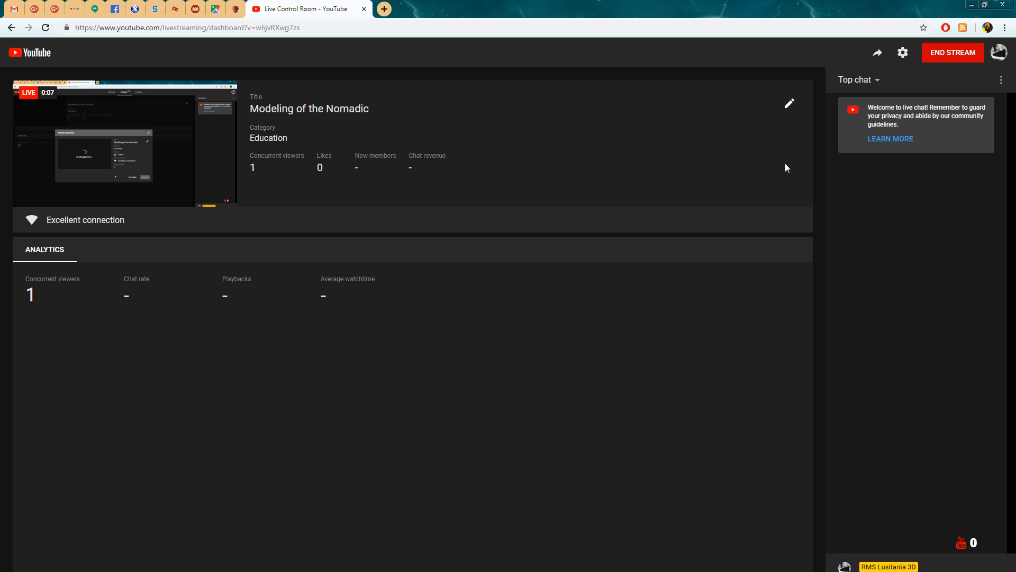
# Copy the share link of the live stream "Modeling of the Nomadic" and close the sharing options
pyautogui.click(878, 54)
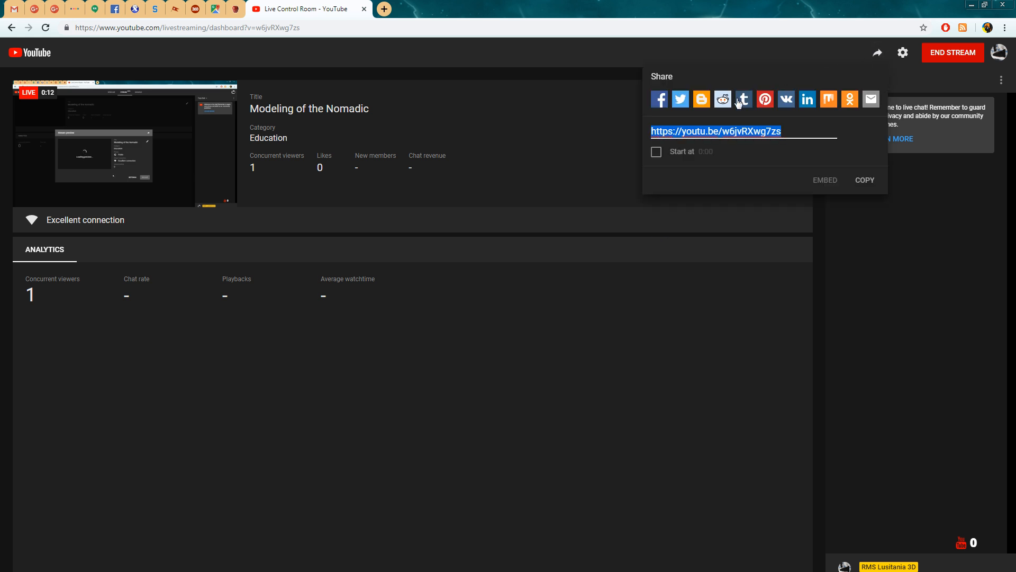
pyautogui.click(865, 180)
pyautogui.click(612, 297)
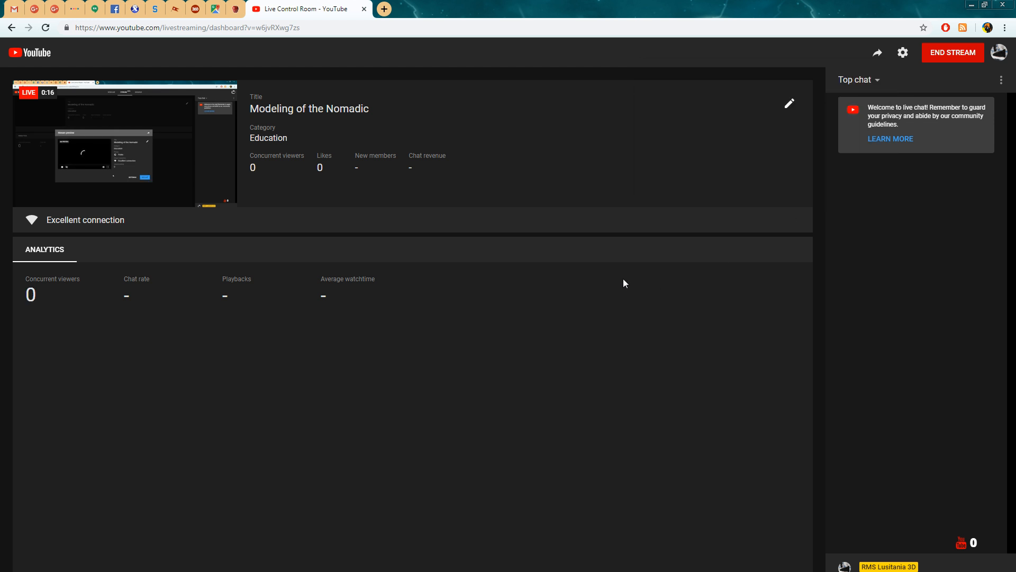
# Switch to Discord and post the copied stream link in the Official Titanic server's 3d-modelling channel
pyautogui.hotkey('alt', 'Tab')
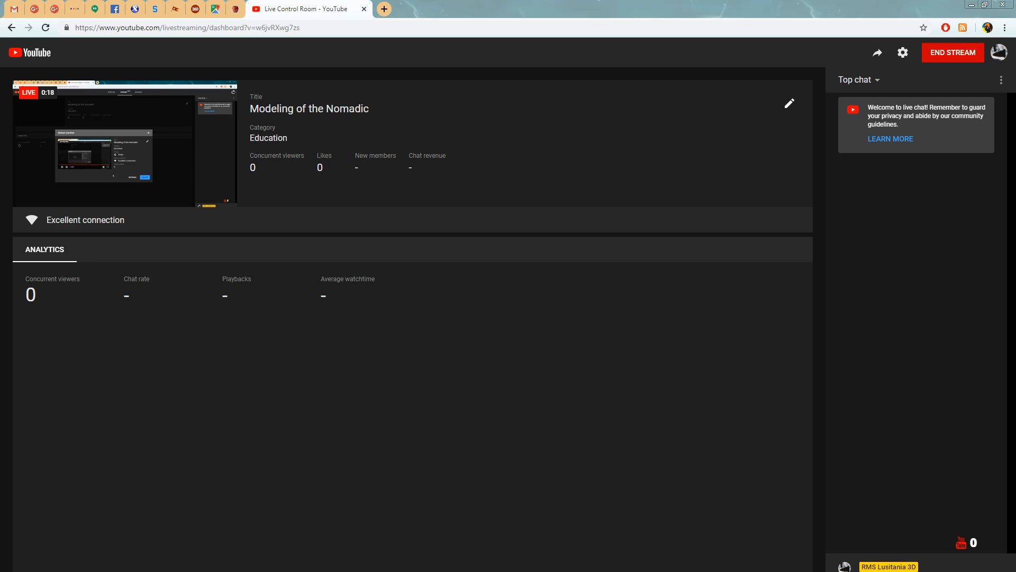
pyautogui.scroll(-1, 459, 455)
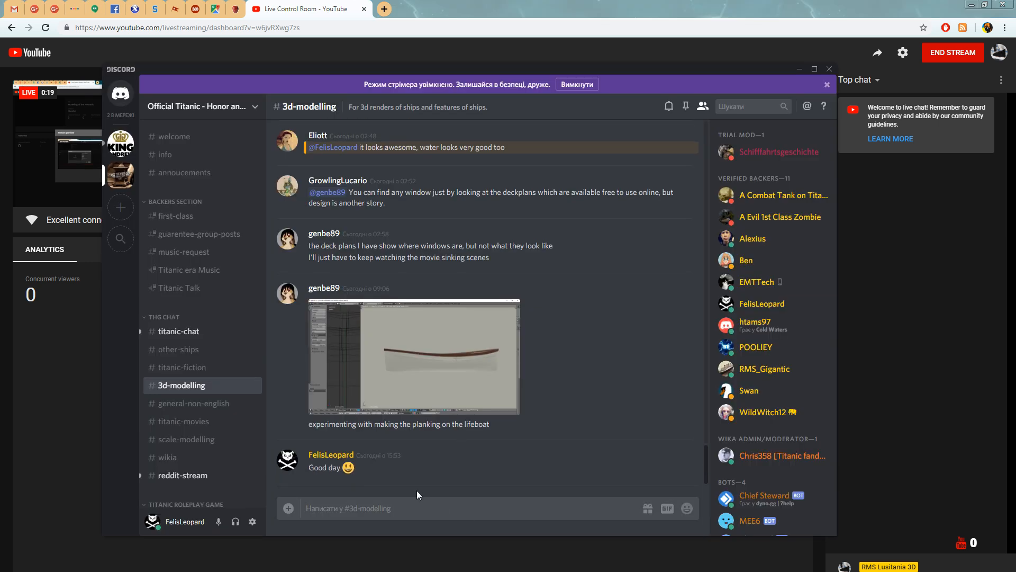
pyautogui.hotkey('ctrl', 'v')
pyautogui.press('Return')
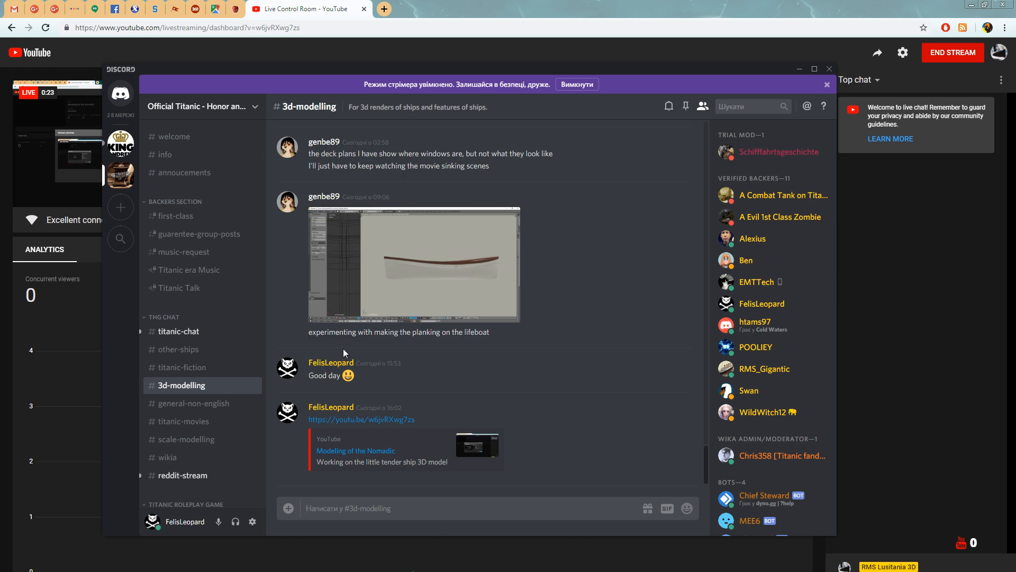
# Open the other Discord server and post the stream link in its ship-people channel
pyautogui.click(123, 153)
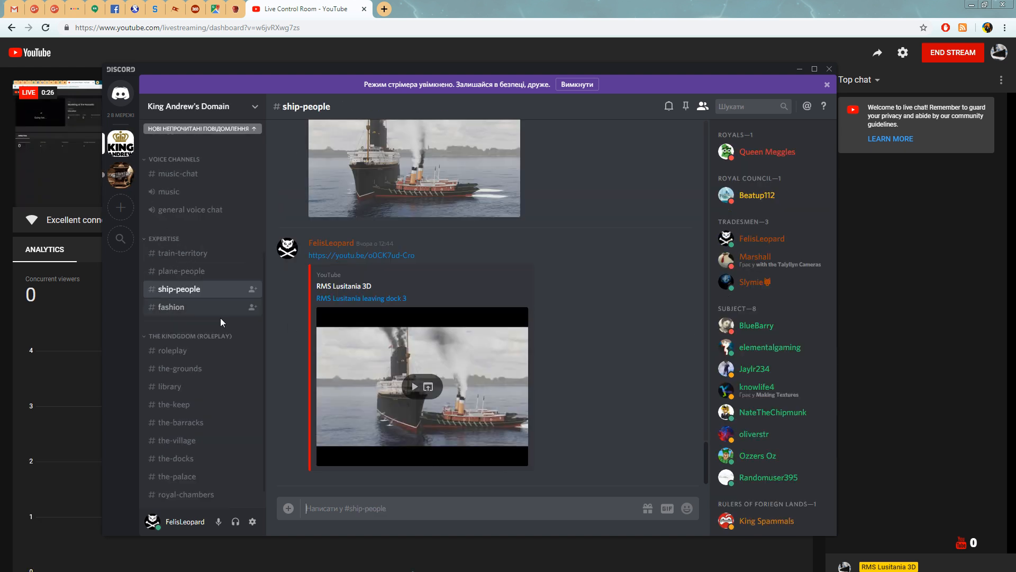
pyautogui.click(351, 502)
pyautogui.hotkey('ctrl', 'v')
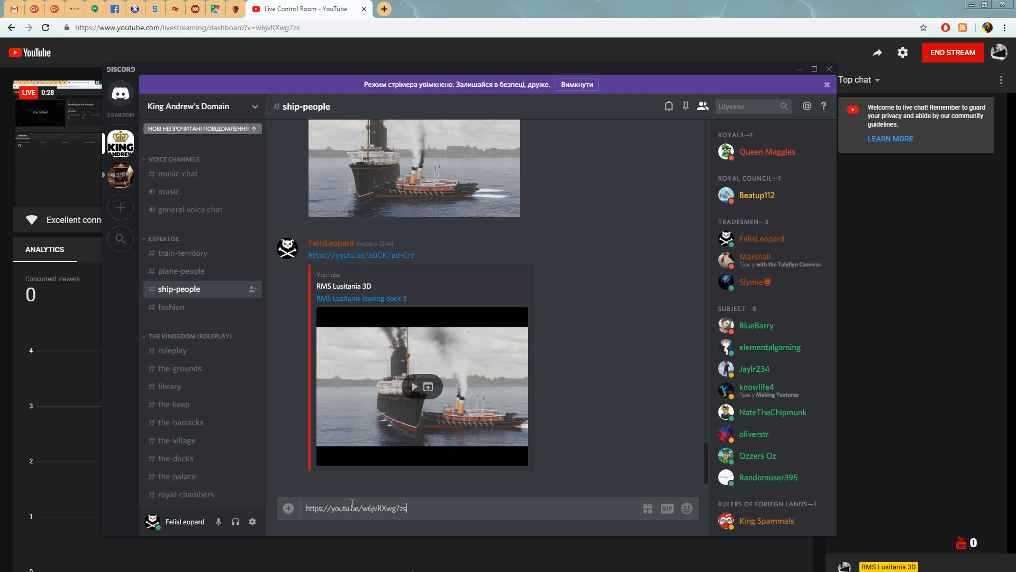
pyautogui.press('Return')
# Post the stream link in the same server's the-country-club and promotion-pavilion channels
pyautogui.scroll(5, 211, 312)
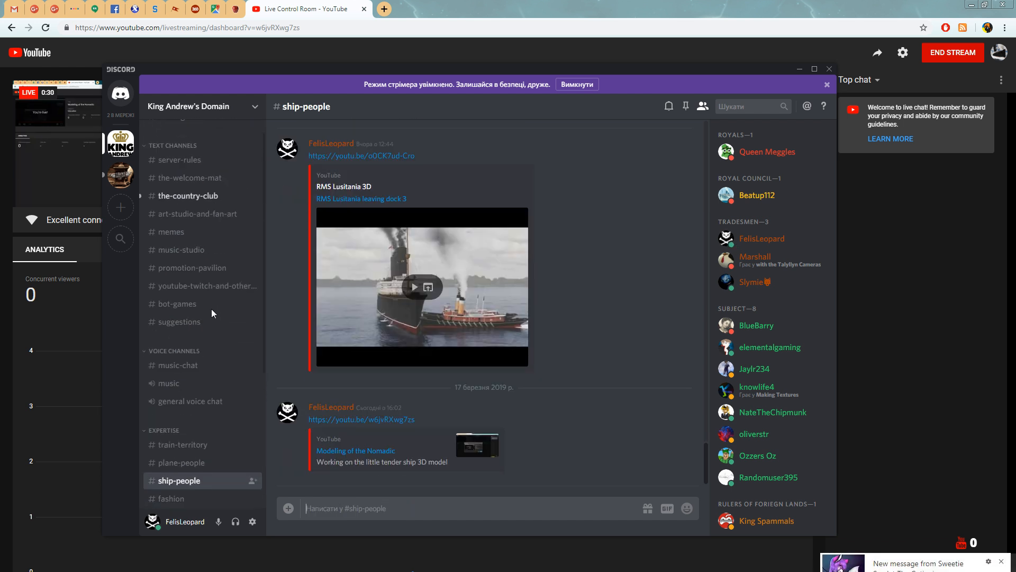
pyautogui.click(198, 216)
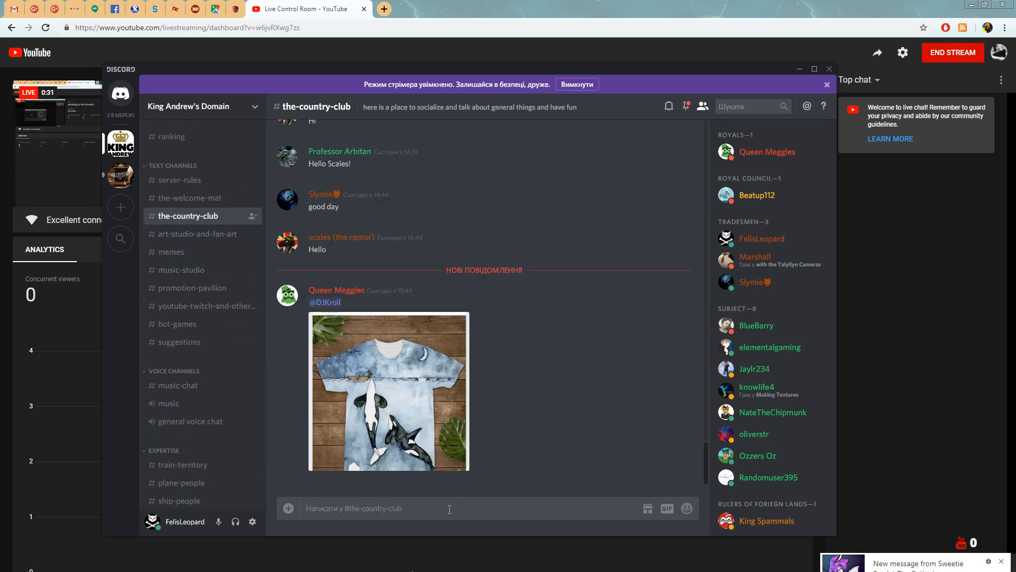
pyautogui.hotkey('ctrl', 'v')
pyautogui.press('Return')
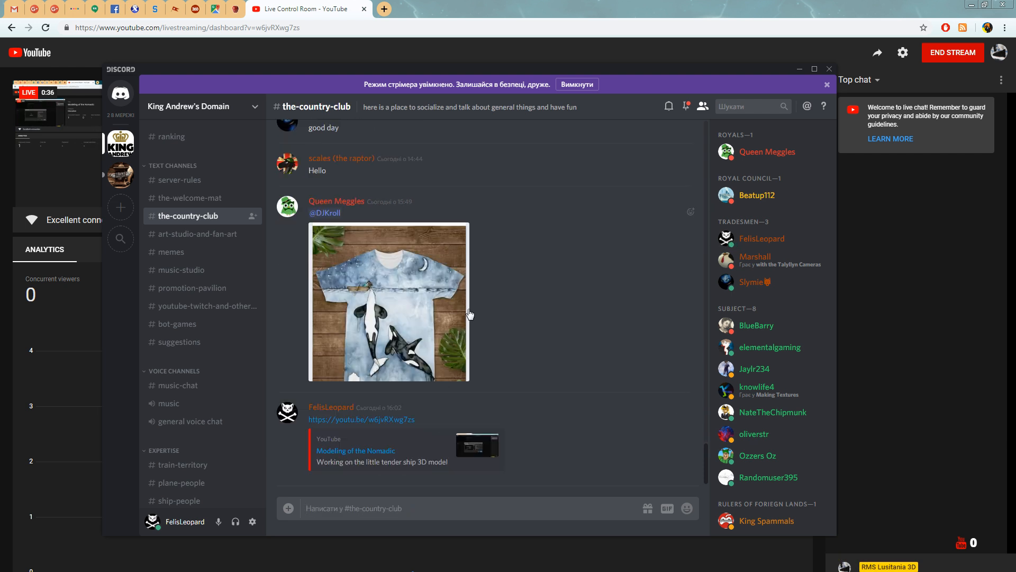
pyautogui.click(200, 289)
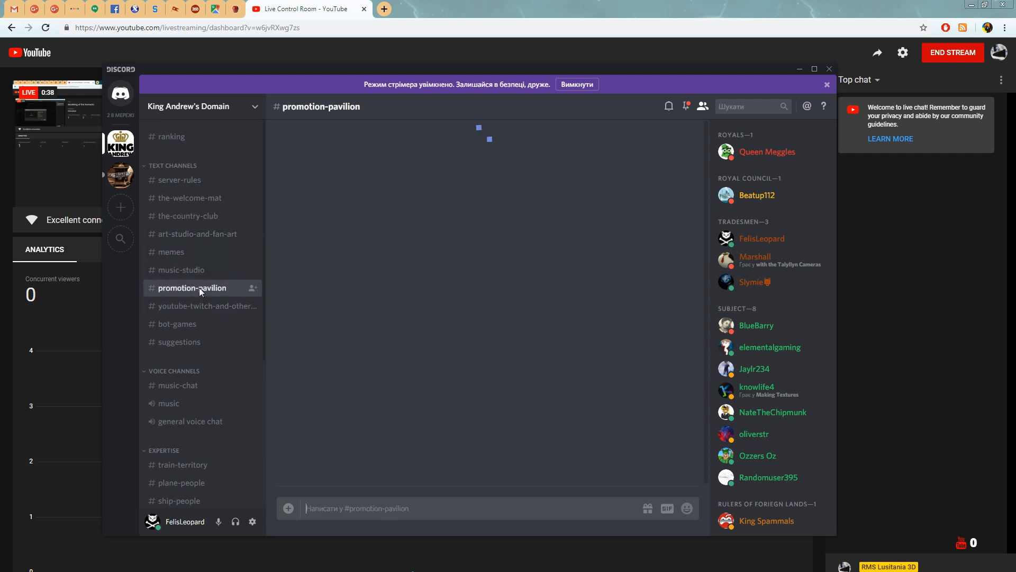
pyautogui.hotkey('ctrl', 'v')
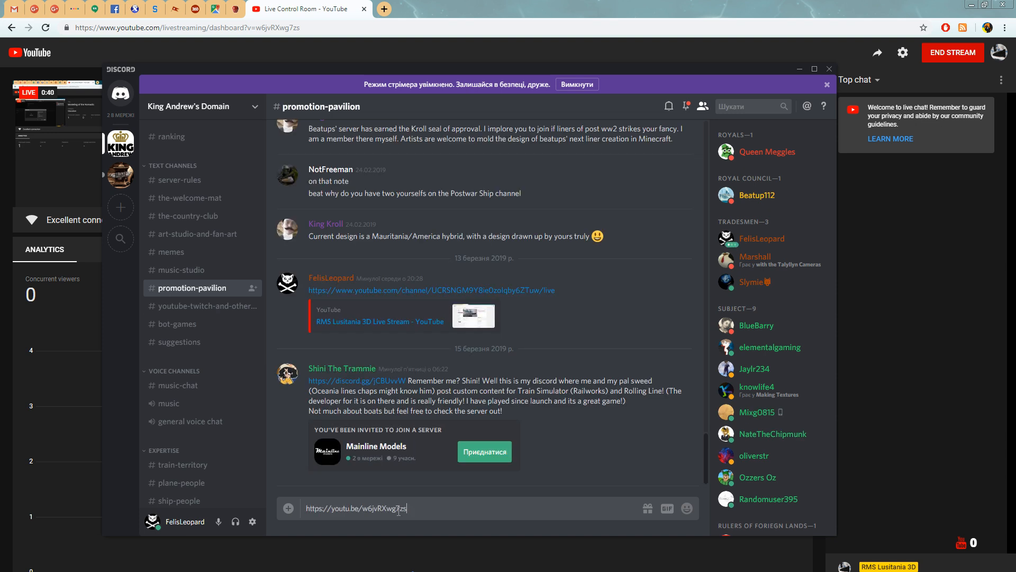
pyautogui.press('Return')
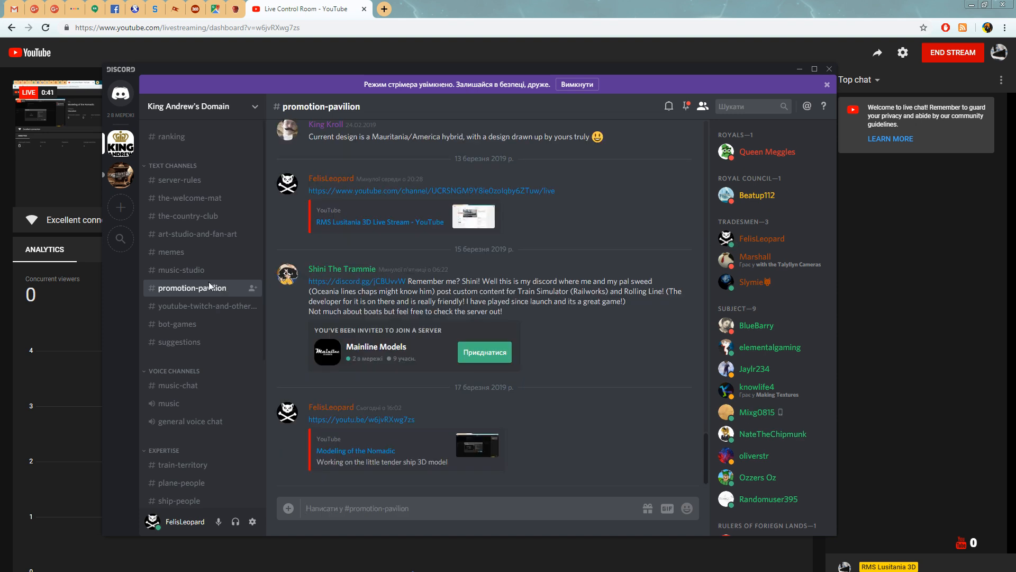
# Return to the Official Titanic server and post the stream link in its off-topic channel
pyautogui.click(120, 174)
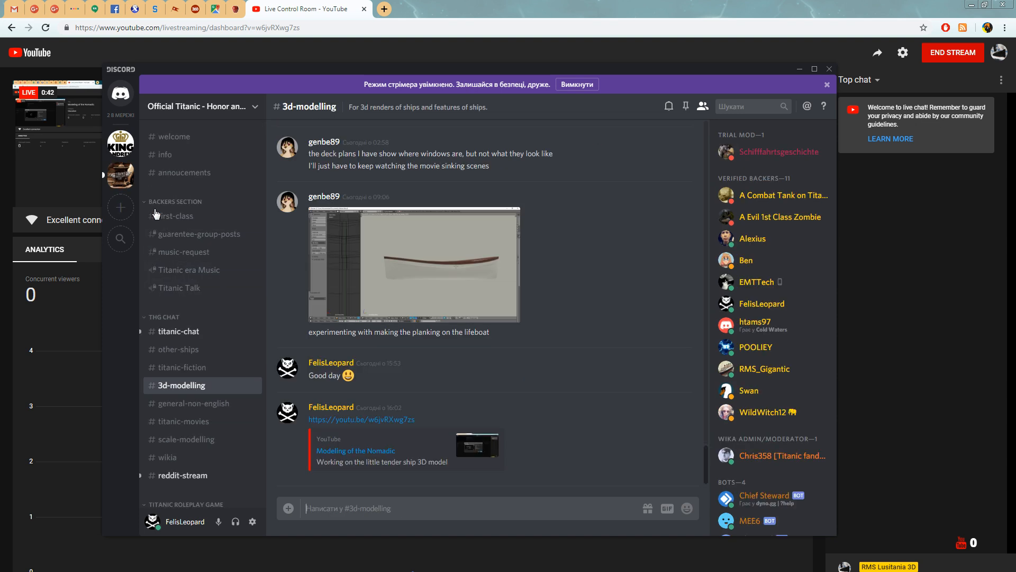
pyautogui.scroll(-5, 174, 328)
pyautogui.click(174, 319)
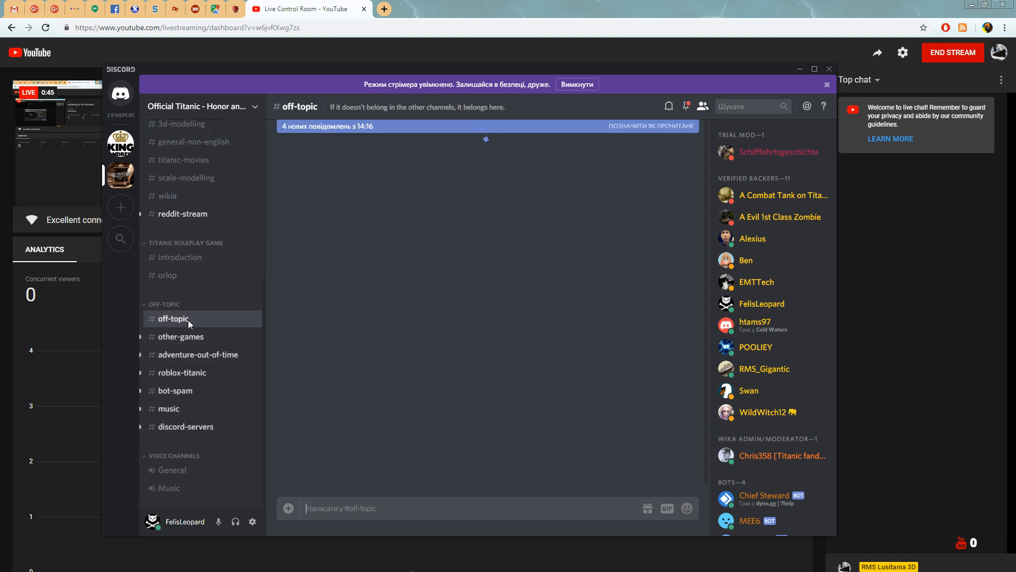
pyautogui.hotkey('ctrl', 'v')
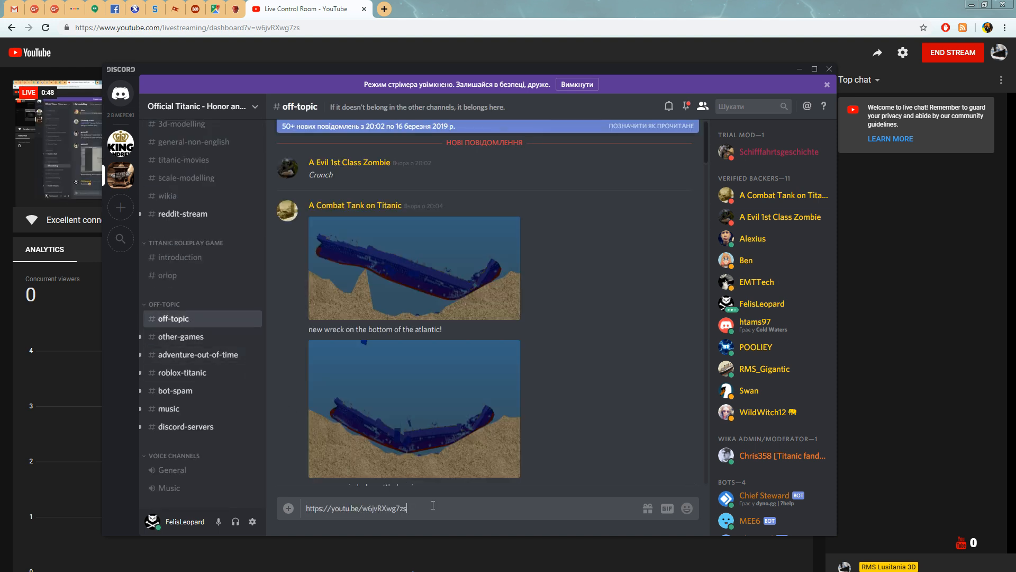
pyautogui.press('Return')
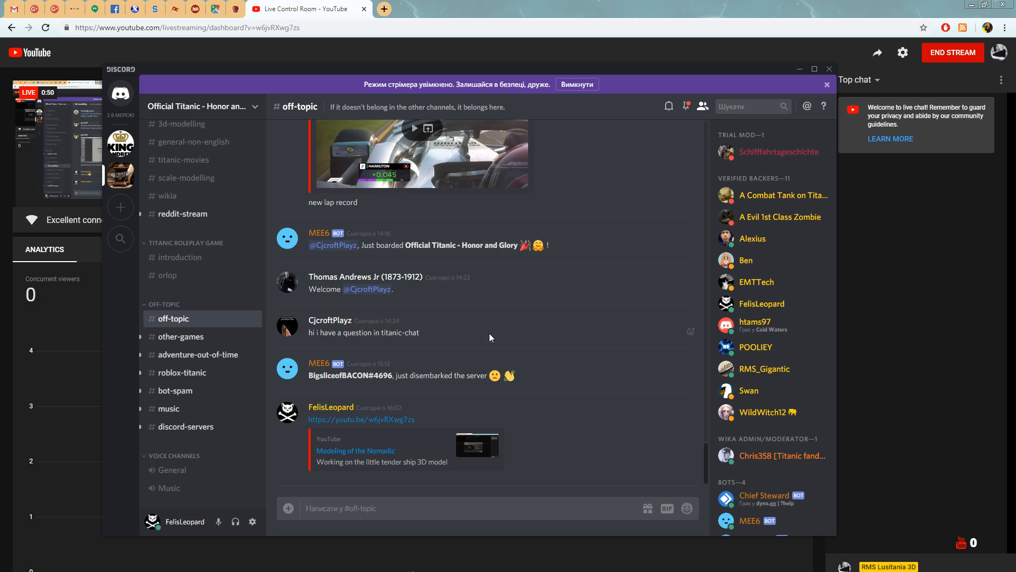
# Switch to Blender with the Nomadic.blend ship model and leave the music player in the background
pyautogui.hotkey('alt', 'Tab')
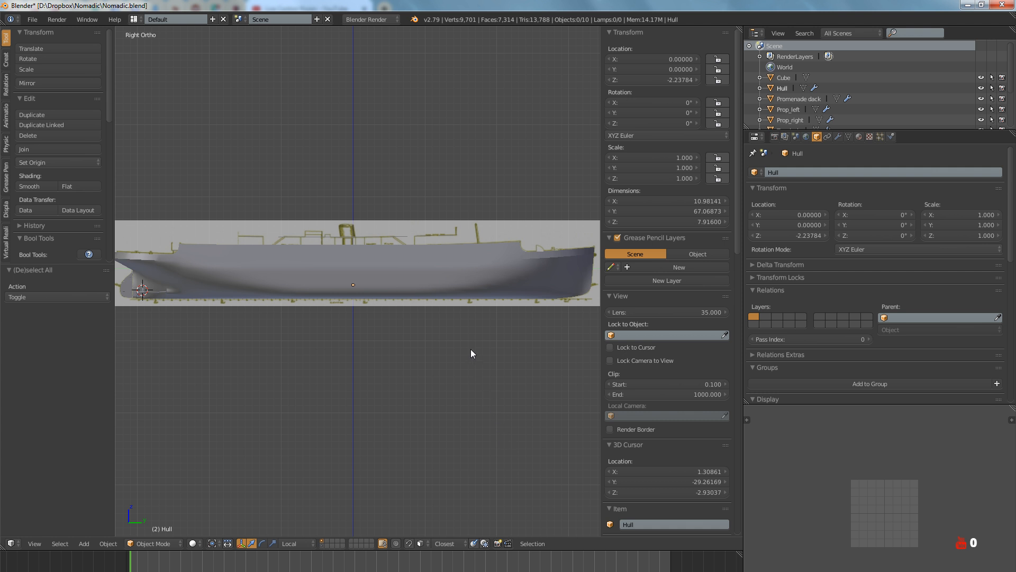
pyautogui.hotkey('alt', 'Tab')
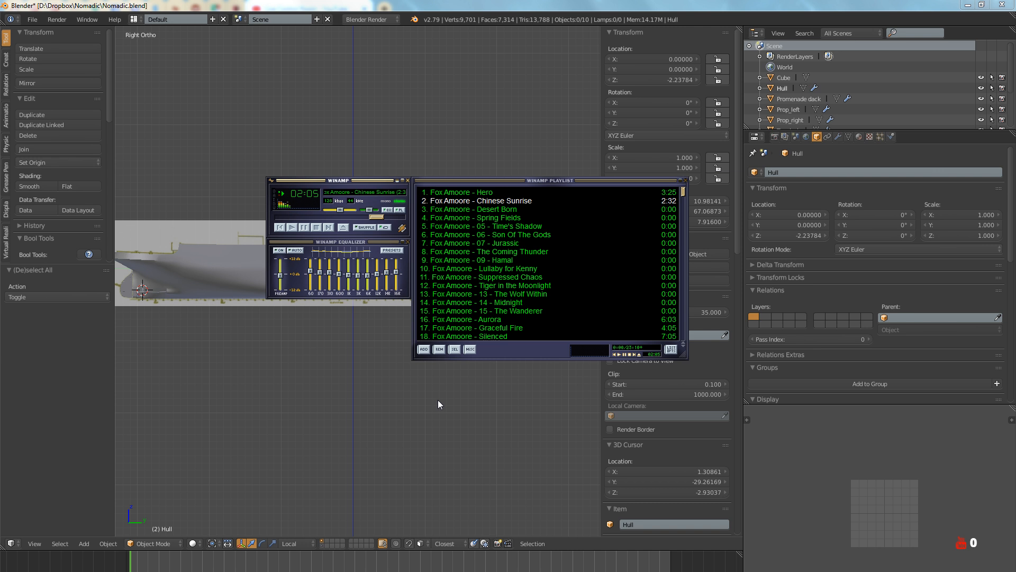
pyautogui.click(89, 374)
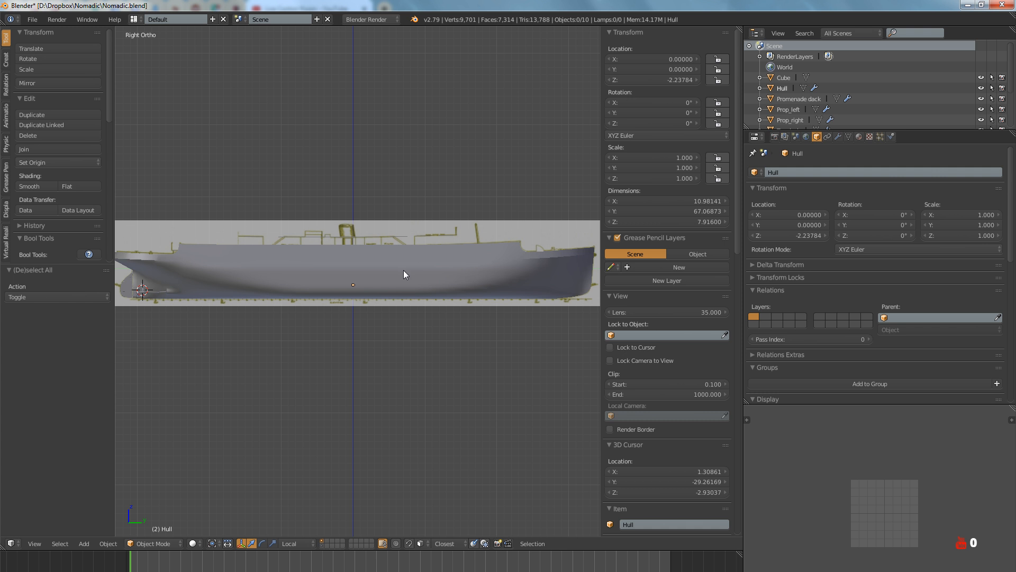
# Place the 3D cursor above the ship's deck in right view, at about Y 11.32 and Z 8.58
pyautogui.click(346, 343)
pyautogui.click(427, 356)
pyautogui.click(375, 397)
pyautogui.click(321, 344)
pyautogui.click(437, 386)
pyautogui.click(337, 330)
pyautogui.click(290, 363)
pyautogui.click(344, 259)
pyautogui.click(361, 169)
pyautogui.click(434, 207)
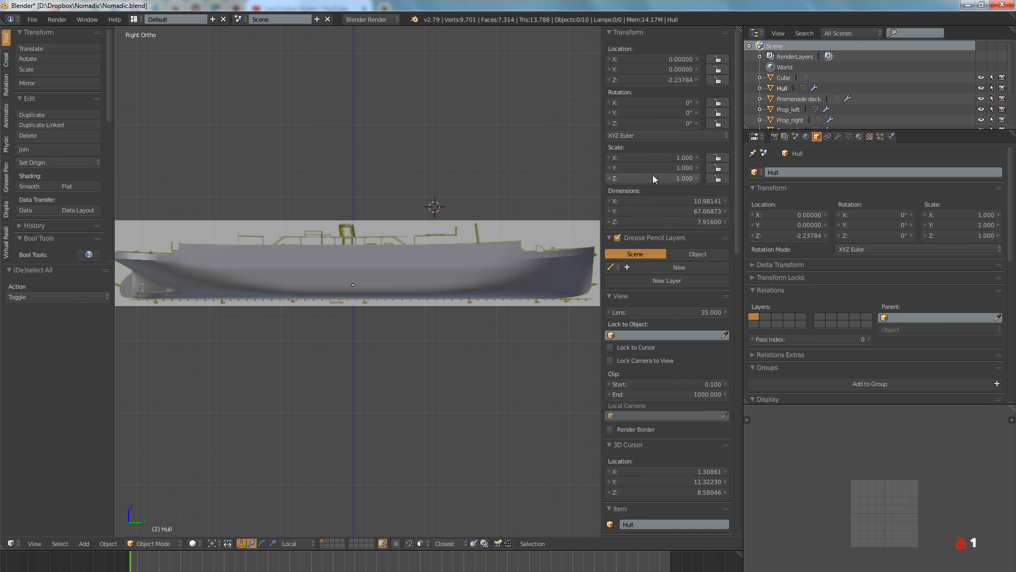
# Start the Screencast Keys display in the 3D view
pyautogui.scroll(-7, 652, 174)
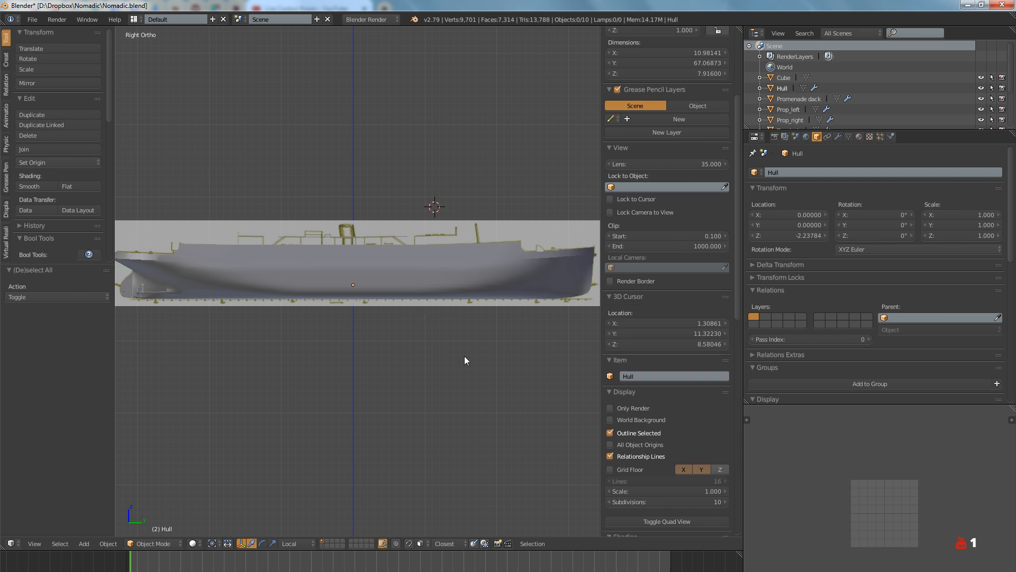
pyautogui.scroll(-20, 642, 351)
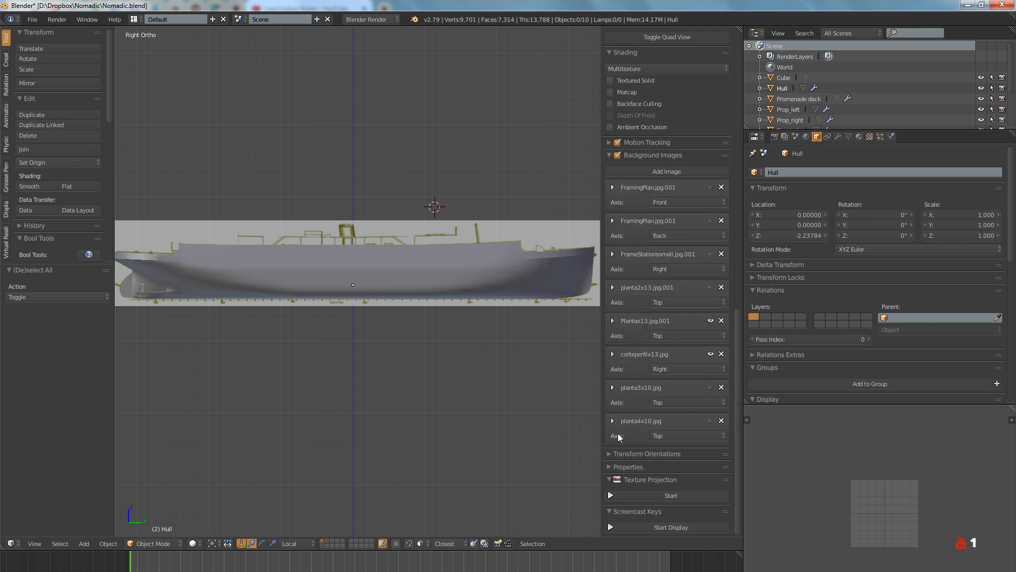
pyautogui.click(654, 527)
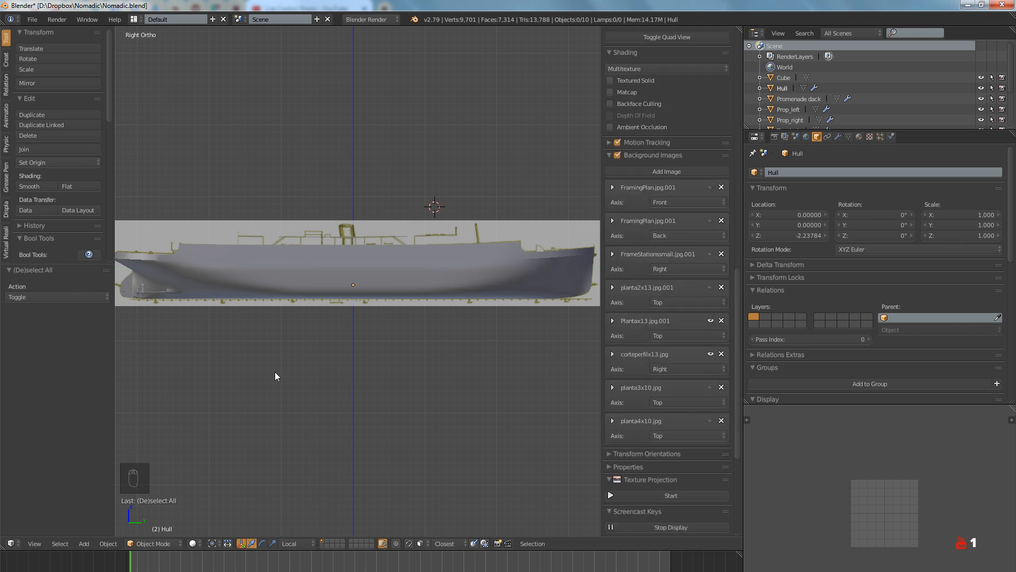
pyautogui.press('n')
pyautogui.press('n')
pyautogui.press('n')
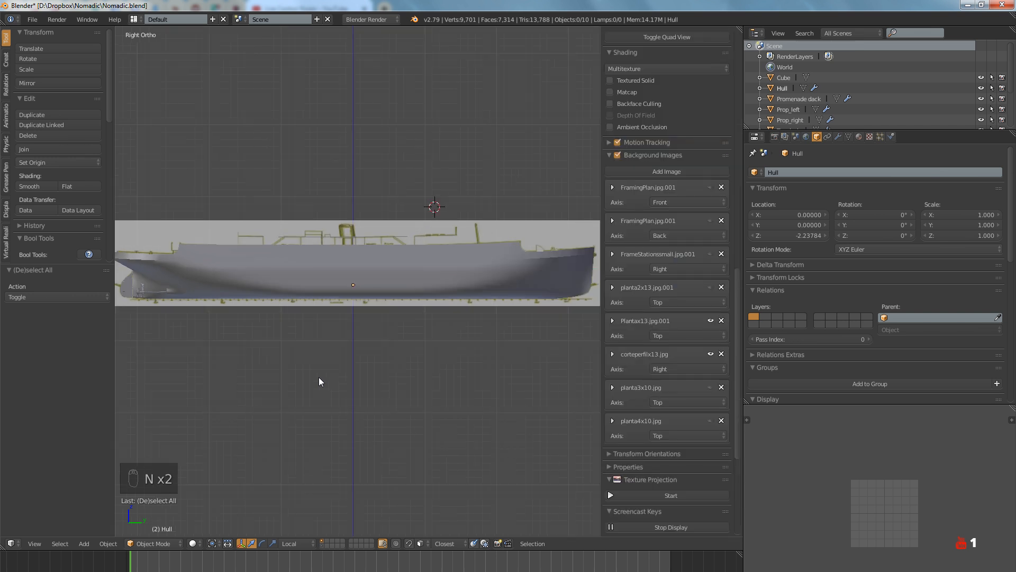
pyautogui.press('n')
# Set the 3D cursor's X location to 0 so that it lies on the ship's centreline
pyautogui.scroll(20, 666, 345)
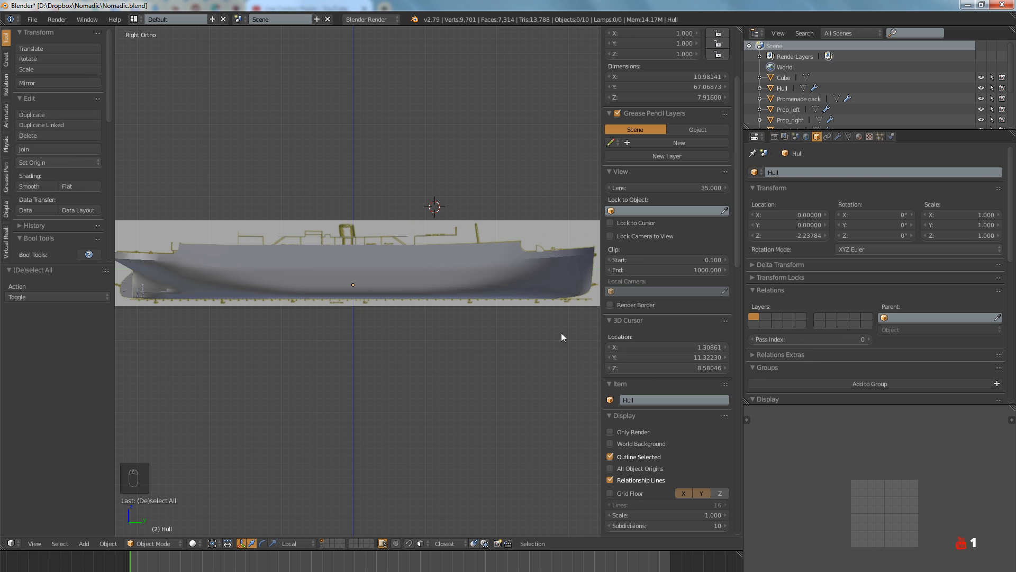
pyautogui.scroll(3, 357, 267)
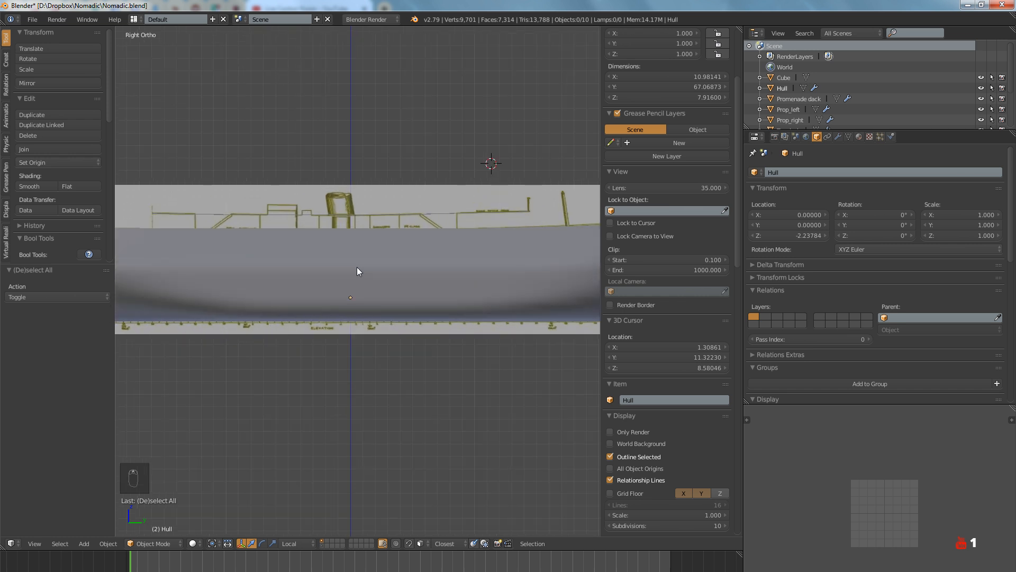
pyautogui.keyDown('shift'); pyautogui.moveTo(382, 260); pyautogui.dragTo(404, 274, button='middle'); pyautogui.keyUp('shift')
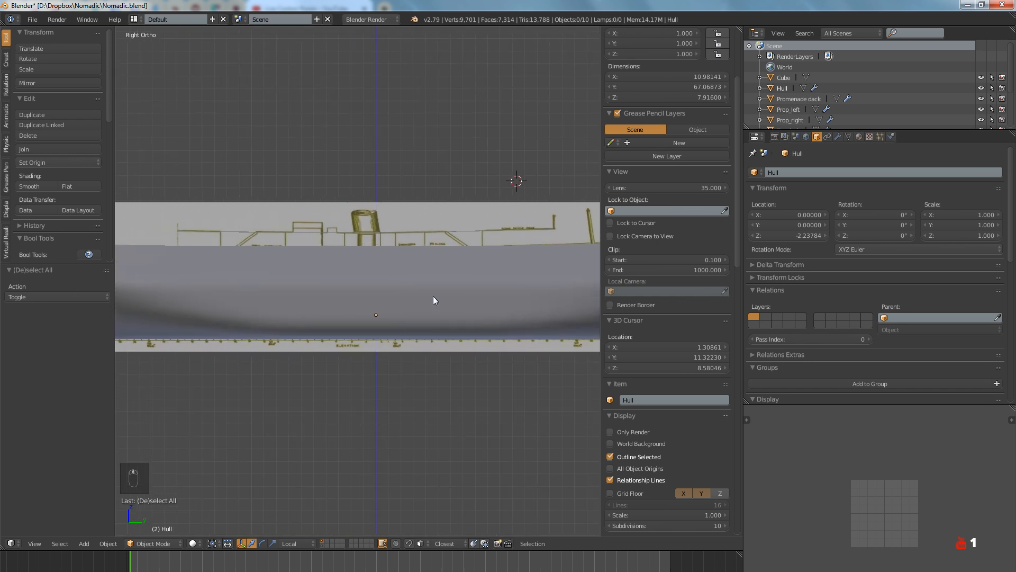
pyautogui.click(665, 348)
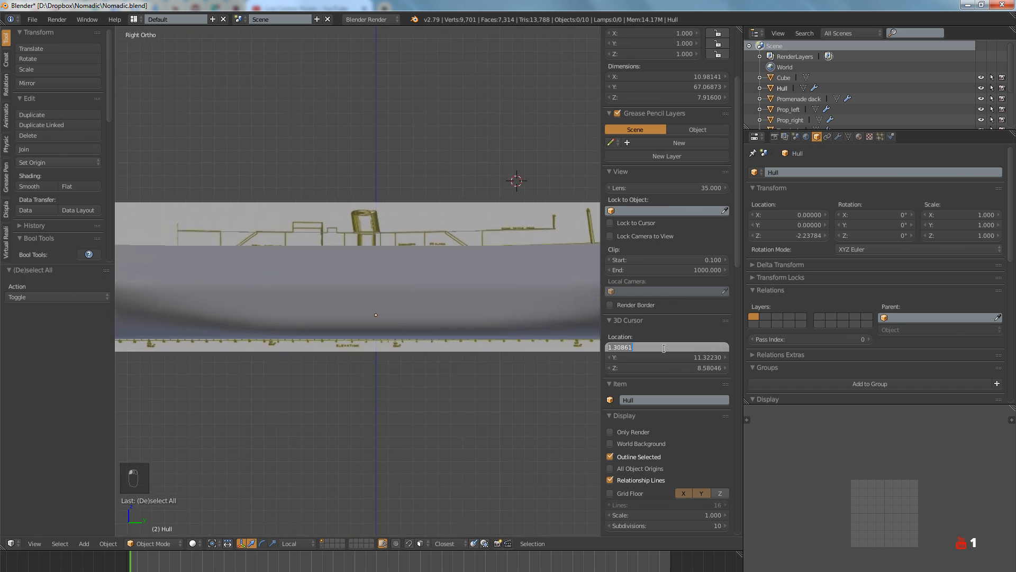
pyautogui.write('0')
pyautogui.press('Return')
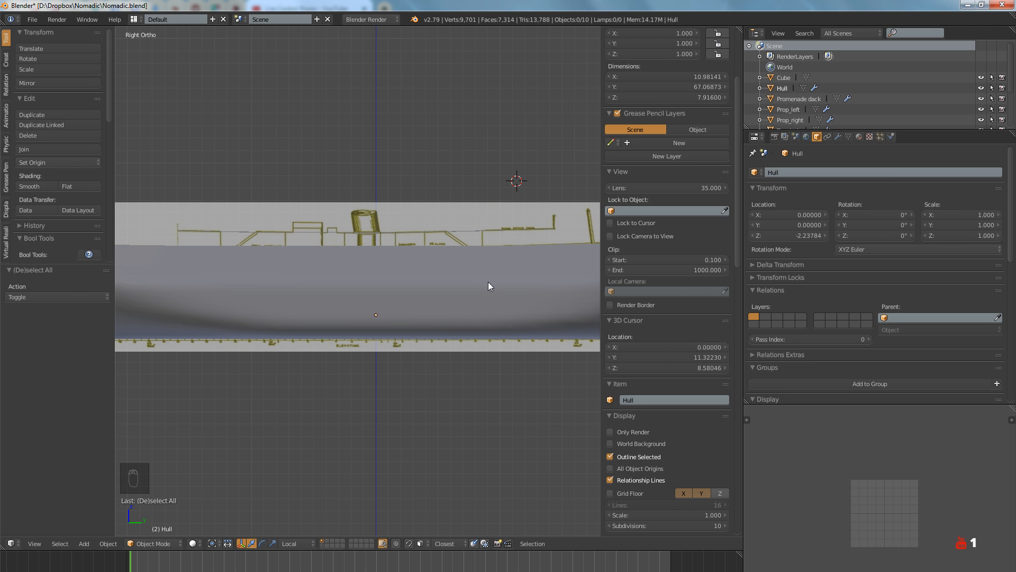
# Add a cube mesh at the 3D cursor above the deck and frame it in the front orthographic view
pyautogui.hotkey('shift', 'a')
pyautogui.moveTo(487, 280)
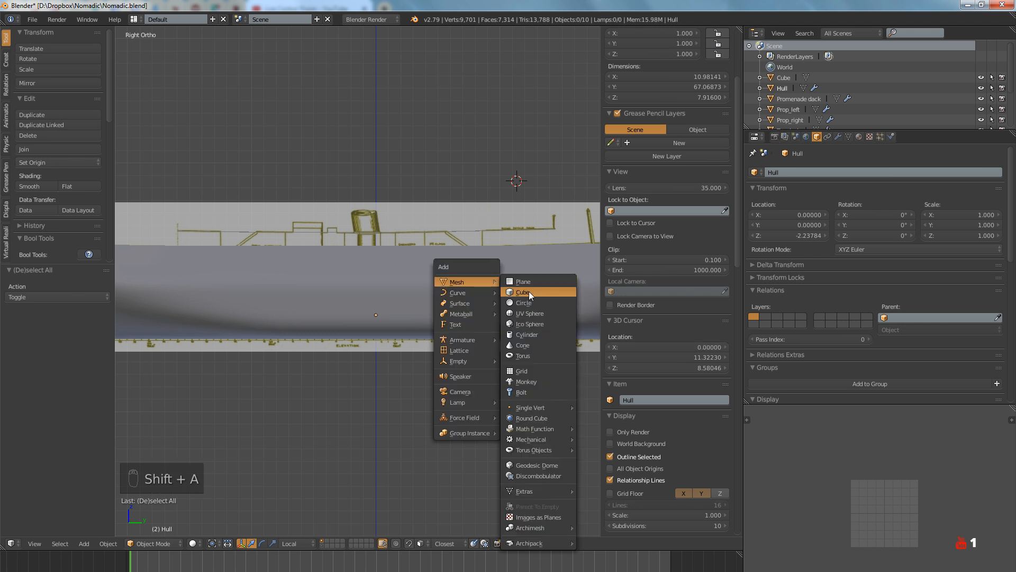
pyautogui.click(529, 292)
pyautogui.moveTo(531, 284)
pyautogui.mouseDown(button='middle')
pyautogui.moveTo(479, 265)
pyautogui.moveTo(534, 274)
pyautogui.mouseUp(button='middle')
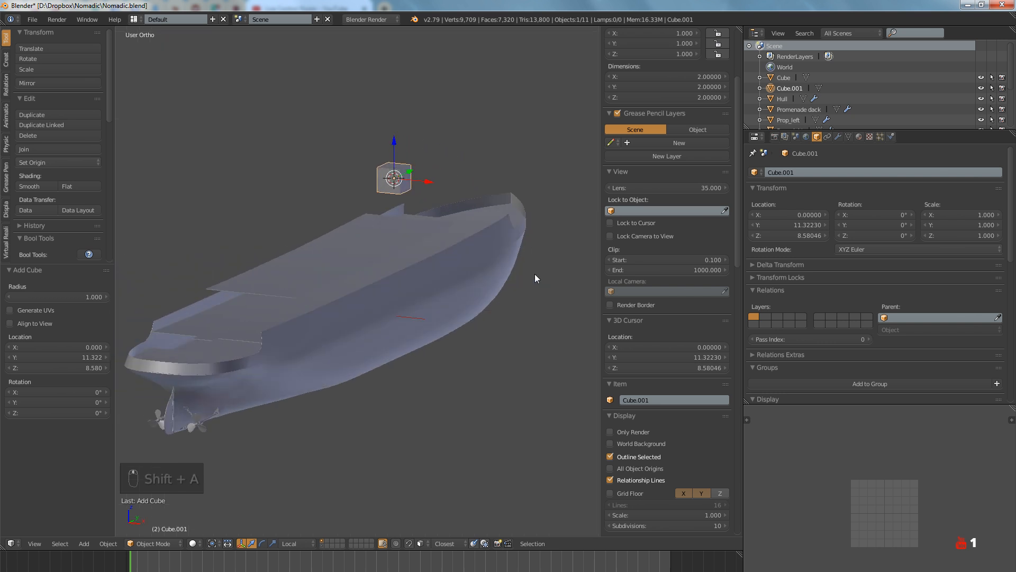
pyautogui.press('KP_1')
pyautogui.press('KP_Decimal')
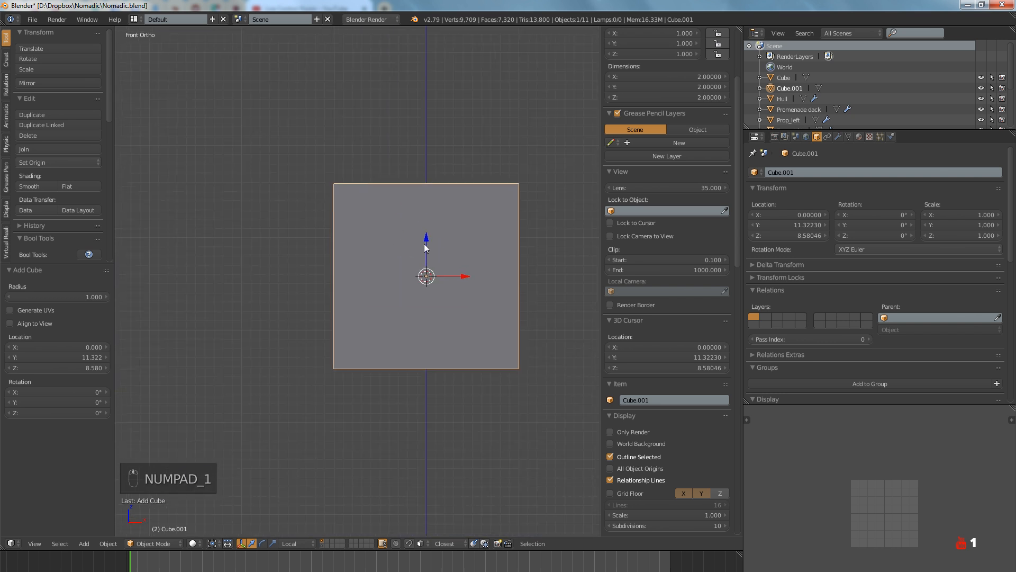
pyautogui.scroll(6, 400, 252)
pyautogui.scroll(-5, 410, 262)
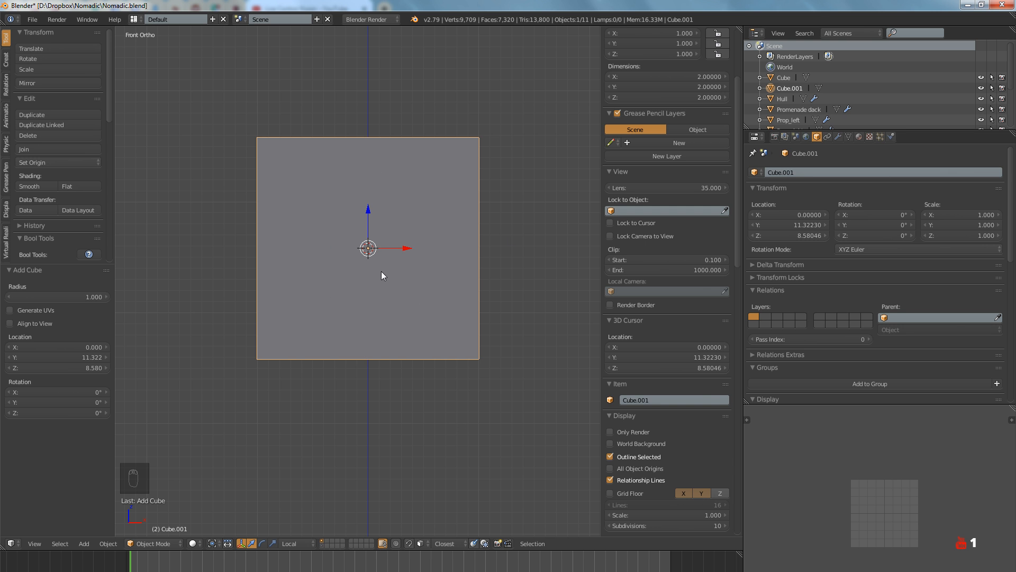
pyautogui.scroll(5, 612, 294)
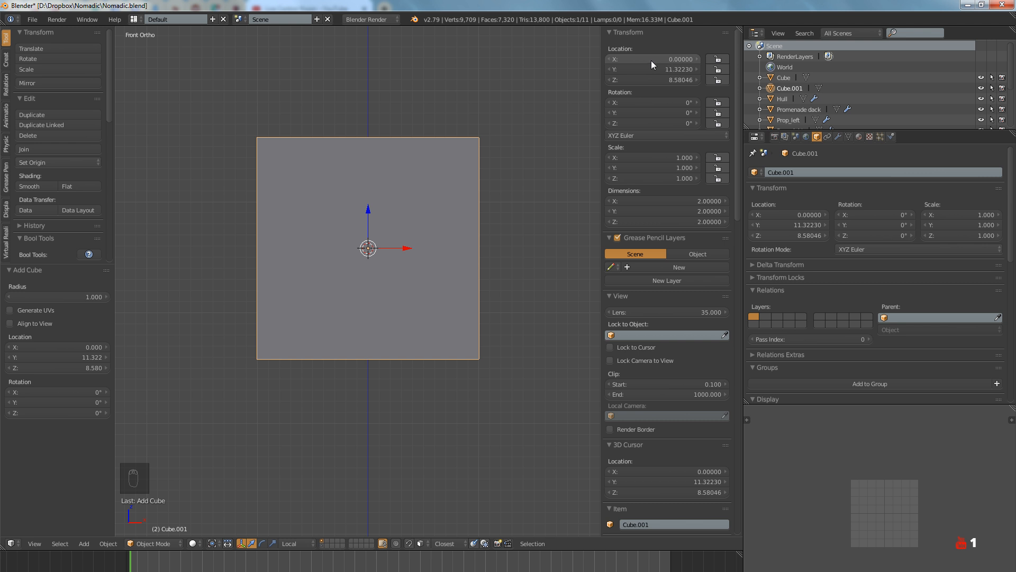
# Shift the cube along X off the centreline and set its X location back to 0
pyautogui.moveTo(408, 243); pyautogui.dragTo(339, 249)
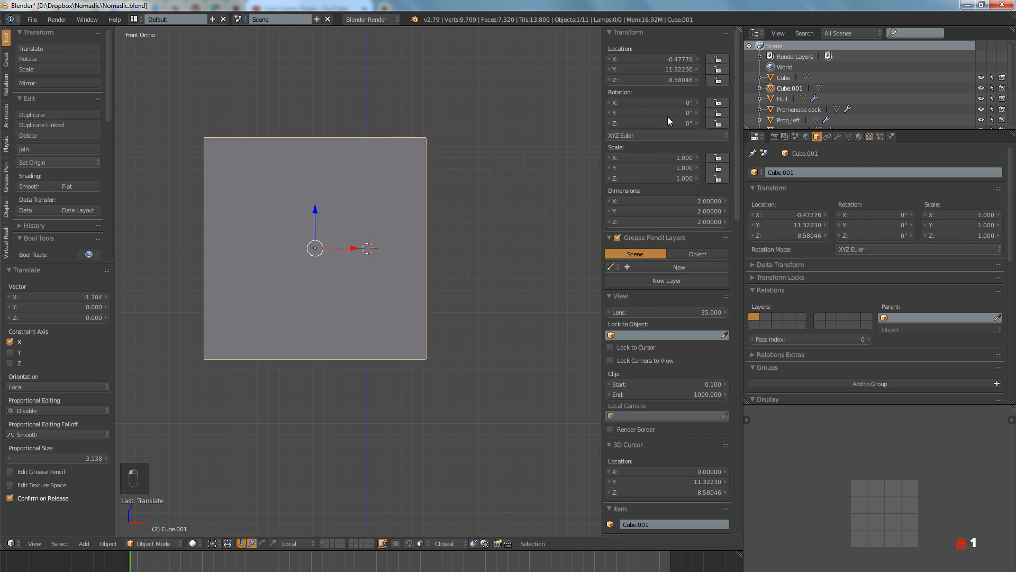
pyautogui.click(662, 59)
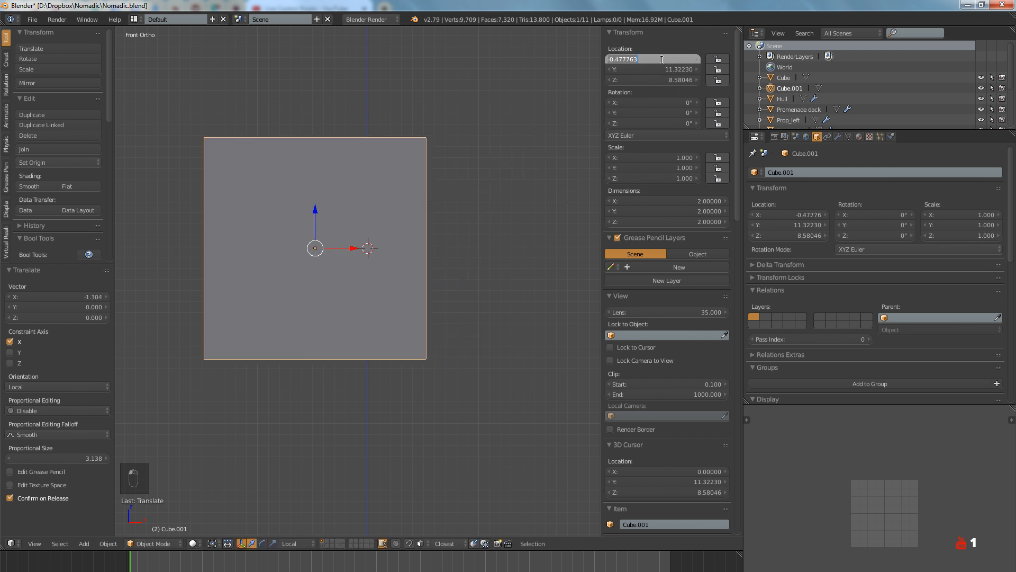
pyautogui.write('0')
pyautogui.press('Return')
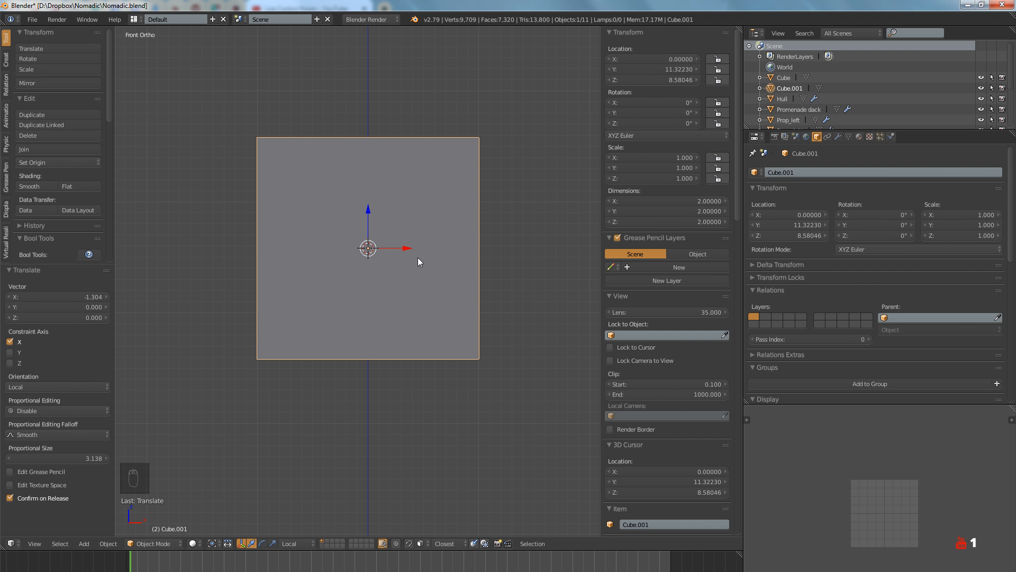
# Extrude the cube's +X side face outward by about 1.75 units in Edit Mode
pyautogui.scroll(-4, 422, 252)
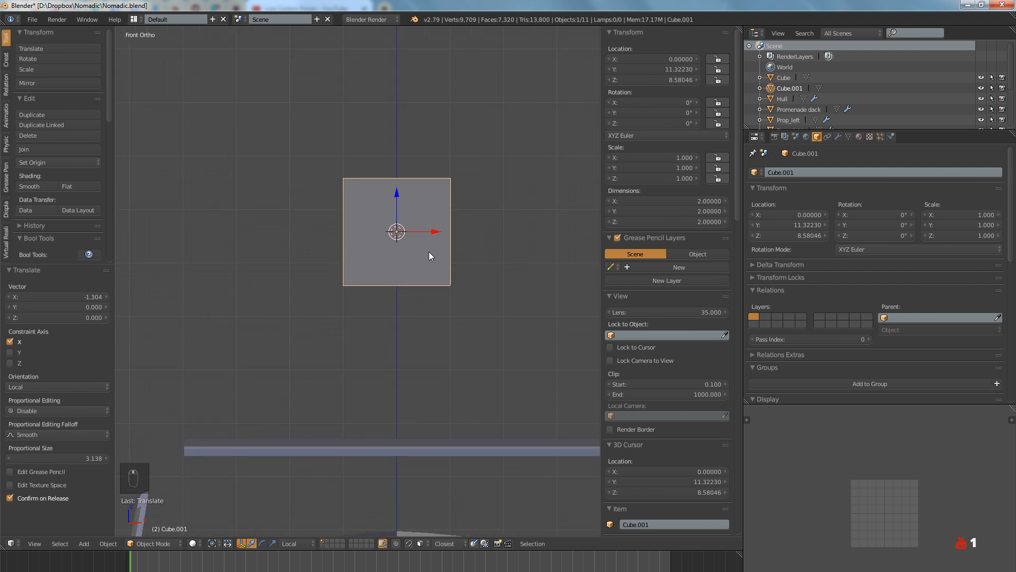
pyautogui.moveTo(419, 249); pyautogui.dragTo(386, 260, button='middle')
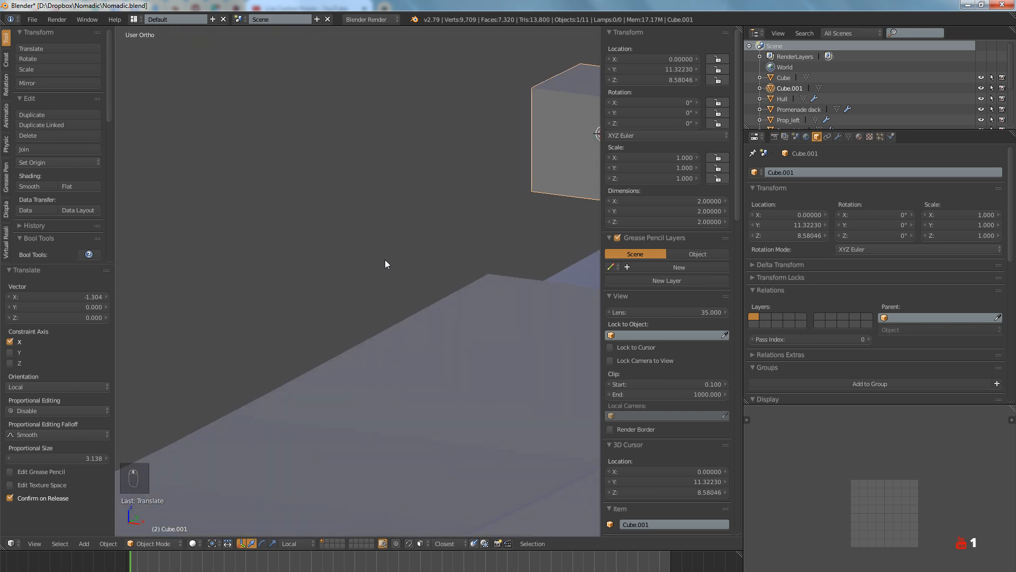
pyautogui.press('KP_Decimal')
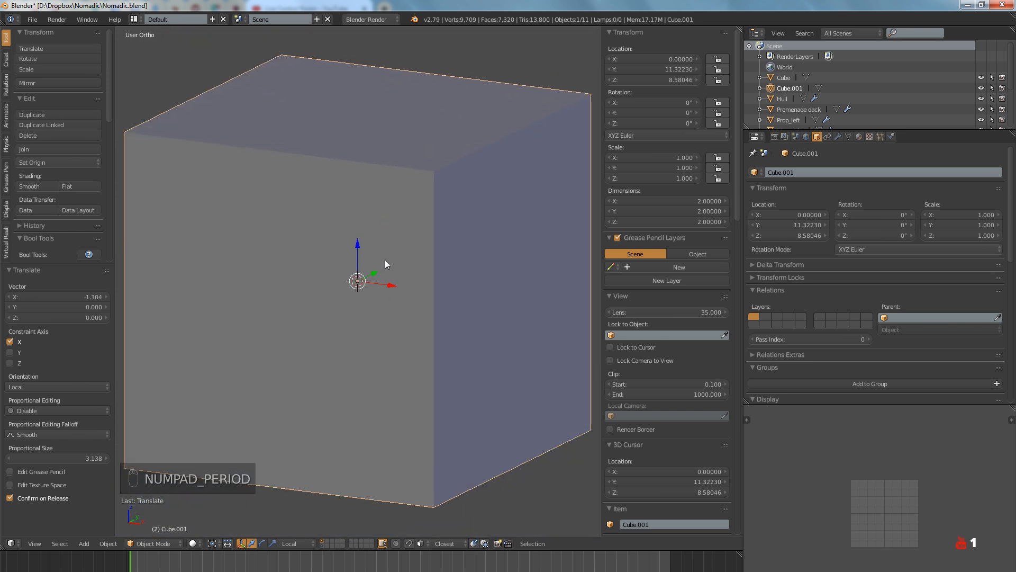
pyautogui.scroll(-5, 392, 267)
pyautogui.moveTo(395, 266); pyautogui.dragTo(434, 293, button='middle')
pyautogui.press('Tab')
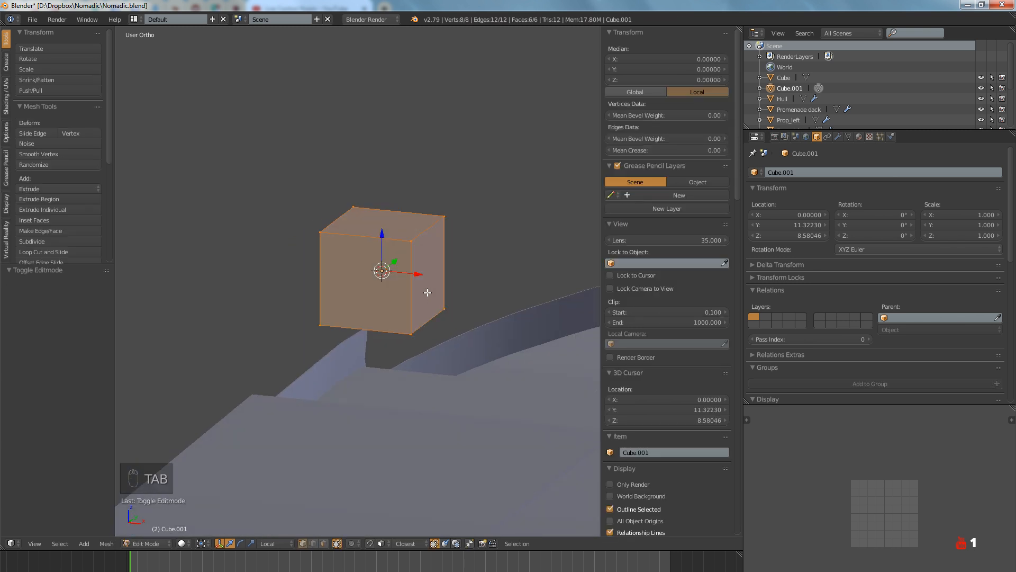
pyautogui.press('a')
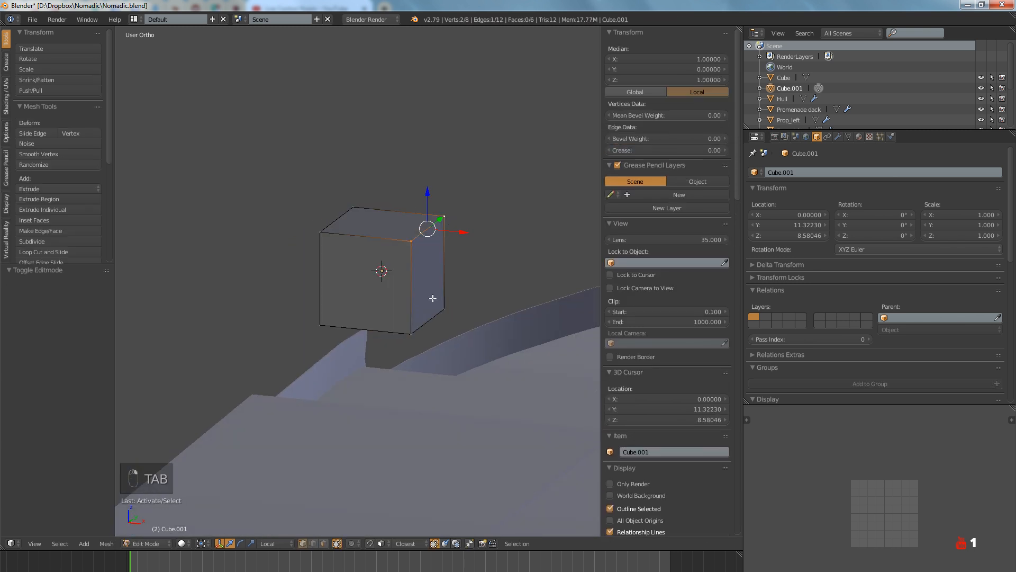
pyautogui.rightClick(442, 311)
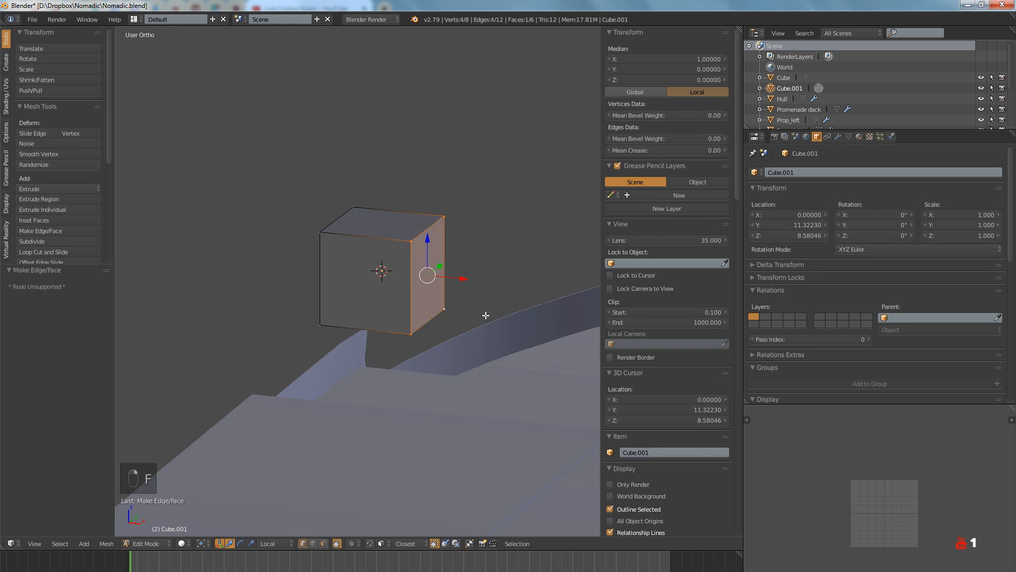
pyautogui.press('e')
pyautogui.click(552, 332)
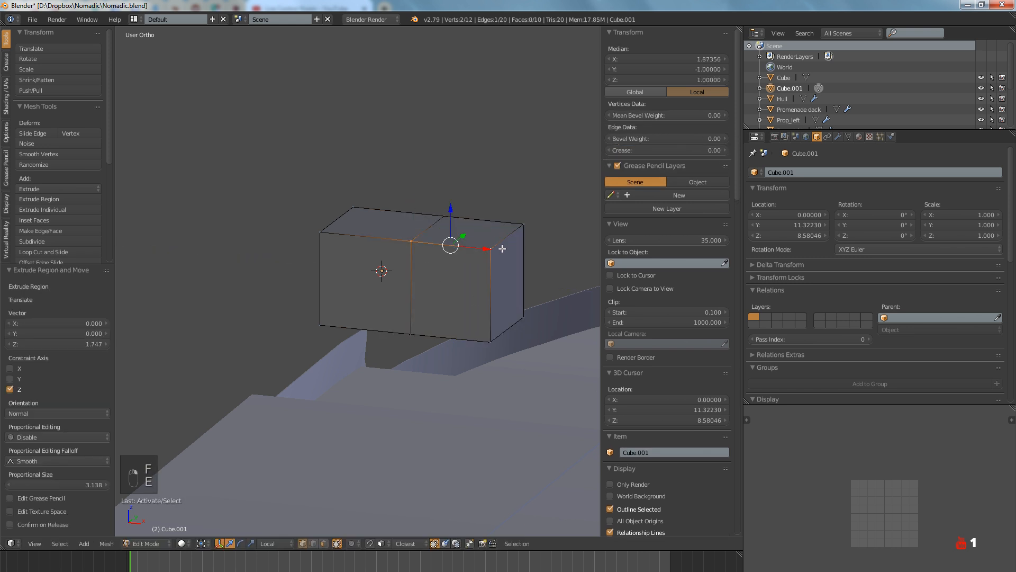
# Raise vertices on the extruded block's top to form an uneven, peaked shape about 3.43 units high, and return to Object Mode
pyautogui.keyDown('shift'); pyautogui.moveTo(480, 232); pyautogui.dragTo(509, 199, button='right'); pyautogui.keyUp('shift')
pyautogui.press('Tab')
pyautogui.moveTo(503, 240); pyautogui.dragTo(366, 245, button='middle')
pyautogui.scroll(6, 348, 256)
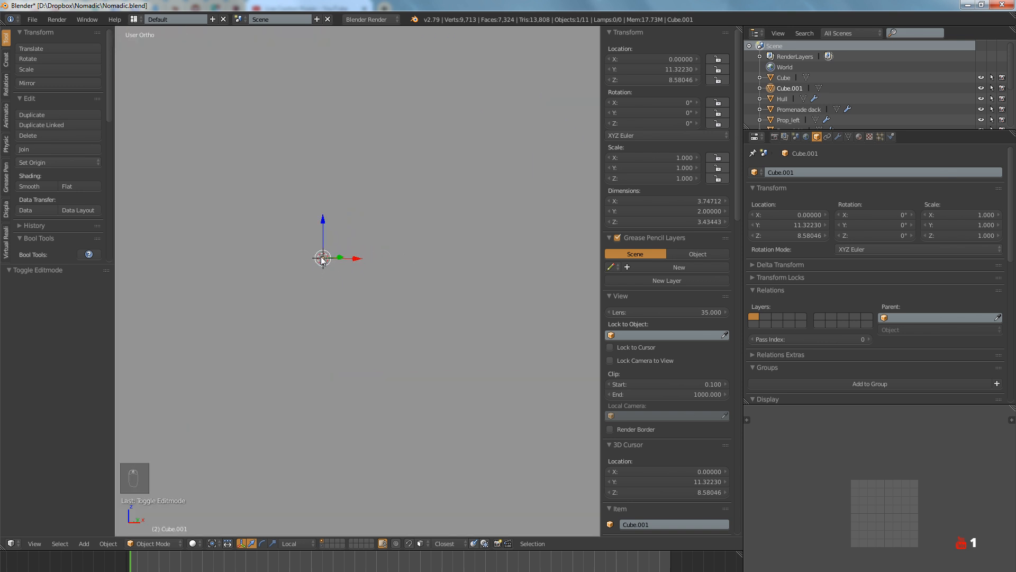
pyautogui.scroll(-5, 347, 271)
pyautogui.moveTo(359, 275)
pyautogui.mouseDown(button='middle')
pyautogui.moveTo(405, 304)
pyautogui.moveTo(353, 291)
pyautogui.mouseUp(button='middle')
pyautogui.scroll(4, 354, 289)
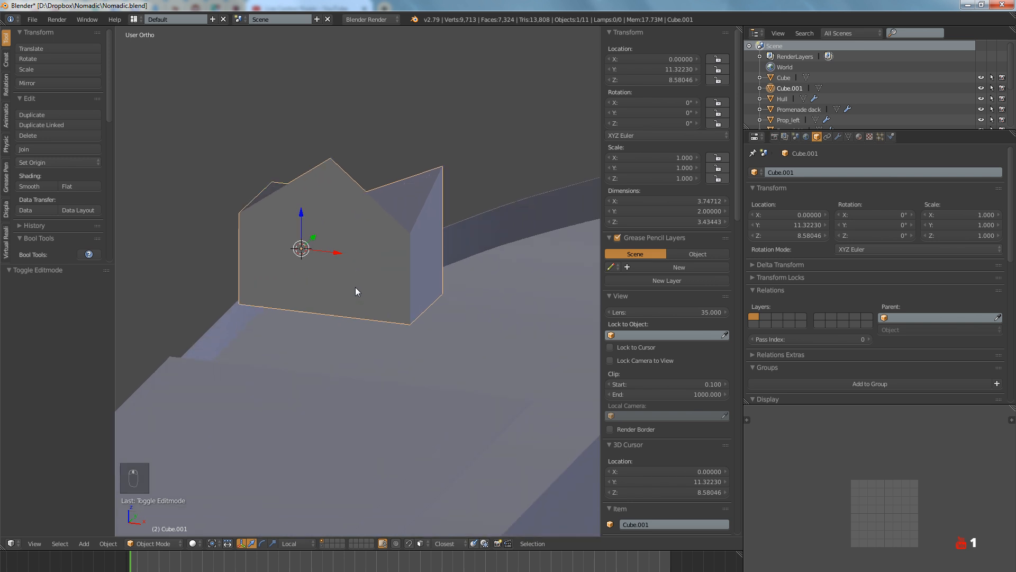
# Add a Mirror modifier on the X axis to the peaked block
pyautogui.click(839, 137)
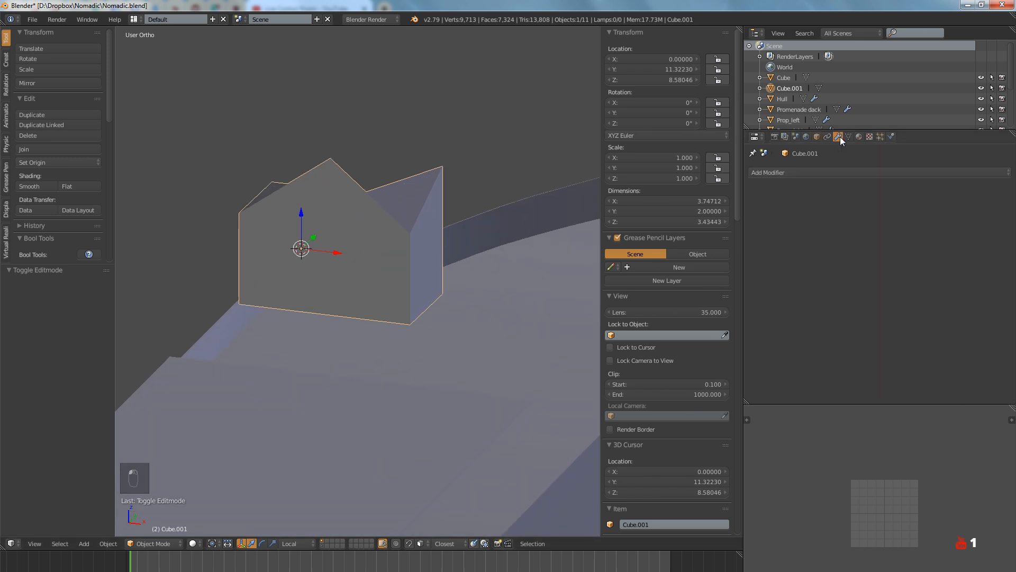
pyautogui.click(781, 173)
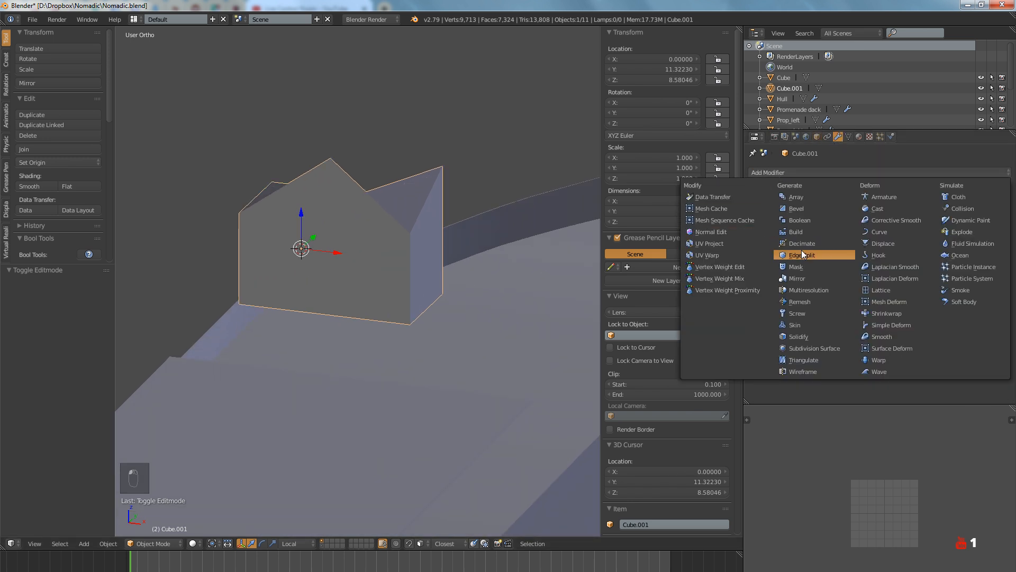
pyautogui.click(797, 279)
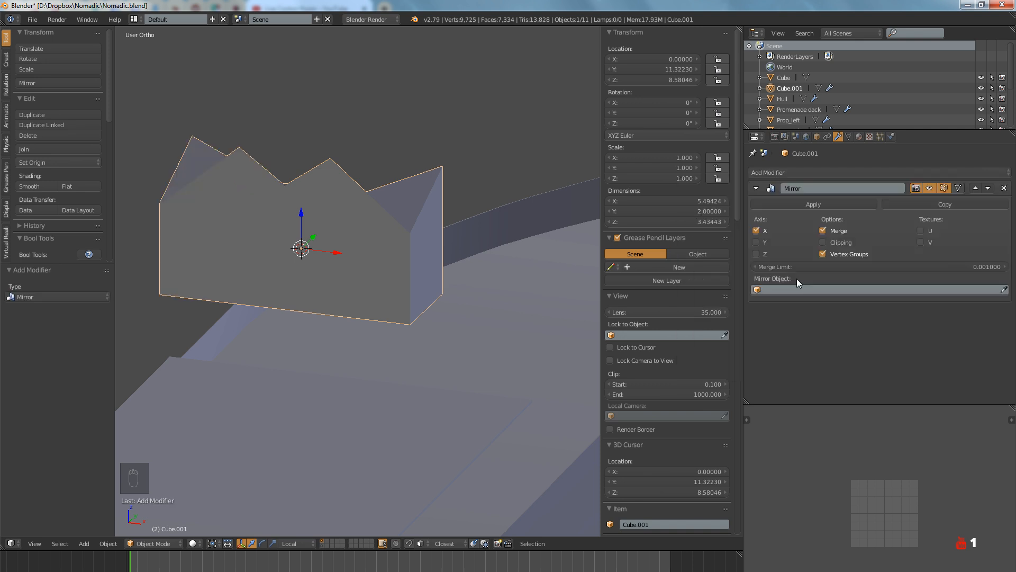
pyautogui.moveTo(378, 258); pyautogui.dragTo(257, 254, button='middle')
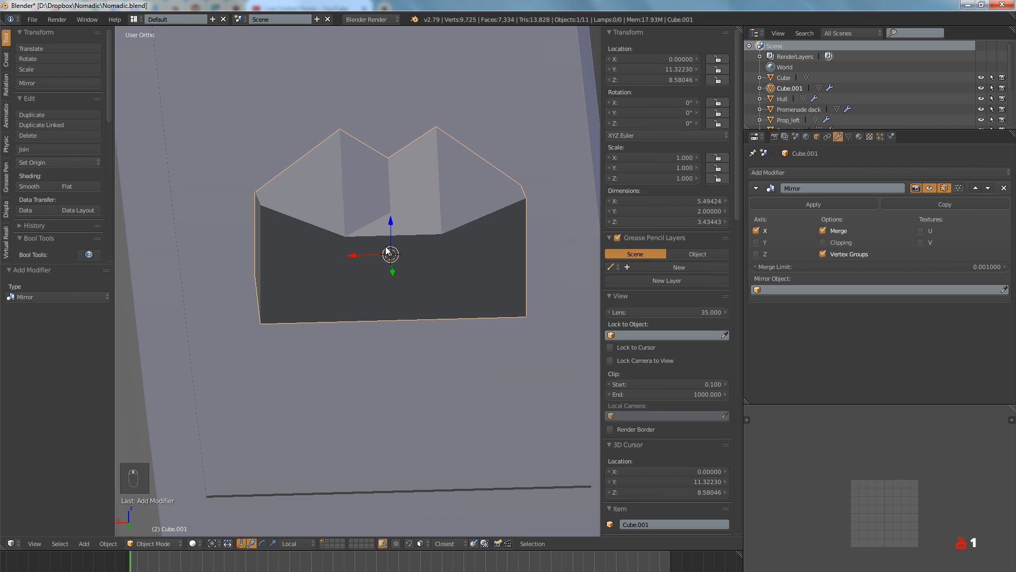
# Move the block's rear top vertex on the -X side slightly inward along X in Edit Mode, and return to Object Mode
pyautogui.press('Tab')
pyautogui.scroll(5, 387, 246)
pyautogui.scroll(-5, 392, 245)
pyautogui.rightClick(455, 234)
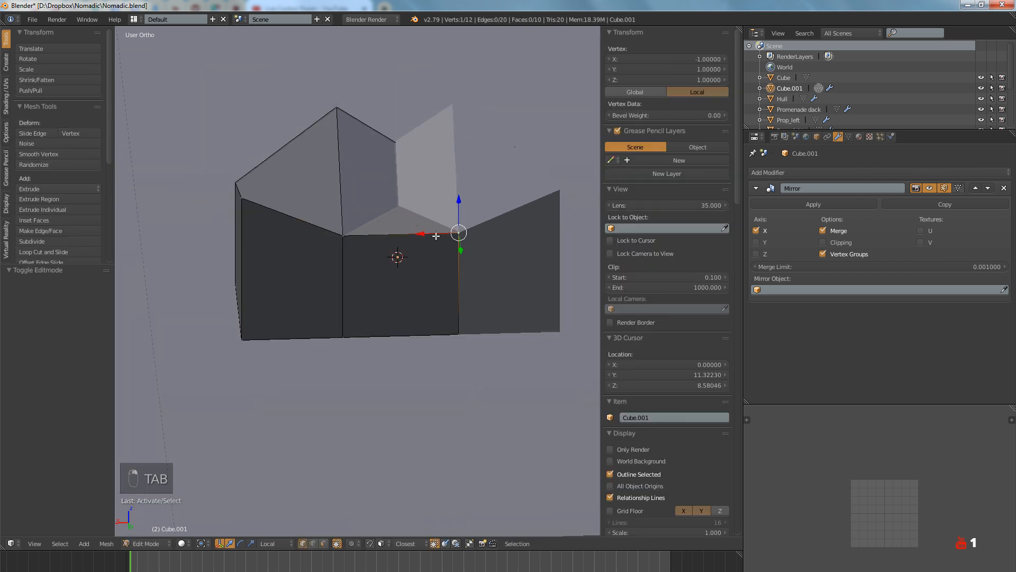
pyautogui.moveTo(436, 235)
pyautogui.mouseDown()
pyautogui.moveTo(345, 236)
pyautogui.moveTo(450, 237)
pyautogui.moveTo(424, 238)
pyautogui.mouseUp()
pyautogui.press('Tab')
pyautogui.scroll(-6, 431, 249)
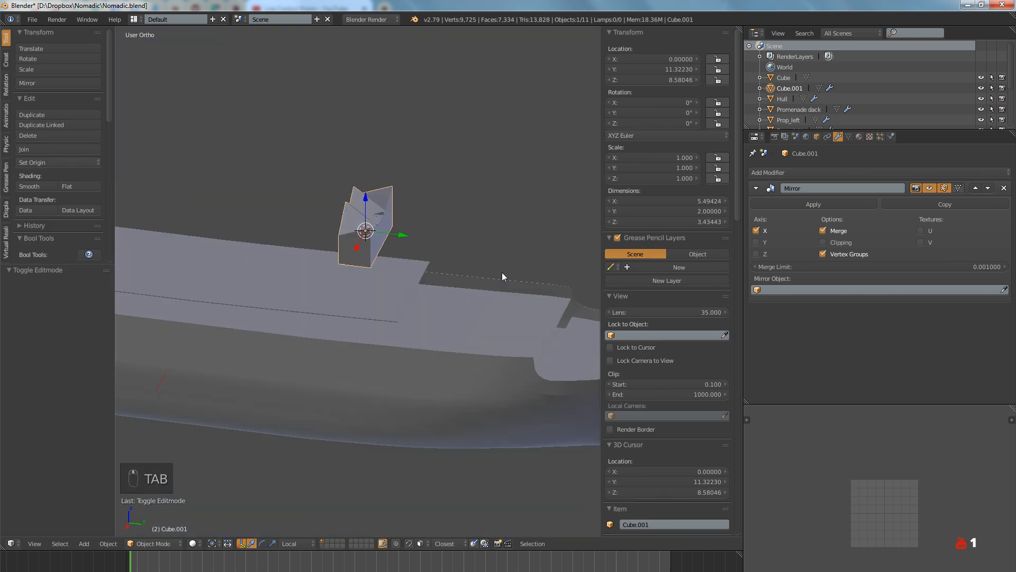
pyautogui.moveTo(370, 266); pyautogui.dragTo(393, 260, button='middle')
pyautogui.scroll(4, 389, 250)
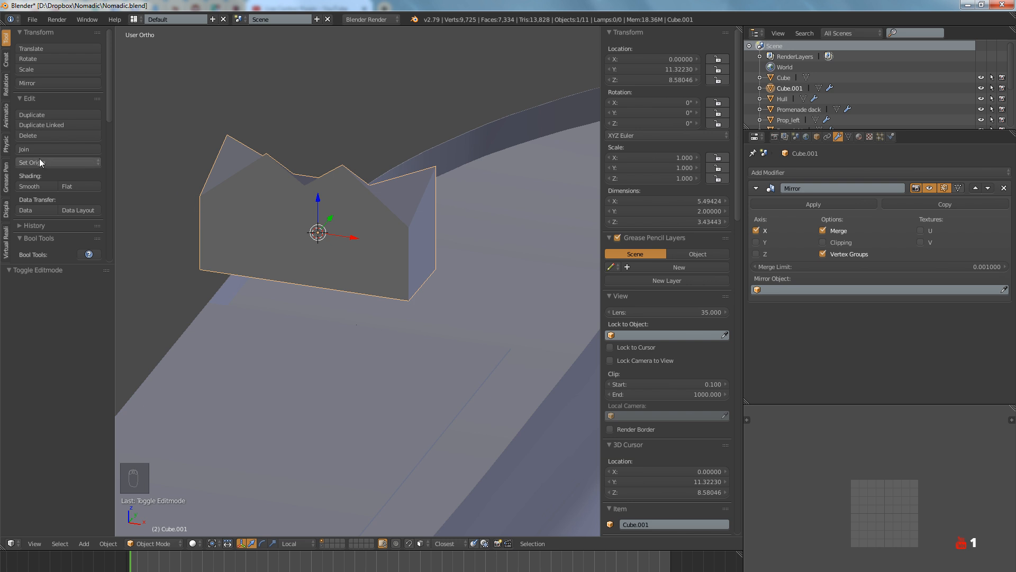
# Place the 3D cursor above the block at about X -0.46, Y 12.76, Z 11.83 and set the block's origin to it
pyautogui.click(267, 75)
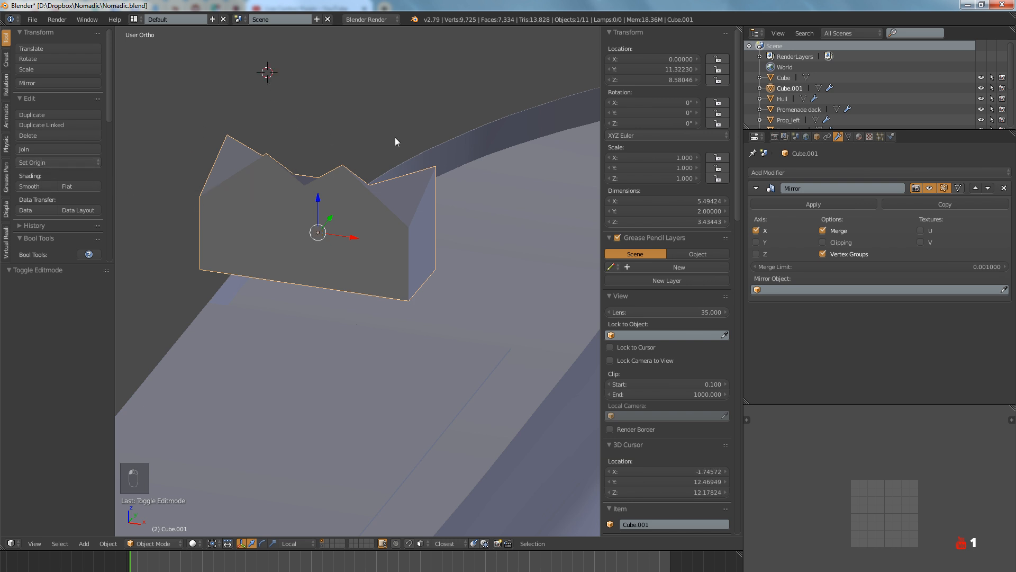
pyautogui.click(412, 135)
pyautogui.scroll(-2, 276, 219)
pyautogui.click(306, 128)
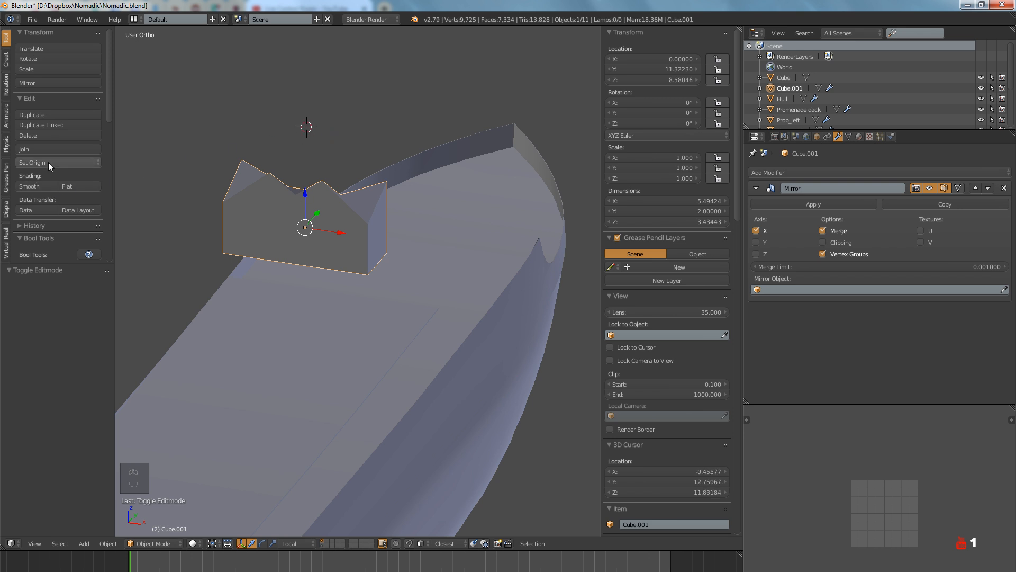
pyautogui.press('t')
pyautogui.press('t')
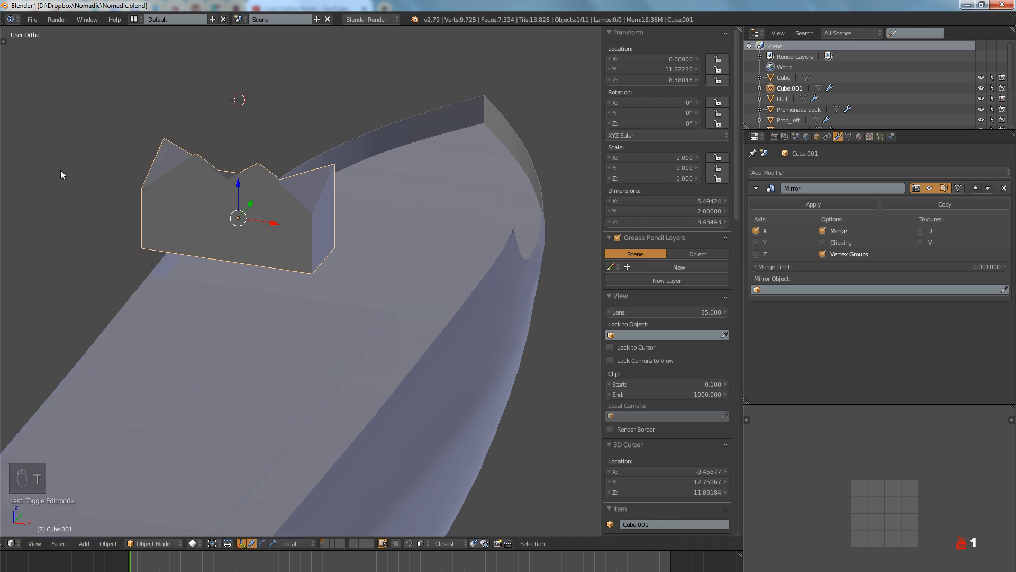
pyautogui.press('t')
pyautogui.press('t')
pyautogui.press('t')
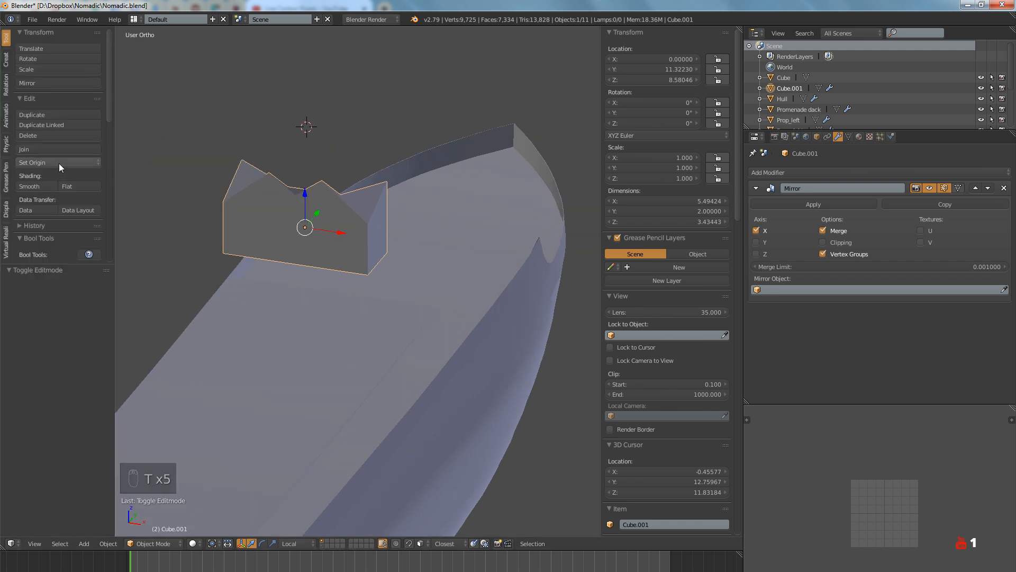
pyautogui.click(49, 163)
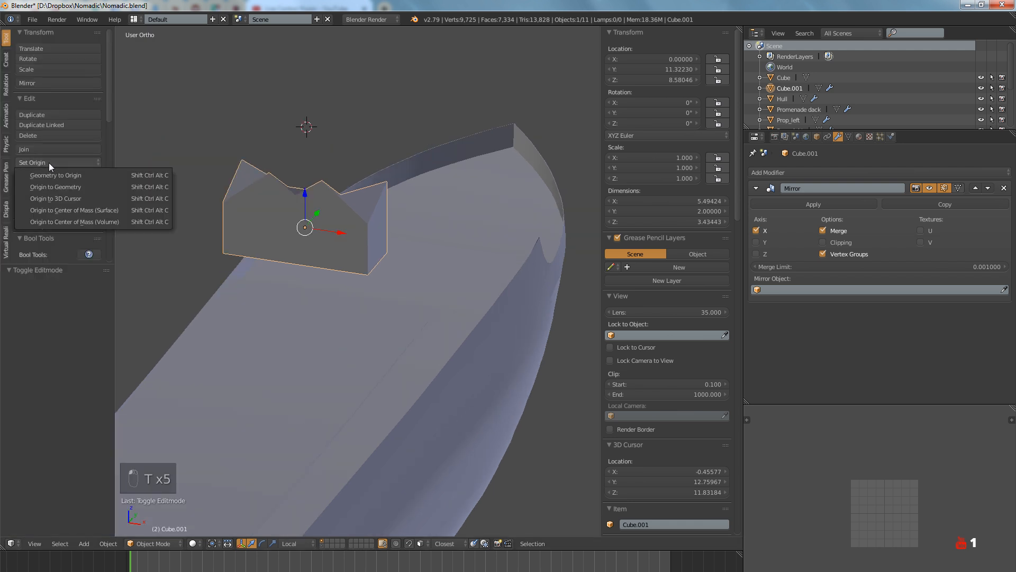
pyautogui.click(63, 199)
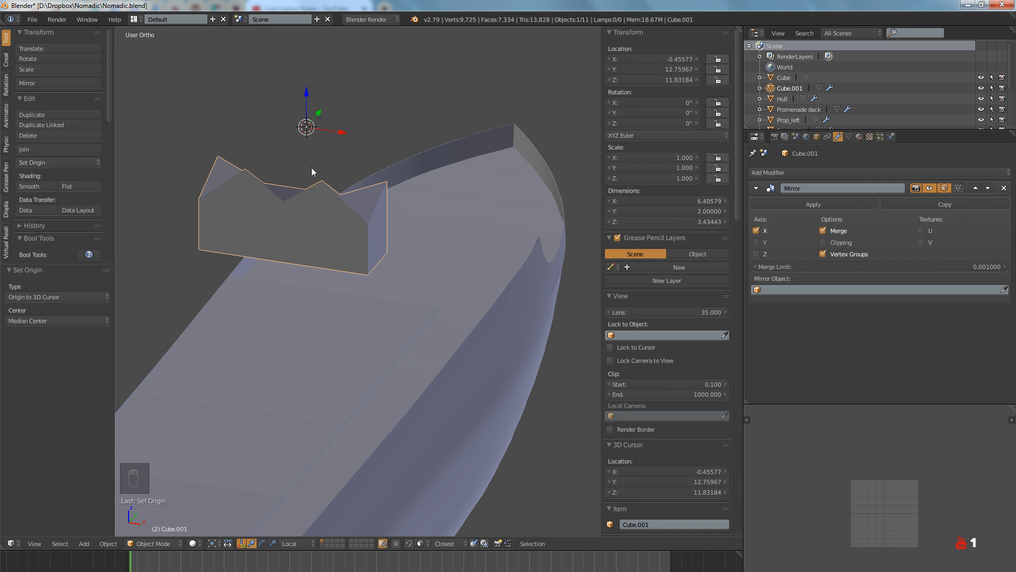
# In front view, place the 3D cursor beside the block at about X -5.72, Z 11.61 and set the block's origin to it
pyautogui.press('space')
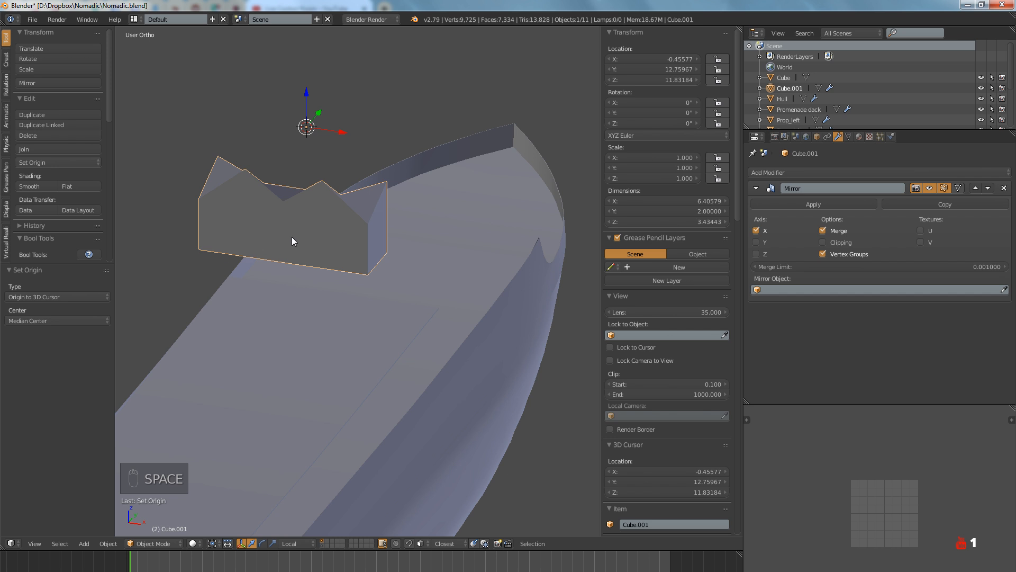
pyautogui.moveTo(294, 241); pyautogui.dragTo(322, 193, button='middle')
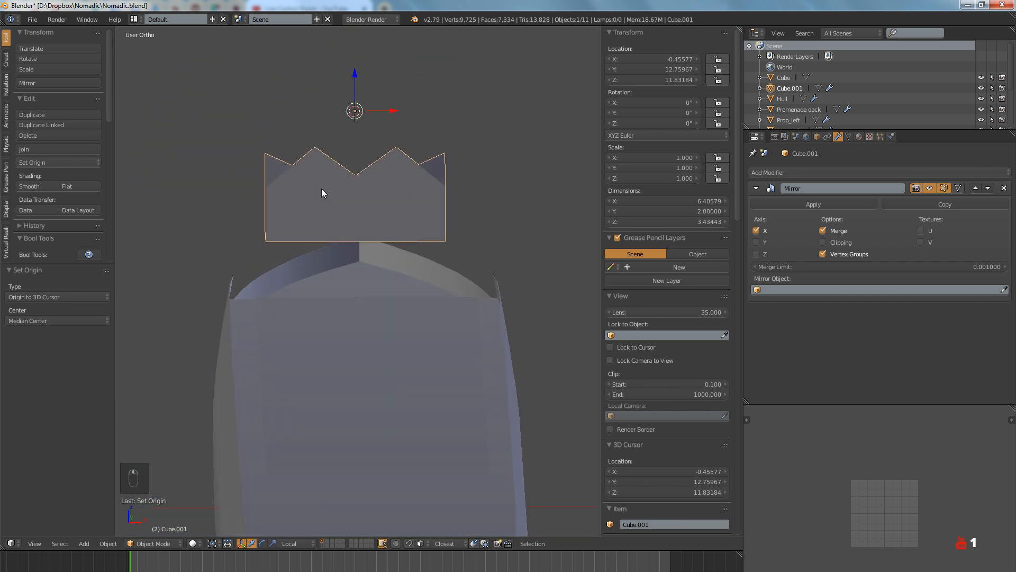
pyautogui.press('KP_1')
pyautogui.click(208, 123)
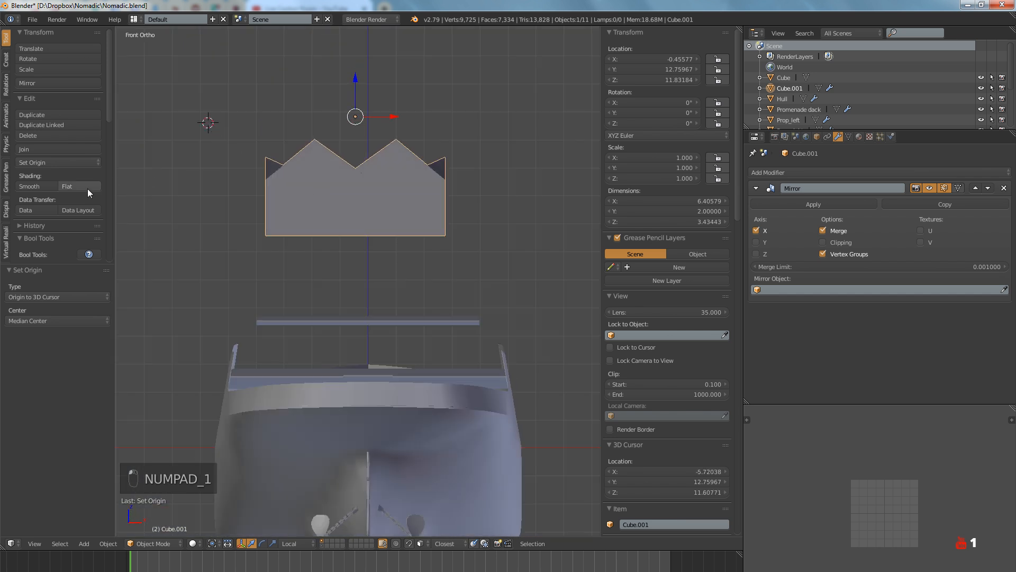
pyautogui.click(50, 164)
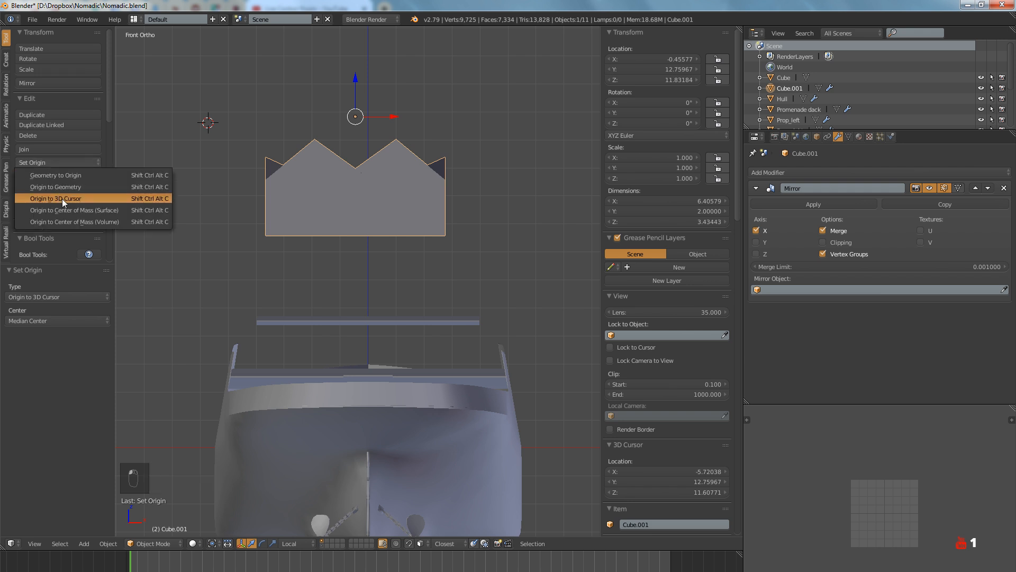
pyautogui.click(62, 199)
pyautogui.scroll(-3, 370, 206)
pyautogui.scroll(1, 402, 207)
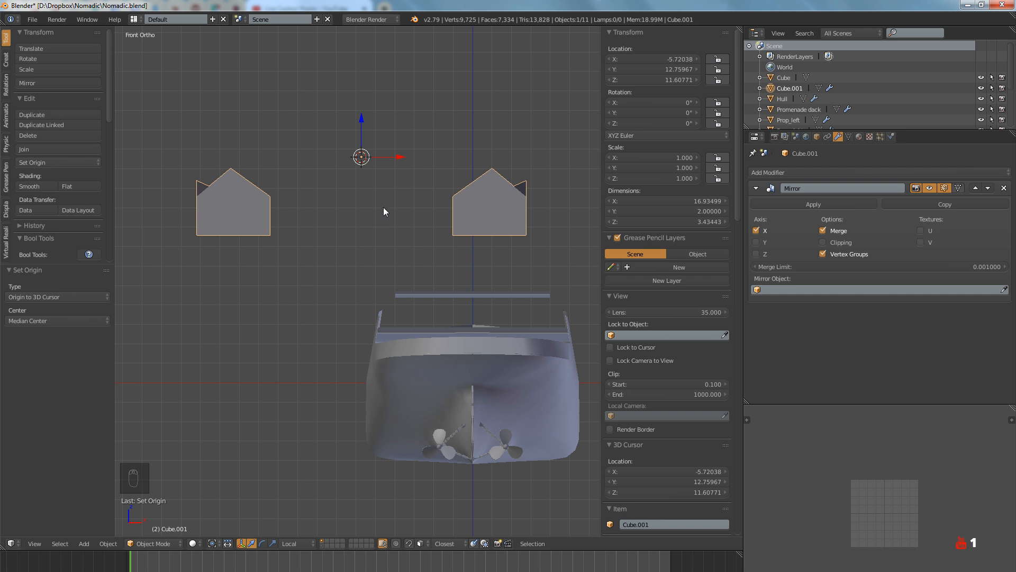
# Delete the mirrored demonstration block from the scene
pyautogui.keyDown('shift'); pyautogui.moveTo(417, 222); pyautogui.dragTo(370, 231, button='middle'); pyautogui.keyUp('shift')
pyautogui.press('x')
pyautogui.click(373, 224)
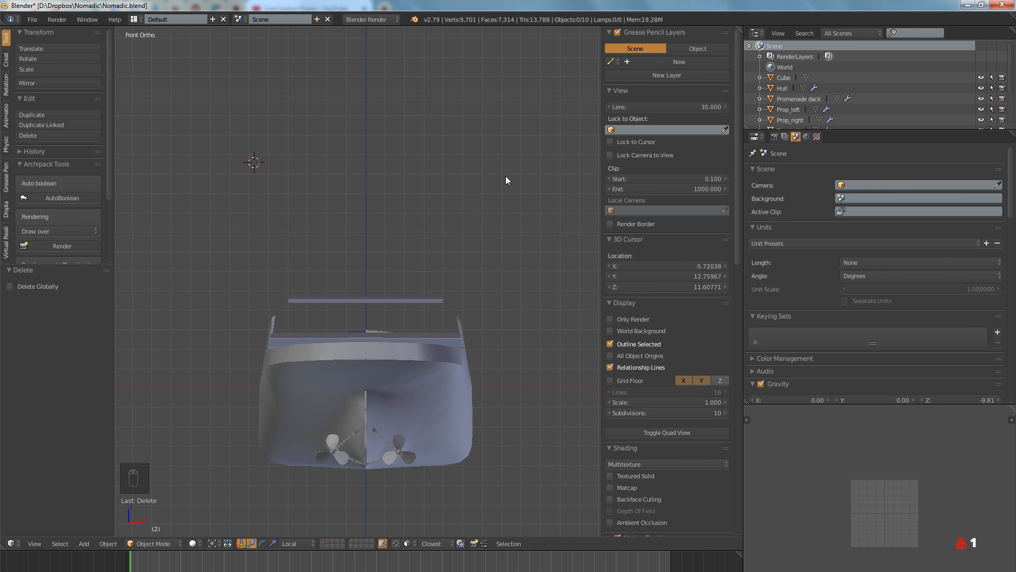
# Reset the 3D cursor to the world origin and show only layer 2
pyautogui.hotkey('shift', 'c')
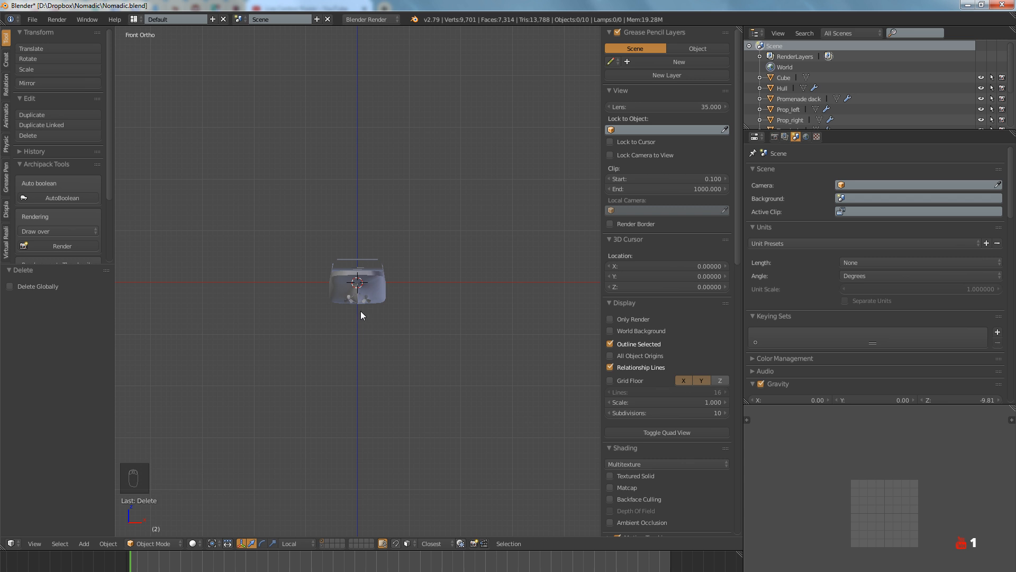
pyautogui.scroll(6, 361, 297)
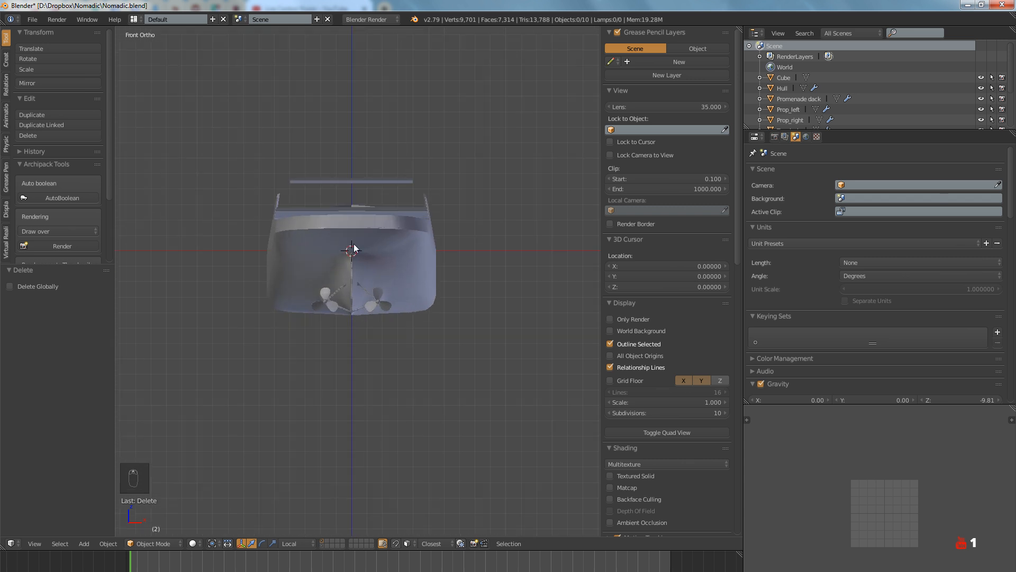
pyautogui.moveTo(353, 248); pyautogui.dragTo(417, 285, button='middle')
pyautogui.scroll(6, 324, 269)
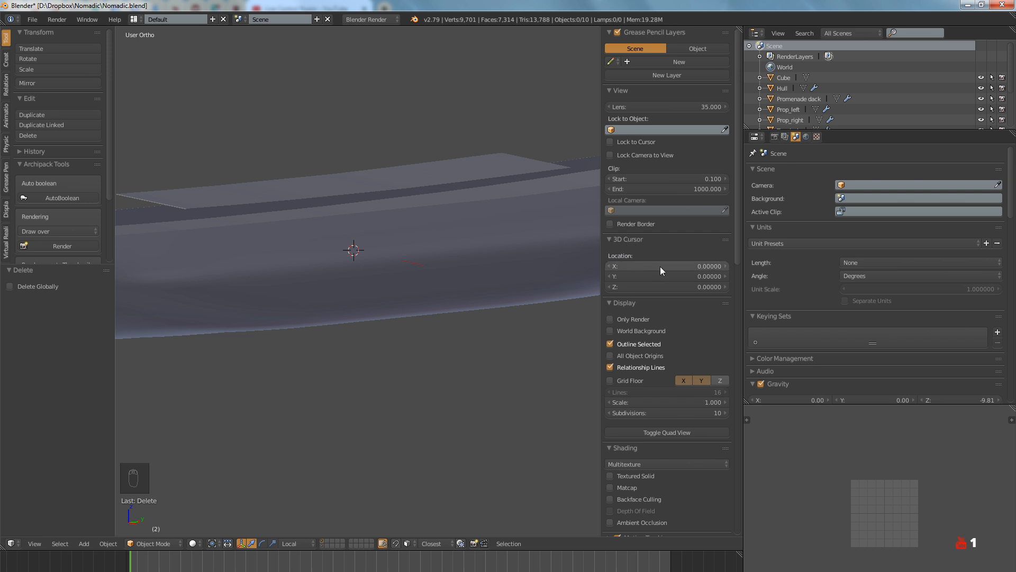
pyautogui.moveTo(516, 289); pyautogui.dragTo(429, 302, button='middle')
pyautogui.press('2')
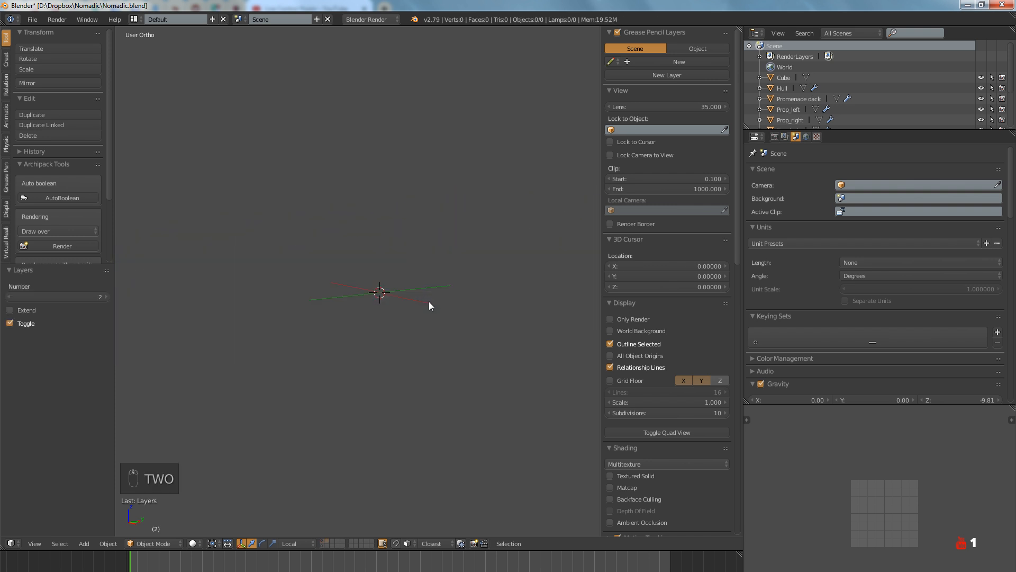
# In front view, add a plane mesh at the world origin
pyautogui.press('KP_1')
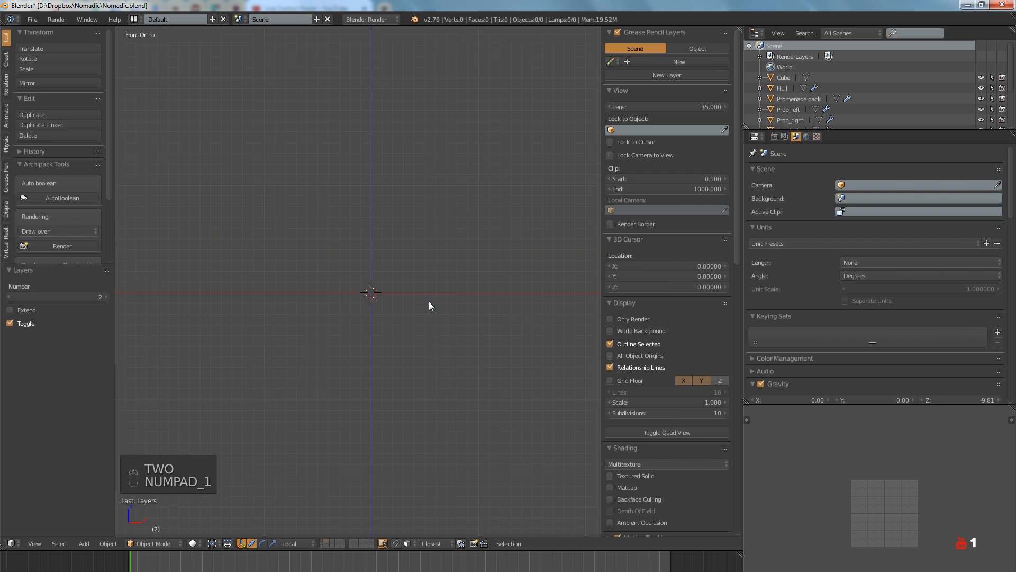
pyautogui.hotkey('shift', 'a')
pyautogui.moveTo(429, 305)
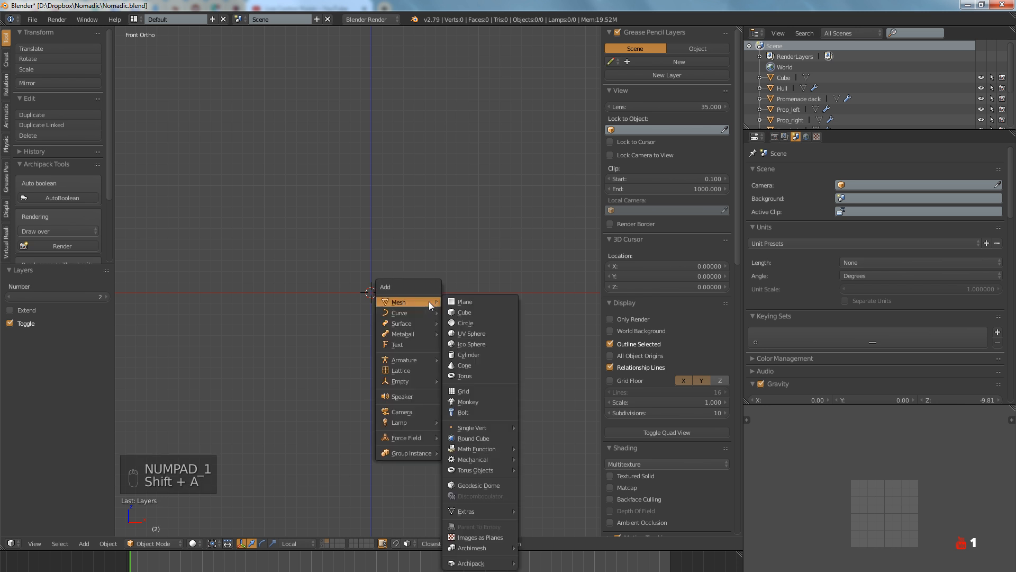
pyautogui.click(472, 300)
pyautogui.scroll(8, 408, 297)
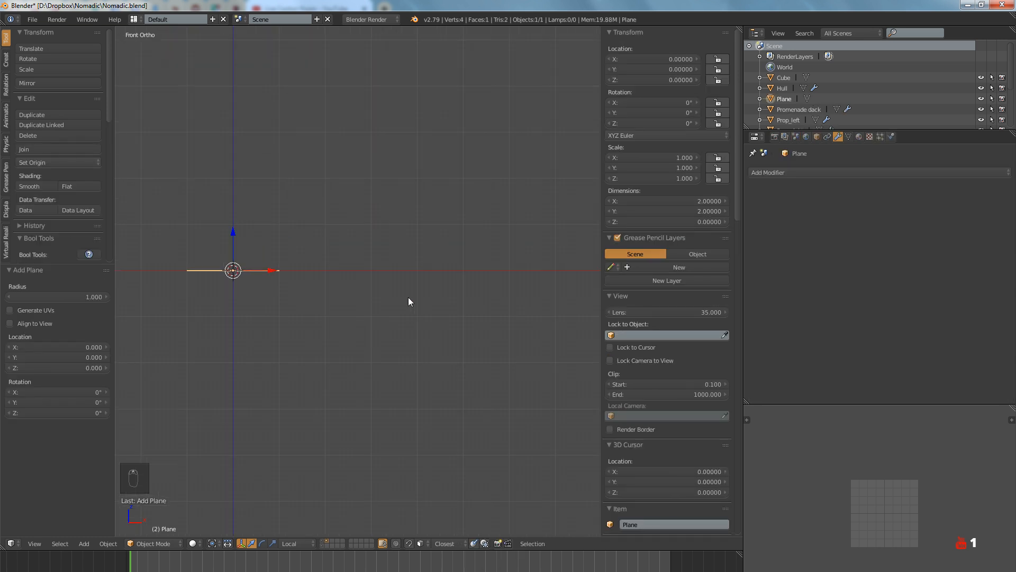
# Rotate the plane's geometry 90° about the X axis in Edit Mode, then deselect it
pyautogui.press('Tab')
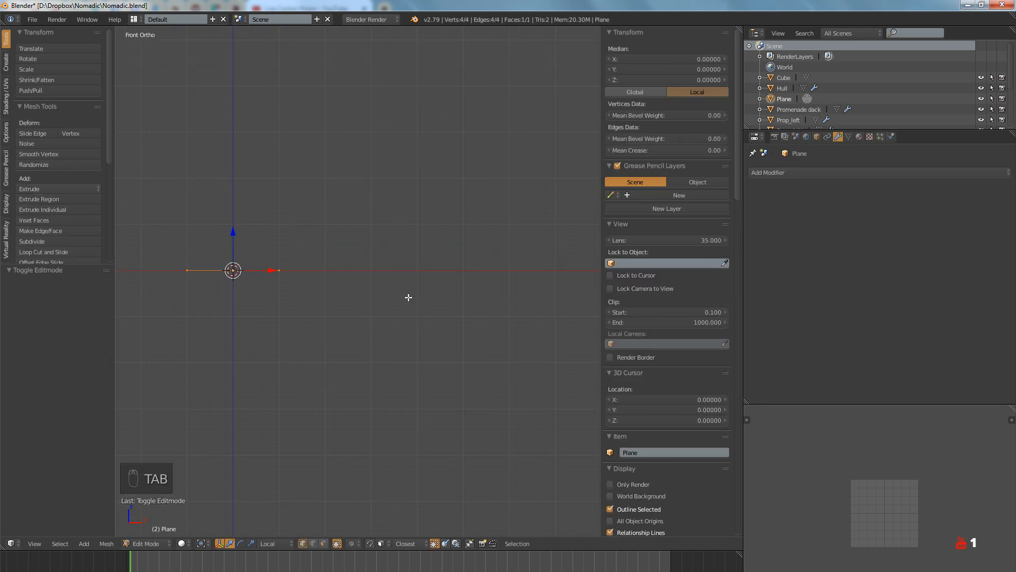
pyautogui.press('r')
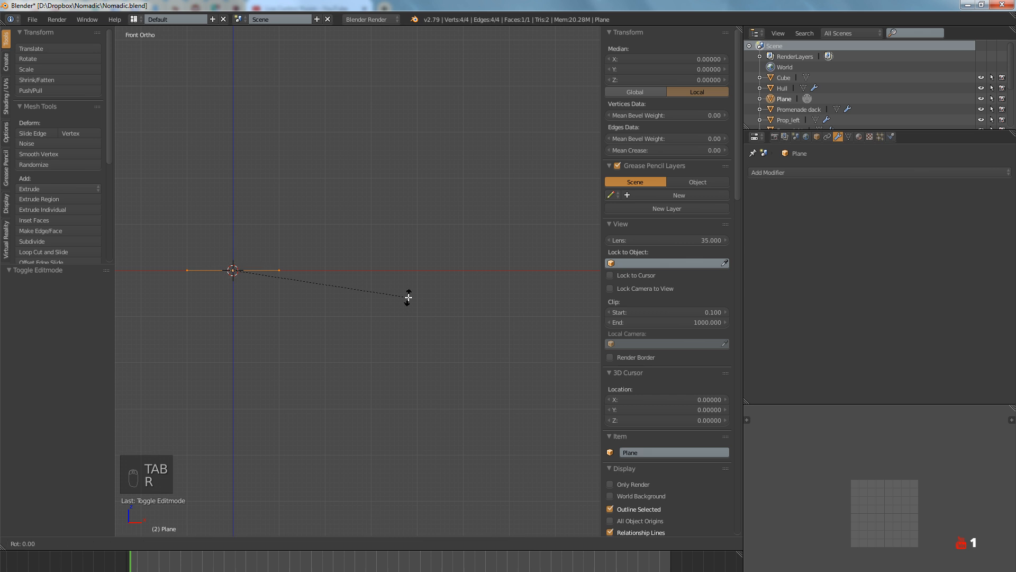
pyautogui.press('x')
pyautogui.press('9')
pyautogui.press('0')
pyautogui.press('Return')
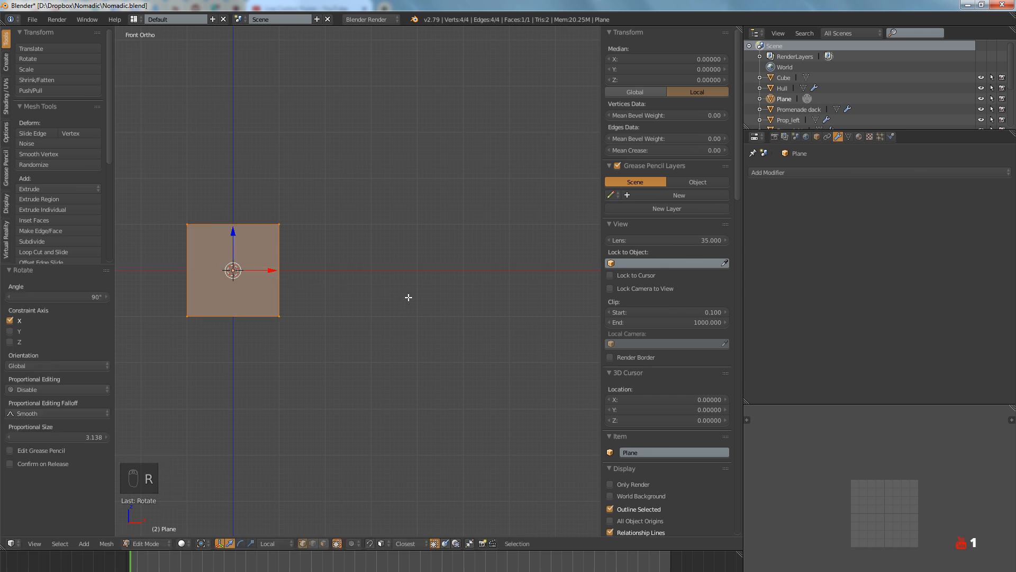
pyautogui.keyDown('shift'); pyautogui.moveTo(322, 298); pyautogui.dragTo(432, 300, button='middle'); pyautogui.keyUp('shift')
pyautogui.press('a')
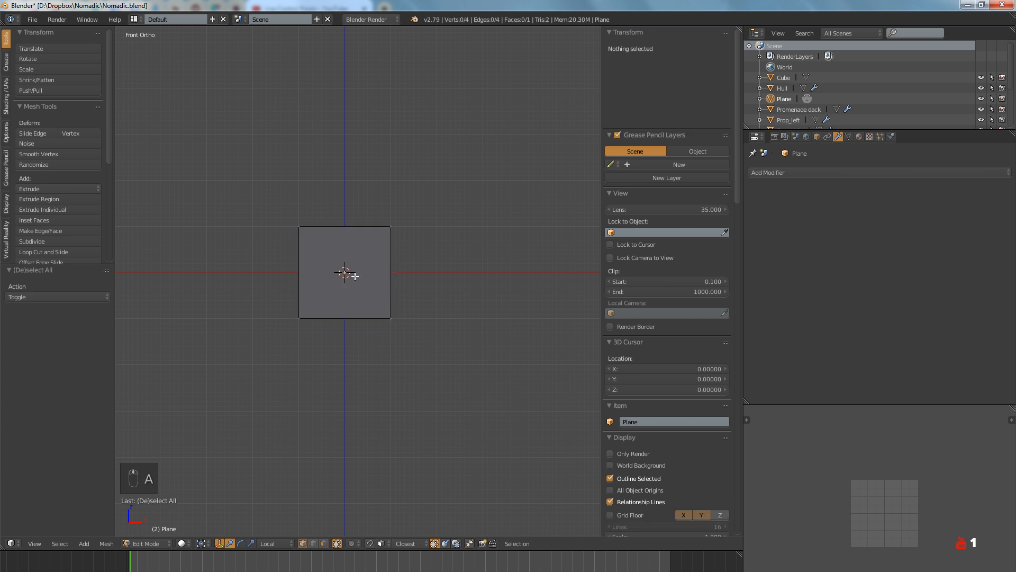
pyautogui.scroll(2, 352, 274)
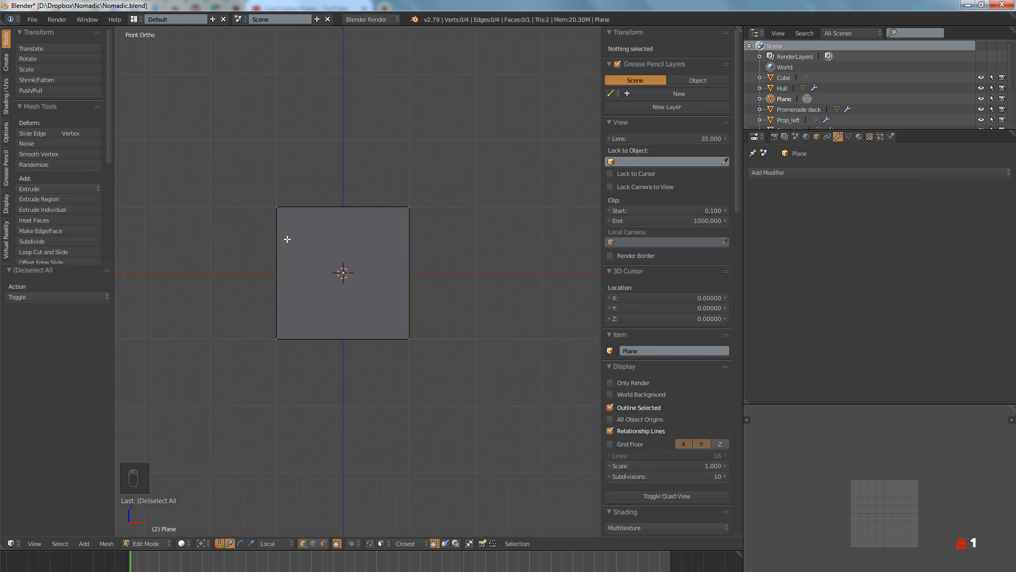
# Add a Mirror modifier to the full plane
pyautogui.rightClick(276, 209)
pyautogui.press('a')
pyautogui.click(842, 173)
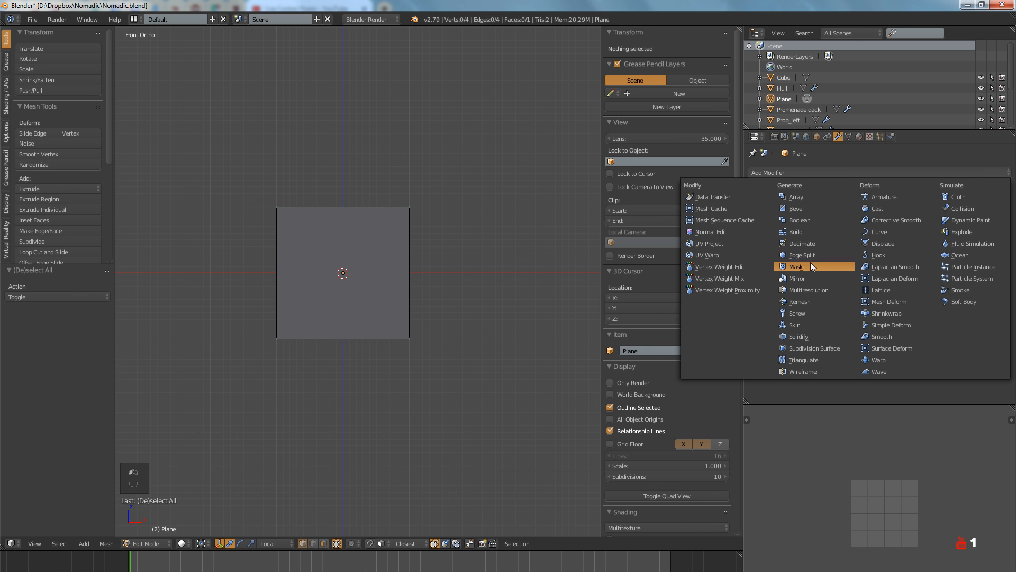
pyautogui.click(795, 279)
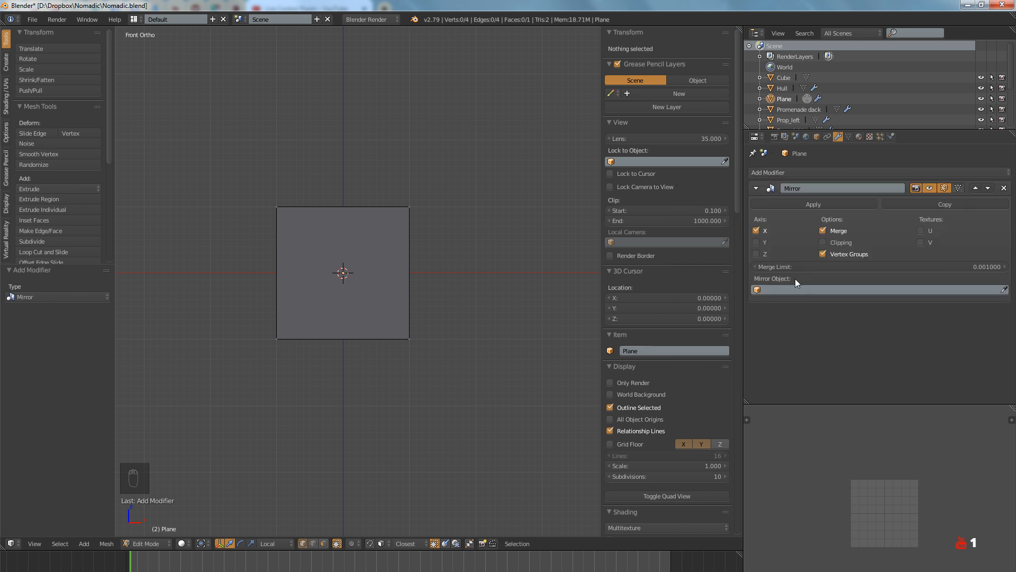
# Enable Clipping on the Mirror modifier and slide the plane's left edge along X to the centre line
pyautogui.rightClick(277, 207)
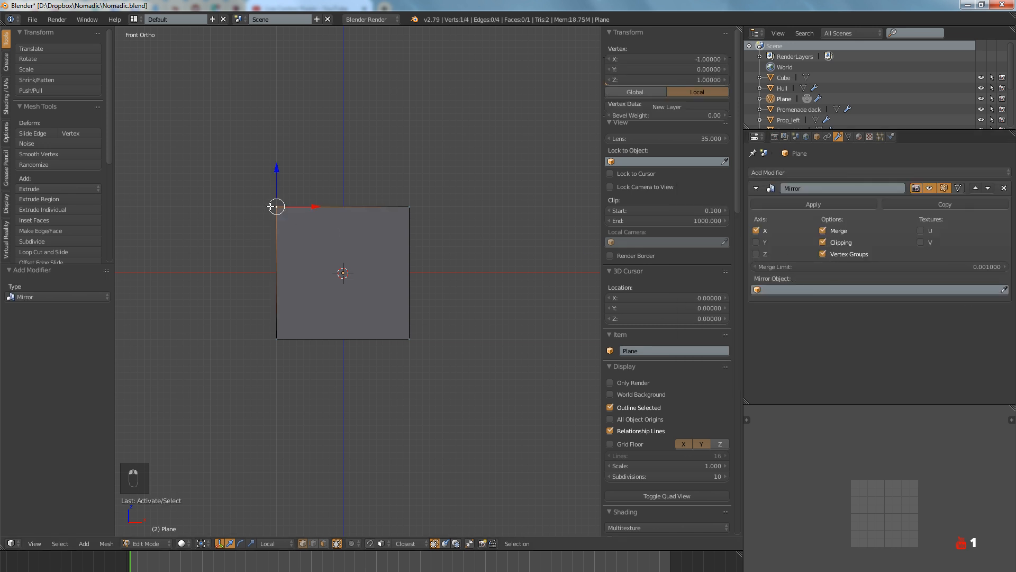
pyautogui.keyDown('shift'); pyautogui.rightClick(277, 339); pyautogui.keyUp('shift')
pyautogui.moveTo(306, 274); pyautogui.dragTo(519, 275)
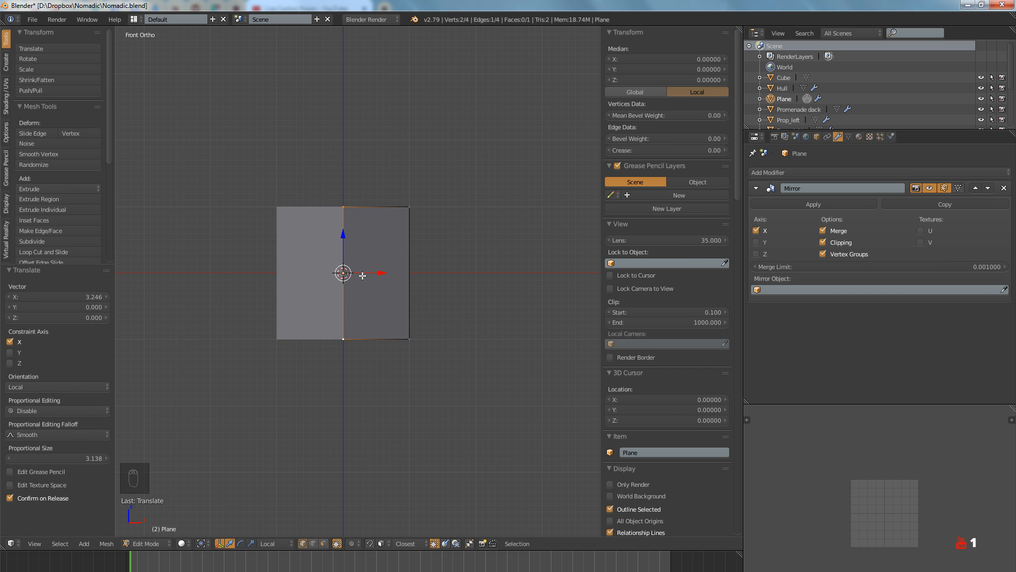
pyautogui.press('Escape')
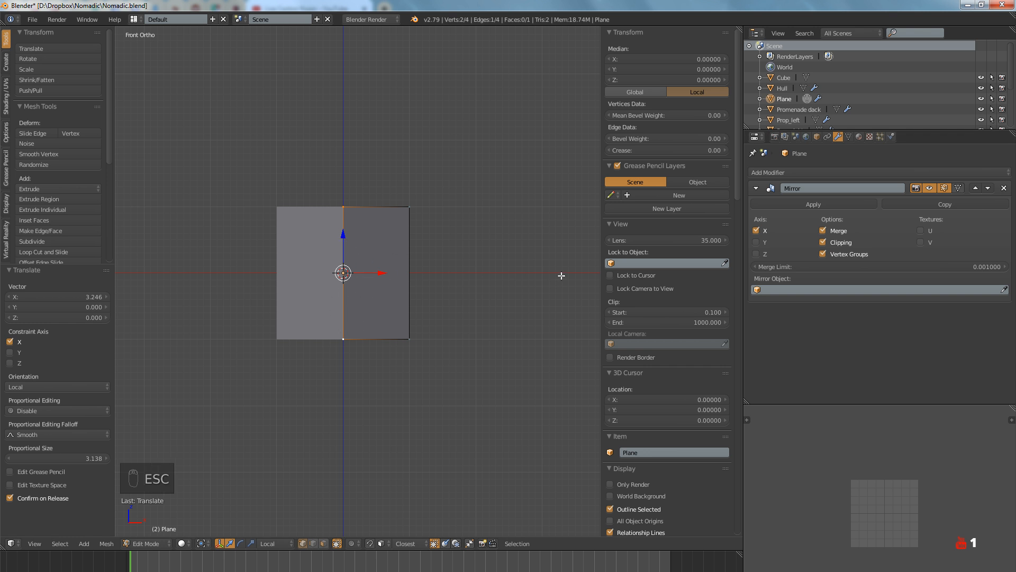
# Undo the edge move, the Mirror modifier and the plane's rotation
pyautogui.hotkey('ctrl', 'z')
pyautogui.press('Tab')
pyautogui.hotkey('ctrl', 'z')
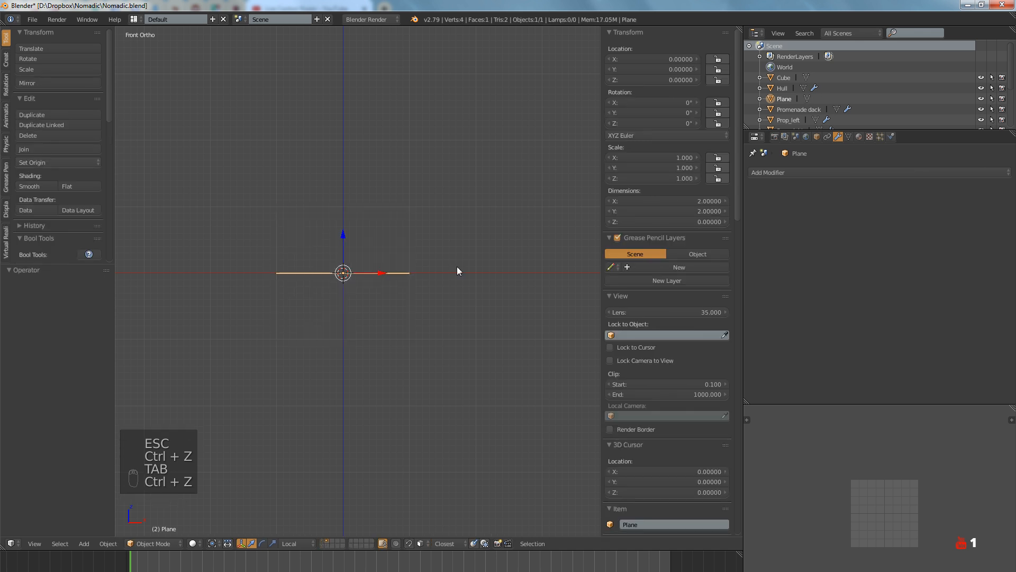
# Rotate the plane's geometry 90° about the global X axis in Edit Mode
pyautogui.press('Tab')
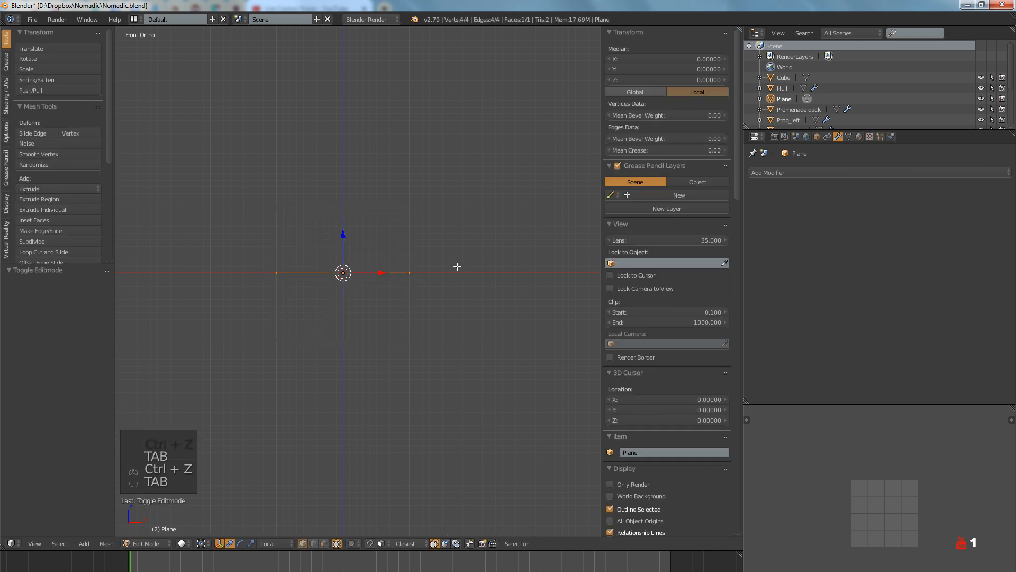
pyautogui.press('r')
pyautogui.press('x')
pyautogui.press('9')
pyautogui.press('0')
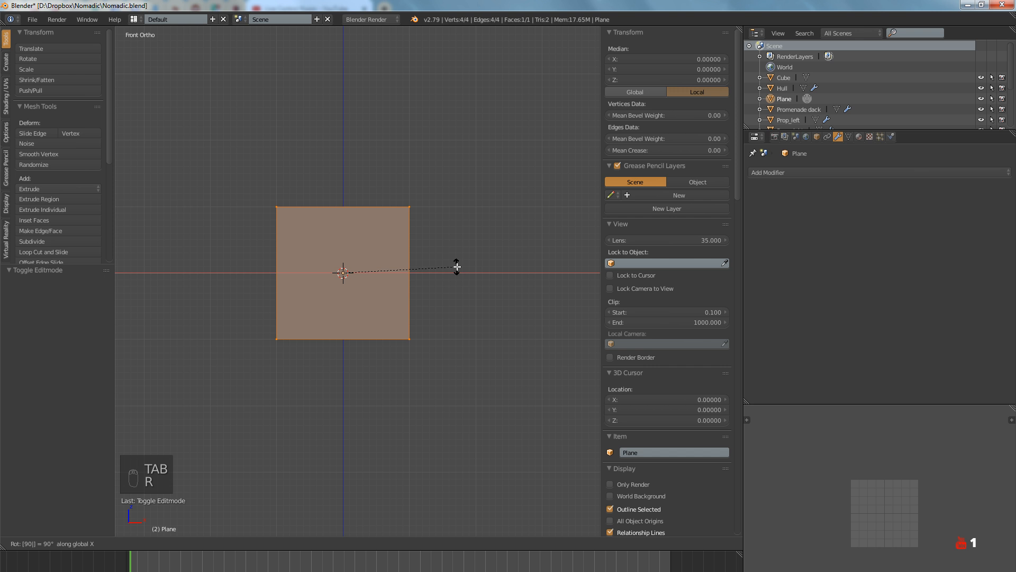
pyautogui.press('Return')
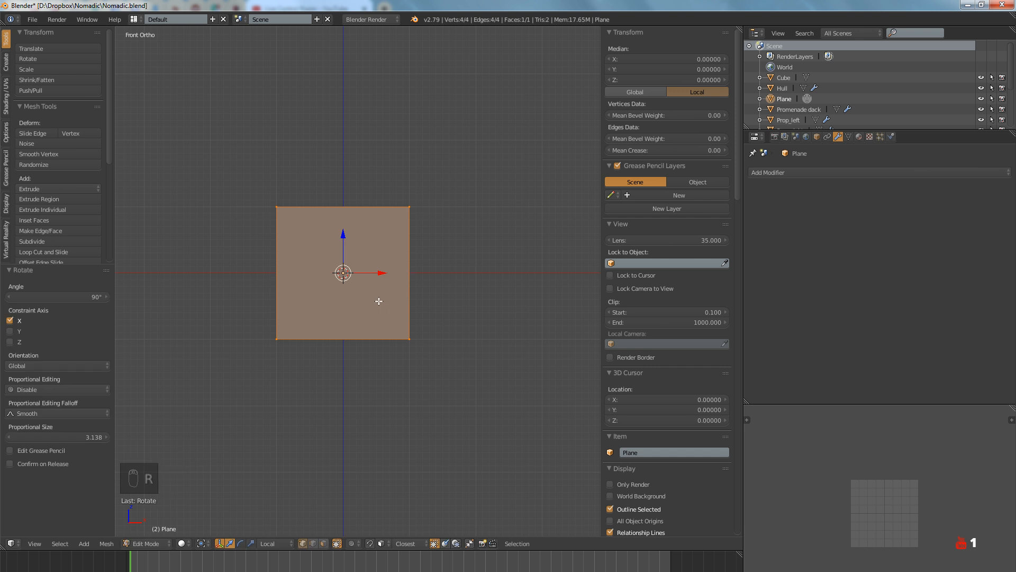
# Cut a single vertical edge loop through the exact centre of the plane
pyautogui.press('a')
pyautogui.hotkey('ctrl', 'r')
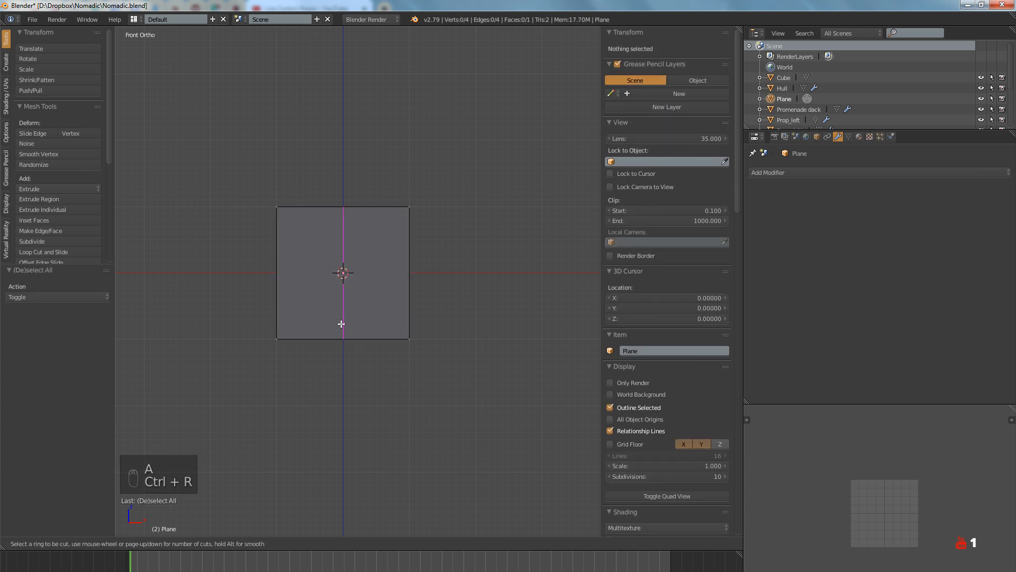
pyautogui.click(341, 324)
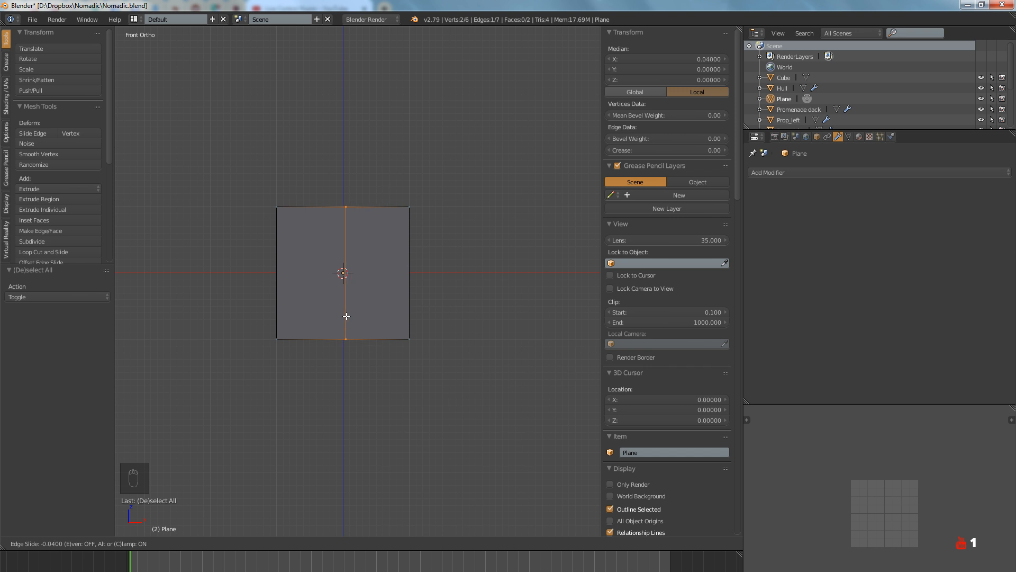
pyautogui.rightClick(349, 316)
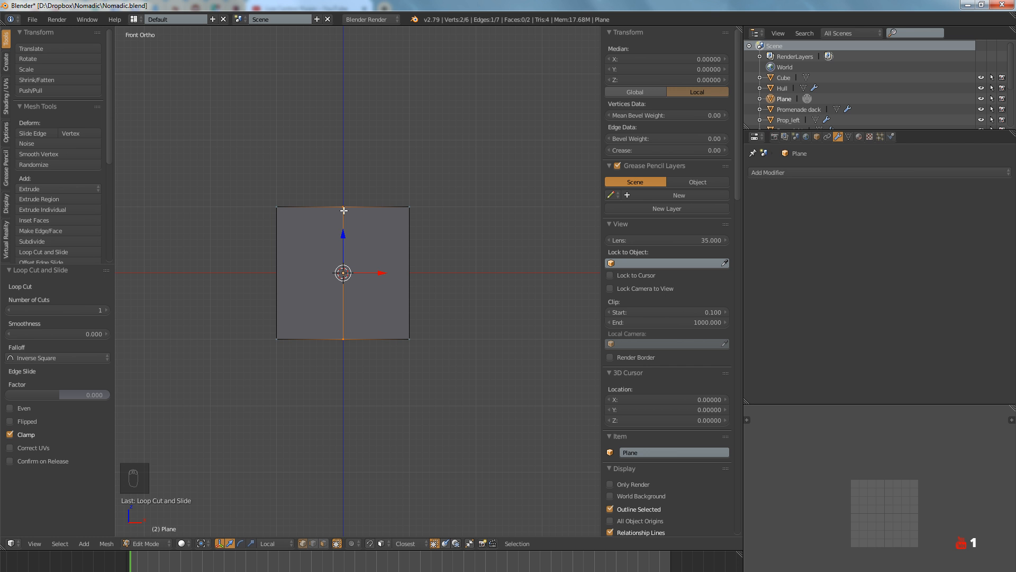
# Delete the two outer vertices on the plane's negative X side, leaving only the positive half
pyautogui.rightClick(277, 207)
pyautogui.keyDown('shift'); pyautogui.rightClick(276, 339); pyautogui.keyUp('shift')
pyautogui.press('x')
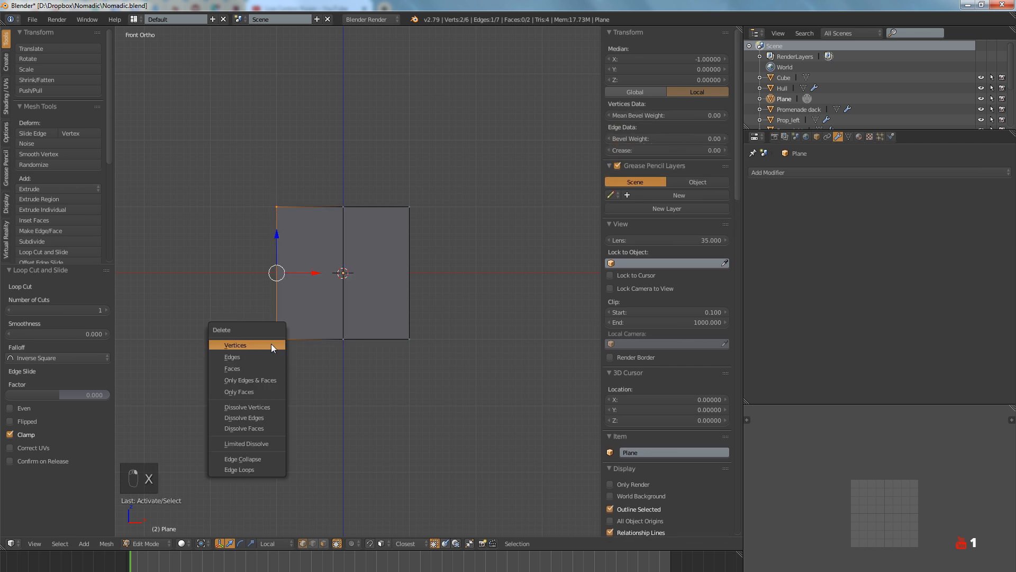
pyautogui.click(271, 344)
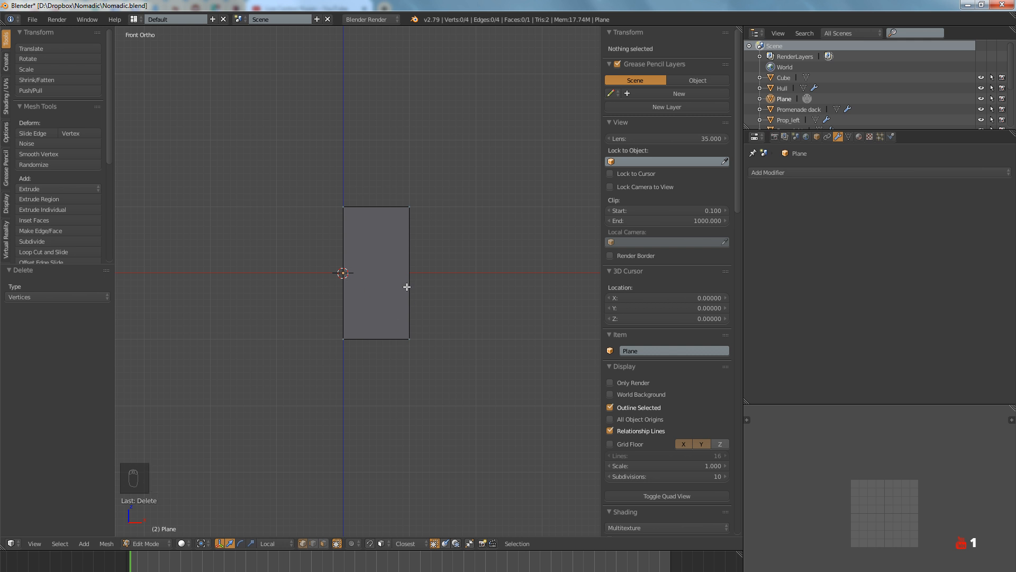
# Add a Mirror modifier on the X axis to the remaining half plane
pyautogui.click(820, 172)
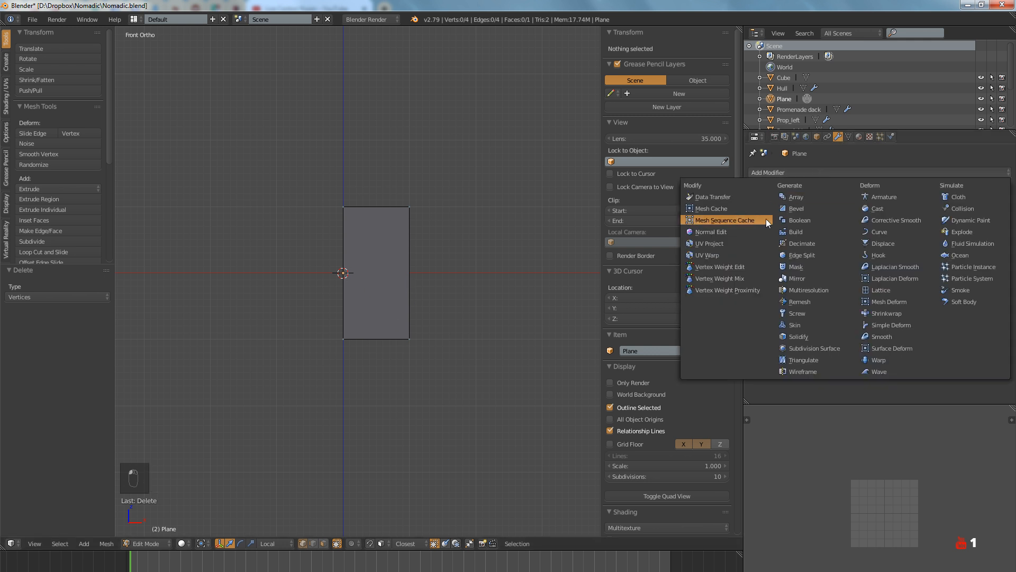
pyautogui.click(796, 278)
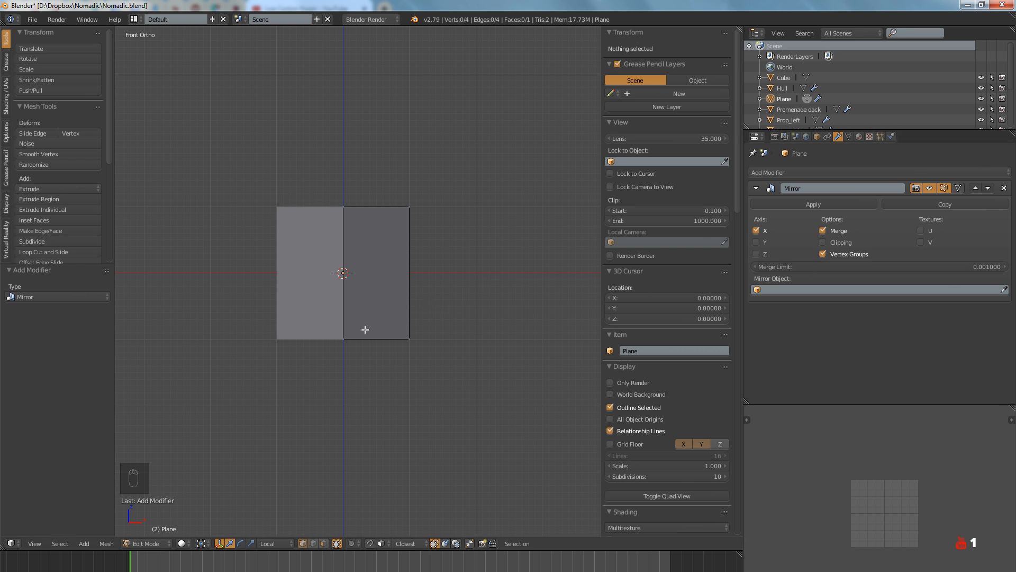
pyautogui.scroll(-5, 346, 337)
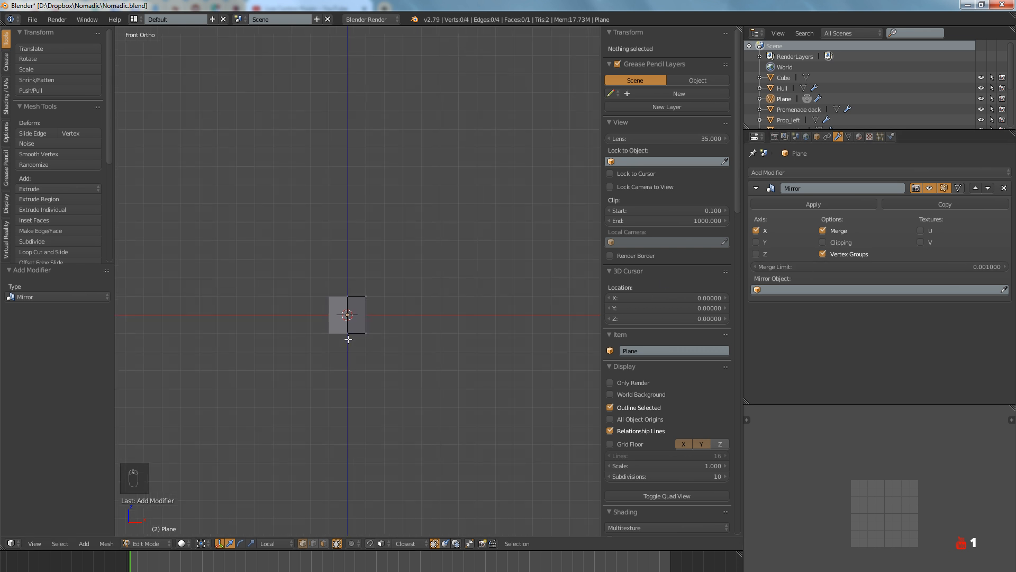
pyautogui.scroll(5, 346, 333)
pyautogui.scroll(1, 370, 339)
# Delete the two centre-line vertices, leaving only the outer vertical edge
pyautogui.rightClick(369, 325)
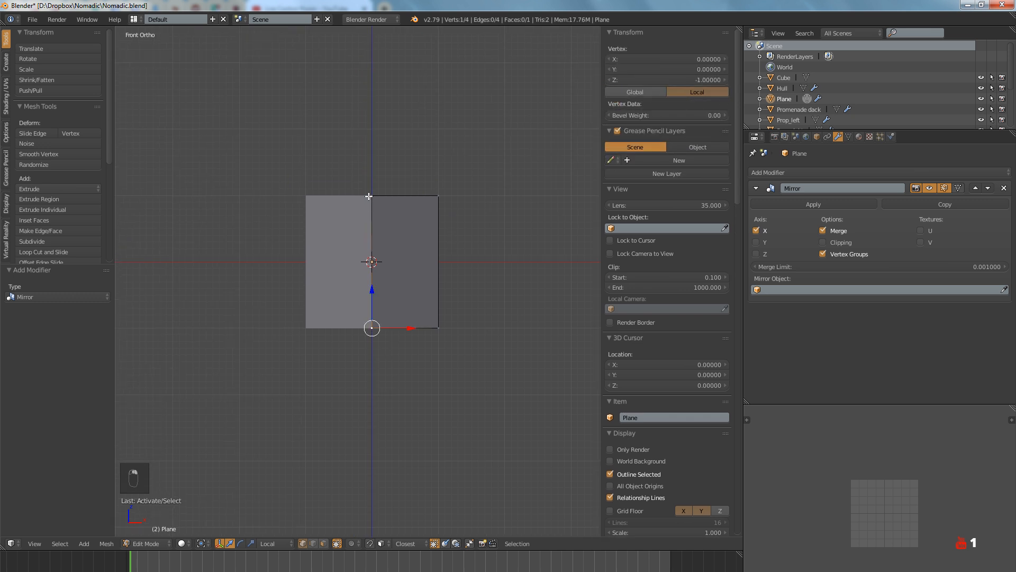
pyautogui.press('x')
pyautogui.click(354, 197)
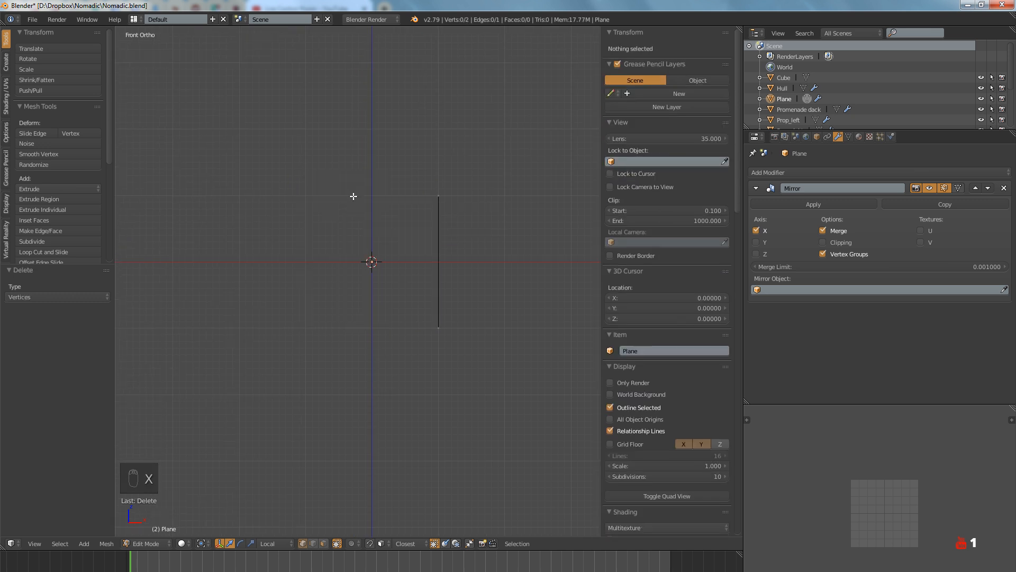
# Move the edge's top vertex up and outward, and its bottom vertex to about X 1.13, Z -1.09
pyautogui.rightClick(439, 327)
pyautogui.rightClick(439, 196)
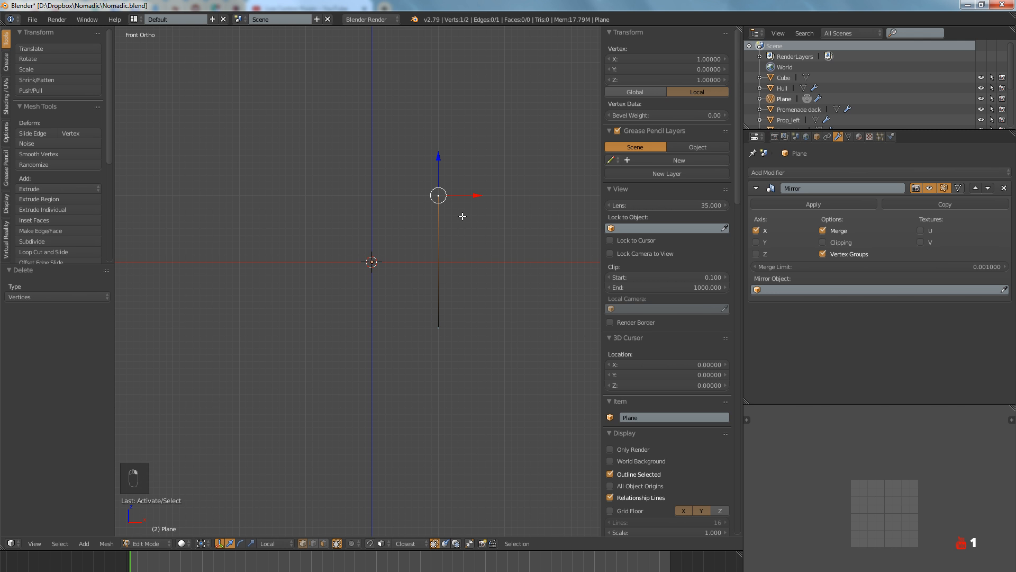
pyautogui.press('g')
pyautogui.click(487, 208)
pyautogui.rightClick(442, 346)
pyautogui.press('g')
pyautogui.click(451, 352)
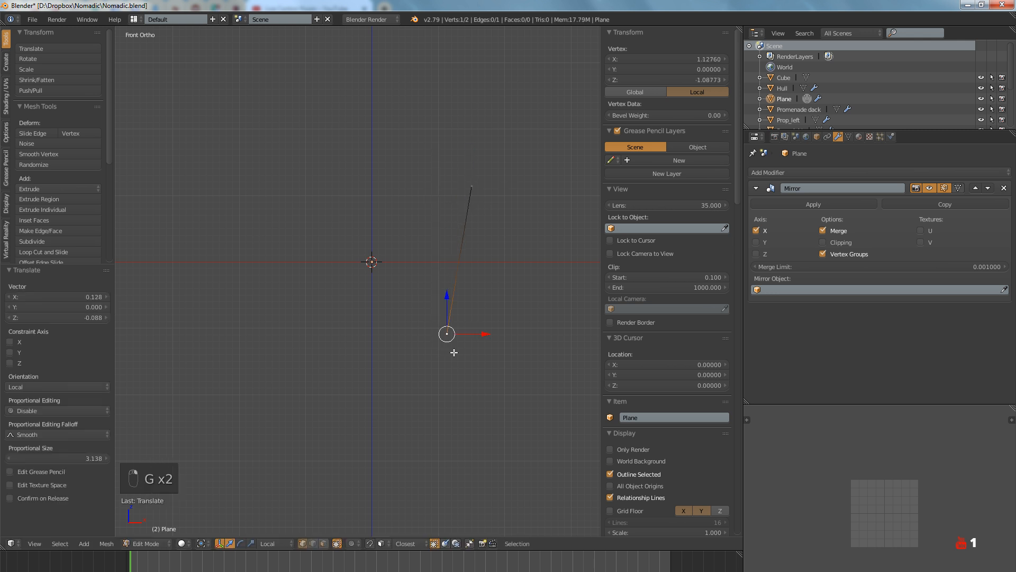
# Extrude the bottom vertex by about X -0.64, Z -1.50, and extrude once more down toward the centre line
pyautogui.keyDown('shift'); pyautogui.moveTo(451, 352); pyautogui.dragTo(460, 332, button='middle'); pyautogui.keyUp('shift')
pyautogui.press('e')
pyautogui.click(412, 424)
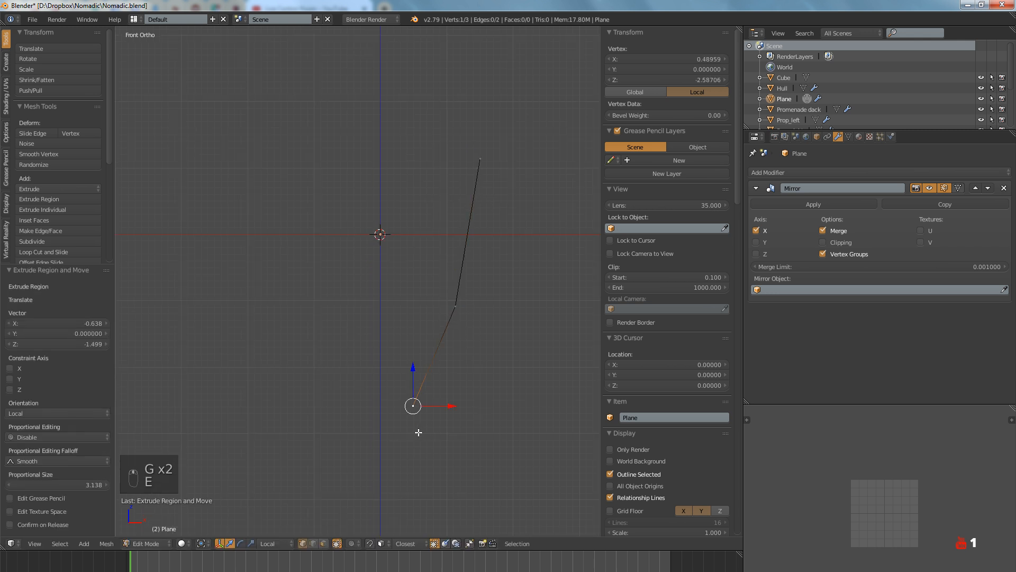
pyautogui.press('e')
pyautogui.click(392, 469)
# Enable Clipping on the Mirror modifier and move the profile's lowest vertex along X onto the centre line
pyautogui.moveTo(430, 437); pyautogui.dragTo(398, 437)
pyautogui.click(822, 242)
pyautogui.rightClick(480, 159)
pyautogui.keyDown('shift'); pyautogui.rightClick(455, 306); pyautogui.keyUp('shift')
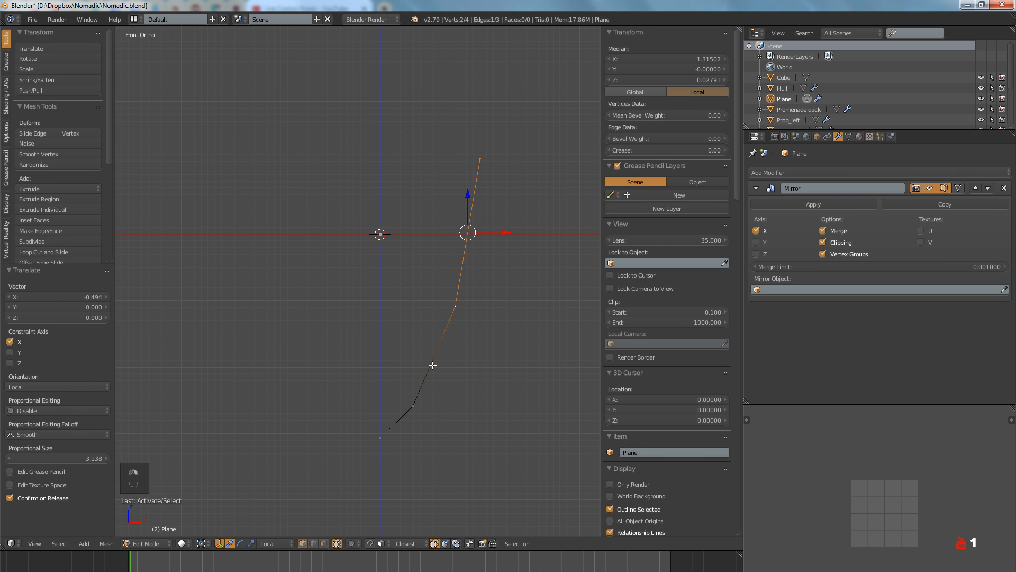
# Select the whole profile and, in right view, extrude it about -0.95 along the Y axis
pyautogui.press('a')
pyautogui.press('KP_3')
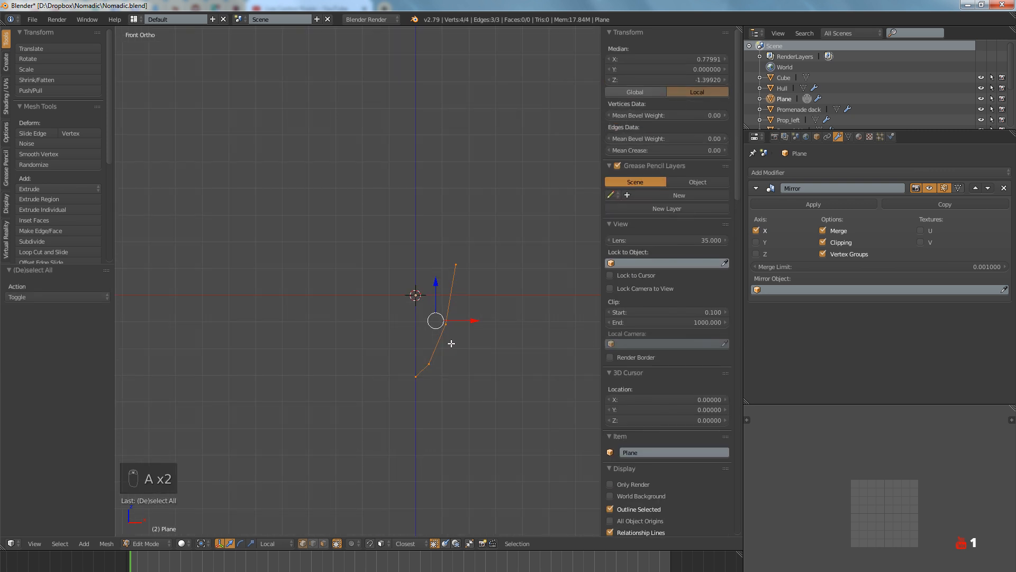
pyautogui.scroll(4, 408, 327)
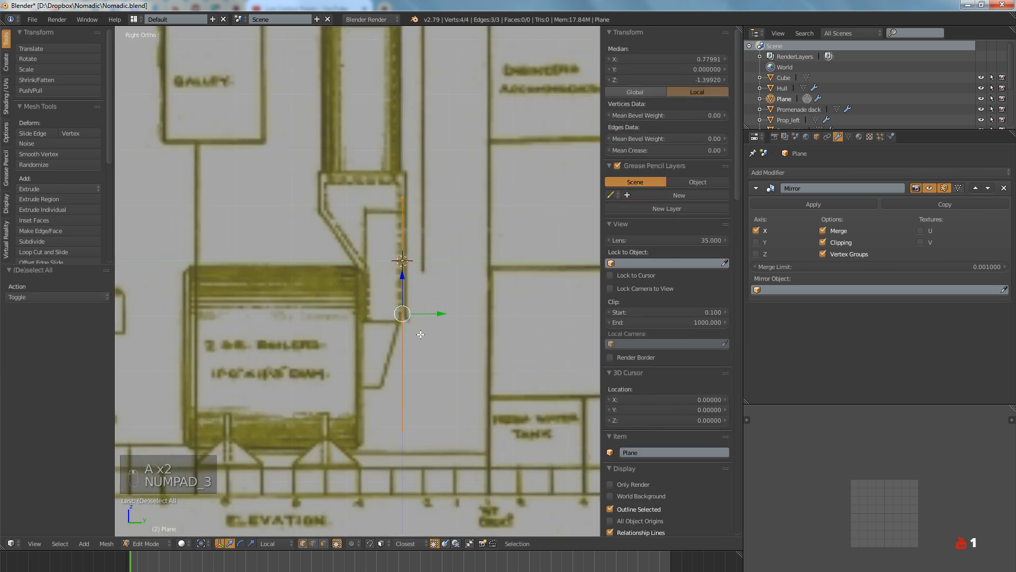
pyautogui.press('e')
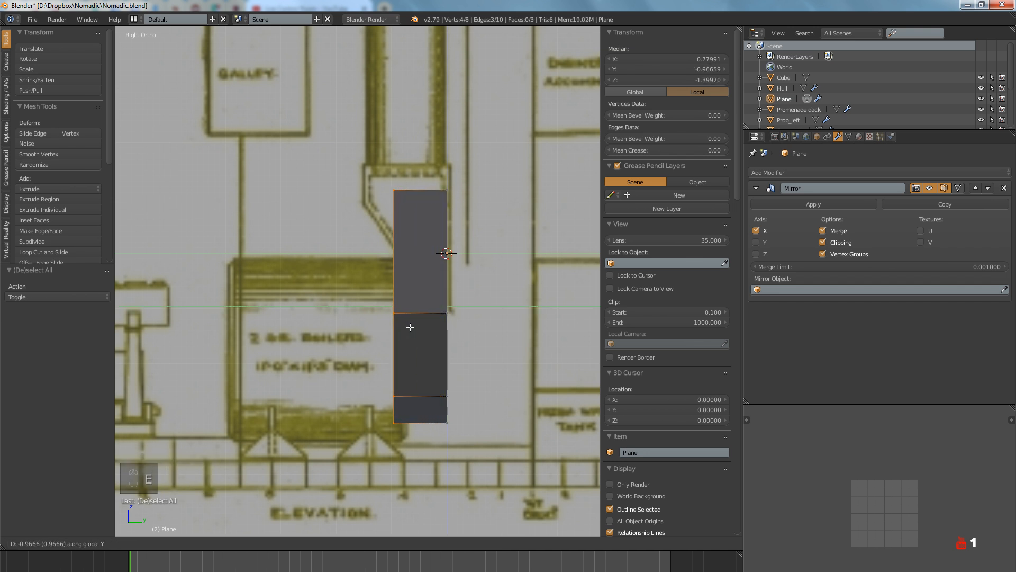
pyautogui.click(409, 325)
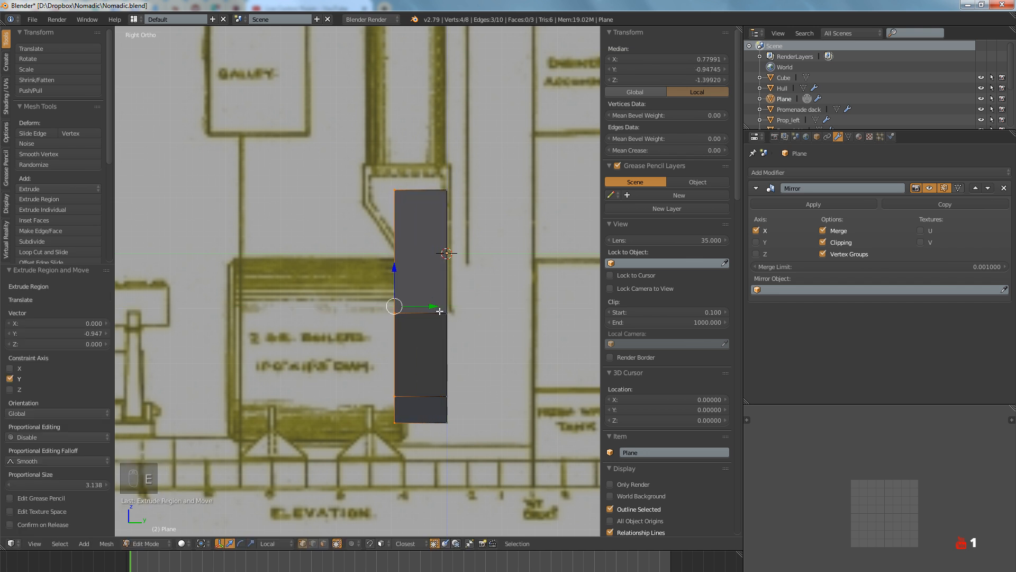
# Move the extruded edge loop about 0.43 outward along X in front view and extrude it about -0.88 along Y
pyautogui.press('KP_1')
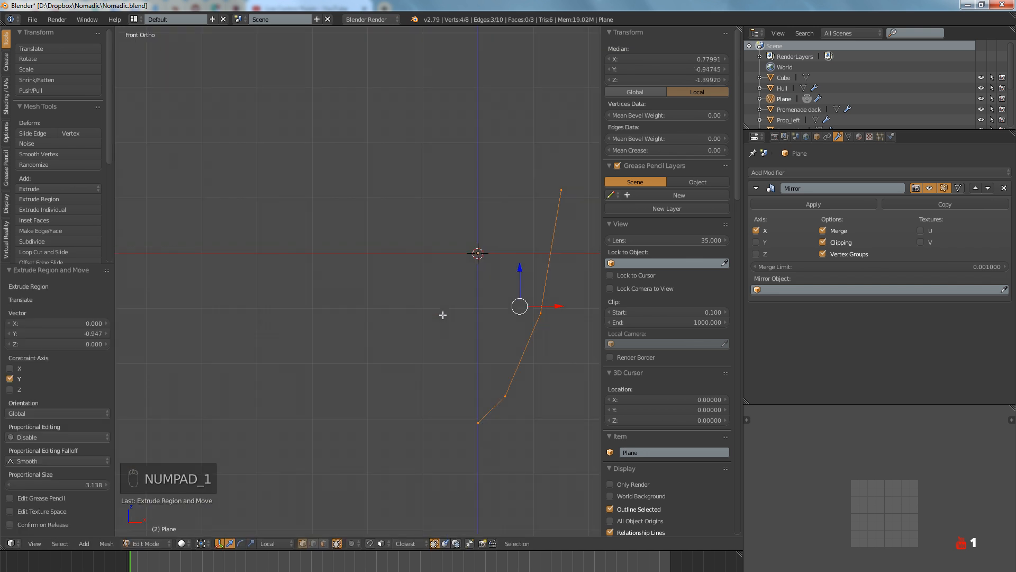
pyautogui.moveTo(558, 306); pyautogui.dragTo(575, 306)
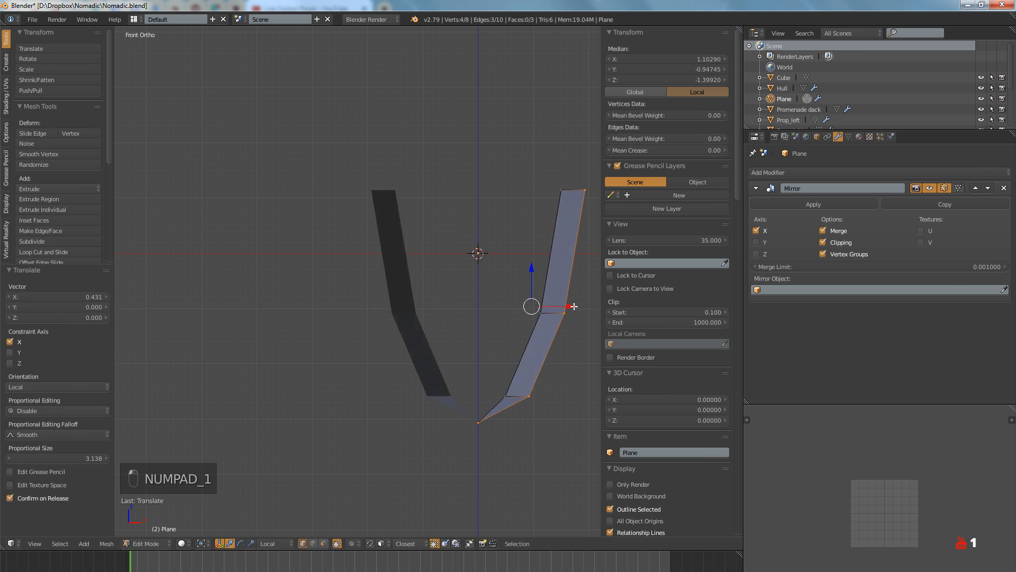
pyautogui.keyDown('shift'); pyautogui.moveTo(557, 306); pyautogui.dragTo(400, 359, button='middle'); pyautogui.keyUp('shift')
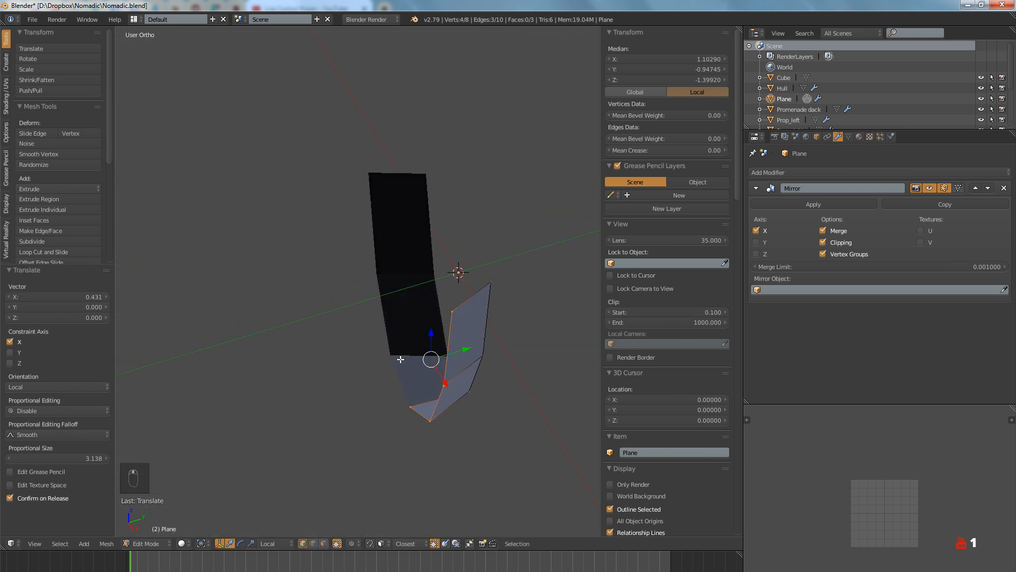
pyautogui.press('e')
pyautogui.press('y')
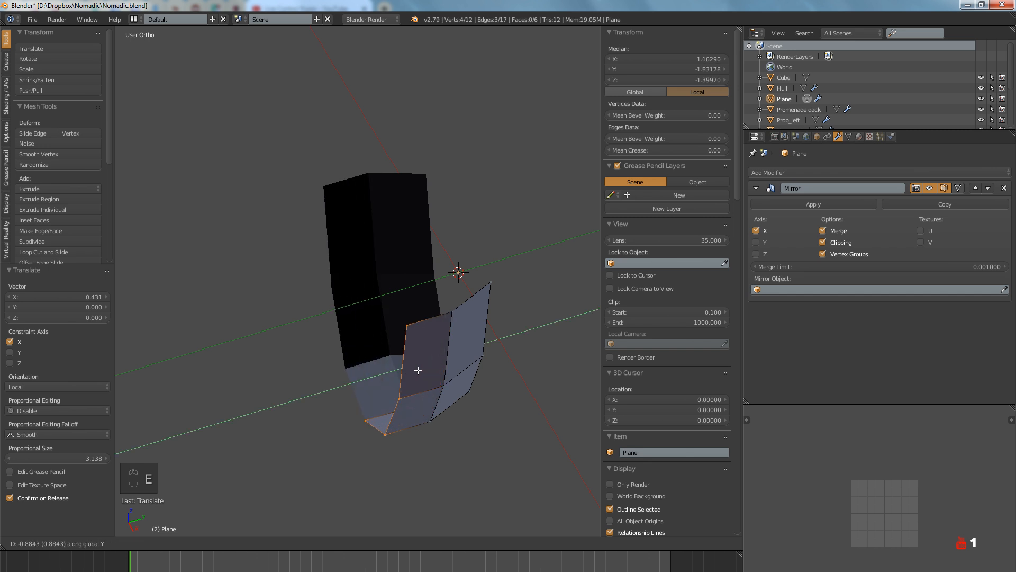
pyautogui.click(415, 367)
# Shift the newest edge loop outward along X and extrude one more section from it along the Y axis
pyautogui.moveTo(388, 393); pyautogui.dragTo(359, 412)
pyautogui.press('e')
pyautogui.press('y')
pyautogui.click(404, 388)
# Extrude the hull's opposite end loop about 0.78 along Y and move it about -0.39 inward along X
pyautogui.scroll(-4, 402, 370)
pyautogui.press('a')
pyautogui.moveTo(402, 371); pyautogui.dragTo(360, 334, button='middle')
pyautogui.keyDown('alt'); pyautogui.rightClick(363, 352); pyautogui.keyUp('alt')
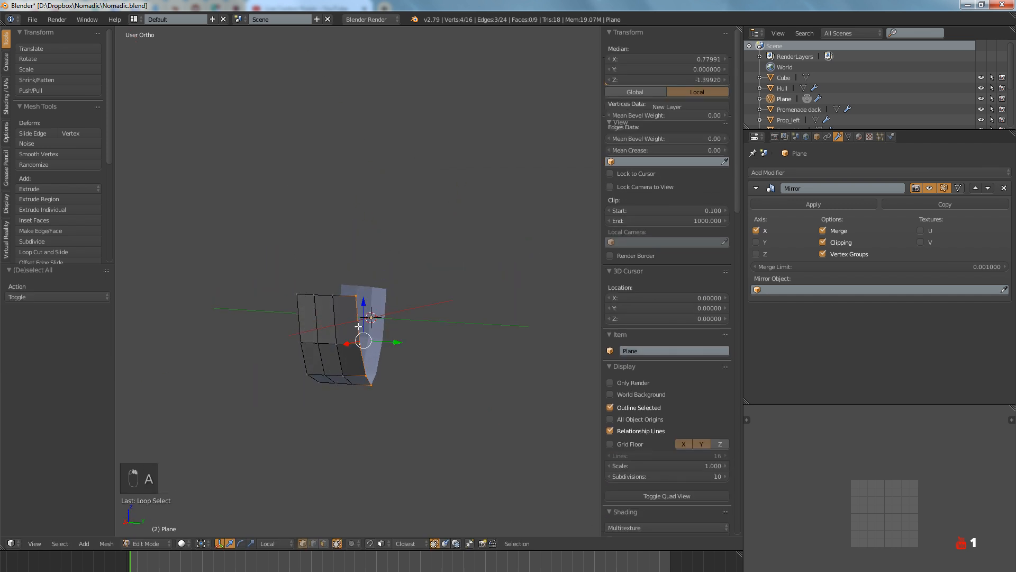
pyautogui.scroll(3, 364, 342)
pyautogui.press('e')
pyautogui.press('y')
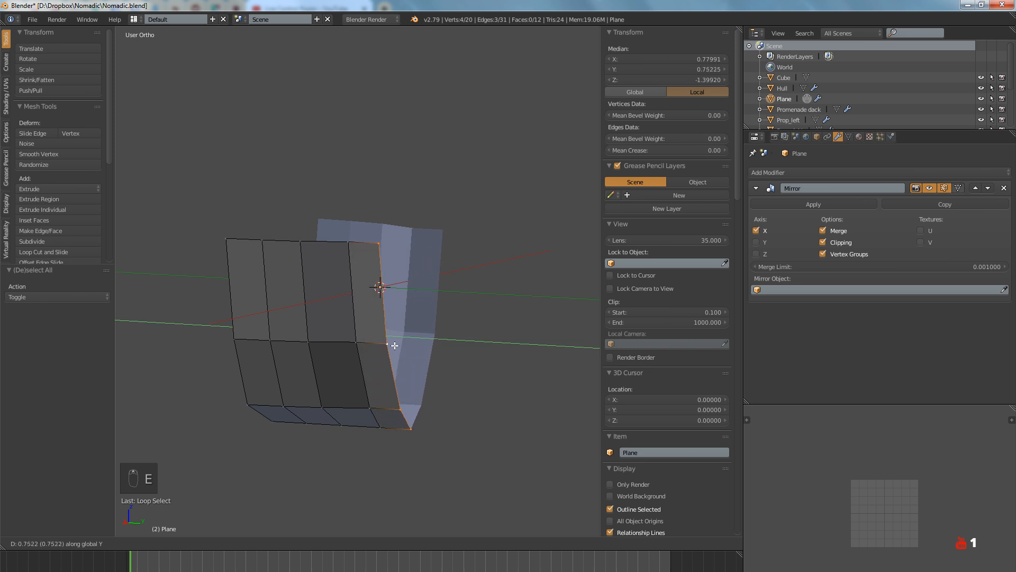
pyautogui.click(363, 352)
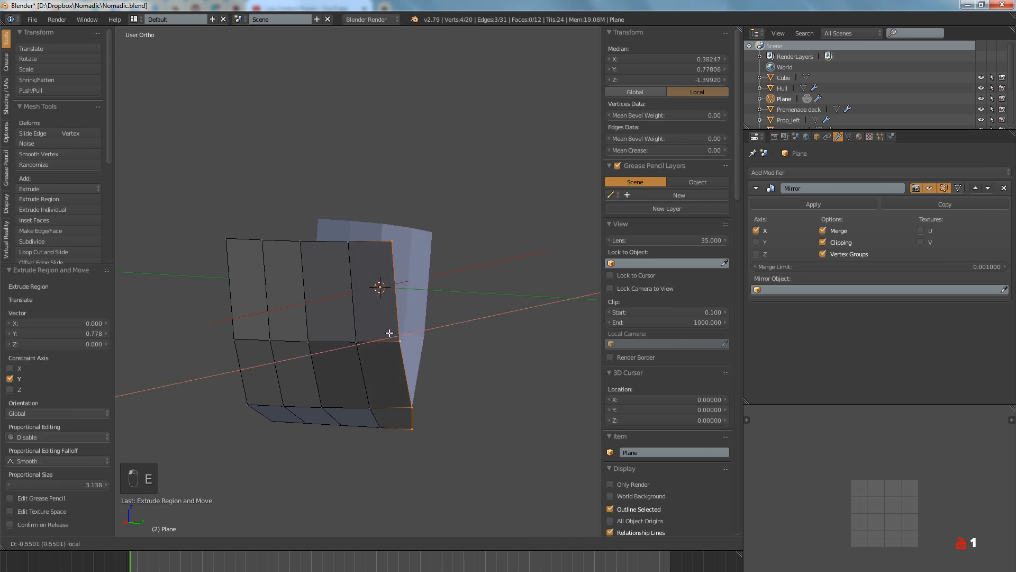
pyautogui.moveTo(379, 338); pyautogui.dragTo(428, 361)
# Move the new end loop's lower vertex about 0.02 along X and the vertex above it about -0.19 along X
pyautogui.moveTo(427, 361); pyautogui.dragTo(268, 386, button='middle')
pyautogui.scroll(4, 297, 413)
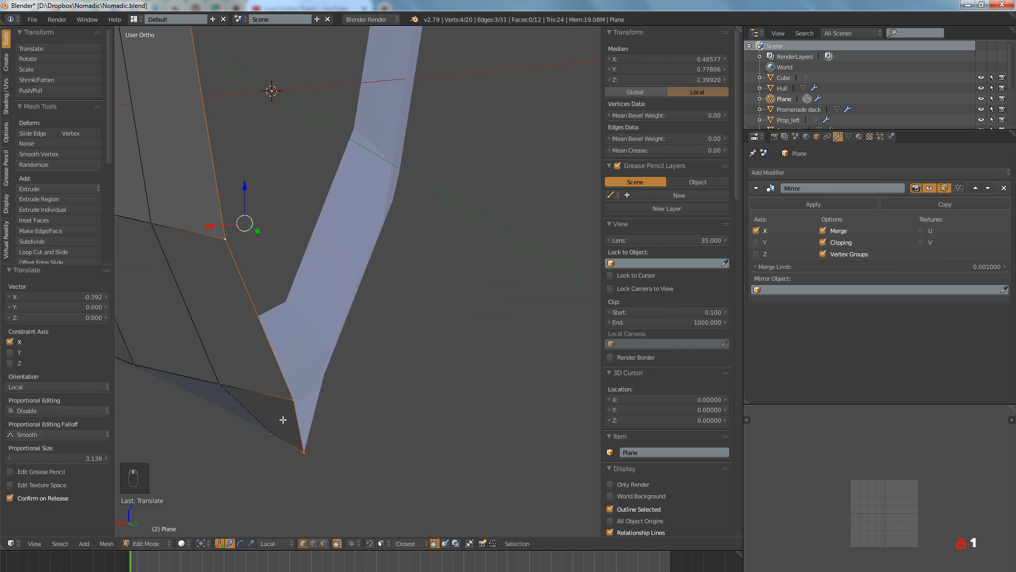
pyautogui.rightClick(295, 402)
pyautogui.rightClick(246, 238)
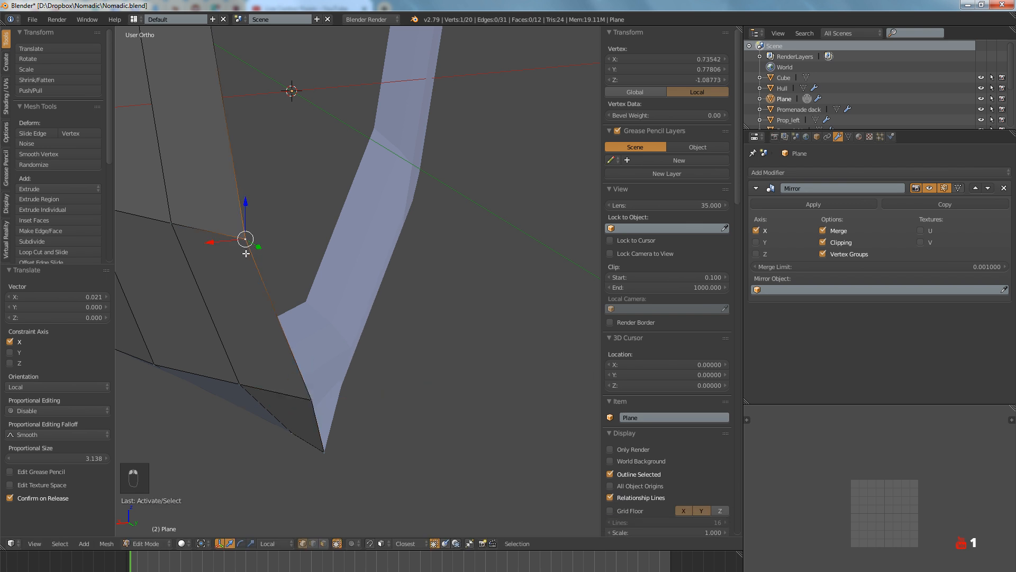
pyautogui.keyDown('shift'); pyautogui.moveTo(247, 238); pyautogui.dragTo(287, 344, button='middle'); pyautogui.keyUp('shift')
pyautogui.press('g')
pyautogui.press('x')
pyautogui.press('x')
pyautogui.click(288, 339)
# Move the end loop's top vertex about -0.30 along X toward the centre line
pyautogui.rightClick(241, 109)
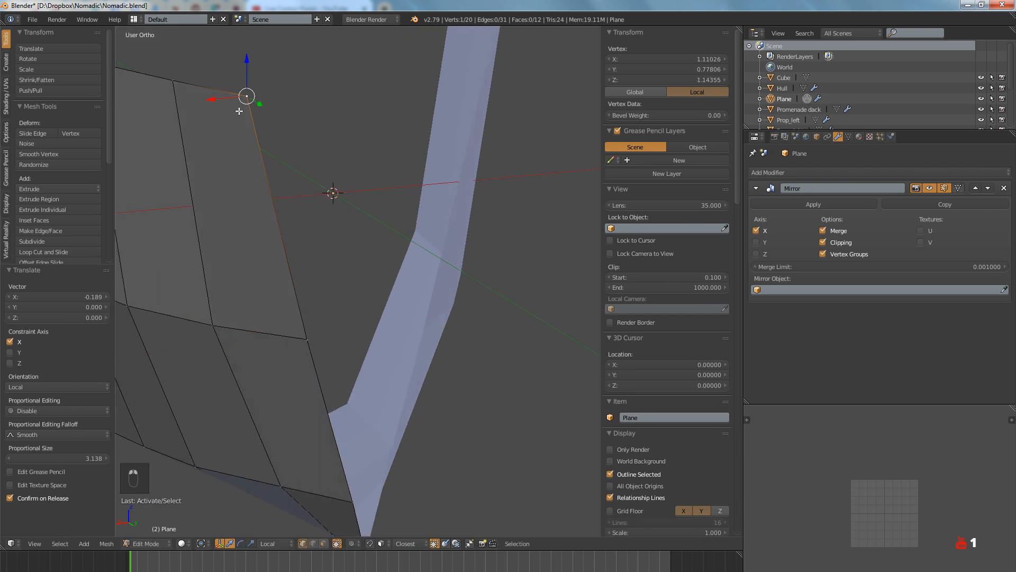
pyautogui.press('g')
pyautogui.press('x')
pyautogui.click(212, 100)
pyautogui.scroll(-4, 238, 117)
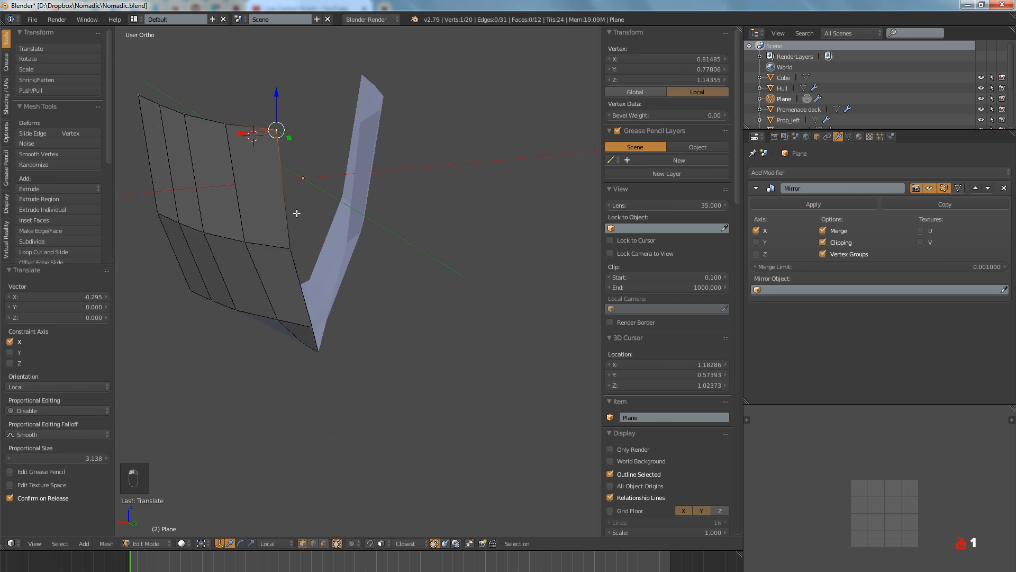
pyautogui.moveTo(272, 130); pyautogui.dragTo(291, 246, button='middle')
# Reposition another hull vertex along X and move the second-row vertex at Y 0 about 0.03 outward along X
pyautogui.press('a')
pyautogui.scroll(5, 346, 313)
pyautogui.rightClick(427, 174)
pyautogui.press('g')
pyautogui.press('x')
pyautogui.click(465, 200)
pyautogui.scroll(4, 346, 331)
pyautogui.press('a')
pyautogui.rightClick(299, 155)
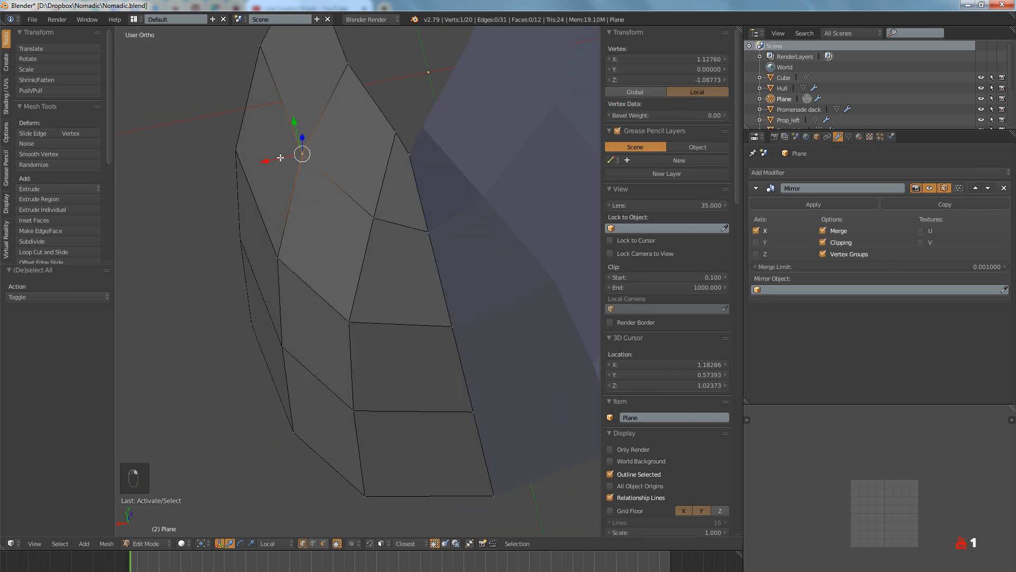
pyautogui.moveTo(279, 159); pyautogui.dragTo(279, 158)
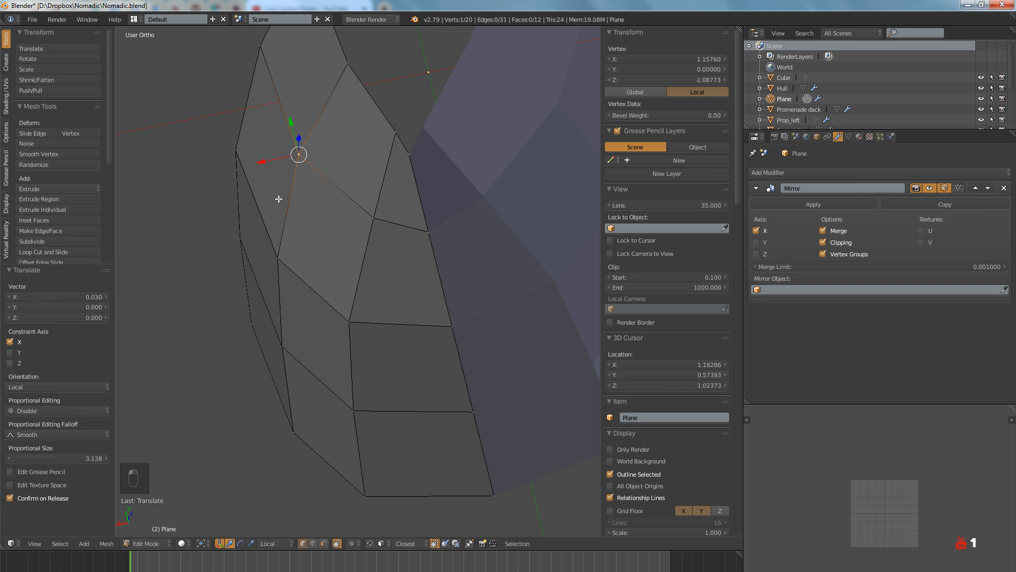
# Move the lower-row vertex at Y 0 about 0.06 outward along X and try to shift its neighbouring end vertex
pyautogui.moveTo(416, 201); pyautogui.dragTo(424, 231, button='middle')
pyautogui.rightClick(427, 253)
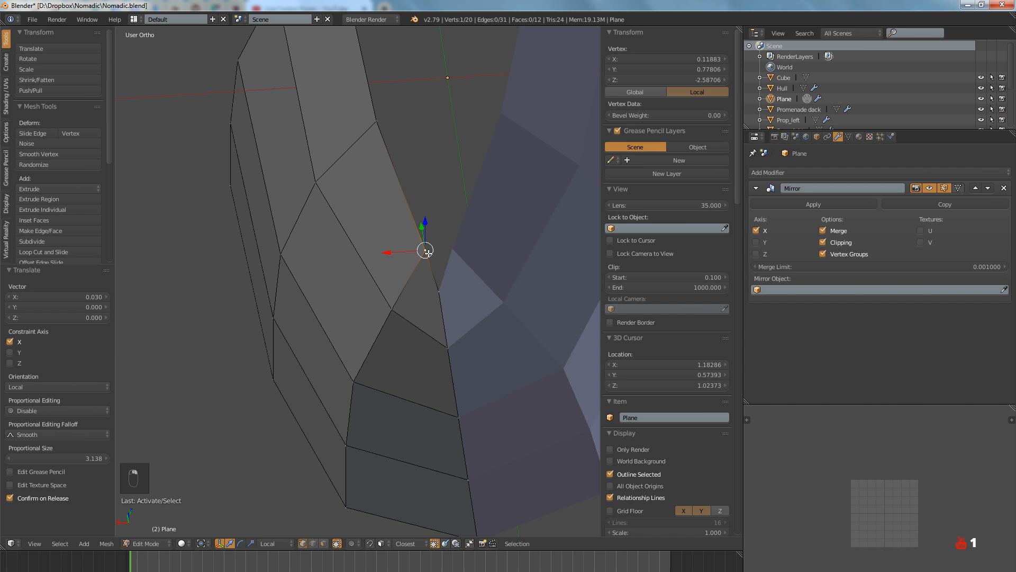
pyautogui.rightClick(391, 307)
pyautogui.moveTo(366, 311); pyautogui.dragTo(359, 312)
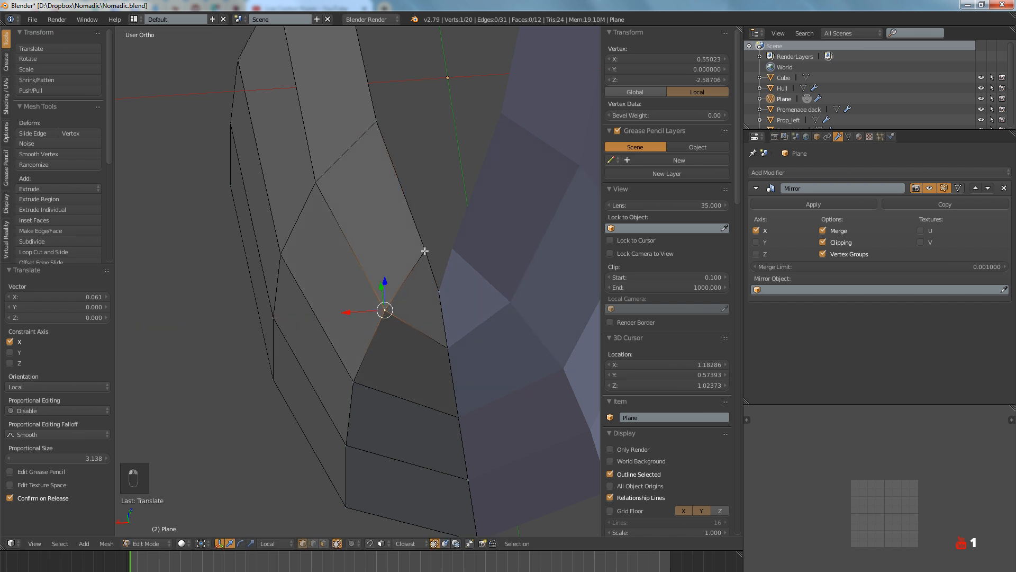
pyautogui.rightClick(425, 250)
pyautogui.moveTo(398, 253); pyautogui.dragTo(392, 250)
pyautogui.scroll(-5, 392, 250)
# Return to Object Mode and delete the mirrored hull mesh
pyautogui.press('a')
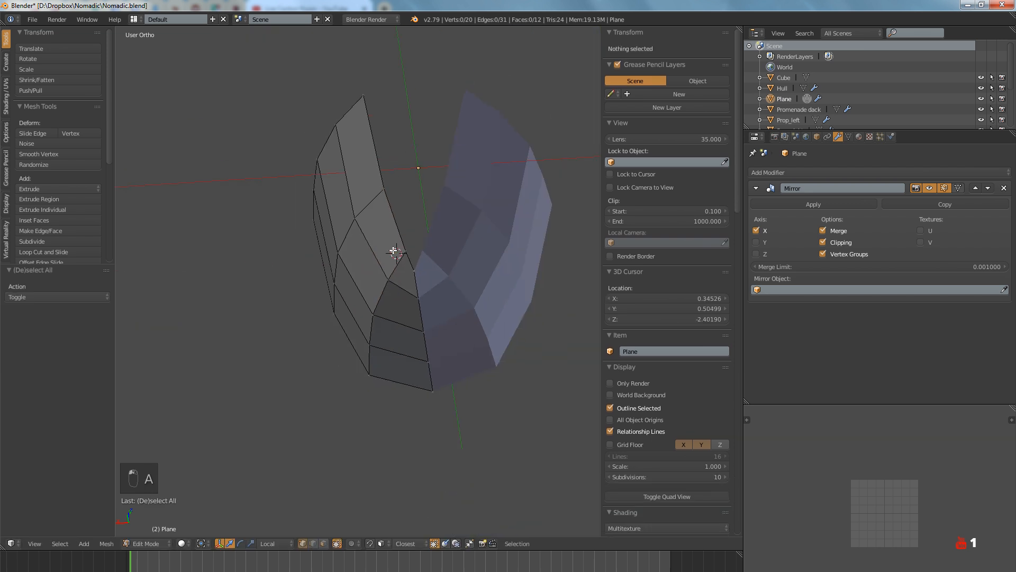
pyautogui.moveTo(392, 250); pyautogui.dragTo(505, 282, button='middle')
pyautogui.press('Tab')
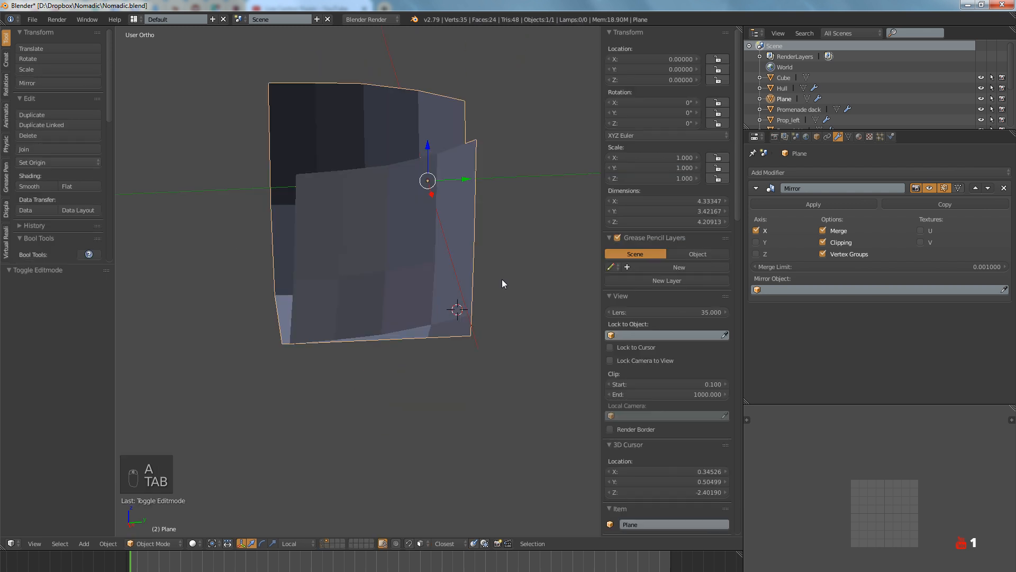
pyautogui.press('x')
pyautogui.click(502, 279)
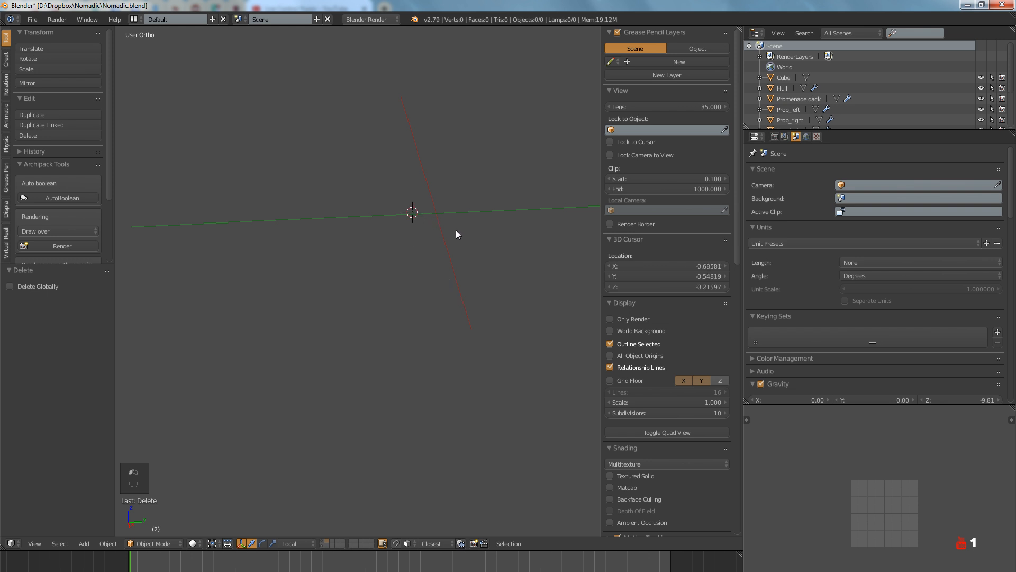
# Reset the 3D cursor to the world origin and add a cube there
pyautogui.hotkey('shift', 'c')
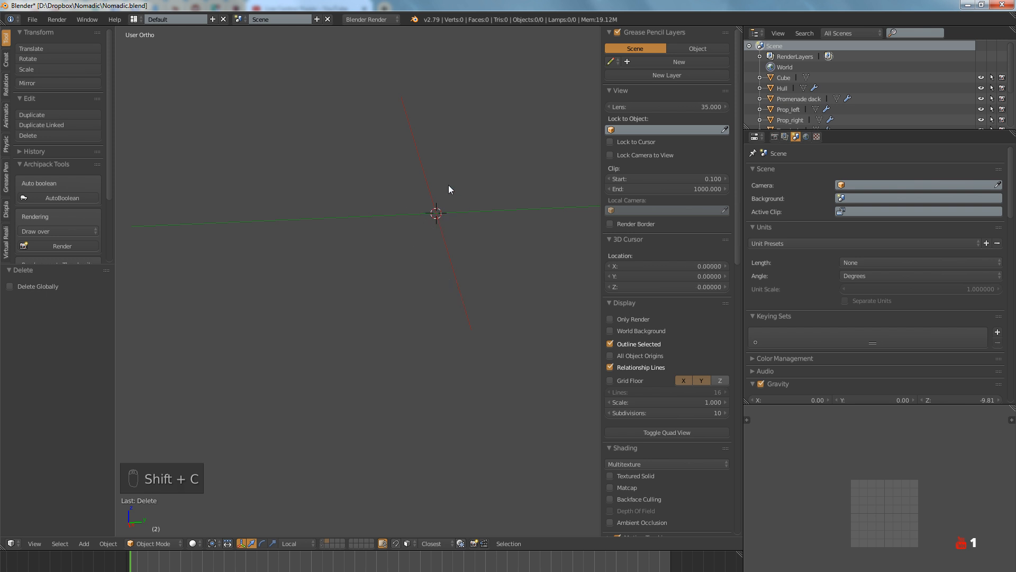
pyautogui.hotkey('shift', 'a')
pyautogui.moveTo(451, 228)
pyautogui.click(493, 234)
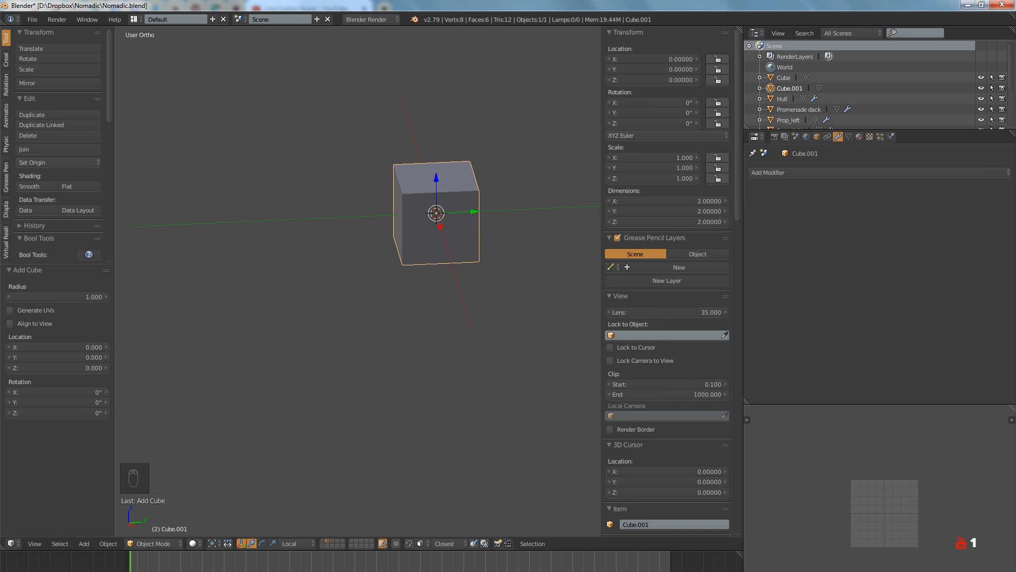
# Step the animation's current frame back to frame 1
pyautogui.press('Left')
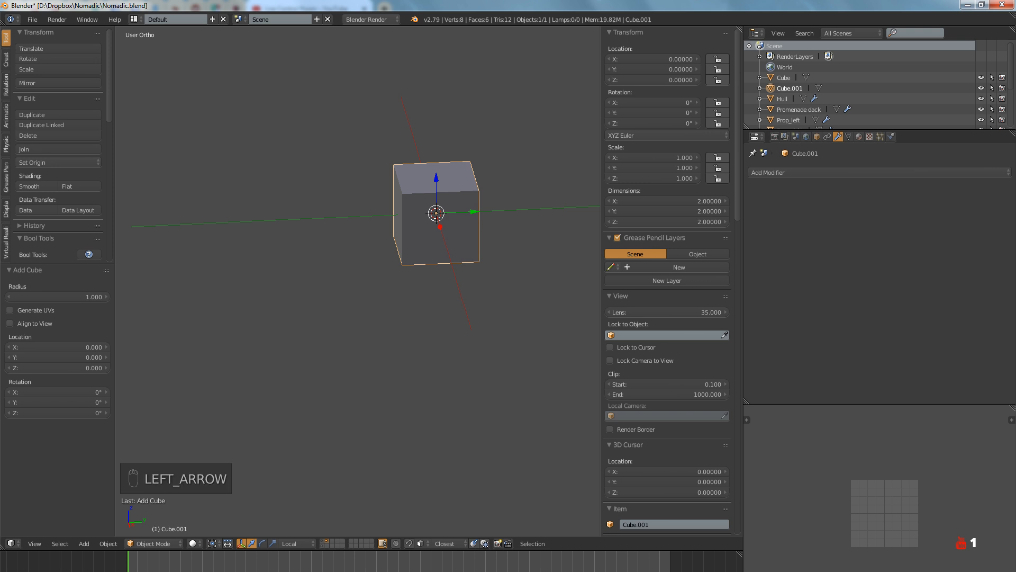
pyautogui.press('Right')
pyautogui.press('Left')
pyautogui.press('Left')
pyautogui.press('Left')
pyautogui.press('Right')
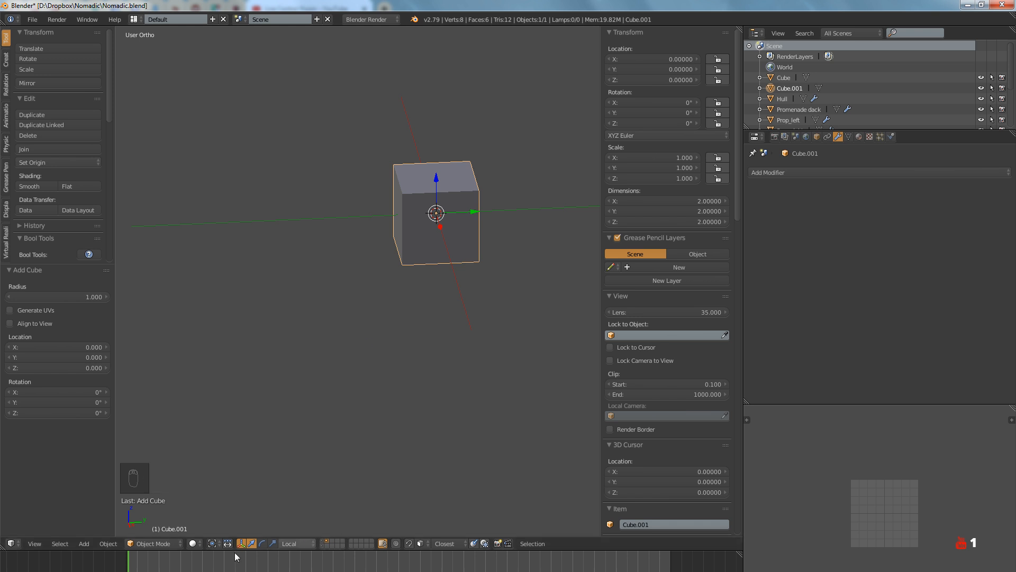
# Enlarge the timeline area and split it horizontally into two timelines
pyautogui.moveTo(85, 551); pyautogui.dragTo(112, 411)
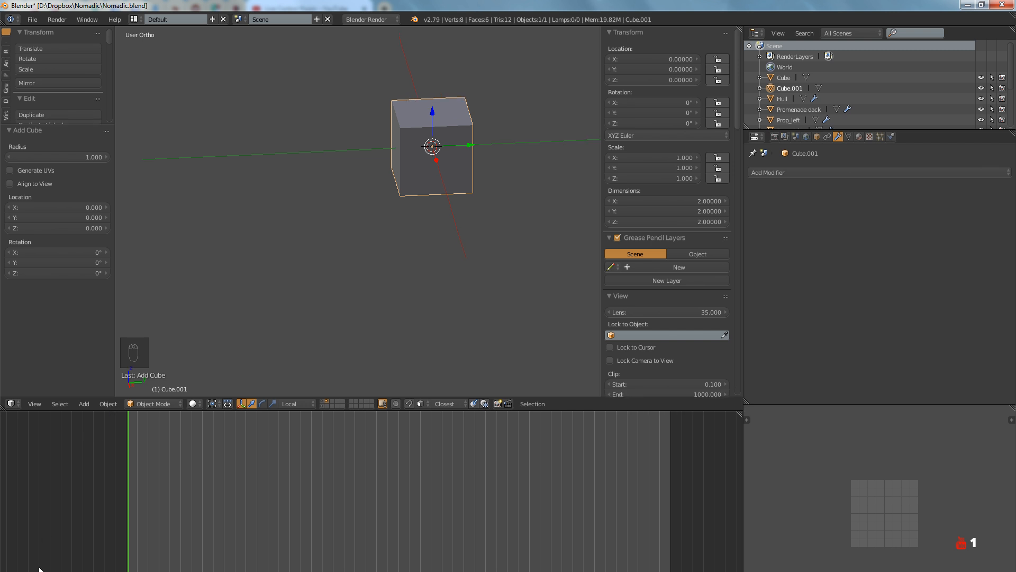
pyautogui.moveTo(29, 412); pyautogui.dragTo(29, 481)
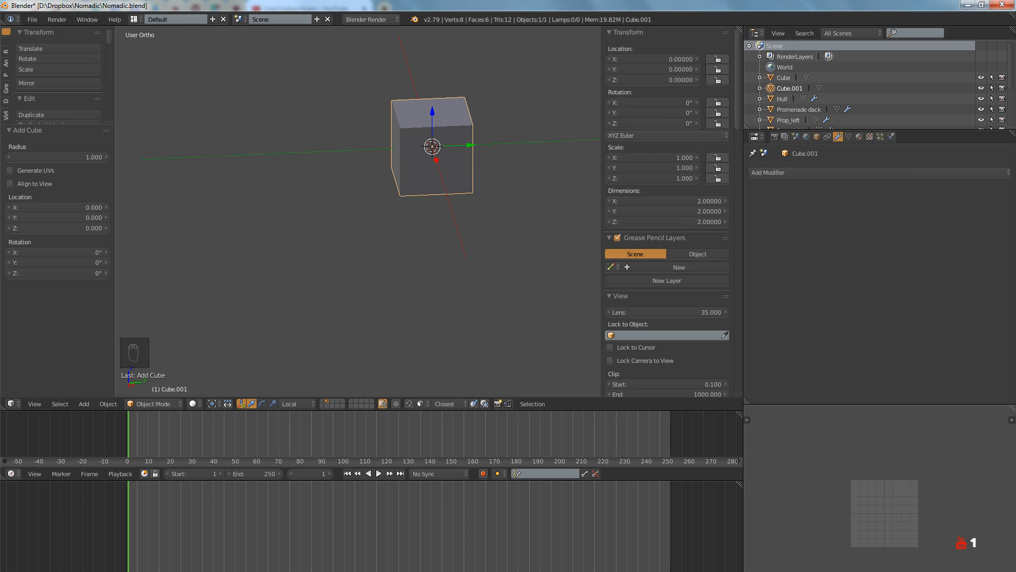
# Switch to the browser to check the live stream's control room, and return to Blender
pyautogui.hotkey('alt', 'Tab')
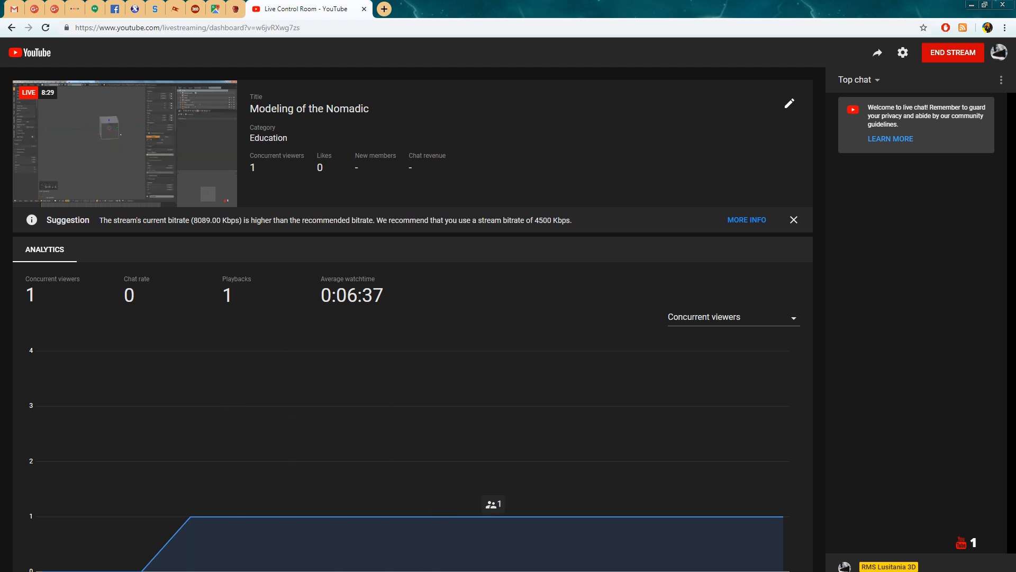
pyautogui.click(572, 545)
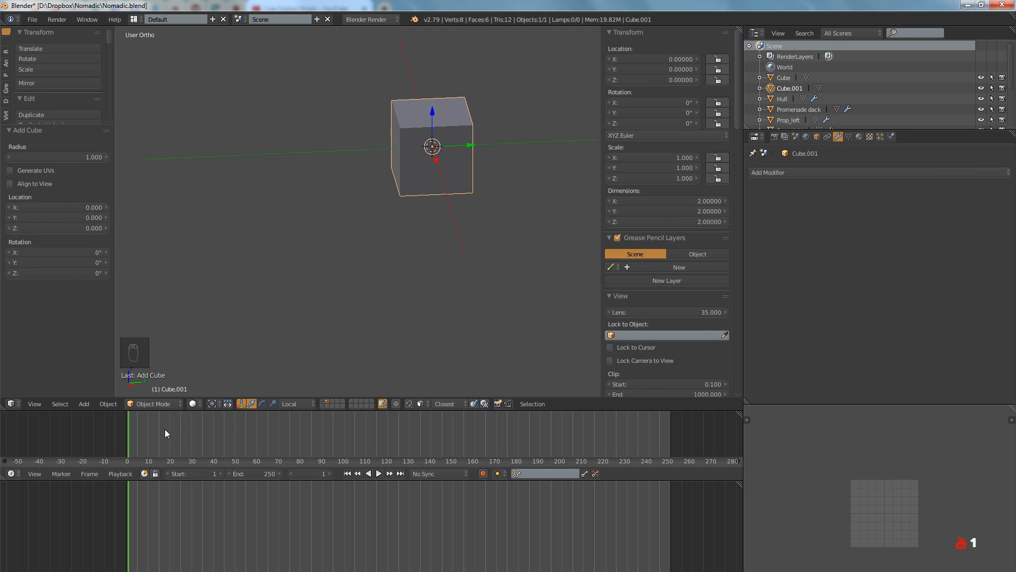
# Set the current frame to 1 and insert a LocRot keyframe for the cube
pyautogui.moveTo(286, 441); pyautogui.dragTo(130, 434)
pyautogui.click(319, 475)
pyautogui.write('1')
pyautogui.press('Return')
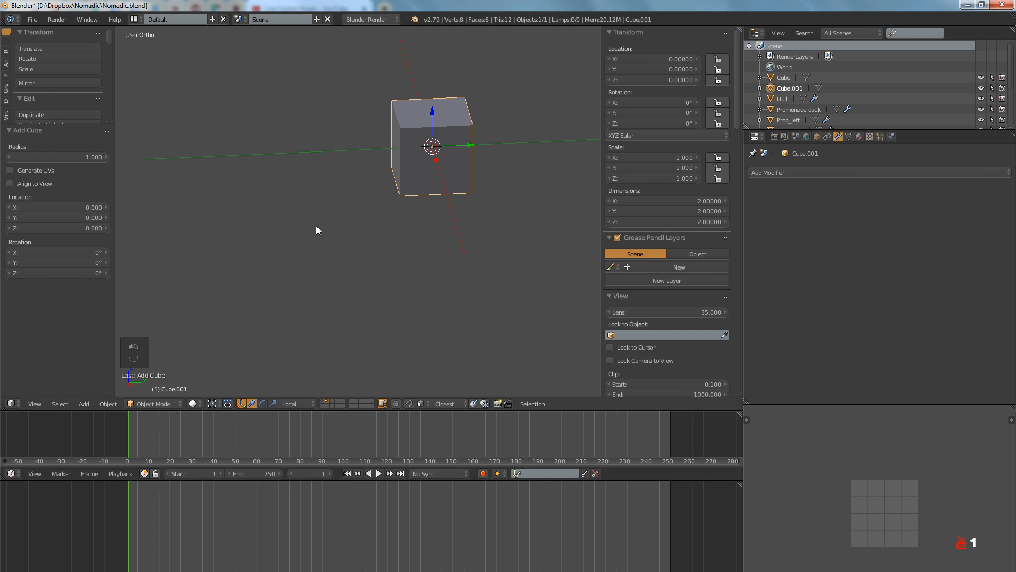
pyautogui.press('i')
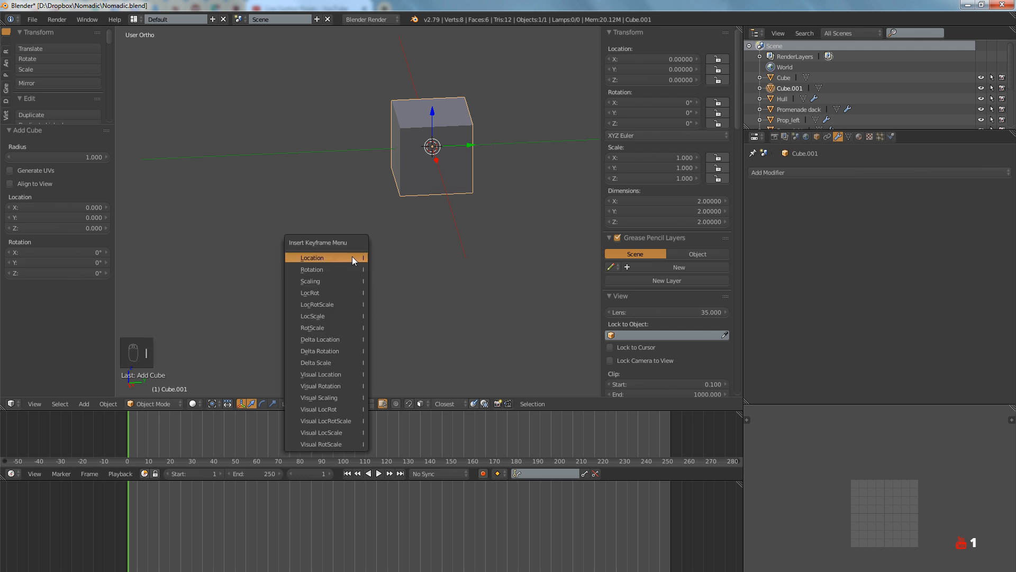
pyautogui.click(328, 293)
# Go to frame 250 and move the cube about -9.50 along the Y axis
pyautogui.scroll(-5, 452, 251)
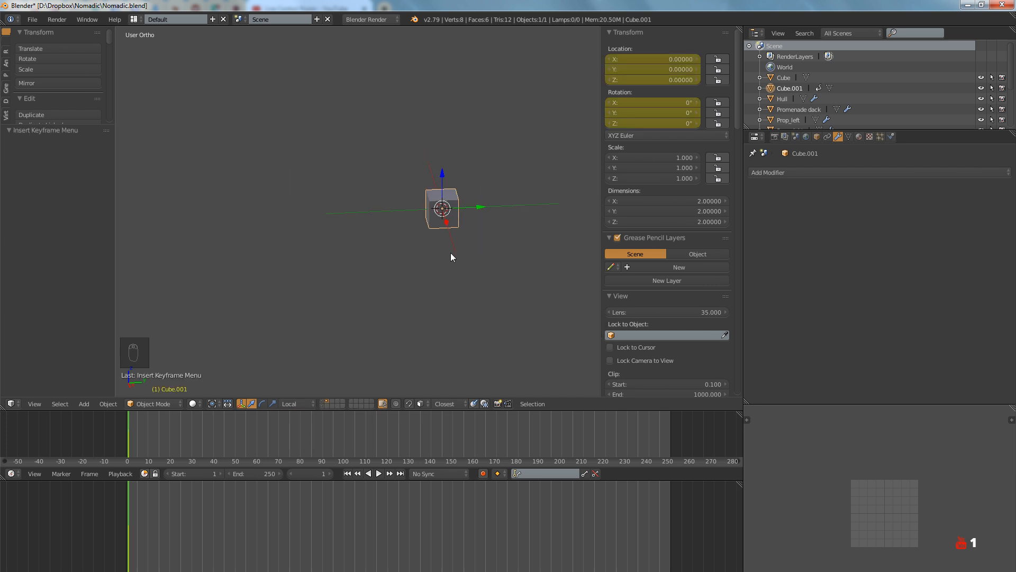
pyautogui.hotkey('shift', 'Right')
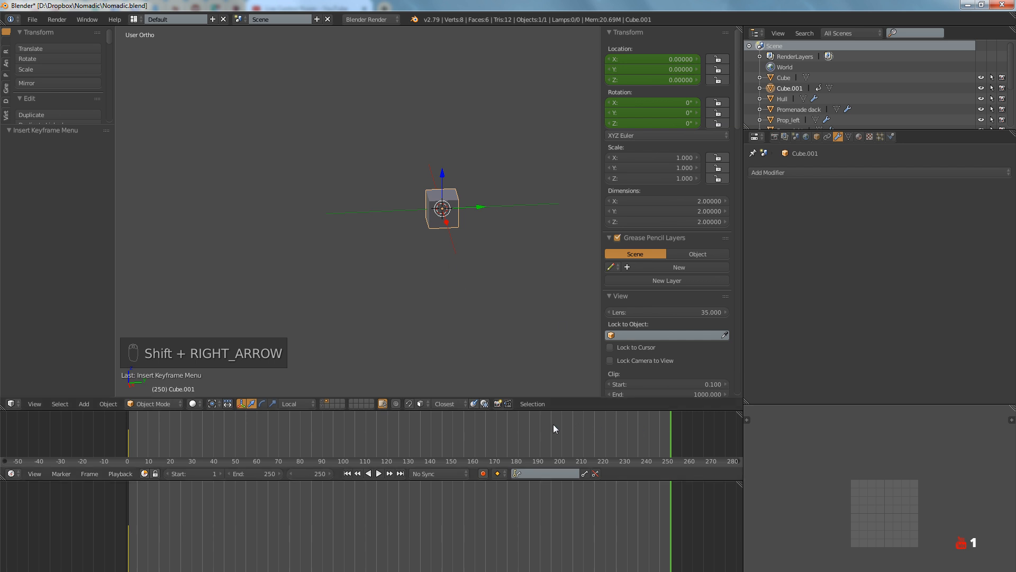
pyautogui.moveTo(420, 446); pyautogui.dragTo(583, 439)
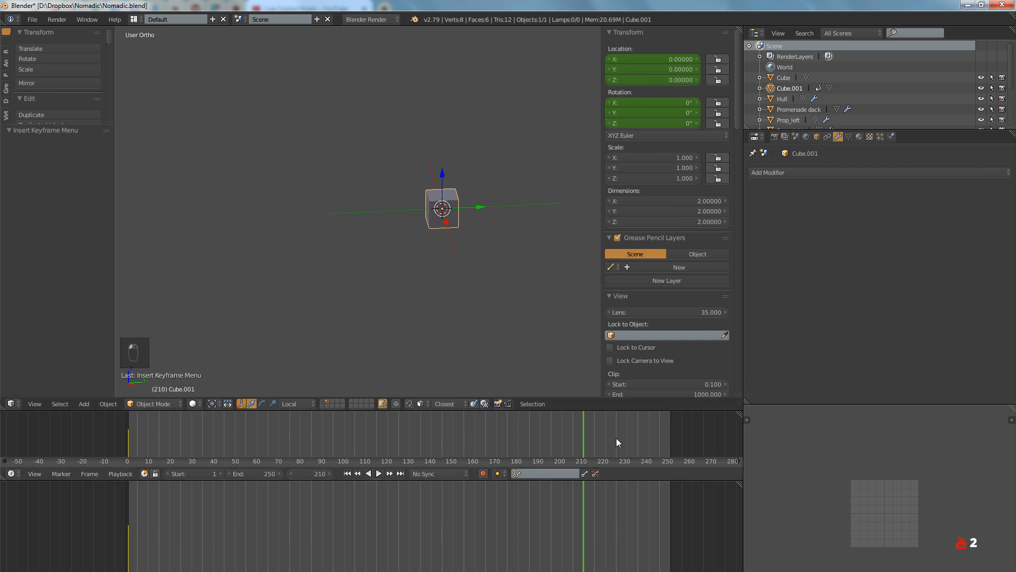
pyautogui.click(665, 437)
pyautogui.hotkey('shift', 'Right')
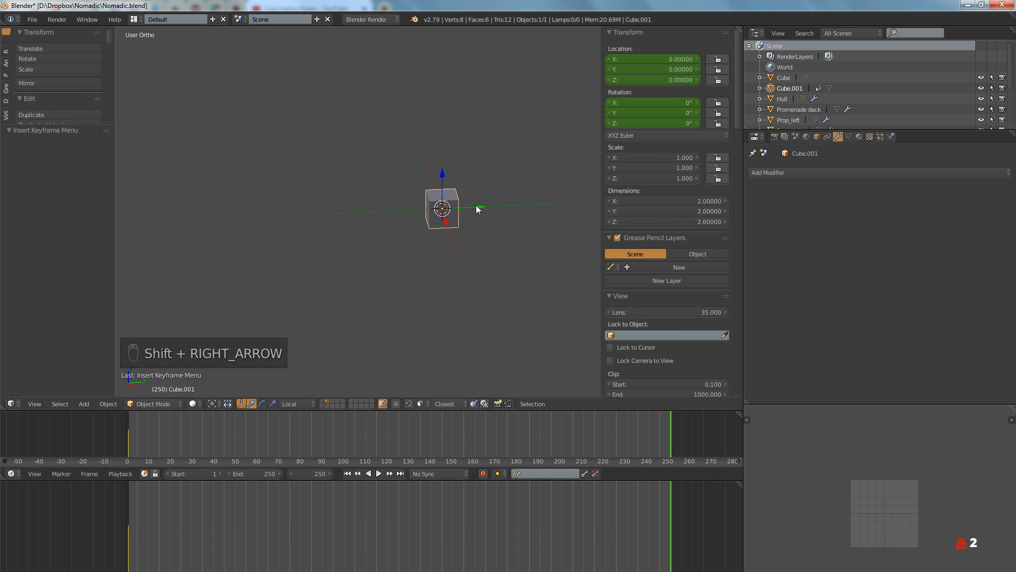
pyautogui.moveTo(478, 208); pyautogui.dragTo(339, 209)
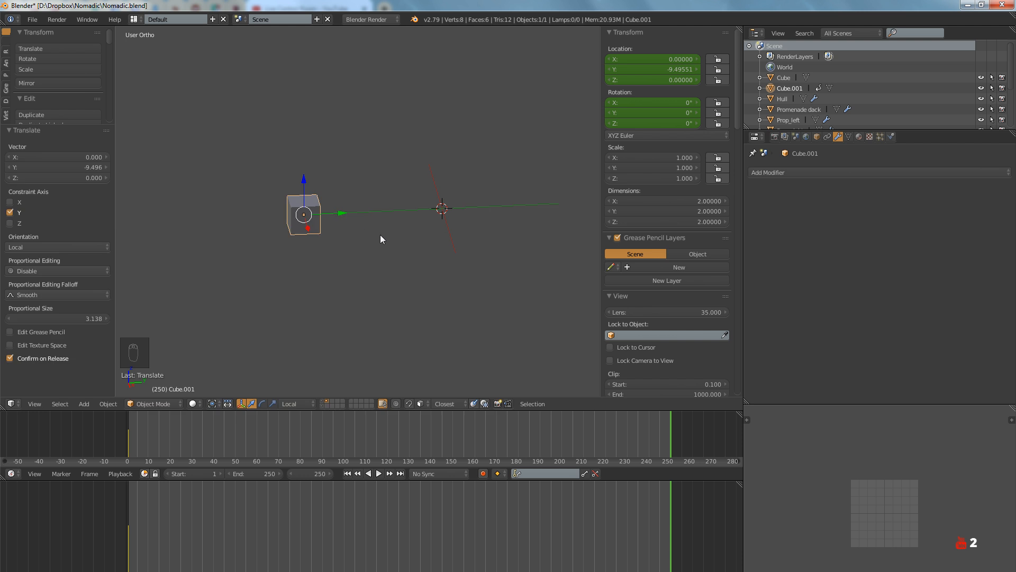
# Insert a LocRot keyframe for the moved cube at frame 250 and return to frame 1
pyautogui.press('i')
pyautogui.click(368, 236)
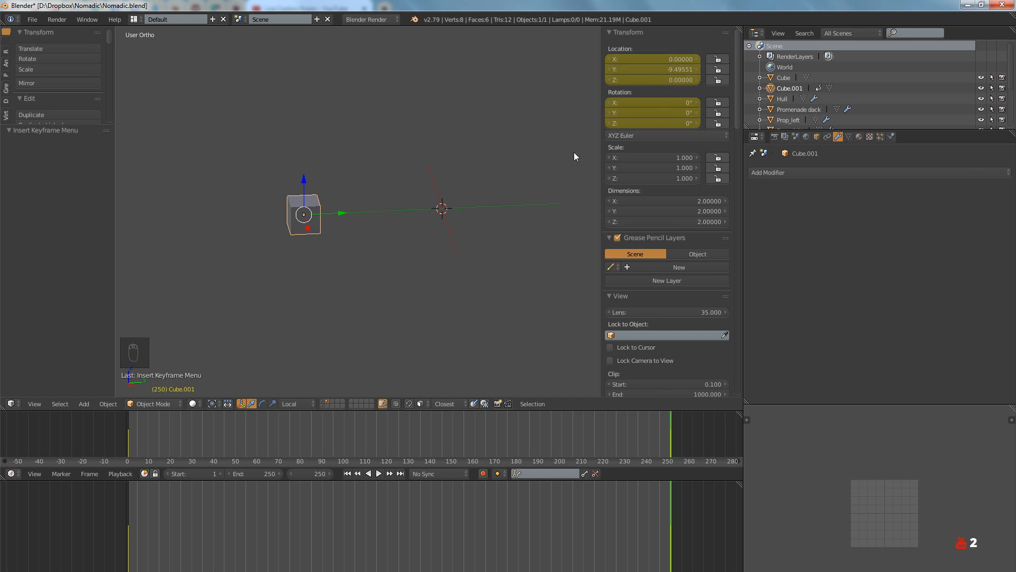
pyautogui.hotkey('shift', 'Left')
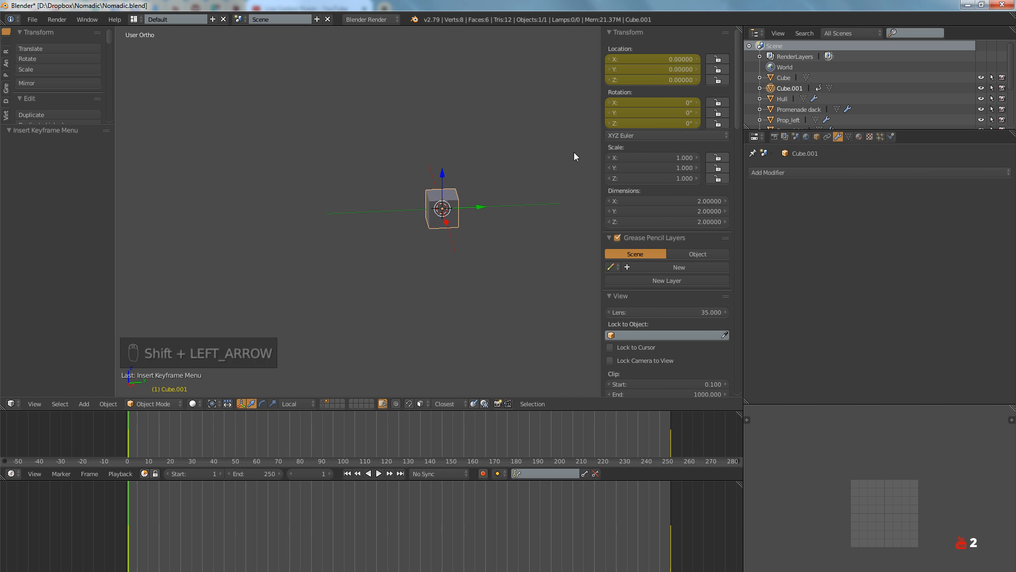
# Play back the cube's animation in the 3D view and stop it
pyautogui.hotkey('alt', 'a')
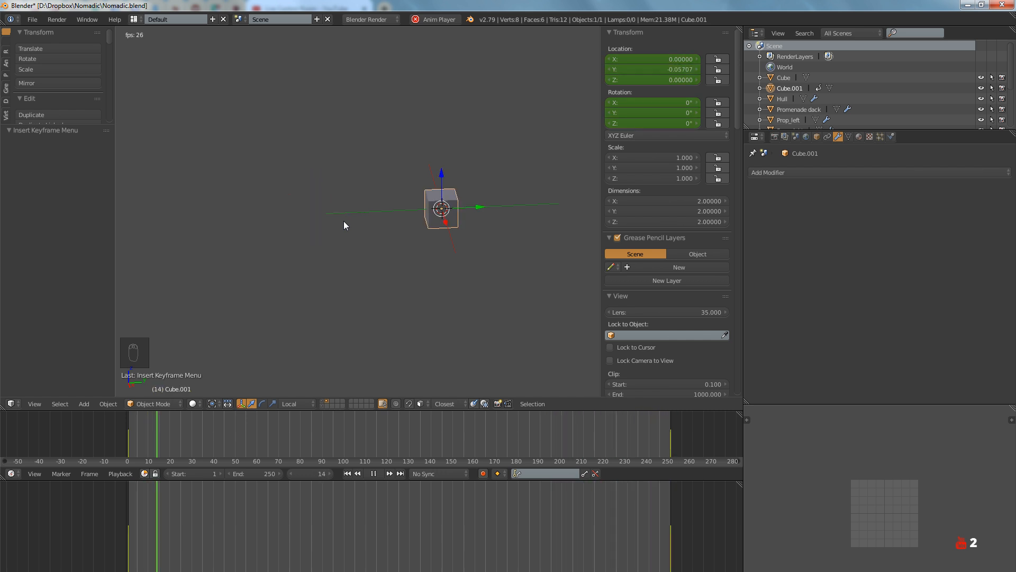
pyautogui.press('Escape')
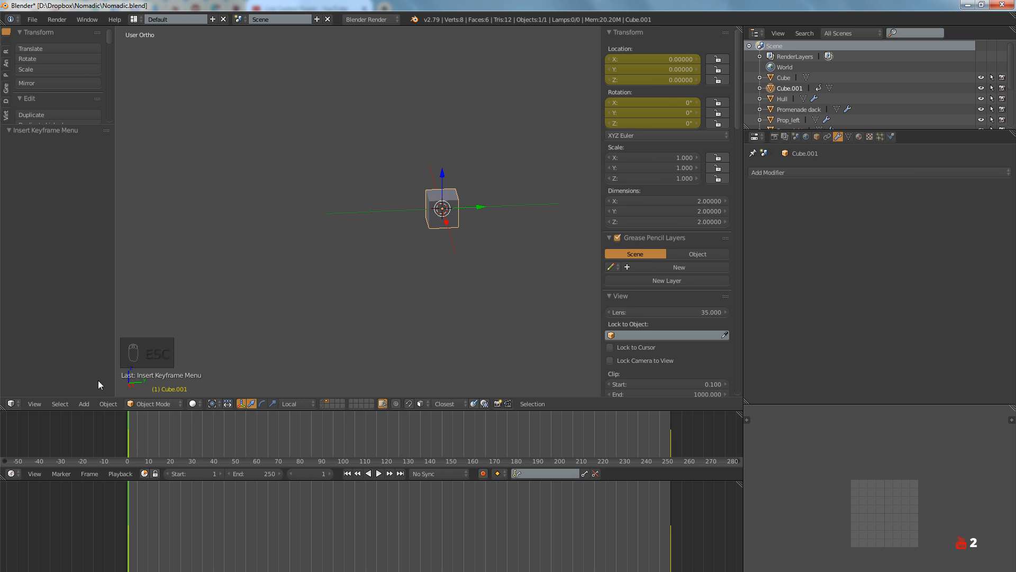
# Enlarge the upper timeline area and switch it to the Graph Editor, fitting all curves in view
pyautogui.moveTo(141, 411); pyautogui.dragTo(165, 289)
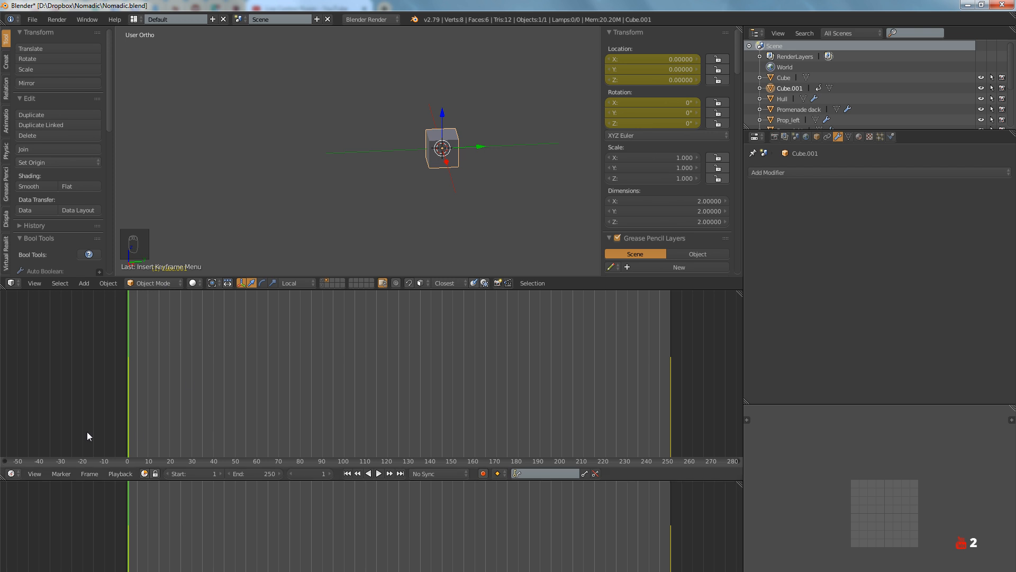
pyautogui.click(13, 474)
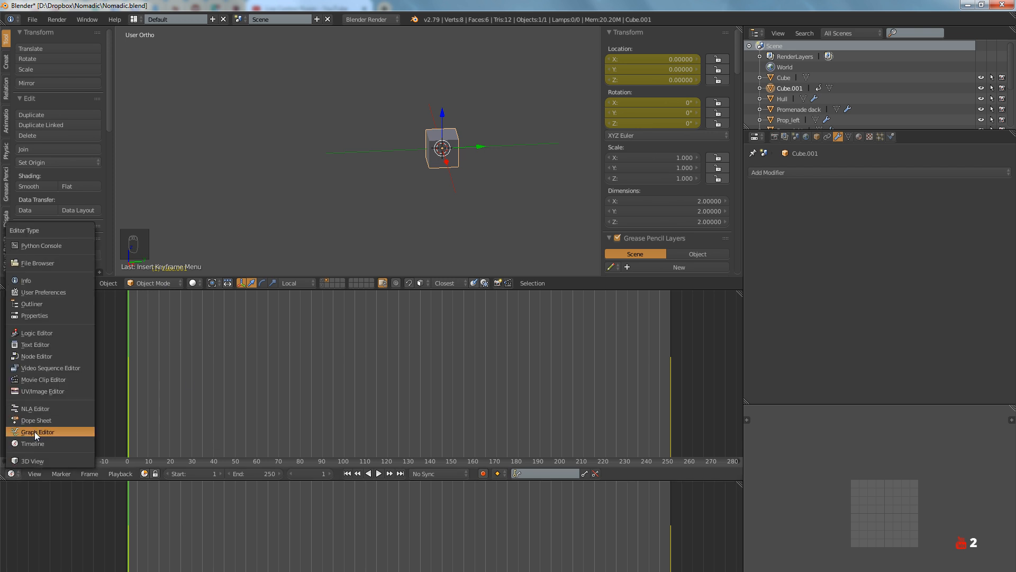
pyautogui.click(34, 432)
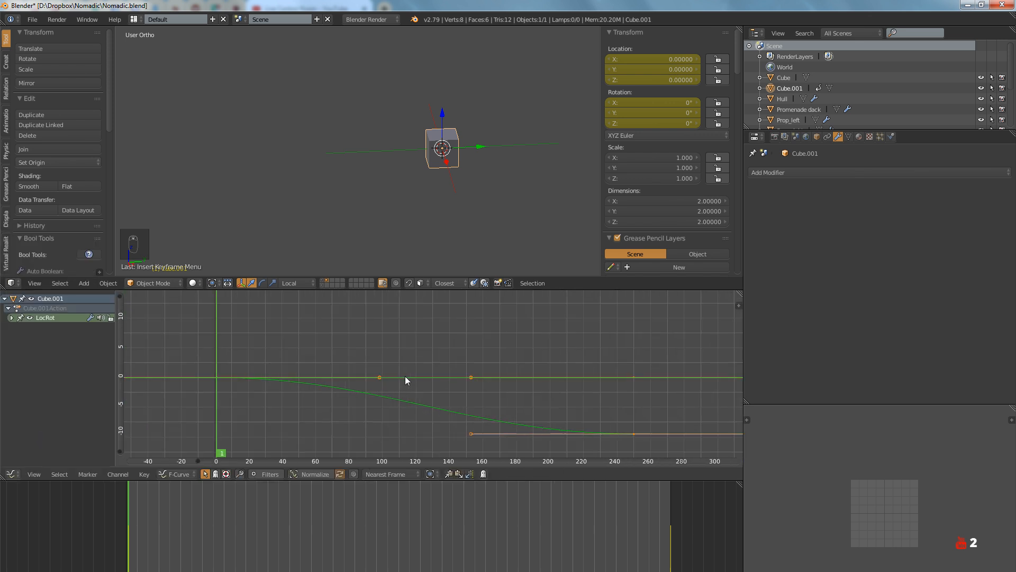
pyautogui.press('Home')
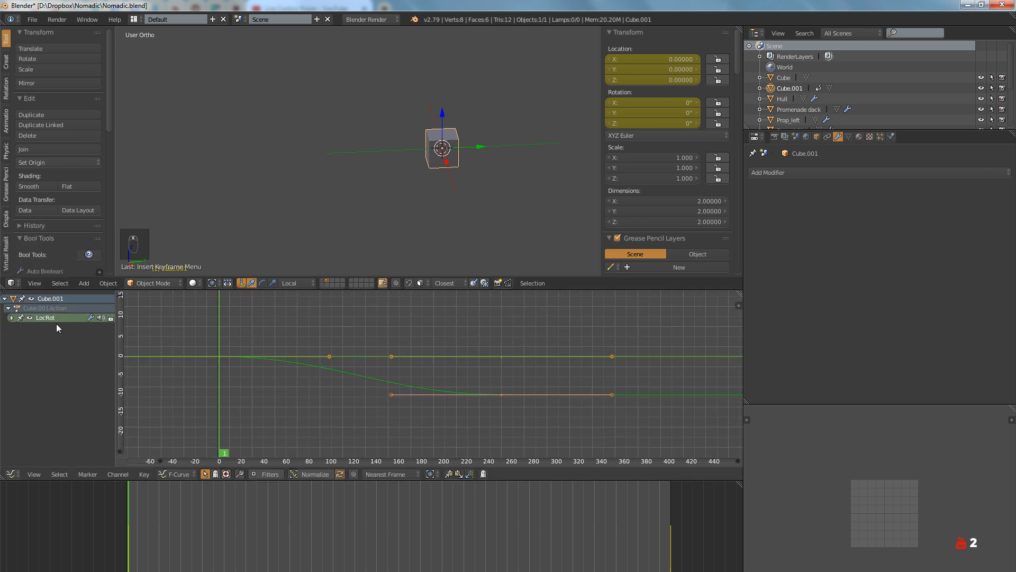
# Expand the cube's LocRot group, select the Y Location channel and hide the curves of all other channels
pyautogui.click(12, 318)
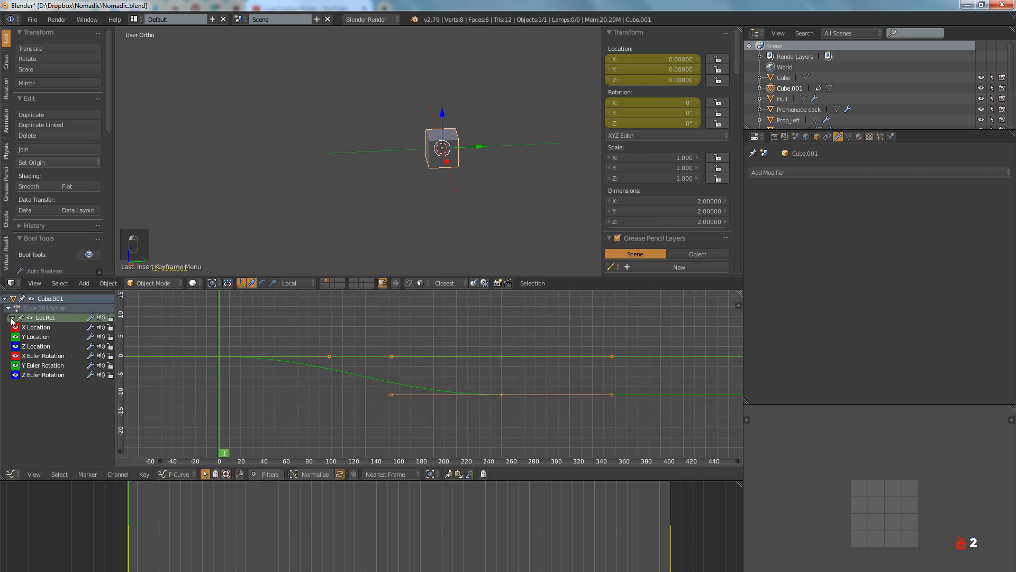
pyautogui.click(39, 337)
pyautogui.moveTo(16, 346); pyautogui.dragTo(15, 378)
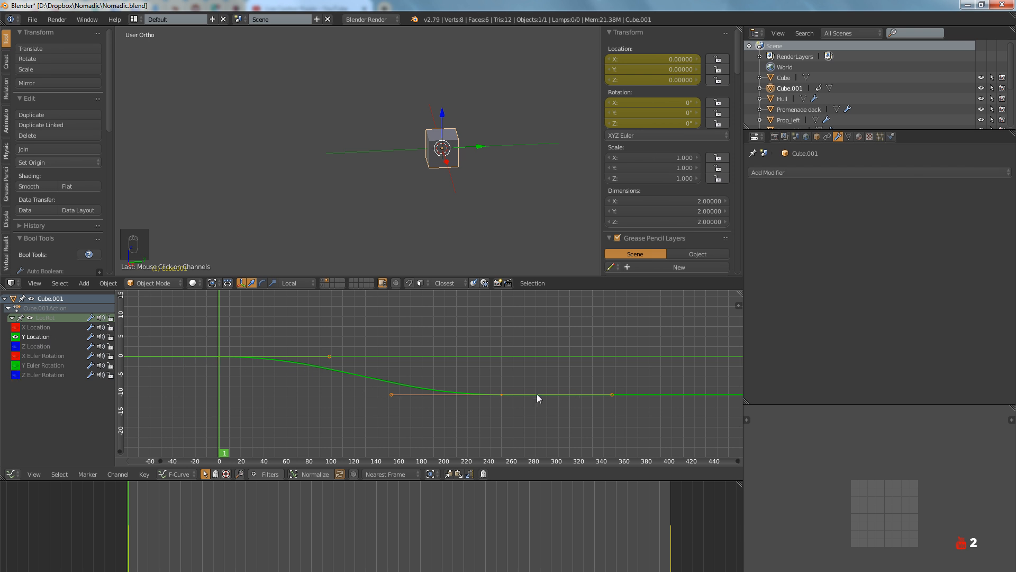
# Set the handle type of the Y Location curve's keyframes to Vector and play back the cube's motion
pyautogui.press('a')
pyautogui.press('a')
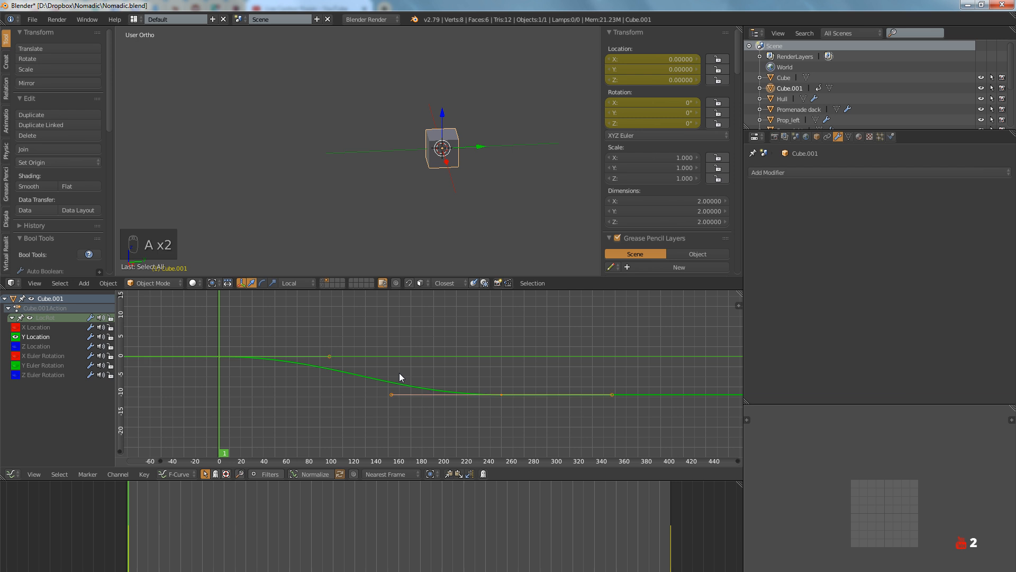
pyautogui.press('v')
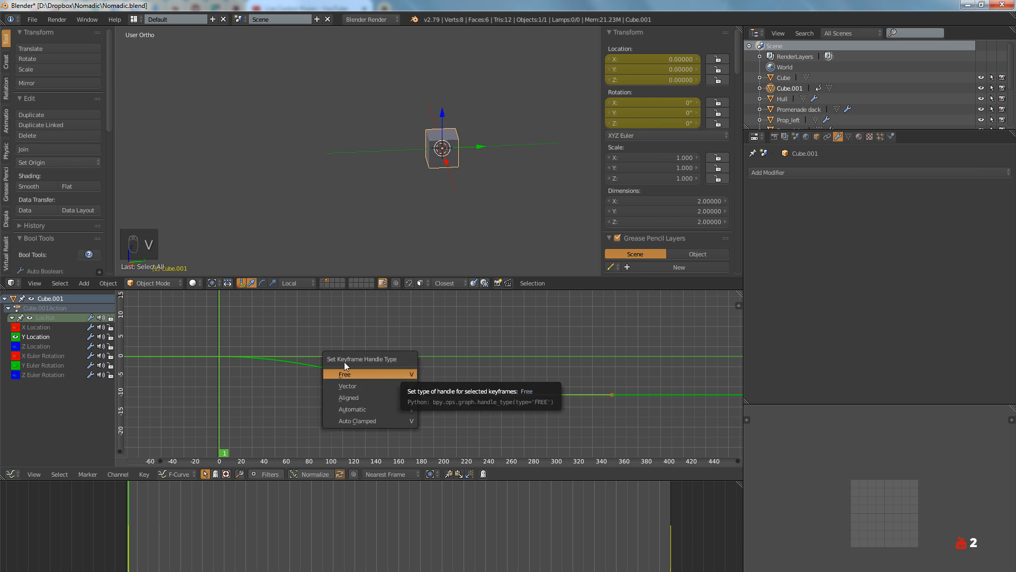
pyautogui.click(361, 420)
pyautogui.click(364, 386)
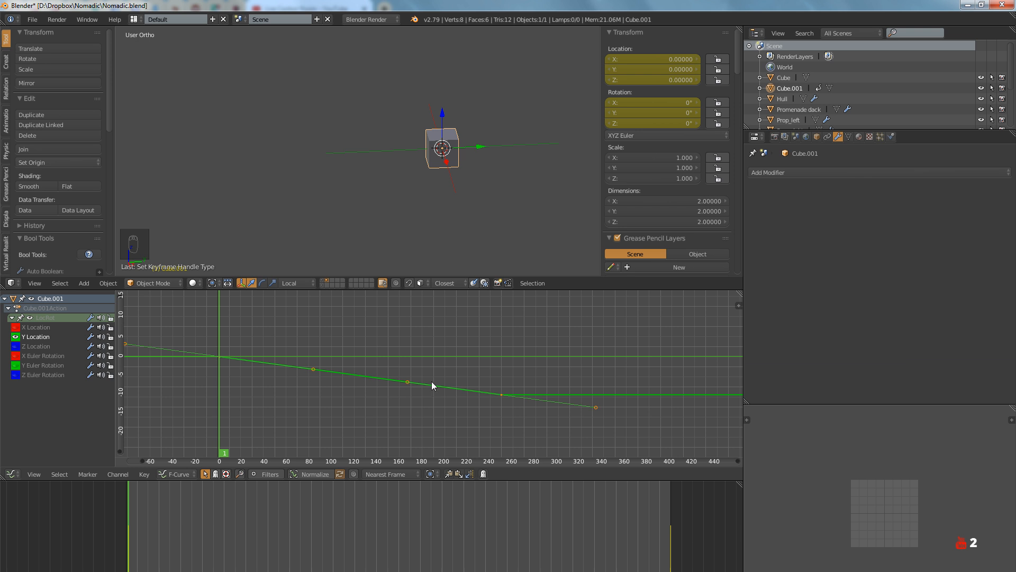
pyautogui.hotkey('alt', 'a')
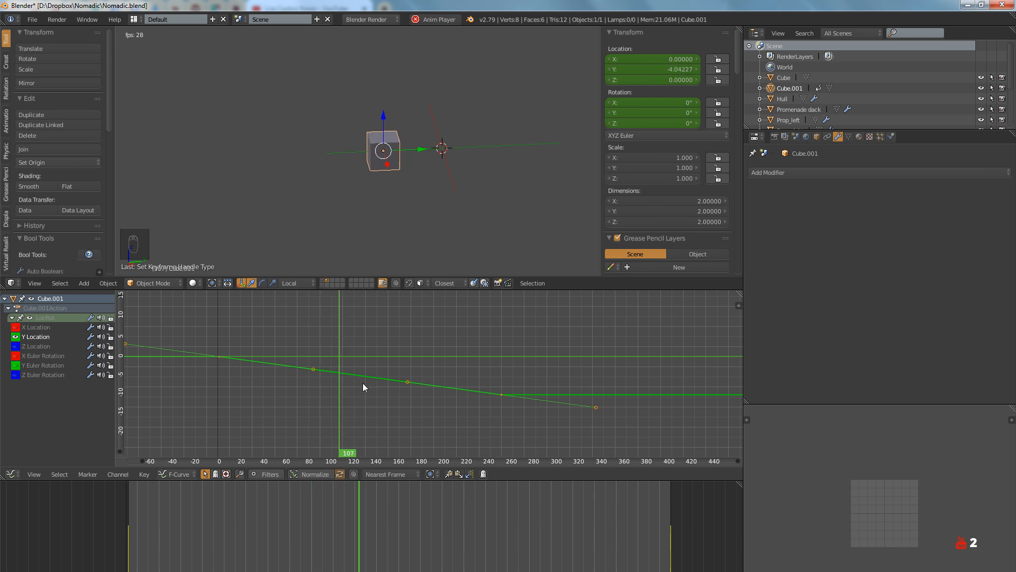
pyautogui.press('Escape')
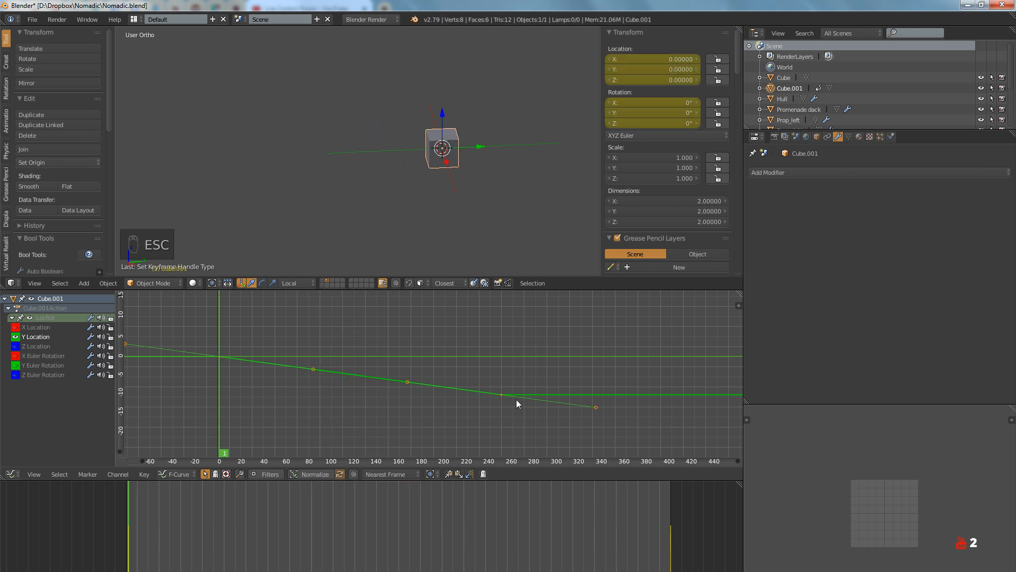
# Move the incoming handle of the frame 250 keyframe about -55.08 frames and -3.04 in value, and preview the animation
pyautogui.rightClick(408, 382)
pyautogui.press('g')
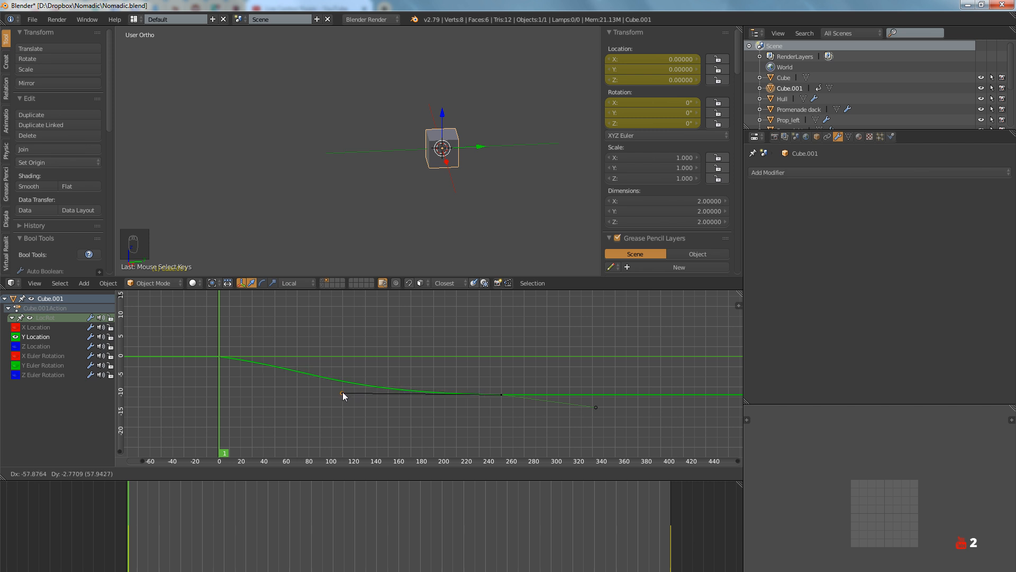
pyautogui.click(345, 393)
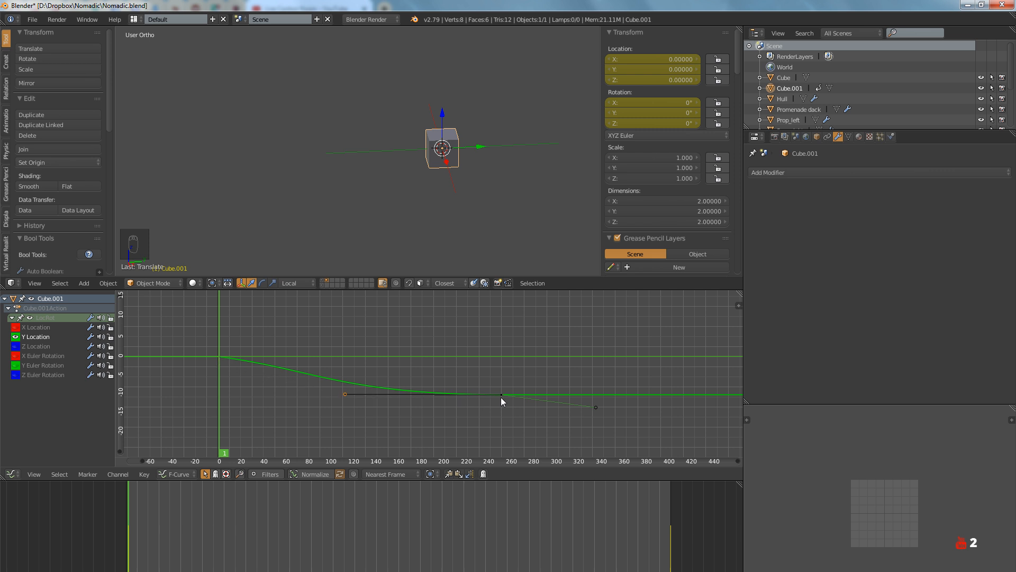
pyautogui.hotkey('alt', 'a')
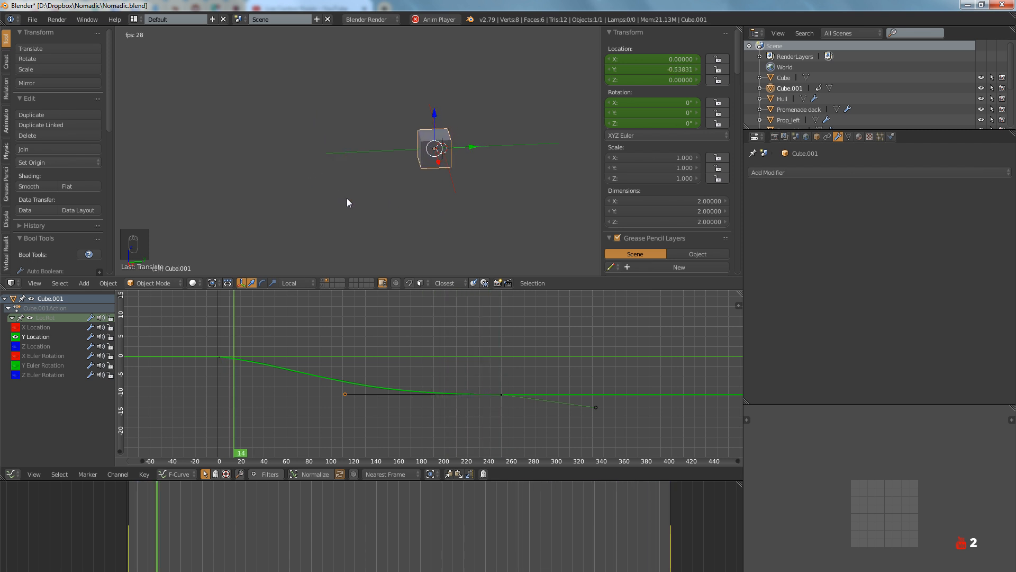
pyautogui.press('Escape')
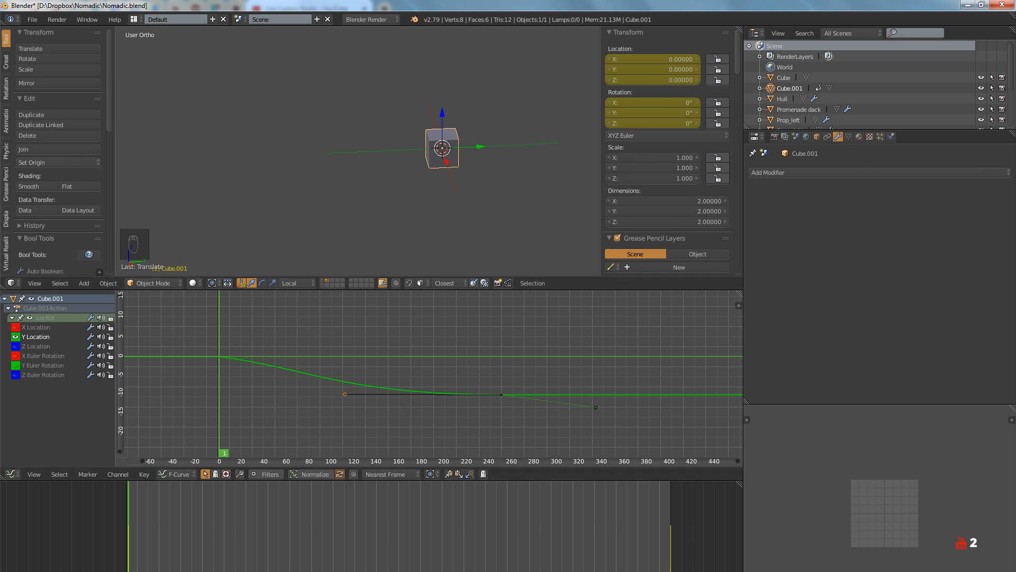
# Switch to Discord to check the 3d-modelling channel, and return to Blender
pyautogui.hotkey('alt', 'Tab')
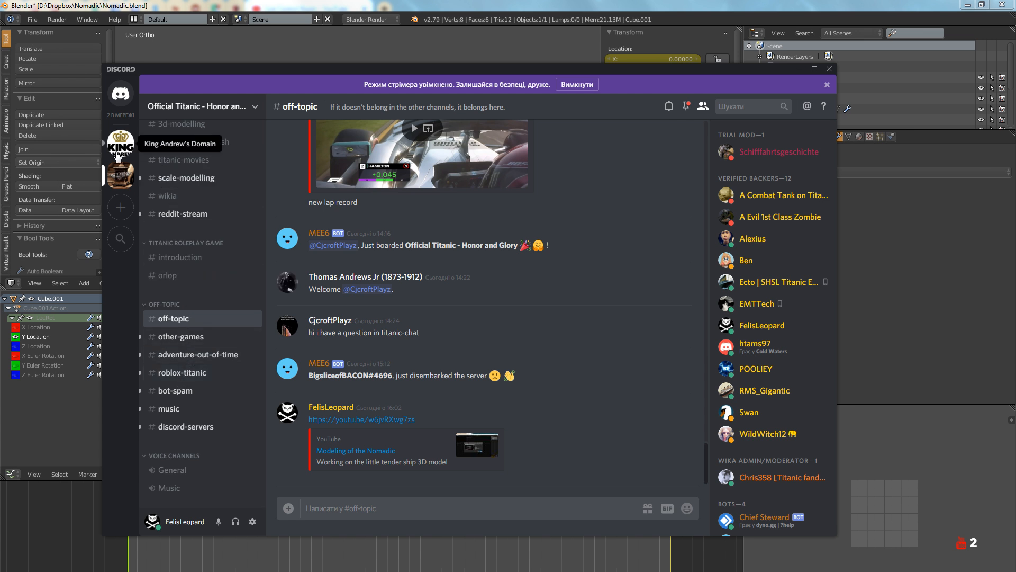
pyautogui.scroll(4, 187, 283)
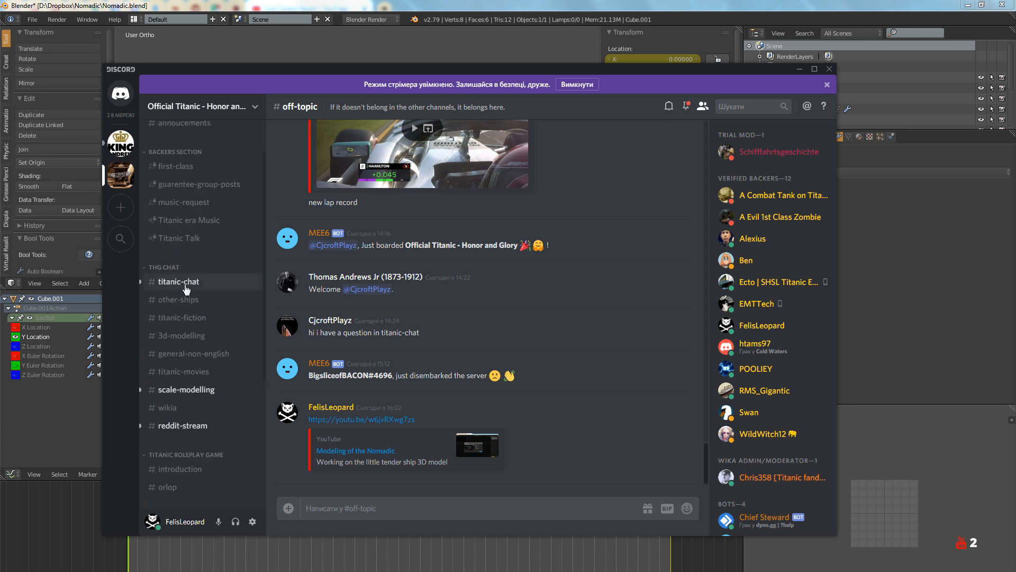
pyautogui.click(180, 335)
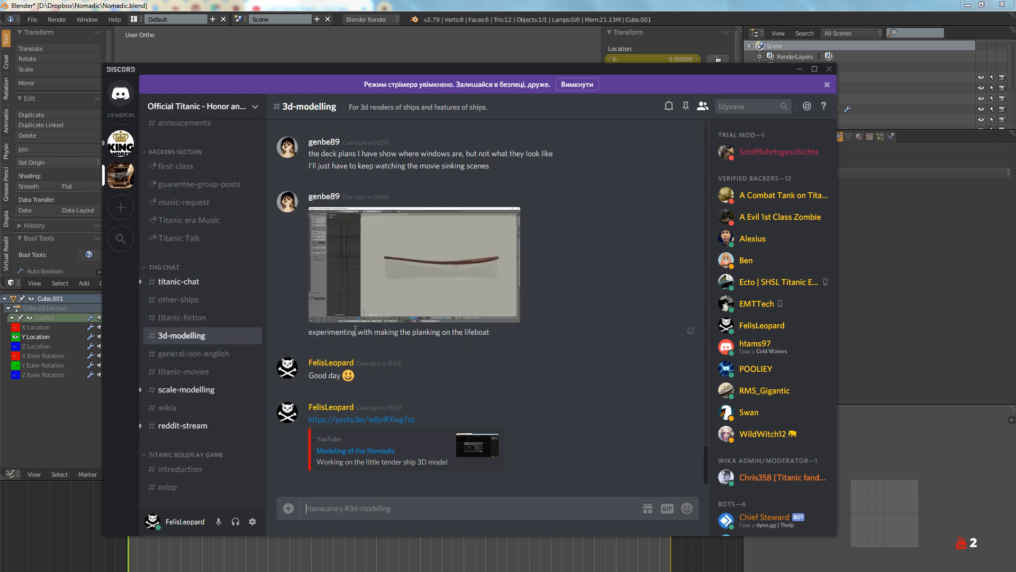
pyautogui.click(74, 434)
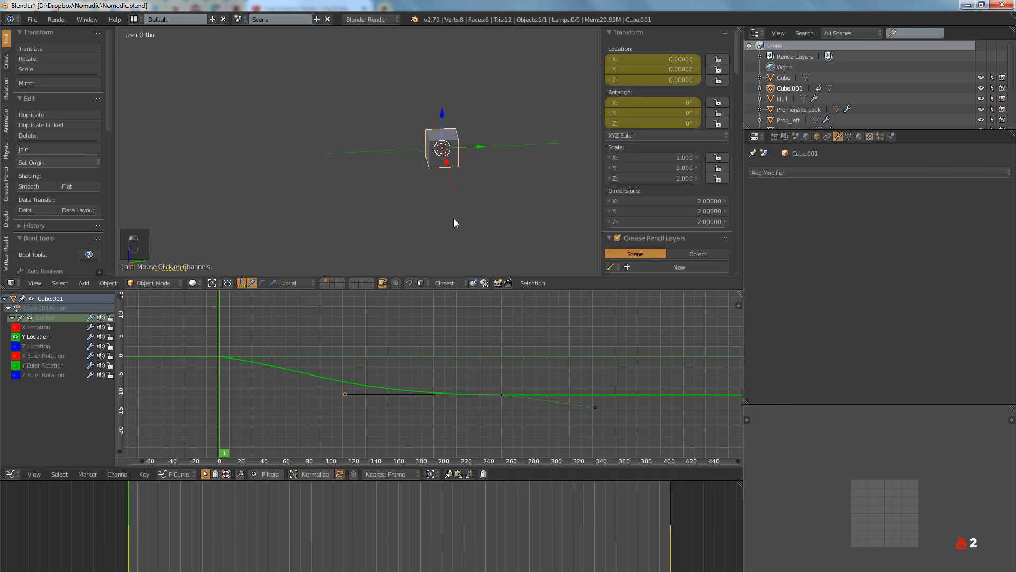
# Expand the 3D view over the Graph Editor and part of the remaining timeline, with the current frame at 0
pyautogui.moveTo(449, 198); pyautogui.dragTo(447, 233, button='middle')
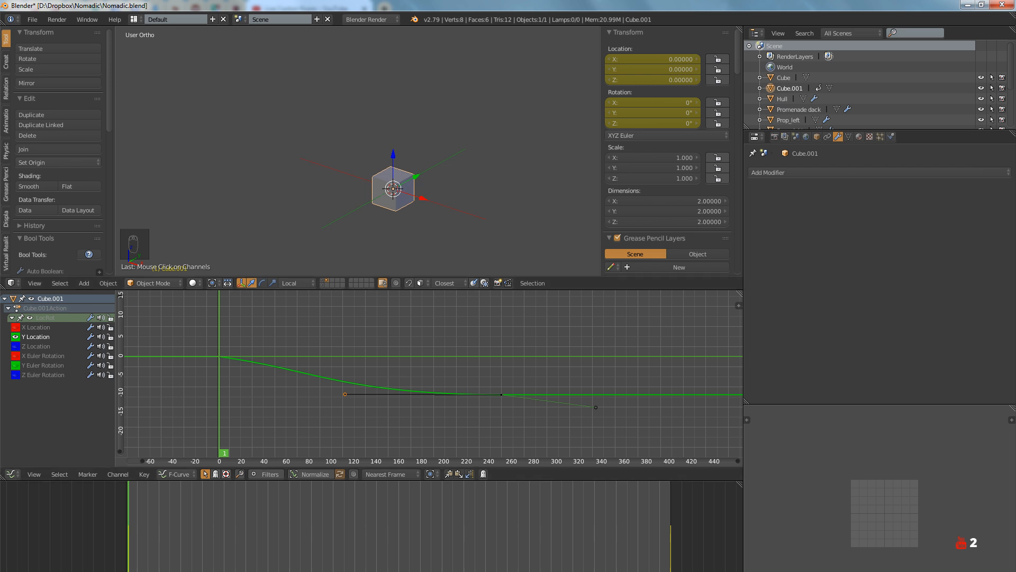
pyautogui.moveTo(3, 291); pyautogui.dragTo(15, 409)
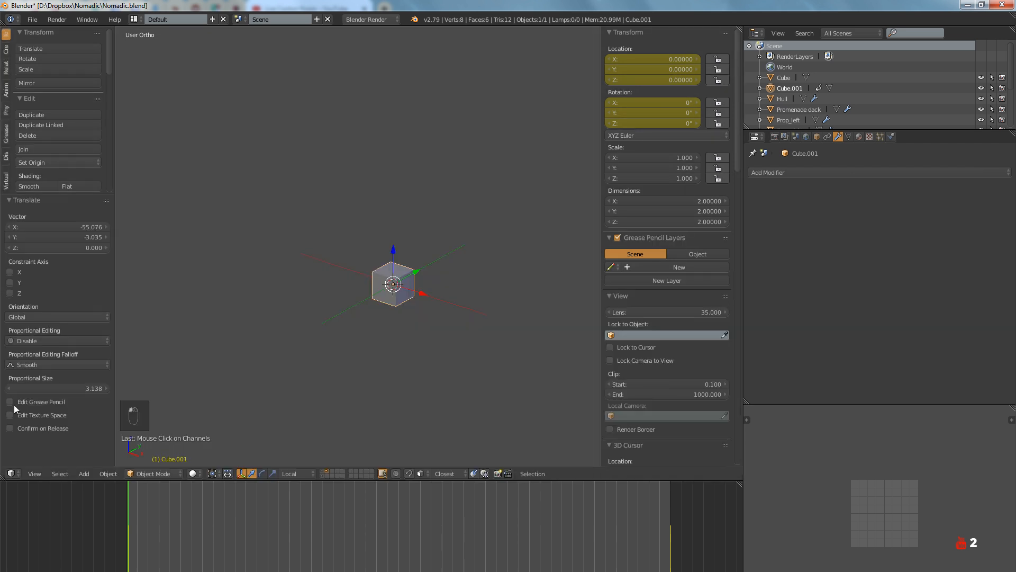
pyautogui.press('Left')
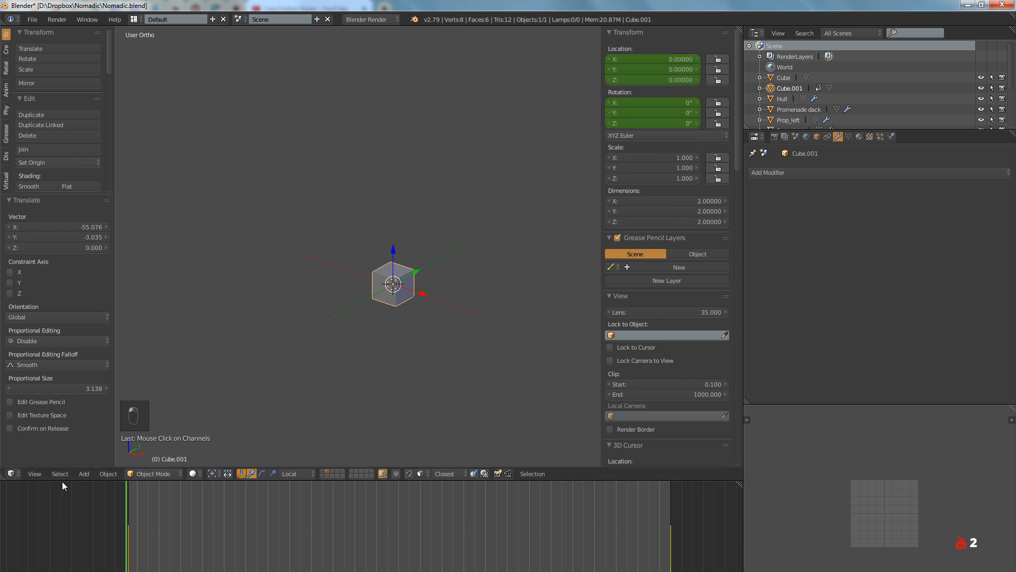
pyautogui.moveTo(62, 481); pyautogui.dragTo(64, 528)
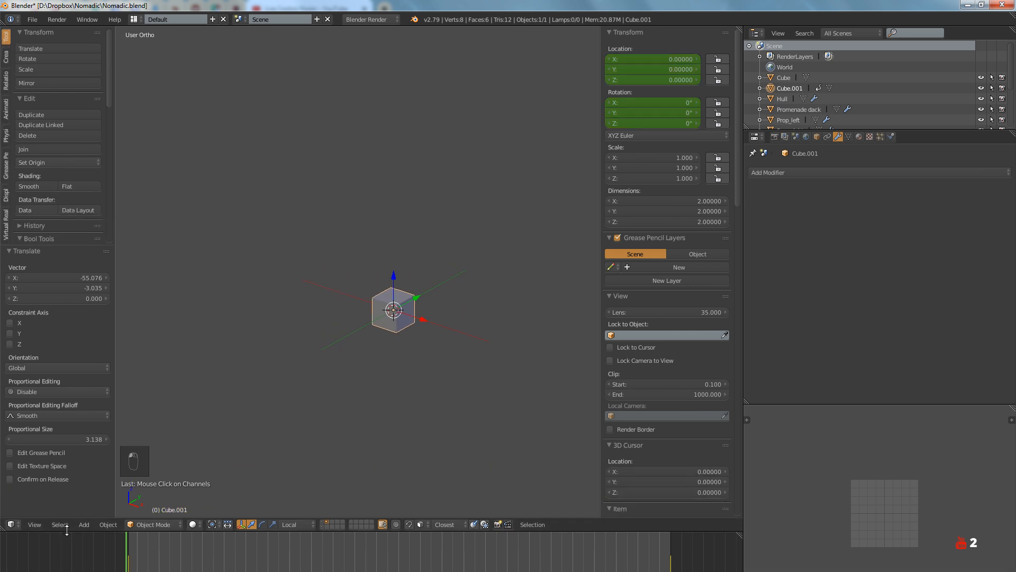
# Add a cone mesh and move it about 8.10 along the X axis away from the cube
pyautogui.scroll(5, 402, 341)
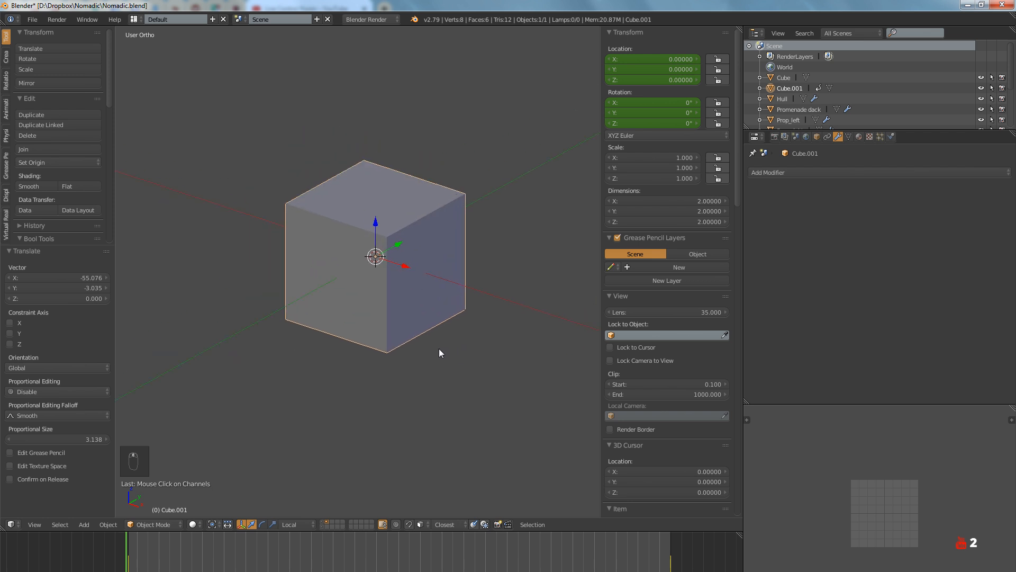
pyautogui.moveTo(439, 348); pyautogui.dragTo(381, 343, button='middle')
pyautogui.scroll(-5, 458, 336)
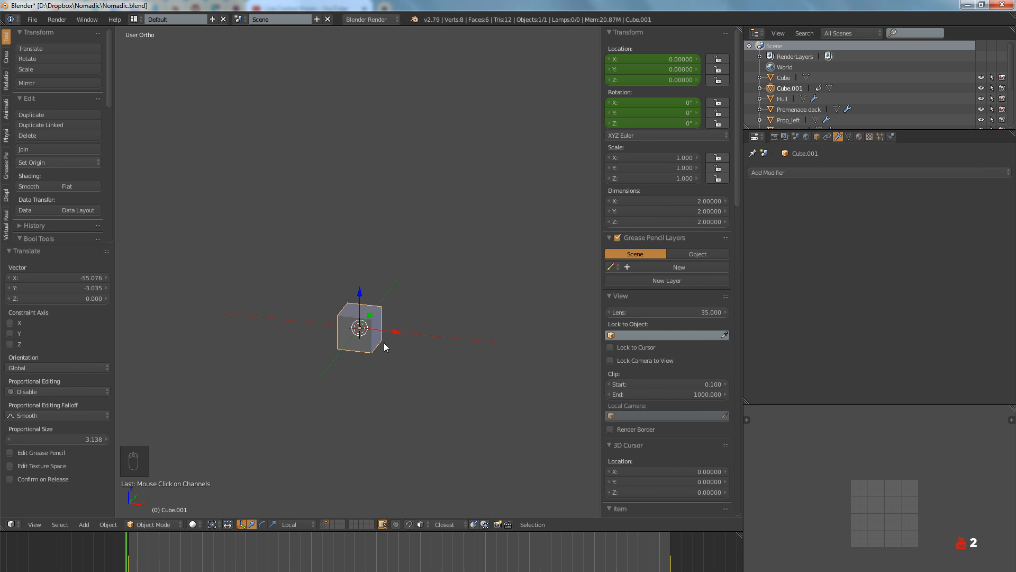
pyautogui.hotkey('shift', 'a')
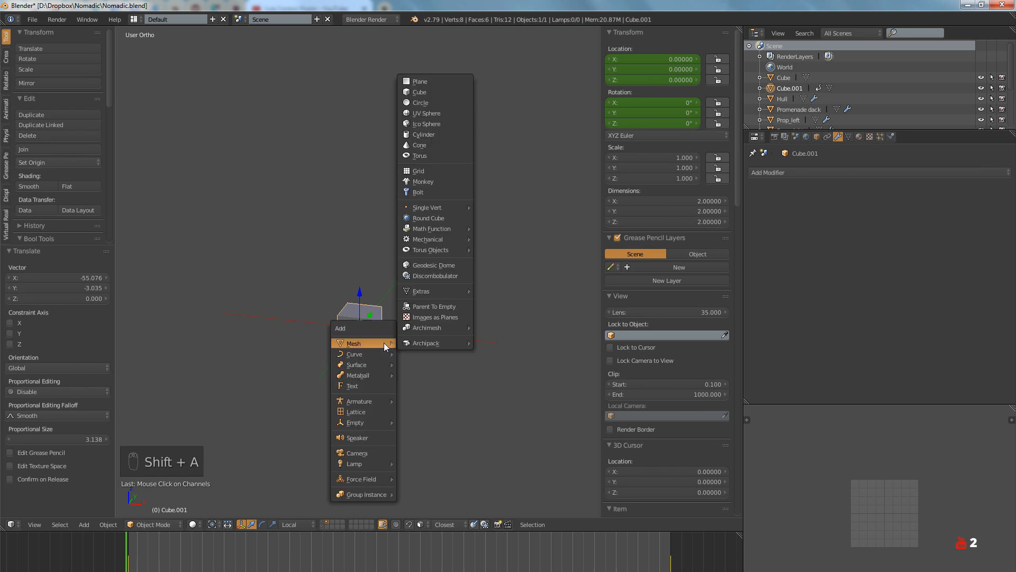
pyautogui.click(428, 145)
pyautogui.press('g')
pyautogui.press('x')
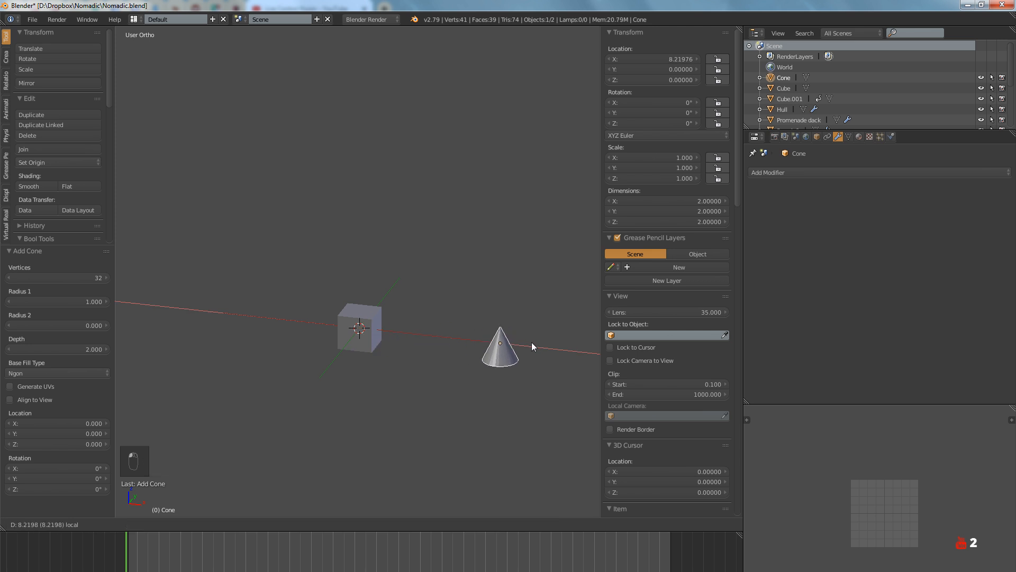
pyautogui.click(529, 343)
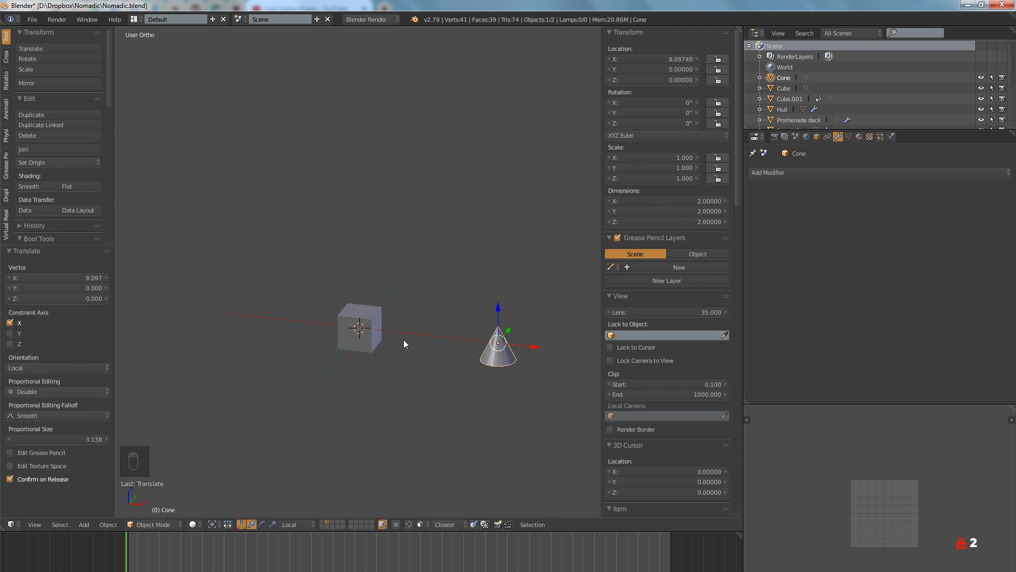
# Snap the 3D cursor to the selected cone
pyautogui.rightClick(492, 355)
pyautogui.hotkey('shift', 's')
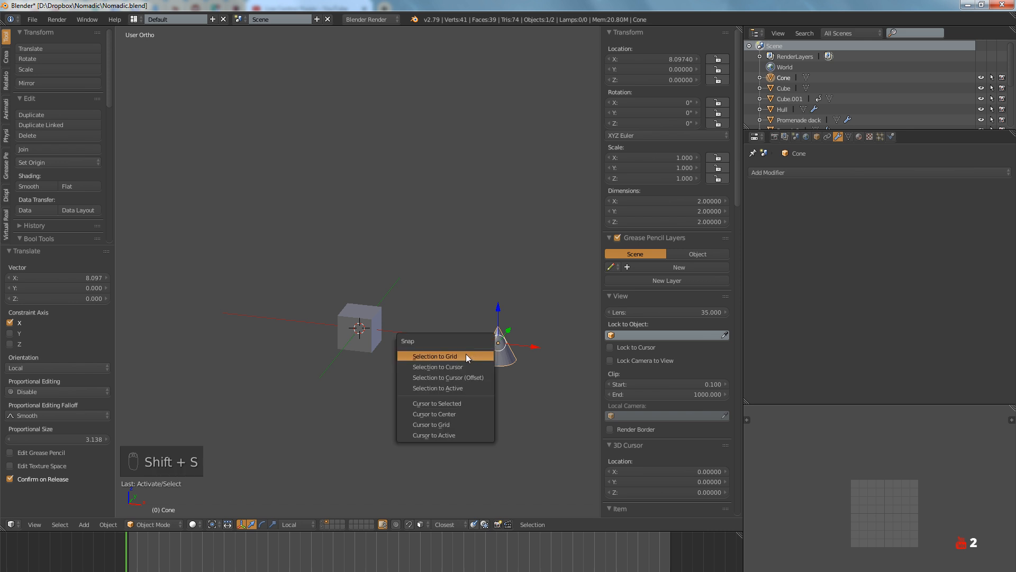
pyautogui.click(441, 404)
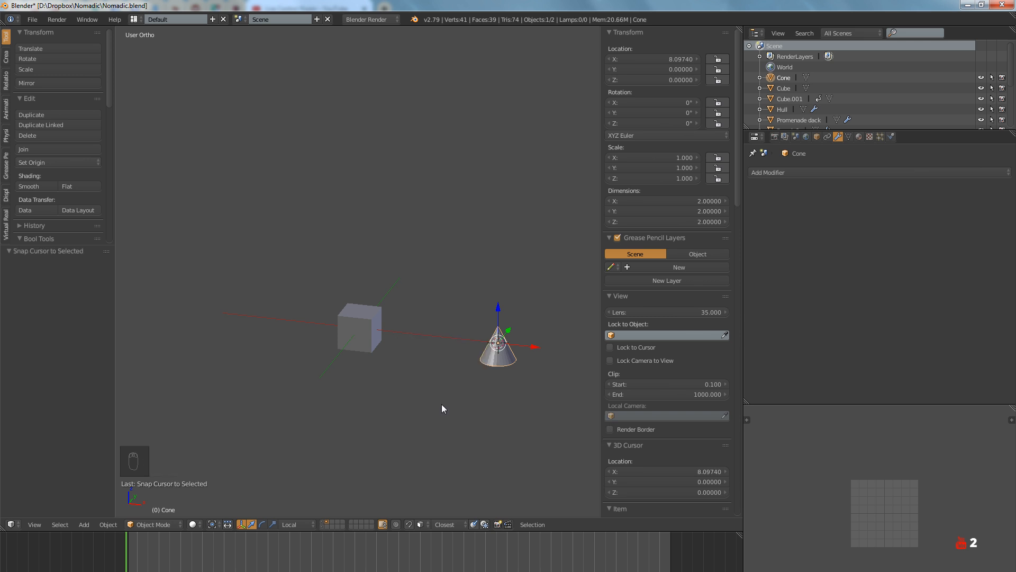
# Select the cube and snap it to the 3D cursor at the cone's location
pyautogui.rightClick(367, 318)
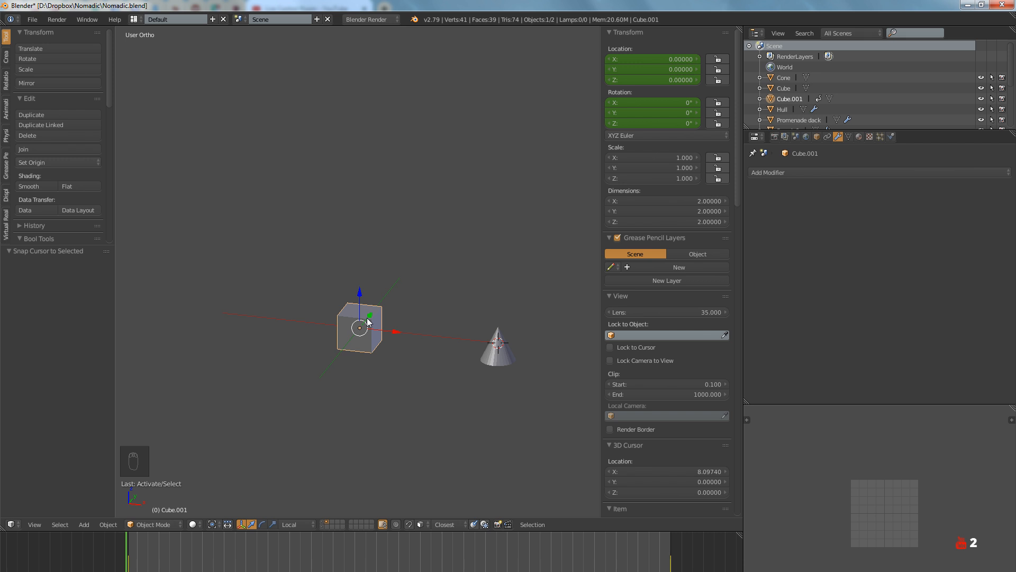
pyautogui.hotkey('shift', 's')
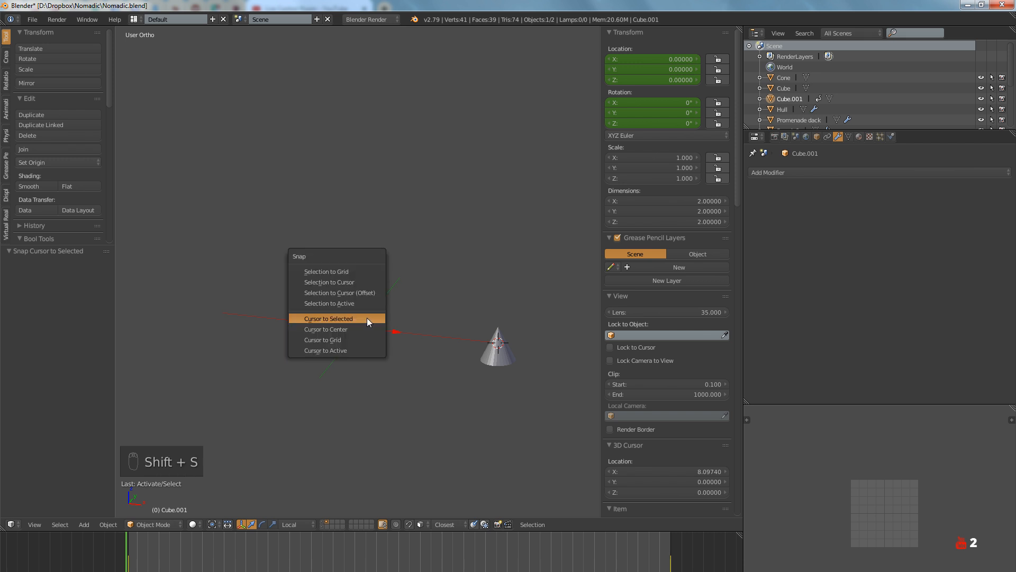
pyautogui.click(332, 281)
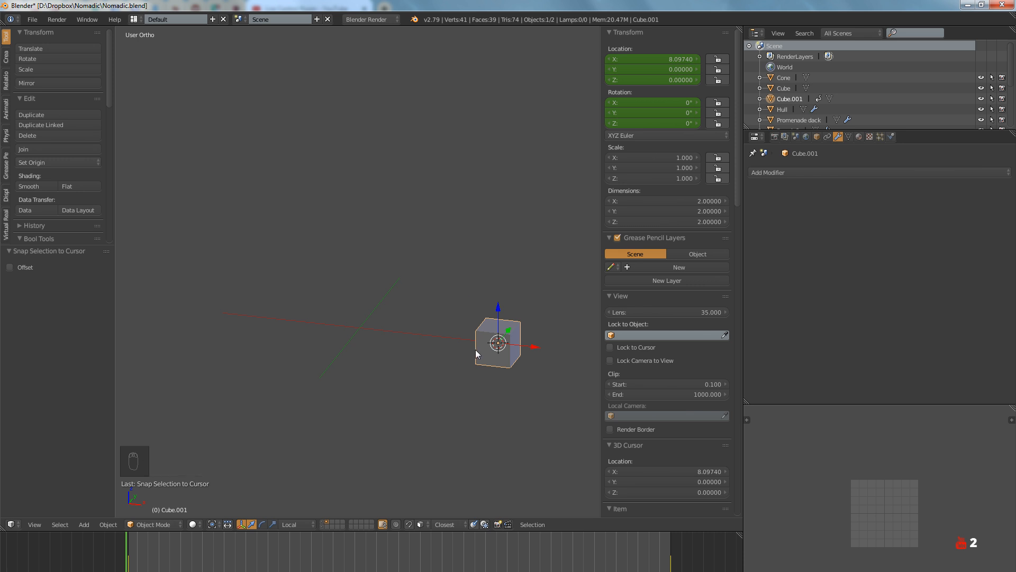
# Move the cube about -3.81 along the X axis, away from the cone
pyautogui.scroll(6, 503, 352)
pyautogui.scroll(2, 503, 352)
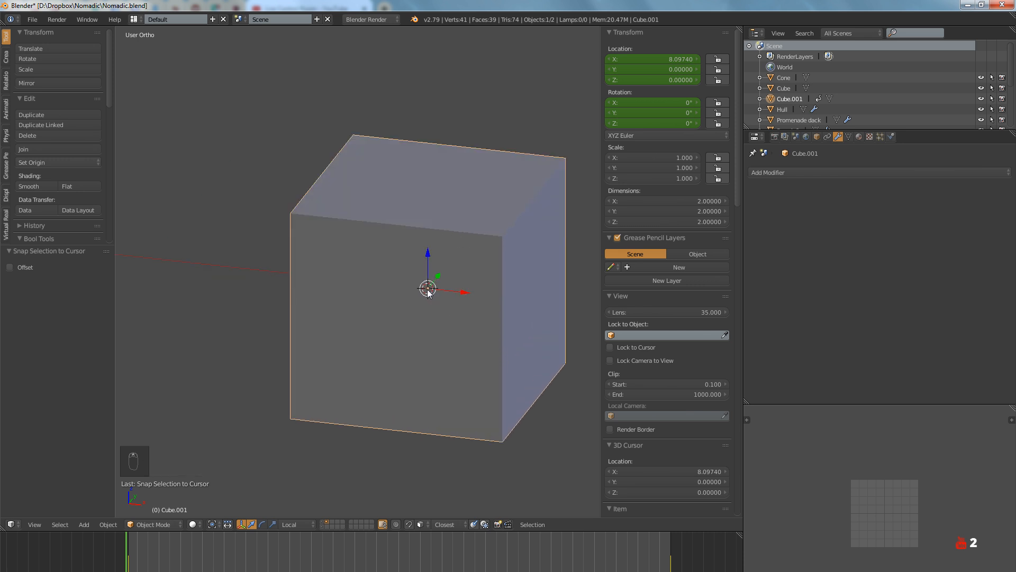
pyautogui.scroll(-4, 428, 294)
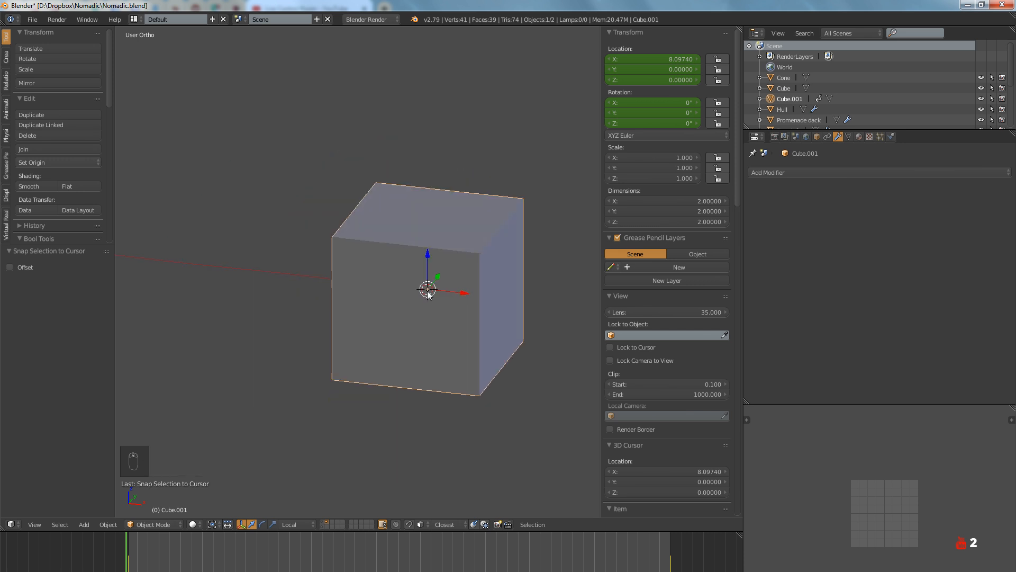
pyautogui.press('g')
pyautogui.press('x')
pyautogui.click(329, 303)
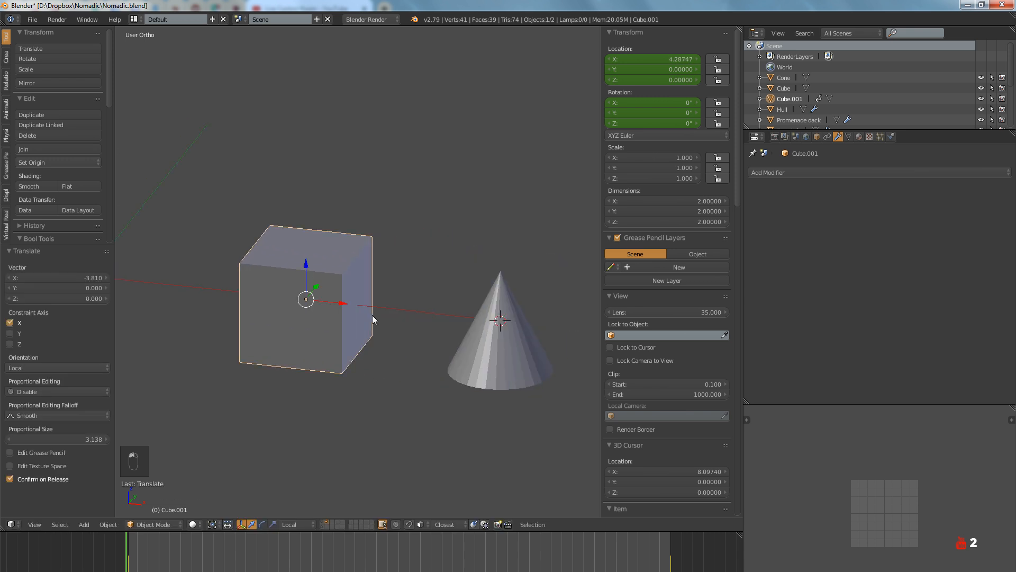
# Select the cone and set its origin to its geometry
pyautogui.rightClick(492, 342)
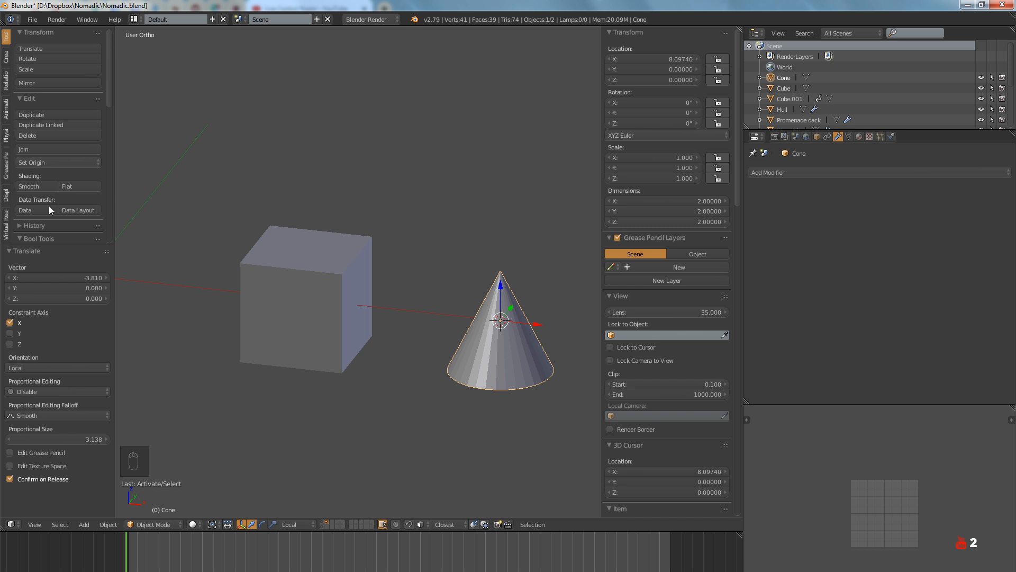
pyautogui.click(44, 165)
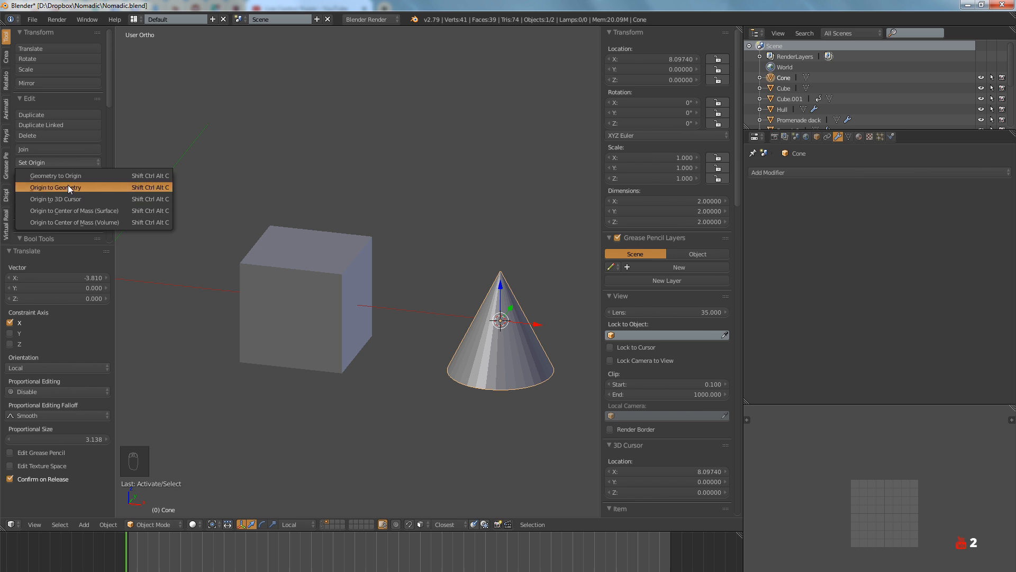
pyautogui.click(70, 188)
pyautogui.click(60, 162)
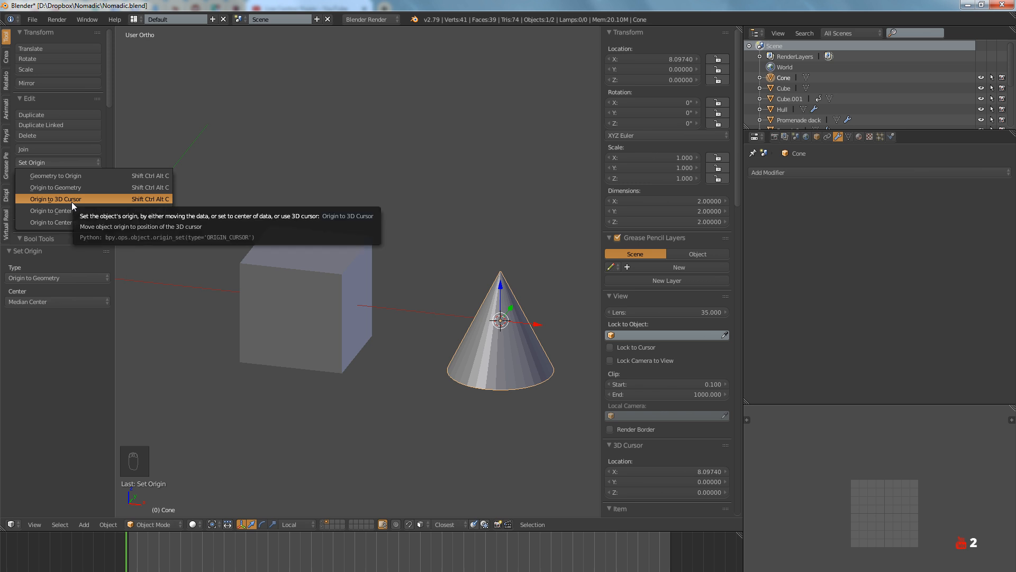
# Select the cube and set its origin to the 3D cursor at the cone
pyautogui.rightClick(309, 311)
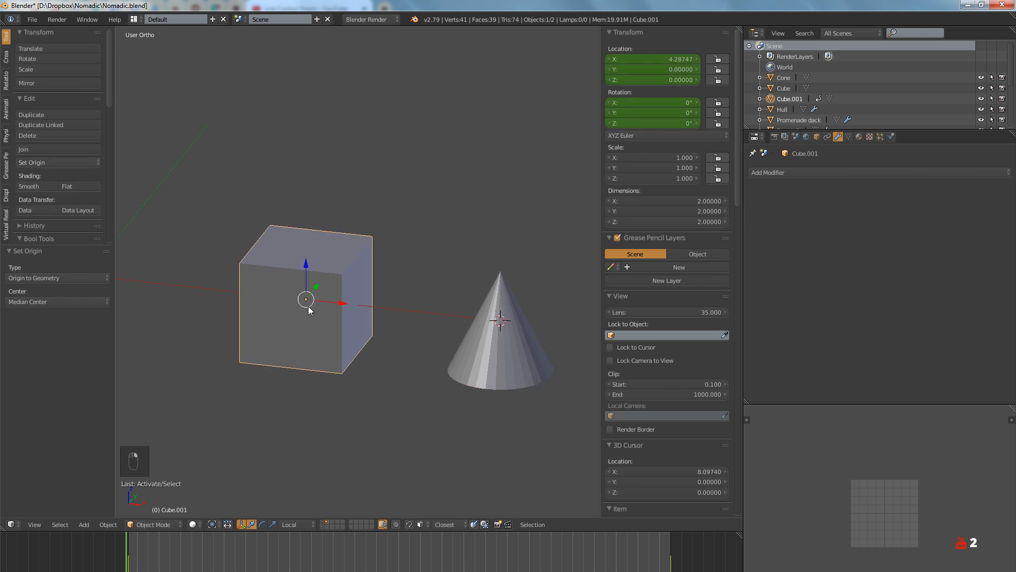
pyautogui.click(55, 163)
pyautogui.click(71, 201)
pyautogui.scroll(-3, 355, 267)
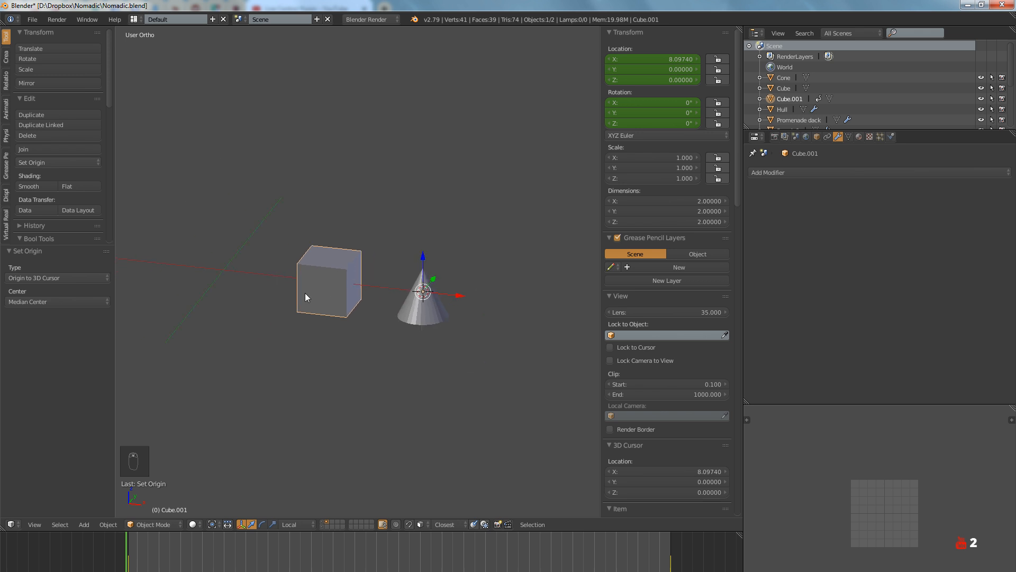
# Try rotating the cube around its origin at the cone's location
pyautogui.press('r')
pyautogui.rightClick(242, 261)
pyautogui.rightClick(330, 299)
pyautogui.scroll(1, 288, 329)
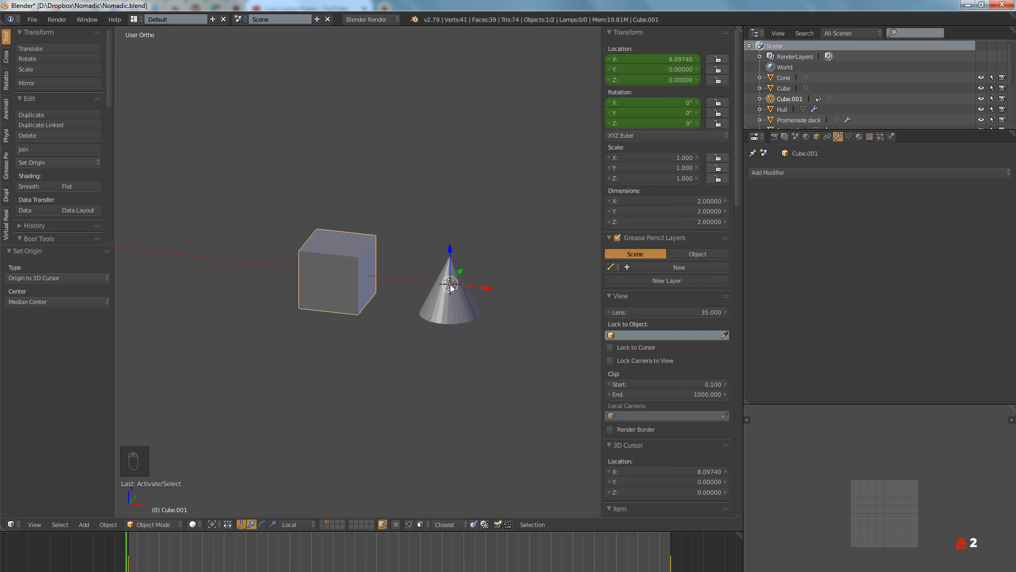
# Set the pivot point to Median Point and try rotating the cube
pyautogui.click(212, 525)
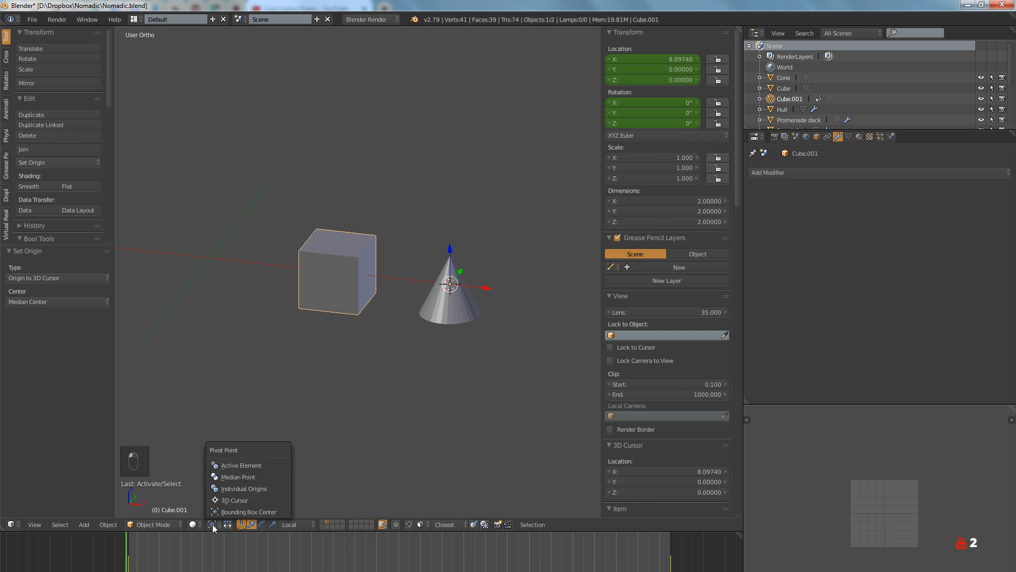
pyautogui.click(231, 478)
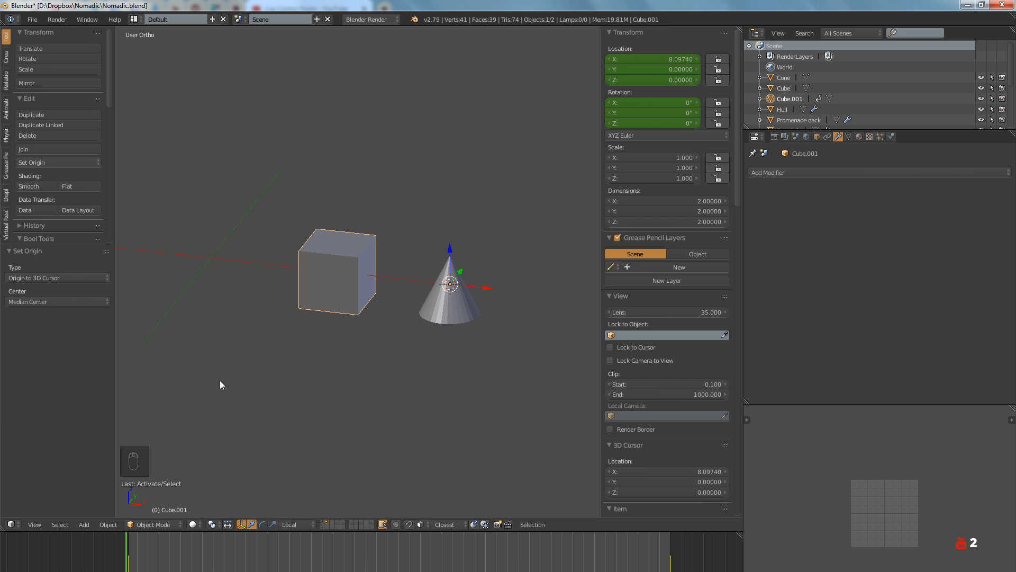
pyautogui.press('r')
pyautogui.rightClick(253, 365)
# Set the pivot point to Bounding Box Center and try a trackball rotation of the cube
pyautogui.click(211, 524)
pyautogui.click(216, 497)
pyautogui.press('r')
pyautogui.press('r')
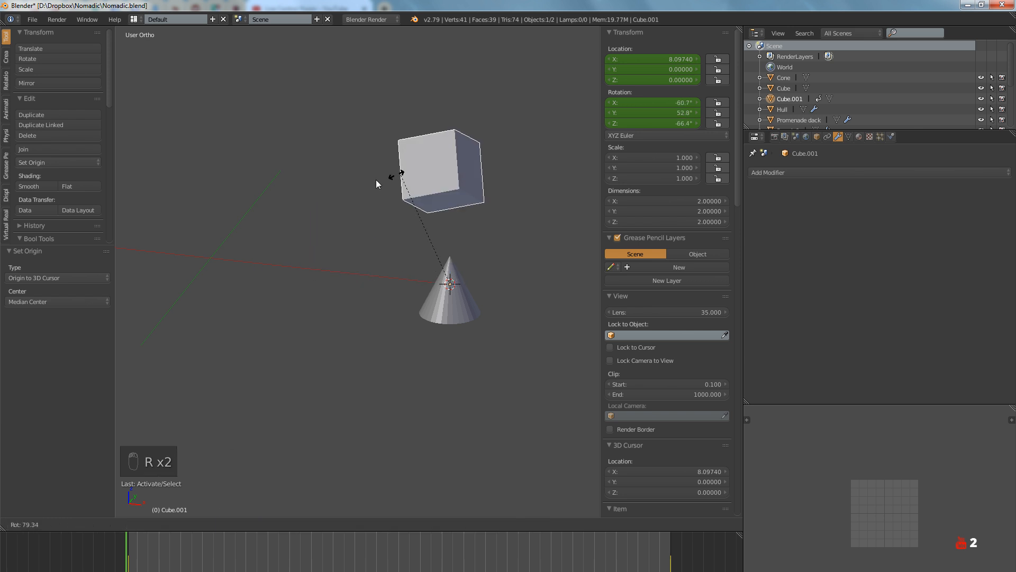
pyautogui.rightClick(242, 297)
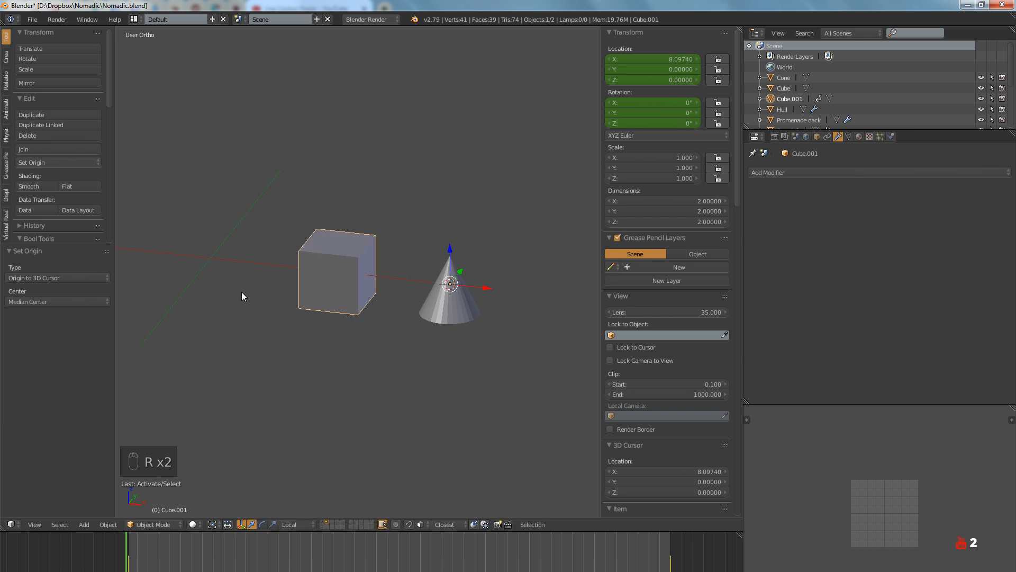
# Using the 3D Cursor as pivot point, place the cursor in empty space across from the cone and rotate the cube about -31.5° around it
pyautogui.click(212, 524)
pyautogui.click(224, 501)
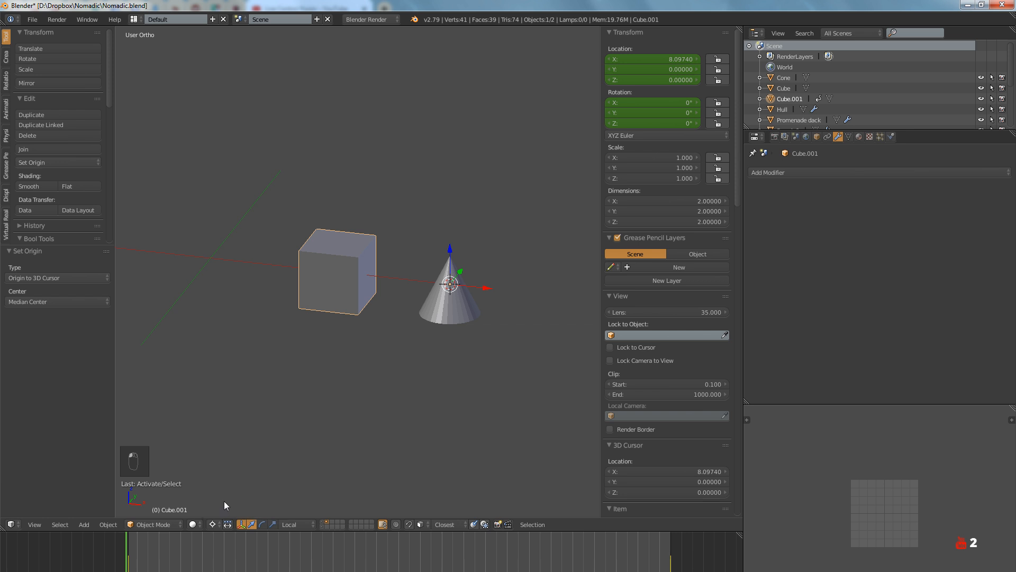
pyautogui.click(245, 323)
pyautogui.click(188, 233)
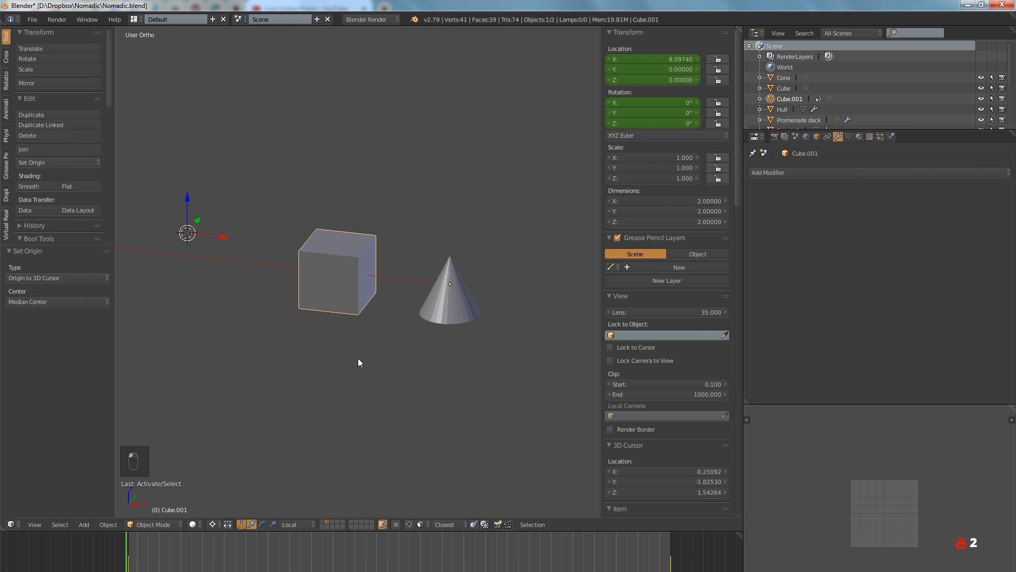
pyautogui.press('r')
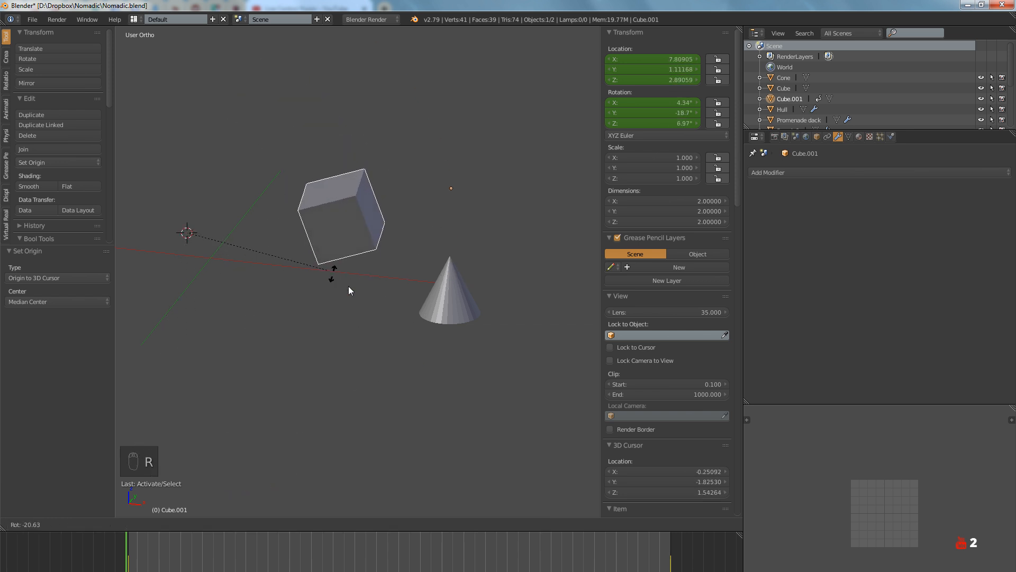
pyautogui.click(324, 239)
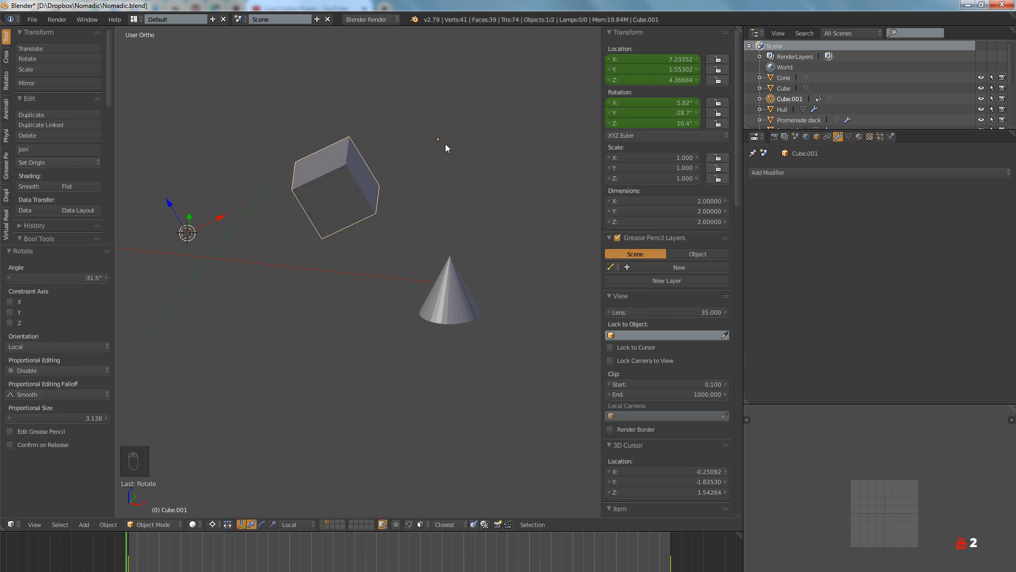
# Add a Mirror modifier to the cube and toggle its X axis off and on again
pyautogui.click(816, 176)
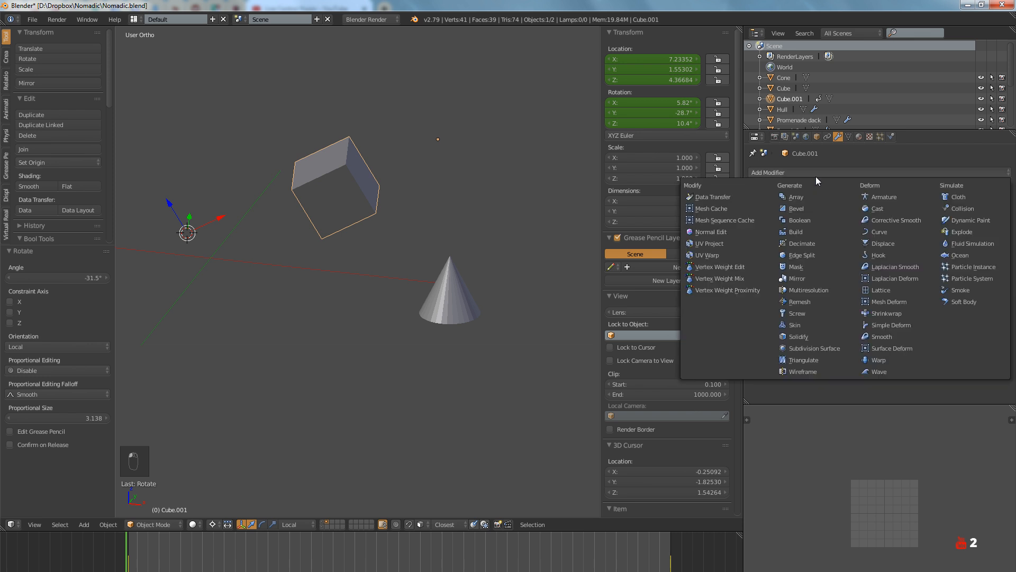
pyautogui.click(797, 278)
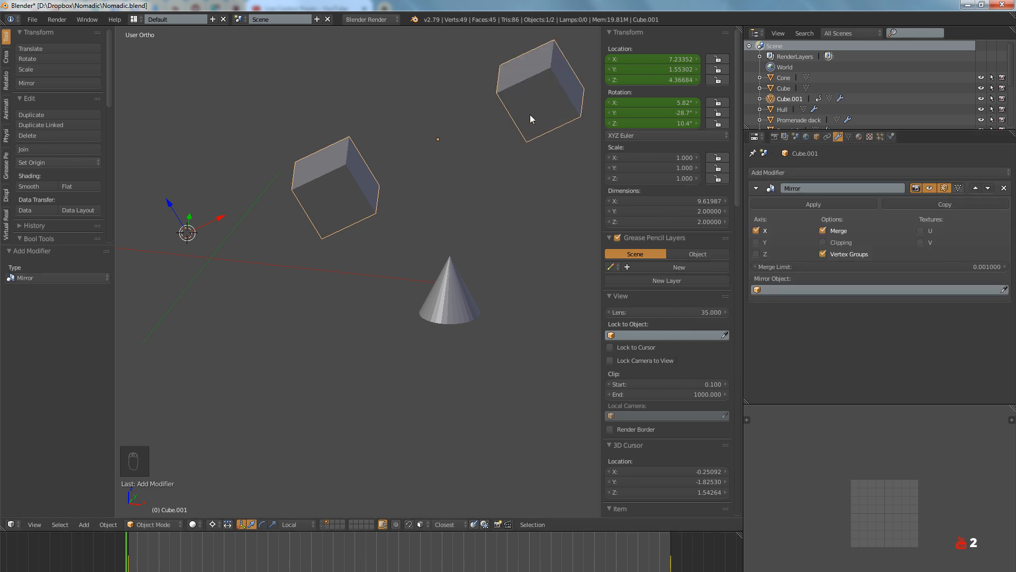
pyautogui.click(757, 231)
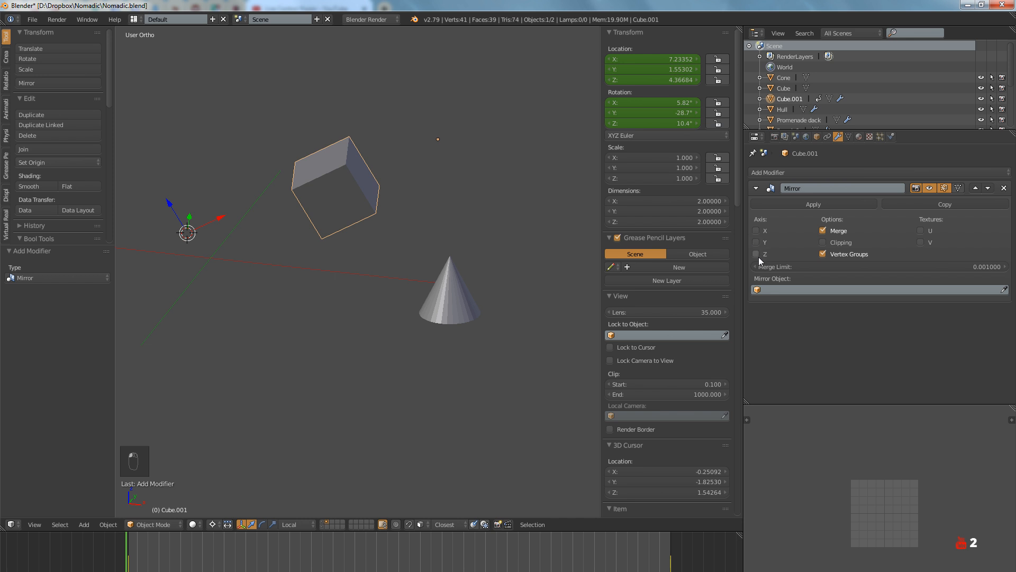
pyautogui.click(756, 231)
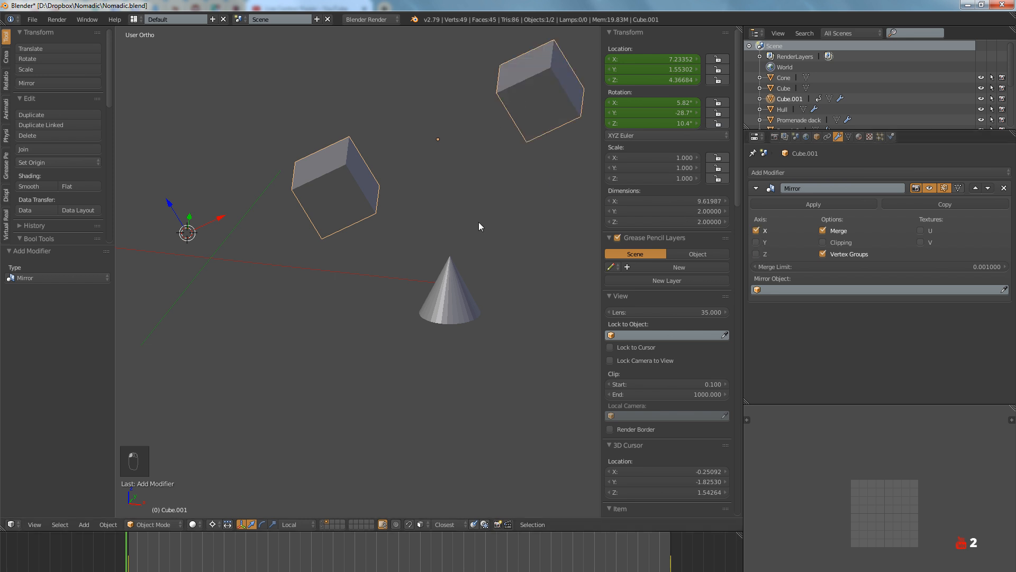
pyautogui.moveTo(478, 222); pyautogui.dragTo(480, 226, button='middle')
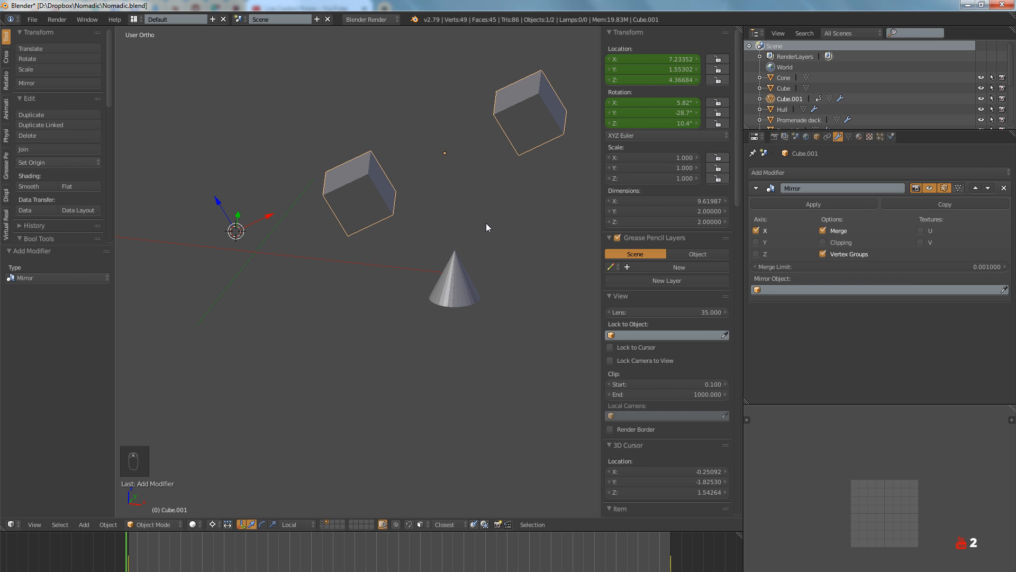
# Delete the mirrored cube and the cone from the scene
pyautogui.moveTo(481, 197); pyautogui.dragTo(481, 197, button='middle')
pyautogui.press('x')
pyautogui.click(479, 191)
pyautogui.rightClick(440, 271)
pyautogui.press('x')
pyautogui.click(446, 277)
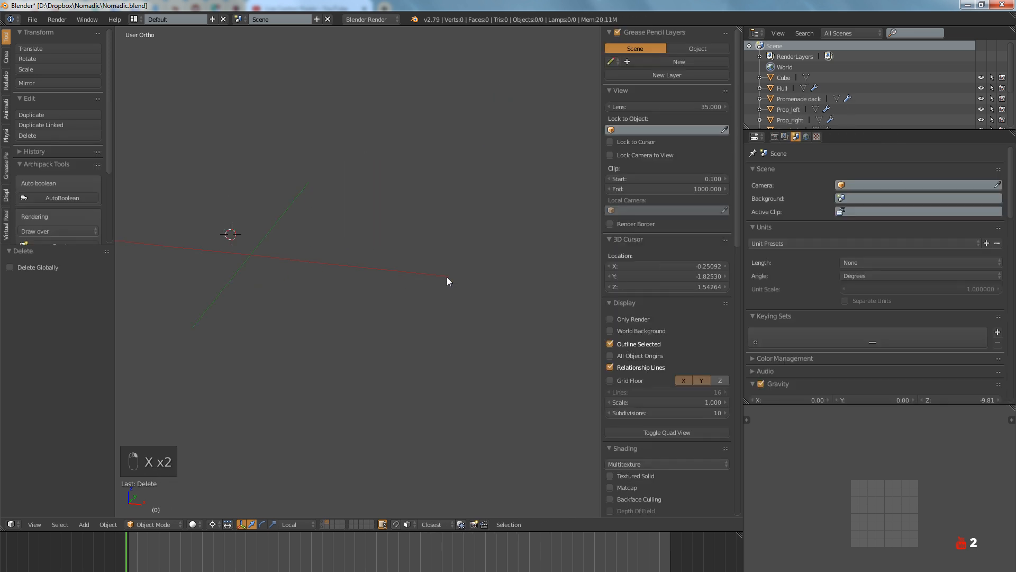
# Set the pivot point to Bounding Box Center and switch to layer 1 with the ship model
pyautogui.press(',')
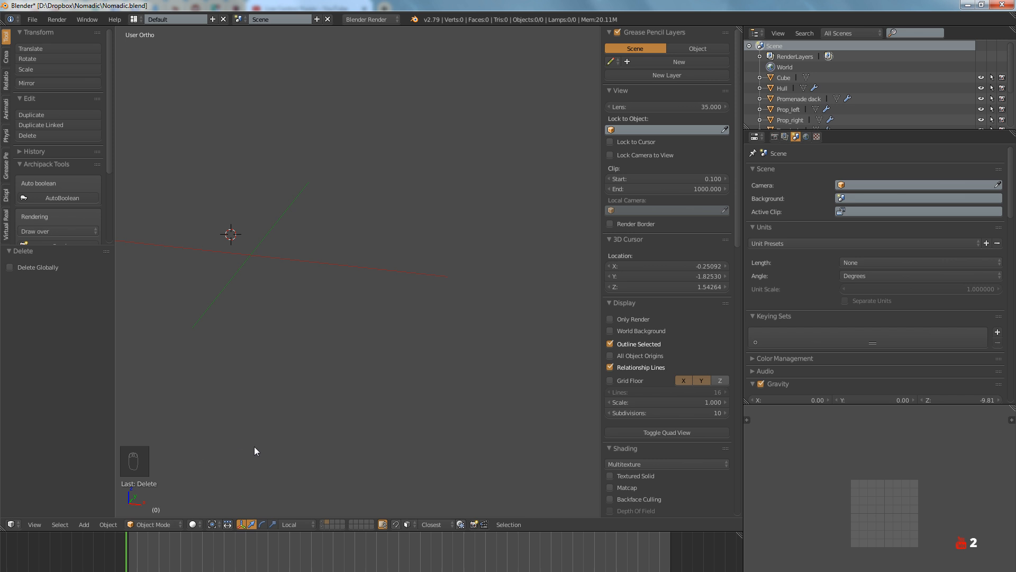
pyautogui.press('1')
pyautogui.scroll(-5, 396, 306)
pyautogui.moveTo(388, 342); pyautogui.dragTo(424, 376, button='middle')
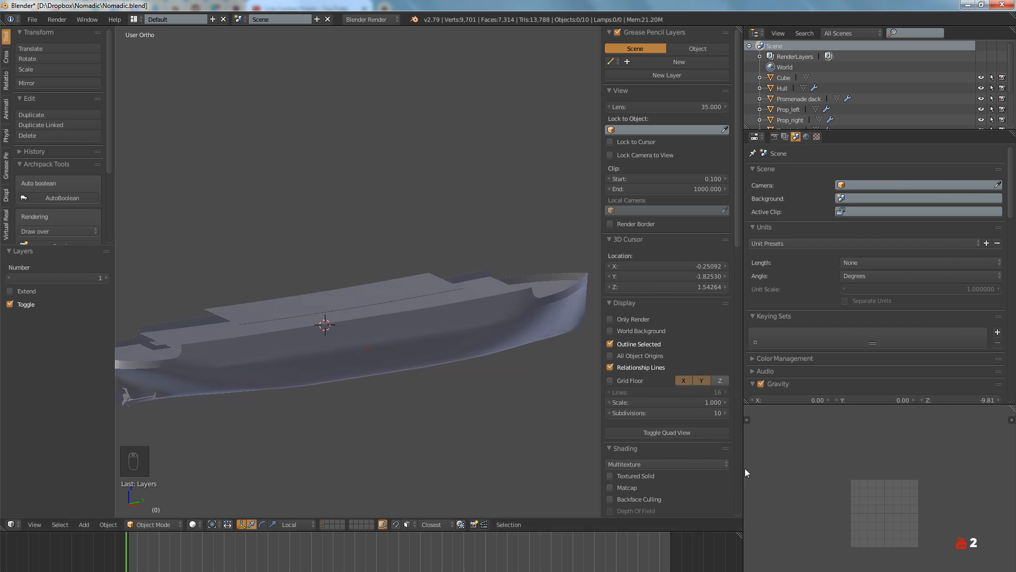
# Widen the 3D view against the Outliner and Properties editors and narrow its transform sidebar
pyautogui.moveTo(745, 468); pyautogui.dragTo(807, 463)
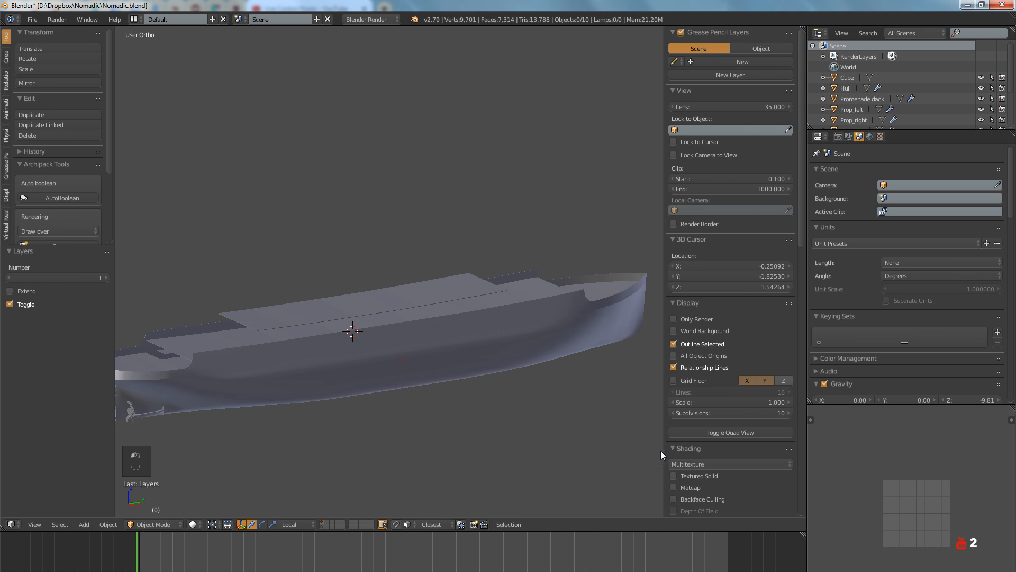
pyautogui.moveTo(663, 438); pyautogui.dragTo(686, 439)
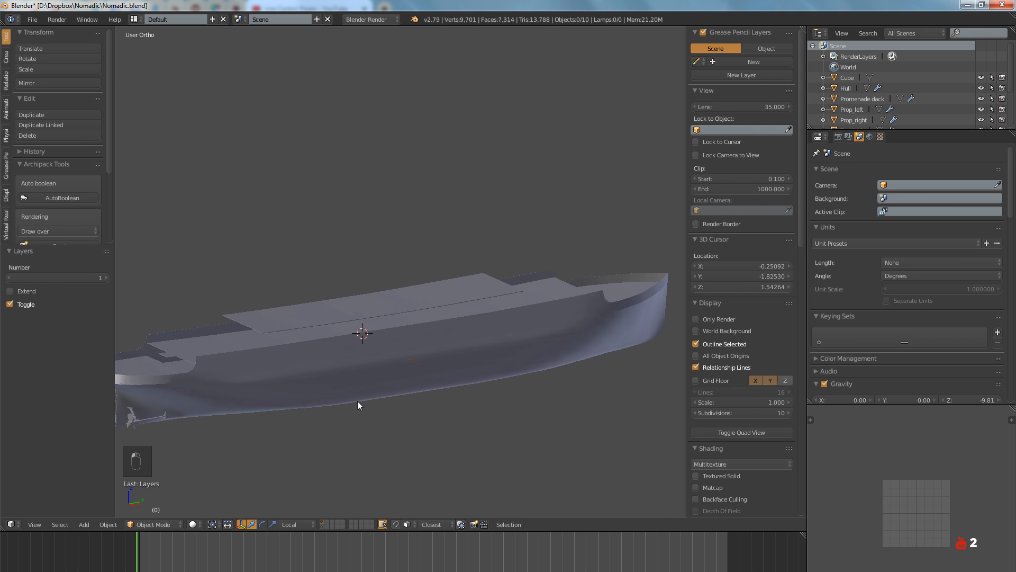
pyautogui.moveTo(358, 405); pyautogui.dragTo(370, 362, button='middle')
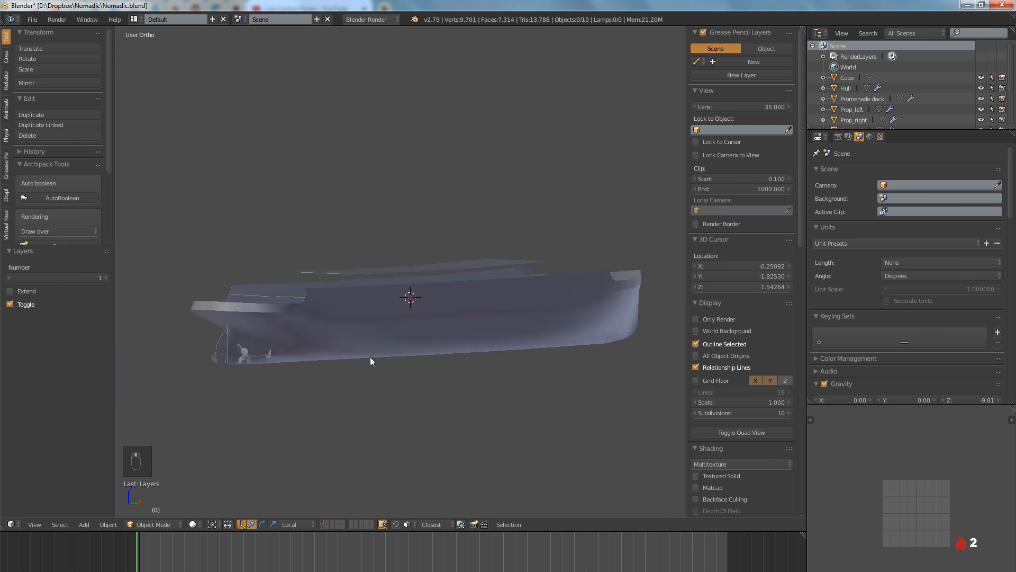
# View the ship in wireframe from the right side over the blueprint and select the main deck
pyautogui.press('KP_3')
pyautogui.press('z')
pyautogui.scroll(2, 538, 331)
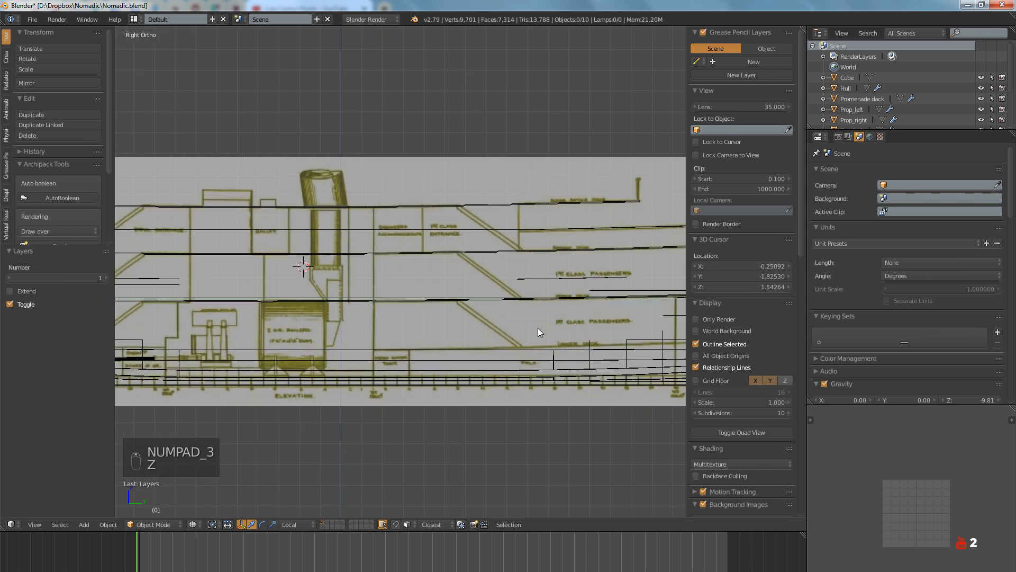
pyautogui.keyDown('shift'); pyautogui.moveTo(537, 333); pyautogui.dragTo(393, 333, button='middle'); pyautogui.keyUp('shift')
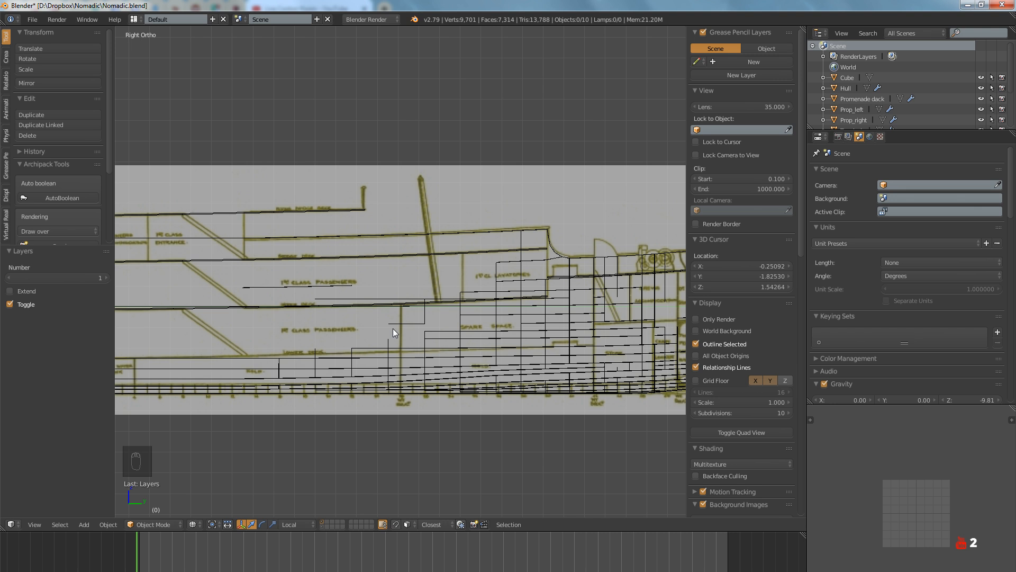
pyautogui.scroll(-1, 397, 323)
pyautogui.rightClick(407, 306)
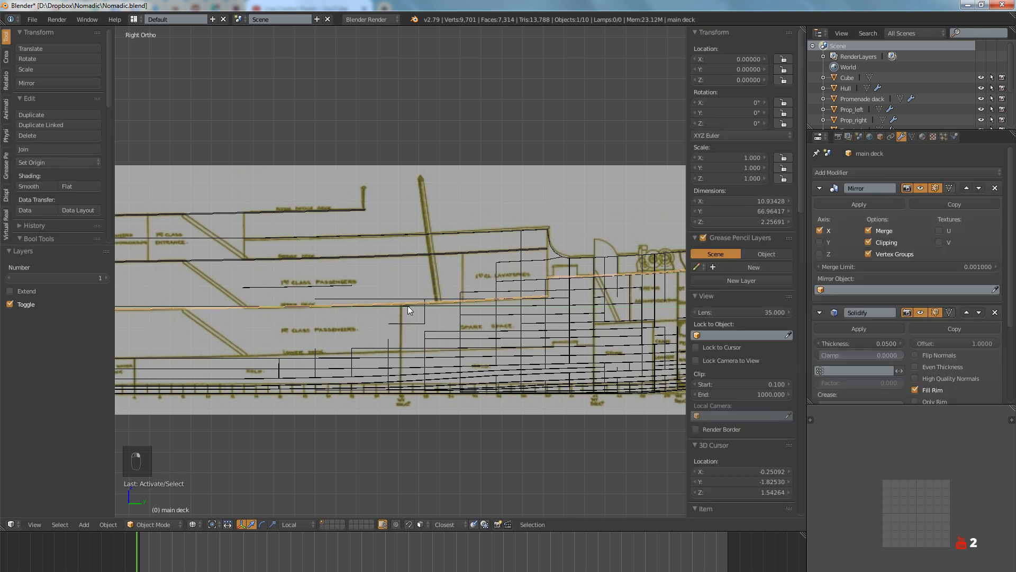
# Return to solid shading, then hide the hull and view the decks from the right side
pyautogui.scroll(-1, 407, 307)
pyautogui.press('z')
pyautogui.rightClick(407, 307)
pyautogui.moveTo(408, 307)
pyautogui.mouseDown(button='middle')
pyautogui.moveTo(397, 329)
pyautogui.moveTo(410, 362)
pyautogui.mouseUp(button='middle')
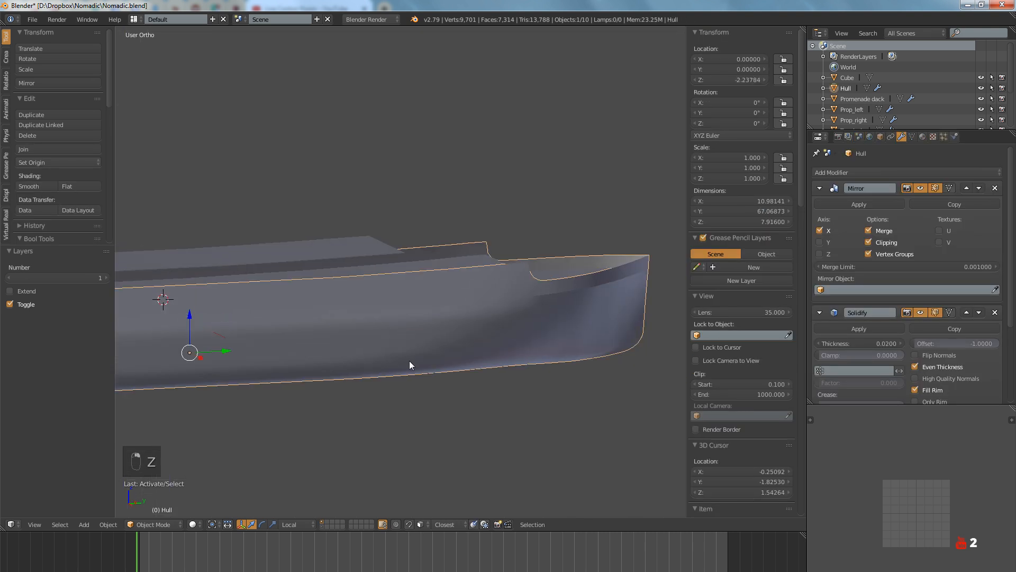
pyautogui.press('h')
pyautogui.press('KP_3')
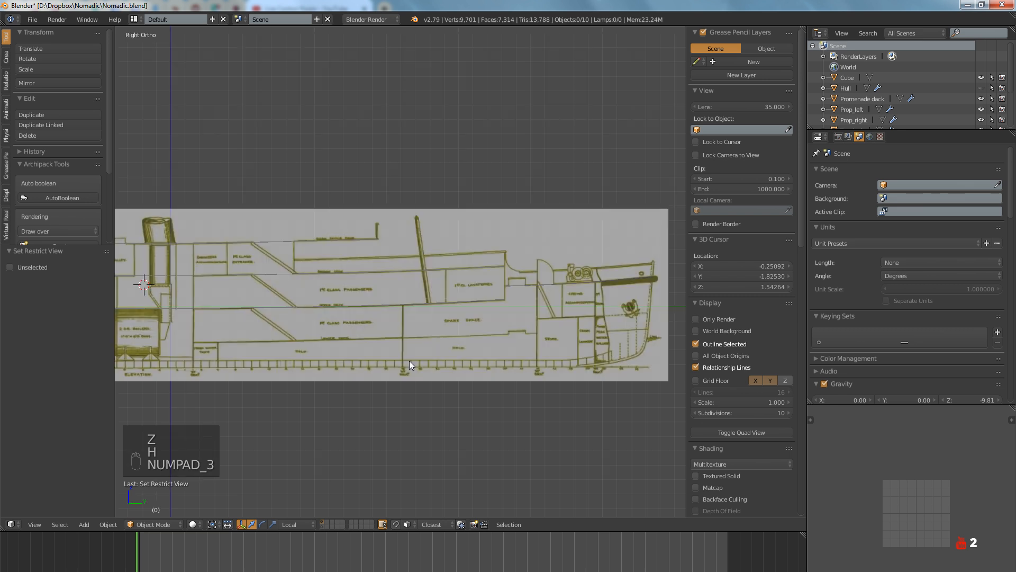
# Select all visible ship parts and examine them against the blueprint toward the stern
pyautogui.press('a')
pyautogui.press('a')
pyautogui.press('a')
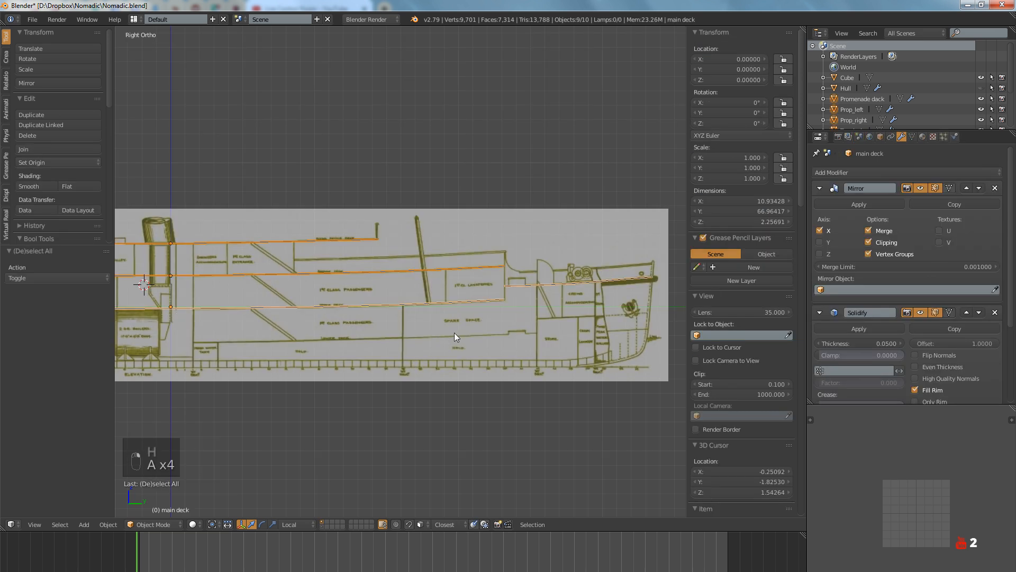
pyautogui.keyDown('ctrl'); pyautogui.scroll(-8, 518, 341); pyautogui.keyUp('ctrl')
pyautogui.keyDown('ctrl'); pyautogui.scroll(-4, 539, 342); pyautogui.keyUp('ctrl')
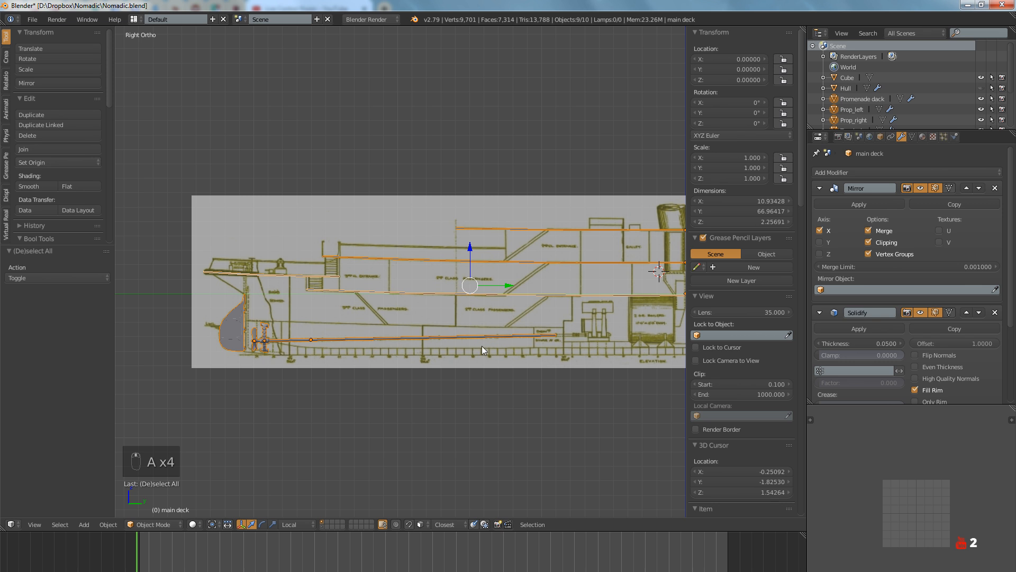
# Examine the selected decks against the blueprint along the ship's full length, from stern to bow and back
pyautogui.keyDown('ctrl'); pyautogui.scroll(3, 465, 341); pyautogui.keyUp('ctrl')
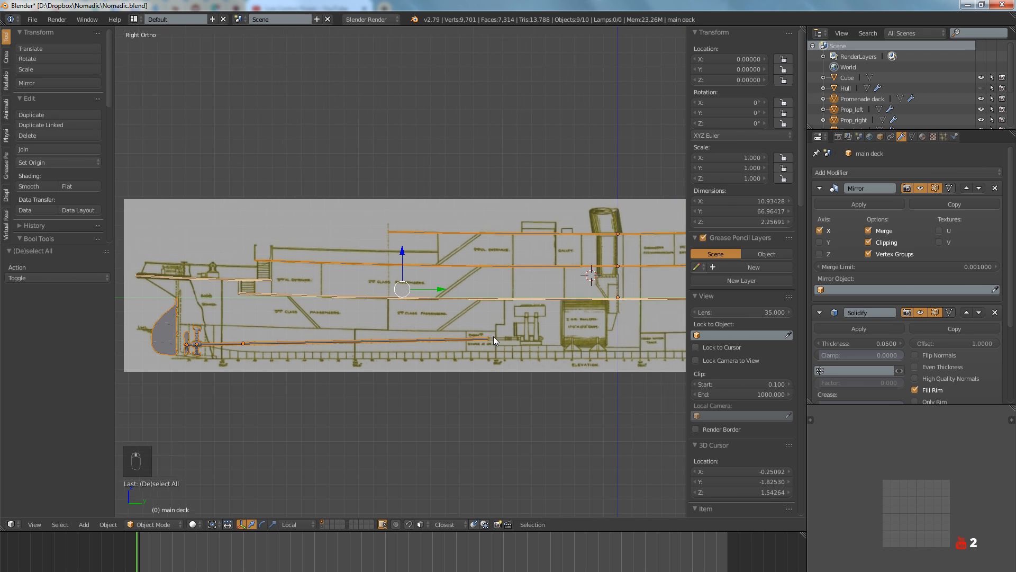
pyautogui.keyDown('ctrl'); pyautogui.scroll(17, 493, 339); pyautogui.keyUp('ctrl')
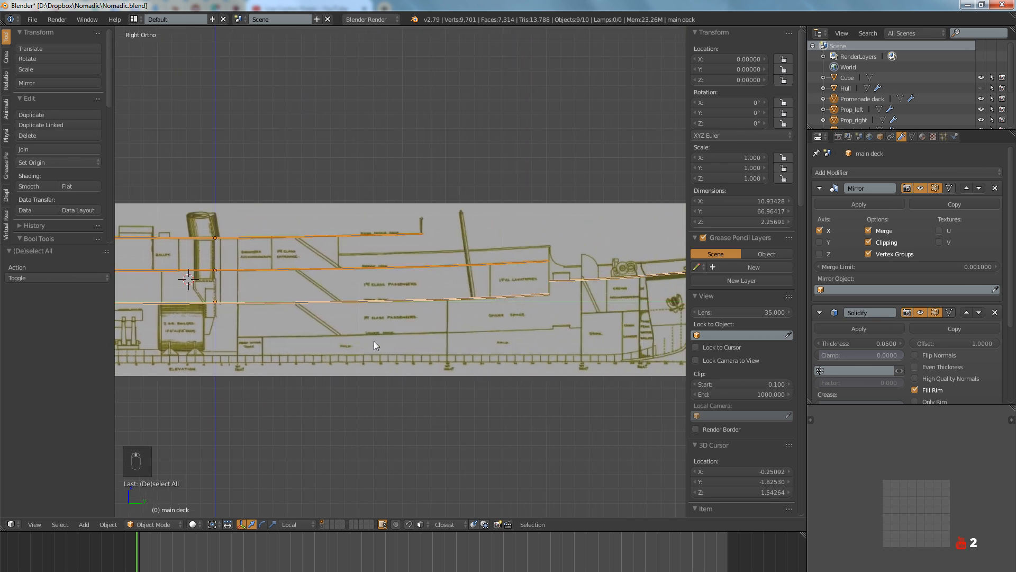
pyautogui.keyDown('ctrl'); pyautogui.scroll(5, 349, 341); pyautogui.keyUp('ctrl')
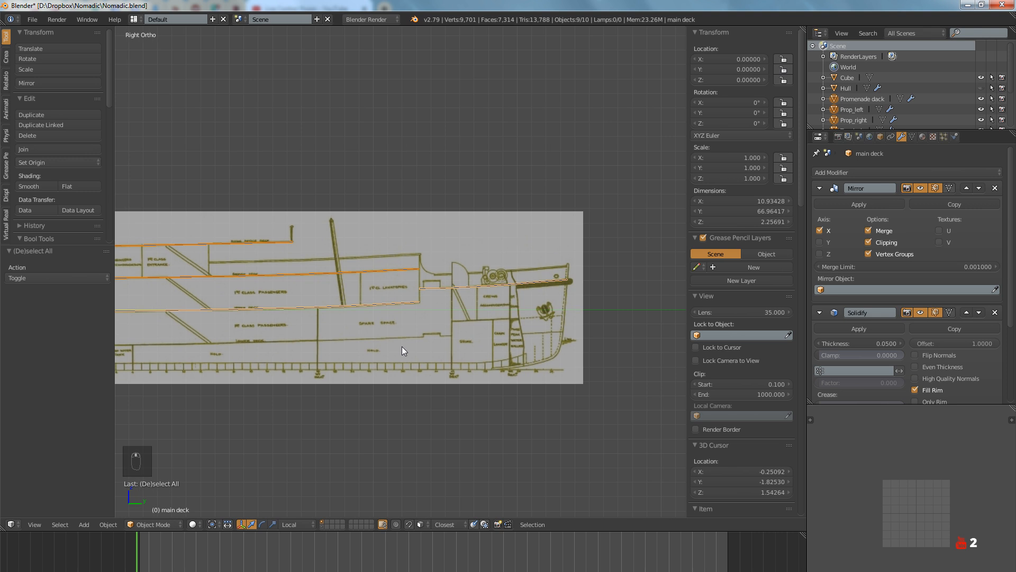
pyautogui.scroll(1, 462, 332)
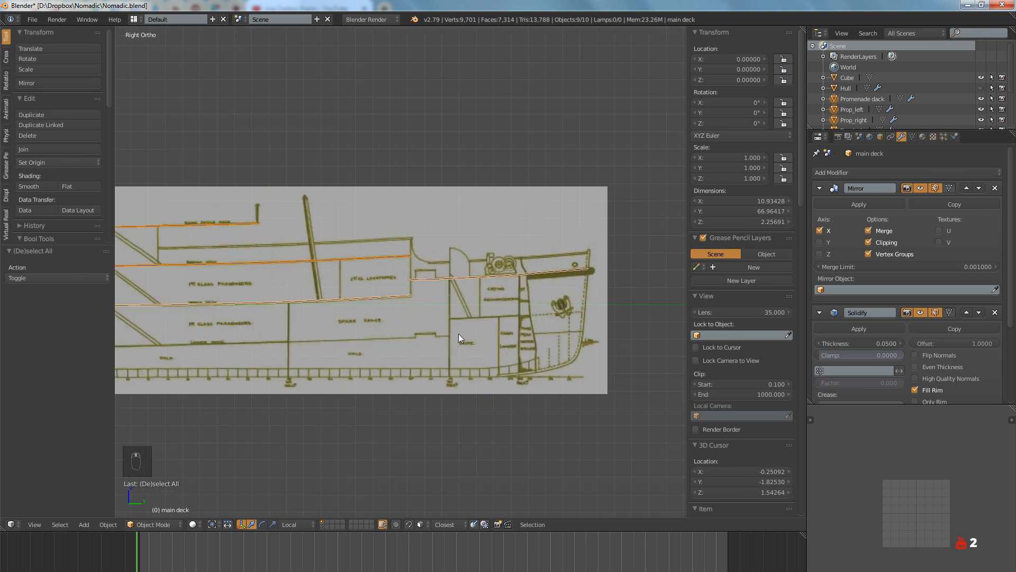
pyautogui.keyDown('ctrl'); pyautogui.scroll(-2, 458, 333); pyautogui.keyUp('ctrl')
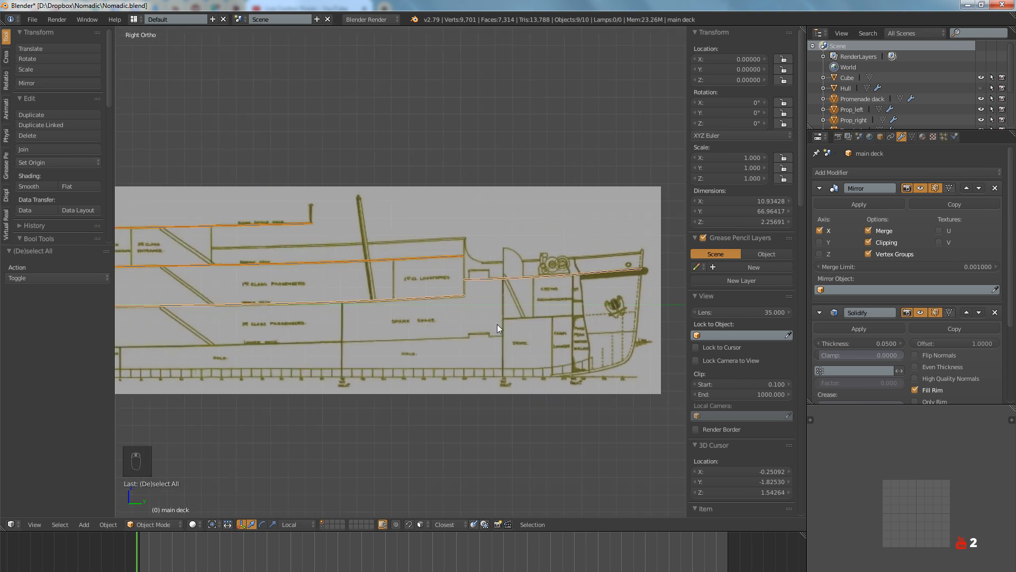
pyautogui.keyDown('ctrl'); pyautogui.scroll(-15, 410, 331); pyautogui.keyUp('ctrl')
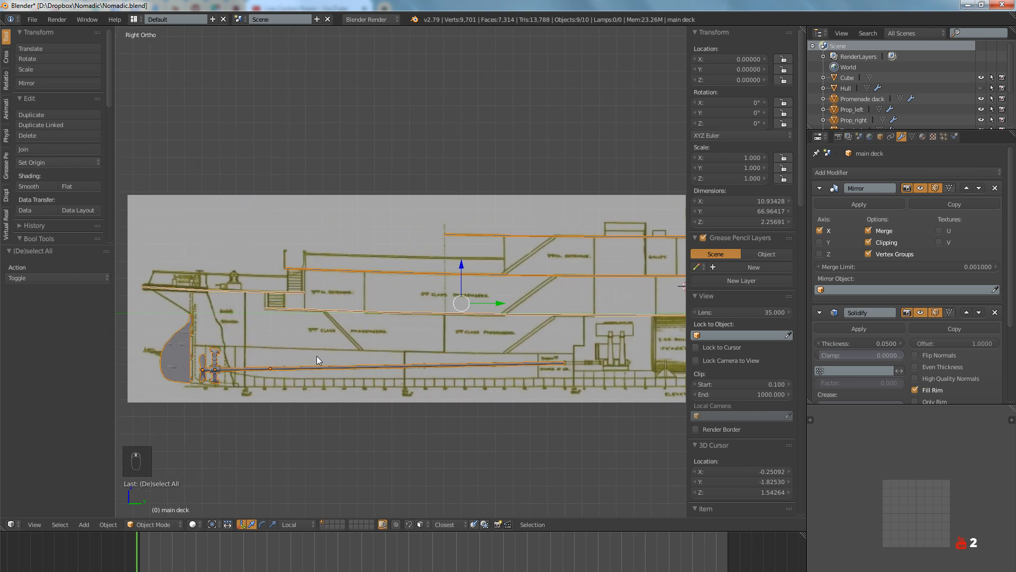
pyautogui.keyDown('shift'); pyautogui.moveTo(316, 360); pyautogui.dragTo(366, 351, button='middle'); pyautogui.keyUp('shift')
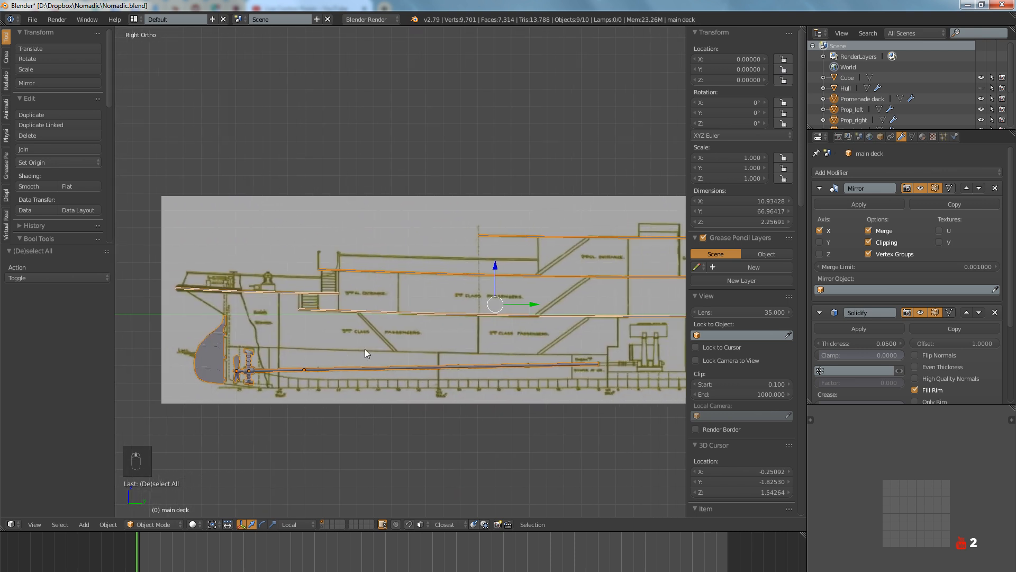
# Unhide the hull over the blueprint and leave all ship parts deselected
pyautogui.press('a')
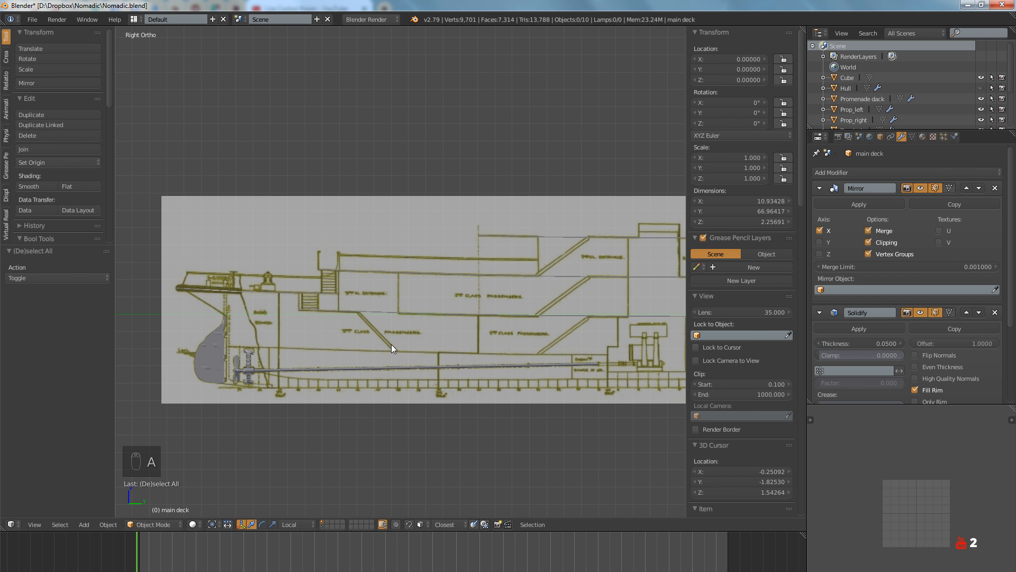
pyautogui.hotkey('alt', 'h')
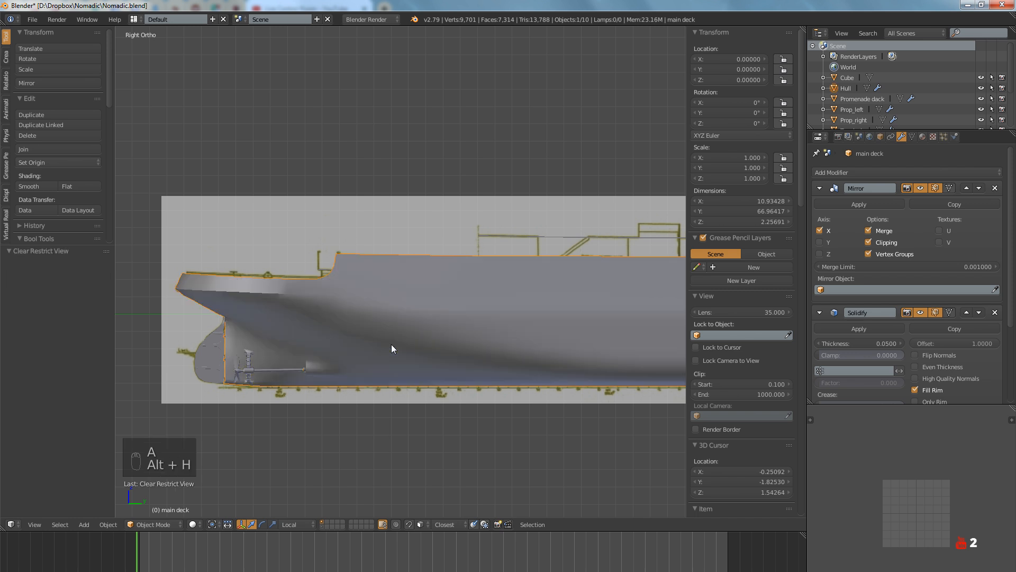
pyautogui.press('a')
pyautogui.scroll(-4, 408, 347)
pyautogui.keyDown('shift'); pyautogui.moveTo(480, 357); pyautogui.dragTo(386, 352, button='middle'); pyautogui.keyUp('shift')
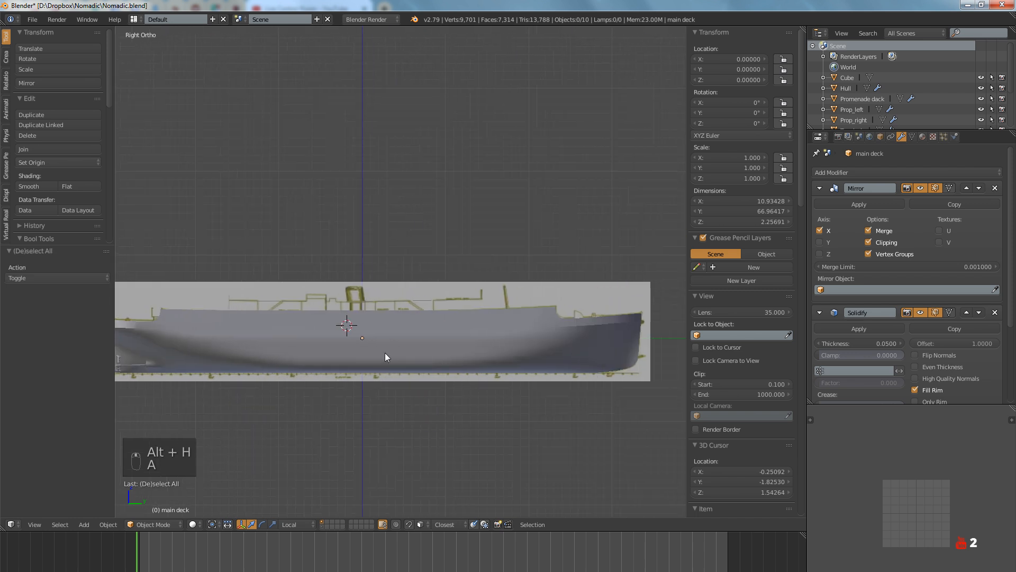
# Show the ship in wireframe and examine how the hull and decks match the blueprint at the bow and stern
pyautogui.press('z')
pyautogui.scroll(4, 534, 337)
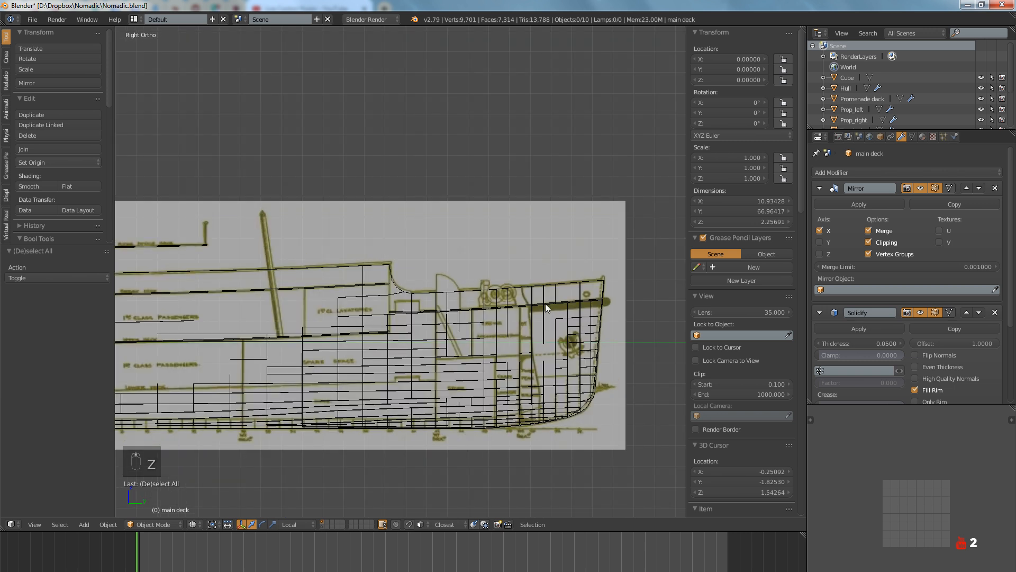
pyautogui.scroll(-2, 539, 323)
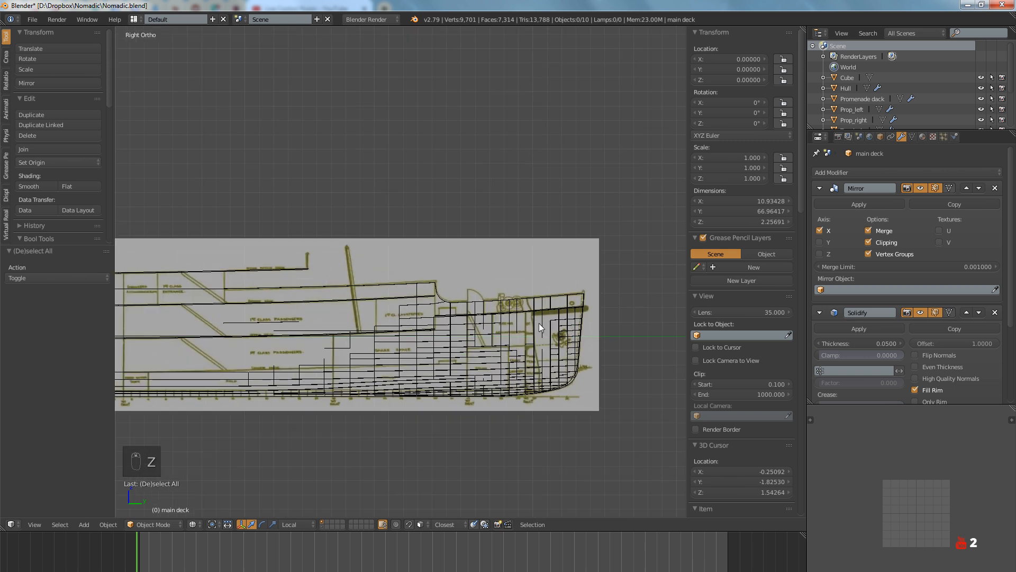
pyautogui.keyDown('ctrl'); pyautogui.scroll(10, 481, 349); pyautogui.keyUp('ctrl')
pyautogui.keyDown('ctrl'); pyautogui.scroll(-3, 407, 363); pyautogui.keyUp('ctrl')
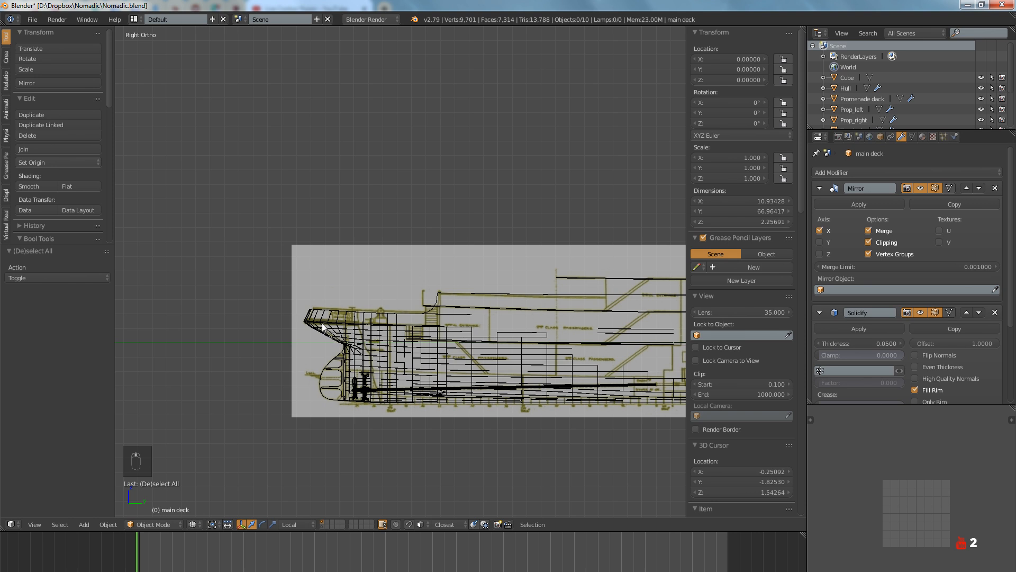
pyautogui.scroll(2, 375, 333)
pyautogui.scroll(-1, 357, 349)
pyautogui.keyDown('ctrl'); pyautogui.scroll(8, 447, 363); pyautogui.keyUp('ctrl')
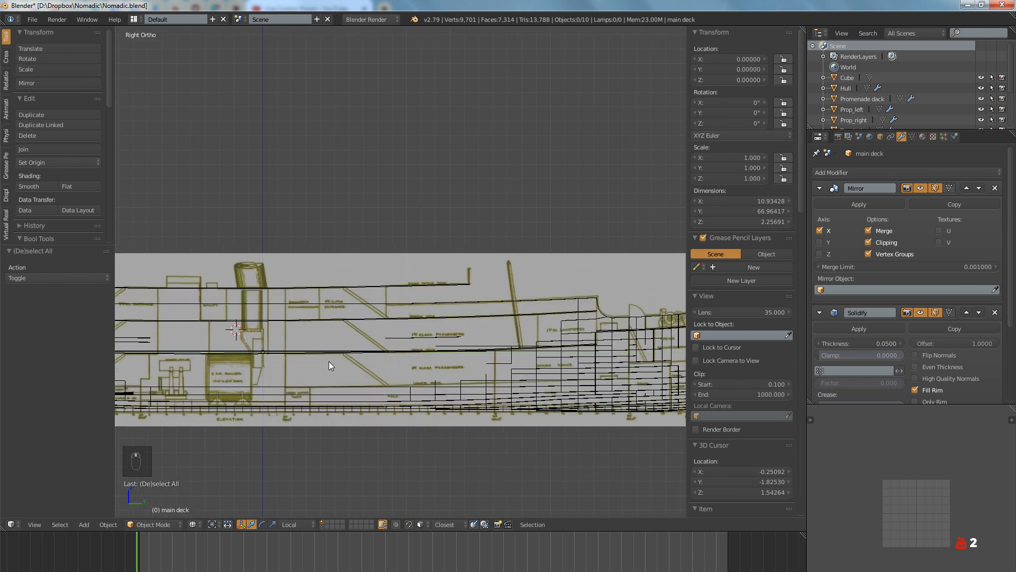
pyautogui.scroll(8, 475, 339)
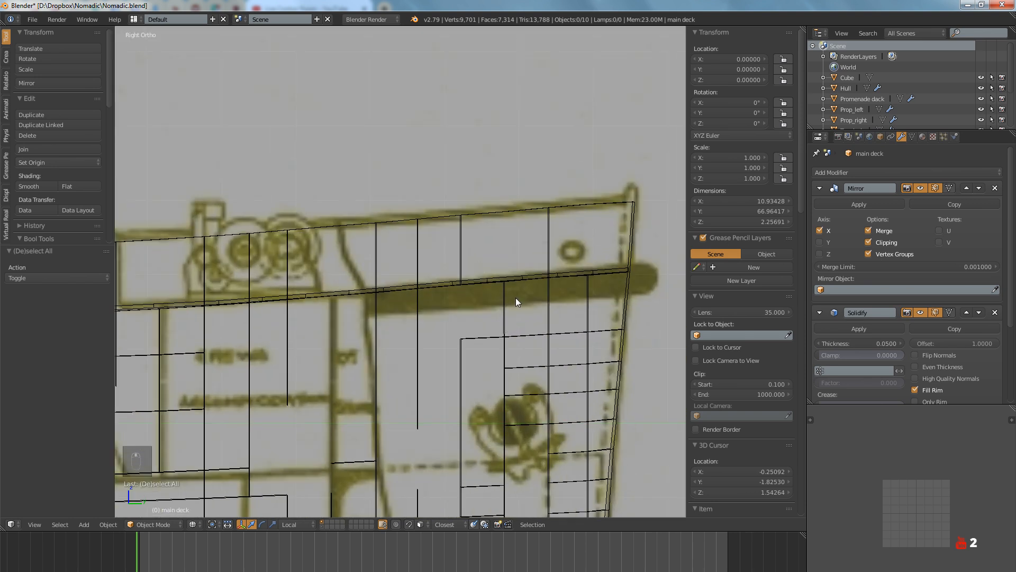
# Isolate the hull in local view and select it in wireframe, showing the bow area around the blueprint's dark side strip
pyautogui.rightClick(586, 305)
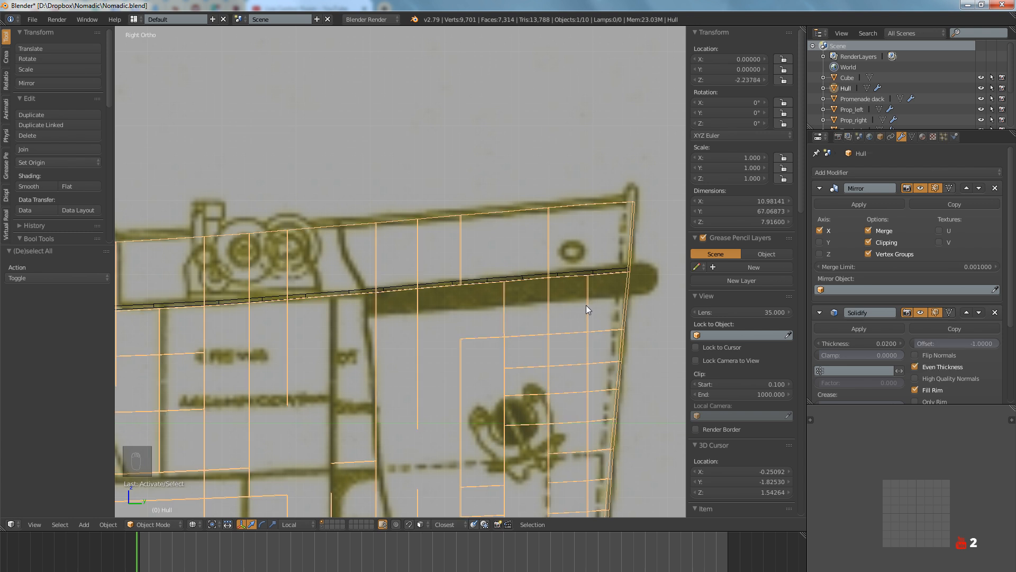
pyautogui.press('KP_Divide')
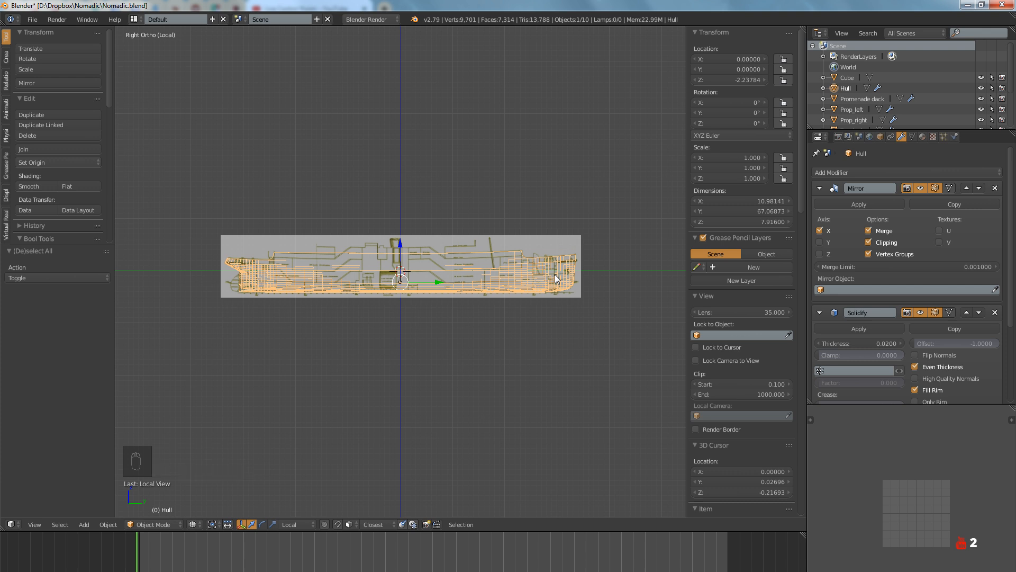
pyautogui.scroll(8, 554, 274)
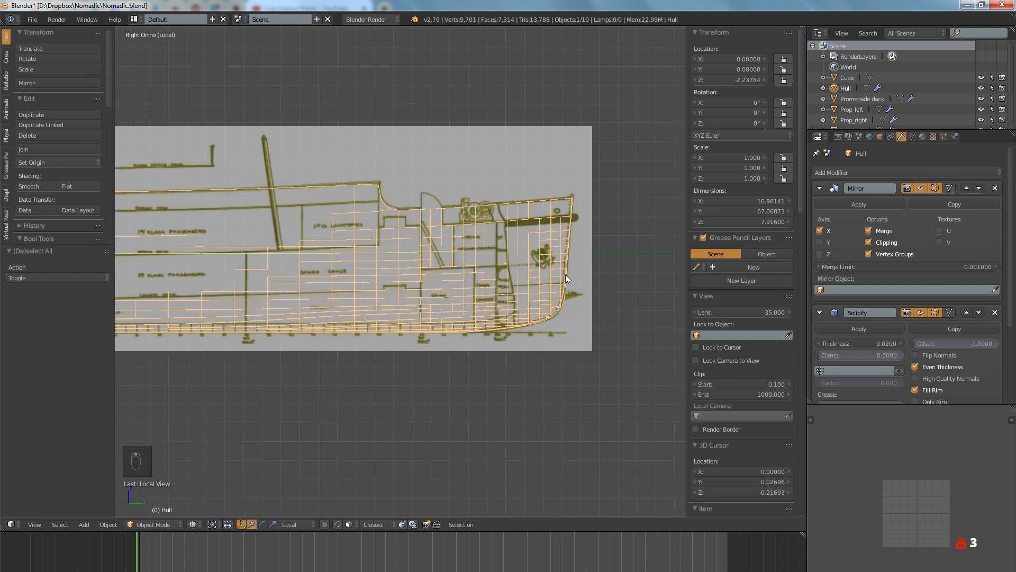
pyautogui.scroll(6, 542, 259)
pyautogui.press('a')
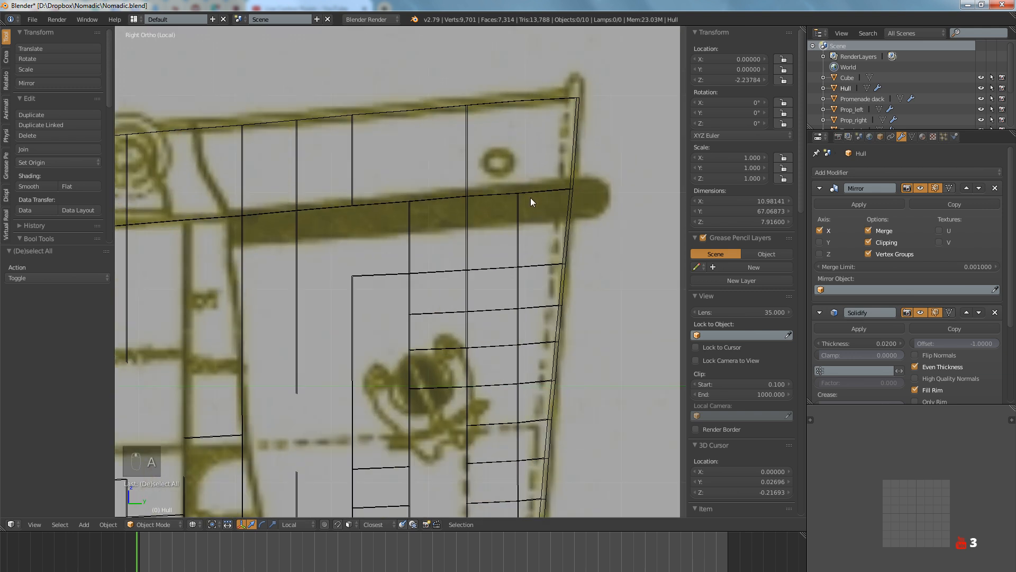
pyautogui.rightClick(520, 208)
pyautogui.press('z')
pyautogui.press('z')
pyautogui.keyDown('shift'); pyautogui.moveTo(430, 250); pyautogui.dragTo(561, 269, button='middle'); pyautogui.keyUp('shift')
# Switch to Total Commander, open the 01 outside folder, and view its first exterior ship photos in XnView
pyautogui.hotkey('alt', 'Tab')
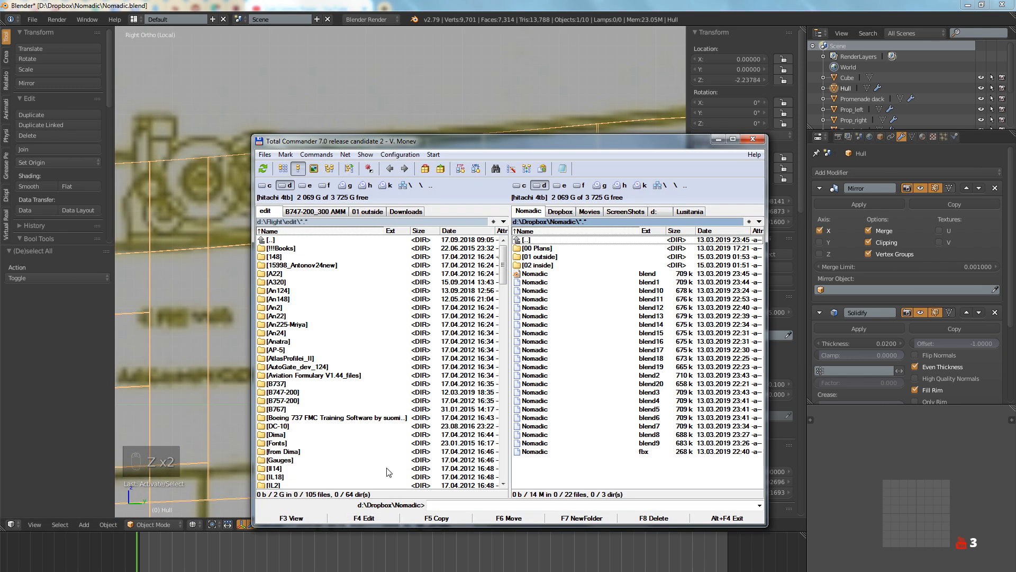
pyautogui.doubleClick(527, 260)
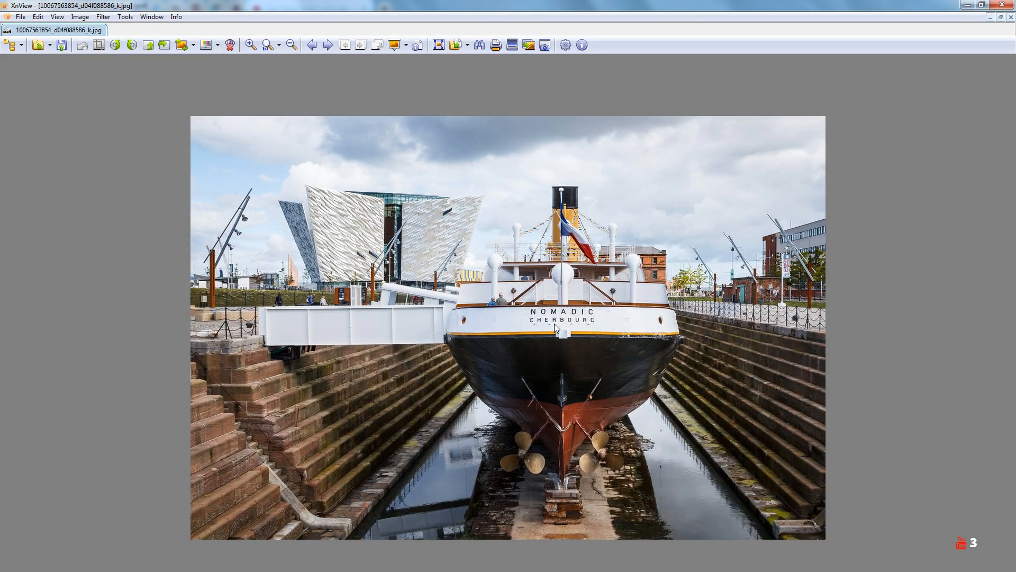
pyautogui.scroll(-1, 554, 323)
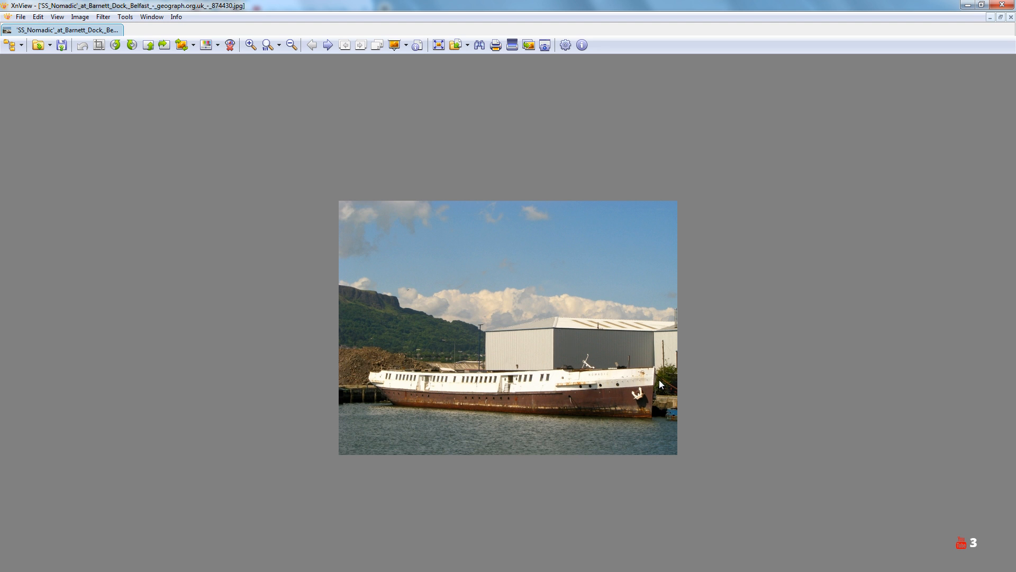
pyautogui.scroll(-1, 626, 383)
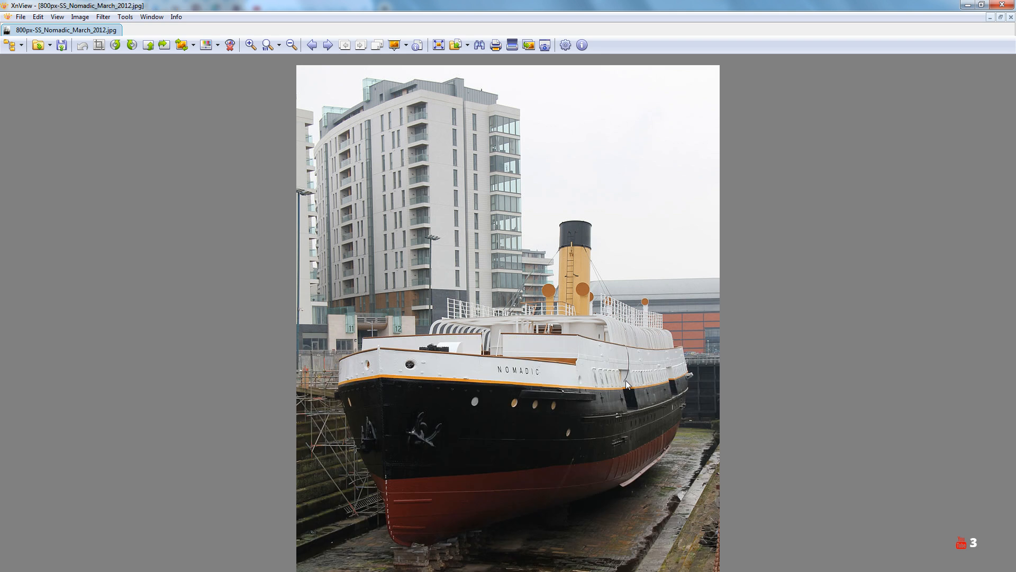
# Enlarge the photo 800px-SS_Nomadic_March_2012.jpg and examine the bow's side below the ship's name
pyautogui.scroll(-1, 625, 380)
pyautogui.scroll(1, 625, 380)
pyautogui.press('+')
pyautogui.moveTo(467, 444); pyautogui.dragTo(484, 281)
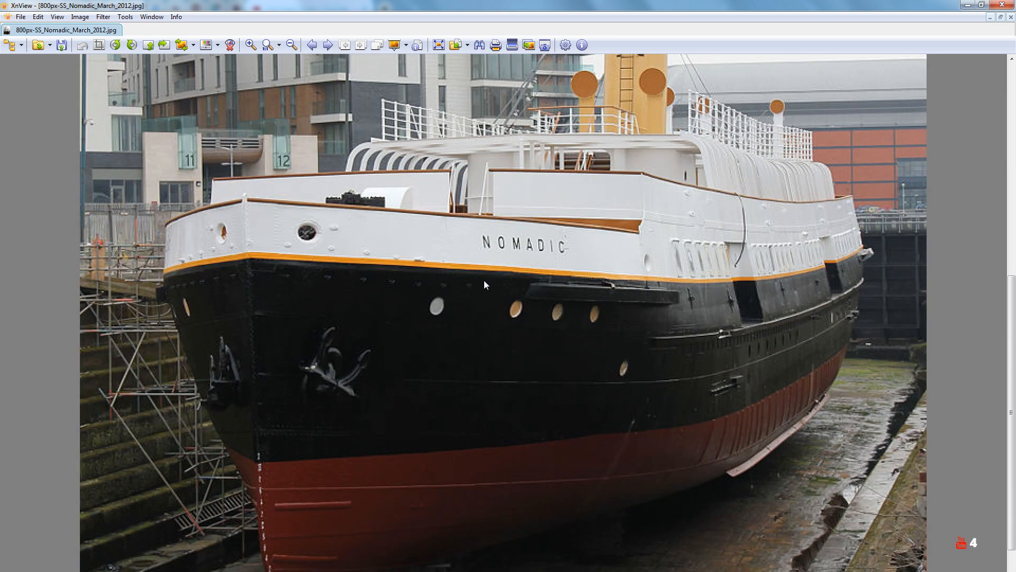
# Browse the following exterior photos and examine the side projections on the hull near the bow and stern
pyautogui.press('pagedown')
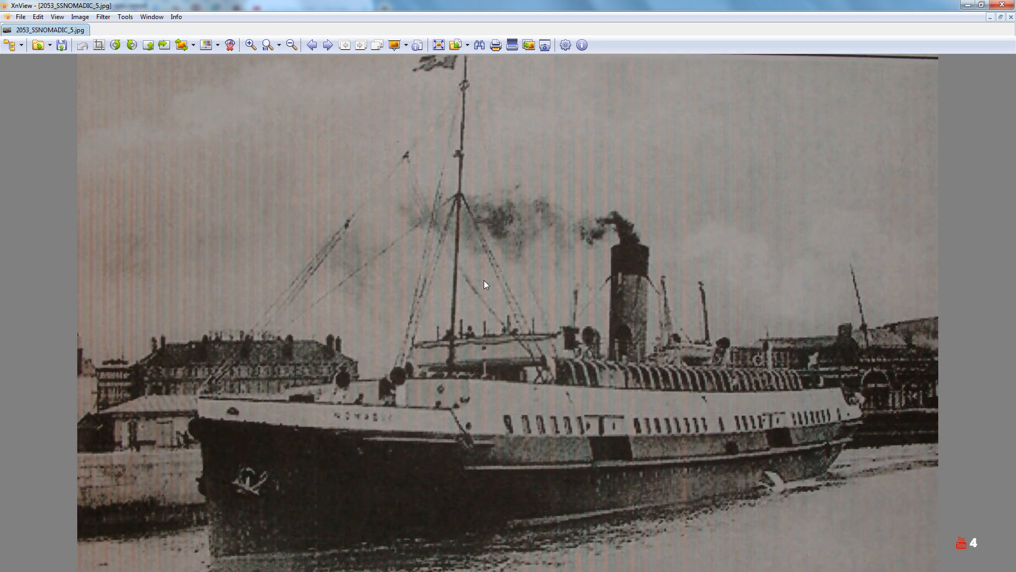
pyautogui.press('pagedown')
pyautogui.press('pagedown')
pyautogui.press('pagedown')
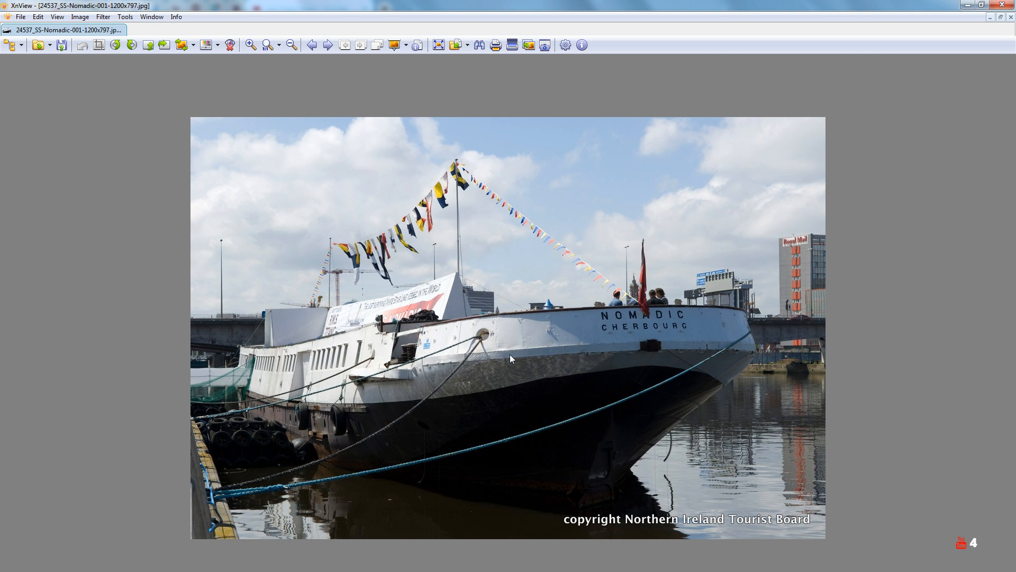
pyautogui.press('pagedown')
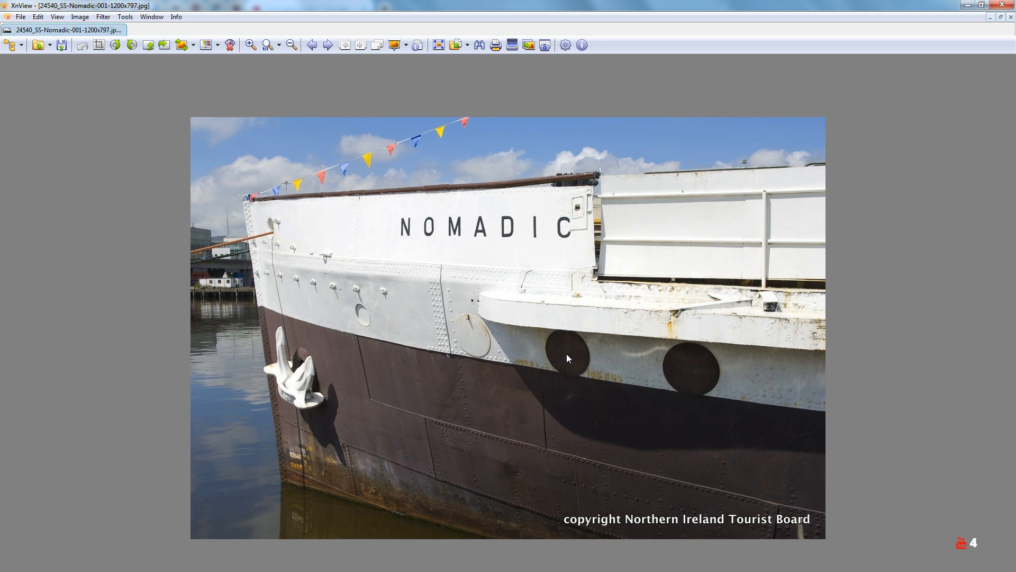
pyautogui.press('pagedown')
pyautogui.press('pageup')
pyautogui.press('pagedown')
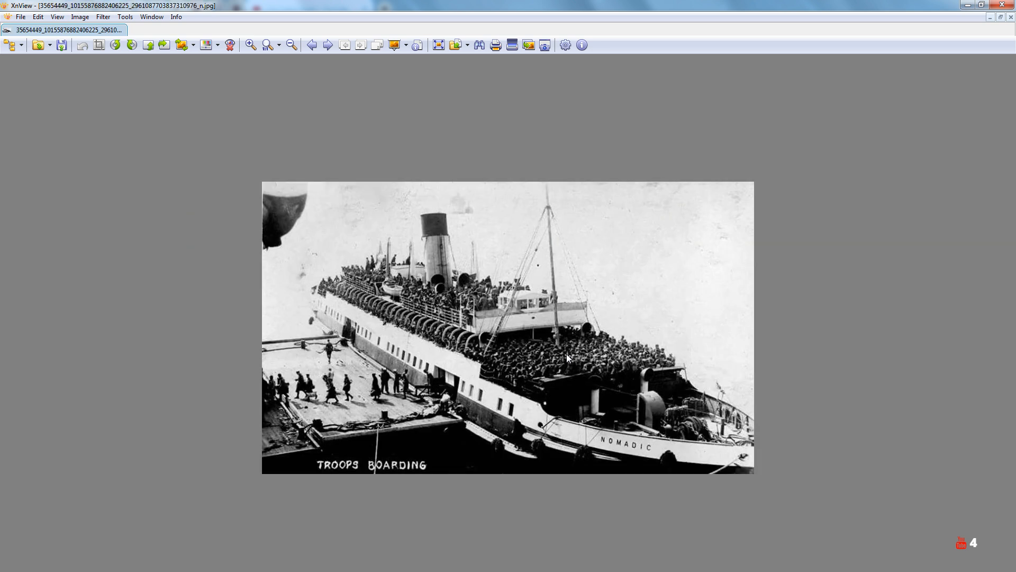
# Compare further exterior photos, including download.png and fixedw_large_4x.jpg, to examine the stern's side strip and hull shape
pyautogui.press('pageup')
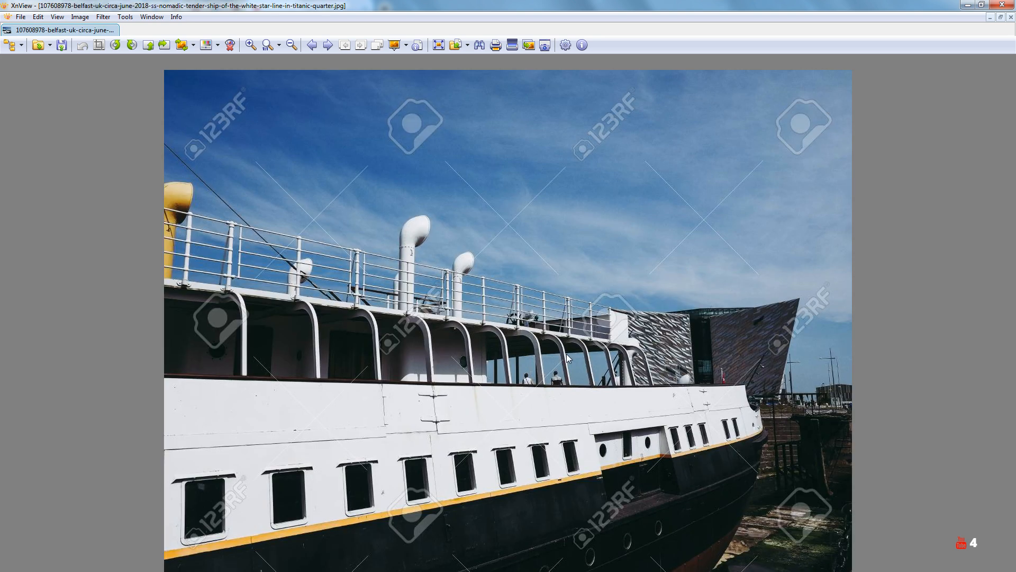
pyautogui.press('pageup')
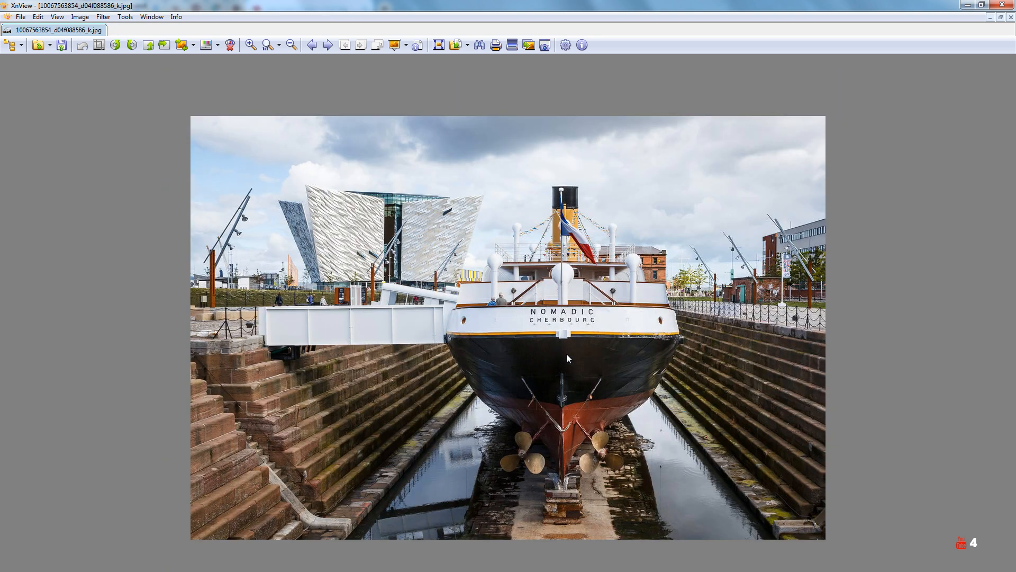
pyautogui.press('pagedown')
pyautogui.press('pagedown')
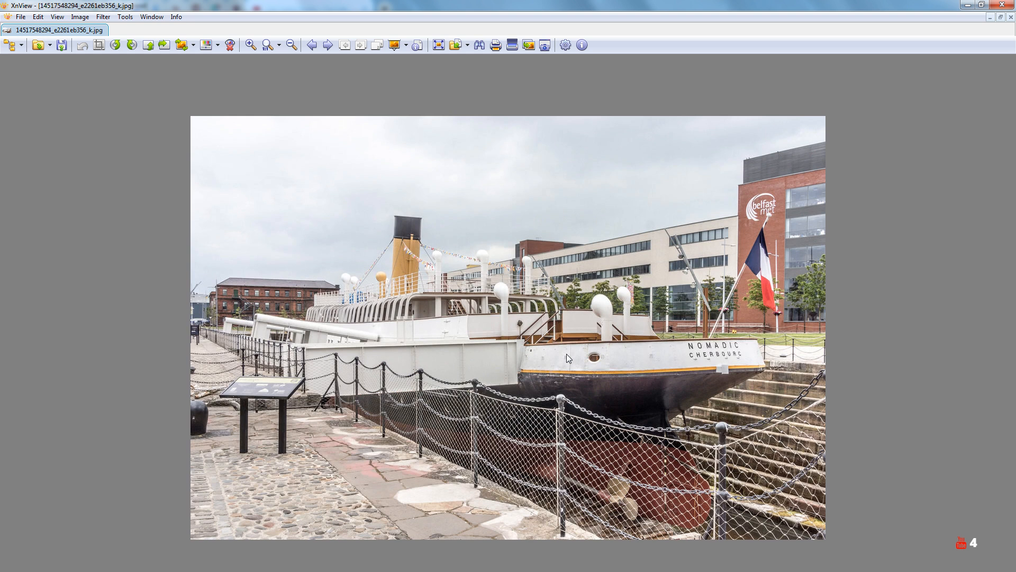
pyautogui.press('pagedown')
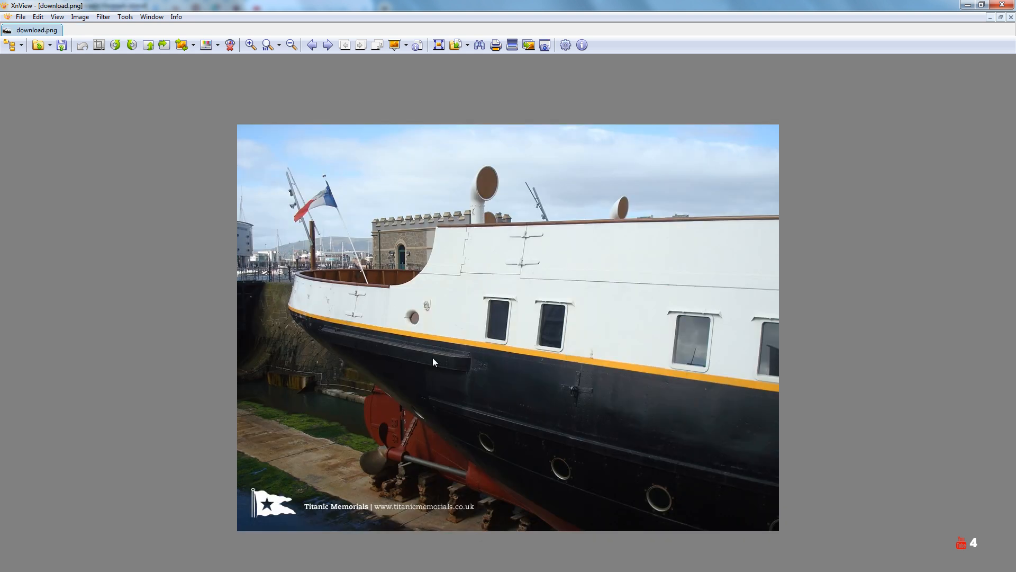
pyautogui.press('pageup')
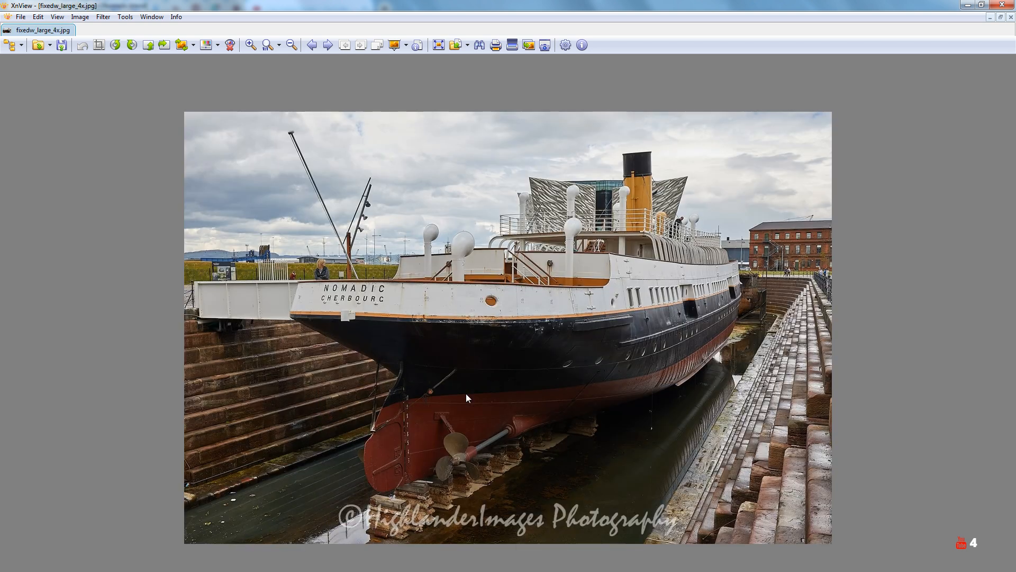
pyautogui.press('pagedown')
pyautogui.press('pageup')
pyautogui.press('pageup')
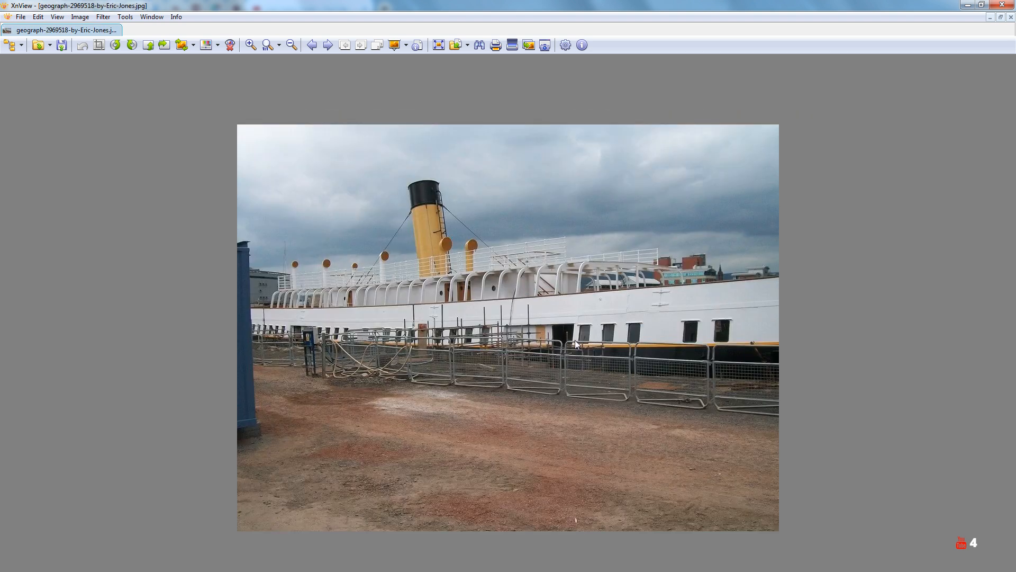
pyautogui.press('pageup')
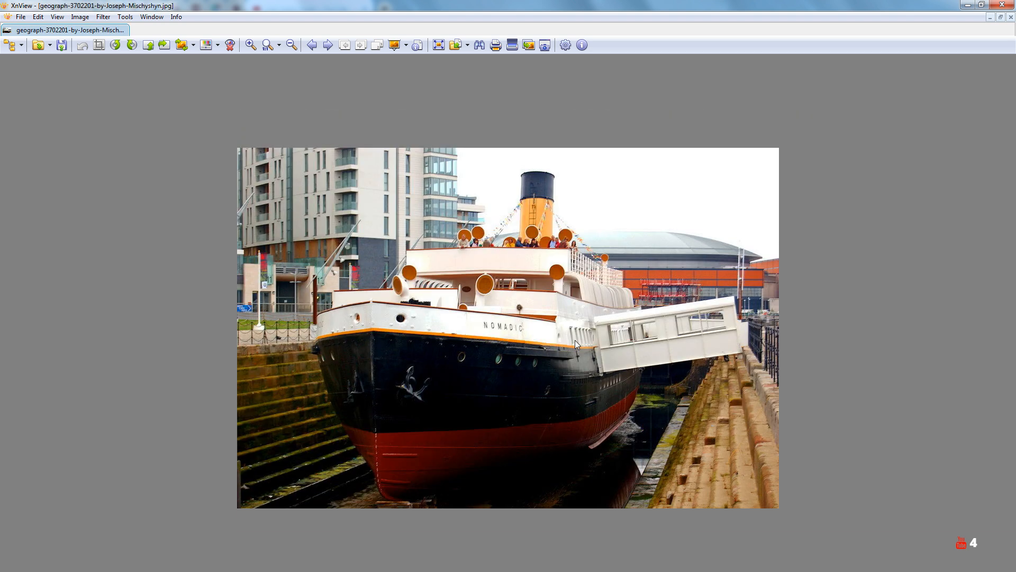
# Browse more recent exterior photos, including HYYGGE.jpg and maxresdefault.jpg, to compare the side strips at the stern and bow
pyautogui.press('pageup')
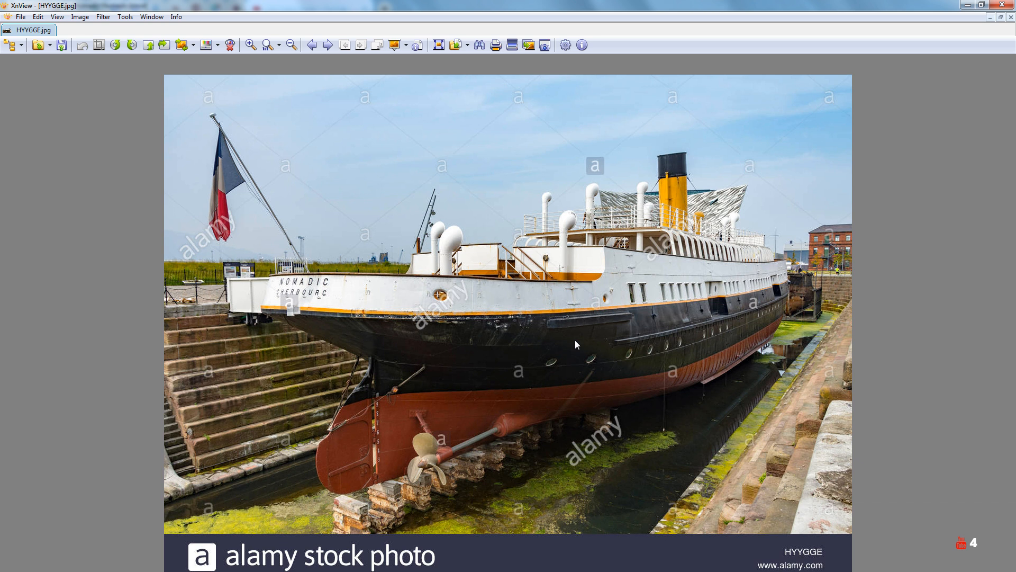
pyautogui.press('pageup')
pyautogui.press('pageup')
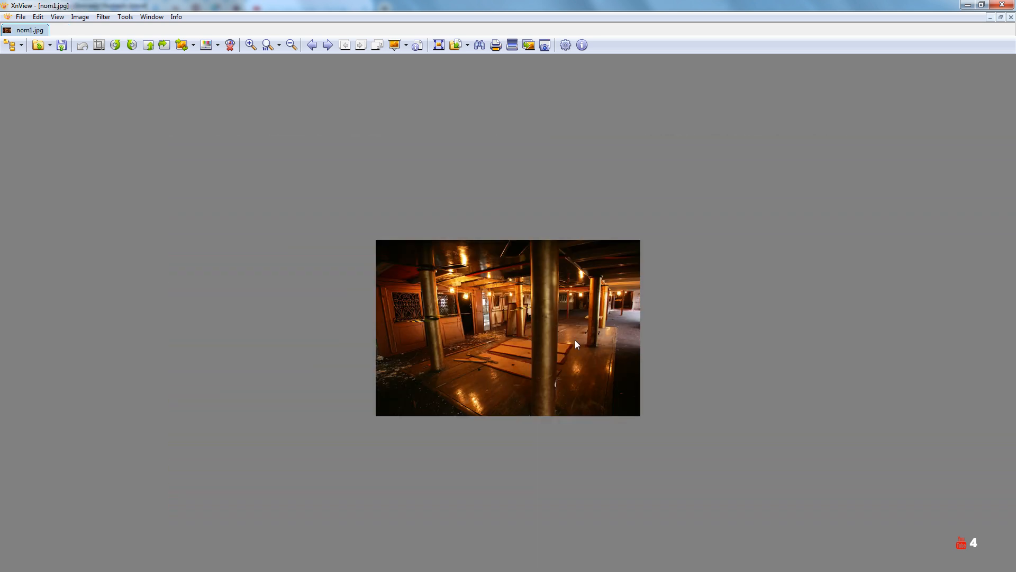
pyautogui.press('pagedown')
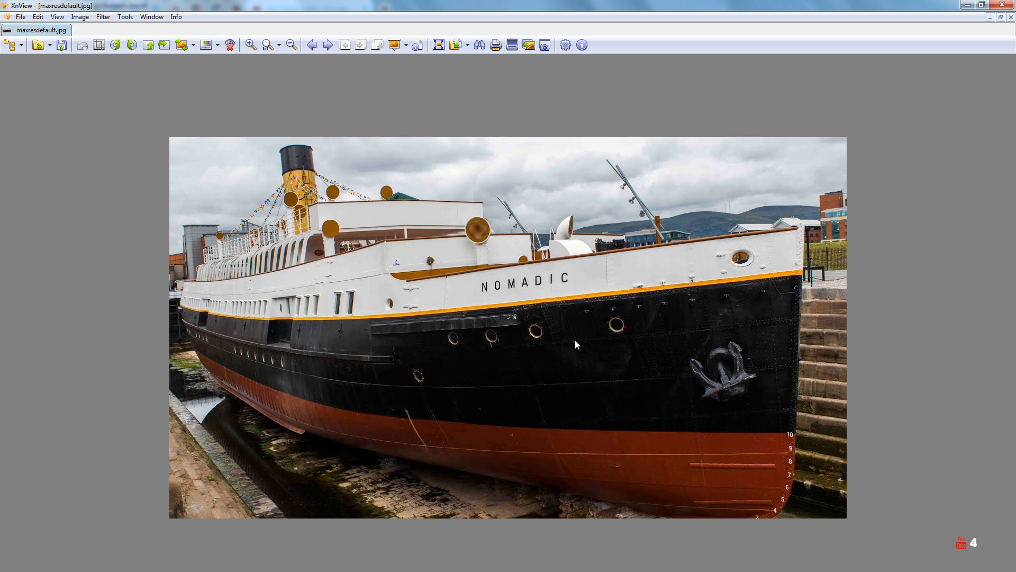
# Browse the historical black-and-white photos from Nomadic.jpg through nomadic_1911_02.jpg to check the original hull's side
pyautogui.press('pagedown')
pyautogui.press('pagedown')
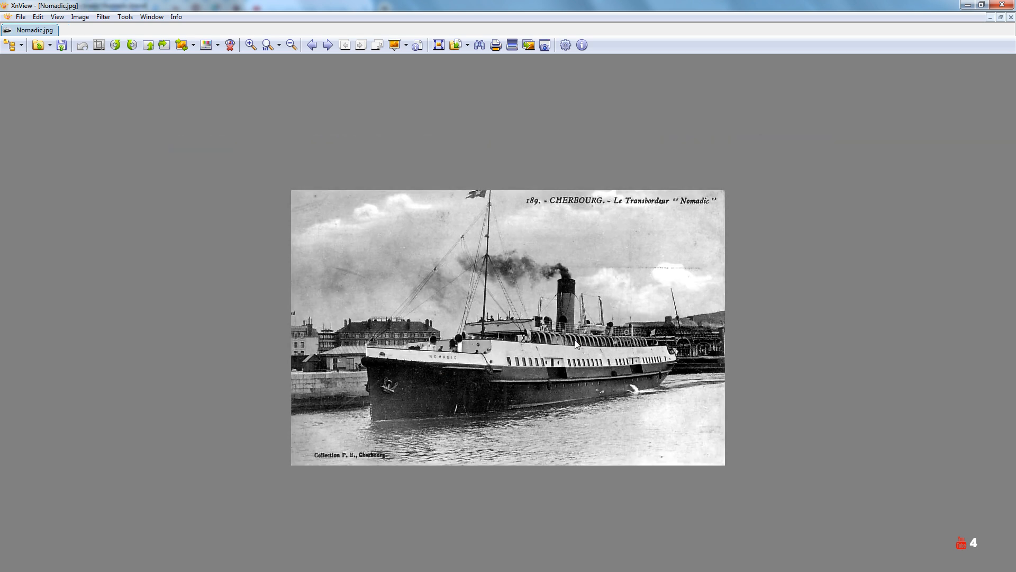
pyautogui.press('pagedown')
pyautogui.press('pagedown')
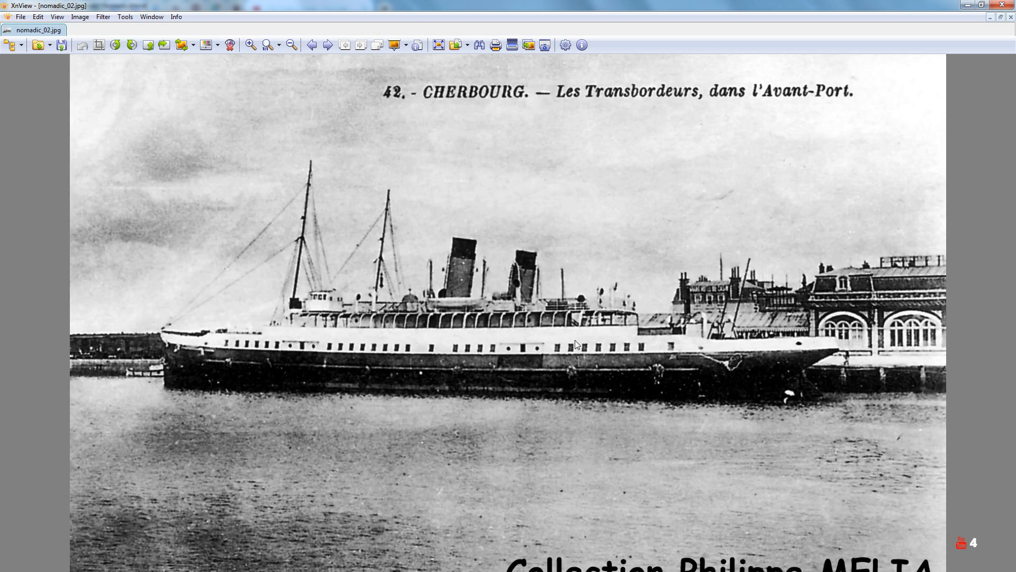
pyautogui.press('pagedown')
pyautogui.press('pagedown')
pyautogui.press('pagedown')
pyautogui.press('pagedown')
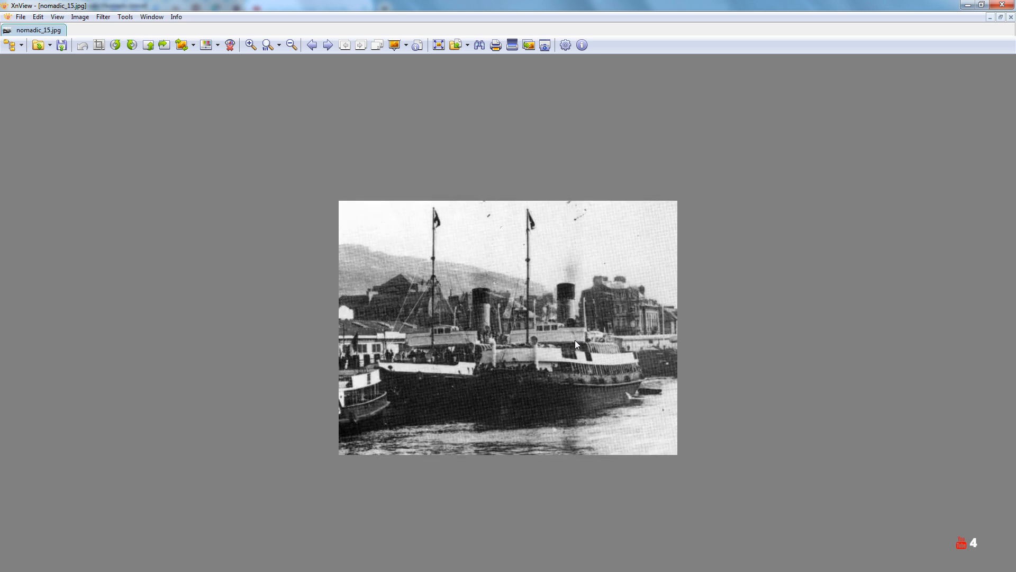
pyautogui.press('pagedown')
pyautogui.press('pagedown')
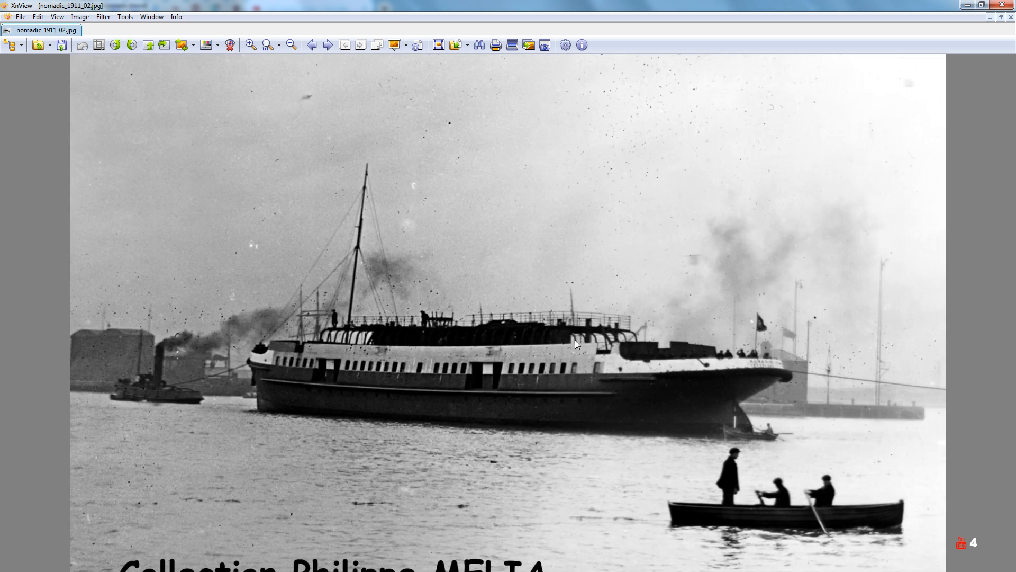
# Enlarge nomadic_1911_02.jpg and examine the strips along the hull's side from bow to stern
pyautogui.press('KP_Add')
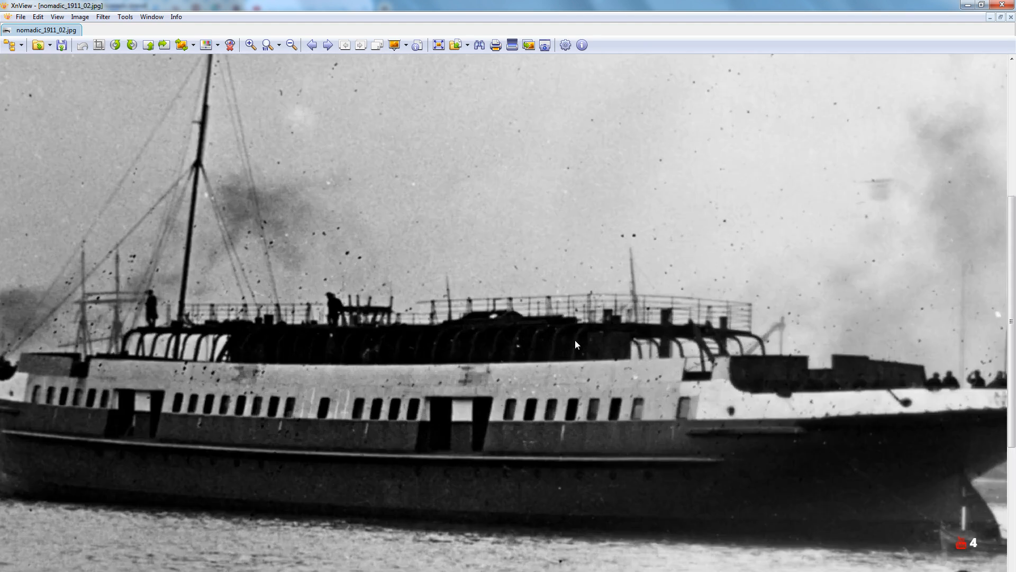
pyautogui.scroll(-2, 617, 356)
pyautogui.scroll(3, 401, 351)
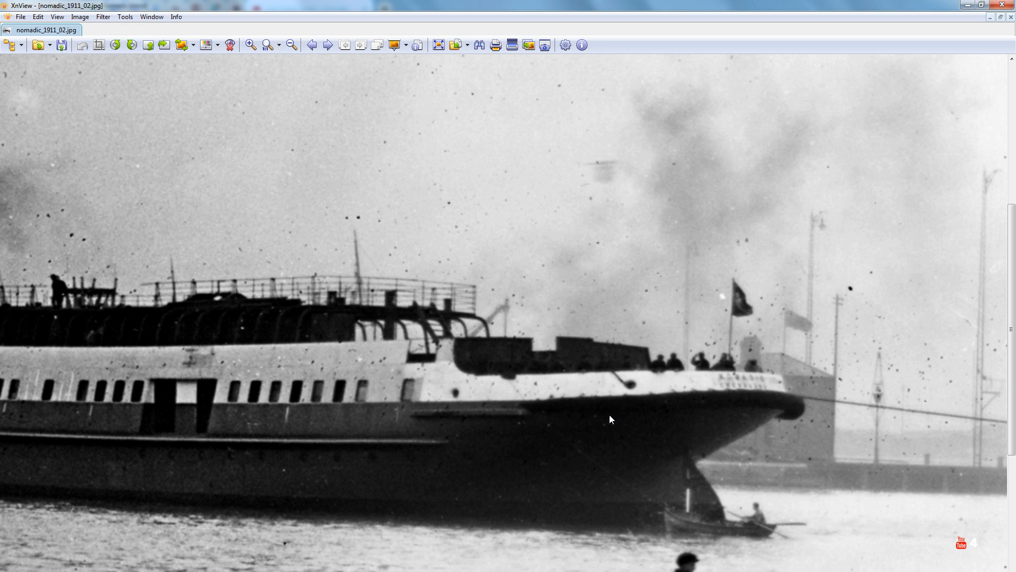
pyautogui.scroll(-2, 506, 402)
pyautogui.moveTo(529, 389); pyautogui.dragTo(699, 389)
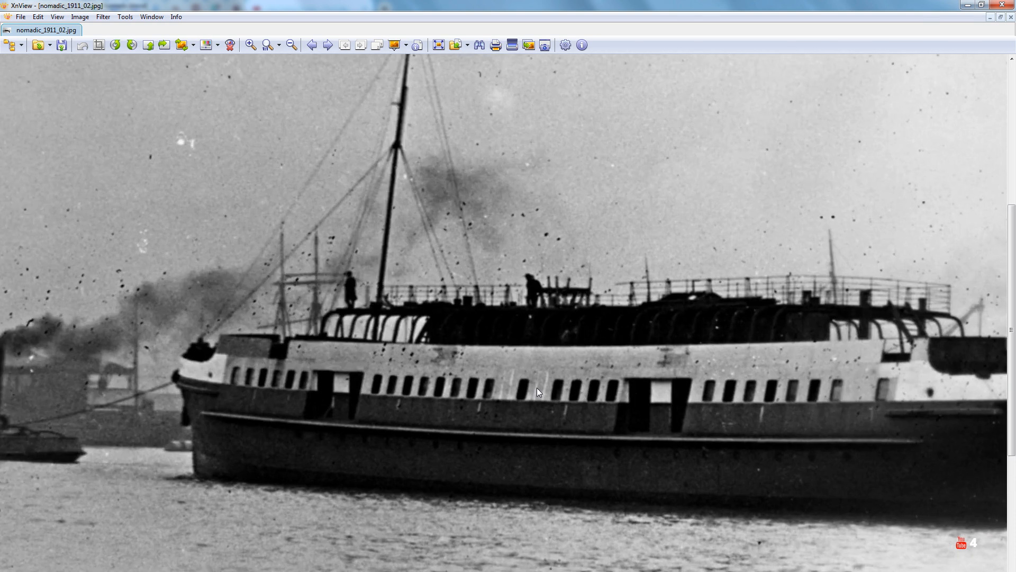
pyautogui.scroll(2, 354, 377)
pyautogui.moveTo(355, 377); pyautogui.dragTo(515, 377)
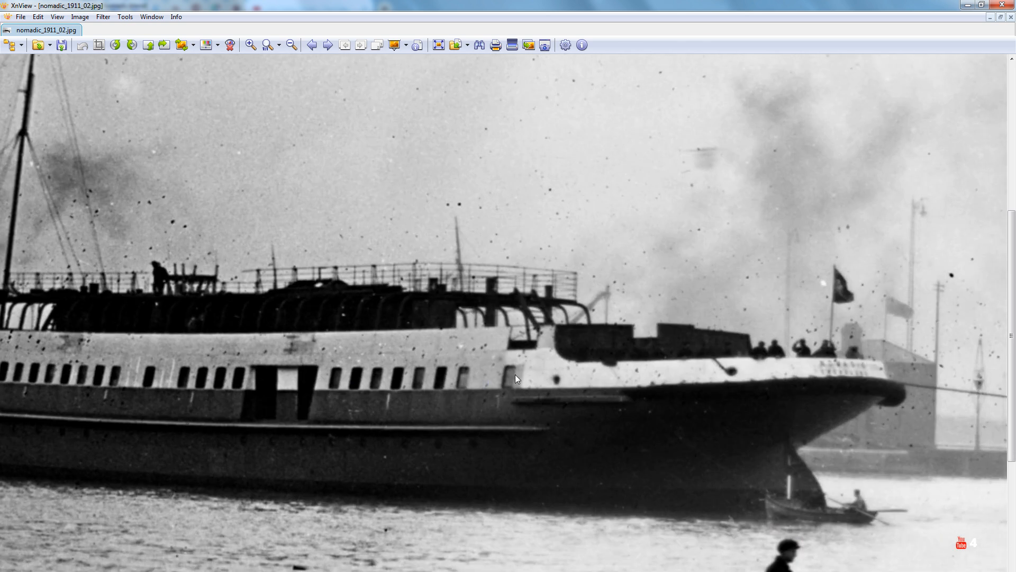
# Browse the remaining exterior photos up to SSNomadic2000.jpg and return to Nomadic2016.JPG to compare the bow's side strip
pyautogui.press('space')
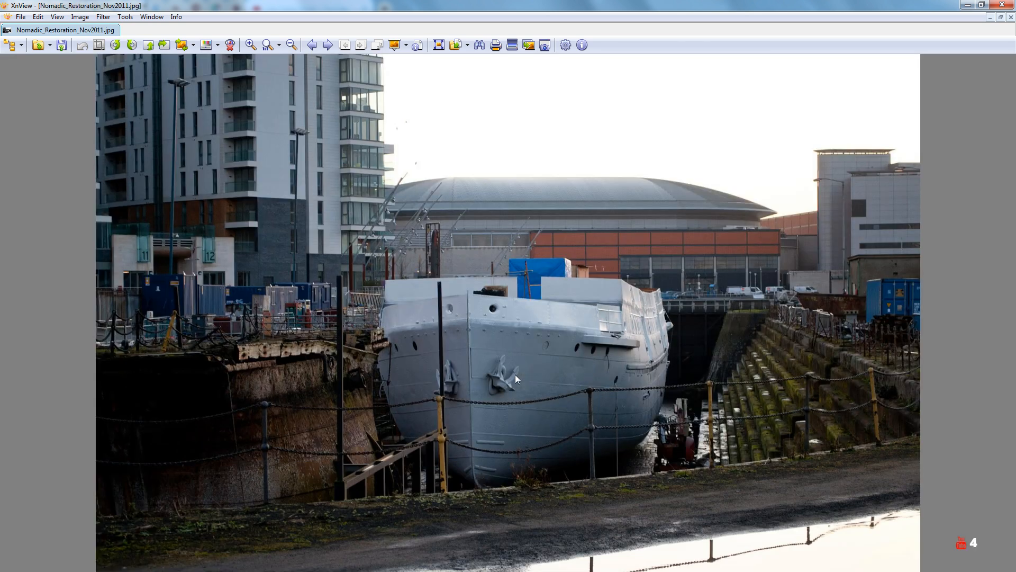
pyautogui.press('space')
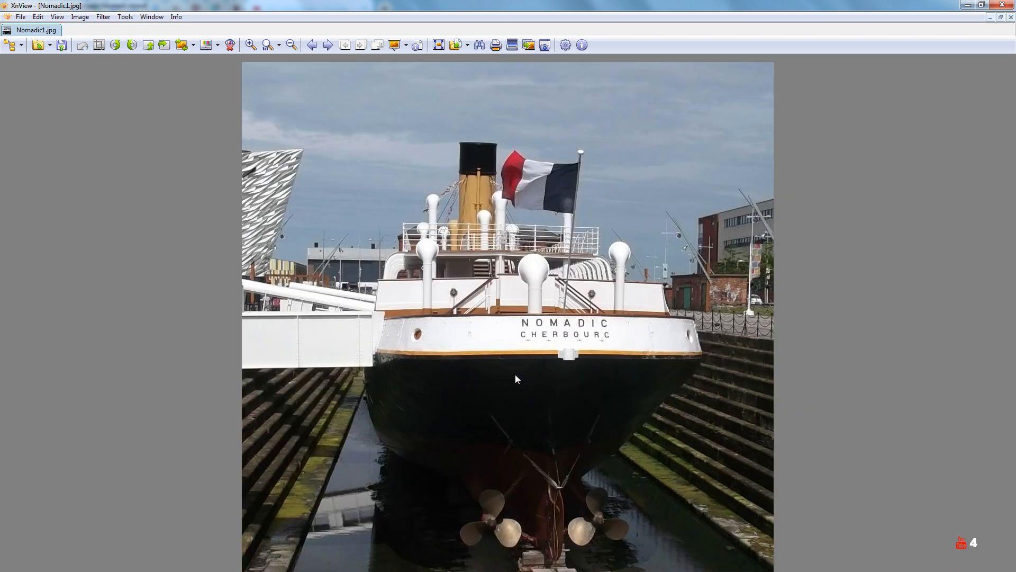
pyautogui.press('space')
pyautogui.press('space')
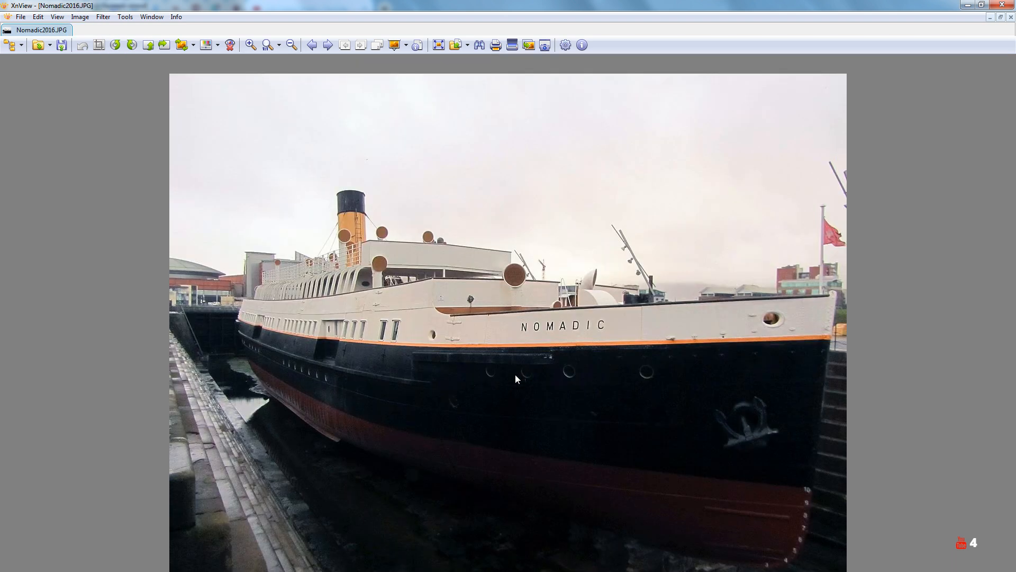
pyautogui.press('space')
pyautogui.press('space')
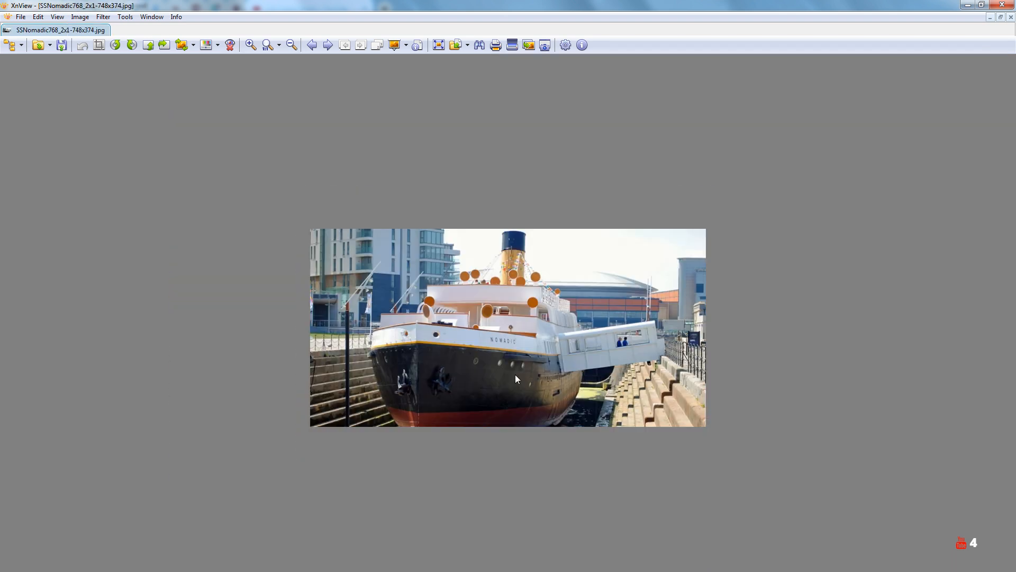
pyautogui.press('space')
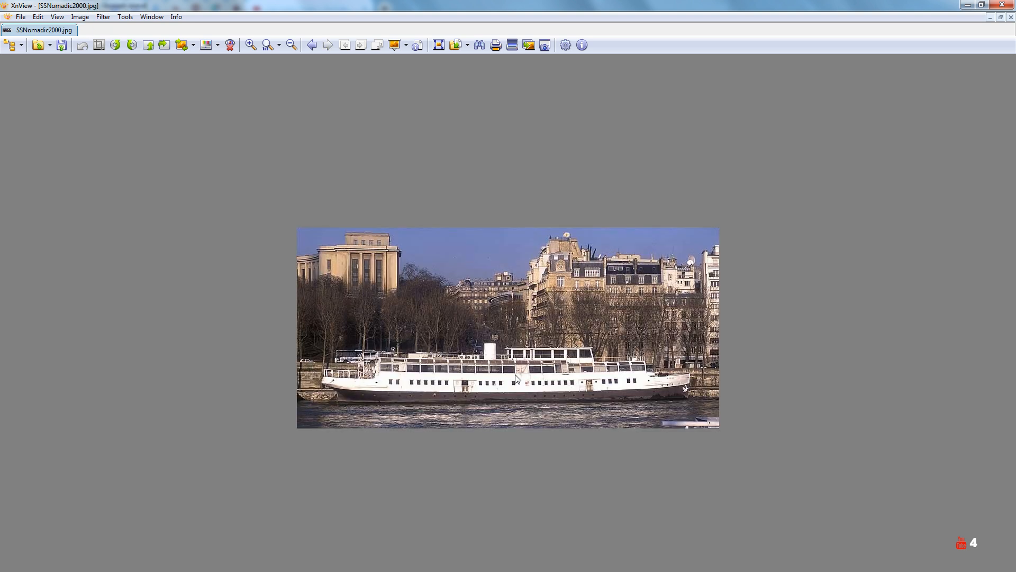
pyautogui.press('space')
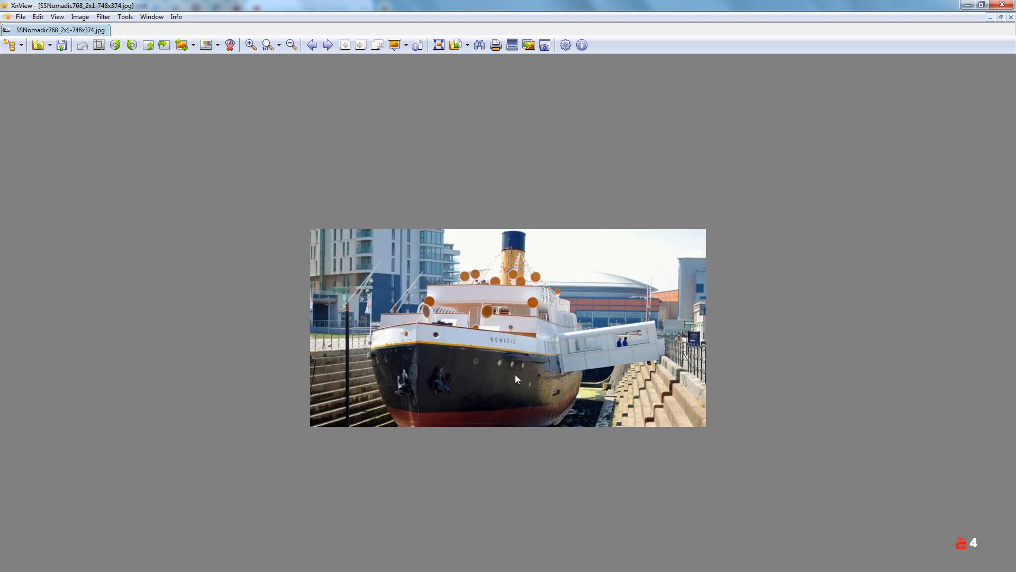
pyautogui.press('space')
pyautogui.press('space')
pyautogui.press('BackSpace')
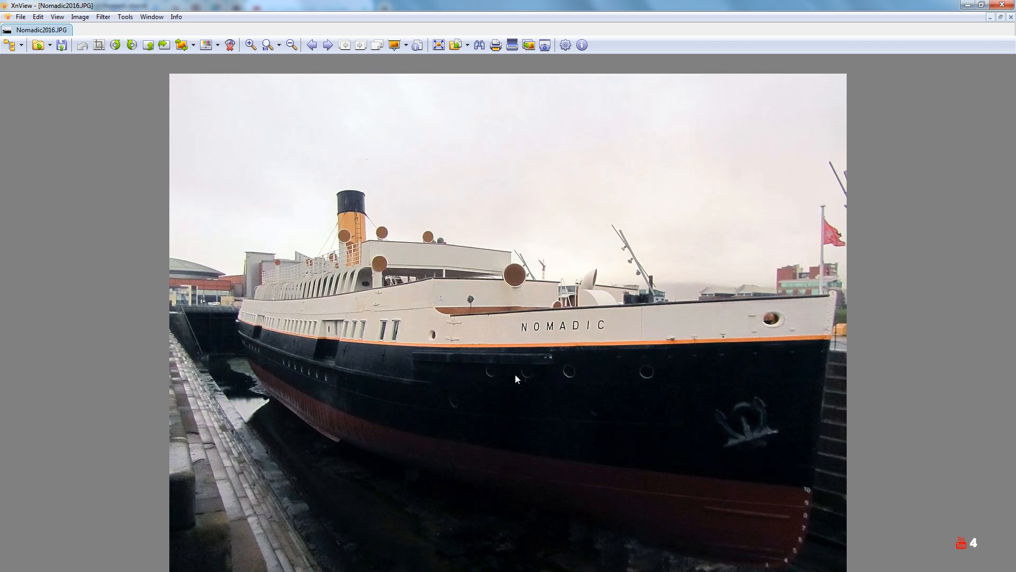
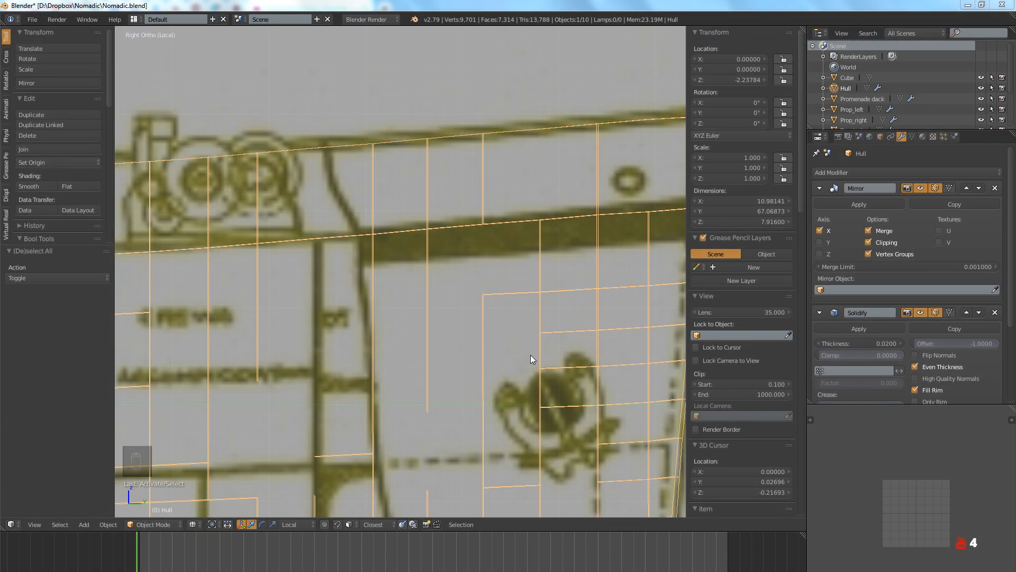
# Switch to Blender and place the 3D cursor on the upper bow in the right side view
pyautogui.click(458, 203)
pyautogui.scroll(-9, 461, 235)
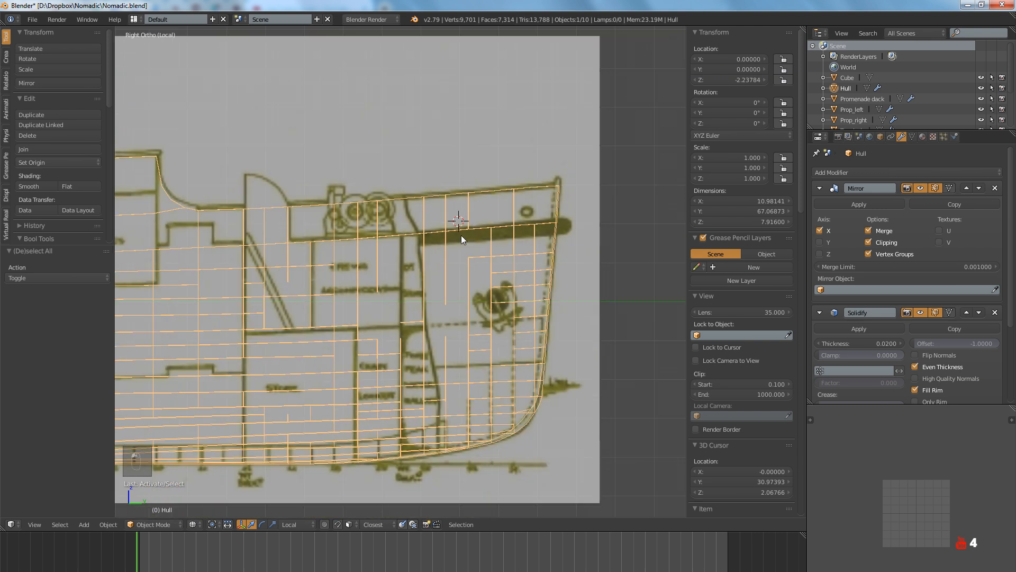
pyautogui.keyDown('shift'); pyautogui.moveTo(443, 258); pyautogui.dragTo(496, 274, button='middle'); pyautogui.keyUp('shift')
pyautogui.scroll(4, 496, 275)
pyautogui.scroll(-1, 519, 273)
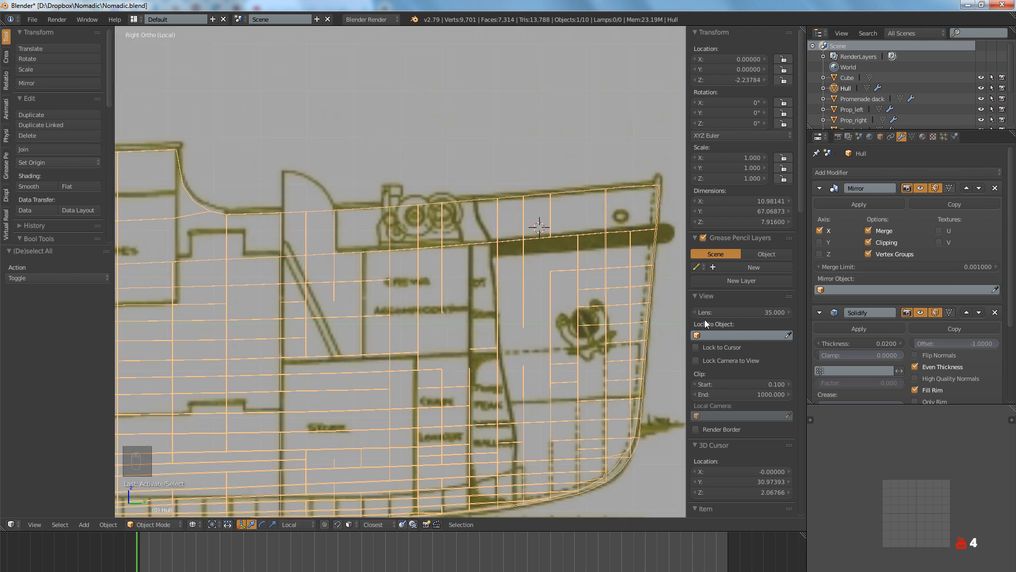
# Show the FrameStationssmall background image and toggle corteperfilx13.jpg off and on to compare both plans at the bow
pyautogui.scroll(-10, 746, 293)
pyautogui.scroll(-10, 735, 297)
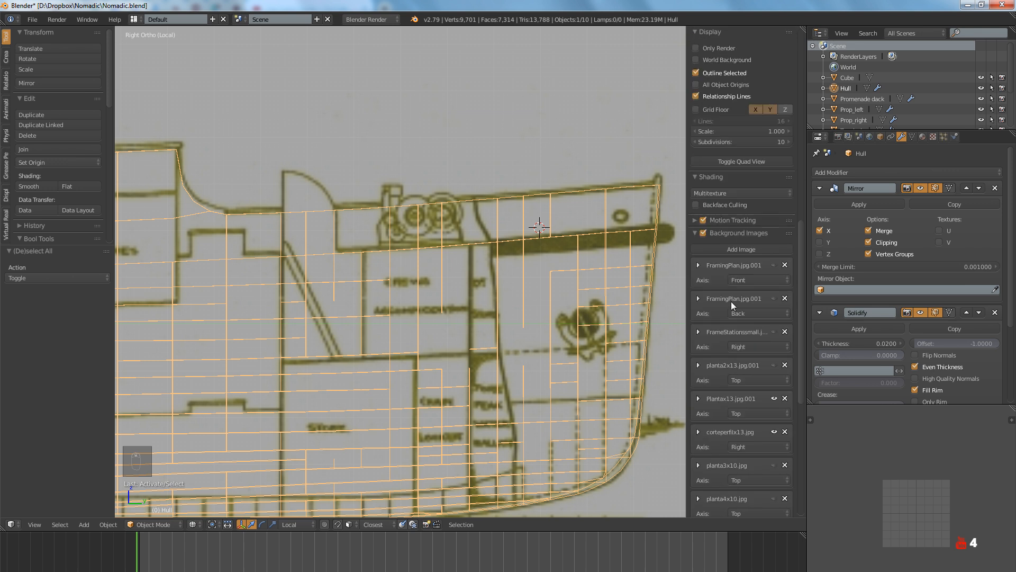
pyautogui.scroll(-3, 732, 301)
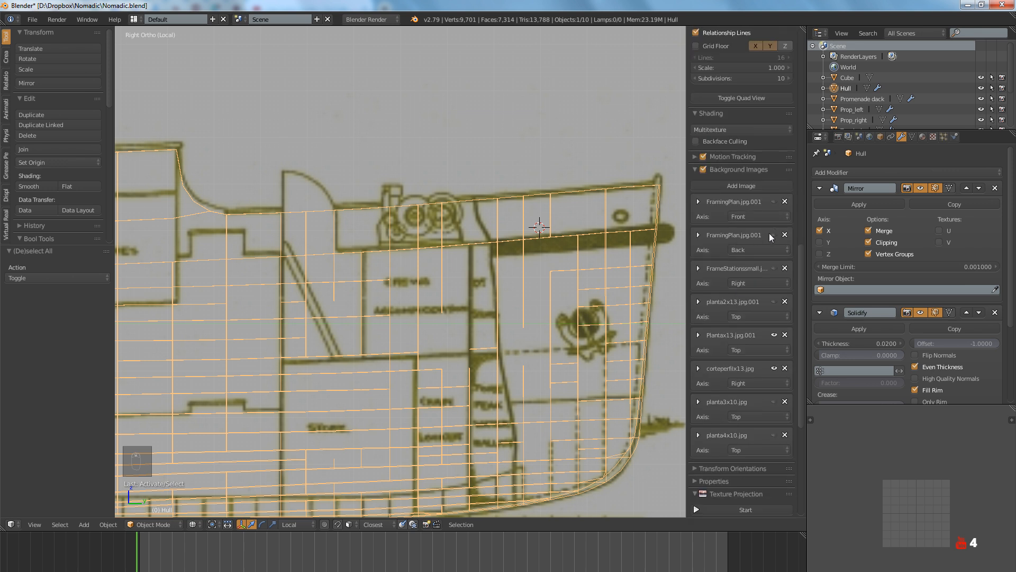
pyautogui.click(773, 268)
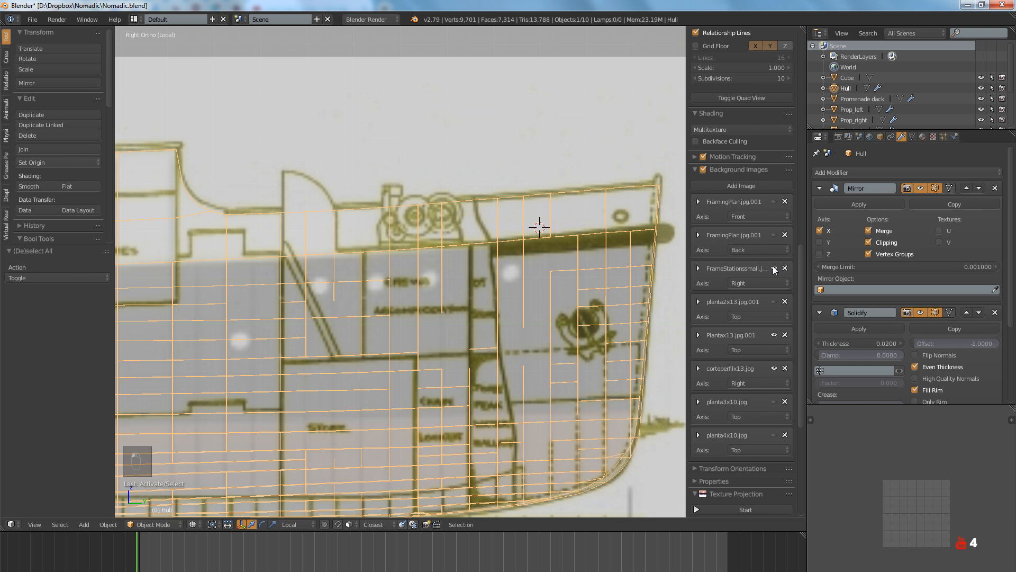
pyautogui.click(774, 368)
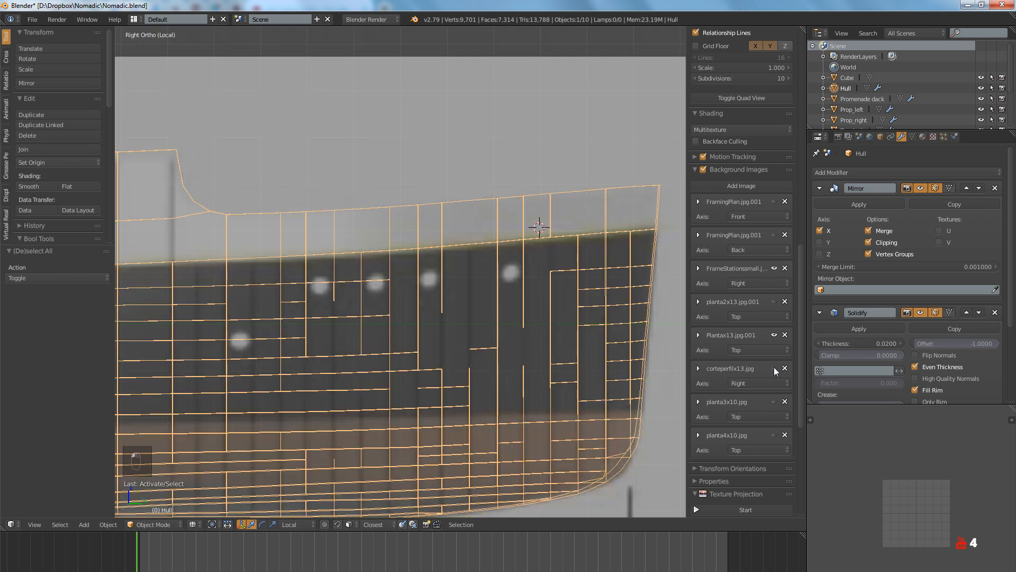
pyautogui.click(774, 368)
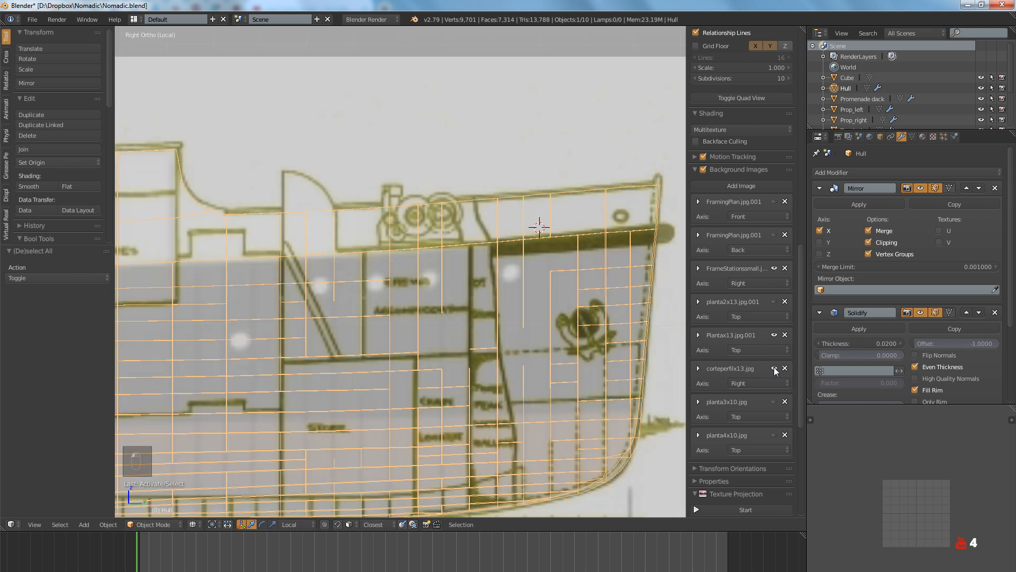
# Compare the overlaid plans along the hull to the stern, and hide the FrameStationssmall background image
pyautogui.scroll(-3, 447, 287)
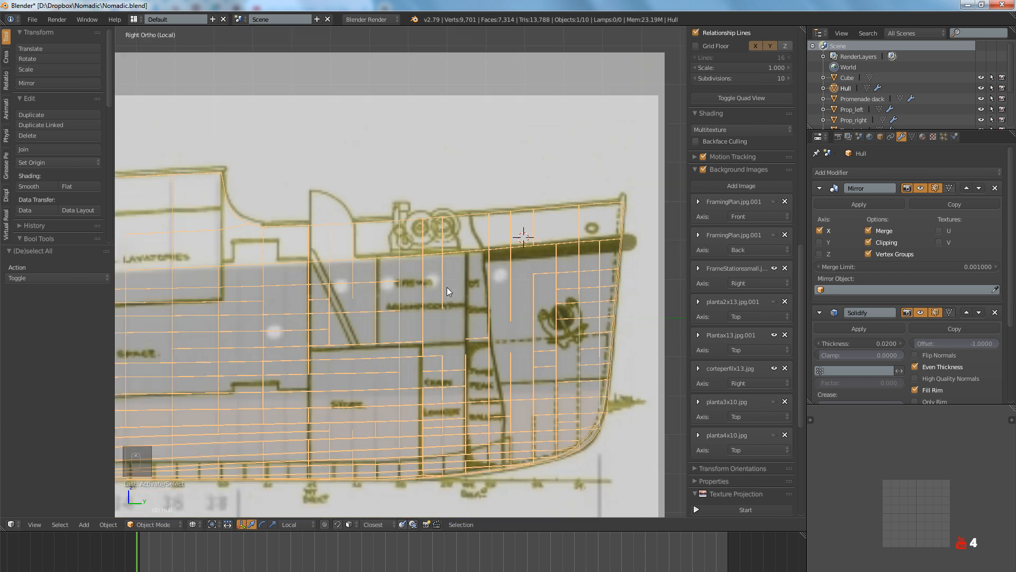
pyautogui.keyDown('shift'); pyautogui.moveTo(219, 325); pyautogui.dragTo(452, 334, button='middle'); pyautogui.keyUp('shift')
pyautogui.keyDown('shift'); pyautogui.moveTo(138, 349); pyautogui.dragTo(367, 342, button='middle'); pyautogui.keyUp('shift')
pyautogui.keyDown('shift'); pyautogui.moveTo(192, 344); pyautogui.dragTo(360, 344, button='middle'); pyautogui.keyUp('shift')
pyautogui.keyDown('shift'); pyautogui.moveTo(223, 339); pyautogui.dragTo(336, 339, button='middle'); pyautogui.keyUp('shift')
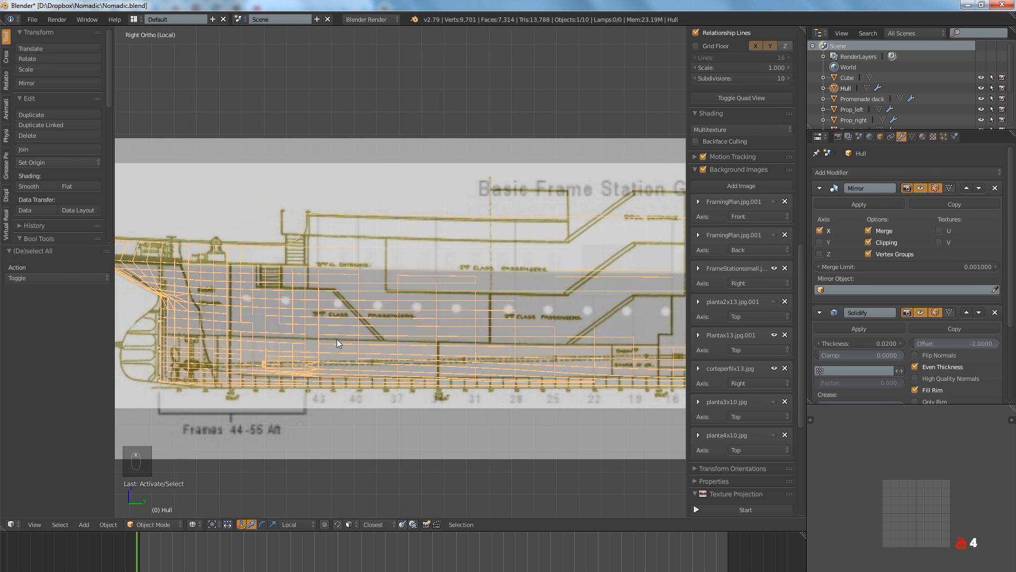
pyautogui.keyDown('shift'); pyautogui.moveTo(267, 336); pyautogui.dragTo(400, 337, button='middle'); pyautogui.keyUp('shift')
pyautogui.keyDown('shift'); pyautogui.moveTo(309, 318); pyautogui.dragTo(337, 322, button='middle'); pyautogui.keyUp('shift')
pyautogui.scroll(4, 336, 322)
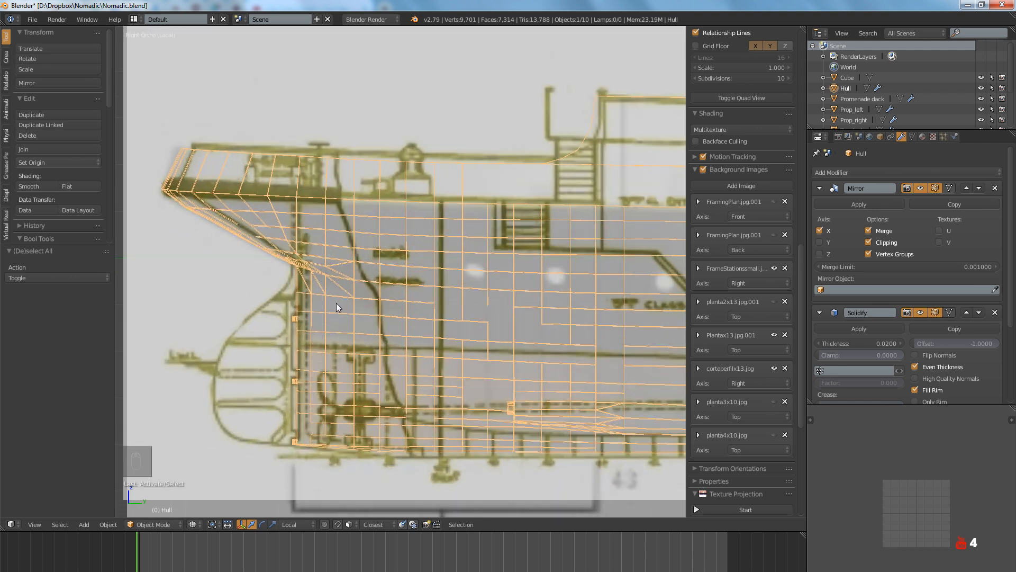
pyautogui.click(775, 267)
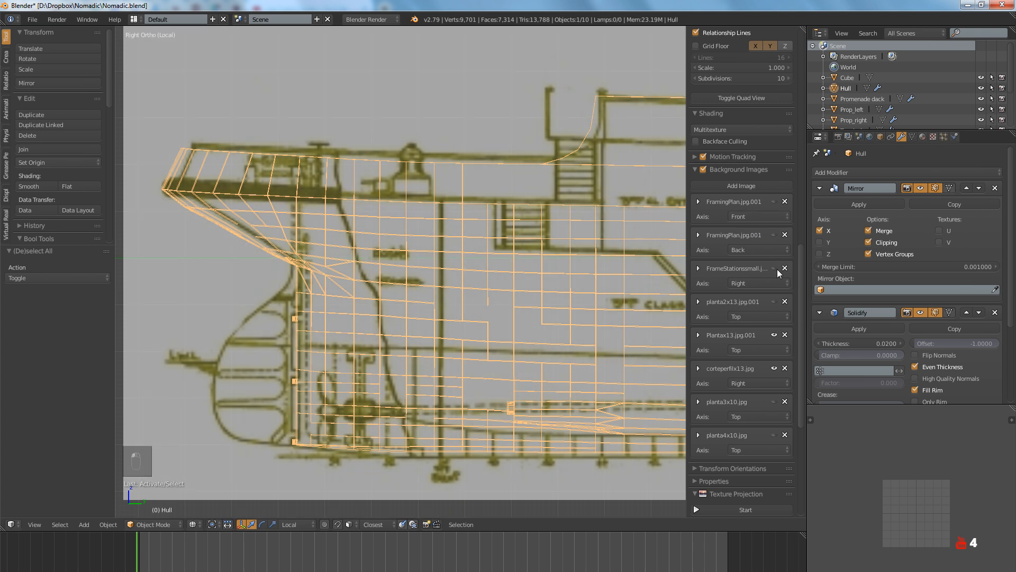
# Inspect the hull in solid shading and leave local view to bring back the other ship parts
pyautogui.scroll(4, 388, 338)
pyautogui.press('z')
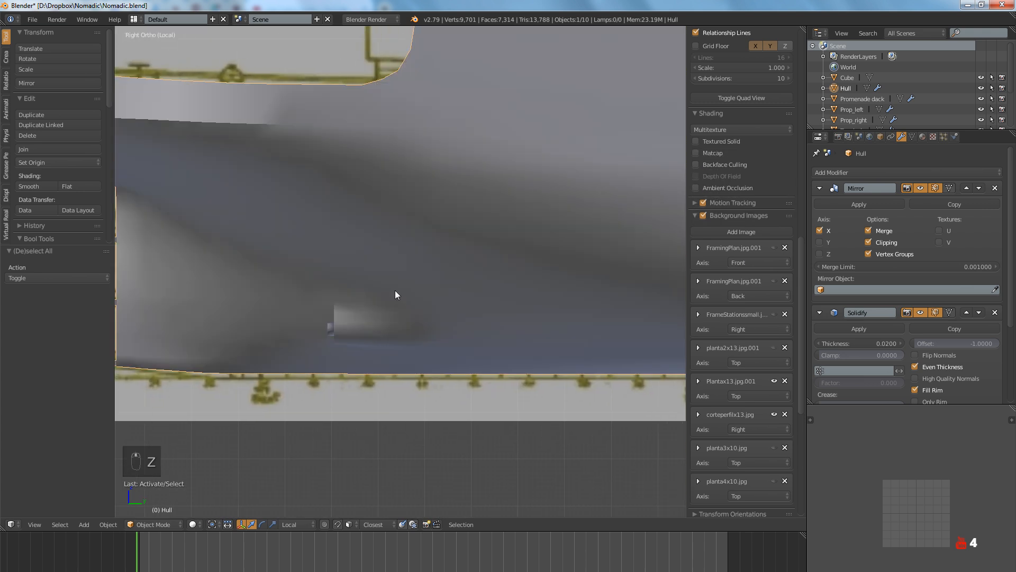
pyautogui.scroll(-5, 394, 292)
pyautogui.moveTo(460, 314)
pyautogui.keyDown('shift'); pyautogui.mouseDown(button='middle')
pyautogui.moveTo(373, 287)
pyautogui.moveTo(427, 294)
pyautogui.mouseUp(button='middle'); pyautogui.keyUp('shift')
pyautogui.press('KP_Divide')
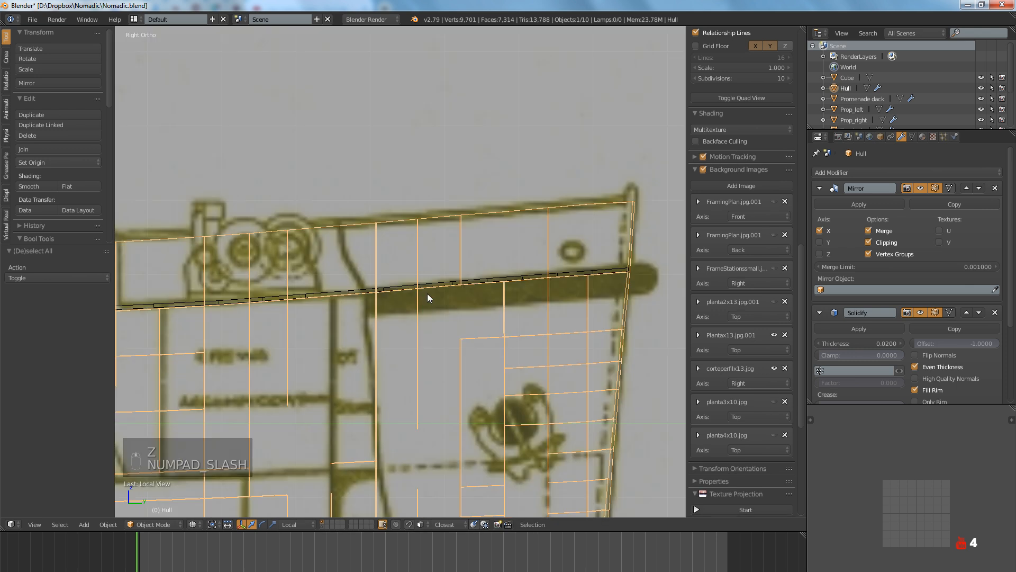
# Deselect everything, switch to solid shading, and examine the propeller shaft and its hull opening near the stern
pyautogui.scroll(-14, 427, 293)
pyautogui.press('a')
pyautogui.press('a')
pyautogui.moveTo(325, 324)
pyautogui.keyDown('shift'); pyautogui.mouseDown(button='middle')
pyautogui.moveTo(516, 290)
pyautogui.moveTo(467, 313)
pyautogui.mouseUp(button='middle'); pyautogui.keyUp('shift')
pyautogui.scroll(8, 439, 291)
pyautogui.press('z')
pyautogui.scroll(8, 354, 253)
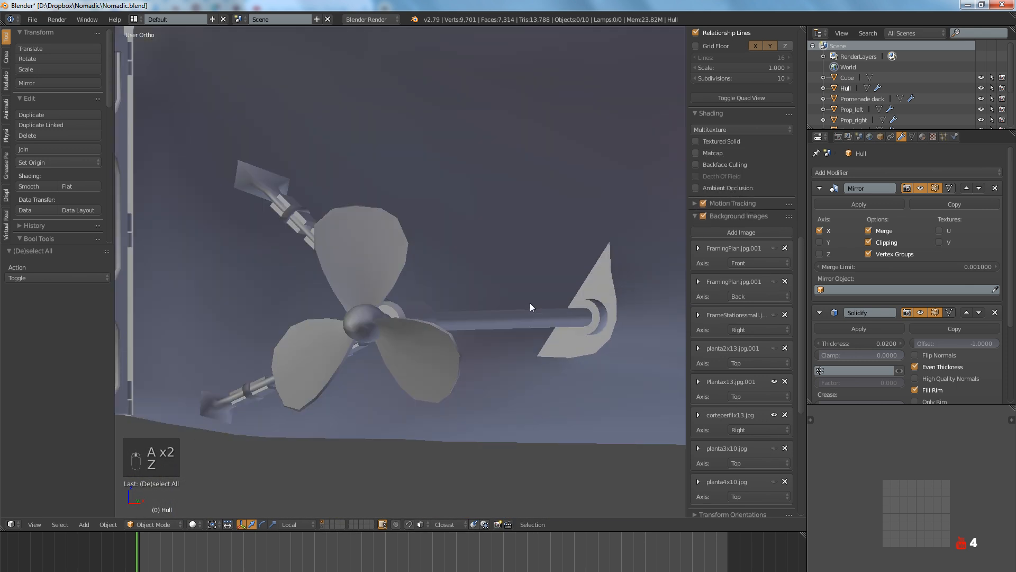
# Switch to XnView and go back through the Nomadic reference photos to fixedw_large_4x.jpg
pyautogui.hotkey('alt', 'Tab')
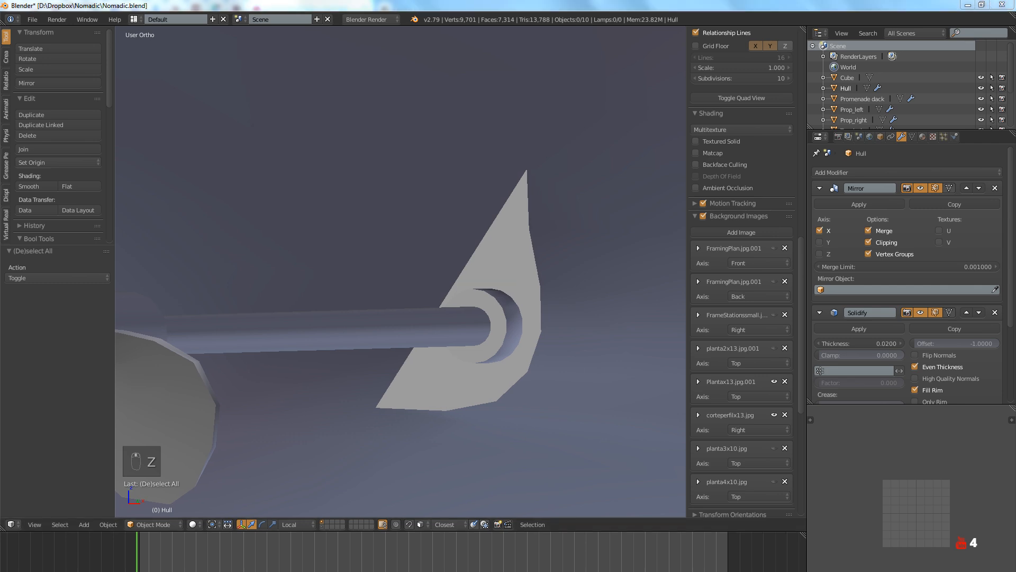
pyautogui.press('pageup')
pyautogui.press('pageup')
pyautogui.press('pageup')
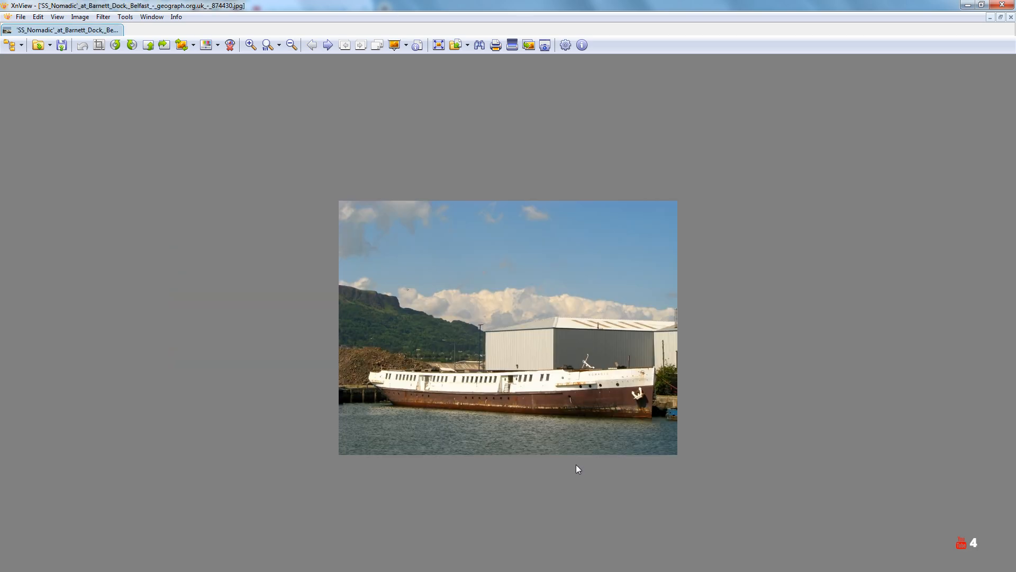
pyautogui.press('pageup')
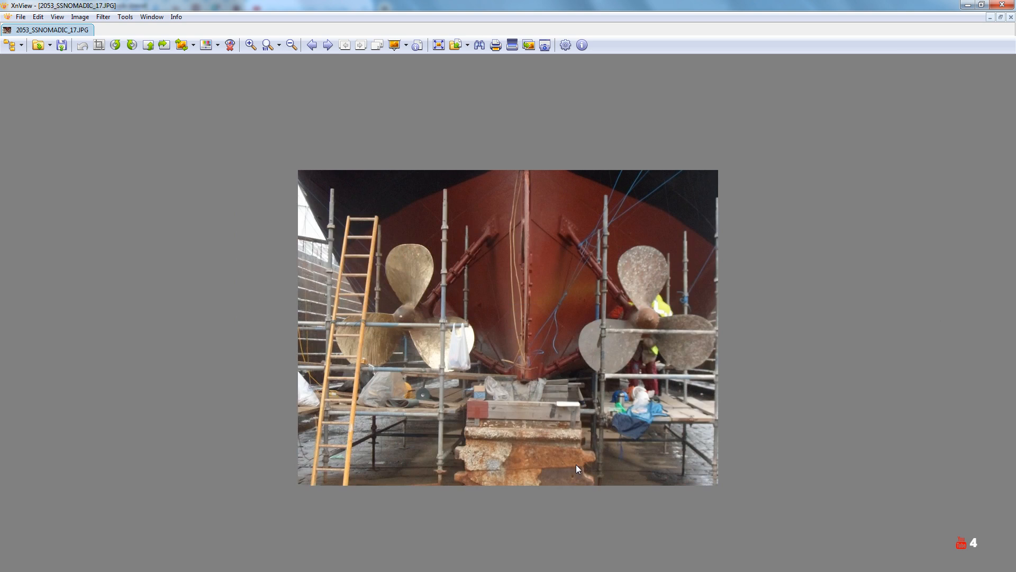
pyautogui.press('pageup')
pyautogui.press('pageup')
pyautogui.press('pageup')
pyautogui.press('pageup')
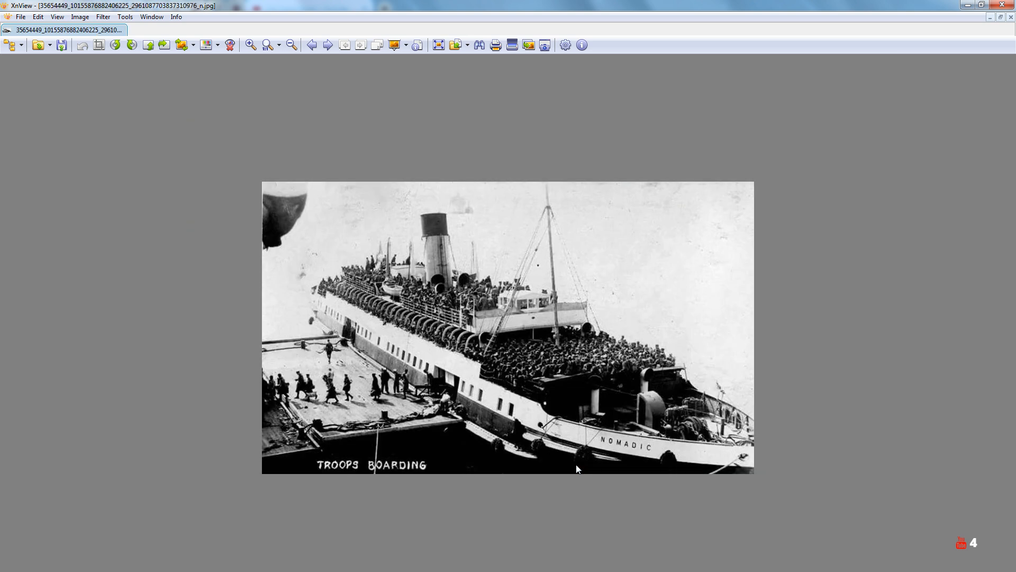
pyautogui.press('pageup')
pyautogui.press('pageup')
pyautogui.press('pageup')
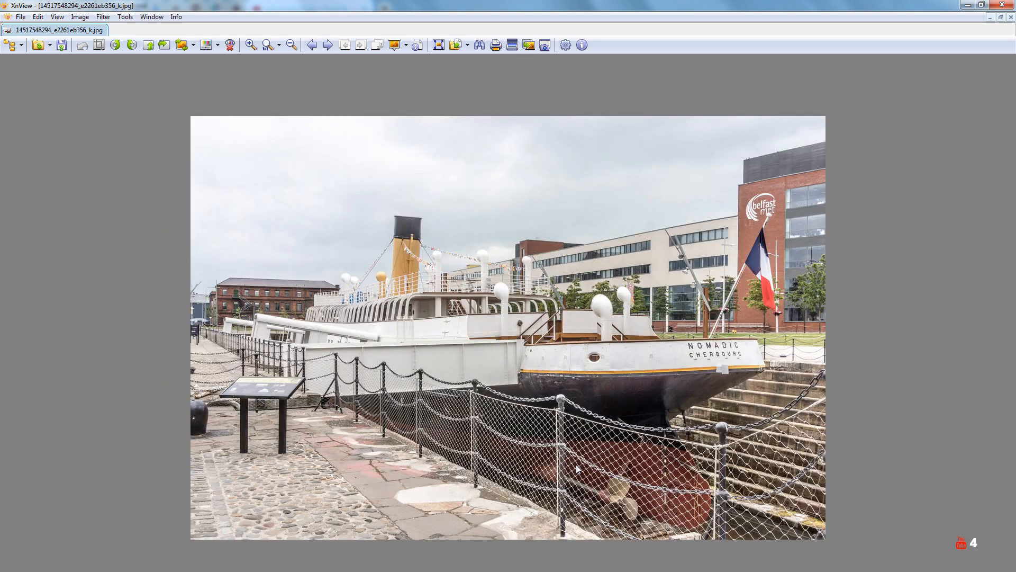
pyautogui.press('pageup')
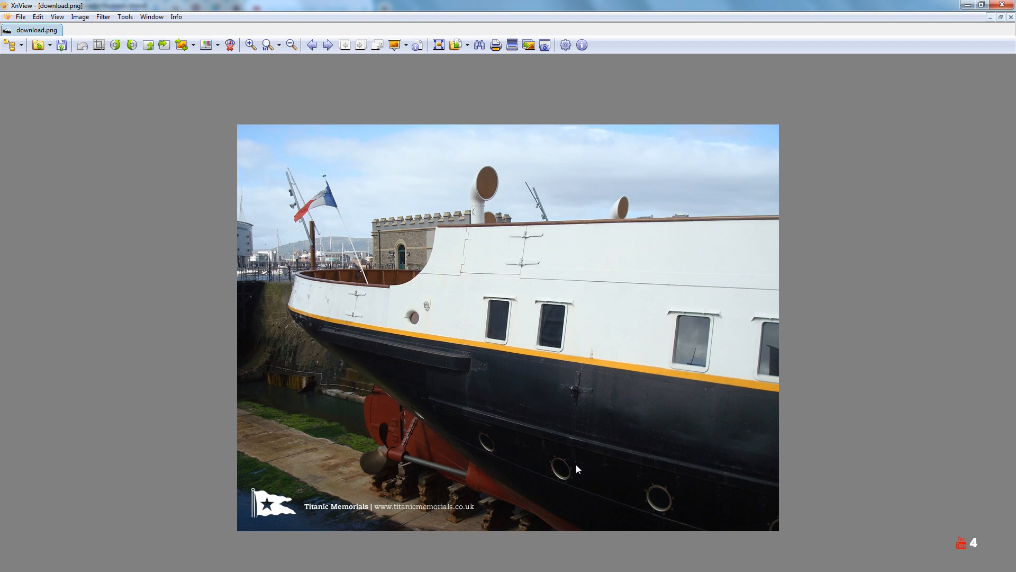
pyautogui.press('pageup')
# Examine where the propeller shaft enters the hull in the enlarged photo, and return to Blender
pyautogui.press('KP_Add')
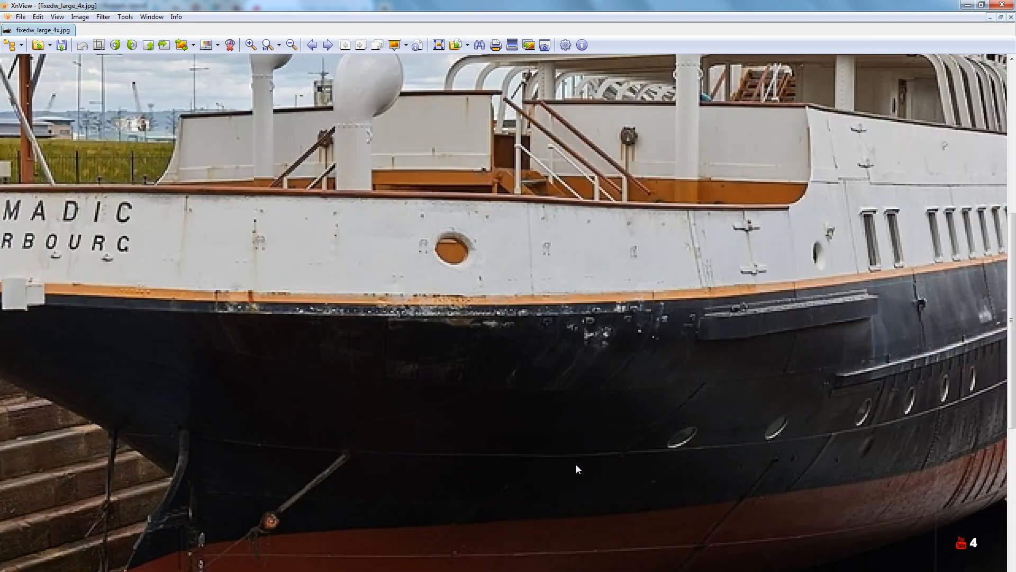
pyautogui.moveTo(607, 488); pyautogui.dragTo(579, 80)
pyautogui.press('Left')
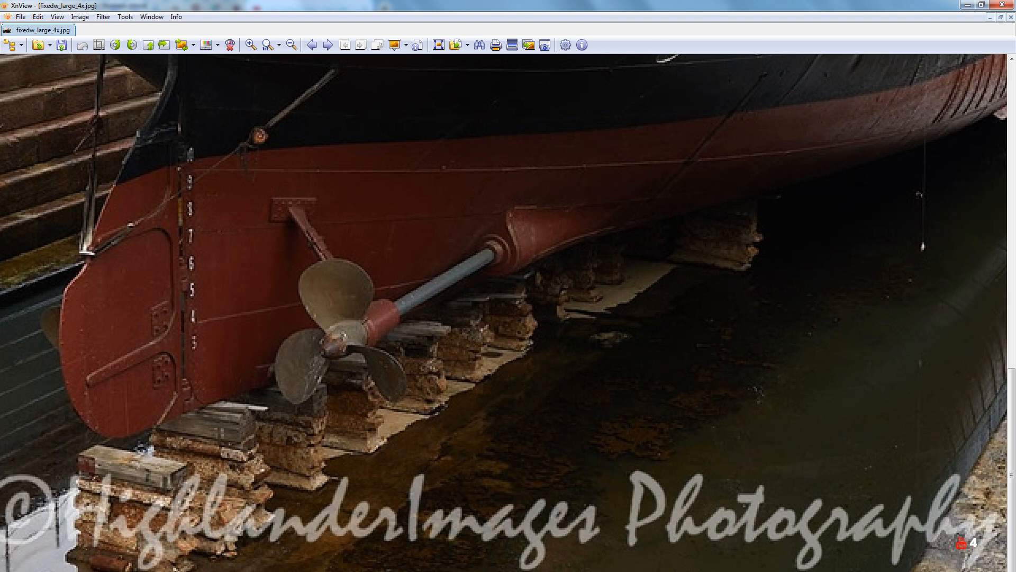
pyautogui.hotkey('alt', 'Tab')
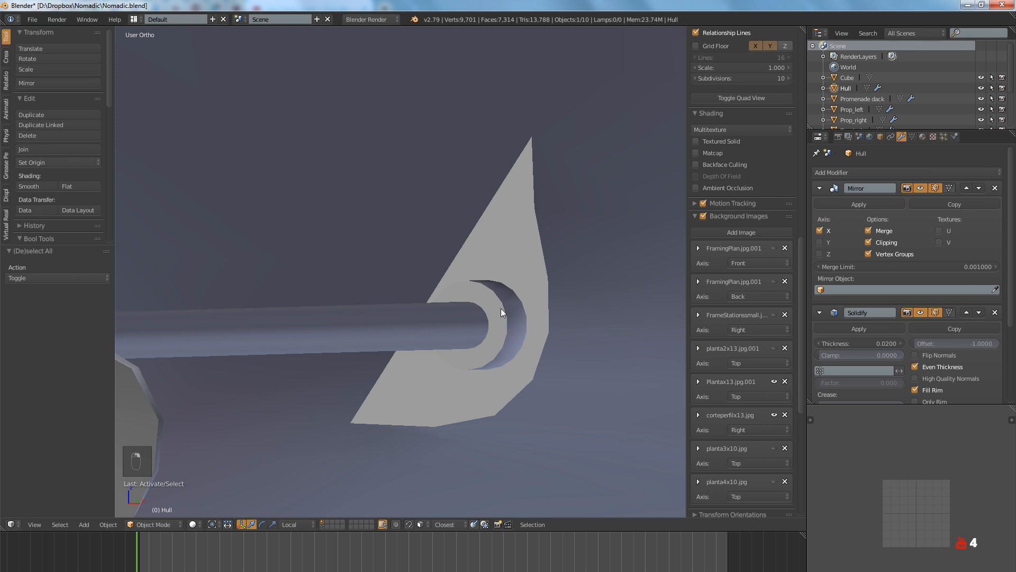
# Enter edit mode on the hull and inspect the mesh around the shaft collar in wireframe and solid shading
pyautogui.press('Tab')
pyautogui.press('z')
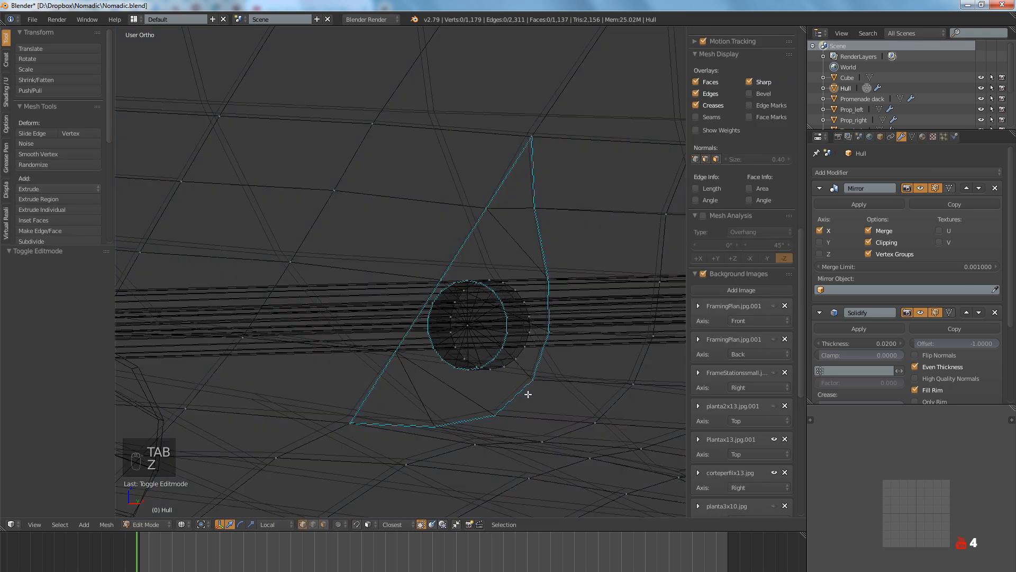
pyautogui.press('z')
pyautogui.hotkey('alt', 'Tab')
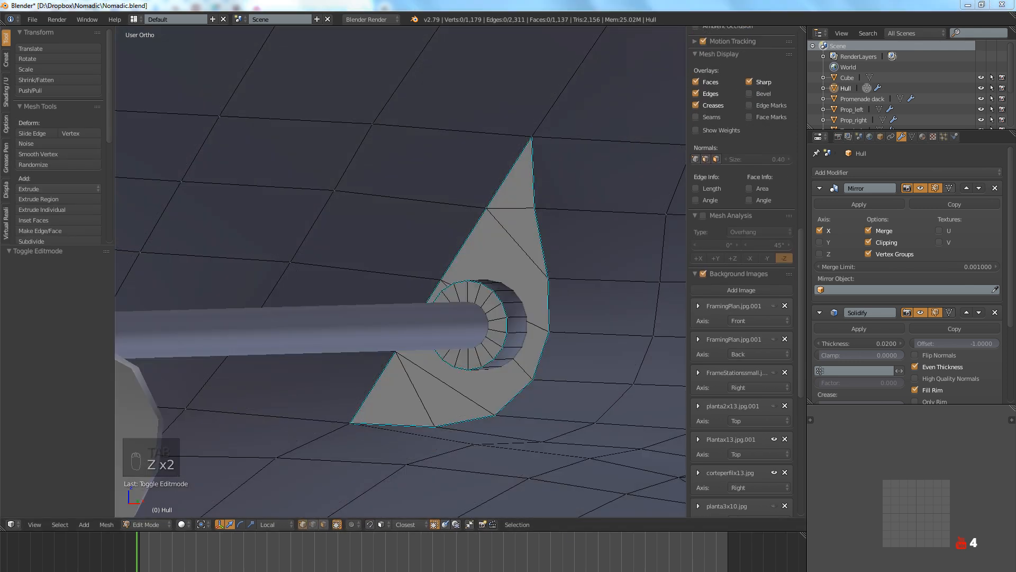
pyautogui.hotkey('alt', 'Tab')
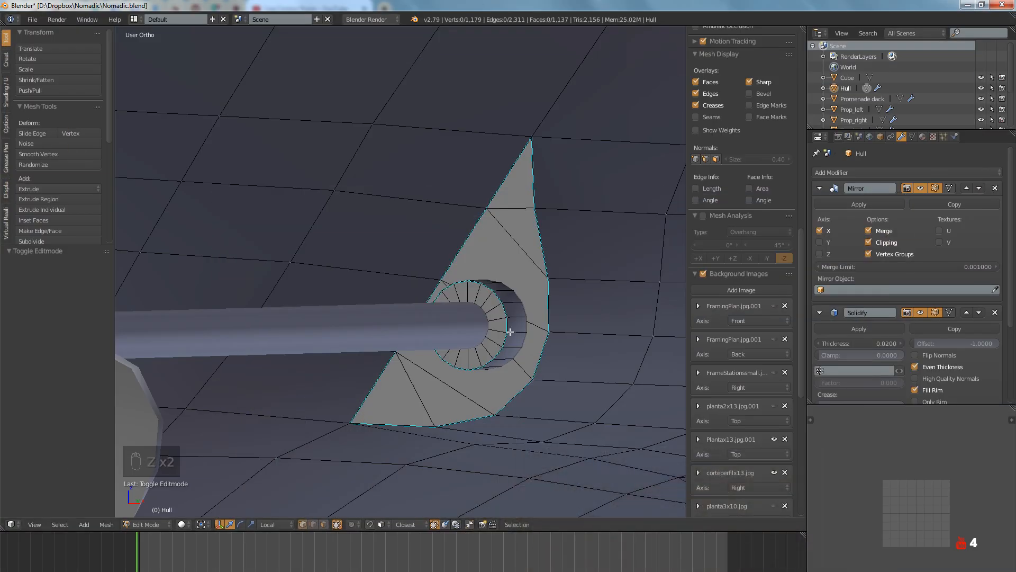
# Select the face loop around the side of the shaft collar and frame it in the right orthographic view
pyautogui.keyDown('alt'); pyautogui.rightClick(506, 322); pyautogui.keyUp('alt')
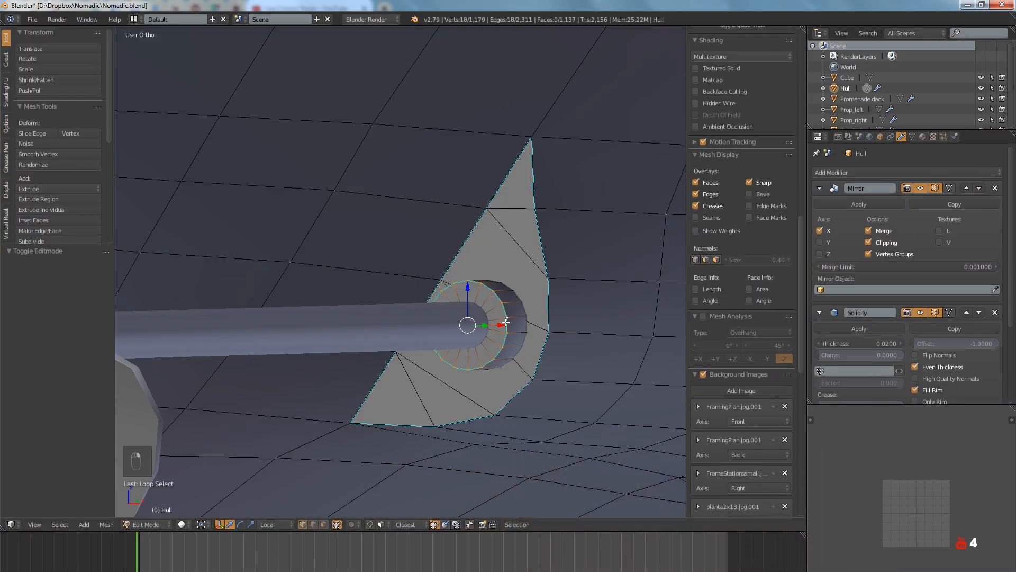
pyautogui.press('z')
pyautogui.press('z')
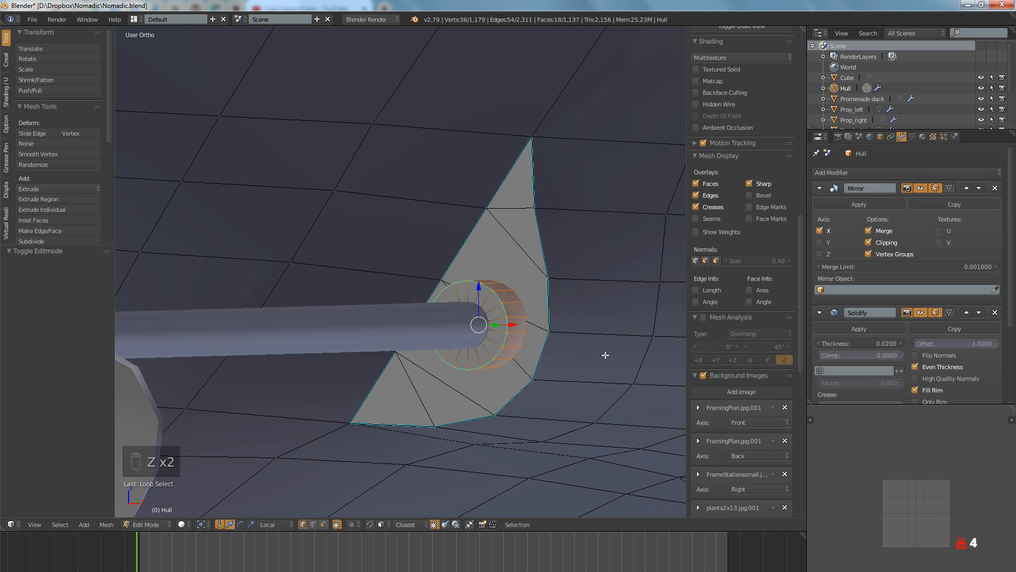
pyautogui.press('Tab')
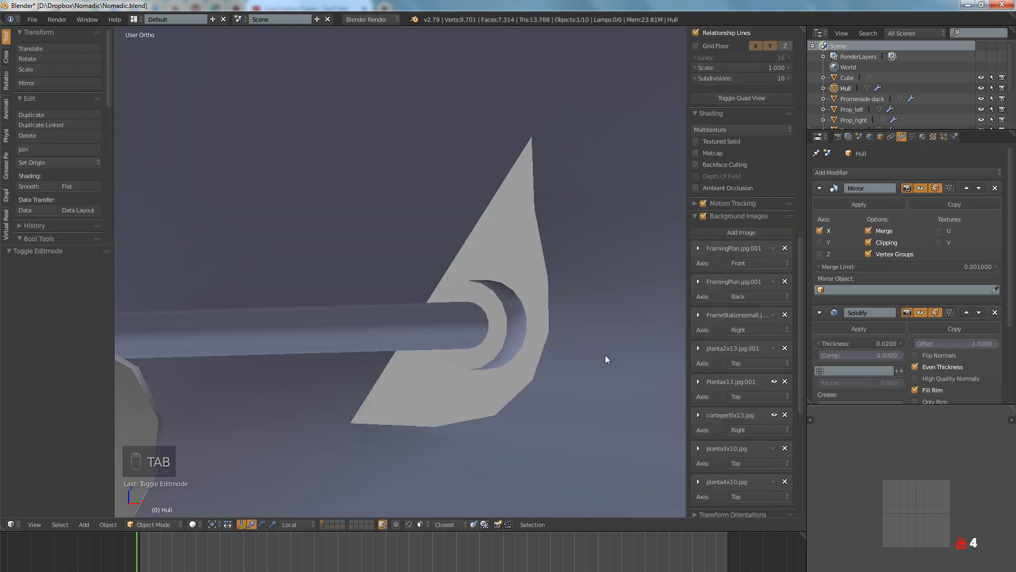
pyautogui.press('Tab')
pyautogui.scroll(-3, 560, 344)
pyautogui.scroll(8, 556, 345)
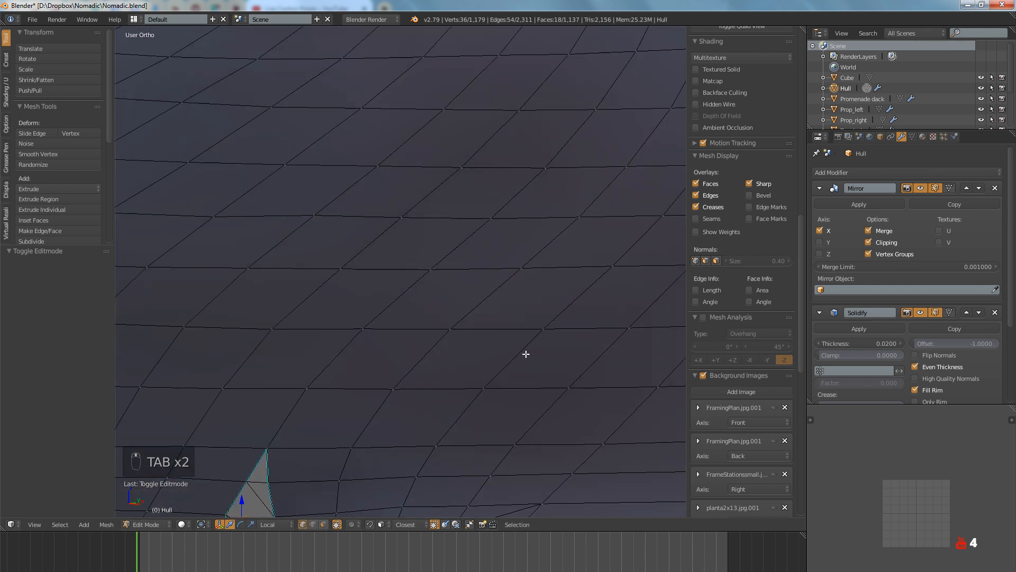
pyautogui.press('KP_Decimal')
pyautogui.press('KP_3')
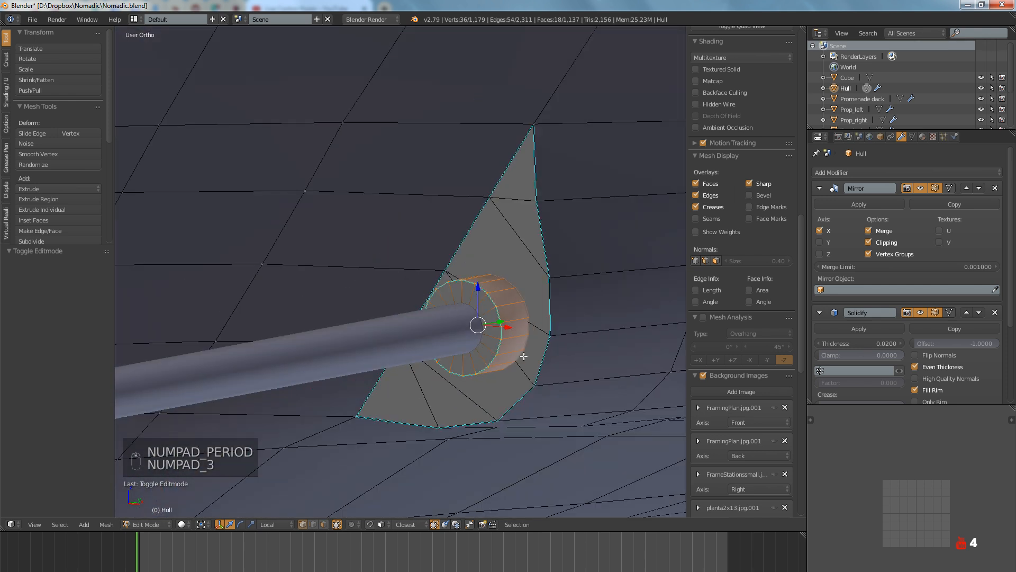
pyautogui.scroll(4, 455, 310)
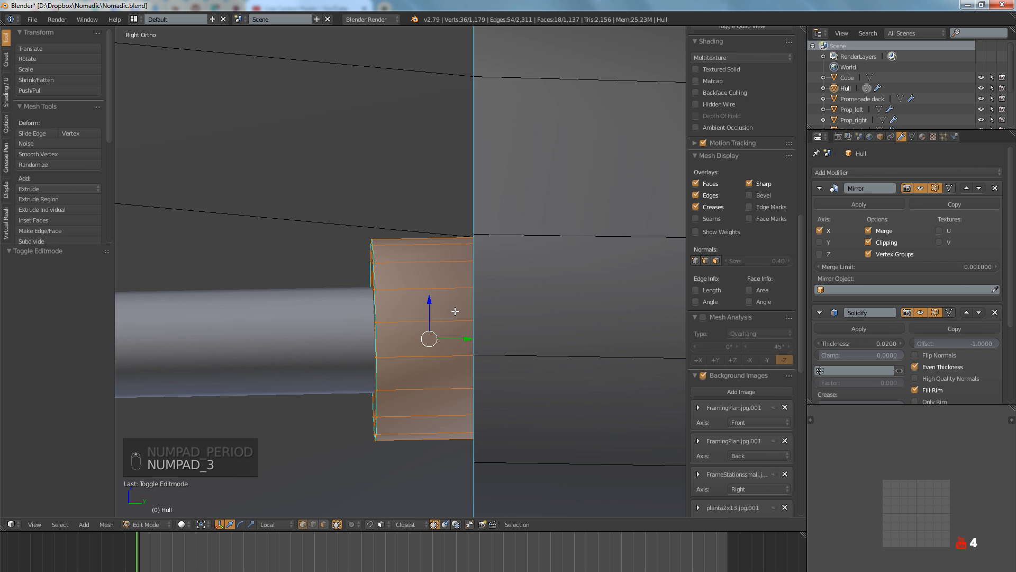
pyautogui.scroll(-6, 455, 313)
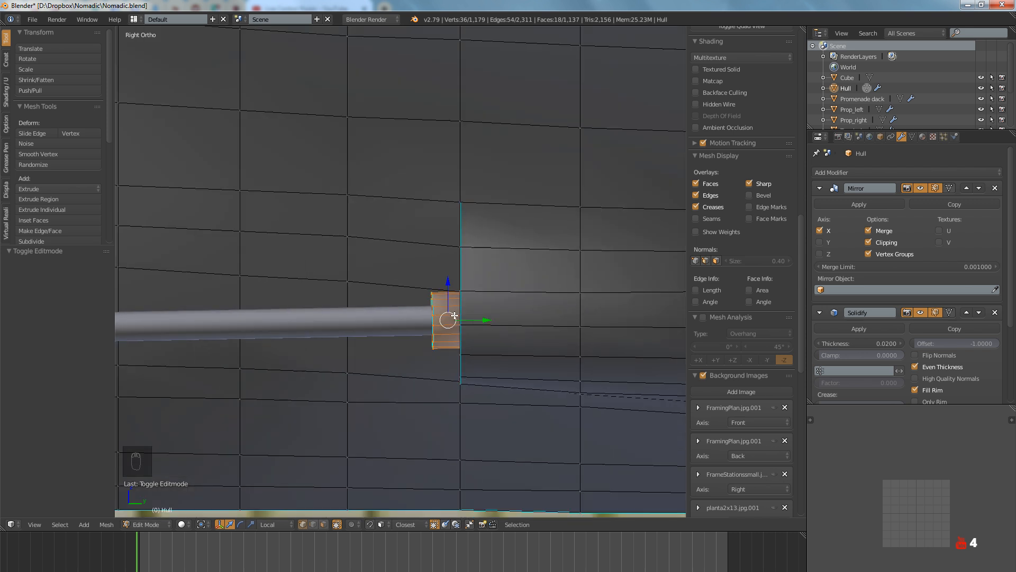
# Separate the selected collar side faces from the hull, and select them in object mode for a closer look
pyautogui.press('p')
pyautogui.click(454, 316)
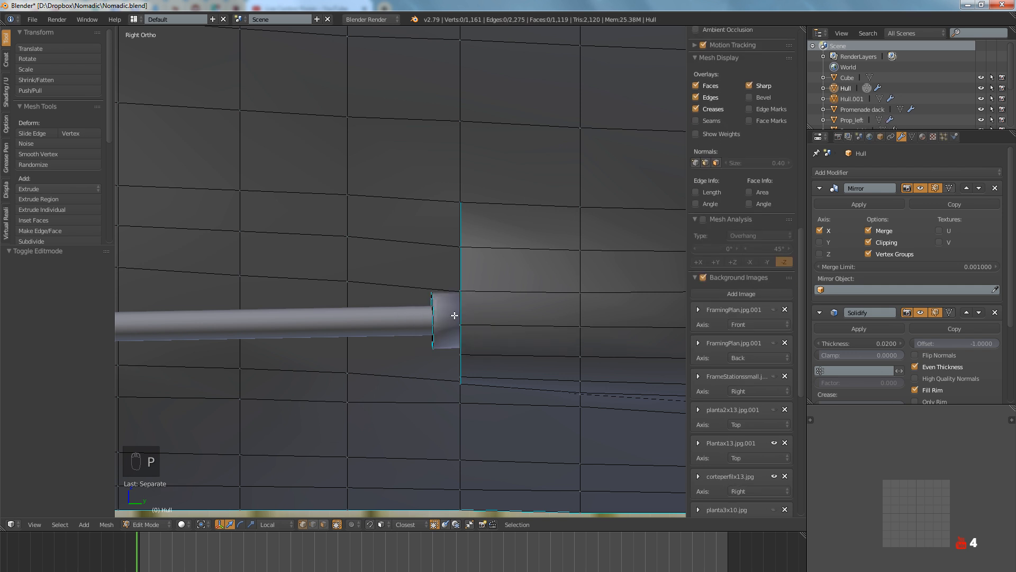
pyautogui.press('Tab')
pyautogui.rightClick(442, 312)
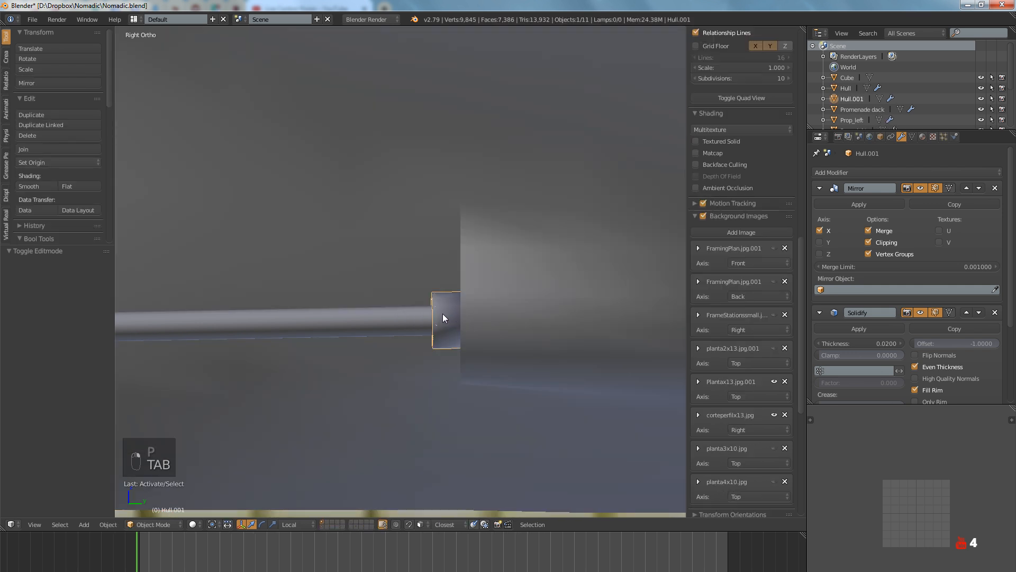
pyautogui.moveTo(462, 312); pyautogui.dragTo(500, 319, button='middle')
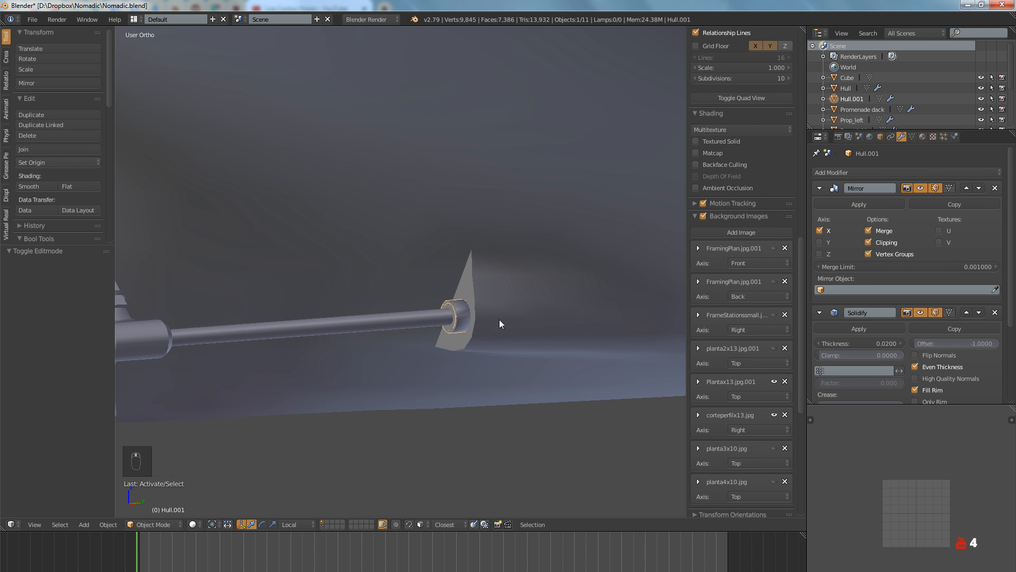
pyautogui.scroll(3, 468, 313)
pyautogui.scroll(1, 468, 313)
# Undo the separation of the collar's side faces and check the hull opening in wireframe
pyautogui.hotkey('ctrl', 'z')
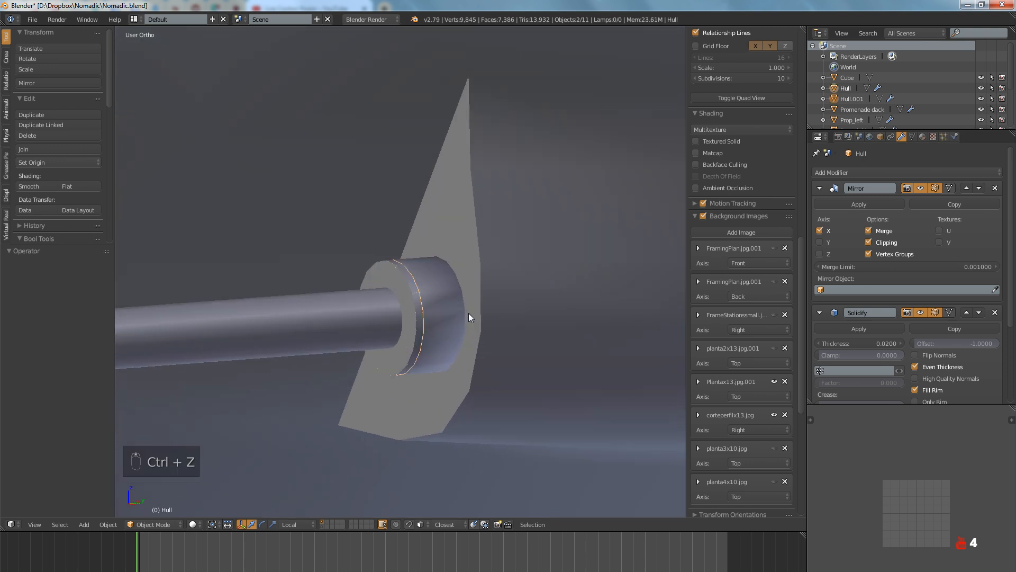
pyautogui.hotkey('ctrl', 'z')
pyautogui.press('z')
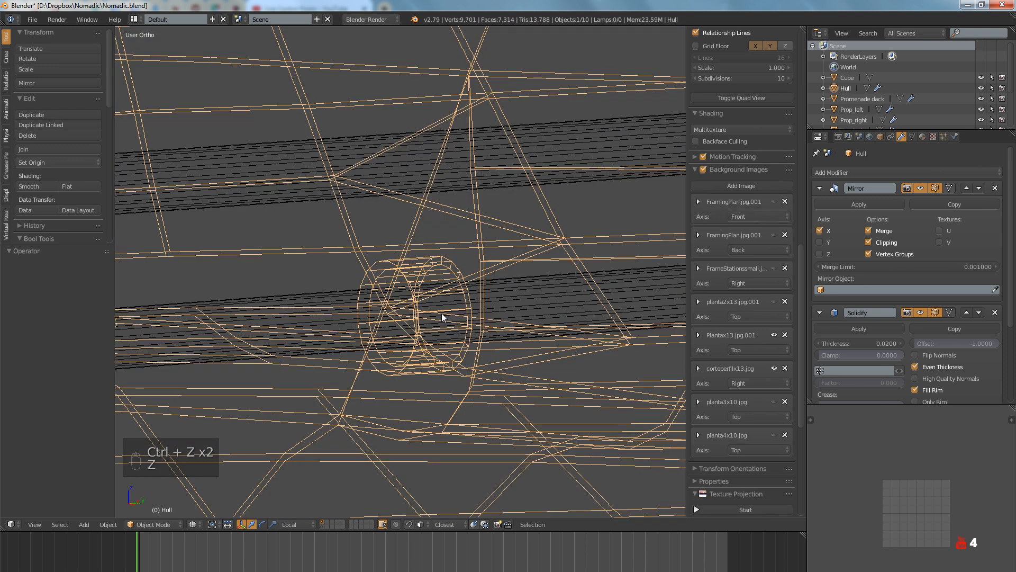
pyautogui.rightClick(414, 303)
pyautogui.rightClick(411, 299)
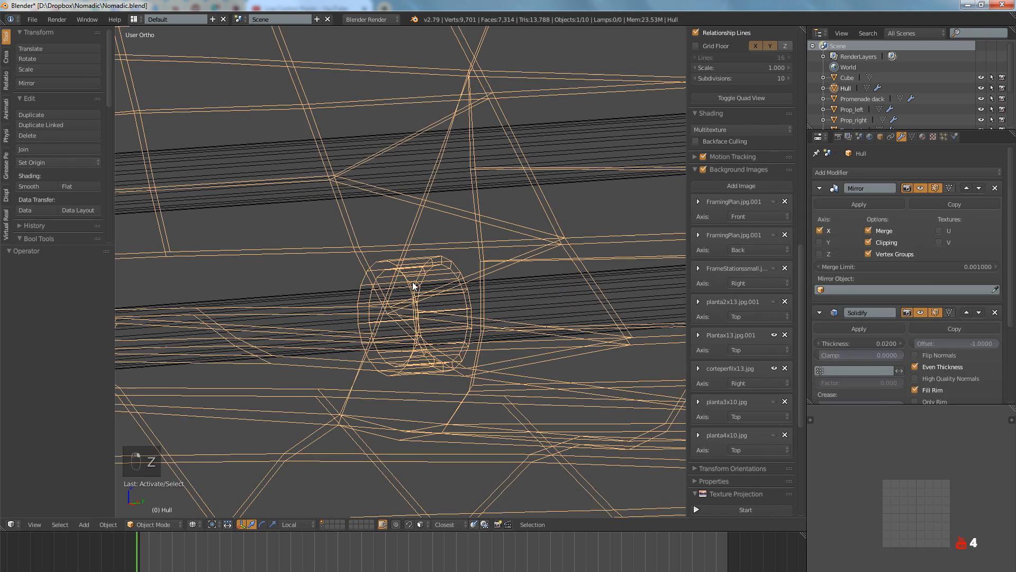
# Select all linked geometry of the shaft collar, separate it from the hull, and select the new object in object mode
pyautogui.press('Tab')
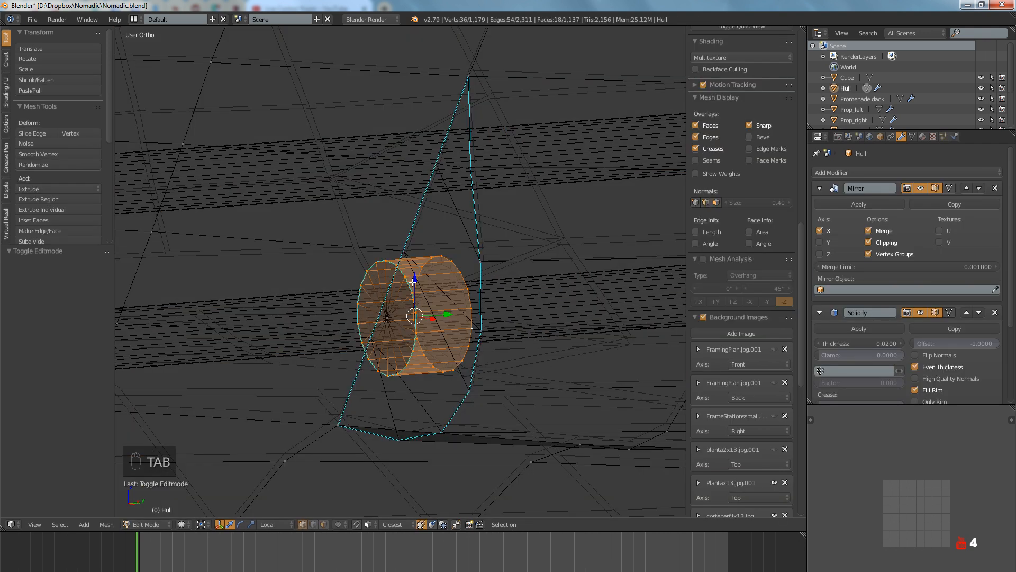
pyautogui.press('z')
pyautogui.press('a')
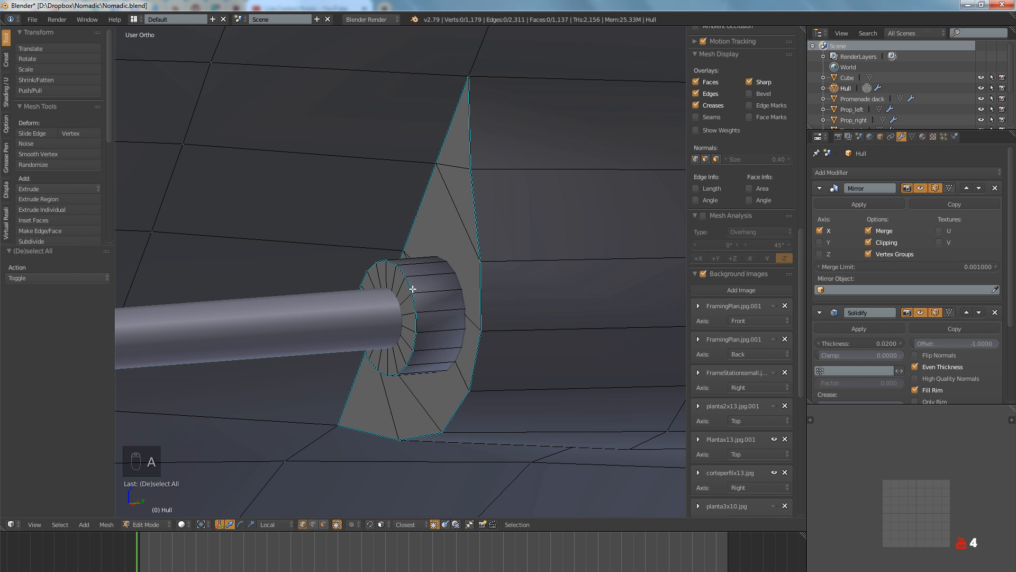
pyautogui.press('l')
pyautogui.press('p')
pyautogui.click(413, 290)
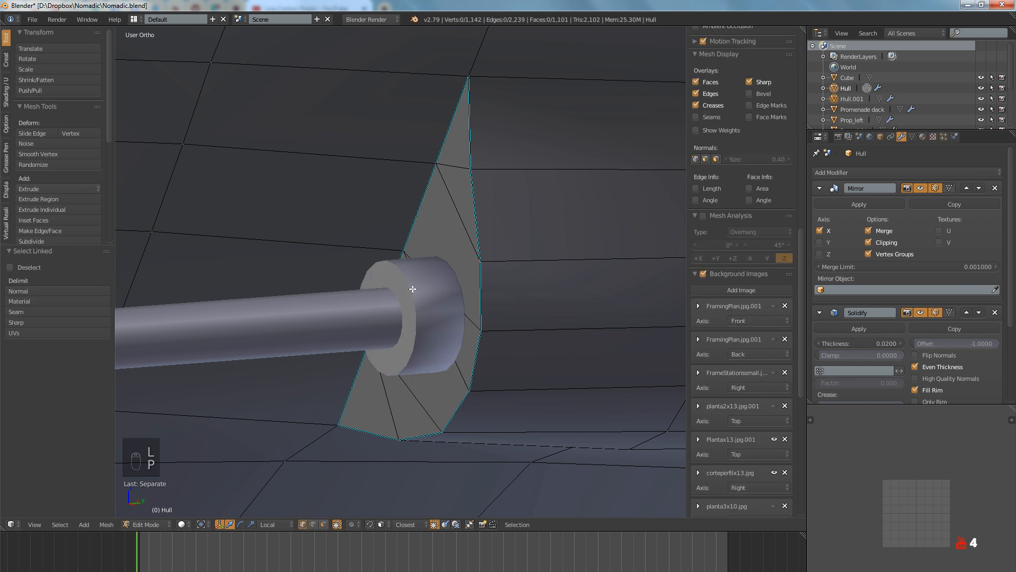
pyautogui.press('Tab')
pyautogui.rightClick(412, 290)
# Try moving the separated shaft collar in wireframe, and return to solid shading
pyautogui.press('z')
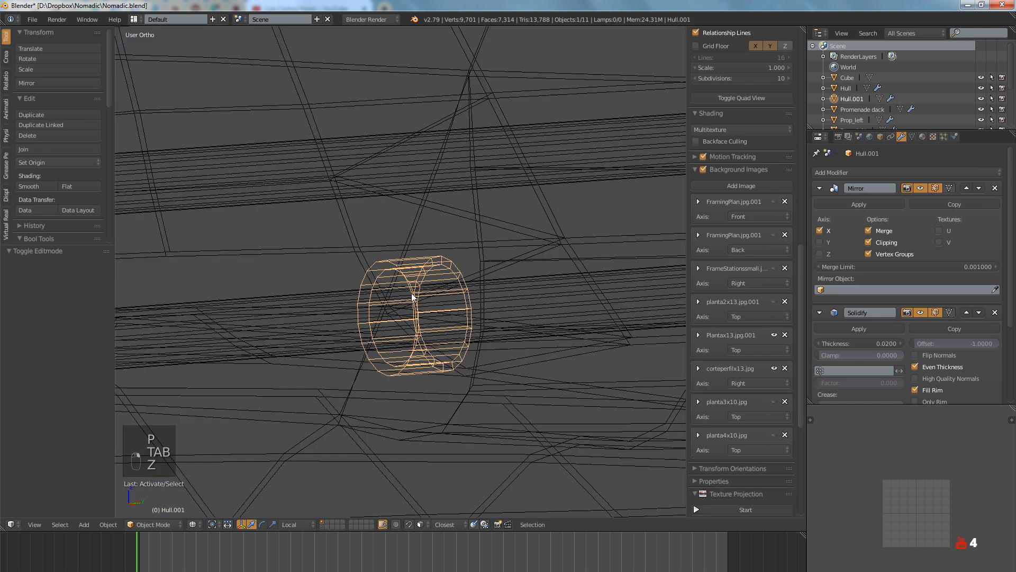
pyautogui.press('g')
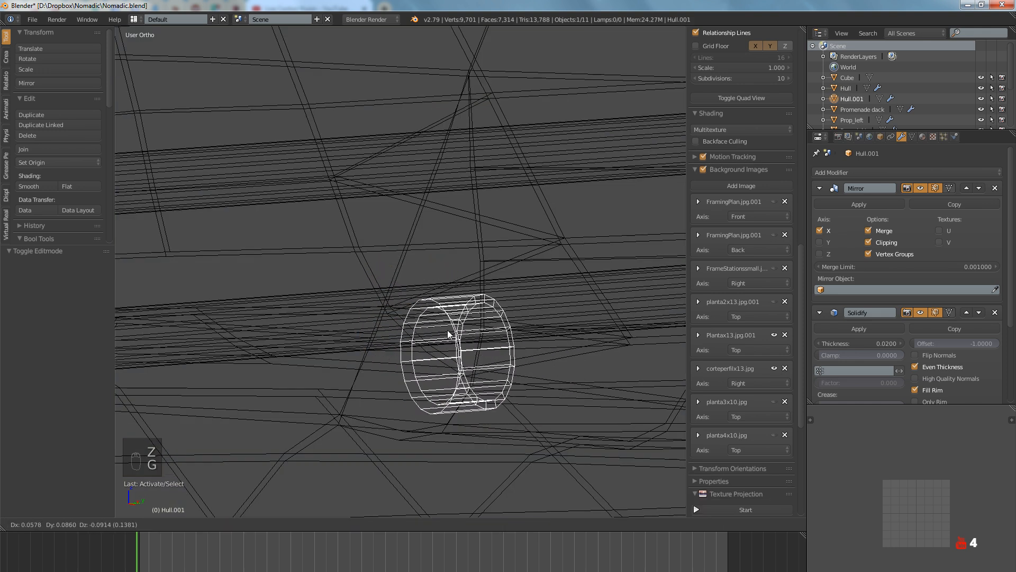
pyautogui.click(416, 309)
pyautogui.scroll(-2, 418, 312)
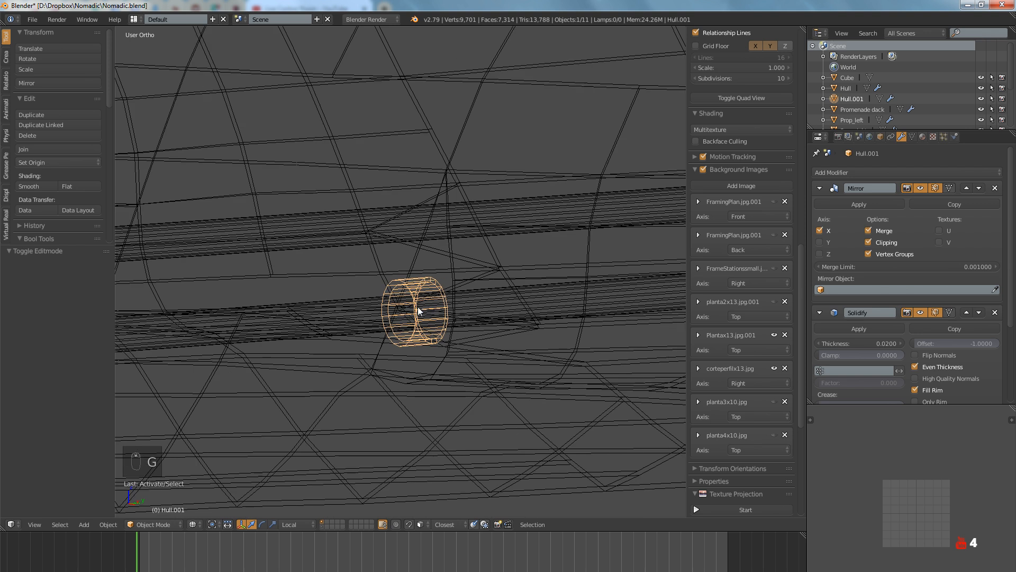
pyautogui.press('z')
# Isolate the shaft collar in local view and remove its Solidify modifier
pyautogui.press('KP_Divide')
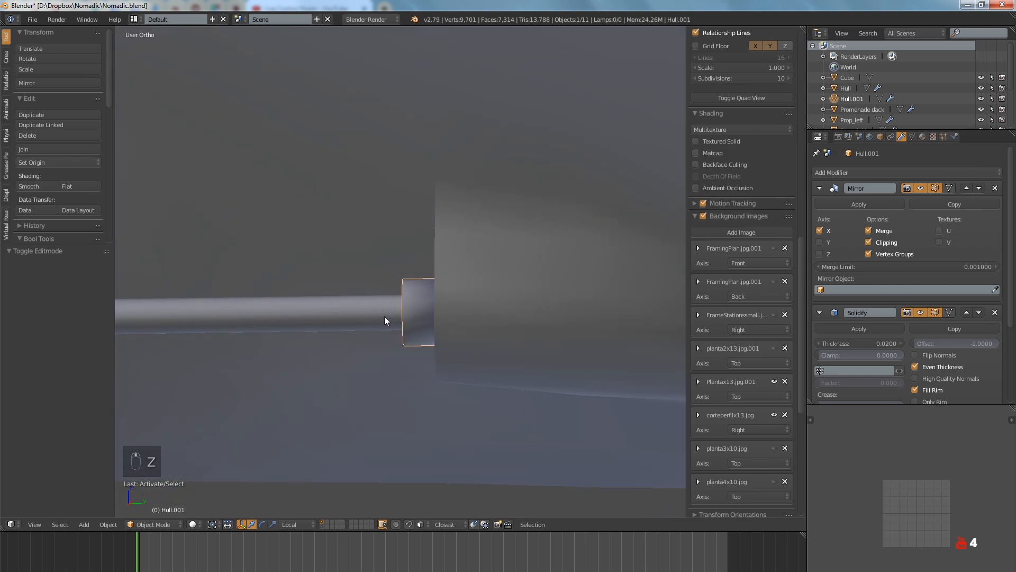
pyautogui.scroll(-4, 385, 319)
pyautogui.moveTo(433, 288); pyautogui.dragTo(262, 291, button='middle')
pyautogui.scroll(12, 262, 291)
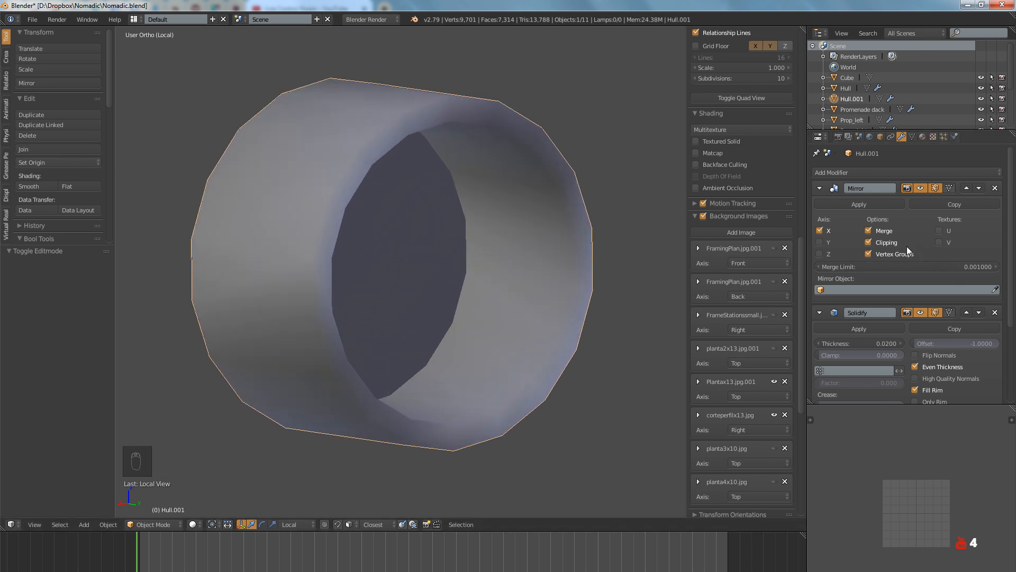
pyautogui.scroll(-5, 907, 247)
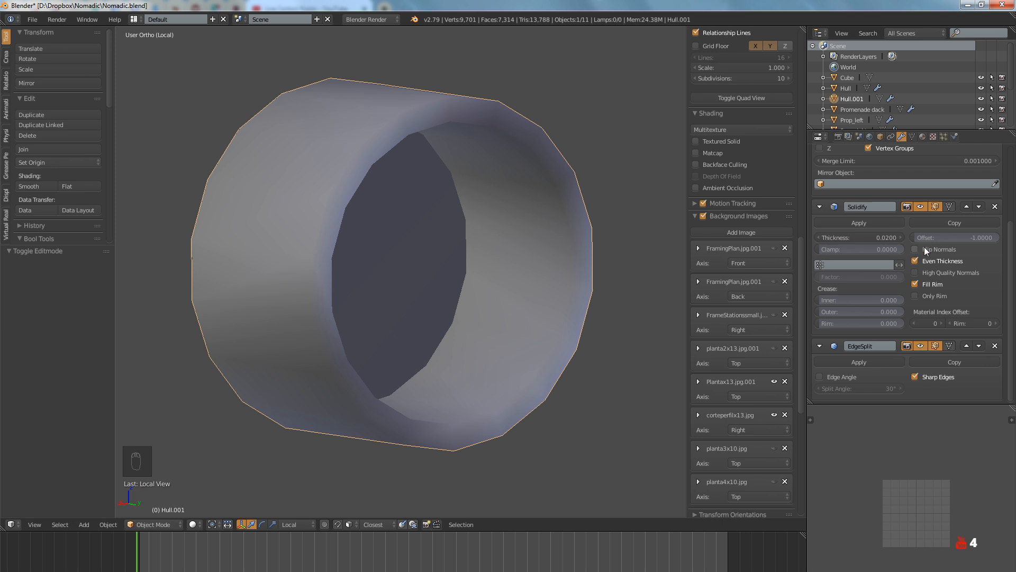
pyautogui.click(995, 206)
pyautogui.scroll(-5, 503, 246)
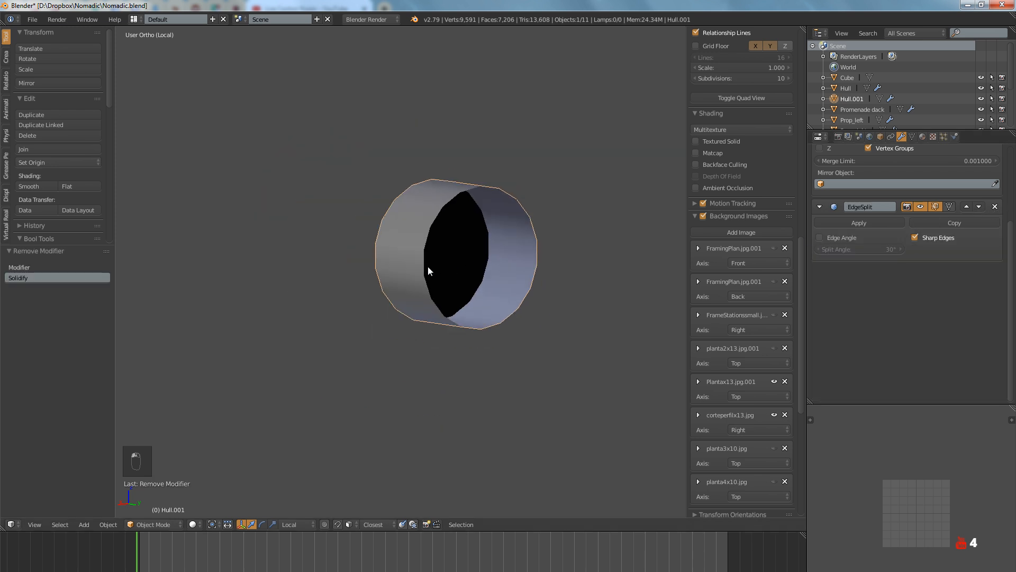
# Leave local view to bring back the hull and propeller shaft, and view the collar in object mode
pyautogui.moveTo(427, 266); pyautogui.dragTo(551, 271, button='middle')
pyautogui.press('KP_Decimal')
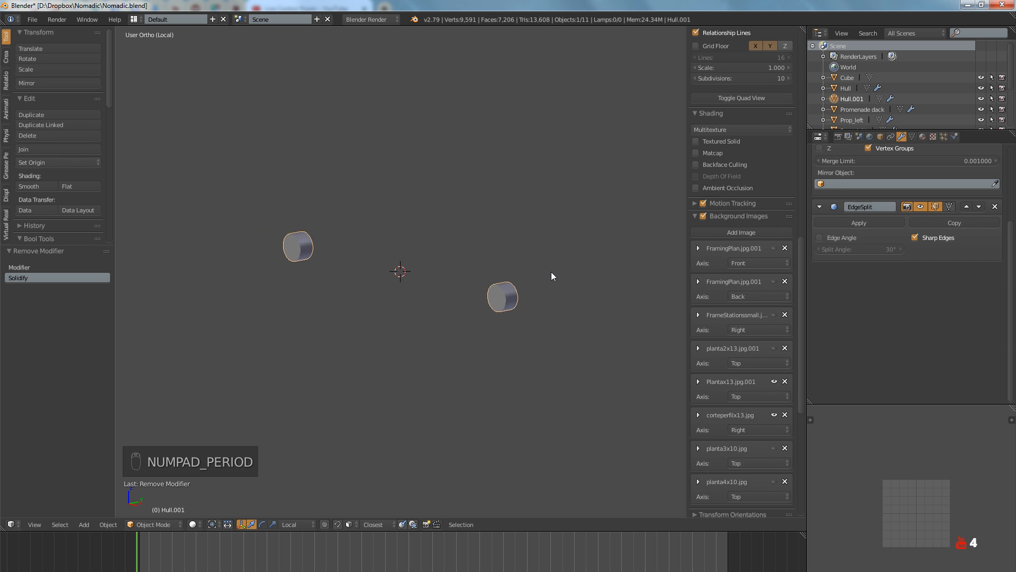
pyautogui.press('Tab')
pyautogui.press('KP_Divide')
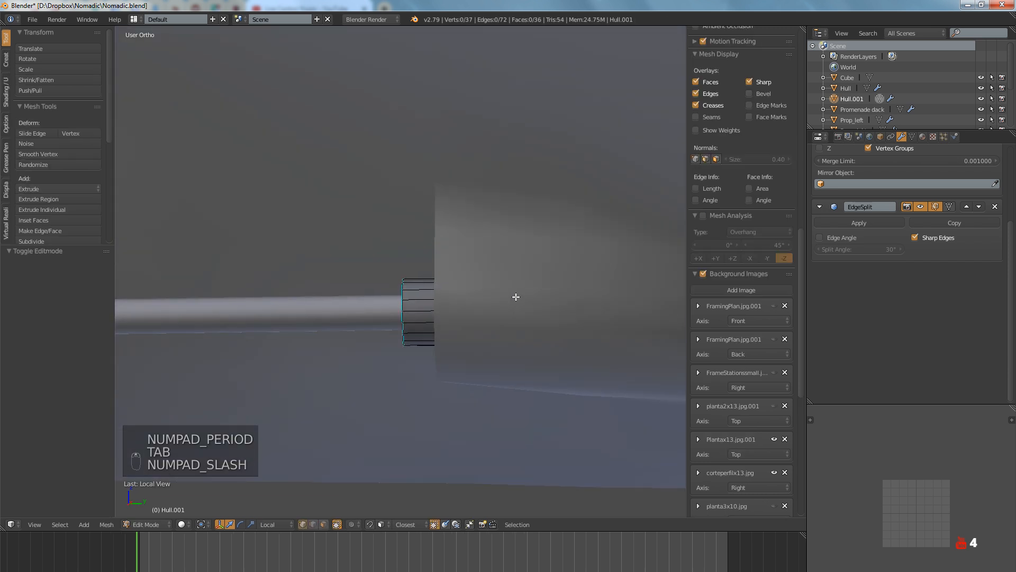
pyautogui.moveTo(517, 292); pyautogui.dragTo(522, 320, button='middle')
pyautogui.press('Tab')
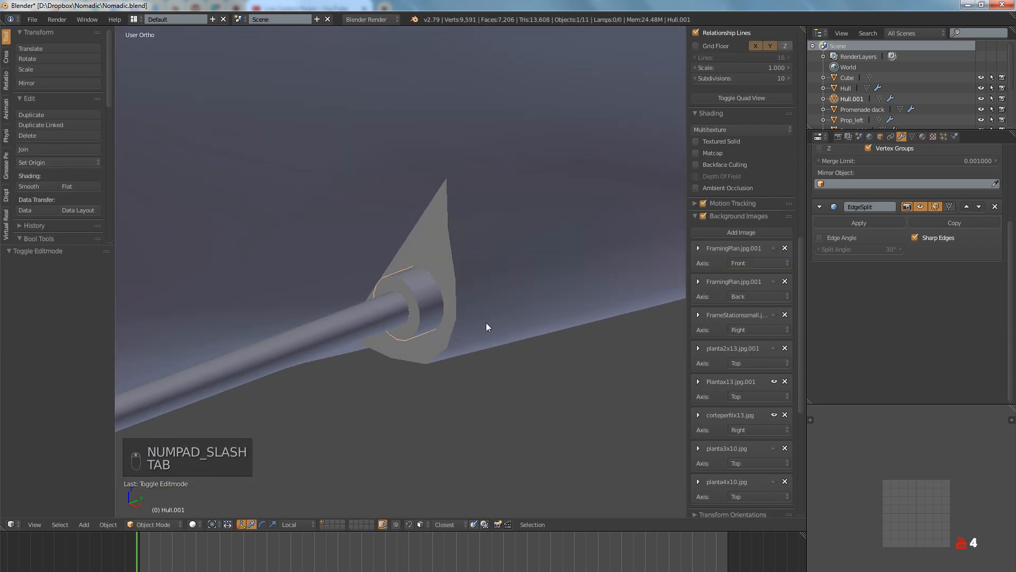
# Add the right propeller shaft to the selection as the active object and join the collar to it
pyautogui.rightClick(365, 324)
pyautogui.moveTo(393, 327); pyautogui.dragTo(417, 320, button='middle')
pyautogui.press('z')
pyautogui.press('z')
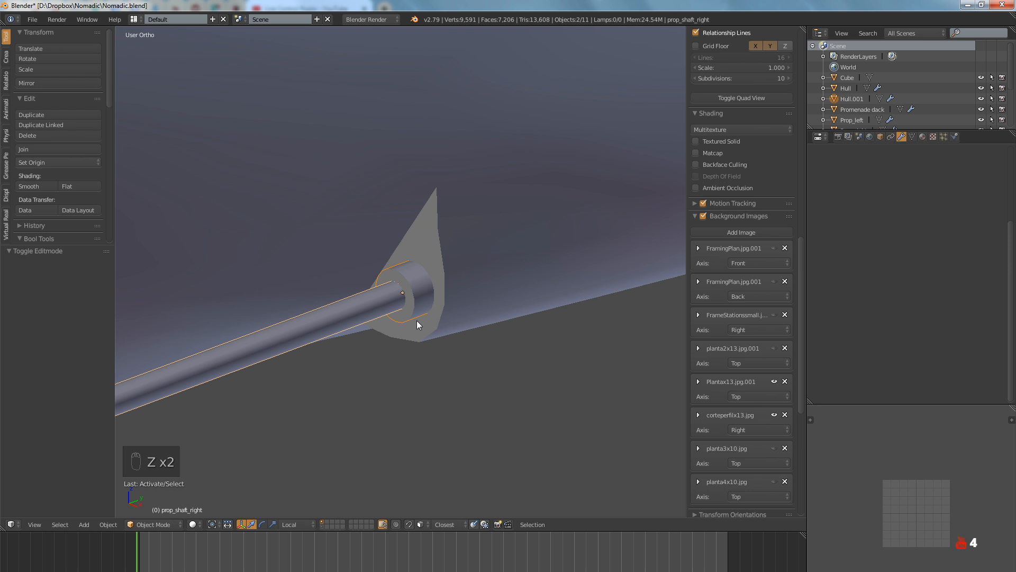
pyautogui.hotkey('ctrl', 'p')
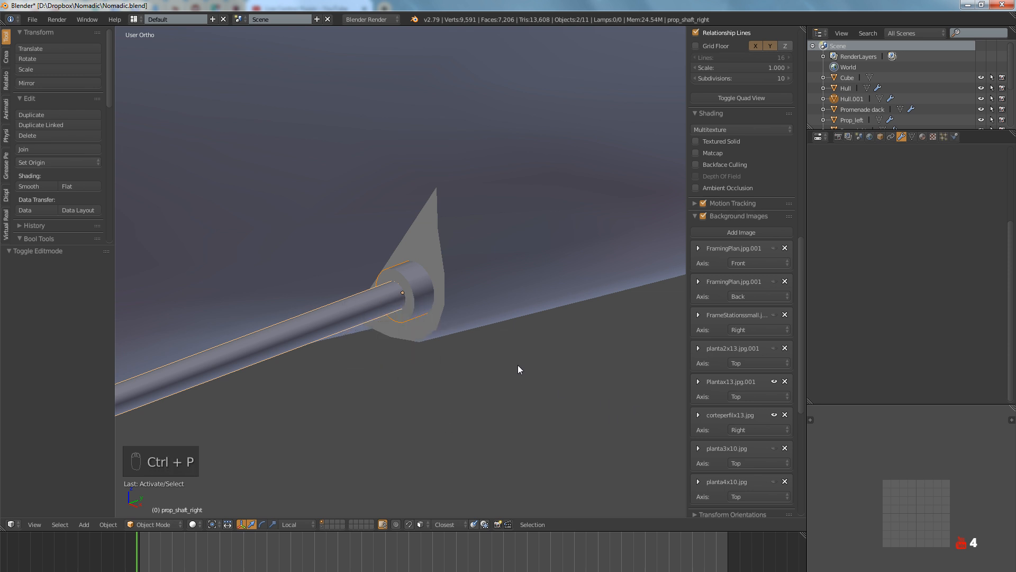
pyautogui.hotkey('ctrl', 'j')
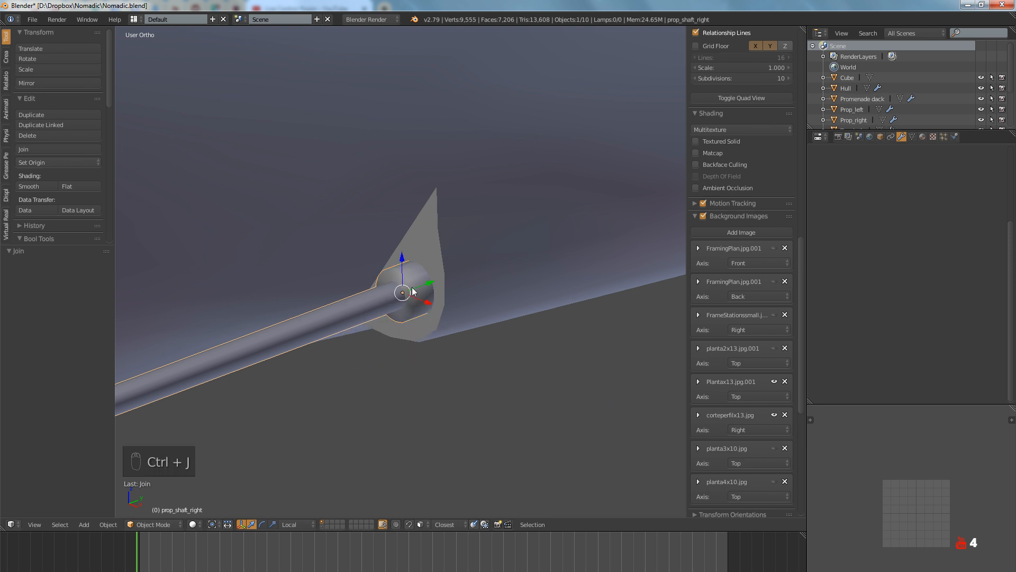
# Separate the collar's linked geometry from the propeller shaft and select the separated collar in object mode
pyautogui.press('Tab')
pyautogui.press('a')
pyautogui.press('a')
pyautogui.press('l')
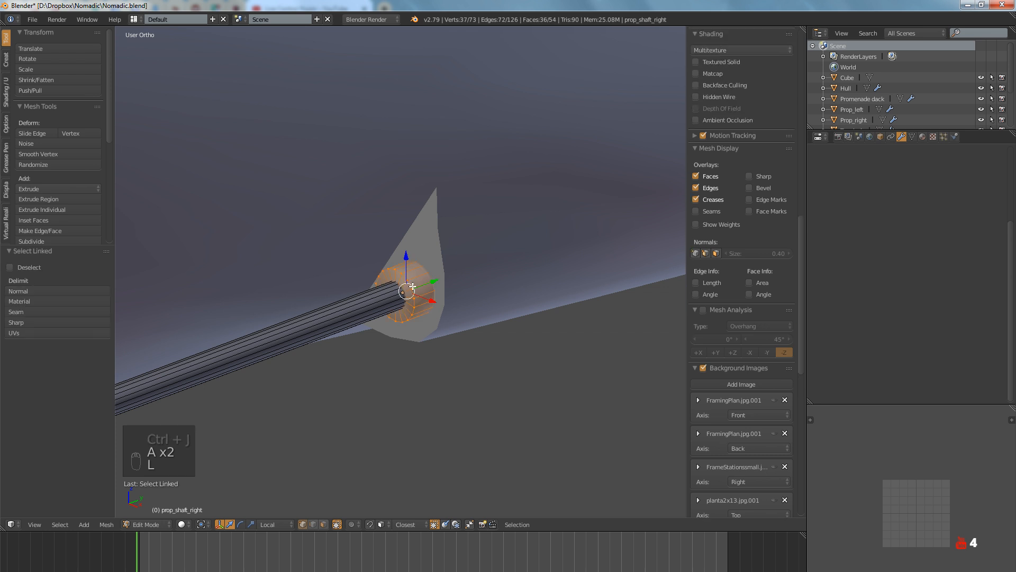
pyautogui.press('p')
pyautogui.click(412, 286)
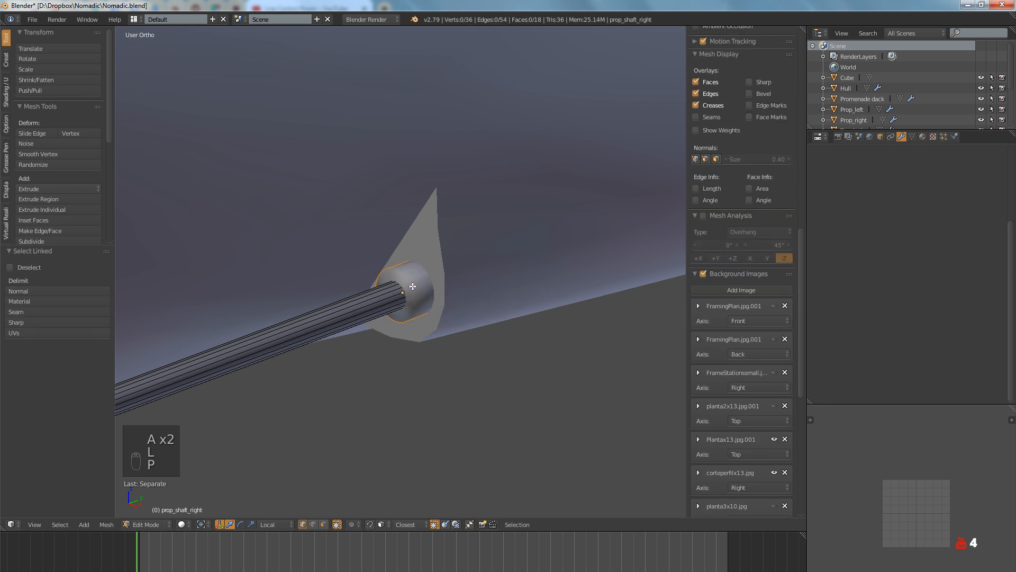
pyautogui.press('Tab')
pyautogui.click(421, 301)
pyautogui.scroll(5, 421, 301)
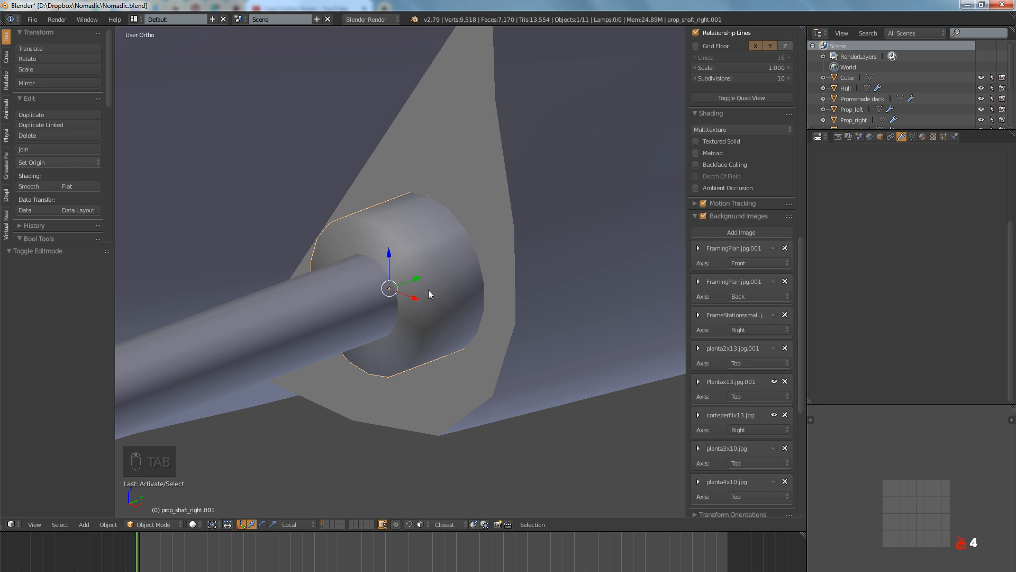
# Select the right propeller shaft and check the Auto Smooth settings in its mesh data
pyautogui.scroll(-6, 426, 292)
pyautogui.click(369, 300)
pyautogui.scroll(5, 370, 302)
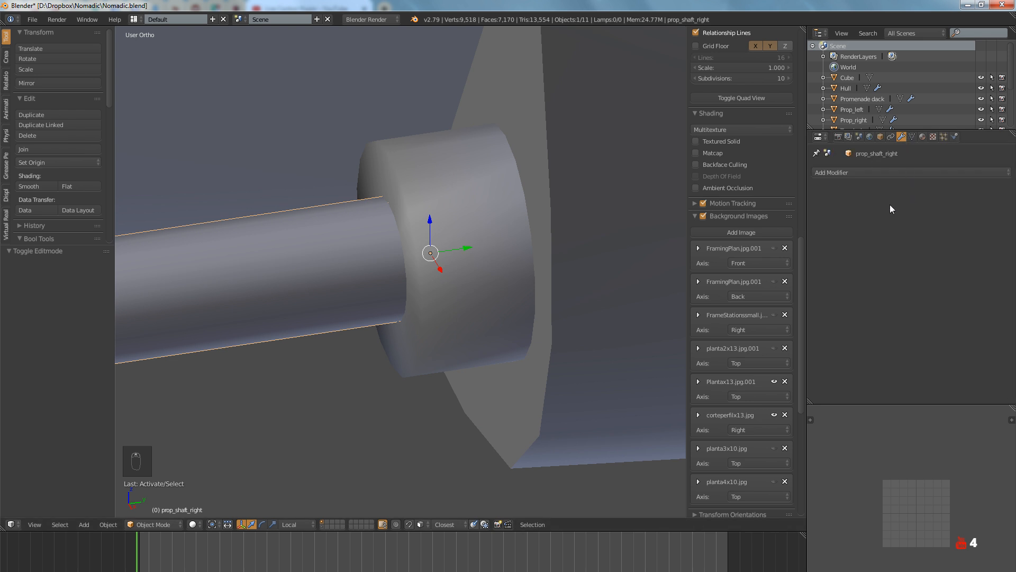
pyautogui.click(881, 137)
pyautogui.click(912, 136)
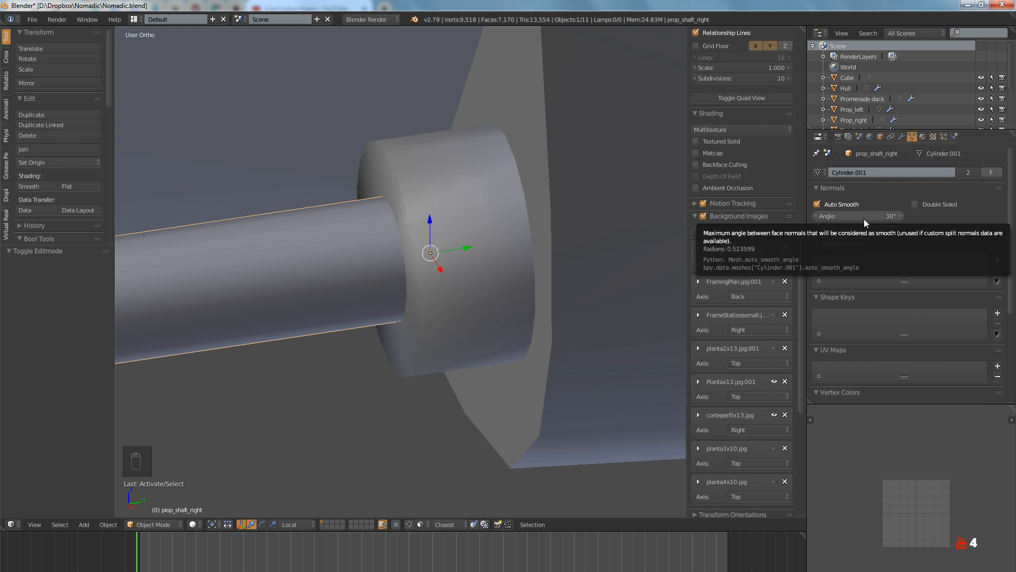
# Select the collar and set its Auto Smooth angle to 180°
pyautogui.rightClick(534, 233)
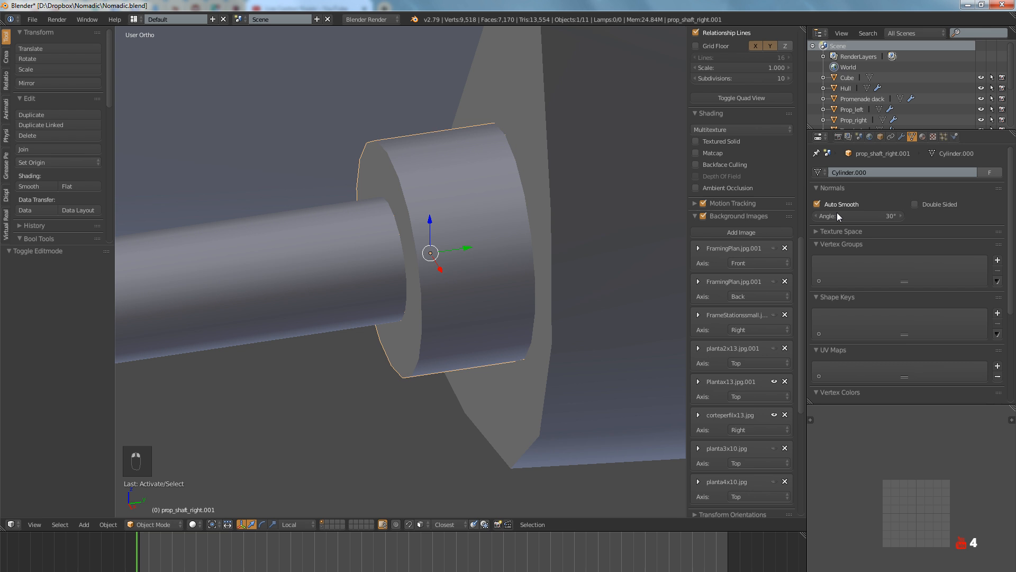
pyautogui.click(852, 217)
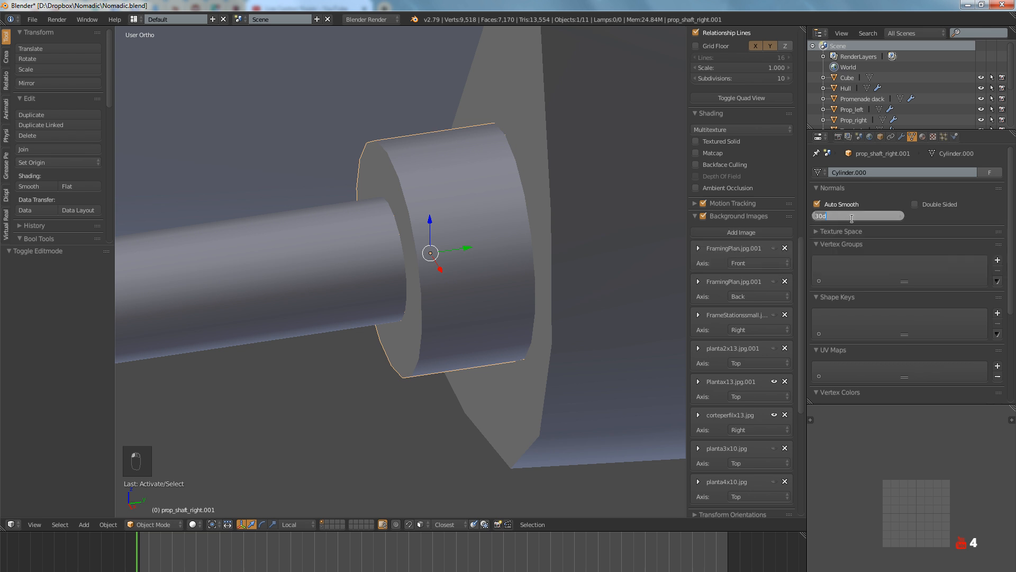
pyautogui.write('180')
pyautogui.press('Return')
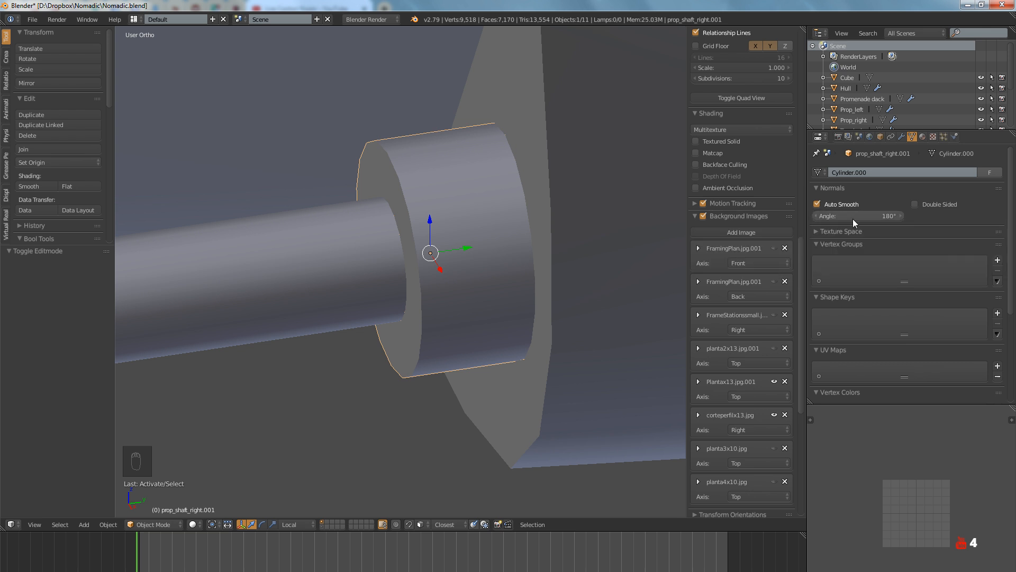
# Select the collar's end cap on the shaft side in edit mode, including its centre vertex, using wireframe, and return to solid shading
pyautogui.press('Tab')
pyautogui.scroll(-3, 464, 237)
pyautogui.moveTo(464, 237); pyautogui.dragTo(449, 257, button='middle')
pyautogui.scroll(5, 449, 256)
pyautogui.keyDown('alt'); pyautogui.click(328, 268); pyautogui.keyUp('alt')
pyautogui.press('z')
pyautogui.keyDown('shift'); pyautogui.rightClick(299, 268); pyautogui.keyUp('shift')
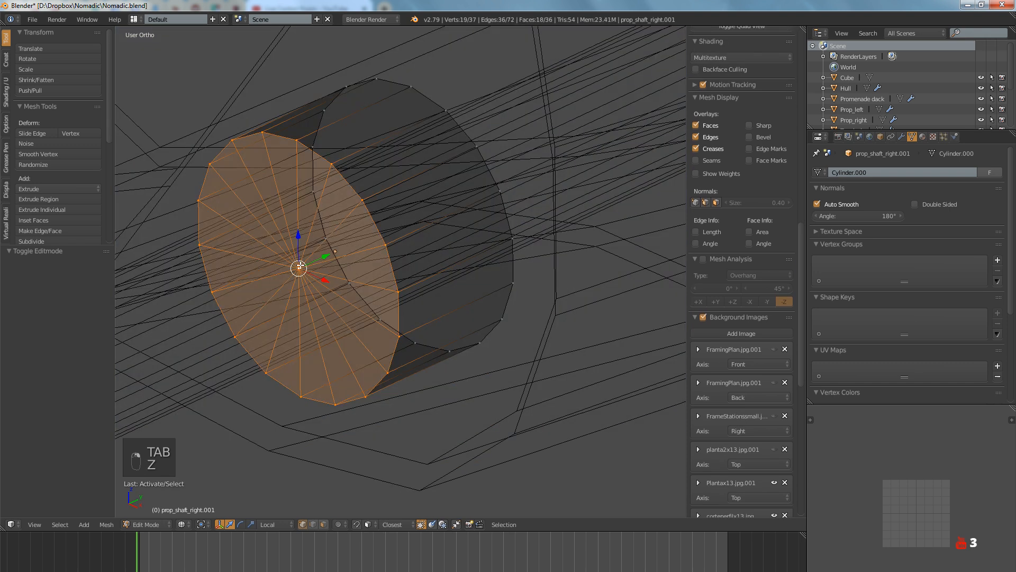
pyautogui.scroll(-4, 388, 266)
pyautogui.press('z')
pyautogui.moveTo(388, 265); pyautogui.dragTo(329, 270, button='middle')
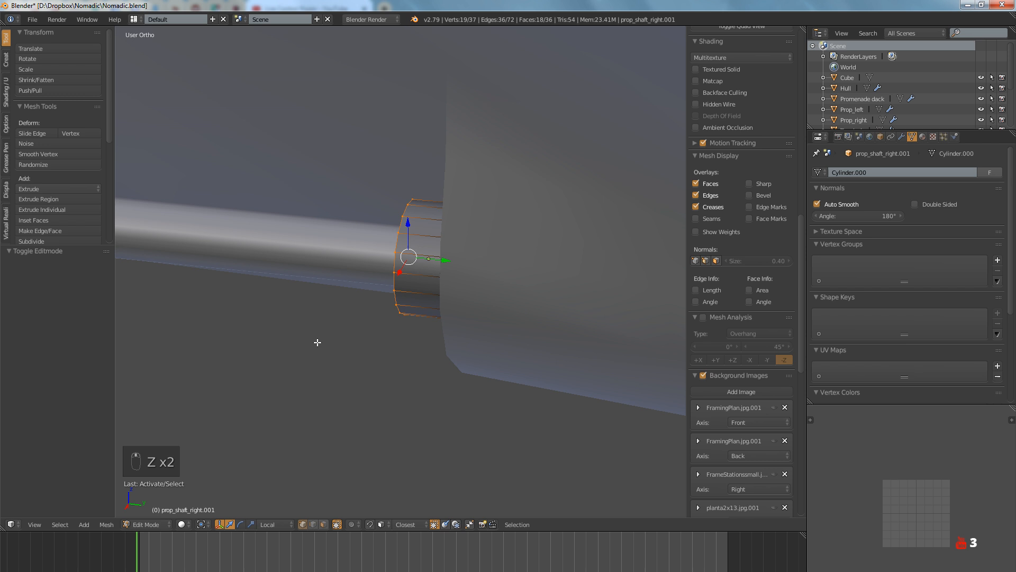
# Check the transform orientation options and try rotating the whole collar by about 56.6° in object mode
pyautogui.click(273, 524)
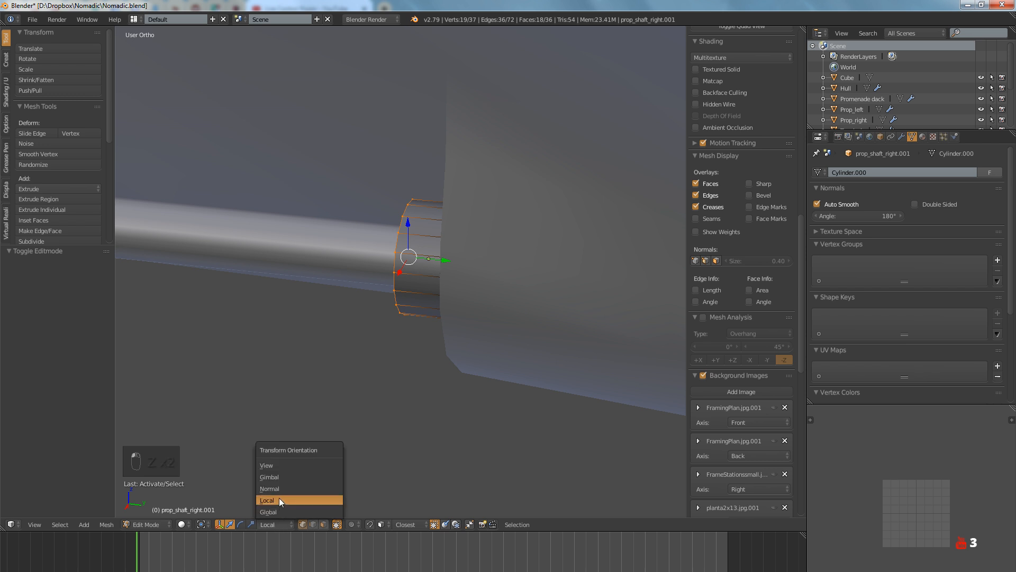
pyautogui.moveTo(344, 434); pyautogui.dragTo(466, 343, button='middle')
pyautogui.press('Tab')
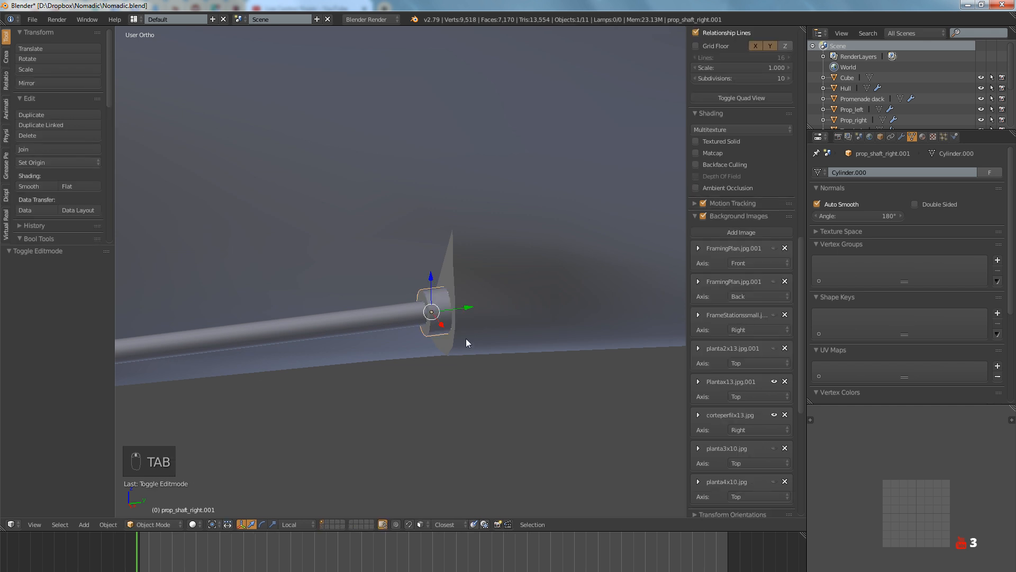
pyautogui.press('r')
pyautogui.rightClick(431, 378)
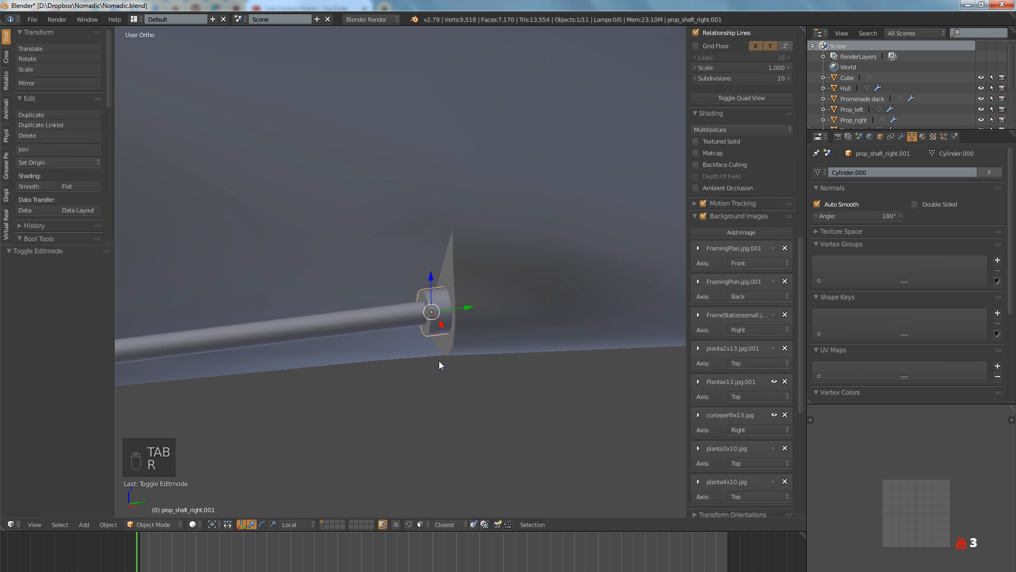
pyautogui.press('r')
pyautogui.click(440, 398)
pyautogui.scroll(4, 443, 364)
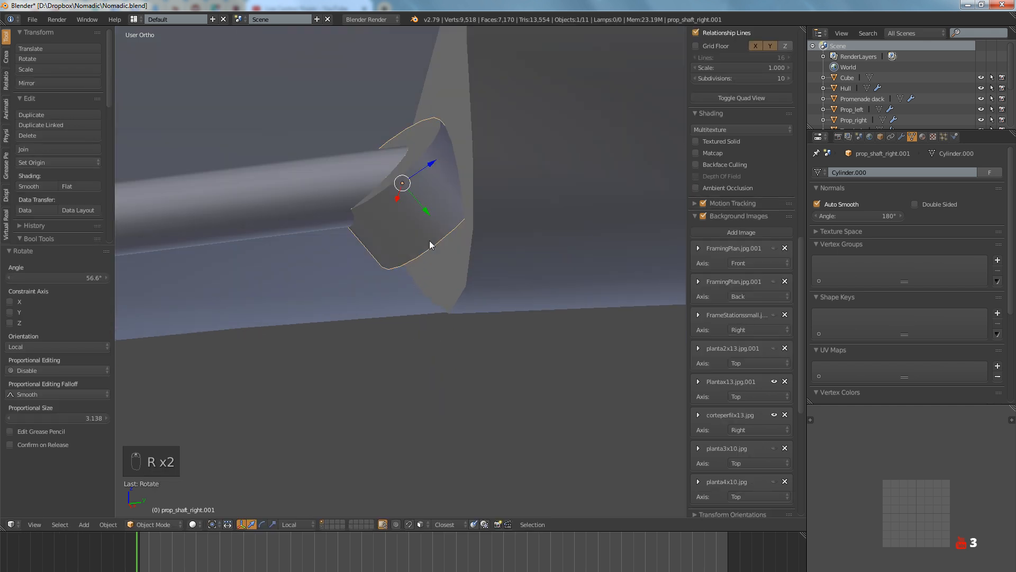
# Try moving the rotated collar's end cap about -0.062 along its local Y axis in edit mode
pyautogui.press('Tab')
pyautogui.press('a')
pyautogui.press('a')
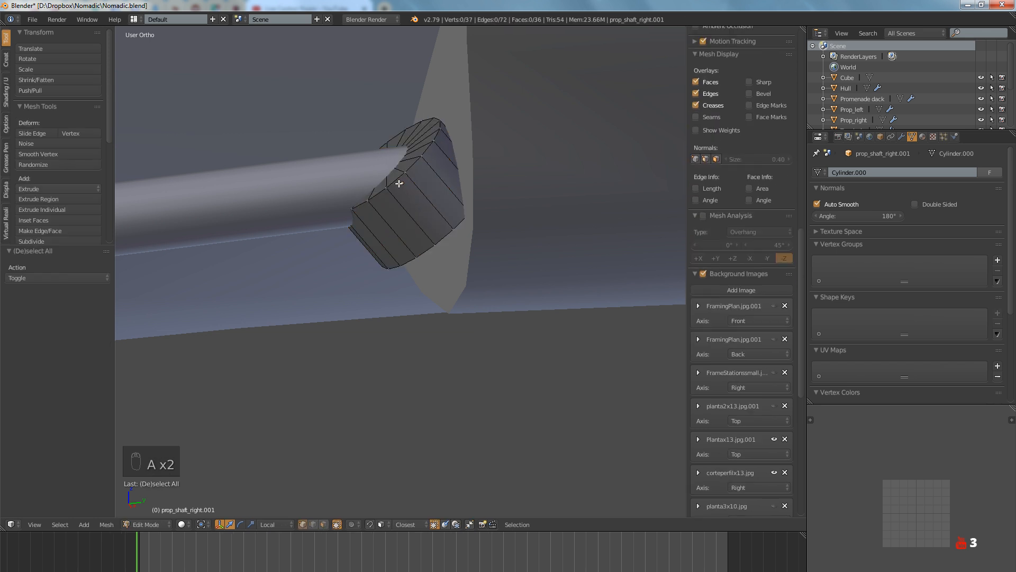
pyautogui.rightClick(399, 183)
pyautogui.press('g')
pyautogui.press('y')
pyautogui.press('y')
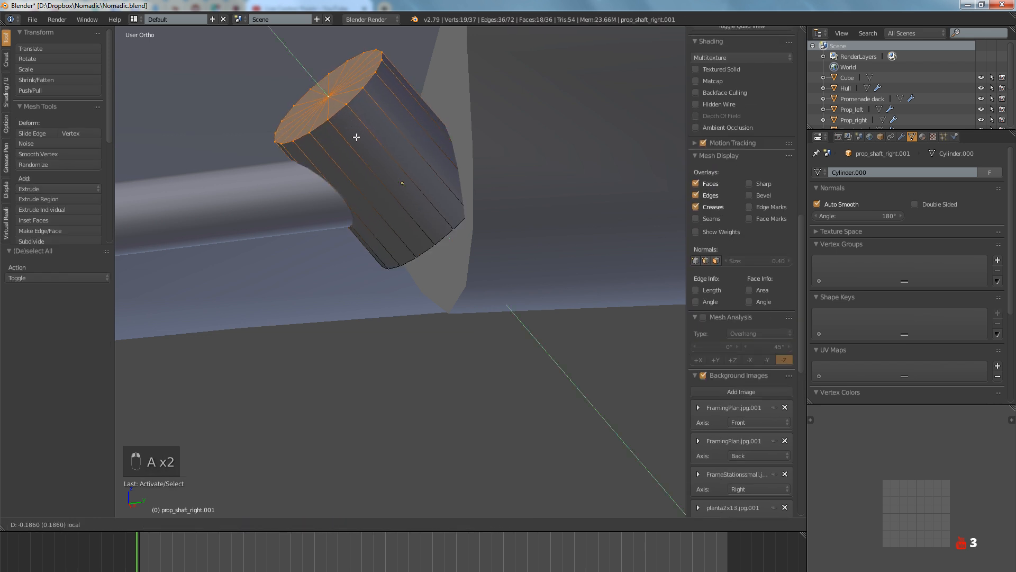
pyautogui.click(435, 217)
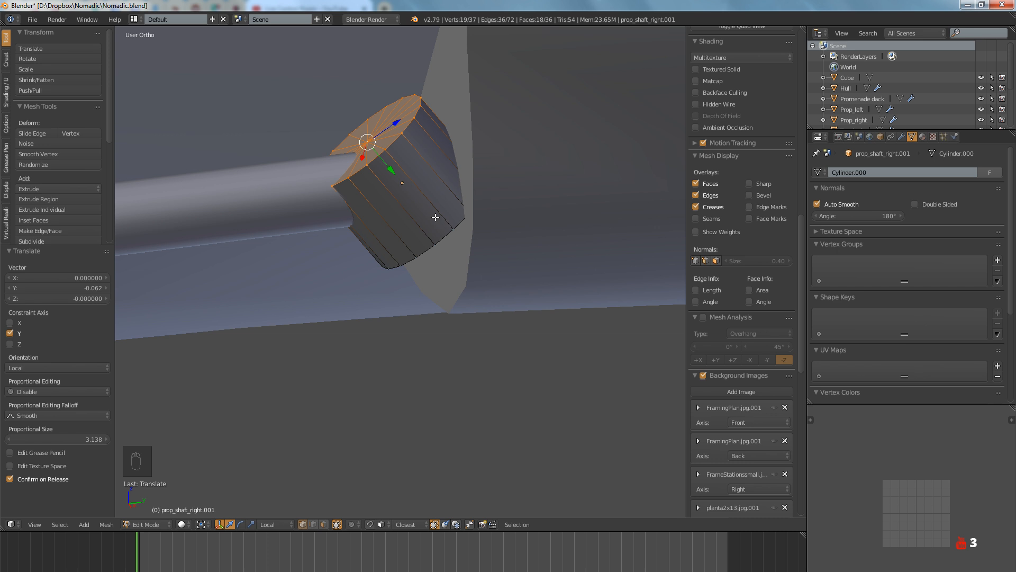
# Undo the end cap move and the rotation of the collar
pyautogui.press('Tab')
pyautogui.hotkey('ctrl', 'z')
pyautogui.hotkey('ctrl', 'z')
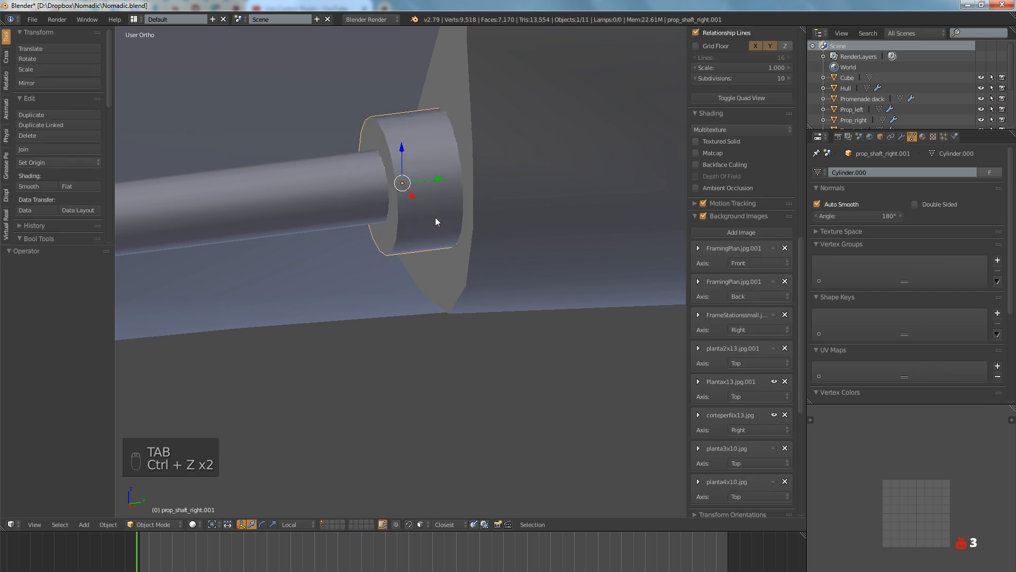
# Deselect everything, reselect the collar, and examine its location, rotation and dimensions in the transform properties
pyautogui.press('a')
pyautogui.moveTo(435, 217); pyautogui.dragTo(476, 271, button='middle')
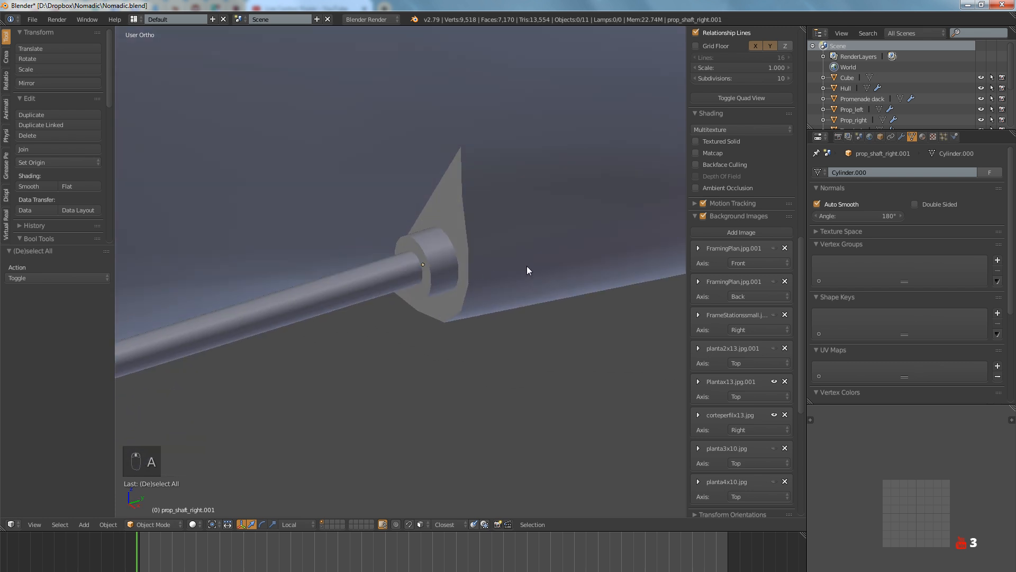
pyautogui.scroll(5, 767, 263)
pyautogui.scroll(10, 768, 260)
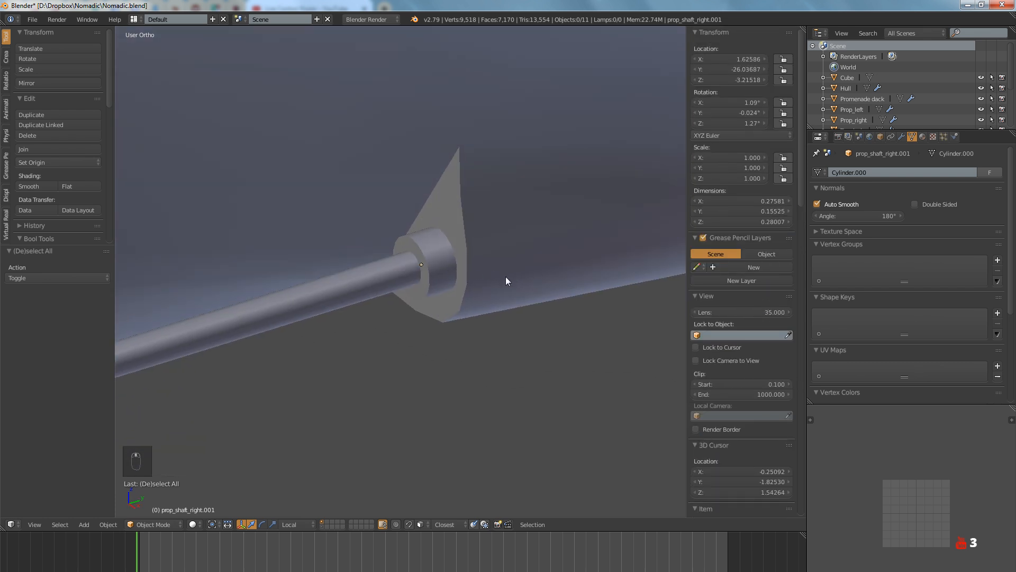
pyautogui.scroll(5, 406, 276)
pyautogui.rightClick(406, 276)
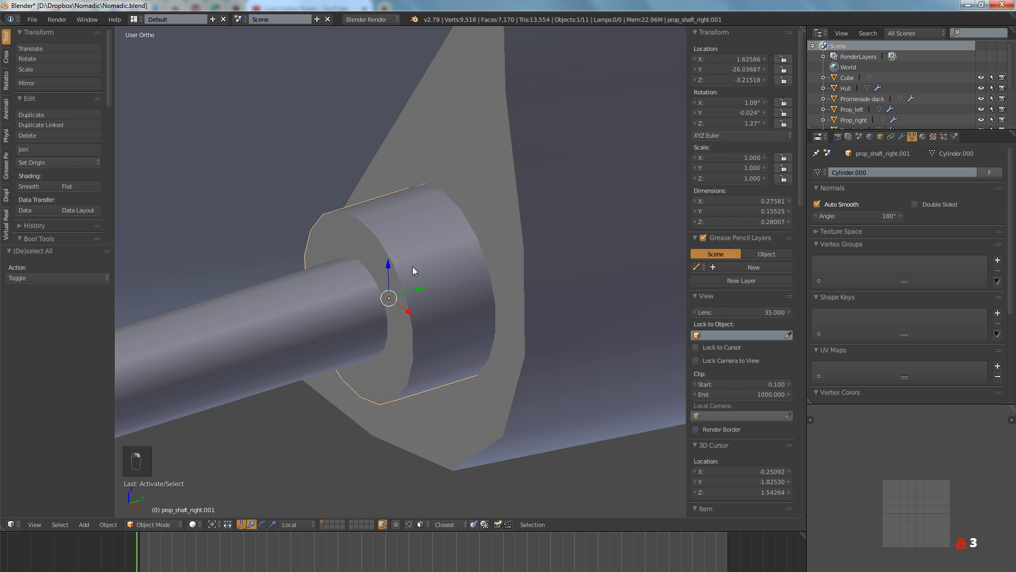
# Switch the transform orientation to Global, try moving the collar's end cap along the global Y axis, and undo the move
pyautogui.click(294, 521)
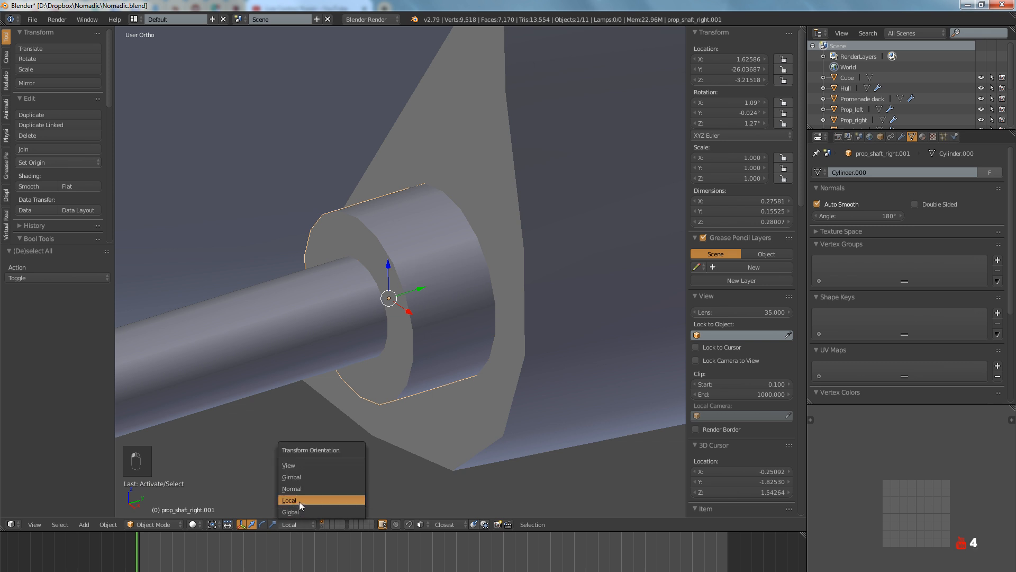
pyautogui.click(297, 512)
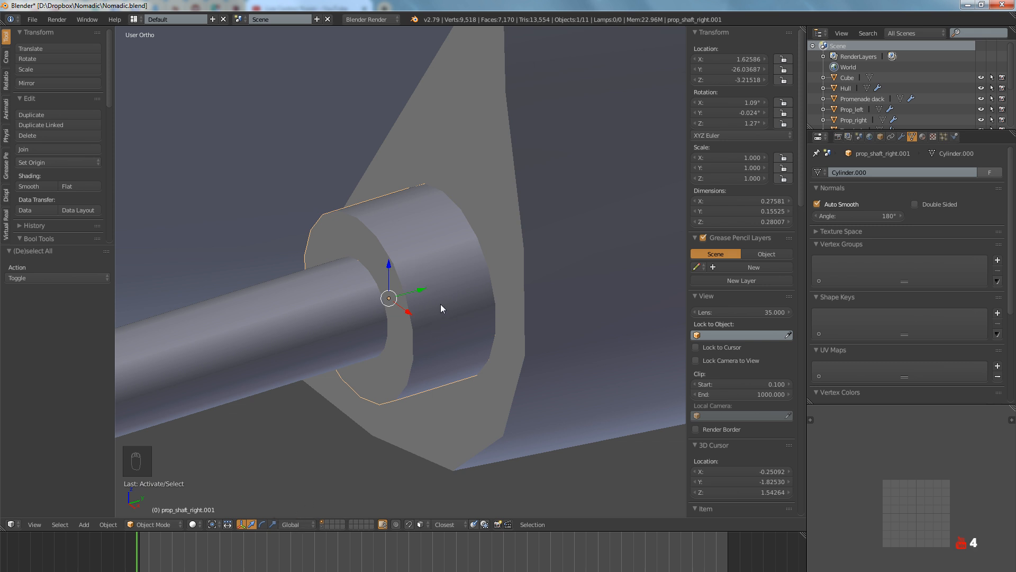
pyautogui.press('Tab')
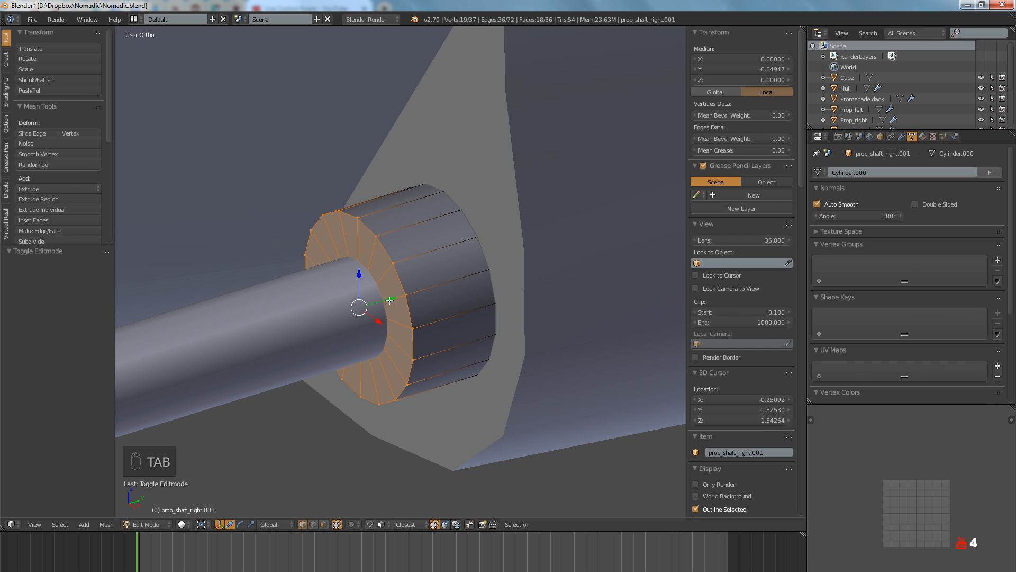
pyautogui.moveTo(390, 300); pyautogui.dragTo(254, 333)
pyautogui.hotkey('ctrl', 'z')
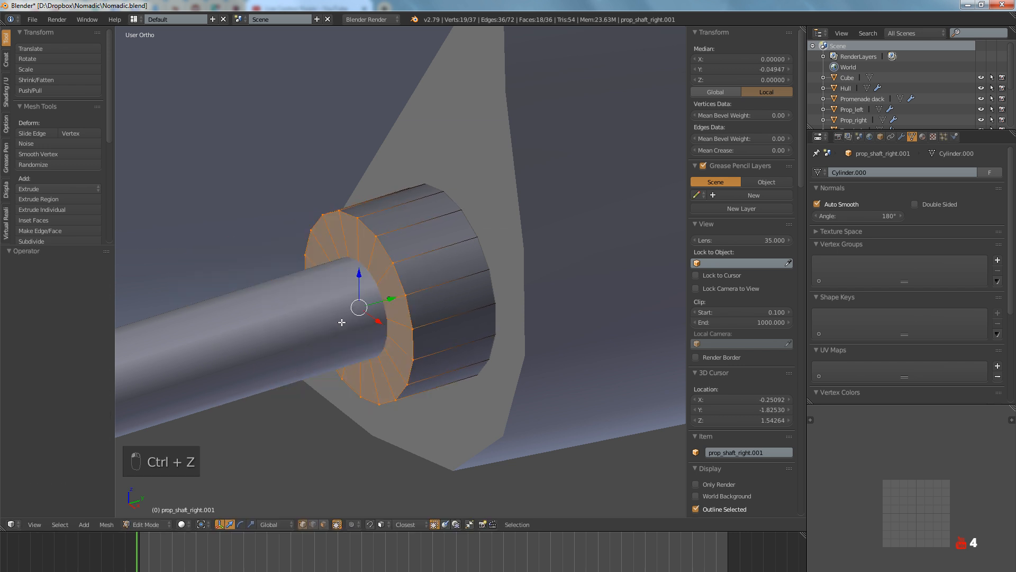
# Set the transform orientation back to Local
pyautogui.click(280, 529)
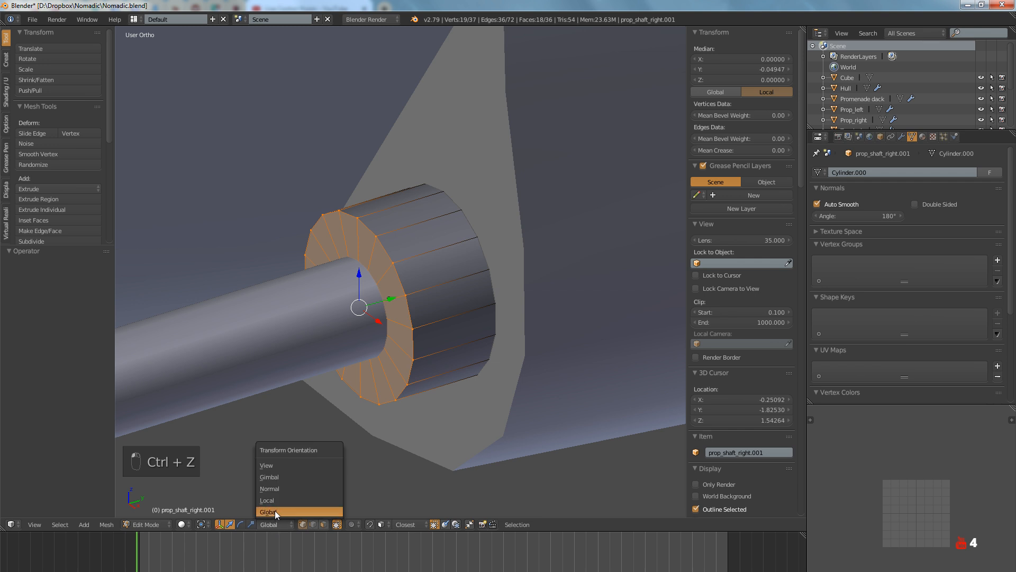
pyautogui.click(275, 500)
pyautogui.moveTo(413, 324)
pyautogui.mouseDown(button='middle')
pyautogui.moveTo(488, 290)
pyautogui.moveTo(436, 295)
pyautogui.moveTo(412, 313)
pyautogui.mouseUp(button='middle')
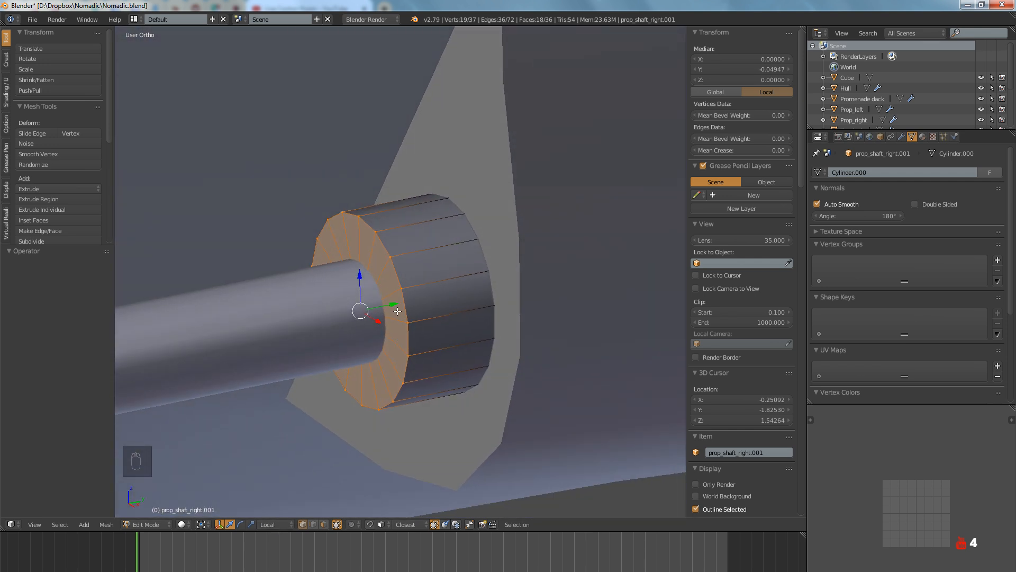
# Select the edge loop at the collar's hull-side end and shift it slightly along the local Y axis
pyautogui.press('z')
pyautogui.press('z')
pyautogui.press('a')
pyautogui.press('z')
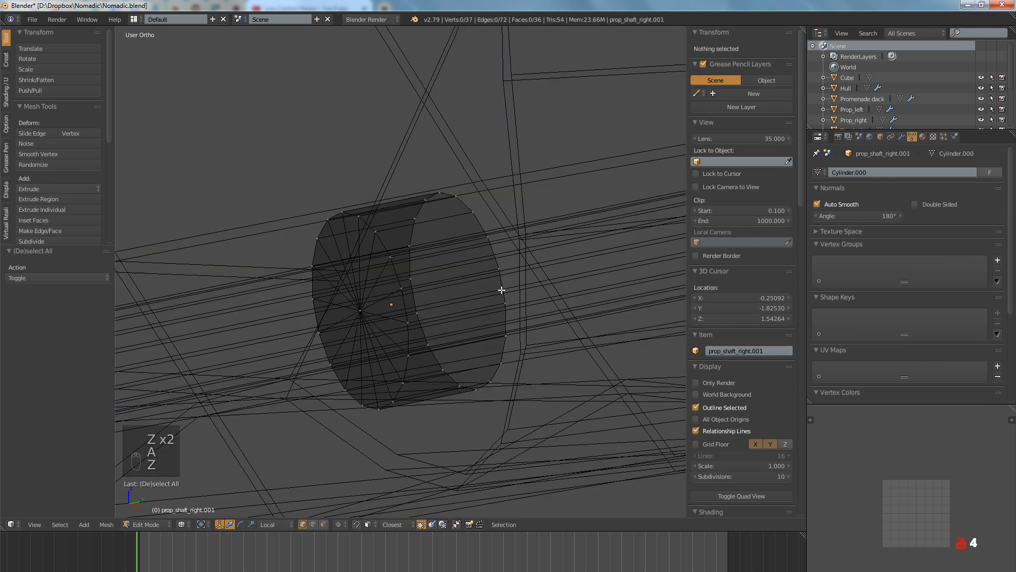
pyautogui.keyDown('alt'); pyautogui.rightClick(502, 292); pyautogui.keyUp('alt')
pyautogui.press('z')
pyautogui.moveTo(488, 288)
pyautogui.mouseDown()
pyautogui.moveTo(435, 297)
pyautogui.moveTo(483, 290)
pyautogui.mouseUp()
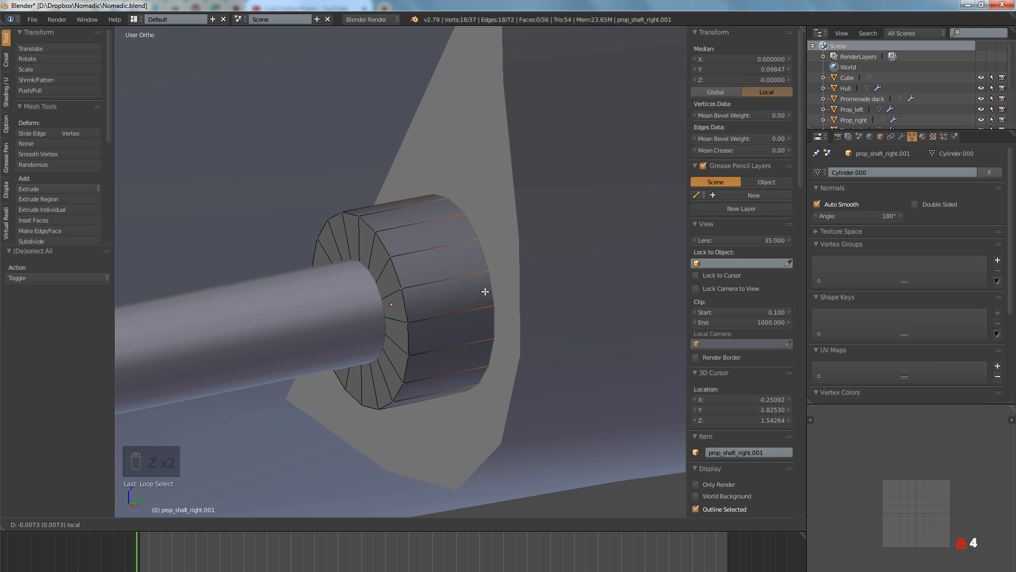
# Scale the whole collar down to about 0.84 in local X and Z, excluding the Y axis
pyautogui.press('a')
pyautogui.keyDown('alt'); pyautogui.rightClick(388, 300); pyautogui.keyUp('alt')
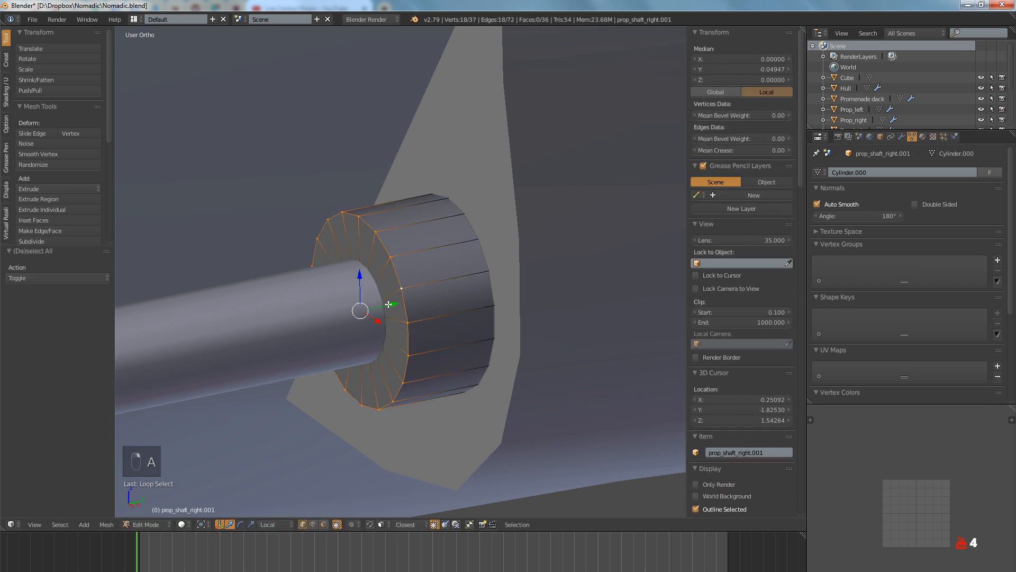
pyautogui.press('a')
pyautogui.press('a')
pyautogui.press('s')
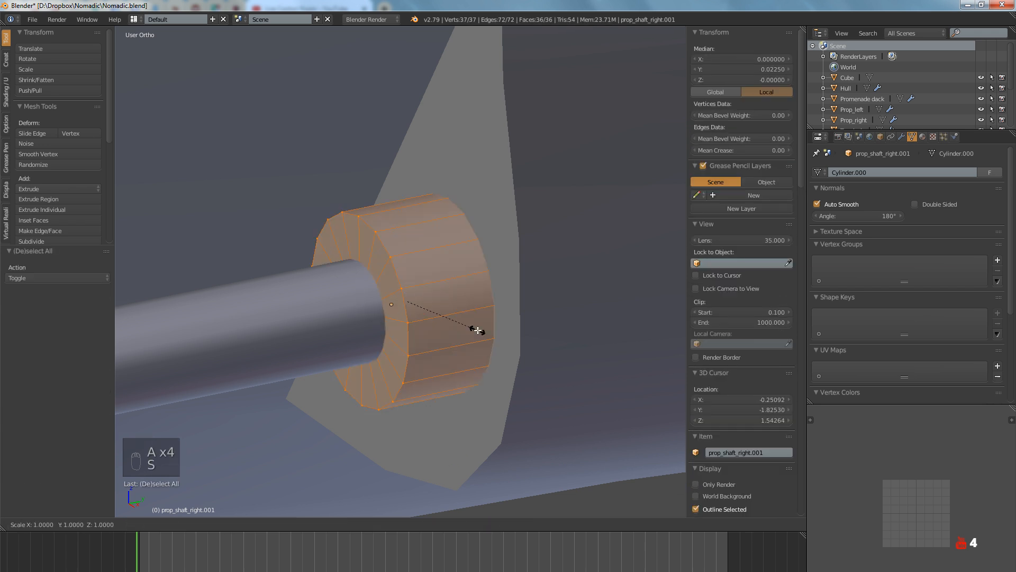
pyautogui.hotkey('shift', 'y')
pyautogui.hotkey('shift', 'y')
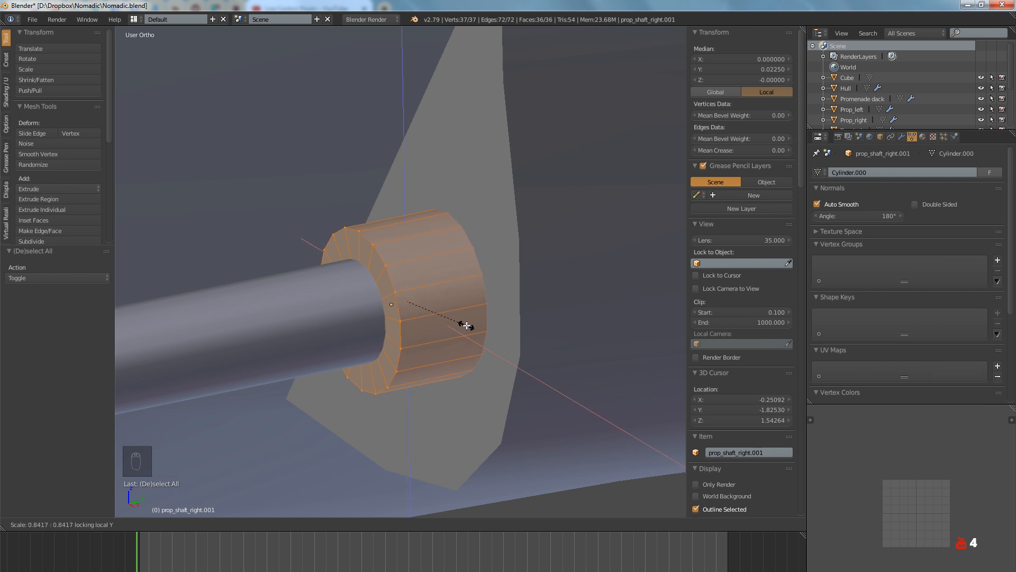
pyautogui.click(466, 325)
# Duplicate the collar mesh and move the copy about 0.112 along the local Y axis towards the hull
pyautogui.press('a')
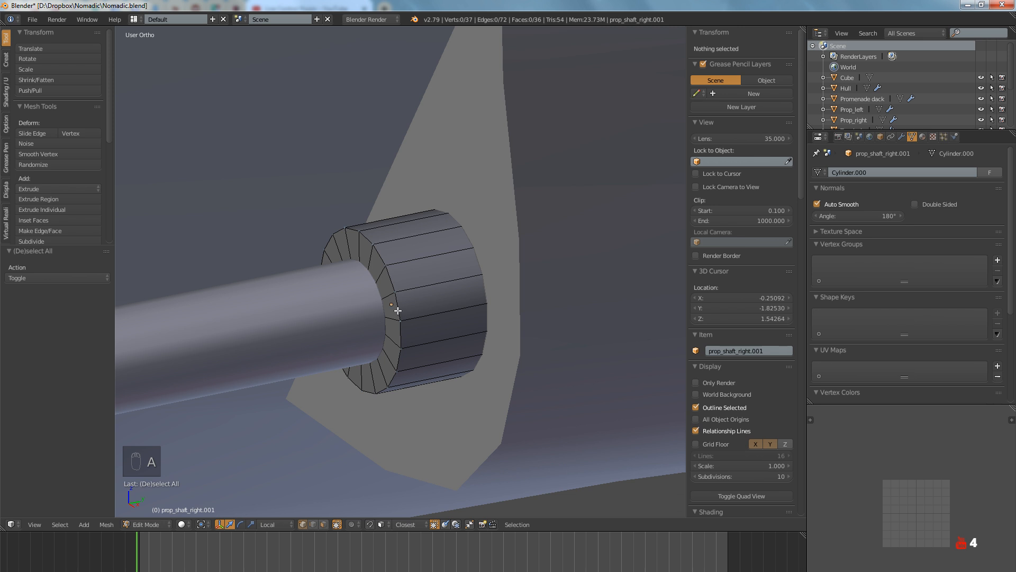
pyautogui.press('l')
pyautogui.hotkey('shift', 'd')
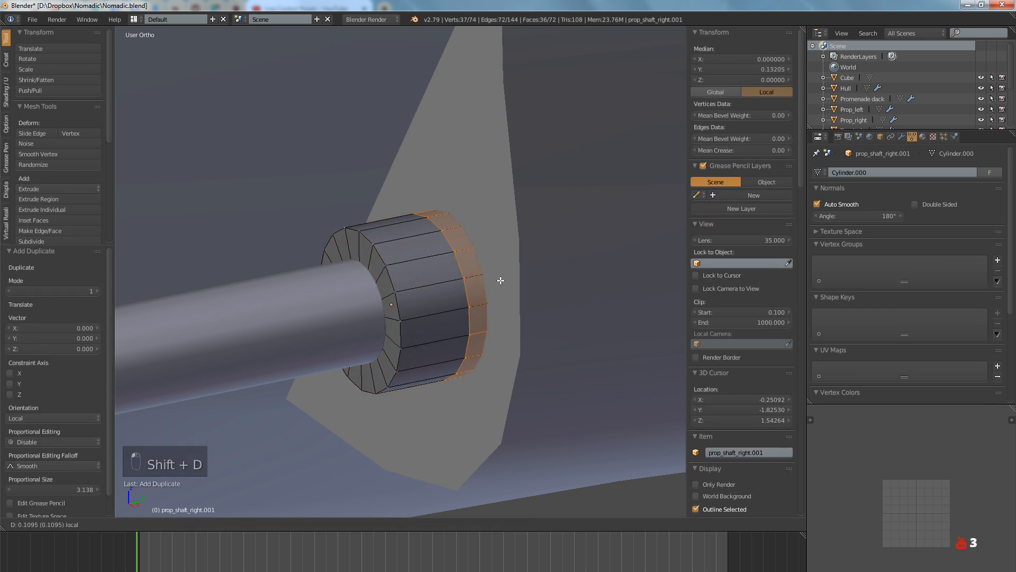
pyautogui.press('y')
pyautogui.click(483, 287)
pyautogui.moveTo(483, 287); pyautogui.dragTo(520, 328, button='middle')
# Scale the duplicated ring up to 1.390 in local X and Z, excluding the Y axis
pyautogui.press('s')
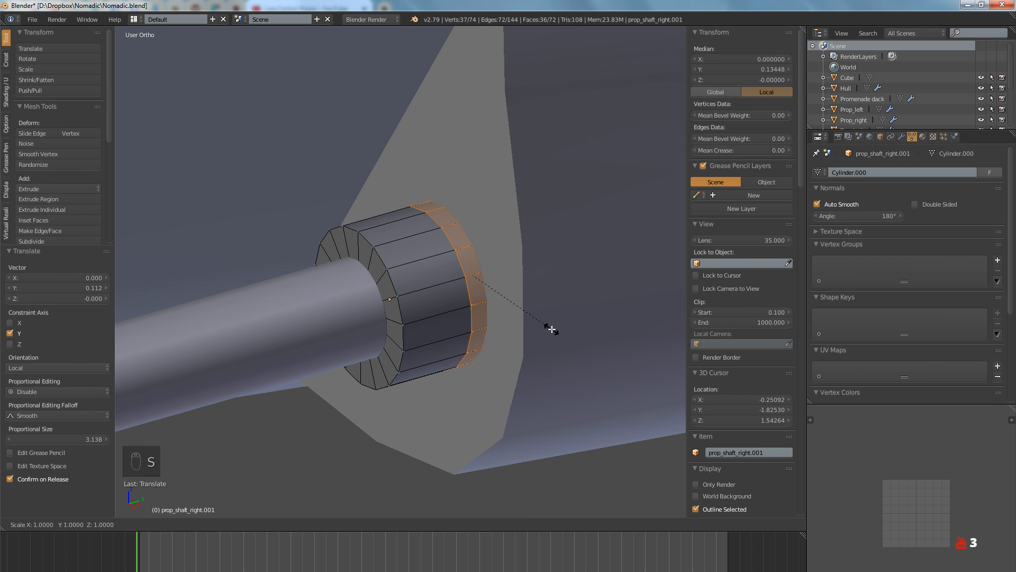
pyautogui.hotkey('shift', 'y')
pyautogui.hotkey('shift', 'y')
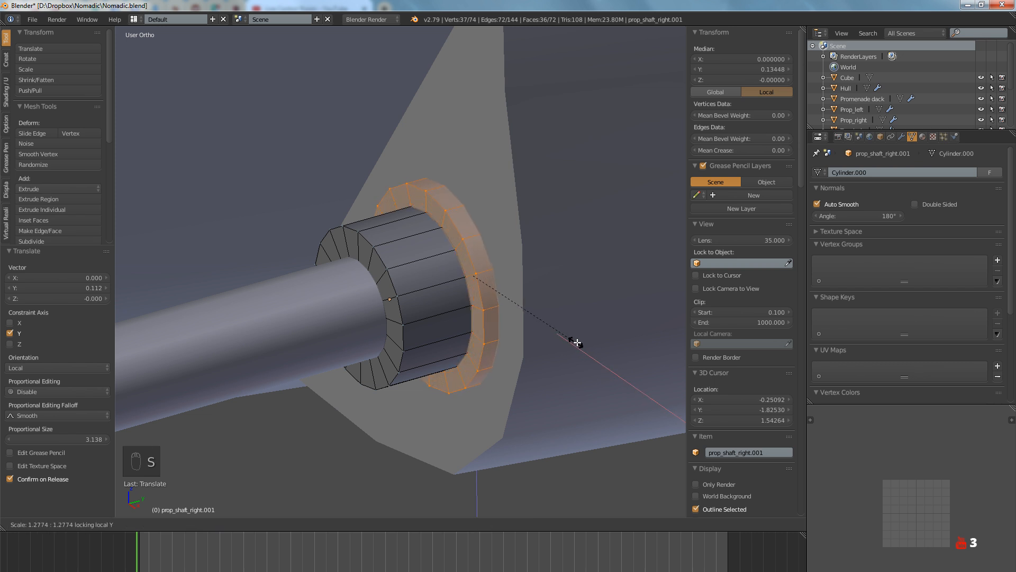
pyautogui.click(585, 347)
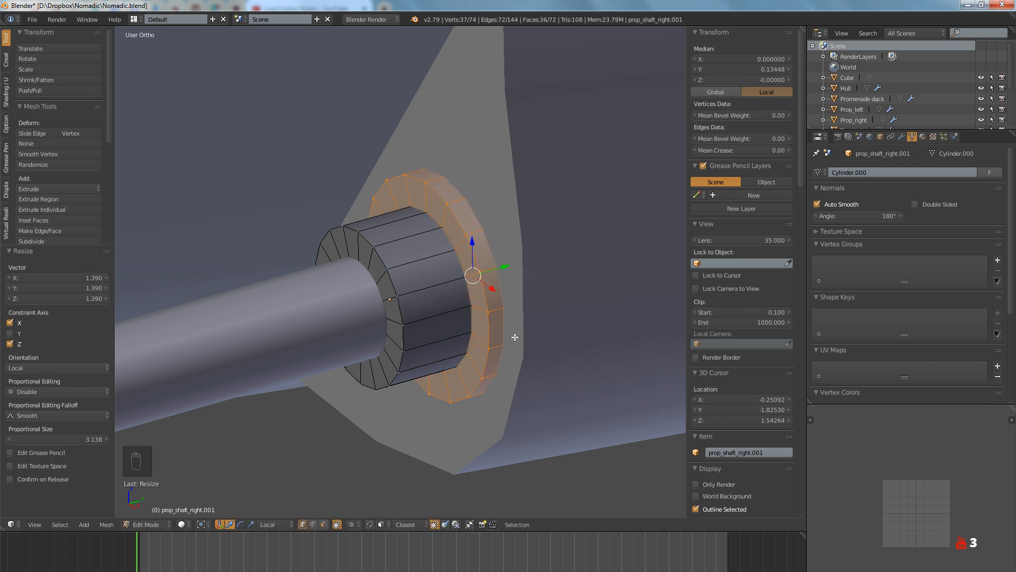
pyautogui.moveTo(517, 336)
pyautogui.mouseDown(button='middle')
pyautogui.moveTo(514, 319)
pyautogui.moveTo(517, 329)
pyautogui.mouseUp(button='middle')
# Select the larger ring's far edge loop and move it back along the local Y axis to shorten the ring
pyautogui.press('z')
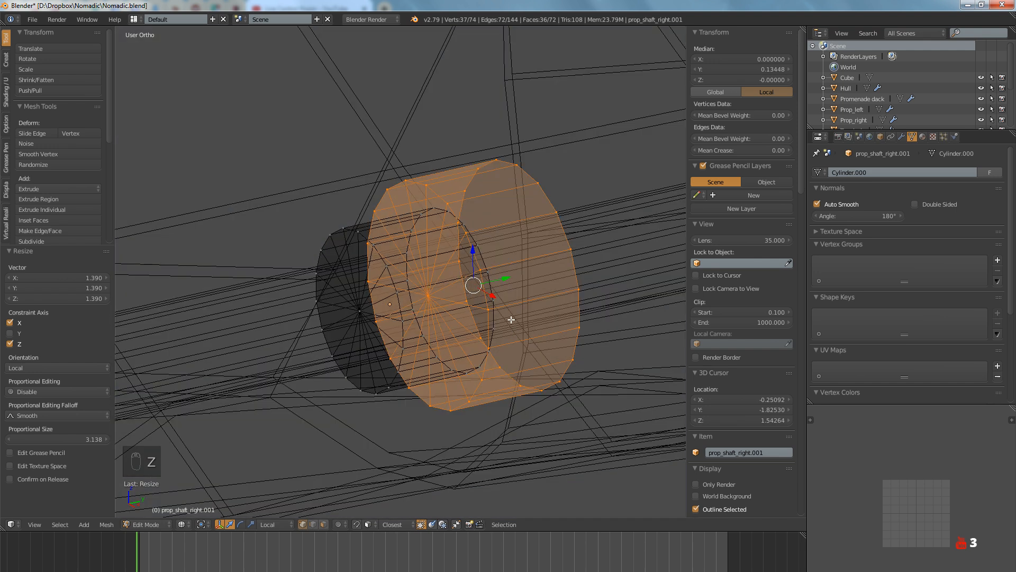
pyautogui.keyDown('alt'); pyautogui.rightClick(578, 276); pyautogui.keyUp('alt')
pyautogui.moveTo(552, 269)
pyautogui.mouseDown()
pyautogui.moveTo(487, 284)
pyautogui.moveTo(496, 294)
pyautogui.moveTo(480, 286)
pyautogui.mouseUp()
pyautogui.press('z')
pyautogui.press('a')
# Return to Object Mode, deselect everything and save over Nomadic.blend
pyautogui.press('Tab')
pyautogui.scroll(-5, 478, 304)
pyautogui.press('a')
pyautogui.press('a')
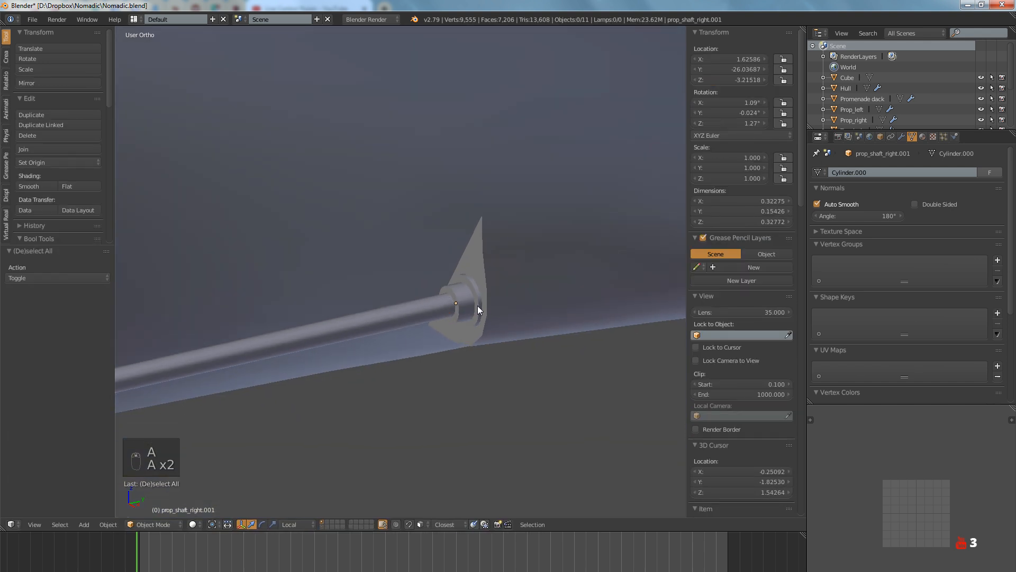
pyautogui.hotkey('ctrl', 's')
pyautogui.click(478, 307)
# Try joining the collar into the Hull object with Auto Smooth enabled, and undo both changes
pyautogui.scroll(-6, 477, 306)
pyautogui.moveTo(478, 306); pyautogui.dragTo(443, 331, button='middle')
pyautogui.scroll(6, 466, 333)
pyautogui.rightClick(476, 335)
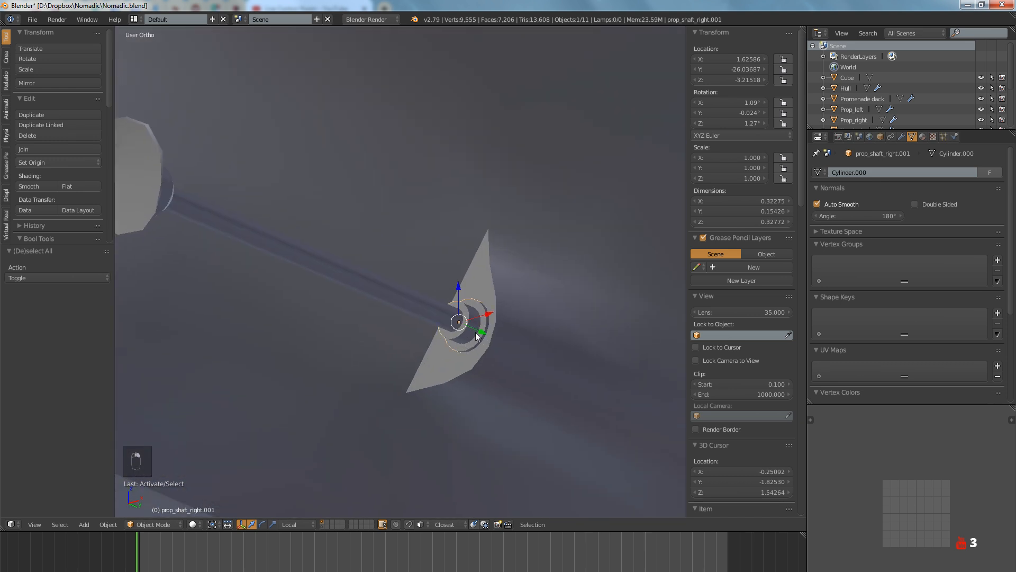
pyautogui.keyDown('shift'); pyautogui.rightClick(482, 367); pyautogui.keyUp('shift')
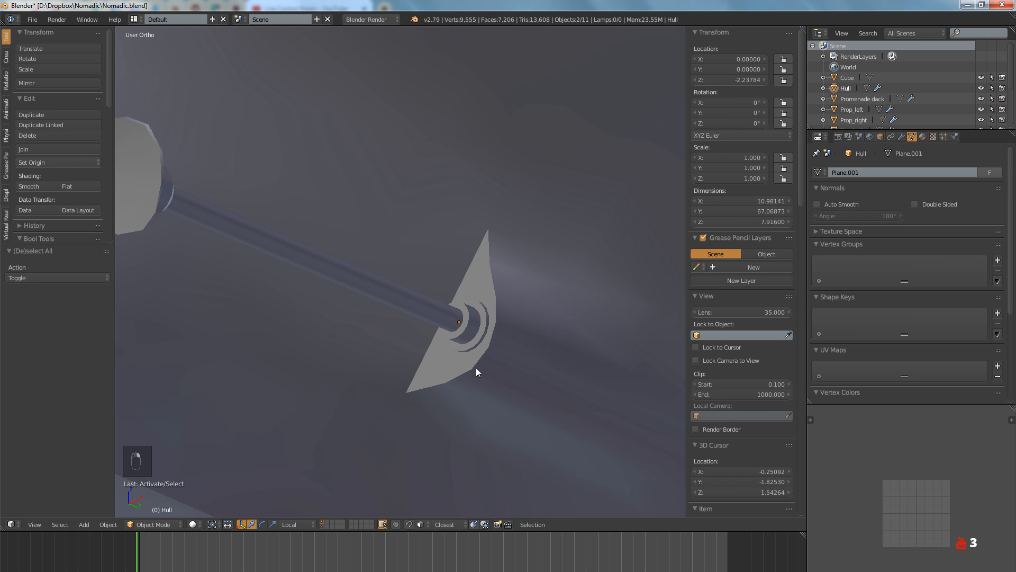
pyautogui.hotkey('ctrl', 'j')
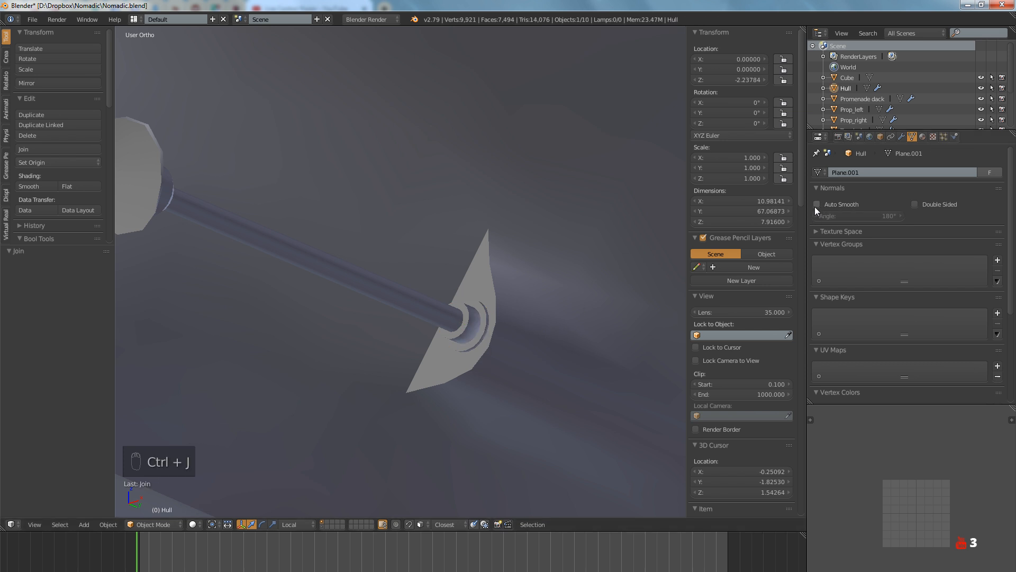
pyautogui.scroll(8, 468, 332)
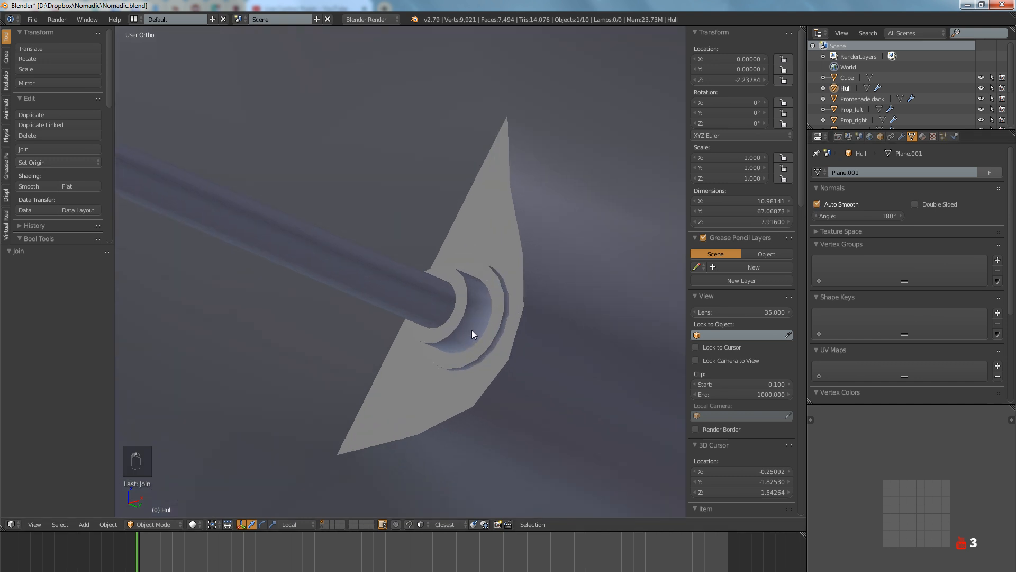
pyautogui.press('z')
pyautogui.press('z')
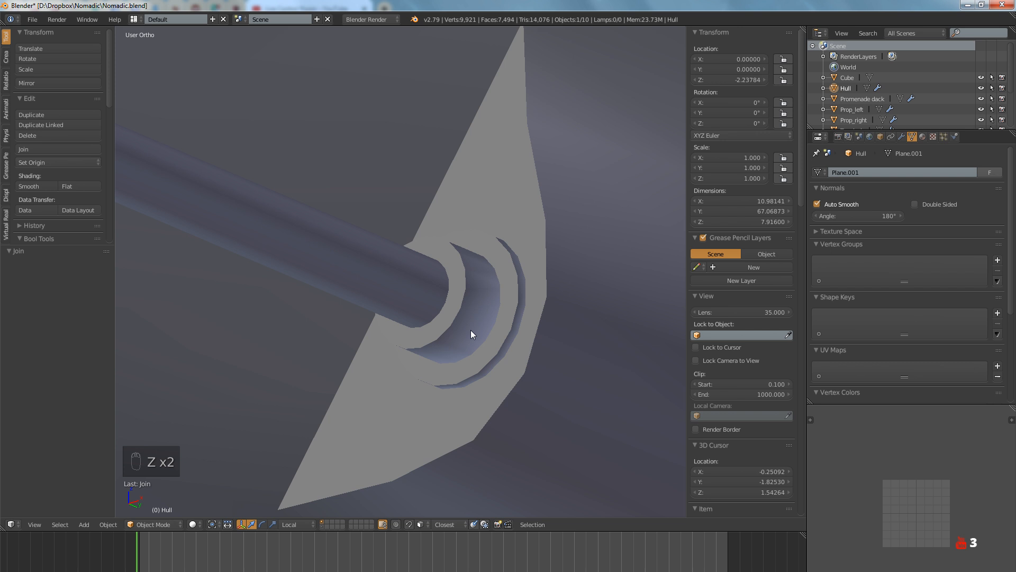
pyautogui.hotkey('ctrl', 'z')
pyautogui.hotkey('ctrl', 'z')
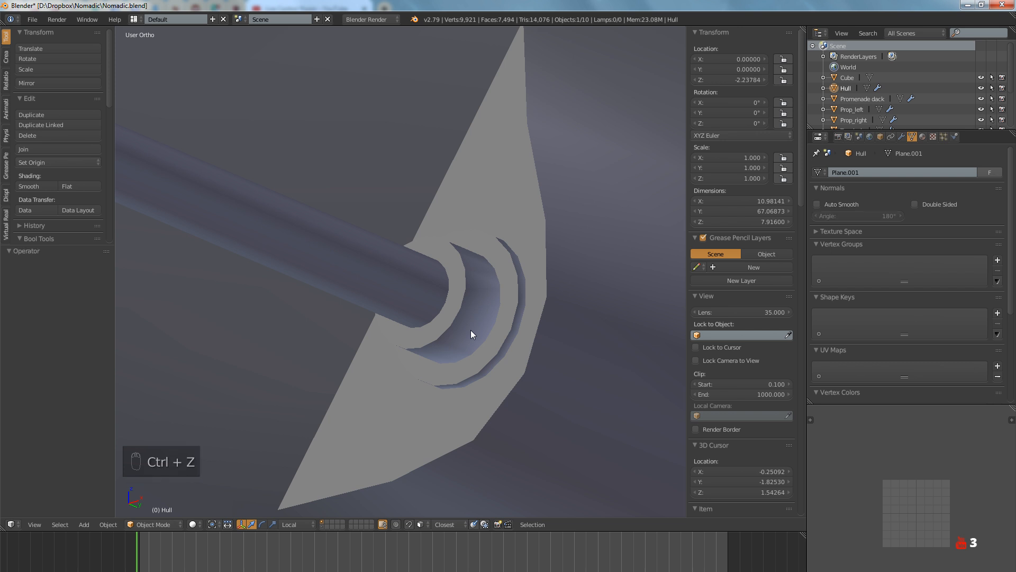
# Join the collar object into prop_holder, keeping prop_holder as the active object
pyautogui.scroll(-8, 474, 329)
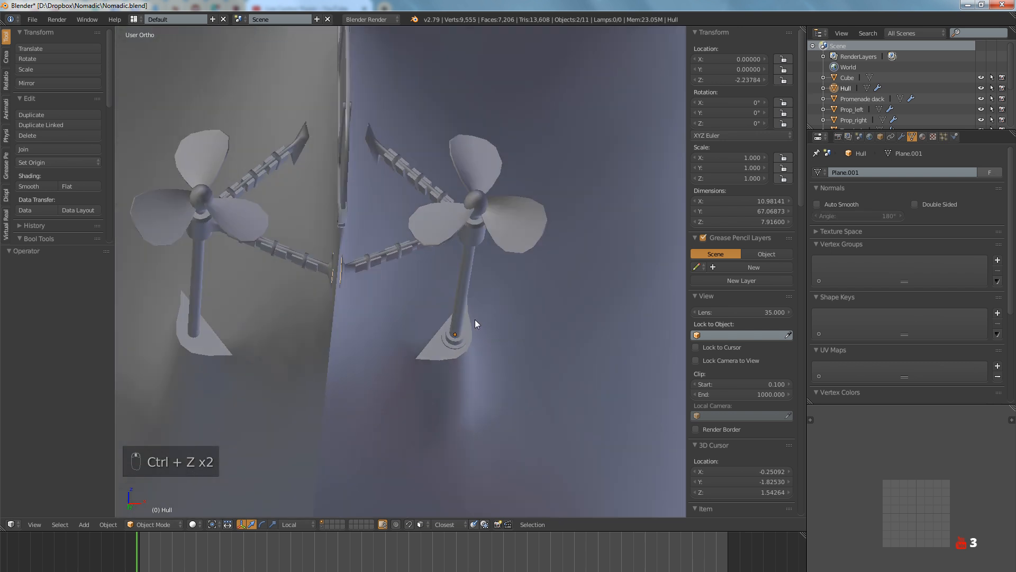
pyautogui.scroll(4, 475, 322)
pyautogui.scroll(3, 450, 328)
pyautogui.rightClick(457, 319)
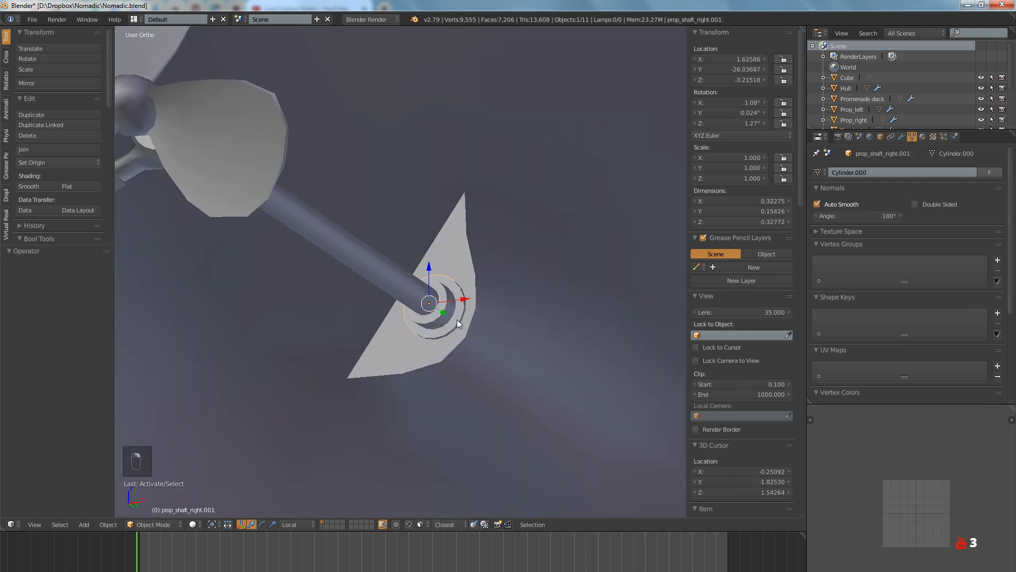
pyautogui.scroll(-6, 476, 321)
pyautogui.moveTo(487, 360); pyautogui.dragTo(498, 300, button='middle')
pyautogui.scroll(5, 492, 304)
pyautogui.scroll(-5, 515, 323)
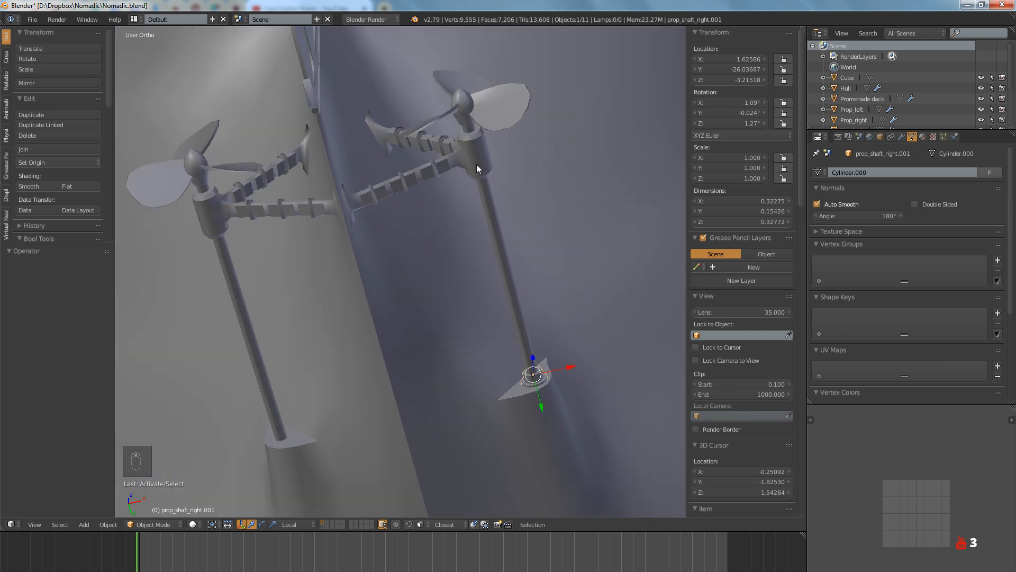
pyautogui.rightClick(476, 159)
pyautogui.rightClick(537, 379)
pyautogui.keyDown('shift'); pyautogui.rightClick(478, 162); pyautogui.keyUp('shift')
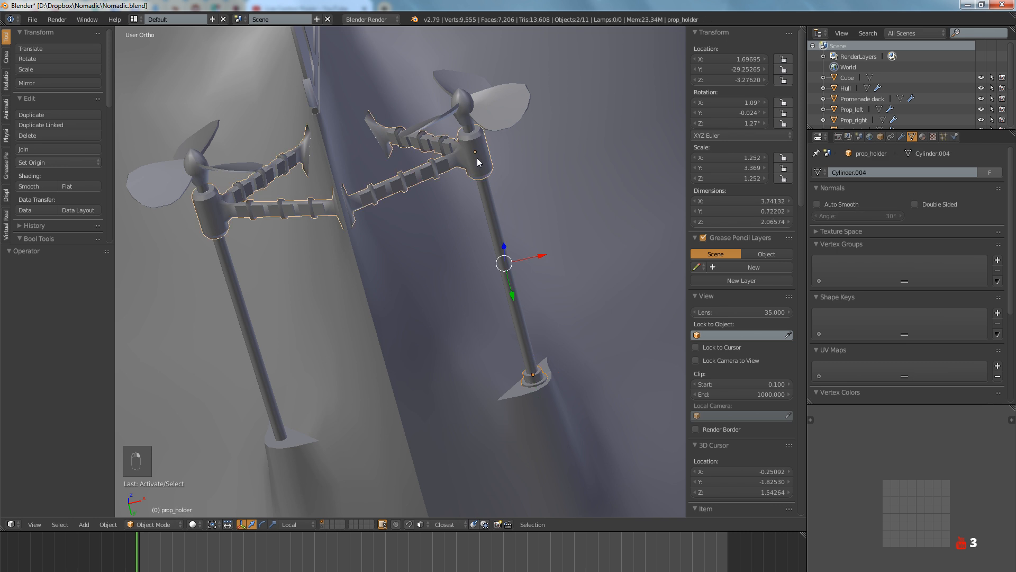
pyautogui.hotkey('ctrl', 'j')
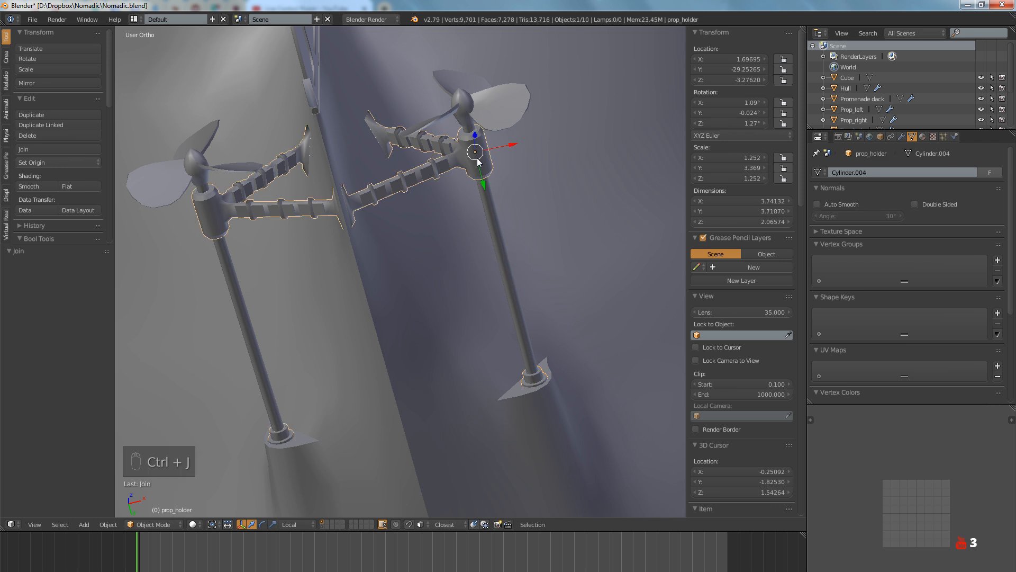
# Enable Auto Smooth on prop_holder with an angle of 180° and remove its EdgeSplit modifier
pyautogui.press('a')
pyautogui.press('a')
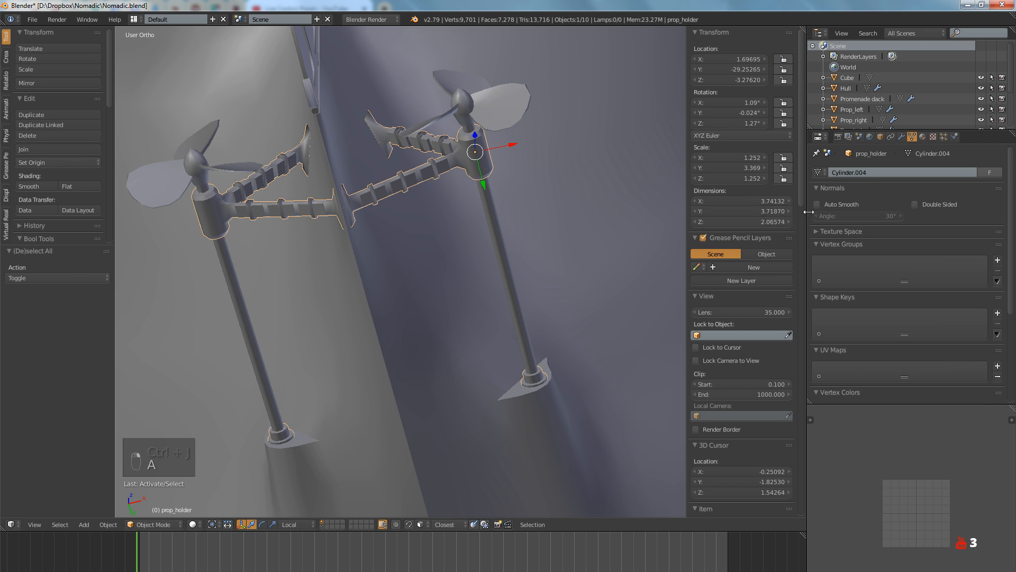
pyautogui.click(817, 204)
pyautogui.moveTo(858, 216)
pyautogui.mouseDown()
pyautogui.moveTo(899, 215)
pyautogui.moveTo(856, 220)
pyautogui.mouseUp()
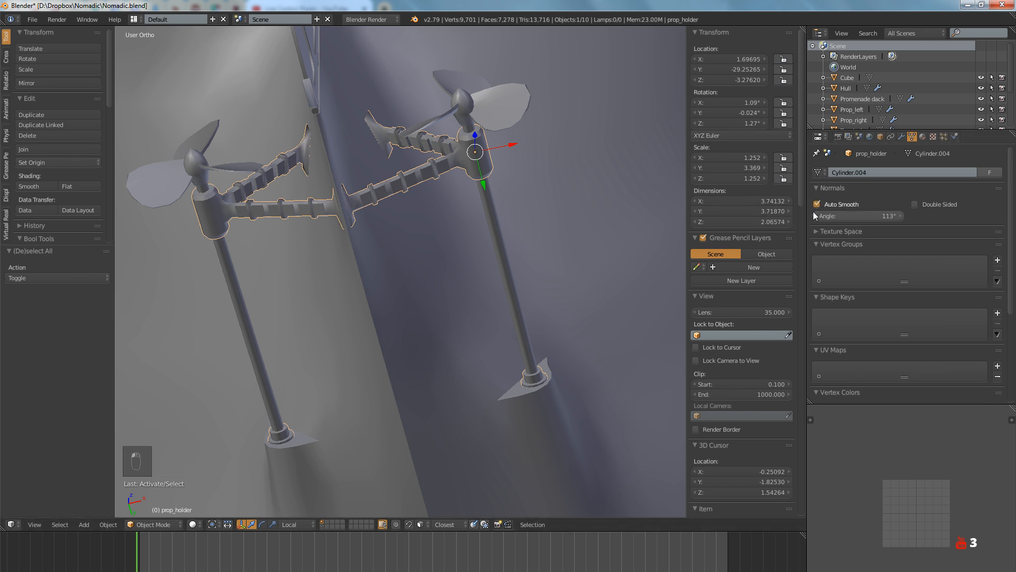
pyautogui.click(856, 218)
pyautogui.write('180')
pyautogui.press('Return')
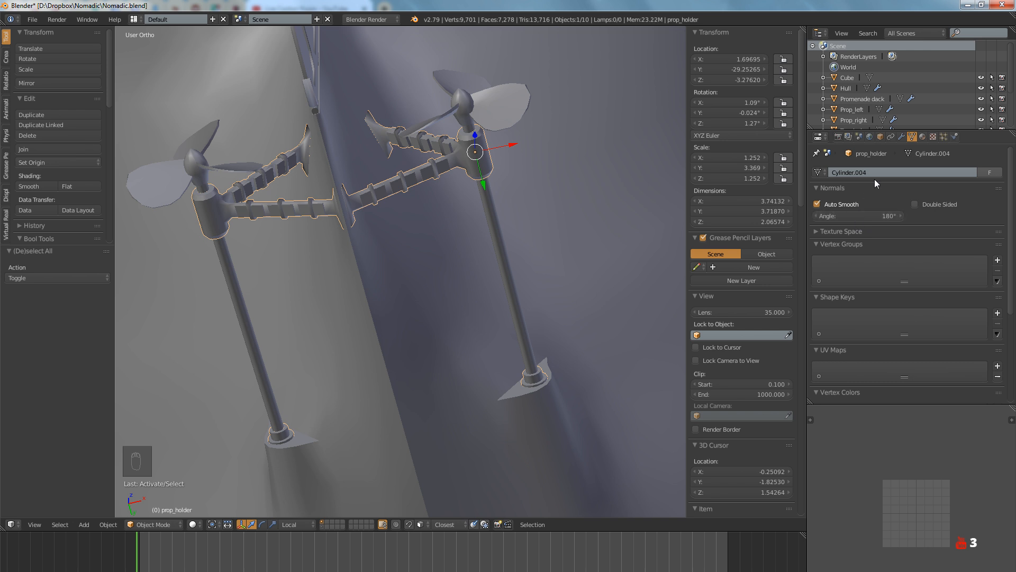
pyautogui.click(902, 136)
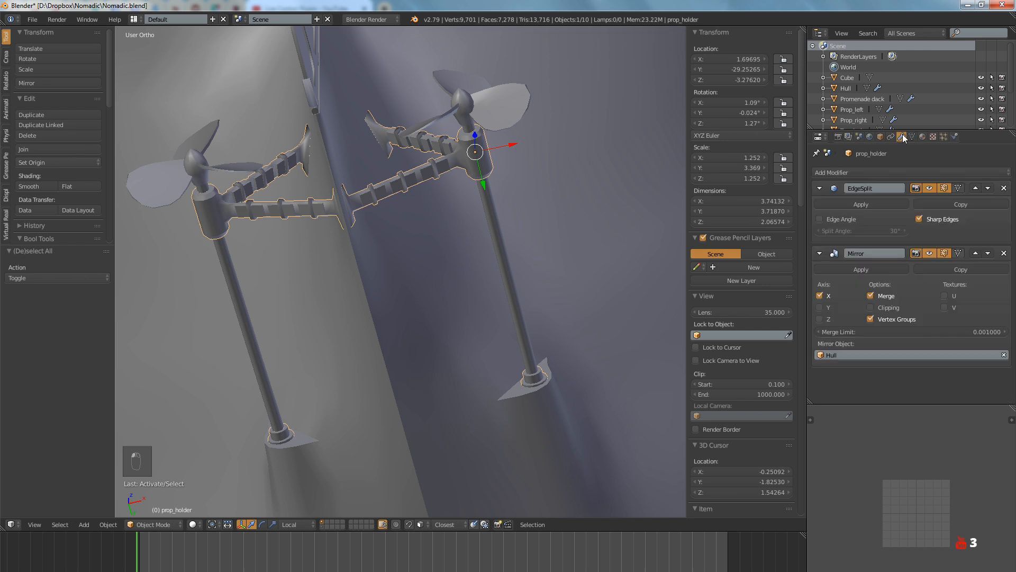
pyautogui.click(1004, 188)
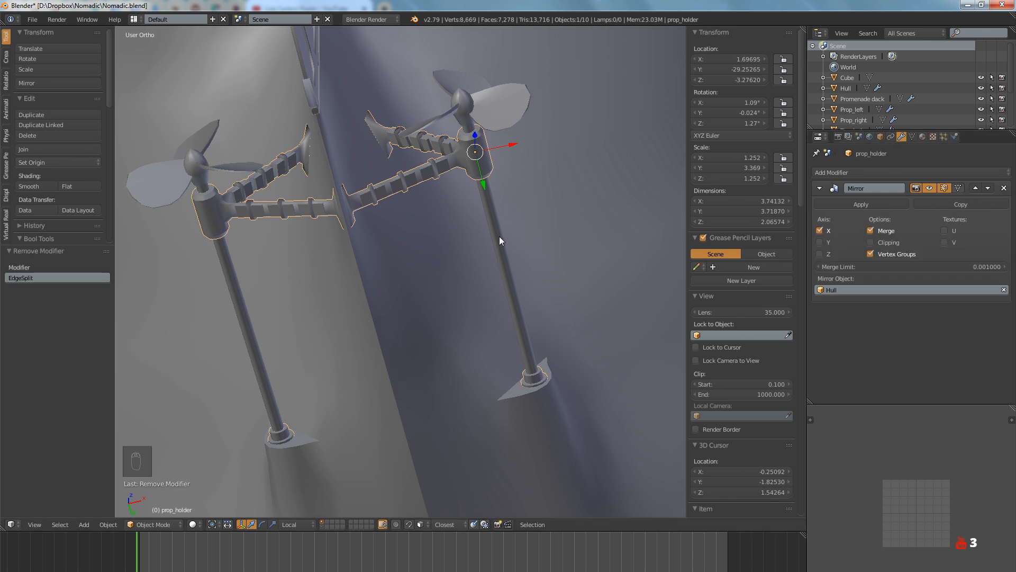
# Deselect prop_holder and save the changes over Nomadic.blend
pyautogui.press('a')
pyautogui.hotkey('ctrl', 's')
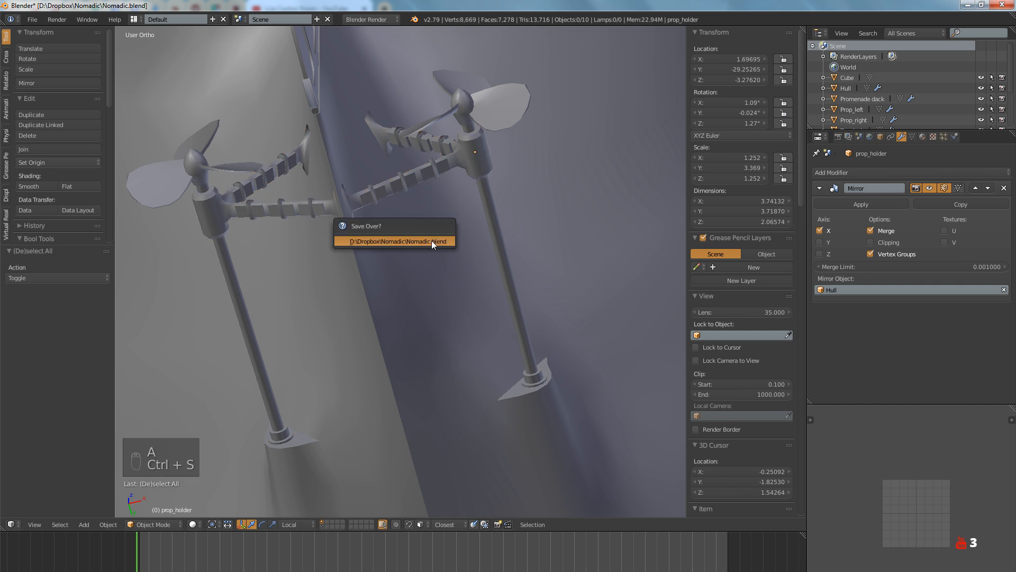
pyautogui.click(431, 241)
# Remove the EdgeSplit modifier from the rudder and enable Auto Smooth on its mesh
pyautogui.scroll(-5, 431, 241)
pyautogui.moveTo(431, 241); pyautogui.dragTo(399, 249, button='middle')
pyautogui.scroll(8, 399, 248)
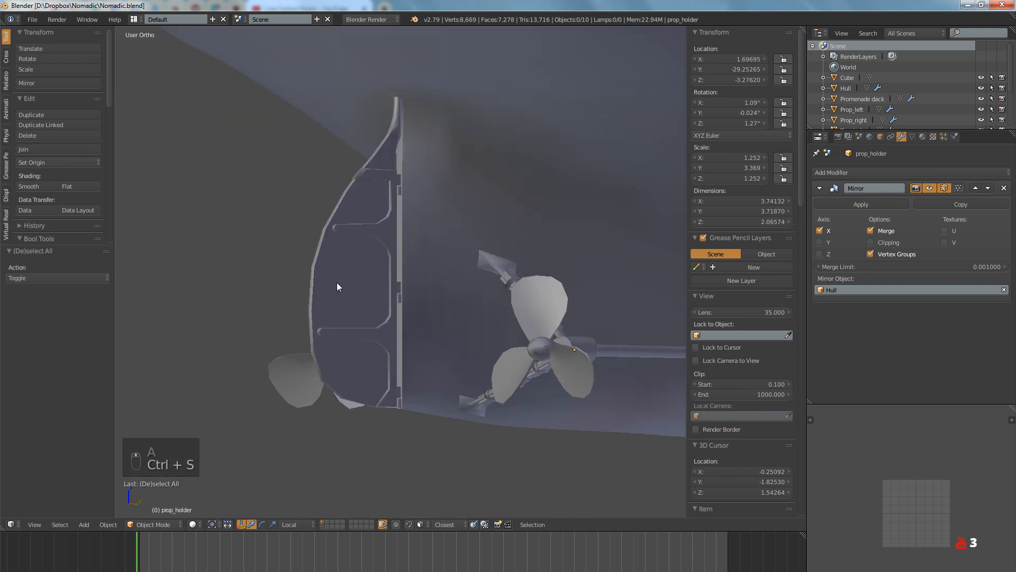
pyautogui.rightClick(337, 287)
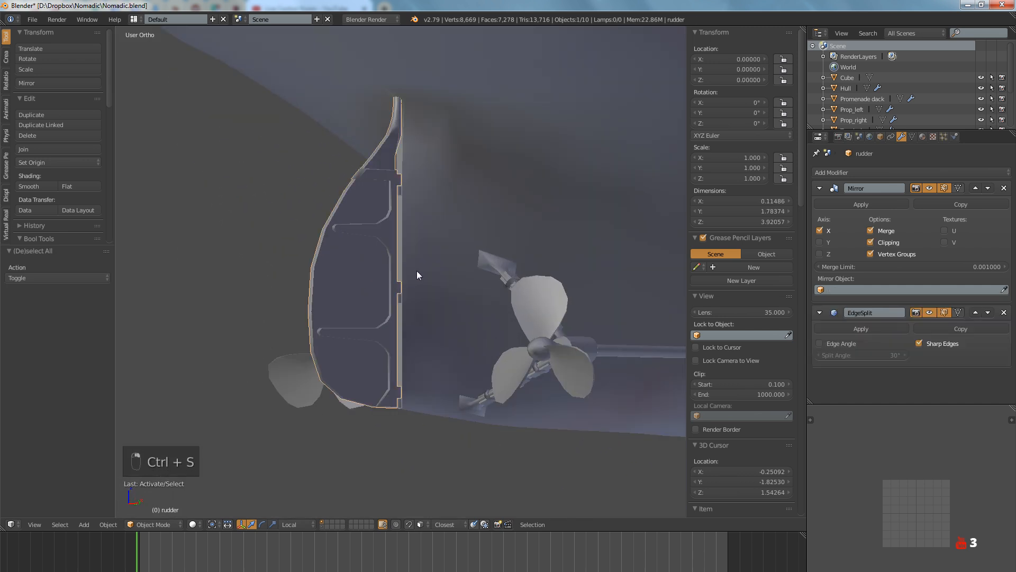
pyautogui.click(1004, 313)
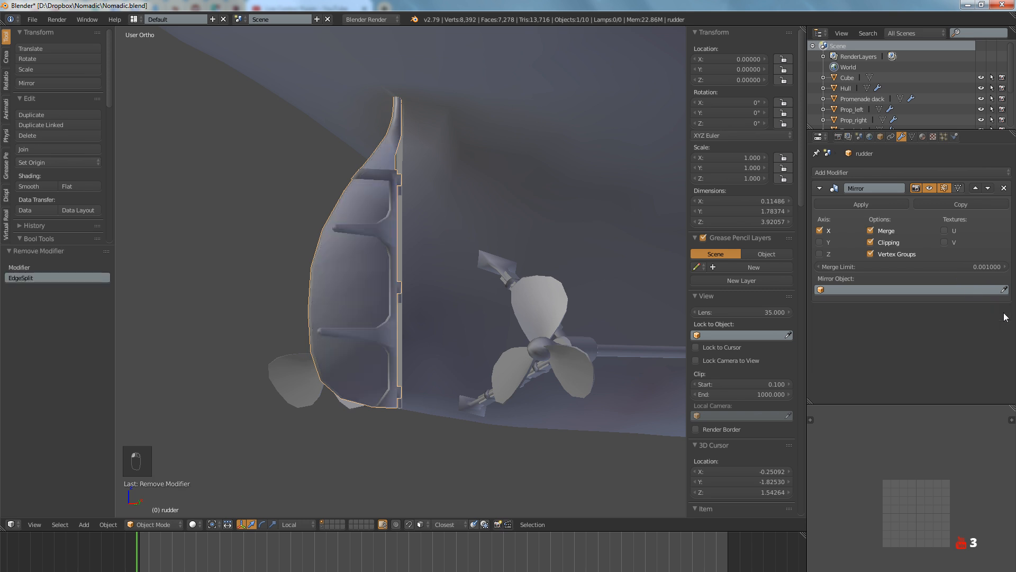
pyautogui.click(912, 136)
pyautogui.click(823, 207)
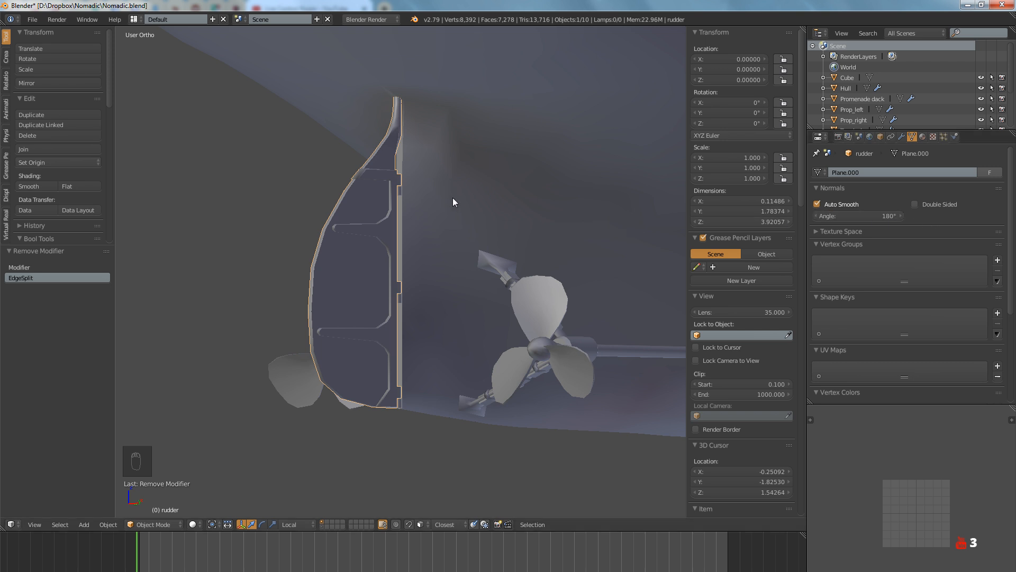
# Enable Auto Smooth on the Hull mesh, remove its EdgeSplit modifier, and deselect it
pyautogui.press('a')
pyautogui.rightClick(438, 182)
pyautogui.click(817, 204)
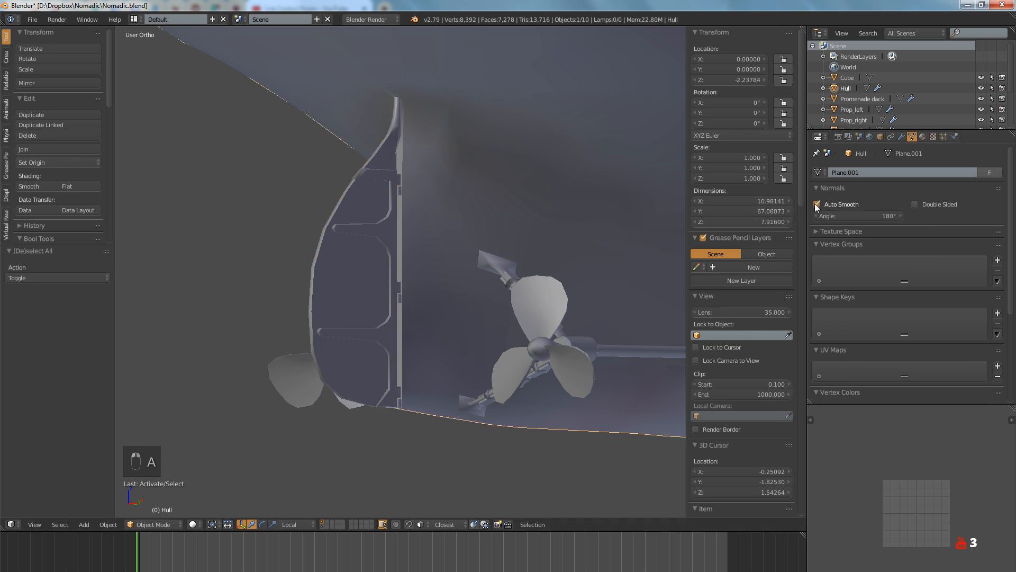
pyautogui.scroll(-4, 701, 208)
pyautogui.click(901, 136)
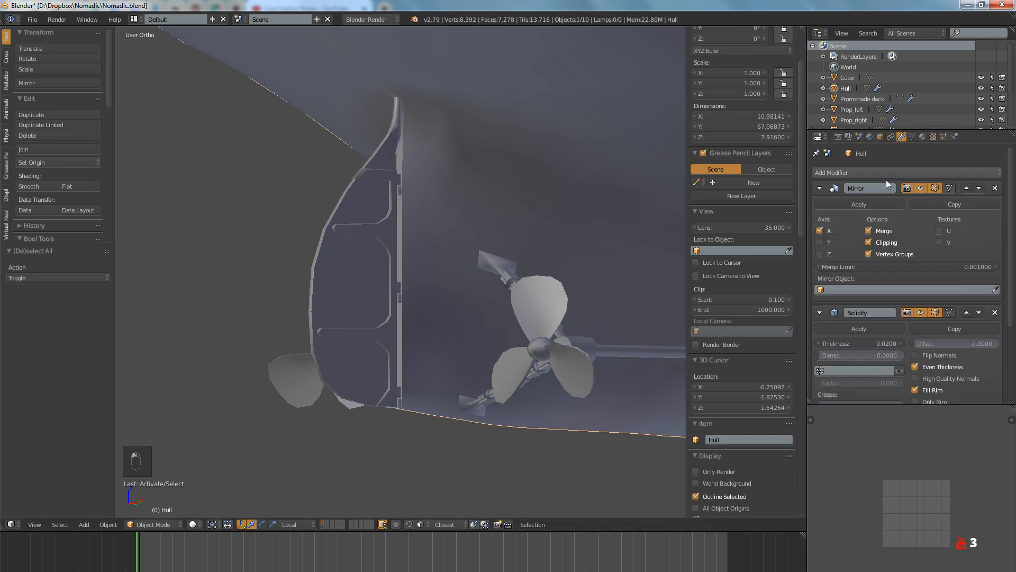
pyautogui.scroll(-5, 944, 270)
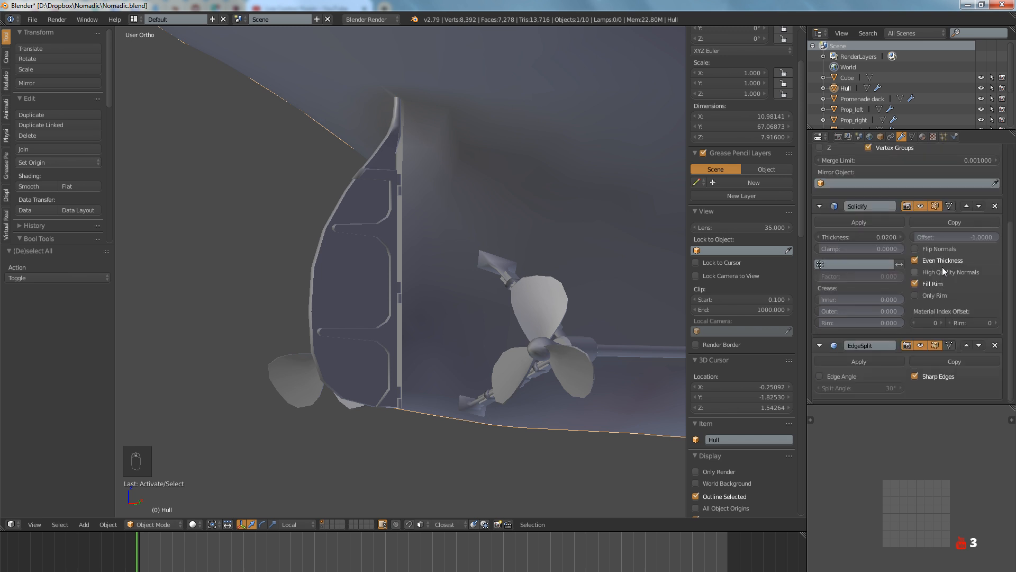
pyautogui.click(996, 345)
pyautogui.scroll(-4, 531, 196)
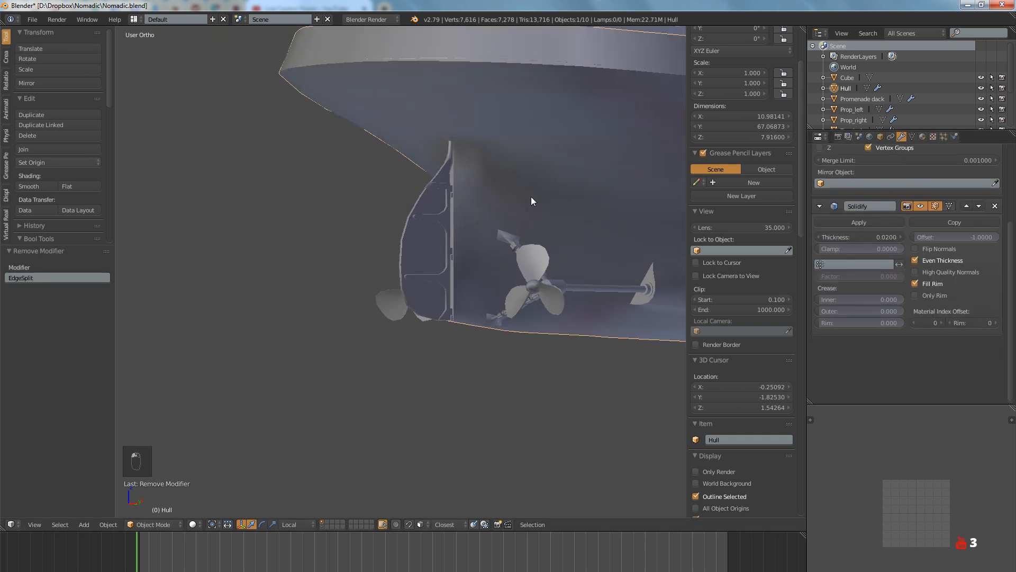
pyautogui.press('a')
# Examine the hull's surface shading from the stern along to the bow
pyautogui.scroll(3, 474, 217)
pyautogui.moveTo(479, 217); pyautogui.dragTo(435, 186, button='middle')
pyautogui.scroll(-4, 431, 190)
pyautogui.scroll(3, 499, 173)
pyautogui.scroll(-2, 434, 186)
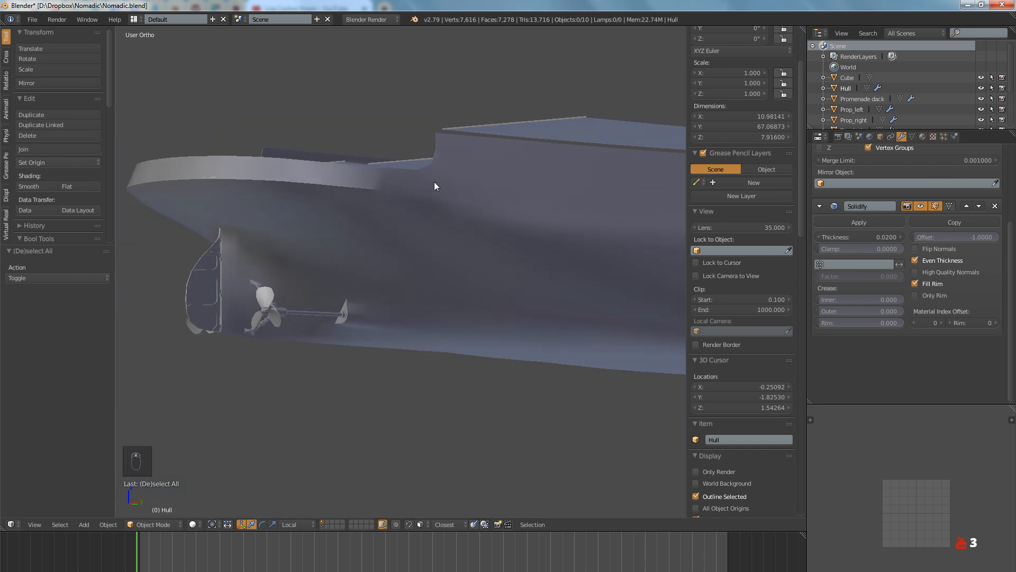
pyautogui.moveTo(437, 186)
pyautogui.mouseDown(button='middle')
pyautogui.moveTo(447, 206)
pyautogui.moveTo(495, 176)
pyautogui.moveTo(551, 193)
pyautogui.moveTo(411, 199)
pyautogui.moveTo(374, 222)
pyautogui.moveTo(421, 245)
pyautogui.moveTo(370, 240)
pyautogui.moveTo(429, 263)
pyautogui.moveTo(351, 259)
pyautogui.moveTo(403, 262)
pyautogui.moveTo(402, 212)
pyautogui.mouseUp(button='middle')
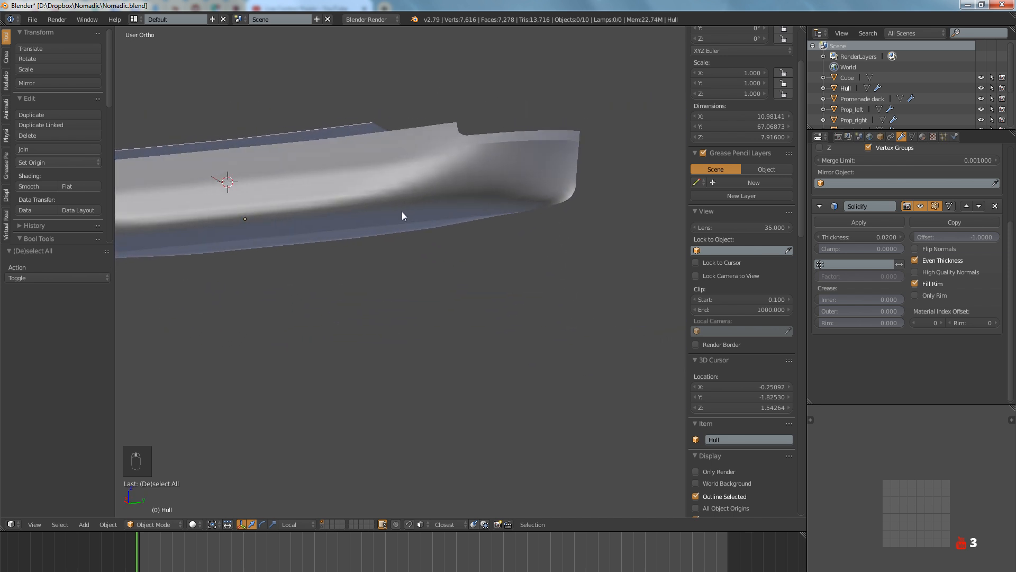
# Compare the ship's wireframe with the side blueprint in right orthographic view and return to solid shading
pyautogui.press('KP_3')
pyautogui.scroll(2, 437, 226)
pyautogui.press('z')
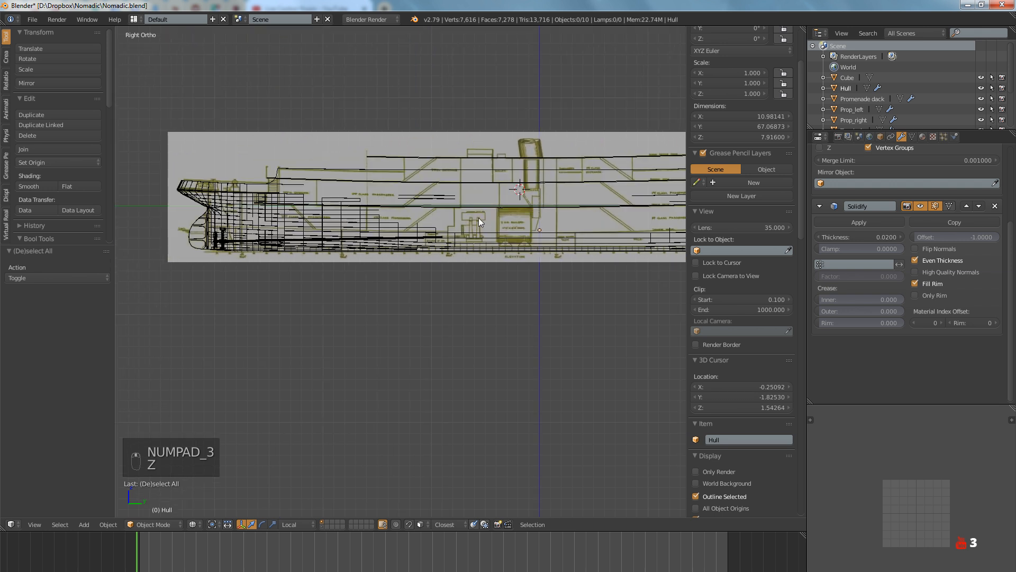
pyautogui.scroll(4, 376, 211)
pyautogui.scroll(-6, 376, 210)
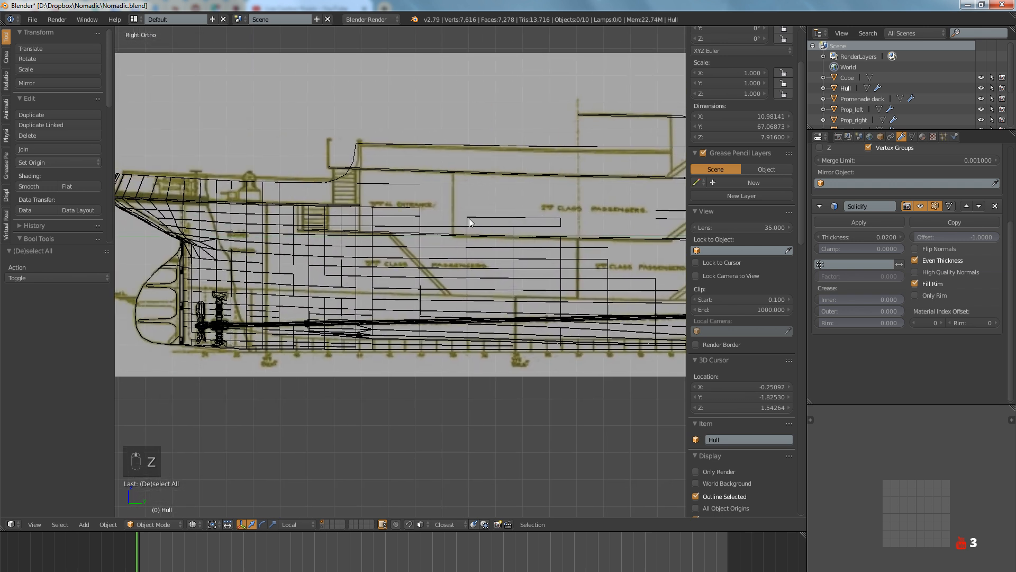
pyautogui.keyDown('shift'); pyautogui.moveTo(541, 227); pyautogui.dragTo(369, 251, button='middle'); pyautogui.keyUp('shift')
pyautogui.keyDown('shift'); pyautogui.moveTo(525, 253); pyautogui.dragTo(383, 262, button='middle'); pyautogui.keyUp('shift')
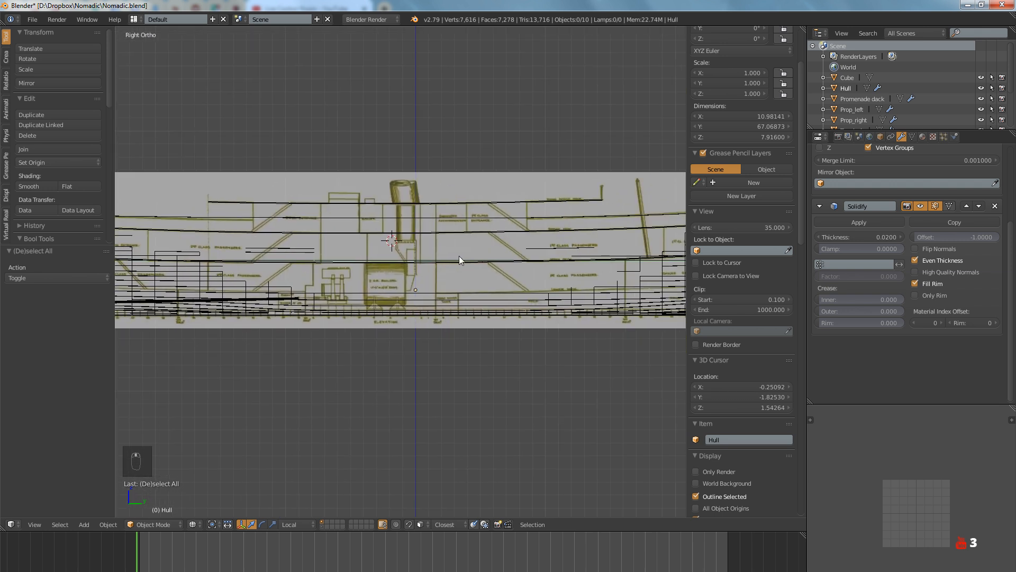
pyautogui.keyDown('shift'); pyautogui.moveTo(459, 256); pyautogui.dragTo(429, 256, button='middle'); pyautogui.keyUp('shift')
pyautogui.press('z')
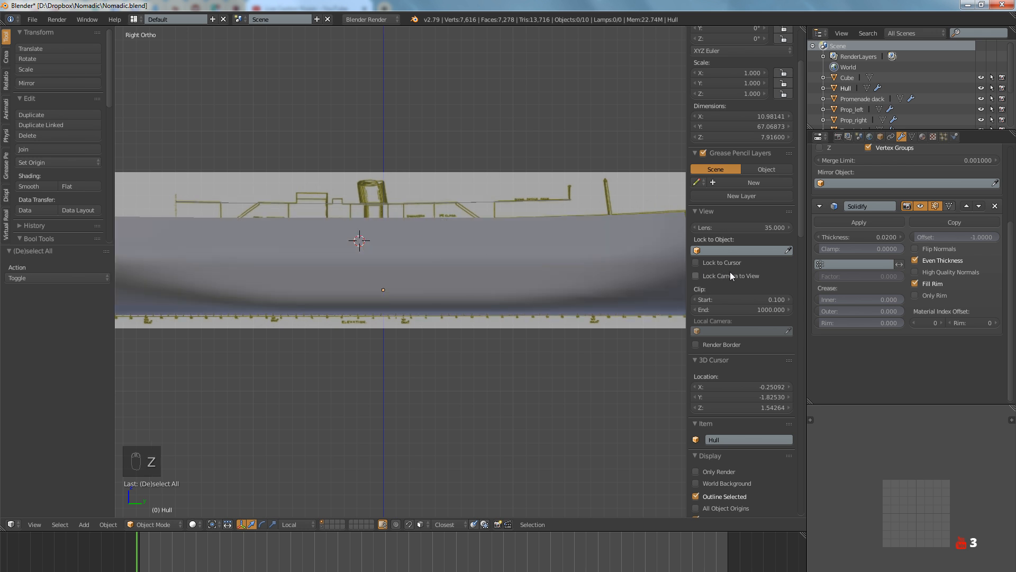
# Try to toggle local view and reveal all hidden objects in the scene
pyautogui.scroll(-6, 730, 272)
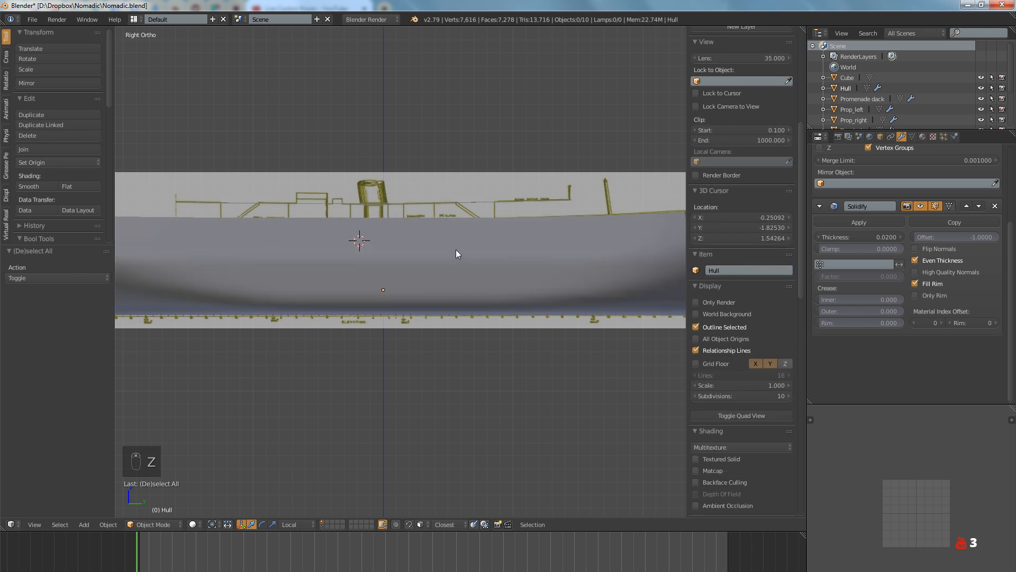
pyautogui.press('KP_Divide')
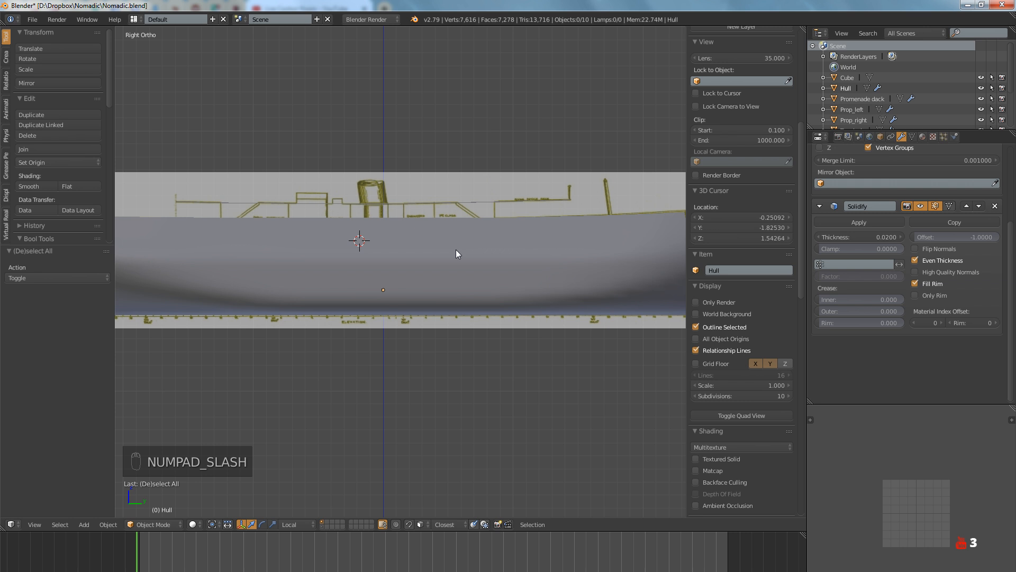
pyautogui.hotkey('alt', 'h')
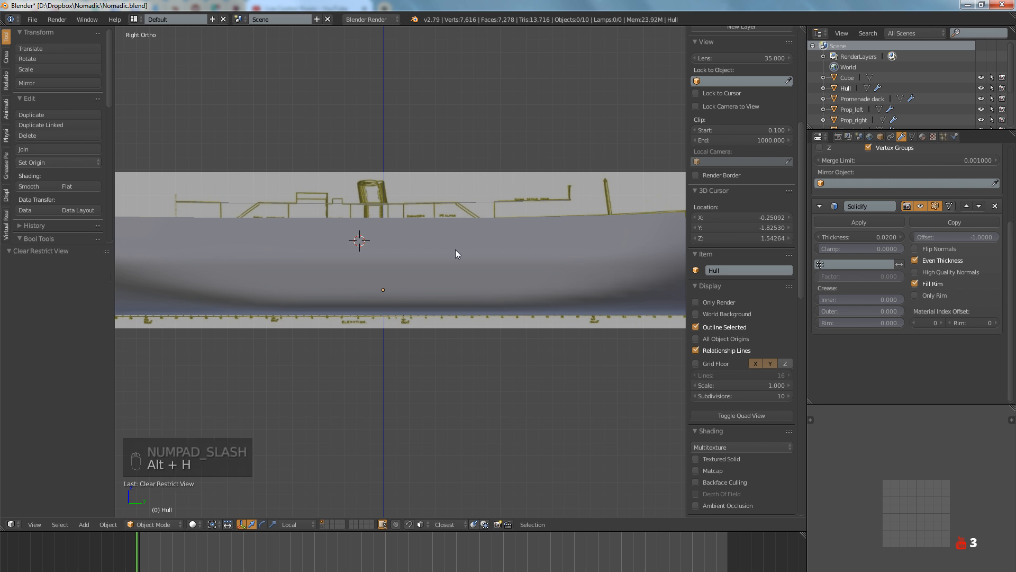
# Clear the object selection, check the stern in wireframe, return to solid shading and save the file over the existing one
pyautogui.press('a')
pyautogui.press('a')
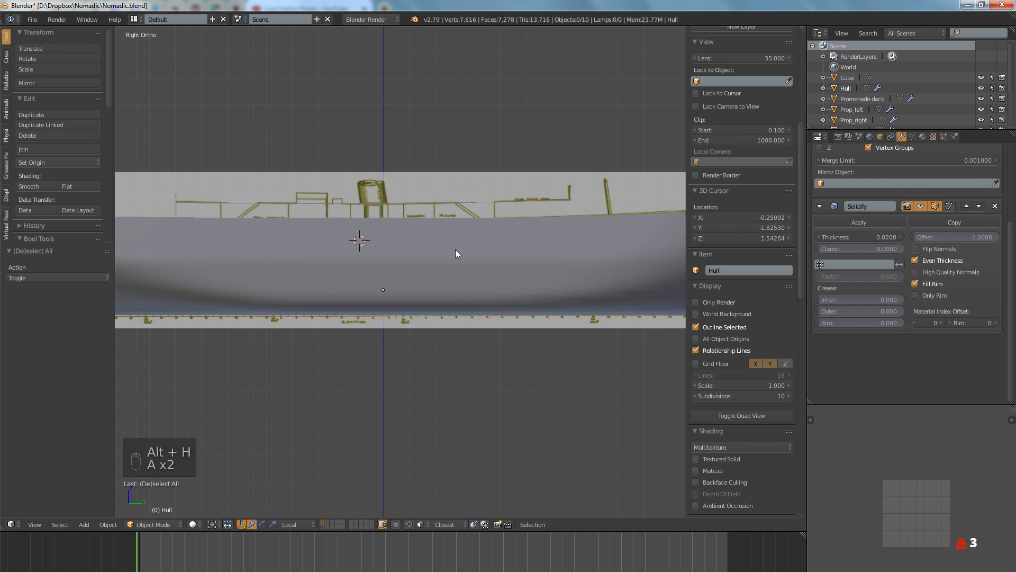
pyautogui.press('z')
pyautogui.moveTo(386, 275)
pyautogui.mouseDown(button='middle')
pyautogui.moveTo(491, 275)
pyautogui.moveTo(475, 281)
pyautogui.moveTo(478, 306)
pyautogui.moveTo(431, 328)
pyautogui.mouseUp(button='middle')
pyautogui.scroll(3, 431, 328)
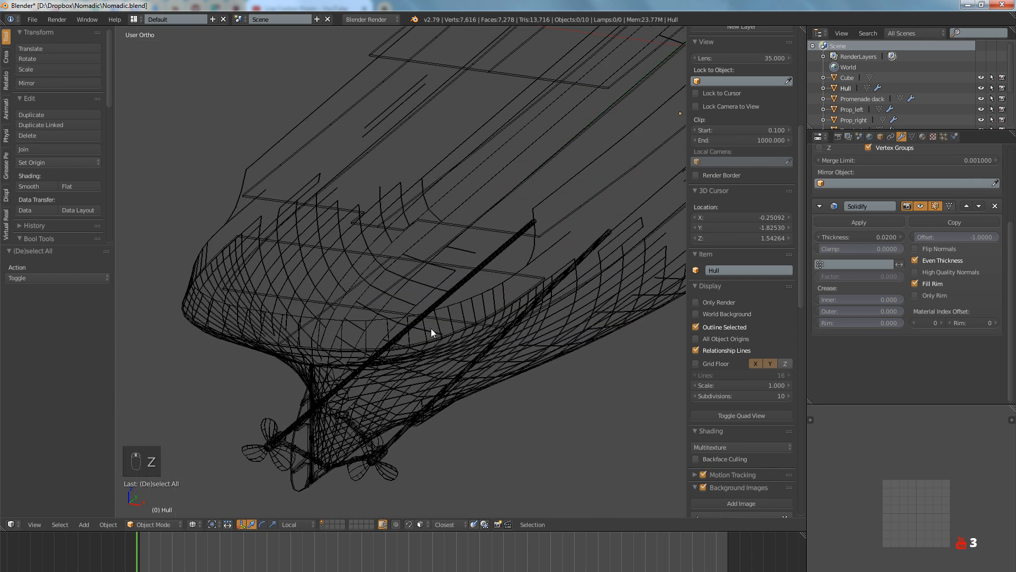
pyautogui.press('z')
pyautogui.scroll(-2, 438, 322)
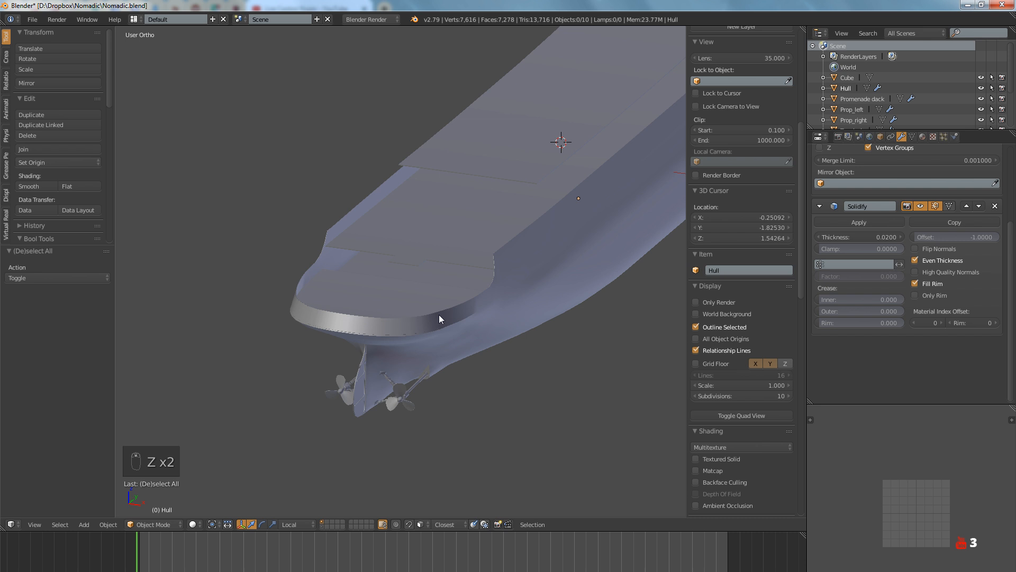
pyautogui.hotkey('ctrl', 's')
pyautogui.click(438, 318)
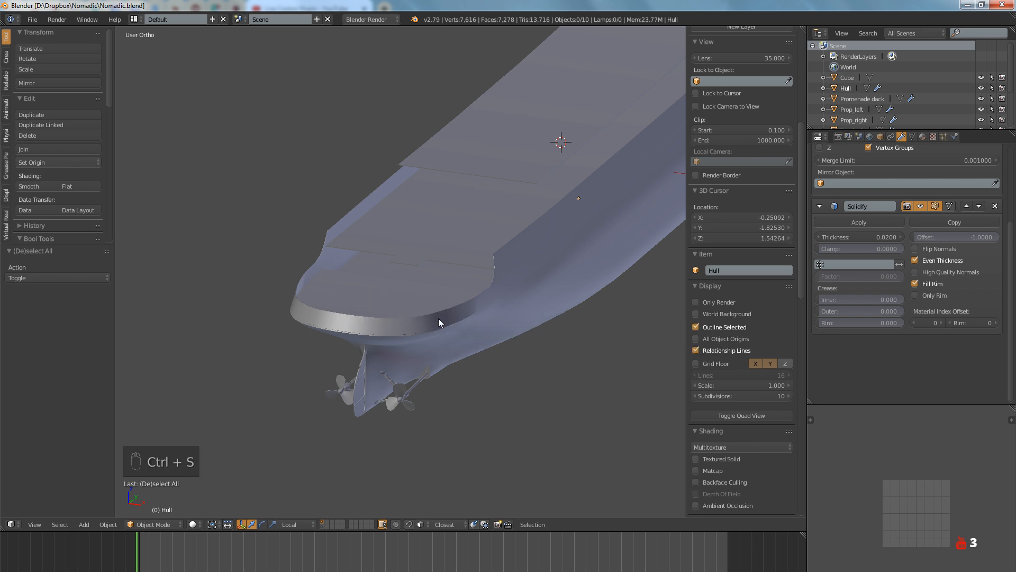
# Examine the solid hull and decks from the stern along the side to the bow
pyautogui.scroll(5, 430, 323)
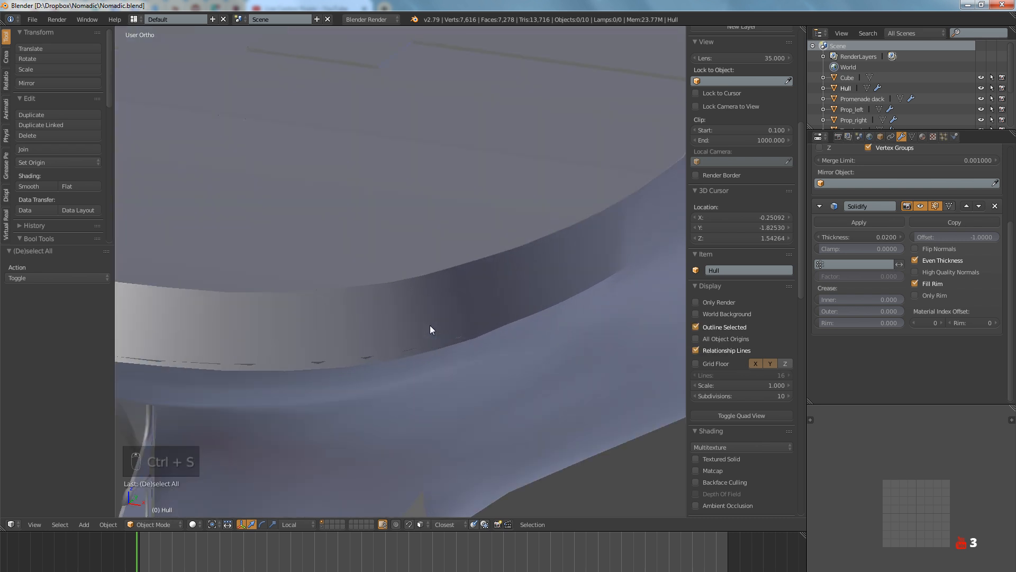
pyautogui.scroll(-2, 429, 326)
pyautogui.scroll(4, 427, 330)
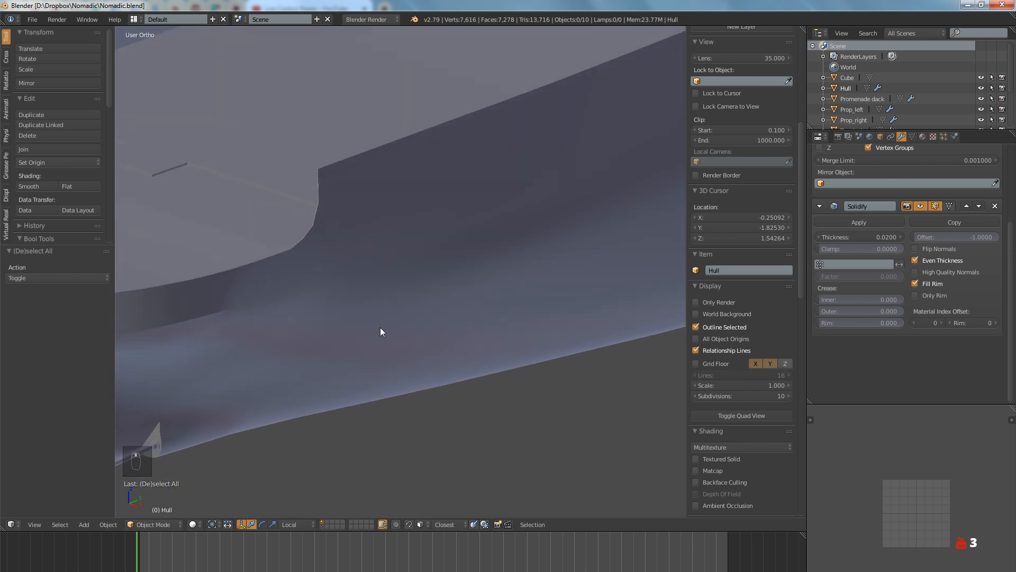
pyautogui.scroll(-6, 387, 332)
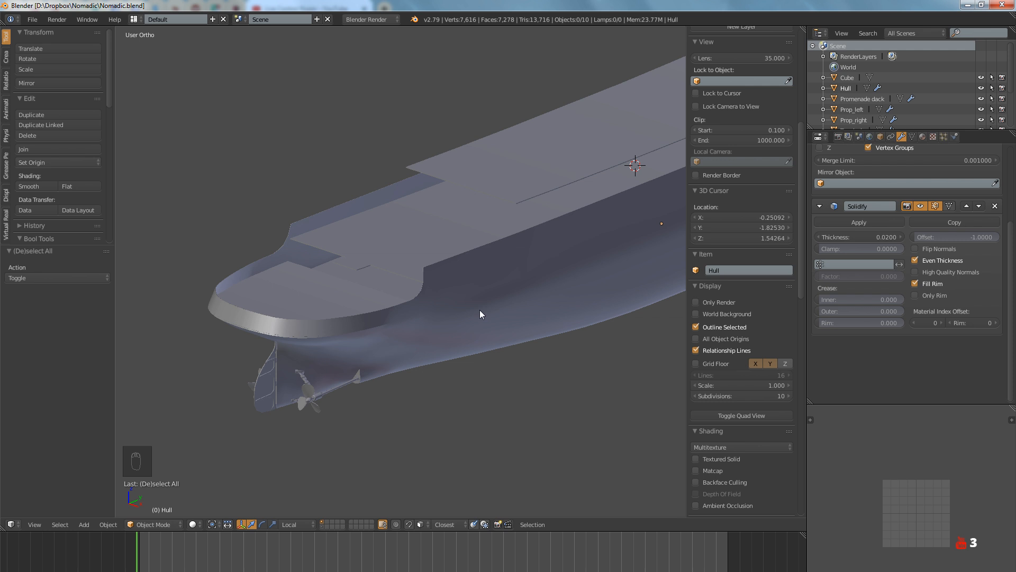
pyautogui.moveTo(480, 310); pyautogui.dragTo(464, 350, button='middle')
pyautogui.scroll(1, 480, 314)
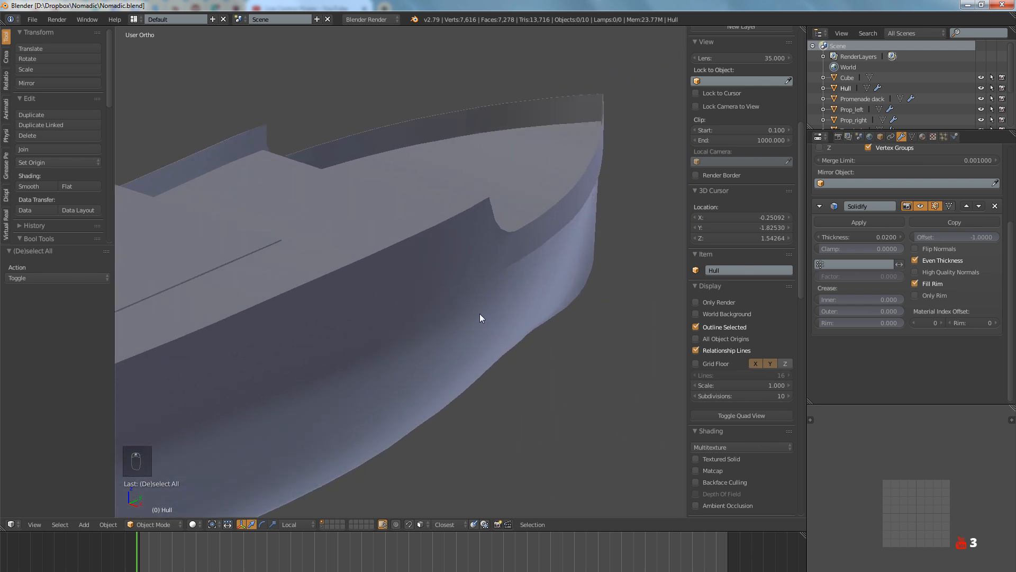
pyautogui.scroll(-2, 480, 313)
pyautogui.moveTo(480, 313); pyautogui.dragTo(404, 312, button='middle')
# Select the hull and, in right view, hide the corteperfilx13.jpg background, show the FrameStationssmall background and use wireframe shading
pyautogui.rightClick(505, 379)
pyautogui.press('KP_3')
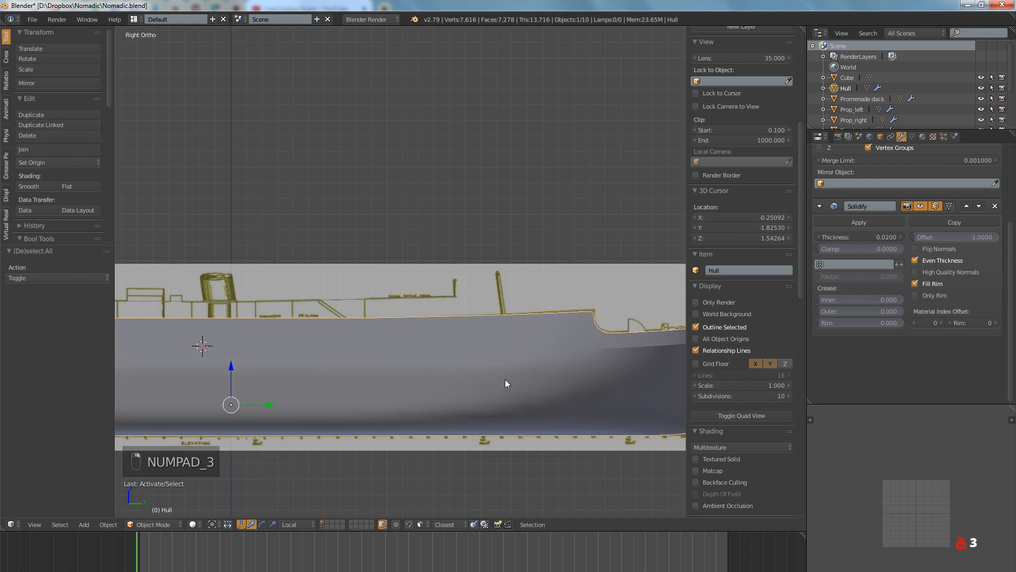
pyautogui.scroll(-10, 762, 317)
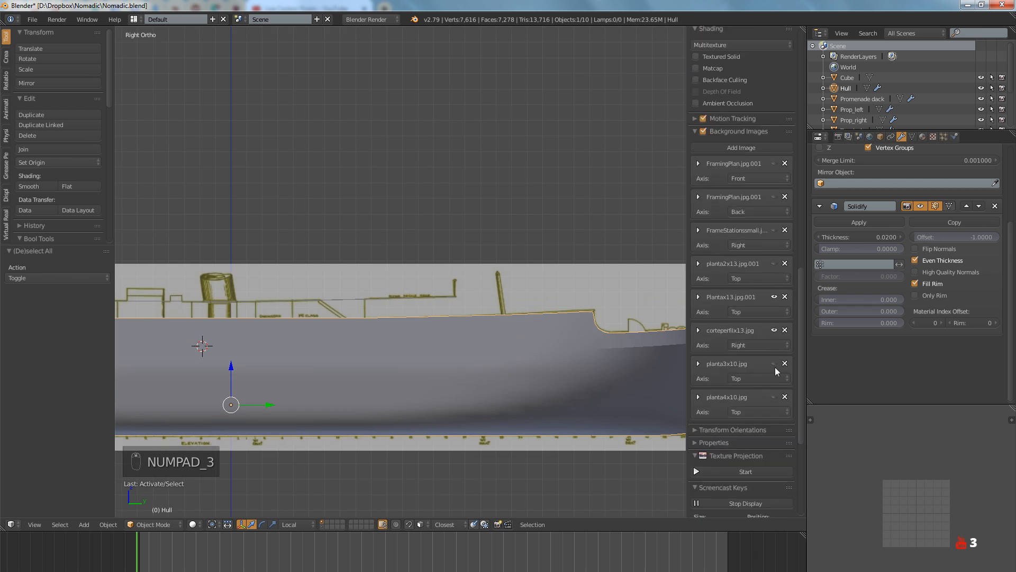
pyautogui.click(774, 330)
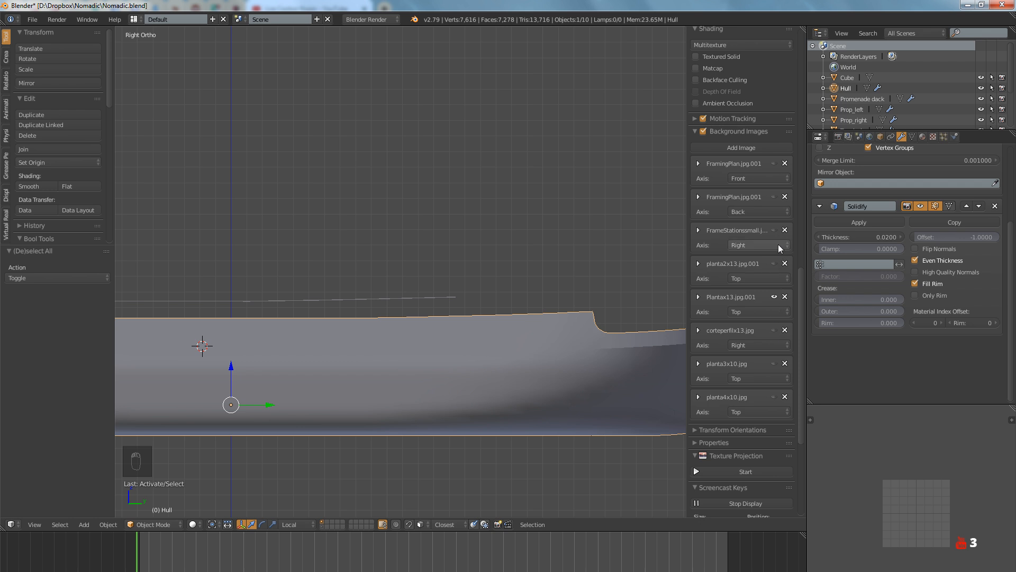
pyautogui.click(775, 231)
pyautogui.press('KP_3')
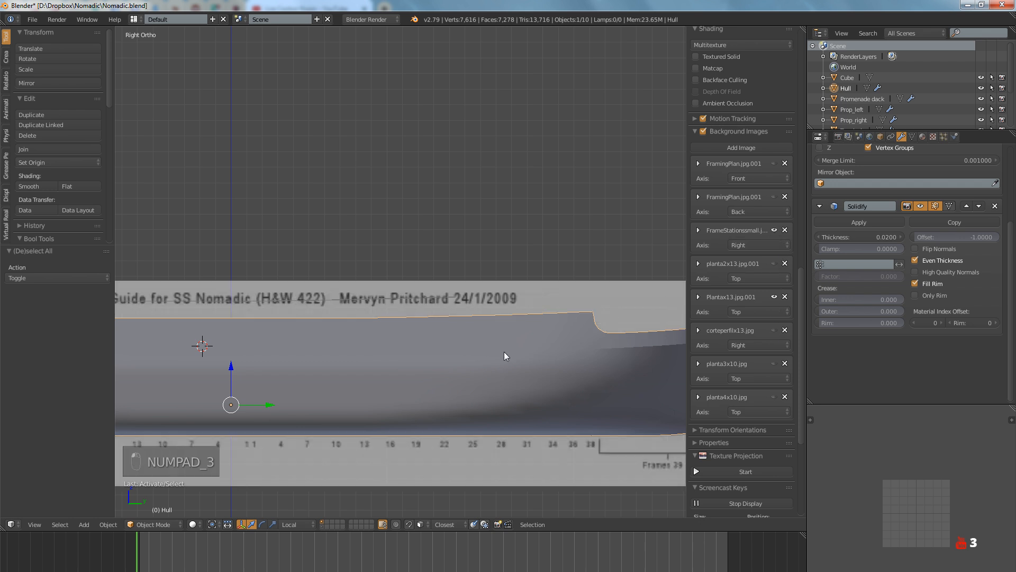
pyautogui.press('z')
# Compare the hull wireframe with the frame station plan and its portholes along the whole ship, from bow to stern and back
pyautogui.scroll(4, 373, 378)
pyautogui.scroll(-3, 373, 377)
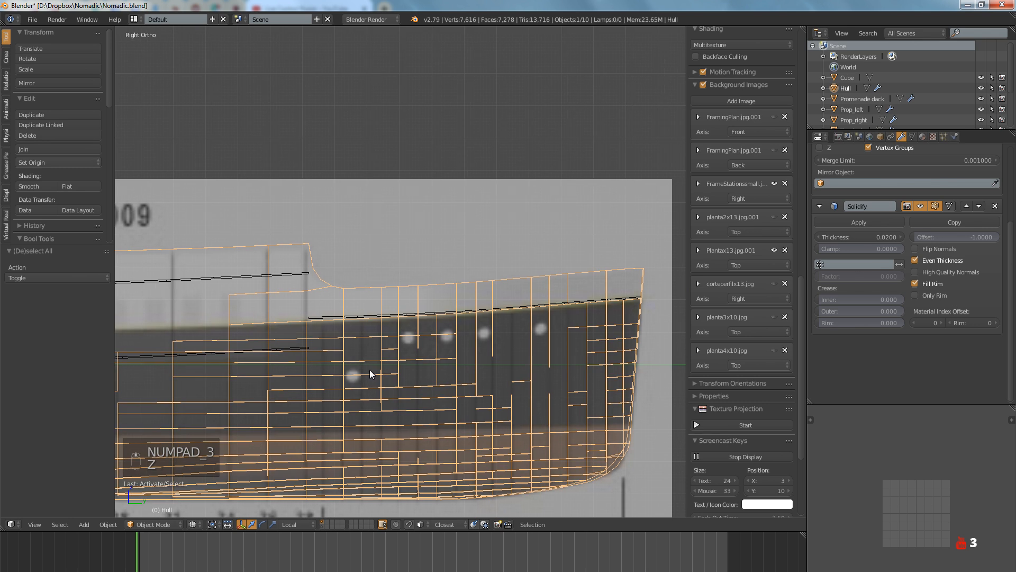
pyautogui.scroll(3, 477, 363)
pyautogui.keyDown('ctrl'); pyautogui.scroll(8, 382, 370); pyautogui.keyUp('ctrl')
pyautogui.keyDown('ctrl'); pyautogui.scroll(15, 553, 361); pyautogui.keyUp('ctrl')
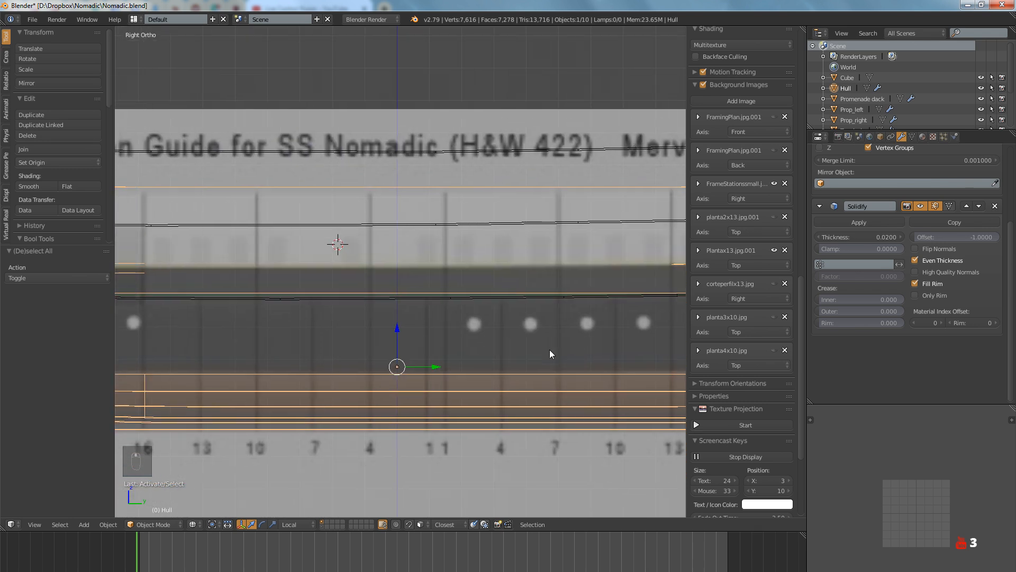
pyautogui.keyDown('ctrl'); pyautogui.scroll(2, 455, 356); pyautogui.keyUp('ctrl')
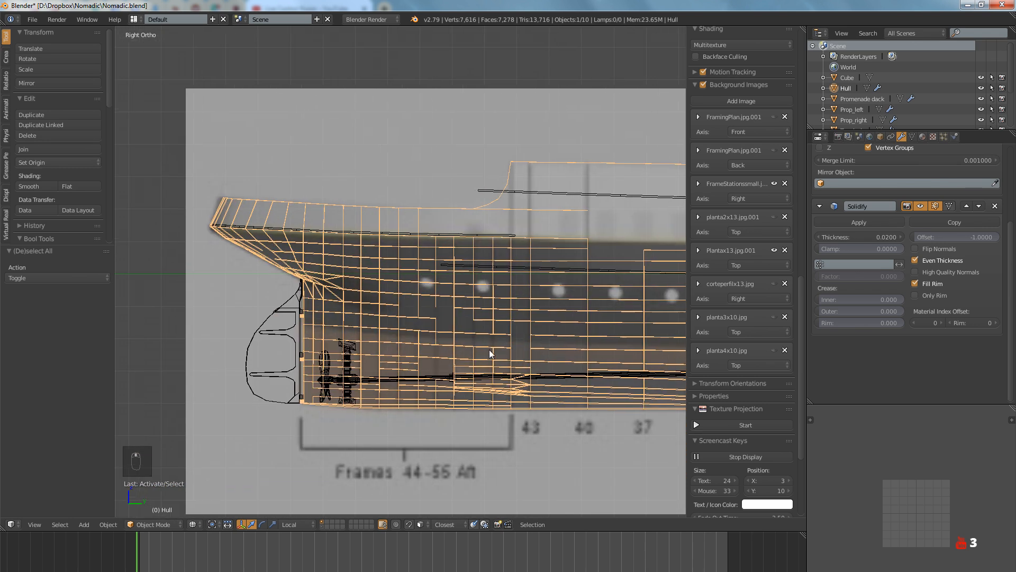
pyautogui.scroll(1, 506, 351)
pyautogui.scroll(4, 538, 338)
pyautogui.scroll(-5, 549, 324)
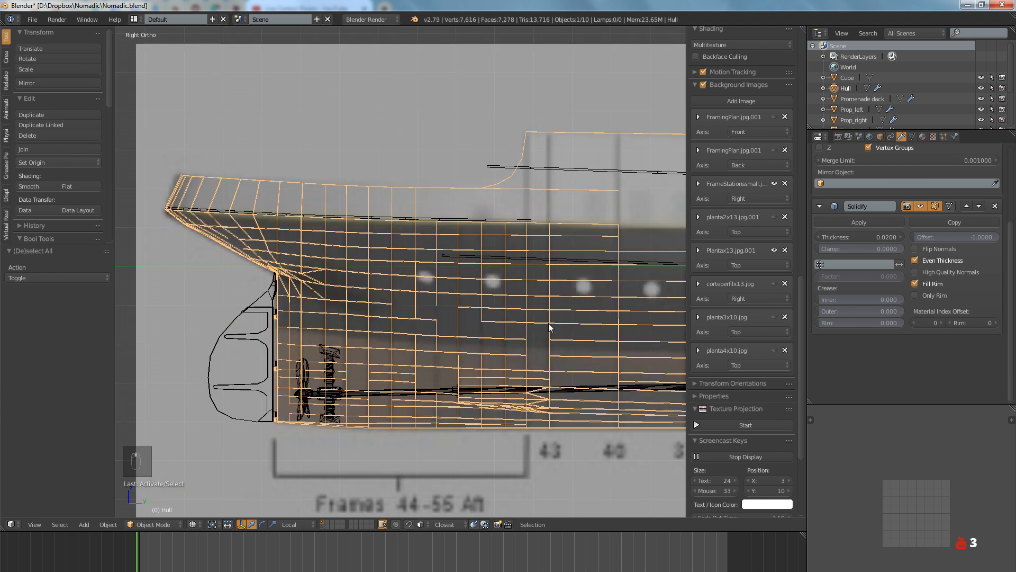
pyautogui.scroll(3, 549, 324)
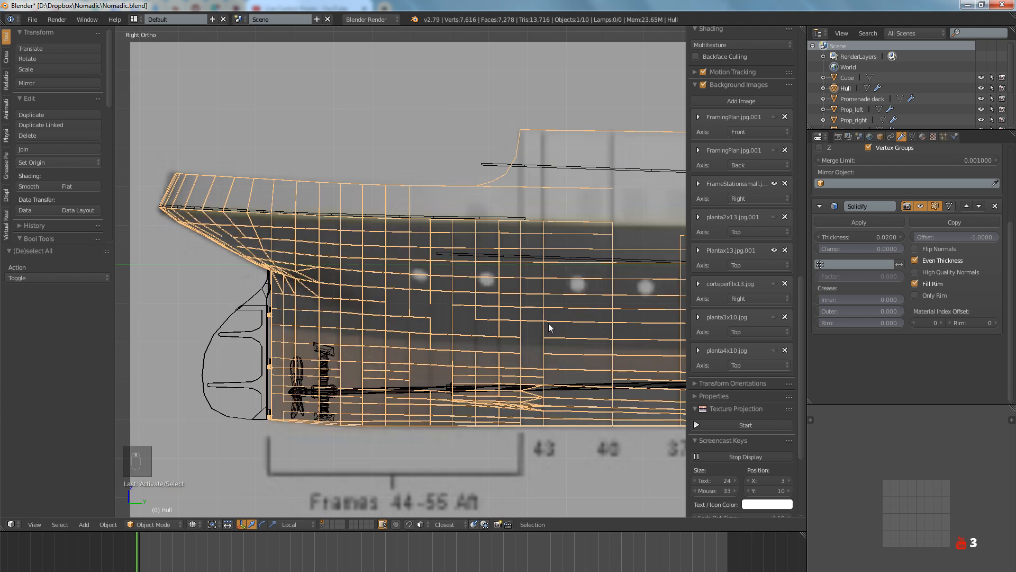
pyautogui.scroll(-2, 549, 325)
pyautogui.scroll(3, 536, 326)
pyautogui.scroll(3, 495, 337)
pyautogui.keyDown('ctrl'); pyautogui.scroll(4, 381, 347); pyautogui.keyUp('ctrl')
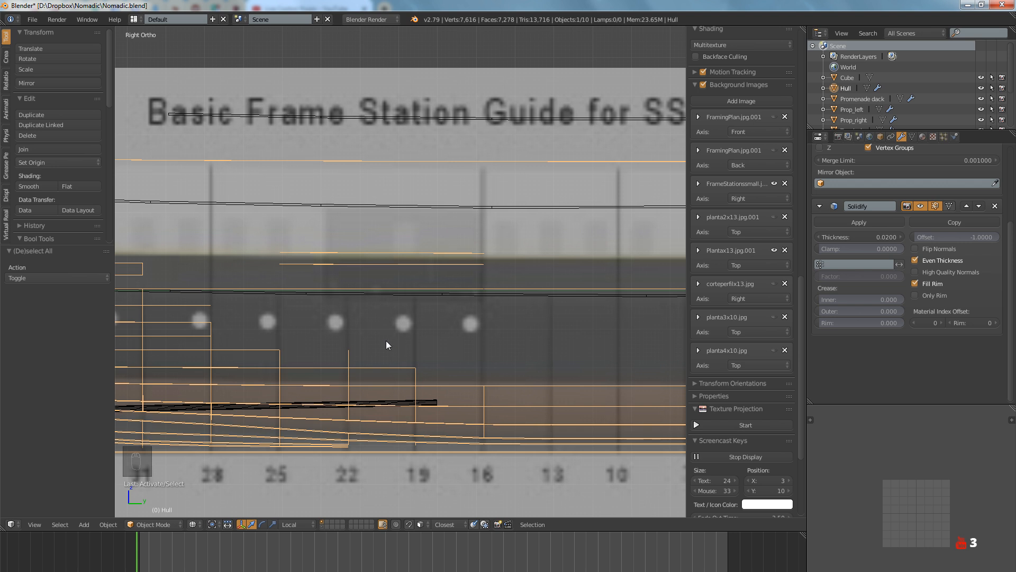
pyautogui.keyDown('shift'); pyautogui.moveTo(535, 336); pyautogui.dragTo(277, 342, button='middle'); pyautogui.keyUp('shift')
pyautogui.keyDown('shift'); pyautogui.moveTo(614, 343); pyautogui.dragTo(252, 347, button='middle'); pyautogui.keyUp('shift')
pyautogui.keyDown('shift'); pyautogui.moveTo(662, 333); pyautogui.dragTo(177, 341, button='middle'); pyautogui.keyUp('shift')
pyautogui.keyDown('shift'); pyautogui.moveTo(523, 331); pyautogui.dragTo(399, 325, button='middle'); pyautogui.keyUp('shift')
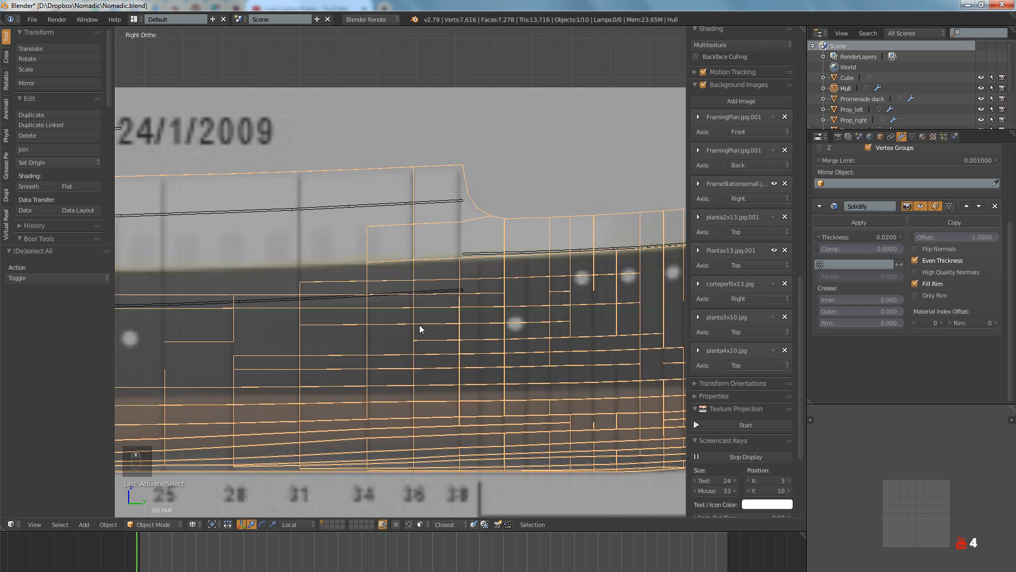
pyautogui.keyDown('shift'); pyautogui.moveTo(680, 325); pyautogui.dragTo(338, 329, button='middle'); pyautogui.keyUp('shift')
pyautogui.keyDown('shift'); pyautogui.moveTo(442, 322); pyautogui.dragTo(367, 328, button='middle'); pyautogui.keyUp('shift')
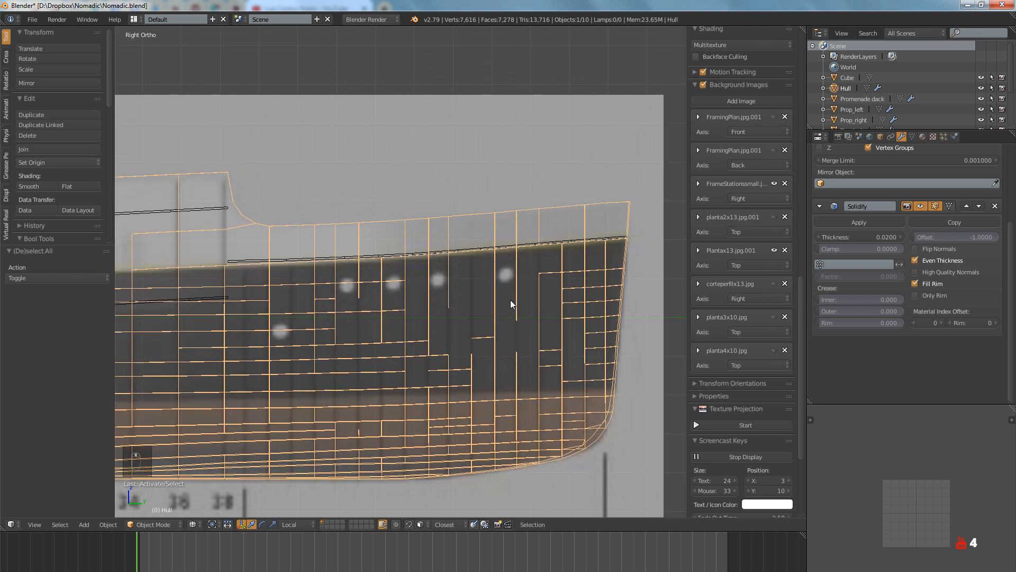
# Deselect the hull and place the 3D cursor on the centre of the first porthole just forward of midships
pyautogui.press('a')
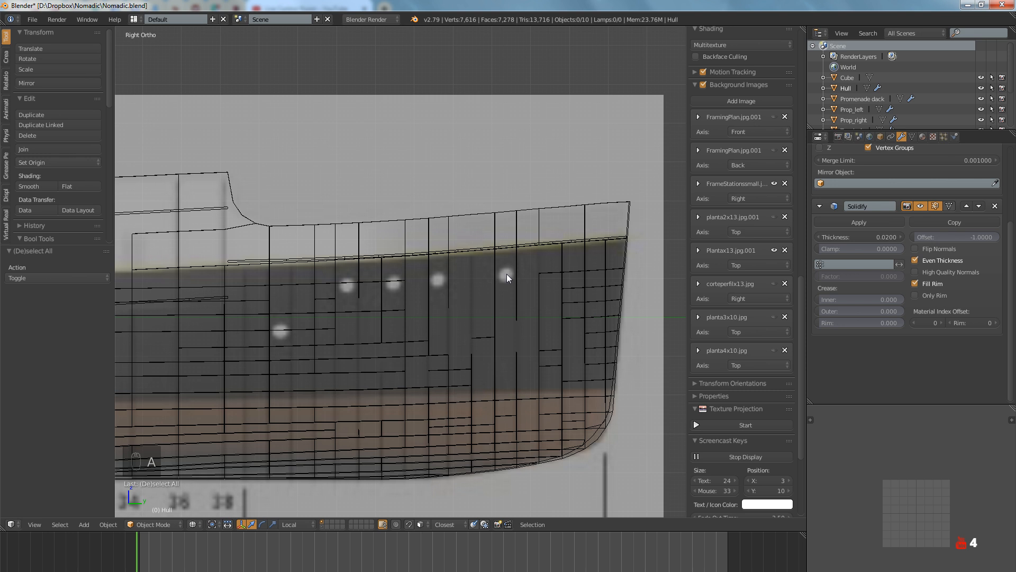
pyautogui.scroll(-4, 411, 283)
pyautogui.keyDown('shift'); pyautogui.moveTo(389, 292); pyautogui.dragTo(626, 310, button='middle'); pyautogui.keyUp('shift')
pyautogui.keyDown('shift'); pyautogui.moveTo(306, 338); pyautogui.dragTo(499, 335, button='middle'); pyautogui.keyUp('shift')
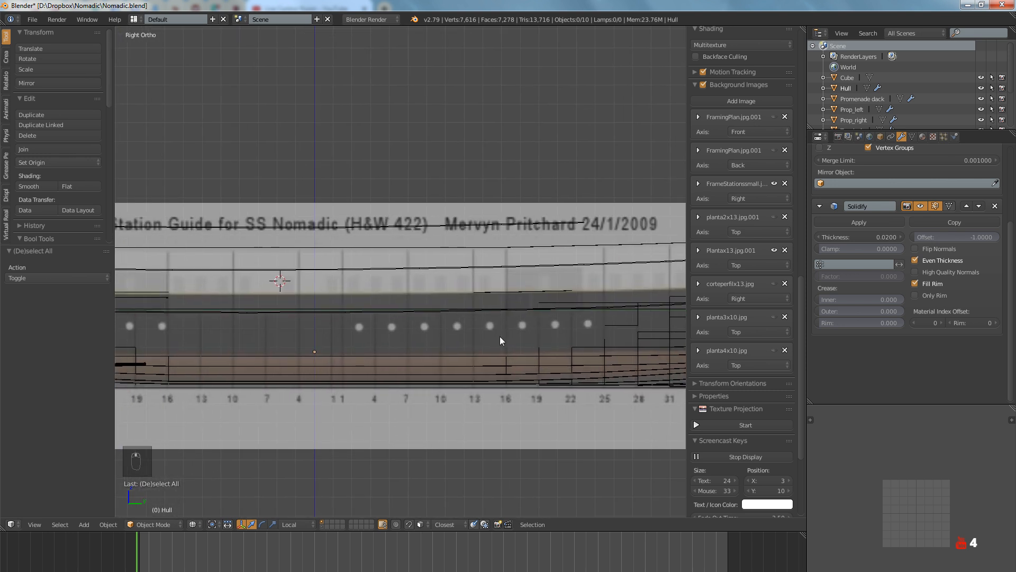
pyautogui.scroll(8, 499, 335)
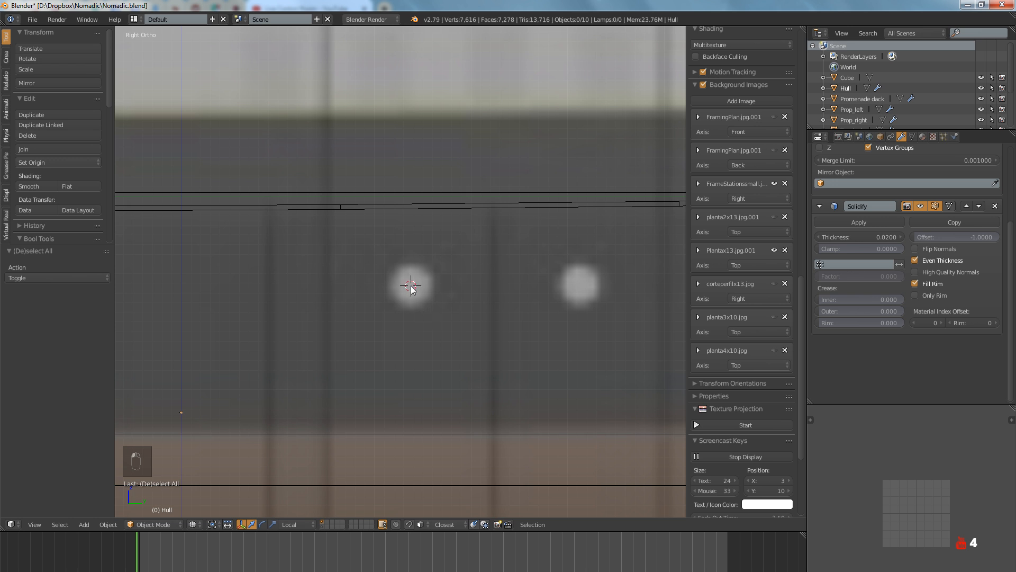
# Add a mesh cylinder with 24 vertices at the 3D cursor
pyautogui.hotkey('shift', 'a')
pyautogui.moveTo(411, 286)
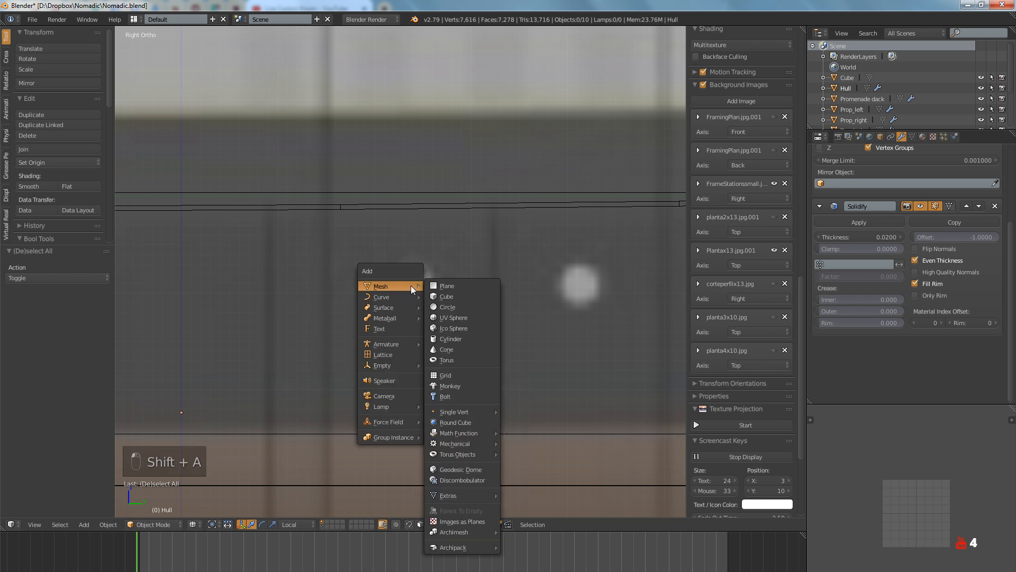
pyautogui.click(446, 339)
pyautogui.click(58, 277)
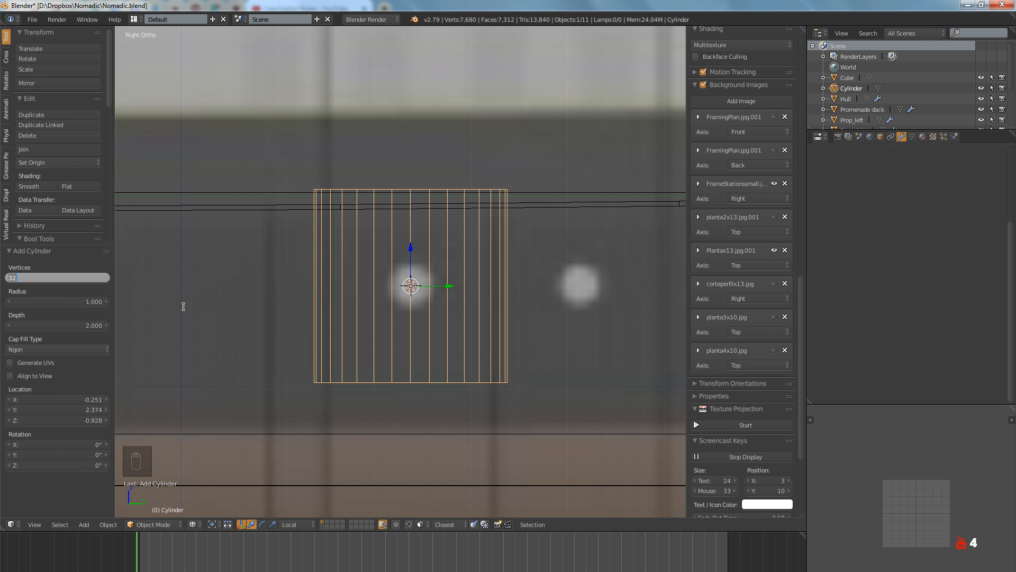
pyautogui.write('24')
pyautogui.press('Return')
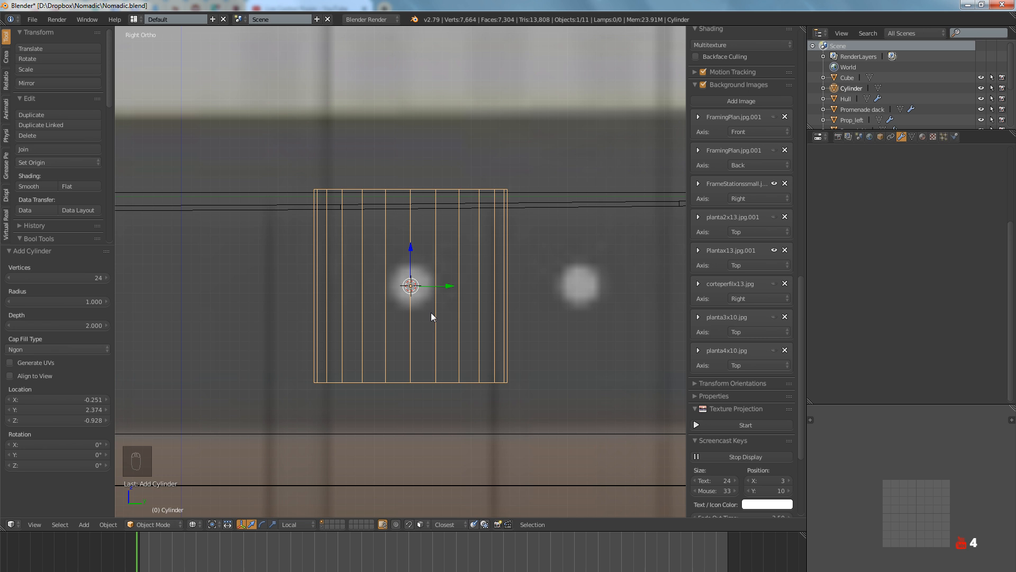
# Rotate the cylinder 90° about the Y axis and scale it to about 0.228 to match the porthole's outline
pyautogui.write('r')
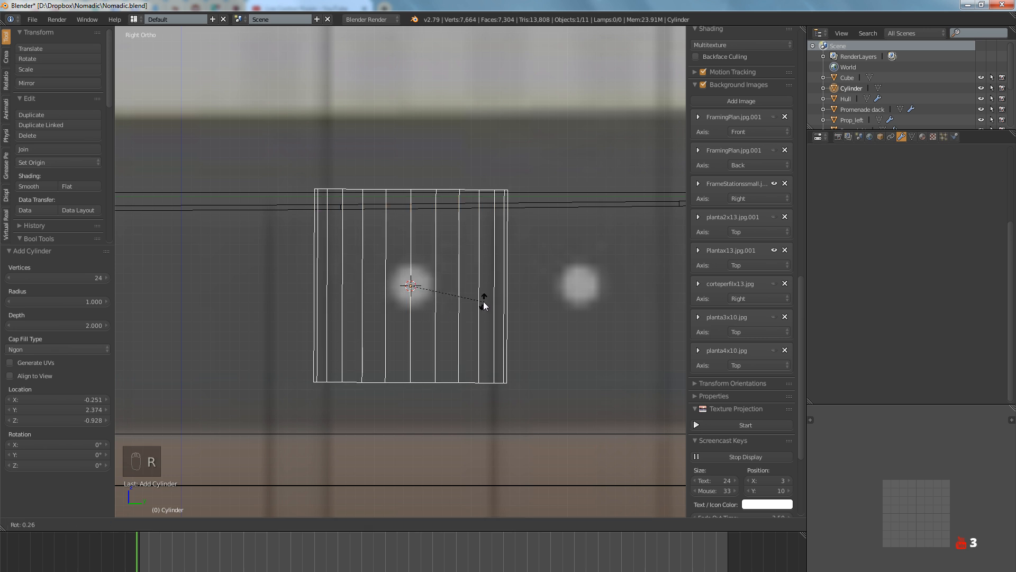
pyautogui.write('y90')
pyautogui.press('Return')
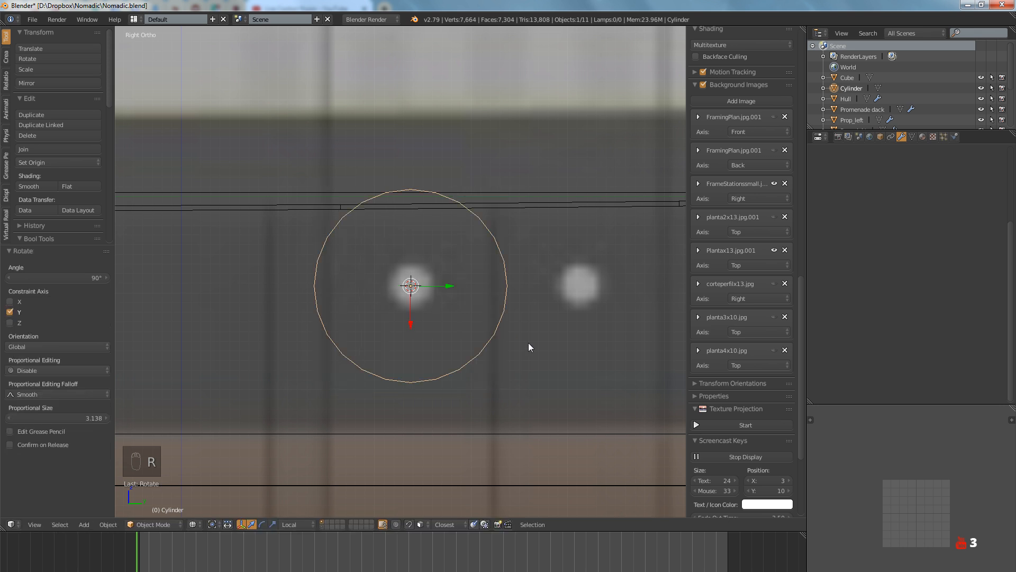
pyautogui.press('s')
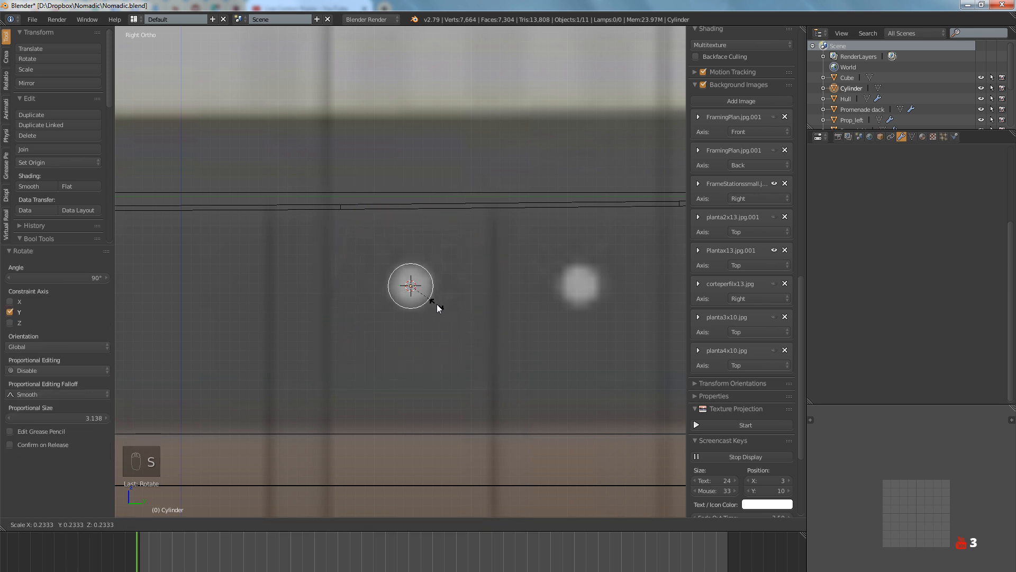
pyautogui.click(437, 303)
pyautogui.scroll(-4, 454, 312)
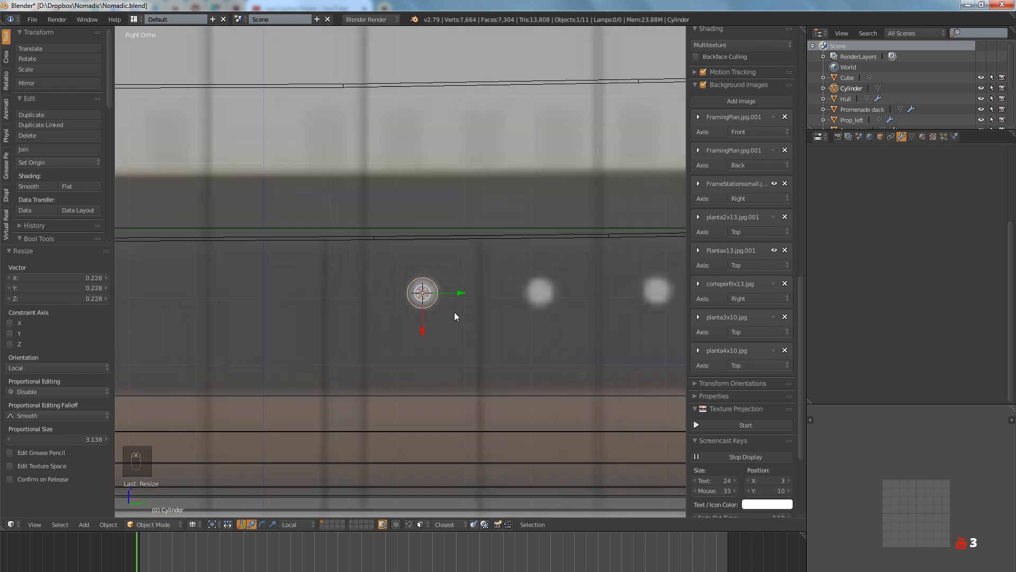
# Switch to solid shading and stretch the cylinder along the global X axis by a factor of about 7.28
pyautogui.press('z')
pyautogui.moveTo(453, 313)
pyautogui.mouseDown(button='middle')
pyautogui.moveTo(543, 333)
pyautogui.moveTo(528, 331)
pyautogui.mouseUp(button='middle')
pyautogui.scroll(5, 528, 331)
pyautogui.press('s')
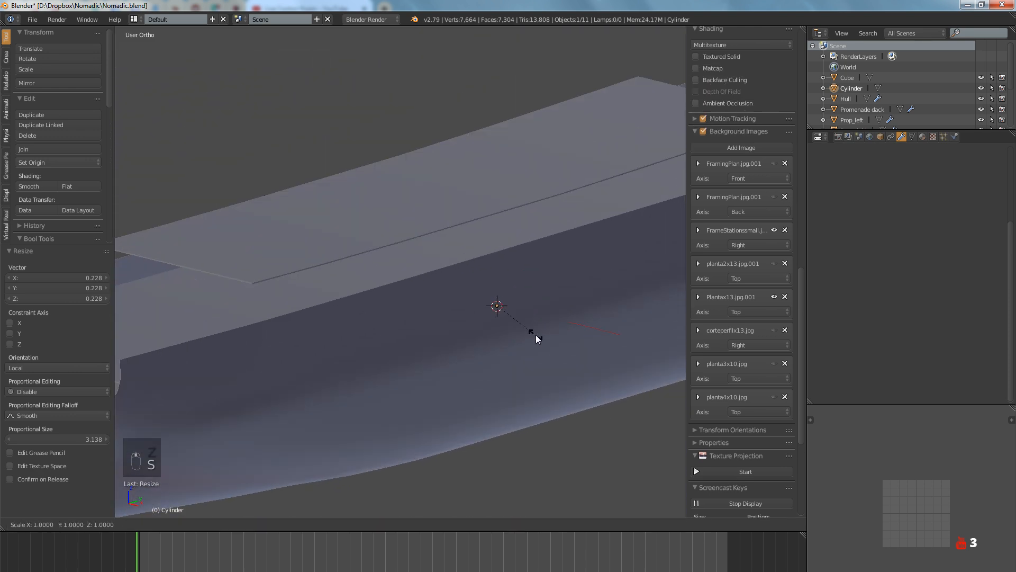
pyautogui.press('x')
pyautogui.click(215, 412)
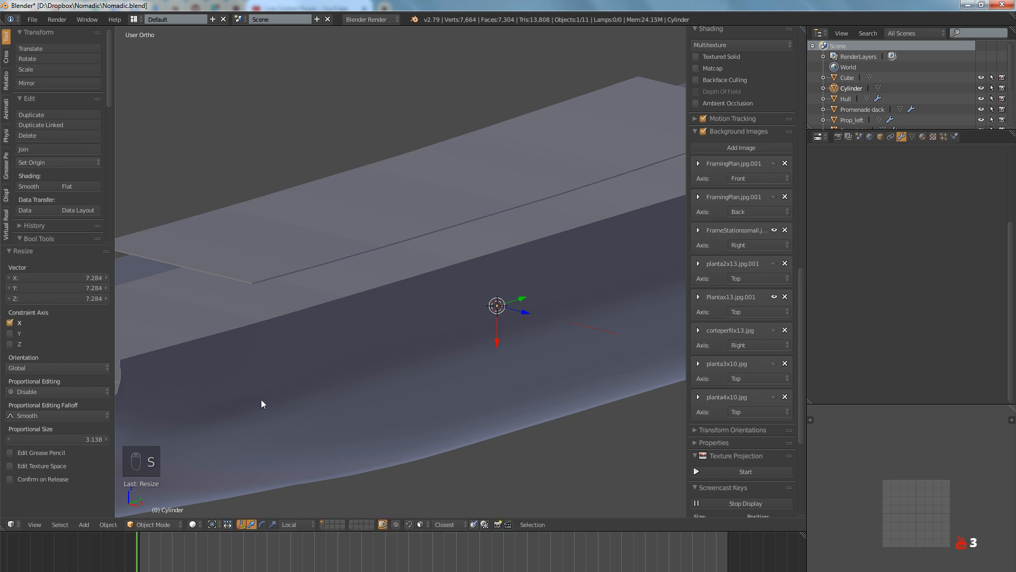
# Move the cylinder about 5.58 outward along its local Z axis through the hull side, and fine-tune it by about -0.038
pyautogui.moveTo(520, 315); pyautogui.dragTo(623, 341)
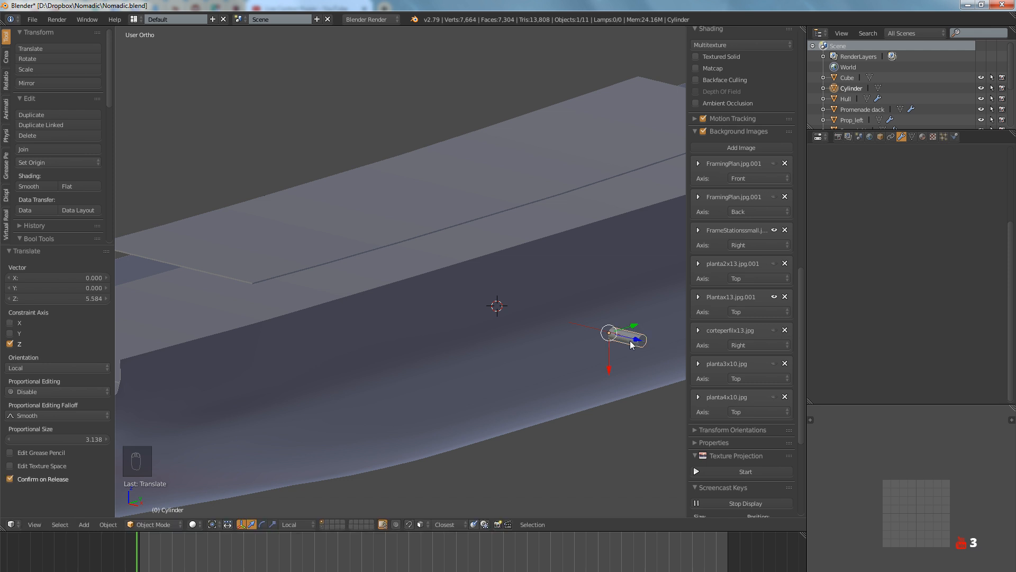
pyautogui.keyDown('shift'); pyautogui.moveTo(598, 359); pyautogui.dragTo(439, 408, button='middle'); pyautogui.keyUp('shift')
pyautogui.scroll(5, 487, 382)
pyautogui.keyDown('shift'); pyautogui.moveTo(487, 382); pyautogui.dragTo(585, 353, button='middle'); pyautogui.keyUp('shift')
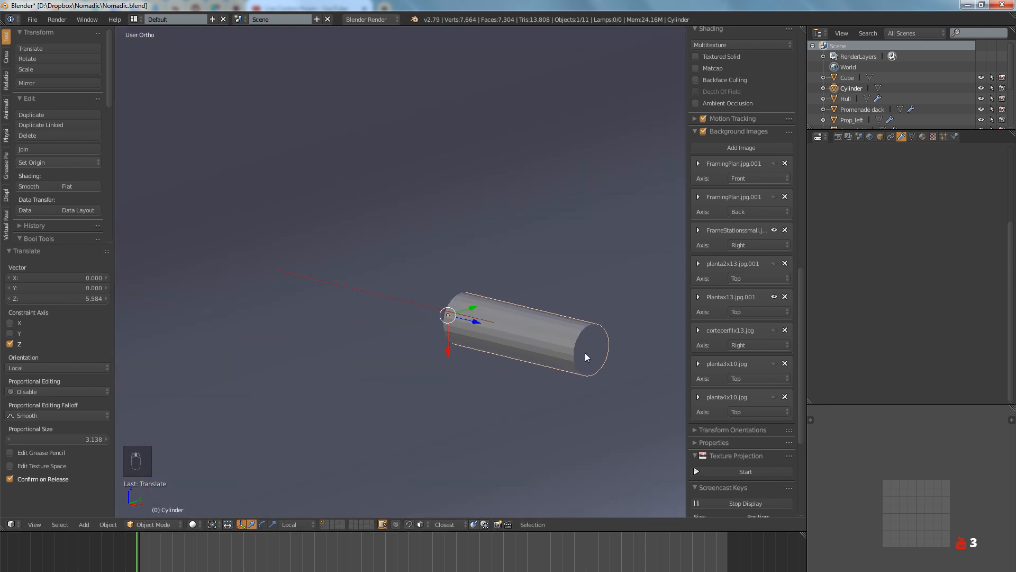
pyautogui.click(471, 326)
pyautogui.click(469, 321)
pyautogui.scroll(-8, 468, 321)
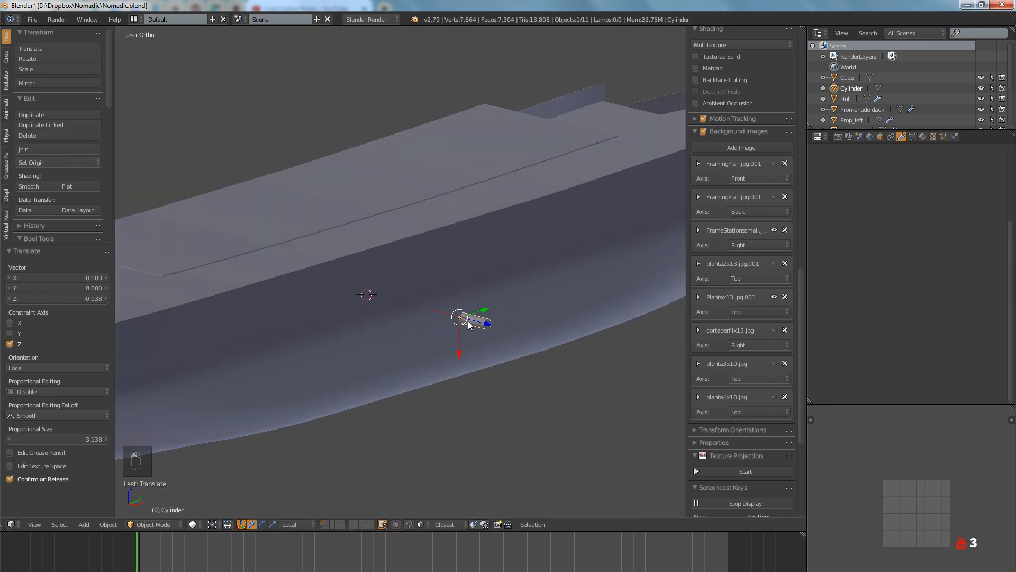
# In wireframe right view, make a linked duplicate of the cylinder 1.768 along the global Y axis and repeat it twice over the following portholes
pyautogui.press('KP_3')
pyautogui.press('z')
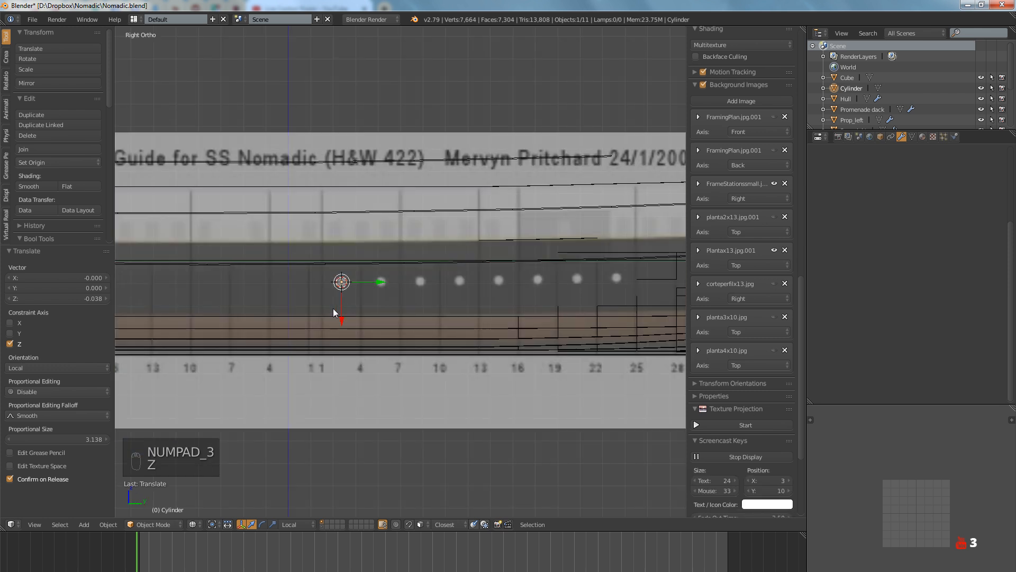
pyautogui.scroll(5, 333, 308)
pyautogui.keyDown('shift'); pyautogui.moveTo(388, 274); pyautogui.dragTo(301, 319, button='middle'); pyautogui.keyUp('shift')
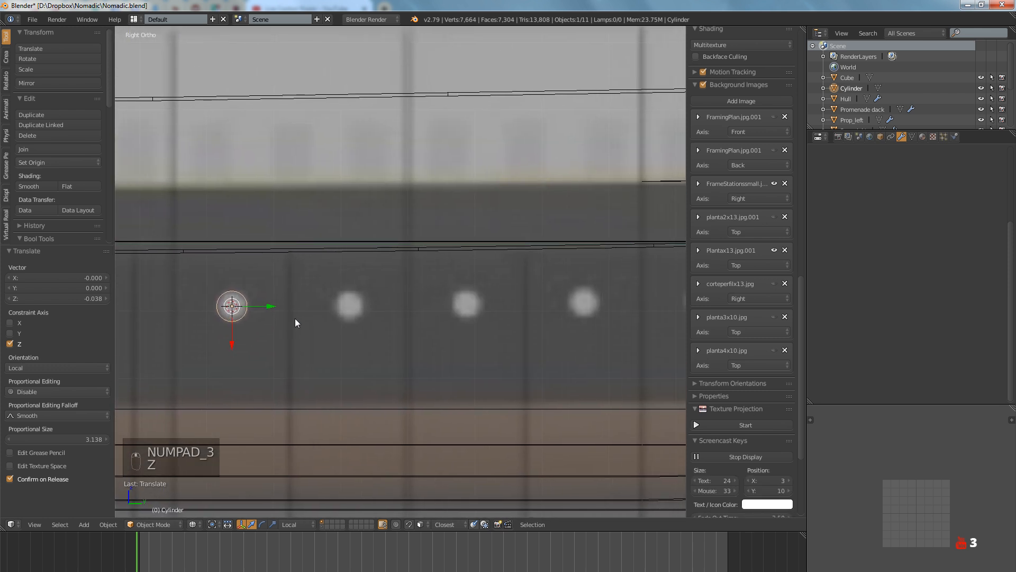
pyautogui.hotkey('alt', 'd')
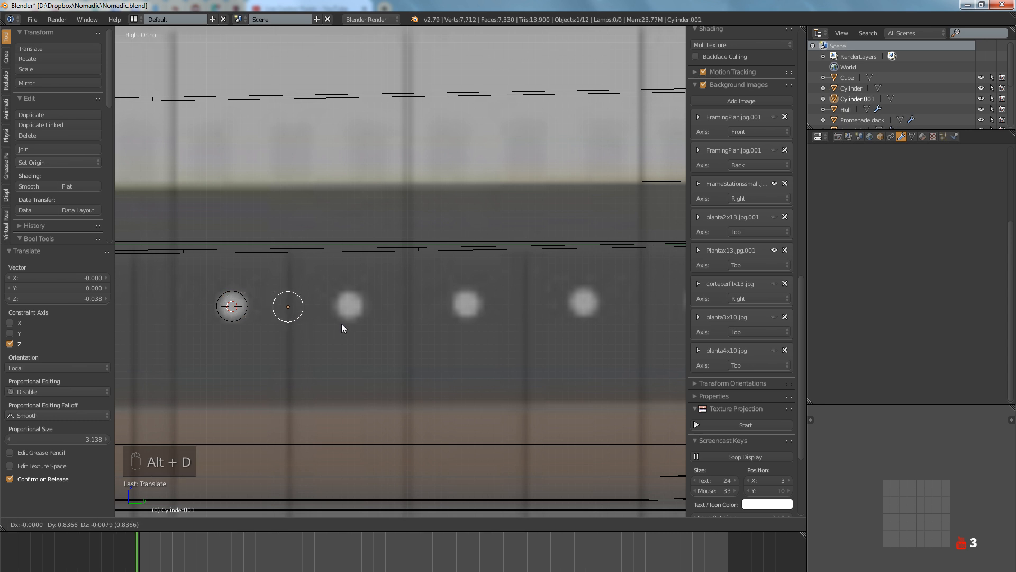
pyautogui.click(403, 323)
pyautogui.hotkey('shift', 'r')
pyautogui.hotkey('shift', 'r')
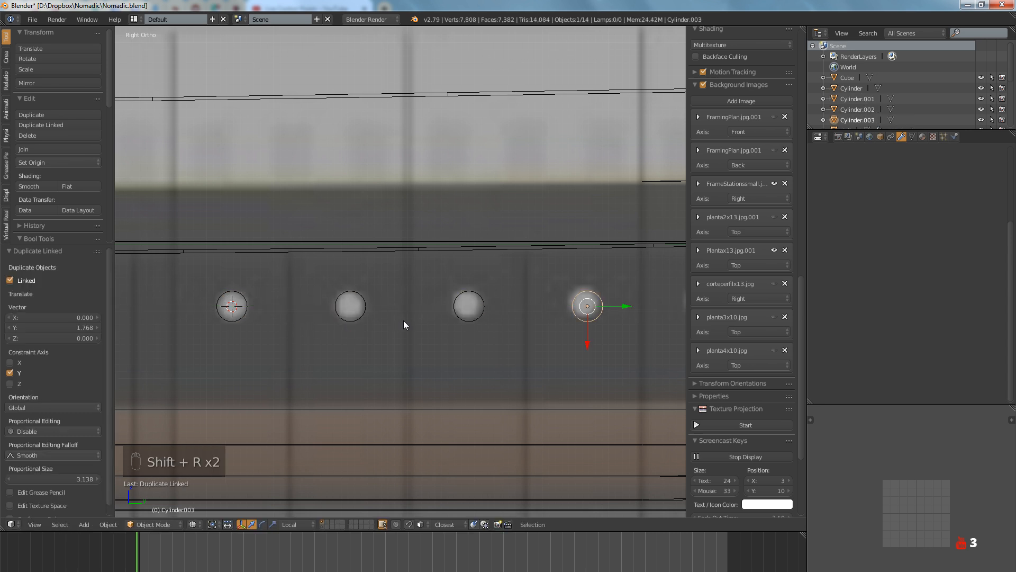
# Nudge the third cylinder slightly along its local Y axis onto its porthole and shift the fourth by -0.039 along Y
pyautogui.rightClick(475, 313)
pyautogui.moveTo(494, 309); pyautogui.dragTo(497, 304)
pyautogui.keyDown('shift'); pyautogui.moveTo(498, 305); pyautogui.dragTo(424, 315, button='middle'); pyautogui.keyUp('shift')
pyautogui.rightClick(487, 316)
pyautogui.moveTo(501, 315); pyautogui.dragTo(499, 315)
pyautogui.keyDown('ctrl'); pyautogui.scroll(6, 258, 327); pyautogui.keyUp('ctrl')
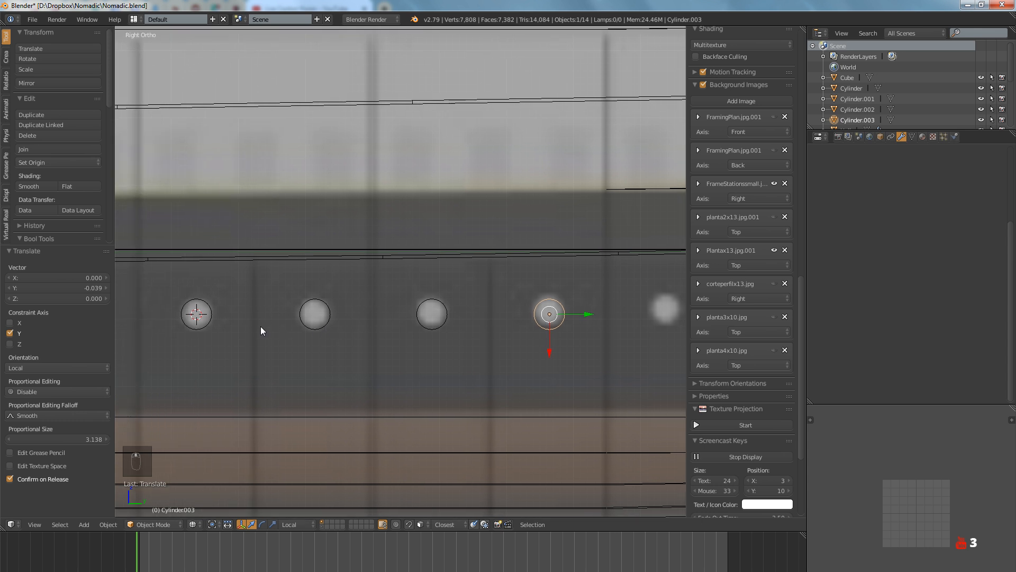
# Snap the 3D cursor to the first porthole cylinder
pyautogui.rightClick(206, 323)
pyautogui.hotkey('shift', 's')
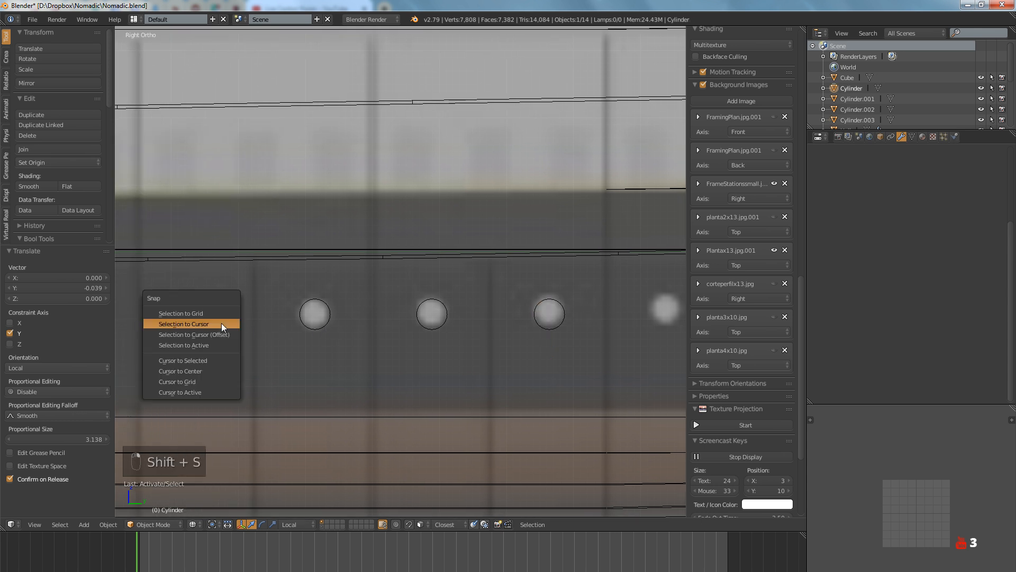
pyautogui.click(213, 360)
# Rotate the second, third and fourth cylinders together around the 3D cursor by about -0.444° to follow the porthole line
pyautogui.rightClick(317, 322)
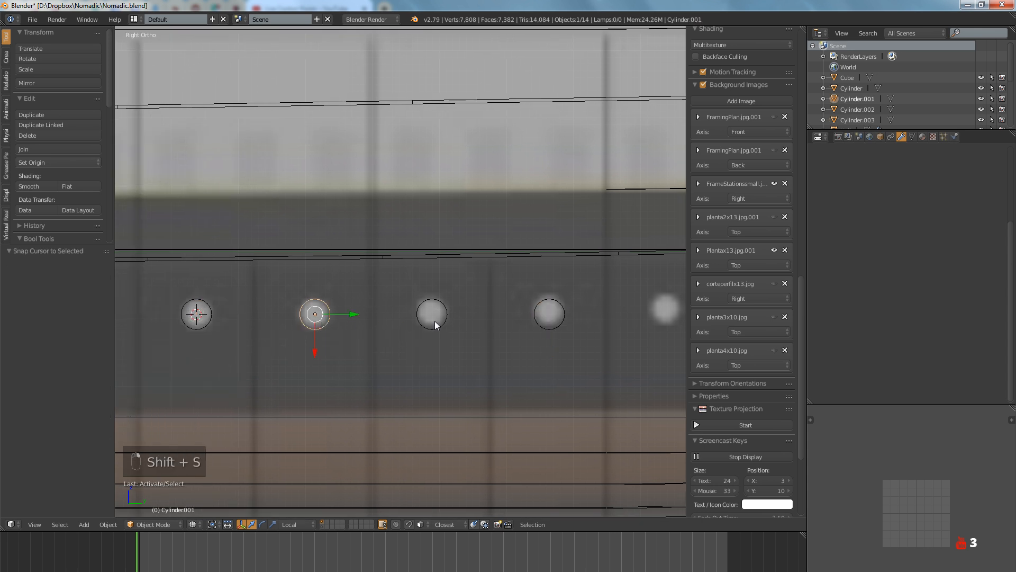
pyautogui.keyDown('shift'); pyautogui.rightClick(434, 321); pyautogui.keyUp('shift')
pyautogui.keyDown('shift'); pyautogui.rightClick(548, 322); pyautogui.keyUp('shift')
pyautogui.press('.')
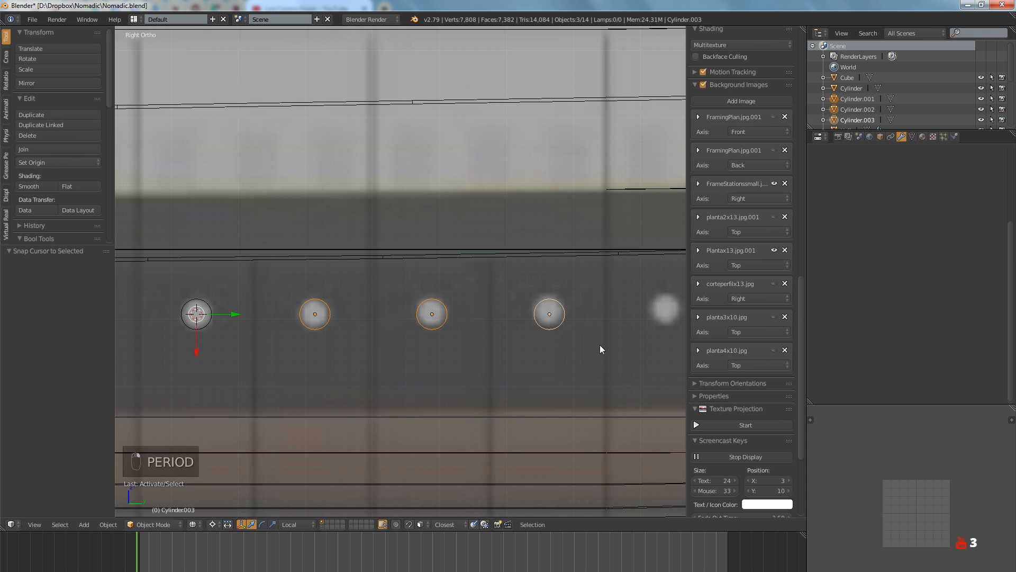
pyautogui.press('r')
pyautogui.press('r')
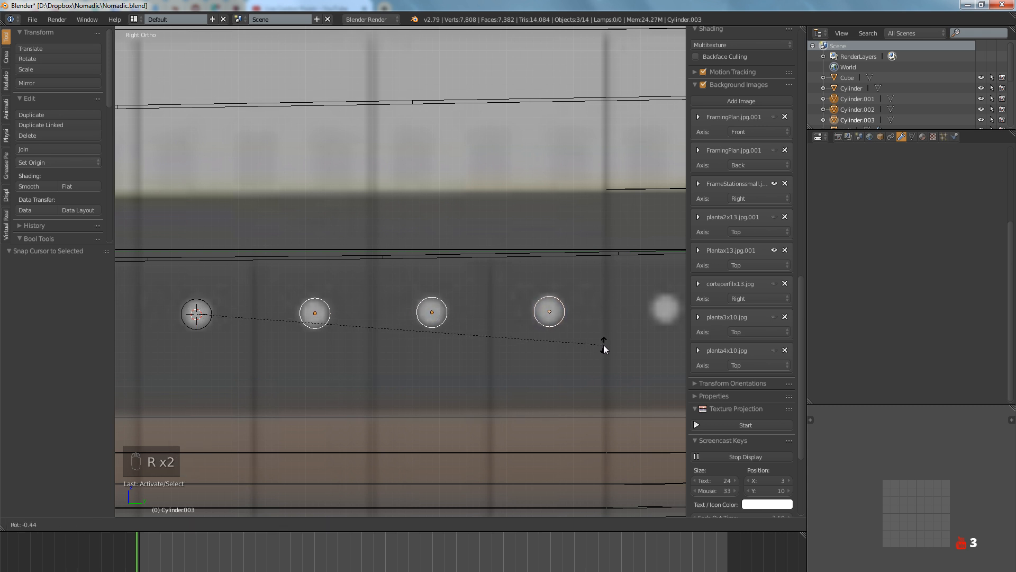
pyautogui.click(603, 345)
pyautogui.keyDown('shift'); pyautogui.moveTo(594, 342); pyautogui.dragTo(563, 347, button='middle'); pyautogui.keyUp('shift')
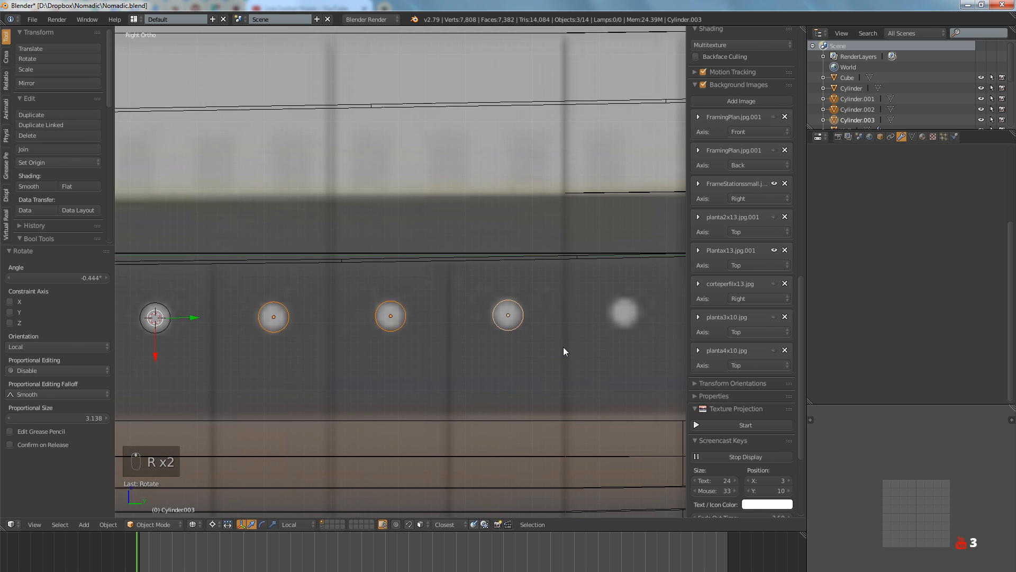
# Restore the bounding-box pivot and shift the fourth cylinder by about -0.016 along its local Y axis
pyautogui.rightClick(518, 334)
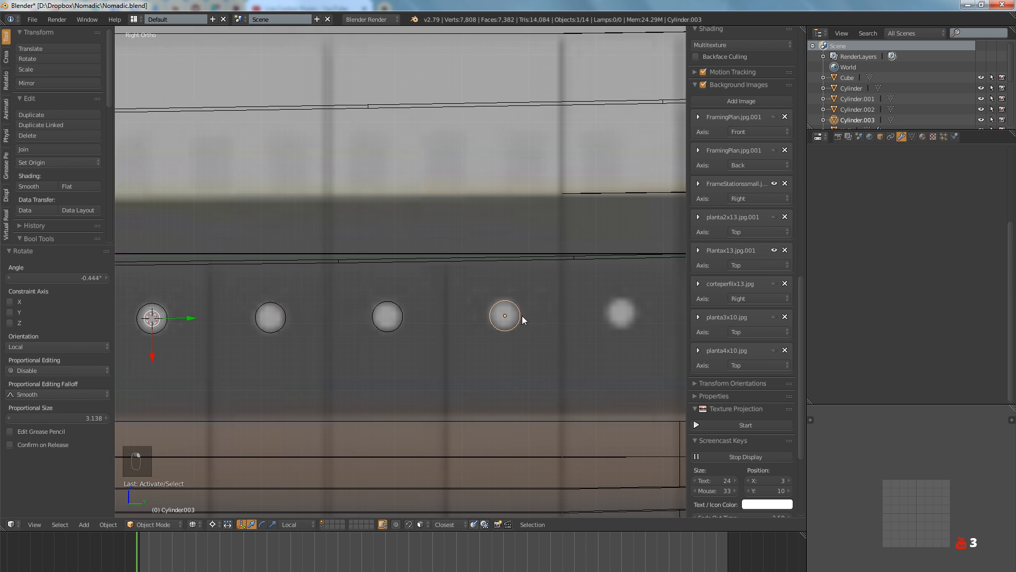
pyautogui.press(',')
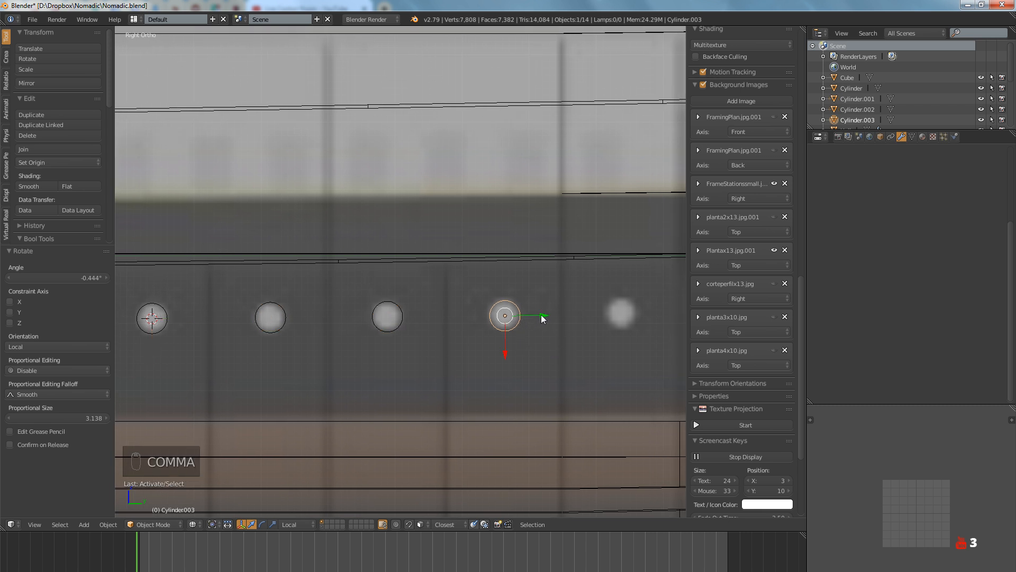
pyautogui.press('g')
pyautogui.press('y')
pyautogui.press('y')
pyautogui.click(542, 314)
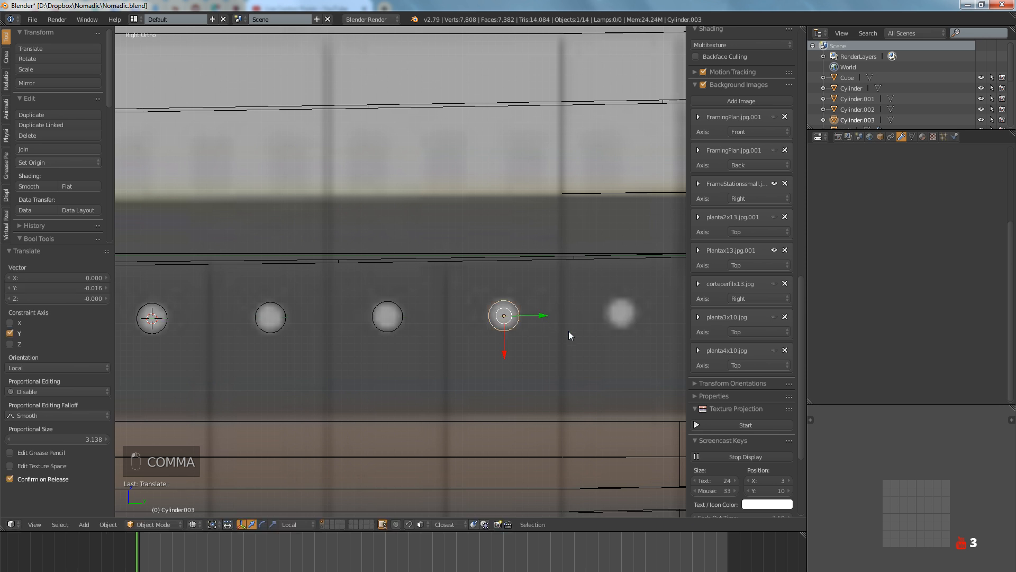
# Make a linked duplicate of the fourth cylinder 1.745 along its local Y axis and repeat it twice for the next portholes
pyautogui.keyDown('shift'); pyautogui.moveTo(568, 331); pyautogui.dragTo(469, 341, button='middle'); pyautogui.keyUp('shift')
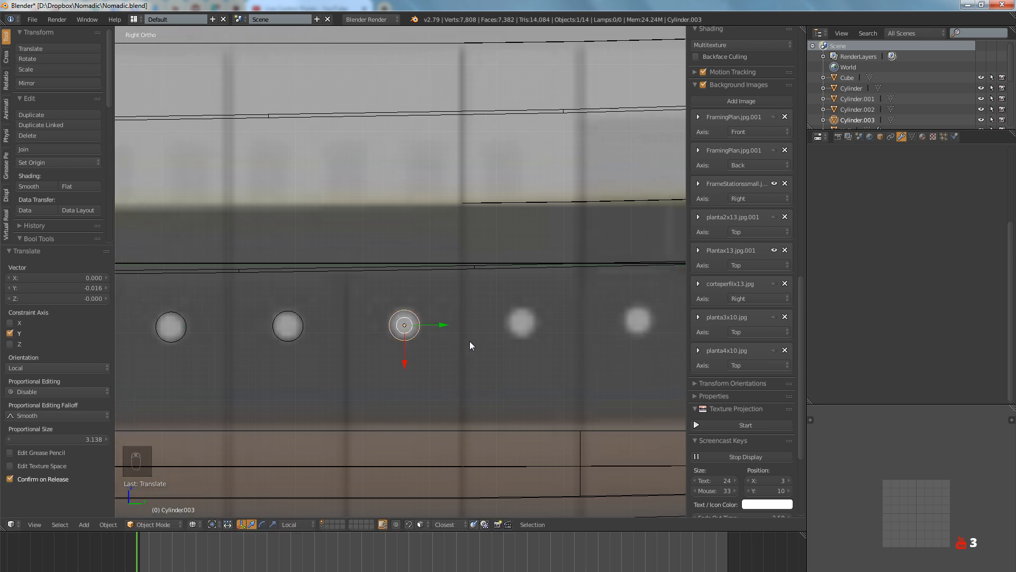
pyautogui.hotkey('alt', 'd')
pyautogui.press('y')
pyautogui.press('y')
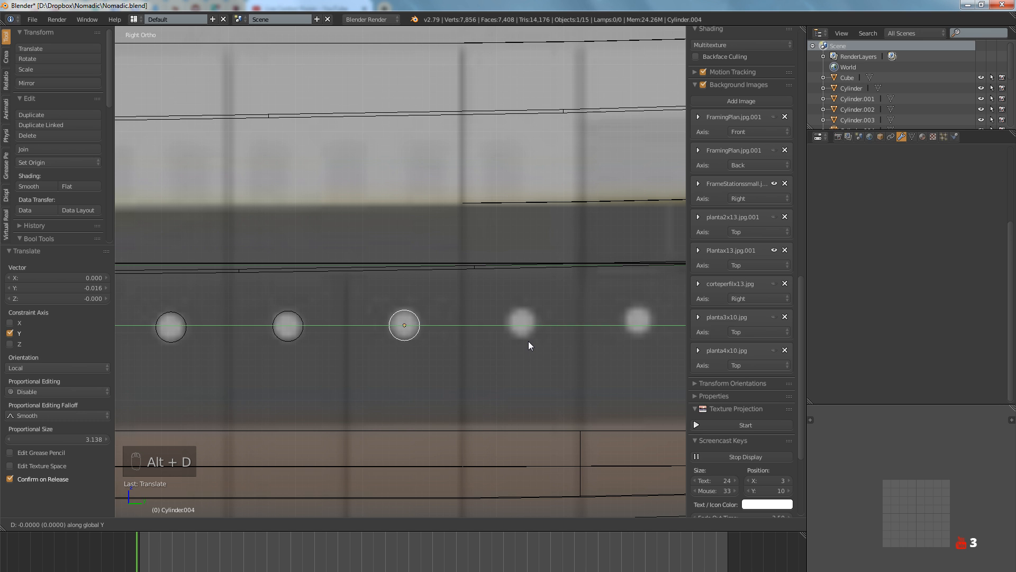
pyautogui.click(586, 337)
pyautogui.keyDown('shift'); pyautogui.moveTo(583, 341); pyautogui.dragTo(475, 349, button='middle'); pyautogui.keyUp('shift')
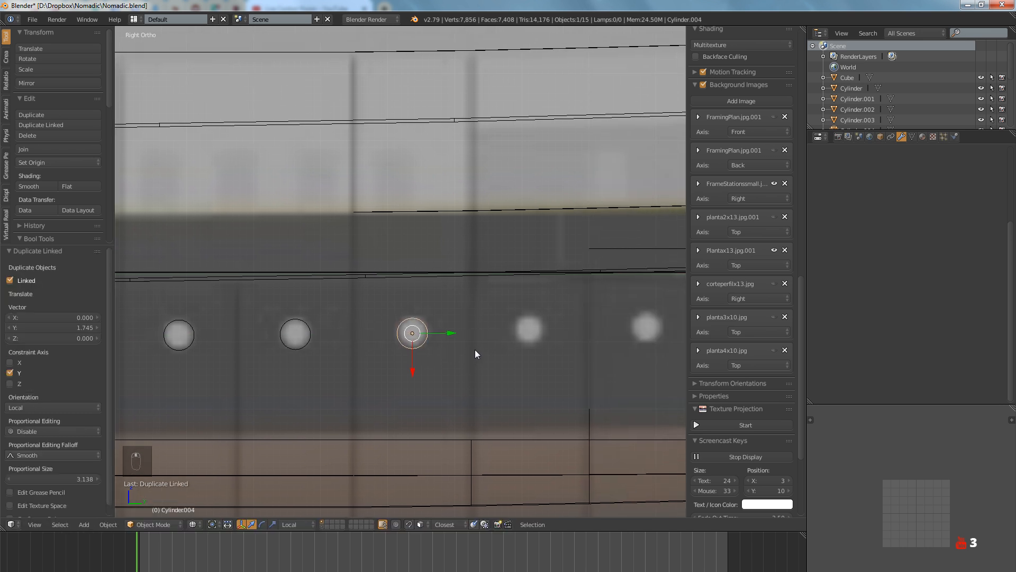
pyautogui.hotkey('shift', 'r')
pyautogui.hotkey('shift', 'r')
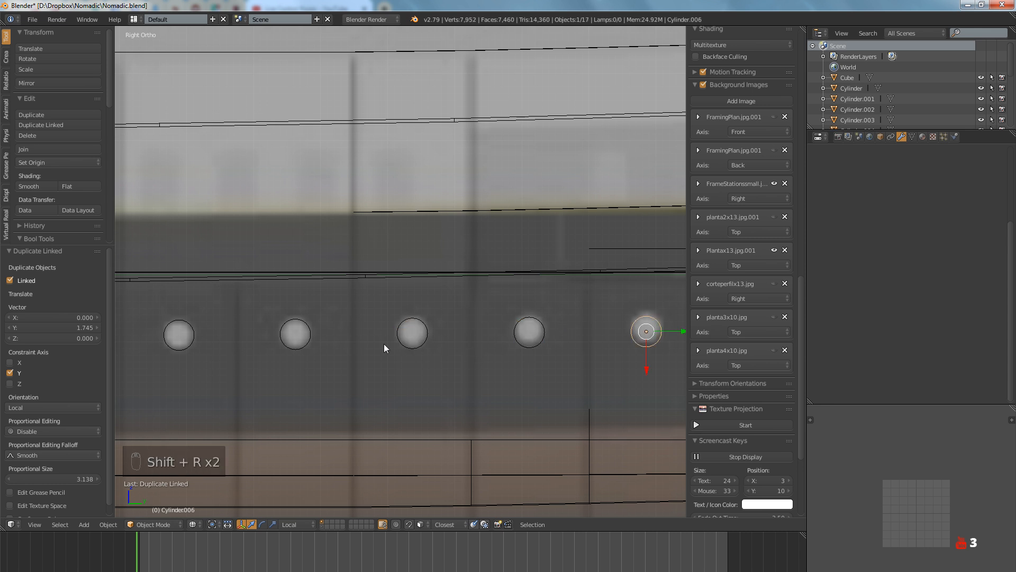
pyautogui.click(306, 341)
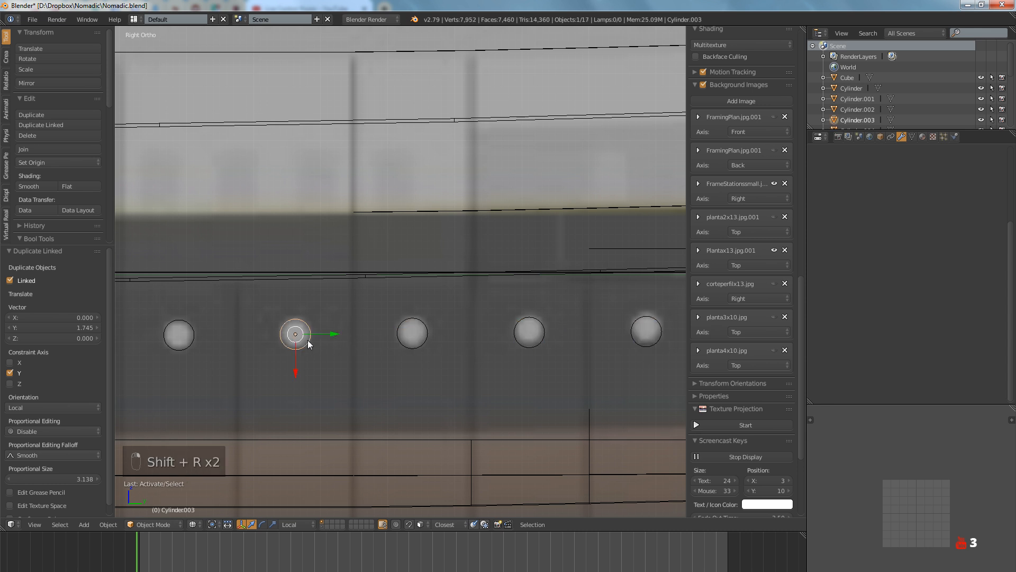
pyautogui.keyDown('shift'); pyautogui.click(412, 333); pyautogui.keyUp('shift')
pyautogui.keyDown('shift'); pyautogui.click(529, 332); pyautogui.keyUp('shift')
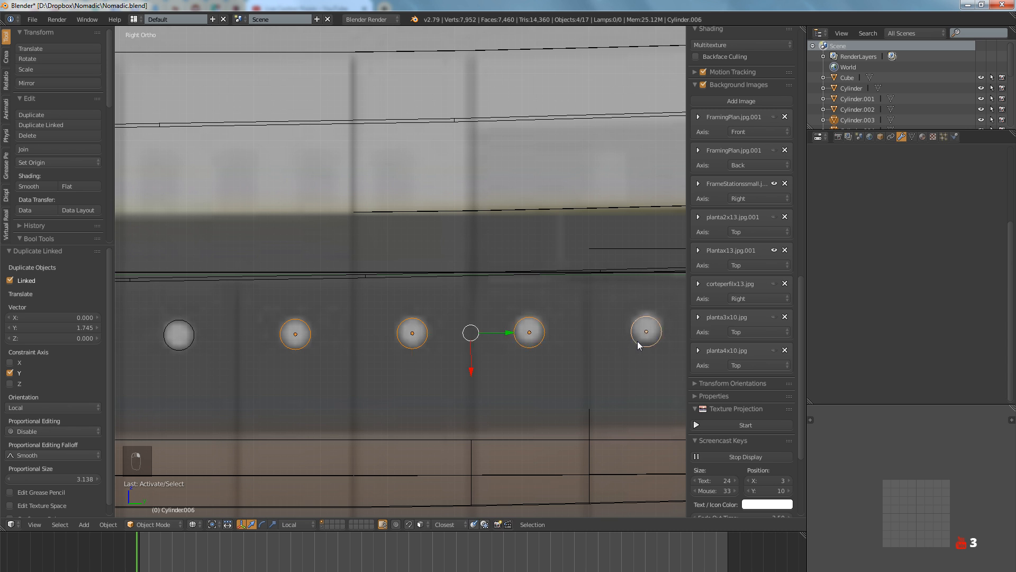
# Snap the 3D cursor to the fourth porthole cylinder
pyautogui.click(301, 342)
pyautogui.hotkey('shift', 's')
pyautogui.click(301, 342)
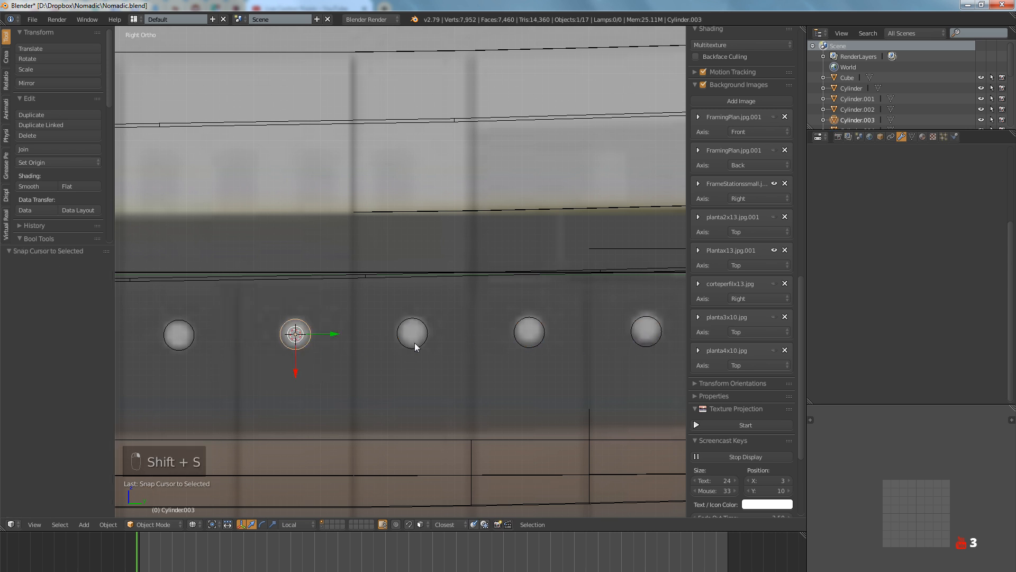
# Rotate the fourth through seventh cylinders around the 3D cursor by about -0.671° to match the rising porthole line
pyautogui.keyDown('shift'); pyautogui.click(414, 342); pyautogui.keyUp('shift')
pyautogui.keyDown('shift'); pyautogui.click(529, 339); pyautogui.keyUp('shift')
pyautogui.keyDown('shift'); pyautogui.click(630, 342); pyautogui.keyUp('shift')
pyautogui.press('.')
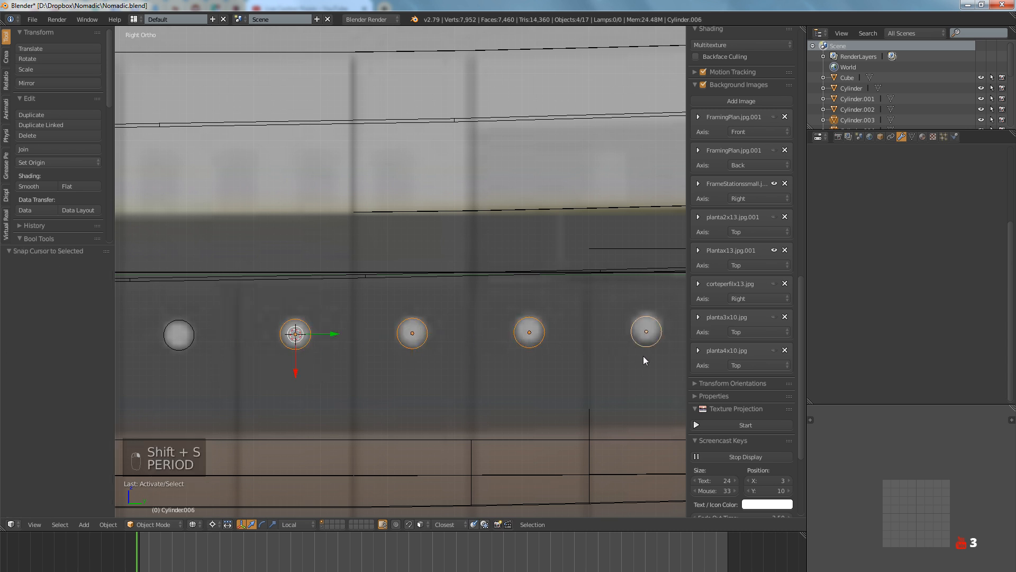
pyautogui.press('r')
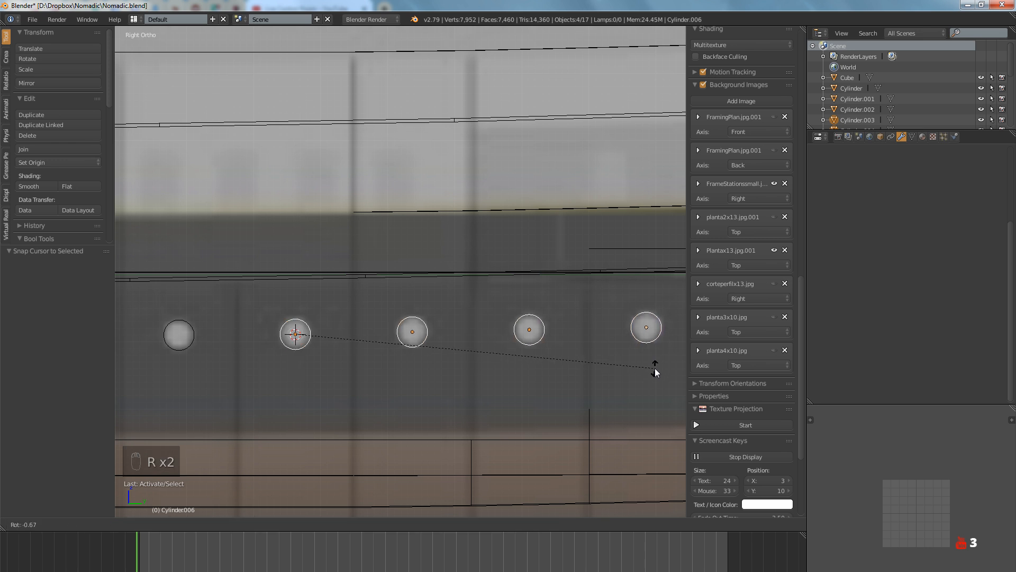
pyautogui.click(655, 367)
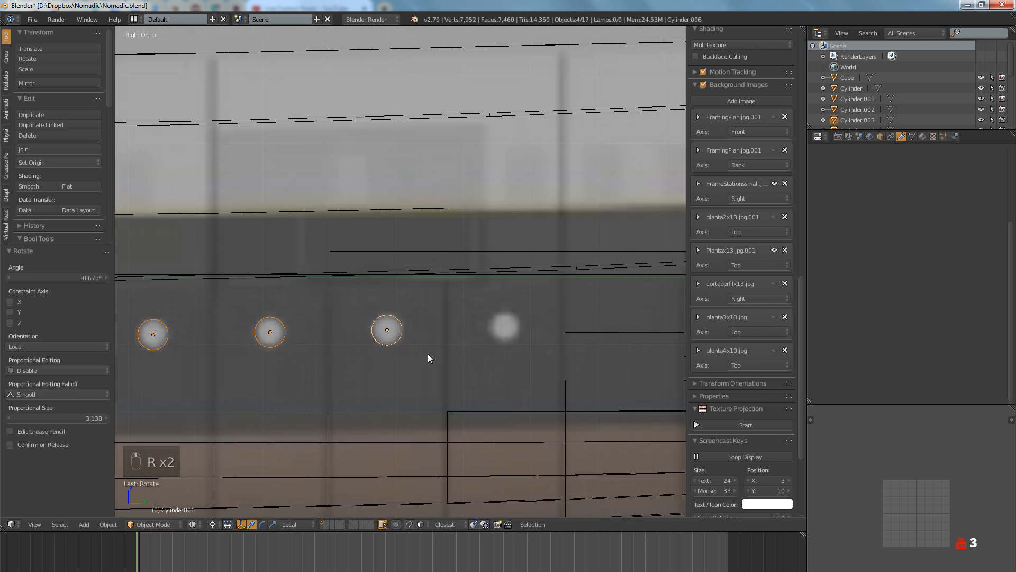
# Make a linked duplicate of the seventh cylinder and place it 1.768 along its local Y axis over the eighth porthole
pyautogui.press('a')
pyautogui.rightClick(392, 338)
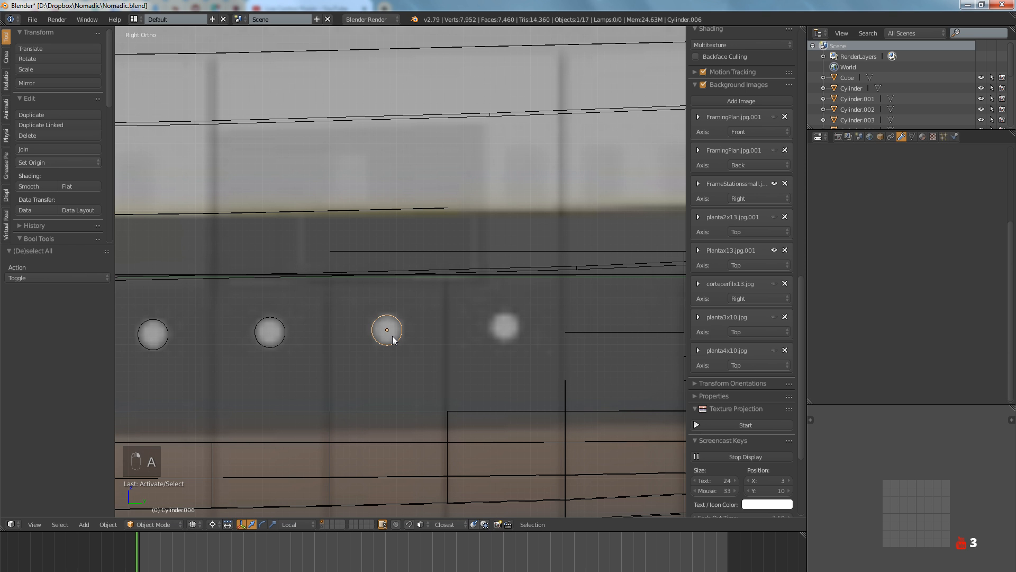
pyautogui.hotkey('alt', 'd')
pyautogui.middleClick(404, 331)
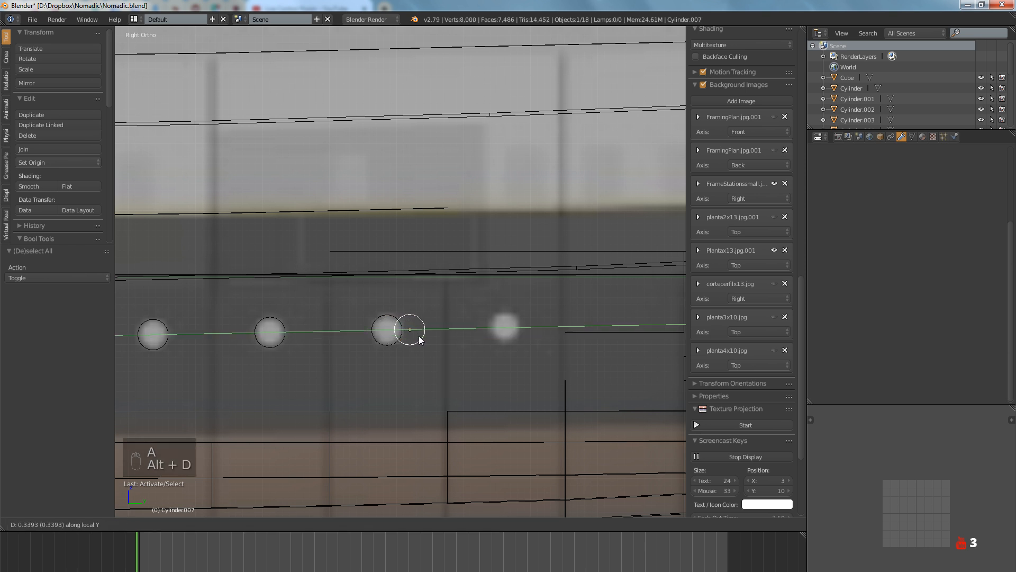
pyautogui.click(512, 336)
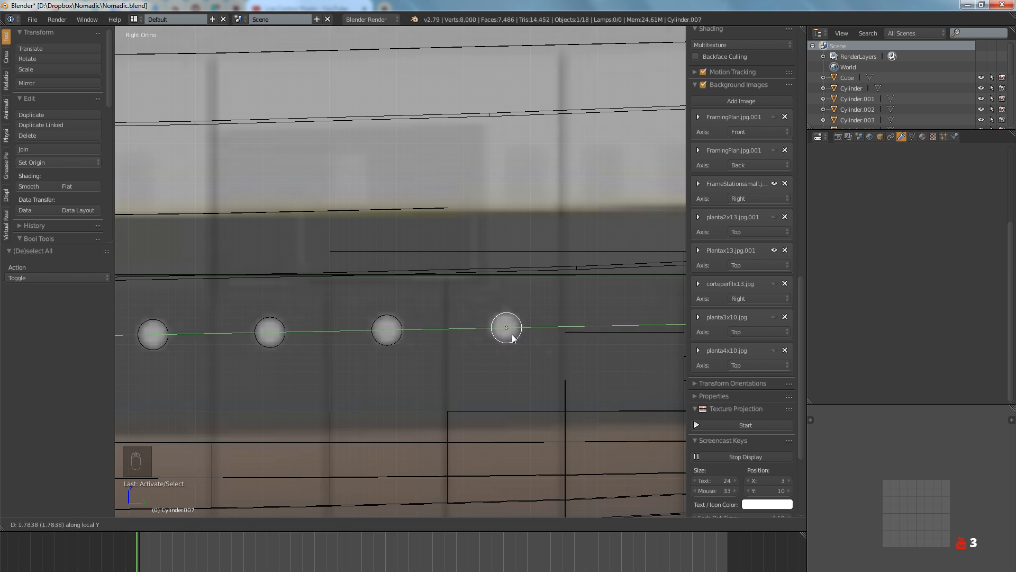
# Make a linked duplicate of the eighth cylinder and move it forward onto the isolated lower porthole just past frame 38
pyautogui.scroll(-6, 511, 337)
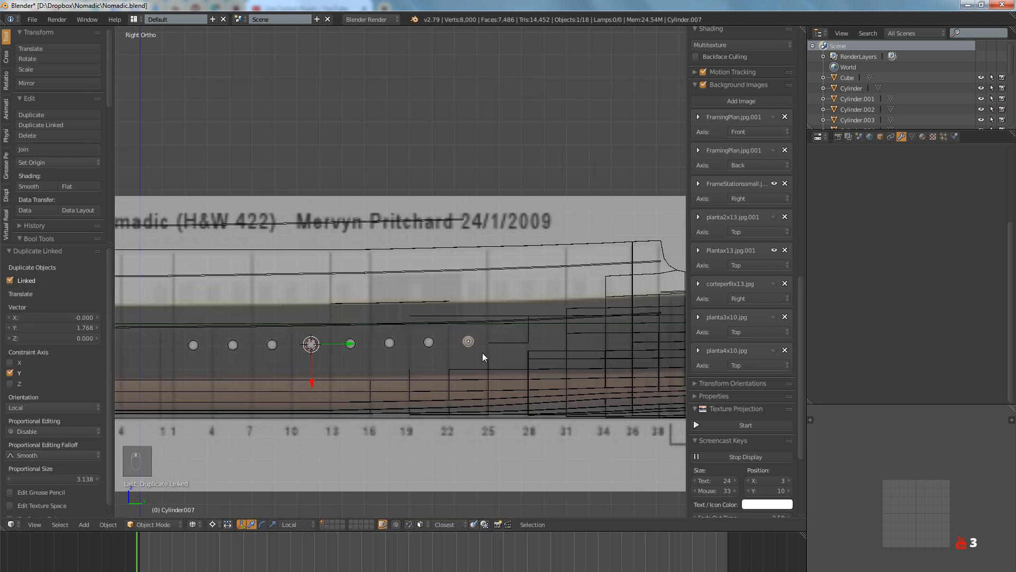
pyautogui.press('a')
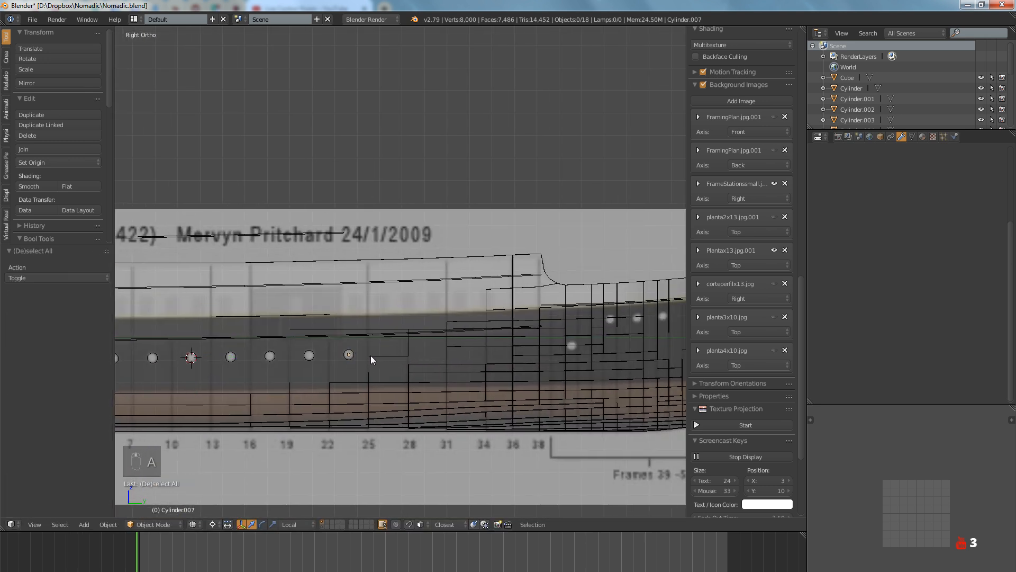
pyautogui.scroll(3, 371, 354)
pyautogui.rightClick(355, 358)
pyautogui.hotkey('alt', 'd')
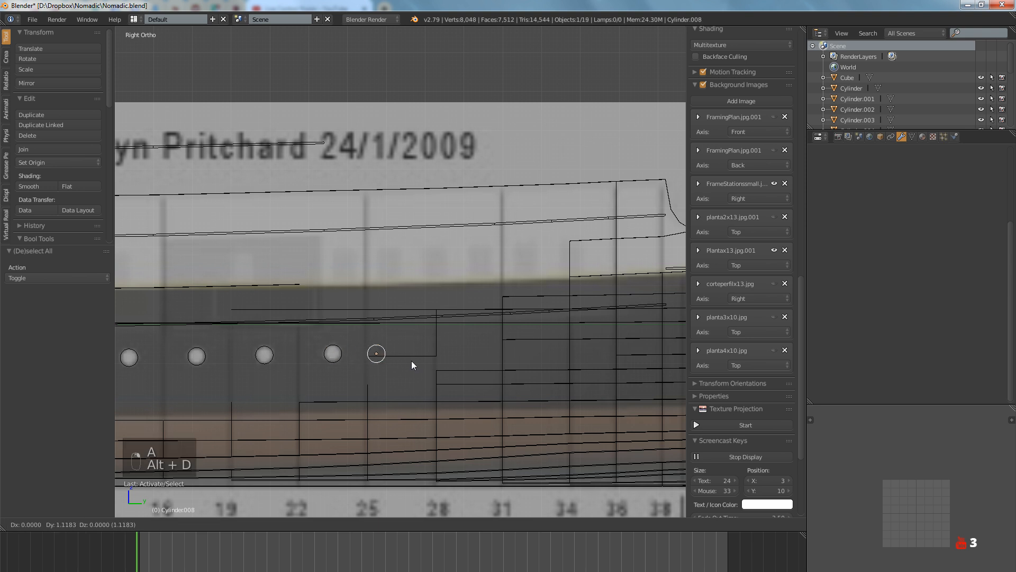
pyautogui.click(403, 377)
pyautogui.scroll(3, 402, 377)
pyautogui.press('g')
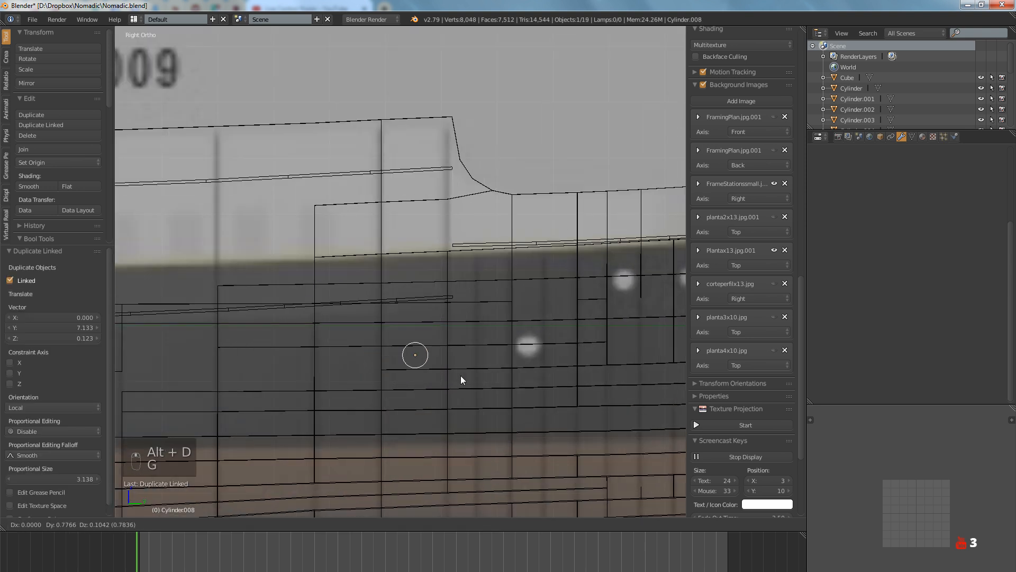
pyautogui.click(548, 369)
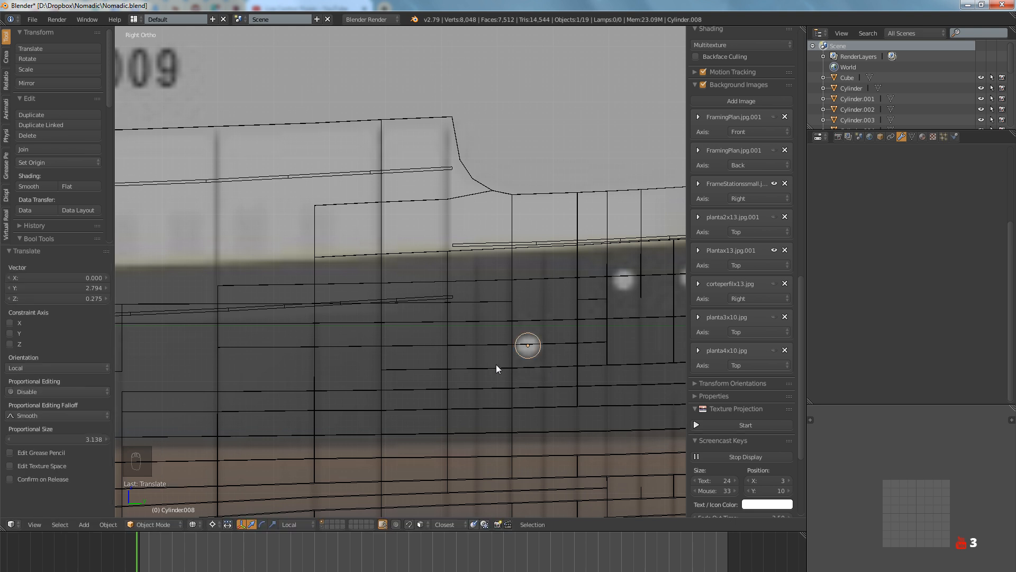
# Move the isolated lower porthole cylinder -0.747 along its local Z axis, inward into the bow plating
pyautogui.scroll(-4, 497, 364)
pyautogui.keyDown('ctrl'); pyautogui.scroll(20, 523, 366); pyautogui.keyUp('ctrl')
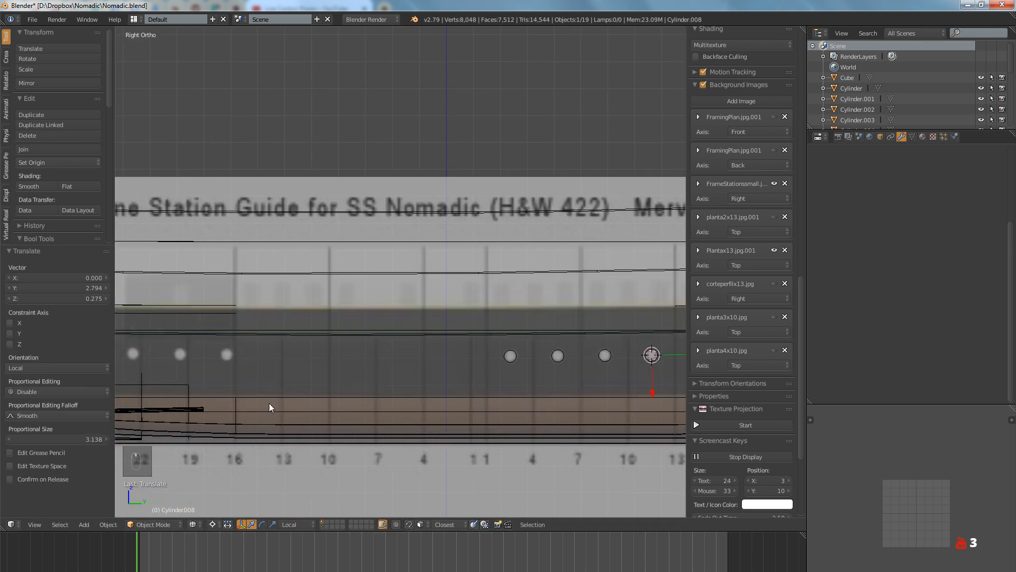
pyautogui.keyDown('ctrl'); pyautogui.scroll(-20, 501, 400); pyautogui.keyUp('ctrl')
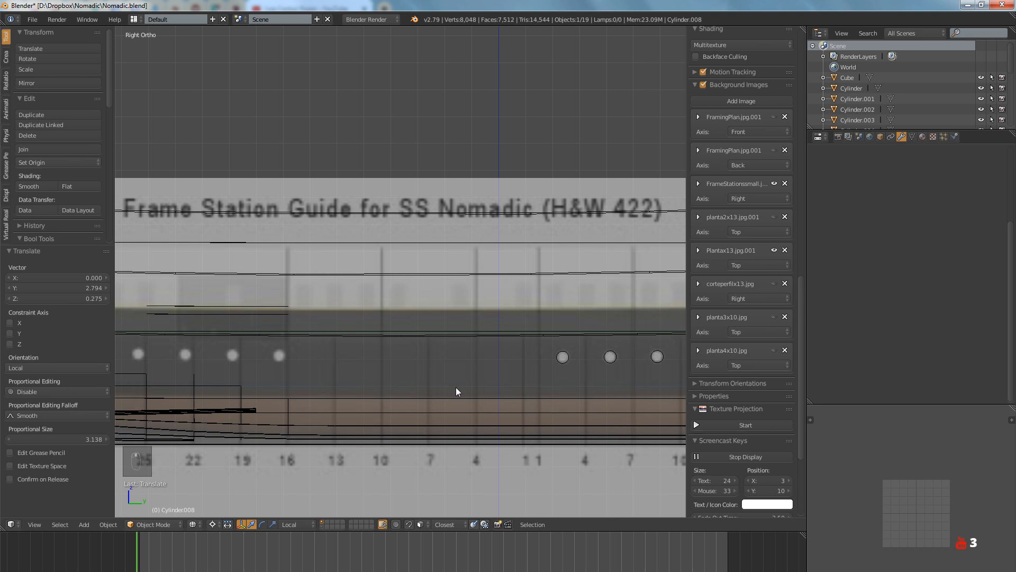
pyautogui.keyDown('ctrl'); pyautogui.scroll(-2, 421, 371); pyautogui.keyUp('ctrl')
pyautogui.scroll(7, 428, 370)
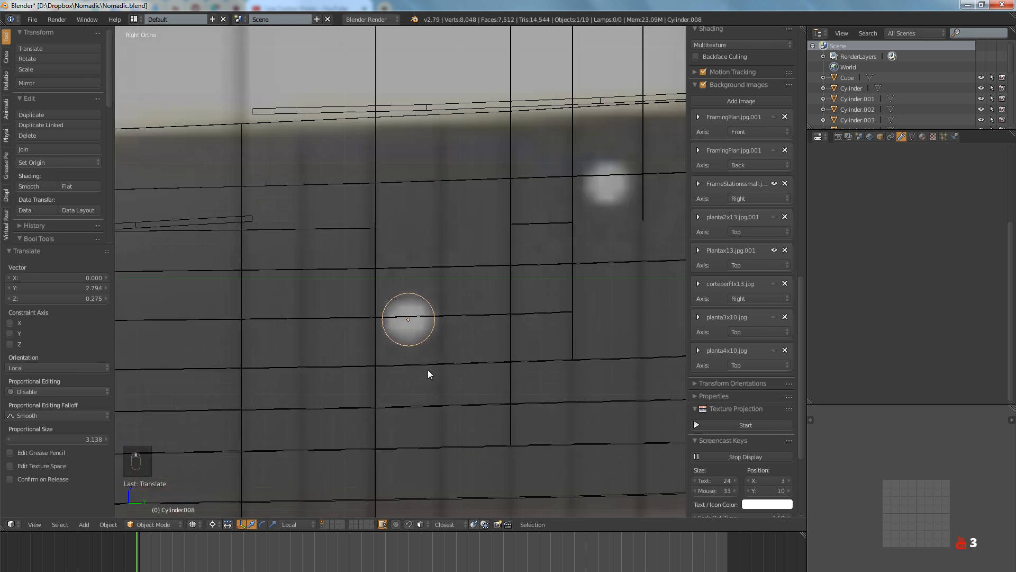
pyautogui.scroll(-4, 440, 353)
pyautogui.press('z')
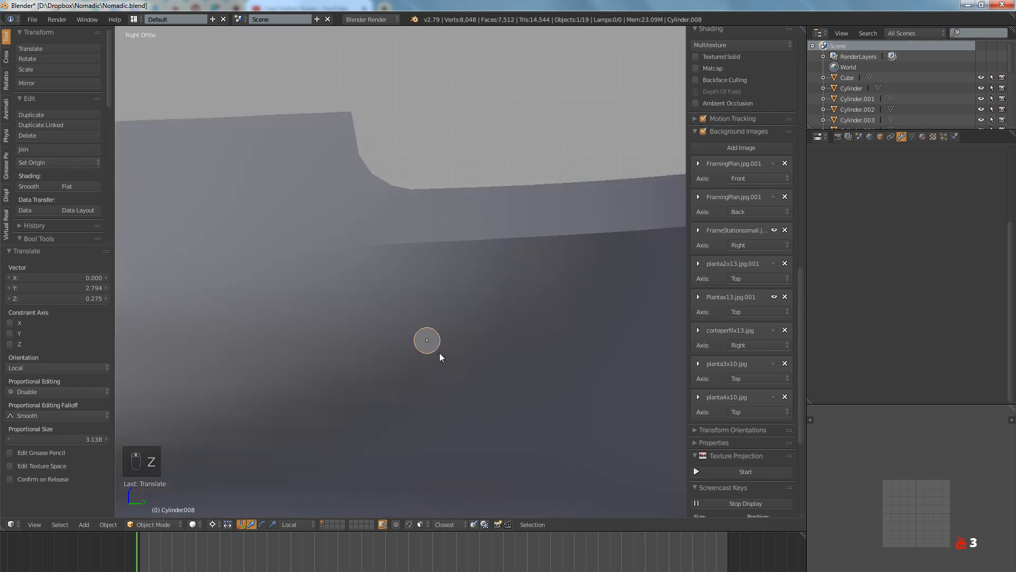
pyautogui.moveTo(440, 353); pyautogui.dragTo(352, 370, button='middle')
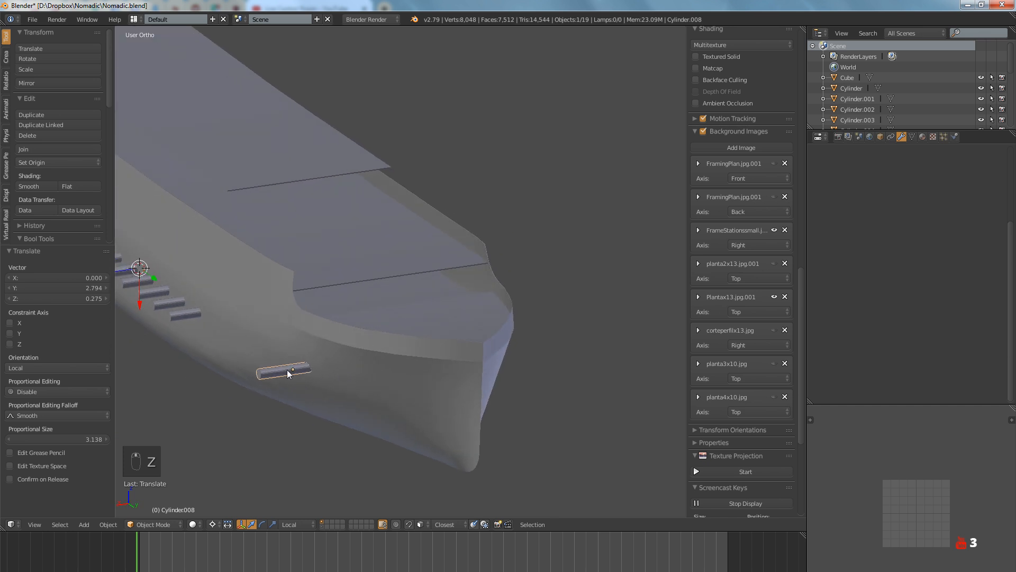
pyautogui.press(',')
pyautogui.scroll(7, 286, 374)
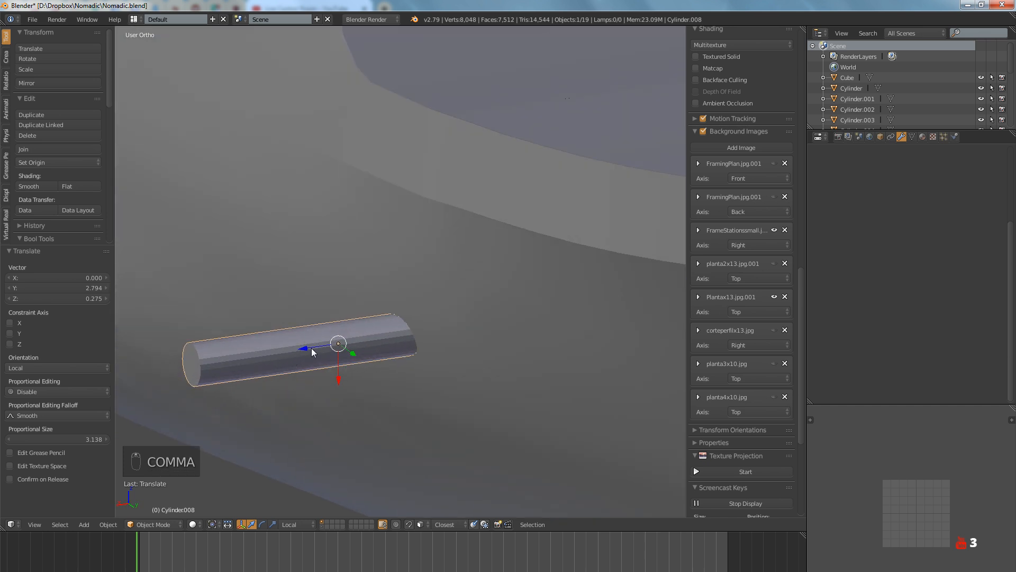
pyautogui.moveTo(311, 347); pyautogui.dragTo(373, 340)
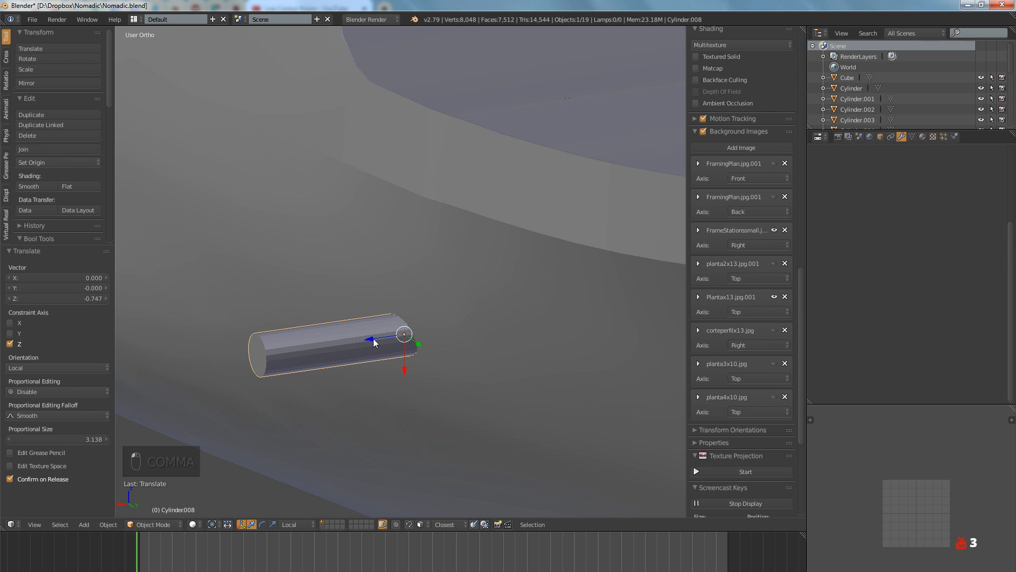
# In the right wireframe view, duplicate the lower cylinder and place it 1.714 in Y and 1.174 in Z over the first upper bow porthole
pyautogui.moveTo(373, 342)
pyautogui.mouseDown(button='middle')
pyautogui.moveTo(549, 249)
pyautogui.moveTo(474, 188)
pyautogui.moveTo(480, 298)
pyautogui.moveTo(467, 364)
pyautogui.moveTo(459, 352)
pyautogui.moveTo(380, 358)
pyautogui.mouseUp(button='middle')
pyautogui.press('KP_3')
pyautogui.press('z')
pyautogui.scroll(2, 380, 358)
pyautogui.hotkey('shift', 'd')
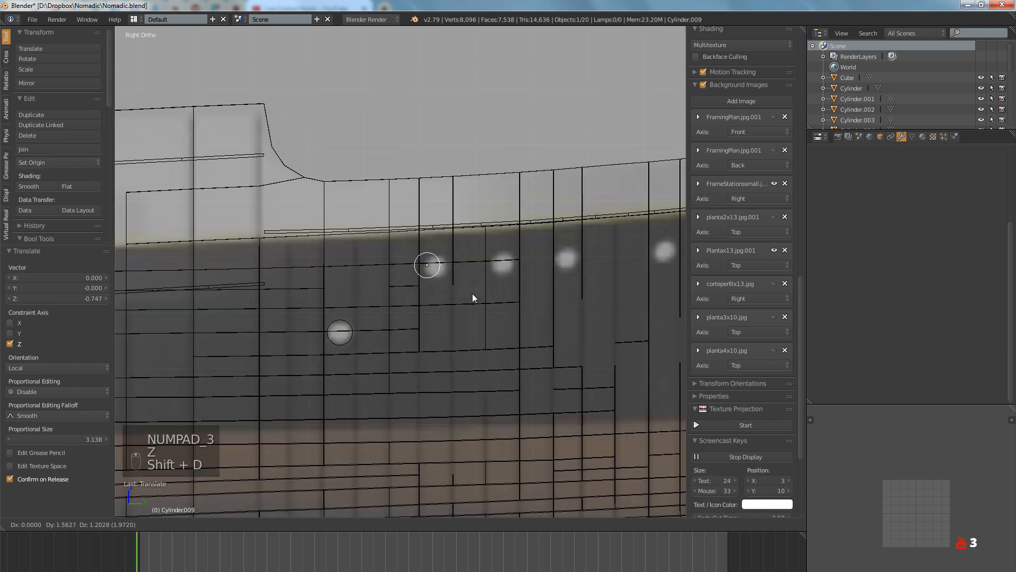
pyautogui.click(465, 298)
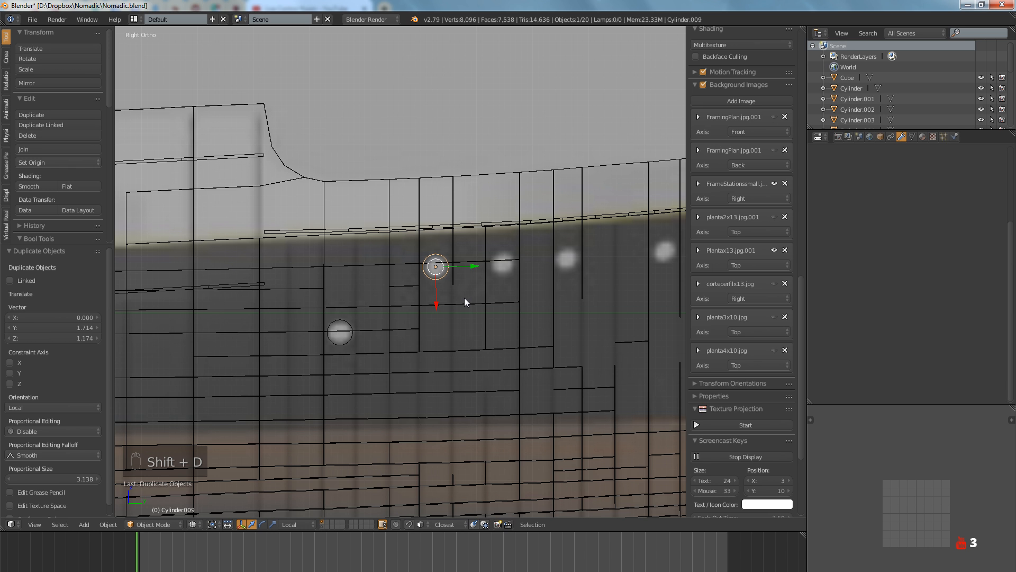
# Duplicate the upper bow cylinder forward three times, placing one copy over each of the remaining bow portholes
pyautogui.hotkey('shift', 'd')
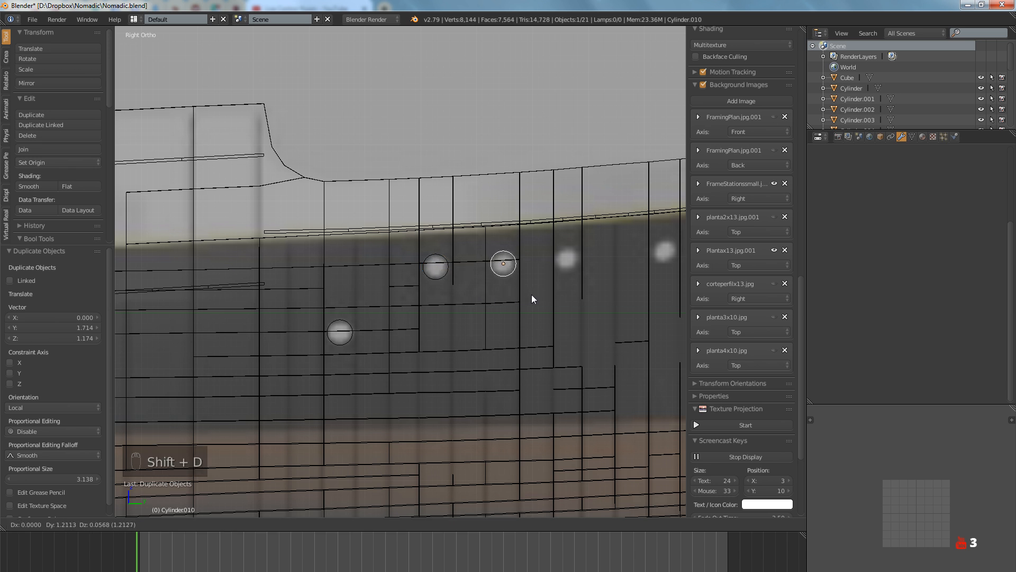
pyautogui.click(531, 294)
pyautogui.hotkey('shift', 'd')
pyautogui.click(586, 296)
pyautogui.keyDown('shift'); pyautogui.moveTo(586, 296); pyautogui.dragTo(442, 324, button='middle'); pyautogui.keyUp('shift')
pyautogui.hotkey('shift', 'd')
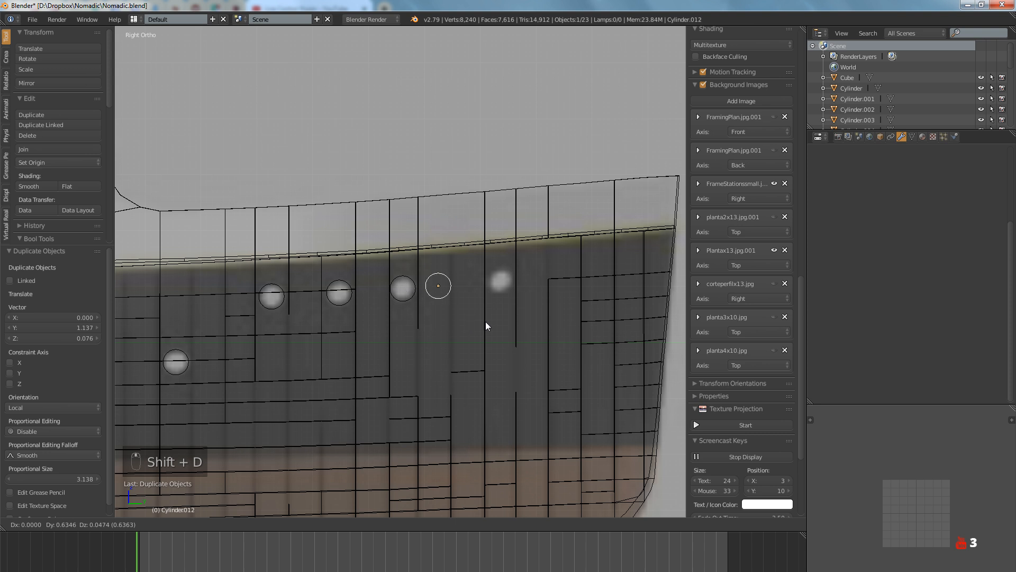
pyautogui.click(539, 316)
# Duplicate the porthole cylinder nearest frame 1 onto the porthole beside frame 16, fine-tune its position, and snap the 3D cursor to it
pyautogui.scroll(-6, 538, 319)
pyautogui.scroll(4, 438, 342)
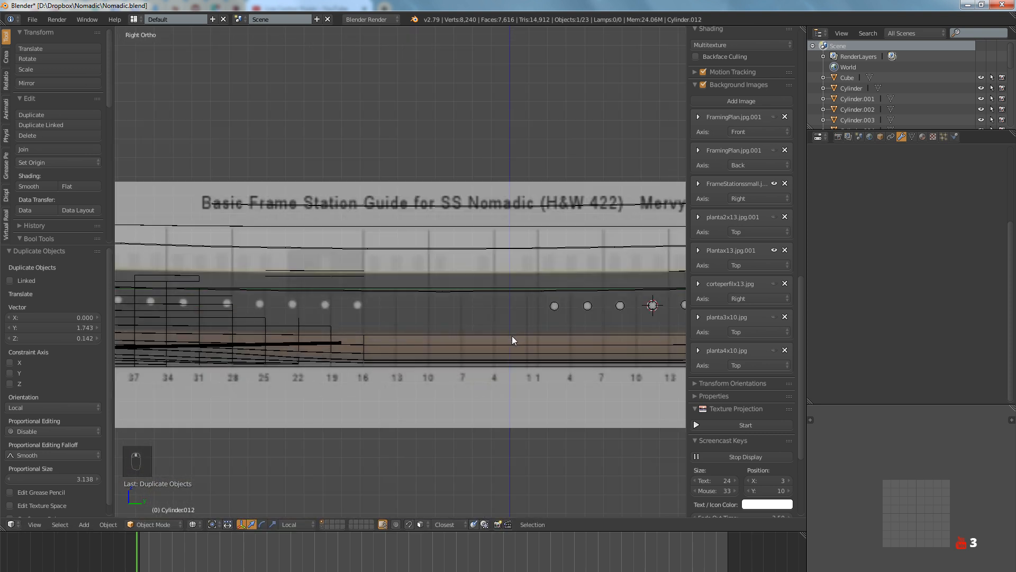
pyautogui.rightClick(554, 312)
pyautogui.hotkey('shift', 'd')
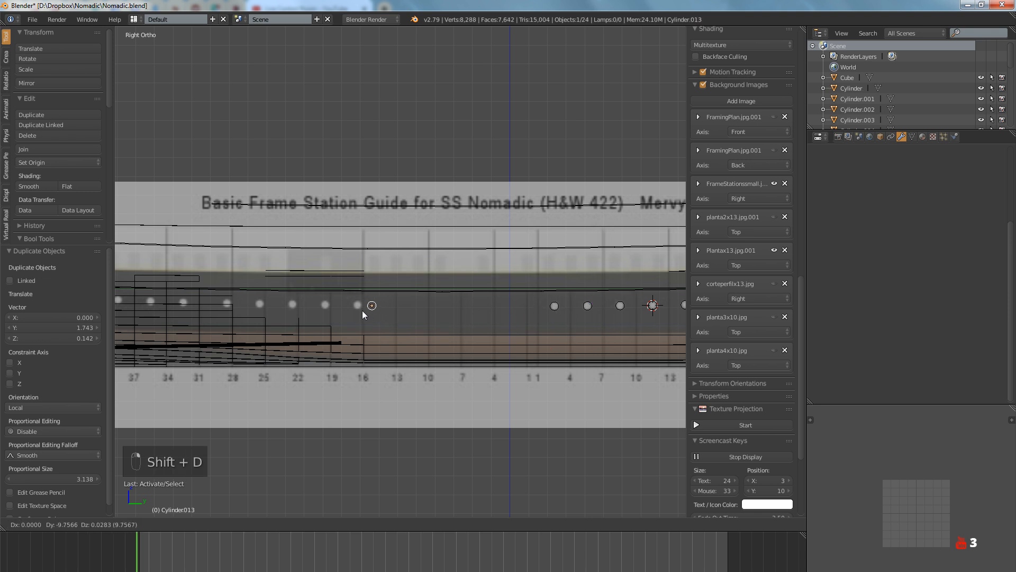
pyautogui.click(351, 311)
pyautogui.scroll(8, 351, 311)
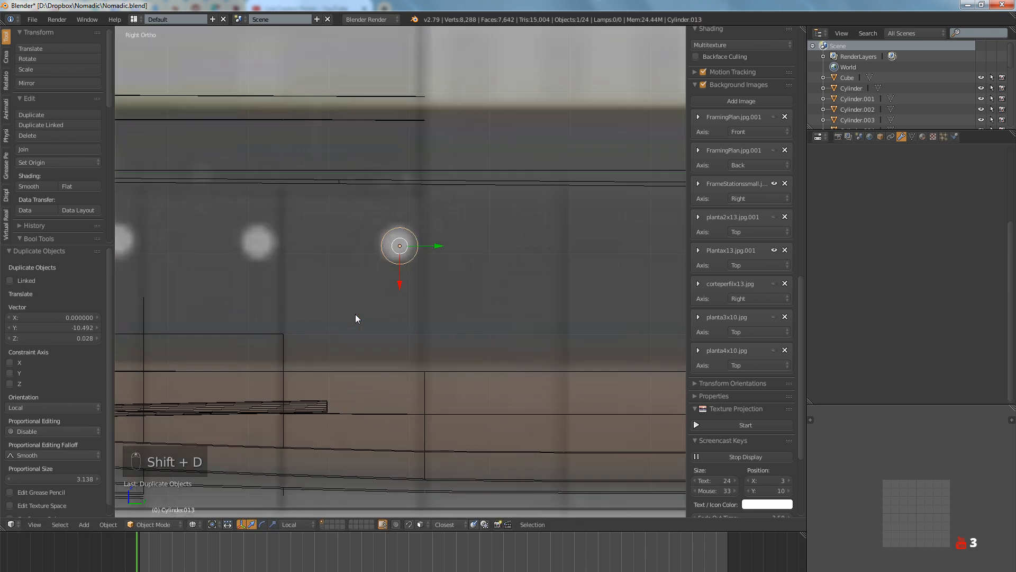
pyautogui.keyDown('shift'); pyautogui.moveTo(354, 313); pyautogui.dragTo(510, 346, button='middle'); pyautogui.keyUp('shift')
pyautogui.press('g')
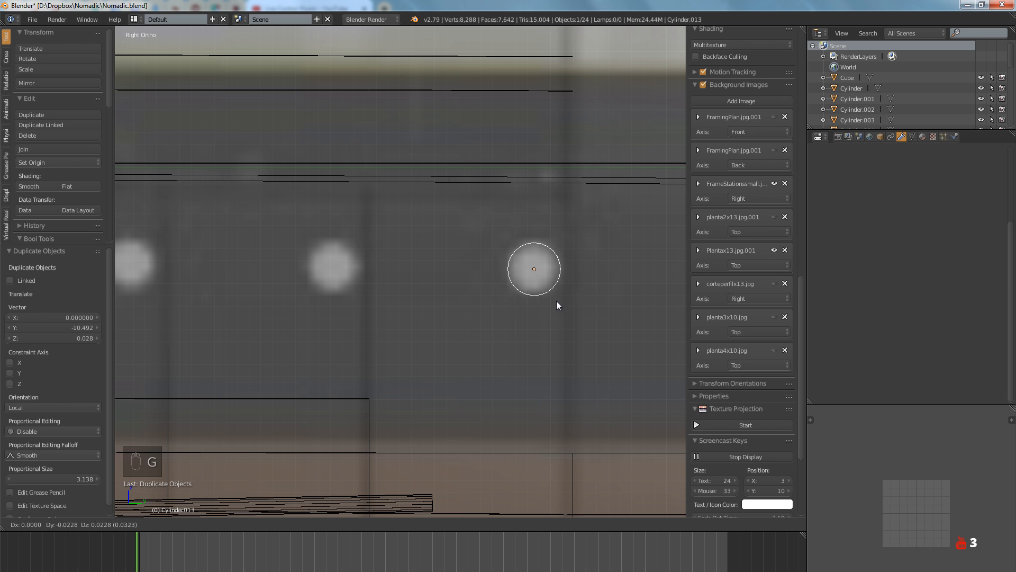
pyautogui.click(556, 301)
pyautogui.hotkey('shift', 's')
pyautogui.click(557, 301)
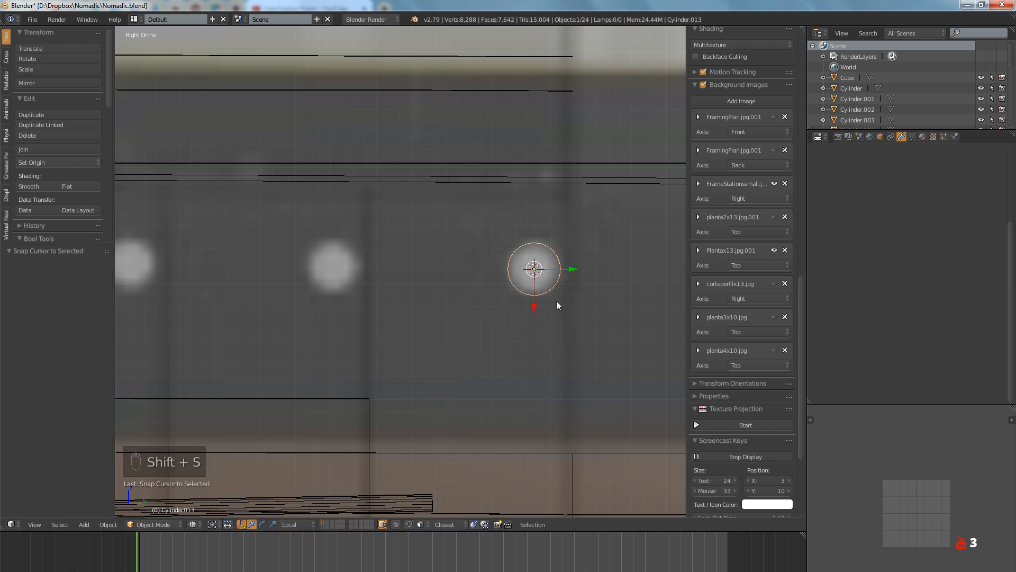
# Duplicate the frame 16 cylinder -1.736 along its local Y axis onto the next porthole, and repeat the duplication for the third one
pyautogui.keyDown('shift'); pyautogui.moveTo(513, 309); pyautogui.dragTo(553, 316, button='middle'); pyautogui.keyUp('shift')
pyautogui.hotkey('shift', 'd')
pyautogui.press('y')
pyautogui.press('y')
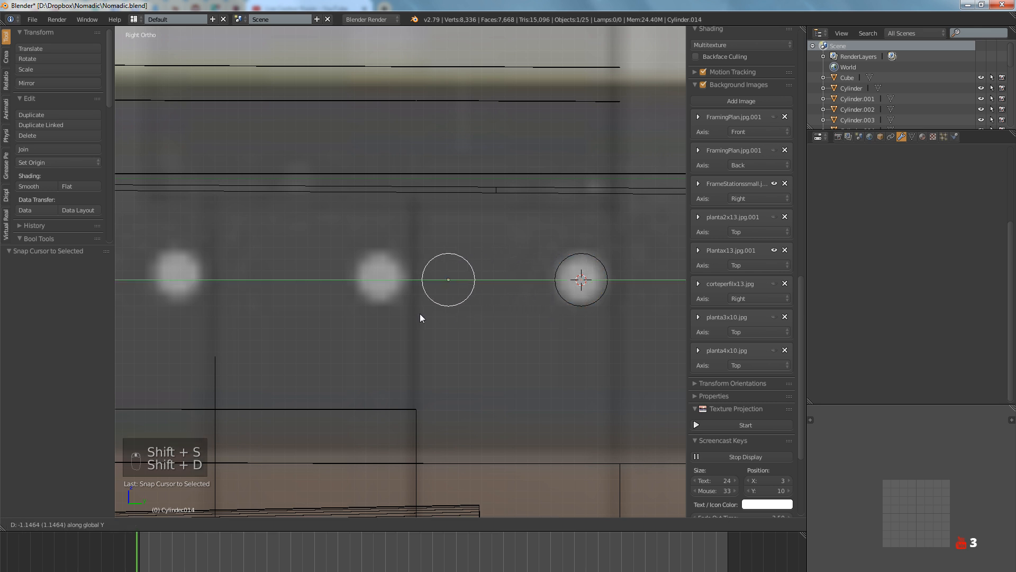
pyautogui.click(353, 310)
pyautogui.keyDown('shift'); pyautogui.moveTo(283, 329); pyautogui.dragTo(433, 336, button='middle'); pyautogui.keyUp('shift')
pyautogui.scroll(-4, 432, 335)
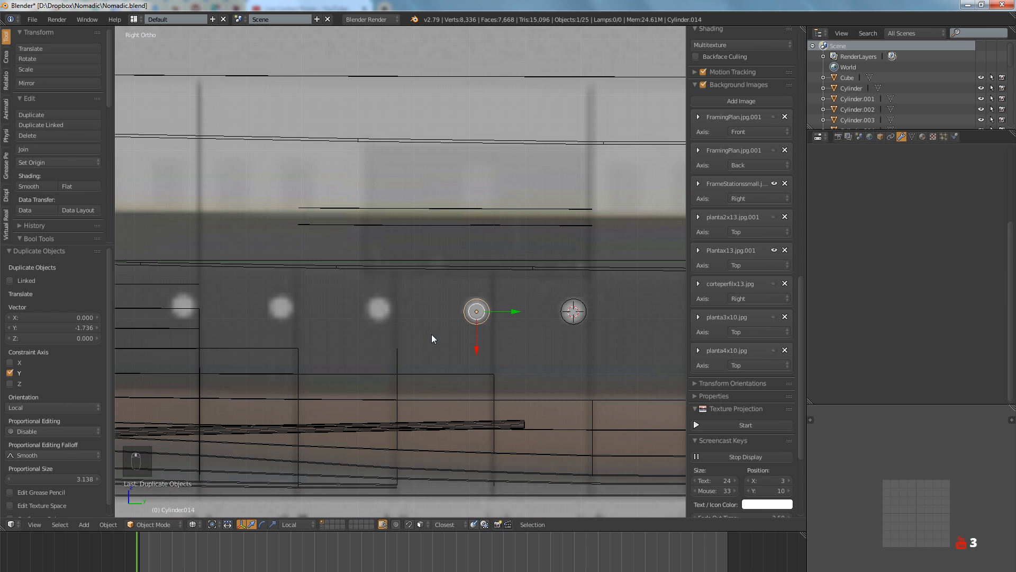
pyautogui.hotkey('shift', 'r')
# Rotate the second and third aft cylinders 0.534° around the 3D cursor to follow the porthole line
pyautogui.keyDown('shift'); pyautogui.rightClick(475, 324); pyautogui.keyUp('shift')
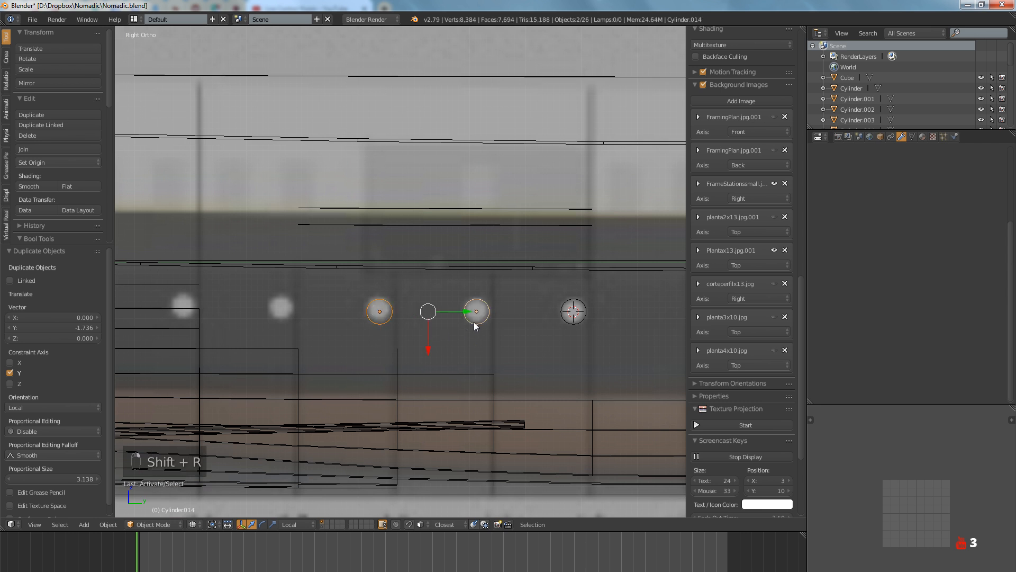
pyautogui.keyDown('ctrl'); pyautogui.scroll(2, 476, 346); pyautogui.keyUp('ctrl')
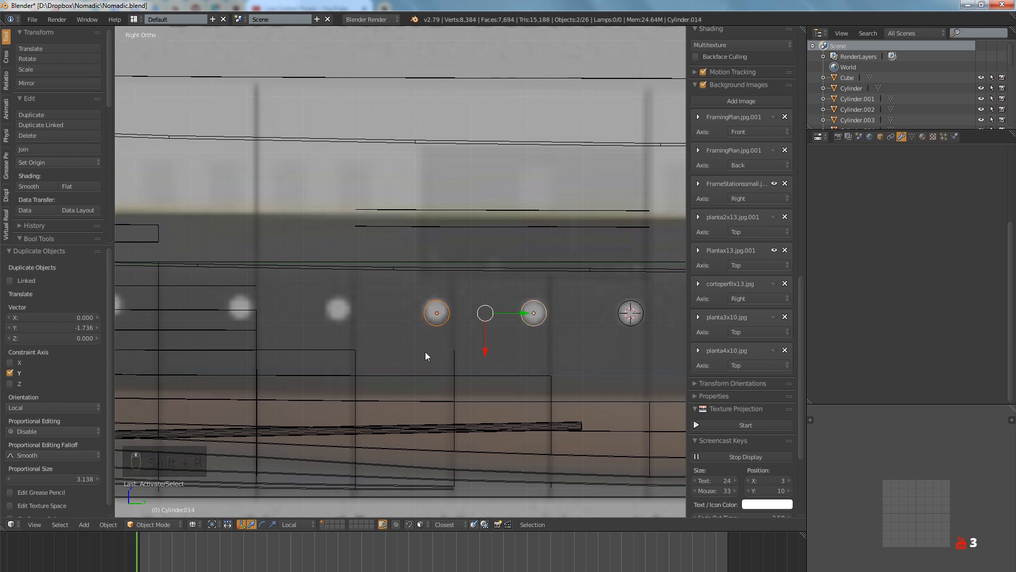
pyautogui.scroll(2, 422, 348)
pyautogui.press('.')
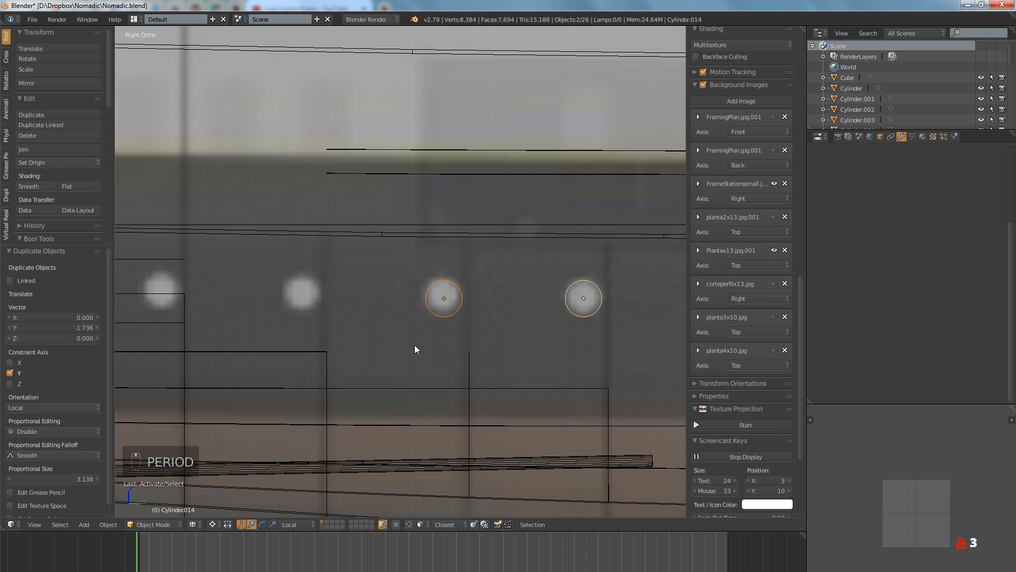
pyautogui.press('r')
pyautogui.press('r')
pyautogui.click(328, 345)
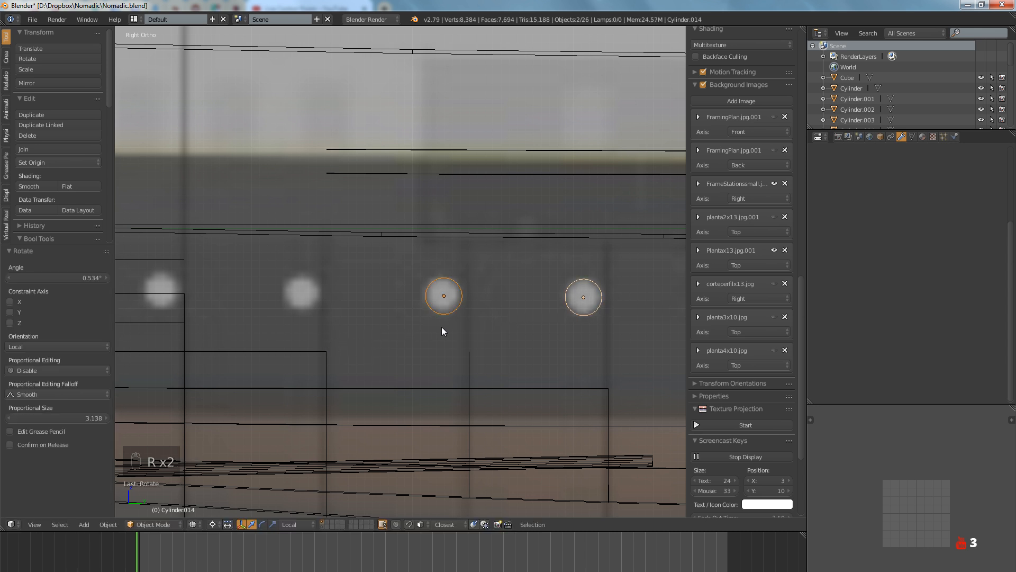
# Nudge the third aft cylinder -0.020 along its local Y axis and check the second cylinder's alignment over its porthole
pyautogui.rightClick(445, 311)
pyautogui.press(',')
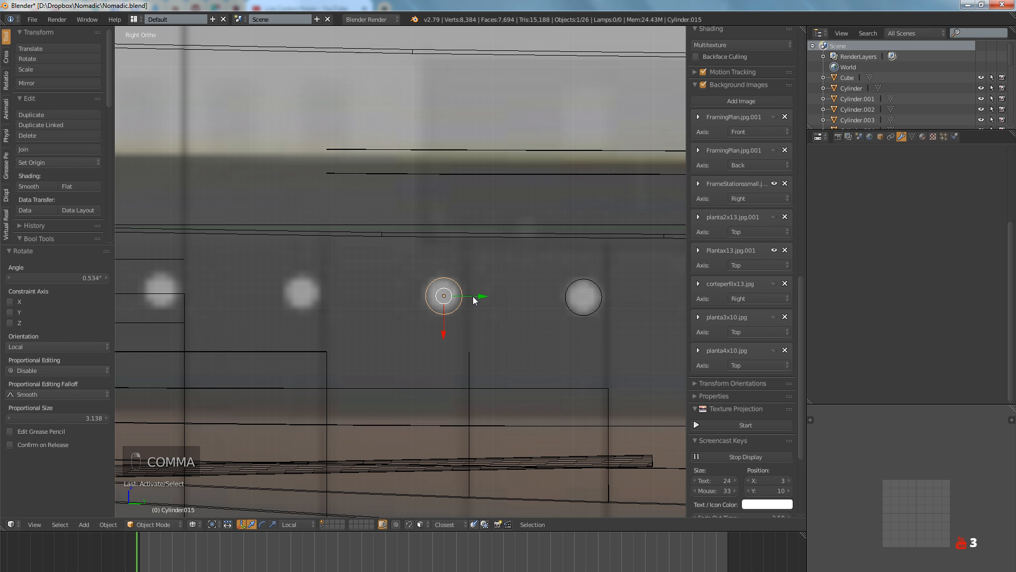
pyautogui.moveTo(472, 296); pyautogui.dragTo(475, 298)
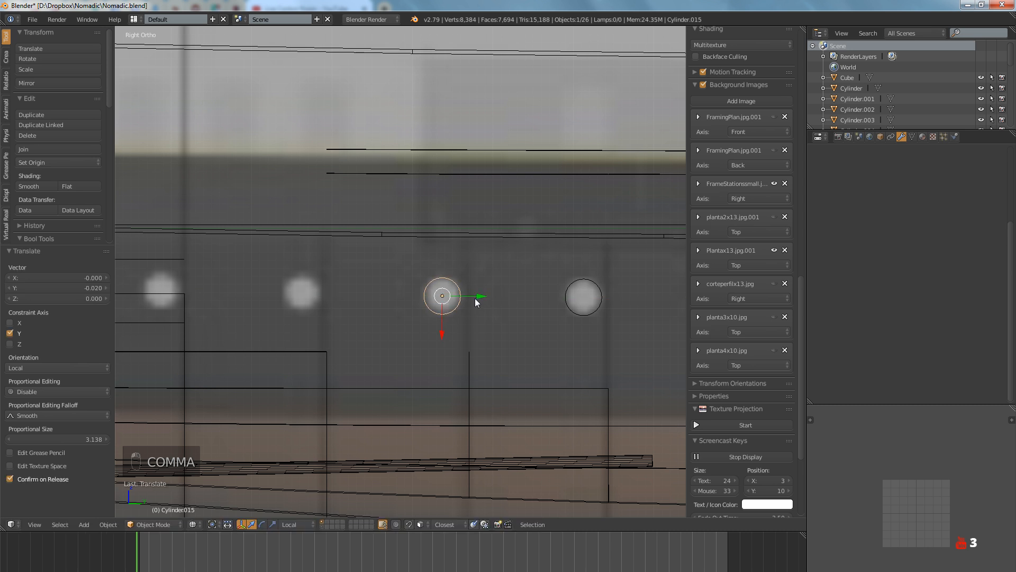
pyautogui.rightClick(582, 307)
pyautogui.moveTo(618, 298); pyautogui.dragTo(620, 297)
pyautogui.rightClick(450, 311)
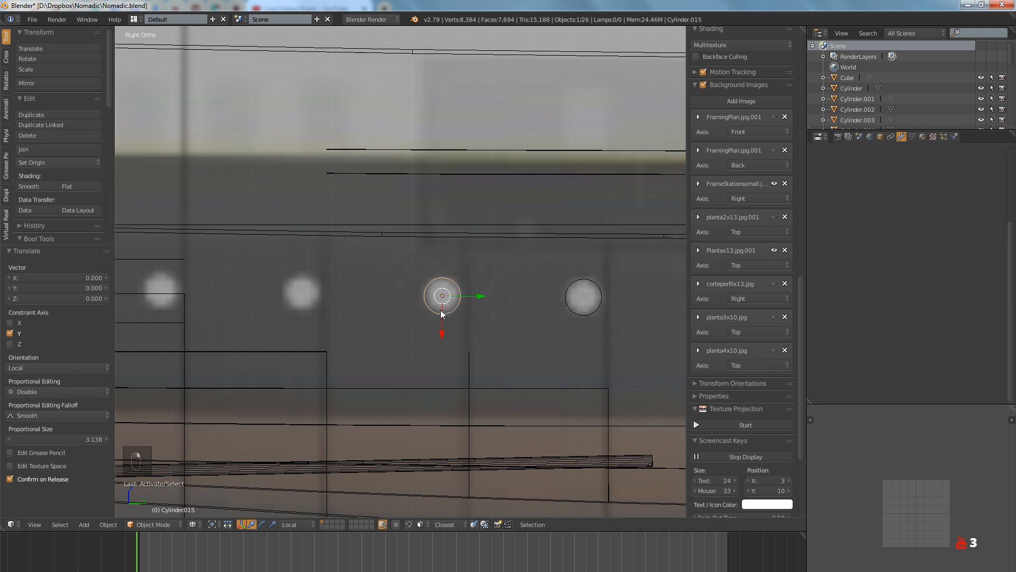
# Duplicate the third aft cylinder -1.750 along its local Y axis onto the fourth porthole, and repeat the duplication for the fifth
pyautogui.keyDown('shift'); pyautogui.moveTo(399, 318); pyautogui.dragTo(457, 323, button='middle'); pyautogui.keyUp('shift')
pyautogui.hotkey('shift', 'd')
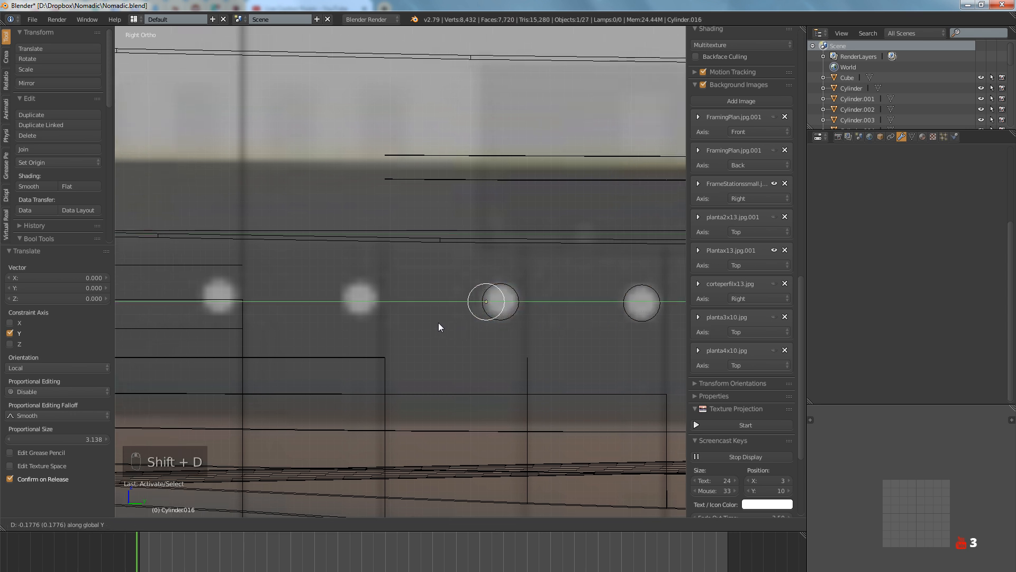
pyautogui.click(316, 315)
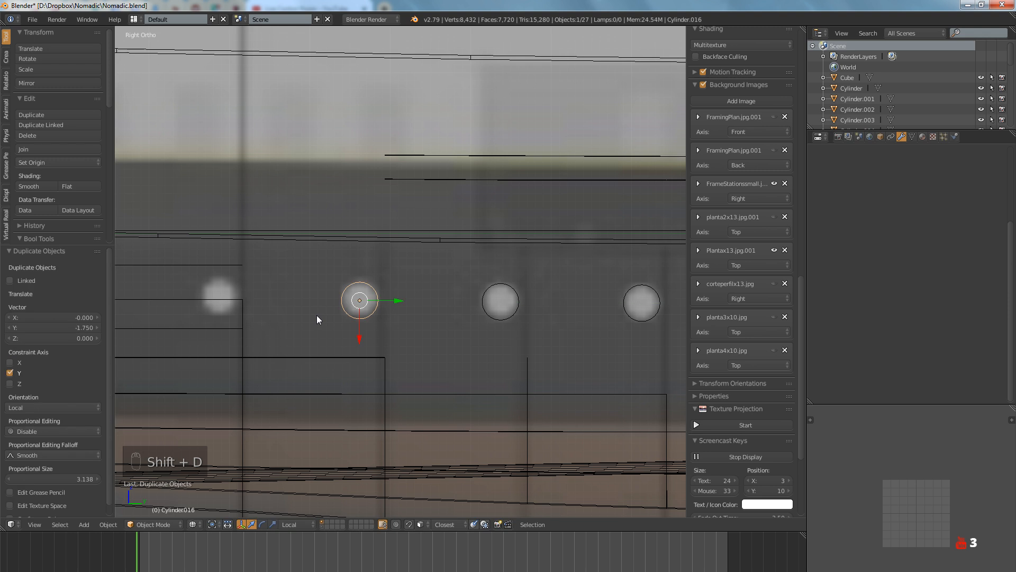
pyautogui.hotkey('shift', 'r')
pyautogui.keyDown('shift'); pyautogui.moveTo(265, 320); pyautogui.dragTo(418, 323, button='middle'); pyautogui.keyUp('shift')
pyautogui.scroll(-2, 418, 323)
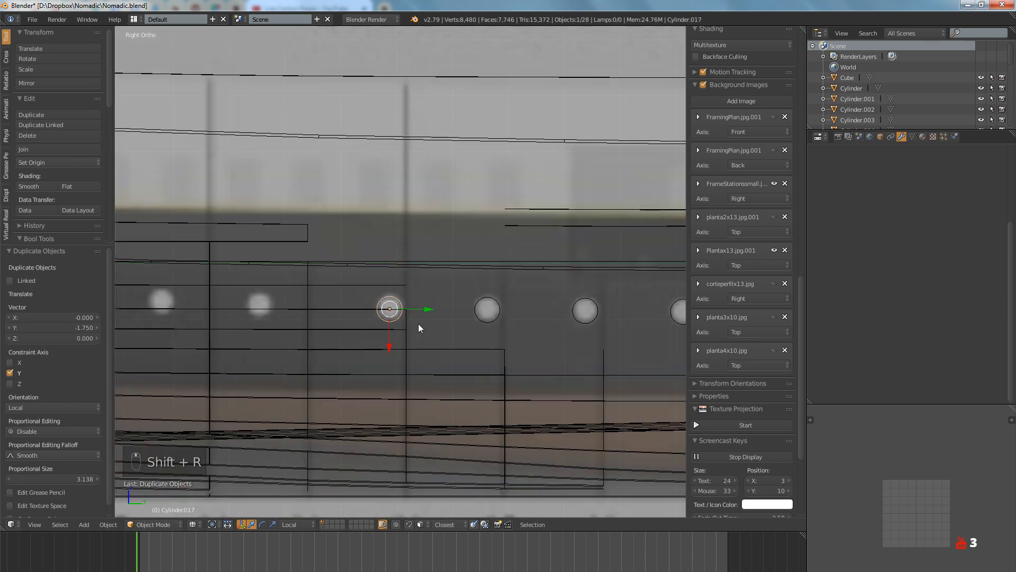
# Snap the 3D cursor to the third aft porthole cylinder
pyautogui.keyDown('shift'); pyautogui.rightClick(493, 325); pyautogui.keyUp('shift')
pyautogui.rightClick(579, 321)
pyautogui.hotkey('shift', 's')
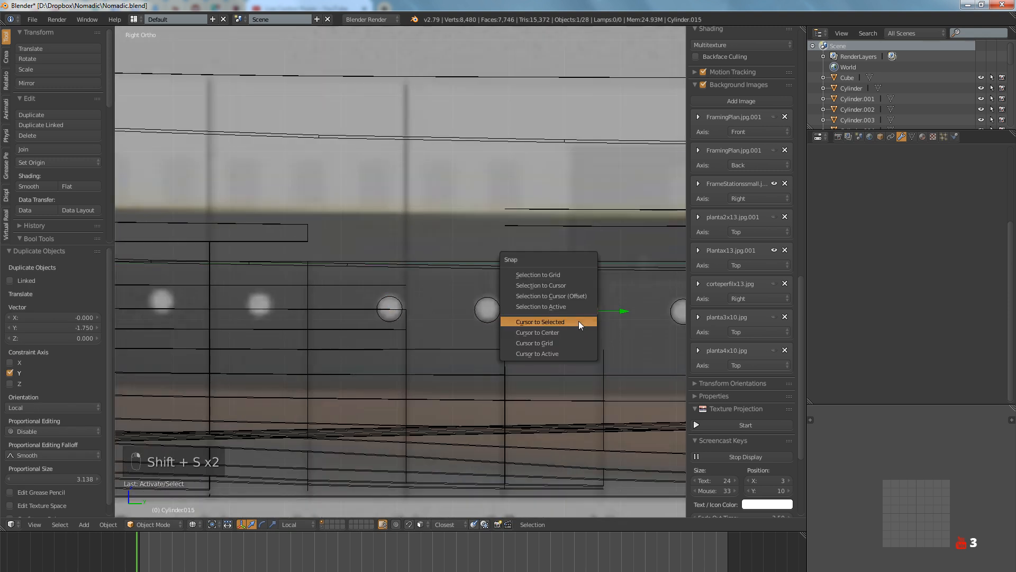
pyautogui.click(579, 321)
# Rotate the fourth and fifth aft cylinders 0.394° around the 3D cursor to match the porthole line
pyautogui.scroll(3, 472, 321)
pyautogui.rightClick(472, 321)
pyautogui.keyDown('shift'); pyautogui.rightClick(313, 321); pyautogui.keyUp('shift')
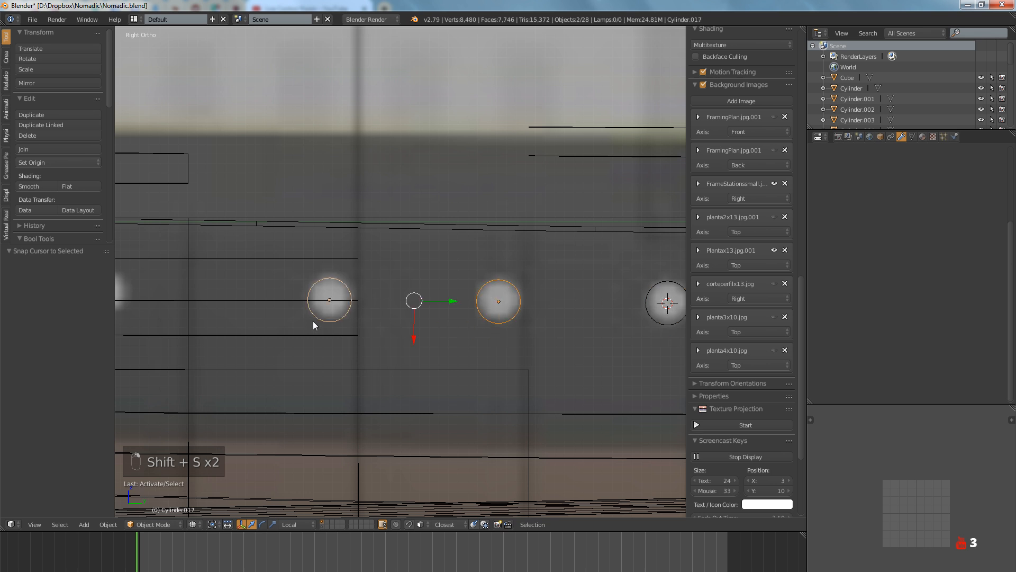
pyautogui.press('.')
pyautogui.press('r')
pyautogui.press('r')
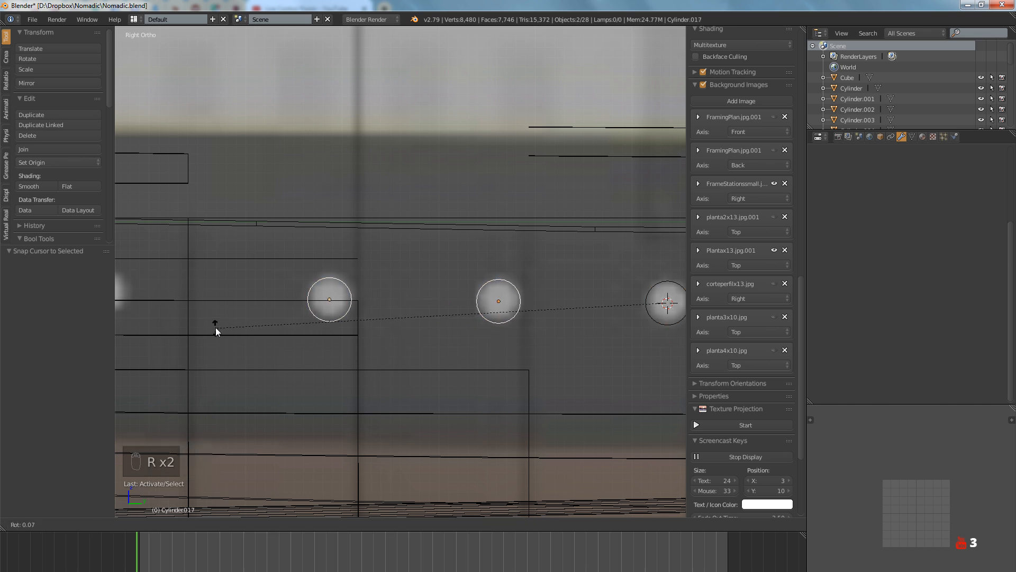
pyautogui.click(215, 325)
pyautogui.scroll(-3, 317, 325)
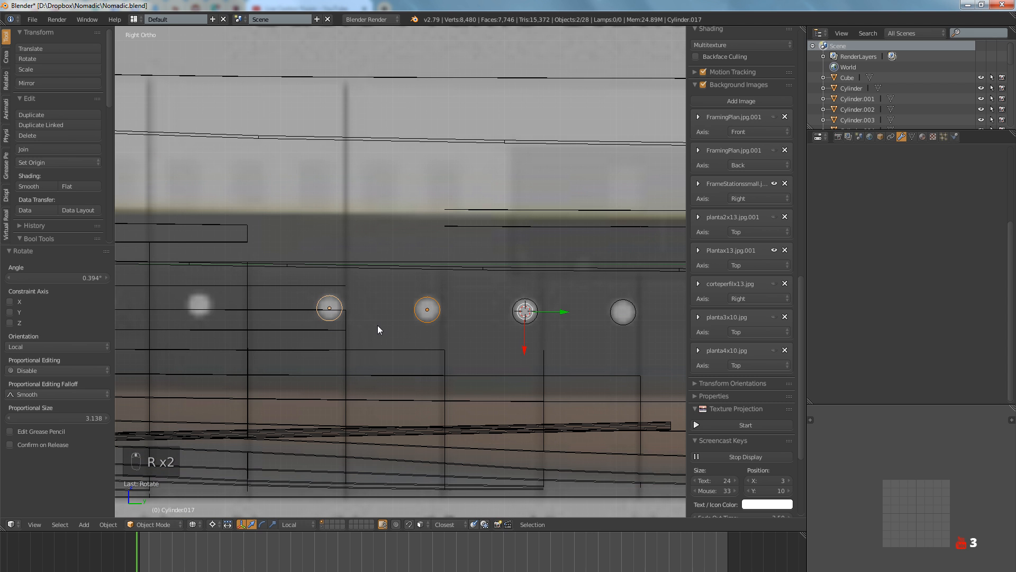
# Duplicate the fifth aft cylinder and place it -2.329 along its local Y axis over the sixth porthole
pyautogui.press('a')
pyautogui.rightClick(423, 321)
pyautogui.keyDown('shift'); pyautogui.moveTo(399, 322); pyautogui.dragTo(458, 329, button='middle'); pyautogui.keyUp('shift')
pyautogui.scroll(3, 458, 329)
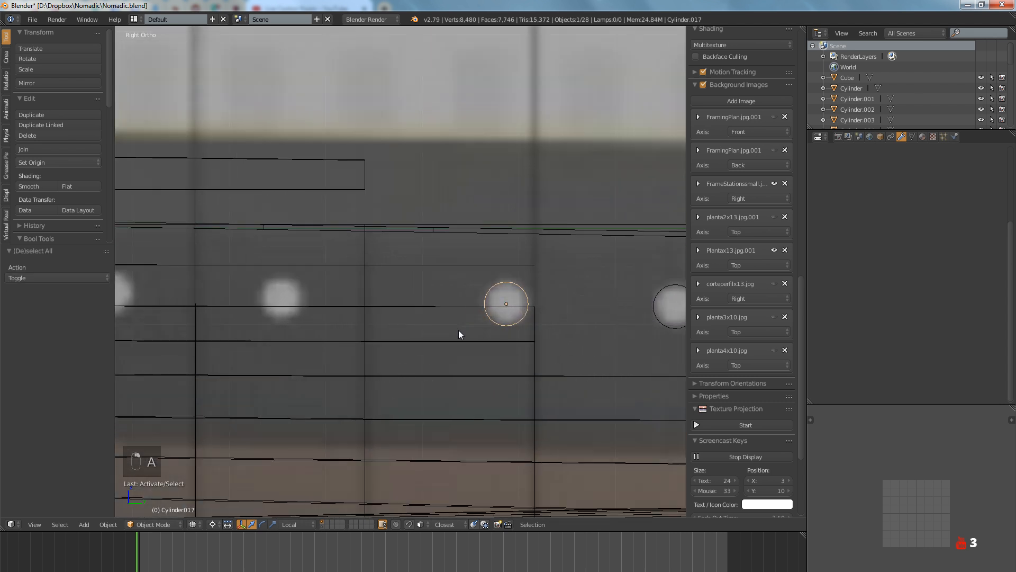
pyautogui.press(',')
pyautogui.hotkey('shift', 'd')
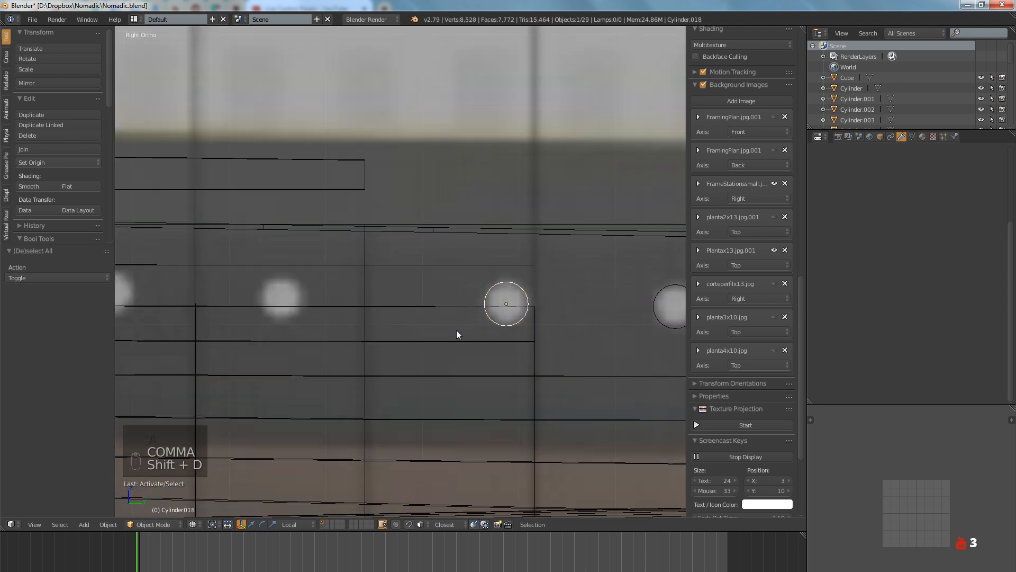
pyautogui.click(231, 328)
pyautogui.scroll(-5, 231, 329)
pyautogui.keyDown('shift'); pyautogui.moveTo(263, 334); pyautogui.dragTo(427, 348, button='middle'); pyautogui.keyUp('shift')
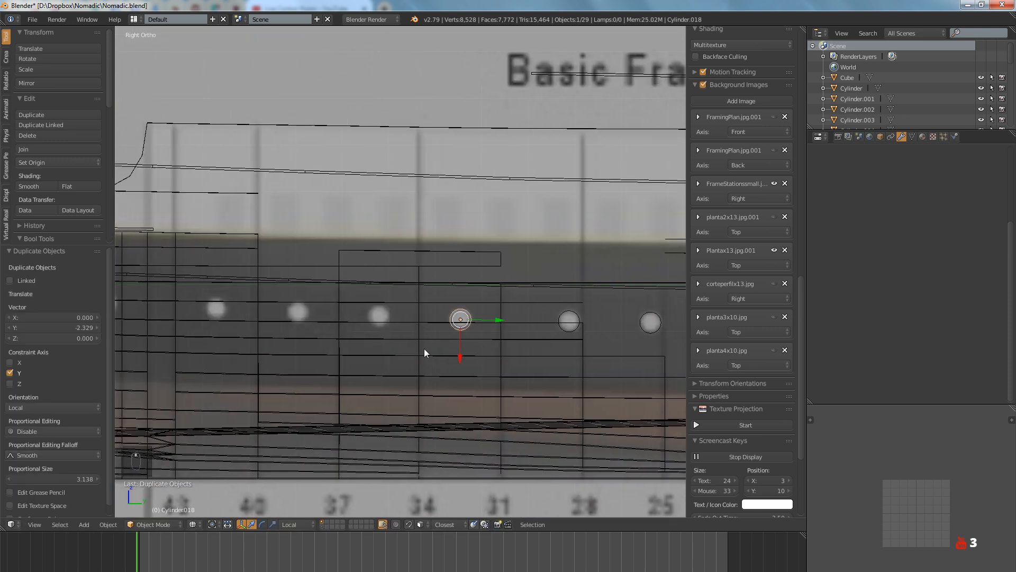
# Repeat the duplication for the seventh aft porthole and shift the copy 0.553 along its local Y axis onto it
pyautogui.hotkey('shift', 'r')
pyautogui.scroll(4, 400, 337)
pyautogui.moveTo(337, 289); pyautogui.dragTo(379, 287)
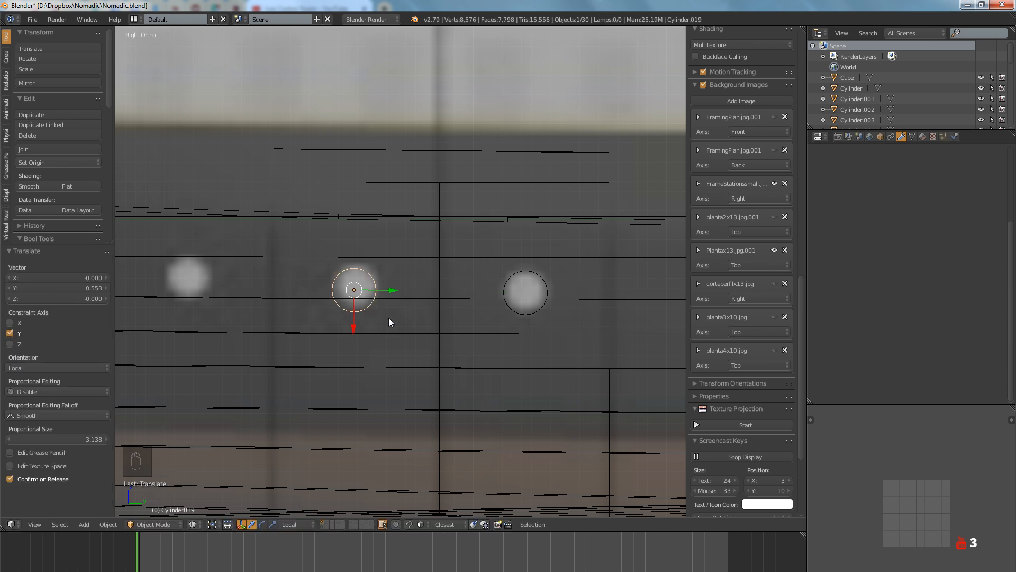
# Nudge the seventh aft cylinder slightly upward to centre it on its porthole
pyautogui.keyDown('shift'); pyautogui.rightClick(527, 314); pyautogui.keyUp('shift')
pyautogui.keyDown('shift'); pyautogui.moveTo(599, 320); pyautogui.dragTo(509, 335, button='middle'); pyautogui.keyUp('shift')
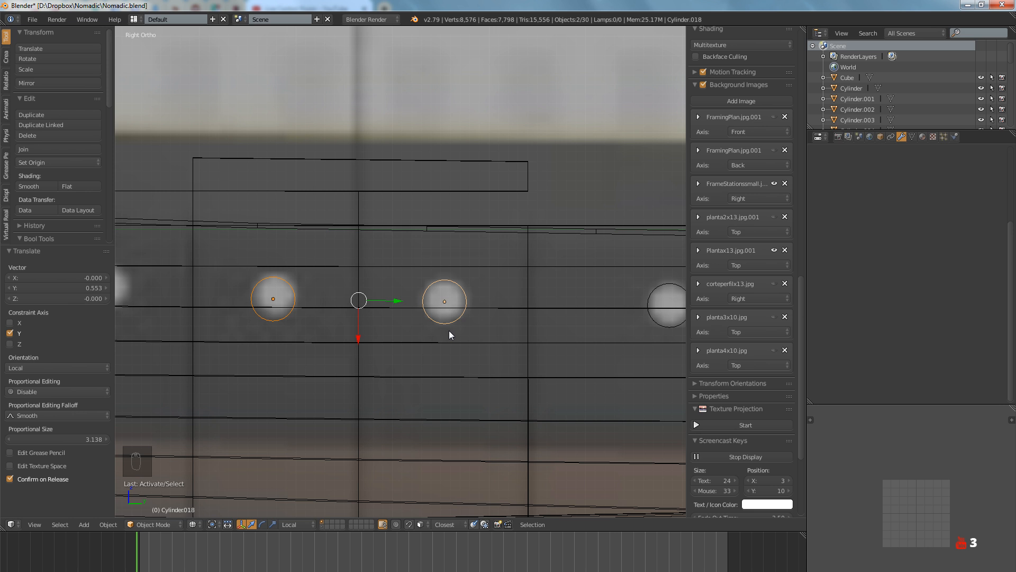
pyautogui.rightClick(281, 322)
pyautogui.press('g')
pyautogui.press('x')
pyautogui.click(308, 296)
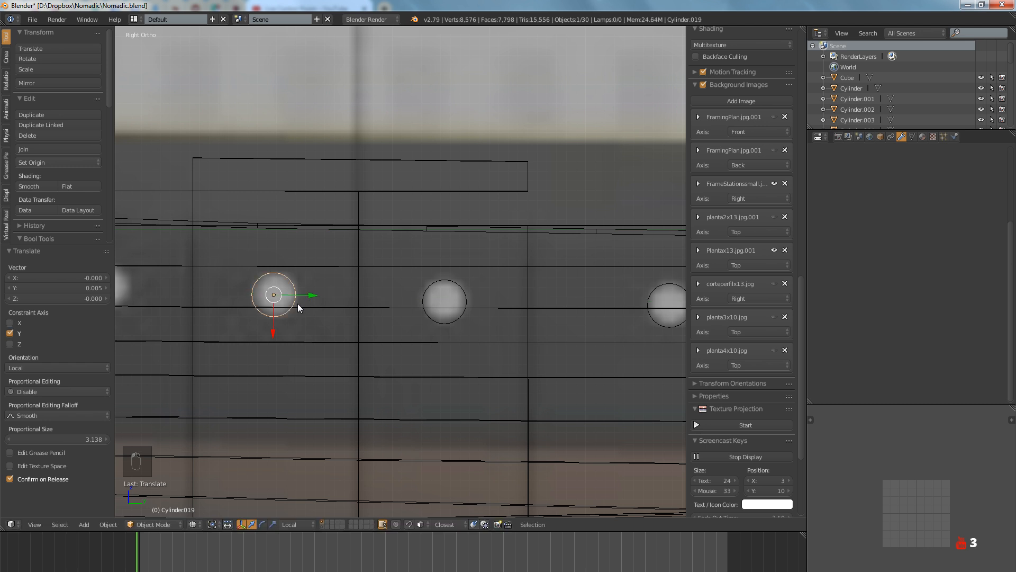
# Duplicate the seventh aft cylinder with an offset of -1.732 in Y and 0.088 in Z over the eighth porthole
pyautogui.keyDown('shift'); pyautogui.moveTo(298, 304); pyautogui.dragTo(424, 330, button='middle'); pyautogui.keyUp('shift')
pyautogui.hotkey('shift', 'd')
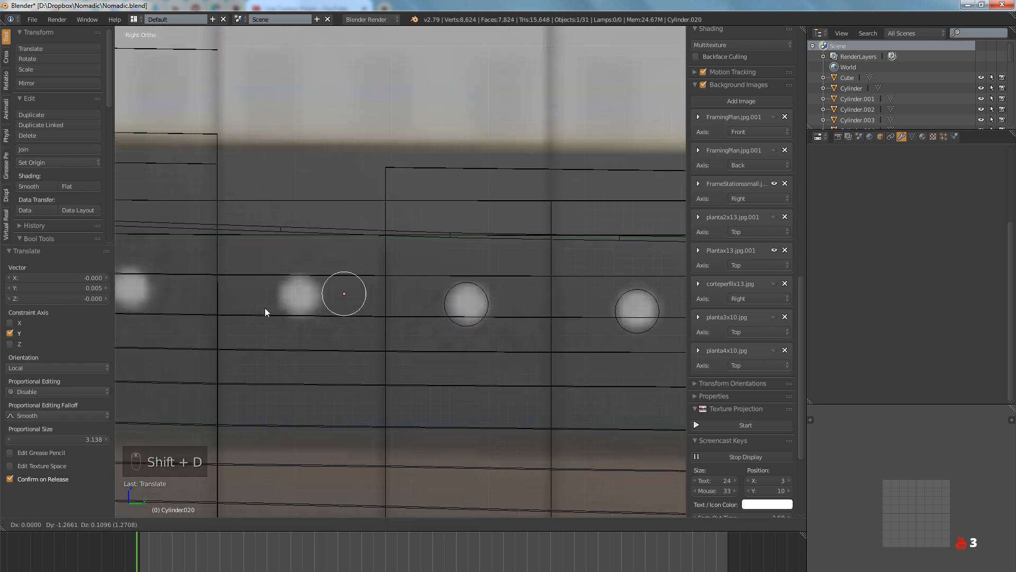
pyautogui.click(228, 311)
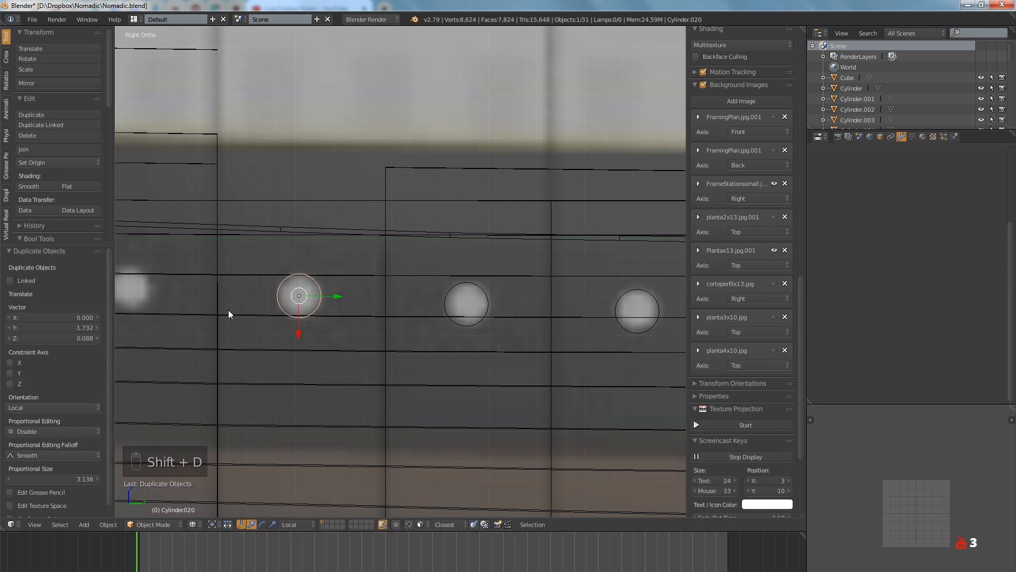
# Duplicate the eighth aft cylinder and place it -1.764 along its local Y axis over the ninth porthole
pyautogui.keyDown('shift'); pyautogui.moveTo(241, 315); pyautogui.dragTo(445, 332, button='middle'); pyautogui.keyUp('shift')
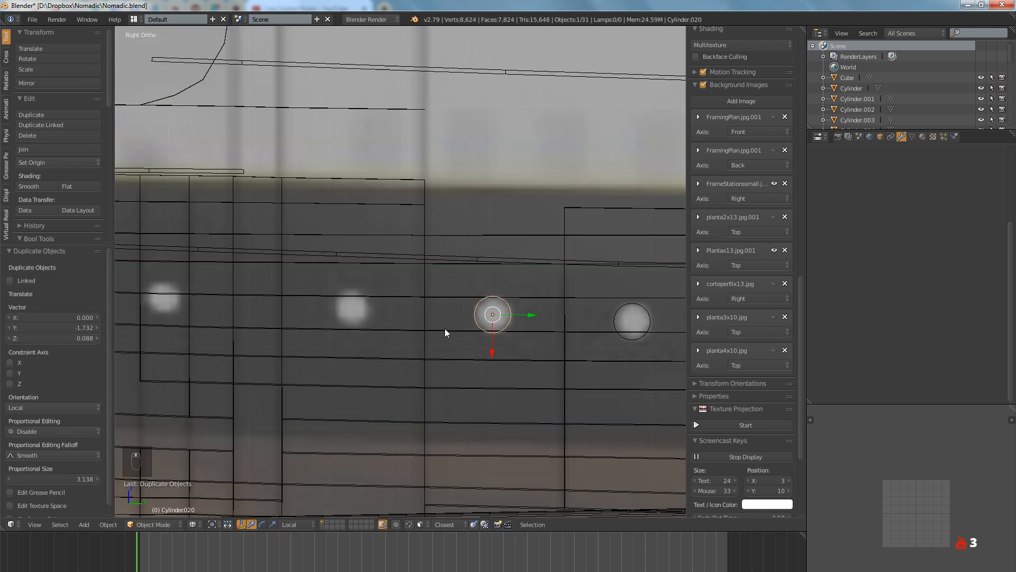
pyautogui.hotkey('shift', 'd')
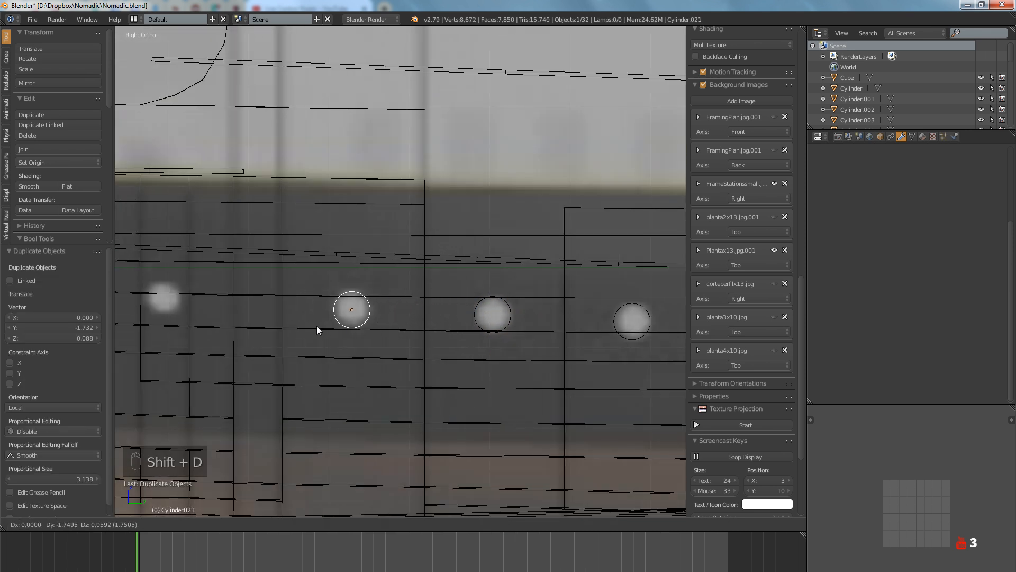
pyautogui.rightClick(317, 326)
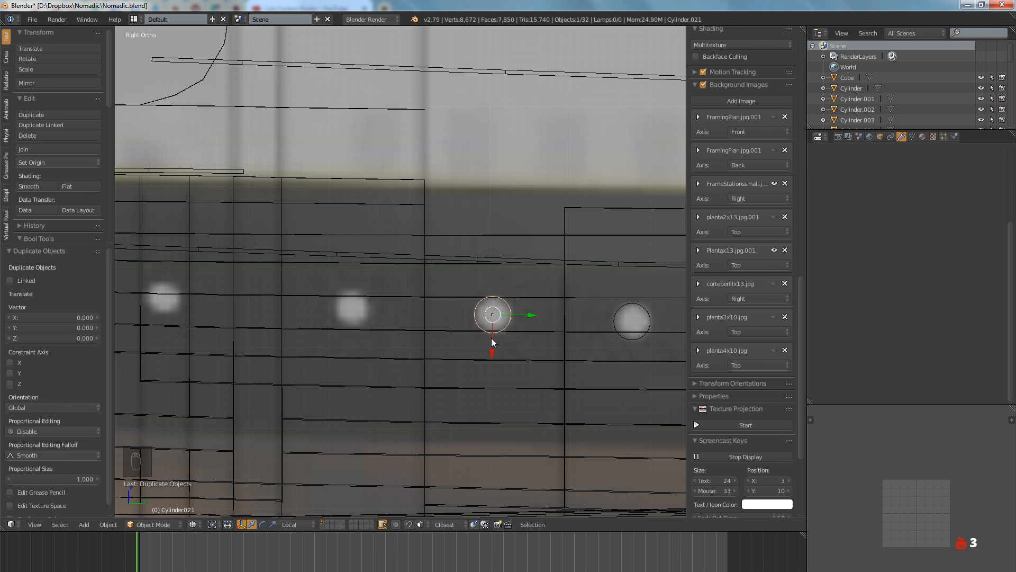
pyautogui.hotkey('shift', 'd')
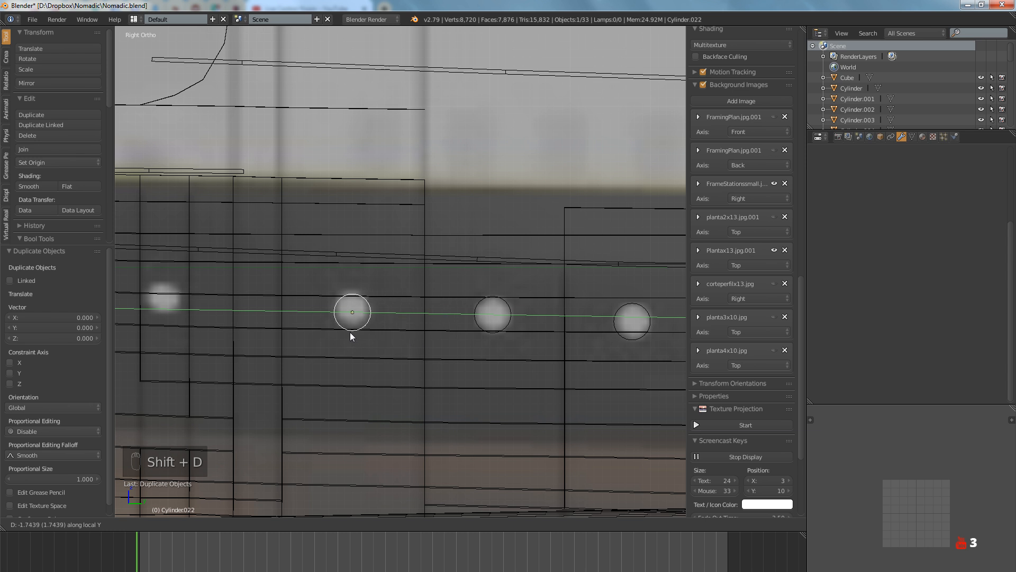
pyautogui.click(349, 332)
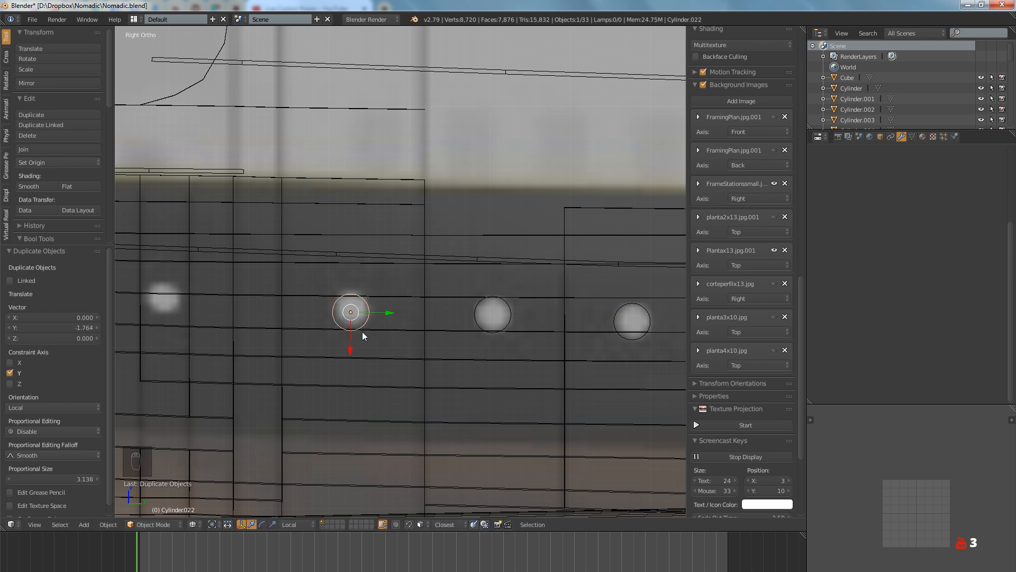
# Snap the 3D cursor to the eighth aft cylinder and rotate the ninth cylinder 1.5° around it
pyautogui.rightClick(475, 317)
pyautogui.hotkey('shift', 's')
pyautogui.click(475, 316)
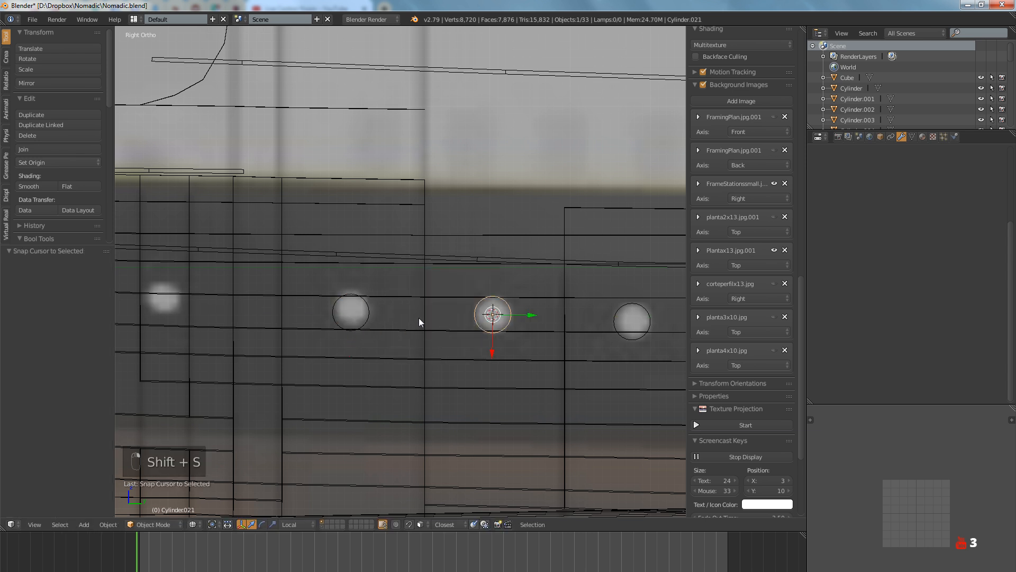
pyautogui.rightClick(365, 320)
pyautogui.press('.')
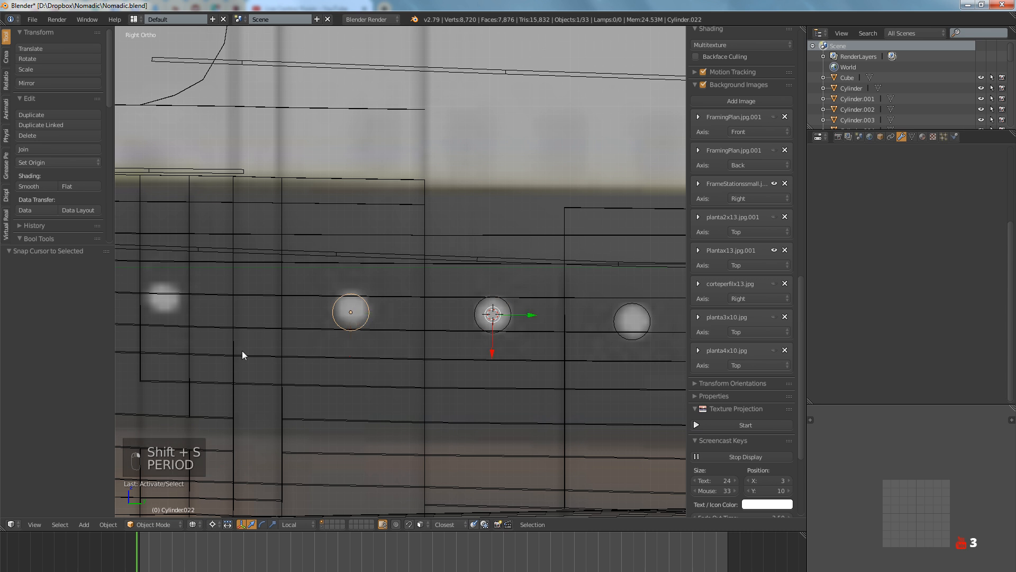
pyautogui.press('r')
pyautogui.press('r')
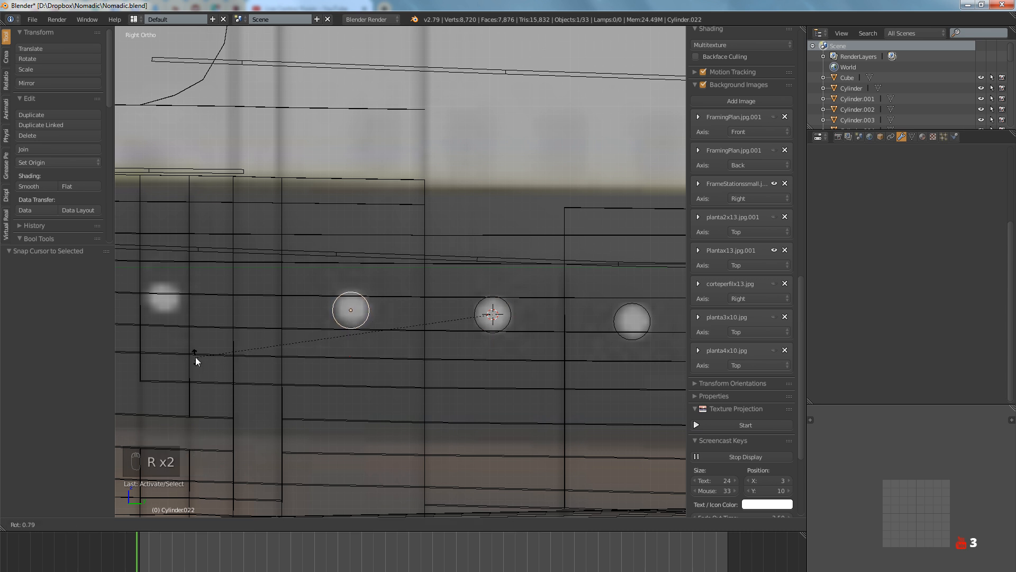
pyautogui.click(195, 353)
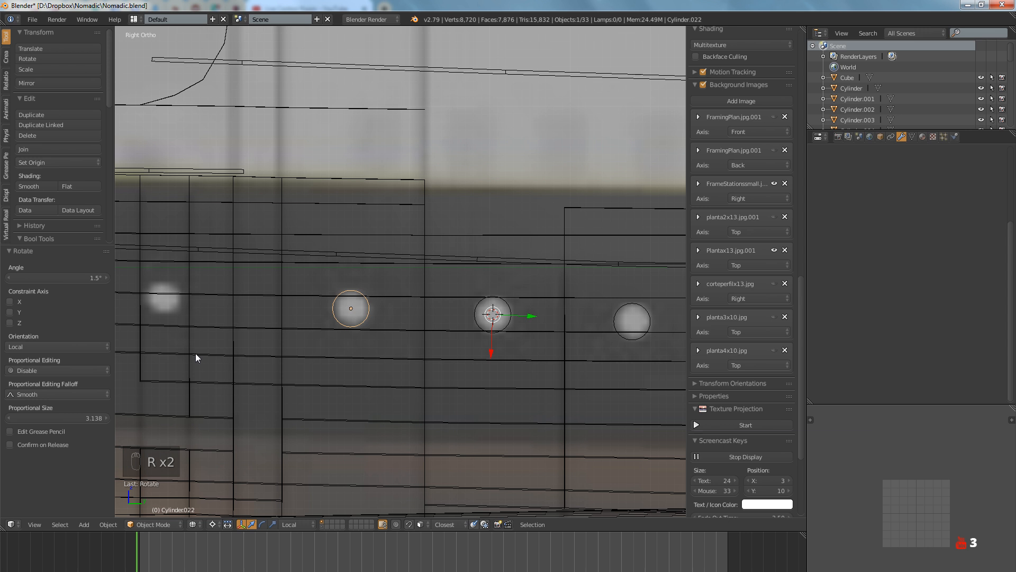
# Restore the bounding box pivot and duplicate the ninth aft cylinder -2.344 along its local Y axis over the tenth porthole
pyautogui.rightClick(350, 319)
pyautogui.keyDown('shift'); pyautogui.moveTo(308, 329); pyautogui.dragTo(461, 352, button='middle'); pyautogui.keyUp('shift')
pyautogui.press(',')
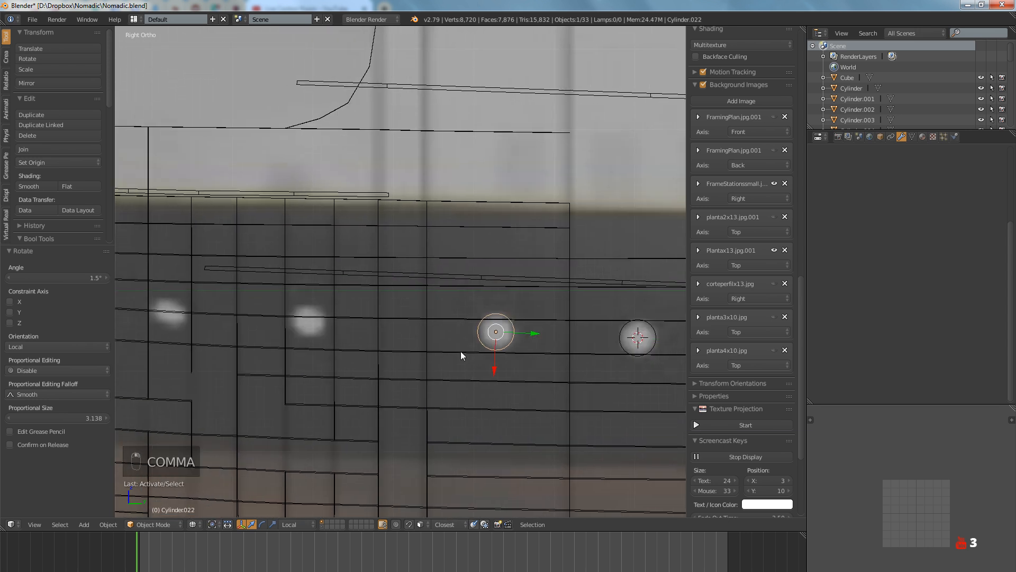
pyautogui.hotkey('shift', 'd')
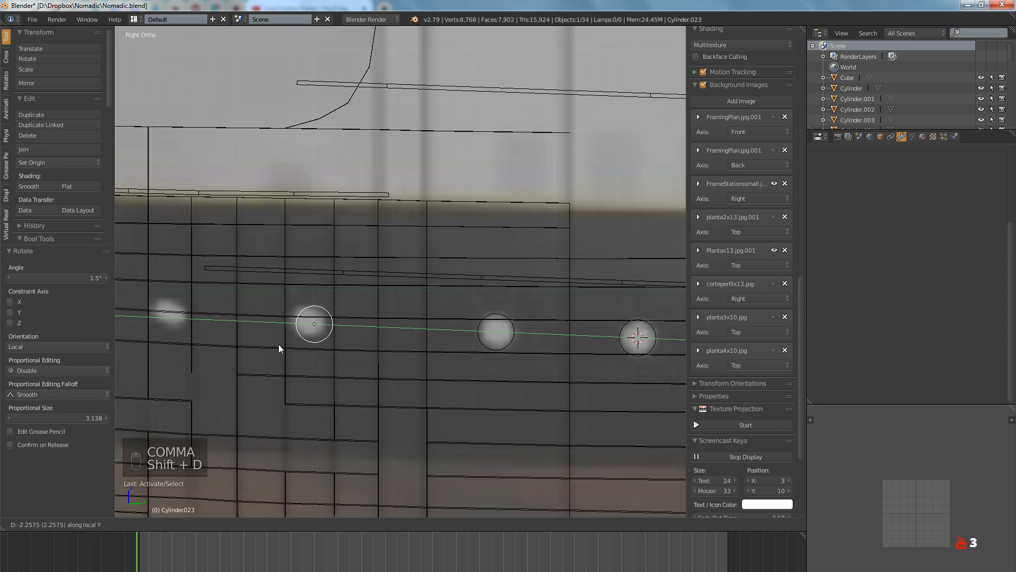
pyautogui.click(272, 343)
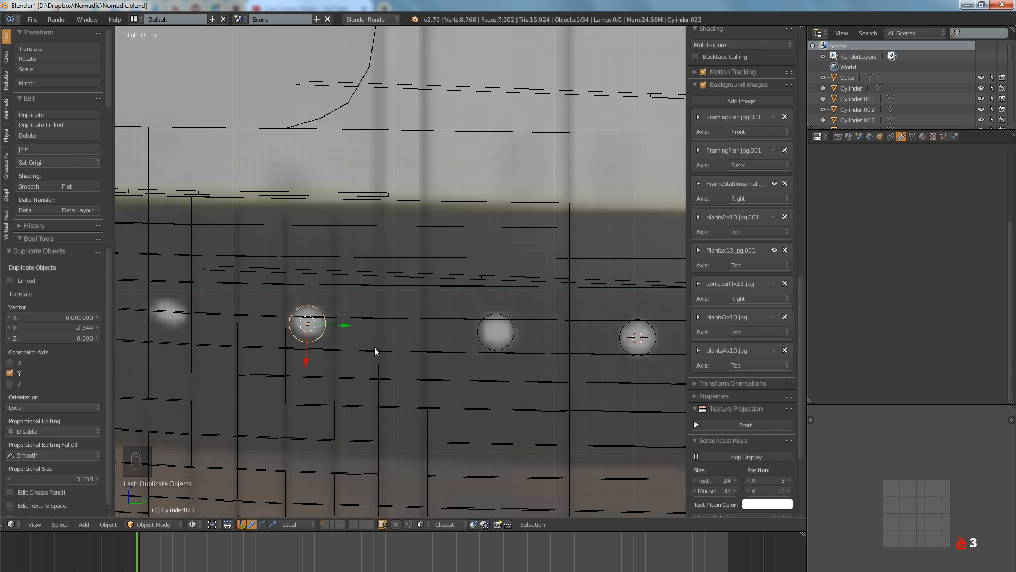
# Snap the 3D cursor to the ninth aft cylinder and rotate the tenth cylinder 0.807° around it
pyautogui.rightClick(491, 349)
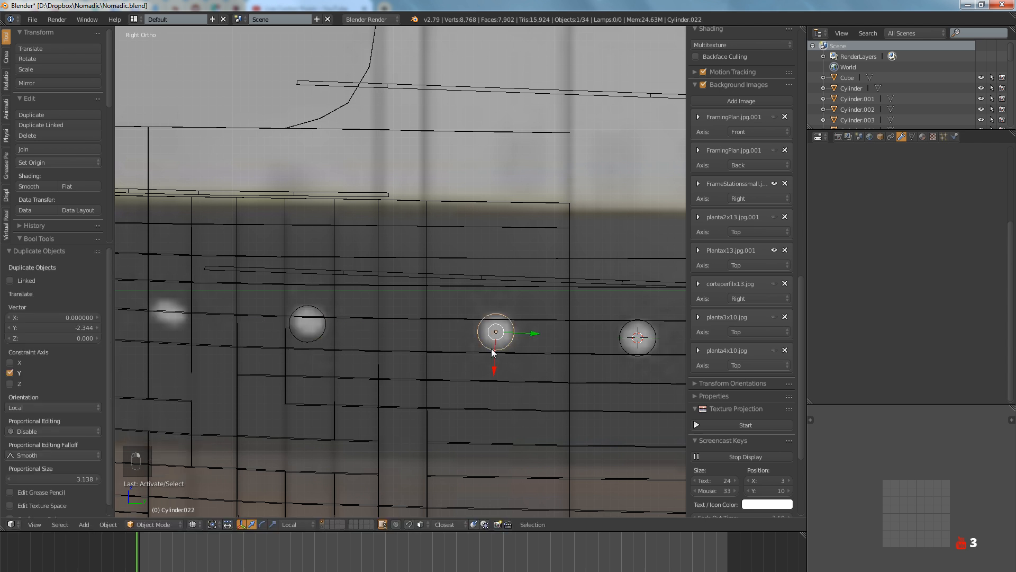
pyautogui.hotkey('shift', 's')
pyautogui.click(481, 348)
pyautogui.rightClick(315, 344)
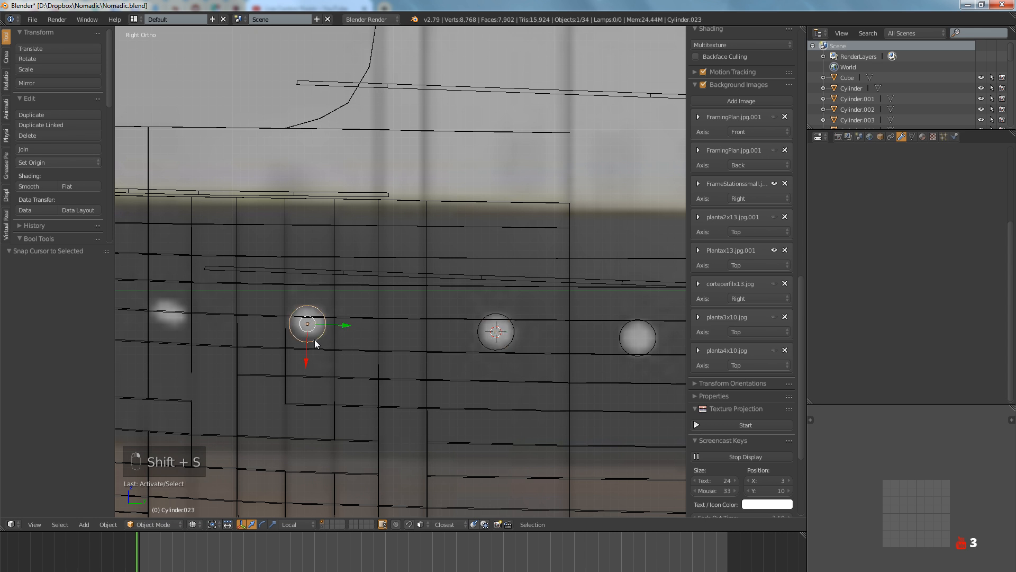
pyautogui.press('.')
pyautogui.press('r')
pyautogui.press('r')
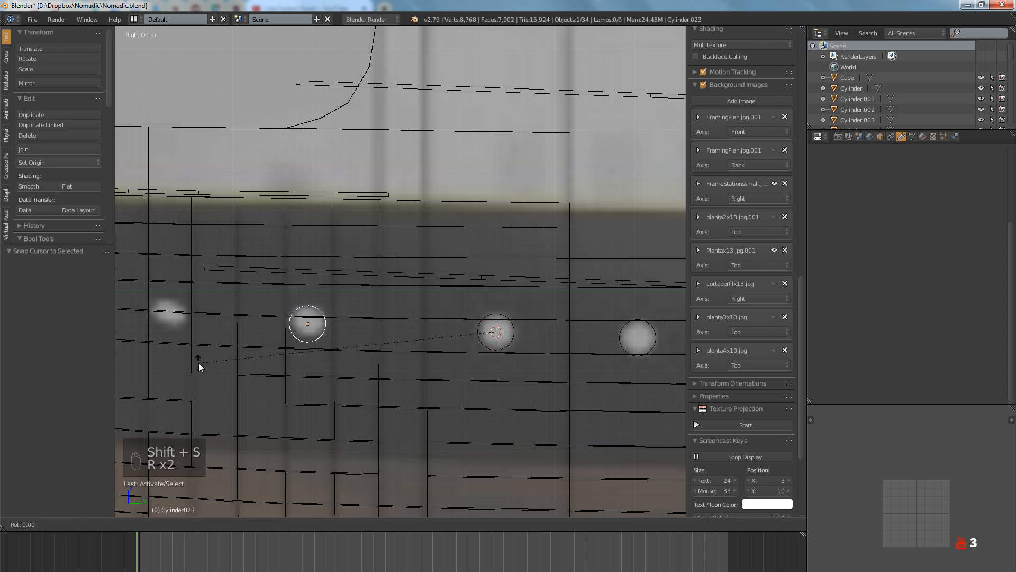
pyautogui.click(198, 360)
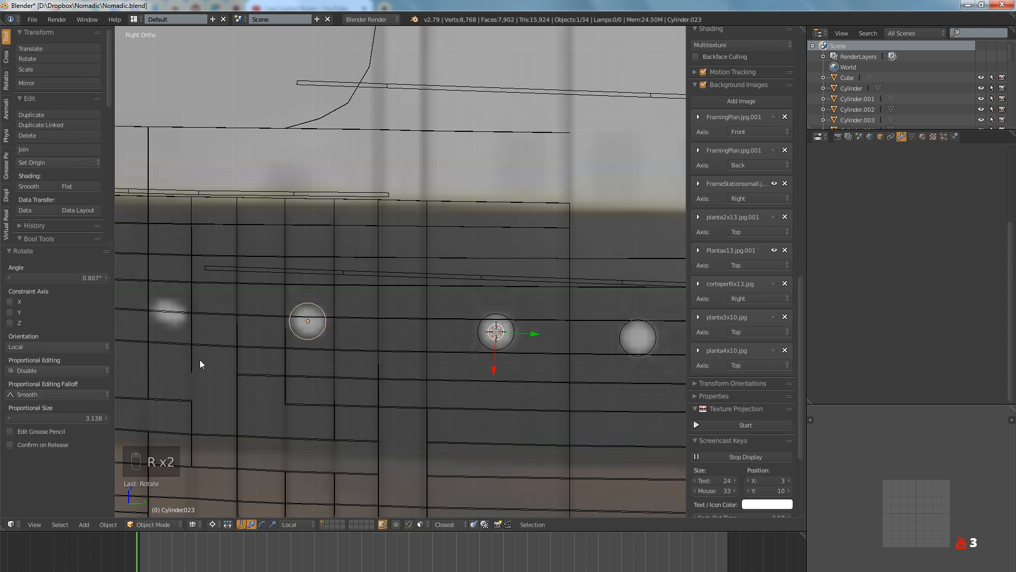
# Duplicate the tenth aft cylinder and place it -1.734 along its local Y axis over the eleventh porthole
pyautogui.keyDown('shift'); pyautogui.moveTo(199, 359); pyautogui.dragTo(413, 353, button='middle'); pyautogui.keyUp('shift')
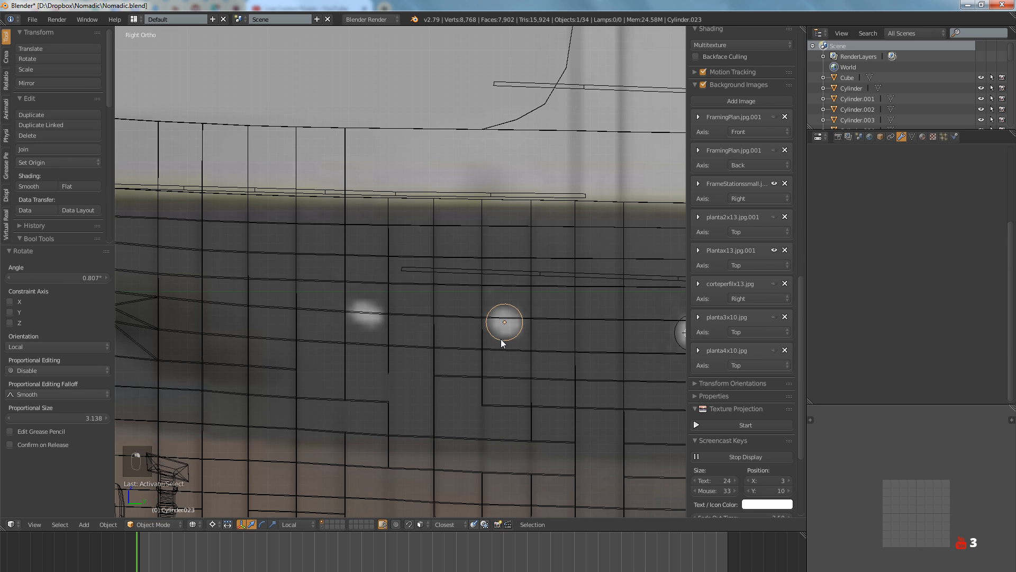
pyautogui.hotkey('shift', 'd')
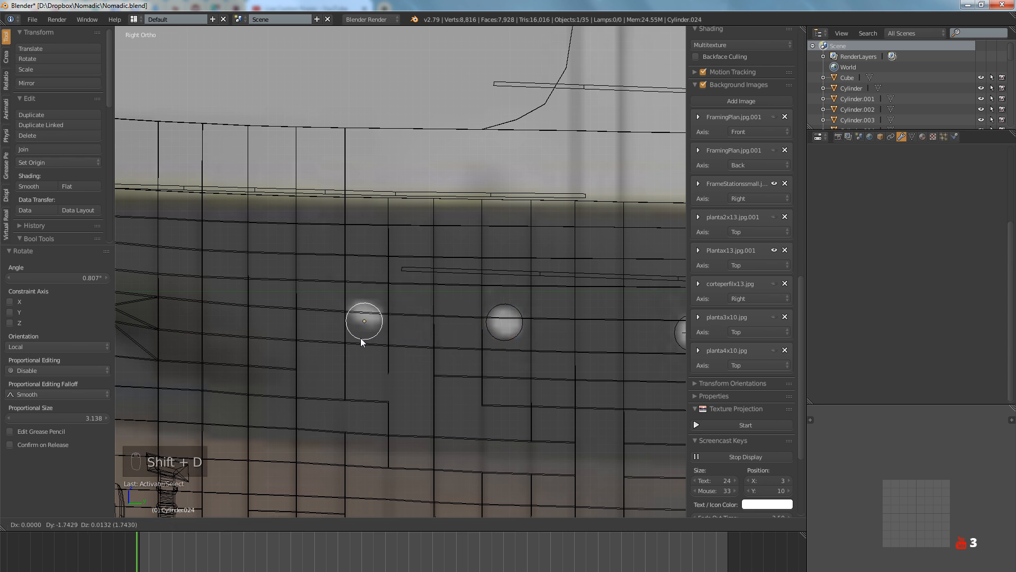
pyautogui.press('y')
pyautogui.press('y')
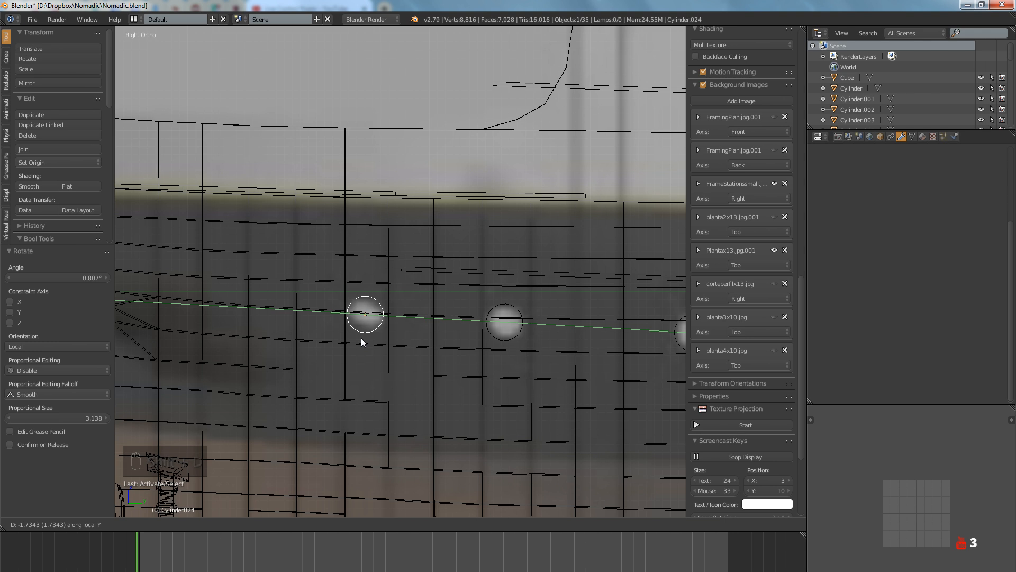
pyautogui.click(361, 338)
# Deselect everything and save the Nomadic.blend file
pyautogui.scroll(-6, 488, 351)
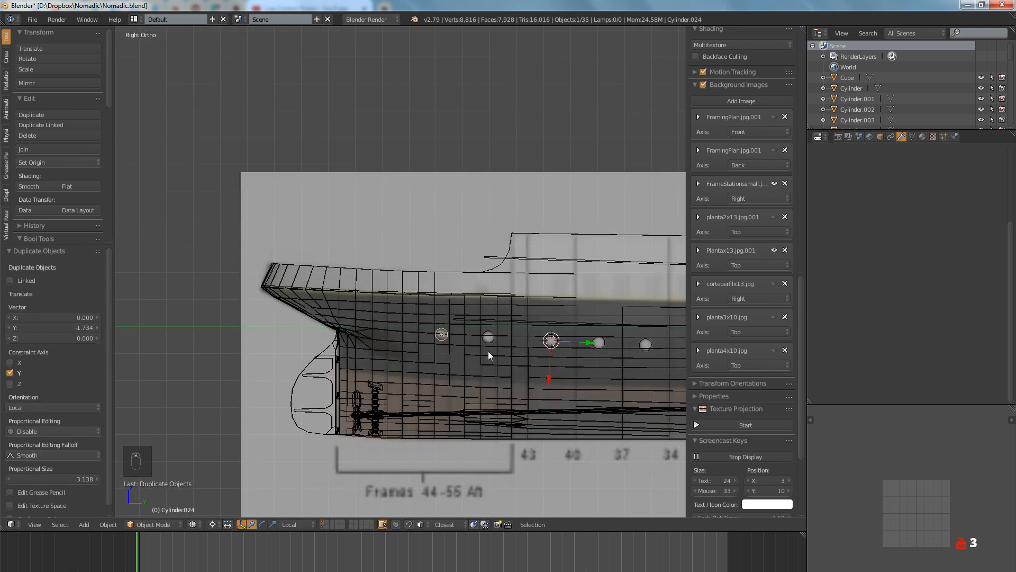
pyautogui.press('a')
pyautogui.hotkey('ctrl', 's')
pyautogui.scroll(-4, 570, 364)
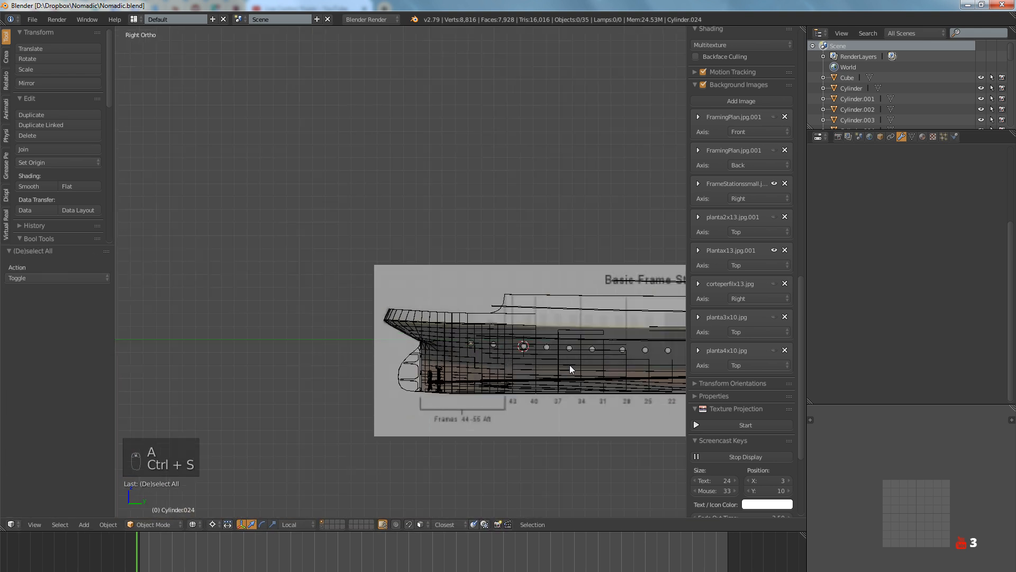
# Switch to solid shading and select the eleven aft porthole cylinders protruding from the hull
pyautogui.keyDown('ctrl'); pyautogui.scroll(-10, 520, 367); pyautogui.keyUp('ctrl')
pyautogui.moveTo(539, 367)
pyautogui.mouseDown(button='middle')
pyautogui.moveTo(480, 366)
pyautogui.moveTo(424, 395)
pyautogui.moveTo(450, 353)
pyautogui.moveTo(419, 339)
pyautogui.moveTo(434, 342)
pyautogui.moveTo(426, 392)
pyautogui.moveTo(612, 368)
pyautogui.moveTo(551, 363)
pyautogui.moveTo(454, 386)
pyautogui.moveTo(490, 389)
pyautogui.mouseUp(button='middle')
pyautogui.press('z')
pyautogui.scroll(5, 426, 399)
pyautogui.rightClick(448, 423)
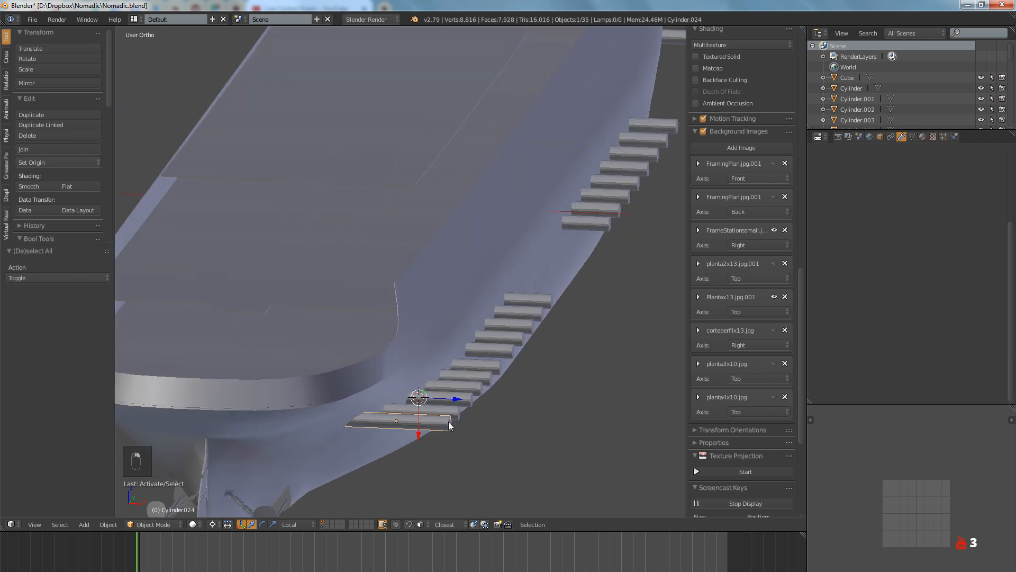
pyautogui.keyDown('shift'); pyautogui.rightClick(458, 411); pyautogui.keyUp('shift')
pyautogui.keyDown('shift'); pyautogui.rightClick(469, 401); pyautogui.keyUp('shift')
pyautogui.keyDown('shift'); pyautogui.rightClick(479, 390); pyautogui.keyUp('shift')
pyautogui.keyDown('shift'); pyautogui.rightClick(489, 379); pyautogui.keyUp('shift')
pyautogui.keyDown('shift'); pyautogui.rightClick(499, 369); pyautogui.keyUp('shift')
pyautogui.keyDown('shift'); pyautogui.rightClick(509, 359); pyautogui.keyUp('shift')
pyautogui.keyDown('shift'); pyautogui.rightClick(520, 348); pyautogui.keyUp('shift')
pyautogui.keyDown('shift'); pyautogui.rightClick(529, 337); pyautogui.keyUp('shift')
pyautogui.keyDown('shift'); pyautogui.rightClick(539, 326); pyautogui.keyUp('shift')
pyautogui.keyDown('shift'); pyautogui.rightClick(549, 316); pyautogui.keyUp('shift')
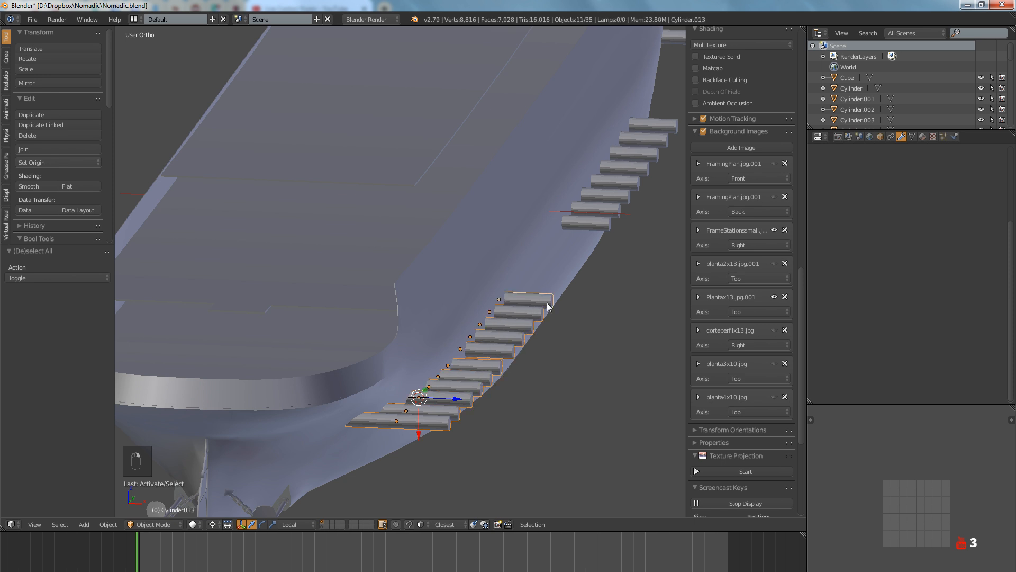
# Add the eight midship porthole cylinders to the selection
pyautogui.moveTo(597, 271); pyautogui.dragTo(454, 365, button='middle')
pyautogui.keyDown('shift'); pyautogui.rightClick(458, 342); pyautogui.keyUp('shift')
pyautogui.keyDown('shift'); pyautogui.rightClick(468, 328); pyautogui.keyUp('shift')
pyautogui.keyDown('shift'); pyautogui.rightClick(479, 315); pyautogui.keyUp('shift')
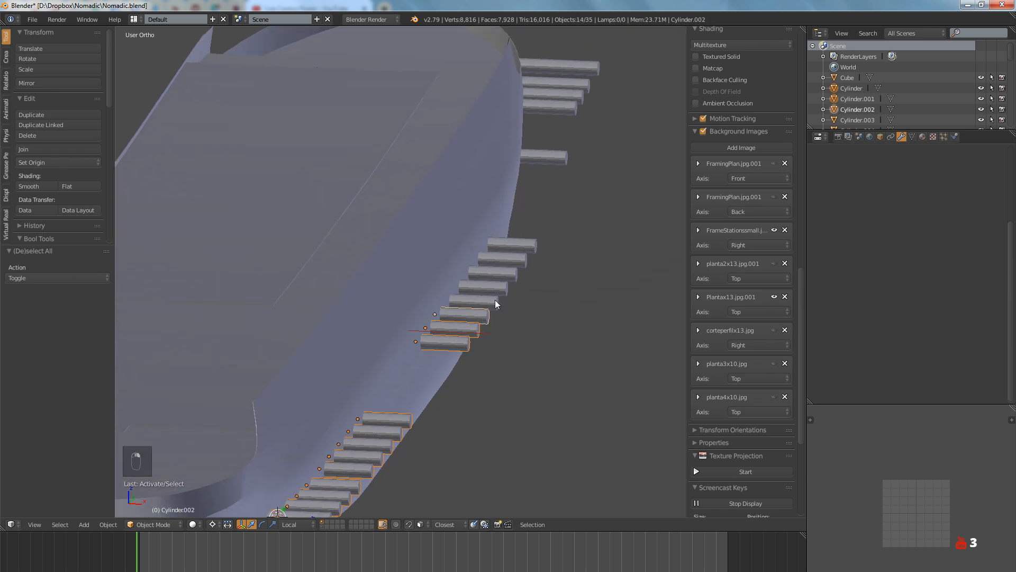
pyautogui.keyDown('shift'); pyautogui.rightClick(490, 300); pyautogui.keyUp('shift')
pyautogui.keyDown('shift'); pyautogui.rightClick(502, 286); pyautogui.keyUp('shift')
pyautogui.keyDown('shift'); pyautogui.rightClick(517, 258); pyautogui.keyUp('shift')
pyautogui.keyDown('shift'); pyautogui.rightClick(527, 245); pyautogui.keyUp('shift')
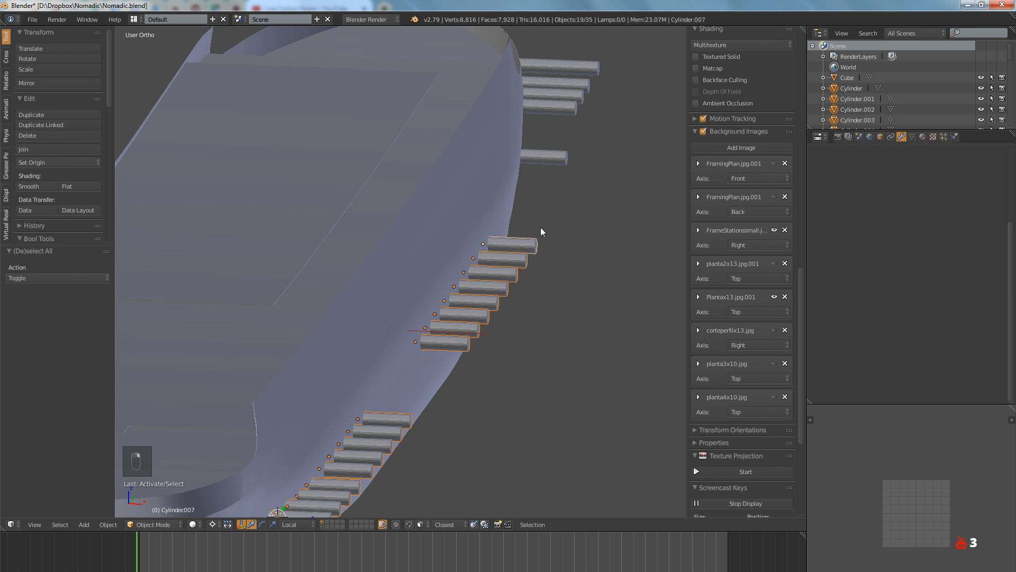
# Extend the selection with the five porthole cylinders nearest the bow
pyautogui.keyDown('shift'); pyautogui.rightClick(558, 158); pyautogui.keyUp('shift')
pyautogui.keyDown('shift'); pyautogui.rightClick(568, 108); pyautogui.keyUp('shift')
pyautogui.keyDown('shift'); pyautogui.rightClick(576, 95); pyautogui.keyUp('shift')
pyautogui.keyDown('shift'); pyautogui.rightClick(583, 84); pyautogui.keyUp('shift')
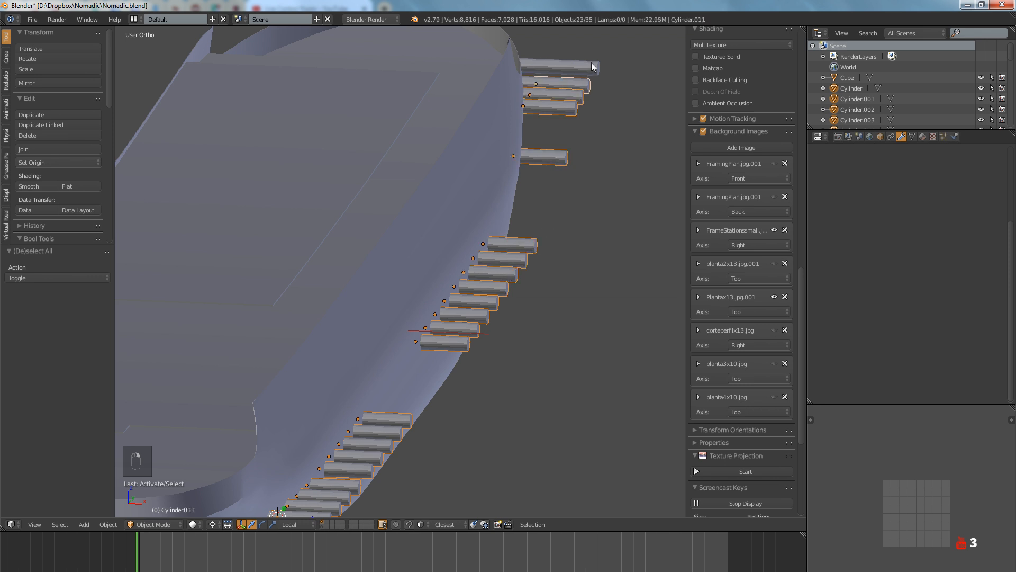
pyautogui.keyDown('shift'); pyautogui.rightClick(592, 65); pyautogui.keyUp('shift')
pyautogui.scroll(-5, 553, 214)
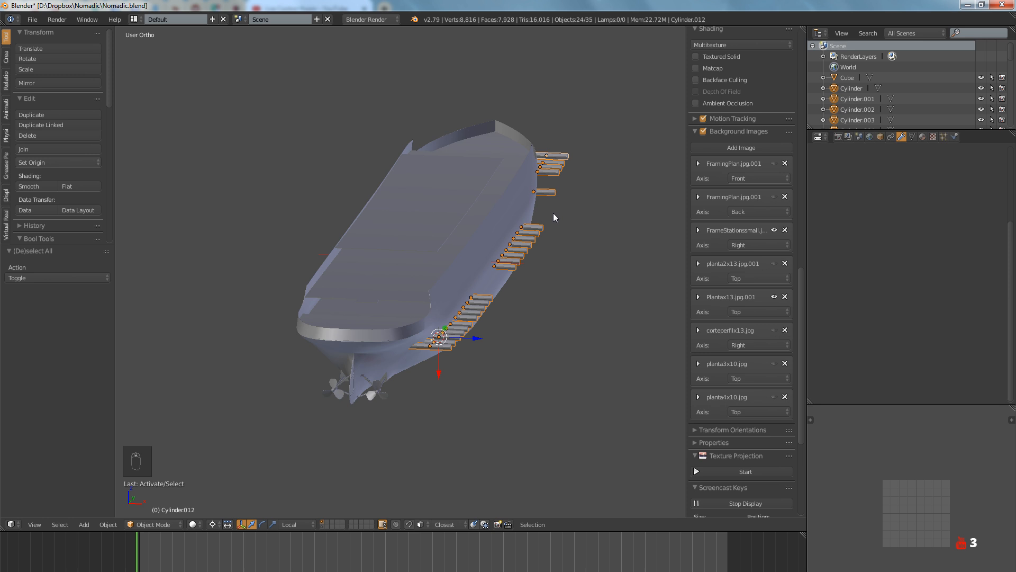
# Create a new group from the selected porthole cylinders and name it "Port hole makers"
pyautogui.hotkey('ctrl', 'g')
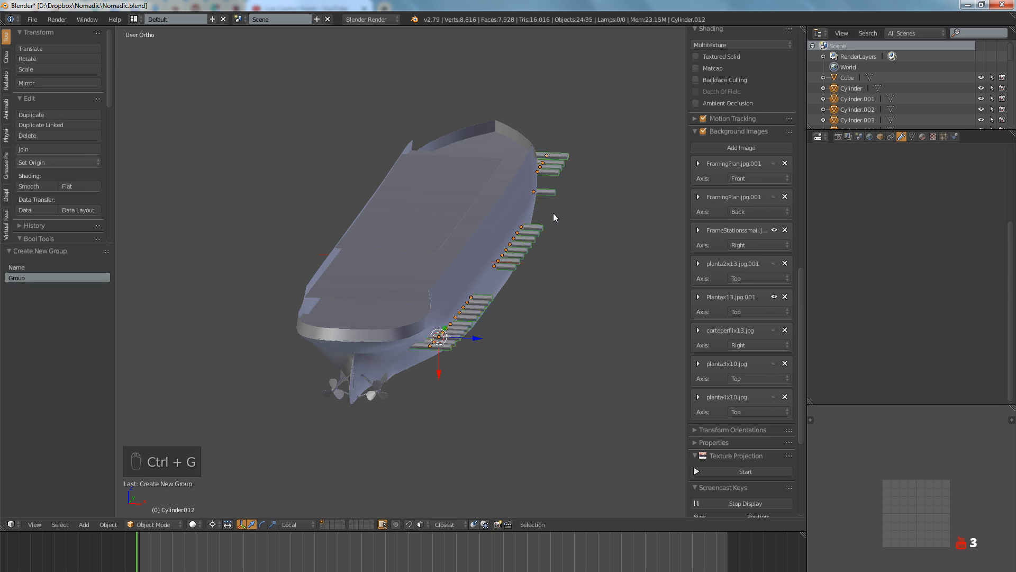
pyautogui.click(62, 278)
pyautogui.write('Port')
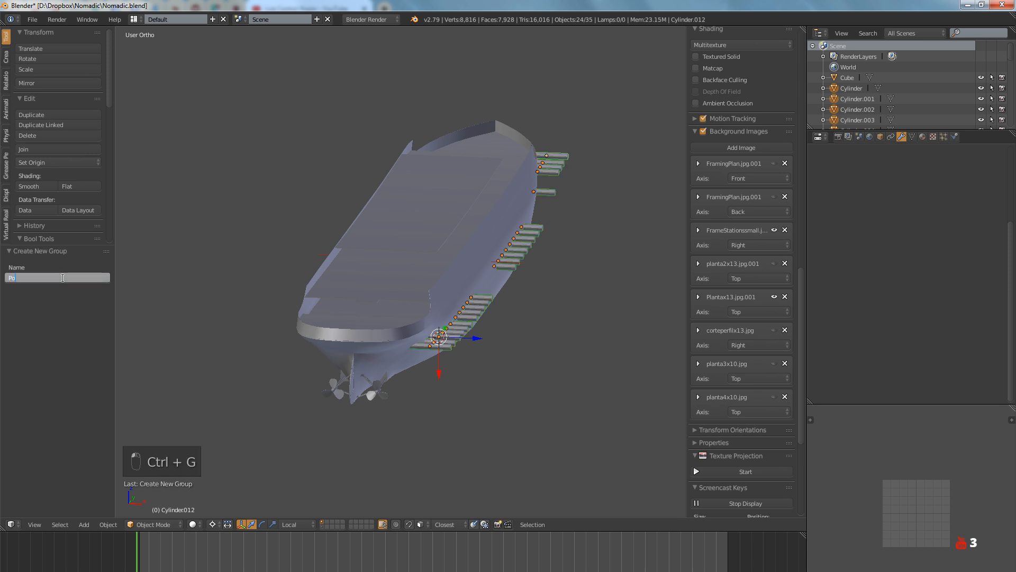
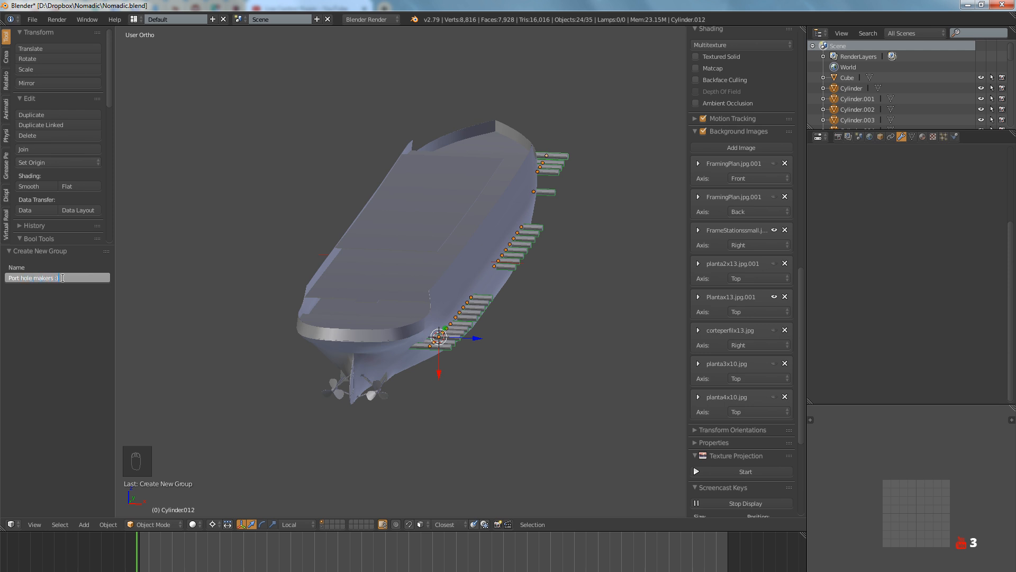
pyautogui.write(' hole makers :)')
pyautogui.press('BackSpace')
pyautogui.press('BackSpace')
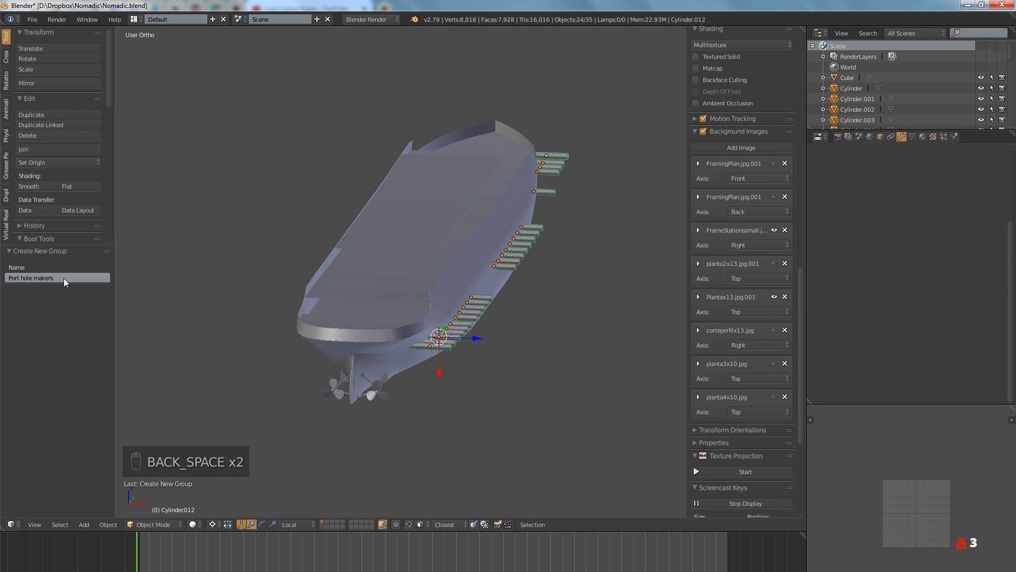
pyautogui.press('Return')
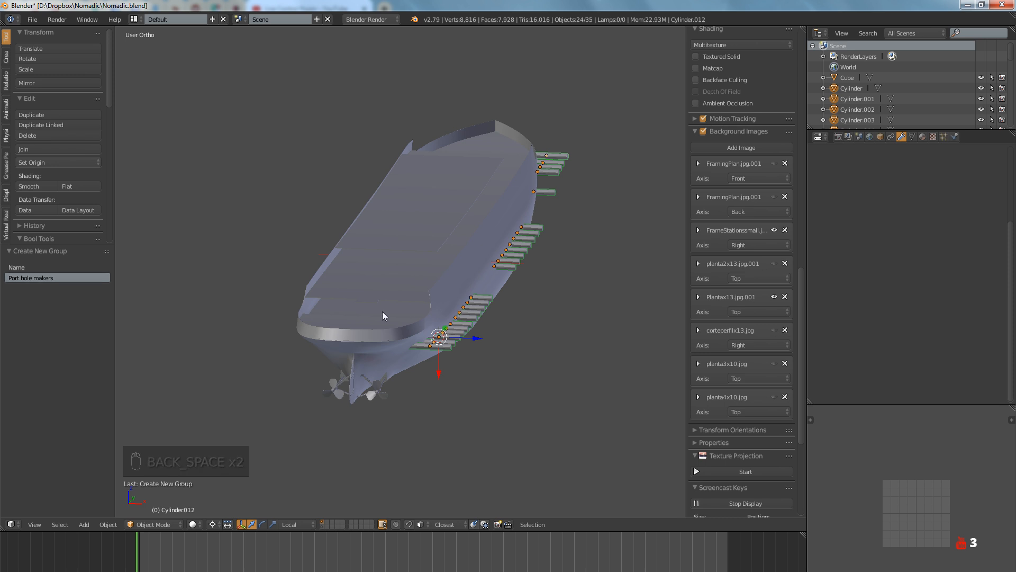
# Isolate the selection to the aftmost porthole cylinder and slide it along its local Z axis against the hull
pyautogui.scroll(5, 446, 340)
pyautogui.rightClick(402, 366)
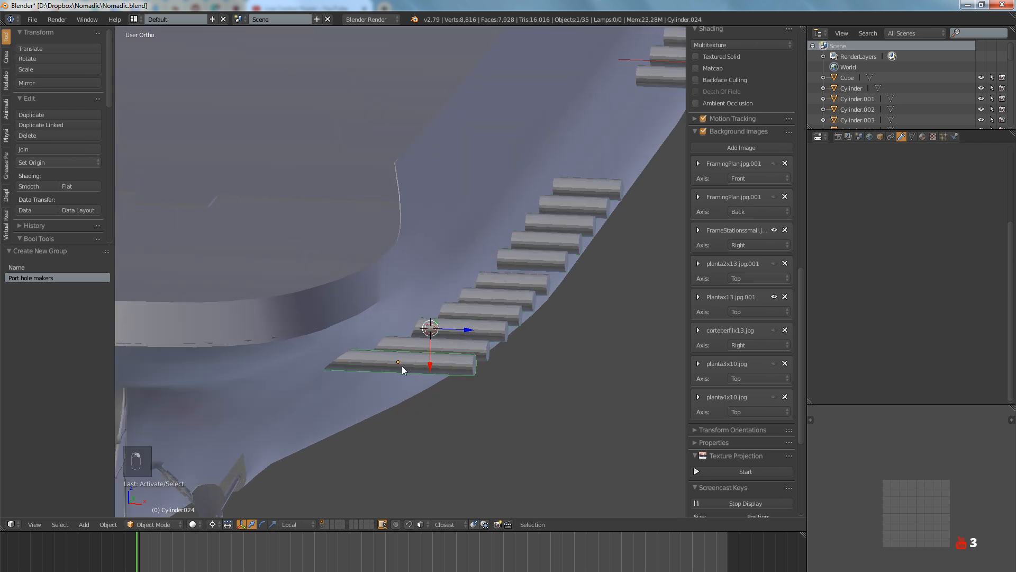
pyautogui.press(',')
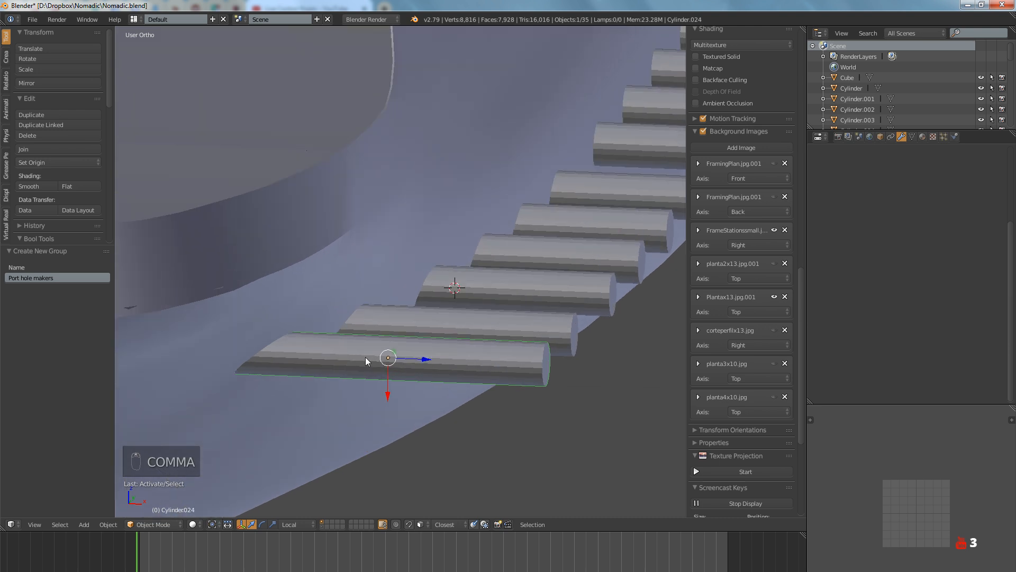
pyautogui.press('KP_Decimal')
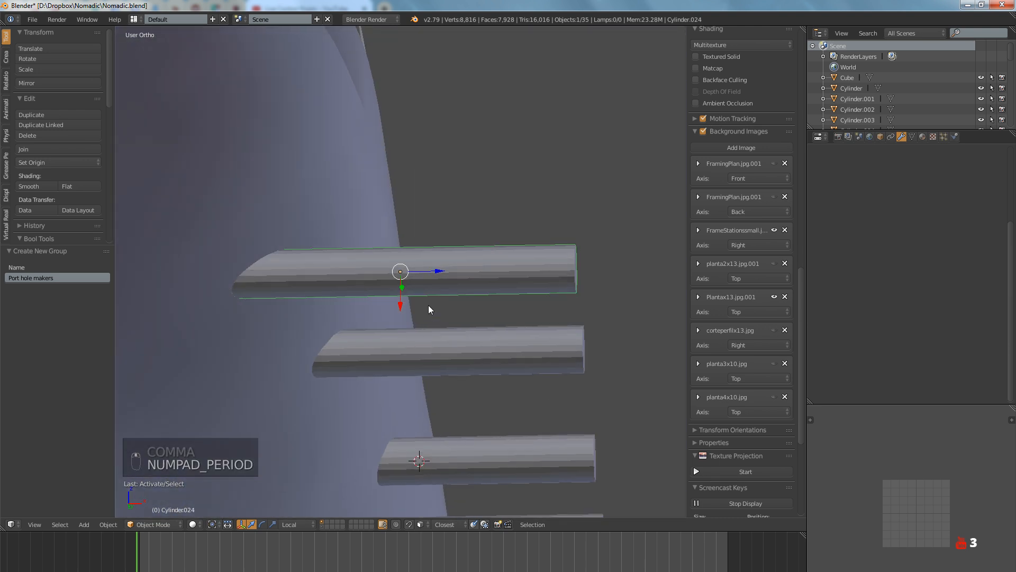
pyautogui.moveTo(427, 305); pyautogui.dragTo(493, 183, button='middle')
pyautogui.moveTo(494, 182); pyautogui.dragTo(355, 255)
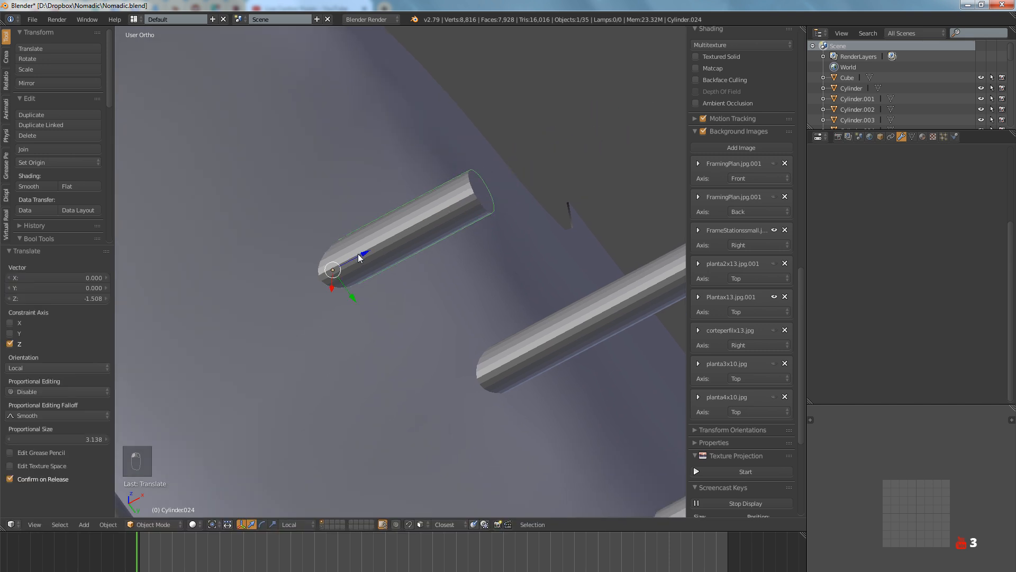
pyautogui.scroll(-4, 360, 244)
pyautogui.press('KP_1')
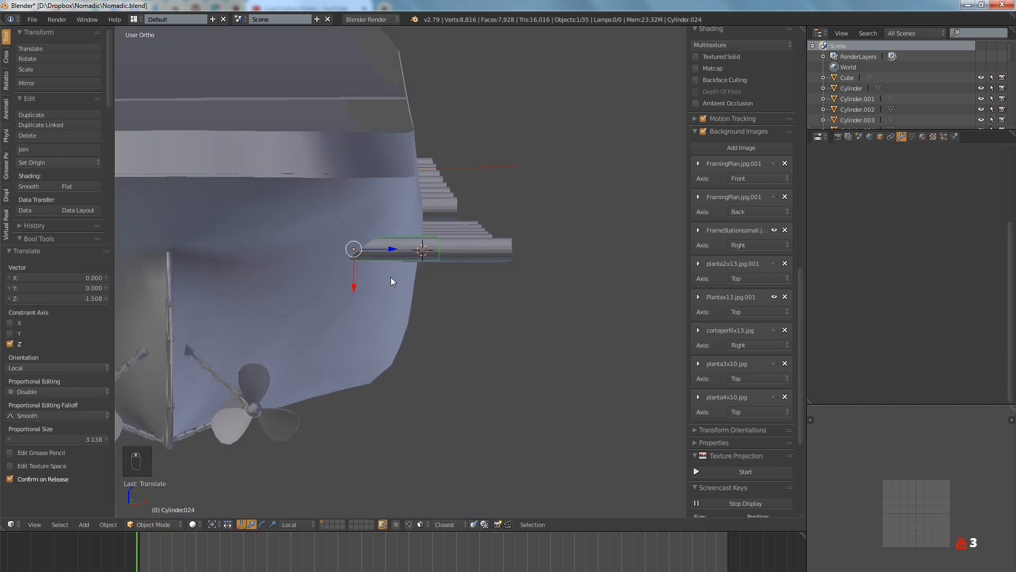
pyautogui.scroll(5, 367, 253)
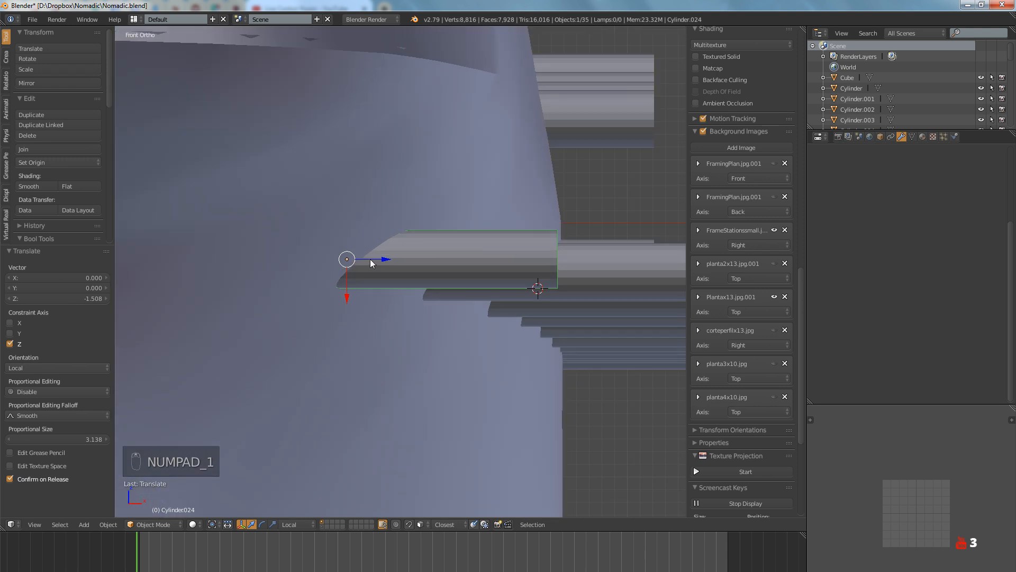
pyautogui.moveTo(372, 256); pyautogui.dragTo(389, 256)
# Snap the 3D cursor midway between the two hull vertices on either side of the aftmost porthole cylinder
pyautogui.rightClick(344, 222)
pyautogui.press('Tab')
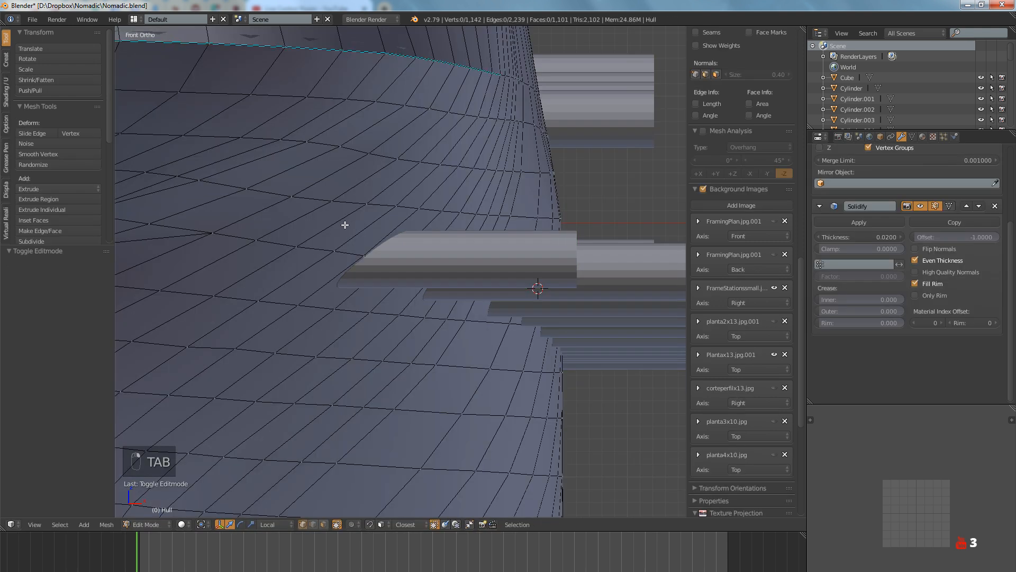
pyautogui.moveTo(346, 225); pyautogui.dragTo(261, 220, button='middle')
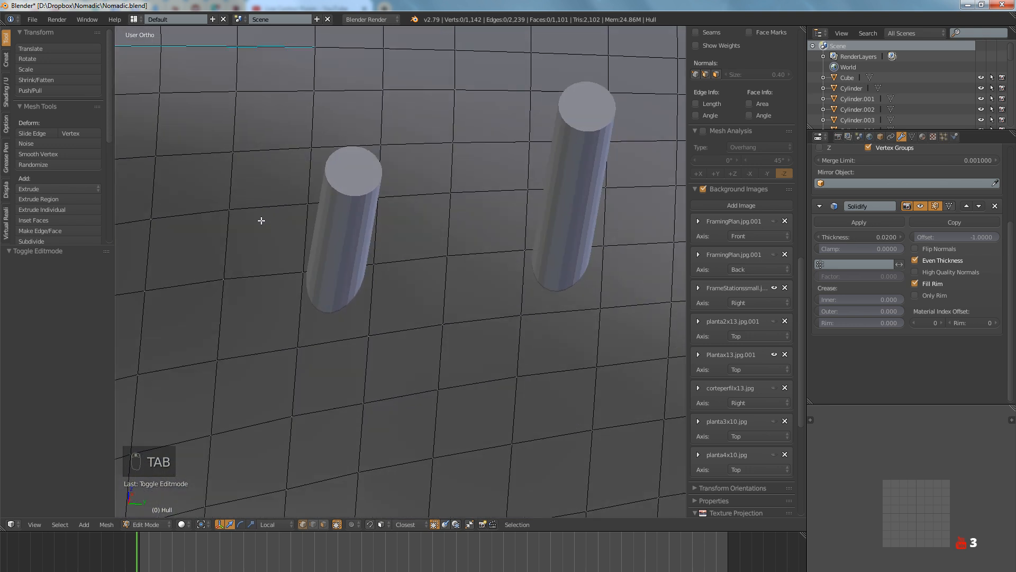
pyautogui.rightClick(302, 269)
pyautogui.keyDown('shift'); pyautogui.rightClick(373, 266); pyautogui.keyUp('shift')
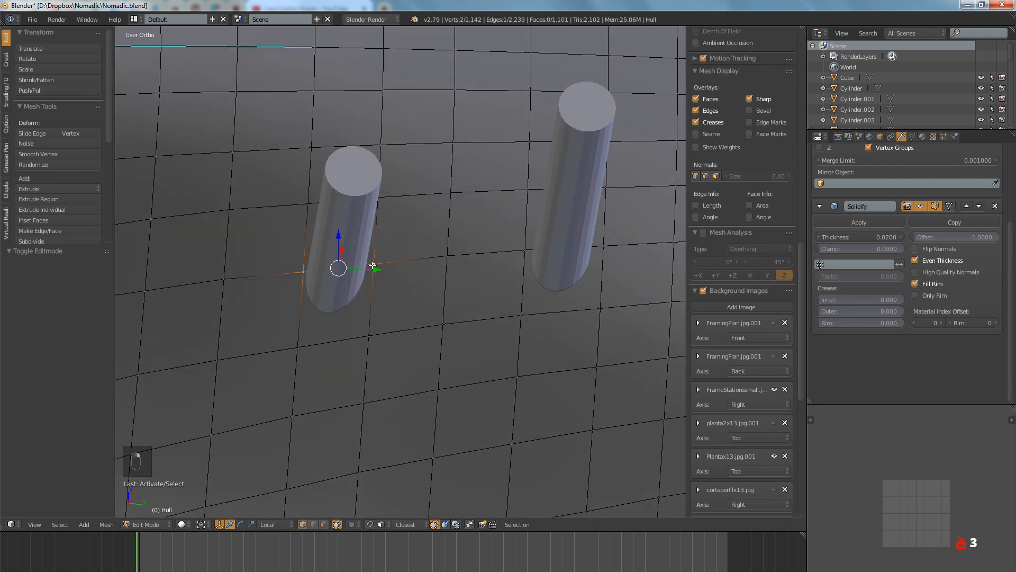
pyautogui.hotkey('shift', 's')
pyautogui.click(372, 265)
pyautogui.press('Tab')
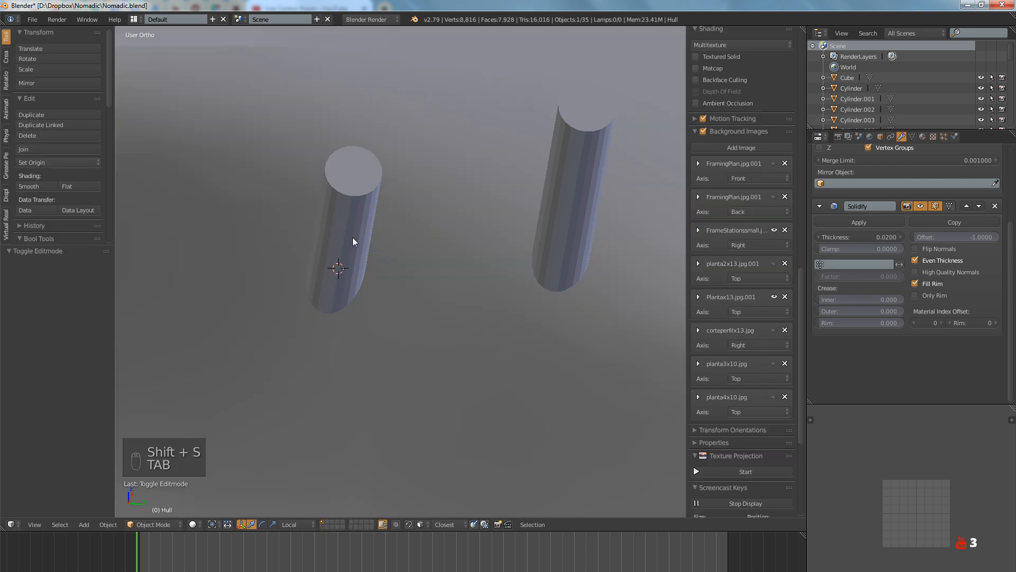
# Snap the aftmost porthole cylinder to the 3D cursor and check its placement in the right wireframe view
pyautogui.rightClick(348, 221)
pyautogui.hotkey('shift', 's')
pyautogui.click(330, 192)
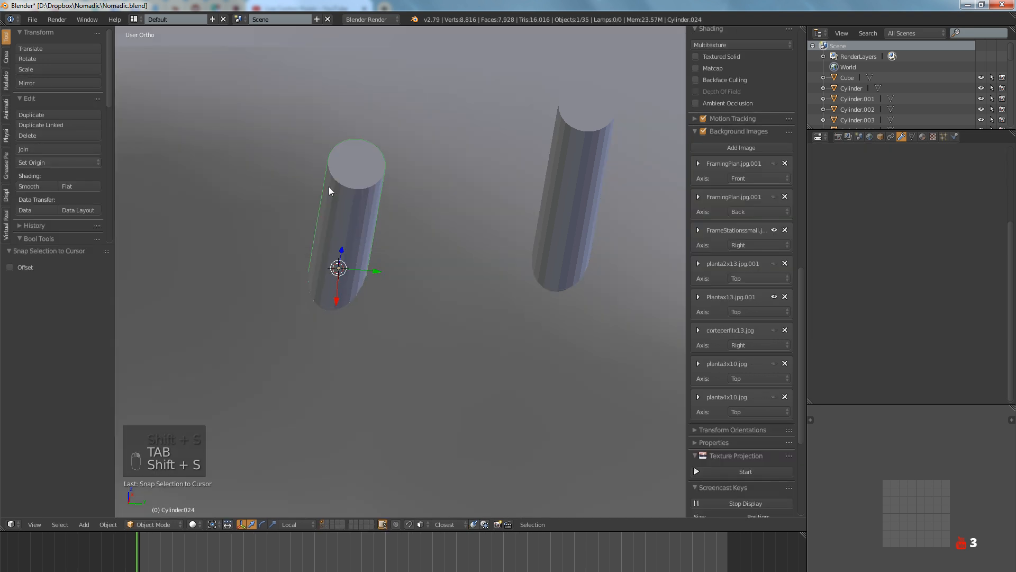
pyautogui.press('KP_3')
pyautogui.press('z')
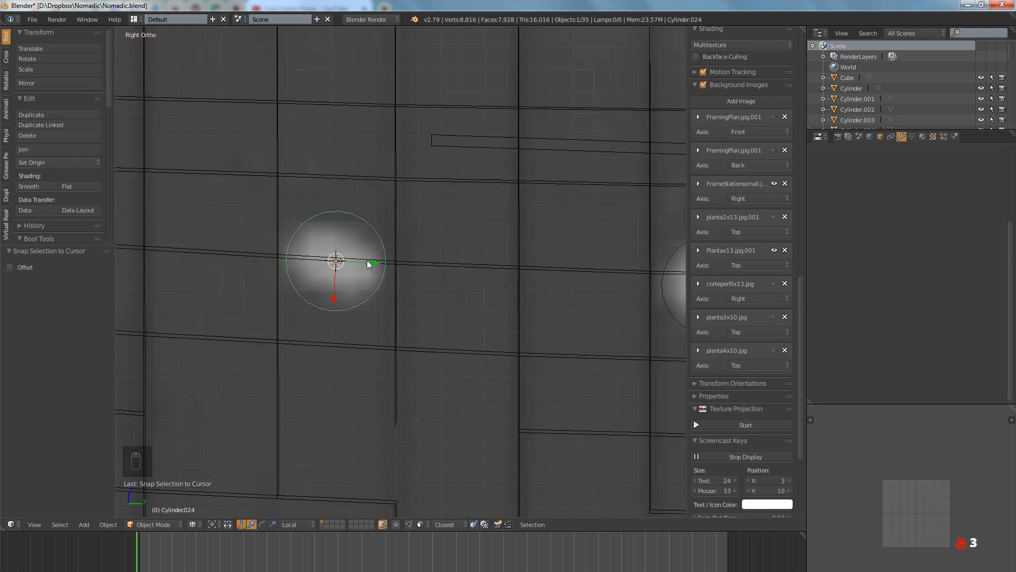
pyautogui.scroll(-3, 367, 260)
pyautogui.press('z')
pyautogui.moveTo(367, 260)
pyautogui.mouseDown(button='middle')
pyautogui.moveTo(399, 253)
pyautogui.moveTo(424, 227)
pyautogui.moveTo(417, 285)
pyautogui.moveTo(431, 280)
pyautogui.mouseUp(button='middle')
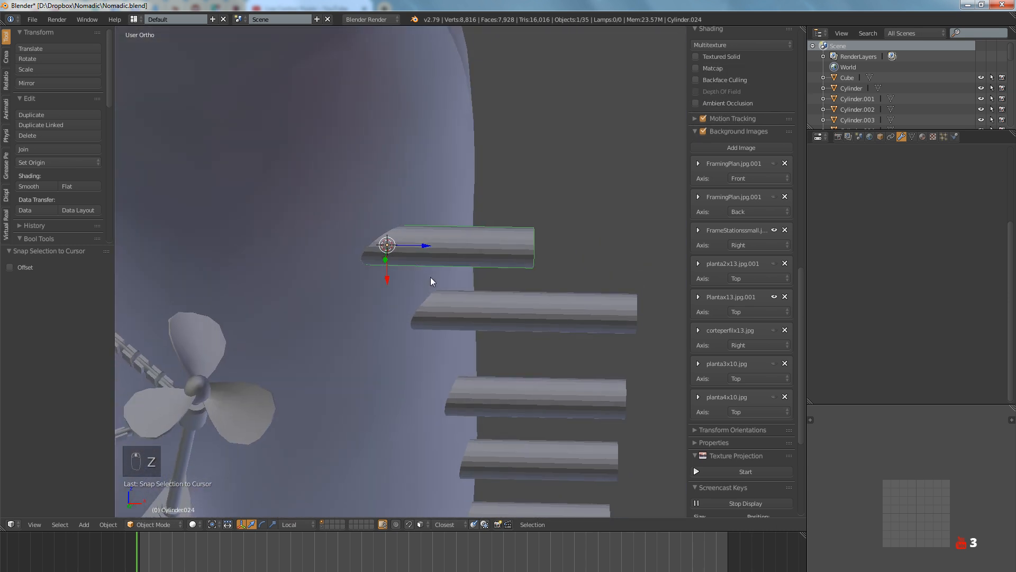
# Rotate the aftmost porthole cylinder by about 44.8° in the front view
pyautogui.press('KP_1')
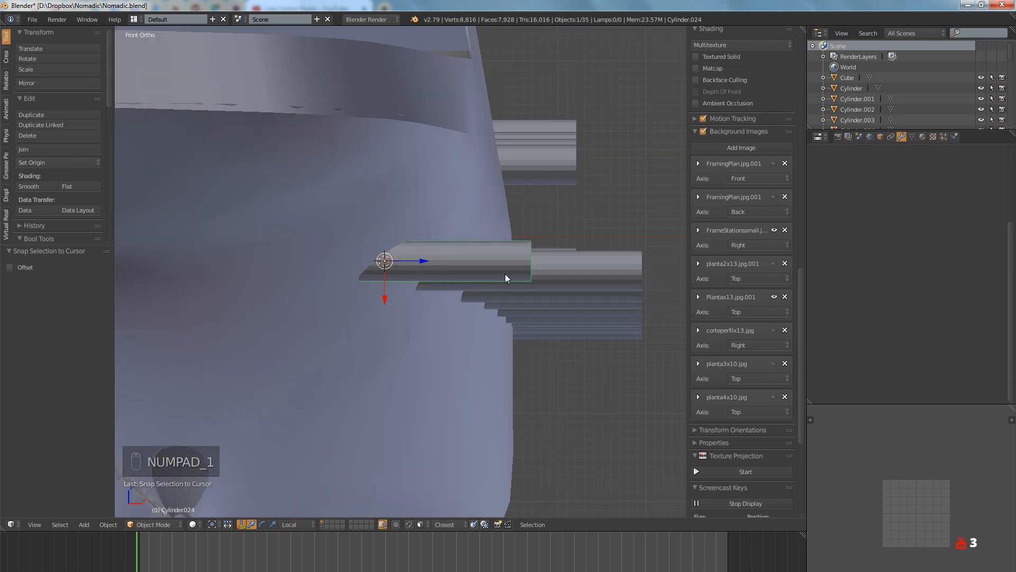
pyautogui.press('r')
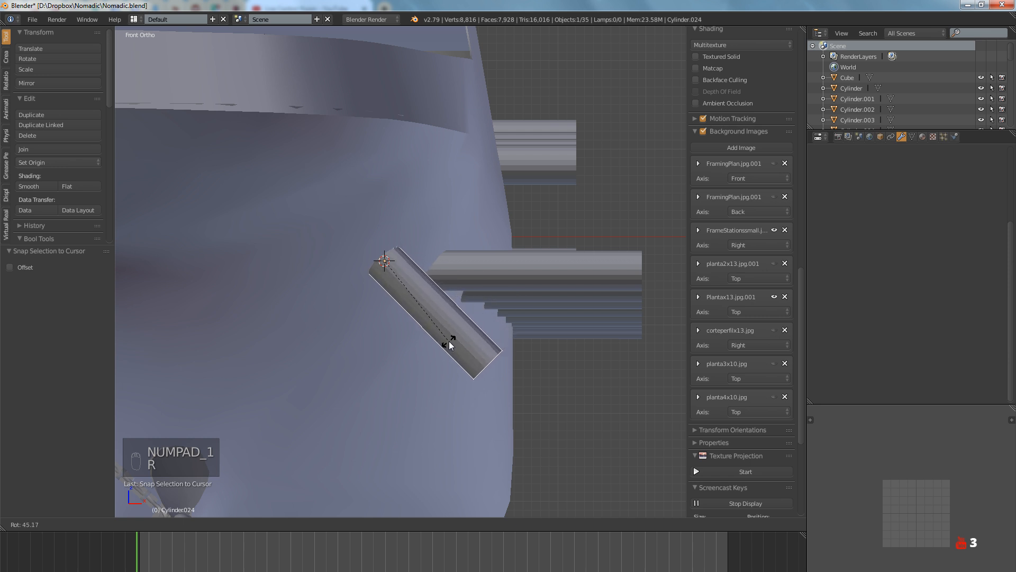
pyautogui.click(449, 340)
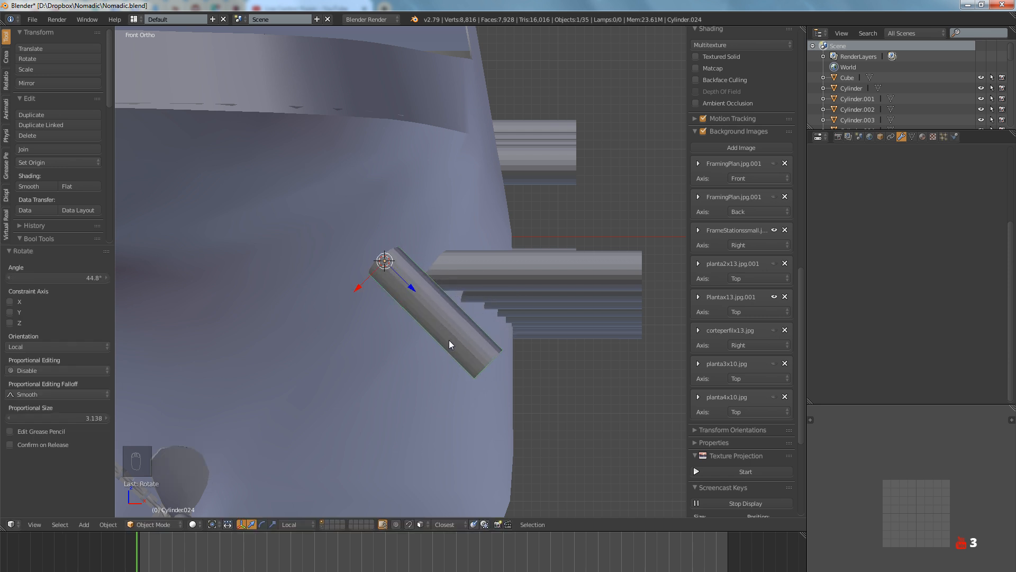
# Rotate the aftmost porthole cylinder by about -21.4° in the bottom view
pyautogui.press('ctrl+KP_7')
pyautogui.scroll(5, 436, 278)
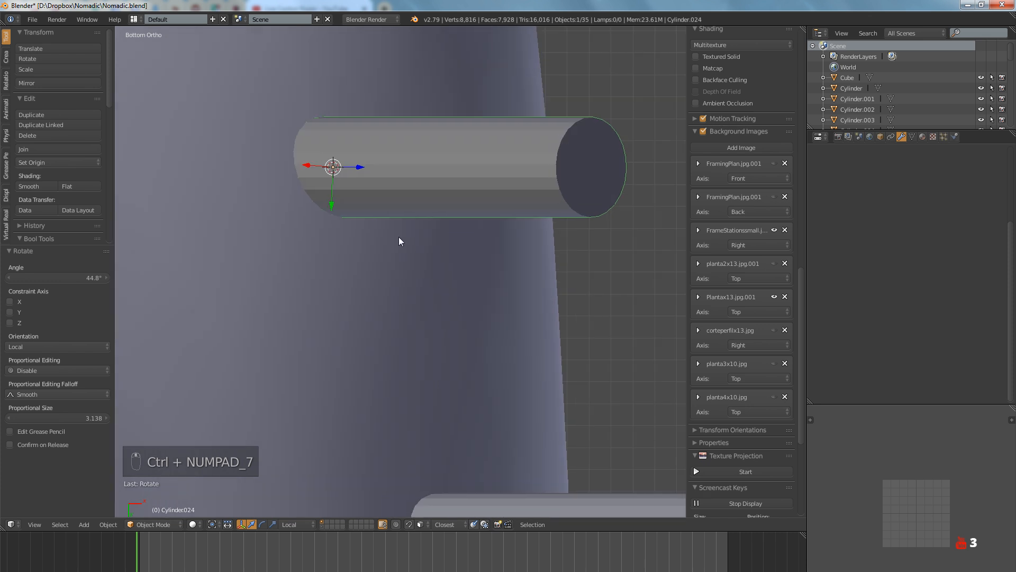
pyautogui.press('r')
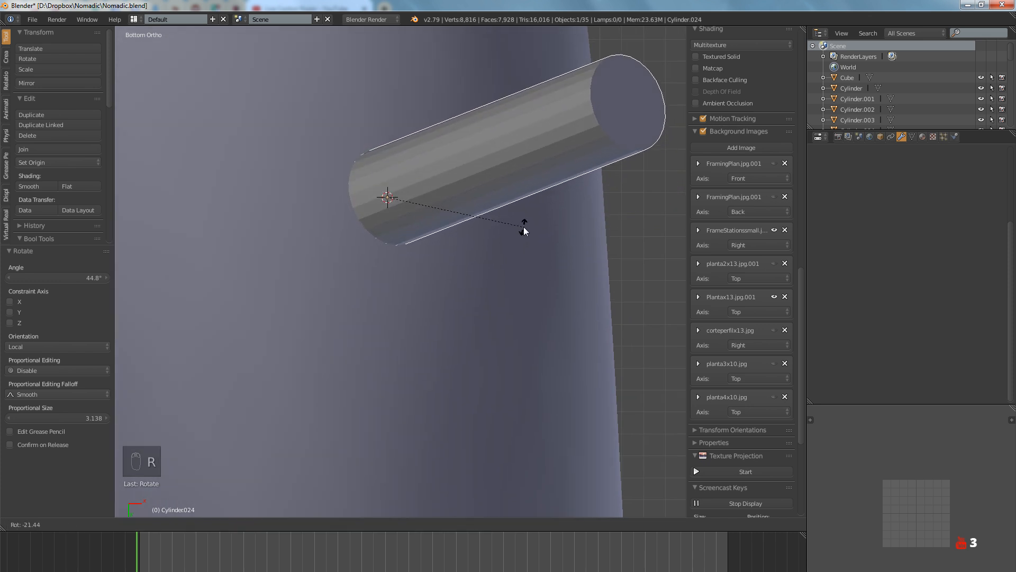
pyautogui.click(523, 227)
pyautogui.scroll(-3, 500, 238)
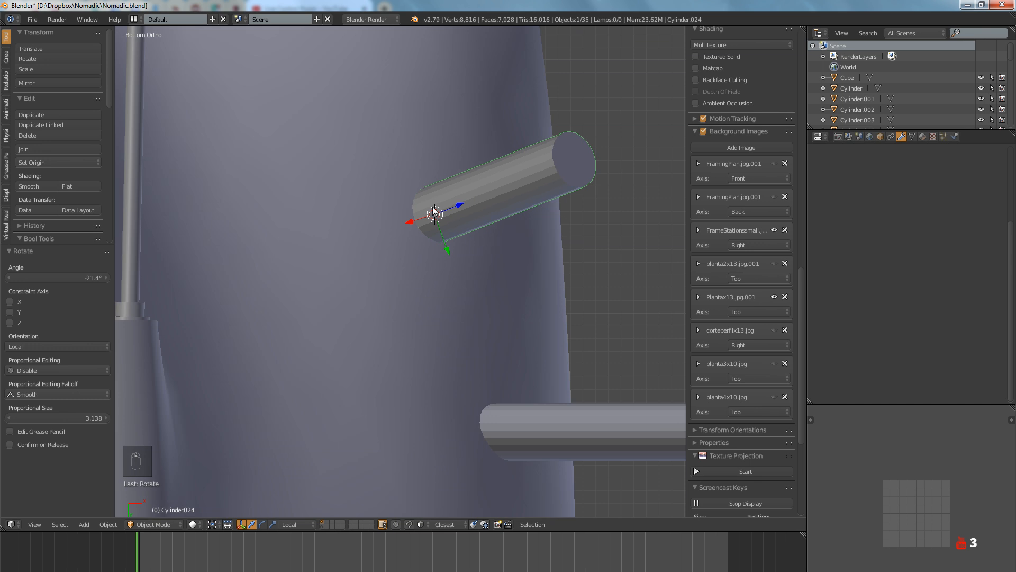
# Check the angled cylinder against the hull, including in the right wireframe view, and save Nomadic.blend
pyautogui.moveTo(432, 222); pyautogui.dragTo(330, 320, button='middle')
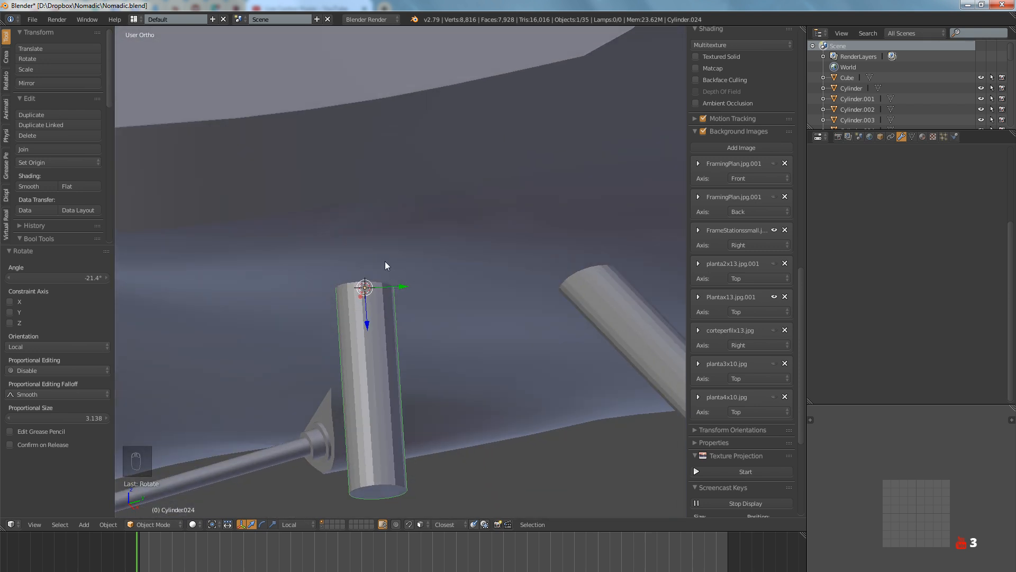
pyautogui.moveTo(382, 280)
pyautogui.mouseDown(button='middle')
pyautogui.moveTo(356, 217)
pyautogui.moveTo(372, 209)
pyautogui.moveTo(448, 236)
pyautogui.moveTo(437, 302)
pyautogui.moveTo(399, 331)
pyautogui.moveTo(418, 329)
pyautogui.moveTo(453, 270)
pyautogui.moveTo(441, 201)
pyautogui.moveTo(360, 246)
pyautogui.moveTo(351, 288)
pyautogui.moveTo(431, 295)
pyautogui.moveTo(351, 226)
pyautogui.moveTo(350, 248)
pyautogui.moveTo(409, 248)
pyautogui.moveTo(424, 217)
pyautogui.moveTo(479, 196)
pyautogui.moveTo(504, 208)
pyautogui.moveTo(508, 252)
pyautogui.moveTo(427, 278)
pyautogui.mouseUp(button='middle')
pyautogui.press('KP_3')
pyautogui.press('z')
pyautogui.press('z')
pyautogui.hotkey('ctrl', 's')
pyautogui.click(425, 276)
# In the hull mesh, select the two vertices on either side of the second porthole cylinder from the stern
pyautogui.rightClick(472, 280)
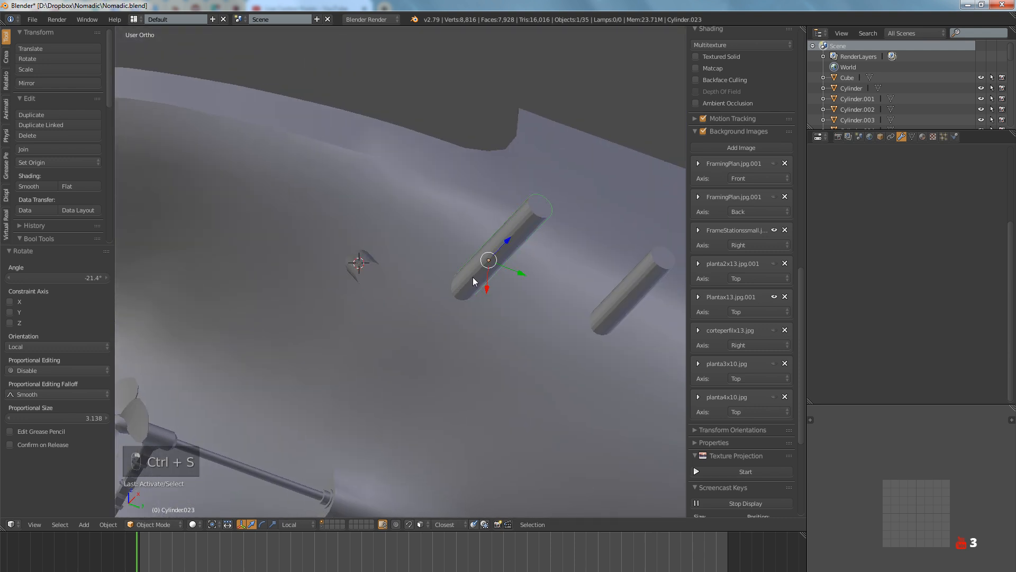
pyautogui.rightClick(427, 289)
pyautogui.press('Tab')
pyautogui.scroll(5, 423, 289)
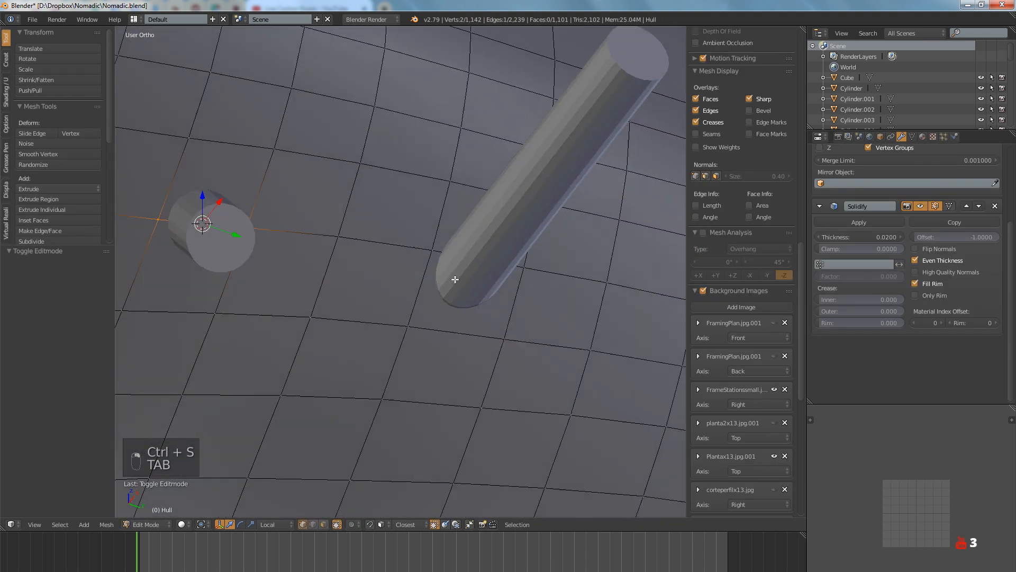
pyautogui.moveTo(418, 288); pyautogui.dragTo(426, 259, button='middle')
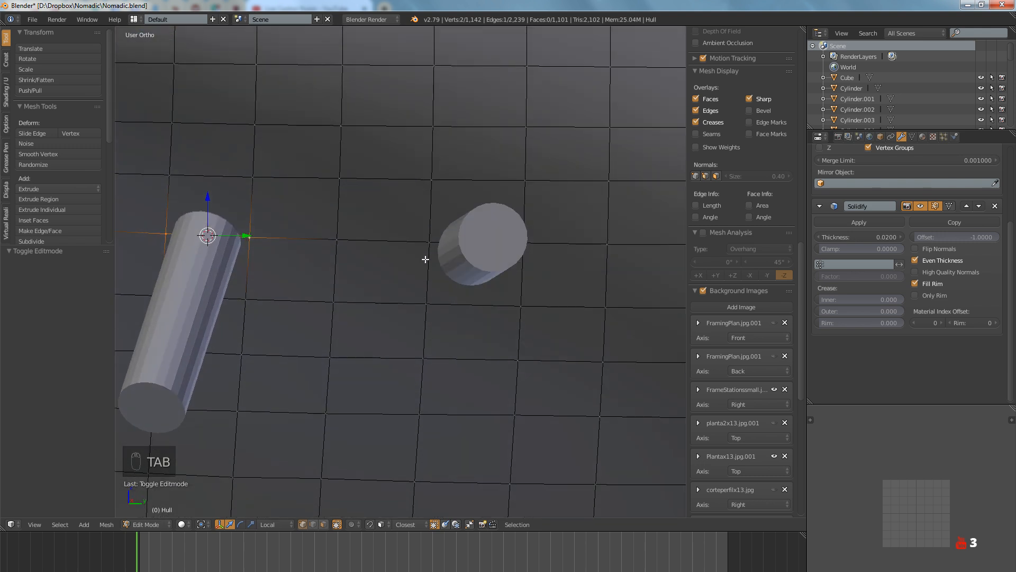
pyautogui.rightClick(426, 258)
pyautogui.keyDown('shift'); pyautogui.rightClick(521, 249); pyautogui.keyUp('shift')
pyautogui.hotkey('shift', 's')
pyautogui.click(521, 249)
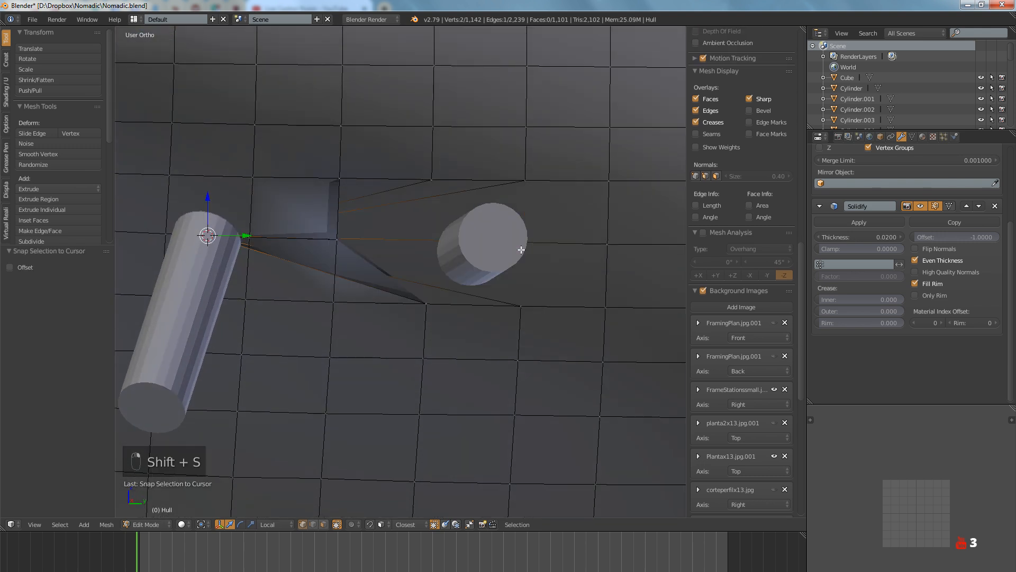
pyautogui.hotkey('ctrl', 'z')
# Snap the 3D cursor to the two selected hull vertices, and then to the second aft cylinder's origin
pyautogui.hotkey('shift', 's')
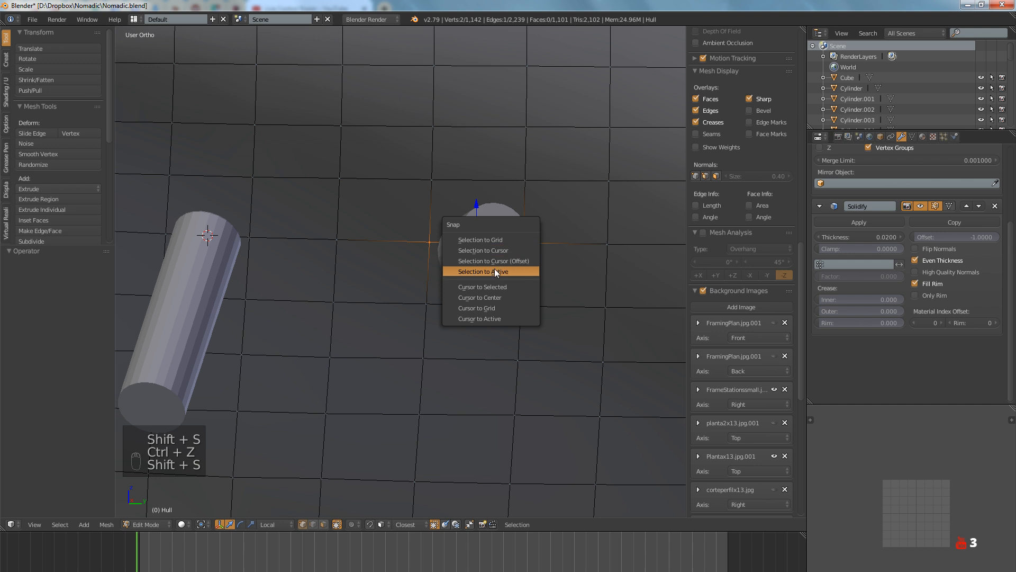
pyautogui.press('Tab')
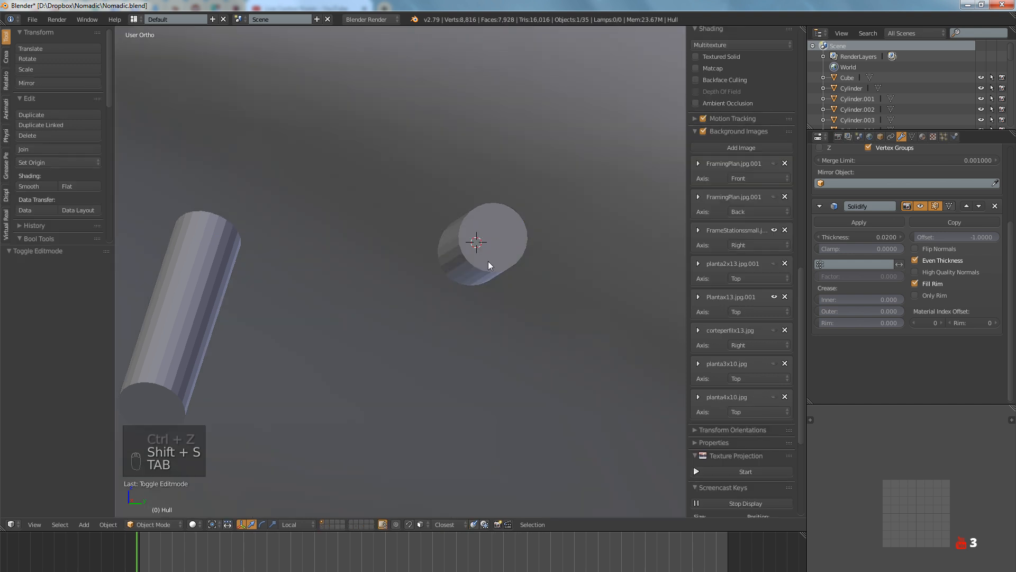
pyautogui.rightClick(485, 260)
pyautogui.hotkey('shift', 's')
pyautogui.click(485, 259)
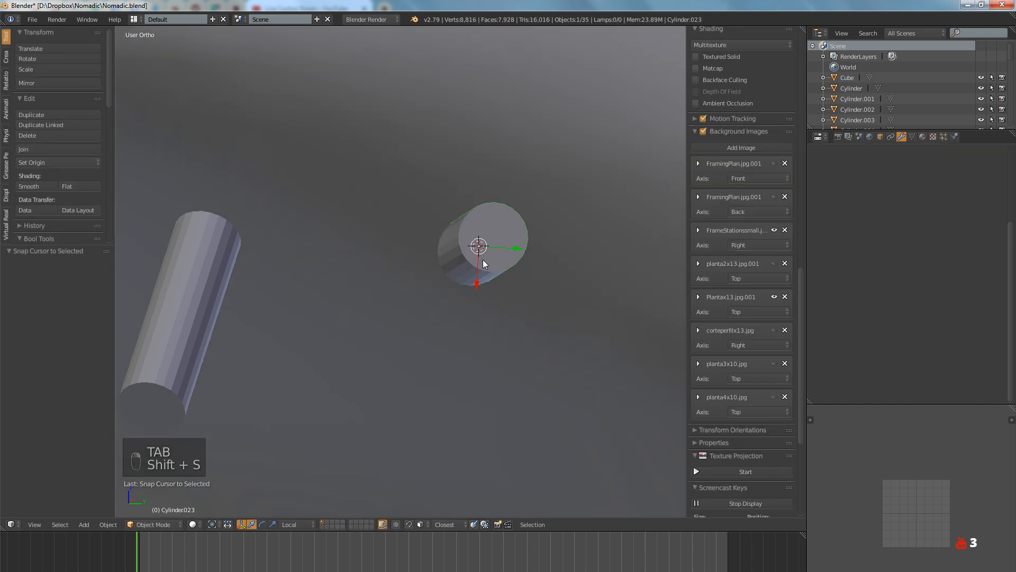
# Snap the 3D cursor back between the hull vertices flanking the second aft cylinder and select that cylinder
pyautogui.moveTo(483, 259); pyautogui.dragTo(452, 220, button='middle')
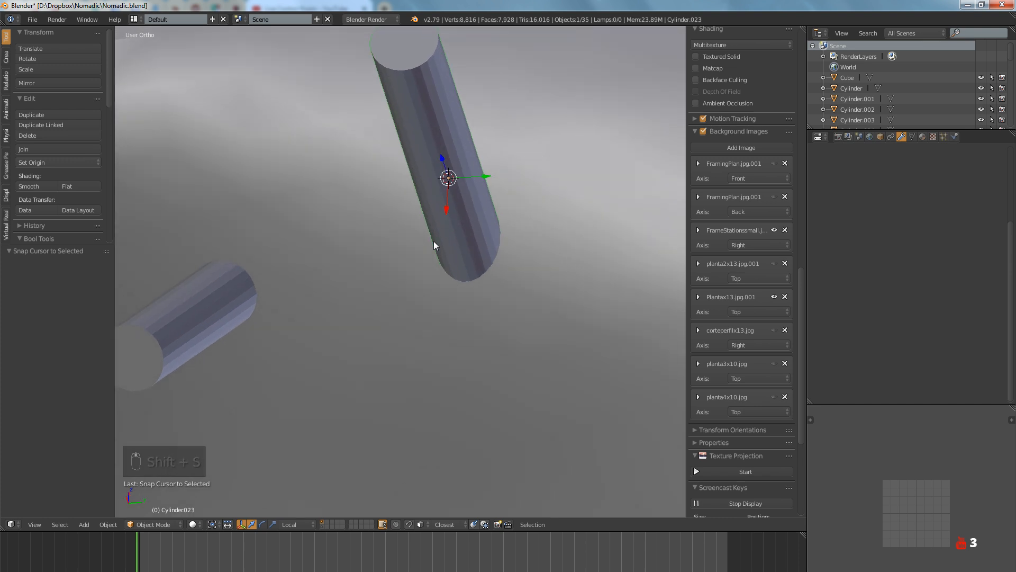
pyautogui.rightClick(414, 249)
pyautogui.press('Tab')
pyautogui.press('Tab')
pyautogui.press('Tab')
pyautogui.press('Tab')
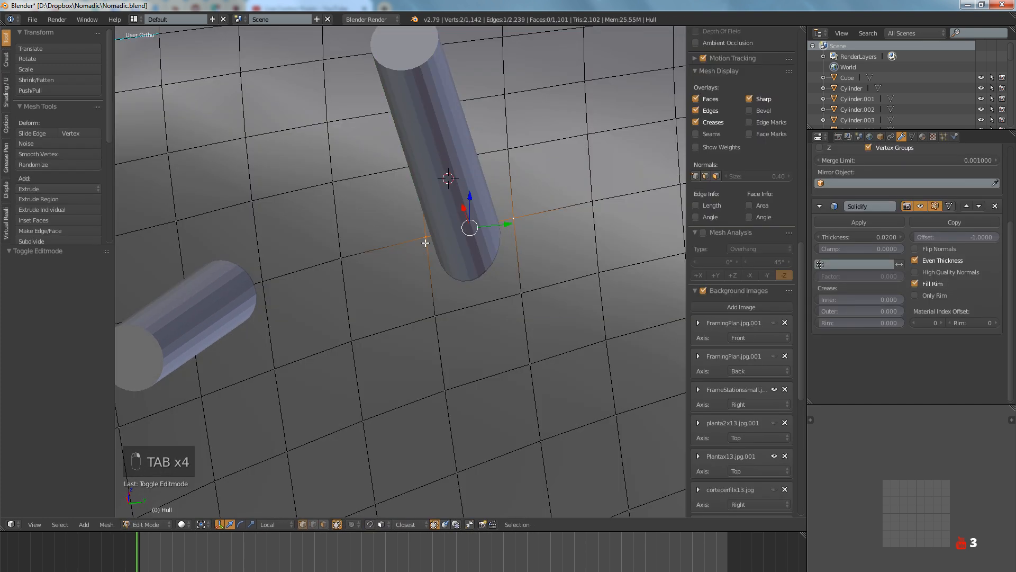
pyautogui.hotkey('shift', 's')
pyautogui.click(424, 243)
pyautogui.press('Tab')
pyautogui.rightClick(445, 166)
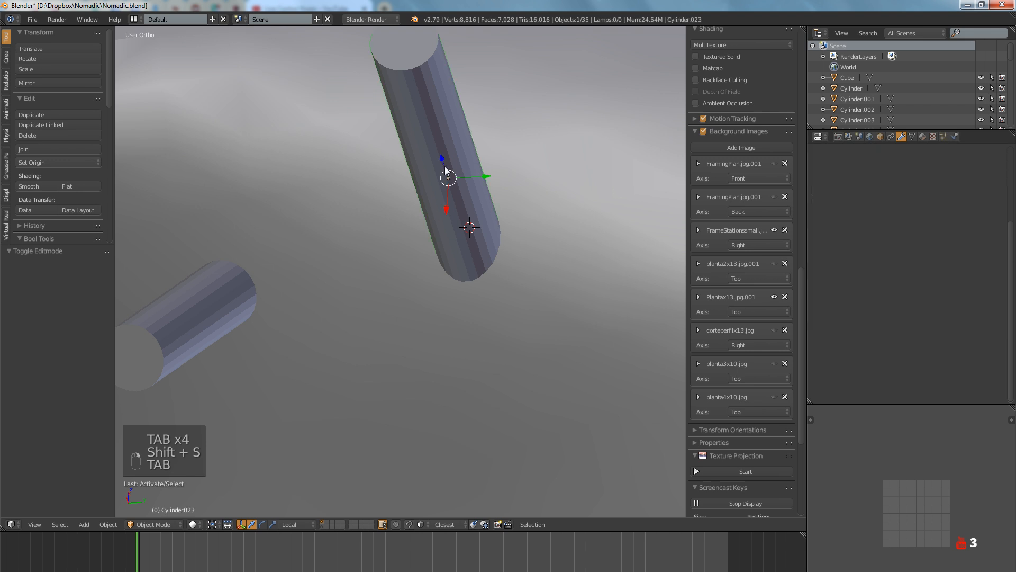
# Snap the second aft cylinder to the 3D cursor, then shift it about -0.014 in Y and -0.024 in Z over the plan's porthole in right view
pyautogui.hotkey('shift', 's')
pyautogui.click(434, 130)
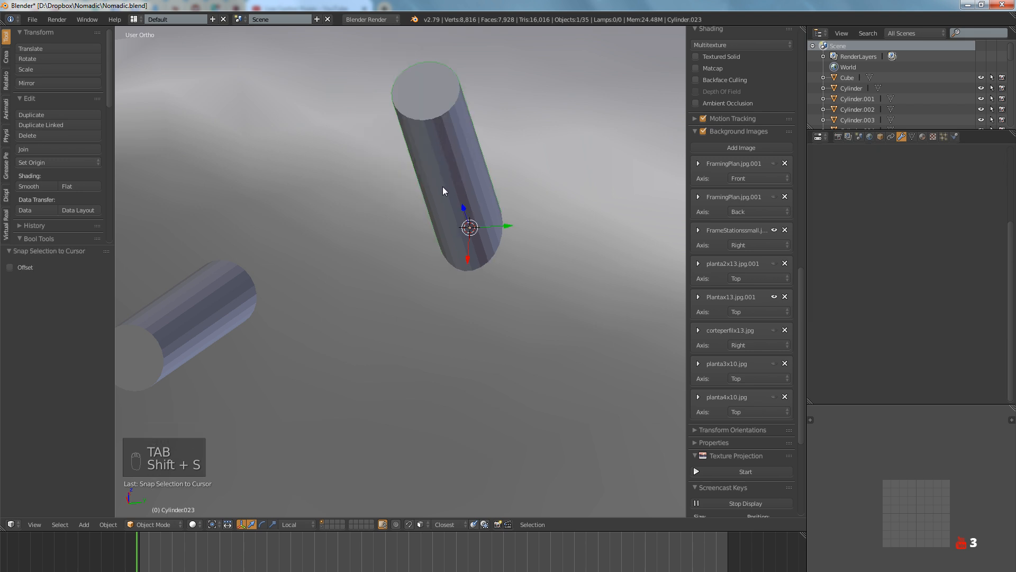
pyautogui.press('KP_3')
pyautogui.press('z')
pyautogui.scroll(3, 508, 245)
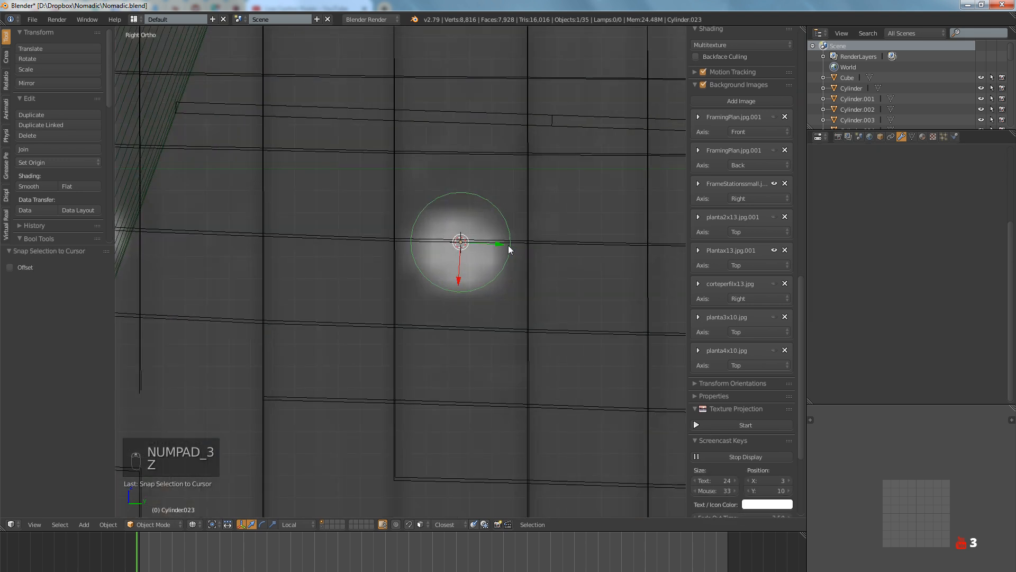
pyautogui.press('g')
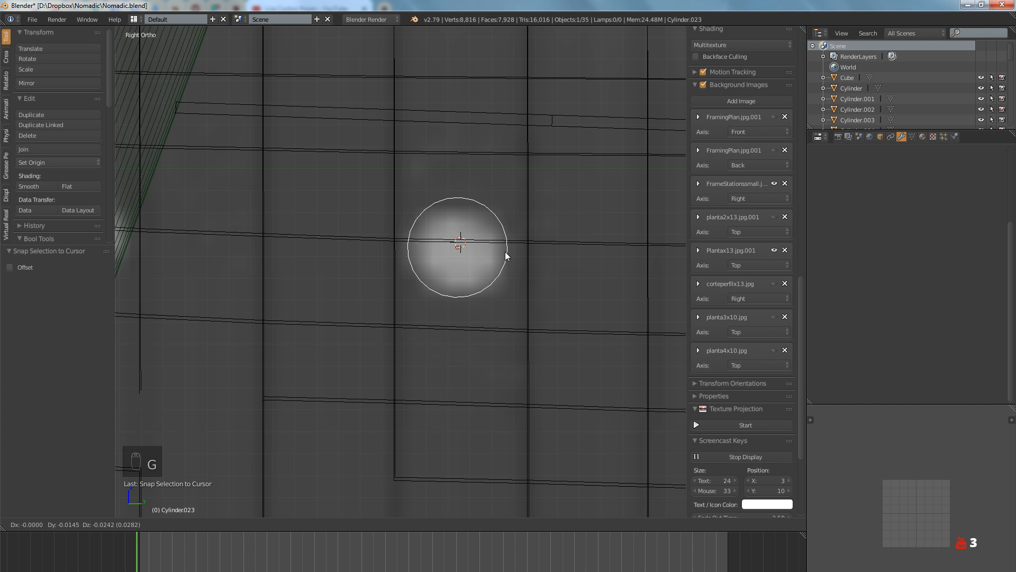
pyautogui.click(505, 252)
pyautogui.press('z')
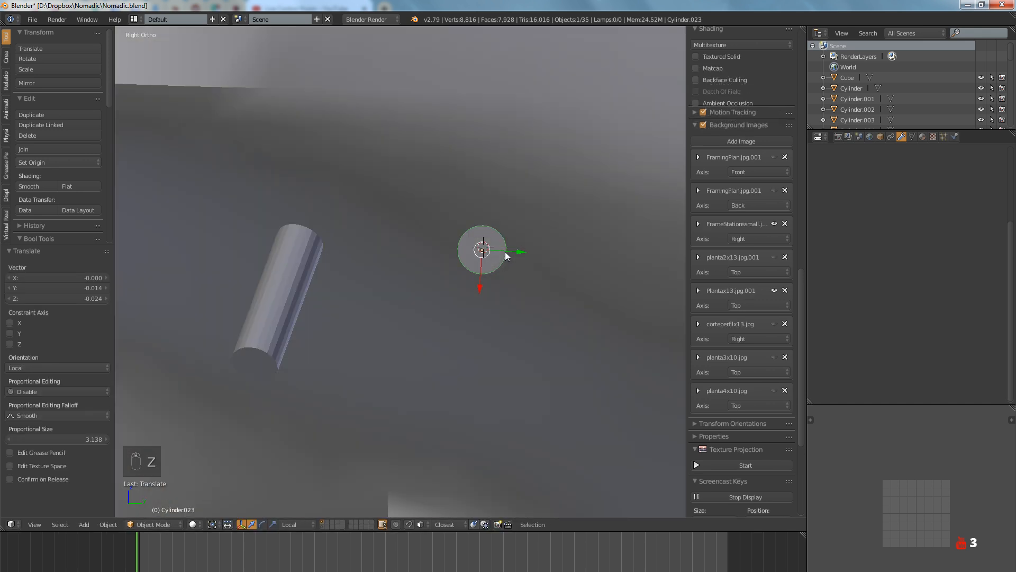
pyautogui.press('z')
pyautogui.press('z')
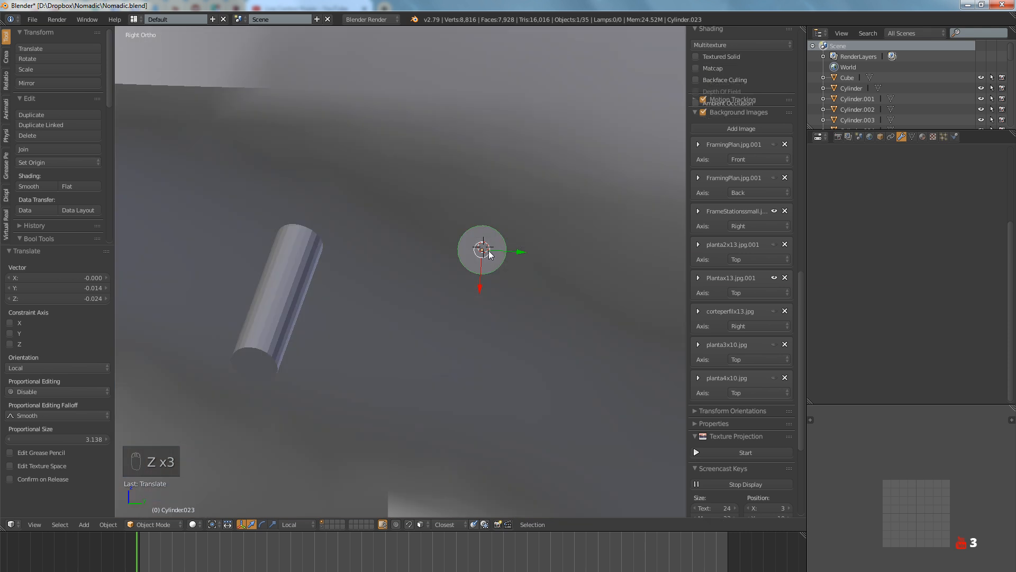
pyautogui.moveTo(498, 249)
pyautogui.mouseDown(button='middle')
pyautogui.moveTo(463, 287)
pyautogui.moveTo(526, 245)
pyautogui.moveTo(573, 237)
pyautogui.mouseUp(button='middle')
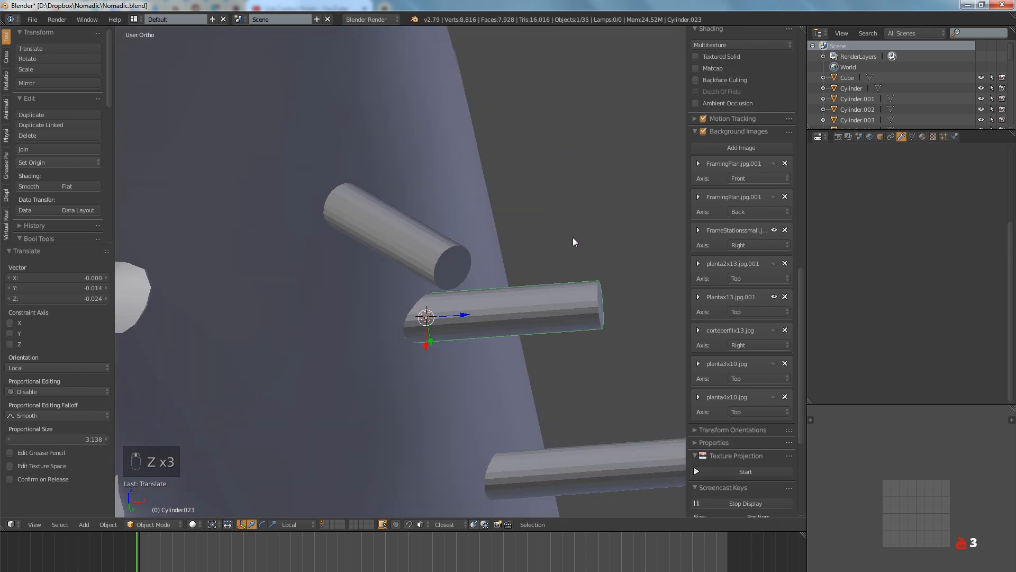
# Hide the already angled aftmost porthole cylinder in front view
pyautogui.press('KP_1')
pyautogui.rightClick(412, 317)
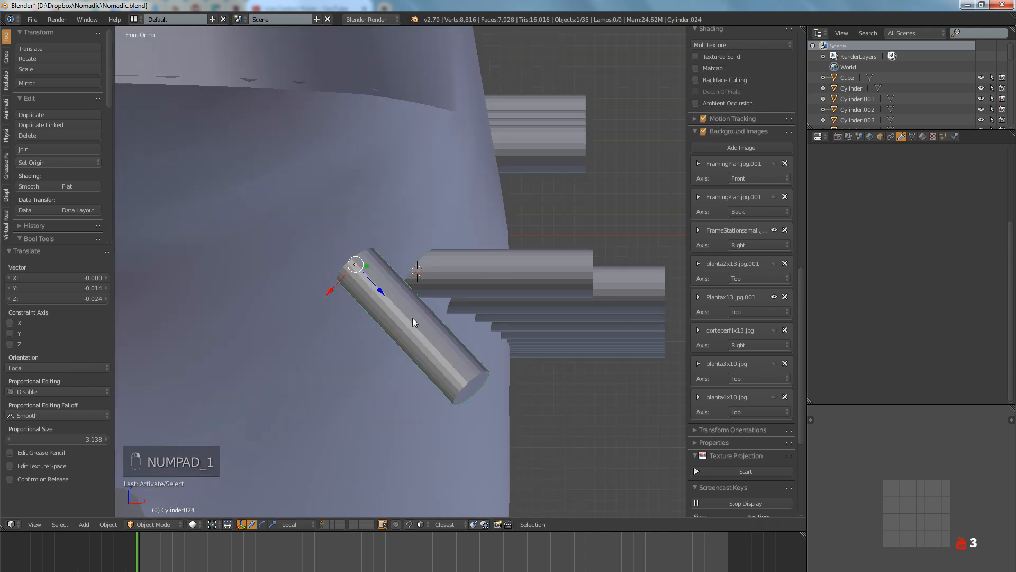
pyautogui.press('h')
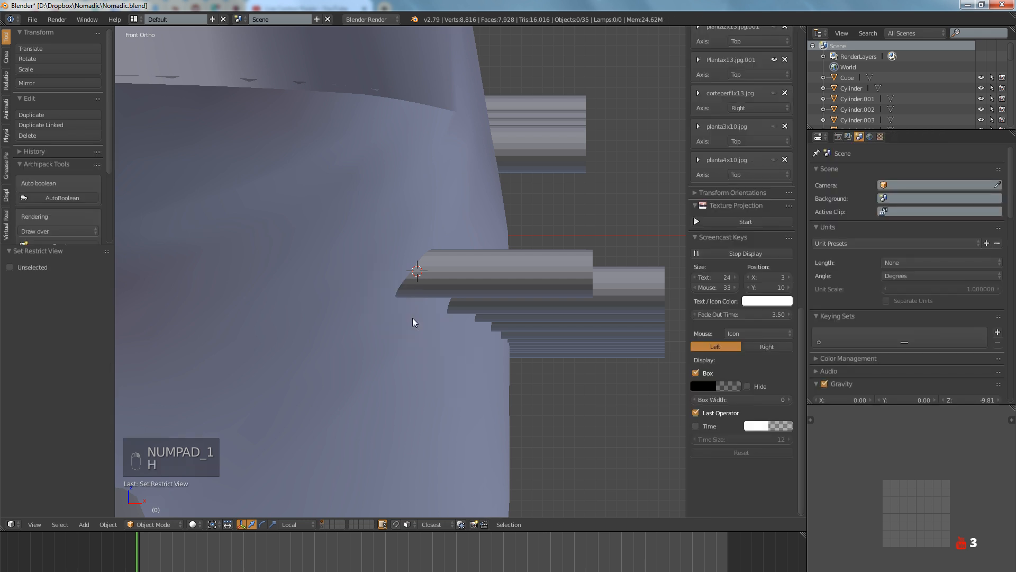
# Rotate the second aft cylinder about 34 degrees in front view so its axis stands square to the hull surface
pyautogui.rightClick(447, 279)
pyautogui.scroll(5, 447, 281)
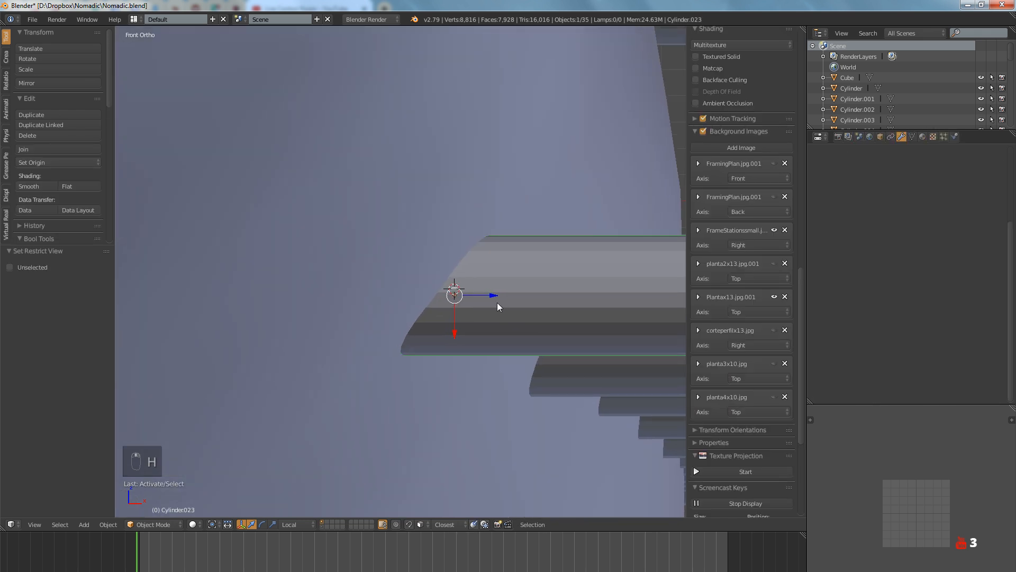
pyautogui.press('r')
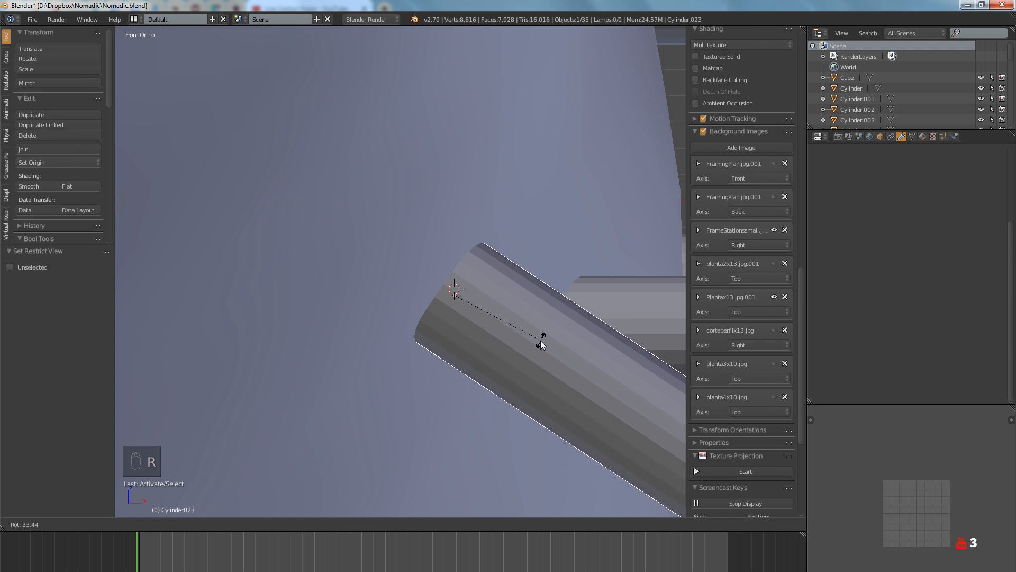
pyautogui.click(541, 343)
pyautogui.scroll(-2, 541, 345)
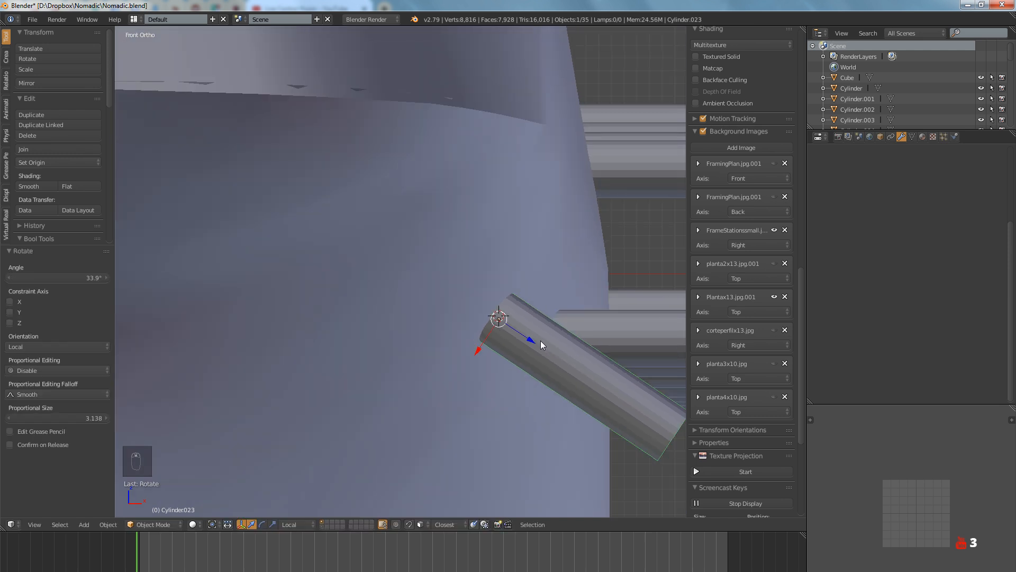
# Rotate the second aft cylinder about -12 degrees in bottom view to follow the hull's curvature
pyautogui.press('ctrl+KP_7')
pyautogui.scroll(3, 541, 379)
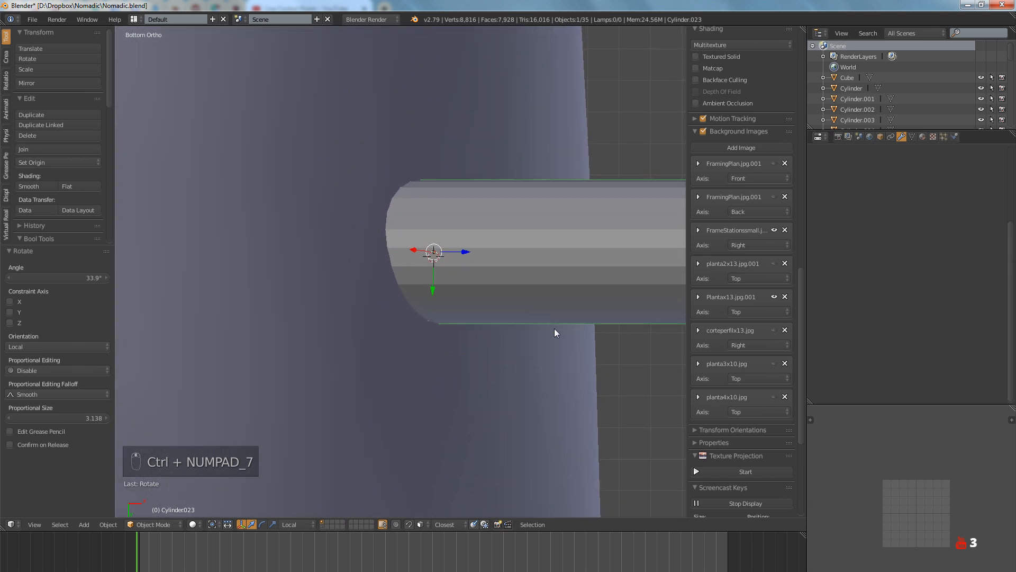
pyautogui.press('r')
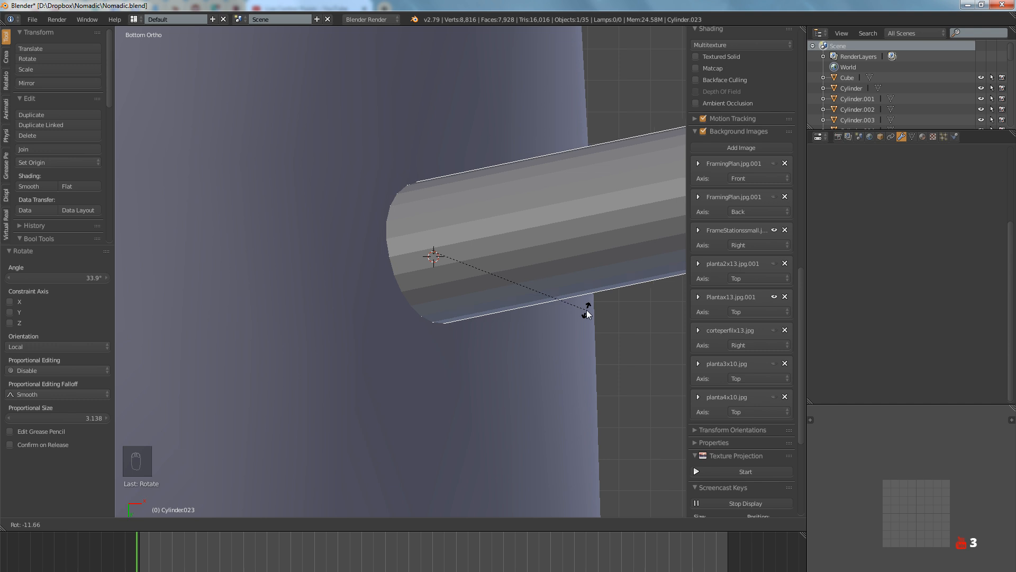
pyautogui.click(586, 309)
# Check the second aft cylinder's angle from below against the edges of the hull mesh
pyautogui.scroll(-5, 586, 310)
pyautogui.rightClick(478, 333)
pyautogui.press('Tab')
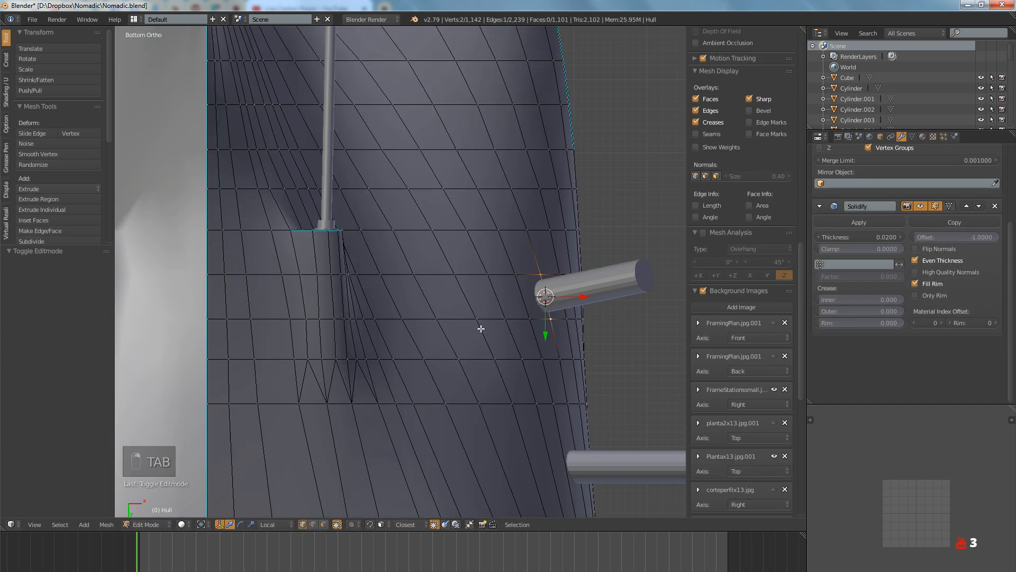
pyautogui.scroll(6, 545, 265)
pyautogui.press('Tab')
pyautogui.press('Tab')
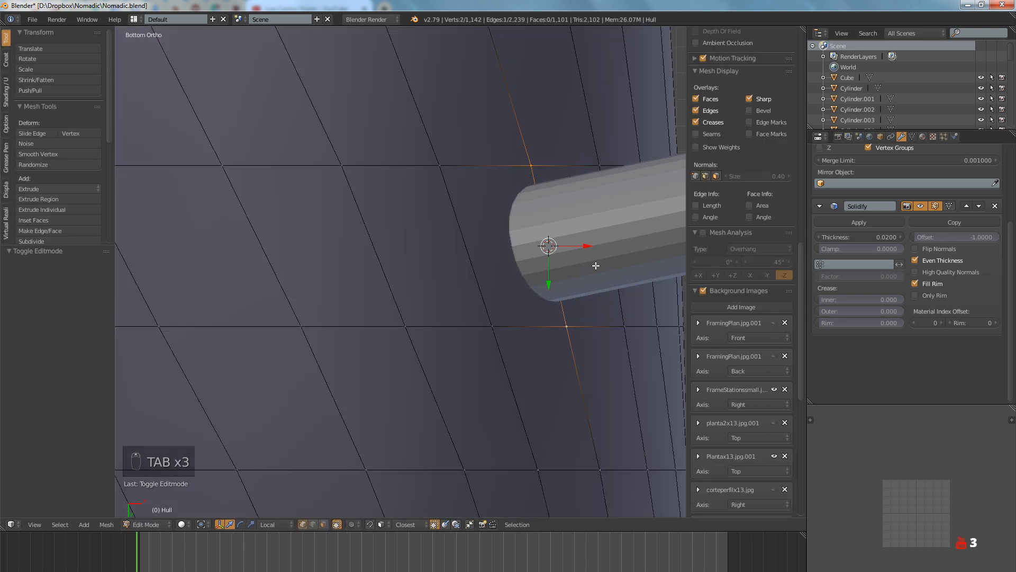
pyautogui.press('Tab')
# Clear the selection, then select the angled second aft cylinder and hide it
pyautogui.scroll(-4, 596, 265)
pyautogui.press('a')
pyautogui.press('a')
pyautogui.press('a')
pyautogui.press('a')
pyautogui.press('a')
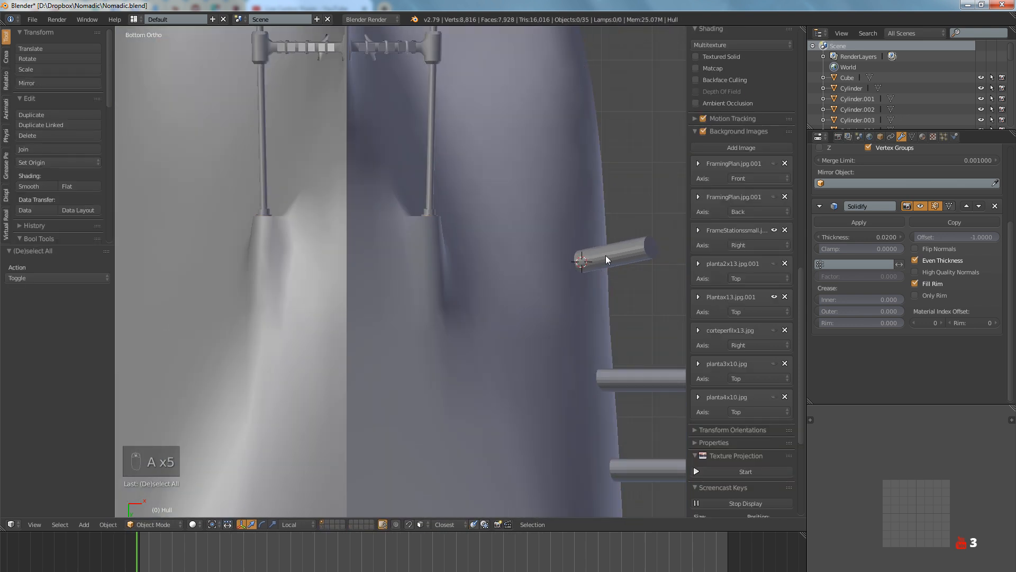
pyautogui.rightClick(605, 255)
pyautogui.press('KP_1')
pyautogui.press('h')
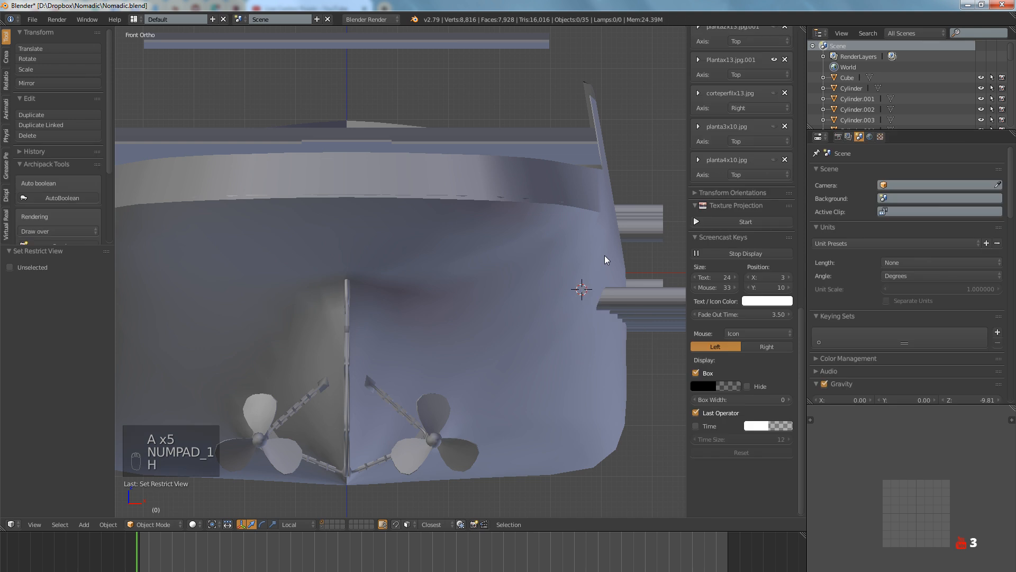
# Select the group of straight porthole cylinders along the hull side, starting with the four neighbouring ones, and hide them
pyautogui.moveTo(604, 272); pyautogui.dragTo(371, 221, button='middle')
pyautogui.scroll(-3, 431, 300)
pyautogui.scroll(5, 329, 212)
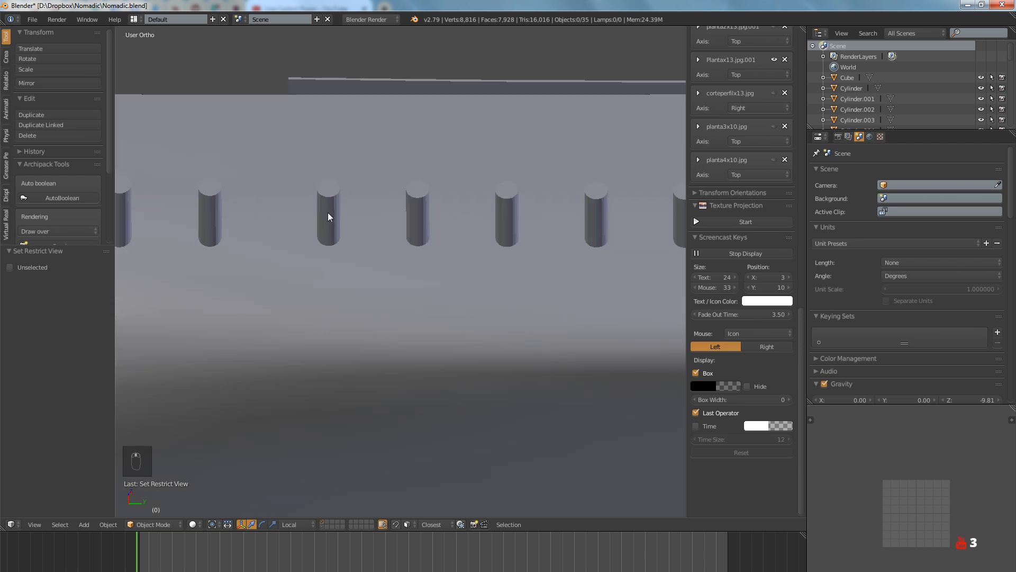
pyautogui.rightClick(328, 217)
pyautogui.keyDown('shift'); pyautogui.rightClick(423, 214); pyautogui.keyUp('shift')
pyautogui.keyDown('shift'); pyautogui.rightClick(509, 217); pyautogui.keyUp('shift')
pyautogui.keyDown('shift'); pyautogui.rightClick(588, 220); pyautogui.keyUp('shift')
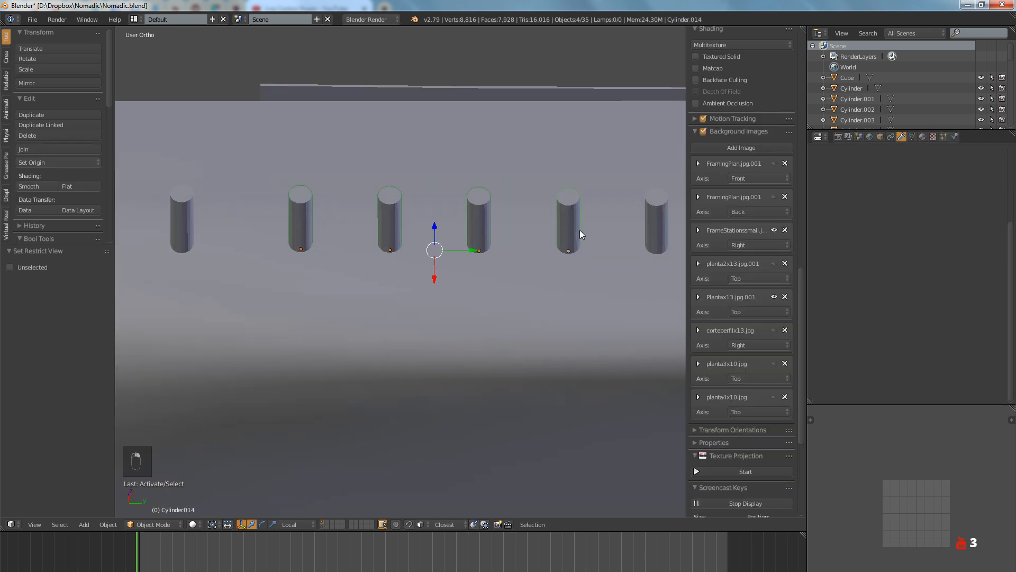
pyautogui.keyDown('shift'); pyautogui.moveTo(580, 230); pyautogui.dragTo(494, 241, button='middle'); pyautogui.keyUp('shift')
pyautogui.press('h')
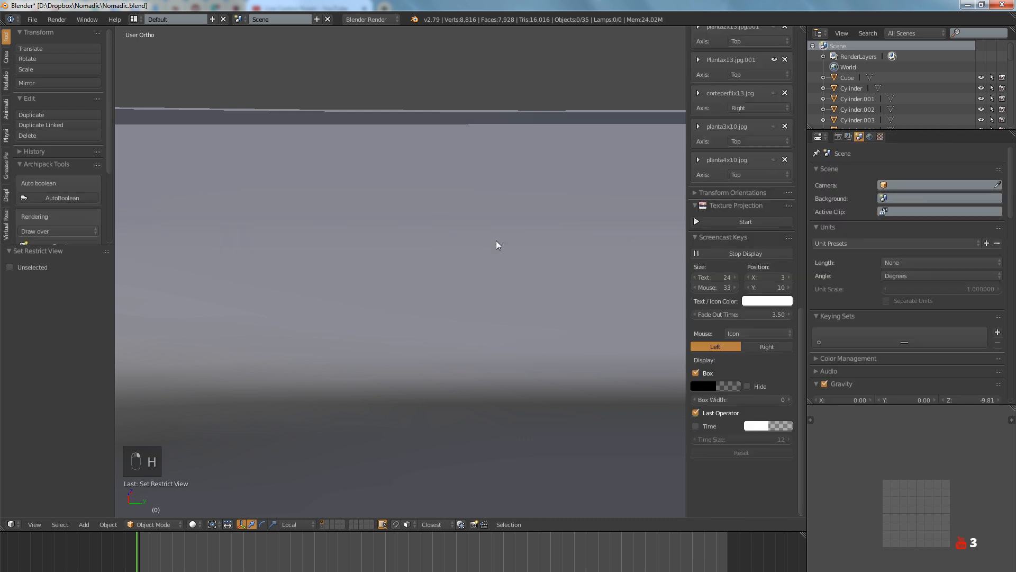
pyautogui.scroll(-4, 304, 279)
pyautogui.rightClick(351, 283)
pyautogui.keyDown('shift'); pyautogui.rightClick(397, 283); pyautogui.keyUp('shift')
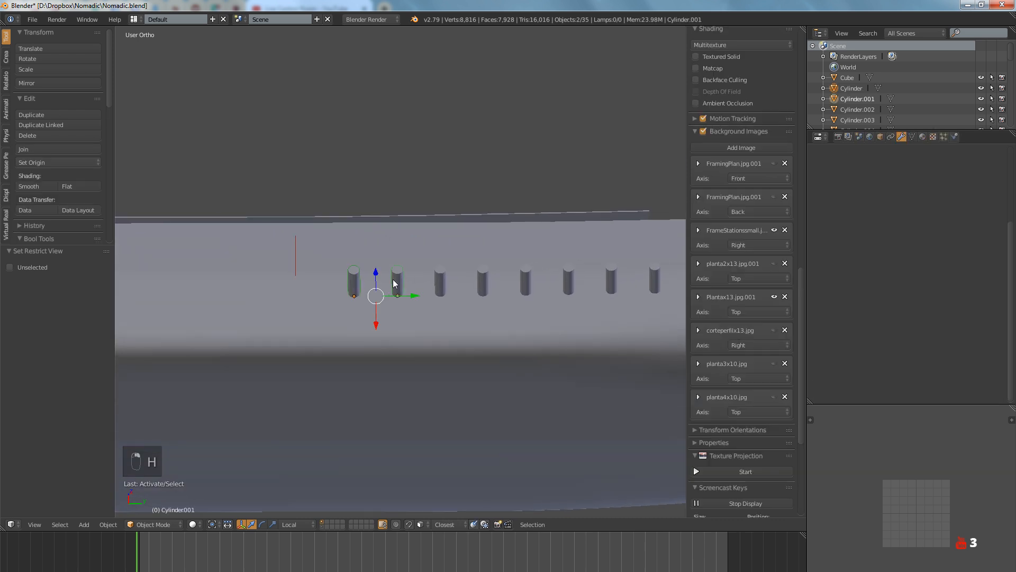
pyautogui.keyDown('shift'); pyautogui.rightClick(440, 281); pyautogui.keyUp('shift')
pyautogui.keyDown('shift'); pyautogui.rightClick(475, 278); pyautogui.keyUp('shift')
pyautogui.press('a')
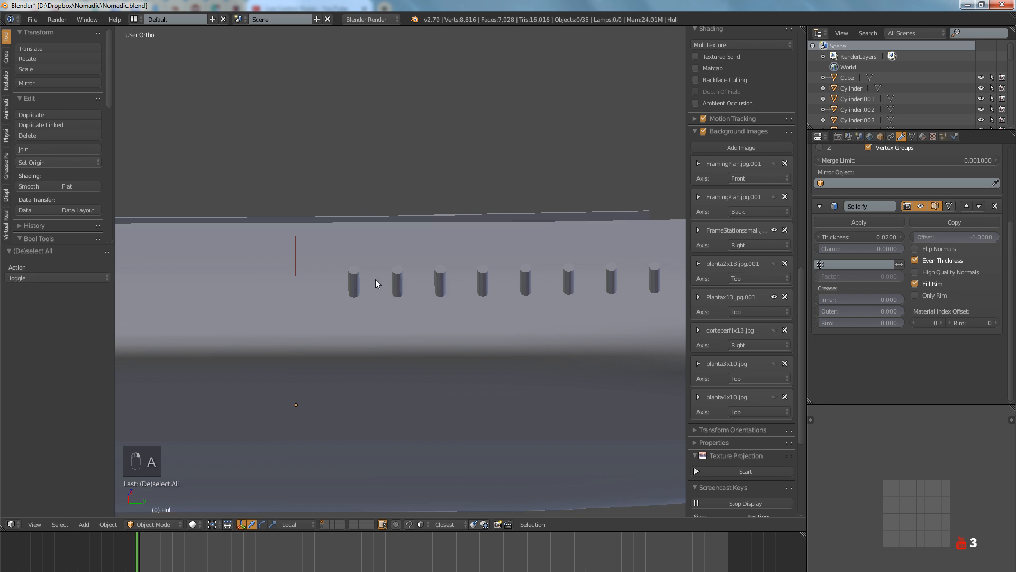
# Select the remaining row of eight straight porthole cylinders along the hull side and hide them
pyautogui.rightClick(353, 282)
pyautogui.keyDown('shift'); pyautogui.rightClick(397, 281); pyautogui.keyUp('shift')
pyautogui.keyDown('shift'); pyautogui.rightClick(441, 276); pyautogui.keyUp('shift')
pyautogui.keyDown('shift'); pyautogui.rightClick(483, 278); pyautogui.keyUp('shift')
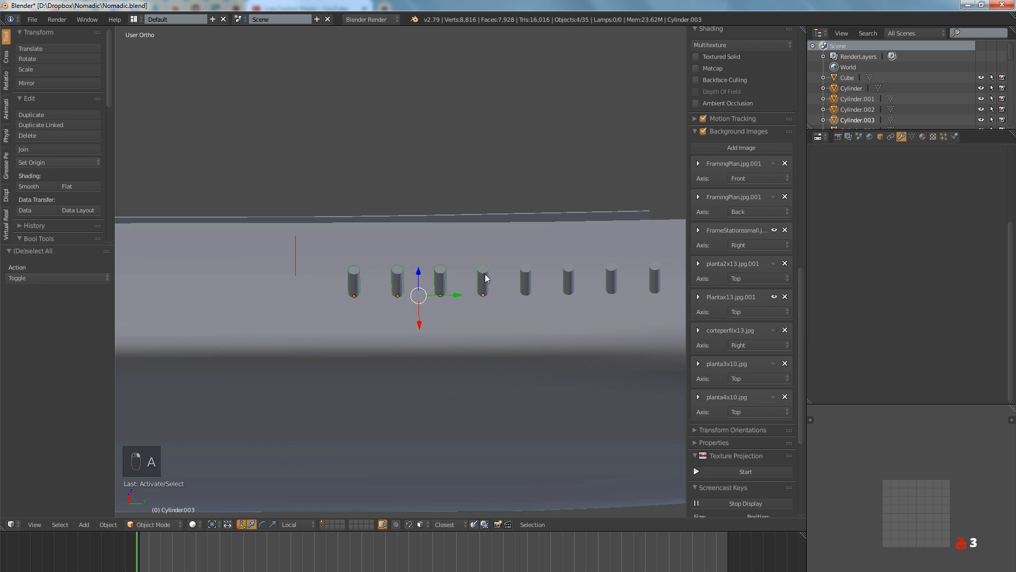
pyautogui.keyDown('shift'); pyautogui.rightClick(525, 278); pyautogui.keyUp('shift')
pyautogui.keyDown('shift'); pyautogui.rightClick(572, 275); pyautogui.keyUp('shift')
pyautogui.keyDown('shift'); pyautogui.rightClick(610, 277); pyautogui.keyUp('shift')
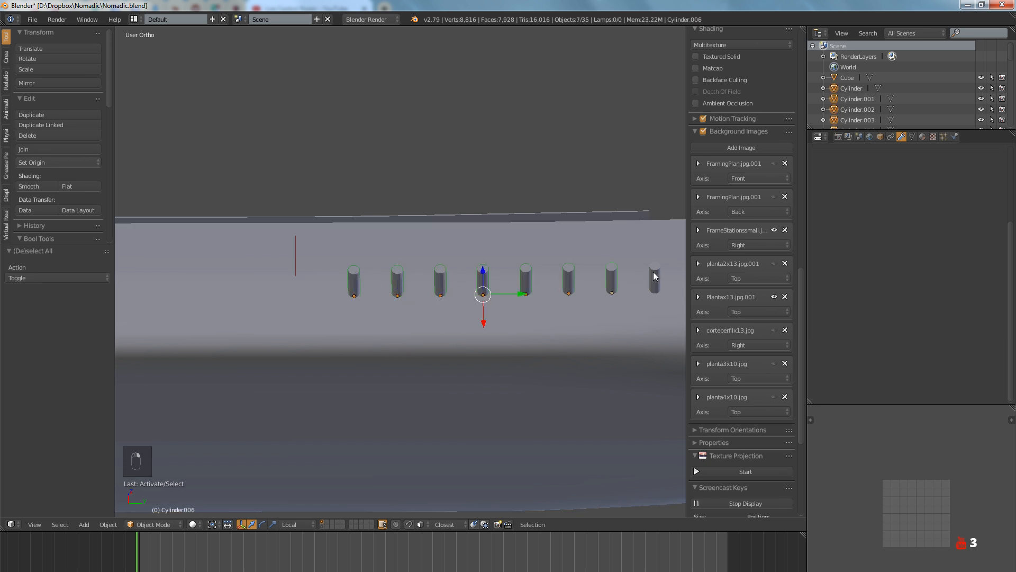
pyautogui.keyDown('shift'); pyautogui.rightClick(654, 276); pyautogui.keyUp('shift')
pyautogui.keyDown('shift'); pyautogui.moveTo(654, 277); pyautogui.dragTo(502, 347, button='middle'); pyautogui.keyUp('shift')
pyautogui.press('h')
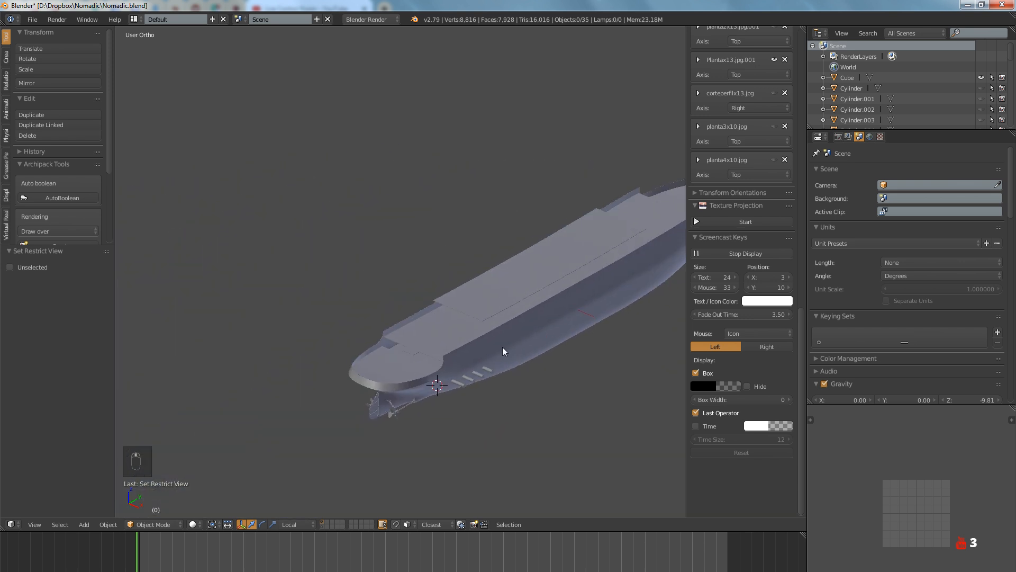
# Select the third porthole cylinder from the stern and centre the view on it from the hull's side
pyautogui.press('KP_1')
pyautogui.scroll(7, 538, 332)
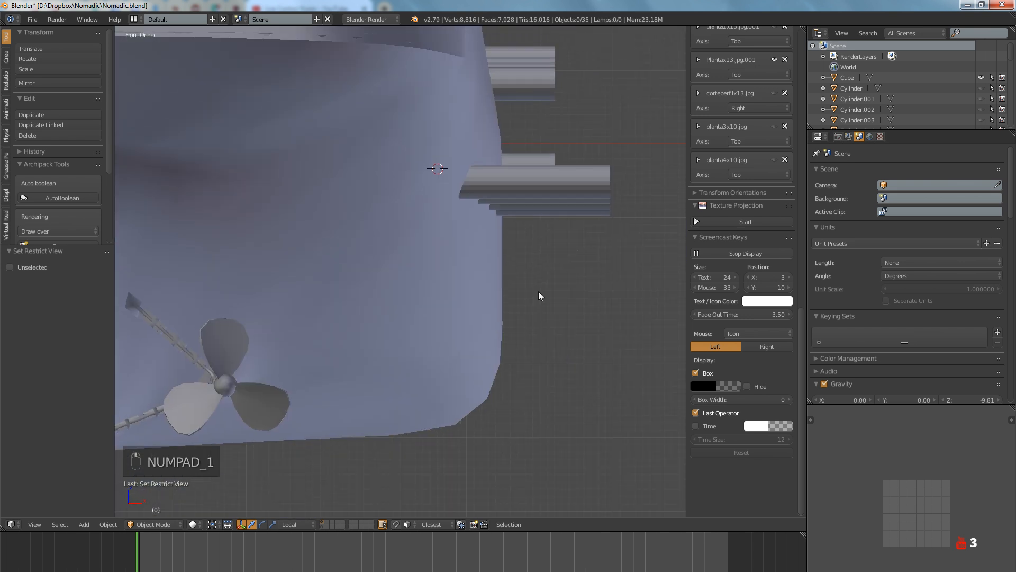
pyautogui.scroll(4, 539, 291)
pyautogui.rightClick(553, 275)
pyautogui.press('Tab')
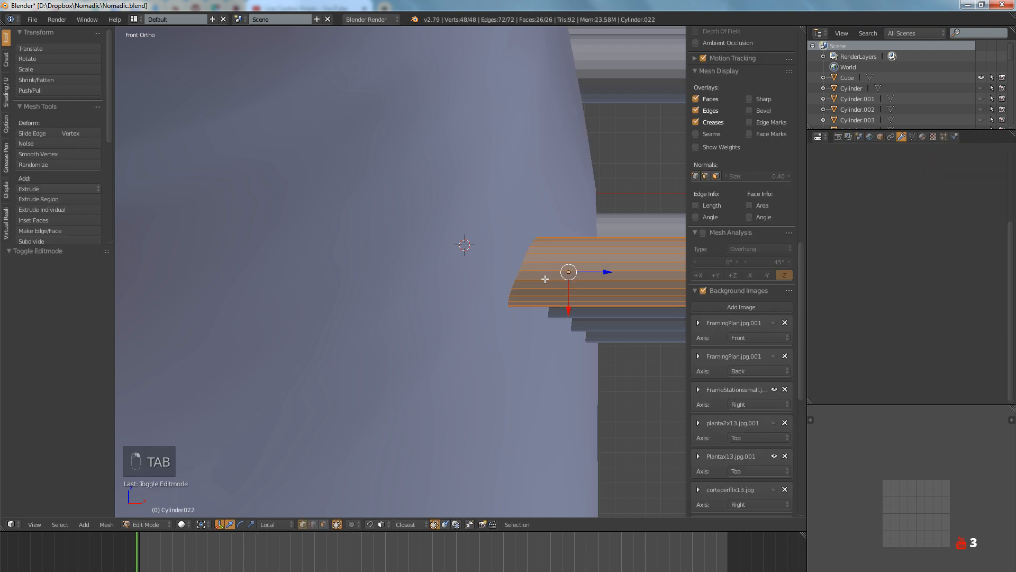
pyautogui.scroll(-5, 545, 279)
pyautogui.moveTo(524, 283); pyautogui.dragTo(370, 302, button='middle')
pyautogui.press('KP_Decimal')
pyautogui.press('Tab')
# In the hull mesh, select the two edges flanking the third aft cylinder and snap the 3D cursor to them
pyautogui.rightClick(345, 264)
pyautogui.press('Tab')
pyautogui.scroll(3, 382, 276)
pyautogui.press('a')
pyautogui.press('a')
pyautogui.press('a')
pyautogui.rightClick(271, 250)
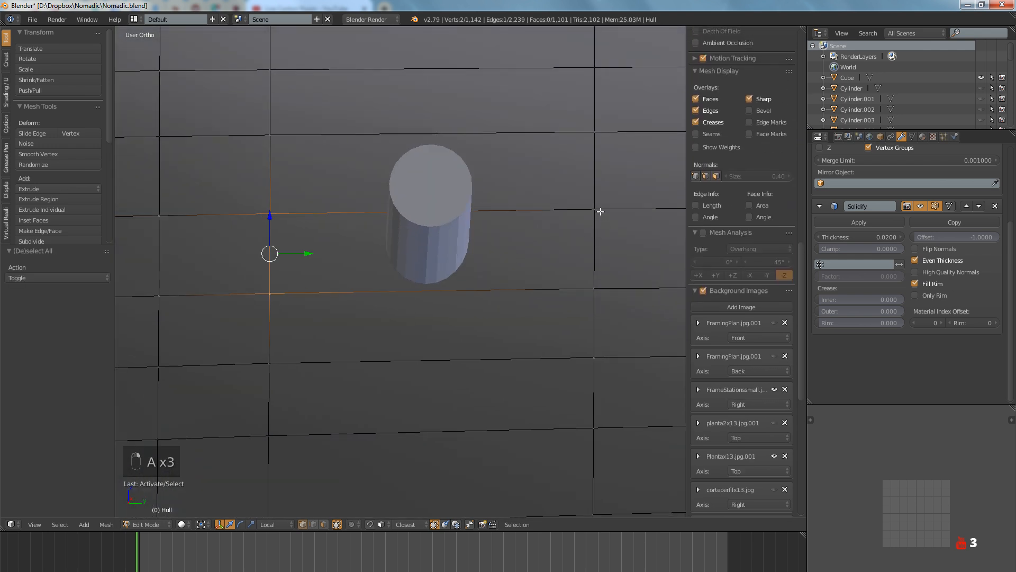
pyautogui.keyDown('shift'); pyautogui.rightClick(595, 243); pyautogui.keyUp('shift')
pyautogui.hotkey('shift', 's')
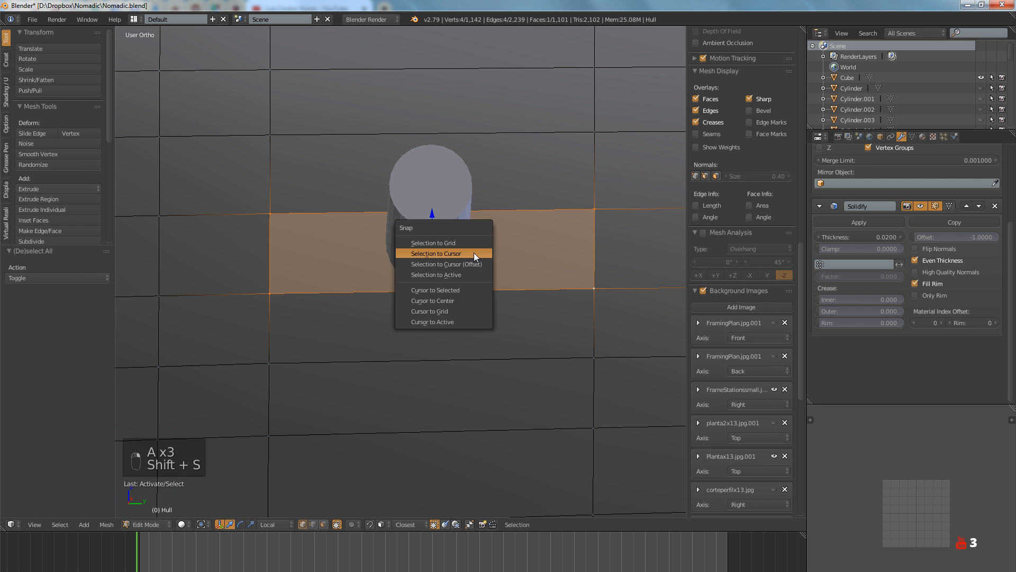
pyautogui.click(449, 289)
# Snap the third aft cylinder to the 3D cursor and adjust its position over the plan's porthole in right wireframe view
pyautogui.press('Tab')
pyautogui.hotkey('shift', 's')
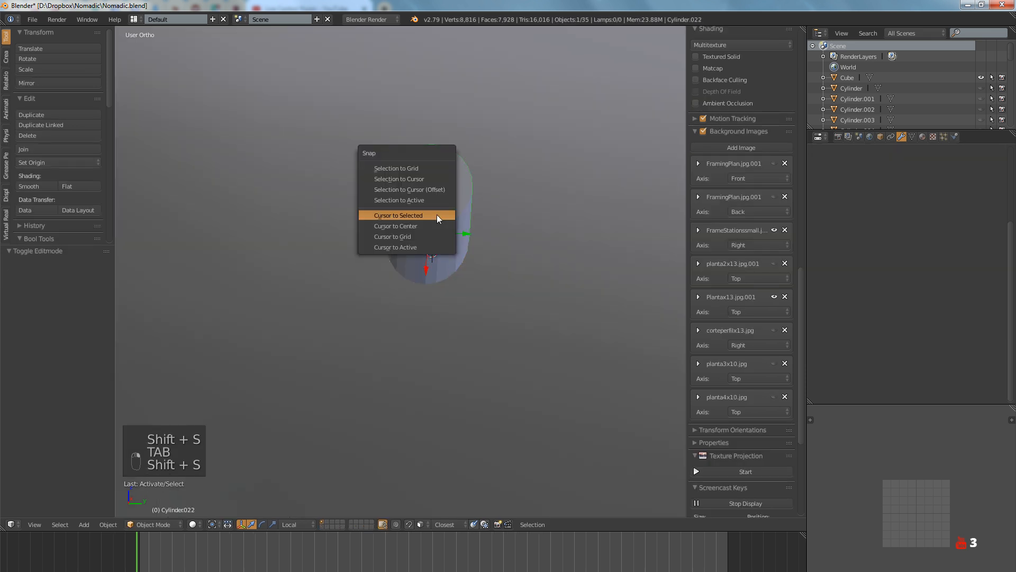
pyautogui.click(424, 179)
pyautogui.press('KP_3')
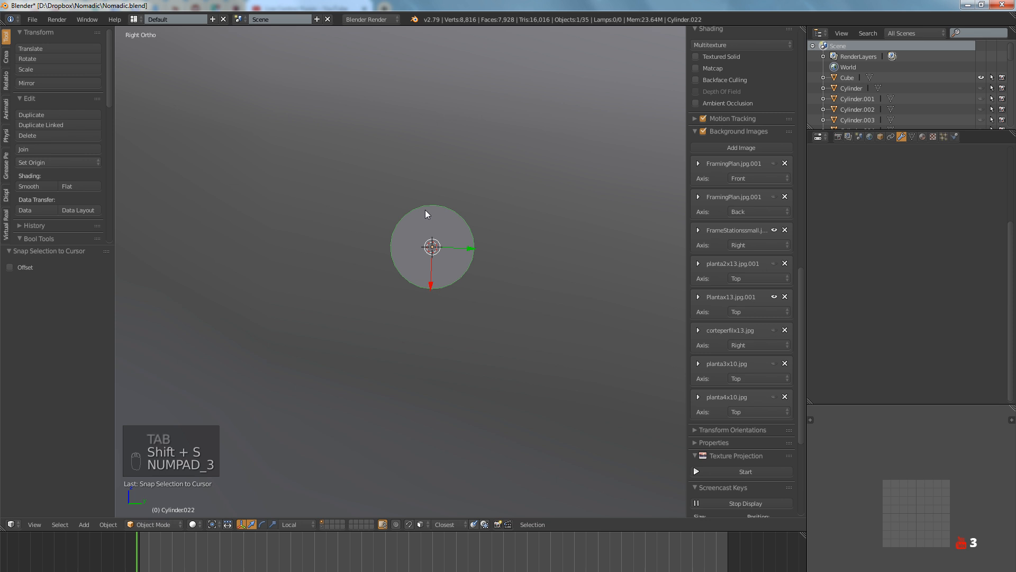
pyautogui.press('z')
pyautogui.moveTo(433, 279)
pyautogui.mouseDown()
pyautogui.moveTo(433, 266)
pyautogui.moveTo(467, 243)
pyautogui.moveTo(461, 254)
pyautogui.mouseUp()
pyautogui.press('z')
pyautogui.moveTo(449, 276)
pyautogui.mouseDown(button='middle')
pyautogui.moveTo(473, 220)
pyautogui.moveTo(456, 270)
pyautogui.moveTo(444, 275)
pyautogui.mouseUp(button='middle')
# Rotate the third aft cylinder about 17.7 degrees in front view to square it to the hull surface
pyautogui.press('KP_1')
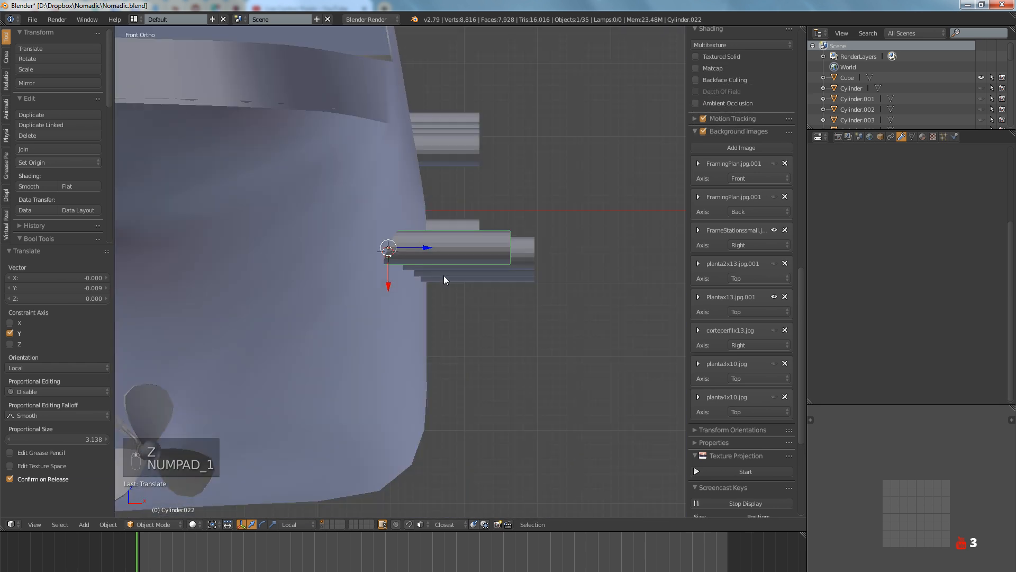
pyautogui.scroll(8, 384, 274)
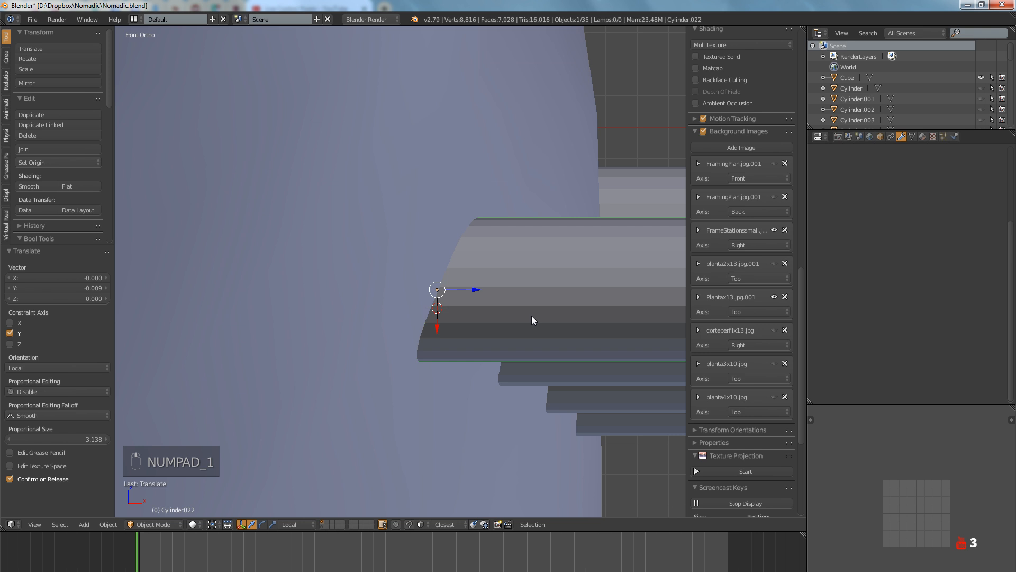
pyautogui.press('r')
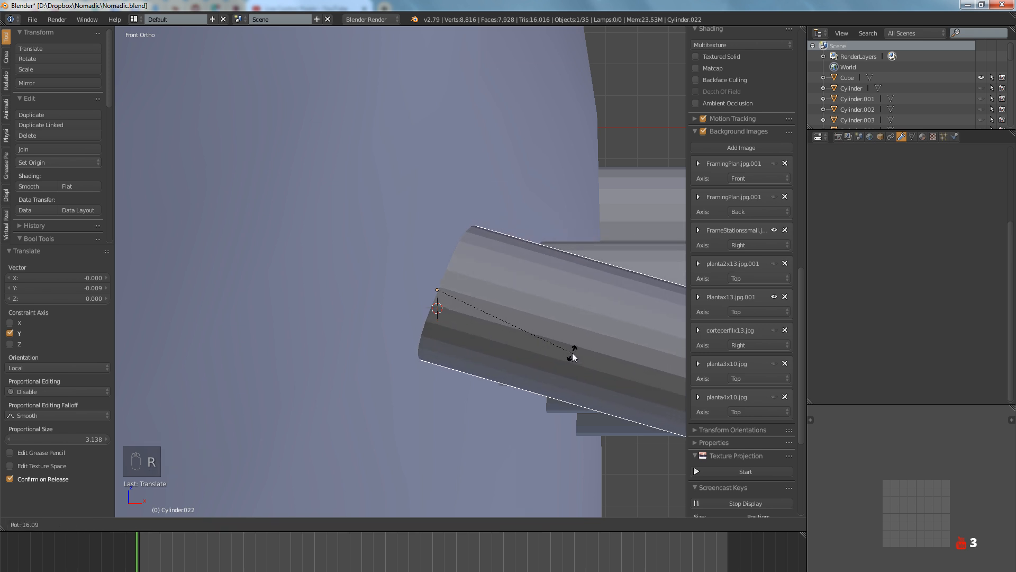
pyautogui.click(570, 356)
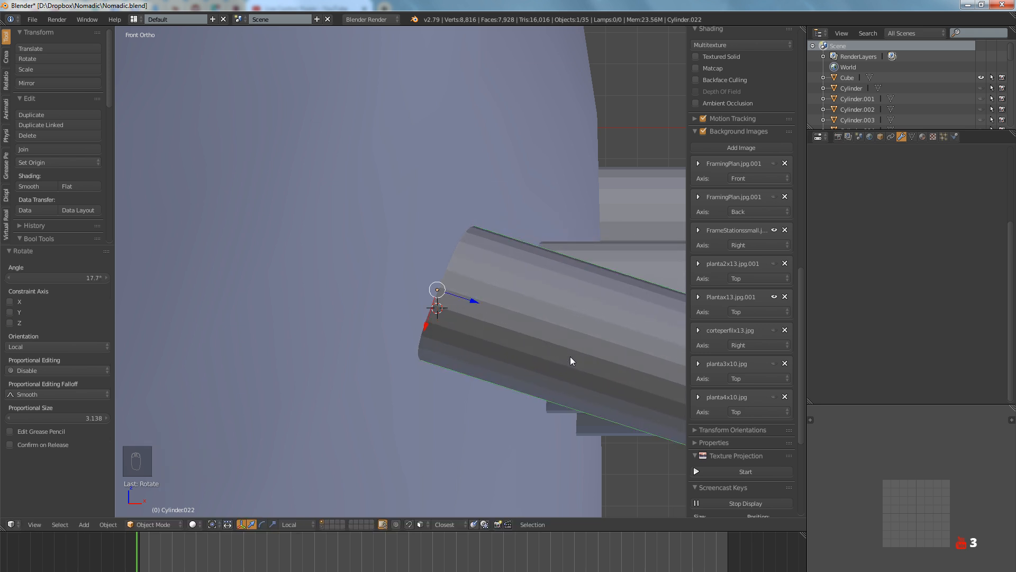
# Rotate the third aft cylinder about -11.8 degrees in bottom view to square it to the hull, and hide it
pyautogui.scroll(-2, 569, 354)
pyautogui.press('ctrl+KP_7')
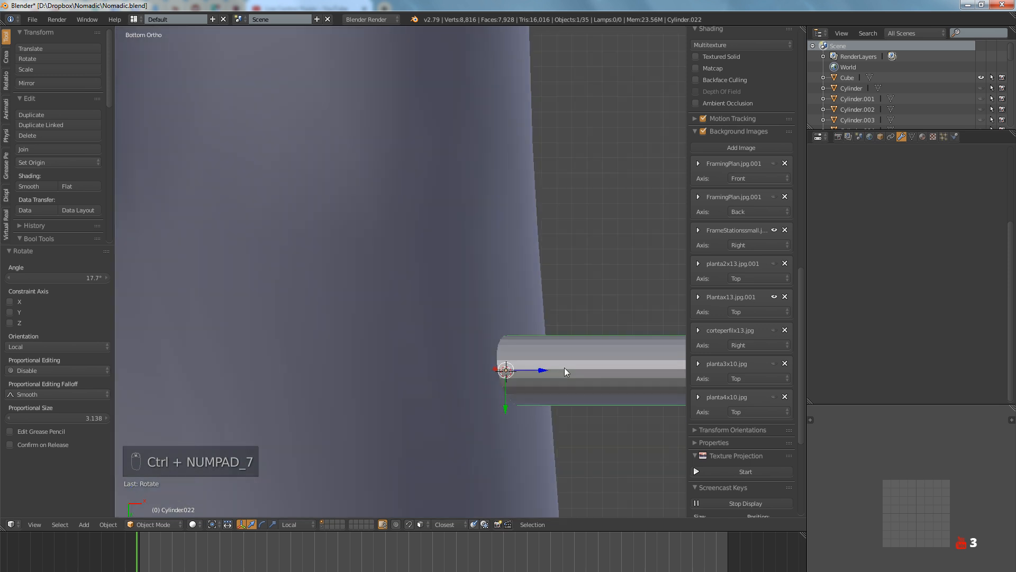
pyautogui.scroll(5, 577, 391)
pyautogui.keyDown('shift'); pyautogui.moveTo(539, 385); pyautogui.dragTo(524, 349, button='middle'); pyautogui.keyUp('shift')
pyautogui.scroll(-3, 522, 350)
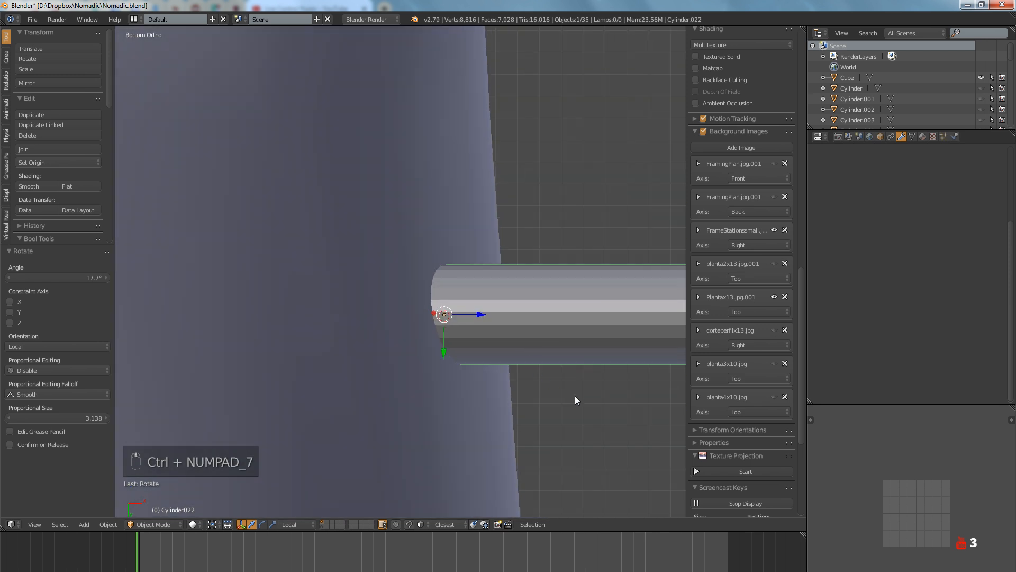
pyautogui.press('r')
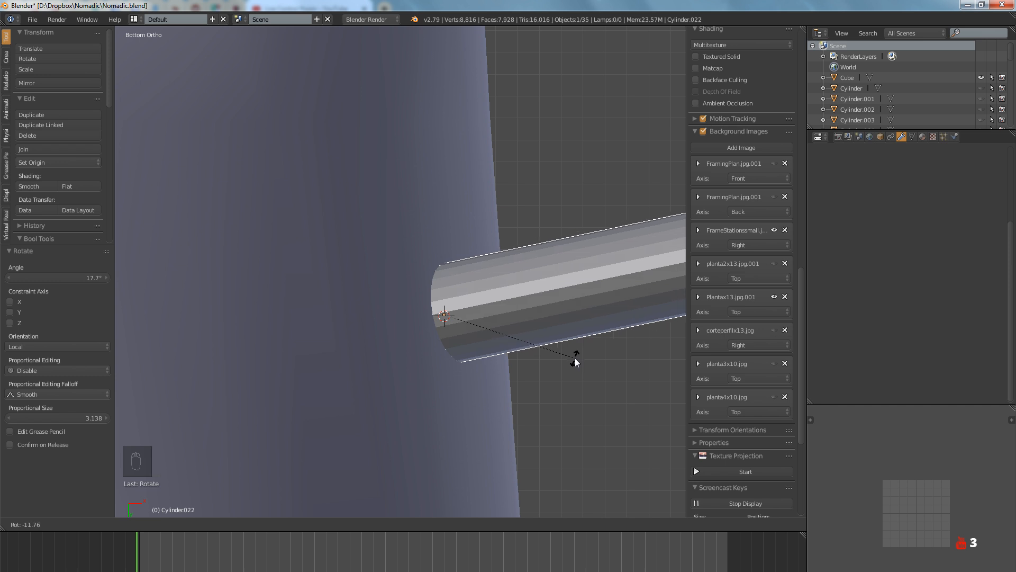
pyautogui.click(575, 359)
pyautogui.scroll(-5, 575, 358)
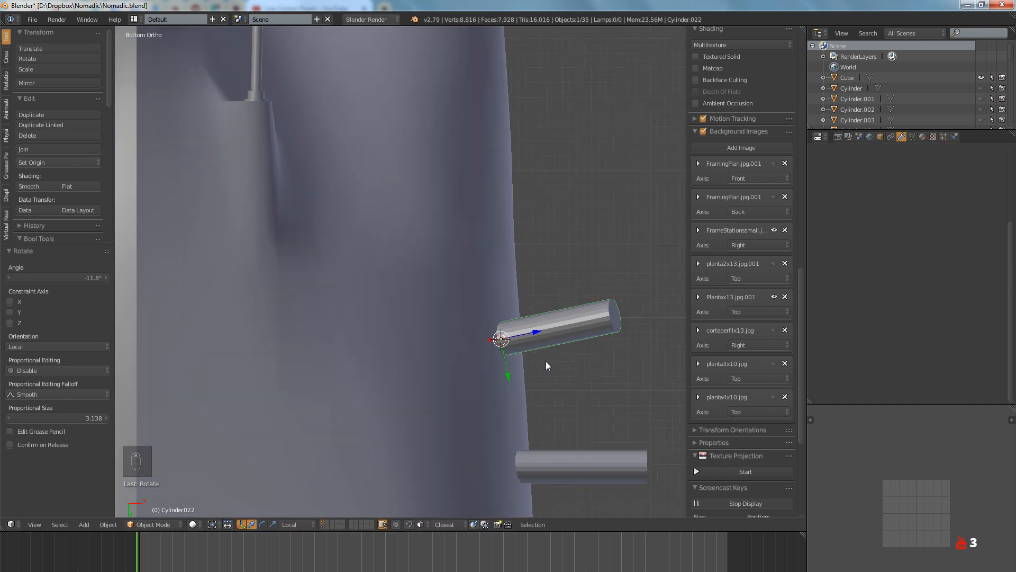
pyautogui.press('h')
# In the hull mesh, select the two edges flanking the fourth aft cylinder and snap the 3D cursor to them
pyautogui.keyDown('shift'); pyautogui.scroll(-5, 544, 381); pyautogui.keyUp('shift')
pyautogui.rightClick(537, 336)
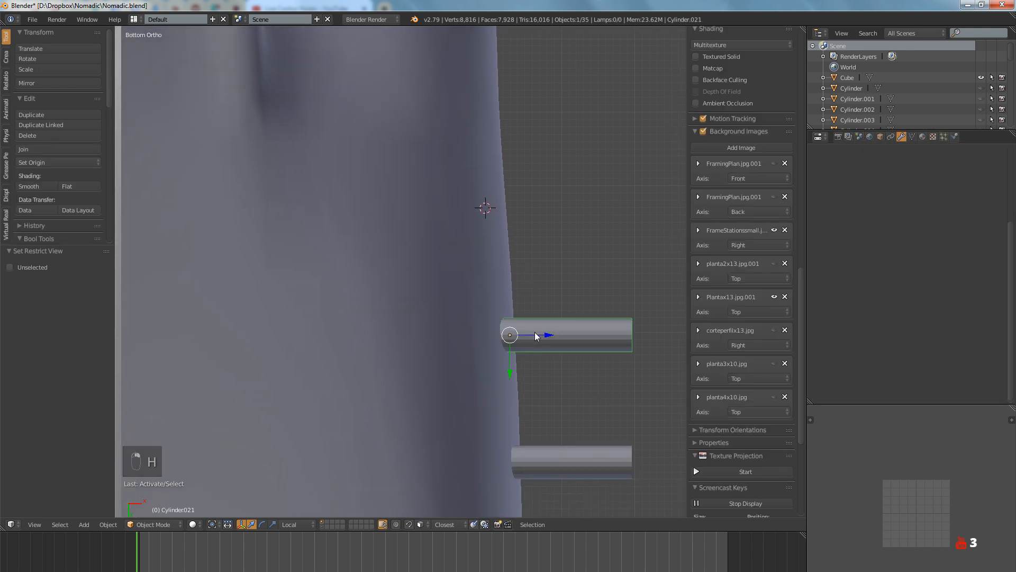
pyautogui.press('KP_1')
pyautogui.moveTo(528, 328); pyautogui.dragTo(419, 301, button='middle')
pyautogui.rightClick(456, 306)
pyautogui.press('Tab')
pyautogui.press('a')
pyautogui.press('a')
pyautogui.scroll(4, 741, 265)
pyautogui.rightClick(530, 283)
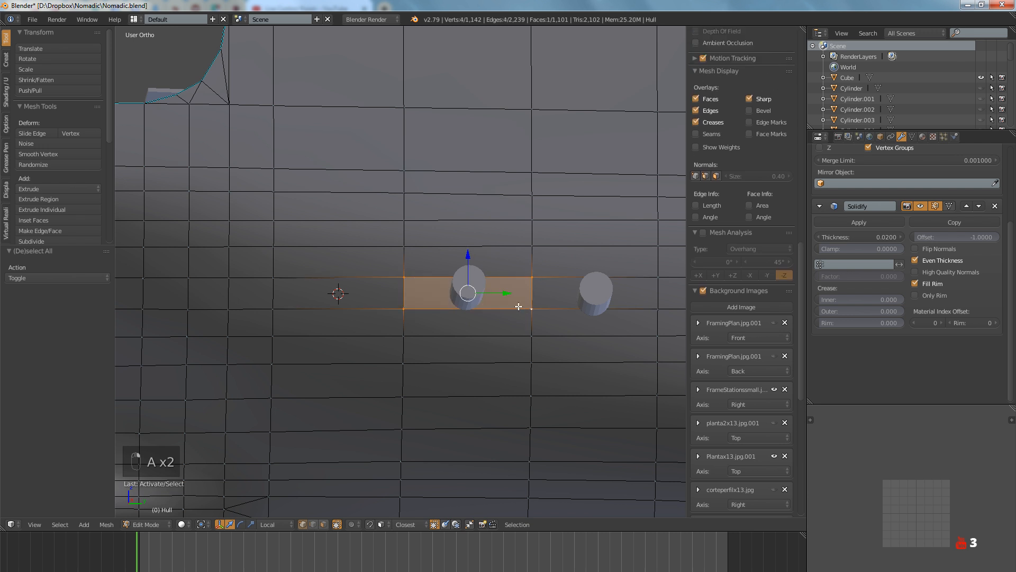
pyautogui.hotkey('shift', 's')
pyautogui.click(511, 343)
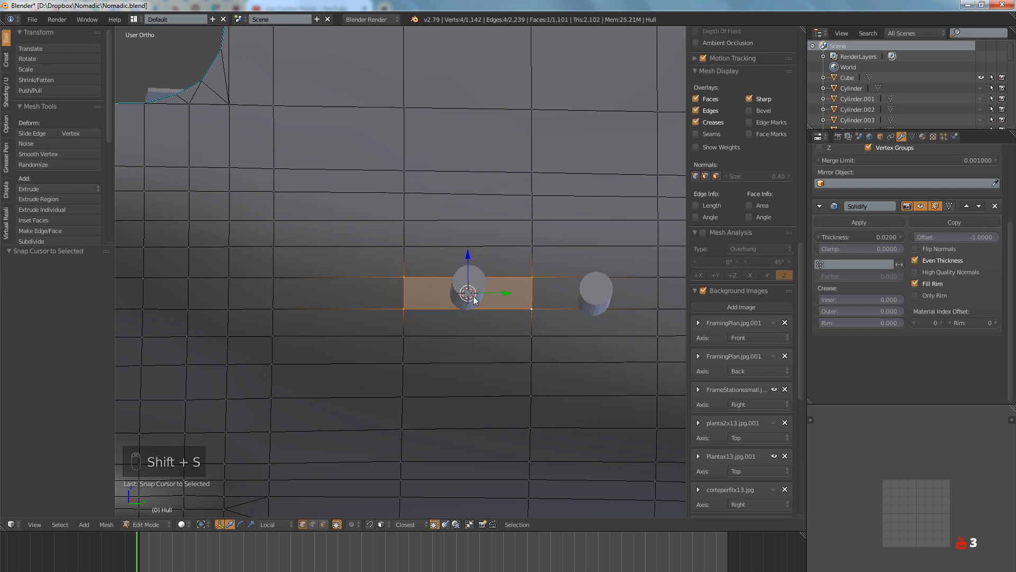
# Snap the fourth aft cylinder to the 3D cursor and compare it with the plan's porthole in right wireframe view
pyautogui.press('Tab')
pyautogui.rightClick(471, 294)
pyautogui.hotkey('shift', 's')
pyautogui.click(468, 256)
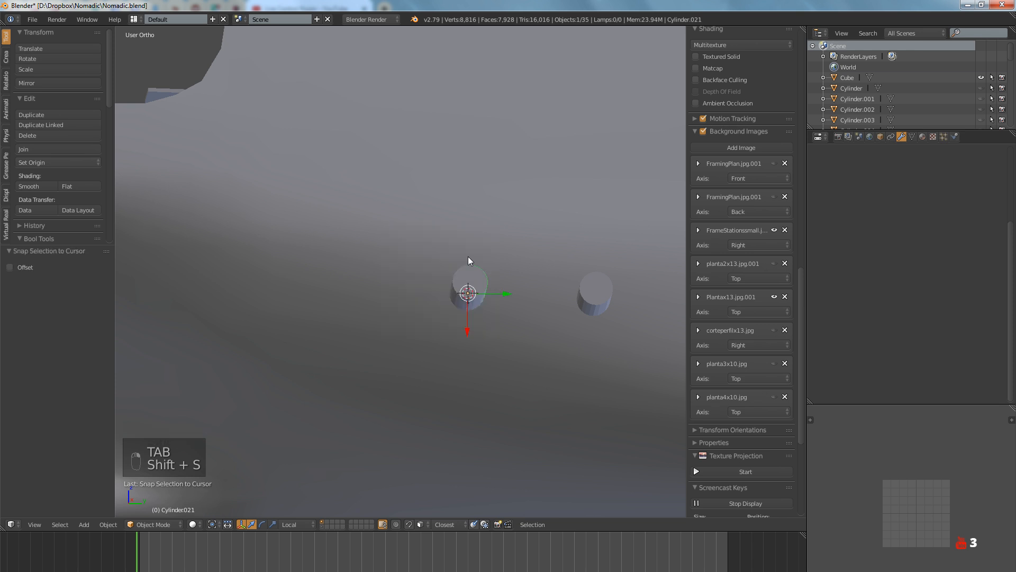
pyautogui.press('KP_3')
pyautogui.press('z')
pyautogui.scroll(5, 470, 286)
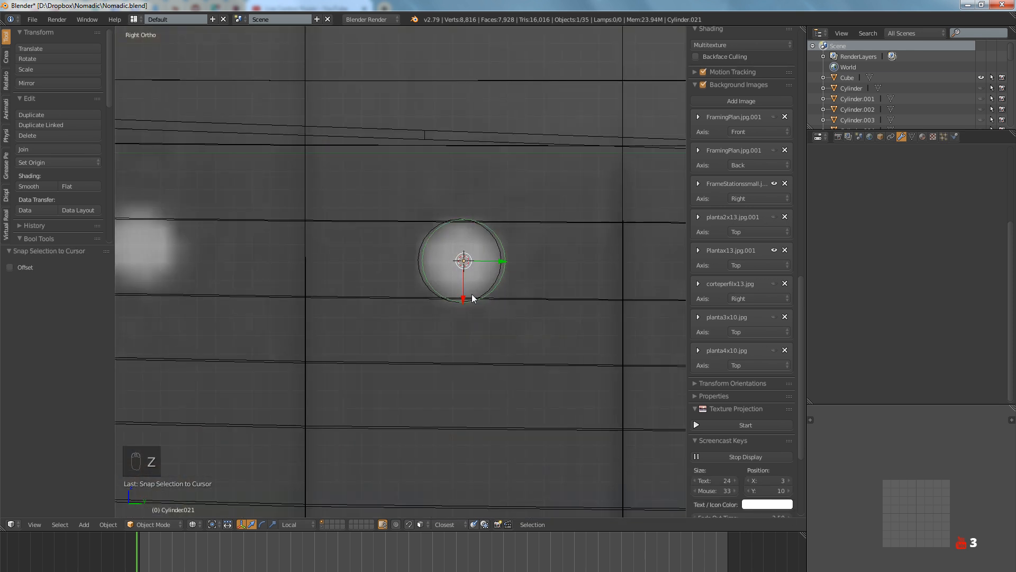
pyautogui.scroll(-3, 473, 295)
pyautogui.moveTo(473, 291); pyautogui.dragTo(481, 307, button='middle')
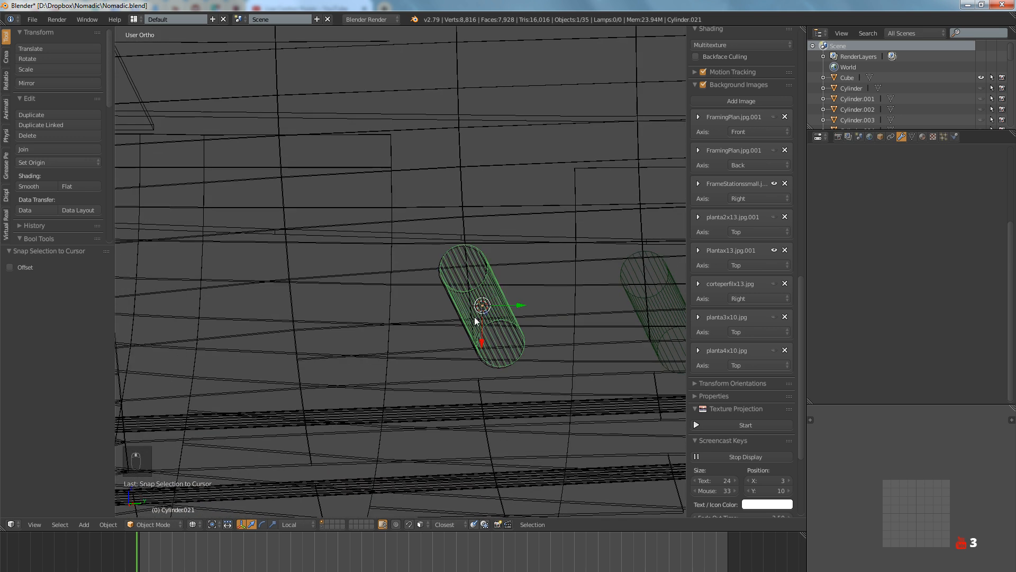
# Delete the duplicate cylinder, Cylinder.020, overlapping the fourth aft cylinder
pyautogui.scroll(3, 476, 313)
pyautogui.press('z')
pyautogui.rightClick(469, 319)
pyautogui.press('x')
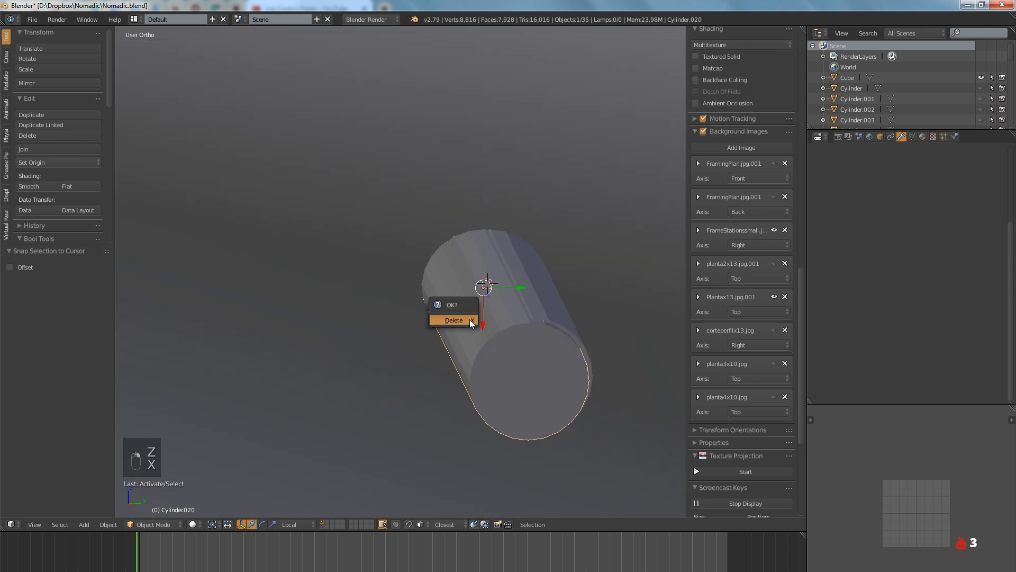
pyautogui.click(469, 319)
# In right wireframe view, nudge the fourth aft cylinder about -0.004 along its local Y axis over the plan's porthole
pyautogui.press('KP_1')
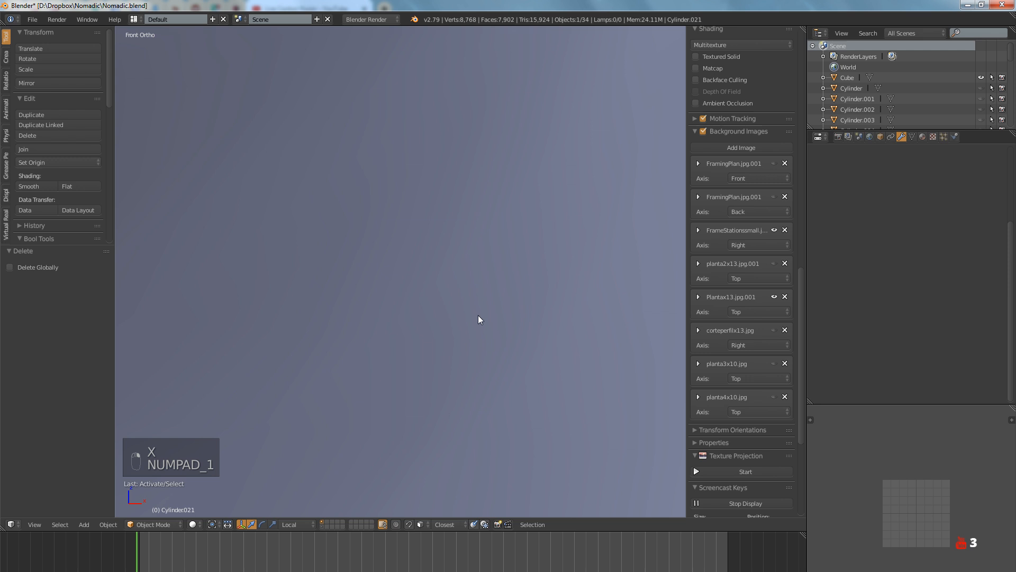
pyautogui.press('KP_3')
pyautogui.press('z')
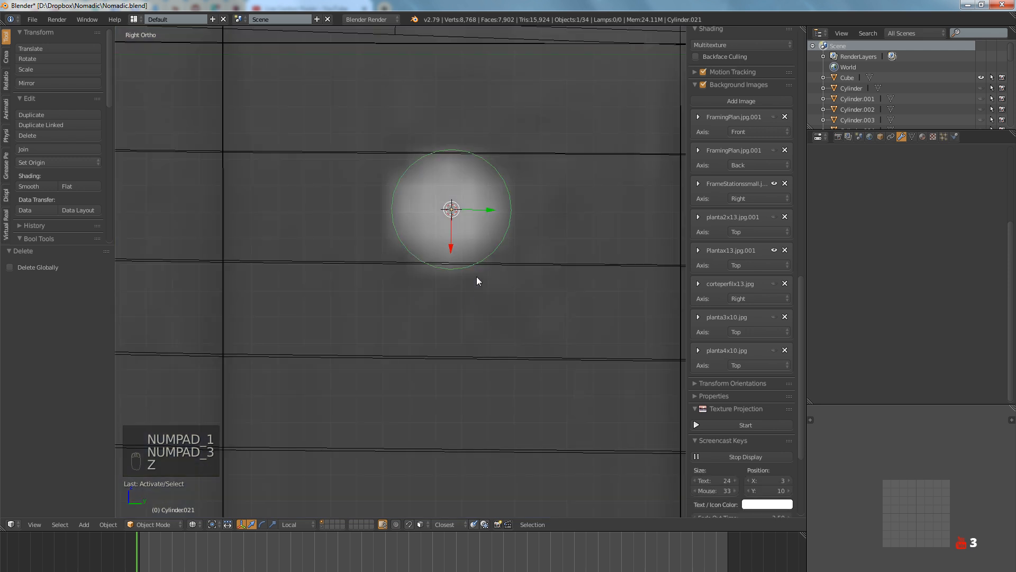
pyautogui.moveTo(480, 212); pyautogui.dragTo(479, 211)
pyautogui.scroll(-5, 479, 233)
# Rotate the fourth aft cylinder about 11.8 degrees in solid front view to square it to the hull surface
pyautogui.moveTo(487, 254)
pyautogui.mouseDown(button='middle')
pyautogui.moveTo(478, 251)
pyautogui.moveTo(531, 209)
pyautogui.moveTo(513, 244)
pyautogui.mouseUp(button='middle')
pyautogui.press('z')
pyautogui.scroll(3, 514, 248)
pyautogui.press('KP_7')
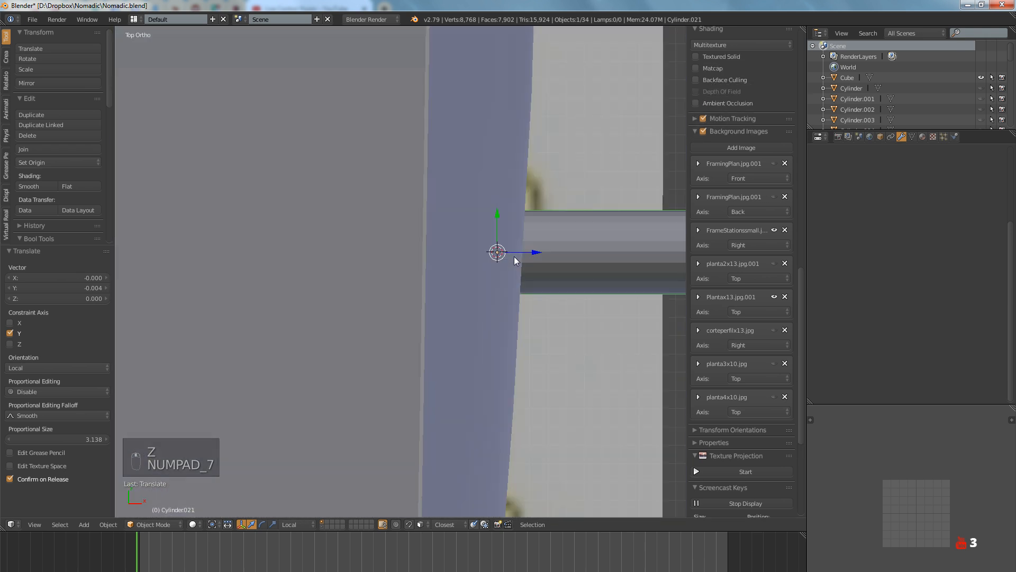
pyautogui.press('KP_1')
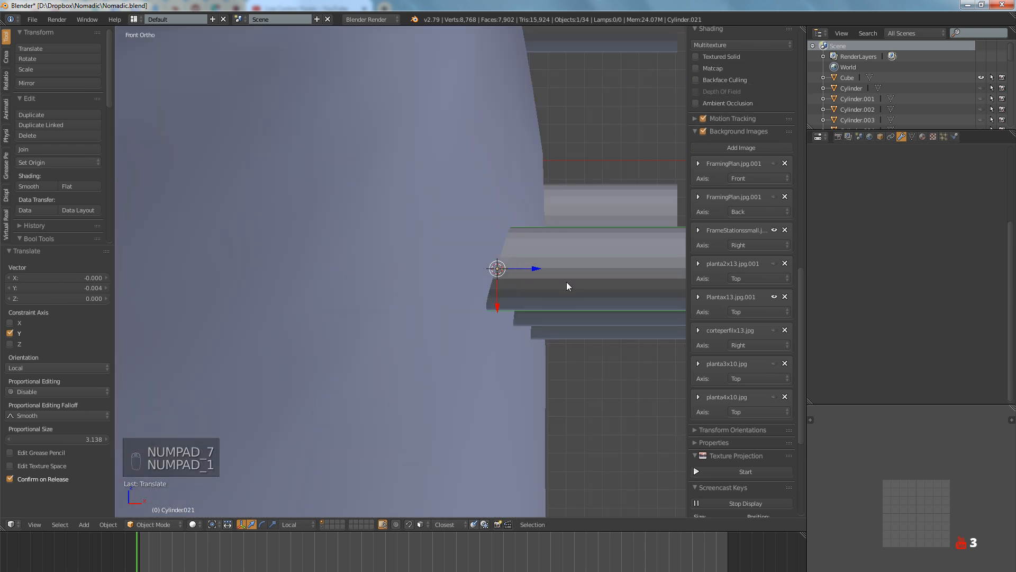
pyautogui.press('r')
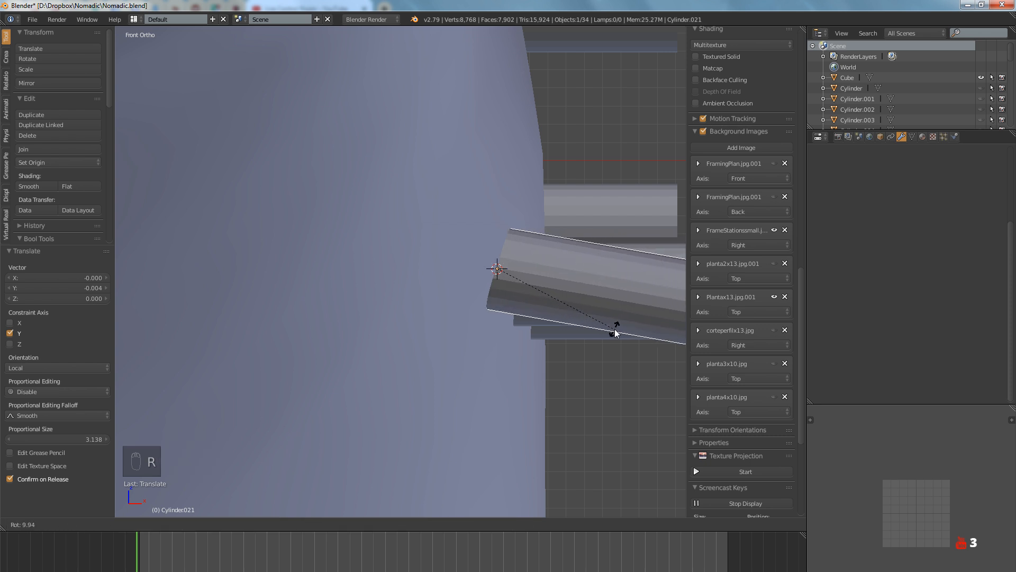
pyautogui.click(613, 334)
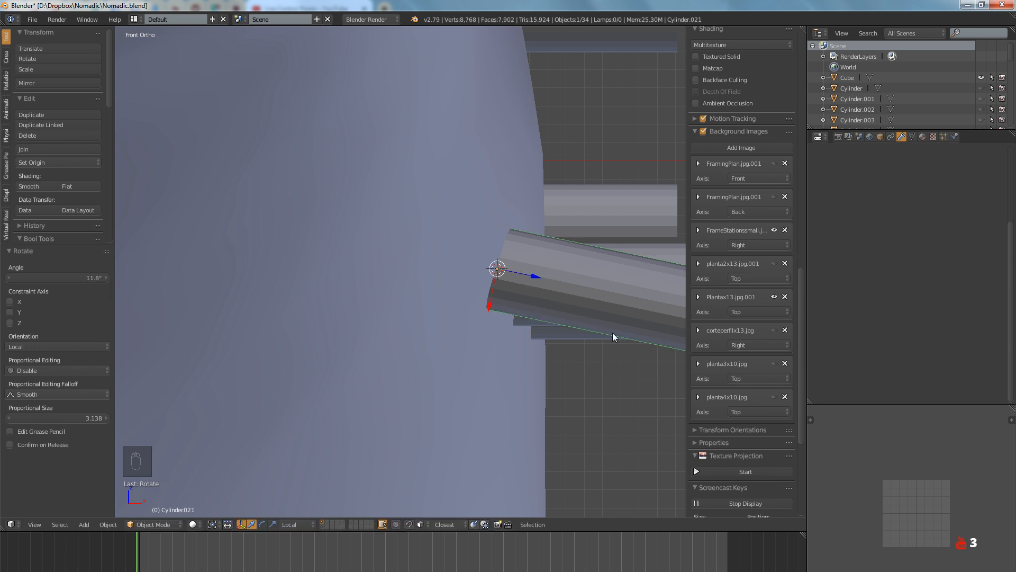
# Rotate the fourth aft cylinder about -5.5 degrees in bottom view to match the hull's curve, and hide it
pyautogui.press('ctrl+KP_7')
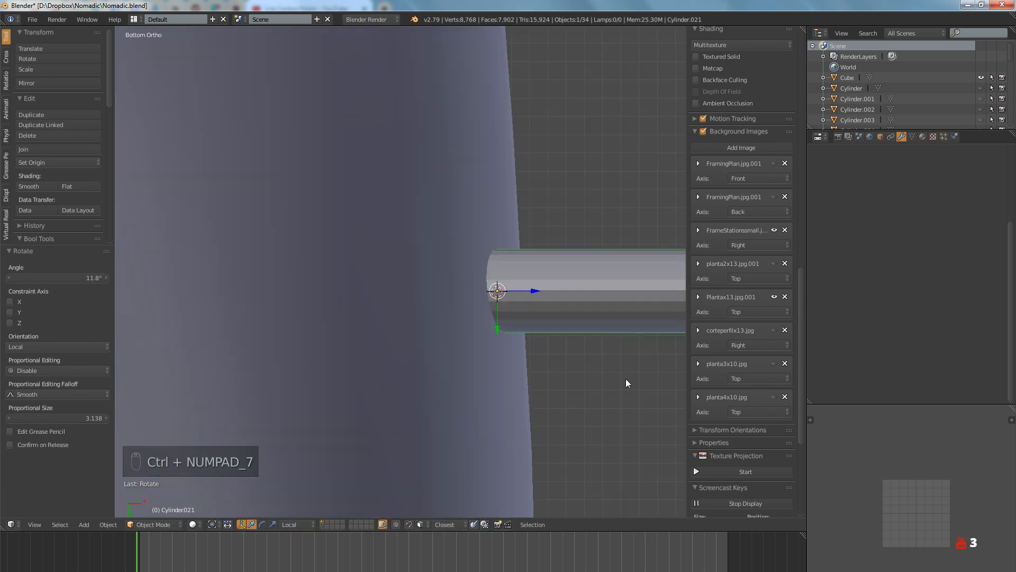
pyautogui.press('r')
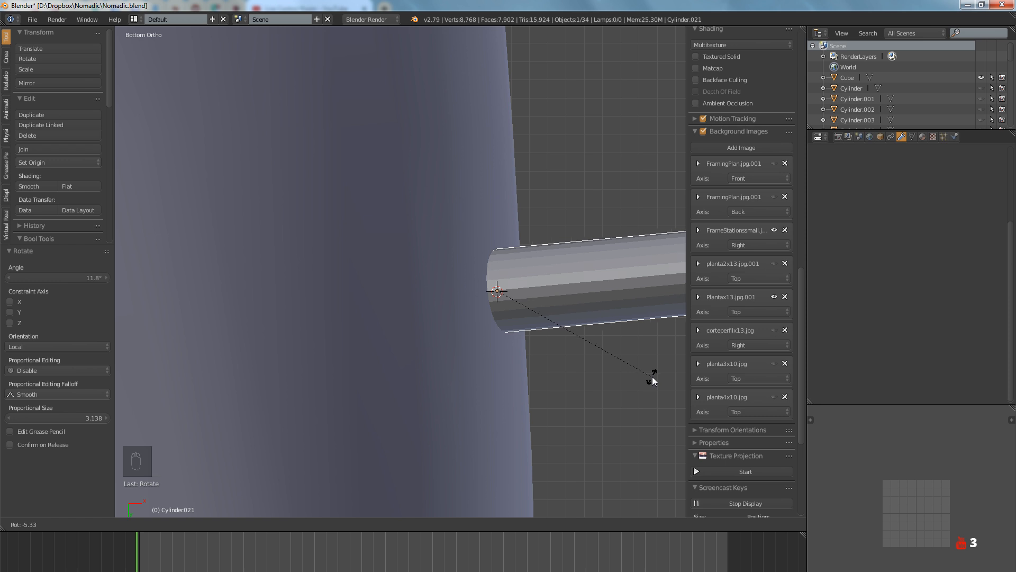
pyautogui.click(652, 377)
pyautogui.scroll(-5, 617, 375)
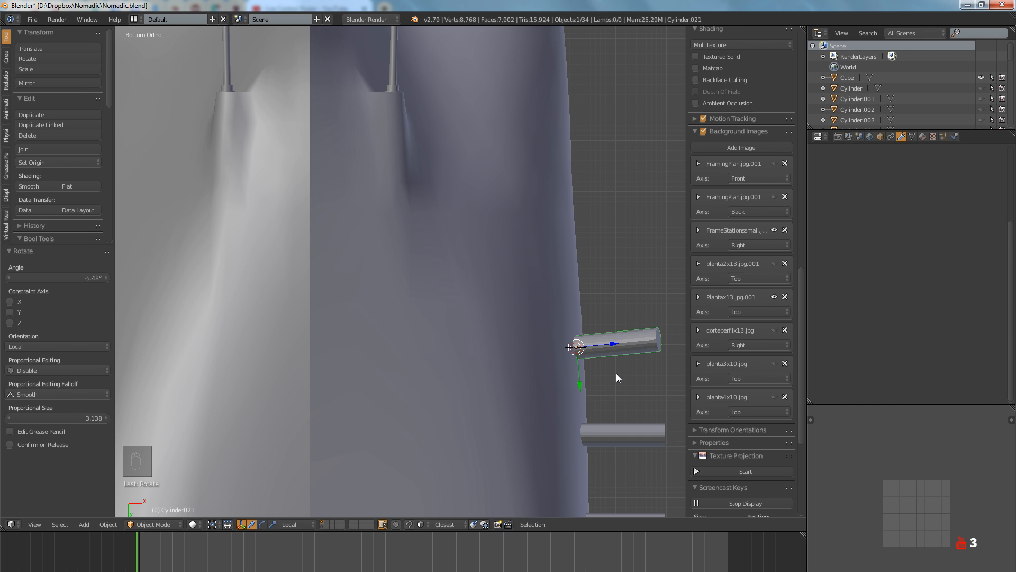
pyautogui.press('h')
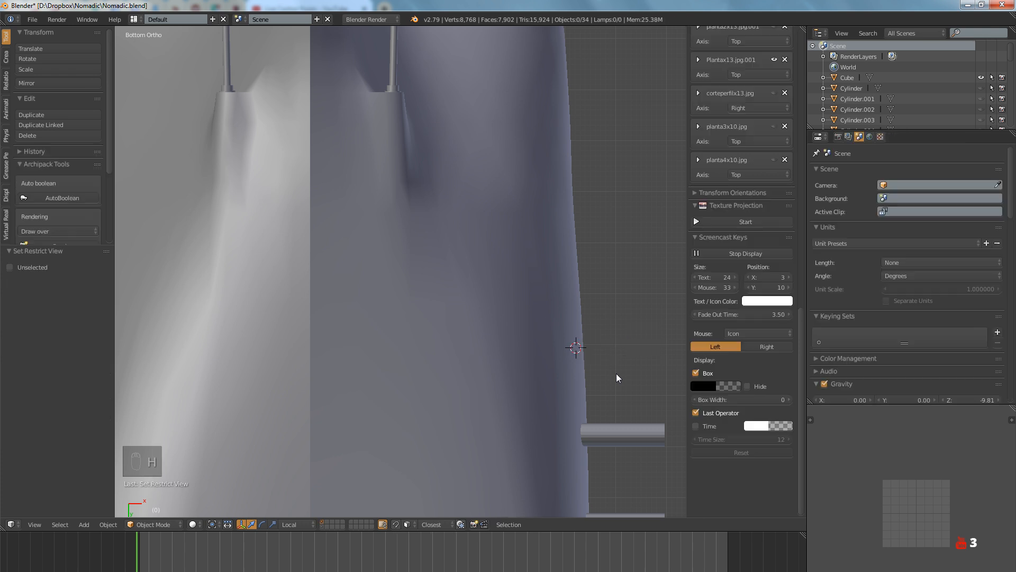
# Centre the right wireframe view on the fifth aft cylinder and open the hull mesh for editing
pyautogui.scroll(-1, 576, 292)
pyautogui.scroll(1, 570, 317)
pyautogui.scroll(2, 570, 317)
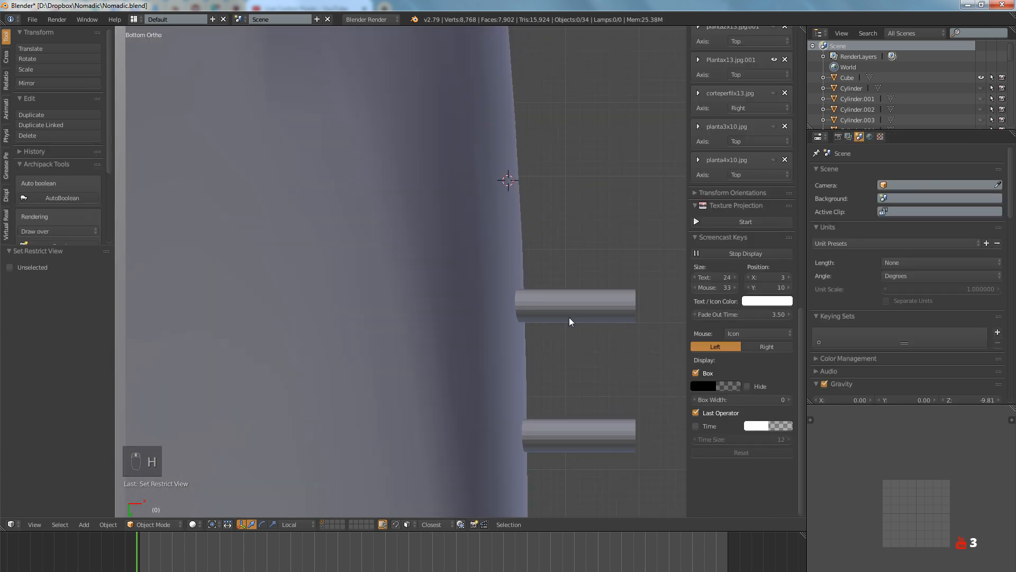
pyautogui.click(568, 303)
pyautogui.press('KP_3')
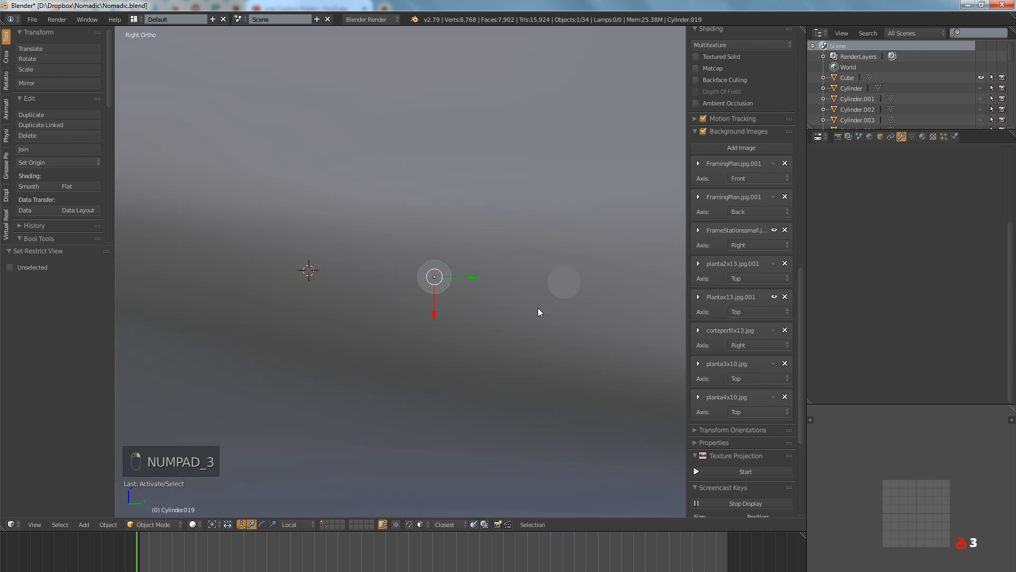
pyautogui.press('KP_Decimal')
pyautogui.press('z')
pyautogui.hotkey('shift', 's')
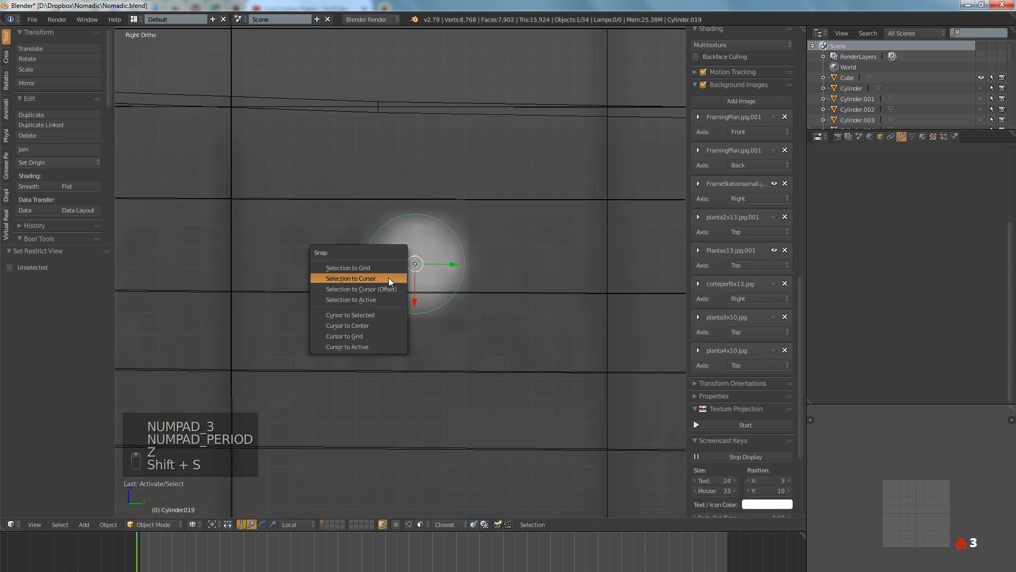
pyautogui.click(333, 291)
pyautogui.press('Tab')
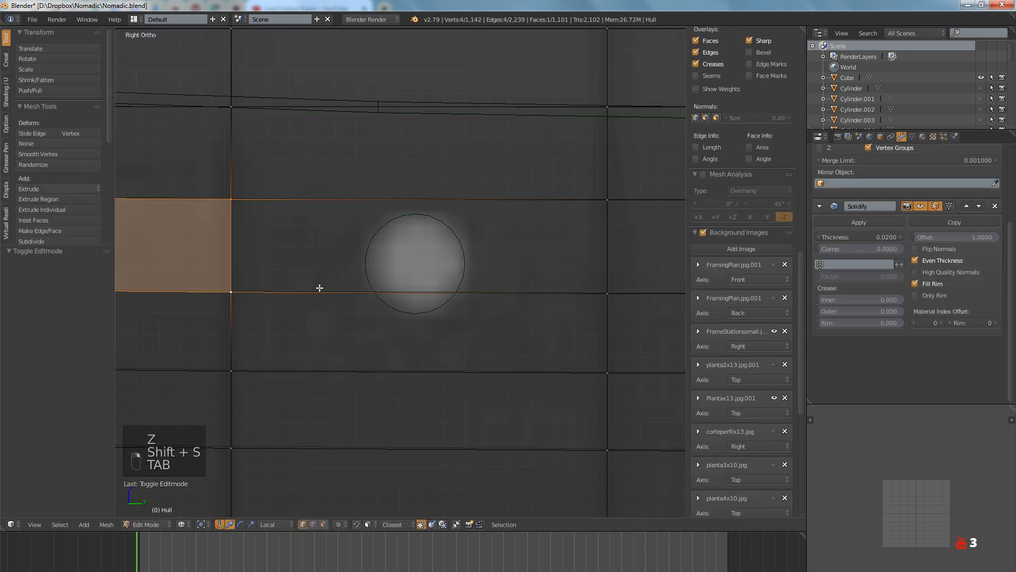
pyautogui.press('a')
pyautogui.press('a')
pyautogui.click(231, 292)
pyautogui.keyDown('shift'); pyautogui.click(231, 200); pyautogui.keyUp('shift')
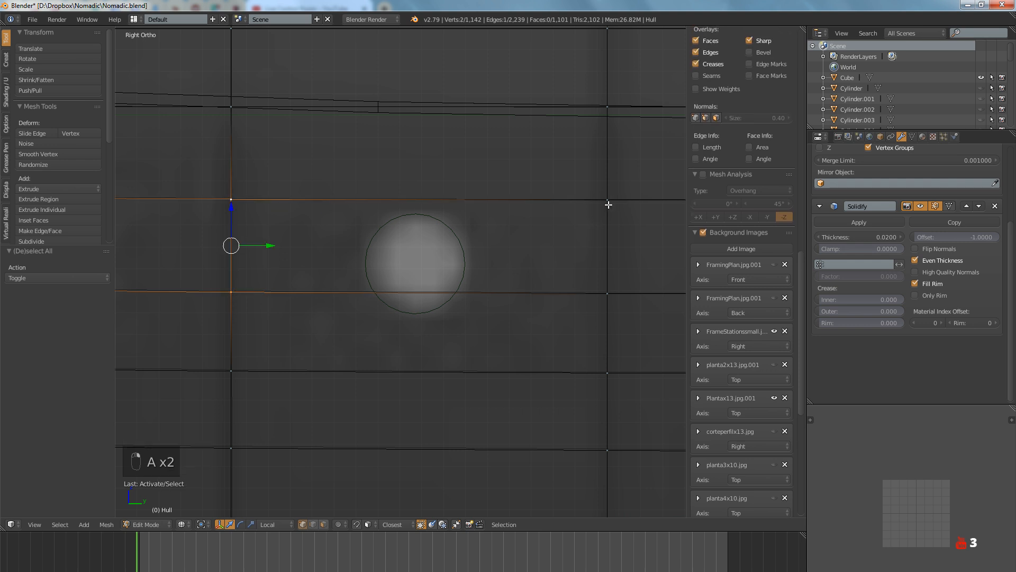
pyautogui.scroll(-6, 561, 234)
pyautogui.press('a')
# In solid shading, select the two hull edges flanking the fifth aft cylinder, snap the 3D cursor to them, and leave mesh editing
pyautogui.moveTo(507, 231); pyautogui.dragTo(502, 248, button='middle')
pyautogui.press('z')
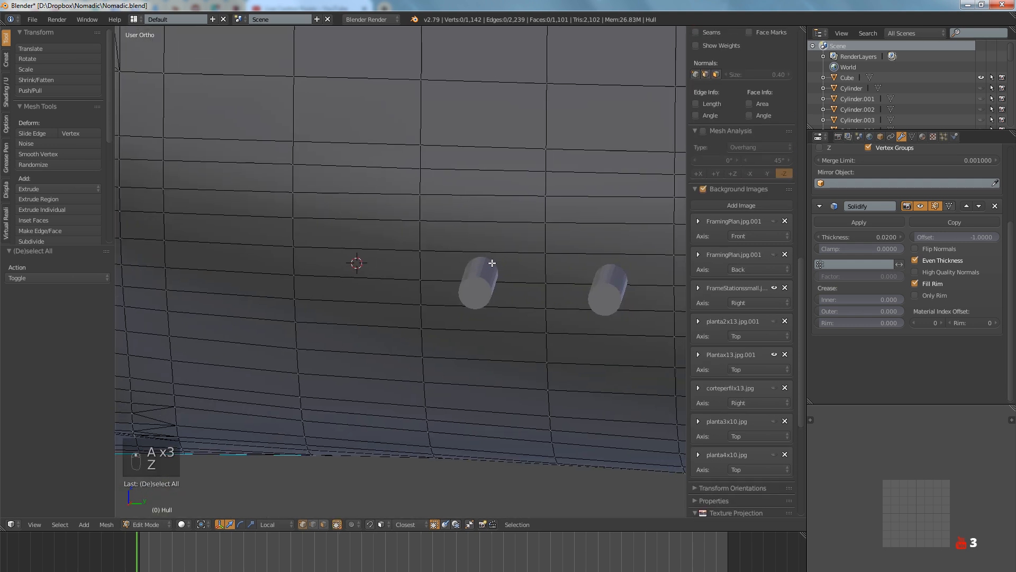
pyautogui.scroll(3, 460, 259)
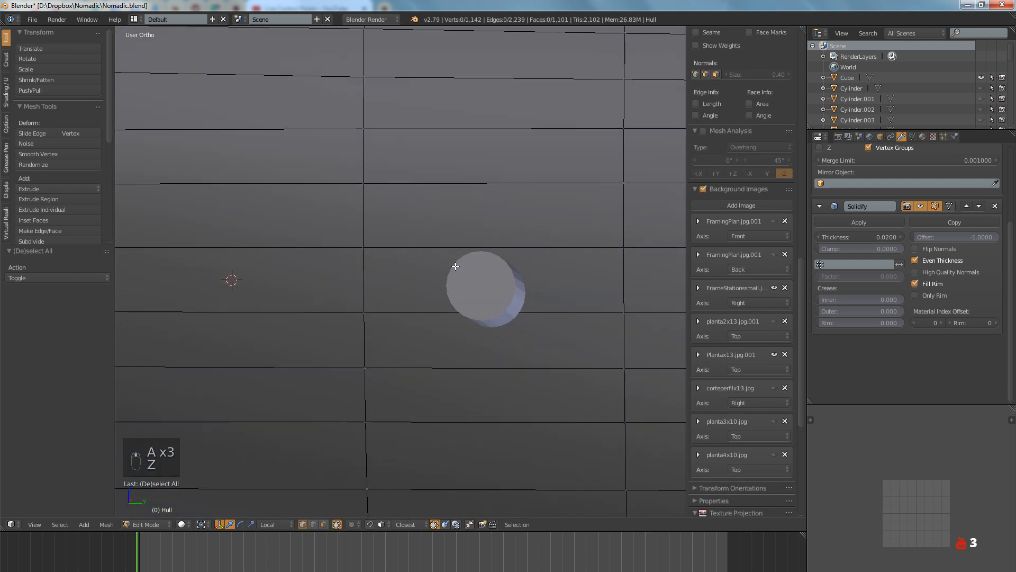
pyautogui.click(366, 308)
pyautogui.keyDown('shift'); pyautogui.click(623, 296); pyautogui.keyUp('shift')
pyautogui.hotkey('shift', 's')
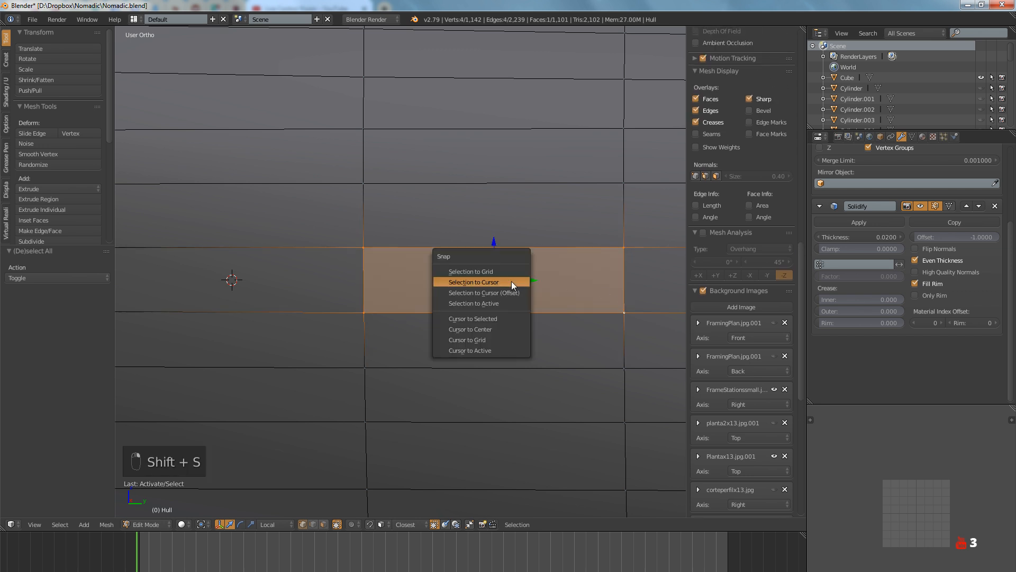
pyautogui.click(487, 318)
pyautogui.press('Tab')
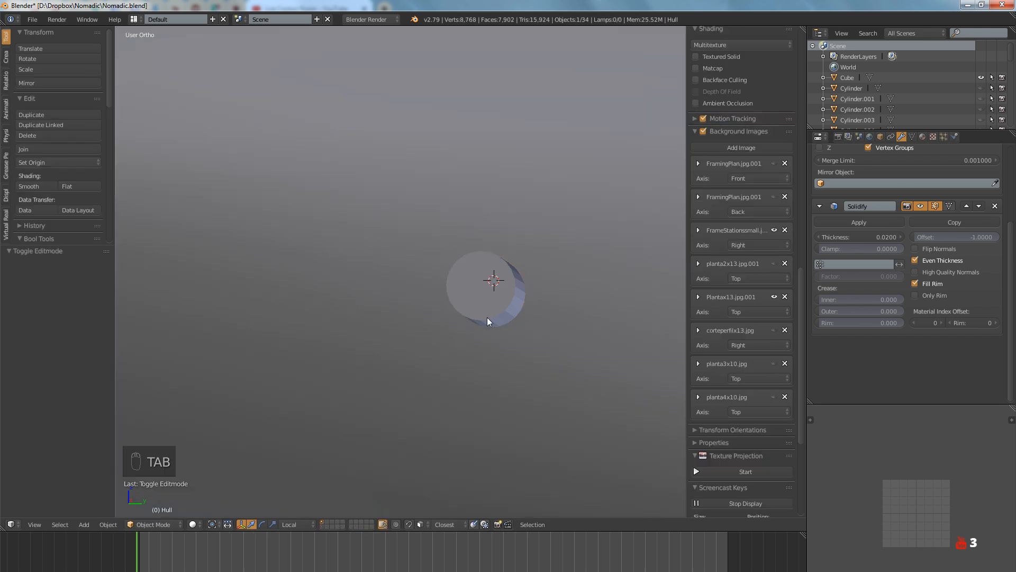
# Snap the fifth aft cylinder to the 3D cursor and move it about -0.006 in Y and -0.064 in Z over the plan's porthole
pyautogui.click(497, 304)
pyautogui.press('KP_1')
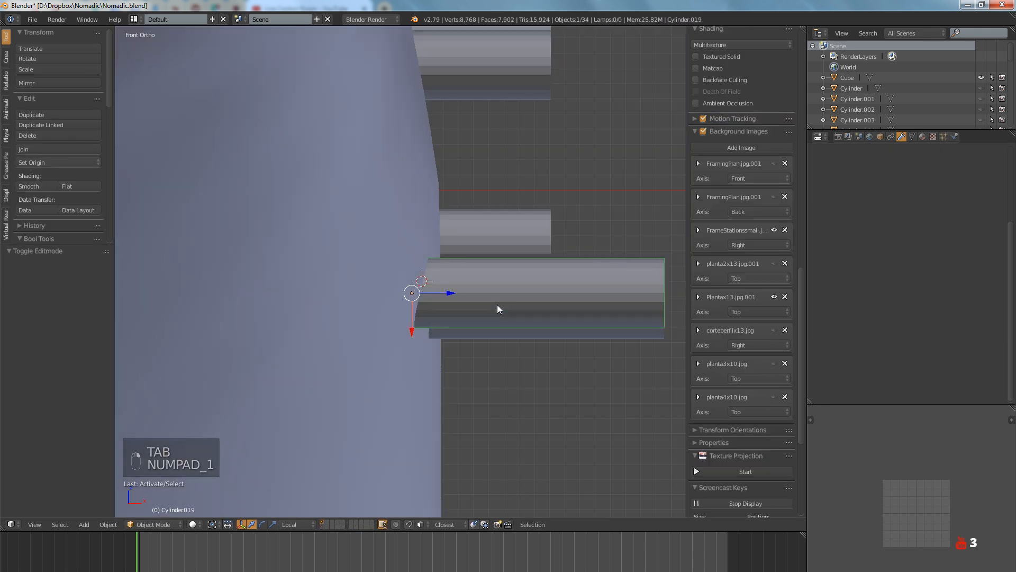
pyautogui.press('KP_3')
pyautogui.hotkey('shift', 's')
pyautogui.click(492, 271)
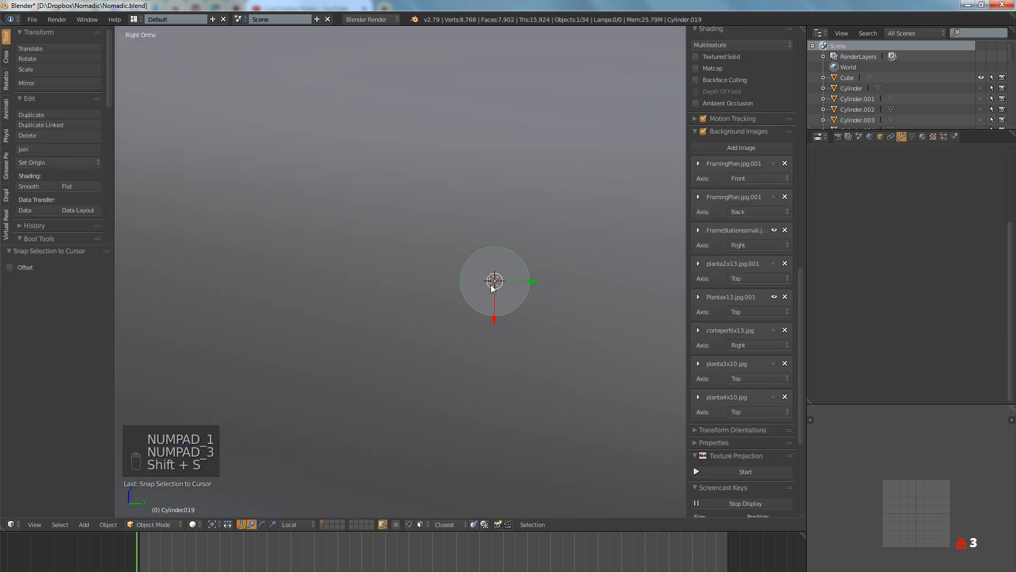
pyautogui.press('z')
pyautogui.scroll(5, 493, 306)
pyautogui.press('g')
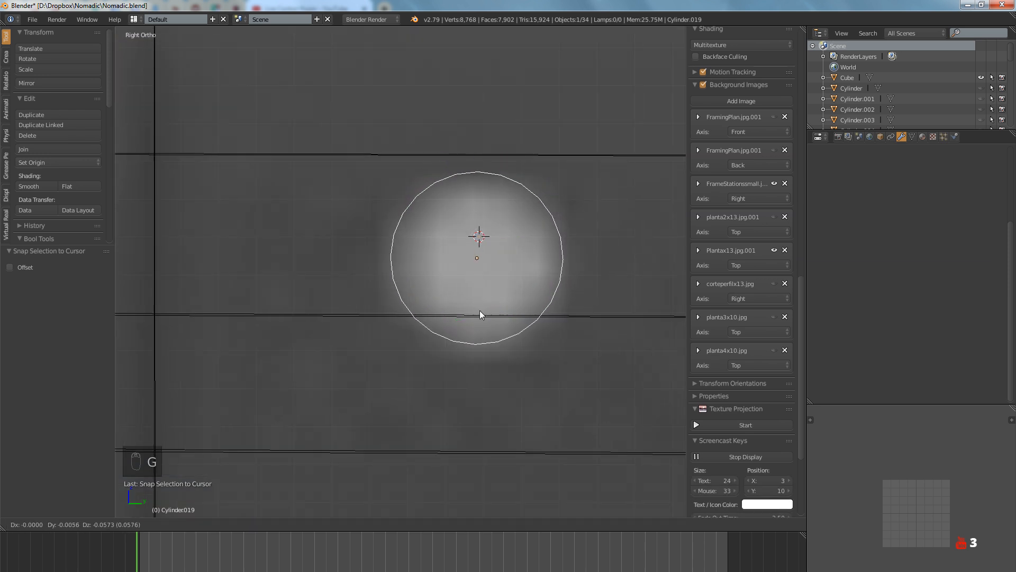
pyautogui.click(479, 313)
pyautogui.scroll(-5, 484, 310)
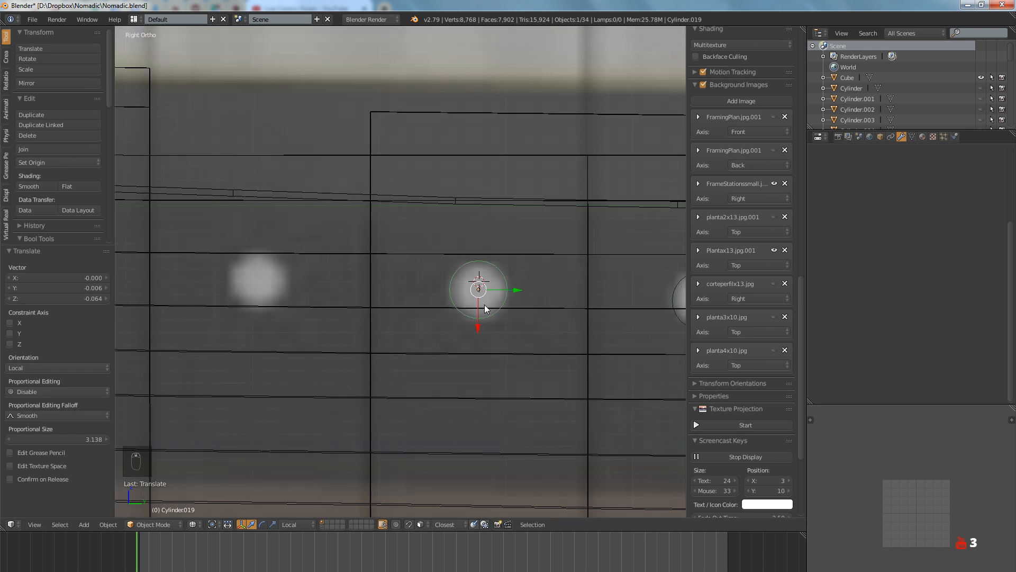
pyautogui.press('KP_1')
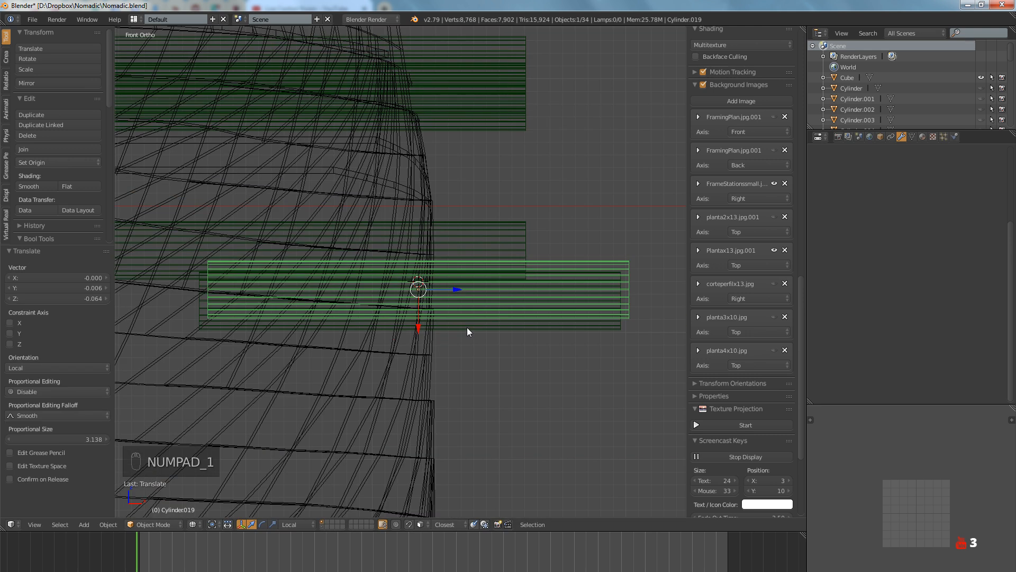
# In solid shading, rotate the fifth aft cylinder about 8.9 degrees in front view and about -4.2 degrees in bottom view
pyautogui.press('z')
pyautogui.press('r')
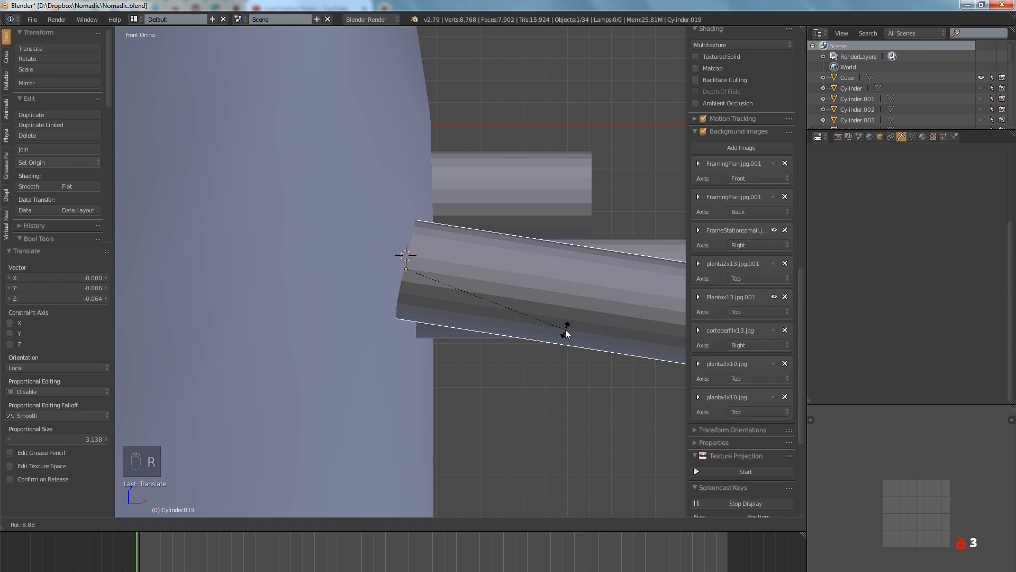
pyautogui.click(565, 331)
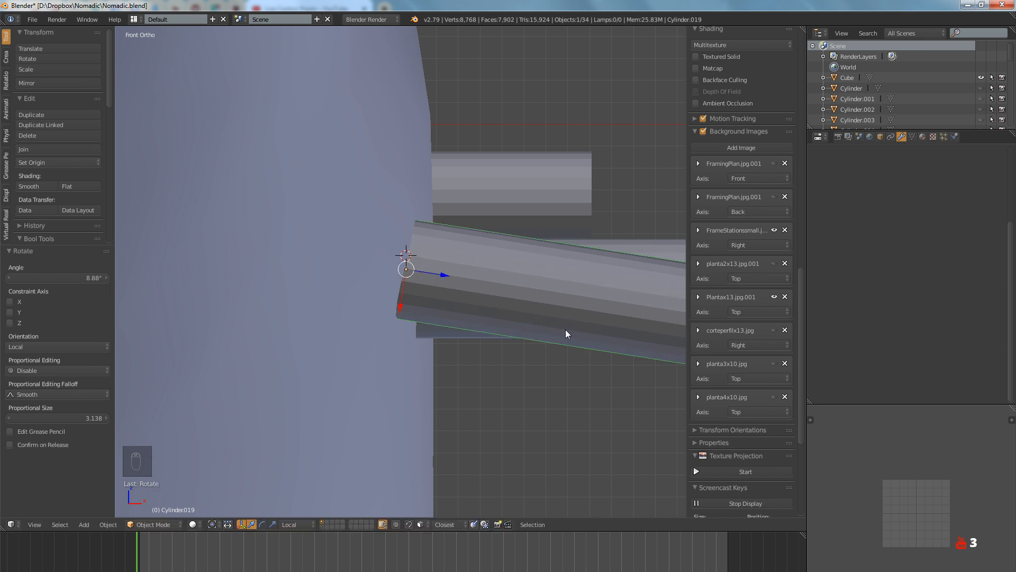
pyautogui.press('ctrl+KP_7')
pyautogui.keyDown('shift'); pyautogui.scroll(-2, 565, 334); pyautogui.keyUp('shift')
pyautogui.press('r')
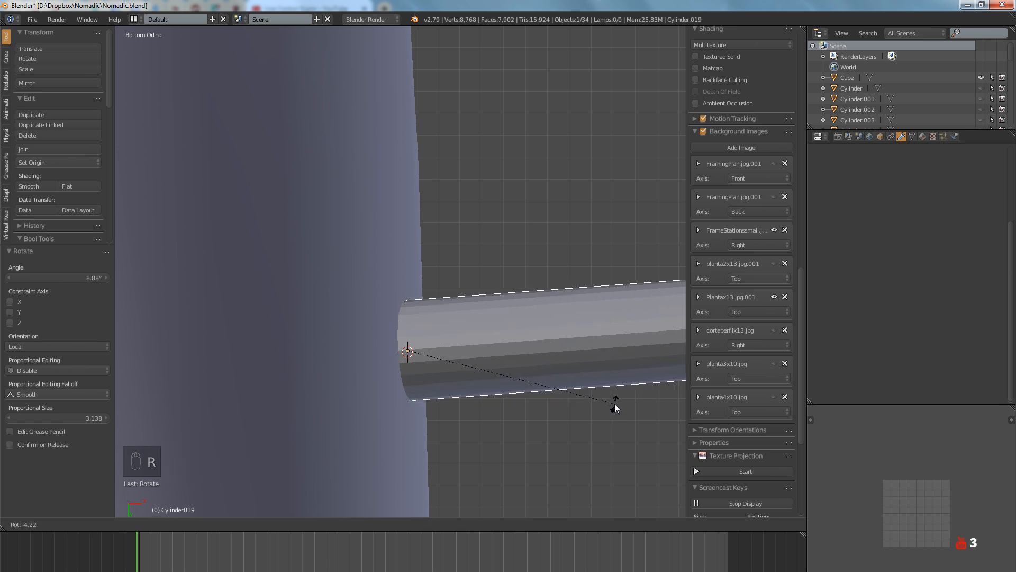
pyautogui.click(615, 407)
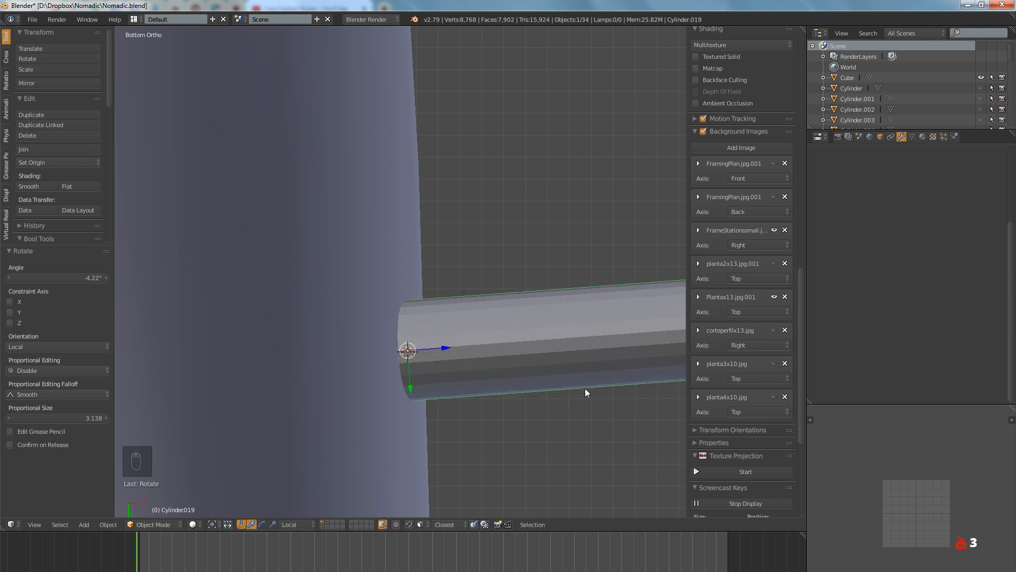
# Hide the fifth aft cylinder and save the file over the existing one
pyautogui.scroll(-4, 586, 390)
pyautogui.press('h')
pyautogui.scroll(-2, 544, 326)
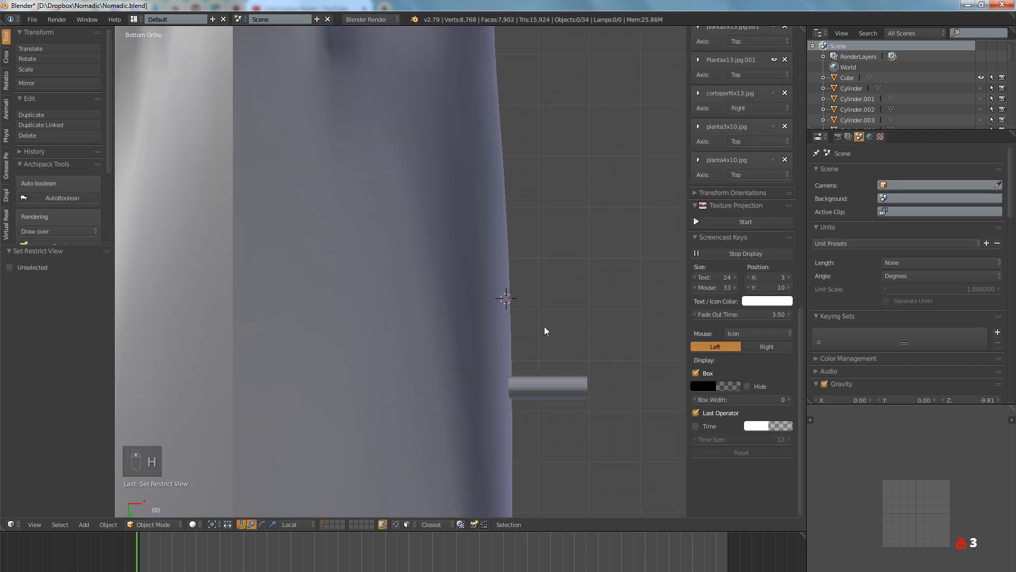
pyautogui.hotkey('ctrl', 's')
pyautogui.click(539, 320)
# Try to seat the sixth aft cylinder by moving it about -0.466 along its local Z axis and rotating it against the hull
pyautogui.scroll(2, 533, 351)
pyautogui.rightClick(523, 385)
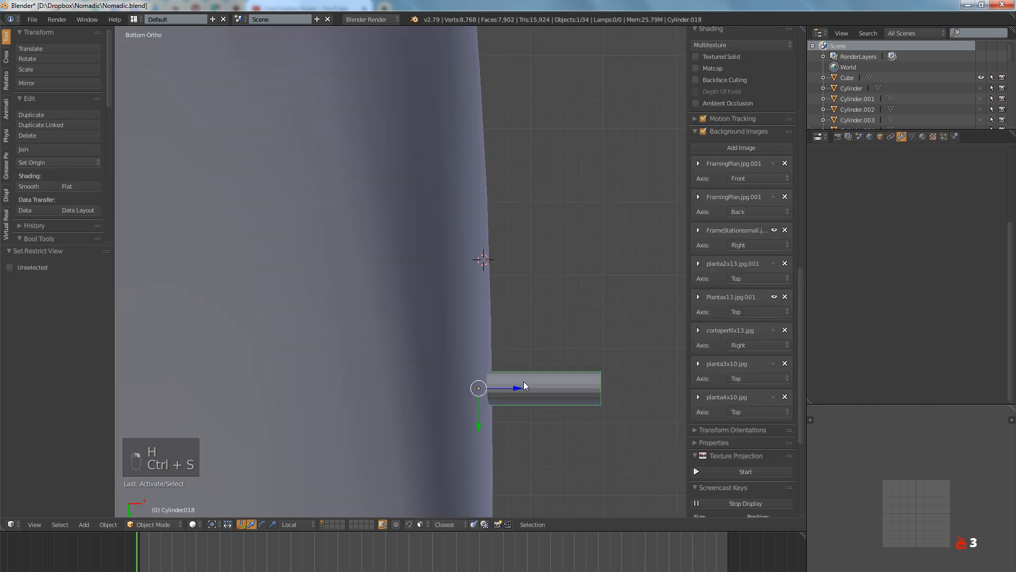
pyautogui.moveTo(467, 342); pyautogui.dragTo(529, 377, button='middle')
pyautogui.scroll(5, 508, 350)
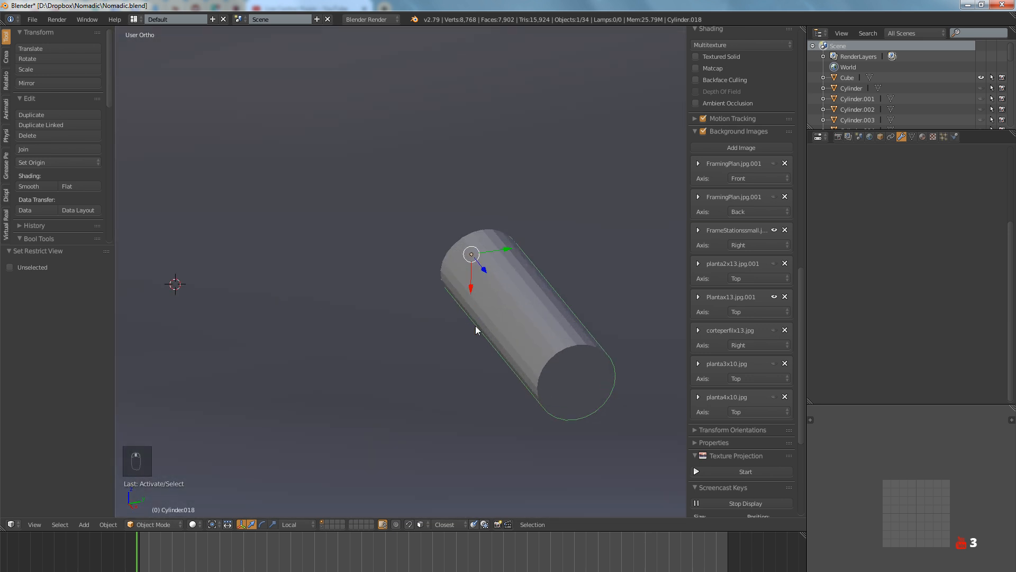
pyautogui.scroll(2, 486, 284)
pyautogui.moveTo(486, 283); pyautogui.dragTo(477, 233, button='middle')
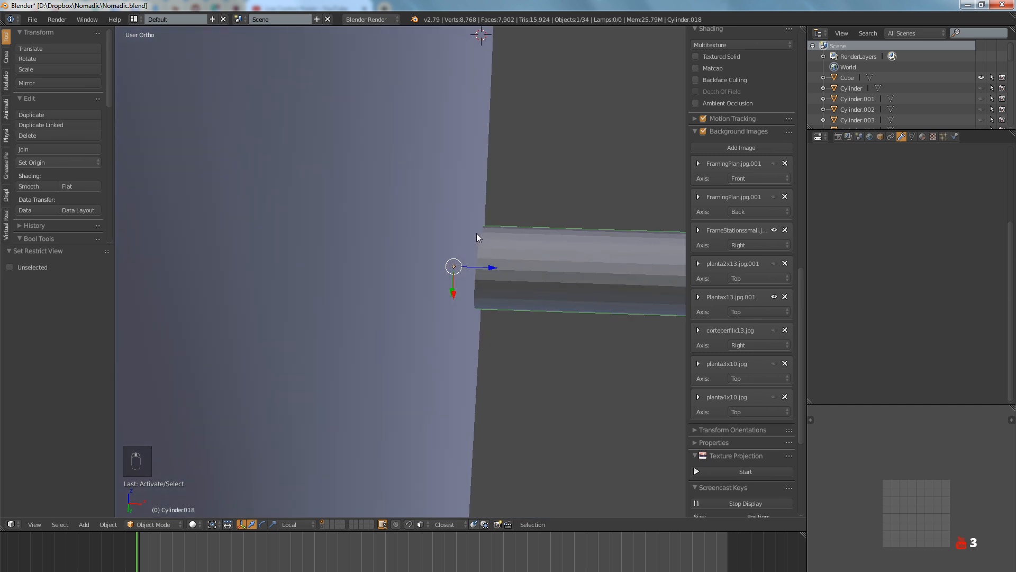
pyautogui.click(476, 258)
pyautogui.click(479, 265)
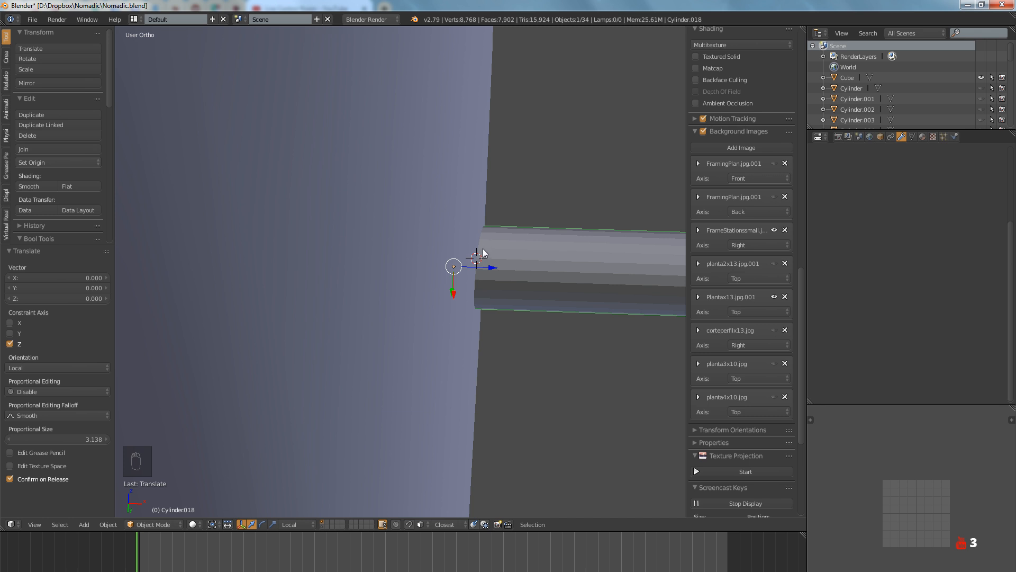
pyautogui.moveTo(479, 268); pyautogui.dragTo(421, 275)
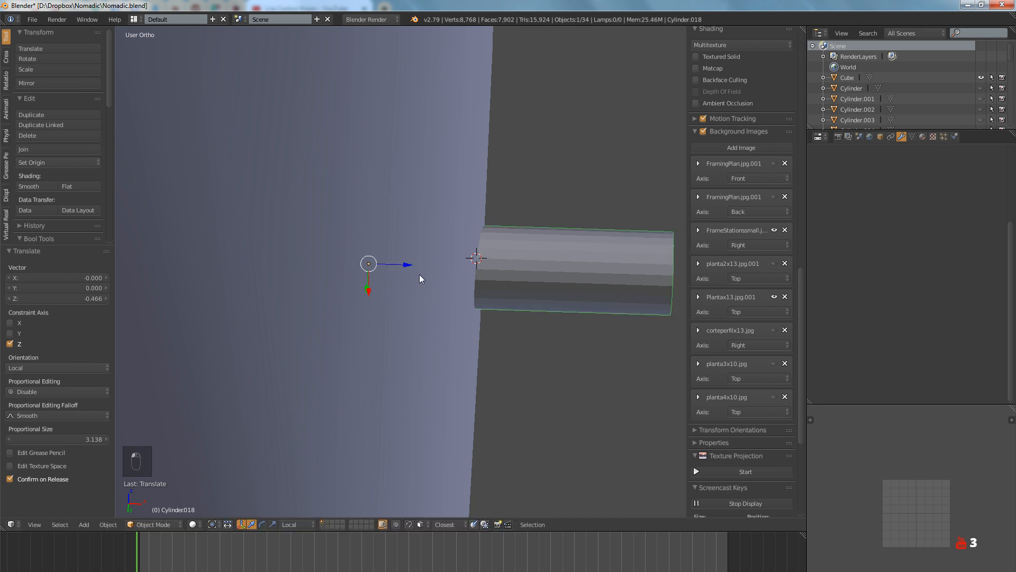
pyautogui.press('r')
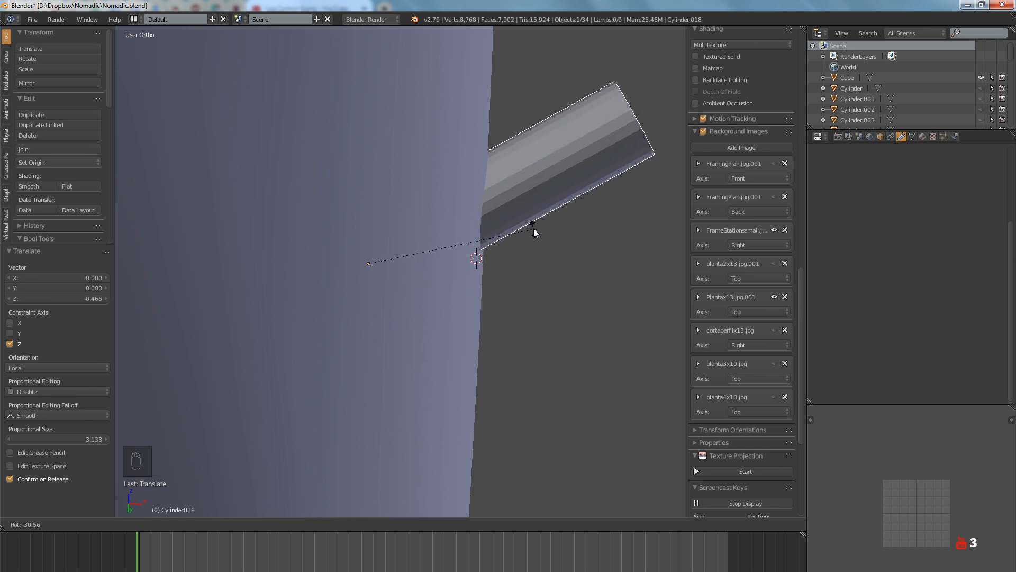
pyautogui.rightClick(477, 311)
# In right wireframe view, edit the hull mesh, snap the 3D cursor midway between the two vertices flanking the sixth aft cylinder, and leave mesh editing
pyautogui.rightClick(451, 334)
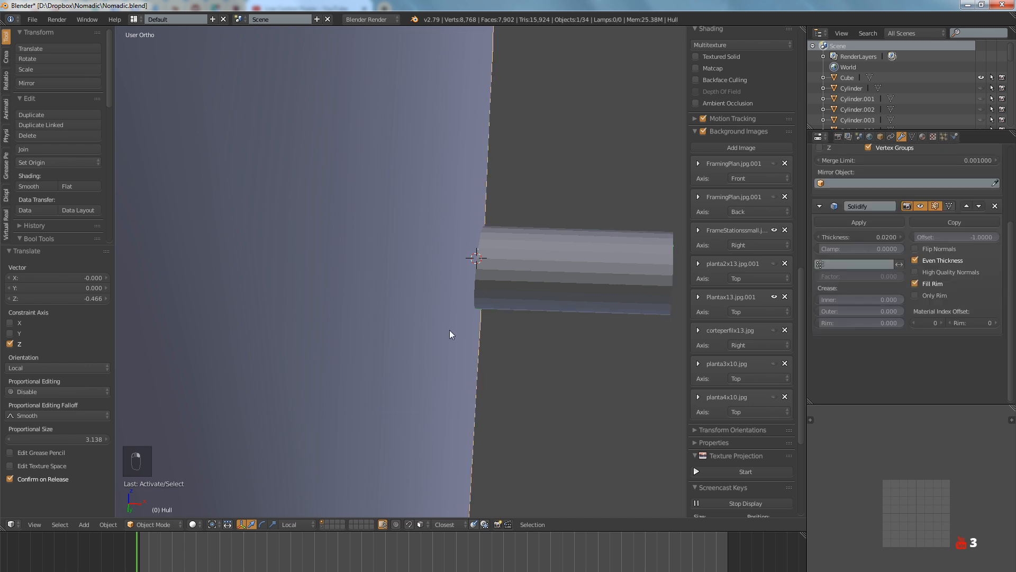
pyautogui.press('KP_3')
pyautogui.press('z')
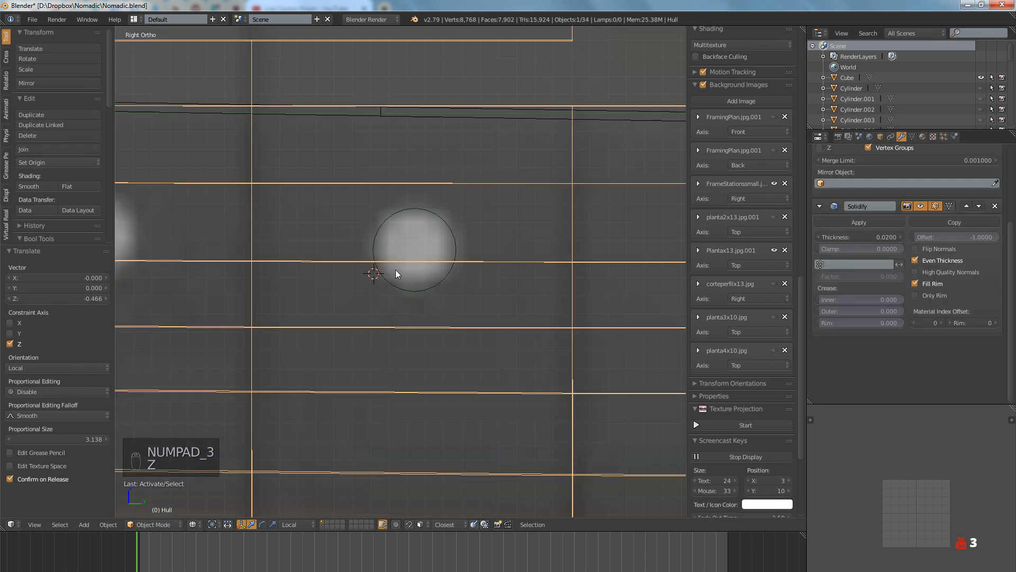
pyautogui.press('Tab')
pyautogui.press('a')
pyautogui.press('a')
pyautogui.rightClick(252, 262)
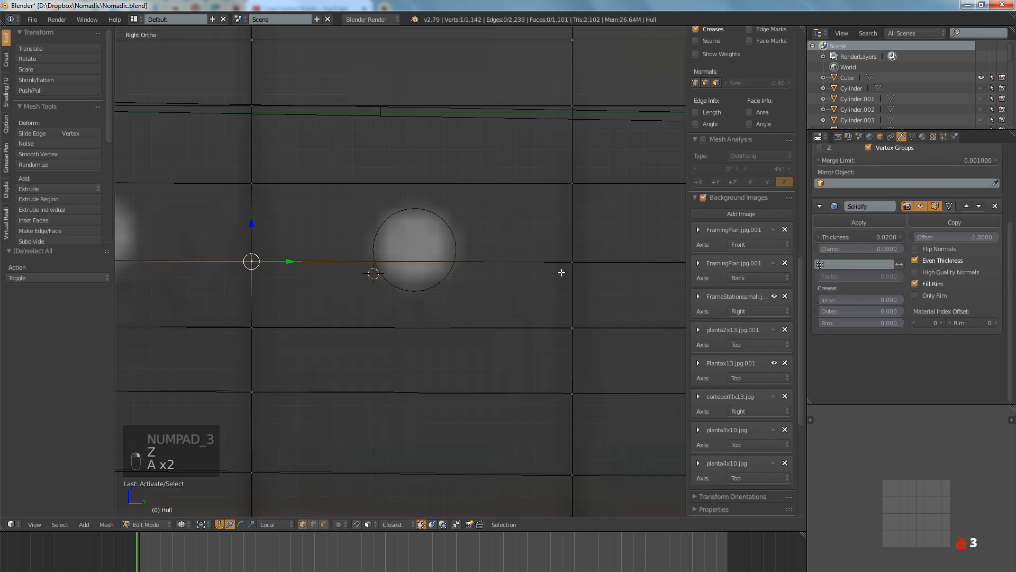
pyautogui.keyDown('shift'); pyautogui.rightClick(565, 265); pyautogui.keyUp('shift')
pyautogui.hotkey('shift', 's')
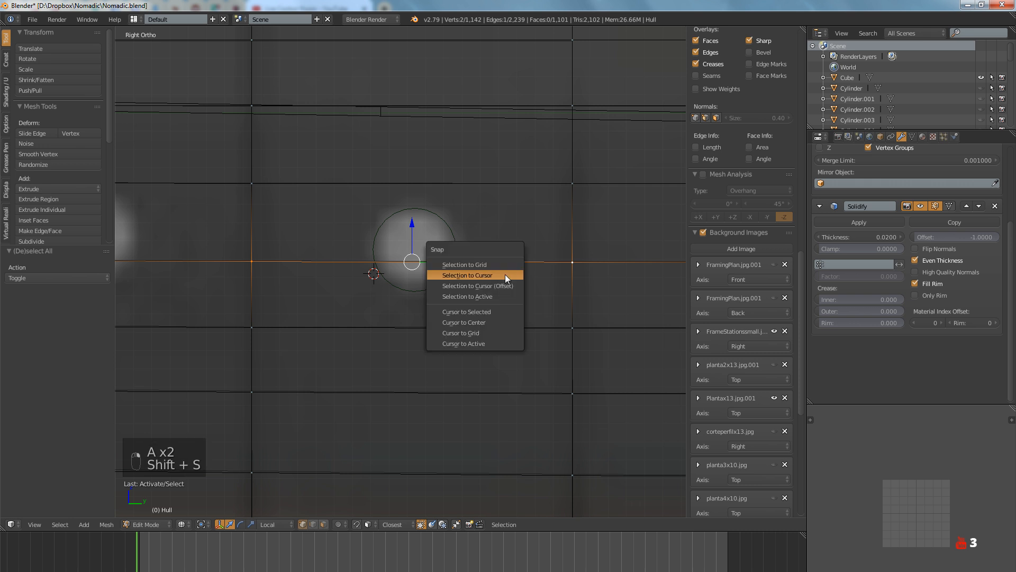
pyautogui.click(481, 312)
pyautogui.press('a')
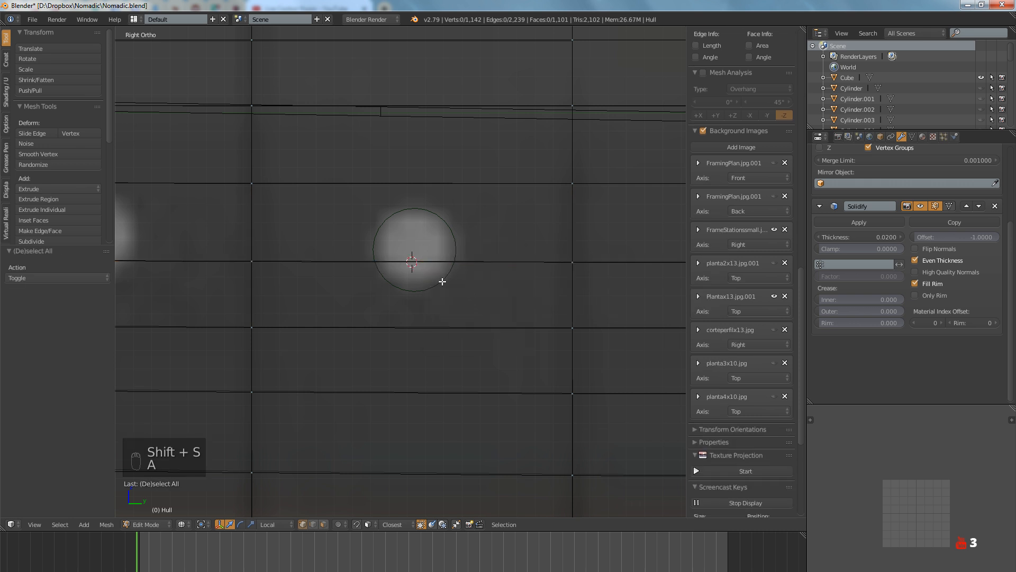
pyautogui.press('Tab')
# Snap the sixth aft cylinder to the 3D cursor and move it over the plan's porthole, including about 0.009 along local Y
pyautogui.rightClick(440, 281)
pyautogui.press('Tab')
pyautogui.press('Tab')
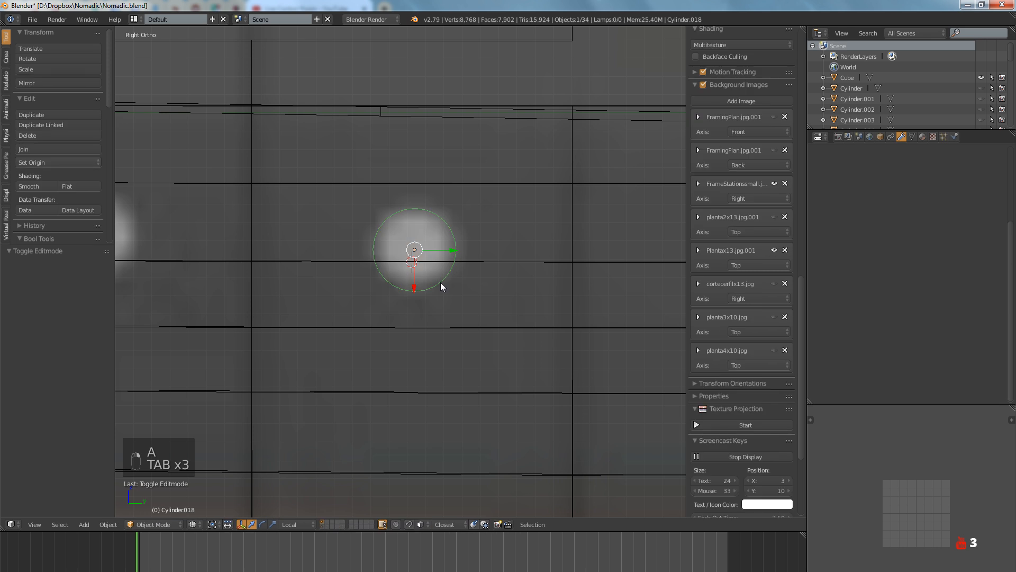
pyautogui.hotkey('shift', 's')
pyautogui.click(425, 249)
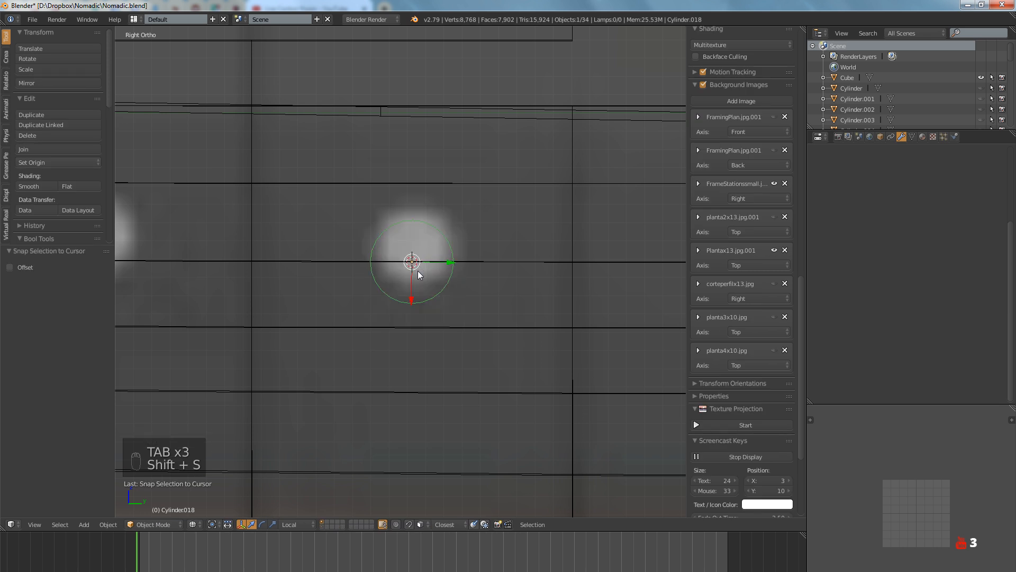
pyautogui.moveTo(411, 288); pyautogui.dragTo(443, 247)
# Rotate the sixth aft cylinder about 4.5 degrees in solid front view to match the hull's slope
pyautogui.moveTo(443, 247)
pyautogui.mouseDown(button='middle')
pyautogui.moveTo(445, 257)
pyautogui.moveTo(513, 268)
pyautogui.mouseUp(button='middle')
pyautogui.press('z')
pyautogui.press('KP_1')
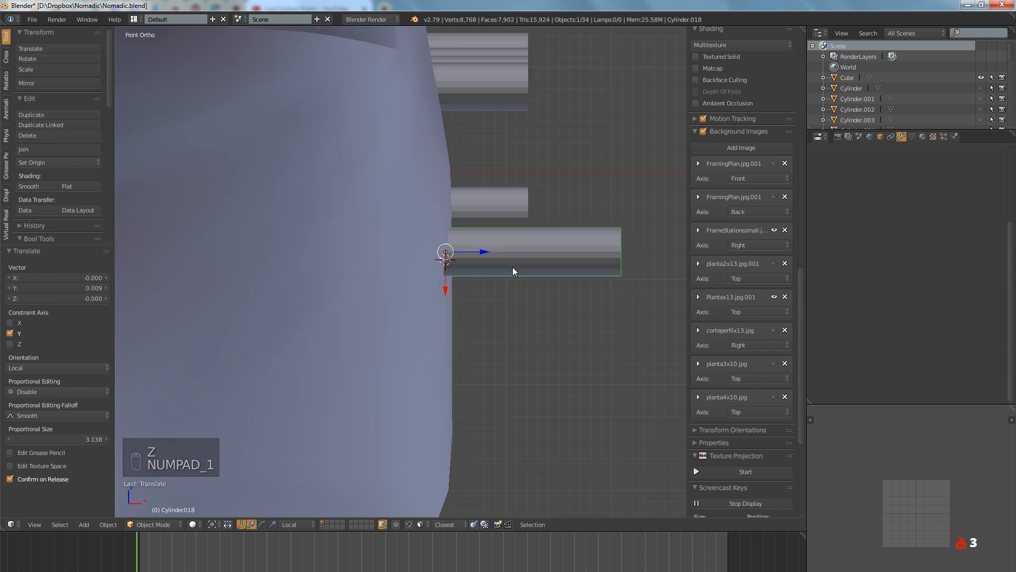
pyautogui.scroll(5, 513, 267)
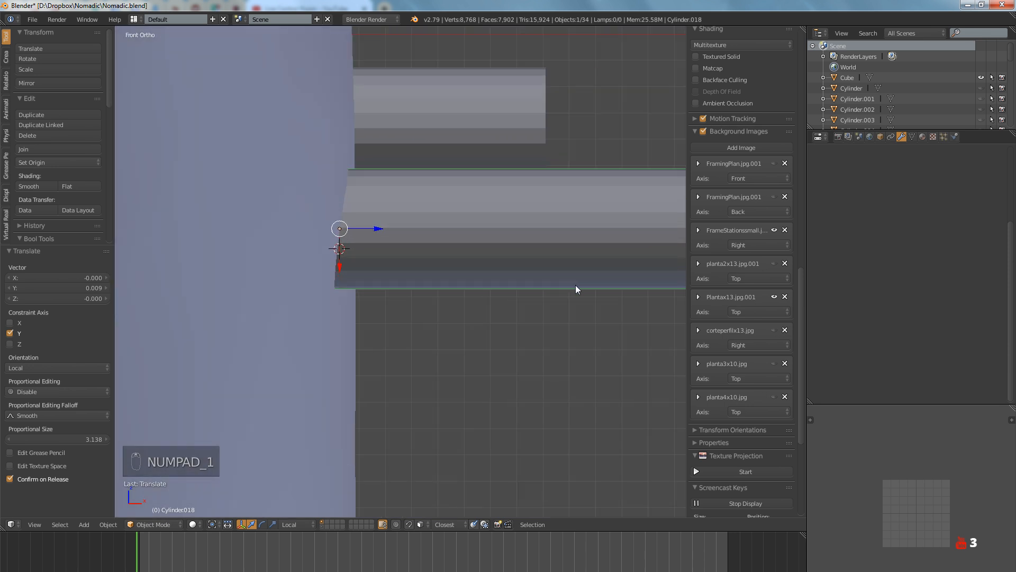
pyautogui.press('r')
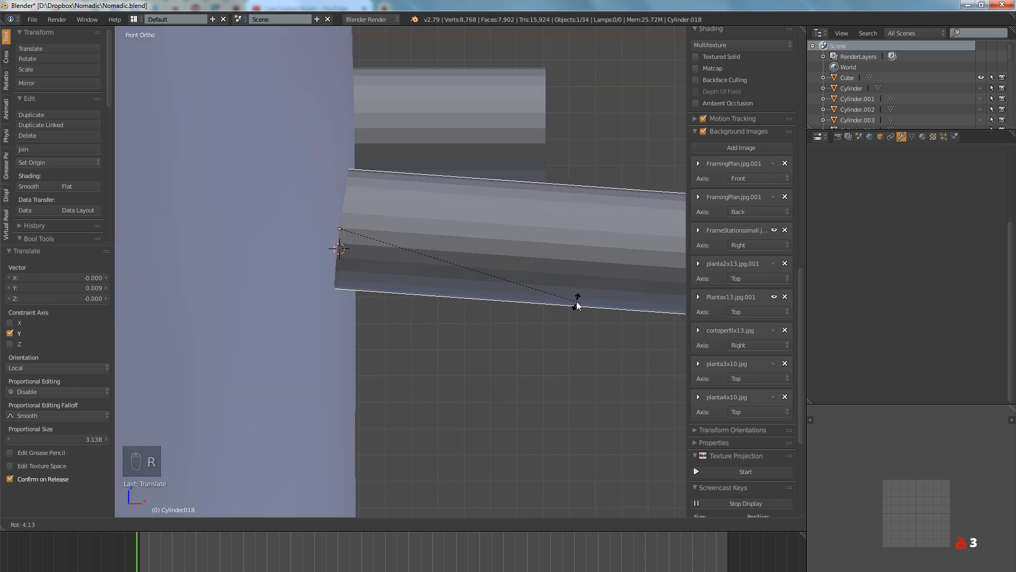
pyautogui.click(577, 303)
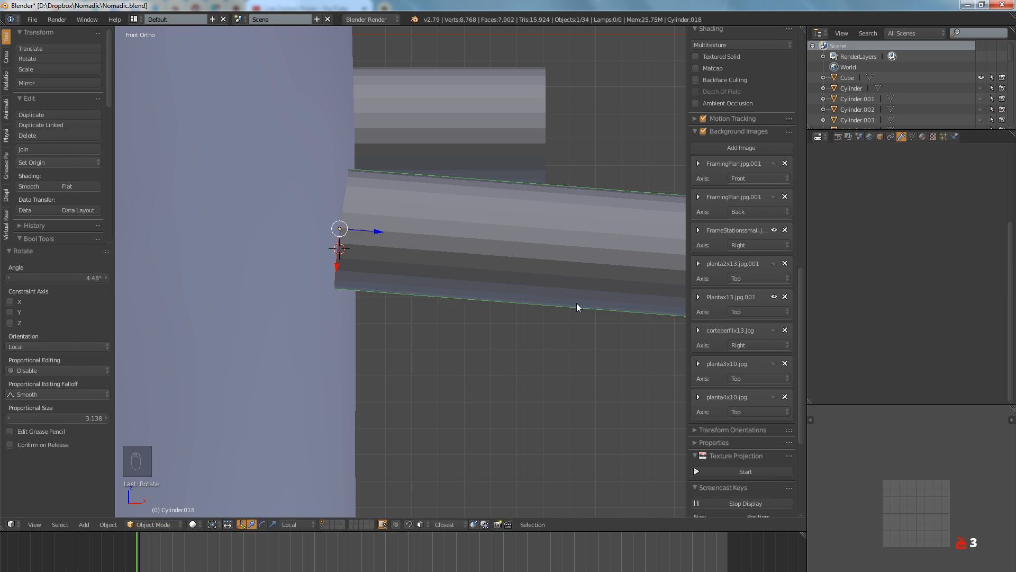
# Rotate the sixth aft cylinder about -2.8 degrees in bottom view to match the hull's curve, and hide it
pyautogui.press('ctrl+KP_7')
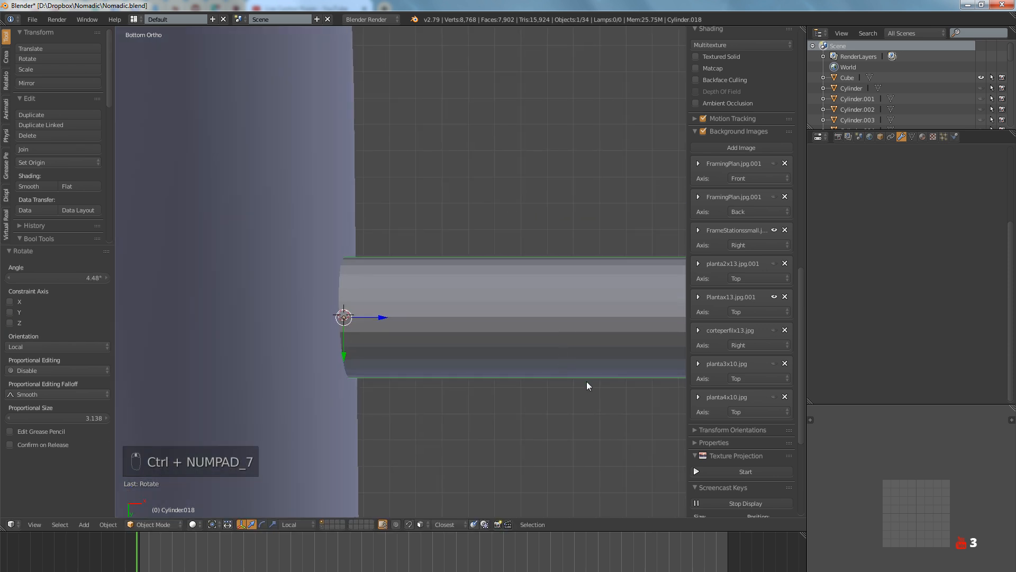
pyautogui.press('r')
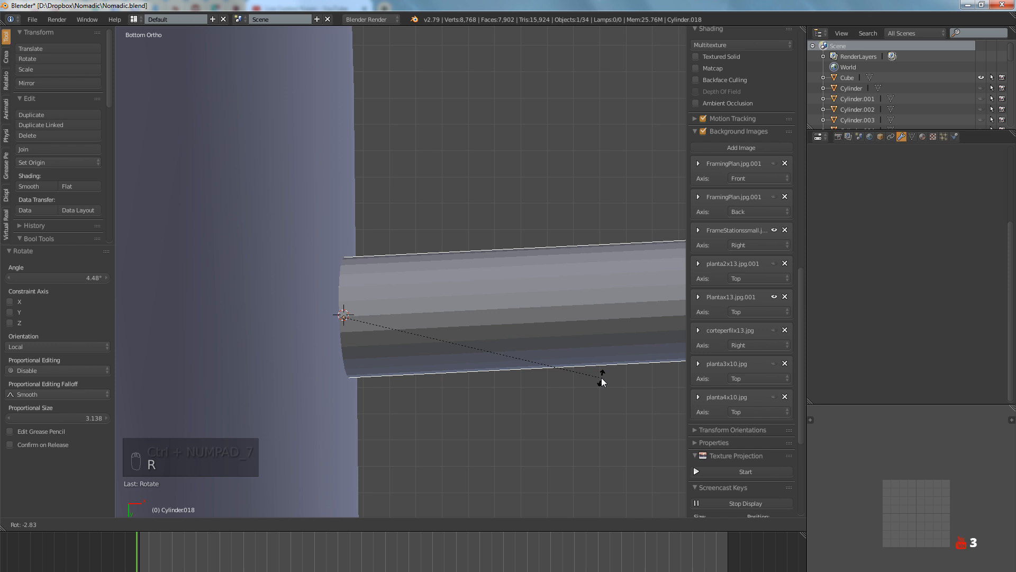
pyautogui.click(602, 377)
pyautogui.scroll(-5, 601, 377)
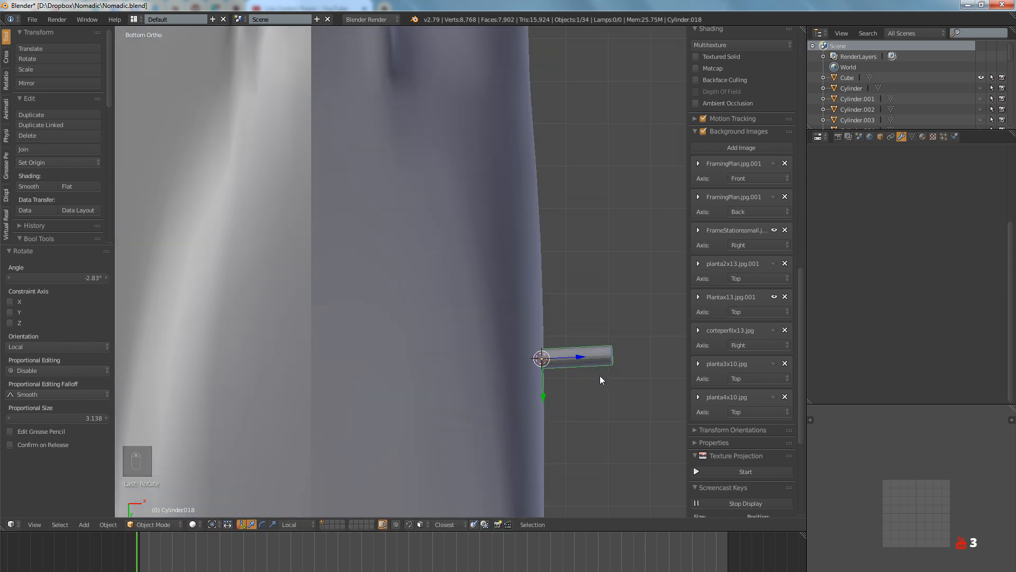
pyautogui.moveTo(601, 377); pyautogui.dragTo(453, 385, button='middle')
pyautogui.press('h')
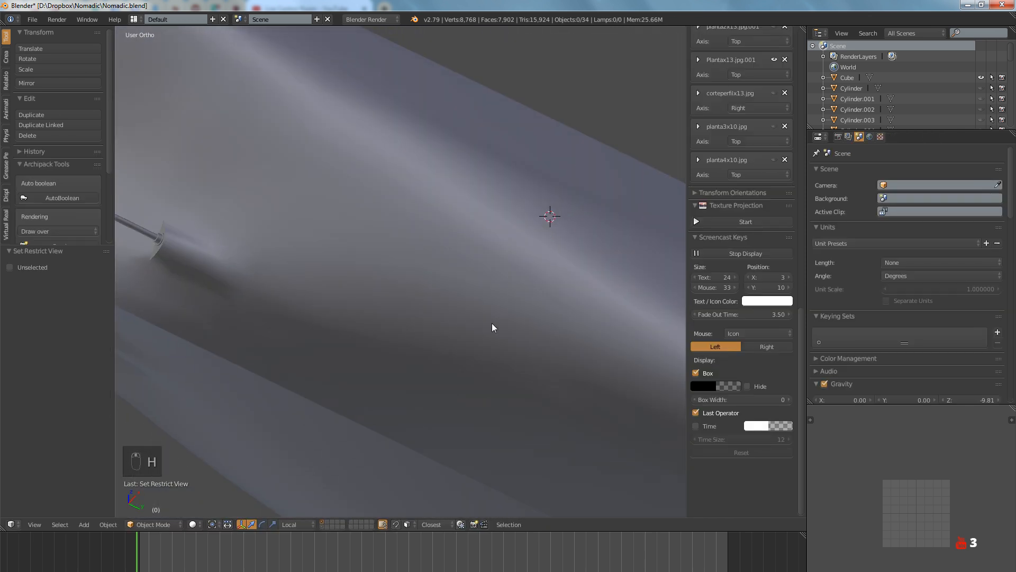
# In right view, open the hull mesh for editing around the lowest forward porthole cylinder and clear the selection
pyautogui.moveTo(493, 325); pyautogui.dragTo(441, 363, button='middle')
pyautogui.press('KP_3')
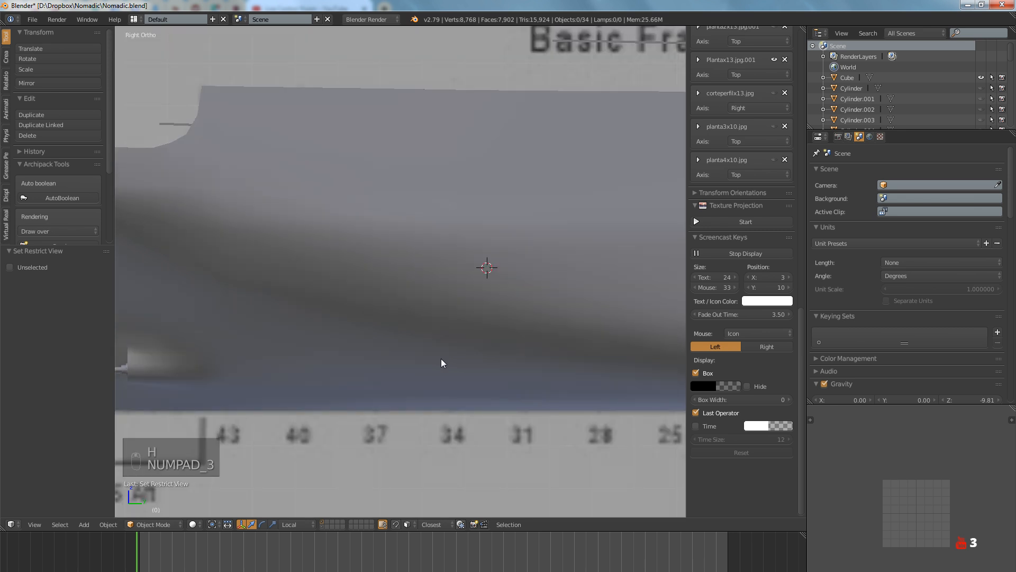
pyautogui.scroll(-4, 502, 360)
pyautogui.scroll(1, 477, 357)
pyautogui.keyDown('ctrl'); pyautogui.scroll(10, 449, 354); pyautogui.keyUp('ctrl')
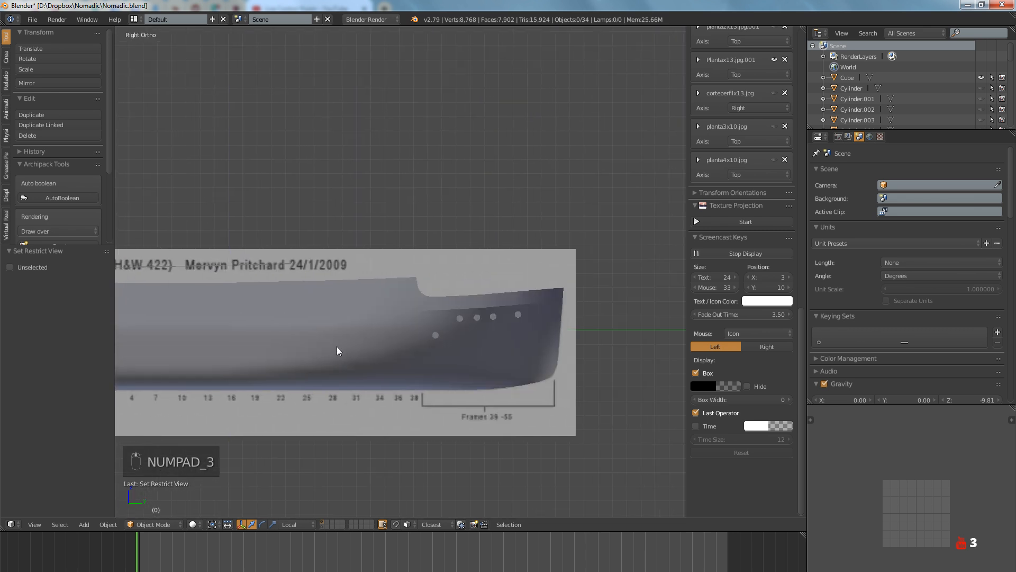
pyautogui.scroll(6, 374, 340)
pyautogui.scroll(2, 374, 341)
pyautogui.rightClick(409, 337)
pyautogui.press('Tab')
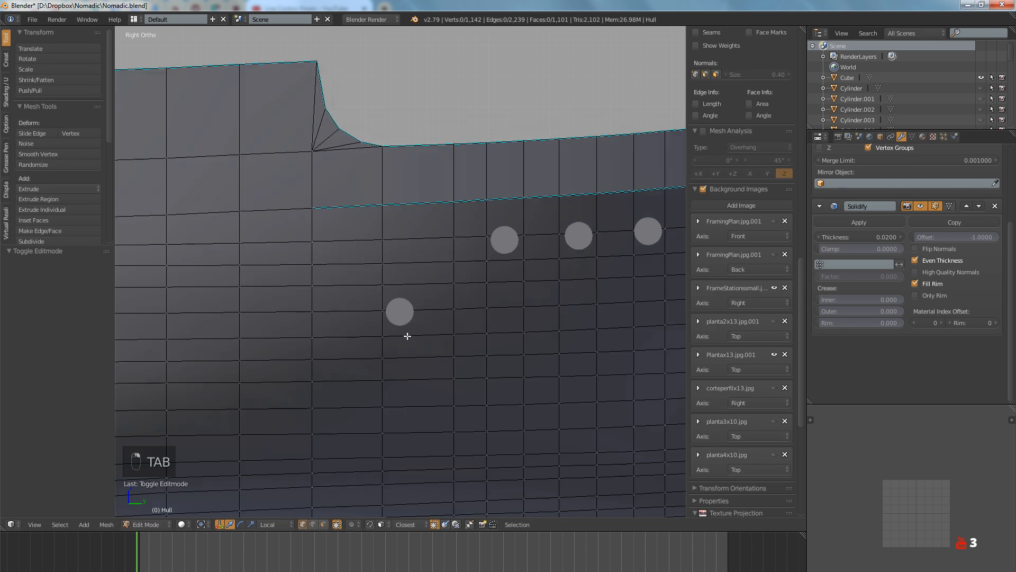
pyautogui.scroll(5, 407, 335)
pyautogui.press('a')
pyautogui.press('a')
pyautogui.press('a')
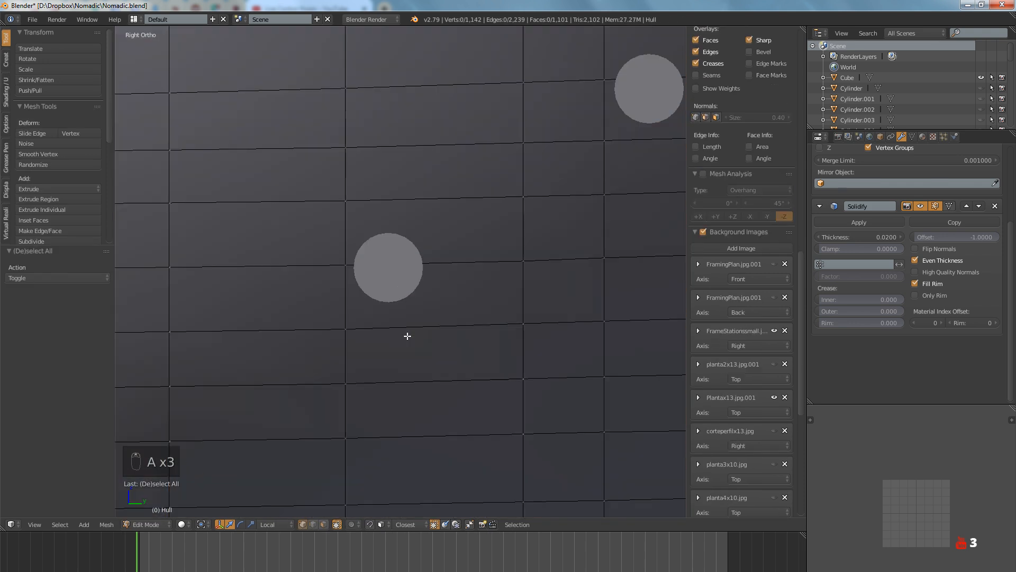
# Add a centred vertical loop cut to the hull column crossing the lowest forward cylinder, and deselect everything
pyautogui.scroll(-6, 407, 336)
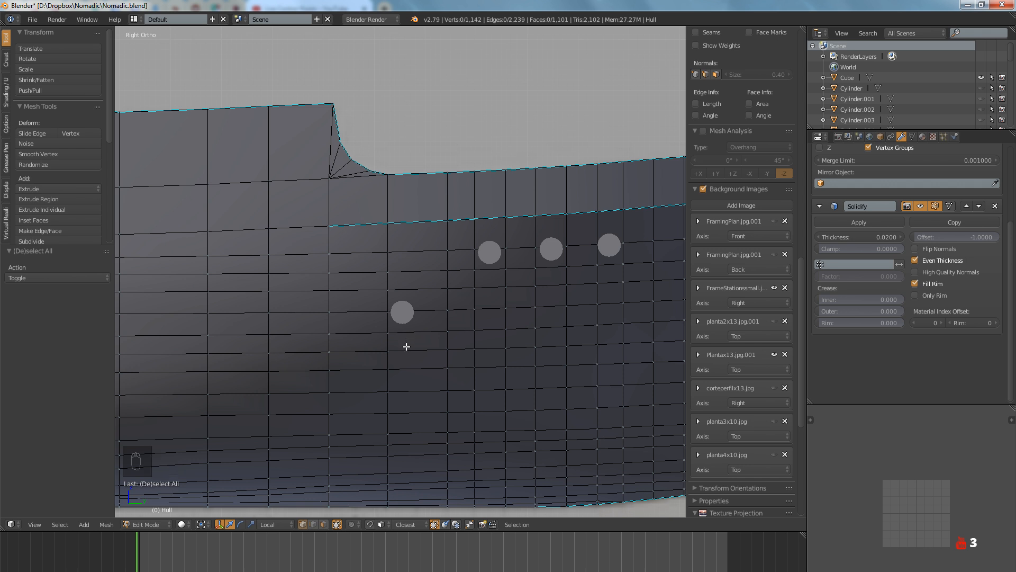
pyautogui.scroll(2, 407, 346)
pyautogui.hotkey('ctrl', 'r')
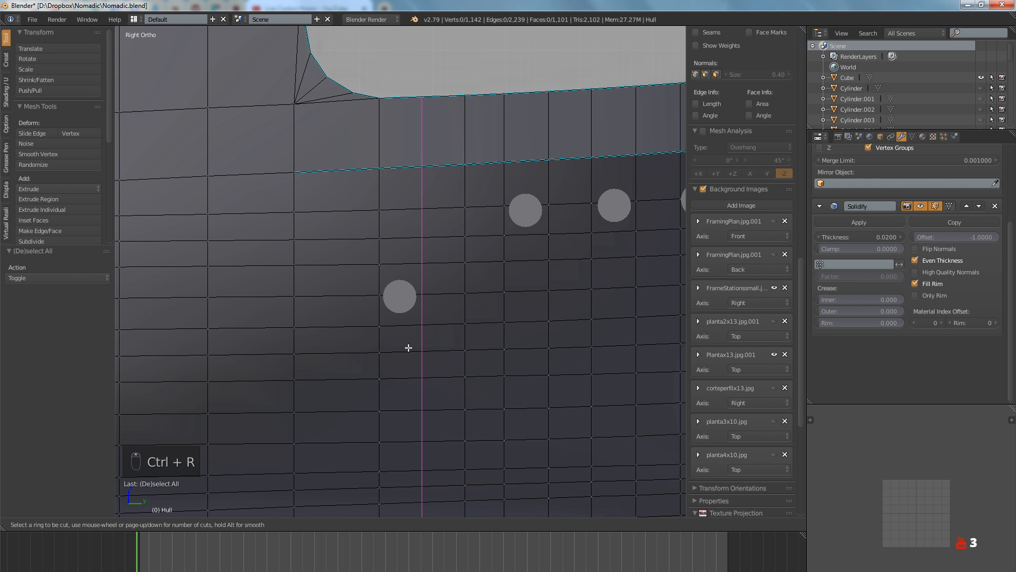
pyautogui.click(408, 348)
pyautogui.rightClick(409, 347)
pyautogui.press('a')
# Snap the 3D cursor midway between the two hull vertices flanking the lowest forward cylinder, and leave mesh editing
pyautogui.scroll(3, 395, 297)
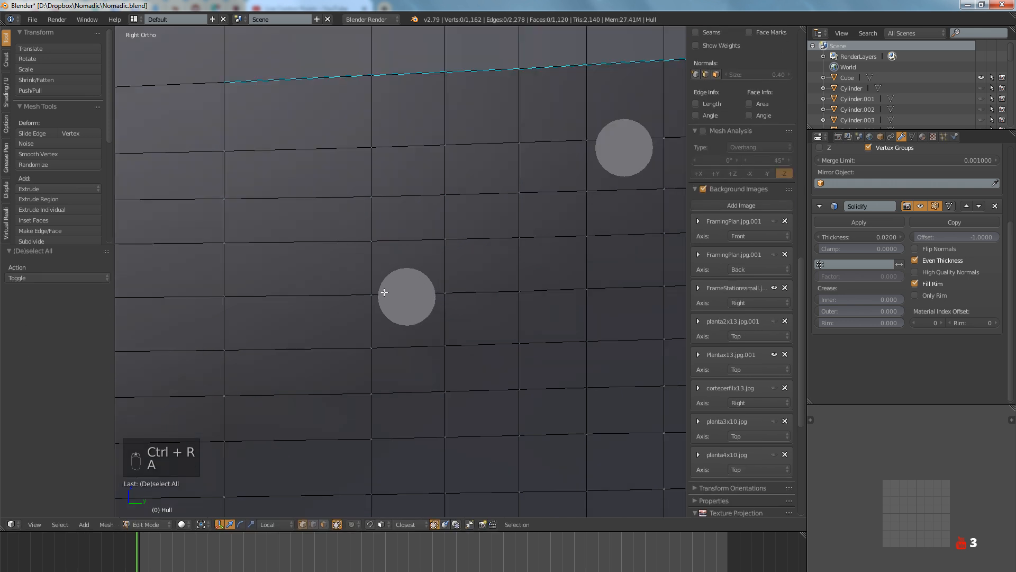
pyautogui.rightClick(387, 295)
pyautogui.keyDown('shift'); pyautogui.rightClick(446, 293); pyautogui.keyUp('shift')
pyautogui.hotkey('shift', 's')
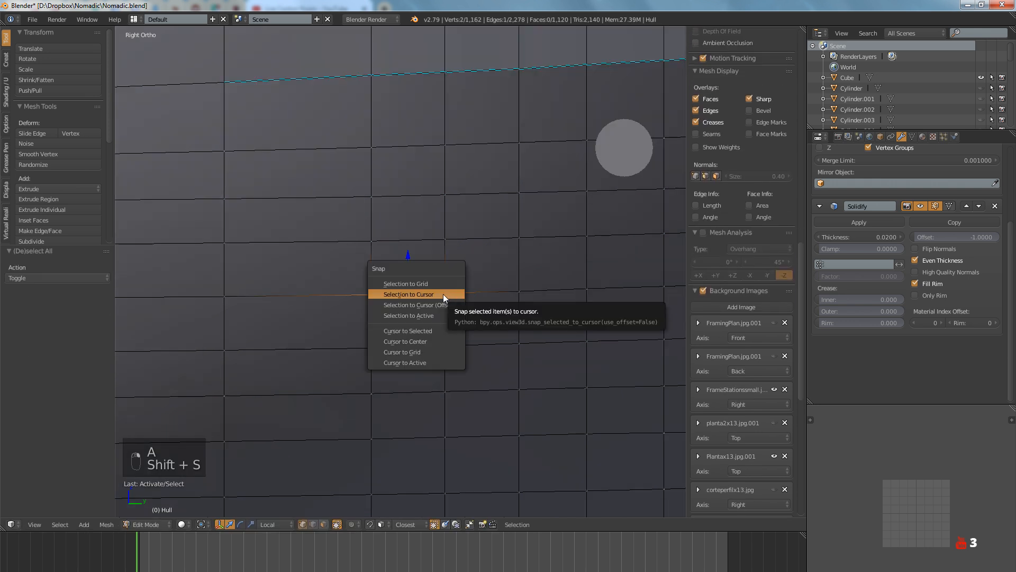
pyautogui.click(424, 329)
pyautogui.press('Tab')
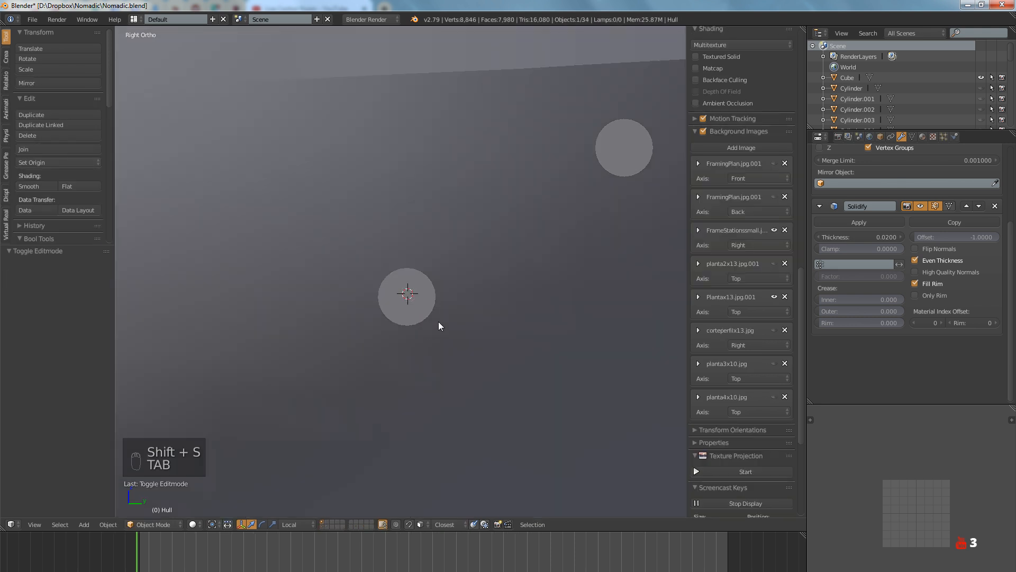
# Delete the vertical edge loop beside the lowest forward cylinder from the hull mesh, clear the selection, and leave mesh editing
pyautogui.press('Tab')
pyautogui.press('a')
pyautogui.press('a')
pyautogui.press('a')
pyautogui.keyDown('alt'); pyautogui.rightClick(440, 317); pyautogui.keyUp('alt')
pyautogui.press('x')
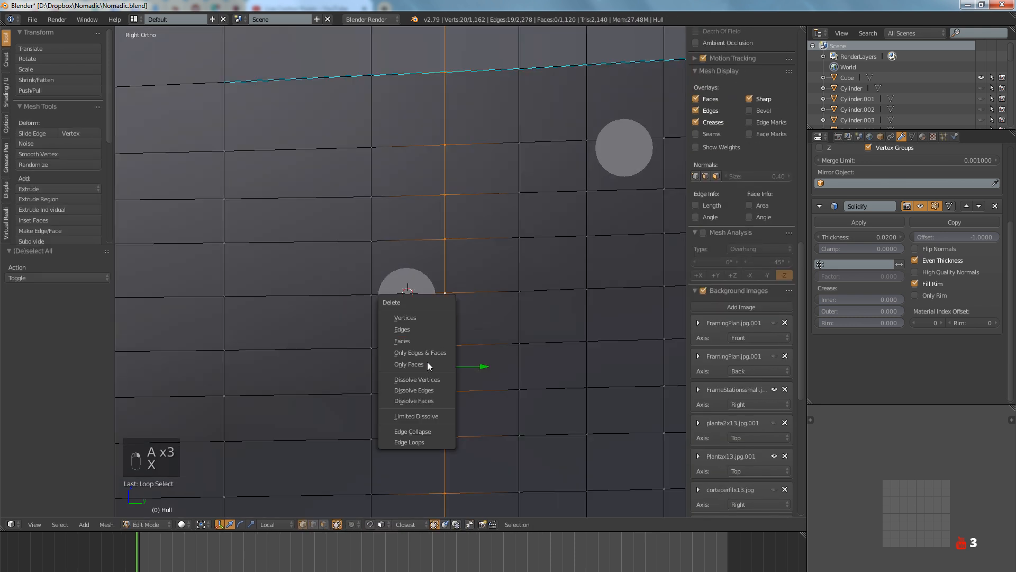
pyautogui.click(420, 442)
pyautogui.press('a')
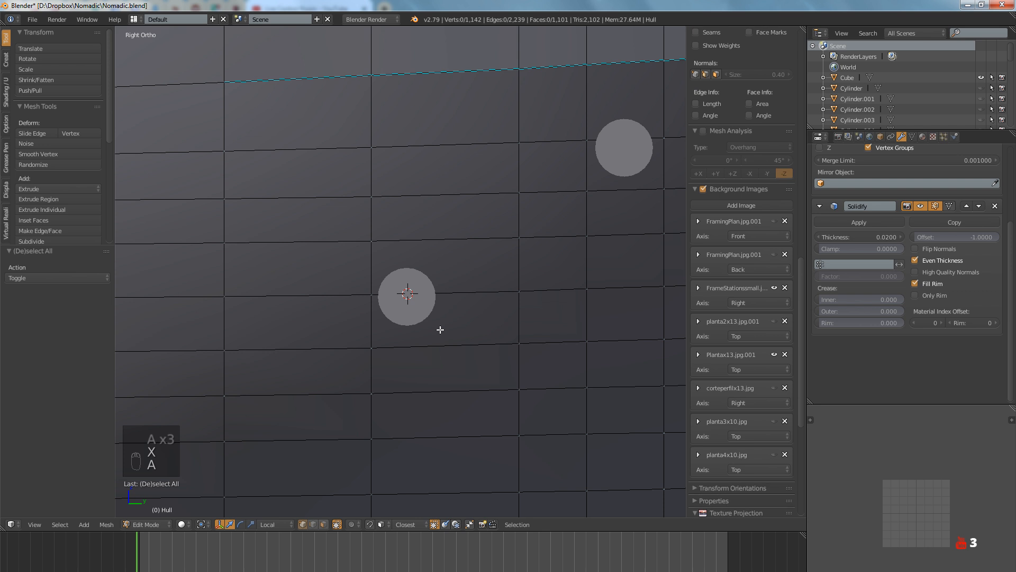
pyautogui.press('Tab')
# Snap the lowest forward cylinder to the 3D cursor and lower it about 0.017 to match the reference porthole
pyautogui.rightClick(421, 301)
pyautogui.hotkey('shift', 's')
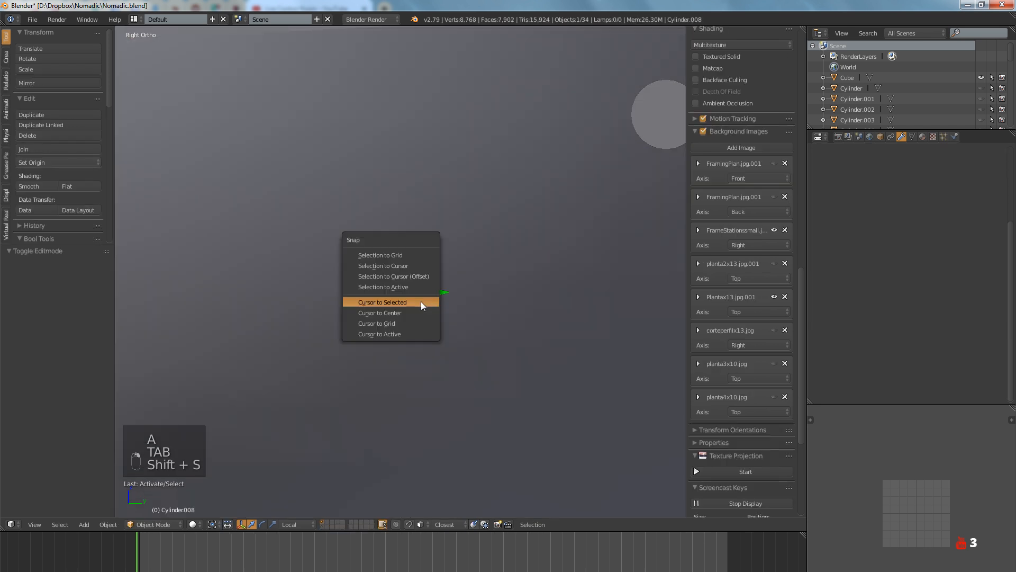
pyautogui.click(413, 267)
pyautogui.press('z')
pyautogui.scroll(2, 408, 299)
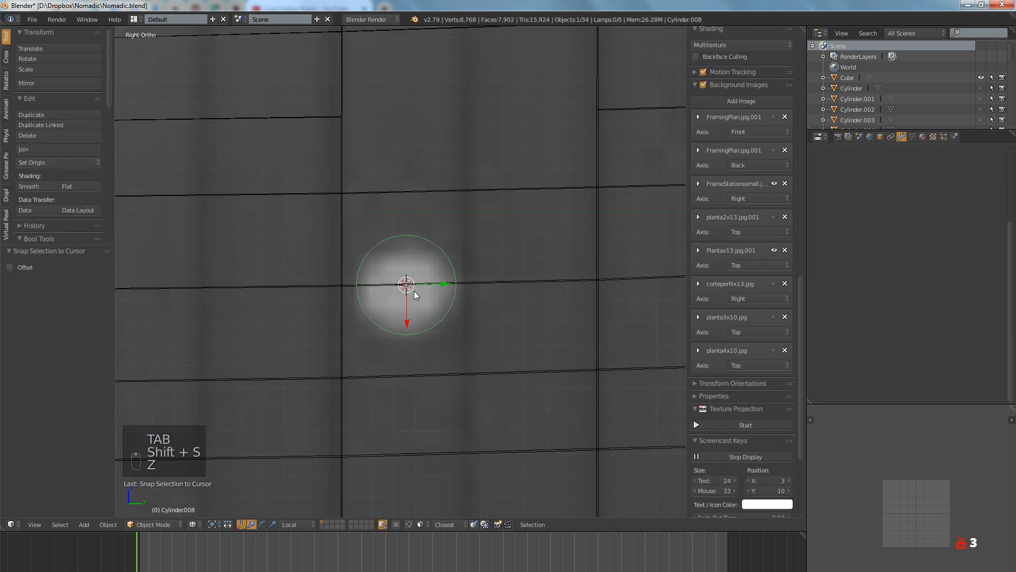
pyautogui.press('g')
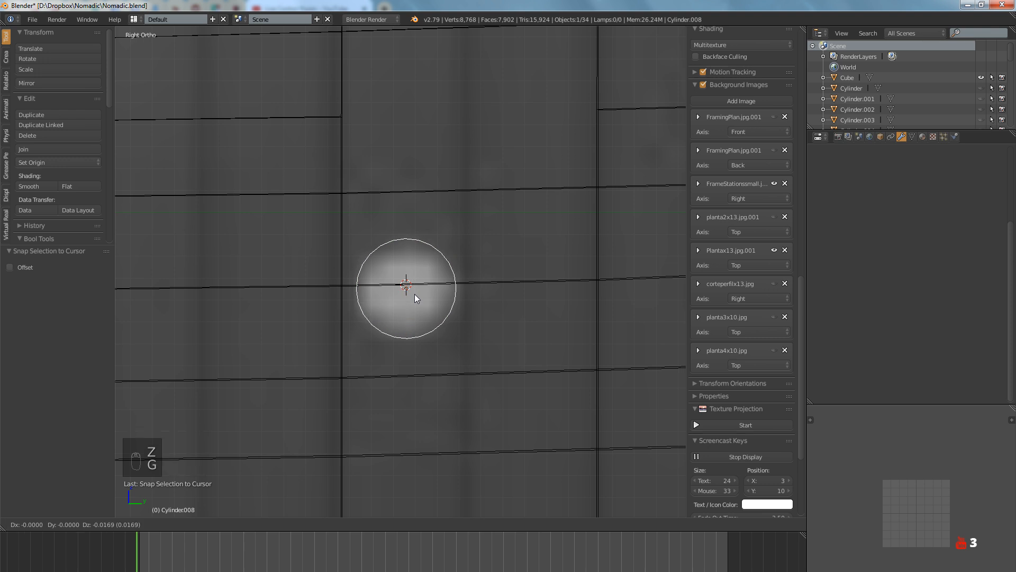
pyautogui.click(415, 294)
pyautogui.scroll(-3, 420, 297)
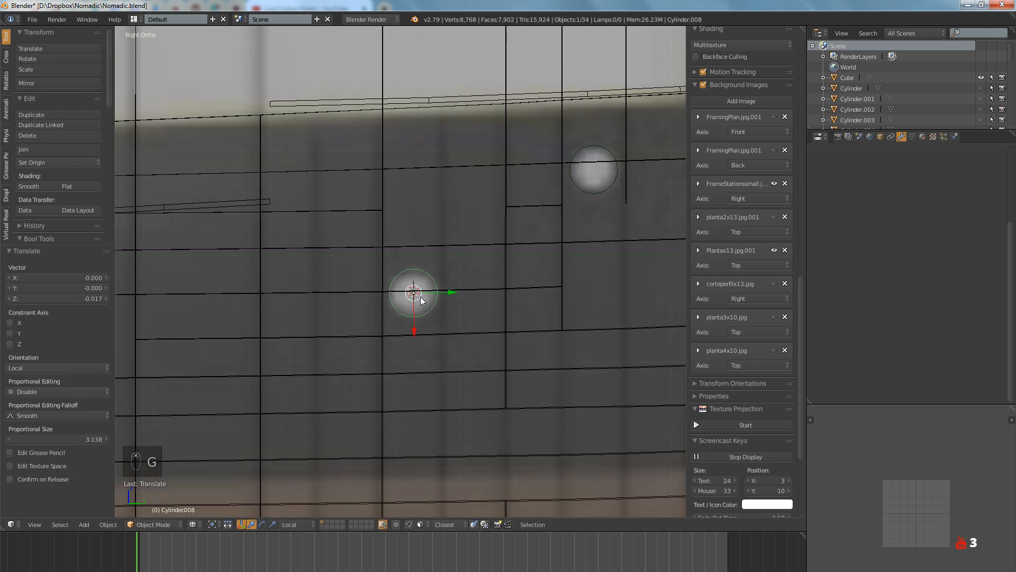
# Rotate the lowest forward cylinder about -13.6 degrees in back view to match the hull's slope
pyautogui.press('KP_1')
pyautogui.press('ctrl+KP_1')
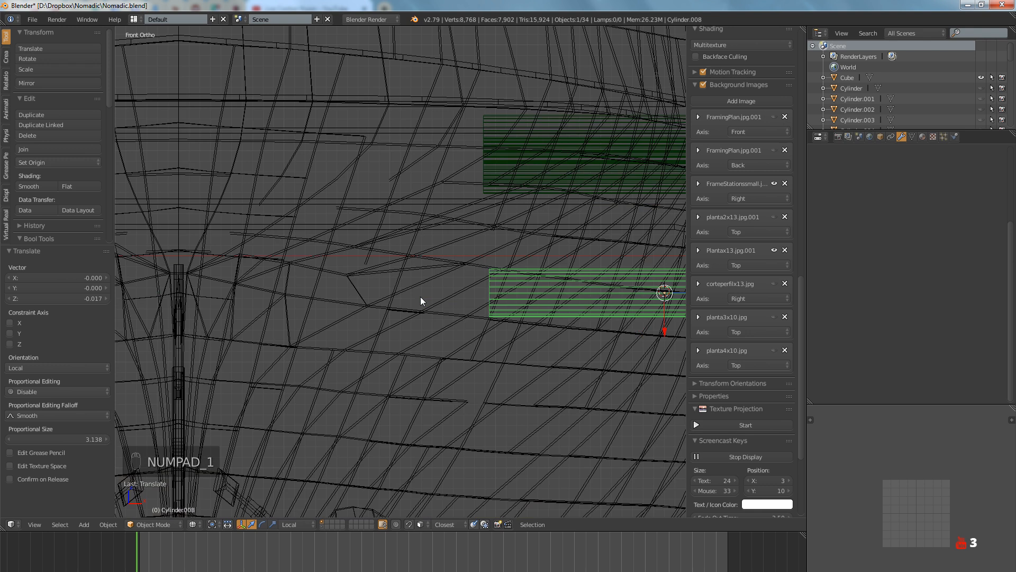
pyautogui.press('KP_Decimal')
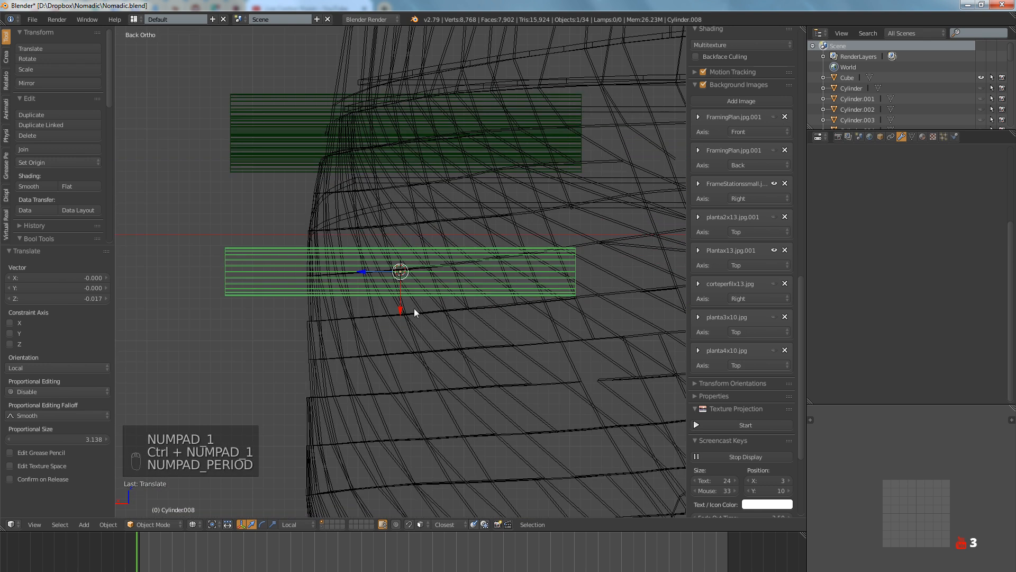
pyautogui.press('z')
pyautogui.scroll(-3, 357, 291)
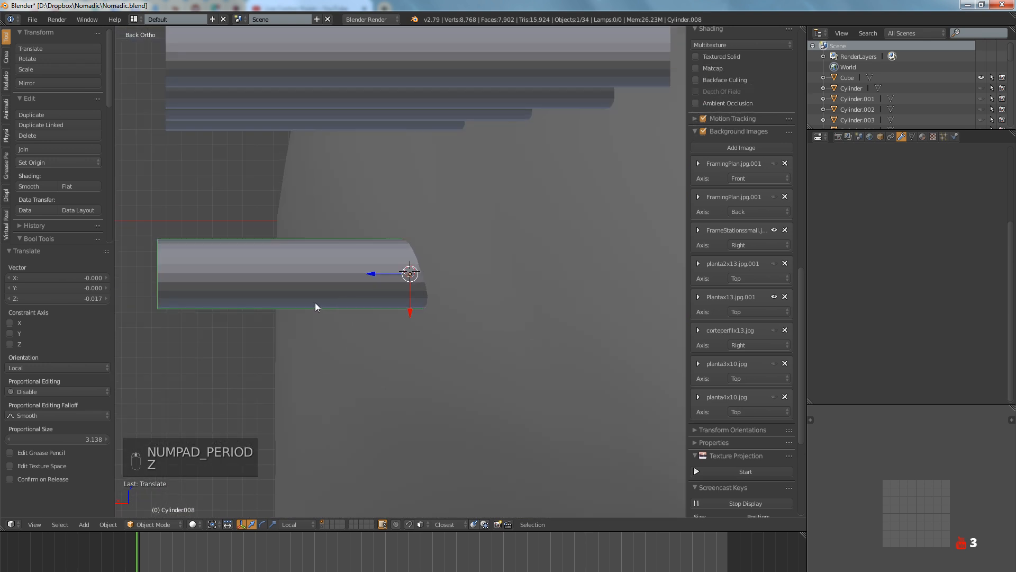
pyautogui.press('r')
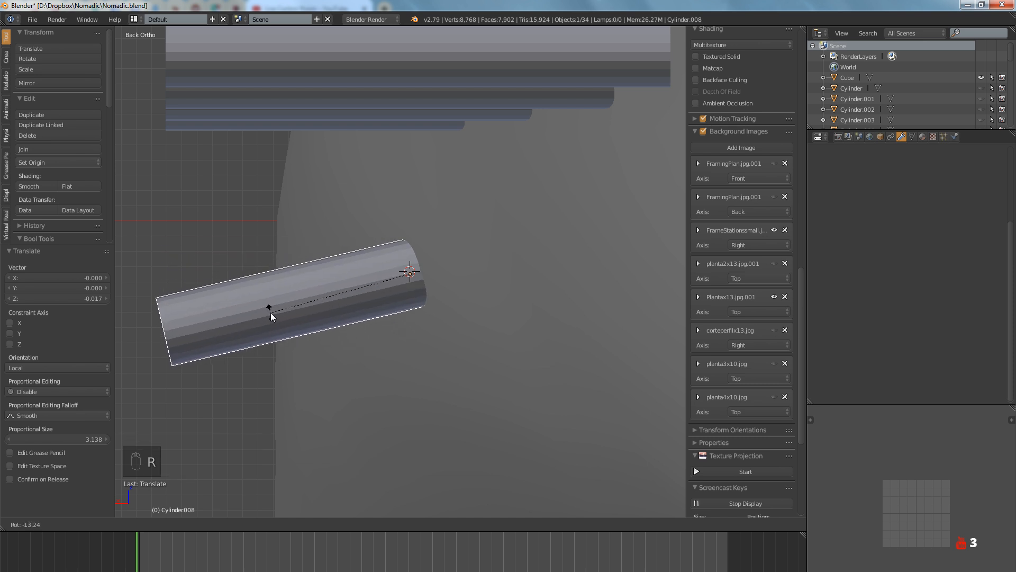
pyautogui.click(271, 314)
# Rotate the lowest forward cylinder about 15.9 degrees in bottom view to match the hull's curve, and hide it
pyautogui.press('ctrl+KP_7')
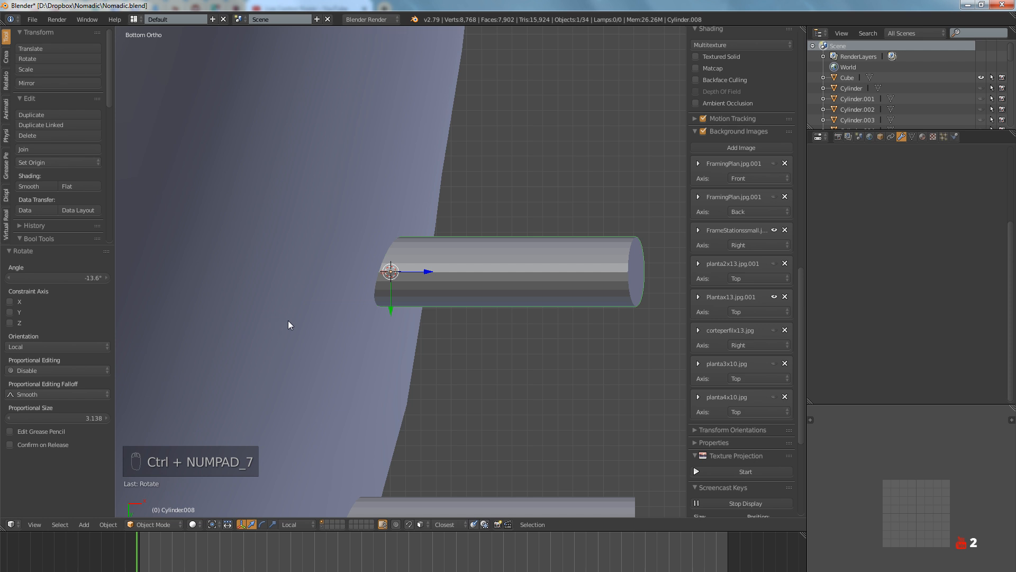
pyautogui.press('r')
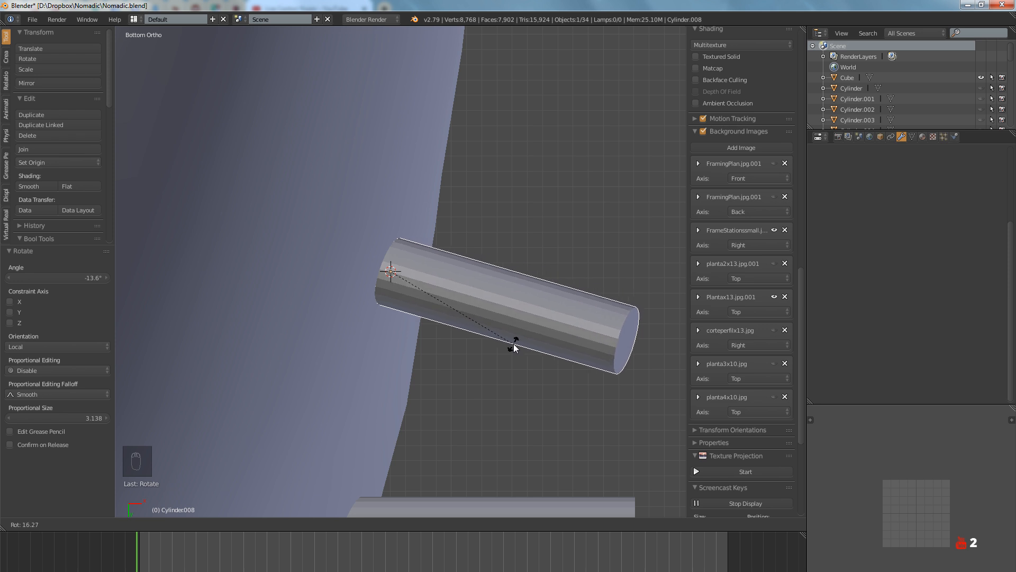
pyautogui.click(513, 342)
pyautogui.scroll(-4, 511, 339)
pyautogui.scroll(4, 512, 339)
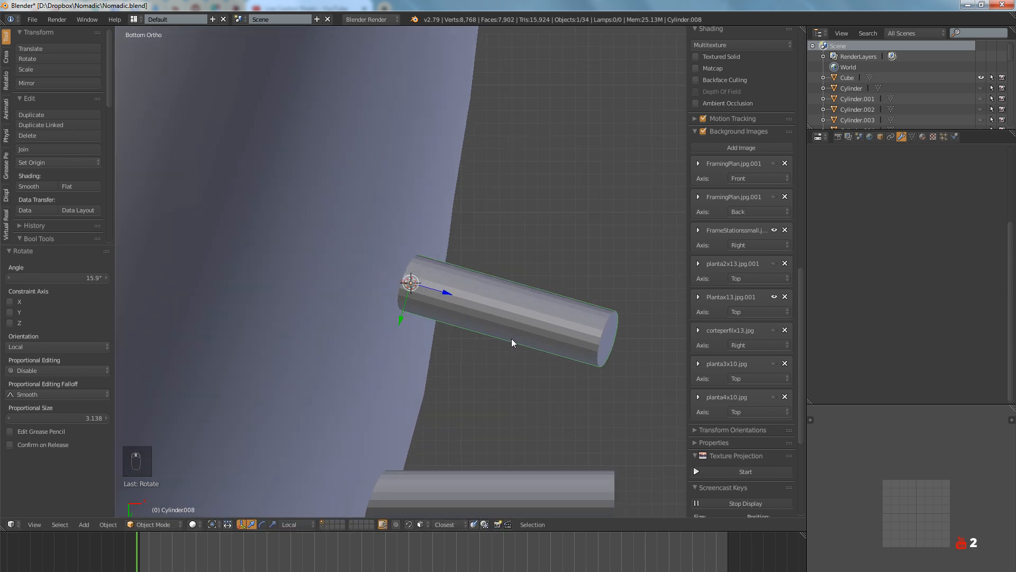
pyautogui.press('h')
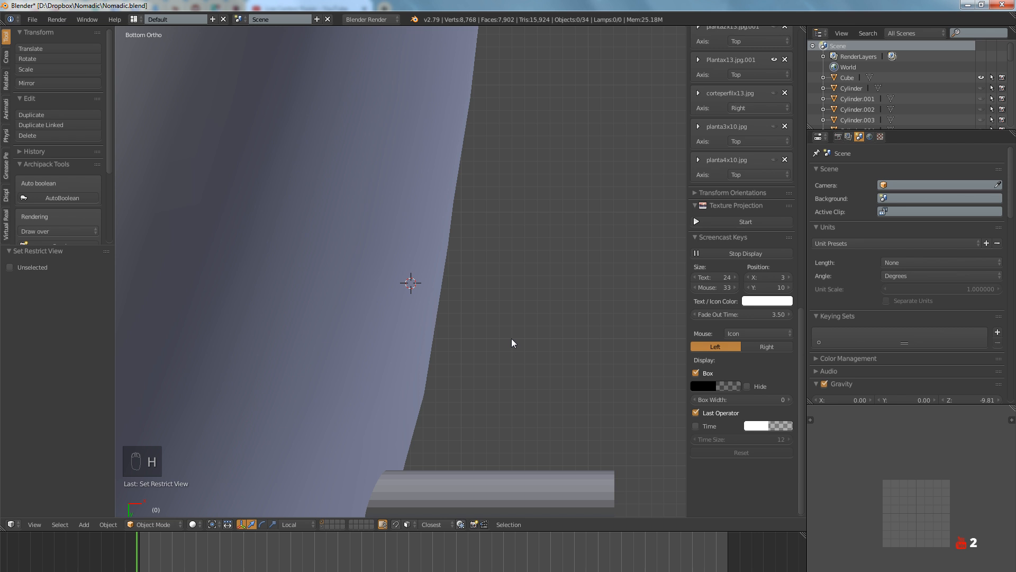
# In right view, open the hull mesh for editing in wireframe around the next forward cylinder
pyautogui.press('ctrl+KP_1')
pyautogui.press('KP_3')
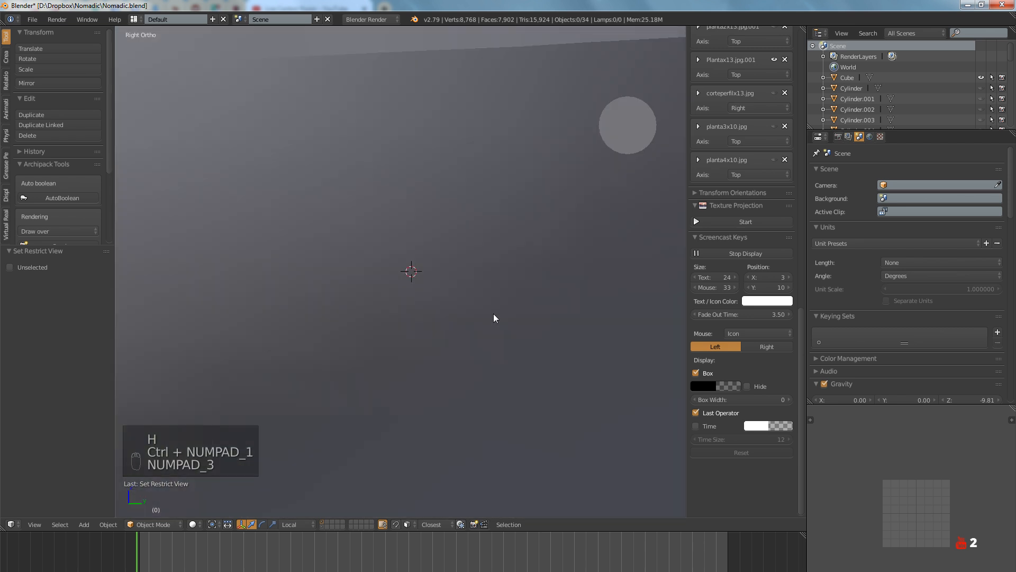
pyautogui.keyDown('shift'); pyautogui.moveTo(514, 279); pyautogui.dragTo(353, 364, button='middle'); pyautogui.keyUp('shift')
pyautogui.rightClick(422, 288)
pyautogui.press('z')
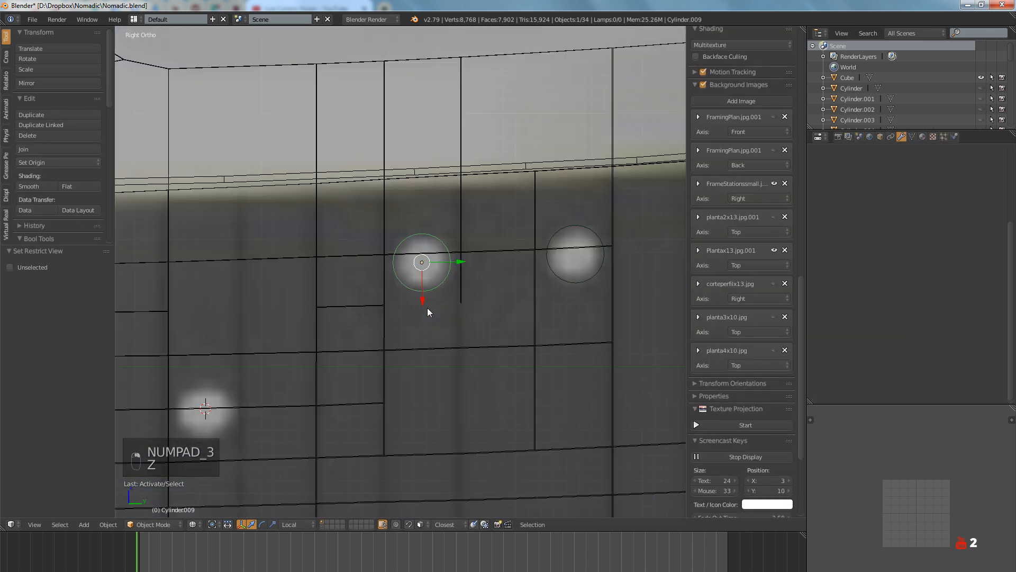
pyautogui.rightClick(386, 287)
pyautogui.press('Tab')
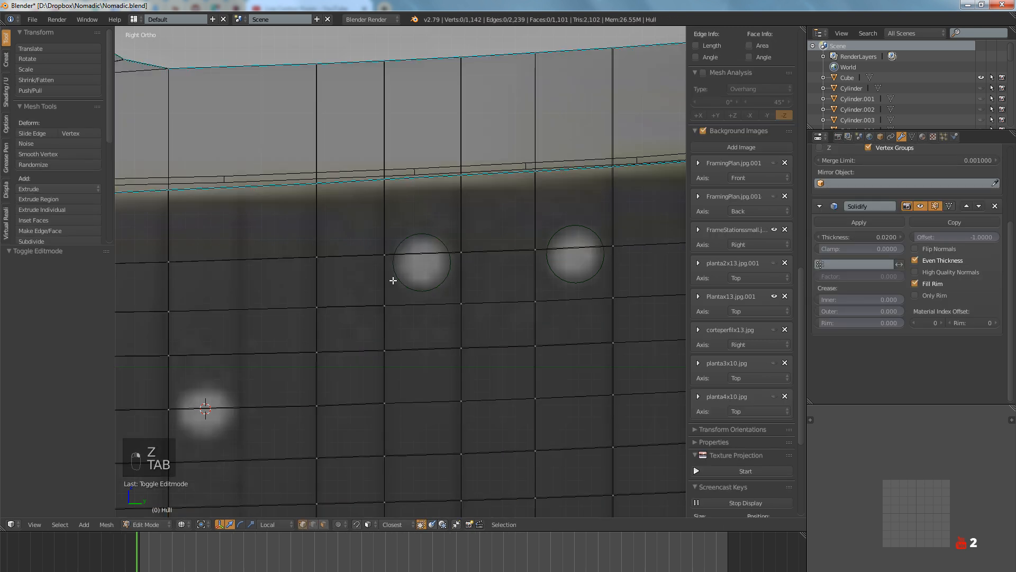
# Snap the 3D cursor midway between the two hull vertices flanking the second forward cylinder, and leave mesh editing
pyautogui.scroll(3, 391, 281)
pyautogui.keyDown('shift'); pyautogui.rightClick(500, 237); pyautogui.keyUp('shift')
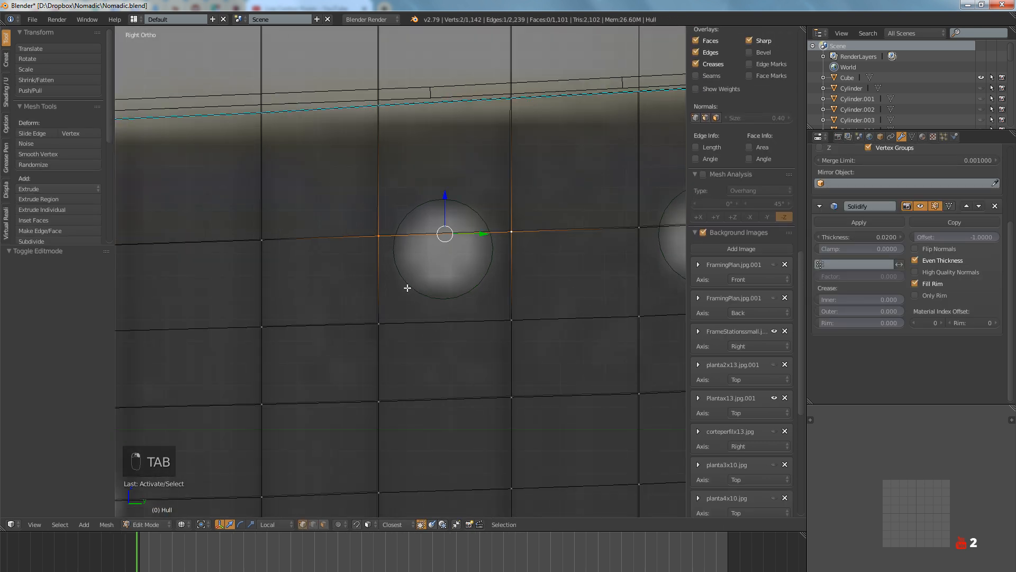
pyautogui.scroll(-2, 406, 288)
pyautogui.hotkey('shift', 's')
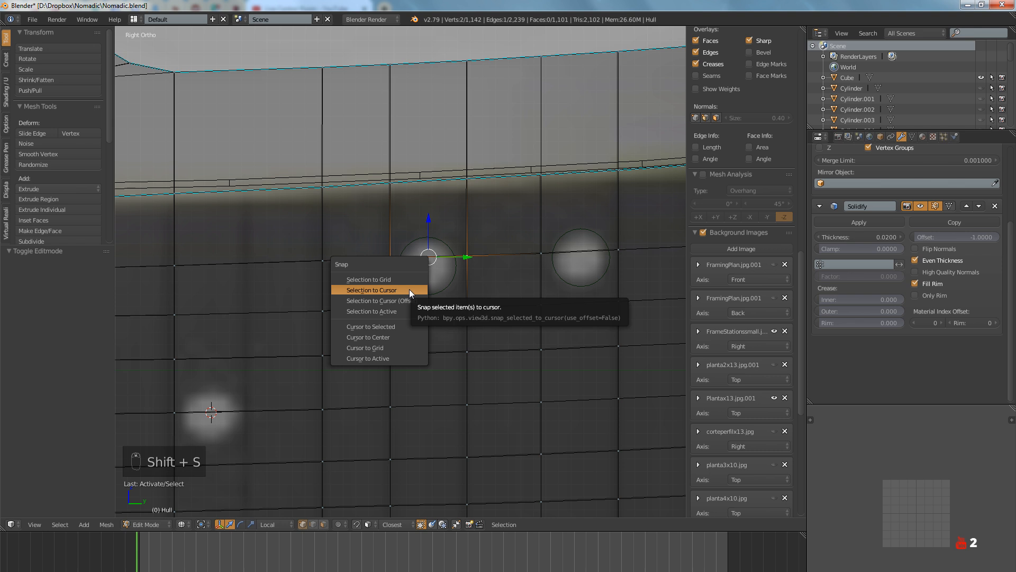
pyautogui.click(391, 327)
pyautogui.scroll(4, 423, 294)
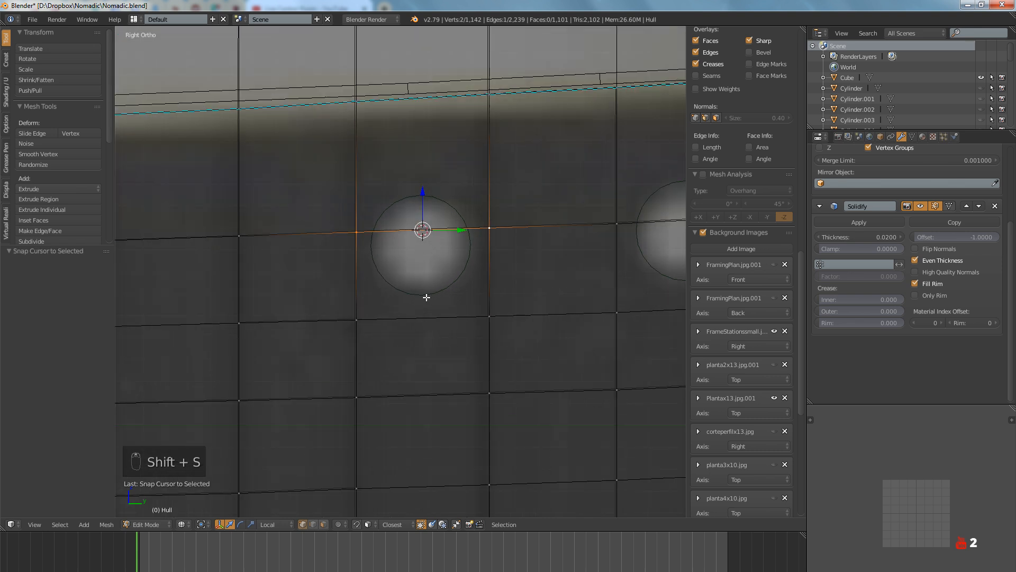
pyautogui.press('Tab')
# Snap the second forward cylinder to the 3D cursor and move it about 0.058 along its local X axis
pyautogui.rightClick(426, 294)
pyautogui.hotkey('shift', 's')
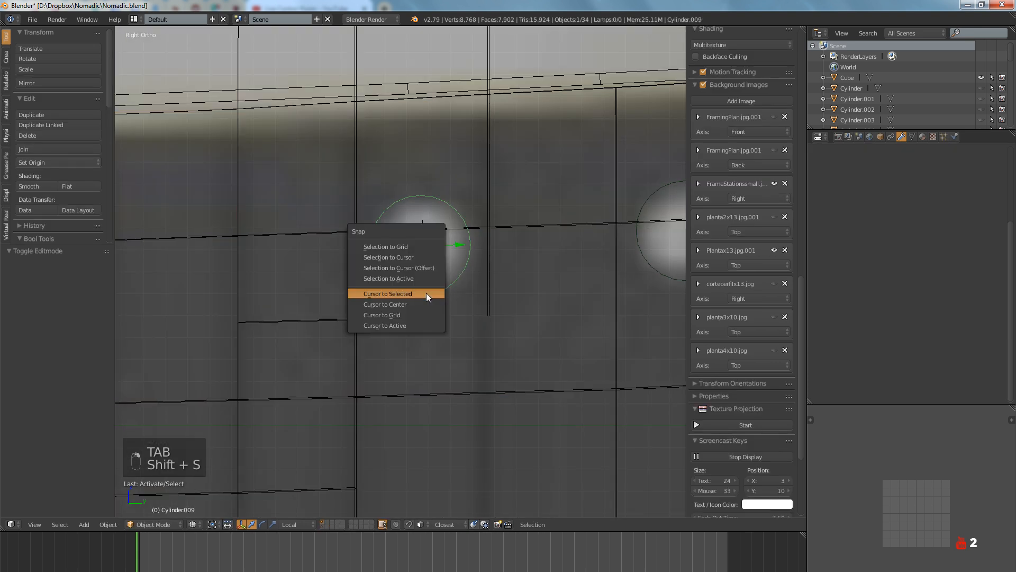
pyautogui.click(418, 262)
pyautogui.moveTo(424, 259); pyautogui.dragTo(422, 269)
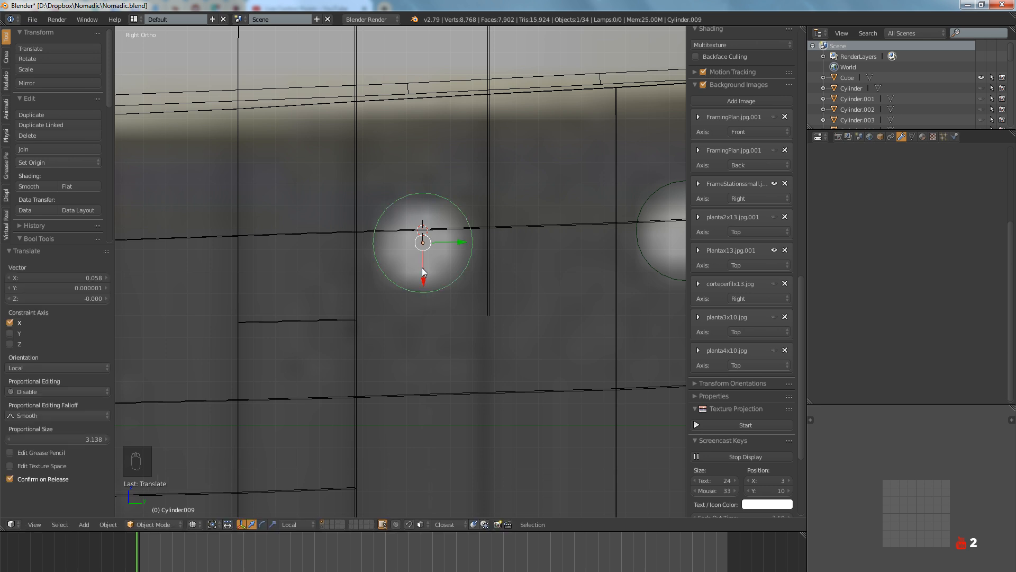
pyautogui.scroll(-1, 421, 269)
# Check the remaining forward cylinders against the shaded hull from behind, and select only the foremost one
pyautogui.press('ctrl+KP_1')
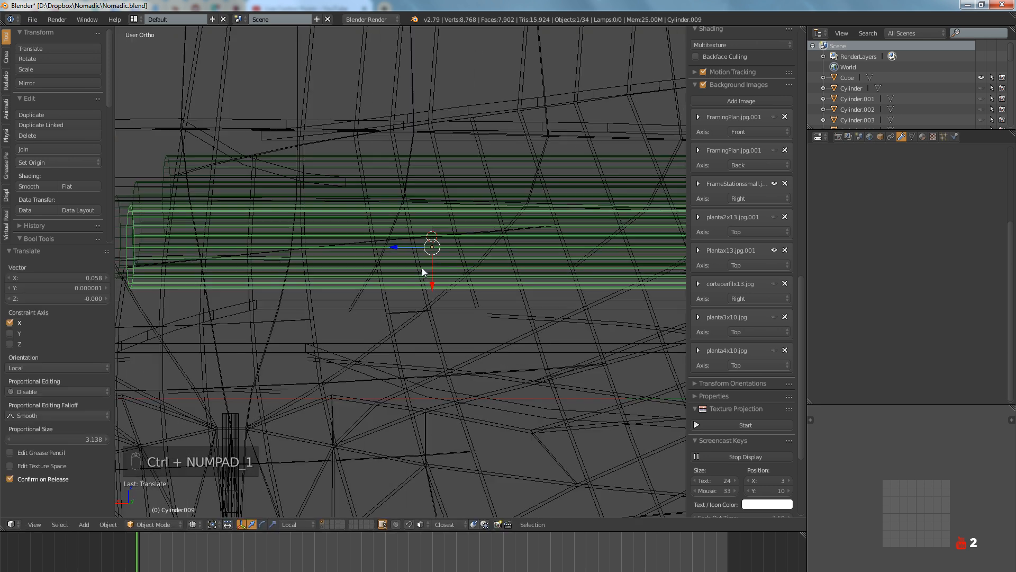
pyautogui.press('z')
pyautogui.moveTo(405, 274); pyautogui.dragTo(422, 253, button='middle')
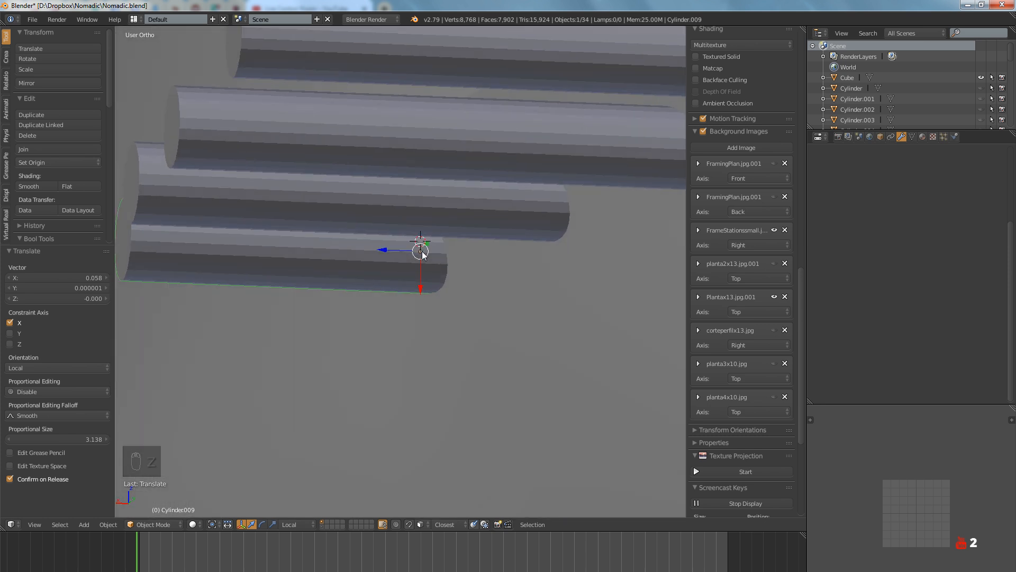
pyautogui.scroll(-6, 422, 253)
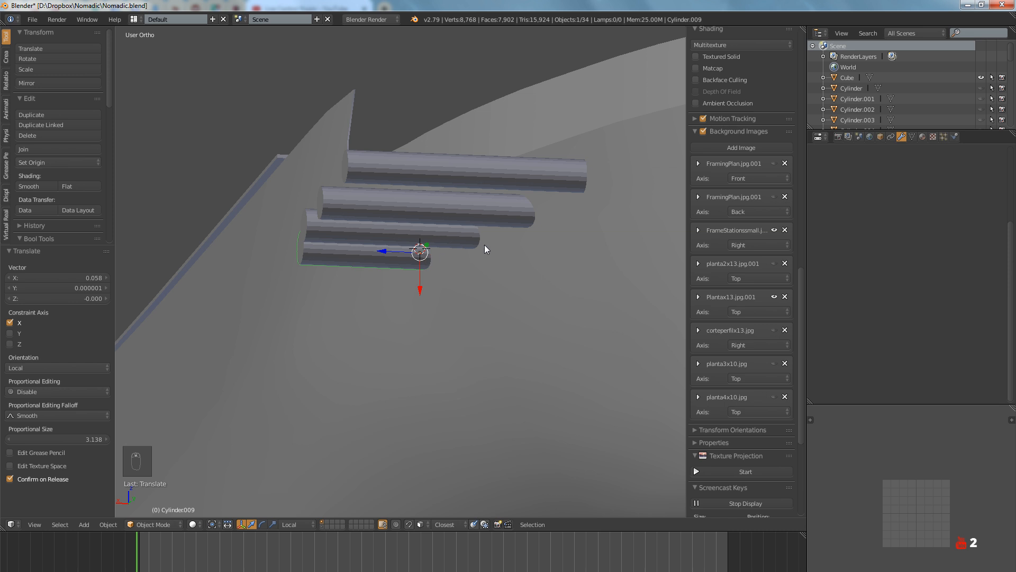
pyautogui.press('a')
pyautogui.rightClick(447, 234)
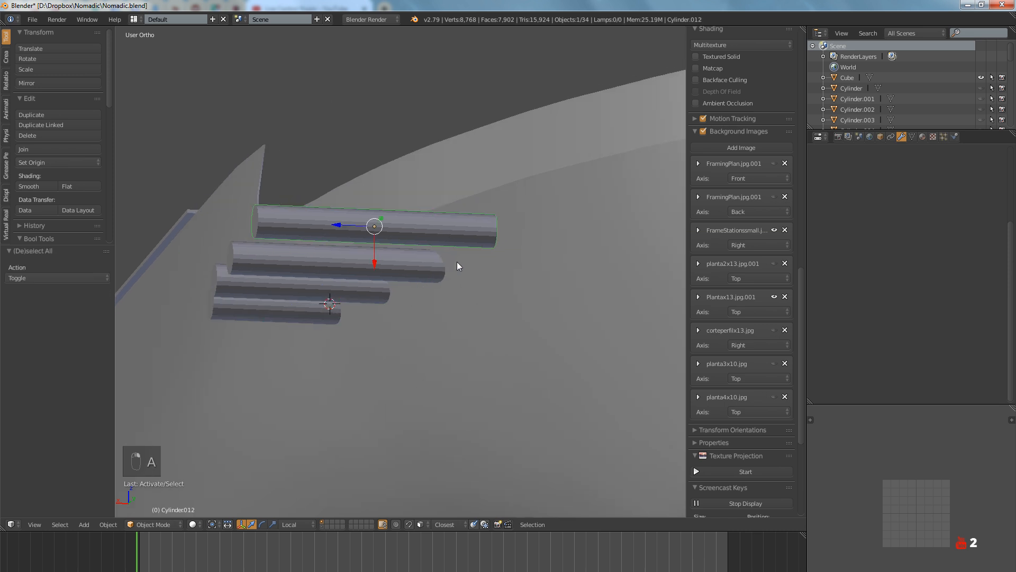
# In right view, snap the 3D cursor midway between the two hull mesh vertices flanking the foremost cylinder, and leave mesh editing
pyautogui.press('KP_3')
pyautogui.keyDown('shift'); pyautogui.moveTo(495, 285); pyautogui.dragTo(429, 245, button='middle'); pyautogui.keyUp('shift')
pyautogui.scroll(3, 371, 275)
pyautogui.rightClick(426, 250)
pyautogui.press('Tab')
pyautogui.rightClick(356, 286)
pyautogui.keyDown('shift'); pyautogui.rightClick(426, 283); pyautogui.keyUp('shift')
pyautogui.hotkey('shift', 's')
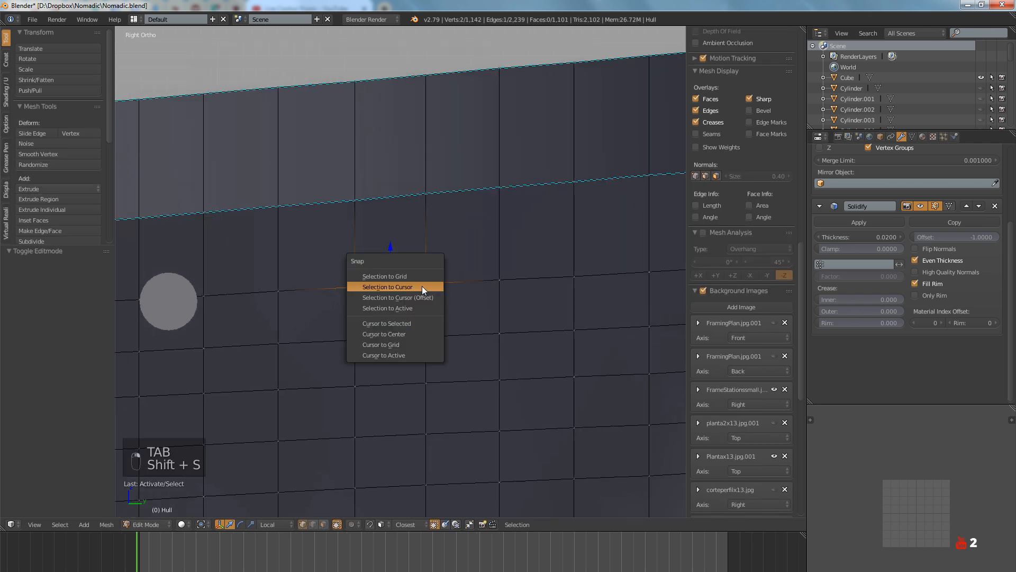
pyautogui.click(401, 322)
pyautogui.press('Tab')
# Snap the foremost cylinder to the 3D cursor and move it about 0.002 along its local X axis
pyautogui.hotkey('shift', 's')
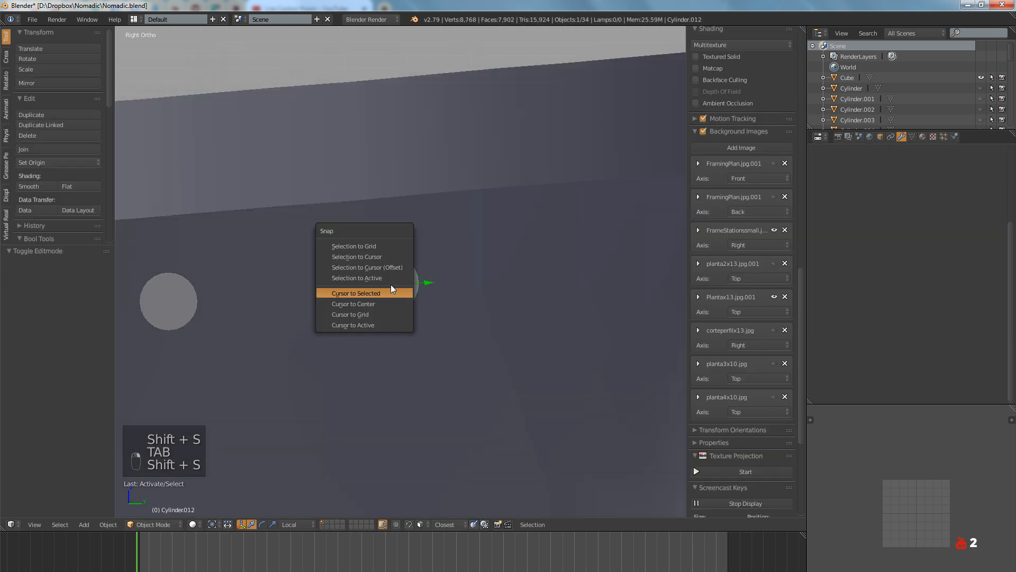
pyautogui.click(383, 258)
pyautogui.scroll(5, 391, 280)
pyautogui.keyDown('shift'); pyautogui.moveTo(396, 291); pyautogui.dragTo(419, 297, button='middle'); pyautogui.keyUp('shift')
pyautogui.press('z')
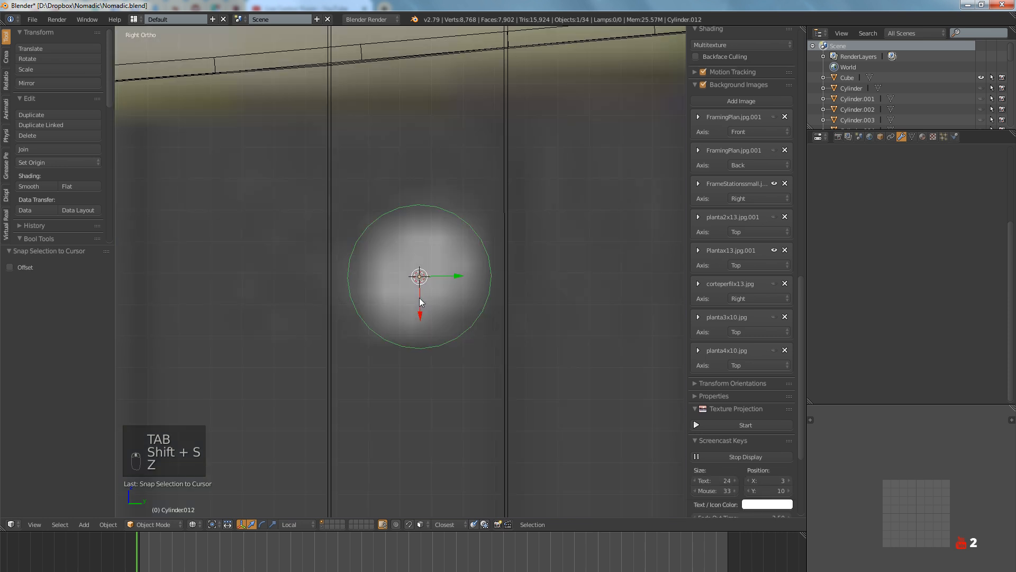
pyautogui.moveTo(421, 298); pyautogui.dragTo(421, 302)
pyautogui.scroll(-6, 421, 302)
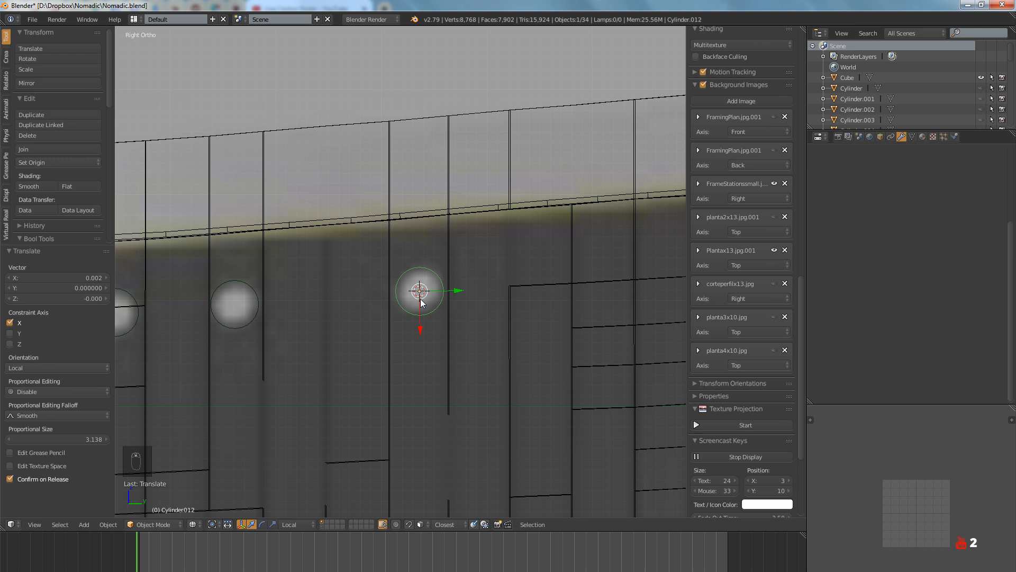
pyautogui.scroll(2, 420, 302)
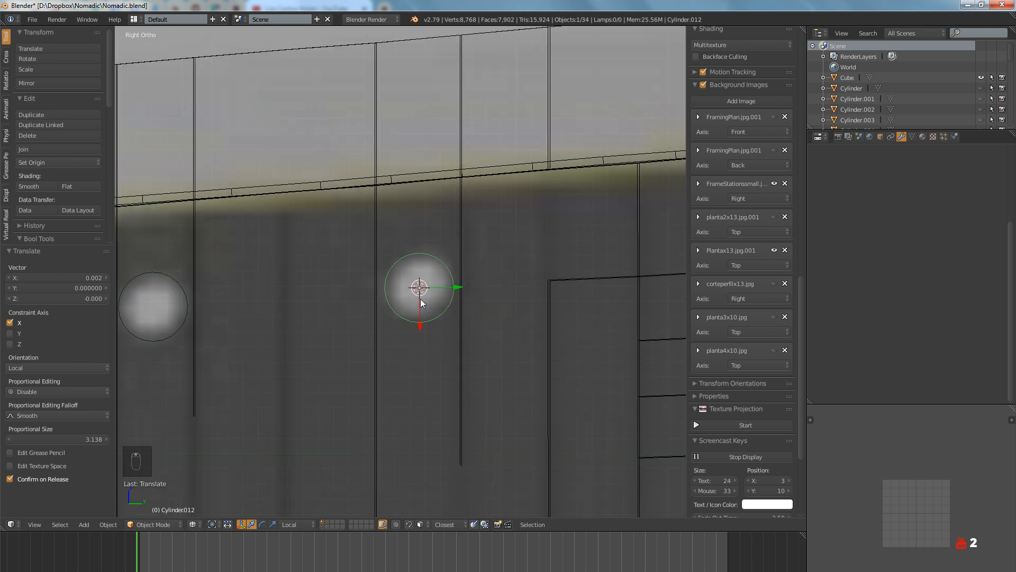
# Rotate the foremost cylinder about -22.4 degrees in back view to match the hull's slope
pyautogui.press('ctrl+KP_1')
pyautogui.press('z')
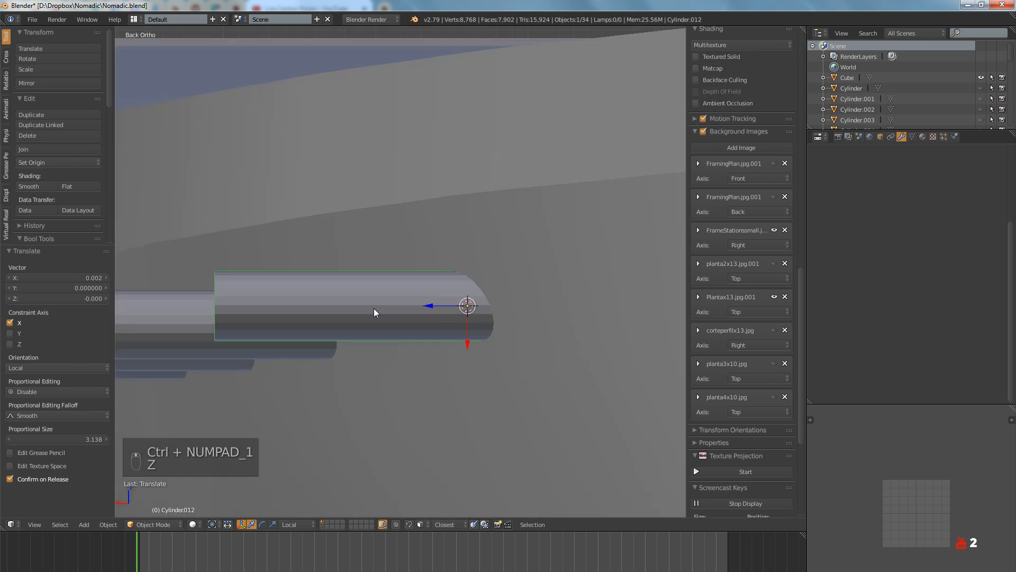
pyautogui.press('r')
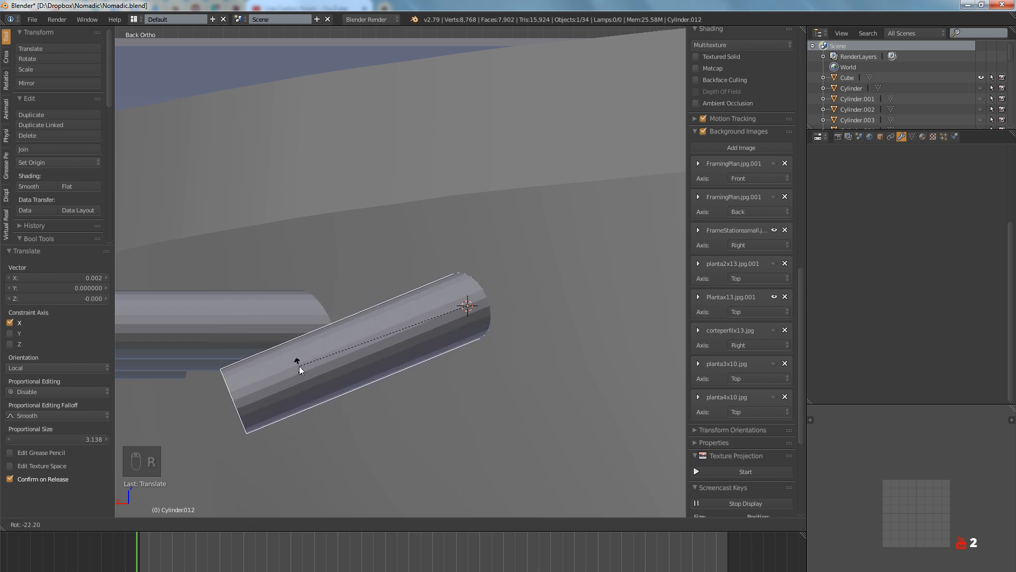
pyautogui.click(299, 366)
# Rotate the foremost cylinder about 35.6 degrees in bottom view to match the hull's curve, and hide it
pyautogui.press('ctrl+KP_7')
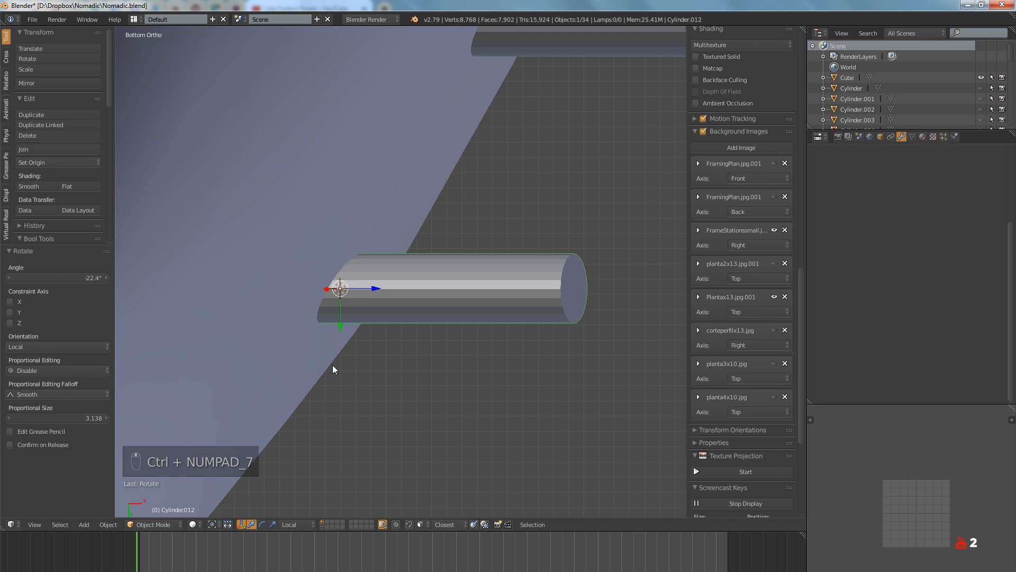
pyautogui.press('r')
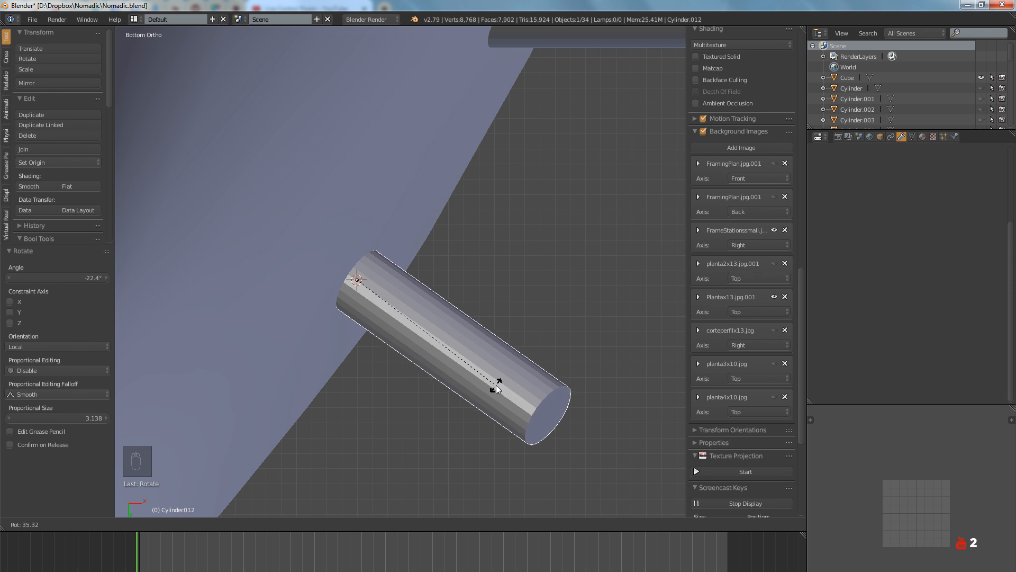
pyautogui.click(496, 389)
pyautogui.press('KP_3')
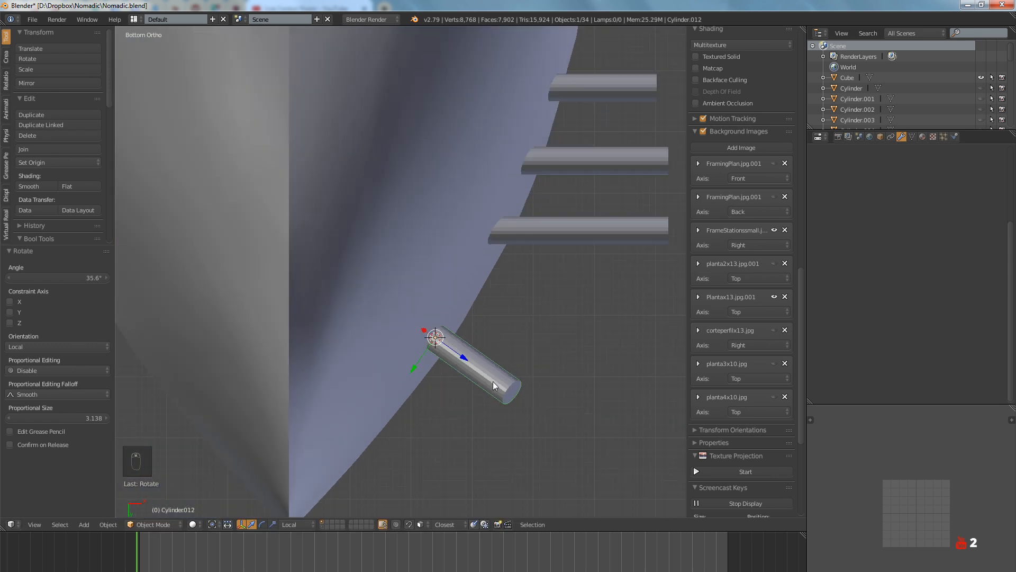
pyautogui.press('h')
# In wireframe right view, snap the 3D cursor midway between the two hull vertices flanking the next cylinder aft, and deselect the vertices
pyautogui.keyDown('shift'); pyautogui.moveTo(442, 316); pyautogui.dragTo(473, 314, button='middle'); pyautogui.keyUp('shift')
pyautogui.press('z')
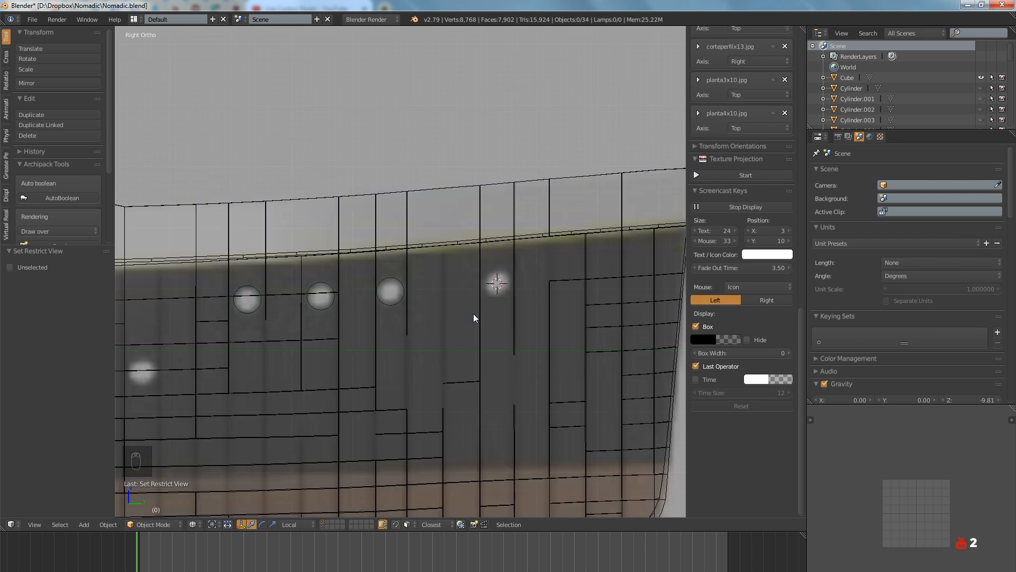
pyautogui.scroll(-3, 473, 314)
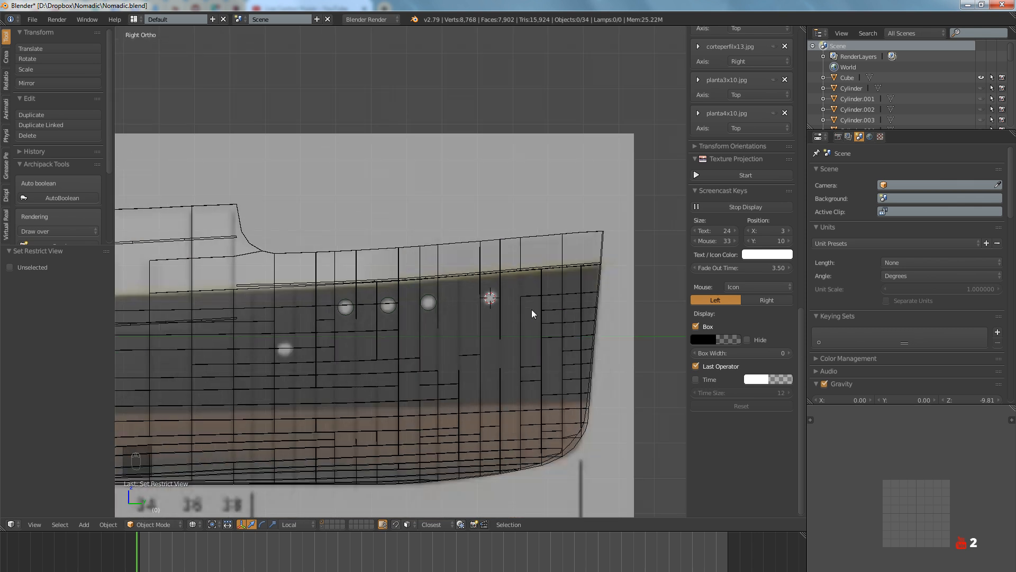
pyautogui.scroll(5, 489, 302)
pyautogui.press('z')
pyautogui.press('z')
pyautogui.scroll(4, 443, 310)
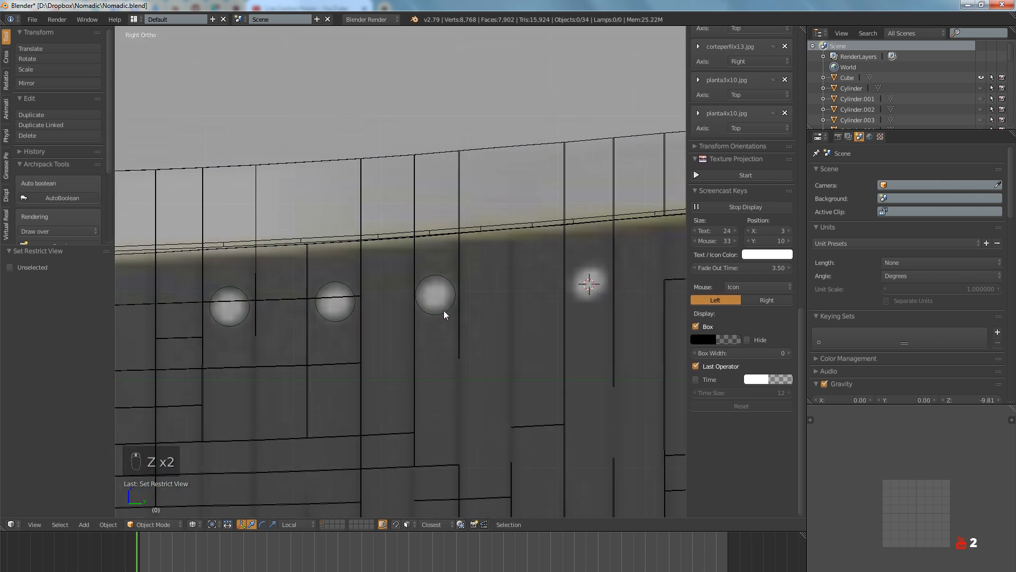
pyautogui.press('Tab')
pyautogui.rightClick(382, 272)
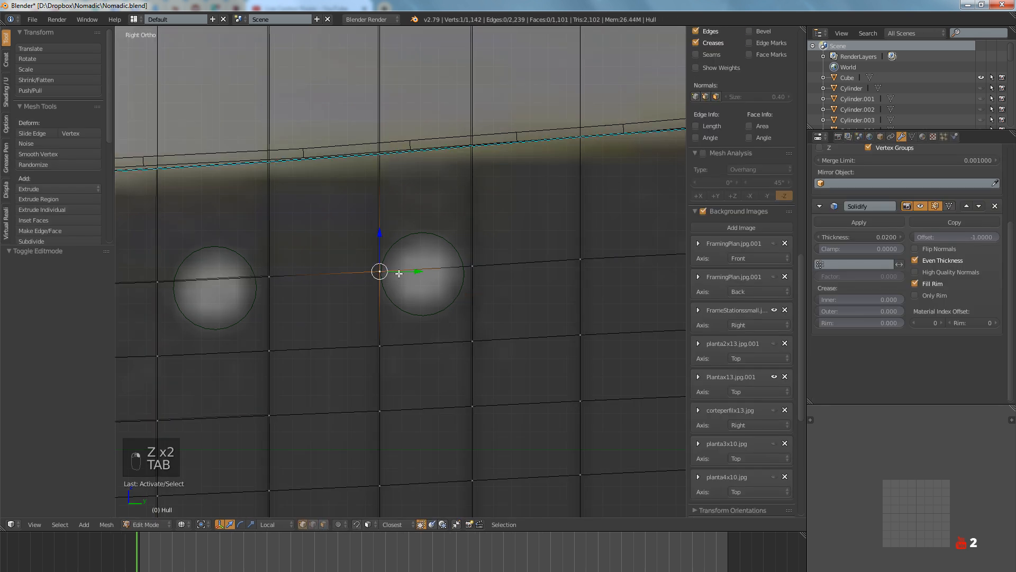
pyautogui.keyDown('shift'); pyautogui.rightClick(471, 266); pyautogui.keyUp('shift')
pyautogui.hotkey('shift', 's')
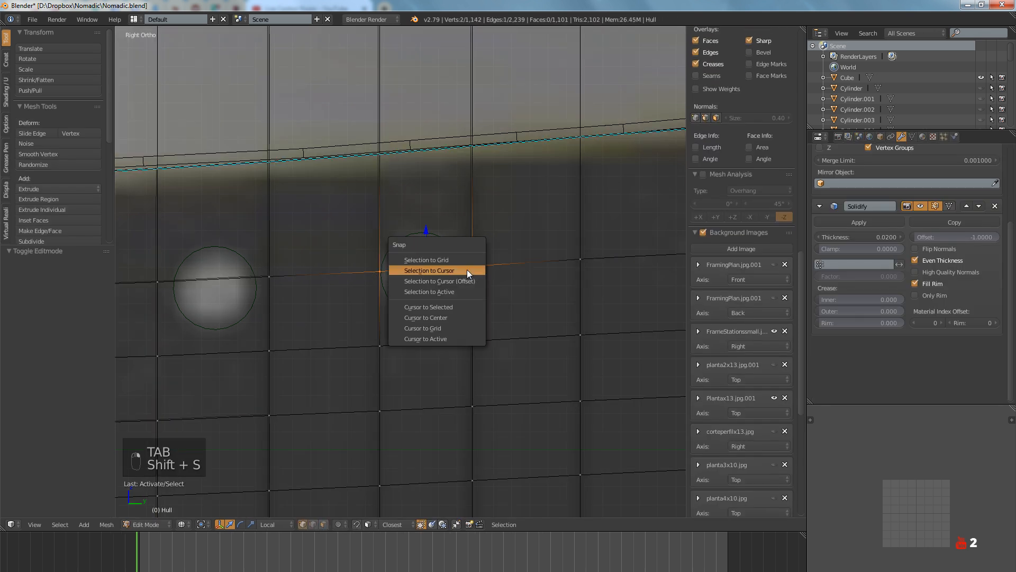
pyautogui.click(433, 307)
pyautogui.press('a')
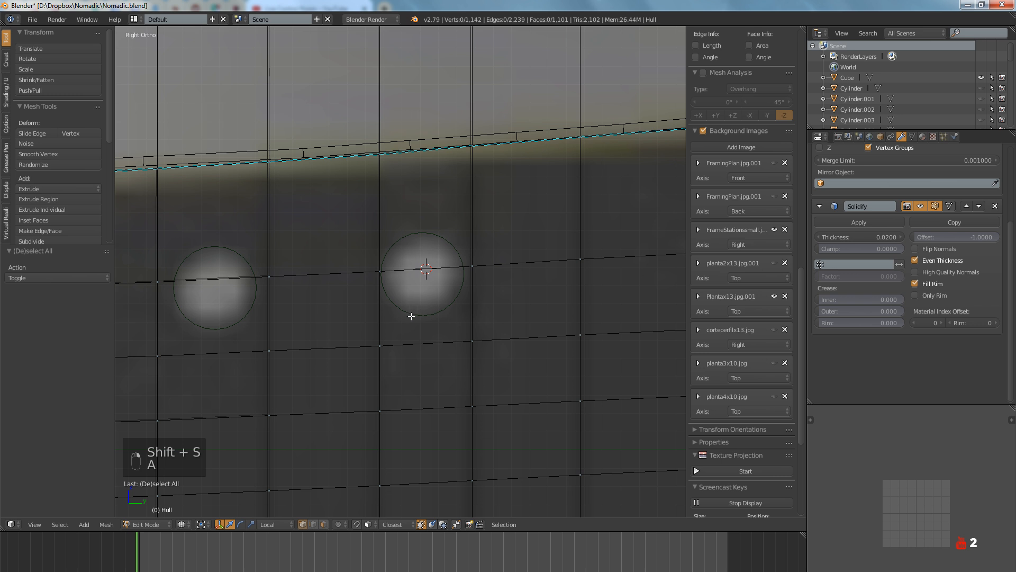
# Leave mesh editing and snap the 3D cursor to the second cylinder from the bow
pyautogui.press('Tab')
pyautogui.rightClick(413, 316)
pyautogui.hotkey('shift', 's')
pyautogui.click(413, 316)
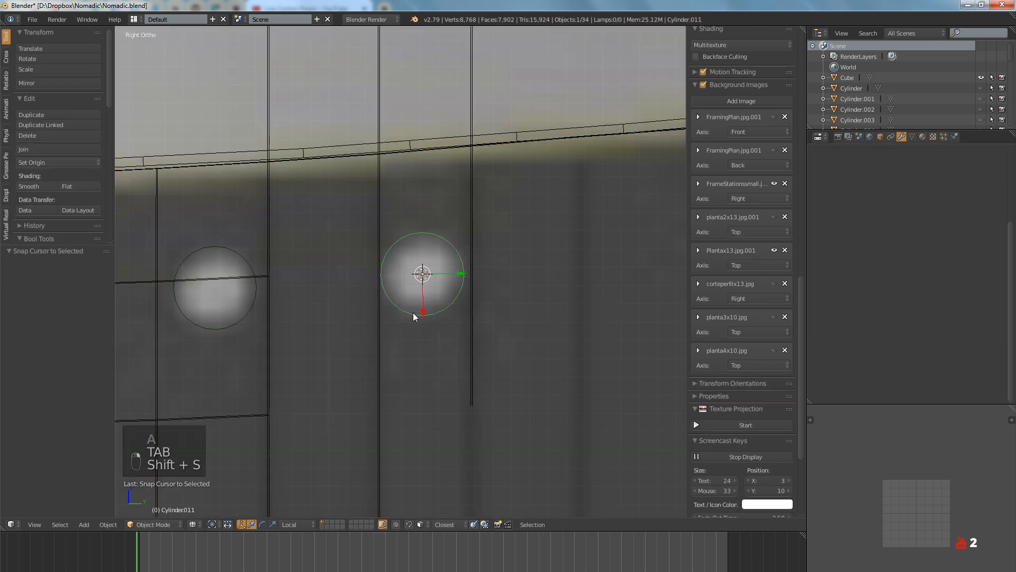
pyautogui.press('Tab')
pyautogui.press('Tab')
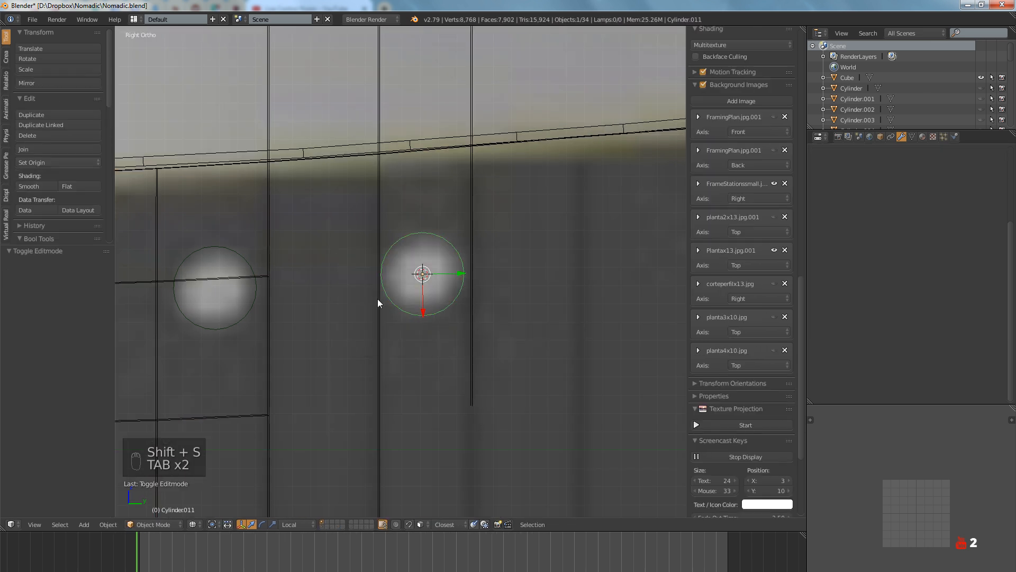
# Return the 3D cursor to the midpoint of the two hull vertices beside the second cylinder from the bow, and leave mesh editing
pyautogui.rightClick(378, 300)
pyautogui.press('Tab')
pyautogui.hotkey('shift', 's')
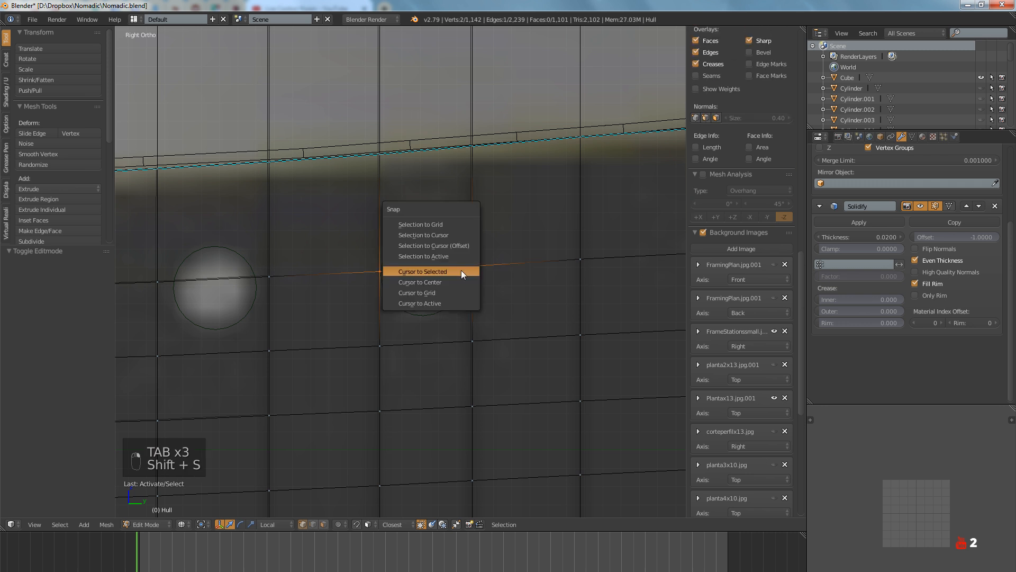
pyautogui.click(462, 270)
pyautogui.press('Tab')
# Snap the second cylinder to the 3D cursor, and move it about -0.013 in Y and -0.025 in Z onto the plan's porthole
pyautogui.rightClick(428, 314)
pyautogui.hotkey('shift', 's')
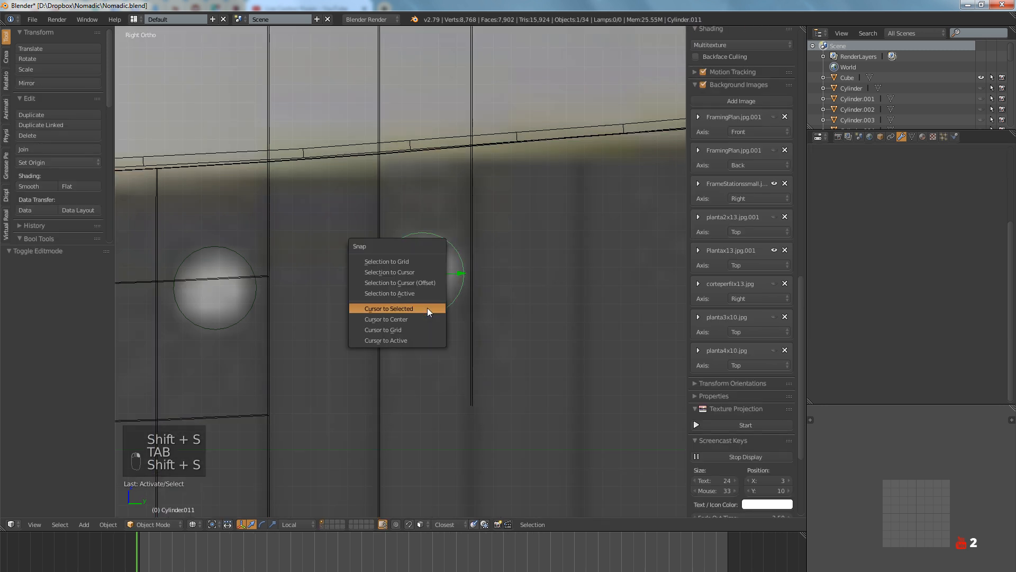
pyautogui.click(413, 270)
pyautogui.scroll(3, 421, 294)
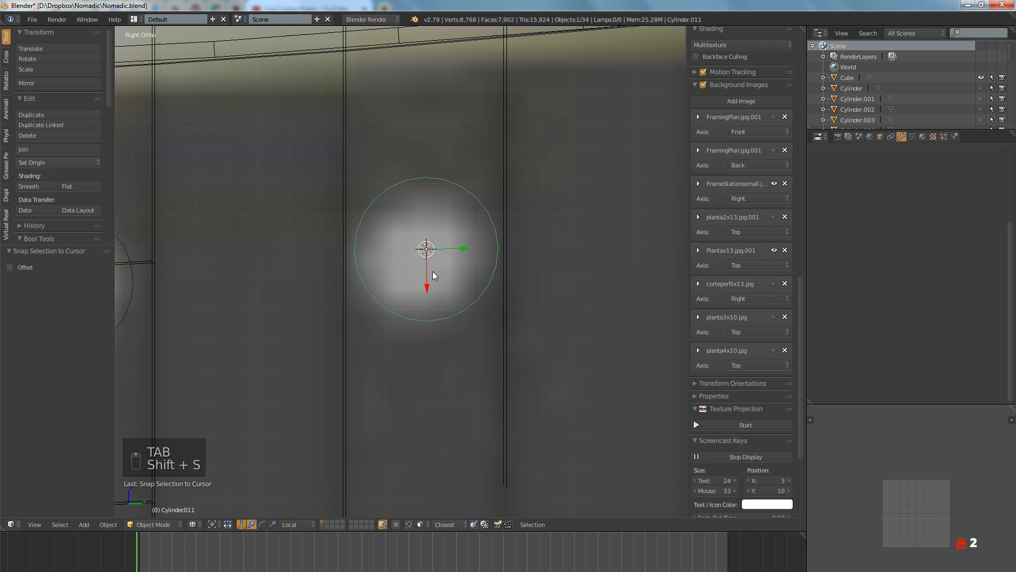
pyautogui.press('g')
pyautogui.click(427, 278)
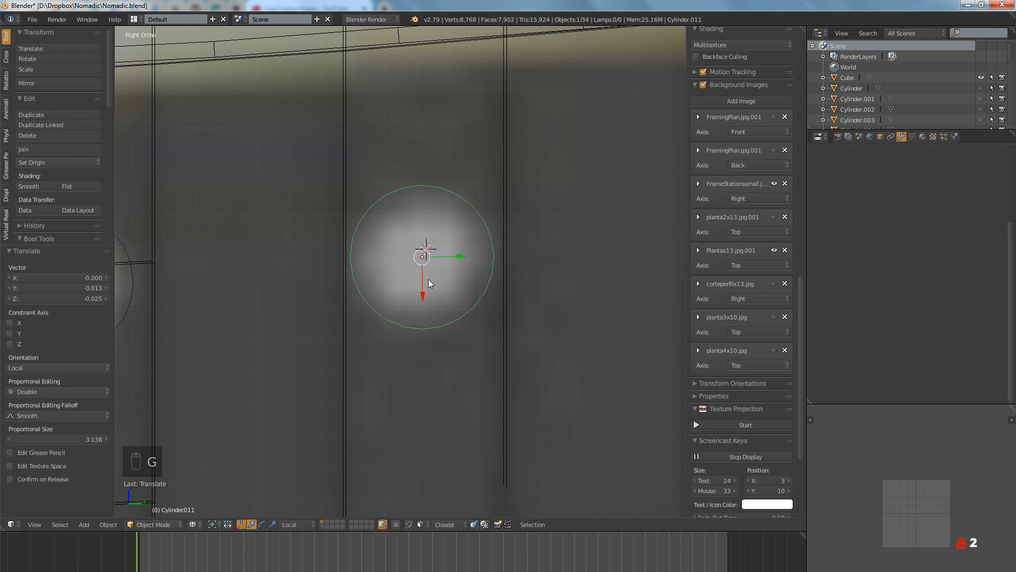
# Rotate the second cylinder about -19.6 degrees in shaded back view to match the hull's slope
pyautogui.scroll(-4, 428, 278)
pyautogui.press('KP_1')
pyautogui.press('ctrl+KP_1')
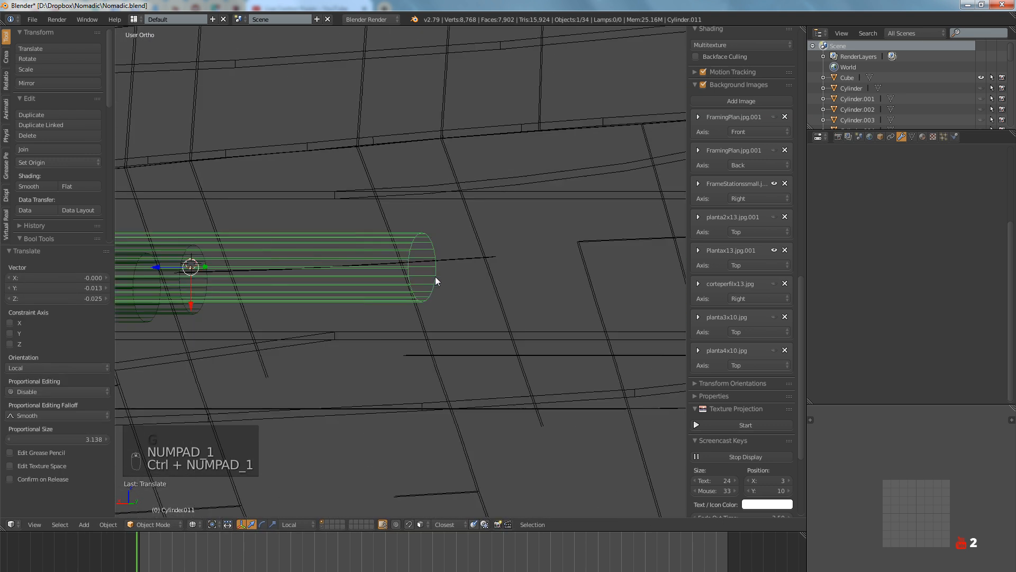
pyautogui.press('z')
pyautogui.scroll(4, 431, 280)
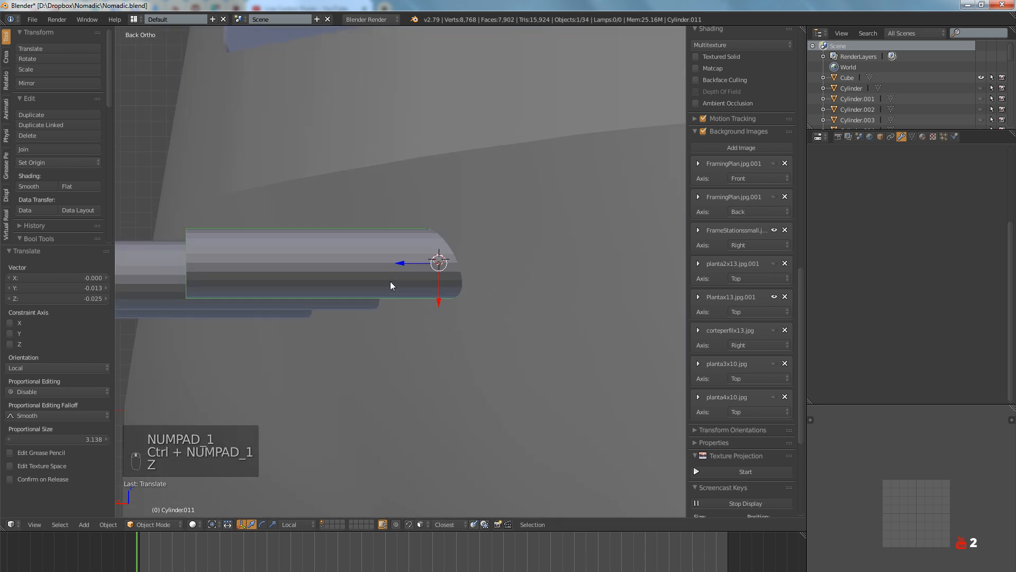
pyautogui.press('r')
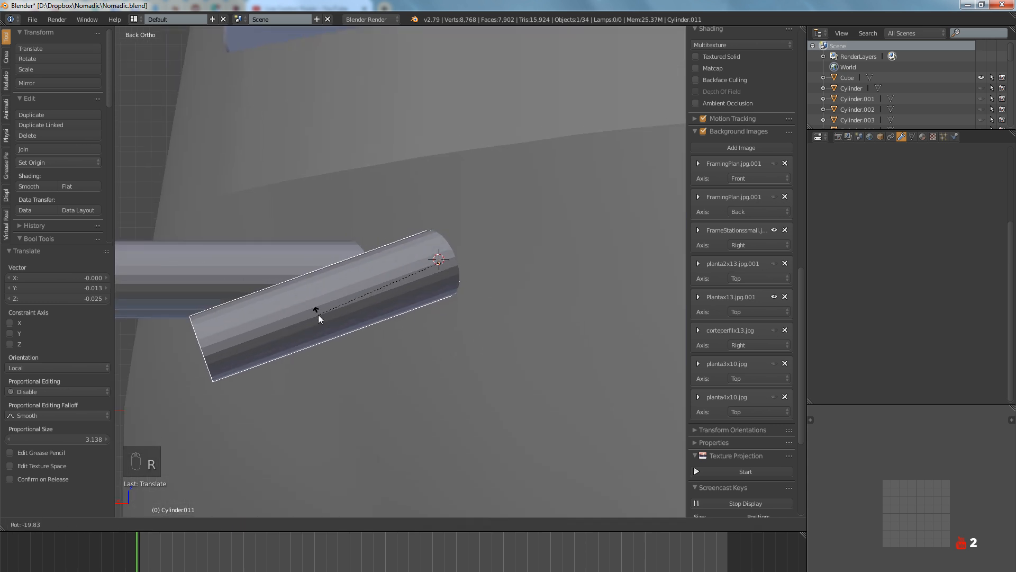
pyautogui.click(319, 313)
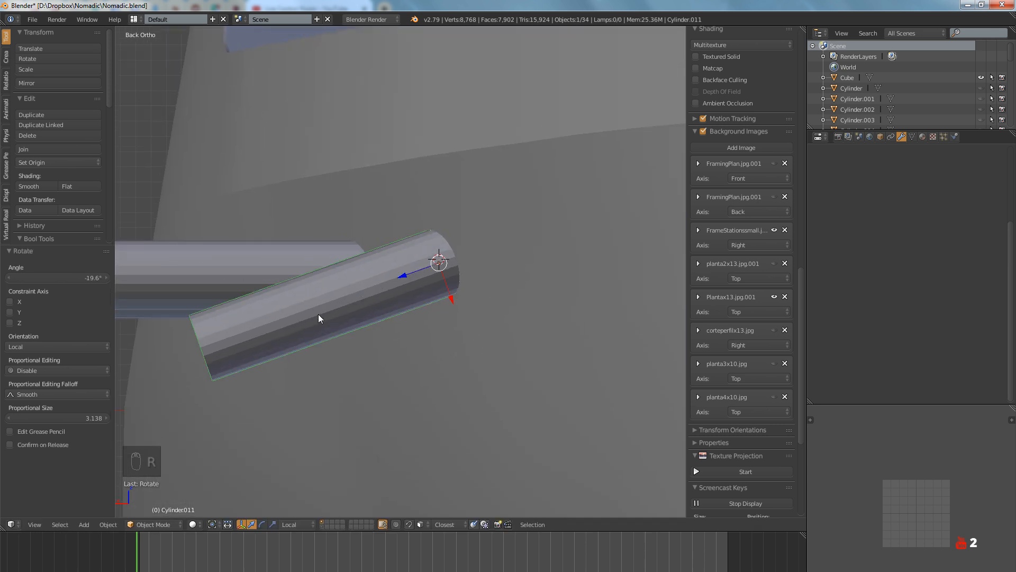
# Rotate the second cylinder about 25.1 degrees in bottom view to match the hull's curve, and hide it
pyautogui.press('ctrl+KP_7')
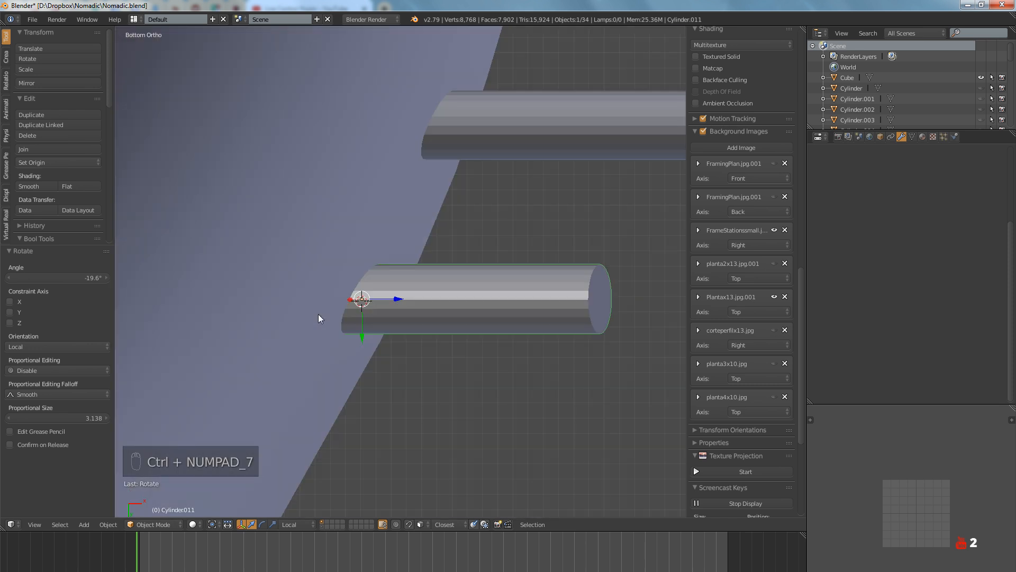
pyautogui.press('r')
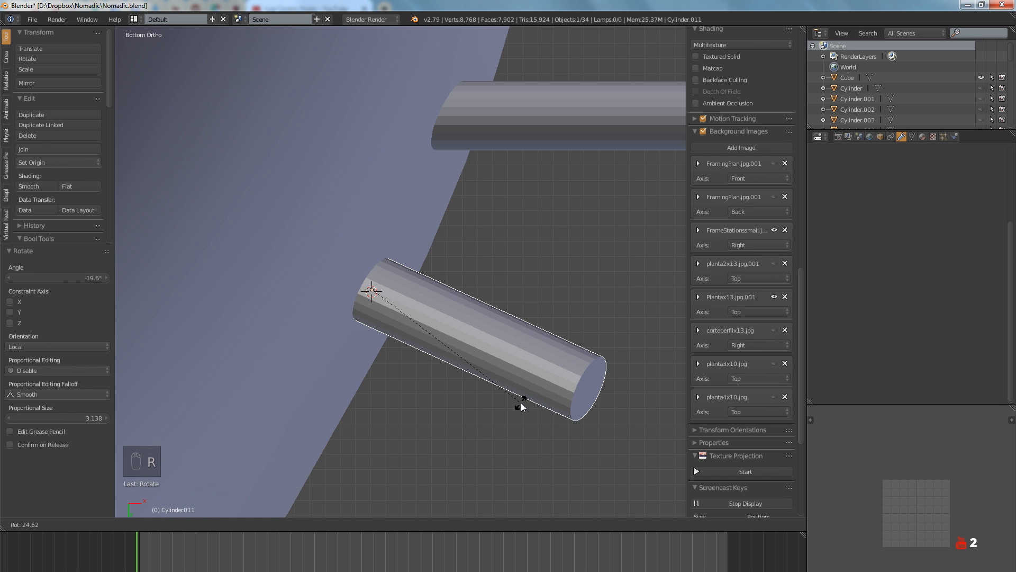
pyautogui.click(520, 404)
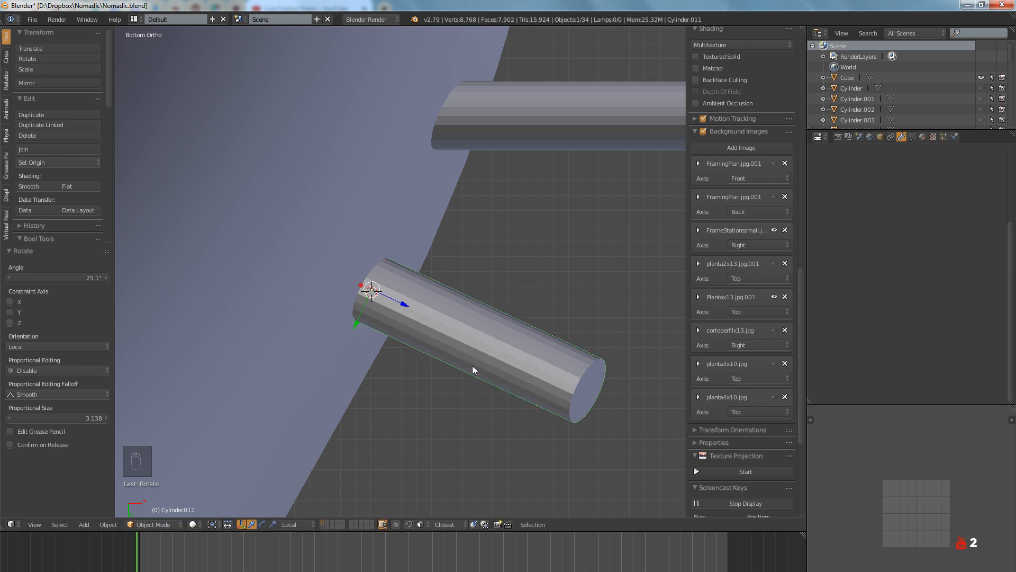
pyautogui.scroll(-3, 472, 365)
pyautogui.press('h')
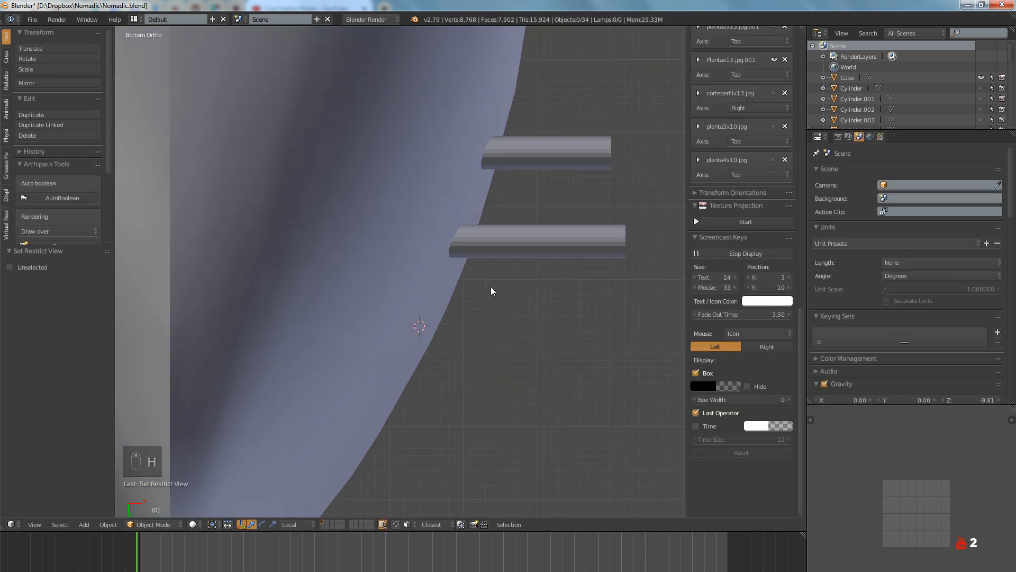
# In right view, snap the 3D cursor midway between the two hull vertices flanking the third cylinder from the bow, and leave mesh editing
pyautogui.press('KP_3')
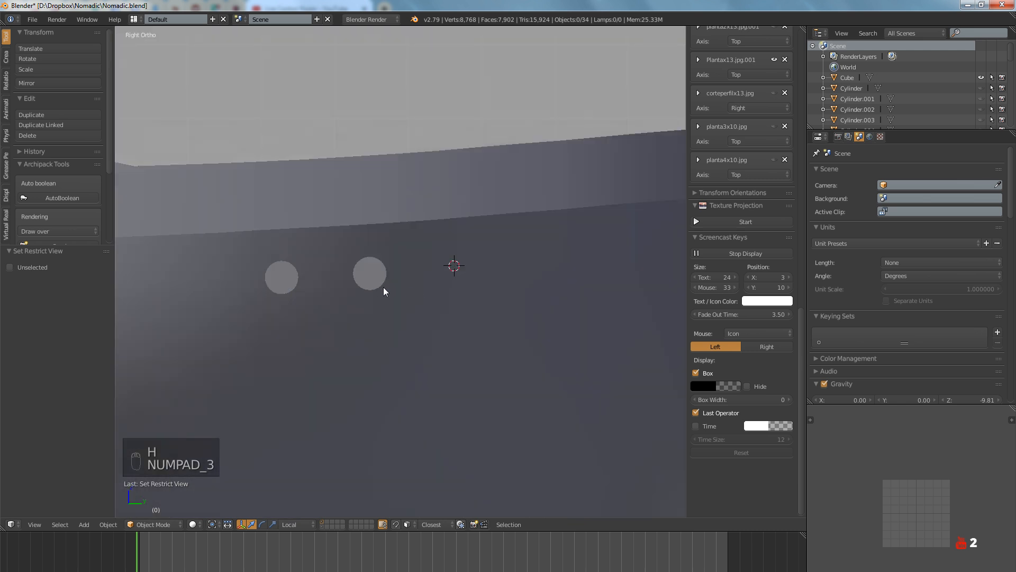
pyautogui.press('Tab')
pyautogui.scroll(5, 366, 281)
pyautogui.click(312, 222)
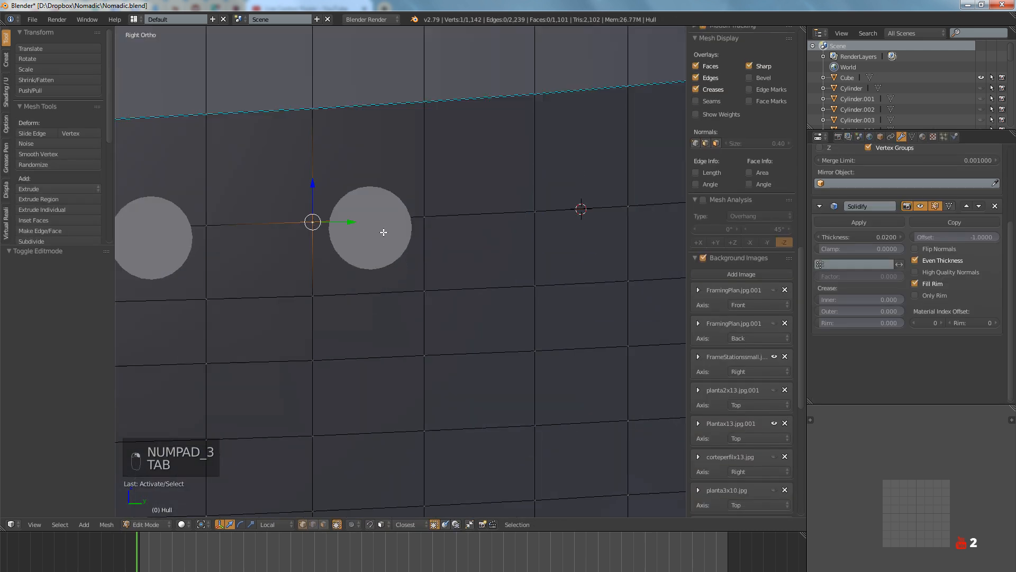
pyautogui.keyDown('shift'); pyautogui.click(427, 219); pyautogui.keyUp('shift')
pyautogui.hotkey('shift', 's')
pyautogui.click(413, 259)
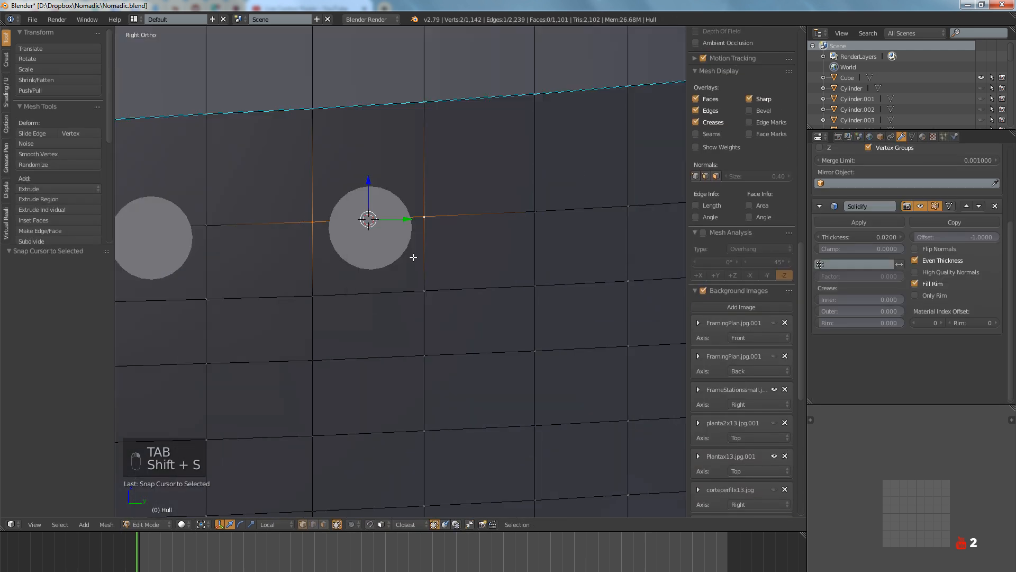
pyautogui.press('Tab')
# Snap the third cylinder to the 3D cursor, move it about -0.048 in Z onto the plan's porthole, and deselect it
pyautogui.rightClick(380, 242)
pyautogui.hotkey('shift', 's')
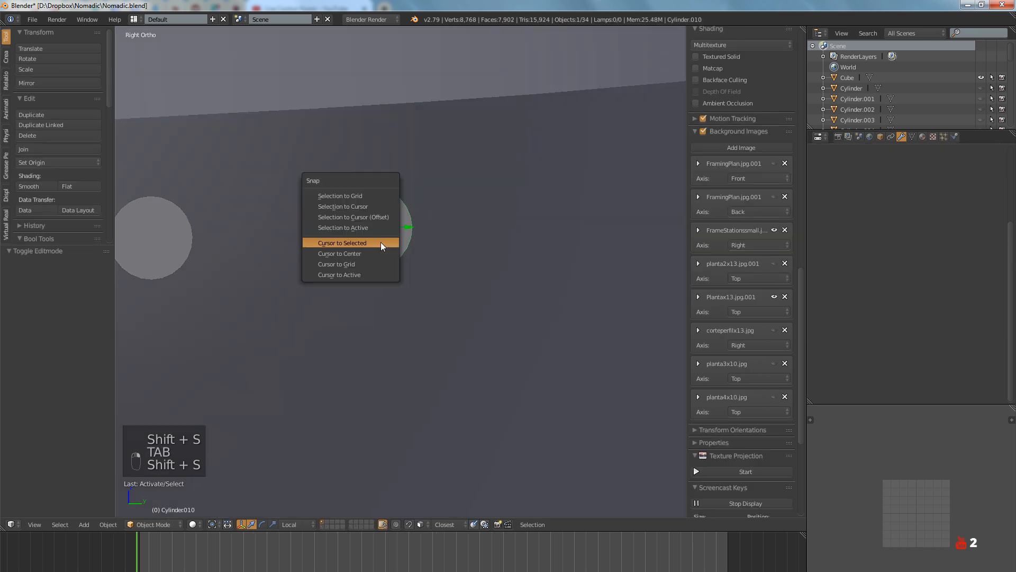
pyautogui.click(373, 205)
pyautogui.press('z')
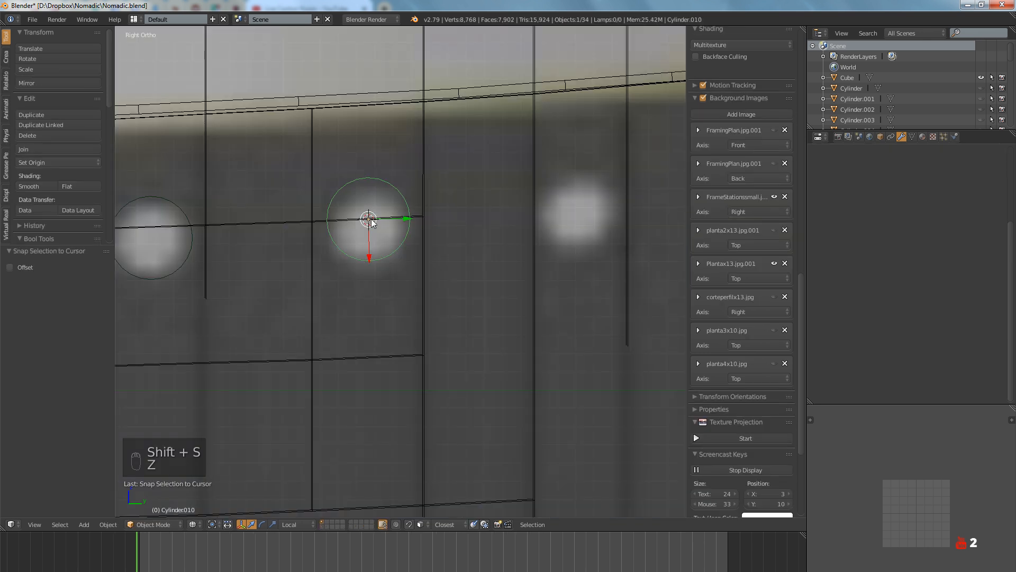
pyautogui.scroll(2, 371, 219)
pyautogui.press('g')
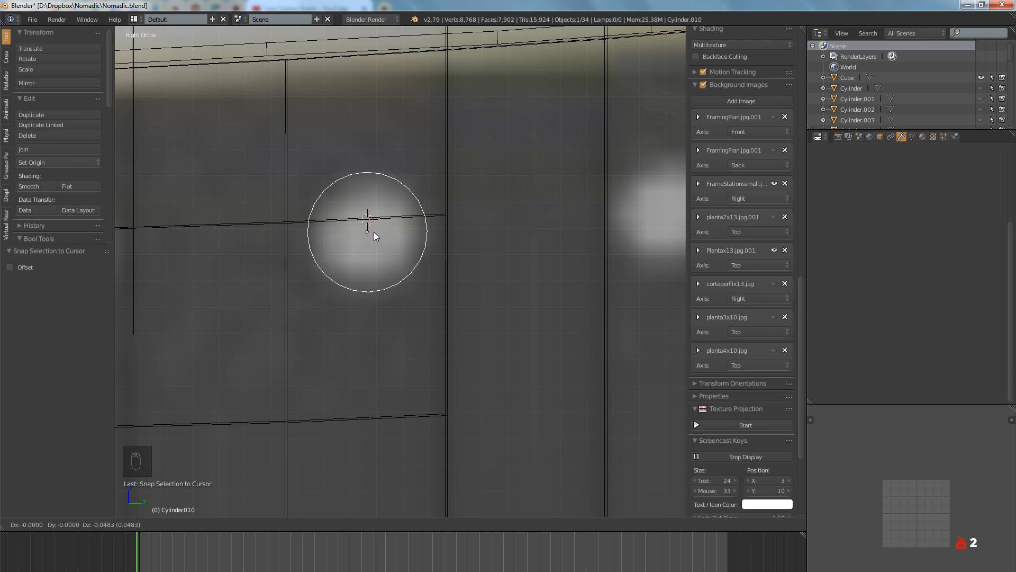
pyautogui.click(373, 232)
pyautogui.scroll(-3, 383, 242)
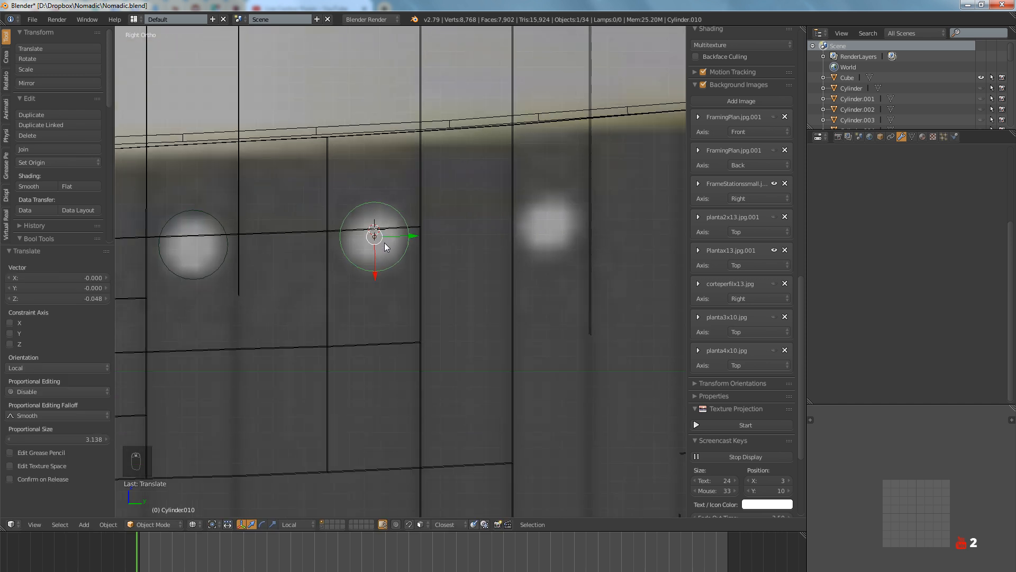
pyautogui.press('a')
# Select the third cylinder in shaded back view and rotate it about -18.8 degrees to match the hull's slope
pyautogui.moveTo(384, 242)
pyautogui.mouseDown(button='middle')
pyautogui.moveTo(381, 272)
pyautogui.moveTo(346, 266)
pyautogui.mouseUp(button='middle')
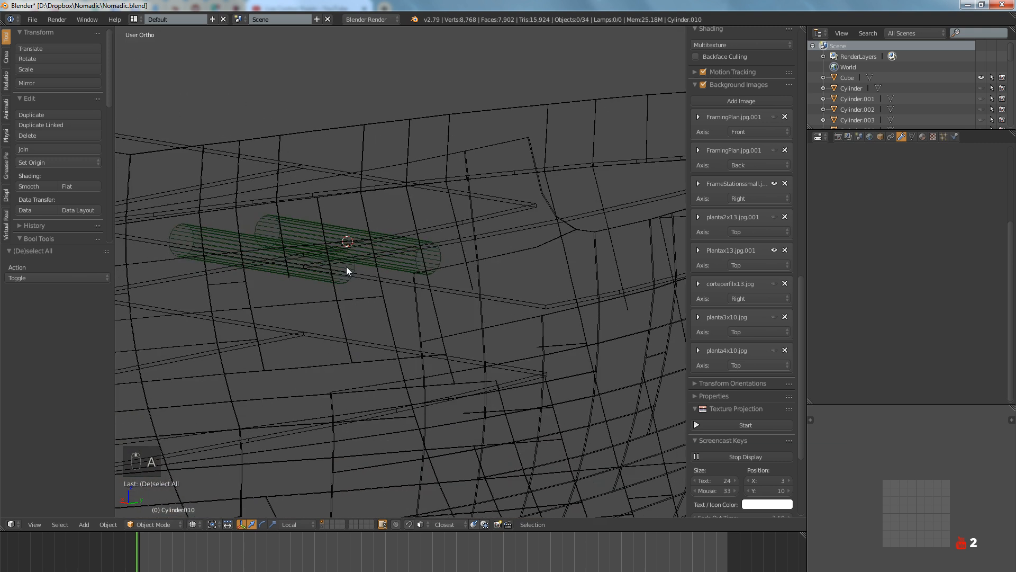
pyautogui.press('z')
pyautogui.press('ctrl+KP_1')
pyautogui.rightClick(268, 271)
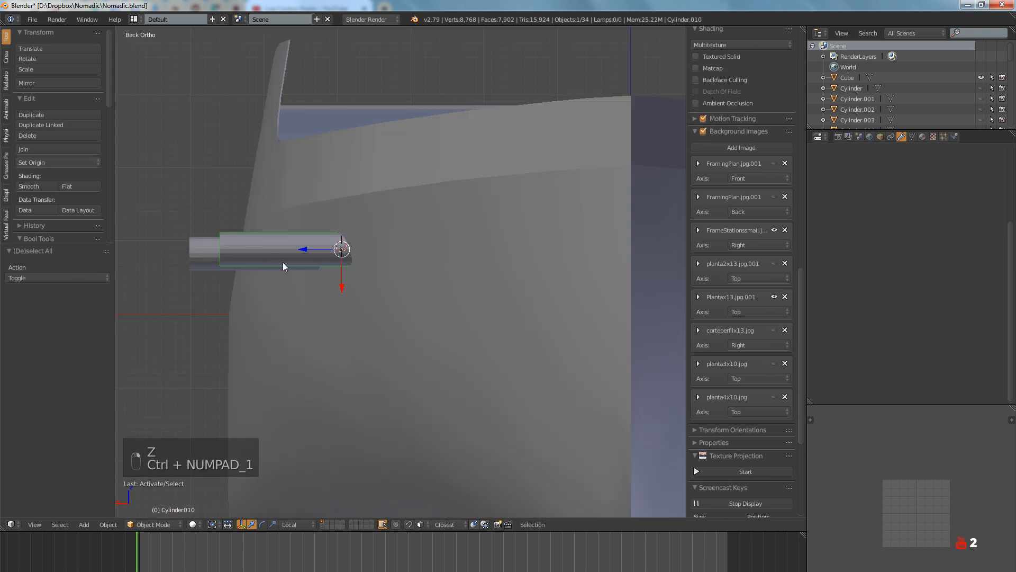
pyautogui.scroll(5, 297, 263)
pyautogui.press('r')
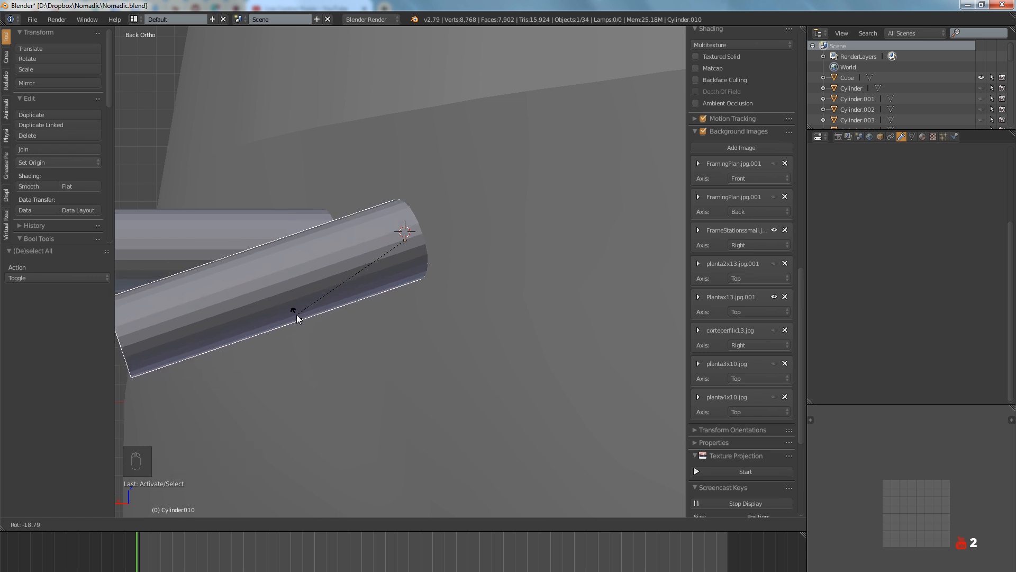
pyautogui.click(297, 314)
# Rotate the third cylinder about 20.1 degrees in bottom view to match the hull's curve, and hide it
pyautogui.press('ctrl+KP_7')
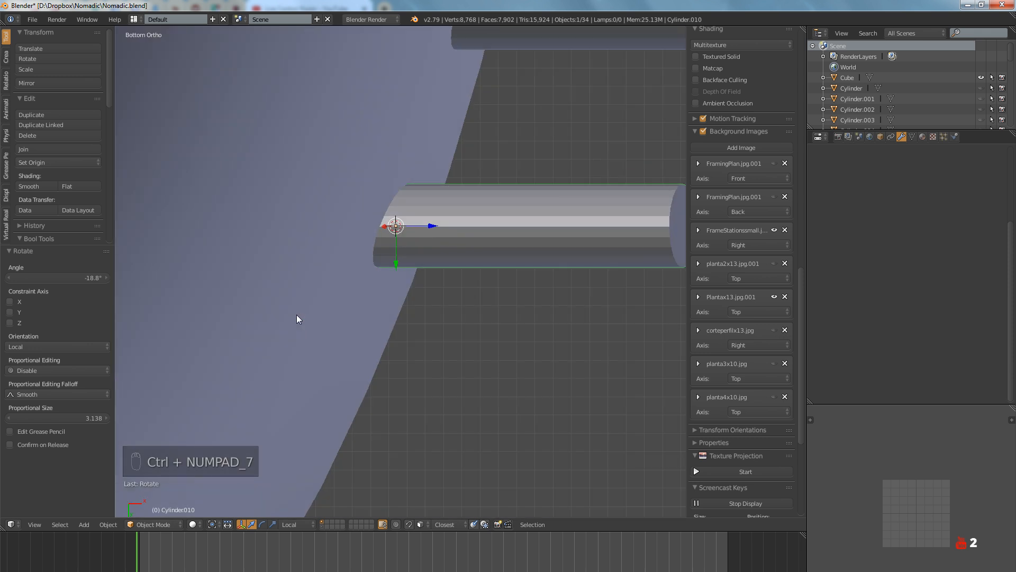
pyautogui.press('r')
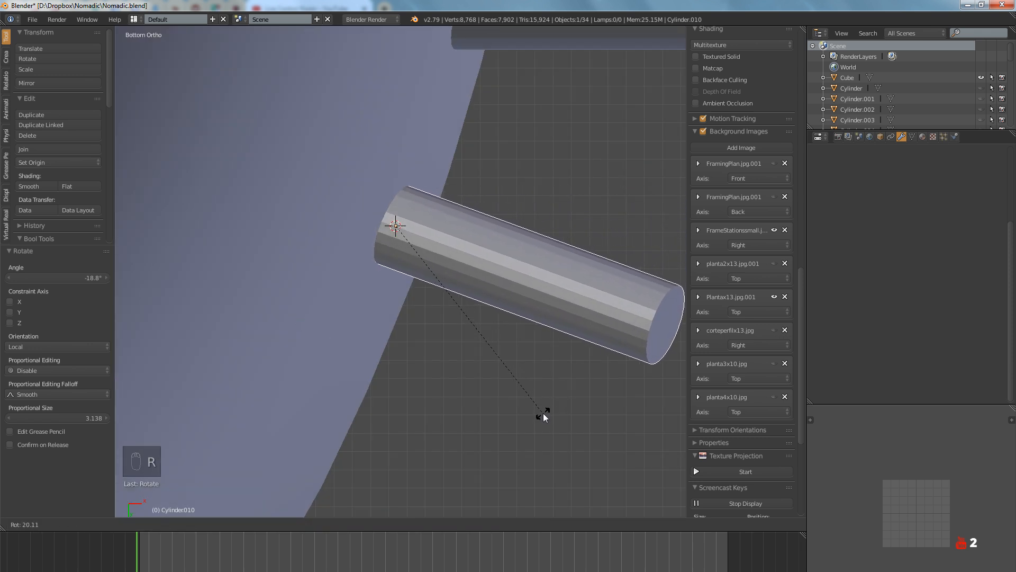
pyautogui.click(544, 417)
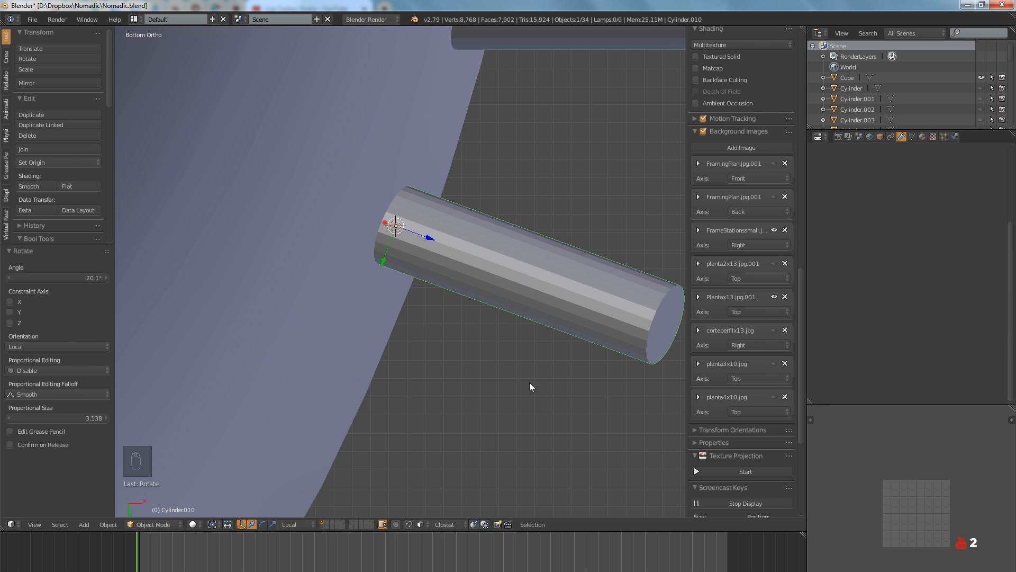
pyautogui.press('KP_3')
pyautogui.press('z')
pyautogui.press('z')
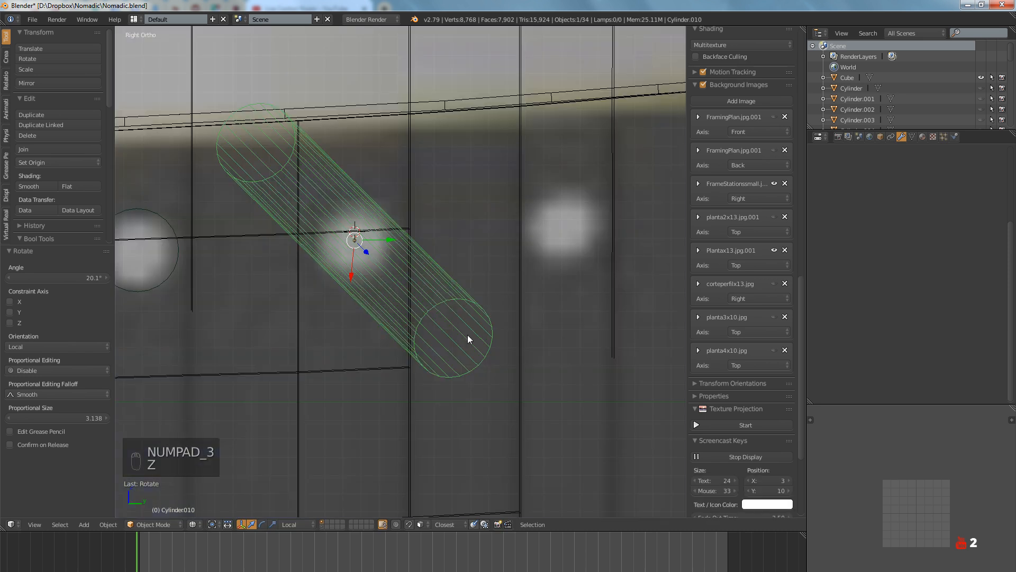
pyautogui.press('h')
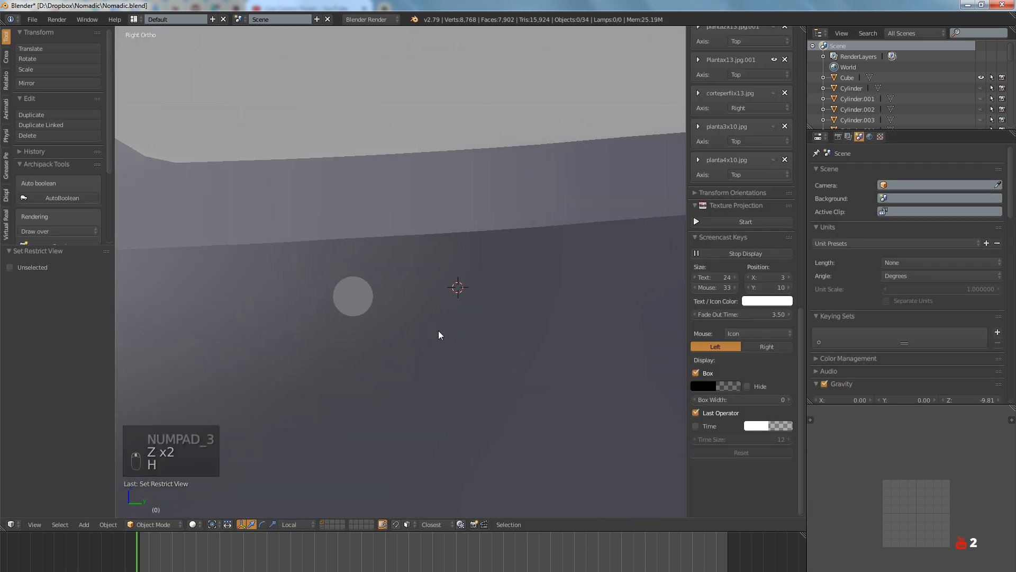
# In right view, snap the 3D cursor midway between the two hull vertices flanking the fourth cylinder, and leave mesh editing
pyautogui.rightClick(349, 298)
pyautogui.keyDown('shift'); pyautogui.moveTo(349, 298); pyautogui.dragTo(448, 288, button='middle'); pyautogui.keyUp('shift')
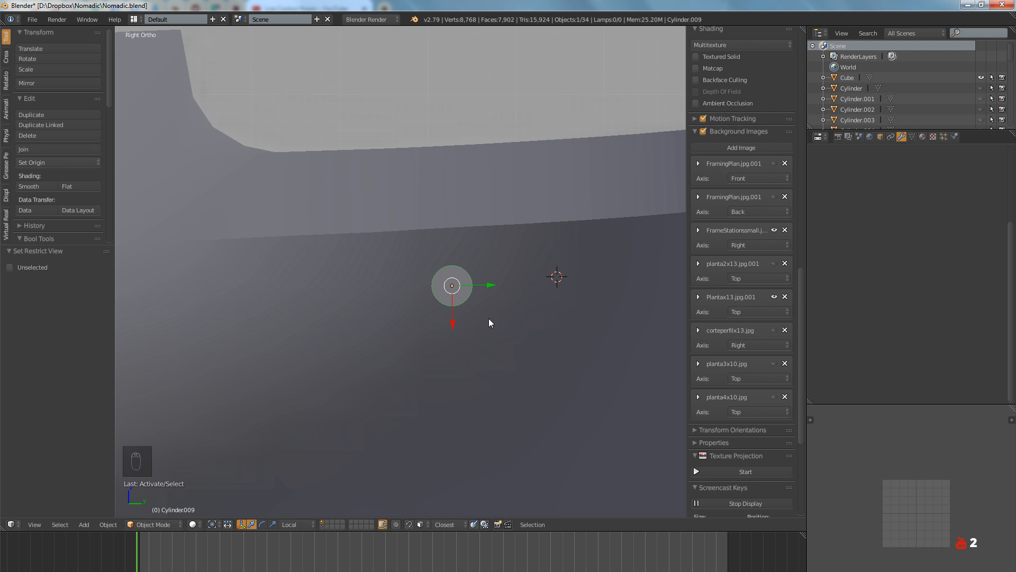
pyautogui.scroll(3, 490, 315)
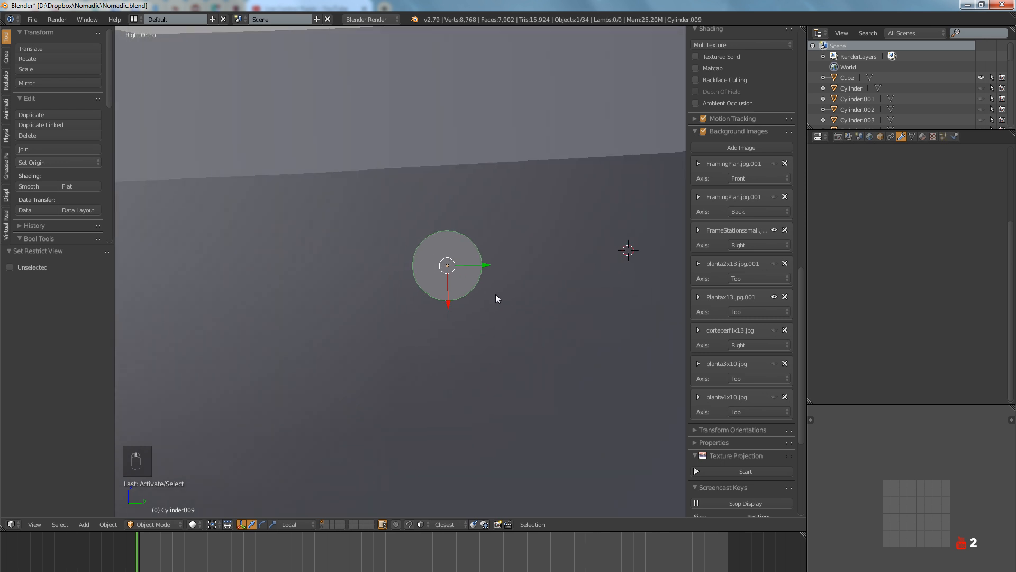
pyautogui.press('Tab')
pyautogui.press('Tab')
pyautogui.press('Tab')
pyautogui.press('Tab')
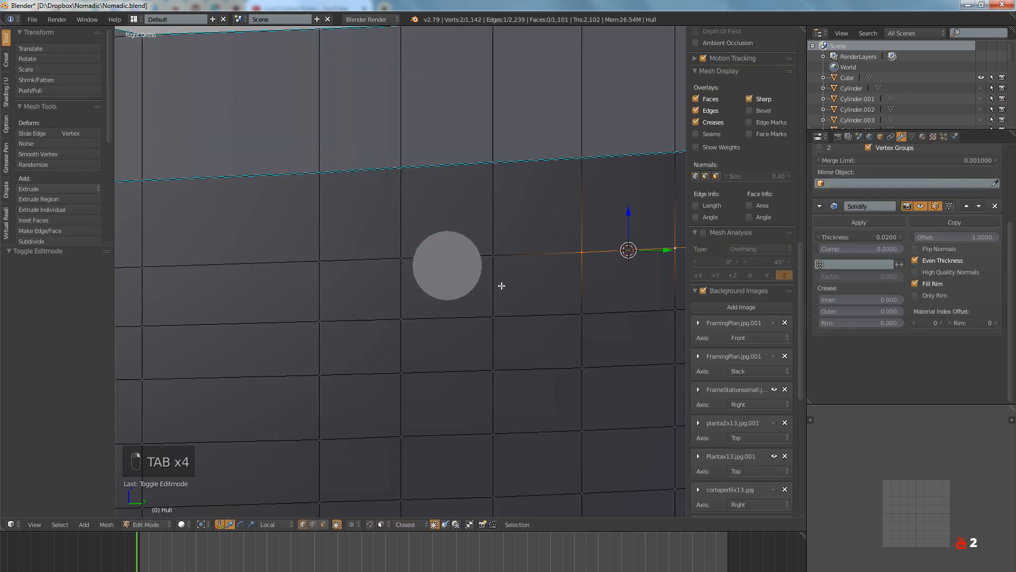
pyautogui.rightClick(403, 265)
pyautogui.keyDown('shift'); pyautogui.rightClick(493, 258); pyautogui.keyUp('shift')
pyautogui.hotkey('shift', 's')
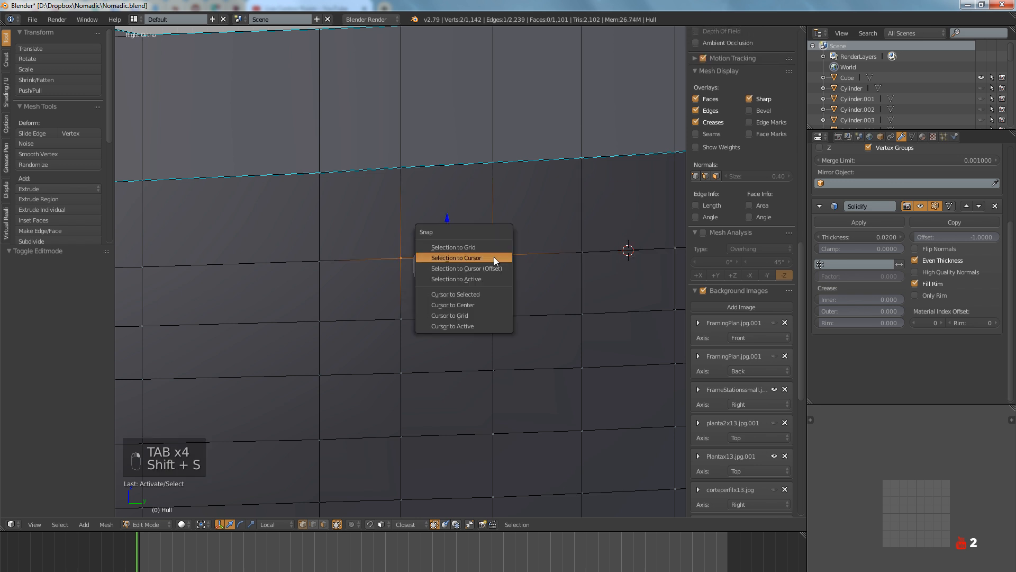
pyautogui.click(474, 293)
pyautogui.press('Tab')
# Snap the fourth cylinder to the 3D cursor and move it about 0.053 along its local X axis onto the plan's porthole
pyautogui.rightClick(455, 281)
pyautogui.hotkey('shift', 's')
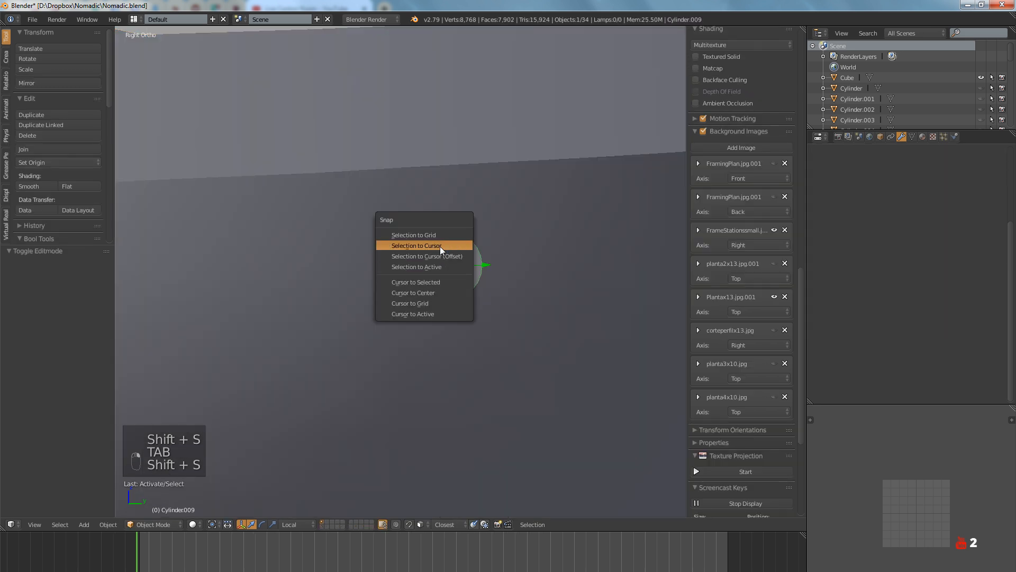
pyautogui.click(440, 246)
pyautogui.press('z')
pyautogui.moveTo(447, 290); pyautogui.dragTo(446, 294)
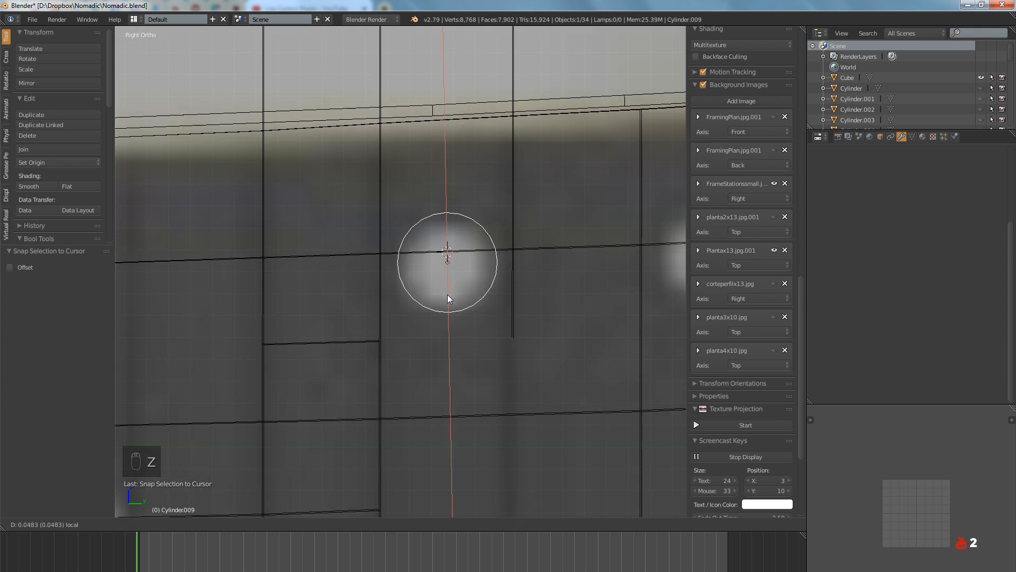
pyautogui.moveTo(448, 295); pyautogui.dragTo(448, 299)
# Rotate the fourth cylinder about -13.9 degrees in shaded back view to match the hull's slope
pyautogui.press('ctrl+KP_1')
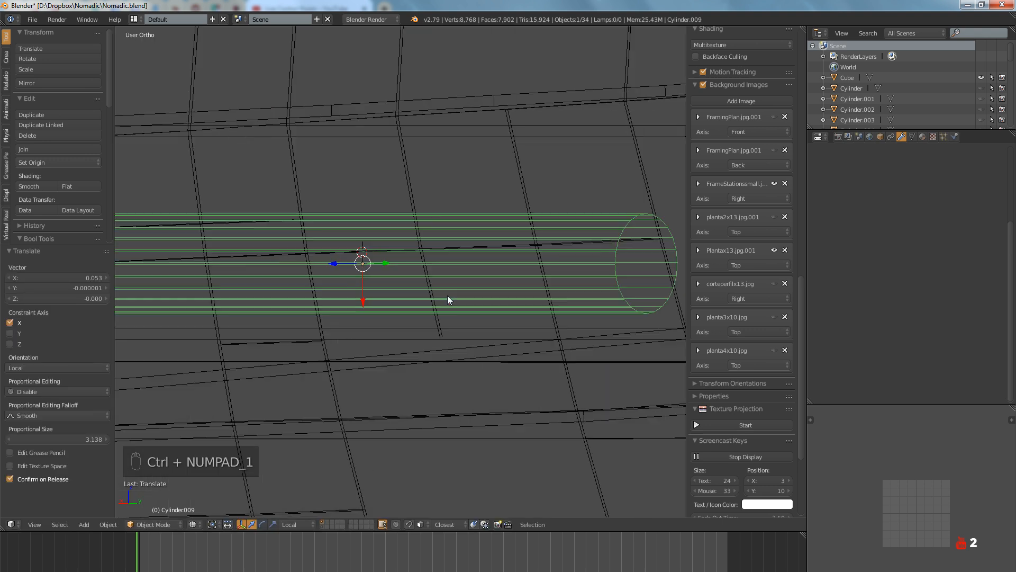
pyautogui.press('z')
pyautogui.press('r')
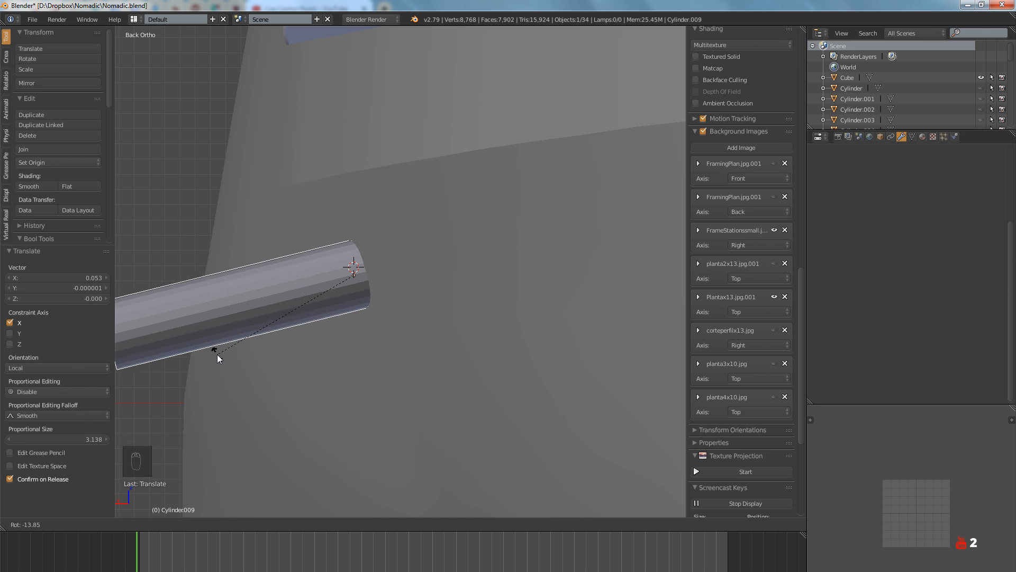
pyautogui.click(217, 354)
# Turn on the wire overlay for the hull with all edges drawn
pyautogui.rightClick(351, 363)
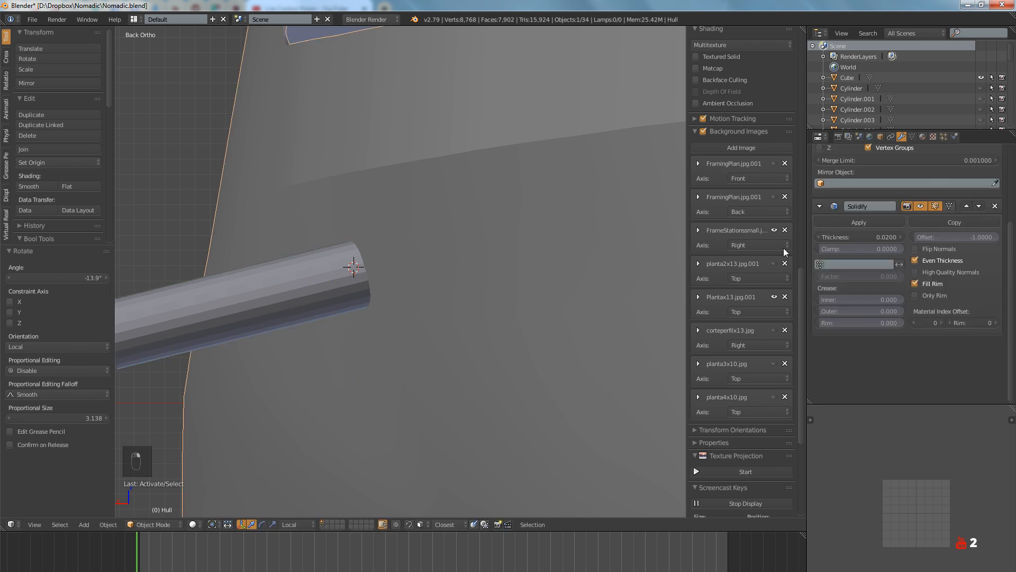
pyautogui.click(880, 136)
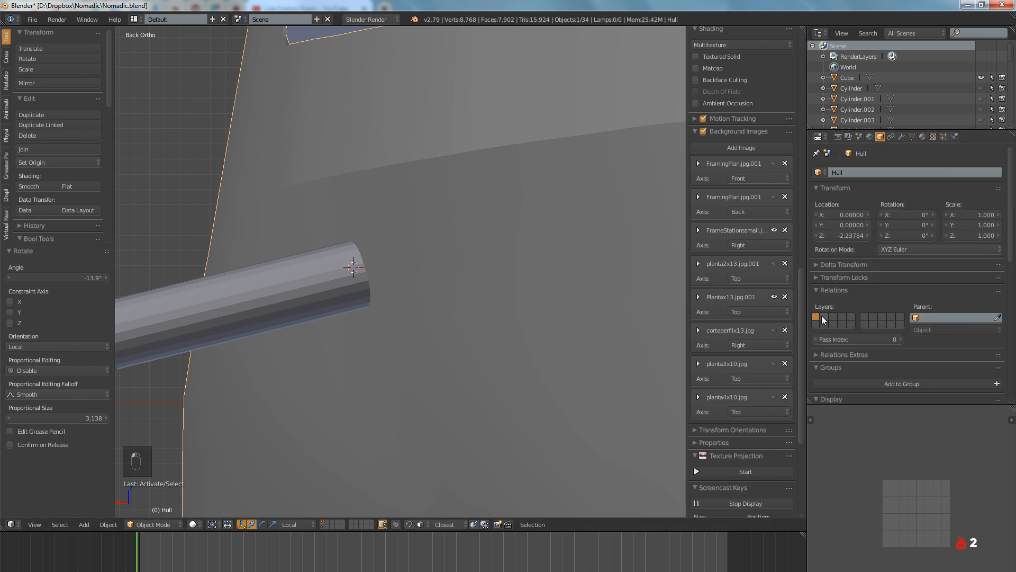
pyautogui.scroll(-10, 821, 314)
pyautogui.click(821, 206)
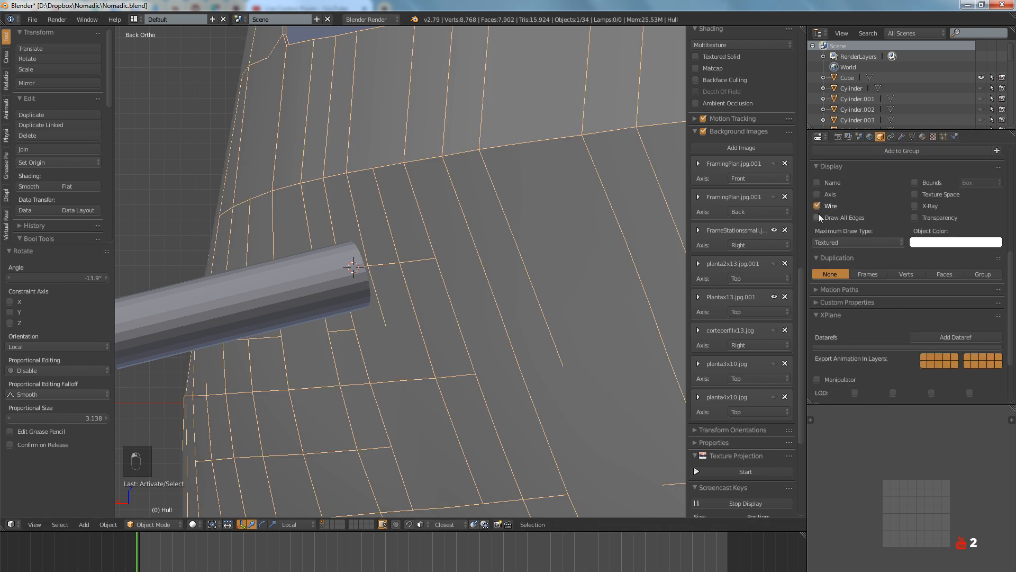
pyautogui.click(818, 215)
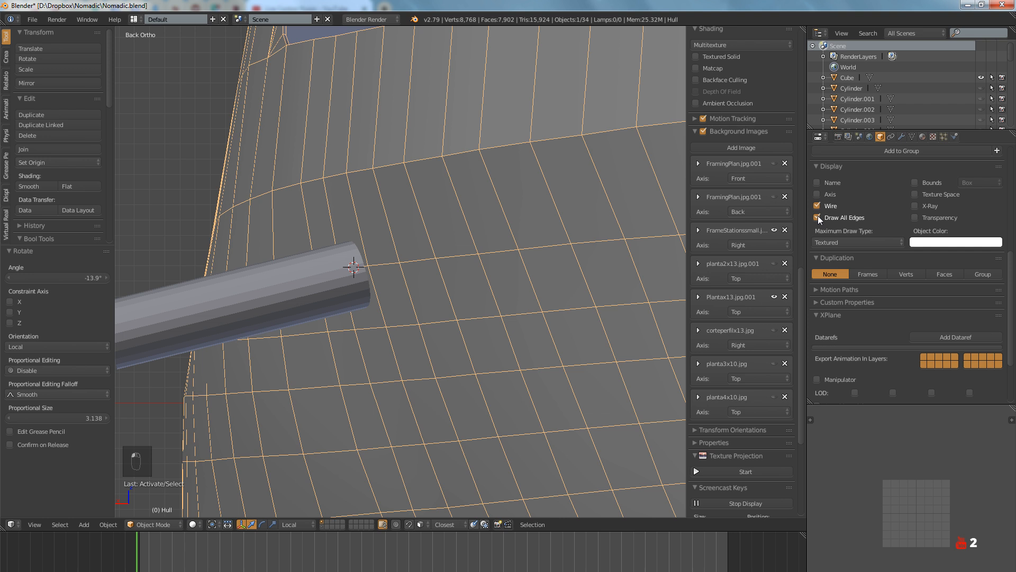
# Refine the fourth cylinder's tilt in back view by rotating it about 0.3 degrees against the hull's edges
pyautogui.rightClick(225, 307)
pyautogui.scroll(3, 226, 330)
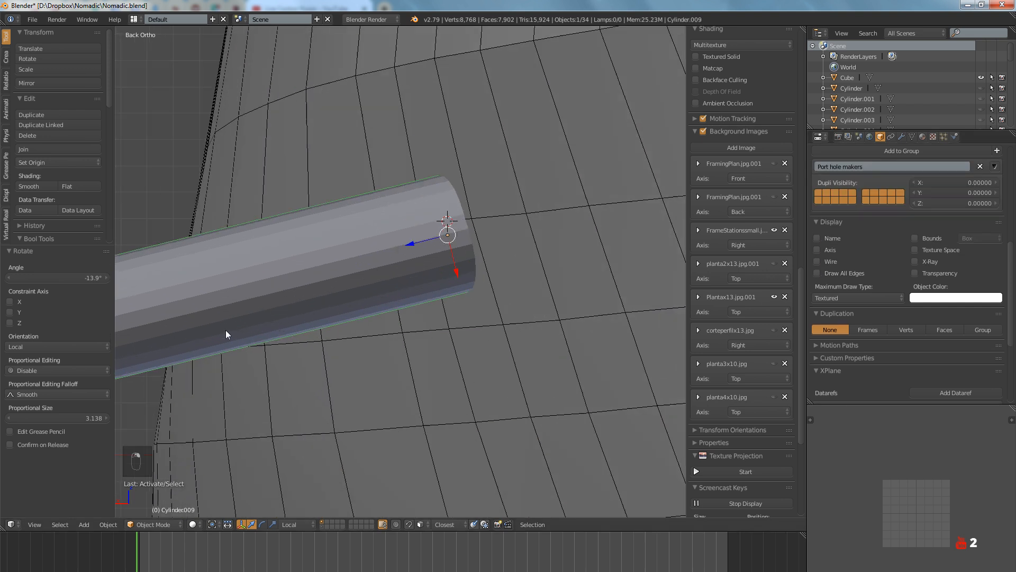
pyautogui.press('r')
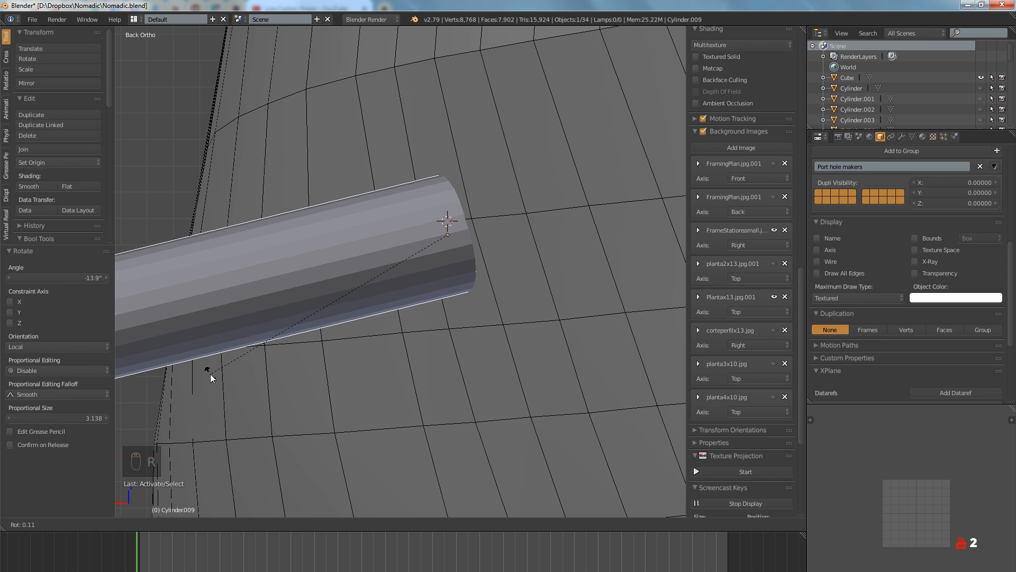
pyautogui.click(211, 373)
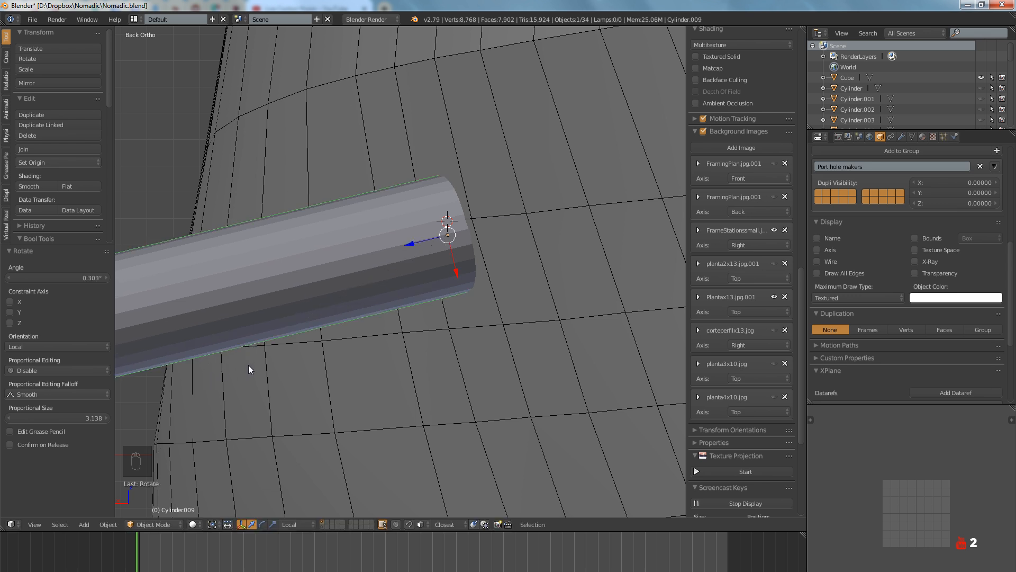
# Select the hull and turn off its wire and all-edges display
pyautogui.scroll(-4, 248, 364)
pyautogui.rightClick(604, 290)
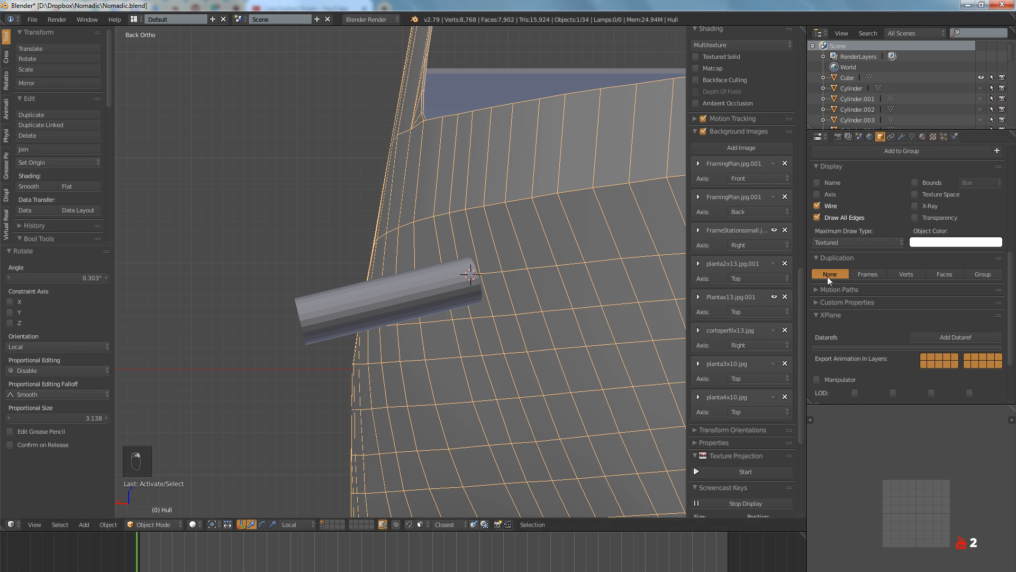
pyautogui.click(821, 208)
pyautogui.scroll(3, 447, 323)
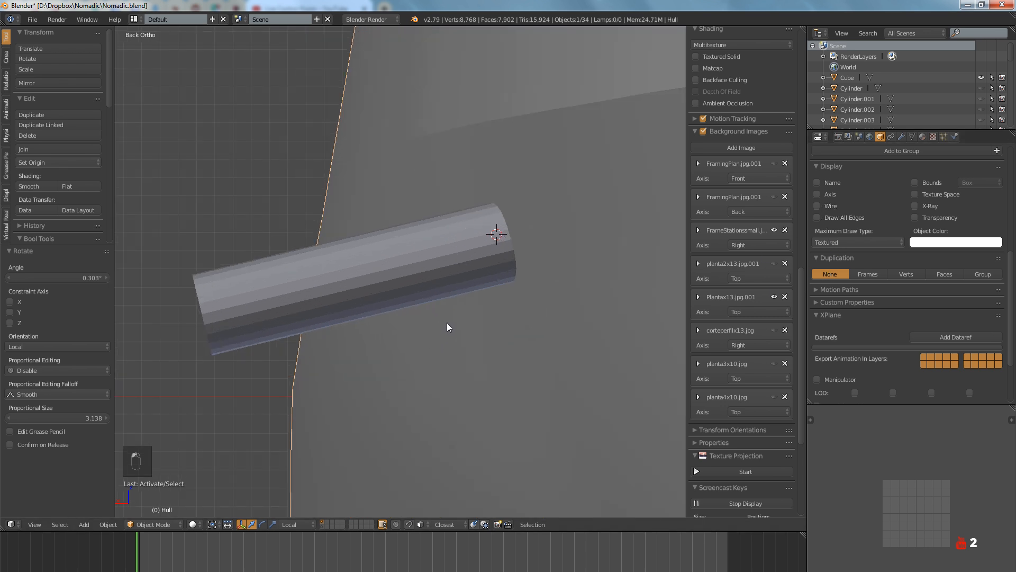
# Rotate the fourth cylinder about 16.2 degrees in bottom view to match the hull's curve, and hide it
pyautogui.rightClick(421, 271)
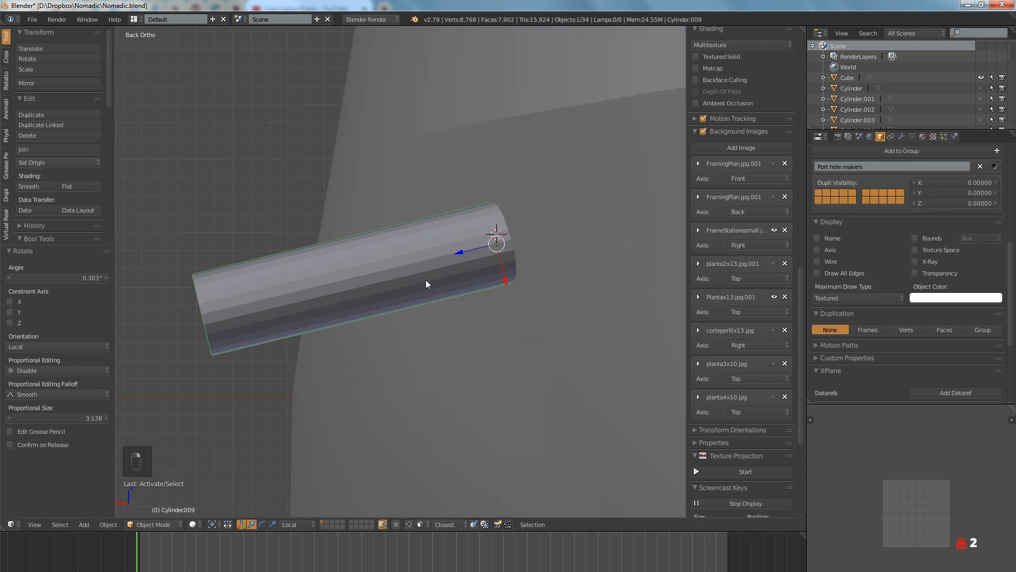
pyautogui.press('ctrl+KP_7')
pyautogui.keyDown('shift'); pyautogui.moveTo(505, 361); pyautogui.dragTo(582, 349, button='middle'); pyautogui.keyUp('shift')
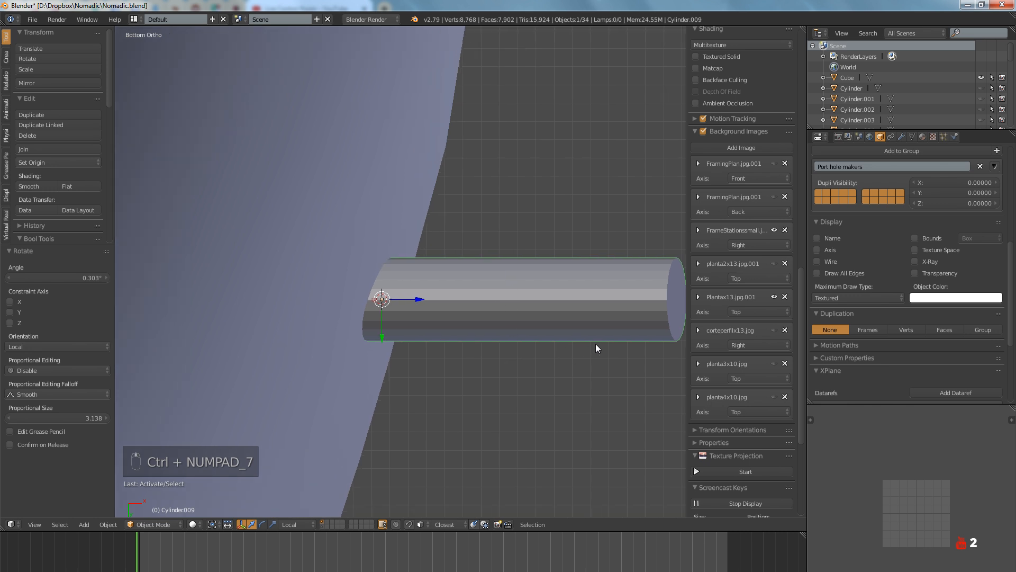
pyautogui.press('r')
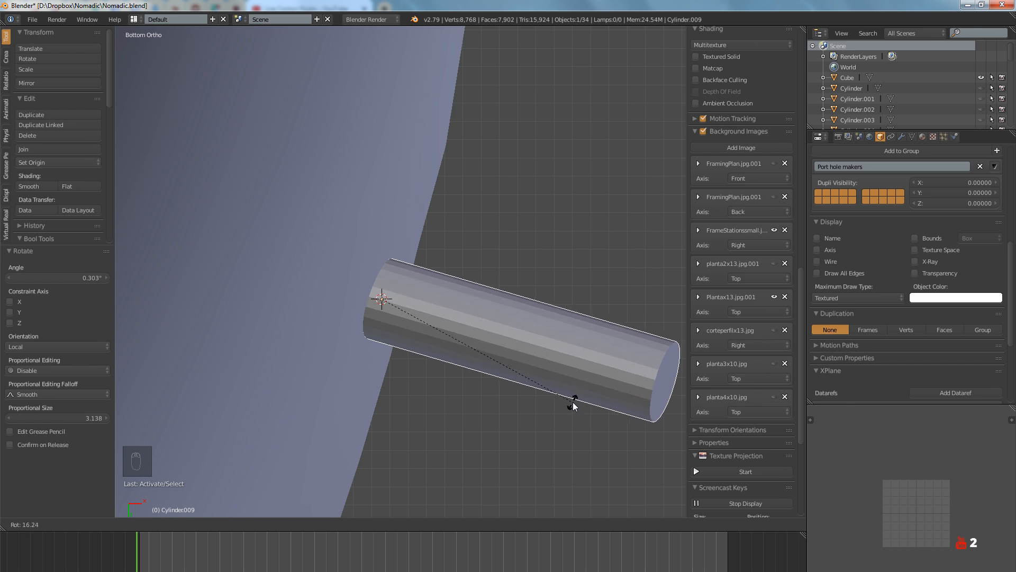
pyautogui.click(573, 402)
pyautogui.press('KP_3')
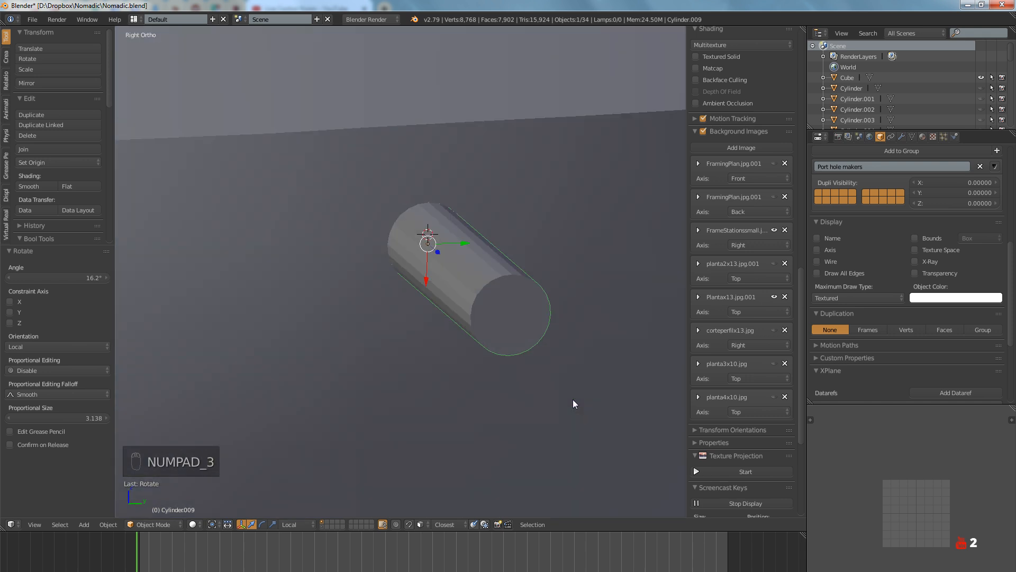
pyautogui.press('h')
# Unhide all the hidden porthole-maker cylinders and clear the selection
pyautogui.scroll(-4, 573, 404)
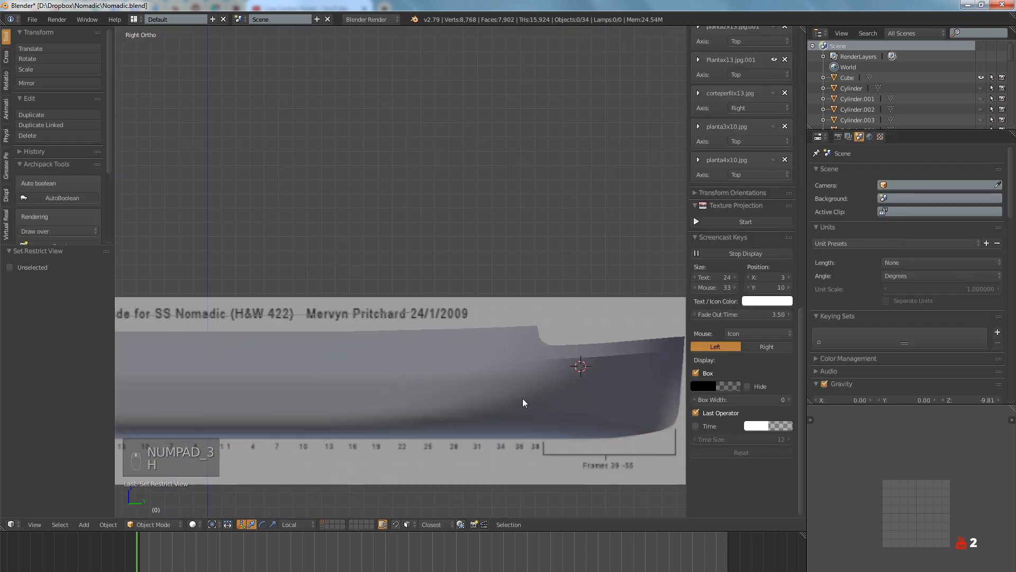
pyautogui.hotkey('alt', 'h')
pyautogui.press('a')
# Select the five straight cylinders next to the angled ones and move them 0.193 outward along their local Z axis
pyautogui.moveTo(444, 358)
pyautogui.keyDown('shift'); pyautogui.mouseDown(button='middle')
pyautogui.moveTo(506, 335)
pyautogui.moveTo(477, 329)
pyautogui.moveTo(535, 307)
pyautogui.moveTo(501, 340)
pyautogui.moveTo(470, 335)
pyautogui.moveTo(458, 354)
pyautogui.moveTo(462, 403)
pyautogui.moveTo(427, 359)
pyautogui.mouseUp(button='middle'); pyautogui.keyUp('shift')
pyautogui.scroll(2, 427, 360)
pyautogui.scroll(5, 427, 367)
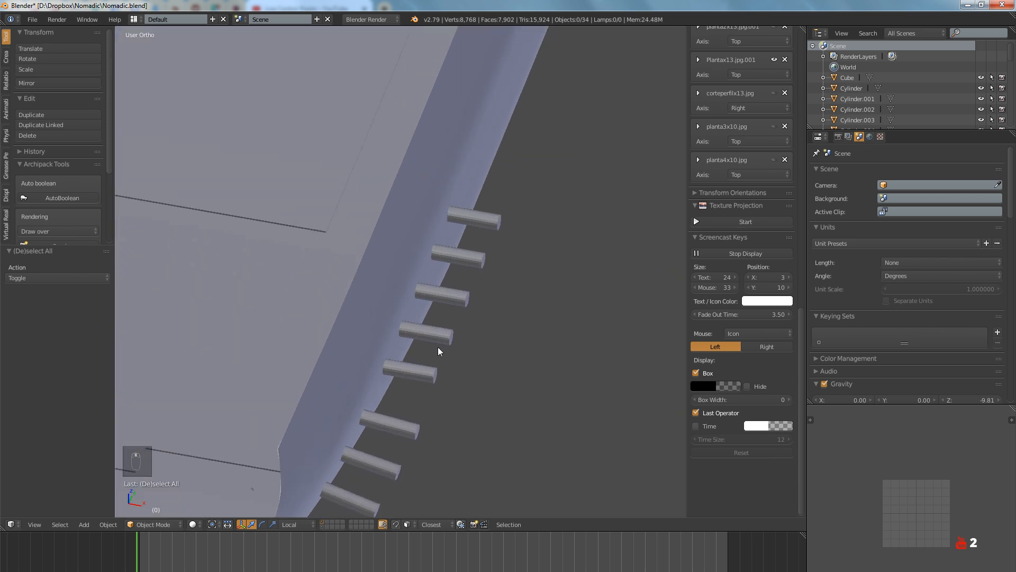
pyautogui.rightClick(417, 375)
pyautogui.keyDown('shift'); pyautogui.rightClick(439, 334); pyautogui.keyUp('shift')
pyautogui.keyDown('shift'); pyautogui.rightClick(455, 292); pyautogui.keyUp('shift')
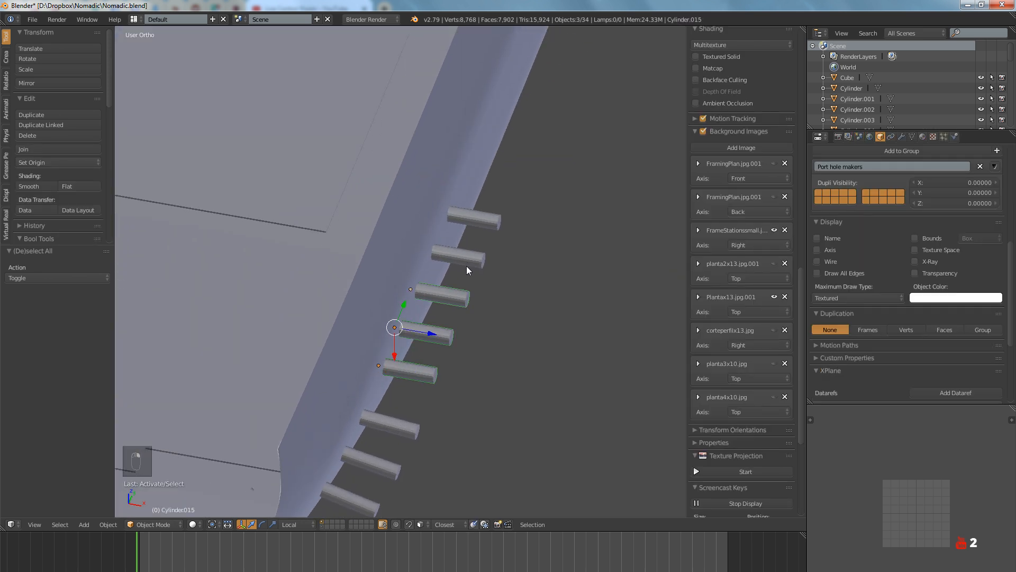
pyautogui.keyDown('shift'); pyautogui.rightClick(468, 257); pyautogui.keyUp('shift')
pyautogui.keyDown('shift'); pyautogui.rightClick(484, 226); pyautogui.keyUp('shift')
pyautogui.scroll(5, 423, 352)
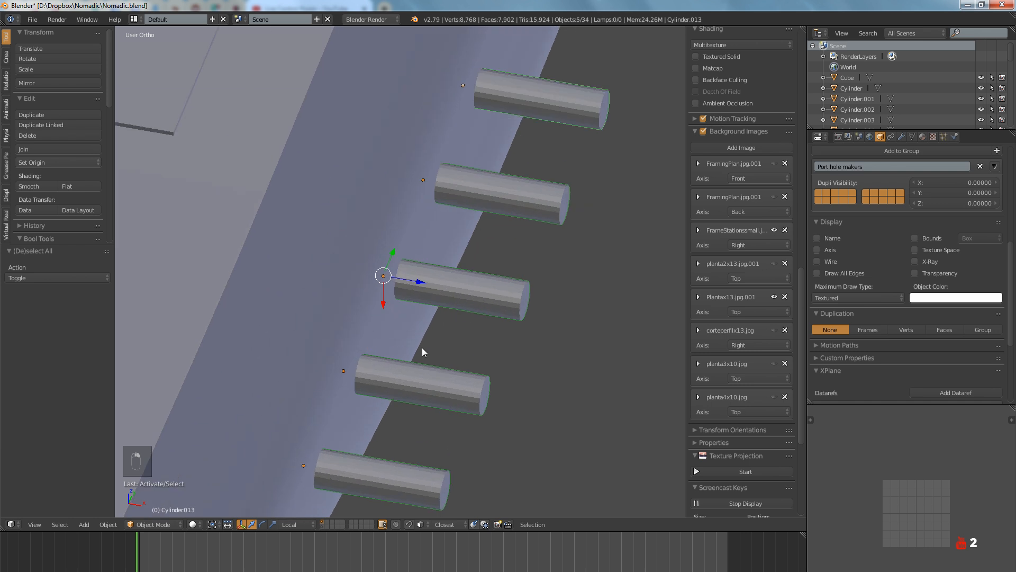
pyautogui.moveTo(417, 286)
pyautogui.mouseDown()
pyautogui.moveTo(412, 278)
pyautogui.moveTo(430, 278)
pyautogui.mouseUp()
# Select the next straight row of eight cylinders, move them 0.228 outward along their local Z axis, and clear the selection
pyautogui.scroll(-4, 429, 278)
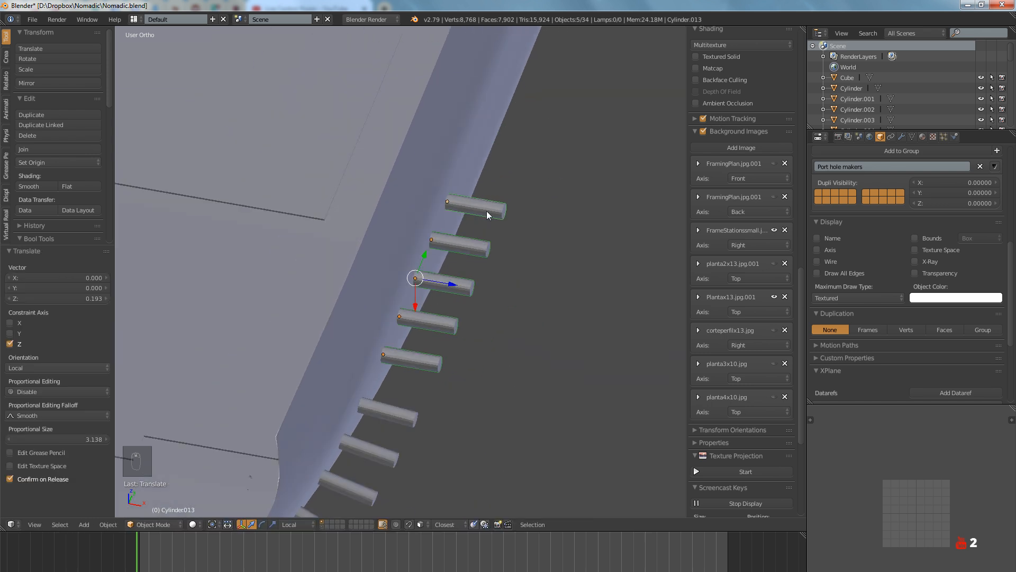
pyautogui.keyDown('shift'); pyautogui.scroll(3, 487, 211); pyautogui.keyUp('shift')
pyautogui.keyDown('shift'); pyautogui.scroll(4, 461, 353); pyautogui.keyUp('shift')
pyautogui.rightClick(450, 388)
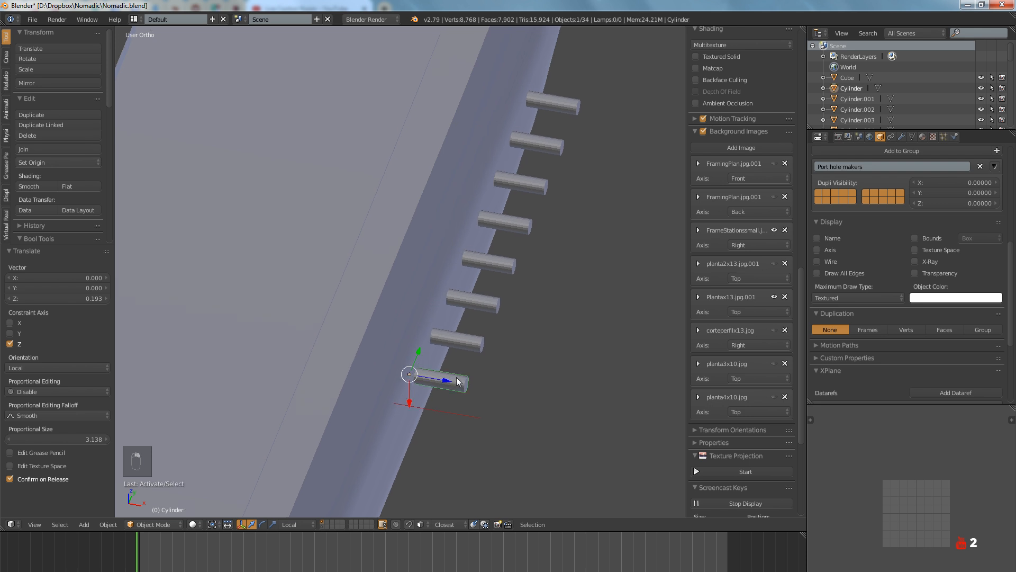
pyautogui.keyDown('shift'); pyautogui.rightClick(465, 342); pyautogui.keyUp('shift')
pyautogui.keyDown('shift'); pyautogui.rightClick(484, 303); pyautogui.keyUp('shift')
pyautogui.keyDown('shift'); pyautogui.rightClick(509, 259); pyautogui.keyUp('shift')
pyautogui.keyDown('shift'); pyautogui.rightClick(519, 221); pyautogui.keyUp('shift')
pyautogui.keyDown('shift'); pyautogui.rightClick(530, 180); pyautogui.keyUp('shift')
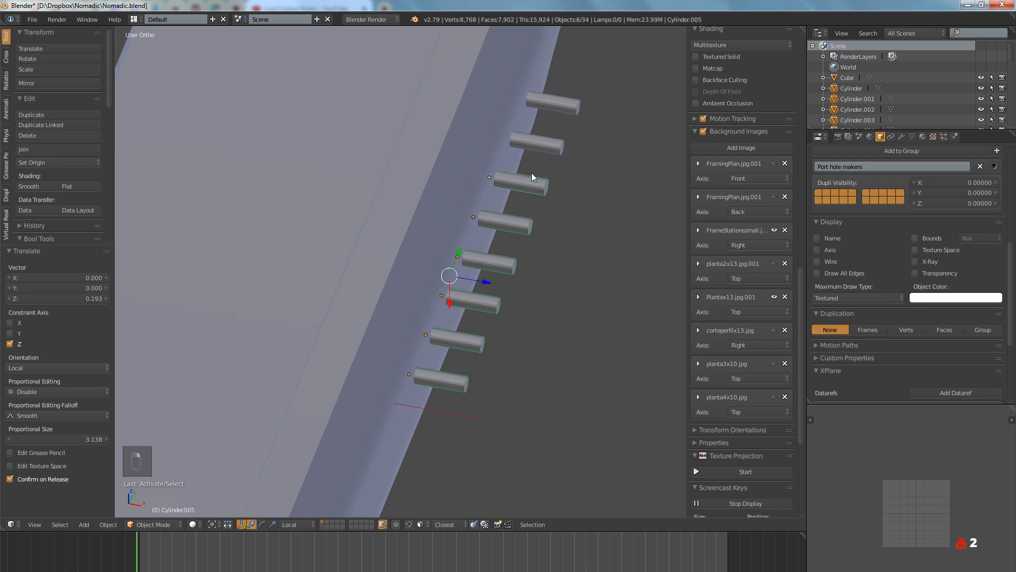
pyautogui.keyDown('shift'); pyautogui.rightClick(548, 140); pyautogui.keyUp('shift')
pyautogui.keyDown('shift'); pyautogui.rightClick(553, 103); pyautogui.keyUp('shift')
pyautogui.scroll(4, 545, 175)
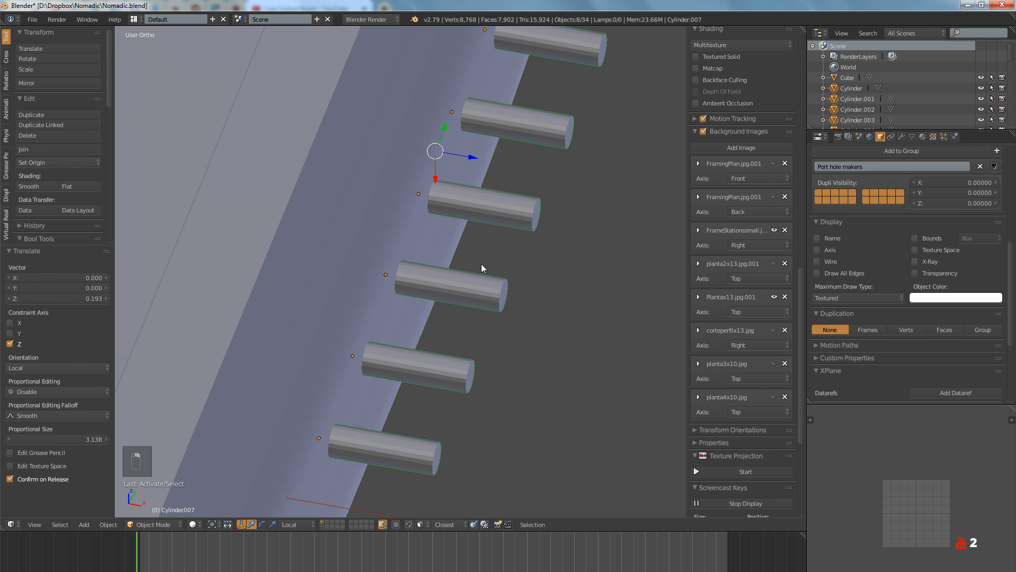
pyautogui.press('g')
pyautogui.press('z')
pyautogui.press('z')
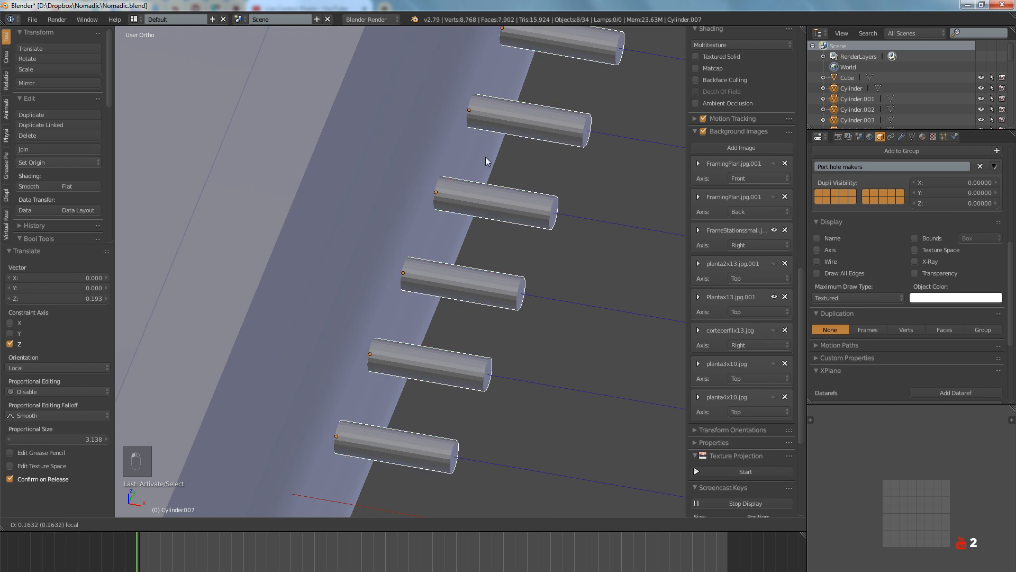
pyautogui.click(491, 157)
pyautogui.scroll(-8, 490, 156)
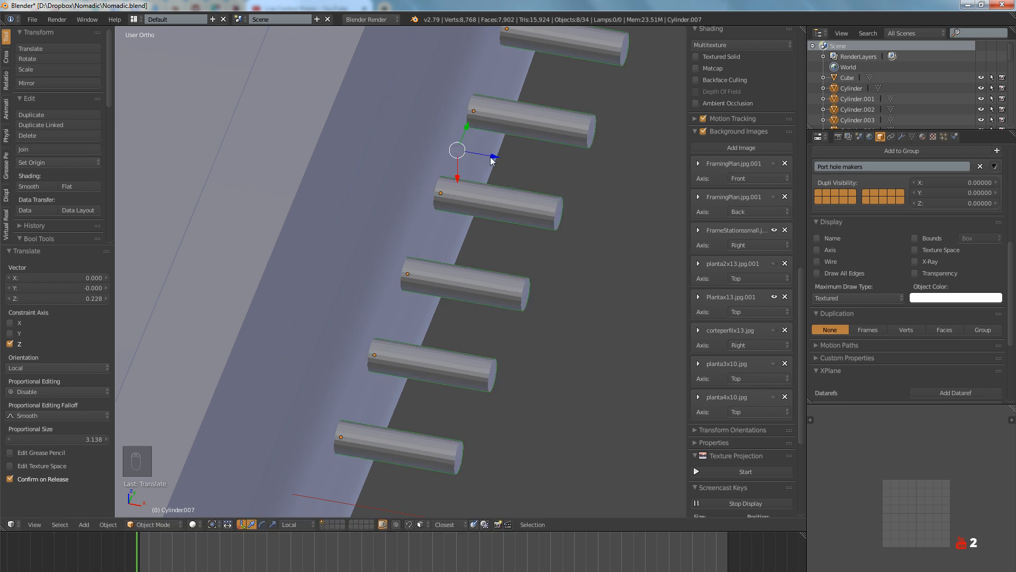
pyautogui.press('a')
# Select all porthole-maker cylinders by their shared group and join them into one object, with the first midship cylinder active
pyautogui.moveTo(463, 284); pyautogui.dragTo(263, 228, button='middle')
pyautogui.press('KP_1')
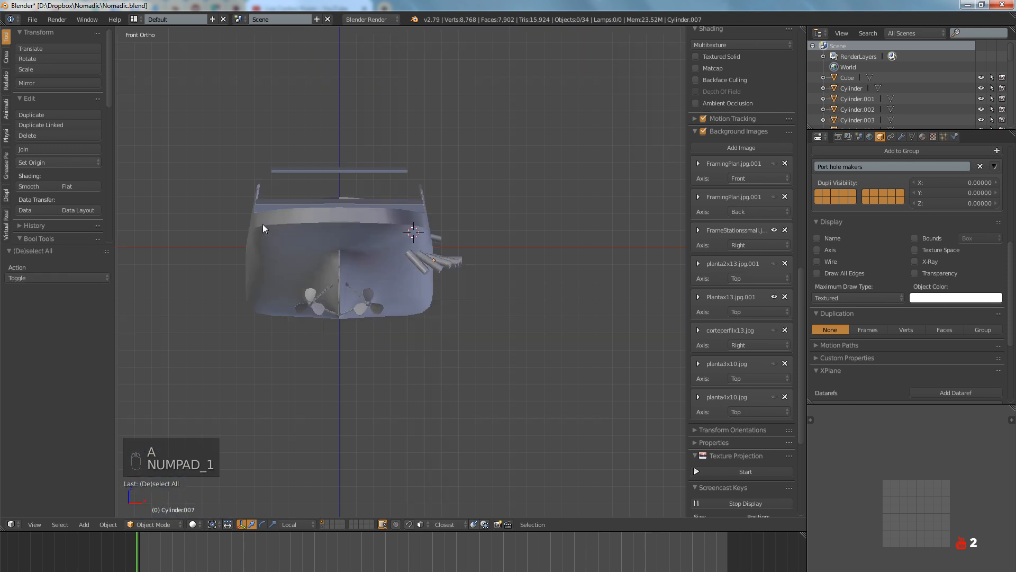
pyautogui.scroll(5, 450, 264)
pyautogui.moveTo(444, 263); pyautogui.dragTo(422, 287, button='middle')
pyautogui.rightClick(422, 287)
pyautogui.hotkey('shift', 'g')
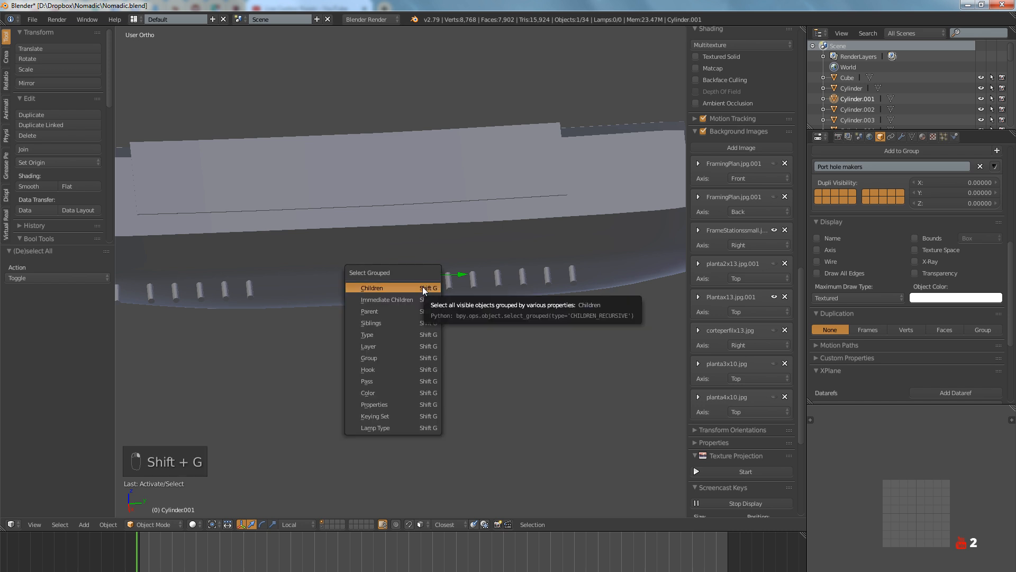
pyautogui.click(386, 357)
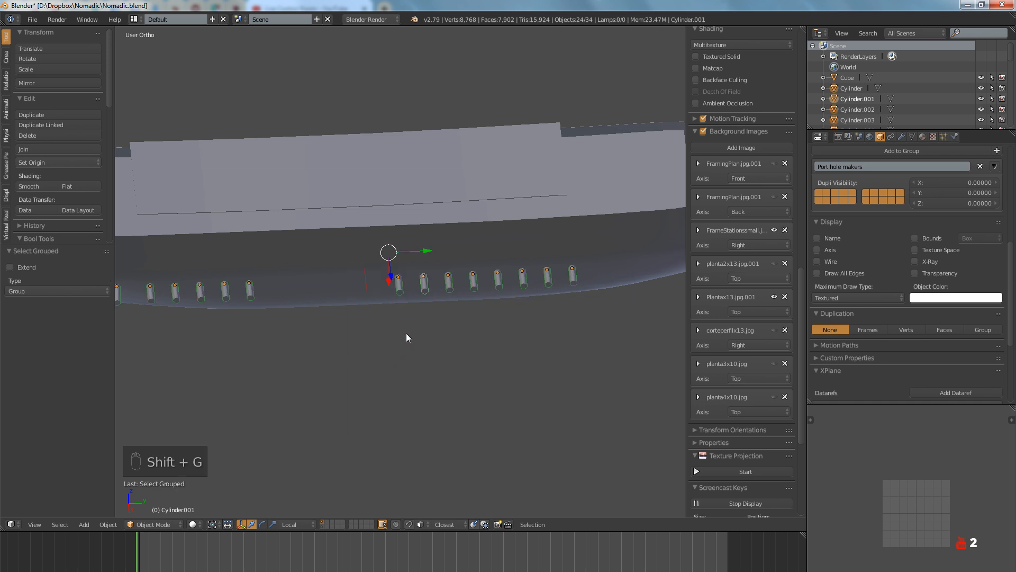
pyautogui.scroll(-5, 424, 331)
pyautogui.moveTo(446, 329); pyautogui.dragTo(419, 340, button='middle')
pyautogui.scroll(6, 419, 343)
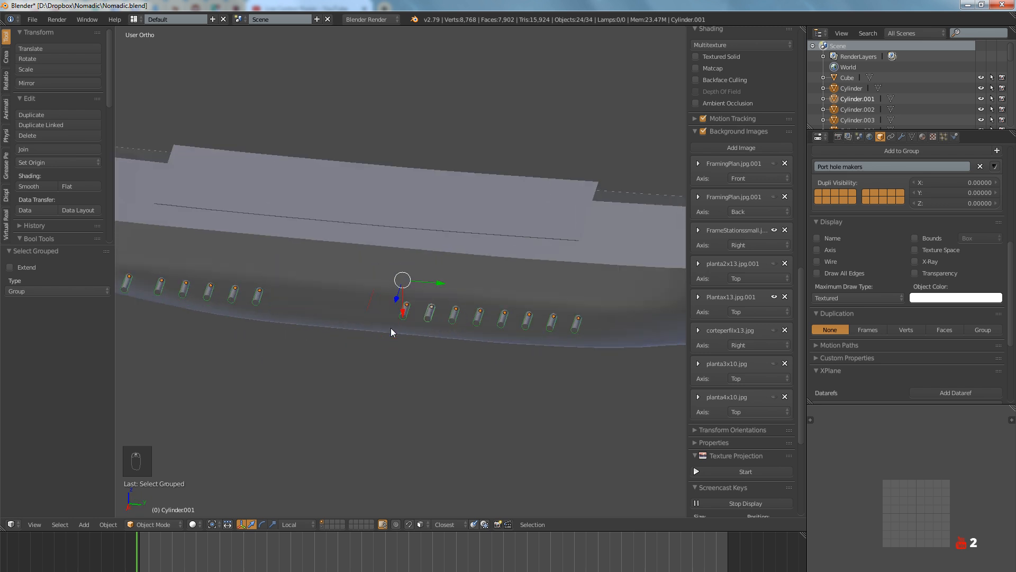
pyautogui.rightClick(422, 302)
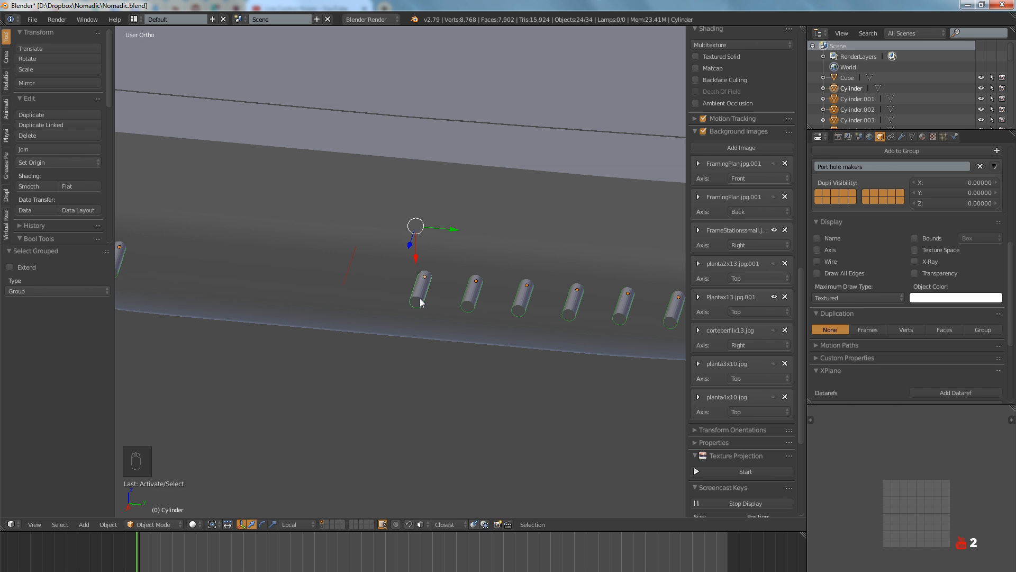
pyautogui.hotkey('ctrl', 'j')
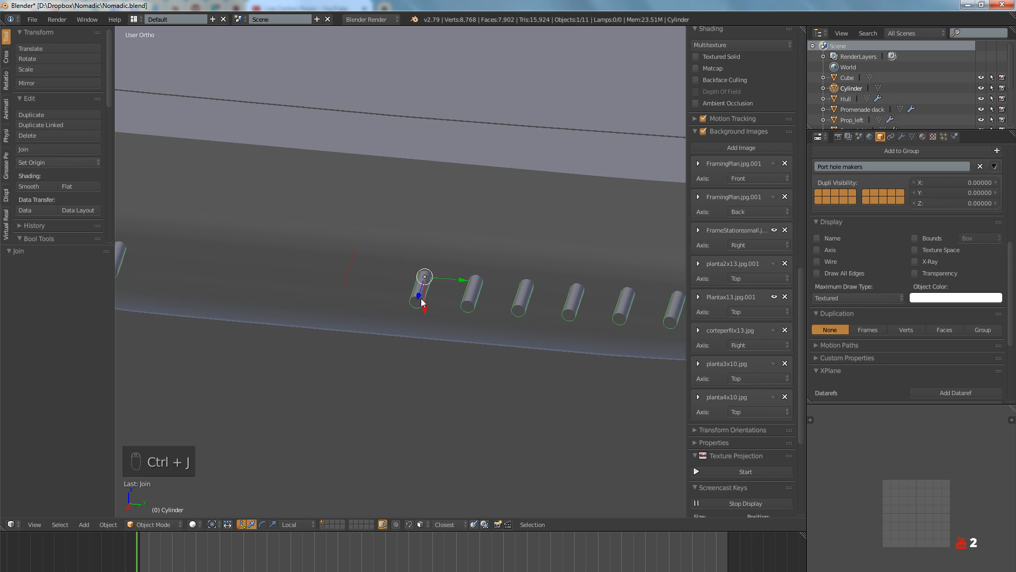
# Apply the rotation and scale of the joined cylinder object and clear the selection
pyautogui.scroll(-5, 422, 303)
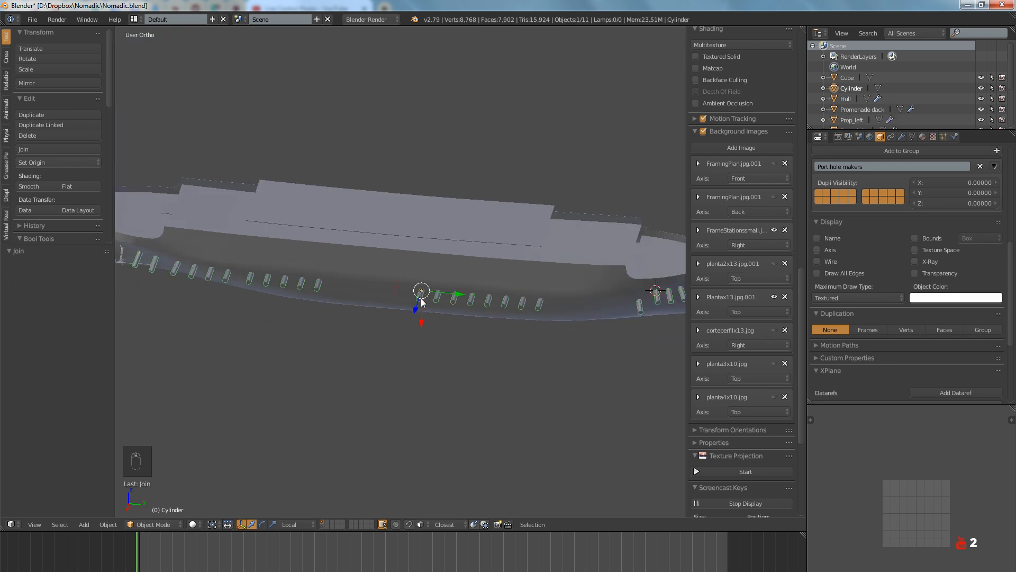
pyautogui.hotkey('ctrl', 'a')
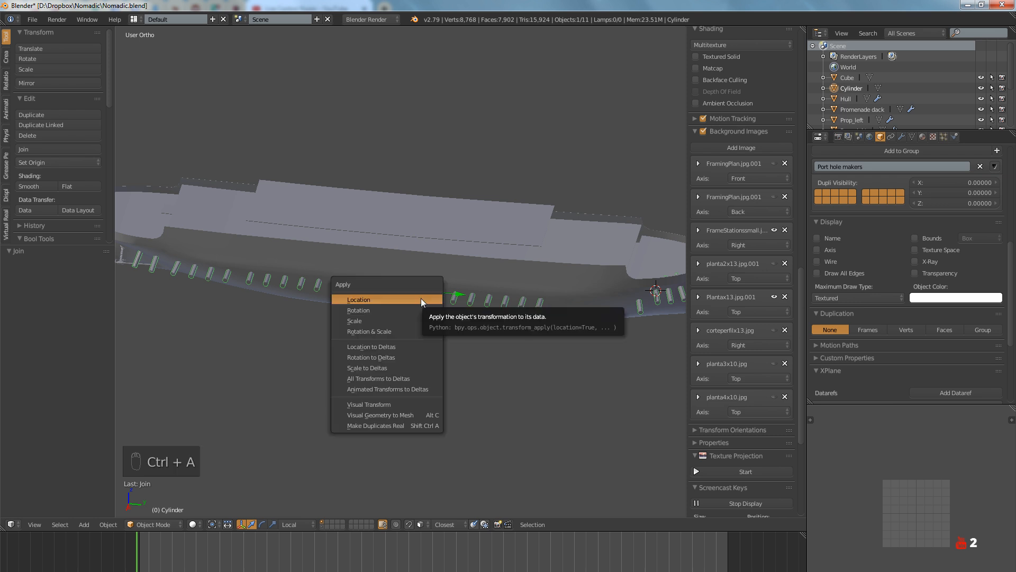
pyautogui.click(386, 331)
pyautogui.press('a')
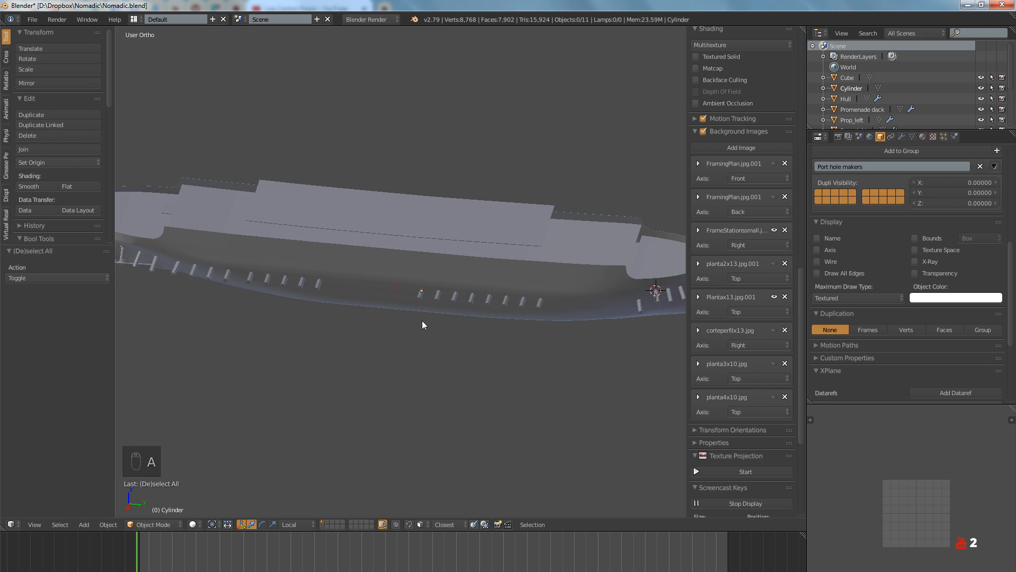
# Add a Boolean modifier to the hull and move it above Mirror and Solidify in the modifier stack
pyautogui.moveTo(422, 324); pyautogui.dragTo(399, 249, button='middle')
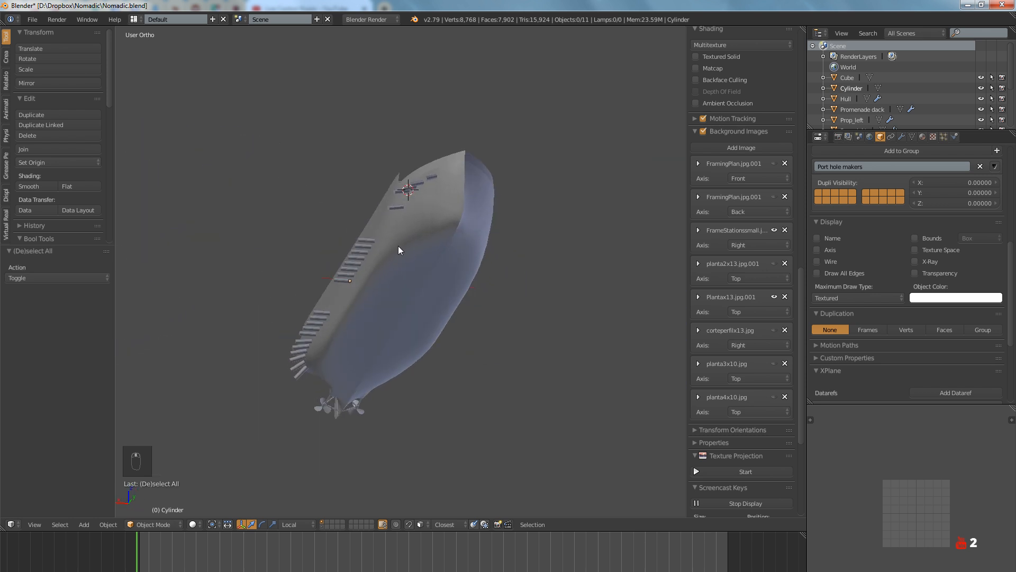
pyautogui.rightClick(398, 246)
pyautogui.click(901, 137)
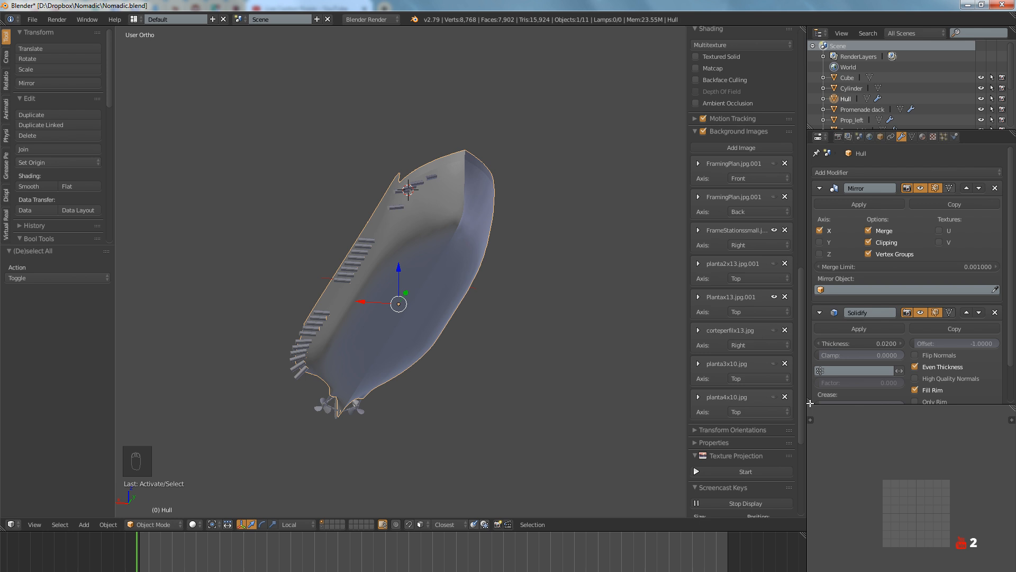
pyautogui.moveTo(809, 403); pyautogui.dragTo(815, 428)
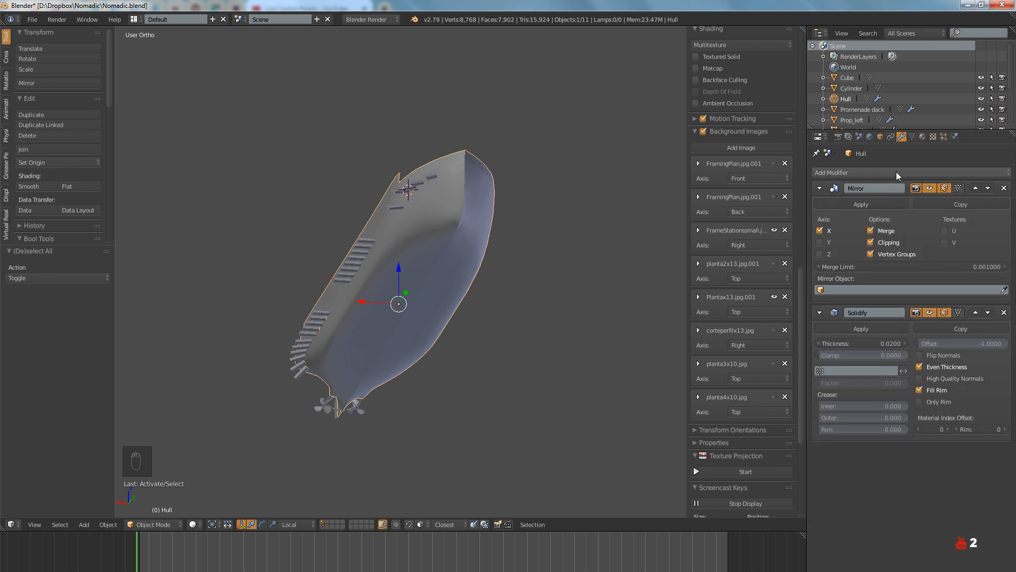
pyautogui.click(897, 172)
pyautogui.click(795, 231)
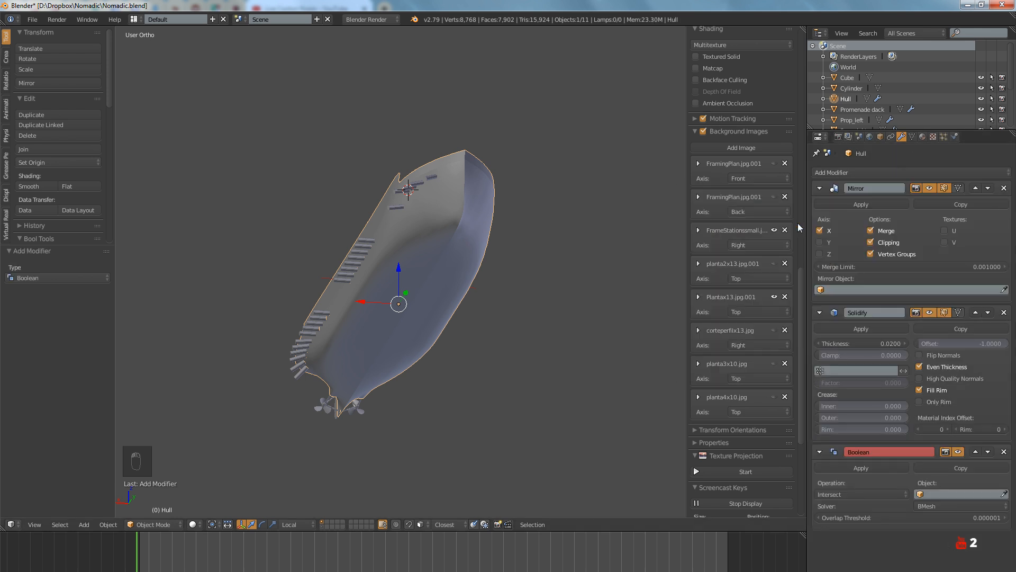
pyautogui.click(975, 452)
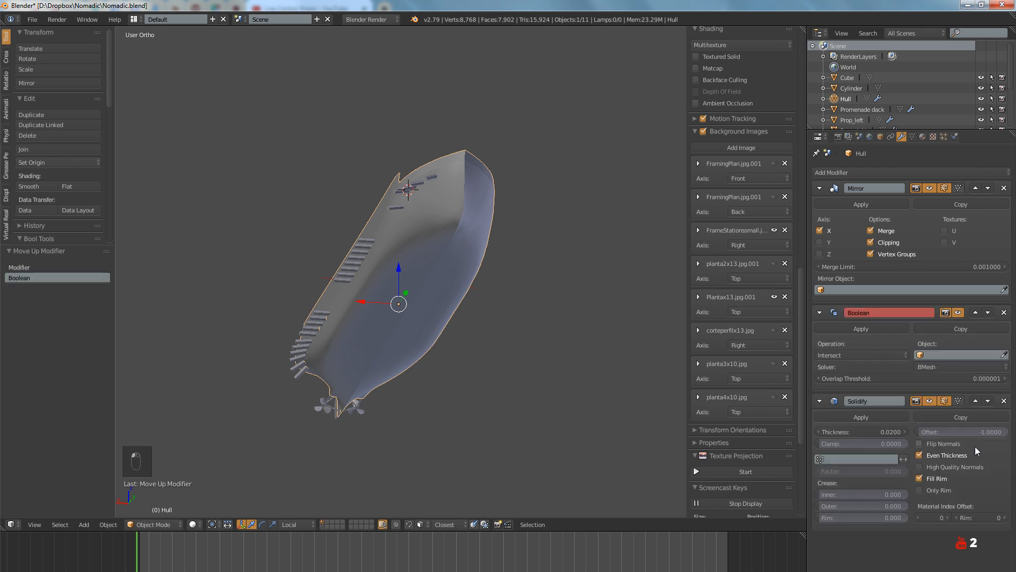
pyautogui.click(975, 312)
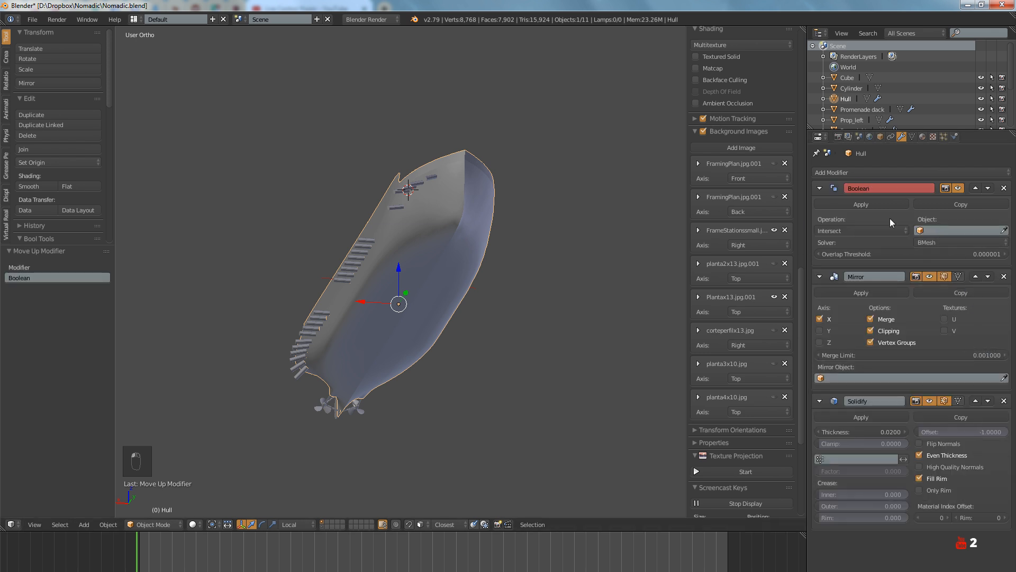
# Set the hull's Boolean operation to Difference with the joined cylinders as its object, and inspect the portholes near the bow
pyautogui.click(856, 230)
pyautogui.click(837, 192)
pyautogui.click(1004, 230)
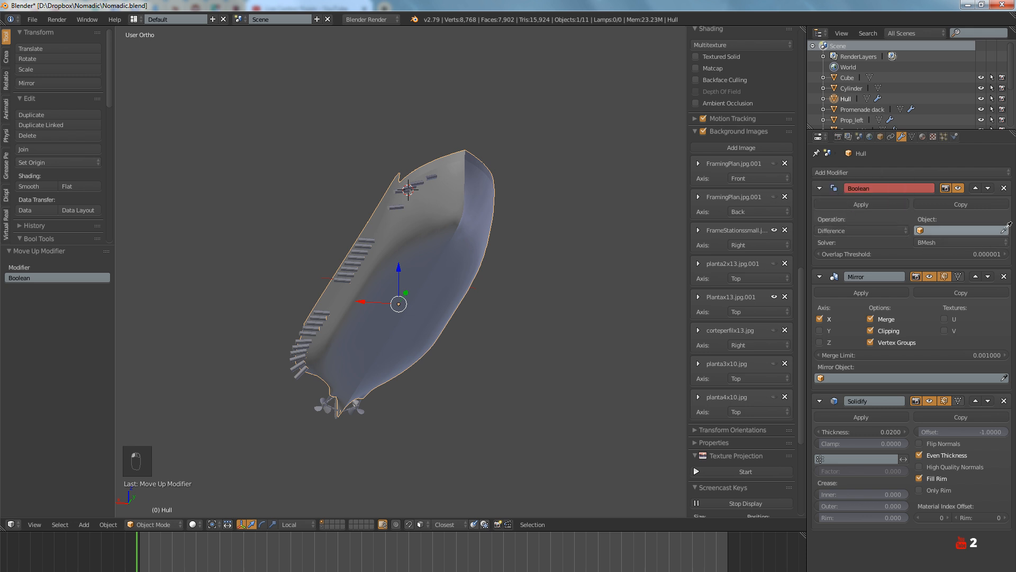
pyautogui.click(356, 257)
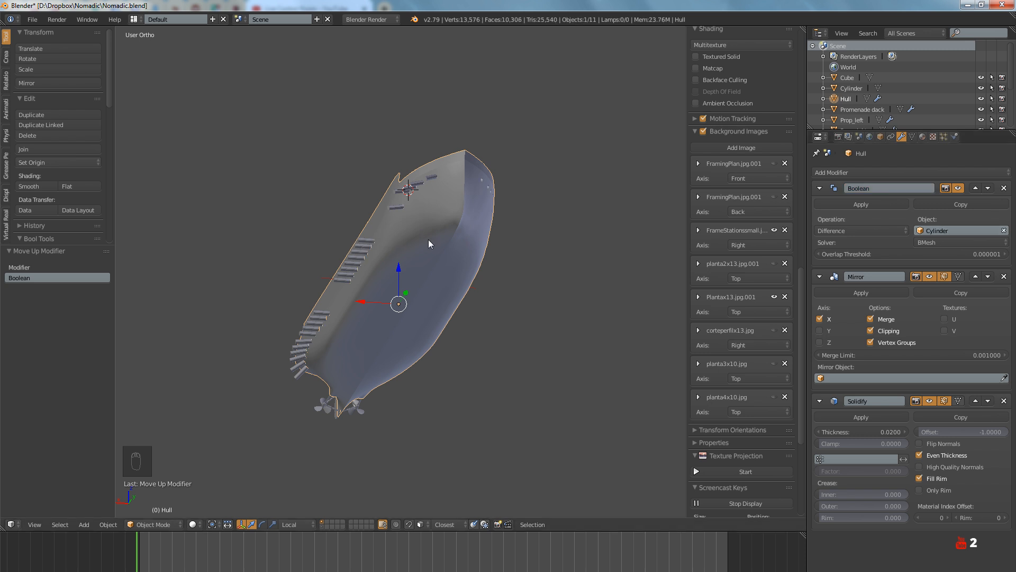
pyautogui.moveTo(465, 218); pyautogui.dragTo(296, 274, button='middle')
pyautogui.scroll(5, 296, 274)
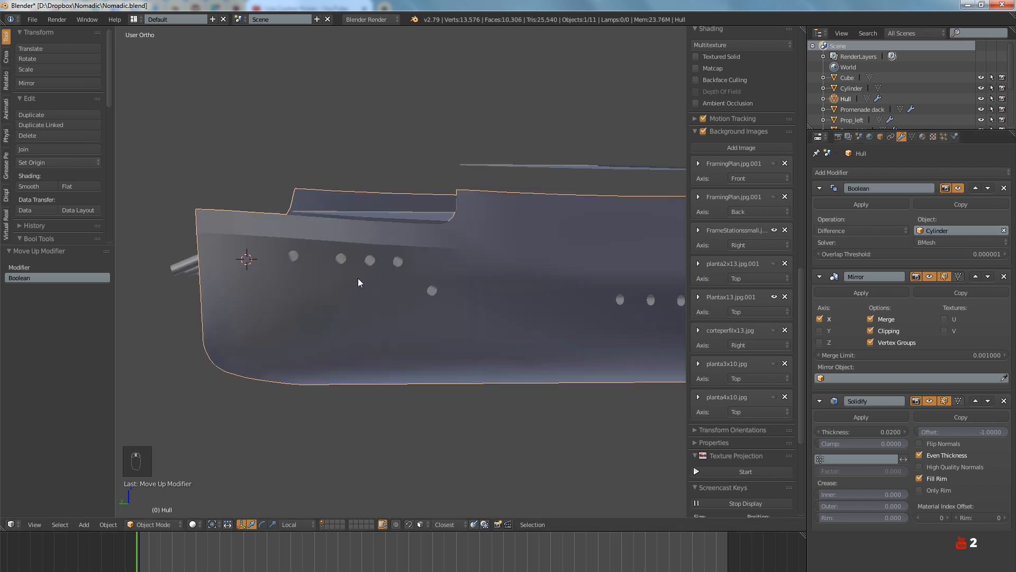
# Apply the Boolean modifier that cuts the portholes into the hull
pyautogui.scroll(6, 358, 282)
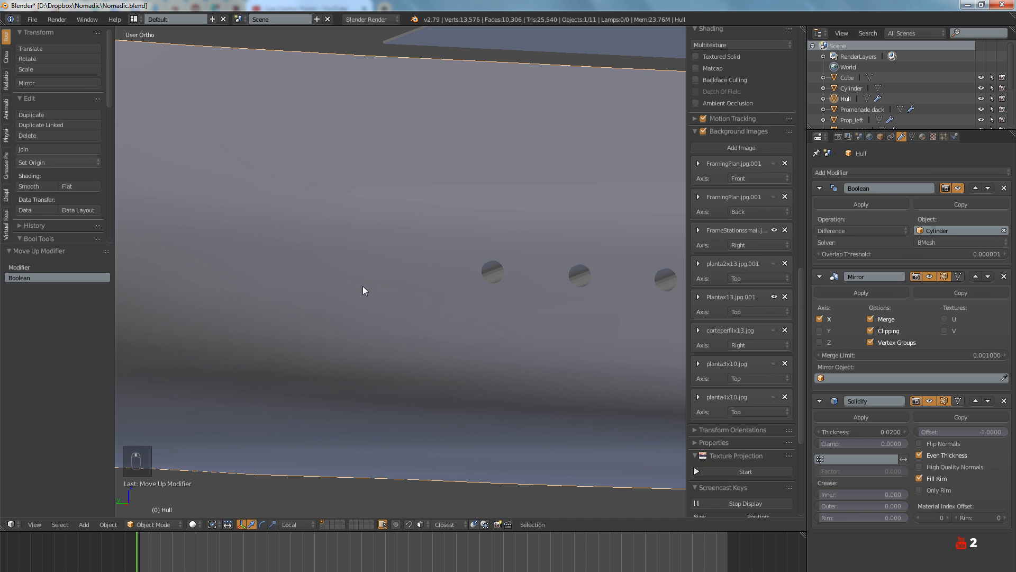
pyautogui.moveTo(363, 290); pyautogui.dragTo(465, 321, button='middle')
pyautogui.scroll(-4, 398, 300)
pyautogui.scroll(6, 444, 299)
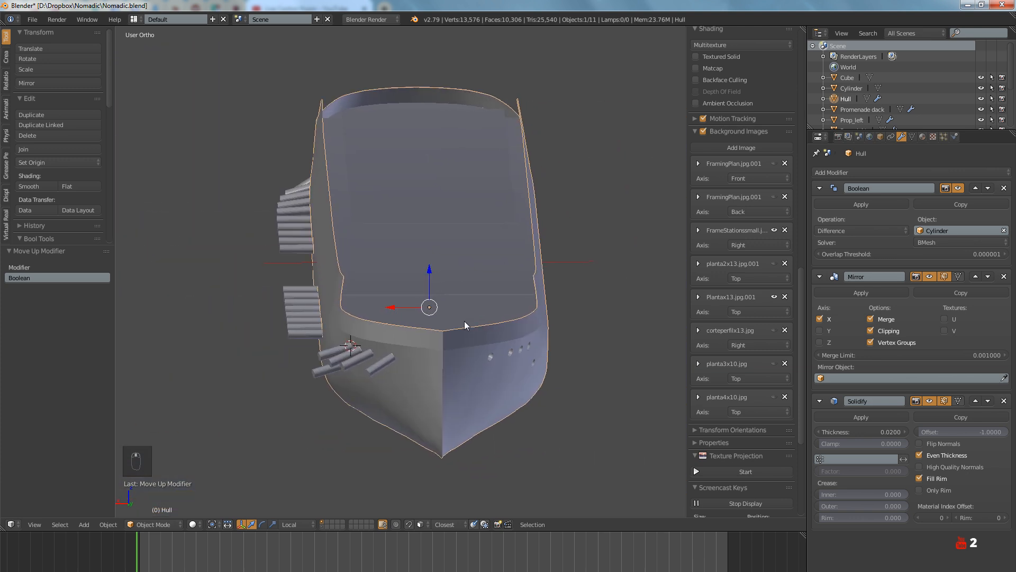
pyautogui.scroll(5, 494, 356)
pyautogui.scroll(-5, 503, 347)
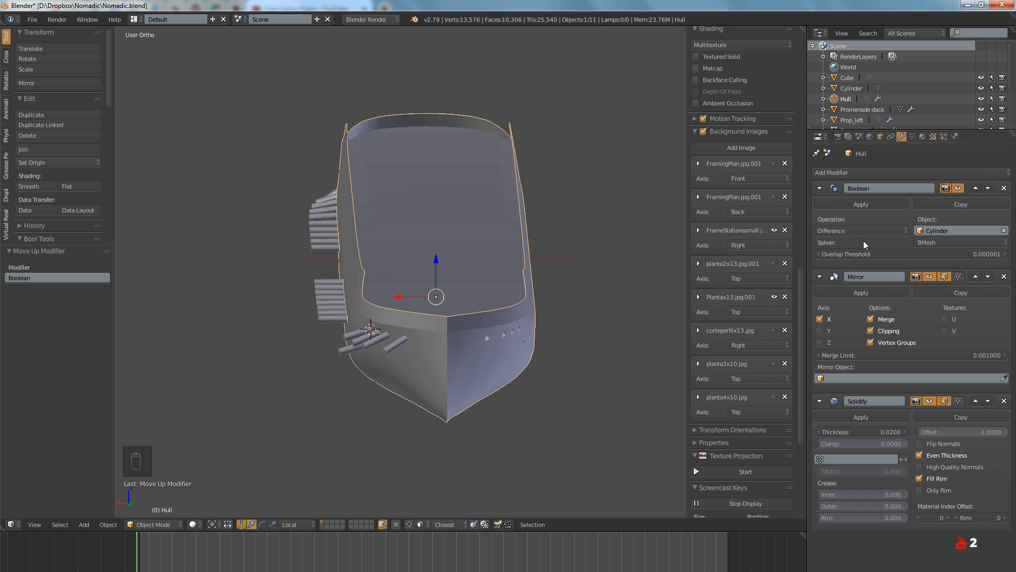
pyautogui.click(860, 204)
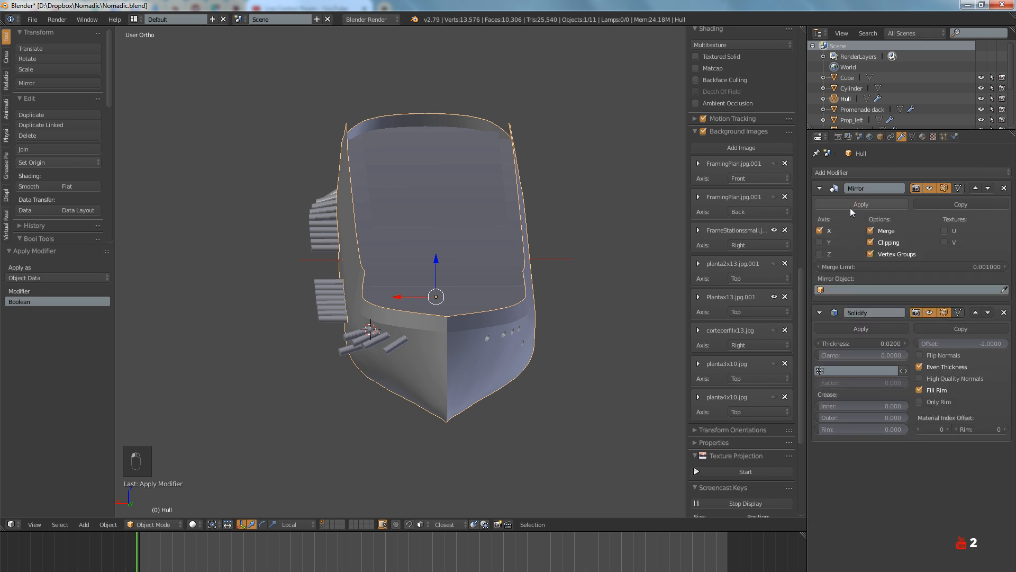
# Move the porthole cutter cylinders to layer 11
pyautogui.rightClick(343, 354)
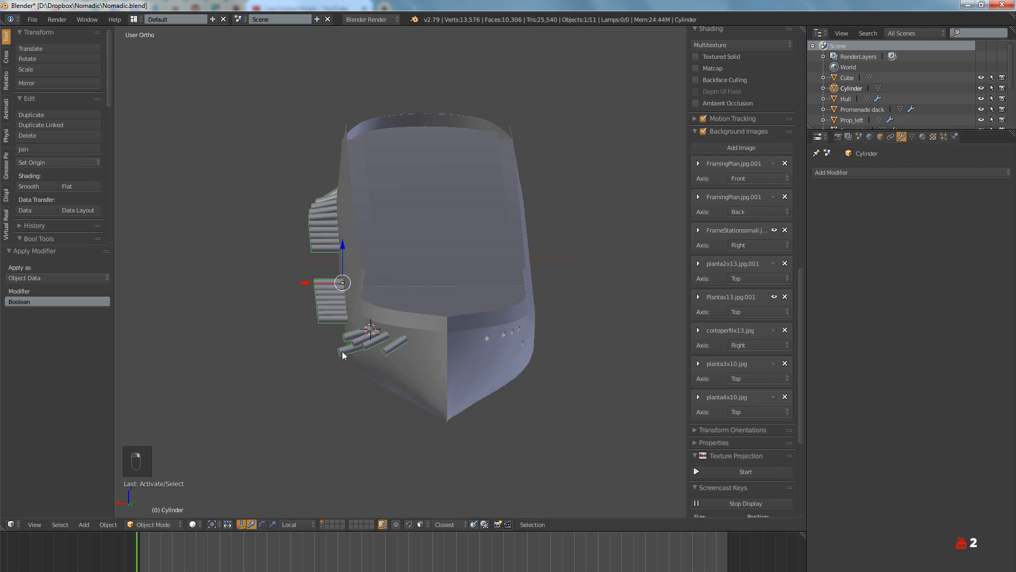
pyautogui.press('m')
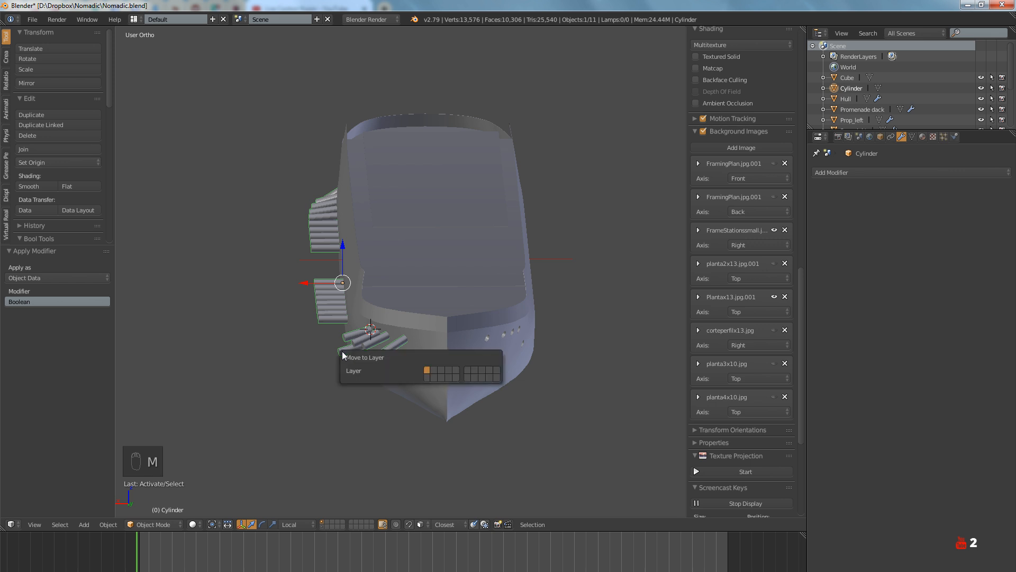
pyautogui.click(427, 377)
# Isolate the hull in local view and open its mesh in Edit Mode
pyautogui.moveTo(359, 336); pyautogui.dragTo(417, 326, button='middle')
pyautogui.scroll(3, 518, 299)
pyautogui.press('a')
pyautogui.scroll(-3, 450, 313)
pyautogui.press('a')
pyautogui.scroll(4, 485, 304)
pyautogui.rightClick(480, 314)
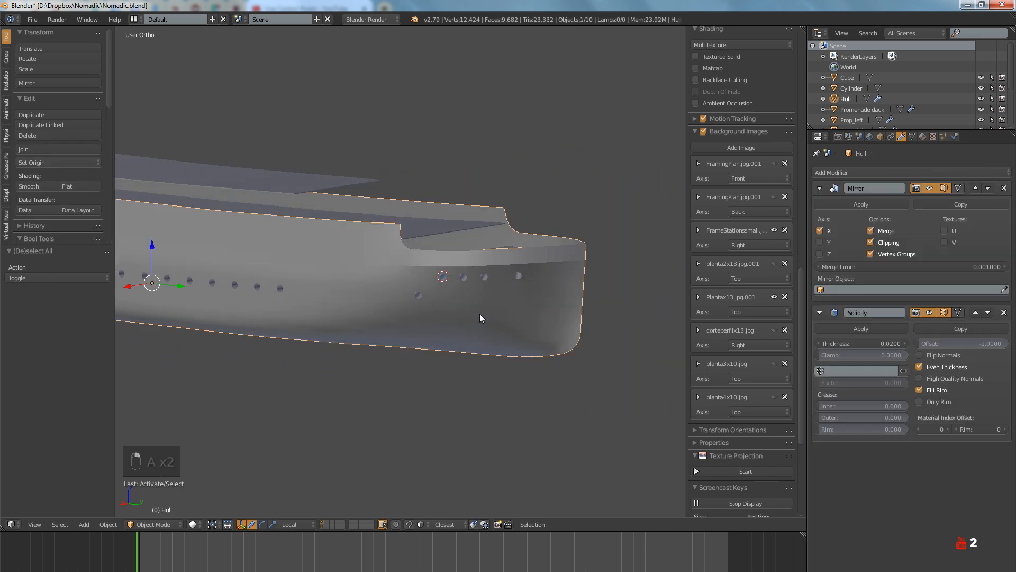
pyautogui.press('KP_Divide')
pyautogui.press('Tab')
# Delete the selected leftover cylinder faces inside the hull's porthole openings
pyautogui.moveTo(479, 315); pyautogui.dragTo(376, 267, button='middle')
pyautogui.scroll(5, 423, 334)
pyautogui.scroll(6, 376, 254)
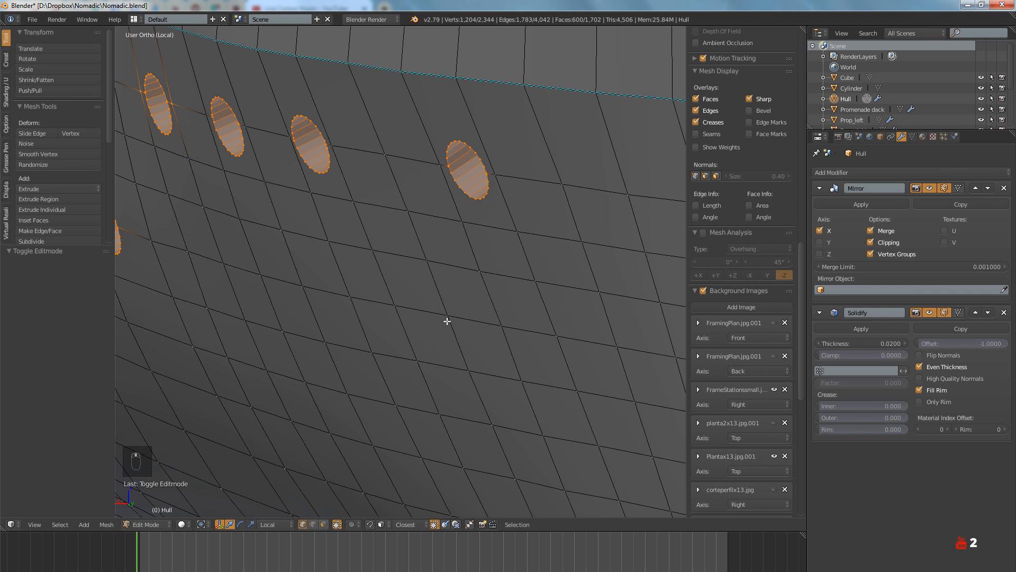
pyautogui.scroll(-6, 447, 321)
pyautogui.moveTo(447, 322); pyautogui.dragTo(520, 388, button='middle')
pyautogui.scroll(3, 476, 379)
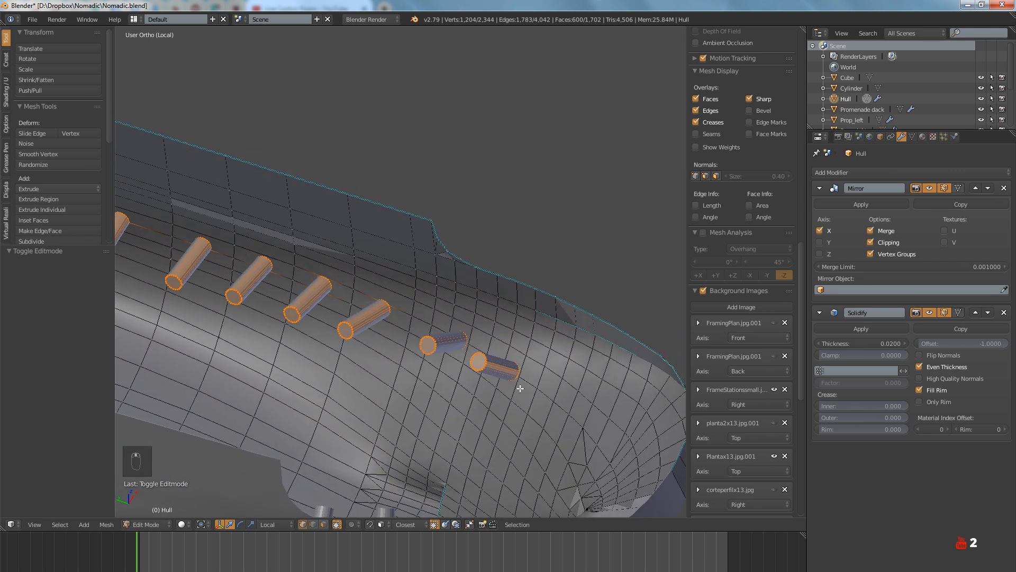
pyautogui.scroll(5, 508, 360)
pyautogui.scroll(-6, 487, 357)
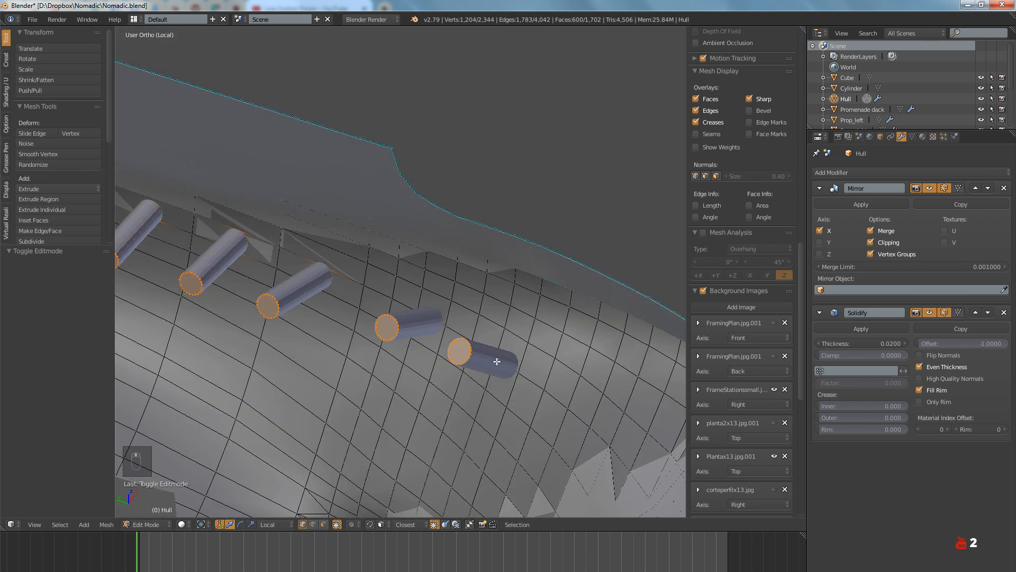
pyautogui.moveTo(490, 366); pyautogui.dragTo(471, 356, button='middle')
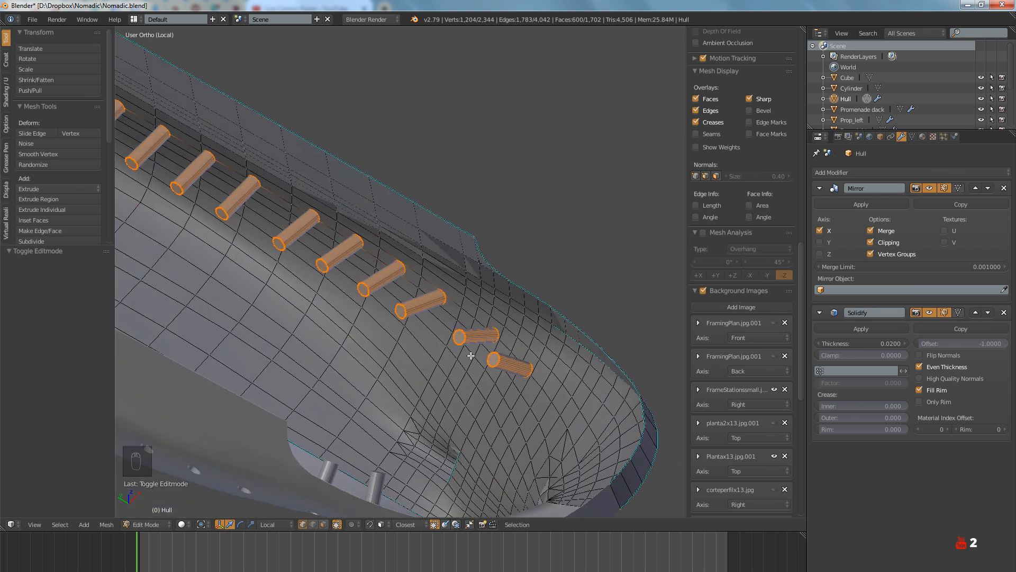
pyautogui.press('x')
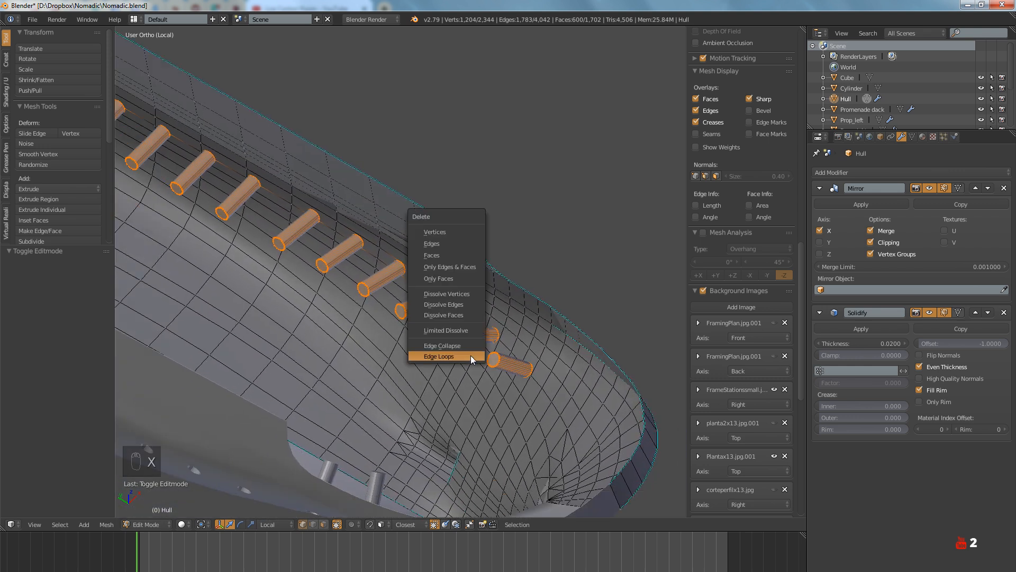
pyautogui.click(446, 257)
# Examine the porthole openings at the bow, return the hull to Object Mode and leave local view
pyautogui.scroll(-3, 458, 310)
pyautogui.moveTo(458, 310); pyautogui.dragTo(495, 370, button='middle')
pyautogui.scroll(5, 494, 370)
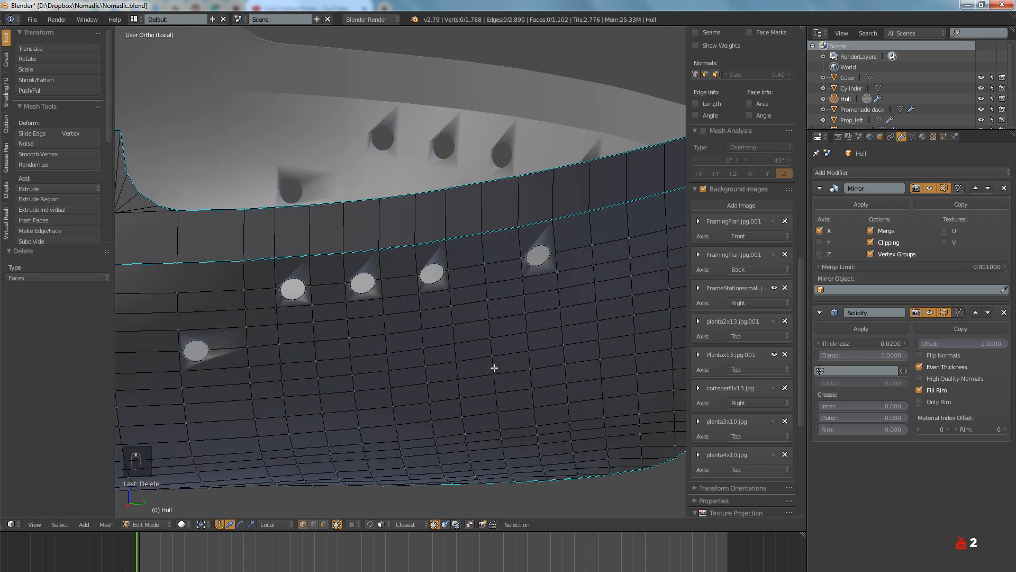
pyautogui.scroll(-5, 494, 368)
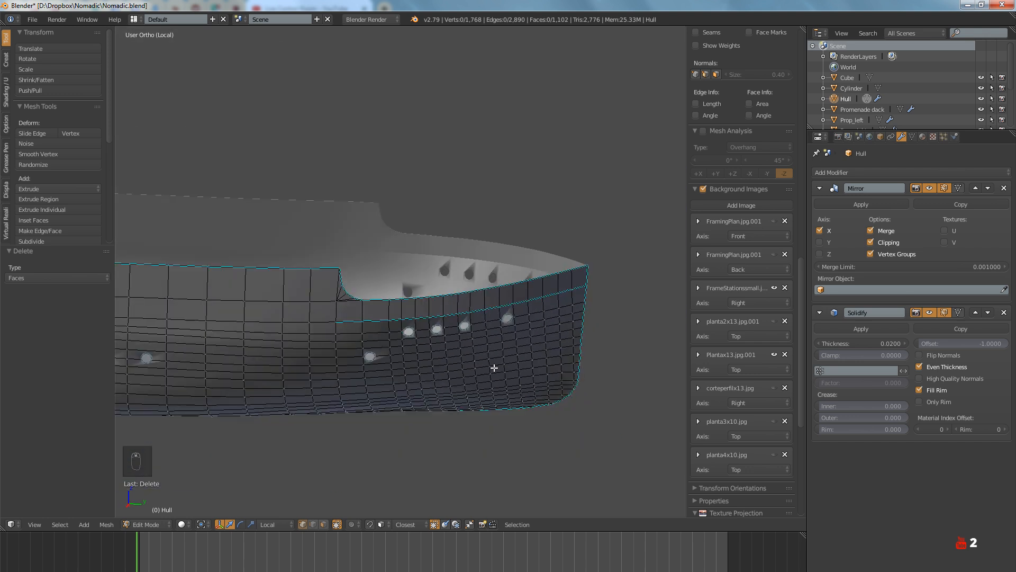
pyautogui.keyDown('ctrl'); pyautogui.scroll(2, 495, 366); pyautogui.keyUp('ctrl')
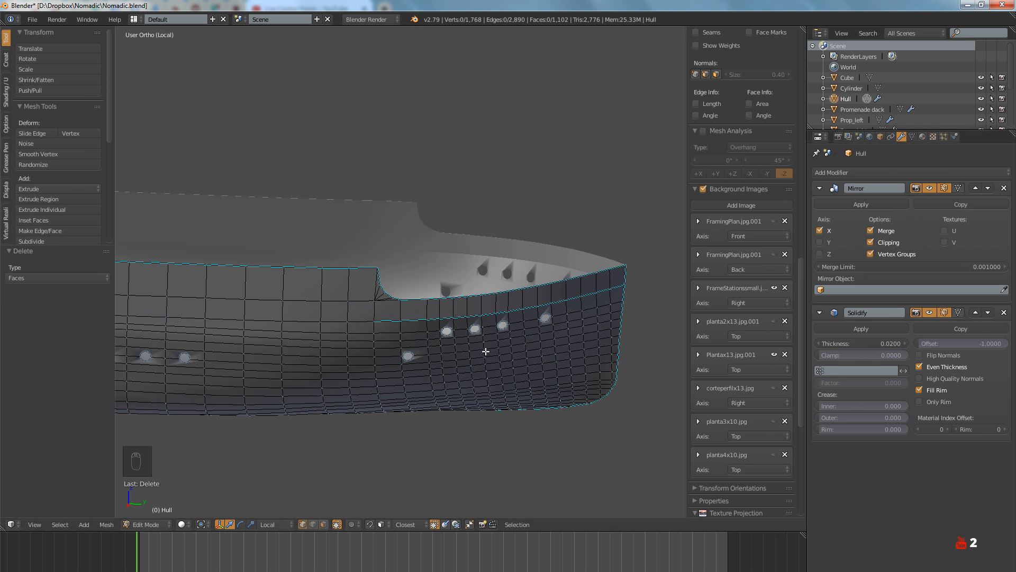
pyautogui.moveTo(486, 351); pyautogui.dragTo(443, 375, button='middle')
pyautogui.press('Tab')
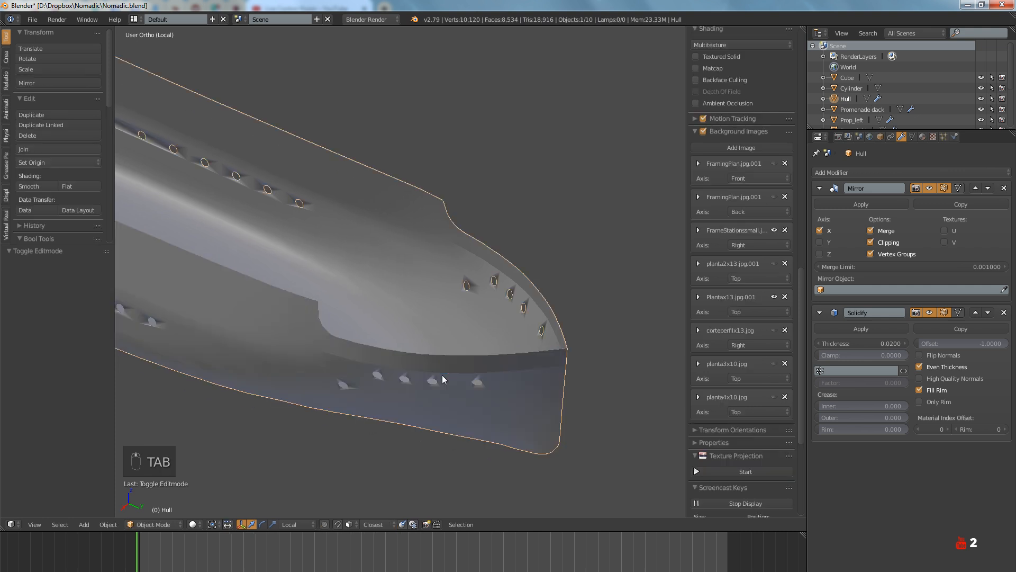
pyautogui.press('KP_Divide')
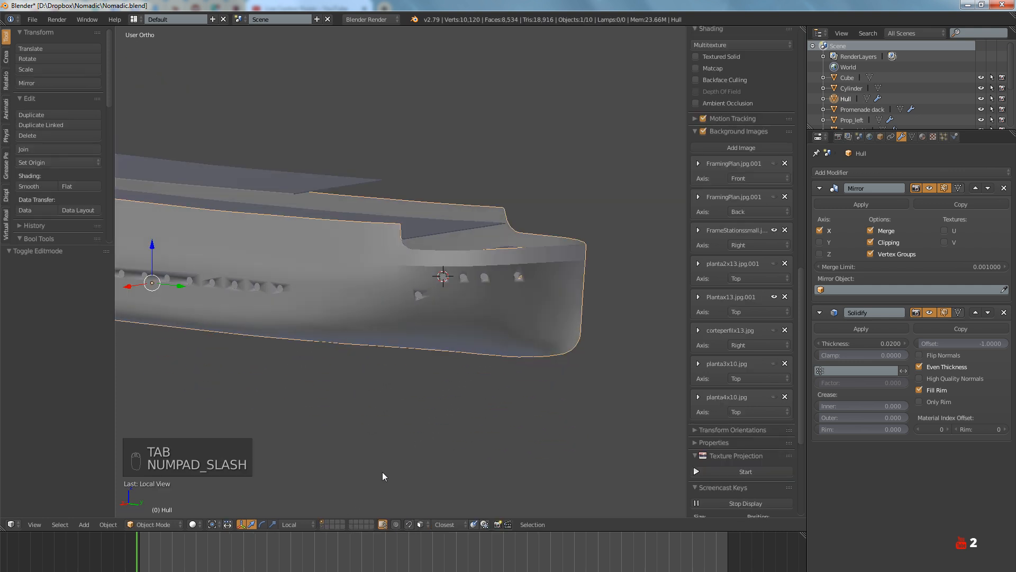
# Check the mesh of the cutter cylinders on layer 11 and return to the hull's layer in Object Mode
pyautogui.click(322, 524)
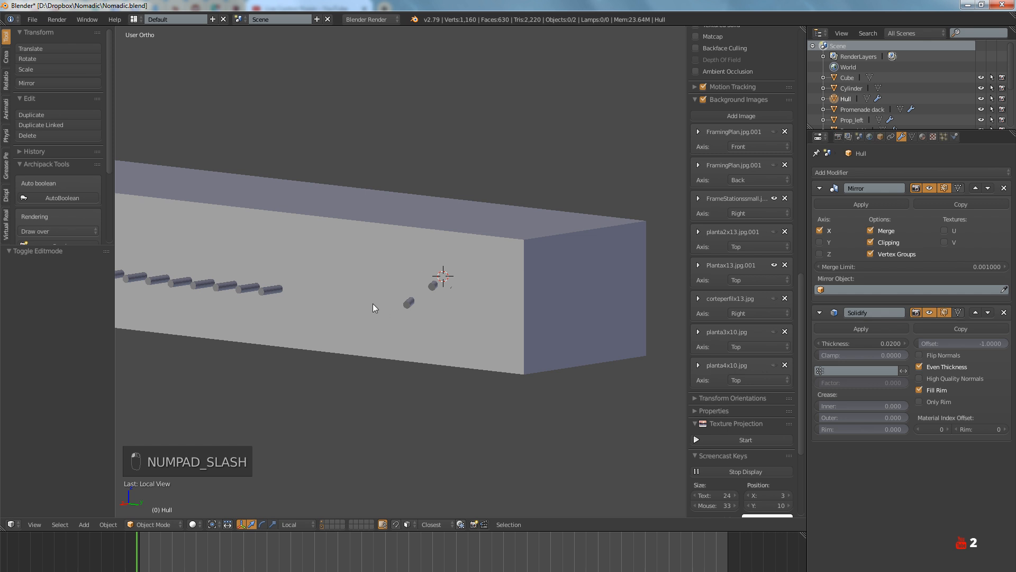
pyautogui.press('Tab')
pyautogui.press('Tab')
pyautogui.rightClick(271, 291)
pyautogui.press('Tab')
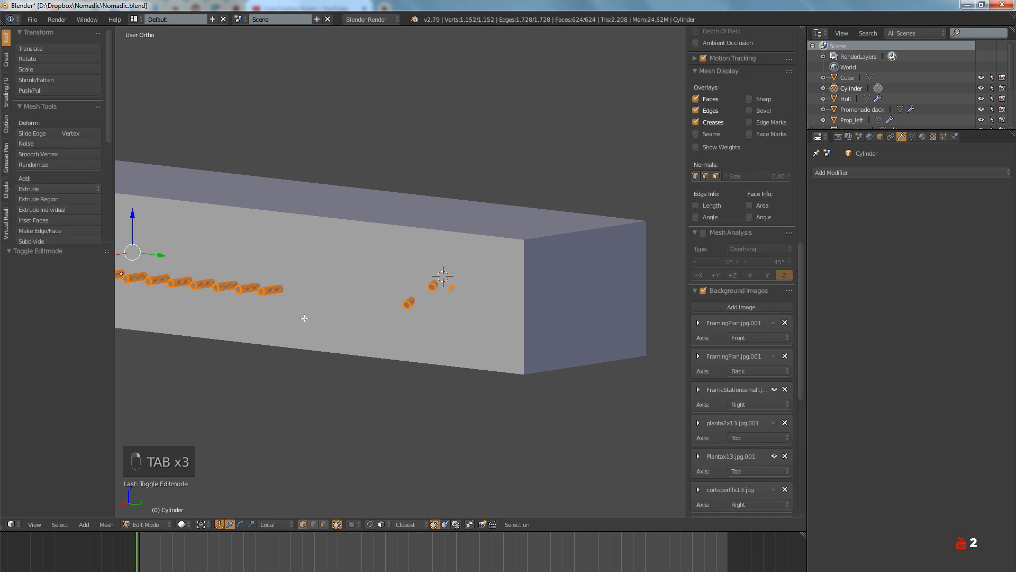
pyautogui.moveTo(305, 318); pyautogui.dragTo(341, 327, button='middle')
pyautogui.scroll(3, 340, 280)
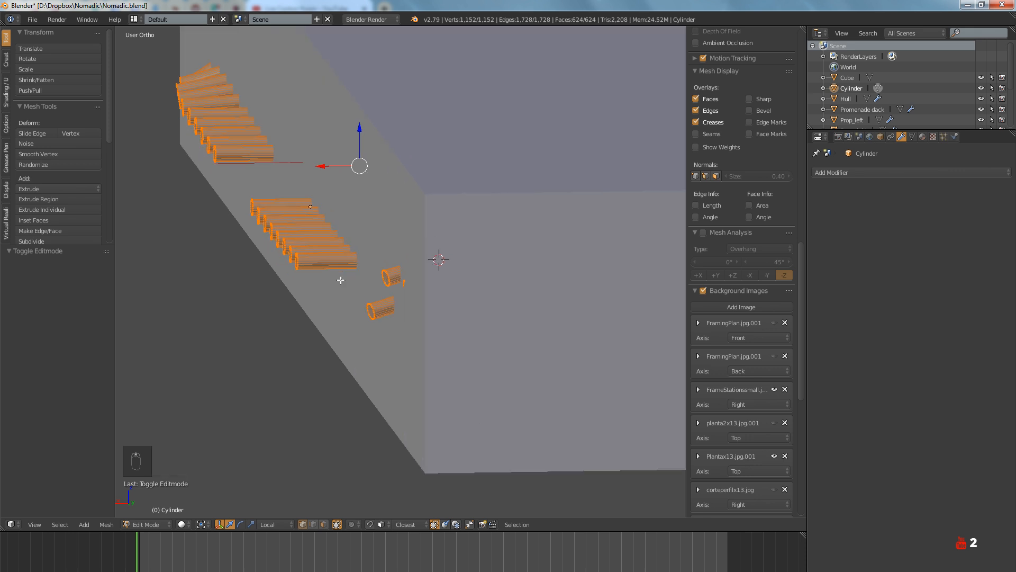
pyautogui.press('a')
pyautogui.press('a')
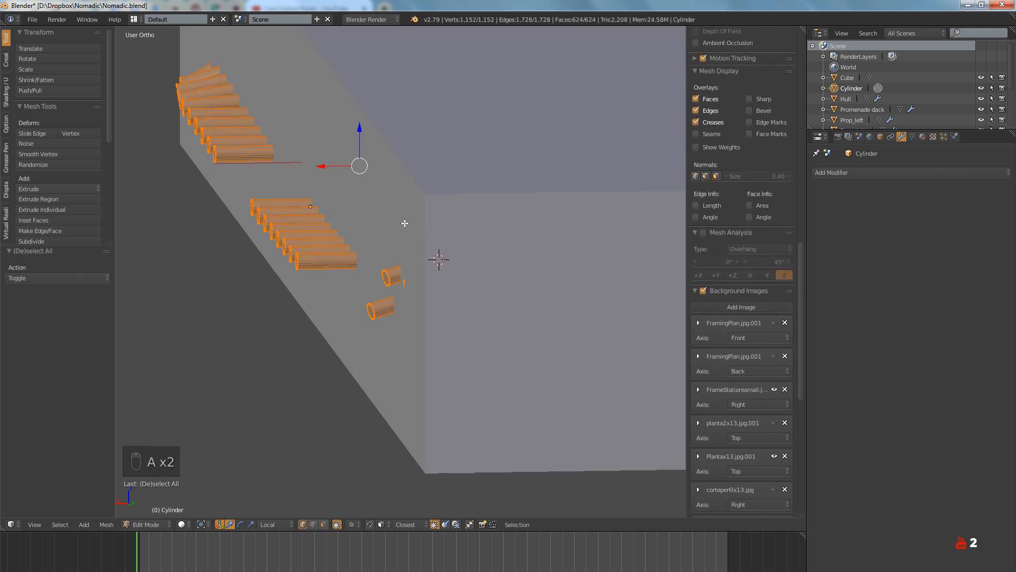
pyautogui.press('Tab')
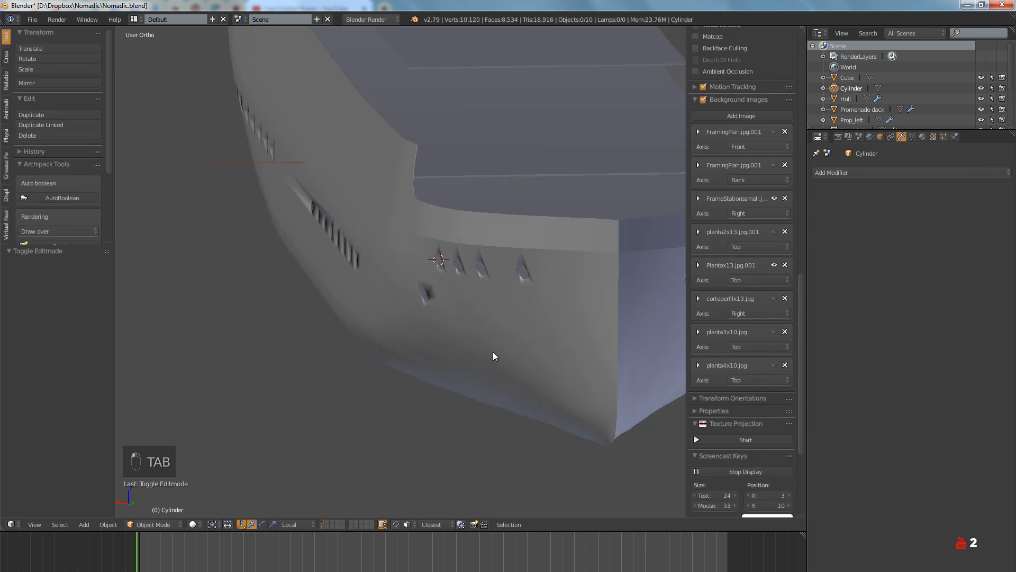
# Select the hull and examine its row of portholes from bow to stern in the right orthographic view
pyautogui.rightClick(518, 332)
pyautogui.moveTo(519, 331); pyautogui.dragTo(436, 329, button='middle')
pyautogui.press('Tab')
pyautogui.press('Tab')
pyautogui.scroll(-3, 489, 328)
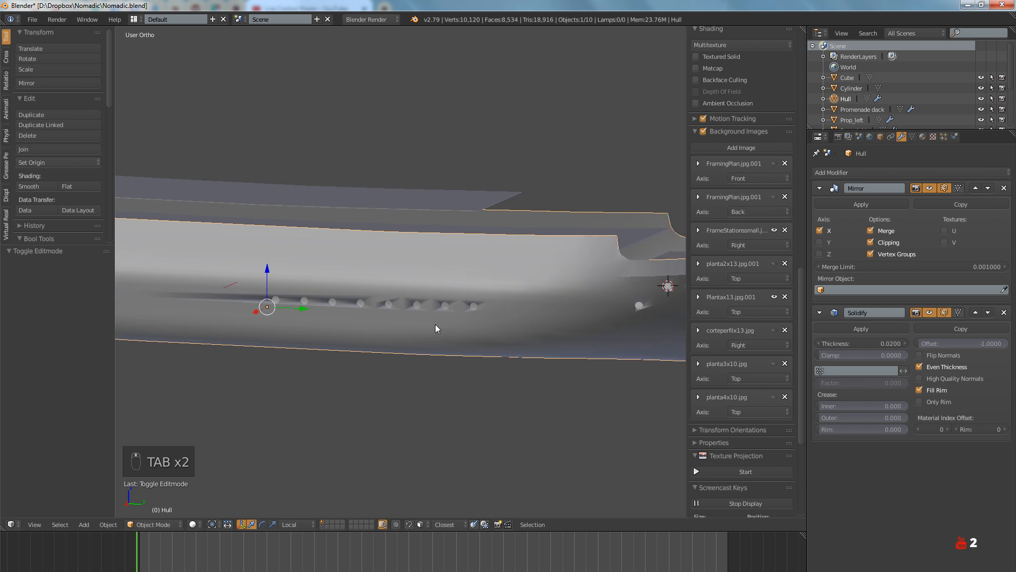
pyautogui.press('KP_3')
pyautogui.scroll(8, 435, 324)
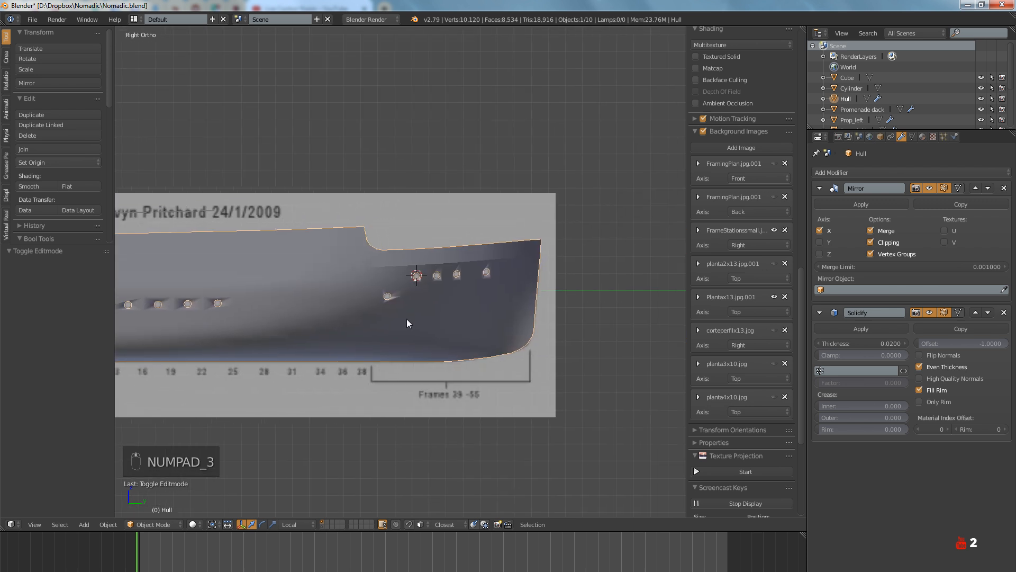
pyautogui.scroll(-4, 473, 280)
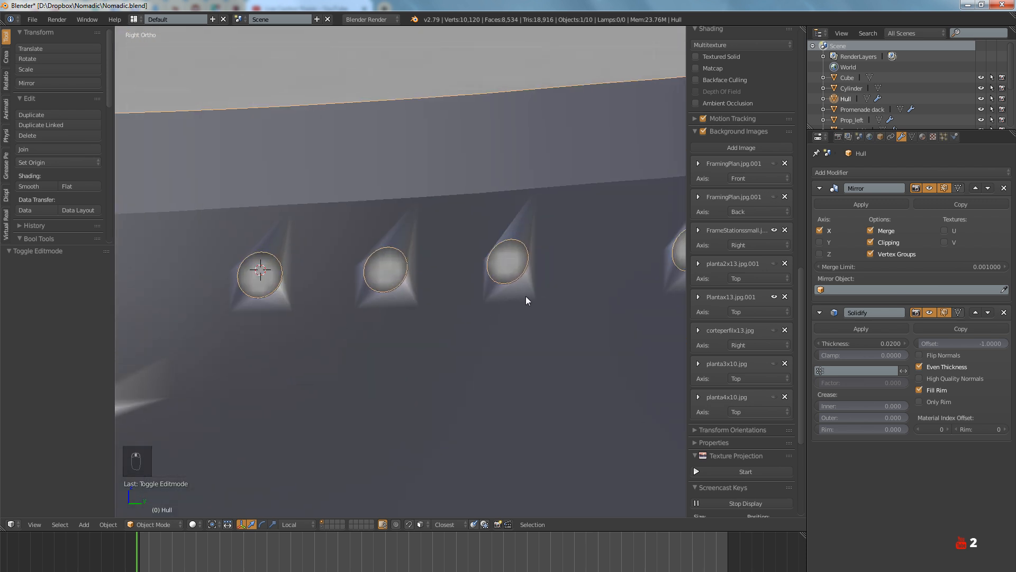
pyautogui.keyDown('shift'); pyautogui.moveTo(187, 366); pyautogui.dragTo(608, 313, button='middle'); pyautogui.keyUp('shift')
pyautogui.scroll(-5, 443, 306)
pyautogui.keyDown('shift'); pyautogui.moveTo(212, 365); pyautogui.dragTo(476, 350, button='middle'); pyautogui.keyUp('shift')
pyautogui.keyDown('shift'); pyautogui.moveTo(207, 351); pyautogui.dragTo(530, 359, button='middle'); pyautogui.keyUp('shift')
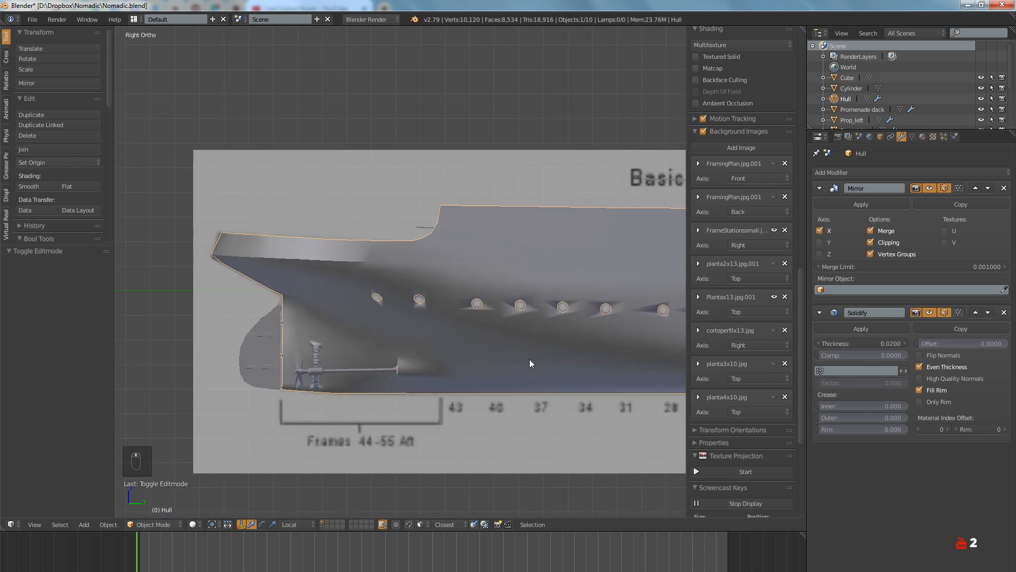
pyautogui.scroll(7, 446, 313)
# Open the hull mesh in Edit Mode and examine the shading and topology around the portholes along its side
pyautogui.press('Tab')
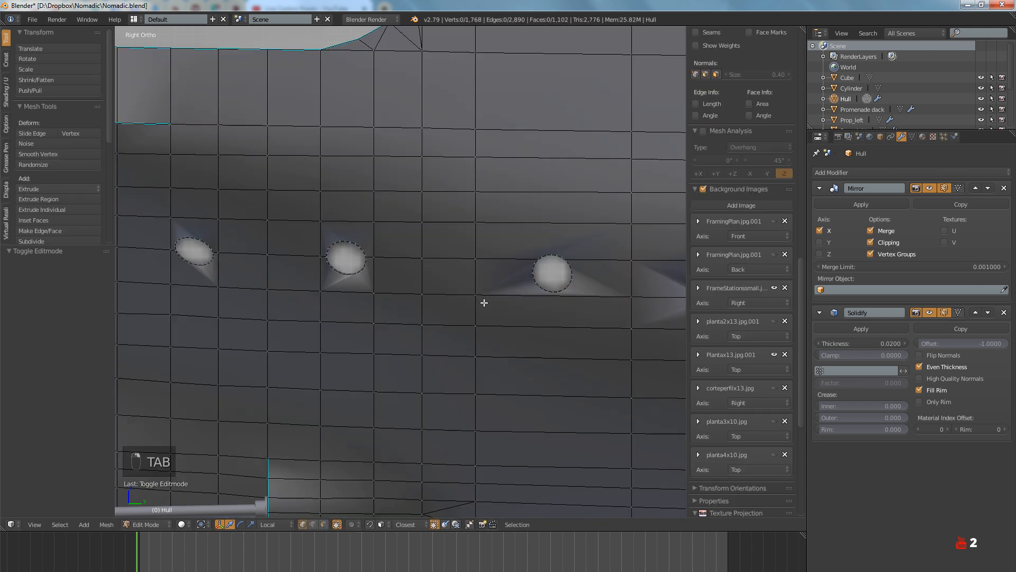
pyautogui.scroll(-5, 484, 302)
pyautogui.scroll(4, 376, 356)
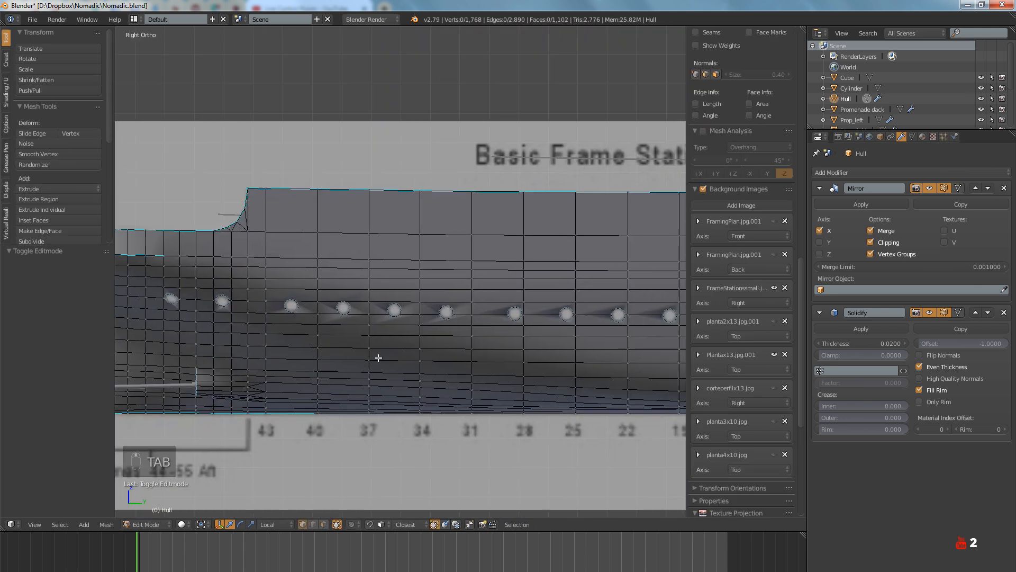
pyautogui.moveTo(376, 356)
pyautogui.keyDown('shift'); pyautogui.mouseDown(button='middle')
pyautogui.moveTo(535, 363)
pyautogui.moveTo(377, 373)
pyautogui.mouseUp(button='middle'); pyautogui.keyUp('shift')
pyautogui.keyDown('ctrl'); pyautogui.scroll(-10, 377, 373); pyautogui.keyUp('ctrl')
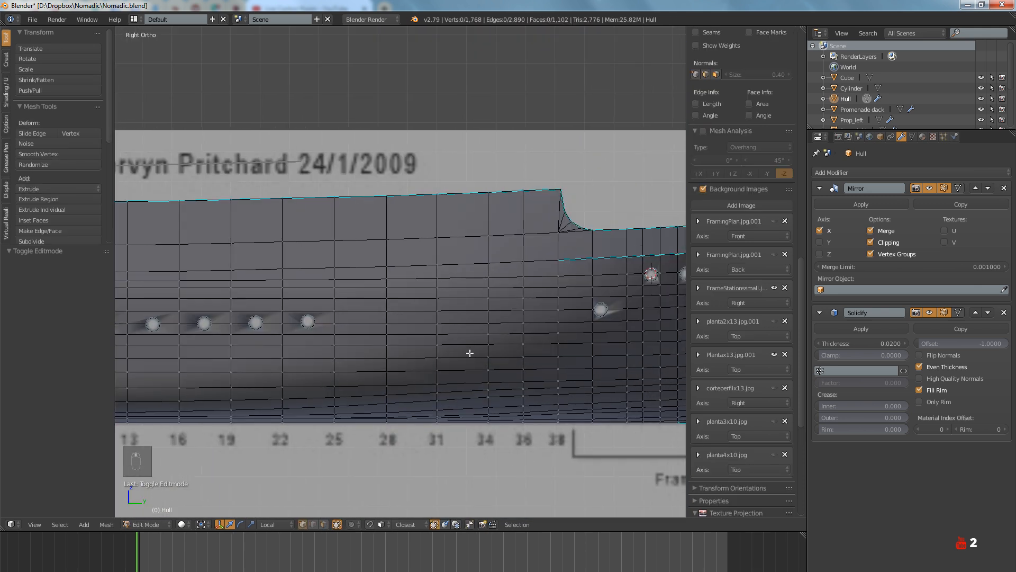
pyautogui.keyDown('ctrl'); pyautogui.scroll(-2, 367, 336); pyautogui.keyUp('ctrl')
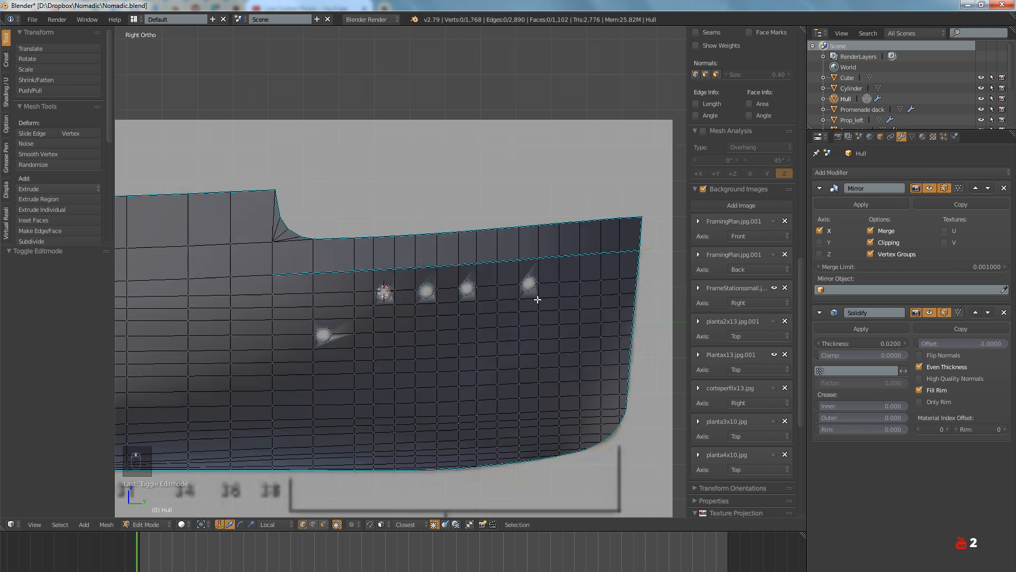
pyautogui.scroll(10, 526, 290)
pyautogui.scroll(3, 539, 312)
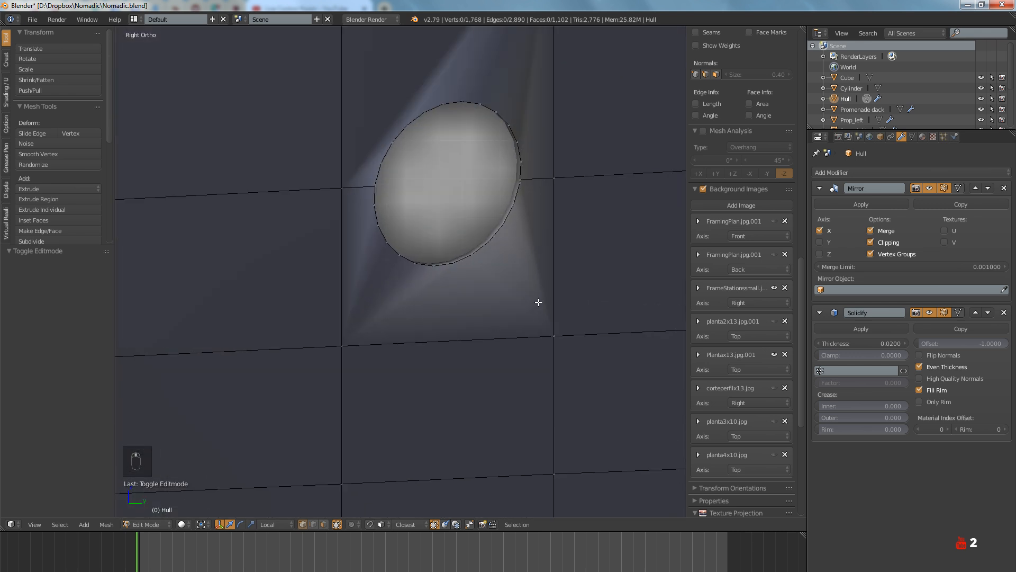
pyautogui.press('z')
pyautogui.press('z')
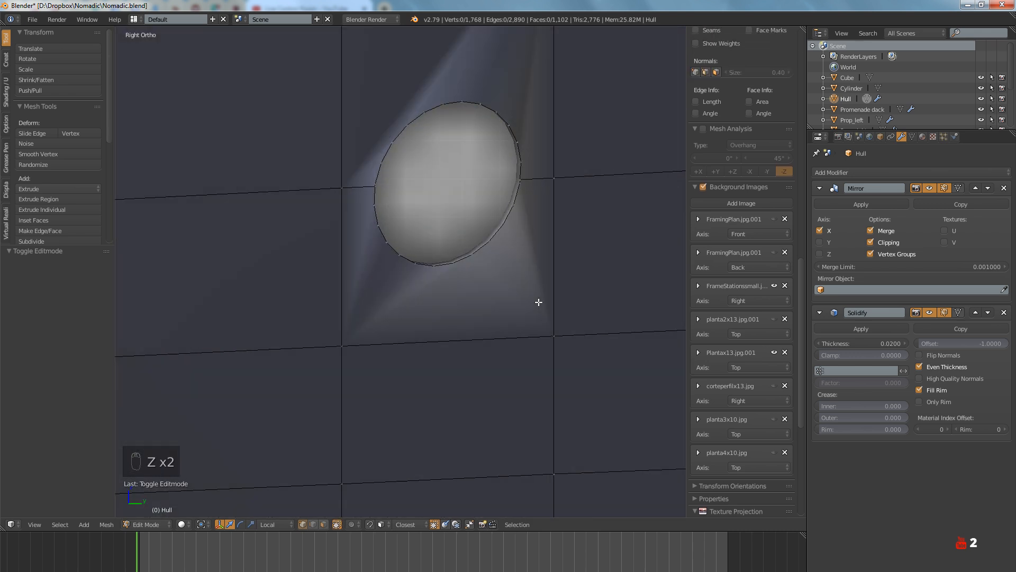
# Select all n-gon faces of the hull mesh by face type
pyautogui.click(912, 137)
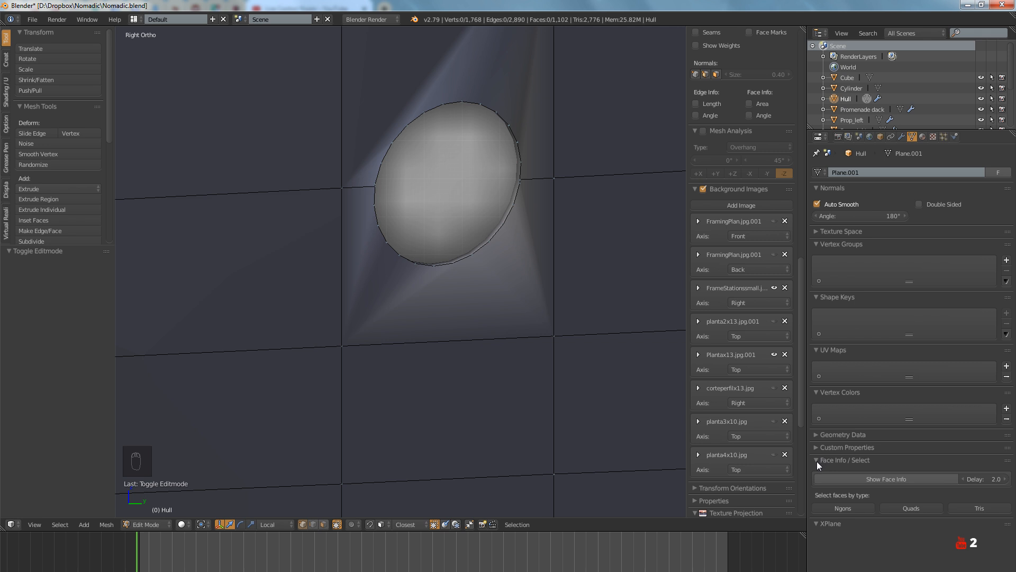
pyautogui.click(843, 508)
pyautogui.scroll(-6, 507, 323)
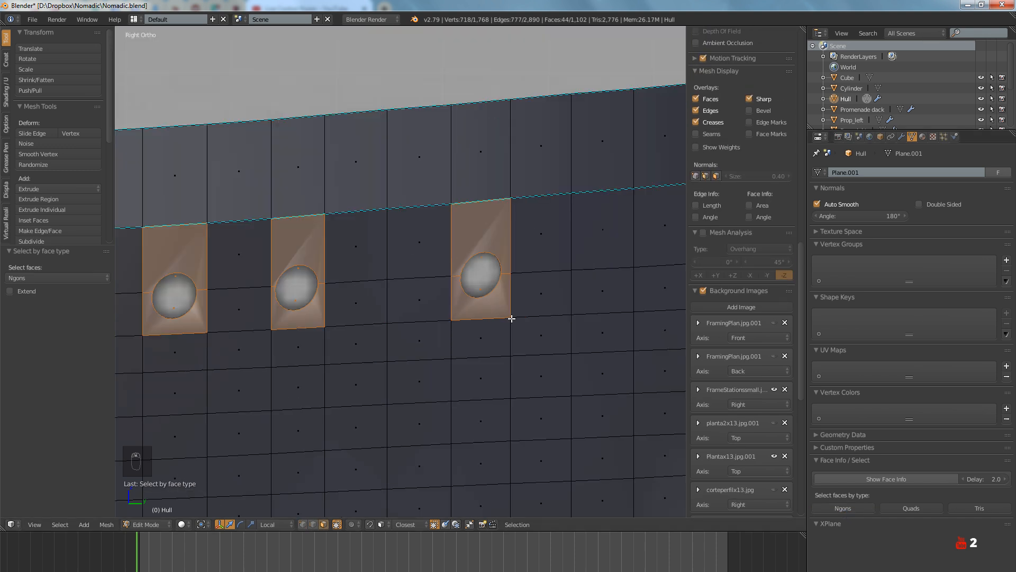
pyautogui.scroll(4, 525, 397)
pyautogui.scroll(-4, 525, 397)
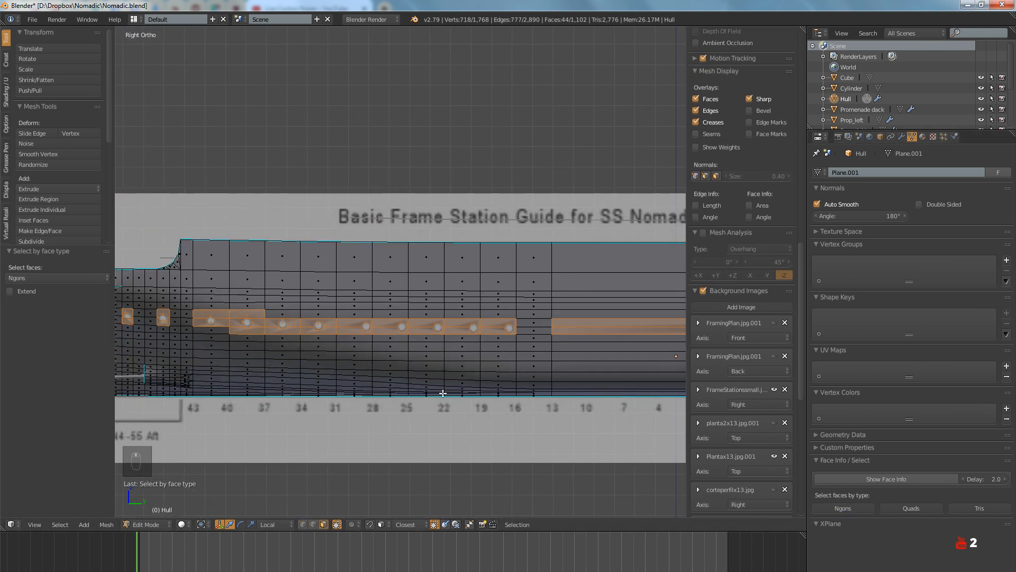
# Clear the n-gon selection and add a vertical loop cut to the hull below the porthole band amidships, near frame 1
pyautogui.scroll(4, 436, 384)
pyautogui.keyDown('shift'); pyautogui.moveTo(436, 384); pyautogui.dragTo(132, 380, button='middle'); pyautogui.keyUp('shift')
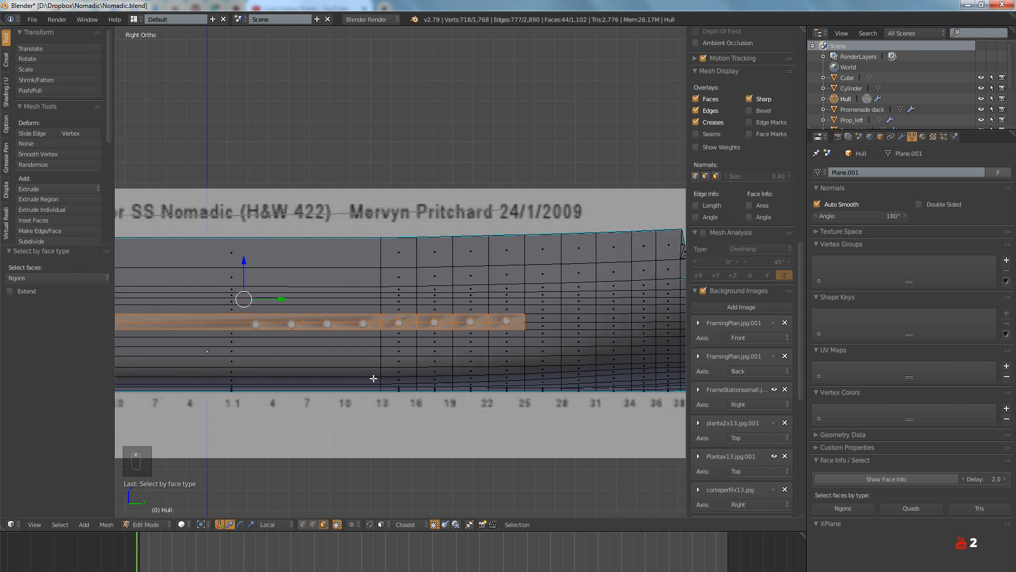
pyautogui.keyDown('shift'); pyautogui.moveTo(379, 377); pyautogui.dragTo(467, 376, button='middle'); pyautogui.keyUp('shift')
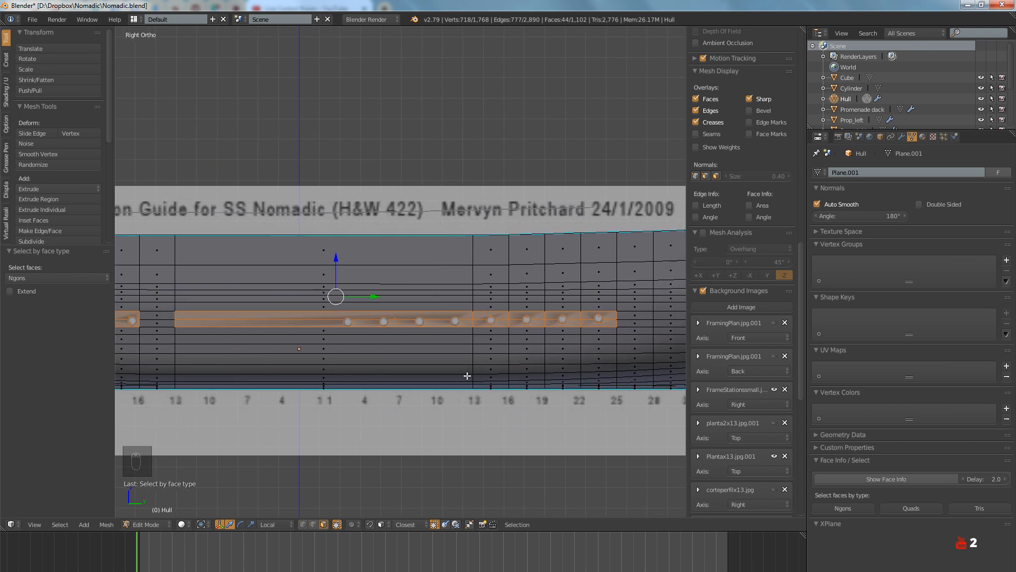
pyautogui.scroll(4, 344, 330)
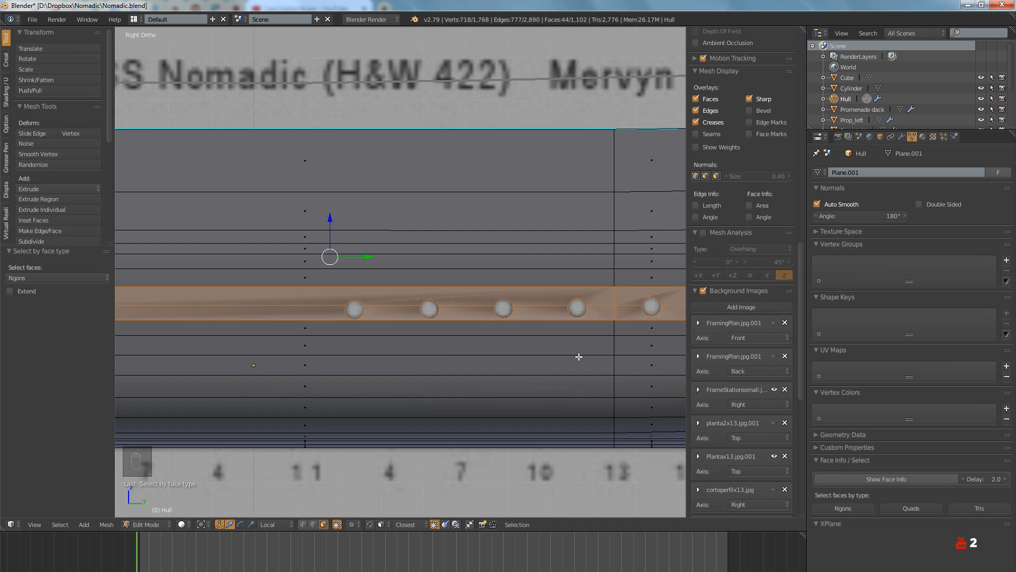
pyautogui.press('a')
pyautogui.keyDown('ctrl'); pyautogui.hscroll(-5, 491, 345); pyautogui.keyUp('ctrl')
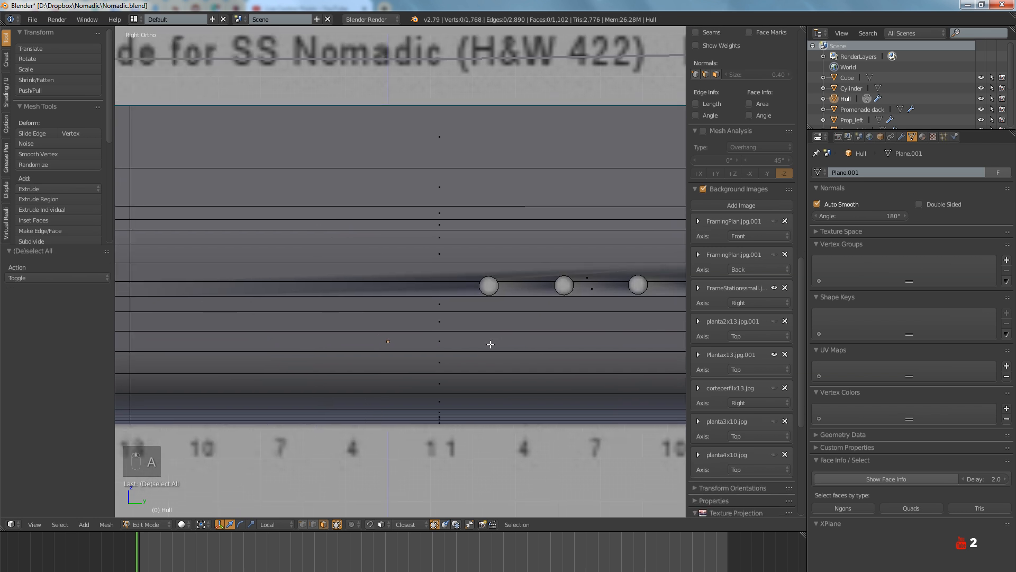
pyautogui.hotkey('ctrl', 'r')
pyautogui.click(442, 371)
pyautogui.click(441, 365)
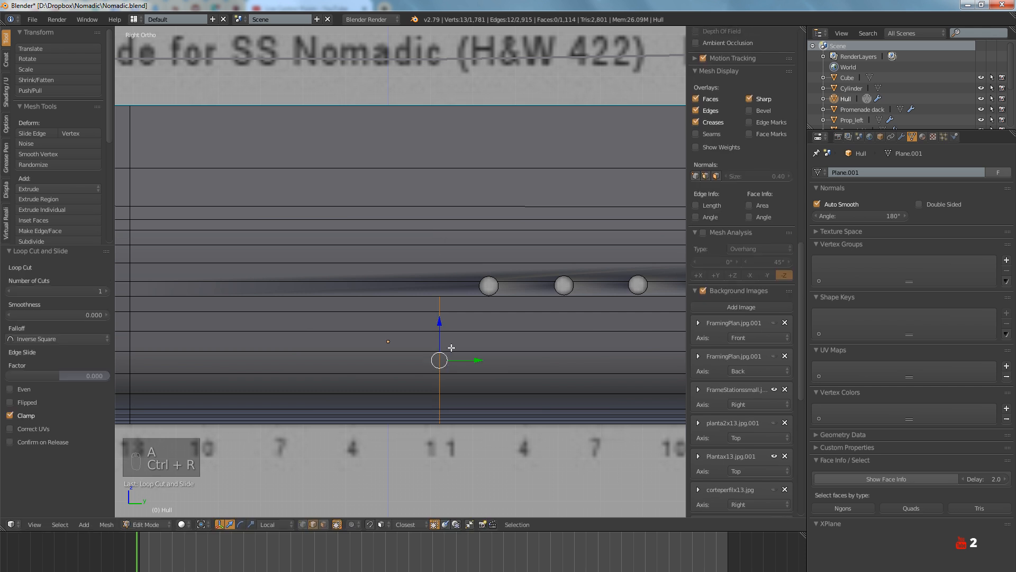
# Add a matching vertical loop cut above the porthole band near frame 1 and clear the selection
pyautogui.hotkey('ctrl', 'r')
pyautogui.click(434, 243)
pyautogui.click(434, 244)
pyautogui.scroll(5, 437, 295)
pyautogui.press('a')
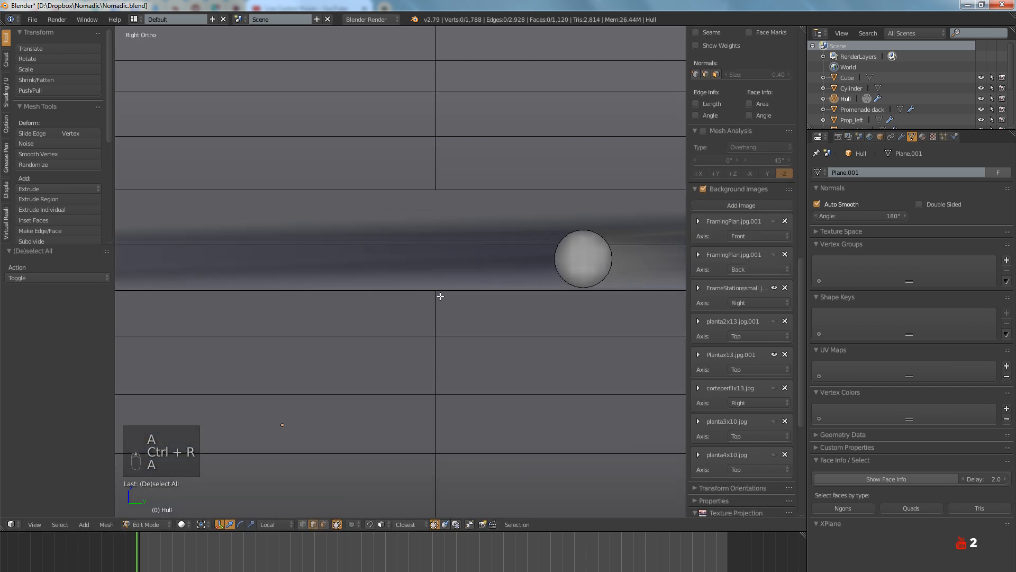
# Knife-cut a vertical edge across the porthole band near frame 1, joining the lower and upper loop cuts
pyautogui.keyDown('shift'); pyautogui.scroll(2, 439, 296); pyautogui.keyUp('shift')
pyautogui.press('k')
pyautogui.click(436, 307)
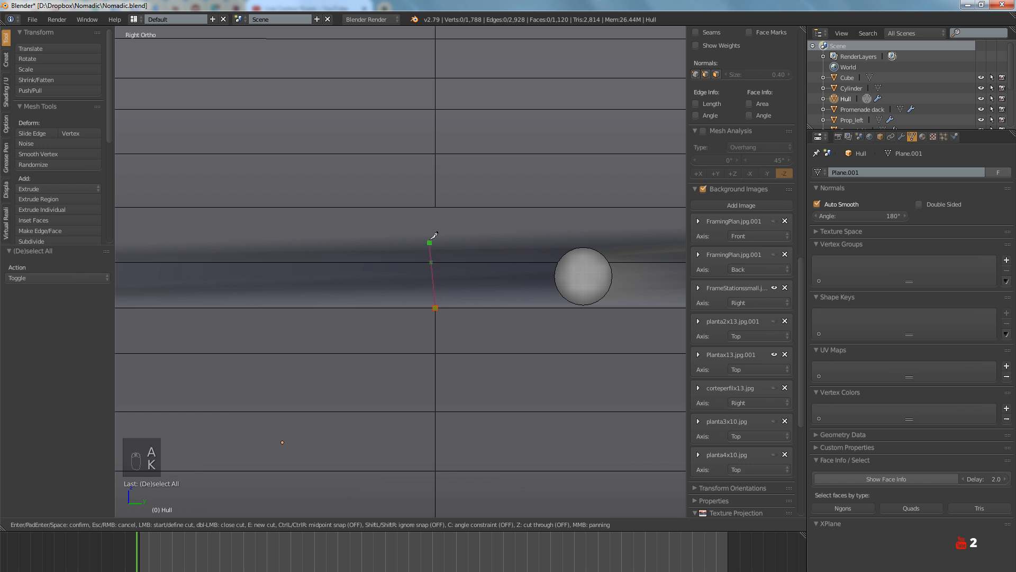
pyautogui.press('Return')
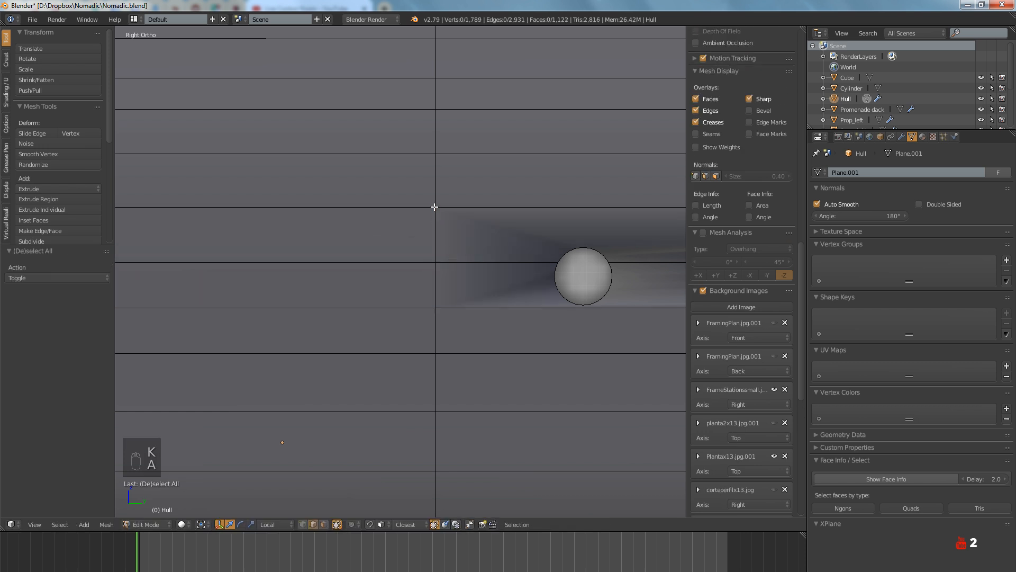
pyautogui.scroll(-5, 447, 226)
pyautogui.press('a')
# Add vertical loop cuts below and above the porthole band at forward frame 7
pyautogui.scroll(5, 407, 269)
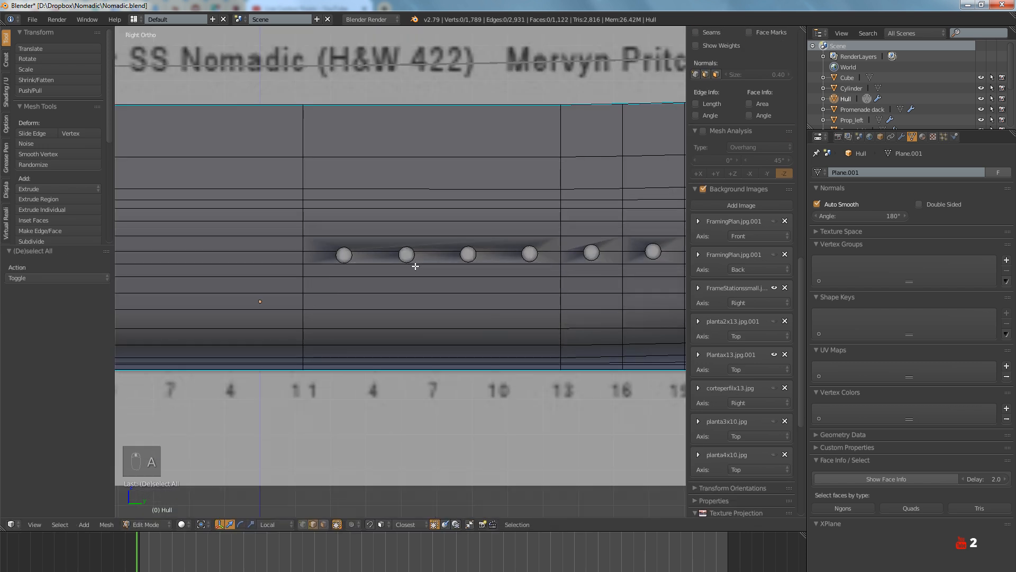
pyautogui.keyDown('shift'); pyautogui.moveTo(429, 281); pyautogui.dragTo(423, 284, button='middle'); pyautogui.keyUp('shift')
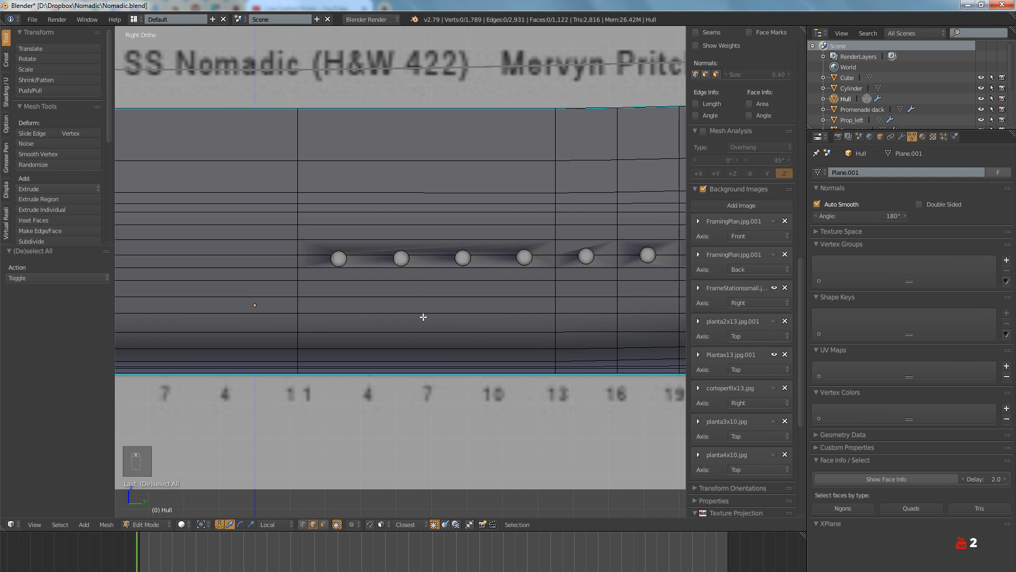
pyautogui.hotkey('ctrl', 'r')
pyautogui.click(424, 318)
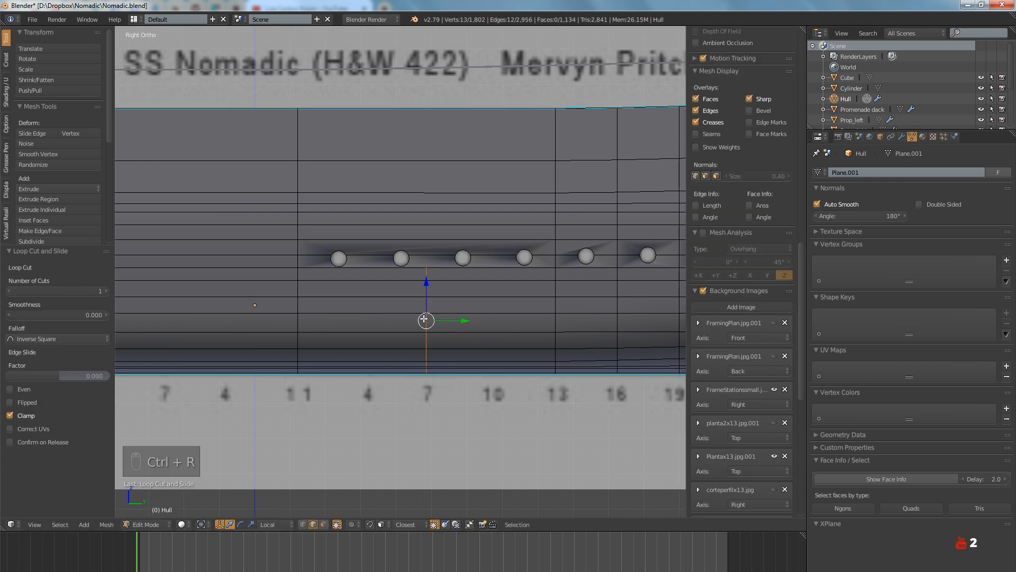
pyautogui.click(424, 318)
pyautogui.press('a')
pyautogui.hotkey('ctrl', 'r')
pyautogui.click(427, 222)
pyautogui.click(427, 221)
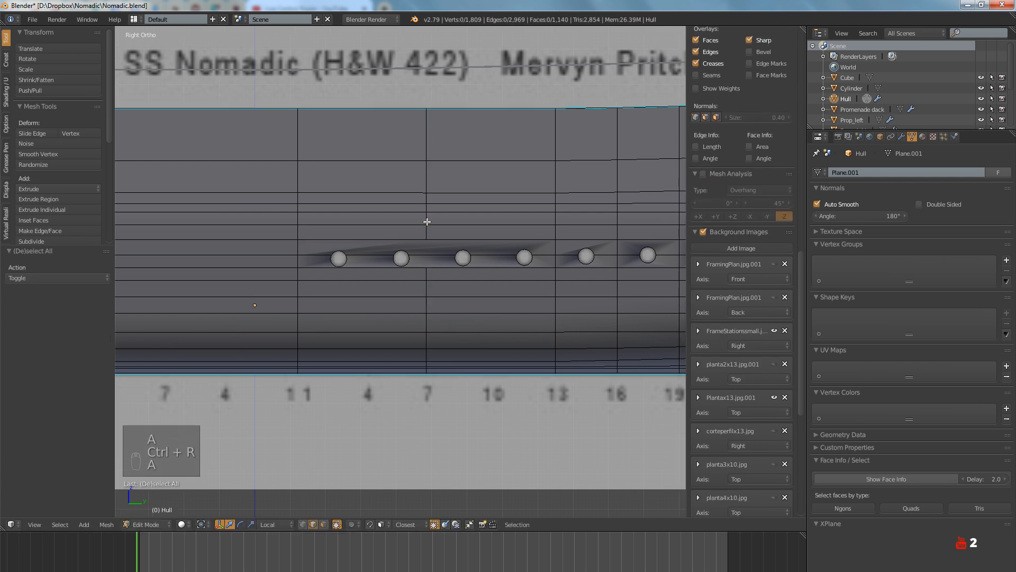
# Add vertical loop cuts below and above the porthole band at forward frame 4
pyautogui.press('a')
pyautogui.hotkey('ctrl', 'r')
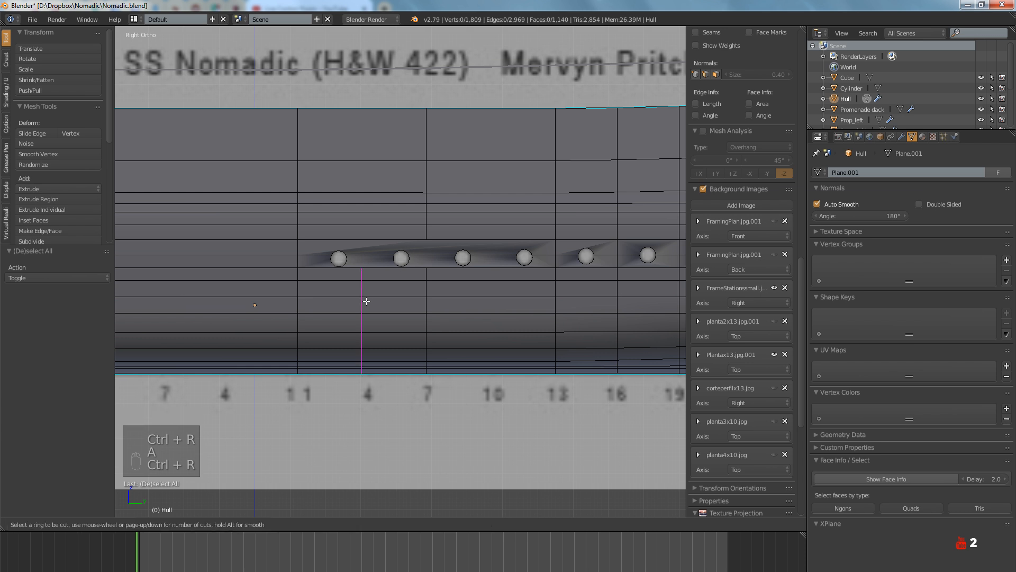
pyautogui.click(363, 294)
pyautogui.click(363, 291)
pyautogui.press('a')
pyautogui.hotkey('ctrl', 'r')
pyautogui.click(366, 243)
pyautogui.click(366, 242)
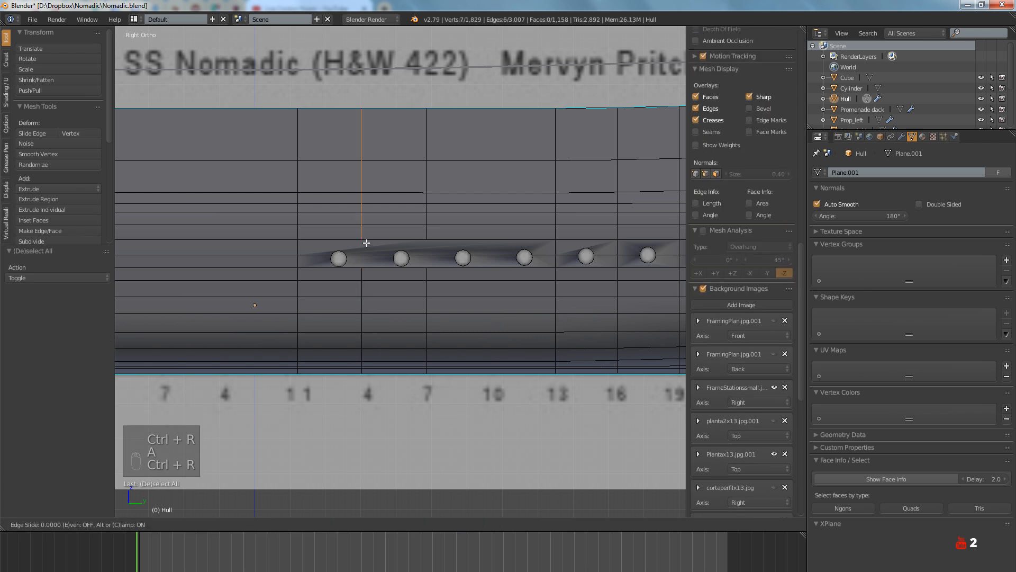
# Add vertical loop cuts below and above the porthole band at forward frame 10
pyautogui.press('a')
pyautogui.hotkey('ctrl', 'r')
pyautogui.click(483, 336)
pyautogui.click(484, 337)
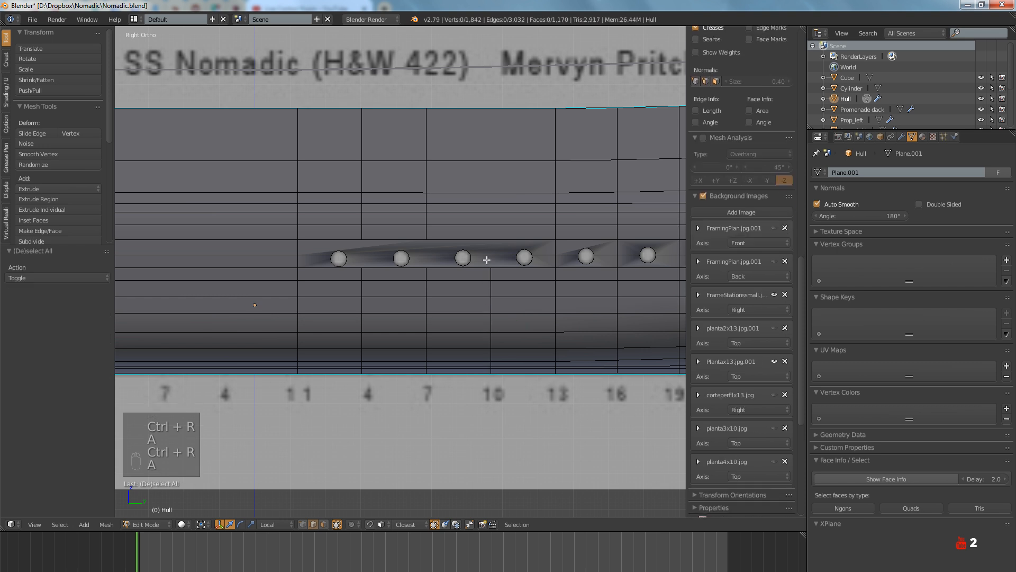
pyautogui.press('a')
pyautogui.hotkey('ctrl', 'r')
pyautogui.click(487, 239)
pyautogui.click(487, 239)
pyautogui.press('a')
# Knife-cut a vertical edge across the porthole band at forward frame 10, connecting the loops below and above it
pyautogui.scroll(5, 487, 237)
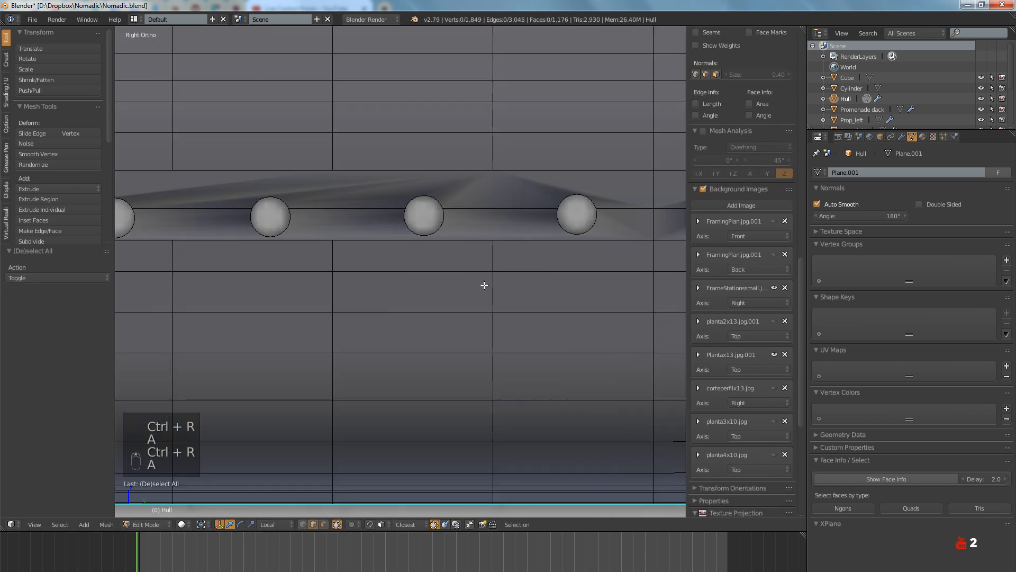
pyautogui.press('k')
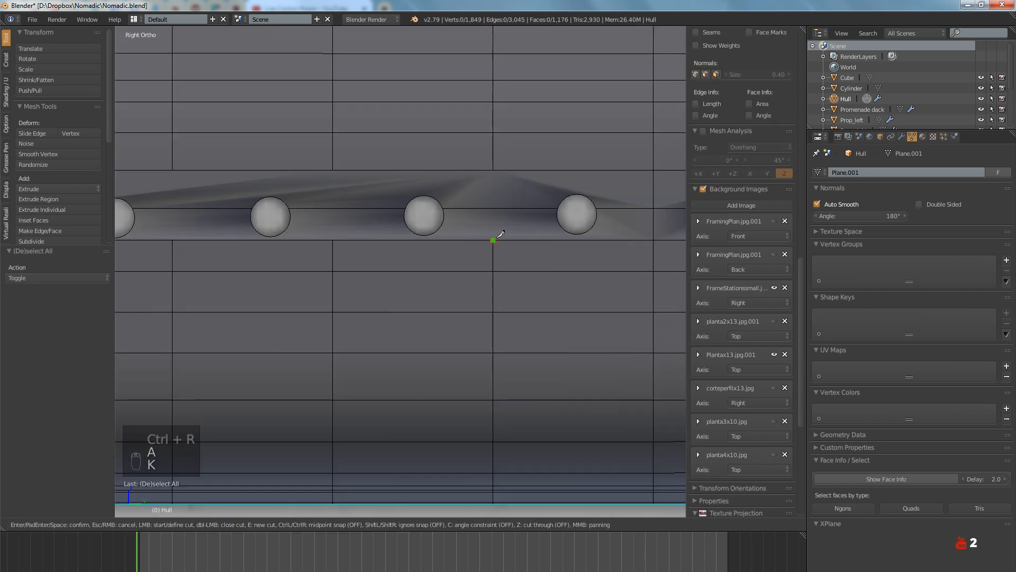
pyautogui.click(492, 239)
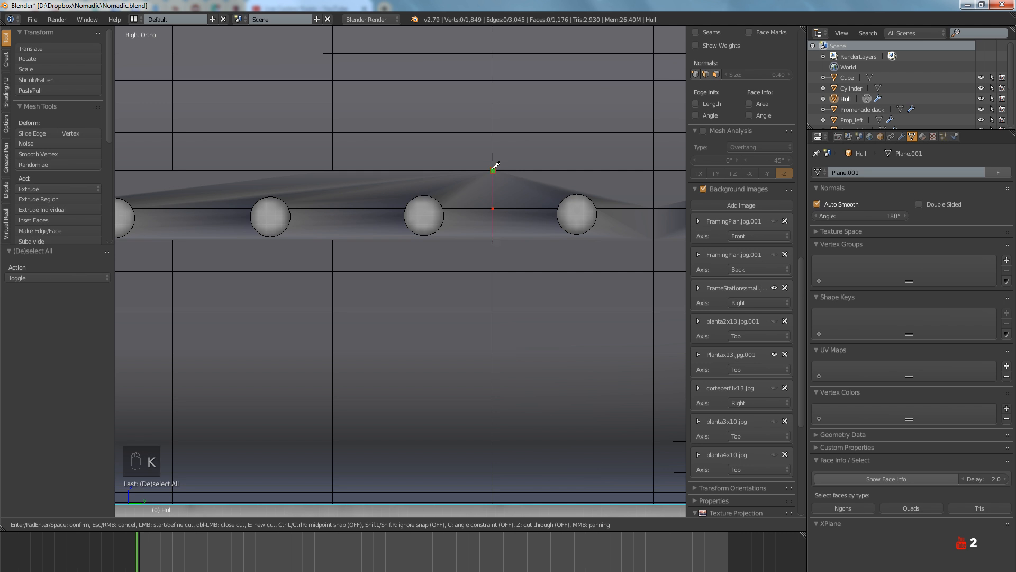
pyautogui.click(493, 170)
pyautogui.press('Return')
pyautogui.press('a')
pyautogui.scroll(-4, 503, 233)
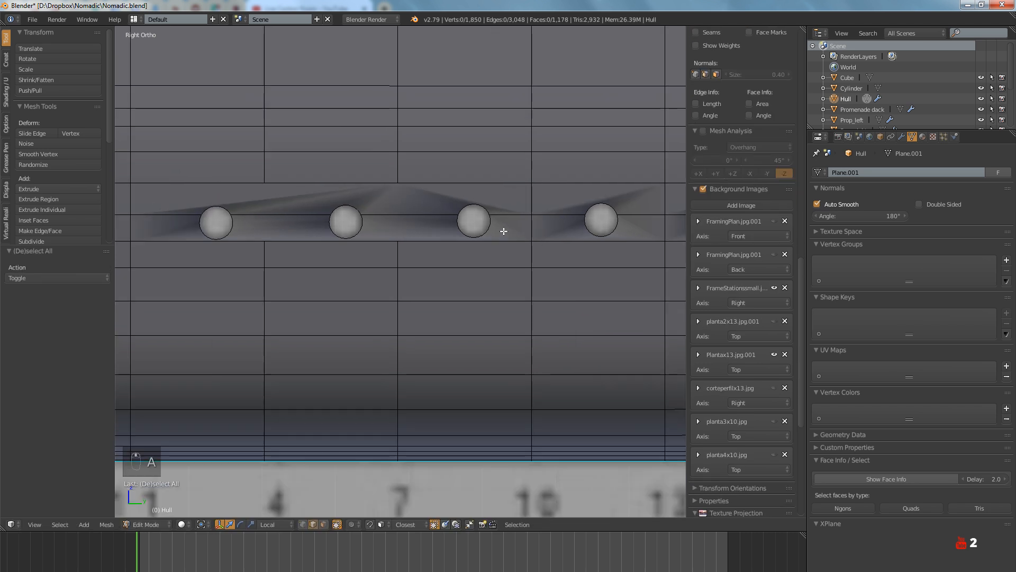
# Knife-cut a vertical edge across the porthole band at forward frame 7, connecting its lower and upper loops
pyautogui.scroll(2, 434, 230)
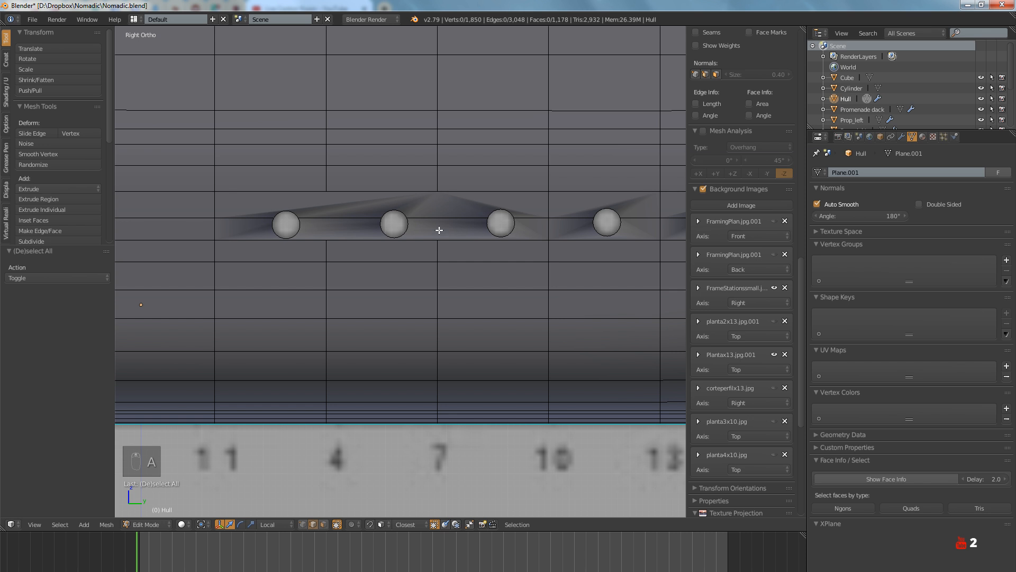
pyautogui.keyDown('shift'); pyautogui.moveTo(438, 229); pyautogui.dragTo(461, 245, button='middle'); pyautogui.keyUp('shift')
pyautogui.scroll(3, 461, 245)
pyautogui.press('k')
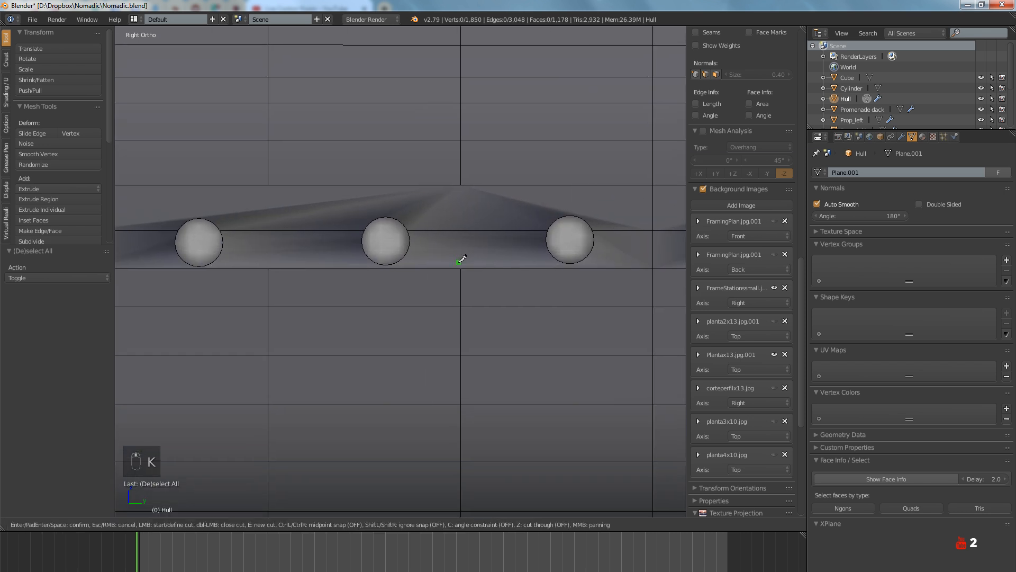
pyautogui.click(461, 183)
pyautogui.press('Return')
pyautogui.keyDown('ctrl'); pyautogui.scroll(4, 363, 241); pyautogui.keyUp('ctrl')
pyautogui.press('a')
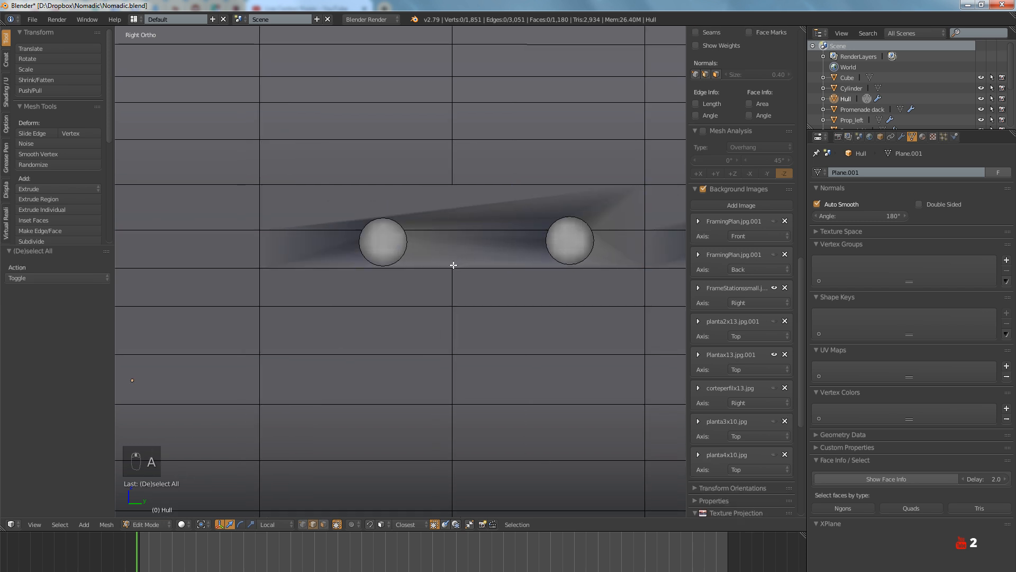
# Knife-cut a vertical edge between the first two forward portholes at frame 4, joining the loops across the band
pyautogui.press('k')
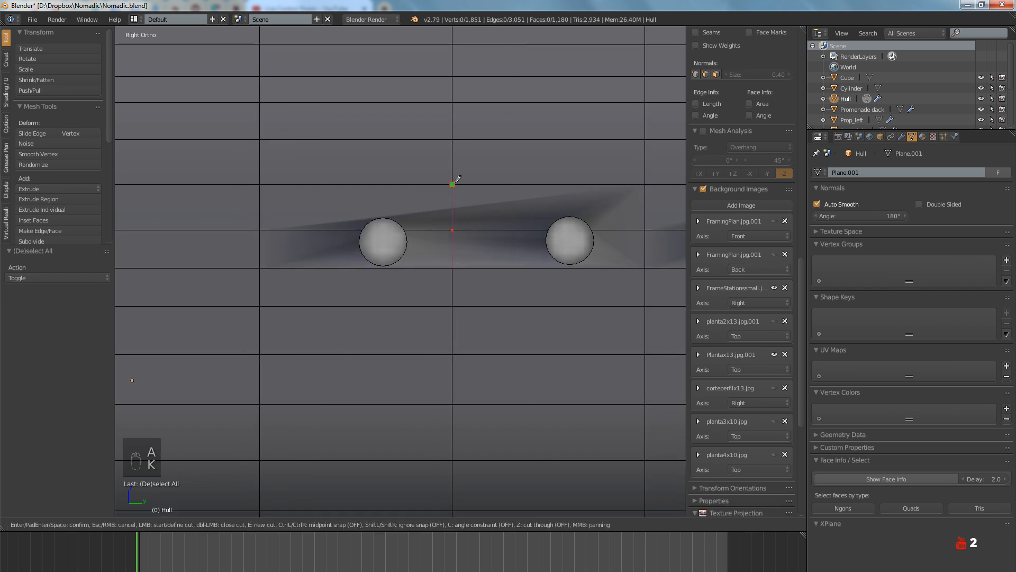
pyautogui.click(453, 183)
pyautogui.press('Return')
pyautogui.press('a')
# Show the hull in wireframe and move the vertical loop near forward frame 4 by 0.179 along Y onto its station mark
pyautogui.scroll(-8, 463, 191)
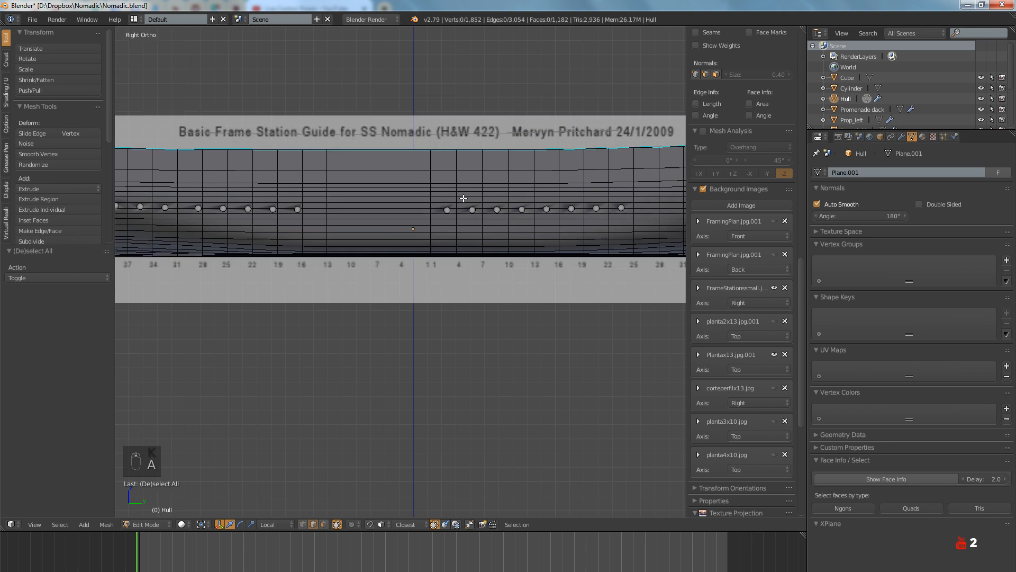
pyautogui.keyDown('ctrl'); pyautogui.scroll(-2, 446, 243); pyautogui.keyUp('ctrl')
pyautogui.keyDown('ctrl'); pyautogui.scroll(5, 466, 254); pyautogui.keyUp('ctrl')
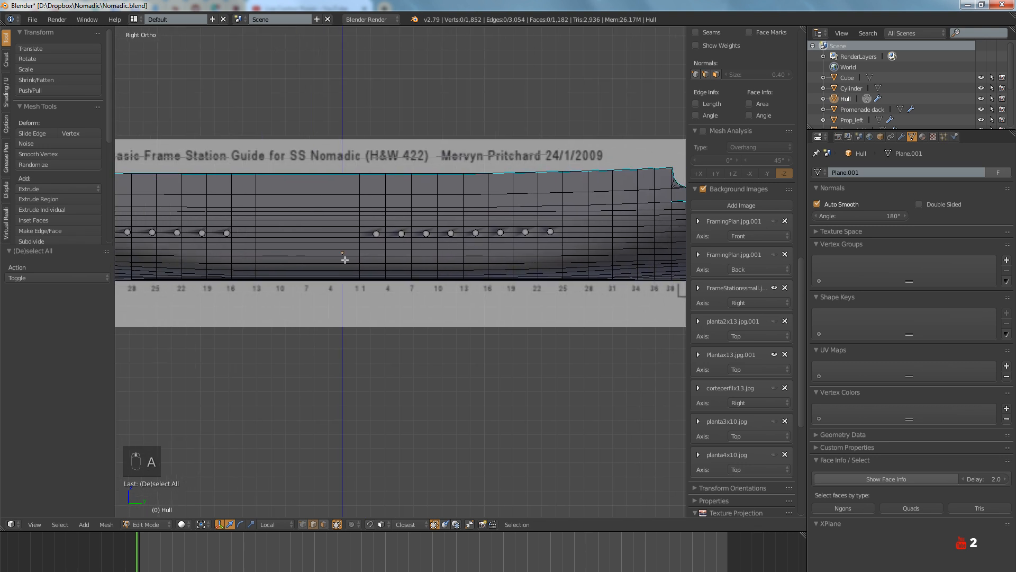
pyautogui.keyDown('shift'); pyautogui.moveTo(476, 261); pyautogui.dragTo(443, 263, button='middle'); pyautogui.keyUp('shift')
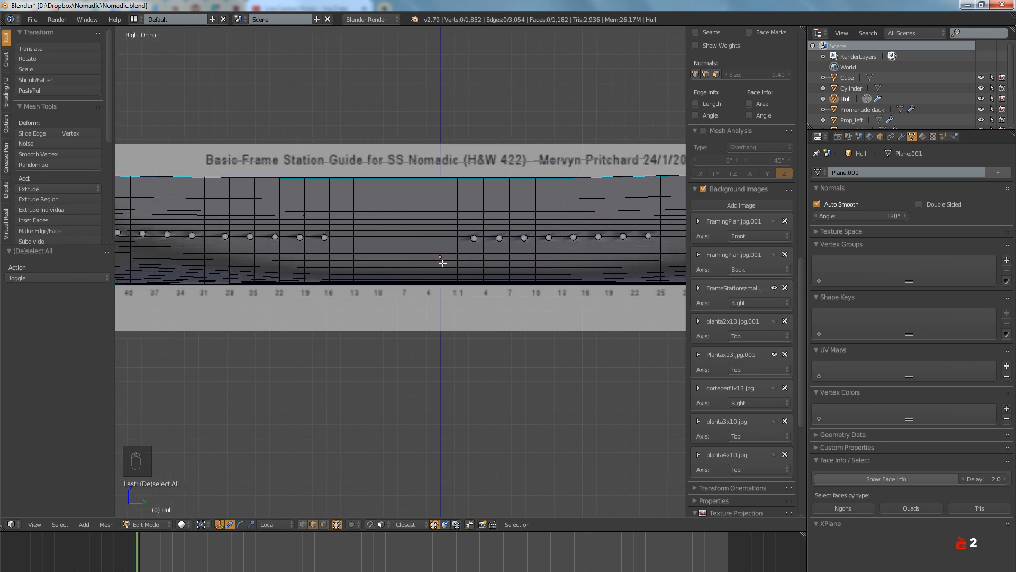
pyautogui.scroll(4, 443, 263)
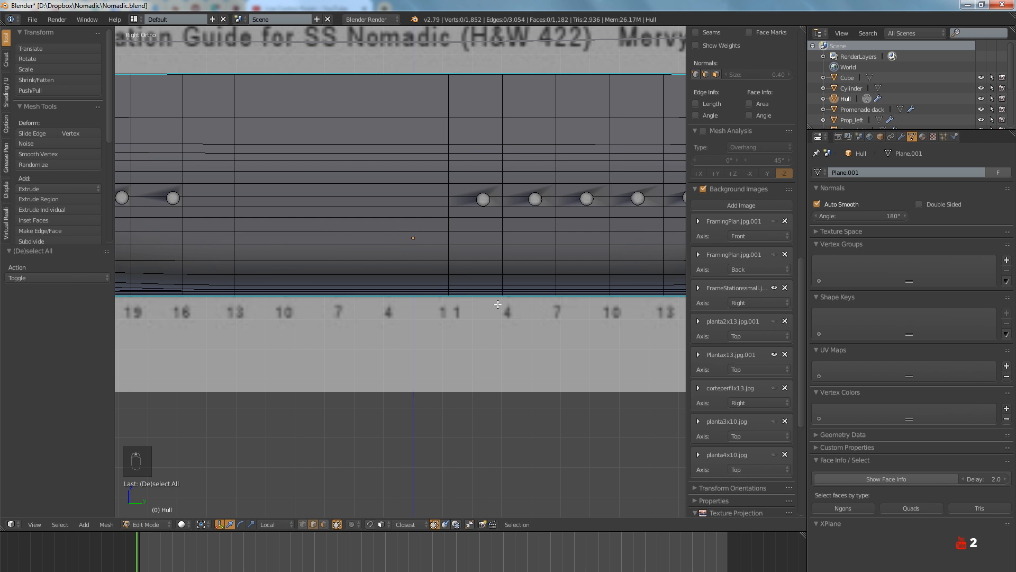
pyautogui.press('z')
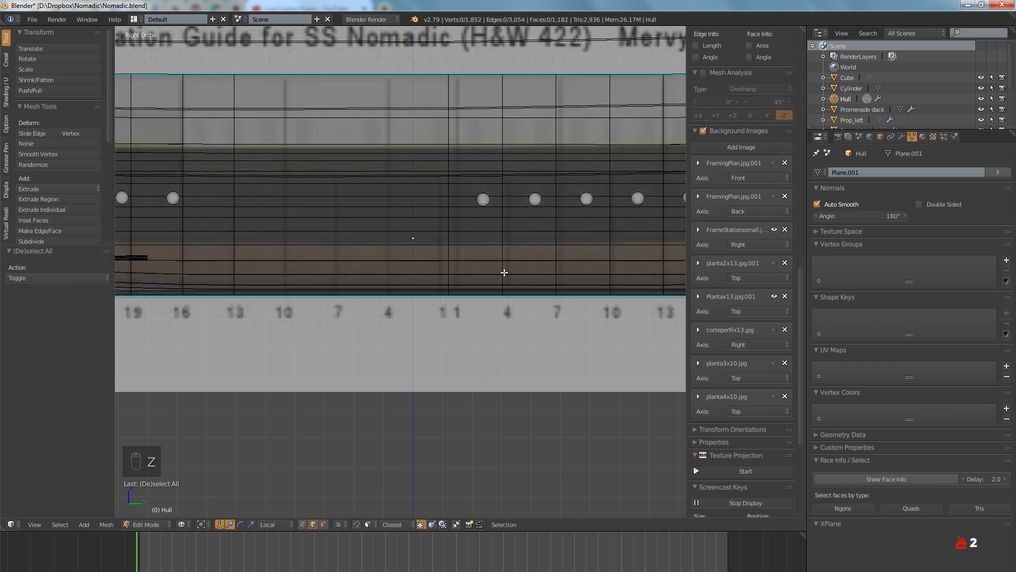
pyautogui.keyDown('alt'); pyautogui.rightClick(502, 254); pyautogui.keyUp('alt')
pyautogui.moveTo(531, 186); pyautogui.dragTo(540, 186)
pyautogui.keyDown('shift'); pyautogui.moveTo(540, 185); pyautogui.dragTo(458, 206, button='middle'); pyautogui.keyUp('shift')
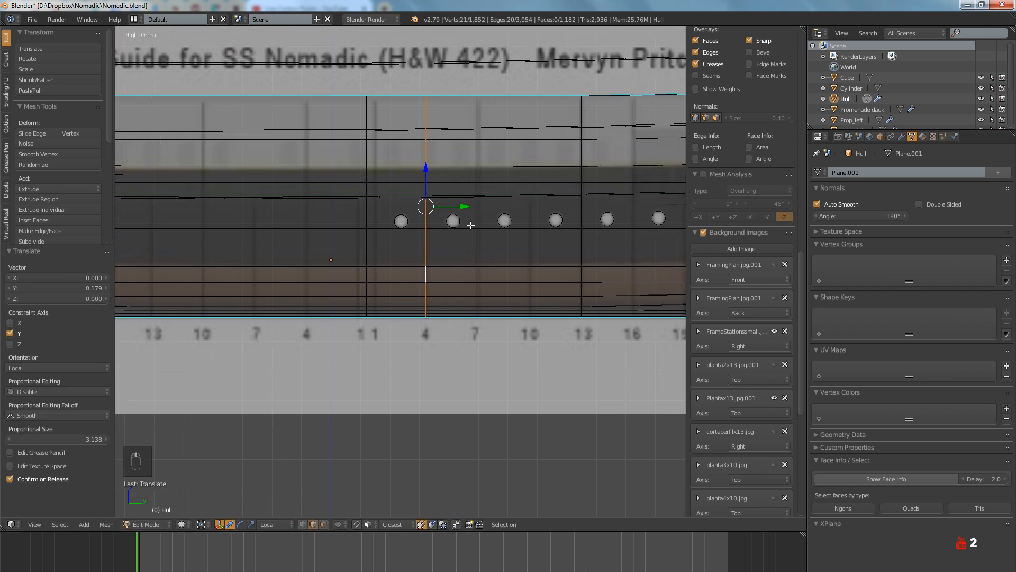
# Move the vertical edge loops near forward frames 7 and 10 slightly forward along Y, midway between the neighbouring portholes
pyautogui.press('a')
pyautogui.keyDown('alt'); pyautogui.rightClick(474, 248); pyautogui.keyUp('alt')
pyautogui.moveTo(505, 207); pyautogui.dragTo(510, 206)
pyautogui.keyDown('shift'); pyautogui.moveTo(544, 224); pyautogui.dragTo(440, 242, button='middle'); pyautogui.keyUp('shift')
pyautogui.press('a')
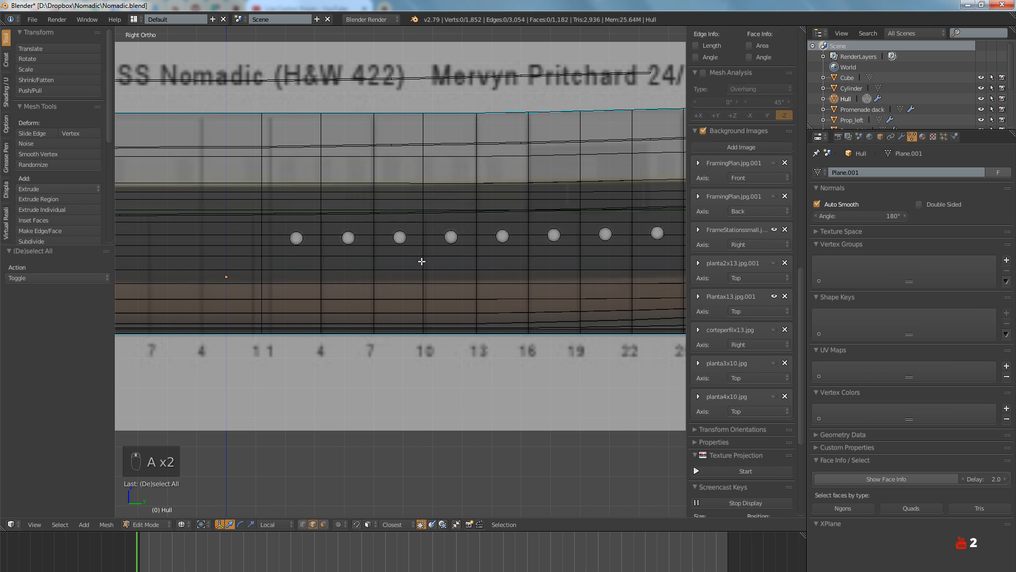
pyautogui.keyDown('alt'); pyautogui.rightClick(423, 261); pyautogui.keyUp('alt')
pyautogui.moveTo(453, 227); pyautogui.dragTo(458, 226)
# Add three evenly spaced vertical loop cuts between aft frame 13 and frame 1, in the section without portholes
pyautogui.keyDown('shift'); pyautogui.moveTo(167, 307); pyautogui.dragTo(400, 301, button='middle'); pyautogui.keyUp('shift')
pyautogui.press('a')
pyautogui.hotkey('ctrl', 'r')
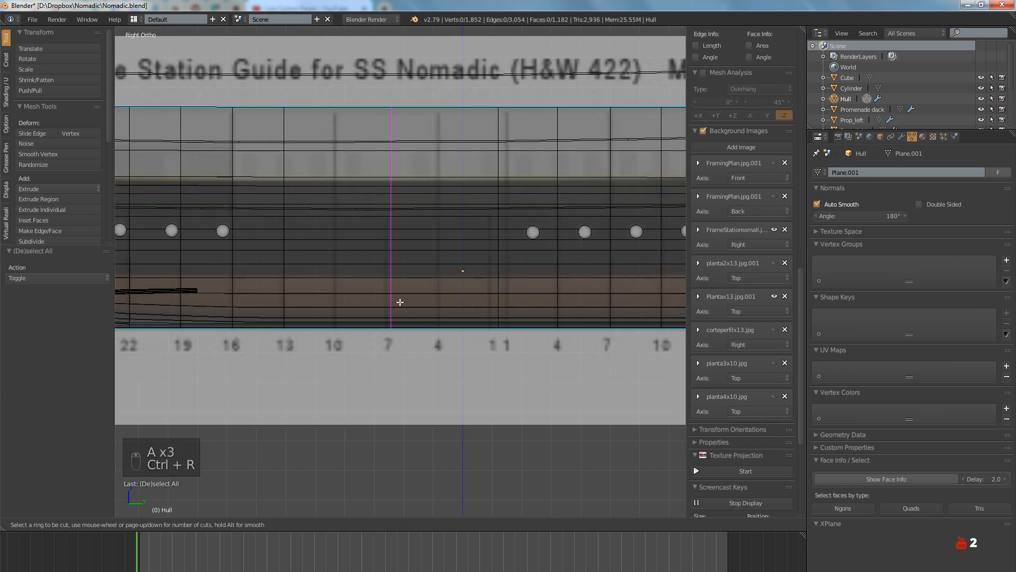
pyautogui.scroll(1, 400, 302)
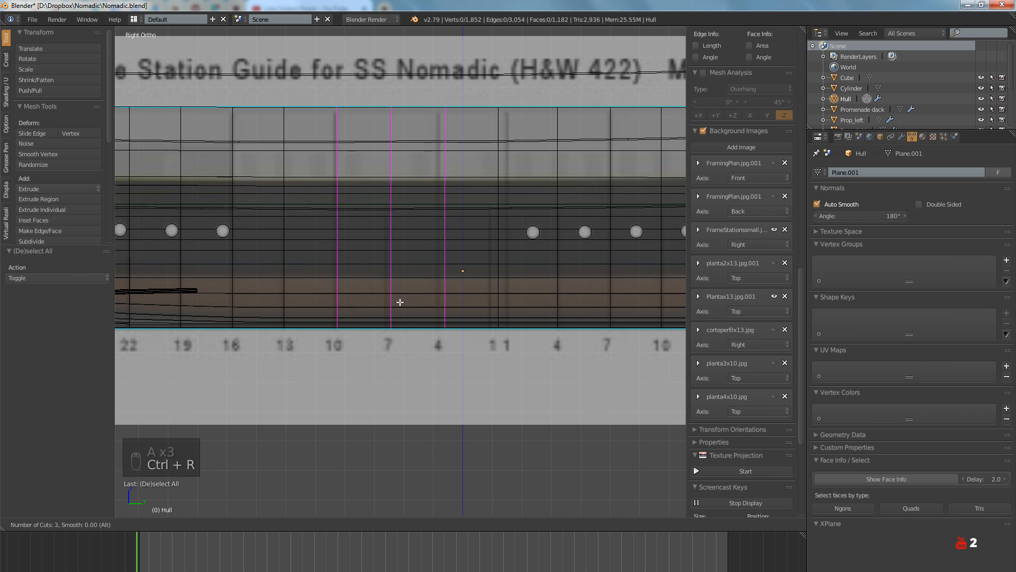
pyautogui.click(400, 302)
# Move the new vertical loops near aft frames 10 and 7 onto their station marks, the latter by -0.164 along Y
pyautogui.keyDown('shift'); pyautogui.moveTo(397, 296); pyautogui.dragTo(465, 297, button='middle'); pyautogui.keyUp('shift')
pyautogui.scroll(4, 403, 267)
pyautogui.press('a')
pyautogui.keyDown('alt'); pyautogui.rightClick(407, 251); pyautogui.keyUp('alt')
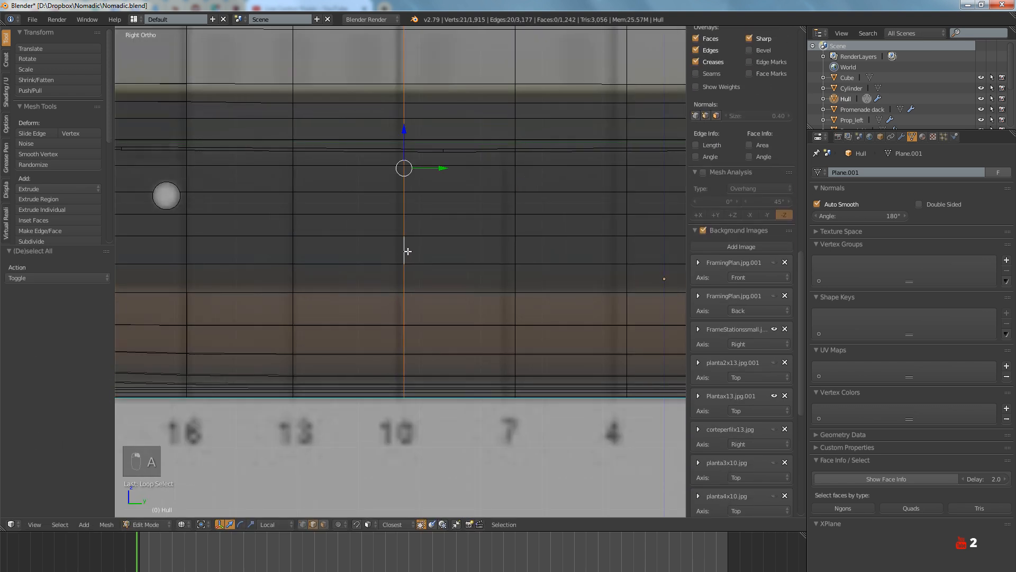
pyautogui.moveTo(437, 172); pyautogui.dragTo(534, 171)
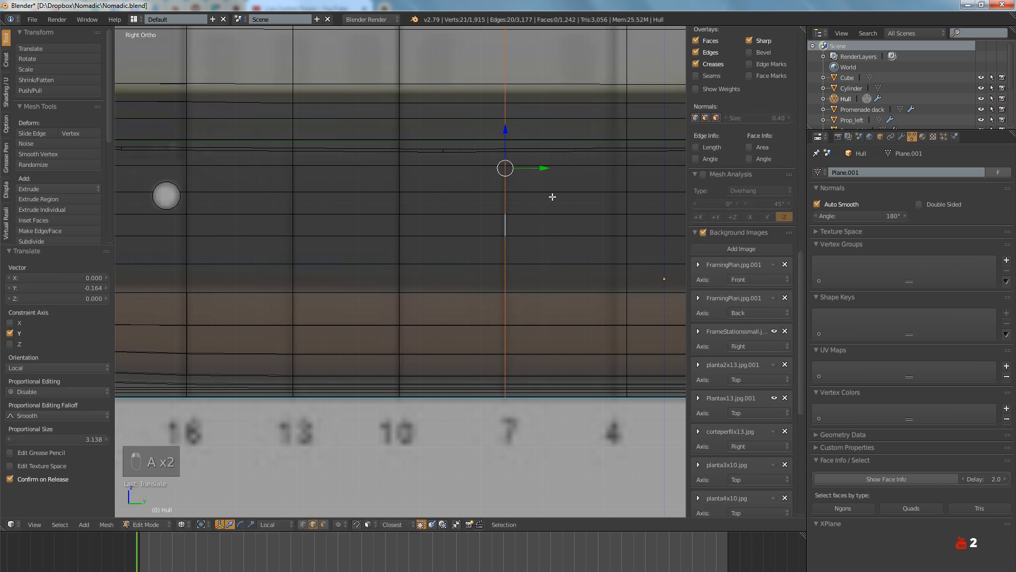
# Move the vertical edge loop near aft frame 4 slightly aft along Y onto its station mark
pyautogui.keyDown('shift'); pyautogui.moveTo(551, 195); pyautogui.dragTo(470, 290, button='middle'); pyautogui.keyUp('shift')
pyautogui.press('a')
pyautogui.keyDown('alt'); pyautogui.rightClick(504, 297); pyautogui.keyUp('alt')
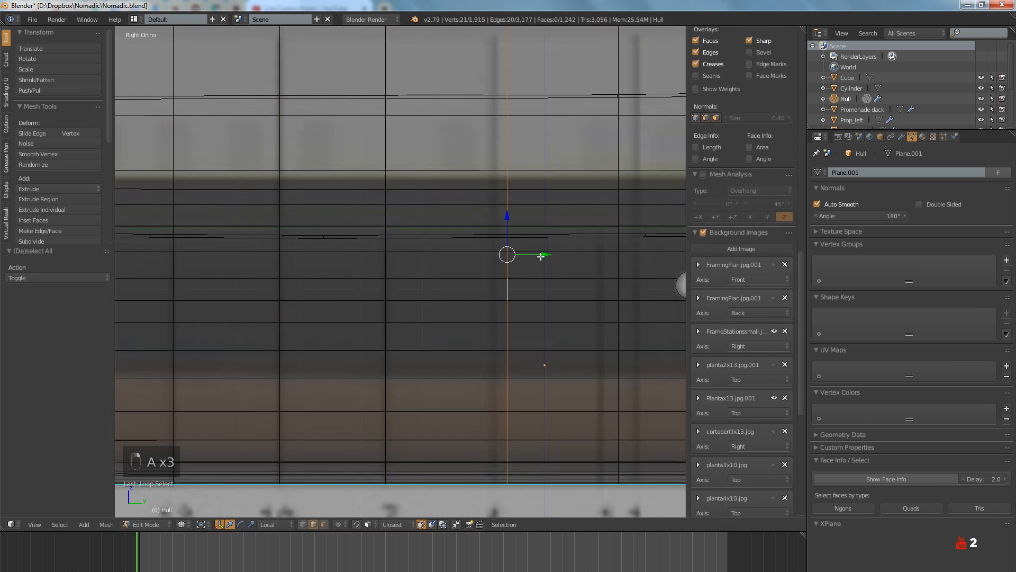
pyautogui.moveTo(540, 256); pyautogui.dragTo(527, 259)
pyautogui.scroll(-3, 526, 259)
pyautogui.press('a')
pyautogui.scroll(3, 481, 306)
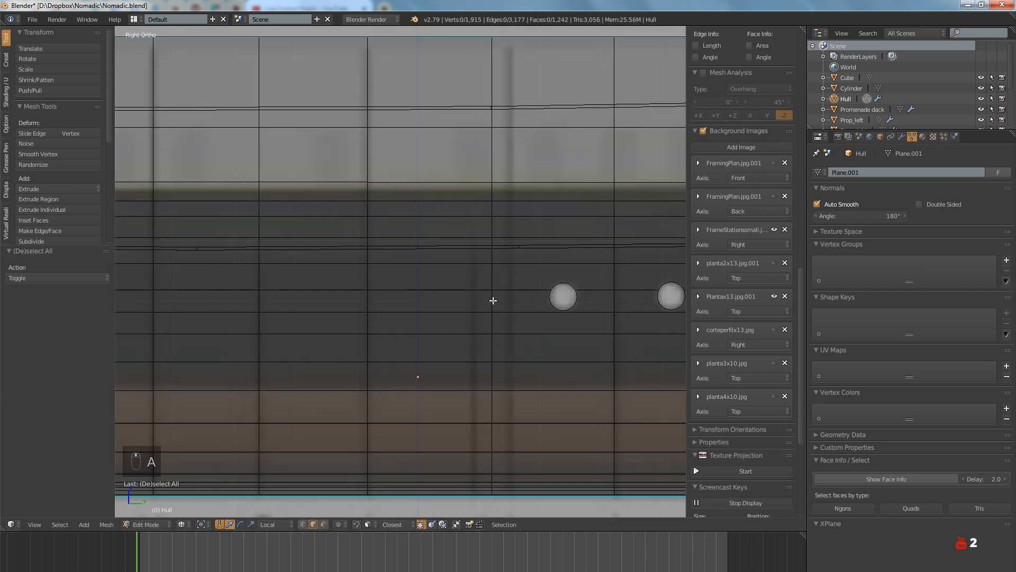
# Move the vertical edge loop between the two frame 1 marks forward by about 0.29 along Y onto forward frame 1
pyautogui.keyDown('alt'); pyautogui.rightClick(490, 278); pyautogui.keyUp('alt')
pyautogui.scroll(-2, 491, 272)
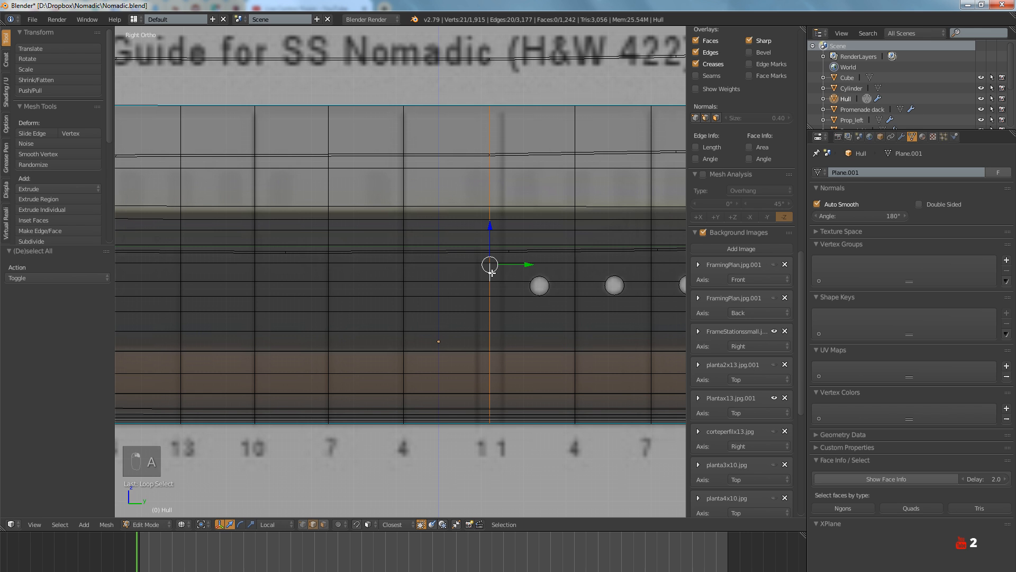
pyautogui.scroll(1, 492, 273)
pyautogui.moveTo(523, 266); pyautogui.dragTo(527, 264)
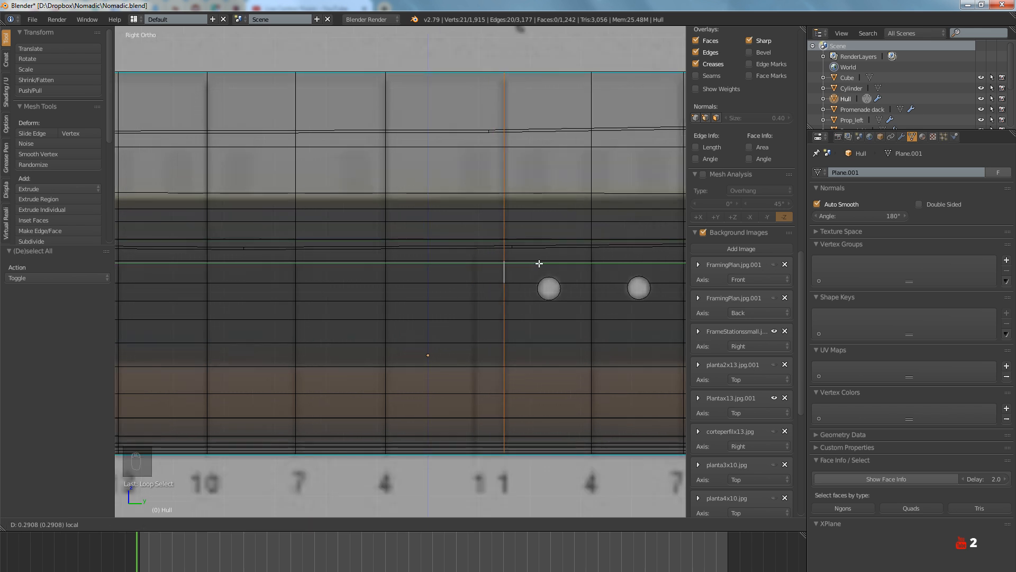
pyautogui.moveTo(540, 263); pyautogui.dragTo(540, 263)
pyautogui.press('a')
# Add one vertical loop cut between aft frame 4 and forward frame 1, sliding it onto the aft frame 1 mark
pyautogui.hotkey('ctrl', 'r')
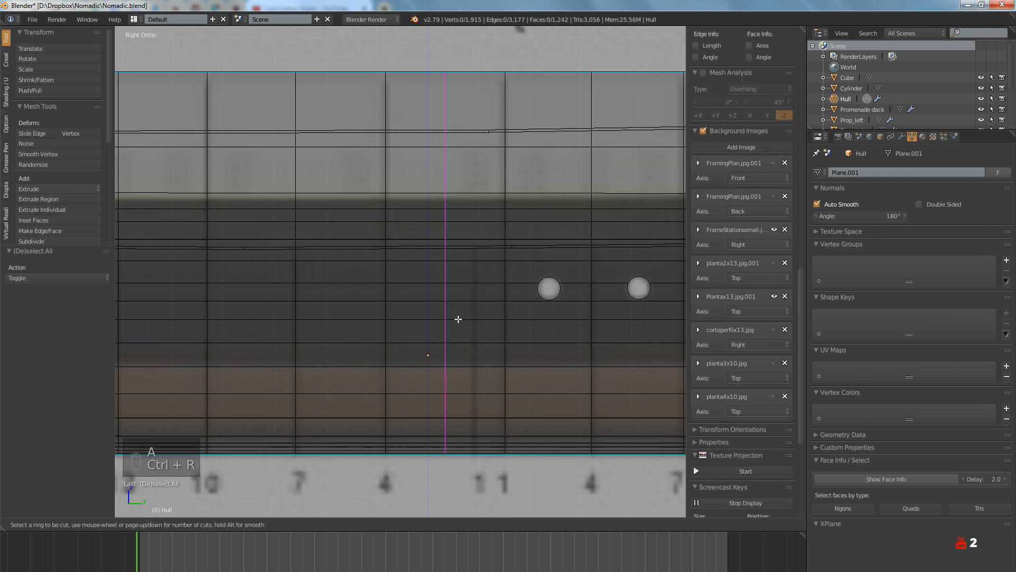
pyautogui.click(459, 318)
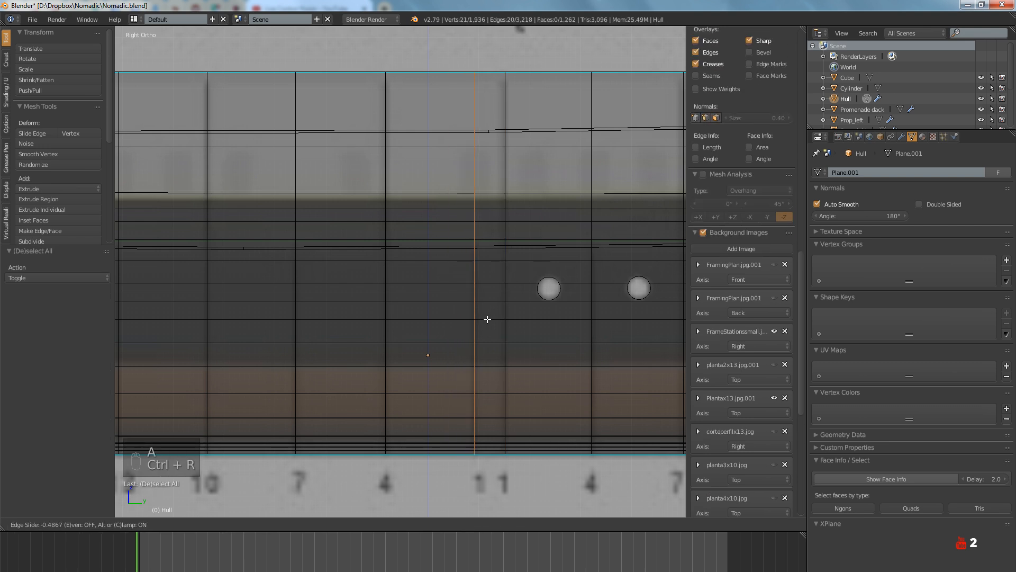
pyautogui.click(487, 319)
pyautogui.press('a')
pyautogui.scroll(-4, 469, 317)
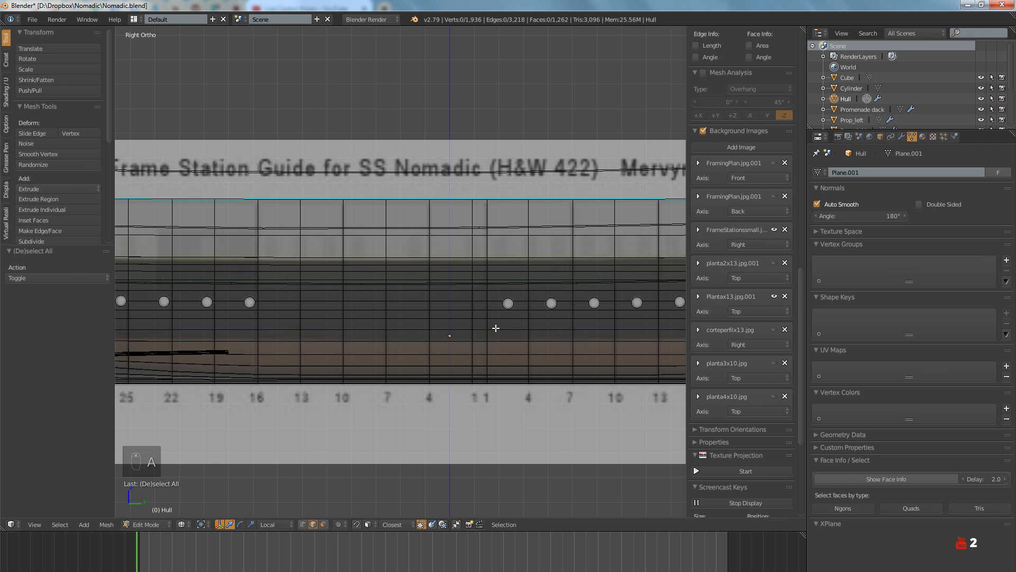
# Return the hull to solid shading, select all its n-gon faces around the portholes and triangulate them
pyautogui.moveTo(454, 329)
pyautogui.mouseDown(button='middle')
pyautogui.moveTo(499, 352)
pyautogui.moveTo(433, 340)
pyautogui.mouseUp(button='middle')
pyautogui.press('z')
pyautogui.click(843, 508)
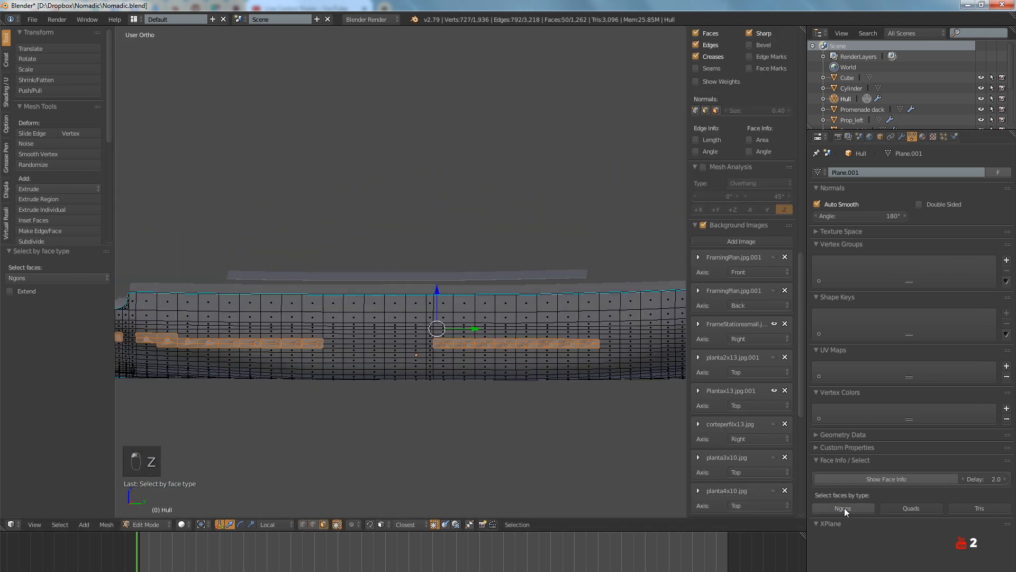
pyautogui.scroll(4, 741, 318)
pyautogui.scroll(6, 539, 361)
pyautogui.scroll(3, 539, 362)
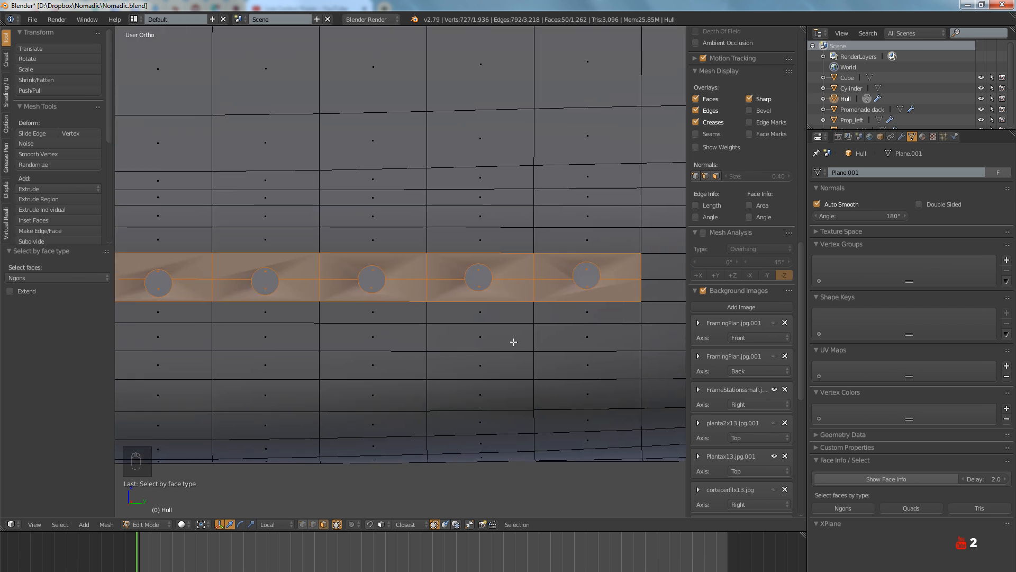
pyautogui.hotkey('ctrl', 't')
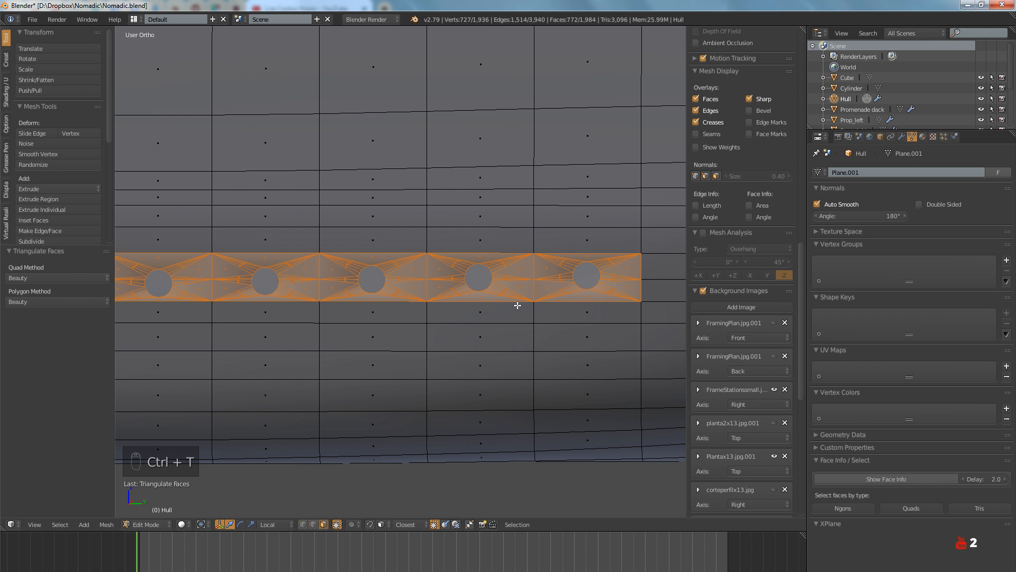
pyautogui.scroll(-4, 517, 305)
pyautogui.scroll(3, 513, 318)
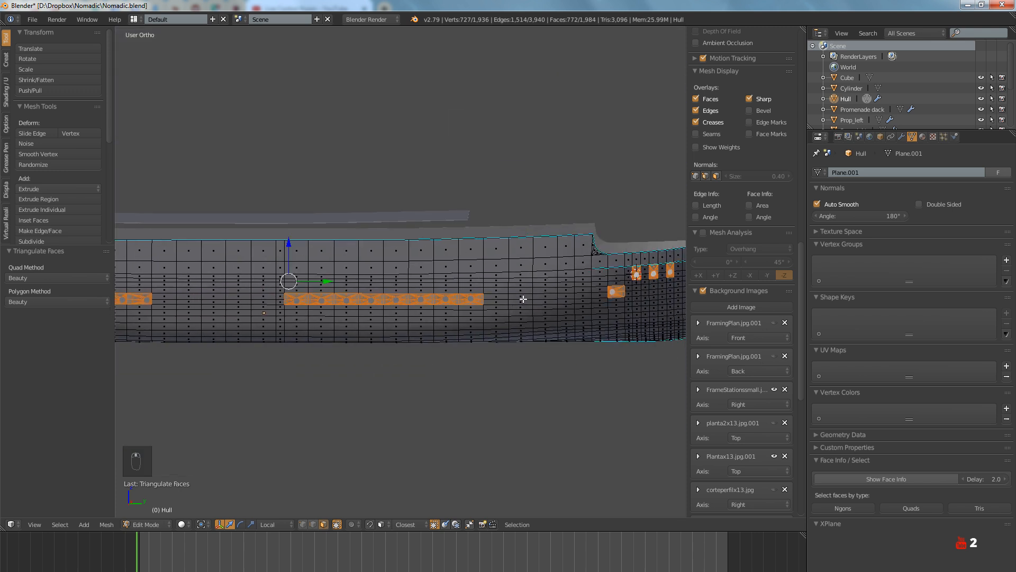
# Mark the rim edge loop sharp on the fourth porthole from aft in the raised bow row
pyautogui.moveTo(513, 326); pyautogui.dragTo(470, 343, button='middle')
pyautogui.scroll(5, 492, 256)
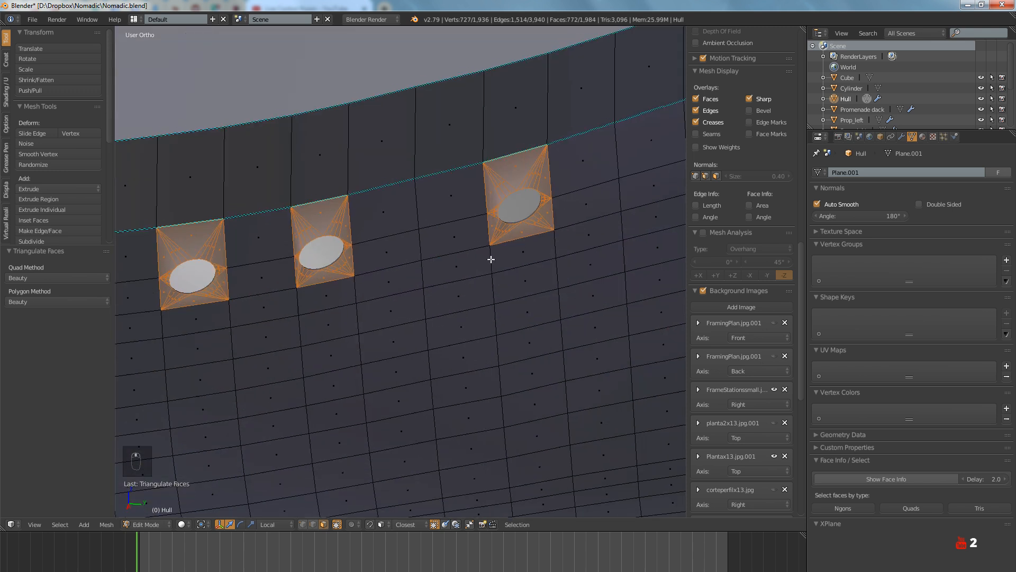
pyautogui.scroll(3, 513, 288)
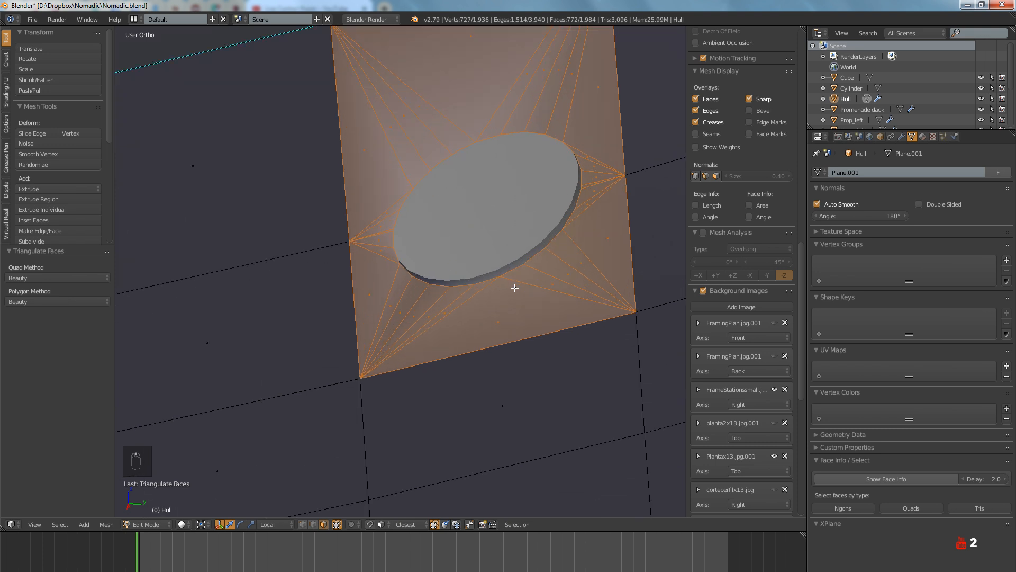
pyautogui.press('a')
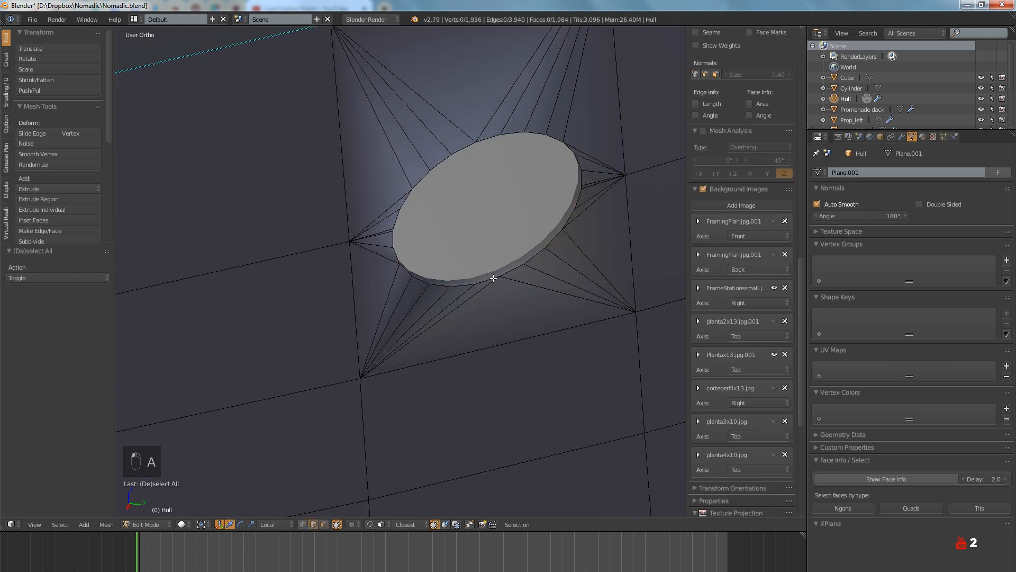
pyautogui.keyDown('alt'); pyautogui.rightClick(493, 278); pyautogui.keyUp('alt')
pyautogui.scroll(-4, 490, 280)
pyautogui.scroll(2, 490, 281)
pyautogui.hotkey('ctrl', 'e')
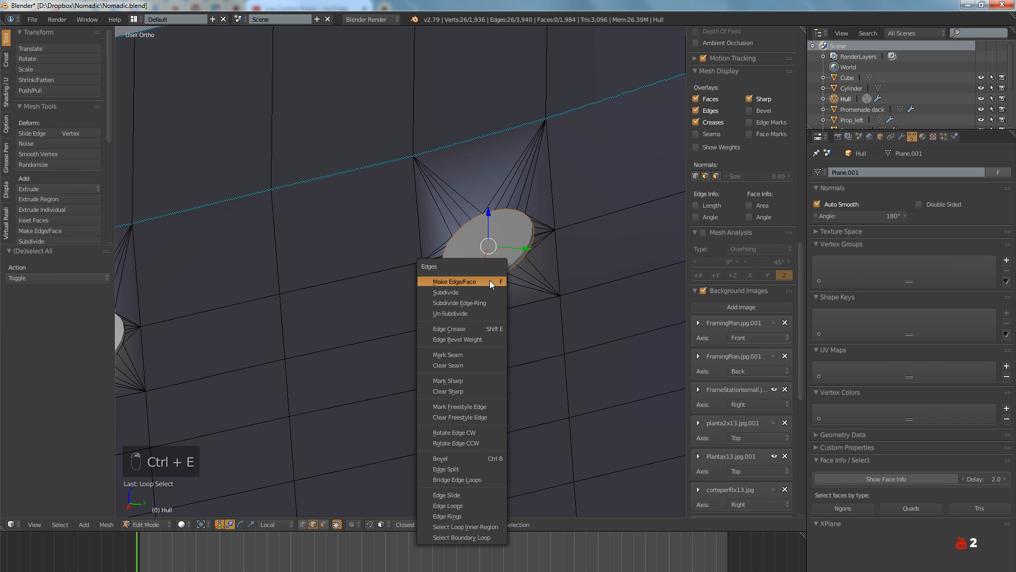
pyautogui.click(461, 380)
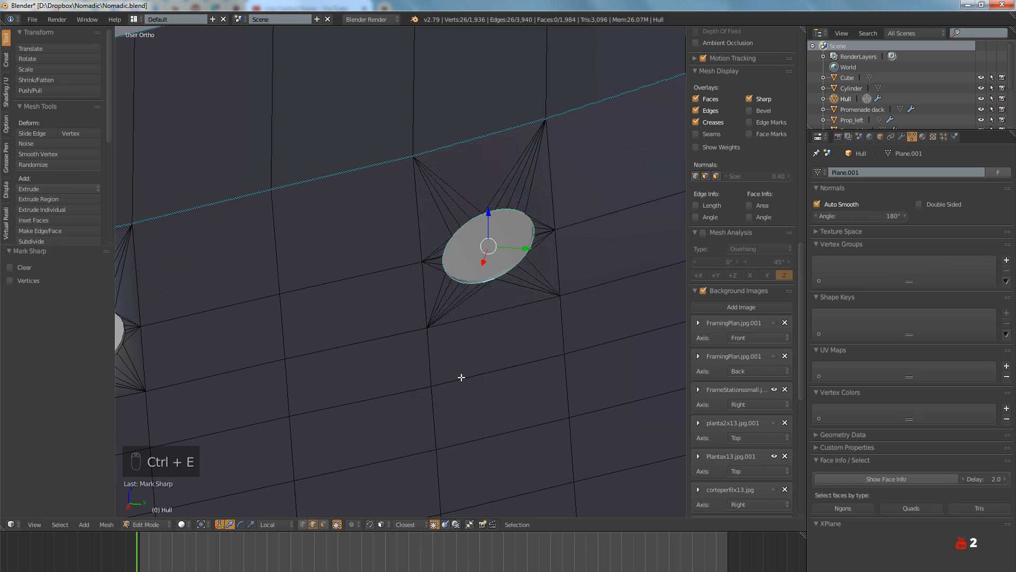
pyautogui.press('a')
# Mark the rim edge loop sharp on the third porthole from aft in the raised bow row
pyautogui.moveTo(479, 334); pyautogui.dragTo(429, 349, button='middle')
pyautogui.scroll(3, 429, 349)
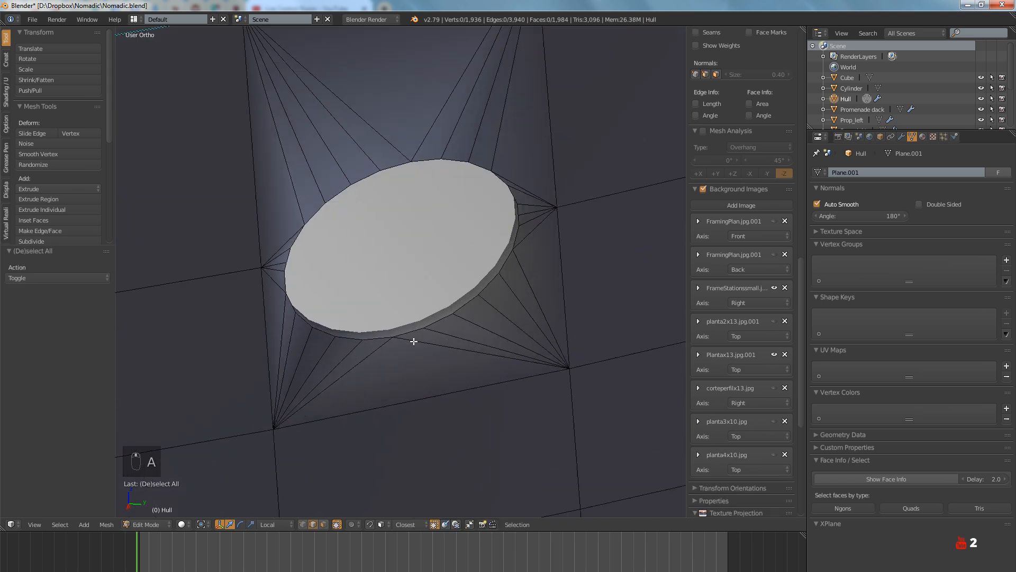
pyautogui.keyDown('alt'); pyautogui.rightClick(413, 333); pyautogui.keyUp('alt')
pyautogui.hotkey('ctrl', 'e')
pyautogui.click(412, 332)
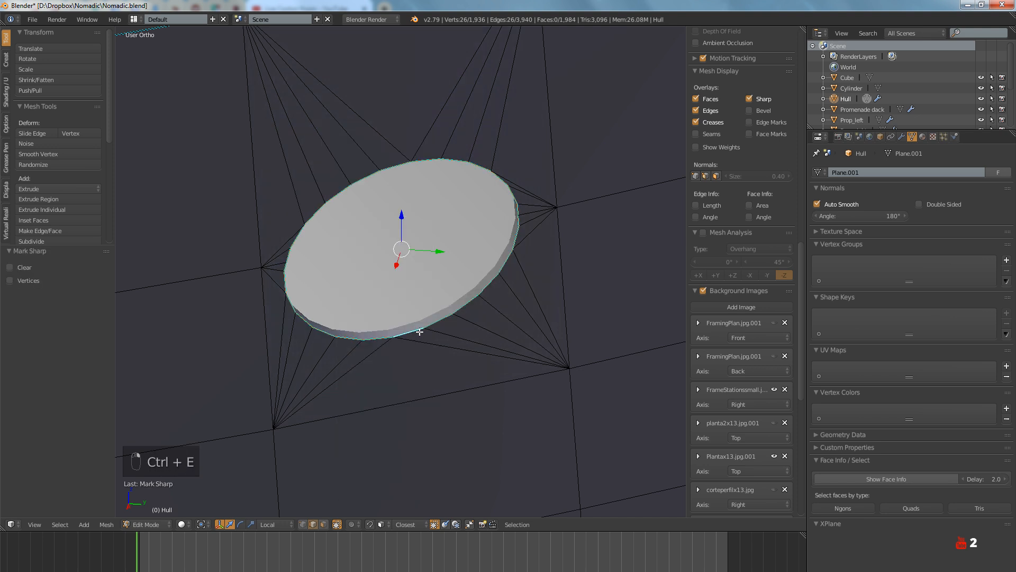
pyautogui.scroll(-6, 407, 339)
pyautogui.scroll(4, 399, 345)
pyautogui.scroll(-5, 420, 308)
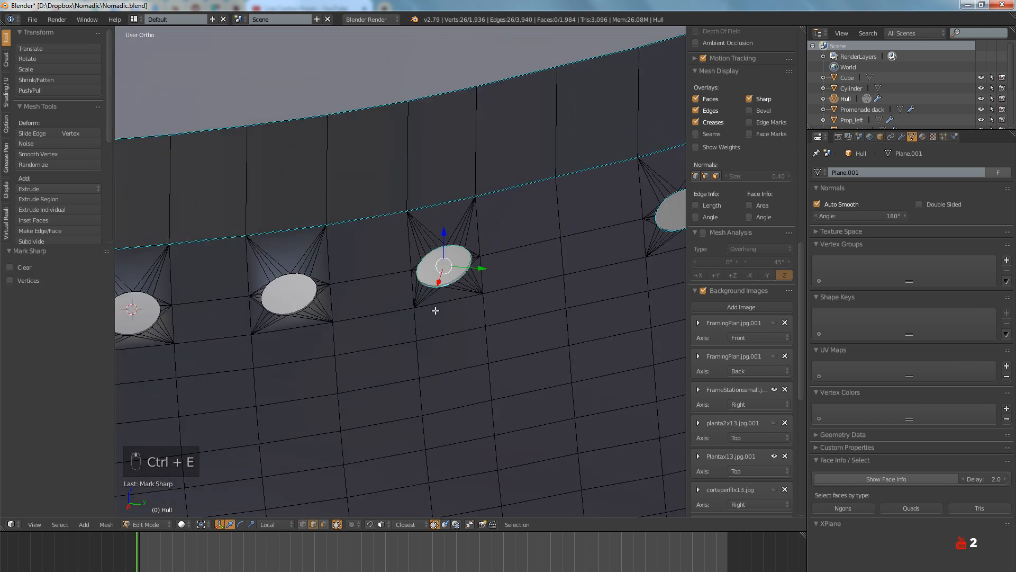
# Mark the rim edge loop sharp on the second porthole from aft in the raised bow row
pyautogui.scroll(5, 477, 313)
pyautogui.press('a')
pyautogui.keyDown('alt'); pyautogui.rightClick(448, 295); pyautogui.keyUp('alt')
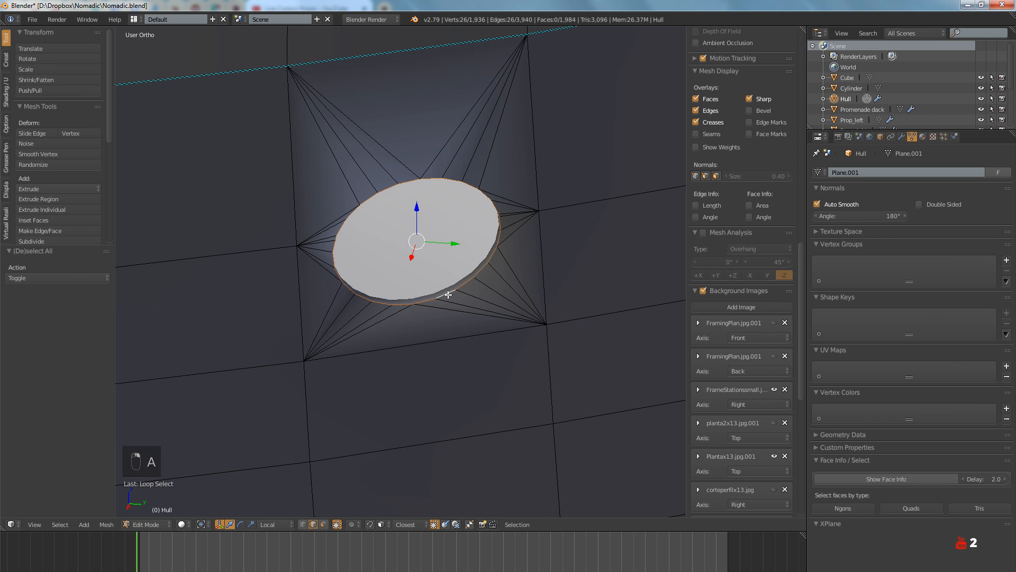
pyautogui.hotkey('ctrl', 'e')
pyautogui.click(448, 294)
pyautogui.press('a')
pyautogui.scroll(-5, 448, 300)
# Mark the rim edge loop sharp on the aftmost porthole of the raised bow row
pyautogui.keyDown('shift'); pyautogui.moveTo(392, 316); pyautogui.dragTo(461, 314, button='middle'); pyautogui.keyUp('shift')
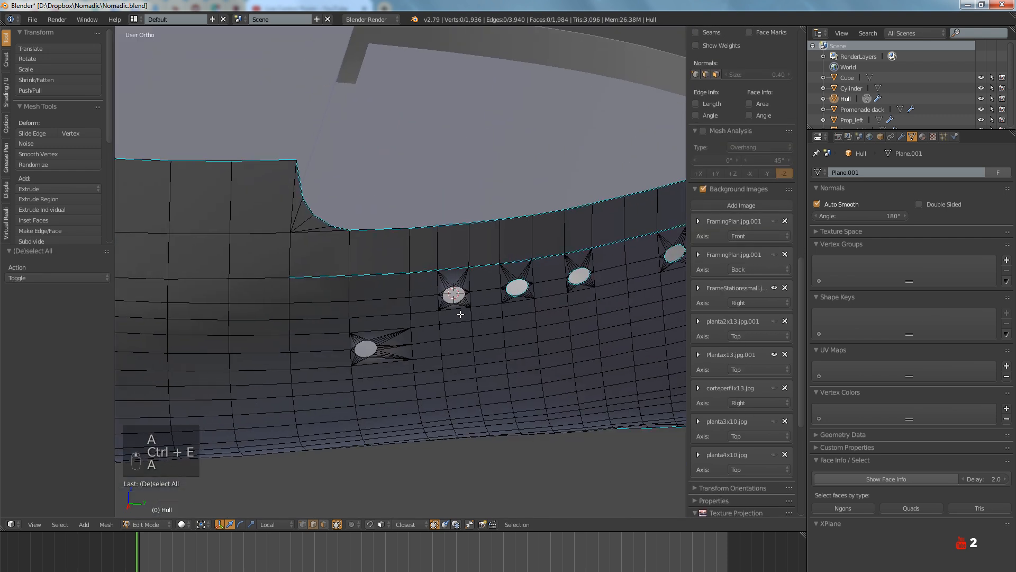
pyautogui.scroll(5, 460, 314)
pyautogui.keyDown('alt'); pyautogui.rightClick(446, 253); pyautogui.keyUp('alt')
pyautogui.hotkey('ctrl', 'e')
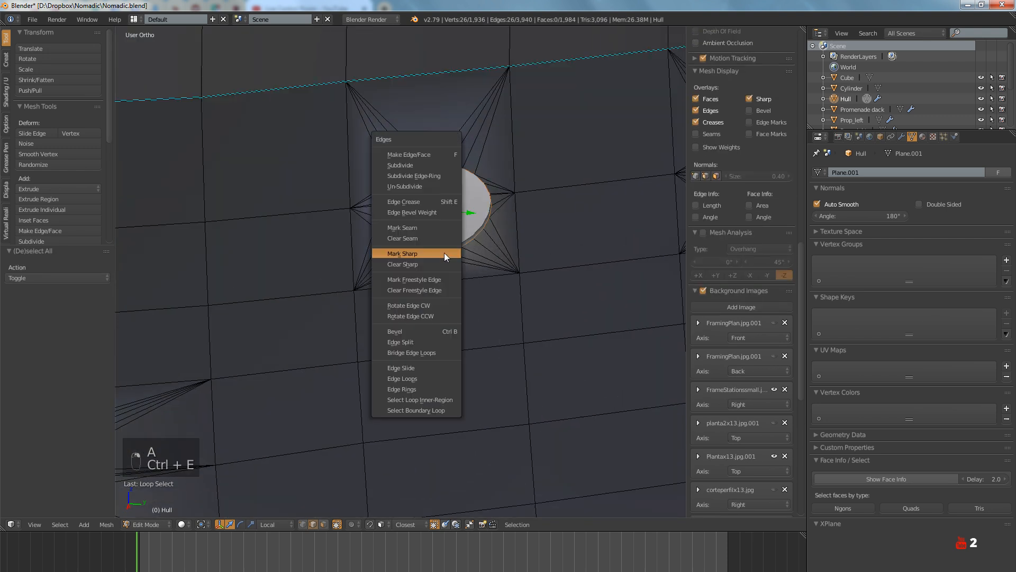
pyautogui.click(444, 252)
pyautogui.press('a')
# Mark the rim edge loop sharp on the single lower porthole just aft of the bow row
pyautogui.keyDown('shift'); pyautogui.moveTo(373, 359); pyautogui.dragTo(526, 340, button='middle'); pyautogui.keyUp('shift')
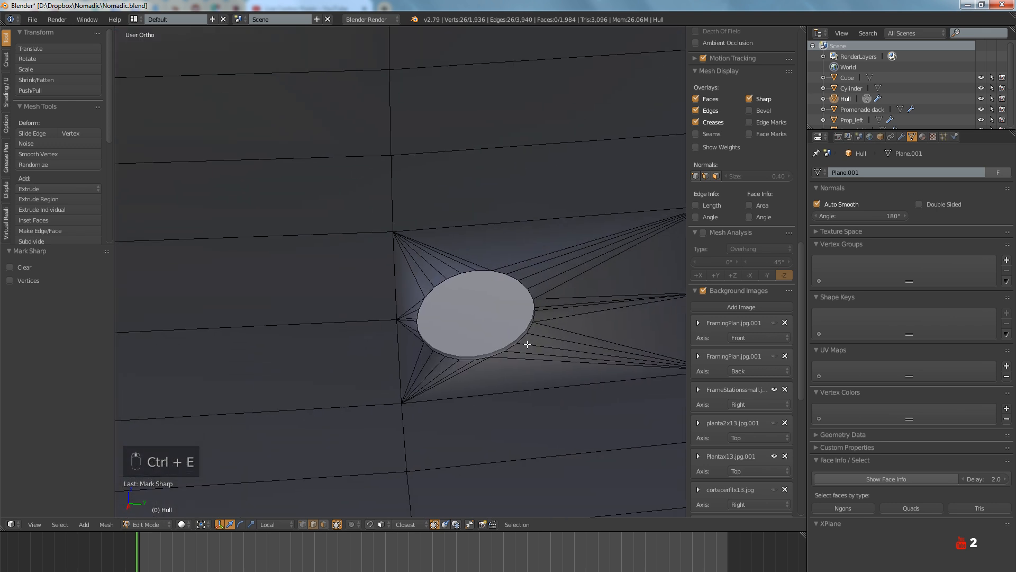
pyautogui.scroll(5, 508, 348)
pyautogui.hotkey('ctrl', 'e')
pyautogui.click(518, 338)
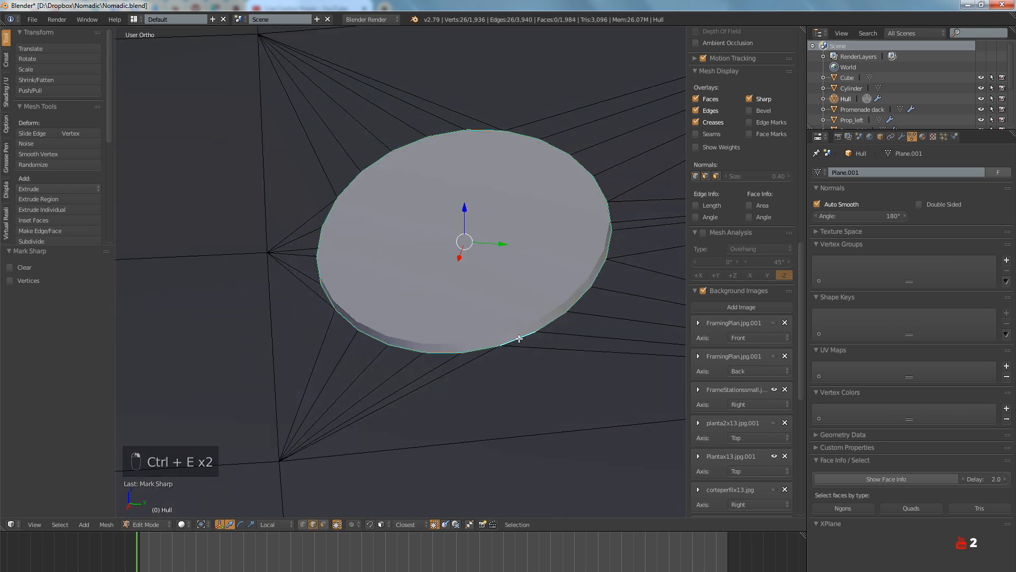
pyautogui.scroll(-5, 422, 357)
pyautogui.scroll(5, 606, 345)
pyautogui.scroll(-4, 606, 345)
pyautogui.press('a')
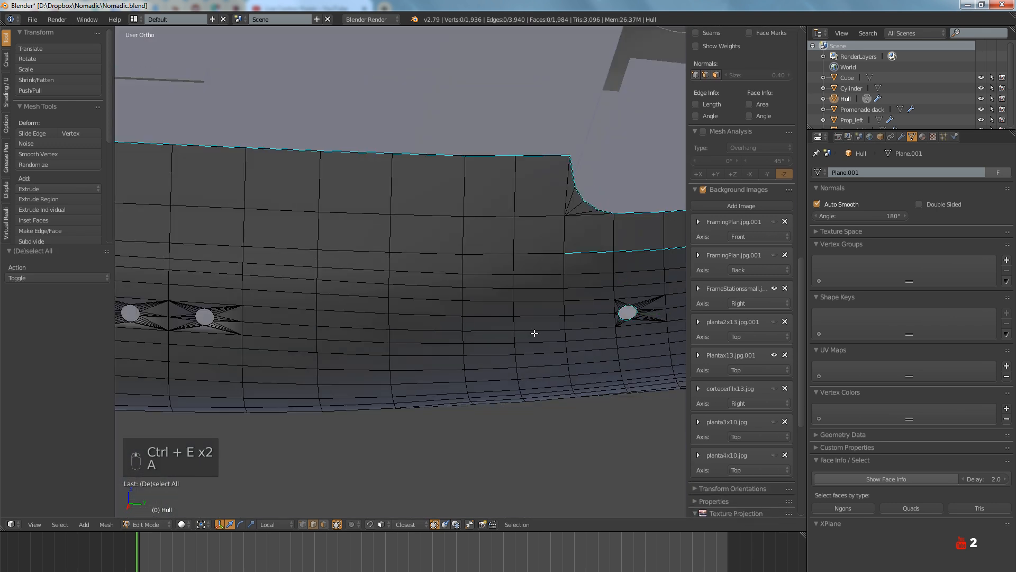
# Mark the rim edge loop sharp on the forwardmost porthole of the long forward hull row
pyautogui.keyDown('shift'); pyautogui.moveTo(533, 334); pyautogui.dragTo(545, 340, button='middle'); pyautogui.keyUp('shift')
pyautogui.keyDown('shift'); pyautogui.moveTo(478, 346); pyautogui.dragTo(449, 333, button='middle'); pyautogui.keyUp('shift')
pyautogui.scroll(5, 427, 295)
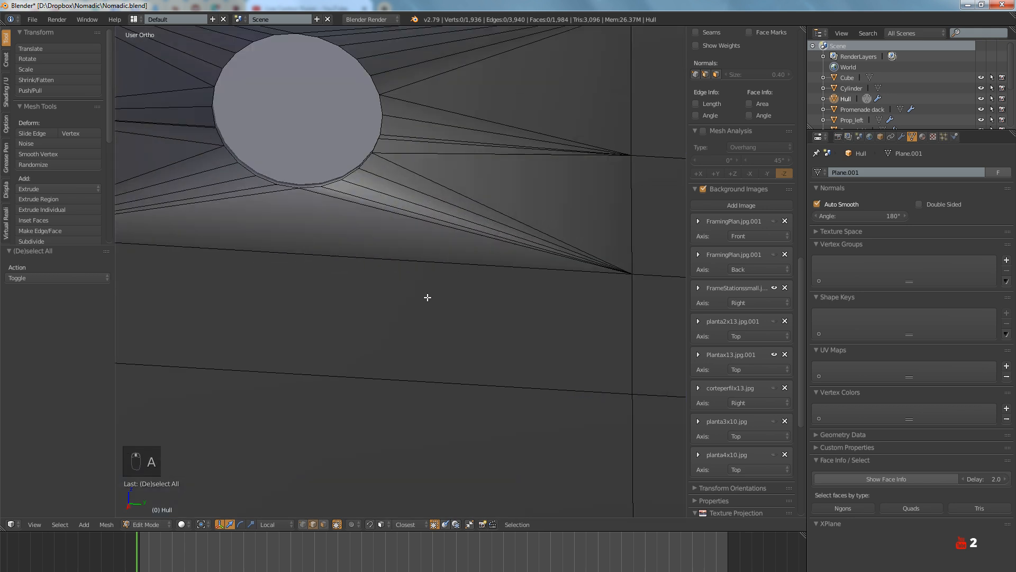
pyautogui.keyDown('shift'); pyautogui.moveTo(426, 295); pyautogui.dragTo(524, 401, button='middle'); pyautogui.keyUp('shift')
pyautogui.keyDown('alt'); pyautogui.rightClick(461, 337); pyautogui.keyUp('alt')
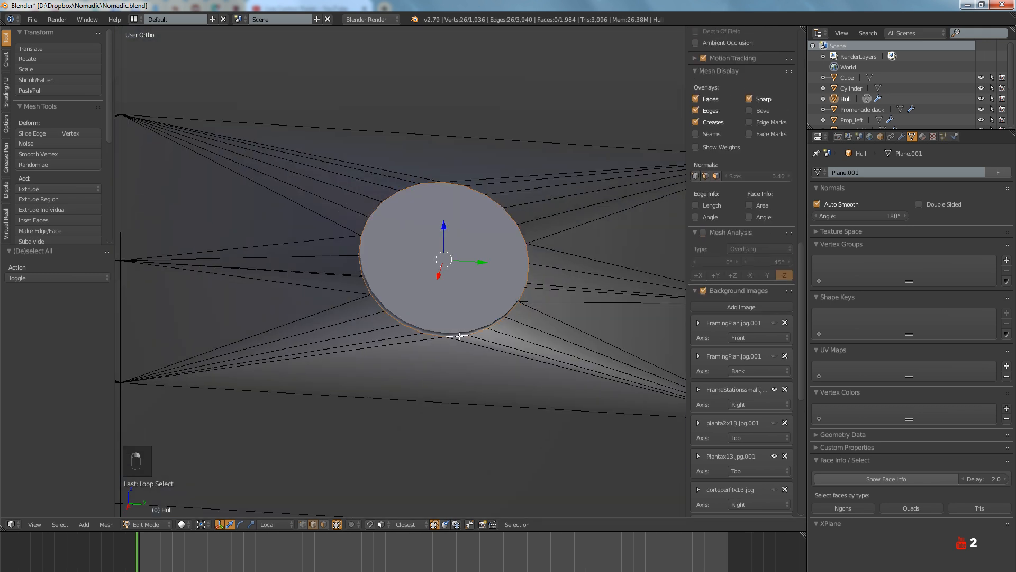
pyautogui.hotkey('ctrl', 'e')
pyautogui.click(458, 335)
pyautogui.press('a')
pyautogui.scroll(-4, 466, 336)
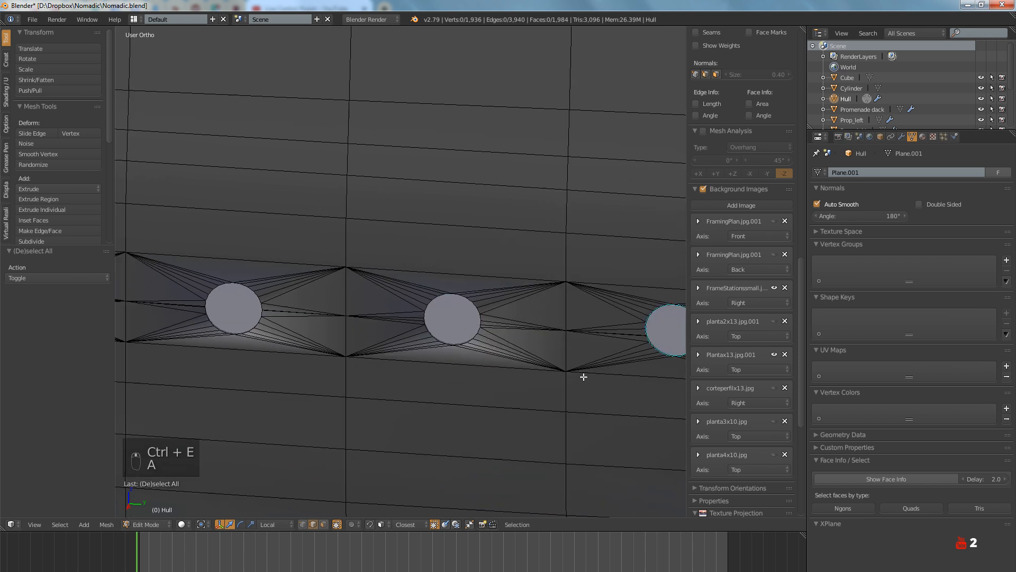
# Mark the rim edge loops sharp on the second and third portholes from the forward end of the long row
pyautogui.scroll(5, 440, 334)
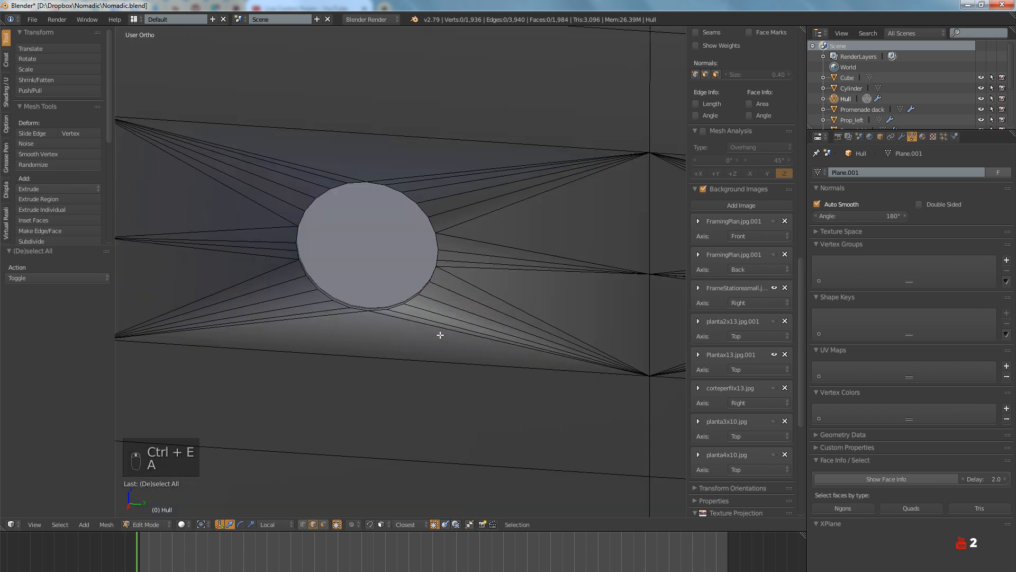
pyautogui.hotkey('ctrl', 'e')
pyautogui.click(396, 305)
pyautogui.scroll(-4, 386, 298)
pyautogui.scroll(6, 410, 334)
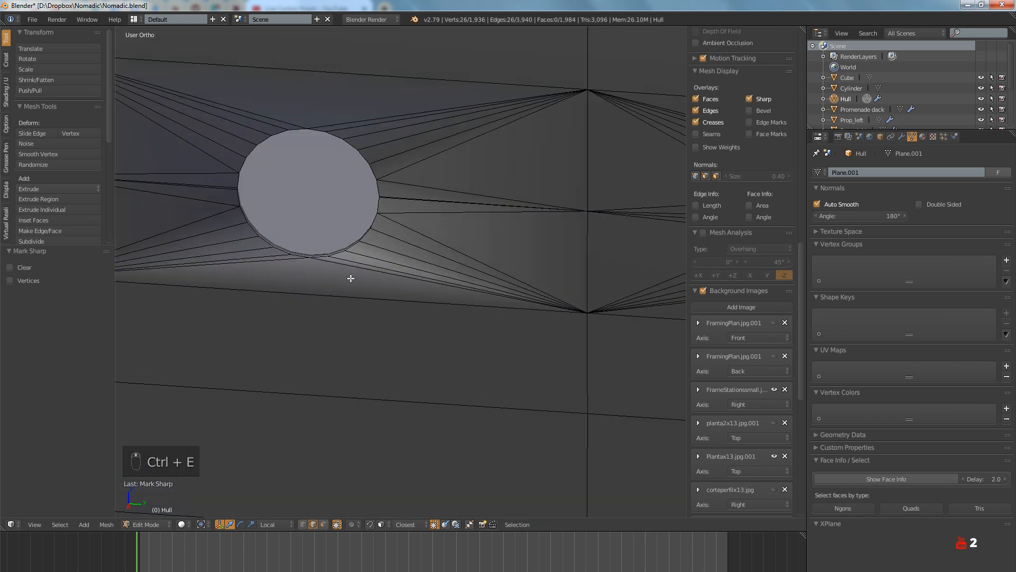
pyautogui.keyDown('shift'); pyautogui.moveTo(337, 255); pyautogui.dragTo(412, 341, button='middle'); pyautogui.keyUp('shift')
pyautogui.hotkey('ctrl', 'e')
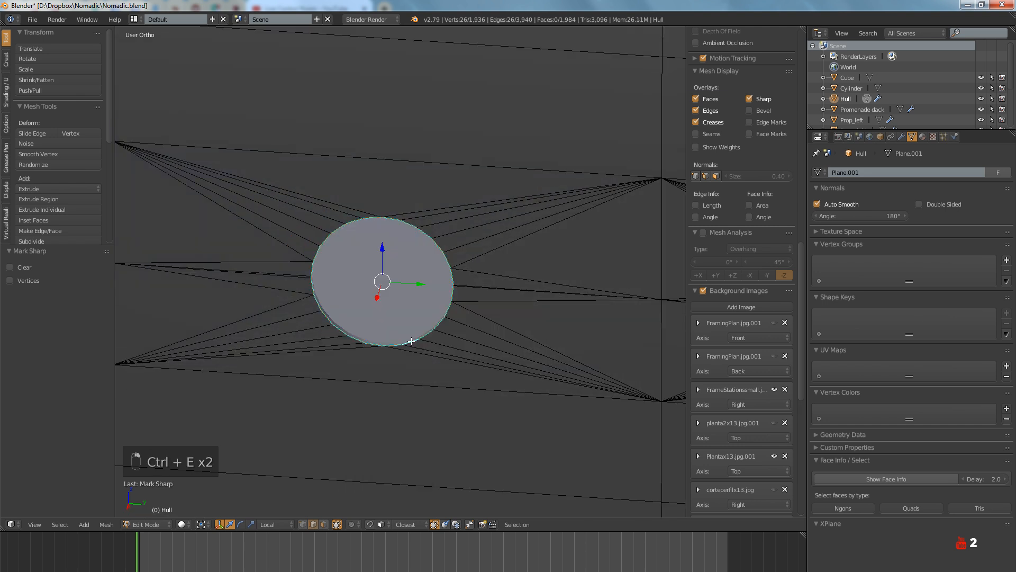
pyautogui.press('a')
# Mark the rim edge loop sharp on the fourth porthole from the forward end of the long row
pyautogui.scroll(-5, 409, 340)
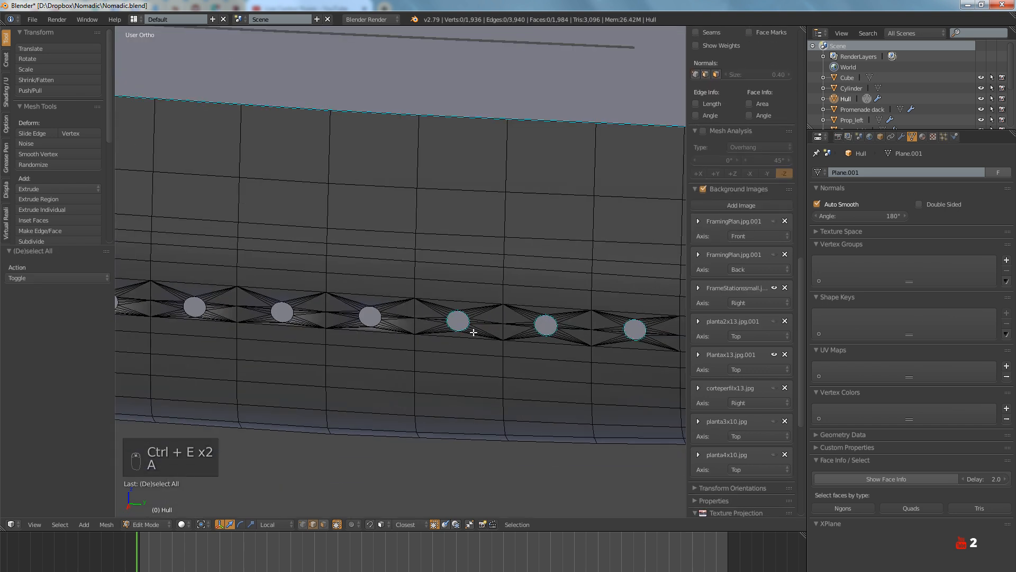
pyautogui.scroll(6, 456, 340)
pyautogui.scroll(2, 478, 303)
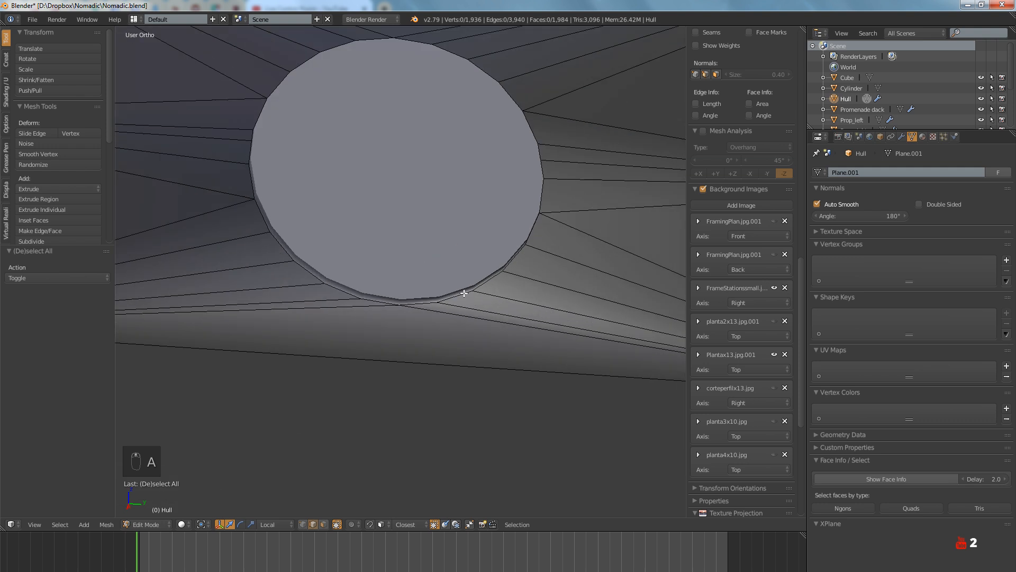
pyautogui.keyDown('alt'); pyautogui.rightClick(463, 292); pyautogui.keyUp('alt')
pyautogui.hotkey('ctrl', 'e')
pyautogui.click(465, 296)
pyautogui.scroll(-2, 466, 296)
# Mark the rim edge loop sharp on the fifth porthole from the forward end of the long row
pyautogui.scroll(-1, 466, 296)
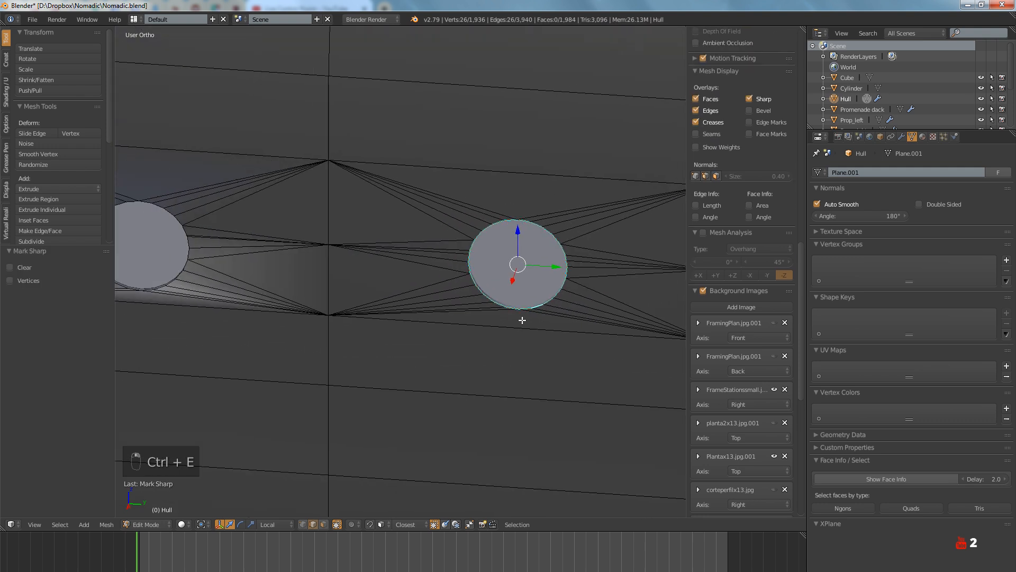
pyautogui.keyDown('shift'); pyautogui.moveTo(524, 322); pyautogui.dragTo(358, 335, button='middle'); pyautogui.keyUp('shift')
pyautogui.scroll(4, 494, 370)
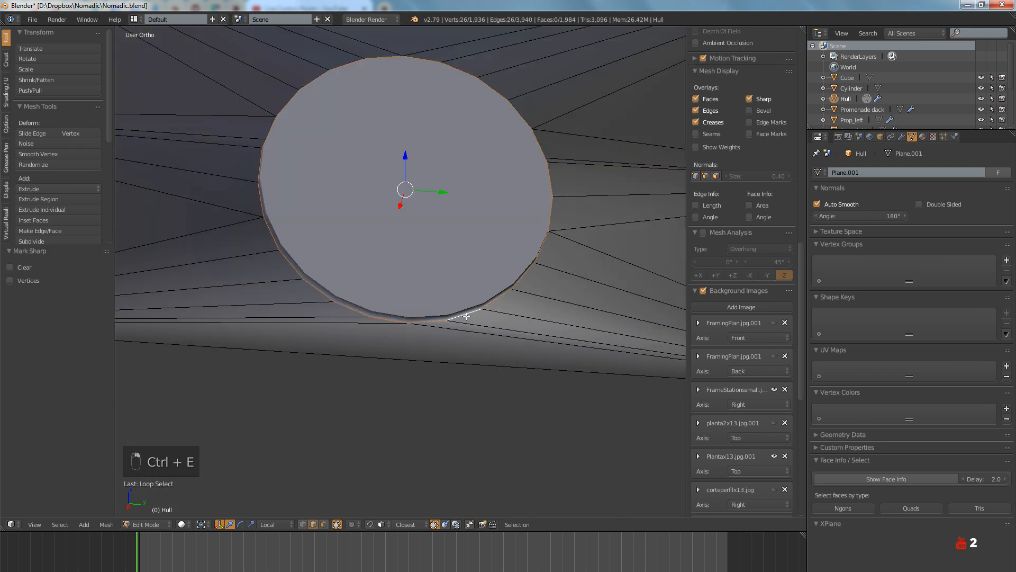
pyautogui.press('a')
pyautogui.scroll(-10, 465, 313)
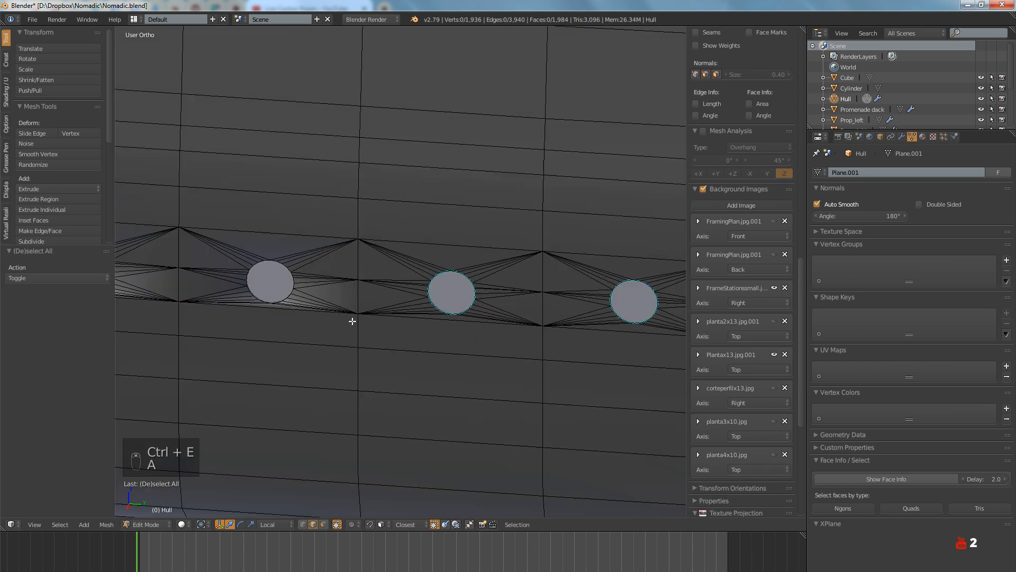
# Mark the rim edge loop sharp on the sixth porthole from the forward end of the long row
pyautogui.scroll(3, 463, 344)
pyautogui.scroll(4, 463, 344)
pyautogui.keyDown('alt'); pyautogui.rightClick(338, 283); pyautogui.keyUp('alt')
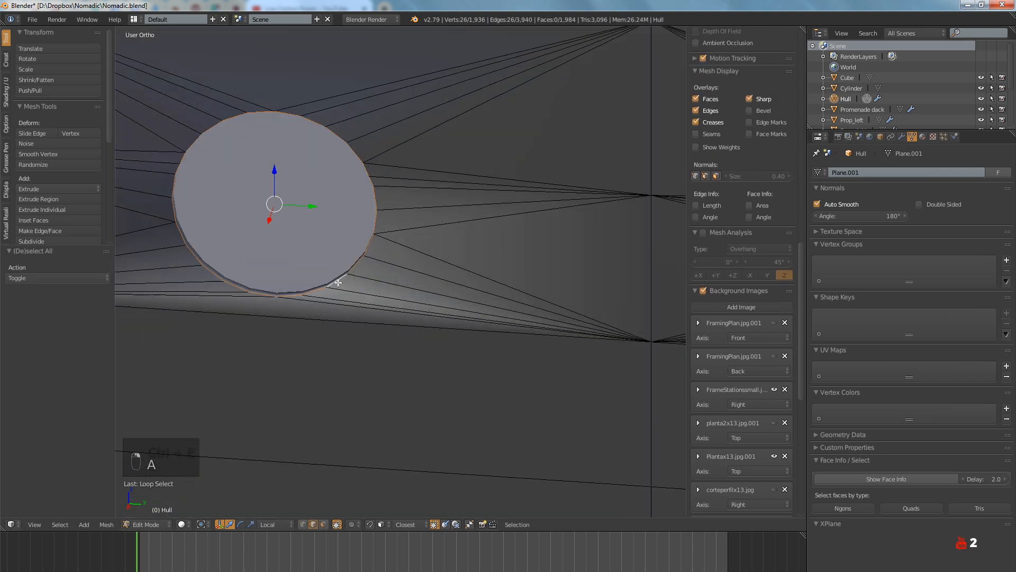
pyautogui.hotkey('ctrl', 'e')
pyautogui.click(328, 281)
pyautogui.scroll(-5, 365, 291)
# Mark the rim edge loop sharp on the seventh porthole from the forward end of the long row
pyautogui.keyDown('ctrl'); pyautogui.scroll(5, 432, 374); pyautogui.keyUp('ctrl')
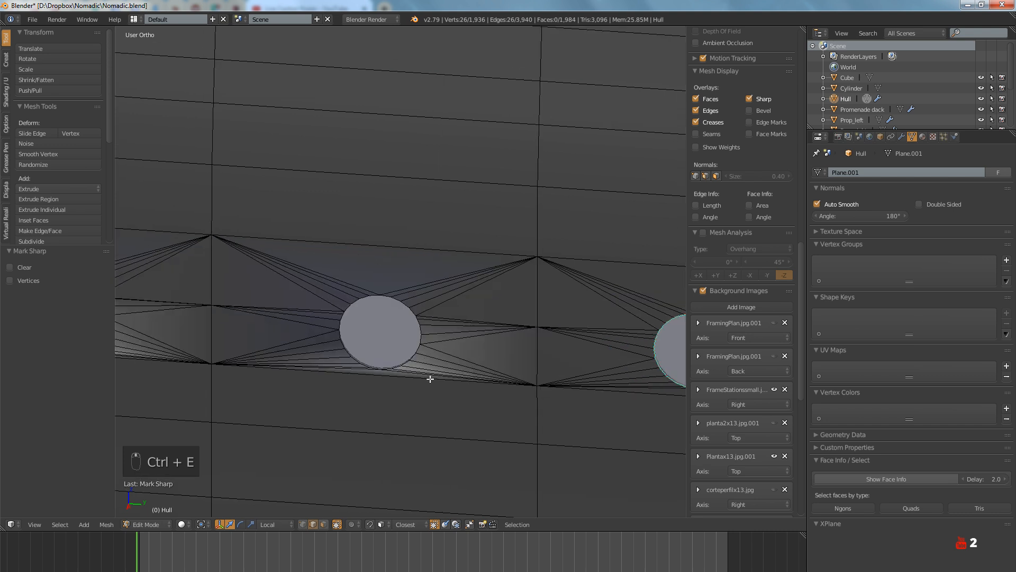
pyautogui.scroll(5, 420, 368)
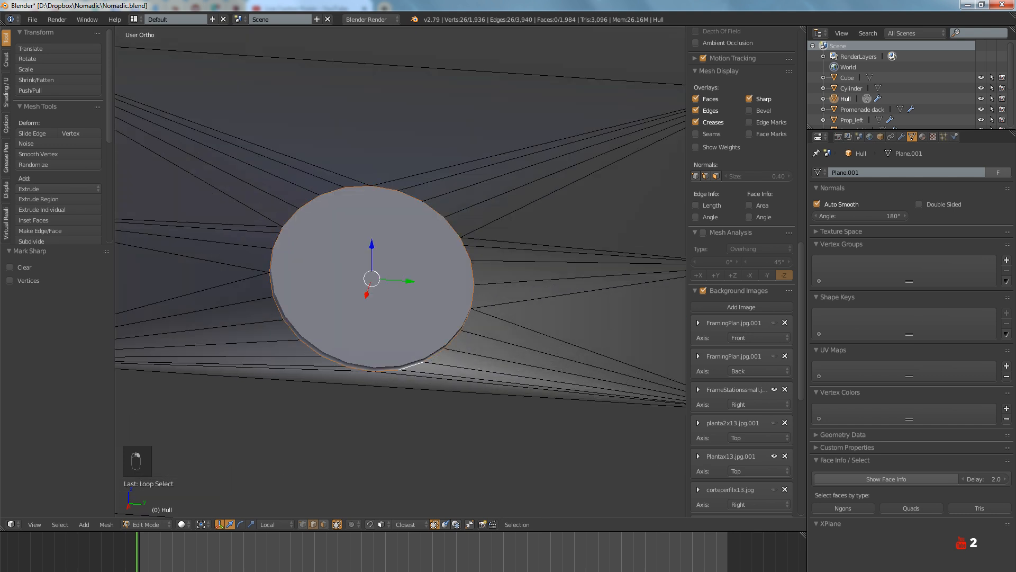
pyautogui.press('a')
pyautogui.scroll(-5, 436, 352)
# Mark the rim edge loop sharp on the eighth porthole, the last one before the wider gap in the row
pyautogui.scroll(5, 430, 362)
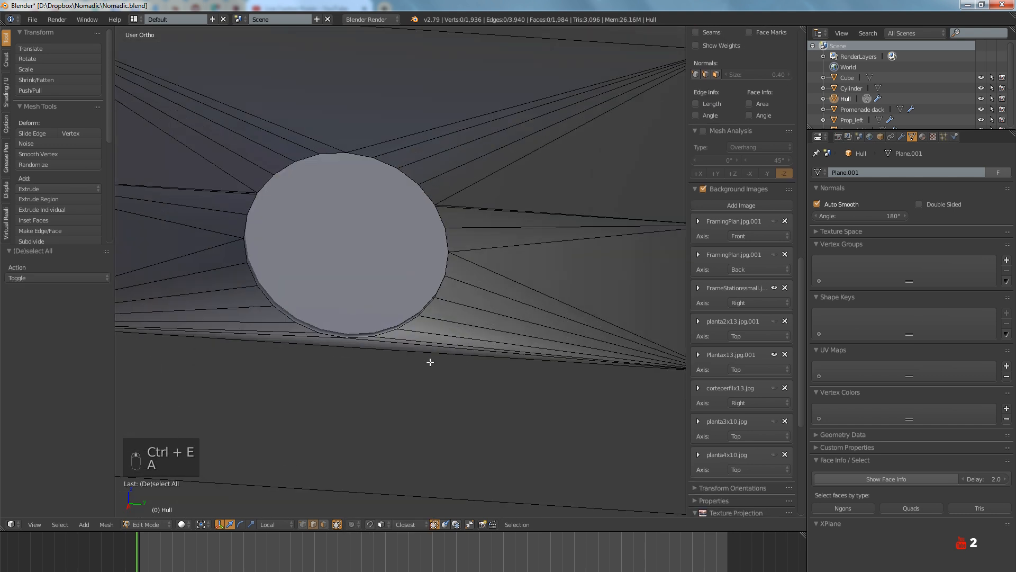
pyautogui.keyDown('alt'); pyautogui.rightClick(402, 327); pyautogui.keyUp('alt')
pyautogui.hotkey('ctrl', 'e')
pyautogui.click(386, 325)
pyautogui.scroll(-4, 442, 324)
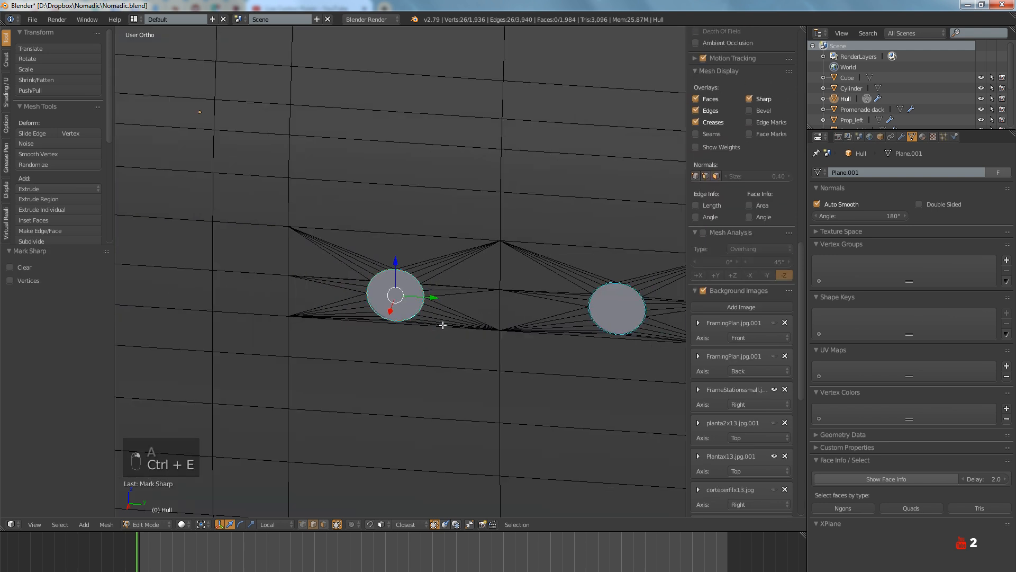
# Mark the rim edge loop sharp on the first porthole aft of the wider gap in the row
pyautogui.scroll(2, 442, 354)
pyautogui.keyDown('ctrl'); pyautogui.scroll(5, 443, 355); pyautogui.keyUp('ctrl')
pyautogui.scroll(6, 502, 345)
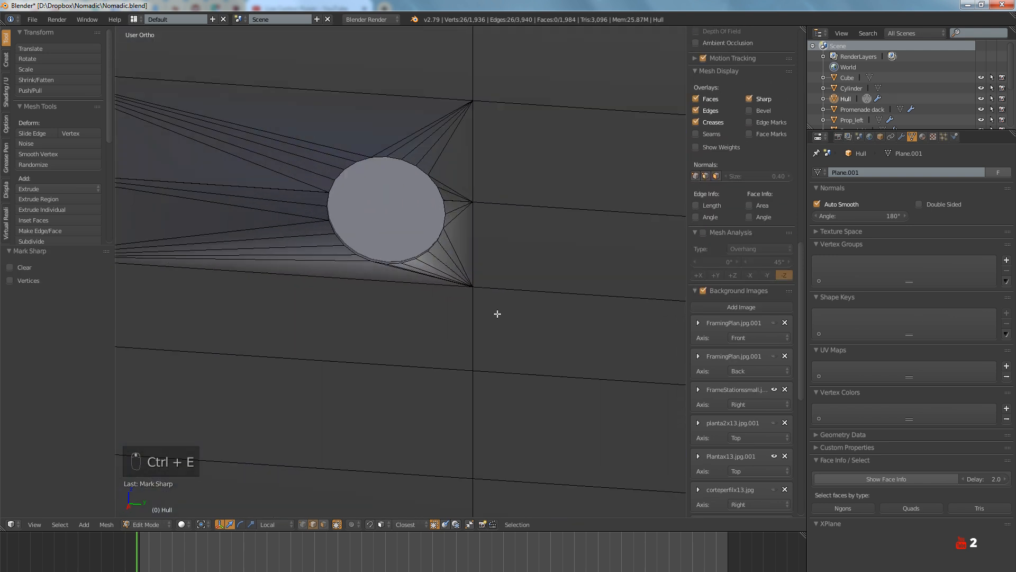
pyautogui.scroll(-2, 470, 346)
pyautogui.scroll(2, 461, 336)
pyautogui.hotkey('ctrl', 'e')
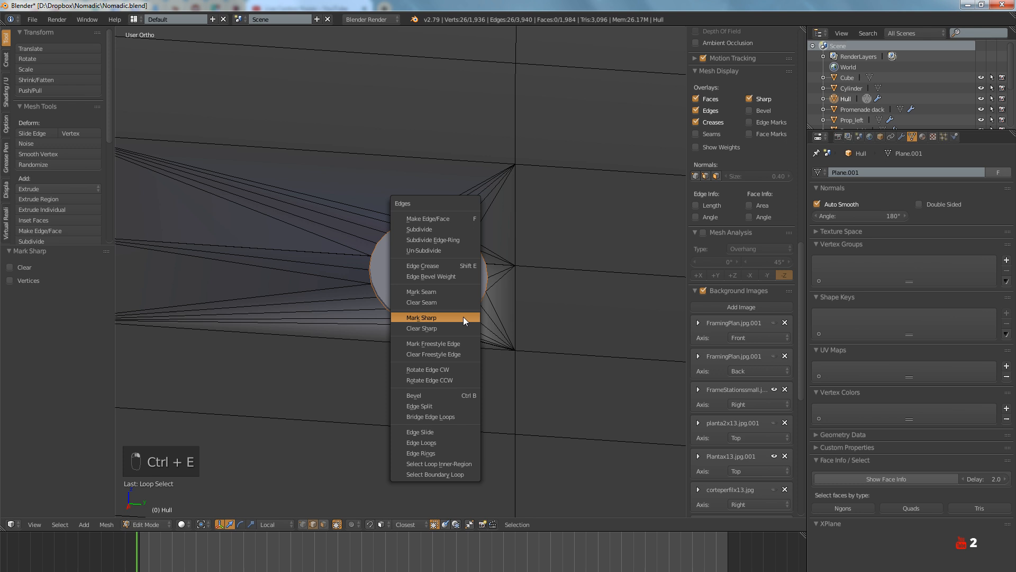
pyautogui.click(464, 318)
pyautogui.press('a')
# Mark the rim edge loop sharp on the second porthole aft of the wider gap and clear the selection
pyautogui.scroll(-4, 417, 332)
pyautogui.scroll(4, 466, 306)
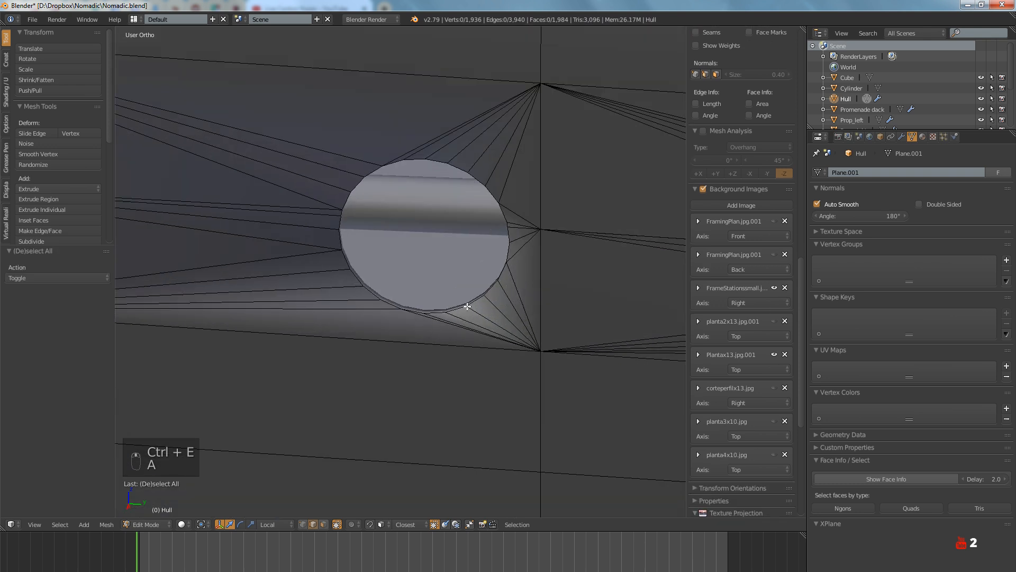
pyautogui.keyDown('alt'); pyautogui.rightClick(473, 303); pyautogui.keyUp('alt')
pyautogui.hotkey('ctrl', 'e')
pyautogui.click(472, 304)
pyautogui.scroll(-4, 472, 303)
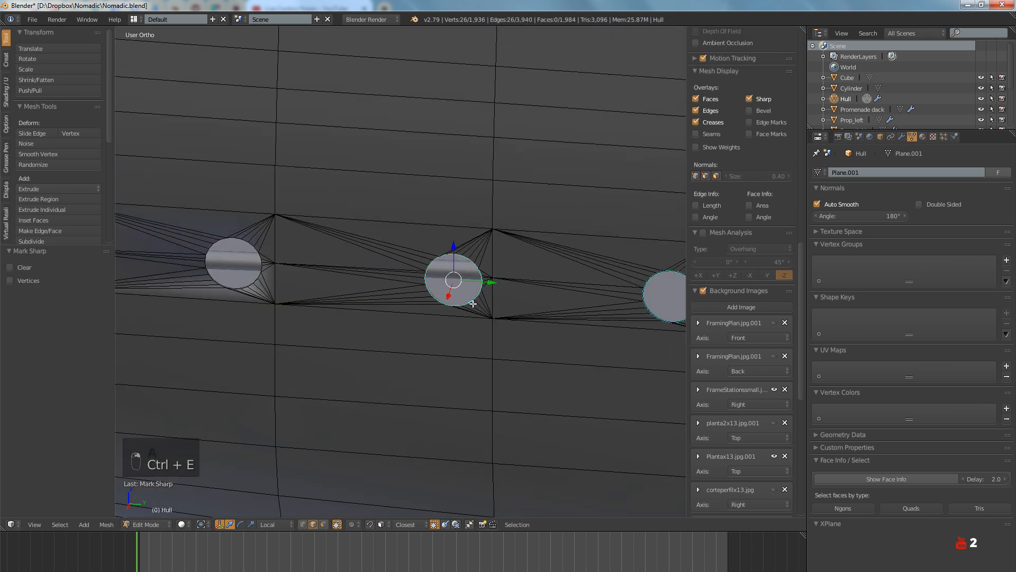
pyautogui.press('a')
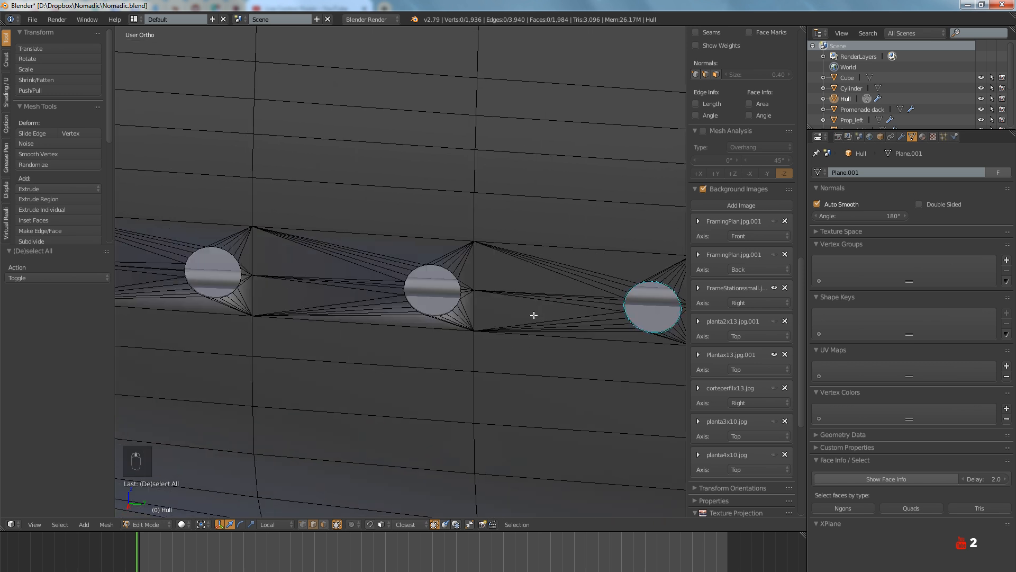
# Mark the rim edge loop sharp on the third porthole aft of the wider gap and clear the selection
pyautogui.scroll(5, 456, 297)
pyautogui.keyDown('alt'); pyautogui.rightClick(418, 337); pyautogui.keyUp('alt')
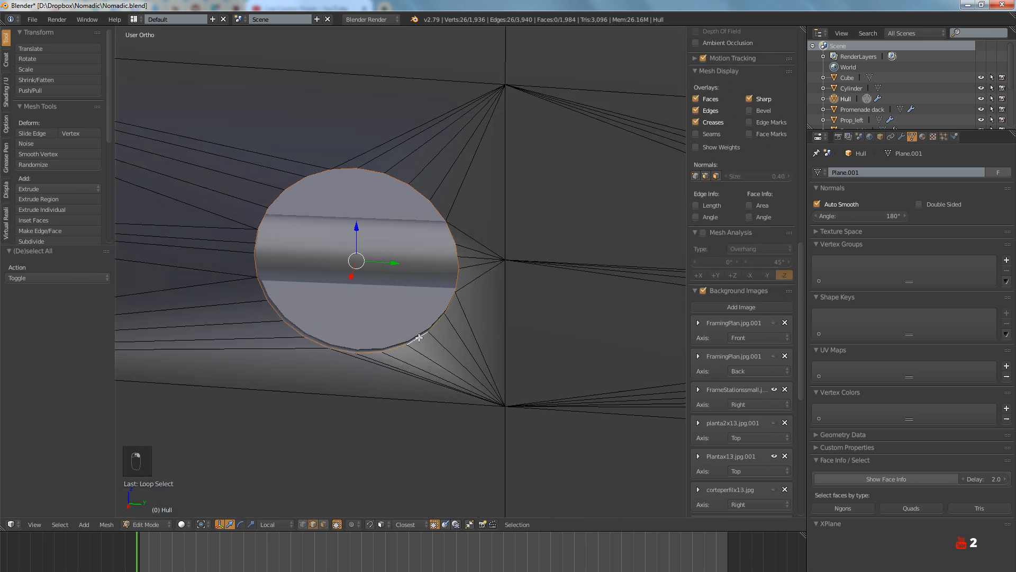
pyautogui.hotkey('ctrl', 'e')
pyautogui.click(418, 337)
pyautogui.scroll(-8, 419, 337)
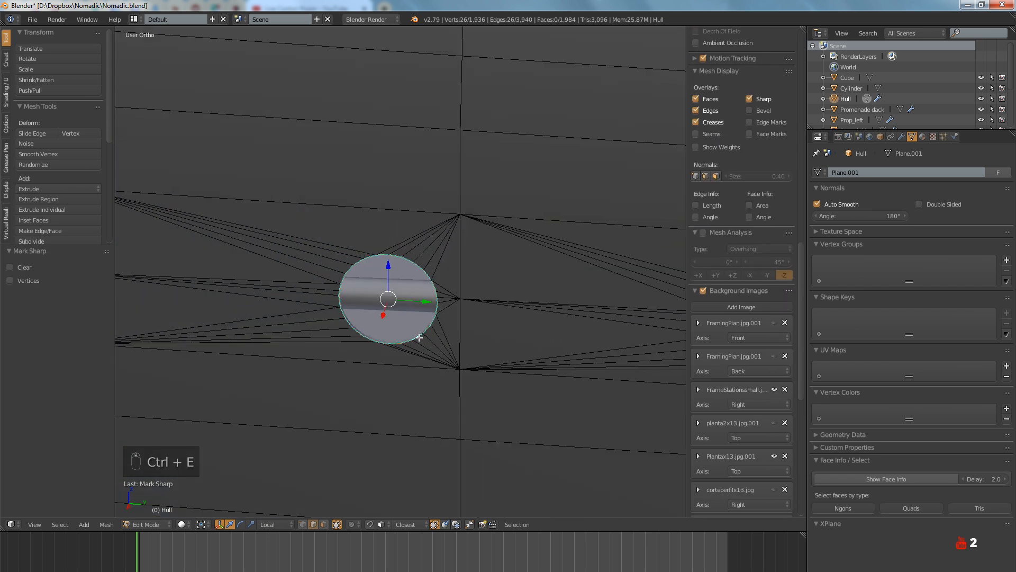
pyautogui.press('a')
pyautogui.scroll(-5, 730, 337)
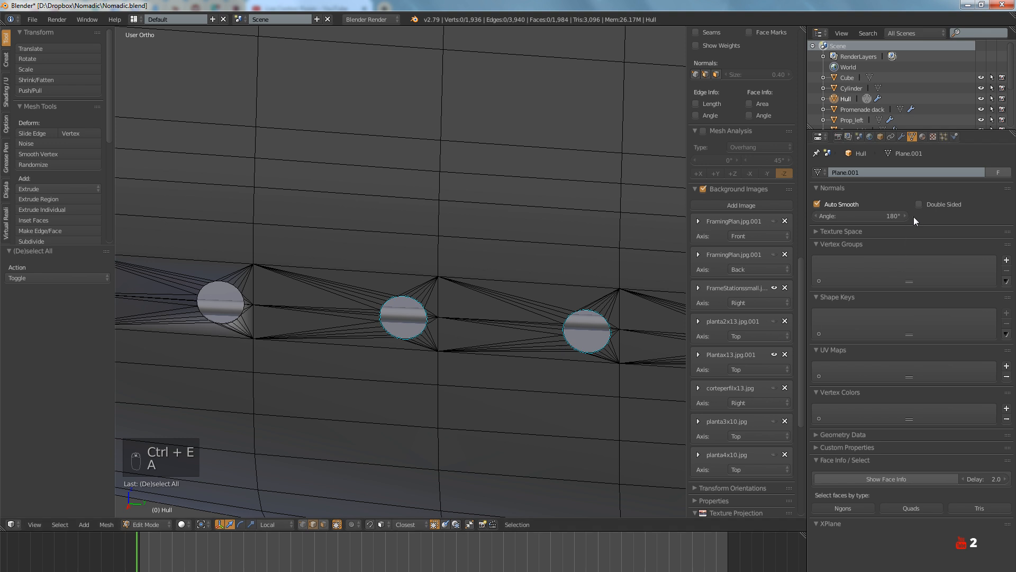
# Mark the rim edge loop sharp on the fourth porthole aft of the wider gap
pyautogui.scroll(6, 456, 334)
pyautogui.keyDown('alt'); pyautogui.rightClick(462, 321); pyautogui.keyUp('alt')
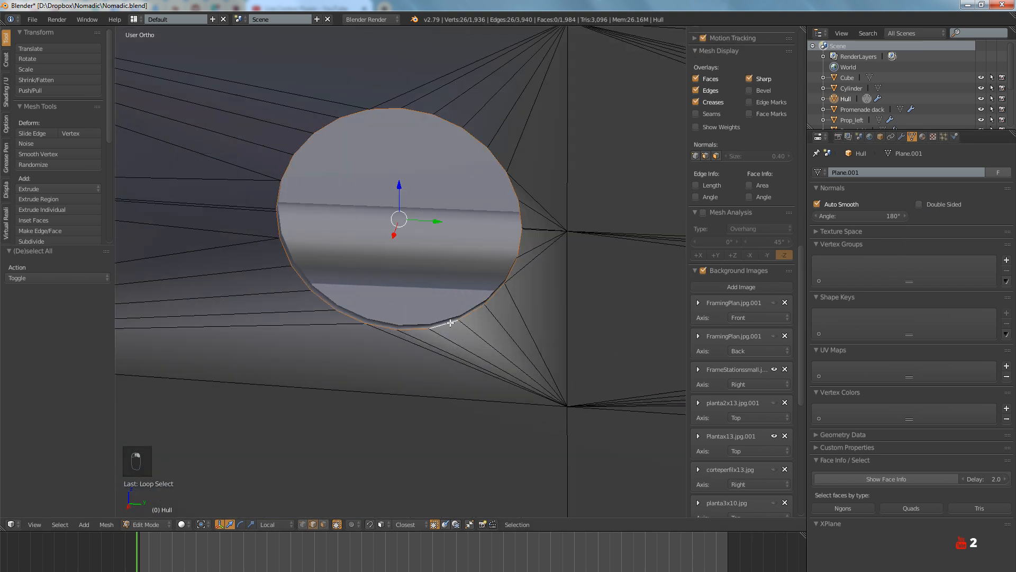
pyautogui.hotkey('ctrl', 'e')
pyautogui.click(462, 321)
pyautogui.scroll(-6, 447, 322)
# Mark the rim edge loop sharp on the fifth porthole aft of the wider gap and clear the selection
pyautogui.scroll(6, 434, 324)
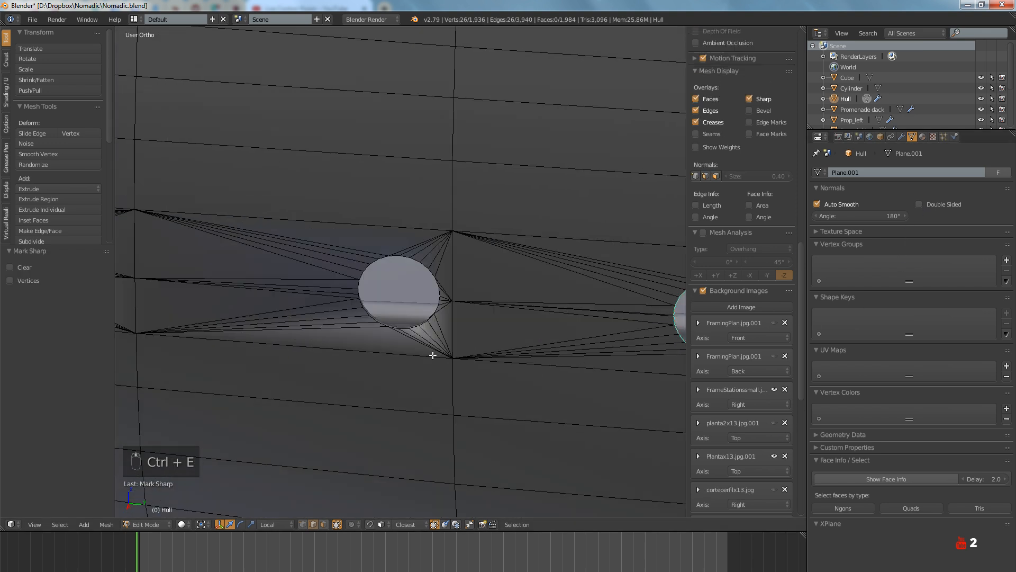
pyautogui.press('a')
pyautogui.keyDown('alt'); pyautogui.rightClick(457, 328); pyautogui.keyUp('alt')
pyautogui.hotkey('ctrl', 'e')
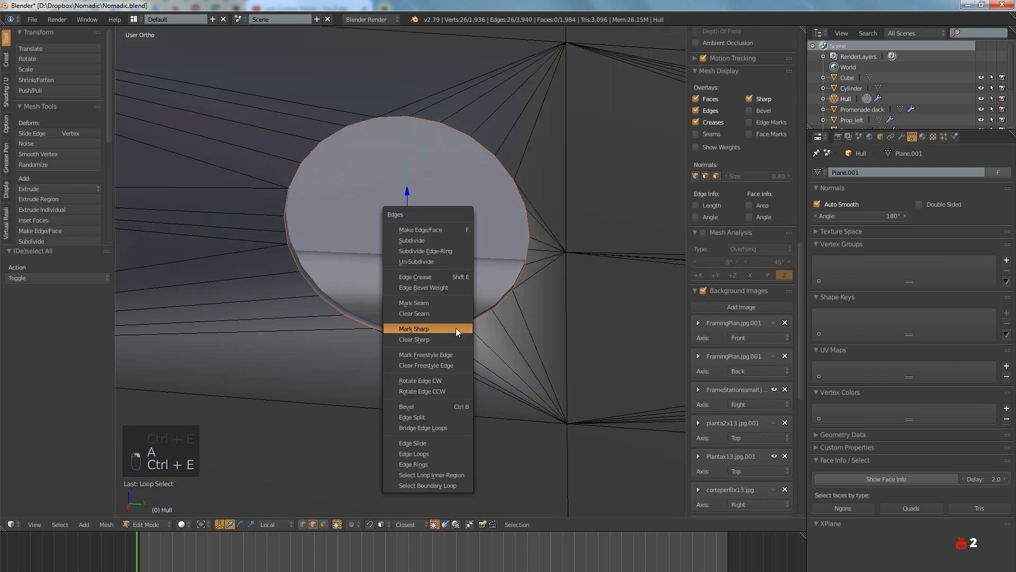
pyautogui.click(456, 328)
pyautogui.scroll(-6, 476, 325)
pyautogui.press('a')
# Mark the rim edge loop sharp on the sixth porthole aft of the wider gap and clear the selection
pyautogui.scroll(6, 441, 340)
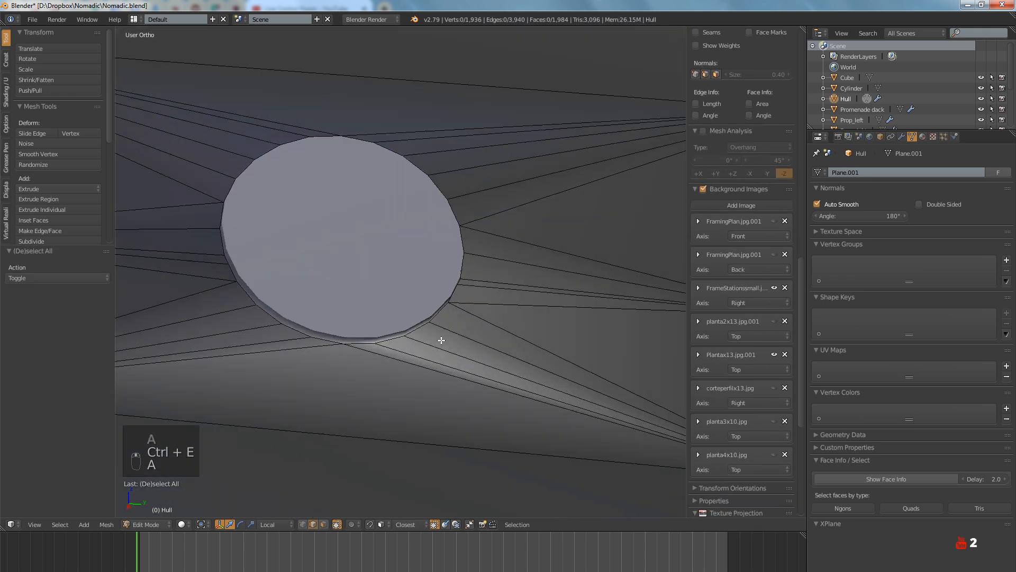
pyautogui.keyDown('alt'); pyautogui.rightClick(396, 340); pyautogui.keyUp('alt')
pyautogui.hotkey('ctrl', 'e')
pyautogui.click(394, 339)
pyautogui.press('a')
pyautogui.scroll(-8, 435, 342)
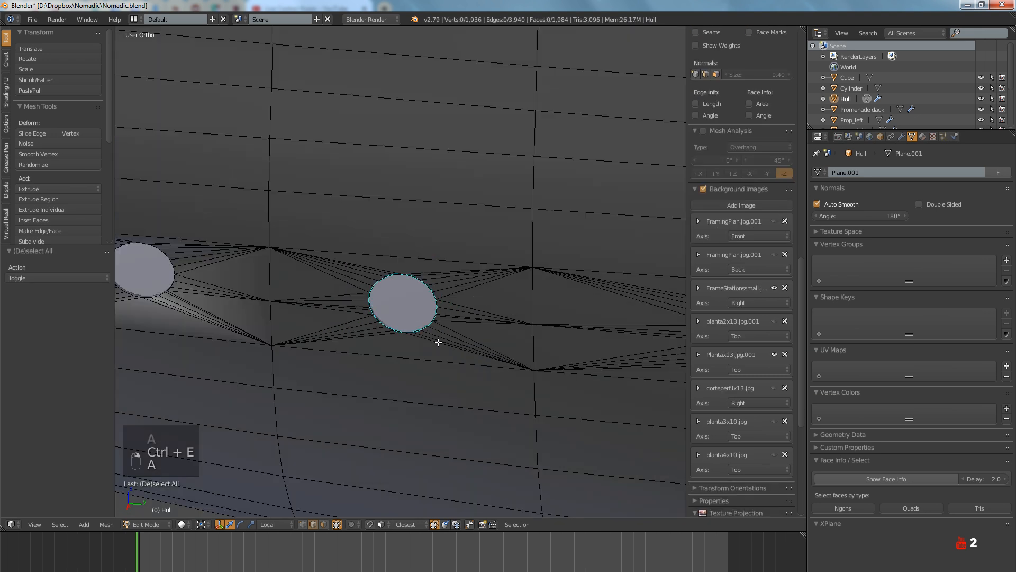
# Mark the rim edge loop sharp on the fifth porthole from the stern end of the row
pyautogui.scroll(8, 509, 367)
pyautogui.keyDown('alt'); pyautogui.rightClick(509, 336); pyautogui.keyUp('alt')
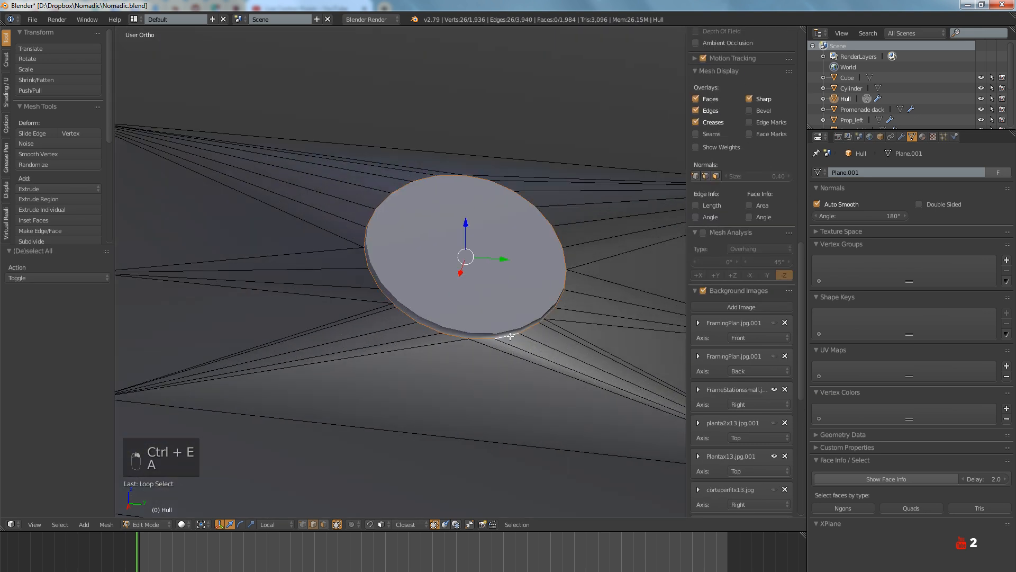
pyautogui.hotkey('ctrl', 'e')
pyautogui.click(510, 335)
pyautogui.scroll(-6, 454, 345)
# Mark the rim edge loop sharp on the fourth porthole from the stern end and clear the selection
pyautogui.keyDown('ctrl'); pyautogui.scroll(4, 447, 373); pyautogui.keyUp('ctrl')
pyautogui.scroll(6, 465, 378)
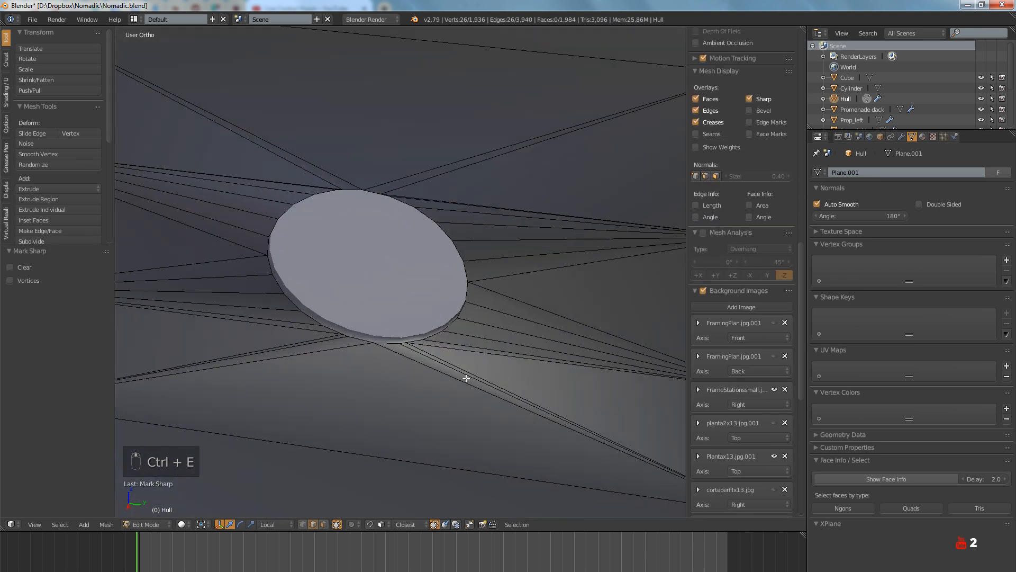
pyautogui.hotkey('ctrl', 'e')
pyautogui.click(433, 335)
pyautogui.press('a')
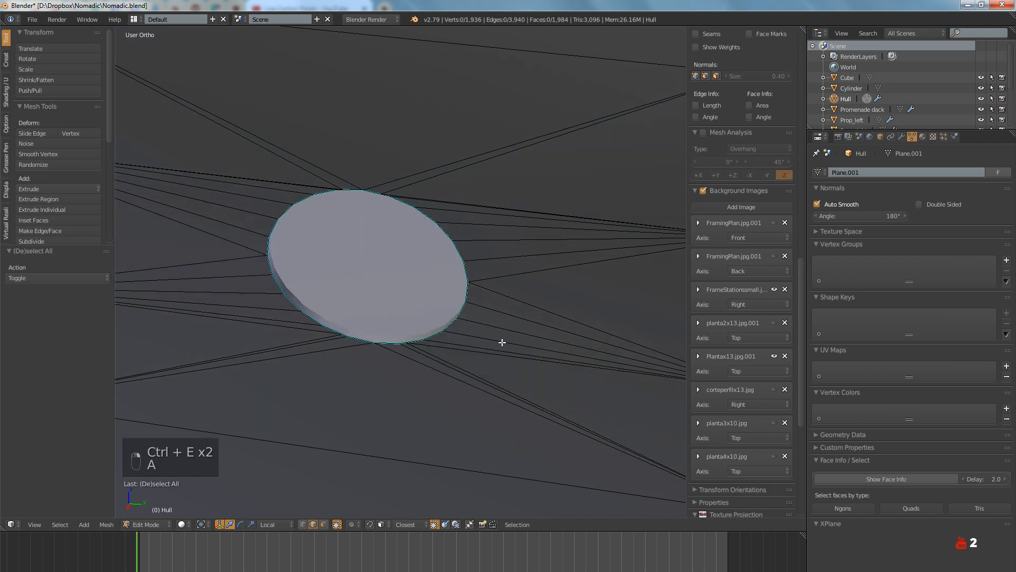
# Mark the rim edge loop sharp on the third porthole from the stern end and clear the selection
pyautogui.scroll(-6, 445, 341)
pyautogui.scroll(5, 431, 354)
pyautogui.scroll(6, 418, 354)
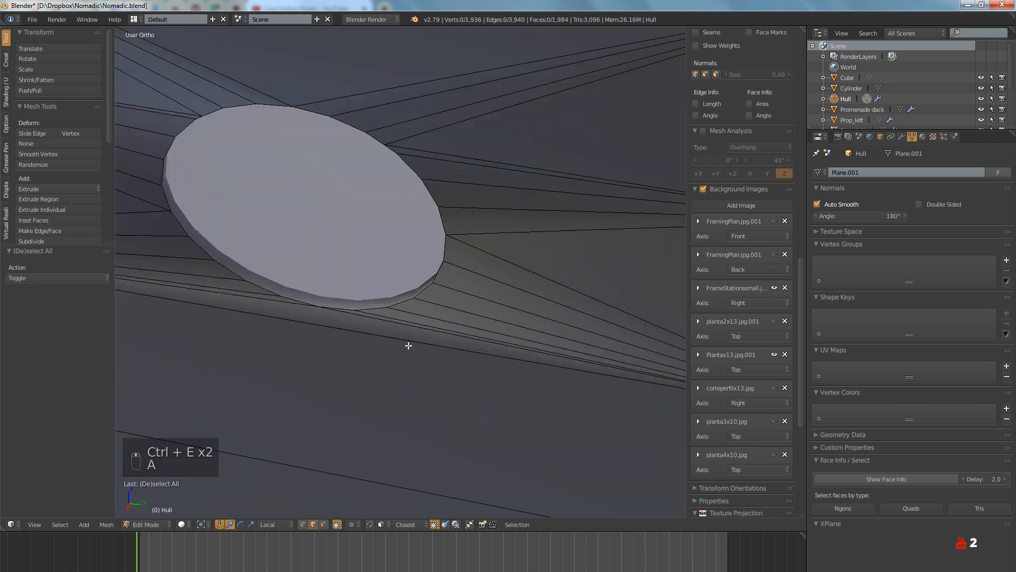
pyautogui.keyDown('alt'); pyautogui.rightClick(402, 295); pyautogui.keyUp('alt')
pyautogui.hotkey('ctrl', 'e')
pyautogui.click(402, 294)
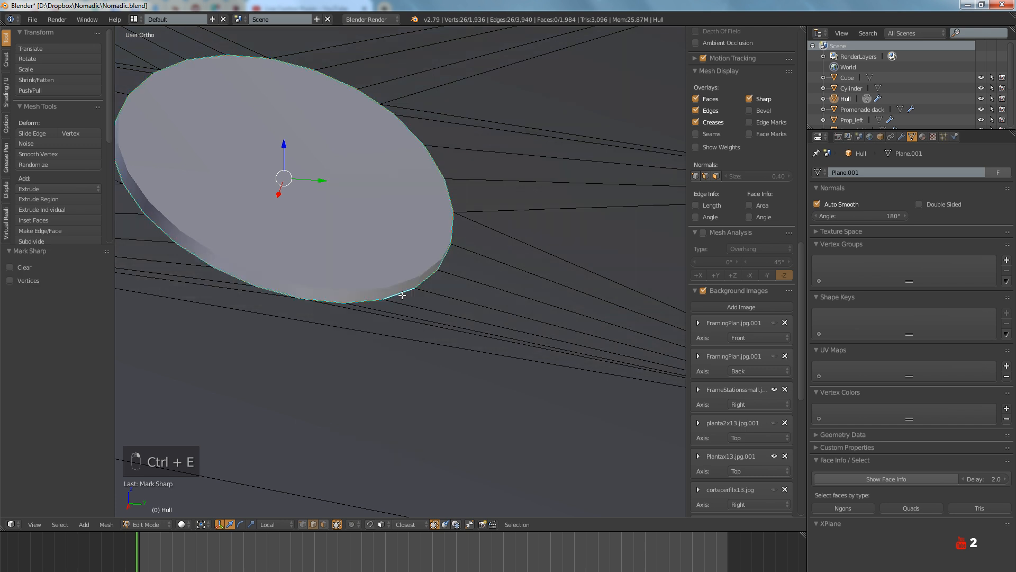
pyautogui.press('a')
# Mark the rim edge loop sharp on the second porthole from the stern end of the row
pyautogui.scroll(-5, 403, 295)
pyautogui.scroll(-5, 402, 295)
pyautogui.moveTo(503, 356); pyautogui.dragTo(461, 328, button='middle')
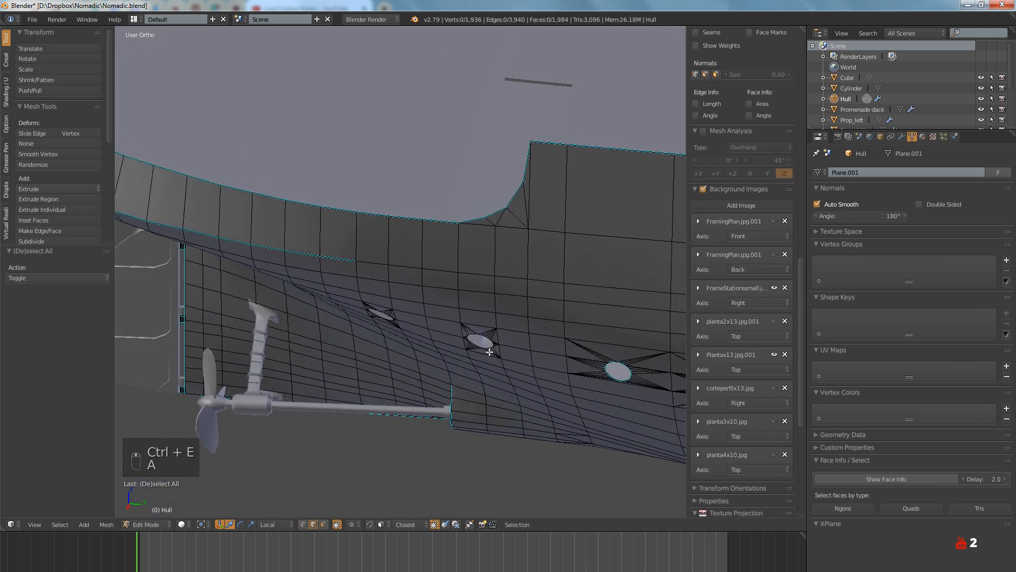
pyautogui.scroll(6, 451, 316)
pyautogui.keyDown('alt'); pyautogui.rightClick(416, 302); pyautogui.keyUp('alt')
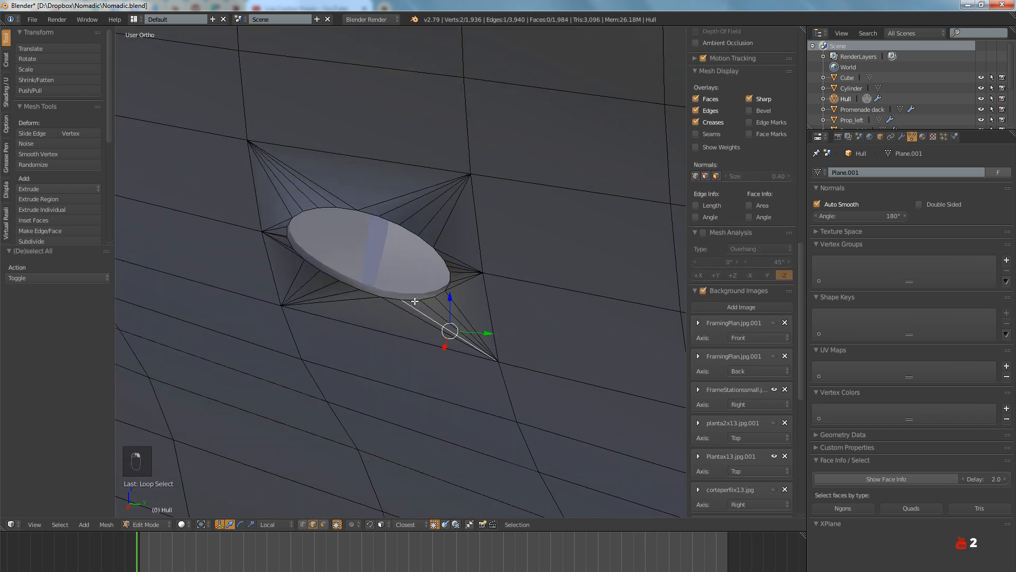
pyautogui.keyDown('alt'); pyautogui.rightClick(414, 301); pyautogui.keyUp('alt')
pyautogui.hotkey('ctrl', 'e')
pyautogui.click(415, 301)
# Mark the rim edge loop sharp on the aftmost porthole above the propeller shaft and clear the selection
pyautogui.moveTo(415, 300); pyautogui.dragTo(552, 377, button='middle')
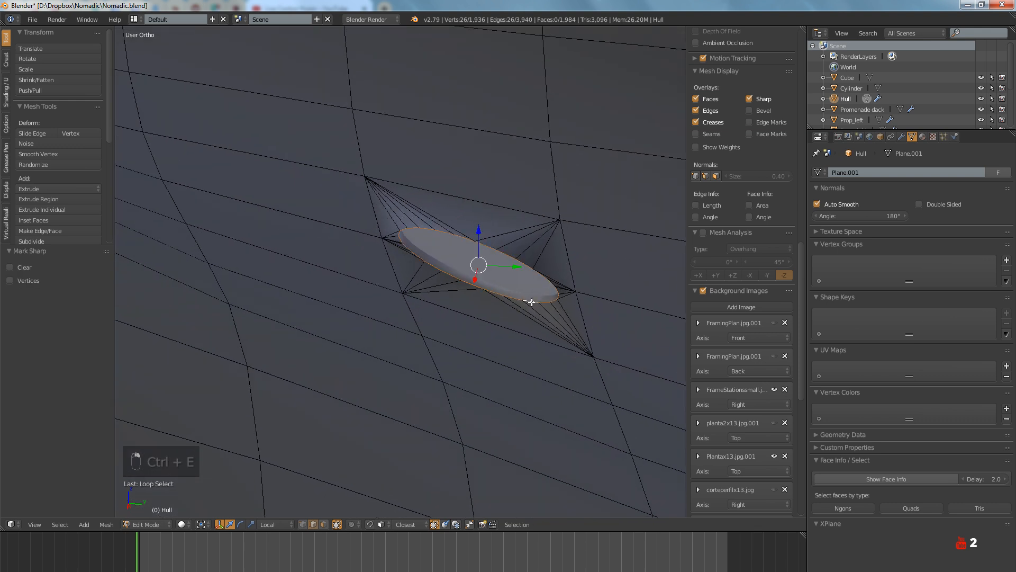
pyautogui.scroll(-5, 535, 306)
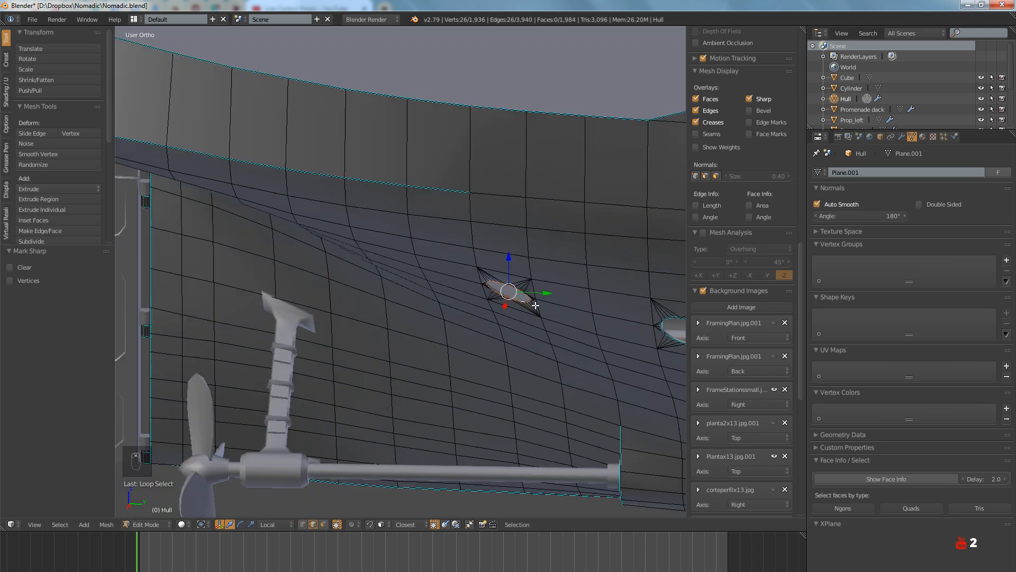
pyautogui.press('KP_Decimal')
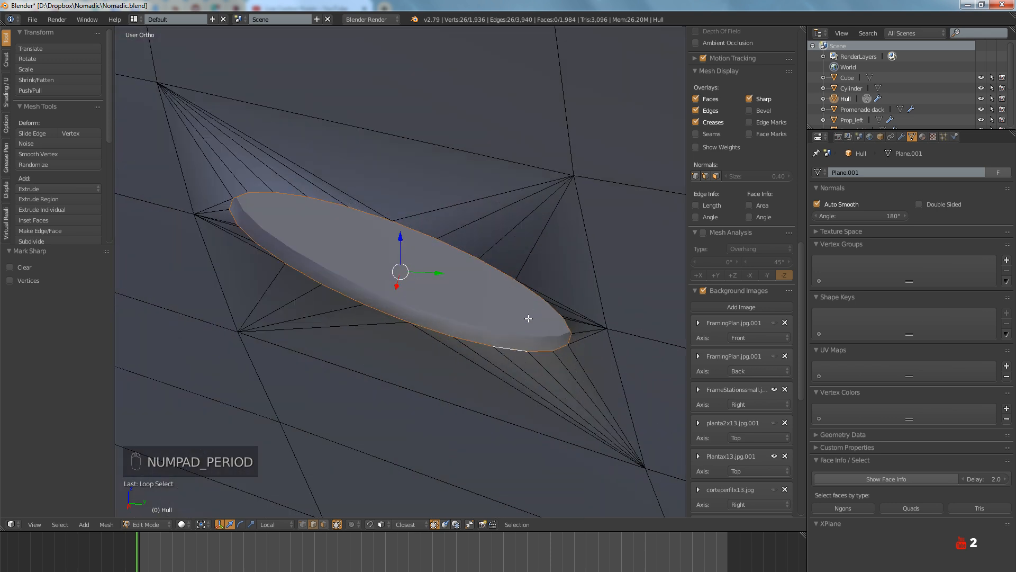
pyautogui.press('a')
pyautogui.press('a')
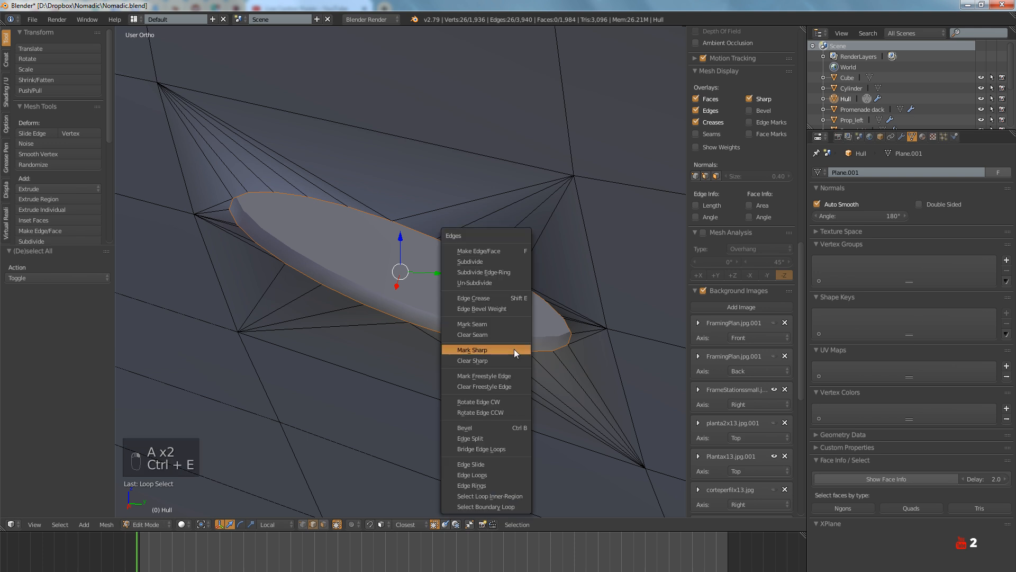
pyautogui.click(515, 350)
pyautogui.press('a')
pyautogui.scroll(-5, 514, 351)
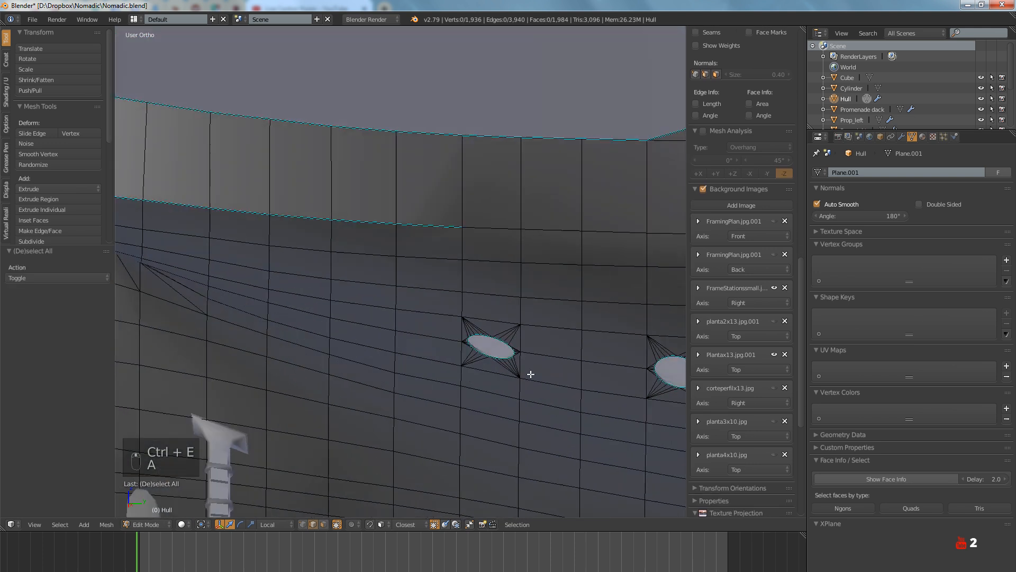
# Return the hull to Object Mode with nothing selected and inspect the shading around the aft portholes
pyautogui.scroll(-6, 549, 359)
pyautogui.press('Tab')
pyautogui.press('a')
pyautogui.press('a')
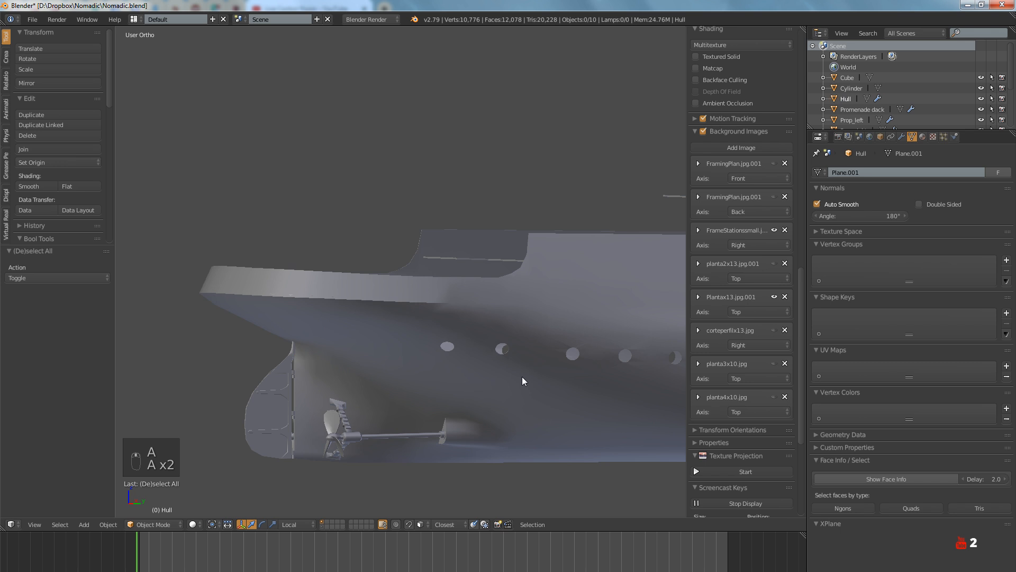
pyautogui.moveTo(522, 376); pyautogui.dragTo(585, 370, button='middle')
pyautogui.scroll(5, 548, 345)
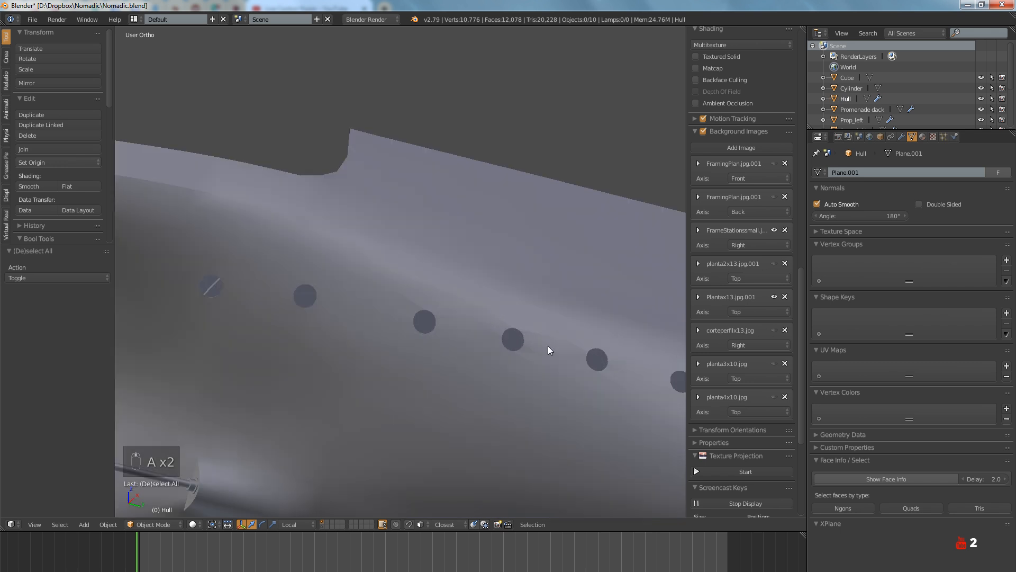
# Inspect the shading around the aft portholes and the edges meeting their rims in the hull's Edit Mode
pyautogui.scroll(4, 548, 346)
pyautogui.scroll(-4, 479, 334)
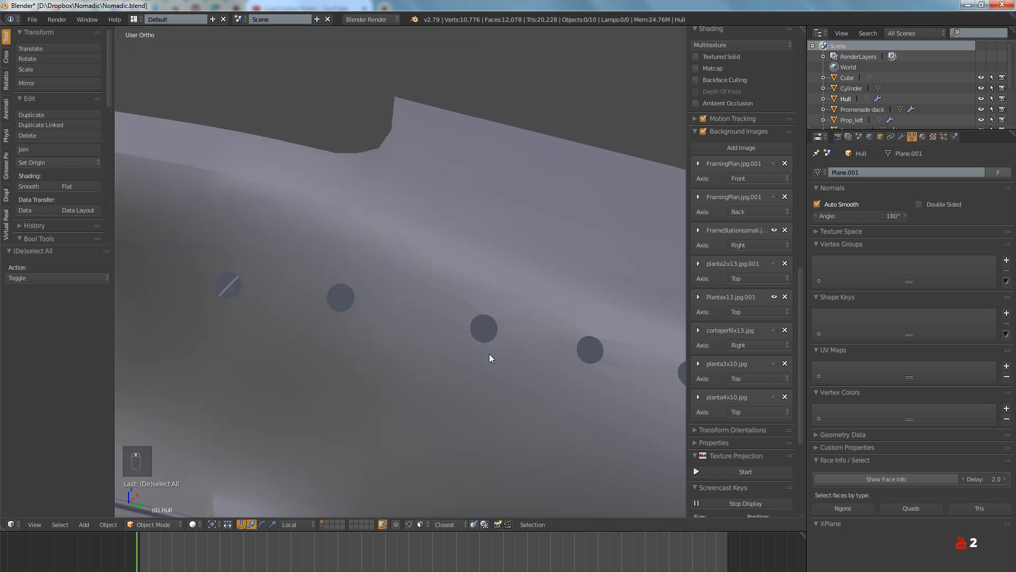
pyautogui.moveTo(488, 357); pyautogui.dragTo(484, 335, button='middle')
pyautogui.scroll(5, 485, 335)
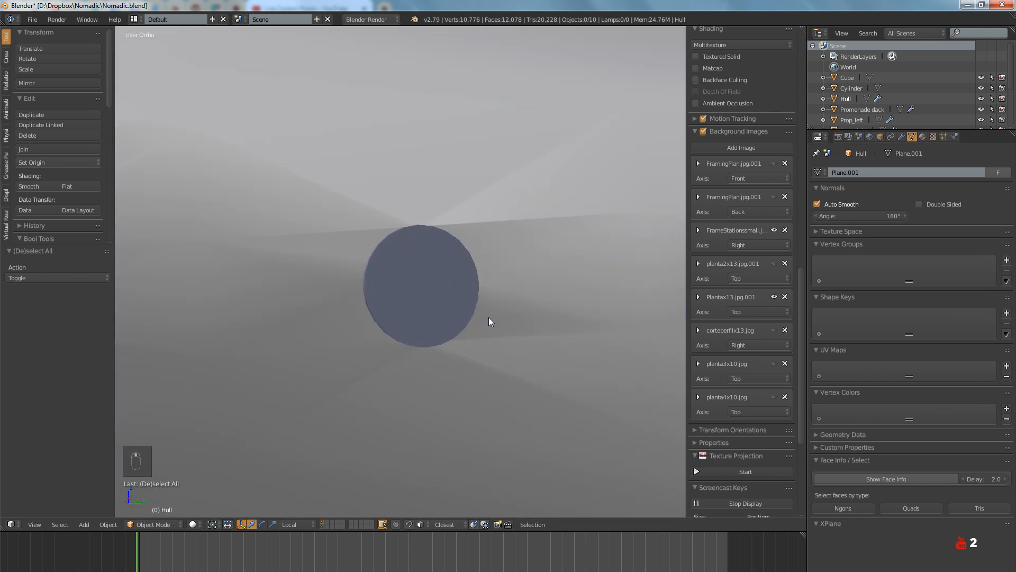
pyautogui.press('Tab')
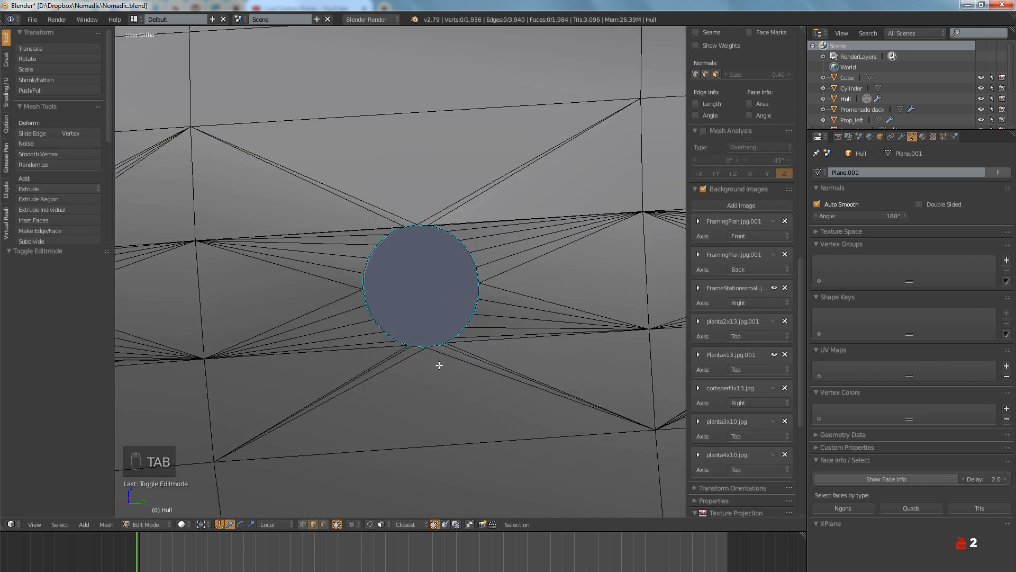
pyautogui.moveTo(425, 330); pyautogui.dragTo(442, 279, button='middle')
pyautogui.scroll(5, 442, 279)
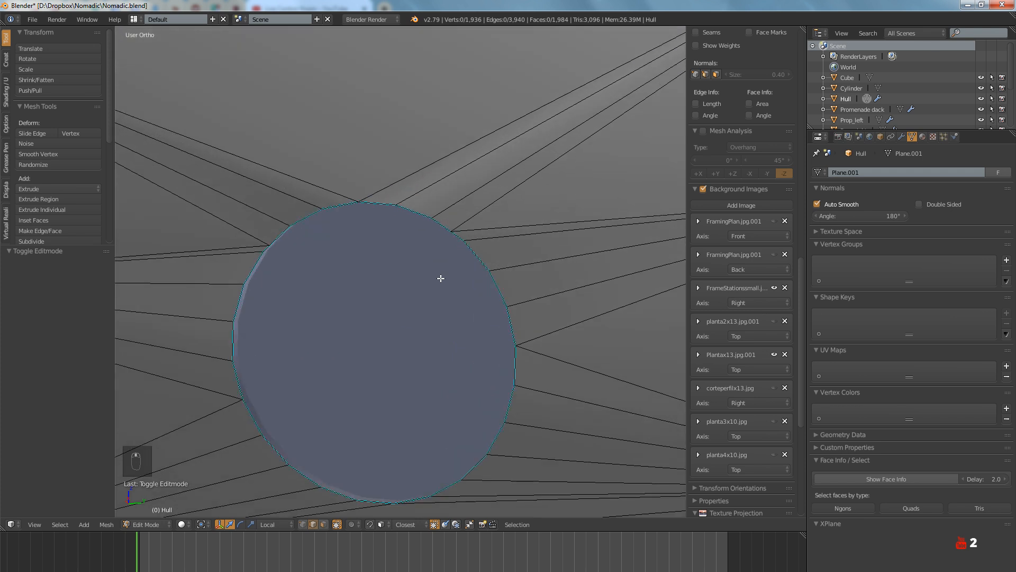
pyautogui.scroll(-5, 429, 283)
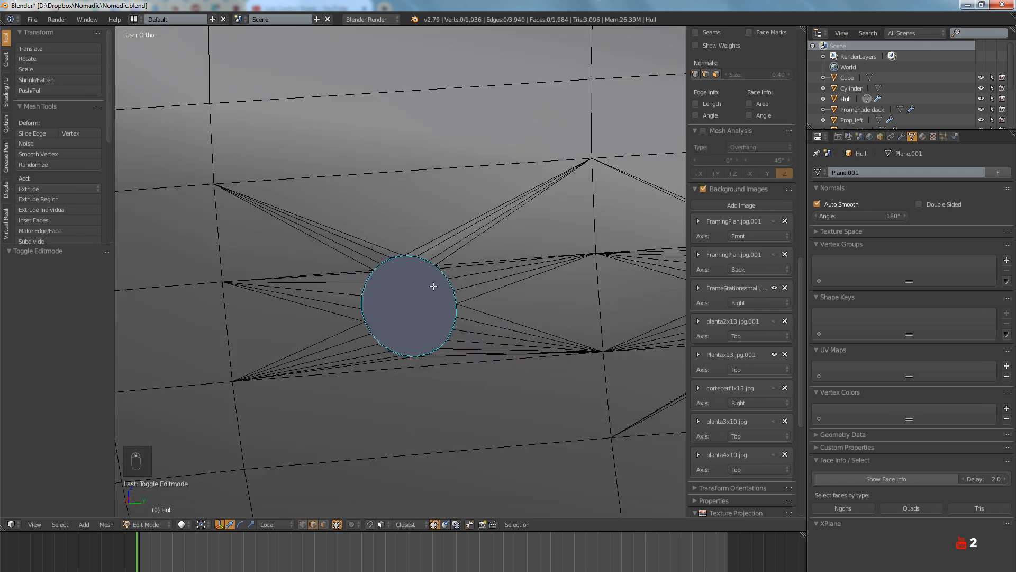
pyautogui.scroll(5, 433, 286)
pyautogui.scroll(-4, 356, 301)
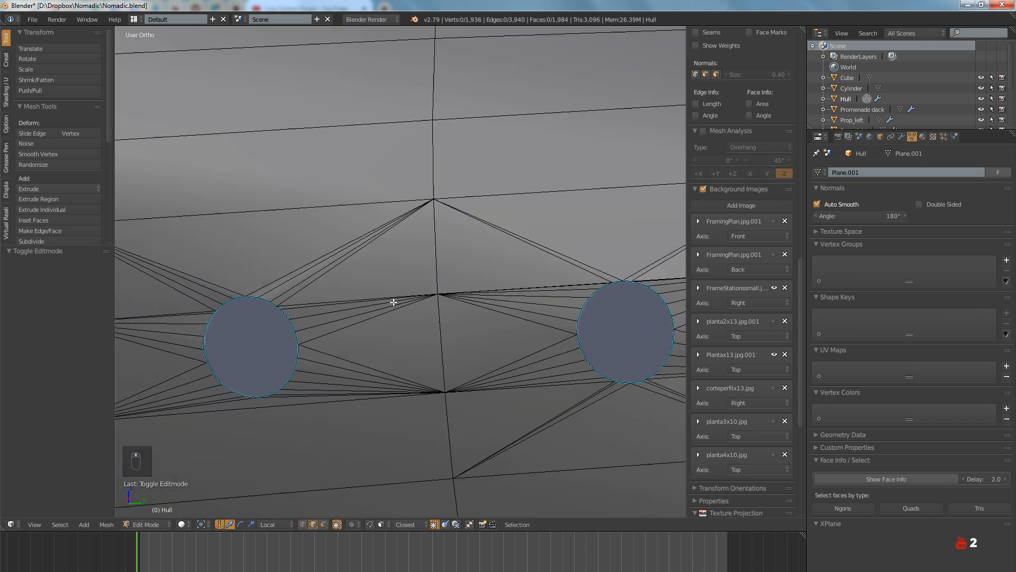
pyautogui.scroll(6, 513, 297)
pyautogui.scroll(-3, 517, 301)
pyautogui.scroll(2, 535, 302)
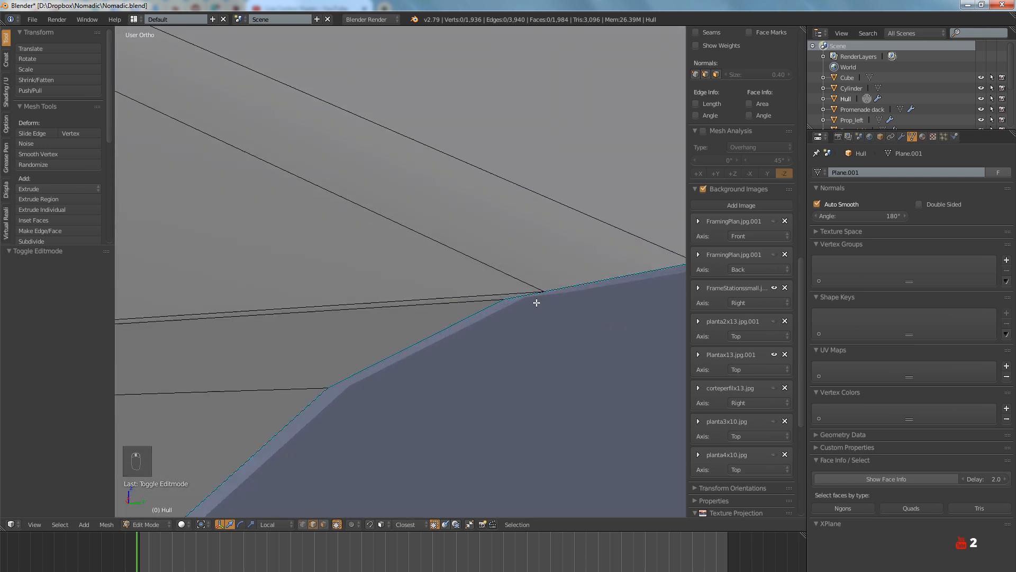
pyautogui.scroll(-4, 535, 299)
# Merge the two close rim vertices on the forward side of the aftmost porthole At Last and clear the selection
pyautogui.press('KP_3')
pyautogui.scroll(6, 538, 310)
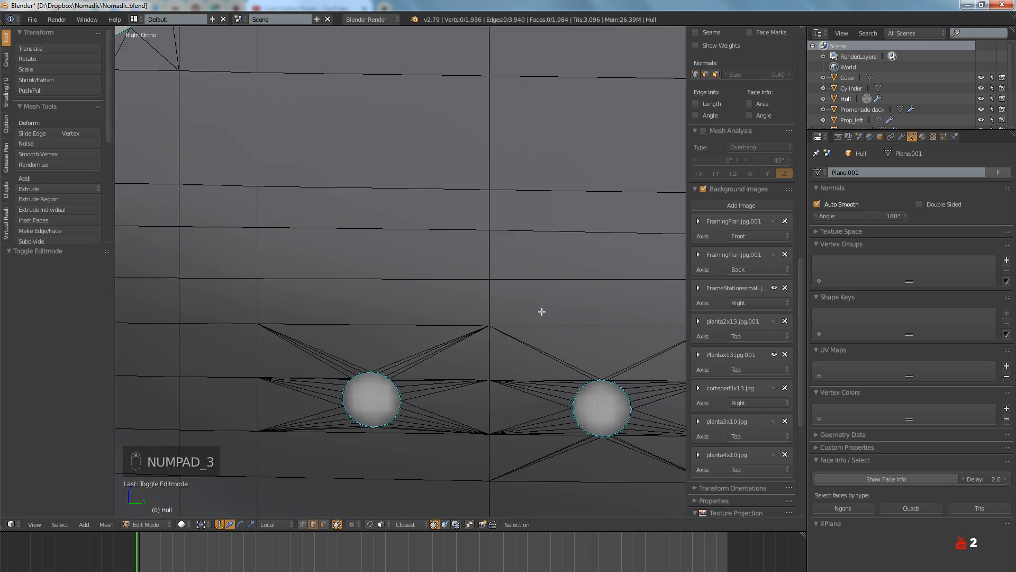
pyautogui.keyDown('shift'); pyautogui.moveTo(330, 353); pyautogui.dragTo(515, 355, button='middle'); pyautogui.keyUp('shift')
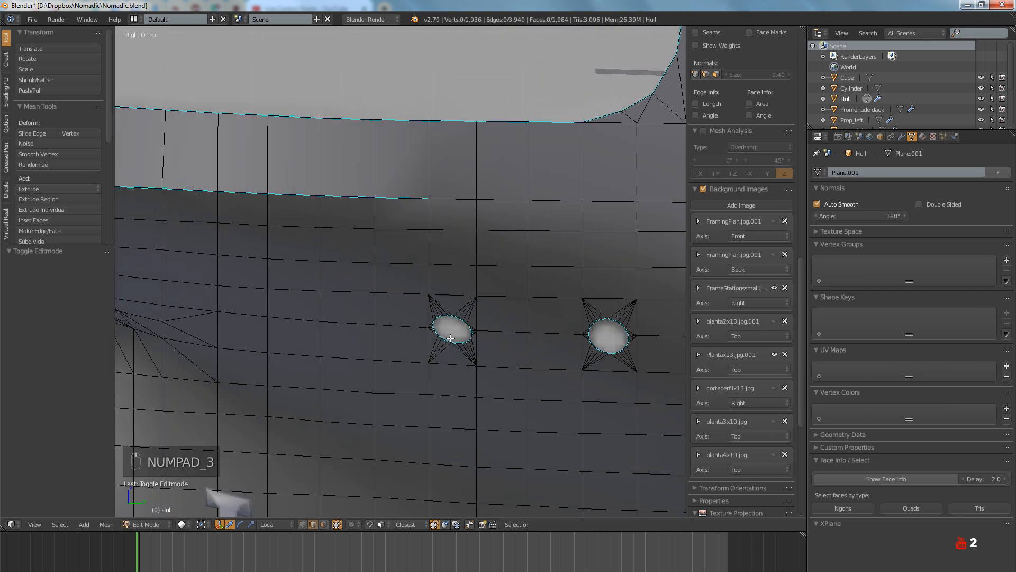
pyautogui.scroll(8, 450, 338)
pyautogui.keyDown('shift'); pyautogui.moveTo(440, 214); pyautogui.dragTo(482, 300, button='middle'); pyautogui.keyUp('shift')
pyautogui.scroll(-3, 501, 313)
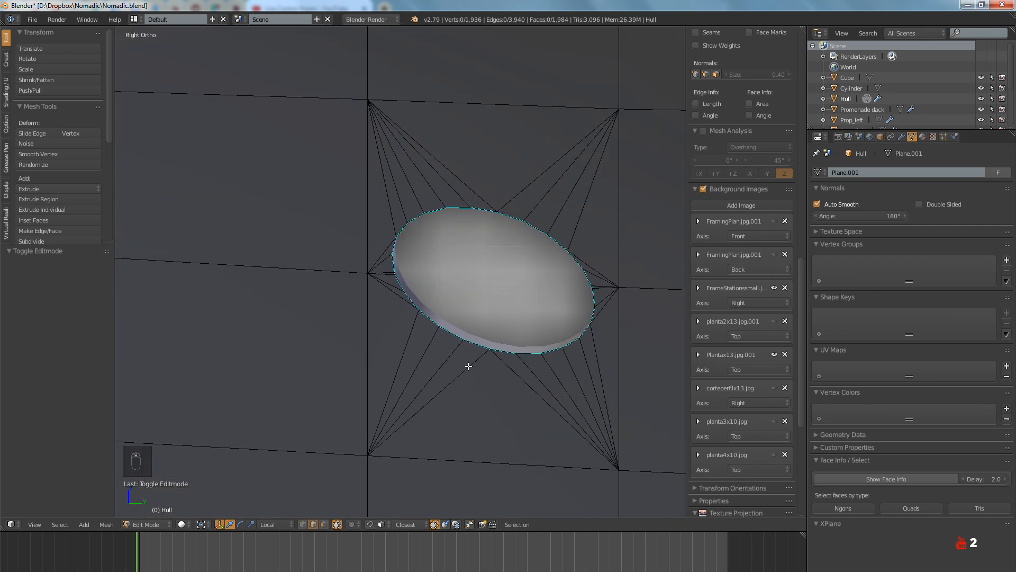
pyautogui.scroll(6, 600, 286)
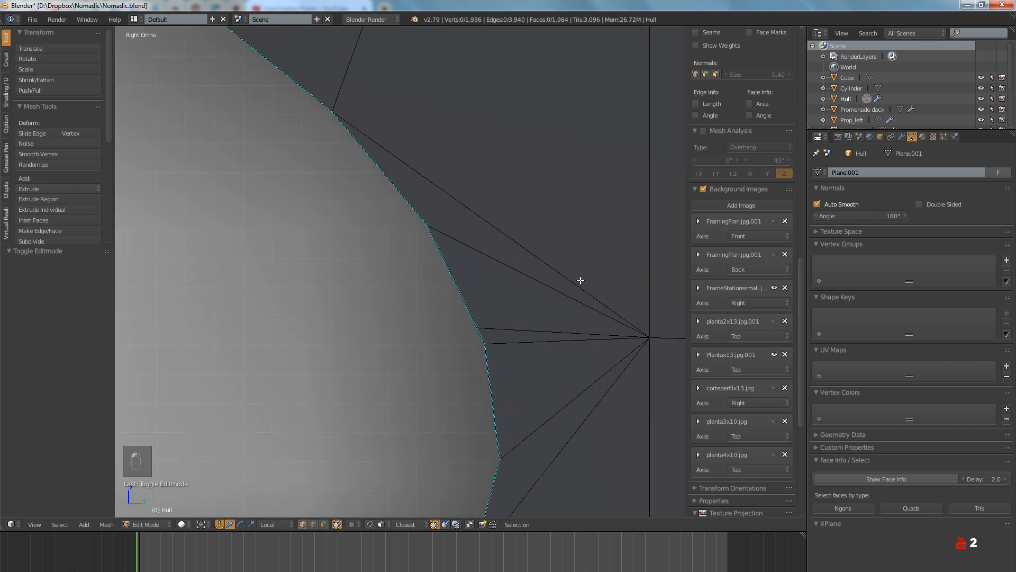
pyautogui.press('w')
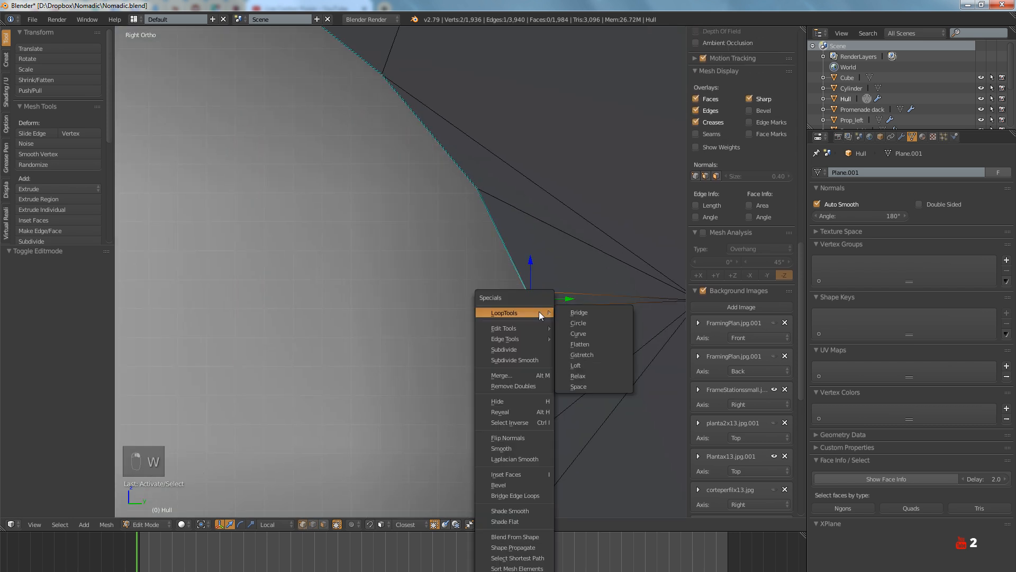
pyautogui.click(515, 375)
pyautogui.click(504, 387)
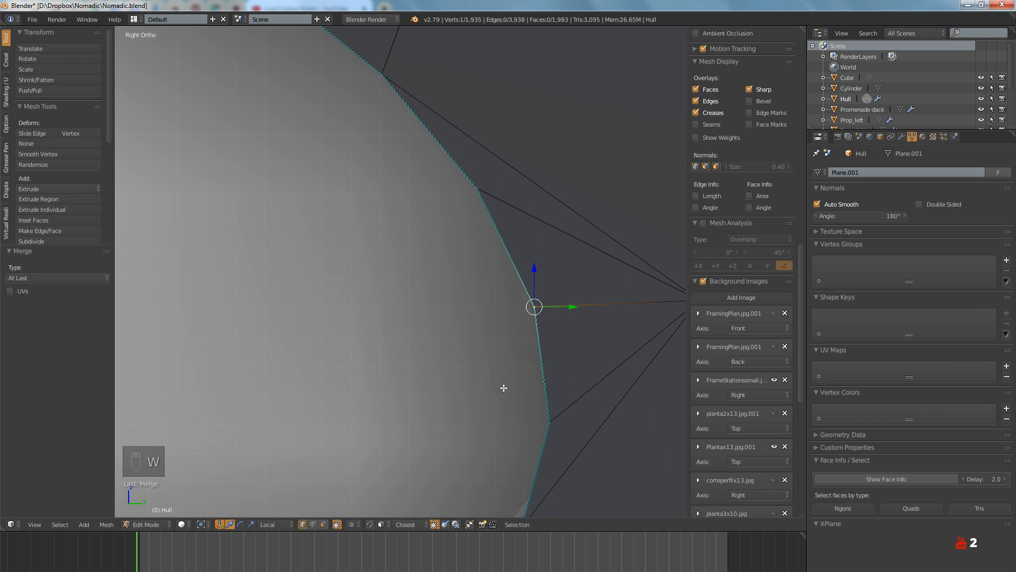
pyautogui.press('a')
# Merge the two close rim vertices on the aft side of the aftmost porthole and clear the selection
pyautogui.scroll(-6, 519, 343)
pyautogui.keyDown('shift'); pyautogui.moveTo(503, 339); pyautogui.dragTo(633, 373, button='middle'); pyautogui.keyUp('shift')
pyautogui.scroll(1, 483, 341)
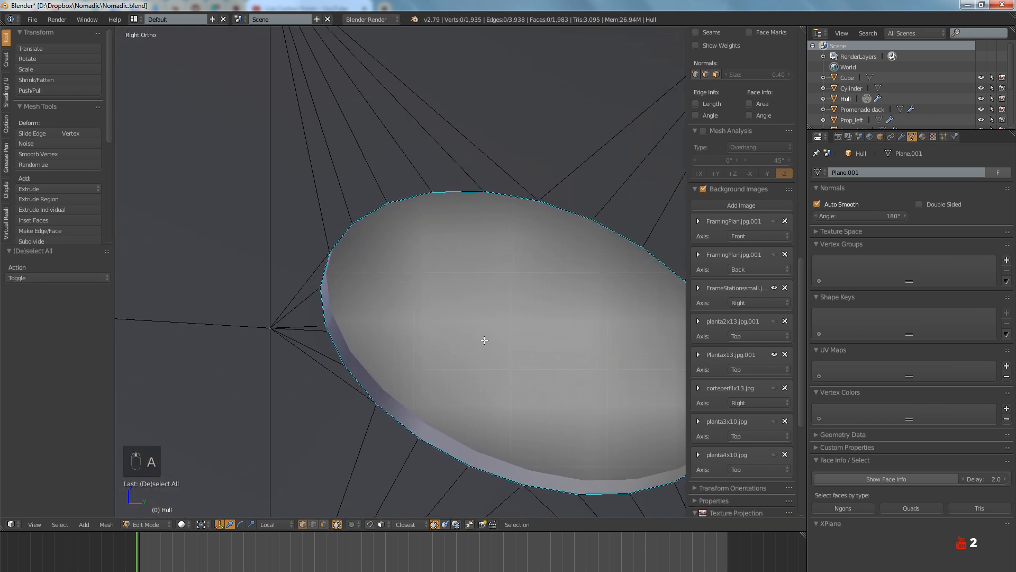
pyautogui.scroll(8, 358, 306)
pyautogui.press('w')
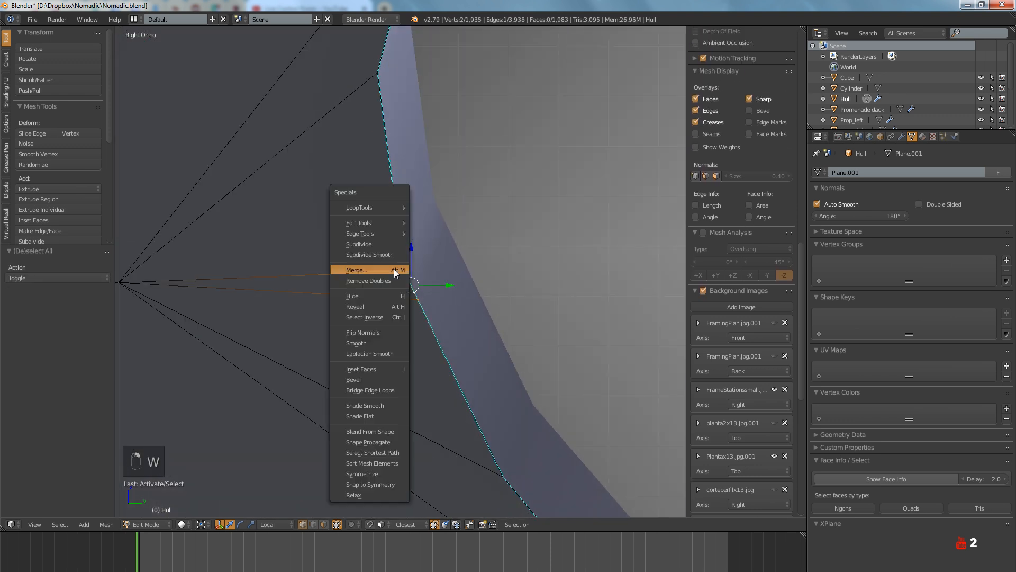
pyautogui.click(393, 269)
pyautogui.press('a')
# Merge the two close rim vertices on the aft side of the second porthole from the stern and clear the selection
pyautogui.scroll(-9, 394, 269)
pyautogui.keyDown('shift'); pyautogui.moveTo(621, 349); pyautogui.dragTo(167, 340, button='middle'); pyautogui.keyUp('shift')
pyautogui.scroll(-10, 453, 331)
pyautogui.keyDown('shift'); pyautogui.moveTo(618, 318); pyautogui.dragTo(484, 313, button='middle'); pyautogui.keyUp('shift')
pyautogui.scroll(6, 484, 314)
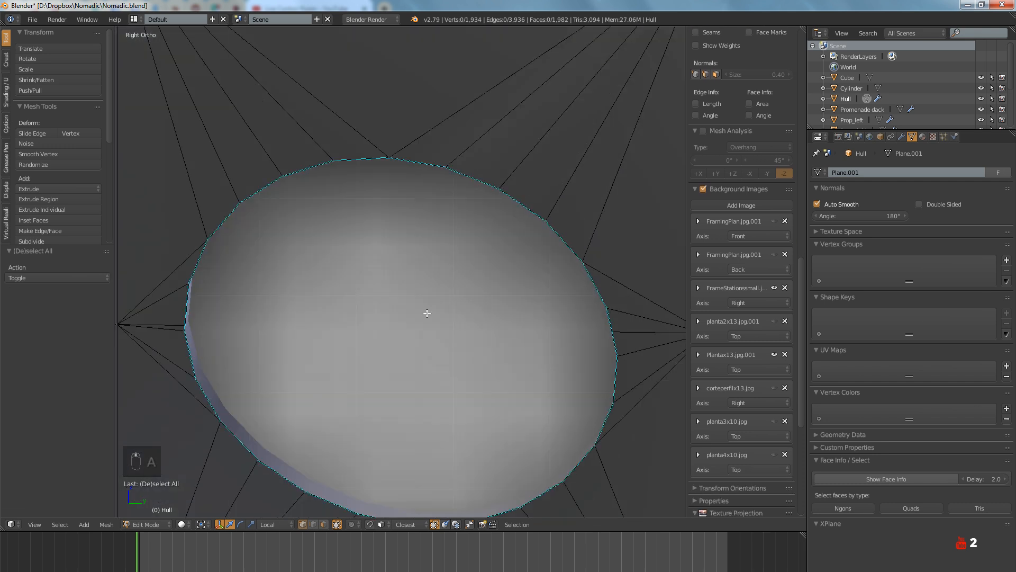
pyautogui.press('w')
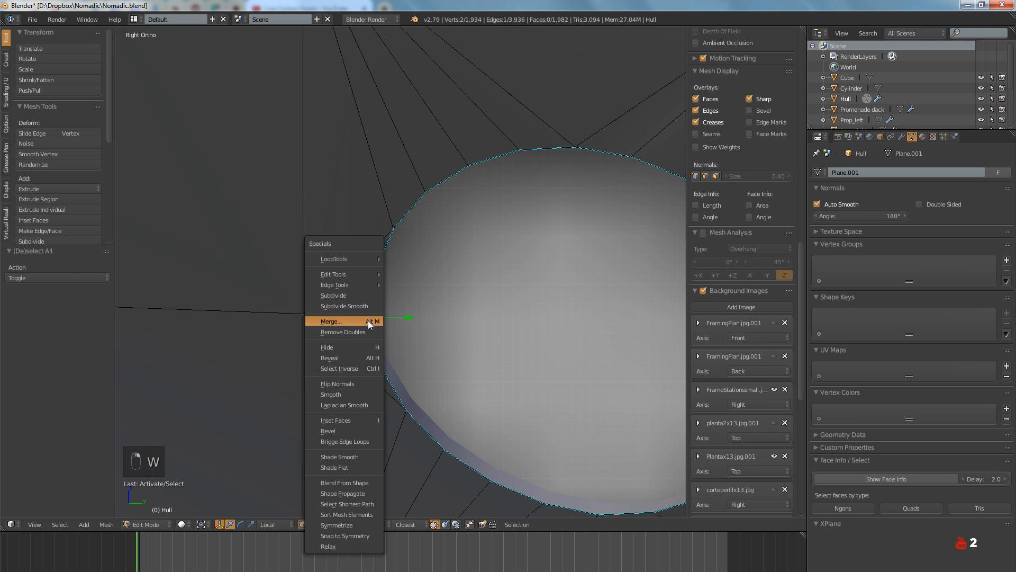
pyautogui.click(368, 319)
pyautogui.press('a')
# Merge the two close rim vertices on the forward side of the second porthole and clear the selection
pyautogui.keyDown('shift'); pyautogui.moveTo(511, 302); pyautogui.dragTo(396, 308, button='middle'); pyautogui.keyUp('shift')
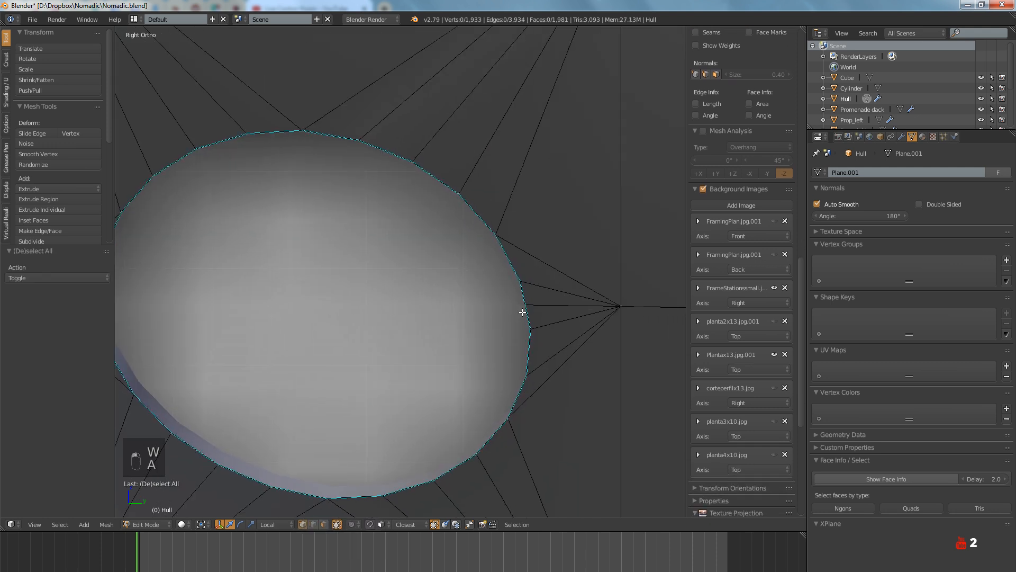
pyautogui.press('w')
pyautogui.click(519, 290)
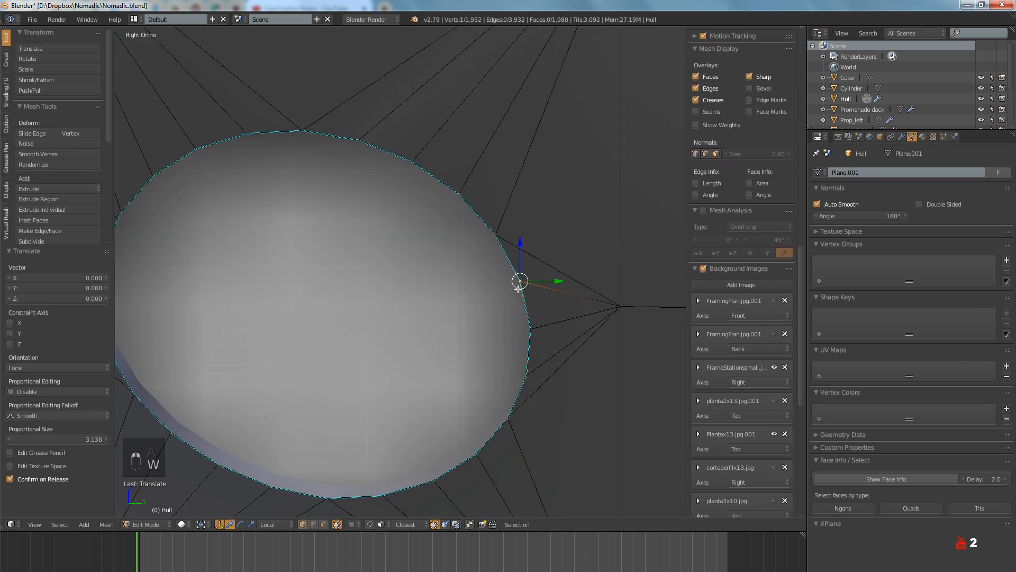
pyautogui.press('a')
# Merge the two close rim vertices on the upper aft side of the third porthole from the stern and clear the selection
pyautogui.scroll(3, 461, 322)
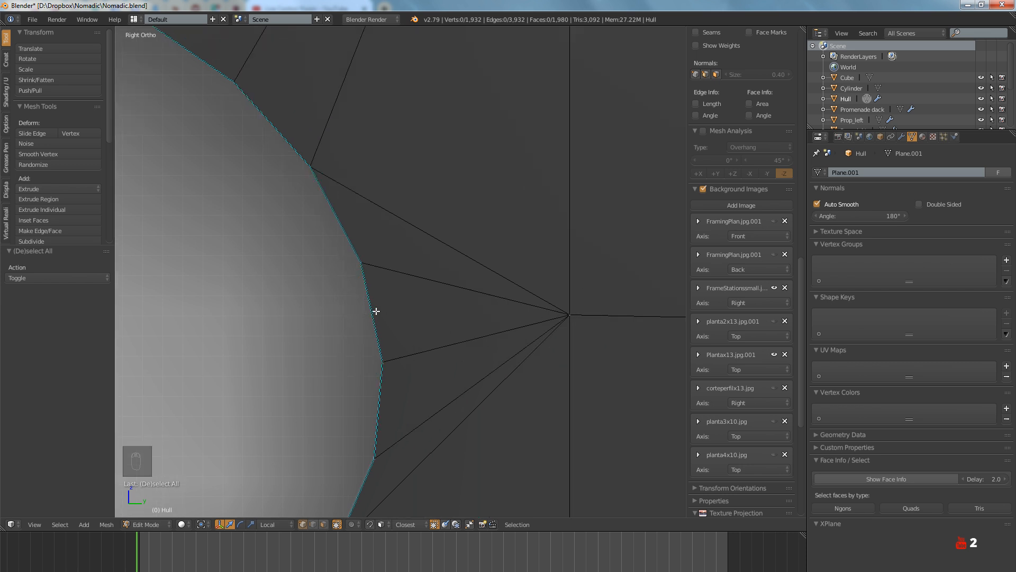
pyautogui.scroll(-10, 378, 322)
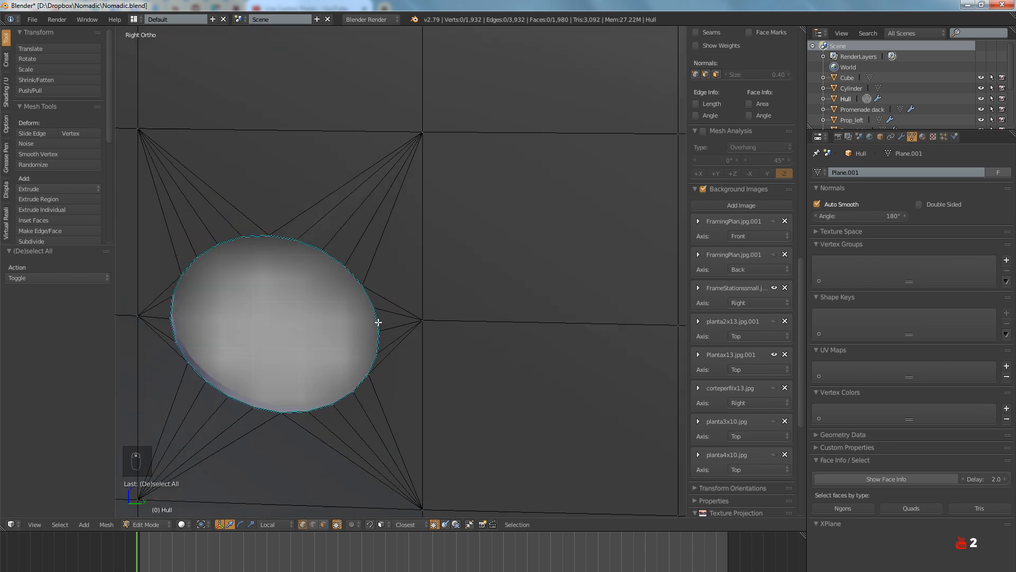
pyautogui.scroll(3, 296, 352)
pyautogui.keyDown('ctrl'); pyautogui.scroll(-4, 455, 347); pyautogui.keyUp('ctrl')
pyautogui.scroll(4, 474, 345)
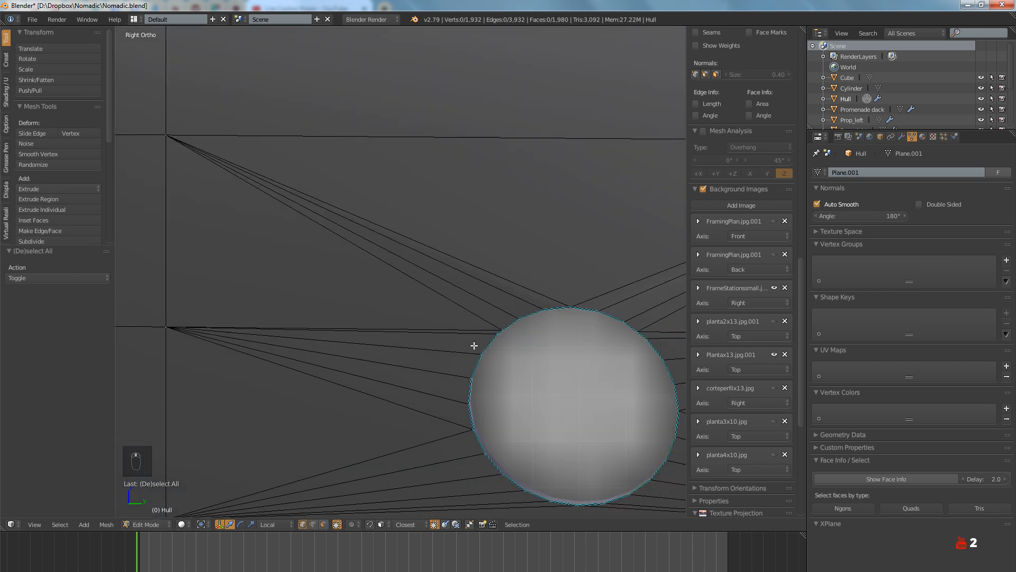
pyautogui.rightClick(501, 290)
pyautogui.moveTo(504, 278); pyautogui.dragTo(482, 293)
pyautogui.press('w')
pyautogui.click(483, 357)
pyautogui.press('a')
# Merge the two close rim vertices on the upper forward side of the third porthole and clear the selection
pyautogui.scroll(-6, 483, 293)
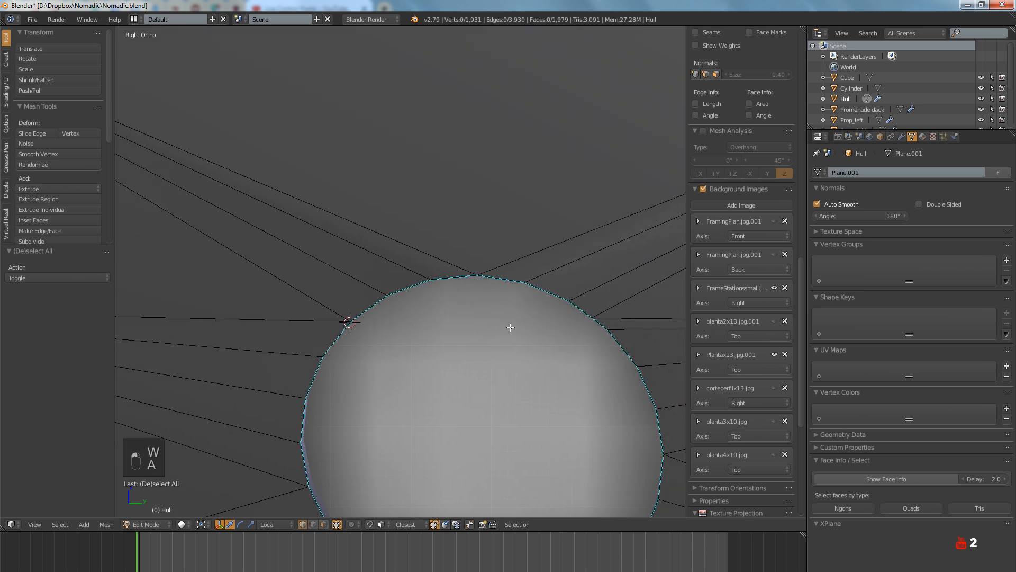
pyautogui.scroll(3, 518, 297)
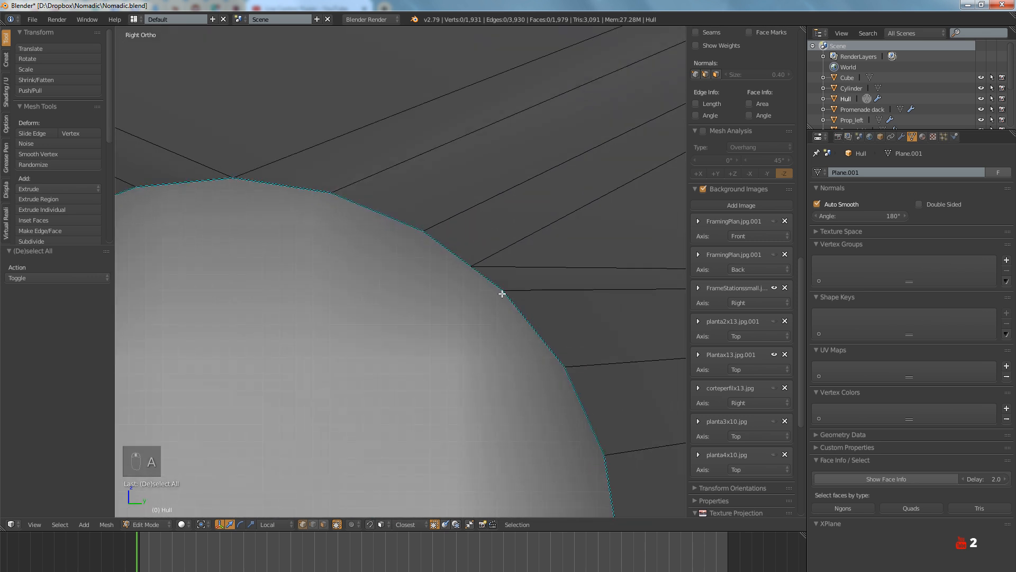
pyautogui.moveTo(470, 266); pyautogui.dragTo(499, 288)
pyautogui.press('w')
pyautogui.click(500, 289)
pyautogui.press('a')
# Merge the two close rim vertices just aft of the top of the fourth porthole and clear the selection
pyautogui.scroll(-5, 500, 296)
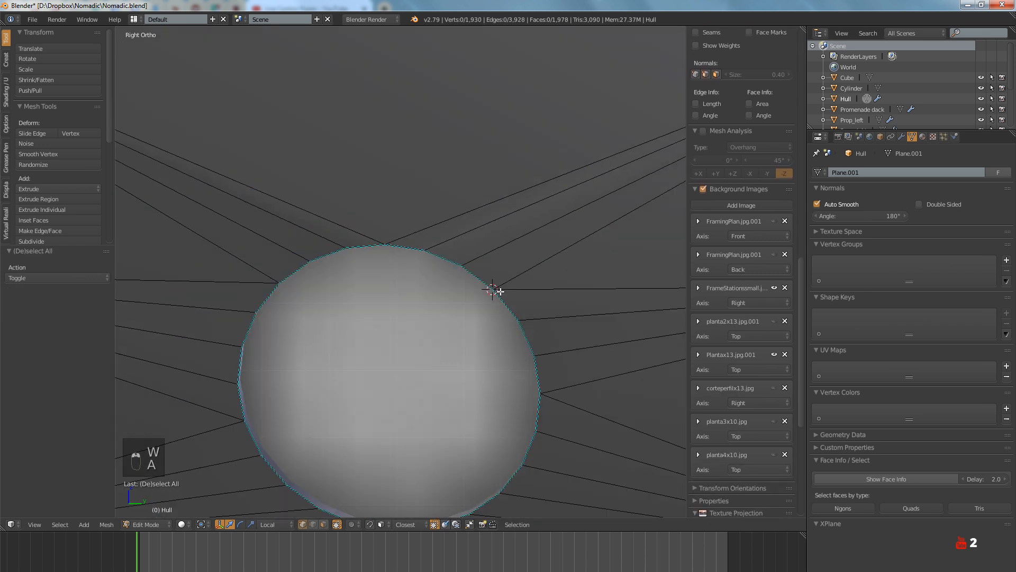
pyautogui.keyDown('shift'); pyautogui.moveTo(500, 333); pyautogui.dragTo(500, 311, button='middle'); pyautogui.keyUp('shift')
pyautogui.scroll(5, 477, 357)
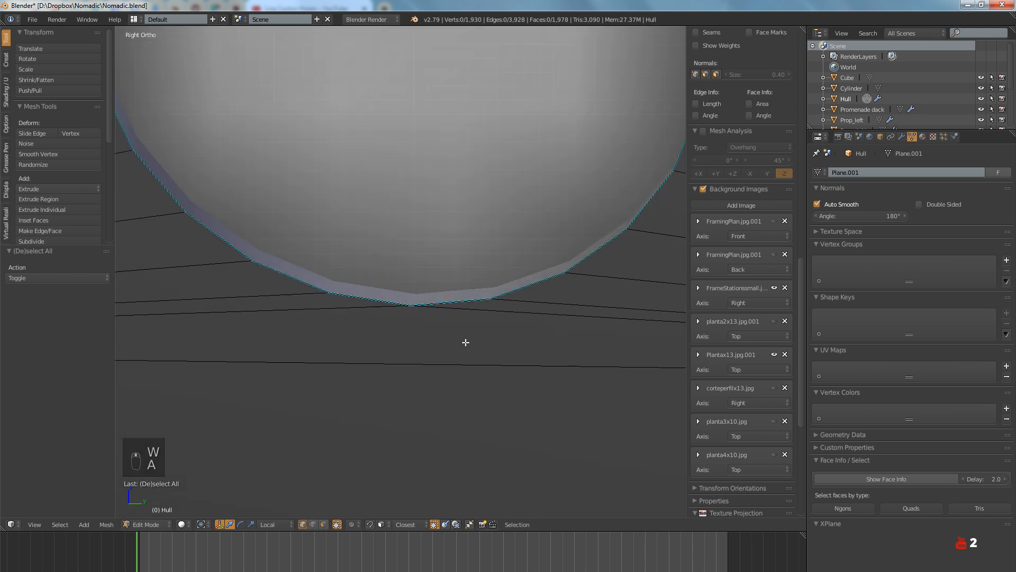
pyautogui.scroll(-5, 466, 342)
pyautogui.keyDown('ctrl'); pyautogui.scroll(-10, 499, 336); pyautogui.keyUp('ctrl')
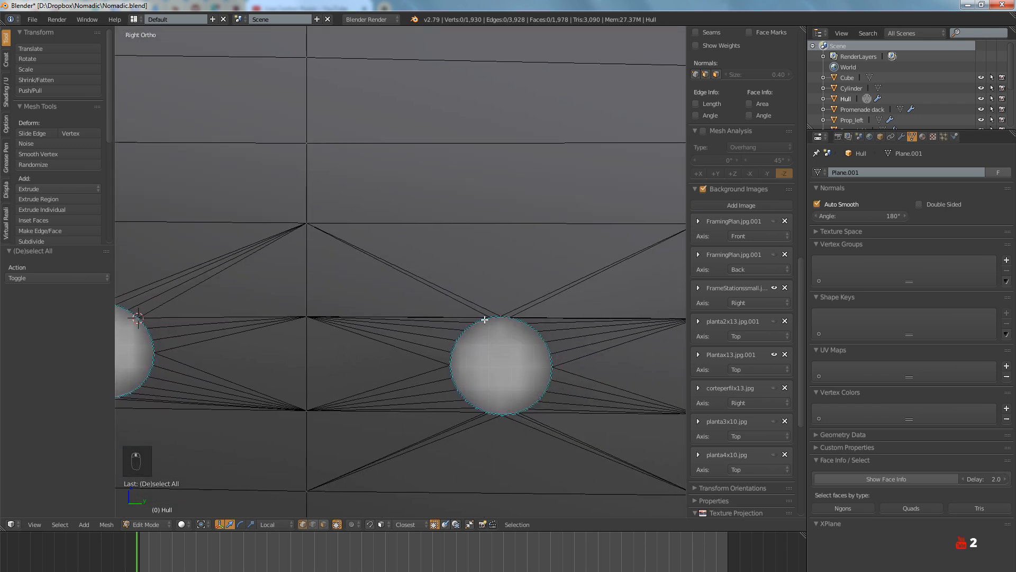
pyautogui.scroll(8, 485, 320)
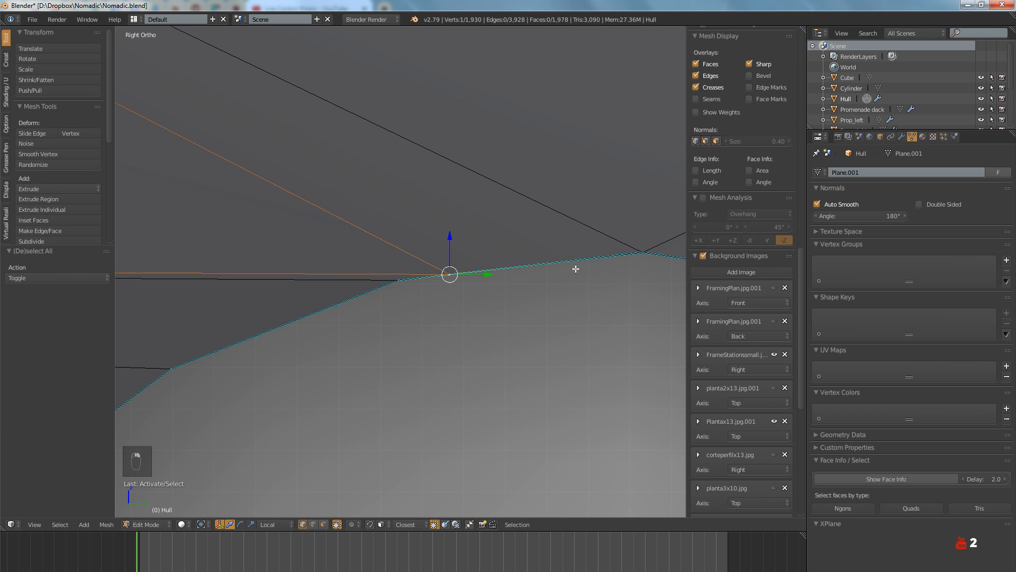
pyautogui.press('w')
pyautogui.click(639, 254)
pyautogui.press('a')
# Merge the two close rim vertices just forward of the top of the fourth porthole and clear the selection
pyautogui.scroll(-2, 573, 280)
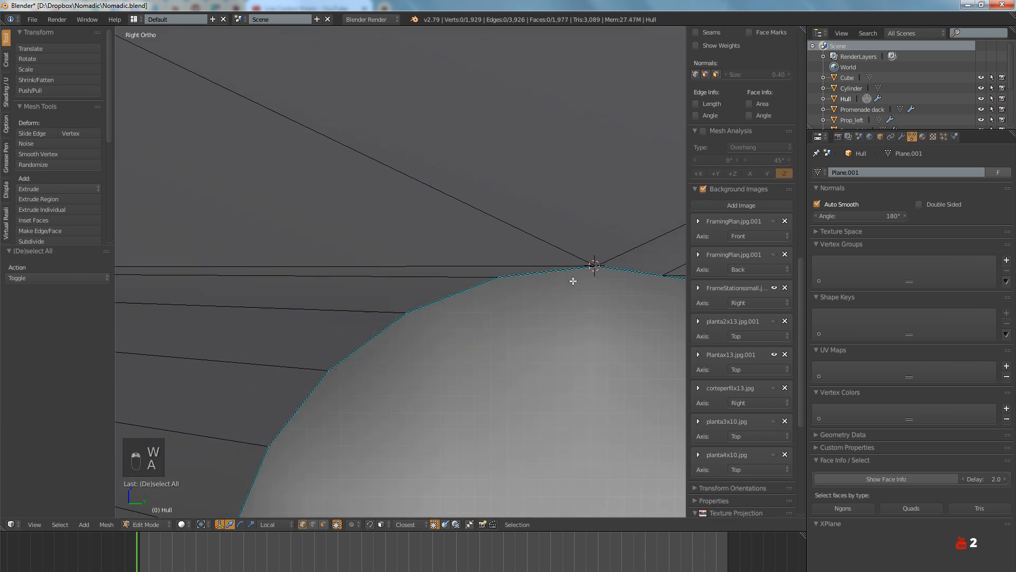
pyautogui.keyDown('shift'); pyautogui.moveTo(572, 279); pyautogui.dragTo(402, 325, button='middle'); pyautogui.keyUp('shift')
pyautogui.scroll(4, 467, 302)
pyautogui.rightClick(431, 280)
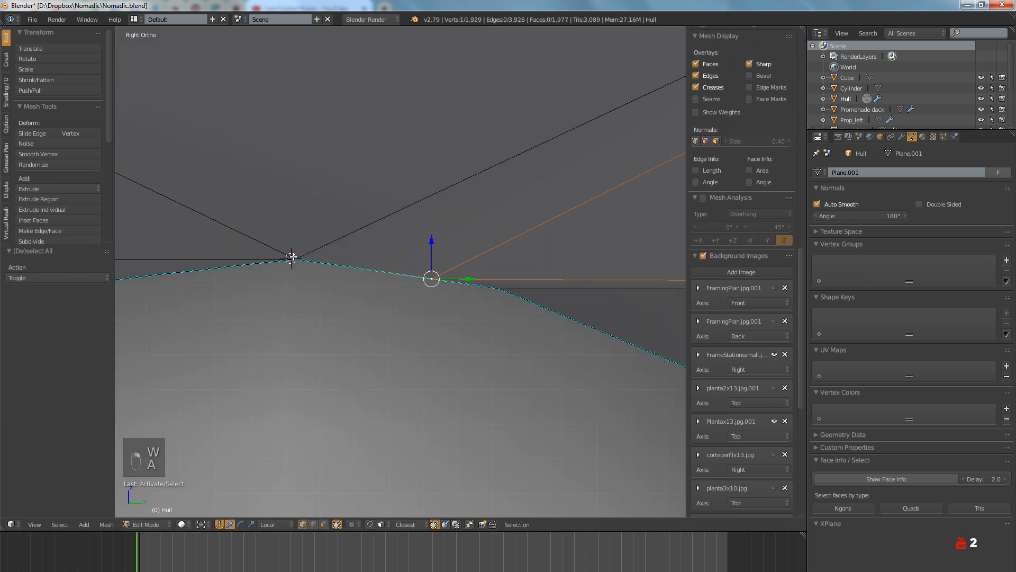
pyautogui.press('w')
pyautogui.click(293, 258)
pyautogui.press('a')
# Merge the two close rim vertices on the lower aft side of the fourth porthole and clear the selection
pyautogui.scroll(-6, 432, 302)
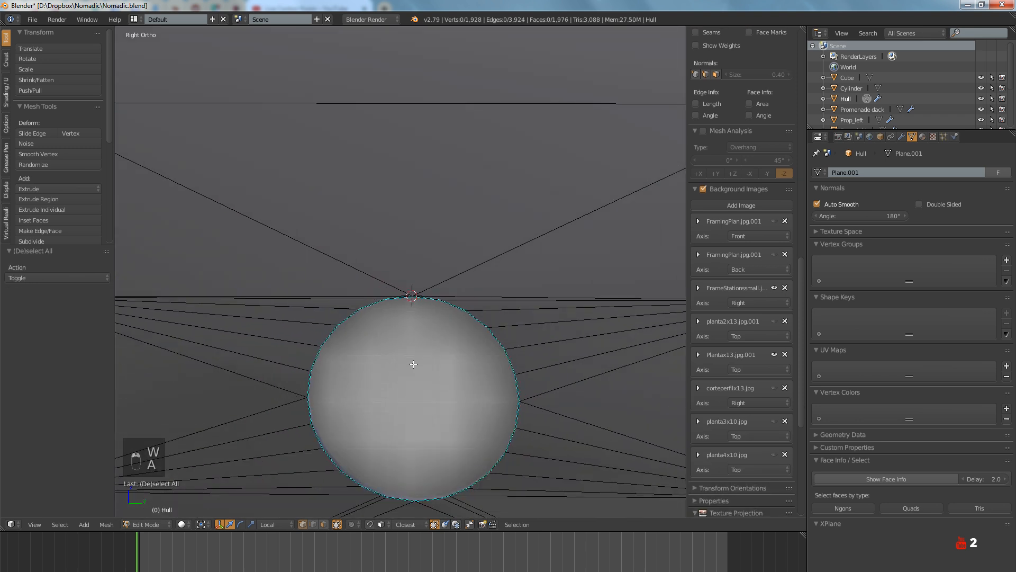
pyautogui.scroll(5, 444, 302)
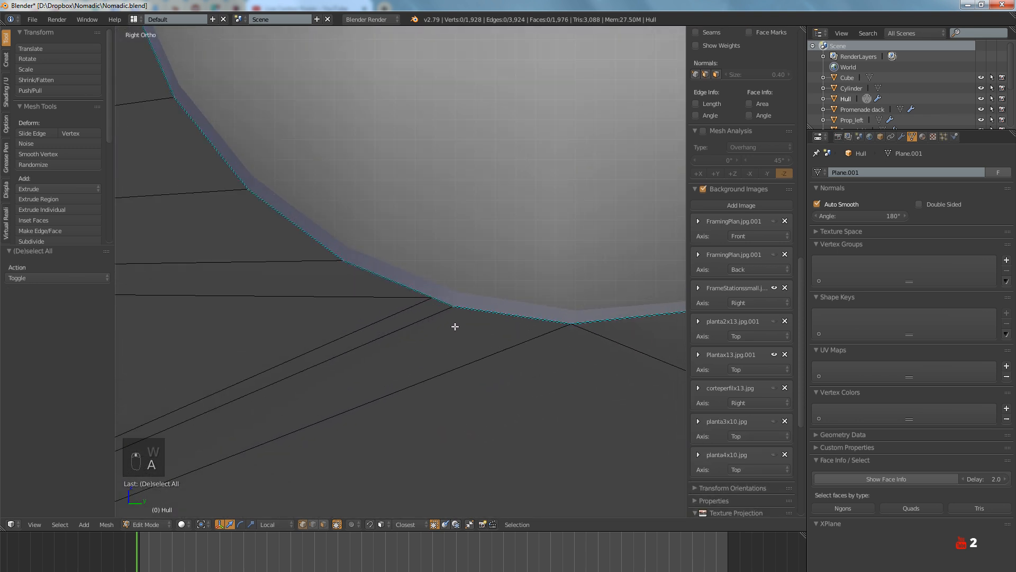
pyautogui.rightClick(433, 299)
pyautogui.click(451, 314)
pyautogui.press('a')
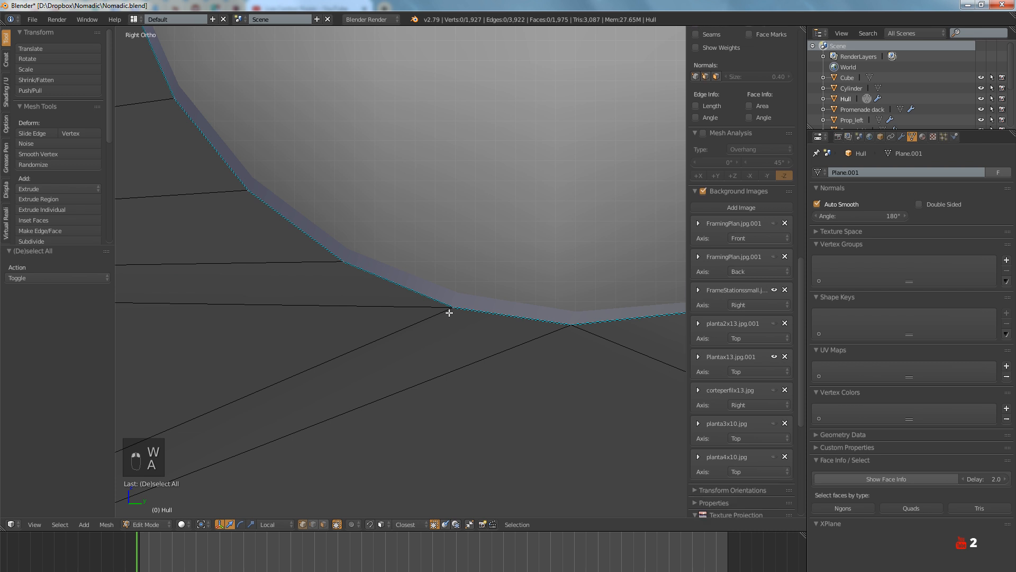
# Merge the two close rim vertices on the lower forward side of the fourth porthole and clear the selection
pyautogui.scroll(-4, 379, 354)
pyautogui.scroll(4, 417, 331)
pyautogui.moveTo(418, 331); pyautogui.dragTo(390, 328, button='right')
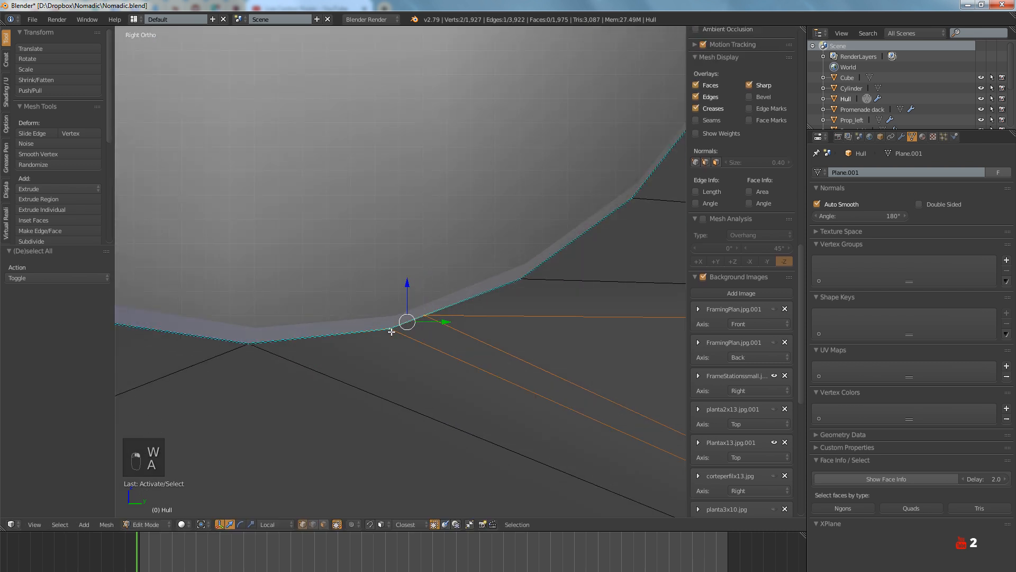
pyautogui.press('w')
pyautogui.click(390, 330)
pyautogui.press('a')
pyautogui.scroll(-3, 391, 329)
pyautogui.scroll(-3, 392, 329)
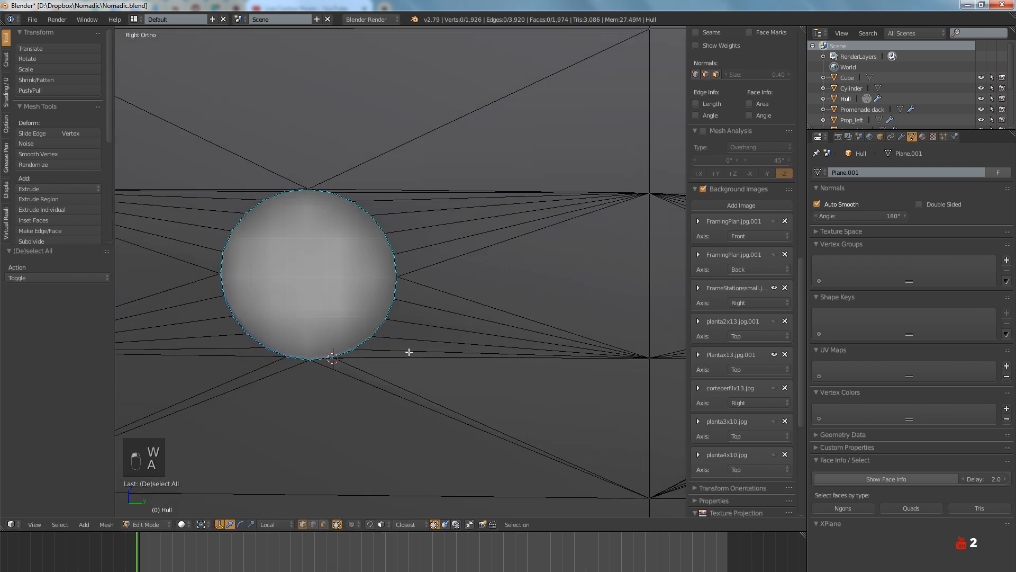
# Merge the two close rim vertices on the lower aft side of the fifth porthole at the last-selected one and clear the selection
pyautogui.keyDown('shift'); pyautogui.moveTo(393, 351); pyautogui.dragTo(443, 356, button='middle'); pyautogui.keyUp('shift')
pyautogui.scroll(-3, 459, 355)
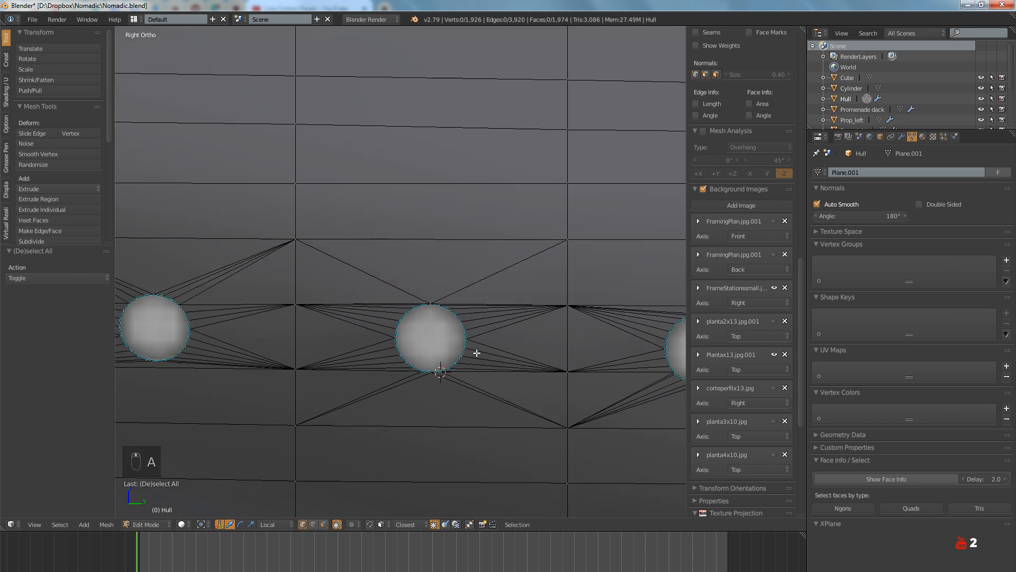
pyautogui.scroll(-2, 477, 353)
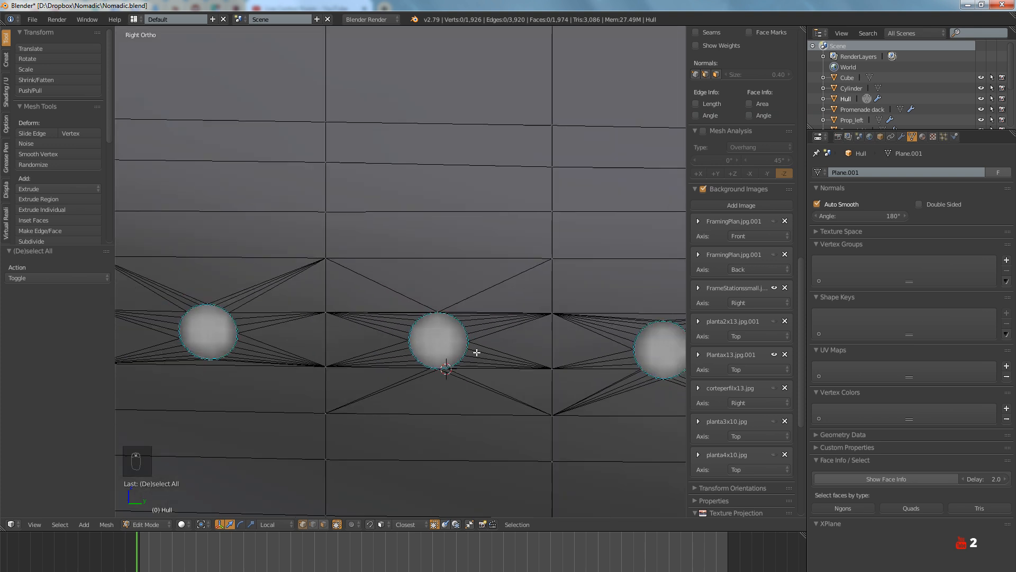
pyautogui.scroll(10, 476, 352)
pyautogui.keyDown('shift'); pyautogui.moveTo(455, 318); pyautogui.dragTo(467, 238, button='middle'); pyautogui.keyUp('shift')
pyautogui.scroll(5, 387, 382)
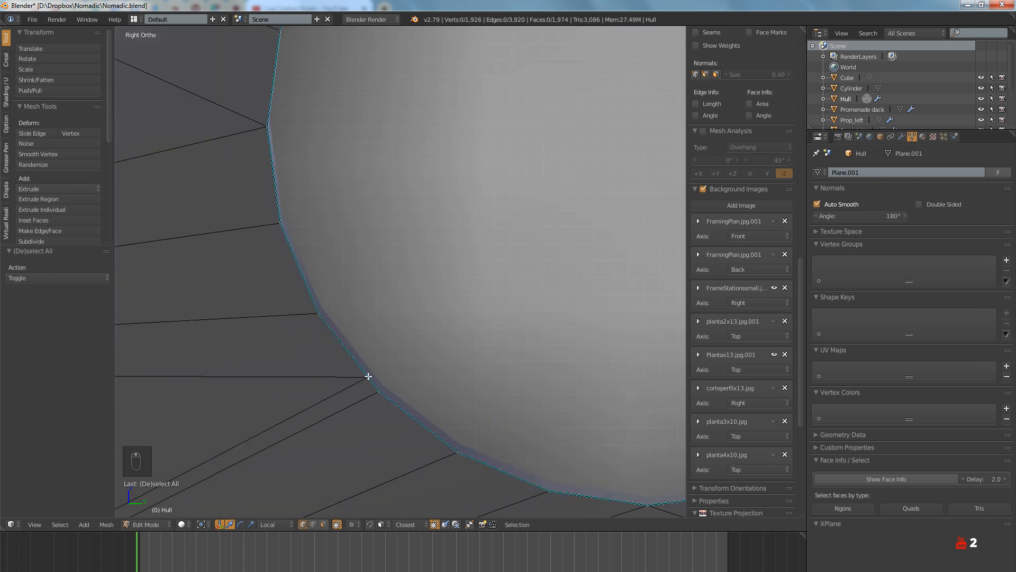
pyautogui.rightClick(379, 398)
pyautogui.click(350, 376)
pyautogui.click(365, 376)
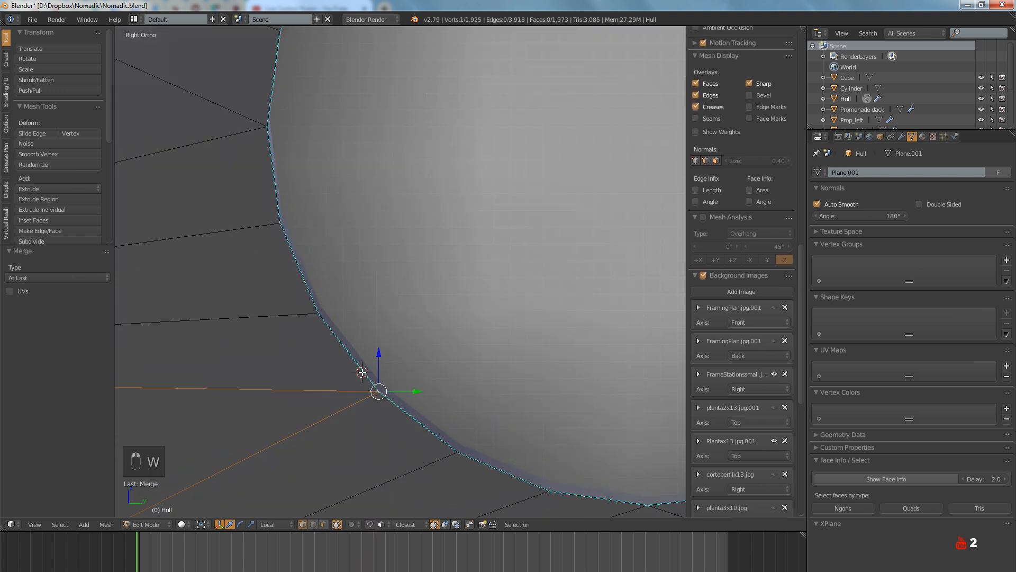
pyautogui.press('a')
# Merge the two close rim vertices on the lower forward side of the fifth porthole and clear the selection
pyautogui.scroll(-6, 397, 365)
pyautogui.scroll(1, 421, 356)
pyautogui.scroll(6, 426, 356)
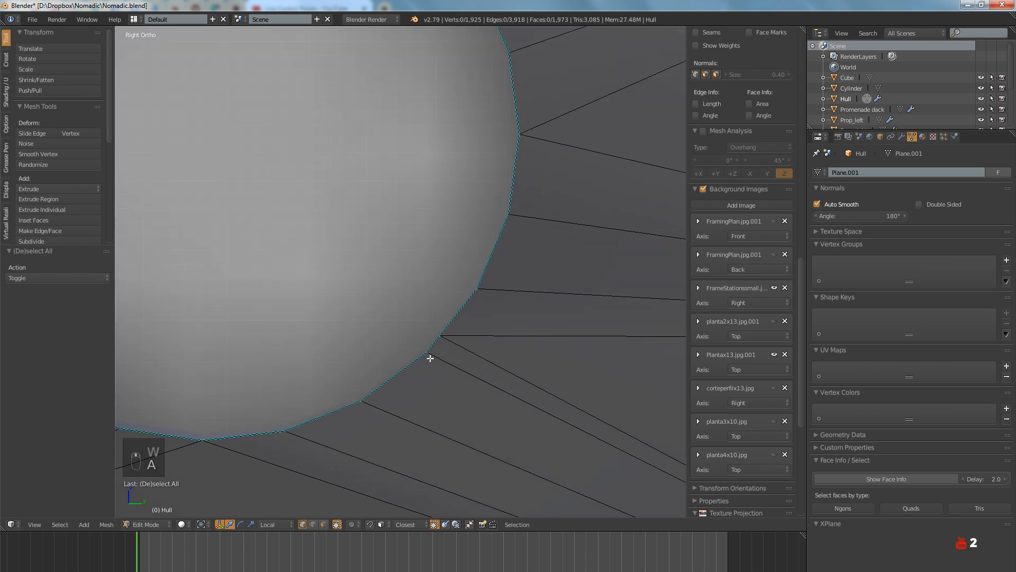
pyautogui.rightClick(434, 343)
pyautogui.press('w')
pyautogui.click(430, 349)
pyautogui.press('a')
# Merge the two close rim vertices on the lower aft side of the sixth porthole at the last-selected one and clear the selection
pyautogui.scroll(-5, 431, 352)
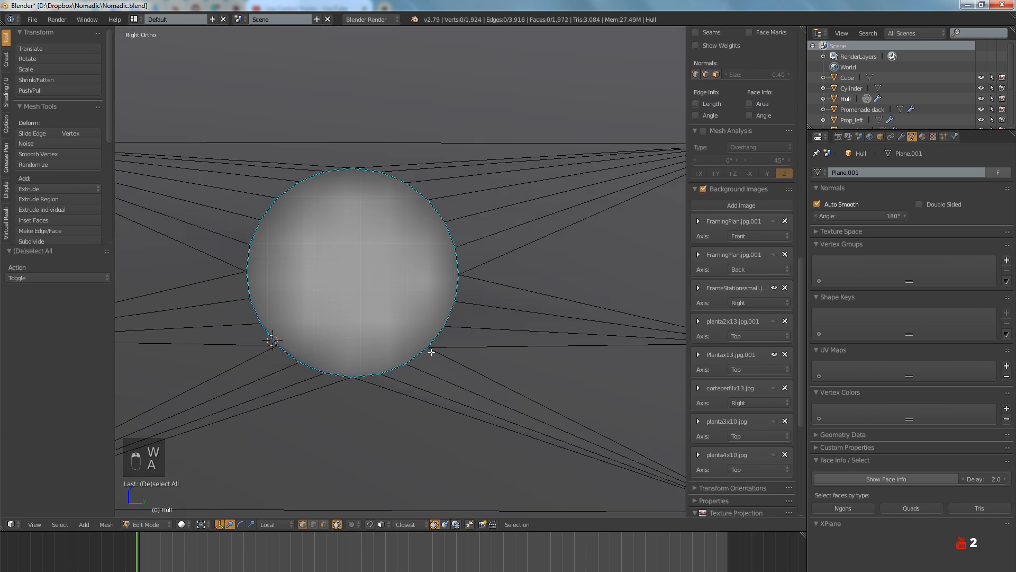
pyautogui.scroll(2, 420, 358)
pyautogui.keyDown('ctrl'); pyautogui.scroll(5, 418, 357); pyautogui.keyUp('ctrl')
pyautogui.scroll(5, 410, 338)
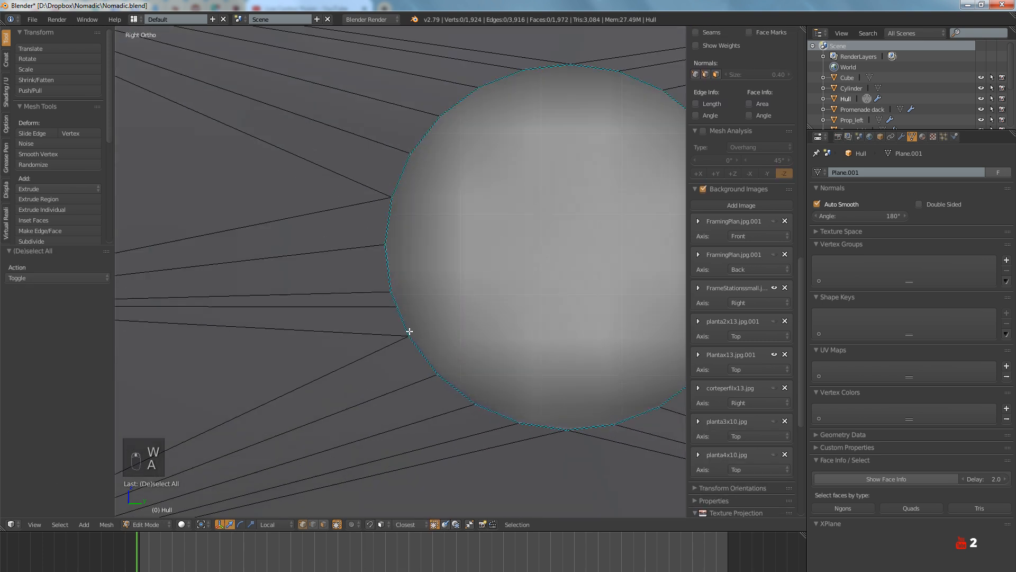
pyautogui.rightClick(391, 292)
pyautogui.press('w')
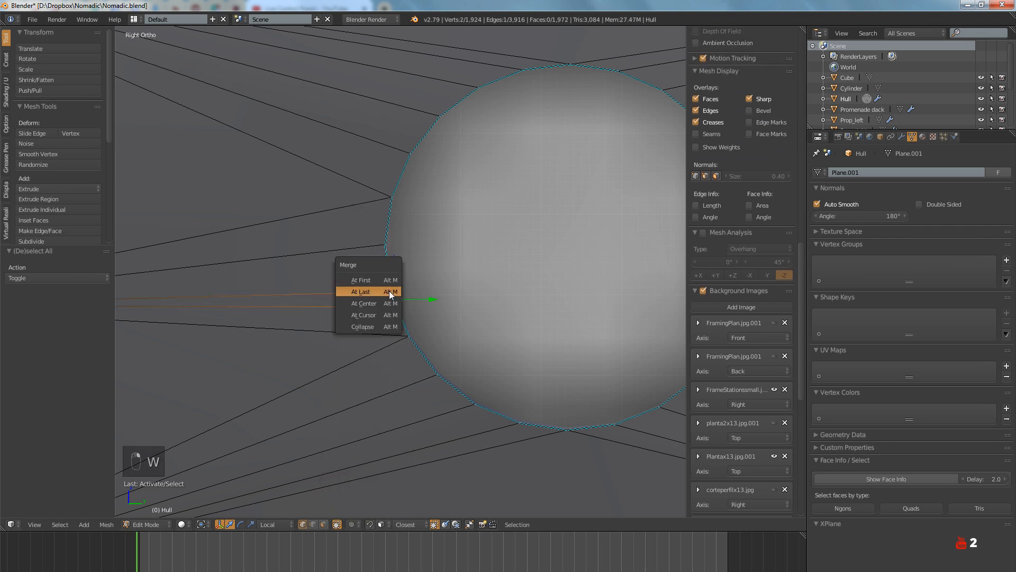
pyautogui.click(393, 293)
pyautogui.press('a')
# Merge the two close rim vertices on the lower forward side of the sixth porthole and clear the selection
pyautogui.keyDown('shift'); pyautogui.moveTo(443, 318); pyautogui.dragTo(226, 347, button='middle'); pyautogui.keyUp('shift')
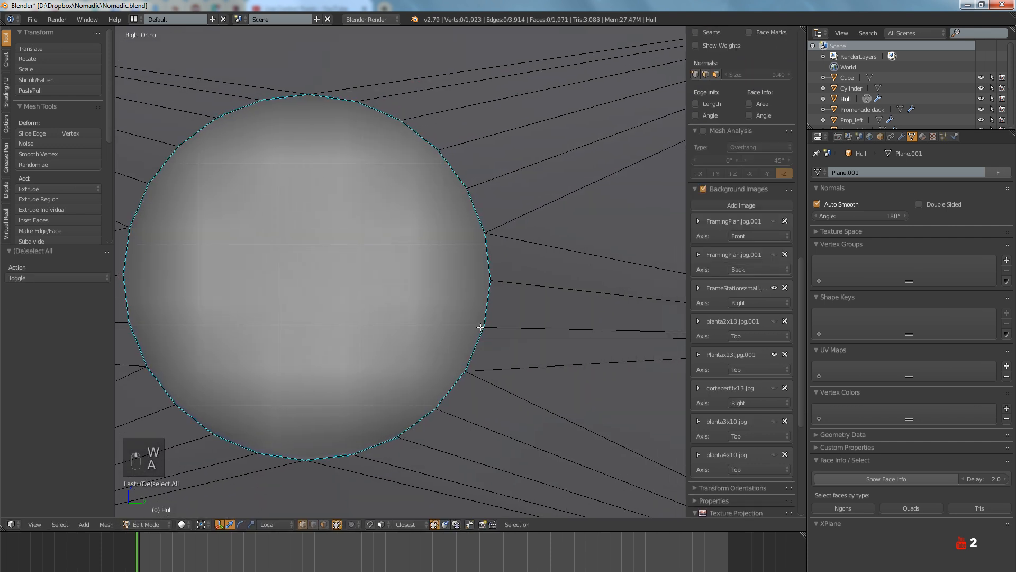
pyautogui.rightClick(478, 329)
pyautogui.press('w')
pyautogui.click(483, 329)
pyautogui.click(483, 329)
pyautogui.press('a')
# Merge the two close rim vertices at mid-height on the aft side of the seventh porthole
pyautogui.scroll(-2, 465, 335)
pyautogui.keyDown('shift'); pyautogui.moveTo(466, 335); pyautogui.dragTo(336, 357, button='middle'); pyautogui.keyUp('shift')
pyautogui.scroll(-4, 336, 356)
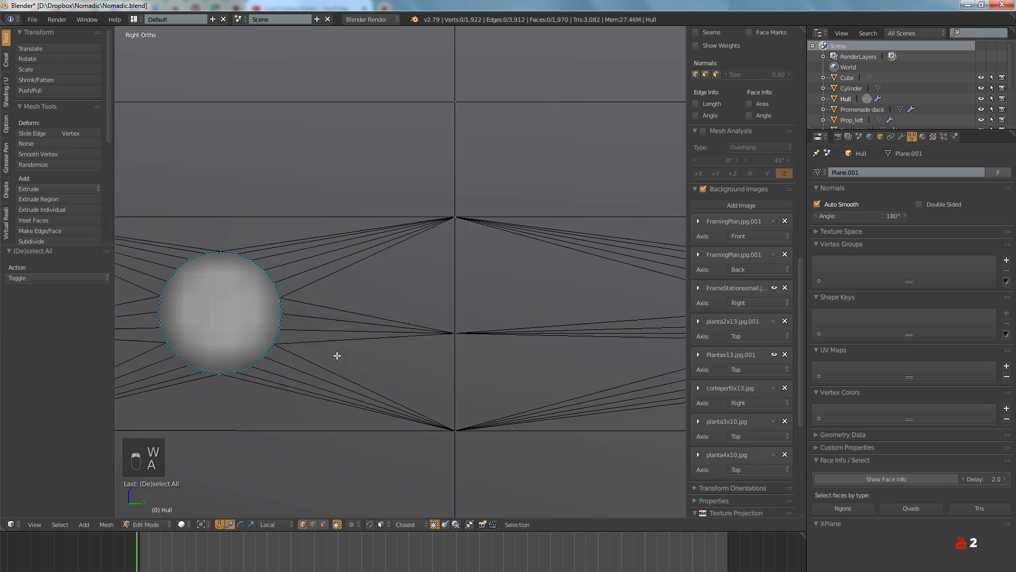
pyautogui.keyDown('ctrl'); pyautogui.scroll(5, 341, 352); pyautogui.keyUp('ctrl')
pyautogui.keyDown('ctrl'); pyautogui.scroll(-2, 420, 336); pyautogui.keyUp('ctrl')
pyautogui.scroll(5, 441, 323)
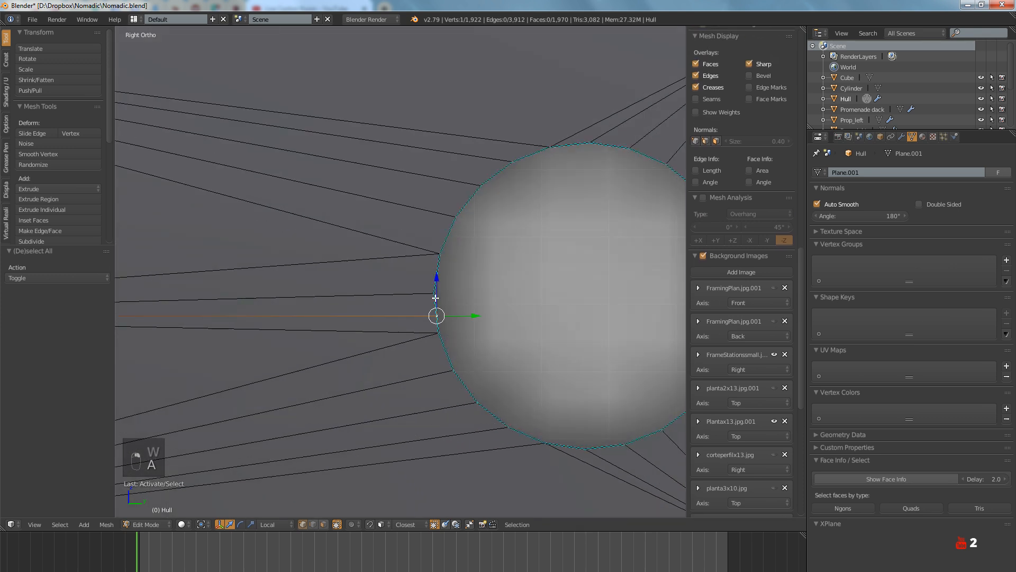
pyautogui.keyDown('shift'); pyautogui.rightClick(435, 298); pyautogui.keyUp('shift')
pyautogui.press('w')
pyautogui.click(436, 299)
pyautogui.click(435, 299)
pyautogui.click(435, 297)
# Merge the two close rim vertices at mid-height on the forward side of the seventh porthole at the last-selected one and clear the selection
pyautogui.keyDown('shift'); pyautogui.moveTo(519, 311); pyautogui.dragTo(313, 320, button='middle'); pyautogui.keyUp('shift')
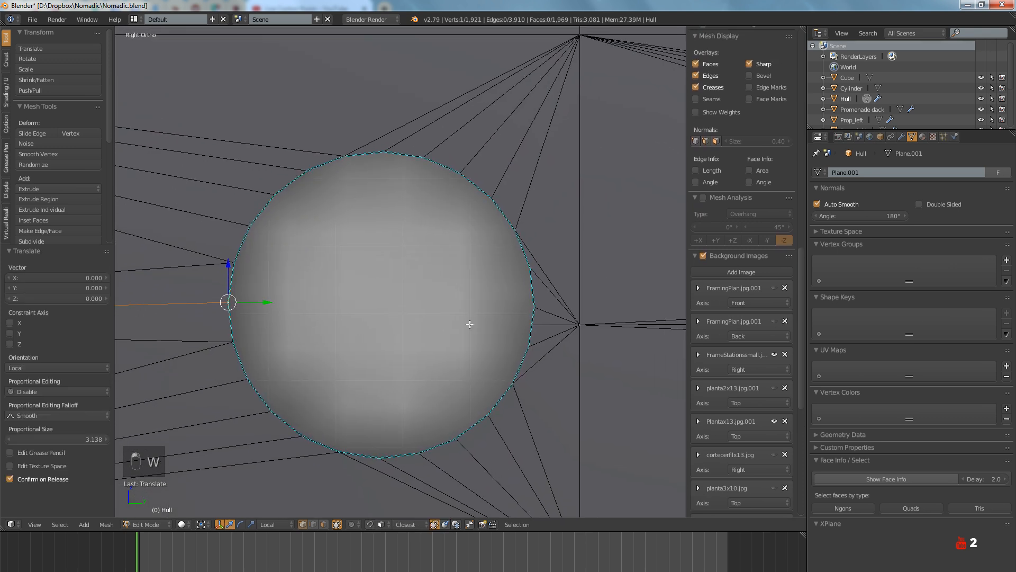
pyautogui.scroll(4, 532, 328)
pyautogui.press('w')
pyautogui.click(531, 286)
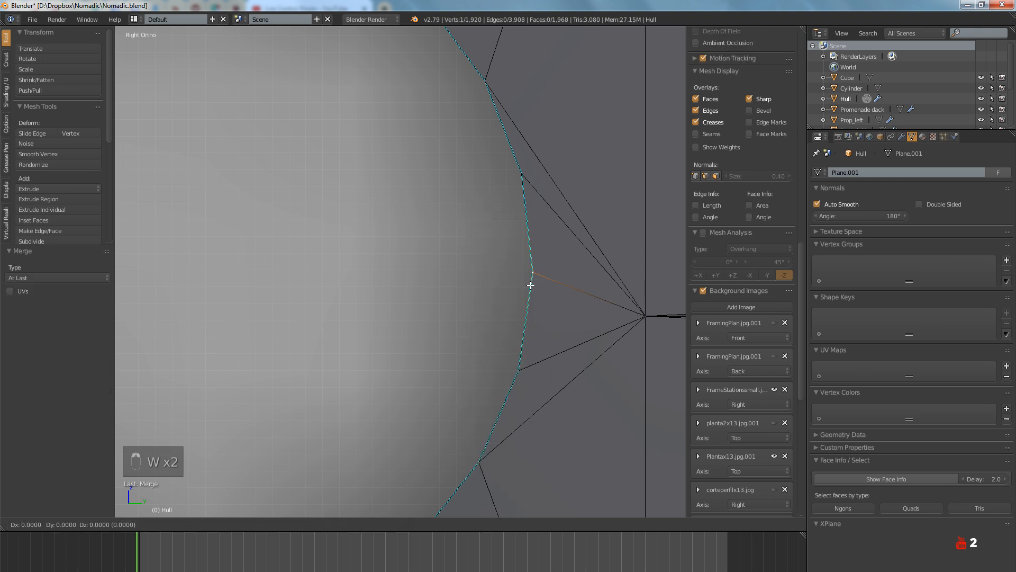
pyautogui.press('a')
# Merge the two close rim vertices at mid-height on the aft side of the eighth porthole and clear the selection
pyautogui.scroll(-5, 524, 291)
pyautogui.scroll(-3, 515, 293)
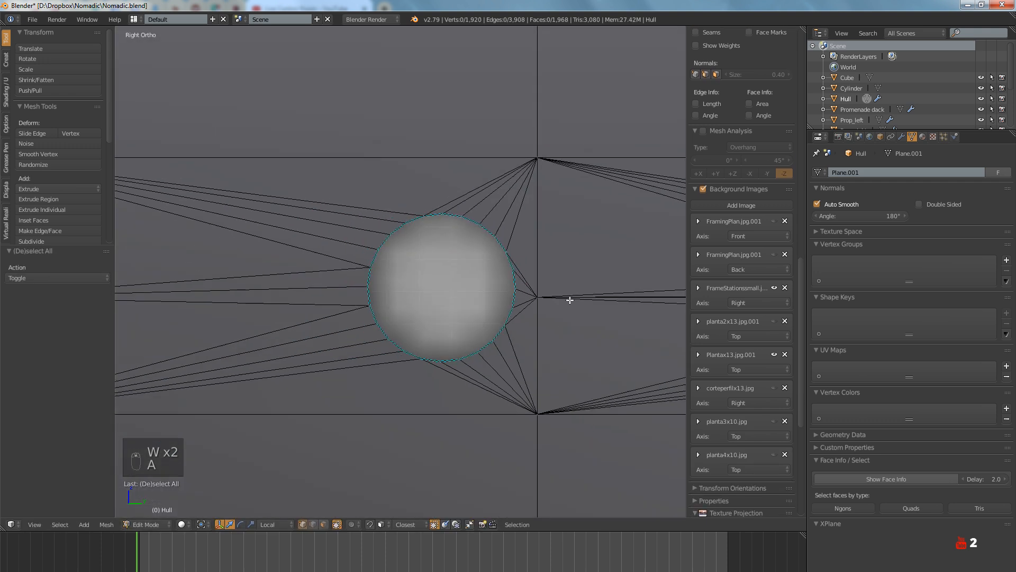
pyautogui.keyDown('shift'); pyautogui.moveTo(651, 300); pyautogui.dragTo(331, 304, button='middle'); pyautogui.keyUp('shift')
pyautogui.scroll(-3, 413, 308)
pyautogui.moveTo(484, 305)
pyautogui.keyDown('shift'); pyautogui.mouseDown(button='middle')
pyautogui.moveTo(413, 307)
pyautogui.moveTo(470, 300)
pyautogui.mouseUp(button='middle'); pyautogui.keyUp('shift')
pyautogui.scroll(11, 470, 300)
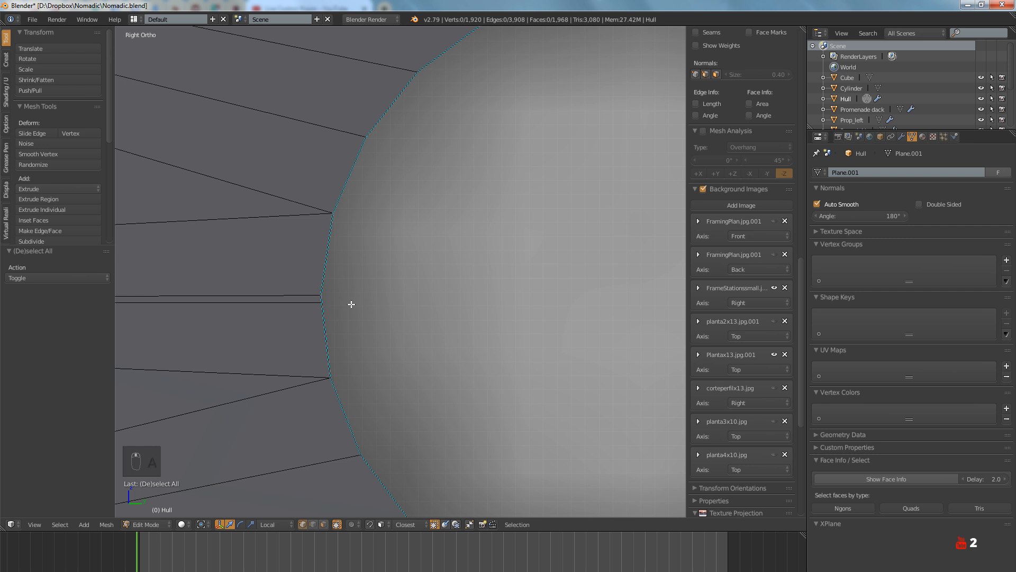
pyautogui.rightClick(321, 301)
pyautogui.keyDown('shift'); pyautogui.rightClick(320, 299); pyautogui.keyUp('shift')
pyautogui.press('w')
pyautogui.click(320, 301)
pyautogui.press('a')
# Merge the two close rim vertices at mid-height on the forward side of the eighth porthole at the last-selected one and clear the selection
pyautogui.scroll(-8, 375, 295)
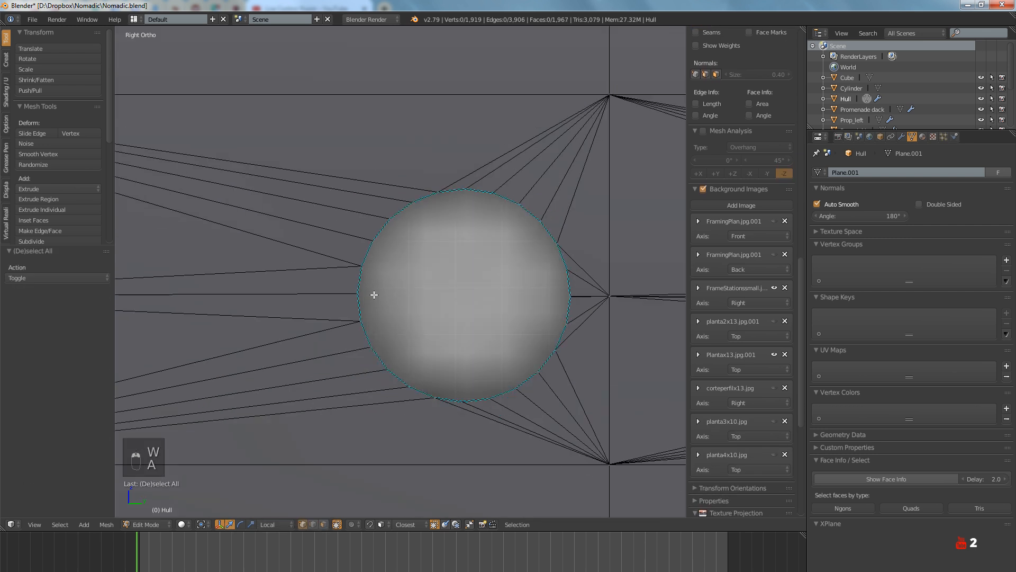
pyautogui.keyDown('ctrl'); pyautogui.scroll(-3, 370, 294); pyautogui.keyUp('ctrl')
pyautogui.scroll(6, 492, 290)
pyautogui.keyDown('ctrl'); pyautogui.scroll(-5, 503, 299); pyautogui.keyUp('ctrl')
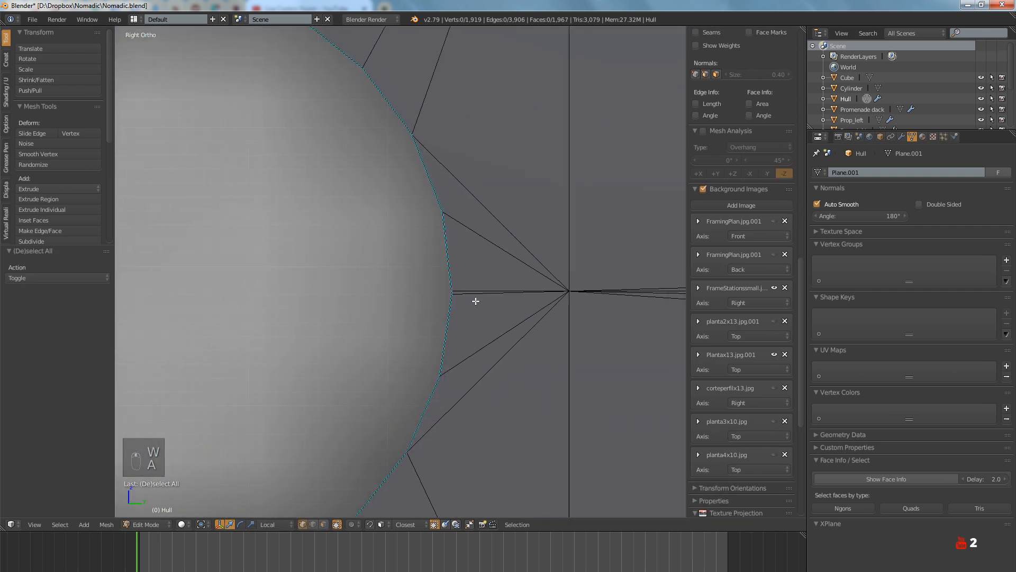
pyautogui.scroll(3, 475, 301)
pyautogui.press('w')
pyautogui.click(317, 297)
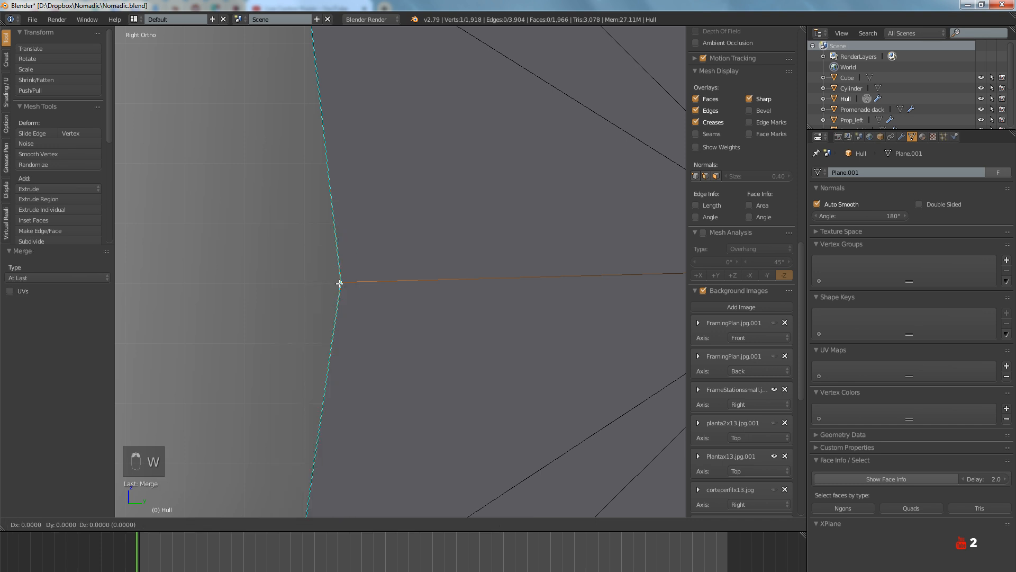
pyautogui.press('a')
# Merge the two close rim vertices just above mid-height on the aft side of the ninth porthole and clear the selection
pyautogui.scroll(-5, 413, 288)
pyautogui.scroll(-5, 415, 289)
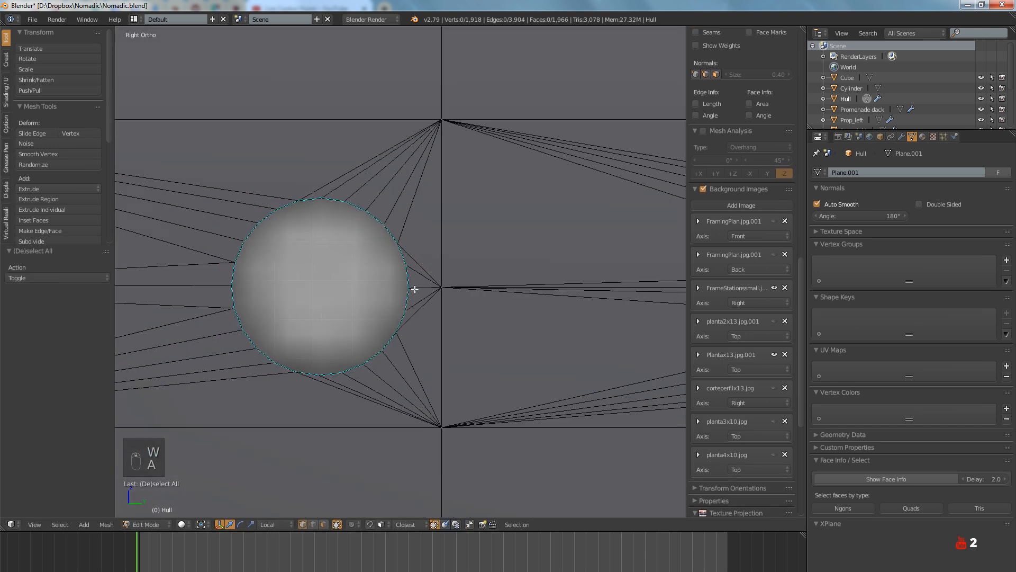
pyautogui.keyDown('ctrl'); pyautogui.scroll(-2, 408, 288); pyautogui.keyUp('ctrl')
pyautogui.keyDown('ctrl'); pyautogui.scroll(6, 356, 291); pyautogui.keyUp('ctrl')
pyautogui.keyDown('ctrl'); pyautogui.scroll(-4, 390, 311); pyautogui.keyUp('ctrl')
pyautogui.scroll(2, 354, 316)
pyautogui.scroll(6, 354, 312)
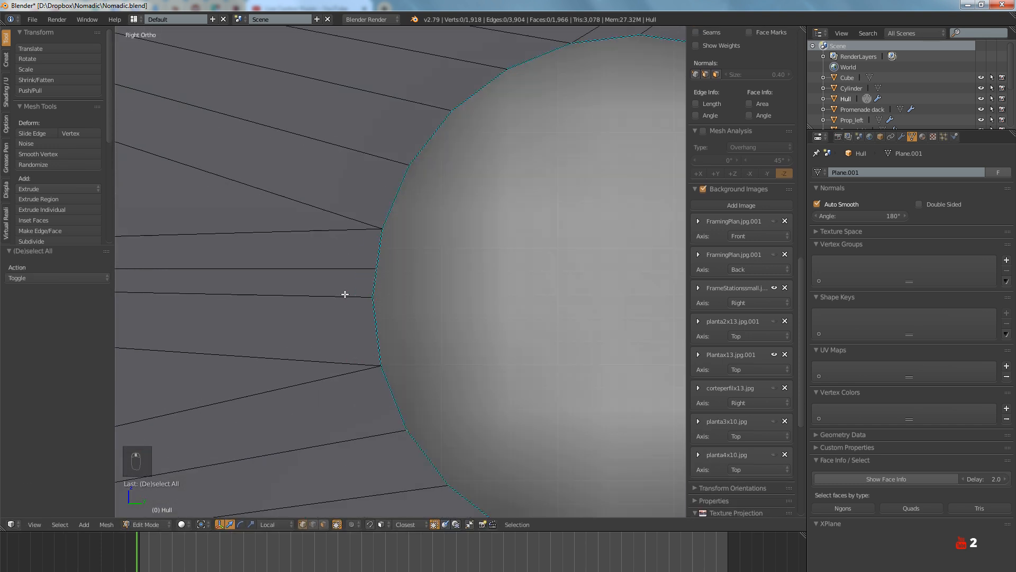
pyautogui.rightClick(377, 268)
pyautogui.keyDown('shift'); pyautogui.rightClick(372, 293); pyautogui.keyUp('shift')
pyautogui.press('w')
pyautogui.click(371, 291)
pyautogui.press('a')
# Merge the two close rim vertices near mid-height on the forward side of the ninth porthole at the last-selected one and clear the selection
pyautogui.scroll(-5, 371, 291)
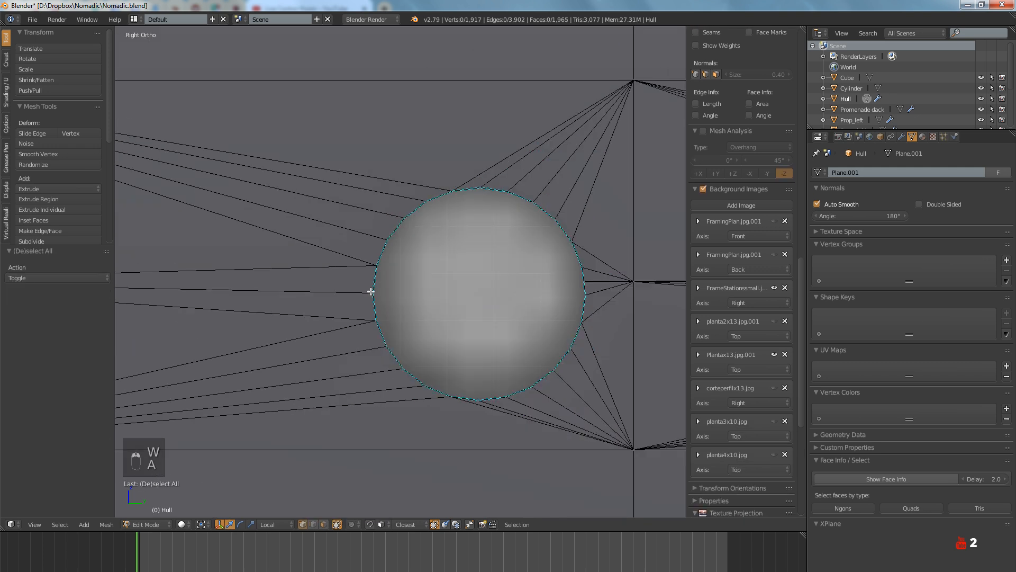
pyautogui.scroll(2, 349, 305)
pyautogui.scroll(4, 434, 293)
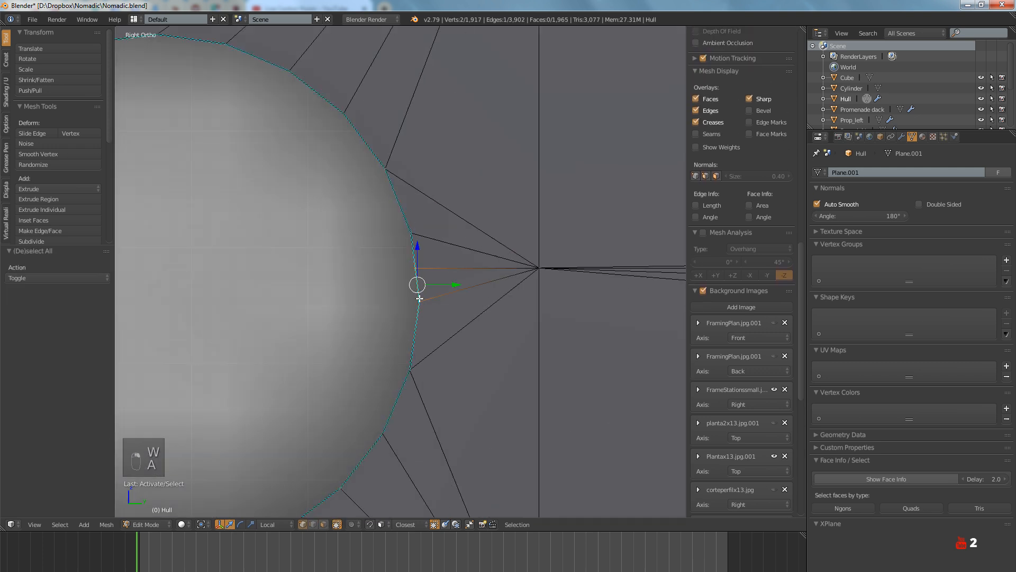
pyautogui.press('w')
pyautogui.click(420, 297)
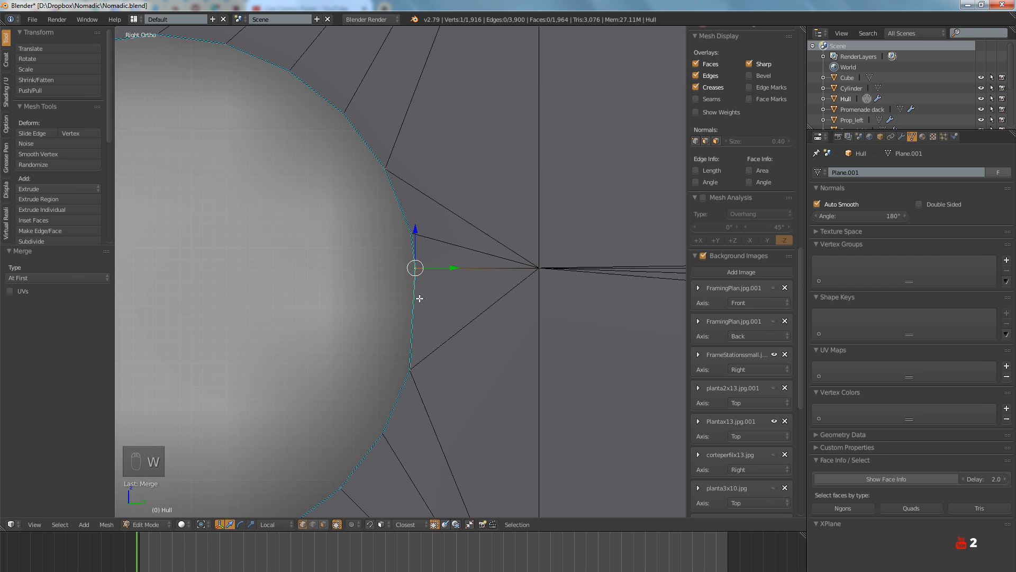
pyautogui.press('w')
pyautogui.click(421, 298)
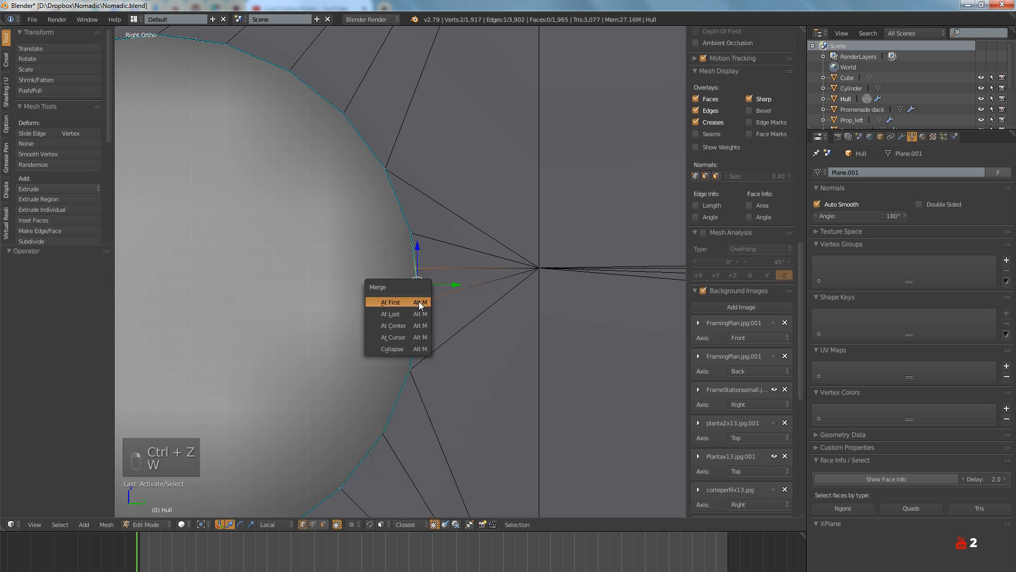
pyautogui.click(398, 314)
pyautogui.press('a')
# Merge the two close rim vertices on the upper aft side of the tenth porthole and clear the selection
pyautogui.scroll(-5, 401, 312)
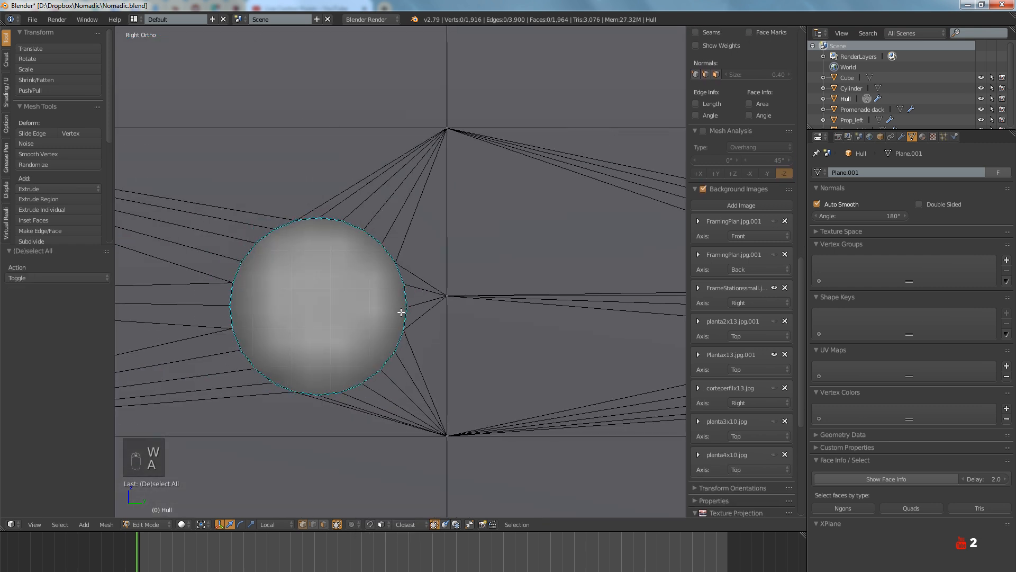
pyautogui.keyDown('ctrl'); pyautogui.hscroll(3, 492, 333); pyautogui.keyUp('ctrl')
pyautogui.keyDown('ctrl'); pyautogui.hscroll(-5, 381, 340); pyautogui.keyUp('ctrl')
pyautogui.scroll(5, 370, 317)
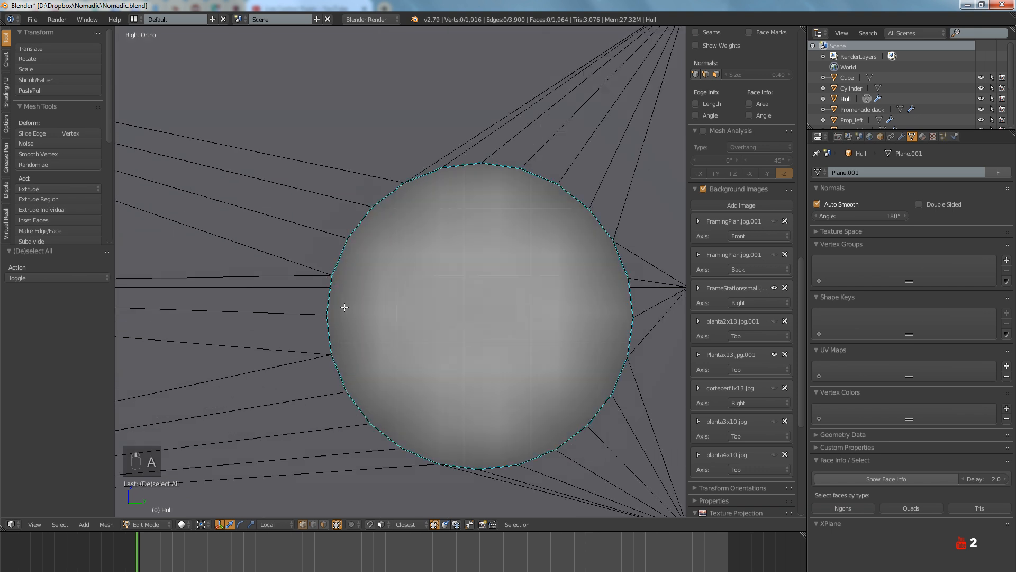
pyautogui.press('w')
pyautogui.click(331, 260)
pyautogui.click(328, 263)
pyautogui.press('a')
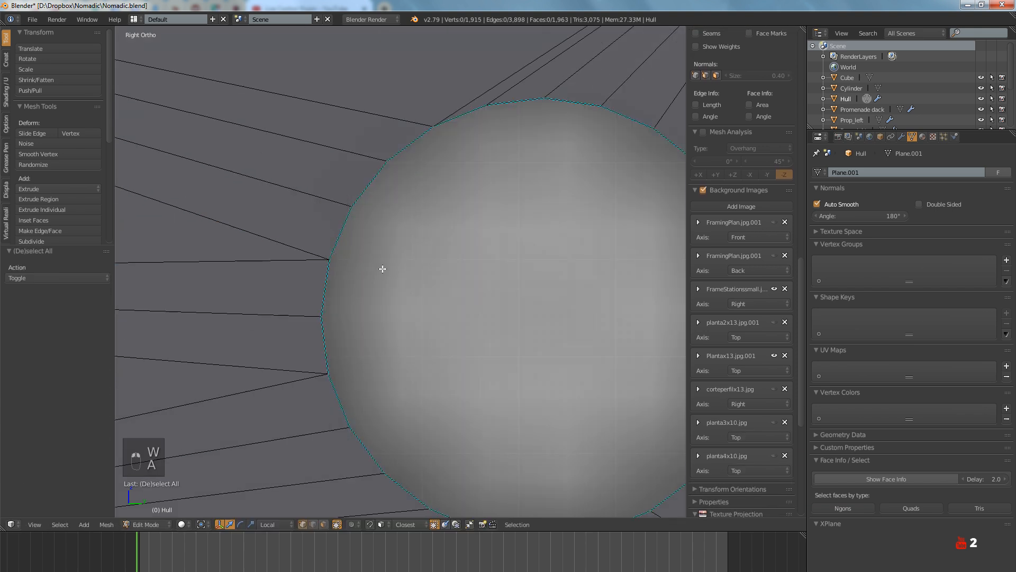
# Merge the two close rim vertices on the upper forward side of the tenth porthole and clear the selection
pyautogui.scroll(-4, 371, 286)
pyautogui.scroll(5, 443, 284)
pyautogui.rightClick(436, 277)
pyautogui.keyDown('shift'); pyautogui.rightClick(433, 263); pyautogui.keyUp('shift')
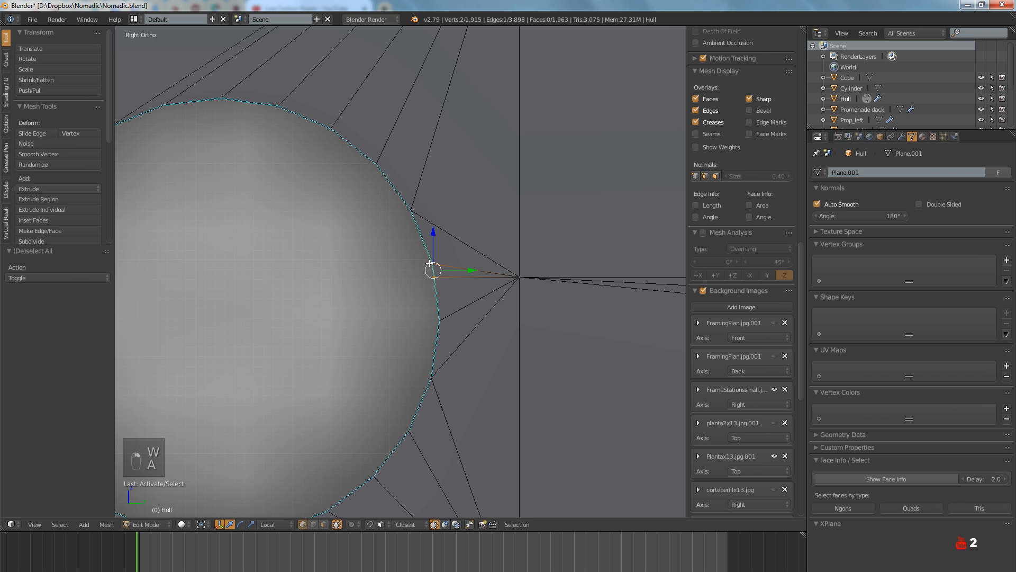
pyautogui.press('w')
pyautogui.click(431, 263)
pyautogui.click(430, 264)
pyautogui.press('a')
# Merge the two close rim vertices on the upper aft side of the eleventh porthole and clear the selection
pyautogui.scroll(-5, 430, 263)
pyautogui.keyDown('ctrl'); pyautogui.hscroll(2, 392, 273); pyautogui.keyUp('ctrl')
pyautogui.keyDown('ctrl'); pyautogui.hscroll(-7, 318, 289); pyautogui.keyUp('ctrl')
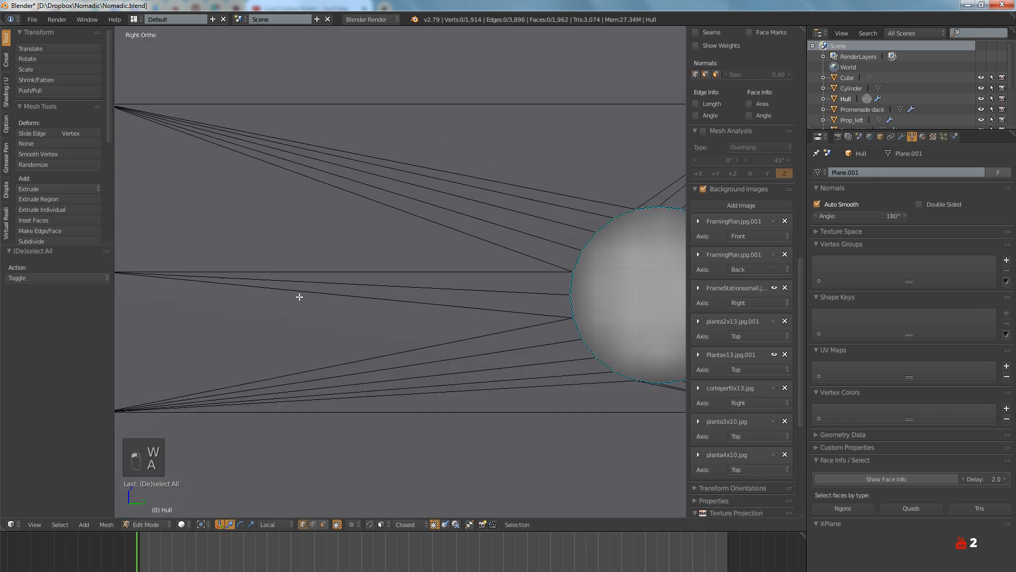
pyautogui.keyDown('ctrl'); pyautogui.hscroll(3, 374, 295); pyautogui.keyUp('ctrl')
pyautogui.scroll(5, 375, 289)
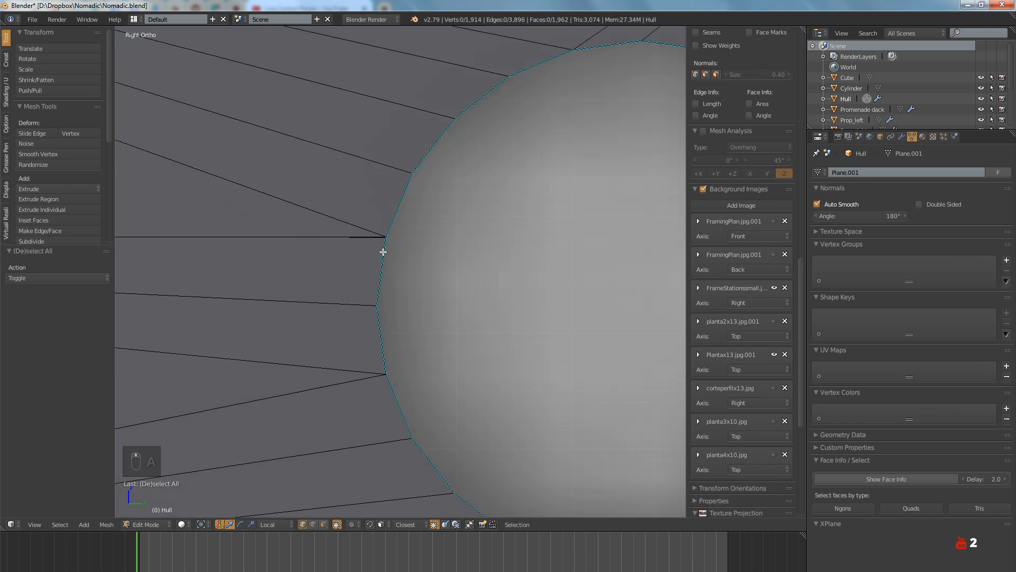
pyautogui.scroll(3, 383, 252)
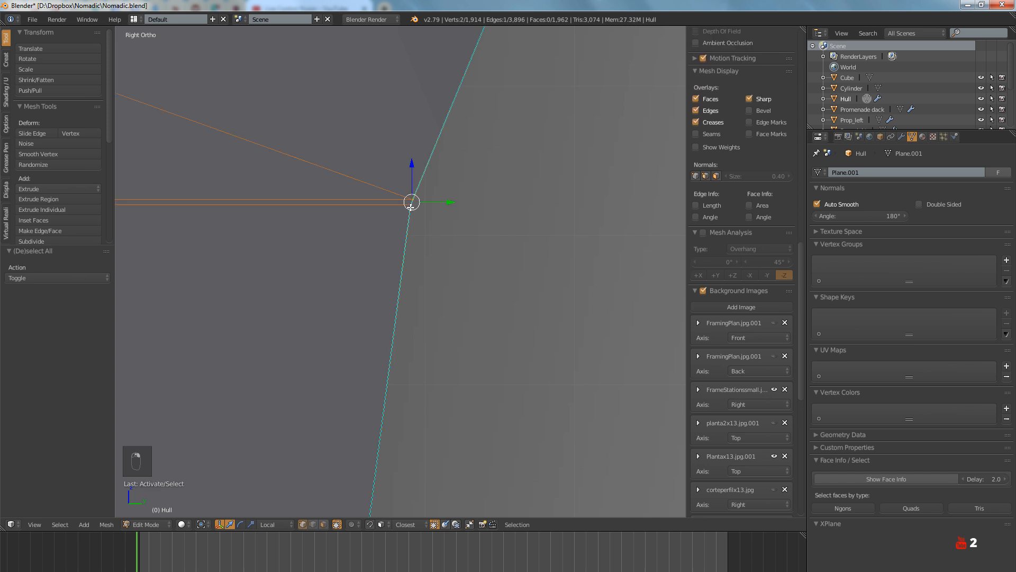
pyautogui.press('w')
pyautogui.click(412, 208)
pyautogui.press('a')
# Merge the two close rim vertices on the upper forward side of the eleventh porthole and clear the selection
pyautogui.scroll(-8, 413, 212)
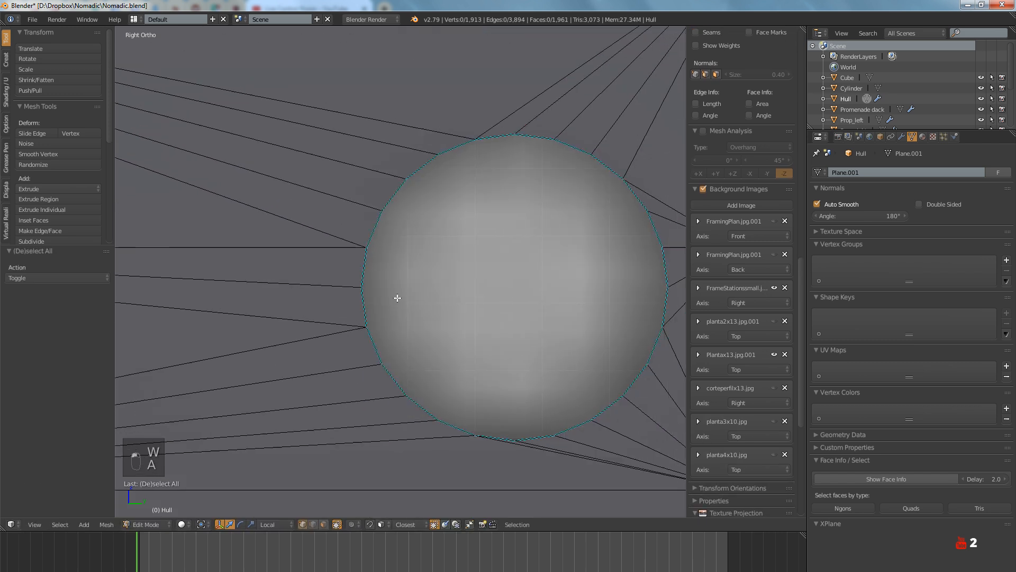
pyautogui.keyDown('ctrl'); pyautogui.scroll(-5, 399, 298); pyautogui.keyUp('ctrl')
pyautogui.scroll(8, 418, 270)
pyautogui.scroll(5, 423, 216)
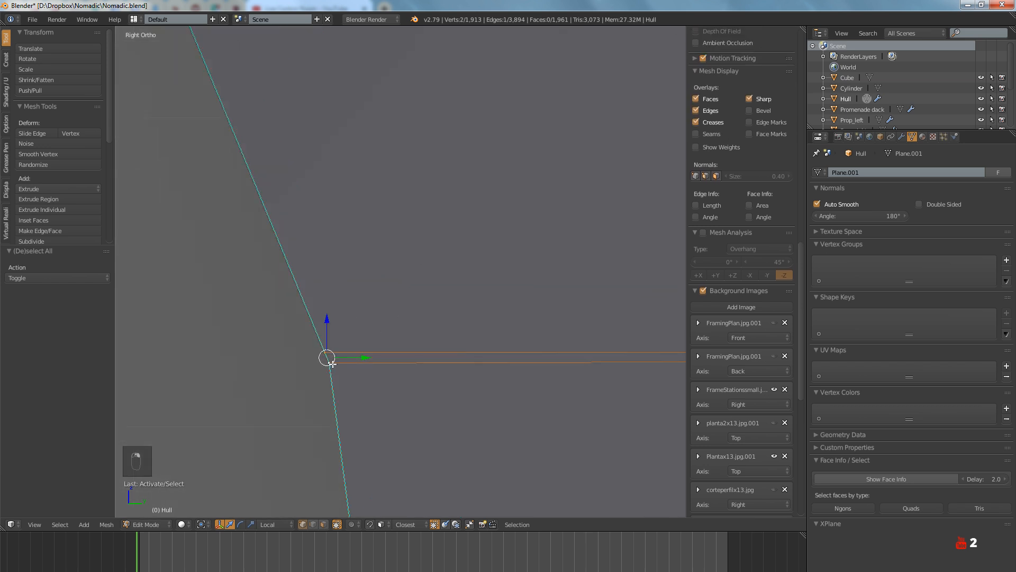
pyautogui.click(333, 365)
pyautogui.press('a')
pyautogui.scroll(-6, 383, 323)
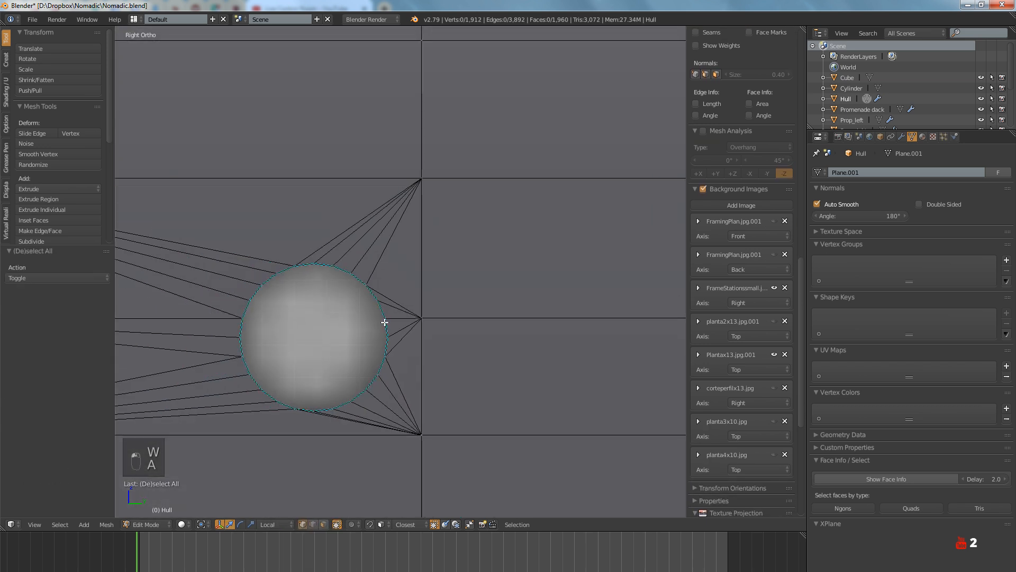
pyautogui.keyDown('ctrl'); pyautogui.scroll(-3, 339, 328); pyautogui.keyUp('ctrl')
pyautogui.scroll(-4, 446, 336)
pyautogui.keyDown('ctrl'); pyautogui.scroll(-4, 440, 344); pyautogui.keyUp('ctrl')
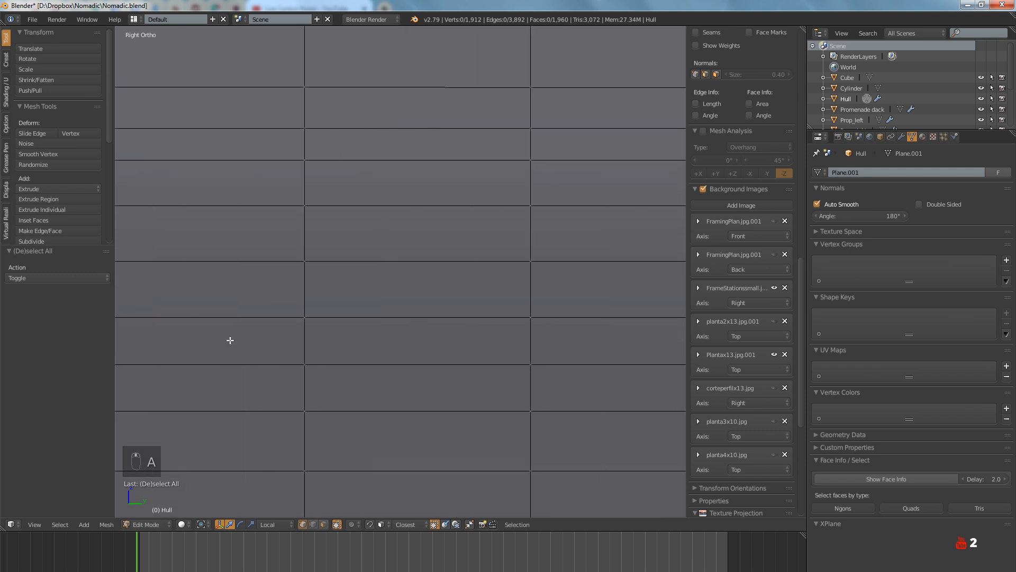
# Merge the two close rim vertices on the upper aft side of the twelfth porthole at last and clear the selection
pyautogui.keyDown('ctrl'); pyautogui.scroll(2, 461, 336); pyautogui.keyUp('ctrl')
pyautogui.keyDown('ctrl'); pyautogui.scroll(-4, 454, 311); pyautogui.keyUp('ctrl')
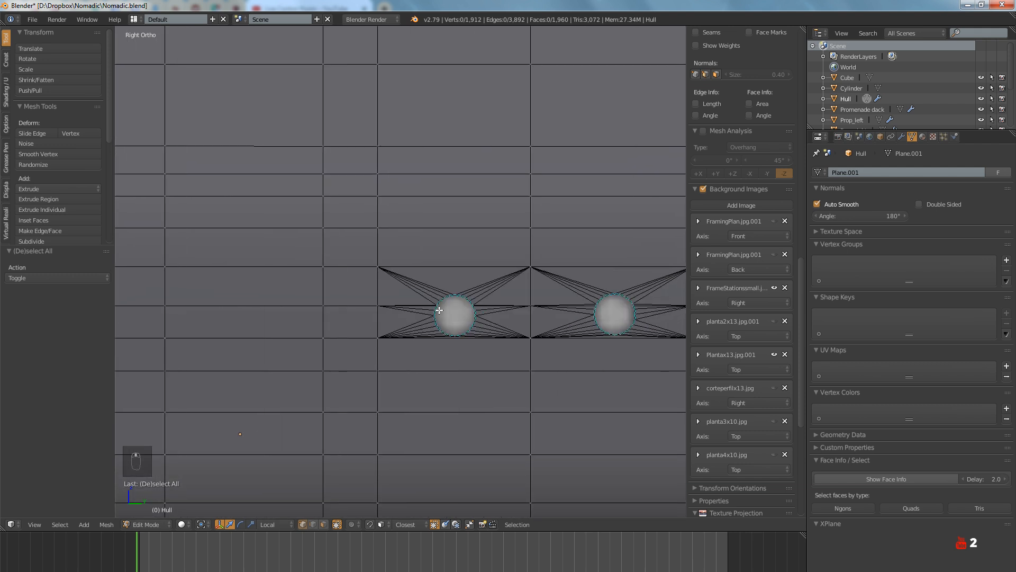
pyautogui.scroll(6, 445, 307)
pyautogui.scroll(-2, 417, 325)
pyautogui.scroll(8, 404, 304)
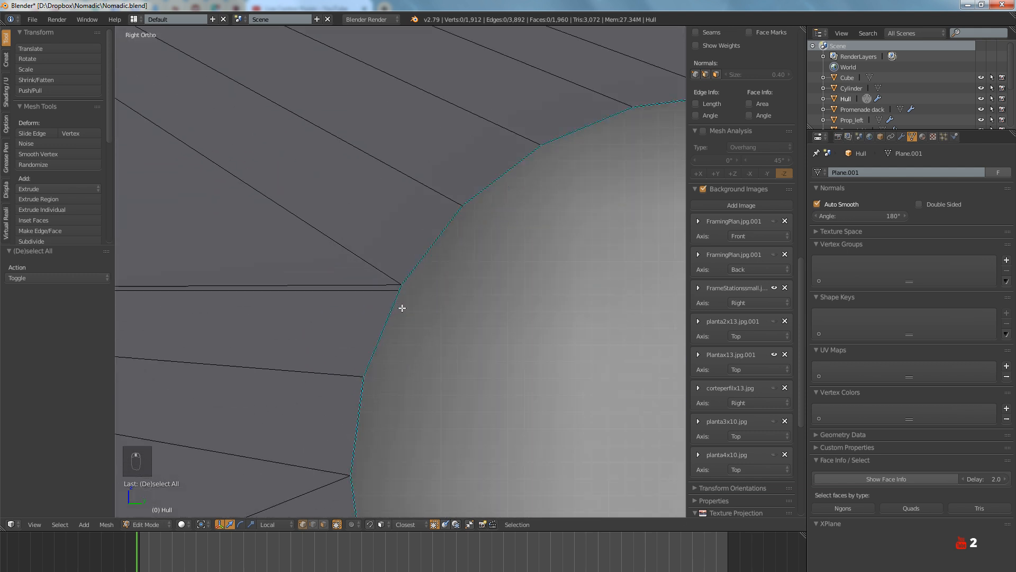
pyautogui.keyDown('shift'); pyautogui.rightClick(407, 258); pyautogui.keyUp('shift')
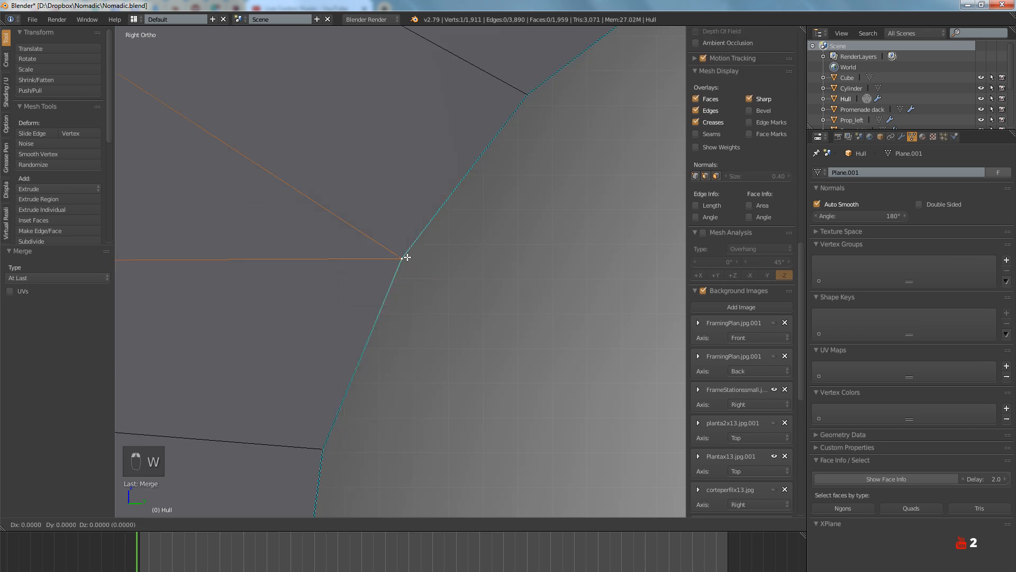
pyautogui.press('a')
# Merge the two close rim vertices on the upper forward side of the twelfth porthole at last and clear the selection
pyautogui.scroll(-5, 407, 256)
pyautogui.scroll(7, 469, 291)
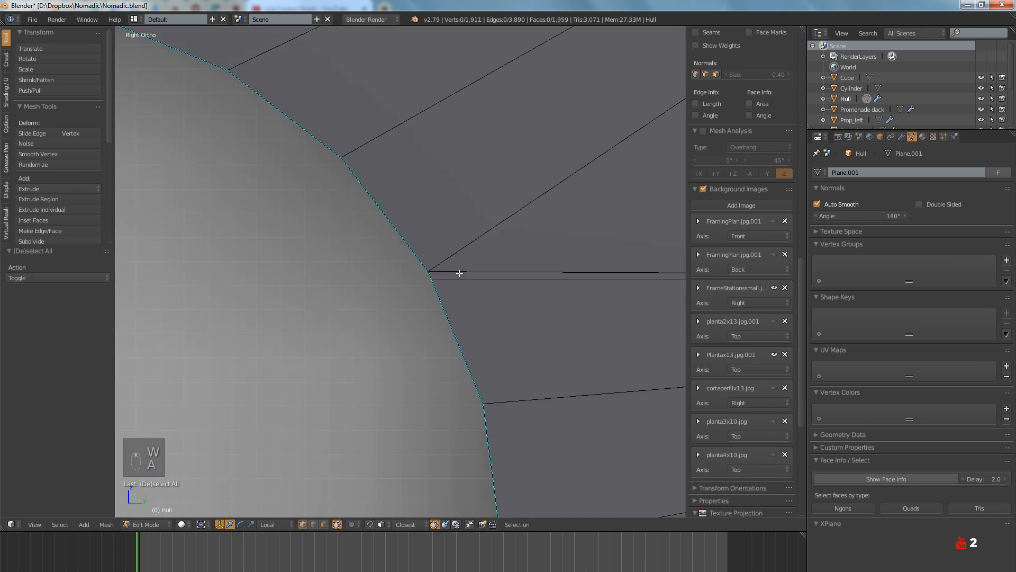
pyautogui.keyDown('shift'); pyautogui.rightClick(424, 267); pyautogui.keyUp('shift')
pyautogui.press('w')
pyautogui.press('a')
# Merge the two close rim vertices on the upper aft side of the thirteenth porthole at last
pyautogui.scroll(-6, 421, 270)
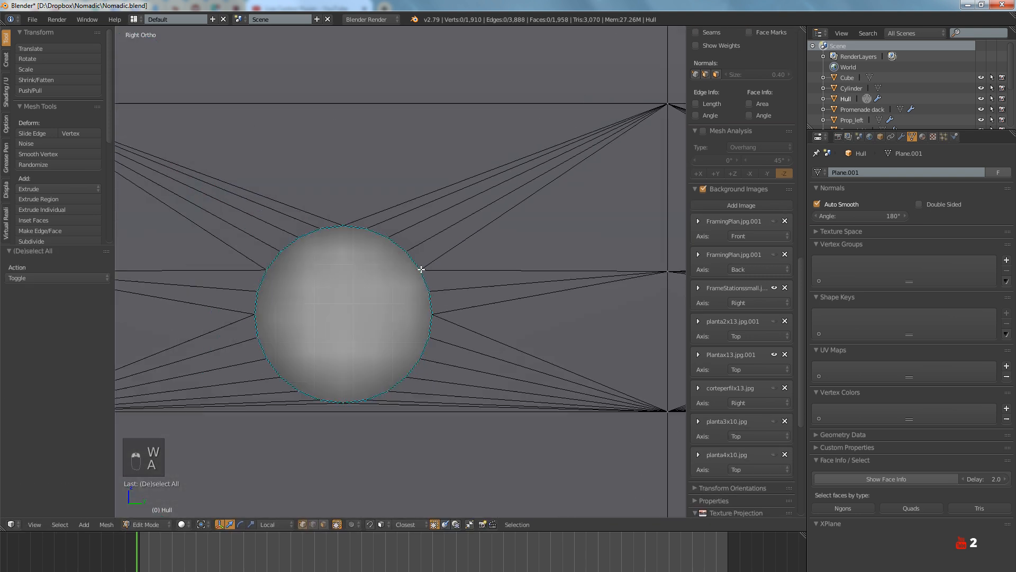
pyautogui.keyDown('ctrl'); pyautogui.scroll(-8, 329, 306); pyautogui.keyUp('ctrl')
pyautogui.scroll(4, 399, 294)
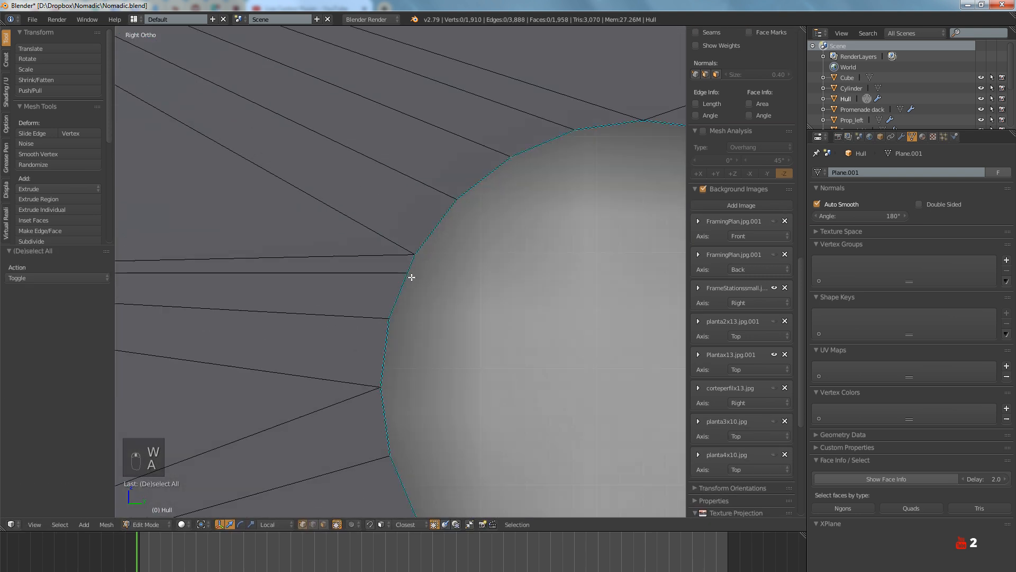
pyautogui.rightClick(414, 259)
pyautogui.press('w')
pyautogui.press('Escape')
# Merge the two close rim vertices on the upper forward side of the thirteenth porthole and clear the selection
pyautogui.scroll(-4, 413, 268)
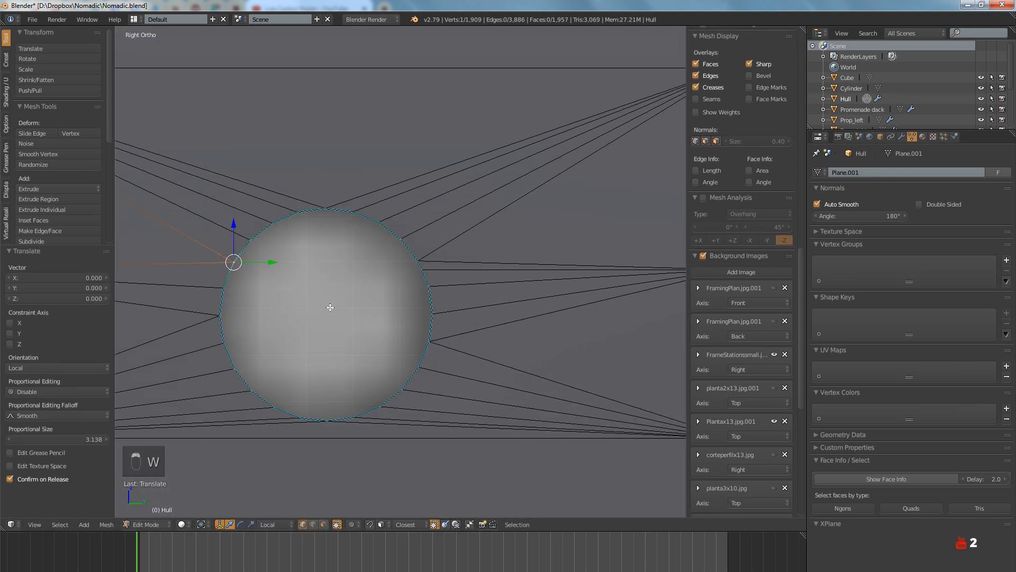
pyautogui.scroll(7, 414, 262)
pyautogui.click(403, 224)
pyautogui.click(399, 224)
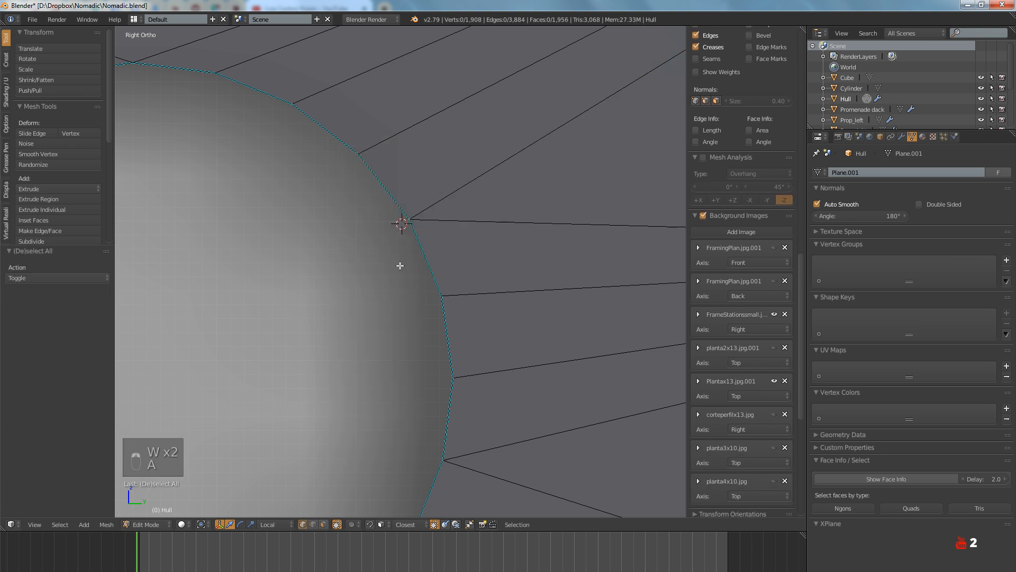
pyautogui.scroll(-5, 413, 283)
pyautogui.press('a')
# Merge the two close rim vertices on the upper aft side of the fourteenth porthole
pyautogui.keyDown('ctrl'); pyautogui.scroll(-6, 413, 291); pyautogui.keyUp('ctrl')
pyautogui.scroll(5, 371, 278)
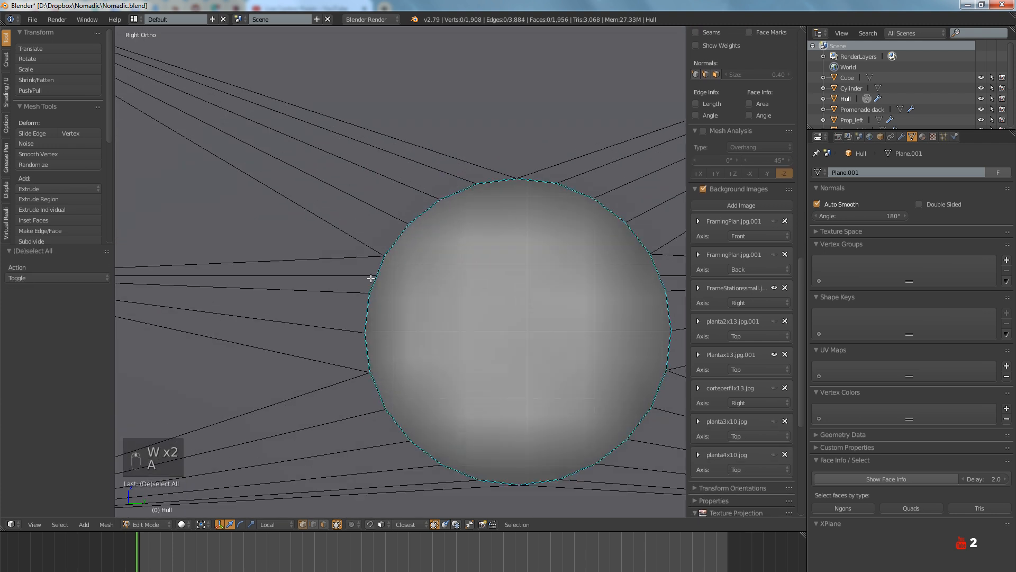
pyautogui.press('w')
pyautogui.click(384, 254)
pyautogui.click(384, 256)
# Merge the two close rim vertices on the upper forward side of the fourteenth porthole at last
pyautogui.keyDown('ctrl'); pyautogui.scroll(-4, 454, 293); pyautogui.keyUp('ctrl')
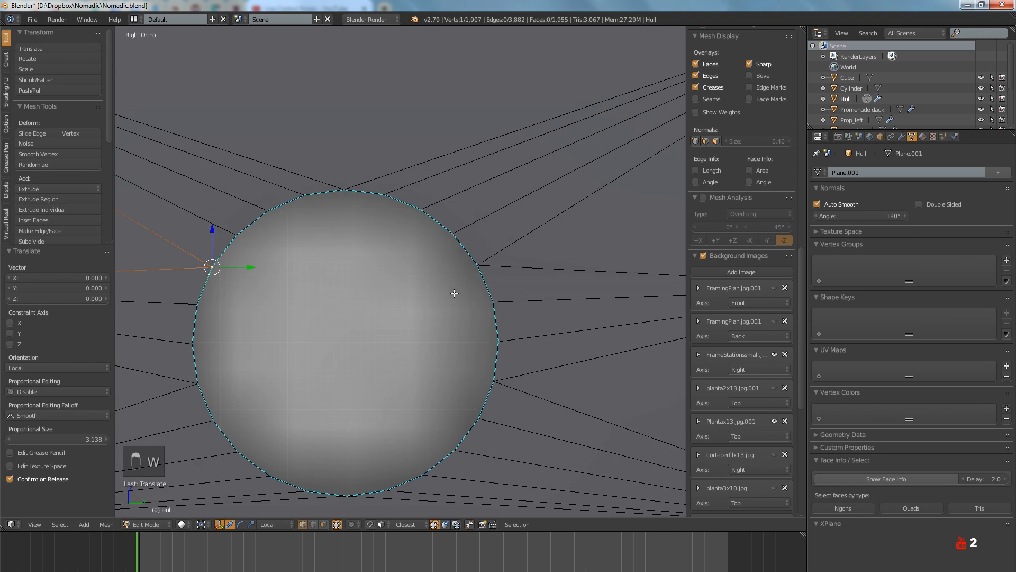
pyautogui.keyDown('shift'); pyautogui.rightClick(470, 267); pyautogui.keyUp('shift')
pyautogui.press('w')
# Merge the two close rim vertices on the upper aft side of the fifteenth porthole and clear the selection
pyautogui.scroll(-5, 457, 282)
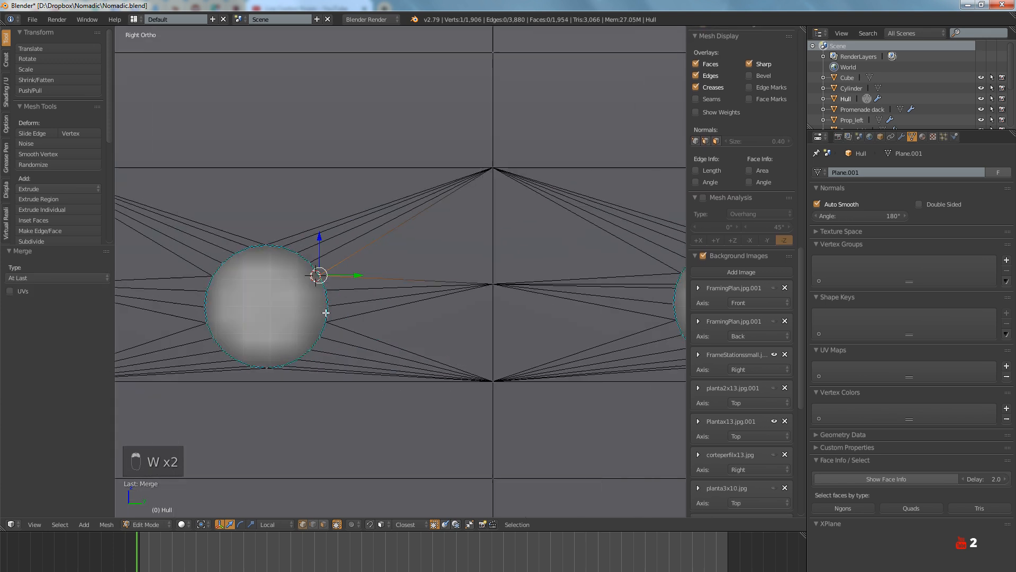
pyautogui.keyDown('ctrl'); pyautogui.scroll(4, 392, 311); pyautogui.keyUp('ctrl')
pyautogui.scroll(8, 438, 297)
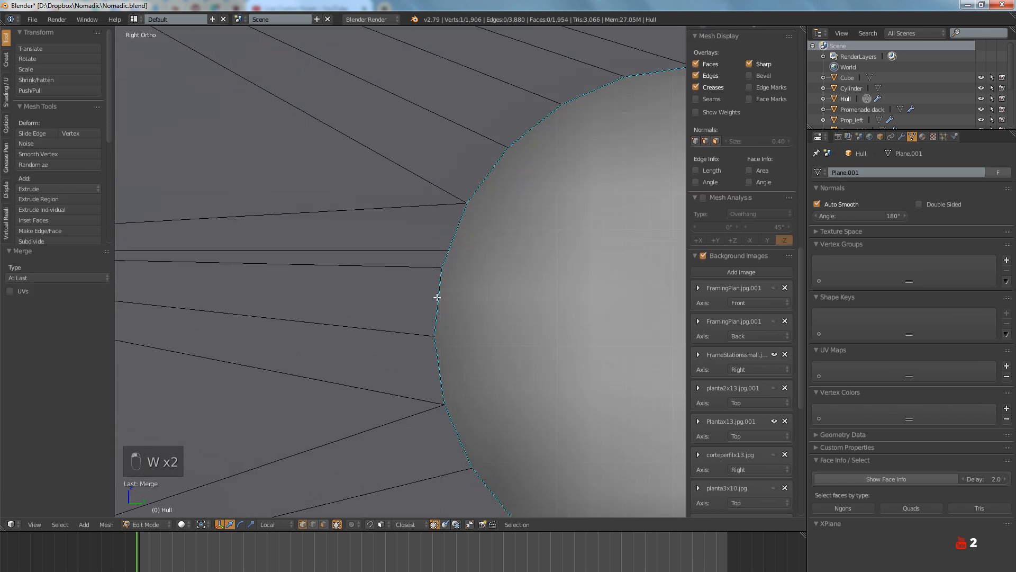
pyautogui.press('w')
pyautogui.click(441, 267)
pyautogui.click(442, 268)
pyautogui.press('a')
# Merge the two close rim vertices on the upper forward side of the fifteenth porthole and clear the selection
pyautogui.scroll(-6, 445, 285)
pyautogui.keyDown('ctrl'); pyautogui.scroll(-4, 402, 302); pyautogui.keyUp('ctrl')
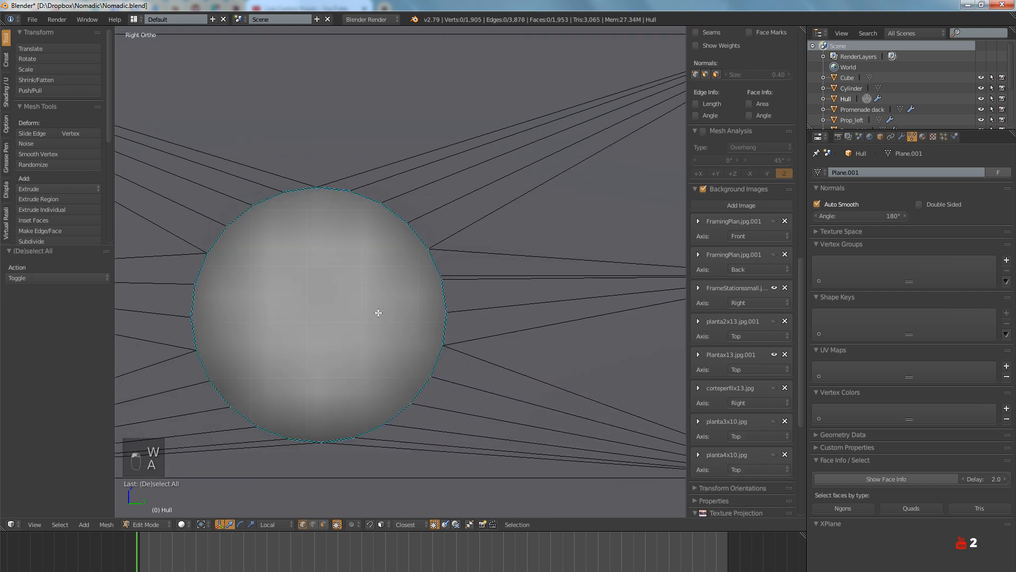
pyautogui.scroll(4, 377, 314)
pyautogui.scroll(2, 378, 279)
pyautogui.press('w')
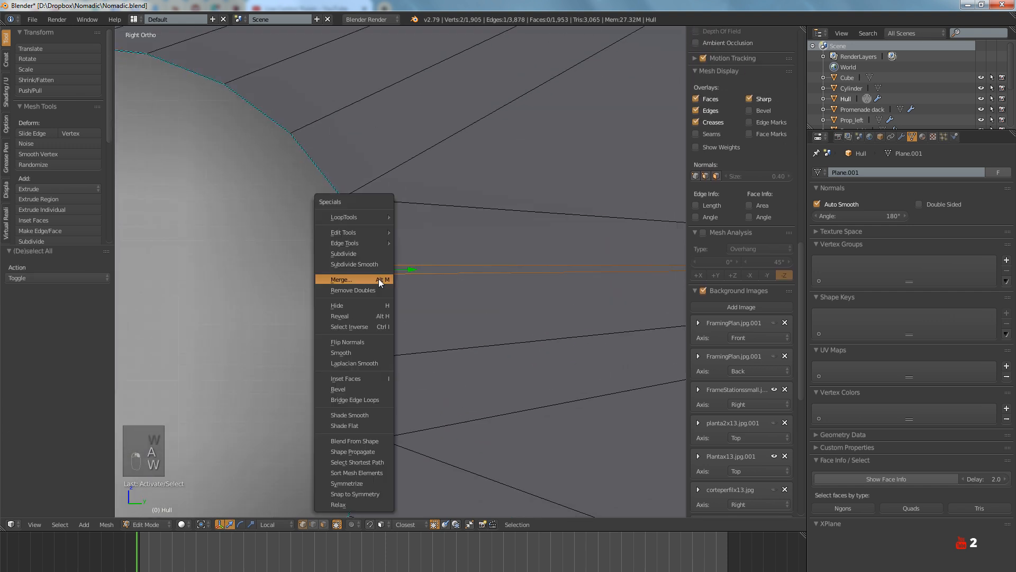
pyautogui.press('a')
# Merge the two close rim vertices on the aft side of the sixteenth porthole at last and clear the selection
pyautogui.scroll(-5, 385, 290)
pyautogui.keyDown('ctrl'); pyautogui.scroll(-5, 317, 304); pyautogui.keyUp('ctrl')
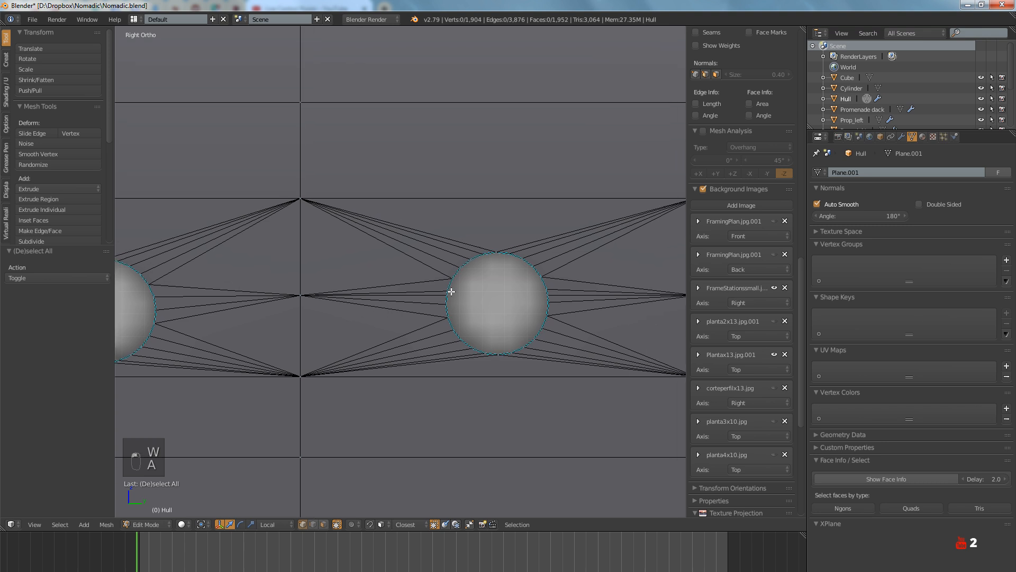
pyautogui.scroll(5, 430, 298)
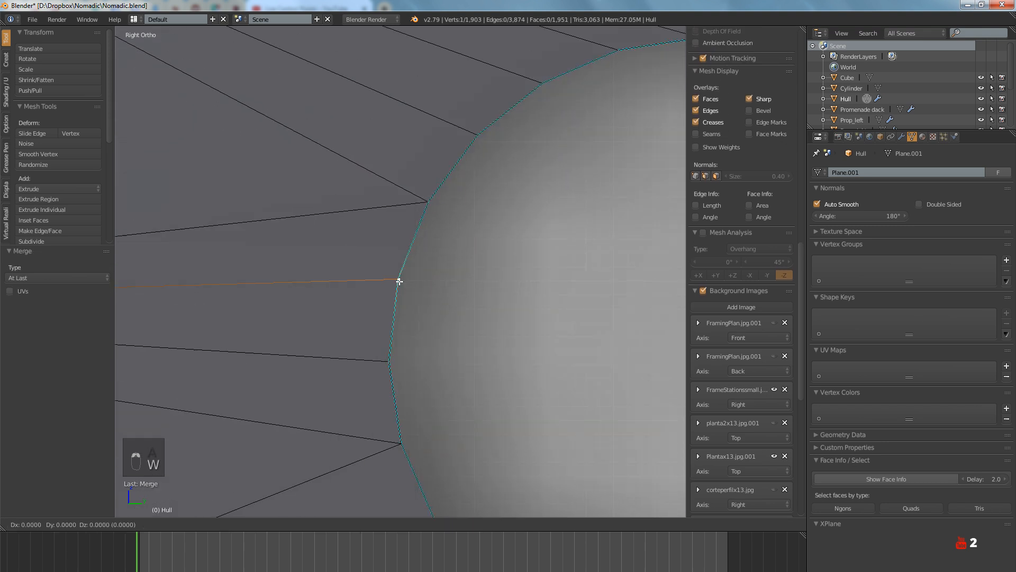
pyautogui.press('a')
# Merge the two close rim vertices on the forward side of the sixteenth porthole and clear the selection
pyautogui.scroll(-6, 424, 286)
pyautogui.scroll(3, 427, 299)
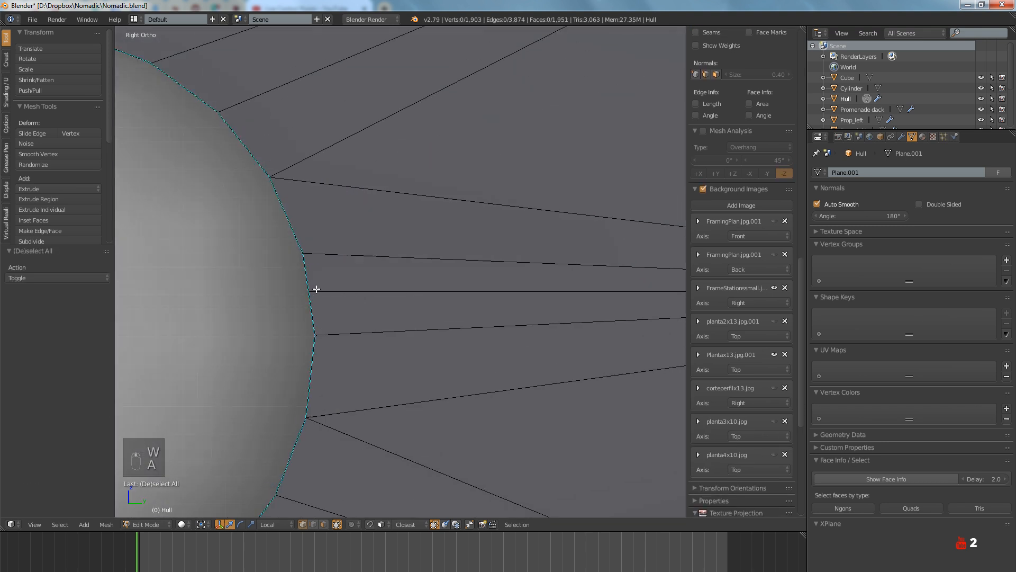
pyautogui.hotkey('ctrl', 'x')
pyautogui.press('a')
# Merge the two close rim vertices at mid-height on the aft side of the seventeenth porthole at last and clear the selection
pyautogui.scroll(-5, 374, 267)
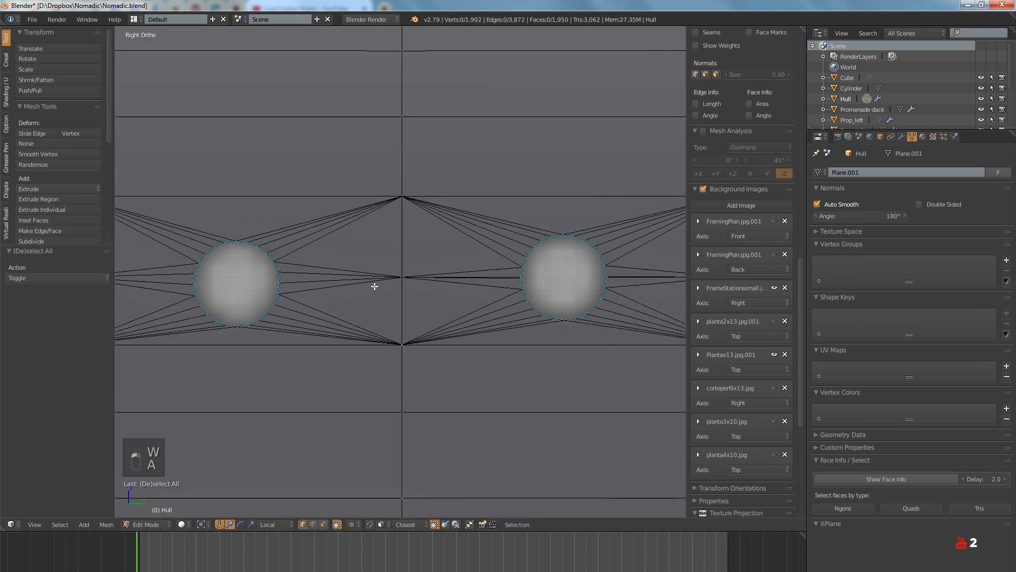
pyautogui.scroll(6, 428, 261)
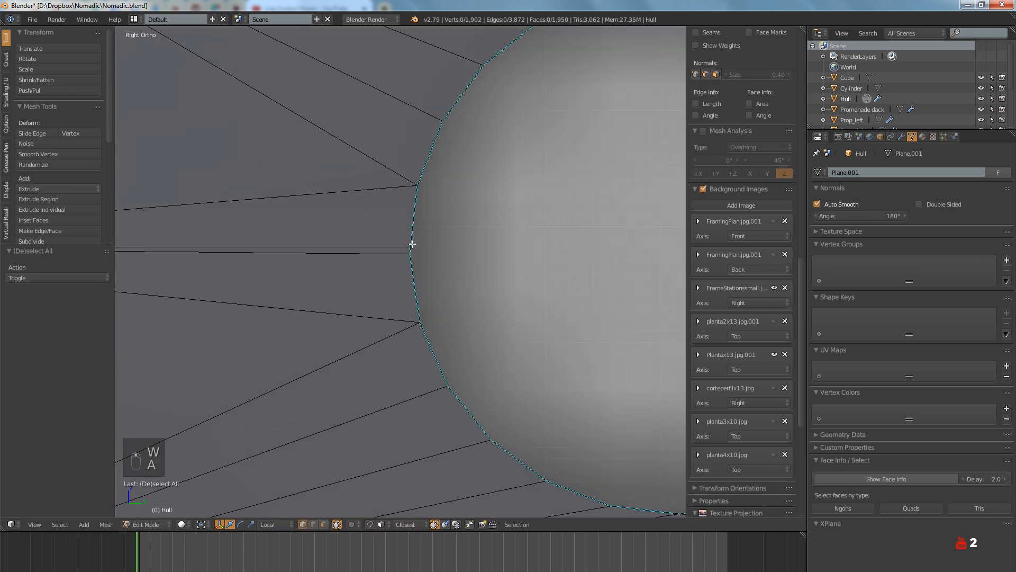
pyautogui.scroll(2, 412, 244)
pyautogui.rightClick(406, 253)
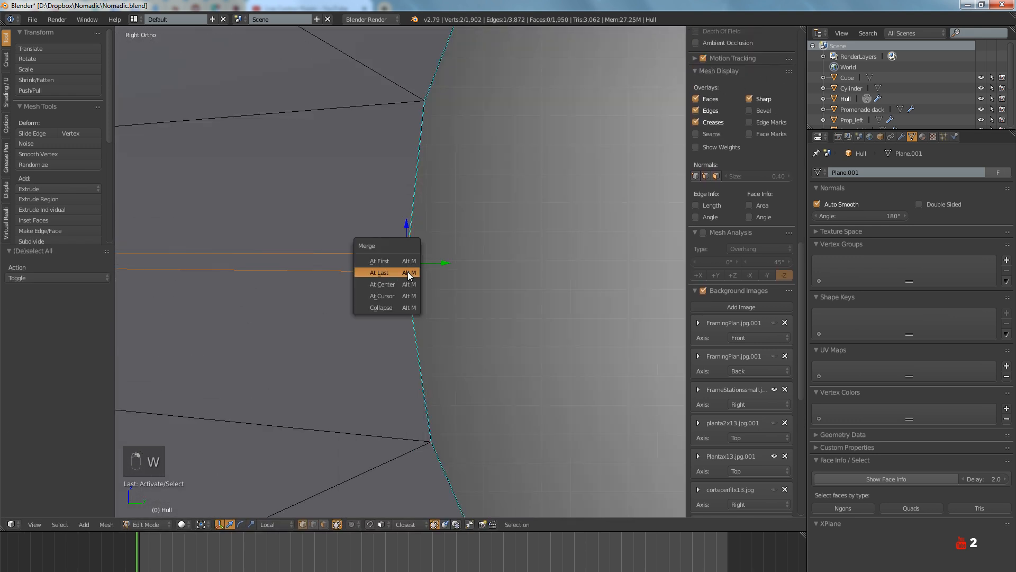
pyautogui.click(409, 273)
pyautogui.press('a')
# Merge the two close rim vertices at mid-height on the forward side of the seventeenth porthole and clear the selection
pyautogui.scroll(-5, 408, 272)
pyautogui.scroll(6, 411, 281)
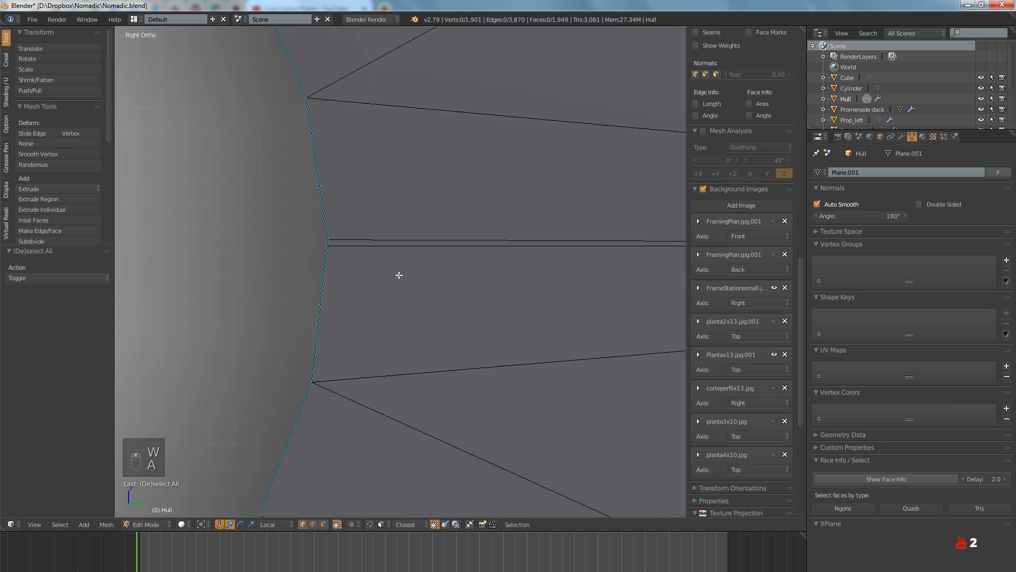
pyautogui.scroll(6, 327, 250)
pyautogui.press('w')
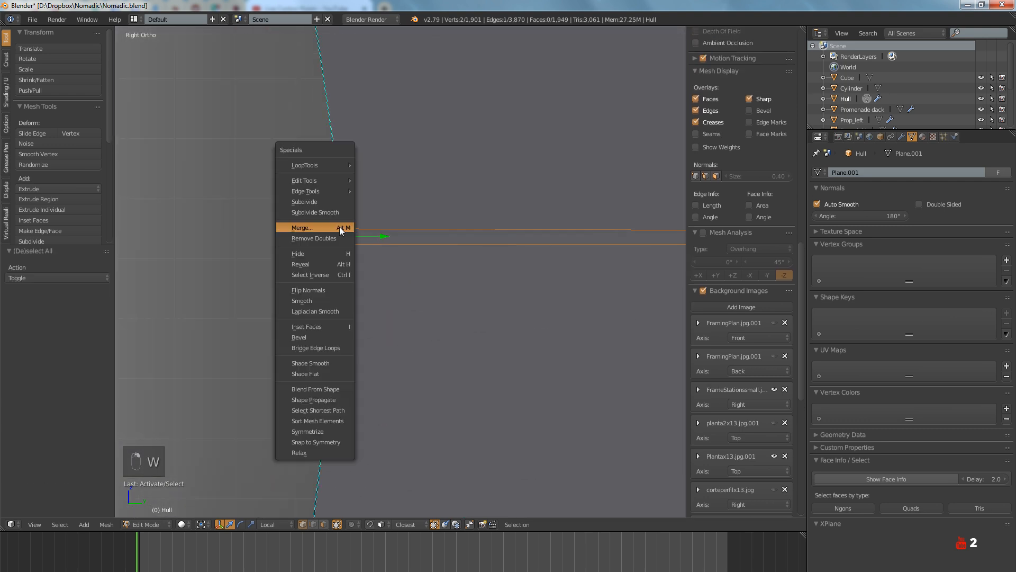
pyautogui.click(343, 227)
pyautogui.press('a')
# Merge the two close rim vertices at mid-height on the aft side of the eighteenth porthole
pyautogui.scroll(-8, 410, 257)
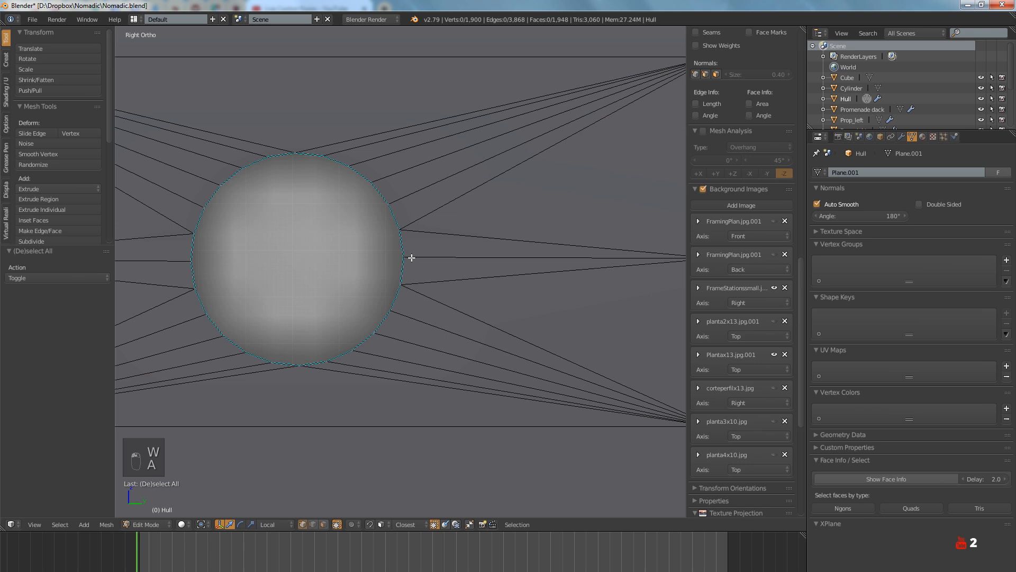
pyautogui.scroll(-5, 414, 257)
pyautogui.keyDown('ctrl'); pyautogui.scroll(-4, 333, 268); pyautogui.keyUp('ctrl')
pyautogui.scroll(9, 364, 262)
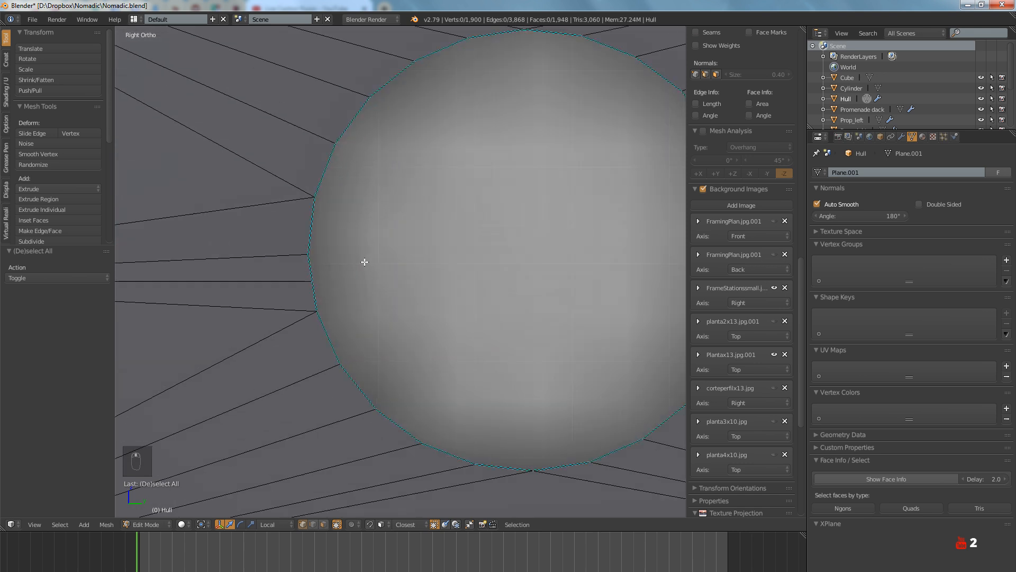
pyautogui.press('w')
pyautogui.click(309, 258)
pyautogui.click(309, 258)
# Merge the two close rim vertices at mid-height on the forward side of the eighteenth porthole at last and clear the selection
pyautogui.scroll(-5, 345, 253)
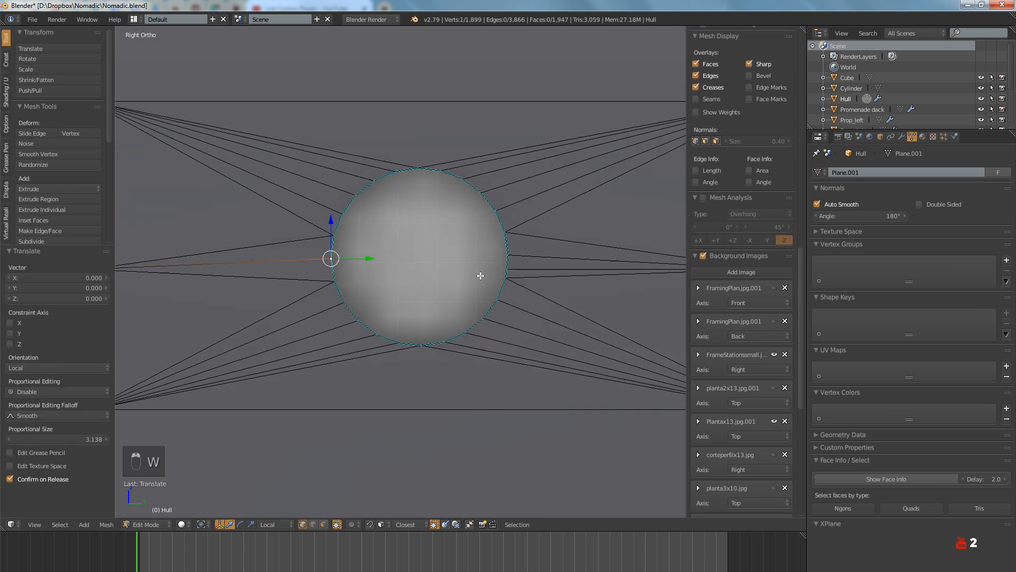
pyautogui.scroll(5, 529, 265)
pyautogui.press('w')
pyautogui.click(370, 254)
pyautogui.click(370, 254)
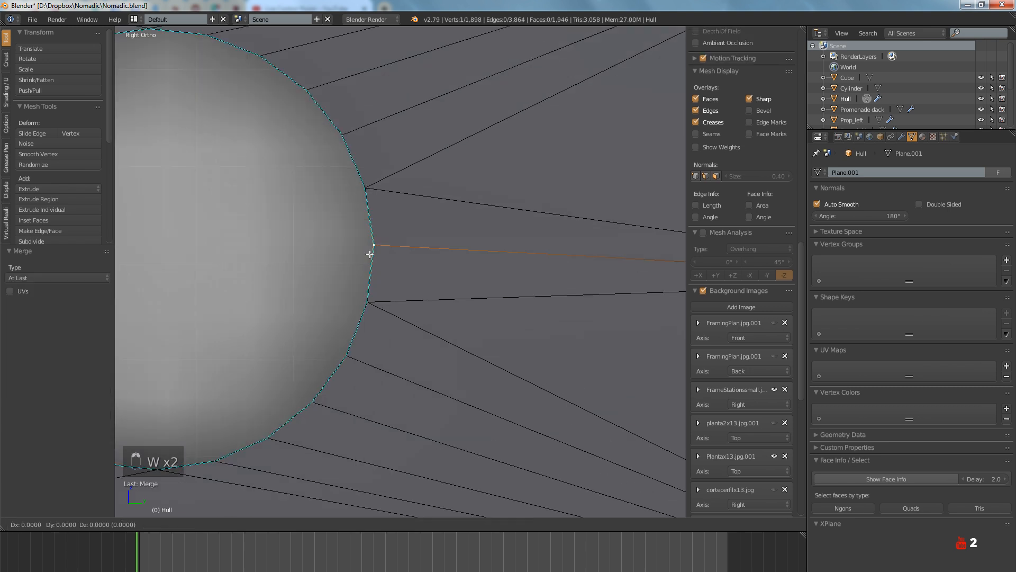
pyautogui.press('a')
# Merge the two close rim vertices on the lower aft side of the row's last porthole, near frame 24, and clear the selection
pyautogui.scroll(-7, 370, 254)
pyautogui.keyDown('shift'); pyautogui.moveTo(406, 266); pyautogui.dragTo(319, 284, button='middle'); pyautogui.keyUp('shift')
pyautogui.scroll(7, 320, 283)
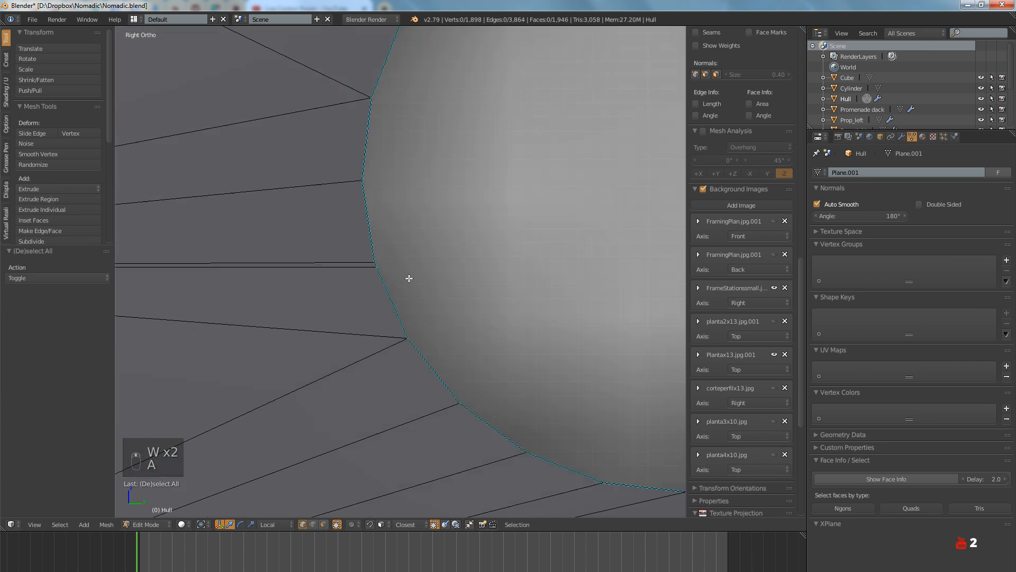
pyautogui.press('w')
pyautogui.click(347, 247)
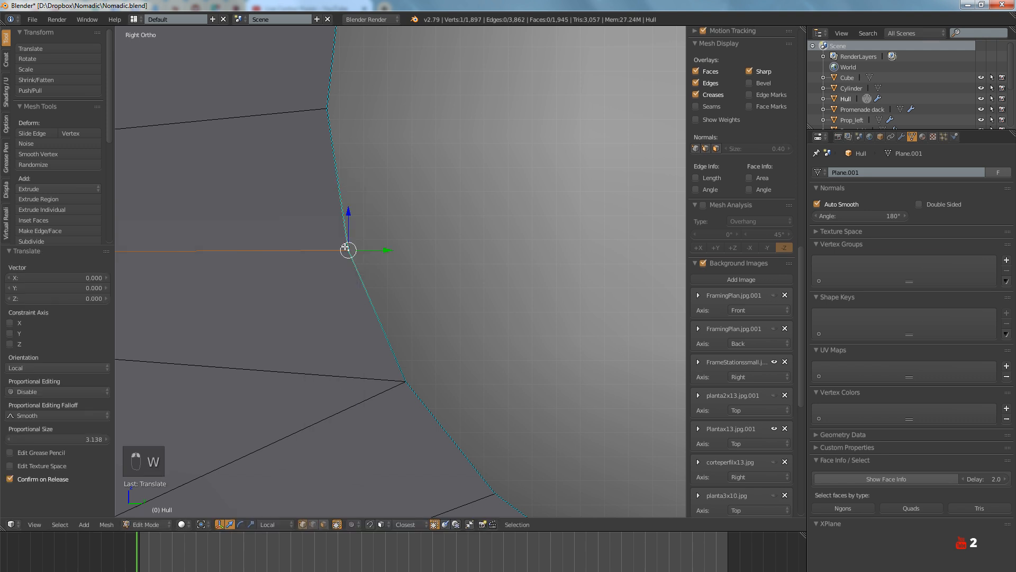
pyautogui.press('a')
# Merge the two close rim vertices on the lower forward side of the row's last porthole, near frame 24, and clear the selection
pyautogui.scroll(-6, 371, 253)
pyautogui.keyDown('shift'); pyautogui.moveTo(400, 256); pyautogui.dragTo(436, 281, button='middle'); pyautogui.keyUp('shift')
pyautogui.scroll(5, 490, 277)
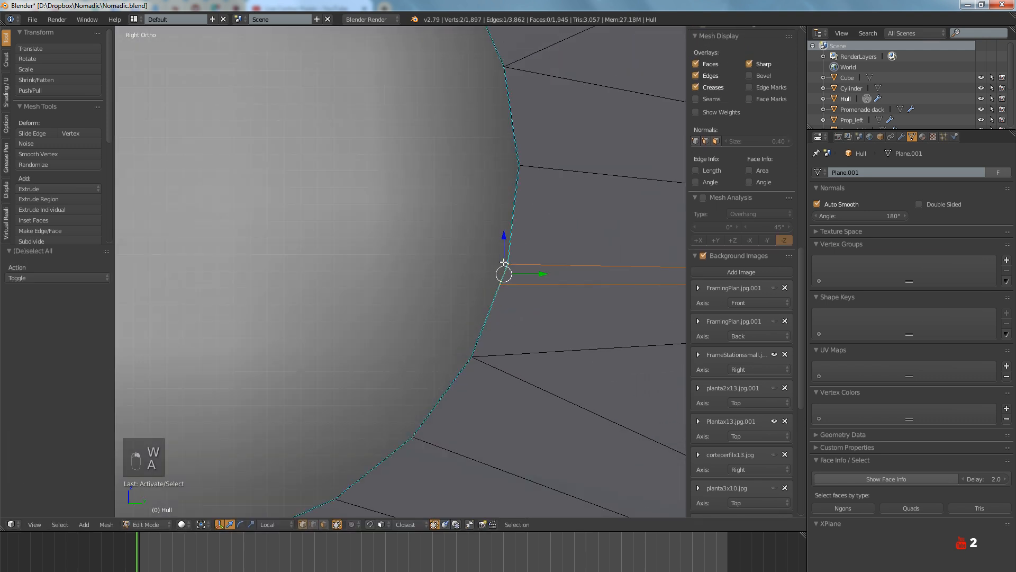
pyautogui.press('w')
pyautogui.click(504, 264)
pyautogui.scroll(-6, 473, 265)
pyautogui.press('a')
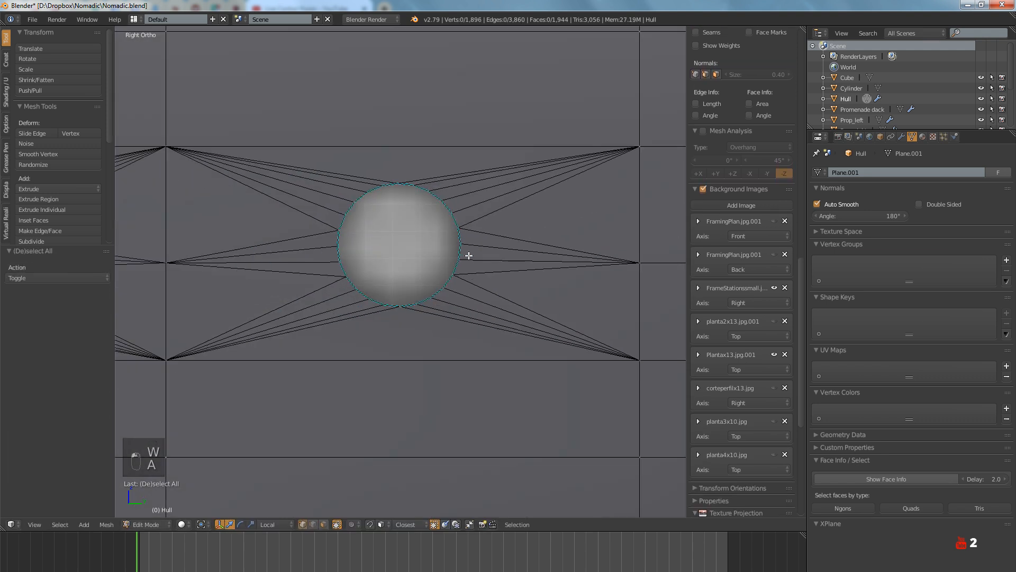
# Merge the two close aft rim vertices of the single low porthole just forward of frame 38 at last and clear the selection
pyautogui.keyDown('shift'); pyautogui.moveTo(653, 265); pyautogui.dragTo(367, 273, button='middle'); pyautogui.keyUp('shift')
pyautogui.scroll(-13, 403, 273)
pyautogui.keyDown('shift'); pyautogui.moveTo(630, 274); pyautogui.dragTo(474, 290, button='middle'); pyautogui.keyUp('shift')
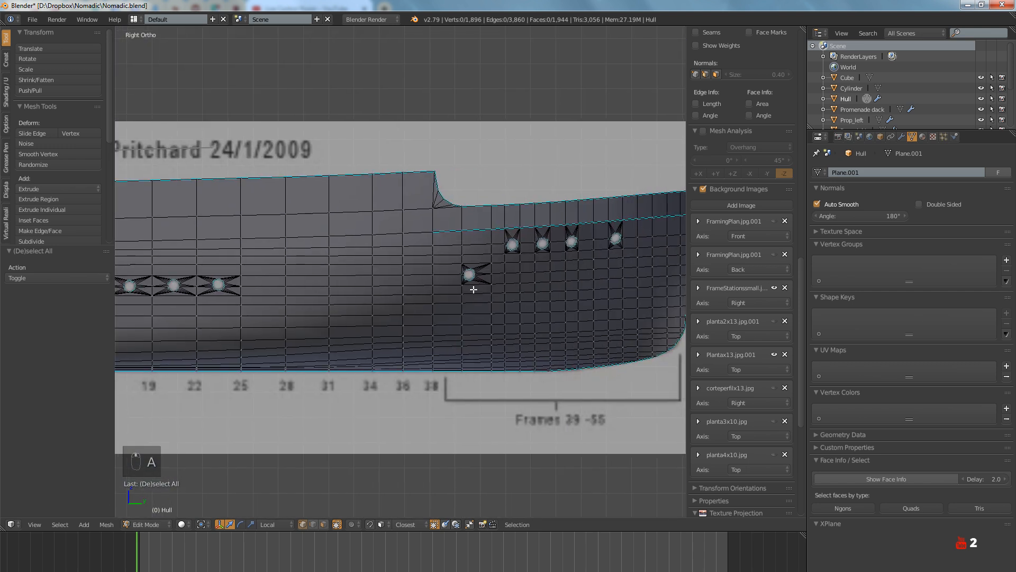
pyautogui.scroll(8, 473, 289)
pyautogui.keyDown('shift'); pyautogui.moveTo(302, 311); pyautogui.dragTo(437, 266, button='middle'); pyautogui.keyUp('shift')
pyautogui.scroll(5, 300, 272)
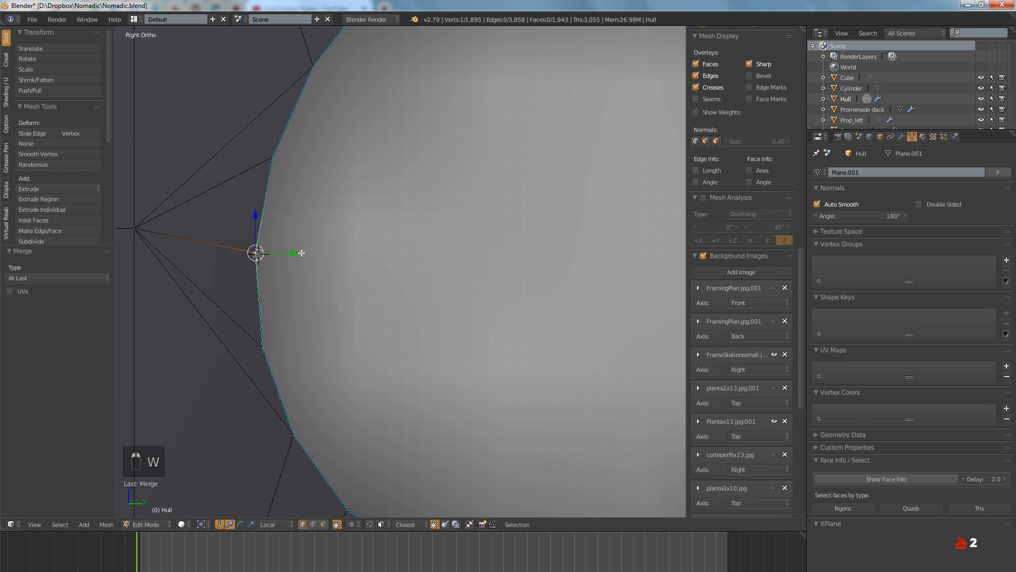
pyautogui.press('a')
# Merge the two close forward rim vertices of the single low porthole just forward of frame 38 and clear the selection
pyautogui.scroll(-4, 303, 253)
pyautogui.keyDown('shift'); pyautogui.moveTo(416, 261); pyautogui.dragTo(376, 277, button='middle'); pyautogui.keyUp('shift')
pyautogui.scroll(4, 406, 266)
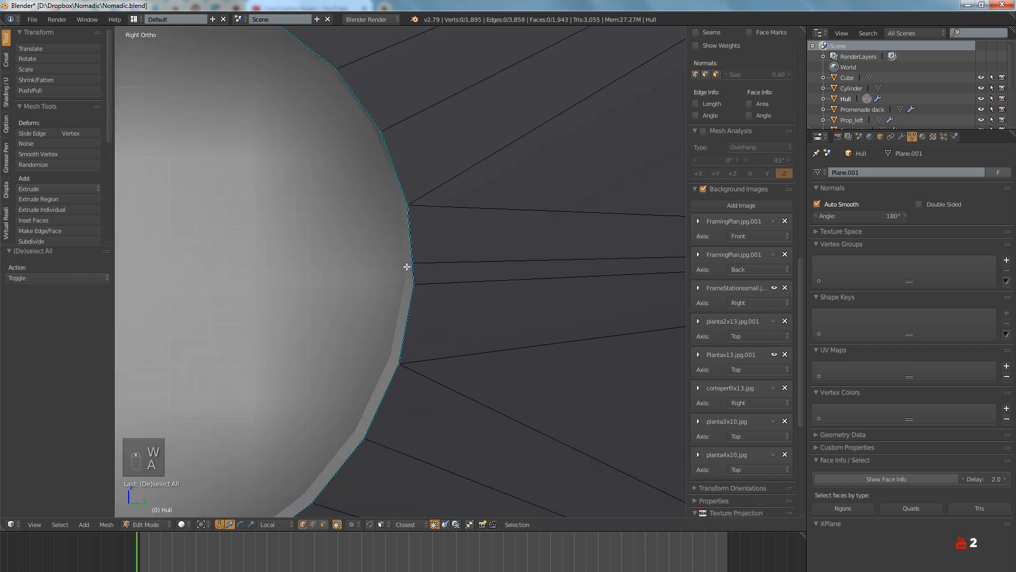
pyautogui.click(413, 284)
pyautogui.click(411, 284)
pyautogui.press('a')
pyautogui.scroll(-4, 419, 272)
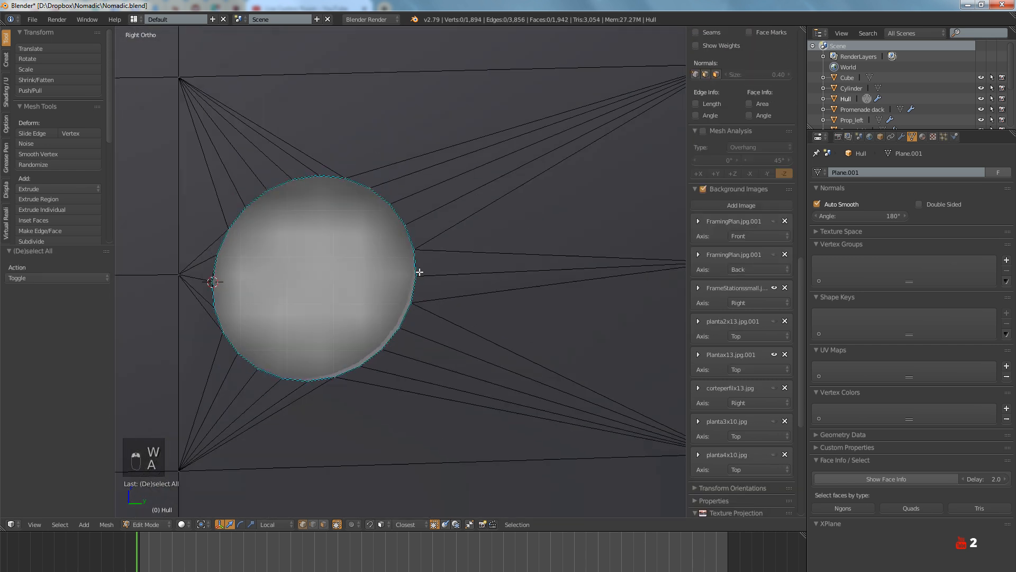
pyautogui.keyDown('shift'); pyautogui.moveTo(419, 272); pyautogui.dragTo(352, 288, button='middle'); pyautogui.keyUp('shift')
pyautogui.scroll(-6, 404, 265)
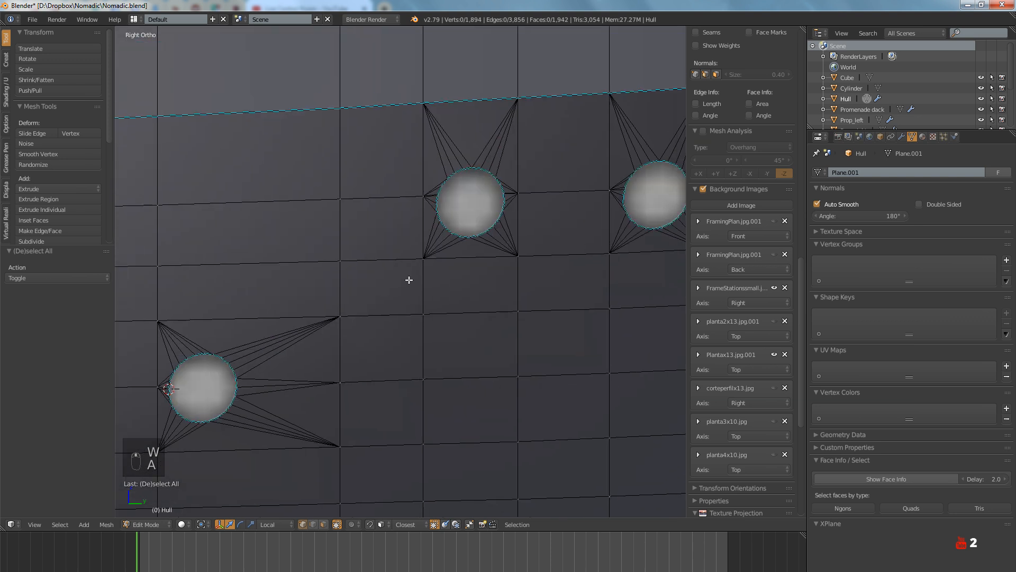
# Merge the two close aft rim vertices of the aftmost porthole in the bow's upper row of four and clear the selection
pyautogui.scroll(6, 397, 254)
pyautogui.rightClick(352, 300)
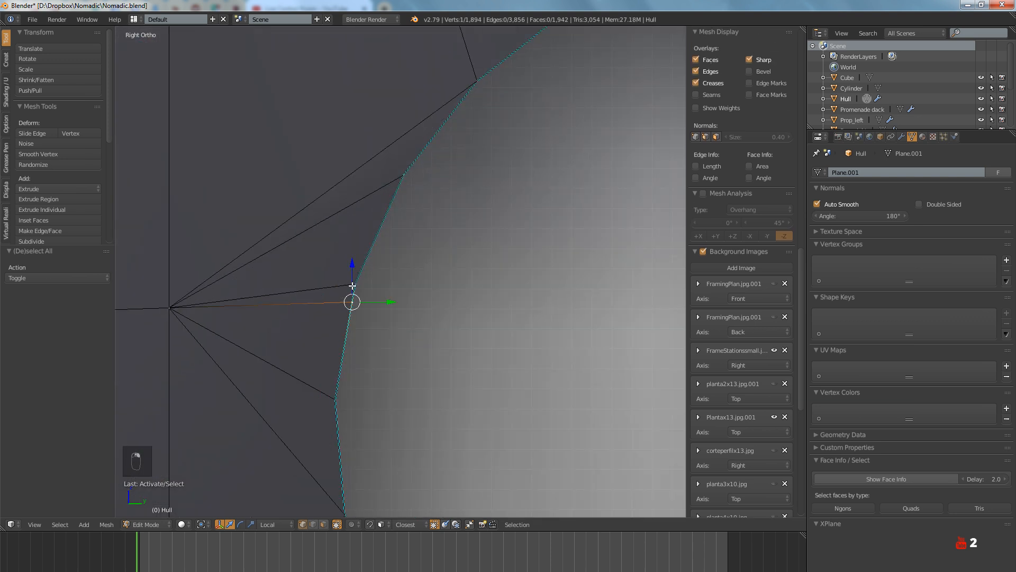
pyautogui.press('w')
pyautogui.click(355, 285)
pyautogui.press('a')
pyautogui.scroll(-6, 360, 283)
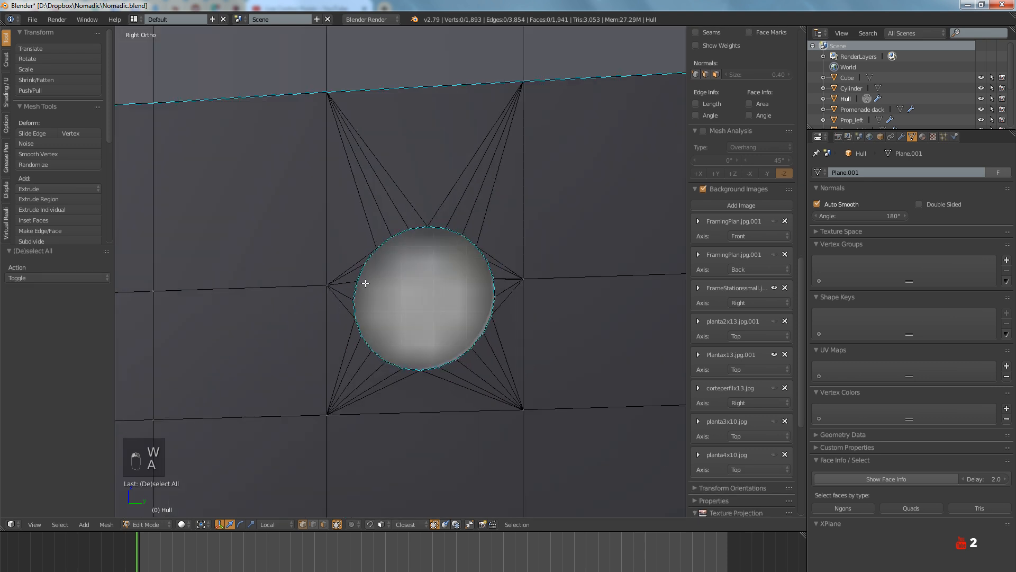
# Merge the two close forward rim vertices of the aftmost porthole in the bow's upper row and clear the selection
pyautogui.scroll(6, 392, 289)
pyautogui.rightClick(435, 272)
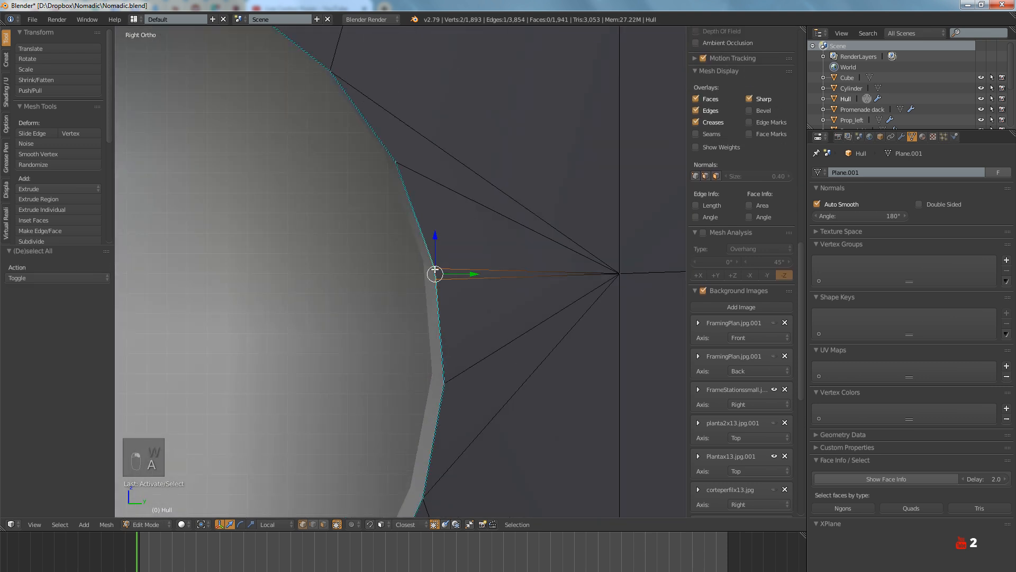
pyautogui.press('w')
pyautogui.click(434, 270)
pyautogui.press('a')
pyautogui.scroll(-6, 436, 267)
# Merge the two close aft rim vertices of the second porthole in the bow's upper row at last and clear the selection
pyautogui.keyDown('shift'); pyautogui.moveTo(511, 272); pyautogui.dragTo(393, 300, button='middle'); pyautogui.keyUp('shift')
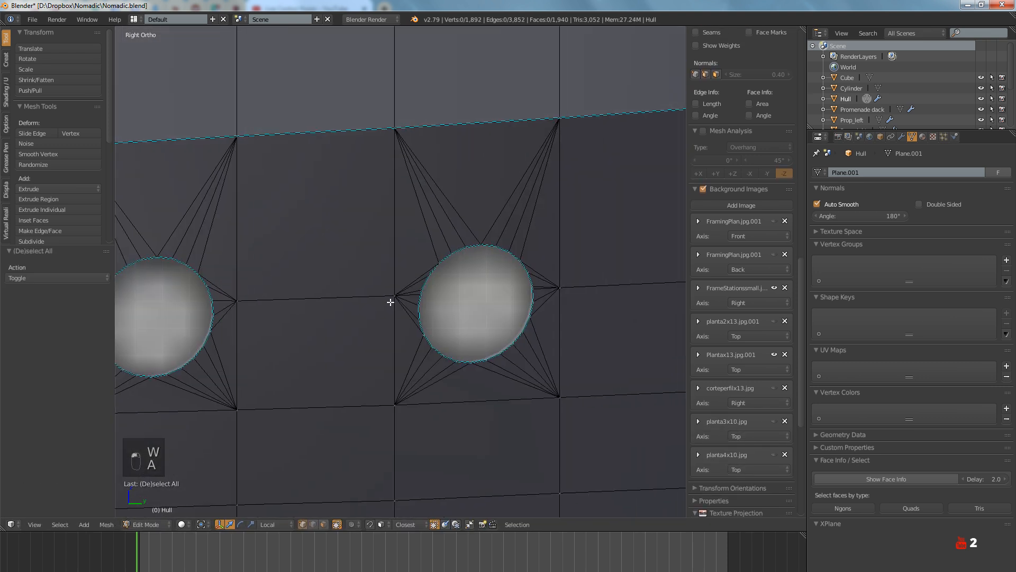
pyautogui.scroll(6, 393, 299)
pyautogui.rightClick(459, 279)
pyautogui.keyDown('shift'); pyautogui.rightClick(465, 253); pyautogui.keyUp('shift')
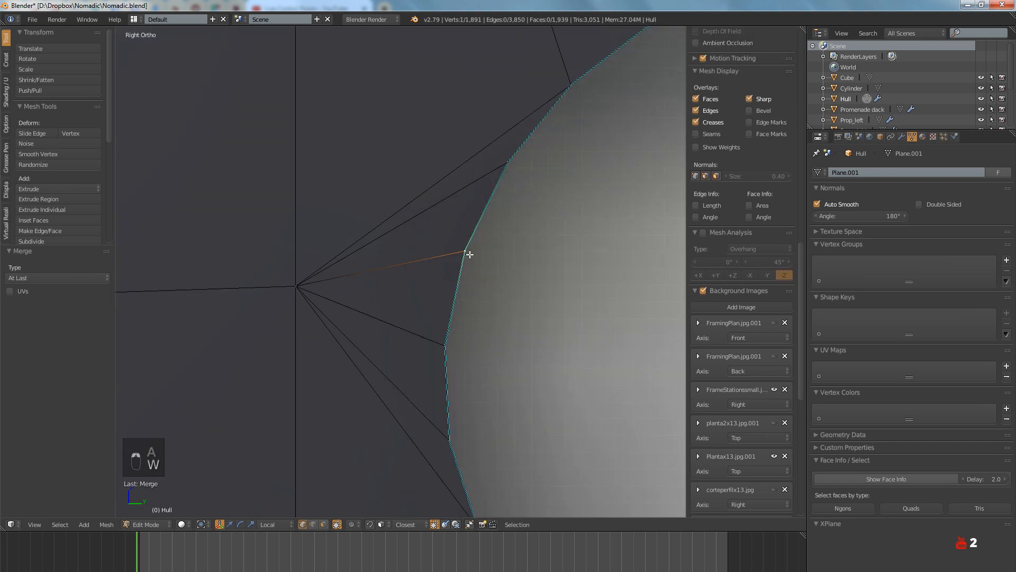
pyautogui.press('a')
pyautogui.scroll(-6, 469, 254)
# Merge the two close forward rim vertices of the second porthole in the bow's upper row and clear the selection
pyautogui.keyDown('shift'); pyautogui.moveTo(469, 254); pyautogui.dragTo(454, 273, button='middle'); pyautogui.keyUp('shift')
pyautogui.scroll(6, 453, 272)
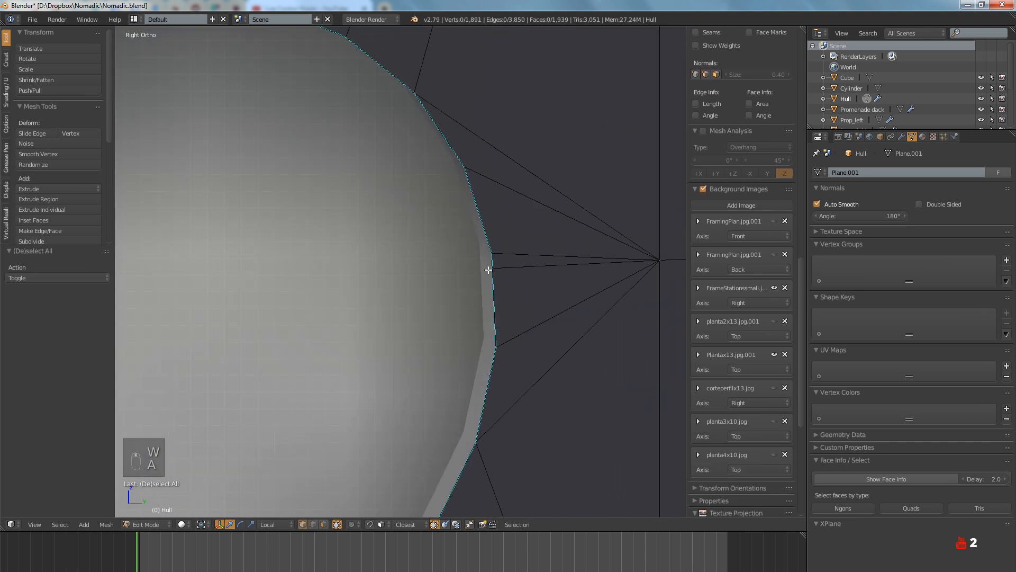
pyautogui.rightClick(488, 269)
pyautogui.keyDown('shift'); pyautogui.rightClick(489, 256); pyautogui.keyUp('shift')
pyautogui.press('w')
pyautogui.click(488, 257)
pyautogui.press('a')
pyautogui.scroll(-6, 438, 269)
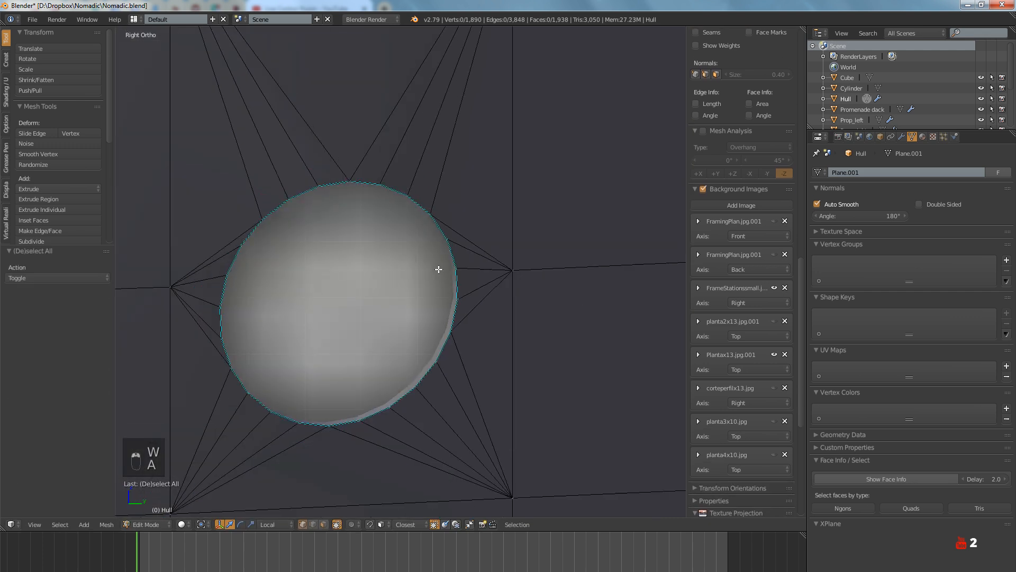
# Merge the two close aft rim vertices of the third porthole in the bow's upper row and clear the selection
pyautogui.scroll(-6, 443, 268)
pyautogui.keyDown('shift'); pyautogui.moveTo(443, 268); pyautogui.dragTo(272, 295, button='middle'); pyautogui.keyUp('shift')
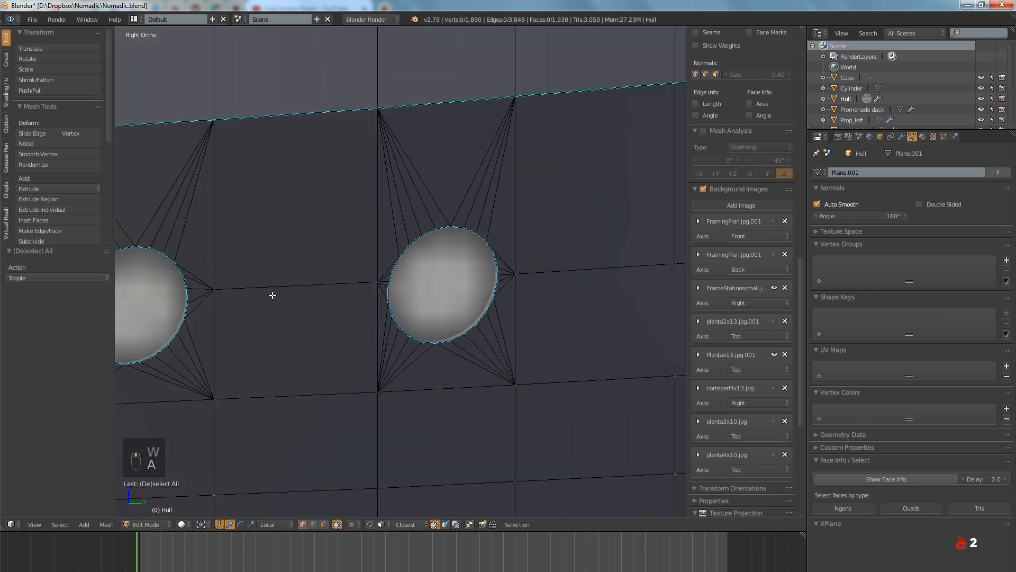
pyautogui.scroll(8, 393, 284)
pyautogui.keyDown('shift'); pyautogui.rightClick(349, 284); pyautogui.keyUp('shift')
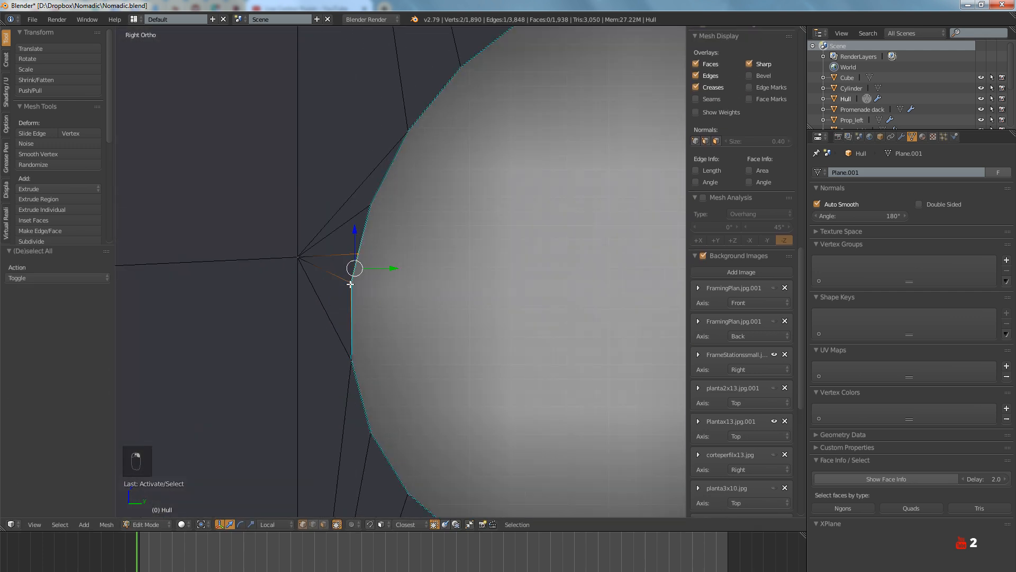
pyautogui.press('w')
pyautogui.click(352, 284)
pyautogui.press('a')
pyautogui.scroll(-6, 352, 284)
# Merge the two close forward rim vertices of the third porthole in the bow's upper row at last and clear the selection
pyautogui.keyDown('shift'); pyautogui.moveTo(352, 284); pyautogui.dragTo(333, 320, button='middle'); pyautogui.keyUp('shift')
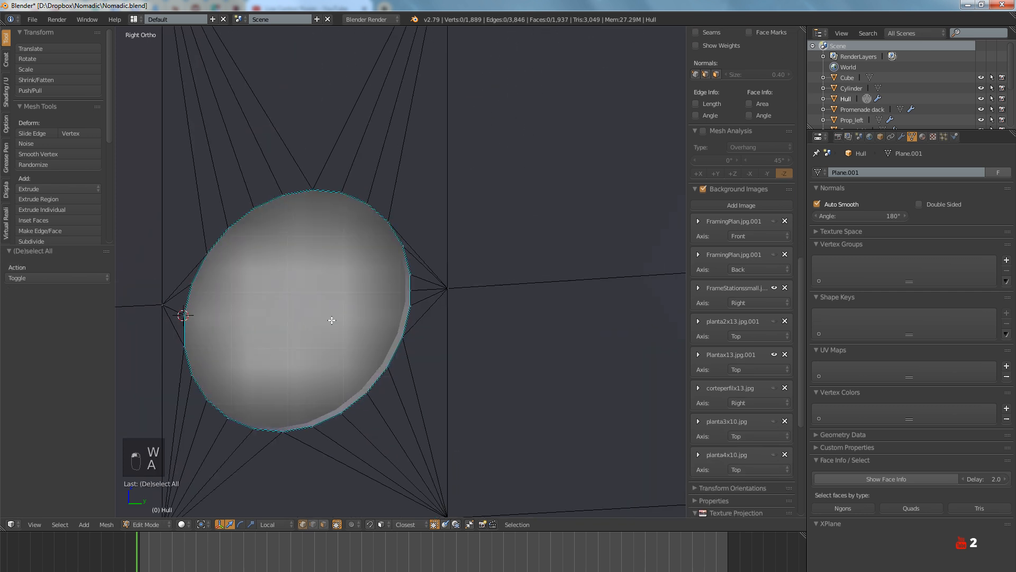
pyautogui.scroll(6, 428, 291)
pyautogui.rightClick(449, 276)
pyautogui.keyDown('shift'); pyautogui.rightClick(448, 313); pyautogui.keyUp('shift')
pyautogui.press('w')
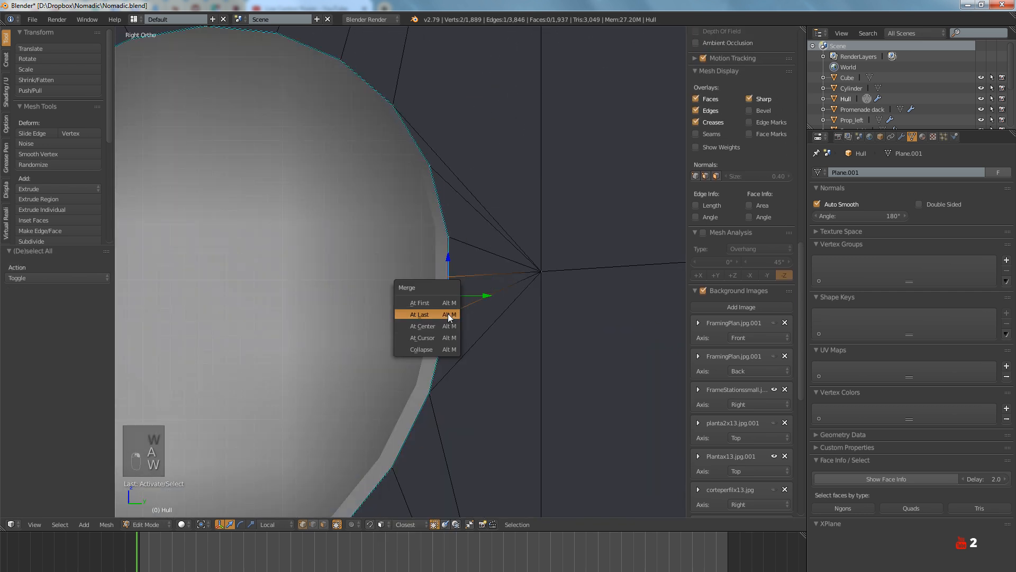
pyautogui.click(448, 314)
pyautogui.press('a')
pyautogui.scroll(-6, 448, 313)
# Merge the two close aft rim vertices of the foremost porthole in the bow's upper row and clear the selection
pyautogui.keyDown('ctrl'); pyautogui.scroll(-5, 460, 316); pyautogui.keyUp('ctrl')
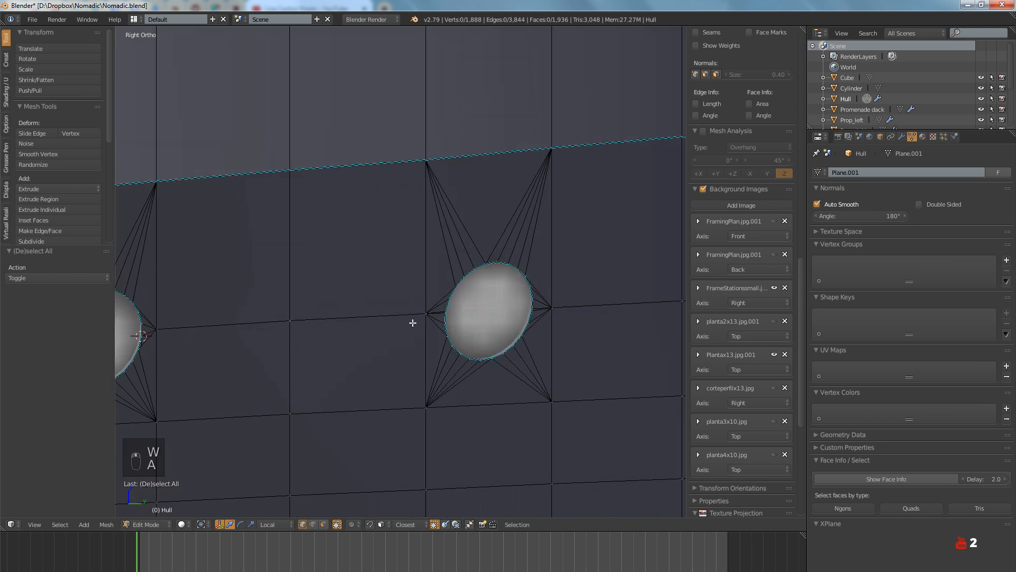
pyautogui.scroll(6, 413, 323)
pyautogui.scroll(4, 419, 311)
pyautogui.rightClick(409, 317)
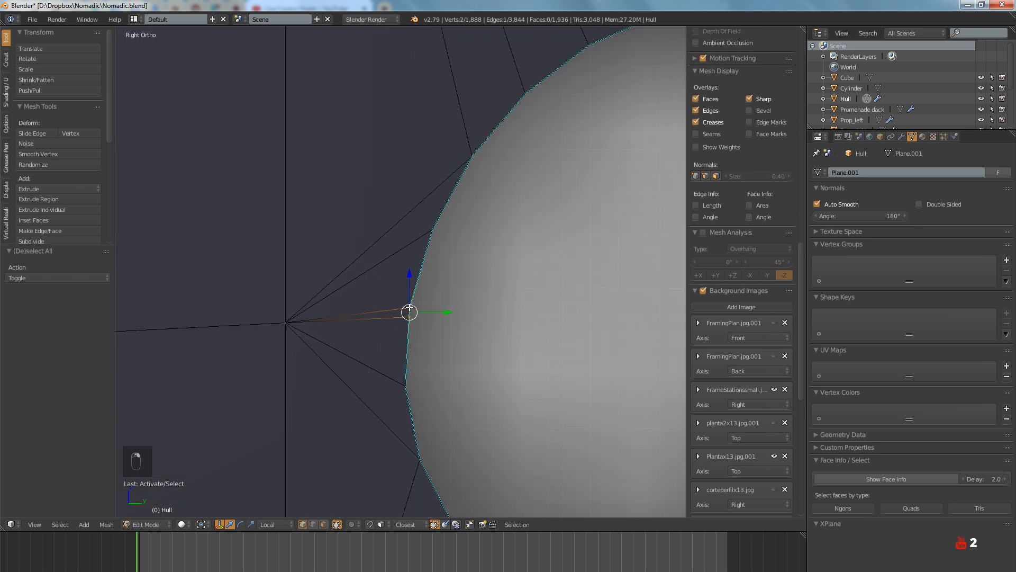
pyautogui.press('w')
pyautogui.click(409, 307)
pyautogui.press('a')
# Merge the two close forward rim vertices of the foremost porthole in the bow's upper row and clear the selection
pyautogui.scroll(-5, 465, 312)
pyautogui.scroll(5, 437, 310)
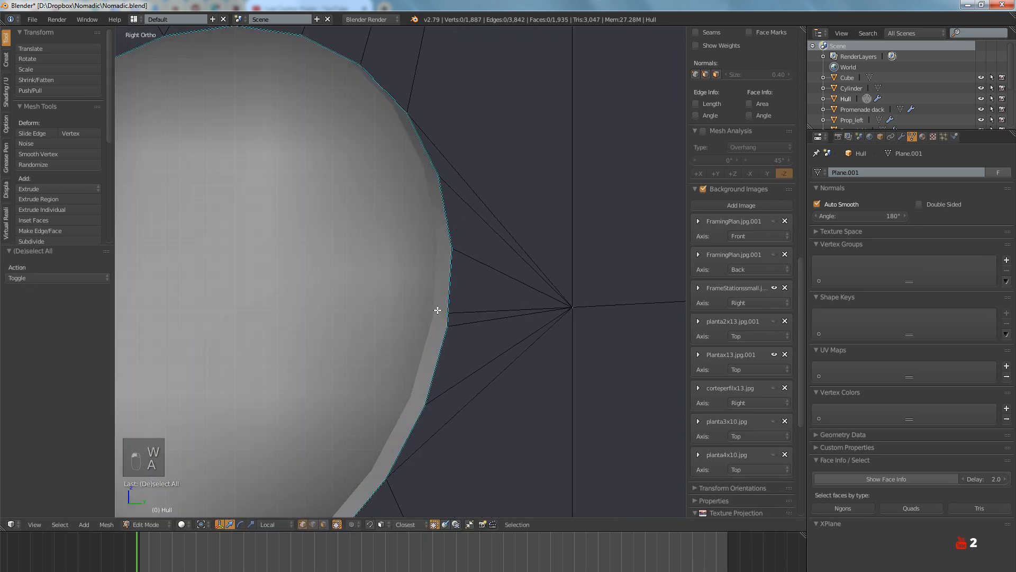
pyautogui.scroll(1, 438, 310)
pyautogui.rightClick(444, 282)
pyautogui.keyDown('shift'); pyautogui.rightClick(451, 321); pyautogui.keyUp('shift')
pyautogui.press('w')
pyautogui.click(449, 326)
pyautogui.press('a')
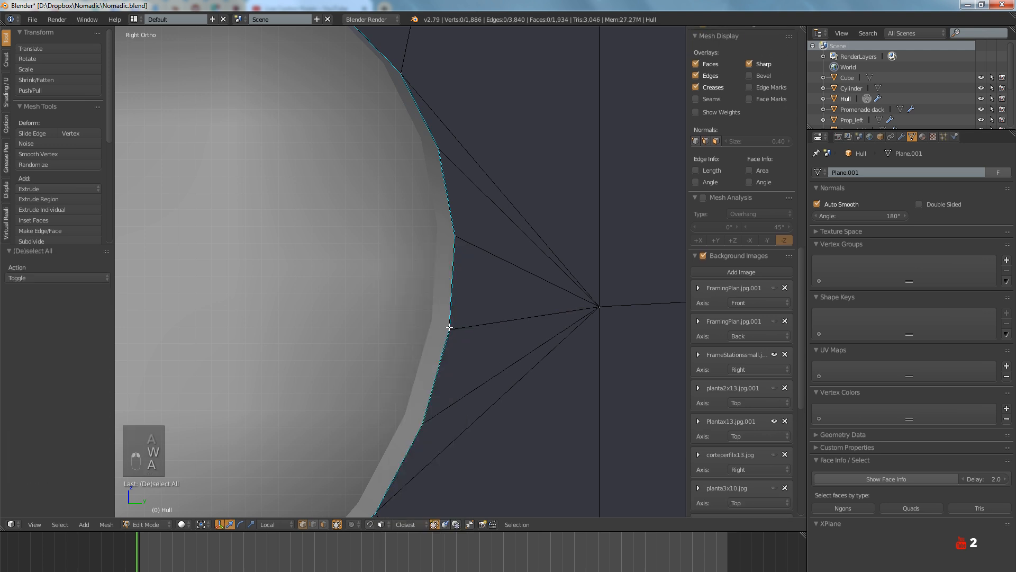
# Return the hull to object mode and save Nomadic.blend over the existing file
pyautogui.scroll(-4, 450, 327)
pyautogui.keyDown('ctrl'); pyautogui.scroll(-3, 279, 336); pyautogui.keyUp('ctrl')
pyautogui.scroll(-3, 410, 324)
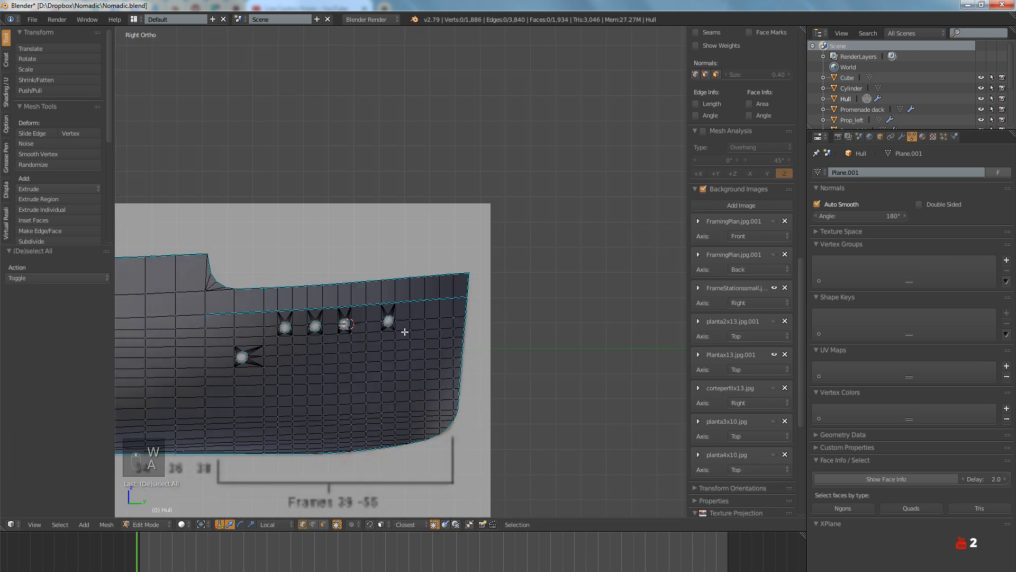
pyautogui.press('Tab')
pyautogui.scroll(1, 438, 367)
pyautogui.moveTo(438, 367); pyautogui.dragTo(361, 338, button='middle')
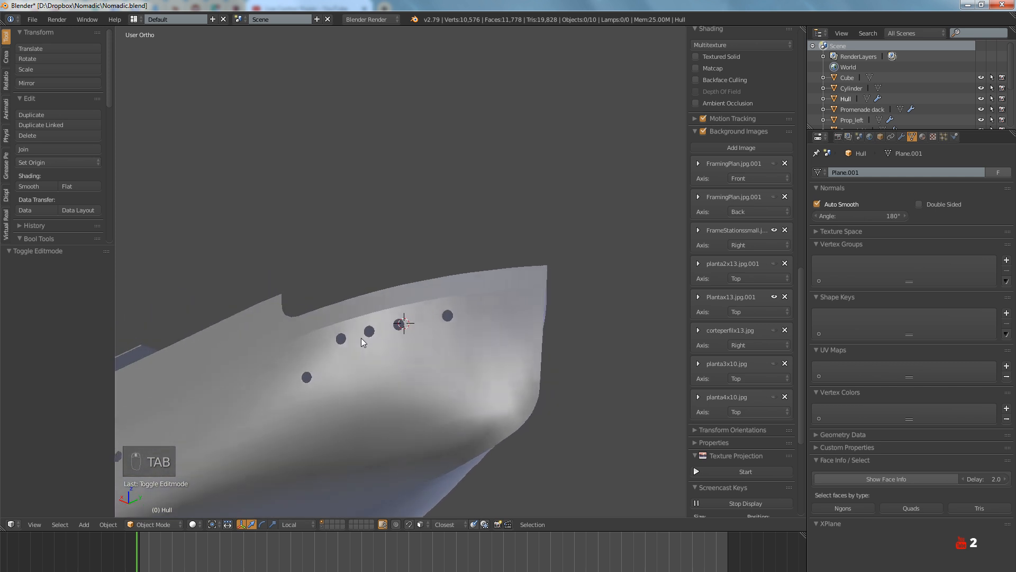
pyautogui.hotkey('ctrl', 's')
pyautogui.click(360, 337)
# Examine the hull shading around the bow's upper portholes and compare it with the rim mesh in edit mode
pyautogui.scroll(6, 452, 335)
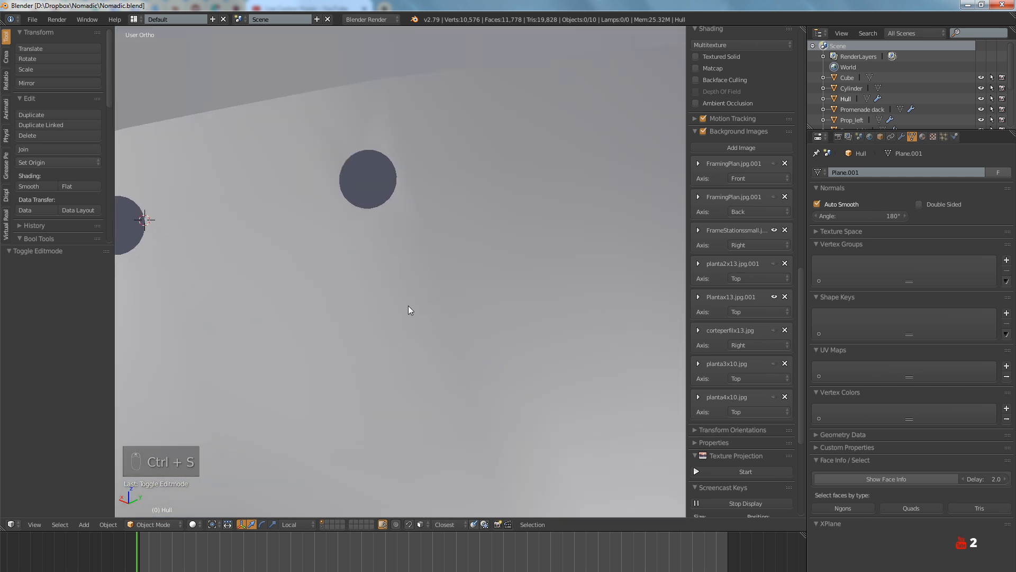
pyautogui.scroll(-5, 409, 305)
pyautogui.moveTo(402, 252); pyautogui.dragTo(418, 279, button='middle')
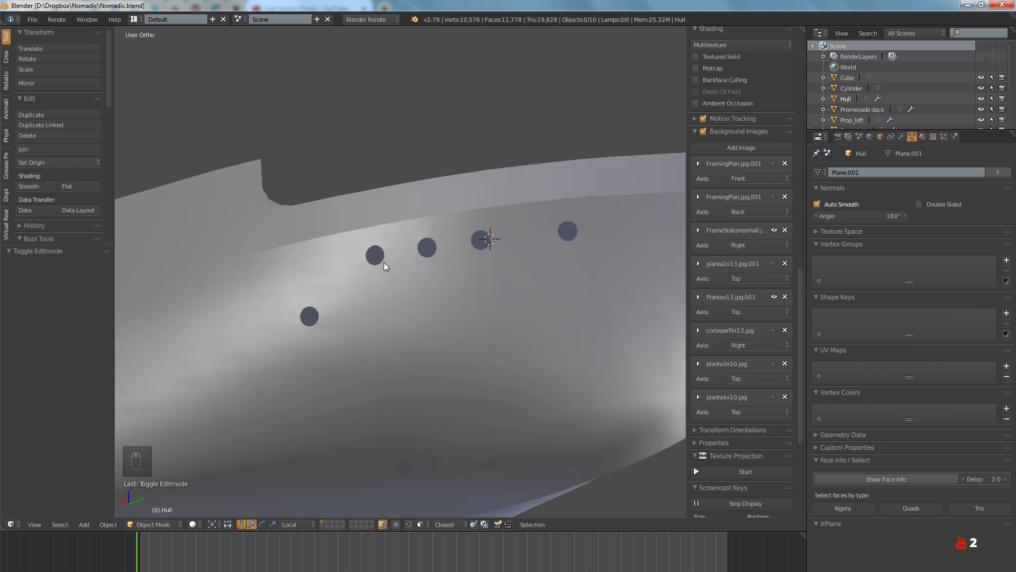
pyautogui.scroll(10, 425, 243)
pyautogui.press('Tab')
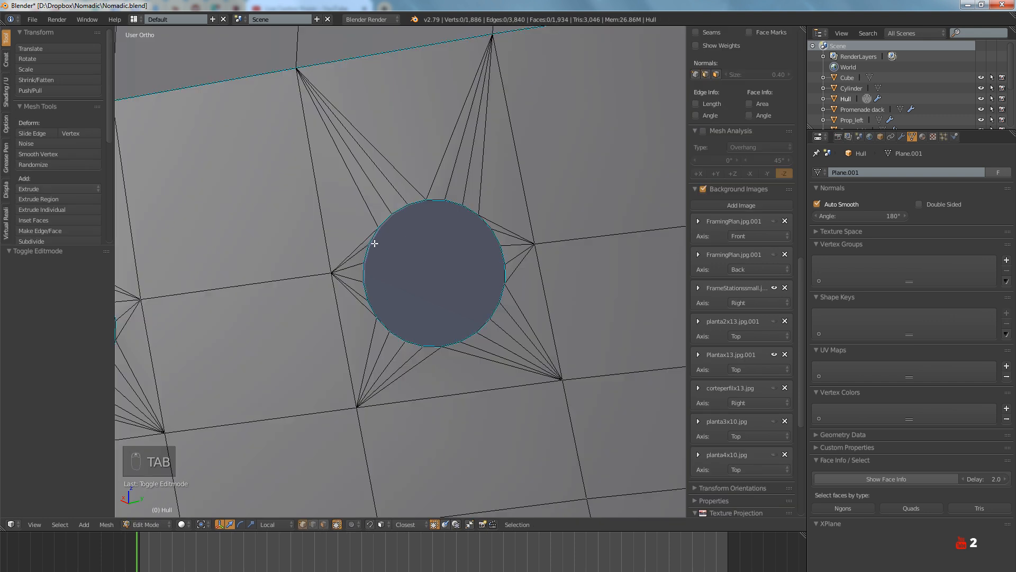
pyautogui.scroll(4, 364, 257)
pyautogui.scroll(-8, 362, 414)
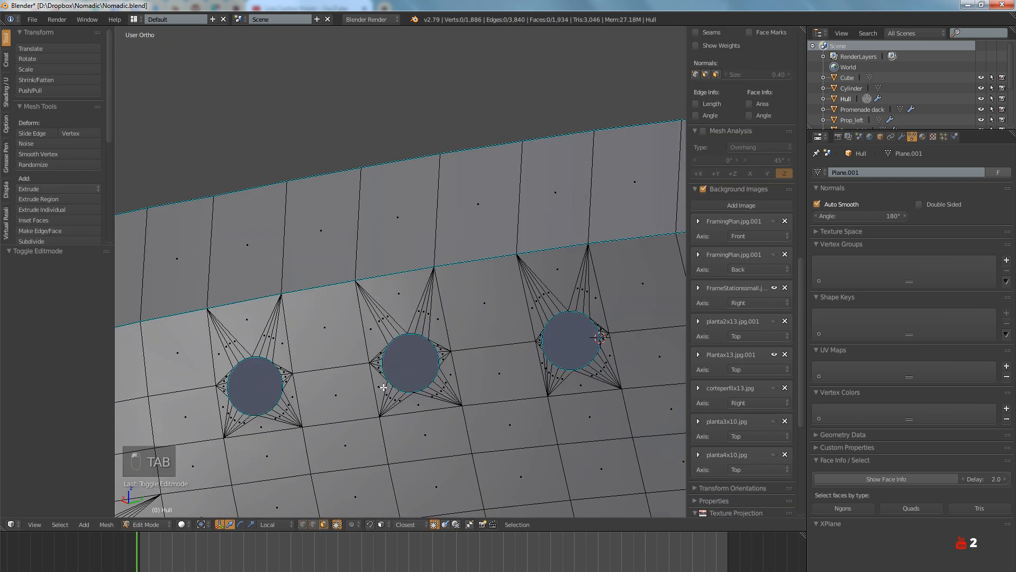
pyautogui.press('Tab')
# Examine the shading and mesh around the last porthole of the long midship row for artefacts beneath its rim
pyautogui.moveTo(447, 380); pyautogui.dragTo(389, 418, button='middle')
pyautogui.scroll(2, 421, 367)
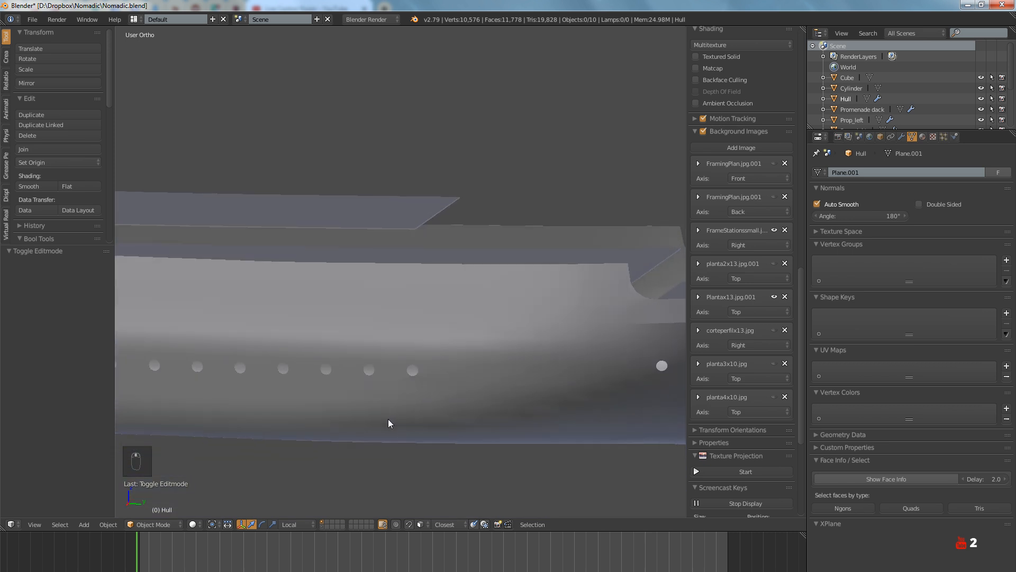
pyautogui.scroll(12, 409, 375)
pyautogui.scroll(1, 481, 351)
pyautogui.press('Tab')
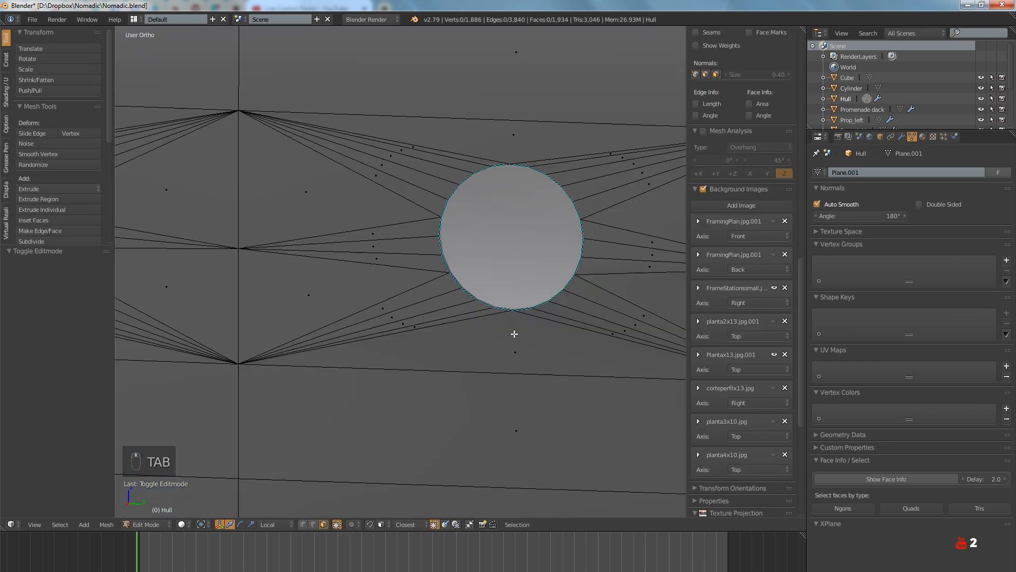
pyautogui.press('Tab')
pyautogui.scroll(-8, 514, 333)
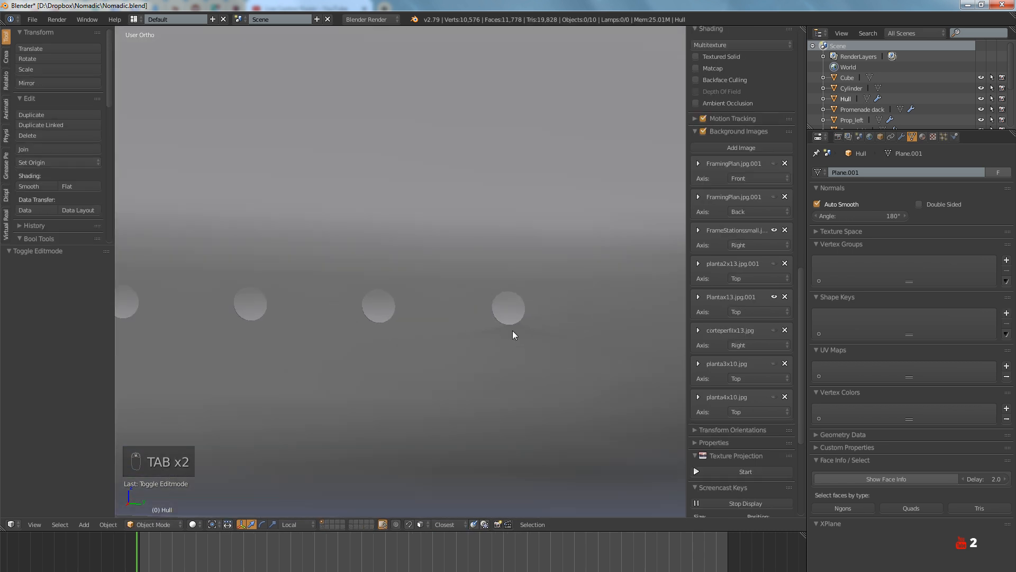
pyautogui.scroll(-4, 511, 339)
pyautogui.moveTo(510, 351)
pyautogui.mouseDown(button='middle')
pyautogui.moveTo(468, 334)
pyautogui.moveTo(447, 339)
pyautogui.moveTo(489, 358)
pyautogui.moveTo(495, 350)
pyautogui.mouseUp(button='middle')
pyautogui.scroll(7, 506, 345)
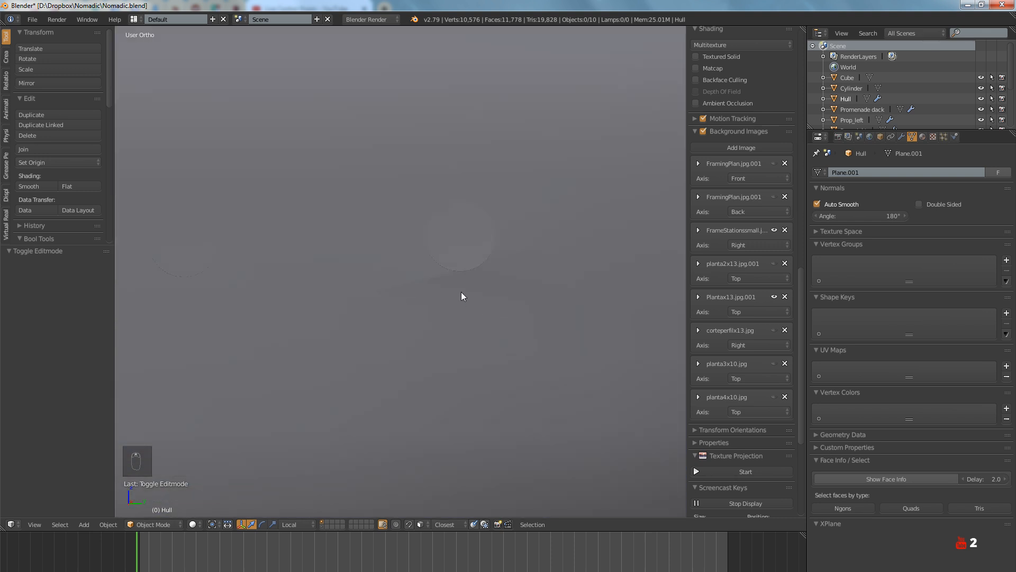
# Add centred vertical loop cuts to the hull faces below and above the last porthole of the midship row
pyautogui.press('Tab')
pyautogui.scroll(-7, 461, 297)
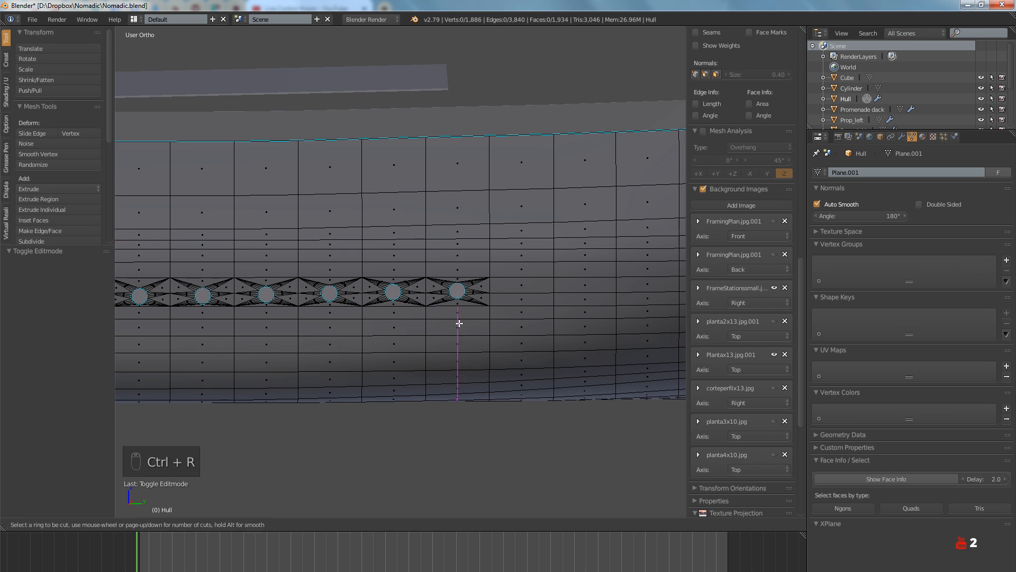
pyautogui.click(459, 323)
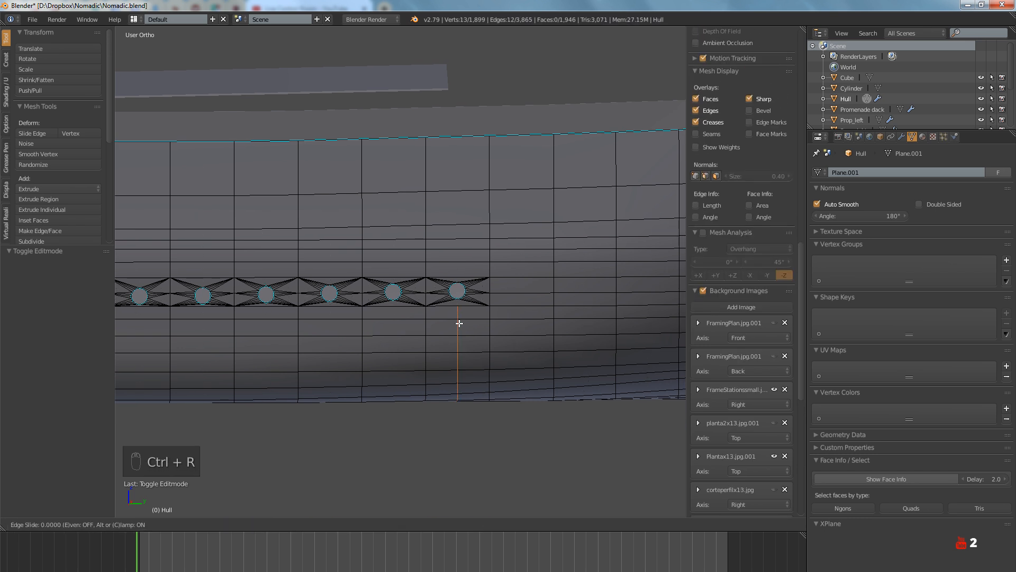
pyautogui.click(457, 265)
# Triangulate the large faces directly above and below the midship row's last porthole and clear the selection
pyautogui.scroll(8, 481, 311)
pyautogui.press('a')
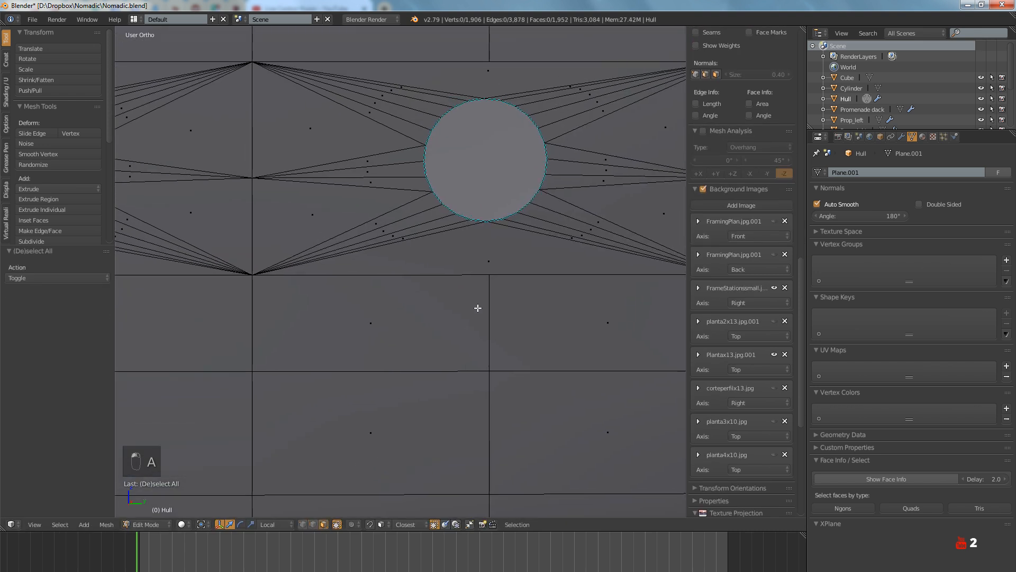
pyautogui.rightClick(489, 255)
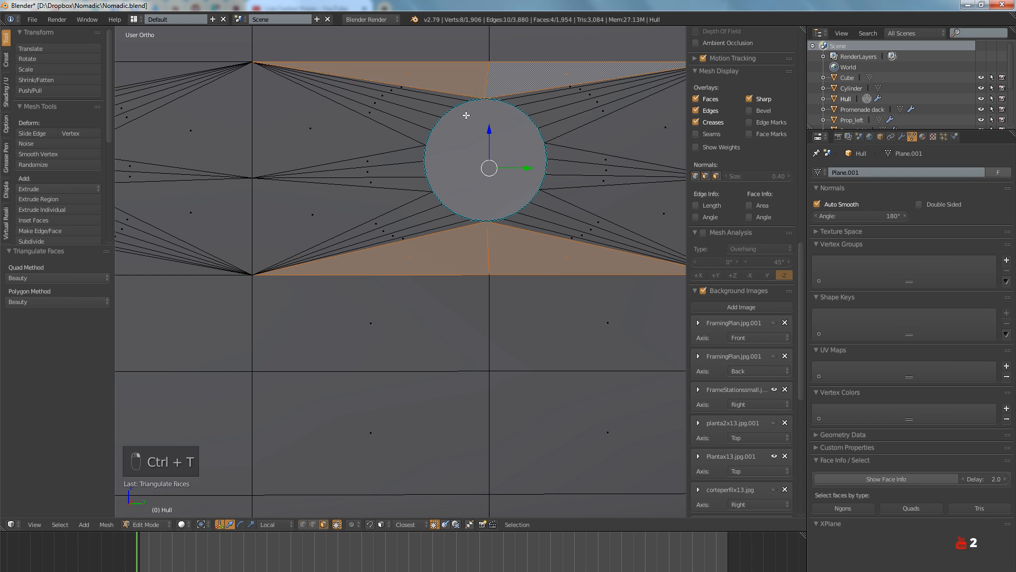
pyautogui.press('a')
# Rotate clockwise the edge between the thin triangle and the large face on the porthole's lower aft side and clear the selection
pyautogui.scroll(3, 476, 245)
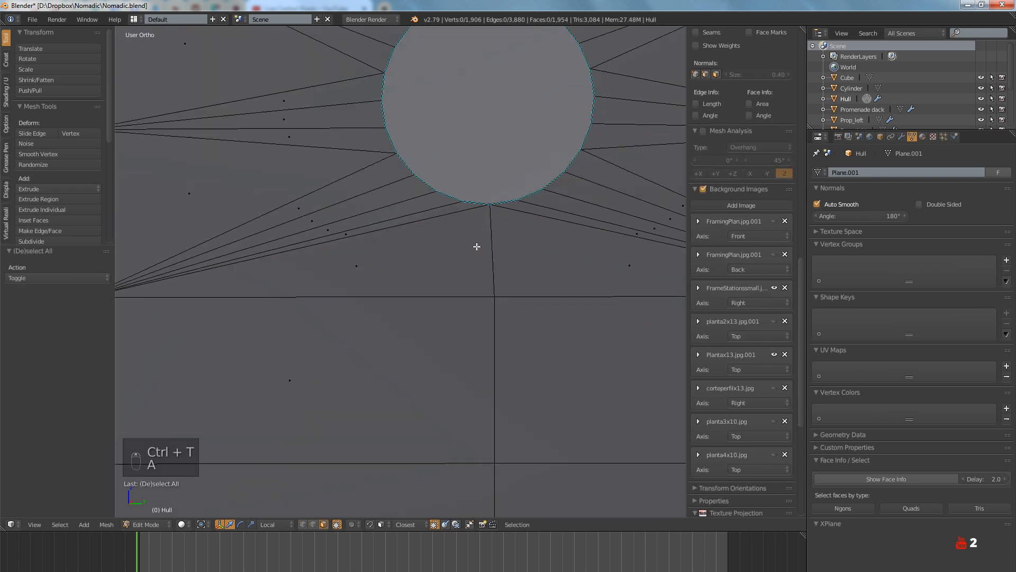
pyautogui.rightClick(435, 227)
pyautogui.press('a')
pyautogui.rightClick(404, 242)
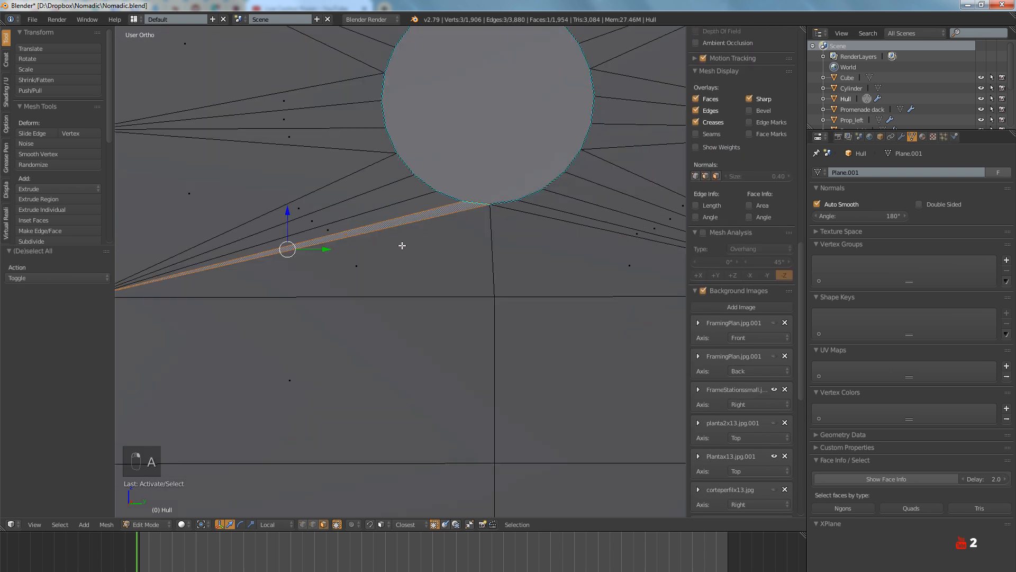
pyautogui.keyDown('shift'); pyautogui.rightClick(404, 254); pyautogui.keyUp('shift')
pyautogui.hotkey('ctrl', 'f')
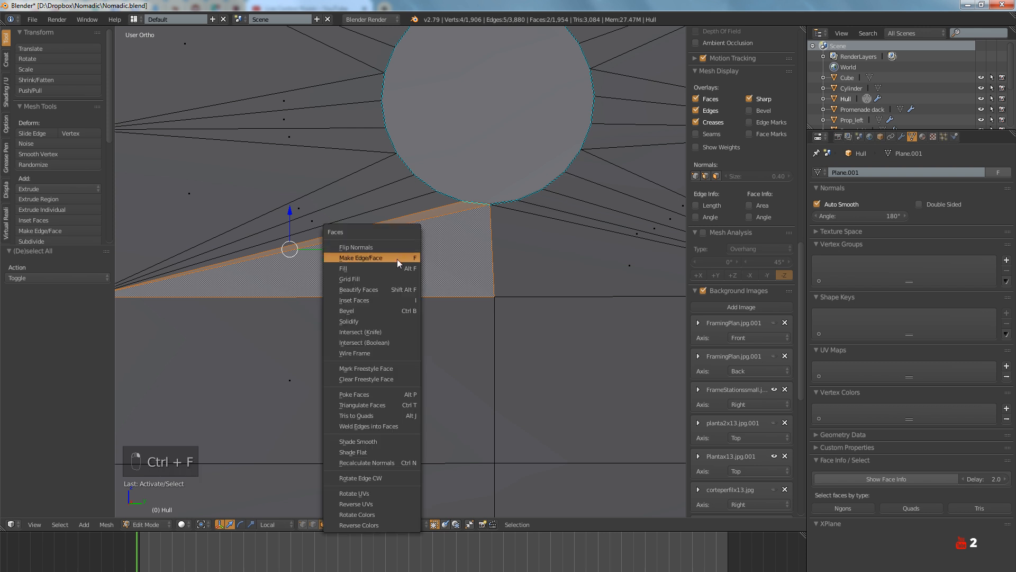
pyautogui.click(366, 477)
pyautogui.press('a')
# Rotate clockwise the edge between the thin triangle and the large face on the porthole's lower forward side and clear the selection
pyautogui.rightClick(527, 230)
pyautogui.hotkey('ctrl', 'f')
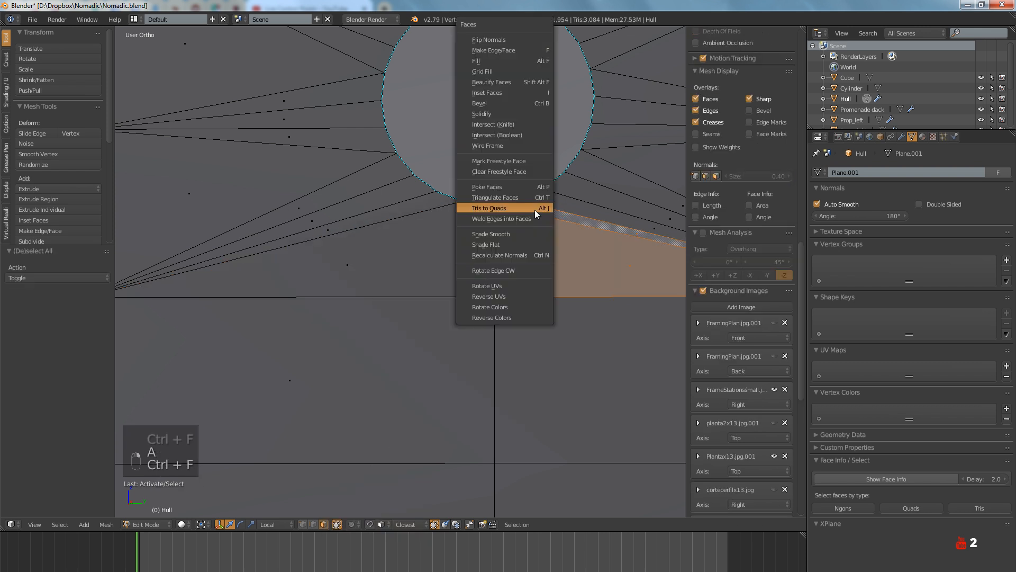
pyautogui.click(514, 267)
pyautogui.press('a')
# Rotate clockwise the edge between the thin triangle and the large face on the porthole's upper aft side and clear the selection
pyautogui.scroll(-5, 514, 267)
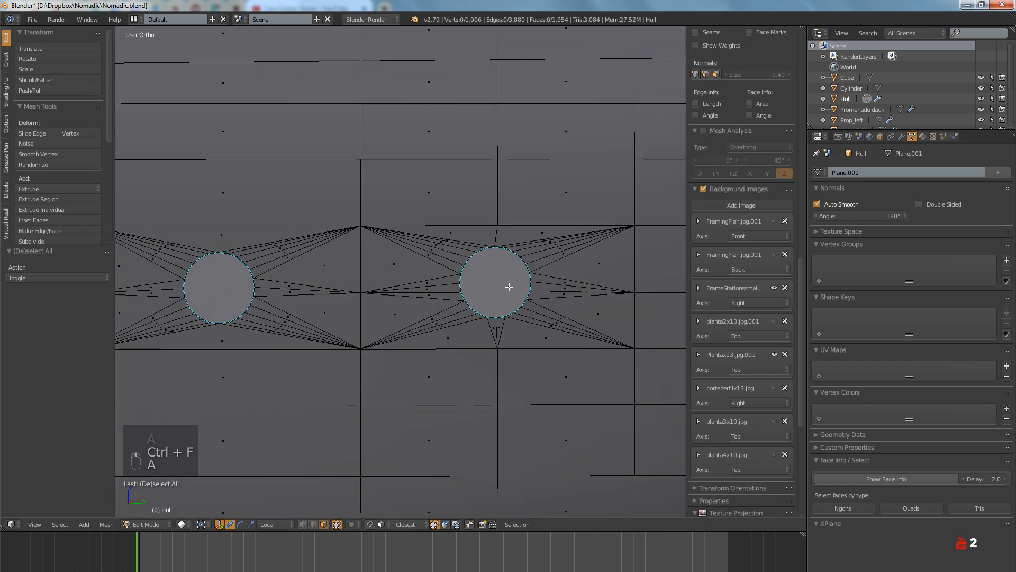
pyautogui.scroll(5, 481, 251)
pyautogui.keyDown('shift'); pyautogui.rightClick(442, 229); pyautogui.keyUp('shift')
pyautogui.hotkey('ctrl', 'f')
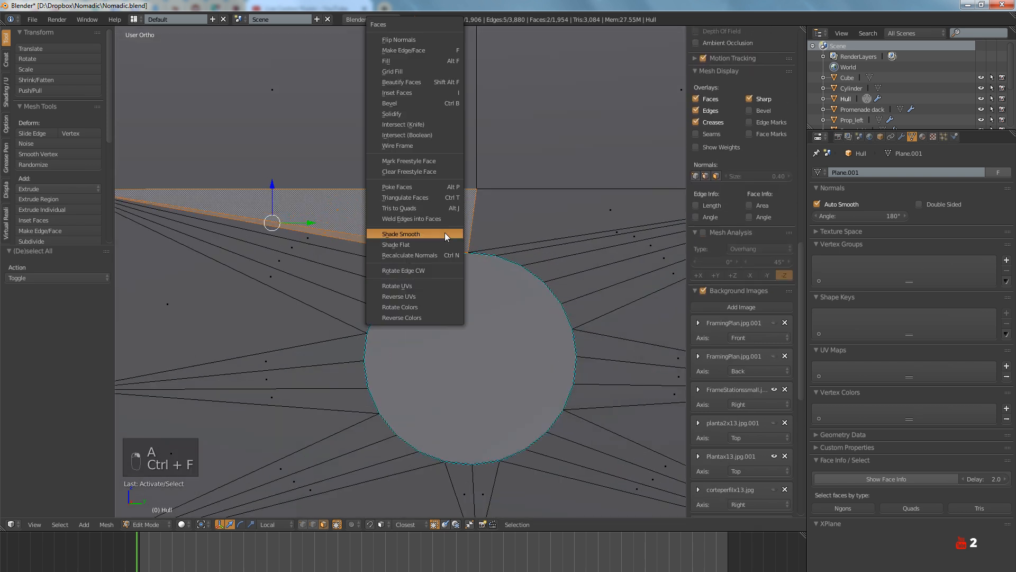
pyautogui.click(425, 268)
pyautogui.press('a')
# Rotate clockwise the edge between the thin triangle and large face on the porthole's upper forward side, then check the hull shading in Object Mode
pyautogui.rightClick(593, 241)
pyautogui.keyDown('shift'); pyautogui.rightClick(609, 209); pyautogui.keyUp('shift')
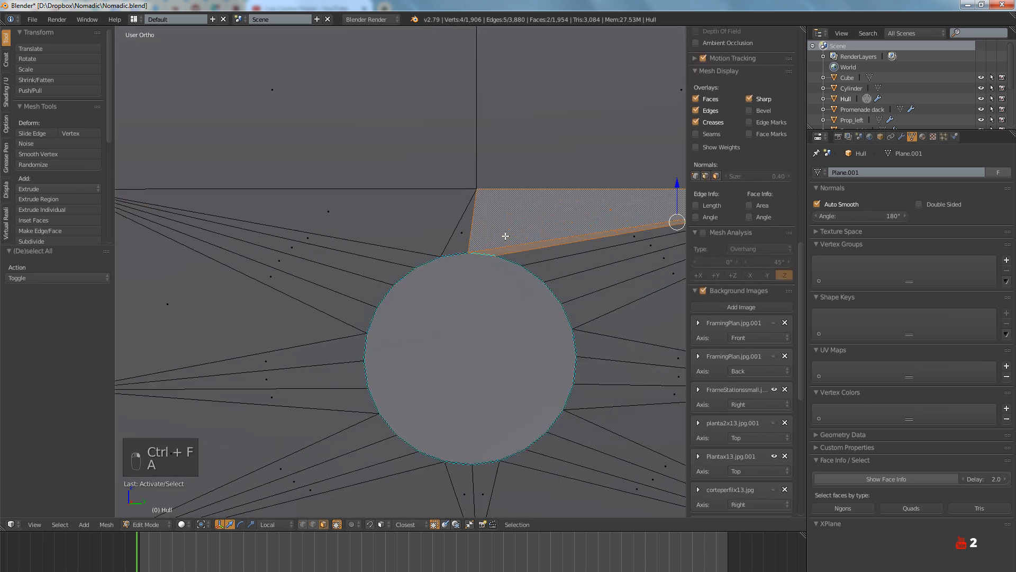
pyautogui.hotkey('ctrl', 'f')
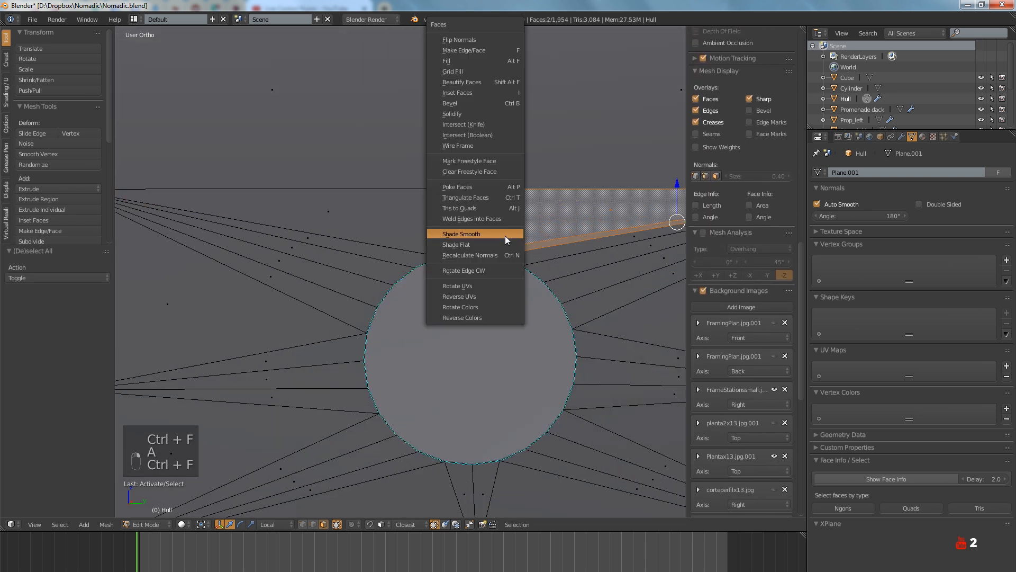
pyautogui.click(480, 270)
pyautogui.press('a')
pyautogui.scroll(-5, 480, 268)
pyautogui.press('Tab')
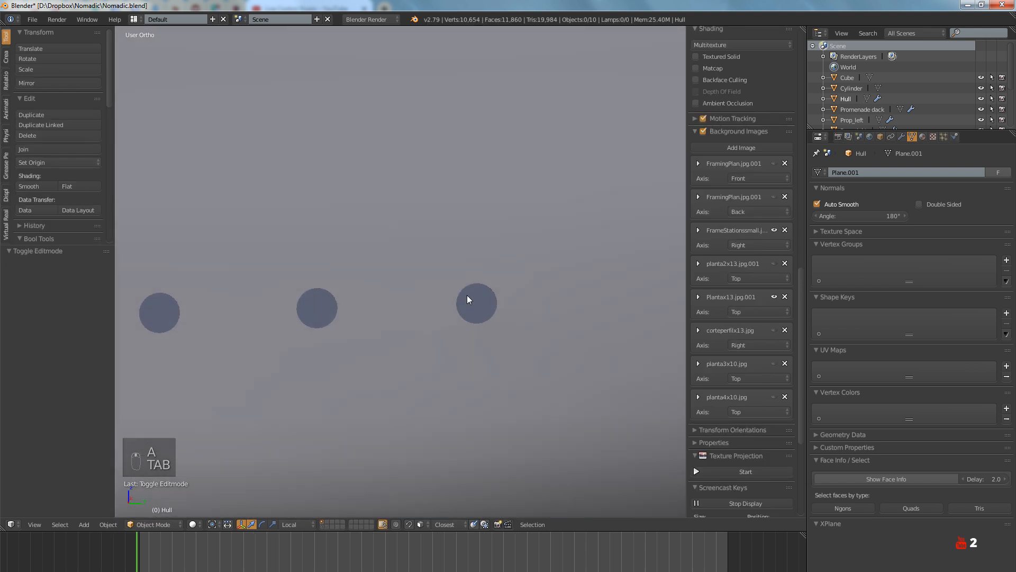
pyautogui.moveTo(447, 282); pyautogui.dragTo(450, 322, button='middle')
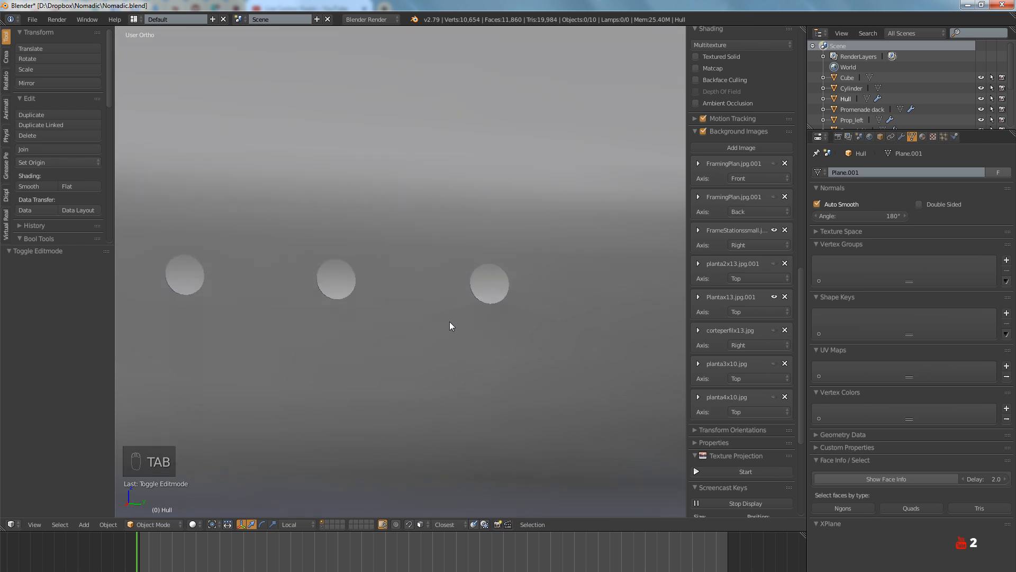
# In Edit Mode, rotate clockwise the next edge between the thin triangle and the large face on the porthole's lower aft side
pyautogui.scroll(6, 457, 315)
pyautogui.scroll(1, 466, 297)
pyautogui.press('Tab')
pyautogui.click(442, 258)
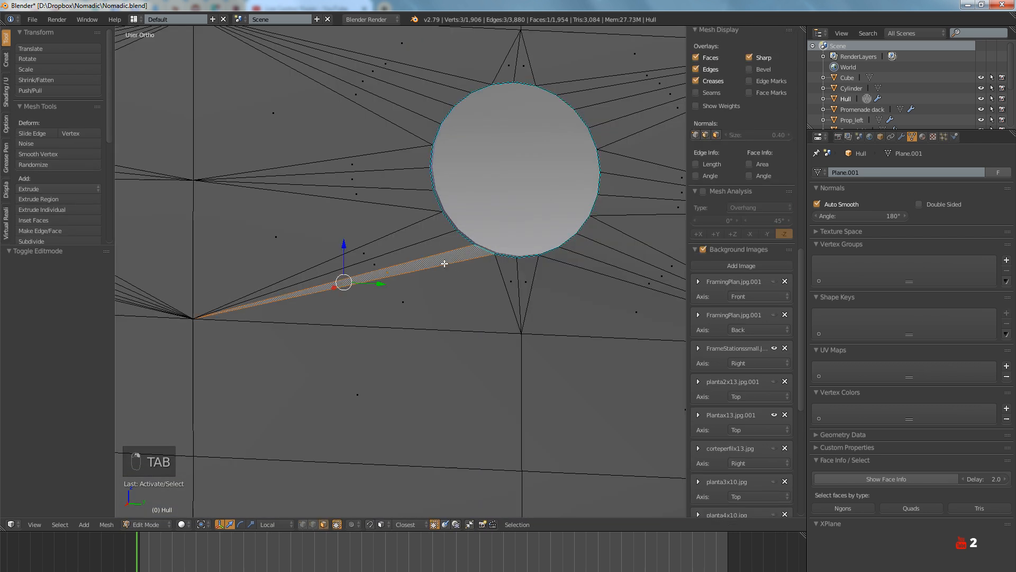
pyautogui.keyDown('shift'); pyautogui.click(453, 280); pyautogui.keyUp('shift')
pyautogui.hotkey('ctrl', 'f')
pyautogui.click(453, 281)
# Rotate clockwise the next edge between the thin triangle and the large face on the porthole's lower forward side and clear the selection
pyautogui.click(565, 298)
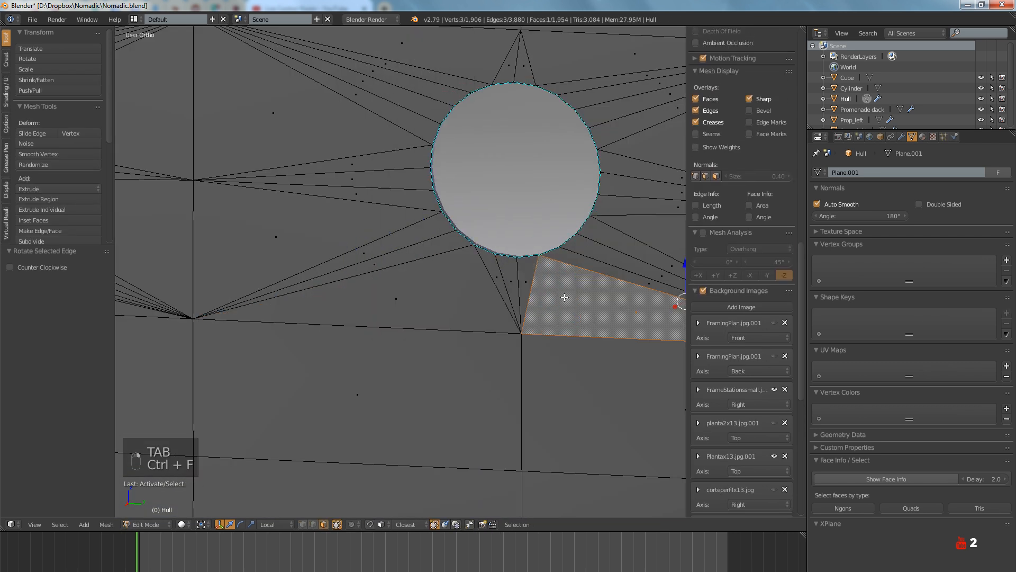
pyautogui.hotkey('ctrl', 'f')
pyautogui.click(585, 267)
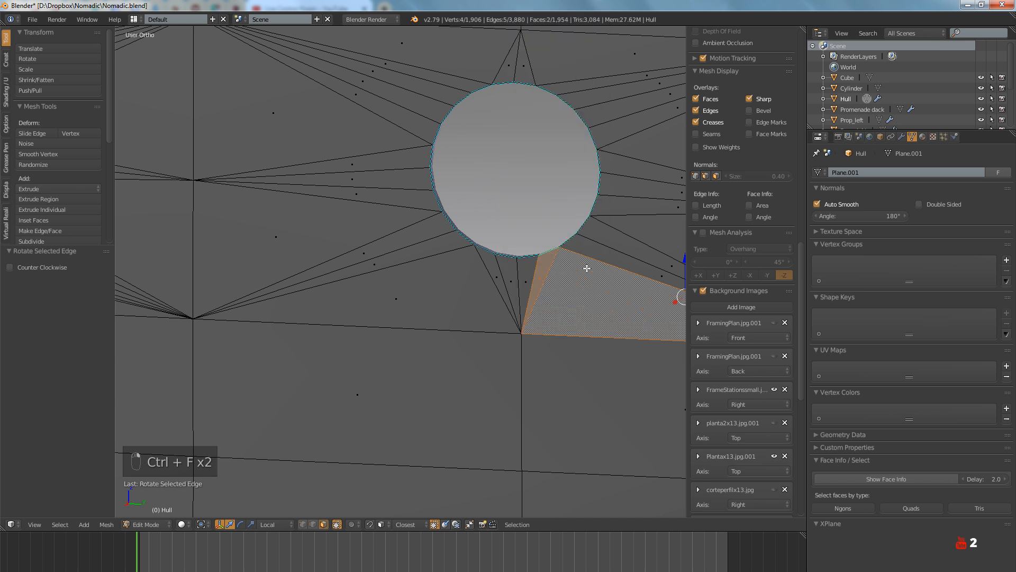
pyautogui.press('a')
# Rotate clockwise the next edge between the thin triangle and the large face on the porthole's upper aft side and clear the selection
pyautogui.keyDown('shift'); pyautogui.moveTo(511, 174); pyautogui.dragTo(518, 319, button='middle'); pyautogui.keyUp('shift')
pyautogui.click(470, 227)
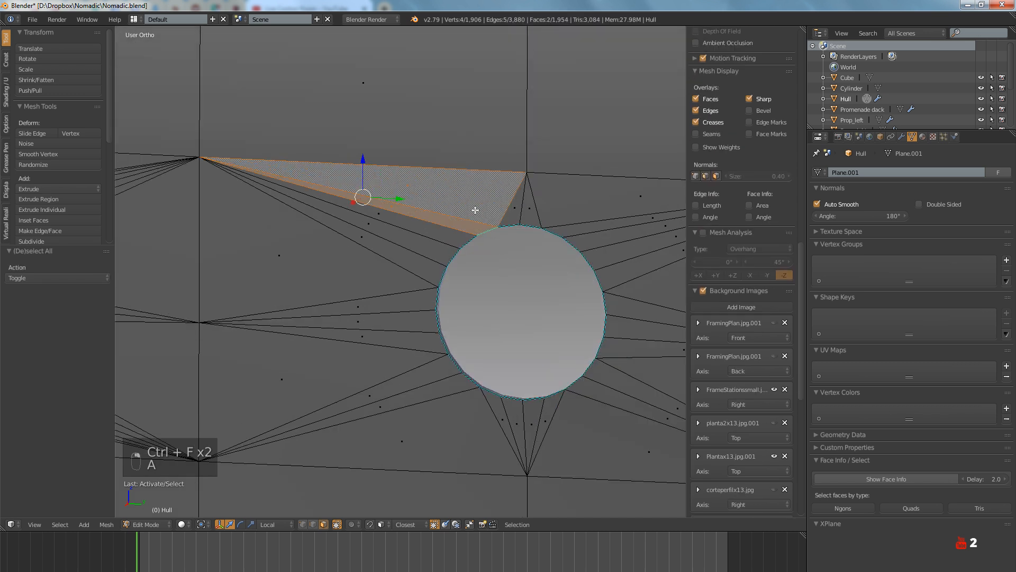
pyautogui.hotkey('ctrl', 'f')
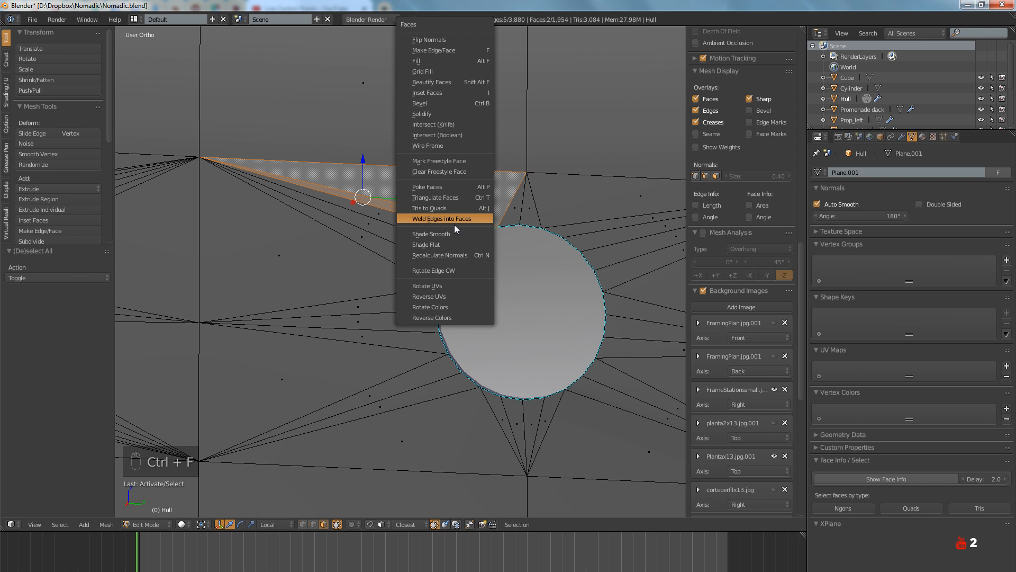
pyautogui.click(455, 270)
pyautogui.press('a')
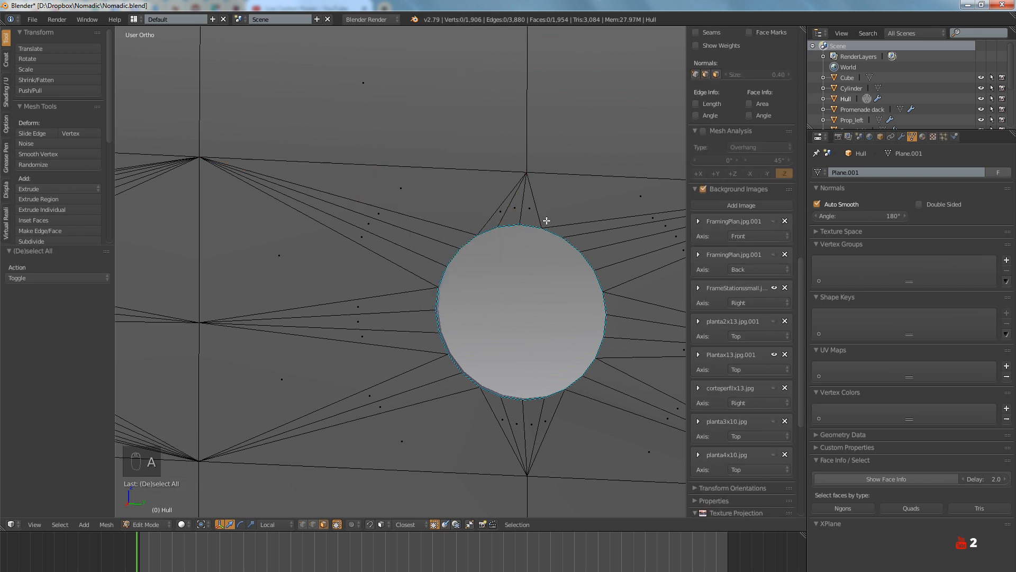
# Rotate clockwise the next edge between the thin triangle and the large face on the porthole's upper forward side and clear the selection
pyautogui.rightClick(568, 210)
pyautogui.hotkey('ctrl', 'f')
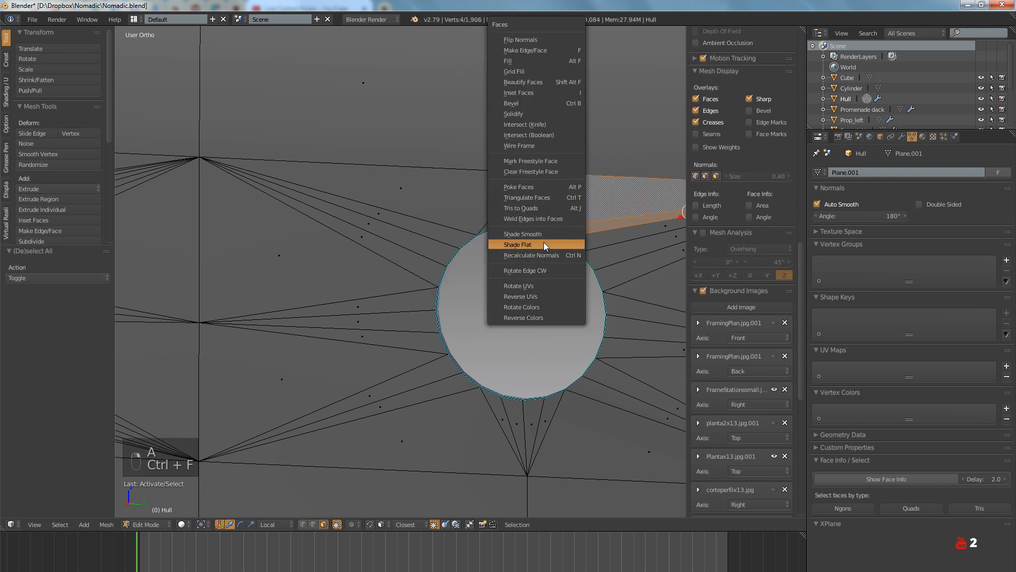
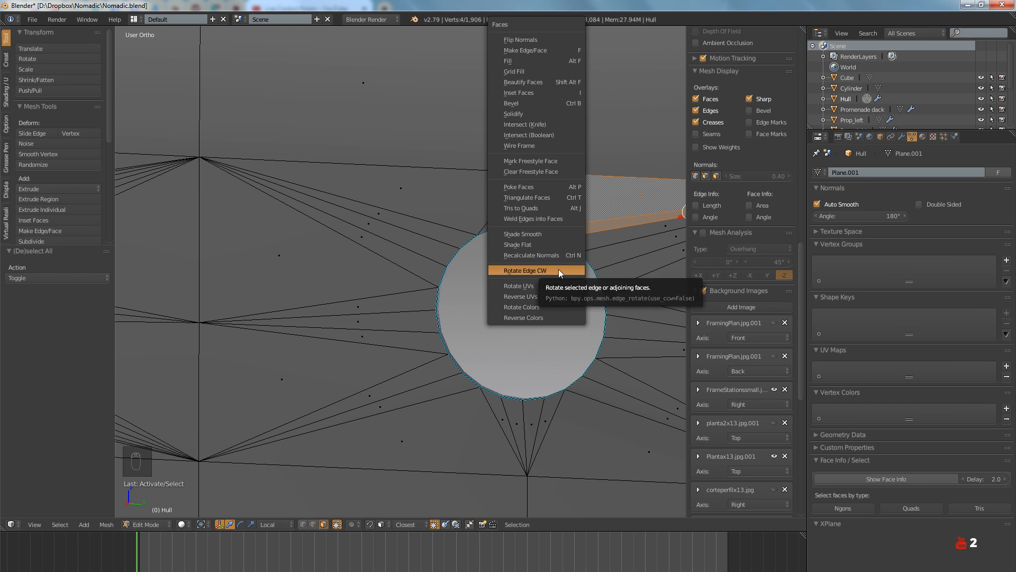
pyautogui.click(535, 271)
pyautogui.press('a')
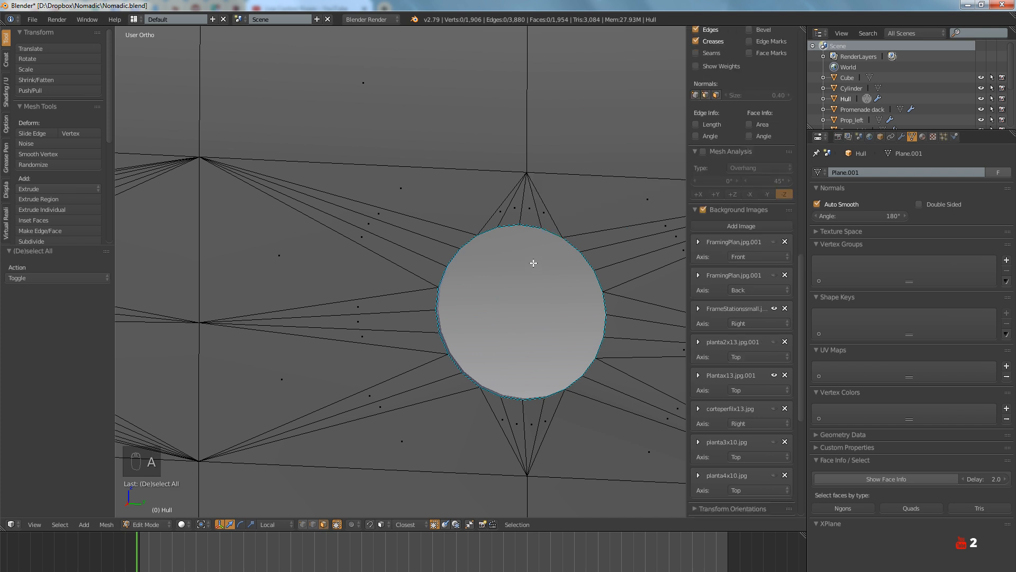
# Examine the hull shading around the midship row's last three portholes in Object Mode from several angles
pyautogui.scroll(-7, 533, 256)
pyautogui.press('Tab')
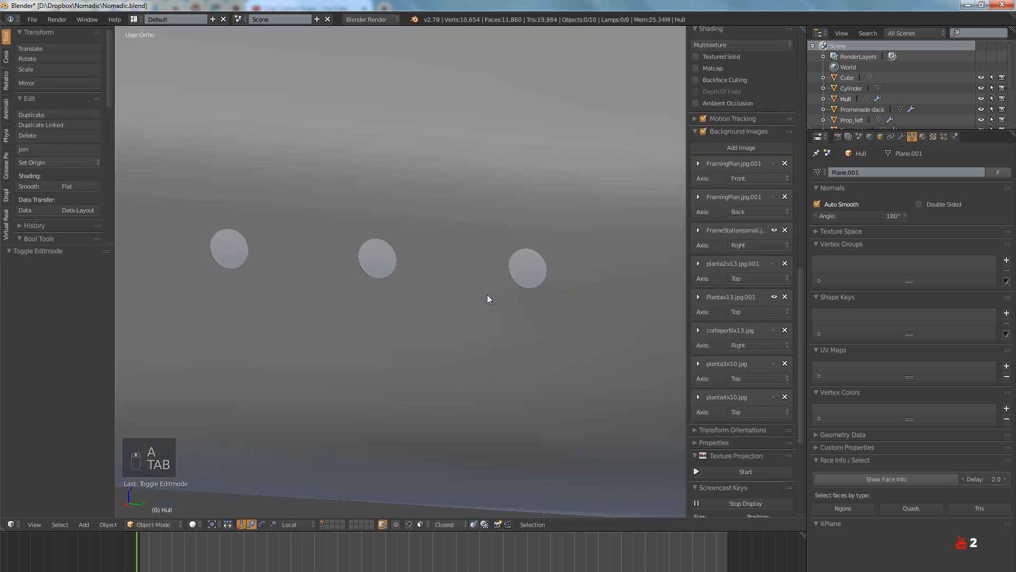
pyautogui.moveTo(487, 294)
pyautogui.mouseDown(button='middle')
pyautogui.moveTo(497, 282)
pyautogui.moveTo(483, 290)
pyautogui.mouseUp(button='middle')
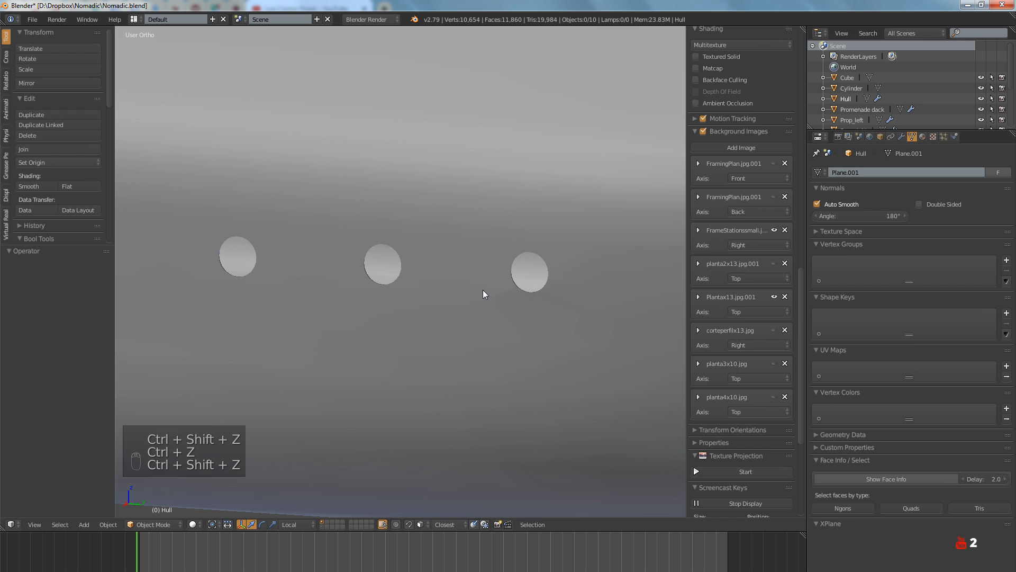
pyautogui.moveTo(483, 290)
pyautogui.mouseDown(button='middle')
pyautogui.moveTo(465, 272)
pyautogui.moveTo(524, 309)
pyautogui.moveTo(497, 325)
pyautogui.mouseUp(button='middle')
pyautogui.moveTo(405, 312); pyautogui.dragTo(463, 350, button='middle')
pyautogui.scroll(6, 431, 307)
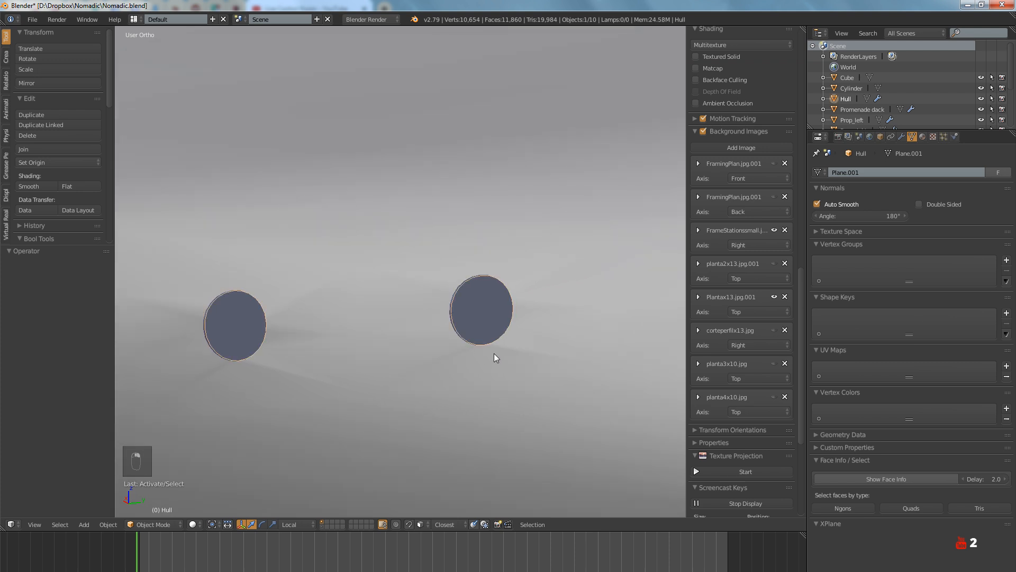
# Compare the shading between the portholes without centred vertical cuts with their edge layout, alternating between Edit Mode and Object Mode
pyautogui.press('Tab')
pyautogui.scroll(3, 487, 355)
pyautogui.scroll(-4, 488, 356)
pyautogui.press('Tab')
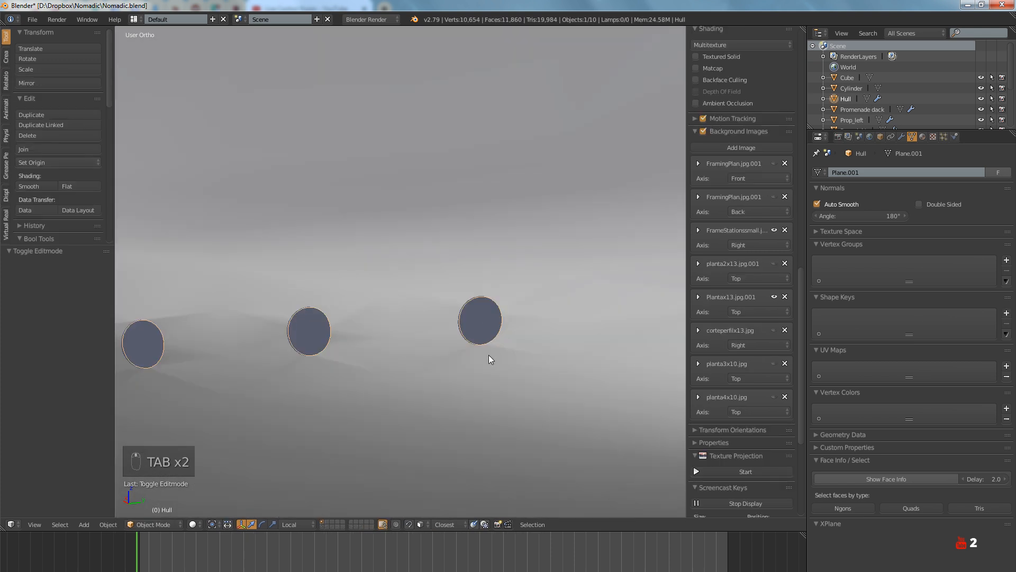
pyautogui.moveTo(489, 355)
pyautogui.mouseDown(button='middle')
pyautogui.moveTo(459, 374)
pyautogui.moveTo(520, 338)
pyautogui.moveTo(467, 351)
pyautogui.mouseUp(button='middle')
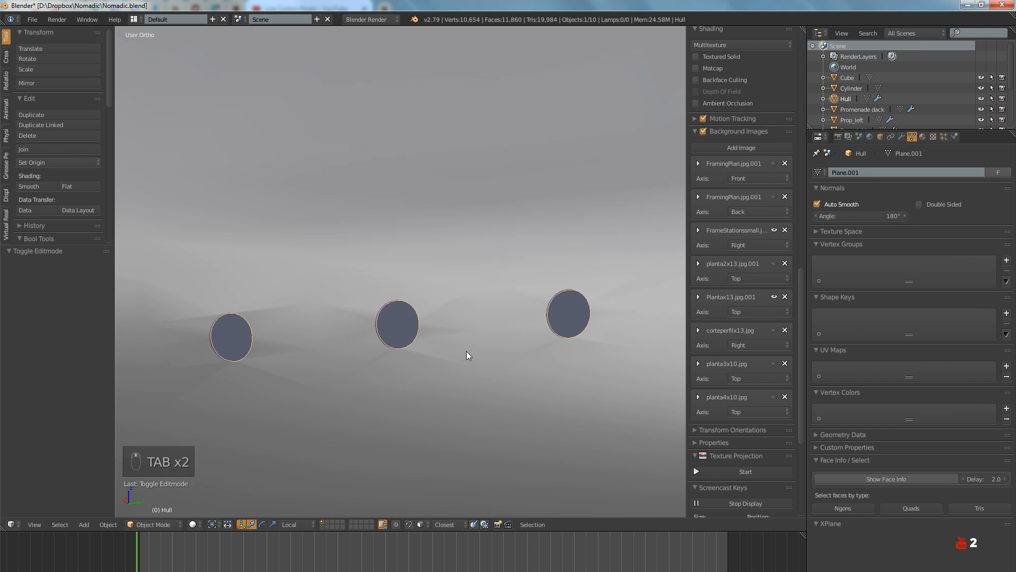
pyautogui.scroll(5, 443, 333)
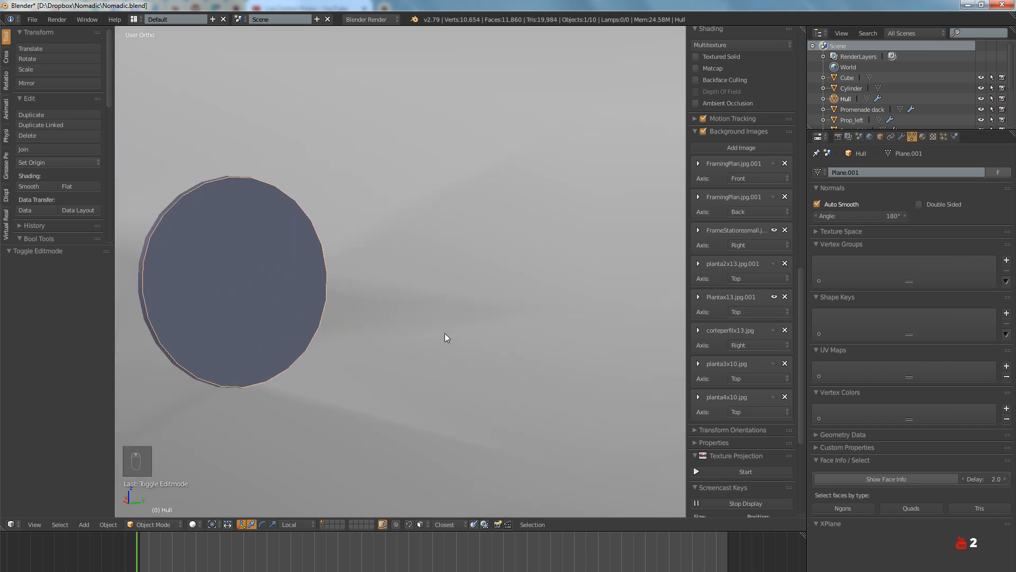
pyautogui.press('Tab')
pyautogui.scroll(-3, 444, 334)
pyautogui.moveTo(445, 333); pyautogui.dragTo(448, 355, button='middle')
pyautogui.press('Tab')
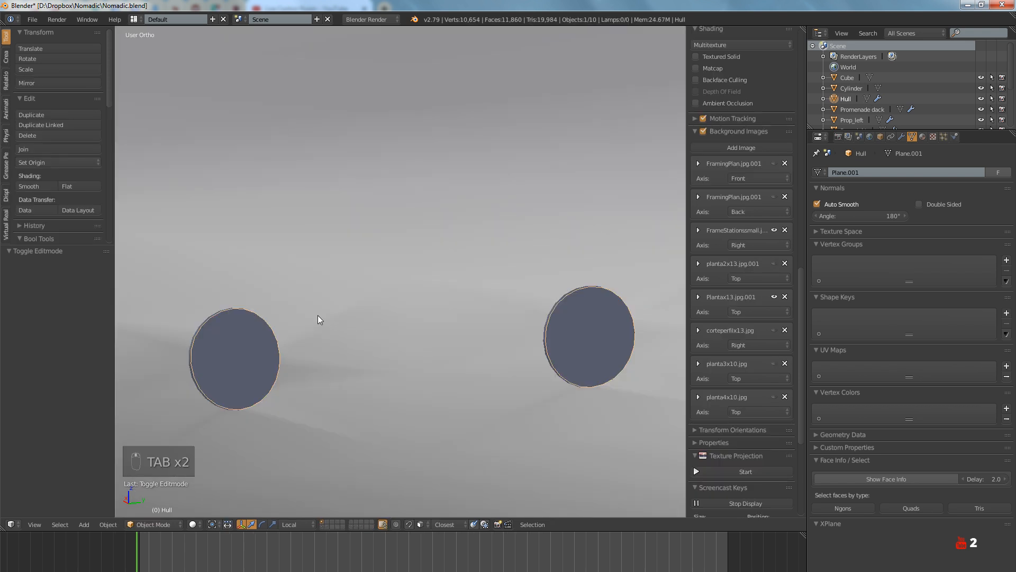
pyautogui.moveTo(284, 311); pyautogui.dragTo(347, 313, button='middle')
pyautogui.press('Tab')
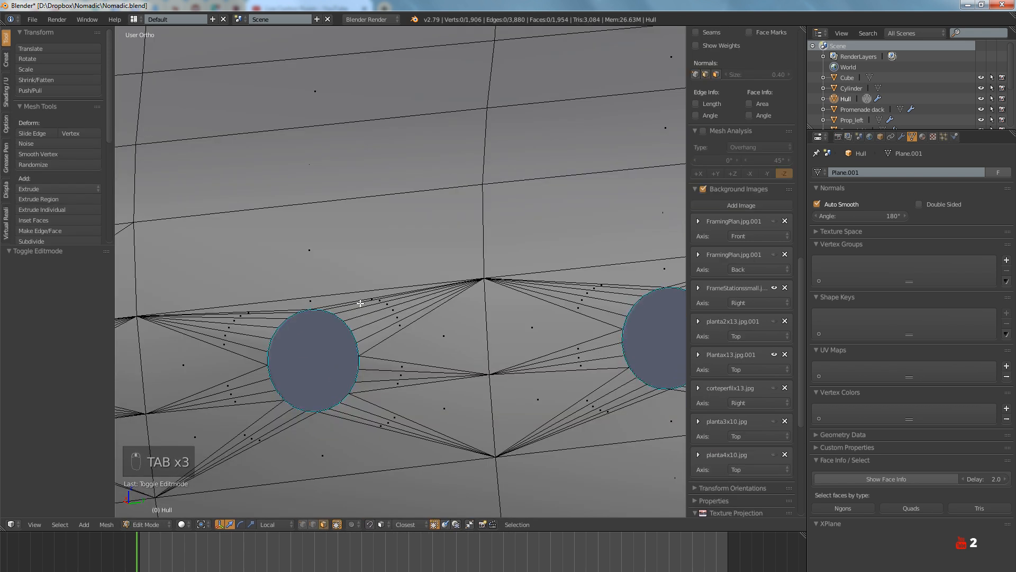
pyautogui.press('Tab')
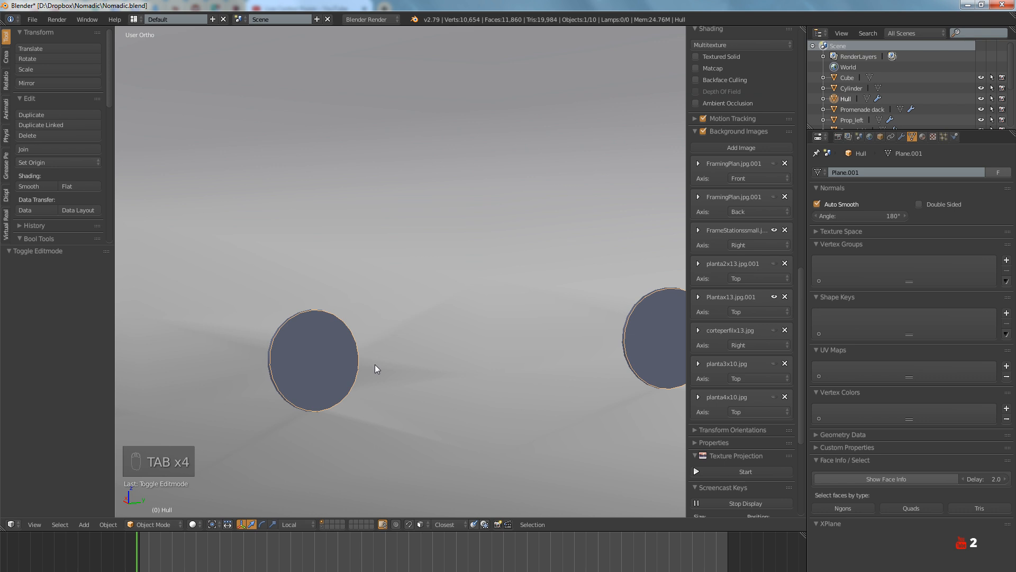
pyautogui.moveTo(374, 364); pyautogui.dragTo(412, 311, button='middle')
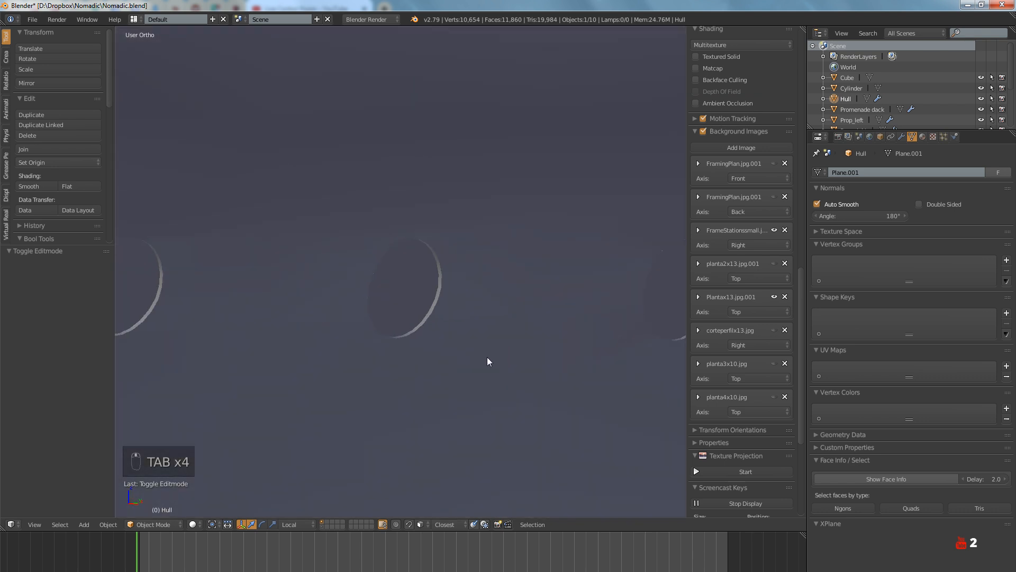
pyautogui.moveTo(487, 362); pyautogui.dragTo(411, 341, button='middle')
# Examine the edge flow around a single porthole without centred vertical cuts, then the shading of the row in Object Mode
pyautogui.press('Tab')
pyautogui.scroll(3, 521, 333)
pyautogui.scroll(2, 411, 340)
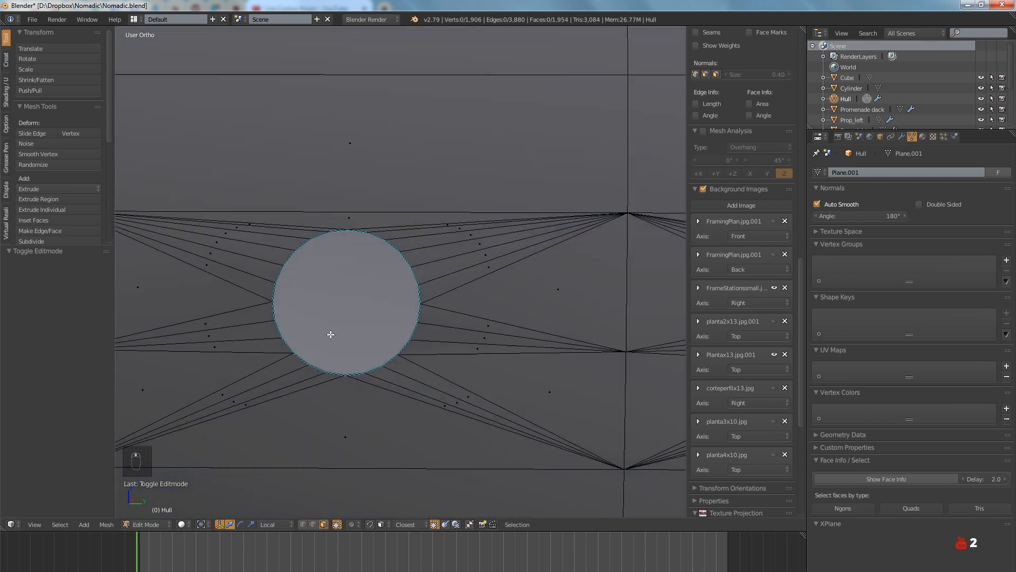
pyautogui.moveTo(331, 335); pyautogui.dragTo(270, 327, button='middle')
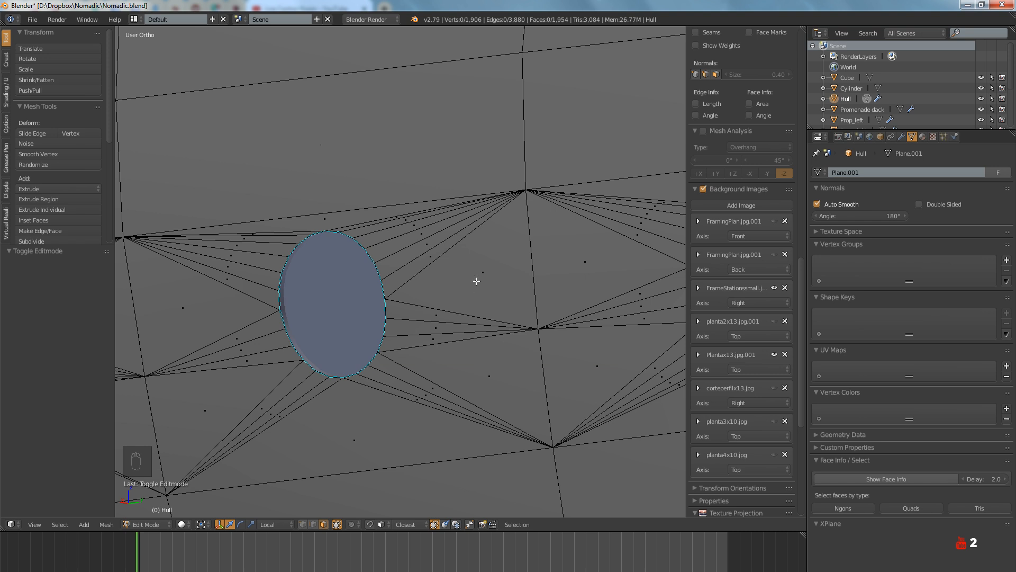
pyautogui.moveTo(477, 278); pyautogui.dragTo(526, 347, button='middle')
pyautogui.scroll(-3, 455, 328)
pyautogui.press('Tab')
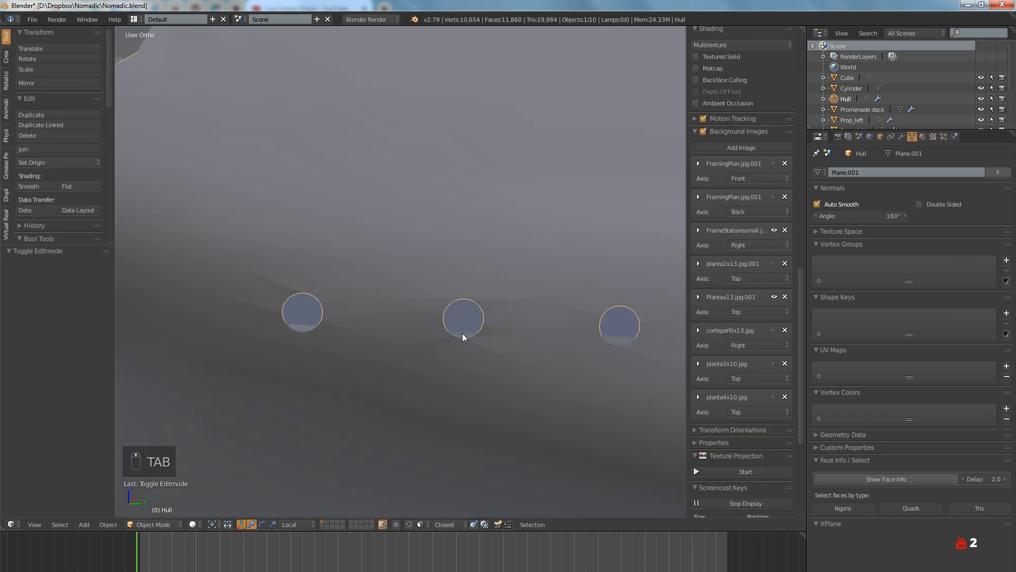
pyautogui.moveTo(462, 333)
pyautogui.mouseDown(button='middle')
pyautogui.moveTo(544, 370)
pyautogui.moveTo(517, 338)
pyautogui.moveTo(433, 356)
pyautogui.moveTo(509, 370)
pyautogui.moveTo(461, 347)
pyautogui.moveTo(427, 356)
pyautogui.moveTo(453, 363)
pyautogui.mouseUp(button='middle')
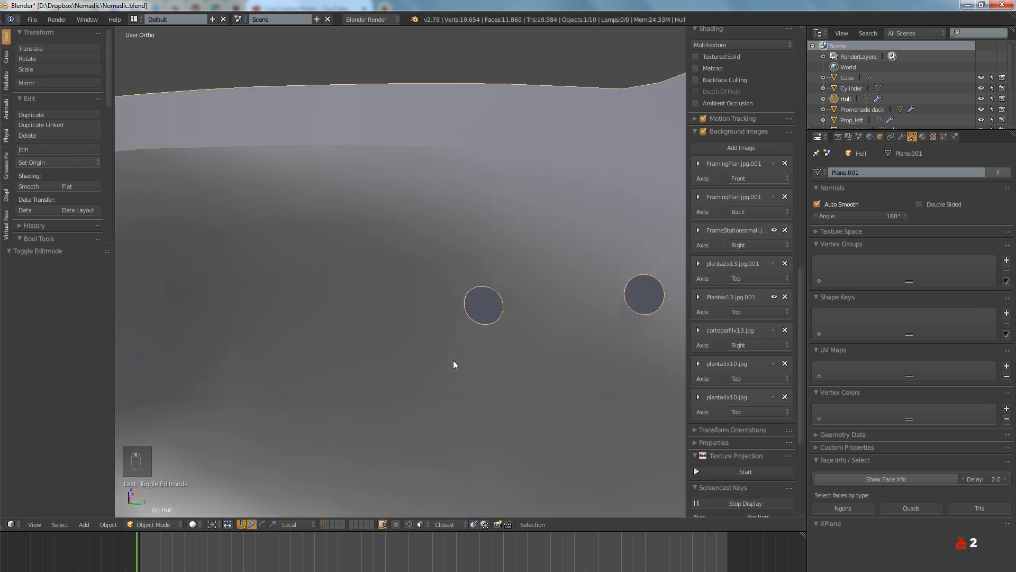
# Examine the wireframe and shading of the row's end porthole, where the side vertices sit very close to the rim
pyautogui.scroll(4, 465, 338)
pyautogui.press('Tab')
pyautogui.scroll(5, 432, 313)
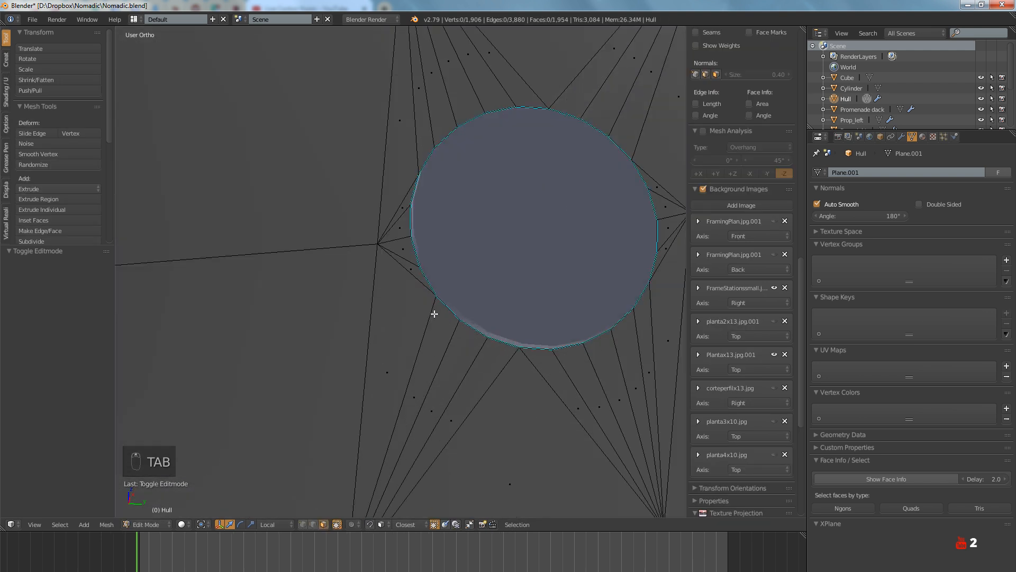
pyautogui.scroll(-5, 433, 313)
pyautogui.moveTo(467, 315); pyautogui.dragTo(440, 312, button='middle')
pyautogui.press('Tab')
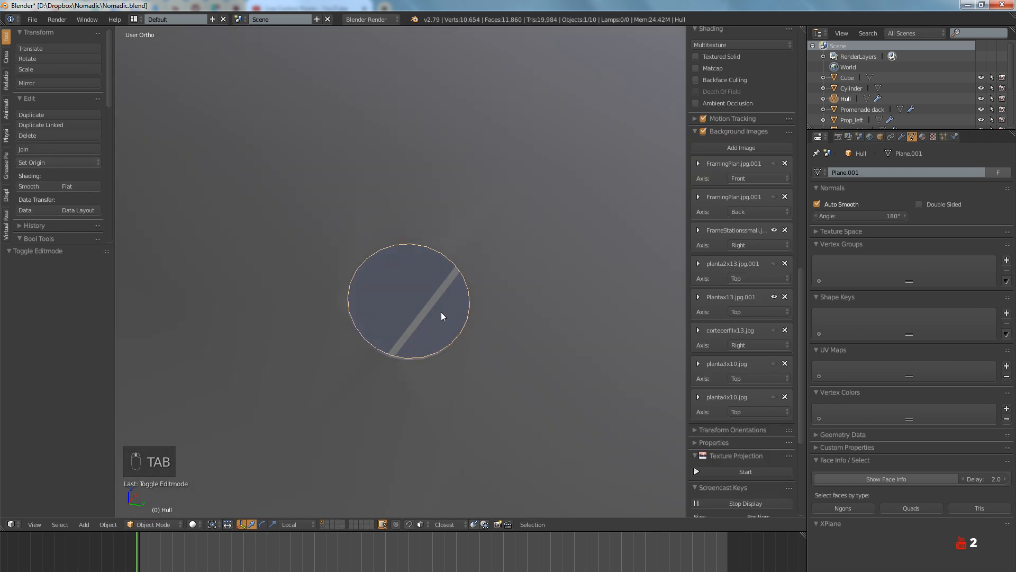
# Scale the two vertices flanking the end porthole apart by a factor of about 1.7, clear the selection and check the shading in Object Mode
pyautogui.press('Tab')
pyautogui.rightClick(329, 300)
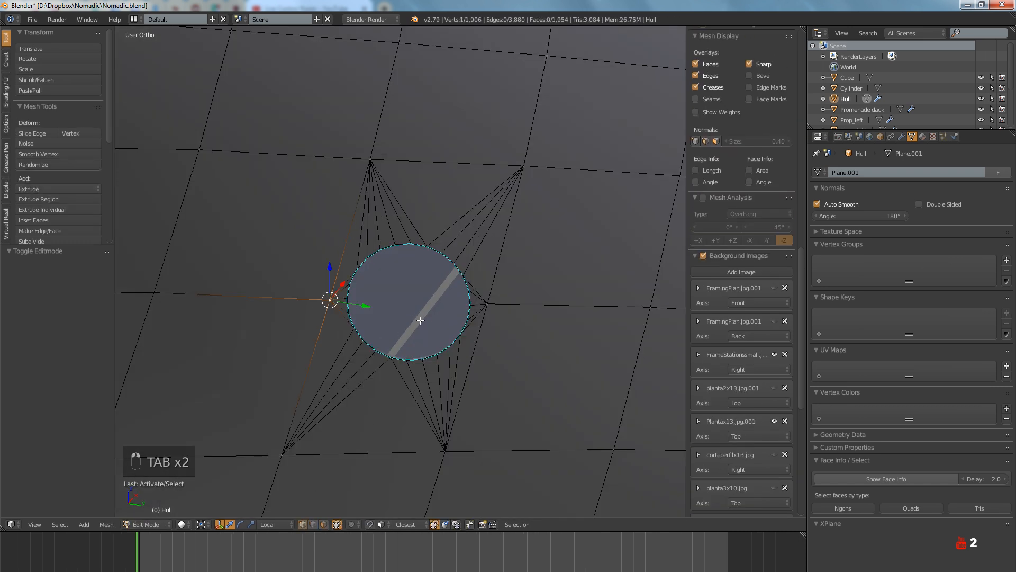
pyautogui.press('s')
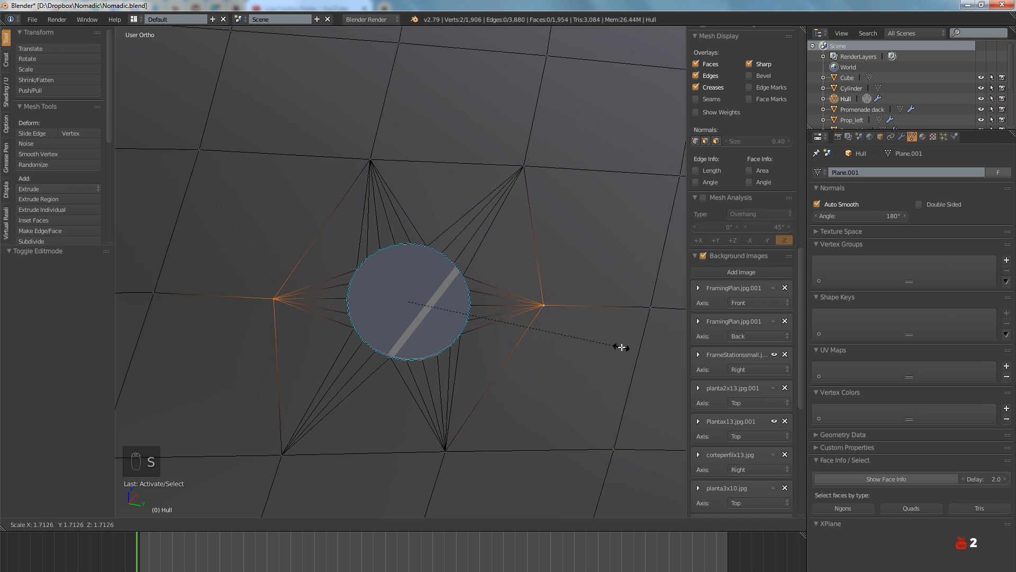
pyautogui.click(607, 345)
pyautogui.press('a')
pyautogui.press('Tab')
pyautogui.moveTo(538, 343)
pyautogui.mouseDown(button='middle')
pyautogui.moveTo(506, 320)
pyautogui.moveTo(483, 281)
pyautogui.moveTo(463, 282)
pyautogui.moveTo(460, 304)
pyautogui.moveTo(476, 281)
pyautogui.moveTo(494, 293)
pyautogui.moveTo(490, 312)
pyautogui.moveTo(512, 319)
pyautogui.mouseUp(button='middle')
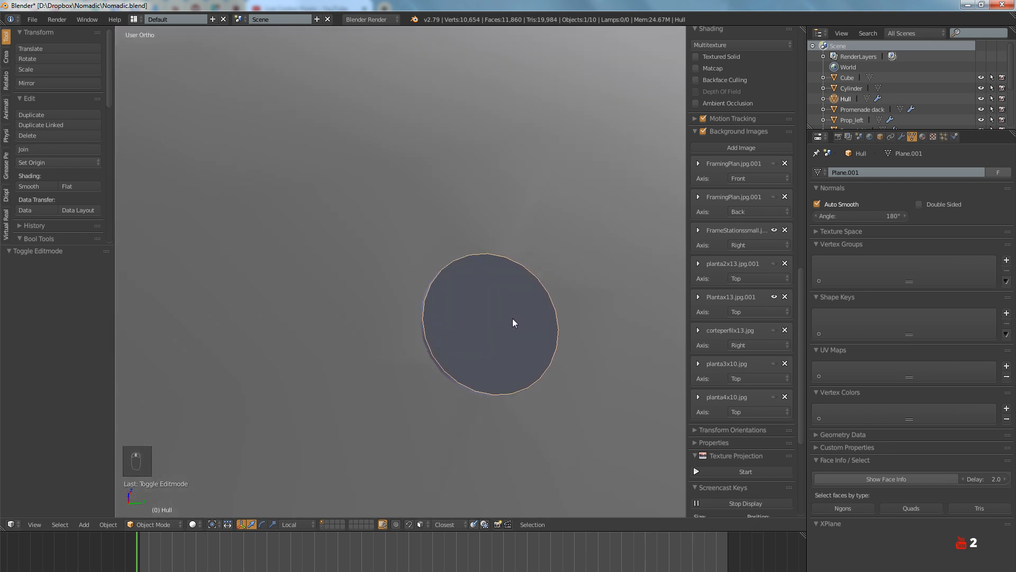
# Undo the last scaling of the vertices flanking the end porthole, clear the selection and recheck the shading in Object Mode
pyautogui.press('Tab')
pyautogui.hotkey('ctrl', 'z')
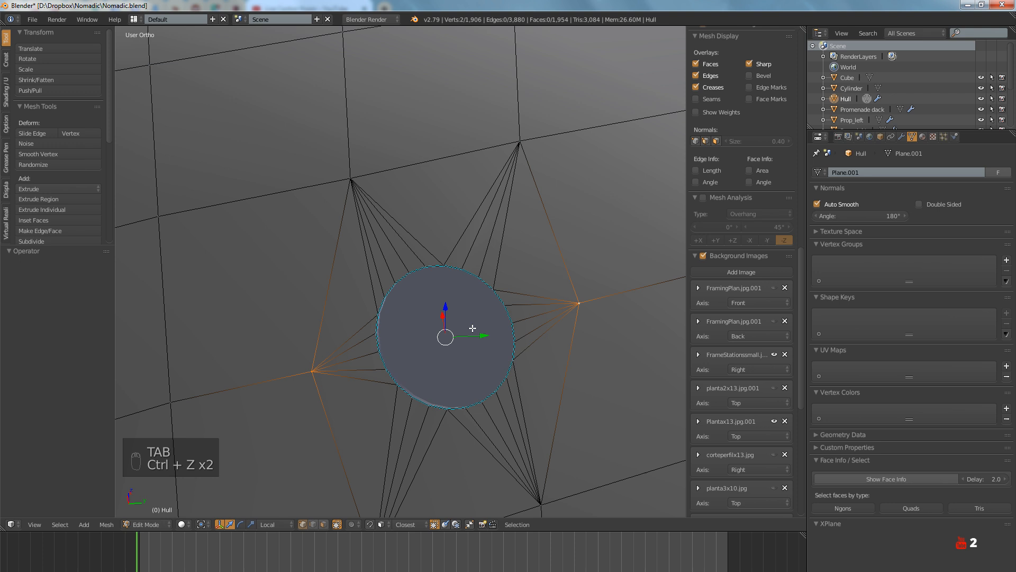
pyautogui.hotkey('ctrl', 'z')
pyautogui.press('a')
pyautogui.press('Tab')
pyautogui.moveTo(465, 352); pyautogui.dragTo(411, 359, button='middle')
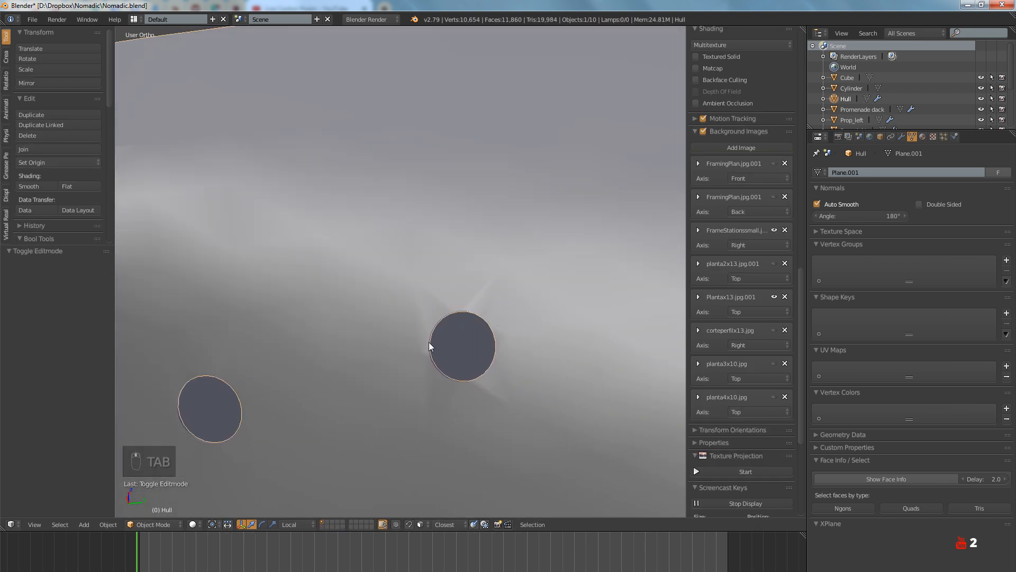
# Scale the two vertices flanking the end porthole apart by a factor of about 1.69
pyautogui.press('Tab')
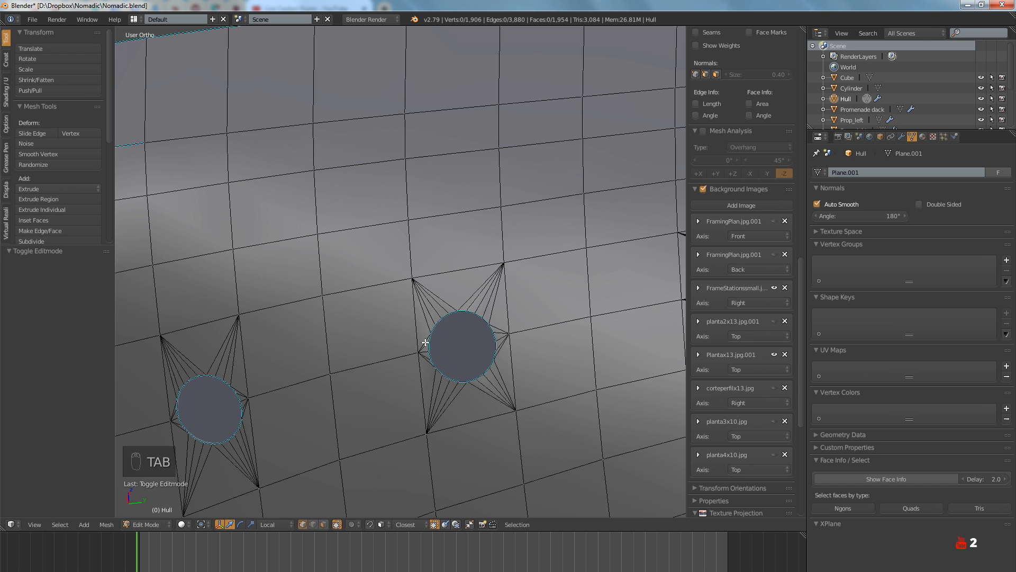
pyautogui.keyDown('shift'); pyautogui.moveTo(265, 390); pyautogui.dragTo(363, 347, button='middle'); pyautogui.keyUp('shift')
pyautogui.rightClick(384, 342)
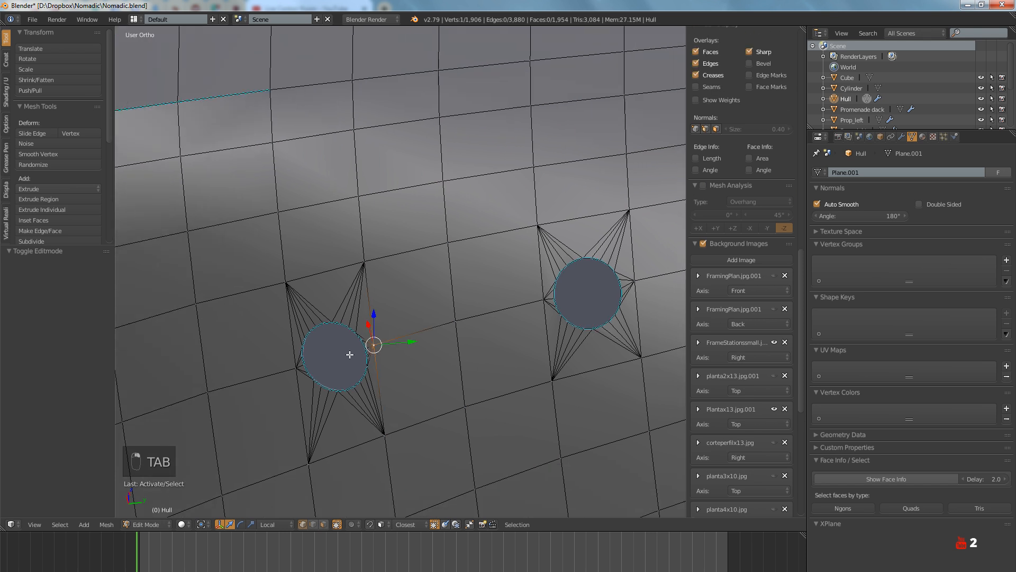
pyautogui.keyDown('shift'); pyautogui.rightClick(286, 371); pyautogui.keyUp('shift')
pyautogui.press('s')
pyautogui.click(524, 377)
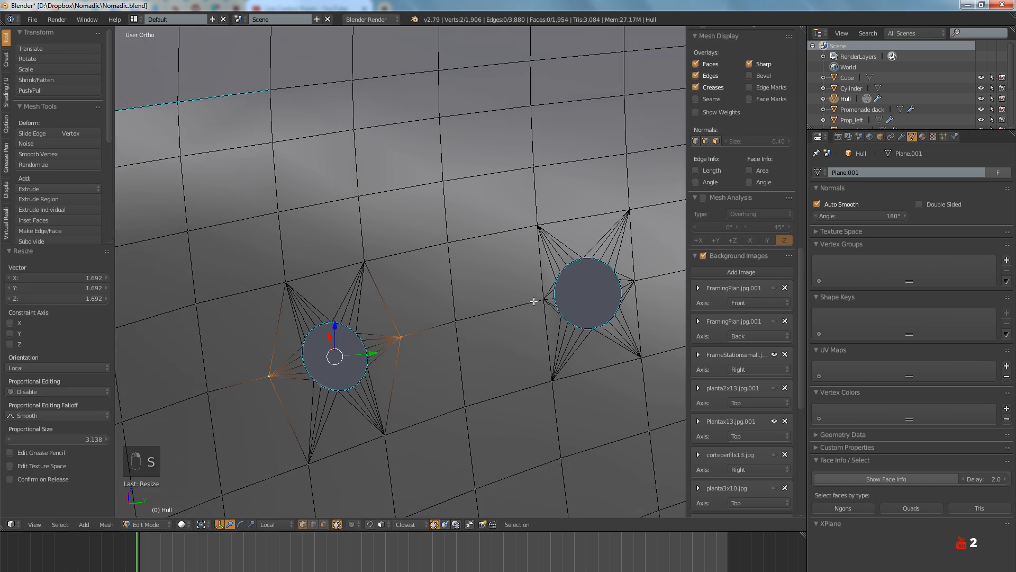
# Scale the neighbouring porthole's two flanking vertices apart by about 1.58, clear the selection and view the shading in Object Mode
pyautogui.press('s')
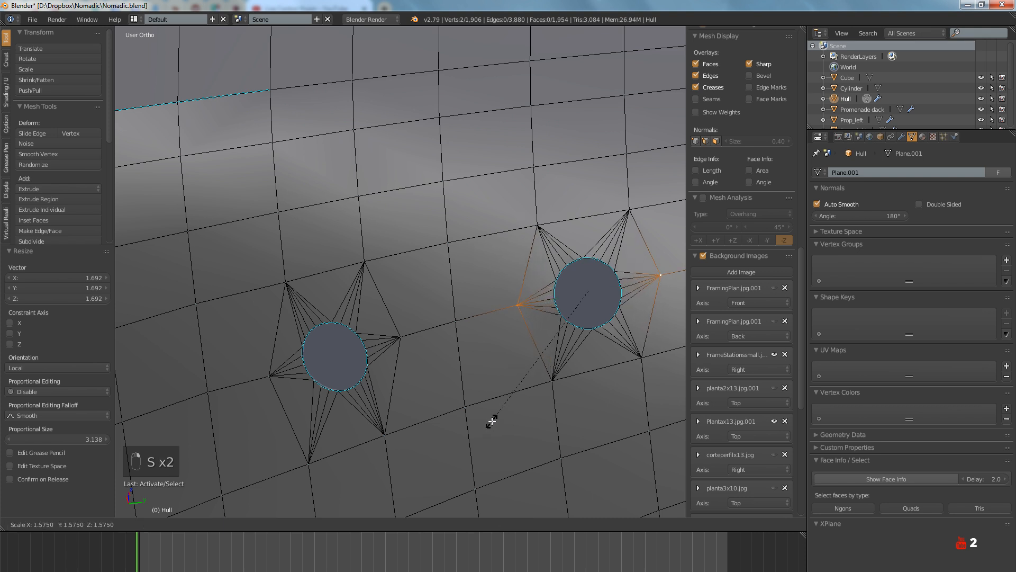
pyautogui.click(491, 420)
pyautogui.press('a')
pyautogui.moveTo(545, 390); pyautogui.dragTo(480, 353, button='middle')
pyautogui.press('Tab')
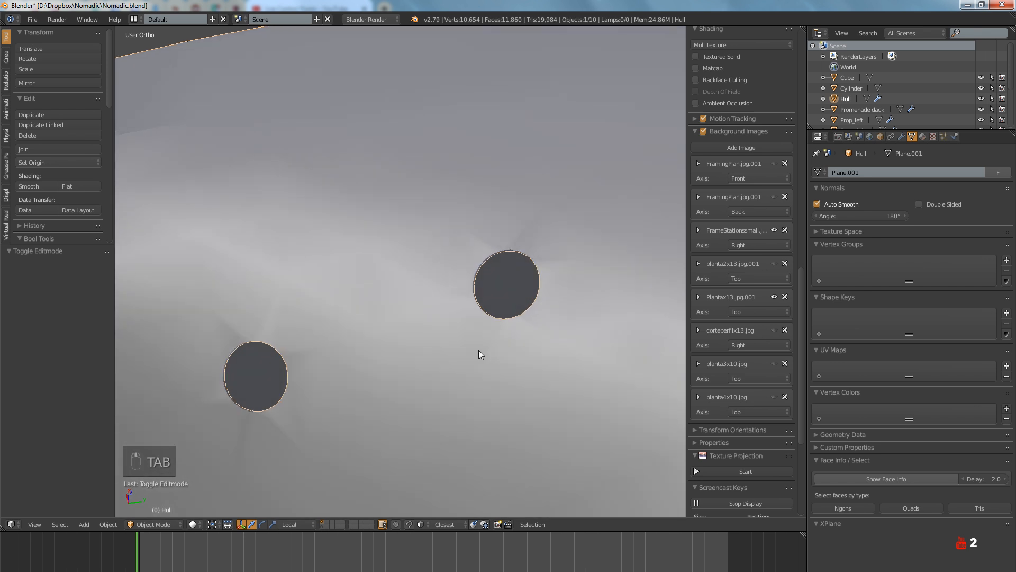
# Toggle undo and redo of the porthole vertex scaling to compare the shading, leave it undone and deselect the hull
pyautogui.hotkey('ctrl', 'shift', 'z')
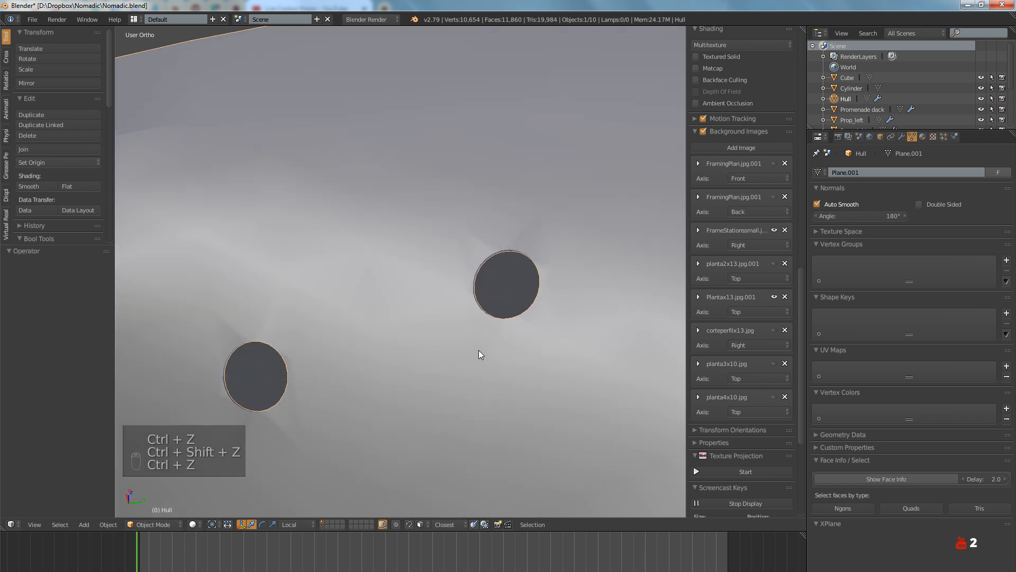
pyautogui.moveTo(475, 350); pyautogui.dragTo(468, 372, button='middle')
pyautogui.hotkey('ctrl', 'z')
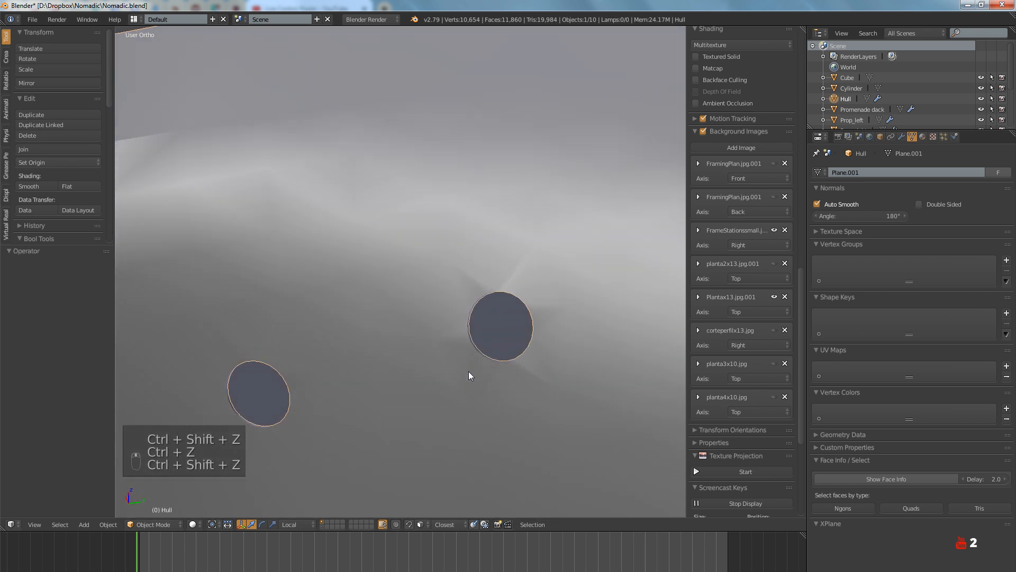
pyautogui.press('a')
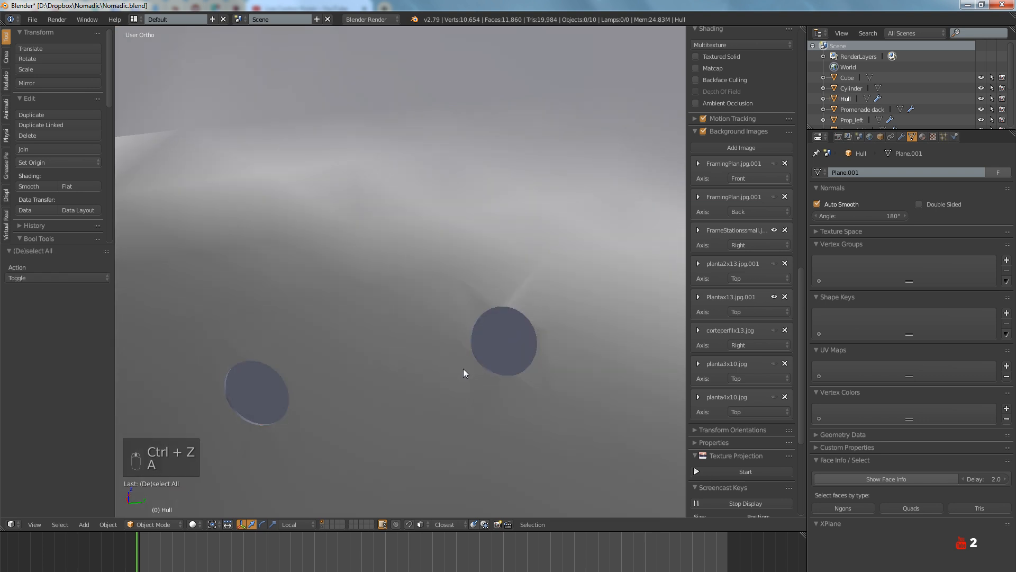
# Examine the edge layout and shading around the portholes without centred vertical cuts in the right orthographic view
pyautogui.press('Tab')
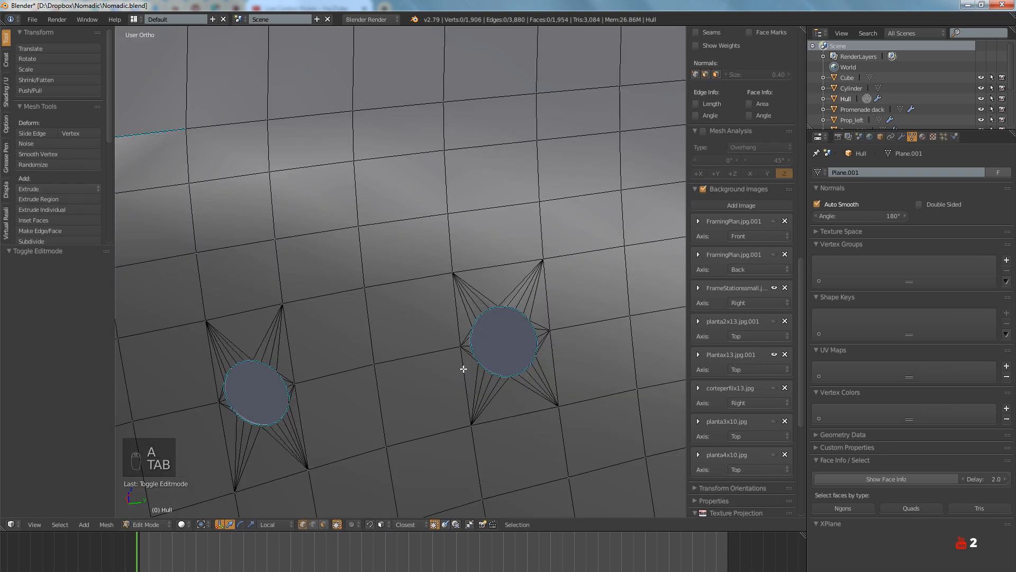
pyautogui.press('KP_1')
pyautogui.press('KP_3')
pyautogui.scroll(-5, 464, 369)
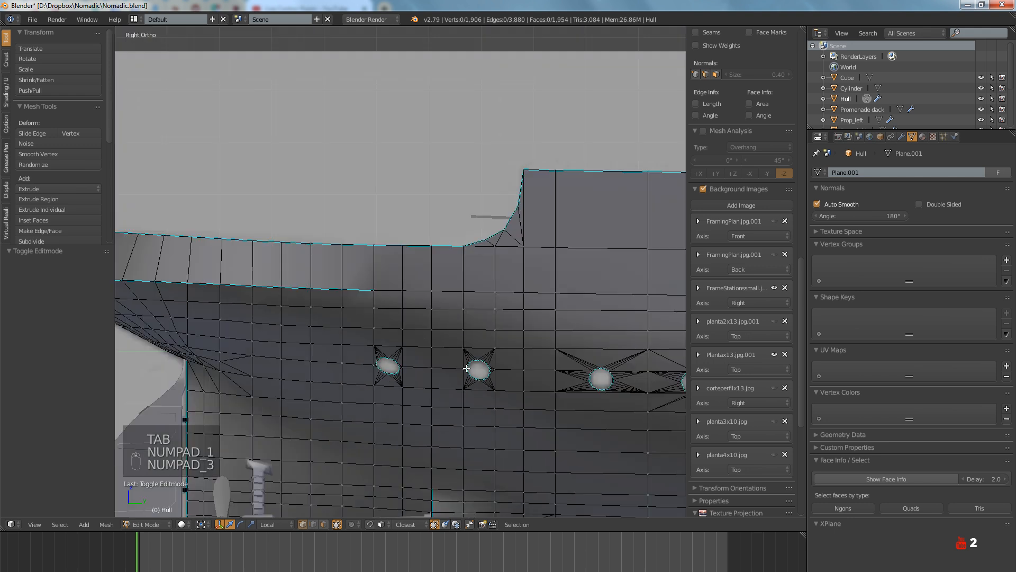
pyautogui.press('Tab')
pyautogui.scroll(8, 472, 367)
pyautogui.keyDown('ctrl'); pyautogui.scroll(-2, 523, 368); pyautogui.keyUp('ctrl')
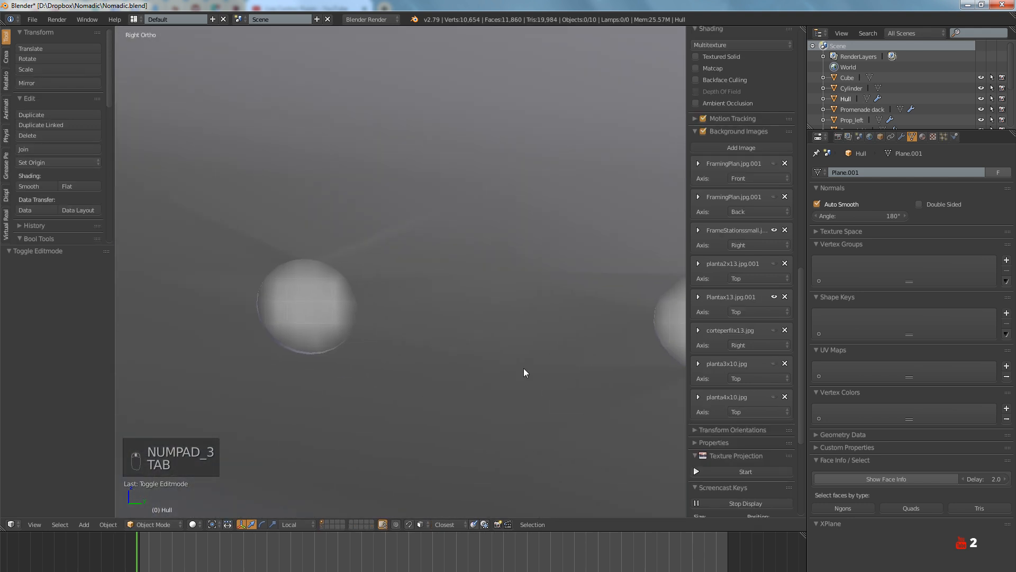
pyautogui.keyDown('ctrl'); pyautogui.scroll(5, 447, 354); pyautogui.keyUp('ctrl')
pyautogui.keyDown('ctrl'); pyautogui.scroll(7, 487, 333); pyautogui.keyUp('ctrl')
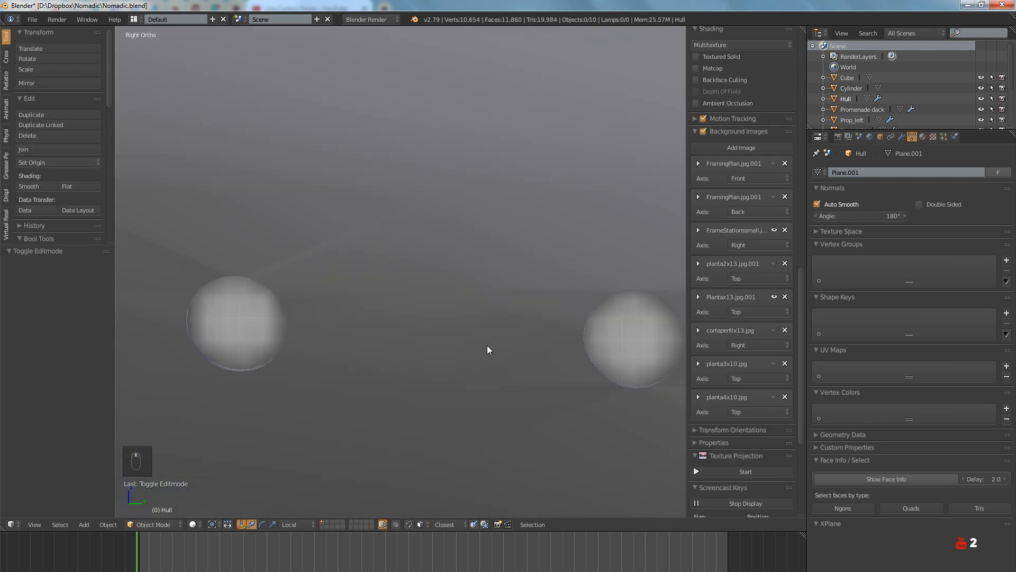
# Add centred vertical loop cuts to the hull below and above the first porthole that lacks them
pyautogui.press('Tab')
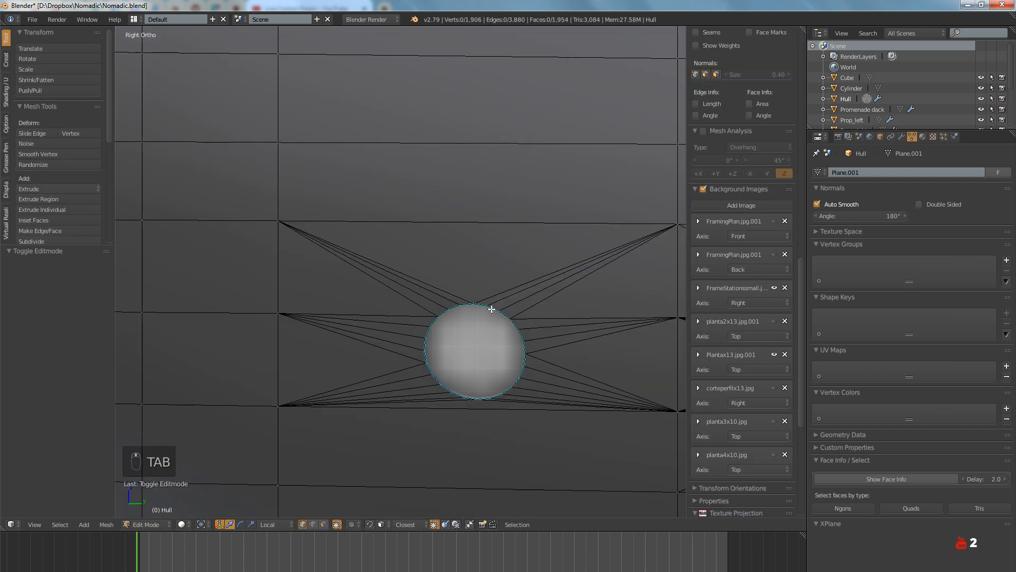
pyautogui.scroll(-2, 478, 411)
pyautogui.hotkey('ctrl', 'r')
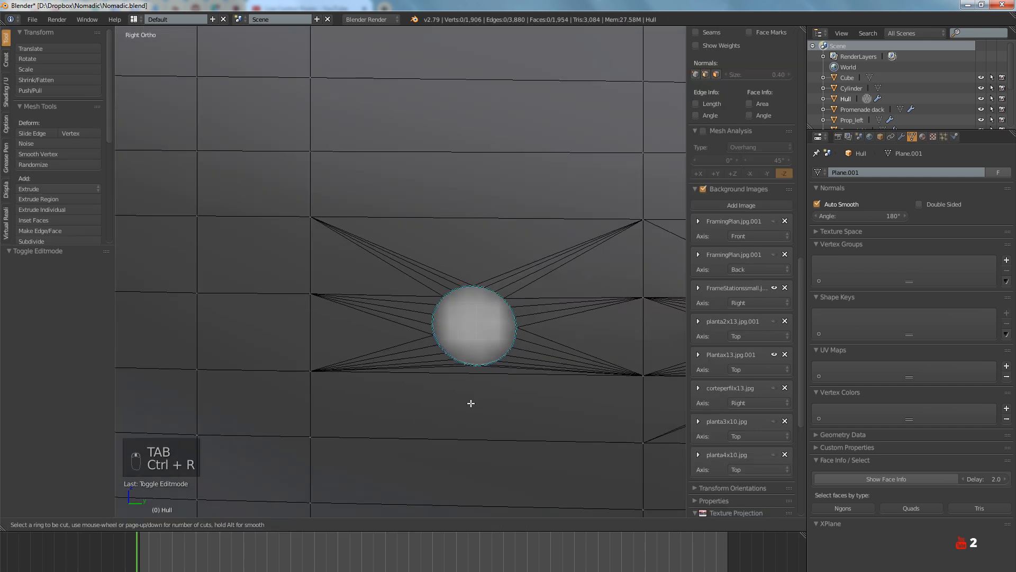
pyautogui.click(475, 441)
pyautogui.press('a')
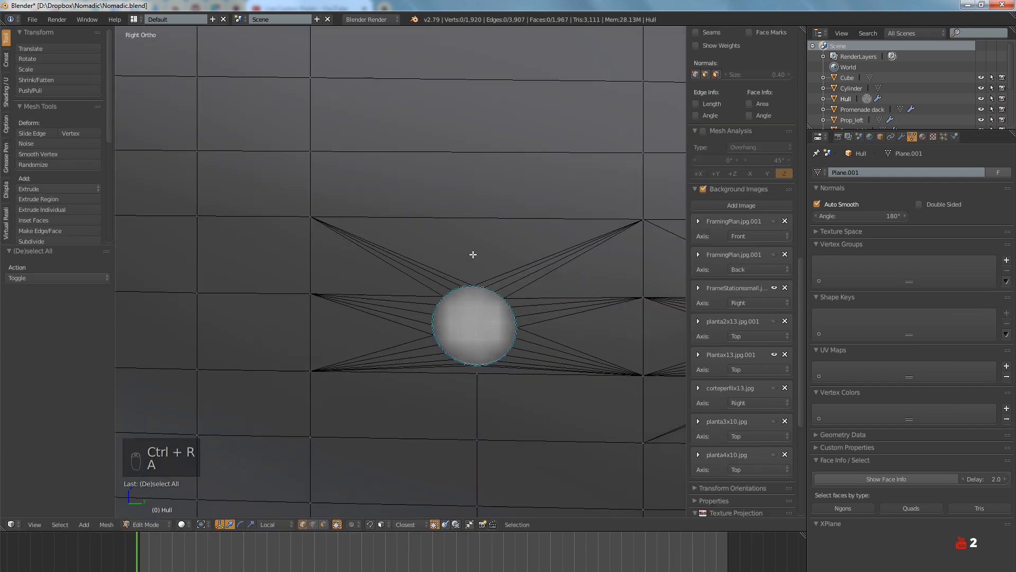
pyautogui.hotkey('ctrl', 'r')
pyautogui.click(472, 215)
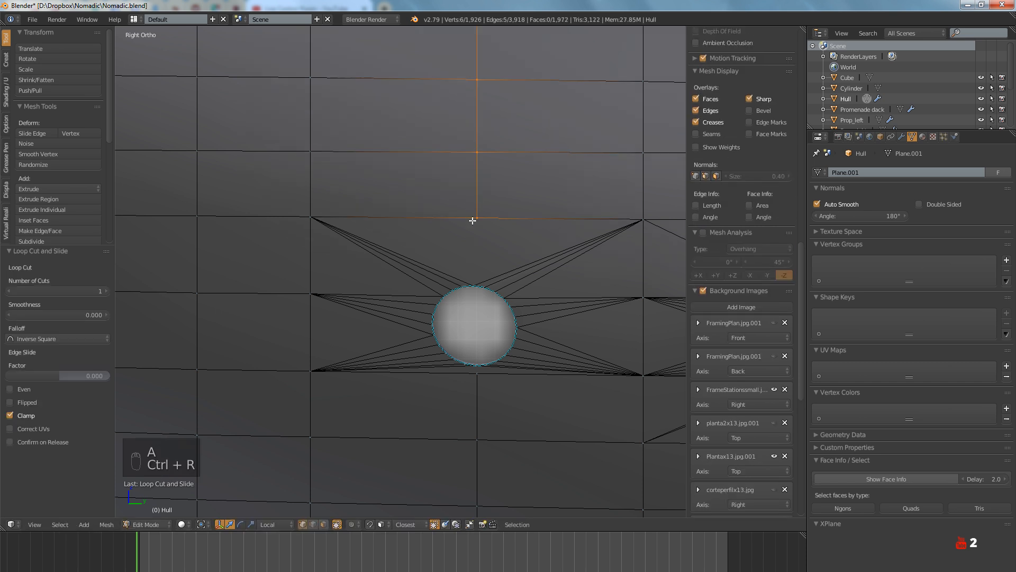
pyautogui.press('a')
# Select the large faces directly above and below the porthole and triangulate them, then clear the selection
pyautogui.scroll(2, 465, 324)
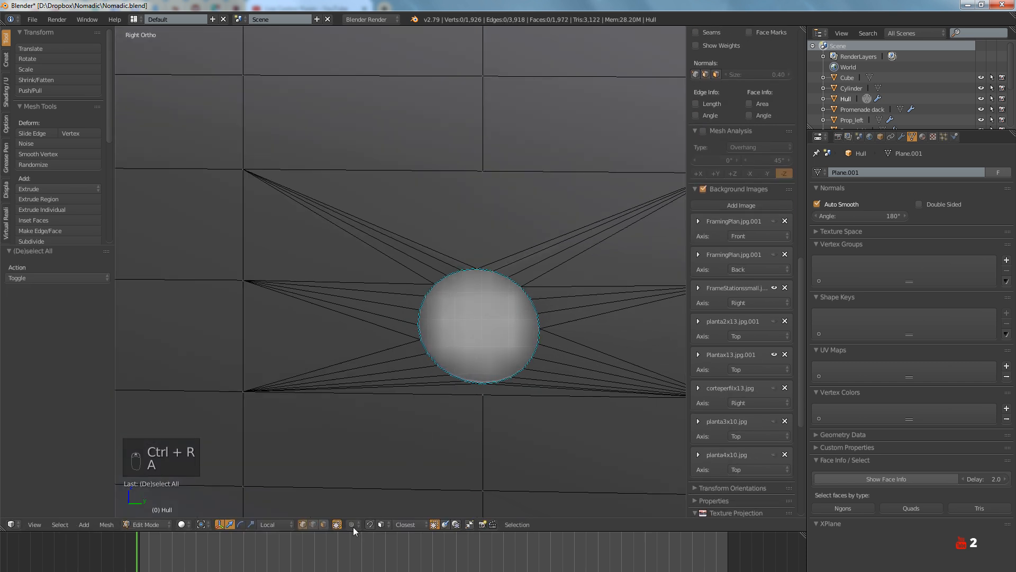
pyautogui.scroll(3, 483, 386)
pyautogui.rightClick(500, 426)
pyautogui.keyDown('shift'); pyautogui.rightClick(494, 131); pyautogui.keyUp('shift')
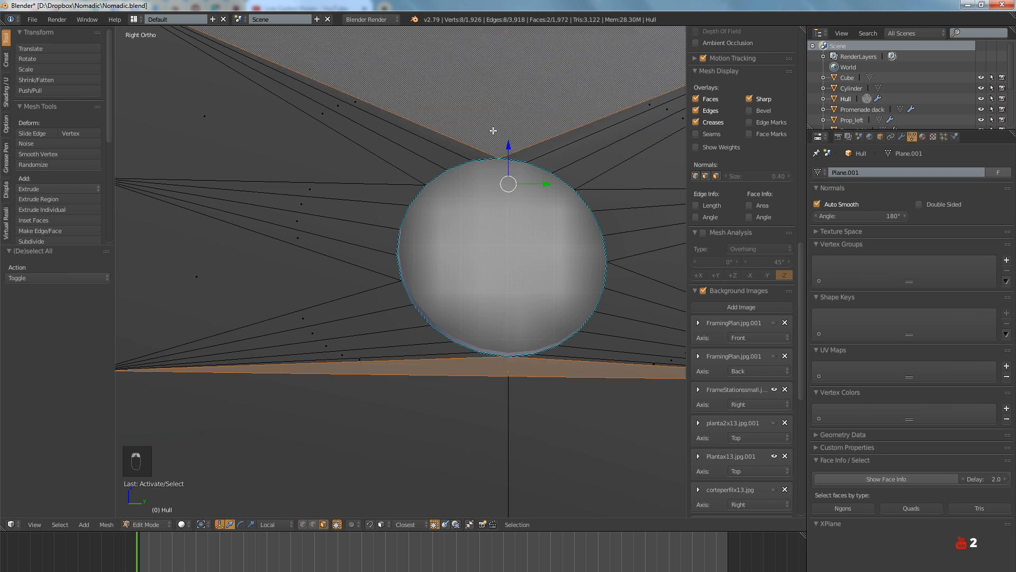
pyautogui.hotkey('ctrl', 't')
pyautogui.press('a')
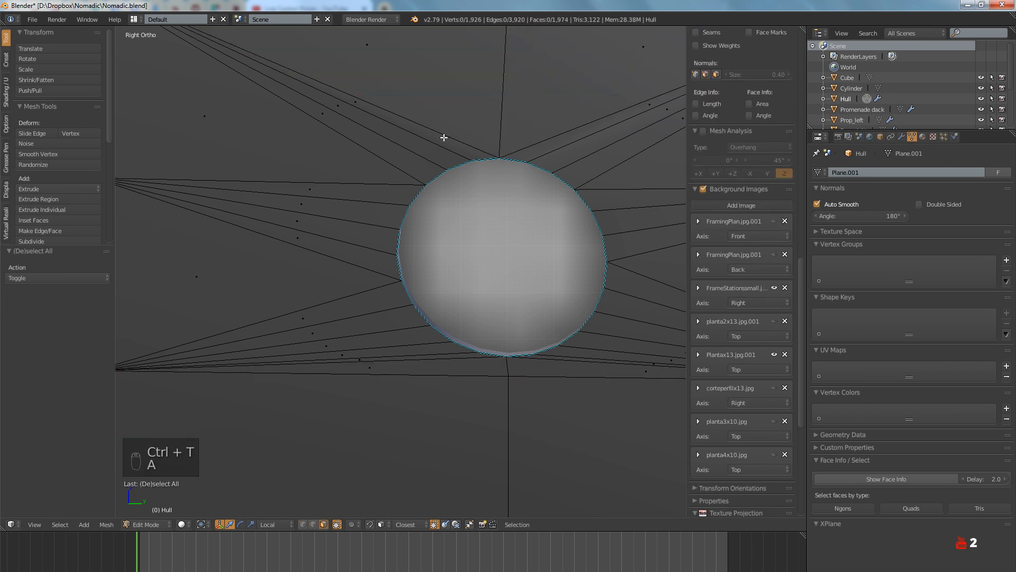
# Rotate the edges between the adjoining faces on the porthole's upper-left side clockwise so they fan from the new cut
pyautogui.rightClick(461, 113)
pyautogui.hotkey('ctrl', 'f')
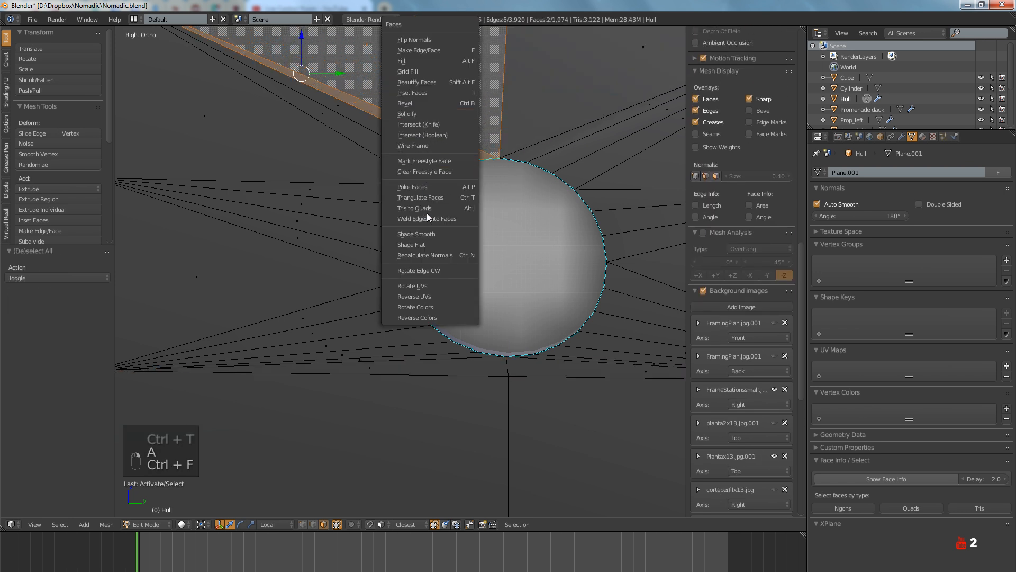
pyautogui.click(418, 270)
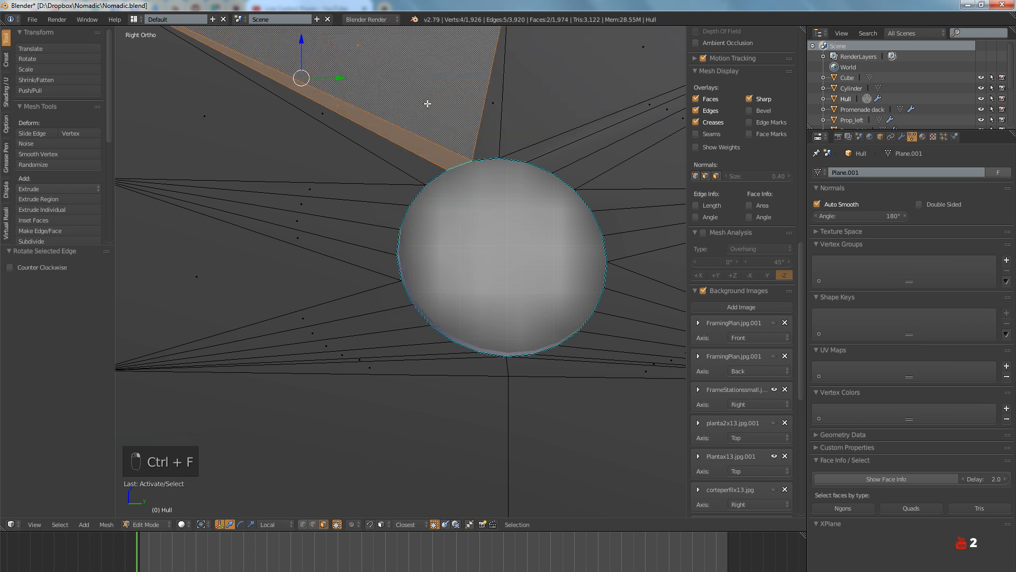
pyautogui.hotkey('ctrl', 'f')
pyautogui.click(392, 271)
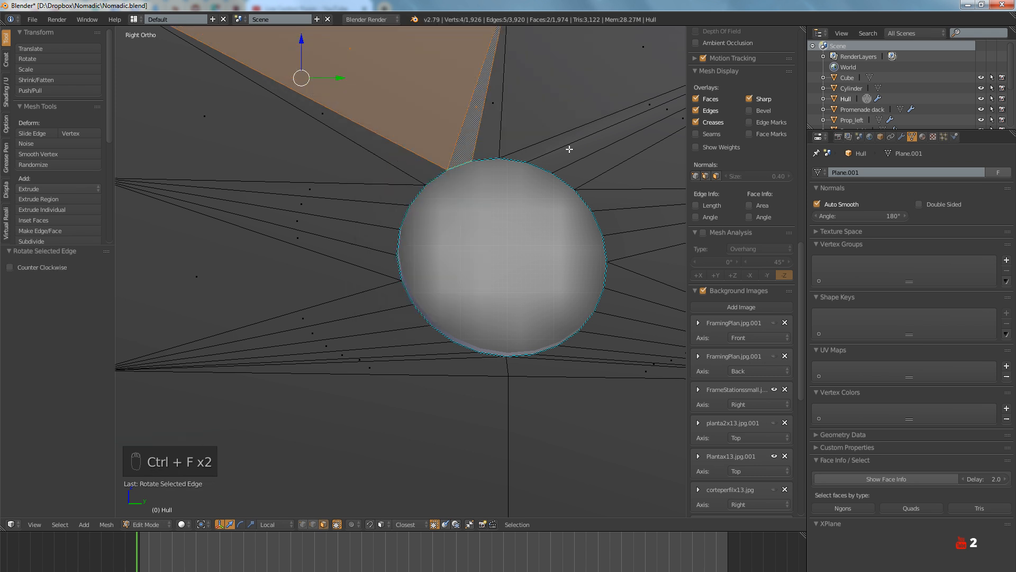
# Rotate the edges between the adjoining faces on the porthole's upper-right side clockwise twice and clear the selection
pyautogui.rightClick(567, 125)
pyautogui.hotkey('ctrl', 'f')
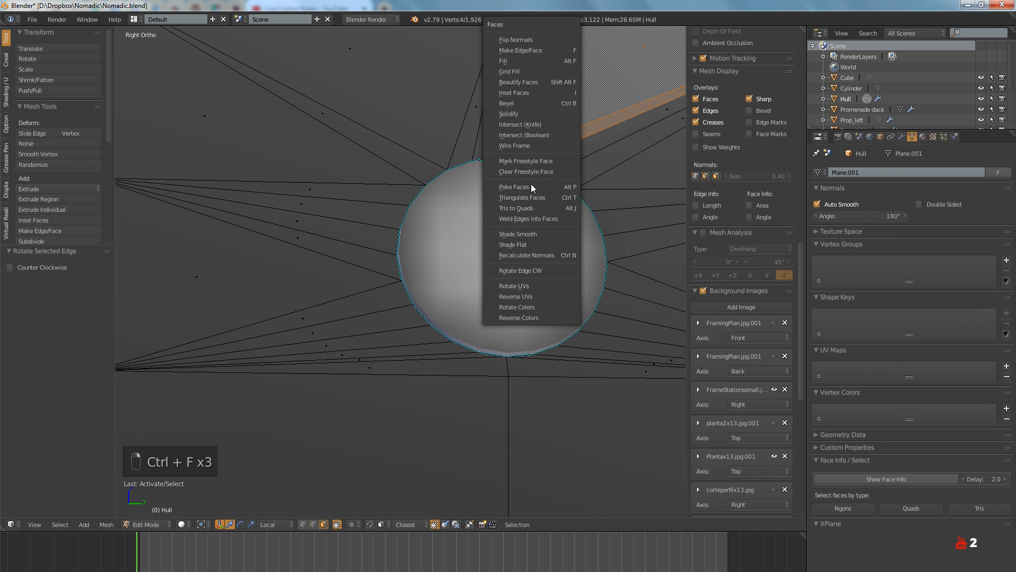
pyautogui.click(532, 267)
pyautogui.rightClick(580, 121)
pyautogui.hotkey('ctrl', 'f')
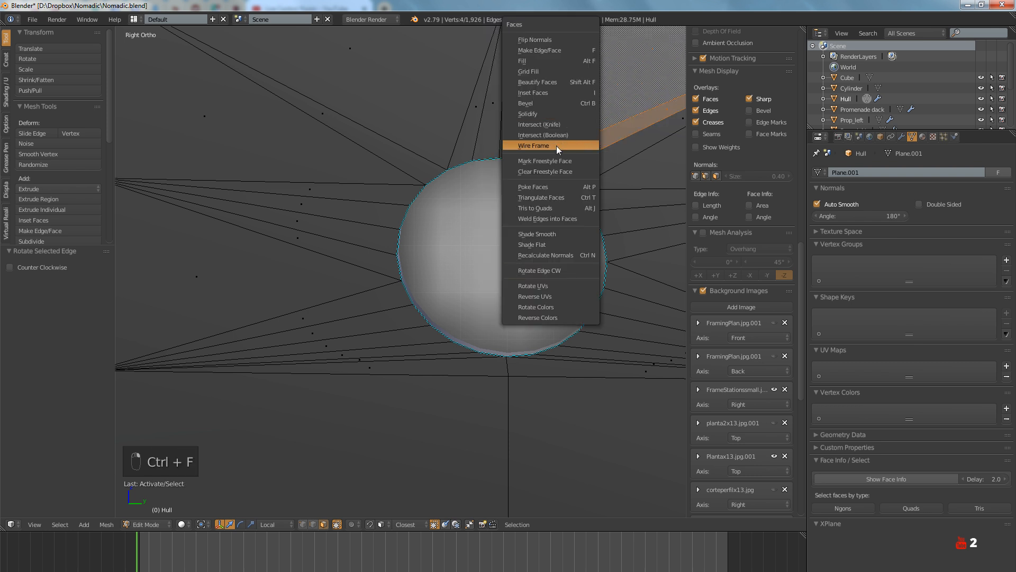
pyautogui.click(547, 271)
pyautogui.press('a')
# Rotate the edge between the two thin faces on the porthole's lower-left side clockwise
pyautogui.keyDown('shift'); pyautogui.moveTo(547, 257); pyautogui.dragTo(370, 240, button='middle'); pyautogui.keyUp('shift')
pyautogui.rightClick(293, 233)
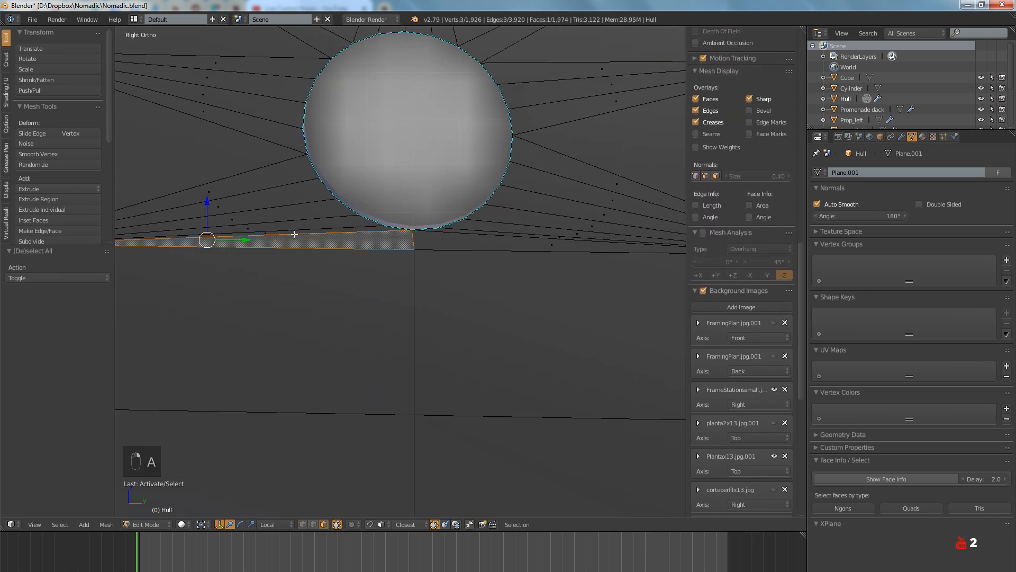
pyautogui.keyDown('shift'); pyautogui.rightClick(291, 234); pyautogui.keyUp('shift')
pyautogui.hotkey('ctrl', 'f')
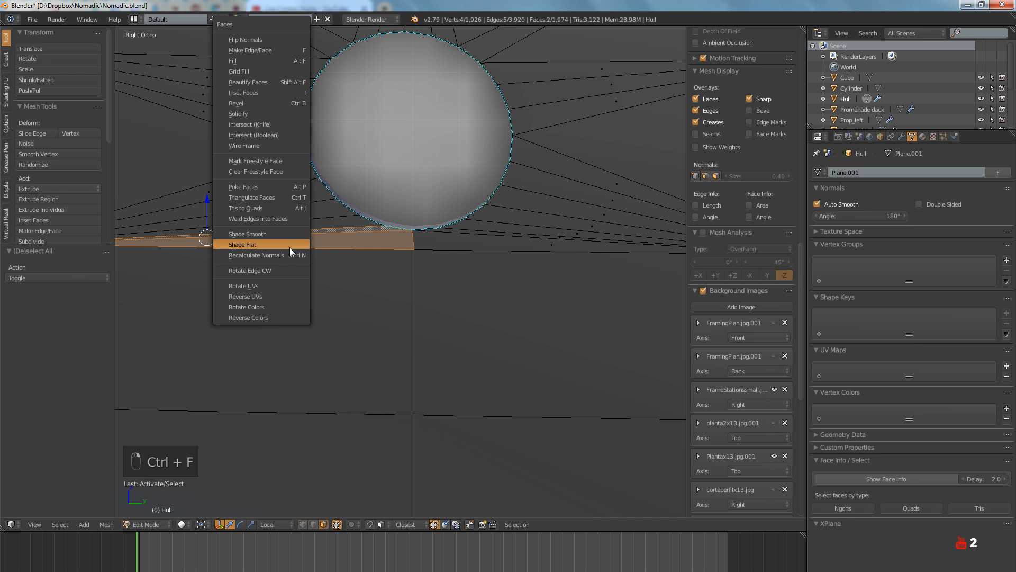
pyautogui.click(290, 265)
pyautogui.keyDown('shift'); pyautogui.rightClick(289, 242); pyautogui.keyUp('shift')
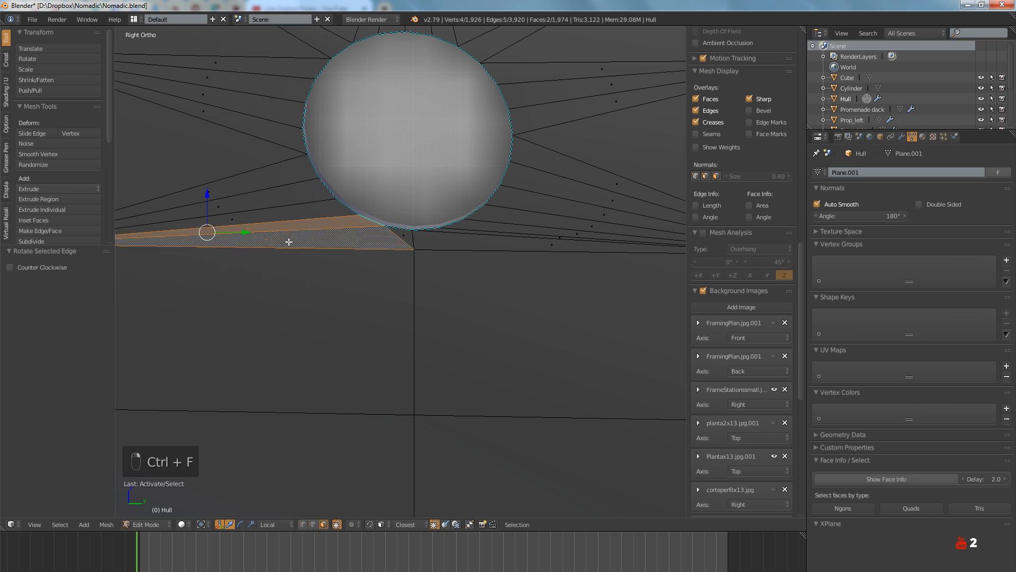
# Rotate the edge between the two thin faces on the porthole's lower-right side clockwise and clear the selection
pyautogui.press('a')
pyautogui.rightClick(460, 229)
pyautogui.keyDown('shift'); pyautogui.rightClick(461, 230); pyautogui.keyUp('shift')
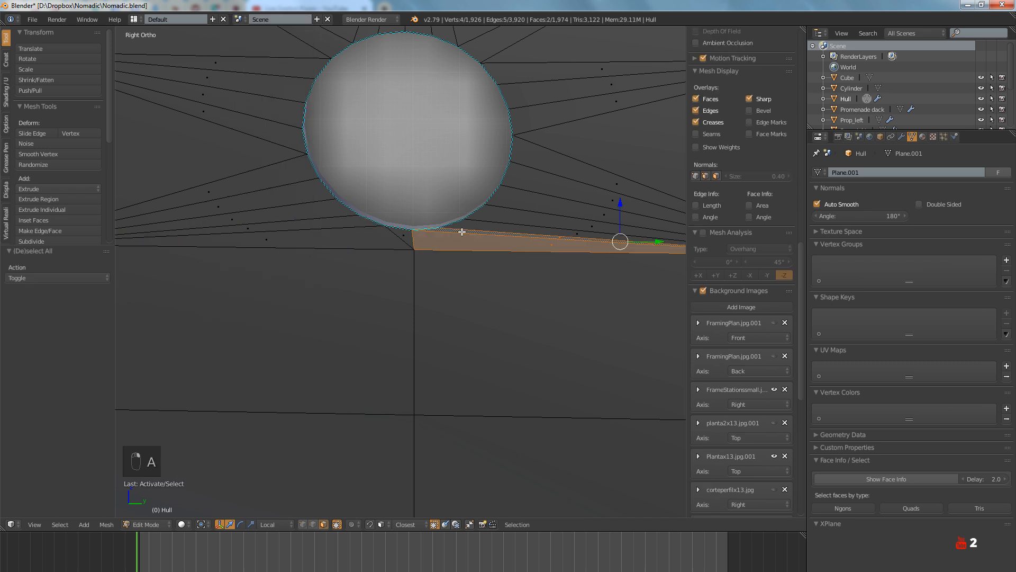
pyautogui.hotkey('ctrl', 'f')
pyautogui.click(440, 270)
pyautogui.press('a')
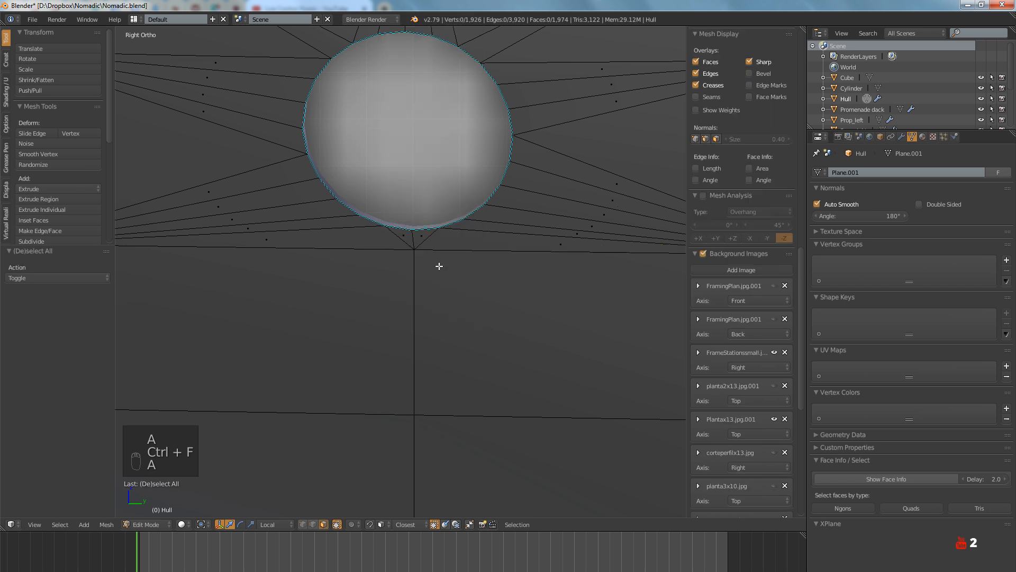
# Compare the porthole's shading with and without the new cuts by undoing and redoing them in Object Mode, keeping the cuts
pyautogui.press('Tab')
pyautogui.moveTo(439, 270)
pyautogui.mouseDown(button='middle')
pyautogui.moveTo(449, 322)
pyautogui.moveTo(436, 277)
pyautogui.moveTo(413, 277)
pyautogui.moveTo(431, 285)
pyautogui.mouseUp(button='middle')
pyautogui.hotkey('ctrl', 'z')
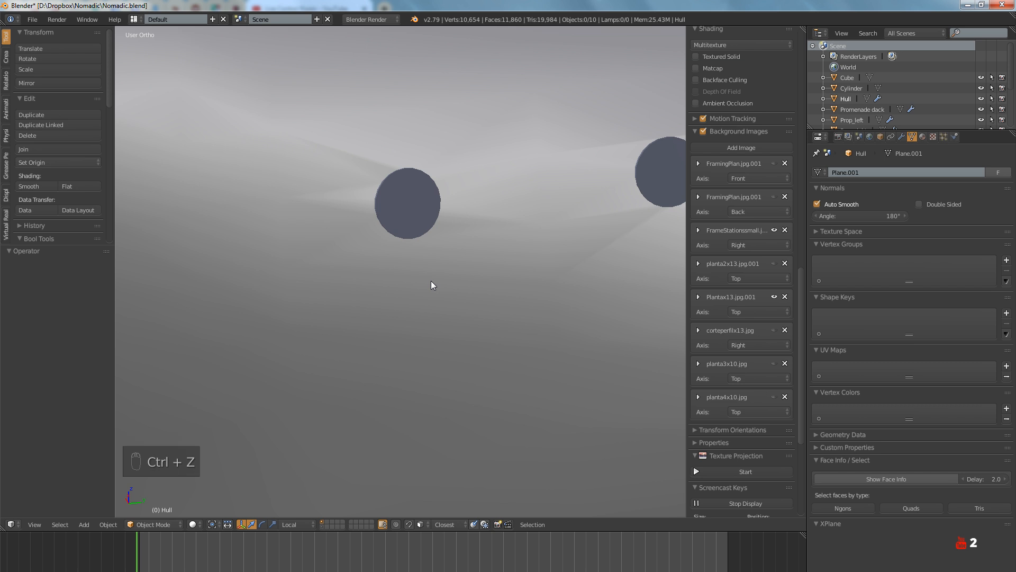
pyautogui.hotkey('ctrl', 'shift', 'z')
pyautogui.hotkey('ctrl', 'z')
pyautogui.hotkey('ctrl', 'shift', 'z')
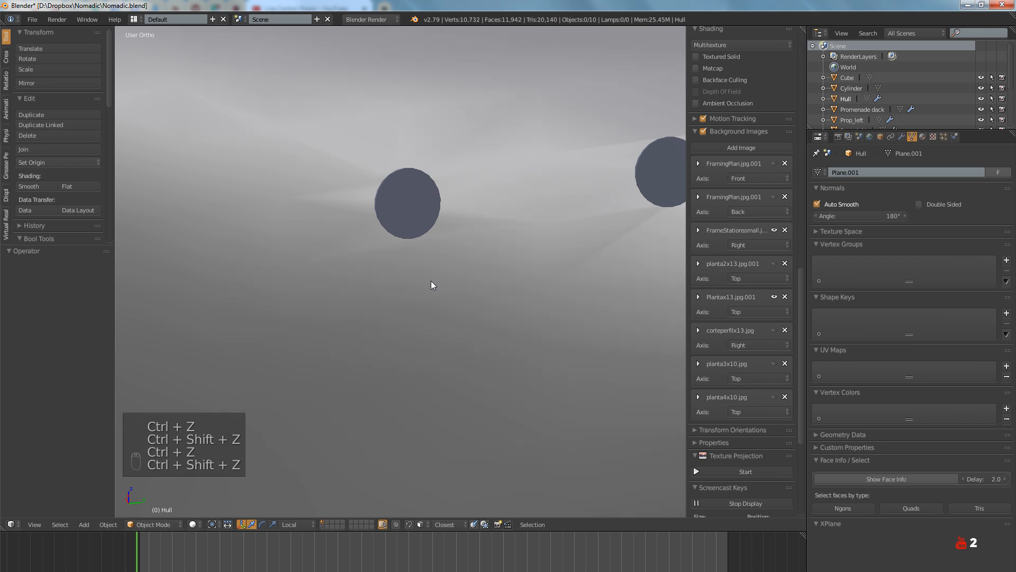
pyautogui.moveTo(431, 280)
pyautogui.mouseDown(button='middle')
pyautogui.moveTo(432, 242)
pyautogui.moveTo(438, 268)
pyautogui.moveTo(474, 263)
pyautogui.moveTo(451, 308)
pyautogui.moveTo(487, 319)
pyautogui.moveTo(498, 266)
pyautogui.moveTo(456, 220)
pyautogui.moveTo(409, 204)
pyautogui.moveTo(358, 206)
pyautogui.moveTo(338, 222)
pyautogui.moveTo(414, 253)
pyautogui.moveTo(421, 273)
pyautogui.moveTo(451, 269)
pyautogui.moveTo(479, 156)
pyautogui.moveTo(531, 213)
pyautogui.moveTo(487, 195)
pyautogui.moveTo(405, 267)
pyautogui.moveTo(370, 324)
pyautogui.moveTo(468, 314)
pyautogui.moveTo(508, 240)
pyautogui.moveTo(549, 227)
pyautogui.moveTo(566, 306)
pyautogui.moveTo(396, 272)
pyautogui.mouseUp(button='middle')
# Slide the vertex just beneath the porthole down its vertical edge by a factor of about 0.336, deselect it and check the shading in Object Mode
pyautogui.press('Tab')
pyautogui.press('1')
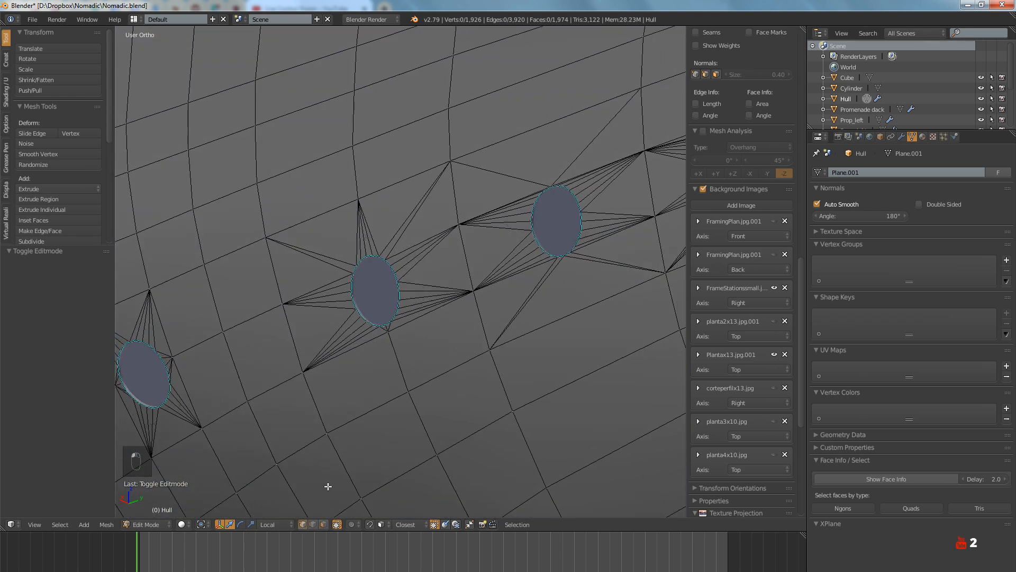
pyautogui.scroll(6, 392, 339)
pyautogui.rightClick(370, 288)
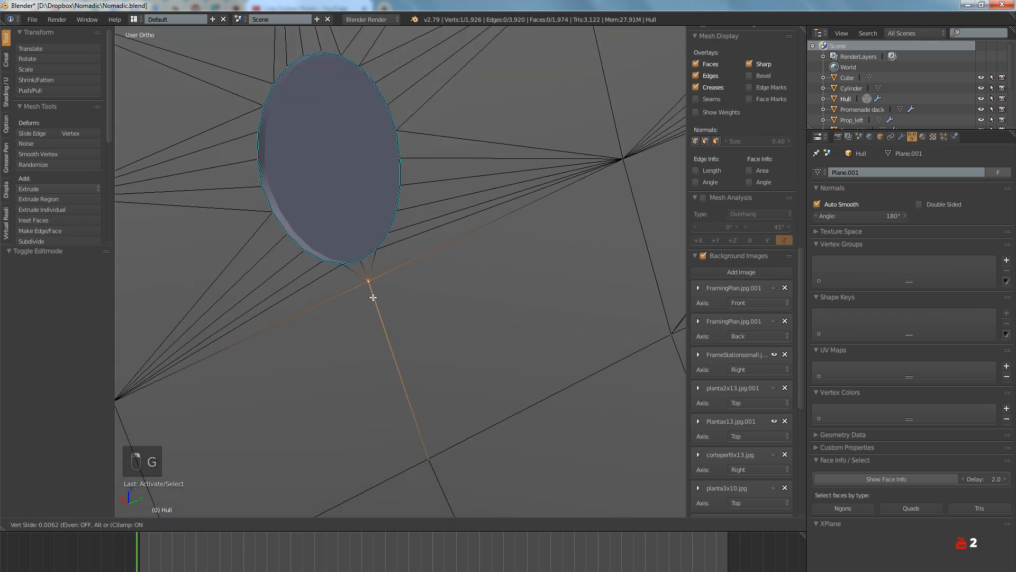
pyautogui.click(393, 352)
pyautogui.scroll(-5, 394, 352)
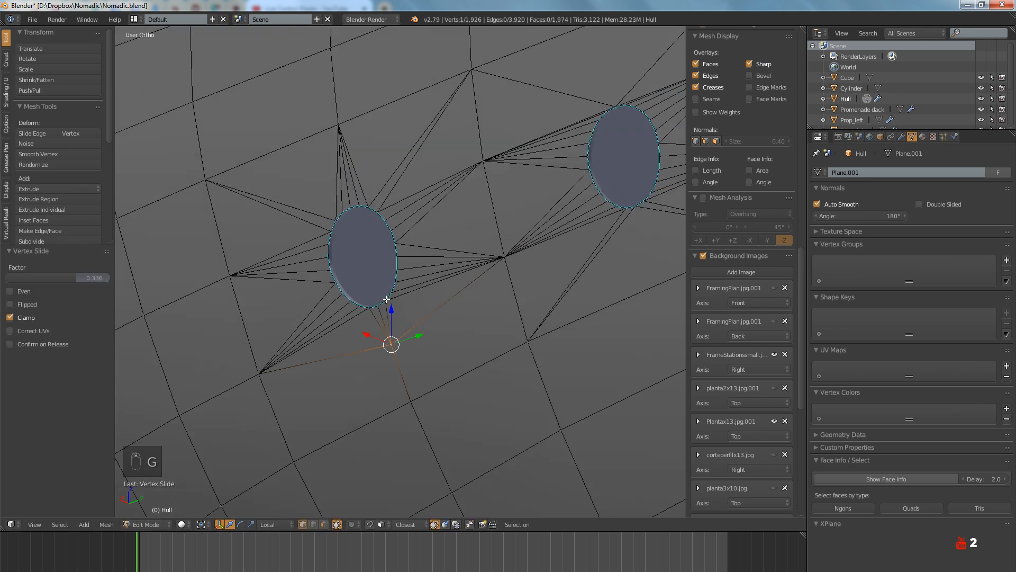
pyautogui.moveTo(374, 247)
pyautogui.keyDown('shift'); pyautogui.mouseDown(button='middle')
pyautogui.moveTo(420, 343)
pyautogui.moveTo(408, 332)
pyautogui.moveTo(446, 307)
pyautogui.moveTo(456, 330)
pyautogui.moveTo(420, 339)
pyautogui.moveTo(422, 359)
pyautogui.moveTo(436, 346)
pyautogui.moveTo(412, 342)
pyautogui.moveTo(440, 355)
pyautogui.mouseUp(button='middle'); pyautogui.keyUp('shift')
pyautogui.press('a')
pyautogui.press('Tab')
pyautogui.scroll(5, 440, 355)
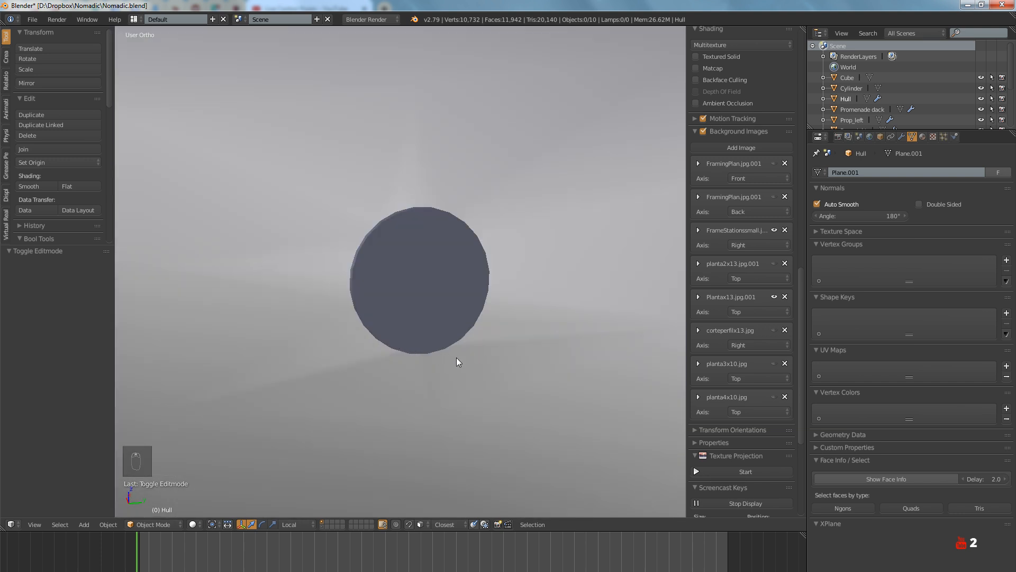
# Rotate the edge between the large triangle and the adjoining thin face at the porthole's lower left clockwise
pyautogui.press('Tab')
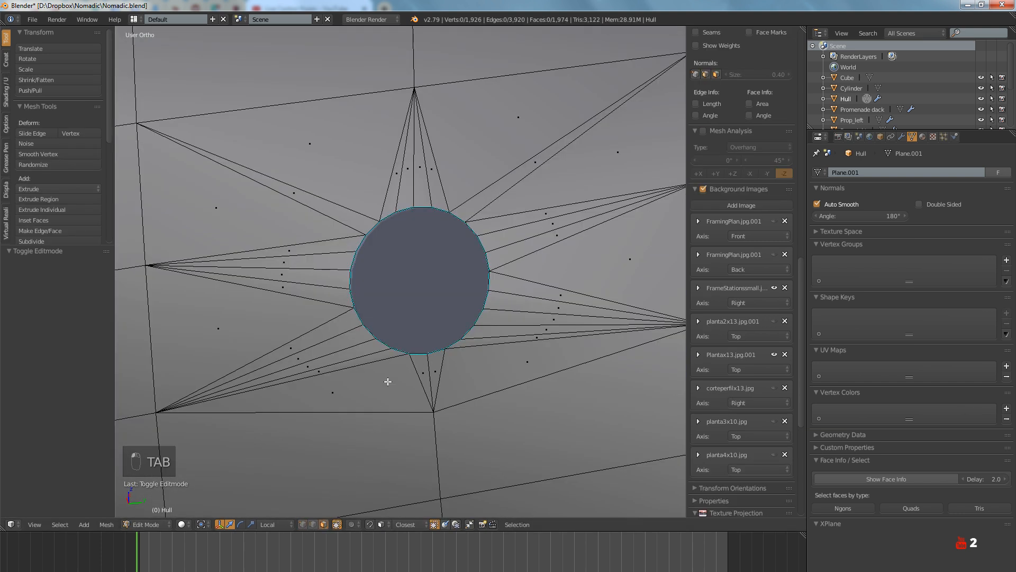
pyautogui.rightClick(388, 381)
pyautogui.keyDown('shift'); pyautogui.rightClick(265, 400); pyautogui.keyUp('shift')
pyautogui.hotkey('ctrl', 'f')
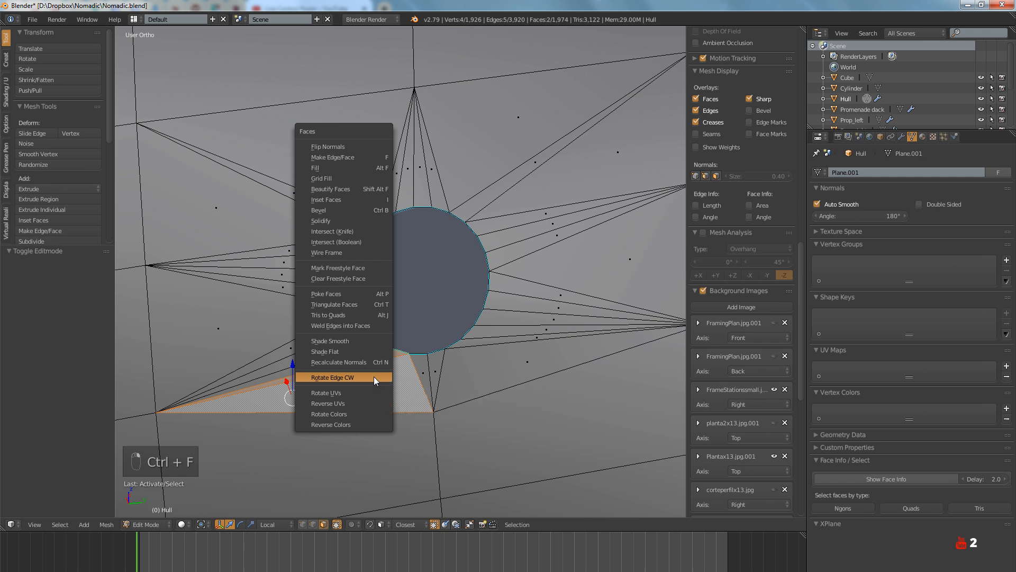
pyautogui.click(374, 377)
# Rotate the edge between the large face and its thin neighbour at the porthole's lower right clockwise, then inspect the shading in Object Mode
pyautogui.rightClick(609, 341)
pyautogui.keyDown('shift'); pyautogui.rightClick(503, 365); pyautogui.keyUp('shift')
pyautogui.hotkey('ctrl', 'f')
pyautogui.click(504, 339)
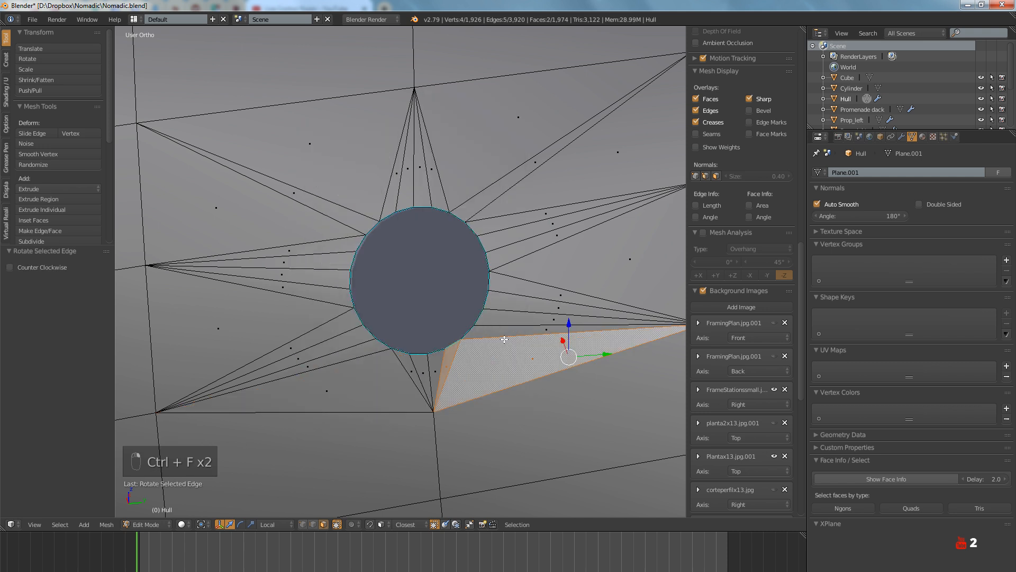
pyautogui.press('a')
pyautogui.press('Tab')
pyautogui.moveTo(504, 339); pyautogui.dragTo(451, 381, button='middle')
# Add a centred vertical loop cut above and another below the next porthole, leaving both unslid and deselected
pyautogui.press('Tab')
pyautogui.scroll(5, 453, 404)
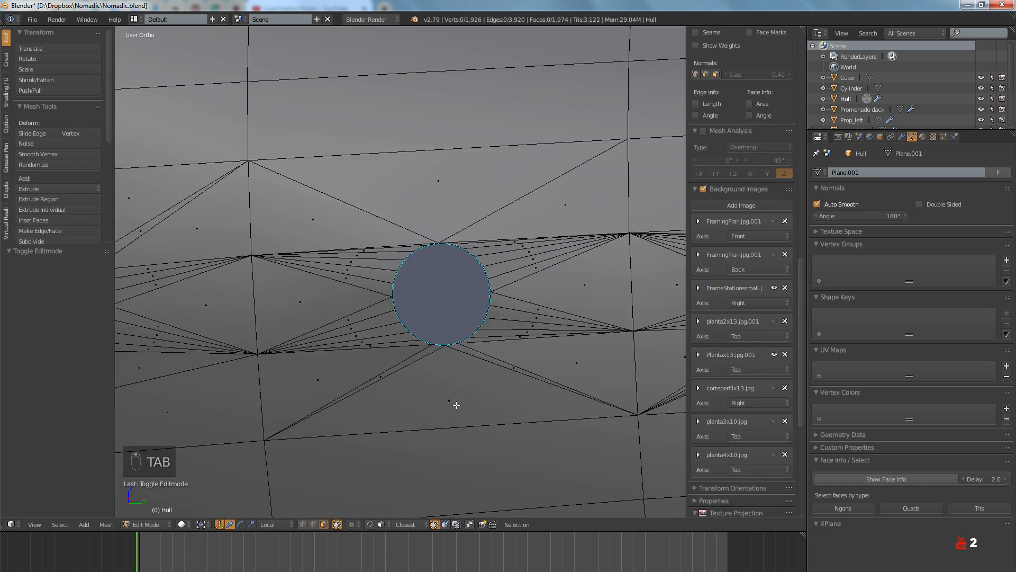
pyautogui.hotkey('ctrl', 'r')
pyautogui.click(448, 254)
pyautogui.rightClick(447, 253)
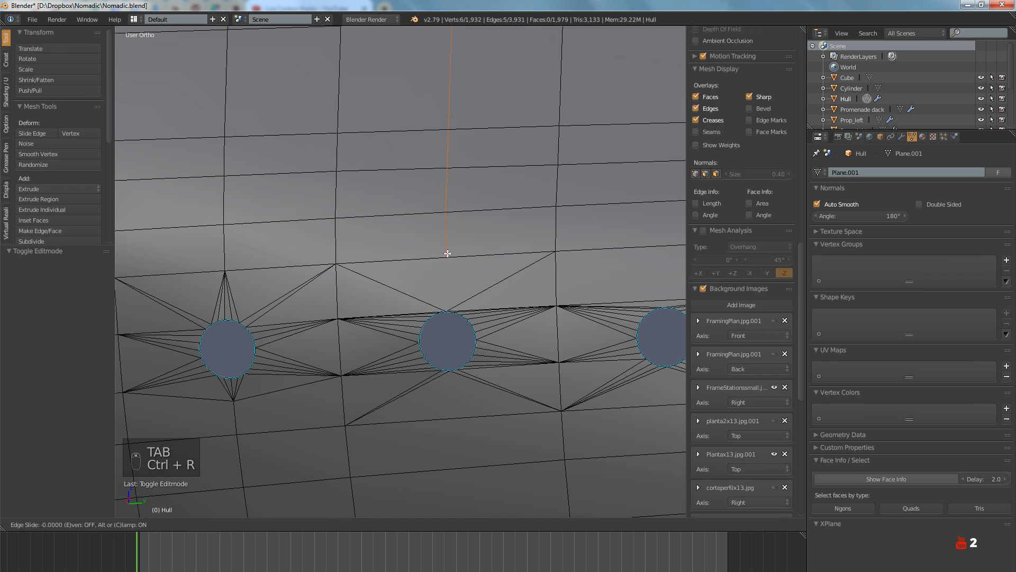
pyautogui.press('a')
pyautogui.hotkey('ctrl', 'r')
pyautogui.click(448, 427)
pyautogui.rightClick(447, 426)
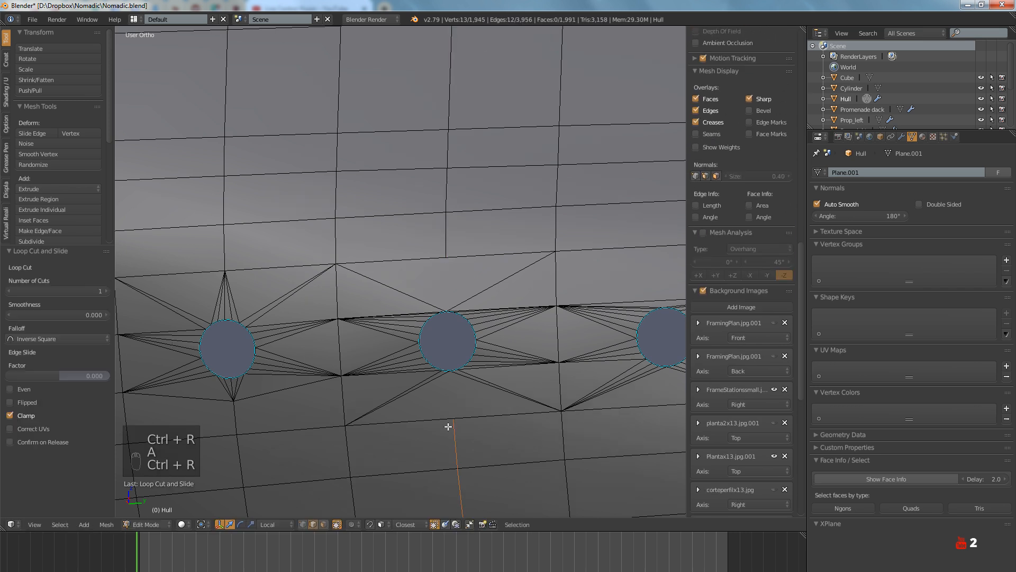
pyautogui.press('a')
# Try smoothing the new vertical edge loop below the porthole, undo it and clear the selection
pyautogui.keyDown('shift'); pyautogui.moveTo(447, 424); pyautogui.dragTo(416, 302, button='middle'); pyautogui.keyUp('shift')
pyautogui.scroll(-6, 416, 301)
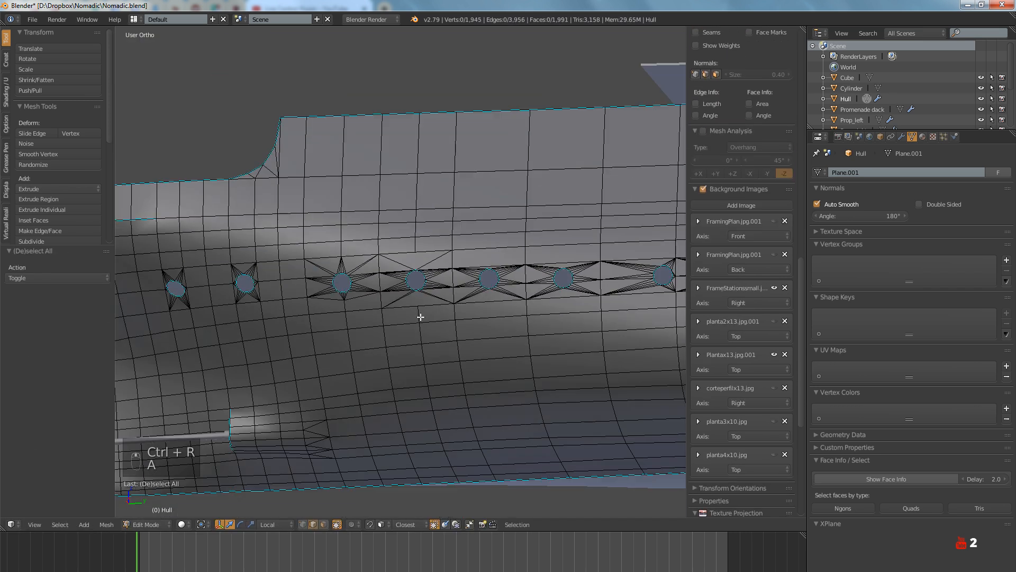
pyautogui.keyDown('alt'); pyautogui.rightClick(420, 316); pyautogui.keyUp('alt')
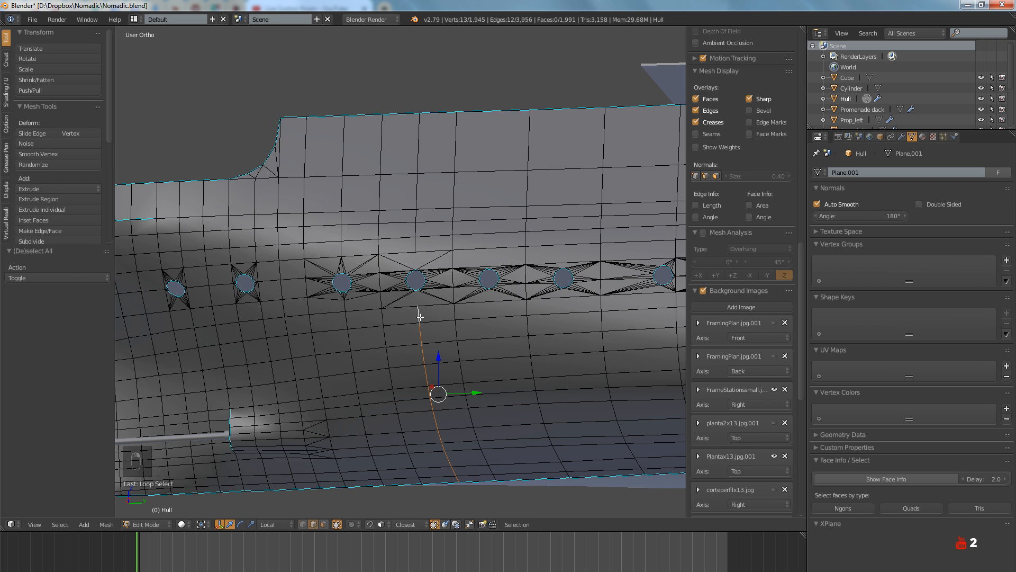
pyautogui.press('w')
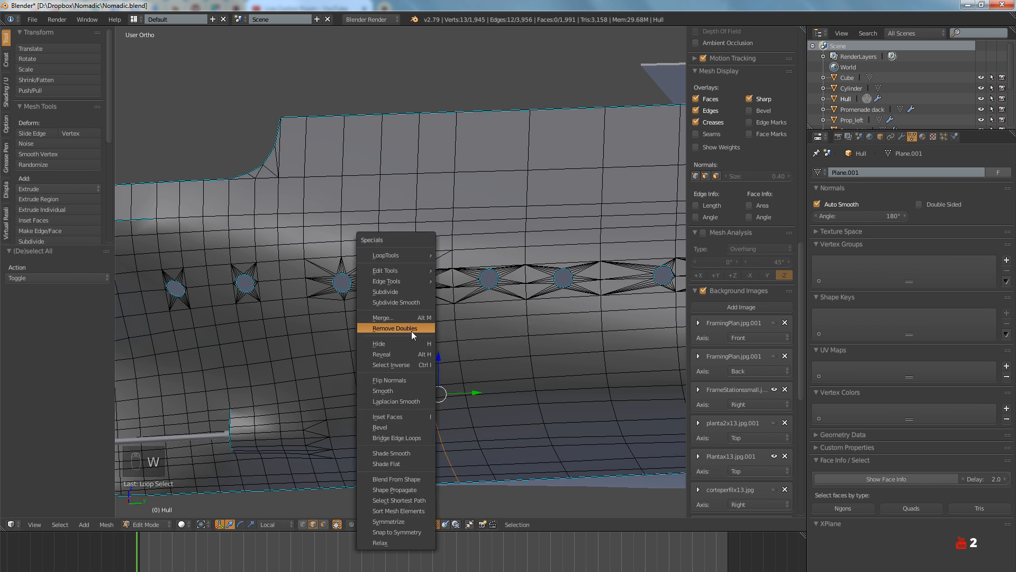
pyautogui.click(390, 386)
pyautogui.hotkey('ctrl', 'z')
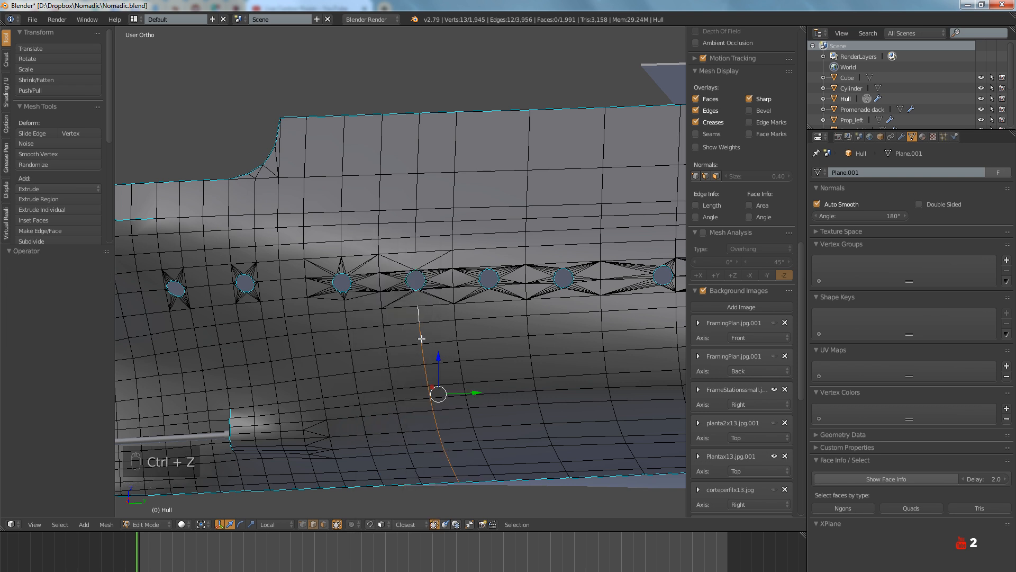
pyautogui.scroll(3, 422, 339)
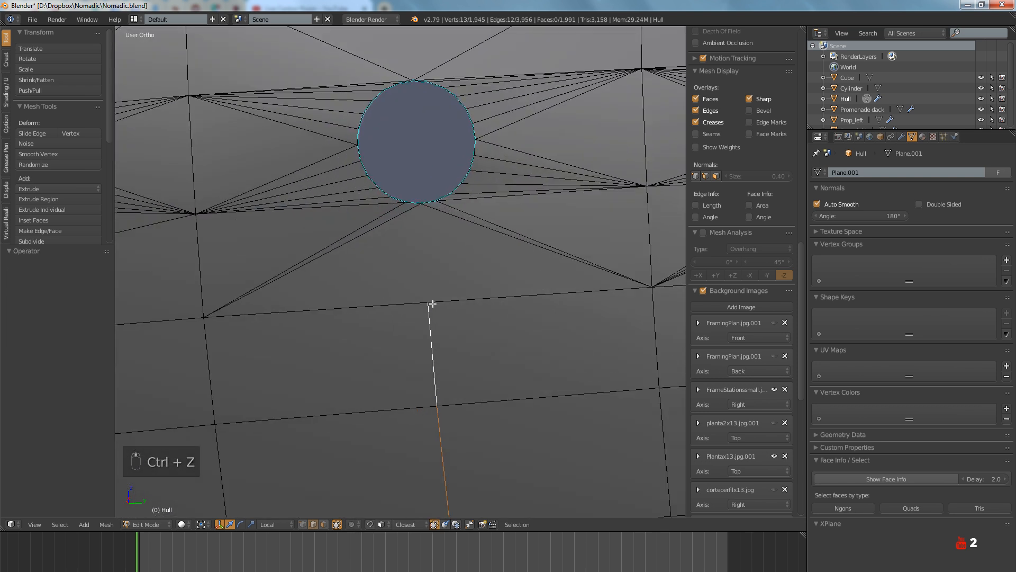
pyautogui.press('a')
# Triangulate the two large faces directly above and below the porthole and clear the selection
pyautogui.moveTo(442, 284); pyautogui.dragTo(428, 372, button='middle')
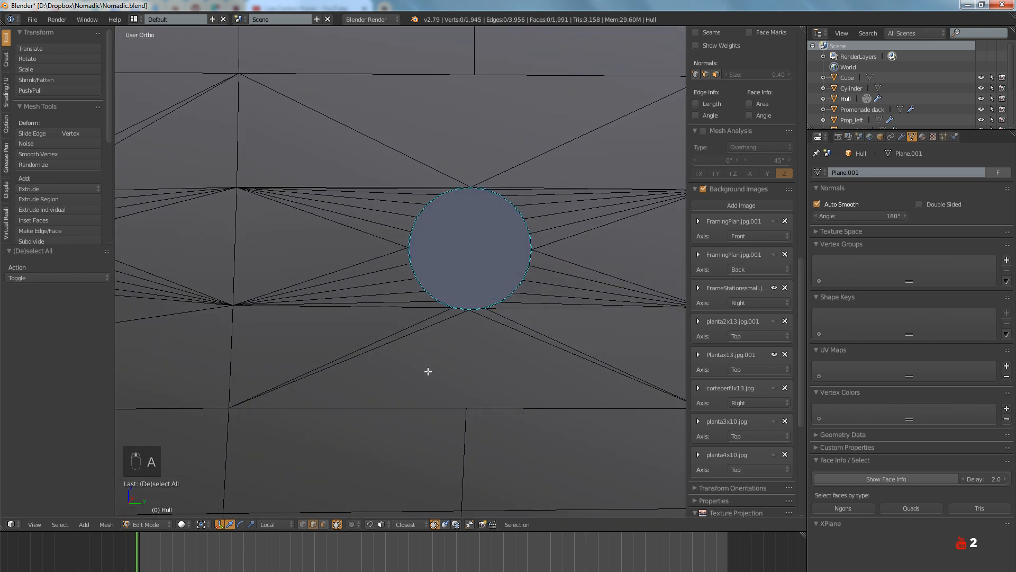
pyautogui.click(325, 525)
pyautogui.rightClick(465, 363)
pyautogui.keyDown('shift'); pyautogui.rightClick(460, 153); pyautogui.keyUp('shift')
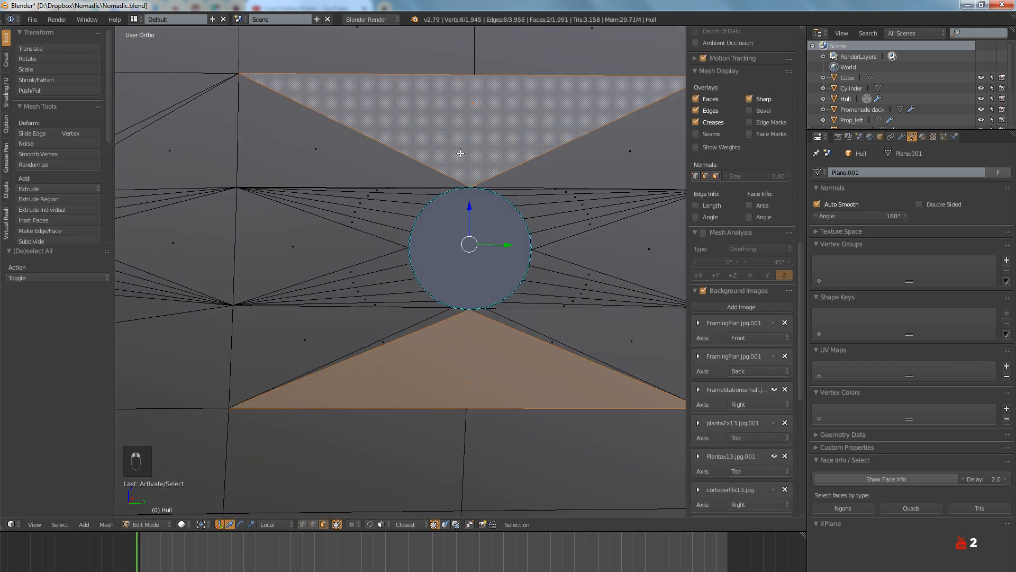
pyautogui.hotkey('ctrl', 't')
pyautogui.press('a')
# Rotate the edge between the thin sliver and the large triangle below the porthole's lower-left rim clockwise and clear the selection
pyautogui.scroll(3, 440, 315)
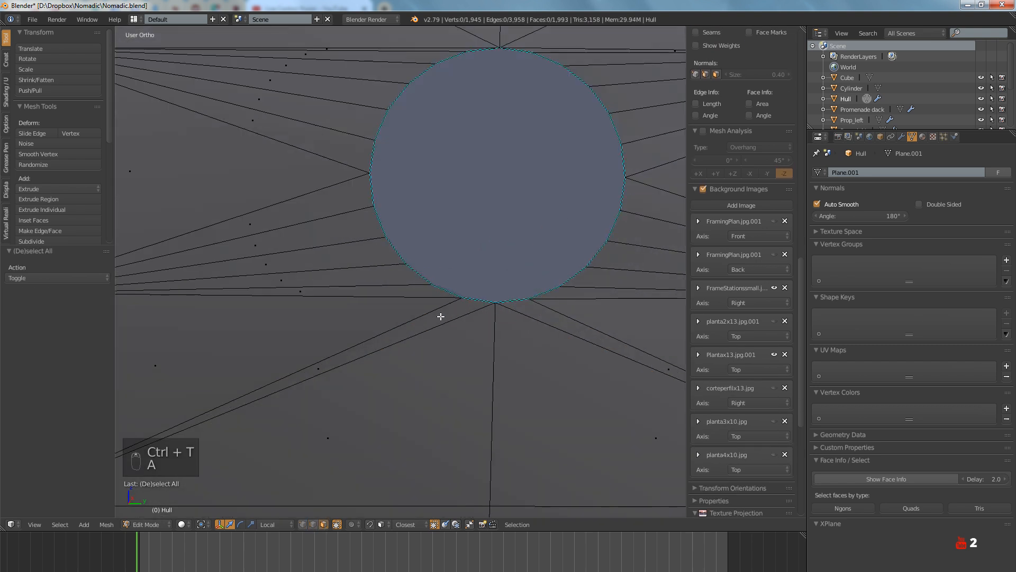
pyautogui.rightClick(439, 316)
pyautogui.keyDown('shift'); pyautogui.rightClick(454, 359); pyautogui.keyUp('shift')
pyautogui.hotkey('ctrl', 'f')
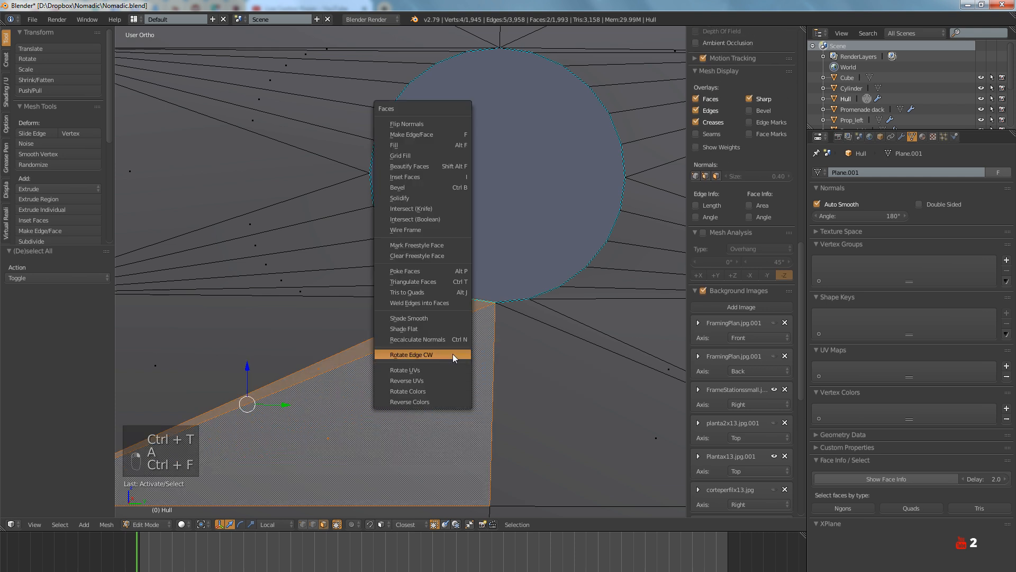
pyautogui.click(453, 353)
pyautogui.press('a')
# Rotate the diagonal between the two large triangles below and left of the porthole clockwise and clear the selection
pyautogui.rightClick(369, 315)
pyautogui.keyDown('shift'); pyautogui.rightClick(389, 376); pyautogui.keyUp('shift')
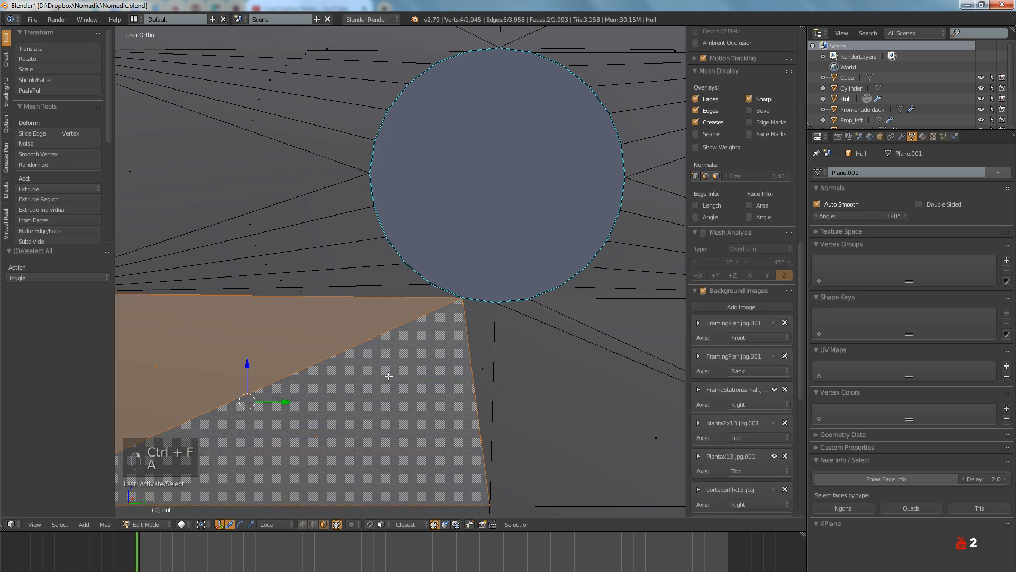
pyautogui.hotkey('ctrl', 'f')
pyautogui.click(389, 376)
pyautogui.press('a')
# Rotate the edge between the lowest thin face of the left fan and the large triangle beneath it clockwise
pyautogui.scroll(-3, 388, 339)
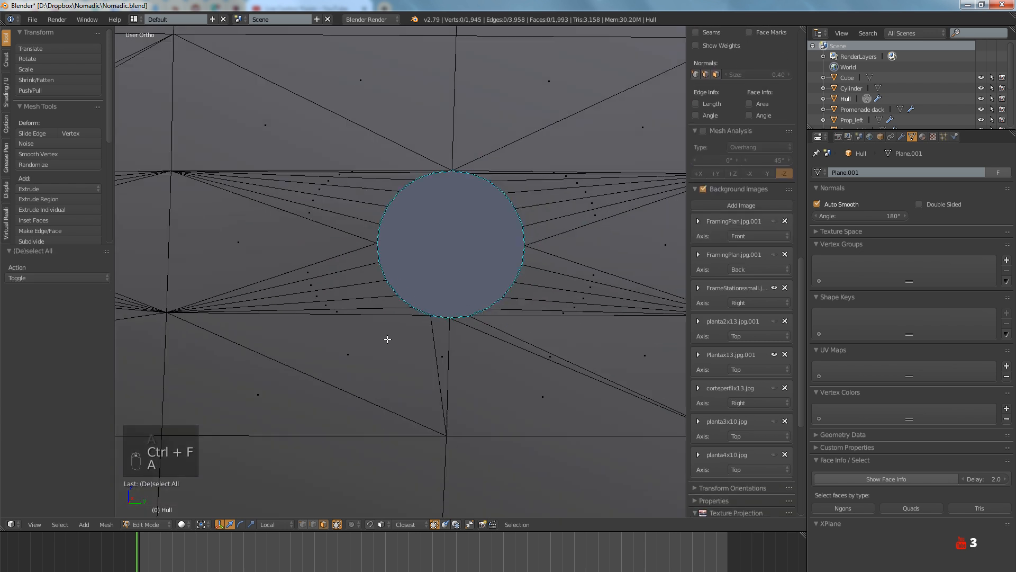
pyautogui.keyDown('shift'); pyautogui.rightClick(376, 322); pyautogui.keyUp('shift')
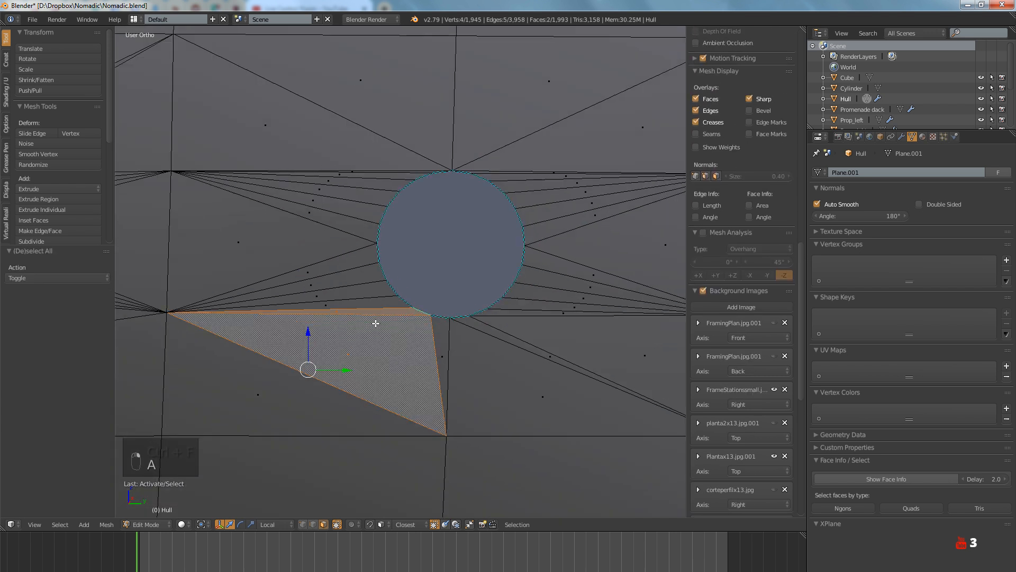
pyautogui.hotkey('ctrl', 'f')
pyautogui.click(375, 323)
pyautogui.press('a')
# Merge the two large triangles at the porthole's lower left into a single face and clear the selection
pyautogui.rightClick(356, 347)
pyautogui.keyDown('shift'); pyautogui.rightClick(313, 380); pyautogui.keyUp('shift')
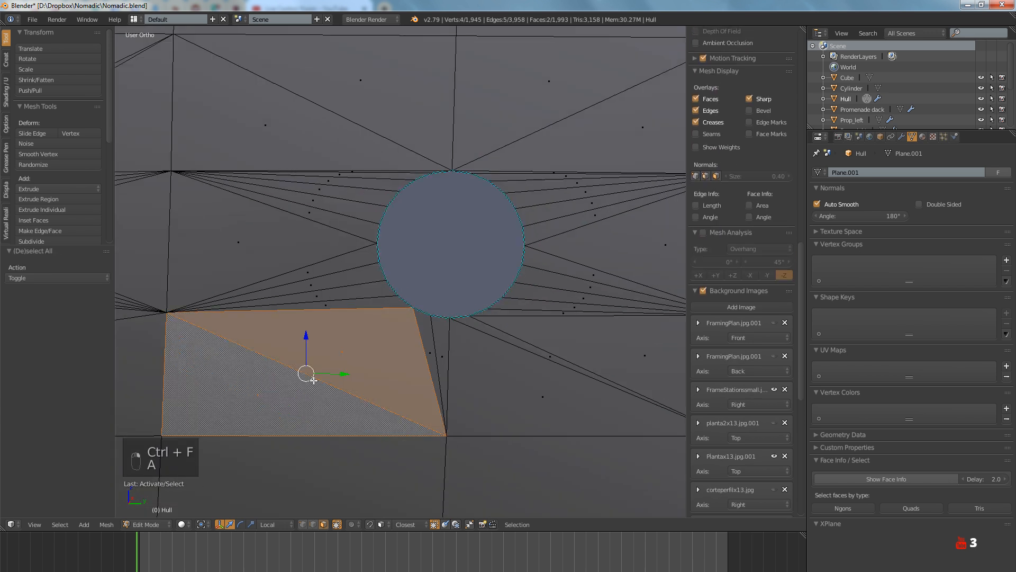
pyautogui.press('f')
pyautogui.keyDown('shift'); pyautogui.moveTo(484, 379); pyautogui.dragTo(421, 356, button='middle'); pyautogui.keyUp('shift')
pyautogui.press('a')
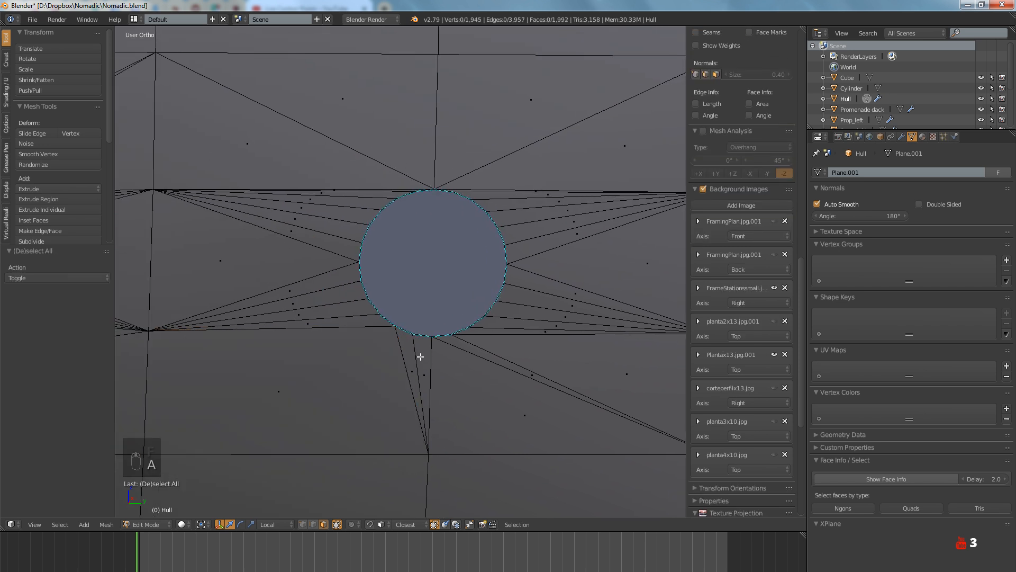
# Rotate the diagonal between the two triangles above and left of the porthole clockwise, undoing and repeating the rotation once
pyautogui.scroll(-4, 380, 359)
pyautogui.keyDown('shift'); pyautogui.moveTo(397, 345); pyautogui.dragTo(439, 348, button='middle'); pyautogui.keyUp('shift')
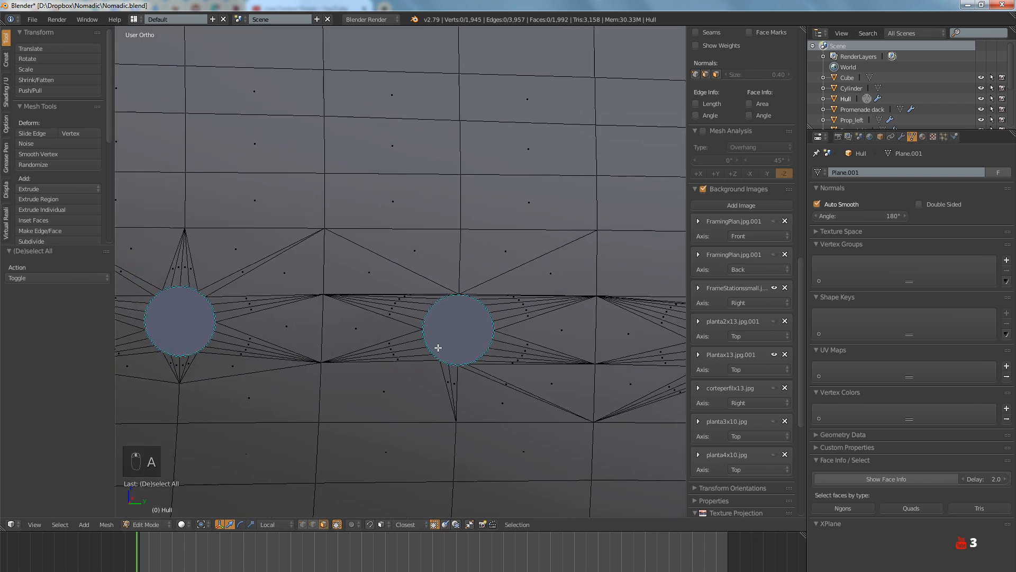
pyautogui.rightClick(384, 278)
pyautogui.keyDown('shift'); pyautogui.rightClick(435, 259); pyautogui.keyUp('shift')
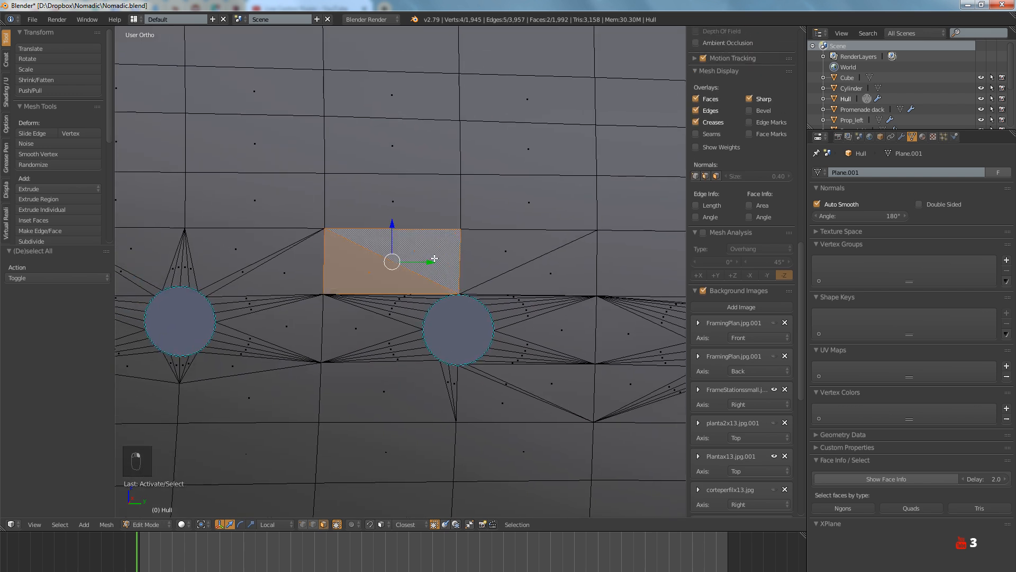
pyautogui.hotkey('ctrl', 'f')
pyautogui.click(434, 259)
pyautogui.hotkey('ctrl', 'z')
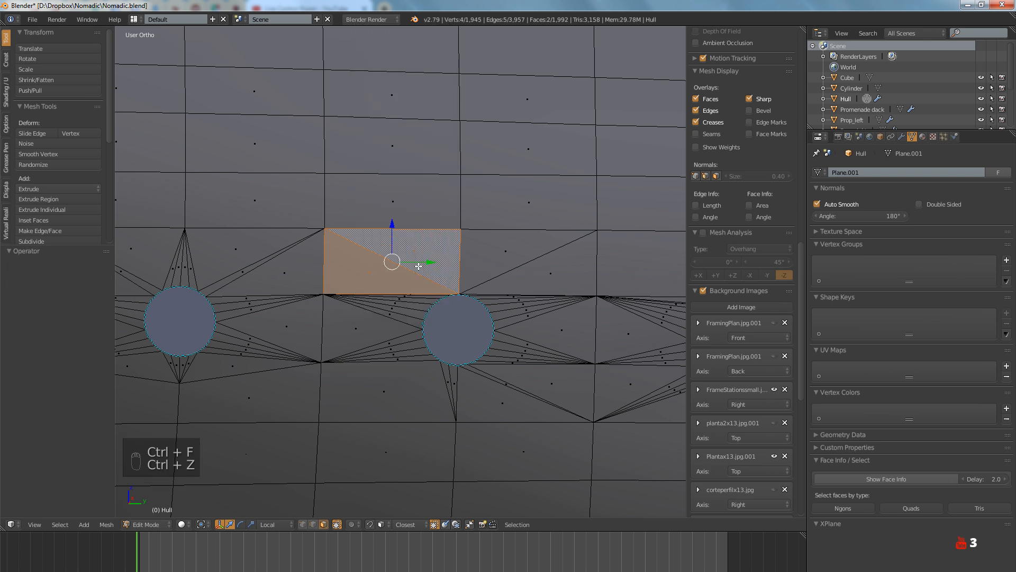
pyautogui.hotkey('ctrl', 'f')
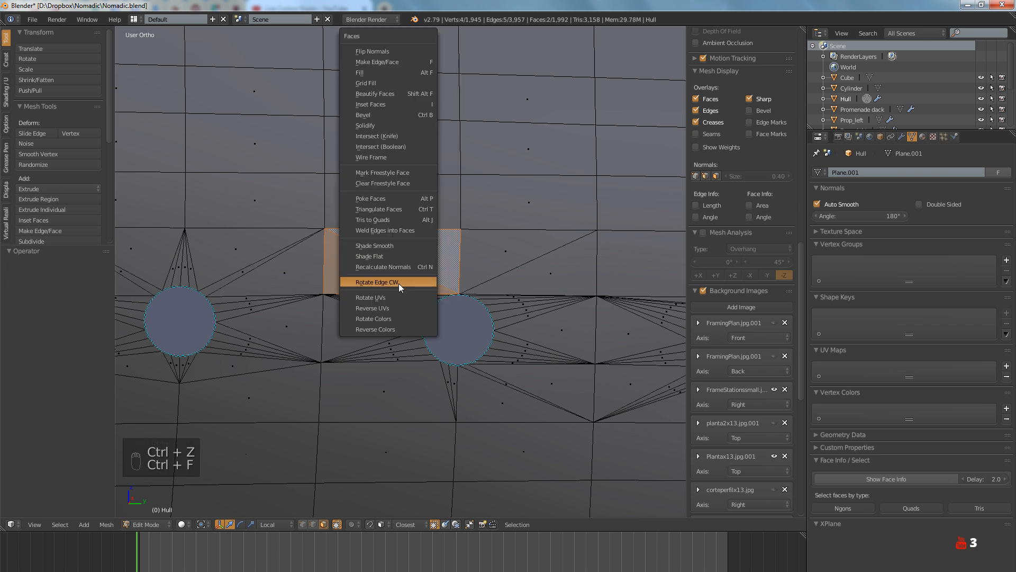
pyautogui.click(399, 284)
# Rotate the two edges between the large triangle and the thin faces at the porthole's upper left clockwise and clear the selection
pyautogui.scroll(5, 402, 286)
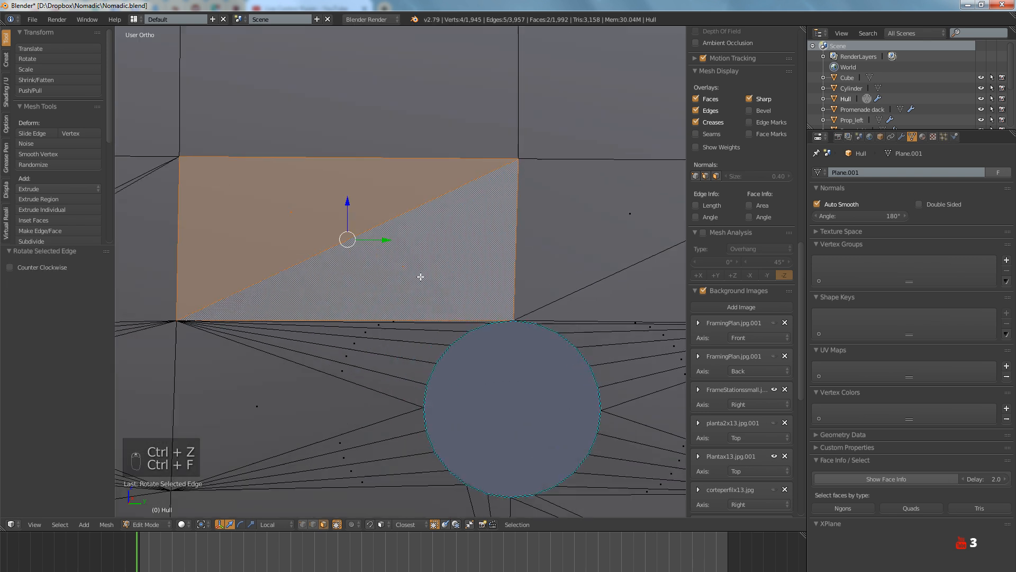
pyautogui.rightClick(416, 310)
pyautogui.hotkey('ctrl', 'f')
pyautogui.click(417, 309)
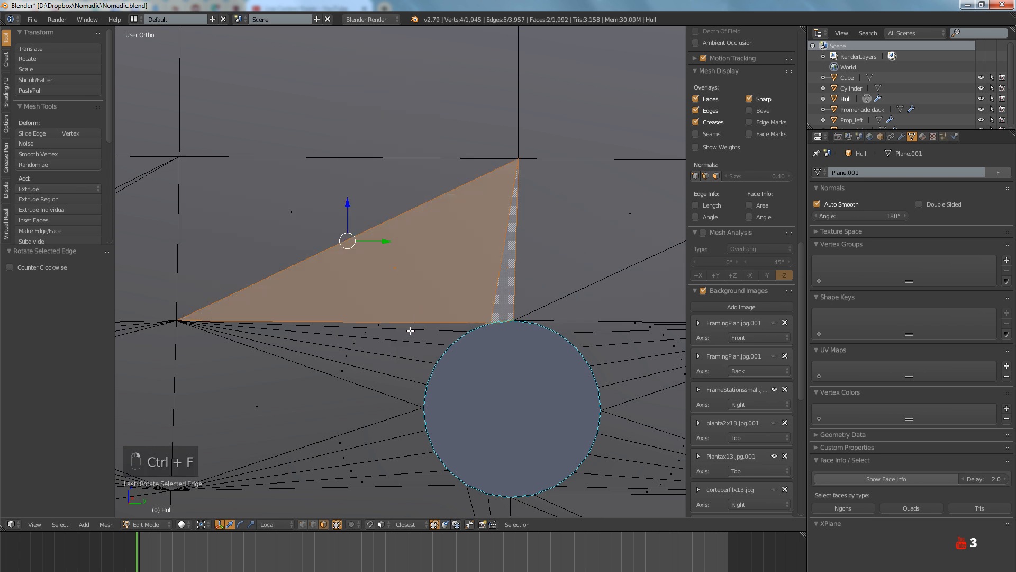
pyautogui.hotkey('ctrl', 'f')
pyautogui.click(415, 306)
pyautogui.press('a')
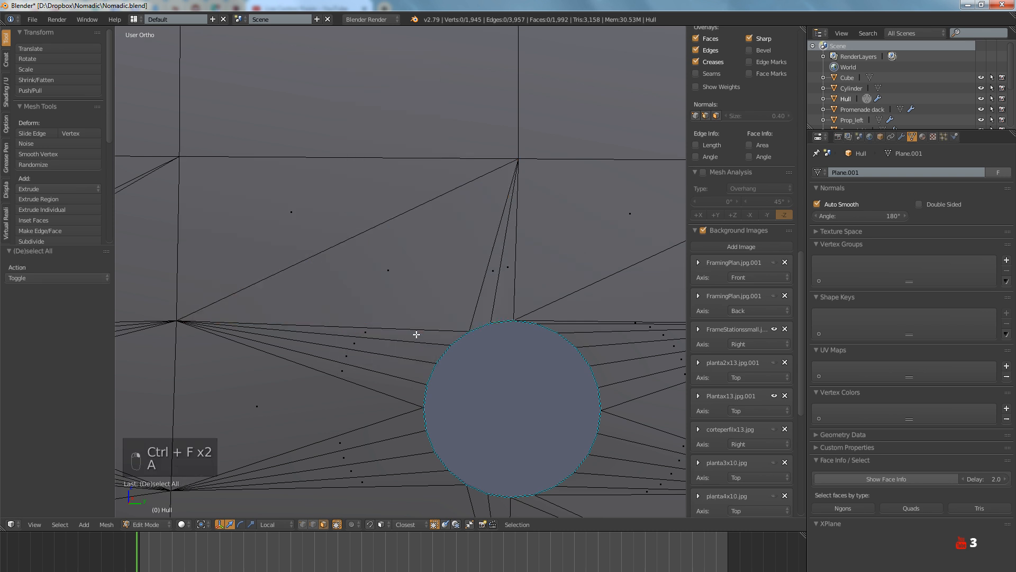
# Rotate the diagonal between the two triangles above and right of the porthole clockwise
pyautogui.keyDown('shift'); pyautogui.moveTo(536, 320); pyautogui.dragTo(420, 336, button='middle'); pyautogui.keyUp('shift')
pyautogui.rightClick(448, 325)
pyautogui.keyDown('shift'); pyautogui.rightClick(465, 275); pyautogui.keyUp('shift')
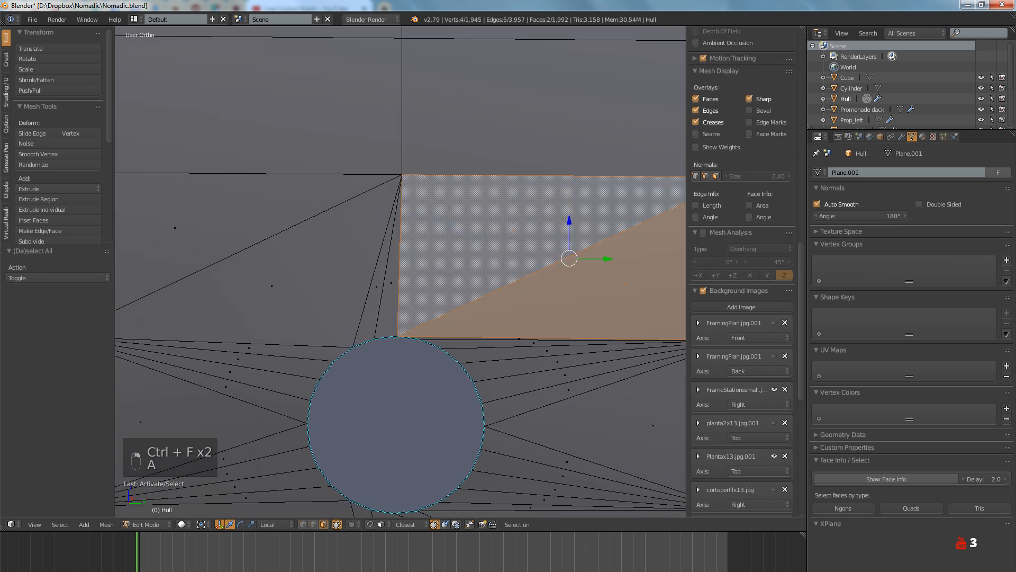
pyautogui.hotkey('ctrl', 'f')
pyautogui.click(465, 274)
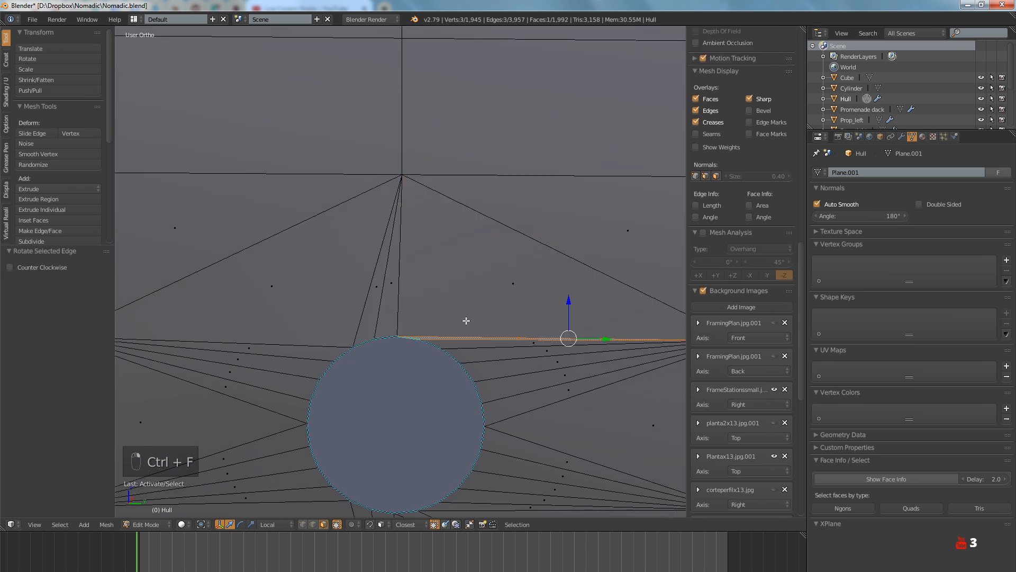
# Rotate the two edges between the large triangle and the thin faces at the porthole's upper right clockwise and clear the selection
pyautogui.keyDown('shift'); pyautogui.rightClick(475, 300); pyautogui.keyUp('shift')
pyautogui.hotkey('ctrl', 'f')
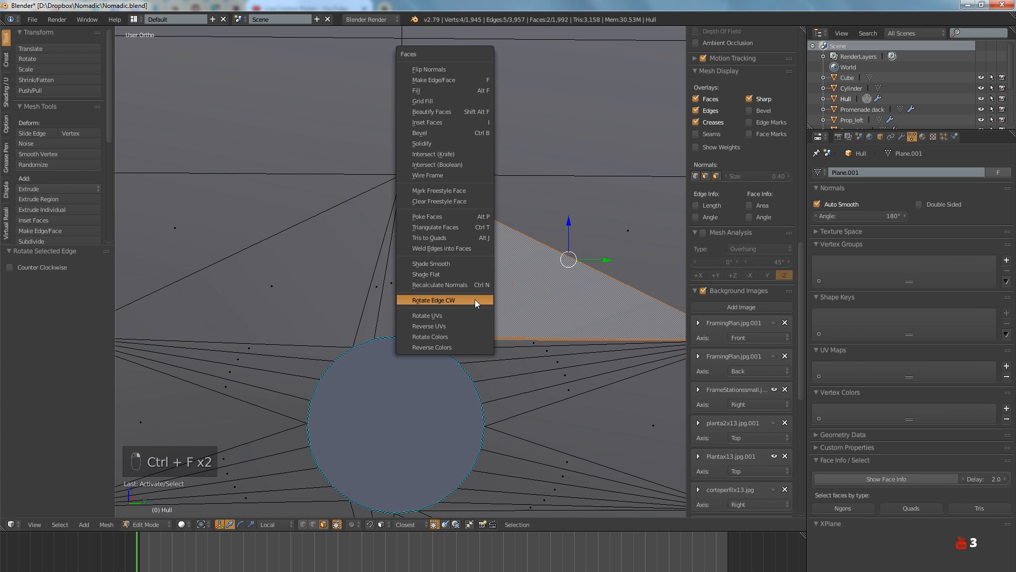
pyautogui.click(476, 302)
pyautogui.rightClick(483, 343)
pyautogui.keyDown('shift'); pyautogui.rightClick(476, 320); pyautogui.keyUp('shift')
pyautogui.hotkey('ctrl', 'f')
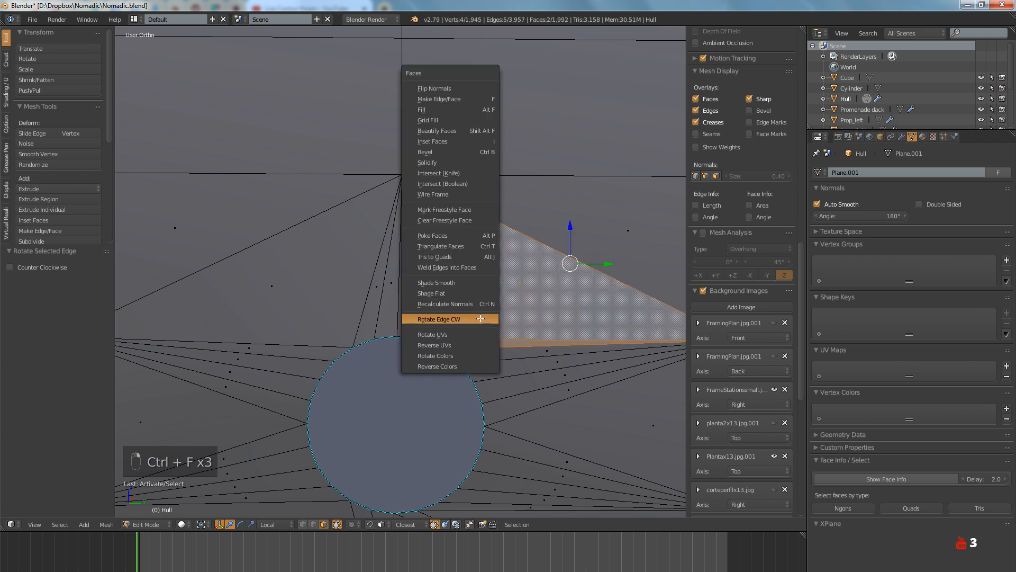
pyautogui.click(476, 320)
pyautogui.press('a')
# Rotate the three edges between the large triangles and thin faces at the porthole's lower right clockwise and clear the selection
pyautogui.scroll(-4, 475, 312)
pyautogui.scroll(3, 456, 384)
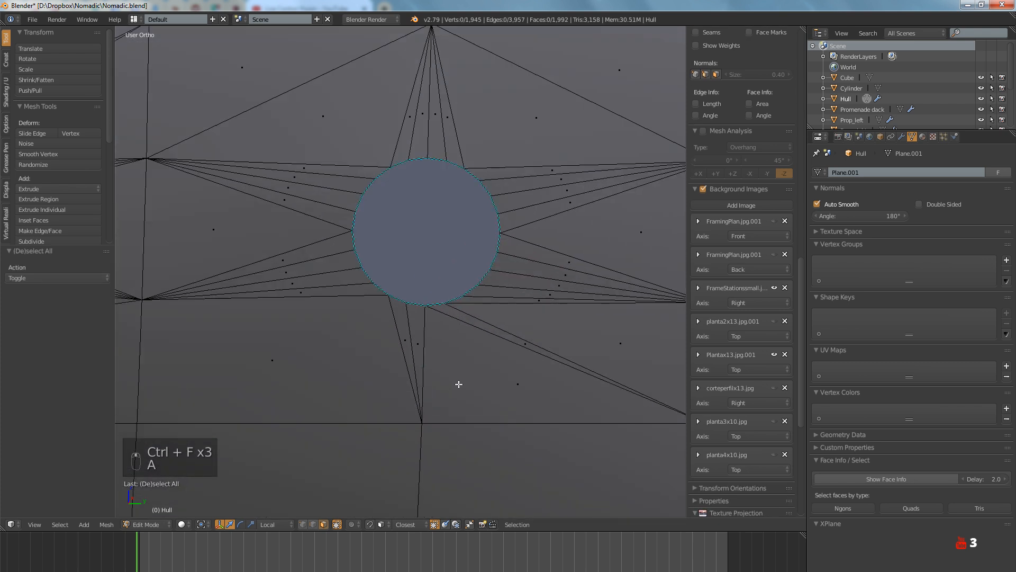
pyautogui.rightClick(487, 335)
pyautogui.keyDown('shift'); pyautogui.rightClick(494, 333); pyautogui.keyUp('shift')
pyautogui.hotkey('ctrl', 'f')
pyautogui.click(494, 334)
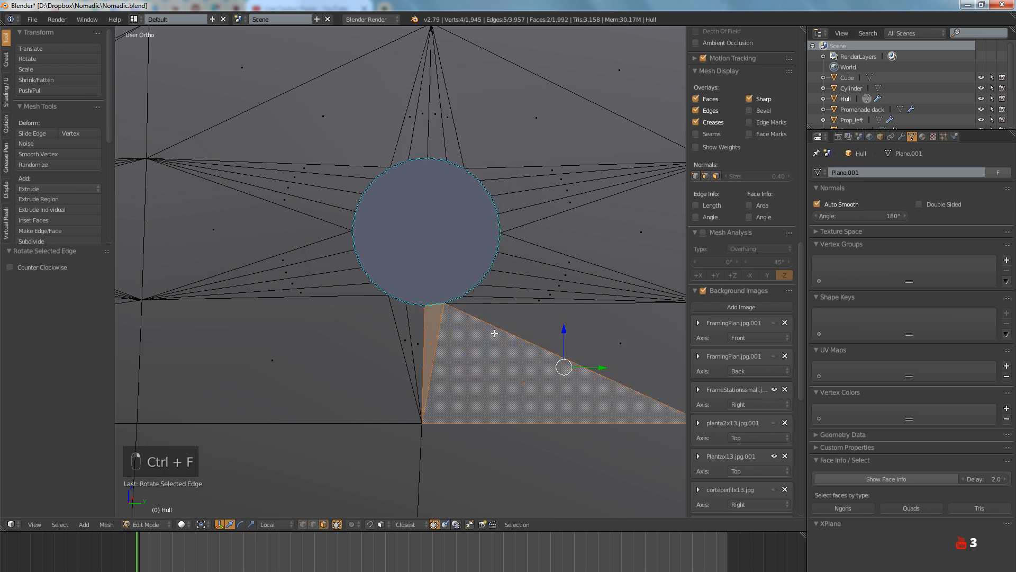
pyautogui.hotkey('ctrl', 'f')
pyautogui.click(514, 324)
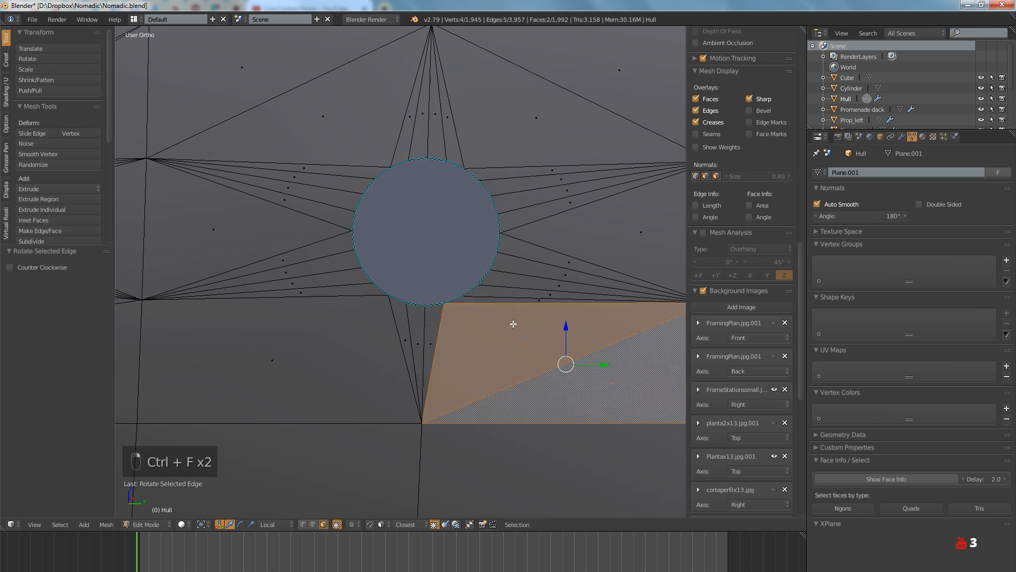
pyautogui.hotkey('ctrl', 'f')
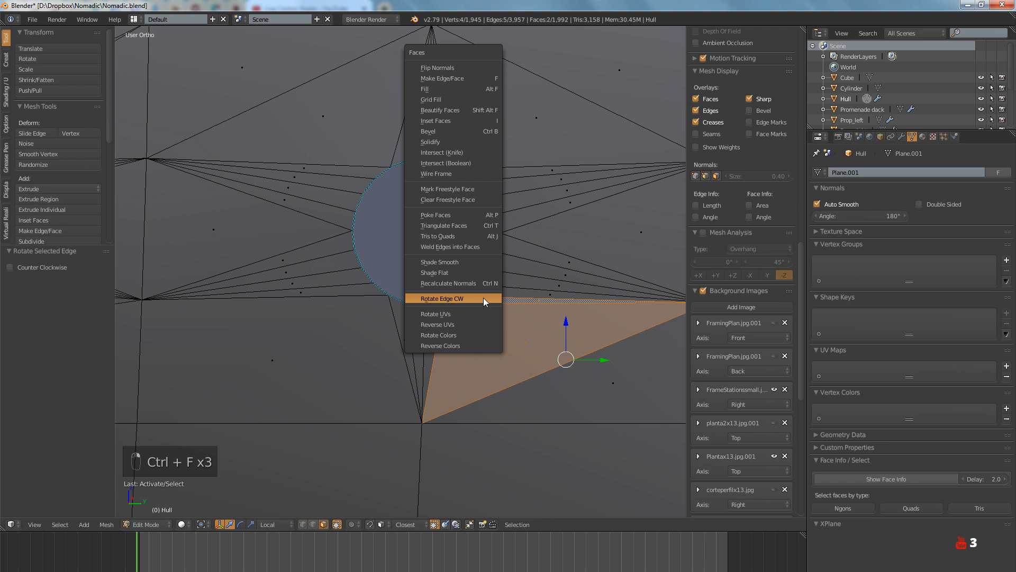
pyautogui.click(483, 296)
pyautogui.press('a')
# Merge the two large triangles at the porthole's lower right into one face, and the two at its upper right into another
pyautogui.scroll(-4, 459, 319)
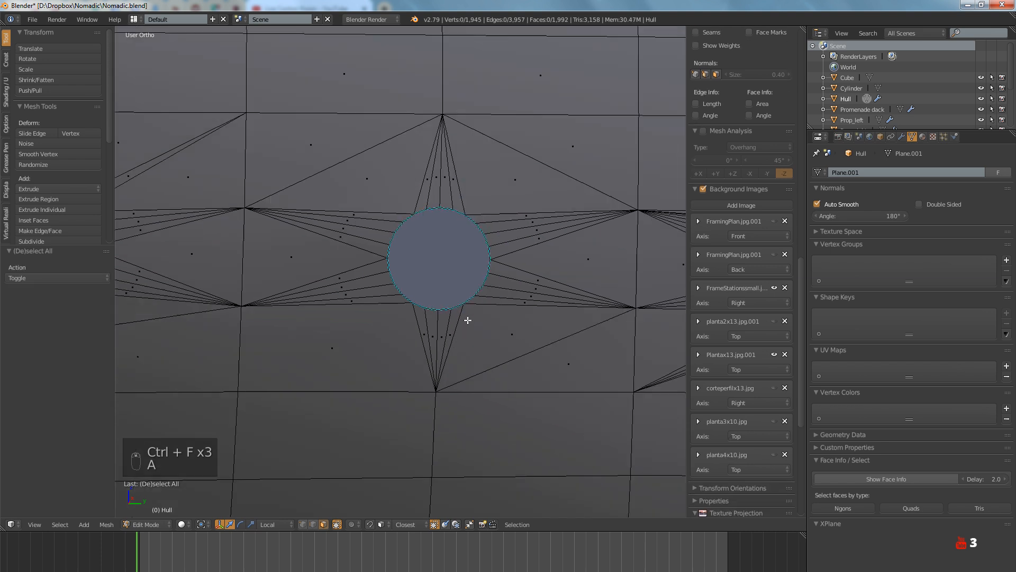
pyautogui.rightClick(550, 352)
pyautogui.keyDown('shift'); pyautogui.rightClick(484, 331); pyautogui.keyUp('shift')
pyautogui.press('f')
pyautogui.rightClick(515, 222)
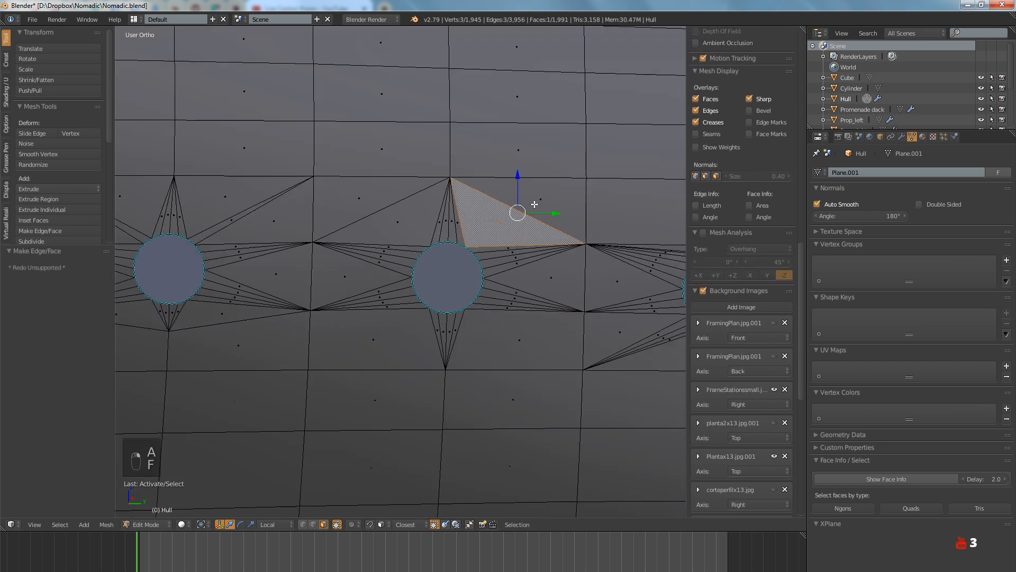
pyautogui.keyDown('shift'); pyautogui.rightClick(509, 212); pyautogui.keyUp('shift')
pyautogui.press('f')
# Merge the two large triangles at the porthole's upper left into a single face and clear the selection
pyautogui.keyDown('shift'); pyautogui.rightClick(401, 222); pyautogui.keyUp('shift')
pyautogui.hotkey('shift', 'f')
pyautogui.click(400, 271)
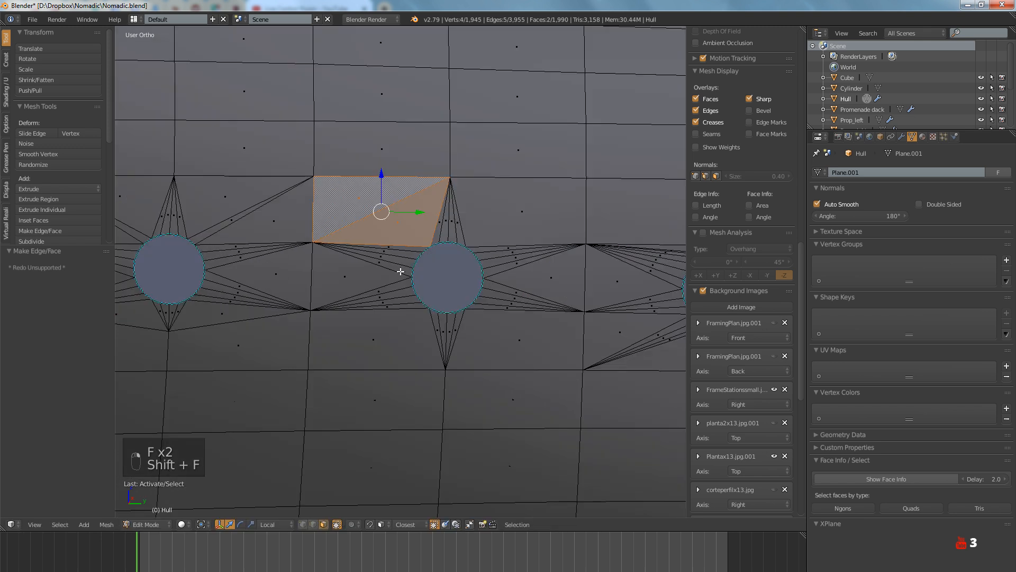
pyautogui.press('f')
pyautogui.press('a')
# Examine the hull shading around the cleaned and uncleaned portholes in Object Mode, and return to mesh editing
pyautogui.press('Tab')
pyautogui.scroll(-5, 413, 326)
pyautogui.moveTo(413, 327); pyautogui.dragTo(395, 313, button='middle')
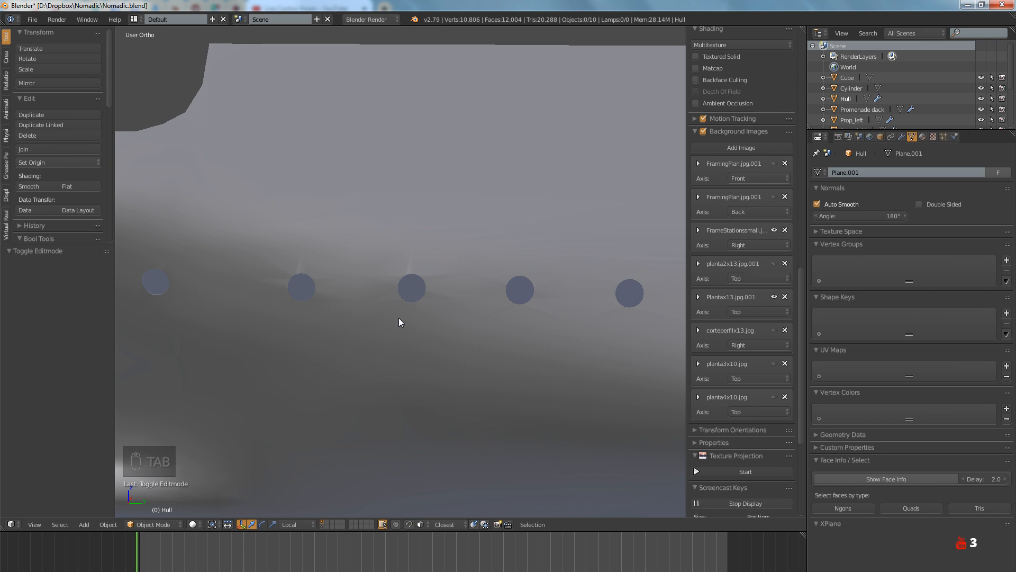
pyautogui.scroll(5, 410, 295)
pyautogui.press('Tab')
pyautogui.press('Tab')
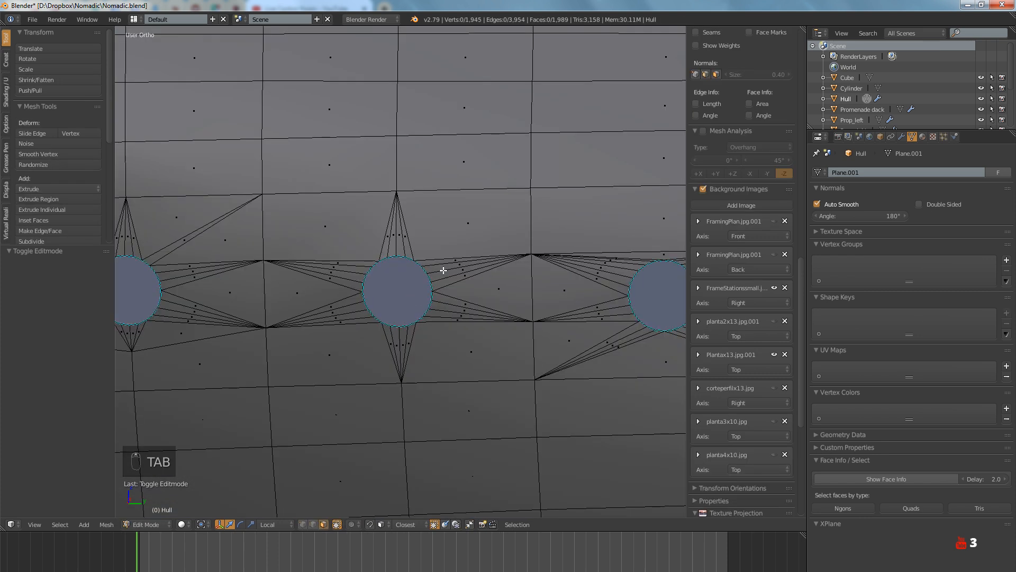
pyautogui.moveTo(443, 269)
pyautogui.mouseDown(button='middle')
pyautogui.moveTo(411, 277)
pyautogui.moveTo(419, 239)
pyautogui.moveTo(425, 250)
pyautogui.moveTo(401, 281)
pyautogui.moveTo(307, 309)
pyautogui.moveTo(359, 254)
pyautogui.moveTo(344, 293)
pyautogui.moveTo(424, 297)
pyautogui.moveTo(370, 280)
pyautogui.mouseUp(button='middle')
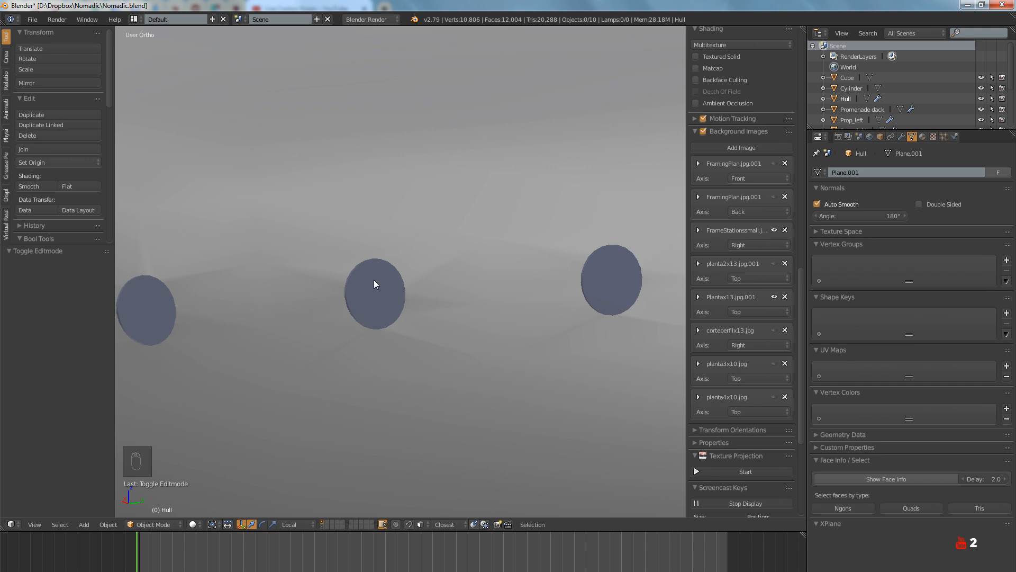
pyautogui.scroll(3, 371, 300)
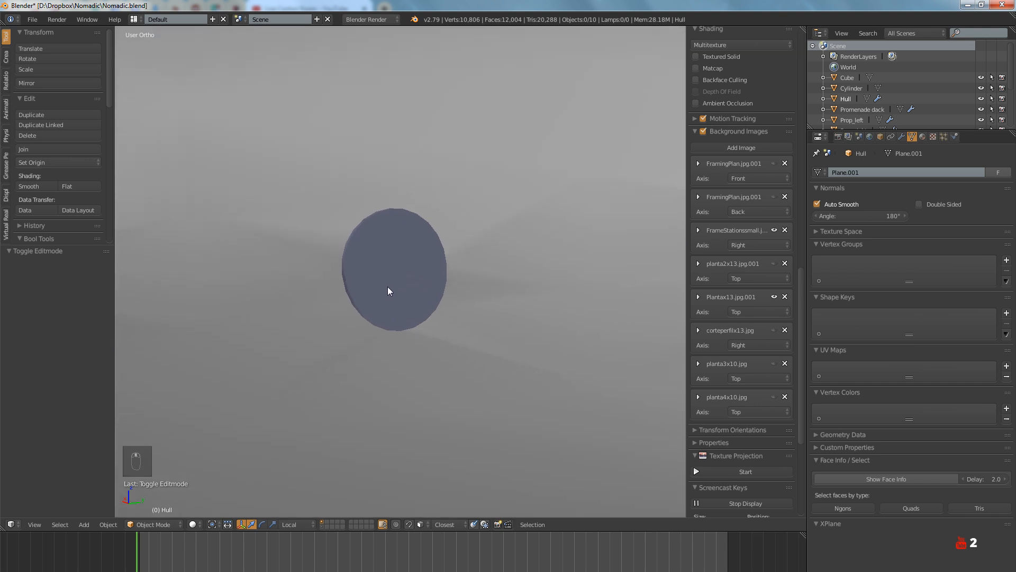
pyautogui.press('Tab')
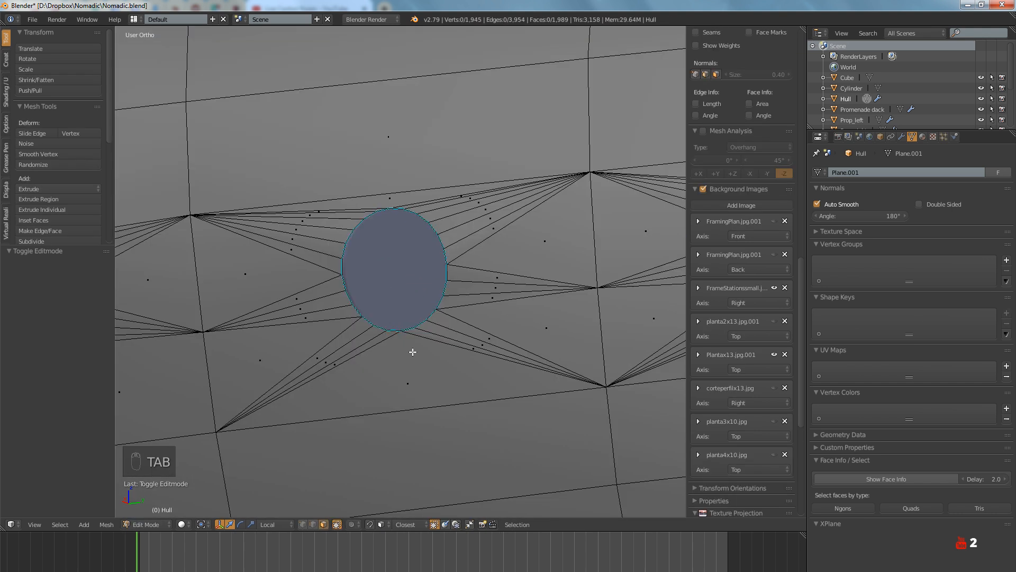
# Show the row of hull portholes in the right orthographic view
pyautogui.scroll(-5, 413, 349)
pyautogui.moveTo(413, 331); pyautogui.dragTo(424, 297, button='middle')
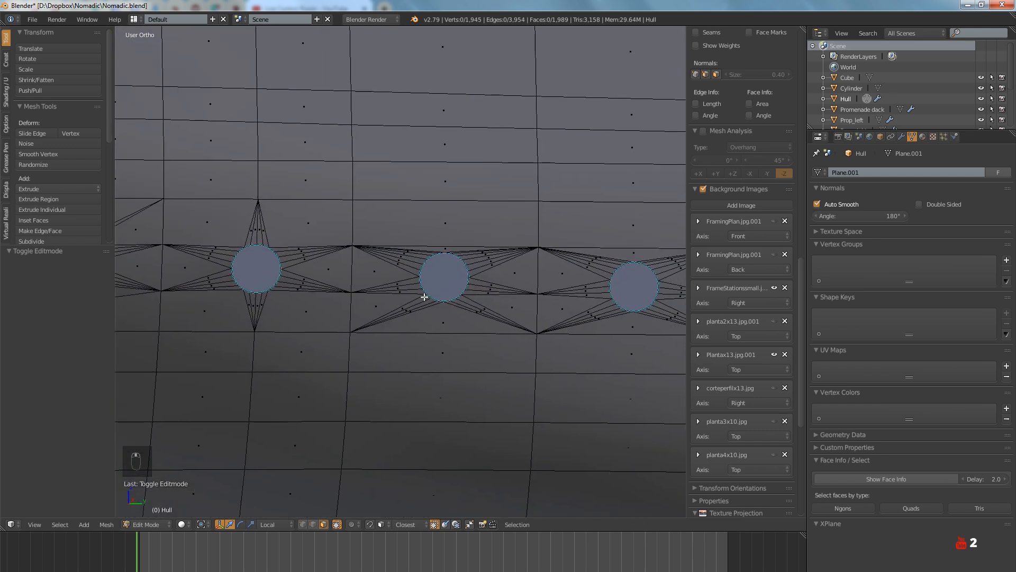
pyautogui.scroll(-3, 424, 297)
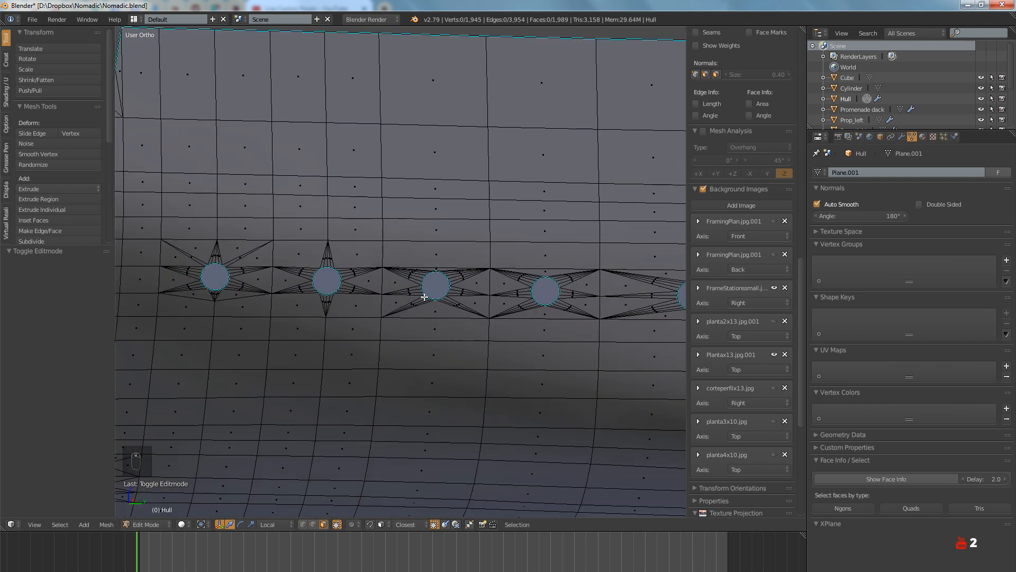
pyautogui.press('KP_3')
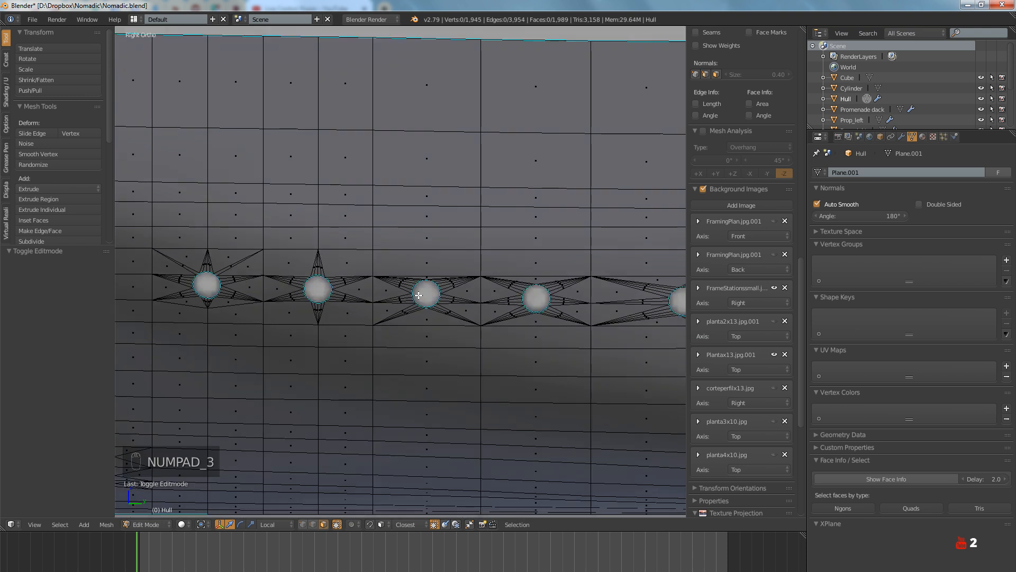
# Add a centred vertical edge loop through the hull faces below the next unfinished porthole in the aft row
pyautogui.keyDown('shift'); pyautogui.moveTo(414, 303); pyautogui.dragTo(467, 319, button='middle'); pyautogui.keyUp('shift')
pyautogui.scroll(5, 415, 288)
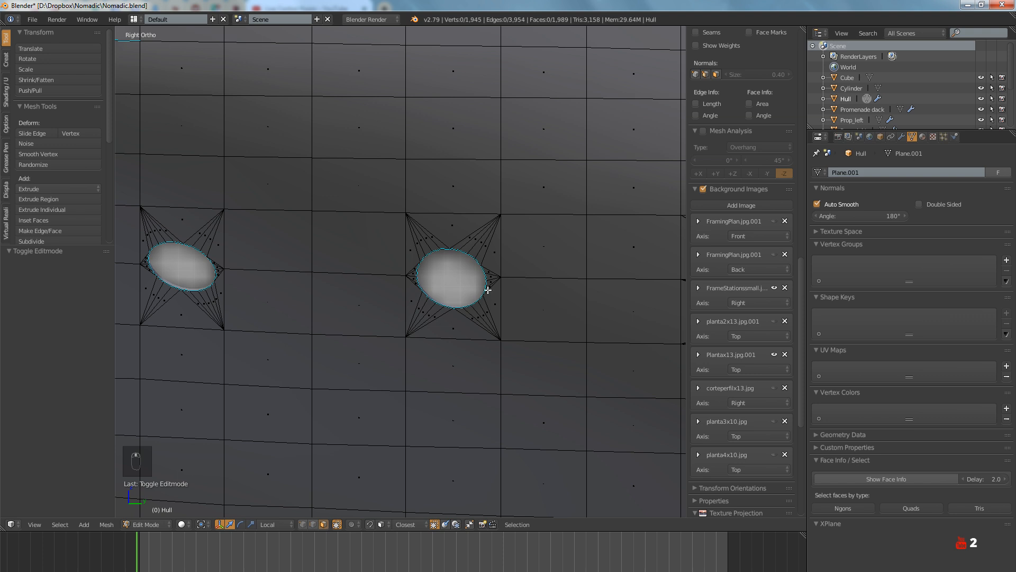
pyautogui.scroll(-5, 488, 290)
pyautogui.keyDown('ctrl'); pyautogui.scroll(-6, 446, 313); pyautogui.keyUp('ctrl')
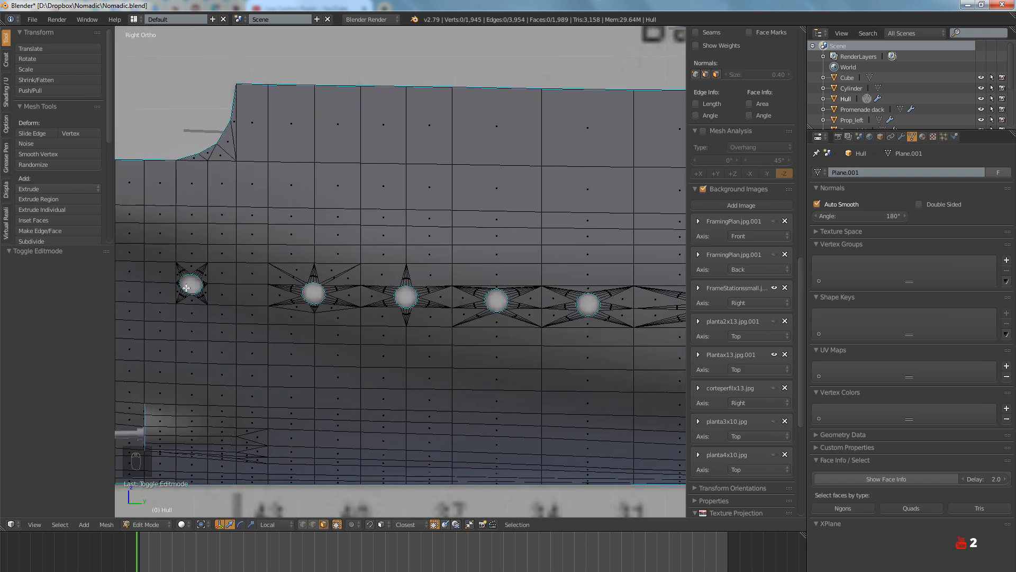
pyautogui.scroll(5, 427, 325)
pyautogui.keyDown('ctrl'); pyautogui.scroll(-2, 426, 320); pyautogui.keyUp('ctrl')
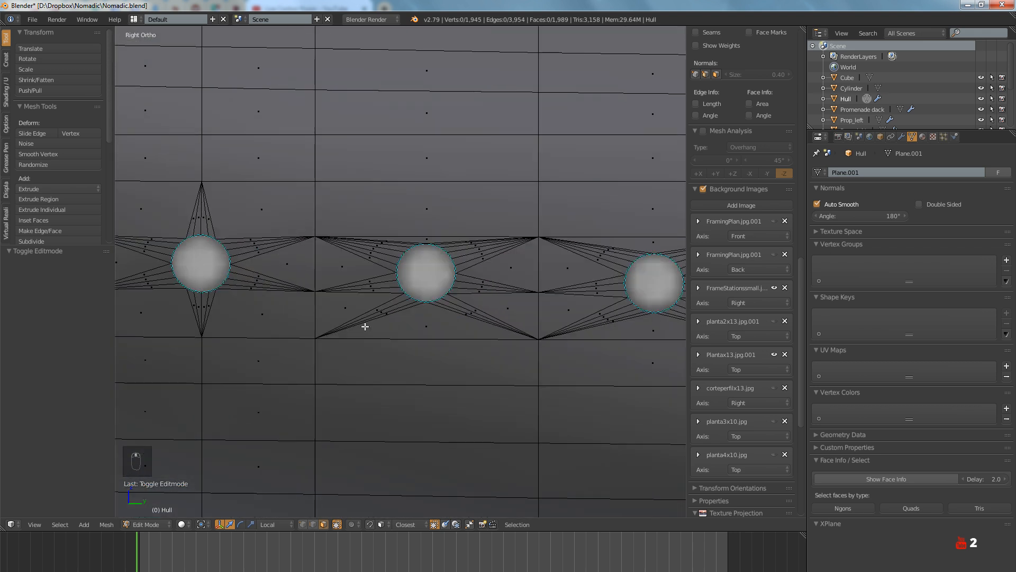
pyautogui.hotkey('ctrl', 'r')
pyautogui.click(424, 346)
pyautogui.rightClick(424, 341)
pyautogui.press('a')
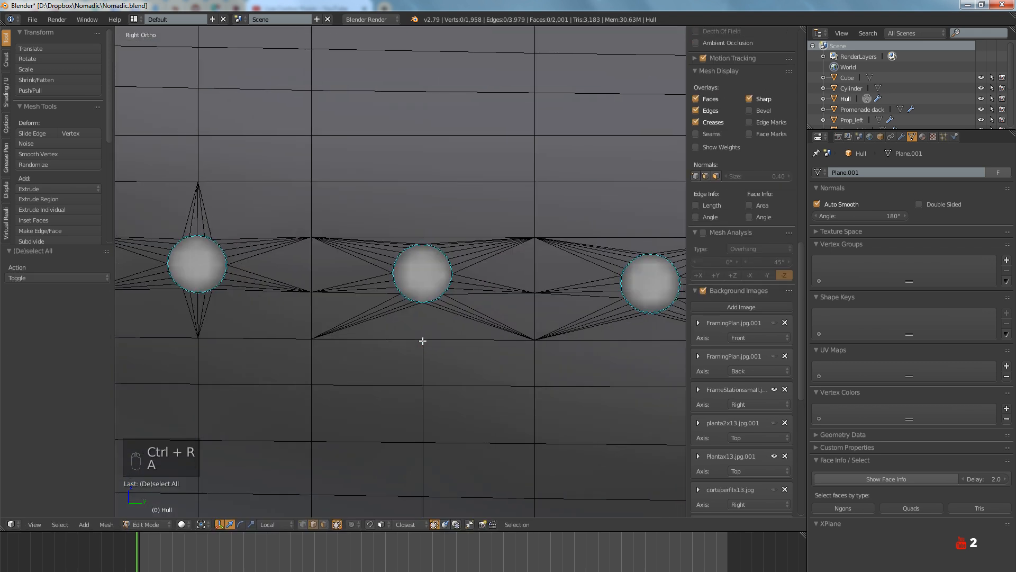
# Add a matching centred vertical edge loop through the hull faces above the same porthole
pyautogui.hotkey('ctrl', 'r')
pyautogui.click(421, 183)
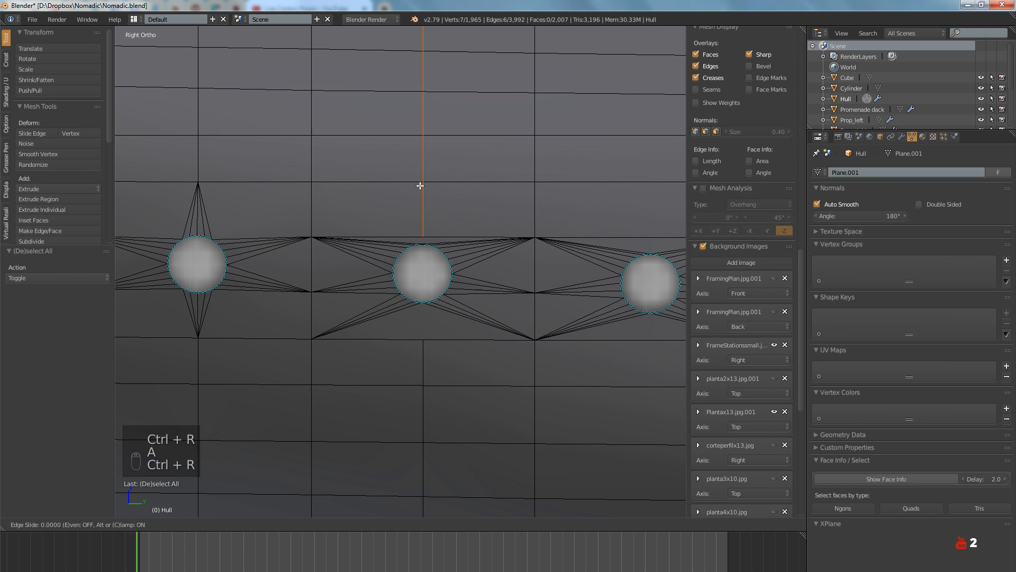
pyautogui.rightClick(421, 204)
pyautogui.press('a')
# Triangulate the two faces directly above and below the porthole in face select mode
pyautogui.click(324, 524)
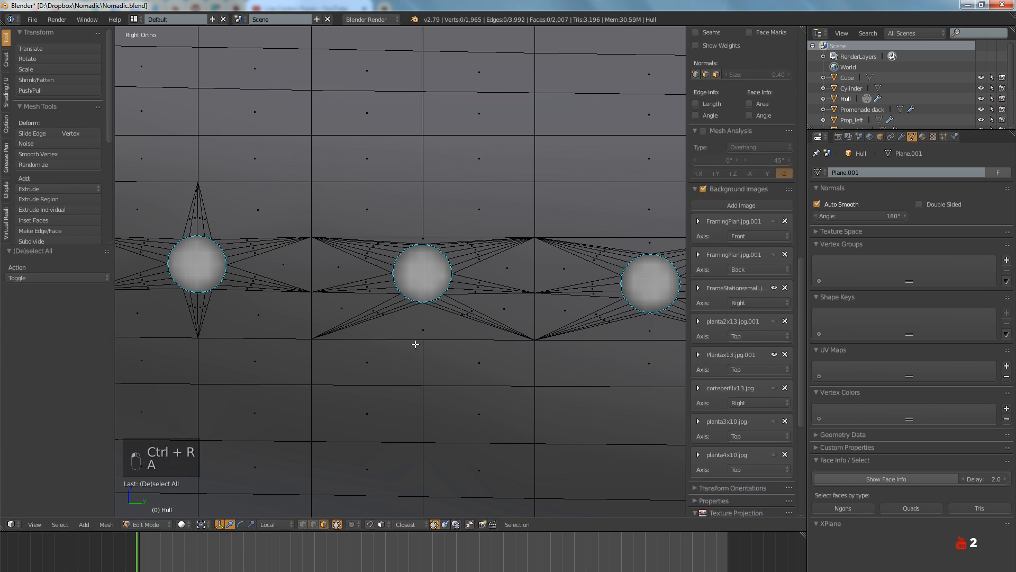
pyautogui.rightClick(422, 329)
pyautogui.keyDown('shift'); pyautogui.rightClick(424, 239); pyautogui.keyUp('shift')
pyautogui.hotkey('ctrl', 't')
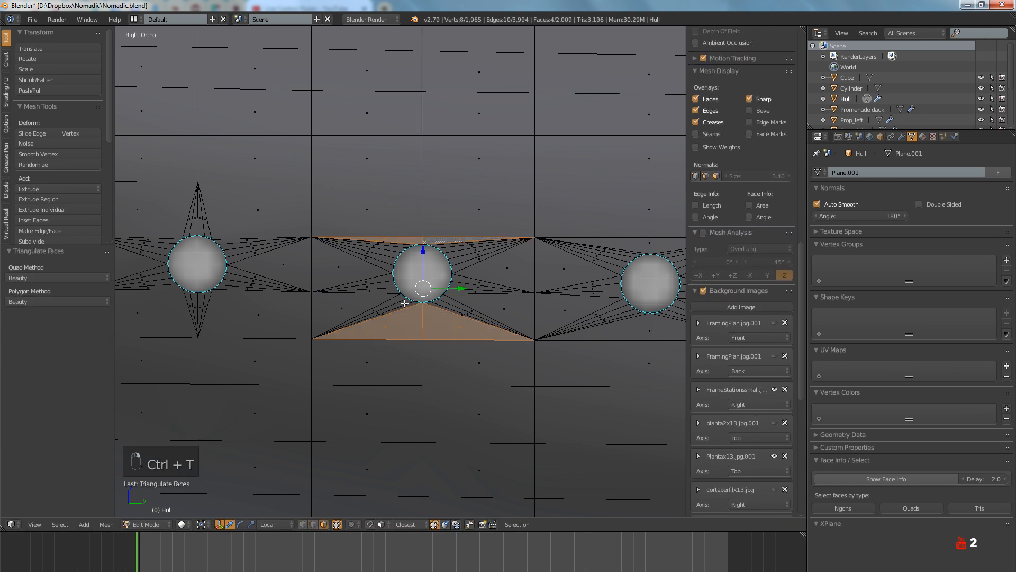
# Rotate the triangle edges at the porthole's lower left so they meet the new midline vertex below it
pyautogui.scroll(6, 404, 301)
pyautogui.press('a')
pyautogui.rightClick(376, 329)
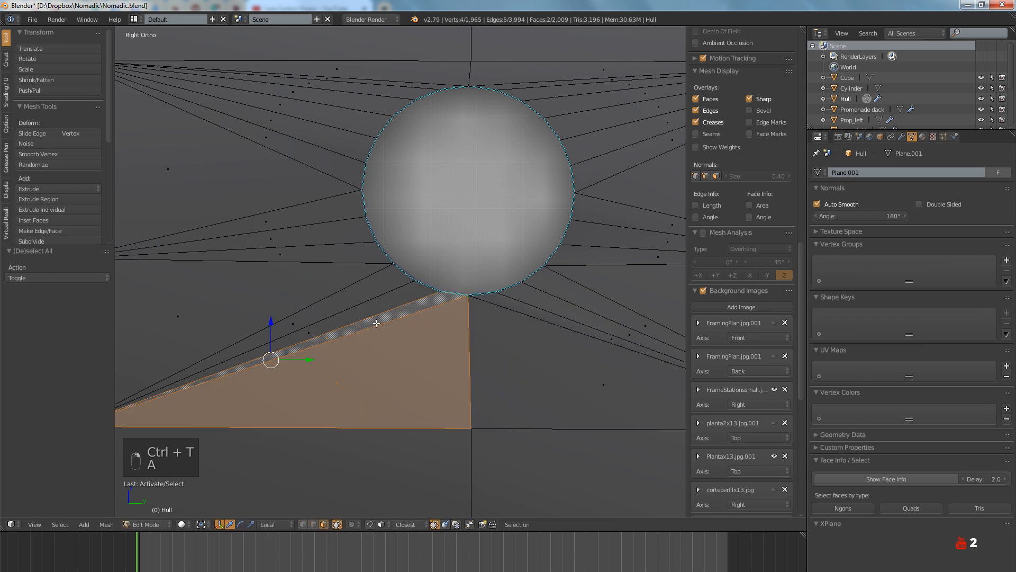
pyautogui.hotkey('ctrl', 'f')
pyautogui.click(373, 323)
pyautogui.hotkey('ctrl', 'z')
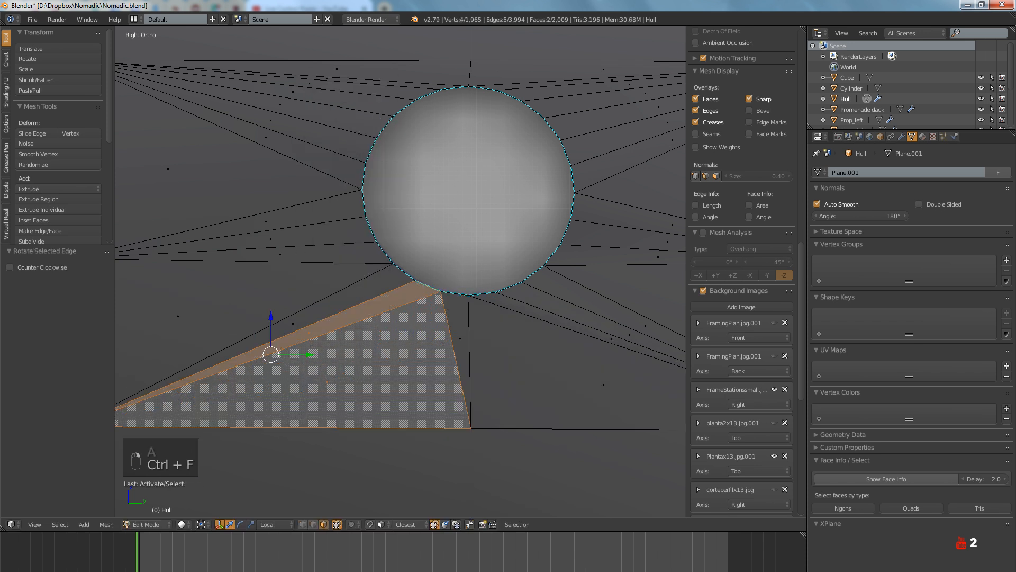
pyautogui.hotkey('ctrl', 'f')
pyautogui.click(373, 323)
pyautogui.press('a')
# Rotate the triangle edges at the porthole's lower right so they meet the midline vertex below it
pyautogui.rightClick(513, 333)
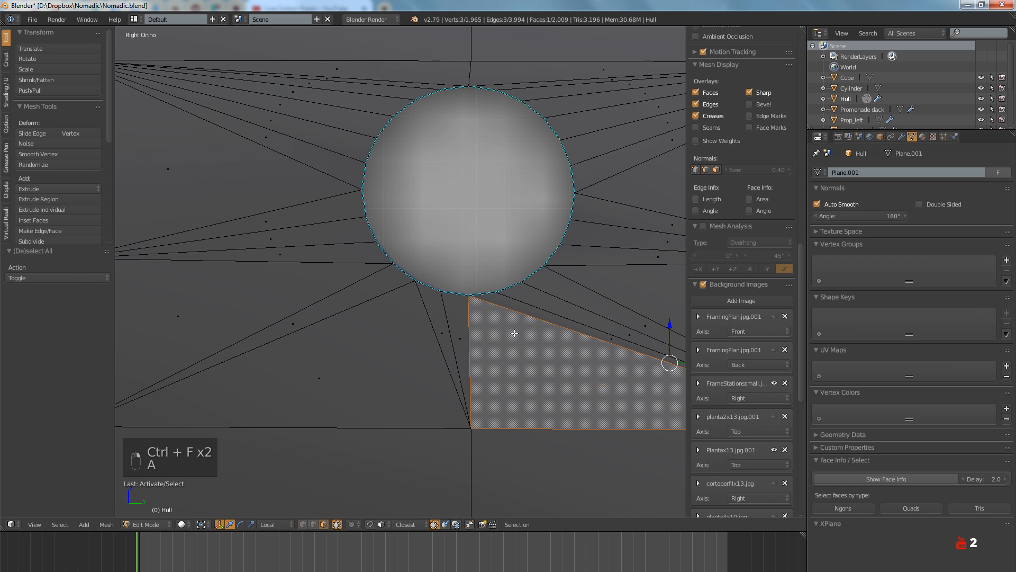
pyautogui.hotkey('ctrl', 'f')
pyautogui.click(532, 315)
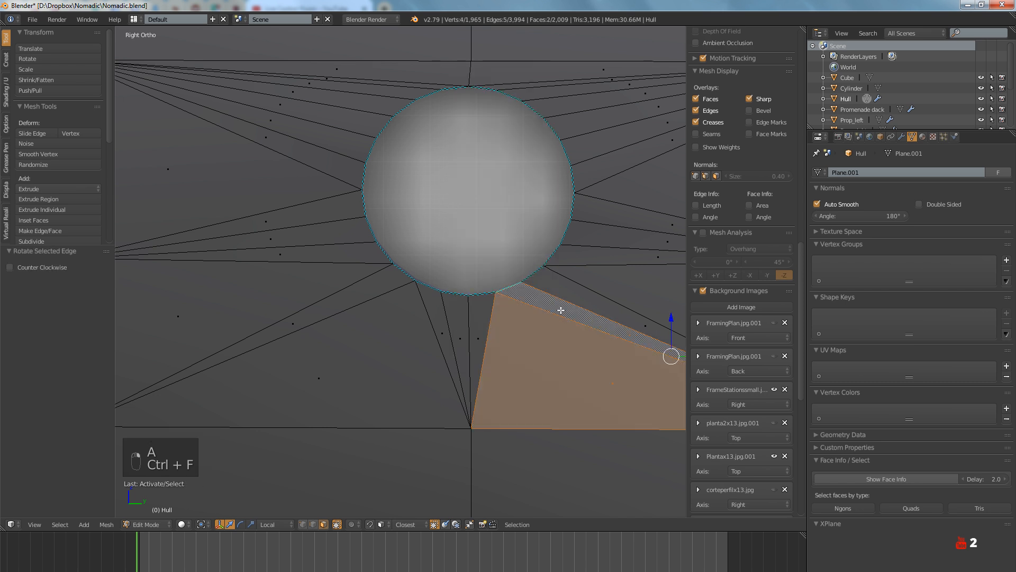
pyautogui.hotkey('ctrl', 'f')
pyautogui.click(531, 325)
pyautogui.press('a')
pyautogui.keyDown('shift'); pyautogui.moveTo(452, 119); pyautogui.dragTo(464, 299, button='middle'); pyautogui.keyUp('shift')
pyautogui.rightClick(432, 252)
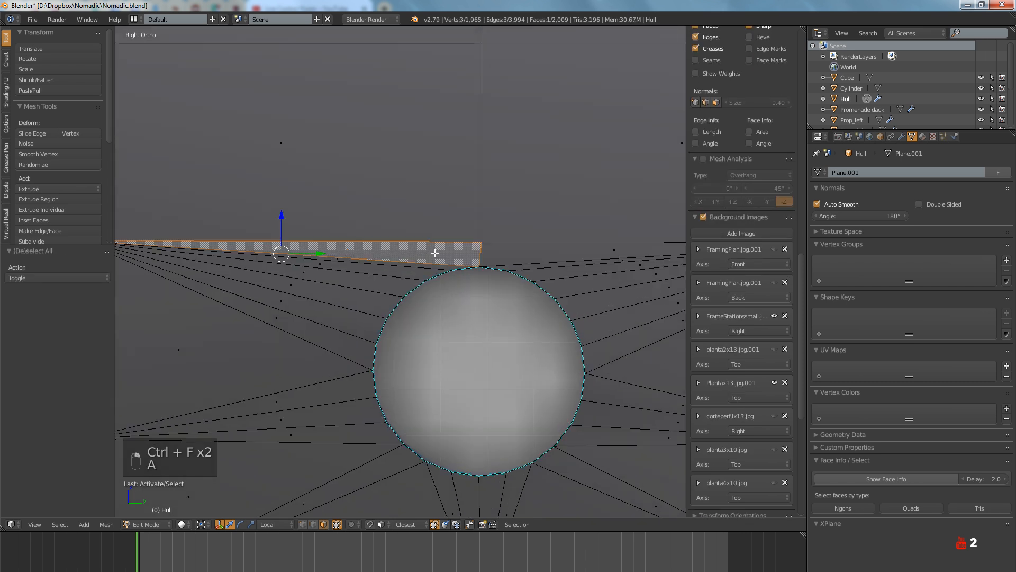
pyautogui.keyDown('shift'); pyautogui.rightClick(438, 215); pyautogui.keyUp('shift')
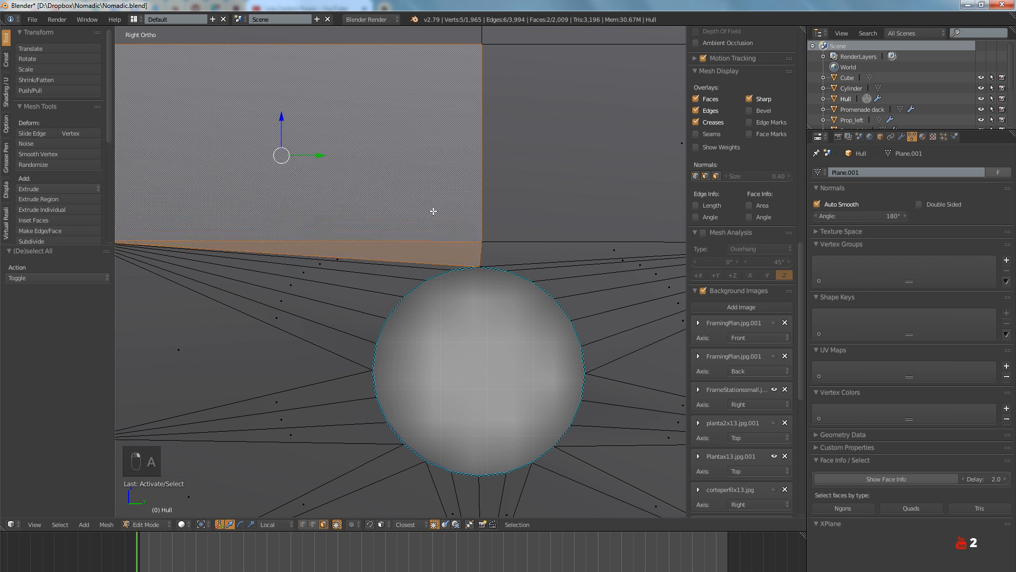
pyautogui.scroll(-4, 424, 210)
pyautogui.press('a')
pyautogui.scroll(3, 418, 228)
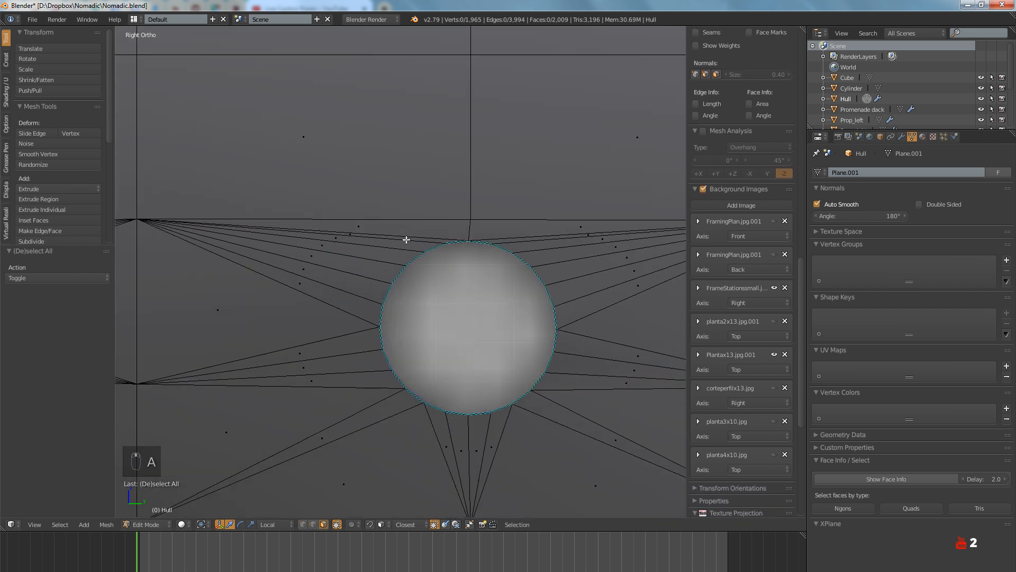
# Rotate the edge between the two triangles at the porthole's upper left to meet the midline vertex above it
pyautogui.rightClick(418, 229)
pyautogui.hotkey('ctrl', 'f')
pyautogui.click(418, 231)
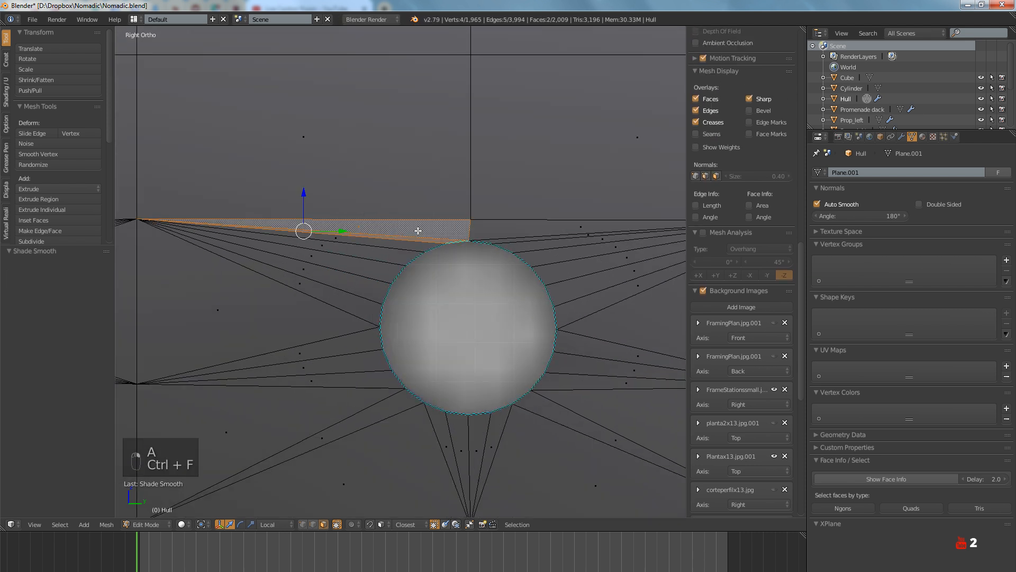
pyautogui.hotkey('ctrl', 'f')
pyautogui.click(395, 274)
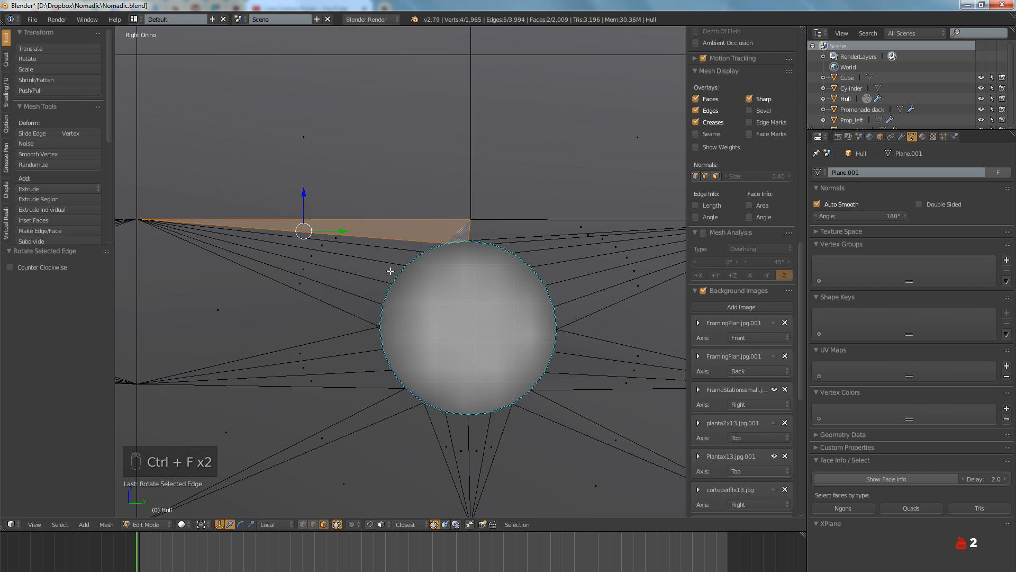
pyautogui.press('a')
# Rotate the edge between the two triangles at the porthole's upper right to meet the midline vertex above it
pyautogui.rightClick(503, 237)
pyautogui.hotkey('ctrl', 'f')
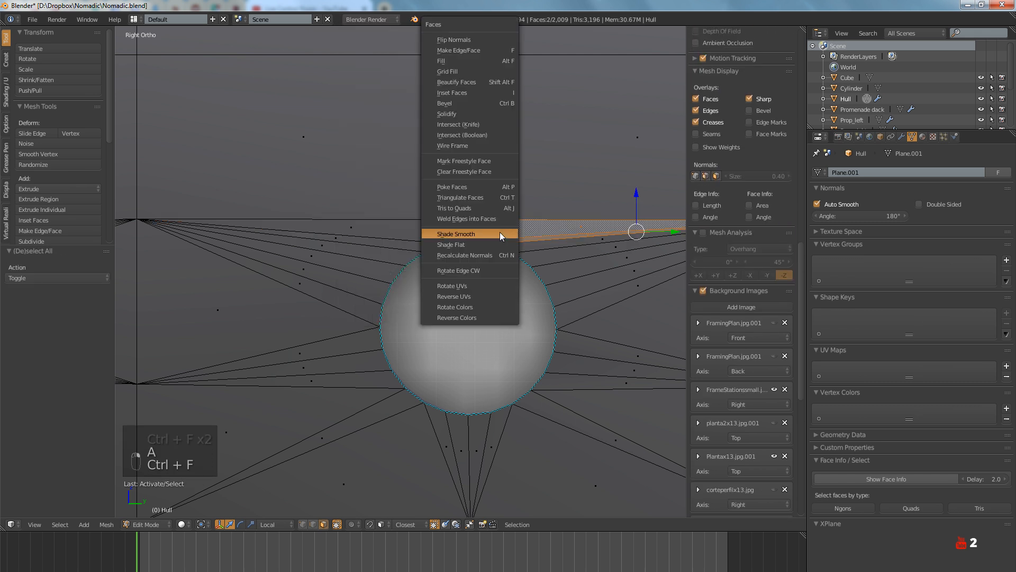
pyautogui.click(491, 269)
pyautogui.press('a')
# Examine the reworked porthole row on the hull in and out of edit mode
pyautogui.scroll(-3, 491, 270)
pyautogui.keyDown('shift'); pyautogui.moveTo(498, 291); pyautogui.dragTo(445, 306, button='middle'); pyautogui.keyUp('shift')
pyautogui.press('Tab')
pyautogui.scroll(-5, 426, 313)
pyautogui.press('Tab')
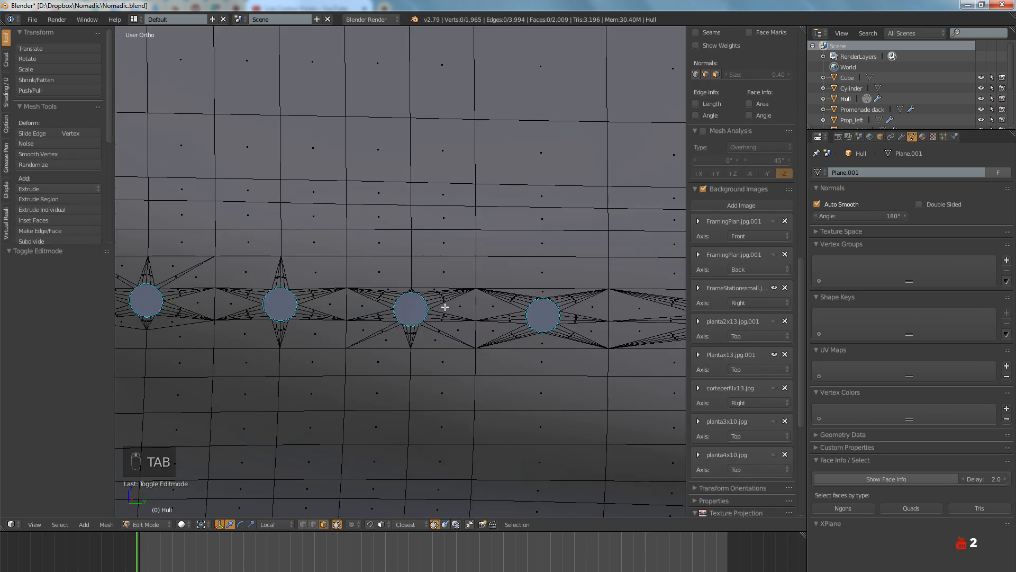
pyautogui.press('a')
pyautogui.press('a')
pyautogui.press('a')
pyautogui.press('a')
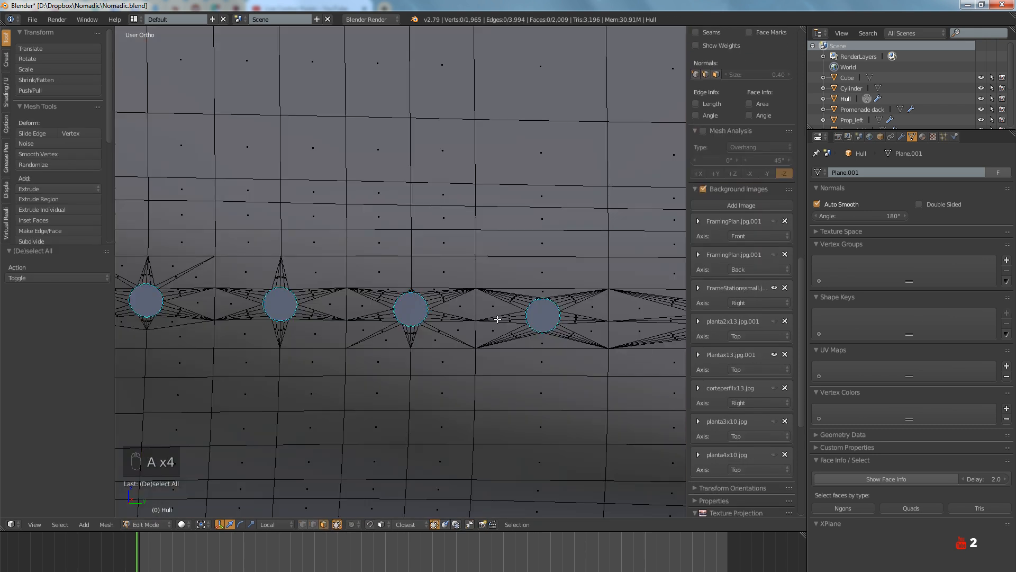
# Leave edit mode and save the Nomadic.blend file, overwriting the existing version
pyautogui.press('Tab')
pyautogui.moveTo(504, 320); pyautogui.dragTo(452, 381, button='middle')
pyautogui.scroll(-4, 332, 300)
pyautogui.hotkey('ctrl', 's')
pyautogui.click(402, 262)
# Examine the top deck, promenade deck and hull lines against the frame station guide in right wireframe view
pyautogui.press('KP_3')
pyautogui.press('z')
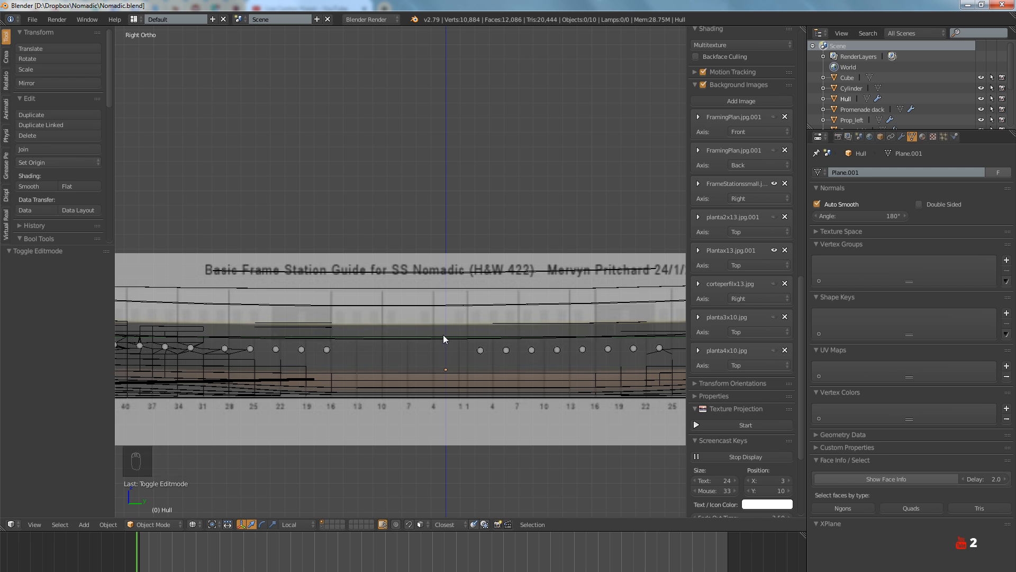
pyautogui.keyDown('shift'); pyautogui.moveTo(403, 333); pyautogui.dragTo(450, 338, button='middle'); pyautogui.keyUp('shift')
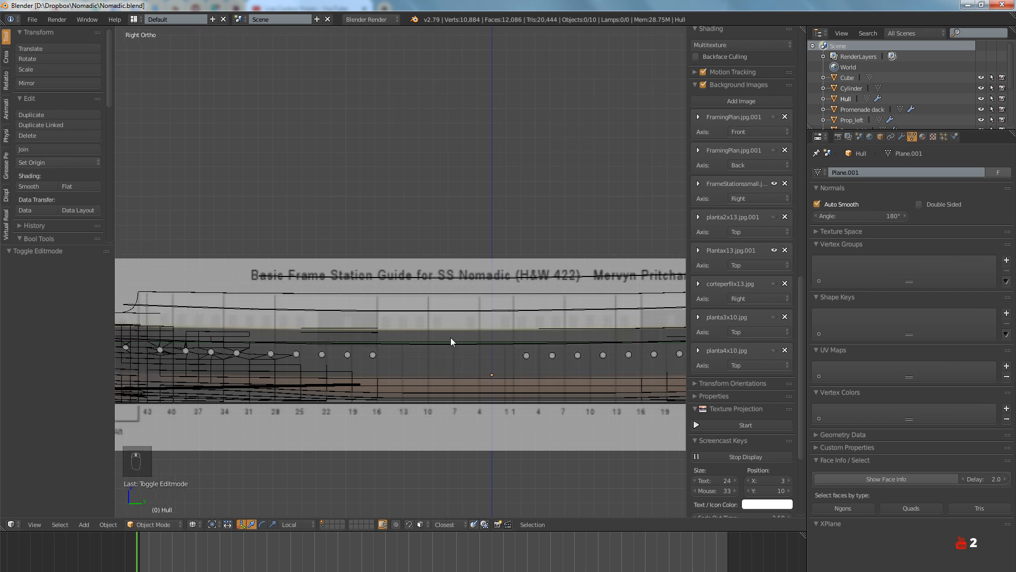
pyautogui.rightClick(384, 275)
pyautogui.scroll(5, 399, 310)
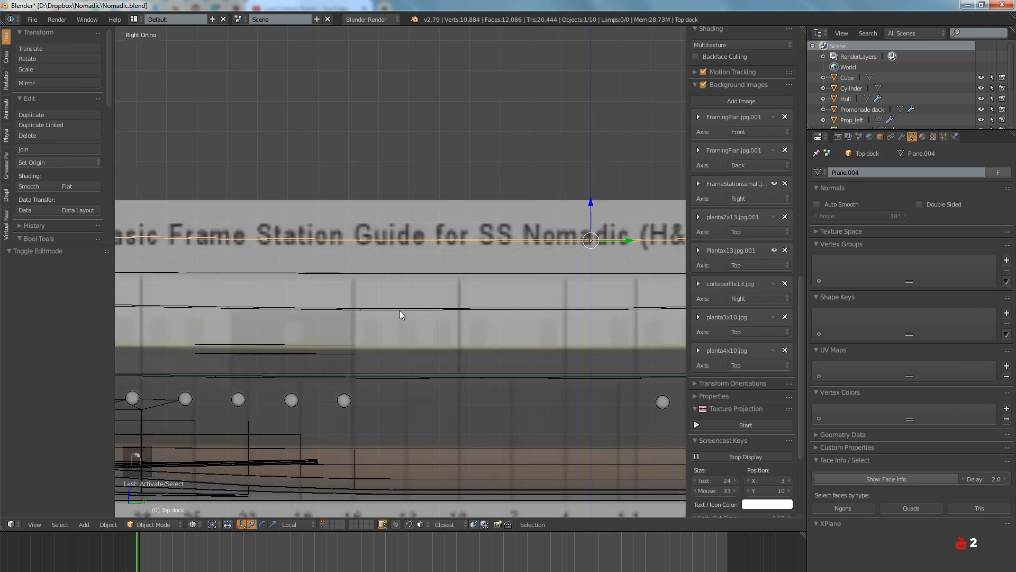
pyautogui.rightClick(377, 314)
pyautogui.rightClick(357, 349)
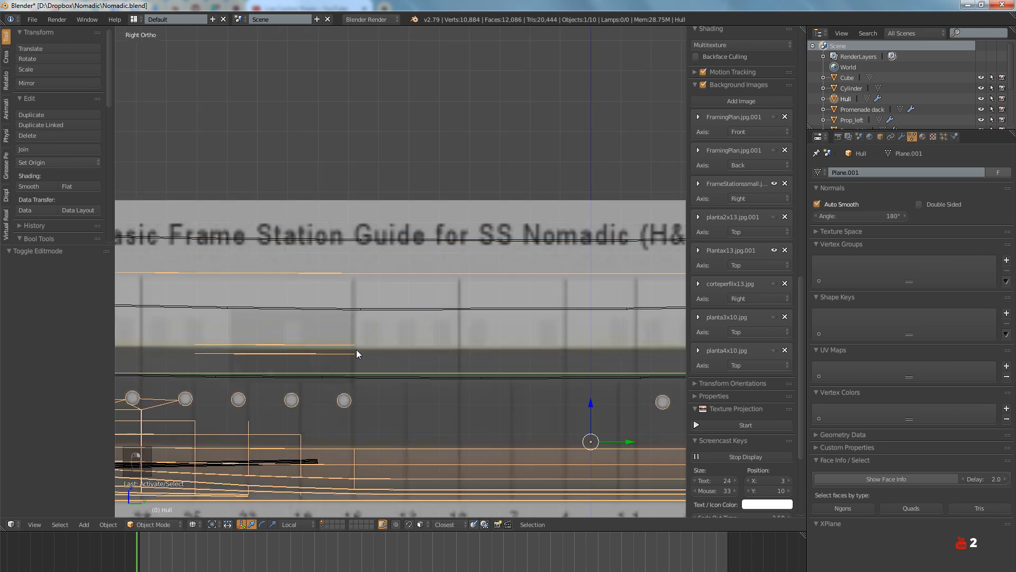
pyautogui.rightClick(380, 377)
pyautogui.moveTo(351, 350)
pyautogui.keyDown('shift'); pyautogui.mouseDown(button='middle')
pyautogui.moveTo(484, 335)
pyautogui.moveTo(218, 340)
pyautogui.moveTo(472, 322)
pyautogui.moveTo(455, 339)
pyautogui.moveTo(466, 352)
pyautogui.moveTo(498, 332)
pyautogui.moveTo(459, 317)
pyautogui.moveTo(447, 324)
pyautogui.moveTo(452, 333)
pyautogui.mouseUp(button='middle'); pyautogui.keyUp('shift')
pyautogui.scroll(-2, 497, 328)
# Return to solid shading, select the hull and save the file in object mode
pyautogui.press('z')
pyautogui.press('a')
pyautogui.rightClick(395, 365)
pyautogui.press('Tab')
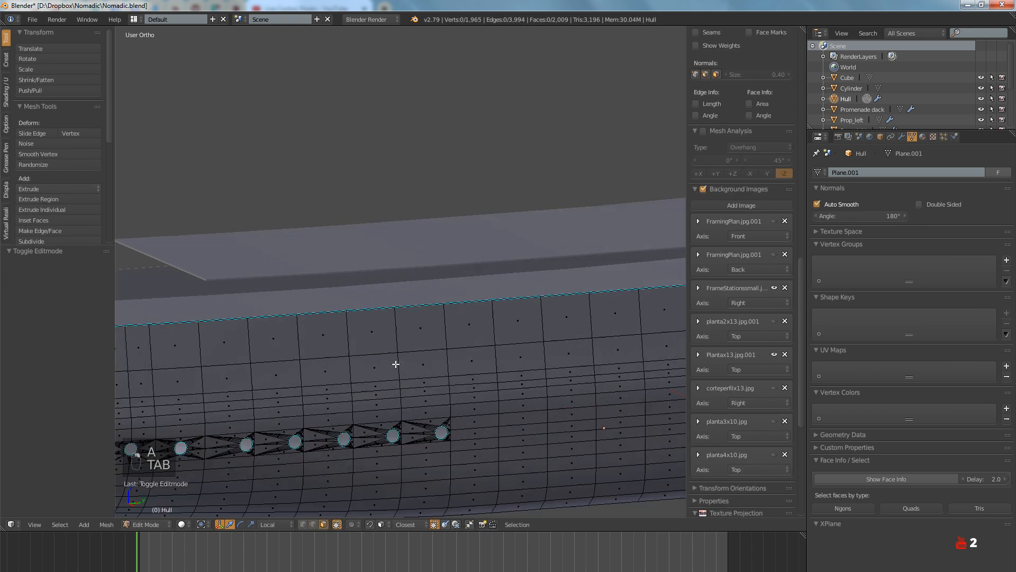
pyautogui.press('Tab')
pyautogui.hotkey('ctrl', 's')
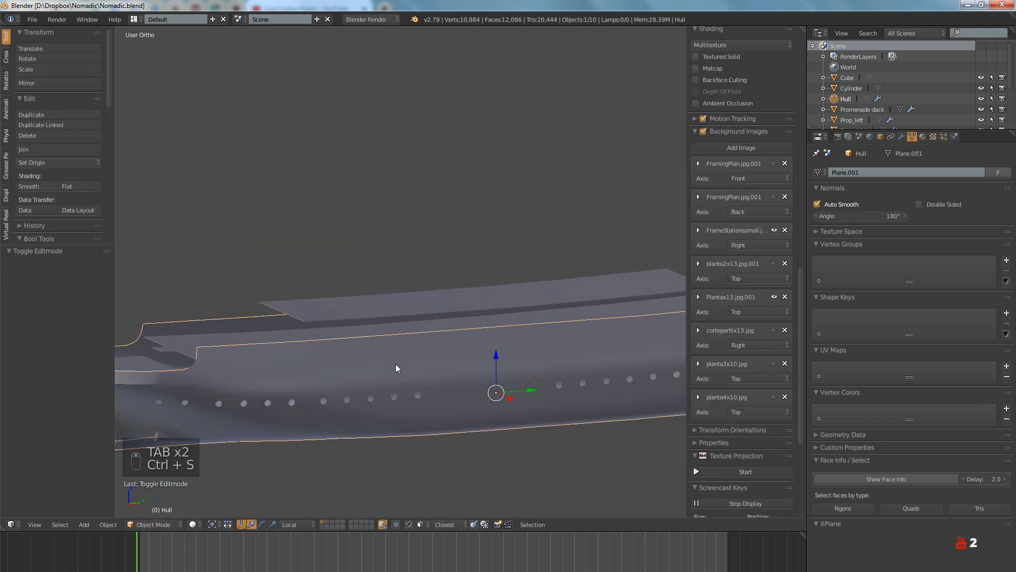
# Compare the hull's portholes and edges with the frame station guide along its length in right wireframe view
pyautogui.press('KP_3')
pyautogui.press('z')
pyautogui.keyDown('ctrl'); pyautogui.scroll(-5, 395, 364); pyautogui.keyUp('ctrl')
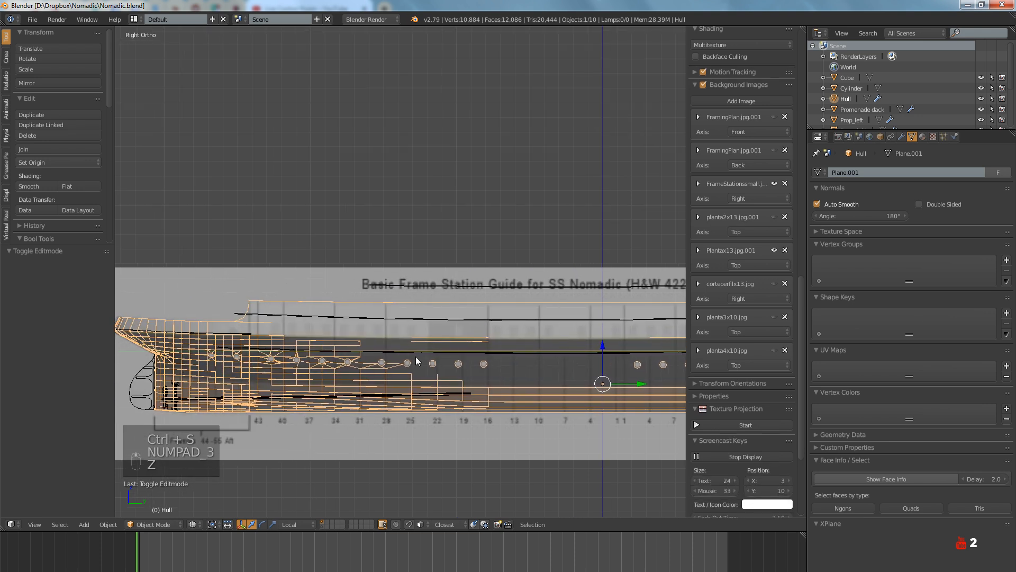
pyautogui.scroll(3, 274, 326)
pyautogui.scroll(-1, 286, 325)
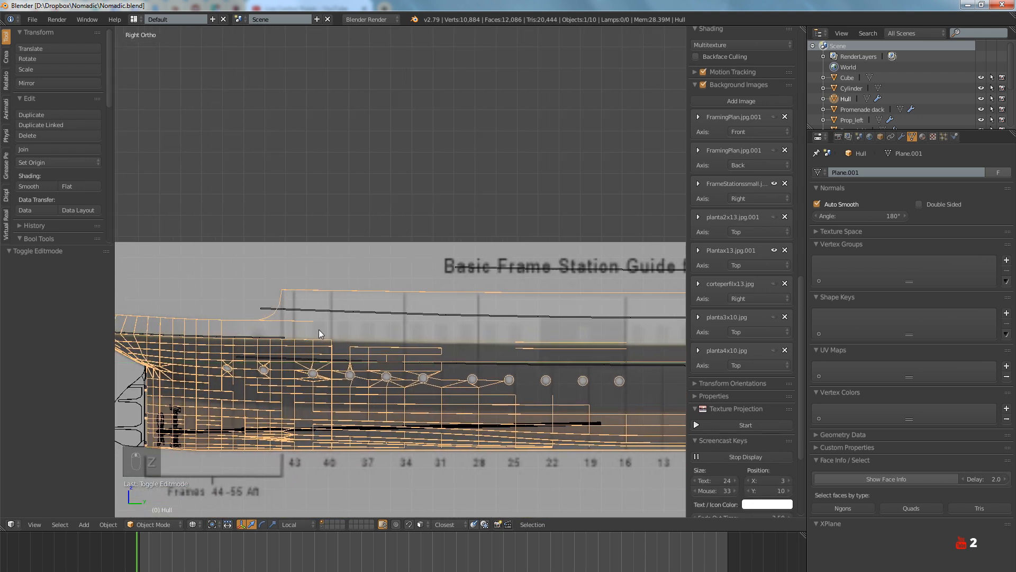
pyautogui.keyDown('ctrl'); pyautogui.scroll(6, 495, 336); pyautogui.keyUp('ctrl')
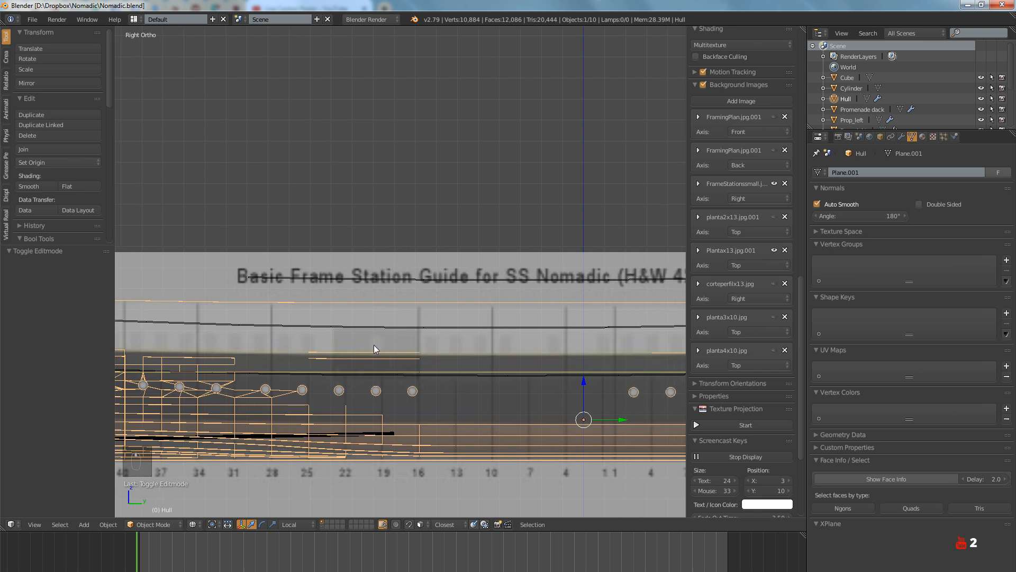
pyautogui.keyDown('ctrl'); pyautogui.scroll(10, 360, 349); pyautogui.keyUp('ctrl')
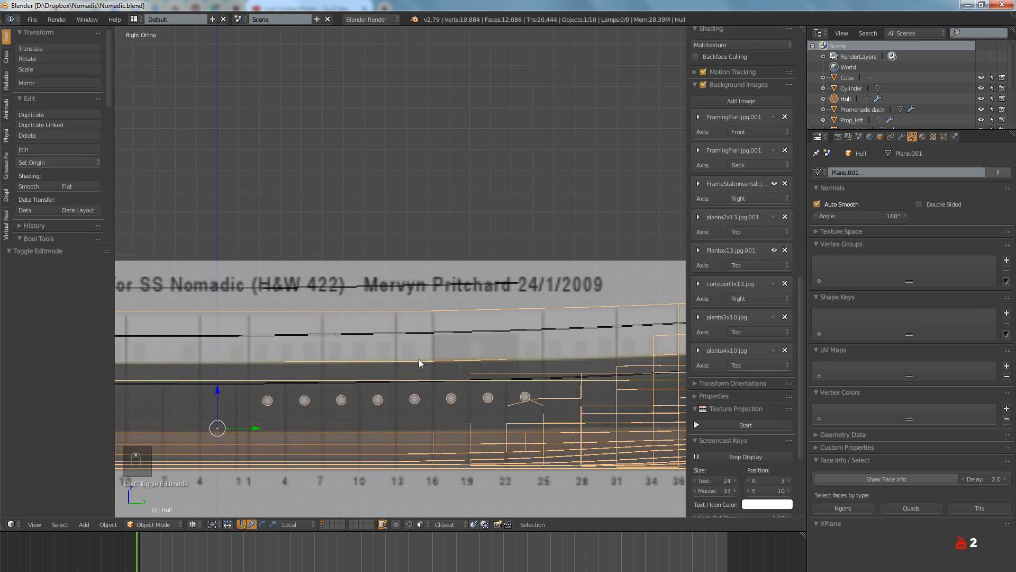
pyautogui.keyDown('ctrl'); pyautogui.scroll(8, 424, 360); pyautogui.keyUp('ctrl')
pyautogui.keyDown('ctrl'); pyautogui.scroll(-12, 360, 368); pyautogui.keyUp('ctrl')
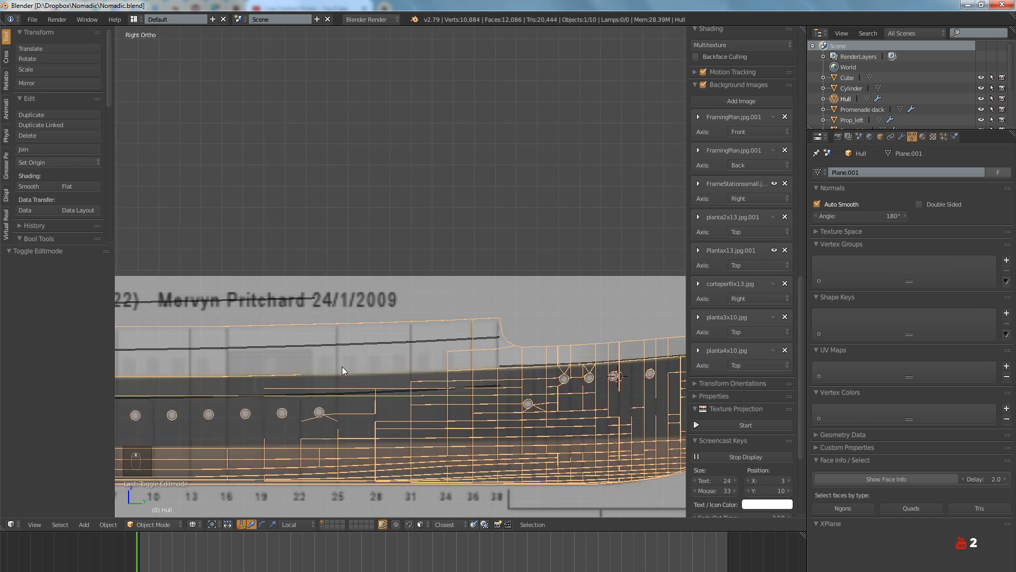
pyautogui.keyDown('ctrl'); pyautogui.scroll(-10, 349, 360); pyautogui.keyUp('ctrl')
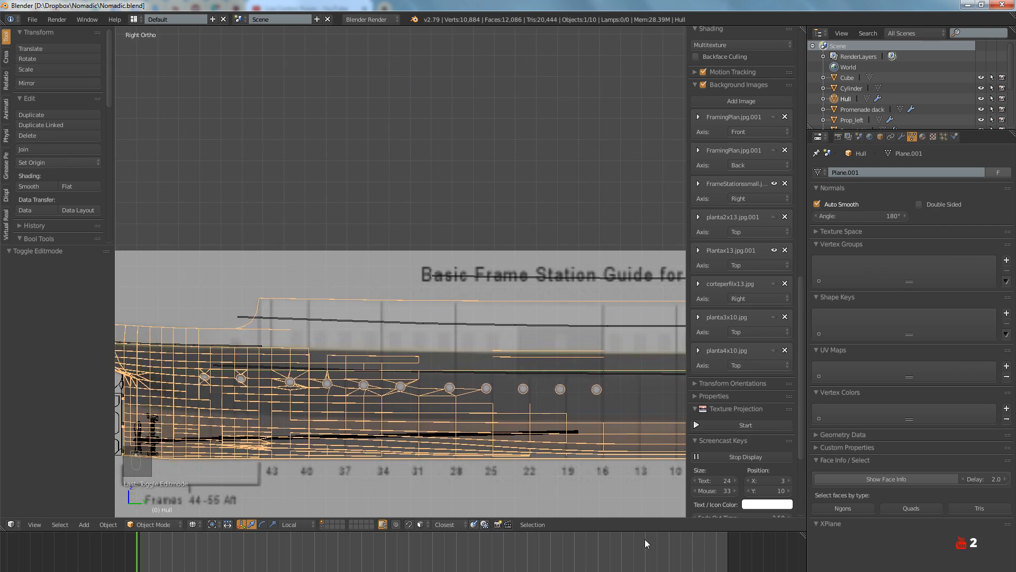
# Switch to XnView and examine the SS Nomadic reference photos for the hull side's portholes and openings
pyautogui.hotkey('alt', 'Tab')
pyautogui.press('pageup')
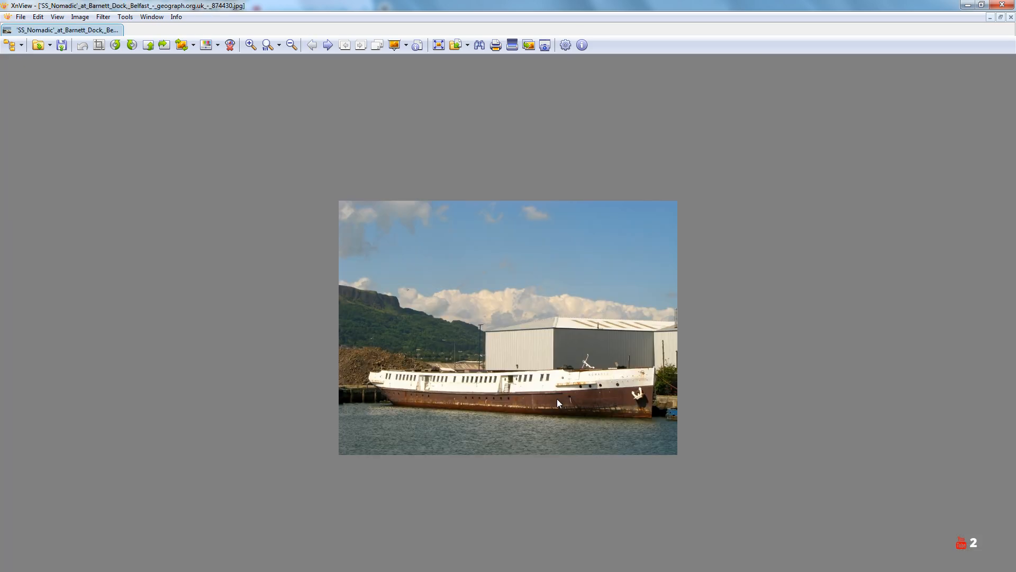
pyautogui.scroll(4, 557, 398)
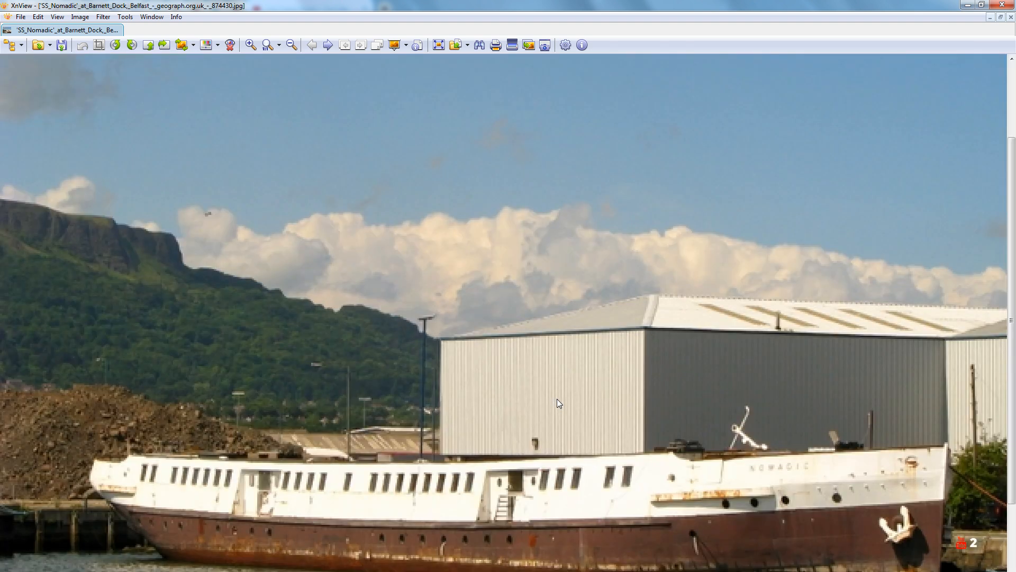
pyautogui.press('pagedown')
pyautogui.press('pagedown')
pyautogui.scroll(3, 556, 404)
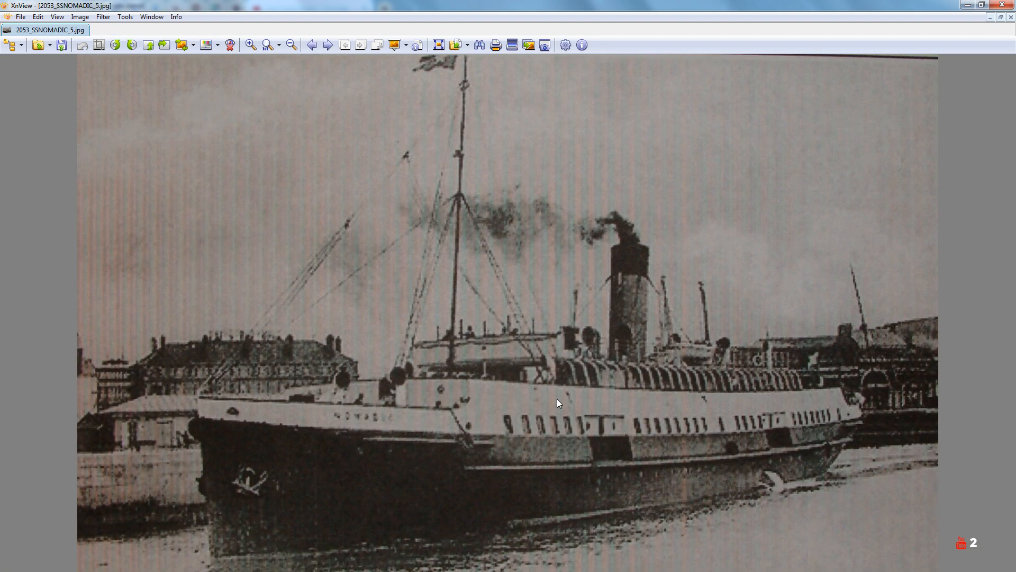
pyautogui.scroll(-3, 557, 400)
pyautogui.press('pagedown')
pyautogui.press('pagedown')
pyautogui.press('pagedown')
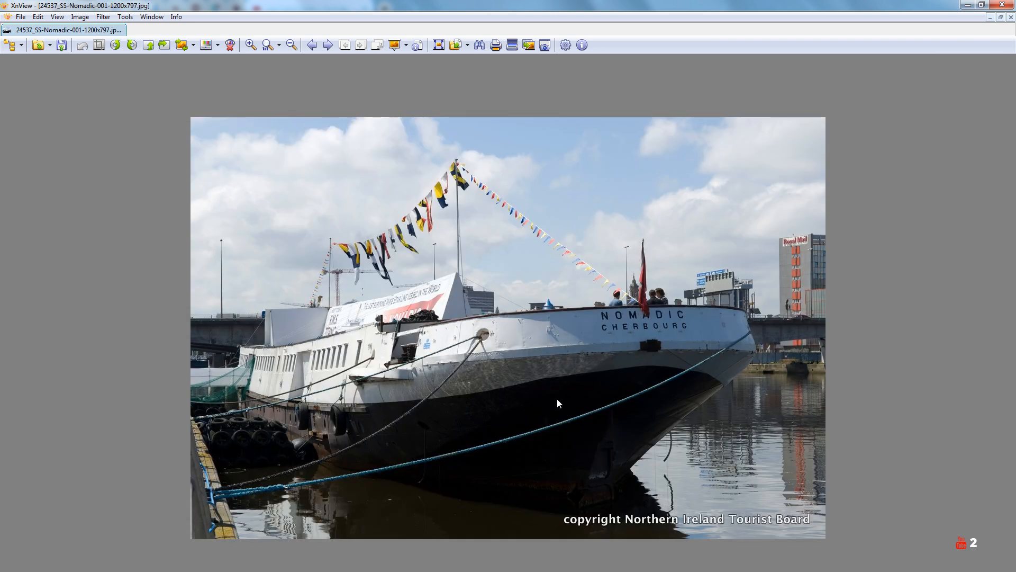
# Examine the window rows and side openings in the SS Nomadic stern photo, and browse on to the following reference photos
pyautogui.press('pagedown')
pyautogui.press('pageup')
pyautogui.scroll(3, 557, 399)
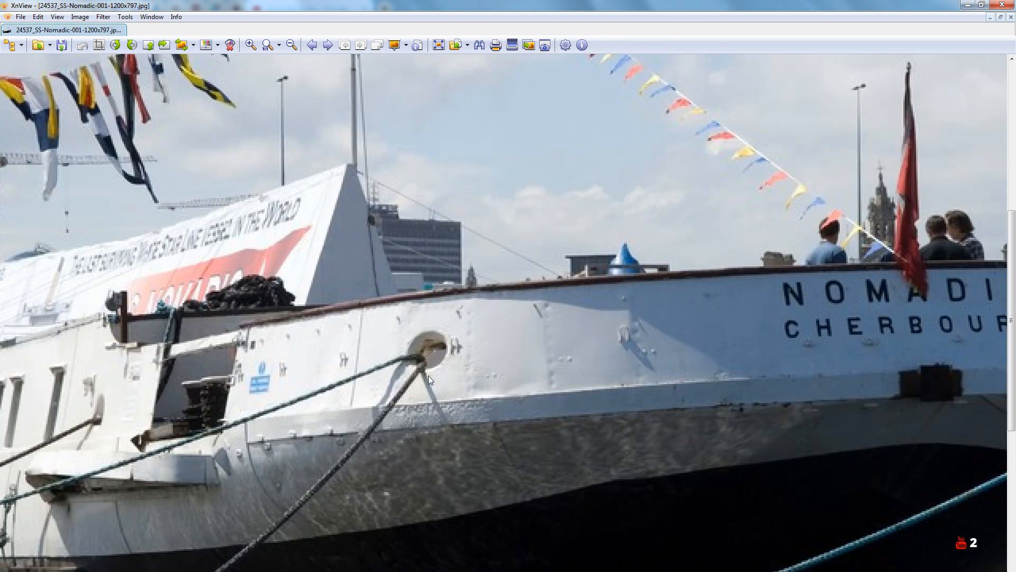
pyautogui.moveTo(427, 376); pyautogui.dragTo(599, 320)
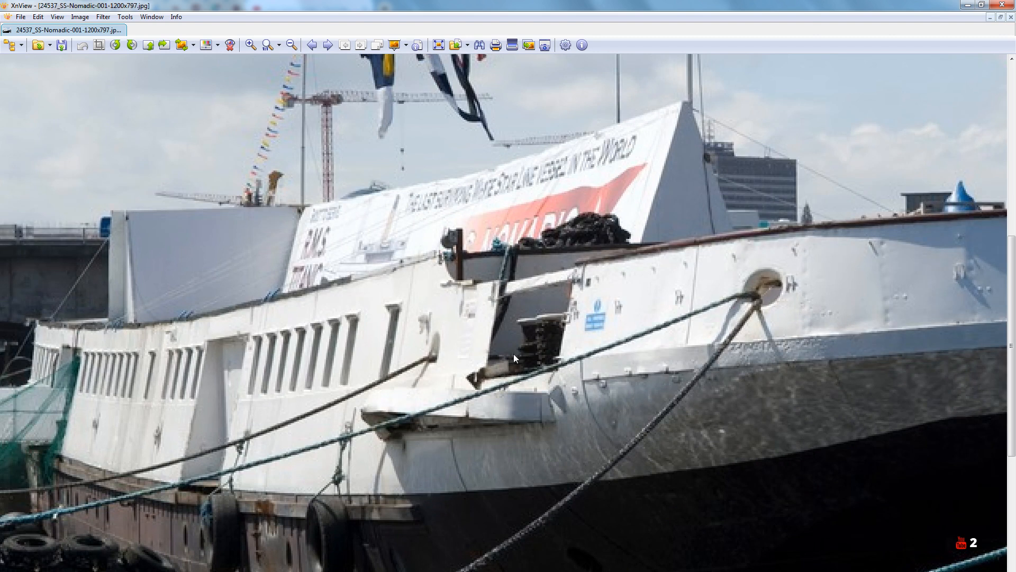
pyautogui.moveTo(497, 357); pyautogui.dragTo(551, 364)
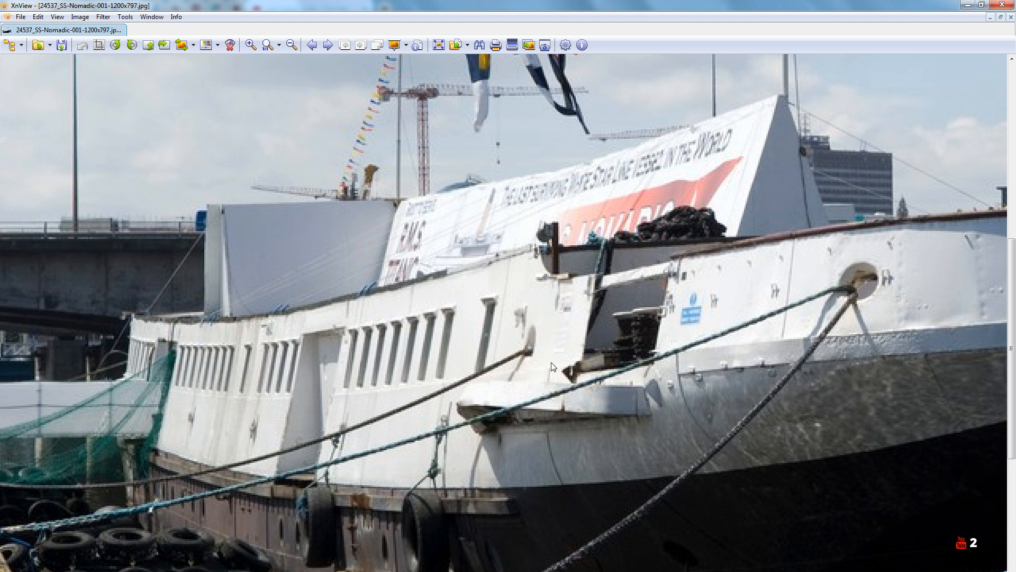
pyautogui.press('pagedown')
pyautogui.press('pagedown')
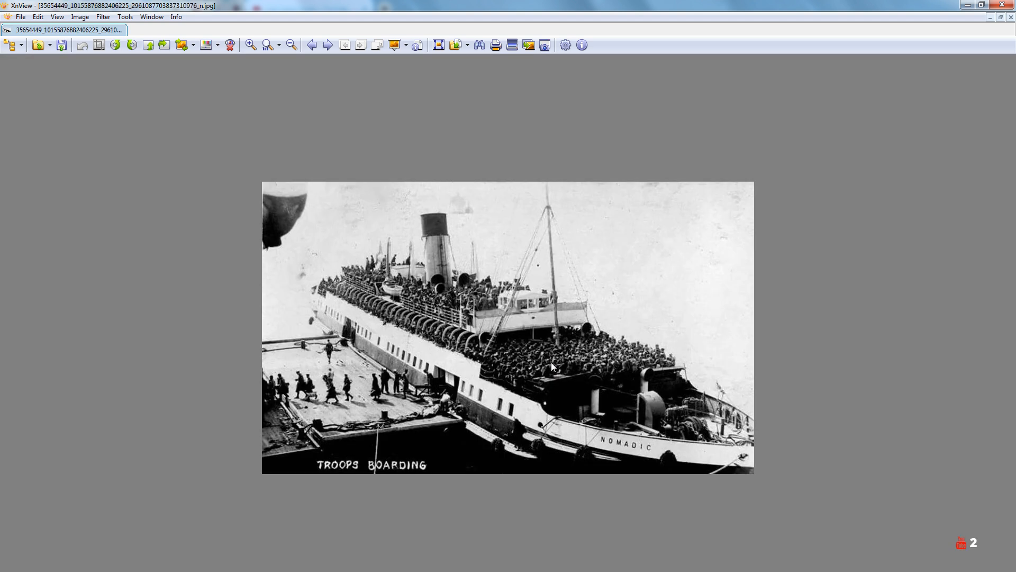
# Open the June 2018 Belfast photo of the Nomadic and examine its hull side windows, recessed door and plating seams up close
pyautogui.press('pagedown')
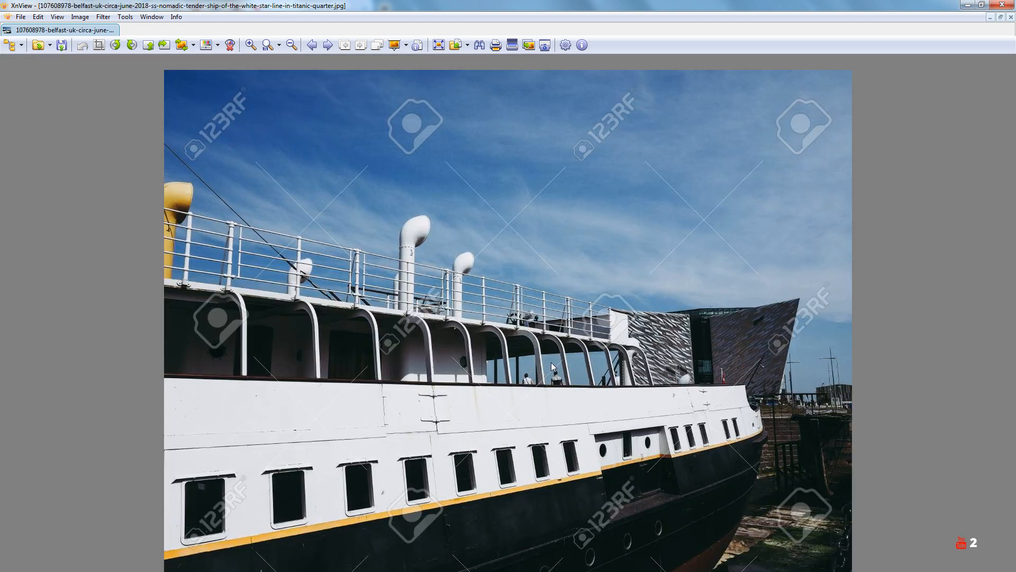
pyautogui.scroll(3, 551, 362)
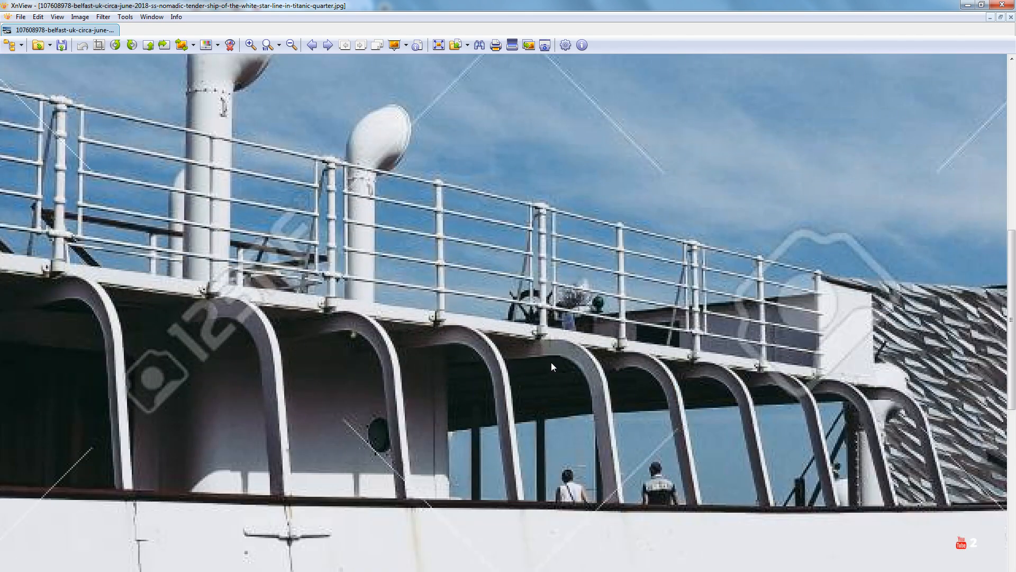
pyautogui.moveTo(573, 372); pyautogui.dragTo(517, 175)
pyautogui.moveTo(608, 383); pyautogui.dragTo(571, 182)
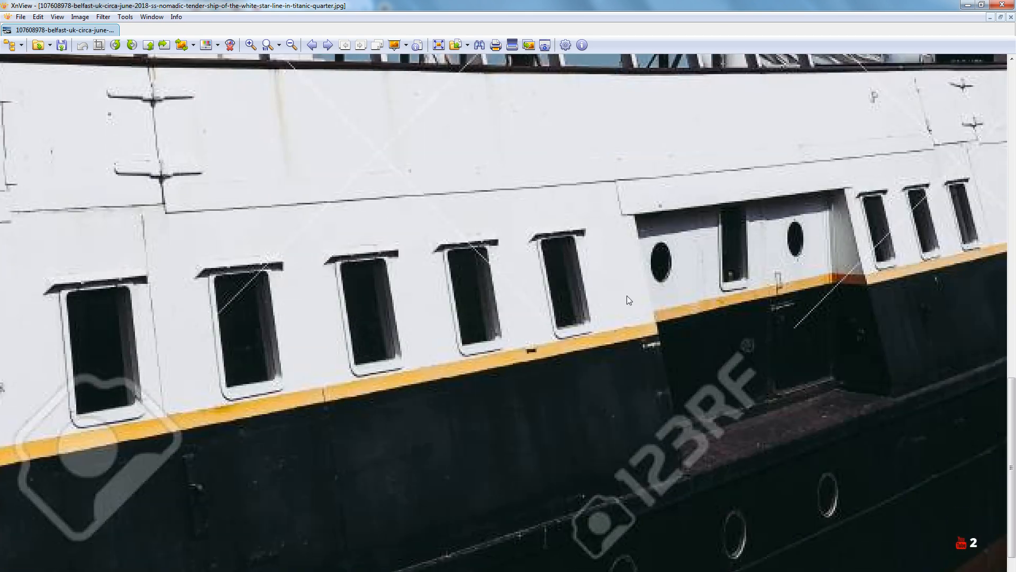
pyautogui.moveTo(326, 422); pyautogui.dragTo(760, 344)
pyautogui.moveTo(523, 360); pyautogui.dragTo(665, 362)
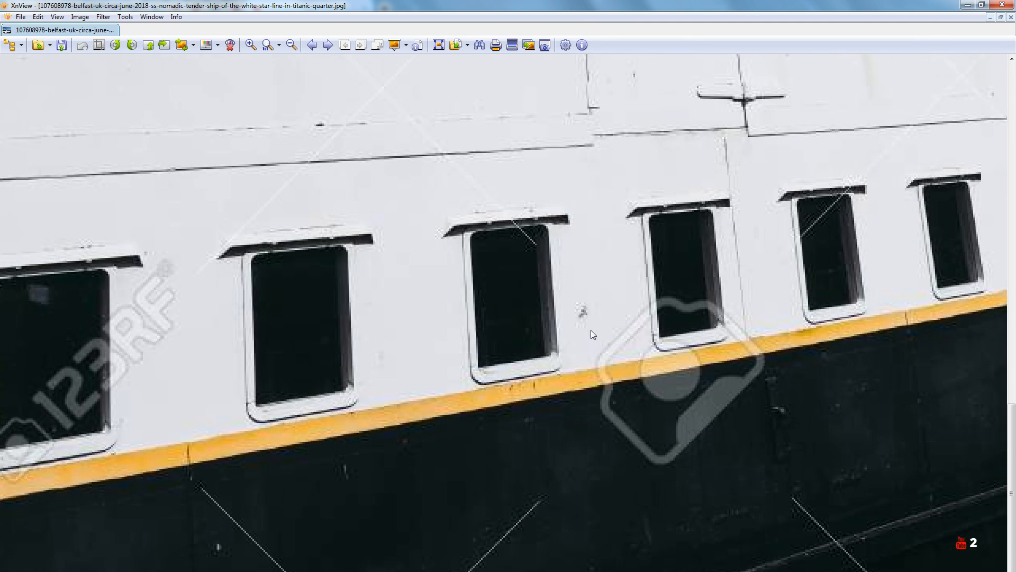
pyautogui.moveTo(298, 374); pyautogui.dragTo(378, 377)
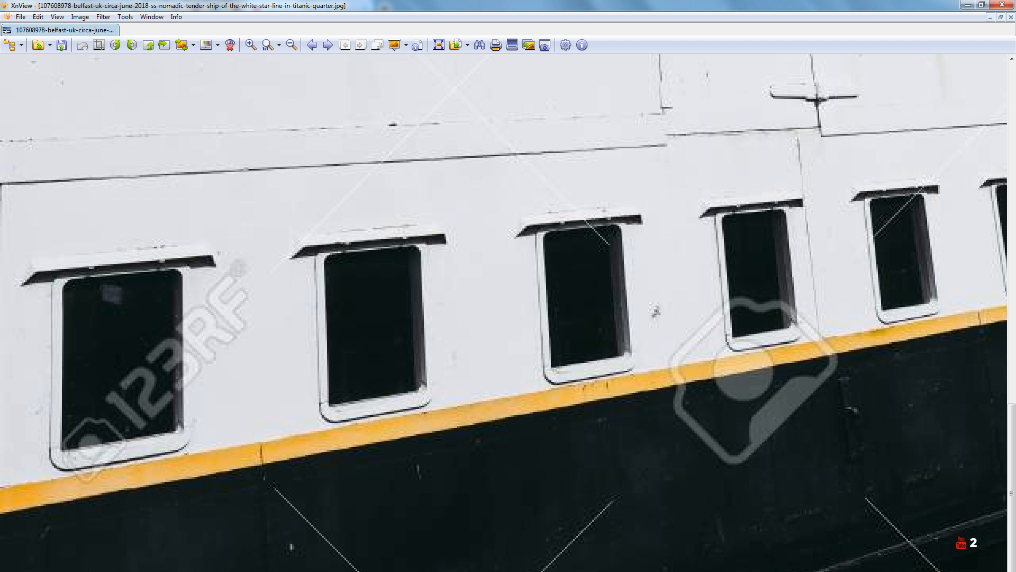
# Switch to Discord, open the direct message containing the frame station guide, and reply "I have it ;)"
pyautogui.hotkey('alt', 'Tab')
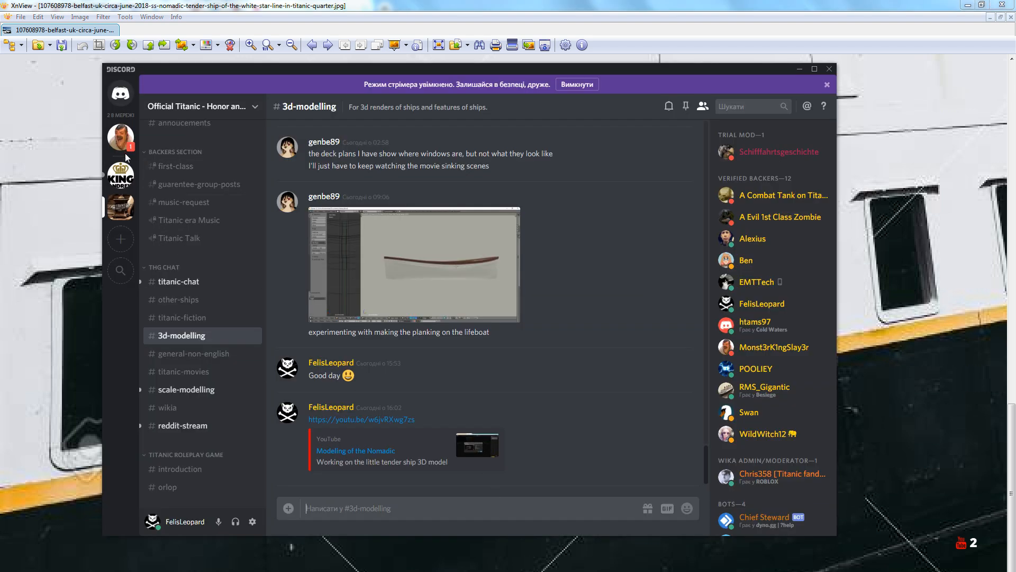
pyautogui.click(121, 137)
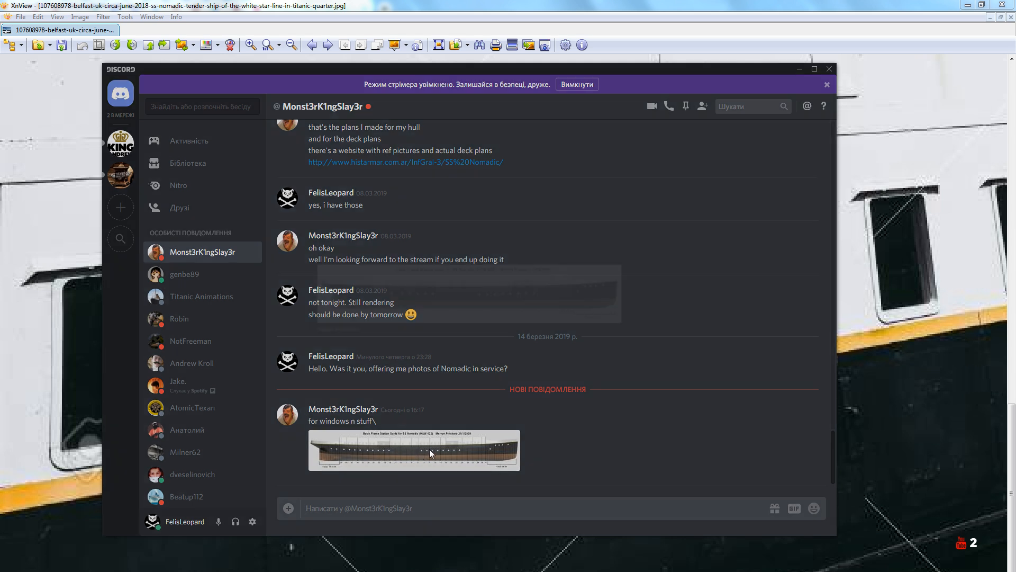
pyautogui.click(430, 449)
pyautogui.click(563, 400)
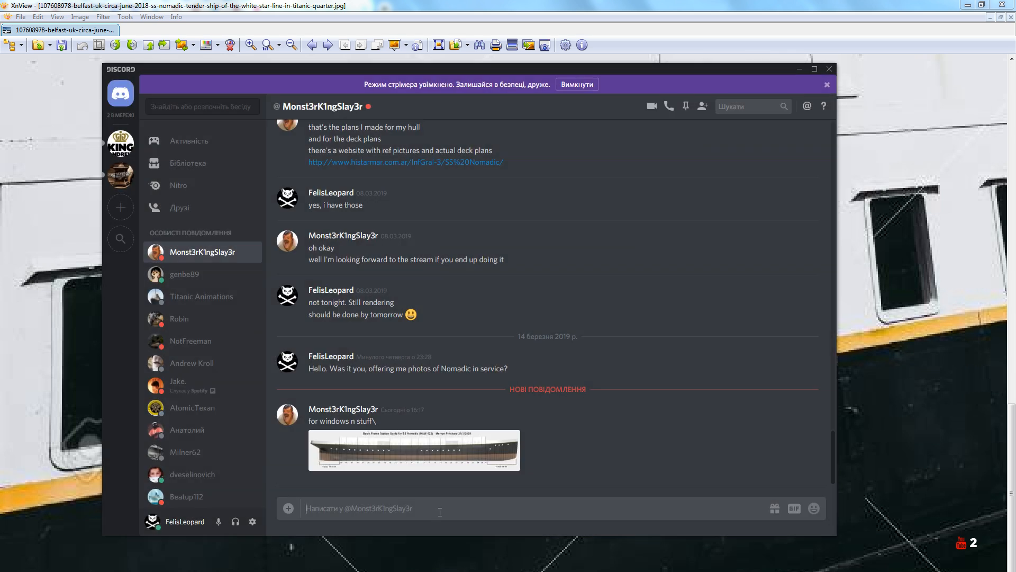
pyautogui.write('I have it ;)')
pyautogui.press('Return')
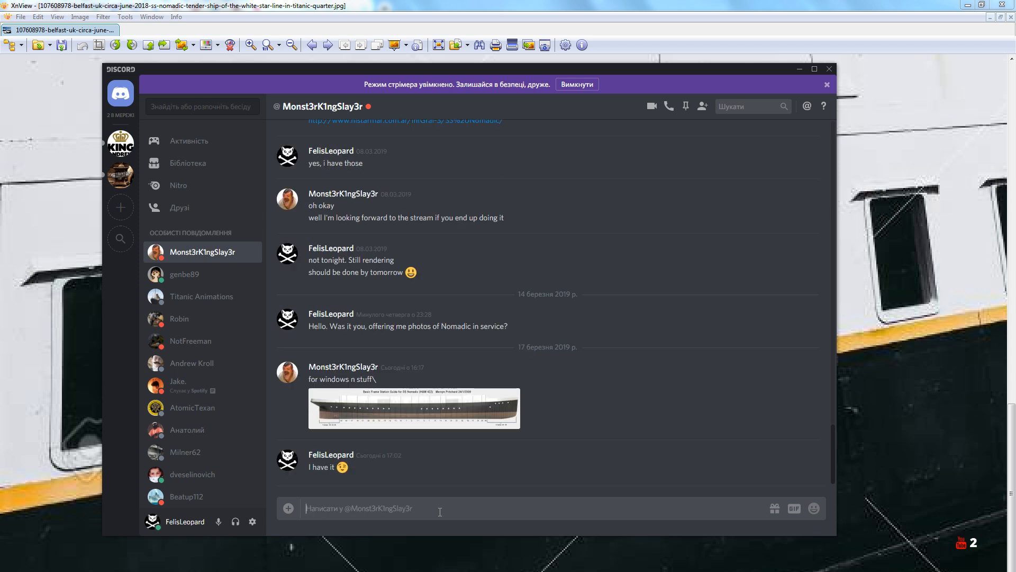
# Open the original of the shared frame station guide image in the browser, and switch back to Blender
pyautogui.click(409, 422)
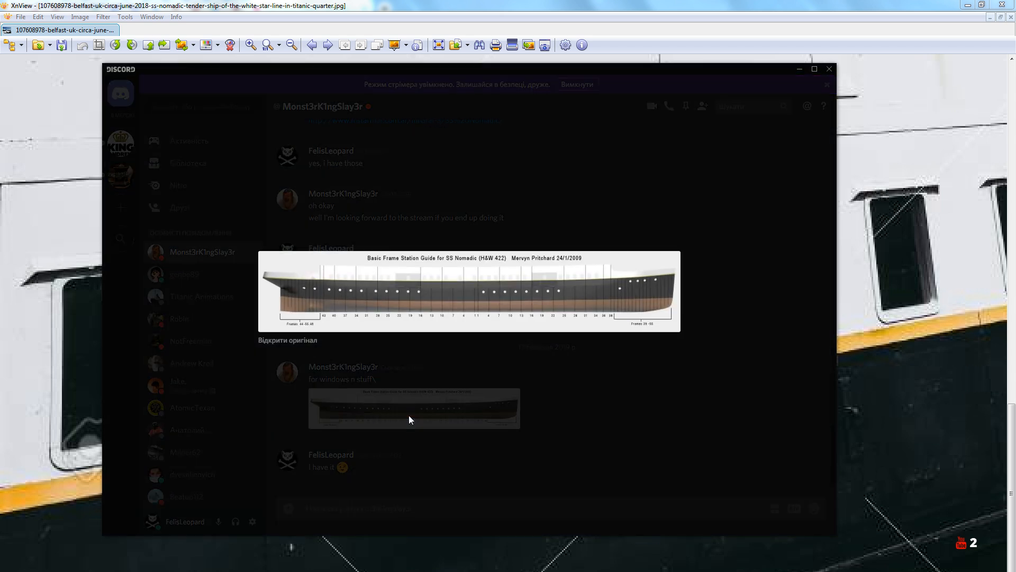
pyautogui.click(301, 343)
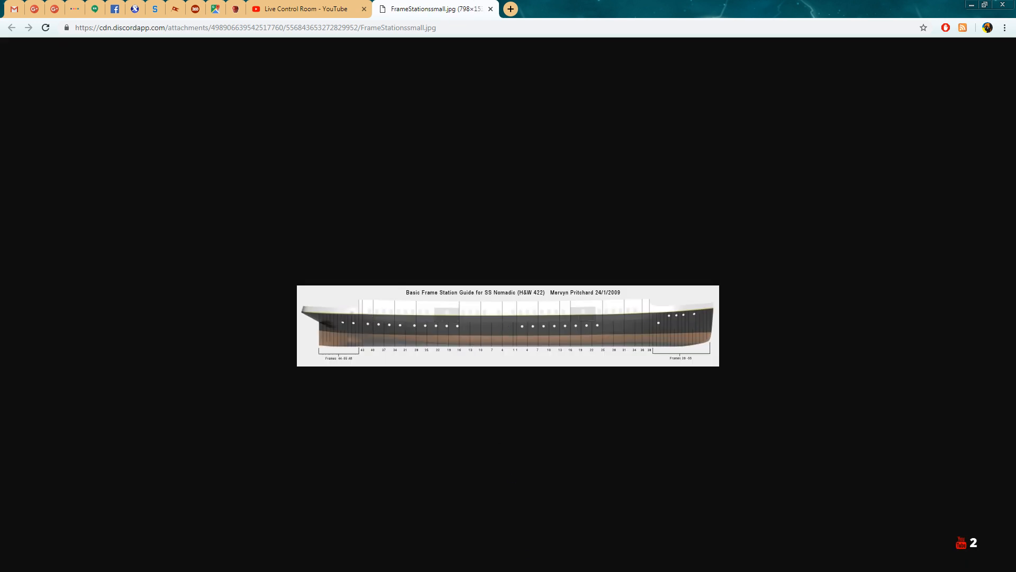
pyautogui.hotkey('alt', 'Tab')
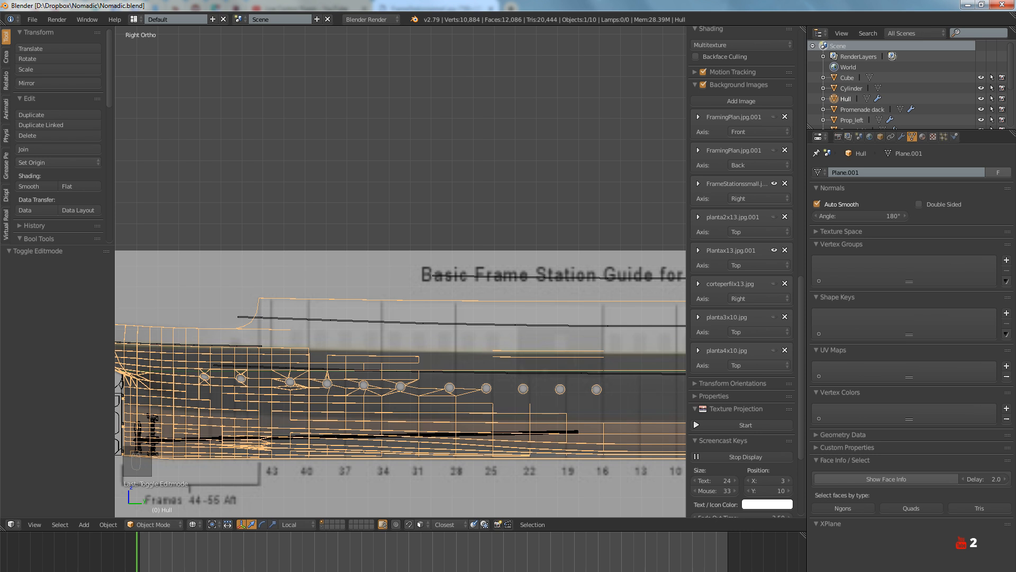
# Deselect everything and compare the hull wireframe and portholes with the frame station guide from stern to bow
pyautogui.scroll(-4, 498, 351)
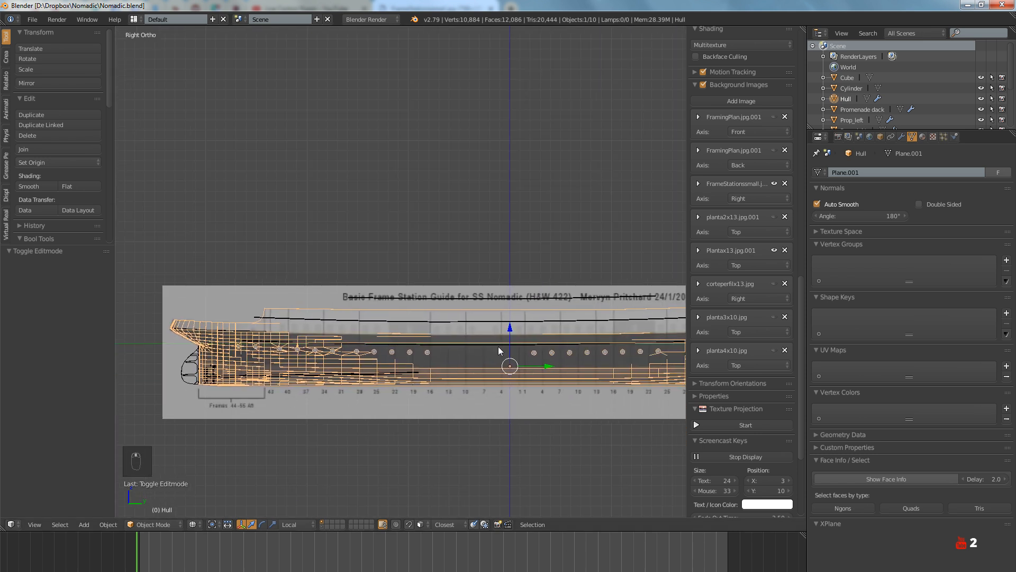
pyautogui.press('a')
pyautogui.scroll(2, 406, 354)
pyautogui.keyDown('ctrl'); pyautogui.scroll(-3, 412, 367); pyautogui.keyUp('ctrl')
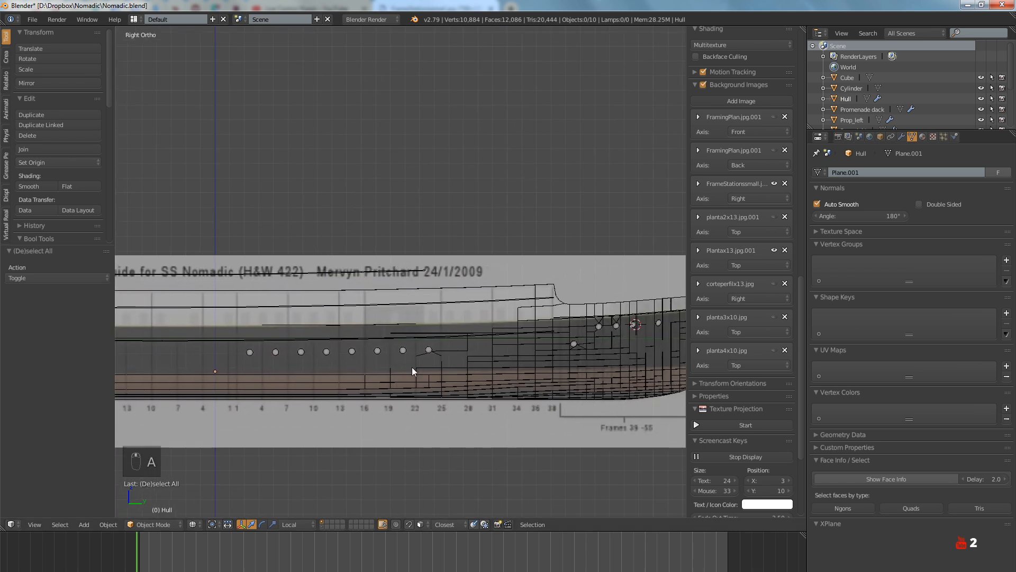
pyautogui.keyDown('ctrl'); pyautogui.scroll(-1, 480, 352); pyautogui.keyUp('ctrl')
pyautogui.keyDown('ctrl'); pyautogui.scroll(10, 470, 334); pyautogui.keyUp('ctrl')
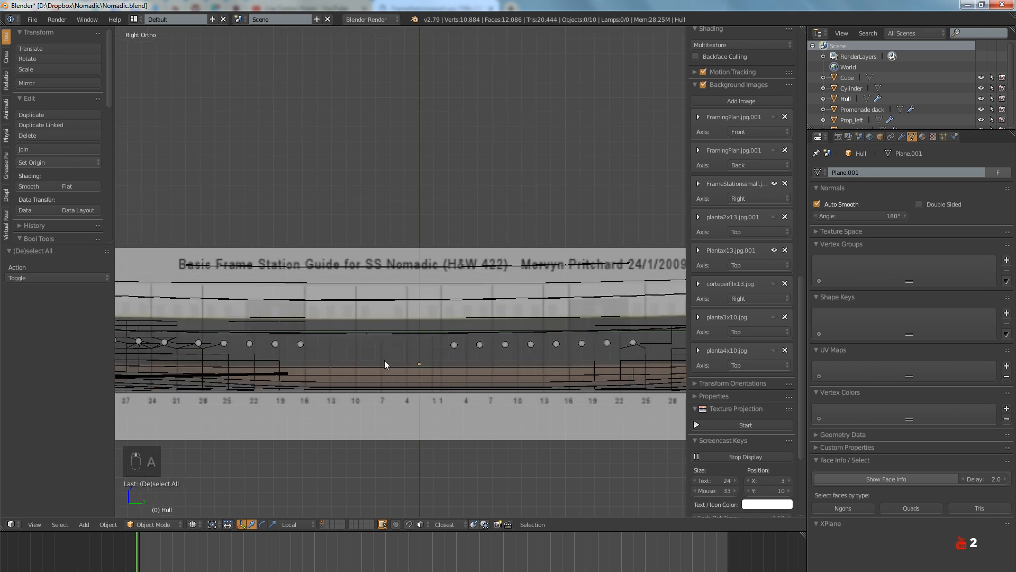
pyautogui.scroll(5, 405, 322)
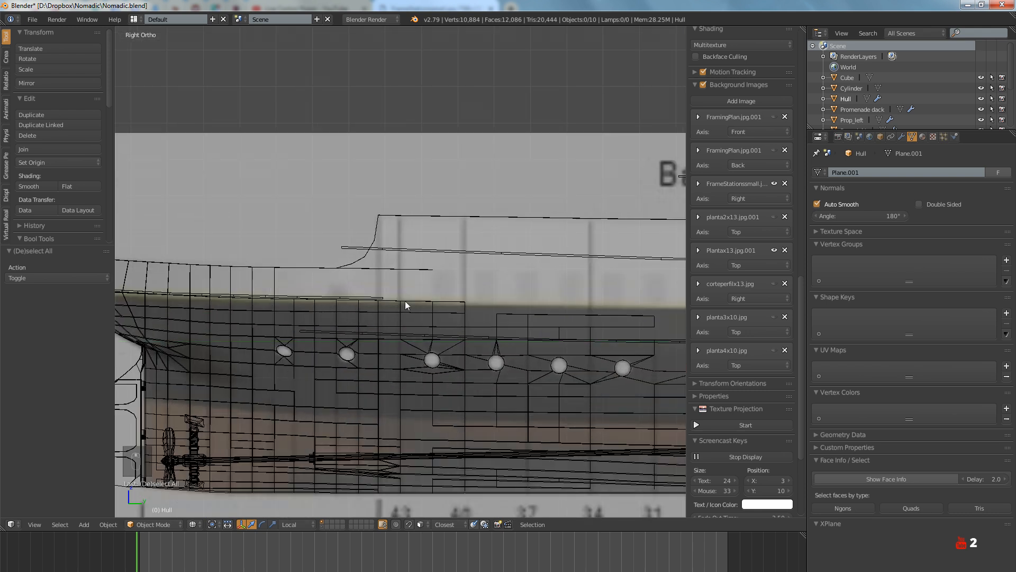
pyautogui.keyDown('ctrl'); pyautogui.scroll(4, 405, 301); pyautogui.keyUp('ctrl')
pyautogui.keyDown('shift'); pyautogui.moveTo(426, 343); pyautogui.dragTo(362, 340, button='middle'); pyautogui.keyUp('shift')
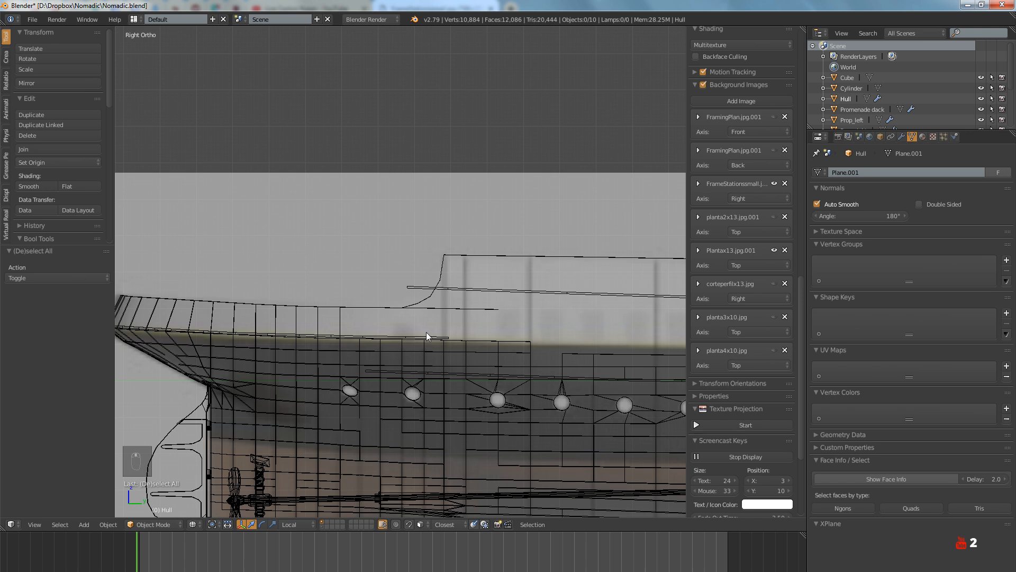
pyautogui.keyDown('shift'); pyautogui.moveTo(426, 333); pyautogui.dragTo(360, 334, button='middle'); pyautogui.keyUp('shift')
pyautogui.scroll(-5, 371, 333)
pyautogui.keyDown('ctrl'); pyautogui.scroll(-4, 421, 342); pyautogui.keyUp('ctrl')
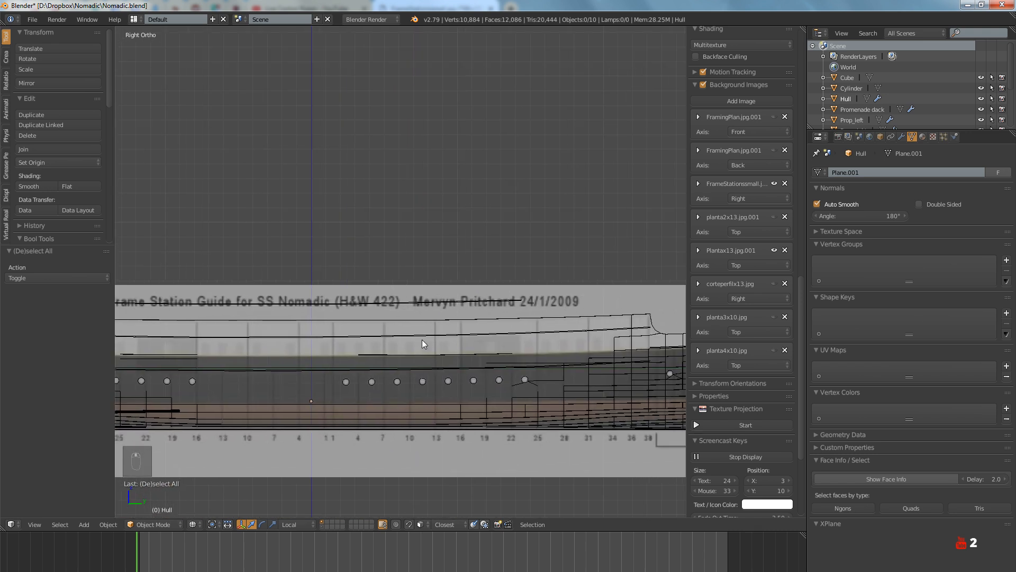
pyautogui.keyDown('ctrl'); pyautogui.scroll(-4, 413, 337); pyautogui.keyUp('ctrl')
pyautogui.keyDown('ctrl'); pyautogui.scroll(8, 379, 334); pyautogui.keyUp('ctrl')
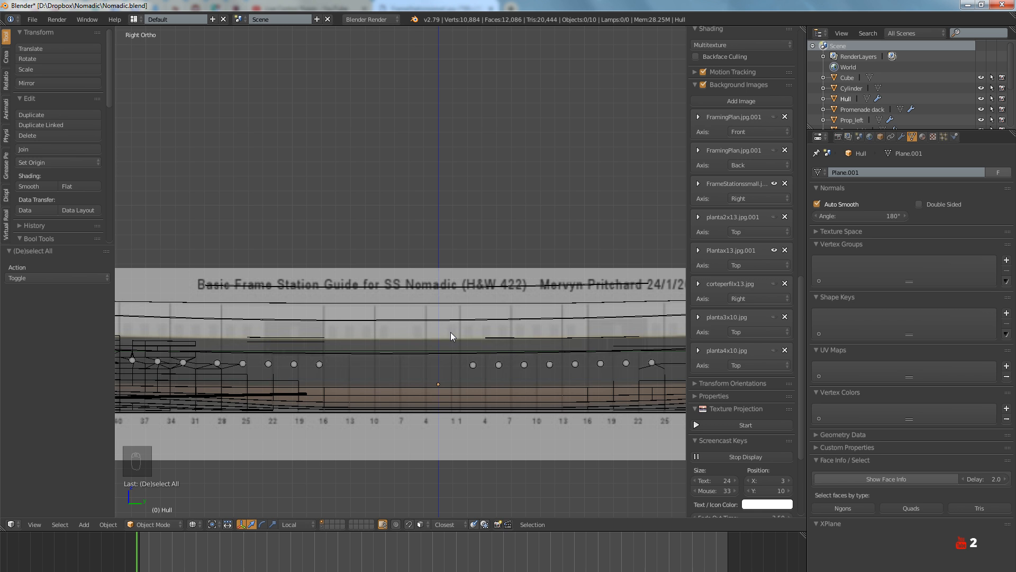
pyautogui.keyDown('ctrl'); pyautogui.scroll(6, 447, 333); pyautogui.keyUp('ctrl')
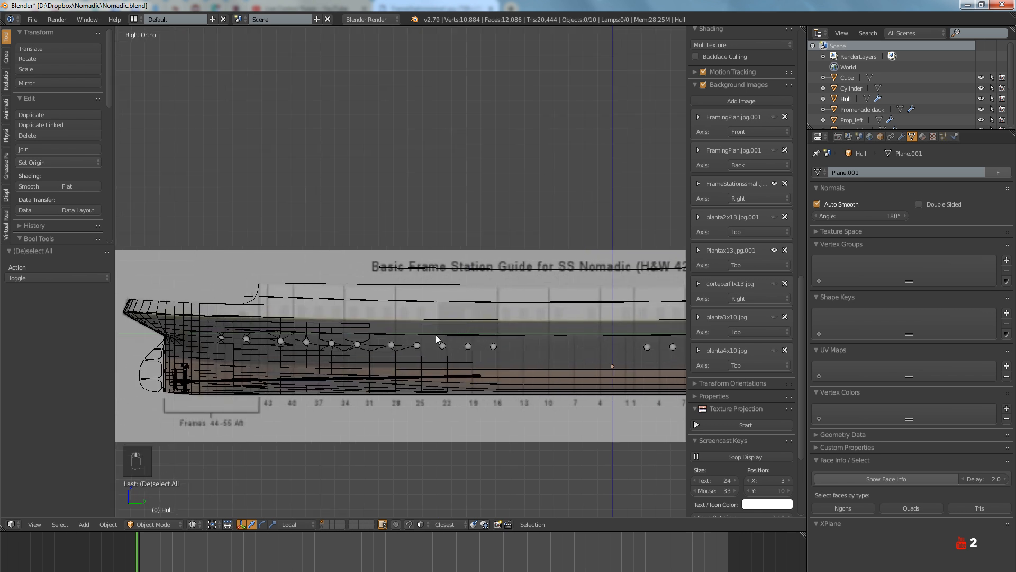
# Enable the Wire and Draw All Edges display options for the hull and deselect it
pyautogui.rightClick(289, 303)
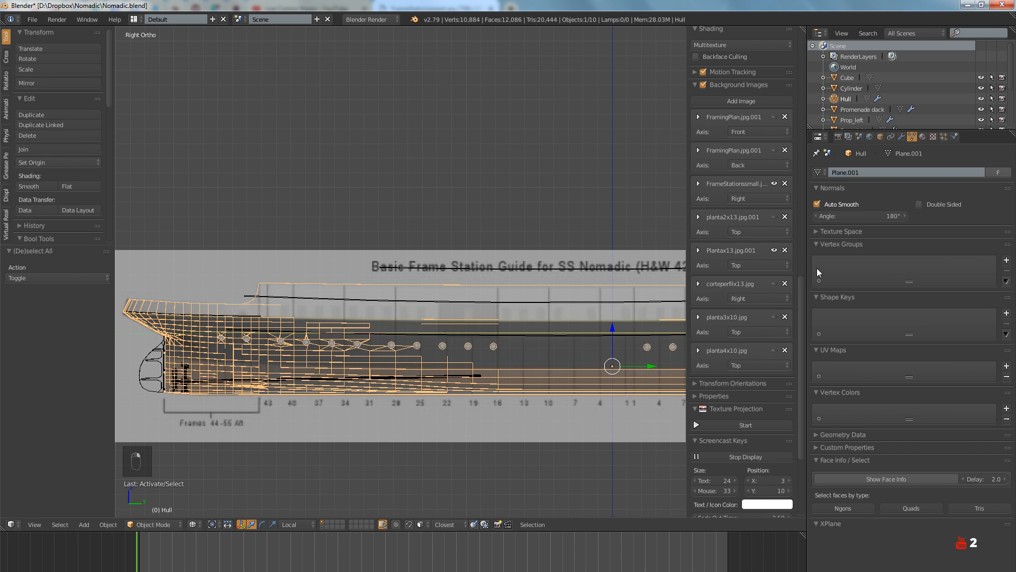
pyautogui.click(881, 136)
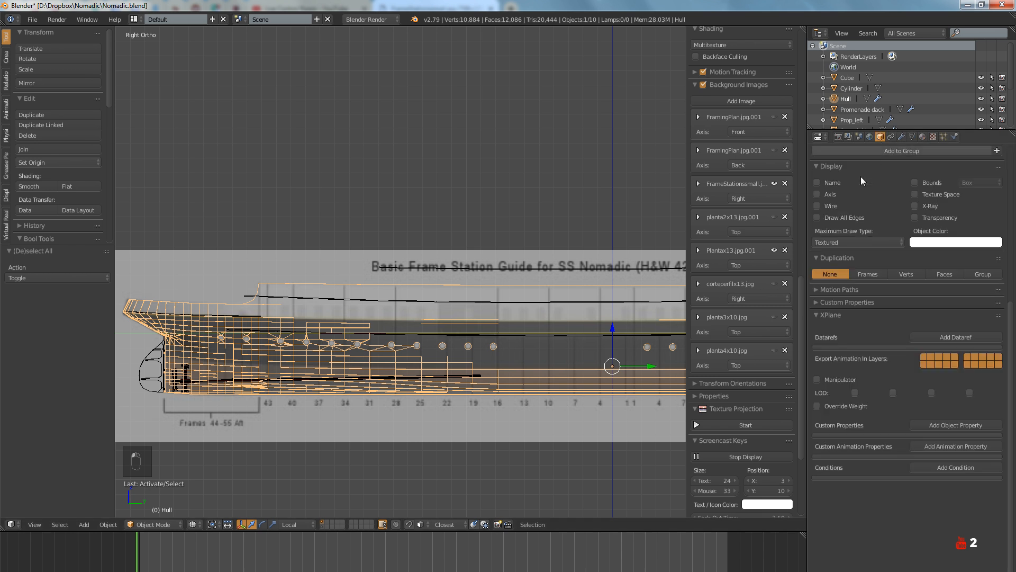
pyautogui.click(818, 206)
pyautogui.click(817, 218)
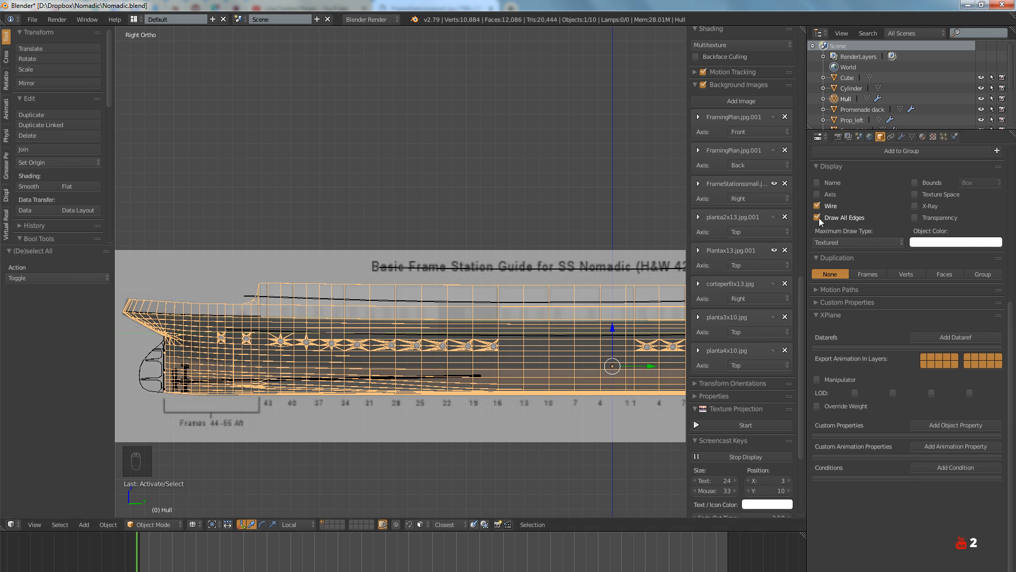
pyautogui.click(817, 218)
pyautogui.click(818, 218)
pyautogui.press('a')
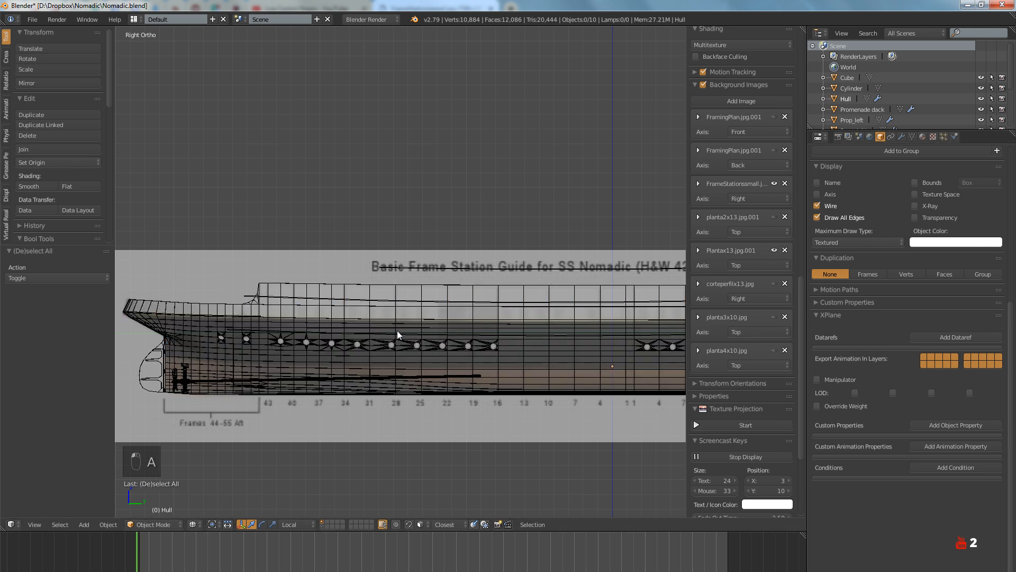
# Check the hull's vertical edges against the aft frame lines, select the hull and put it in Edit Mode
pyautogui.scroll(5, 397, 330)
pyautogui.scroll(4, 313, 316)
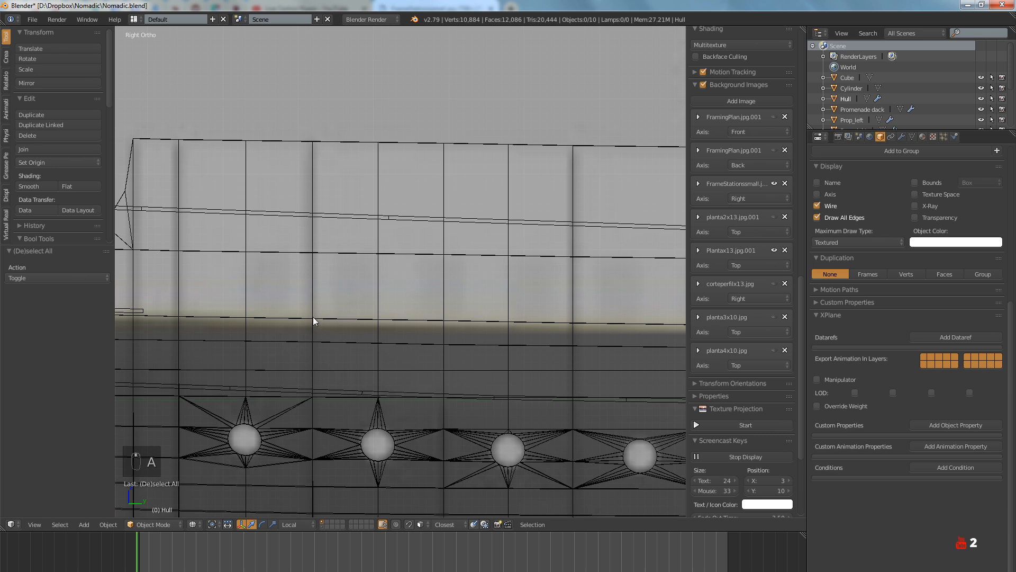
pyautogui.rightClick(307, 315)
pyautogui.press('Tab')
pyautogui.scroll(-3, 339, 321)
pyautogui.scroll(-3, 339, 320)
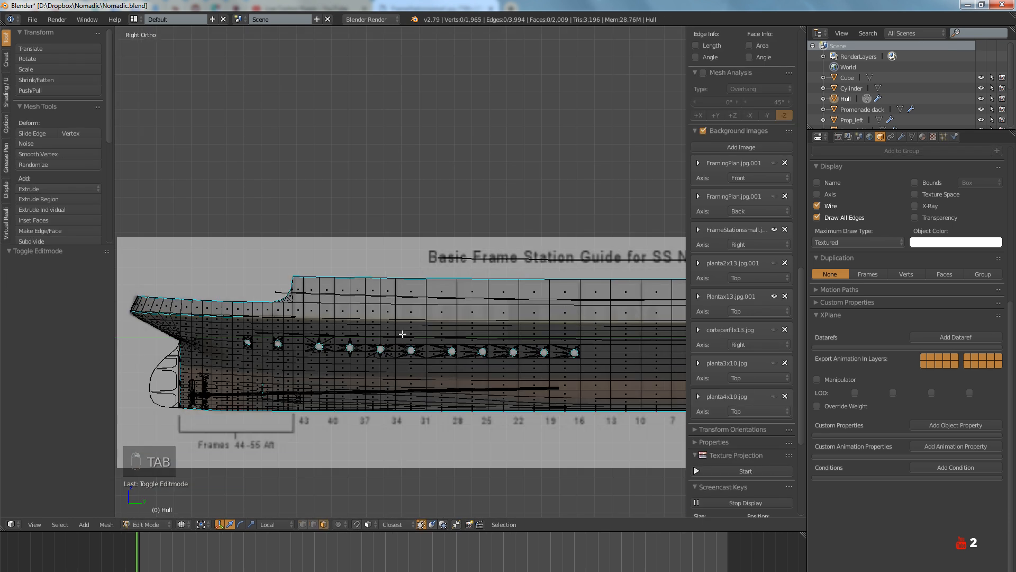
pyautogui.keyDown('ctrl'); pyautogui.scroll(-4, 410, 336); pyautogui.keyUp('ctrl')
pyautogui.press('Tab')
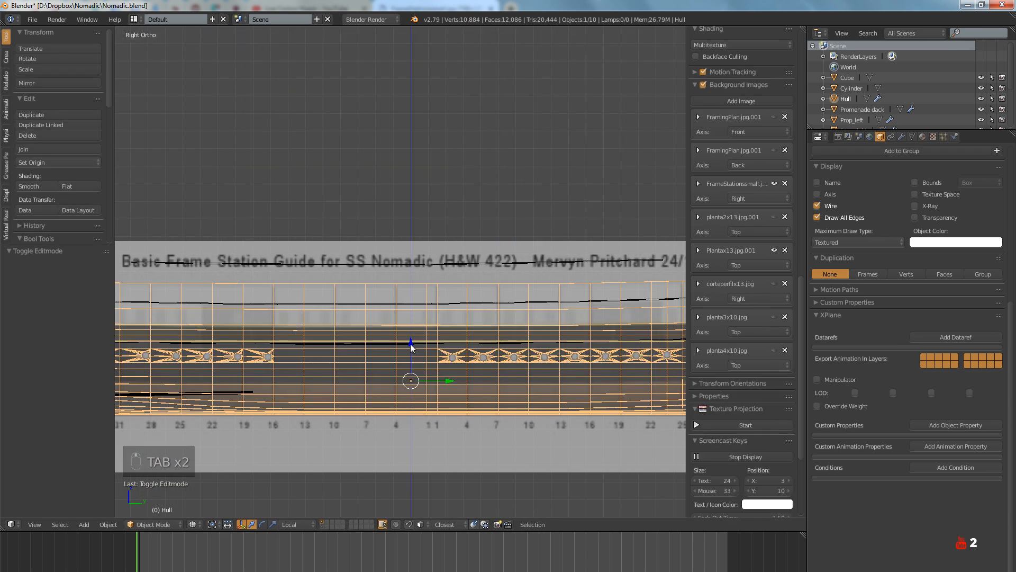
pyautogui.press('Tab')
# Examine the forward hull edges above the portholes against the guide's window positions and frame lines
pyautogui.keyDown('ctrl'); pyautogui.scroll(-5, 459, 344); pyautogui.keyUp('ctrl')
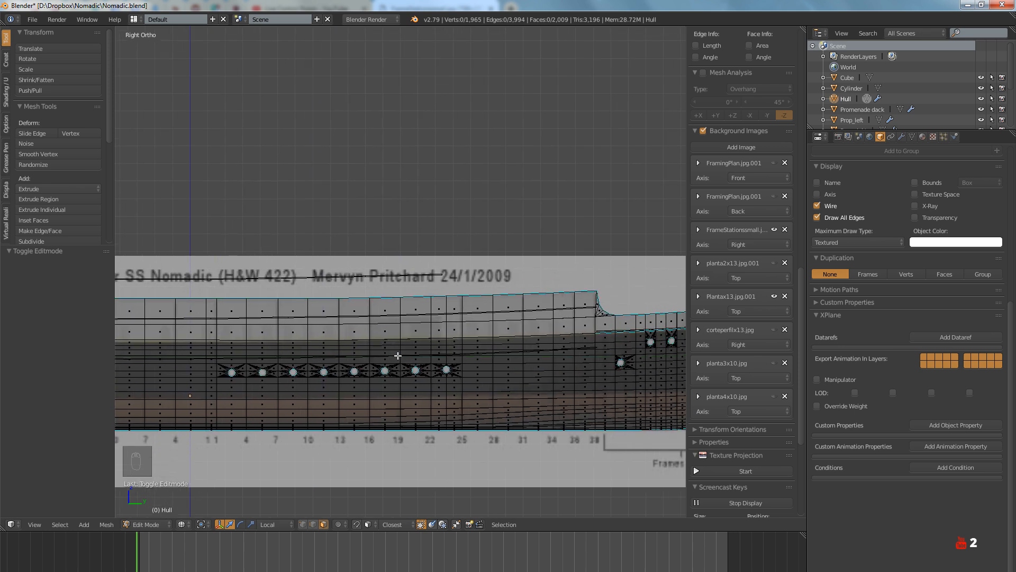
pyautogui.scroll(6, 479, 368)
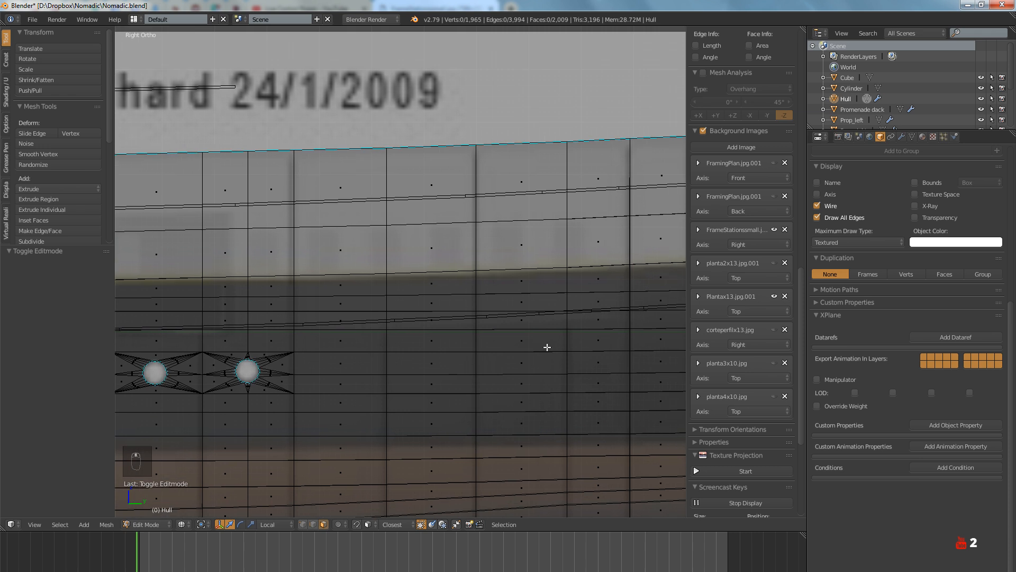
pyautogui.scroll(-2, 471, 351)
pyautogui.keyDown('ctrl'); pyautogui.scroll(-4, 479, 347); pyautogui.keyUp('ctrl')
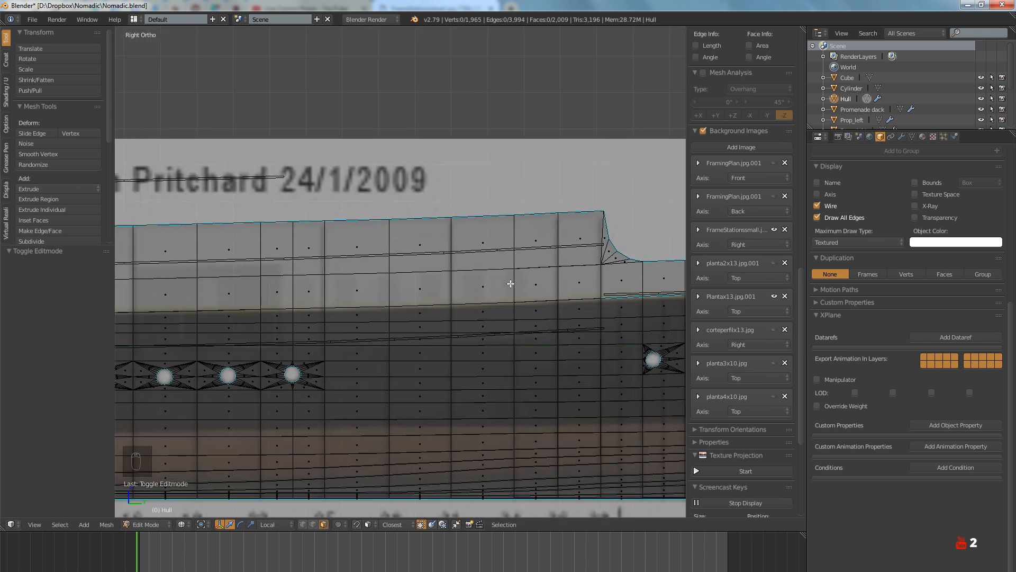
pyautogui.keyDown('ctrl'); pyautogui.scroll(-8, 351, 290); pyautogui.keyUp('ctrl')
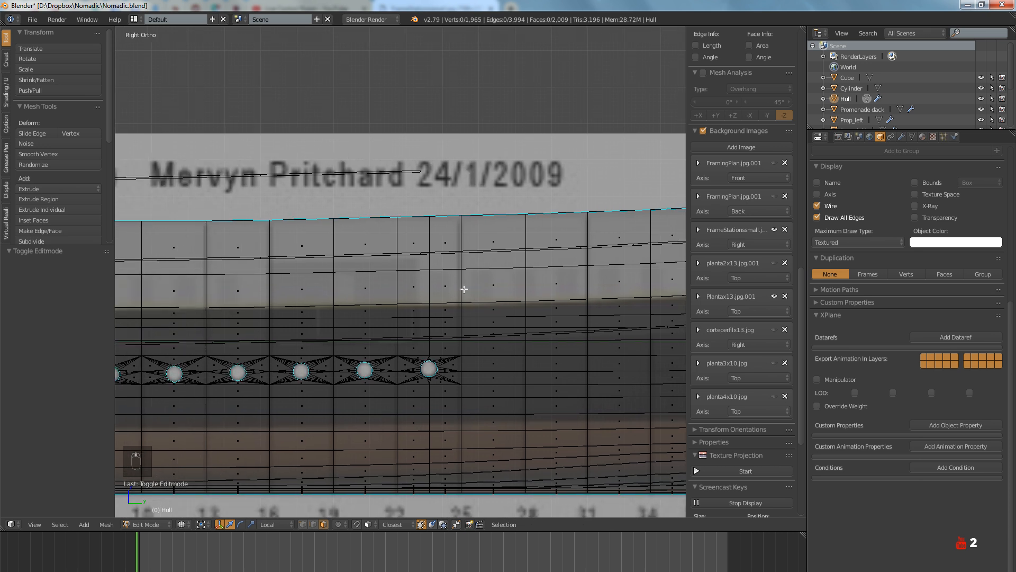
# Compare the hull's vertical edges and portholes with the guide's frame lines from forward frame 25 to aft frame 43
pyautogui.keyDown('ctrl'); pyautogui.scroll(-8, 474, 295); pyautogui.keyUp('ctrl')
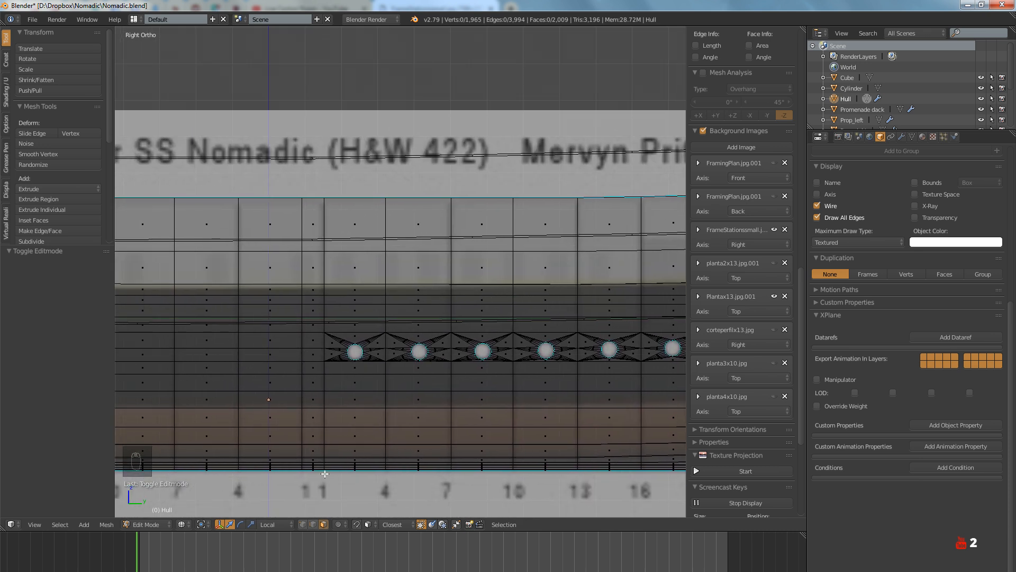
pyautogui.keyDown('ctrl'); pyautogui.scroll(-8, 323, 375); pyautogui.keyUp('ctrl')
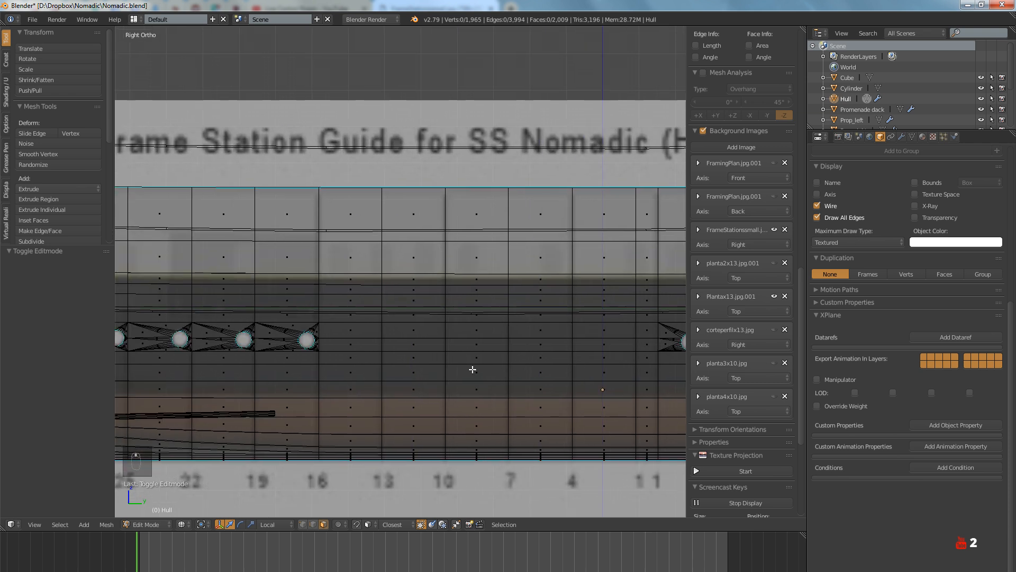
pyautogui.keyDown('ctrl'); pyautogui.scroll(-12, 429, 330); pyautogui.keyUp('ctrl')
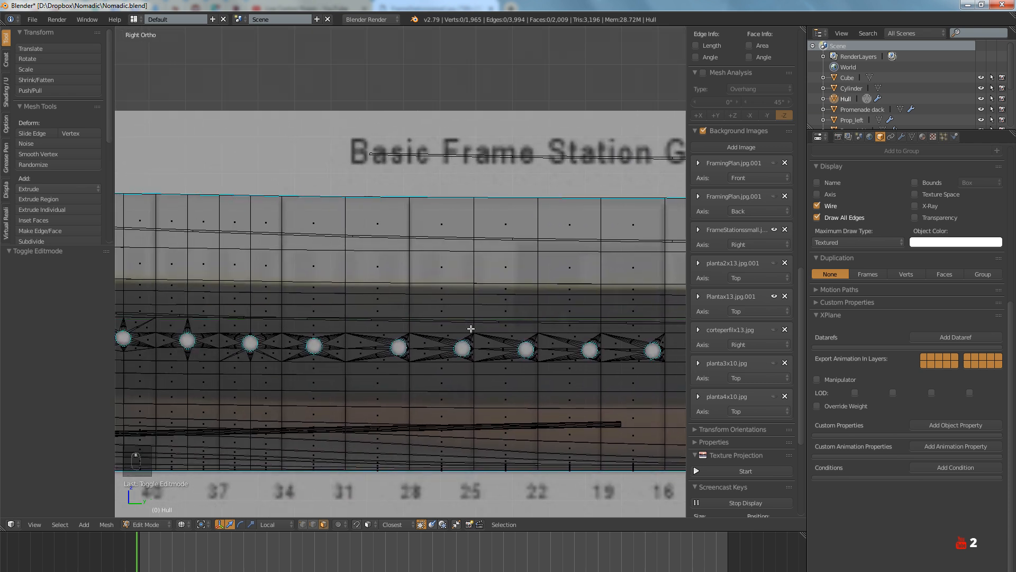
pyautogui.keyDown('ctrl'); pyautogui.scroll(3, 398, 335); pyautogui.keyUp('ctrl')
pyautogui.keyDown('ctrl'); pyautogui.scroll(-2, 477, 370); pyautogui.keyUp('ctrl')
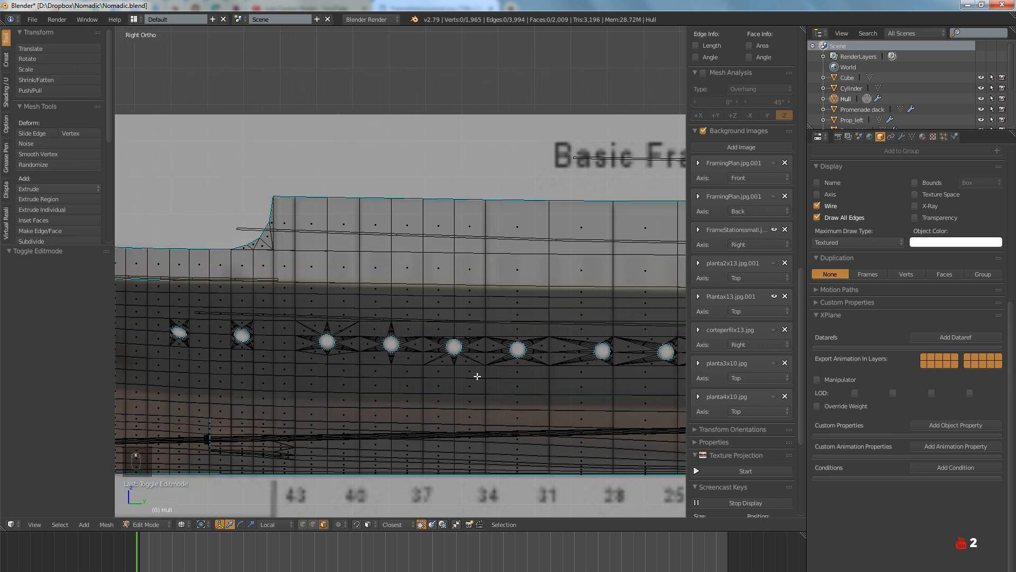
# Switch to XnView and study the spacing of the hull windows, side door and lower portholes in the quayside photo
pyautogui.hotkey('alt', 'Tab')
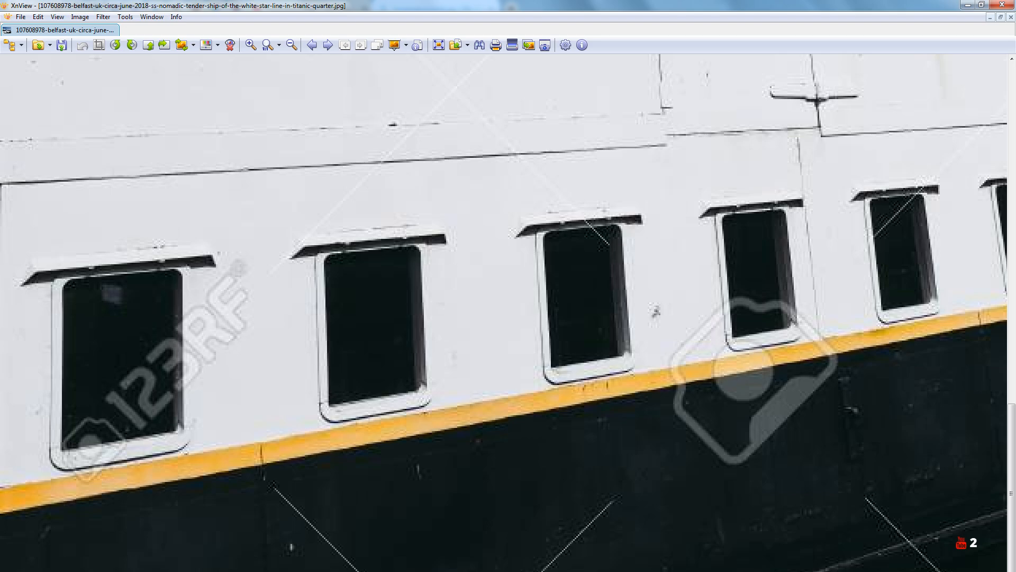
pyautogui.scroll(-4, 629, 455)
pyautogui.scroll(1, 629, 454)
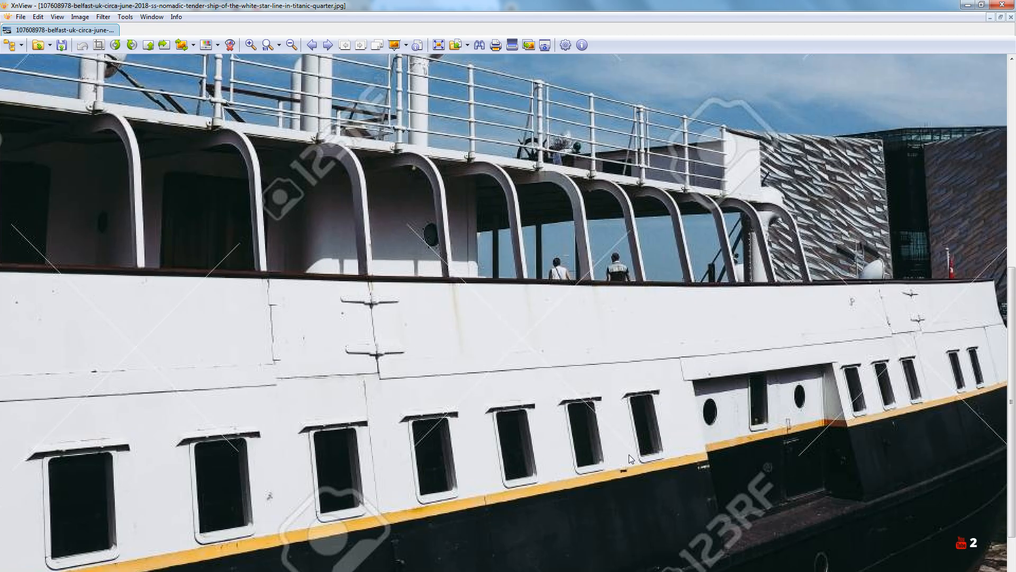
pyautogui.moveTo(628, 454); pyautogui.dragTo(545, 364)
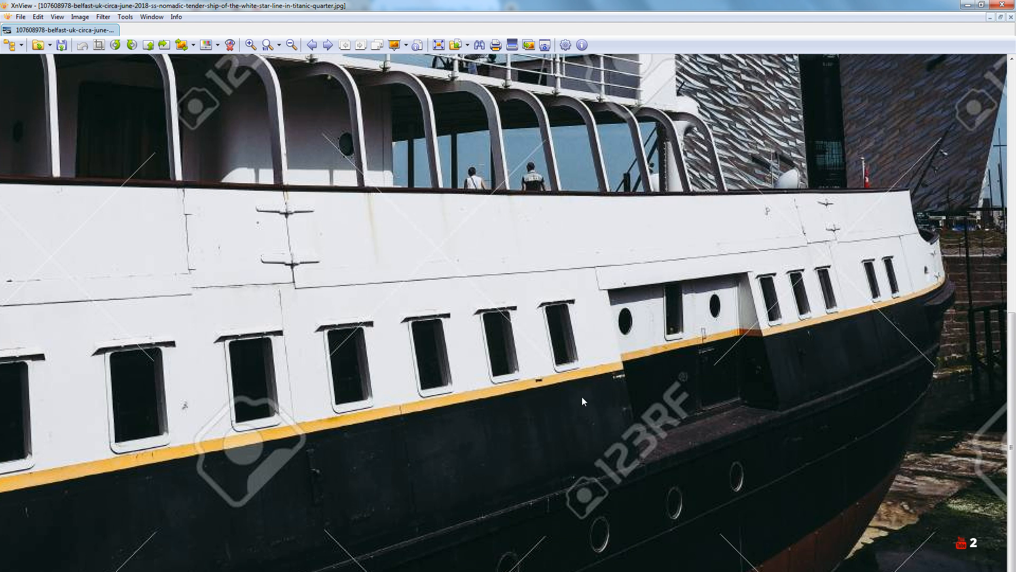
pyautogui.moveTo(548, 408); pyautogui.dragTo(414, 398)
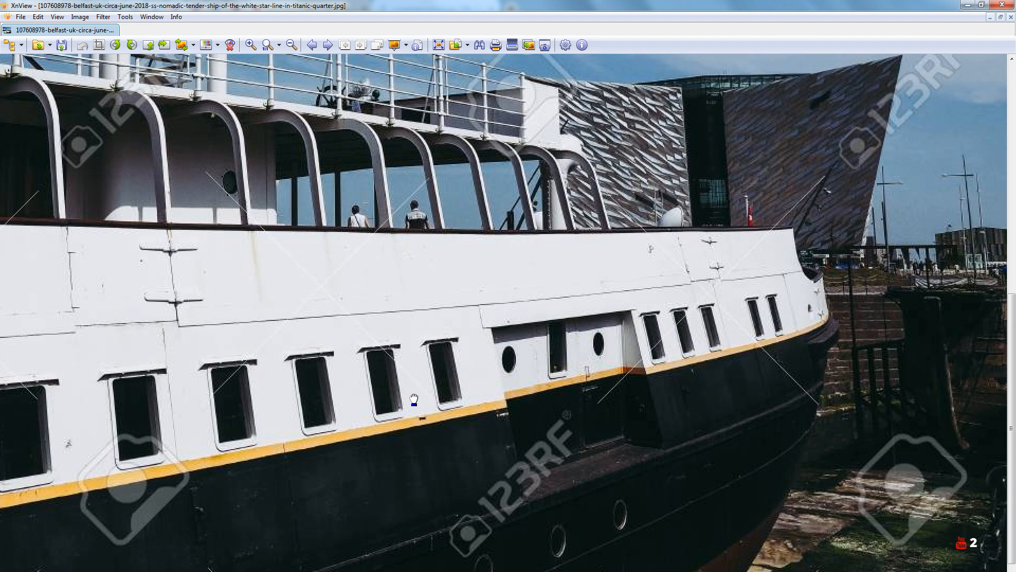
# Browse the reference photos to fixedw_large_4x.jpg and study its stern portholes and side windows up close
pyautogui.press('-')
pyautogui.press('pagedown')
pyautogui.press('pagedown')
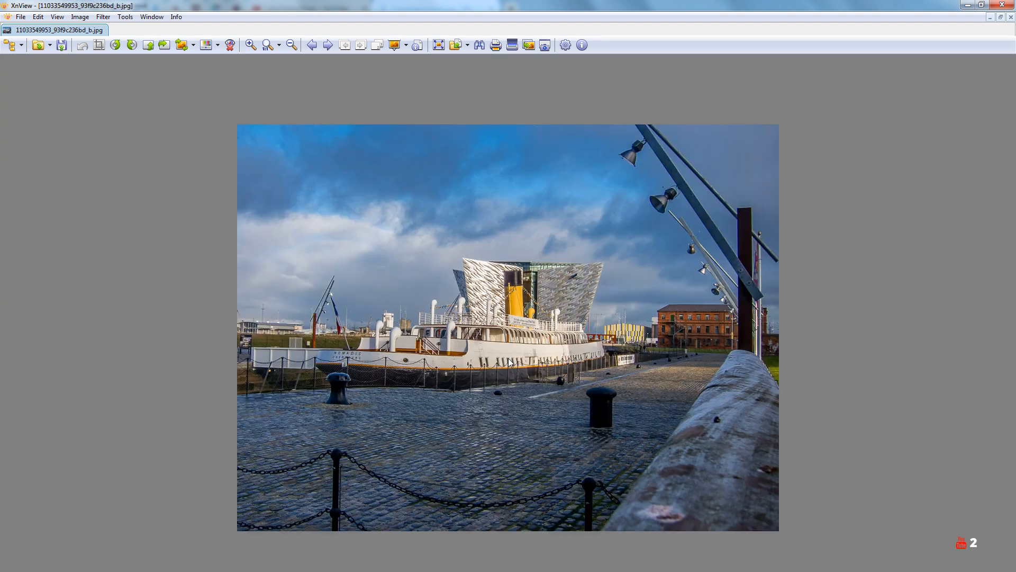
pyautogui.press('pagedown')
pyautogui.press('pagedown')
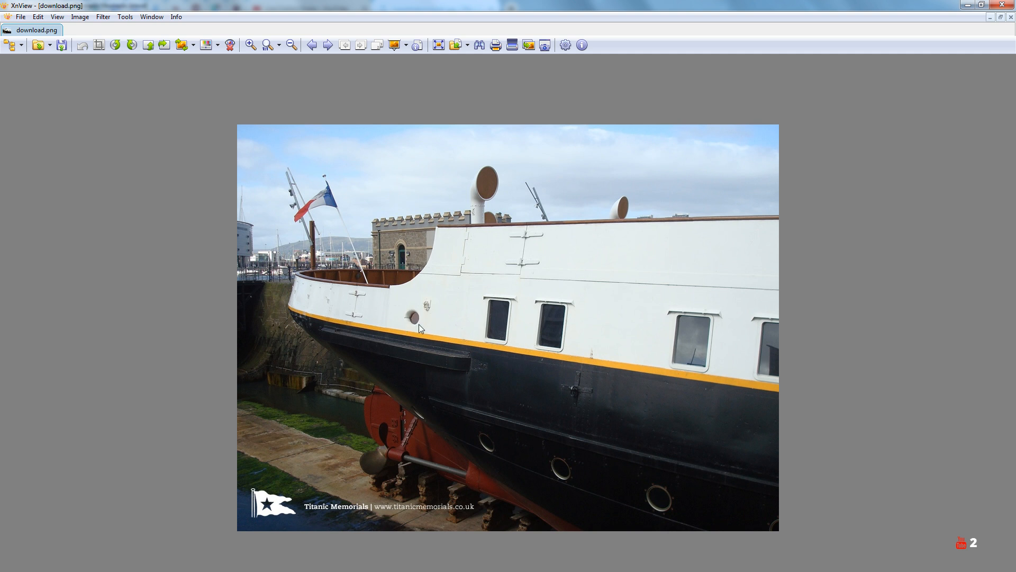
pyautogui.press('pagedown')
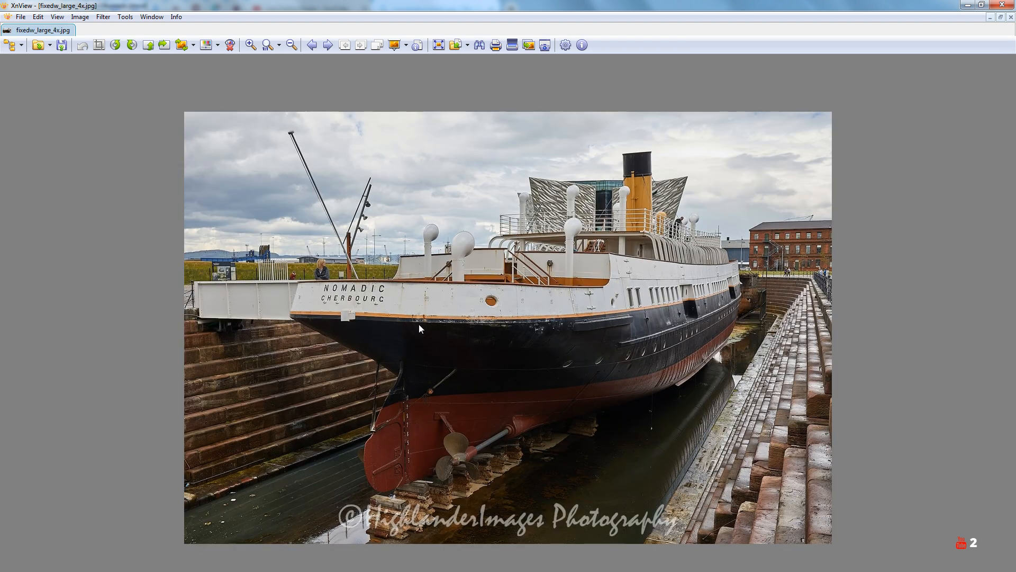
pyautogui.press('+')
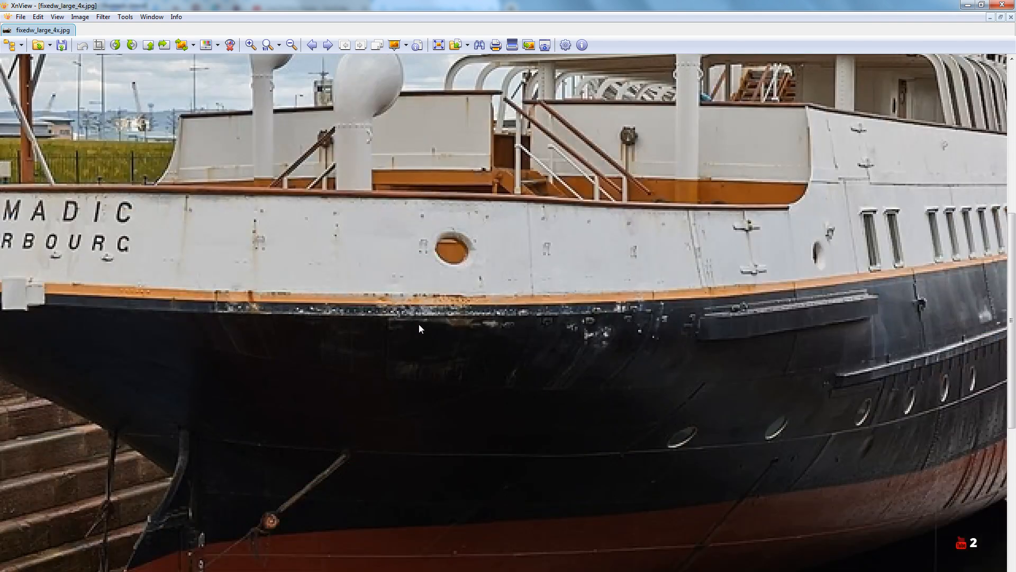
pyautogui.press('-')
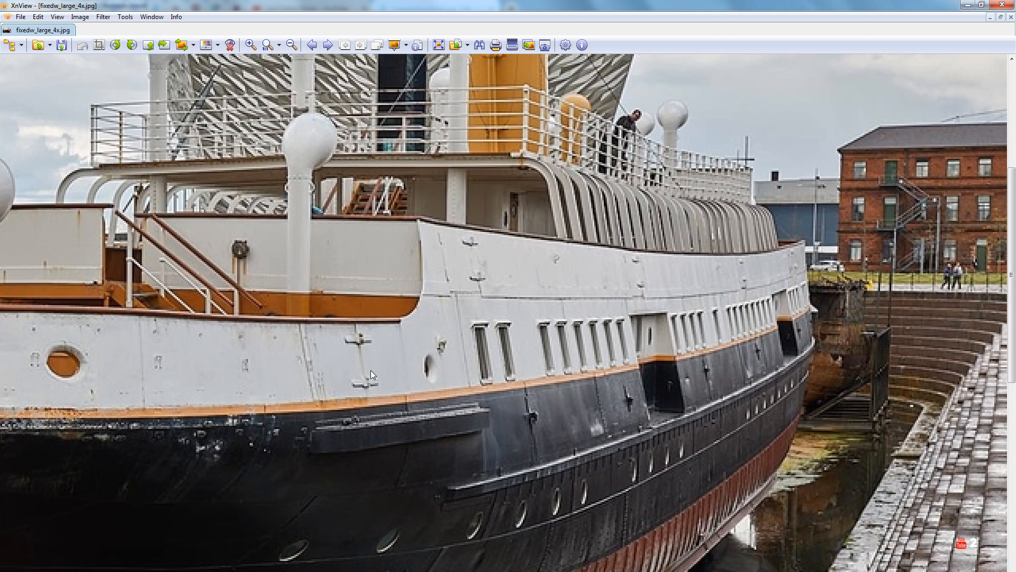
pyautogui.press('-')
# Browse on to the bow photo maxresdefault.jpg and examine its forward portholes and windows up close
pyautogui.press('pagedown')
pyautogui.press('pagedown')
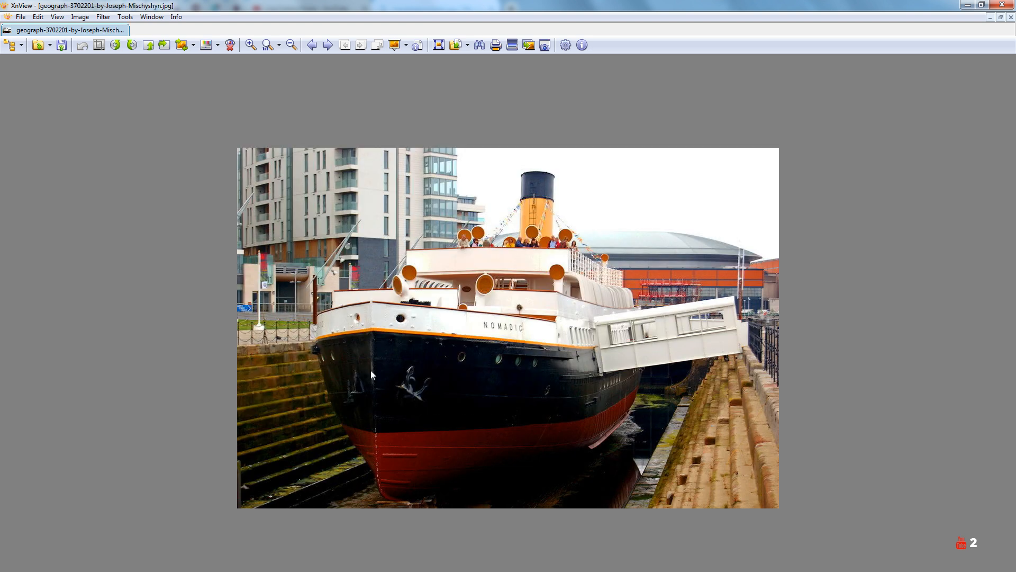
pyautogui.press('pagedown')
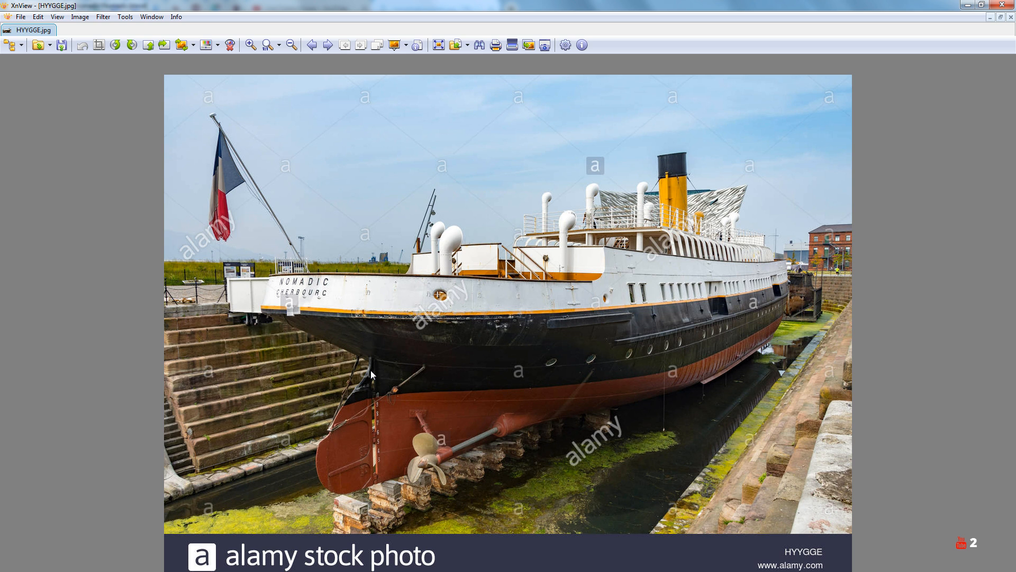
pyautogui.press('pagedown')
pyautogui.press('pageup')
pyautogui.press('pagedown')
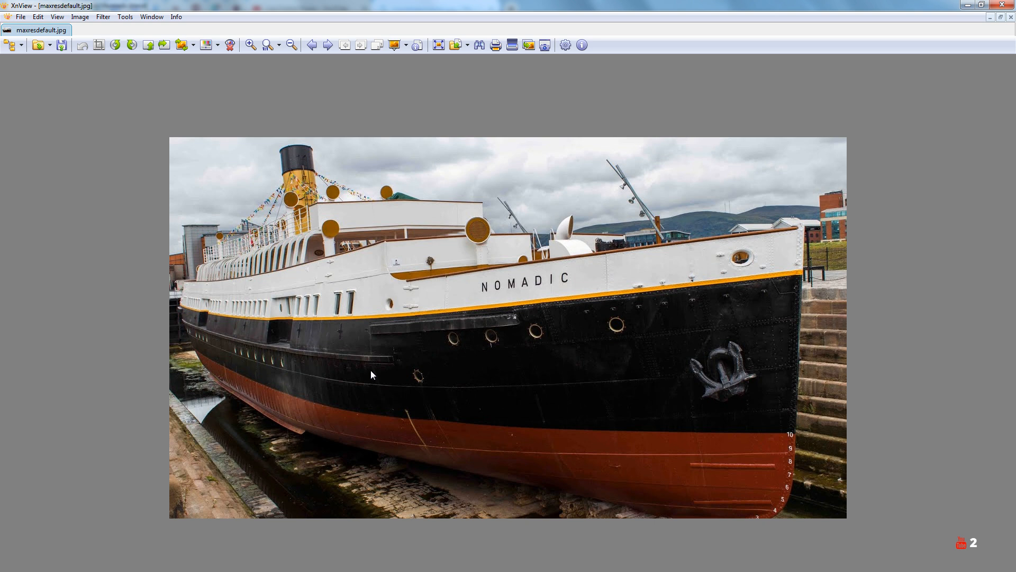
pyautogui.press('+')
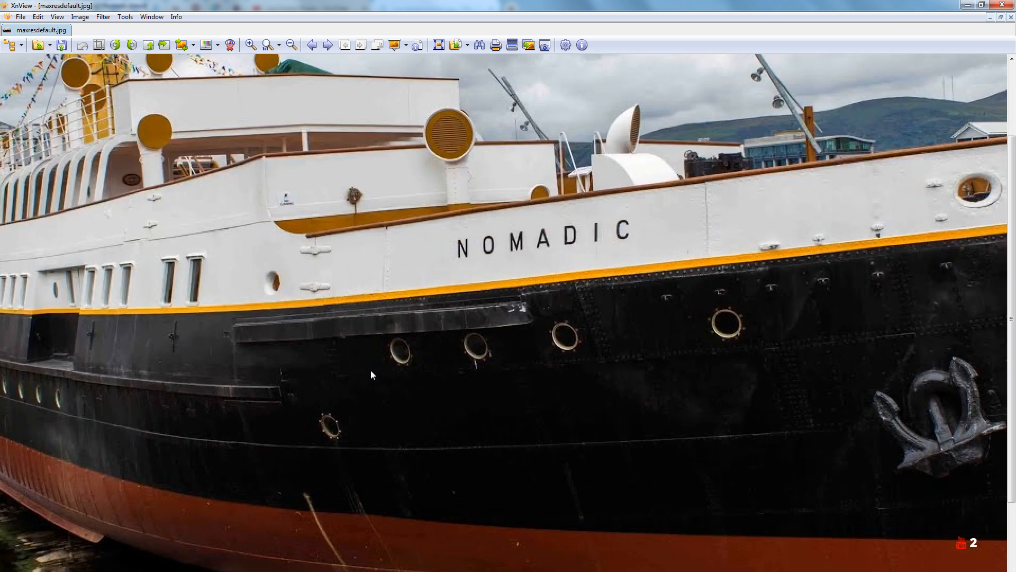
pyautogui.scroll(-2, 370, 370)
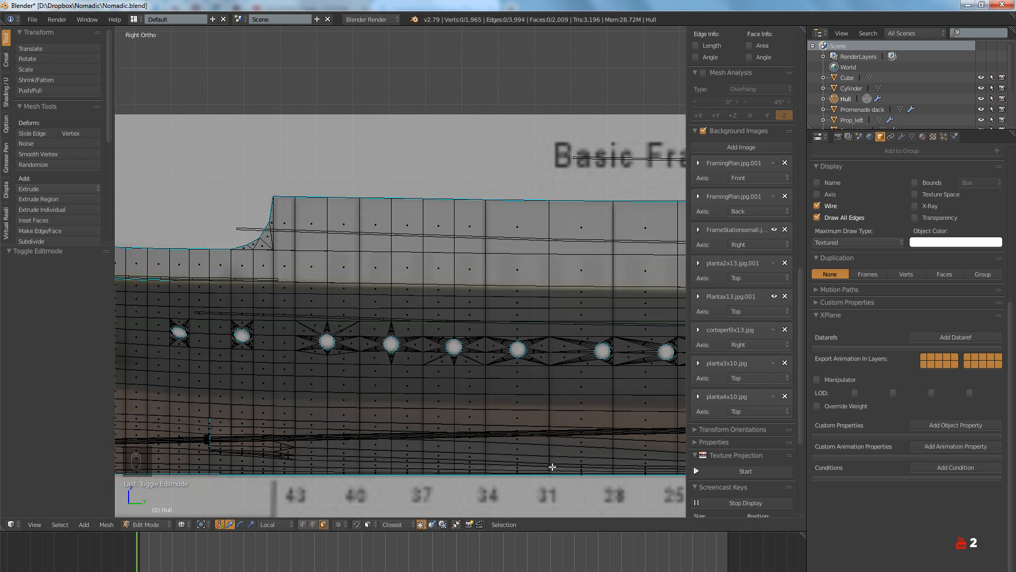
# Return the hull to Object Mode in Blender and inspect its forward edges and portholes near the raised bulwark's end
pyautogui.scroll(-3, 536, 421)
pyautogui.press('Tab')
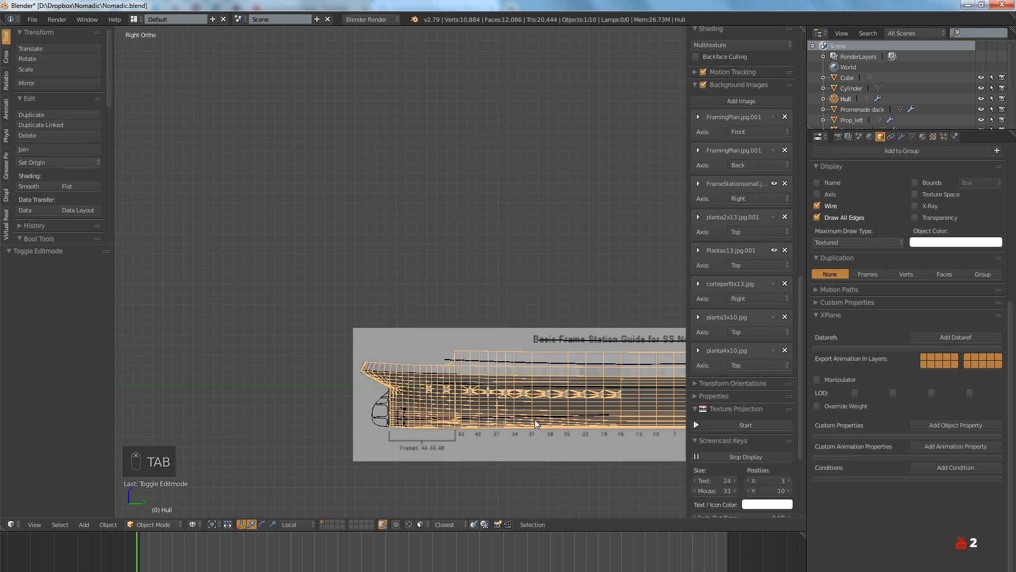
pyautogui.keyDown('ctrl'); pyautogui.scroll(-5, 371, 411); pyautogui.keyUp('ctrl')
pyautogui.scroll(8, 494, 366)
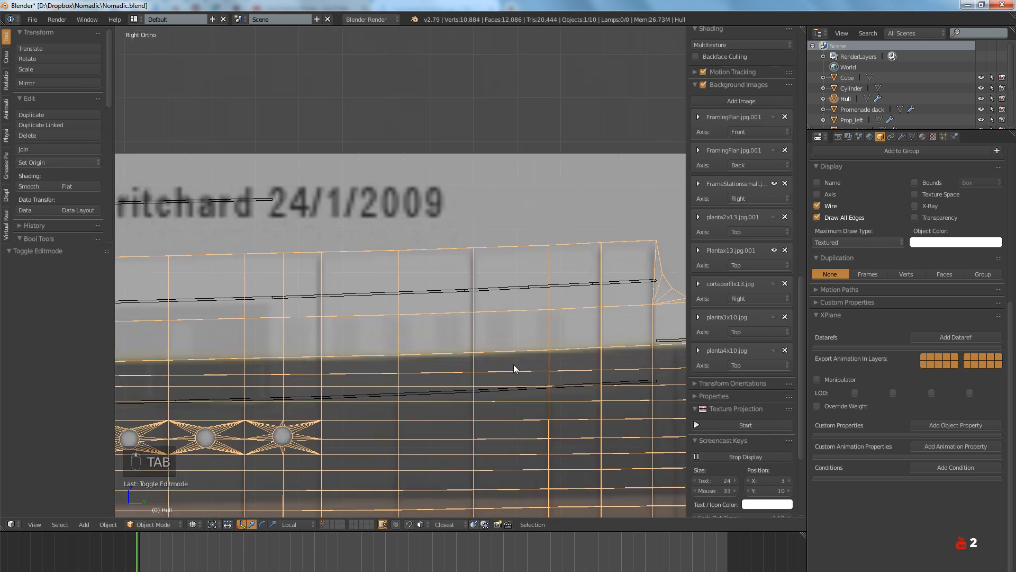
pyautogui.scroll(-2, 532, 370)
pyautogui.keyDown('ctrl'); pyautogui.scroll(-1, 532, 371); pyautogui.keyUp('ctrl')
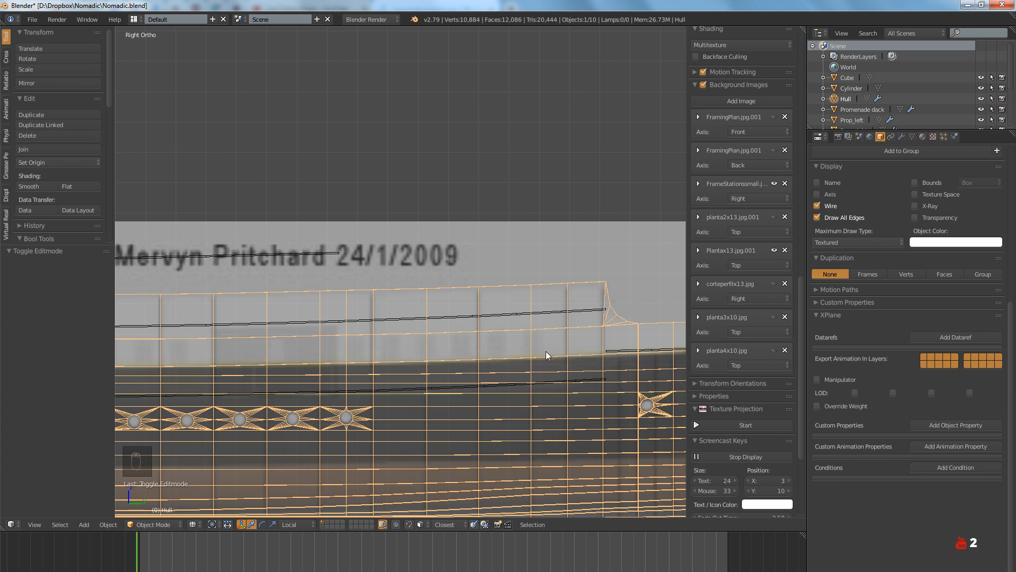
# Switch to XnView and examine how the bow photo's lone lower porthole lines up with the windows and upper portholes
pyautogui.hotkey('alt', 'Tab')
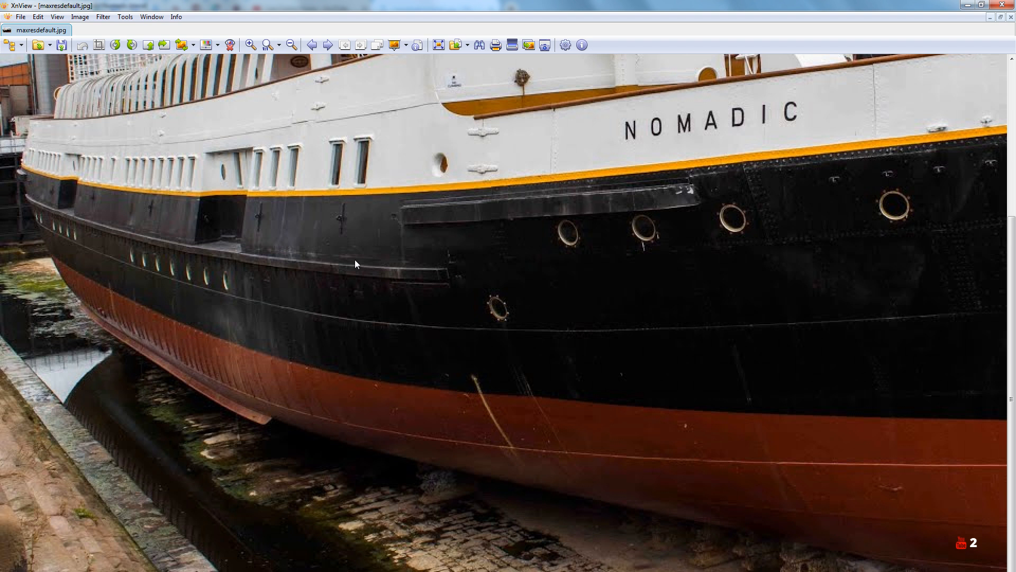
pyautogui.moveTo(403, 260); pyautogui.dragTo(404, 325)
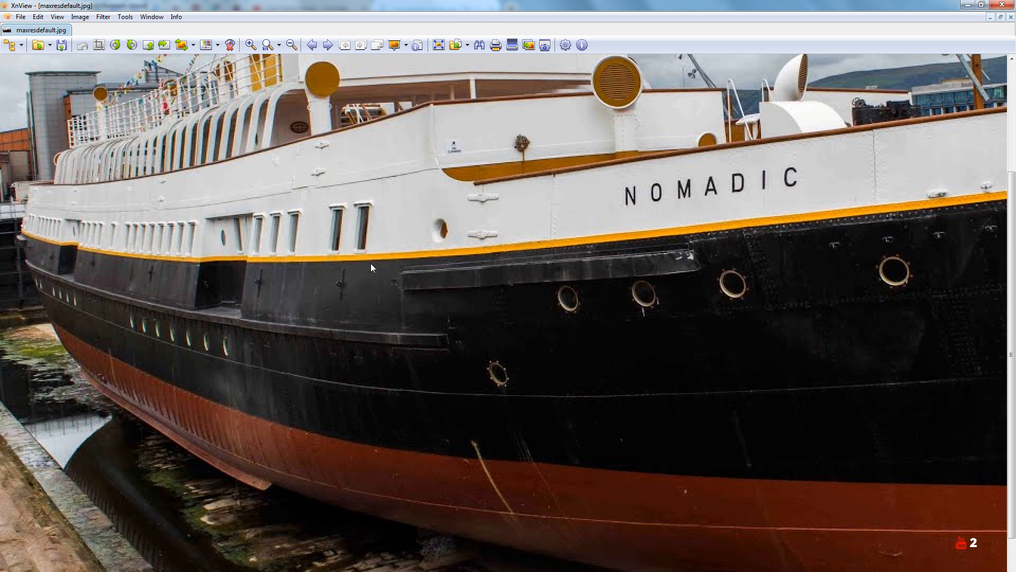
pyautogui.moveTo(371, 262); pyautogui.dragTo(139, 261)
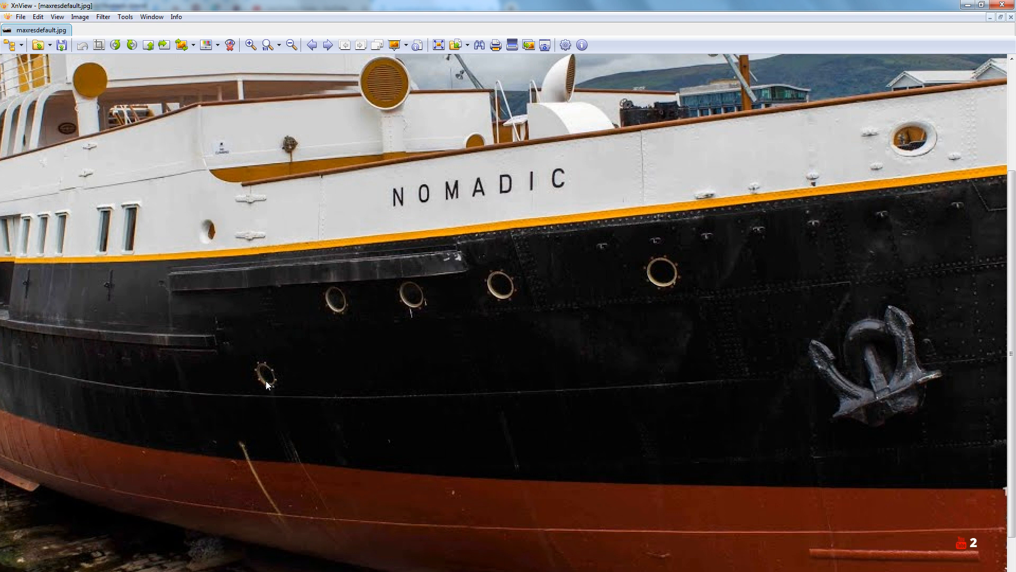
pyautogui.moveTo(268, 379); pyautogui.dragTo(208, 387)
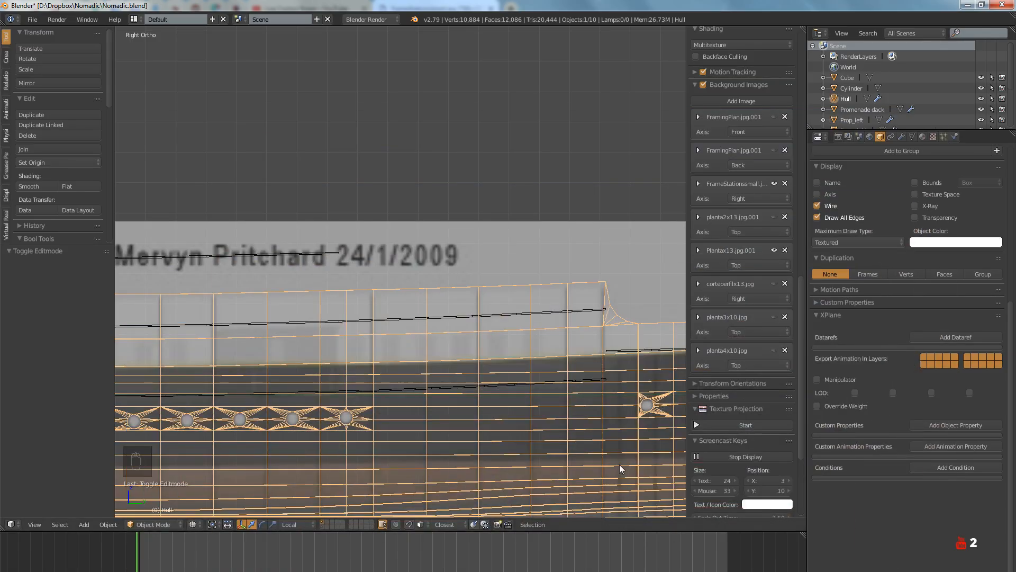
# Switch back to Blender and compare the bow portholes and forward porthole row with the frame station guide
pyautogui.keyDown('shift'); pyautogui.moveTo(585, 399); pyautogui.dragTo(280, 348, button='middle'); pyautogui.keyUp('shift')
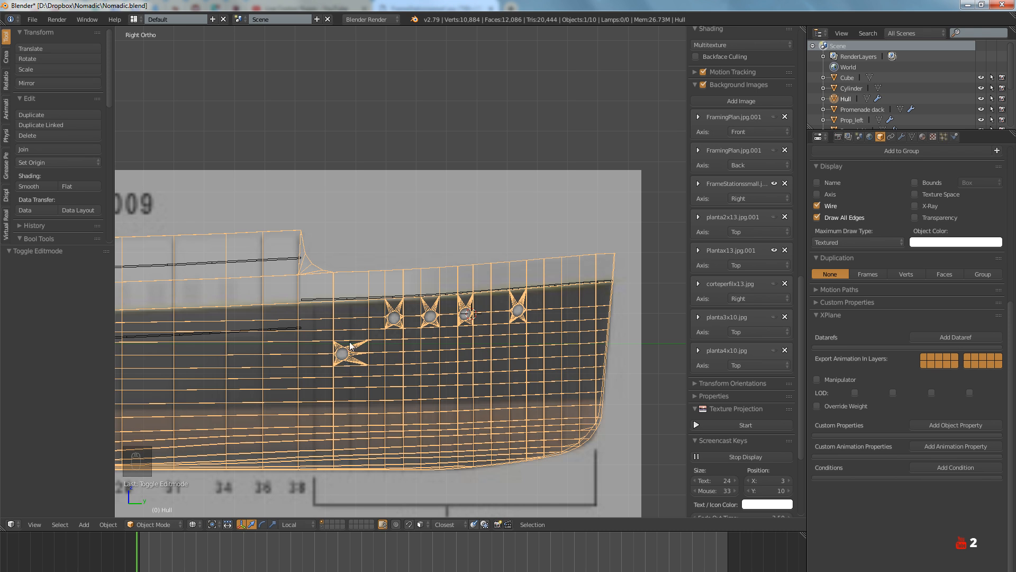
pyautogui.keyDown('shift'); pyautogui.moveTo(374, 357); pyautogui.dragTo(547, 361, button='middle'); pyautogui.keyUp('shift')
pyautogui.keyDown('shift'); pyautogui.moveTo(347, 373); pyautogui.dragTo(523, 376, button='middle'); pyautogui.keyUp('shift')
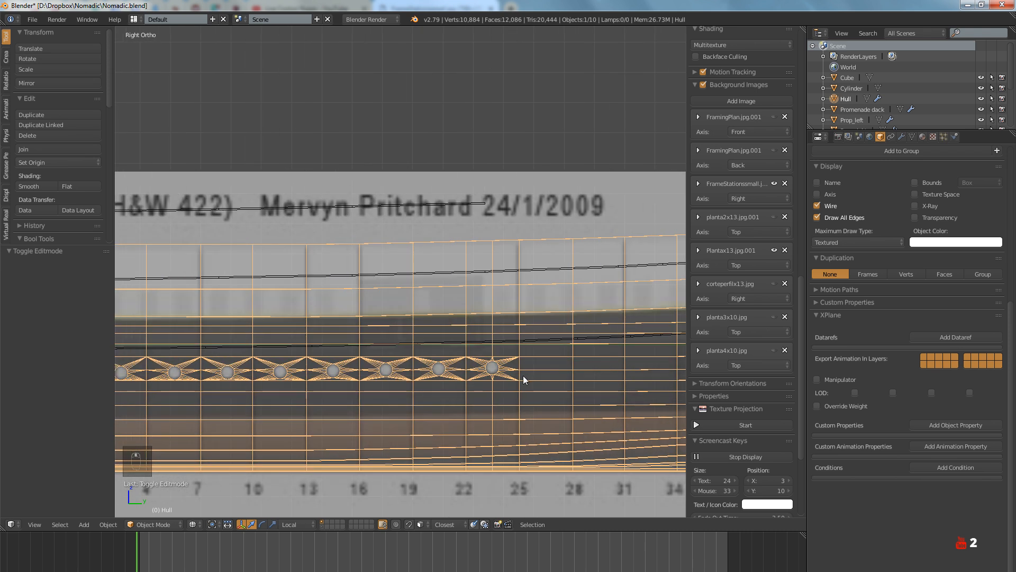
pyautogui.scroll(-3, 523, 377)
pyautogui.keyDown('shift'); pyautogui.moveTo(407, 385); pyautogui.dragTo(472, 378, button='middle'); pyautogui.keyUp('shift')
pyautogui.scroll(2, 471, 378)
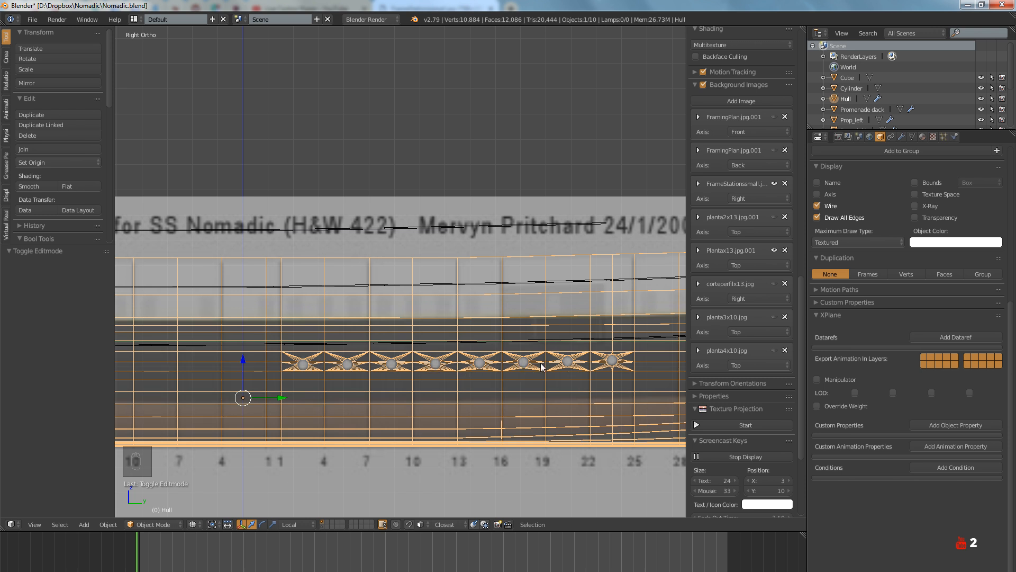
# Check the model's forward porthole row against the lower portholes in the XnView bow photo
pyautogui.click(655, 563)
pyautogui.scroll(-3, 673, 397)
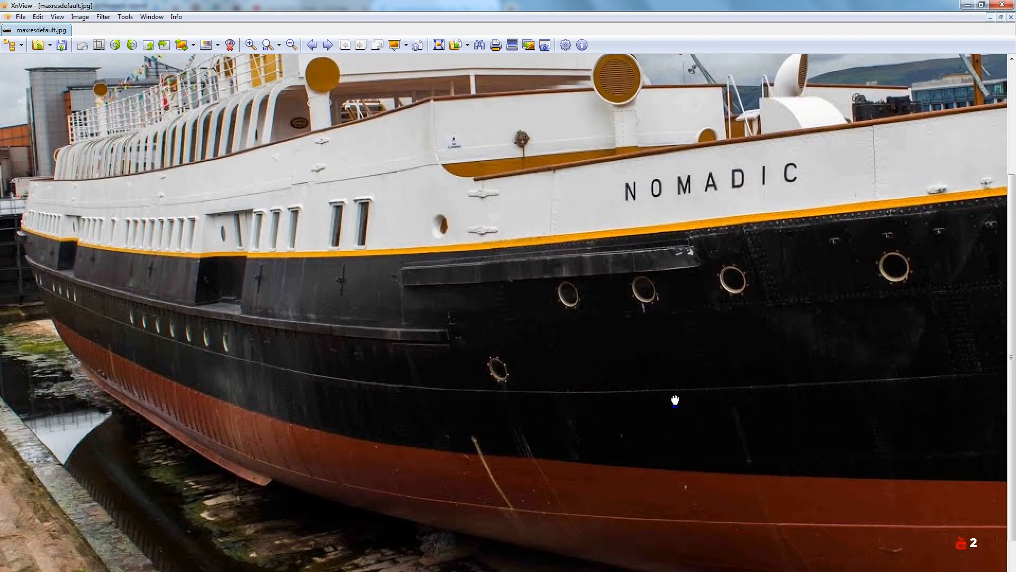
pyautogui.scroll(3, 492, 405)
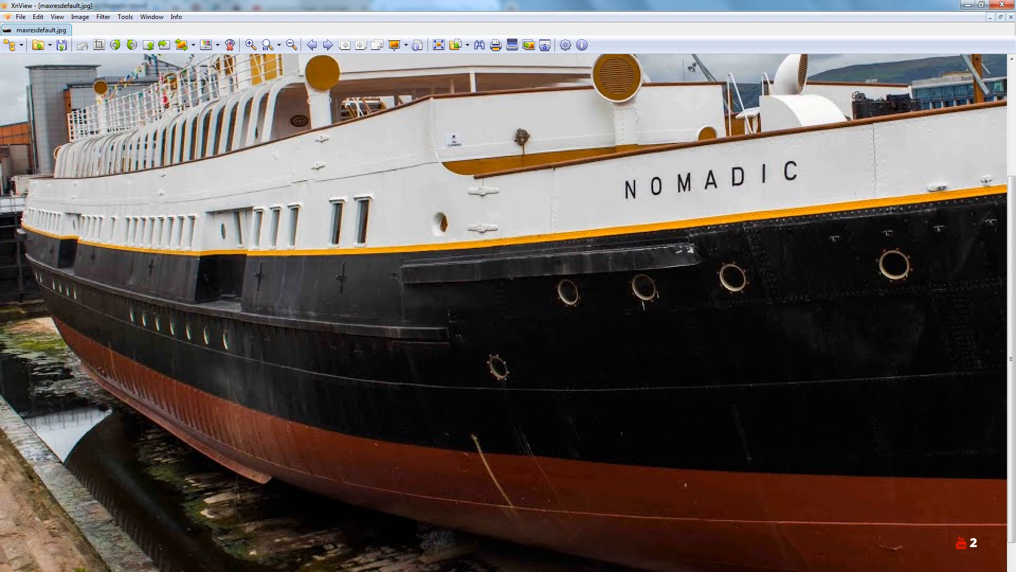
pyautogui.hotkey('alt', 'Tab')
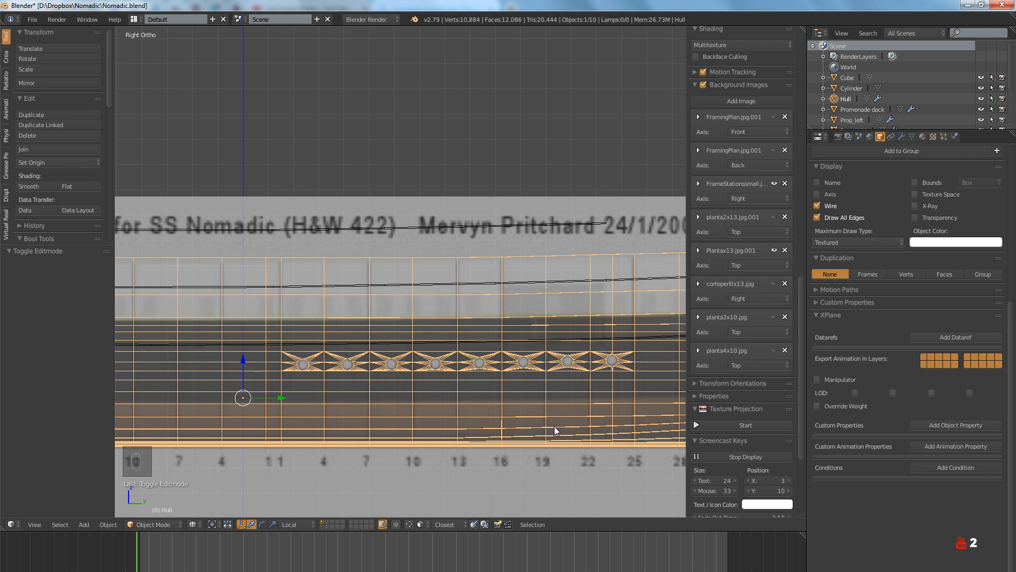
pyautogui.hotkey('alt', 'Tab')
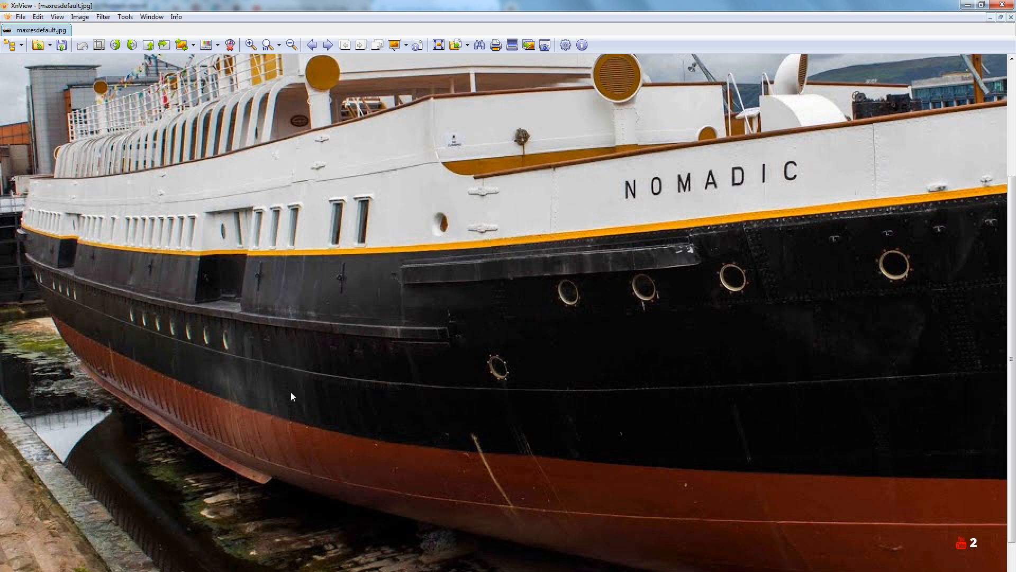
# In Blender, put the hull in Edit Mode with vertex selection and select the rim loop of the forward row's foremost porthole
pyautogui.hotkey('alt', 'Tab')
pyautogui.keyDown('shift'); pyautogui.moveTo(609, 394); pyautogui.dragTo(541, 402, button='middle'); pyautogui.keyUp('shift')
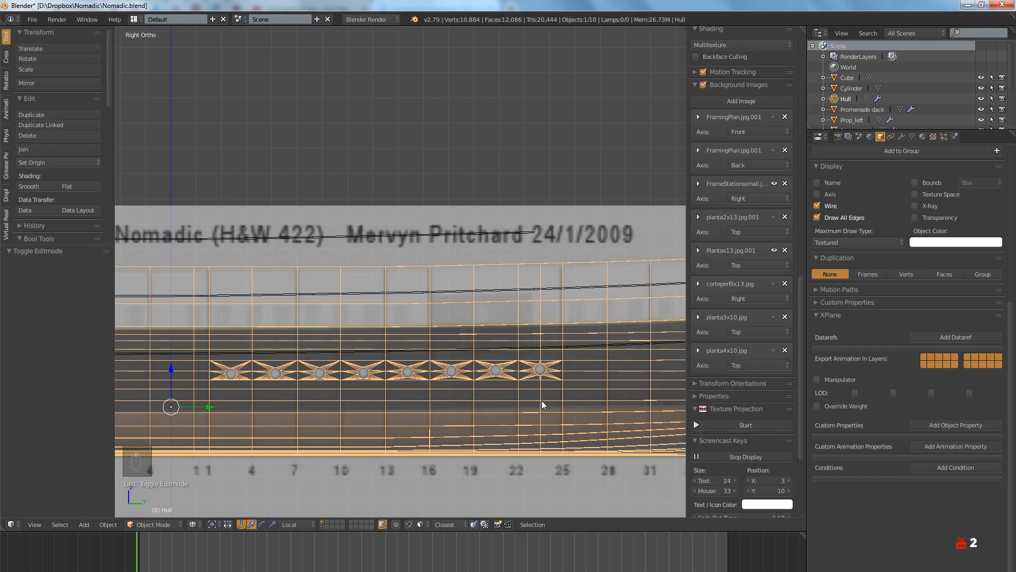
pyautogui.scroll(6, 530, 327)
pyautogui.press('Tab')
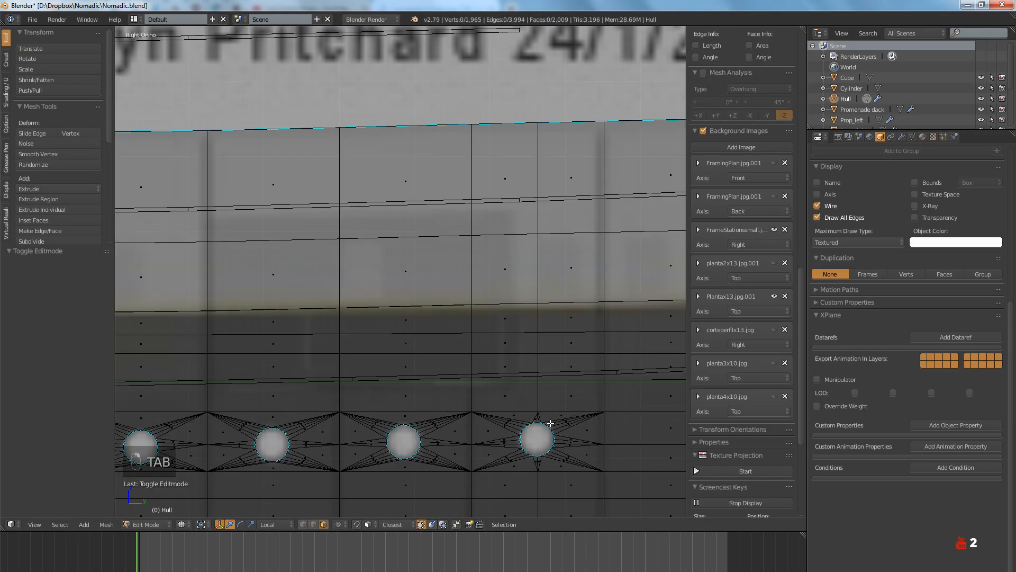
pyautogui.scroll(4, 548, 430)
pyautogui.keyDown('shift'); pyautogui.moveTo(547, 430); pyautogui.dragTo(466, 388, button='middle'); pyautogui.keyUp('shift')
pyautogui.click(303, 524)
pyautogui.keyDown('alt'); pyautogui.click(458, 364); pyautogui.keyUp('alt')
pyautogui.scroll(5, 466, 392)
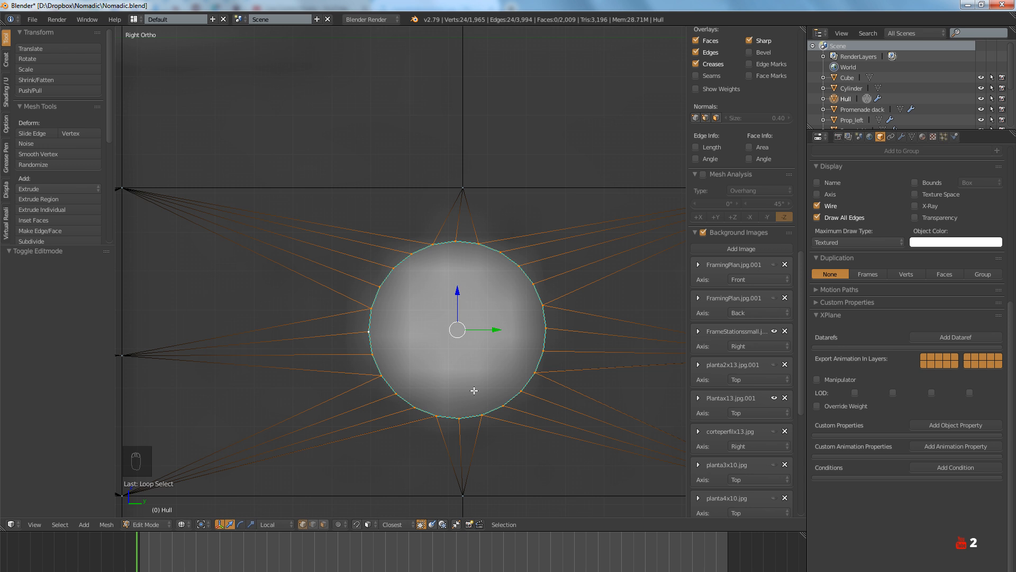
# Collapse the selected porthole rim to a single point by scaling it to 0 and removing doubles
pyautogui.press('s')
pyautogui.press('0')
pyautogui.press('Return')
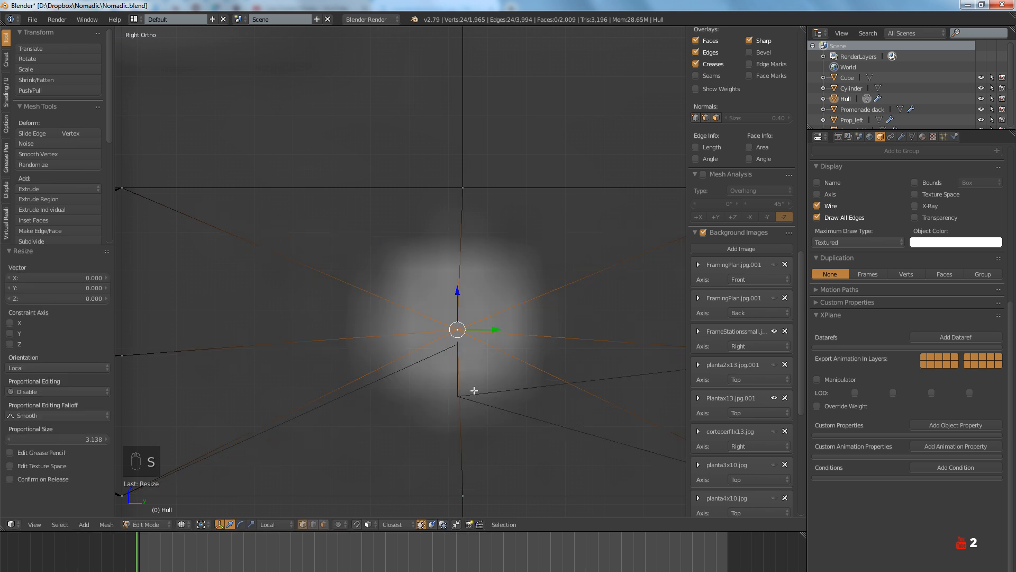
pyautogui.press('w')
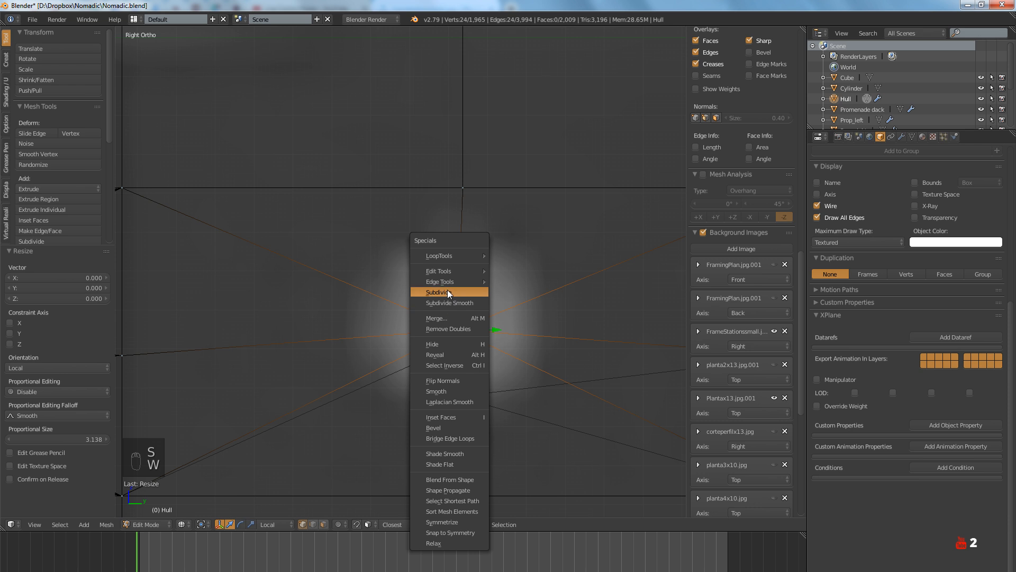
pyautogui.click(450, 328)
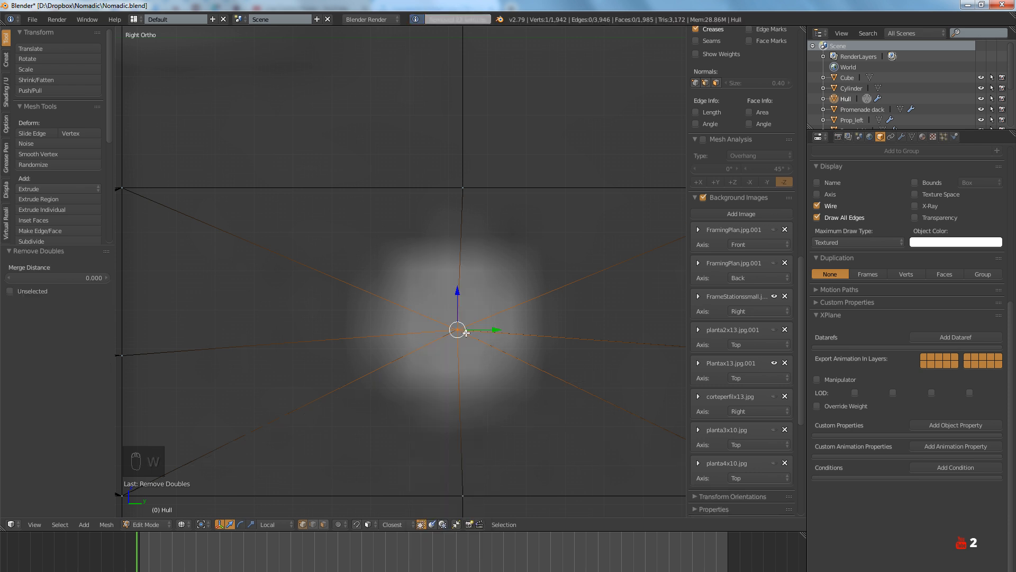
# Move the merged vertex about 0.016 along local Y, and slide it vertically onto the horizontal edge line of the porthole row
pyautogui.scroll(3, 465, 336)
pyautogui.scroll(-4, 464, 336)
pyautogui.press('g')
pyautogui.press('y')
pyautogui.press('y')
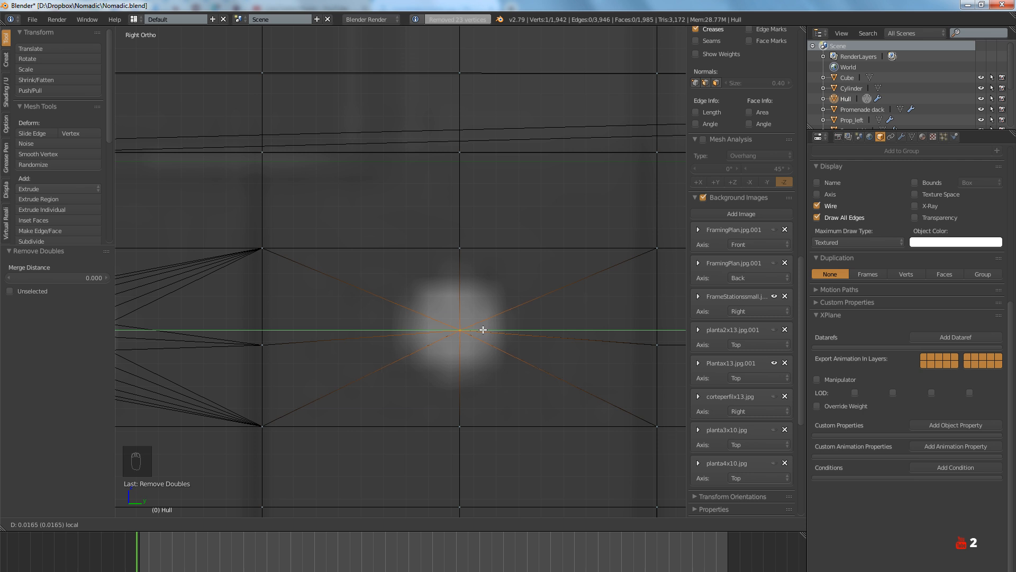
pyautogui.click(482, 329)
pyautogui.scroll(1, 453, 346)
pyautogui.press('g')
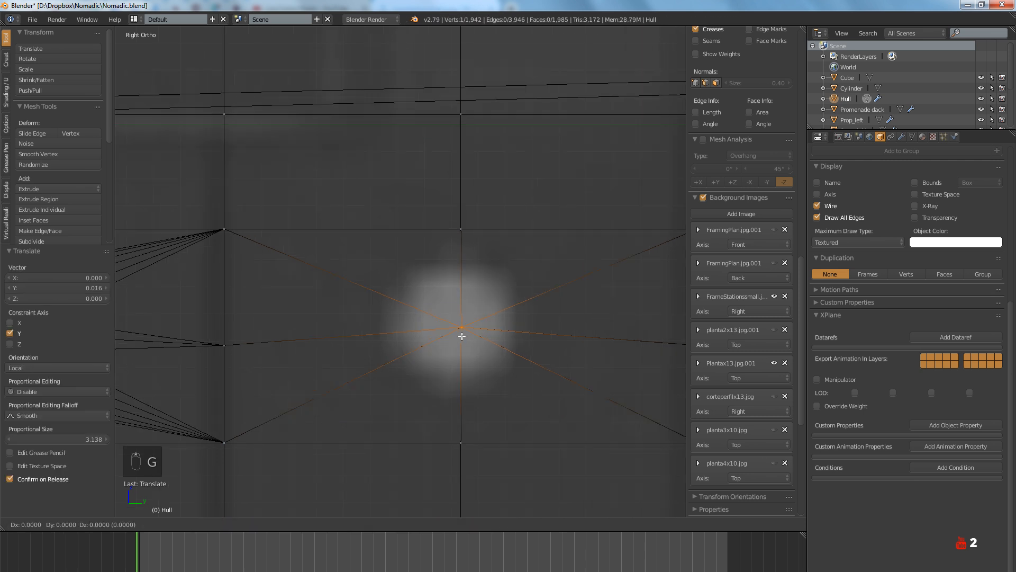
pyautogui.press('g')
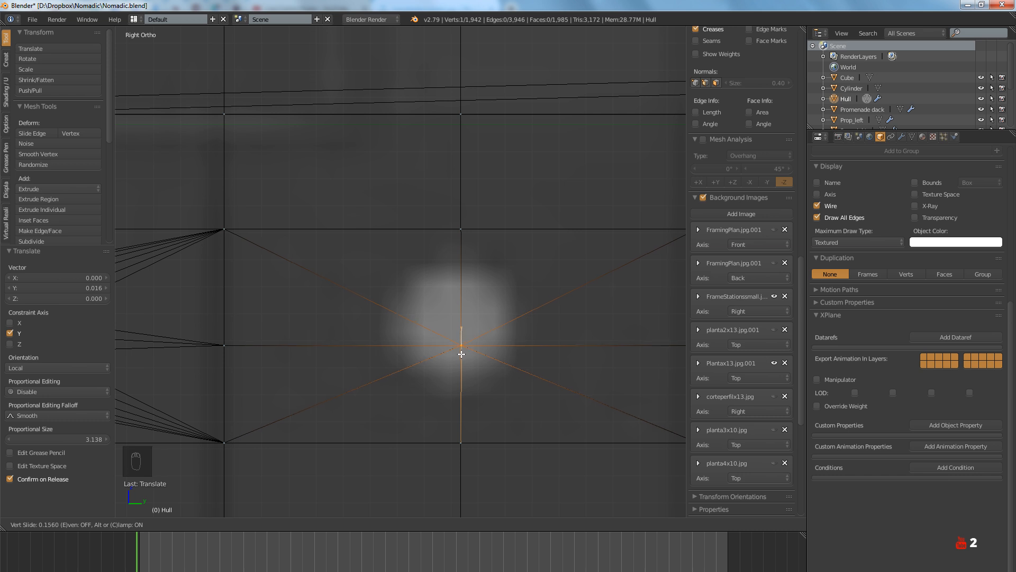
pyautogui.click(462, 353)
pyautogui.scroll(-4, 461, 354)
pyautogui.press('a')
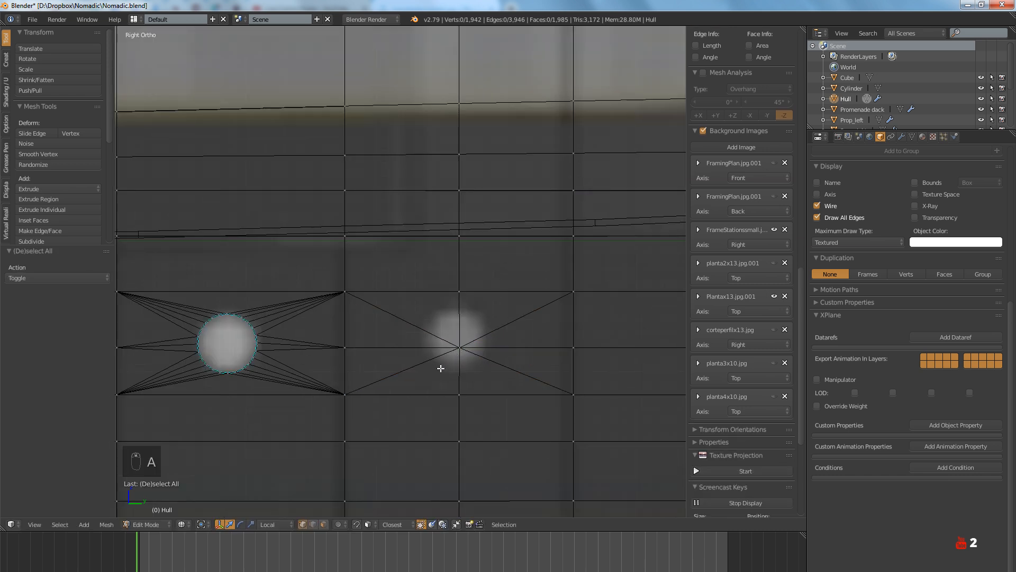
# Merge the four pairs of triangles around the removed porthole's vertex into quads using Make Edge/Face in face selection
pyautogui.click(324, 524)
pyautogui.rightClick(421, 384)
pyautogui.keyDown('shift'); pyautogui.rightClick(392, 362); pyautogui.keyUp('shift')
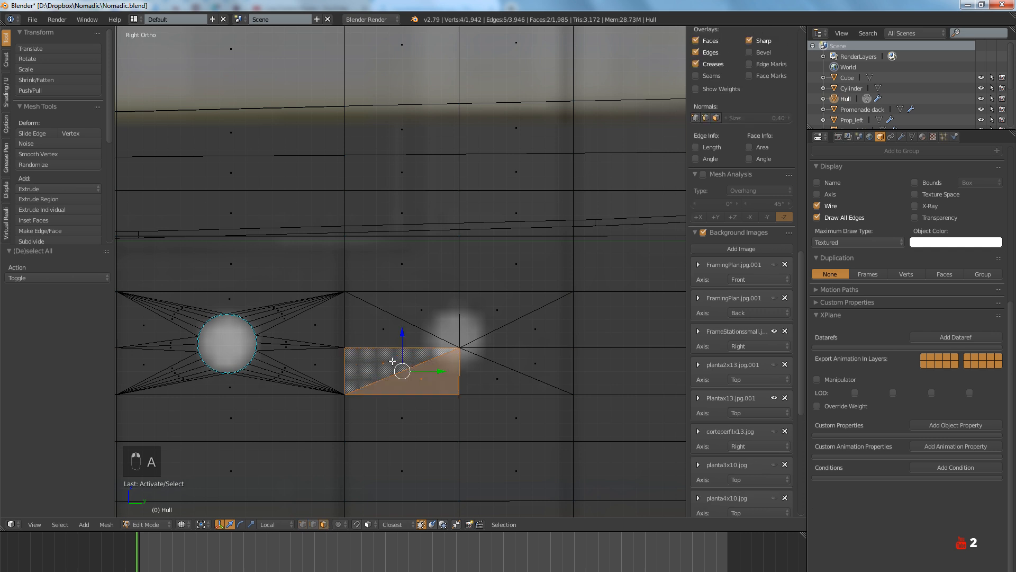
pyautogui.press('f')
pyautogui.rightClick(403, 331)
pyautogui.keyDown('shift'); pyautogui.rightClick(404, 312); pyautogui.keyUp('shift')
pyautogui.press('f')
pyautogui.rightClick(511, 318)
pyautogui.keyDown('shift'); pyautogui.rightClick(532, 330); pyautogui.keyUp('shift')
pyautogui.press('f')
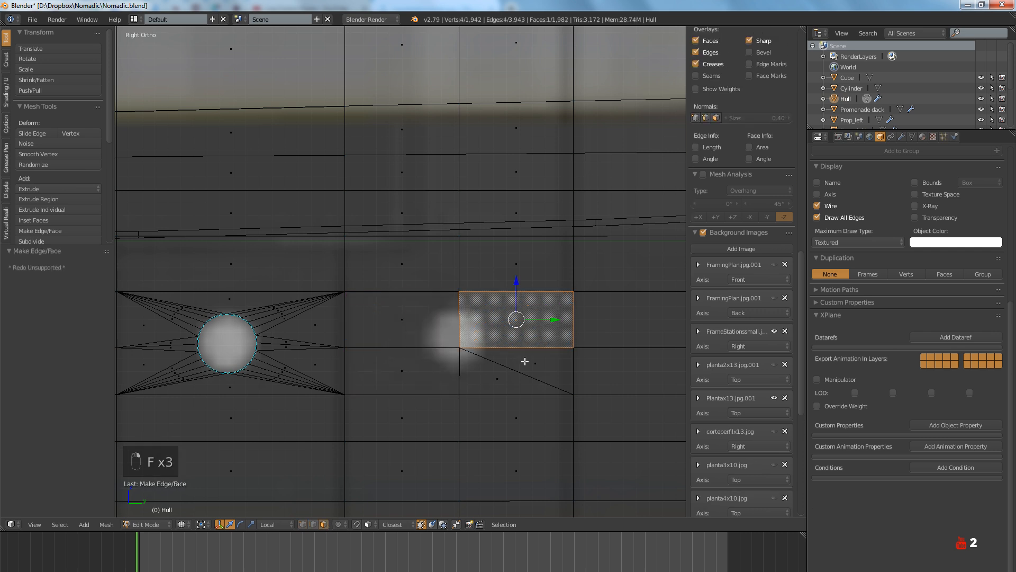
pyautogui.rightClick(534, 364)
pyautogui.keyDown('shift'); pyautogui.rightClick(501, 385); pyautogui.keyUp('shift')
pyautogui.press('f')
pyautogui.press('a')
pyautogui.scroll(-1, 501, 386)
pyautogui.scroll(-4, 483, 404)
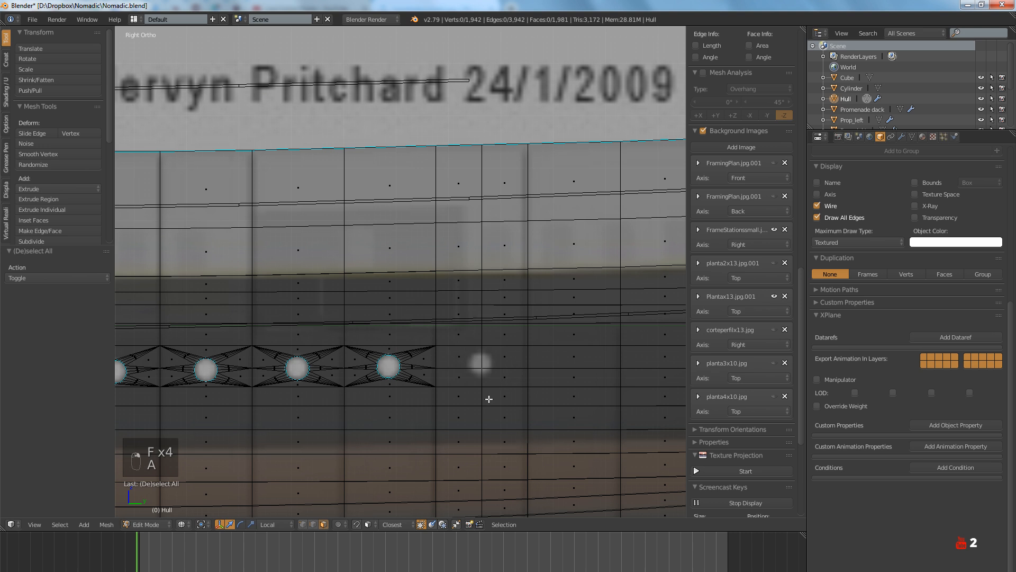
# Try scaling the vertical edge loop that runs through the removed porthole's position
pyautogui.keyDown('shift'); pyautogui.moveTo(483, 404); pyautogui.dragTo(510, 370, button='middle'); pyautogui.keyUp('shift')
pyautogui.scroll(-3, 504, 356)
pyautogui.scroll(5, 386, 465)
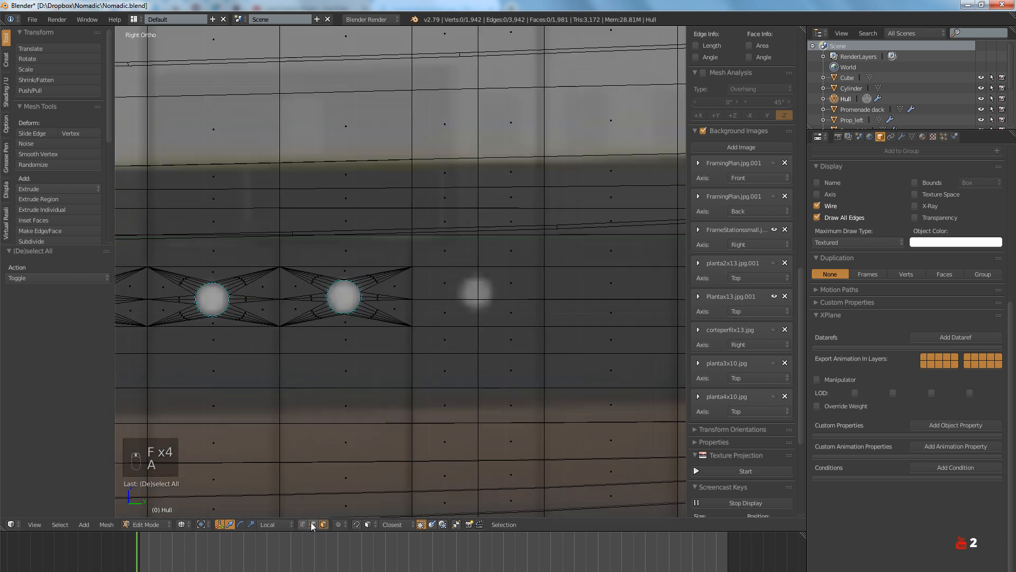
pyautogui.keyDown('alt'); pyautogui.rightClick(478, 344); pyautogui.keyUp('alt')
pyautogui.press('s')
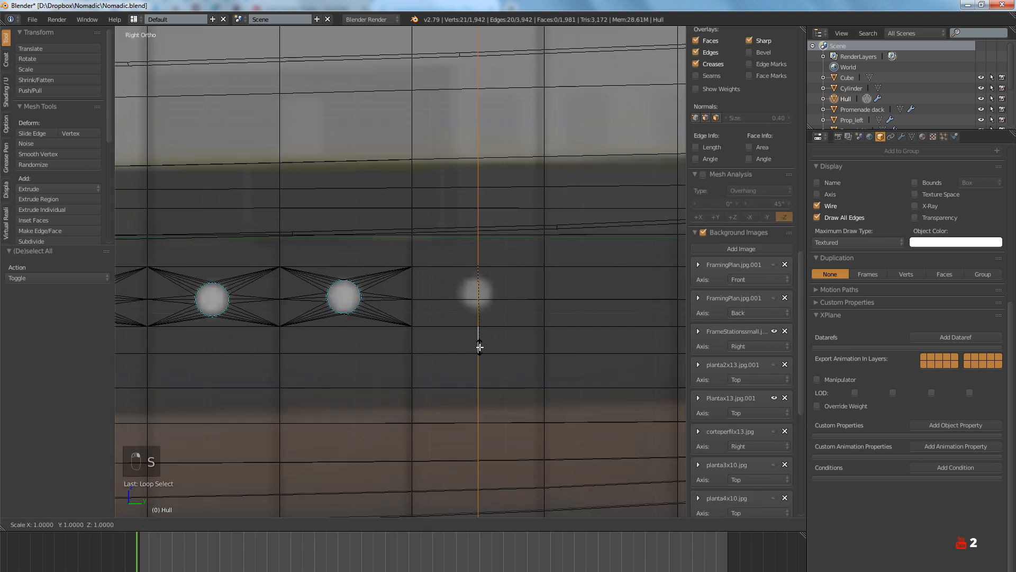
pyautogui.click(478, 339)
pyautogui.press('a')
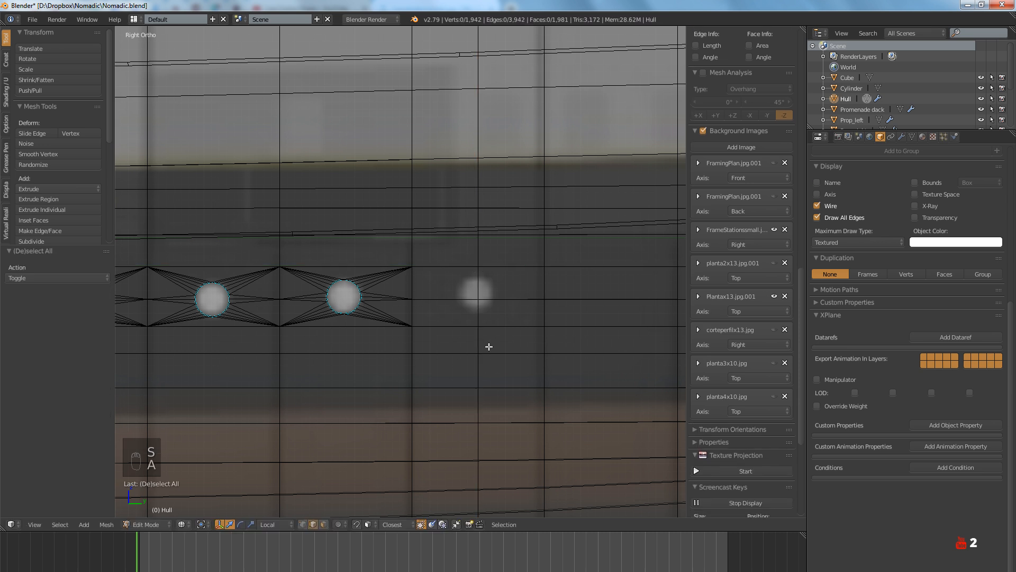
# Snap the 3D cursor midway between the vertices on either side of the removed porthole, and snap the middle vertex to it
pyautogui.scroll(3, 479, 289)
pyautogui.click(303, 524)
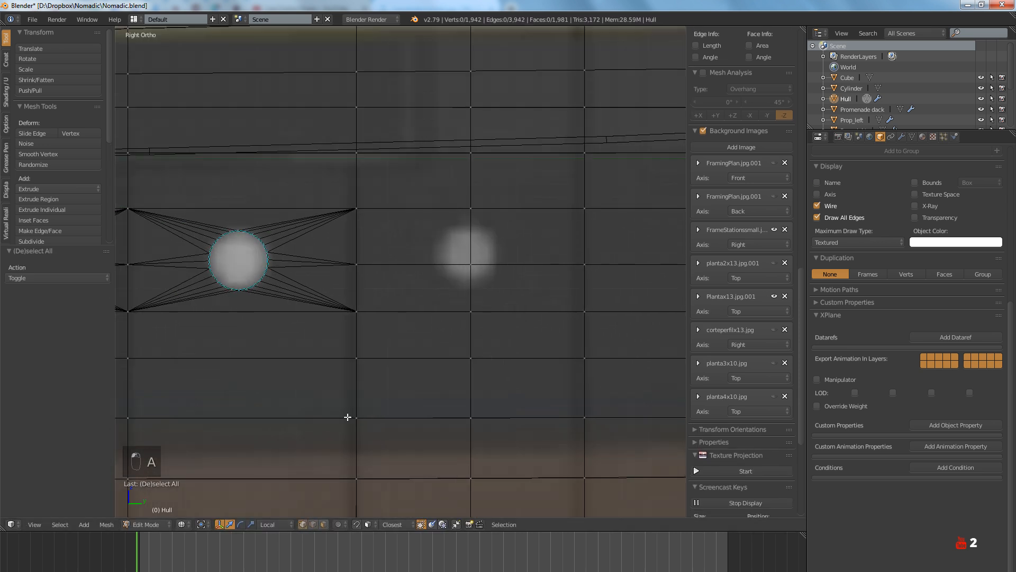
pyautogui.rightClick(358, 266)
pyautogui.keyDown('shift'); pyautogui.rightClick(578, 267); pyautogui.keyUp('shift')
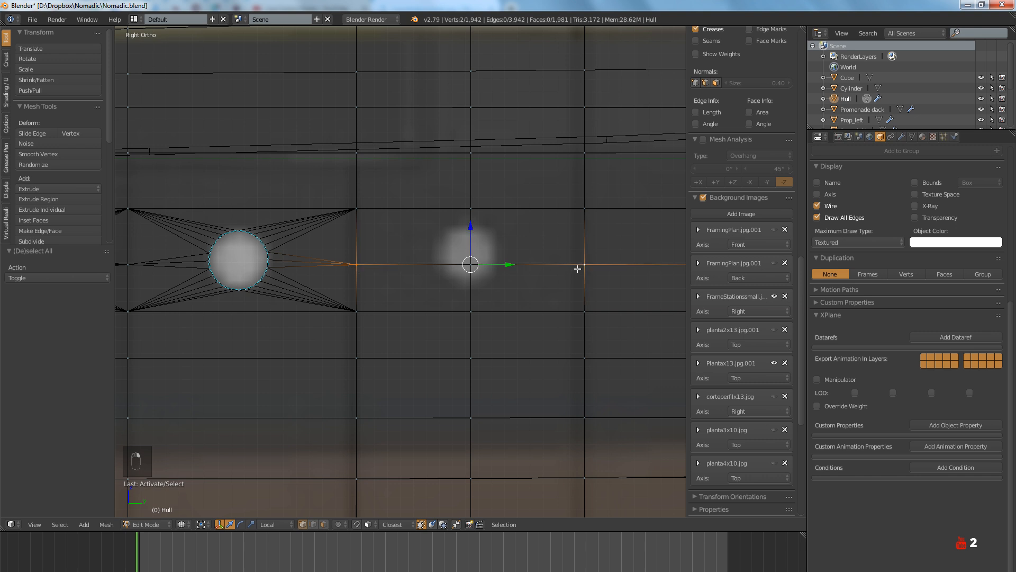
pyautogui.hotkey('shift', 's')
pyautogui.click(543, 305)
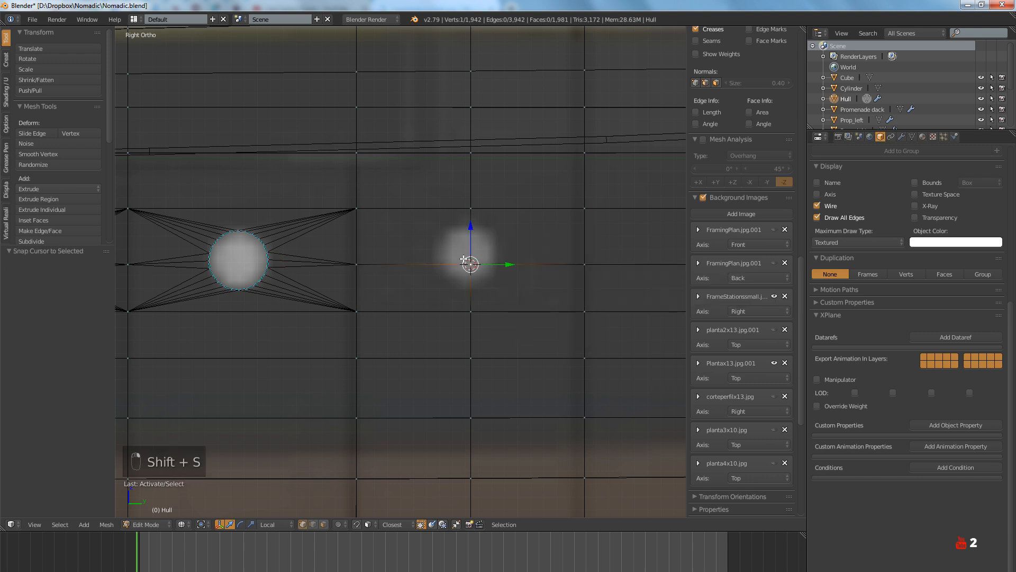
pyautogui.hotkey('shift', 's')
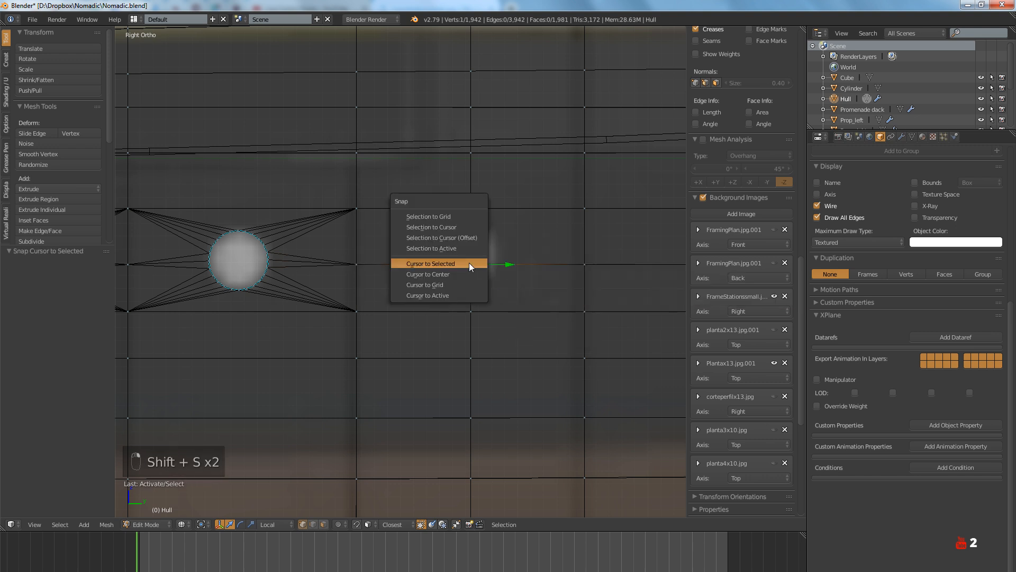
pyautogui.click(440, 227)
pyautogui.press('a')
# Delete the vertical edge loop running through the removed porthole's position on the solid-shaded hull
pyautogui.scroll(-3, 465, 284)
pyautogui.press('z')
pyautogui.moveTo(454, 332)
pyautogui.mouseDown(button='middle')
pyautogui.moveTo(420, 302)
pyautogui.moveTo(597, 424)
pyautogui.moveTo(503, 362)
pyautogui.moveTo(537, 313)
pyautogui.moveTo(446, 332)
pyautogui.moveTo(463, 399)
pyautogui.moveTo(495, 432)
pyautogui.moveTo(453, 363)
pyautogui.moveTo(453, 374)
pyautogui.mouseUp(button='middle')
pyautogui.scroll(-3, 504, 363)
pyautogui.scroll(2, 454, 365)
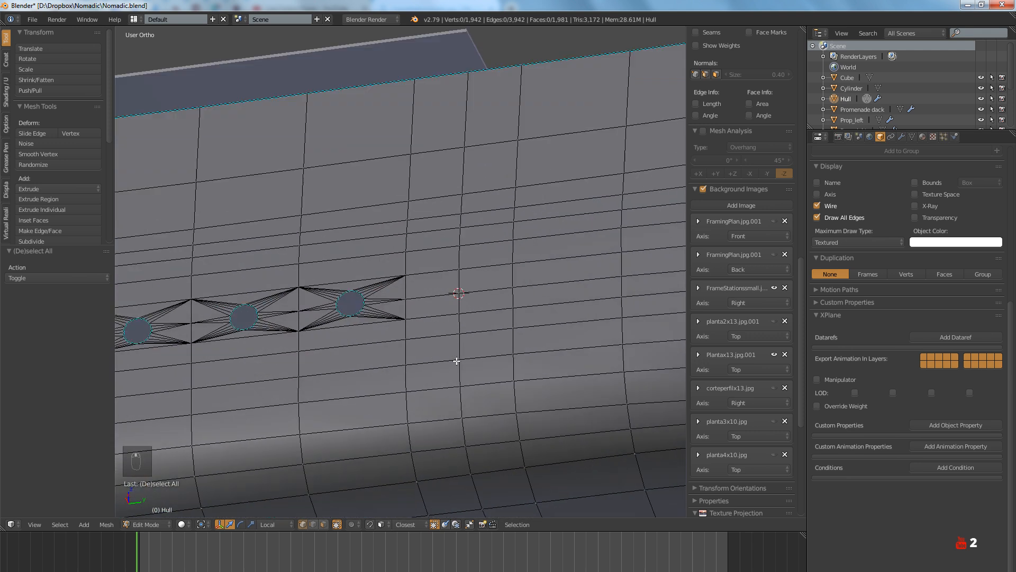
pyautogui.keyDown('alt'); pyautogui.rightClick(460, 347); pyautogui.keyUp('alt')
pyautogui.press('x')
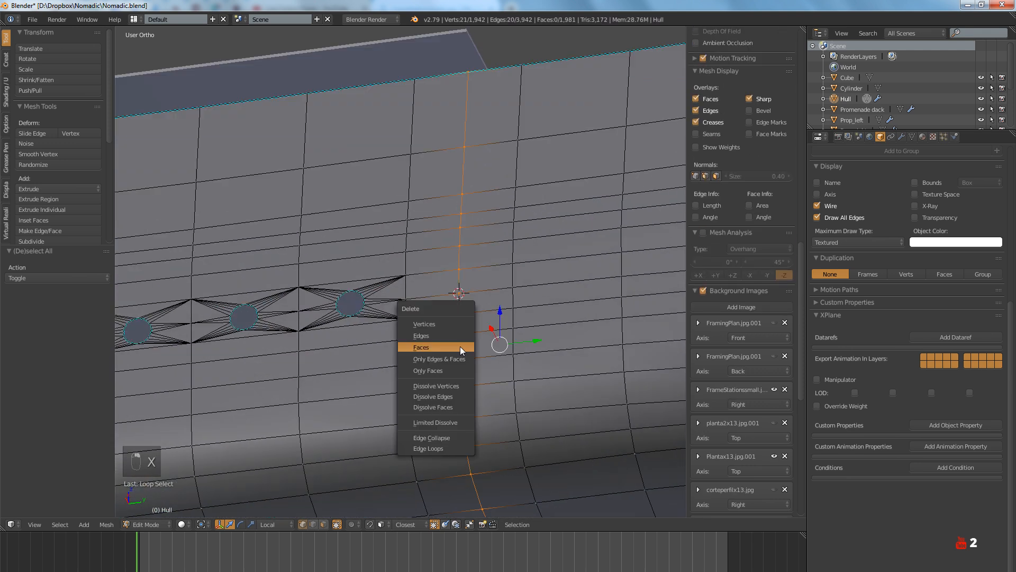
pyautogui.click(437, 449)
pyautogui.press('a')
pyautogui.scroll(-4, 456, 318)
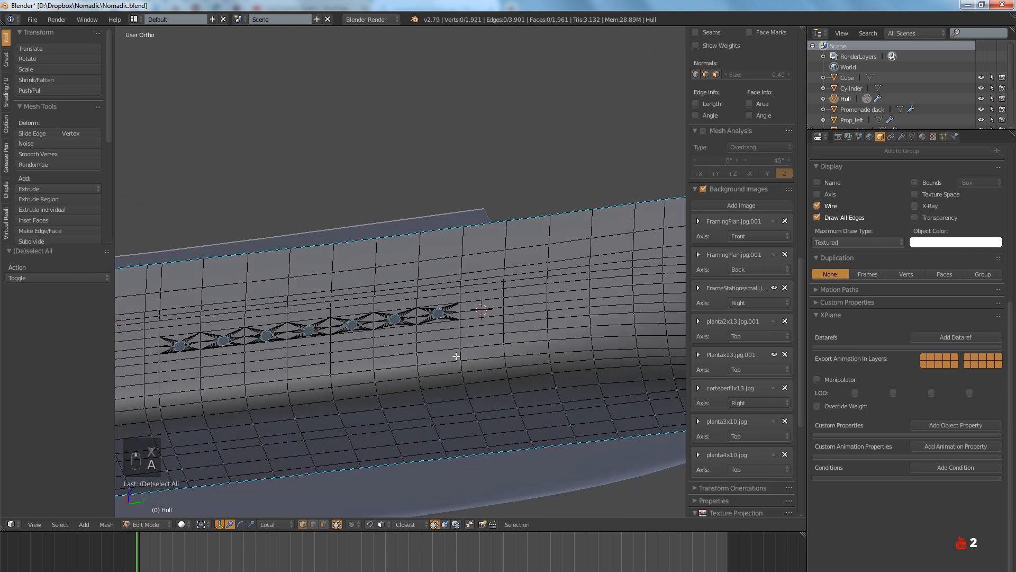
# Return to the right-side wireframe view and compare both porthole rows with the frame station guide
pyautogui.moveTo(456, 357); pyautogui.dragTo(476, 403, button='middle')
pyautogui.press('KP_3')
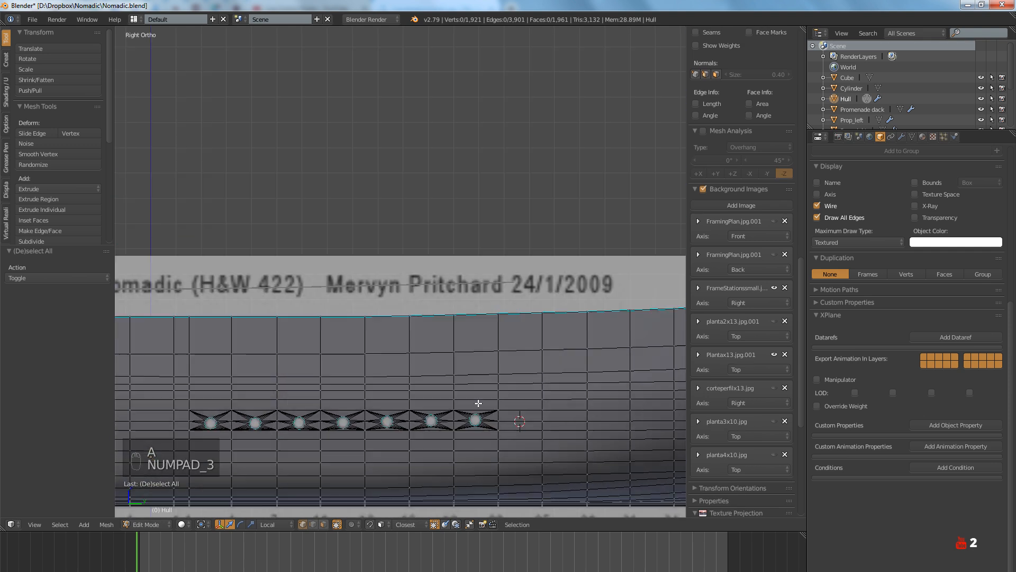
pyautogui.press('z')
pyautogui.scroll(-2, 478, 403)
pyautogui.keyDown('ctrl'); pyautogui.scroll(3, 519, 365); pyautogui.keyUp('ctrl')
pyautogui.scroll(-2, 519, 360)
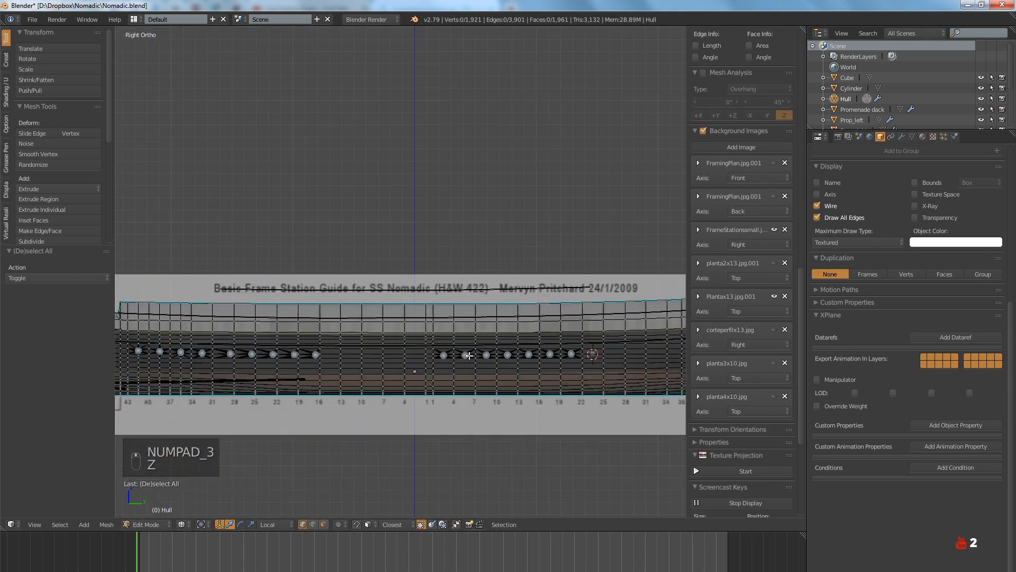
pyautogui.scroll(1, 517, 355)
pyautogui.keyDown('ctrl'); pyautogui.scroll(2, 517, 355); pyautogui.keyUp('ctrl')
pyautogui.scroll(4, 517, 355)
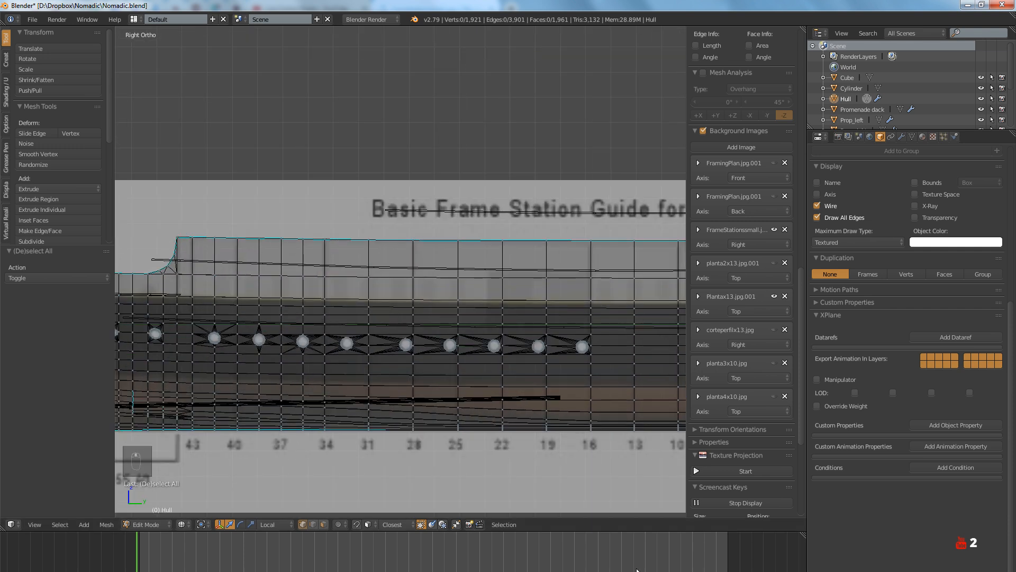
# Switch to XnView, bring up the stern photo HYYGGE.jpg, and examine the spacing of the lower portholes
pyautogui.hotkey('alt', 'Tab')
pyautogui.moveTo(736, 570)
pyautogui.press('pageup')
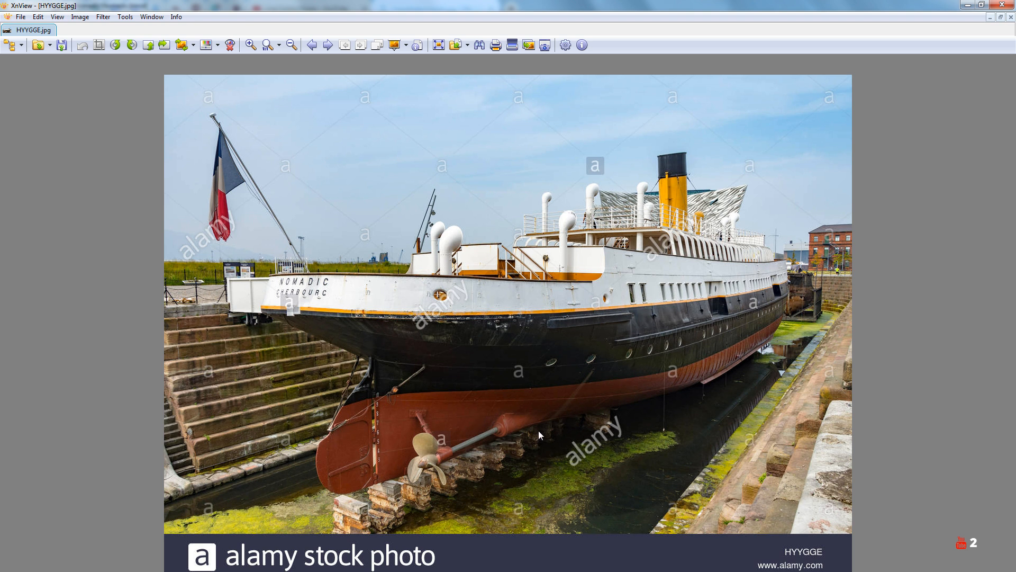
pyautogui.keyDown('ctrl'); pyautogui.scroll(2, 538, 431); pyautogui.keyUp('ctrl')
pyautogui.moveTo(512, 406); pyautogui.dragTo(498, 387)
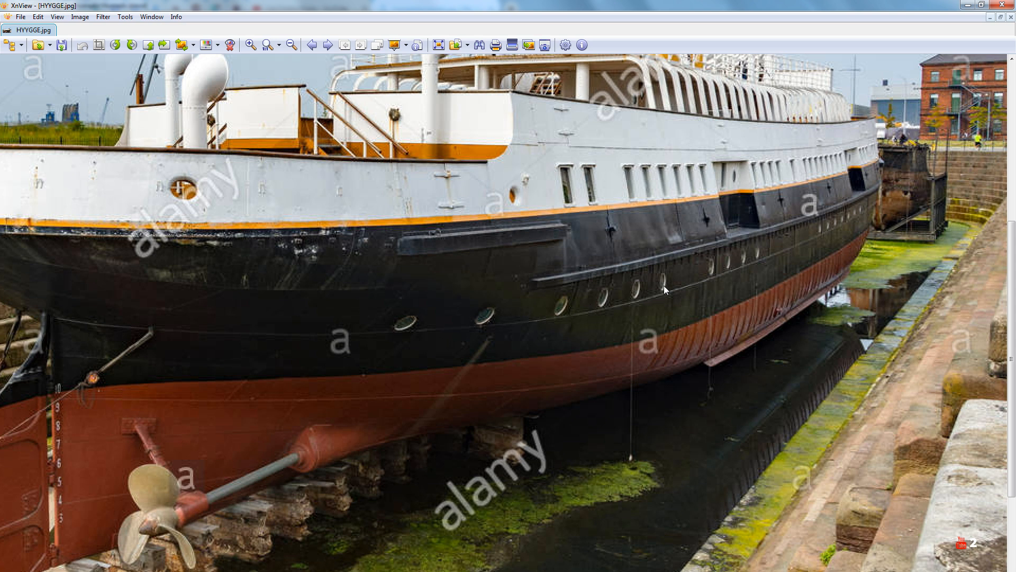
# Switch back to Blender and select the rim loop of the aft row's porthole near frame 28
pyautogui.hotkey('alt', 'Tab')
pyautogui.scroll(-2, 444, 381)
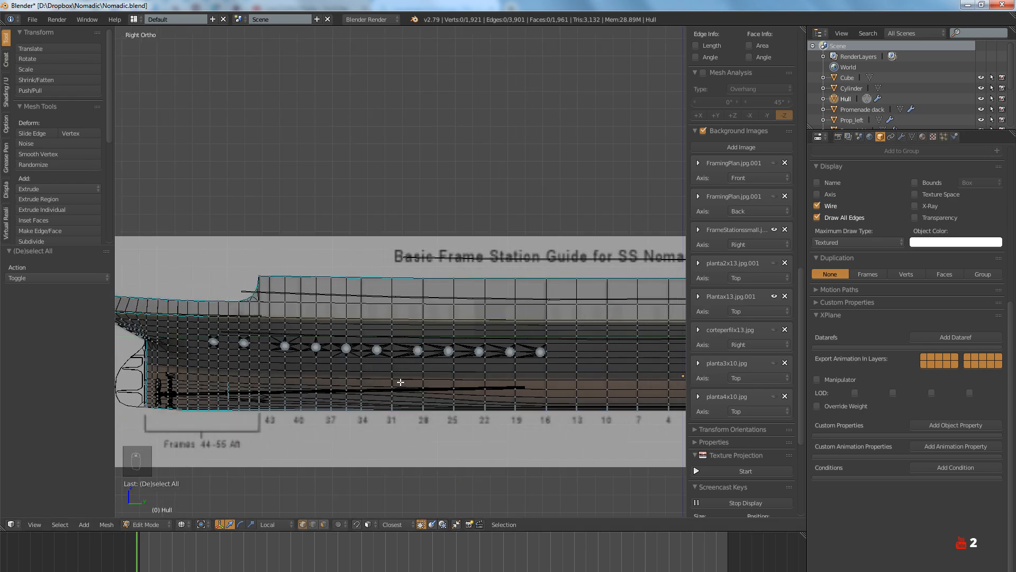
pyautogui.keyDown('shift'); pyautogui.moveTo(399, 382); pyautogui.dragTo(527, 377, button='middle'); pyautogui.keyUp('shift')
pyautogui.scroll(3, 338, 336)
pyautogui.keyDown('ctrl'); pyautogui.scroll(-6, 338, 336); pyautogui.keyUp('ctrl')
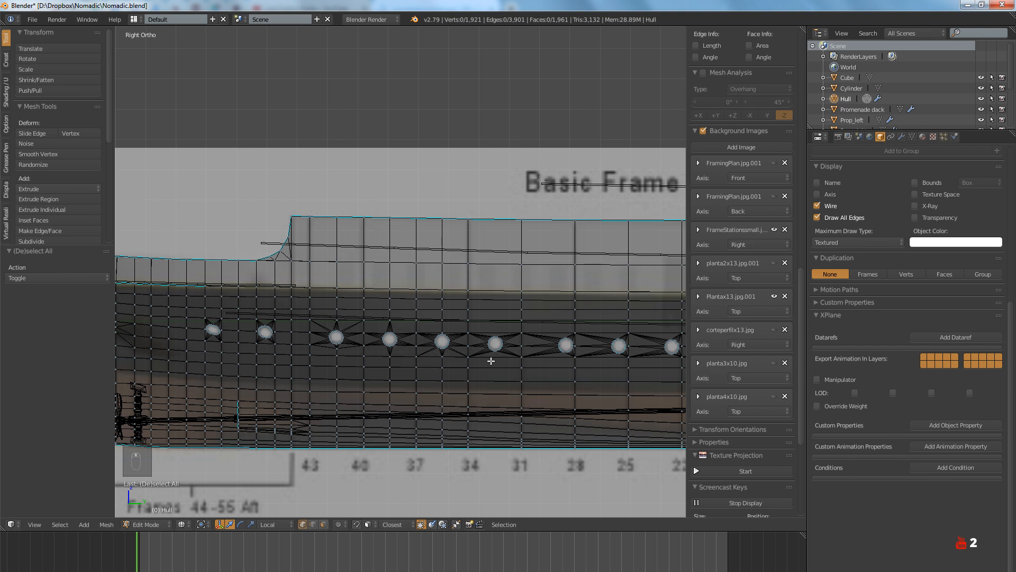
pyautogui.keyDown('alt'); pyautogui.rightClick(377, 347); pyautogui.keyUp('alt')
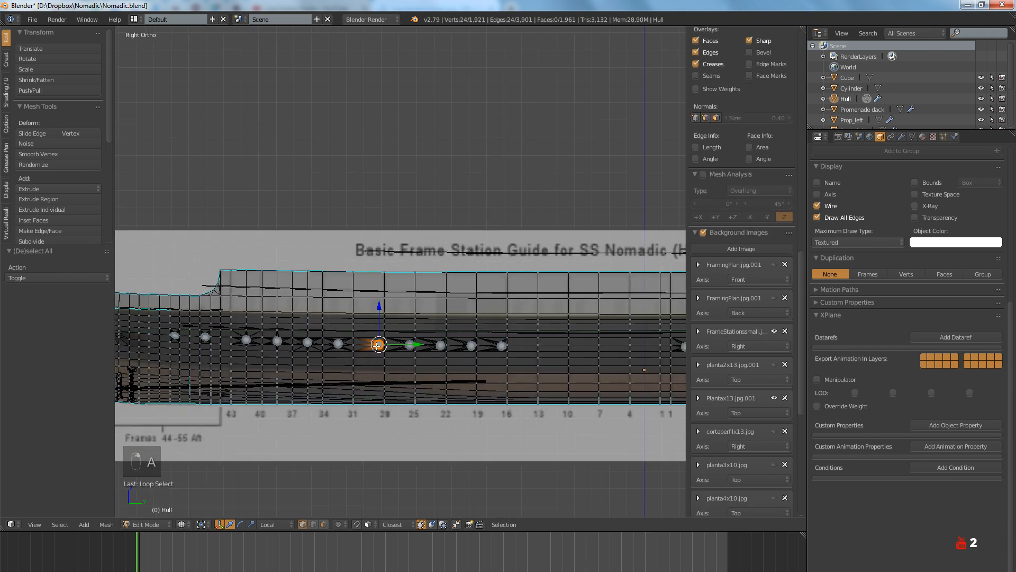
pyautogui.scroll(-3, 386, 354)
# Check the selected porthole's place in the aft row against a close view of the stern photo in XnView
pyautogui.hotkey('alt', 'Tab')
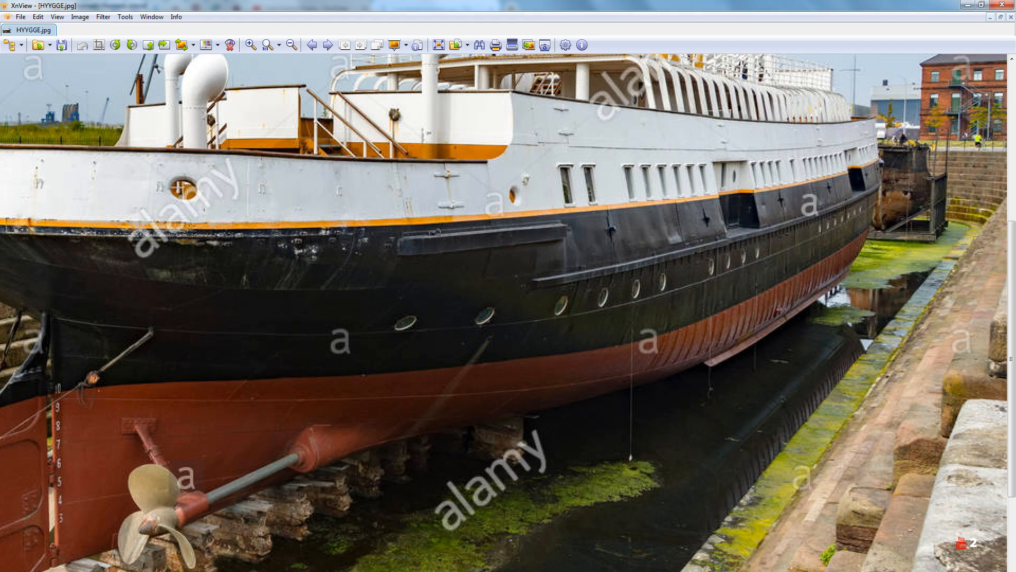
pyautogui.hotkey('alt', 'Tab')
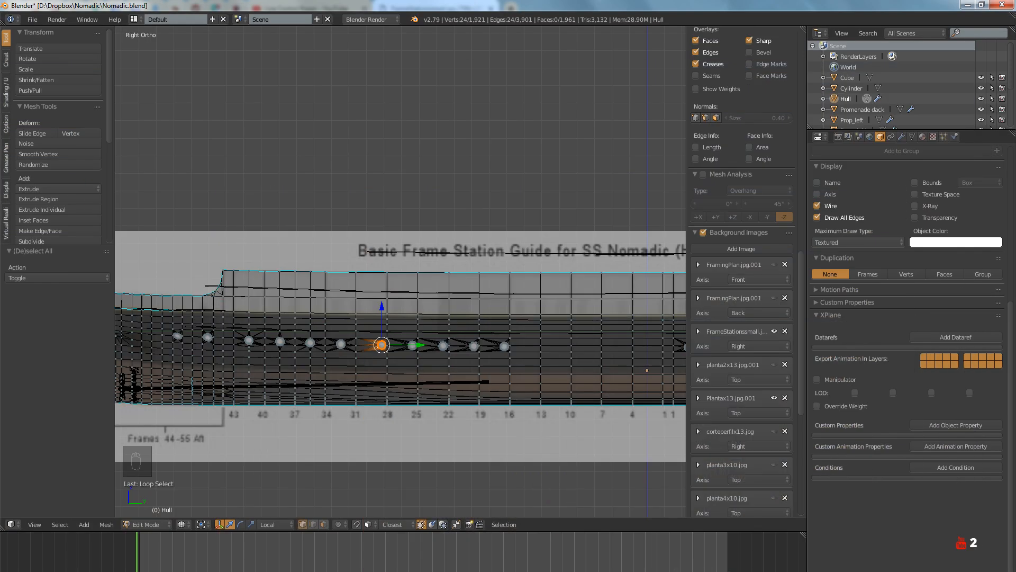
pyautogui.hotkey('alt', 'Tab')
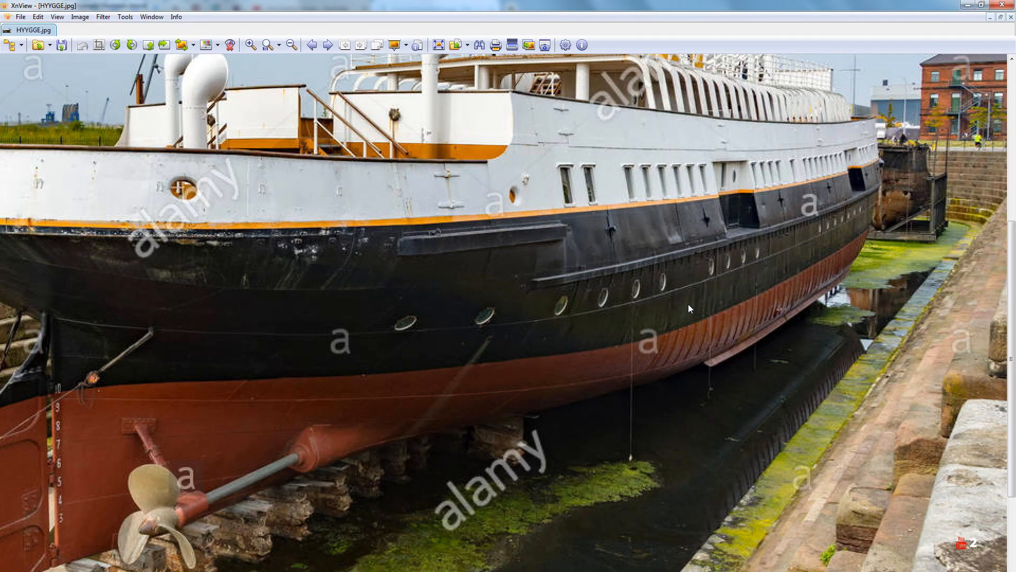
pyautogui.scroll(4, 689, 304)
pyautogui.scroll(-2, 410, 358)
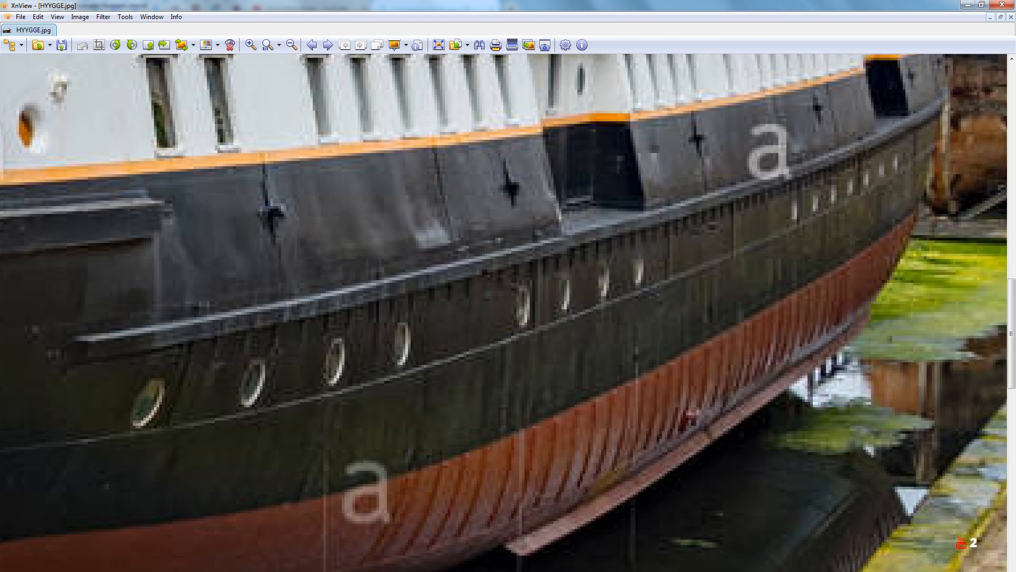
# Switch back to Blender and delete the vertices of the selected porthole rim near frame 28
pyautogui.hotkey('alt', 'Tab')
pyautogui.press('KP_Decimal')
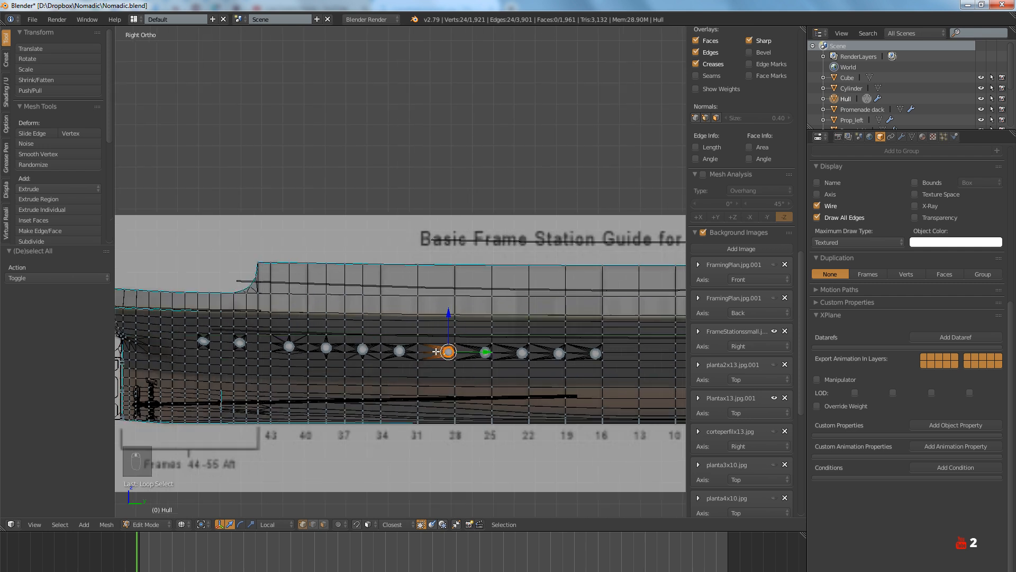
pyautogui.press('x')
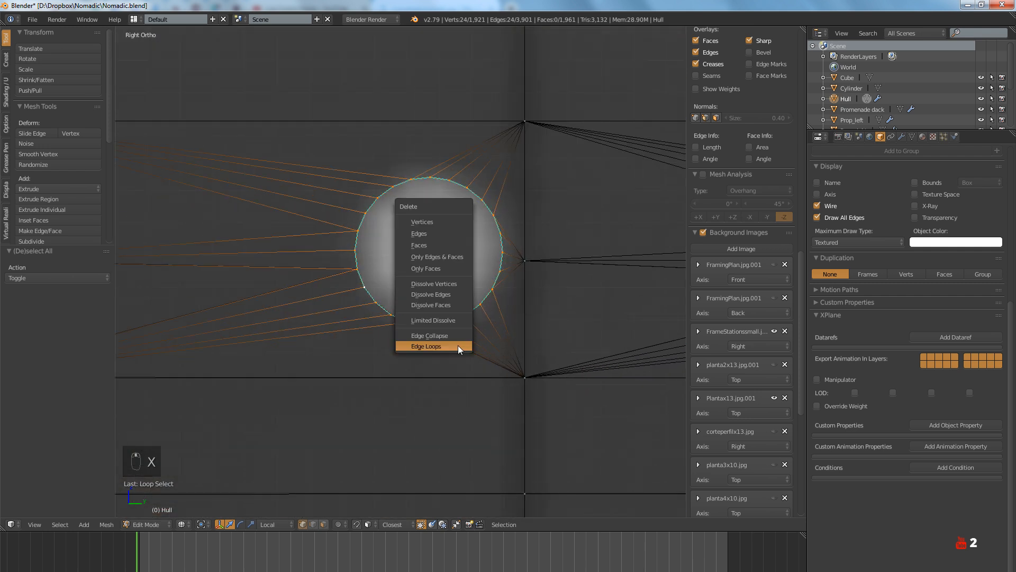
pyautogui.scroll(-4, 458, 345)
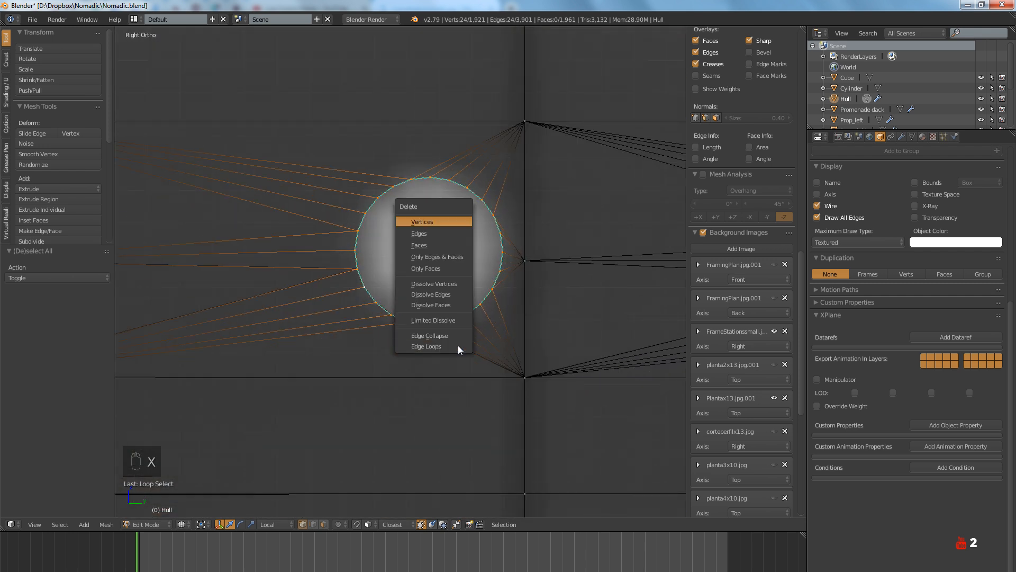
pyautogui.press('Escape')
pyautogui.press('x')
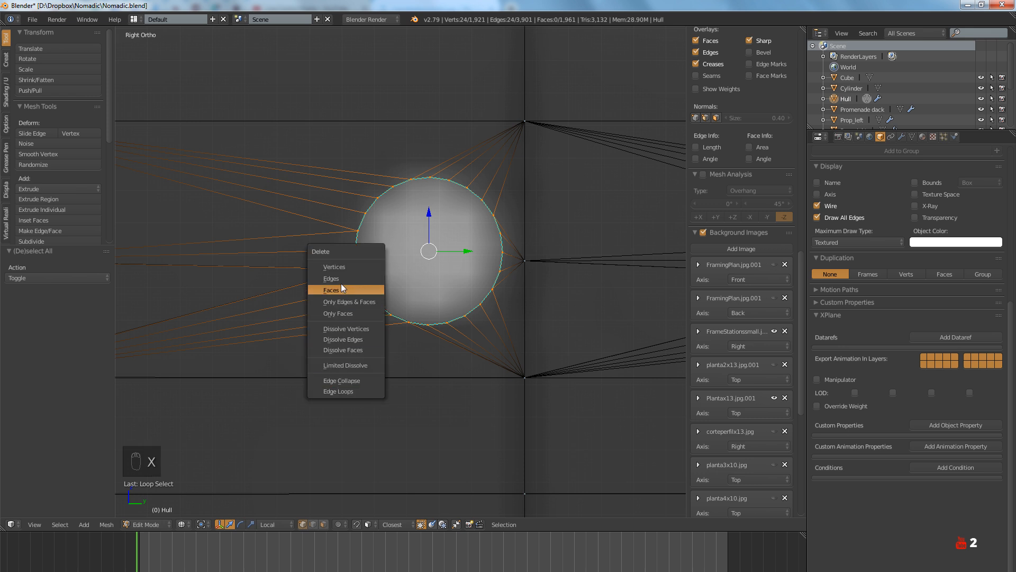
pyautogui.click(348, 267)
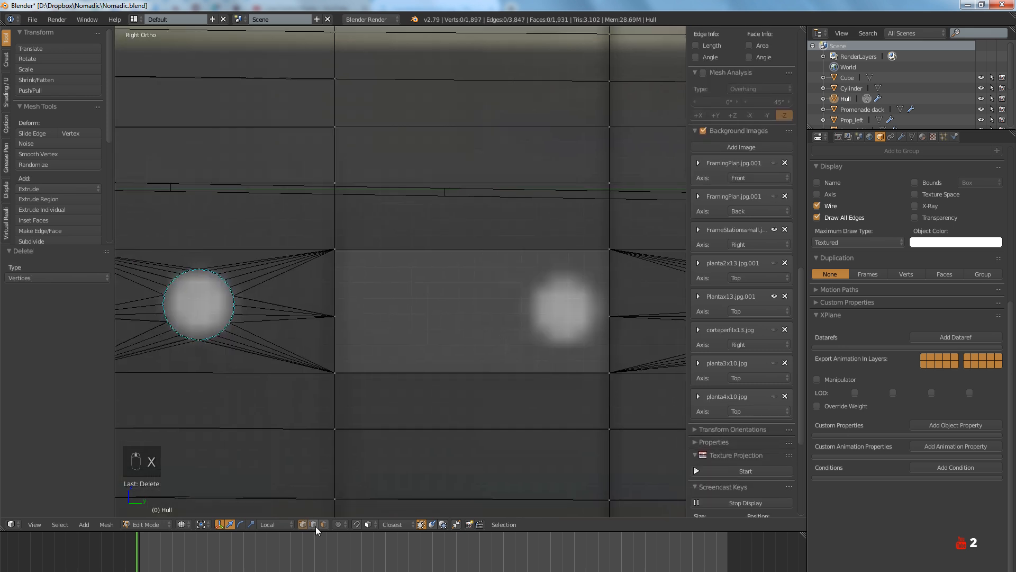
# Fill the opening left by the porthole with two faces bridging the lower and upper pairs of side edges
pyautogui.click(336, 354)
pyautogui.keyDown('shift'); pyautogui.click(612, 345); pyautogui.keyUp('shift')
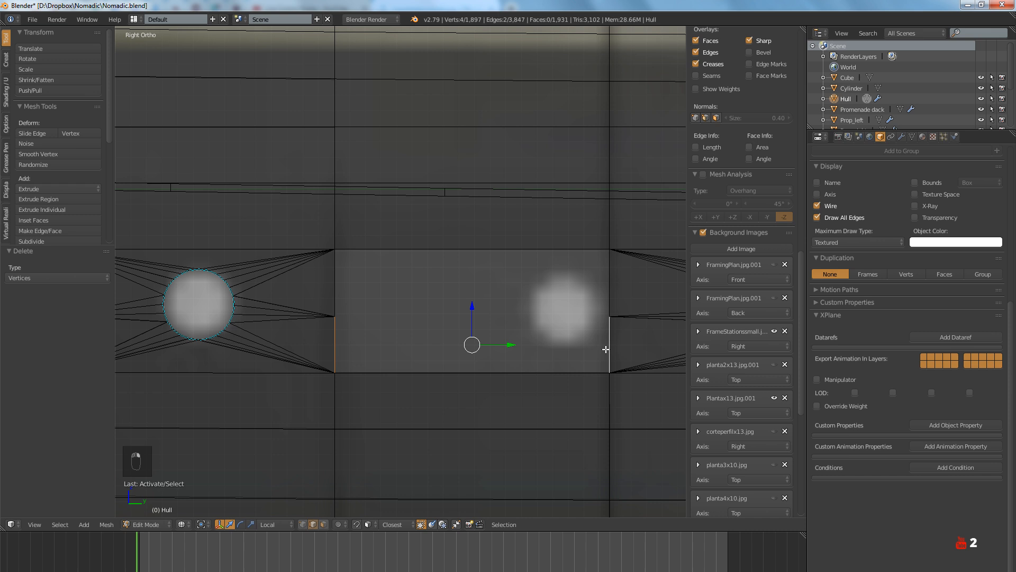
pyautogui.press('f')
pyautogui.click(336, 276)
pyautogui.keyDown('shift'); pyautogui.click(608, 278); pyautogui.keyUp('shift')
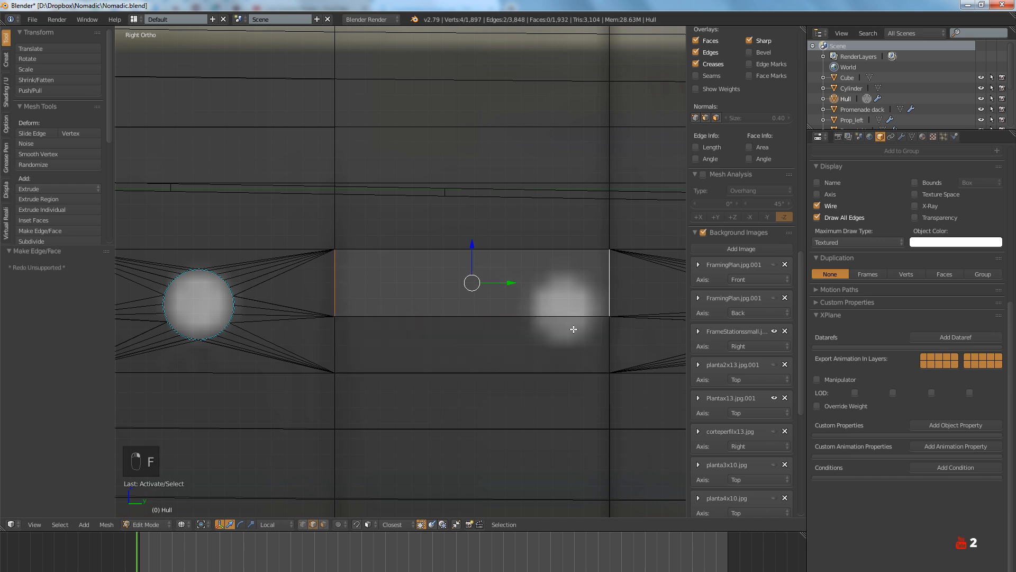
pyautogui.press('f')
pyautogui.press('a')
# View the patched hull in solid shading from an angle and save the file
pyautogui.scroll(-5, 536, 342)
pyautogui.press('Tab')
pyautogui.scroll(-1, 528, 346)
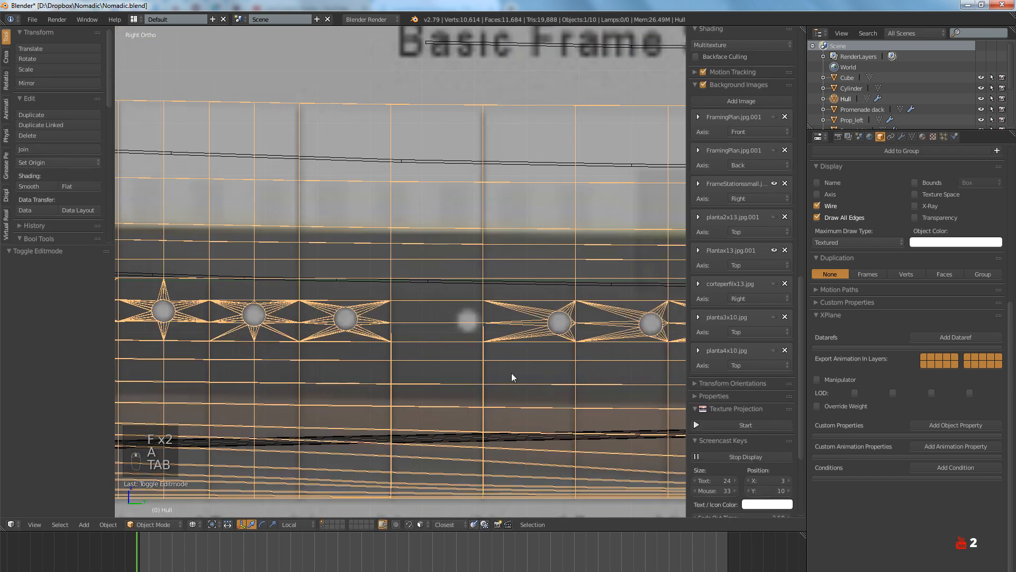
pyautogui.press('a')
pyautogui.press('a')
pyautogui.scroll(-2, 512, 373)
pyautogui.scroll(-2, 511, 372)
pyautogui.moveTo(463, 373)
pyautogui.mouseDown(button='middle')
pyautogui.moveTo(510, 374)
pyautogui.moveTo(541, 389)
pyautogui.moveTo(546, 368)
pyautogui.moveTo(516, 383)
pyautogui.mouseUp(button='middle')
pyautogui.press('z')
pyautogui.press('Tab')
pyautogui.hotkey('ctrl', 's')
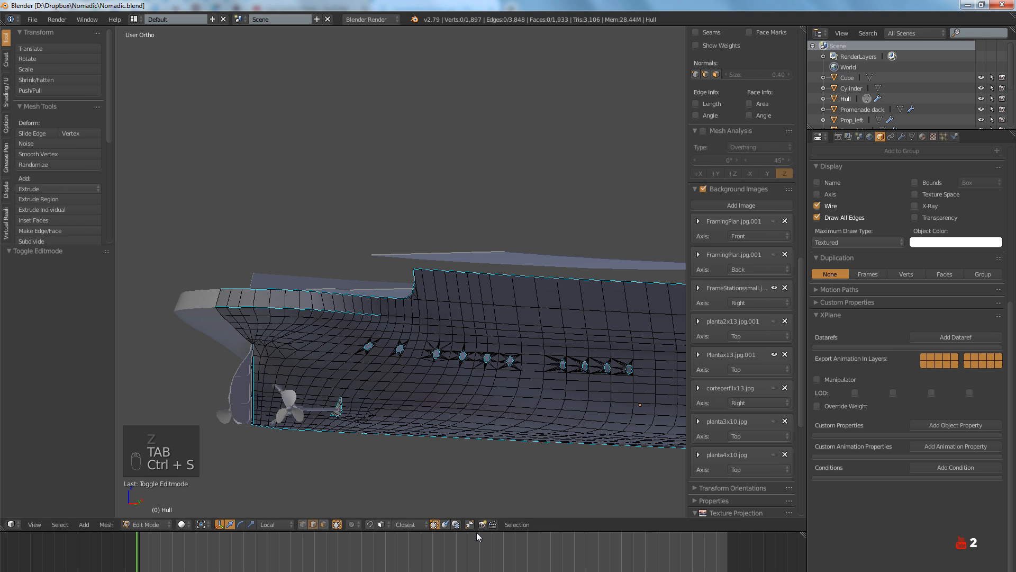
# Read the newest direct message in Discord and return to Blender
pyautogui.hotkey('alt', 'Tab')
pyautogui.click(476, 455)
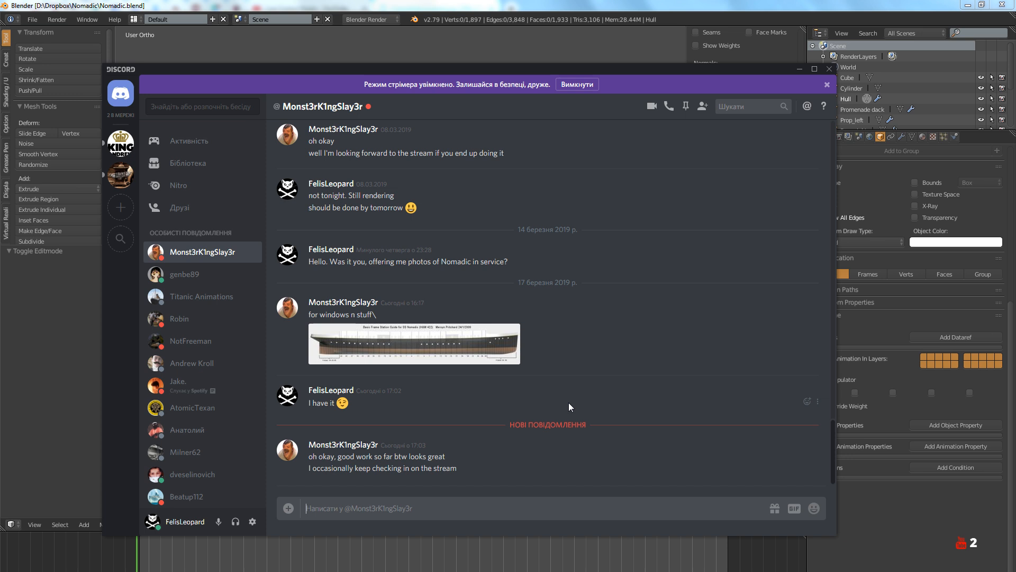
pyautogui.click(854, 565)
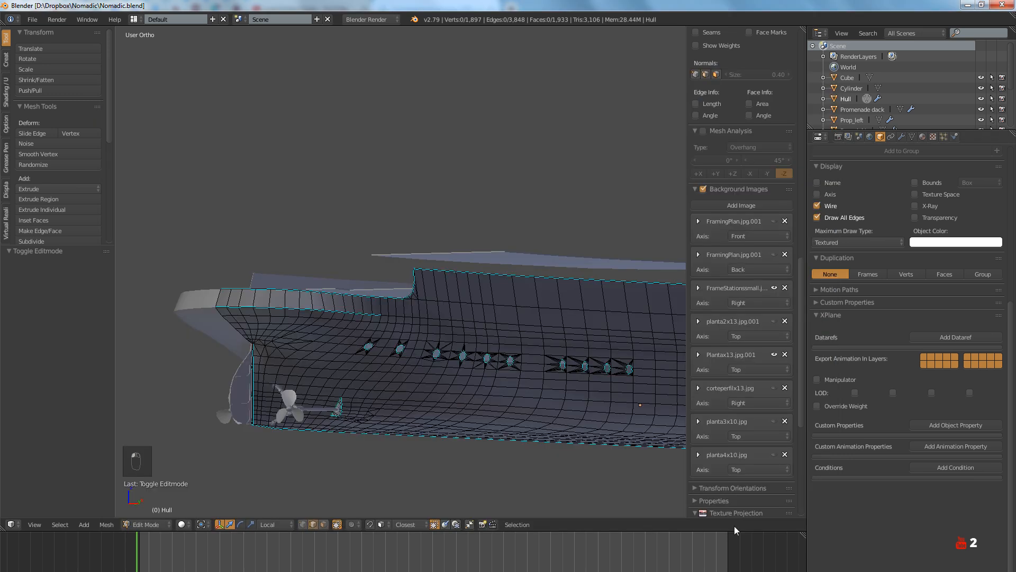
# Inspect the aft porthole row in perspective and compare it with the frame station guide in right-side wireframe view
pyautogui.scroll(5, 445, 369)
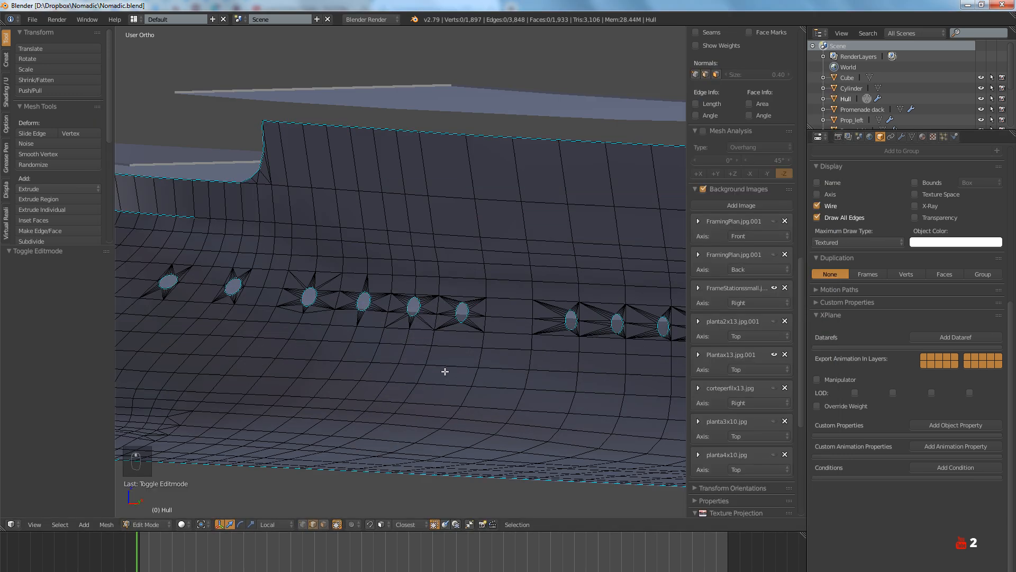
pyautogui.scroll(-3, 468, 353)
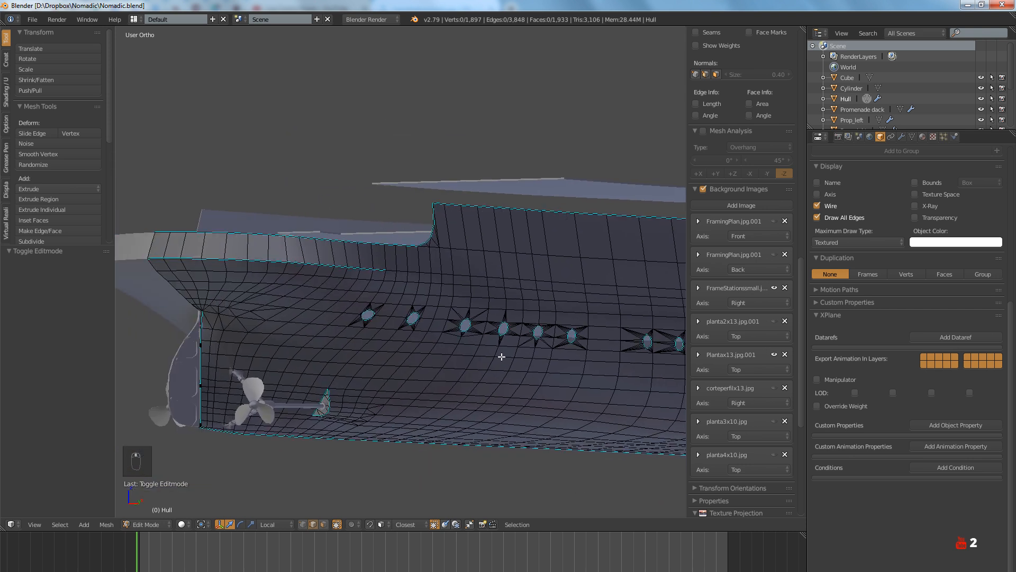
pyautogui.moveTo(507, 350)
pyautogui.mouseDown(button='middle')
pyautogui.moveTo(413, 354)
pyautogui.moveTo(491, 379)
pyautogui.moveTo(427, 379)
pyautogui.mouseUp(button='middle')
pyautogui.press('KP_3')
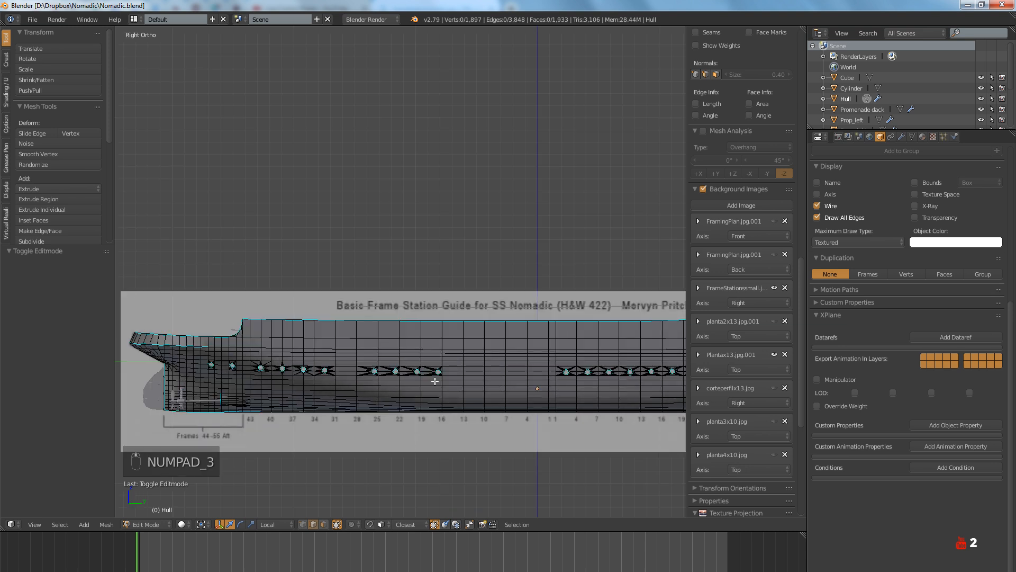
pyautogui.press('z')
pyautogui.scroll(5, 428, 380)
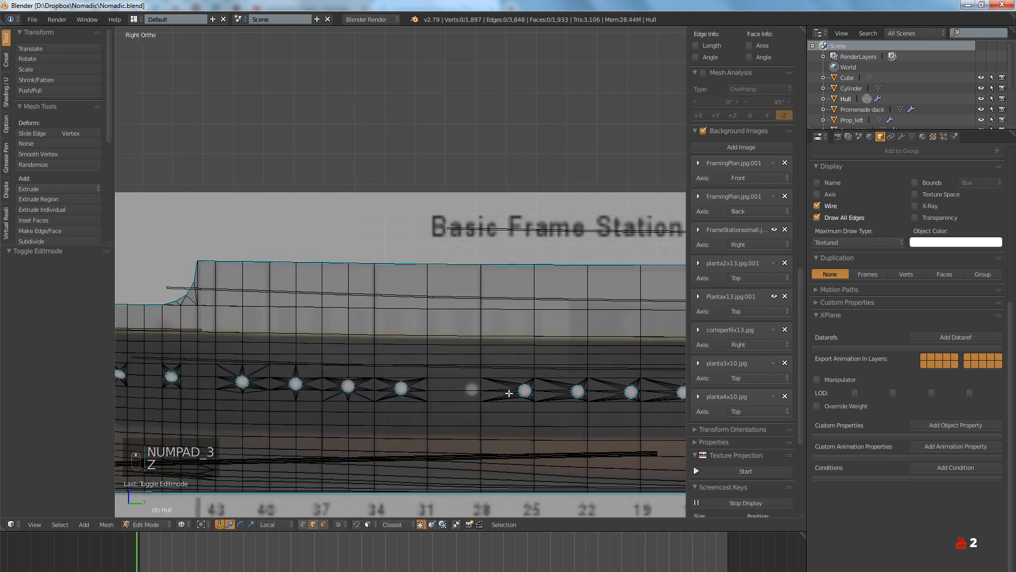
# Check the window, doorway and porthole spacing in HYYGGE.jpg in XnView and return to Blender
pyautogui.hotkey('alt', 'Tab')
pyautogui.scroll(-3, 554, 393)
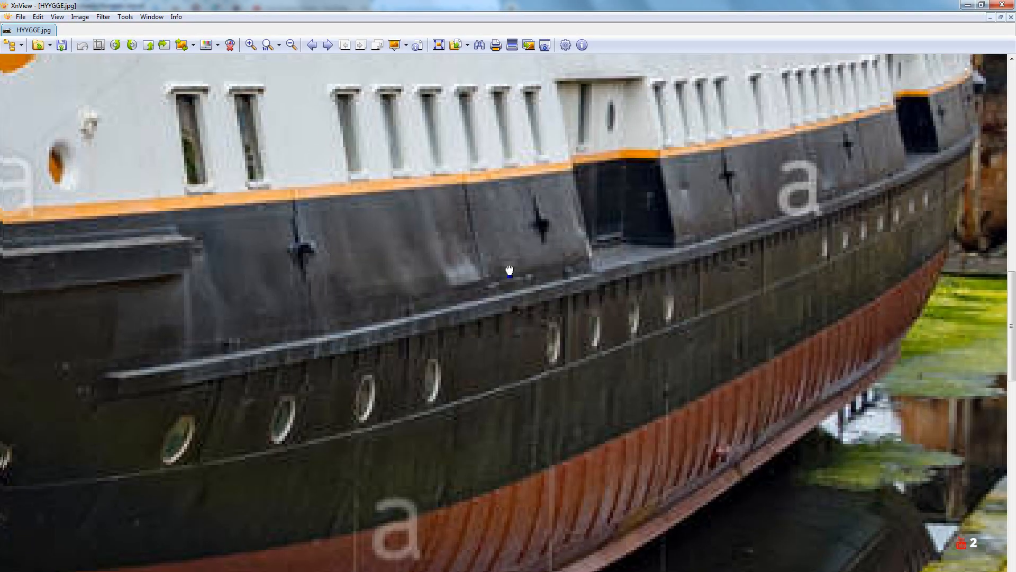
pyautogui.scroll(5, 581, 386)
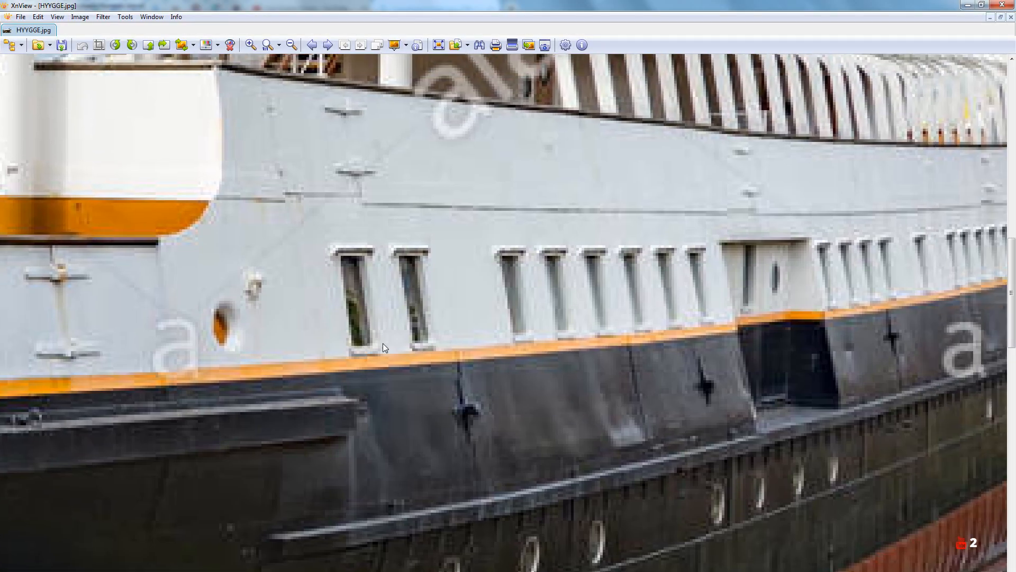
pyautogui.hotkey('alt', 'Tab')
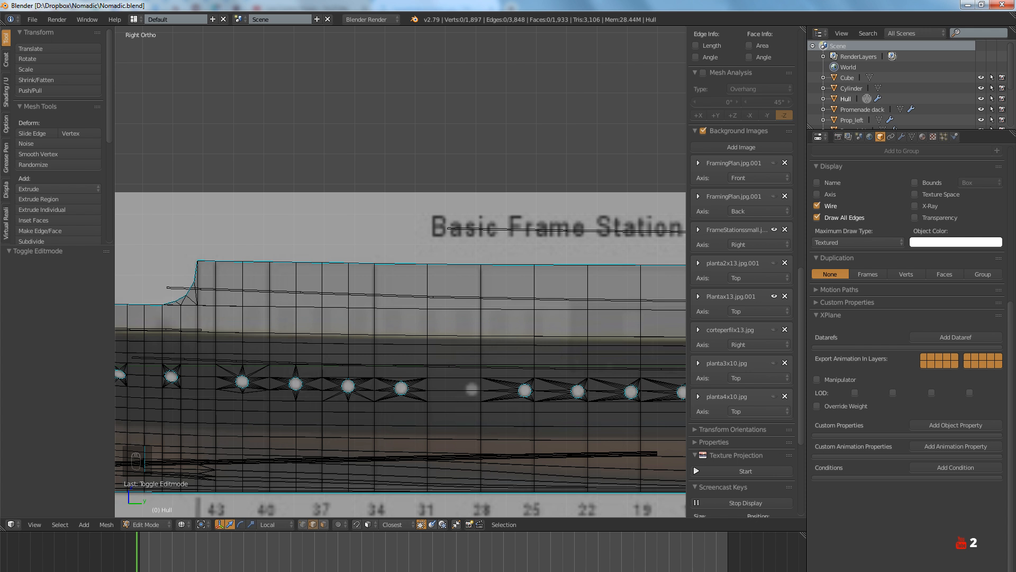
# Examine the guide's door outlines above the aft and forward porthole rows in the right-side view
pyautogui.keyDown('shift'); pyautogui.moveTo(318, 340); pyautogui.dragTo(350, 344, button='middle'); pyautogui.keyUp('shift')
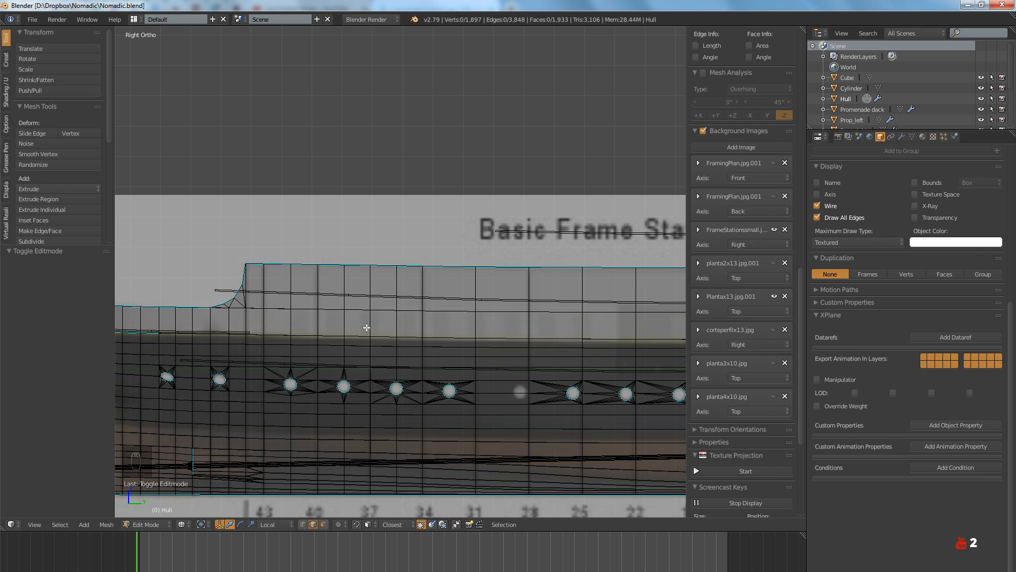
pyautogui.press('Tab')
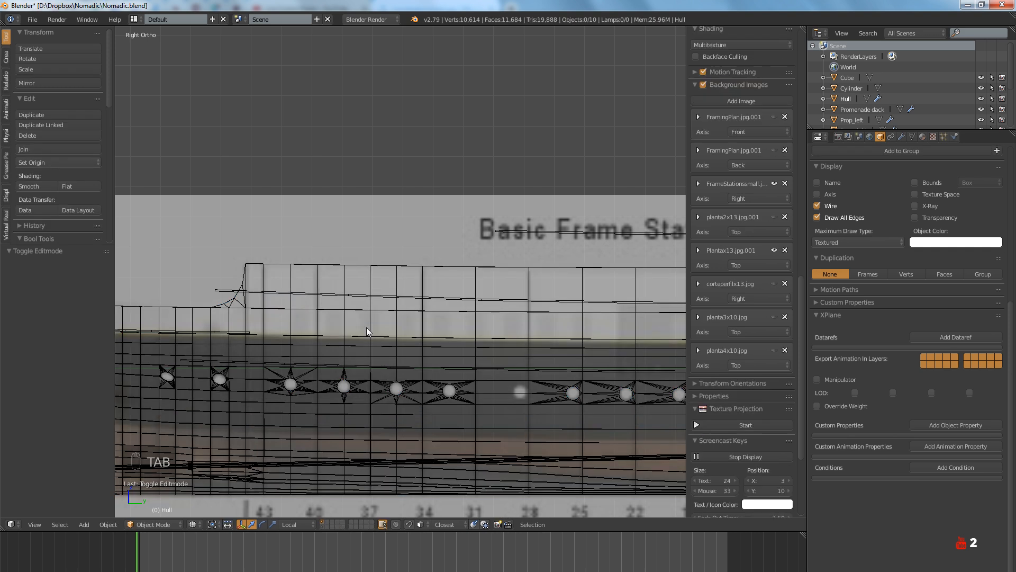
pyautogui.keyDown('shift'); pyautogui.moveTo(367, 328); pyautogui.dragTo(307, 326, button='middle'); pyautogui.keyUp('shift')
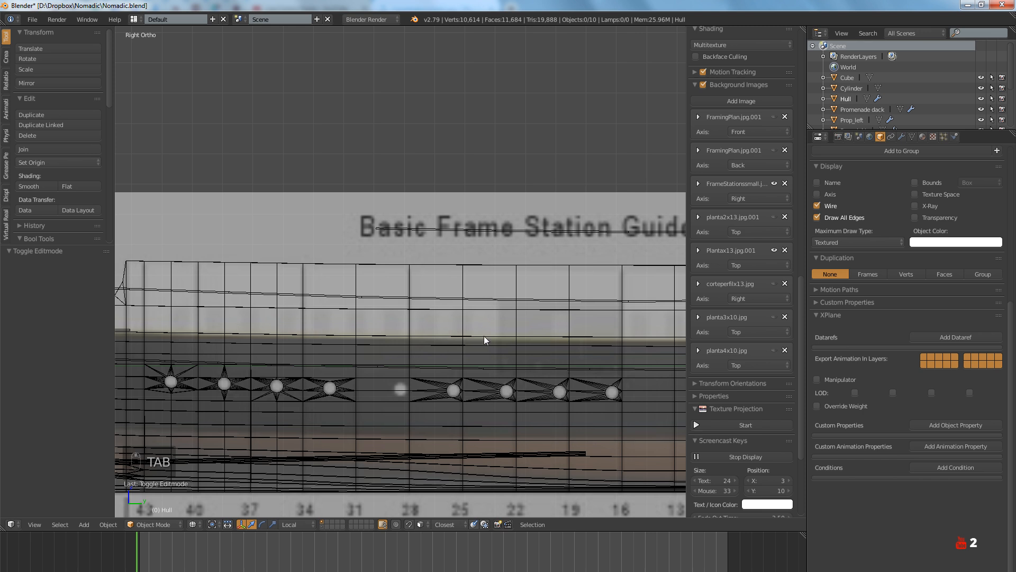
pyautogui.scroll(2, 509, 343)
pyautogui.keyDown('shift'); pyautogui.moveTo(509, 343); pyautogui.dragTo(475, 351, button='middle'); pyautogui.keyUp('shift')
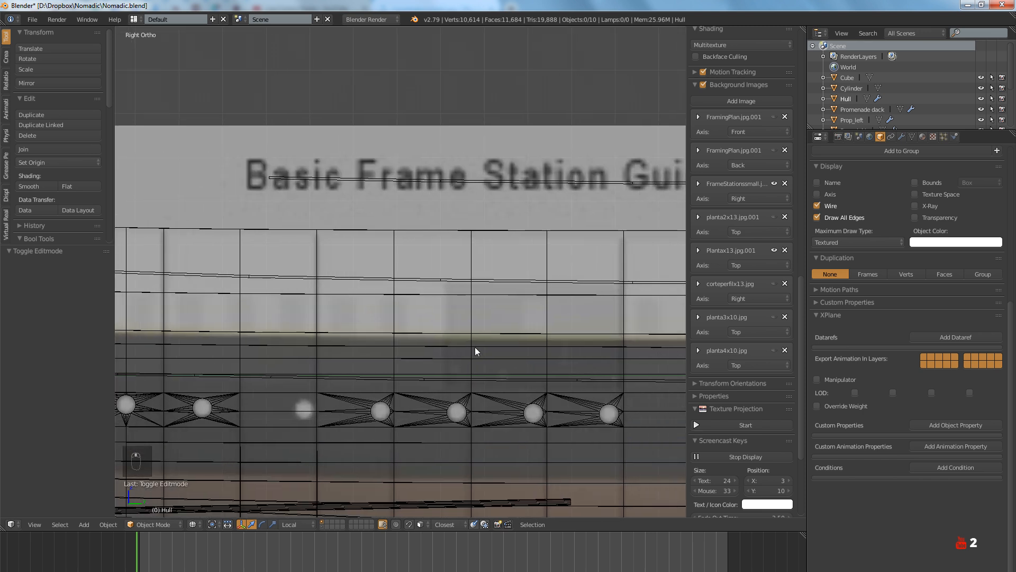
pyautogui.scroll(-3, 475, 351)
pyautogui.keyDown('shift'); pyautogui.moveTo(519, 352); pyautogui.dragTo(381, 362, button='middle'); pyautogui.keyUp('shift')
pyautogui.scroll(4, 474, 348)
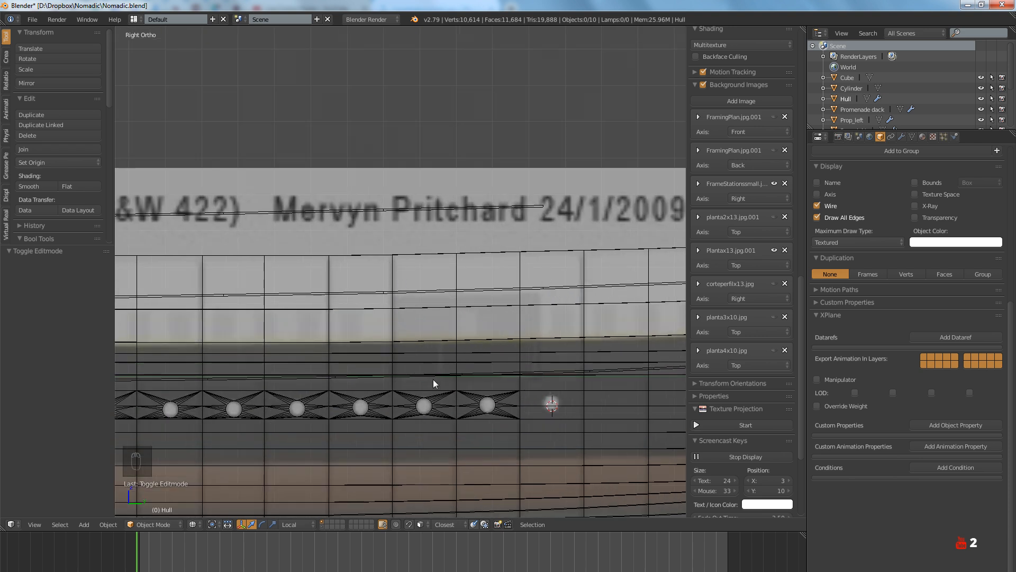
pyautogui.scroll(2, 537, 367)
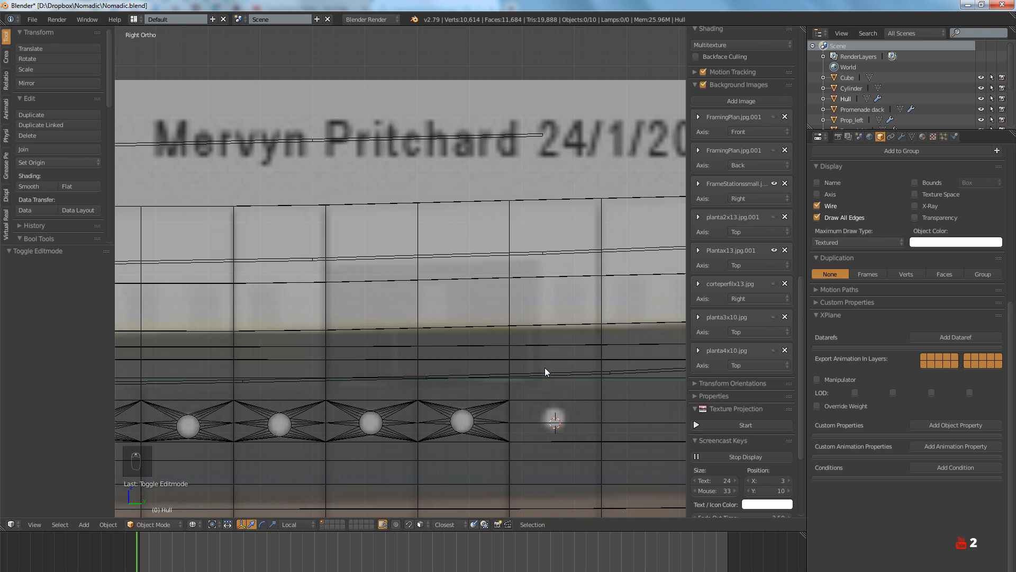
# Add a vertical loop cut to the hull just aft of the forward row's unmodelled porthole, aligned with the guide's door edge
pyautogui.hotkey('ctrl', 'r')
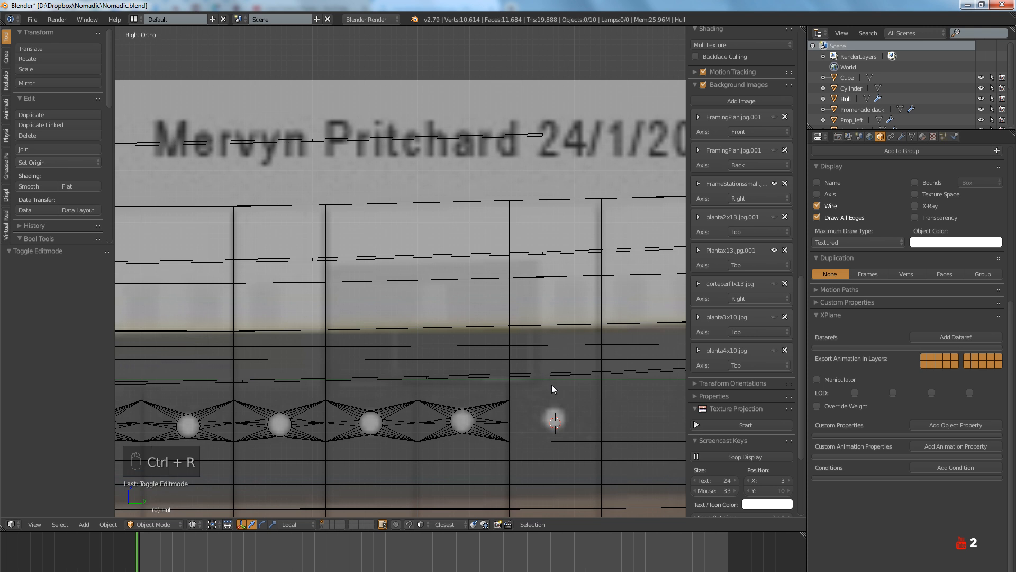
pyautogui.press('Tab')
pyautogui.press('a')
pyautogui.press('a')
pyautogui.press('a')
pyautogui.press('a')
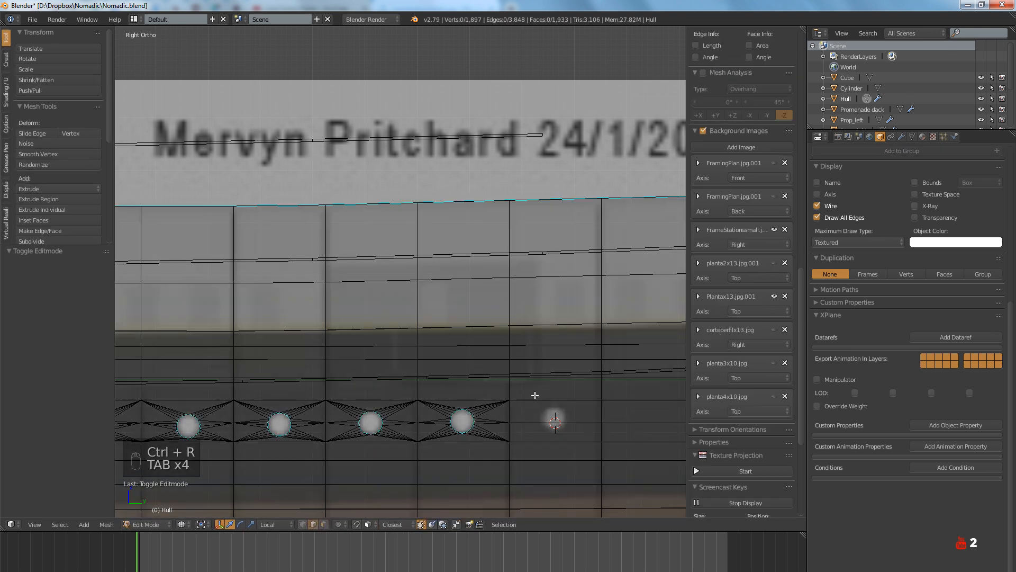
pyautogui.press('a')
pyautogui.press('a')
pyautogui.hotkey('ctrl', 'r')
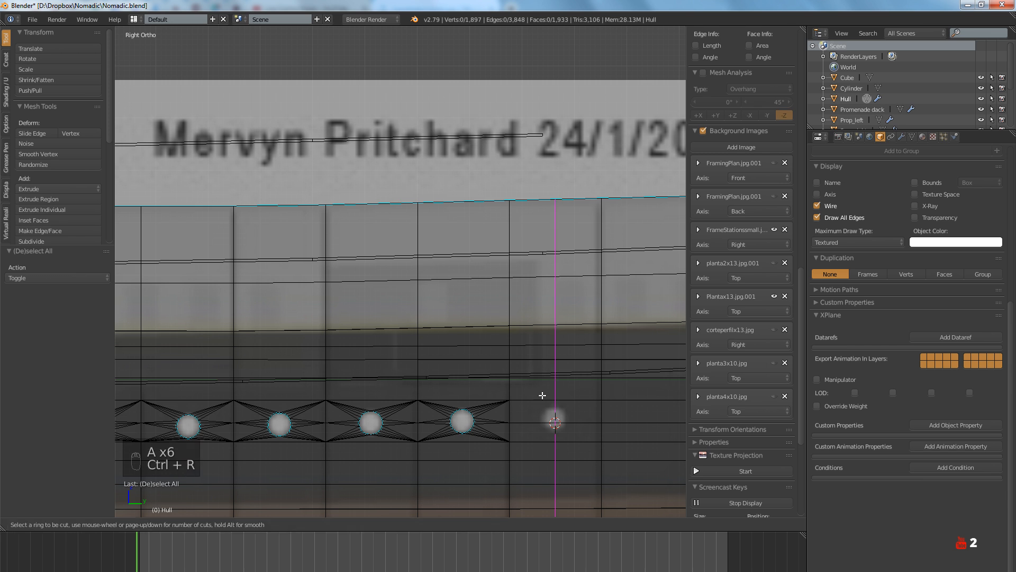
pyautogui.click(547, 398)
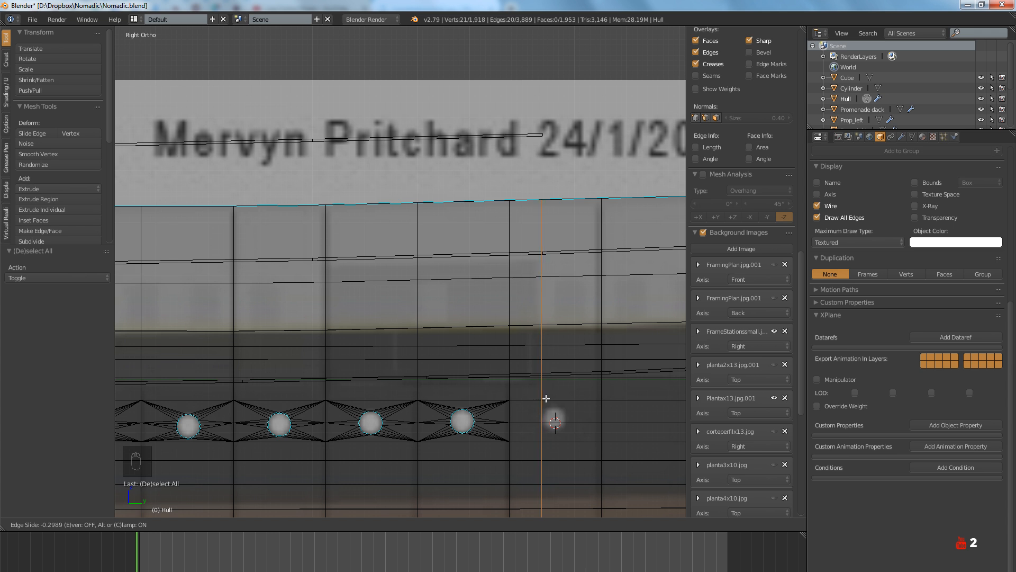
pyautogui.click(546, 398)
pyautogui.press('a')
# Add a vertical loop cut above the aft porthole row between frames 25 and 22, aligned with the guide's door edge
pyautogui.scroll(-2, 468, 372)
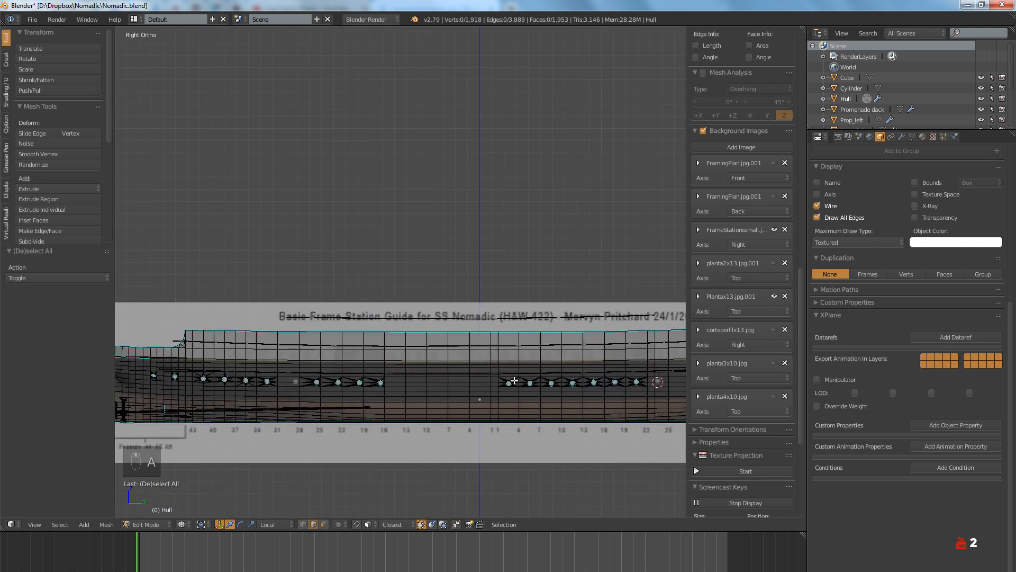
pyautogui.scroll(8, 471, 369)
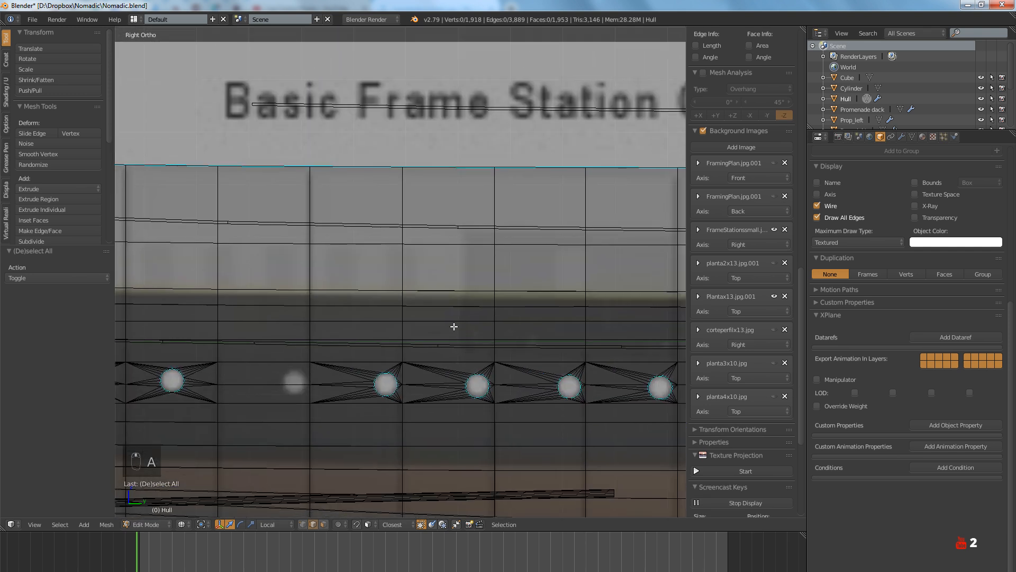
pyautogui.hotkey('ctrl', 'r')
pyautogui.click(454, 326)
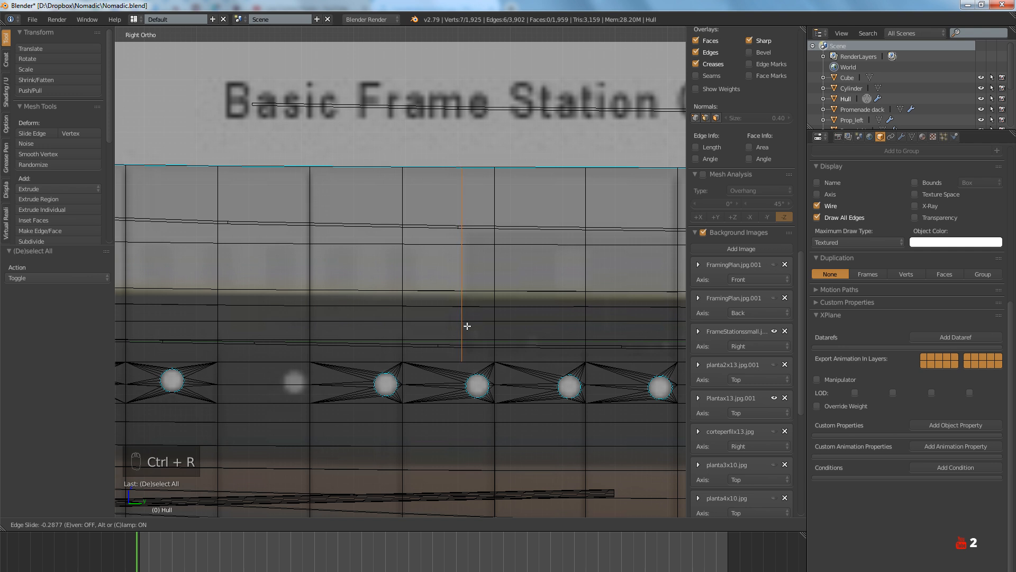
pyautogui.click(468, 326)
pyautogui.scroll(-3, 463, 328)
pyautogui.keyDown('ctrl'); pyautogui.scroll(-1, 492, 325); pyautogui.keyUp('ctrl')
pyautogui.scroll(4, 495, 258)
pyautogui.press('a')
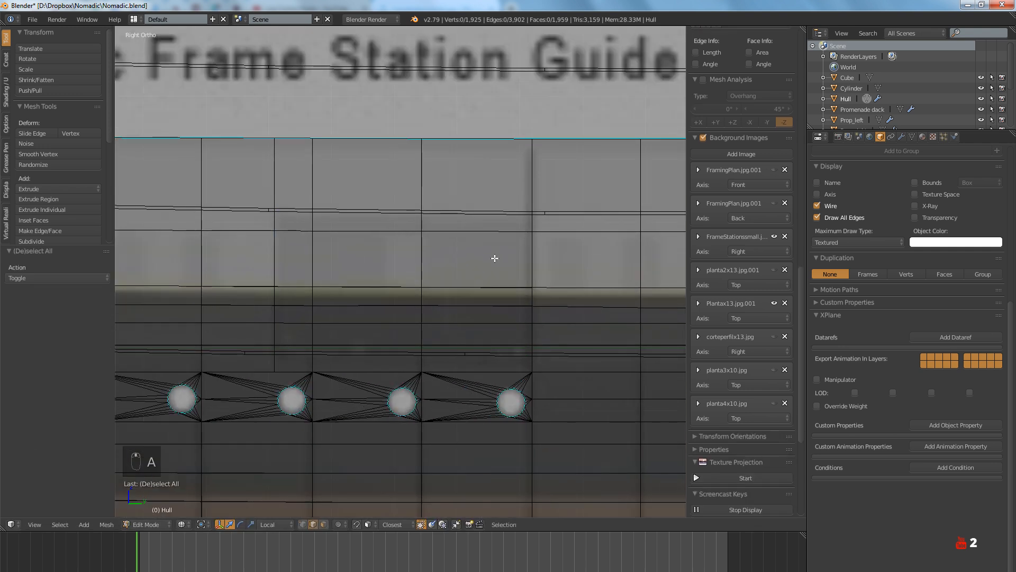
# Triangulate the hull face directly below the new cut, above the porthole near frame 22
pyautogui.keyDown('shift'); pyautogui.moveTo(369, 328); pyautogui.dragTo(476, 312, button='middle'); pyautogui.keyUp('shift')
pyautogui.click(324, 524)
pyautogui.scroll(4, 410, 387)
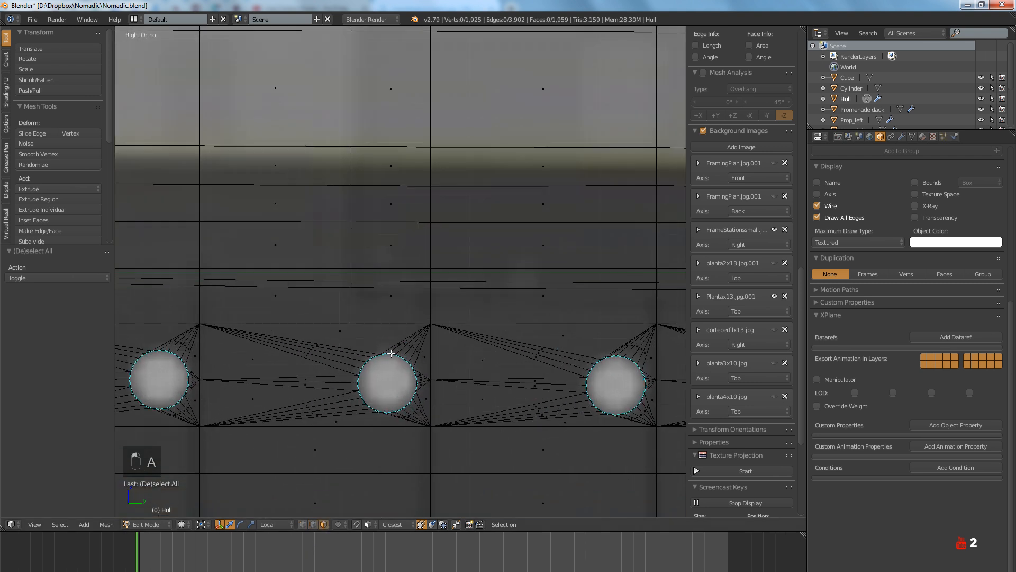
pyautogui.rightClick(352, 340)
pyautogui.hotkey('ctrl', 't')
pyautogui.press('a')
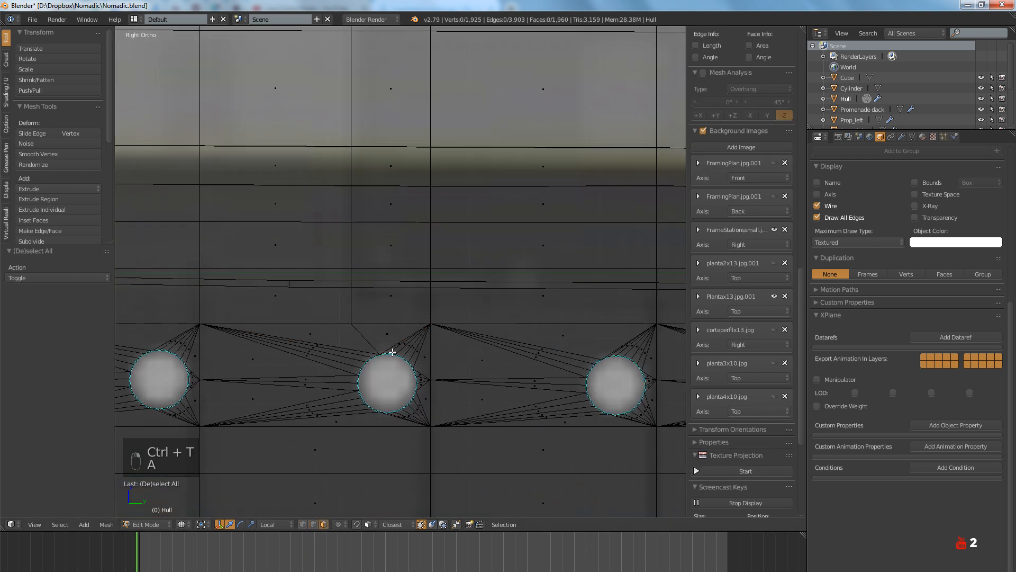
# Apply a face operation to the two triangular hull faces between the new vertical cut and the porthole near frame 22
pyautogui.scroll(4, 399, 338)
pyautogui.rightClick(389, 350)
pyautogui.keyDown('shift'); pyautogui.rightClick(371, 343); pyautogui.keyUp('shift')
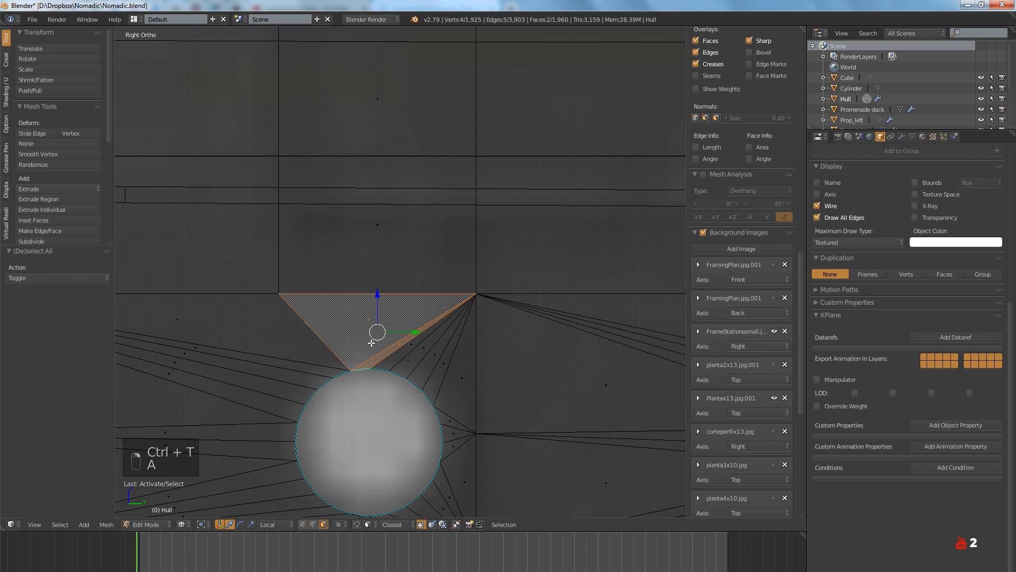
pyautogui.hotkey('ctrl', 'f')
pyautogui.click(370, 342)
pyautogui.press('a')
pyautogui.scroll(-4, 374, 348)
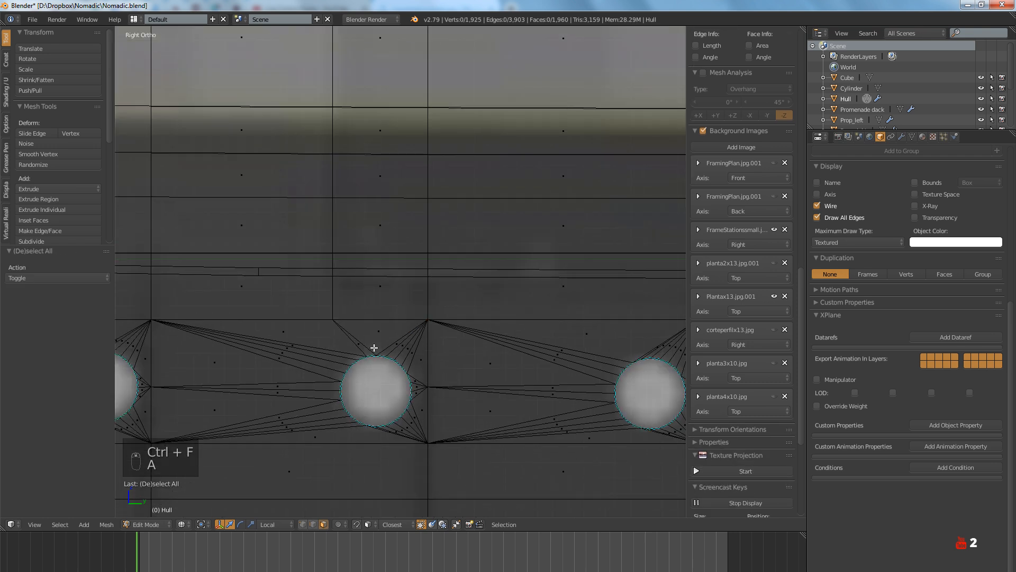
# Turn off the hull's wire display and resume editing its mesh in the right-side wireframe view
pyautogui.press('Tab')
pyautogui.press('z')
pyautogui.scroll(-6, 369, 348)
pyautogui.moveTo(370, 347)
pyautogui.keyDown('shift'); pyautogui.mouseDown(button='middle')
pyautogui.moveTo(375, 370)
pyautogui.moveTo(465, 386)
pyautogui.moveTo(402, 383)
pyautogui.moveTo(468, 377)
pyautogui.moveTo(450, 350)
pyautogui.moveTo(345, 336)
pyautogui.moveTo(439, 361)
pyautogui.mouseUp(button='middle'); pyautogui.keyUp('shift')
pyautogui.press('z')
pyautogui.press('z')
pyautogui.click(817, 206)
pyautogui.scroll(4, 494, 332)
pyautogui.press('KP_3')
pyautogui.press('z')
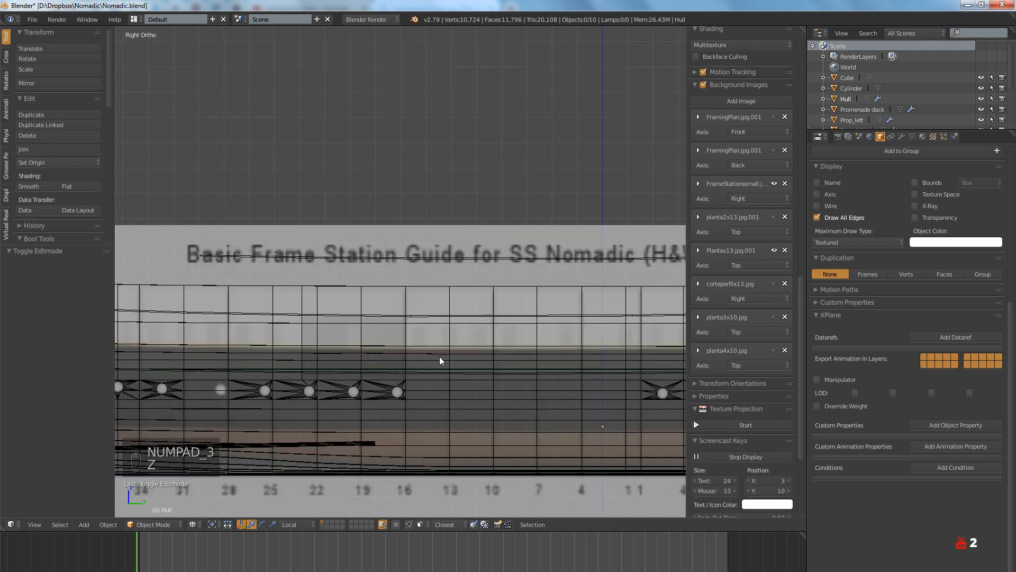
pyautogui.scroll(4, 445, 352)
pyautogui.press('Tab')
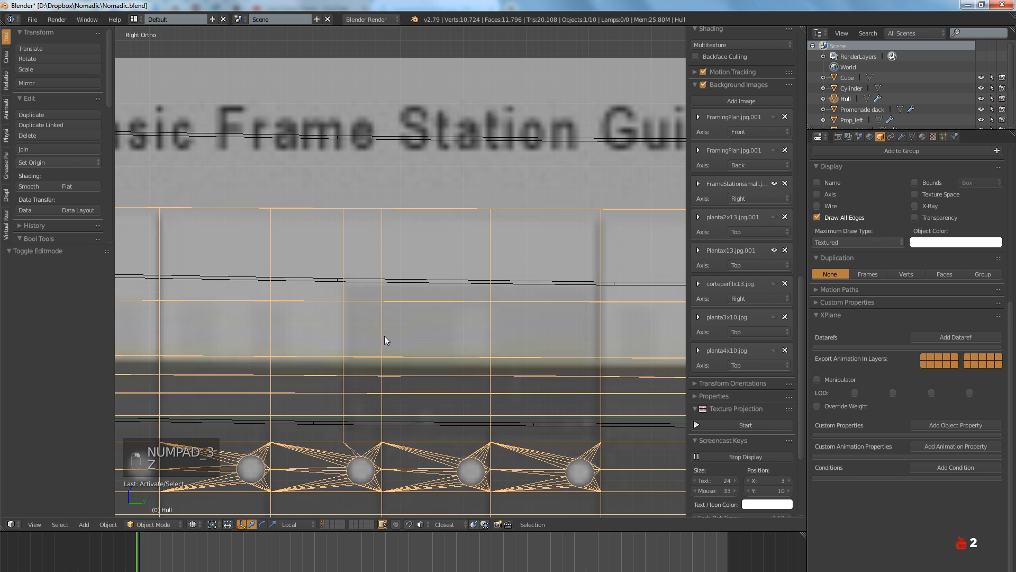
# Compare the door recesses in the HYYGGE.jpg reference photo with the hull mesh above the aft porthole row
pyautogui.moveTo(424, 336)
pyautogui.keyDown('shift'); pyautogui.mouseDown(button='middle')
pyautogui.moveTo(426, 324)
pyautogui.moveTo(414, 323)
pyautogui.mouseUp(button='middle'); pyautogui.keyUp('shift')
pyautogui.scroll(-2, 413, 323)
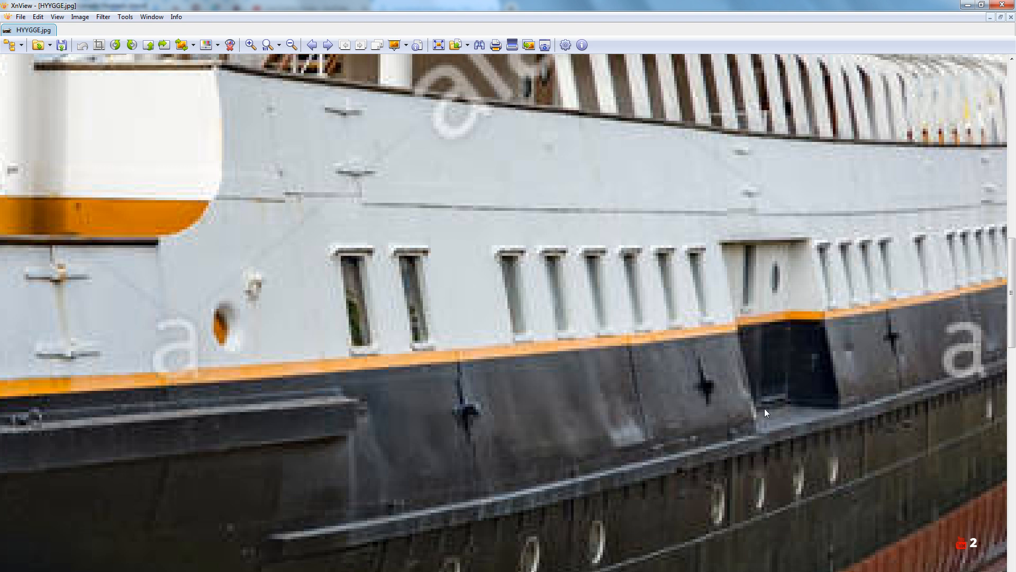
pyautogui.moveTo(788, 295); pyautogui.dragTo(503, 389)
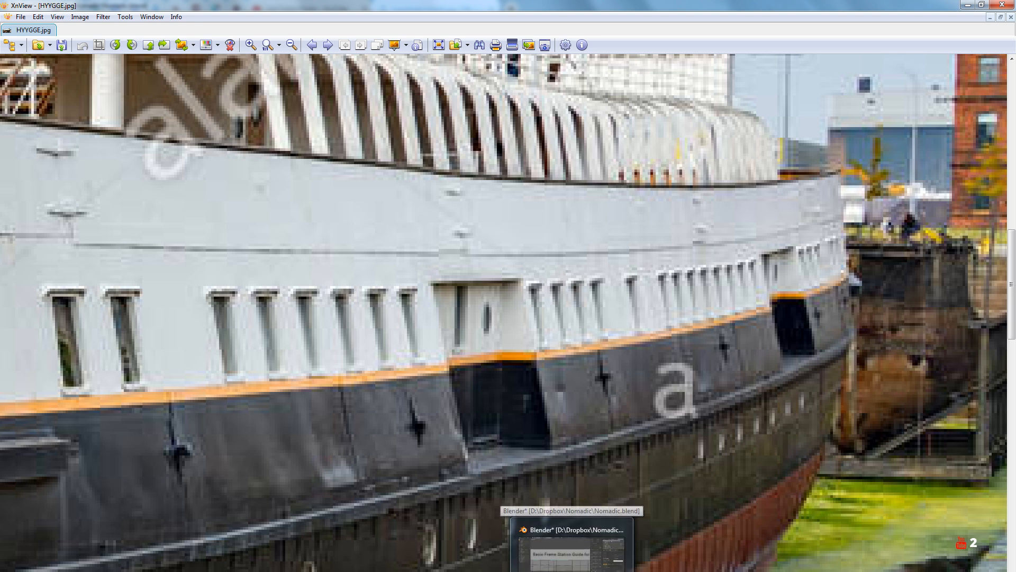
pyautogui.click(569, 540)
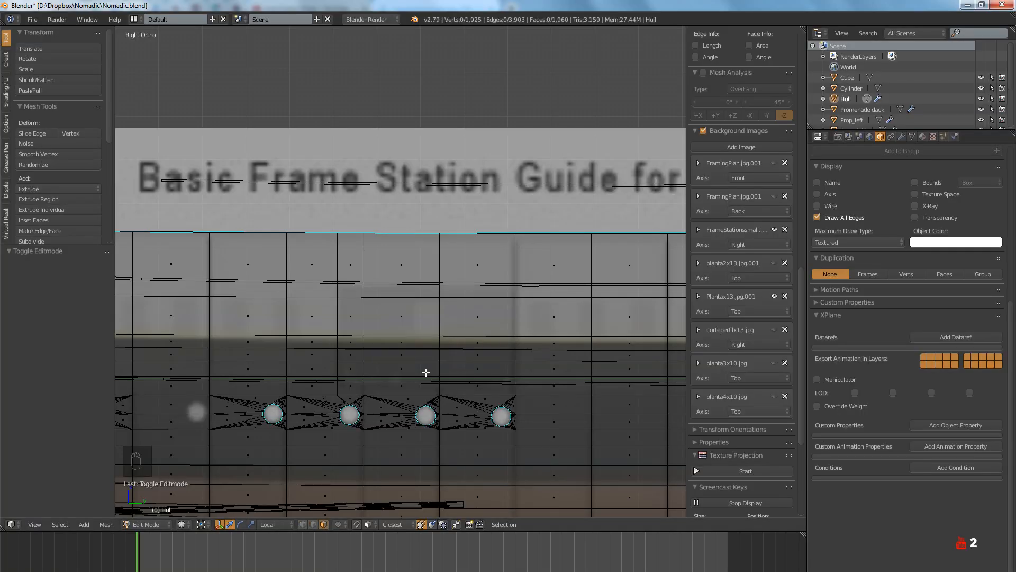
pyautogui.scroll(3, 378, 366)
pyautogui.press('z')
pyautogui.press('z')
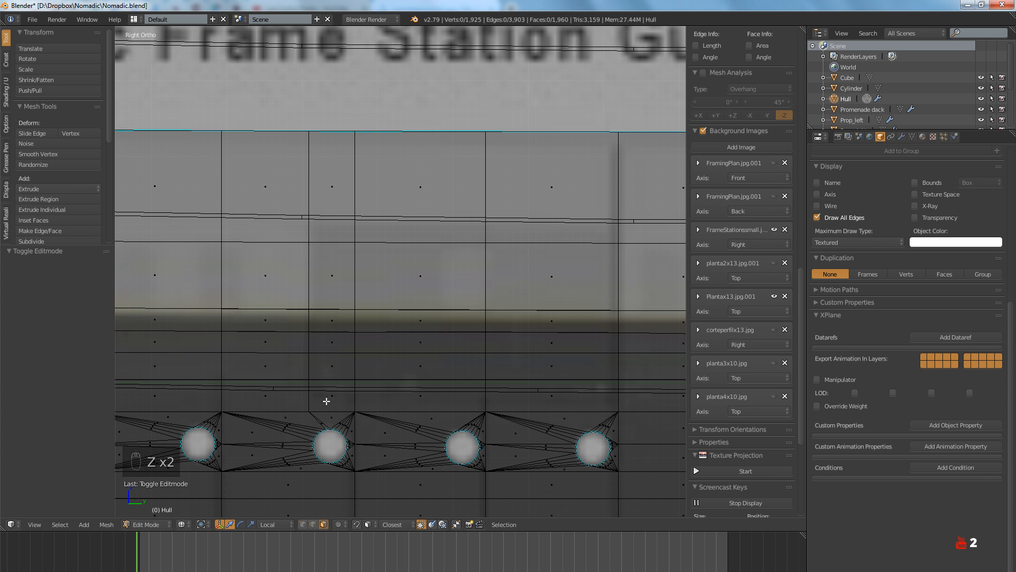
pyautogui.rightClick(327, 400)
pyautogui.keyDown('shift'); pyautogui.rightClick(413, 402); pyautogui.keyUp('shift')
pyautogui.keyDown('shift'); pyautogui.rightClick(524, 401); pyautogui.keyUp('shift')
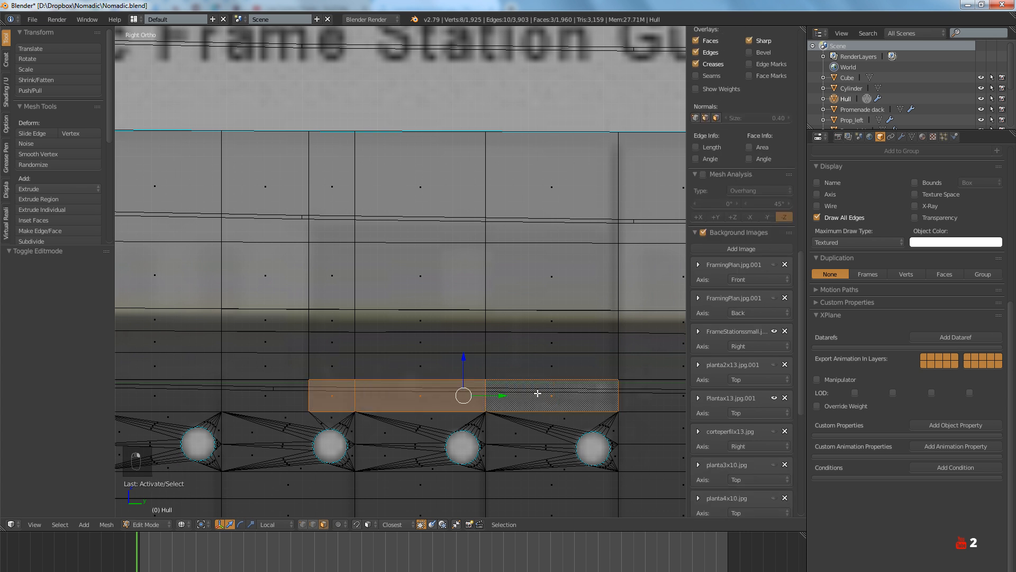
pyautogui.keyDown('shift'); pyautogui.rightClick(335, 371); pyautogui.keyUp('shift')
pyautogui.keyDown('shift'); pyautogui.rightClick(418, 366); pyautogui.keyUp('shift')
pyautogui.keyDown('shift'); pyautogui.rightClick(541, 366); pyautogui.keyUp('shift')
pyautogui.keyDown('shift'); pyautogui.rightClick(548, 344); pyautogui.keyUp('shift')
pyautogui.keyDown('shift'); pyautogui.rightClick(417, 344); pyautogui.keyUp('shift')
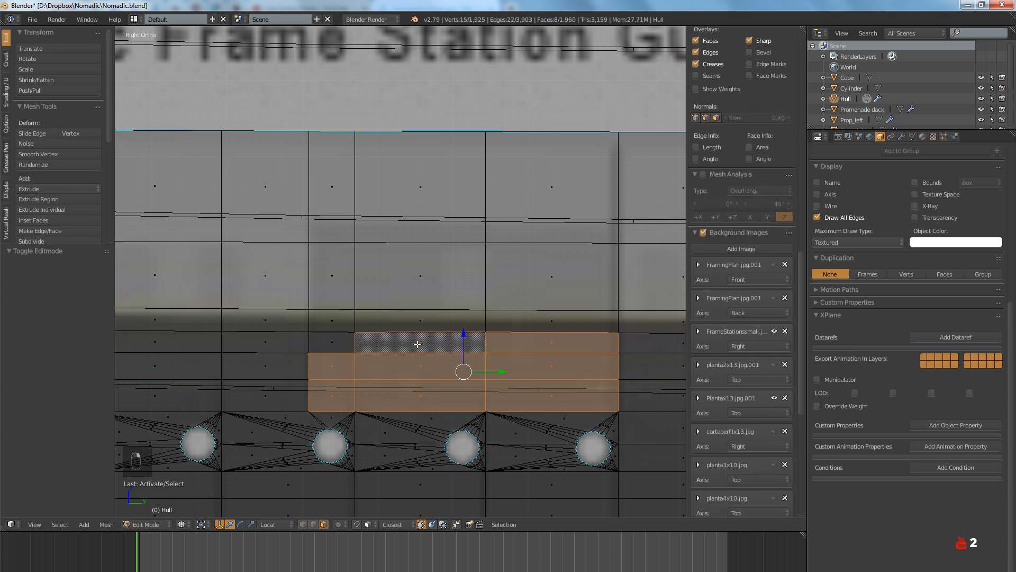
pyautogui.keyDown('shift'); pyautogui.rightClick(342, 340); pyautogui.keyUp('shift')
pyautogui.press('a')
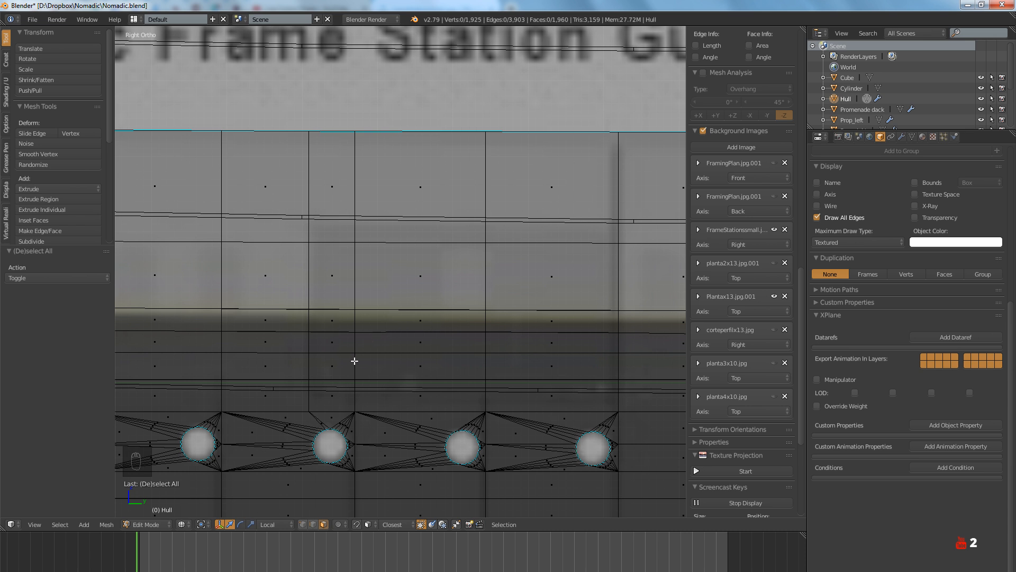
# Knife-cut the hull along the guide's door top edge, from the vertical cut near frame 22 to the frame 16 edge
pyautogui.press('k')
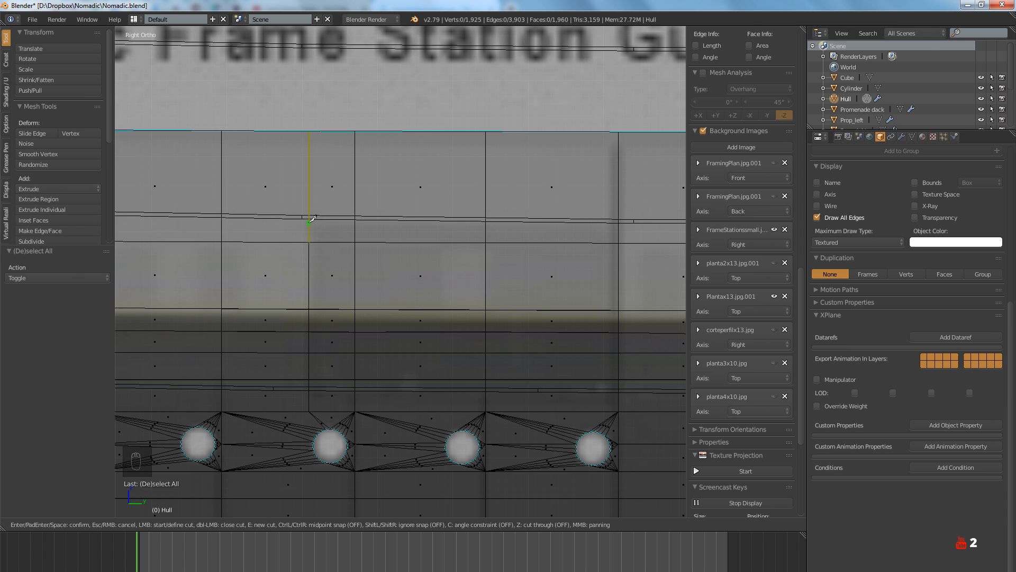
pyautogui.click(312, 222)
pyautogui.press('c')
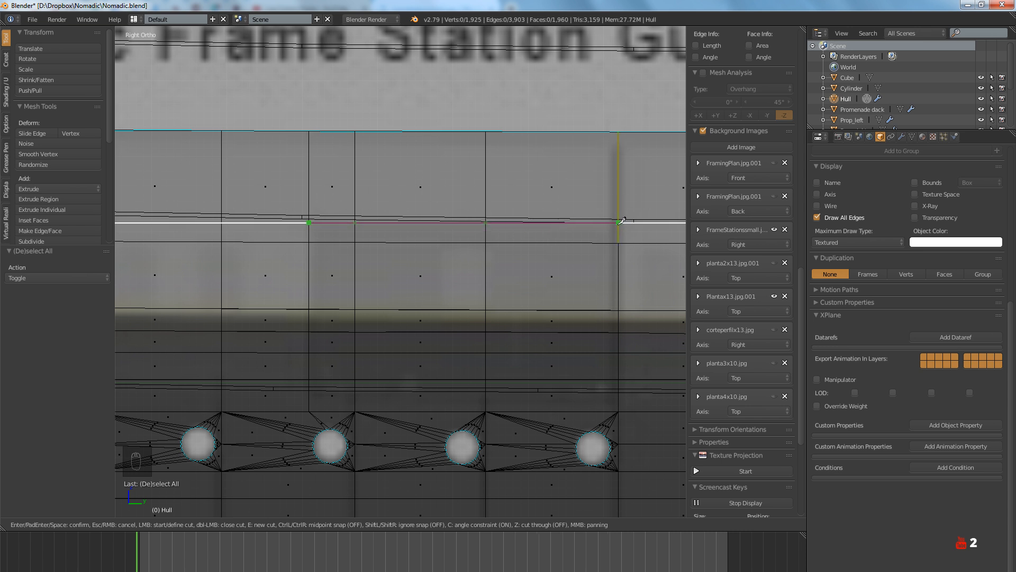
pyautogui.press('c')
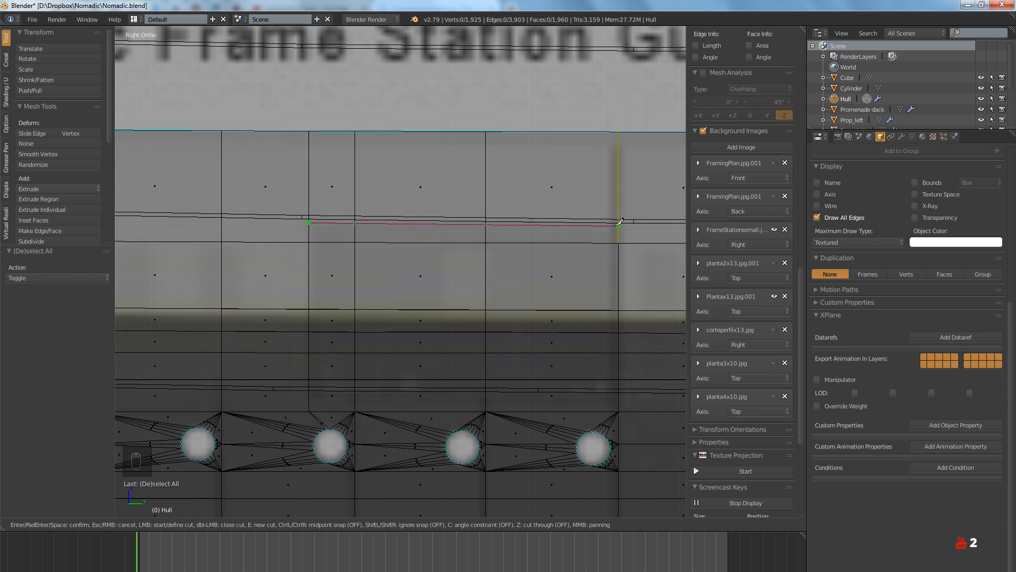
pyautogui.press('Return')
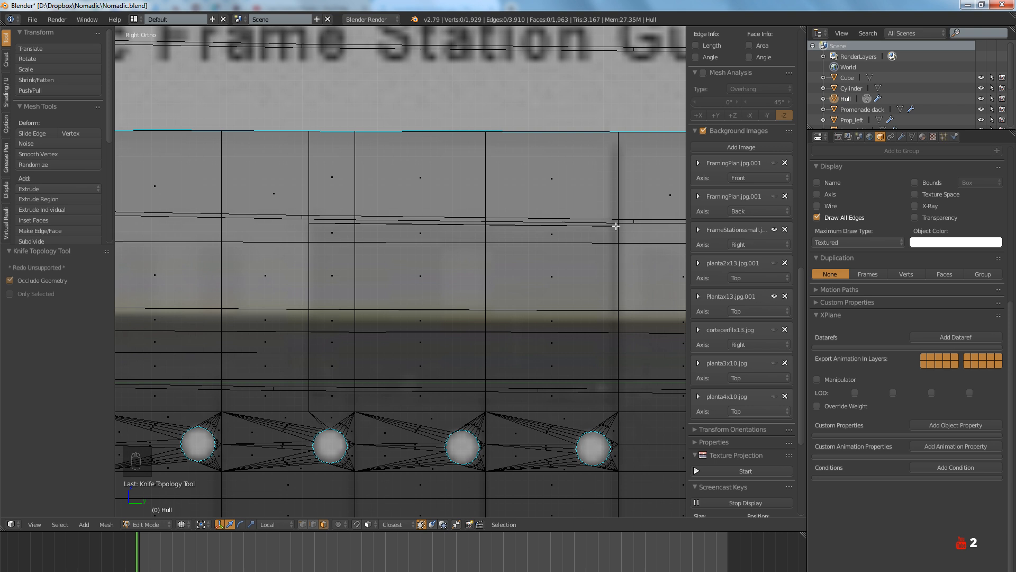
pyautogui.press('a')
pyautogui.press('a')
# Knife-cut the door's lower edge just above the aft porthole row, from the vertical cut near frame 22 to the frame 16 edge
pyautogui.scroll(3, 381, 365)
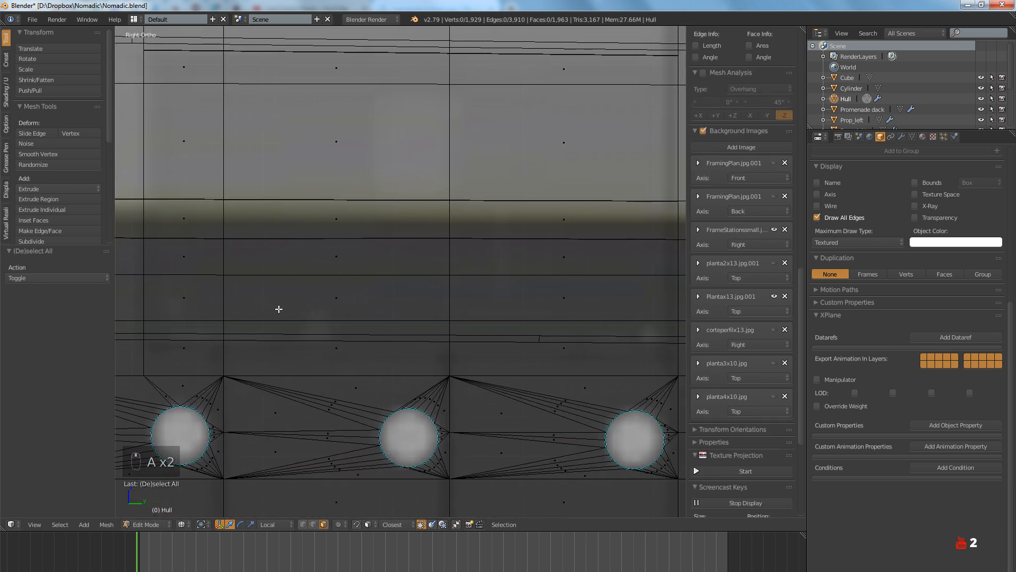
pyautogui.scroll(-2, 279, 309)
pyautogui.keyDown('shift'); pyautogui.moveTo(276, 306); pyautogui.dragTo(291, 313, button='middle'); pyautogui.keyUp('shift')
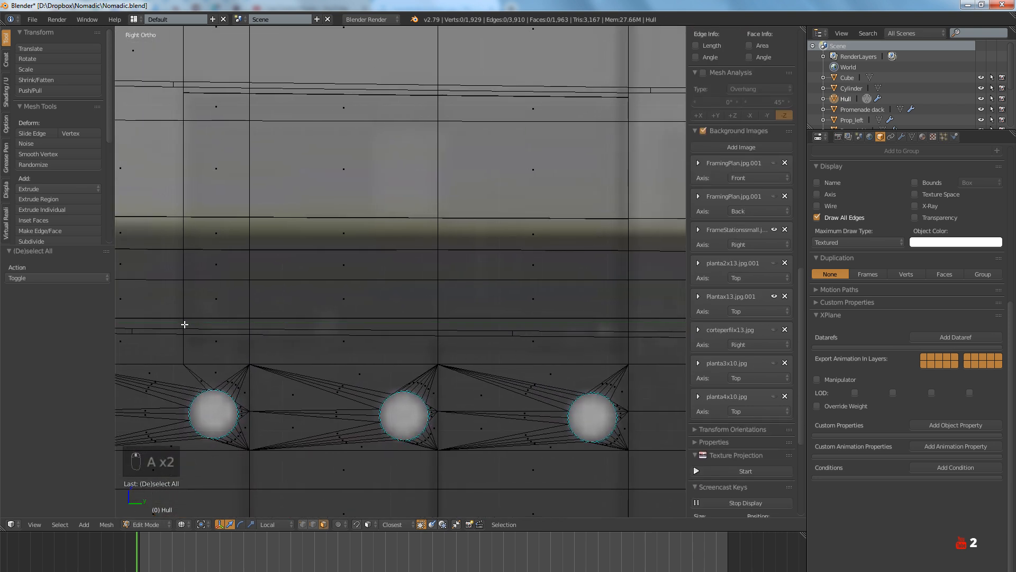
pyautogui.press('l')
pyautogui.press('k')
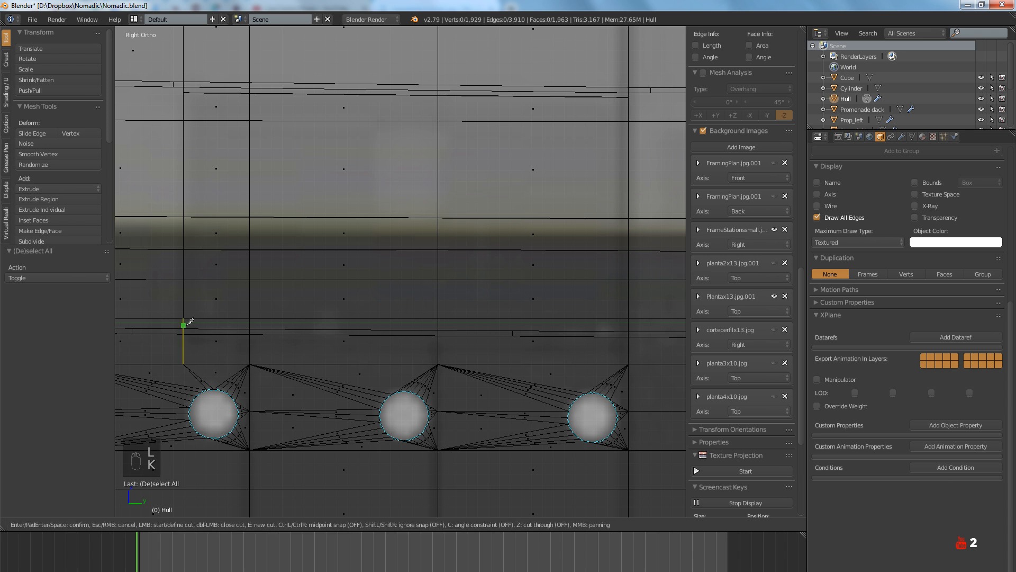
pyautogui.click(184, 325)
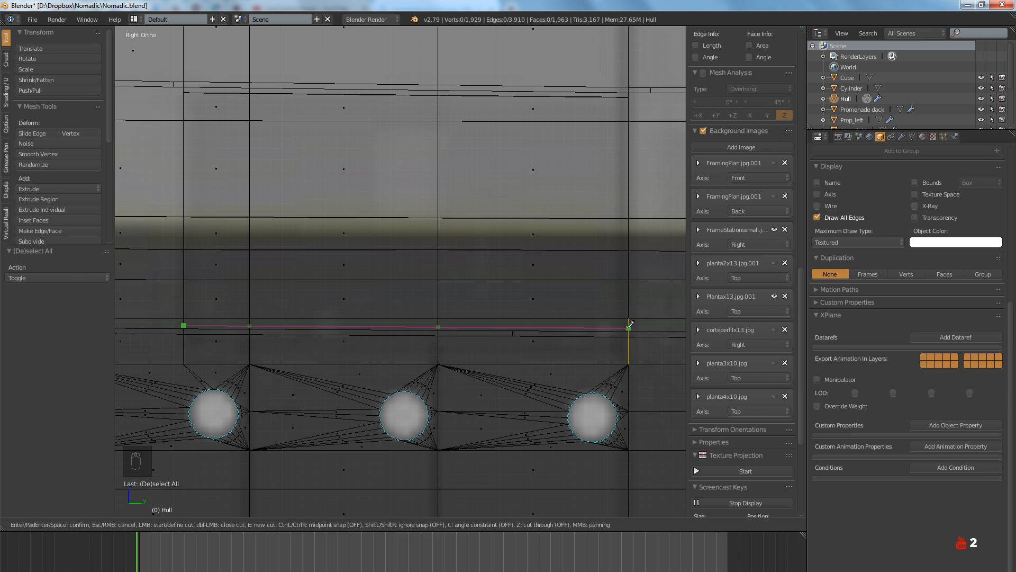
pyautogui.click(629, 326)
pyautogui.press('Return')
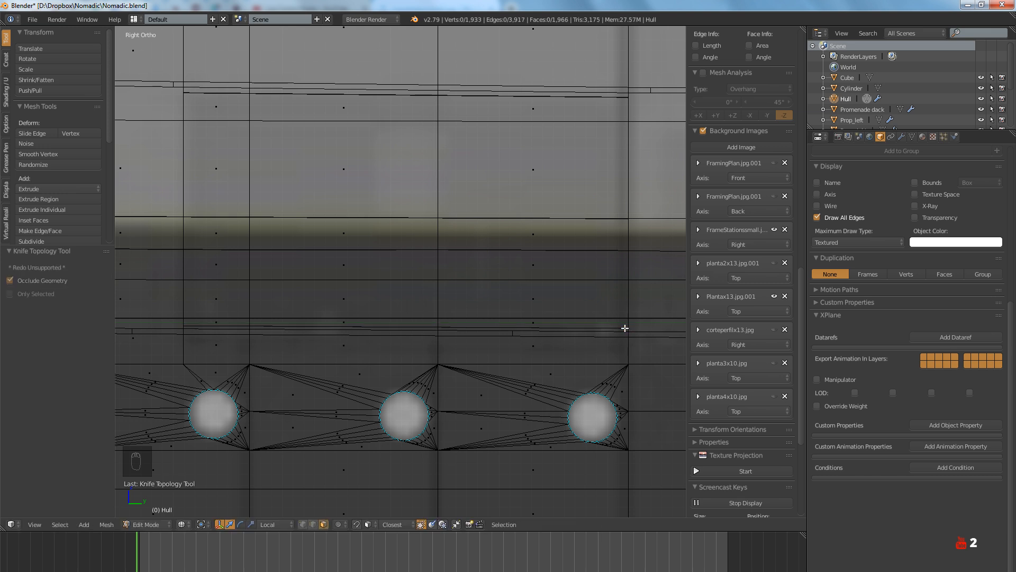
# Try to triangulate the four hull faces adjoining the ends of the door's upper and lower knife cuts
pyautogui.scroll(-3, 433, 284)
pyautogui.press('z')
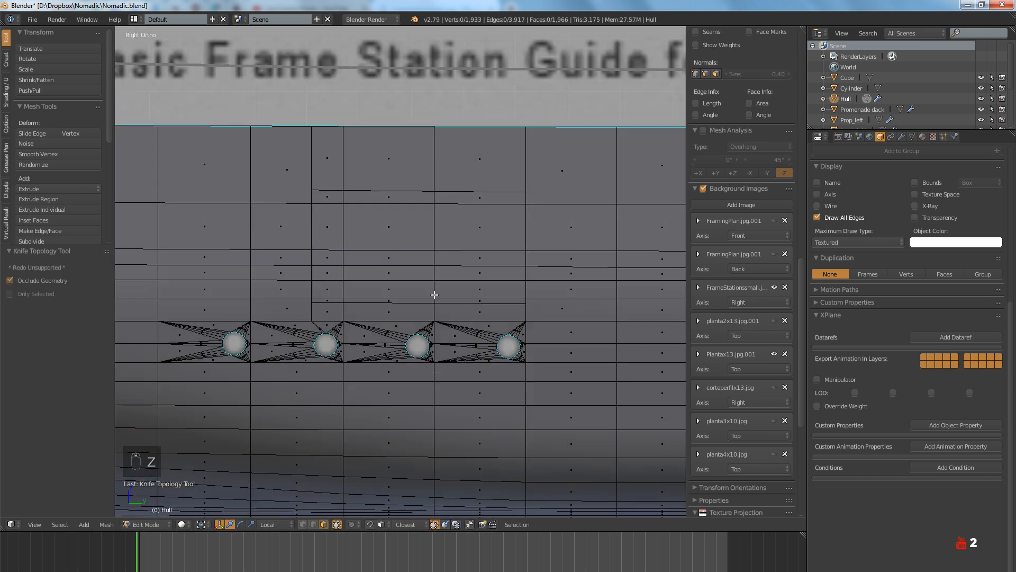
pyautogui.moveTo(434, 294); pyautogui.dragTo(319, 304, button='middle')
pyautogui.scroll(3, 404, 299)
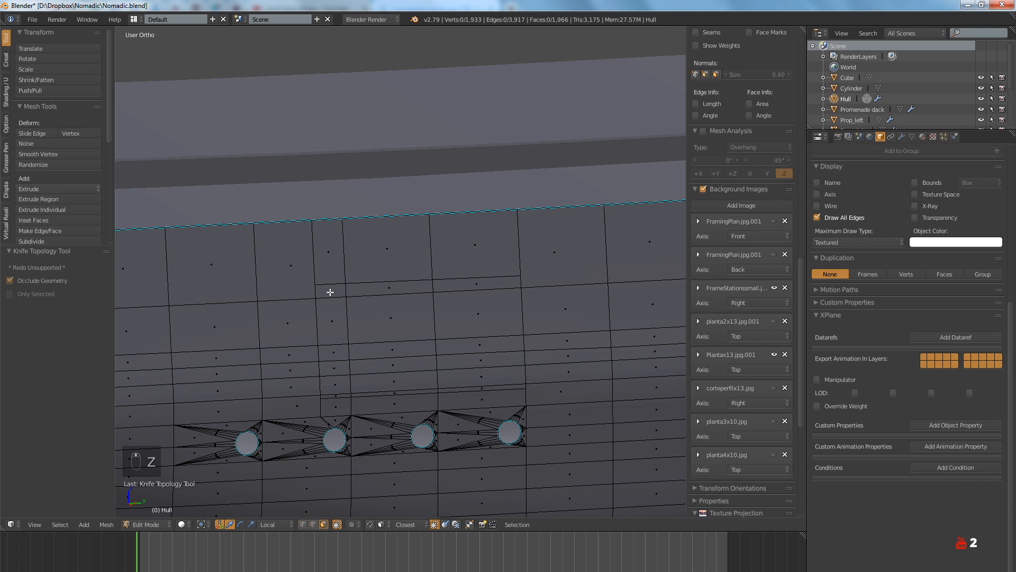
pyautogui.rightClick(286, 279)
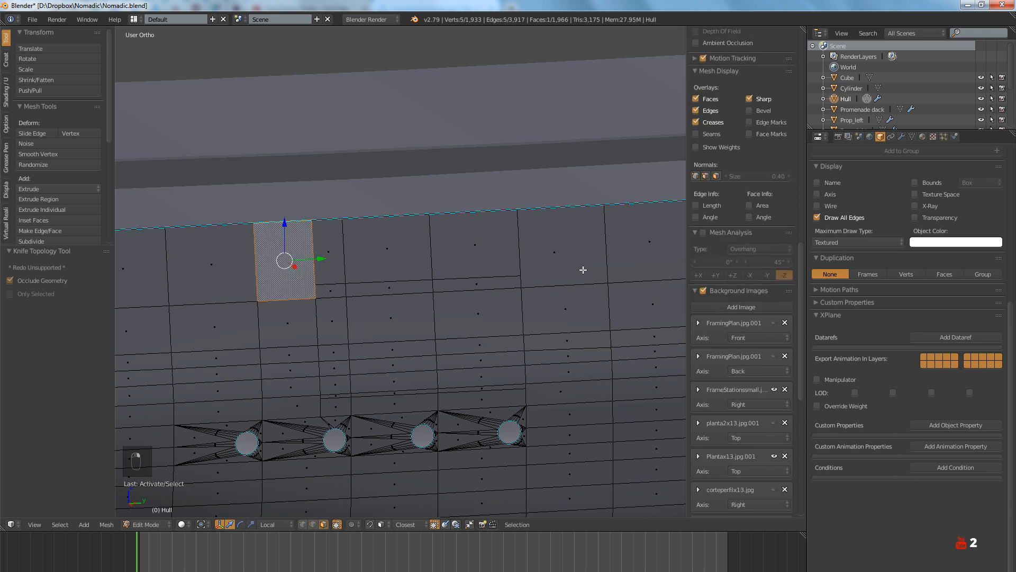
pyautogui.keyDown('shift'); pyautogui.rightClick(552, 272); pyautogui.keyUp('shift')
pyautogui.keyDown('shift'); pyautogui.rightClick(291, 407); pyautogui.keyUp('shift')
pyautogui.keyDown('shift'); pyautogui.rightClick(553, 395); pyautogui.keyUp('shift')
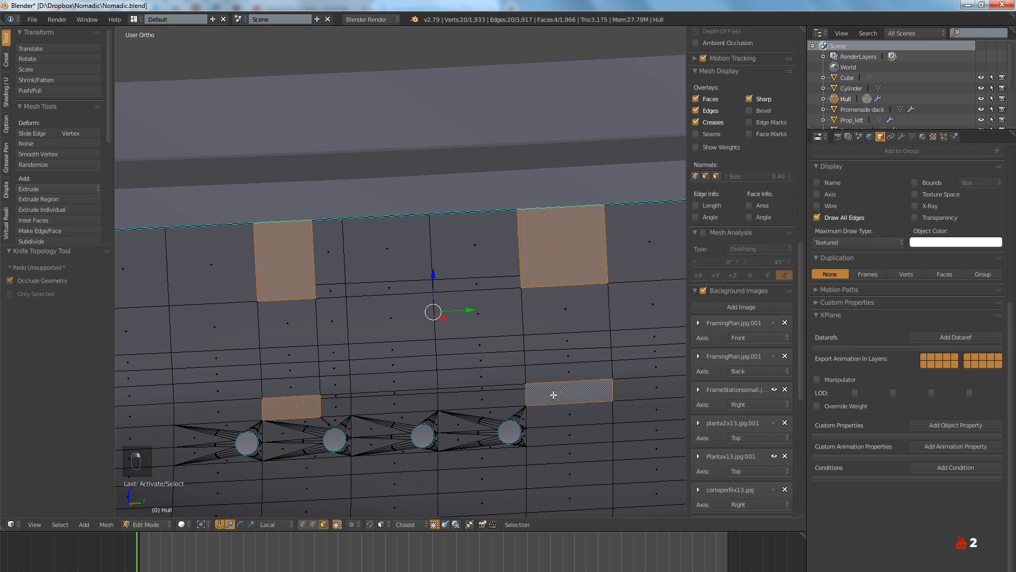
pyautogui.hotkey('ctrl', 't')
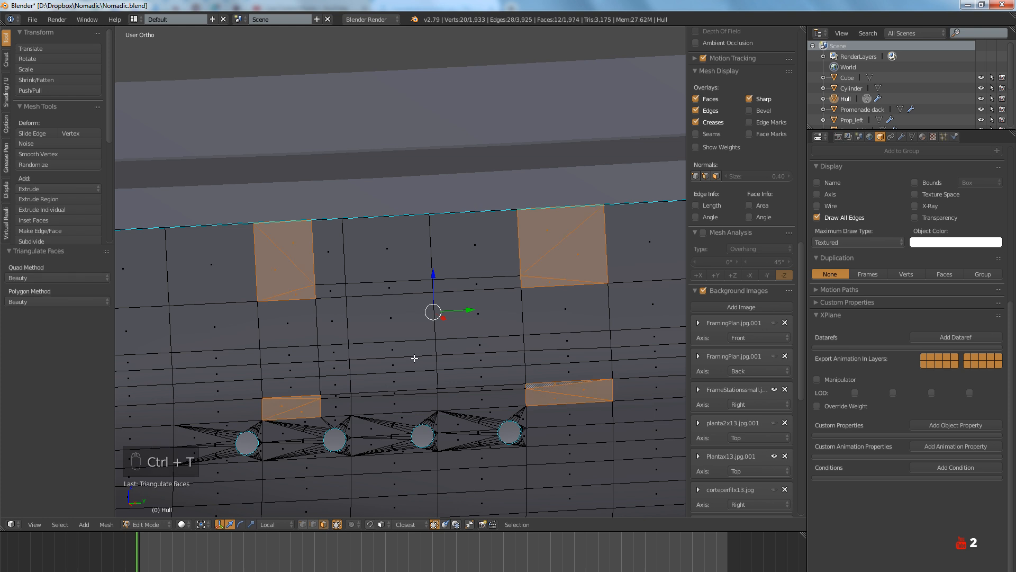
pyautogui.press('a')
# Return to the right-side view, undo the triangulation of the four faces beside the door outline, and clear the selection
pyautogui.press('z')
pyautogui.press('z')
pyautogui.press('KP_1')
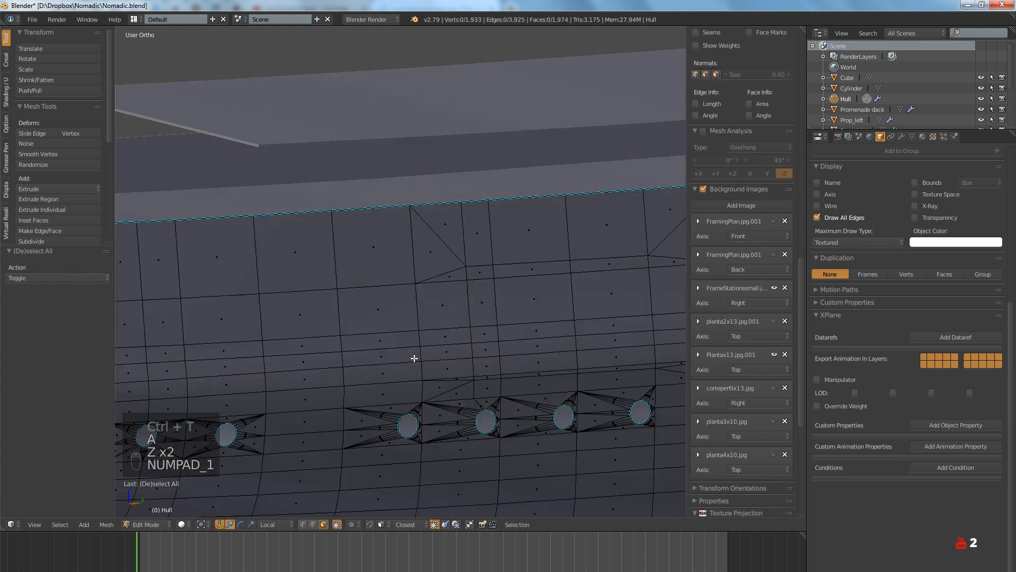
pyautogui.press('KP_3')
pyautogui.hotkey('ctrl', 'z')
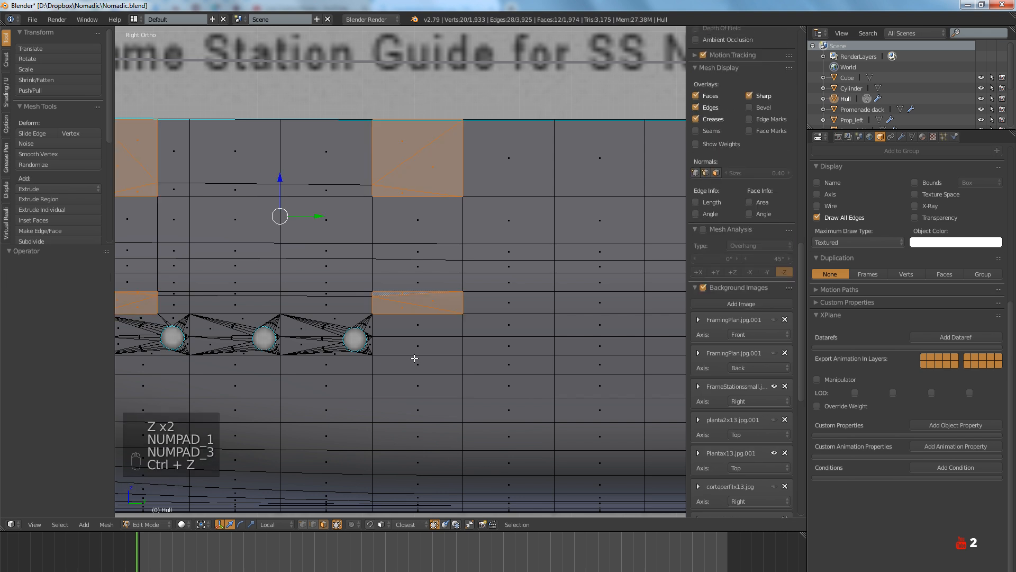
pyautogui.hotkey('ctrl', 'z')
pyautogui.press('a')
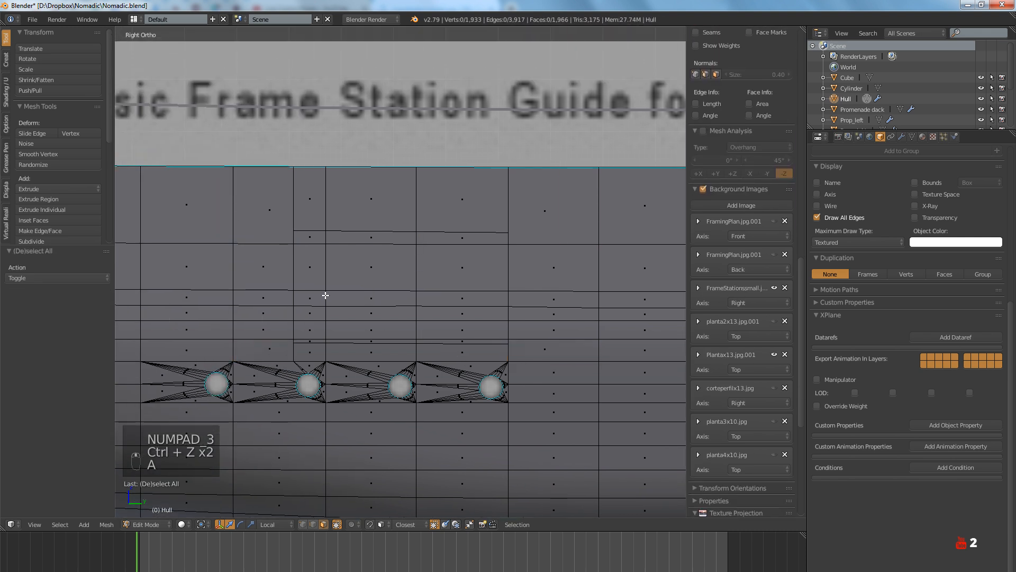
# Select all the hull faces inside the door outline, from the vertical cut near frame 22 to the frame 16 edge
pyautogui.scroll(3, 317, 337)
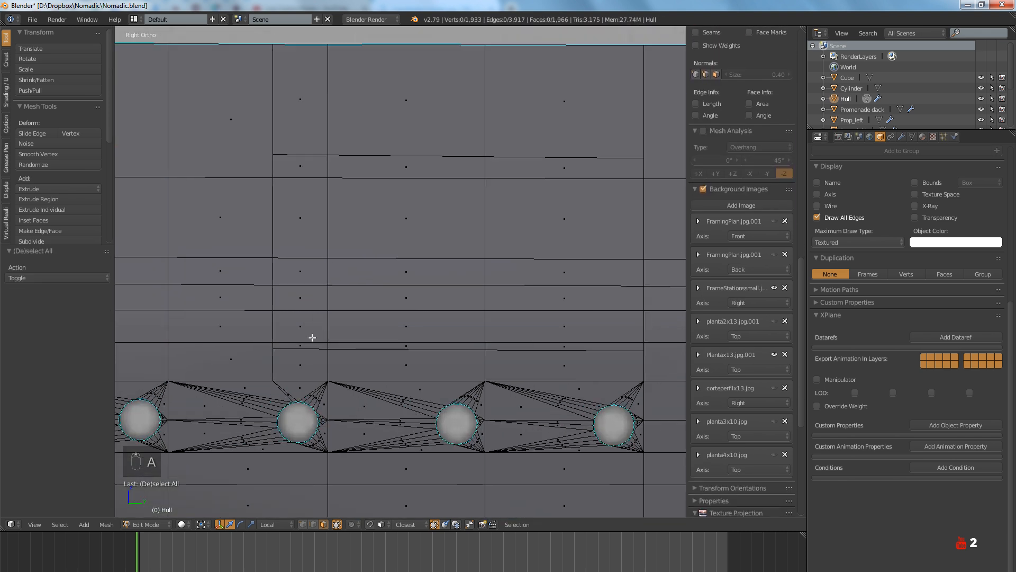
pyautogui.rightClick(303, 345)
pyautogui.keyDown('shift'); pyautogui.rightClick(304, 326); pyautogui.keyUp('shift')
pyautogui.keyDown('shift'); pyautogui.rightClick(305, 297); pyautogui.keyUp('shift')
pyautogui.keyDown('shift'); pyautogui.rightClick(307, 271); pyautogui.keyUp('shift')
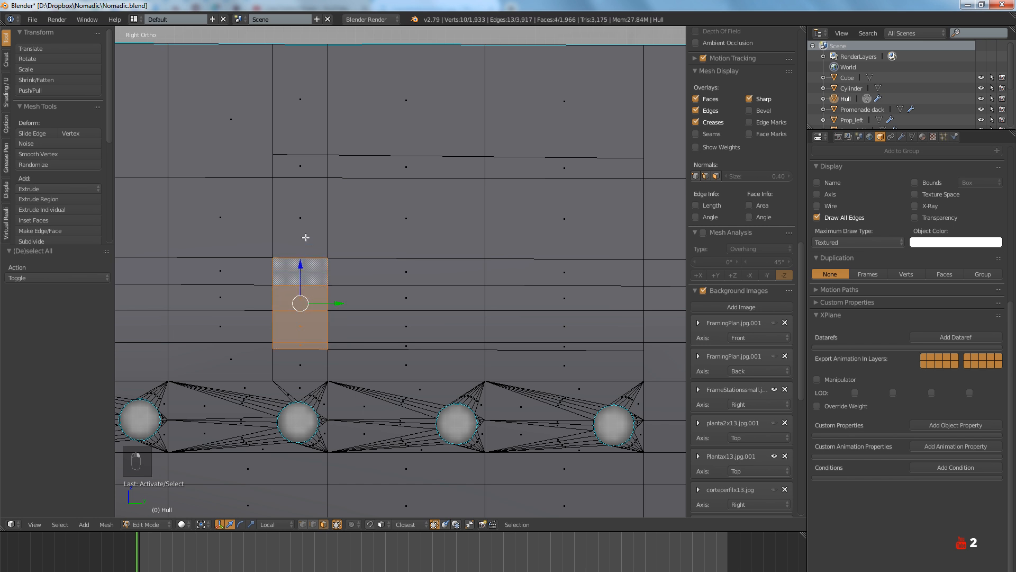
pyautogui.keyDown('shift'); pyautogui.rightClick(309, 218); pyautogui.keyUp('shift')
pyautogui.keyDown('shift'); pyautogui.rightClick(318, 168); pyautogui.keyUp('shift')
pyautogui.keyDown('shift'); pyautogui.rightClick(392, 166); pyautogui.keyUp('shift')
pyautogui.keyDown('shift'); pyautogui.rightClick(398, 227); pyautogui.keyUp('shift')
pyautogui.keyDown('shift'); pyautogui.rightClick(550, 169); pyautogui.keyUp('shift')
pyautogui.keyDown('shift'); pyautogui.rightClick(536, 243); pyautogui.keyUp('shift')
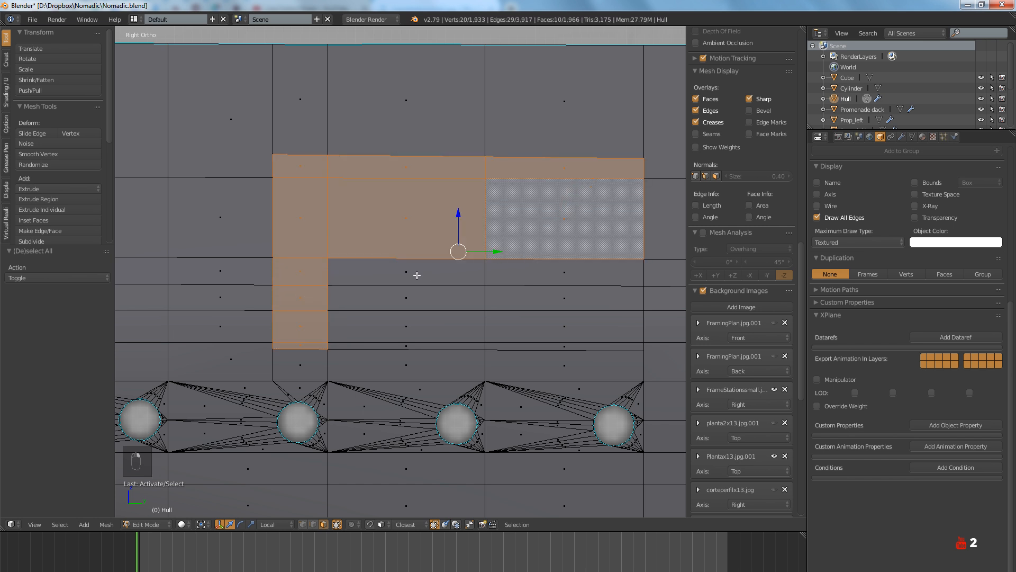
pyautogui.keyDown('shift'); pyautogui.rightClick(418, 273); pyautogui.keyUp('shift')
pyautogui.keyDown('shift'); pyautogui.rightClick(427, 301); pyautogui.keyUp('shift')
pyautogui.keyDown('shift'); pyautogui.rightClick(416, 328); pyautogui.keyUp('shift')
pyautogui.keyDown('shift'); pyautogui.rightClick(427, 346); pyautogui.keyUp('shift')
pyautogui.keyDown('shift'); pyautogui.rightClick(521, 345); pyautogui.keyUp('shift')
pyautogui.keyDown('shift'); pyautogui.rightClick(539, 327); pyautogui.keyUp('shift')
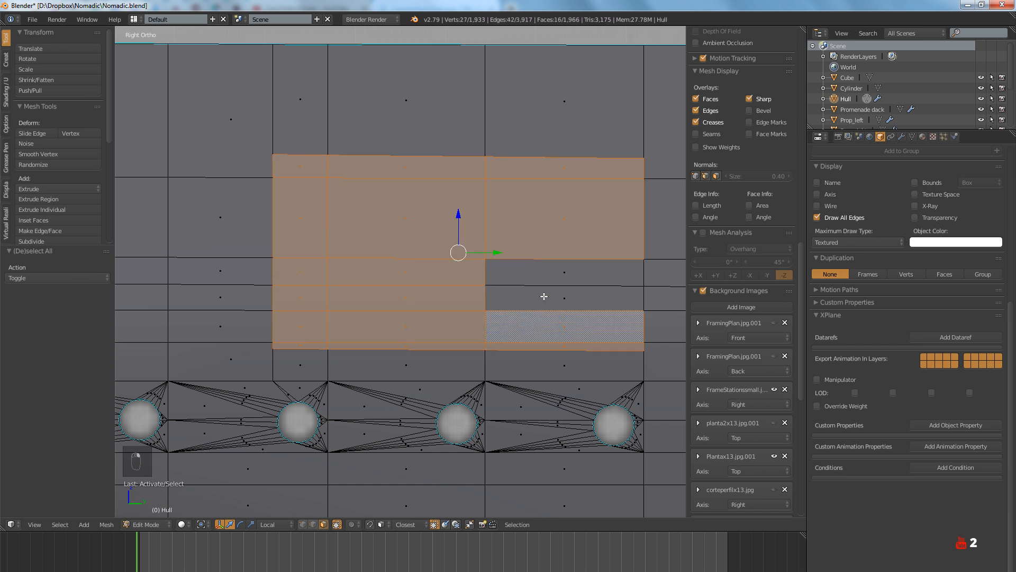
pyautogui.keyDown('shift'); pyautogui.rightClick(545, 297); pyautogui.keyUp('shift')
pyautogui.keyDown('shift'); pyautogui.rightClick(555, 273); pyautogui.keyUp('shift')
pyautogui.press('z')
pyautogui.press('z')
pyautogui.scroll(-5, 429, 331)
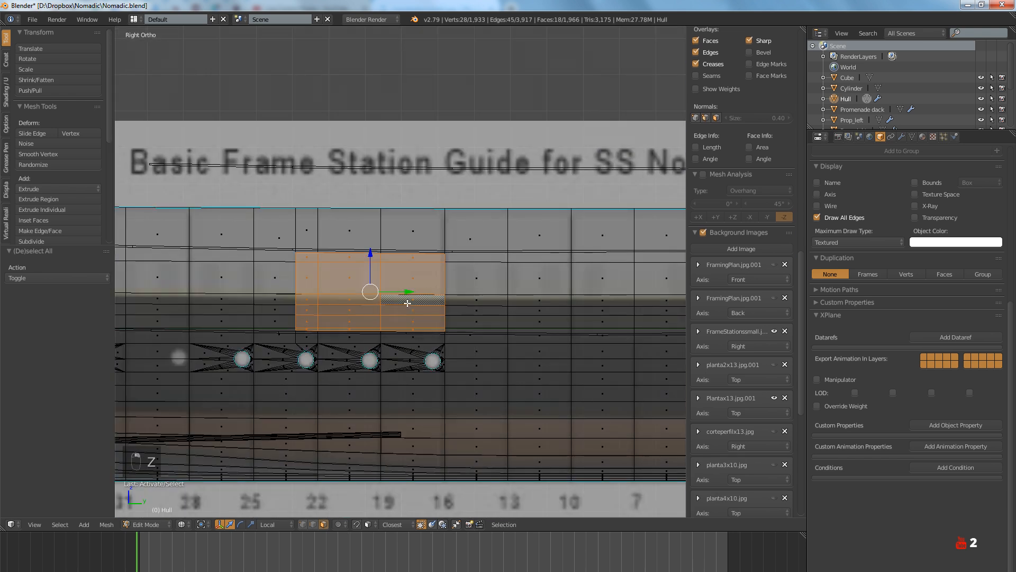
# Try to extrude the selected door faces by -2 along the global X axis, and undo the extrusion
pyautogui.keyDown('shift'); pyautogui.moveTo(429, 331); pyautogui.dragTo(372, 365, button='middle'); pyautogui.keyUp('shift')
pyautogui.scroll(3, 372, 365)
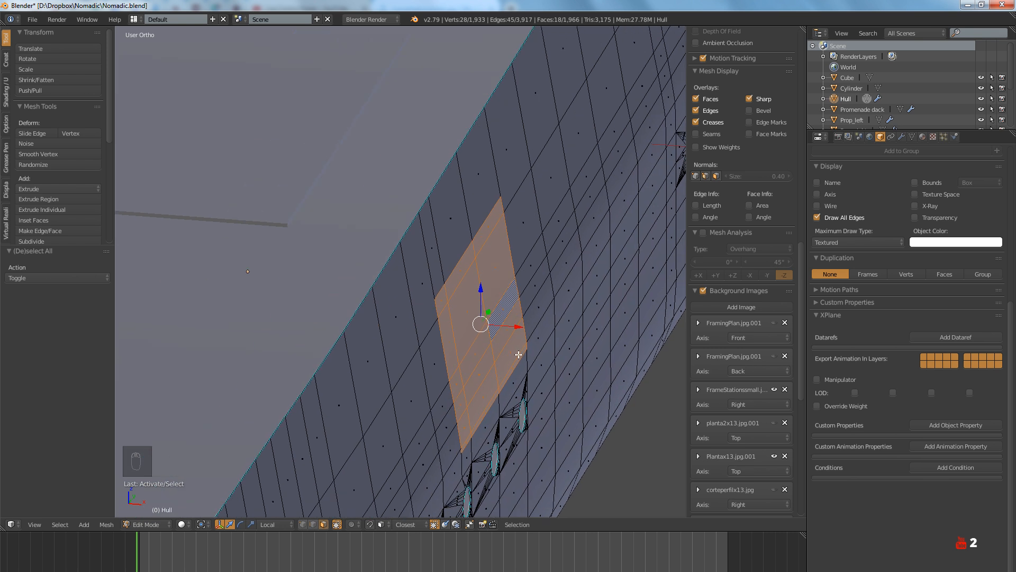
pyautogui.press('e')
pyautogui.press('x')
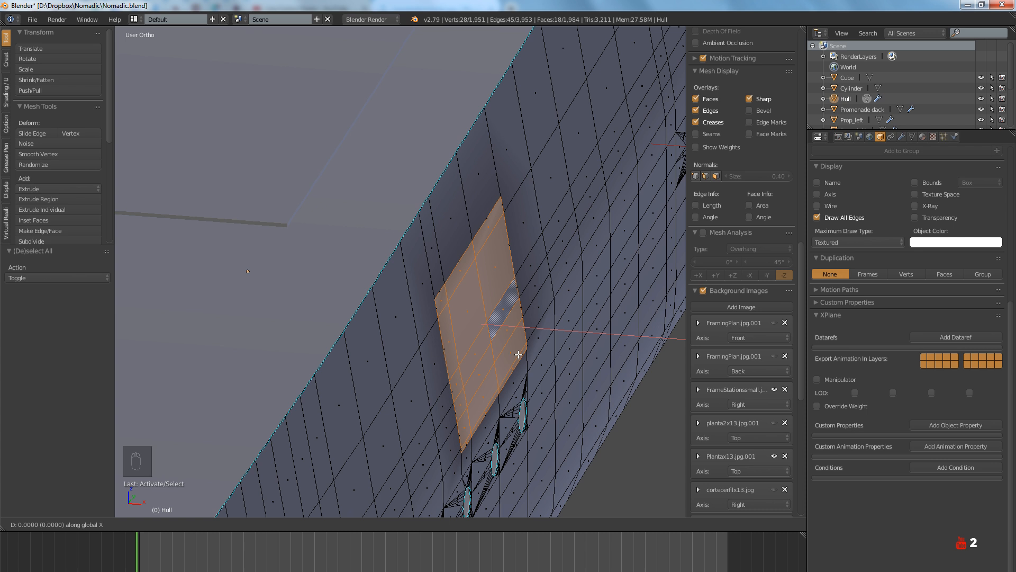
pyautogui.write('-2')
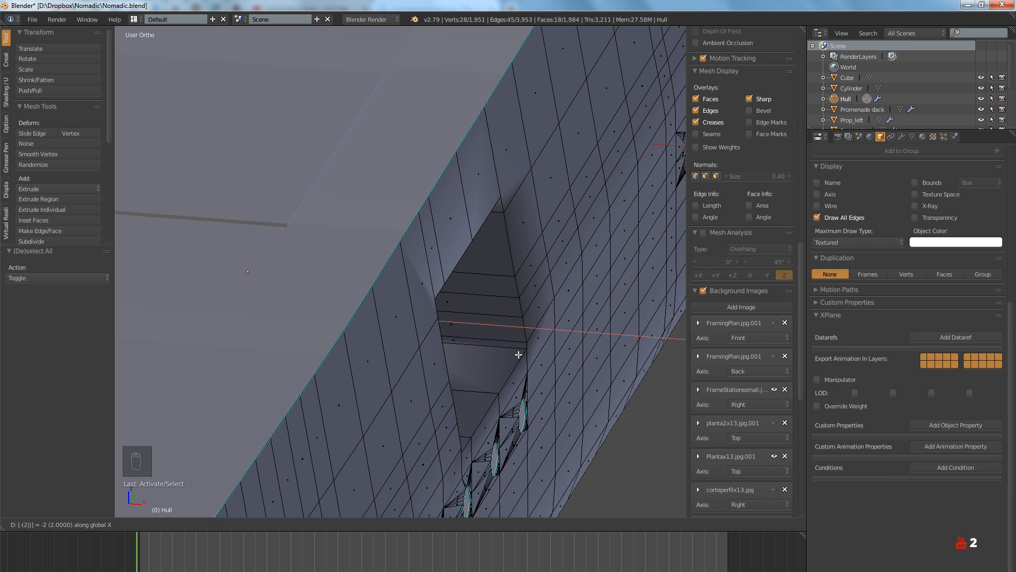
pyautogui.press('Return')
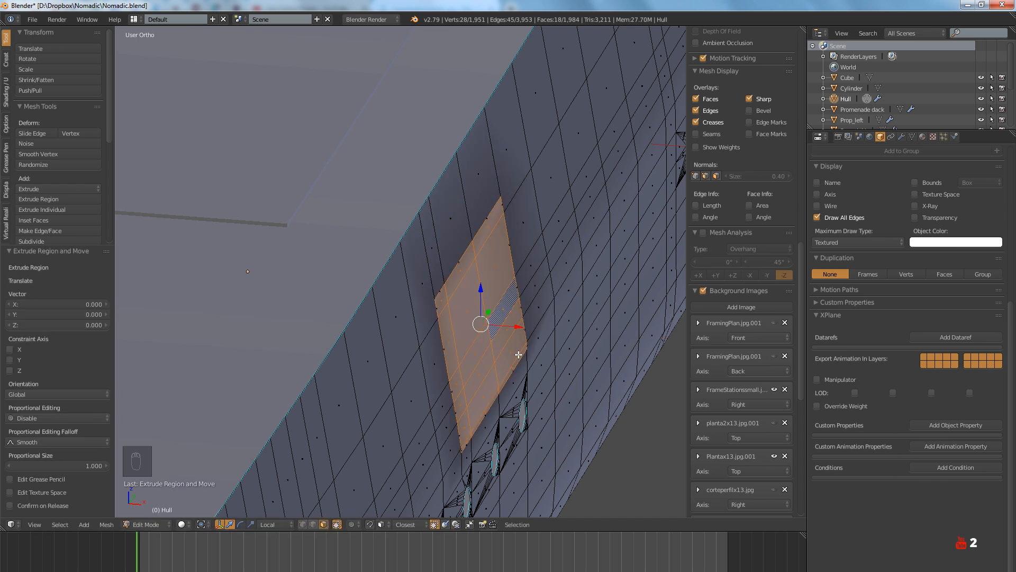
pyautogui.hotkey('ctrl', 'z')
# Extrude the selected door faces inward by -1 along the global X axis
pyautogui.press('e')
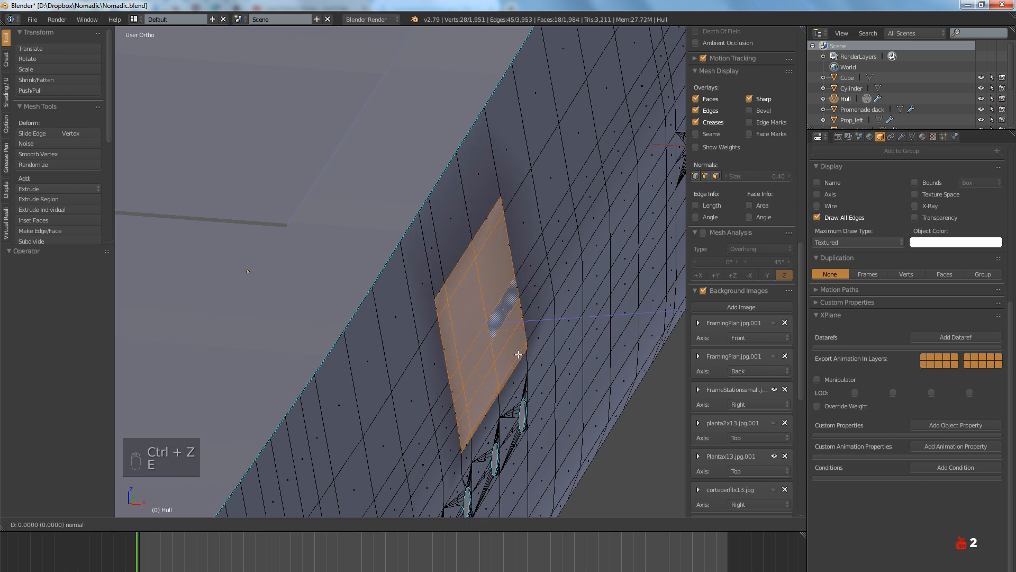
pyautogui.write('x-1')
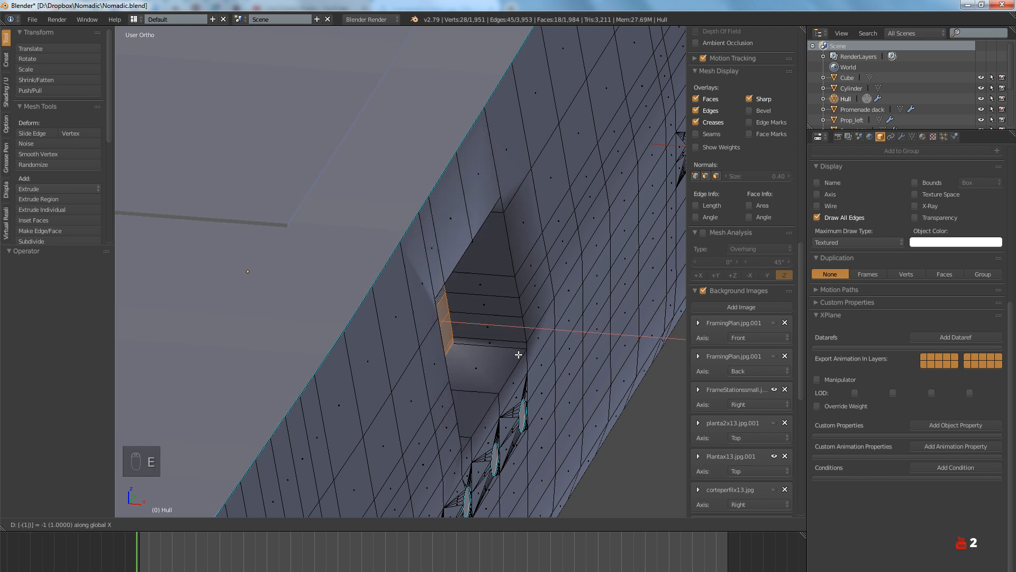
pyautogui.press('Return')
# Flatten the extruded back wall of the door recess by scaling it to 0 along X
pyautogui.moveTo(512, 352); pyautogui.dragTo(482, 380, button='middle')
pyautogui.scroll(5, 482, 380)
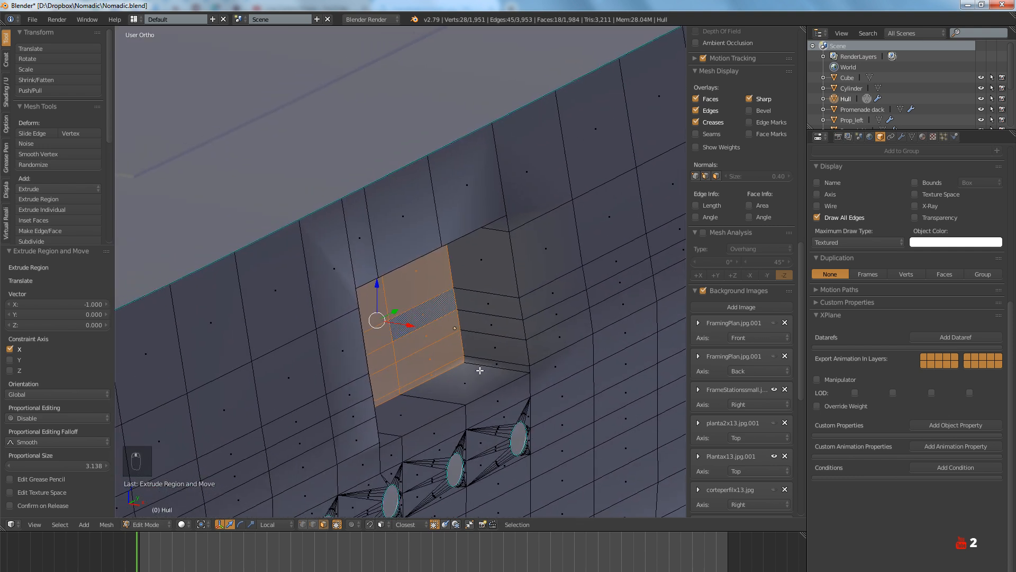
pyautogui.press('s')
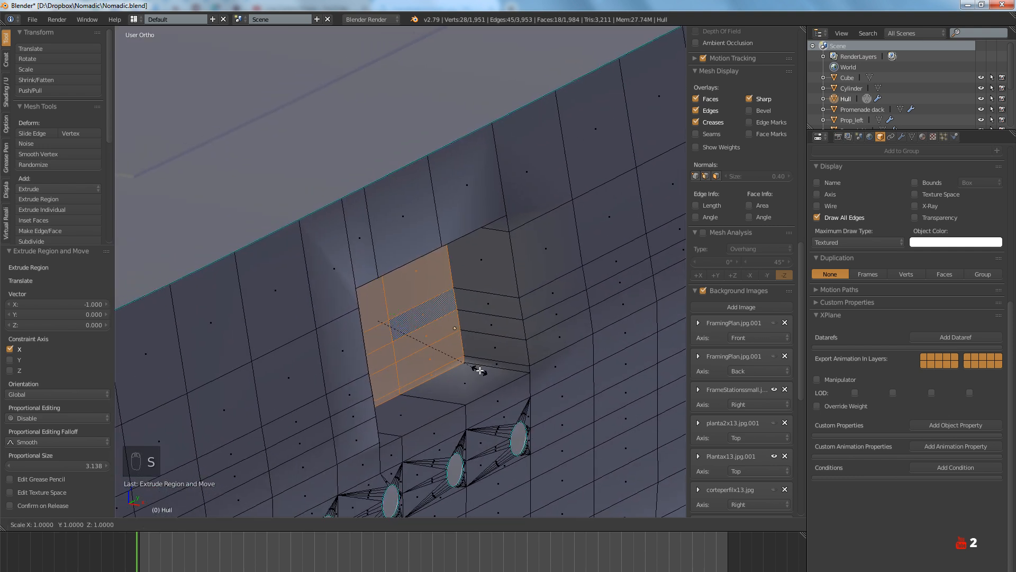
pyautogui.press('x')
pyautogui.press('0')
pyautogui.press('Return')
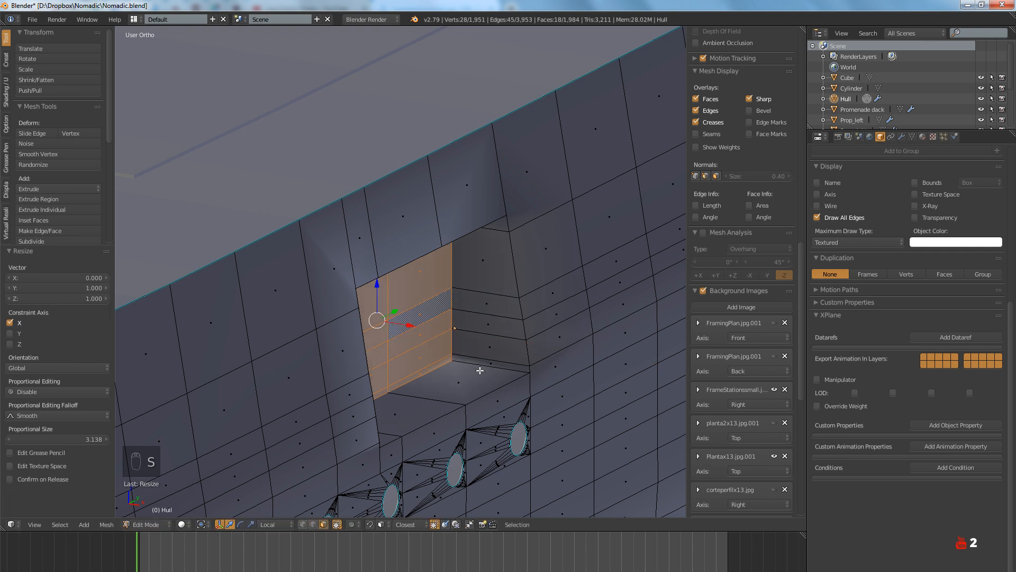
# Move the recess's back wall about 0.54 outward along X to make the recess shallower
pyautogui.moveTo(475, 359)
pyautogui.mouseDown(button='middle')
pyautogui.moveTo(497, 370)
pyautogui.moveTo(522, 335)
pyautogui.moveTo(487, 365)
pyautogui.moveTo(494, 370)
pyautogui.moveTo(495, 347)
pyautogui.moveTo(494, 363)
pyautogui.mouseUp(button='middle')
pyautogui.scroll(3, 426, 351)
pyautogui.moveTo(388, 328); pyautogui.dragTo(445, 347)
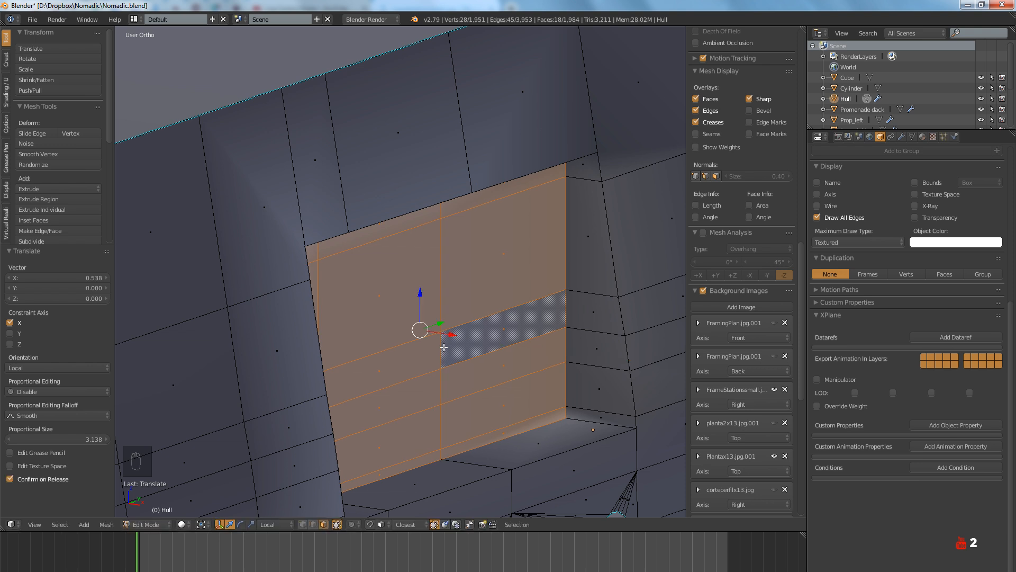
# View the hull from above in wireframe, hide the Plantax13.jpg.001 background image and show planta2x13.jpg.001
pyautogui.scroll(-4, 470, 363)
pyautogui.press('KP_7')
pyautogui.scroll(-3, 470, 363)
pyautogui.press('z')
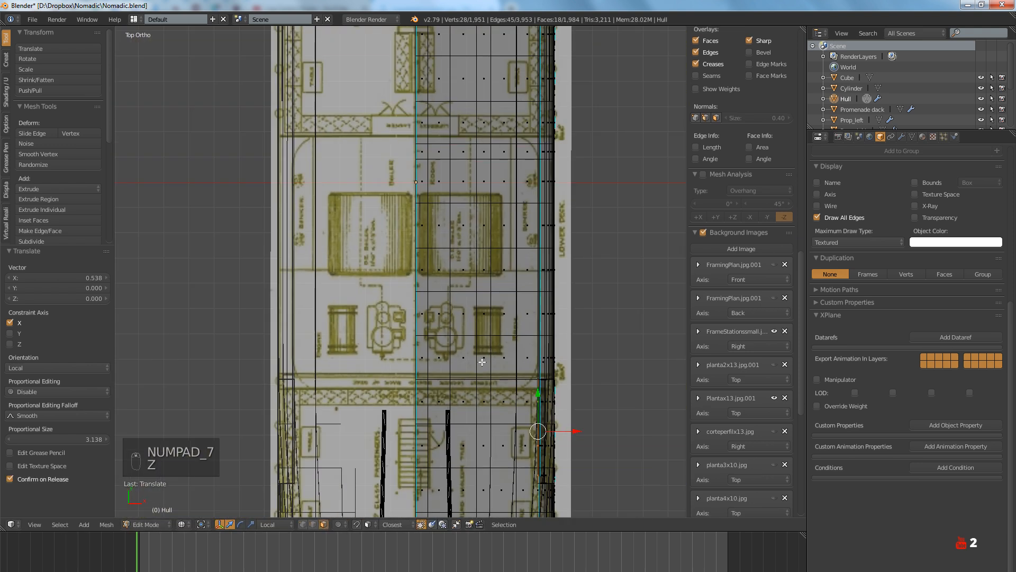
pyautogui.scroll(-2, 471, 344)
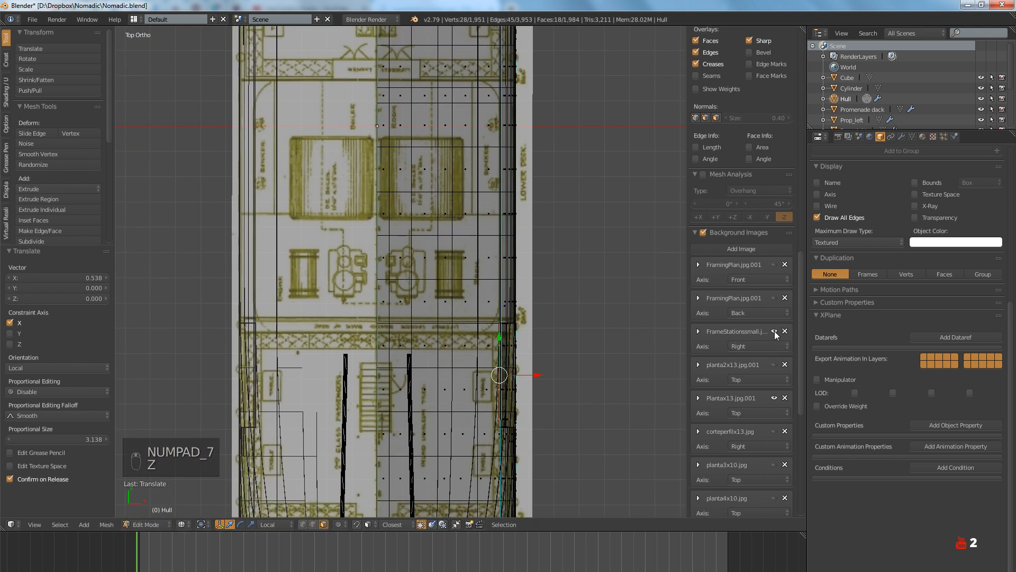
pyautogui.click(774, 398)
pyautogui.click(774, 365)
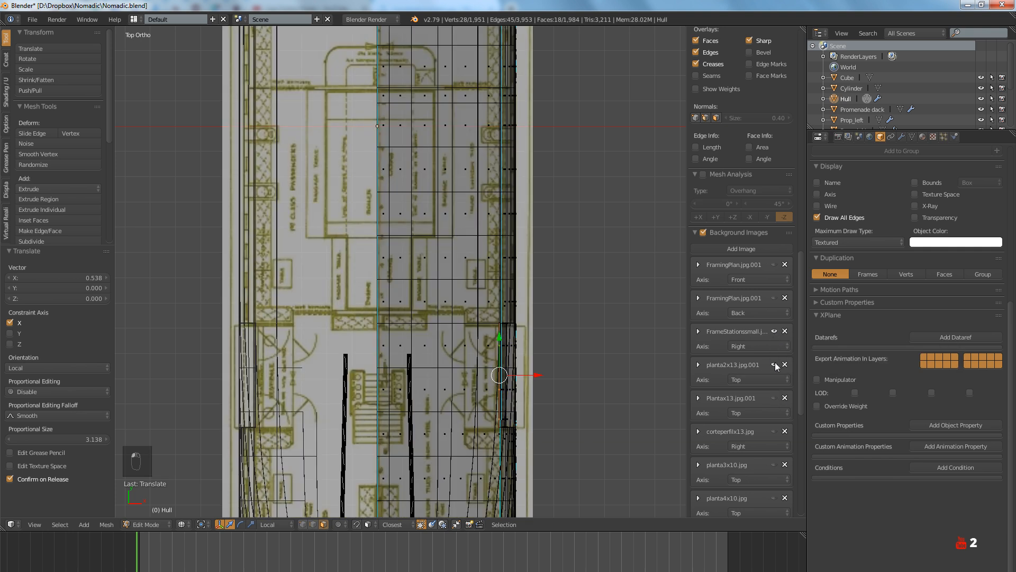
# Adjust the recess's back wall against the deck plan's vestibule, moving it about 0.09 outward along X
pyautogui.scroll(7, 491, 296)
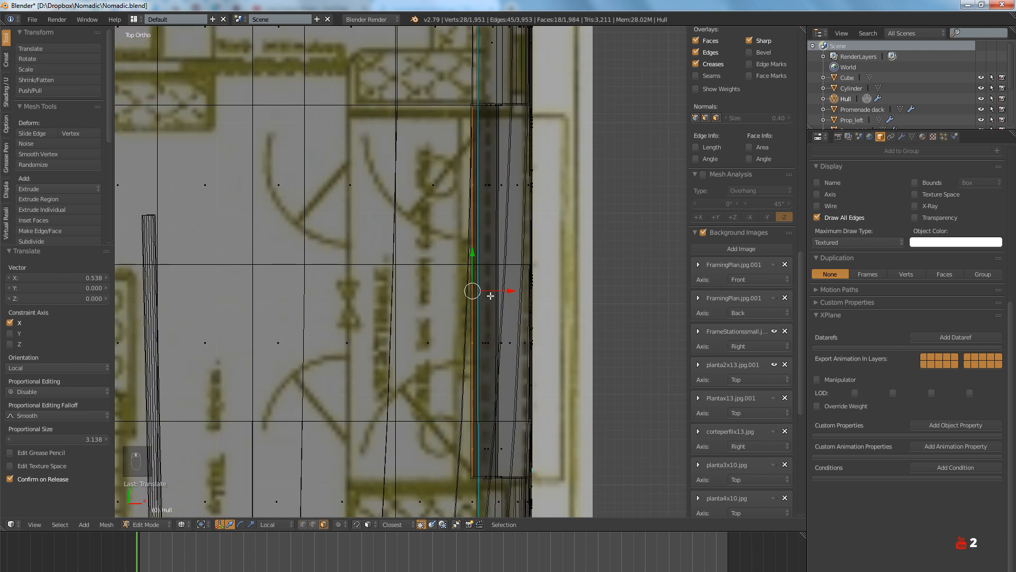
pyautogui.moveTo(506, 292); pyautogui.dragTo(509, 292)
pyautogui.press('a')
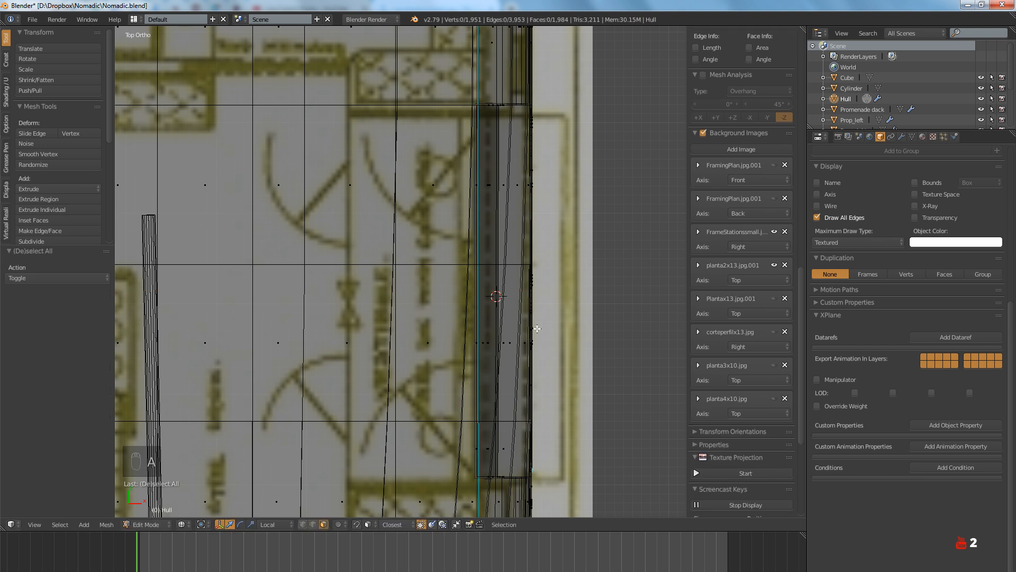
pyautogui.scroll(-3, 498, 301)
pyautogui.scroll(3, 489, 310)
pyautogui.hotkey('ctrl', 'z')
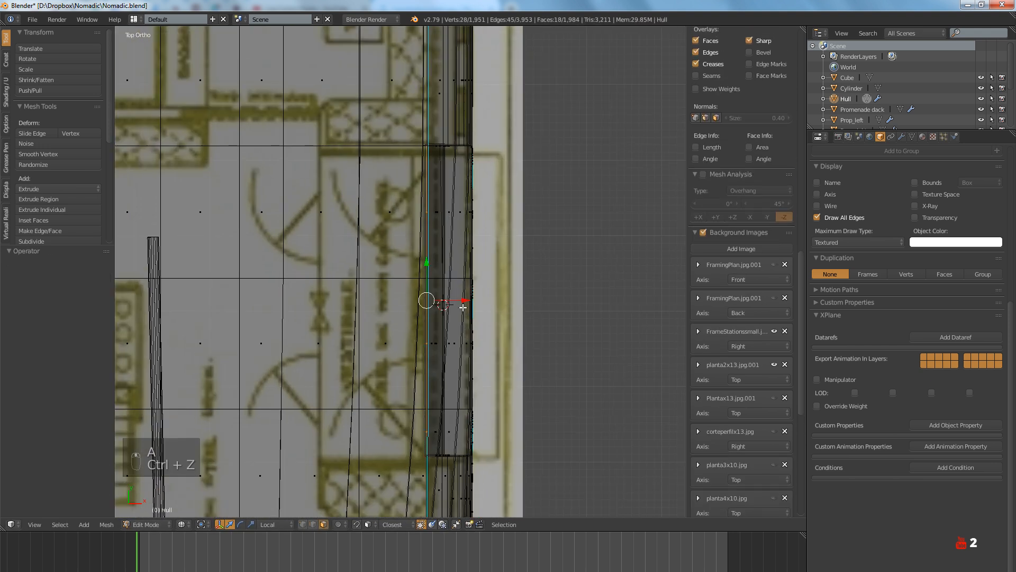
pyautogui.moveTo(461, 298); pyautogui.dragTo(467, 297)
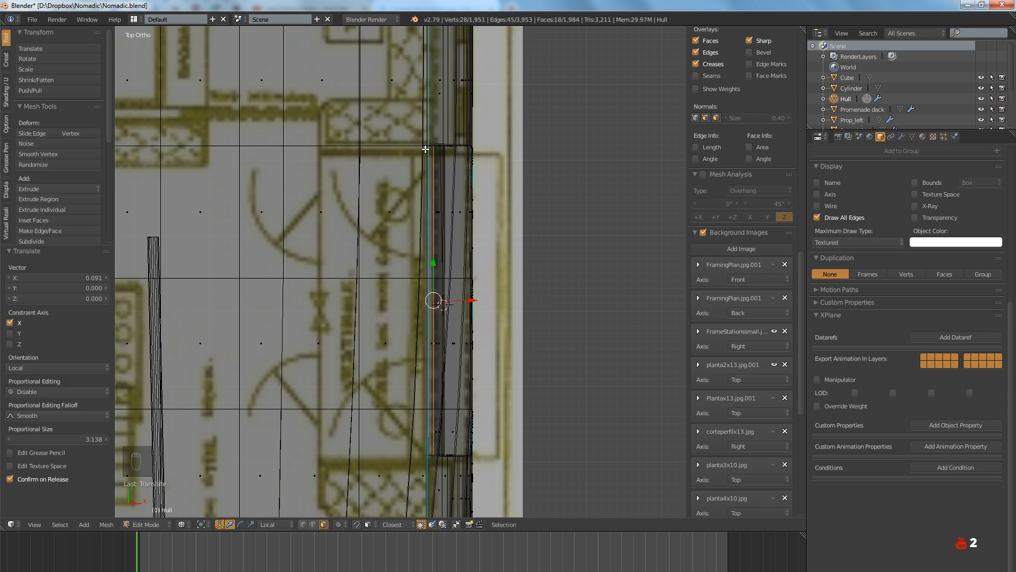
# Isolate the hull in local view with solid shading and examine the door recess from inside and outside
pyautogui.press('z')
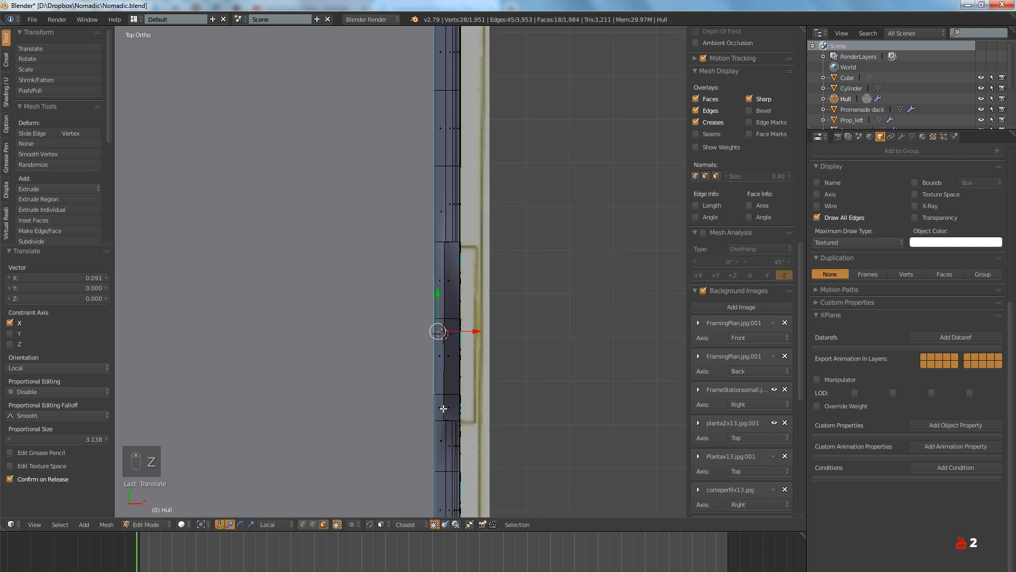
pyautogui.moveTo(443, 368)
pyautogui.mouseDown(button='middle')
pyautogui.moveTo(467, 386)
pyautogui.moveTo(486, 358)
pyautogui.mouseUp(button='middle')
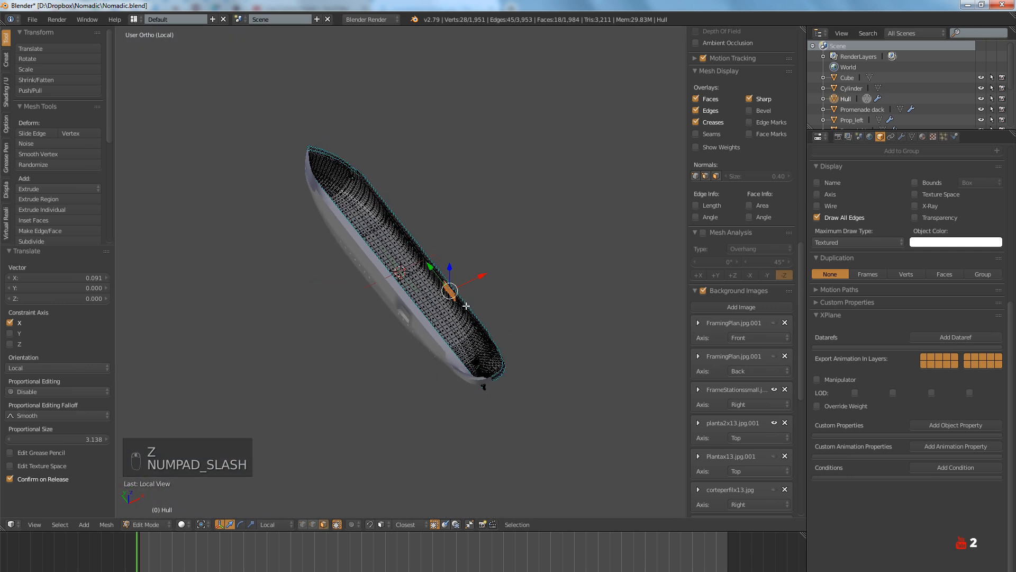
pyautogui.scroll(10, 476, 358)
pyautogui.scroll(4, 447, 346)
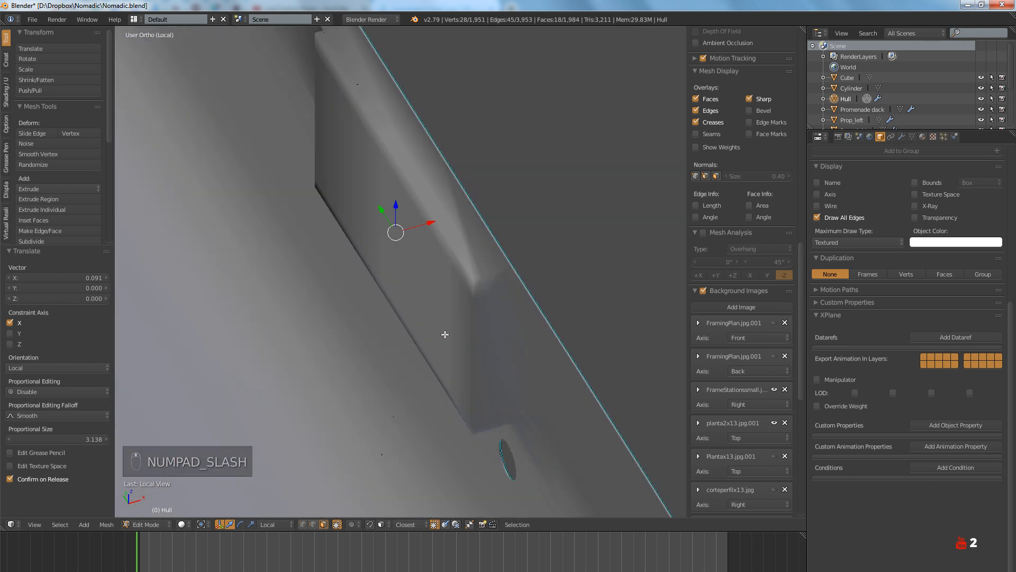
pyautogui.scroll(-5, 445, 335)
pyautogui.moveTo(445, 335); pyautogui.dragTo(345, 345, button='middle')
pyautogui.scroll(4, 435, 319)
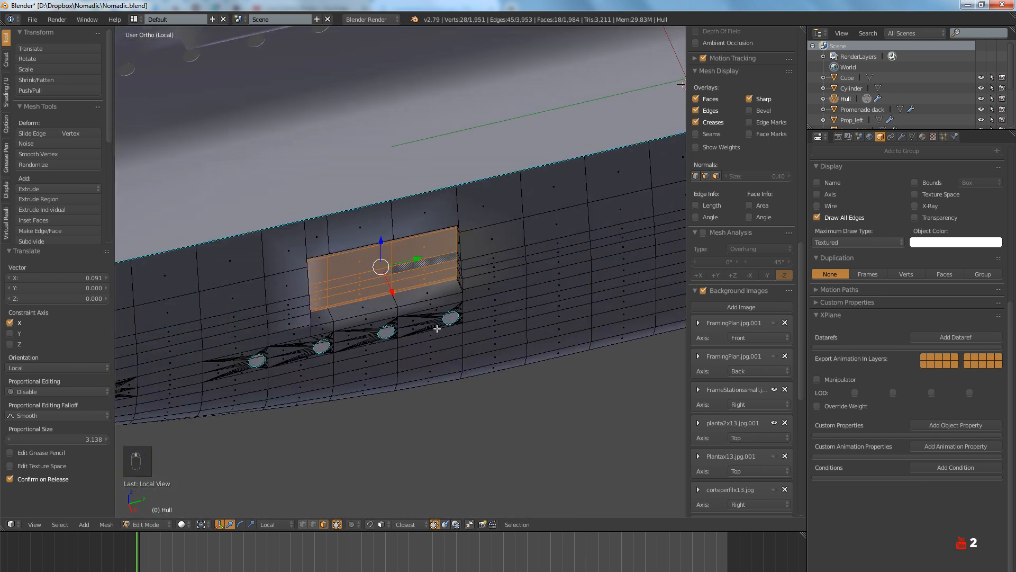
# Switch to edge selection and select the edge loops around the back wall and the outer opening of the door recess
pyautogui.click(313, 524)
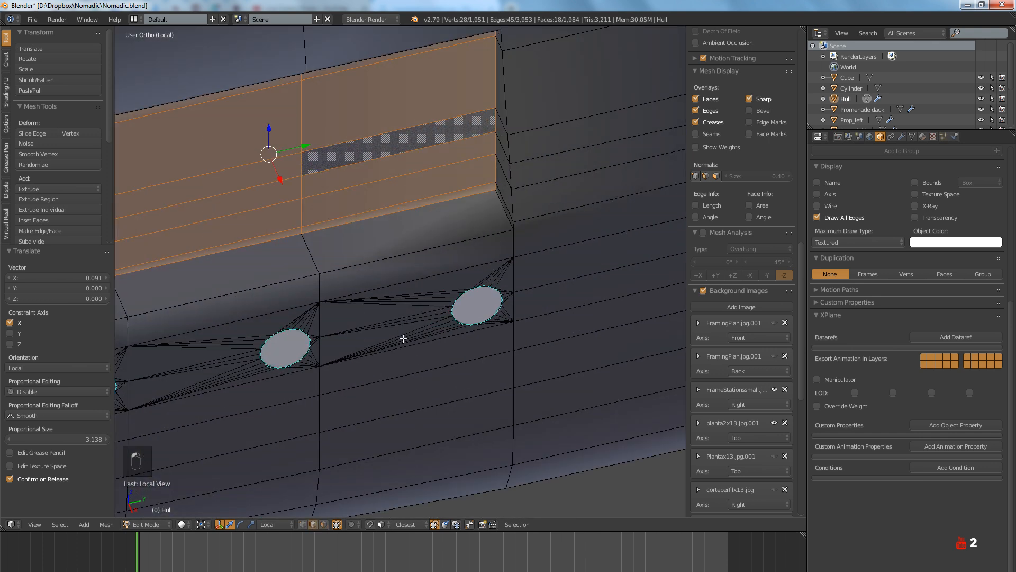
pyautogui.moveTo(481, 244); pyautogui.dragTo(479, 291, button='middle')
pyautogui.press('a')
pyautogui.keyDown('alt'); pyautogui.click(425, 287); pyautogui.keyUp('alt')
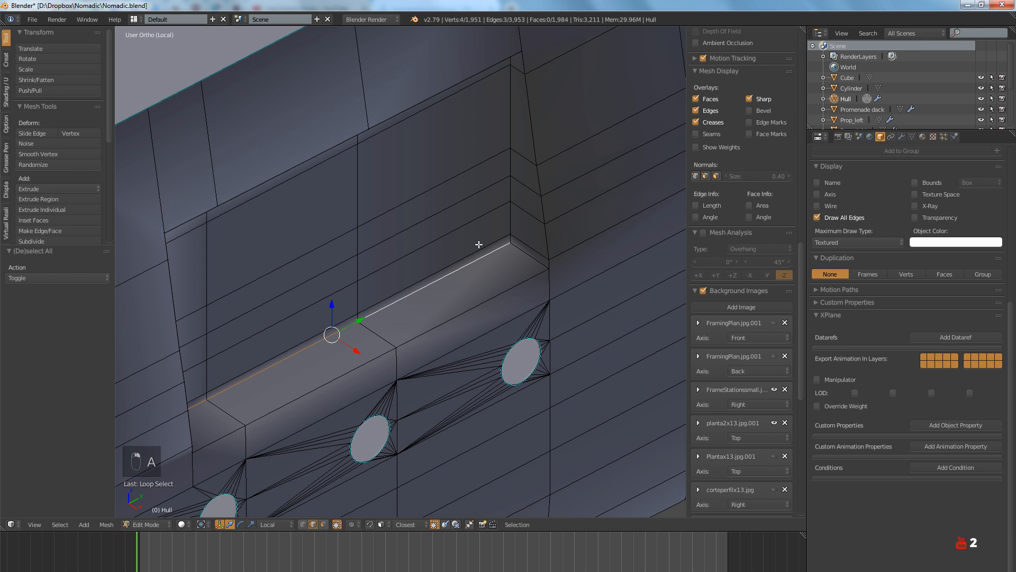
pyautogui.keyDown('alt'); pyautogui.click(509, 215); pyautogui.keyUp('alt')
pyautogui.moveTo(486, 237); pyautogui.dragTo(405, 218, button='middle')
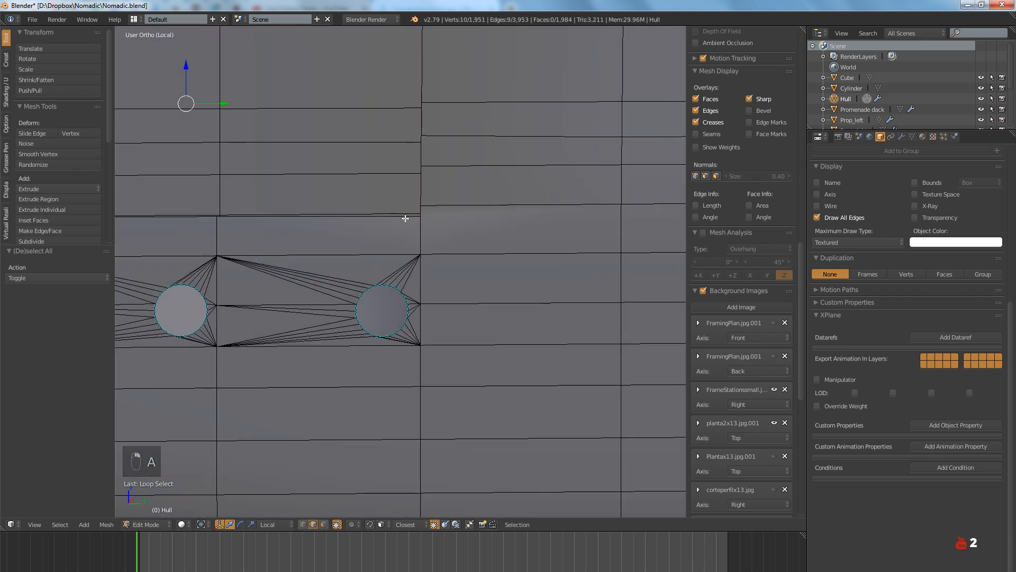
pyautogui.press('KP_Decimal')
pyautogui.moveTo(473, 234); pyautogui.dragTo(410, 209, button='middle')
pyautogui.keyDown('alt'); pyautogui.click(362, 204); pyautogui.keyUp('alt')
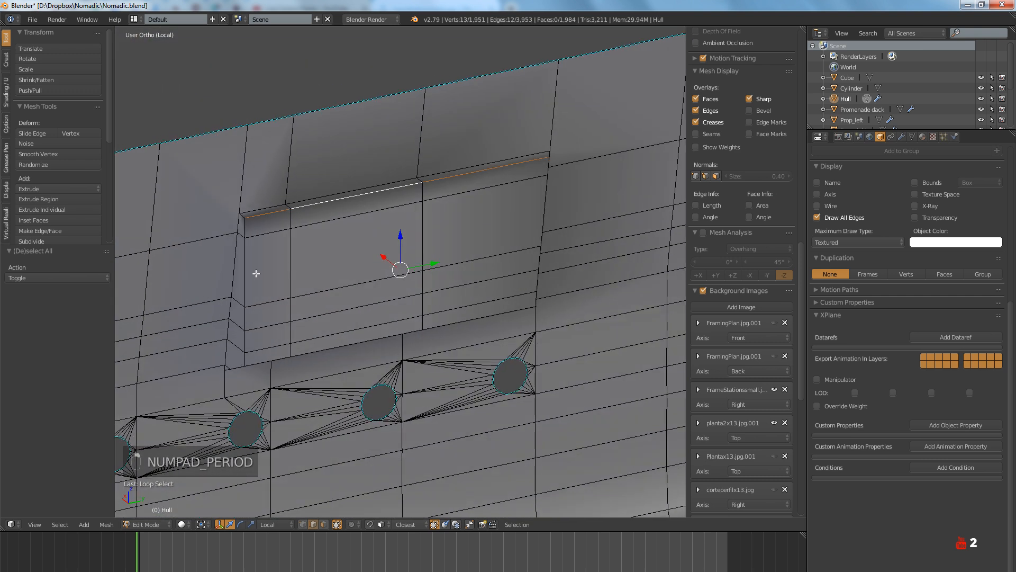
pyautogui.keyDown('alt'); pyautogui.keyDown('shift'); pyautogui.click(256, 273); pyautogui.keyUp('shift'); pyautogui.keyUp('alt')
# Add the recess's four corner depth edges to the selection and mark all the door recess edges as sharp
pyautogui.moveTo(256, 273); pyautogui.dragTo(228, 276, button='middle')
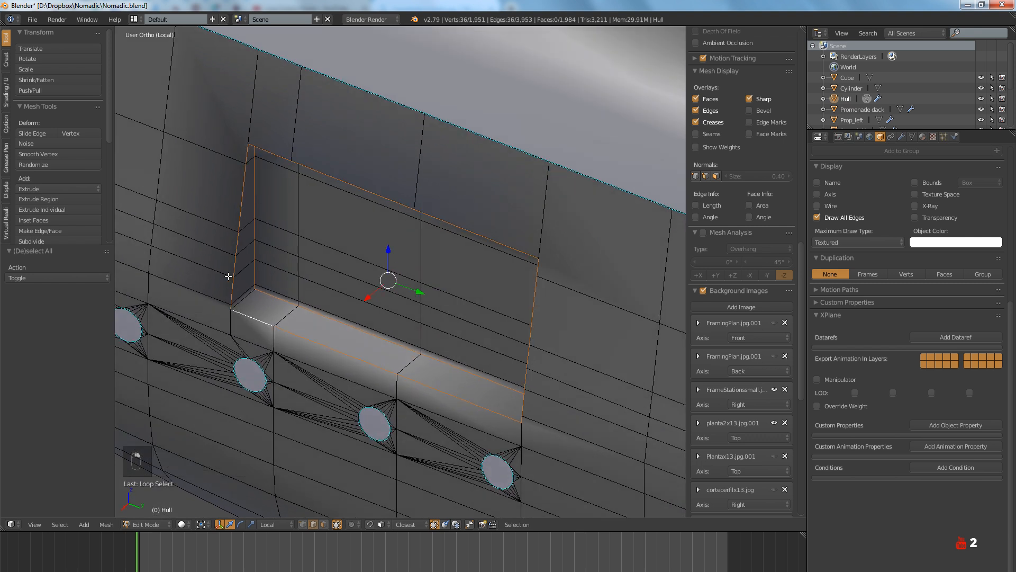
pyautogui.scroll(5, 245, 294)
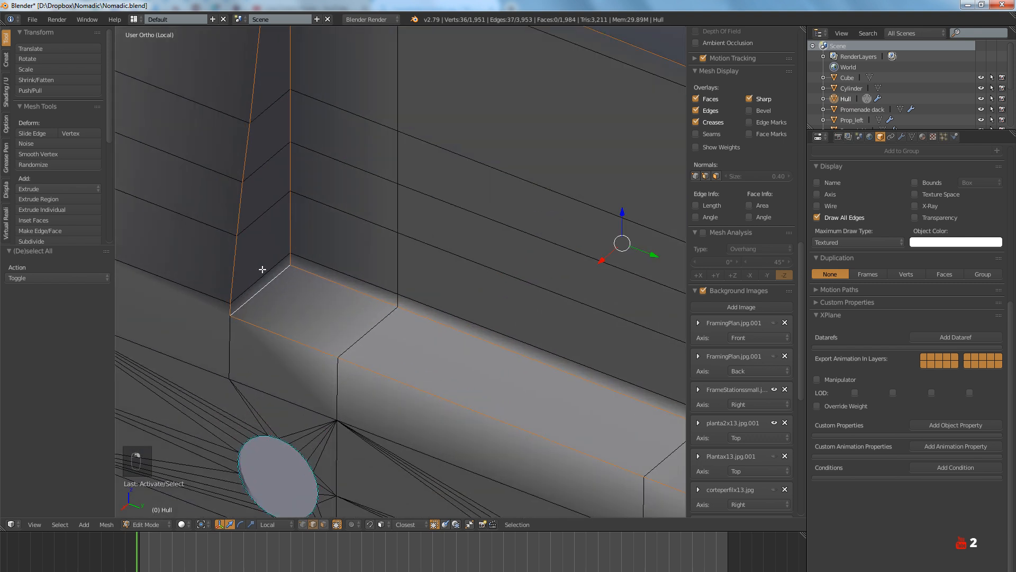
pyautogui.moveTo(262, 269); pyautogui.dragTo(339, 268, button='middle')
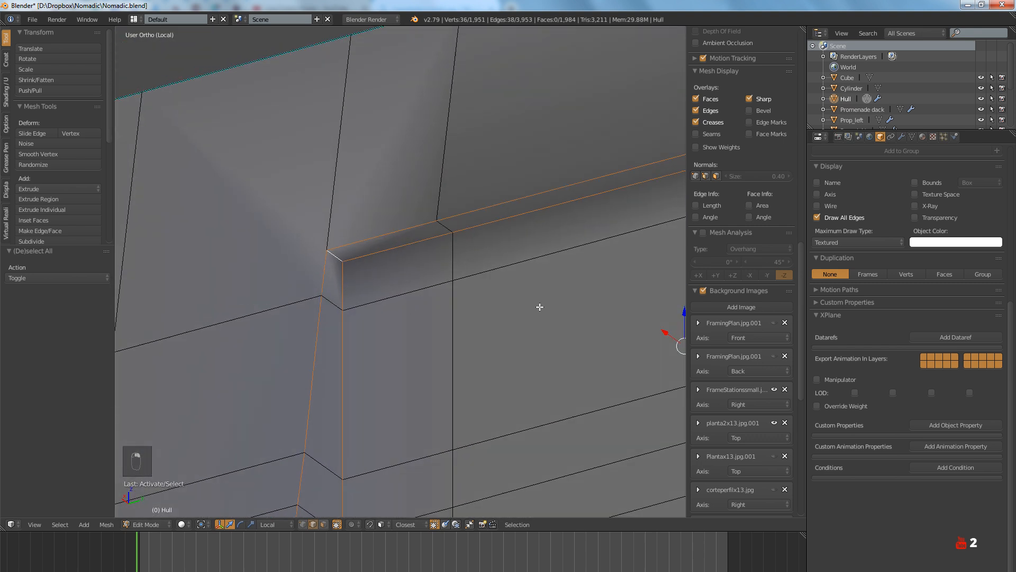
pyautogui.scroll(-5, 539, 307)
pyautogui.moveTo(540, 307); pyautogui.dragTo(520, 335, button='middle')
pyautogui.scroll(3, 521, 328)
pyautogui.scroll(-4, 520, 299)
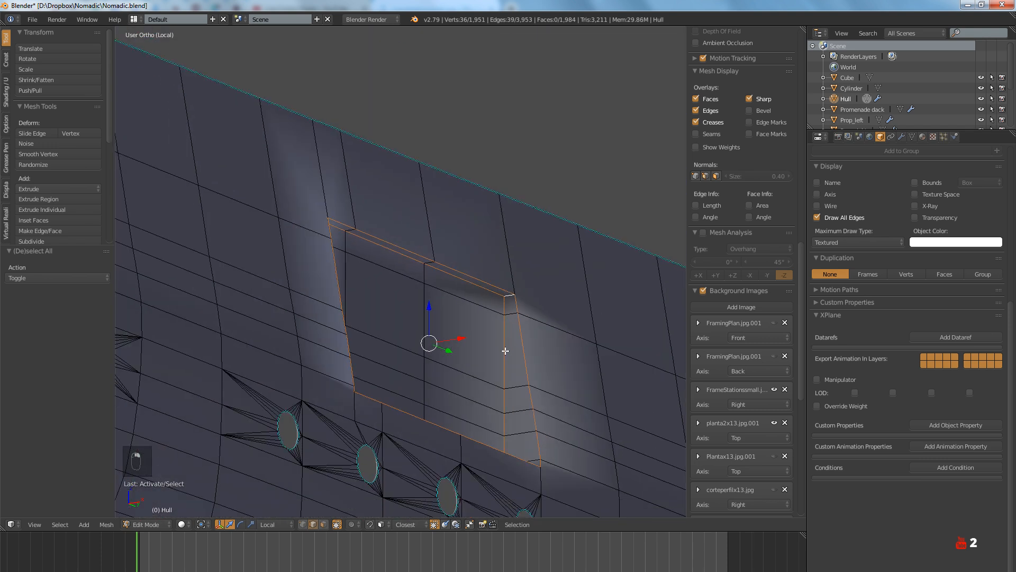
pyautogui.moveTo(521, 299); pyautogui.dragTo(497, 378, button='middle')
pyautogui.scroll(2, 497, 380)
pyautogui.hotkey('ctrl', 'e')
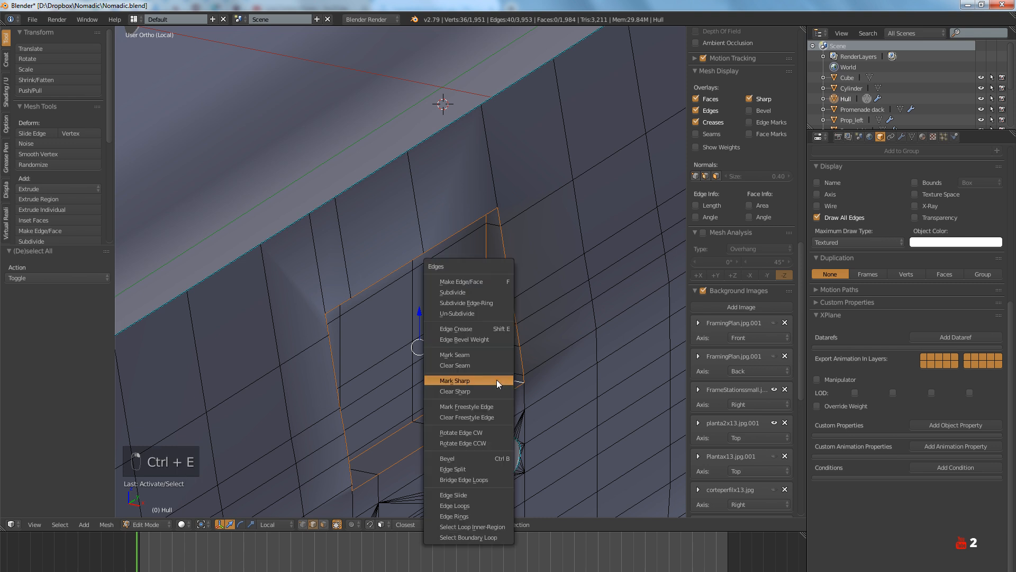
pyautogui.click(497, 380)
pyautogui.press('a')
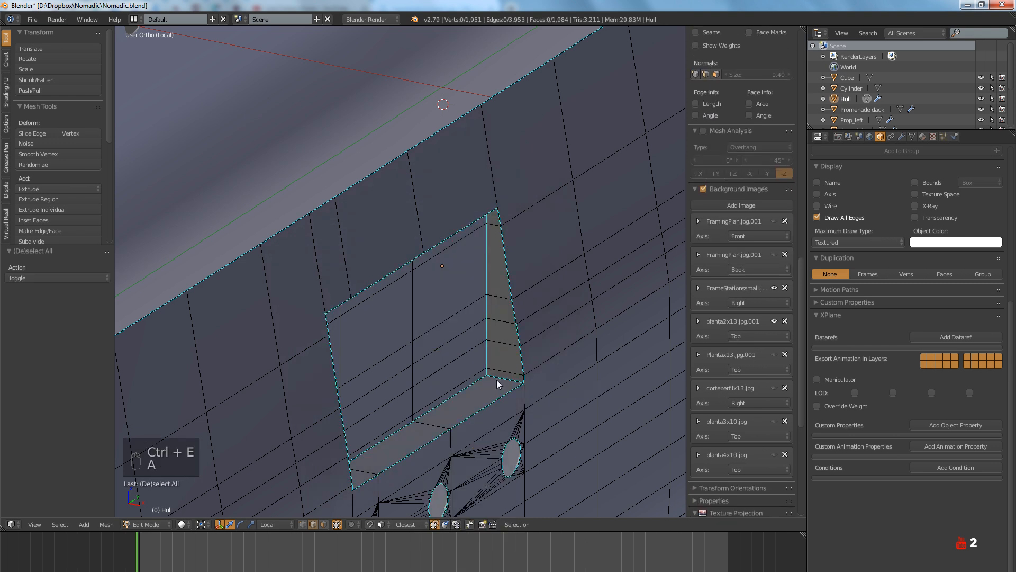
# Return to Object Mode, look over the door recess and porthole rows on the hull, and save the file over the existing one
pyautogui.press('Tab')
pyautogui.scroll(-5, 507, 374)
pyautogui.scroll(5, 424, 392)
pyautogui.scroll(-4, 382, 371)
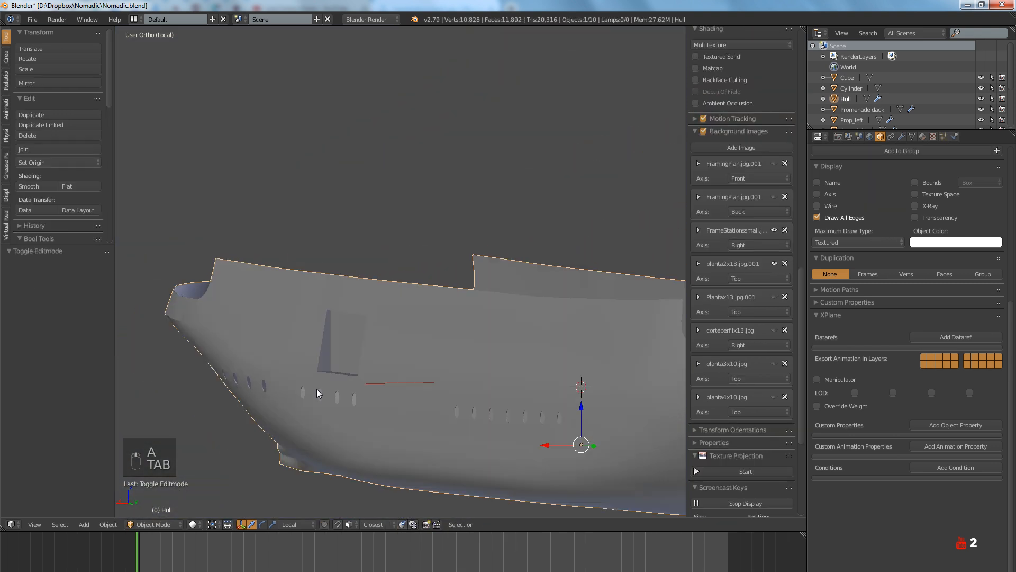
pyautogui.moveTo(317, 389); pyautogui.dragTo(420, 378, button='middle')
pyautogui.scroll(4, 491, 404)
pyautogui.hotkey('ctrl', 's')
pyautogui.click(494, 395)
# Show the hull from the right side in wireframe over the background plan
pyautogui.press('KP_3')
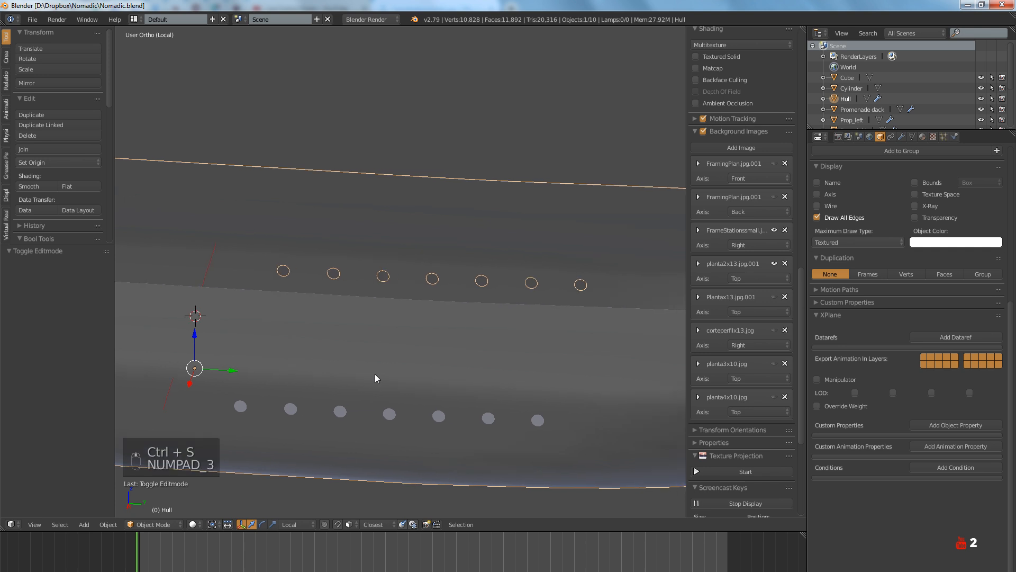
pyautogui.press('z')
pyautogui.scroll(2, 451, 364)
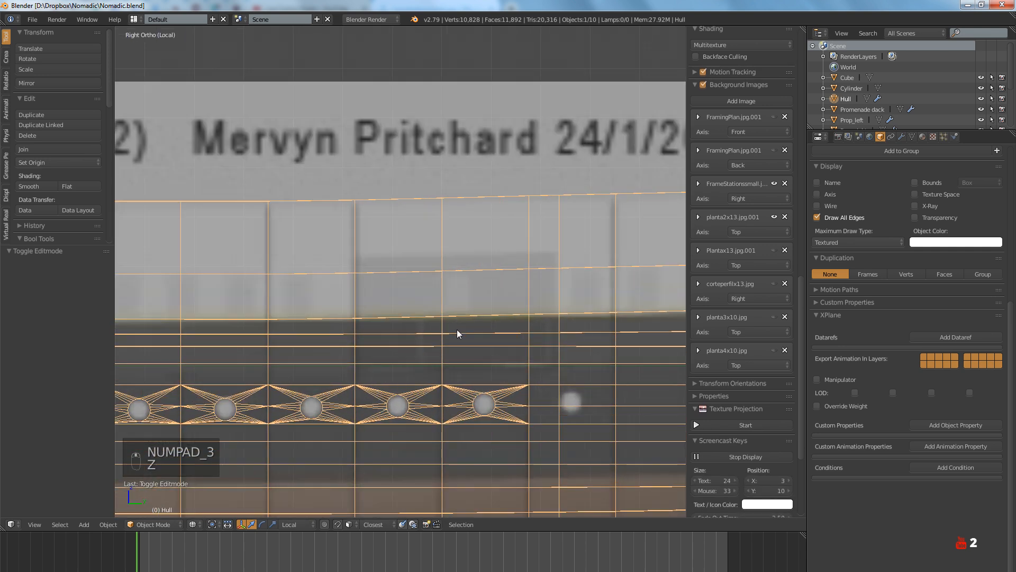
# Switch to Discord, read the unread direct messages about making portholes, and return to Blender
pyautogui.hotkey('alt', 'Tab')
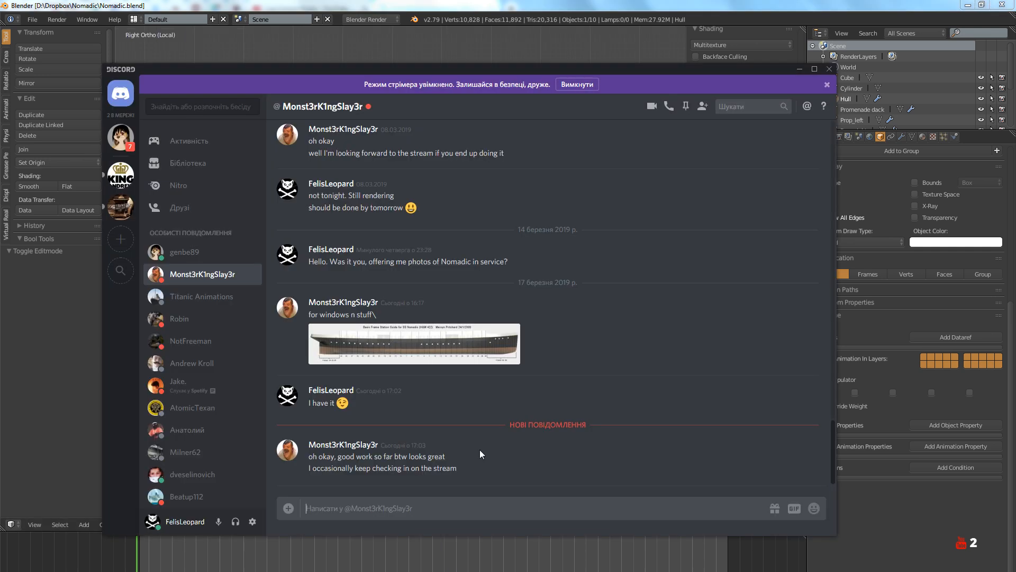
pyautogui.click(121, 137)
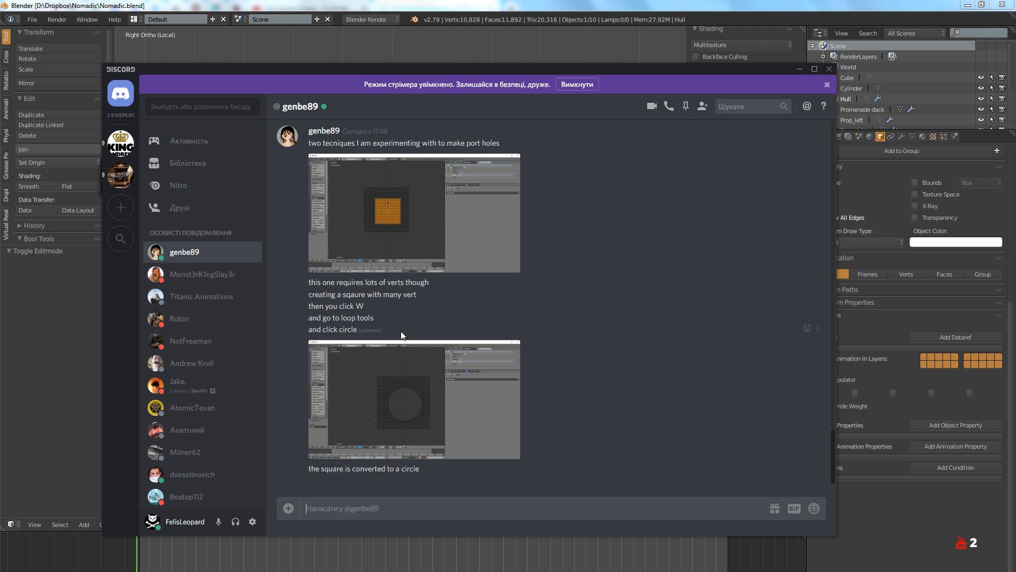
pyautogui.hotkey('alt', 'Tab')
# In Edit Mode, cut an eight-sided ring with the Knife around the last porthole in the row, near frame 21
pyautogui.scroll(-1, 485, 413)
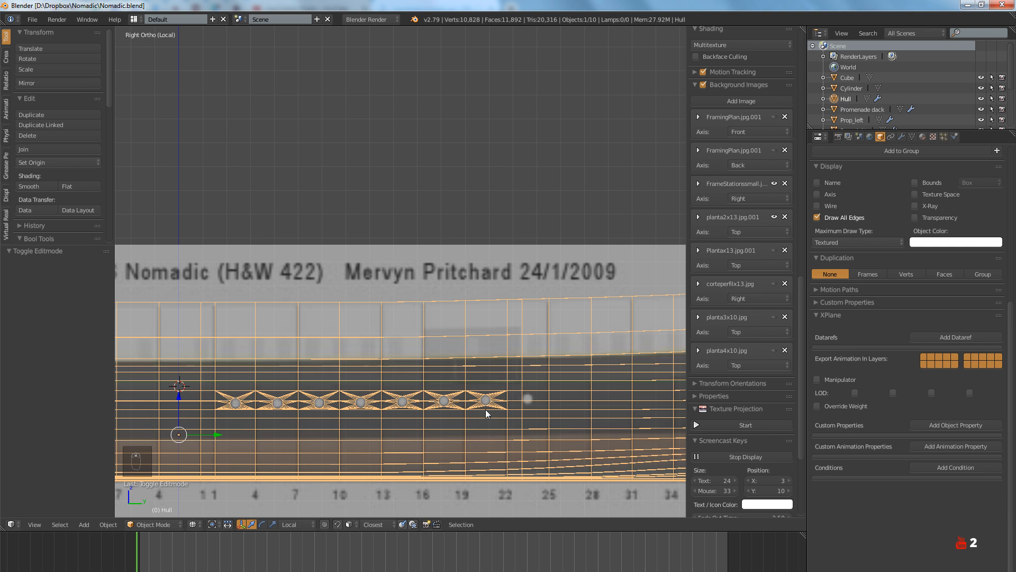
pyautogui.scroll(2, 485, 413)
pyautogui.press('Tab')
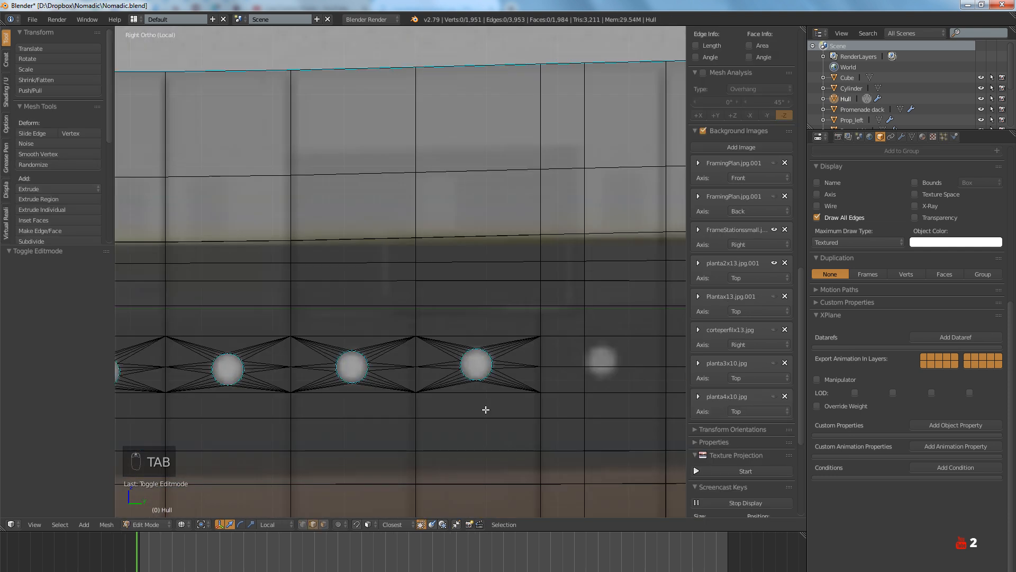
pyautogui.scroll(4, 486, 409)
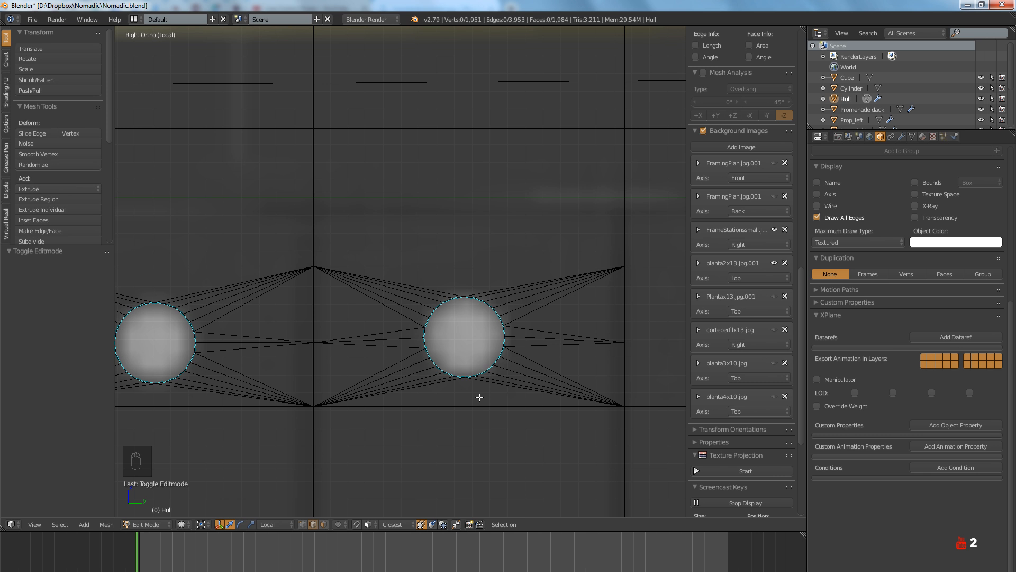
pyautogui.press('k')
pyautogui.click(419, 386)
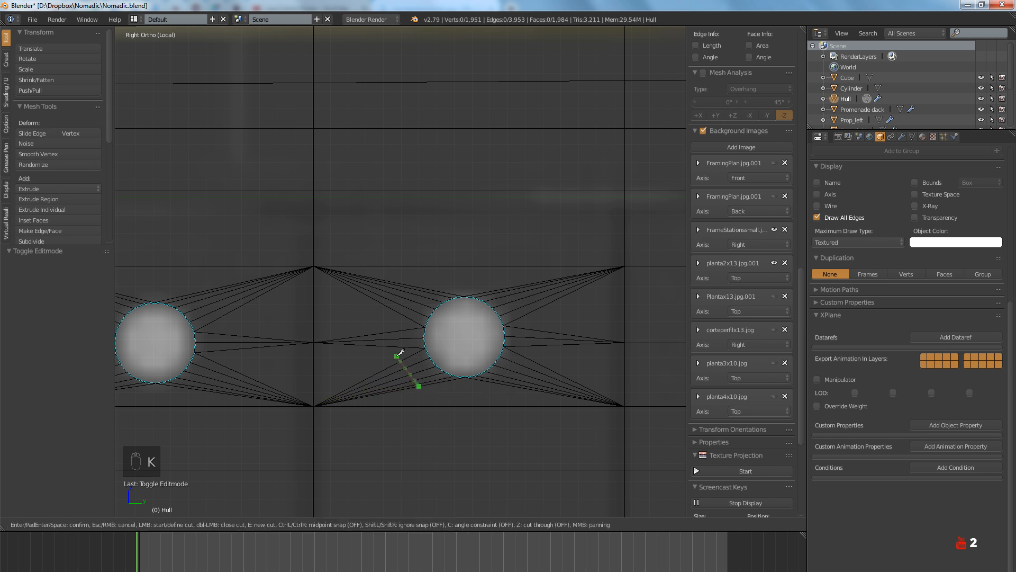
pyautogui.click(392, 345)
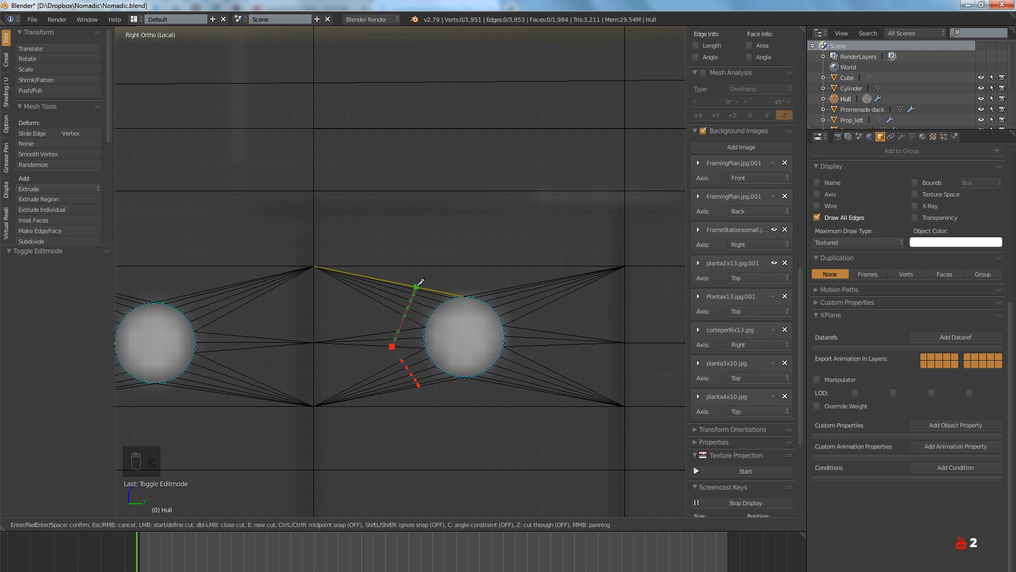
pyautogui.click(417, 287)
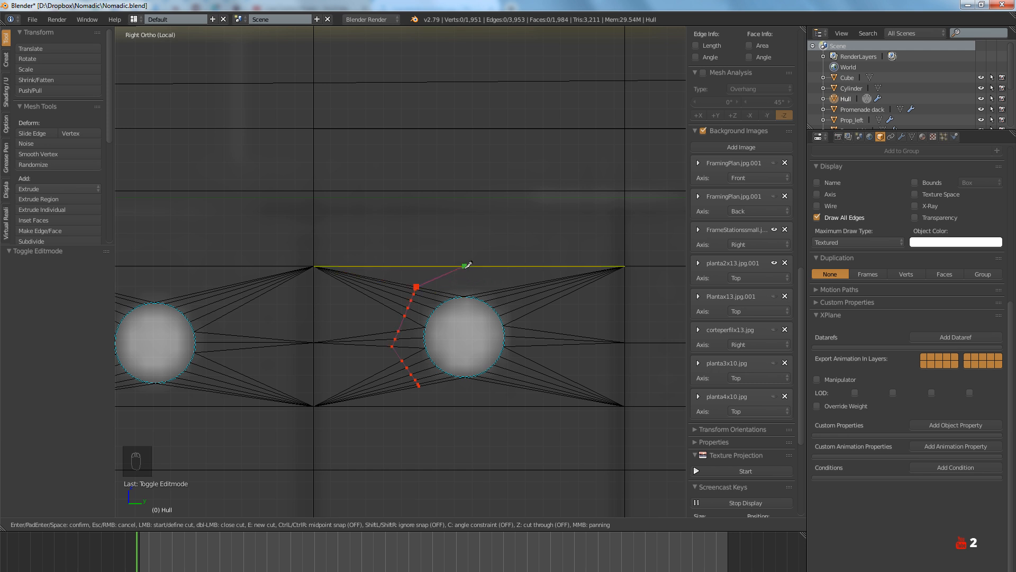
pyautogui.click(465, 266)
pyautogui.click(512, 287)
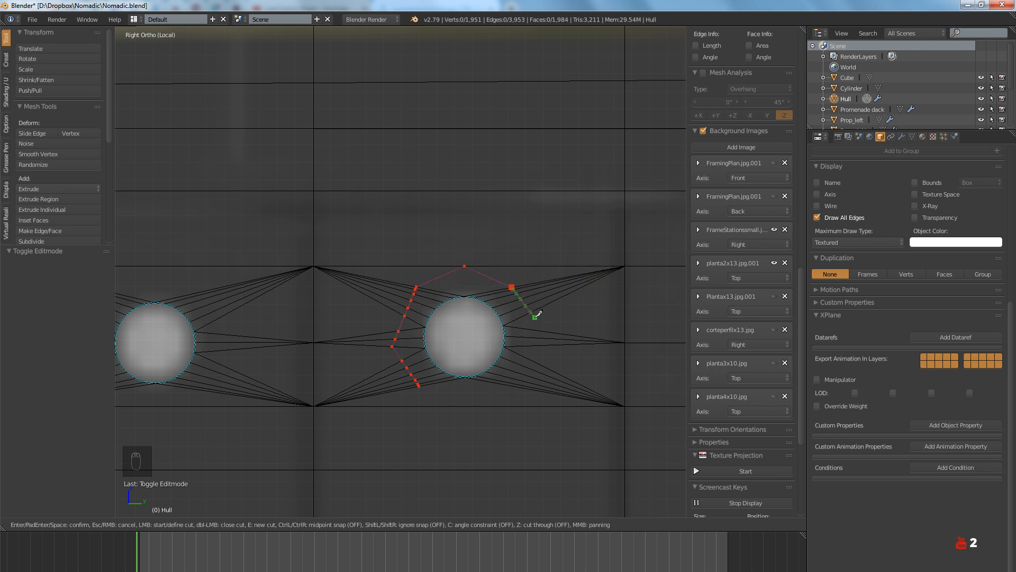
pyautogui.click(531, 312)
pyautogui.click(540, 337)
pyautogui.click(516, 386)
pyautogui.click(463, 406)
pyautogui.press('Return')
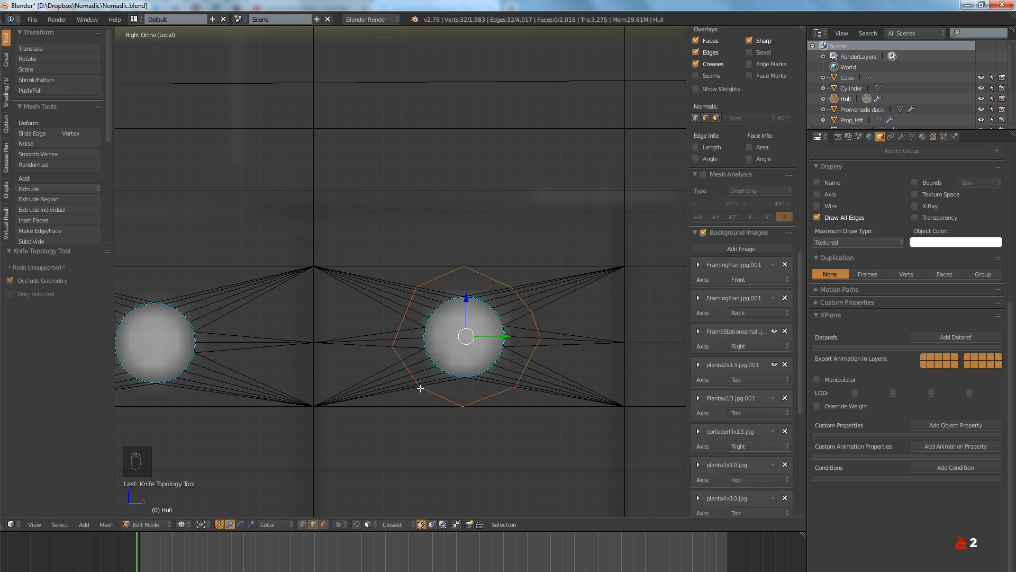
# Merge the five vertices along the ring's lower-right side At Last into its lower-right corner
pyautogui.scroll(5, 504, 448)
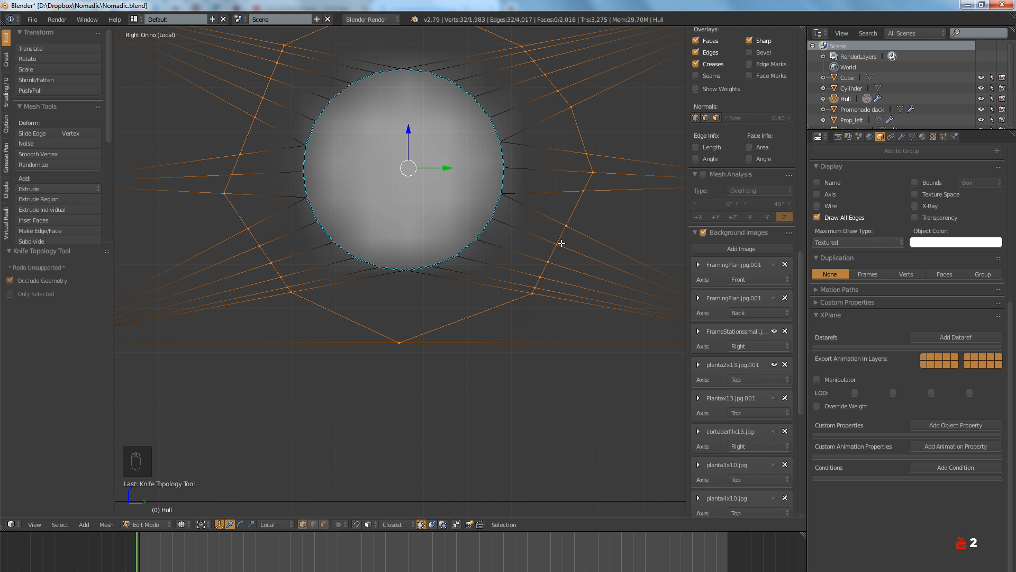
pyautogui.rightClick(565, 226)
pyautogui.keyDown('shift'); pyautogui.rightClick(555, 256); pyautogui.keyUp('shift')
pyautogui.keyDown('shift'); pyautogui.rightClick(548, 260); pyautogui.keyUp('shift')
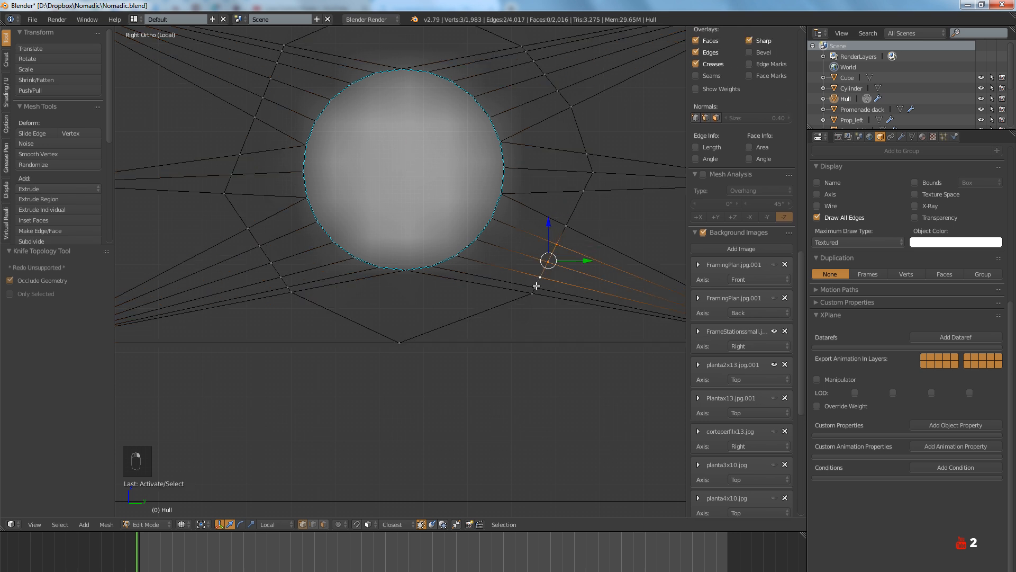
pyautogui.keyDown('shift'); pyautogui.rightClick(535, 286); pyautogui.keyUp('shift')
pyautogui.keyDown('shift'); pyautogui.rightClick(533, 291); pyautogui.keyUp('shift')
pyautogui.keyDown('shift'); pyautogui.rightClick(533, 293); pyautogui.keyUp('shift')
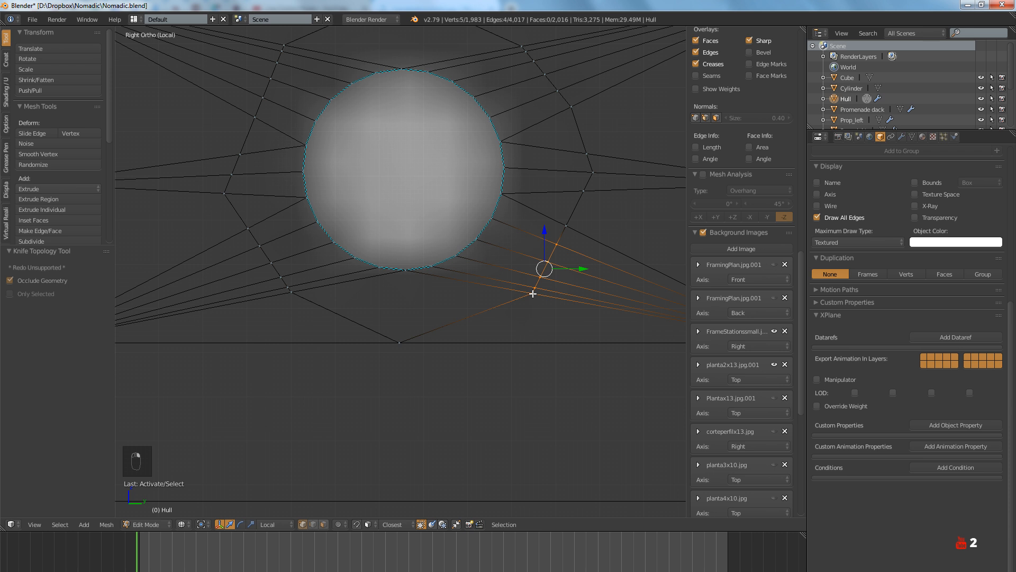
pyautogui.press('w')
pyautogui.click(506, 285)
pyautogui.click(502, 286)
pyautogui.press('a')
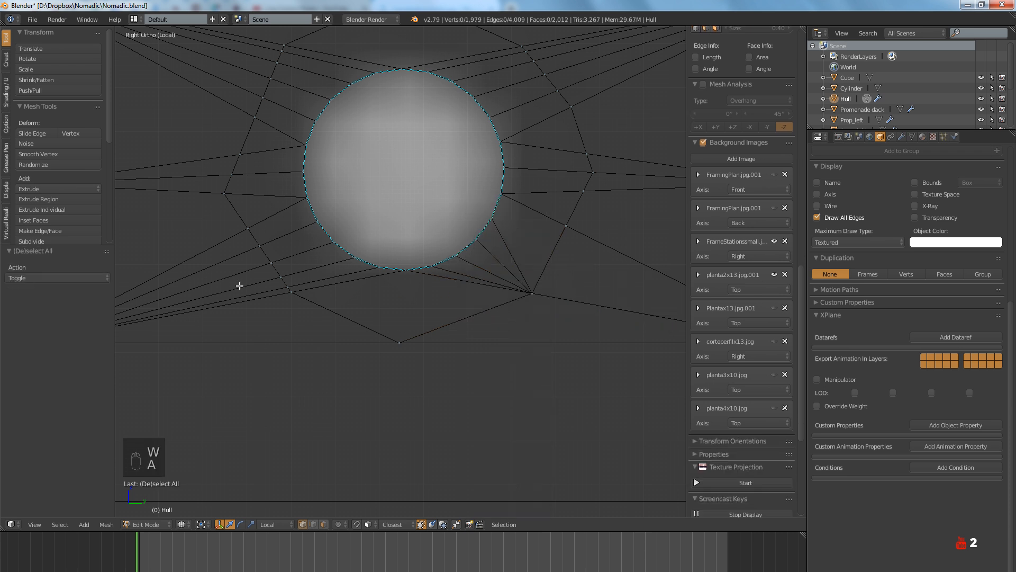
# Merge the five vertices along the ring's lower-left side At Last into its lower-left corner
pyautogui.rightClick(263, 251)
pyautogui.keyDown('shift'); pyautogui.rightClick(274, 265); pyautogui.keyUp('shift')
pyautogui.keyDown('shift'); pyautogui.rightClick(291, 293); pyautogui.keyUp('shift')
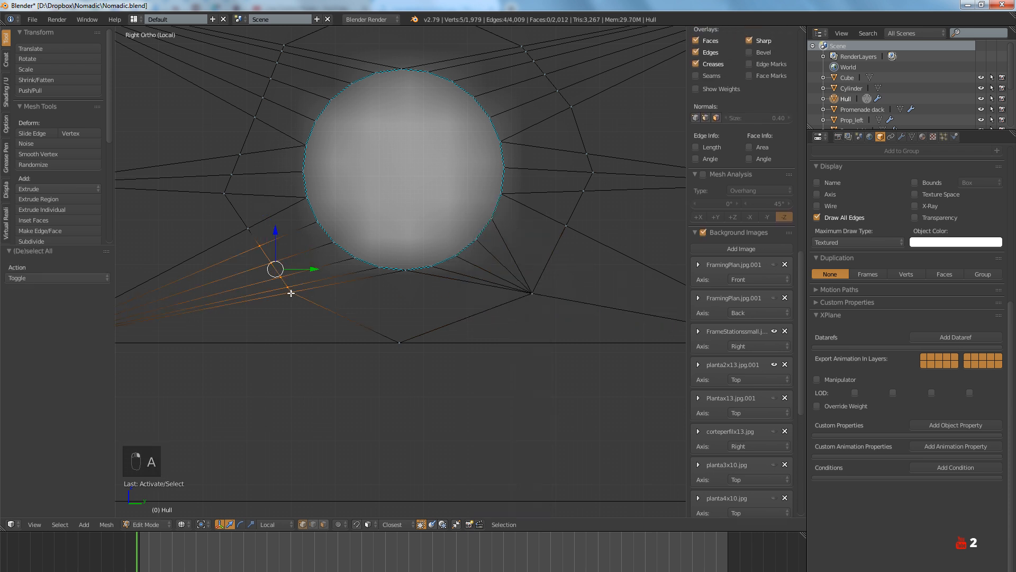
pyautogui.press('w')
pyautogui.click(292, 292)
pyautogui.click(291, 294)
# Merge the four vertices around the ring's left corner At Last into one point
pyautogui.keyDown('shift'); pyautogui.moveTo(232, 200); pyautogui.dragTo(305, 411, button='middle'); pyautogui.keyUp('shift')
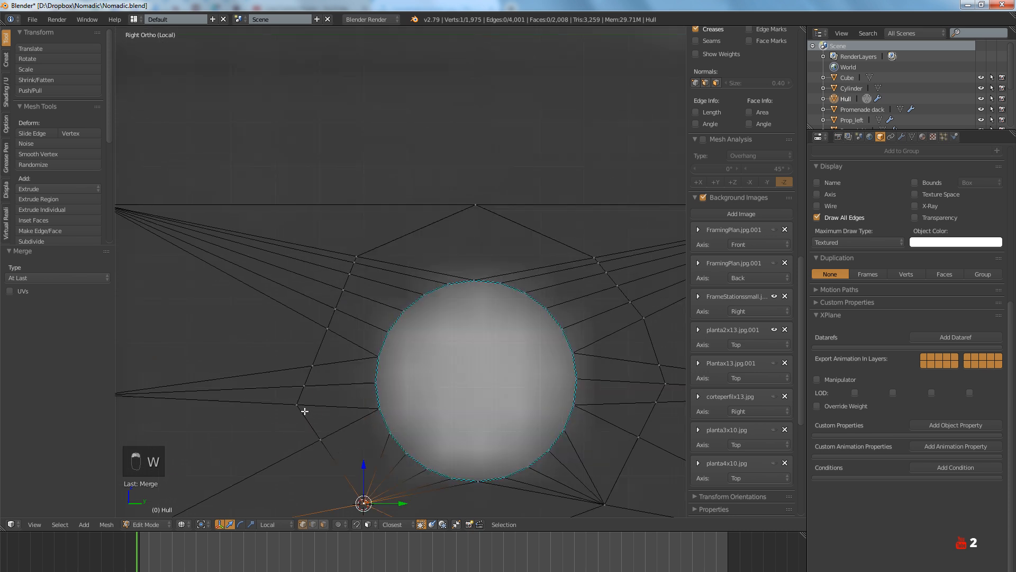
pyautogui.rightClick(317, 441)
pyautogui.keyDown('shift'); pyautogui.rightClick(312, 365); pyautogui.keyUp('shift')
pyautogui.keyDown('shift'); pyautogui.rightClick(304, 386); pyautogui.keyUp('shift')
pyautogui.keyDown('shift'); pyautogui.rightClick(297, 404); pyautogui.keyUp('shift')
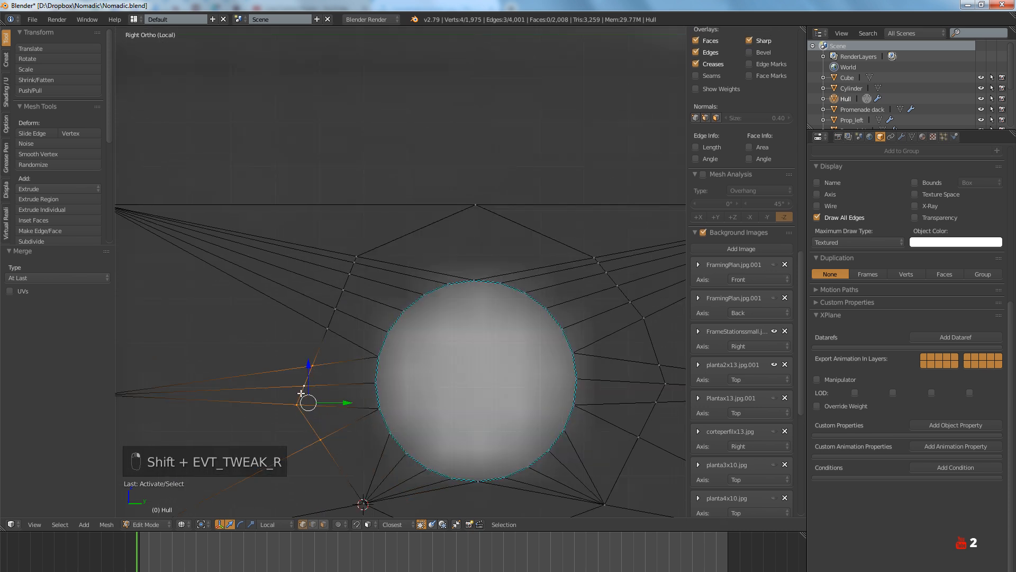
pyautogui.keyDown('shift'); pyautogui.rightClick(297, 403); pyautogui.keyUp('shift')
pyautogui.keyDown('shift'); pyautogui.rightClick(297, 401); pyautogui.keyUp('shift')
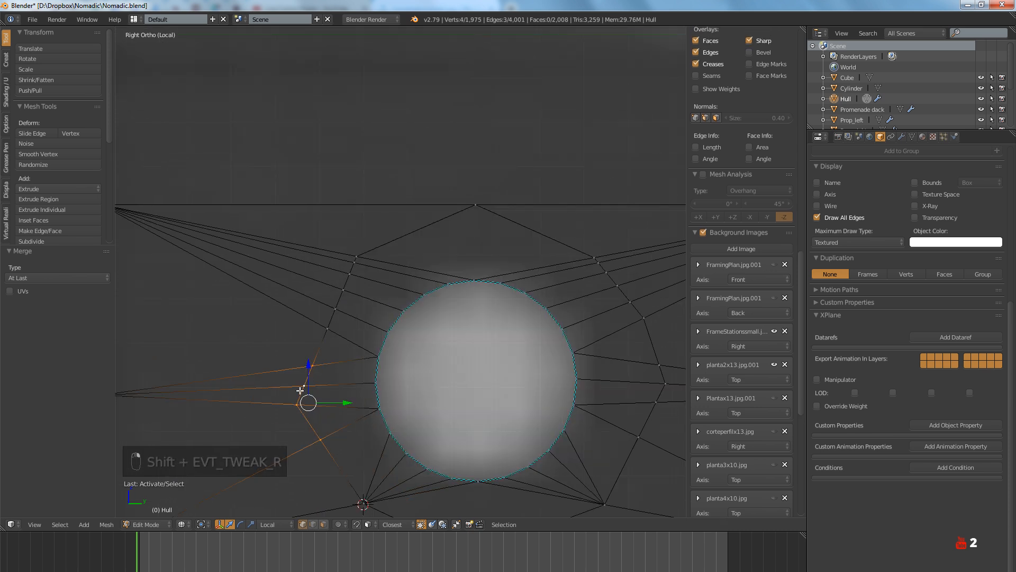
pyautogui.press('w')
pyautogui.click(297, 385)
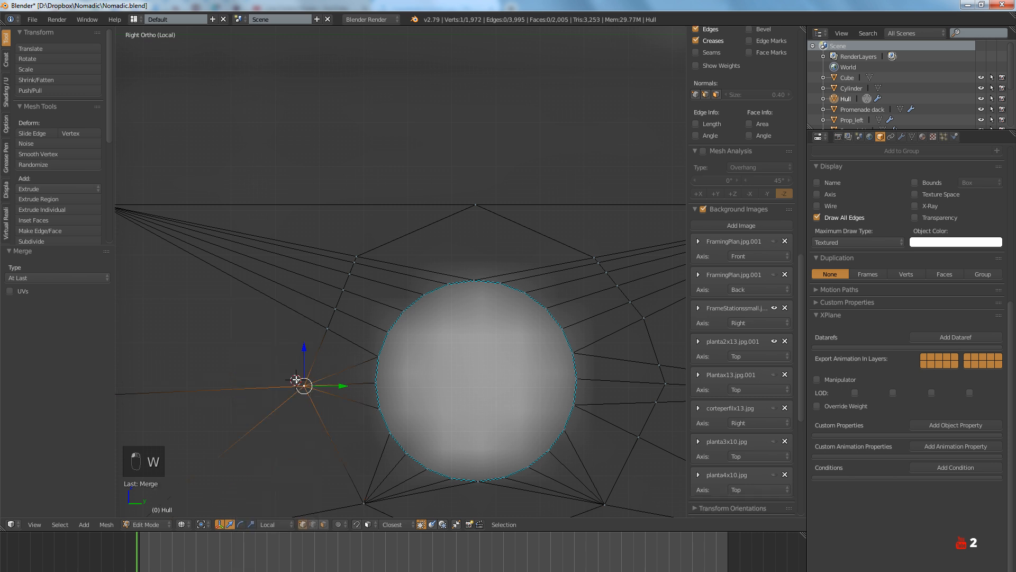
pyautogui.press('a')
# Merge the six vertices along the ring's upper-left side At Last into its upper-left corner
pyautogui.rightClick(328, 328)
pyautogui.keyDown('shift'); pyautogui.rightClick(336, 308); pyautogui.keyUp('shift')
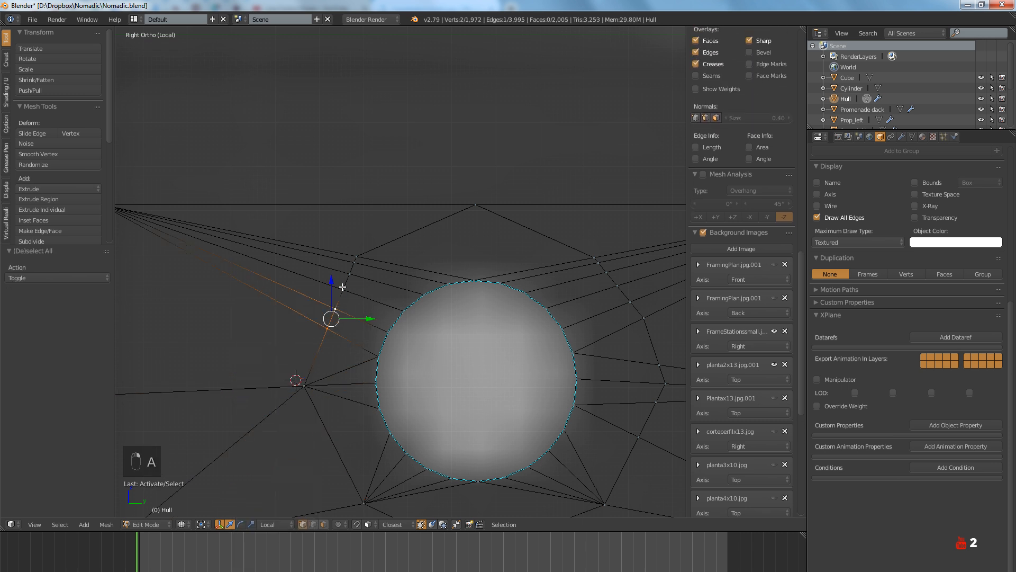
pyautogui.keyDown('shift'); pyautogui.rightClick(343, 290); pyautogui.keyUp('shift')
pyautogui.keyDown('shift'); pyautogui.rightClick(349, 273); pyautogui.keyUp('shift')
pyautogui.keyDown('shift'); pyautogui.rightClick(355, 259); pyautogui.keyUp('shift')
pyautogui.press('w')
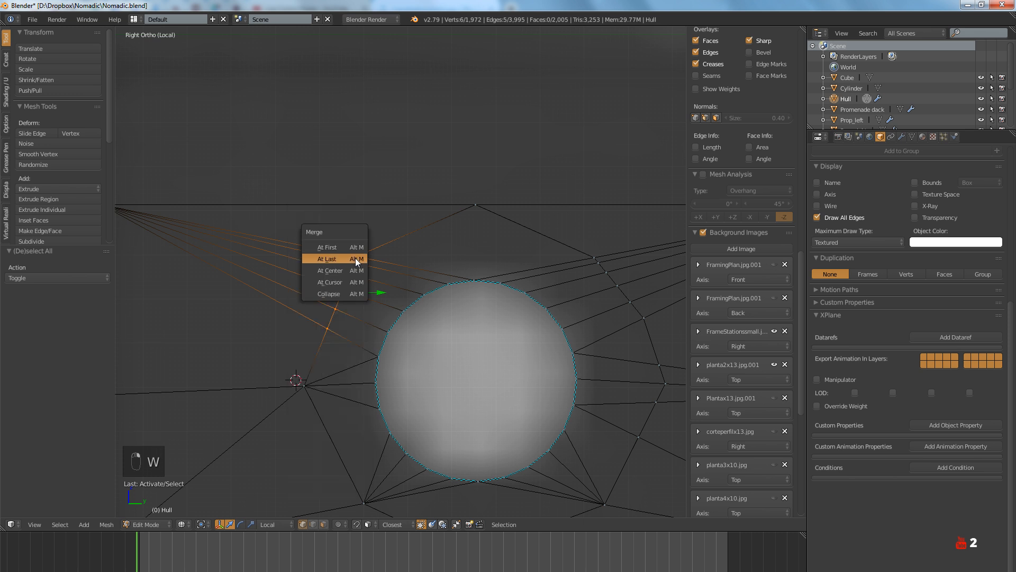
pyautogui.click(355, 259)
pyautogui.press('a')
# Merge the six vertices along the ring's upper-right side At Last into its upper-right corner
pyautogui.rightClick(644, 318)
pyautogui.keyDown('shift'); pyautogui.rightClick(630, 302); pyautogui.keyUp('shift')
pyautogui.keyDown('shift'); pyautogui.rightClick(617, 286); pyautogui.keyUp('shift')
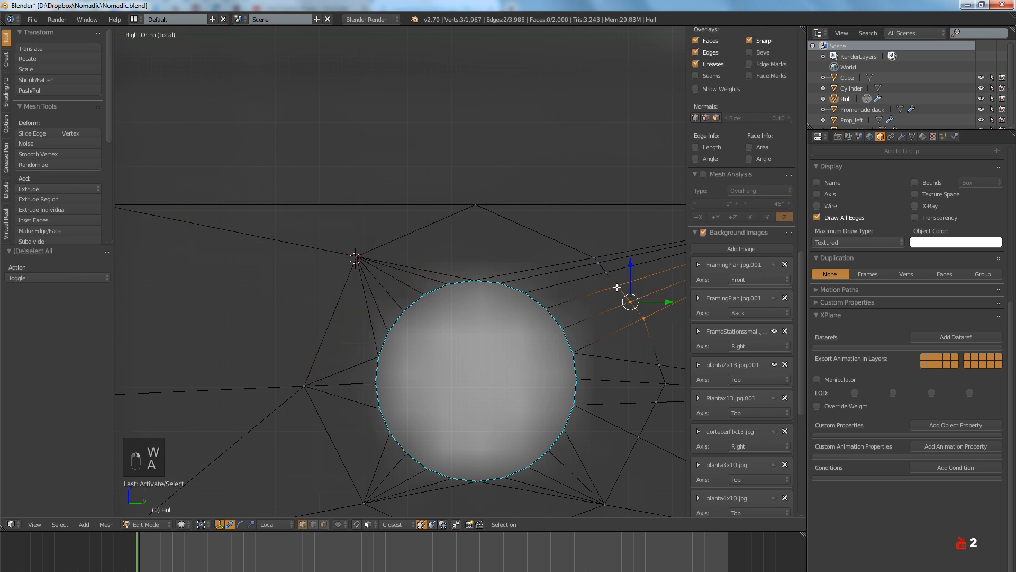
pyautogui.keyDown('shift'); pyautogui.rightClick(606, 271); pyautogui.keyUp('shift')
pyautogui.keyDown('shift'); pyautogui.rightClick(596, 261); pyautogui.keyUp('shift')
pyautogui.press('w')
pyautogui.click(595, 257)
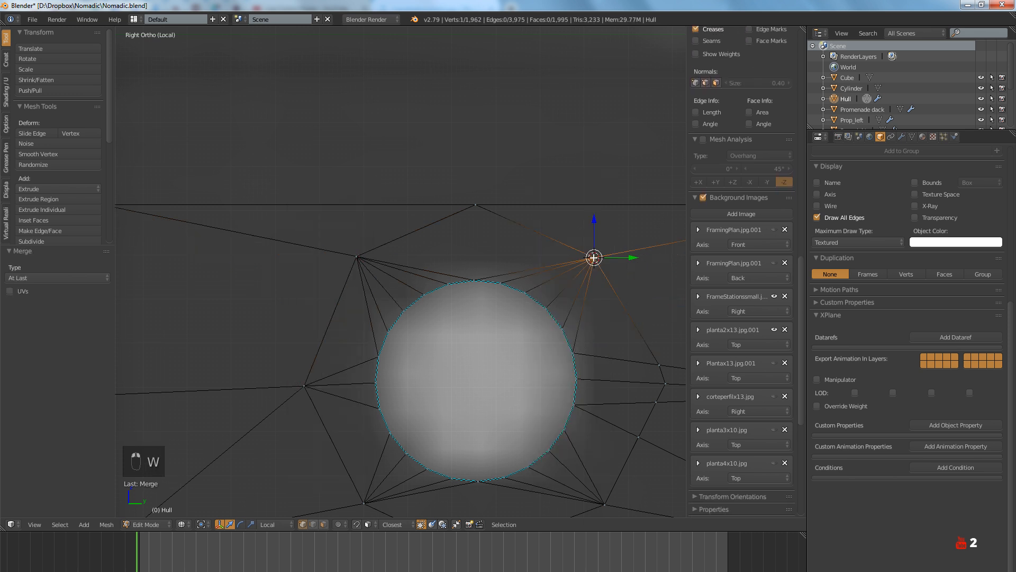
pyautogui.press('a')
# Merge the four vertices around the ring's right corner At Last into one point
pyautogui.keyDown('shift'); pyautogui.moveTo(595, 257); pyautogui.dragTo(512, 352, button='middle'); pyautogui.keyUp('shift')
pyautogui.rightClick(499, 364)
pyautogui.keyDown('shift'); pyautogui.rightClick(516, 329); pyautogui.keyUp('shift')
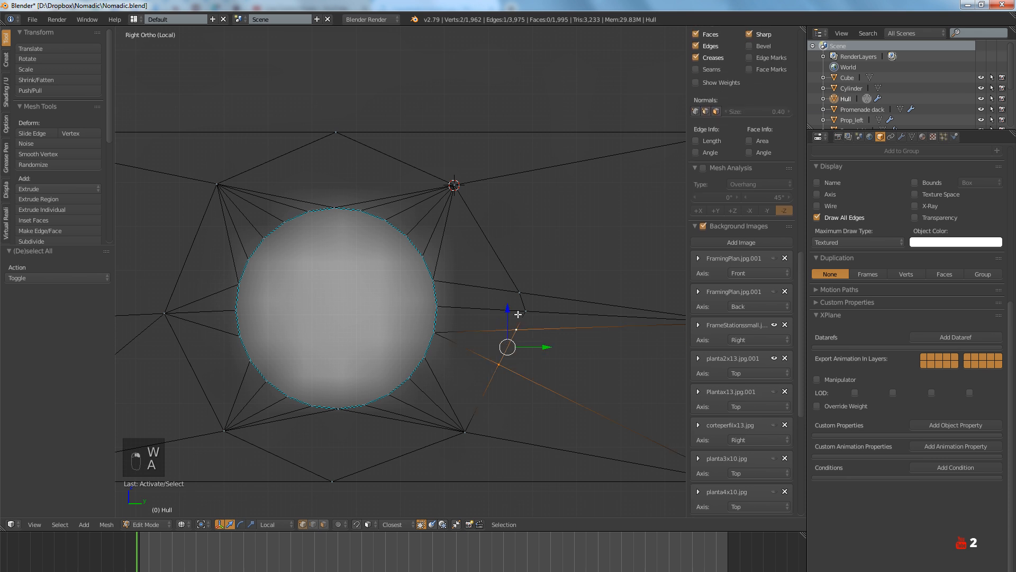
pyautogui.keyDown('shift'); pyautogui.rightClick(519, 292); pyautogui.keyUp('shift')
pyautogui.keyDown('shift'); pyautogui.rightClick(526, 311); pyautogui.keyUp('shift')
pyautogui.press('w')
pyautogui.click(525, 311)
pyautogui.click(522, 306)
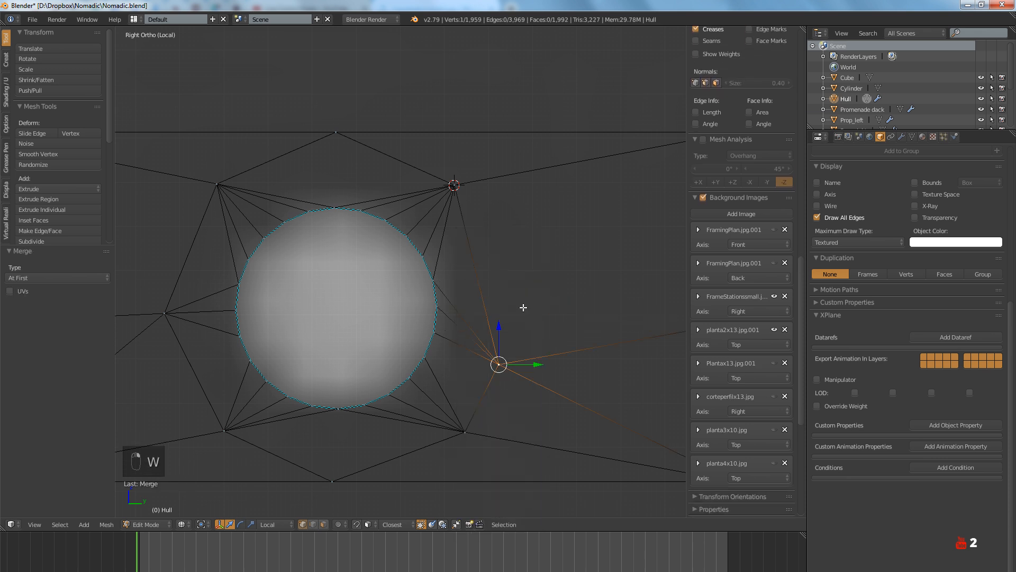
pyautogui.hotkey('ctrl', 'z')
pyautogui.press('w')
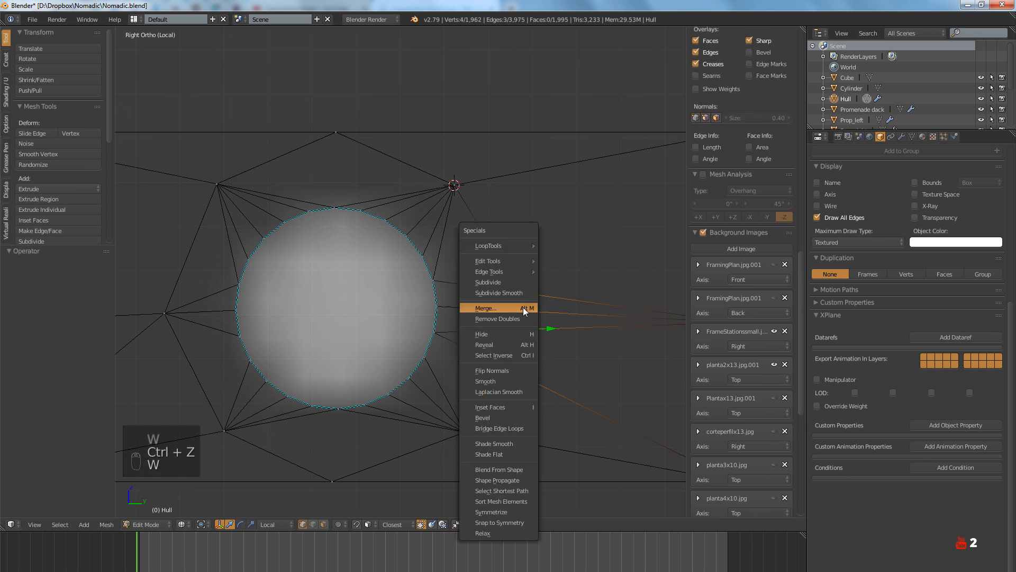
pyautogui.click(523, 307)
pyautogui.click(512, 321)
# Leave mesh editing and inspect the solid shading around the reworked porthole
pyautogui.press('a')
pyautogui.press('Tab')
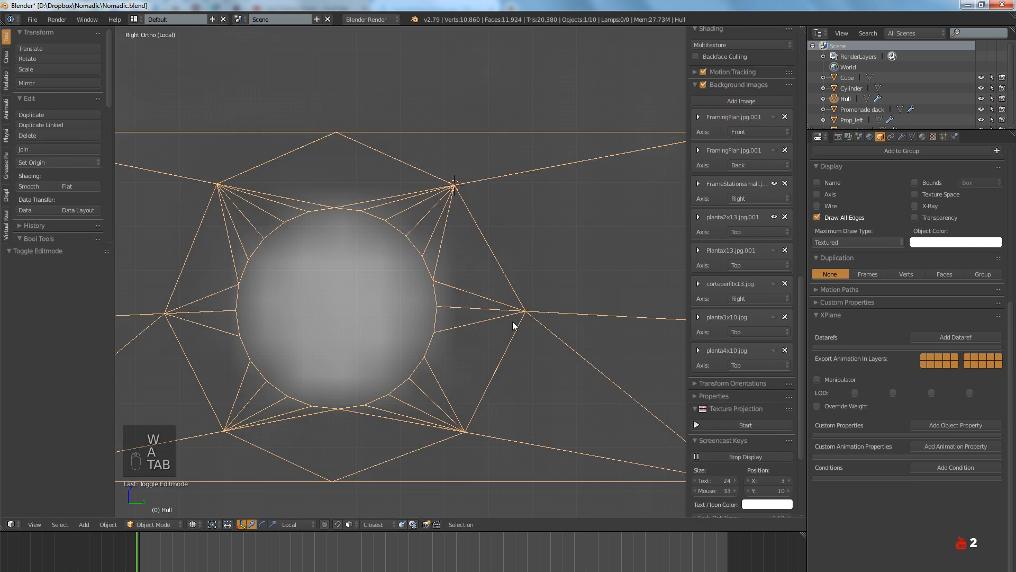
pyautogui.scroll(-4, 513, 322)
pyautogui.press('z')
pyautogui.moveTo(500, 376)
pyautogui.mouseDown(button='middle')
pyautogui.moveTo(408, 321)
pyautogui.moveTo(501, 318)
pyautogui.moveTo(519, 357)
pyautogui.mouseUp(button='middle')
pyautogui.scroll(-2, 519, 358)
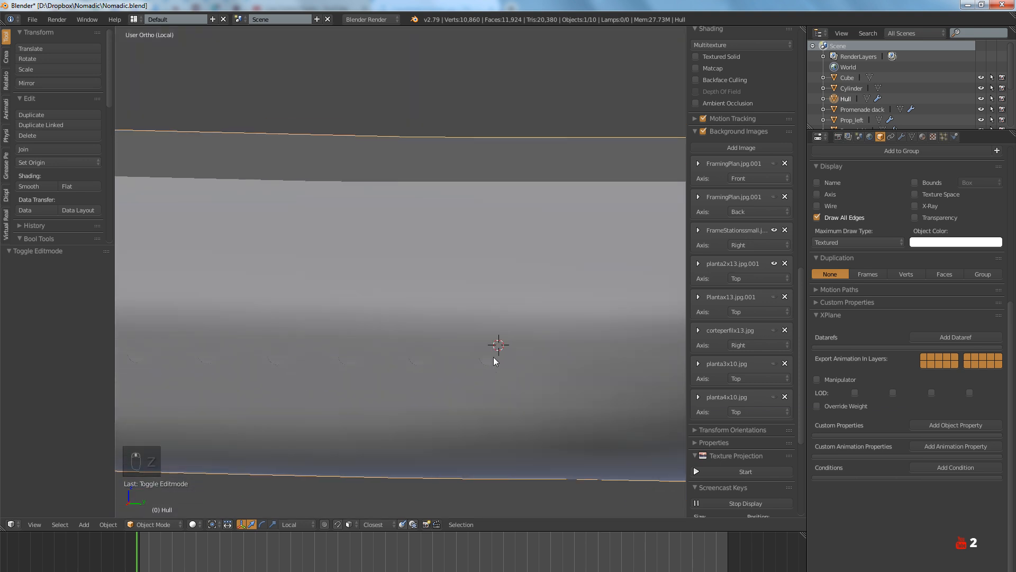
pyautogui.press('Tab')
pyautogui.scroll(5, 494, 353)
pyautogui.press('Tab')
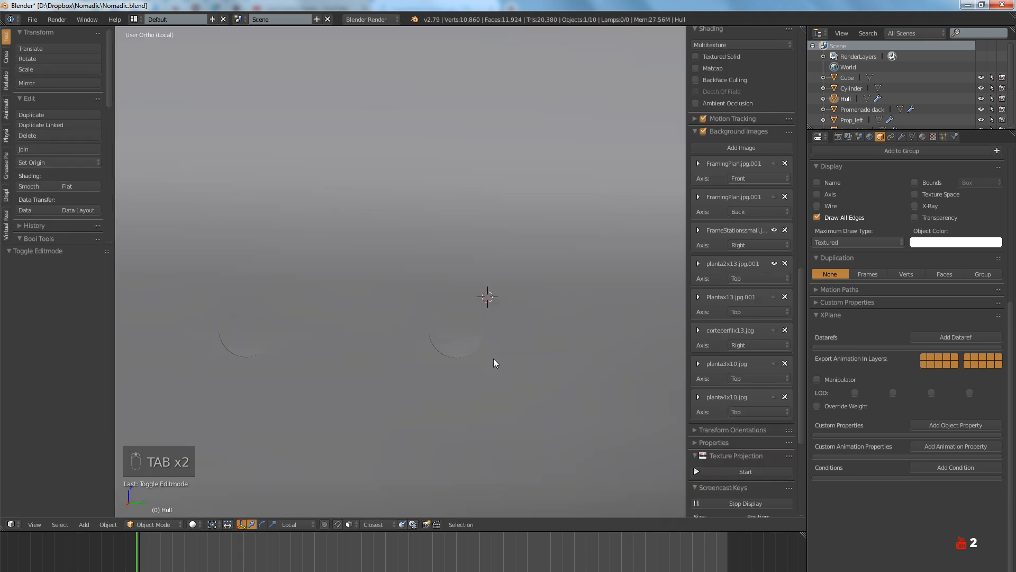
# Undo the porthole topology rework back to the original star-shaped edges and reopen the hull for mesh editing
pyautogui.hotkey('ctrl', 'z')
pyautogui.press('Tab')
pyautogui.press('Tab')
pyautogui.hotkey('ctrl', 'z')
pyautogui.hotkey('ctrl', 'z')
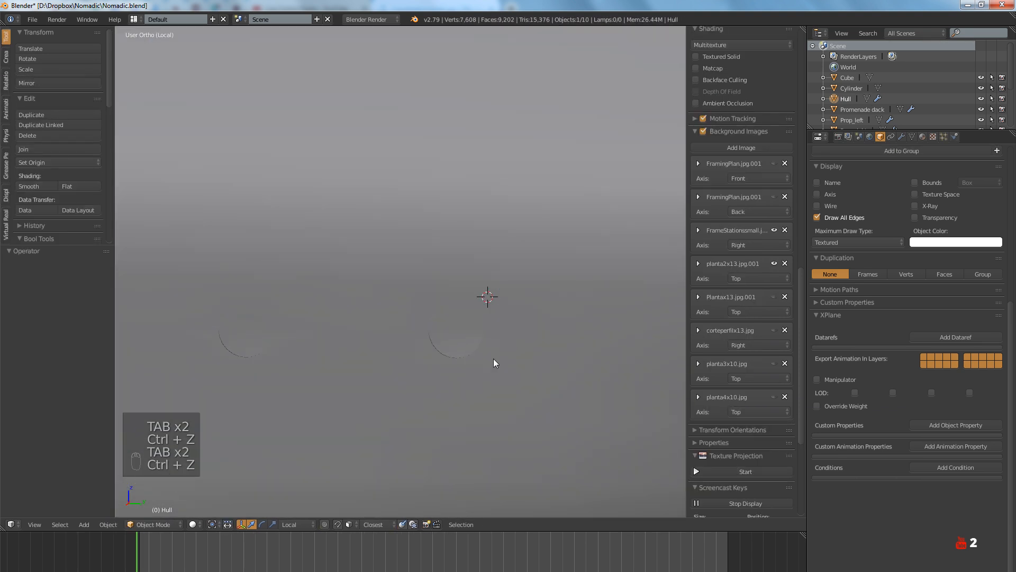
pyautogui.hotkey('ctrl', 'z')
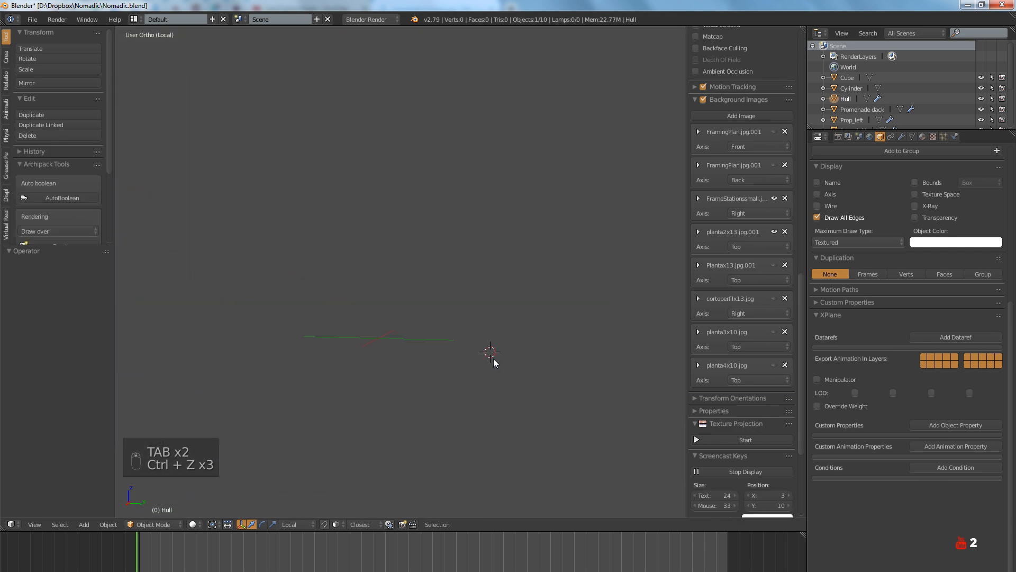
pyautogui.hotkey('ctrl', 'shift', 'z')
pyautogui.press('Tab')
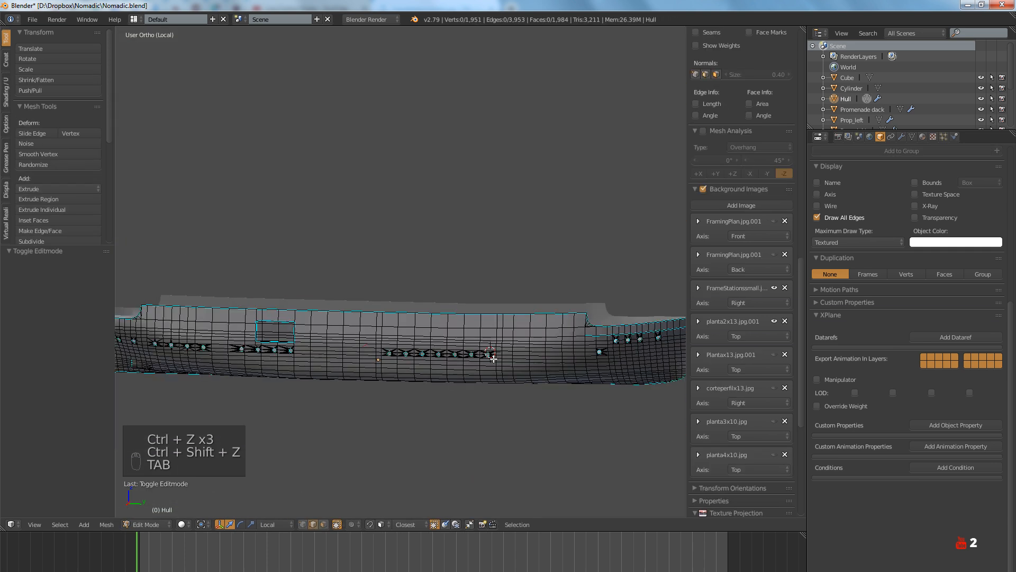
# Examine the mesh topology around the portholes along the hull side from several angles
pyautogui.scroll(3, 481, 346)
pyautogui.scroll(2, 503, 349)
pyautogui.scroll(-6, 524, 354)
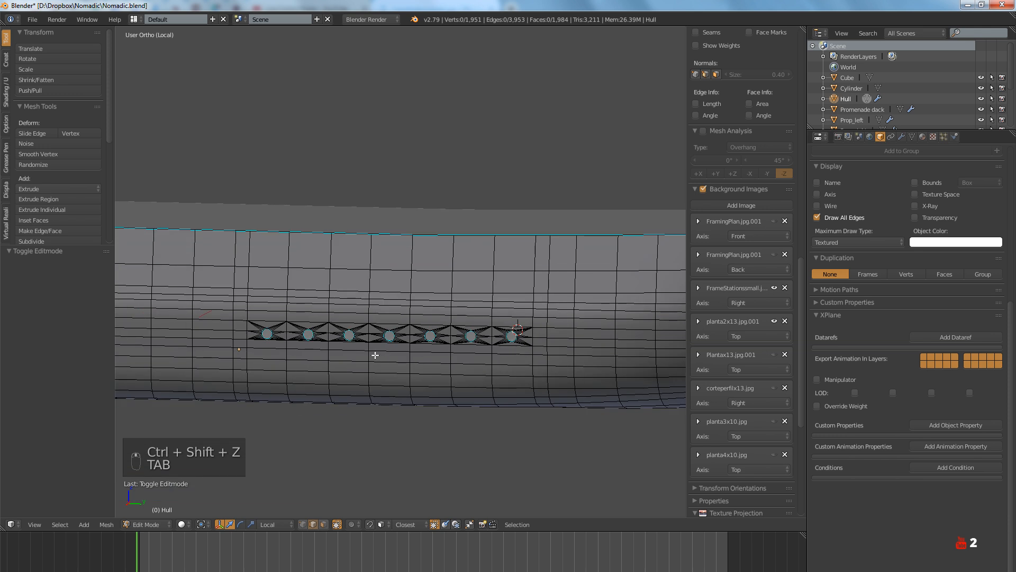
pyautogui.scroll(2, 553, 373)
pyautogui.moveTo(524, 354); pyautogui.dragTo(494, 368, button='middle')
pyautogui.scroll(6, 493, 360)
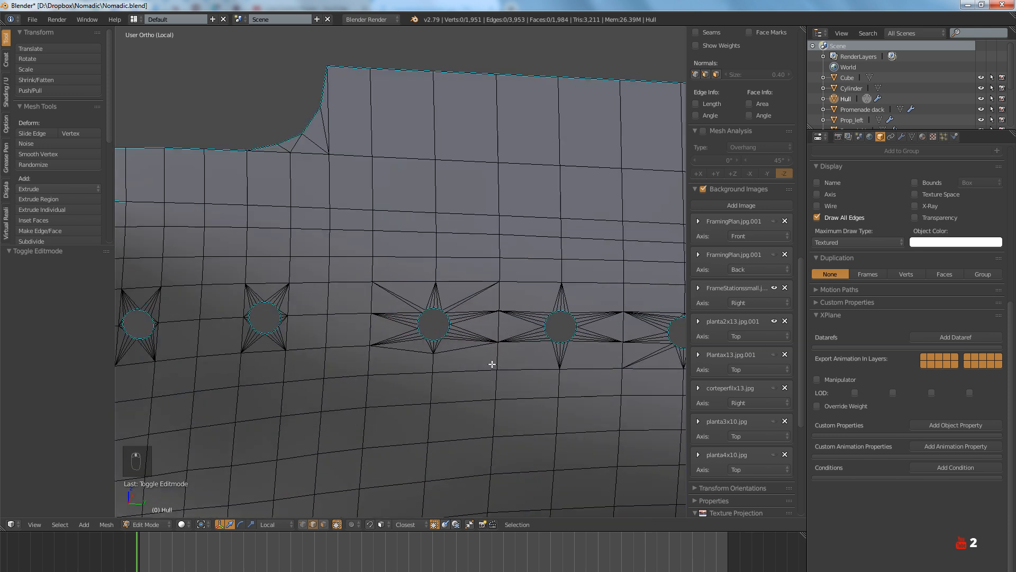
pyautogui.press('a')
pyautogui.press('a')
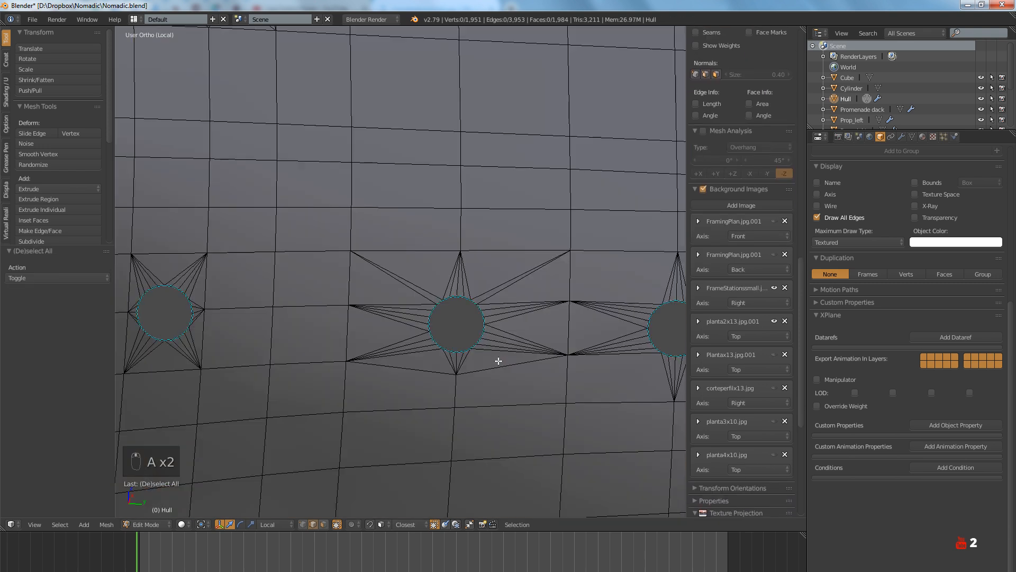
pyautogui.scroll(-6, 463, 339)
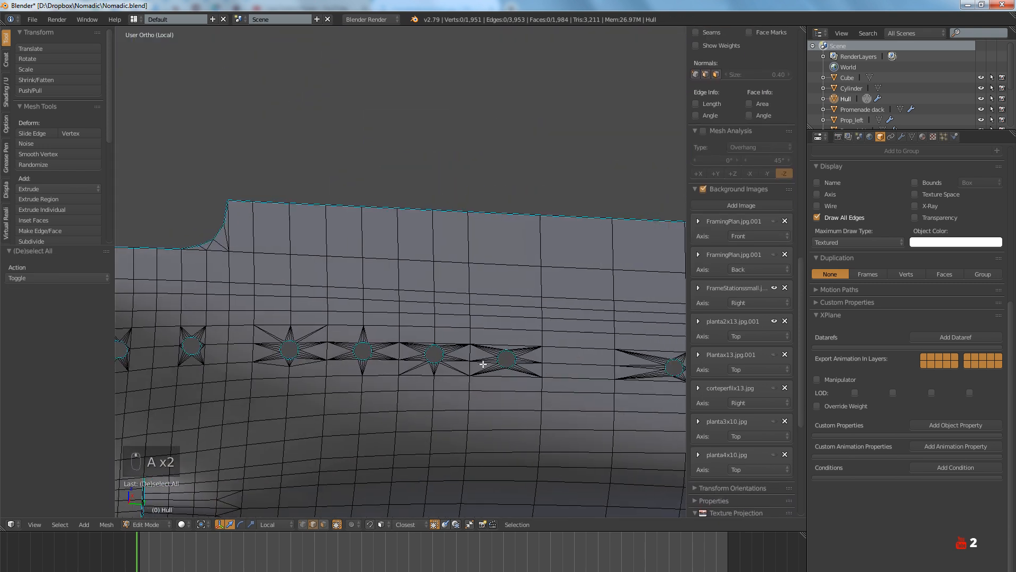
pyautogui.moveTo(490, 364); pyautogui.dragTo(554, 274, button='middle')
pyautogui.scroll(5, 466, 347)
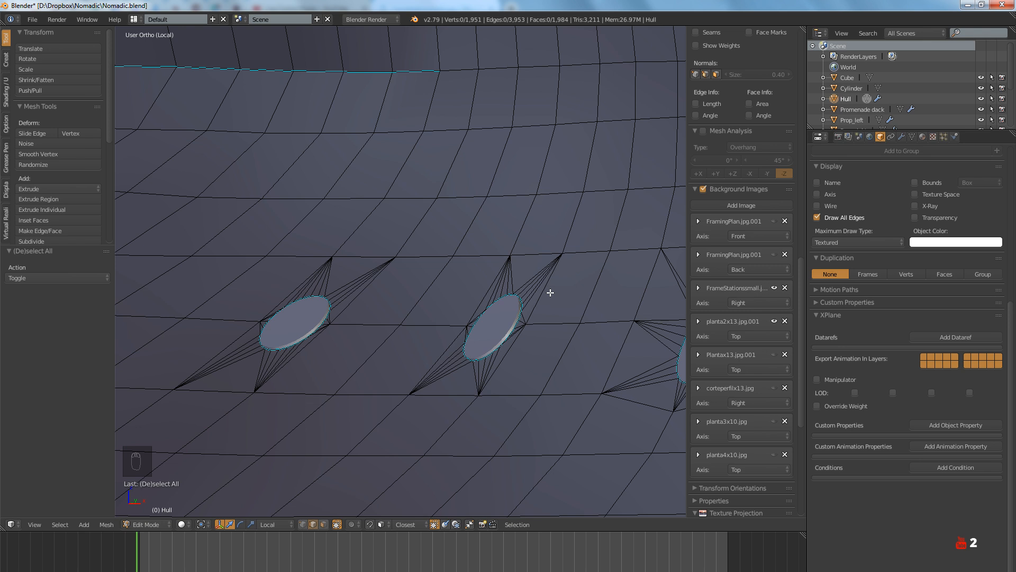
pyautogui.scroll(2, 541, 320)
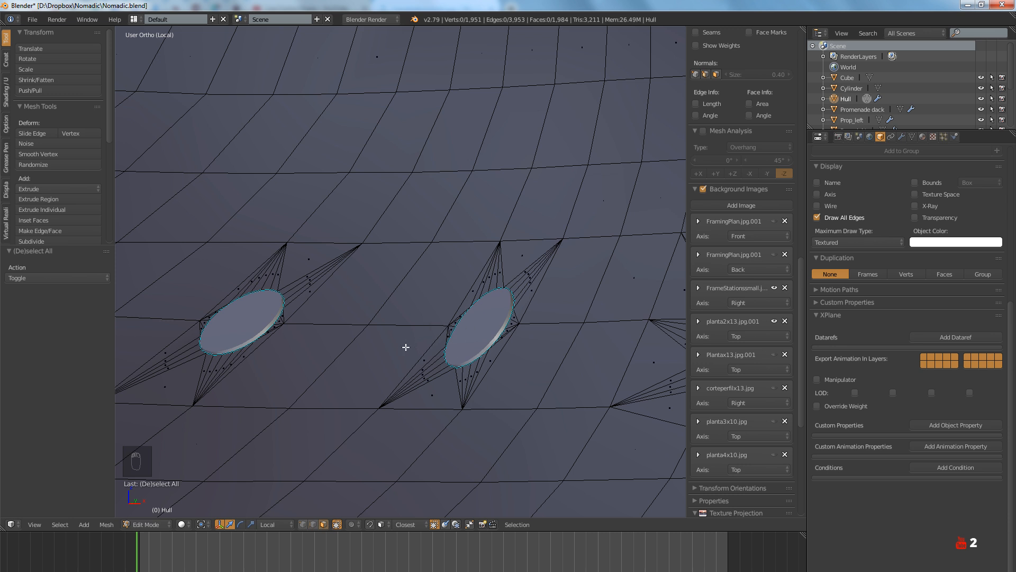
# Subdivide the two stacked hull faces between two neighbouring portholes with 5 cuts
pyautogui.rightClick(406, 346)
pyautogui.keyDown('shift'); pyautogui.rightClick(422, 311); pyautogui.keyUp('shift')
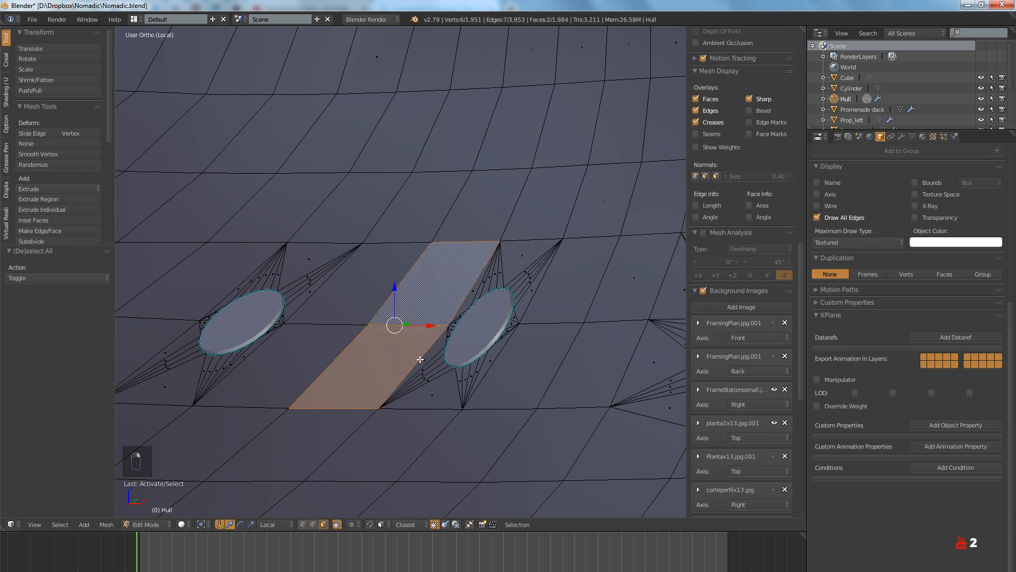
pyautogui.press('w')
pyautogui.click(404, 334)
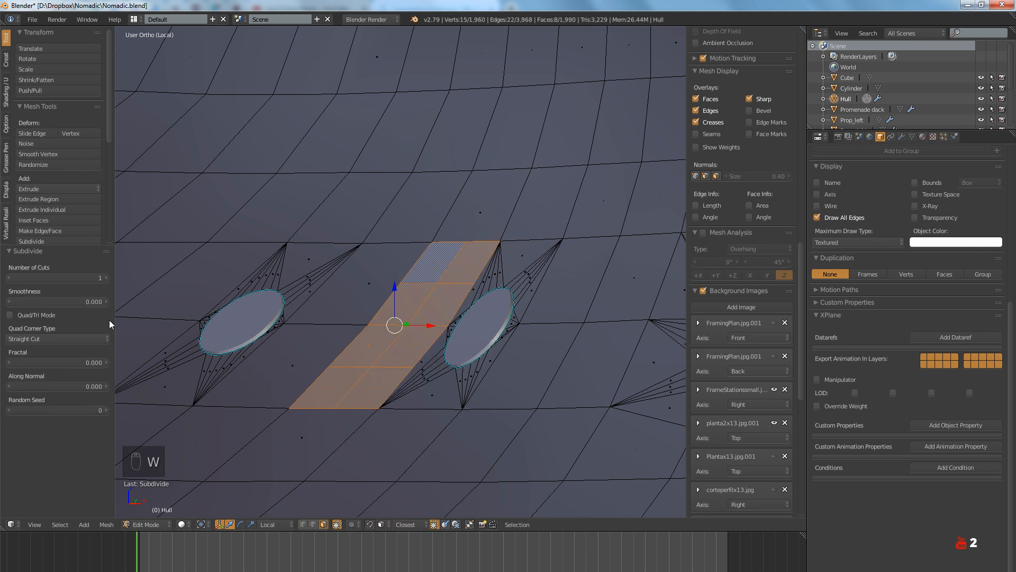
pyautogui.click(104, 278)
pyautogui.click(105, 278)
pyautogui.click(105, 278)
pyautogui.click(104, 278)
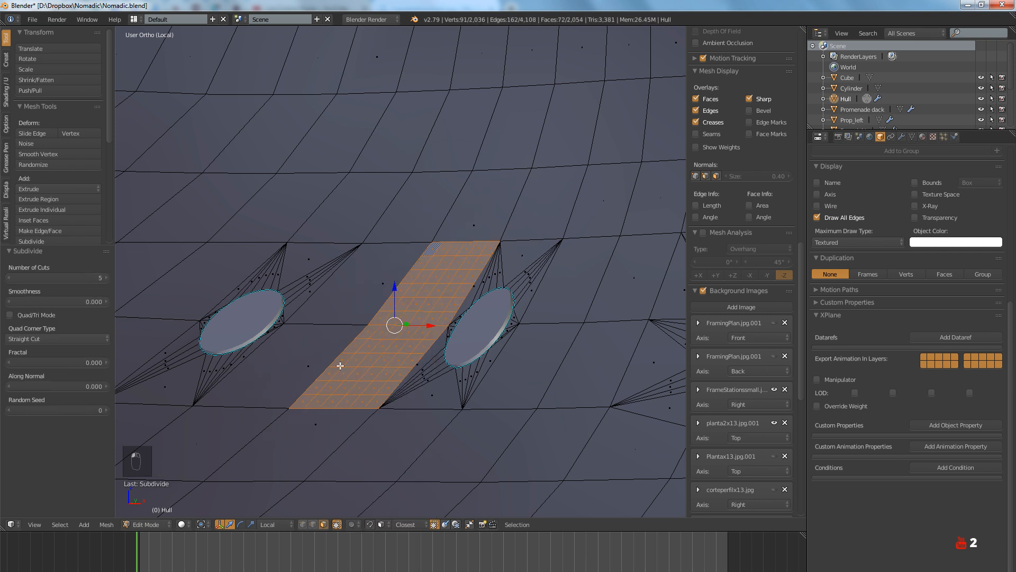
# Inspect the subdivided patch between the portholes in both object shading and mesh view
pyautogui.scroll(2, 368, 365)
pyautogui.press('Tab')
pyautogui.scroll(-2, 380, 358)
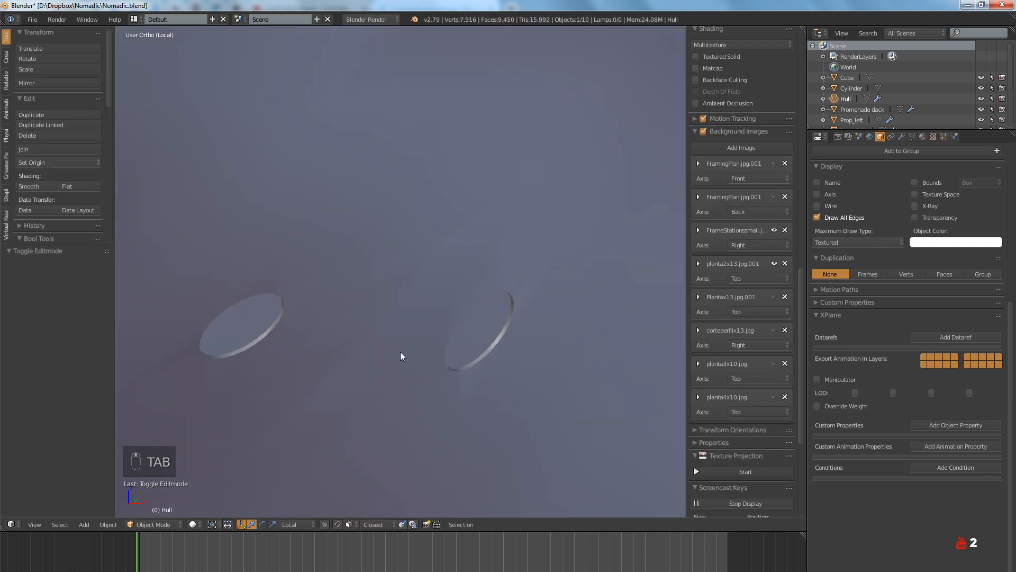
pyautogui.moveTo(401, 356)
pyautogui.mouseDown(button='middle')
pyautogui.moveTo(370, 334)
pyautogui.moveTo(290, 338)
pyautogui.moveTo(350, 349)
pyautogui.moveTo(395, 310)
pyautogui.moveTo(396, 291)
pyautogui.mouseUp(button='middle')
pyautogui.press('Tab')
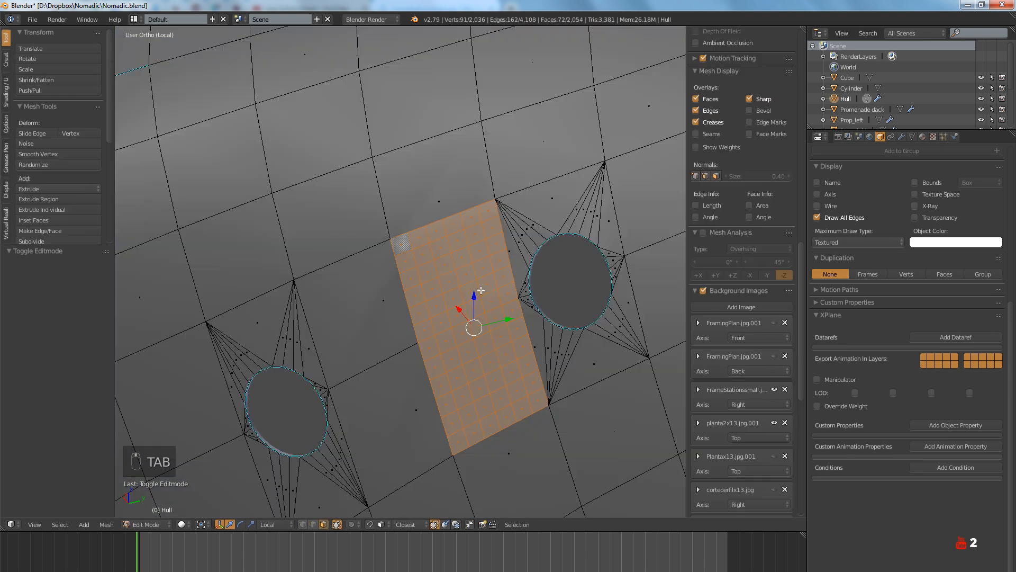
pyautogui.scroll(4, 419, 341)
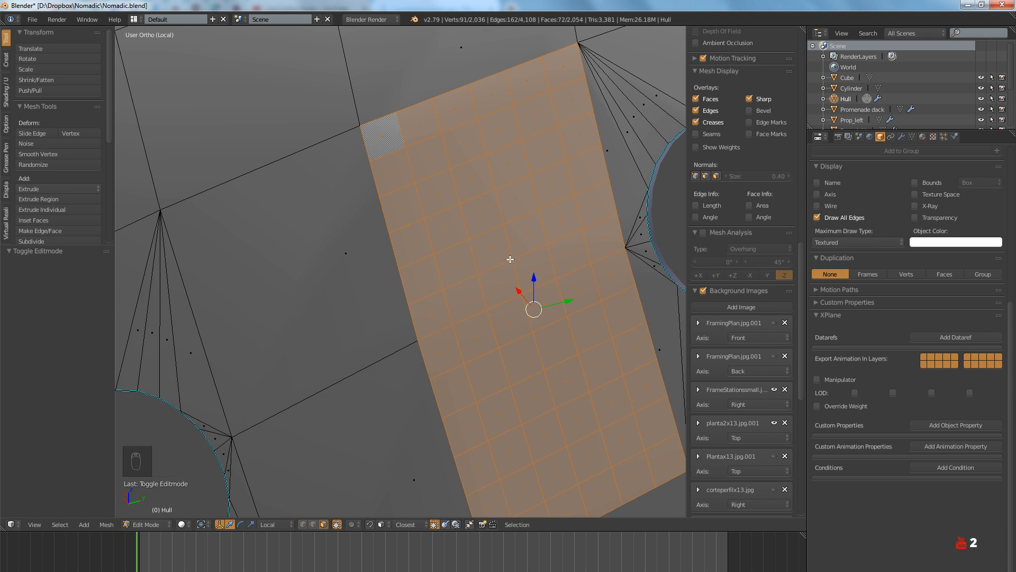
pyautogui.scroll(-4, 526, 378)
pyautogui.moveTo(525, 377); pyautogui.dragTo(488, 343, button='middle')
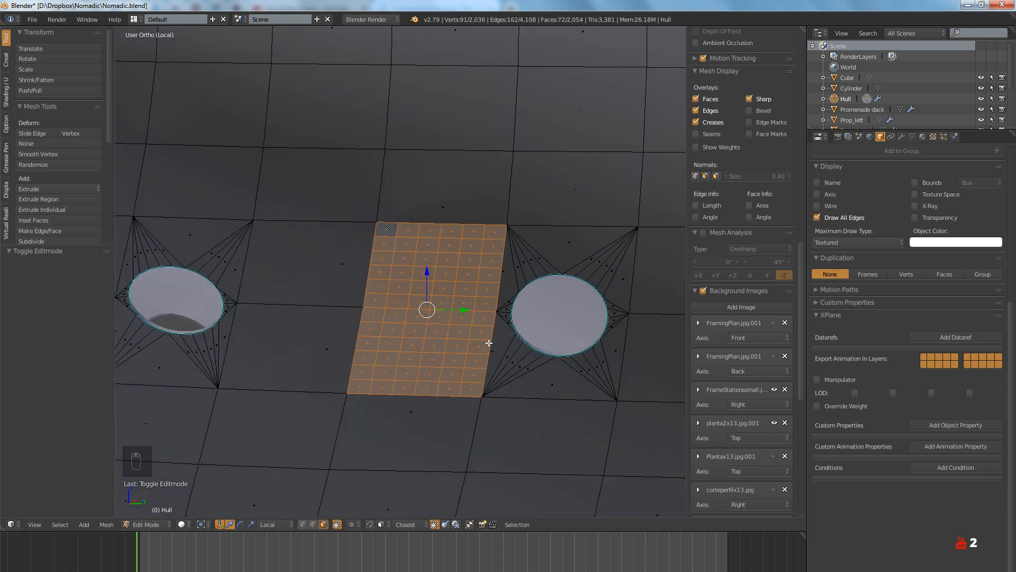
# Undo the five-cut subdivision of the two hull faces
pyautogui.hotkey('ctrl', 'z')
pyautogui.hotkey('ctrl', 'z')
pyautogui.hotkey('ctrl', 'z')
pyautogui.hotkey('ctrl', 'z')
# Apply Subdivide Smooth three times to the two stacked faces between the portholes
pyautogui.keyDown('shift'); pyautogui.rightClick(435, 294); pyautogui.keyUp('shift')
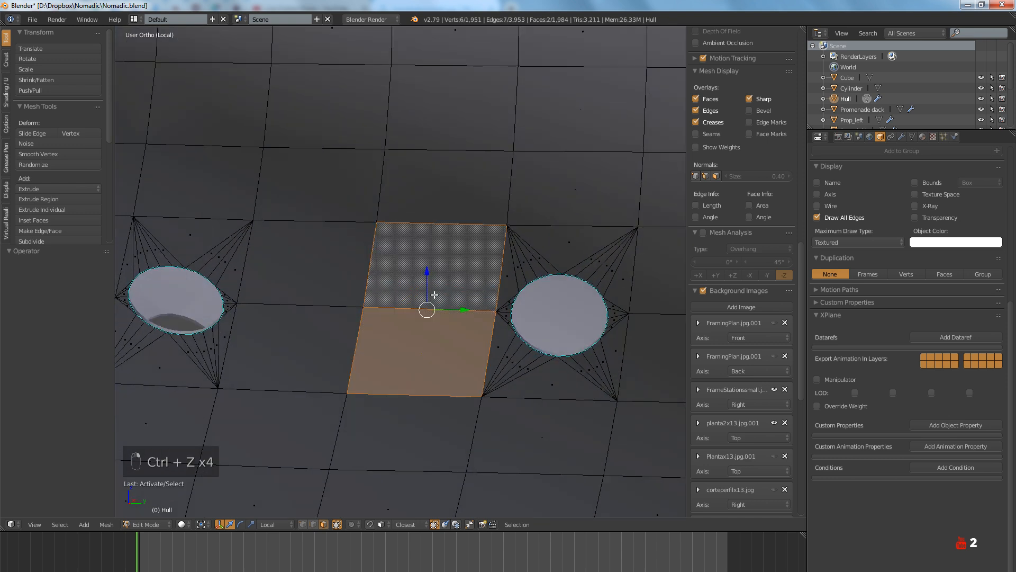
pyautogui.press('w')
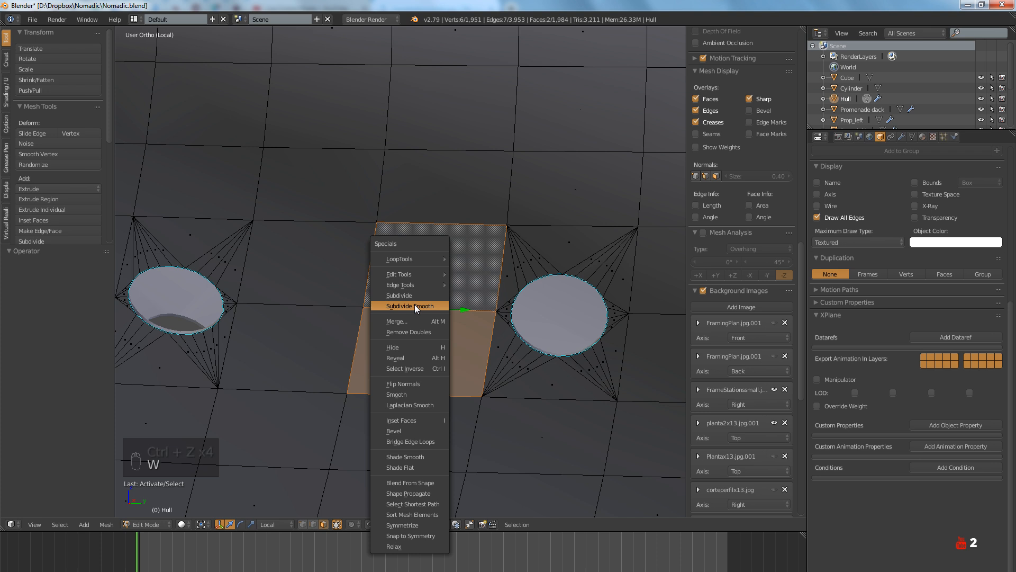
pyautogui.click(415, 304)
pyautogui.press('w')
pyautogui.click(414, 304)
pyautogui.press('w')
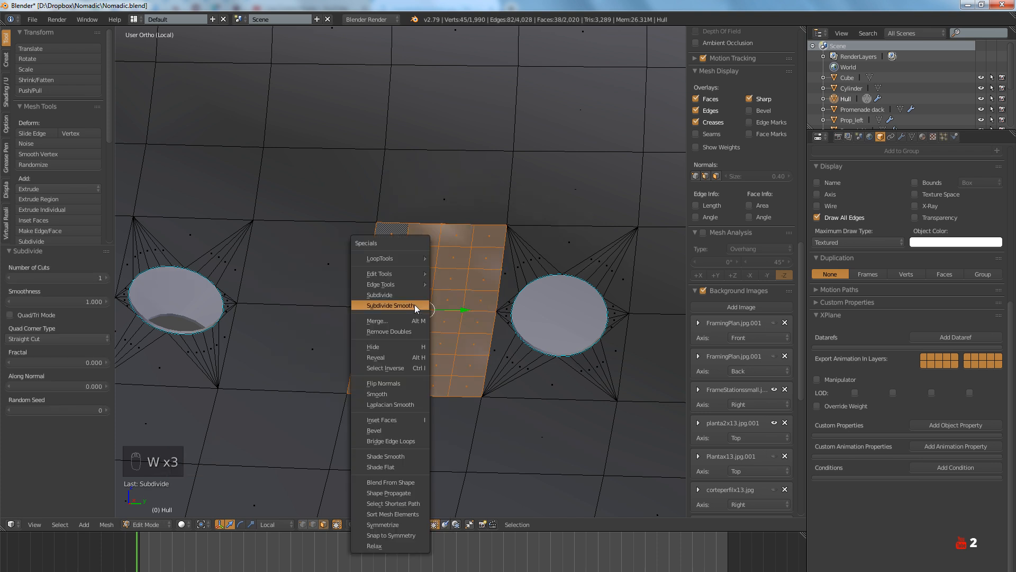
pyautogui.click(415, 304)
# Inspect the curvature of the smoothly subdivided patch from different angles
pyautogui.moveTo(416, 307)
pyautogui.mouseDown(button='middle')
pyautogui.moveTo(389, 310)
pyautogui.moveTo(423, 347)
pyautogui.mouseUp(button='middle')
pyautogui.press('z')
pyautogui.press('z')
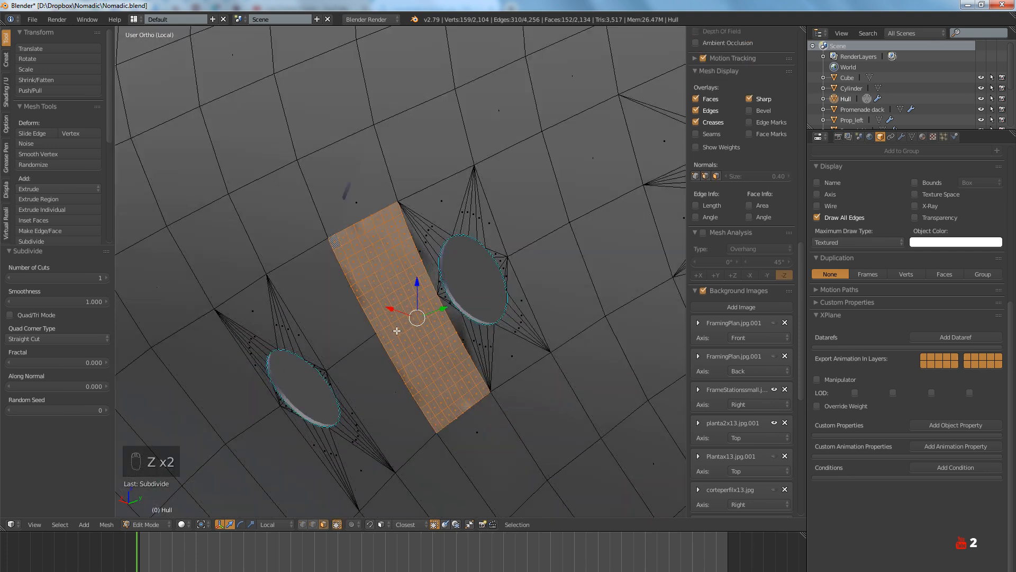
pyautogui.moveTo(382, 306)
pyautogui.mouseDown(button='middle')
pyautogui.moveTo(338, 319)
pyautogui.moveTo(395, 370)
pyautogui.moveTo(417, 354)
pyautogui.moveTo(421, 378)
pyautogui.moveTo(585, 385)
pyautogui.moveTo(528, 374)
pyautogui.mouseUp(button='middle')
pyautogui.scroll(4, 395, 370)
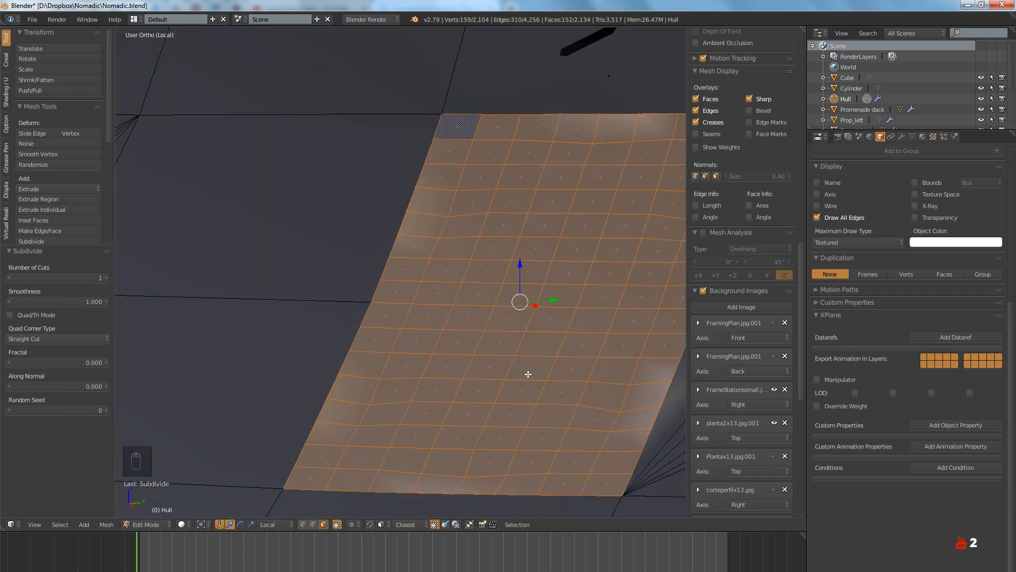
# Undo the smooth subdivision of the two hull faces and save the file
pyautogui.press('Tab')
pyautogui.hotkey('ctrl', 'z')
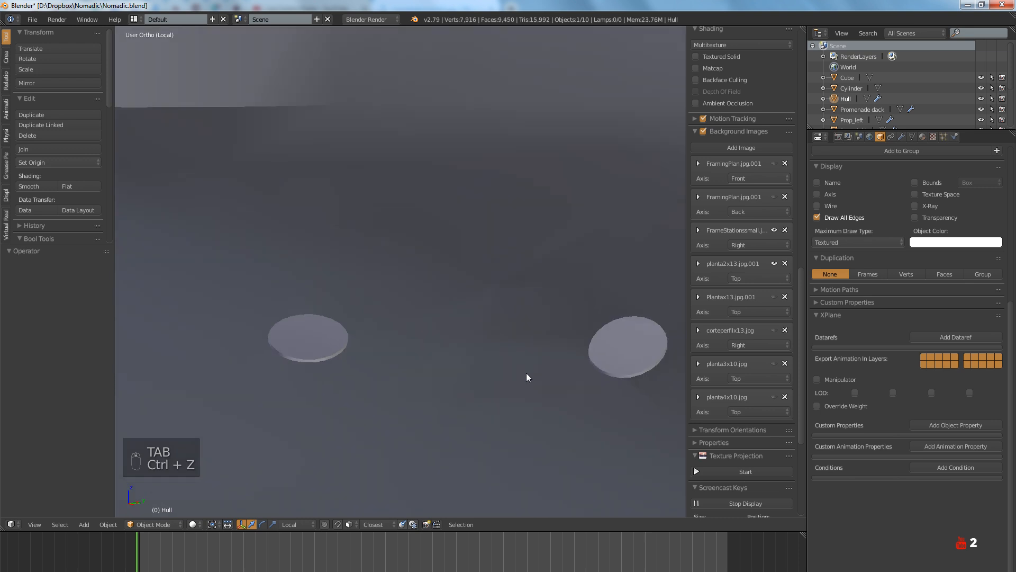
pyautogui.press('Tab')
pyautogui.moveTo(526, 369); pyautogui.dragTo(382, 347, button='middle')
pyautogui.click(474, 348)
# Review the portholes and the door recess along the hull in the right side view against the reference images
pyautogui.scroll(-6, 475, 343)
pyautogui.press('KP_3')
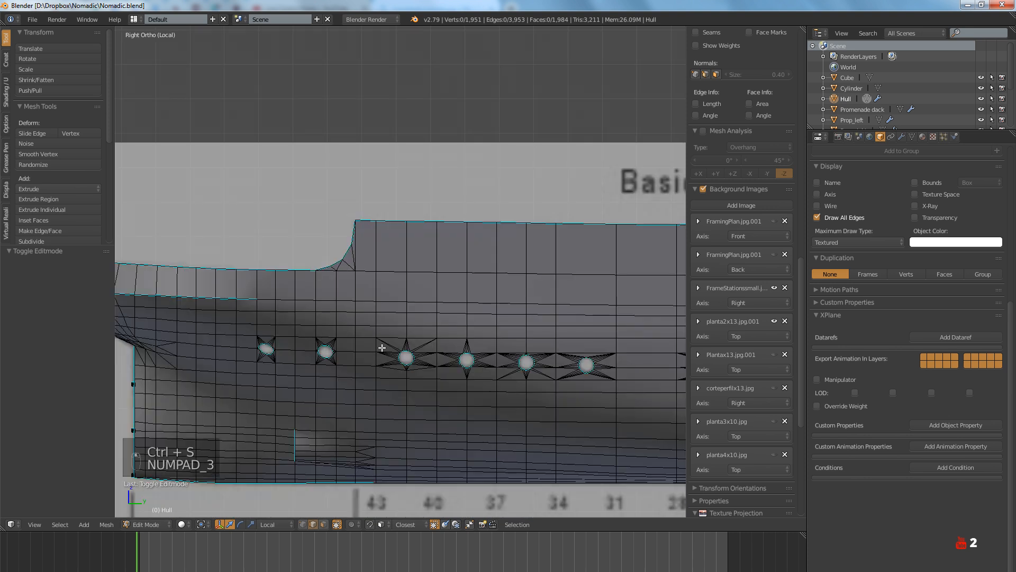
pyautogui.keyDown('shift'); pyautogui.moveTo(518, 375); pyautogui.dragTo(339, 369, button='middle'); pyautogui.keyUp('shift')
pyautogui.keyDown('shift'); pyautogui.moveTo(577, 359); pyautogui.dragTo(338, 366, button='middle'); pyautogui.keyUp('shift')
pyautogui.keyDown('shift'); pyautogui.moveTo(574, 336); pyautogui.dragTo(446, 347, button='middle'); pyautogui.keyUp('shift')
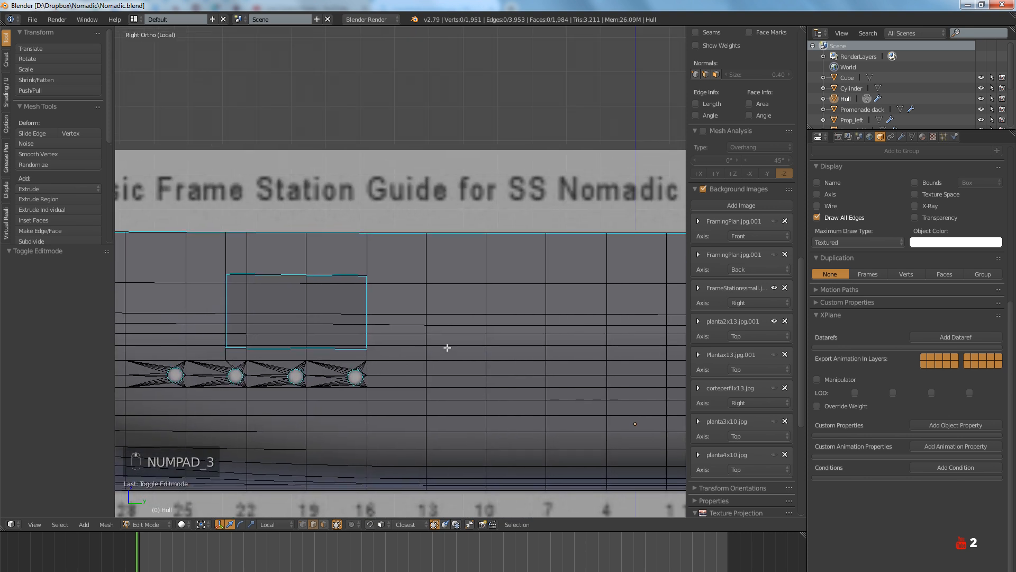
pyautogui.scroll(-5, 447, 357)
pyautogui.keyDown('shift'); pyautogui.moveTo(539, 366); pyautogui.dragTo(389, 367, button='middle'); pyautogui.keyUp('shift')
pyautogui.scroll(6, 389, 367)
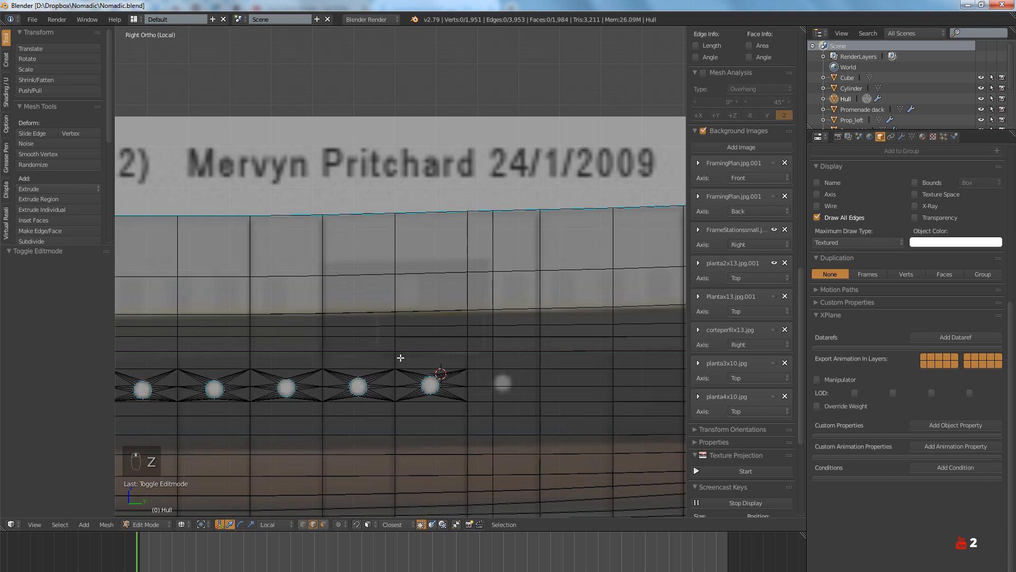
pyautogui.press('z')
# Leave local view and show the hull in wireframe from the right side, framed on the next door outline above the portholes
pyautogui.press('KP_Divide')
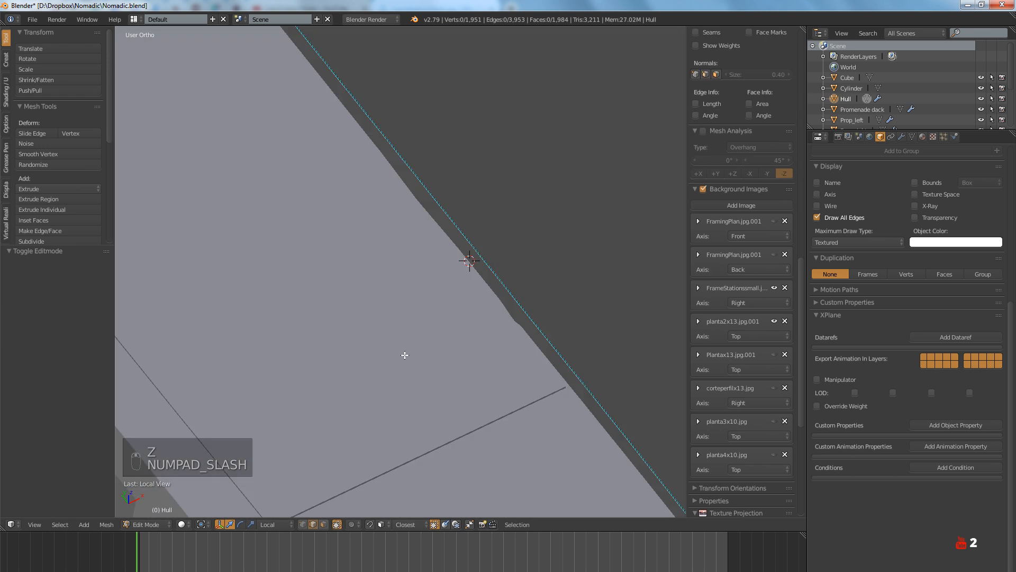
pyautogui.press('KP_3')
pyautogui.scroll(-4, 405, 356)
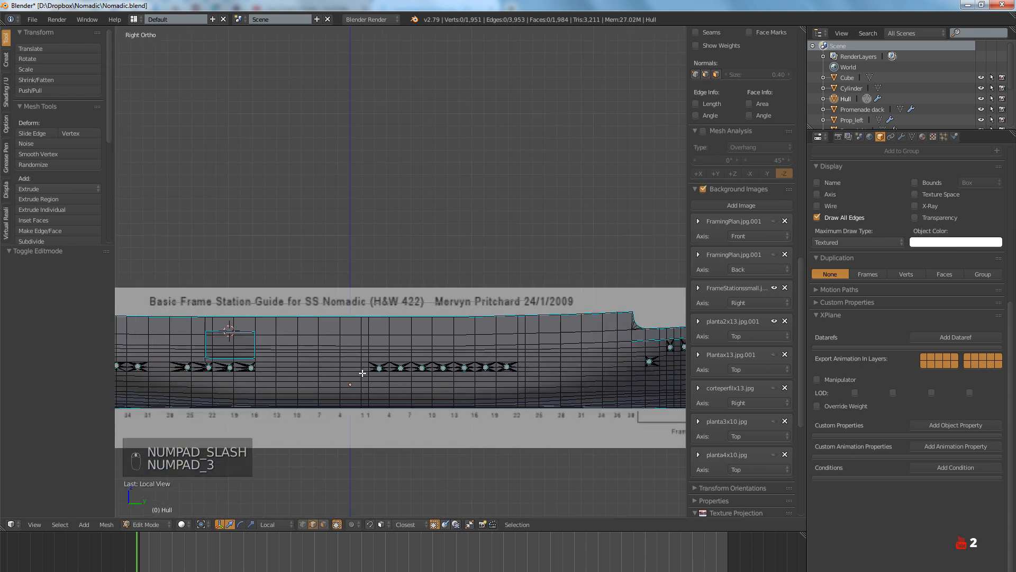
pyautogui.keyDown('shift'); pyautogui.moveTo(512, 353); pyautogui.dragTo(422, 353, button='middle'); pyautogui.keyUp('shift')
pyautogui.scroll(4, 422, 353)
pyautogui.press('z')
pyautogui.scroll(6, 448, 328)
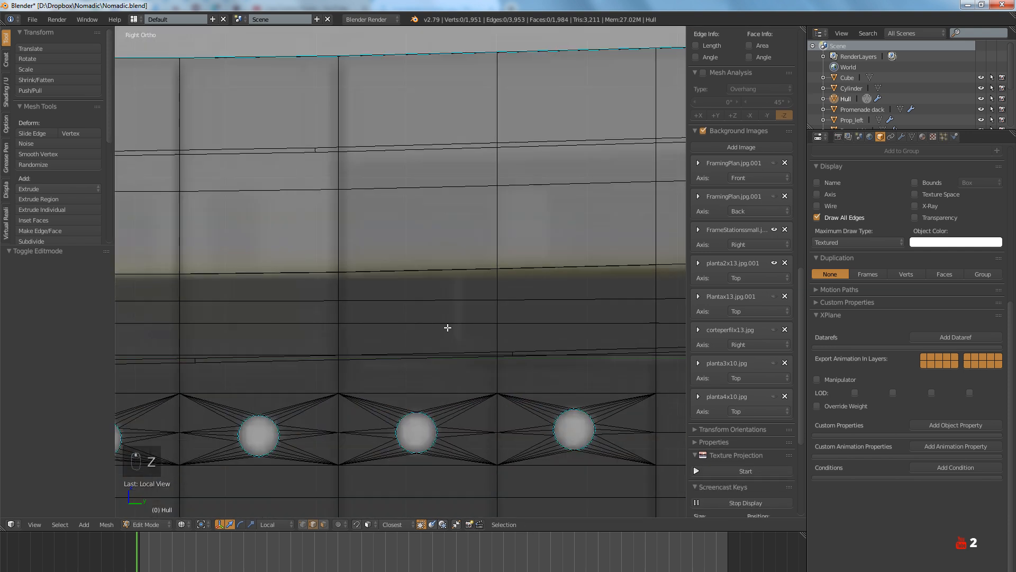
# Slide the vertical edge loop beside the last porthole by a factor of about -0.05 onto the door outline's side in the reference
pyautogui.keyDown('alt'); pyautogui.click(339, 331); pyautogui.keyUp('alt')
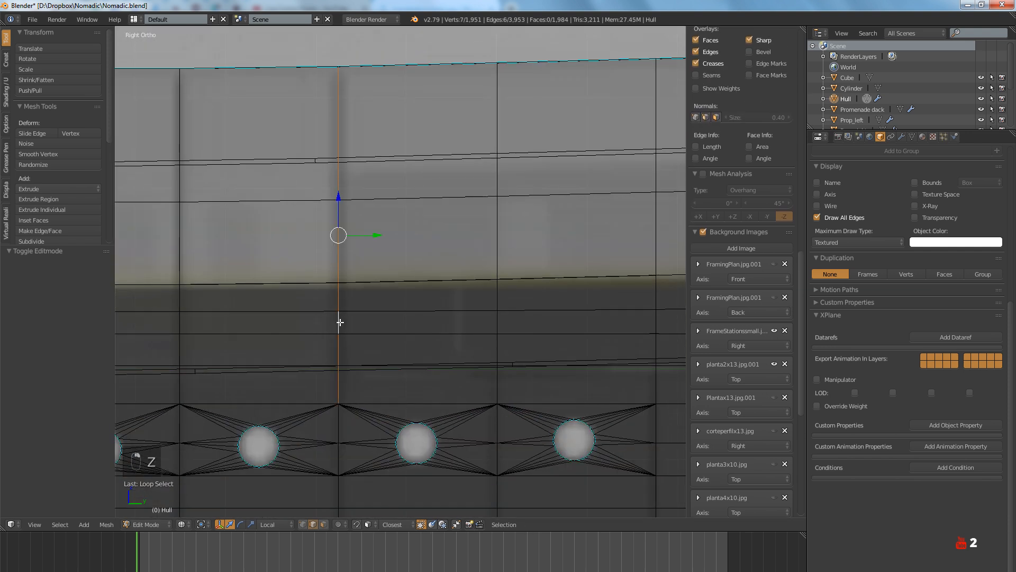
pyautogui.keyDown('ctrl'); pyautogui.scroll(3, 438, 333); pyautogui.keyUp('ctrl')
pyautogui.press('a')
pyautogui.keyDown('alt'); pyautogui.click(544, 312); pyautogui.keyUp('alt')
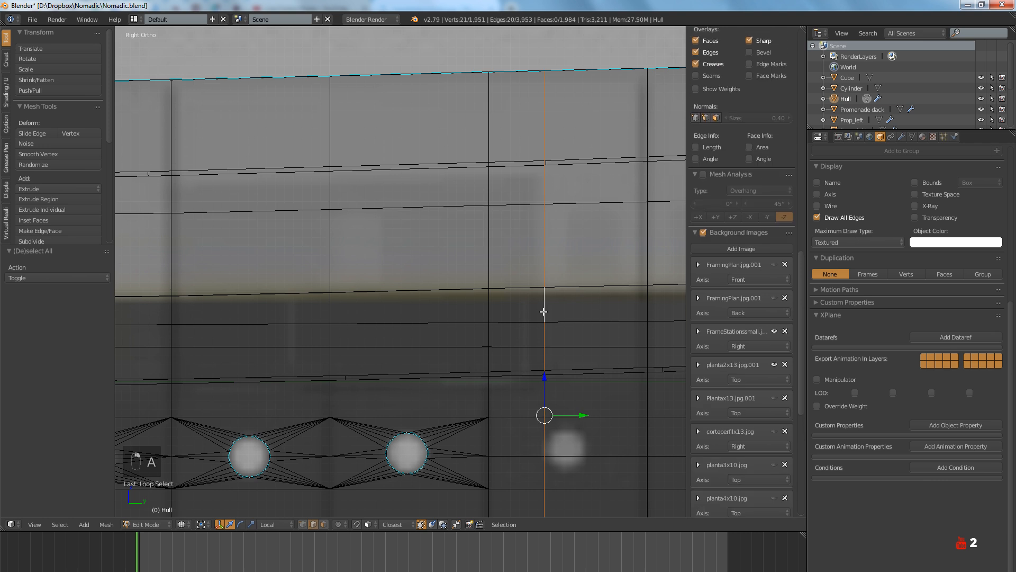
pyautogui.press('g')
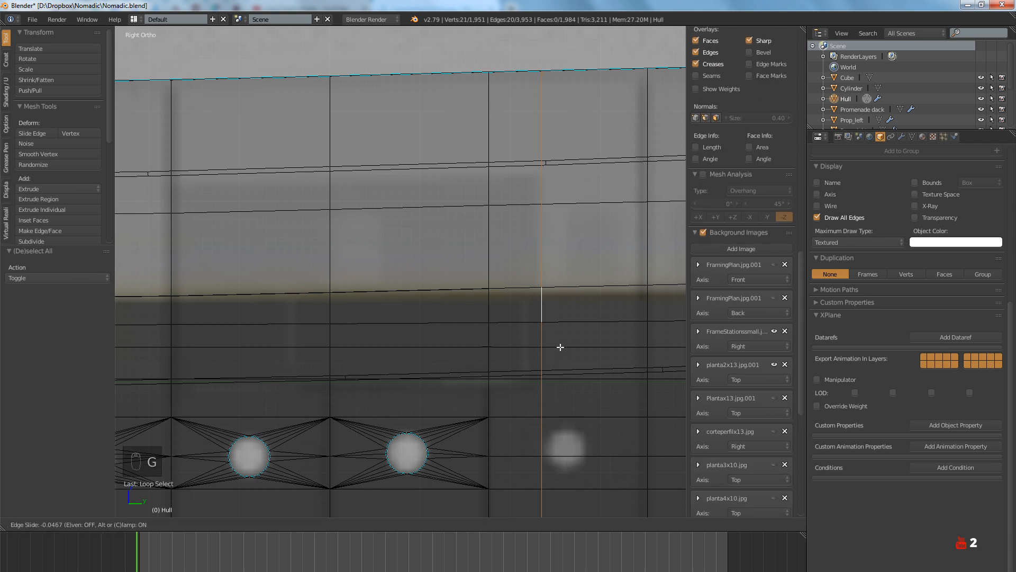
pyautogui.click(559, 347)
pyautogui.scroll(-5, 533, 347)
pyautogui.press('a')
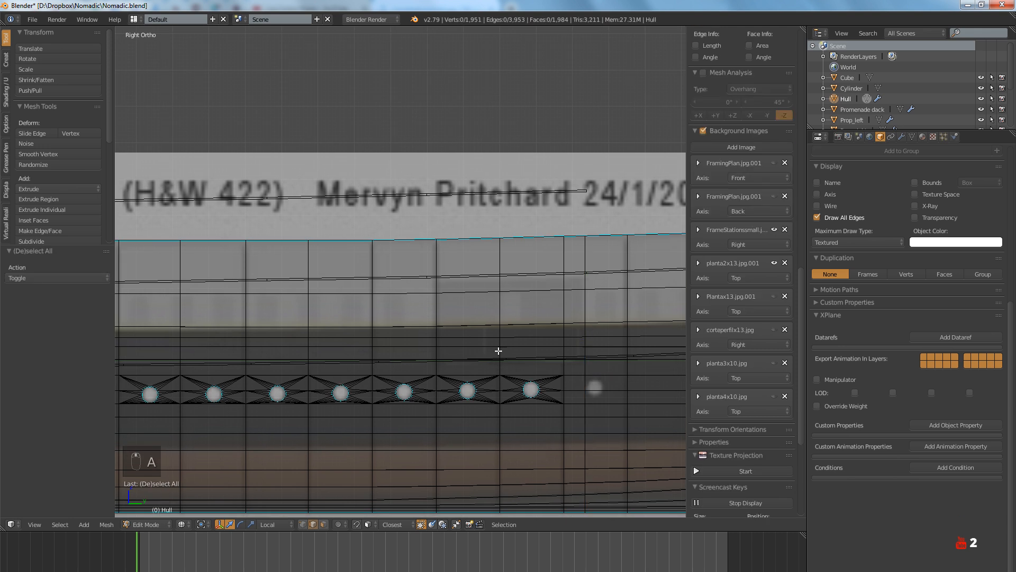
# Knife-cut a slightly sloping edge across the hull faces along the door outline's upper line, between its two vertical side edges
pyautogui.scroll(4, 490, 348)
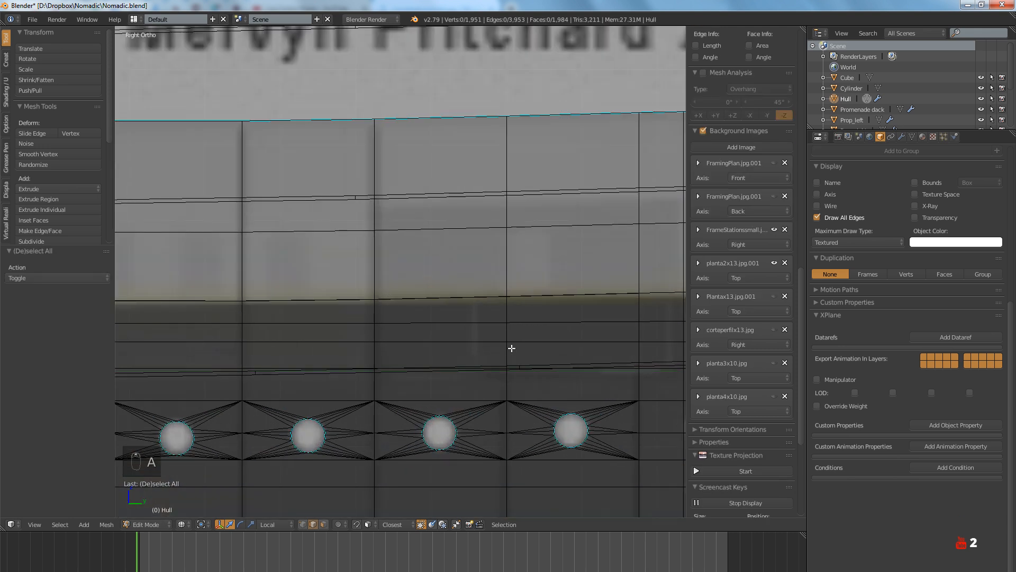
pyautogui.scroll(4, 451, 313)
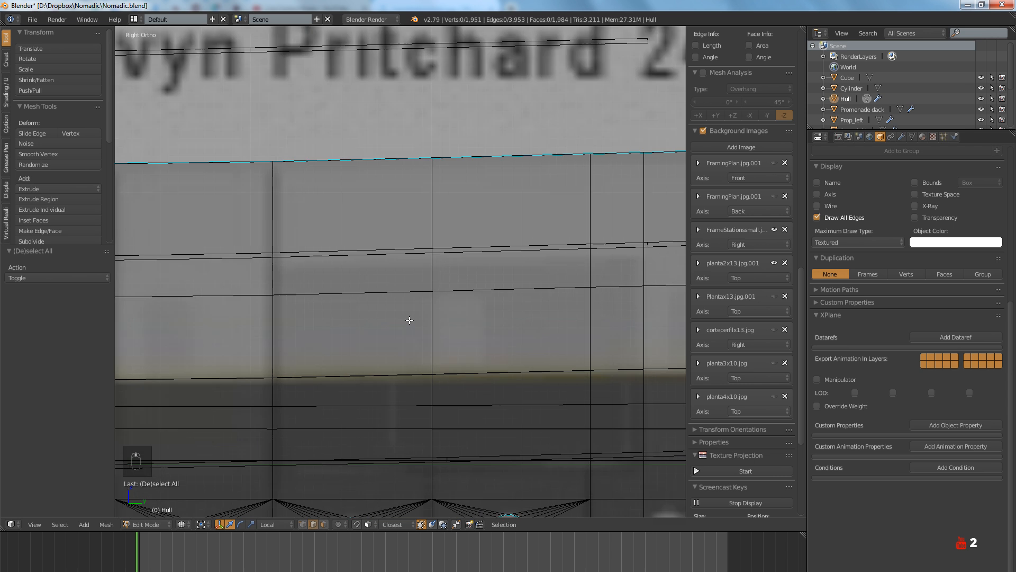
pyautogui.keyDown('shift'); pyautogui.moveTo(418, 325); pyautogui.dragTo(416, 324, button='middle'); pyautogui.keyUp('shift')
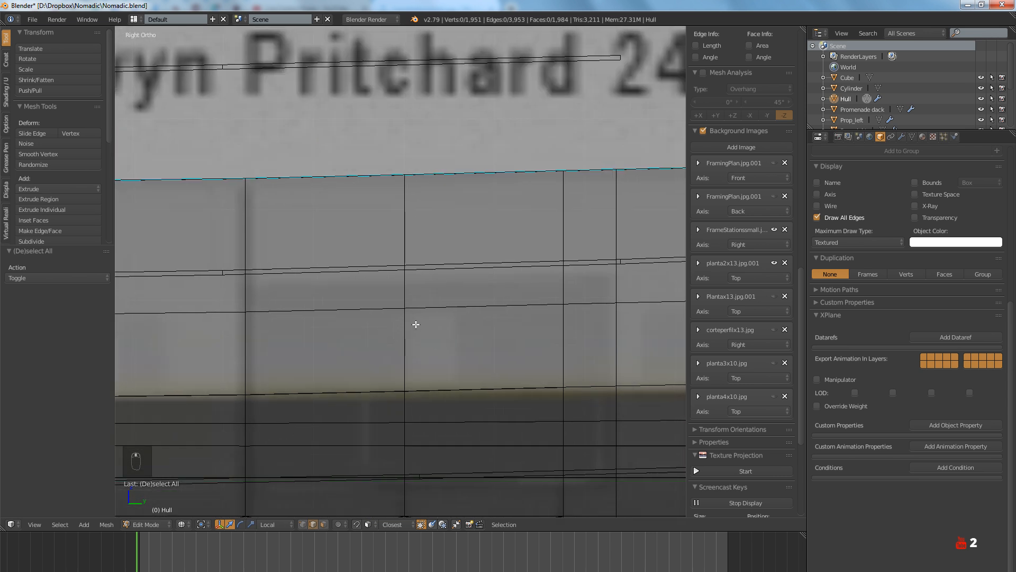
pyautogui.press('k')
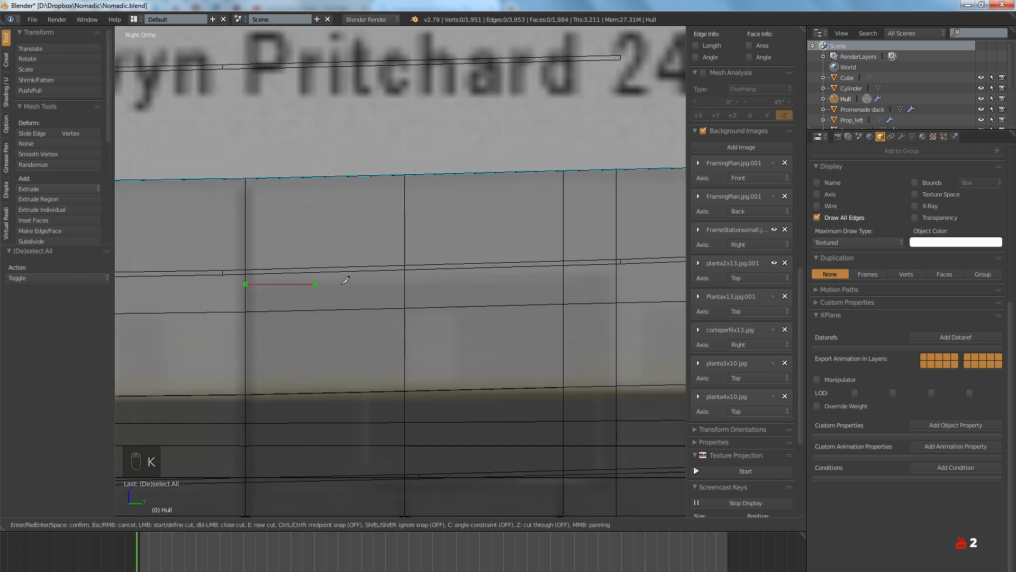
pyautogui.click(618, 271)
pyautogui.press('Return')
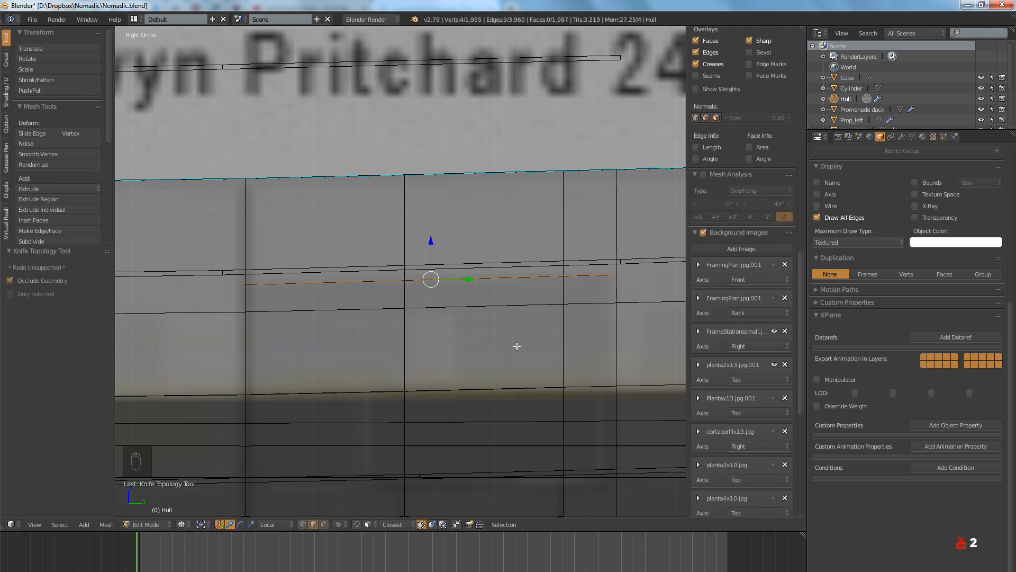
pyautogui.keyDown('shift'); pyautogui.scroll(-5, 517, 346); pyautogui.keyUp('shift')
pyautogui.press('a')
pyautogui.keyDown('shift'); pyautogui.scroll(-1, 281, 359); pyautogui.keyUp('shift')
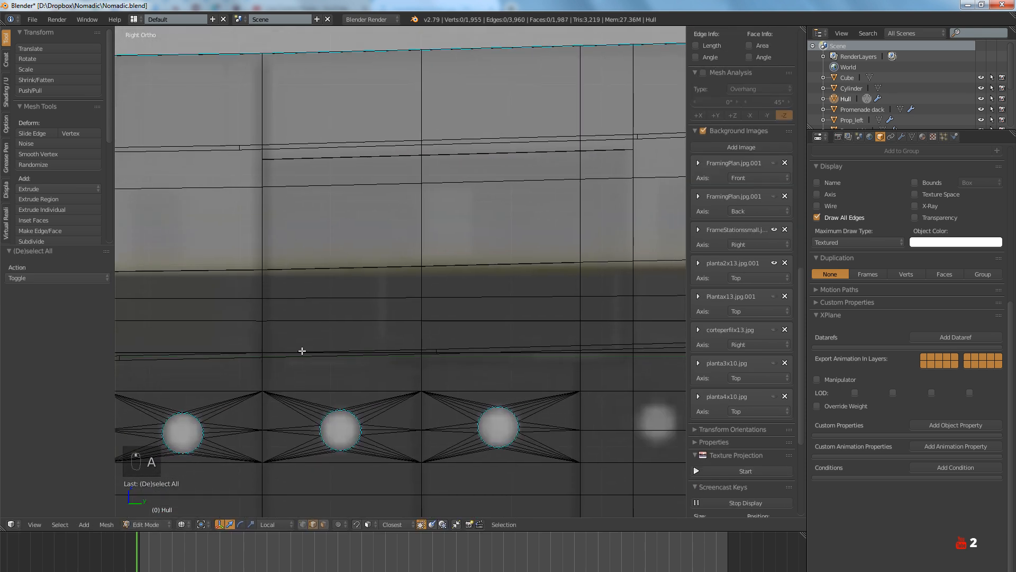
# Compare the three horizontal edges across the door's lower boundary with the door outline in the reference image
pyautogui.press('z')
pyautogui.press('z')
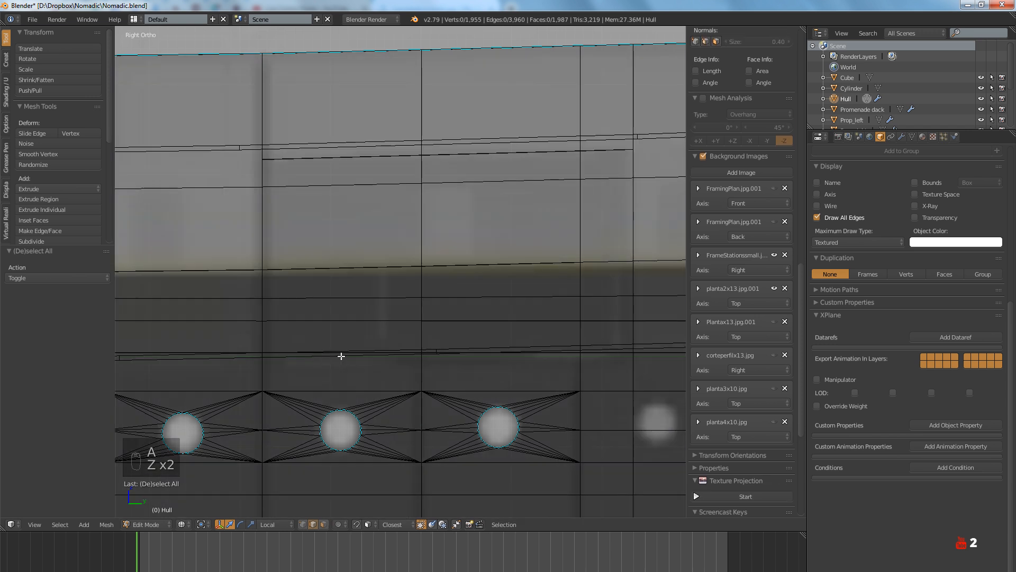
pyautogui.rightClick(376, 355)
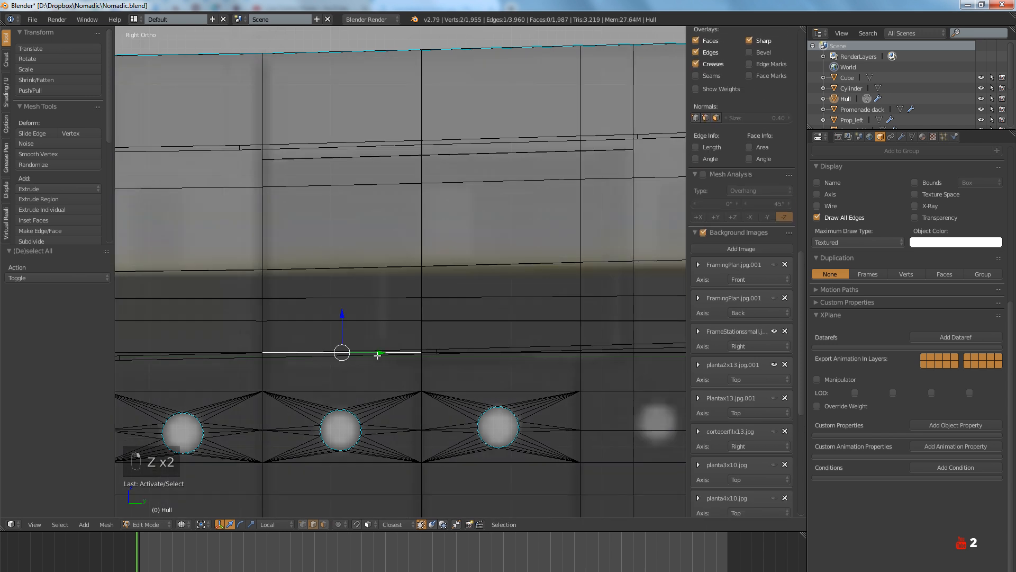
pyautogui.keyDown('shift'); pyautogui.rightClick(509, 355); pyautogui.keyUp('shift')
pyautogui.keyDown('shift'); pyautogui.rightClick(602, 353); pyautogui.keyUp('shift')
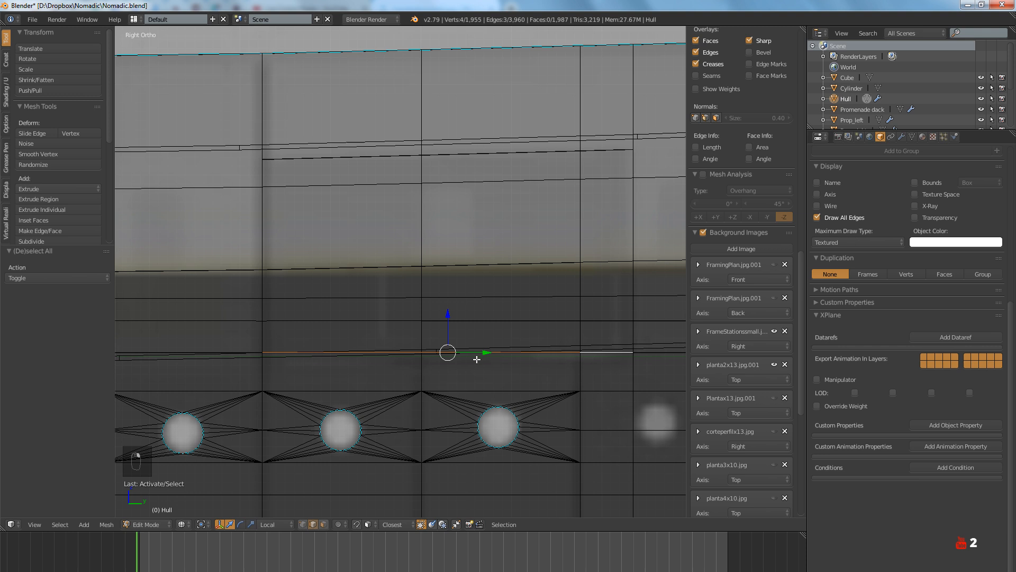
pyautogui.keyDown('ctrl'); pyautogui.scroll(-2, 538, 370); pyautogui.keyUp('ctrl')
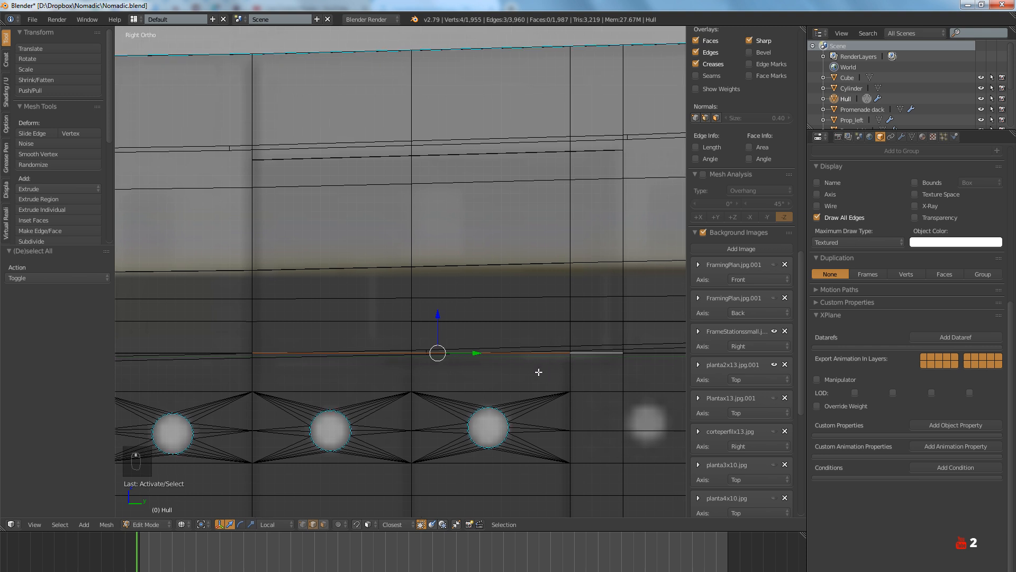
pyautogui.scroll(2, 602, 379)
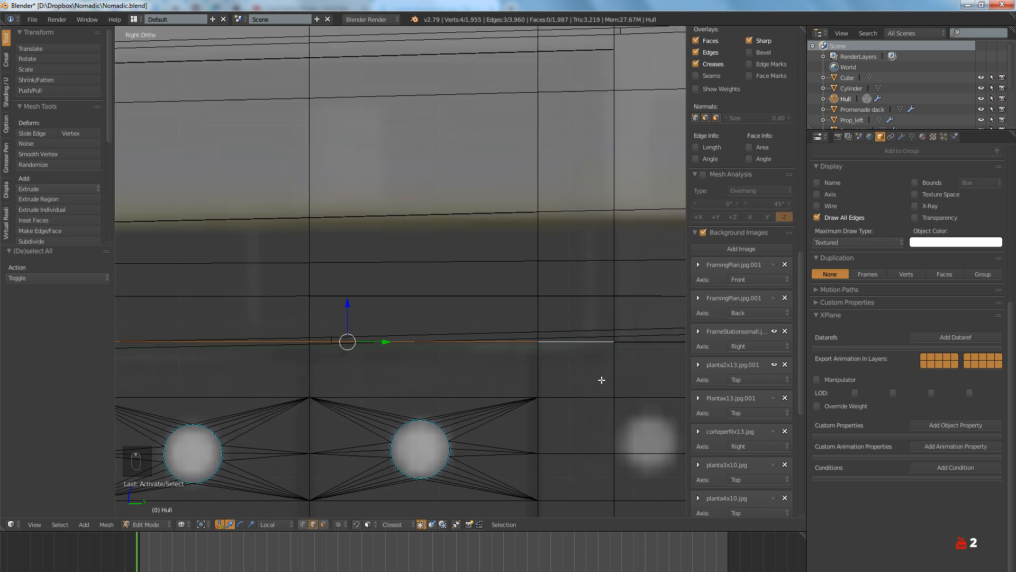
pyautogui.scroll(-1, 601, 380)
pyautogui.keyDown('ctrl'); pyautogui.scroll(2, 577, 380); pyautogui.keyUp('ctrl')
pyautogui.scroll(-3, 583, 382)
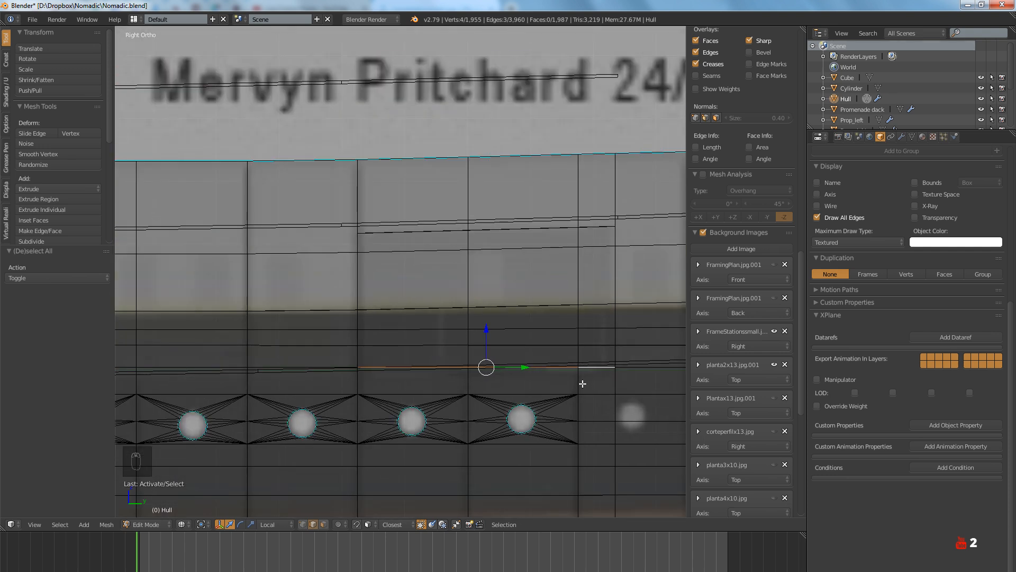
pyautogui.scroll(3, 583, 383)
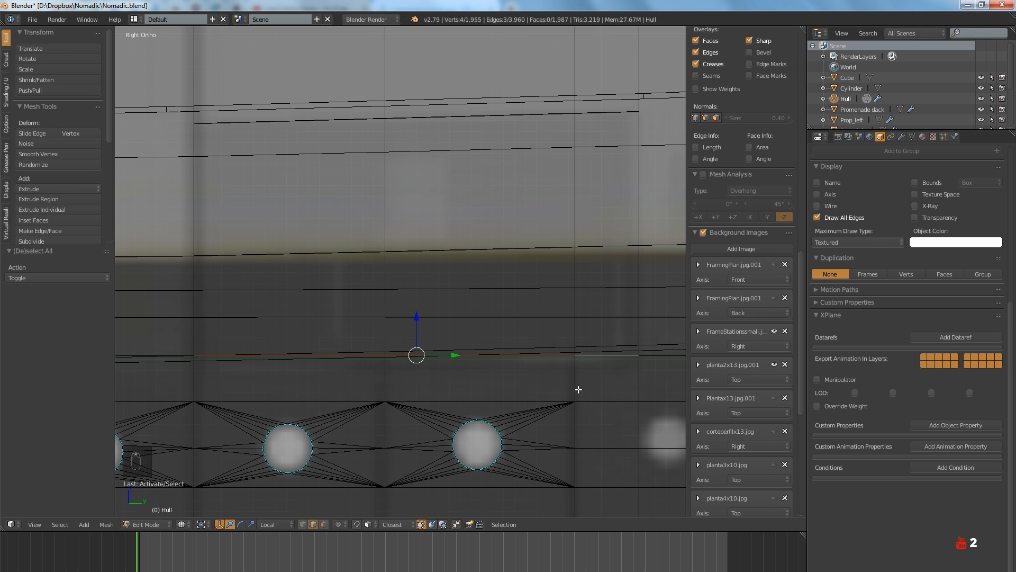
pyautogui.scroll(-3, 576, 379)
pyautogui.keyDown('ctrl'); pyautogui.scroll(-1, 573, 379); pyautogui.keyUp('ctrl')
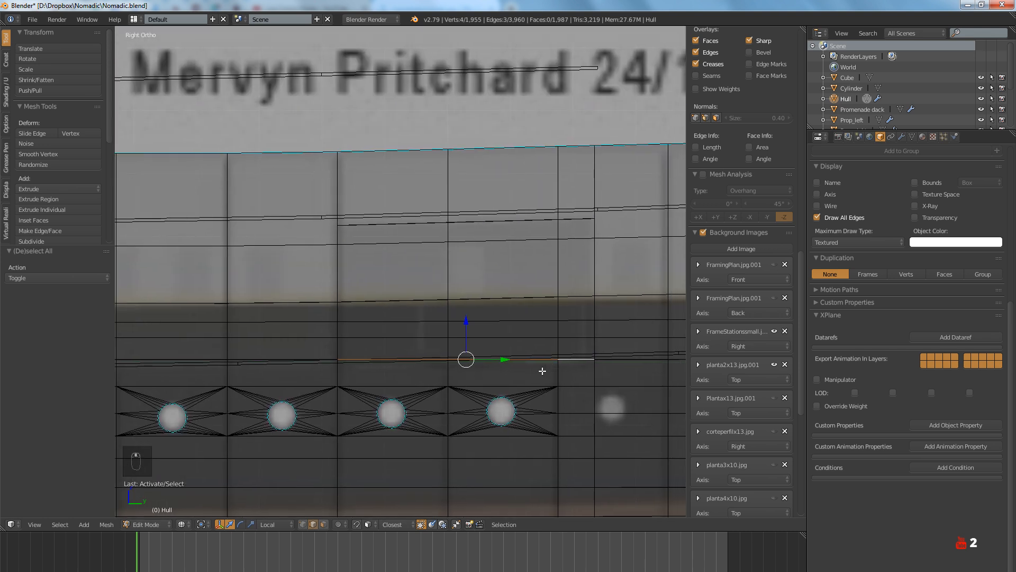
pyautogui.scroll(4, 465, 356)
# Select the slanted strip object above the portholes together with the hull, and resume editing the hull with its mesh deselected
pyautogui.press('Tab')
pyautogui.press('Tab')
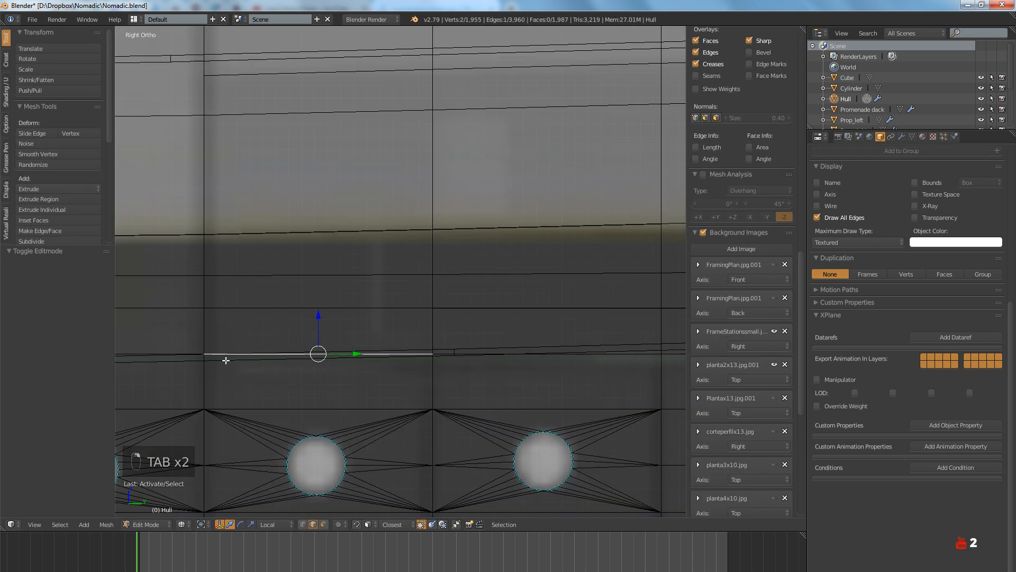
pyautogui.press('Tab')
pyautogui.rightClick(221, 360)
pyautogui.rightClick(206, 374)
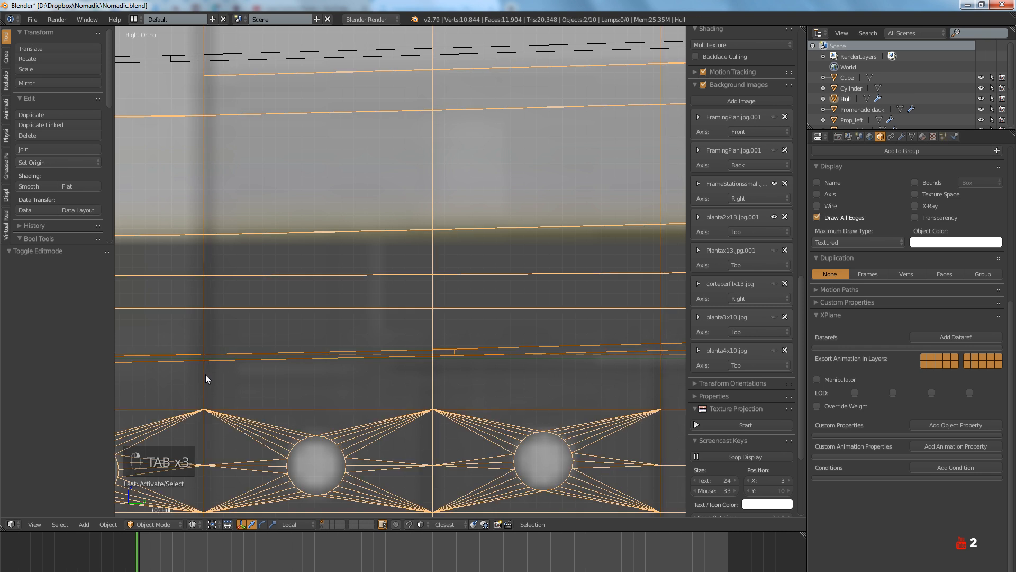
pyautogui.press('Tab')
pyautogui.press('a')
pyautogui.press('a')
pyautogui.press('a')
pyautogui.press('a')
pyautogui.press('a')
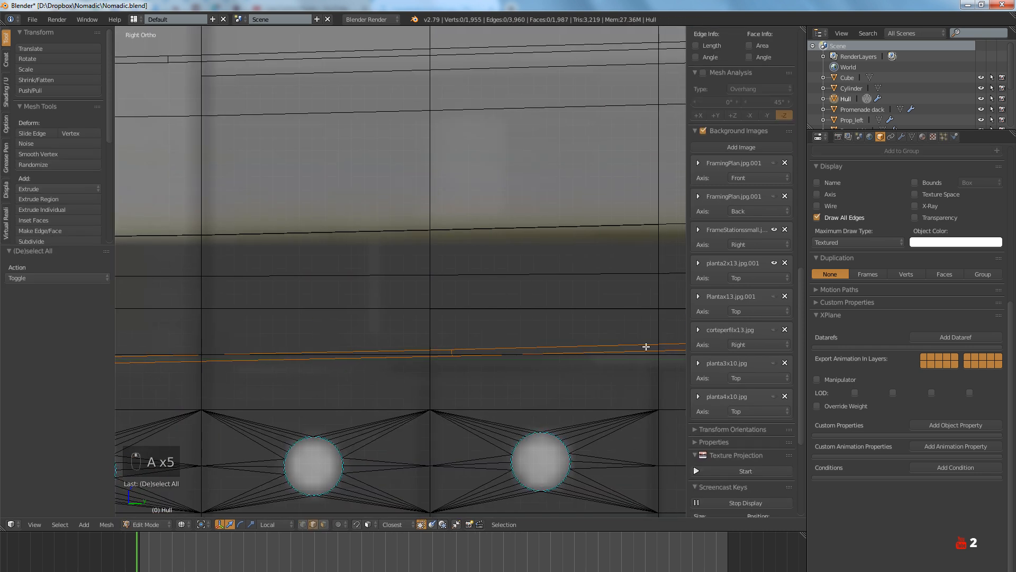
# Select the three horizontal edges along the door's lower boundary and shear them by 0.024 to follow the strip's slope
pyautogui.keyDown('ctrl'); pyautogui.scroll(-1, 543, 361); pyautogui.keyUp('ctrl')
pyautogui.rightClick(366, 357)
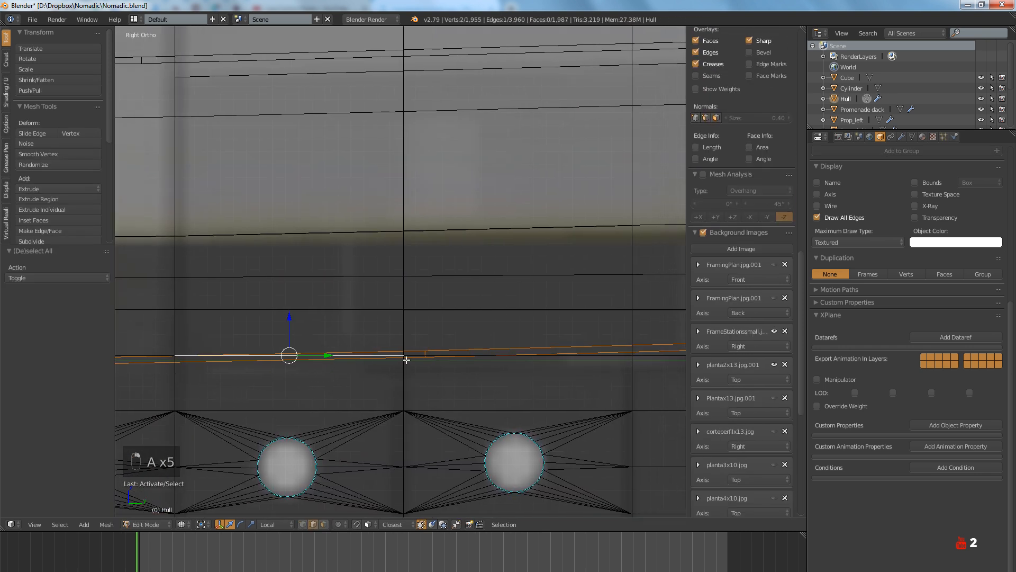
pyautogui.keyDown('shift'); pyautogui.rightClick(503, 355); pyautogui.keyUp('shift')
pyautogui.scroll(-4, 579, 359)
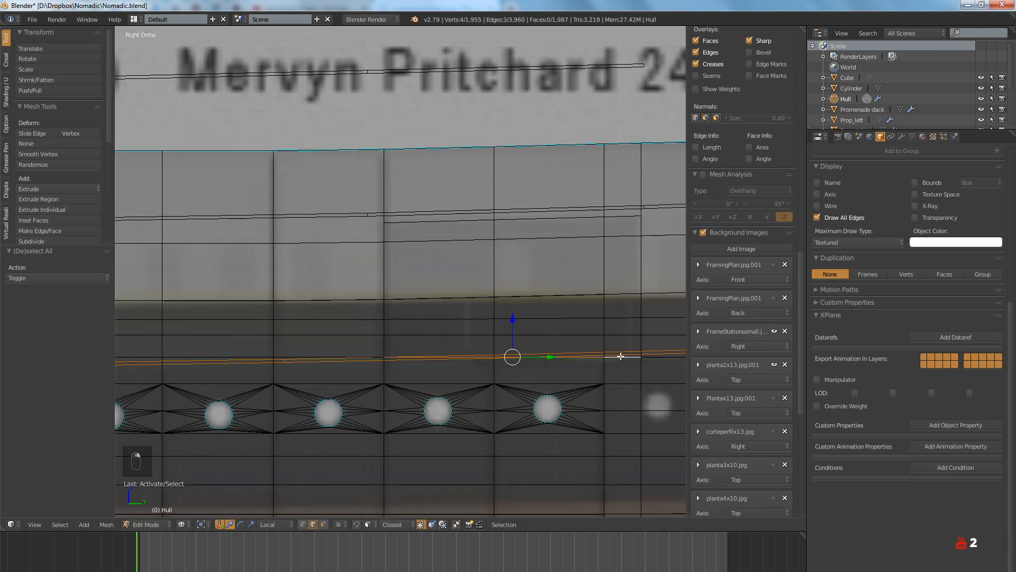
pyautogui.keyDown('ctrl'); pyautogui.scroll(-2, 621, 356); pyautogui.keyUp('ctrl')
pyautogui.scroll(3, 546, 357)
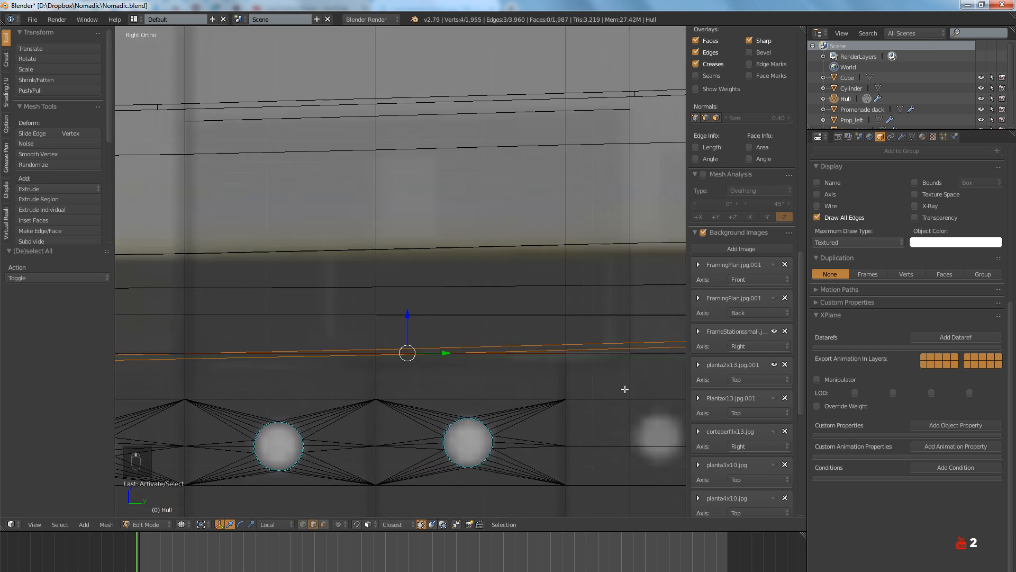
pyautogui.hotkey('ctrl', 'alt', 'shift', 's')
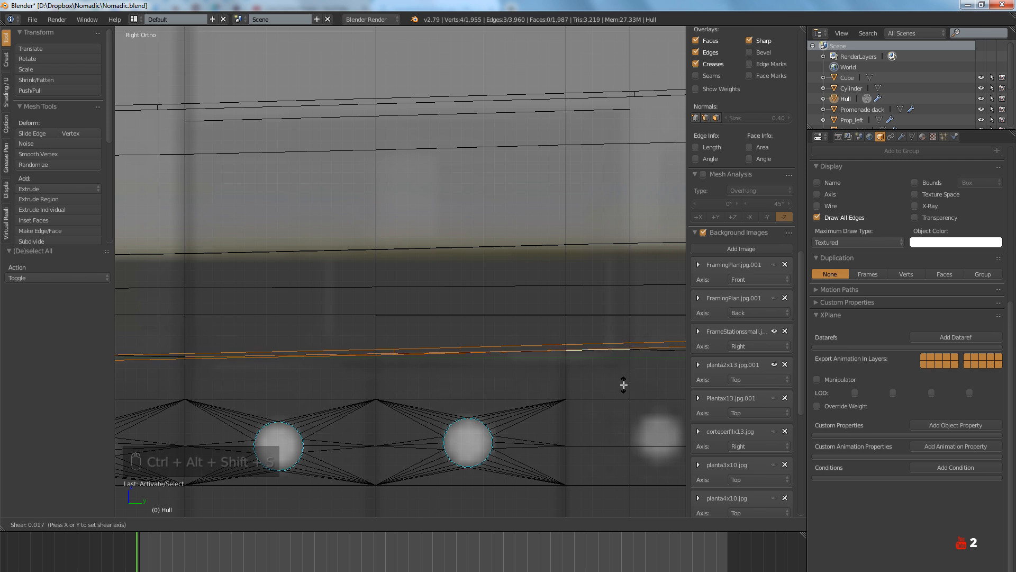
pyautogui.click(624, 384)
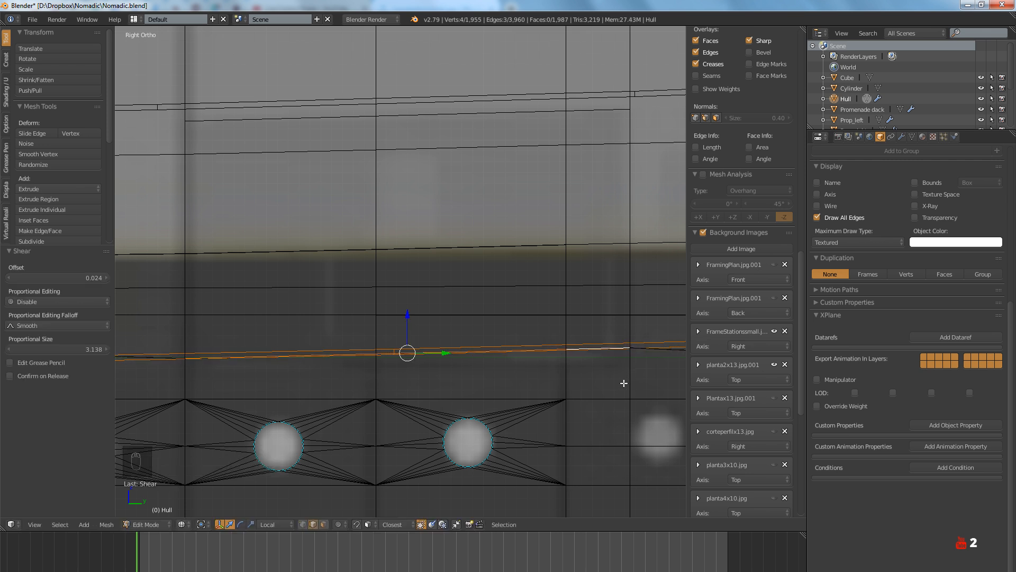
# Edge-slide the door's three lower edges upward by a factor of 0.188 and shear them by a further 0.006
pyautogui.press('g')
pyautogui.press('g')
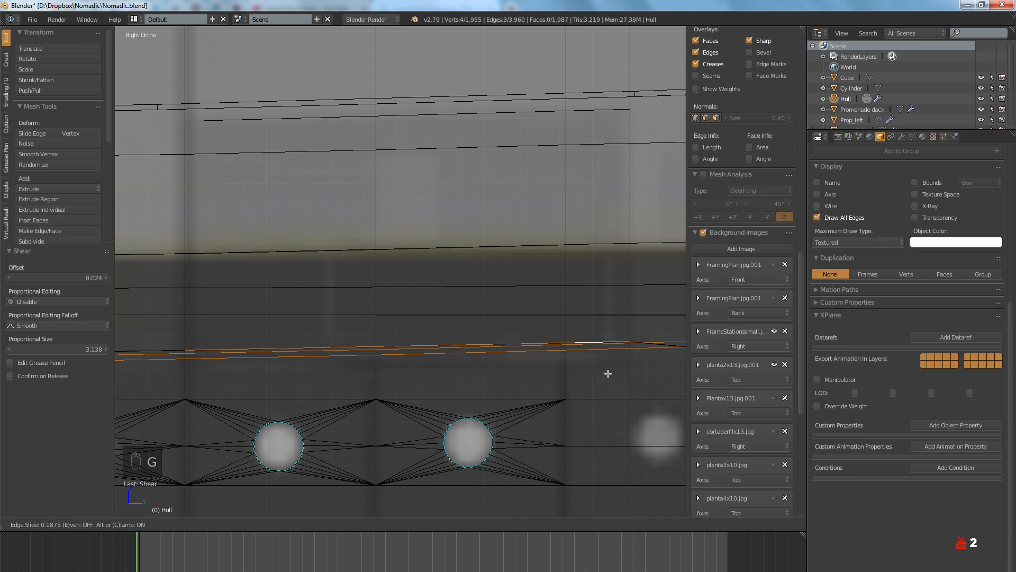
pyautogui.click(608, 373)
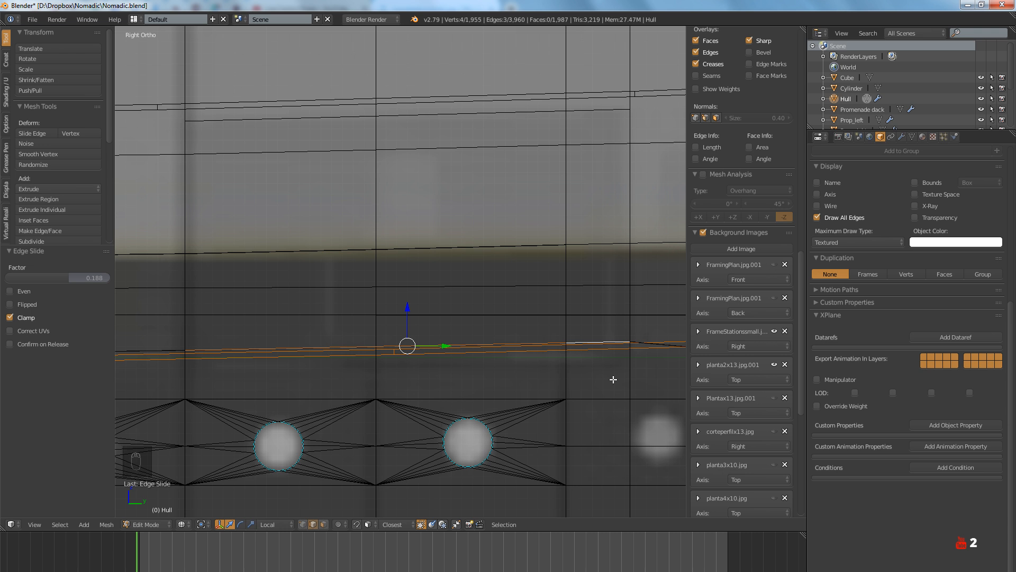
pyautogui.hotkey('ctrl', 'alt', 'shift', 's')
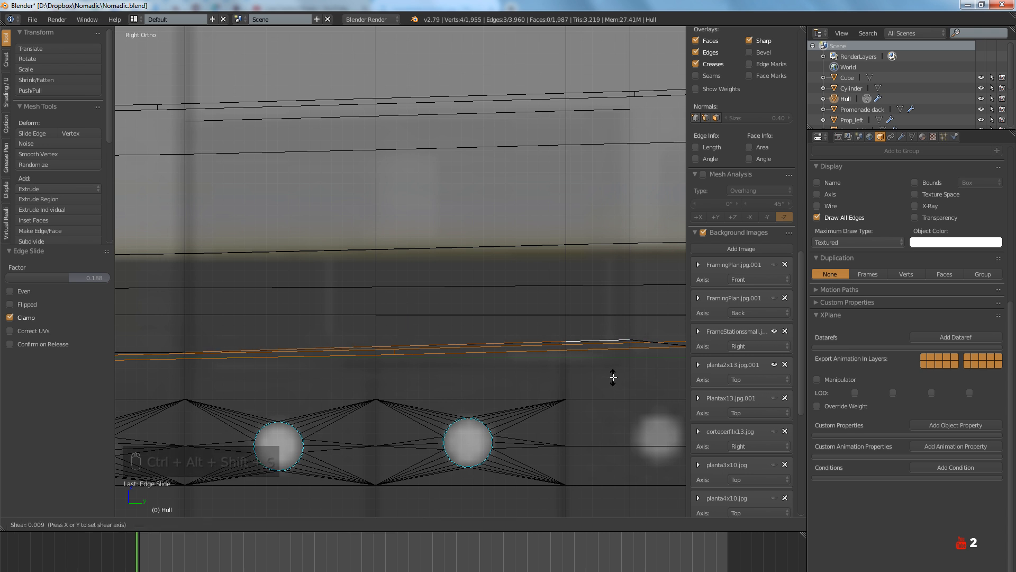
pyautogui.click(613, 378)
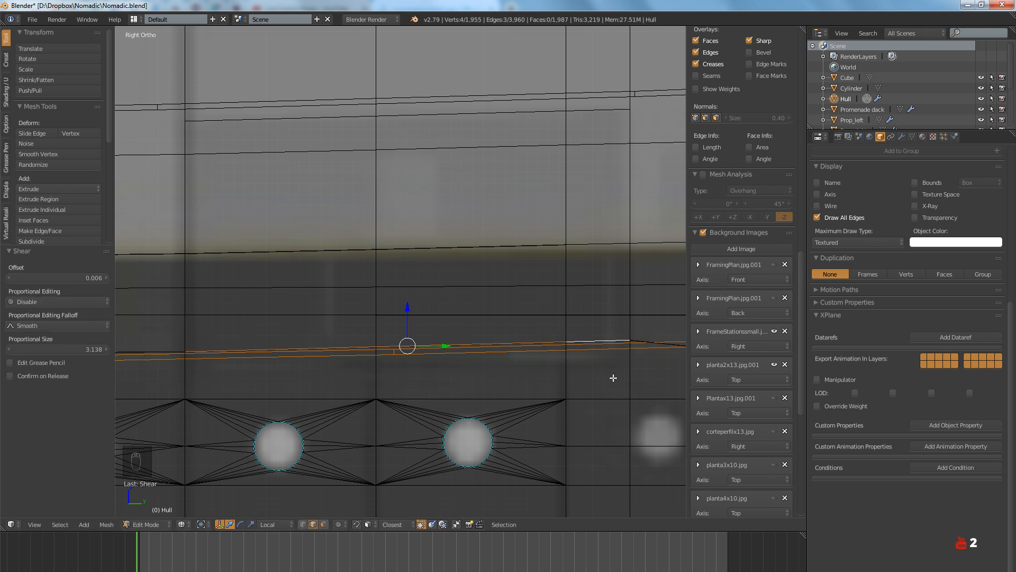
# Select the 15 hull faces enclosed by the door outline above the portholes
pyautogui.press('a')
pyautogui.press('z')
pyautogui.scroll(-3, 613, 377)
pyautogui.moveTo(613, 377)
pyautogui.mouseDown(button='middle')
pyautogui.moveTo(556, 399)
pyautogui.moveTo(537, 391)
pyautogui.moveTo(595, 403)
pyautogui.moveTo(636, 387)
pyautogui.moveTo(630, 399)
pyautogui.moveTo(409, 390)
pyautogui.moveTo(574, 402)
pyautogui.moveTo(429, 432)
pyautogui.mouseUp(button='middle')
pyautogui.scroll(-3, 467, 394)
pyautogui.scroll(3, 441, 395)
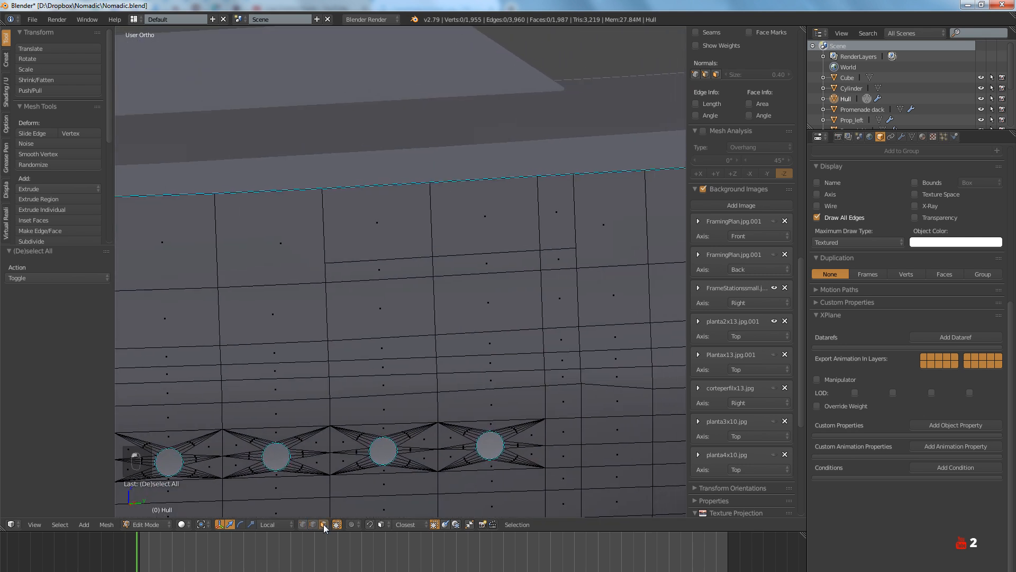
pyautogui.rightClick(401, 386)
pyautogui.keyDown('shift'); pyautogui.rightClick(492, 382); pyautogui.keyUp('shift')
pyautogui.keyDown('shift'); pyautogui.rightClick(563, 377); pyautogui.keyUp('shift')
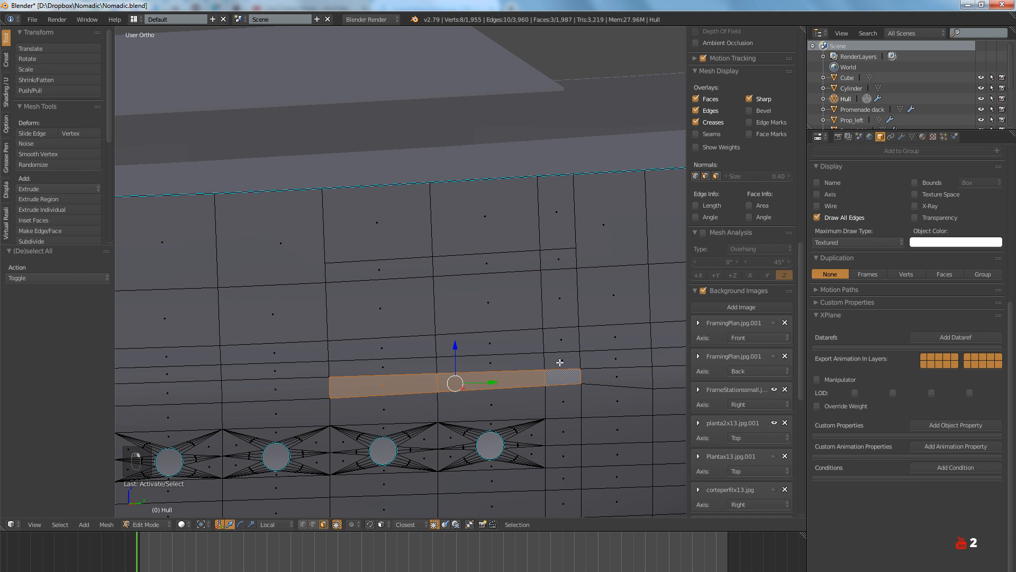
pyautogui.keyDown('shift'); pyautogui.rightClick(564, 361); pyautogui.keyUp('shift')
pyautogui.keyDown('shift'); pyautogui.rightClick(498, 364); pyautogui.keyUp('shift')
pyautogui.keyDown('shift'); pyautogui.rightClick(381, 367); pyautogui.keyUp('shift')
pyautogui.keyDown('shift'); pyautogui.rightClick(382, 347); pyautogui.keyUp('shift')
pyautogui.keyDown('shift'); pyautogui.rightClick(490, 345); pyautogui.keyUp('shift')
pyautogui.keyDown('shift'); pyautogui.rightClick(560, 340); pyautogui.keyUp('shift')
pyautogui.keyDown('shift'); pyautogui.rightClick(559, 307); pyautogui.keyUp('shift')
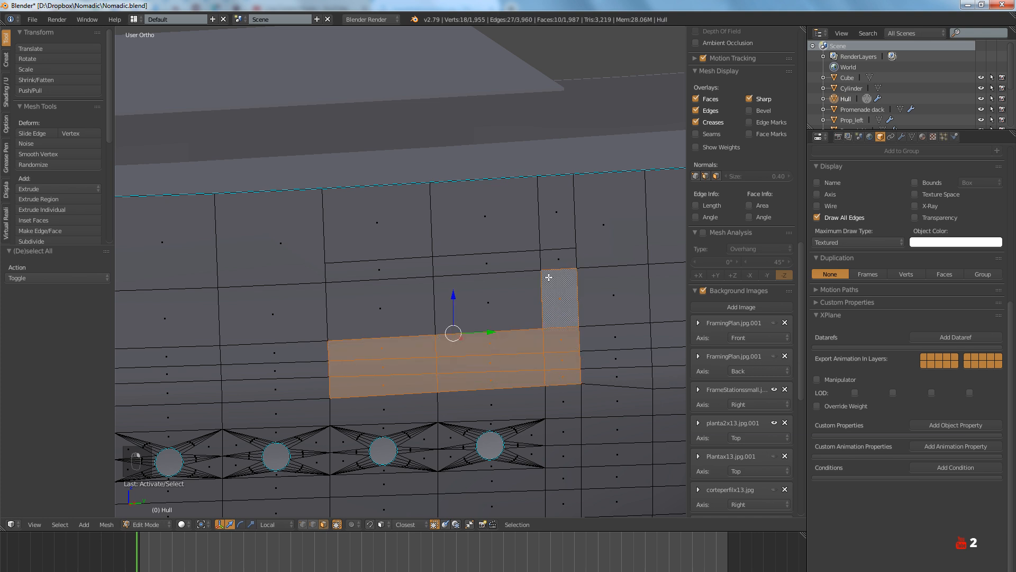
pyautogui.keyDown('shift'); pyautogui.rightClick(550, 264); pyautogui.keyUp('shift')
pyautogui.keyDown('shift'); pyautogui.rightClick(500, 266); pyautogui.keyUp('shift')
pyautogui.keyDown('shift'); pyautogui.rightClick(476, 304); pyautogui.keyUp('shift')
pyautogui.keyDown('shift'); pyautogui.rightClick(405, 293); pyautogui.keyUp('shift')
pyautogui.keyDown('shift'); pyautogui.rightClick(392, 272); pyautogui.keyUp('shift')
# Extrude the door faces into the hull by -1 along global X and flatten them with an X scale of 0
pyautogui.scroll(-3, 406, 313)
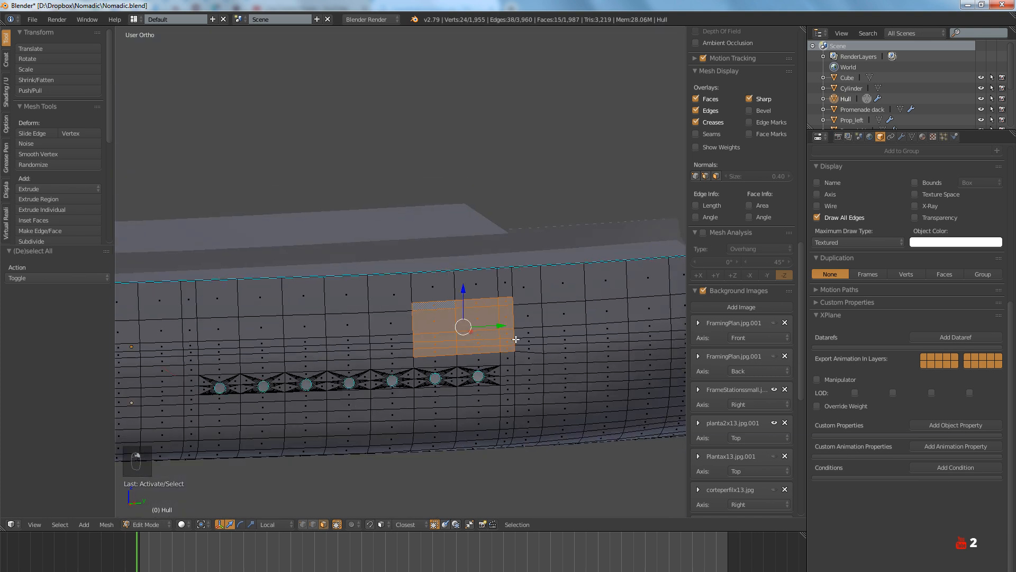
pyautogui.moveTo(513, 340); pyautogui.dragTo(471, 391, button='middle')
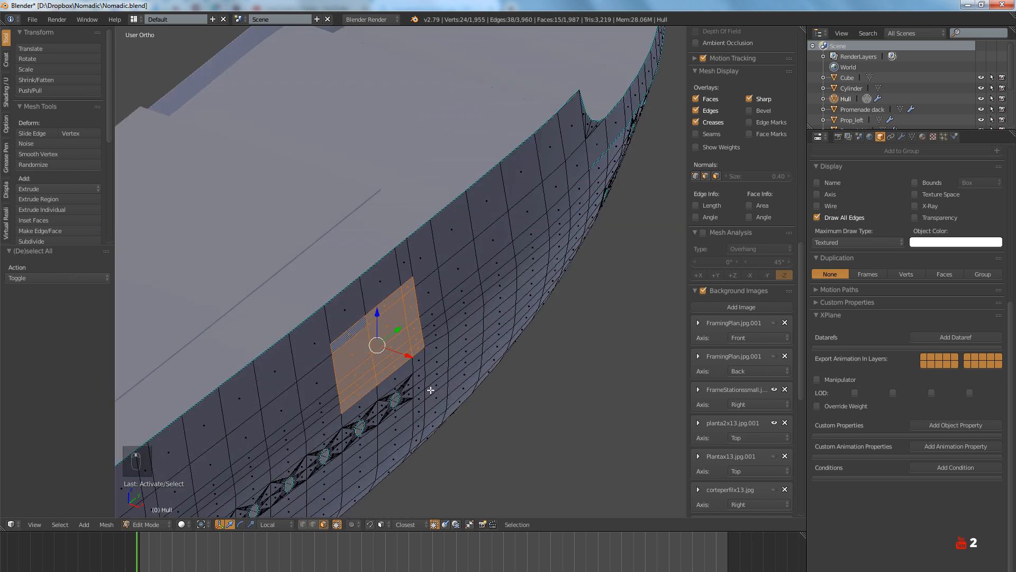
pyautogui.scroll(3, 474, 388)
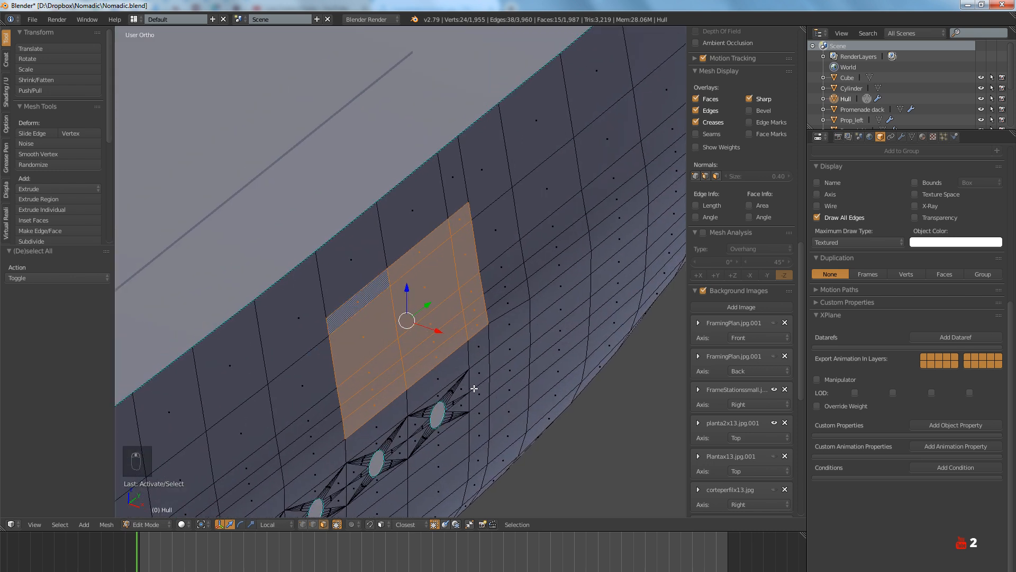
pyautogui.write('e')
pyautogui.write('-1')
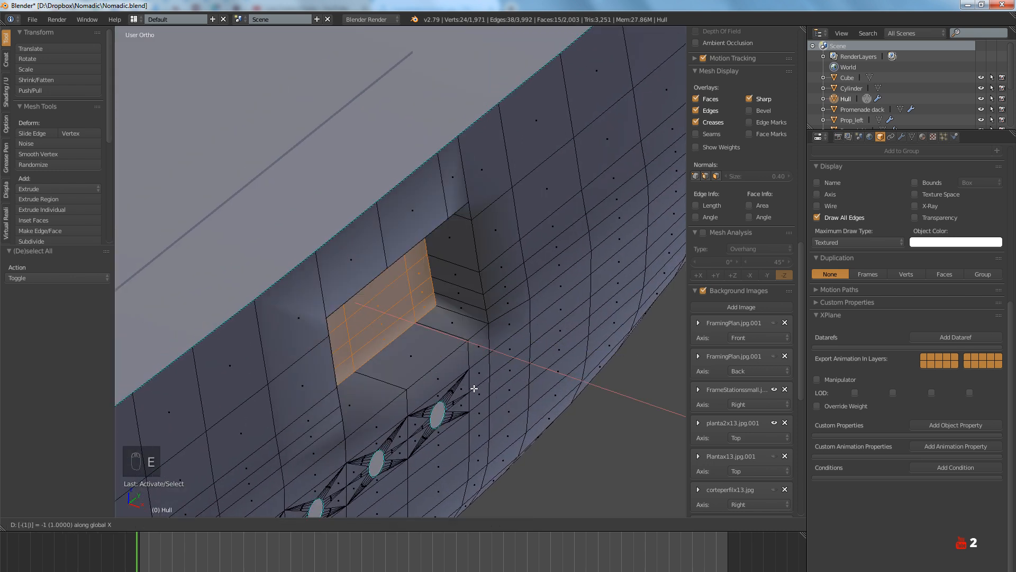
pyautogui.press('Return')
pyautogui.write('s')
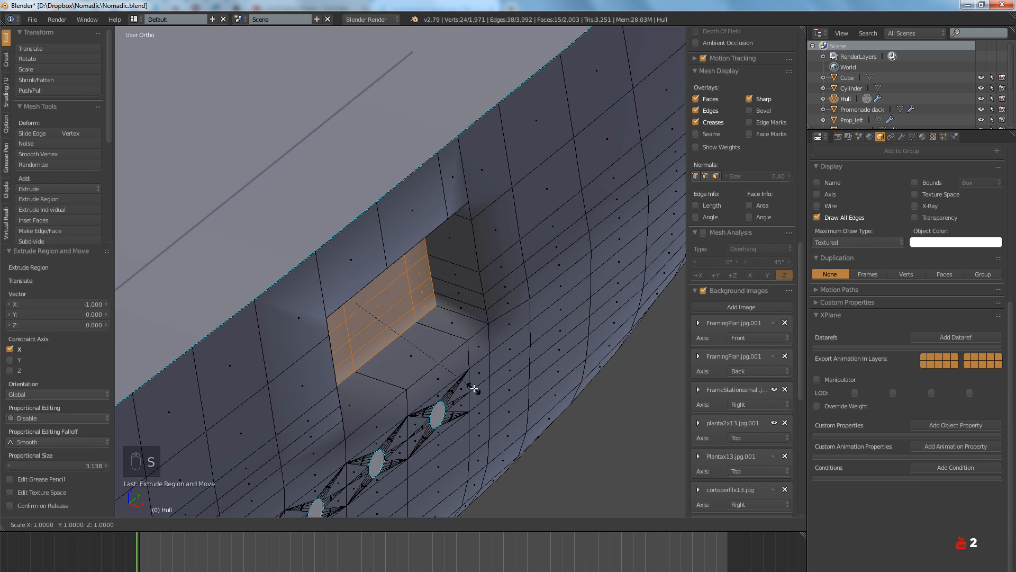
pyautogui.write('0')
pyautogui.press('Return')
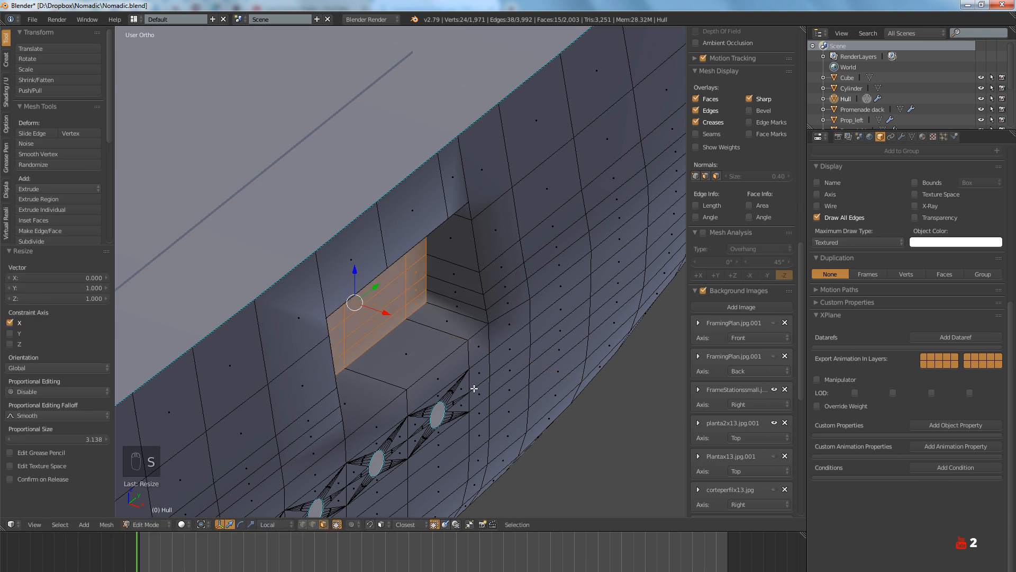
# Move the recess's back wall 0.708 along X and shear it by -0.019, checking against the top plan
pyautogui.press('KP_7')
pyautogui.press('z')
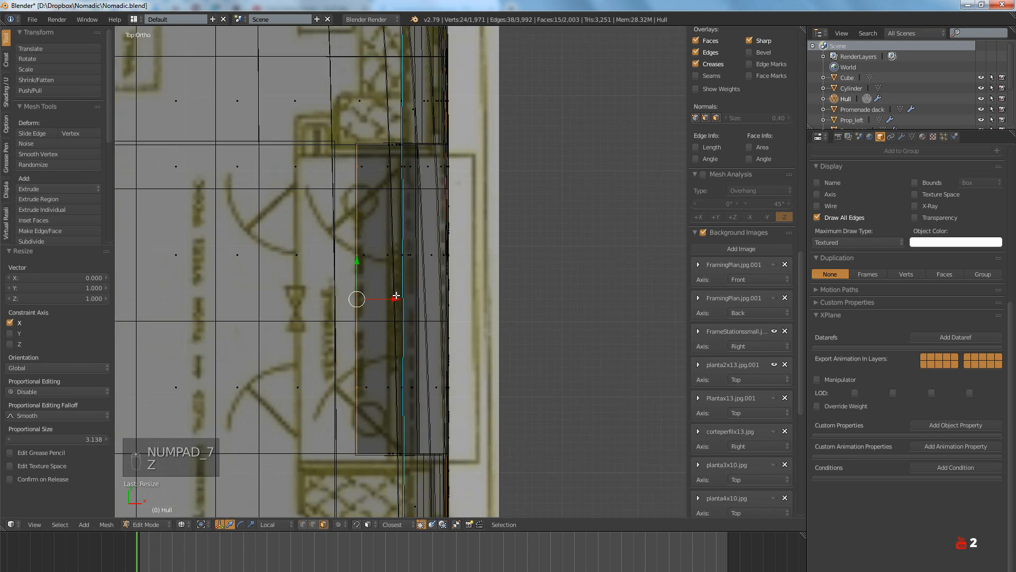
pyautogui.moveTo(385, 299); pyautogui.dragTo(447, 301)
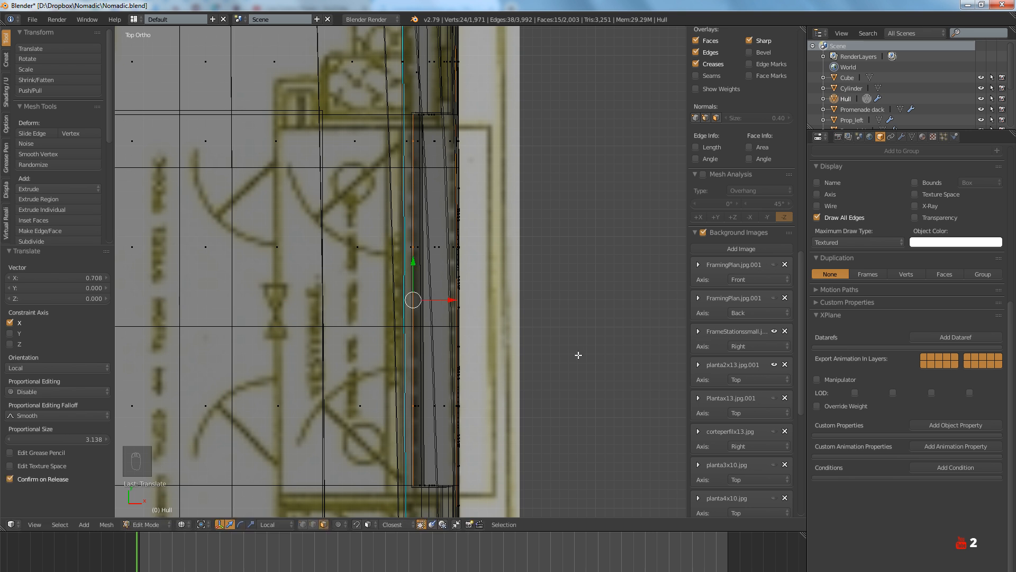
pyautogui.hotkey('ctrl', 'alt', 'shift', 's')
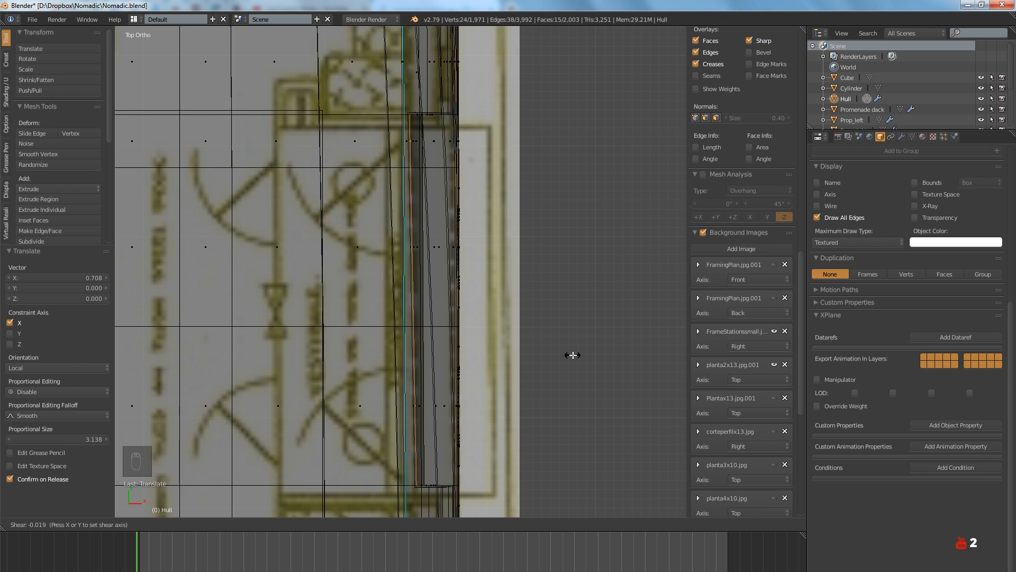
pyautogui.click(572, 354)
pyautogui.scroll(-5, 572, 354)
pyautogui.press('a')
pyautogui.press('z')
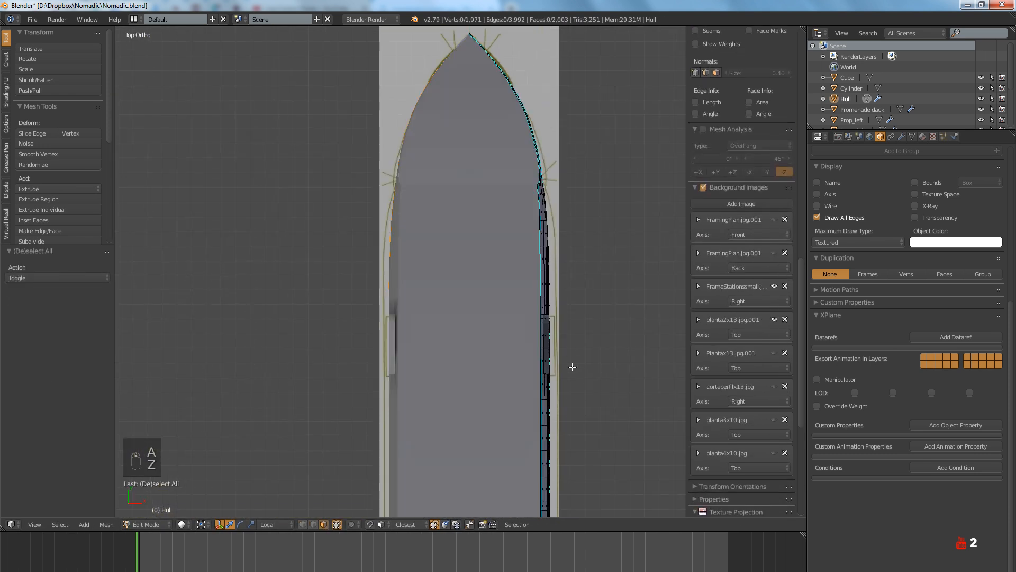
# Select all the back wall faces of the existing door recess near the stern
pyautogui.moveTo(549, 421)
pyautogui.mouseDown(button='middle')
pyautogui.moveTo(440, 345)
pyautogui.moveTo(341, 369)
pyautogui.moveTo(536, 347)
pyautogui.mouseUp(button='middle')
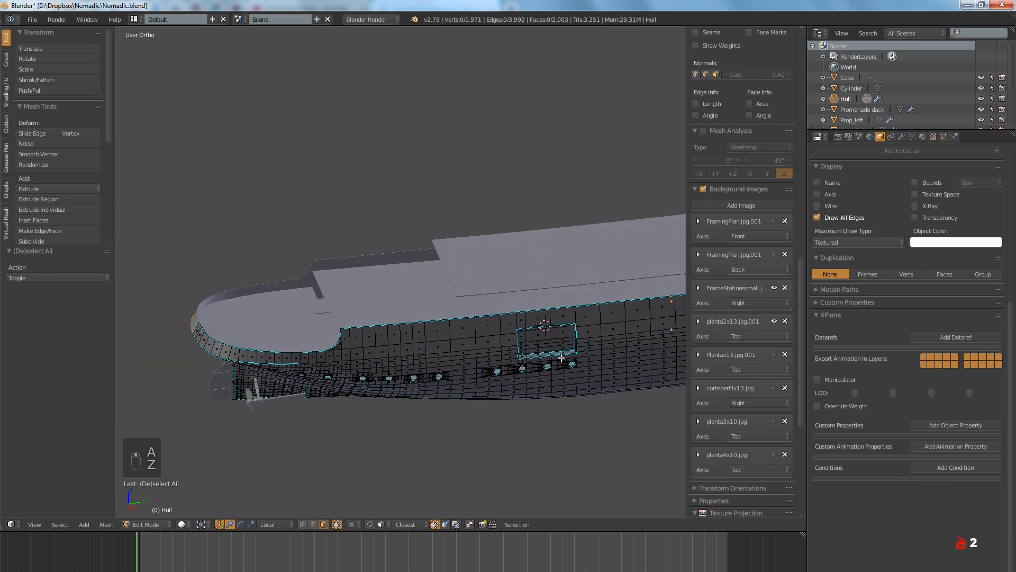
pyautogui.scroll(5, 540, 344)
pyautogui.scroll(4, 741, 317)
pyautogui.rightClick(387, 355)
pyautogui.keyDown('shift'); pyautogui.rightClick(387, 336); pyautogui.keyUp('shift')
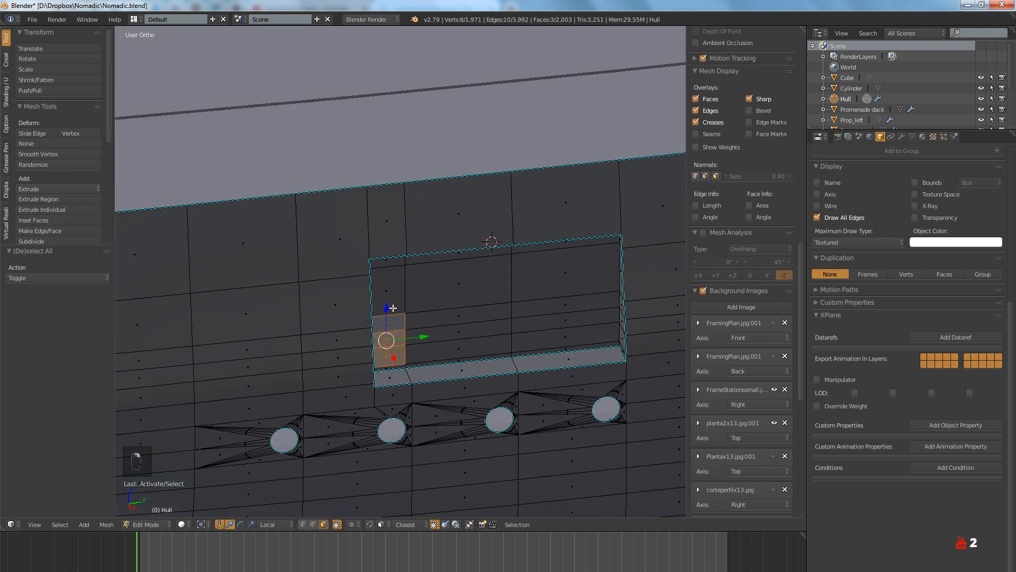
pyautogui.keyDown('shift'); pyautogui.rightClick(386, 316); pyautogui.keyUp('shift')
pyautogui.keyDown('shift'); pyautogui.rightClick(387, 296); pyautogui.keyUp('shift')
pyautogui.keyDown('shift'); pyautogui.rightClick(387, 277); pyautogui.keyUp('shift')
pyautogui.keyDown('shift'); pyautogui.rightClick(443, 281); pyautogui.keyUp('shift')
pyautogui.press('KP_3')
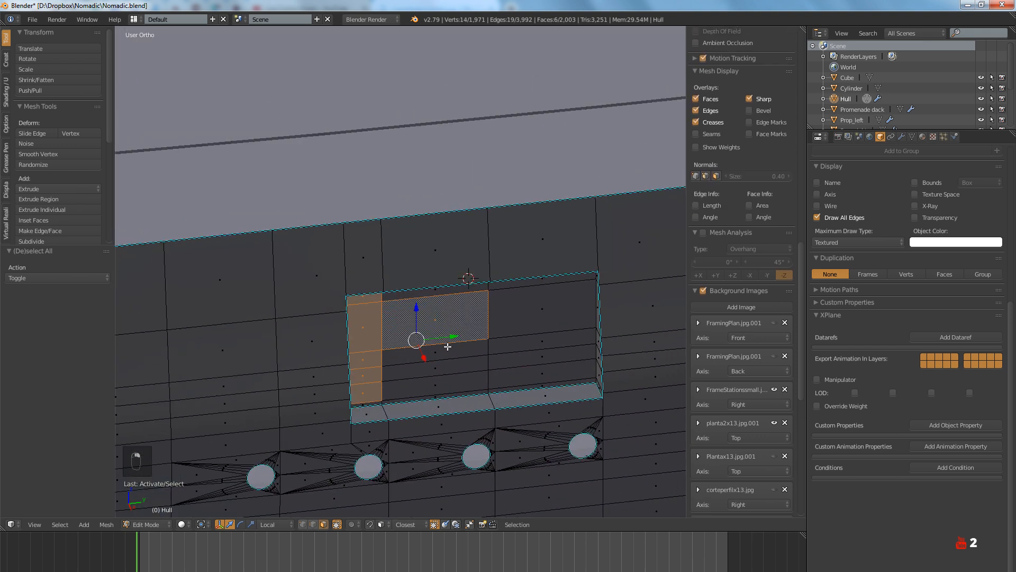
pyautogui.press('KP_Decimal')
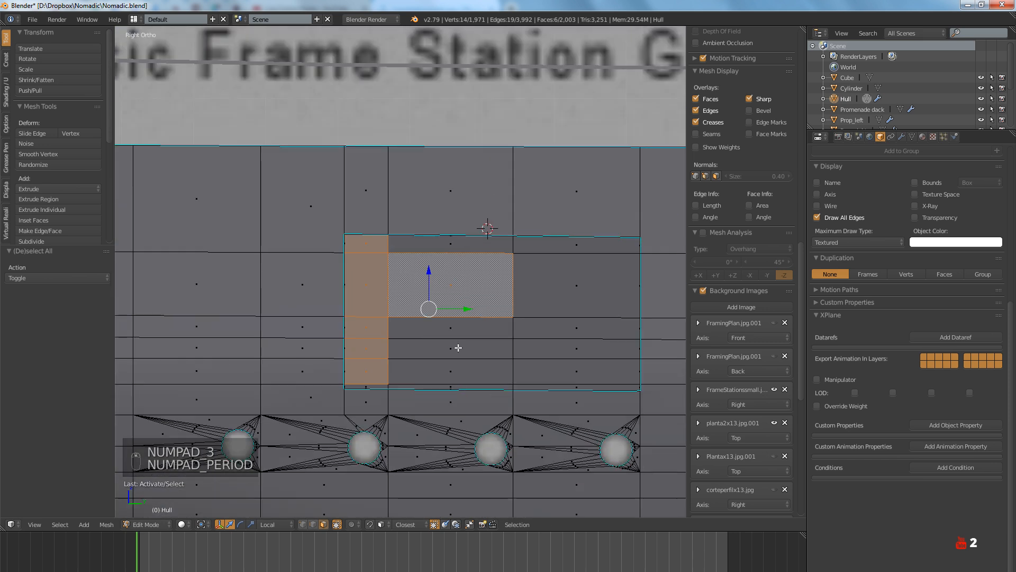
pyautogui.keyDown('shift'); pyautogui.rightClick(420, 385); pyautogui.keyUp('shift')
pyautogui.keyDown('shift'); pyautogui.rightClick(423, 371); pyautogui.keyUp('shift')
pyautogui.keyDown('shift'); pyautogui.rightClick(426, 349); pyautogui.keyUp('shift')
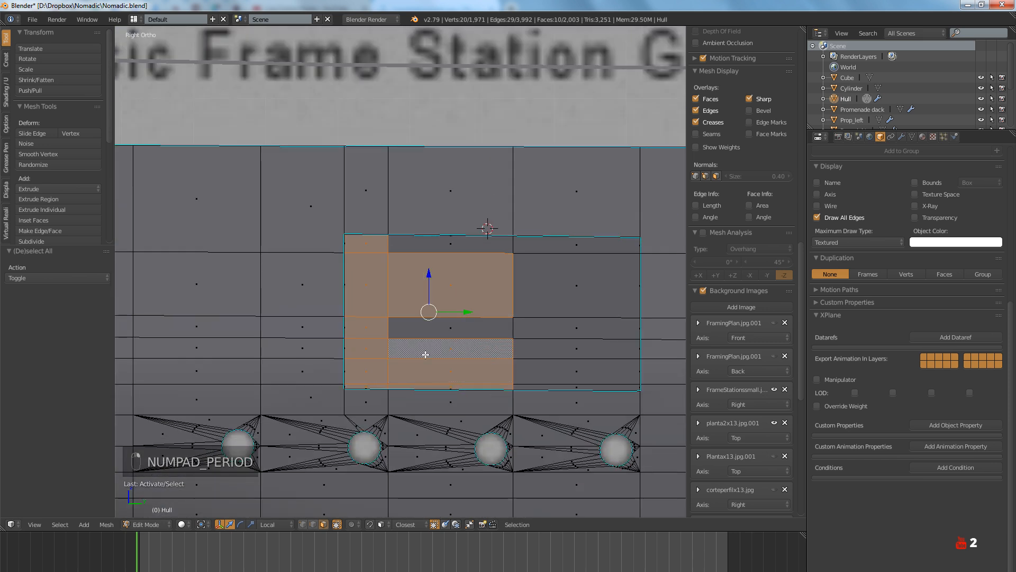
pyautogui.keyDown('shift'); pyautogui.rightClick(428, 328); pyautogui.keyUp('shift')
pyautogui.keyDown('shift'); pyautogui.rightClick(449, 286); pyautogui.keyUp('shift')
pyautogui.keyDown('shift'); pyautogui.rightClick(441, 247); pyautogui.keyUp('shift')
pyautogui.keyDown('shift'); pyautogui.rightClick(534, 243); pyautogui.keyUp('shift')
pyautogui.keyDown('shift'); pyautogui.rightClick(545, 279); pyautogui.keyUp('shift')
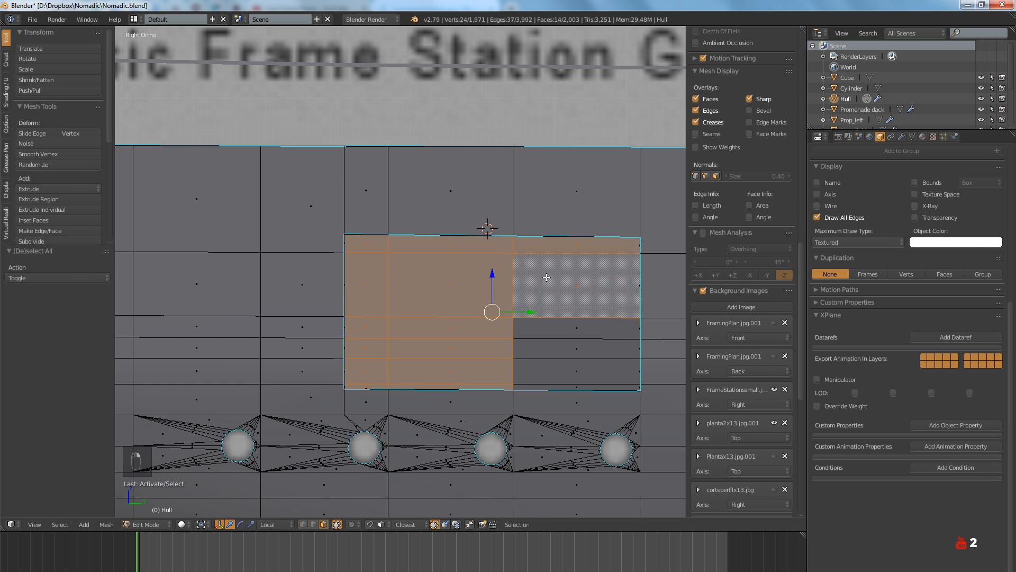
pyautogui.keyDown('shift'); pyautogui.rightClick(557, 330); pyautogui.keyUp('shift')
pyautogui.keyDown('shift'); pyautogui.rightClick(559, 350); pyautogui.keyUp('shift')
pyautogui.keyDown('shift'); pyautogui.rightClick(553, 375); pyautogui.keyUp('shift')
pyautogui.keyDown('shift'); pyautogui.rightClick(551, 384); pyautogui.keyUp('shift')
# Shear the stern door recess's back wall by 0.013 in the top view, using the deck plan as reference
pyautogui.press('KP_7')
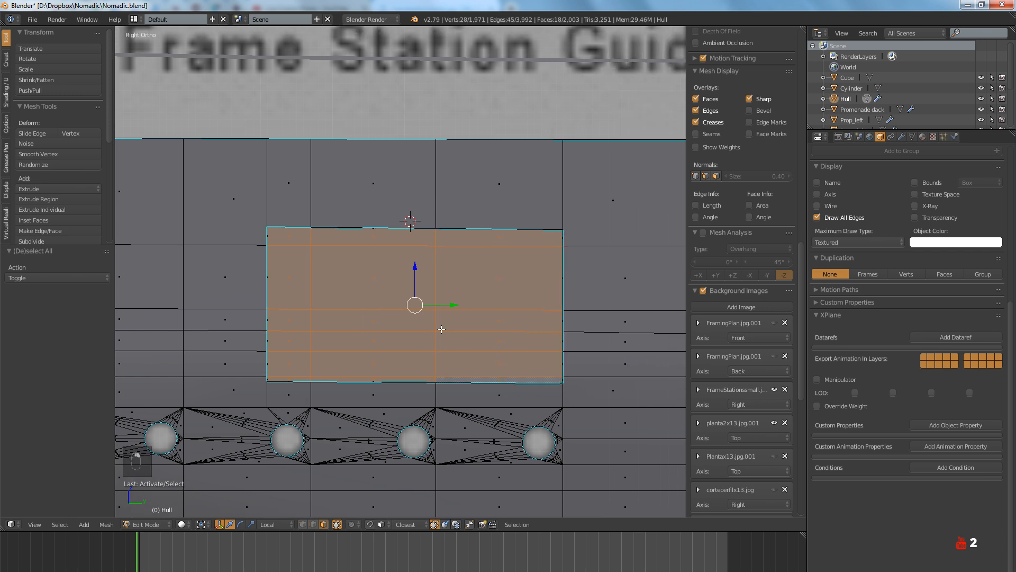
pyautogui.press('z')
pyautogui.scroll(3, 424, 315)
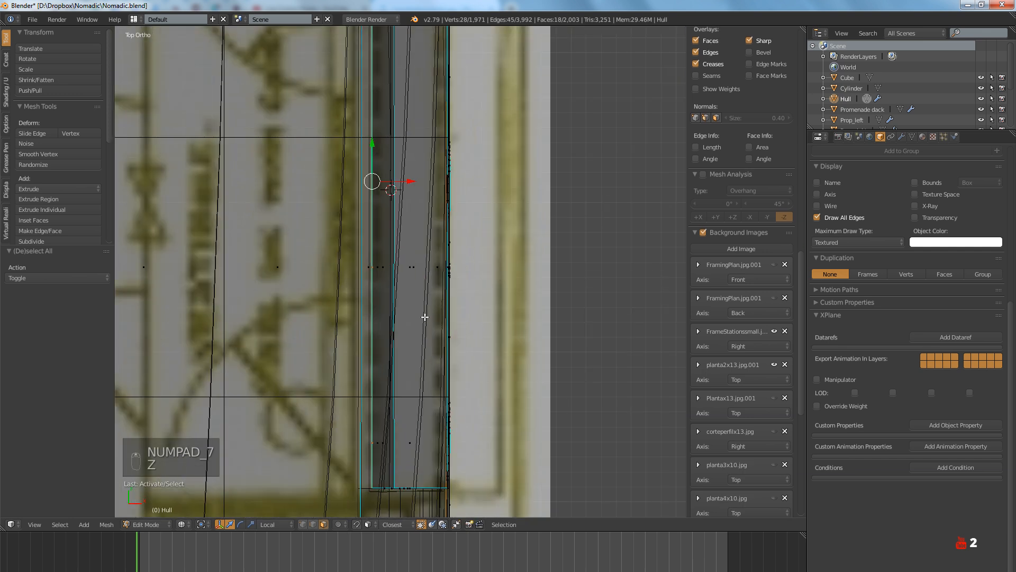
pyautogui.scroll(-3, 457, 317)
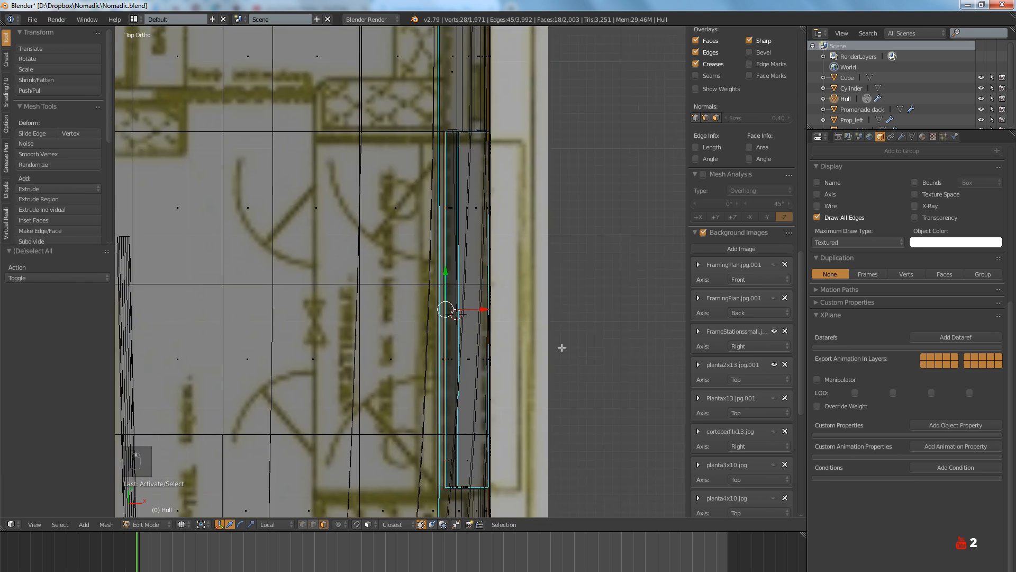
pyautogui.hotkey('ctrl', 'alt', 'shift', 's')
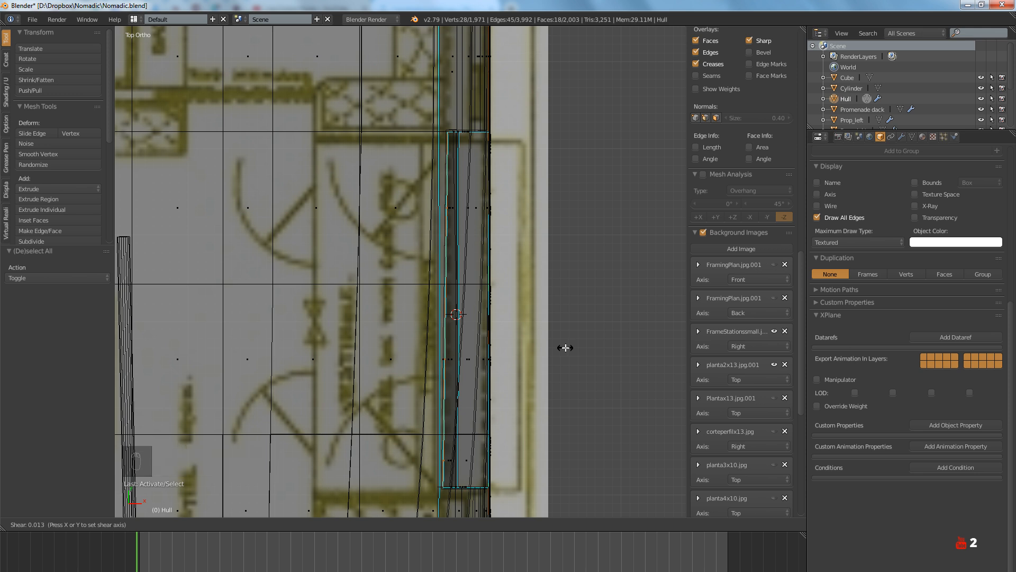
pyautogui.click(566, 347)
pyautogui.press('a')
pyautogui.scroll(-3, 565, 347)
pyautogui.press('z')
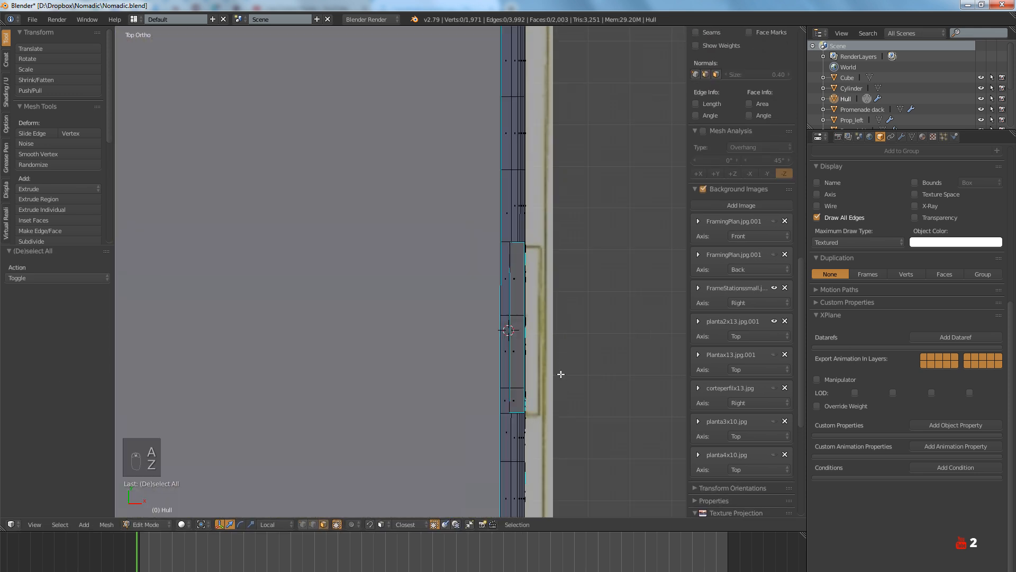
# Select the outer rim and inner corner edge loops of the new door recess, undoing the surplus loop selections
pyautogui.moveTo(565, 347)
pyautogui.mouseDown(button='middle')
pyautogui.moveTo(527, 390)
pyautogui.moveTo(408, 307)
pyautogui.moveTo(396, 325)
pyautogui.moveTo(450, 341)
pyautogui.moveTo(354, 356)
pyautogui.moveTo(400, 370)
pyautogui.mouseUp(button='middle')
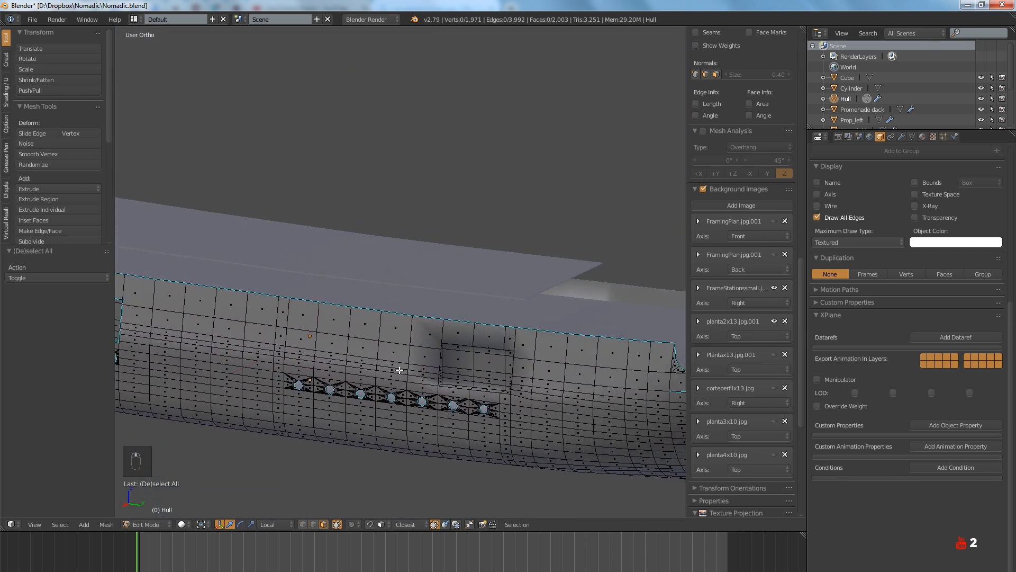
pyautogui.scroll(4, 449, 372)
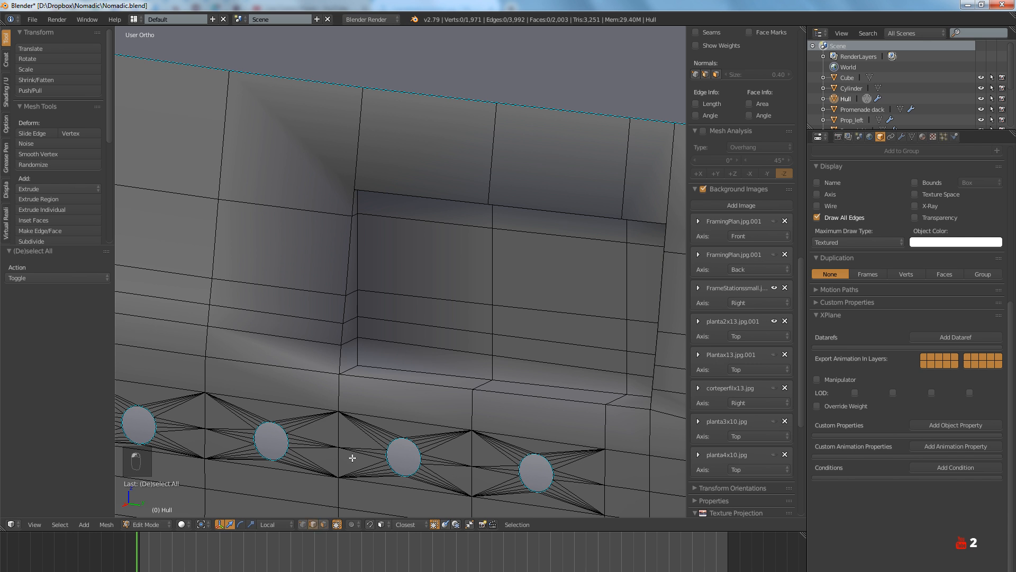
pyautogui.keyDown('alt'); pyautogui.rightClick(342, 356); pyautogui.keyUp('alt')
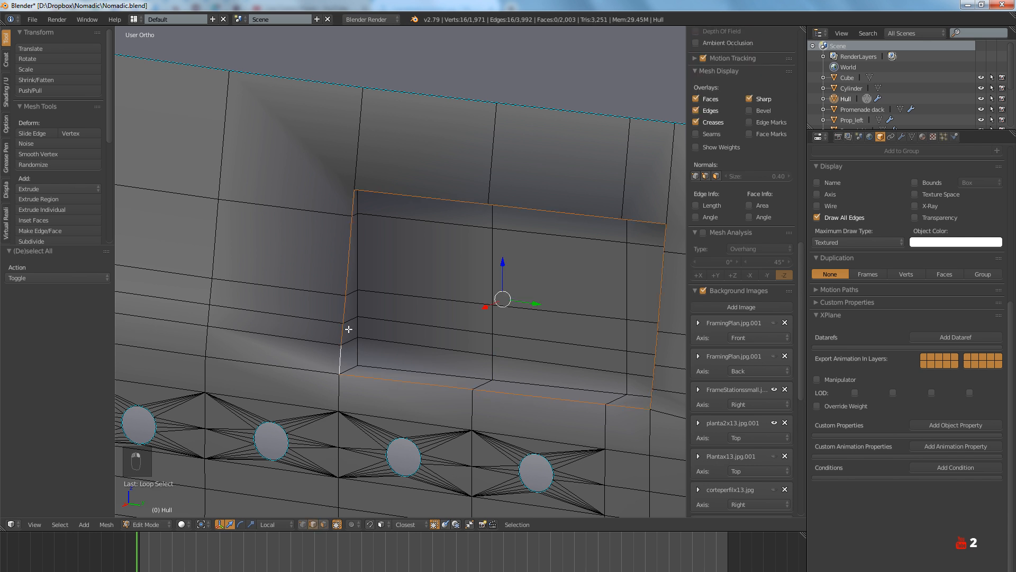
pyautogui.keyDown('alt'); pyautogui.keyDown('shift'); pyautogui.rightClick(364, 268); pyautogui.keyUp('shift'); pyautogui.keyUp('alt')
pyautogui.keyDown('alt'); pyautogui.keyDown('shift'); pyautogui.rightClick(376, 366); pyautogui.keyUp('shift'); pyautogui.keyUp('alt')
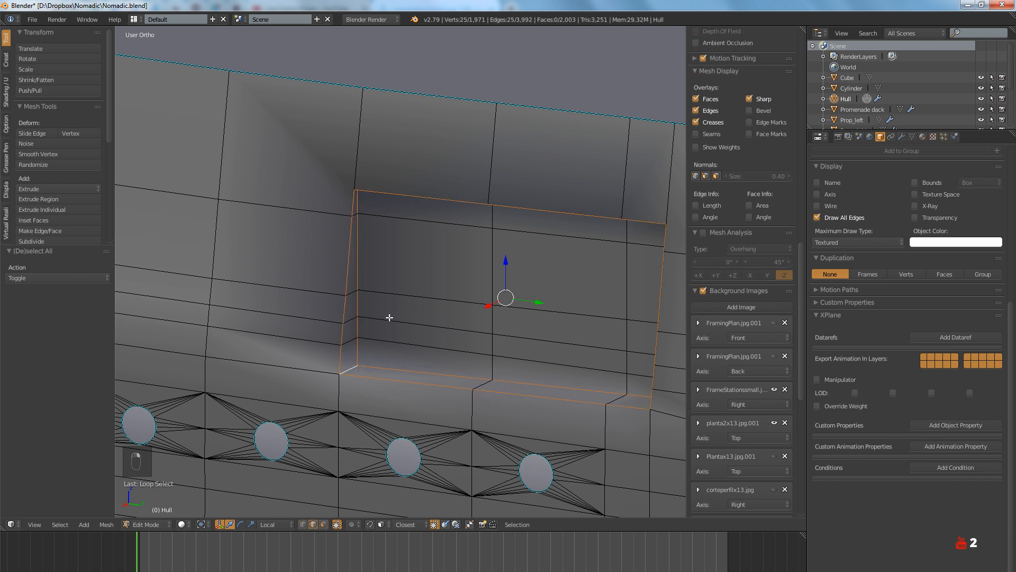
pyautogui.moveTo(390, 317); pyautogui.dragTo(184, 340, button='middle')
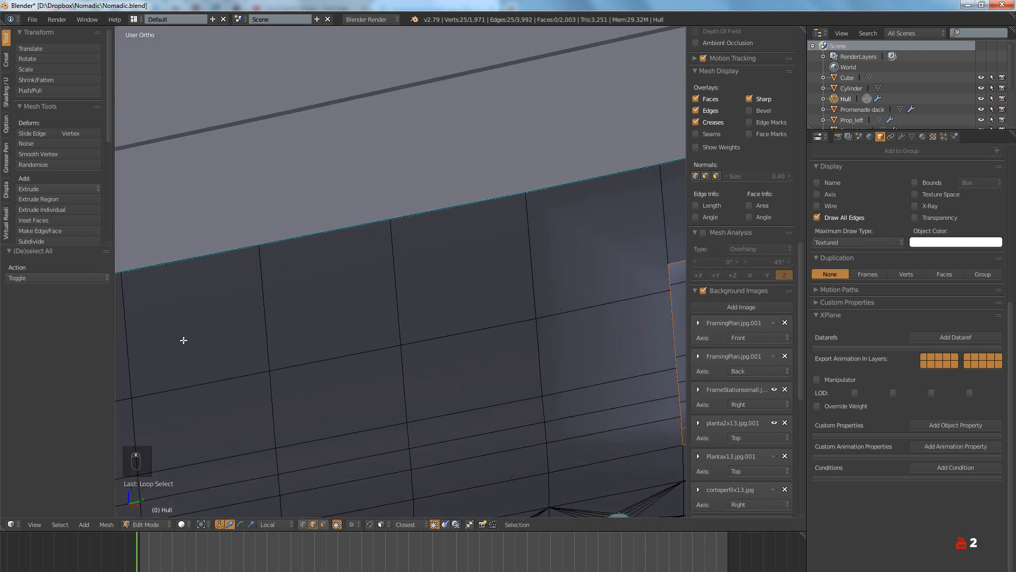
pyautogui.press('KP_Decimal')
pyautogui.press('KP_Decimal')
pyautogui.press('KP_Decimal')
pyautogui.scroll(3, 338, 336)
pyautogui.keyDown('shift'); pyautogui.moveTo(593, 292); pyautogui.dragTo(417, 330, button='middle'); pyautogui.keyUp('shift')
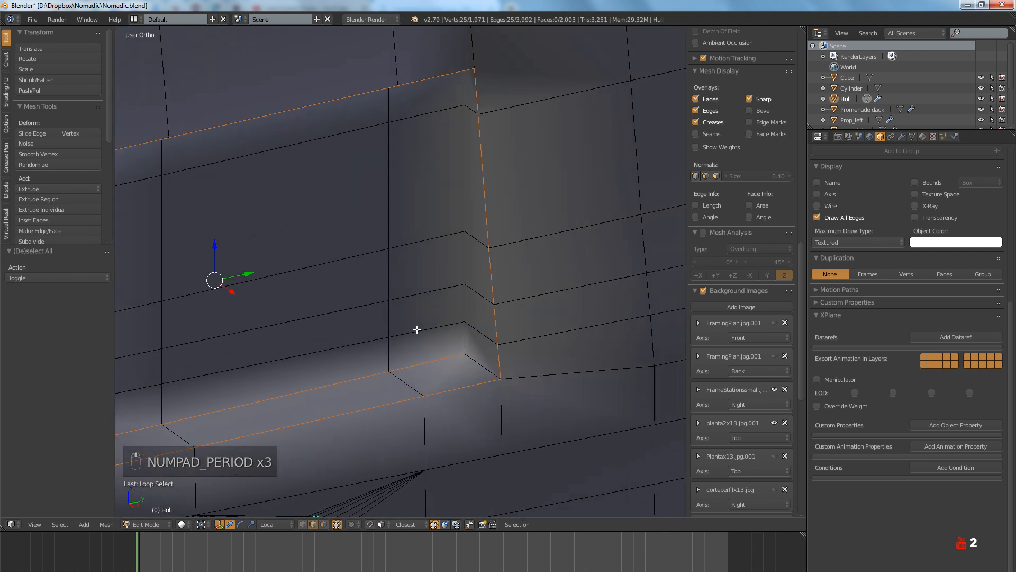
pyautogui.moveTo(474, 357); pyautogui.dragTo(253, 338, button='middle')
pyautogui.hotkey('ctrl', 'z')
pyautogui.hotkey('ctrl', 'z')
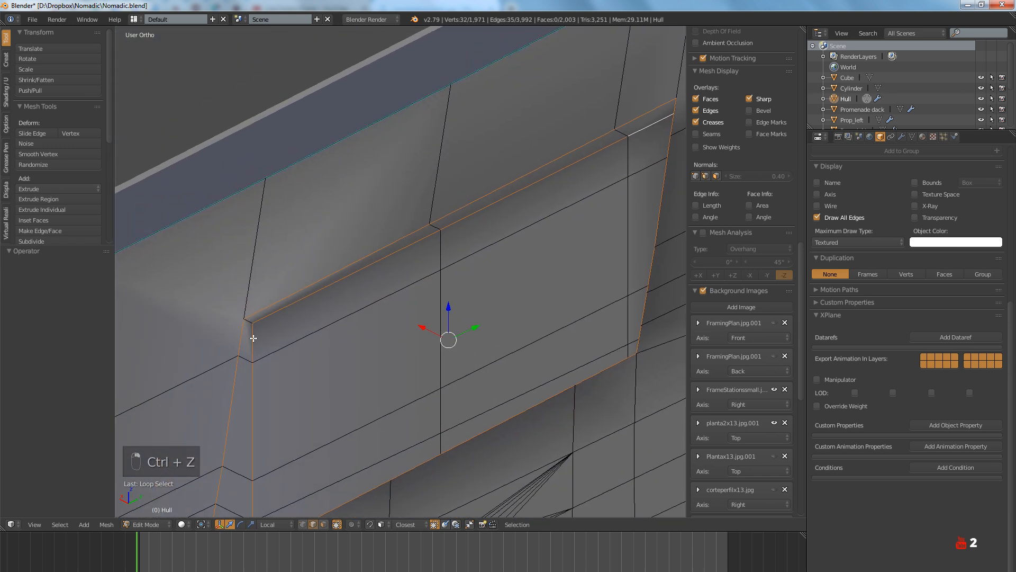
# Mark the new door recess's rim and corner edges as sharp and return to Object Mode
pyautogui.scroll(-3, 325, 351)
pyautogui.moveTo(325, 351); pyautogui.dragTo(410, 395, button='middle')
pyautogui.hotkey('ctrl', 'e')
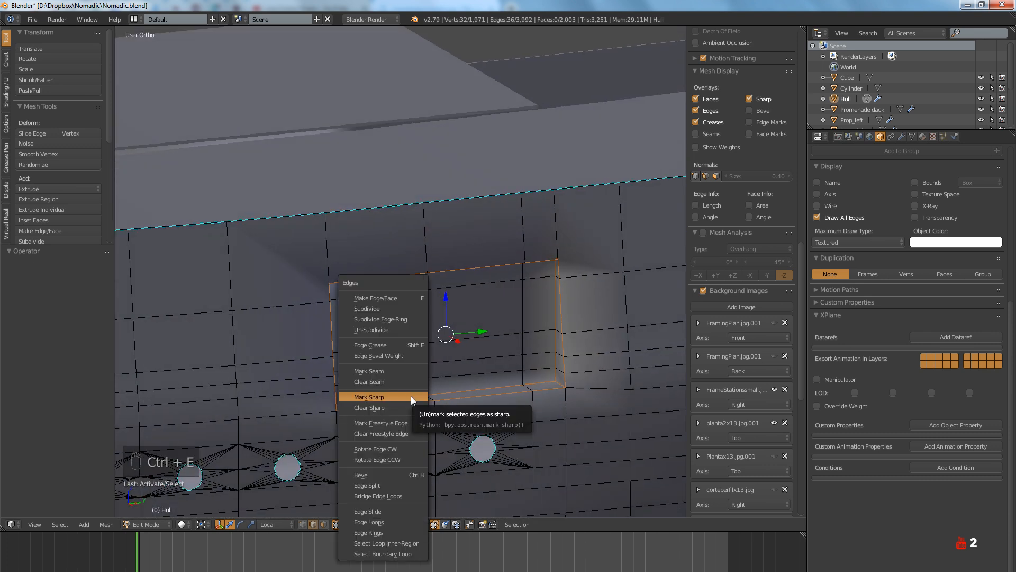
pyautogui.click(411, 396)
pyautogui.press('a')
pyautogui.press('Tab')
pyautogui.scroll(-3, 418, 395)
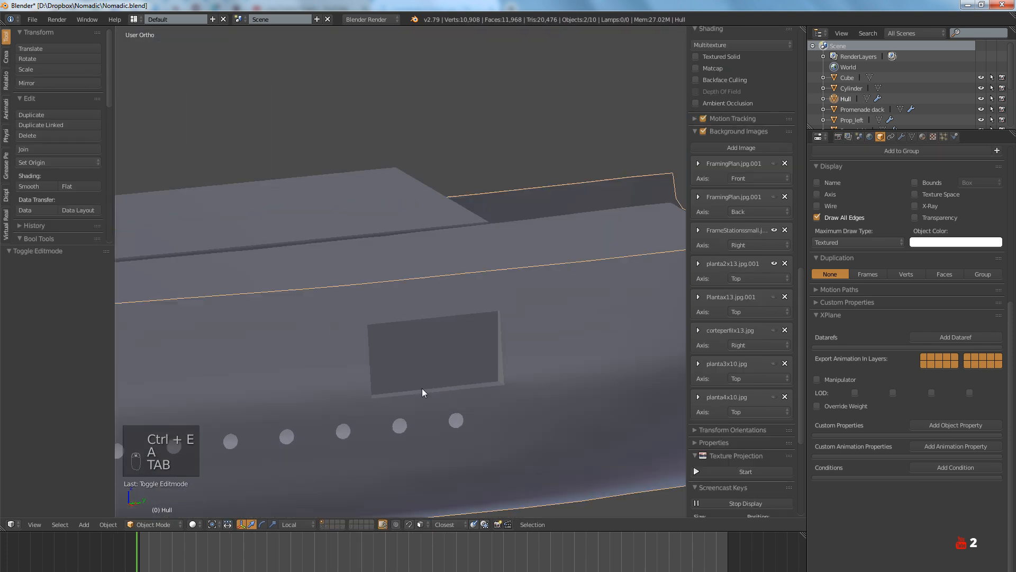
# Inspect the finished door recess on the hull and save Nomadic.blend over the existing file
pyautogui.moveTo(421, 389); pyautogui.dragTo(447, 415, button='middle')
pyautogui.scroll(-3, 342, 410)
pyautogui.scroll(3, 383, 418)
pyautogui.hotkey('ctrl', 's')
pyautogui.click(446, 423)
pyautogui.moveTo(472, 390); pyautogui.dragTo(427, 389, button='middle')
pyautogui.scroll(5, 397, 413)
pyautogui.scroll(-3, 438, 408)
pyautogui.press('KP_3')
pyautogui.hotkey('ctrl', 's')
pyautogui.click(560, 380)
# Compare the hull side with the reference image in wireframe around the uncut porthole beyond the row
pyautogui.press('z')
pyautogui.scroll(4, 501, 350)
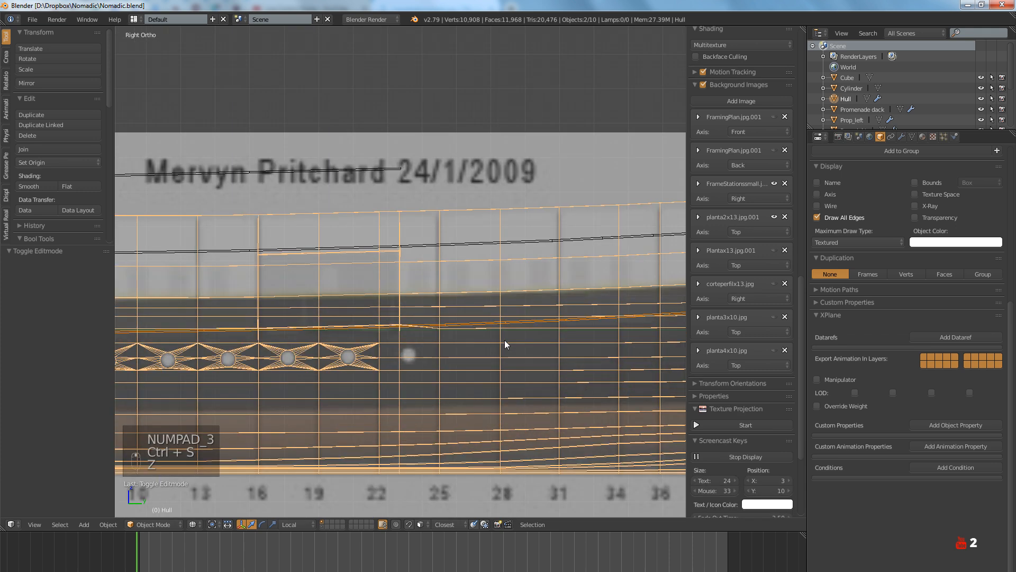
pyautogui.press('z')
pyautogui.keyDown('shift'); pyautogui.moveTo(503, 342); pyautogui.dragTo(416, 353, button='middle'); pyautogui.keyUp('shift')
pyautogui.press('z')
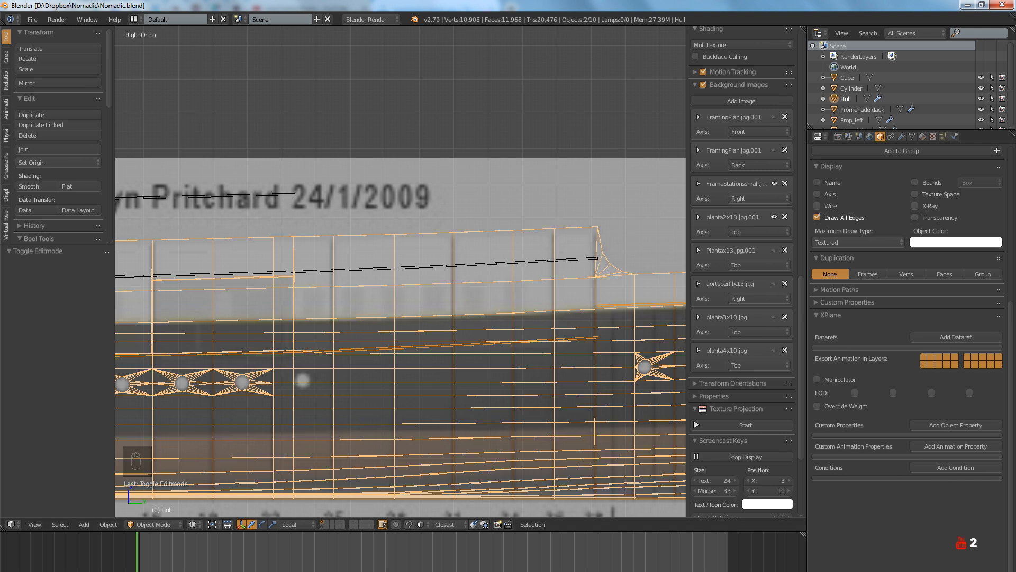
# Switch to Discord to read the chat messages about making round holes, and return to Blender
pyautogui.hotkey('alt', 'Tab')
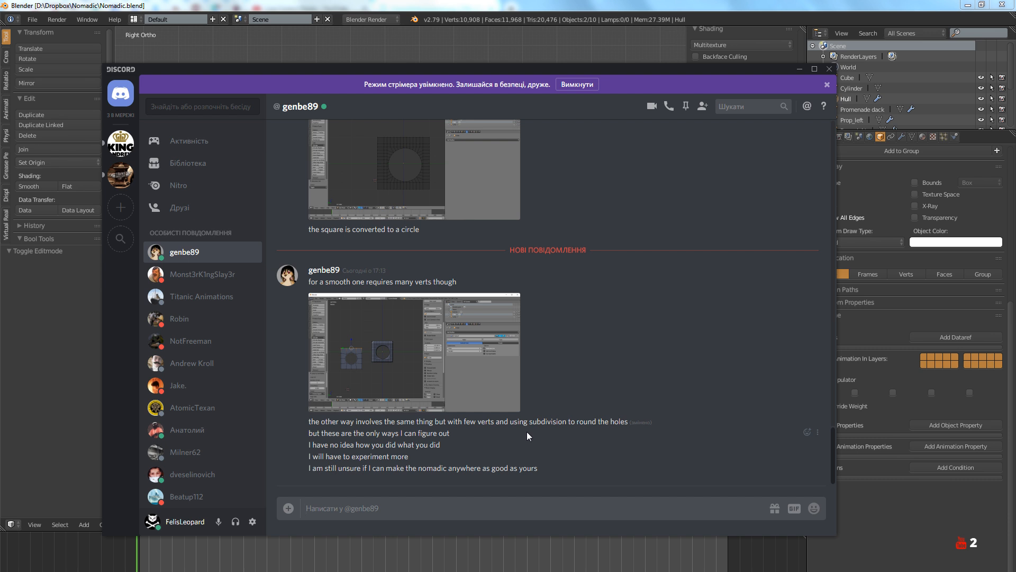
pyautogui.click(65, 380)
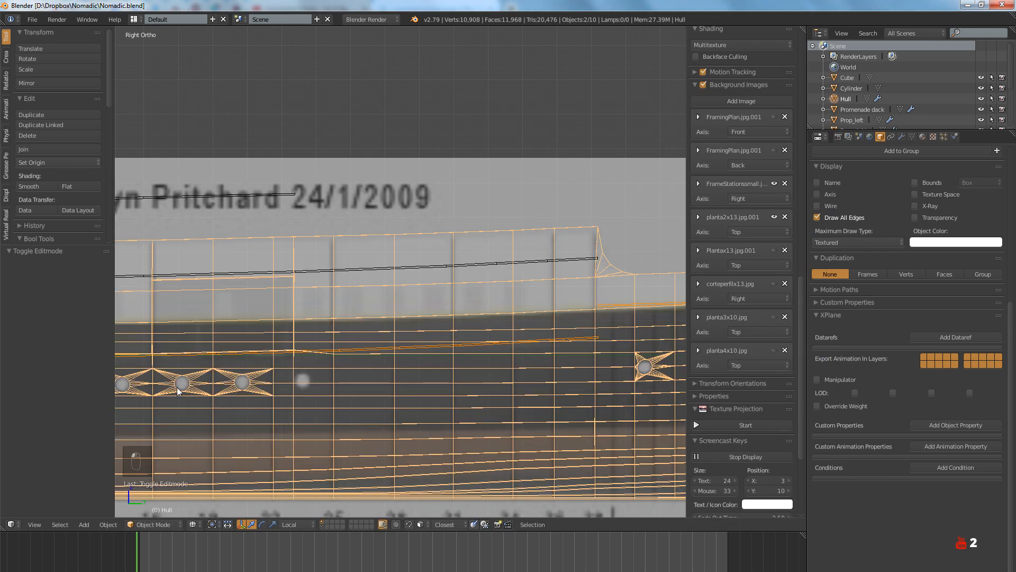
# Examine the portholes and door recess along the hull side in wireframe and solid shading, checking the mesh topology around the holes
pyautogui.scroll(-3, 437, 371)
pyautogui.keyDown('shift'); pyautogui.moveTo(400, 370); pyautogui.dragTo(536, 380); pyautogui.keyUp('shift')
pyautogui.keyDown('shift'); pyautogui.moveTo(535, 379); pyautogui.dragTo(567, 377, button='middle'); pyautogui.keyUp('shift')
pyautogui.keyDown('shift'); pyautogui.moveTo(201, 407); pyautogui.dragTo(479, 389, button='middle'); pyautogui.keyUp('shift')
pyautogui.keyDown('shift'); pyautogui.moveTo(384, 392); pyautogui.dragTo(488, 391, button='middle'); pyautogui.keyUp('shift')
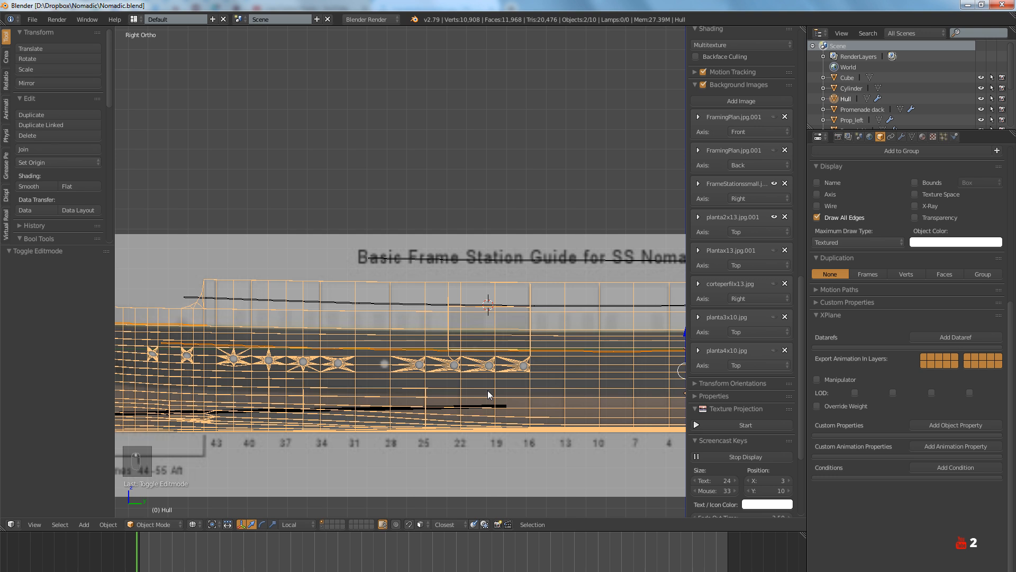
pyautogui.moveTo(584, 357)
pyautogui.keyDown('shift'); pyautogui.mouseDown(button='middle')
pyautogui.moveTo(466, 354)
pyautogui.moveTo(556, 359)
pyautogui.moveTo(569, 333)
pyautogui.mouseUp(button='middle'); pyautogui.keyUp('shift')
pyautogui.press('z')
pyautogui.scroll(5, 510, 345)
pyautogui.moveTo(510, 349); pyautogui.dragTo(453, 381, button='middle')
pyautogui.press('Tab')
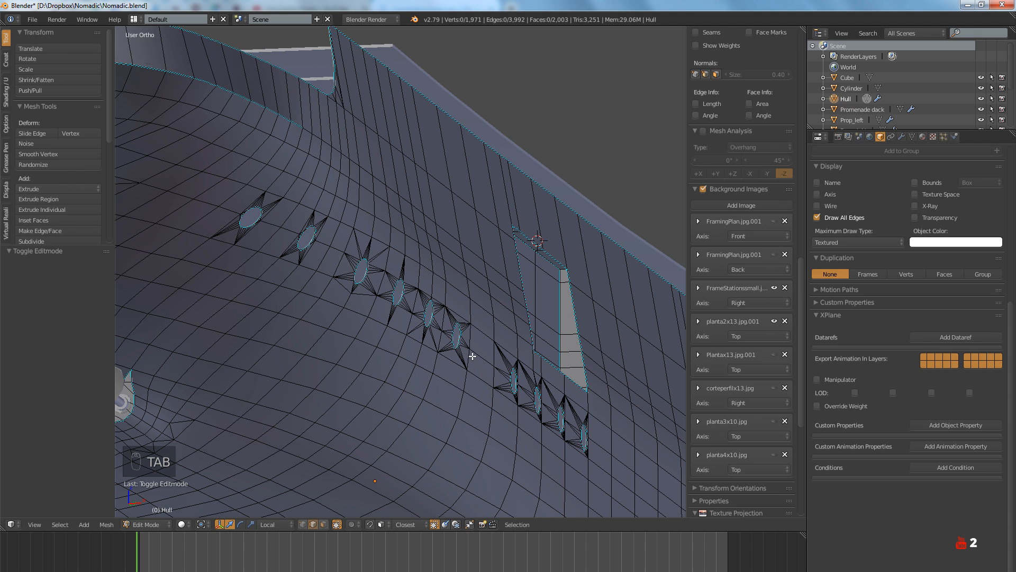
pyautogui.scroll(-5, 473, 356)
pyautogui.moveTo(472, 356)
pyautogui.mouseDown(button='middle')
pyautogui.moveTo(411, 351)
pyautogui.moveTo(469, 372)
pyautogui.mouseUp(button='middle')
pyautogui.scroll(3, 438, 367)
pyautogui.press('Tab')
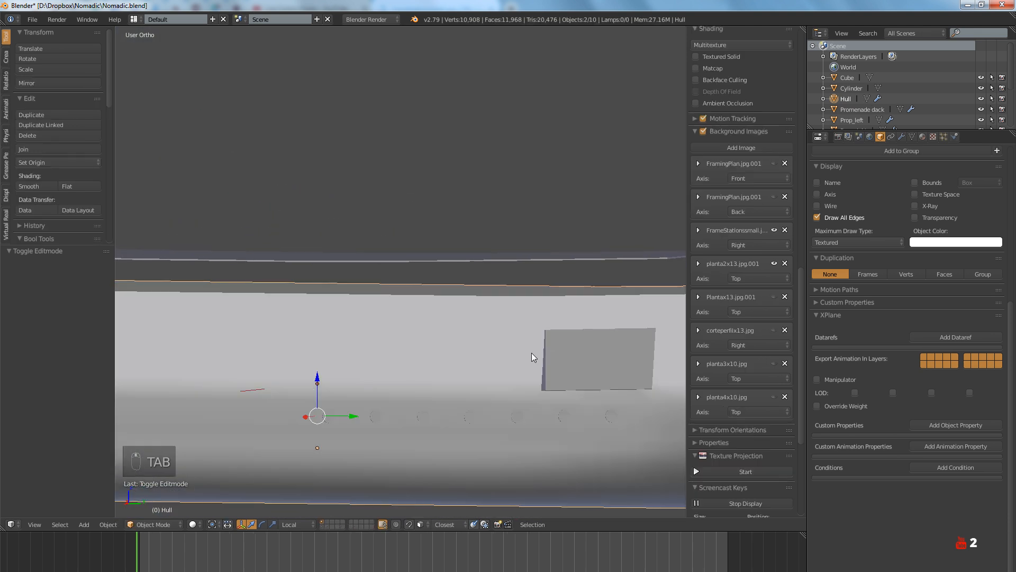
pyautogui.moveTo(531, 352); pyautogui.dragTo(542, 370, button='middle')
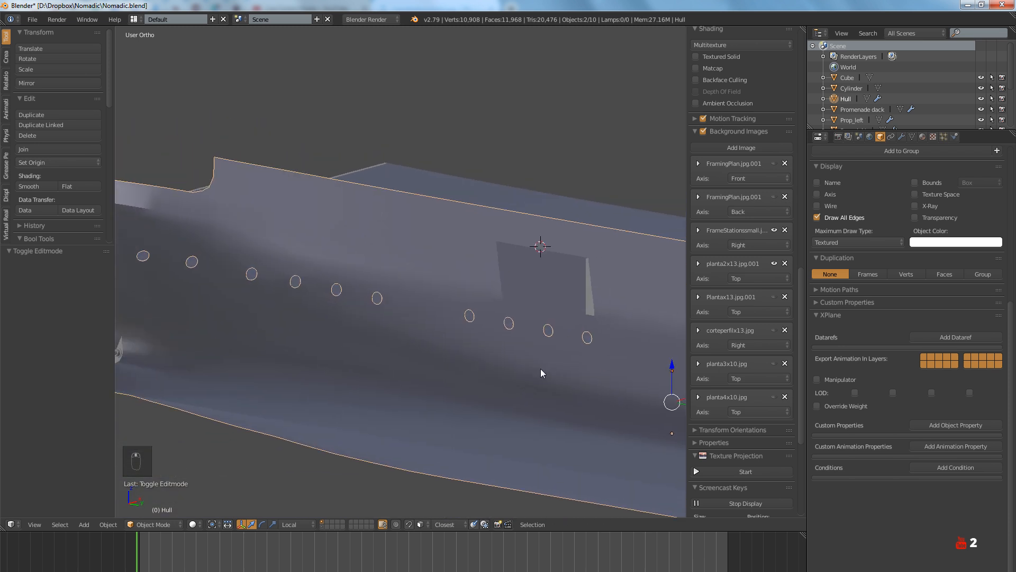
# Try a Subdivision Surface modifier on the hull and inspect the shading around the porthole edges
pyautogui.click(901, 137)
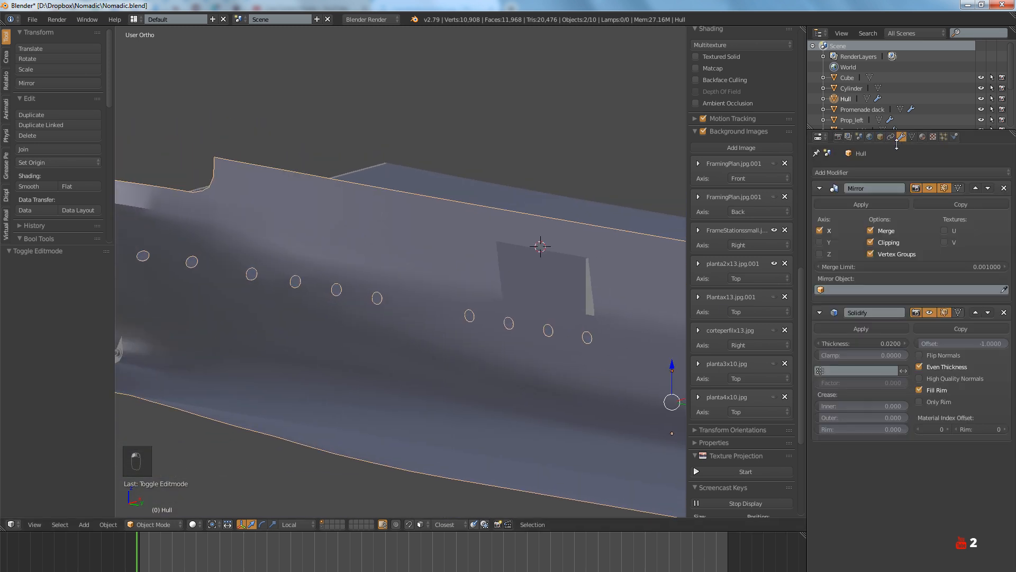
pyautogui.click(862, 173)
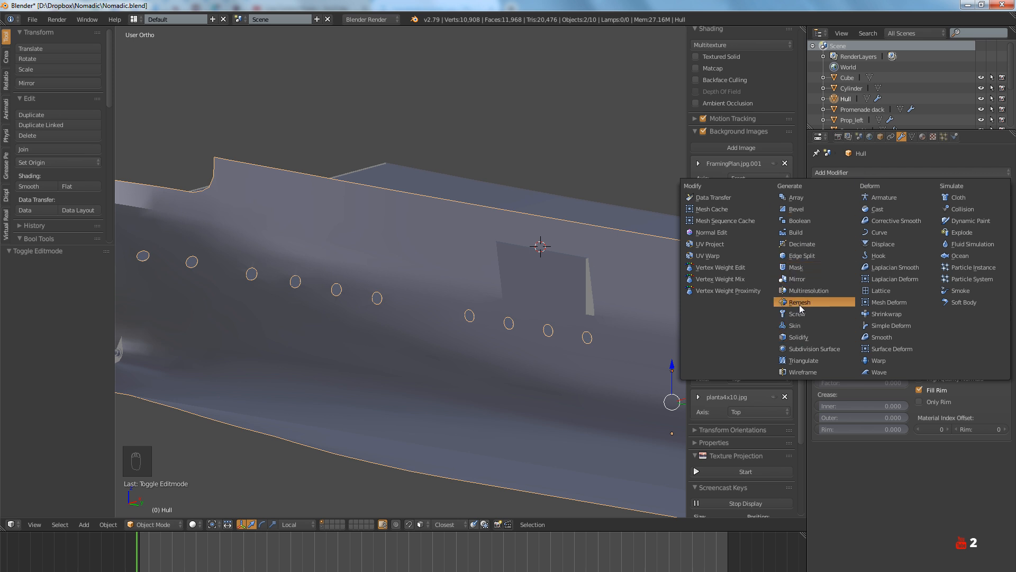
pyautogui.click(801, 348)
pyautogui.moveTo(544, 312); pyautogui.dragTo(473, 325, button='middle')
pyautogui.scroll(3, 473, 330)
pyautogui.scroll(2, 351, 240)
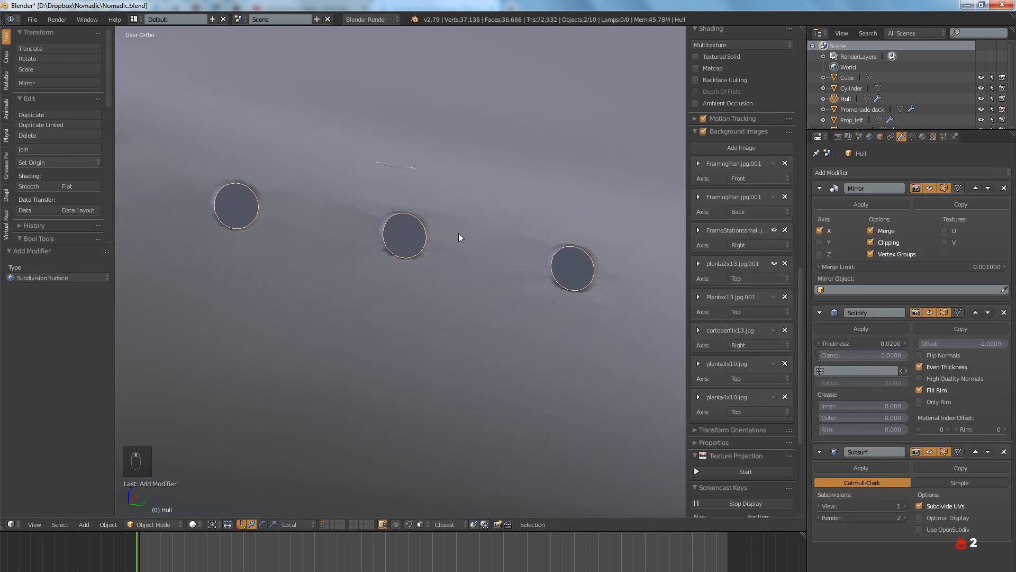
pyautogui.scroll(2, 460, 236)
pyautogui.scroll(4, 381, 268)
pyautogui.press('Tab')
pyautogui.press('Tab')
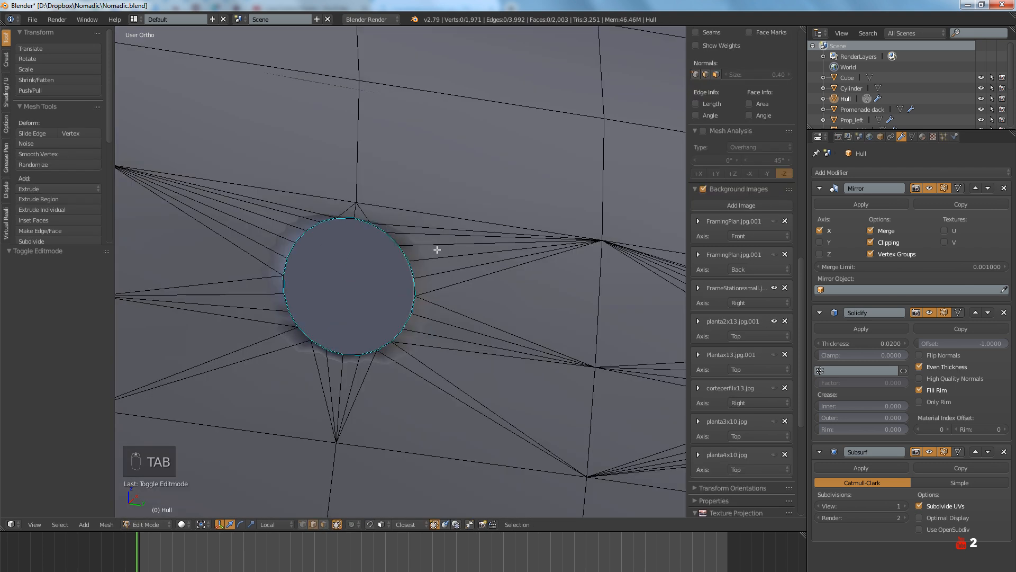
pyautogui.scroll(4, 427, 276)
pyautogui.scroll(-8, 372, 225)
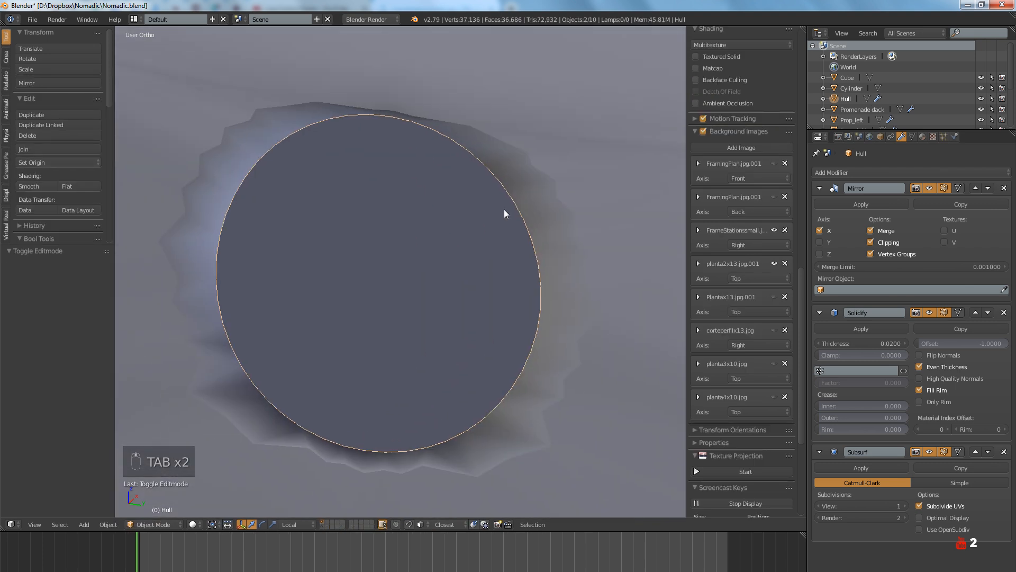
pyautogui.scroll(-6, 481, 253)
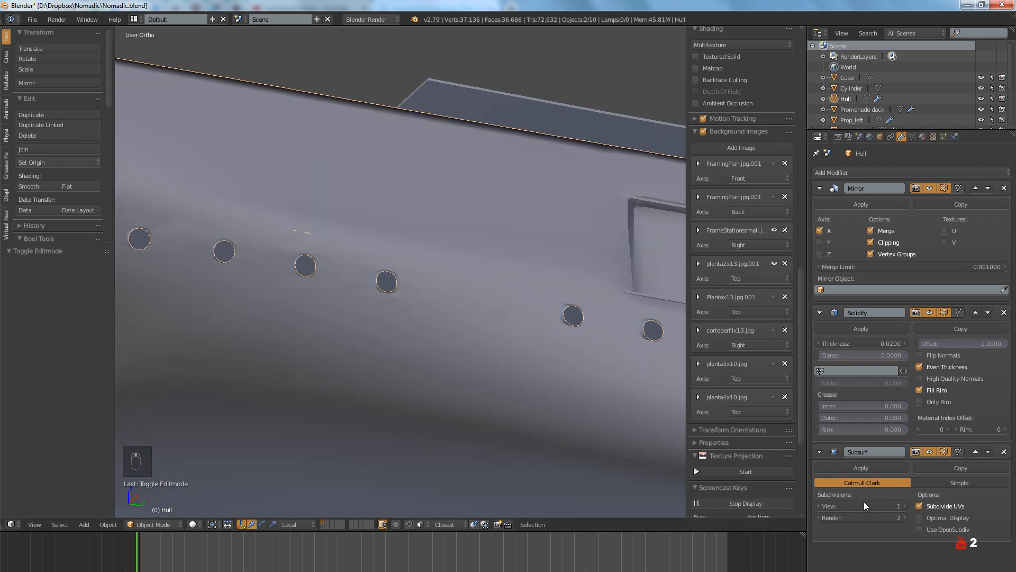
# Try 2 view subdivisions on the hull's Subsurf modifier, inspect the portholes and stern, and remove the modifier
pyautogui.click(904, 507)
pyautogui.scroll(-3, 365, 297)
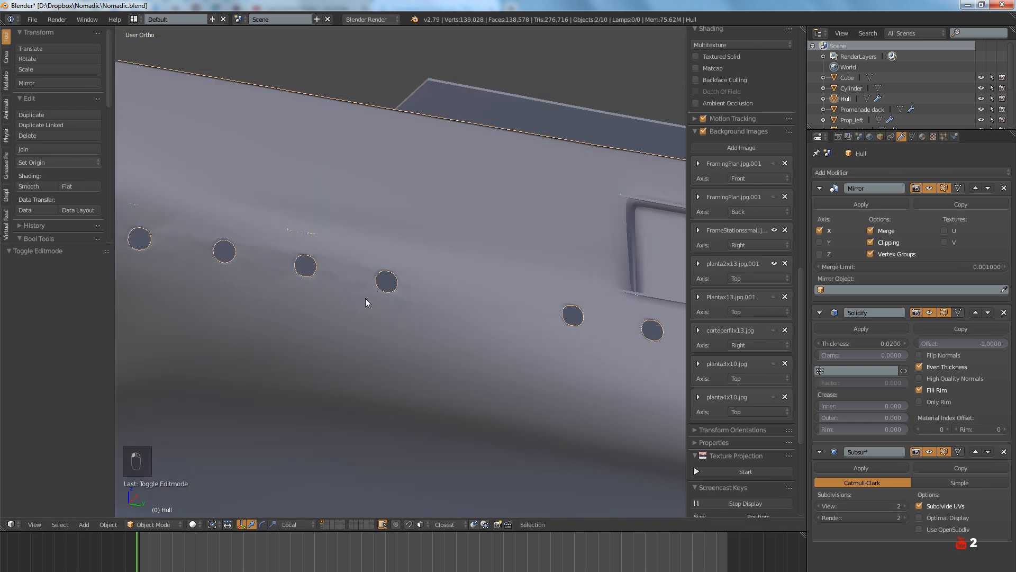
pyautogui.scroll(9, 392, 300)
pyautogui.scroll(-8, 391, 299)
pyautogui.moveTo(393, 303); pyautogui.dragTo(467, 319, button='middle')
pyautogui.scroll(5, 375, 312)
pyautogui.scroll(-5, 381, 320)
pyautogui.scroll(4, 445, 344)
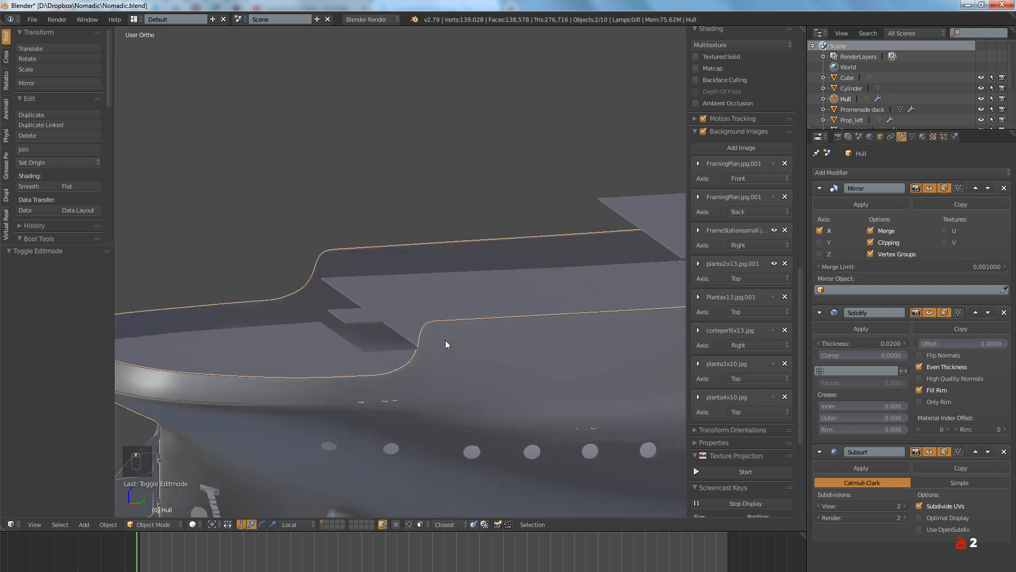
pyautogui.click(1004, 452)
# Inspect the unsubdivided hull from the stern along its porthole rows and door recesses
pyautogui.scroll(-2, 522, 288)
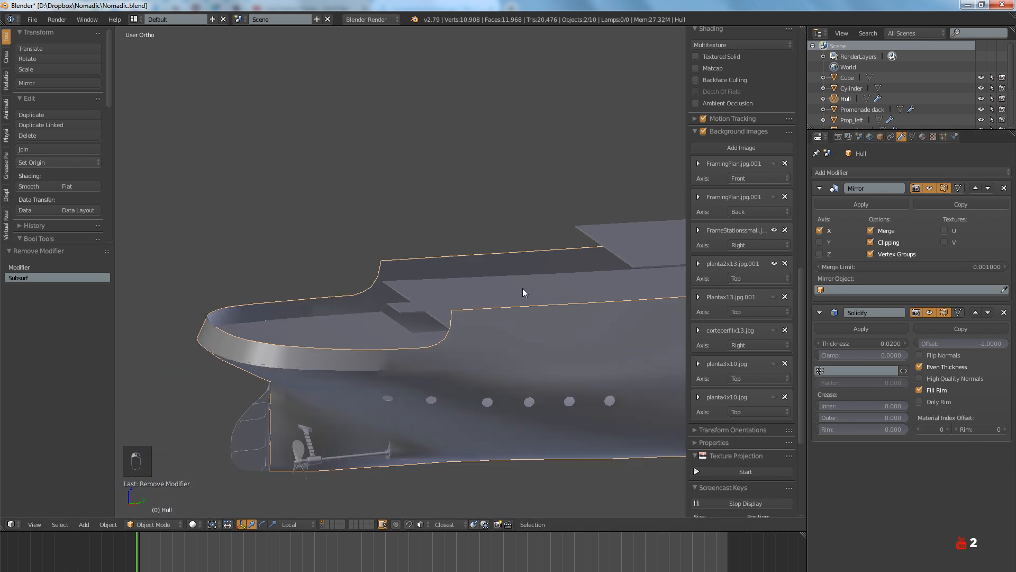
pyautogui.moveTo(522, 288); pyautogui.dragTo(510, 313, button='middle')
pyautogui.scroll(3, 450, 291)
pyautogui.scroll(-2, 516, 266)
pyautogui.scroll(3, 499, 266)
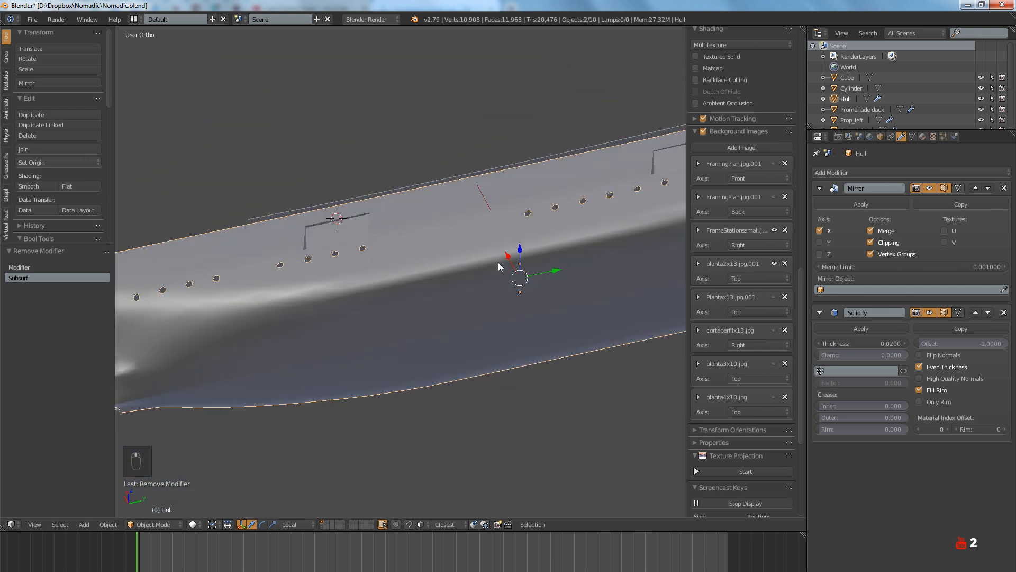
pyautogui.scroll(-3, 499, 266)
pyautogui.moveTo(585, 284); pyautogui.dragTo(441, 317, button='middle')
pyautogui.scroll(4, 598, 343)
# Add a cube over the plan's faint window above the aft portholes, working in the right-side wireframe view
pyautogui.press('KP_3')
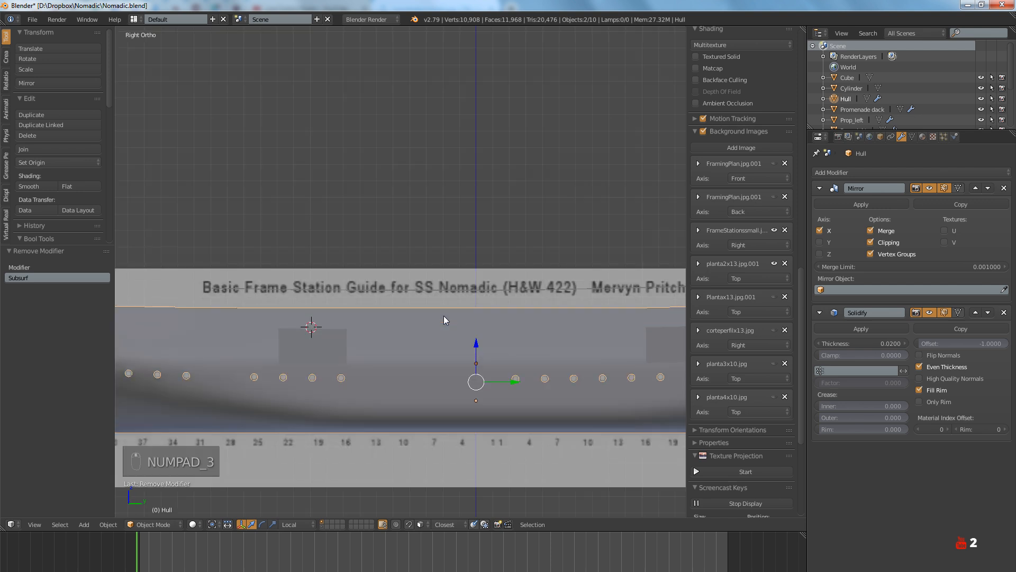
pyautogui.scroll(2, 444, 320)
pyautogui.press('z')
pyautogui.scroll(3, 510, 334)
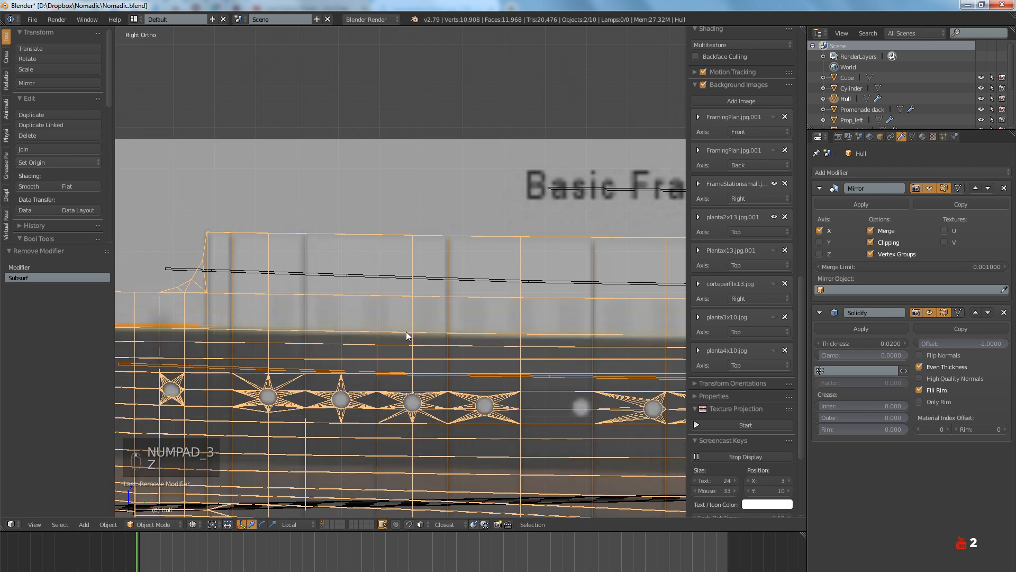
pyautogui.press('a')
pyautogui.scroll(3, 419, 320)
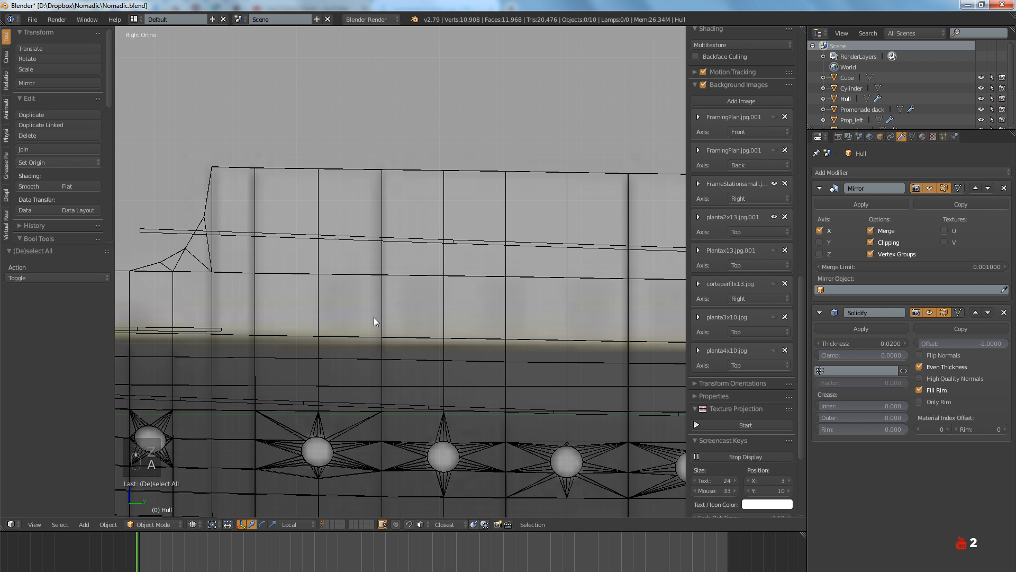
pyautogui.click(343, 305)
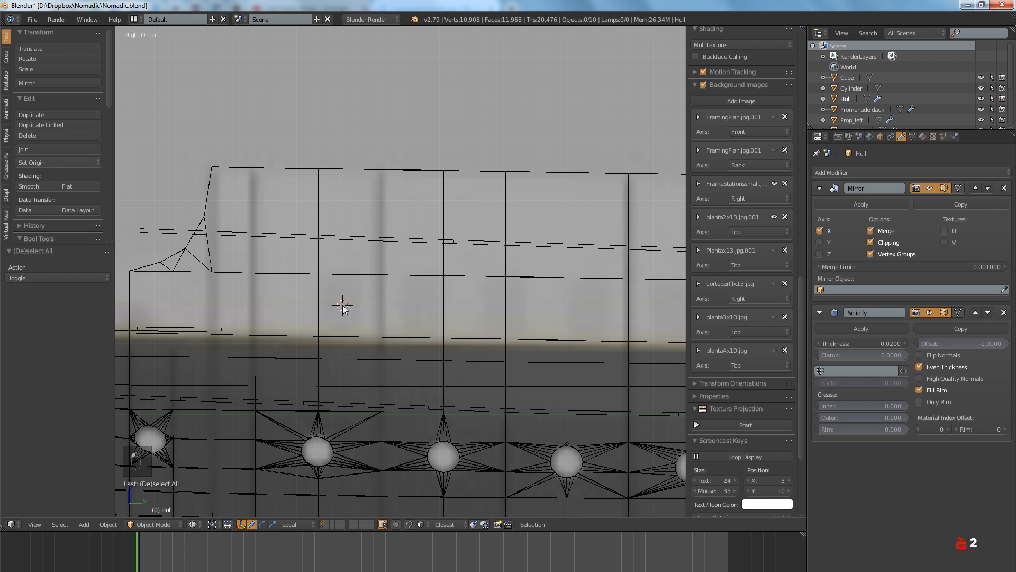
pyautogui.hotkey('shift', 'a')
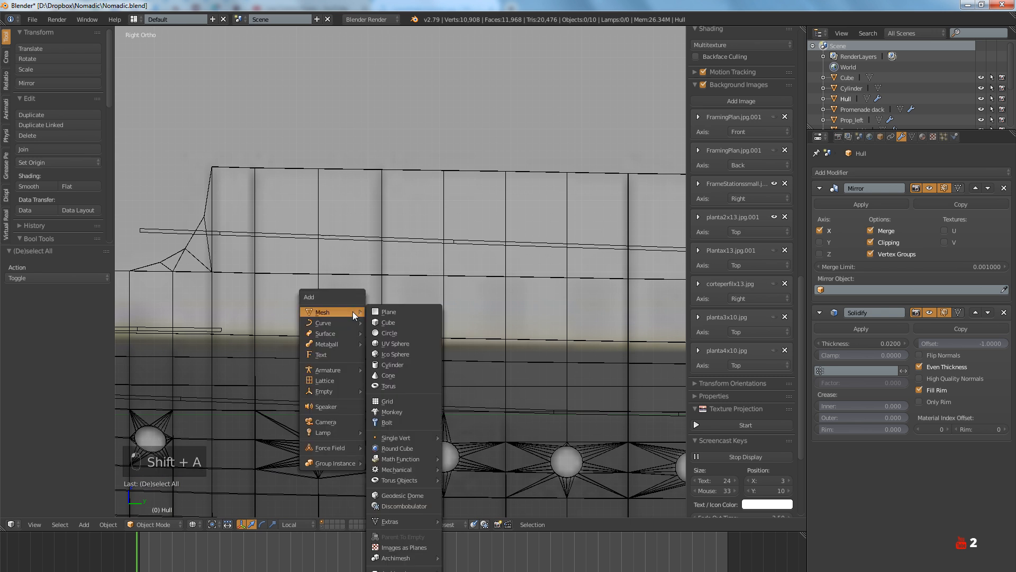
pyautogui.click(395, 320)
pyautogui.scroll(4, 395, 322)
# Scale the new cube's mesh down to about 0.269 in Edit Mode
pyautogui.press('Tab')
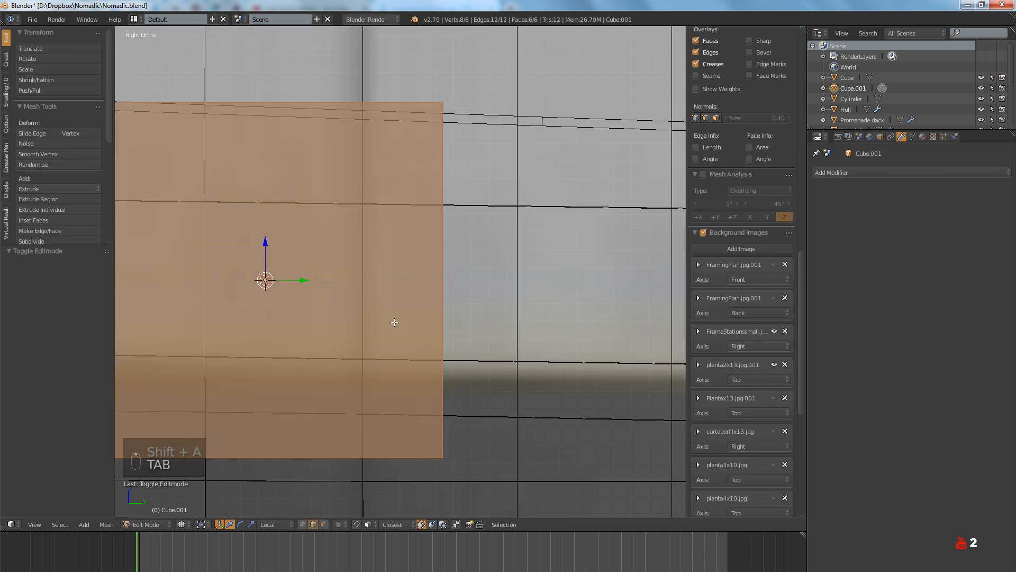
pyautogui.scroll(-4, 395, 322)
pyautogui.press('s')
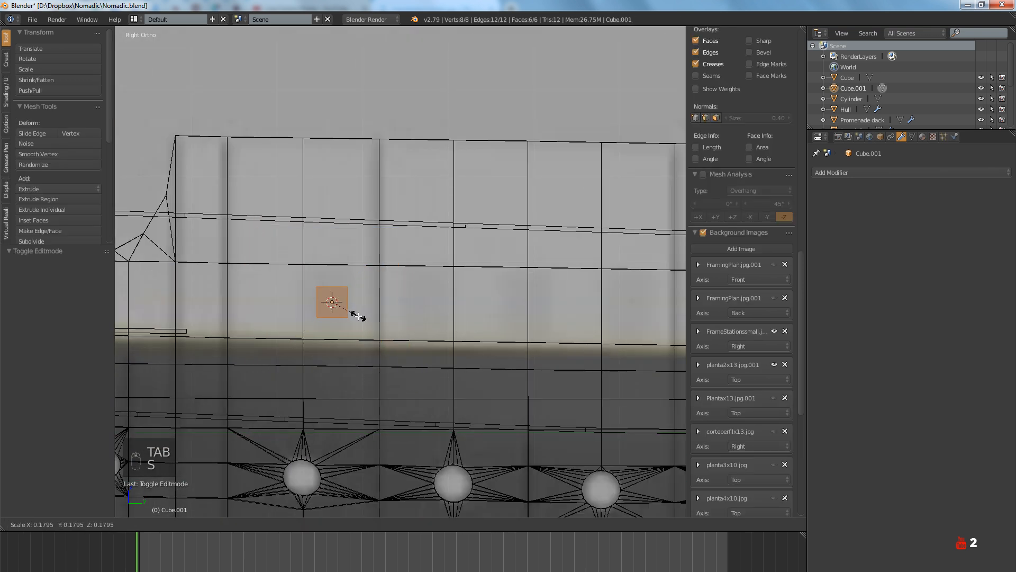
pyautogui.click(374, 316)
pyautogui.scroll(-3, 366, 317)
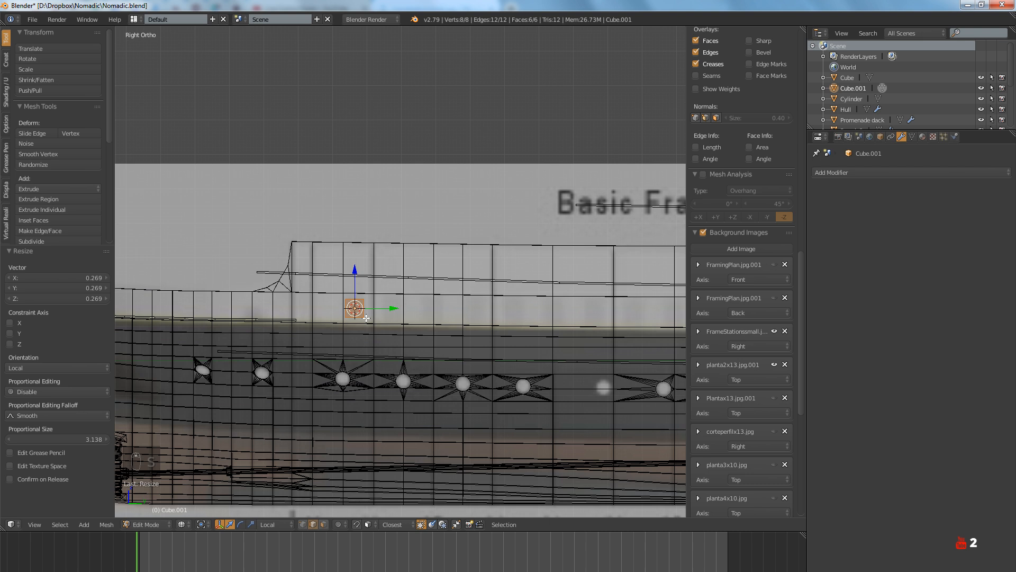
pyautogui.scroll(7, 366, 317)
pyautogui.keyDown('shift'); pyautogui.moveTo(370, 293); pyautogui.dragTo(388, 311, button='middle'); pyautogui.keyUp('shift')
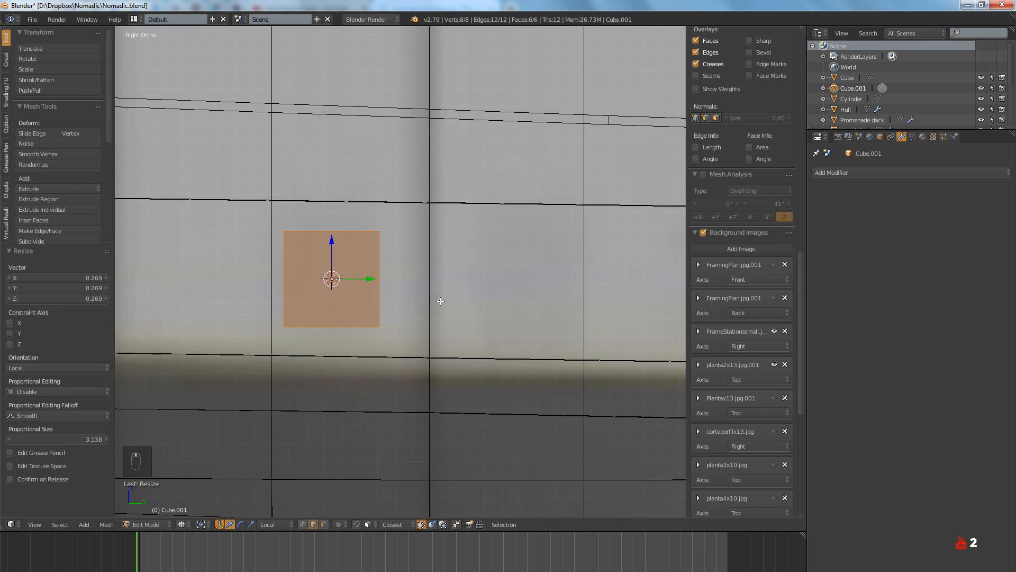
# Scale the cube's mesh to about 0.86 along Y and 1.44 along Z to form an upright window block
pyautogui.press('s')
pyautogui.press('x')
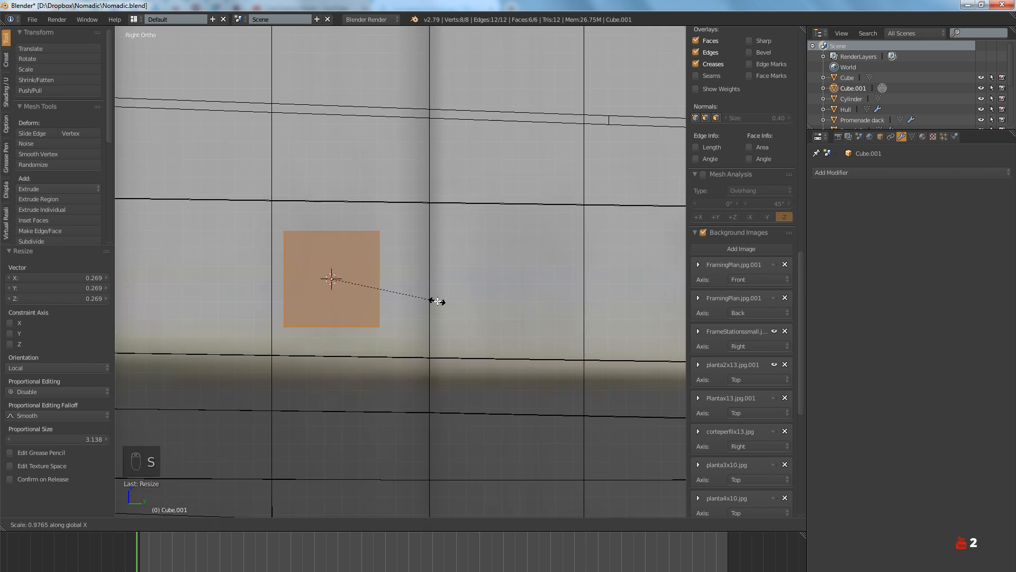
pyautogui.click(424, 296)
pyautogui.press('s')
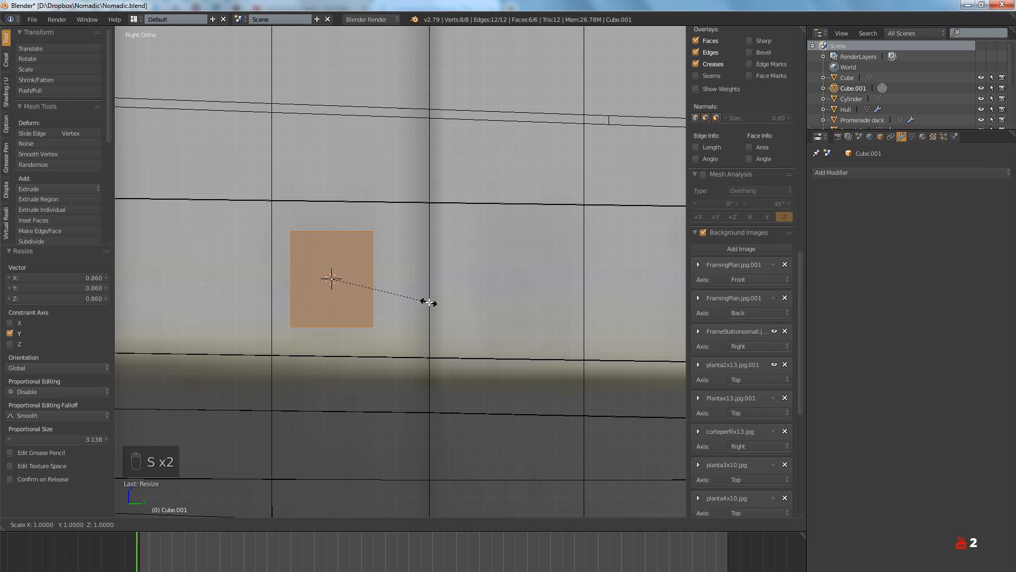
pyautogui.press('z')
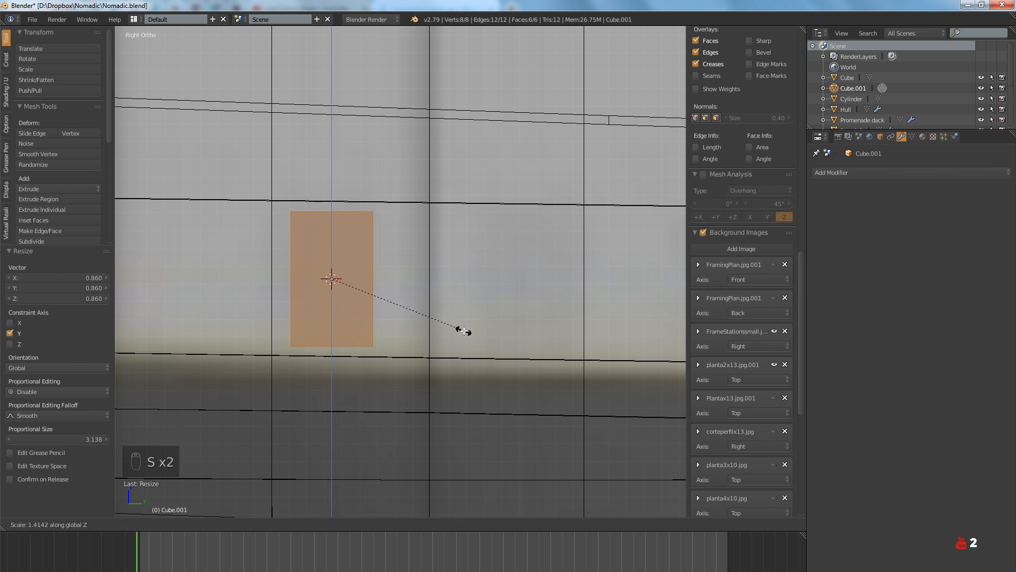
pyautogui.click(463, 332)
# Compare the window block with the faint window shapes along the hull's upper side in the reference plan
pyautogui.scroll(-6, 464, 333)
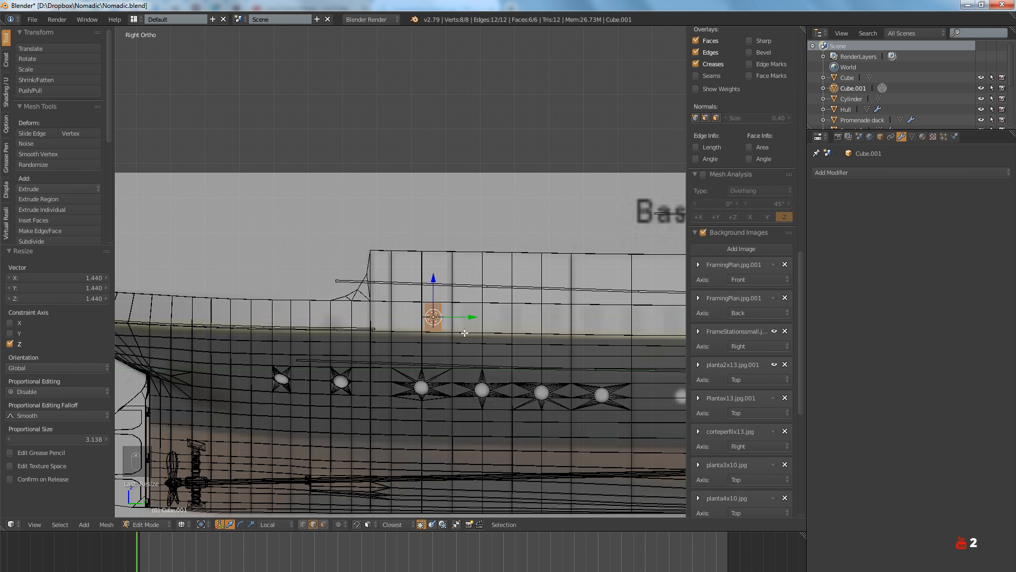
pyautogui.keyDown('ctrl'); pyautogui.scroll(-5, 464, 332); pyautogui.keyUp('ctrl')
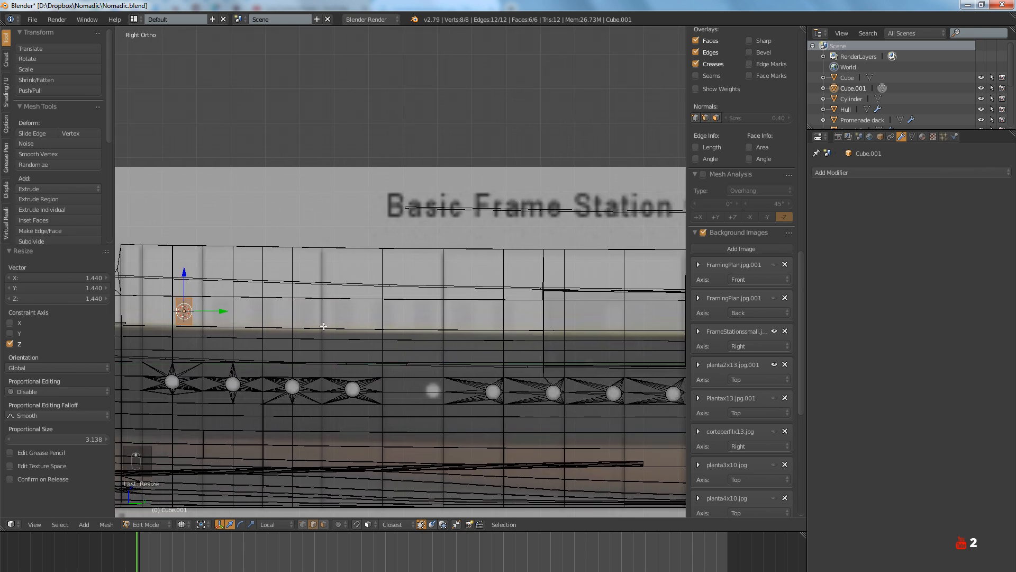
pyautogui.scroll(3, 323, 326)
pyautogui.keyDown('ctrl'); pyautogui.scroll(4, 429, 321); pyautogui.keyUp('ctrl')
pyautogui.scroll(2, 429, 321)
pyautogui.scroll(-2, 429, 321)
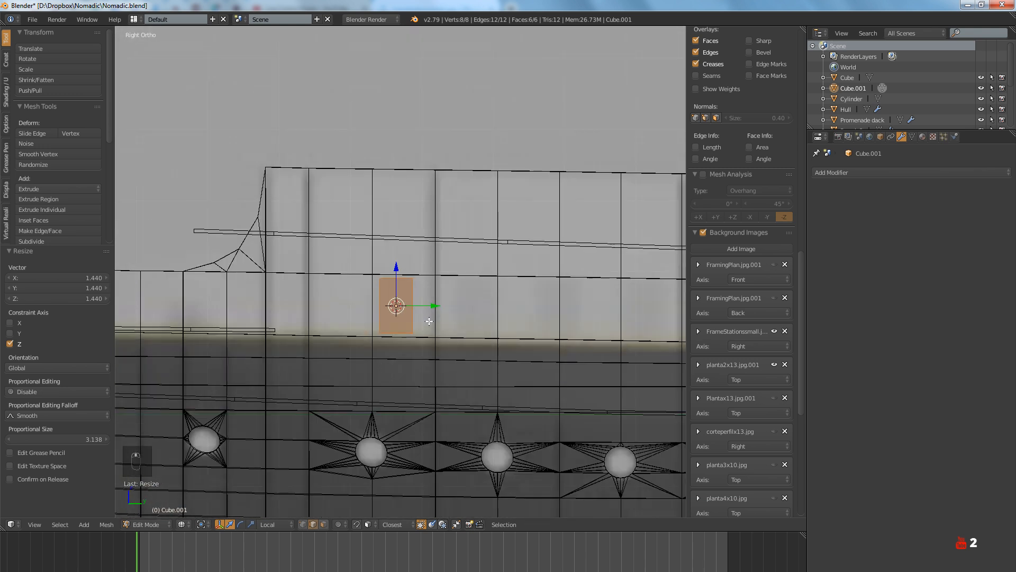
pyautogui.scroll(-3, 463, 337)
pyautogui.keyDown('ctrl'); pyautogui.scroll(-5, 329, 343); pyautogui.keyUp('ctrl')
pyautogui.keyDown('ctrl'); pyautogui.scroll(2, 449, 353); pyautogui.keyUp('ctrl')
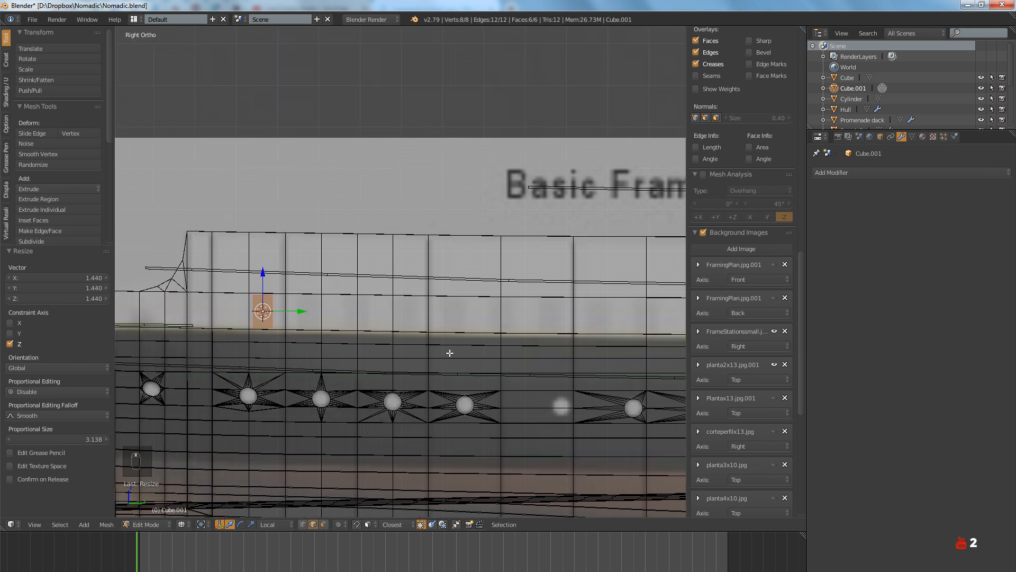
# Leave mesh editing and duplicate the aft window block as a separate object about 15.3 units along Y, towards amidships
pyautogui.keyDown('ctrl'); pyautogui.scroll(2, 460, 353); pyautogui.keyUp('ctrl')
pyautogui.scroll(8, 346, 309)
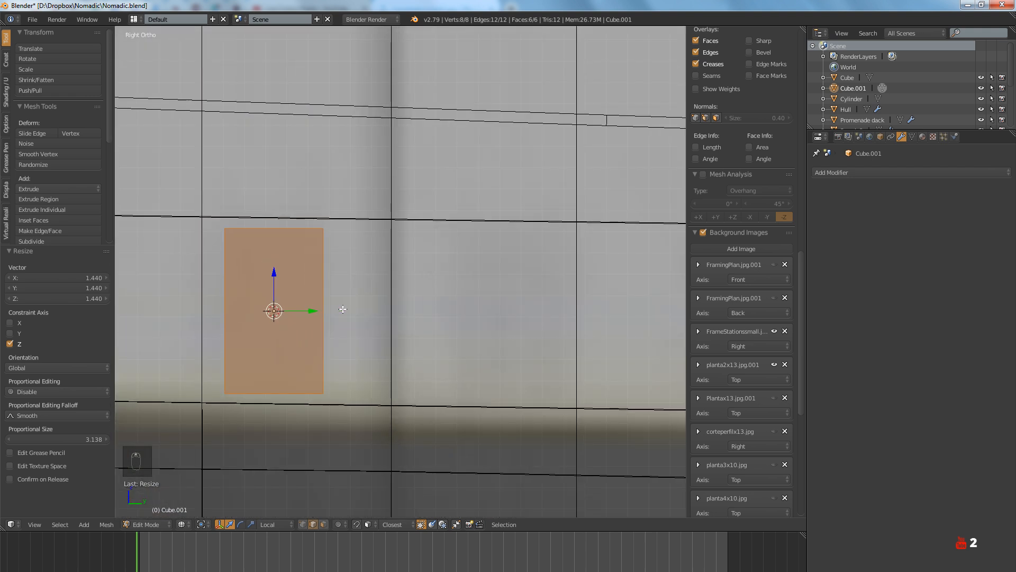
pyautogui.keyDown('ctrl'); pyautogui.scroll(2, 345, 311); pyautogui.keyUp('ctrl')
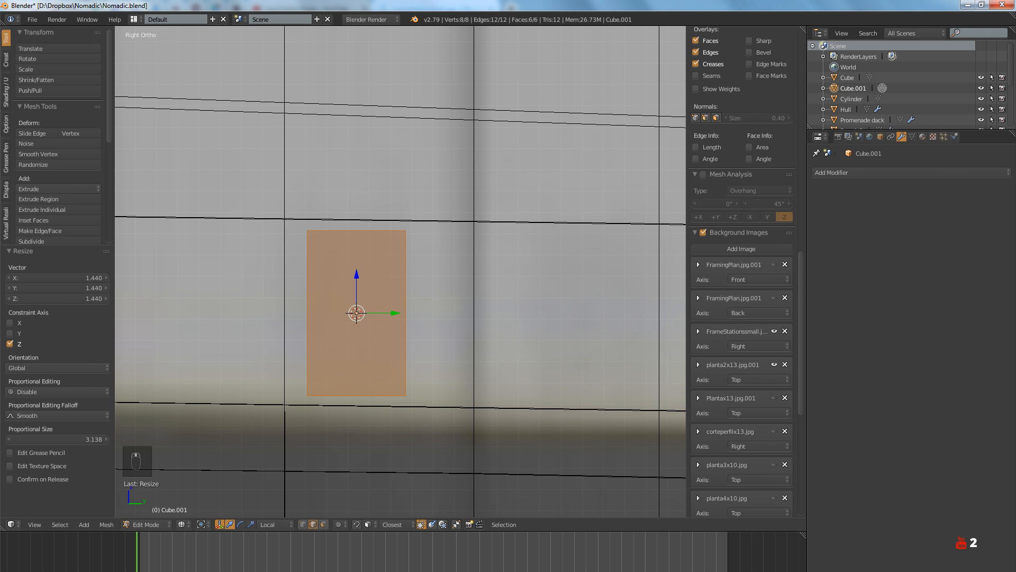
pyautogui.press('Tab')
pyautogui.scroll(-6, 356, 312)
pyautogui.keyDown('ctrl'); pyautogui.scroll(-2, 423, 311); pyautogui.keyUp('ctrl')
pyautogui.scroll(-2, 344, 319)
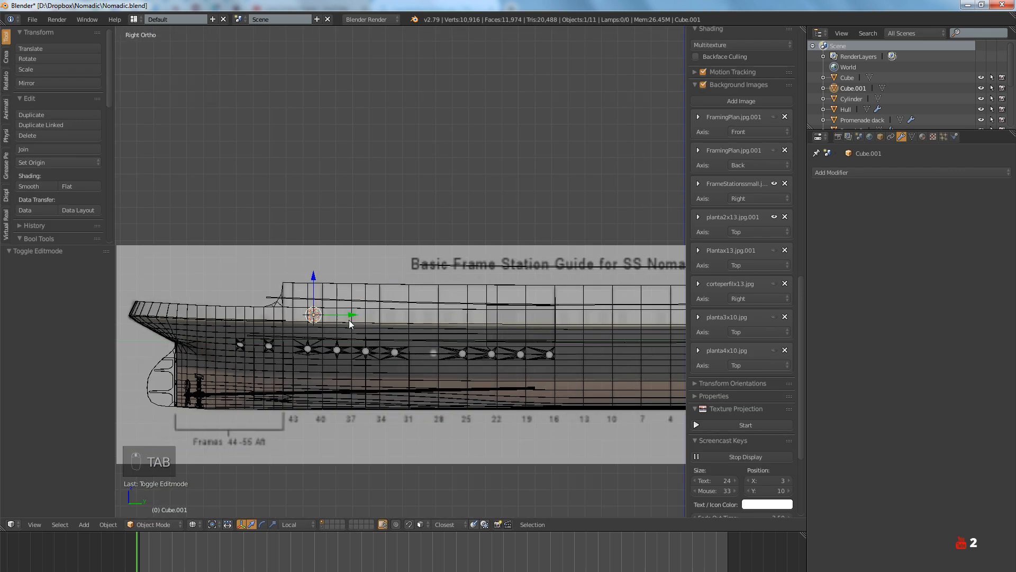
pyautogui.scroll(-2, 349, 323)
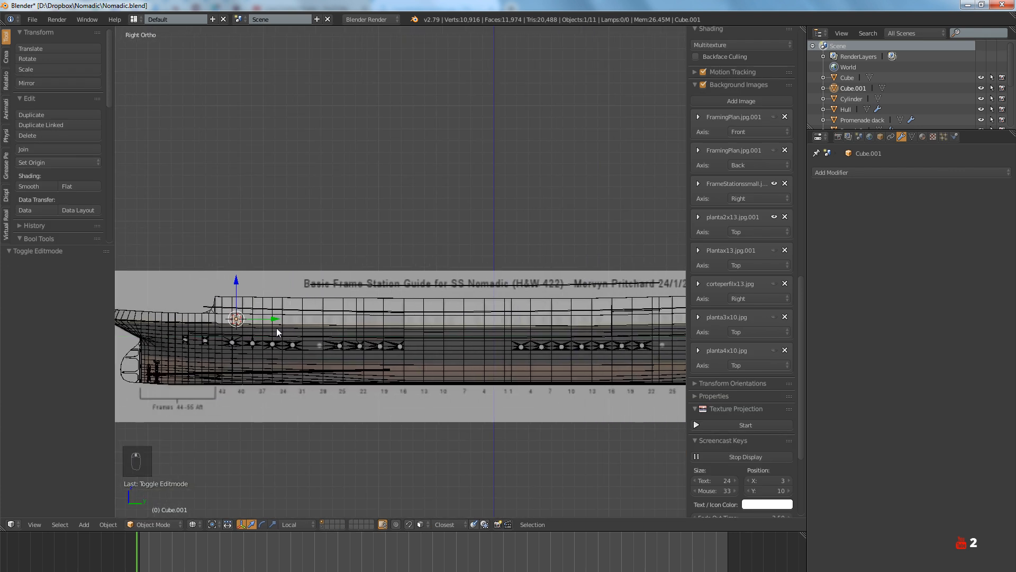
pyautogui.hotkey('shift', 'd')
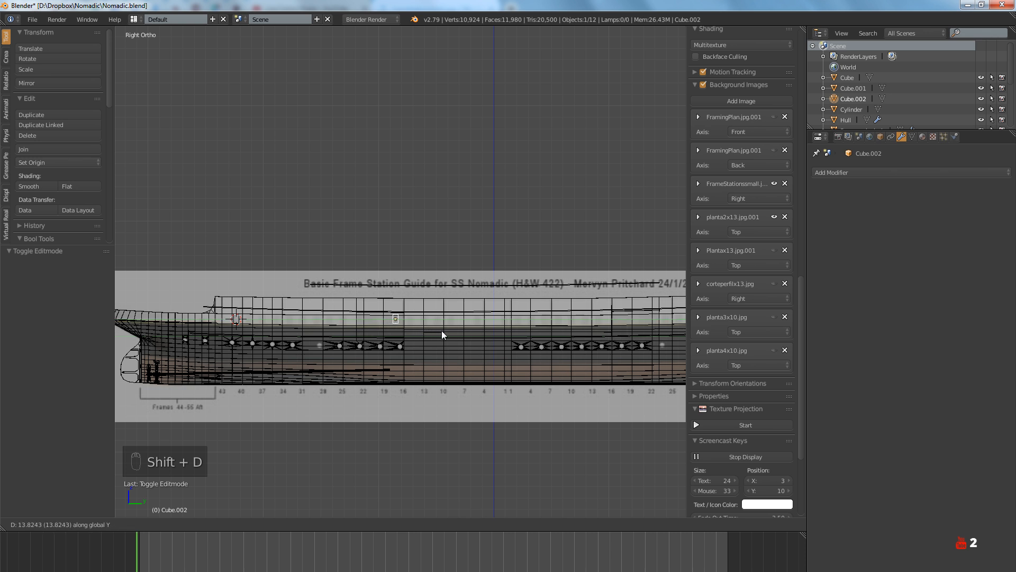
pyautogui.click(455, 331)
pyautogui.scroll(-2, 466, 334)
# Duplicate the amidships window block about 22.2 units along Y towards the bow
pyautogui.keyDown('shift'); pyautogui.moveTo(475, 335); pyautogui.dragTo(341, 347, button='middle'); pyautogui.keyUp('shift')
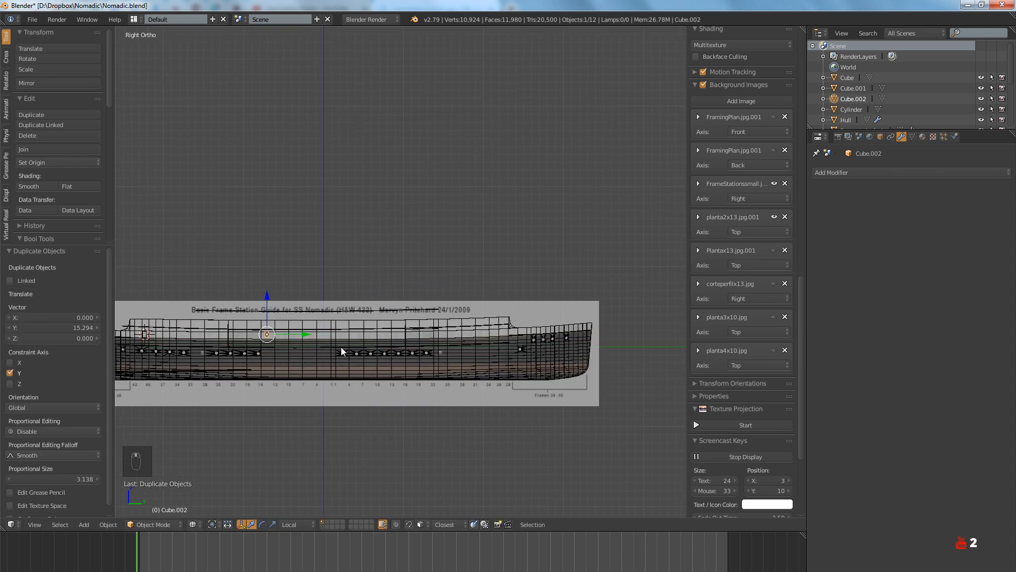
pyautogui.hotkey('shift', 'd')
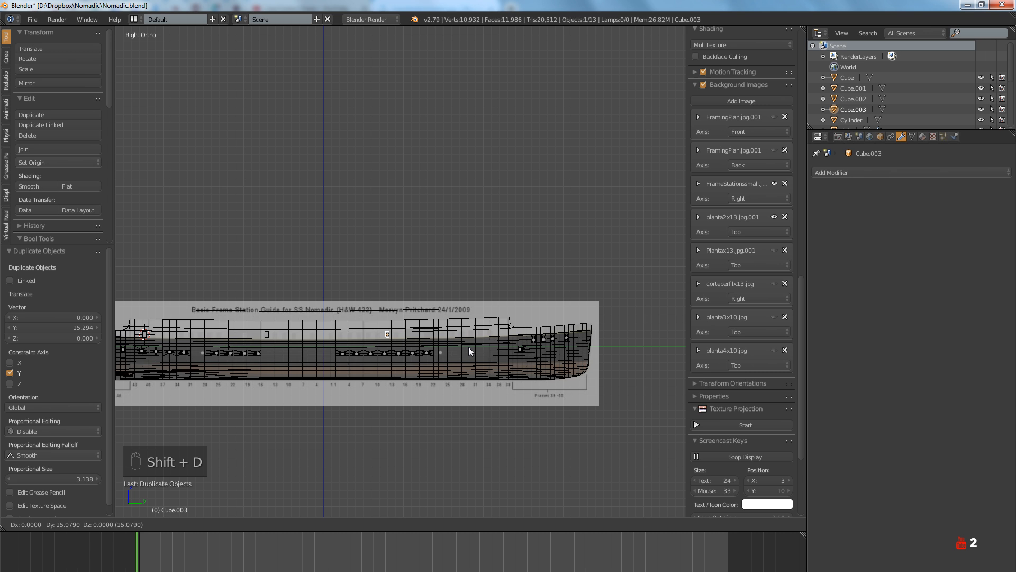
pyautogui.click(520, 347)
# Edit the aftmost window block's mesh, scaling it by about 1.10 along Y and shifting it about 0.08 forward along Y
pyautogui.scroll(12, 402, 322)
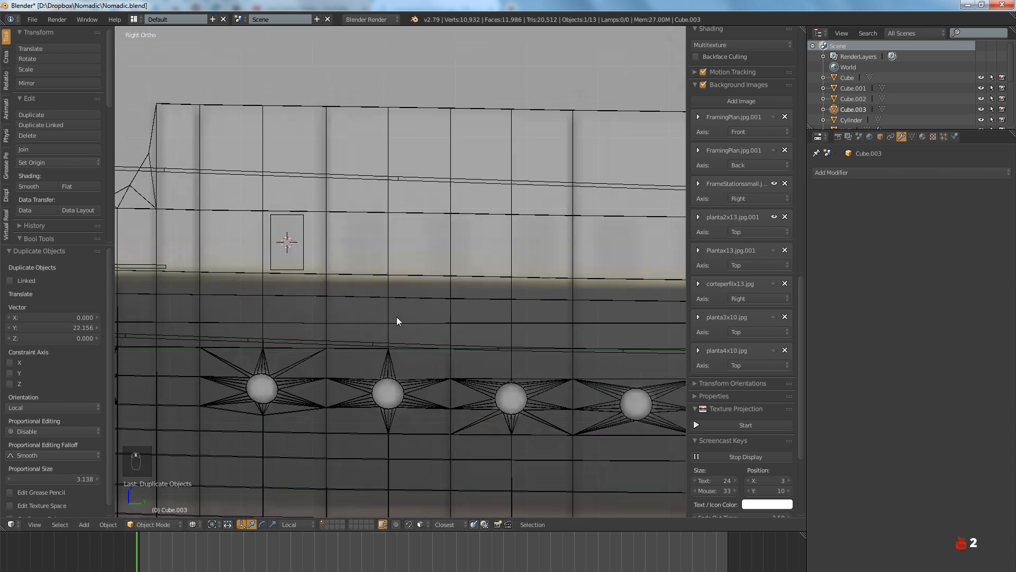
pyautogui.rightClick(313, 262)
pyautogui.press('Tab')
pyautogui.keyDown('shift'); pyautogui.moveTo(332, 274); pyautogui.dragTo(297, 291, button='middle'); pyautogui.keyUp('shift')
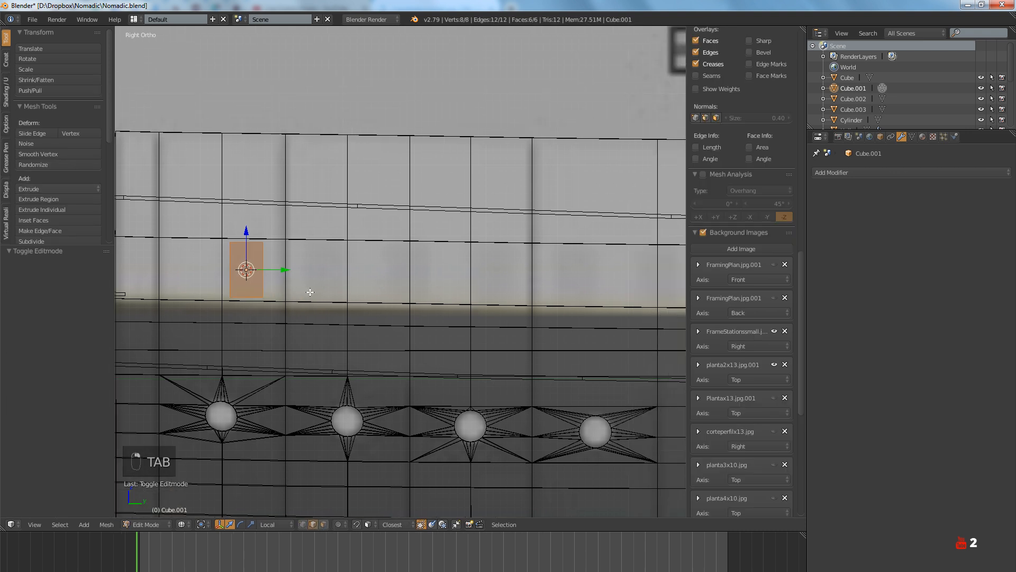
pyautogui.scroll(2, 294, 292)
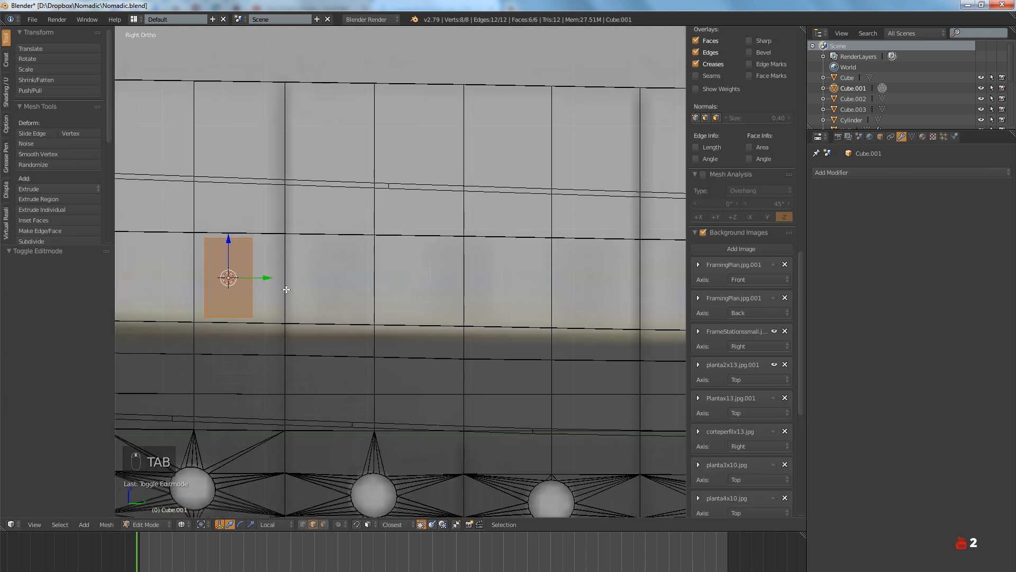
pyautogui.press('s')
pyautogui.press('y')
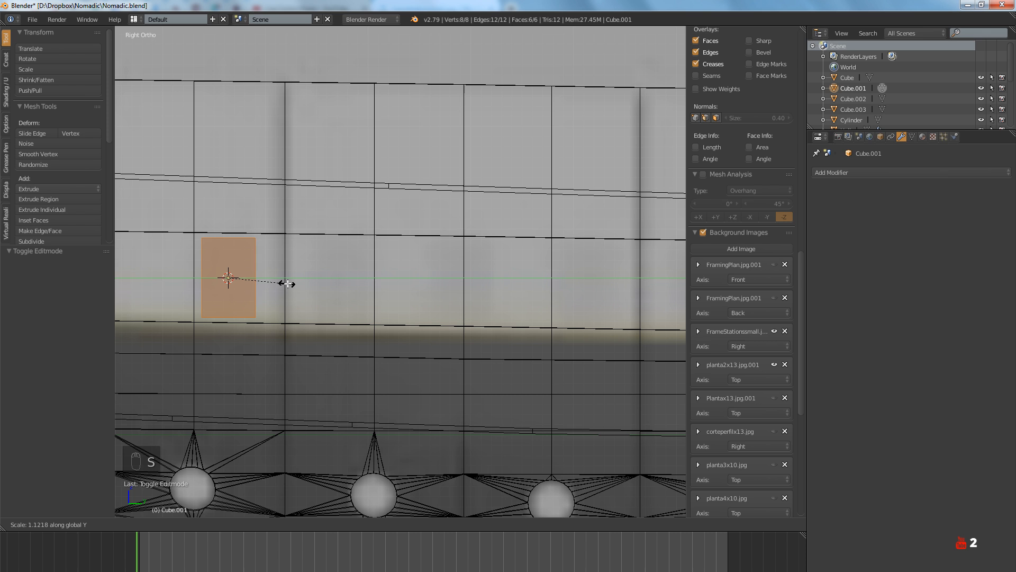
pyautogui.click(286, 284)
pyautogui.press('g')
pyautogui.press('y')
pyautogui.press('y')
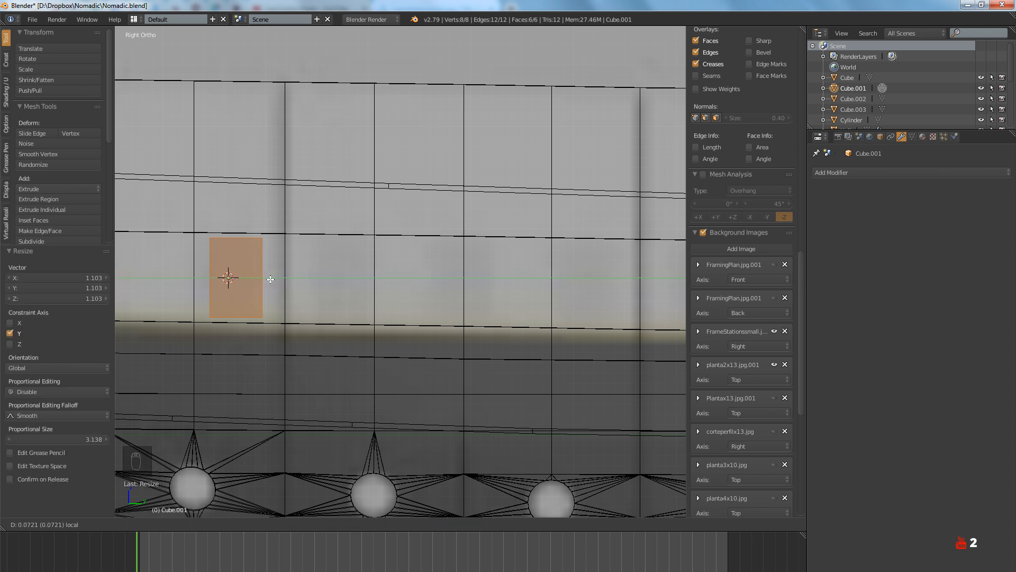
pyautogui.click(271, 279)
# Duplicate the window block's mesh about 1.02 units along Y and duplicate that copy once more in place
pyautogui.hotkey('shift', 'd')
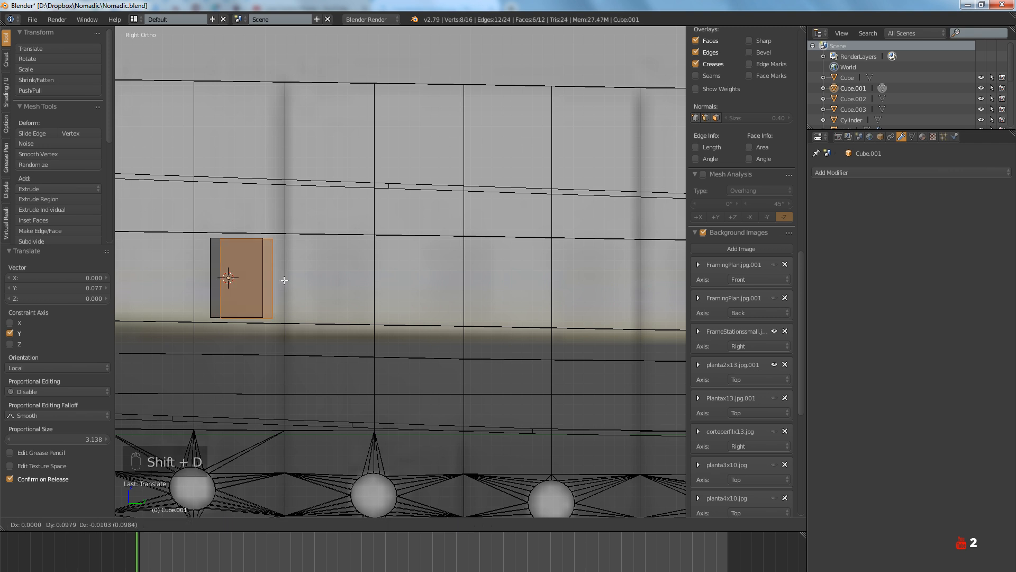
pyautogui.click(374, 286)
pyautogui.scroll(-4, 350, 301)
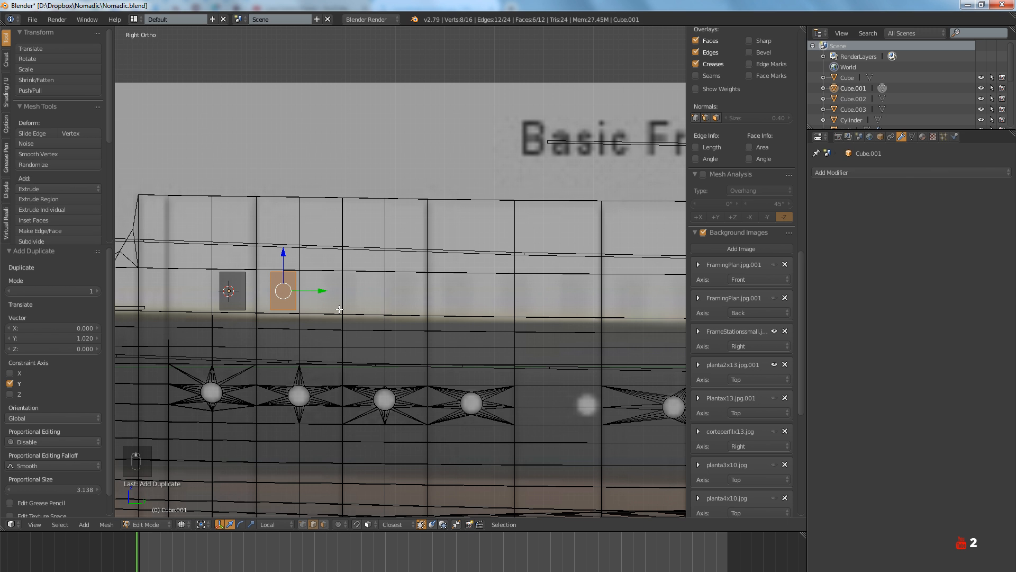
pyautogui.hotkey('shift', 'd')
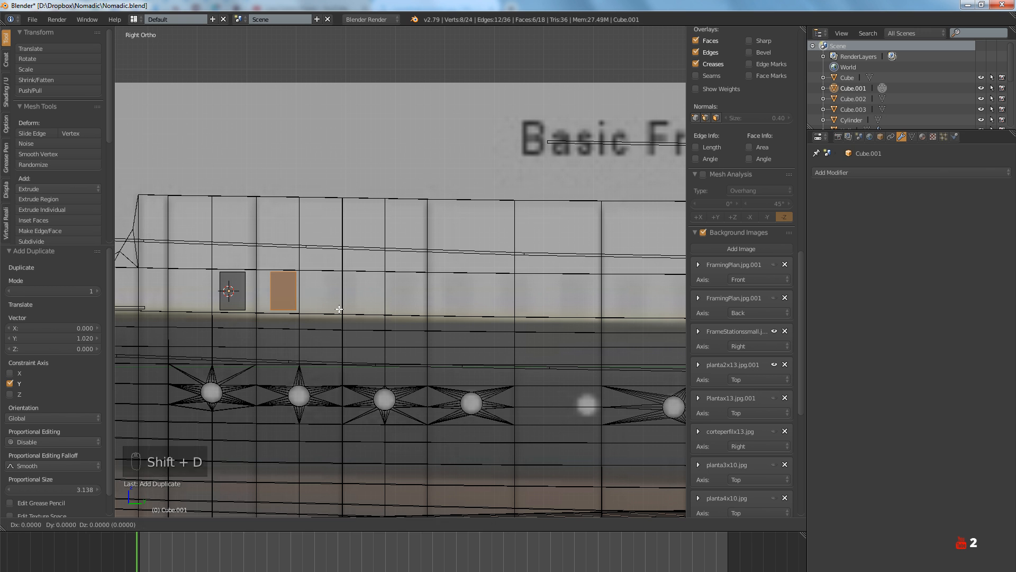
pyautogui.press('z')
pyautogui.click(339, 309)
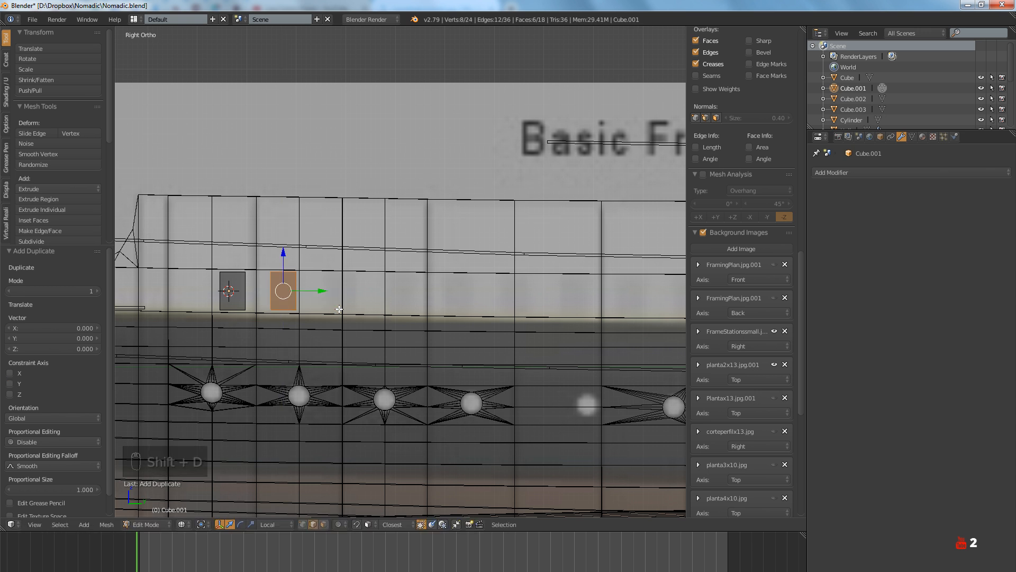
# Repeat the in-place duplication and delete the vertices of the extra overlapping copy
pyautogui.hotkey('shift', 'r')
pyautogui.press('x')
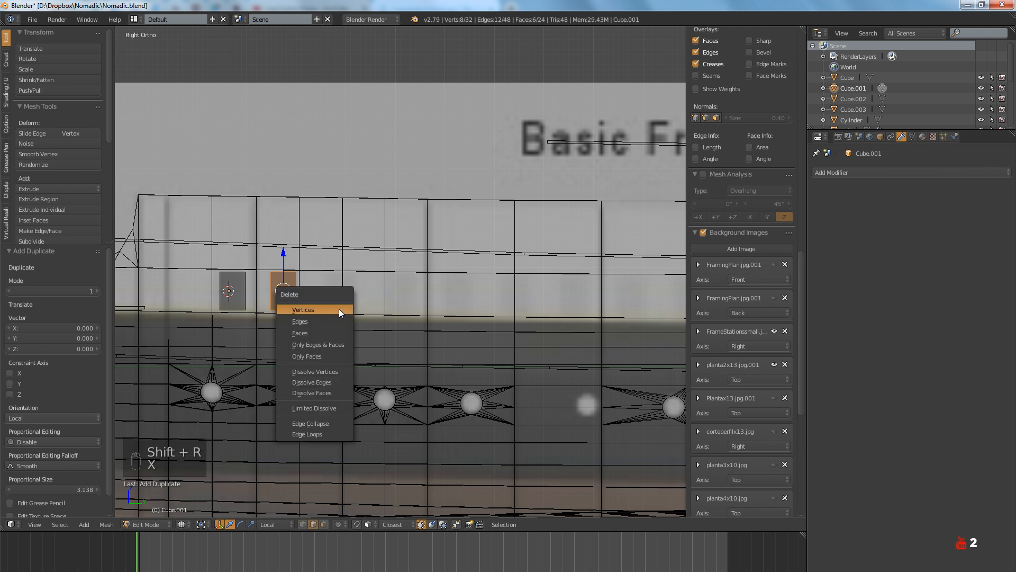
pyautogui.click(338, 309)
pyautogui.press('a')
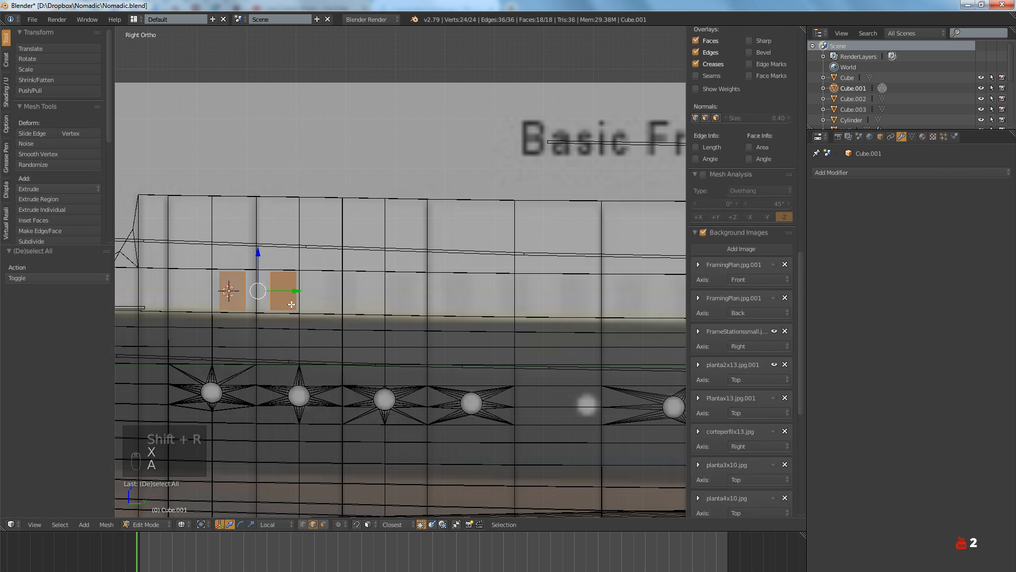
pyautogui.scroll(4, 288, 302)
pyautogui.press('a')
# Undo the deletion and all duplications, back to the single original window block
pyautogui.hotkey('ctrl', 'z')
pyautogui.hotkey('ctrl', 'z')
pyautogui.hotkey('ctrl', 'z')
pyautogui.hotkey('ctrl', 'z')
pyautogui.hotkey('ctrl', 'z')
pyautogui.hotkey('ctrl', 'z')
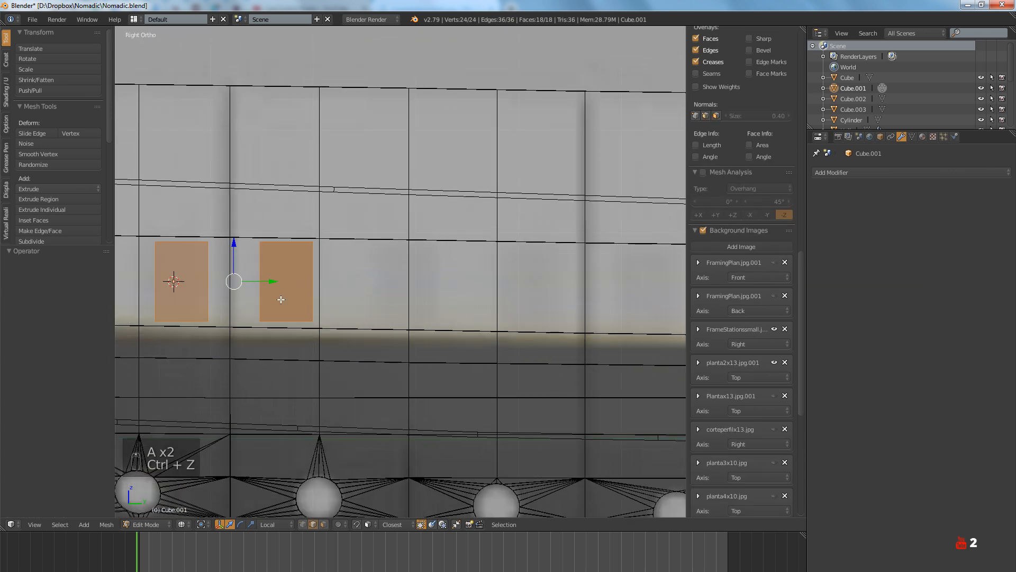
pyautogui.hotkey('ctrl', 'z')
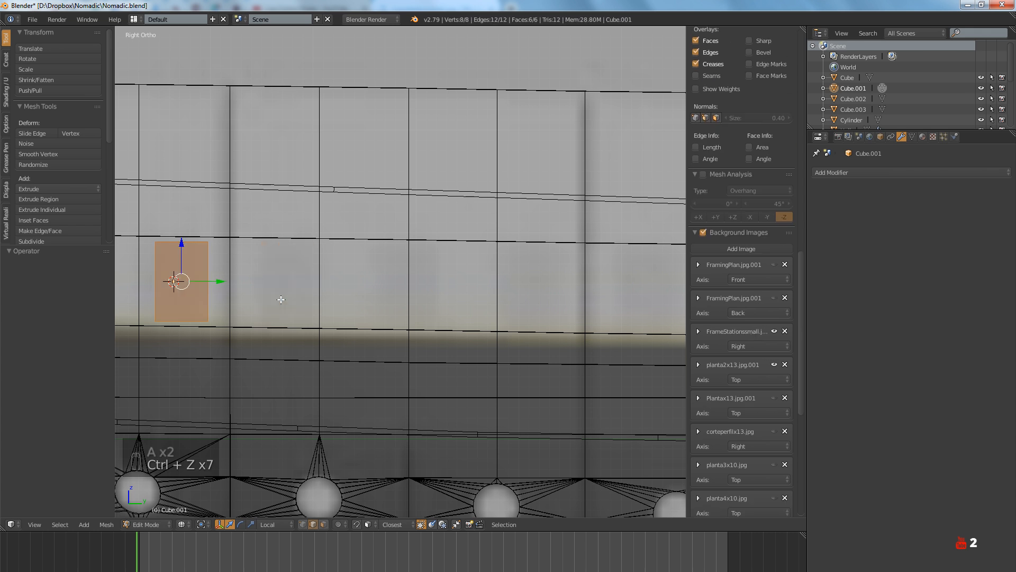
# Duplicate the window block's mesh about 1.02 units along Y and repeat the duplication three more times
pyautogui.hotkey('shift', 'd')
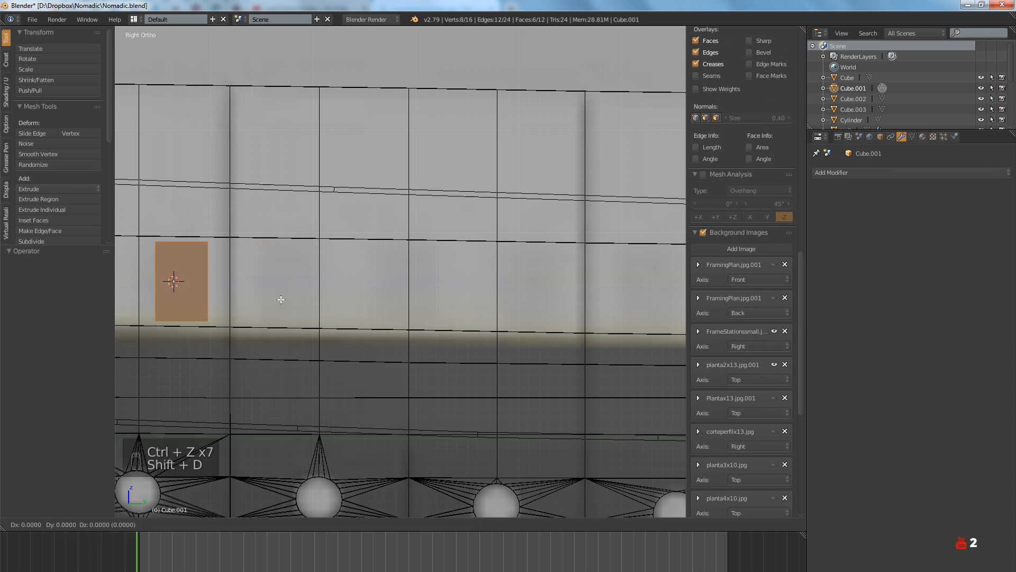
pyautogui.click(385, 300)
pyautogui.hotkey('shift', 'r')
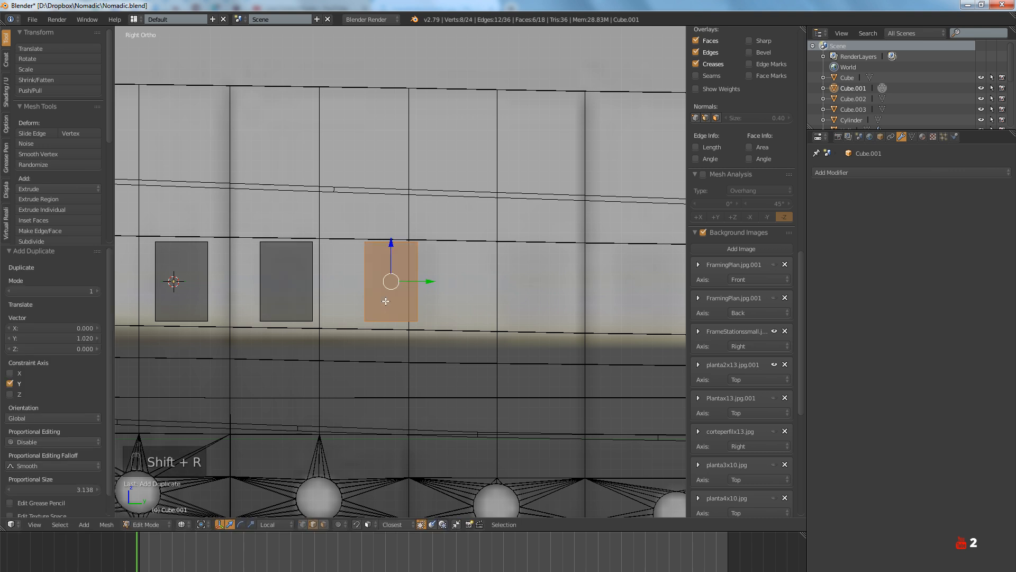
pyautogui.hotkey('shift', 'r')
pyautogui.hotkey('shift', 'r')
pyautogui.scroll(-4, 386, 301)
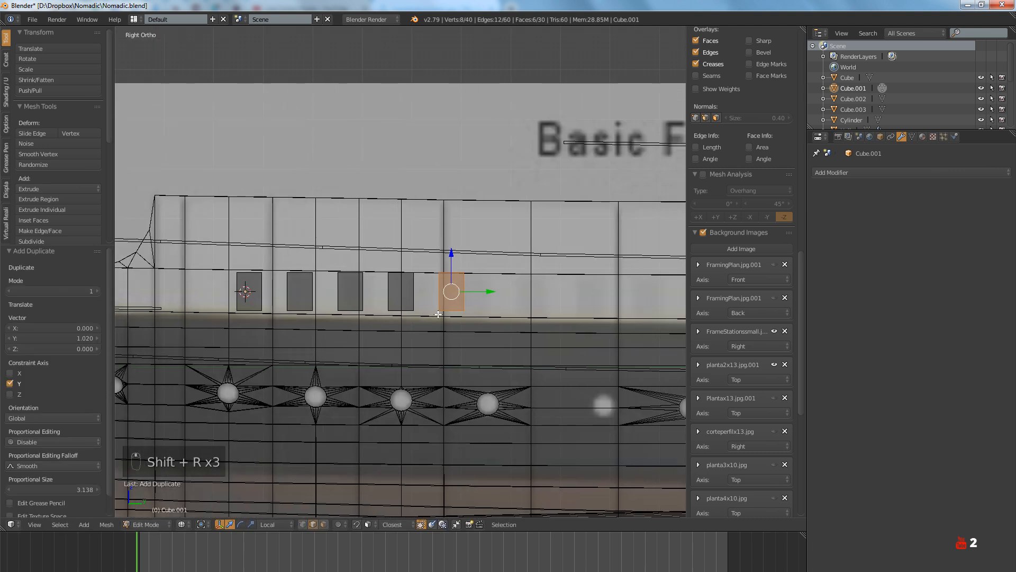
# Undo the row of duplicated windows so only the first block is left
pyautogui.hotkey('ctrl', 'z')
pyautogui.hotkey('ctrl', 'z')
pyautogui.hotkey('ctrl', 'z')
pyautogui.hotkey('ctrl', 'z')
pyautogui.hotkey('ctrl', 'z')
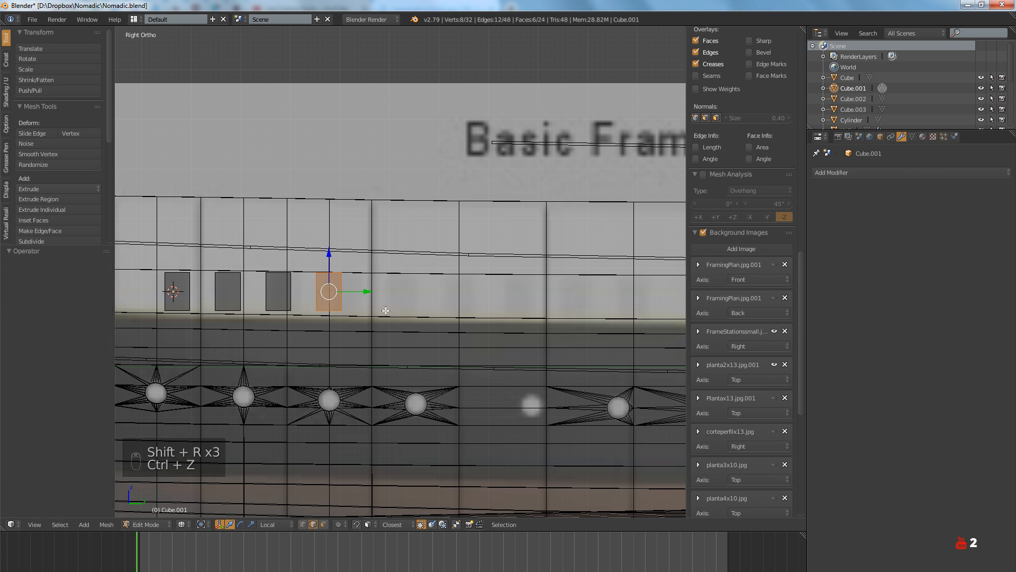
# Return to Object Mode and add an Array modifier to the window block with relative offset X 0 and Y 2
pyautogui.keyDown('shift'); pyautogui.moveTo(355, 308); pyautogui.dragTo(417, 313, button='middle'); pyautogui.keyUp('shift')
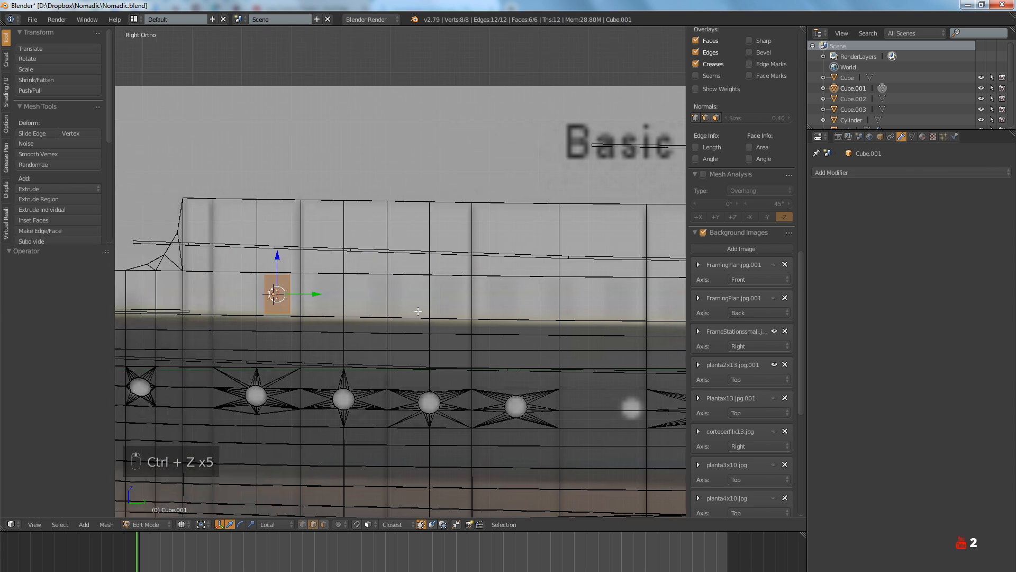
pyautogui.press('Tab')
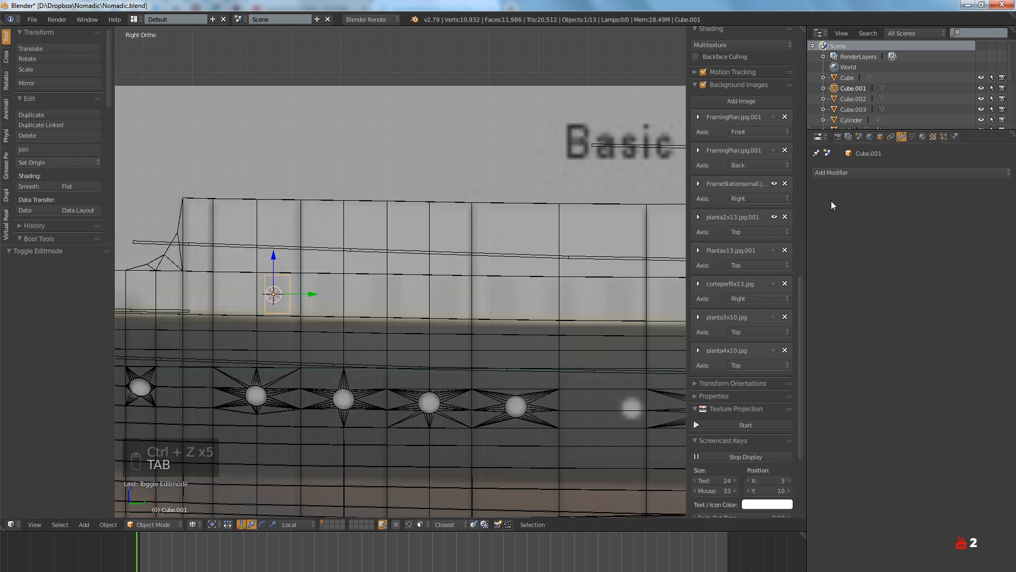
pyautogui.click(864, 173)
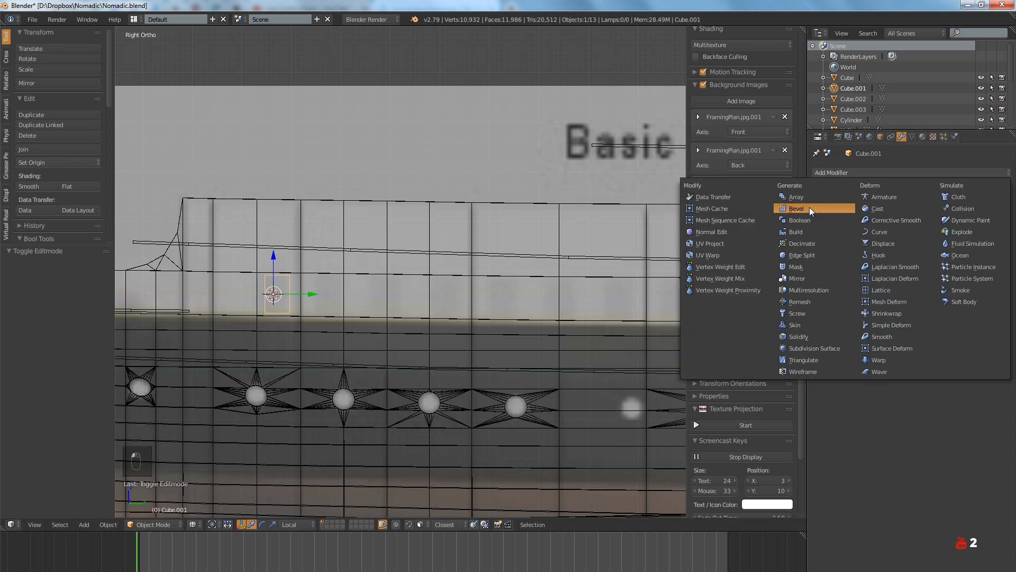
pyautogui.click(796, 198)
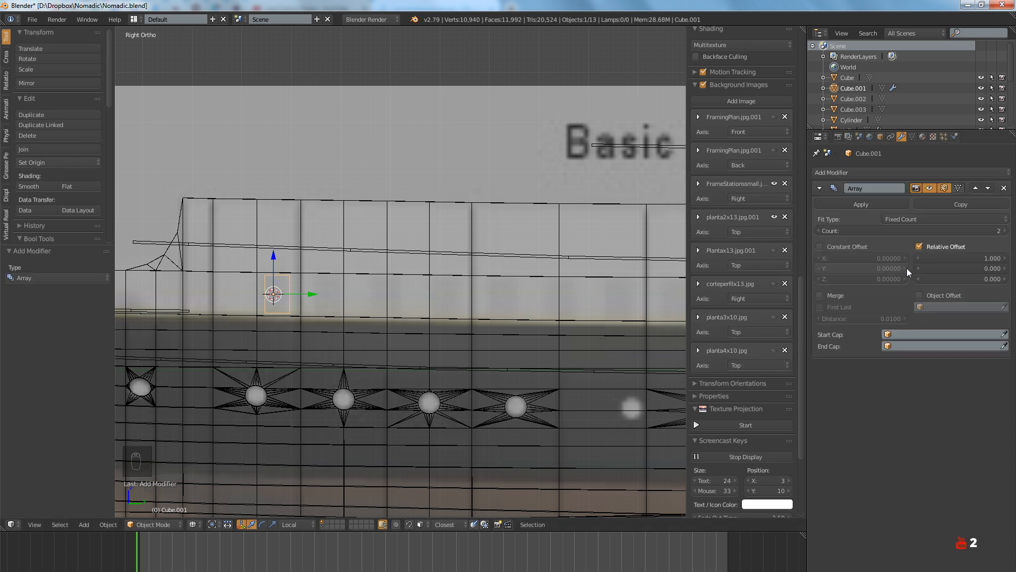
pyautogui.click(949, 257)
pyautogui.write('0')
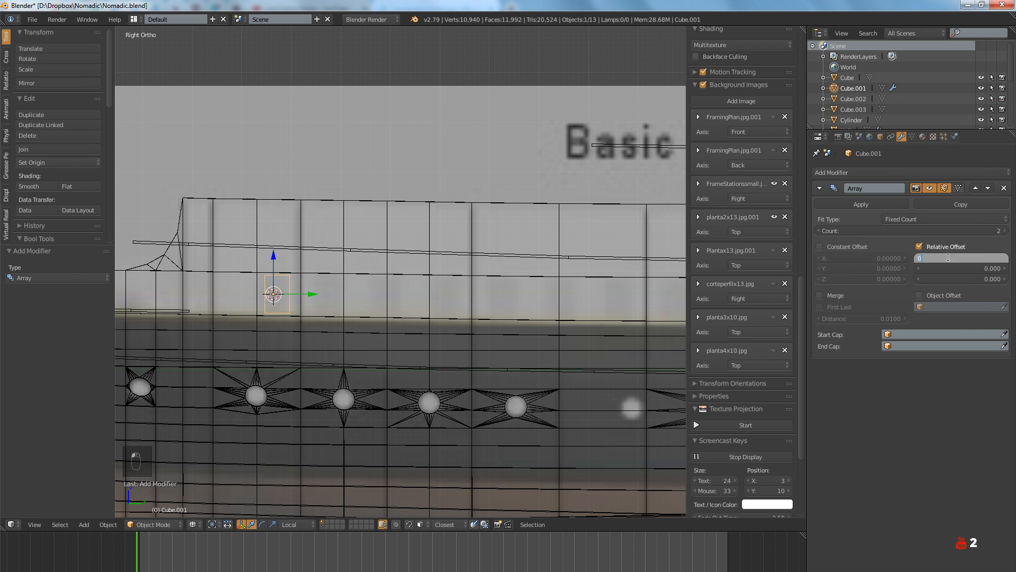
pyautogui.press('Return')
pyautogui.click(955, 267)
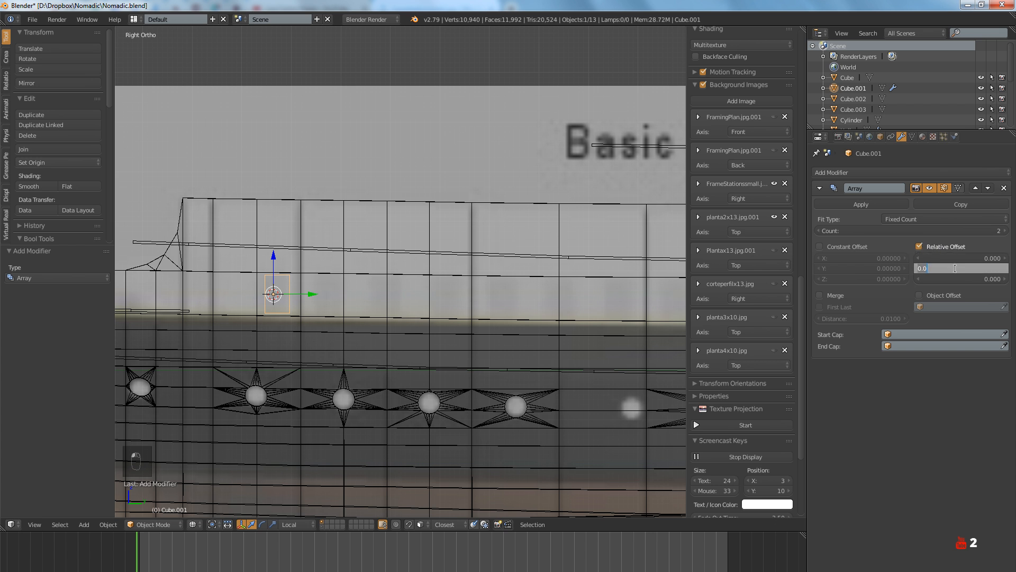
pyautogui.write('2')
pyautogui.press('Return')
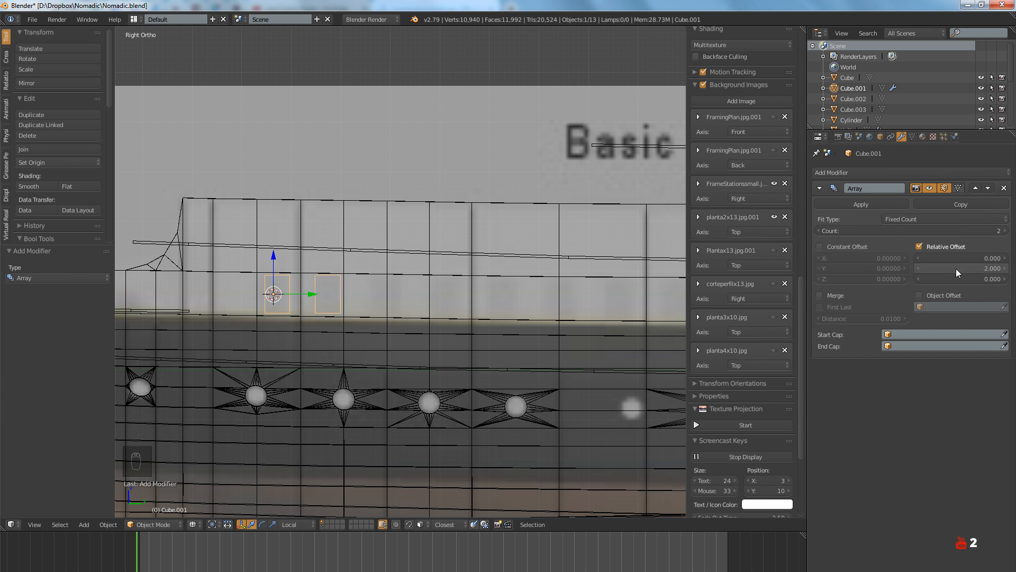
# Raise the window array's count to 6 to extend the row along the hull
pyautogui.scroll(-4, 476, 295)
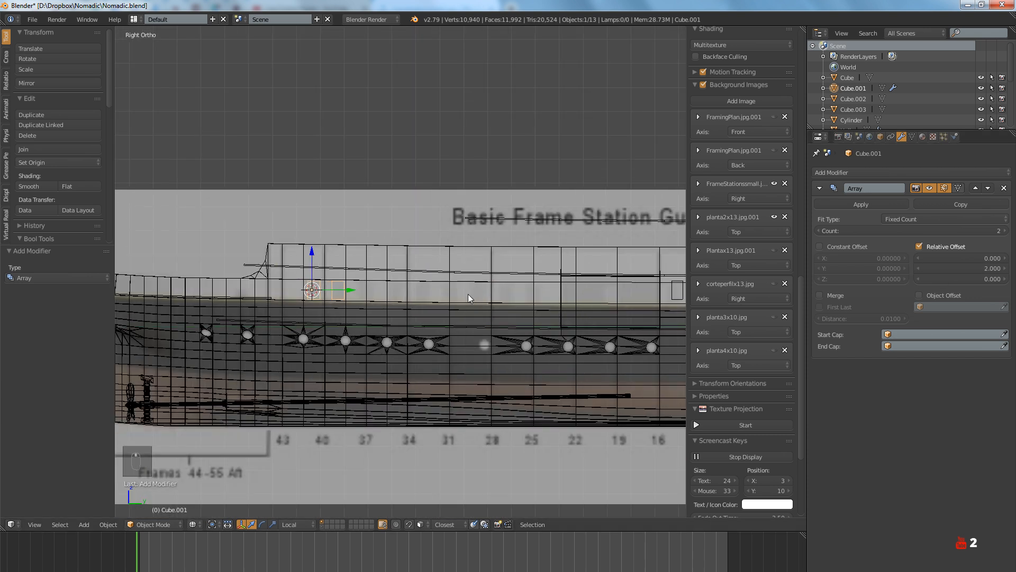
pyautogui.scroll(4, 396, 298)
pyautogui.scroll(-2, 439, 296)
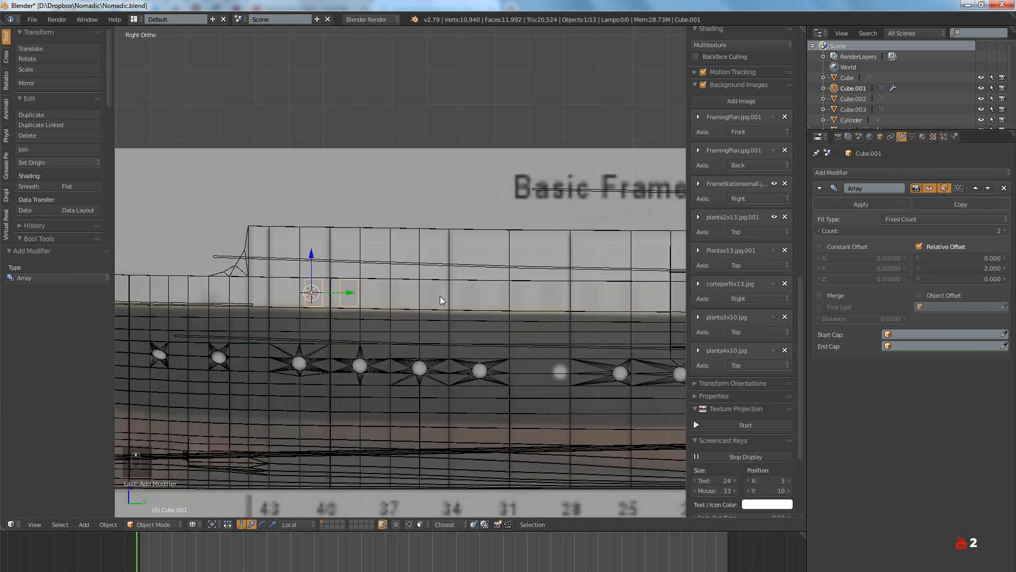
pyautogui.scroll(1, 476, 299)
pyautogui.keyDown('shift'); pyautogui.moveTo(541, 303); pyautogui.dragTo(521, 304, button='middle'); pyautogui.keyUp('shift')
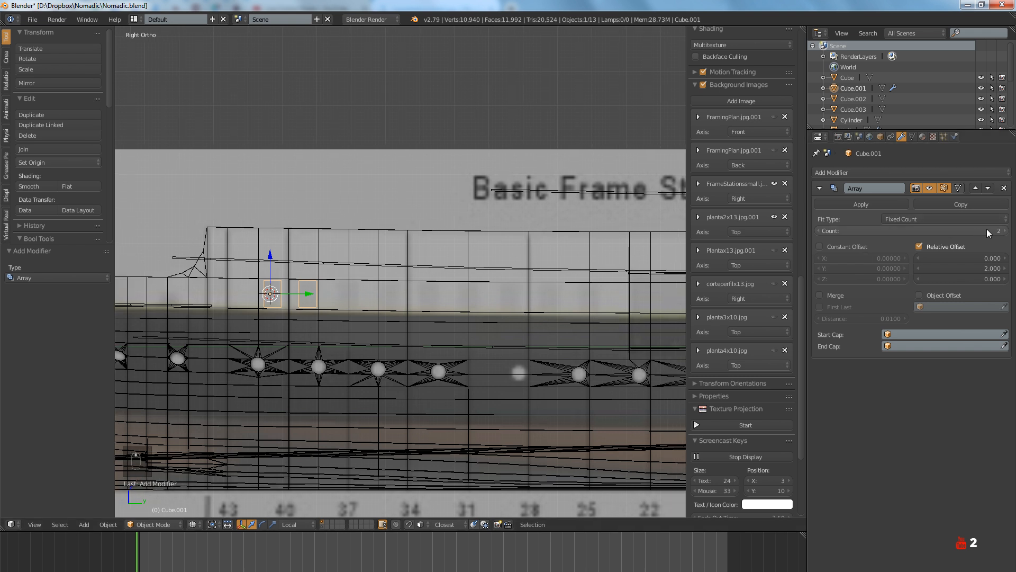
pyautogui.click(1006, 231)
pyautogui.click(1006, 230)
pyautogui.click(1006, 231)
pyautogui.click(1006, 231)
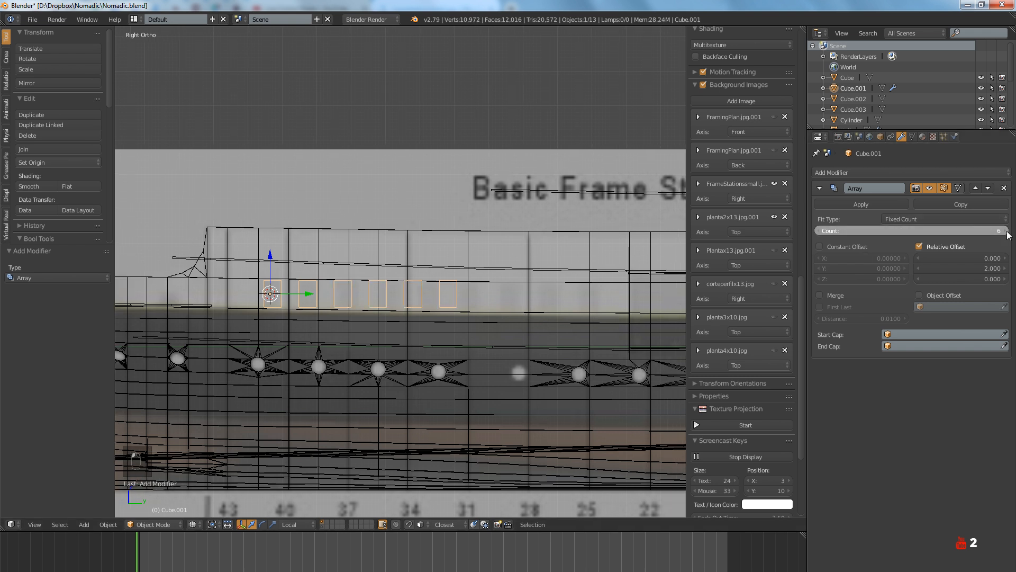
# Raise the window array's count to 10
pyautogui.click(1006, 231)
pyautogui.click(1007, 231)
pyautogui.click(1006, 231)
pyautogui.click(1006, 230)
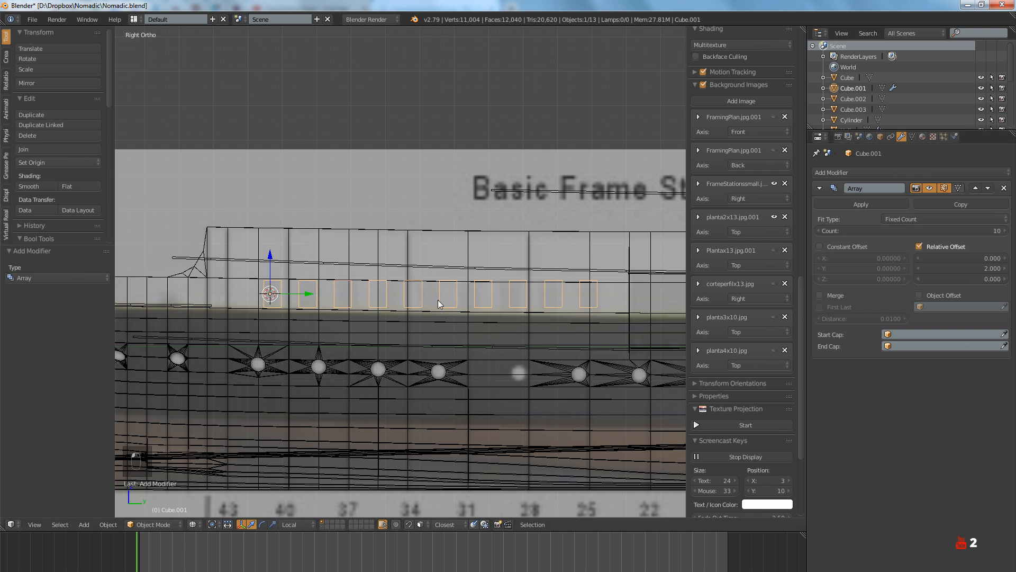
pyautogui.scroll(3, 437, 300)
pyautogui.scroll(-2, 437, 299)
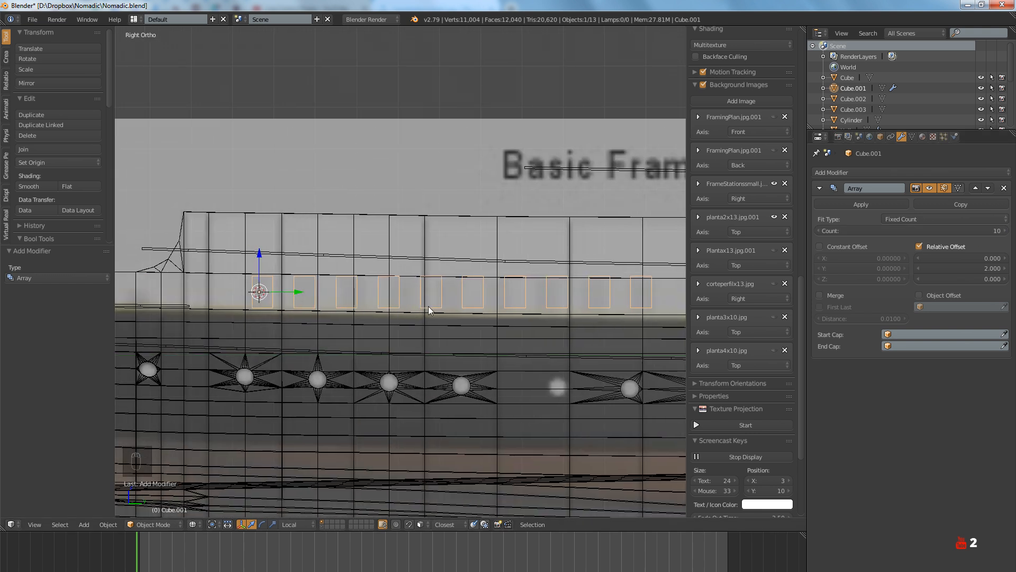
# Check the plan's windows with the array's viewport display temporarily hidden, and set the array count to 9
pyautogui.click(930, 188)
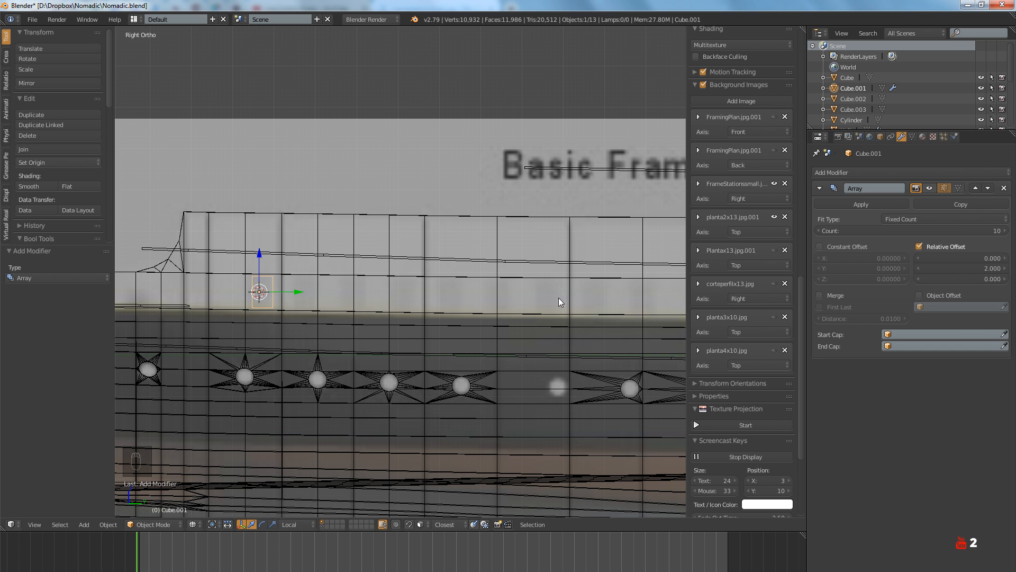
pyautogui.keyDown('shift'); pyautogui.moveTo(639, 300); pyautogui.dragTo(583, 304, button='middle'); pyautogui.keyUp('shift')
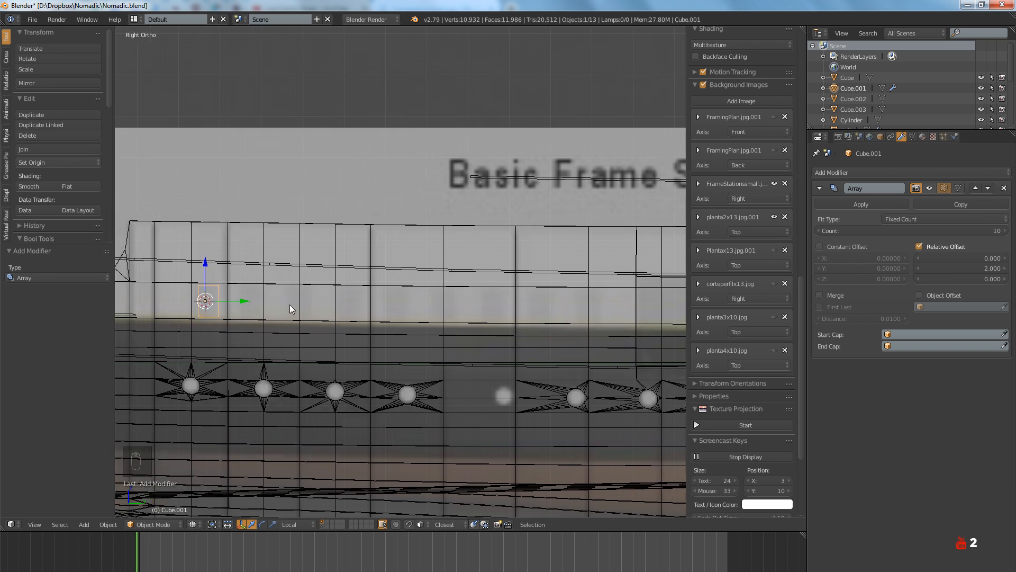
pyautogui.click(945, 232)
pyautogui.write('9')
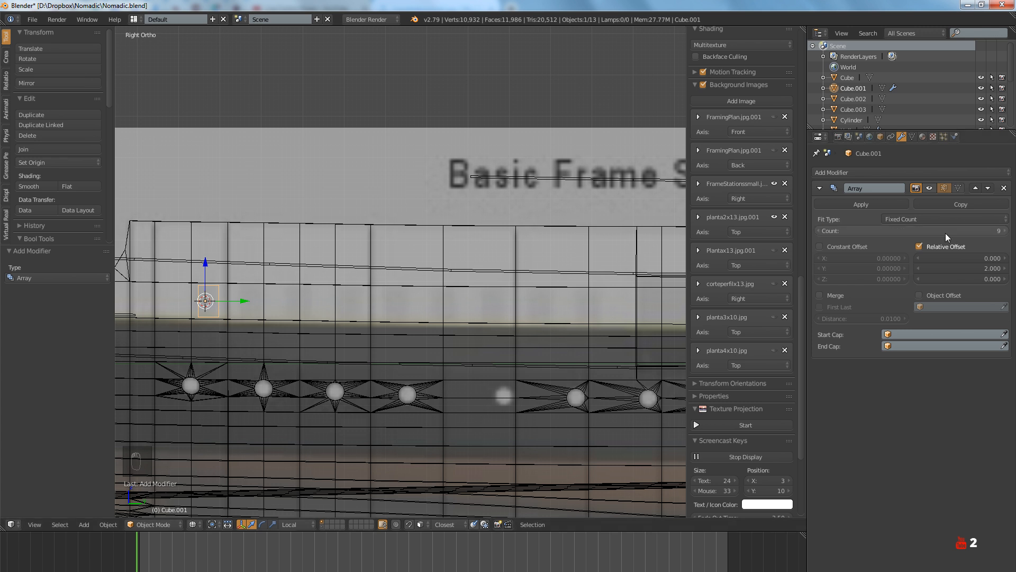
pyautogui.press('Return')
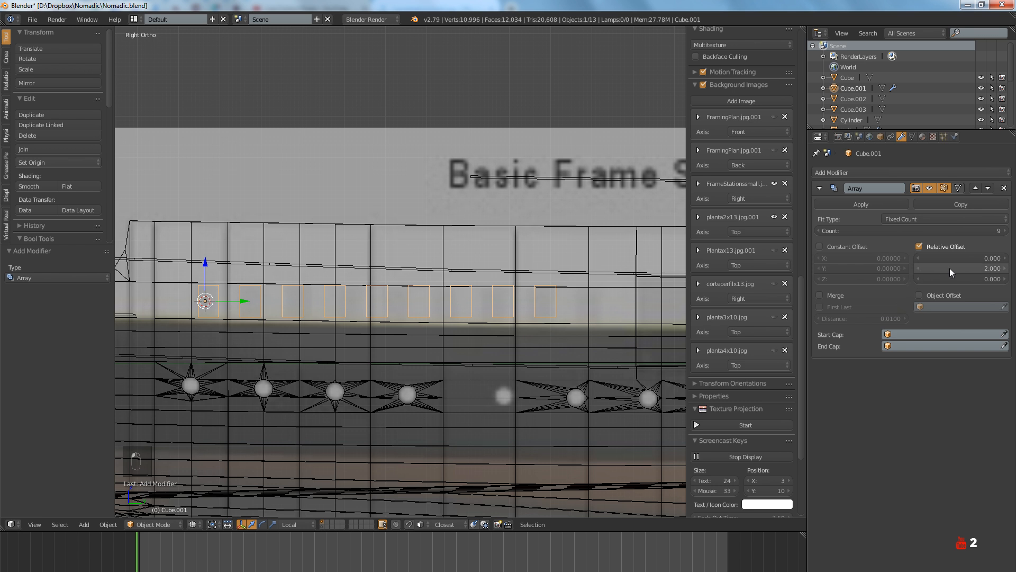
# Set the array's relative Y offset to 2.26 to match the window spacing in the plan
pyautogui.moveTo(955, 269)
pyautogui.mouseDown()
pyautogui.moveTo(977, 269)
pyautogui.moveTo(965, 269)
pyautogui.mouseUp()
pyautogui.scroll(3, 542, 342)
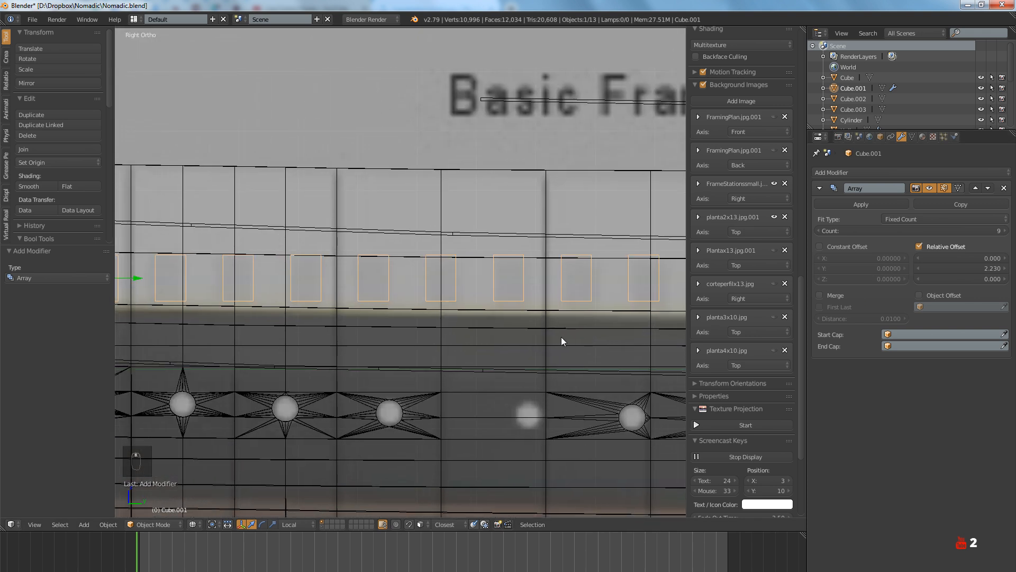
pyautogui.scroll(-4, 554, 336)
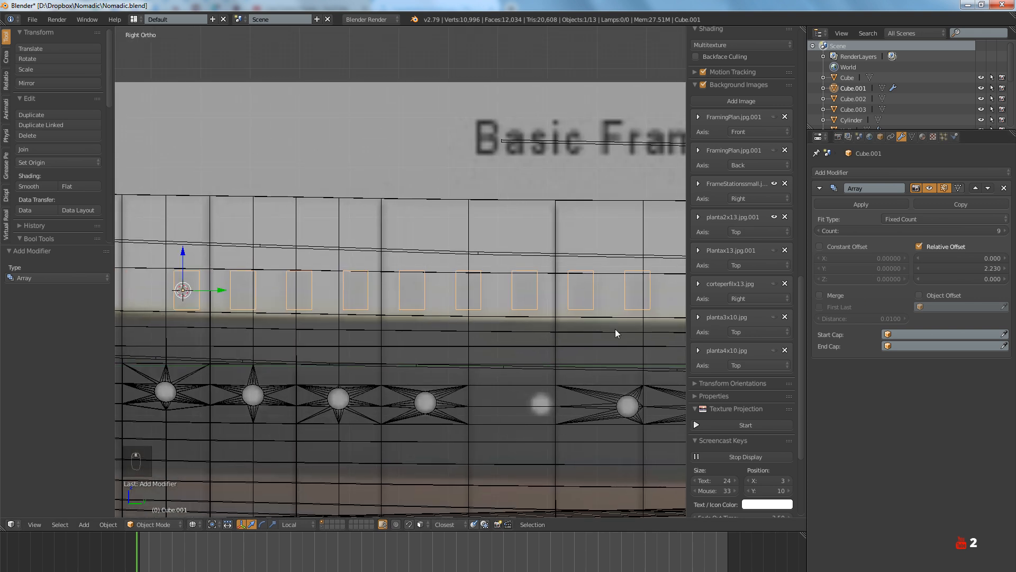
pyautogui.moveTo(968, 271); pyautogui.dragTo(974, 271)
pyautogui.scroll(-2, 625, 313)
pyautogui.keyDown('ctrl'); pyautogui.scroll(-3, 536, 319); pyautogui.keyUp('ctrl')
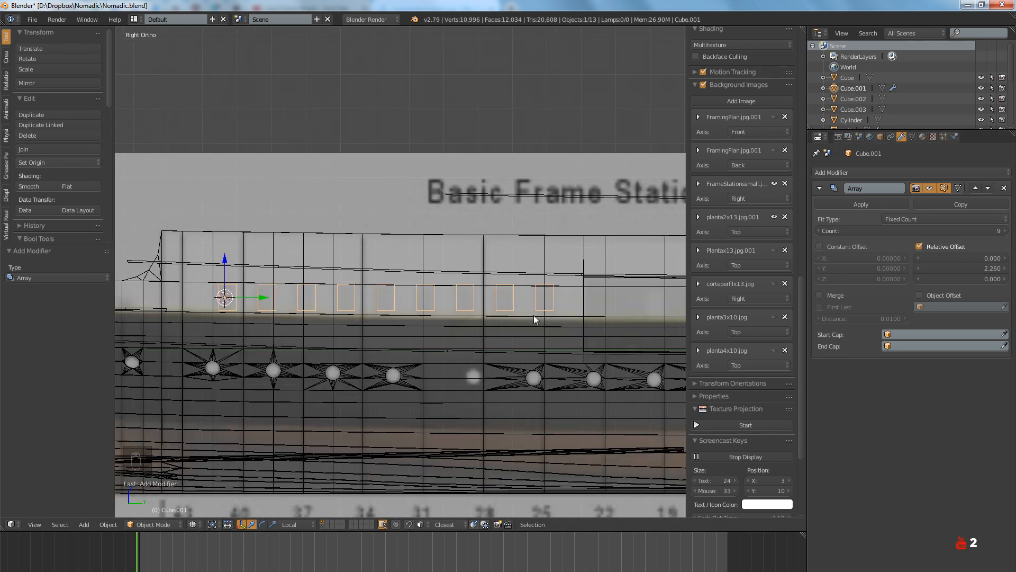
# Apply the Array modifier and open the window row in Edit Mode with the 3D cursor as pivot point
pyautogui.click(857, 205)
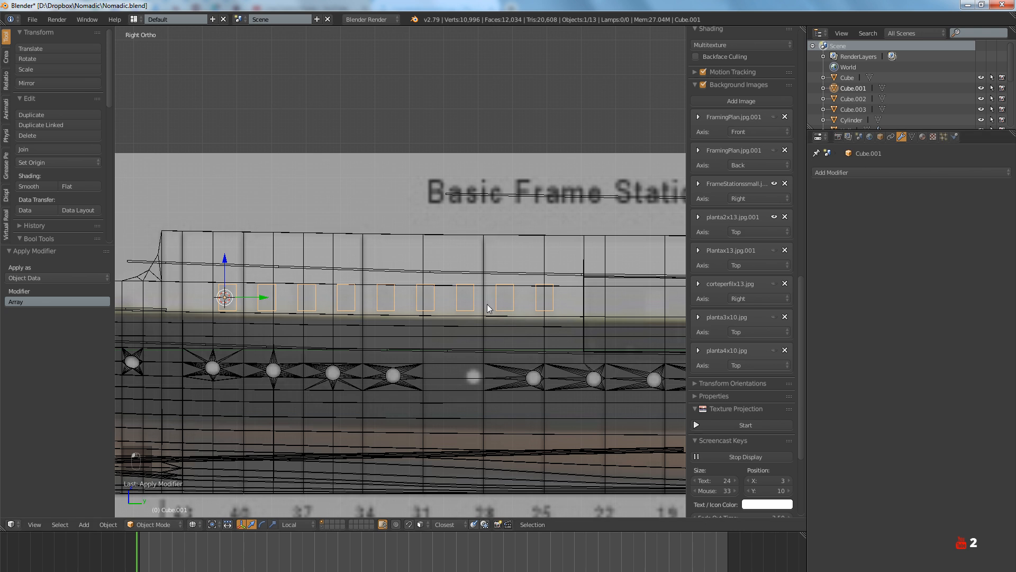
pyautogui.press('Tab')
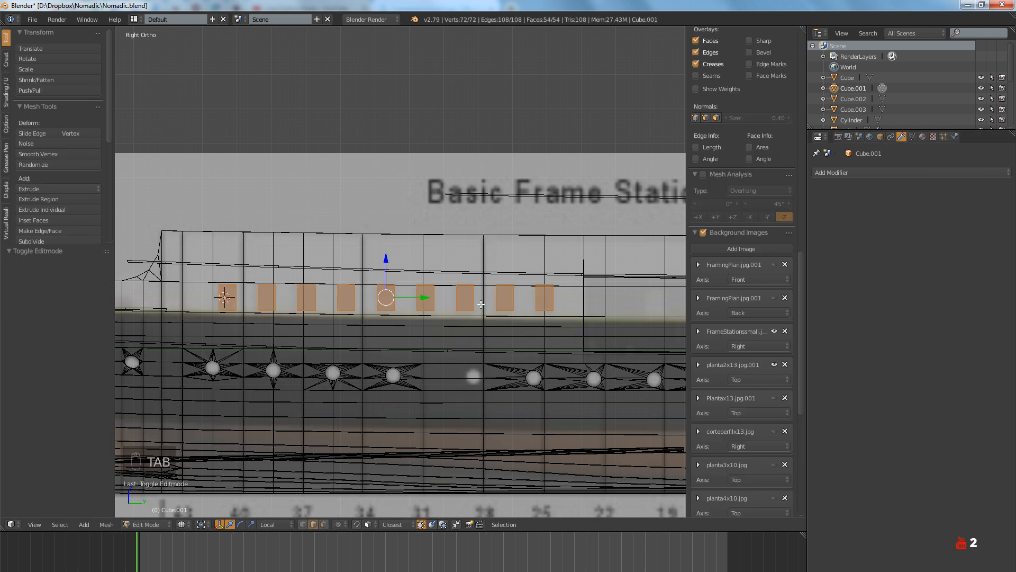
pyautogui.press('.')
pyautogui.scroll(8, 232, 304)
pyautogui.click(262, 270)
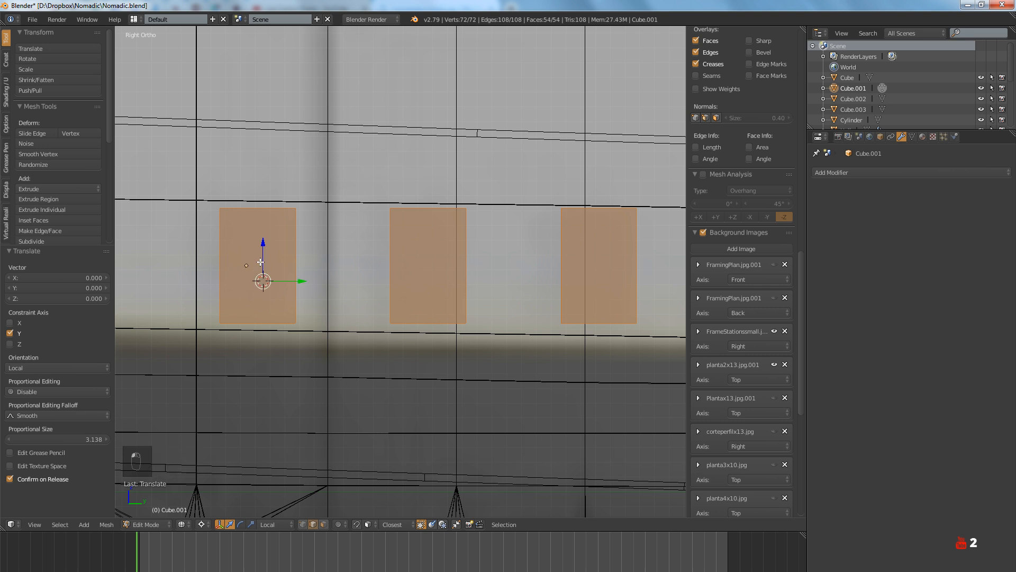
pyautogui.scroll(-3, 262, 269)
pyautogui.scroll(-5, 262, 266)
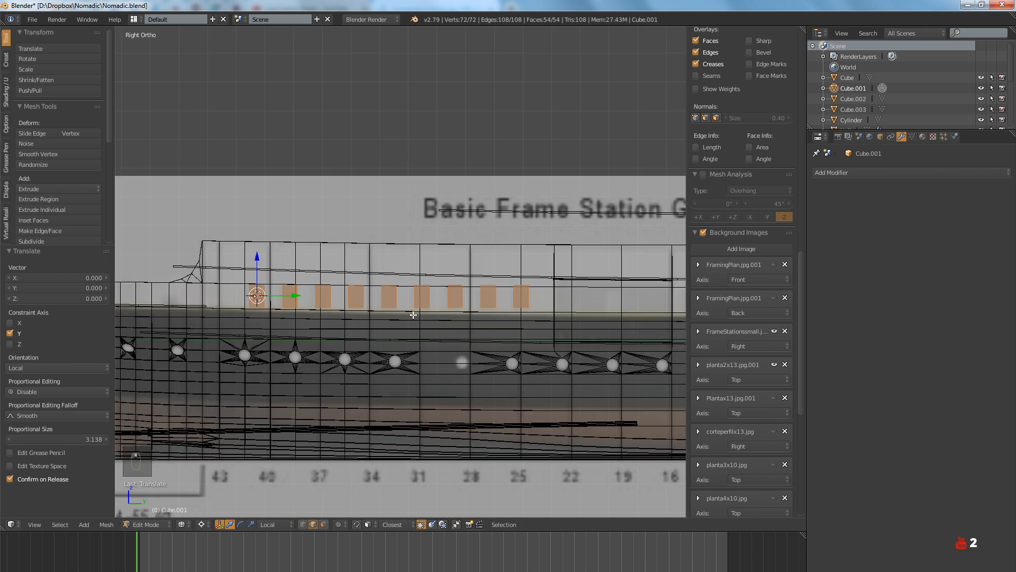
# Shear the whole window row vertically by -0.011 to follow the slope of the windows in the plan
pyautogui.scroll(5, 510, 313)
pyautogui.hotkey('ctrl', 'alt', 'shift', 's')
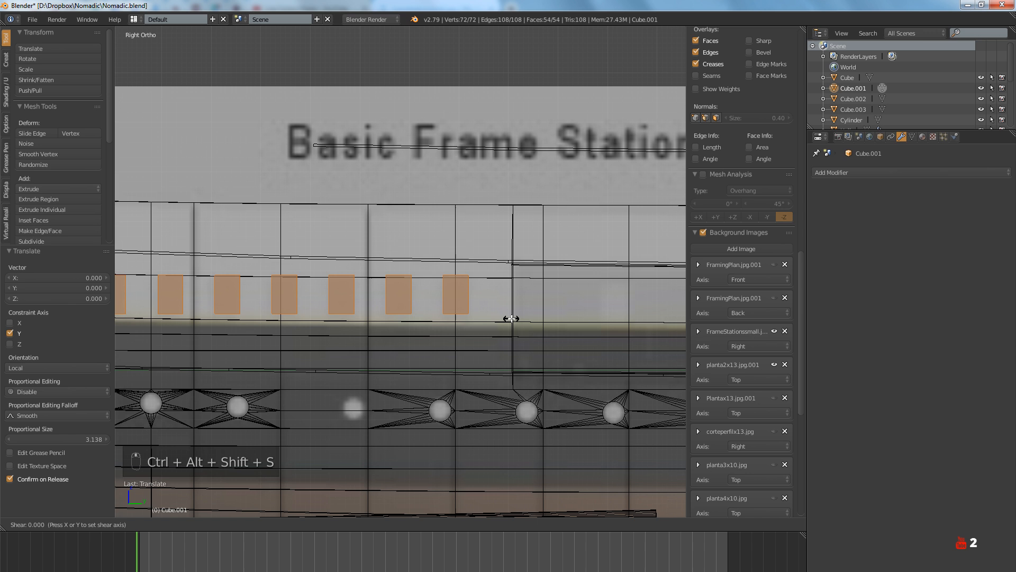
pyautogui.moveTo(511, 321)
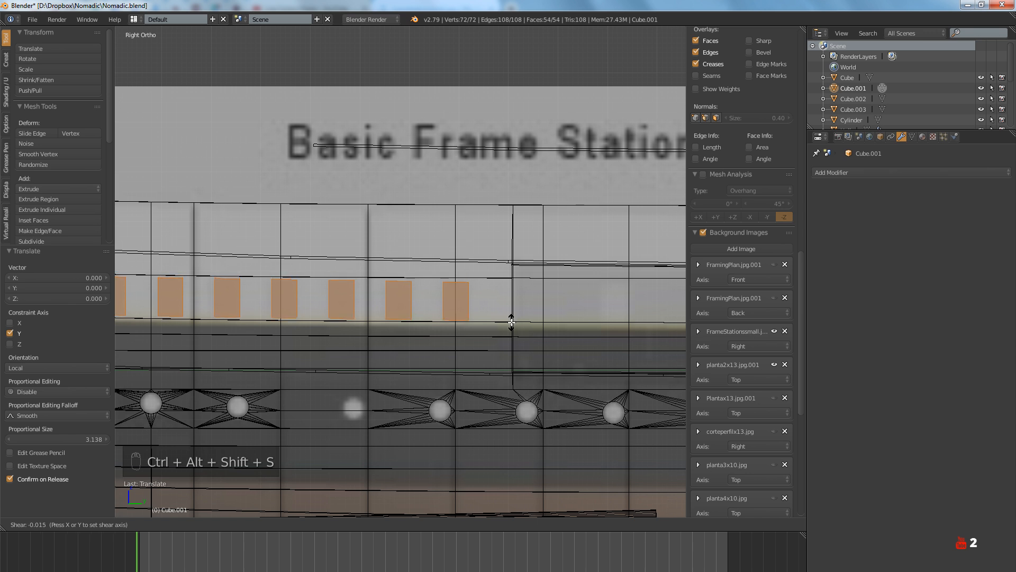
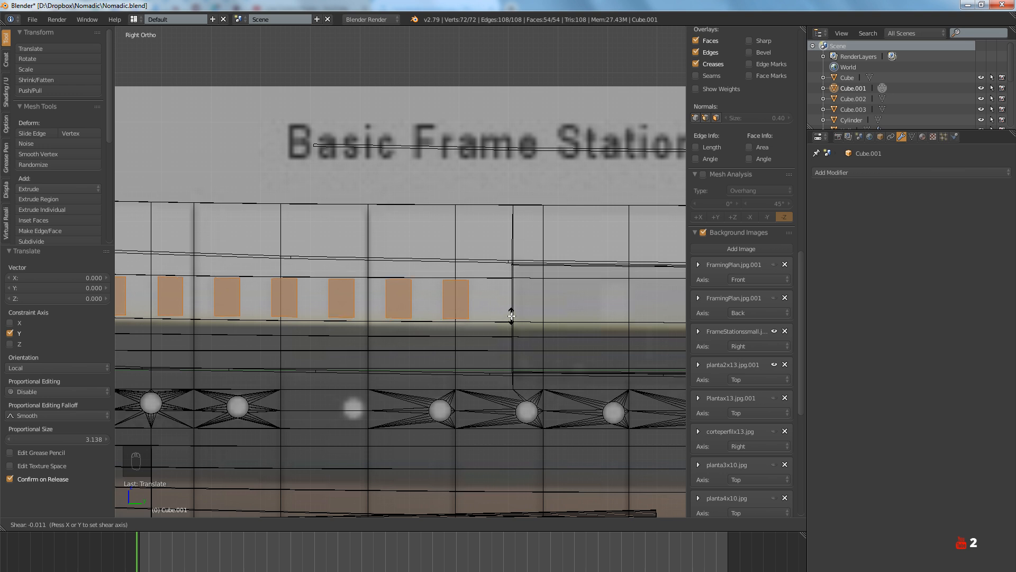
pyautogui.click(511, 316)
pyautogui.scroll(-4, 511, 316)
pyautogui.scroll(6, 460, 307)
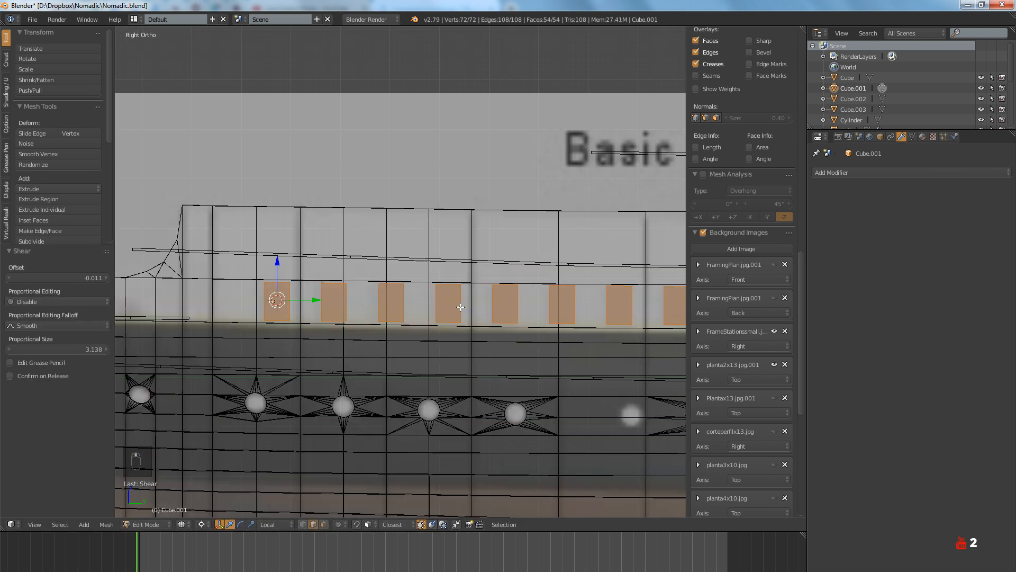
pyautogui.scroll(-4, 492, 314)
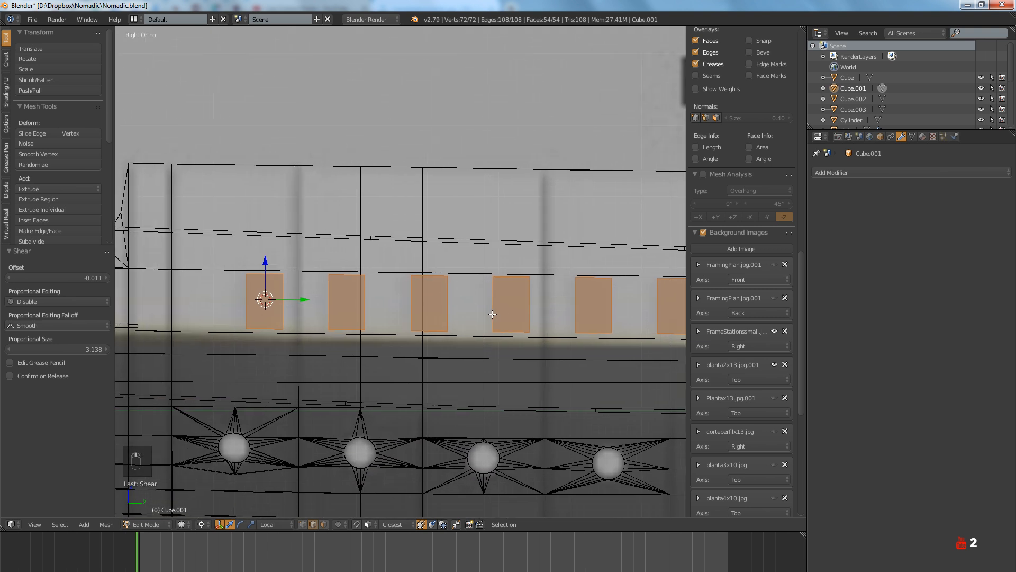
pyautogui.scroll(-4, 741, 317)
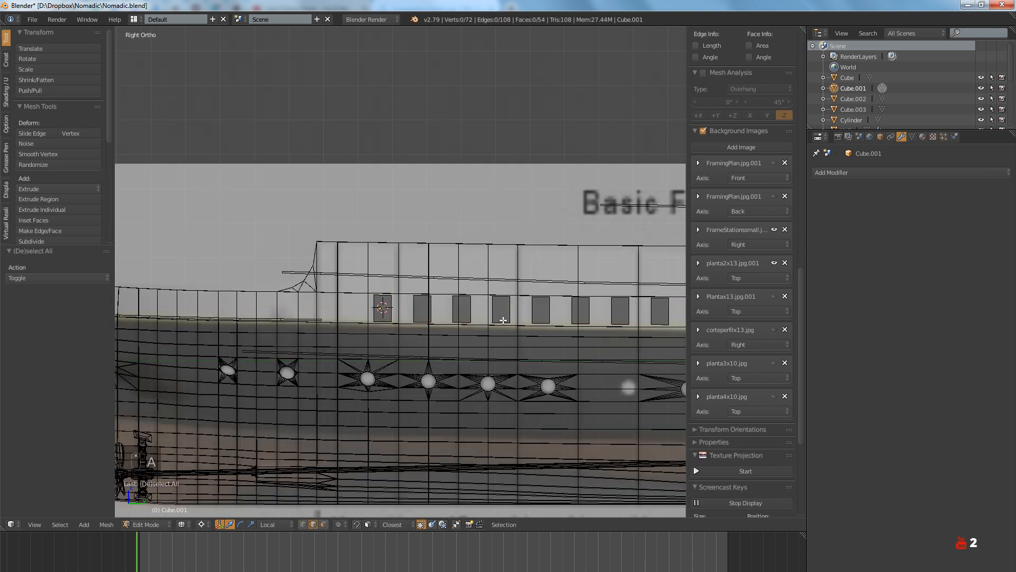
# Select only the fifth, middle window of the row and enable proportional editing with Sphere falloff
pyautogui.keyDown('ctrl'); pyautogui.scroll(-3, 455, 318); pyautogui.keyUp('ctrl')
pyautogui.press('a')
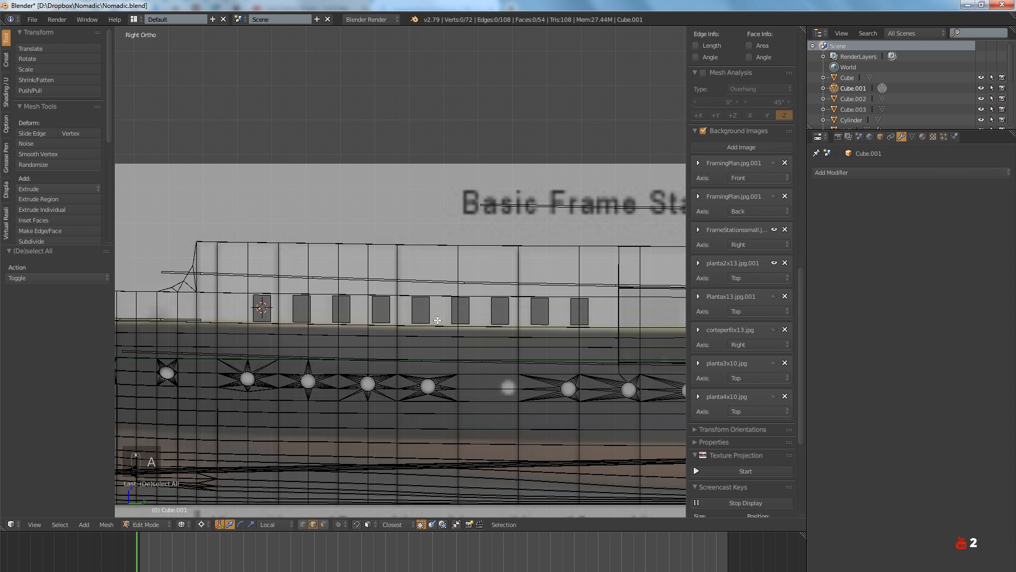
pyautogui.press('b')
pyautogui.moveTo(404, 296); pyautogui.dragTo(438, 330)
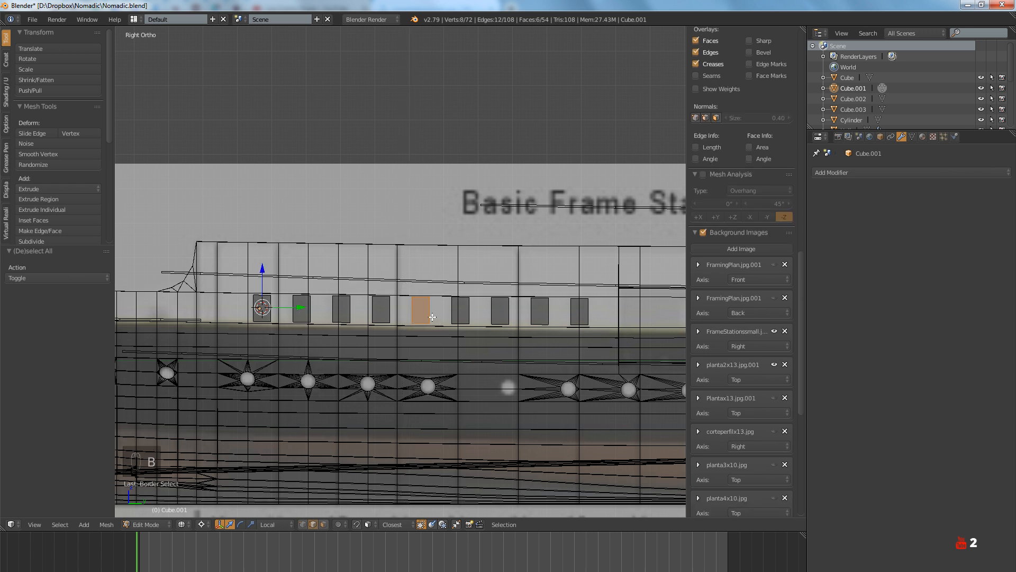
pyautogui.press(',')
pyautogui.press('o')
pyautogui.press('o')
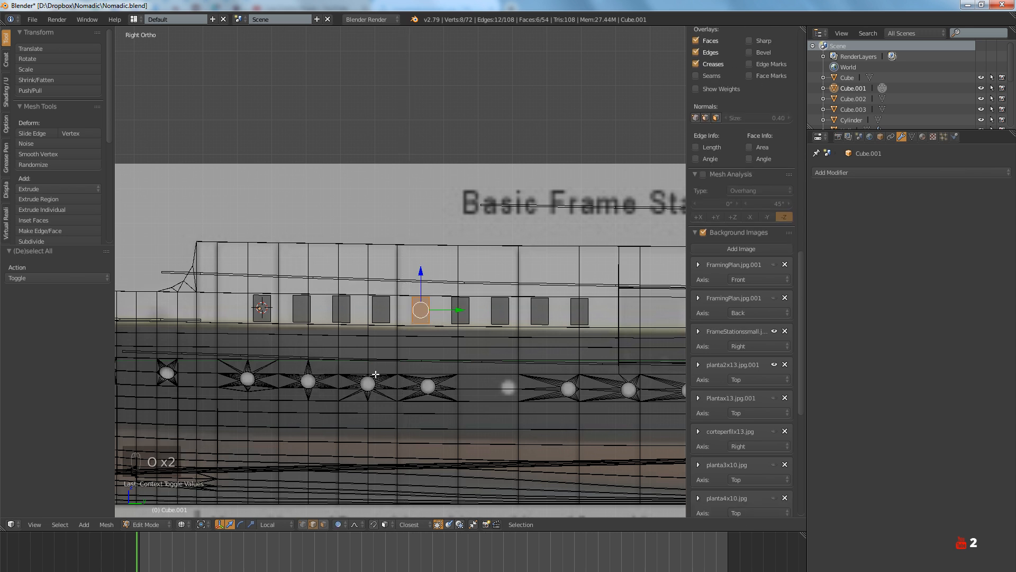
pyautogui.click(354, 524)
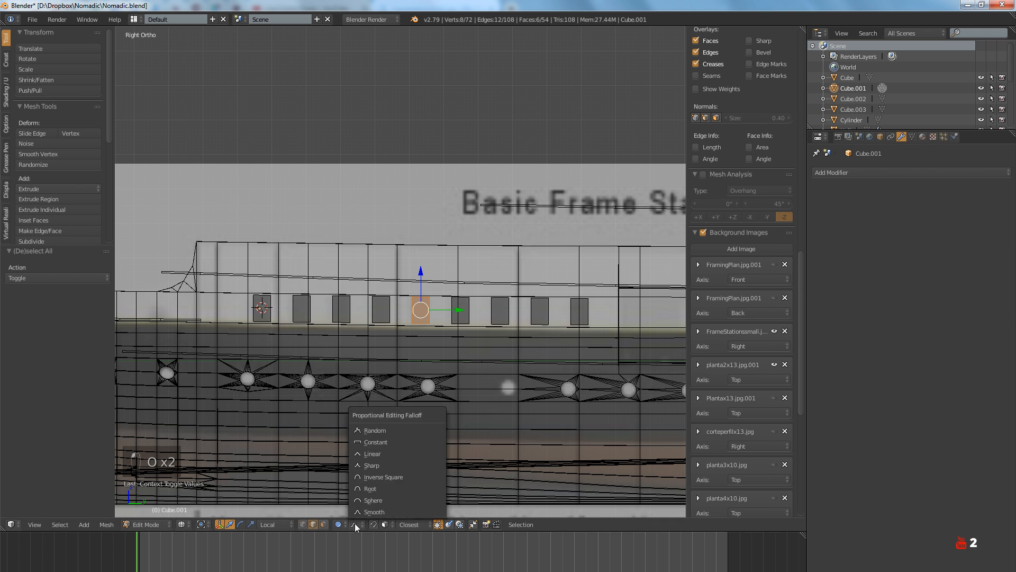
pyautogui.click(363, 500)
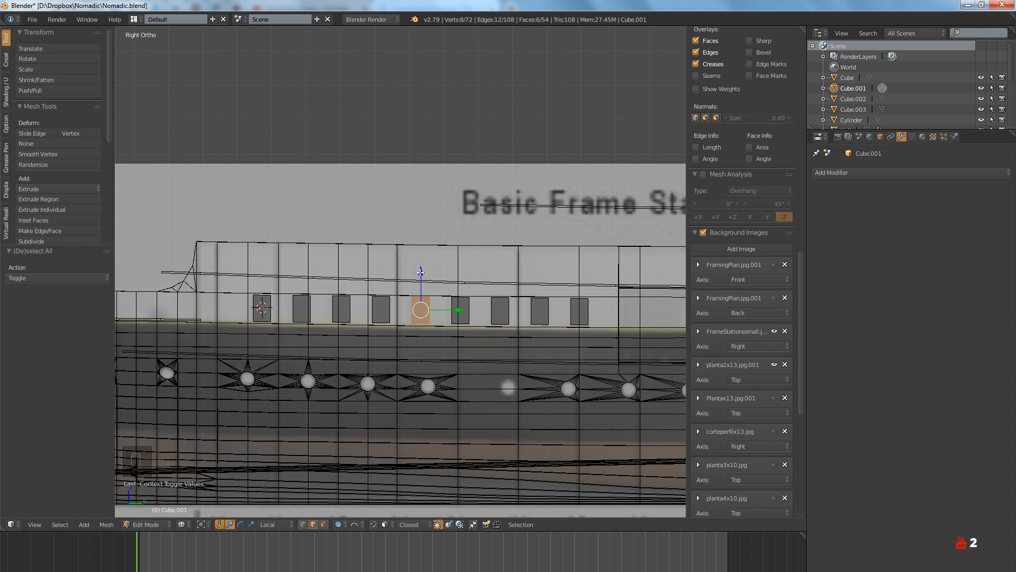
# Move the middle window by -0.015 along Z with a proportional size of about 3.8
pyautogui.moveTo(420, 272); pyautogui.dragTo(422, 272)
pyautogui.scroll(-2, 421, 272)
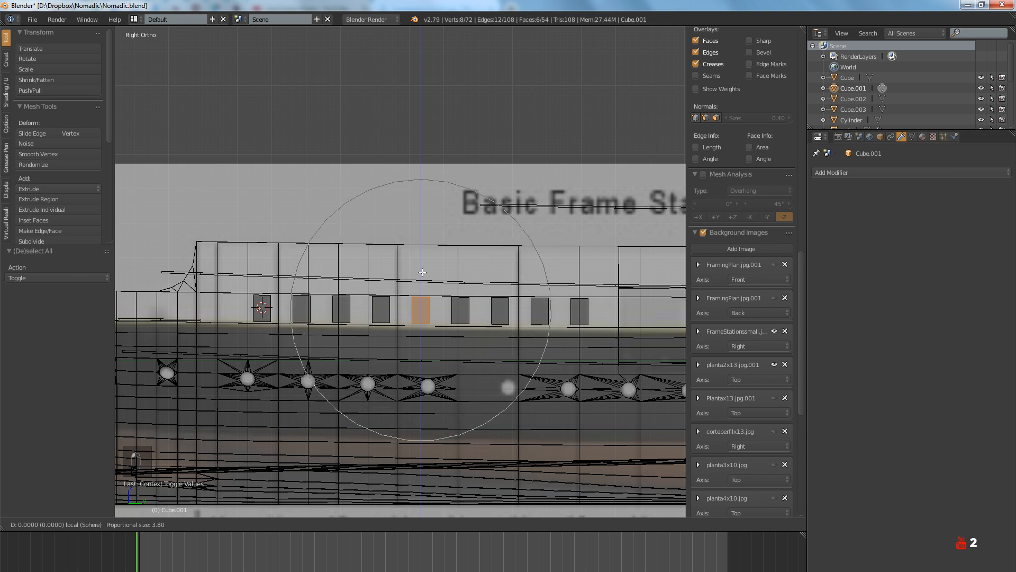
pyautogui.moveTo(422, 272); pyautogui.dragTo(421, 273)
pyautogui.scroll(5, 422, 274)
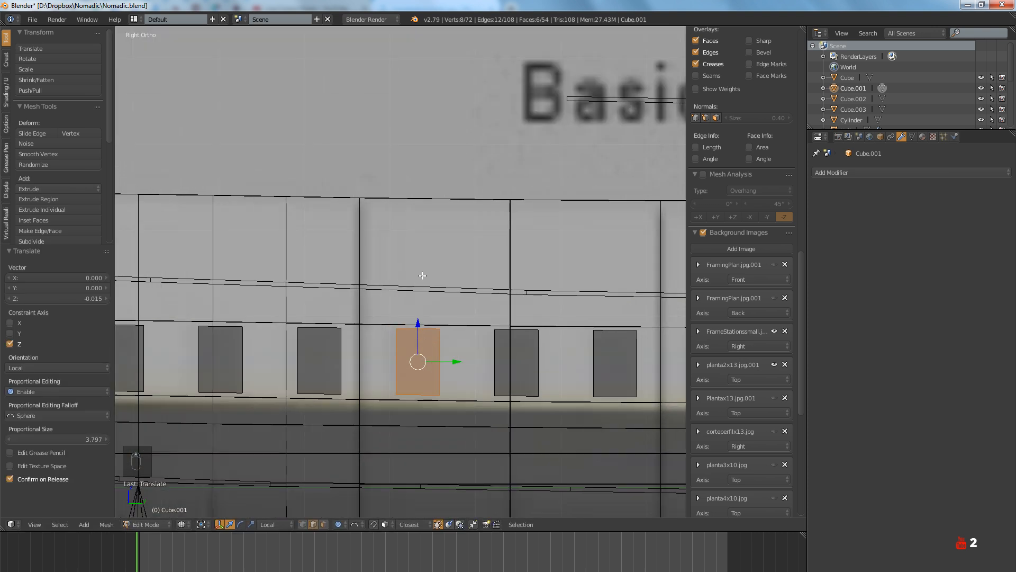
pyautogui.scroll(-6, 422, 276)
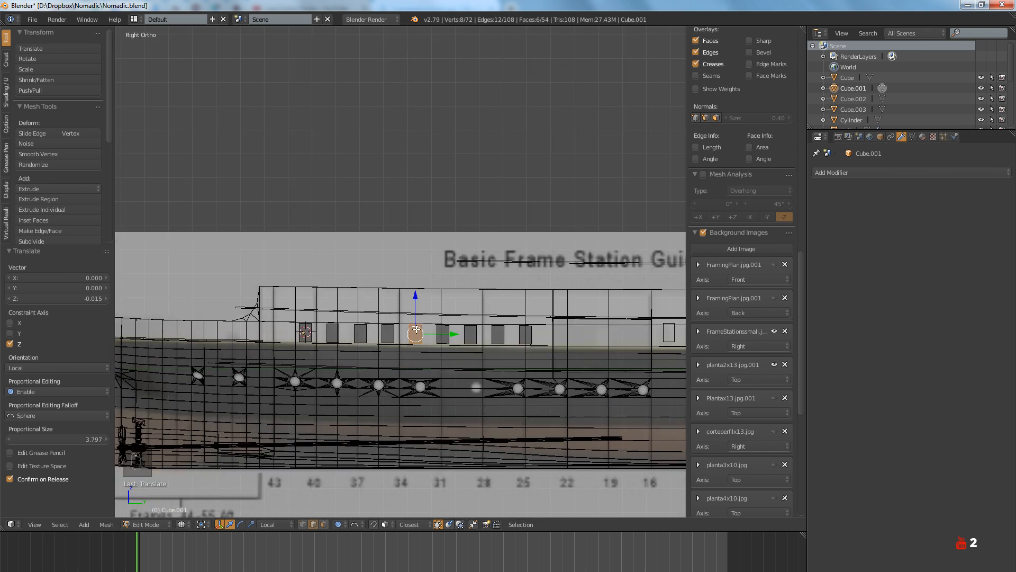
# Return to Object Mode with solid shading and inspect how the window blocks sit along the hull in 3D
pyautogui.press('a')
pyautogui.press('Tab')
pyautogui.press('z')
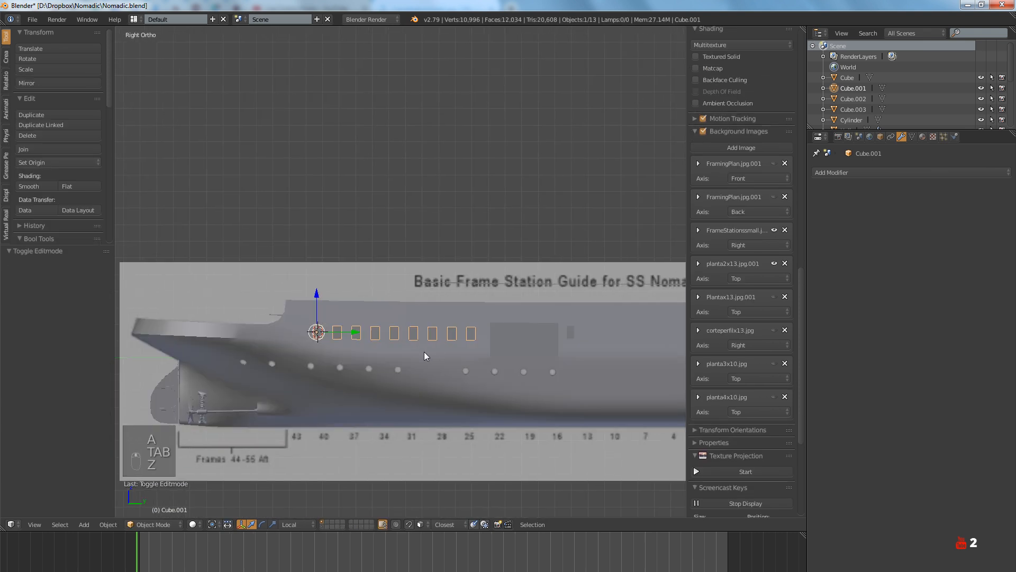
pyautogui.moveTo(424, 351)
pyautogui.mouseDown(button='middle')
pyautogui.moveTo(407, 370)
pyautogui.moveTo(427, 390)
pyautogui.moveTo(386, 408)
pyautogui.moveTo(404, 390)
pyautogui.mouseUp(button='middle')
pyautogui.scroll(3, 386, 407)
pyautogui.scroll(-3, 386, 407)
pyautogui.press('a')
pyautogui.scroll(4, 386, 408)
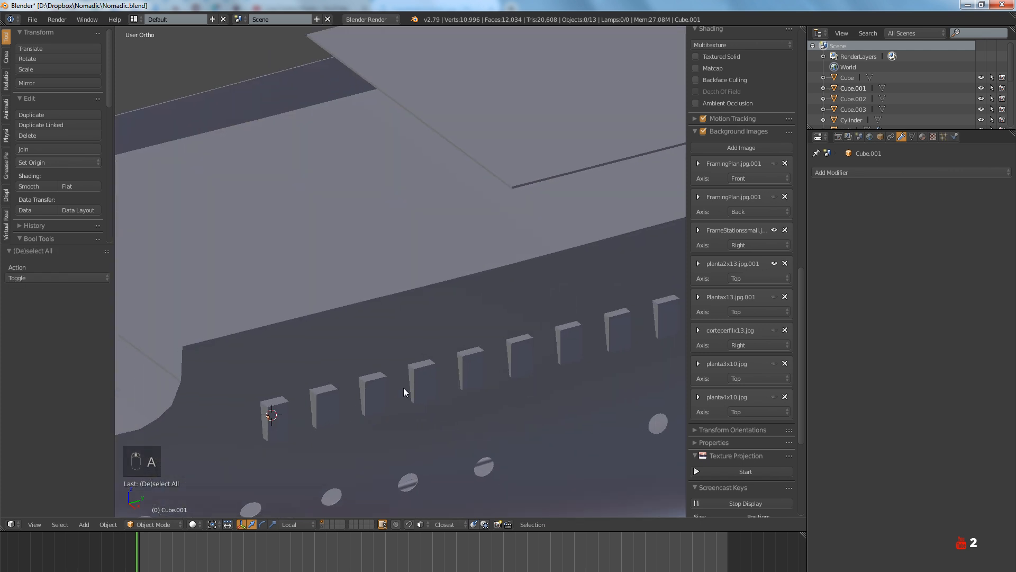
pyautogui.scroll(1, 405, 391)
pyautogui.scroll(-4, 404, 386)
pyautogui.moveTo(519, 352); pyautogui.dragTo(436, 379, button='middle')
# Switch to the right side view in wireframe and compare the finished window row with the single block near frame 16
pyautogui.rightClick(436, 379)
pyautogui.press('KP_3')
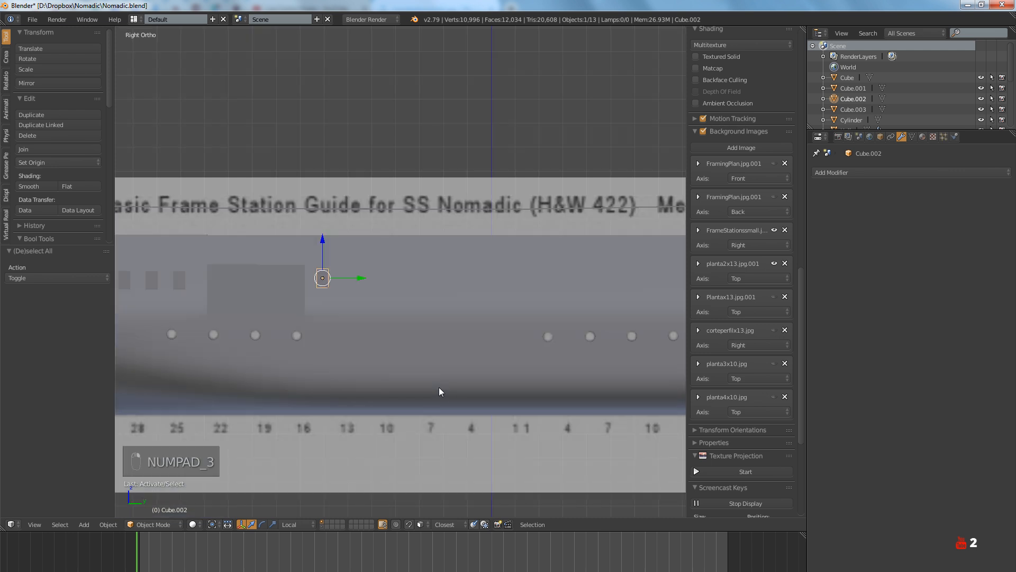
pyautogui.press('z')
pyautogui.scroll(1, 335, 342)
pyautogui.scroll(4, 335, 342)
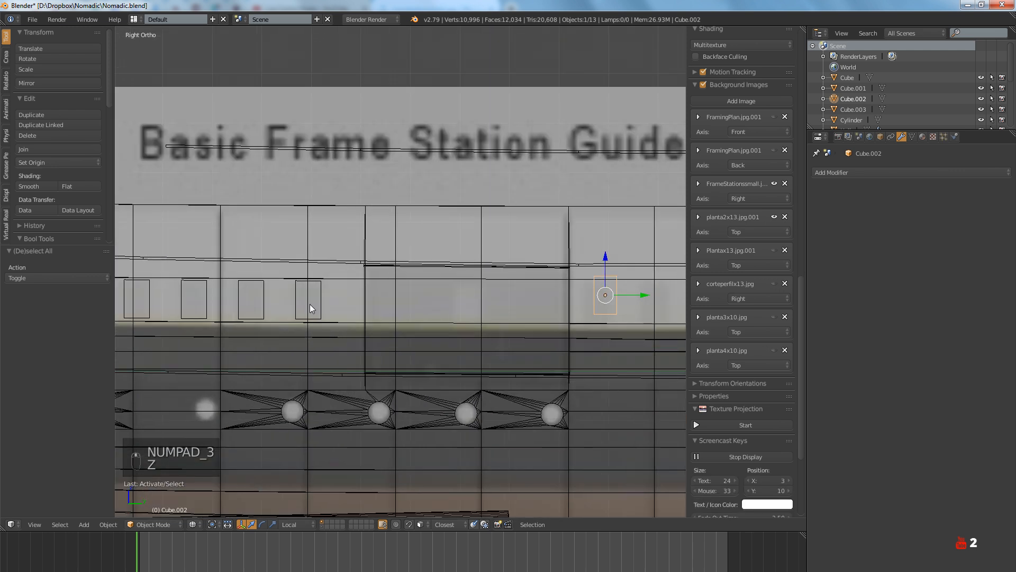
pyautogui.rightClick(312, 303)
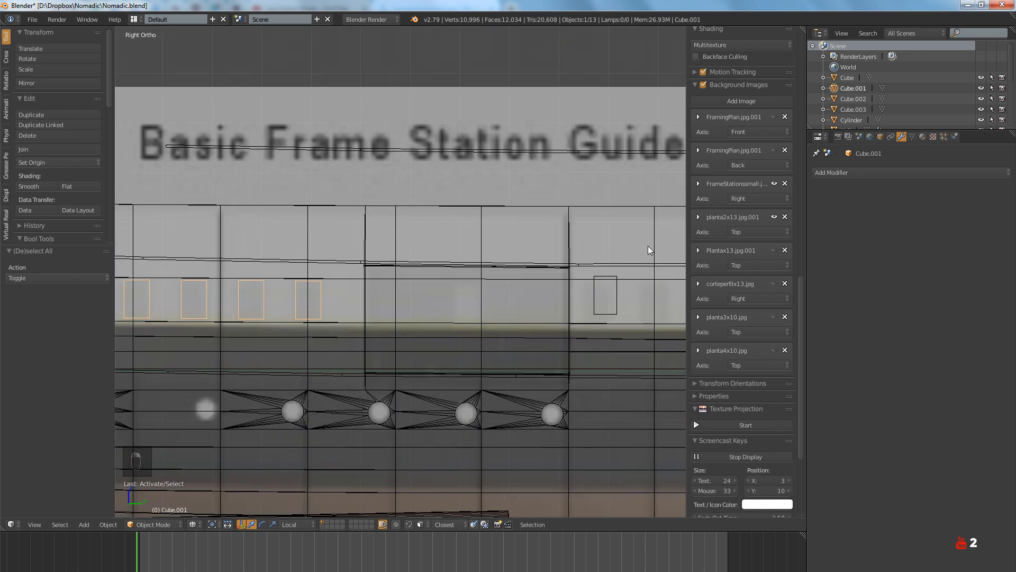
pyautogui.scroll(-4, 595, 249)
pyautogui.scroll(5, 519, 271)
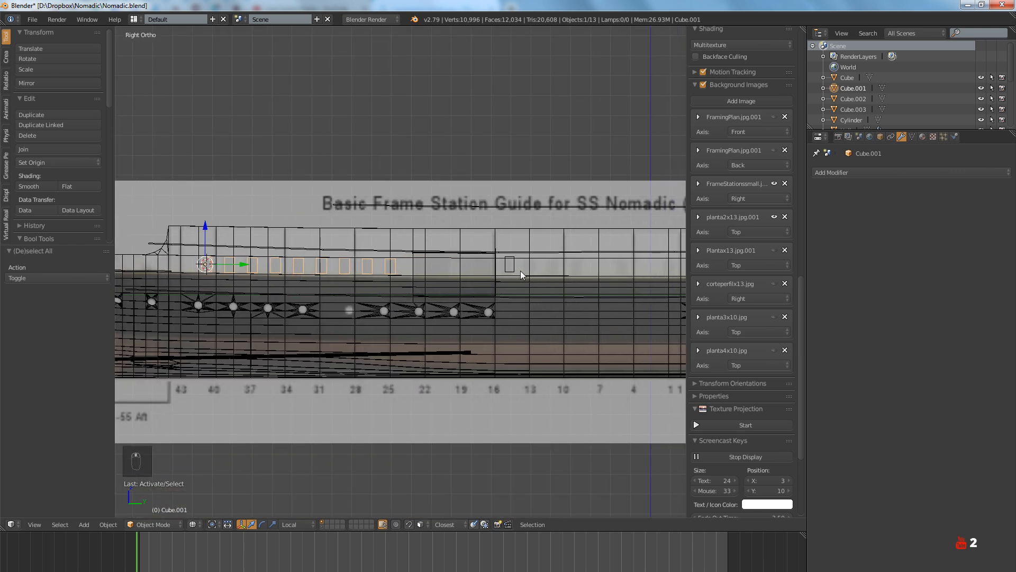
pyautogui.scroll(-4, 552, 263)
pyautogui.scroll(4, 546, 261)
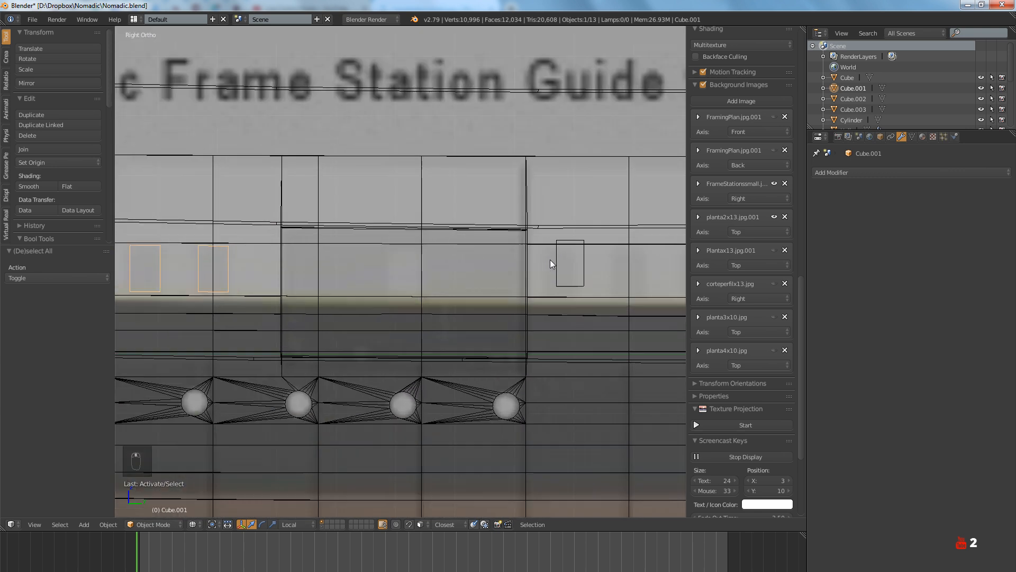
# Move the single window block near frame 16 by about -0.178 along Y and -0.125 along Z onto its plan window
pyautogui.rightClick(587, 260)
pyautogui.press('g')
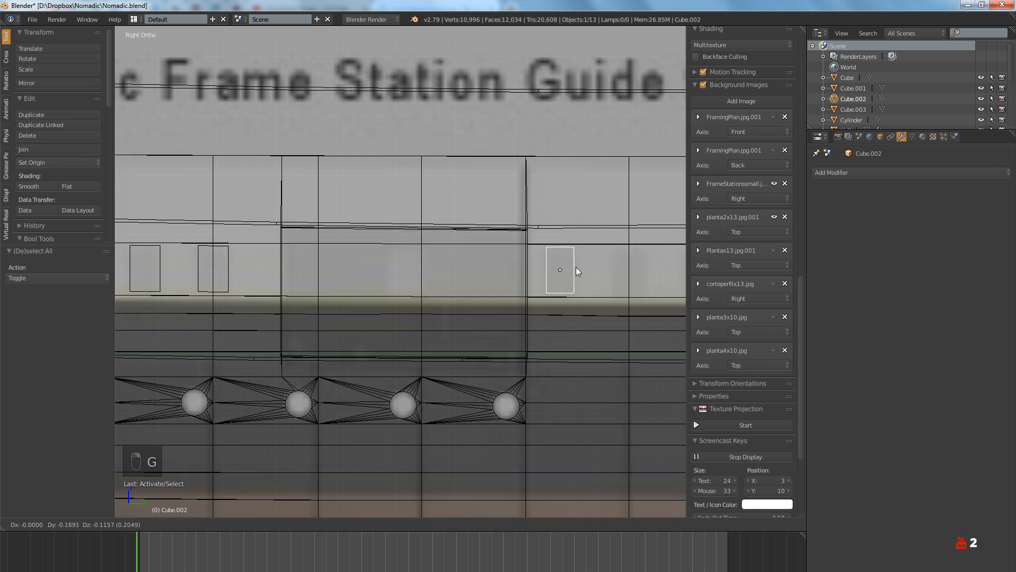
pyautogui.click(576, 270)
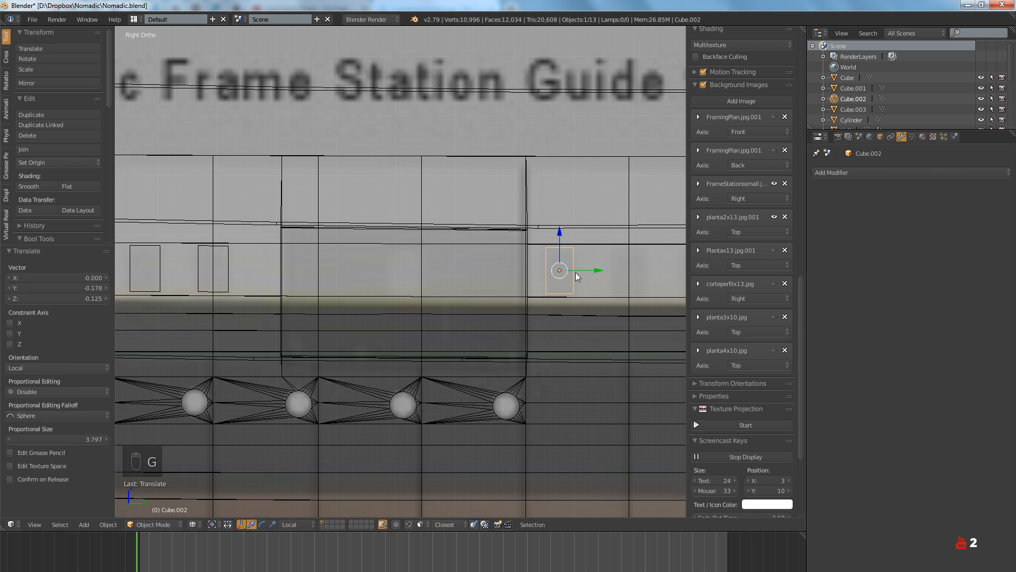
# Add an Array modifier to the window block near frame 16, with a count of 15 and an X relative offset of 0
pyautogui.scroll(-4, 399, 294)
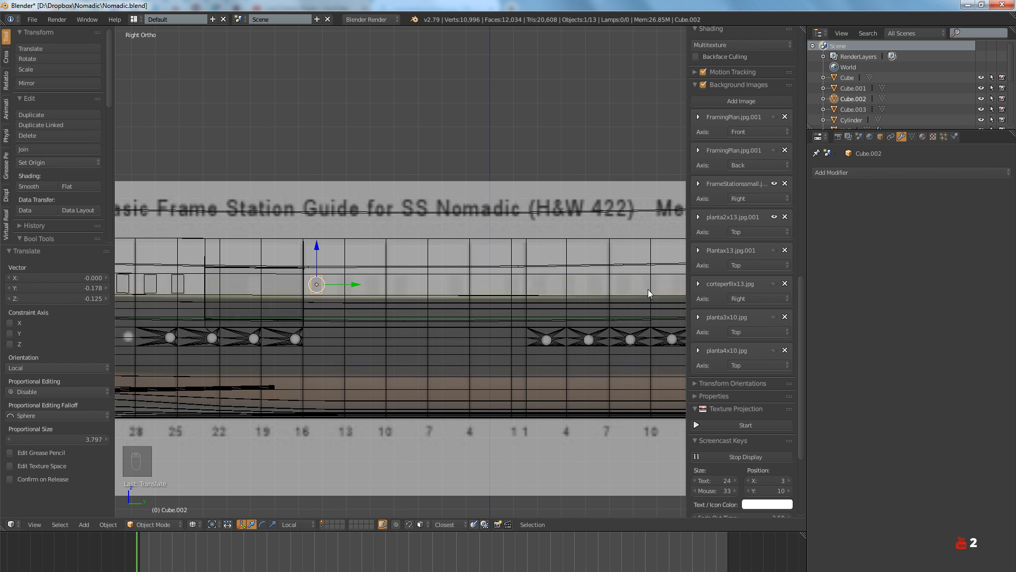
pyautogui.keyDown('shift'); pyautogui.moveTo(648, 289); pyautogui.dragTo(535, 294, button='middle'); pyautogui.keyUp('shift')
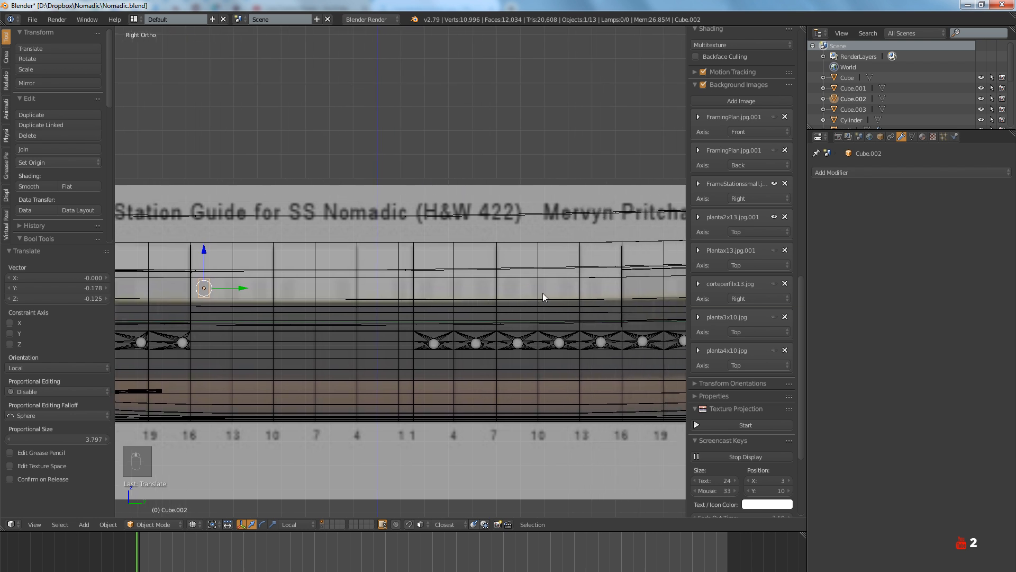
pyautogui.click(860, 172)
pyautogui.click(799, 196)
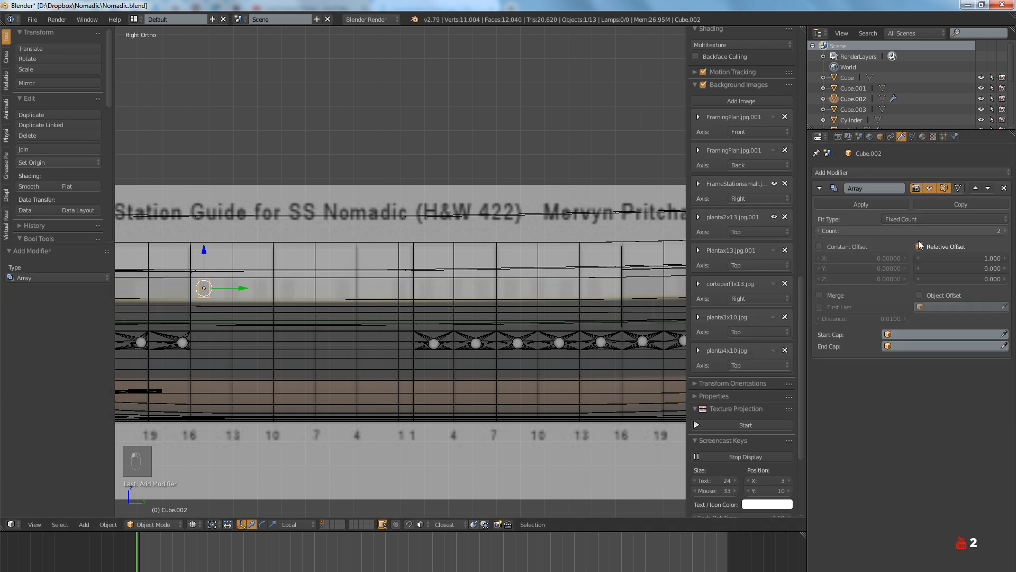
pyautogui.click(951, 230)
pyautogui.write('15')
pyautogui.press('Return')
pyautogui.click(949, 258)
pyautogui.write('0')
pyautogui.press('Return')
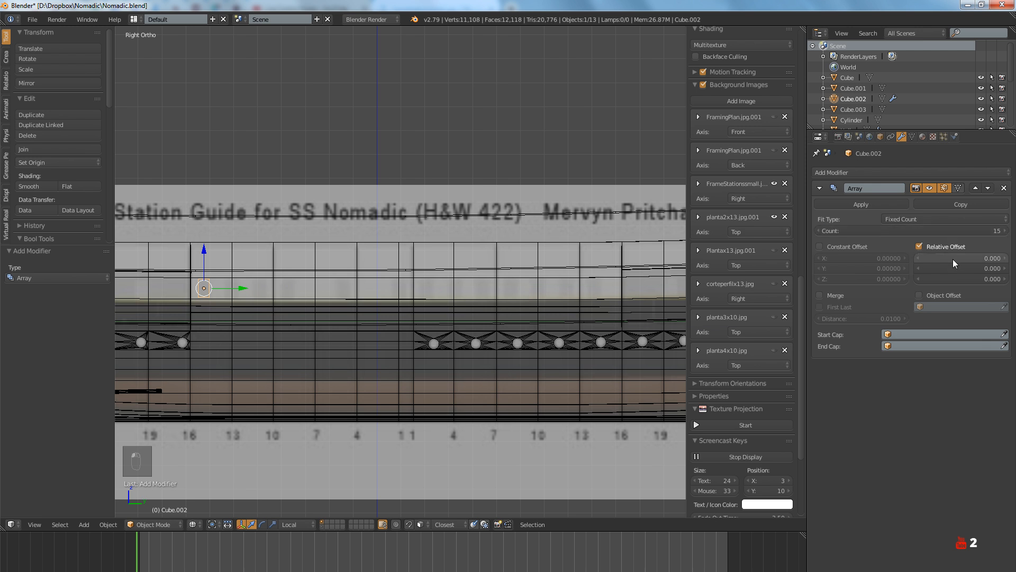
# Set the array's Y relative offset to 2.530 so the window copies match the plan's spacing along the hull
pyautogui.moveTo(953, 269); pyautogui.dragTo(1005, 268)
pyautogui.scroll(5, 575, 304)
pyautogui.keyDown('shift'); pyautogui.moveTo(575, 304); pyautogui.dragTo(546, 319, button='middle'); pyautogui.keyUp('shift')
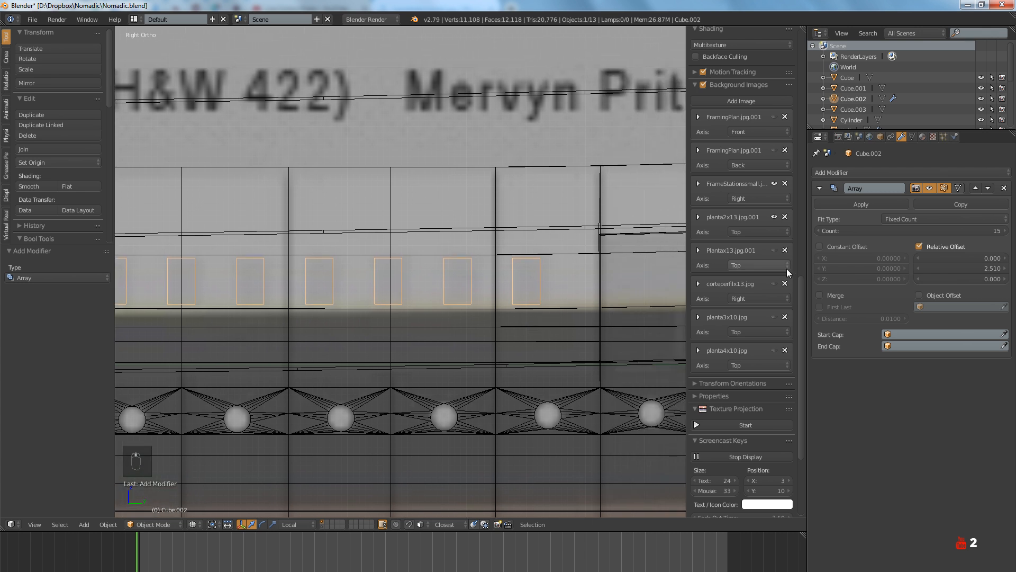
pyautogui.moveTo(958, 269); pyautogui.dragTo(961, 269)
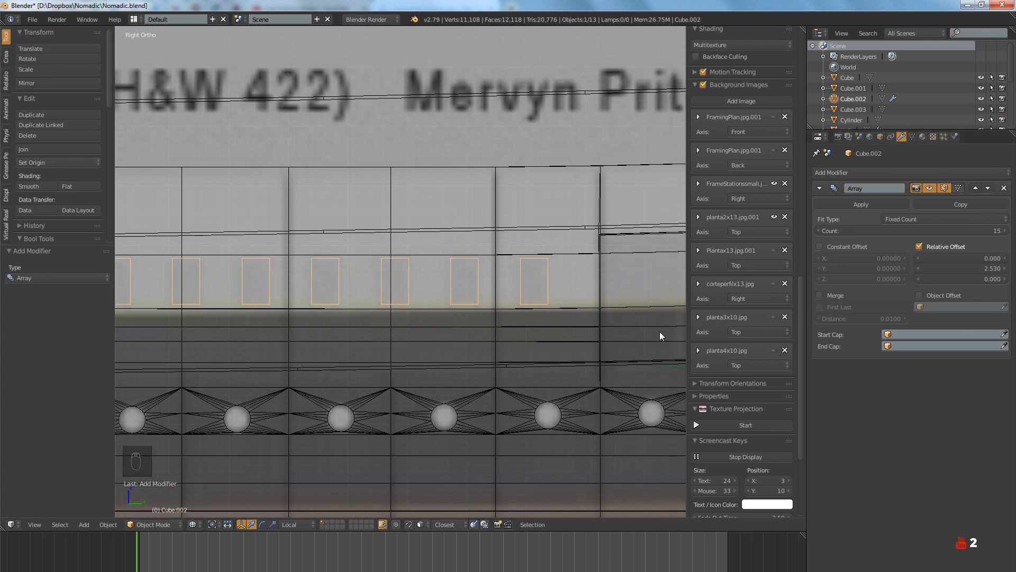
pyautogui.scroll(-6, 530, 331)
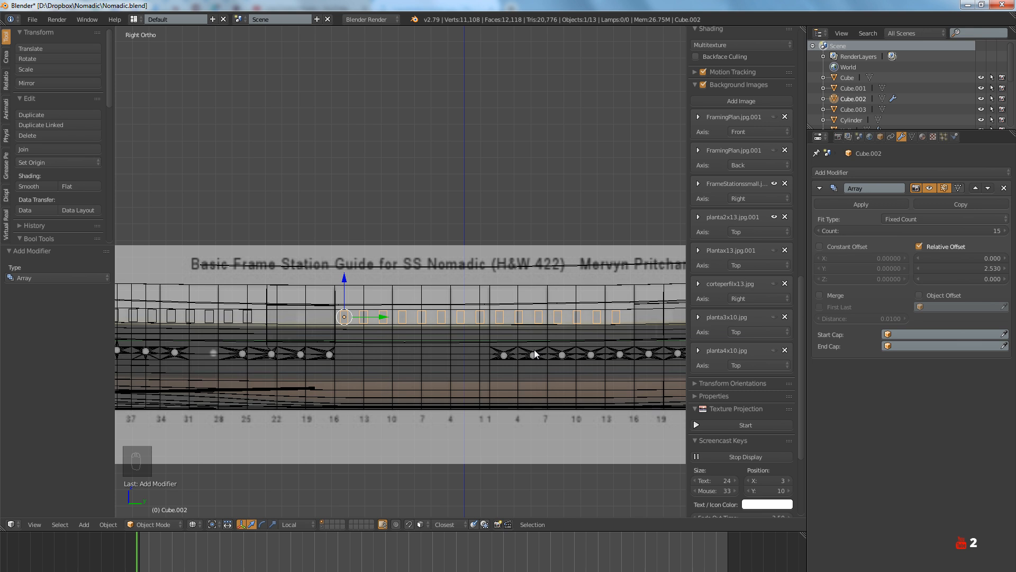
pyautogui.scroll(5, 535, 350)
pyautogui.scroll(2, 551, 310)
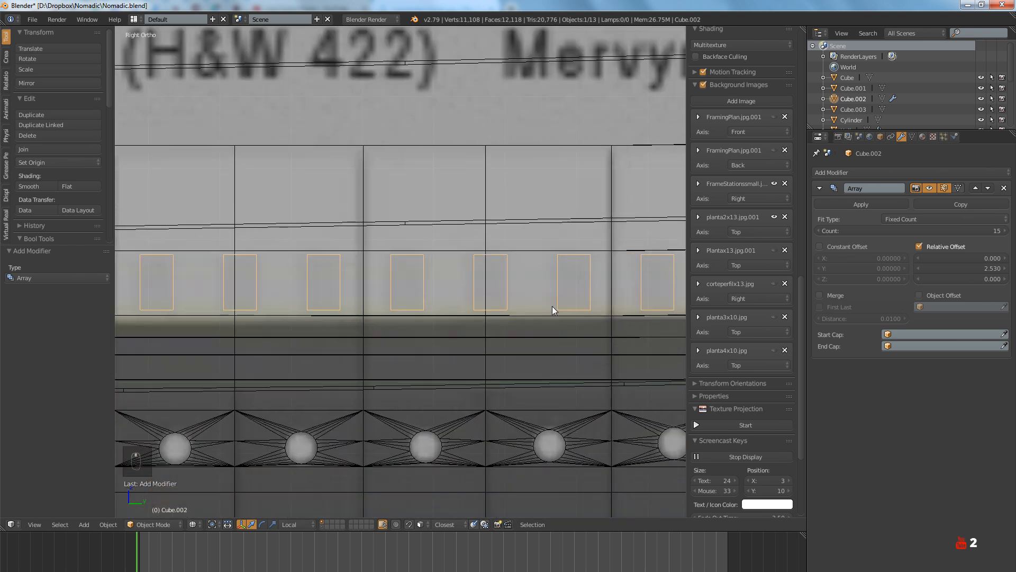
pyautogui.scroll(-3, 551, 311)
pyautogui.keyDown('ctrl'); pyautogui.scroll(2, 351, 310); pyautogui.keyUp('ctrl')
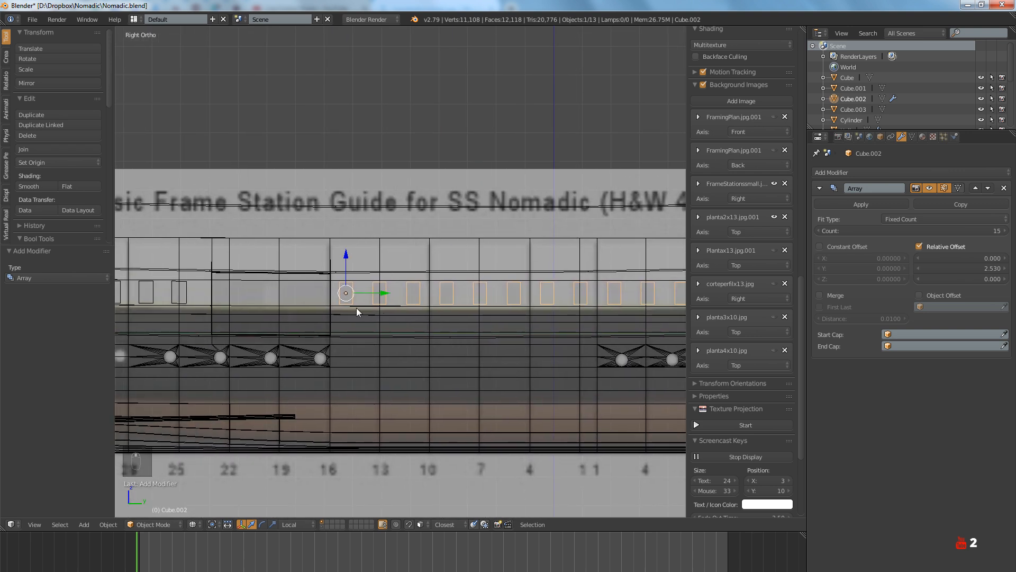
# Lower the arrayed middle window row by 0.010 along Z and check its alignment with the plan windows
pyautogui.scroll(6, 352, 311)
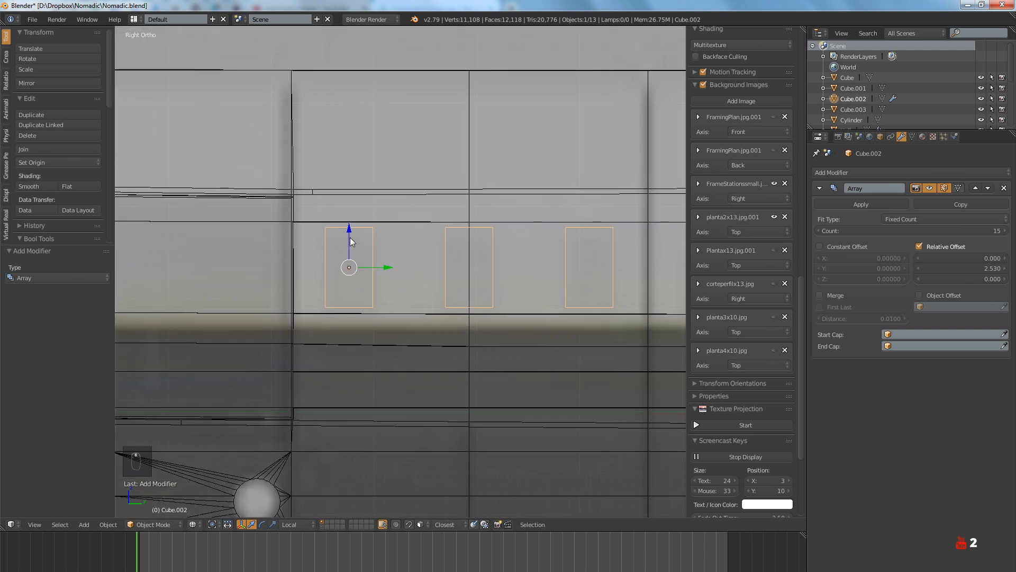
pyautogui.moveTo(352, 243); pyautogui.dragTo(351, 239)
pyautogui.scroll(-6, 350, 239)
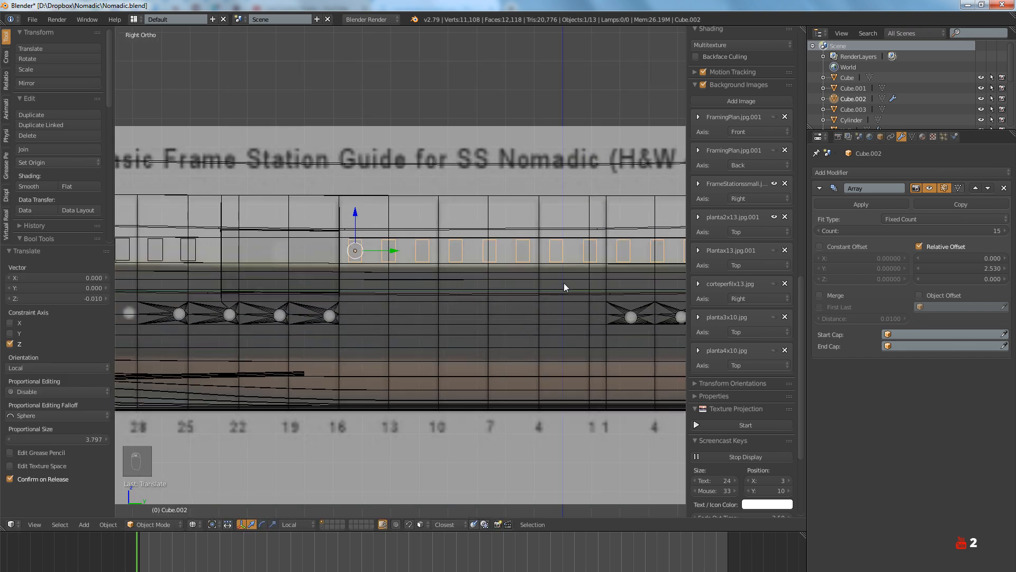
pyautogui.keyDown('ctrl'); pyautogui.scroll(-4, 418, 308); pyautogui.keyUp('ctrl')
pyautogui.scroll(5, 486, 289)
pyautogui.scroll(-5, 510, 277)
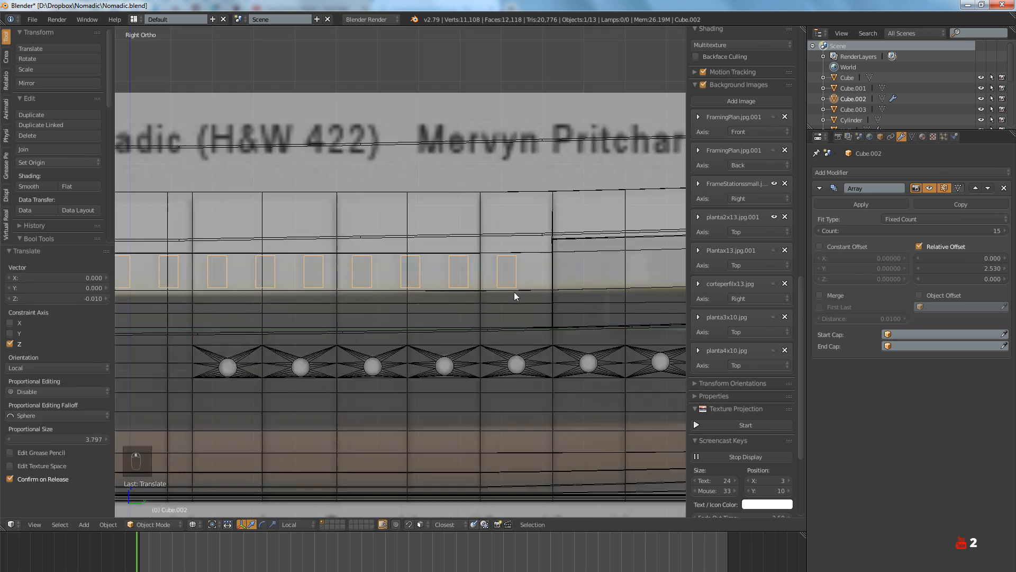
pyautogui.keyDown('ctrl'); pyautogui.scroll(2, 503, 307); pyautogui.keyUp('ctrl')
pyautogui.keyDown('ctrl'); pyautogui.scroll(5, 571, 312); pyautogui.keyUp('ctrl')
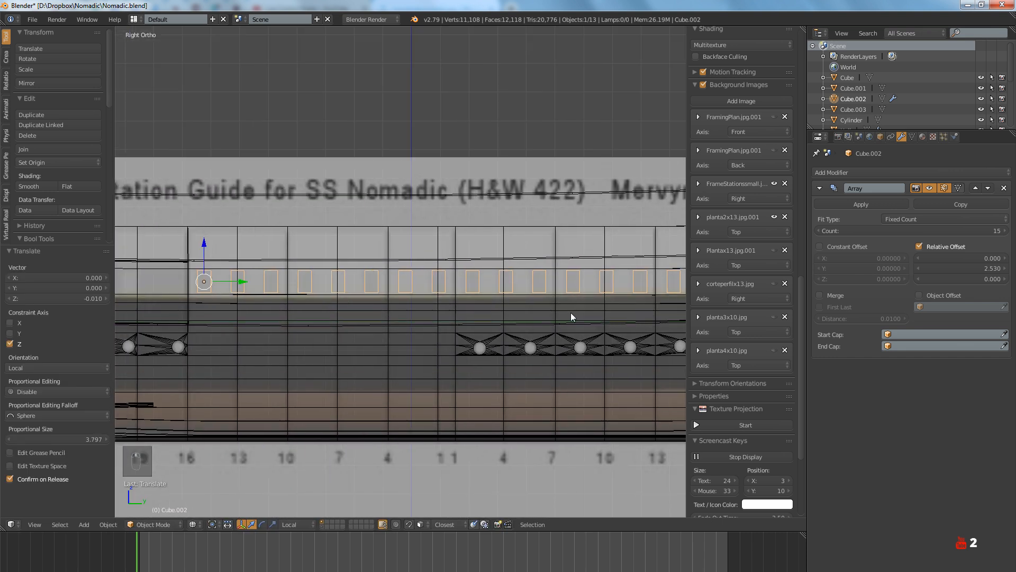
pyautogui.click(861, 205)
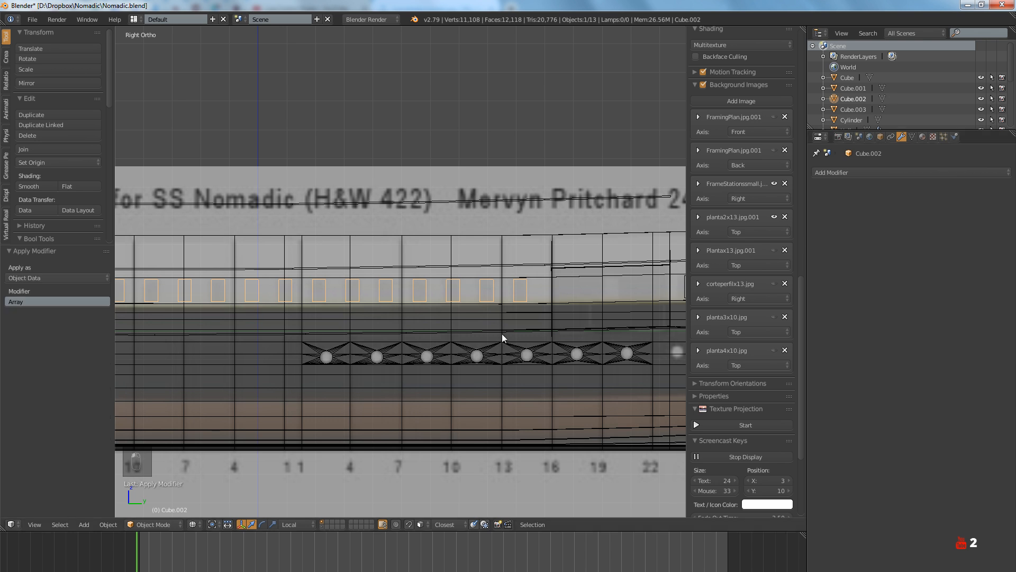
pyautogui.keyDown('ctrl'); pyautogui.scroll(6, 415, 330); pyautogui.keyUp('ctrl')
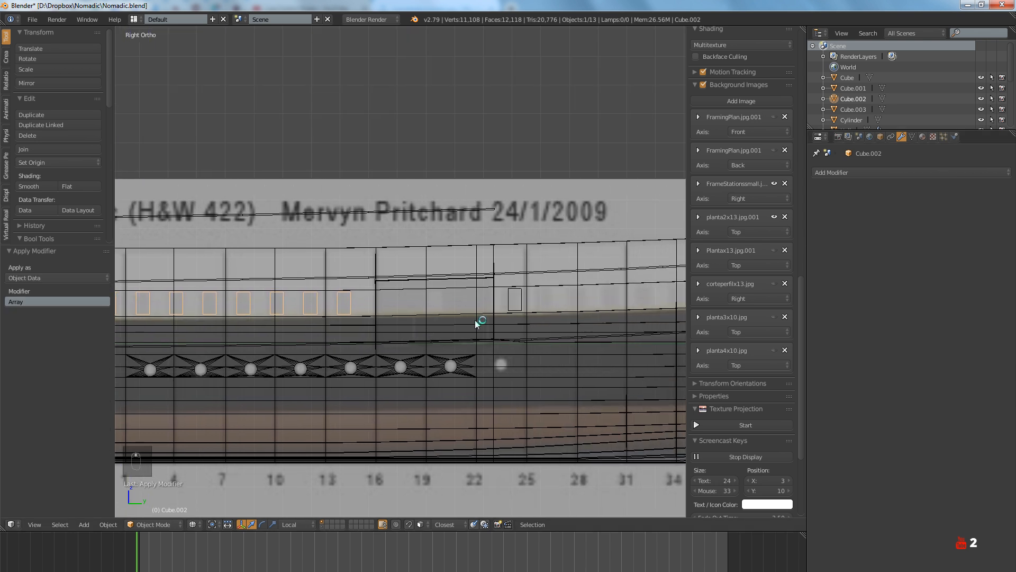
pyautogui.hotkey('ctrl', 'z')
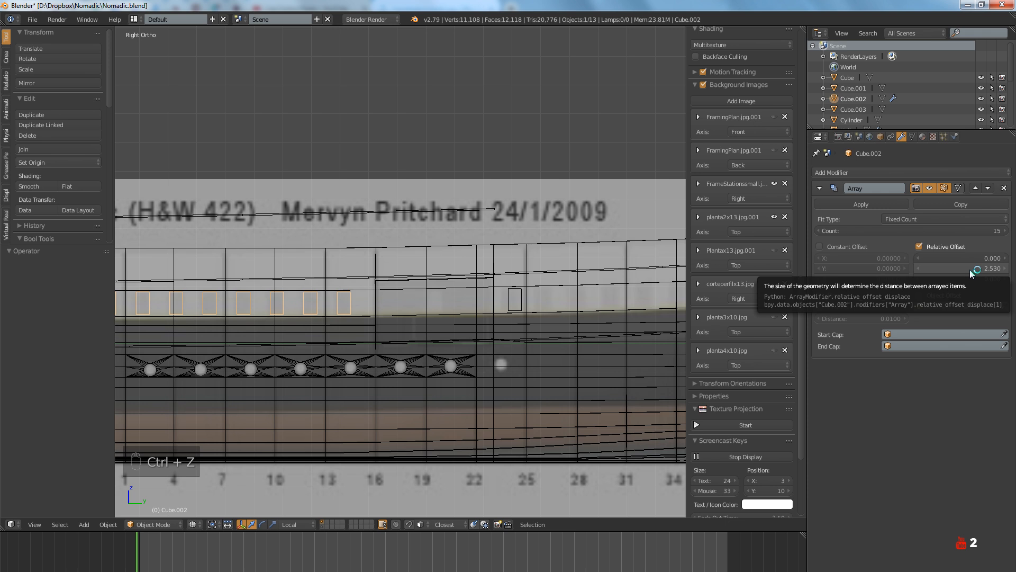
# Copy the array's Y relative offset value and apply the Array modifier to the middle window row
pyautogui.hotkey('ctrl', 'c')
pyautogui.hotkey('ctrl', 'c')
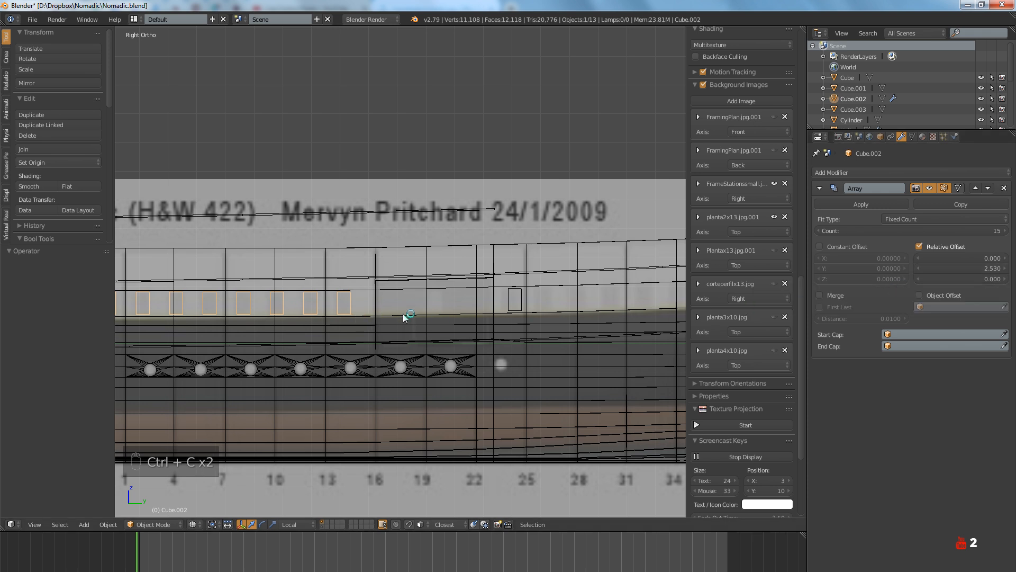
pyautogui.click(859, 204)
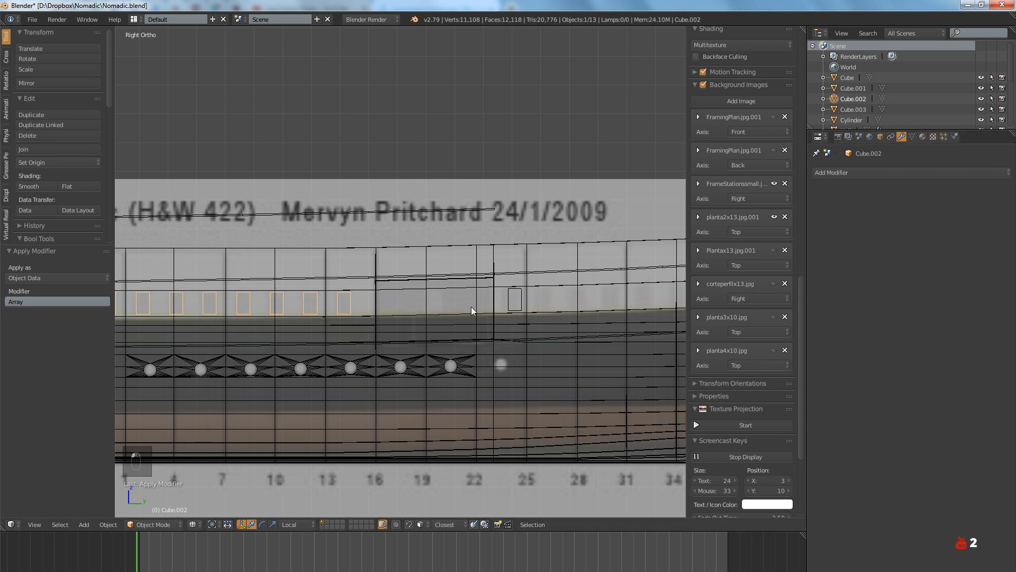
# Select the single window block between frames 22 and 25 and move it by -0.167 along Y
pyautogui.scroll(5, 515, 300)
pyautogui.click(482, 290)
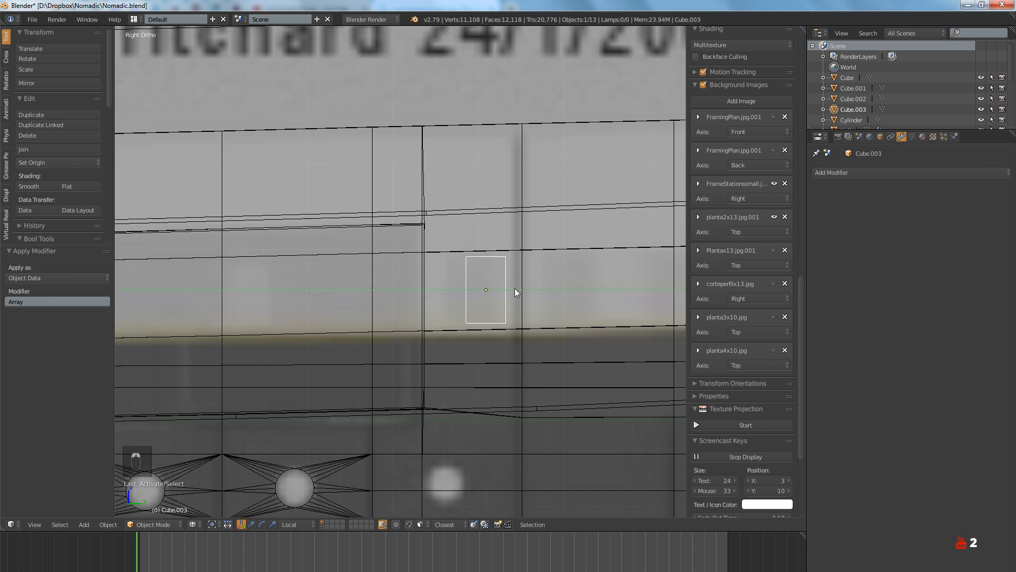
pyautogui.moveTo(515, 290); pyautogui.dragTo(502, 289)
pyautogui.scroll(-4, 502, 290)
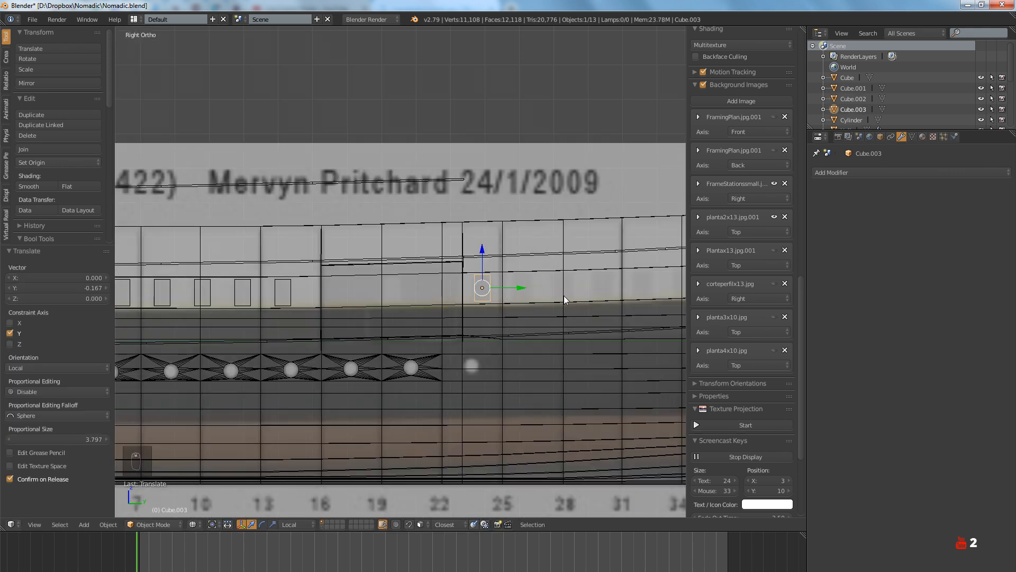
# Add an Array modifier to this block with a count of 6, X relative offset 0 and the copied Y offset of 2.530
pyautogui.keyDown('shift'); pyautogui.moveTo(564, 299); pyautogui.dragTo(436, 322, button='middle'); pyautogui.keyUp('shift')
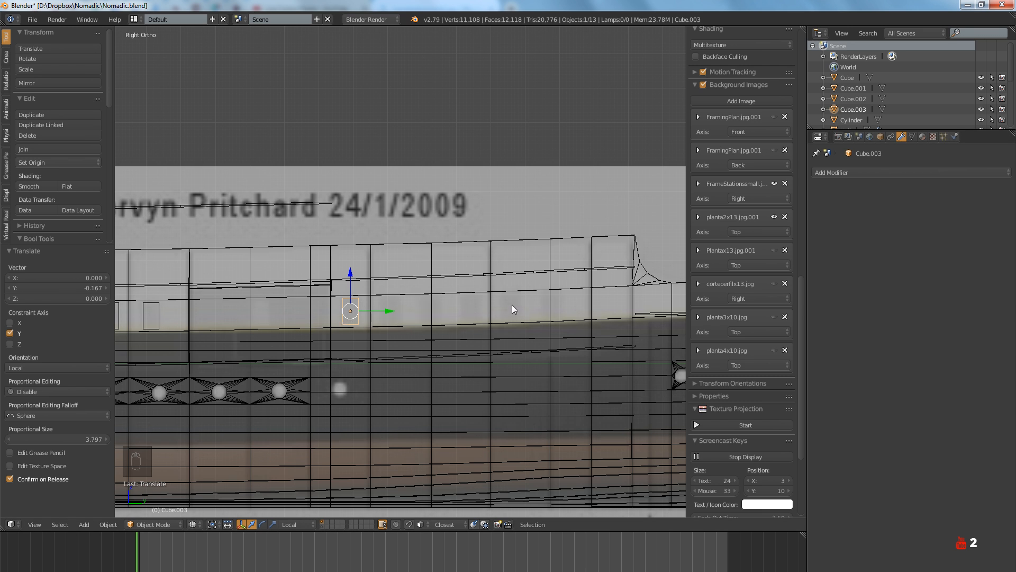
pyautogui.click(864, 175)
pyautogui.click(812, 198)
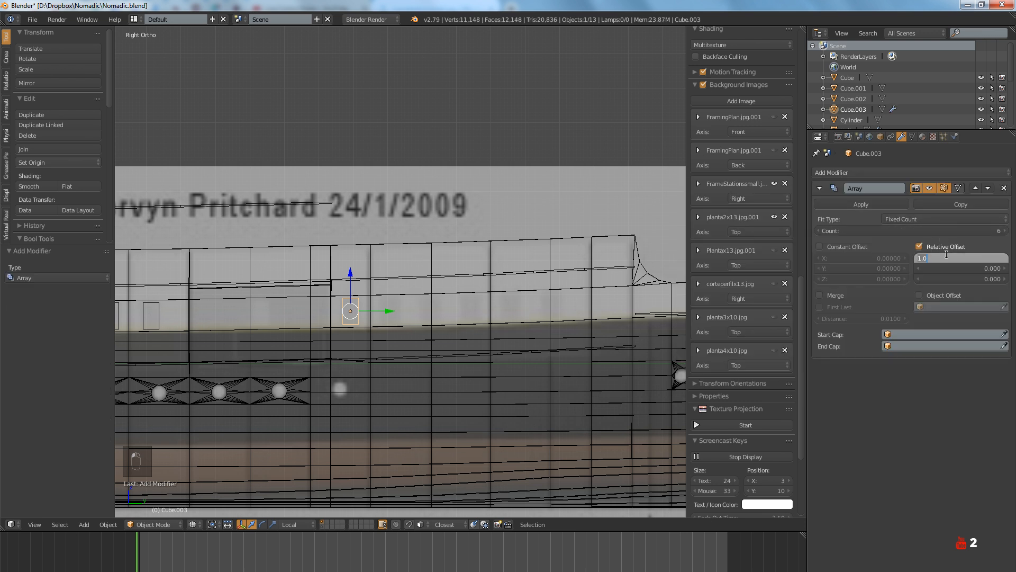
pyautogui.press('BackSpace')
pyautogui.hotkey('ctrl', 'v')
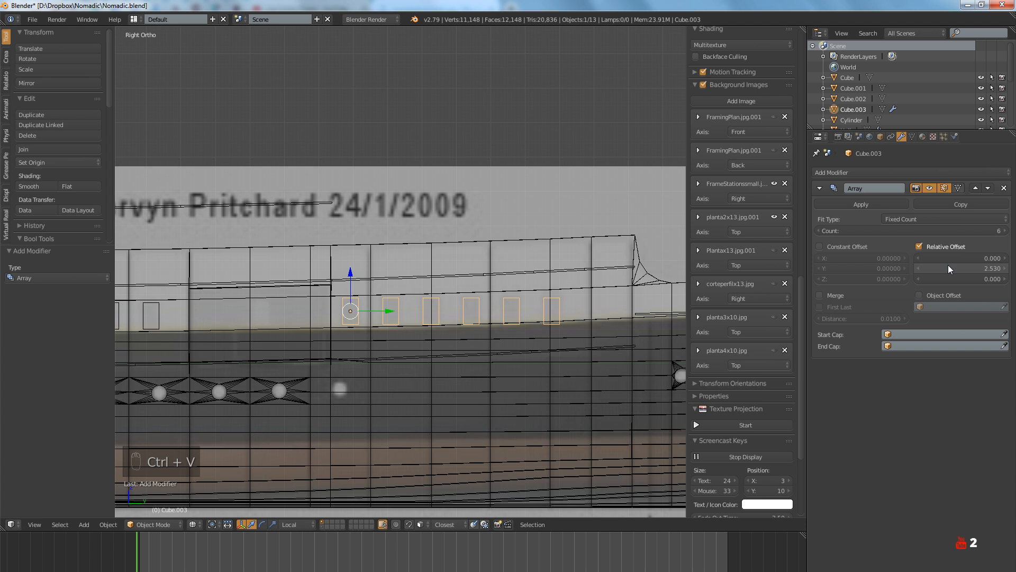
pyautogui.scroll(2, 532, 312)
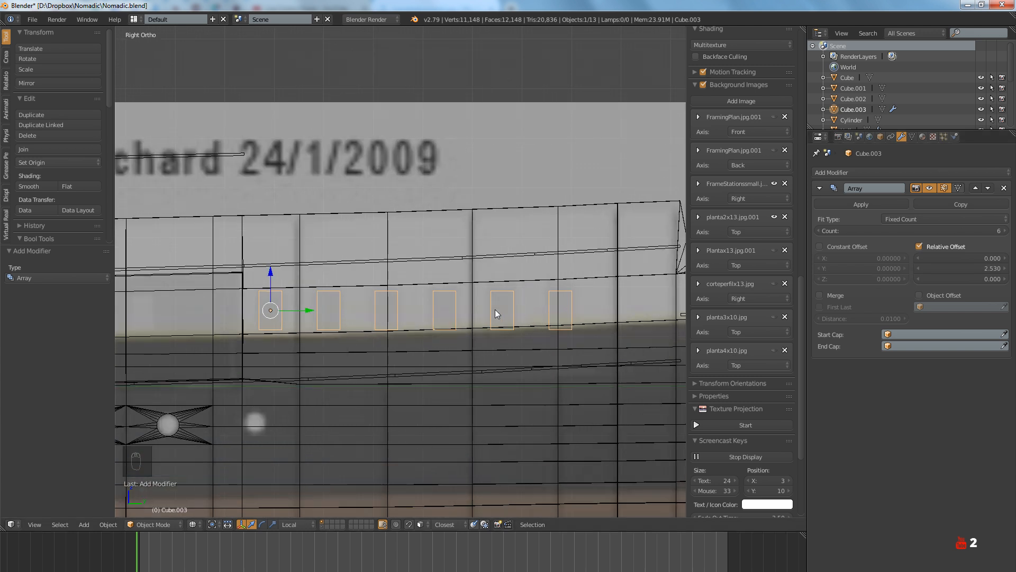
pyautogui.keyDown('shift'); pyautogui.moveTo(494, 309); pyautogui.dragTo(477, 315, button='middle'); pyautogui.keyUp('shift')
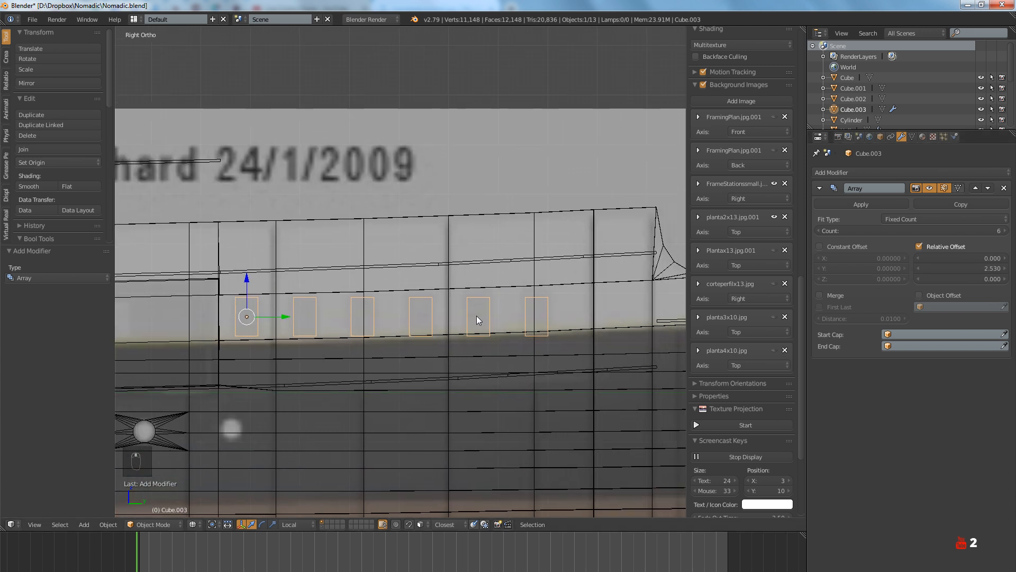
# Try a Z relative offset of 0.05 on the six-window array and reset it to 0
pyautogui.moveTo(950, 279); pyautogui.dragTo(955, 280)
pyautogui.click(951, 279)
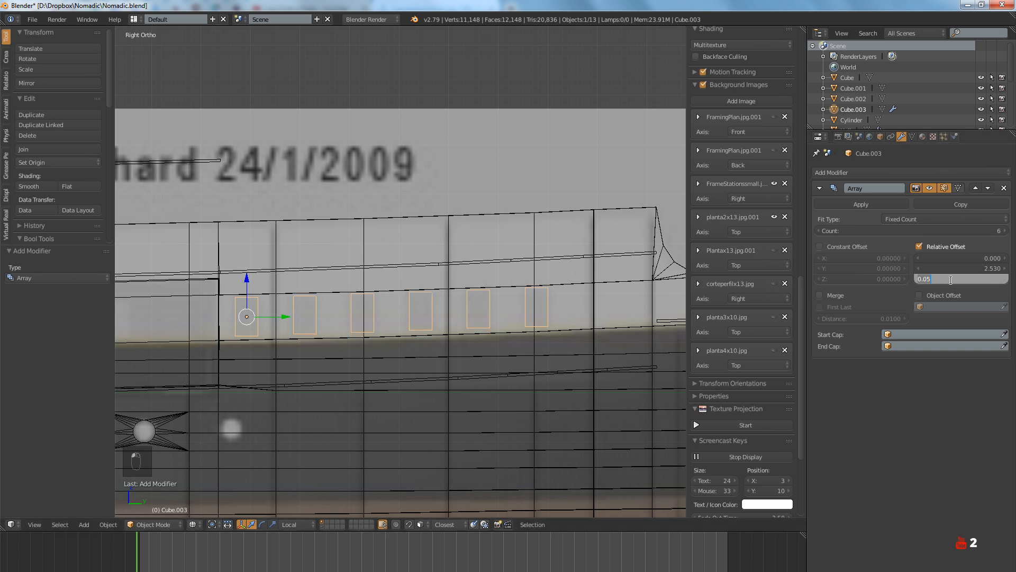
pyautogui.write('0')
pyautogui.press('Return')
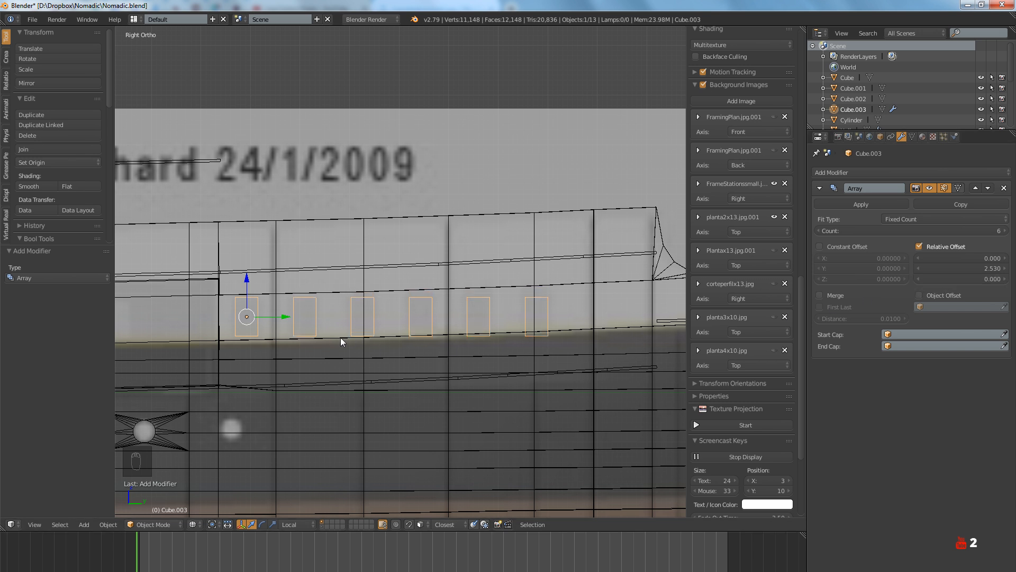
# Snap the 3D cursor to the selected six-window row's origin and apply the row's Array modifier
pyautogui.hotkey('shift', 's')
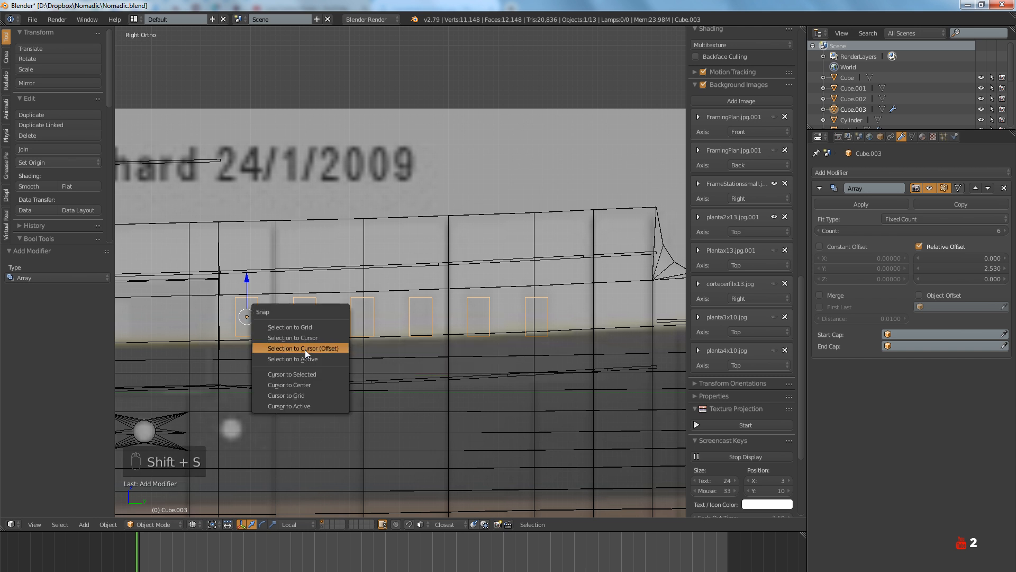
pyautogui.click(304, 375)
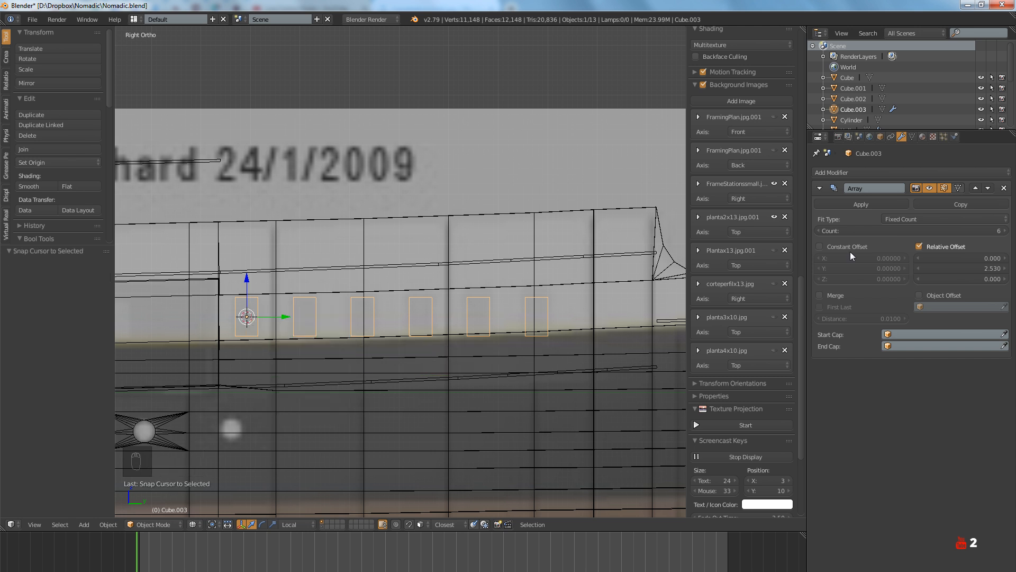
pyautogui.click(861, 204)
# Shear all six windows' mesh by 0.030 about the 3D cursor with proportional editing off, following the hull's sheer line
pyautogui.press('Tab')
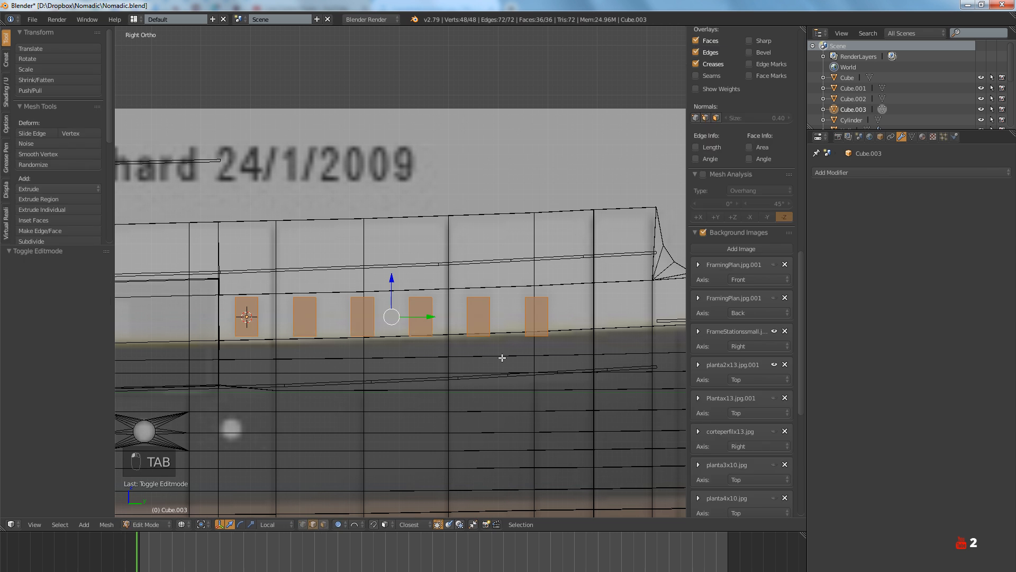
pyautogui.press('.')
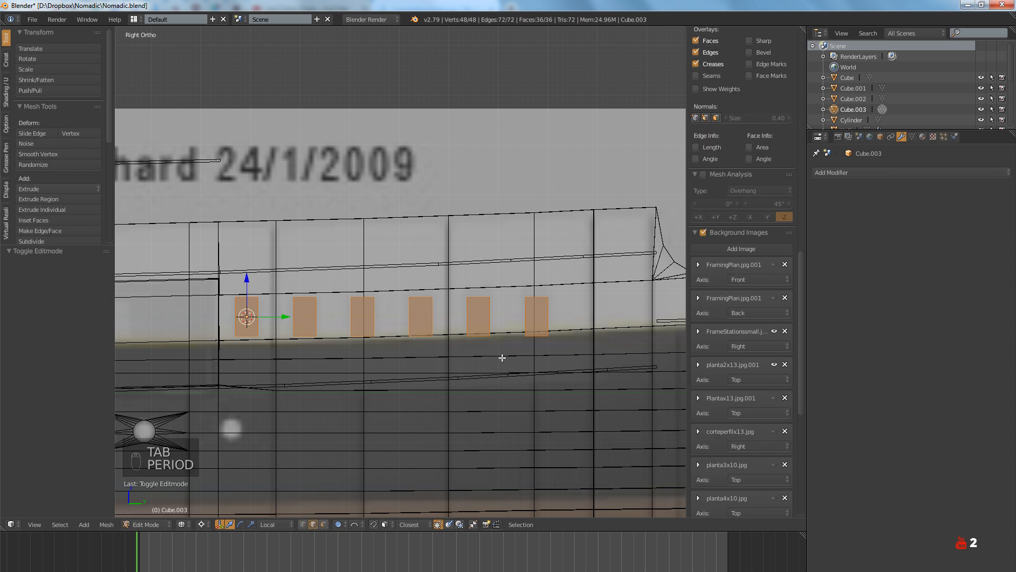
pyautogui.click(201, 524)
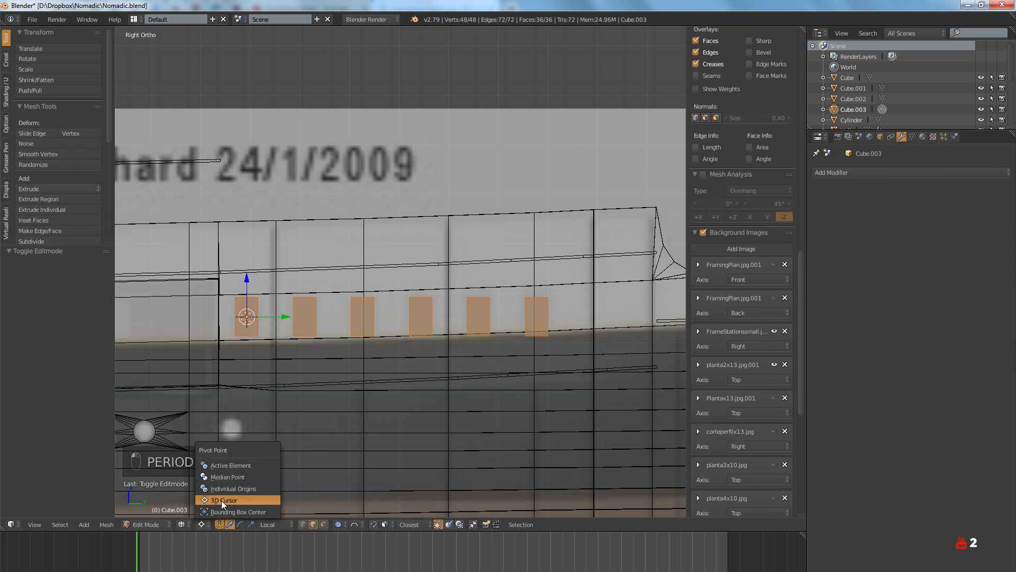
pyautogui.click(221, 499)
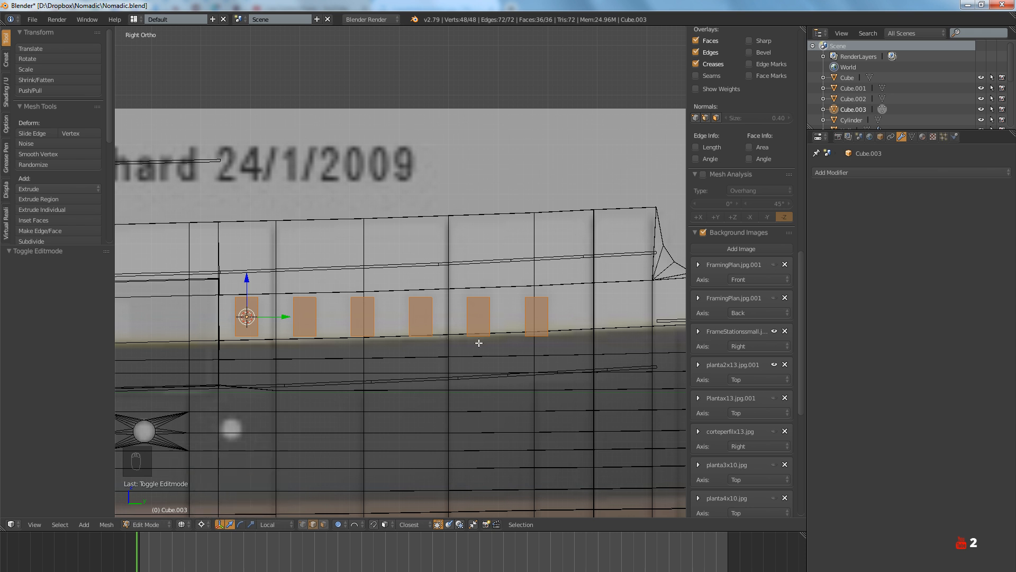
pyautogui.hotkey('ctrl', 'alt', 'shift', 's')
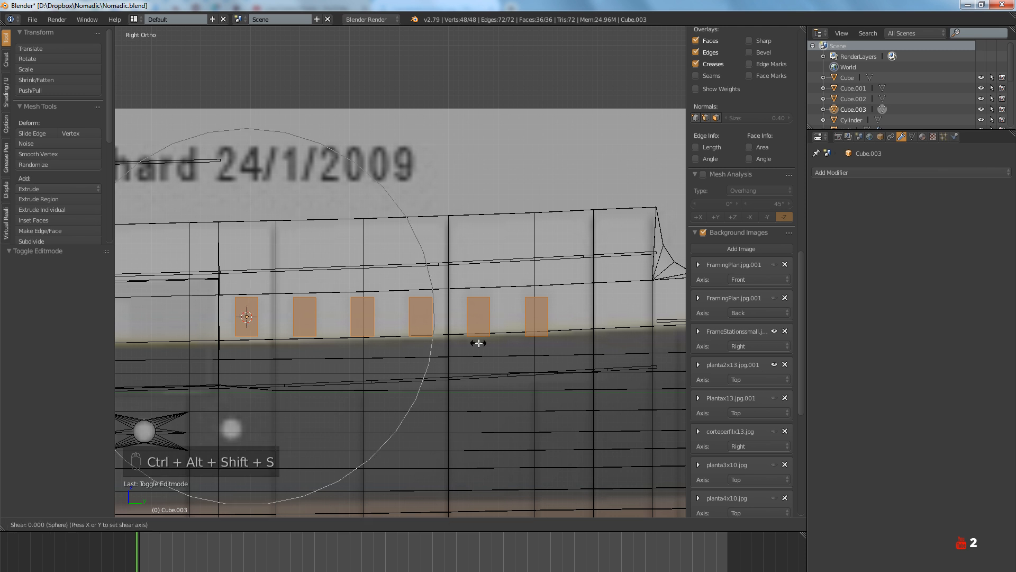
pyautogui.click(479, 343)
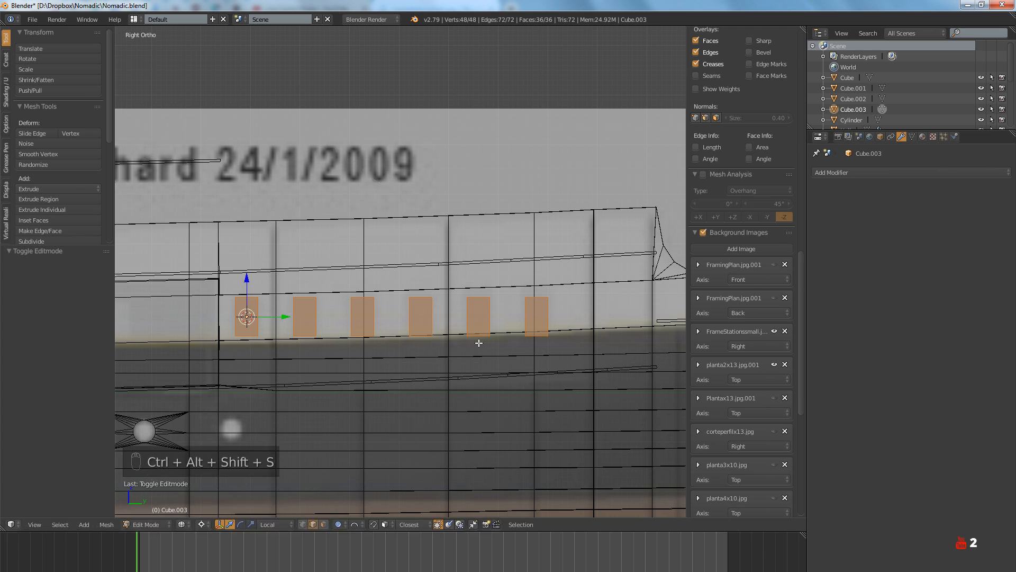
pyautogui.press('o')
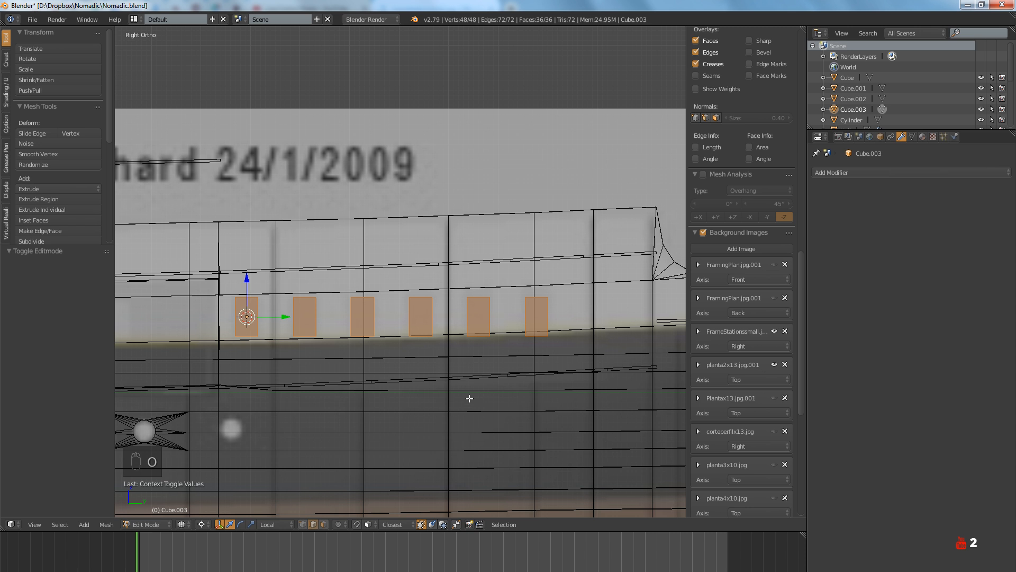
pyautogui.hotkey('ctrl', 'alt', 'shift', 's')
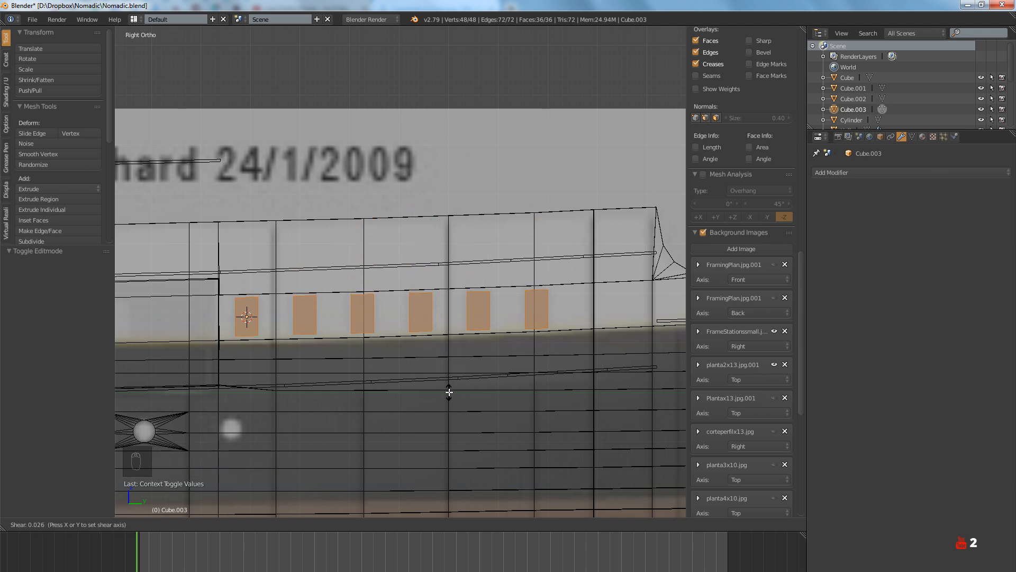
pyautogui.click(449, 391)
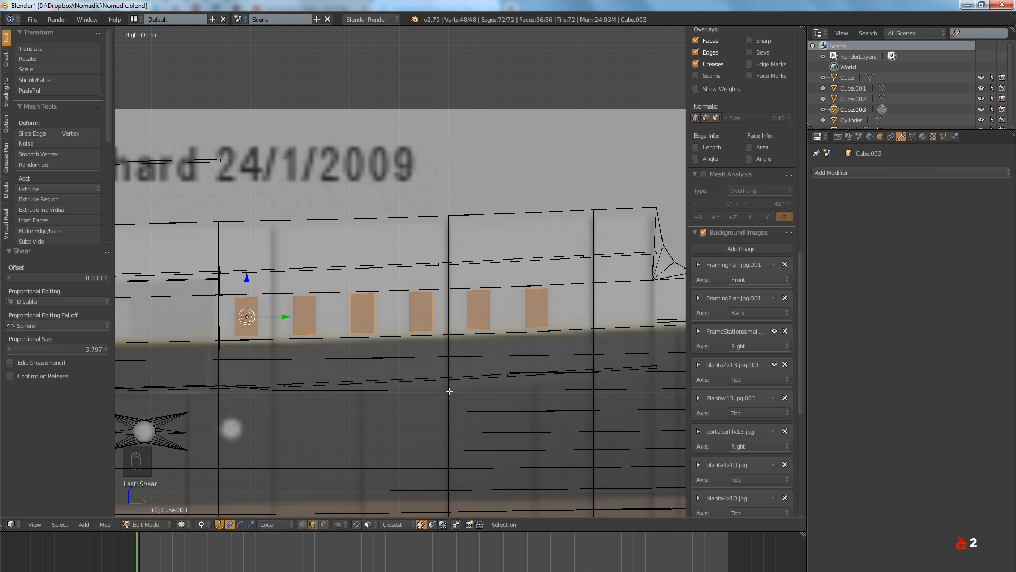
# Lower the facing edges of the third and fourth windows by about 0.015 along local Z, using proportional editing with a size of about 3.45
pyautogui.press('a')
pyautogui.scroll(2, 401, 327)
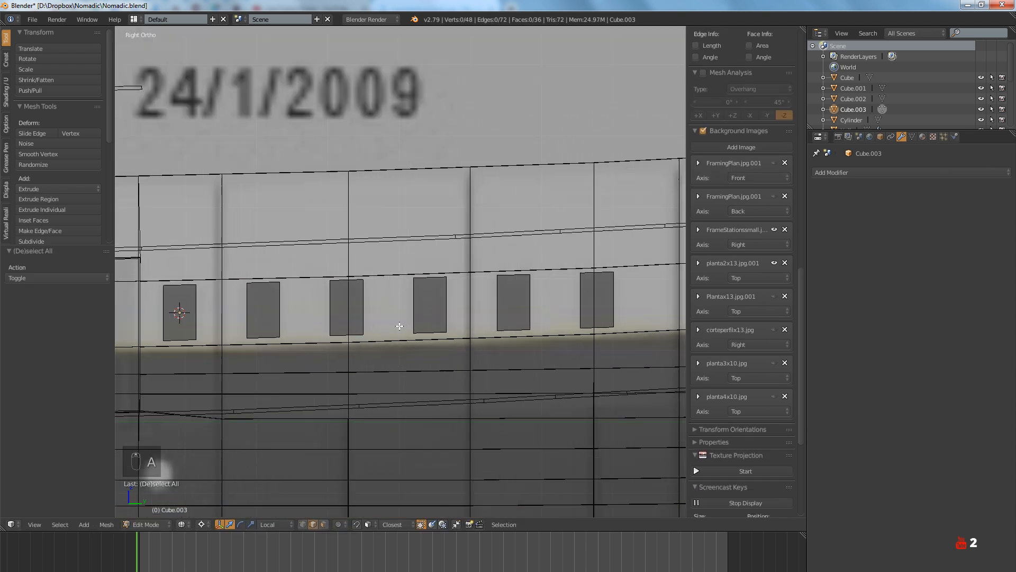
pyautogui.click(302, 524)
pyautogui.press('b')
pyautogui.moveTo(356, 270); pyautogui.dragTo(422, 356)
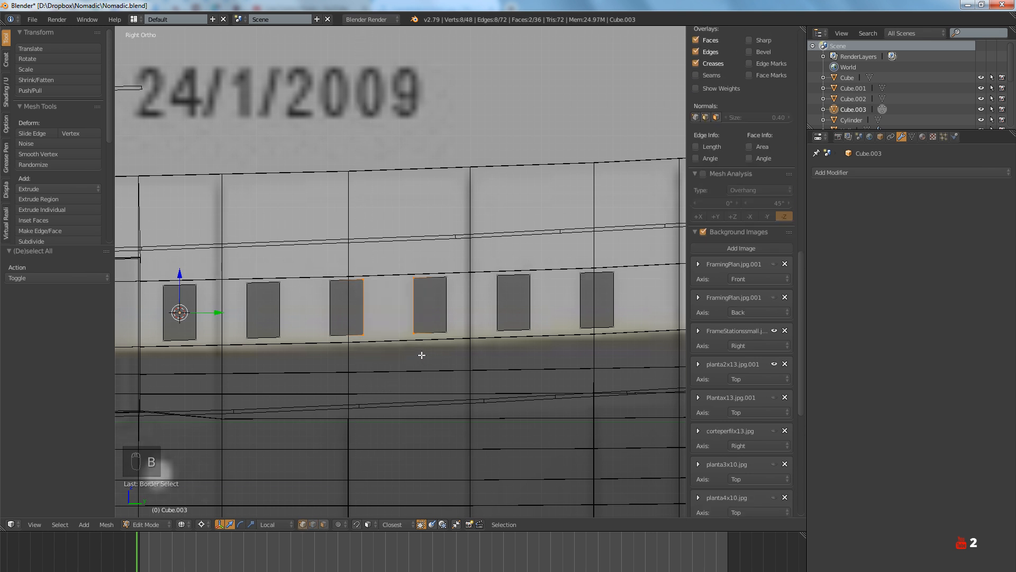
pyautogui.press(',')
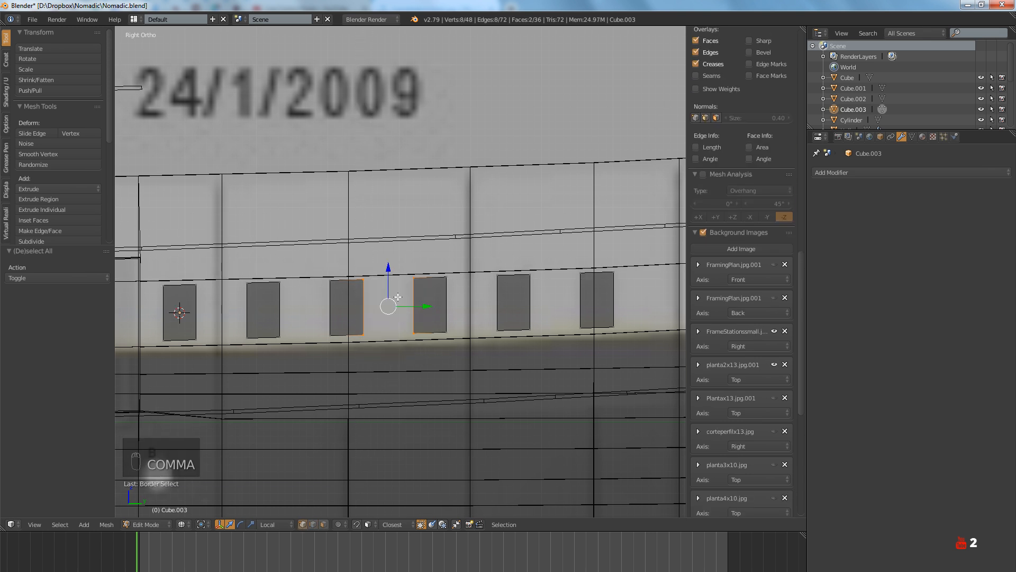
pyautogui.press('o')
pyautogui.press('o')
pyautogui.moveTo(390, 276); pyautogui.dragTo(390, 277)
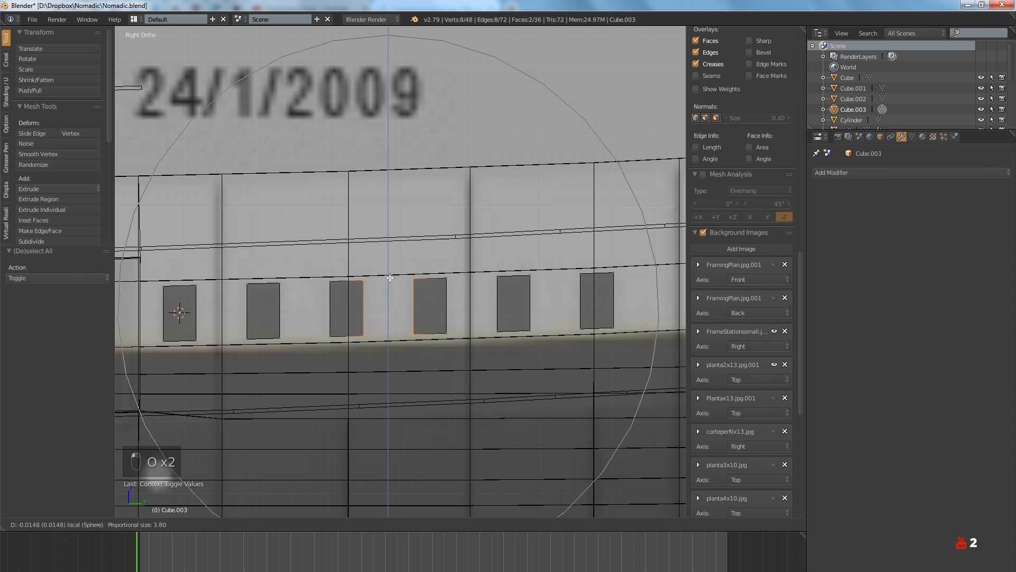
pyautogui.scroll(2, 390, 278)
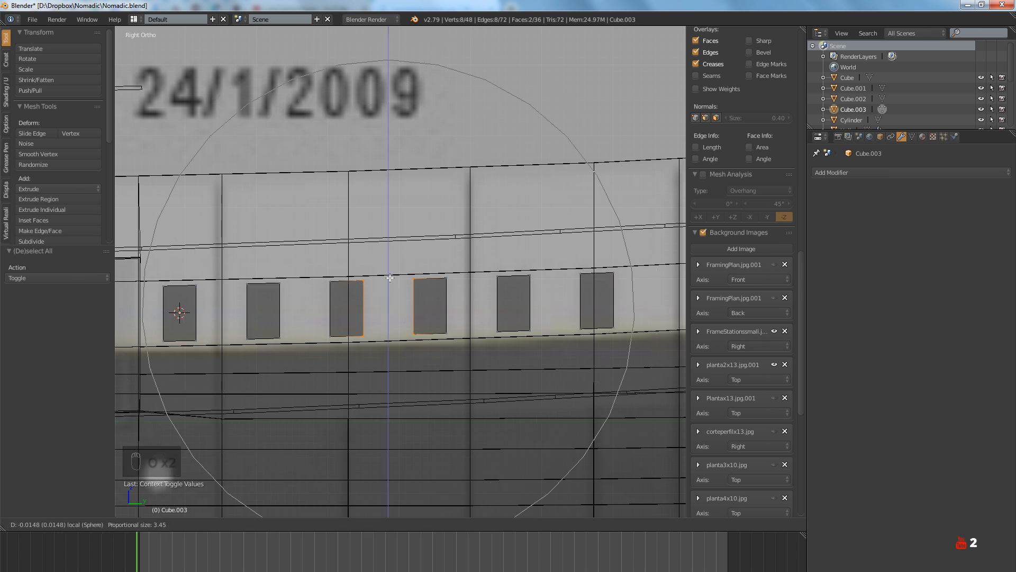
pyautogui.moveTo(390, 278); pyautogui.dragTo(389, 279)
# Deselect the window mesh, return to Object Mode and save the file over the existing Nomadic.blend
pyautogui.press('a')
pyautogui.press('Tab')
pyautogui.scroll(-5, 421, 320)
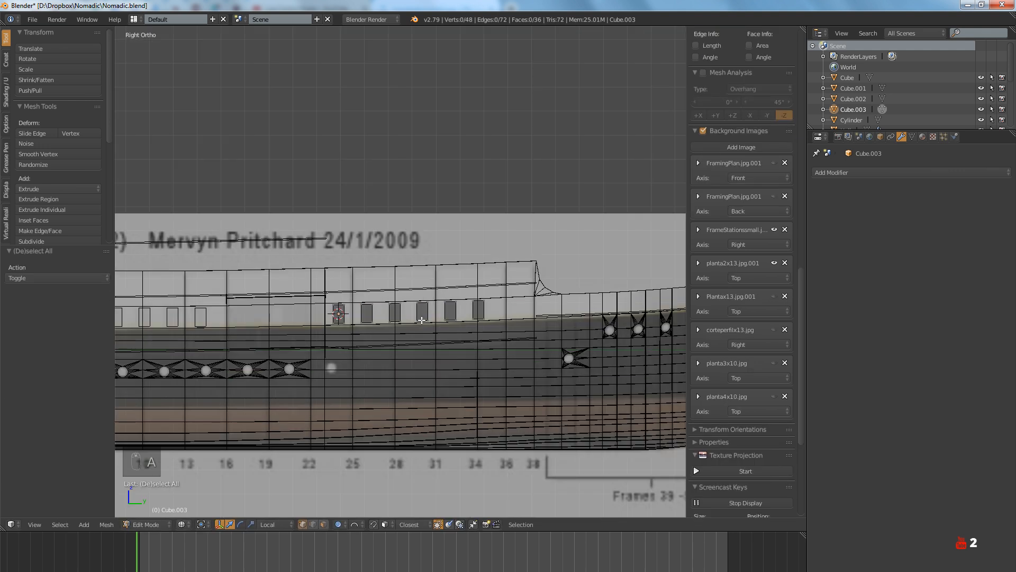
pyautogui.hotkey('ctrl', 's')
pyautogui.click(421, 319)
# Examine the window rows along the whole hull in solid shading from several angles, and deselect everything
pyautogui.press('z')
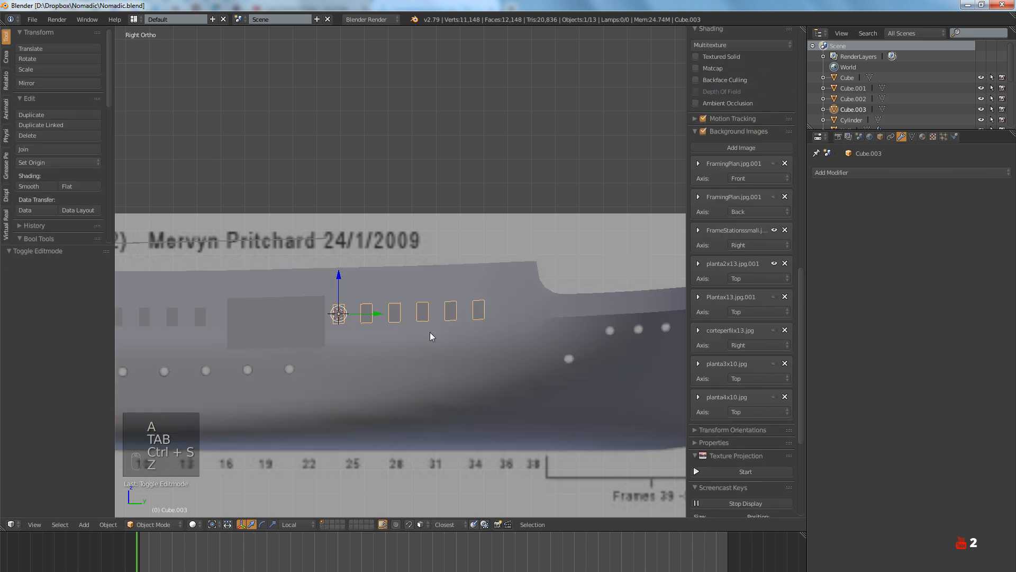
pyautogui.moveTo(416, 343)
pyautogui.keyDown('shift'); pyautogui.mouseDown(button='middle')
pyautogui.moveTo(396, 335)
pyautogui.moveTo(466, 368)
pyautogui.moveTo(450, 385)
pyautogui.mouseUp(button='middle'); pyautogui.keyUp('shift')
pyautogui.scroll(2, 452, 385)
pyautogui.scroll(-6, 434, 403)
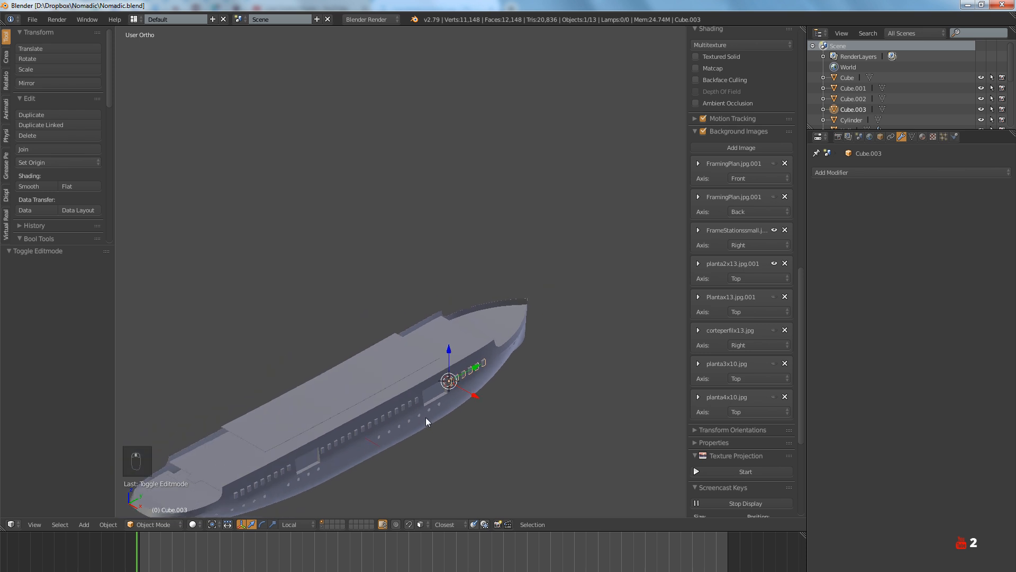
pyautogui.moveTo(425, 417); pyautogui.dragTo(470, 374, button='middle')
pyautogui.scroll(5, 388, 413)
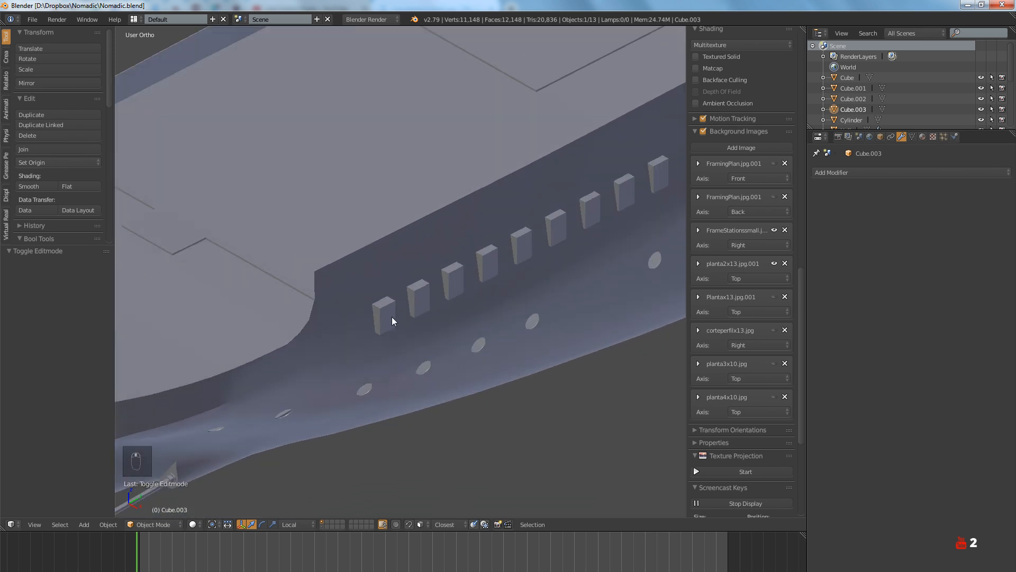
pyautogui.scroll(-3, 392, 317)
pyautogui.moveTo(444, 312); pyautogui.dragTo(424, 346, button='middle')
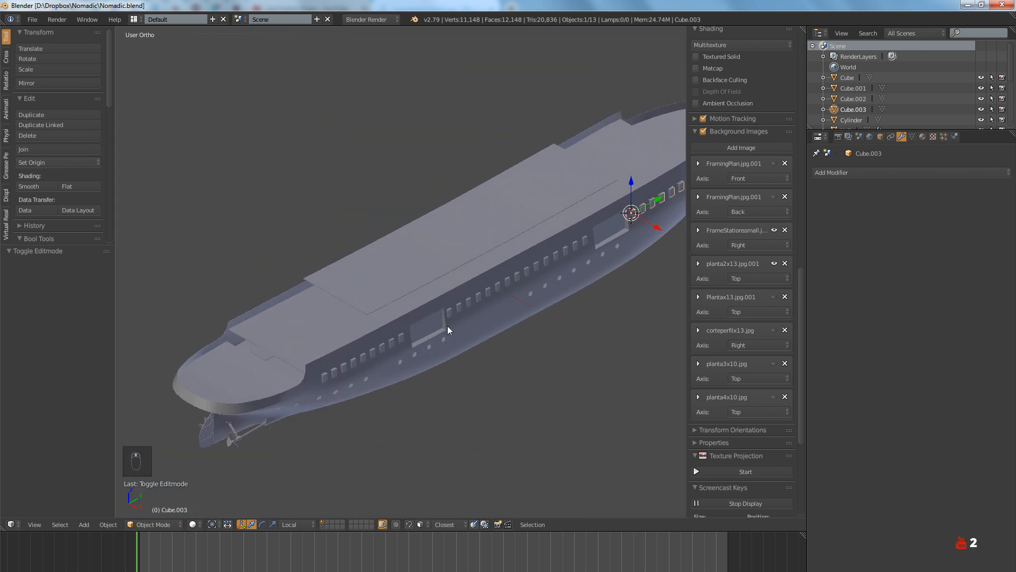
pyautogui.press('a')
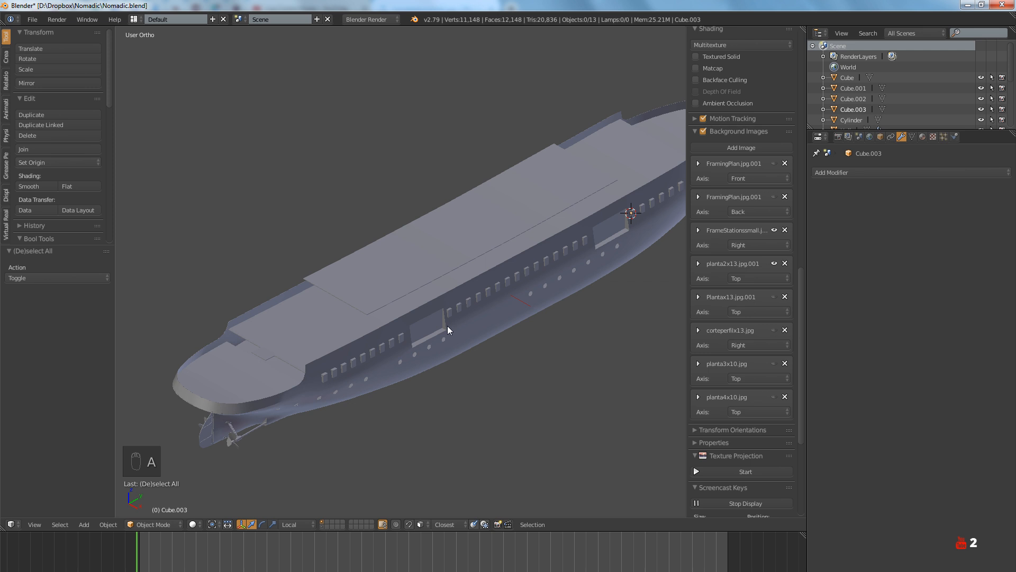
# Check the forward window row in wireframe right view against the ship photo HYYGGE.jpg in XnView
pyautogui.press('KP_3')
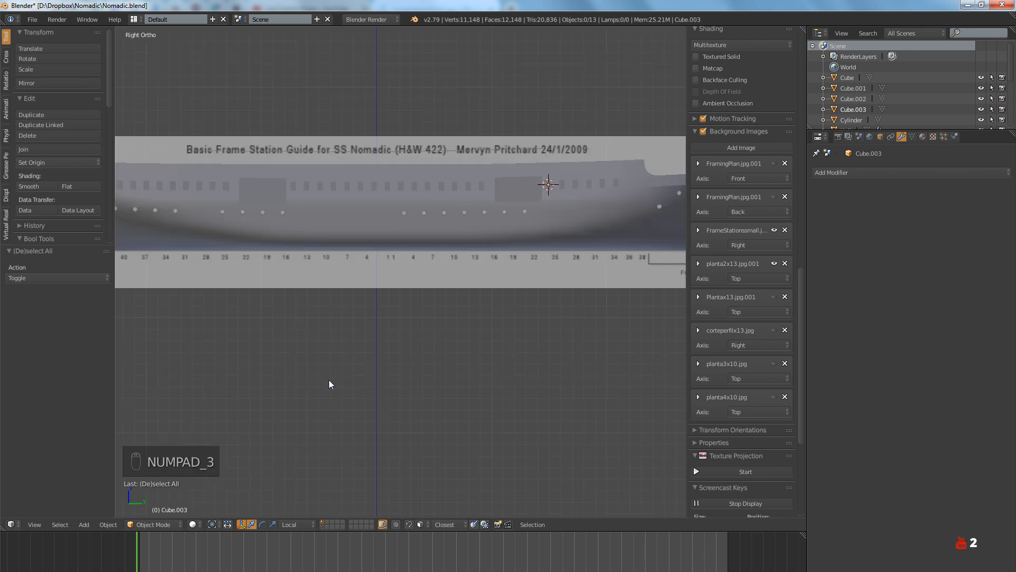
pyautogui.scroll(5, 399, 386)
pyautogui.press('z')
pyautogui.scroll(2, 471, 306)
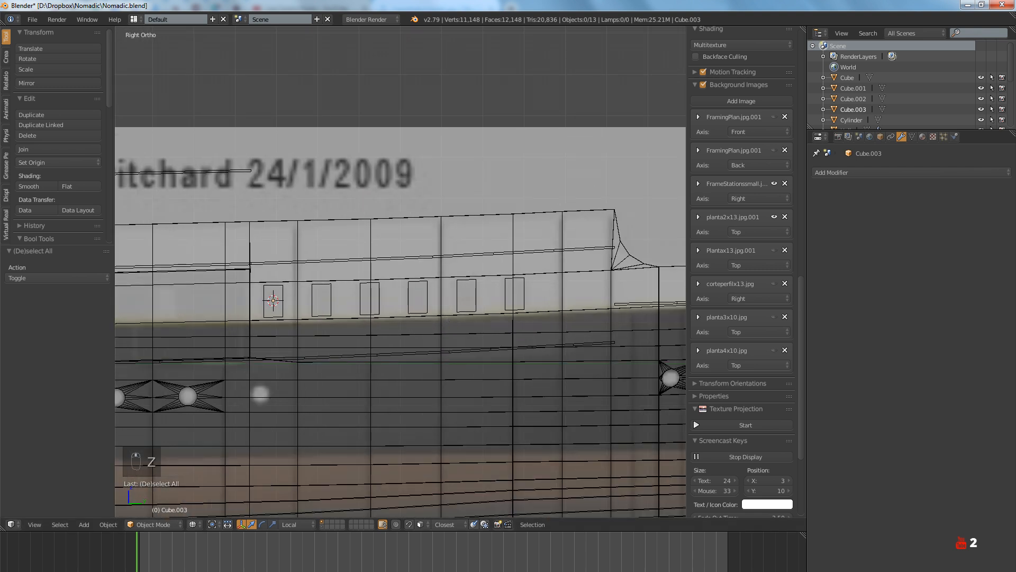
pyautogui.hotkey('alt', 'Tab')
pyautogui.scroll(3, 586, 409)
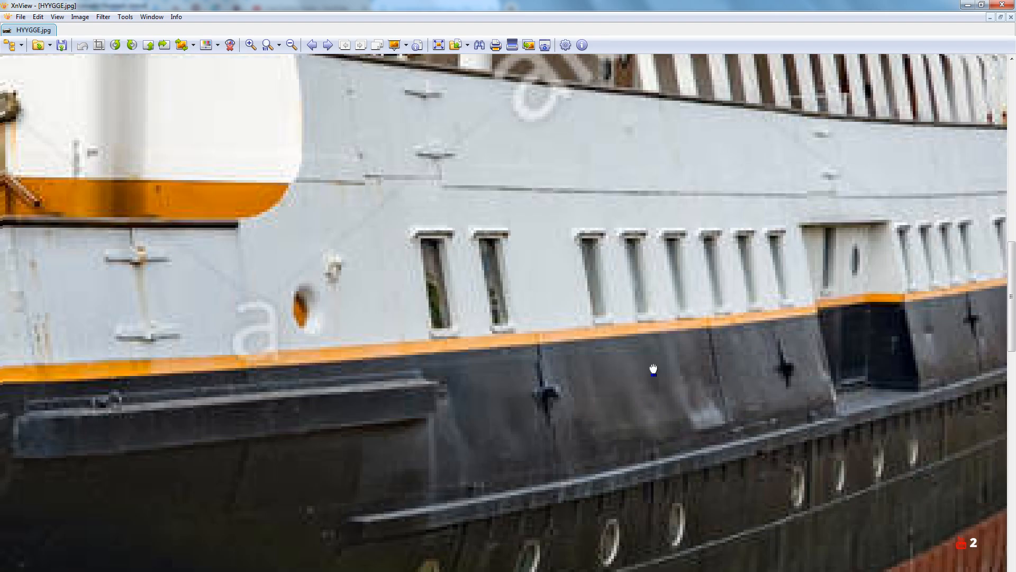
pyautogui.moveTo(613, 389); pyautogui.dragTo(333, 388)
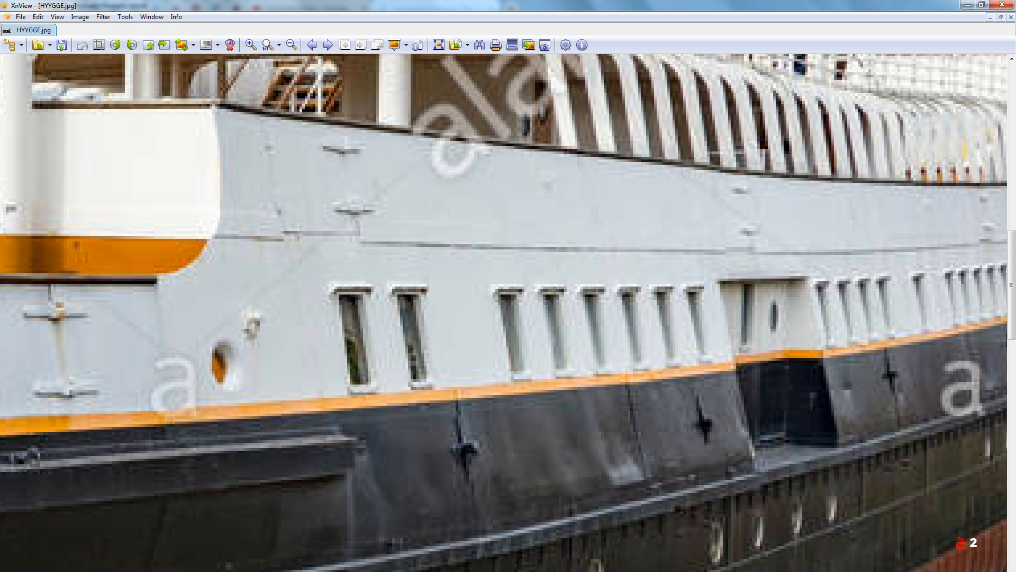
# Switch to Blender and delete the third window block from the stern in the aft window row, in Edit Mode
pyautogui.hotkey('alt', 'Tab')
pyautogui.scroll(-2, 408, 402)
pyautogui.keyDown('ctrl'); pyautogui.scroll(6, 408, 402); pyautogui.keyUp('ctrl')
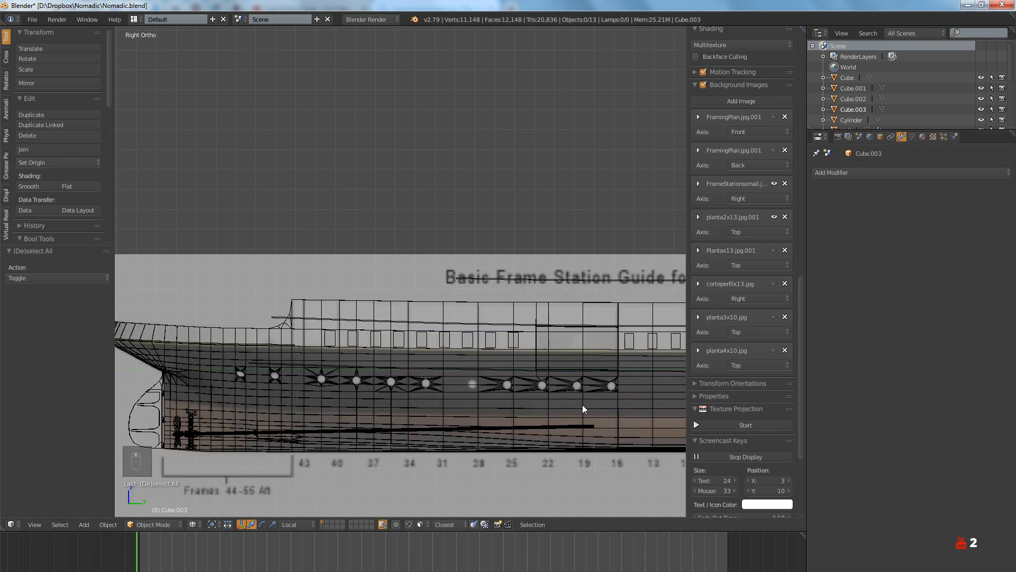
pyautogui.keyDown('ctrl'); pyautogui.scroll(1, 582, 404); pyautogui.keyUp('ctrl')
pyautogui.scroll(6, 436, 350)
pyautogui.rightClick(468, 321)
pyautogui.press('Tab')
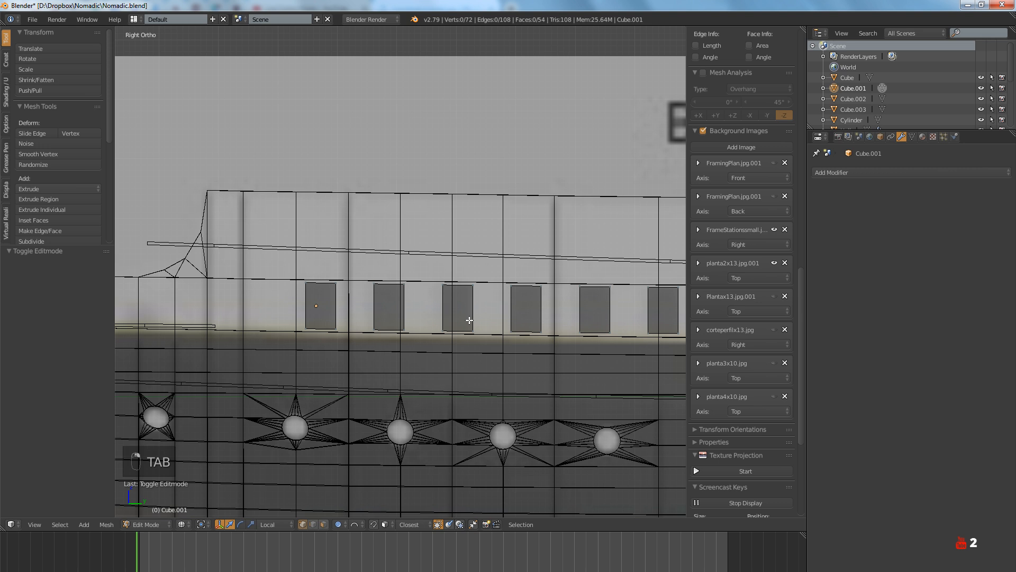
pyautogui.press('a')
pyautogui.press('a')
pyautogui.press('a')
pyautogui.press('a')
pyautogui.press('l')
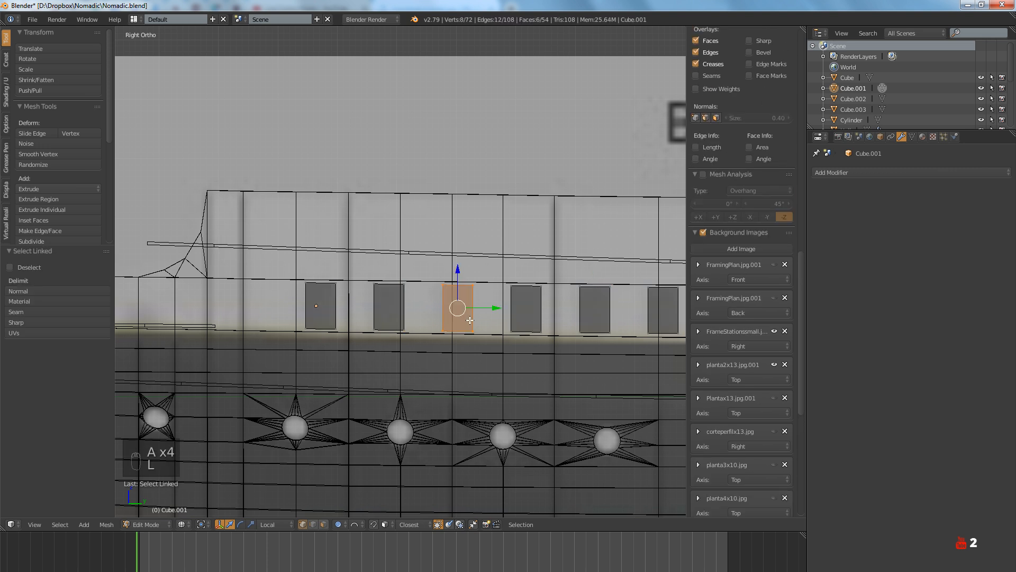
pyautogui.press('x')
pyautogui.click(469, 319)
pyautogui.scroll(-4, 741, 318)
pyautogui.scroll(-2, 341, 347)
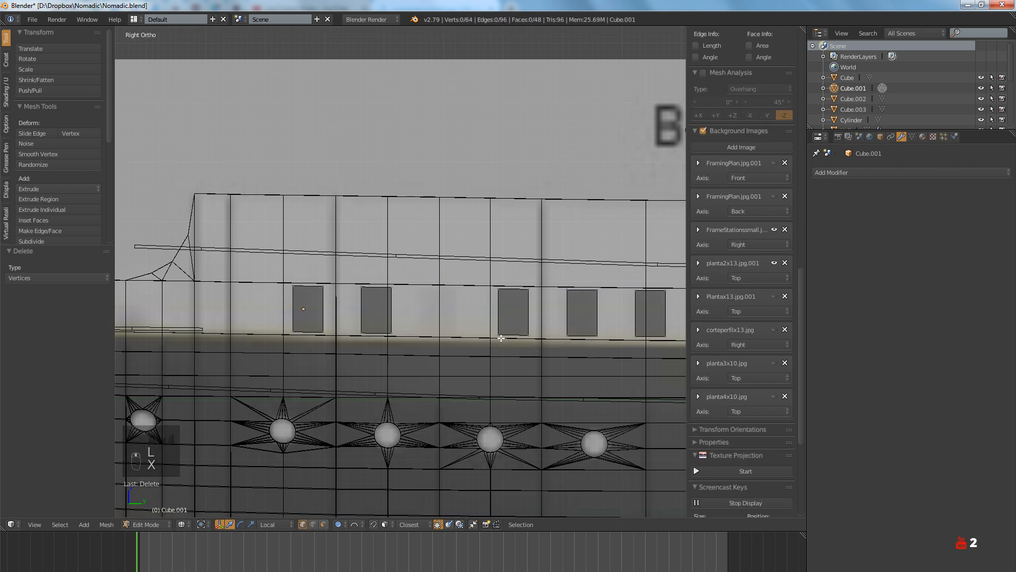
pyautogui.scroll(-2, 341, 347)
pyautogui.press('Tab')
# Compare the aft and midship window rows with the ship photo in XnView, and return to Blender
pyautogui.scroll(-3, 500, 364)
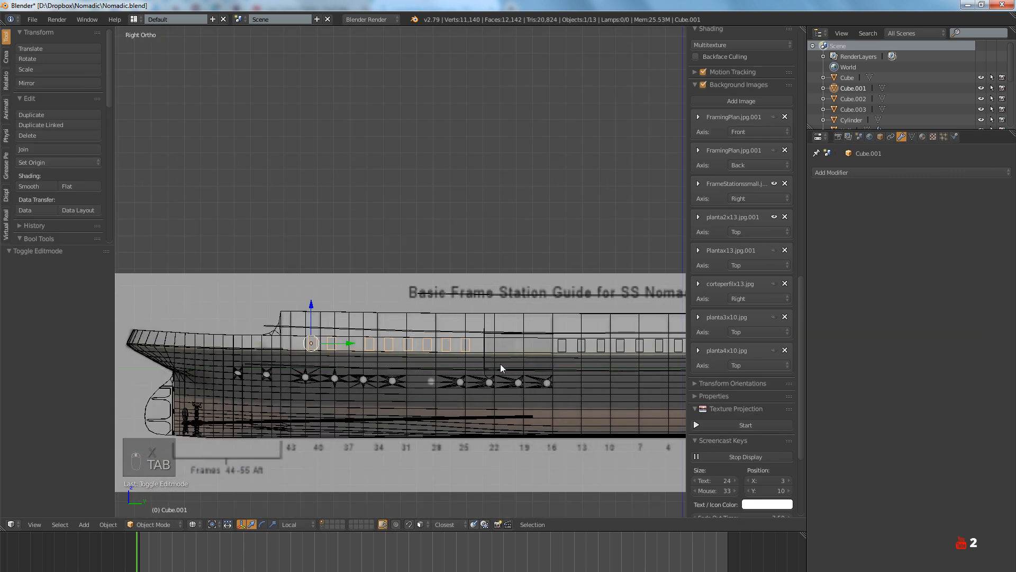
pyautogui.keyDown('ctrl'); pyautogui.scroll(-4, 448, 370); pyautogui.keyUp('ctrl')
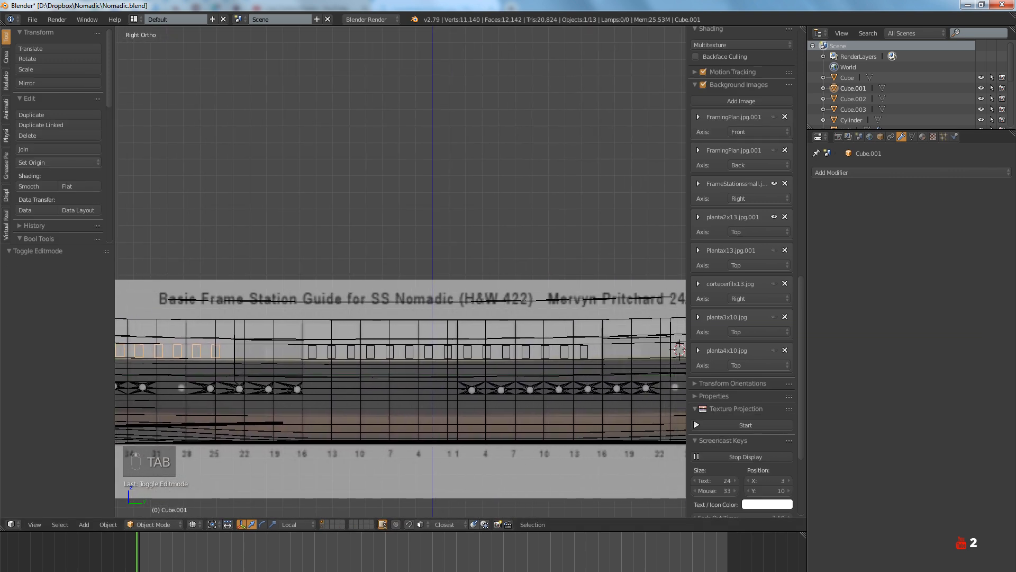
pyautogui.hotkey('alt', 'Tab')
pyautogui.moveTo(792, 439); pyautogui.dragTo(533, 479)
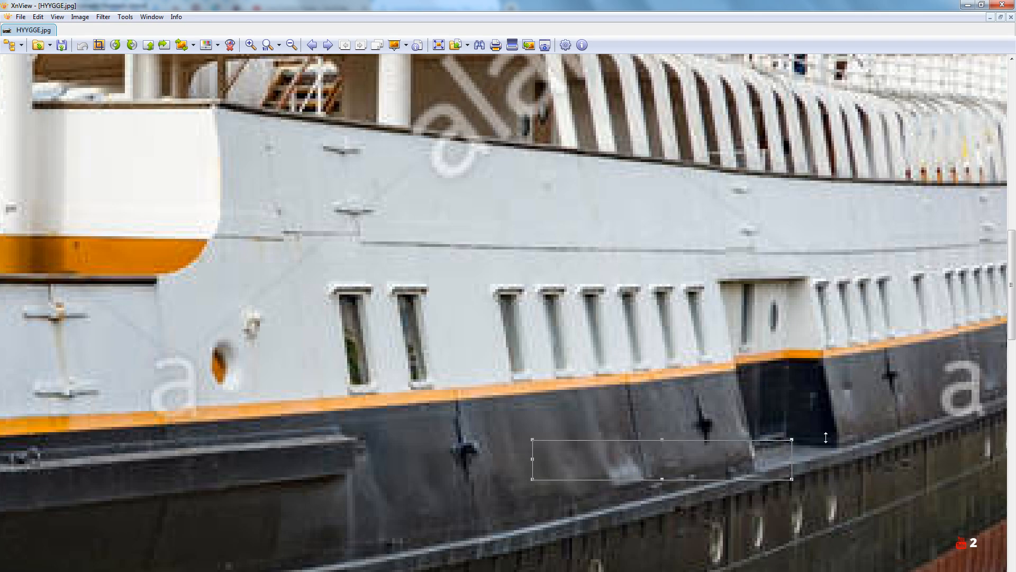
pyautogui.moveTo(826, 437); pyautogui.dragTo(606, 441)
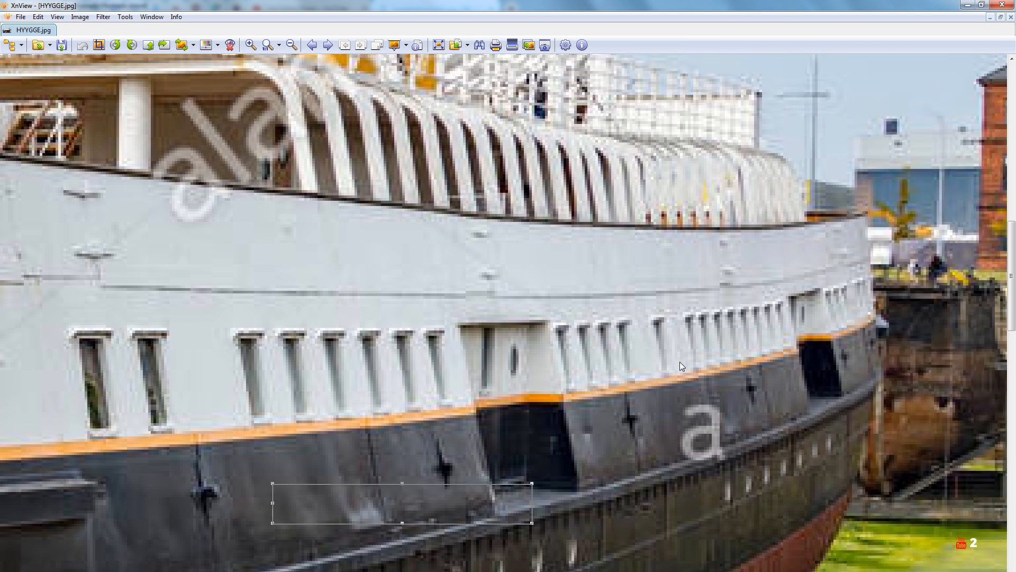
pyautogui.hotkey('alt', 'Tab')
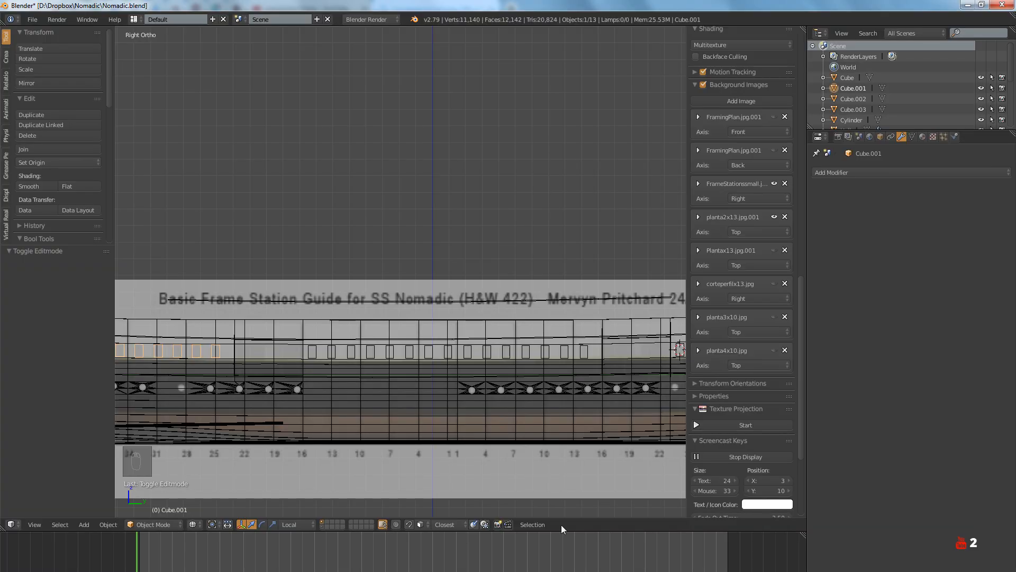
# Delete the fifth and seventh window blocks from the stern in the midship window row, in Edit Mode
pyautogui.scroll(2, 332, 361)
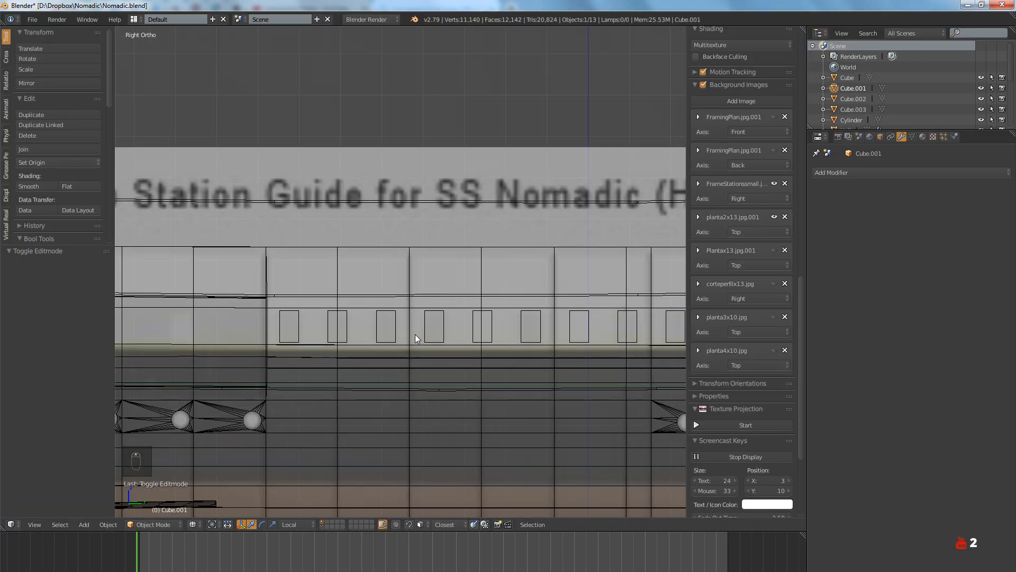
pyautogui.rightClick(393, 328)
pyautogui.press('Tab')
pyautogui.press('a')
pyautogui.press('a')
pyautogui.keyDown('shift'); pyautogui.moveTo(412, 332); pyautogui.dragTo(401, 345, button='middle'); pyautogui.keyUp('shift')
pyautogui.press('l')
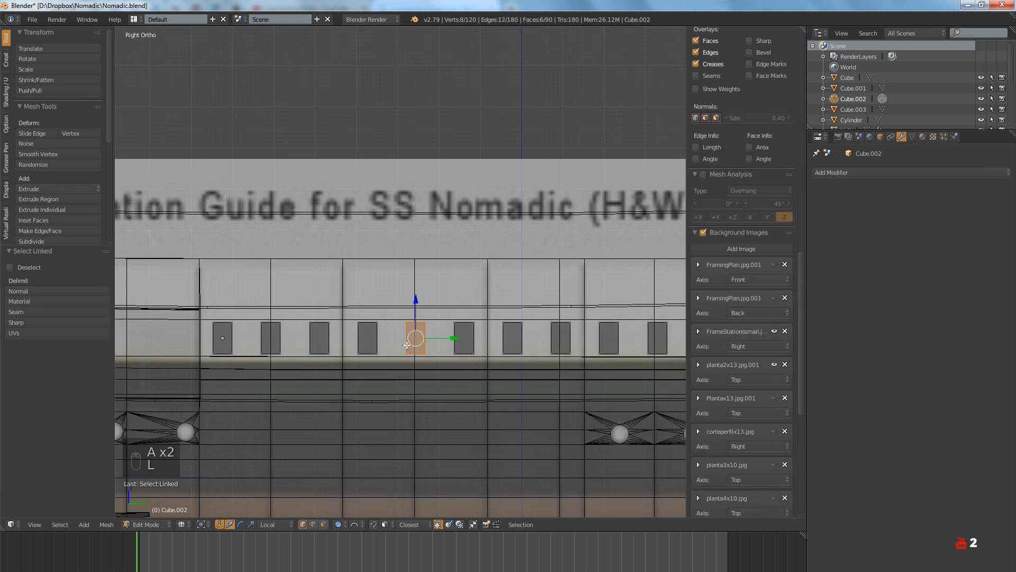
pyautogui.press('l')
pyautogui.press('x')
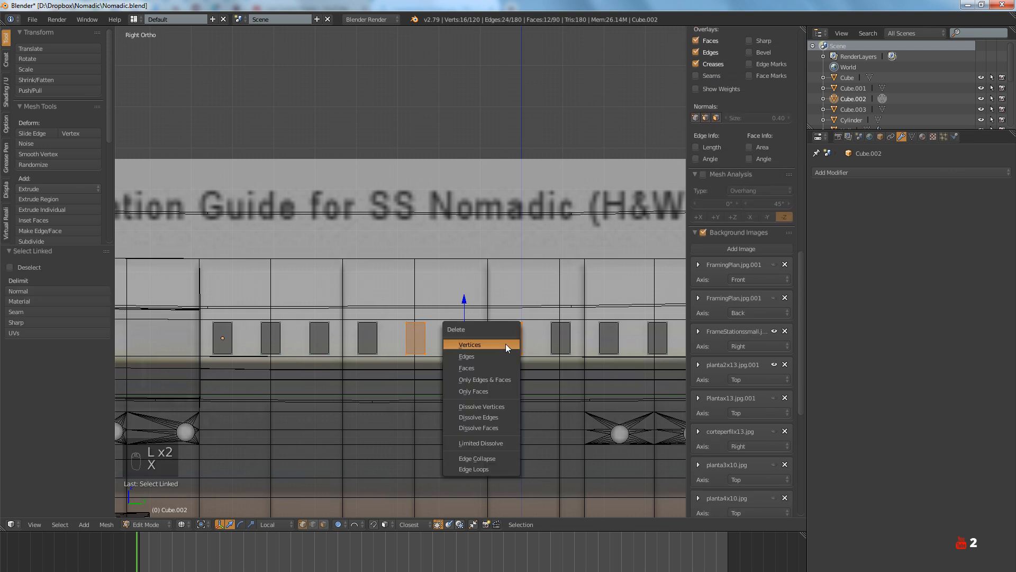
pyautogui.click(506, 344)
pyautogui.scroll(-4, 506, 344)
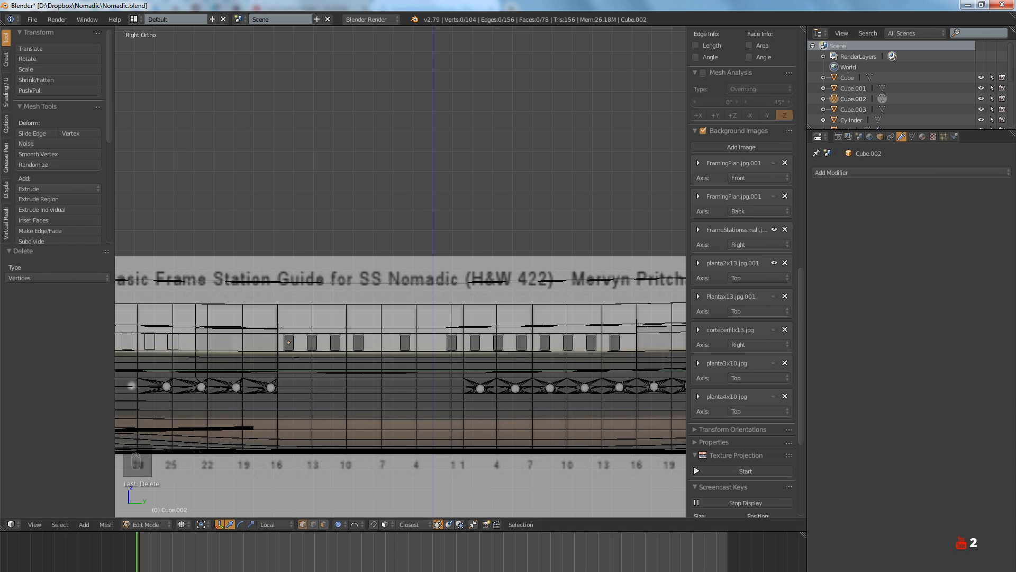
# Check the window spacing toward the bow in the ship photo maxresdefault.jpg in XnView, and return to Blender
pyautogui.hotkey('alt', 'Tab')
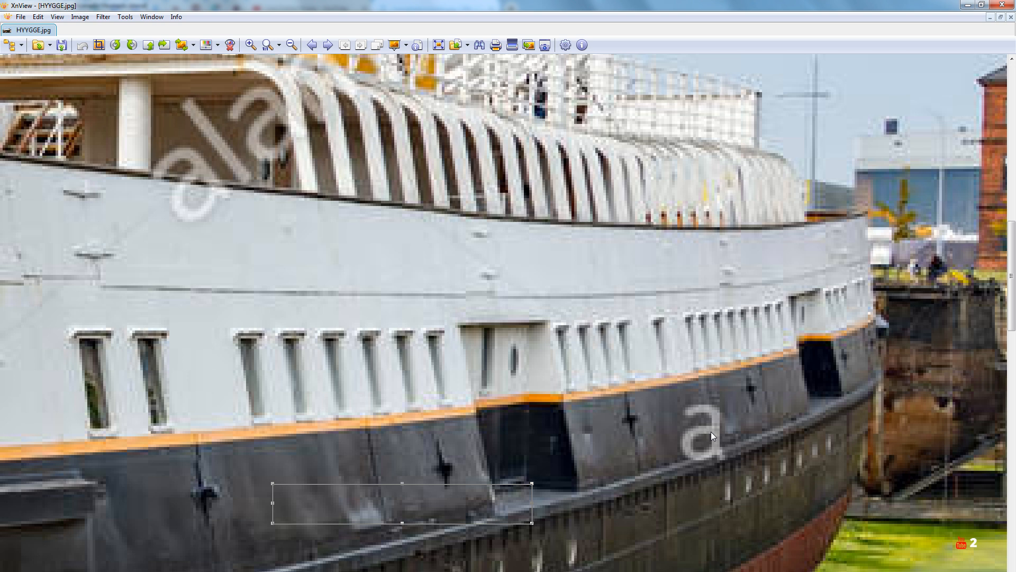
pyautogui.press('space')
pyautogui.press('+')
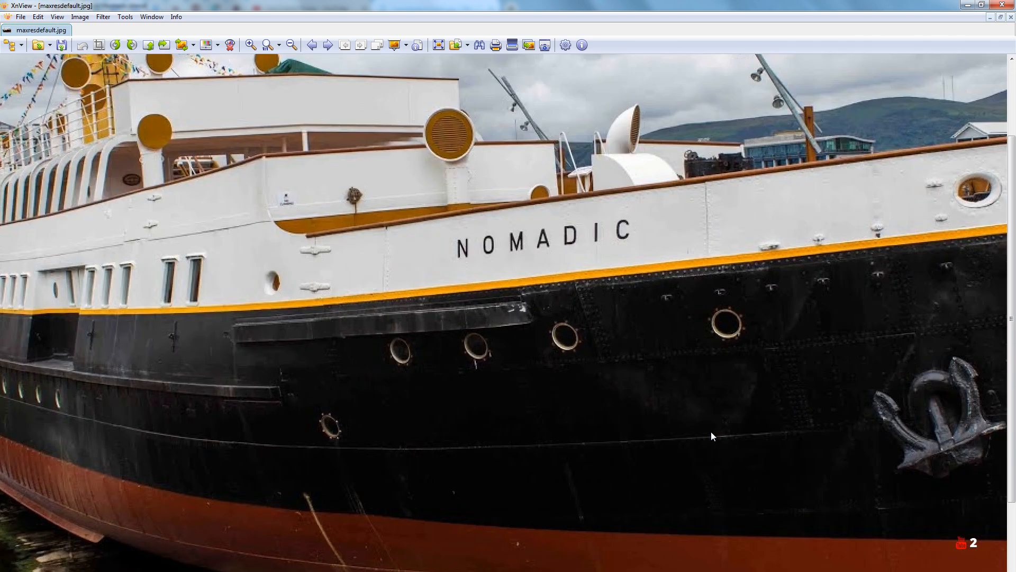
pyautogui.moveTo(379, 471); pyautogui.dragTo(599, 454)
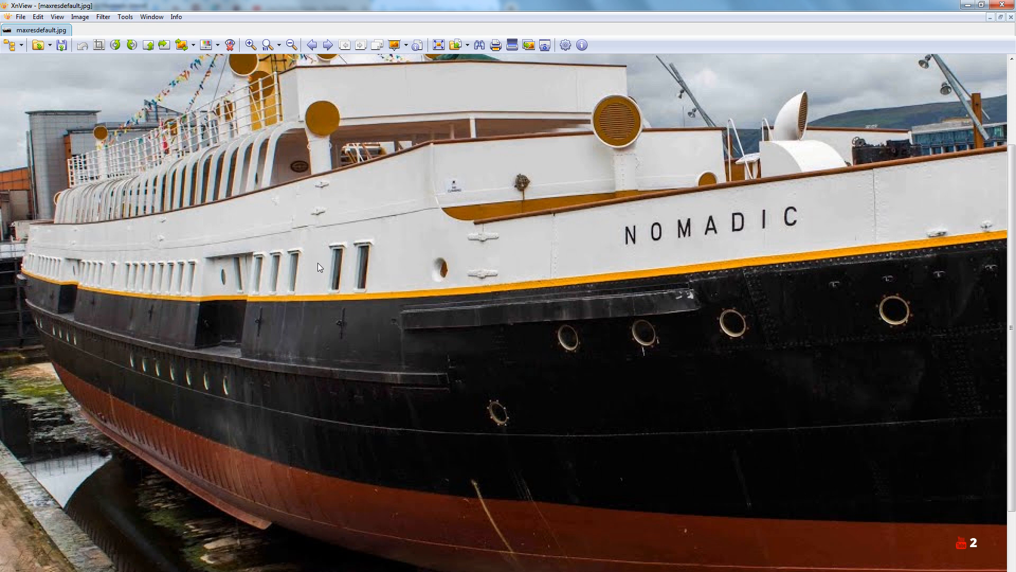
pyautogui.press('/')
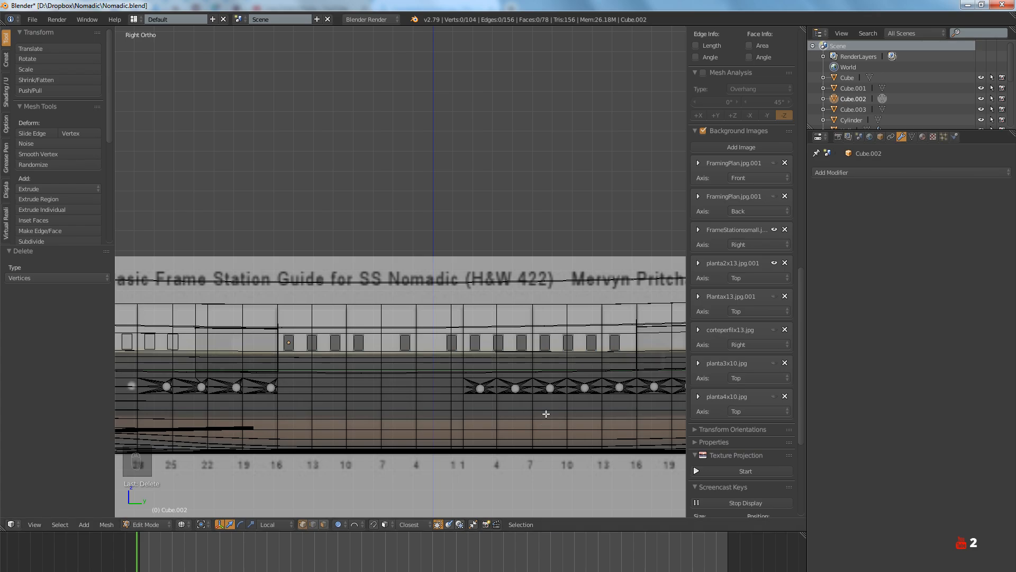
# Delete the fourth window block from the stern in the forward window row, and return to Object Mode
pyautogui.keyDown('ctrl'); pyautogui.scroll(-3, 546, 415); pyautogui.keyUp('ctrl')
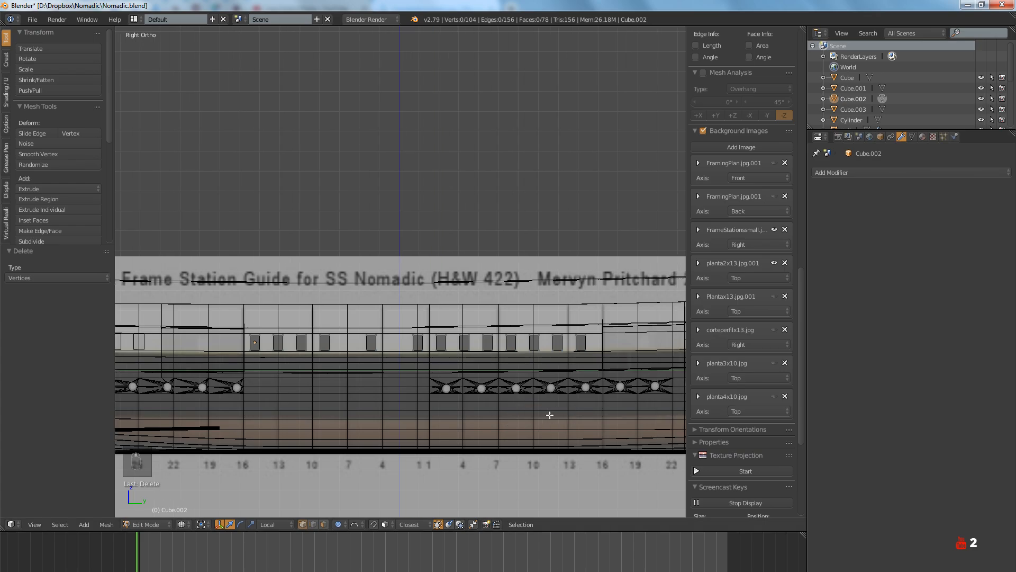
pyautogui.keyDown('ctrl'); pyautogui.scroll(-6, 468, 414); pyautogui.keyUp('ctrl')
pyautogui.rightClick(474, 364)
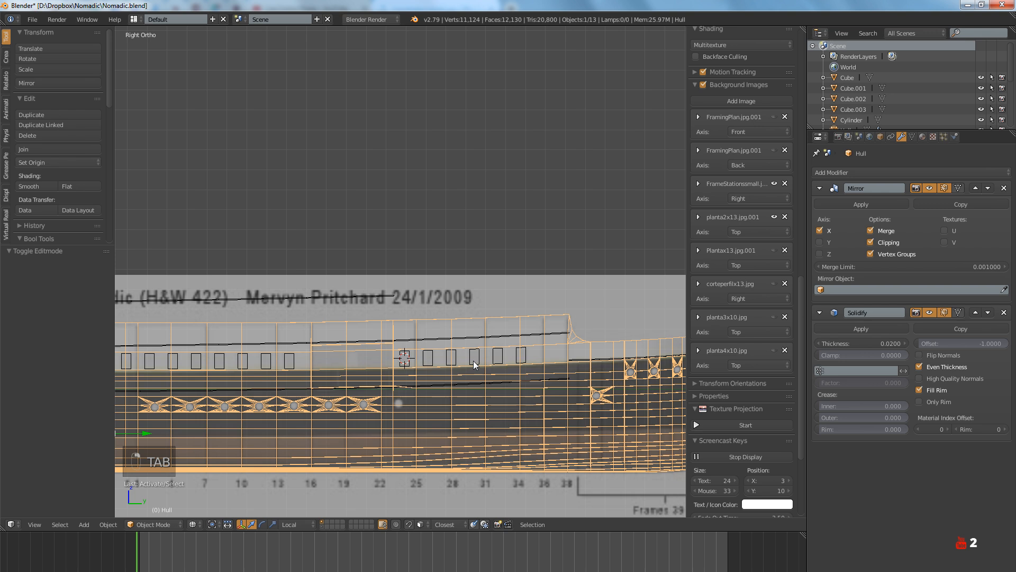
pyautogui.rightClick(469, 357)
pyautogui.press('Tab')
pyautogui.scroll(3, 468, 358)
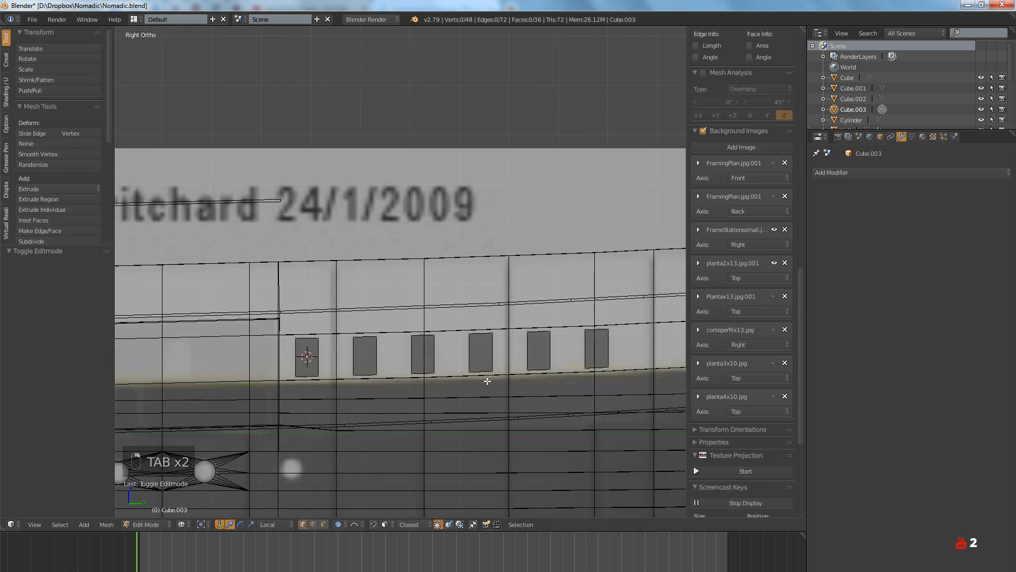
pyautogui.press('a')
pyautogui.press('a')
pyautogui.press('a')
pyautogui.press('a')
pyautogui.press('a')
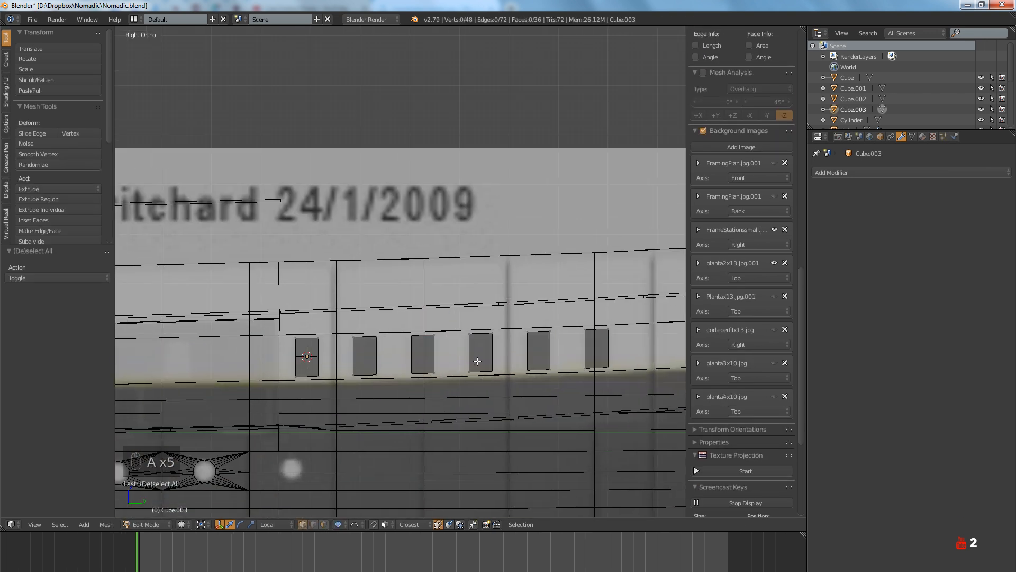
pyautogui.press('l')
pyautogui.press('x')
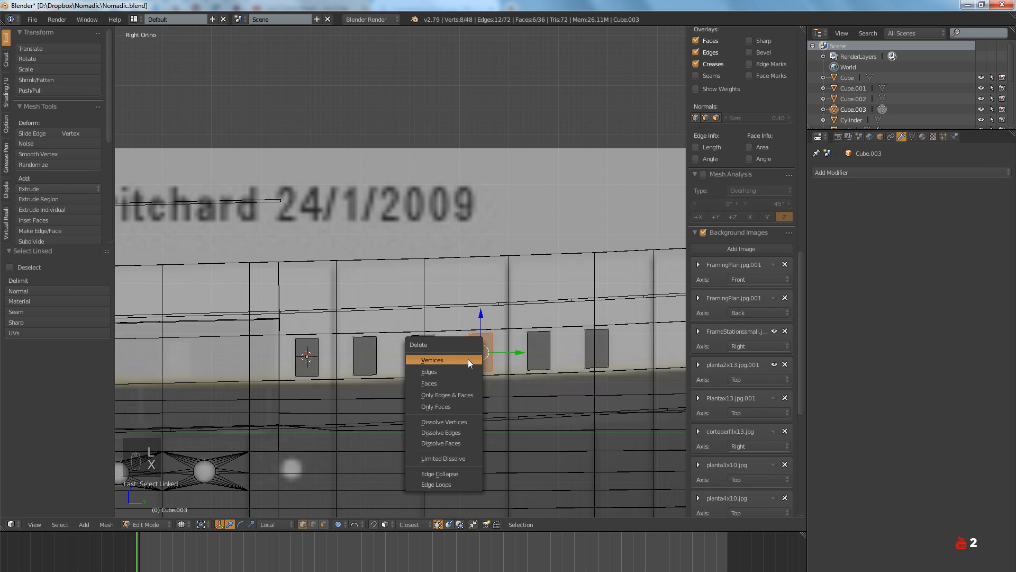
pyautogui.click(468, 359)
pyautogui.press('Tab')
pyautogui.scroll(-5, 474, 370)
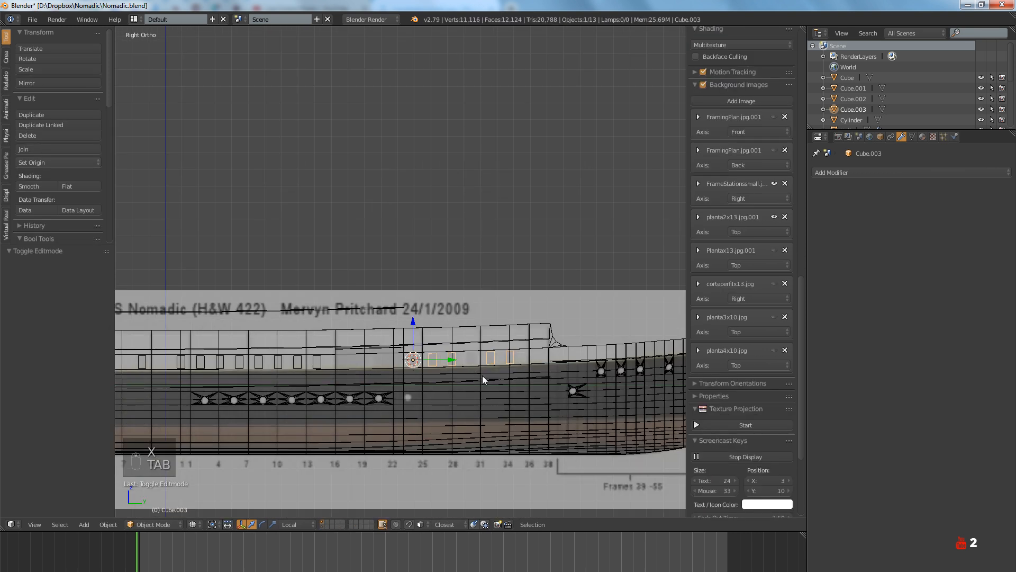
# Switch to Chrome, translate the Ukrainian word "Зайвий" into English with Google Translate, and return to Blender
pyautogui.hotkey('alt', 'Tab')
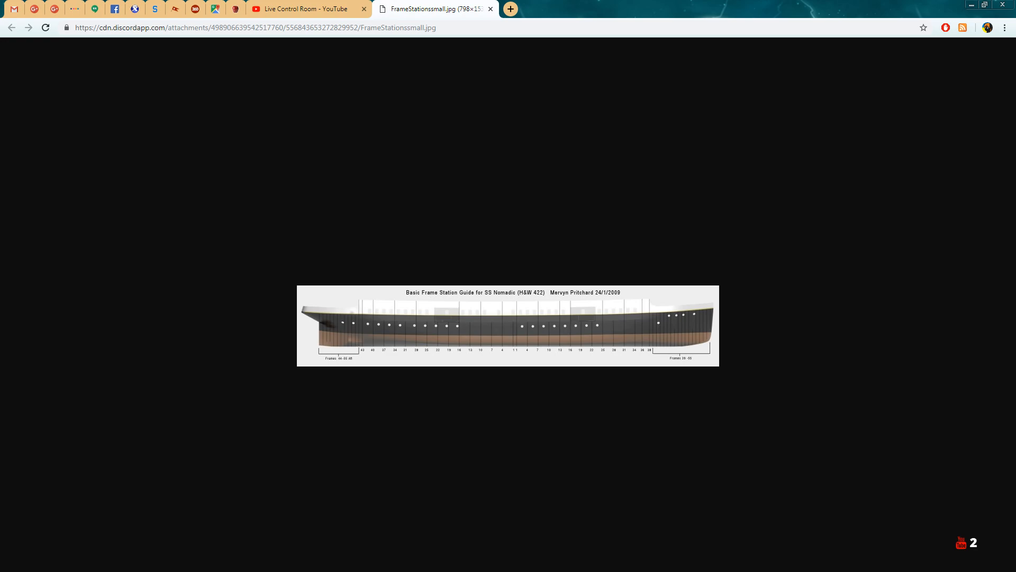
pyautogui.click(512, 11)
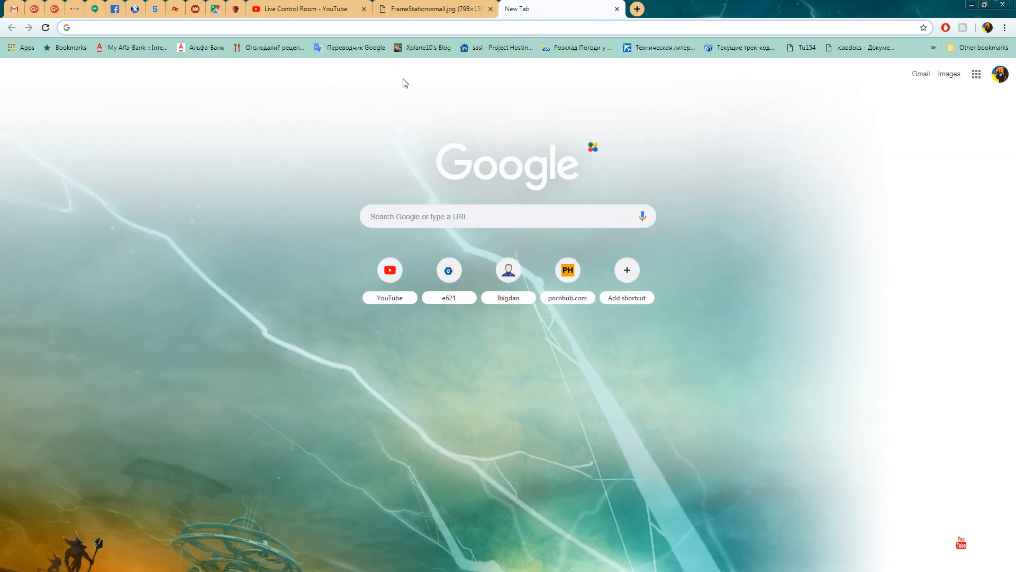
pyautogui.click(350, 48)
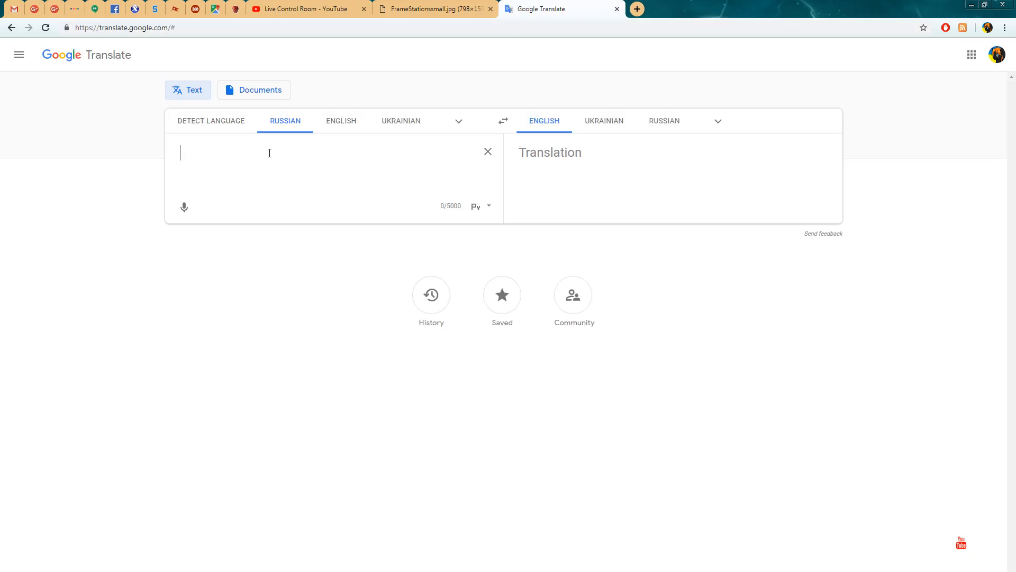
pyautogui.click(386, 123)
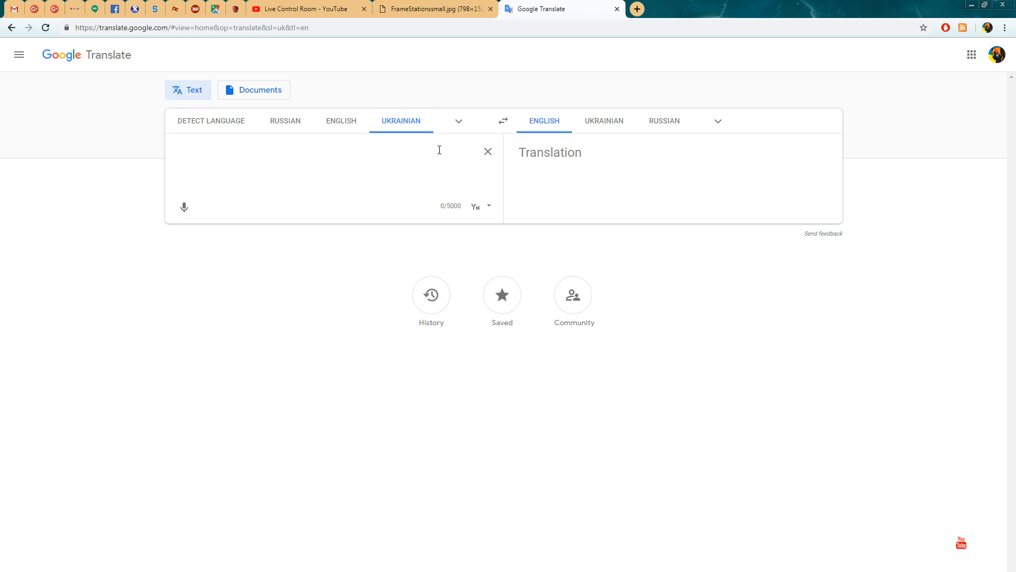
pyautogui.write('Зайвий')
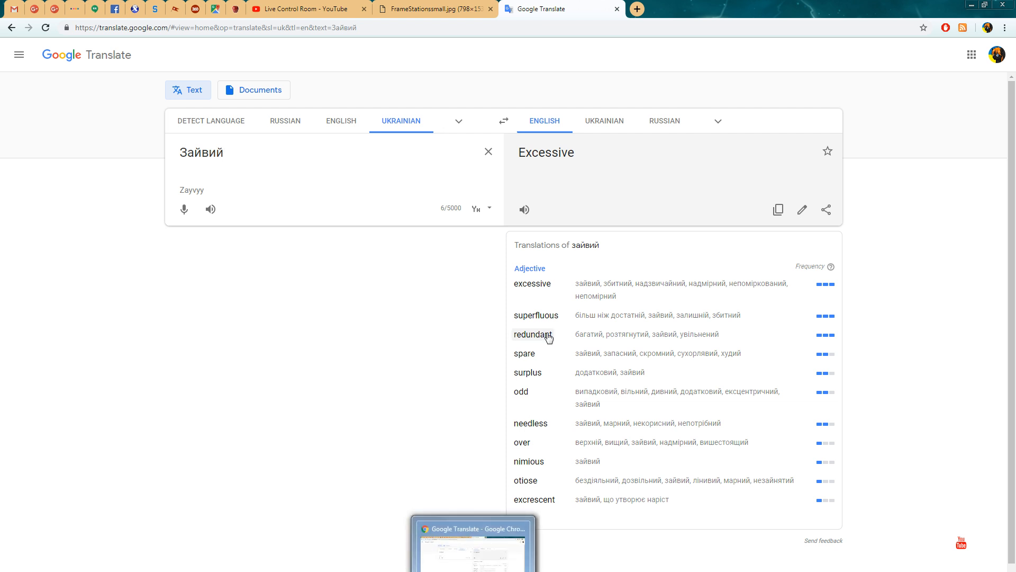
pyautogui.hotkey('alt', 'Tab')
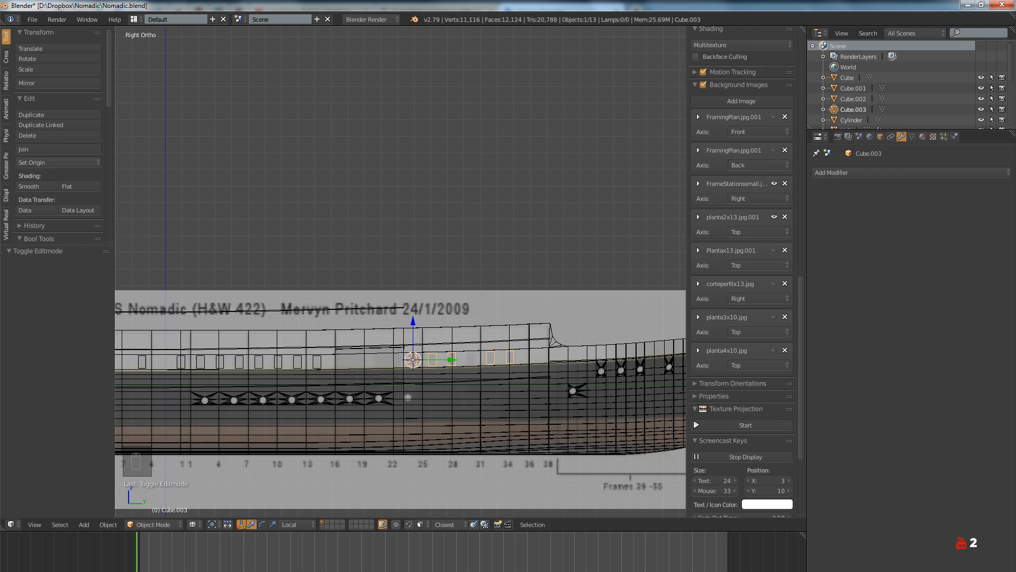
# In solid shading, join the forward, midship and aft window rows into one object, with the aft row as the active object
pyautogui.scroll(5, 468, 364)
pyautogui.press('Tab')
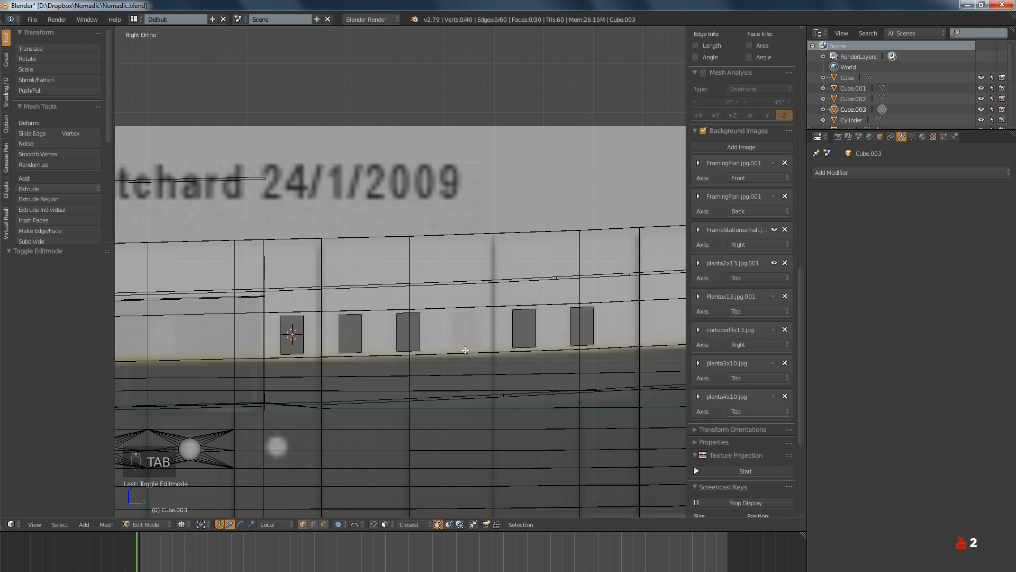
pyautogui.press('Tab')
pyautogui.scroll(-6, 464, 350)
pyautogui.press('z')
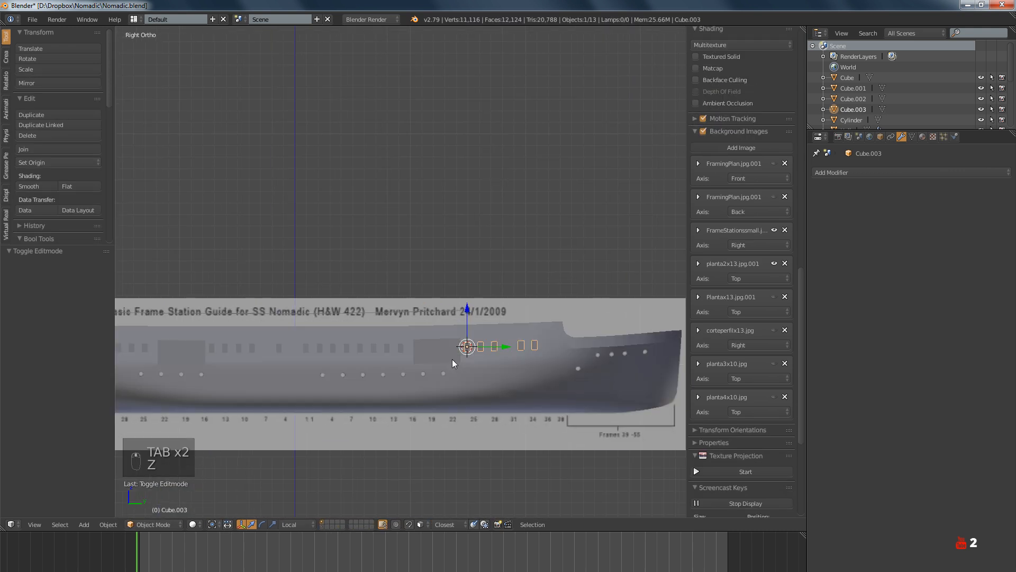
pyautogui.moveTo(452, 358); pyautogui.dragTo(403, 380, button='middle')
pyautogui.scroll(3, 462, 364)
pyautogui.scroll(-3, 471, 376)
pyautogui.keyDown('shift'); pyautogui.rightClick(402, 380); pyautogui.keyUp('shift')
pyautogui.scroll(4, 403, 380)
pyautogui.keyDown('shift'); pyautogui.rightClick(448, 318); pyautogui.keyUp('shift')
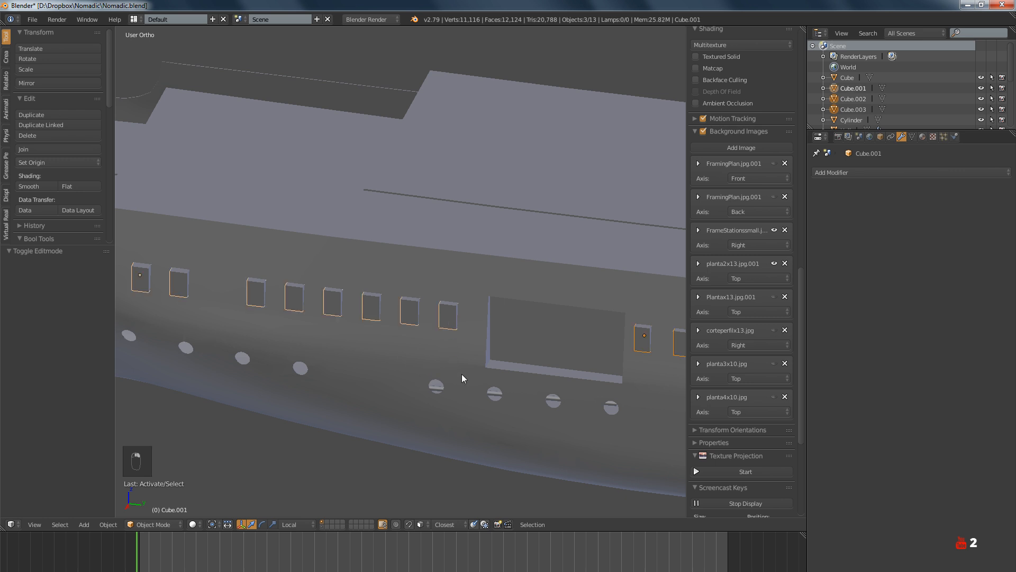
pyautogui.hotkey('ctrl', 'j')
# Scale all window blocks by about 3.23 along global X in Edit Mode, and turn off proportional editing
pyautogui.scroll(-5, 462, 374)
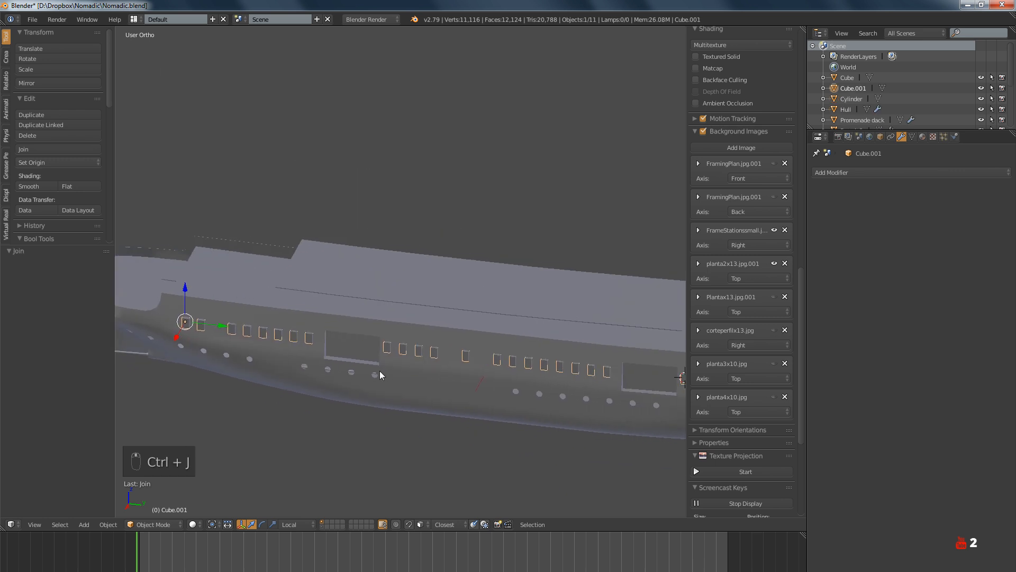
pyautogui.moveTo(379, 370); pyautogui.dragTo(532, 352, button='middle')
pyautogui.scroll(5, 536, 348)
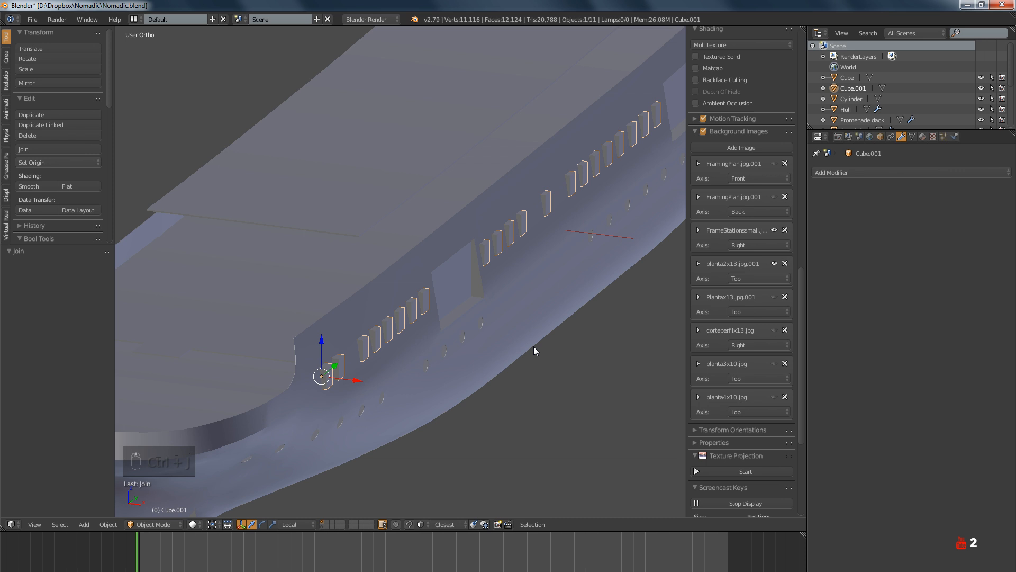
pyautogui.press('Tab')
pyautogui.press('a')
pyautogui.press('a')
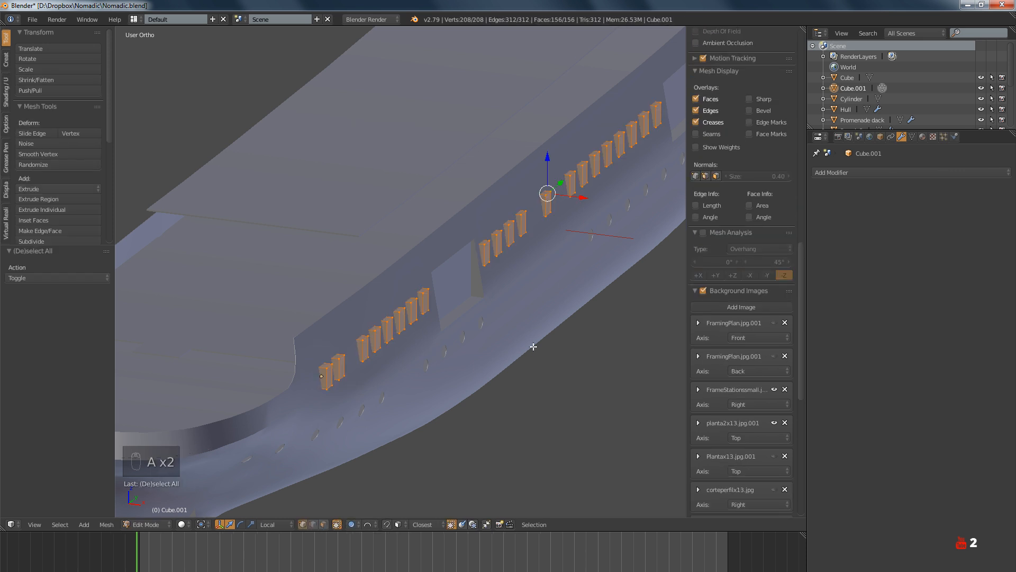
pyautogui.press('s')
pyautogui.press('x')
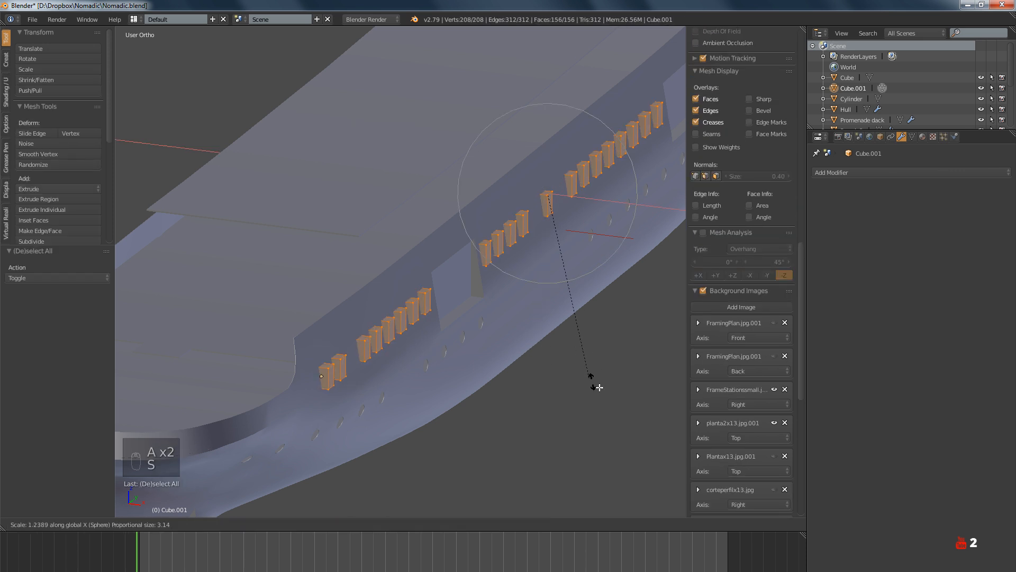
pyautogui.click(263, 106)
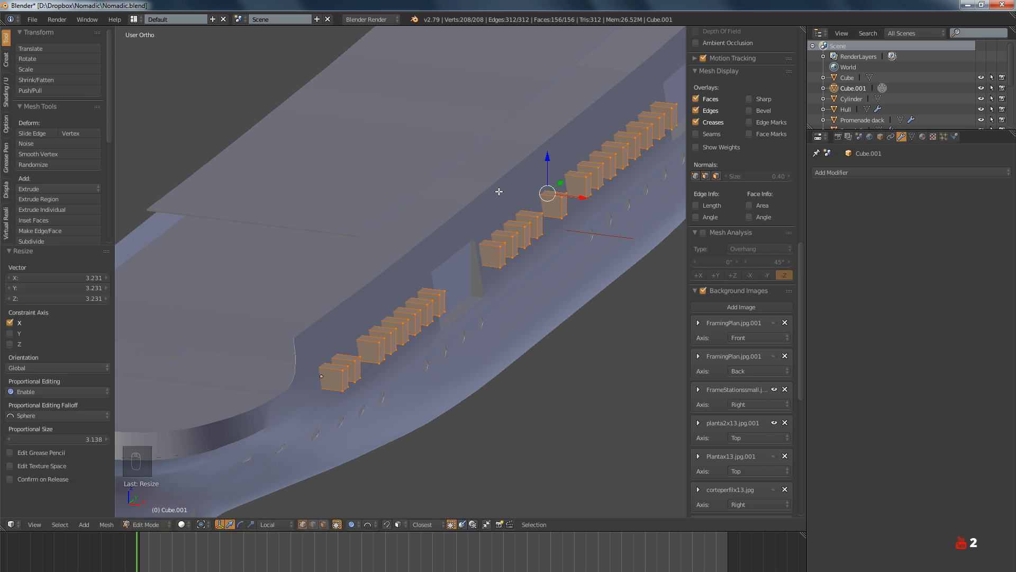
pyautogui.press('o')
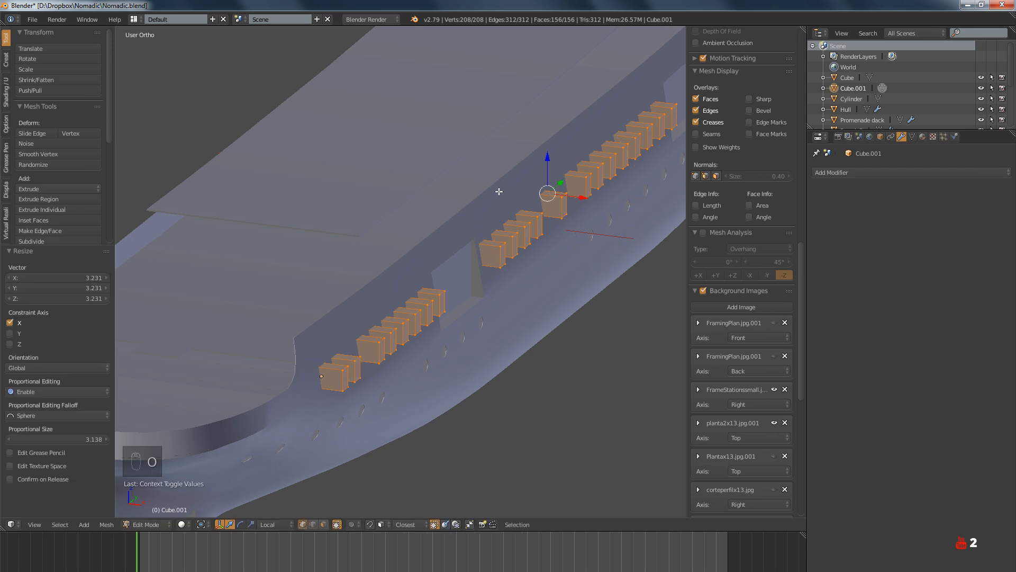
pyautogui.press('Tab')
# Add a Boolean modifier with the Difference operation to the hull, placed first in its modifier stack
pyautogui.scroll(-6, 518, 224)
pyautogui.moveTo(518, 224); pyautogui.dragTo(414, 221, button='middle')
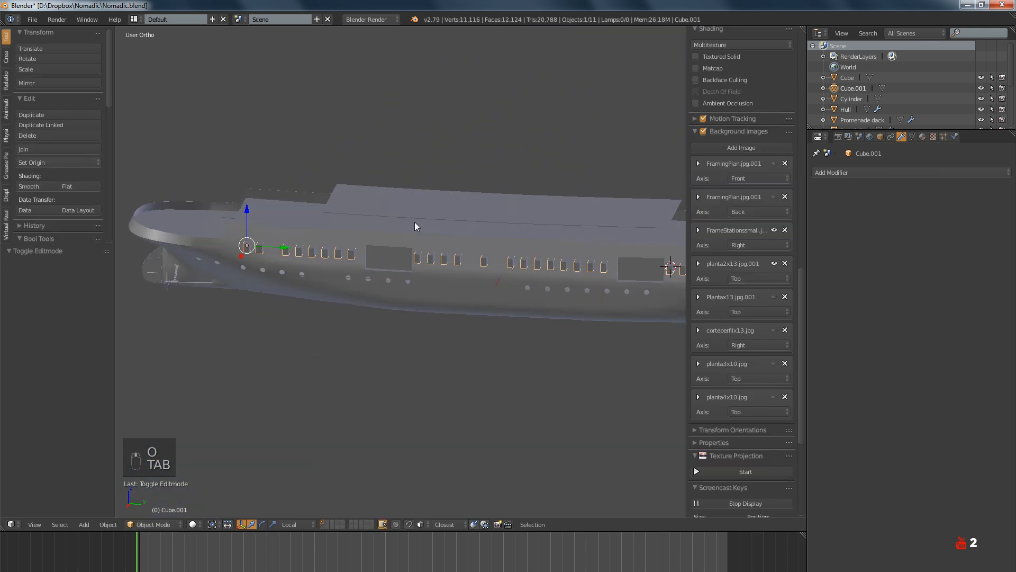
pyautogui.scroll(5, 413, 221)
pyautogui.rightClick(431, 258)
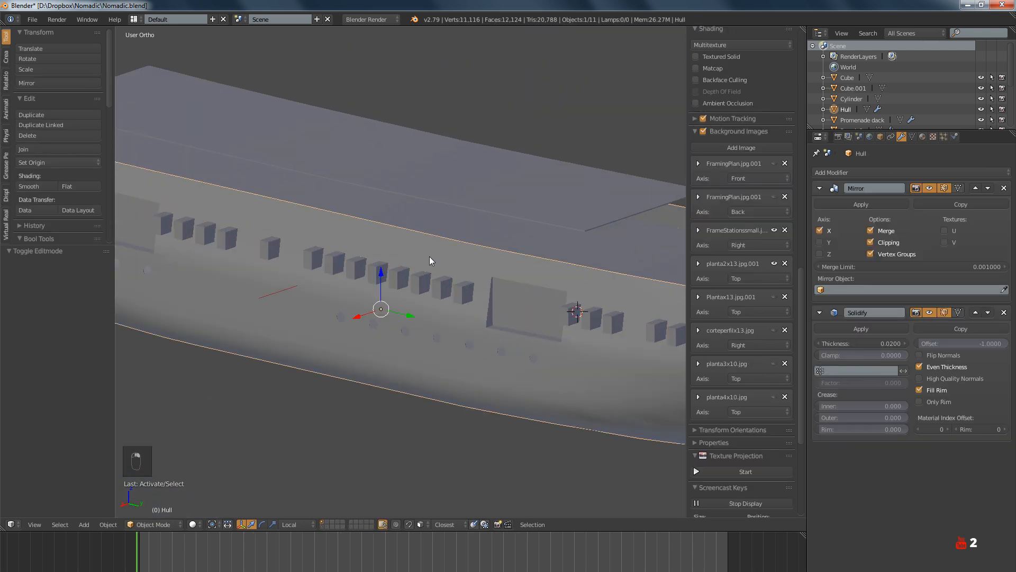
pyautogui.press('z')
pyautogui.press('z')
pyautogui.click(887, 173)
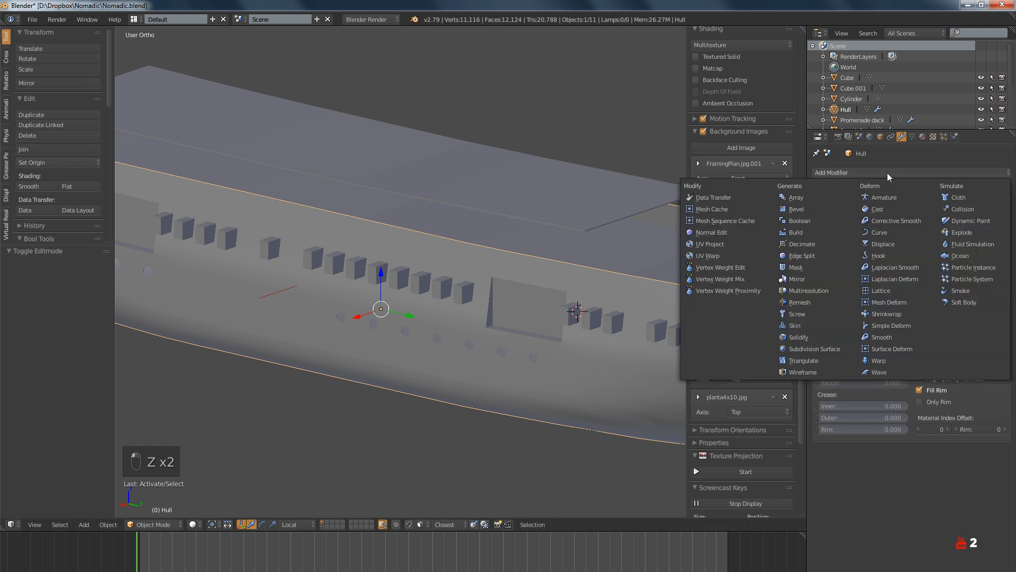
pyautogui.click(802, 231)
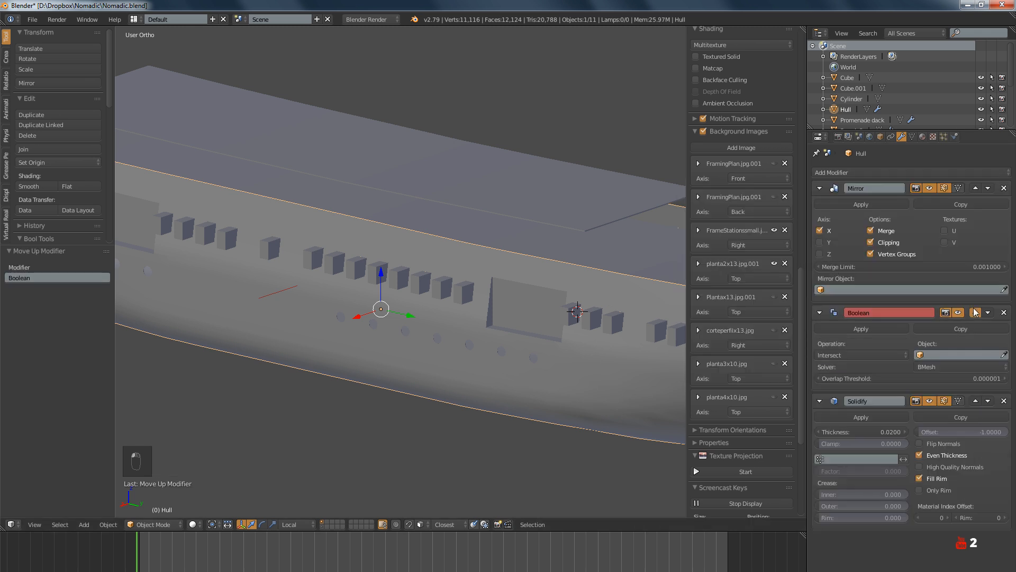
pyautogui.click(975, 312)
pyautogui.click(843, 234)
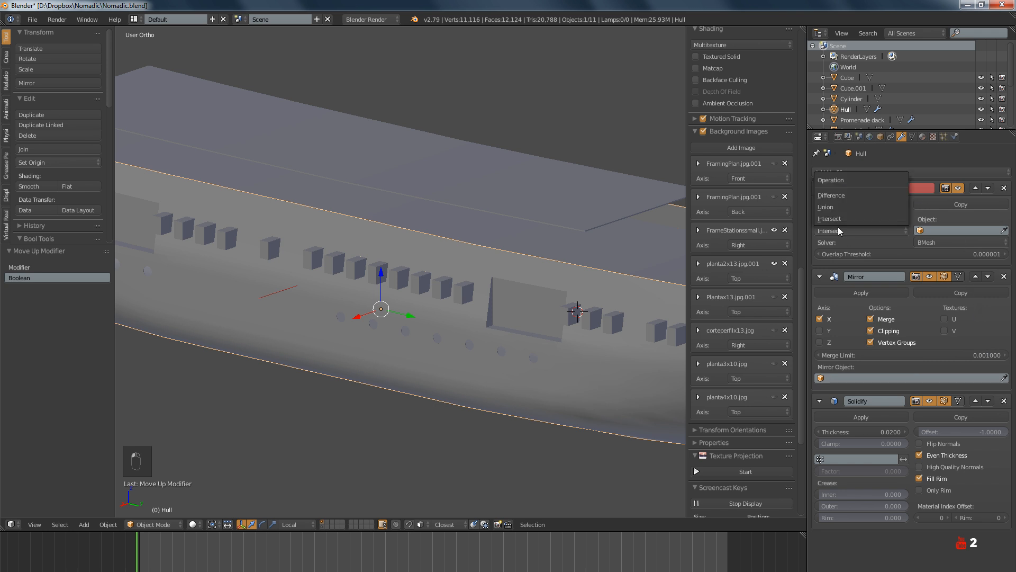
pyautogui.click(836, 196)
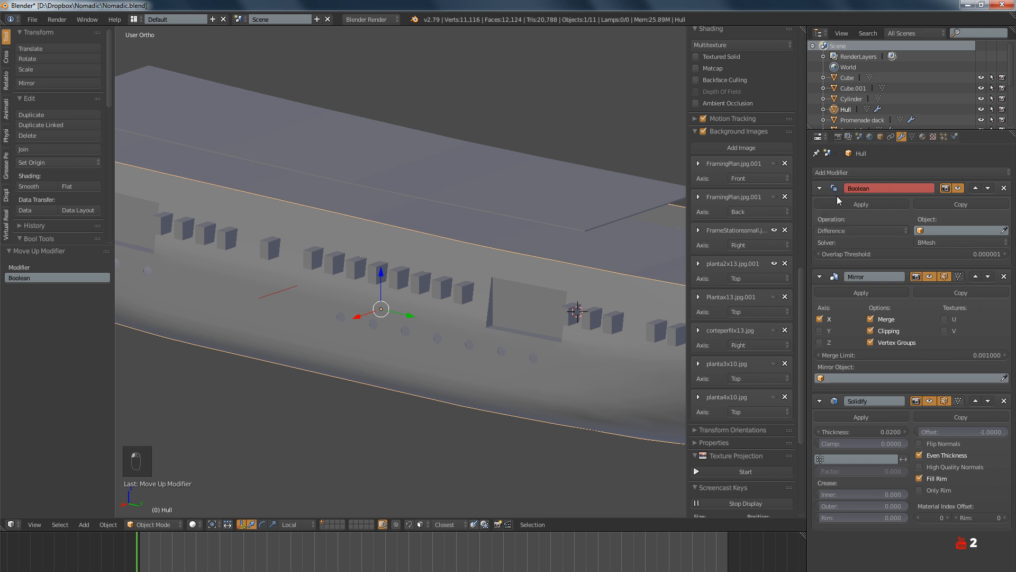
# Set the window blocks (Cube.001) as the hull Boolean modifier's object, check the cuts along the hull and apply the modifier
pyautogui.click(1004, 230)
pyautogui.click(613, 326)
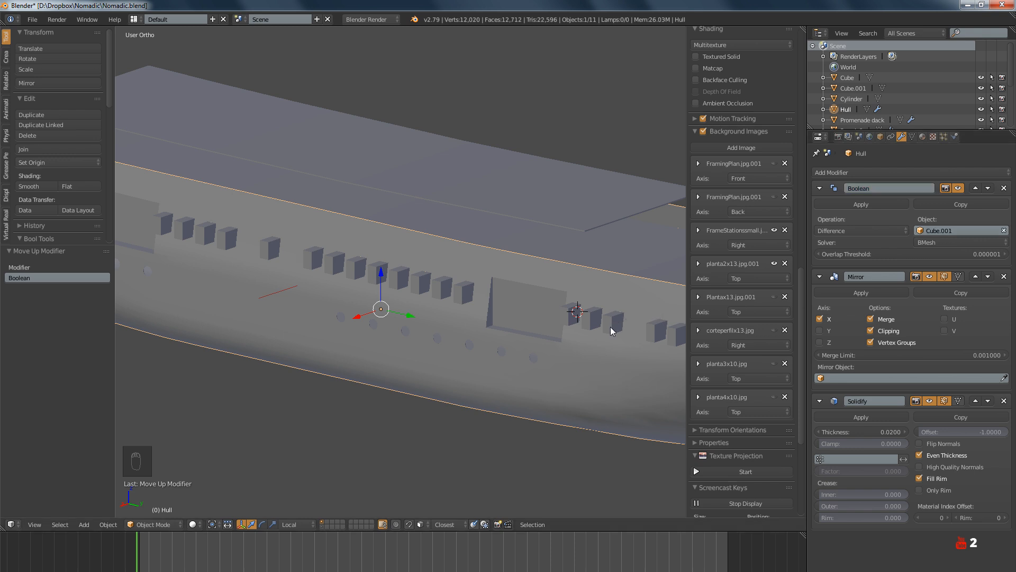
pyautogui.scroll(-5, 611, 326)
pyautogui.moveTo(555, 320); pyautogui.dragTo(350, 317, button='middle')
pyautogui.keyDown('shift'); pyautogui.moveTo(242, 294); pyautogui.dragTo(381, 304, button='middle'); pyautogui.keyUp('shift')
pyautogui.scroll(7, 381, 303)
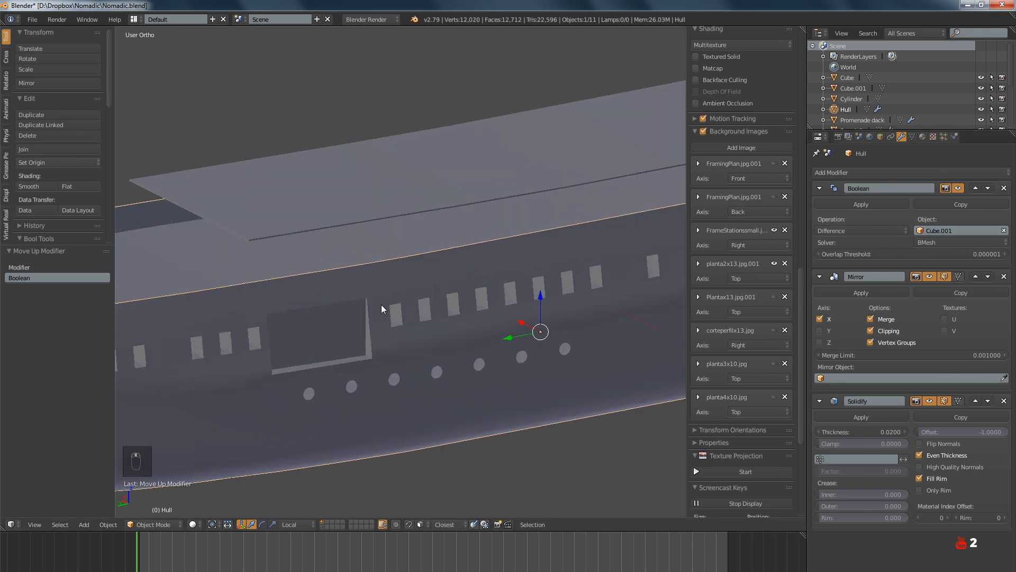
pyautogui.keyDown('shift'); pyautogui.moveTo(292, 328); pyautogui.dragTo(458, 362, button='middle'); pyautogui.keyUp('shift')
pyautogui.scroll(-6, 527, 302)
pyautogui.scroll(4, 456, 315)
pyautogui.scroll(-4, 459, 310)
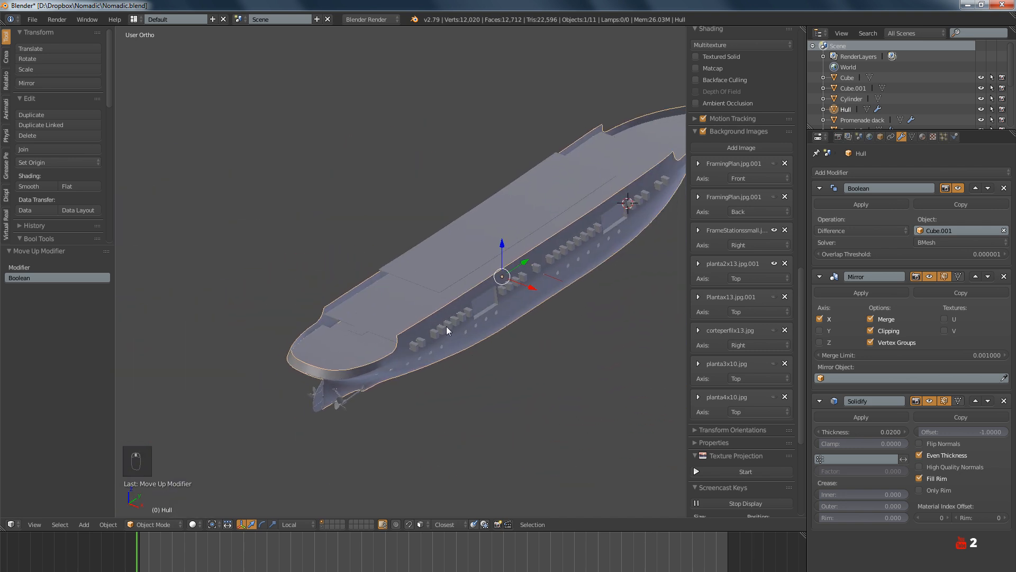
pyautogui.scroll(6, 446, 326)
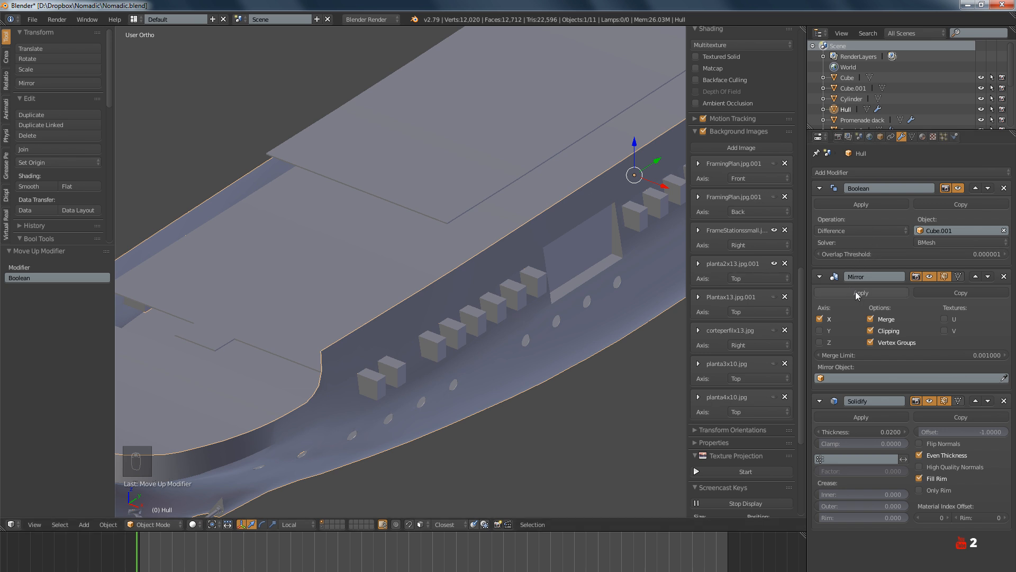
pyautogui.click(859, 204)
# Move the window block object to layer 11
pyautogui.rightClick(379, 392)
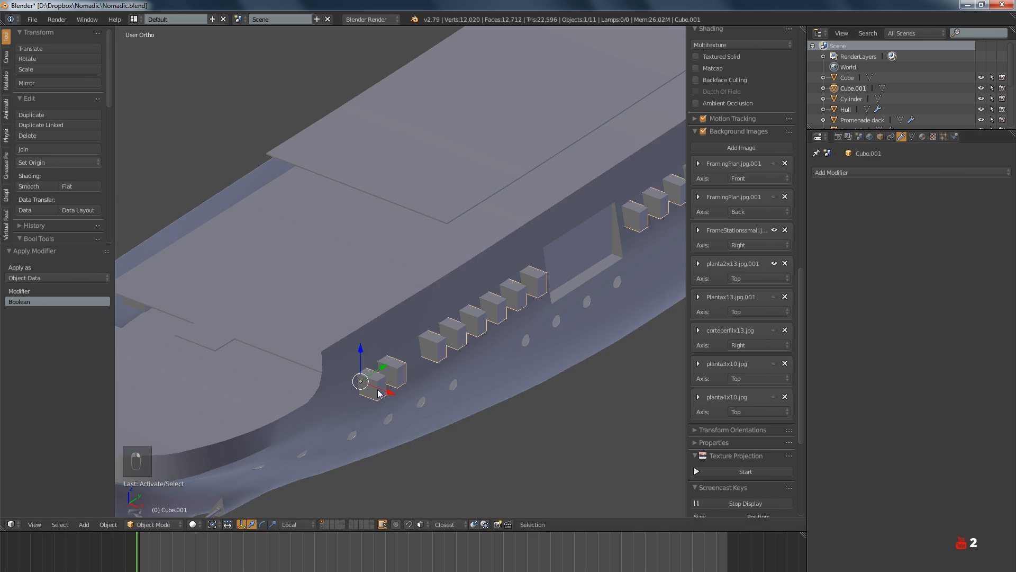
pyautogui.press('m')
pyautogui.click(462, 416)
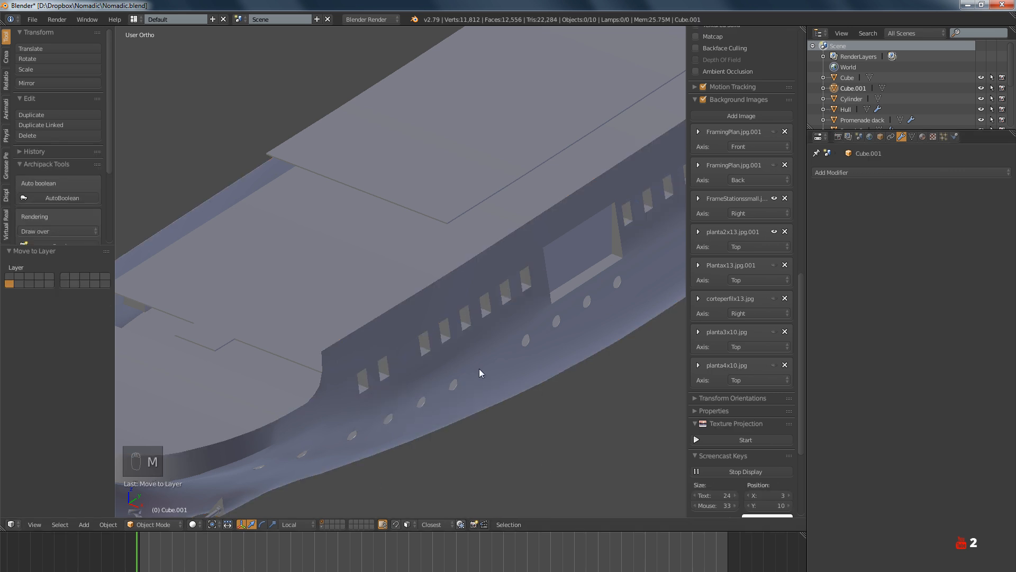
# Select the hull and isolate it in local view
pyautogui.scroll(-6, 478, 368)
pyautogui.moveTo(475, 367); pyautogui.dragTo(443, 367, button='middle')
pyautogui.scroll(2, 411, 336)
pyautogui.rightClick(443, 367)
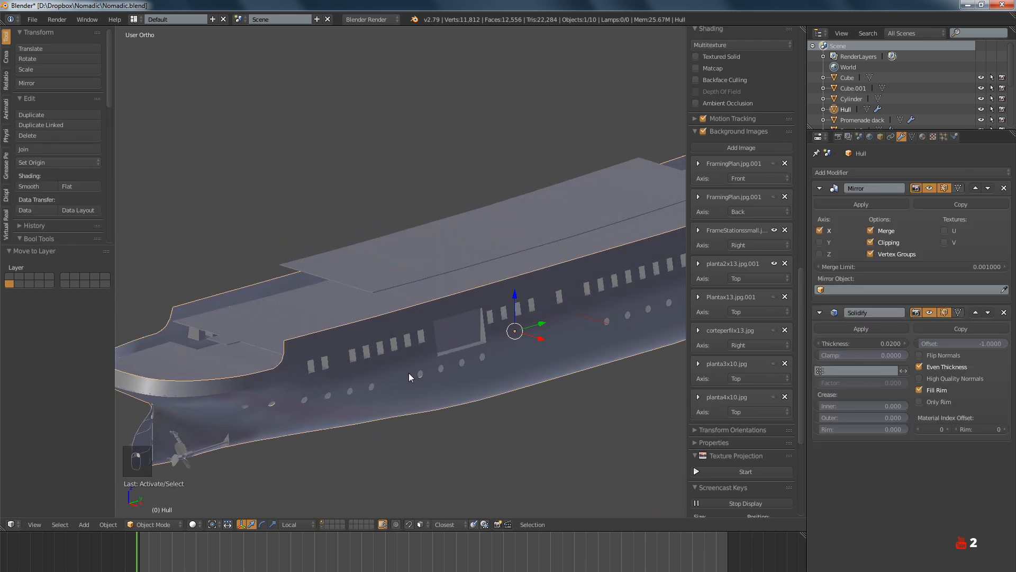
pyautogui.press('KP_Divide')
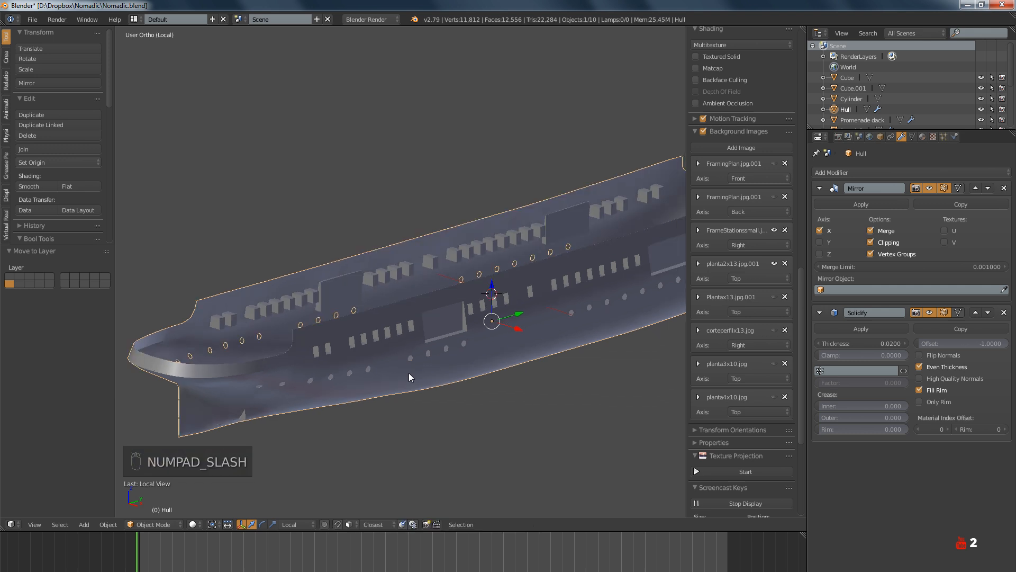
# In Edit Mode, mark the edges of the selected window cut faces on the hull as sharp
pyautogui.moveTo(433, 315); pyautogui.dragTo(390, 331, button='middle')
pyautogui.scroll(5, 472, 325)
pyautogui.press('Tab')
pyautogui.scroll(3, 456, 338)
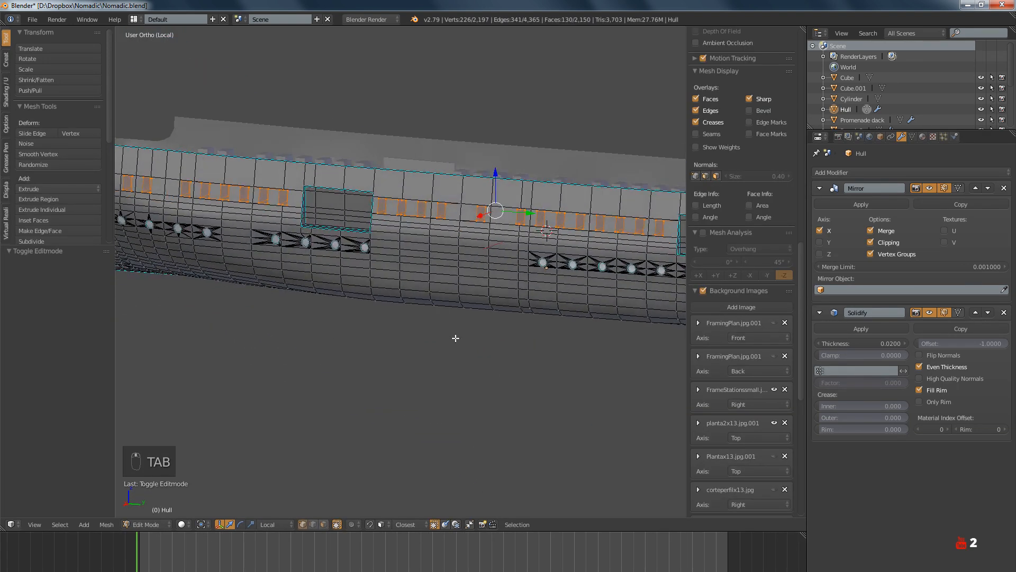
pyautogui.moveTo(456, 338)
pyautogui.mouseDown(button='middle')
pyautogui.moveTo(476, 344)
pyautogui.moveTo(481, 333)
pyautogui.moveTo(451, 276)
pyautogui.moveTo(502, 347)
pyautogui.moveTo(463, 342)
pyautogui.mouseUp(button='middle')
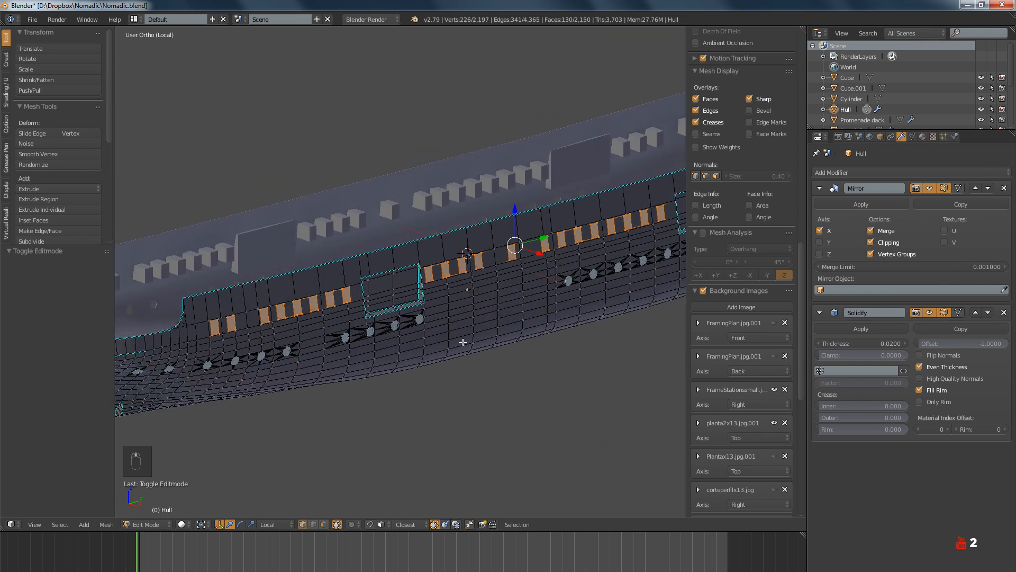
pyautogui.hotkey('ctrl', 'e')
pyautogui.click(463, 342)
# Delete the selected window block faces from the hull mesh to leave open window holes
pyautogui.moveTo(463, 342); pyautogui.dragTo(487, 339, button='middle')
pyautogui.scroll(8, 513, 334)
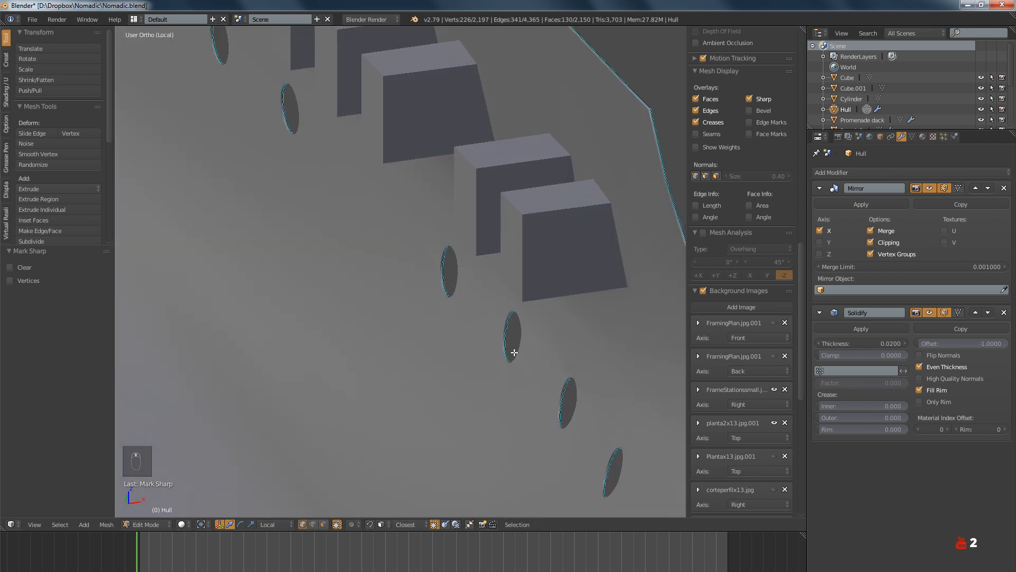
pyautogui.scroll(-6, 514, 353)
pyautogui.scroll(2, 508, 361)
pyautogui.press('x')
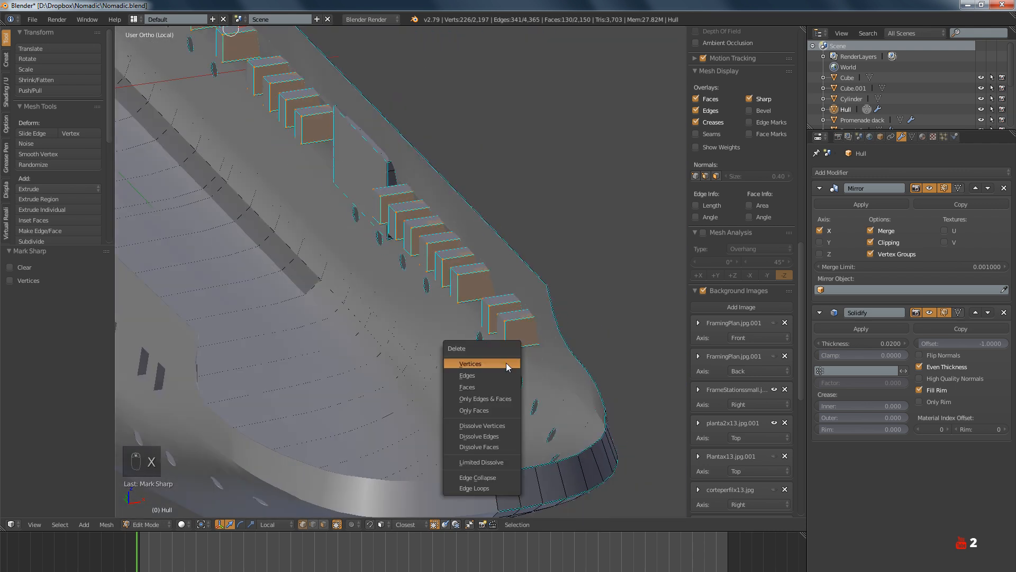
pyautogui.click(481, 382)
# Select all n-gons in the hull mesh, triangulate them and clear the selection
pyautogui.moveTo(481, 382); pyautogui.dragTo(406, 379, button='middle')
pyautogui.scroll(3, 371, 378)
pyautogui.scroll(-5, 345, 376)
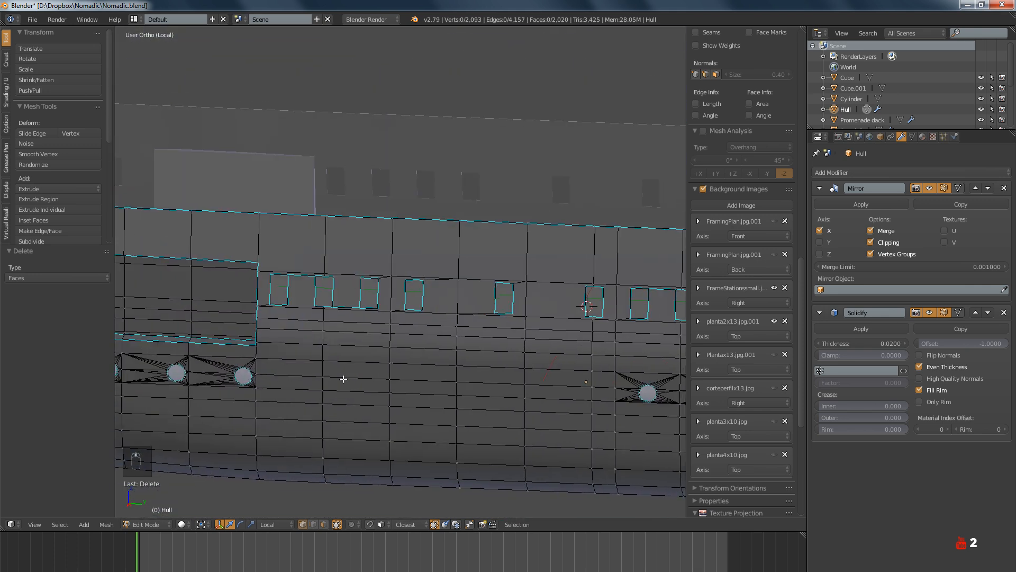
pyautogui.moveTo(444, 366); pyautogui.dragTo(455, 365, button='middle')
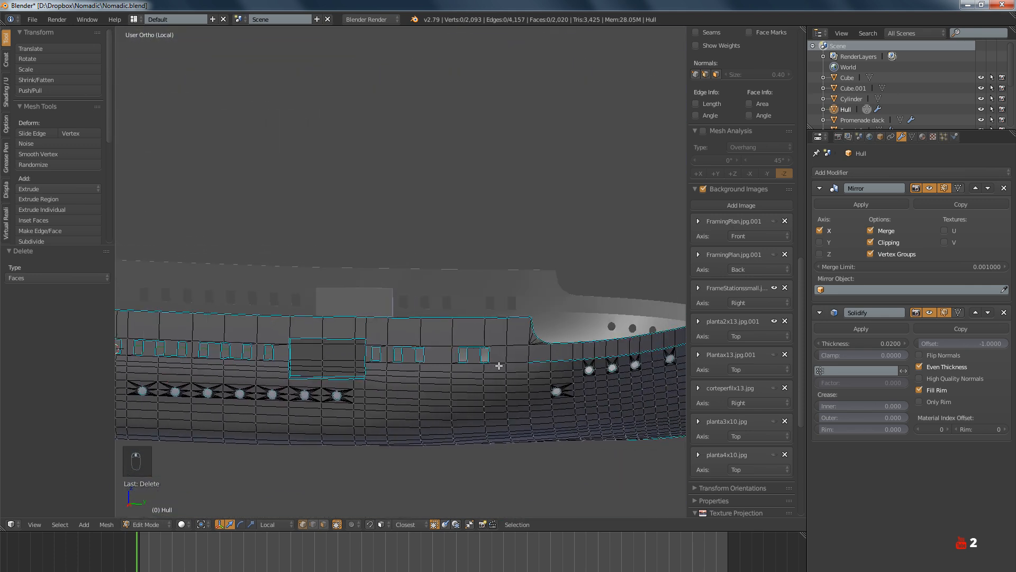
pyautogui.scroll(6, 487, 362)
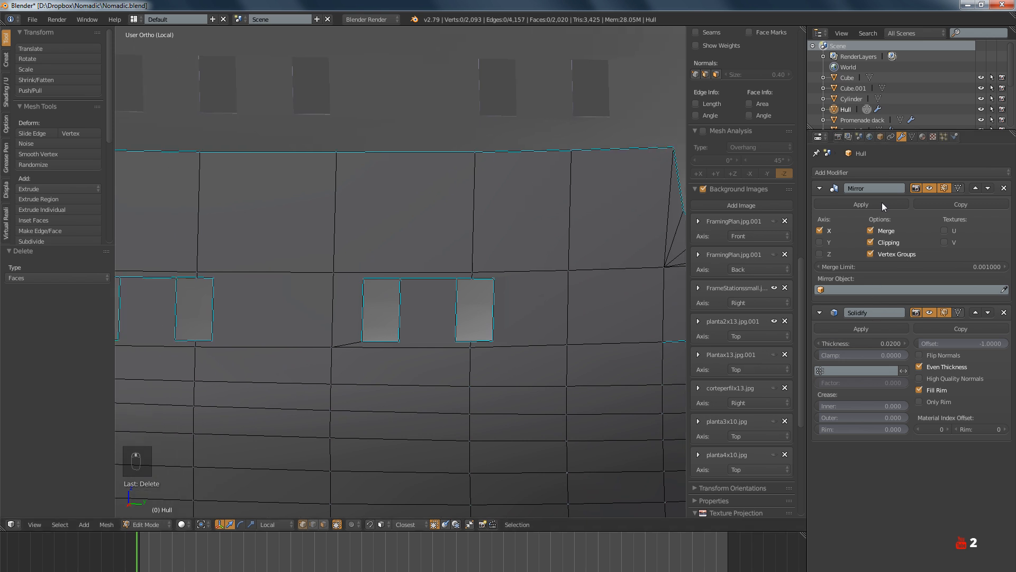
pyautogui.click(912, 137)
pyautogui.click(830, 507)
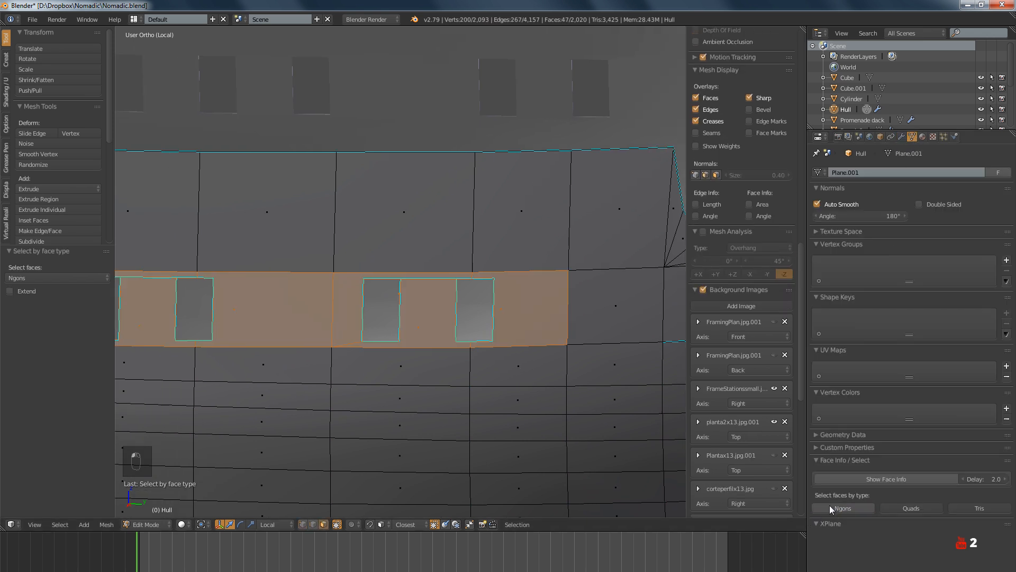
pyautogui.hotkey('ctrl', 't')
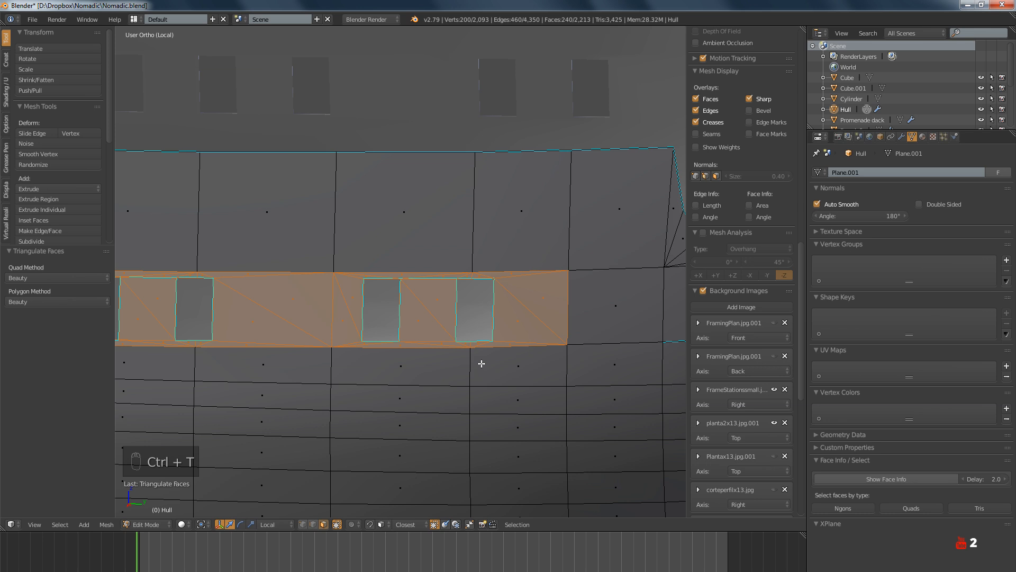
pyautogui.scroll(-5, 481, 363)
pyautogui.press('a')
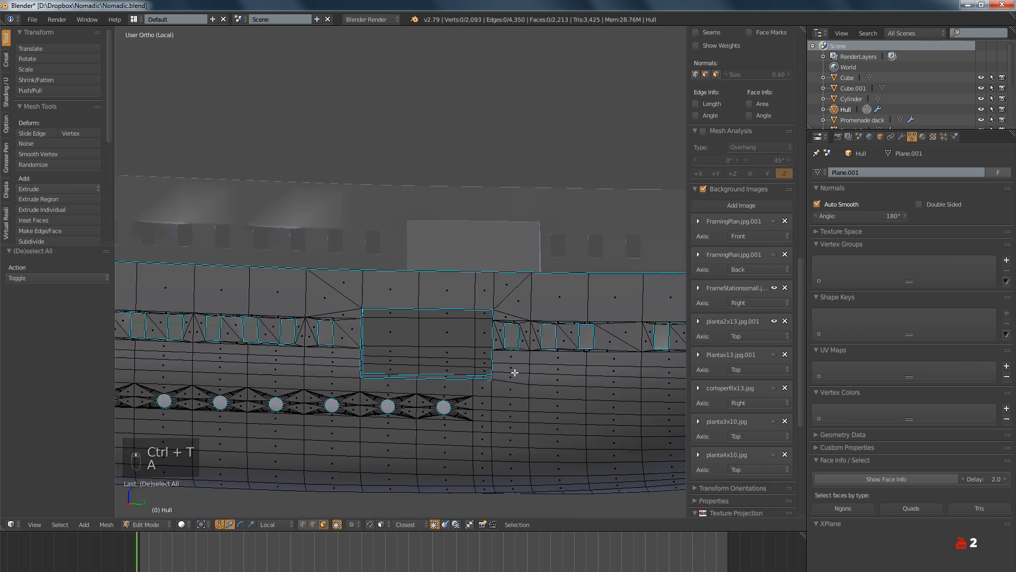
# Return to Object Mode with the hull deselected and examine the shading around its window openings
pyautogui.moveTo(514, 372); pyautogui.dragTo(438, 347, button='middle')
pyautogui.press('Tab')
pyautogui.press('a')
pyautogui.press('a')
pyautogui.scroll(-5, 371, 392)
pyautogui.scroll(5, 405, 355)
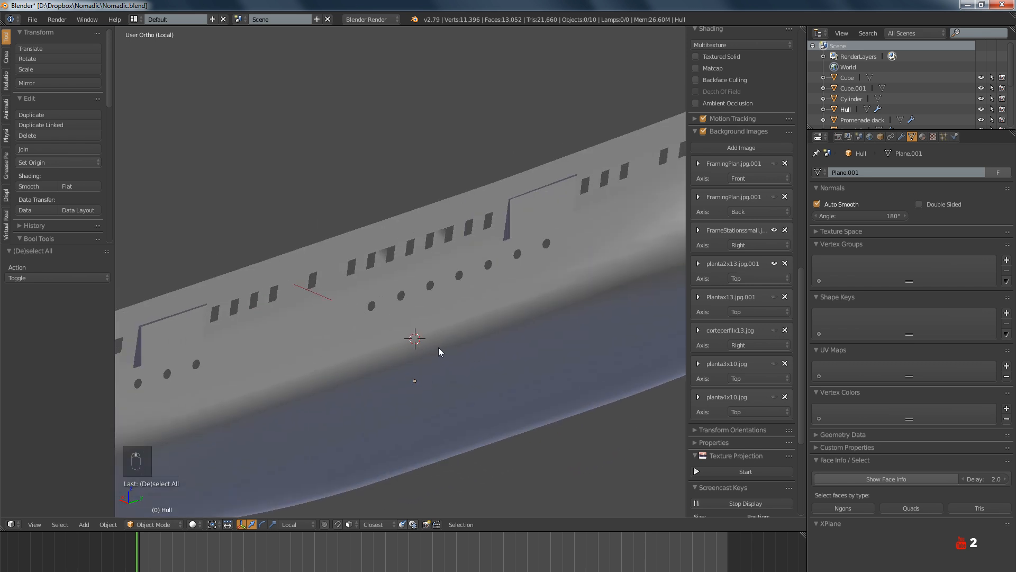
# Switch the hull to wireframe shading and show the X, Y and Z axis lines
pyautogui.press('z')
pyautogui.scroll(10, 725, 387)
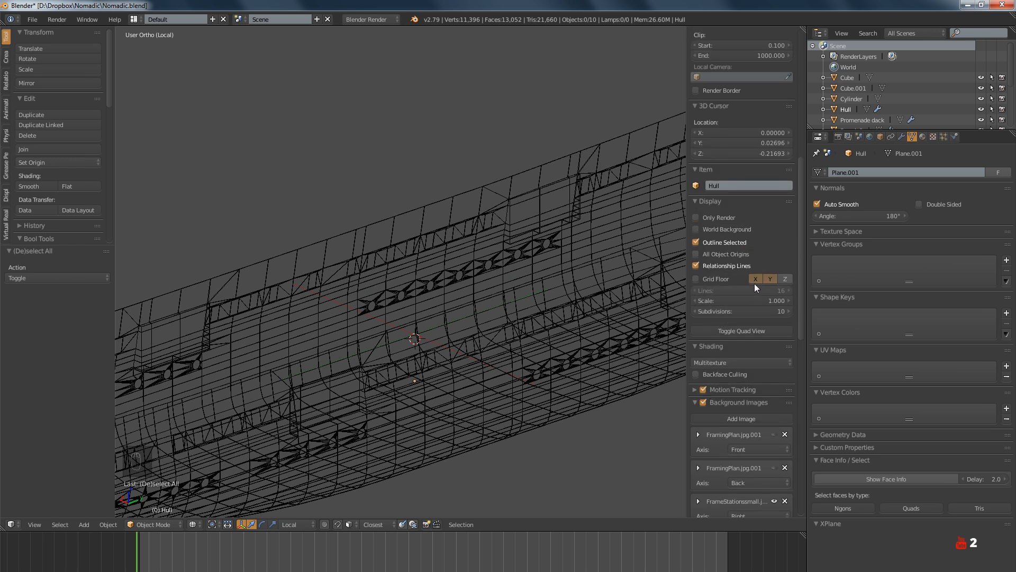
pyautogui.scroll(-6, 466, 353)
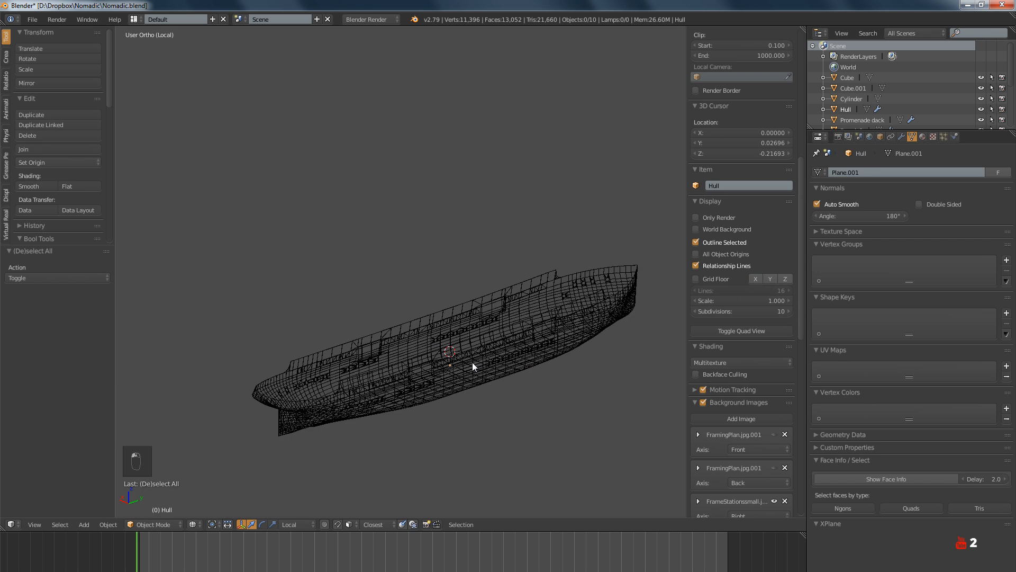
pyautogui.press('z')
pyautogui.press('z')
pyautogui.scroll(6, 461, 369)
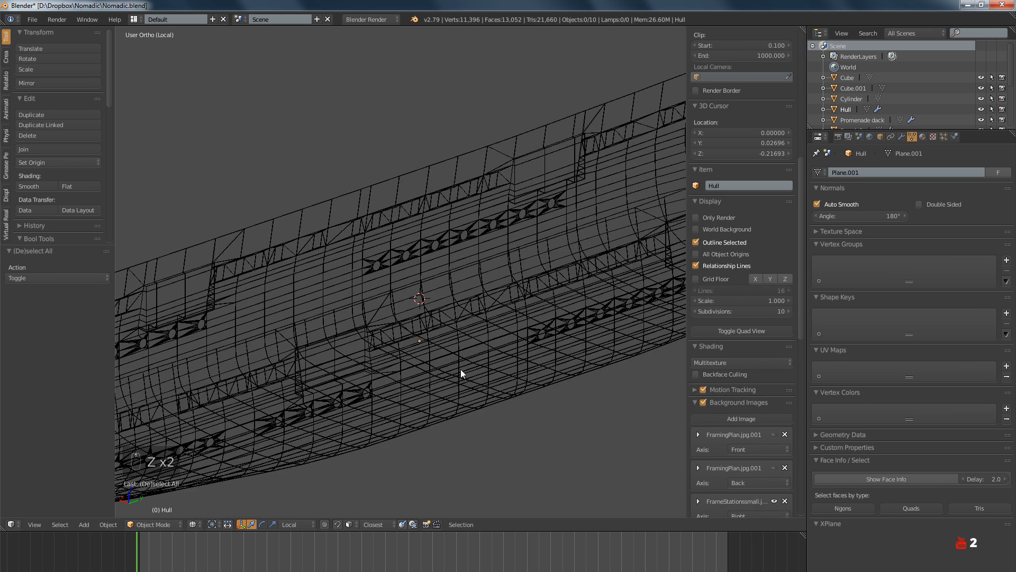
pyautogui.click(783, 279)
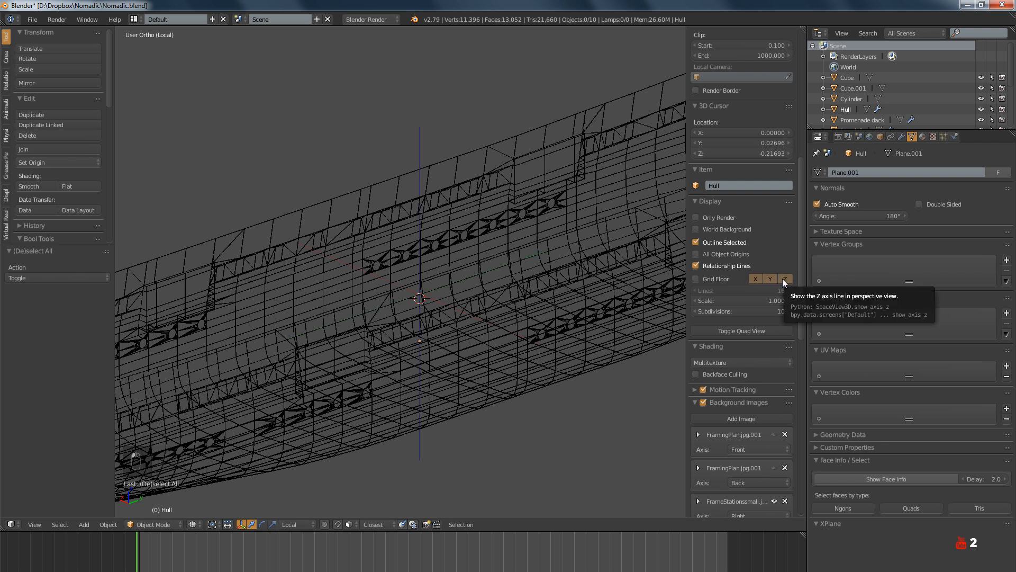
# Show the hull in solid shading from the right view and save the file over Nomadic.blend
pyautogui.moveTo(542, 302); pyautogui.dragTo(437, 337, button='middle')
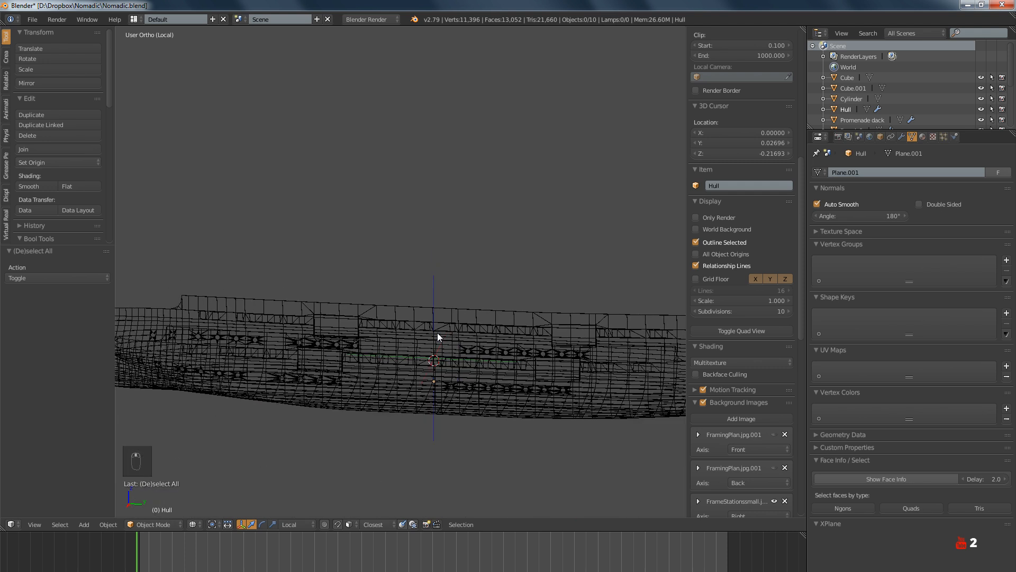
pyautogui.press('z')
pyautogui.press('KP_3')
pyautogui.press('a')
pyautogui.press('a')
pyautogui.press('a')
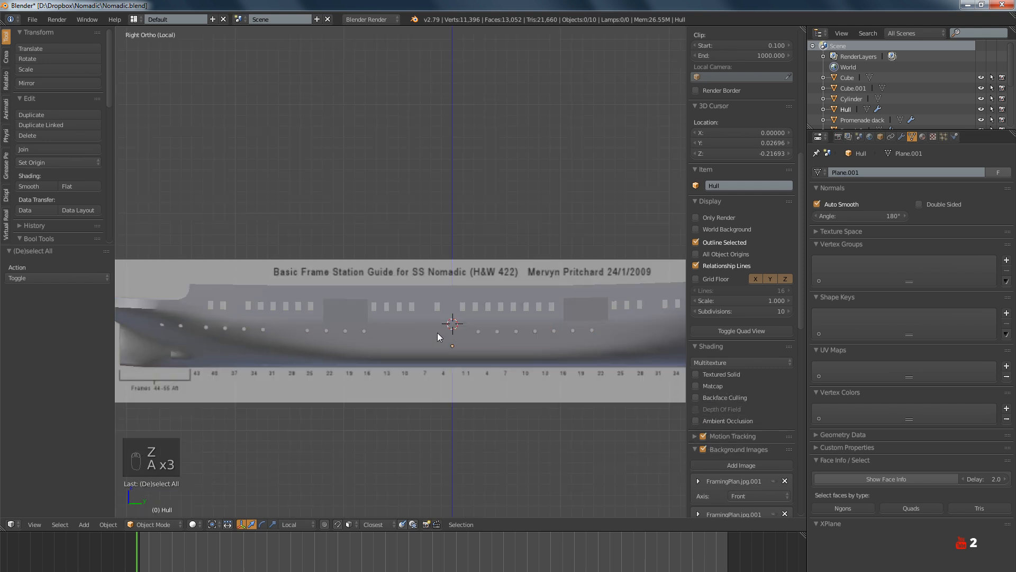
pyautogui.hotkey('ctrl', 's')
pyautogui.click(437, 332)
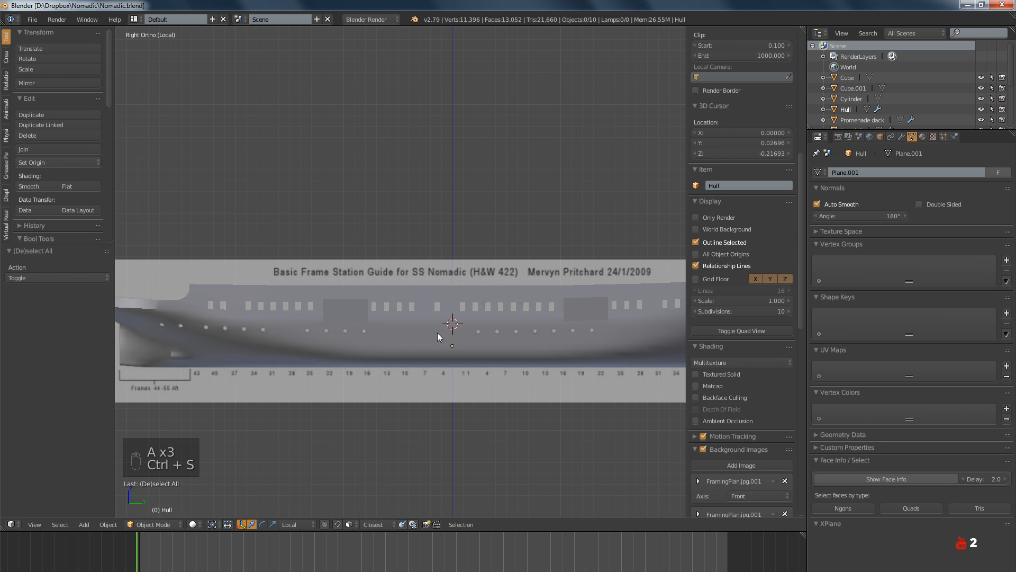
# Examine the hull's window and porthole mesh in wireframe against the frame station guide
pyautogui.press('z')
pyautogui.scroll(8, 347, 328)
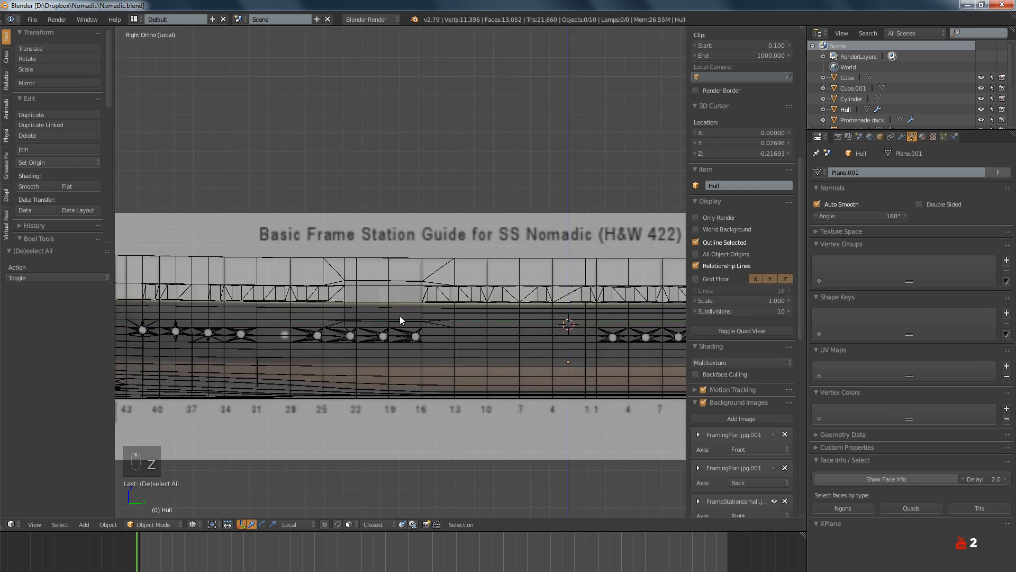
pyautogui.scroll(-4, 493, 379)
pyautogui.keyDown('shift'); pyautogui.moveTo(488, 356); pyautogui.dragTo(446, 370, button='middle'); pyautogui.keyUp('shift')
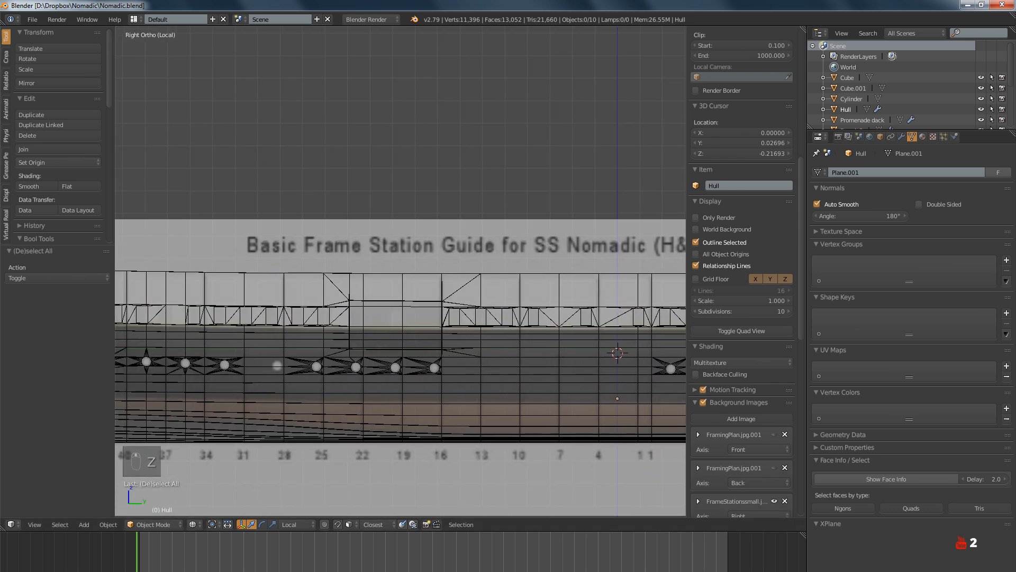
# Switch to XnView and examine the windows and recessed openings along the hull in the Nomadic photo
pyautogui.hotkey('alt', 'Tab')
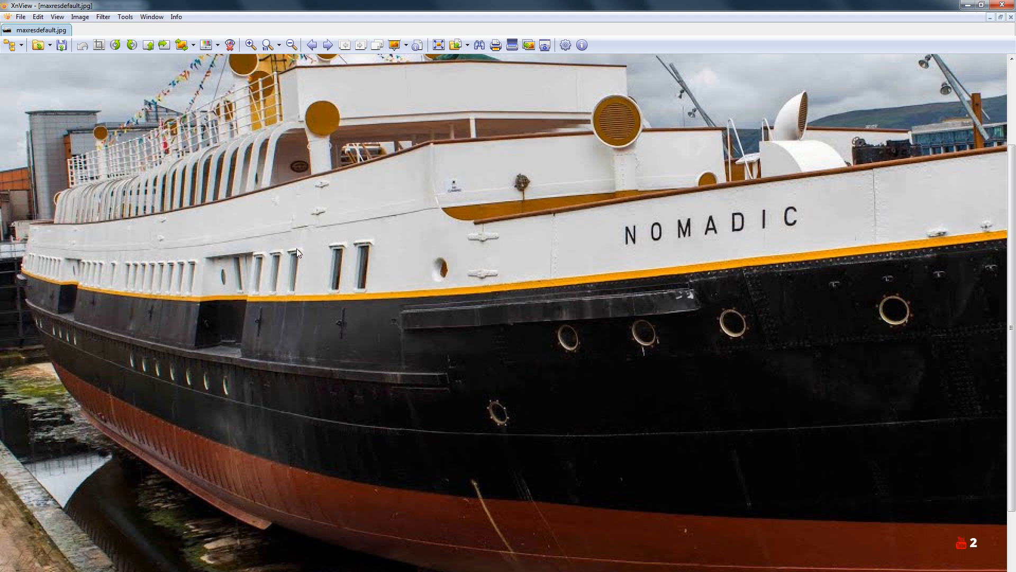
pyautogui.scroll(1, 261, 284)
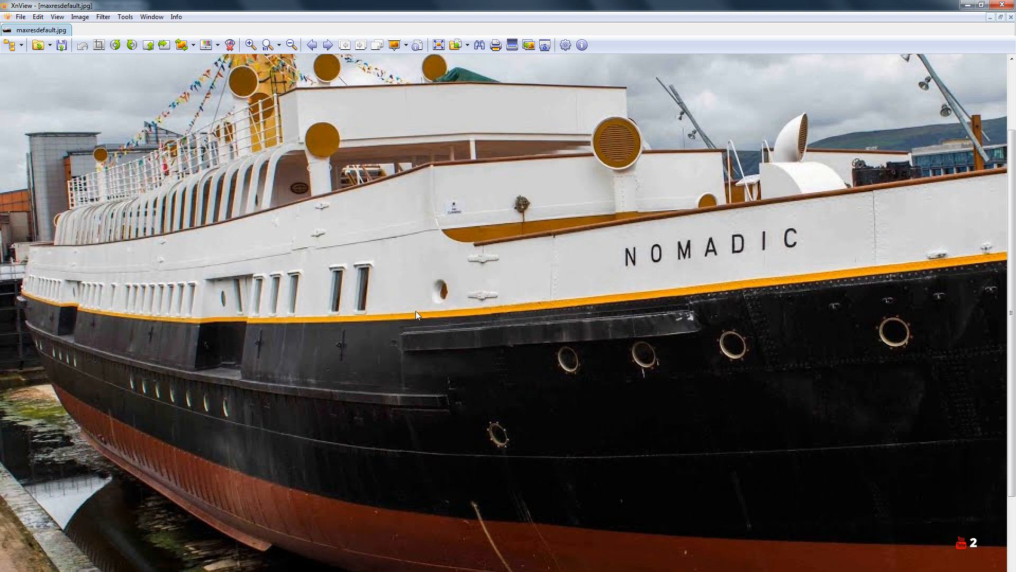
pyautogui.keyDown('ctrl'); pyautogui.scroll(2, 370, 298); pyautogui.keyUp('ctrl')
pyautogui.moveTo(204, 260); pyautogui.dragTo(432, 291)
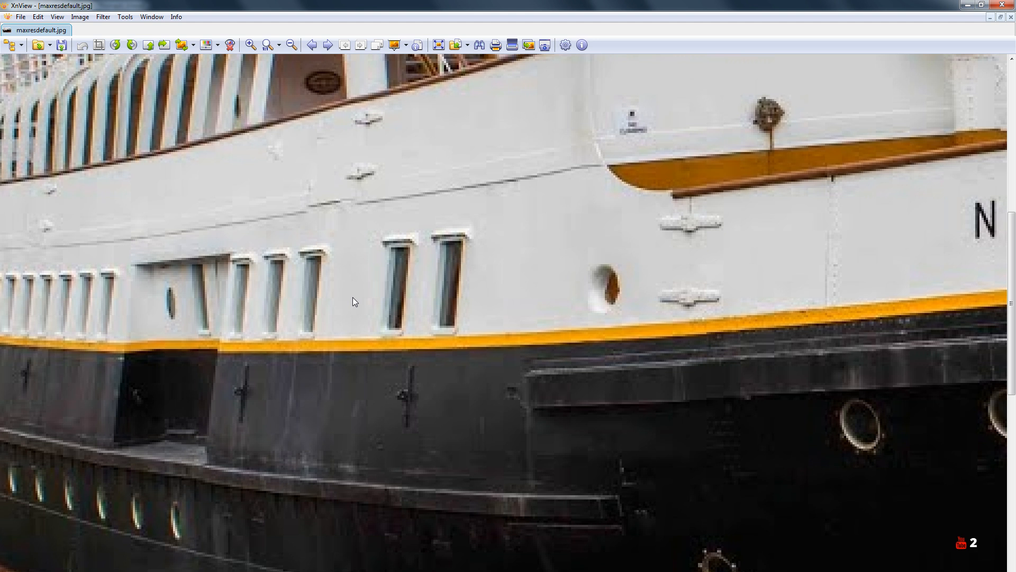
pyautogui.moveTo(353, 300); pyautogui.dragTo(543, 300)
pyautogui.moveTo(394, 320); pyautogui.dragTo(479, 308)
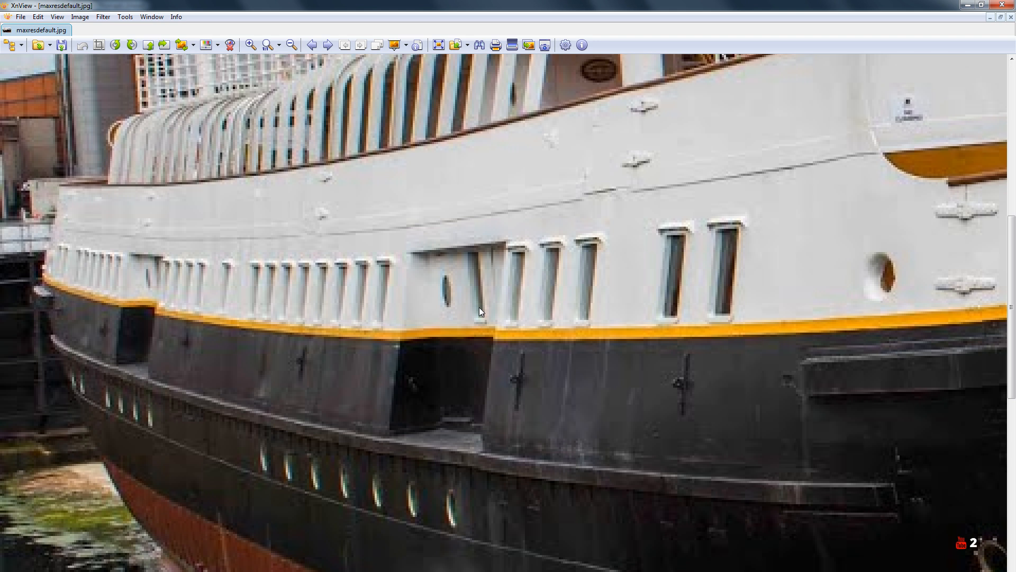
# Switch back to Blender and examine the aft hull and its last two windows in wireframe and solid shading
pyautogui.moveTo(566, 562)
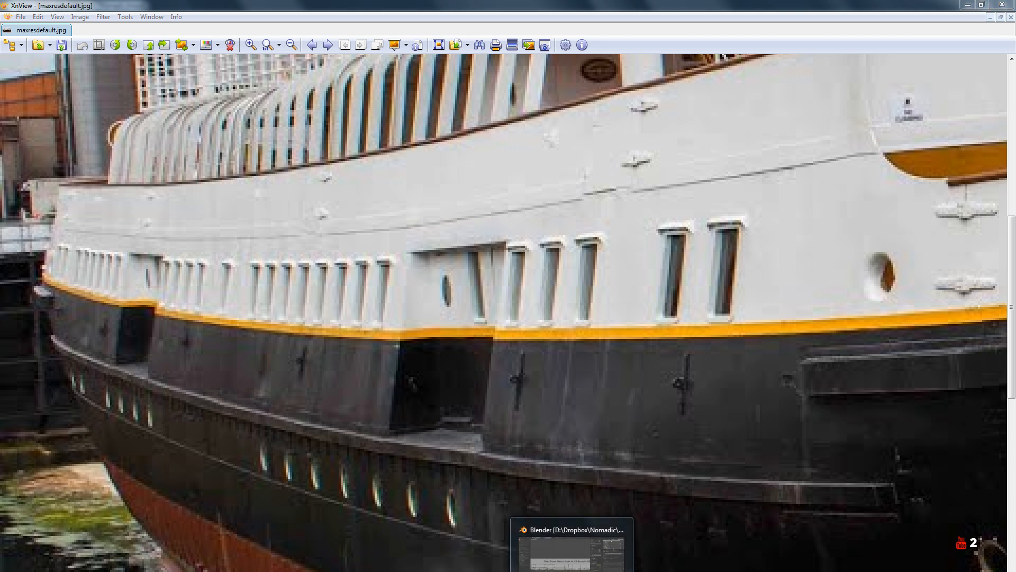
pyautogui.click(539, 532)
pyautogui.keyDown('shift'); pyautogui.moveTo(154, 325); pyautogui.dragTo(391, 378, button='middle'); pyautogui.keyUp('shift')
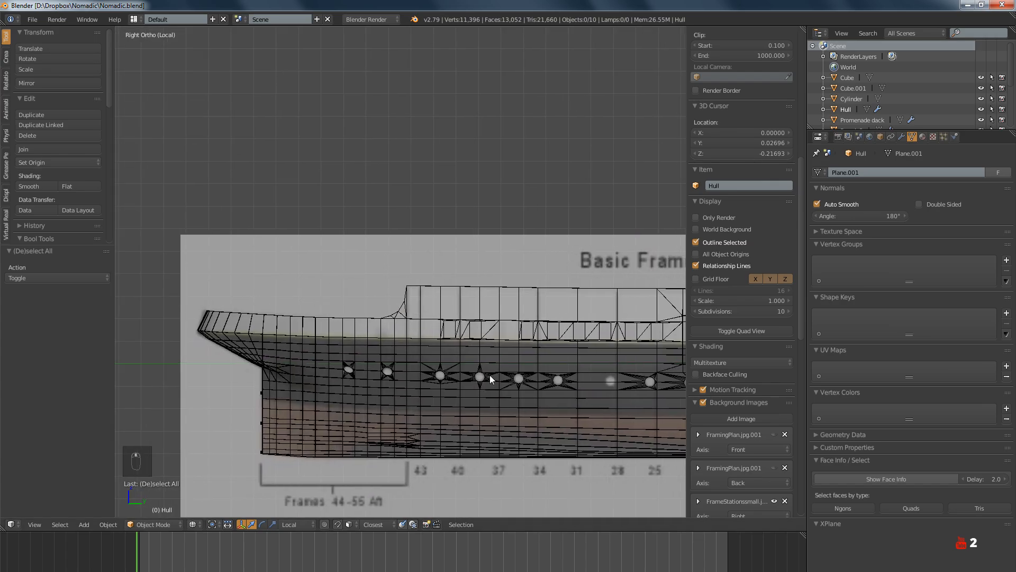
pyautogui.scroll(6, 412, 351)
pyautogui.press('z')
pyautogui.press('z')
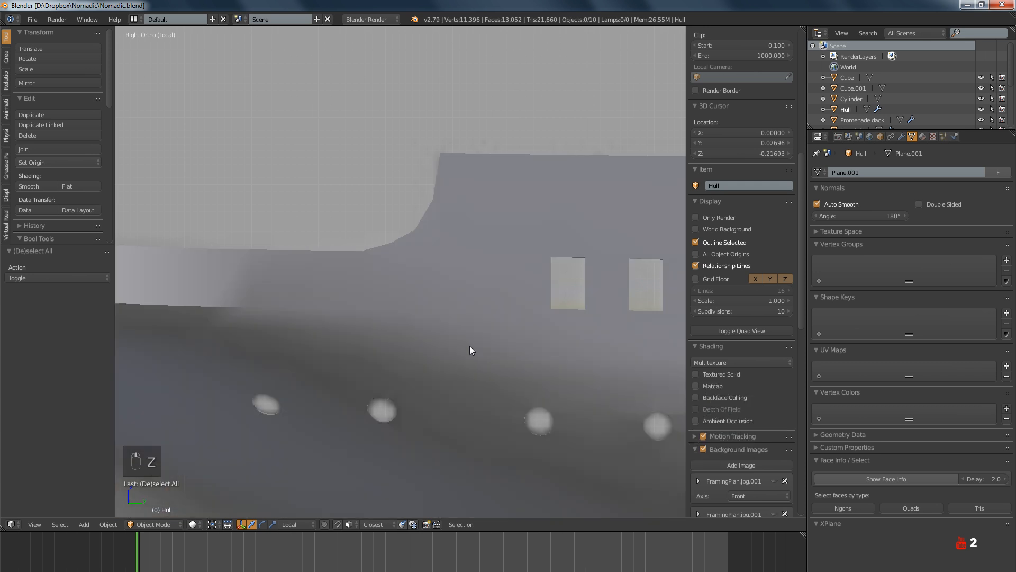
# In the hull's Edit Mode, merge the extra vertex on the second-from-aft window's lower edge into its forward corner, using Merge At Last
pyautogui.scroll(-3, 469, 345)
pyautogui.keyDown('shift'); pyautogui.moveTo(487, 358); pyautogui.dragTo(450, 340, button='middle'); pyautogui.keyUp('shift')
pyautogui.press('z')
pyautogui.scroll(3, 430, 307)
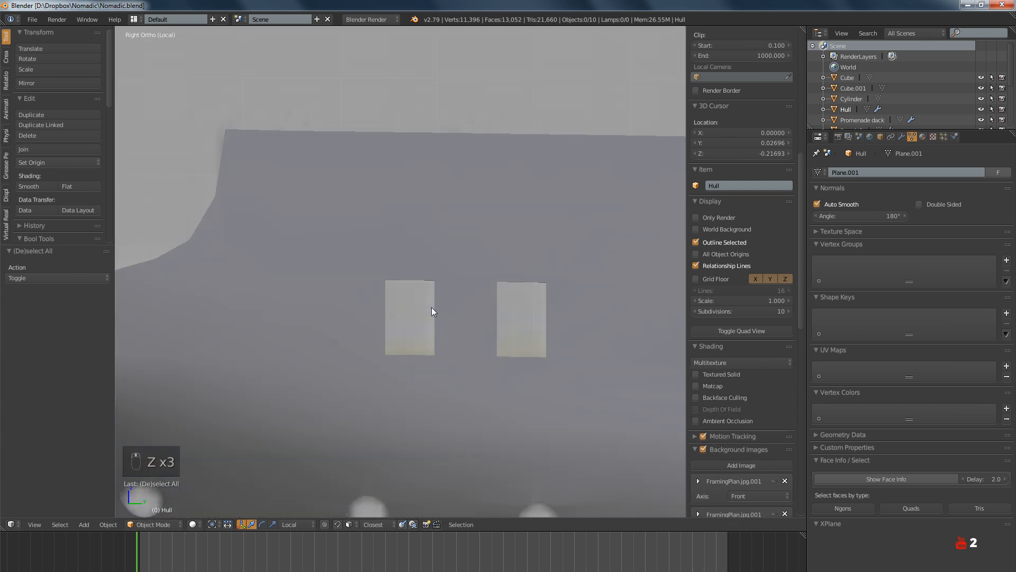
pyautogui.scroll(1, 451, 297)
pyautogui.press('Tab')
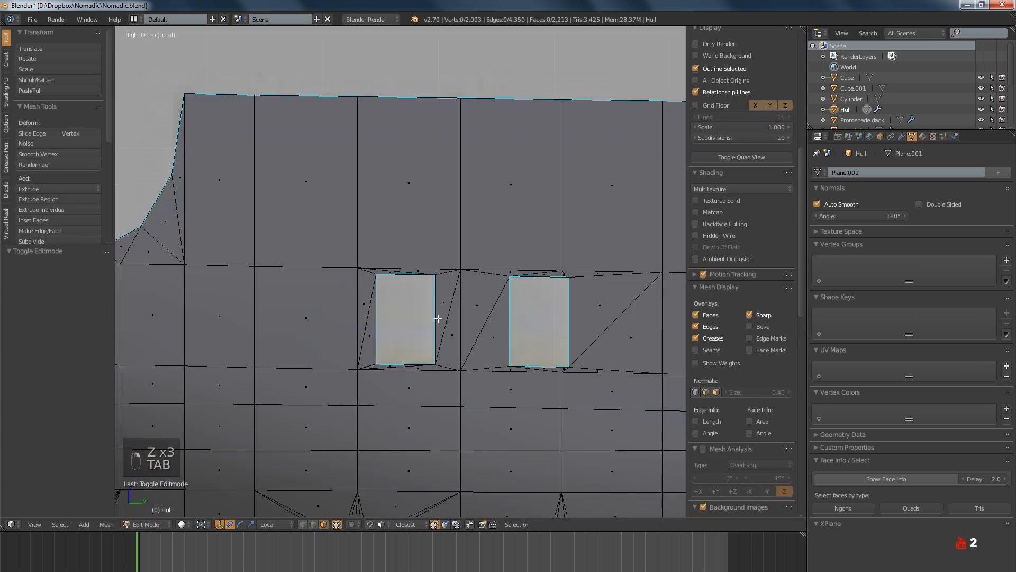
pyautogui.scroll(5, 413, 350)
pyautogui.scroll(-5, 381, 363)
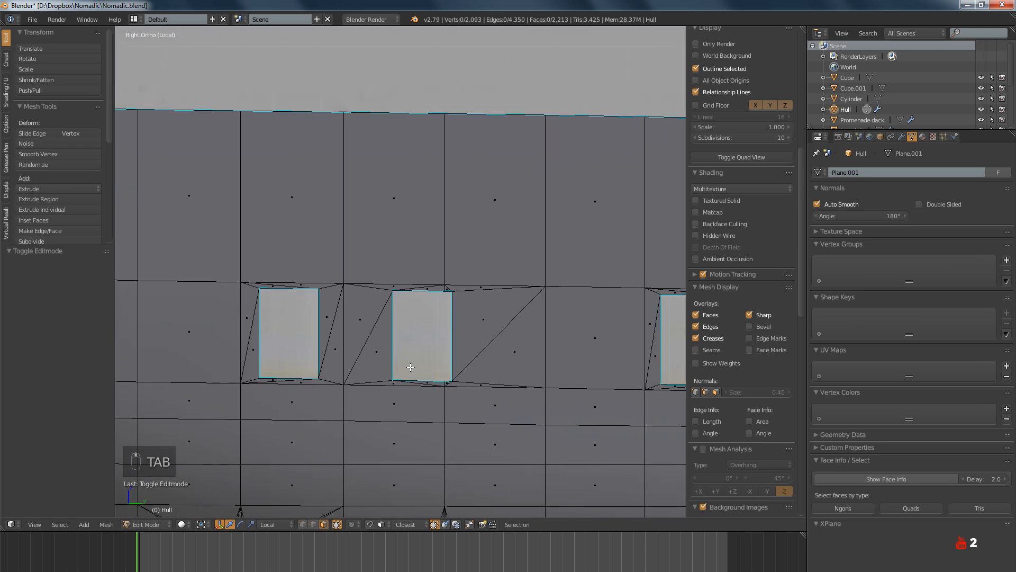
pyautogui.scroll(6, 421, 373)
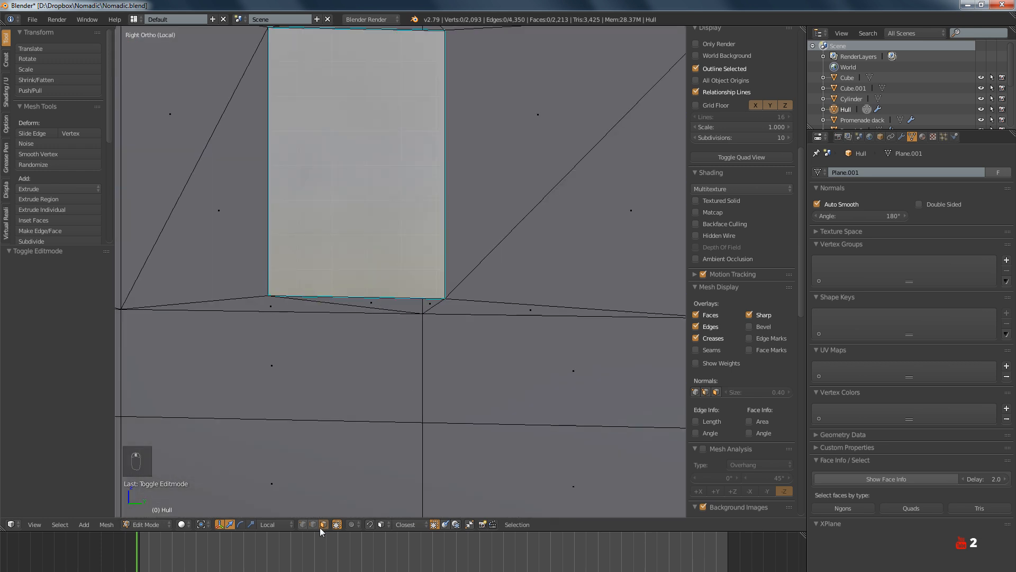
pyautogui.click(302, 524)
pyautogui.rightClick(443, 297)
pyautogui.keyDown('shift'); pyautogui.rightClick(444, 298); pyautogui.keyUp('shift')
pyautogui.press('w')
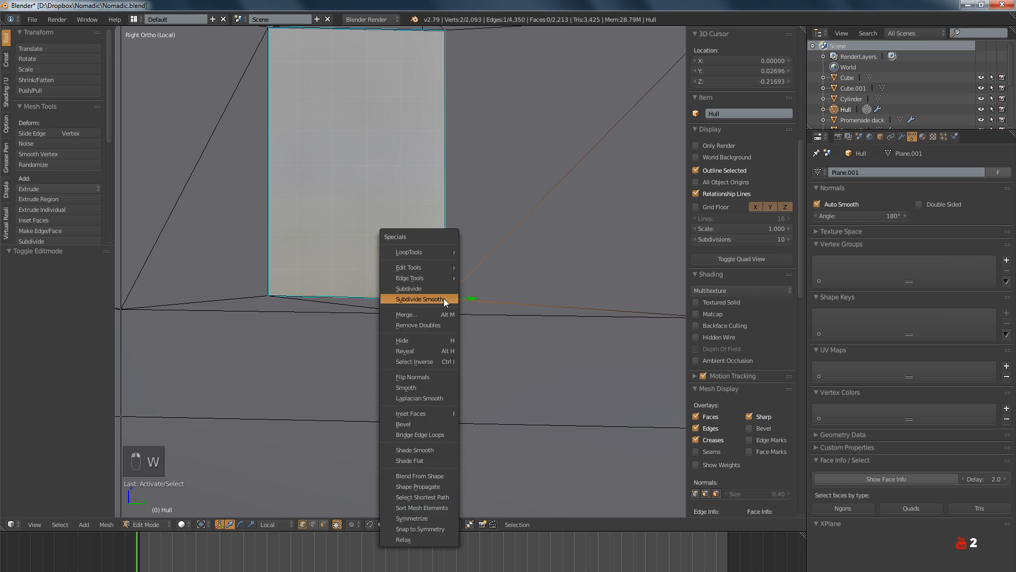
pyautogui.click(427, 313)
pyautogui.click(426, 313)
# Merge the extra vertex on the same window's upper edge into its forward corner with At Last, and clear the selection
pyautogui.keyDown('shift'); pyautogui.scroll(5, 428, 393); pyautogui.keyUp('shift')
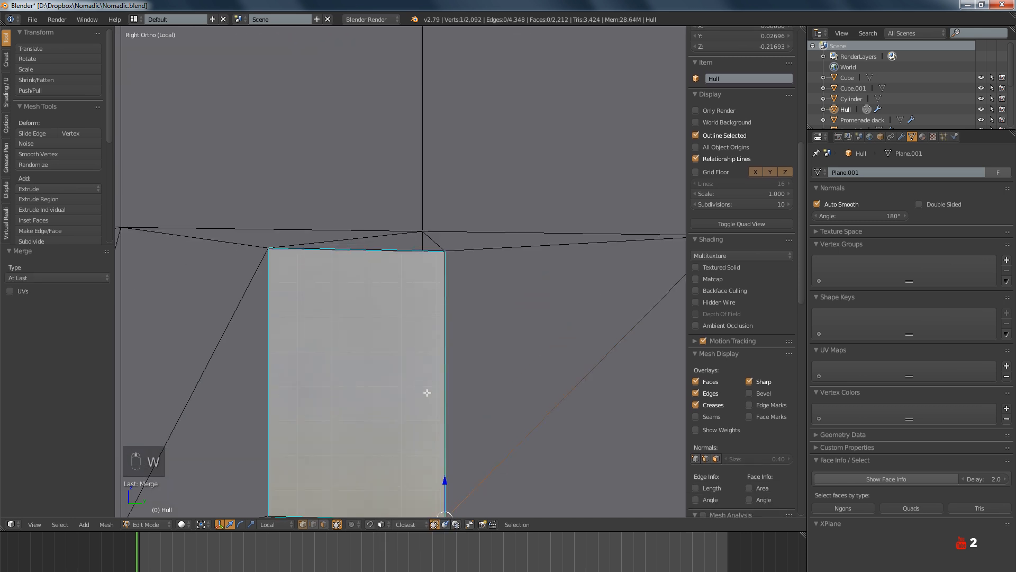
pyautogui.keyDown('shift'); pyautogui.rightClick(426, 247); pyautogui.keyUp('shift')
pyautogui.press('w')
pyautogui.click(453, 250)
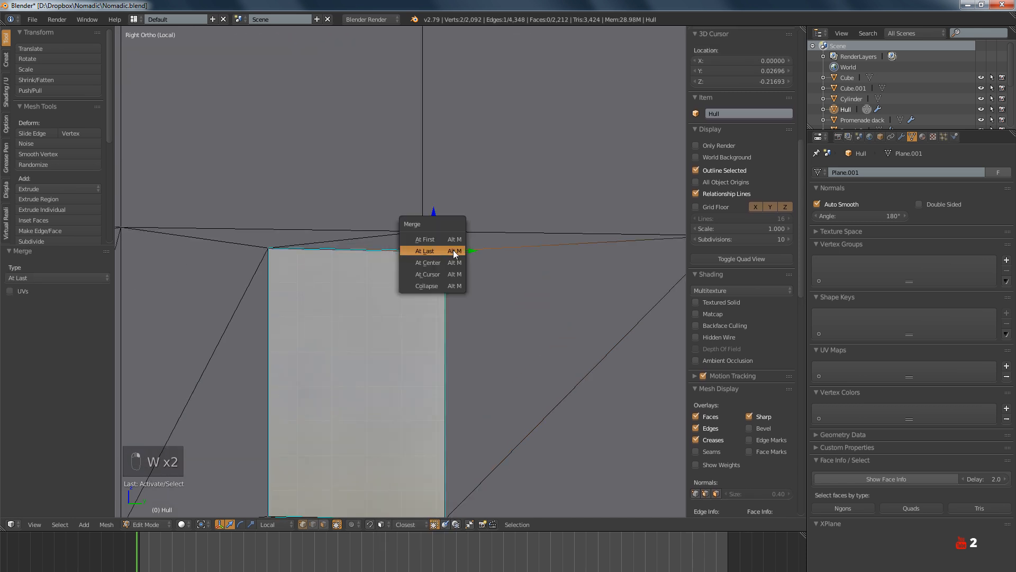
pyautogui.click(453, 250)
pyautogui.press('a')
# Merge the extra vertex on the fifth-from-aft window's lower edge into its aft corner with Merge At Last
pyautogui.scroll(-6, 463, 293)
pyautogui.keyDown('shift'); pyautogui.moveTo(675, 376); pyautogui.dragTo(459, 354, button='middle'); pyautogui.keyUp('shift')
pyautogui.scroll(5, 470, 350)
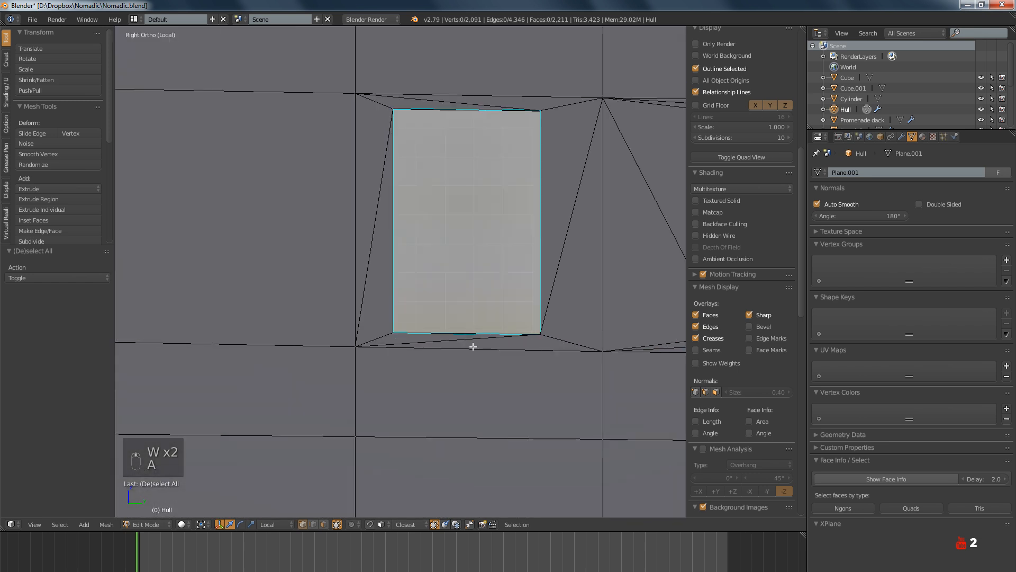
pyautogui.scroll(-6, 471, 347)
pyautogui.keyDown('shift'); pyautogui.moveTo(540, 361); pyautogui.dragTo(438, 345, button='middle'); pyautogui.keyUp('shift')
pyautogui.scroll(4, 439, 341)
pyautogui.rightClick(425, 322)
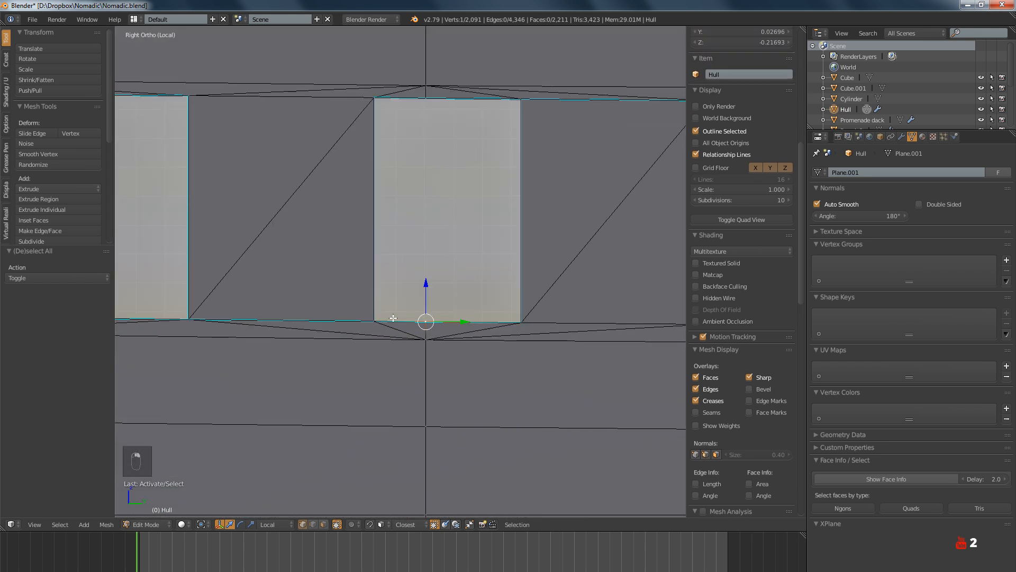
pyautogui.keyDown('shift'); pyautogui.rightClick(377, 319); pyautogui.keyUp('shift')
pyautogui.press('w')
pyautogui.click(379, 318)
pyautogui.click(379, 318)
pyautogui.click(379, 318)
# Merge the extra vertex on the fifth-from-aft window's upper edge into its aft corner and deselect everything
pyautogui.keyDown('shift'); pyautogui.moveTo(405, 221); pyautogui.dragTo(408, 358, button='middle'); pyautogui.keyUp('shift')
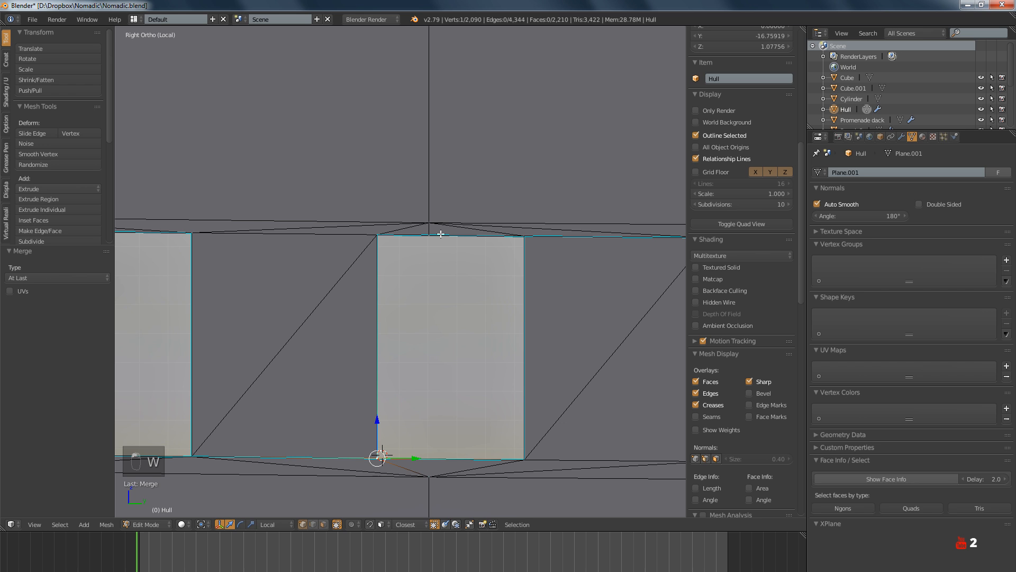
pyautogui.rightClick(431, 235)
pyautogui.keyDown('shift'); pyautogui.rightClick(379, 240); pyautogui.keyUp('shift')
pyautogui.press('w')
pyautogui.click(379, 240)
pyautogui.press('a')
# On the last window before the aft recessed opening, merge the extra lower-edge vertex into the forward corner
pyautogui.scroll(-5, 270, 325)
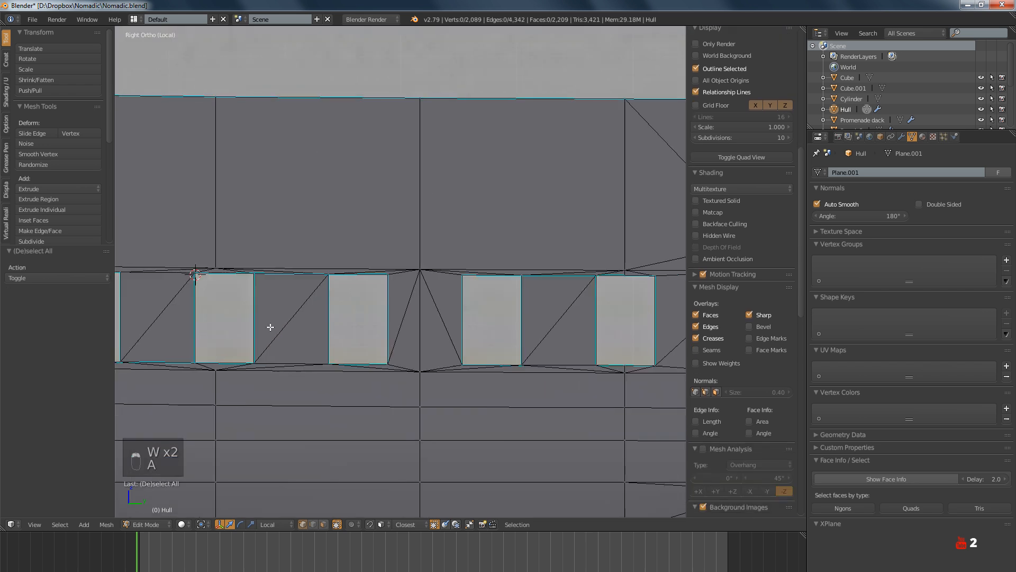
pyautogui.keyDown('ctrl'); pyautogui.hscroll(3, 345, 324); pyautogui.keyUp('ctrl')
pyautogui.scroll(6, 404, 341)
pyautogui.rightClick(402, 326)
pyautogui.keyDown('shift'); pyautogui.rightClick(492, 325); pyautogui.keyUp('shift')
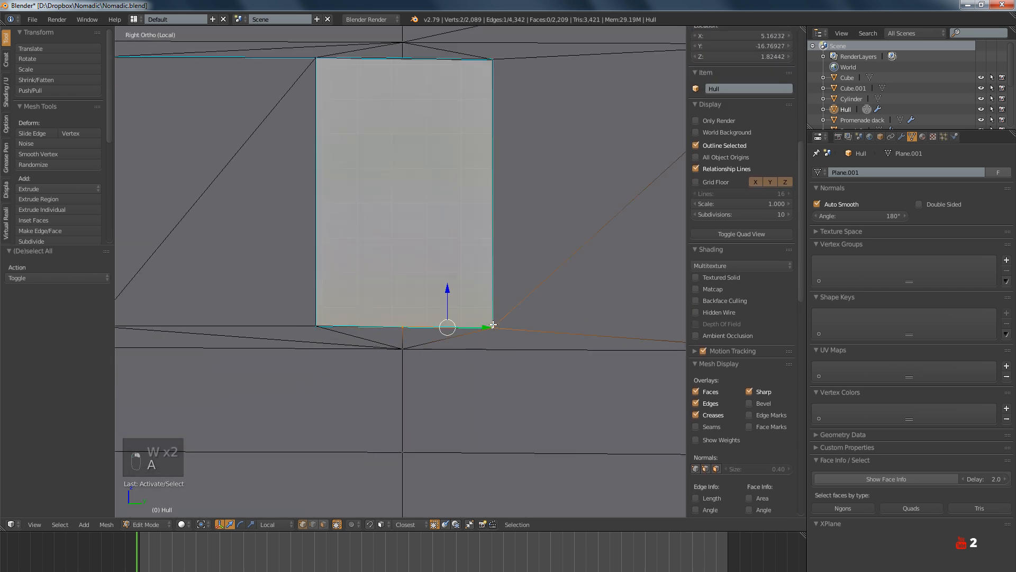
pyautogui.press('w')
pyautogui.click(494, 325)
pyautogui.click(493, 325)
# Merge the extra upper-edge vertex of the window beside the aft recessed opening into its forward corner, and clear the selection
pyautogui.keyDown('shift'); pyautogui.moveTo(454, 183); pyautogui.dragTo(454, 332, button='middle'); pyautogui.keyUp('shift')
pyautogui.rightClick(411, 205)
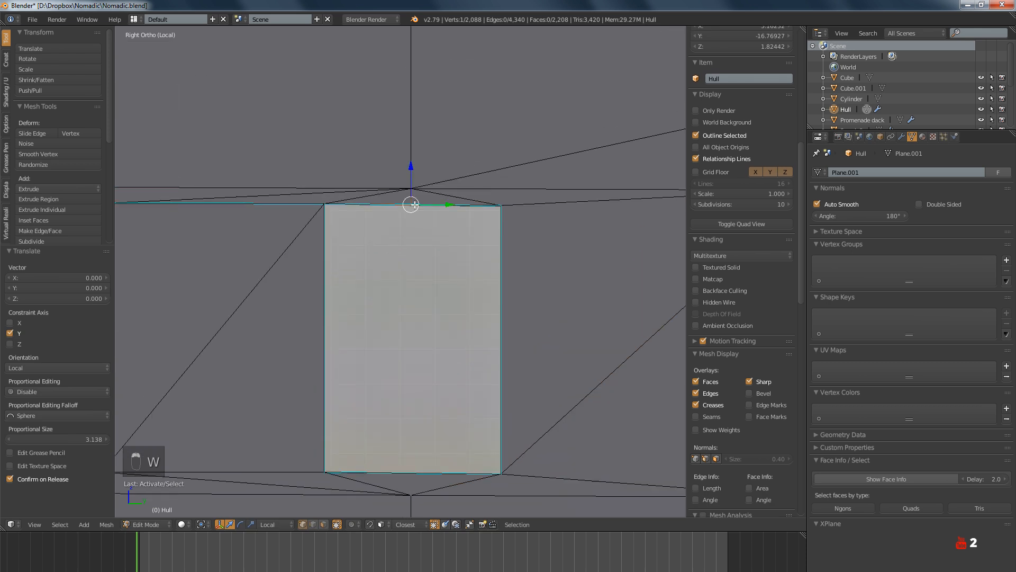
pyautogui.keyDown('shift'); pyautogui.rightClick(502, 206); pyautogui.keyUp('shift')
pyautogui.click(497, 205)
pyautogui.press('w')
pyautogui.click(500, 206)
pyautogui.click(496, 204)
pyautogui.press('a')
# Clear the sharp marking from the three edges running between windows aft of the recessed opening, and deselect everything
pyautogui.scroll(-5, 420, 284)
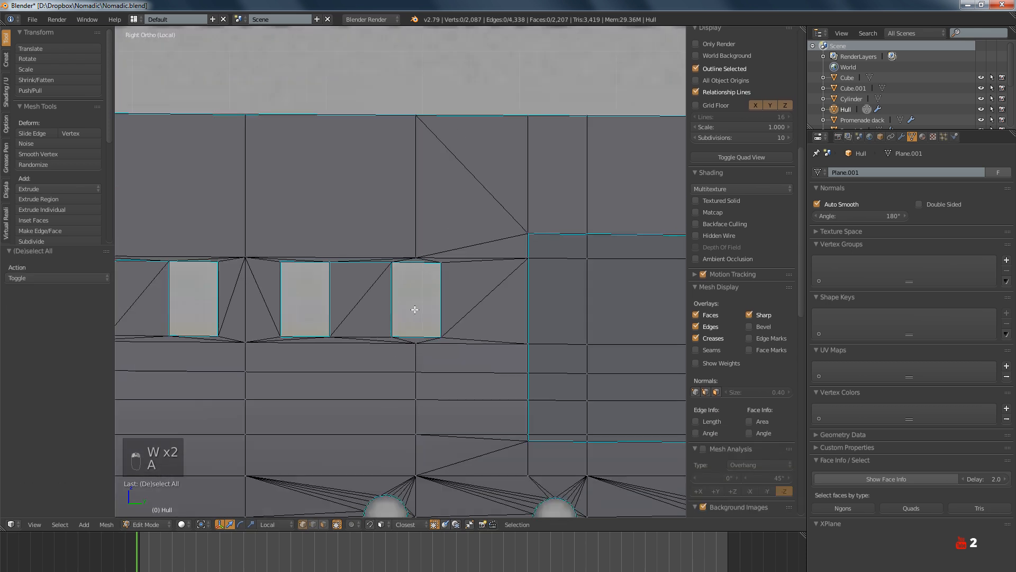
pyautogui.moveTo(428, 298); pyautogui.dragTo(473, 305, button='middle')
pyautogui.scroll(5, 431, 416)
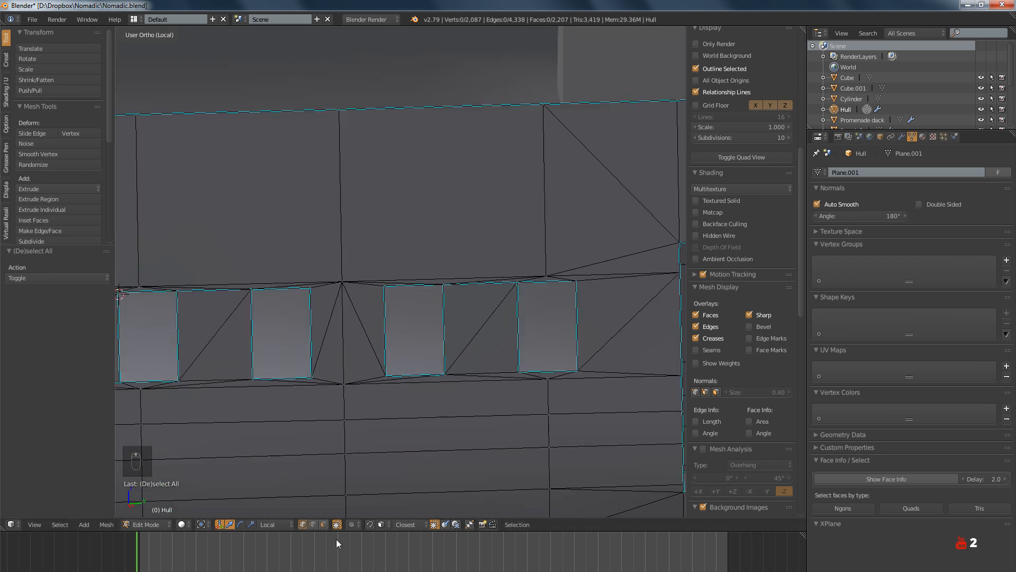
pyautogui.rightClick(481, 285)
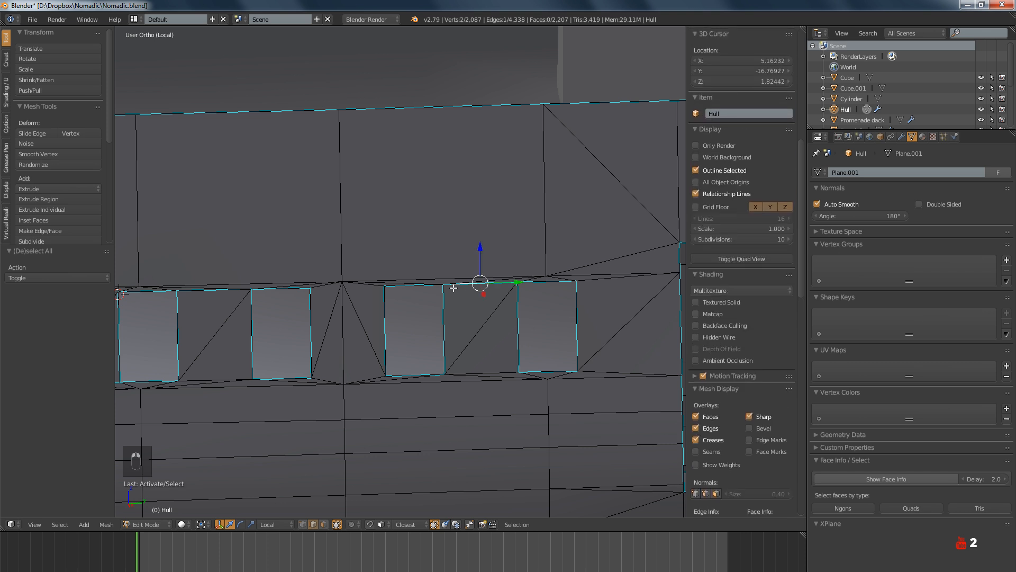
pyautogui.keyDown('shift'); pyautogui.rightClick(209, 298); pyautogui.keyUp('shift')
pyautogui.keyDown('shift'); pyautogui.moveTo(223, 317); pyautogui.dragTo(454, 335, button='middle'); pyautogui.keyUp('shift')
pyautogui.keyDown('shift'); pyautogui.rightClick(407, 394); pyautogui.keyUp('shift')
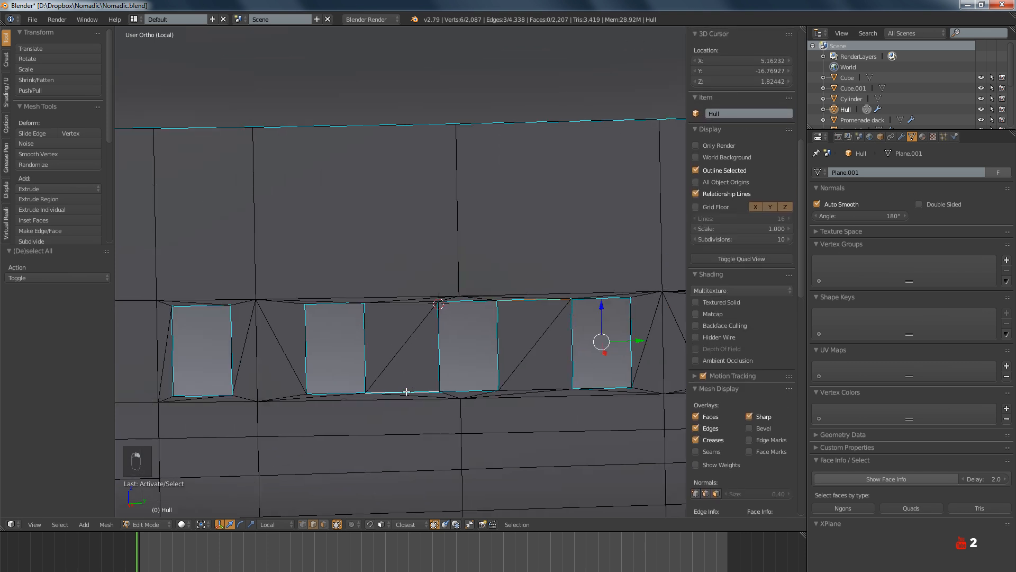
pyautogui.keyDown('ctrl'); pyautogui.scroll(-3, 447, 371); pyautogui.keyUp('ctrl')
pyautogui.scroll(-3, 435, 373)
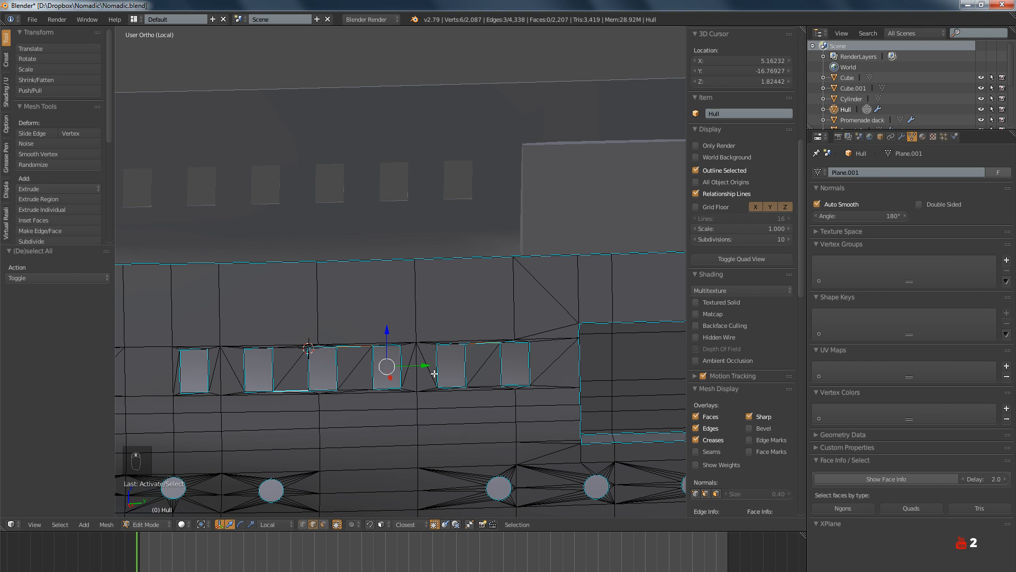
pyautogui.hotkey('ctrl', 'e')
pyautogui.click(427, 383)
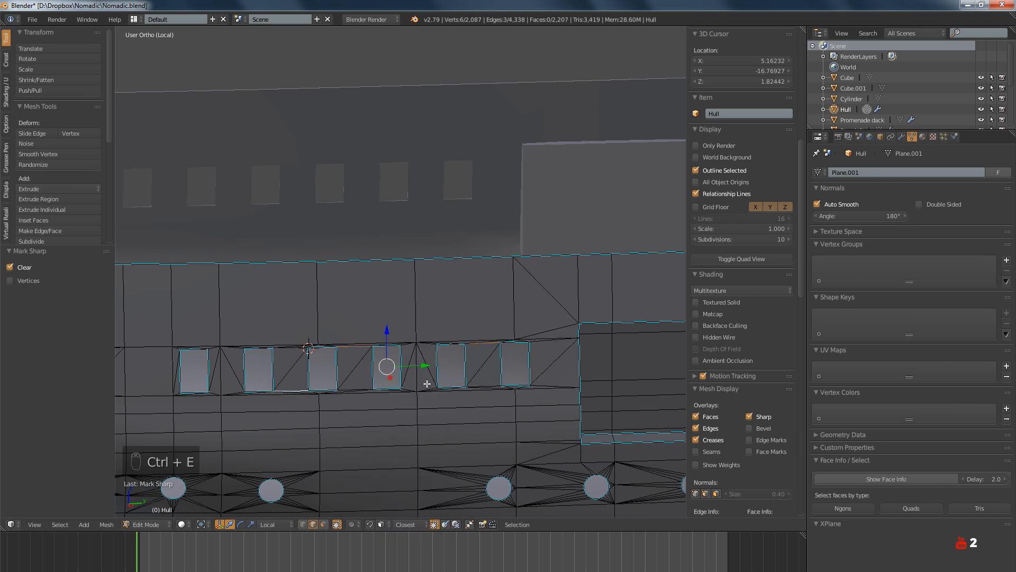
pyautogui.scroll(-3, 427, 383)
pyautogui.keyDown('ctrl'); pyautogui.scroll(3, 439, 384); pyautogui.keyUp('ctrl')
pyautogui.press('a')
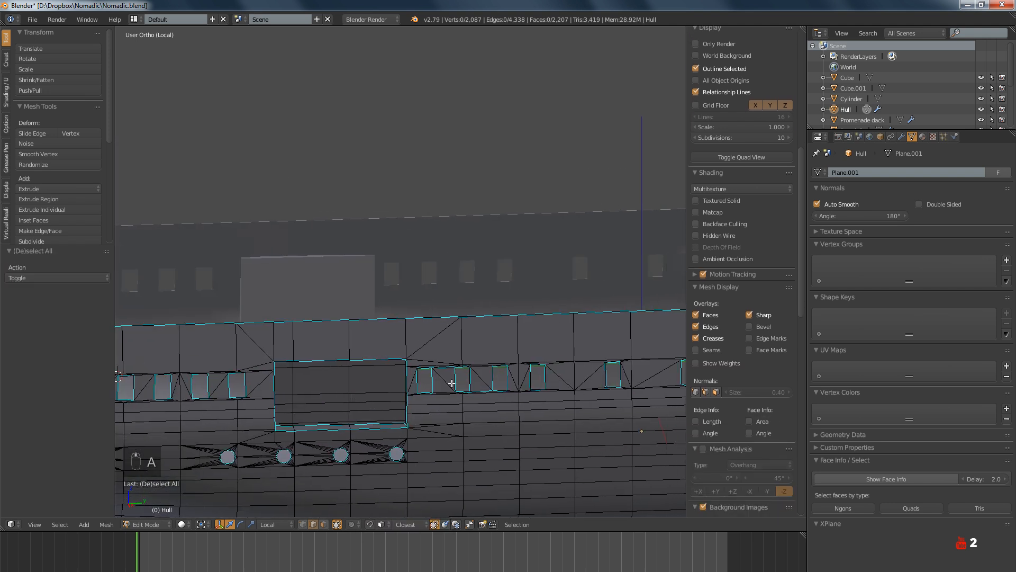
pyautogui.scroll(5, 452, 383)
pyautogui.rightClick(429, 332)
pyautogui.keyDown('shift'); pyautogui.rightClick(543, 401); pyautogui.keyUp('shift')
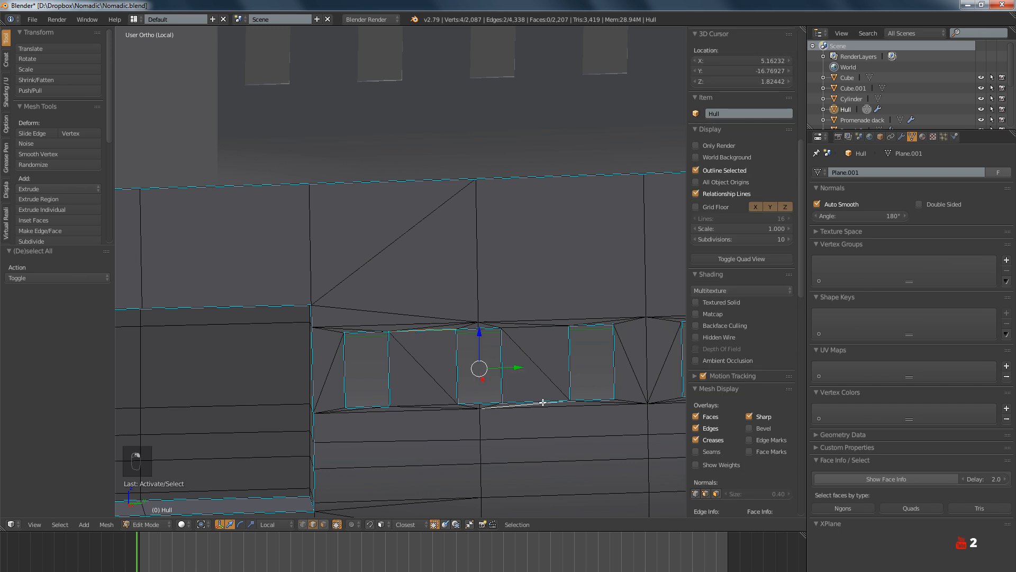
pyautogui.scroll(-5, 538, 400)
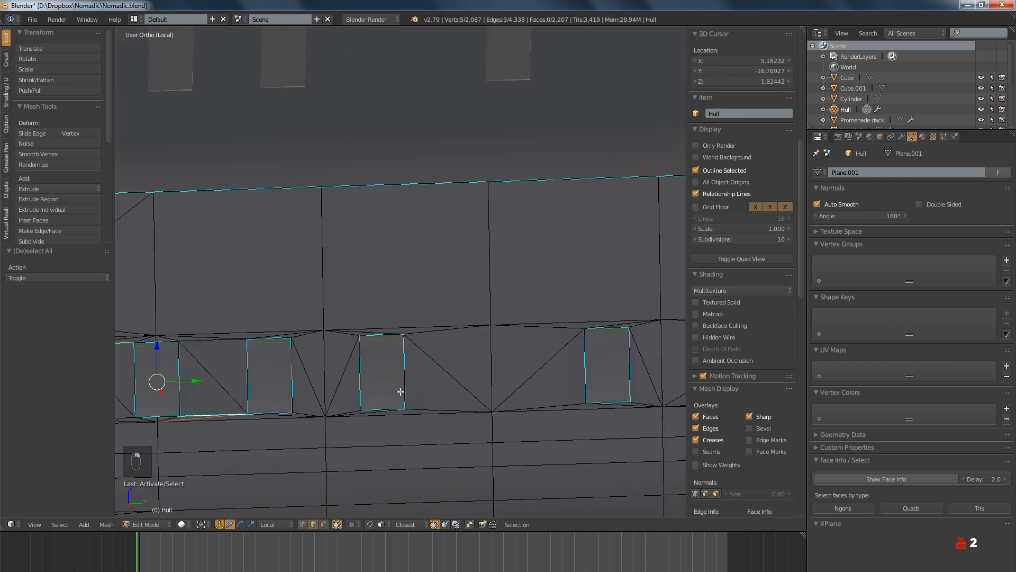
pyautogui.scroll(5, 439, 389)
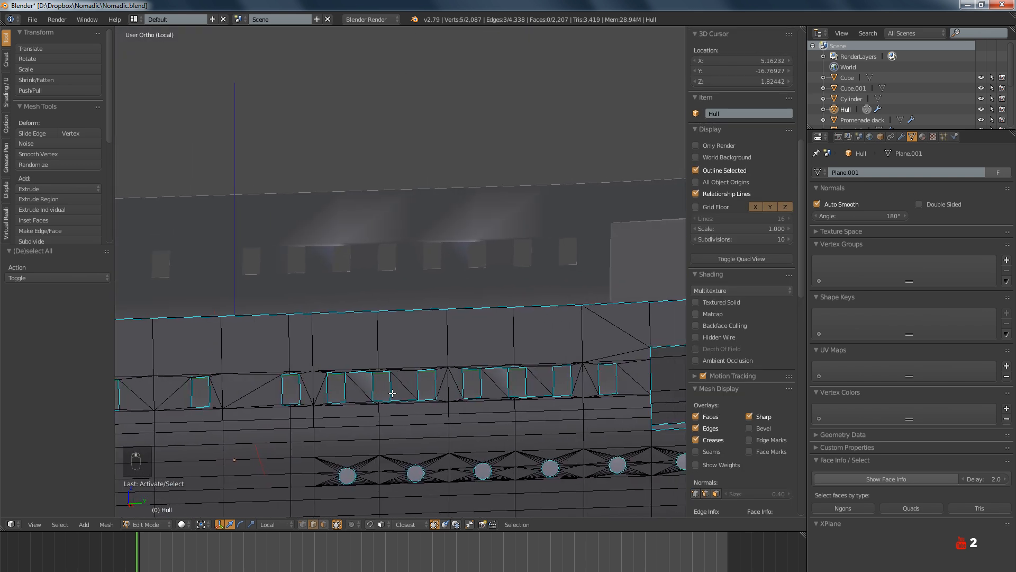
pyautogui.keyDown('shift'); pyautogui.rightClick(361, 347); pyautogui.keyUp('shift')
pyautogui.scroll(-4, 385, 358)
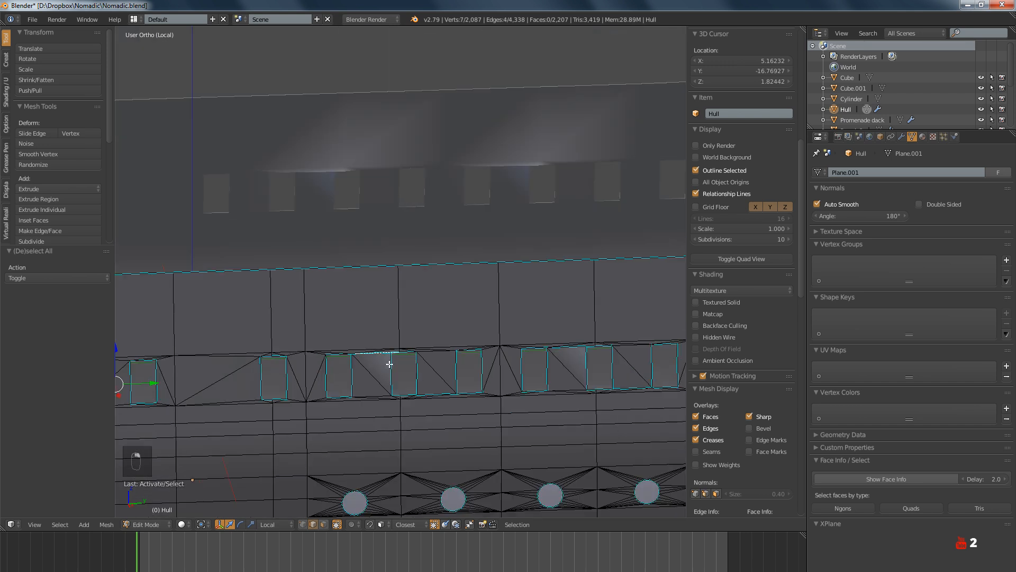
pyautogui.keyDown('ctrl'); pyautogui.scroll(2, 426, 389); pyautogui.keyUp('ctrl')
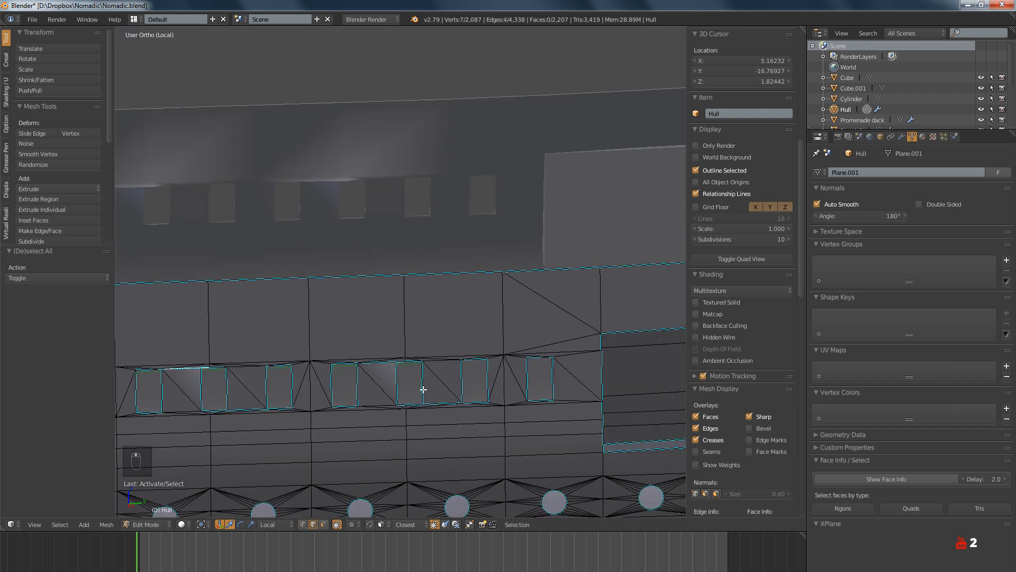
pyautogui.scroll(5, 381, 363)
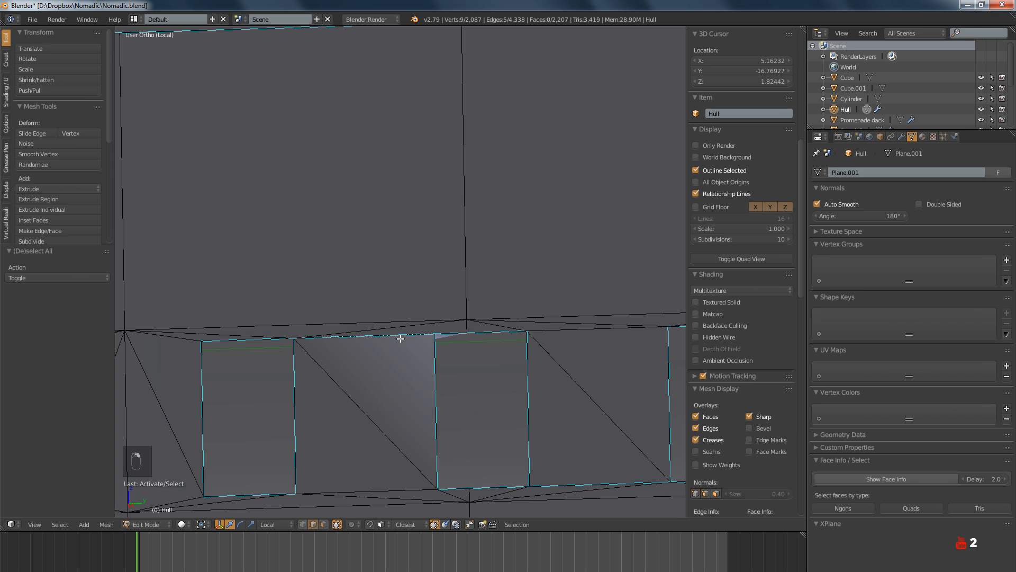
pyautogui.press('a')
# Examine the hull's window row from the aft windows to the recessed opening for remaining extra vertices
pyautogui.scroll(-6, 401, 339)
pyautogui.keyDown('shift'); pyautogui.moveTo(402, 356); pyautogui.dragTo(510, 370, button='middle'); pyautogui.keyUp('shift')
pyautogui.scroll(-6, 508, 369)
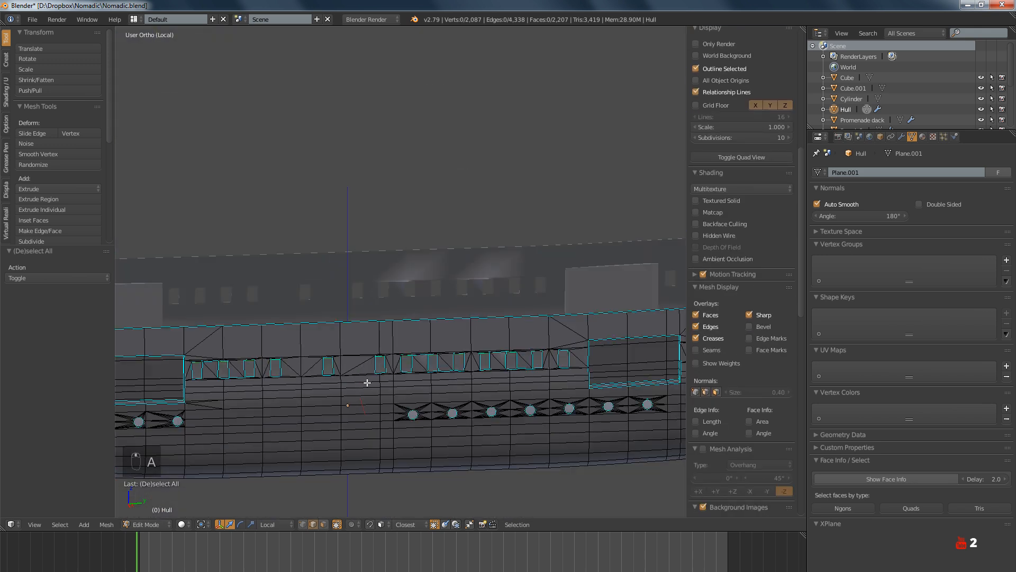
pyautogui.keyDown('shift'); pyautogui.moveTo(320, 380); pyautogui.dragTo(494, 386, button='middle'); pyautogui.keyUp('shift')
pyautogui.keyDown('shift'); pyautogui.moveTo(417, 389); pyautogui.dragTo(438, 392, button='middle'); pyautogui.keyUp('shift')
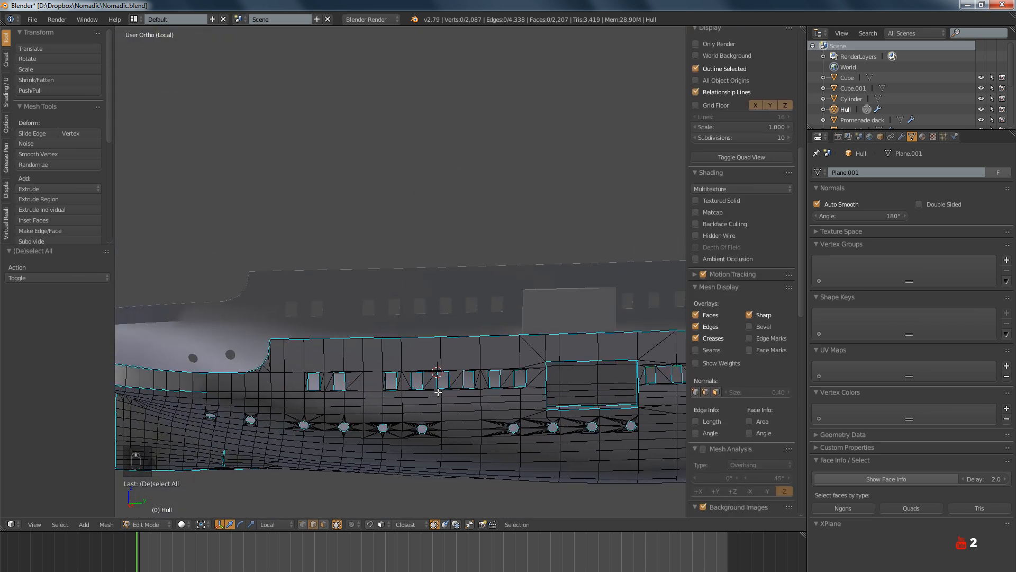
pyautogui.scroll(5, 408, 378)
pyautogui.scroll(3, 408, 378)
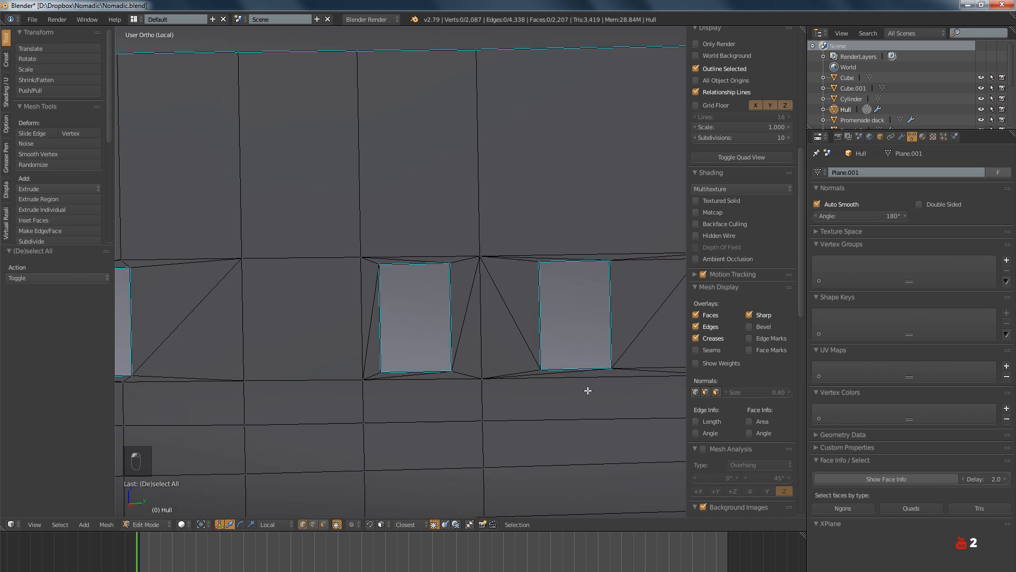
pyautogui.moveTo(588, 390); pyautogui.dragTo(517, 390, button='middle')
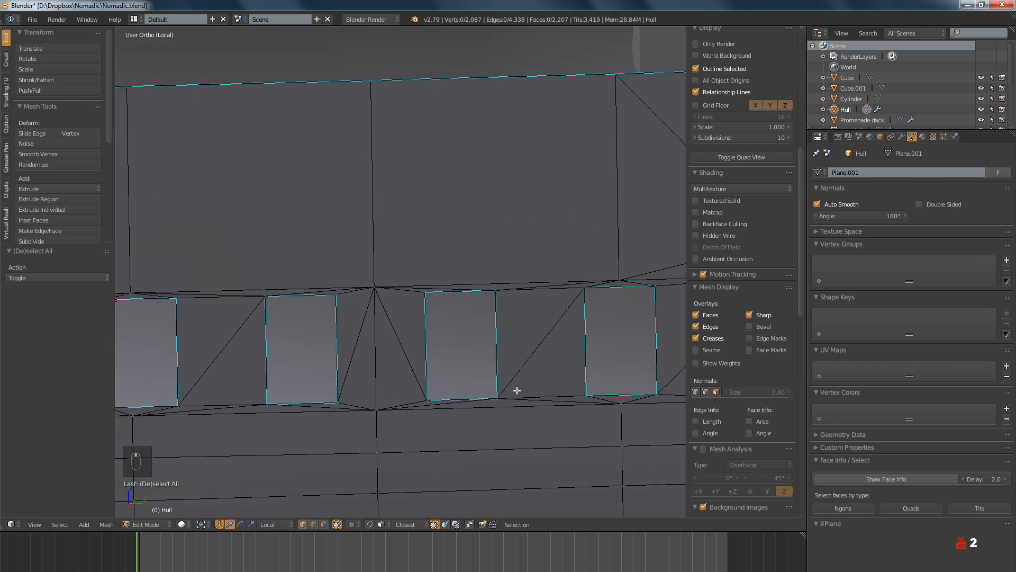
pyautogui.keyDown('shift'); pyautogui.moveTo(622, 395); pyautogui.dragTo(497, 404, button='middle'); pyautogui.keyUp('shift')
pyautogui.scroll(4, 500, 403)
pyautogui.scroll(-10, 505, 401)
pyautogui.keyDown('shift'); pyautogui.moveTo(569, 399); pyautogui.dragTo(409, 405, button='middle'); pyautogui.keyUp('shift')
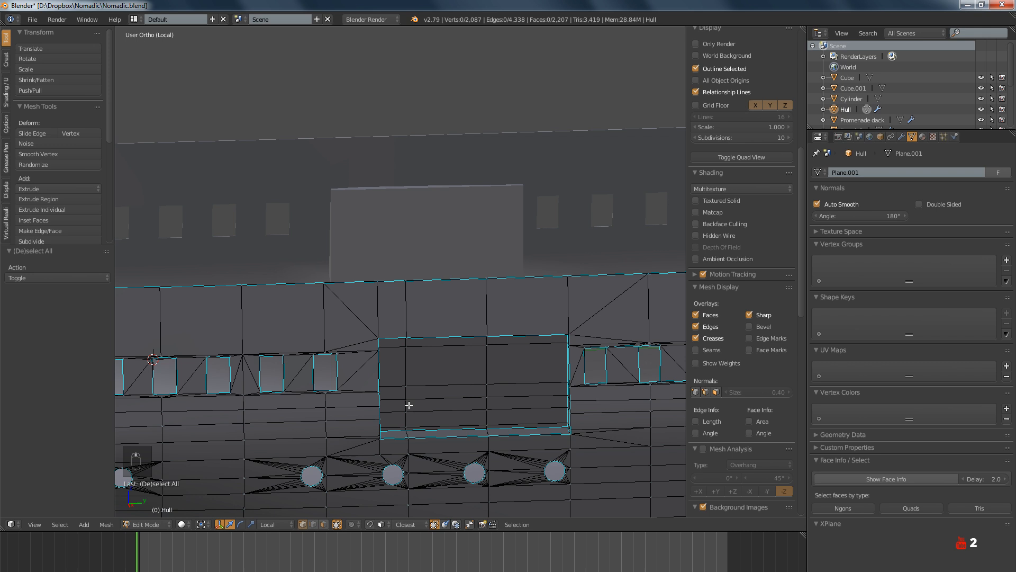
# In right view, merge the extra upper-edge vertex of the second window forward of the aft recessed opening into its aft corner
pyautogui.press('KP_3')
pyautogui.keyDown('shift'); pyautogui.moveTo(549, 214); pyautogui.dragTo(431, 334, button='middle'); pyautogui.keyUp('shift')
pyautogui.scroll(10, 419, 305)
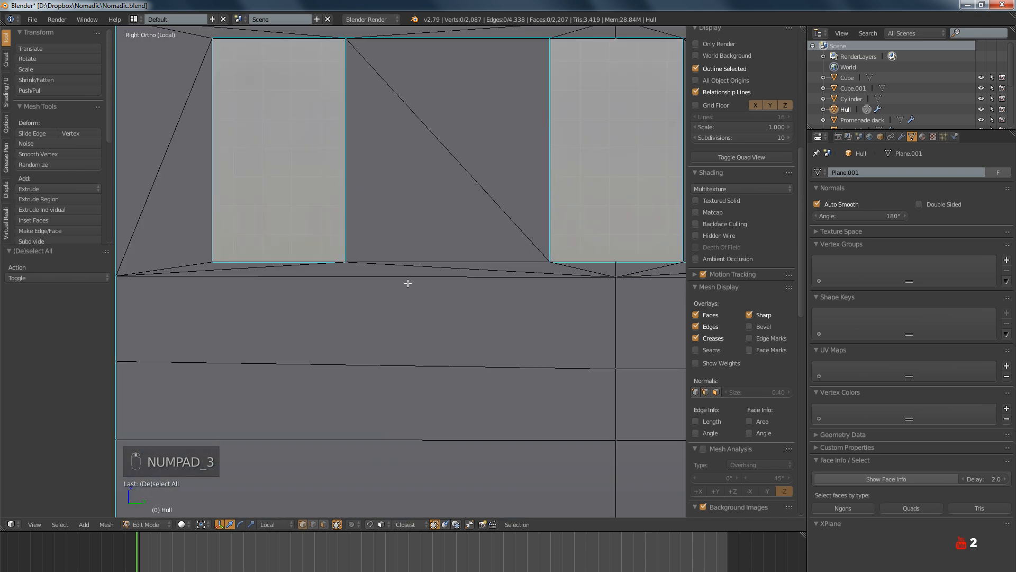
pyautogui.keyDown('shift'); pyautogui.moveTo(409, 281); pyautogui.dragTo(392, 352, button='middle'); pyautogui.keyUp('shift')
pyautogui.scroll(-4, 439, 349)
pyautogui.keyDown('shift'); pyautogui.moveTo(481, 347); pyautogui.dragTo(413, 272, button='middle'); pyautogui.keyUp('shift')
pyautogui.scroll(4, 413, 272)
pyautogui.rightClick(406, 218)
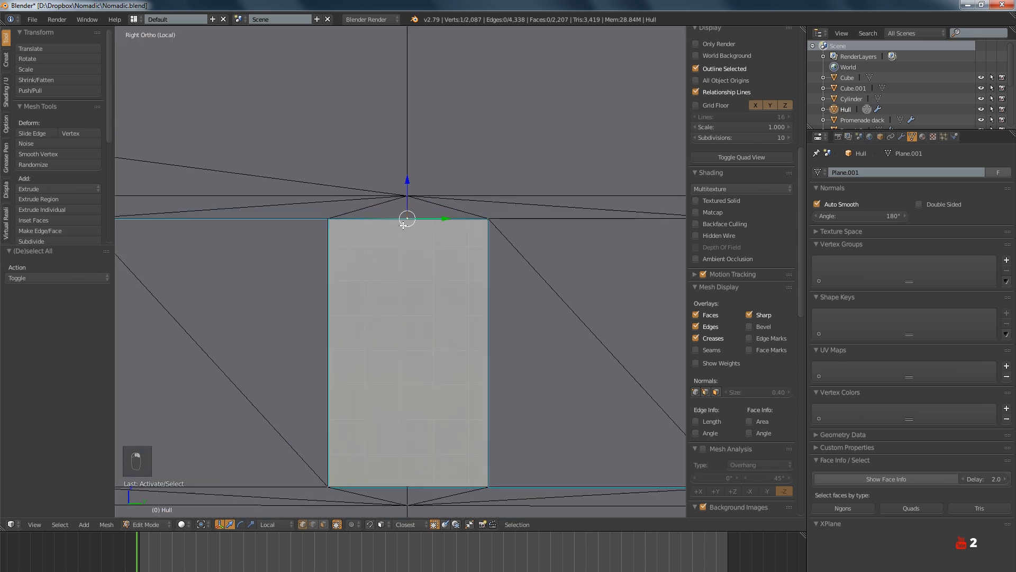
pyautogui.keyDown('shift'); pyautogui.rightClick(328, 219); pyautogui.keyUp('shift')
pyautogui.press('w')
pyautogui.click(328, 223)
pyautogui.click(329, 225)
# Merge the extra lower-edge vertex of the second window forward of the aft opening into its aft corner, and deselect everything
pyautogui.keyDown('shift'); pyautogui.moveTo(328, 221); pyautogui.dragTo(381, 115, button='middle'); pyautogui.keyUp('shift')
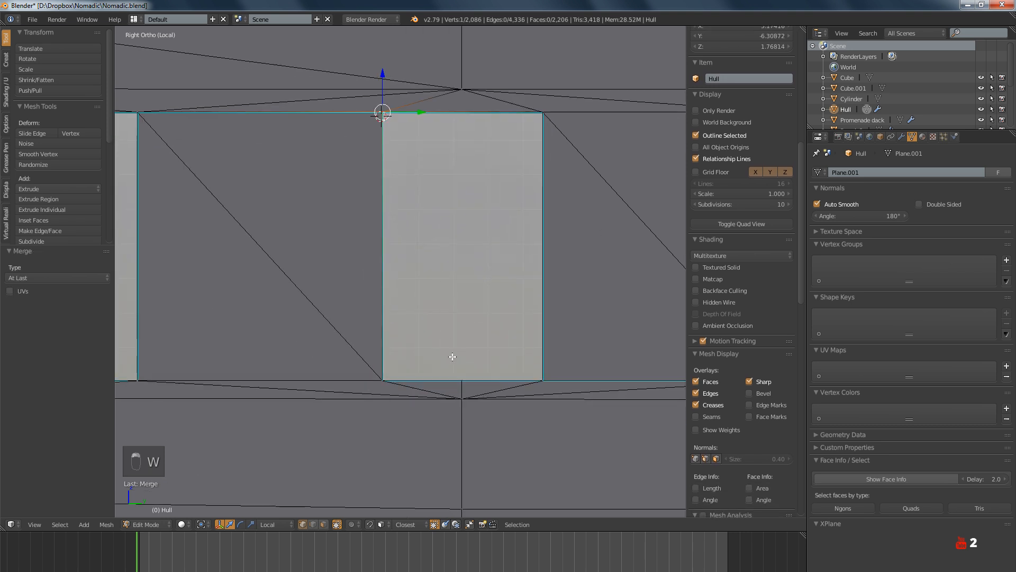
pyautogui.rightClick(460, 379)
pyautogui.keyDown('shift'); pyautogui.rightClick(382, 379); pyautogui.keyUp('shift')
pyautogui.press('w')
pyautogui.click(388, 371)
pyautogui.click(388, 371)
pyautogui.press('a')
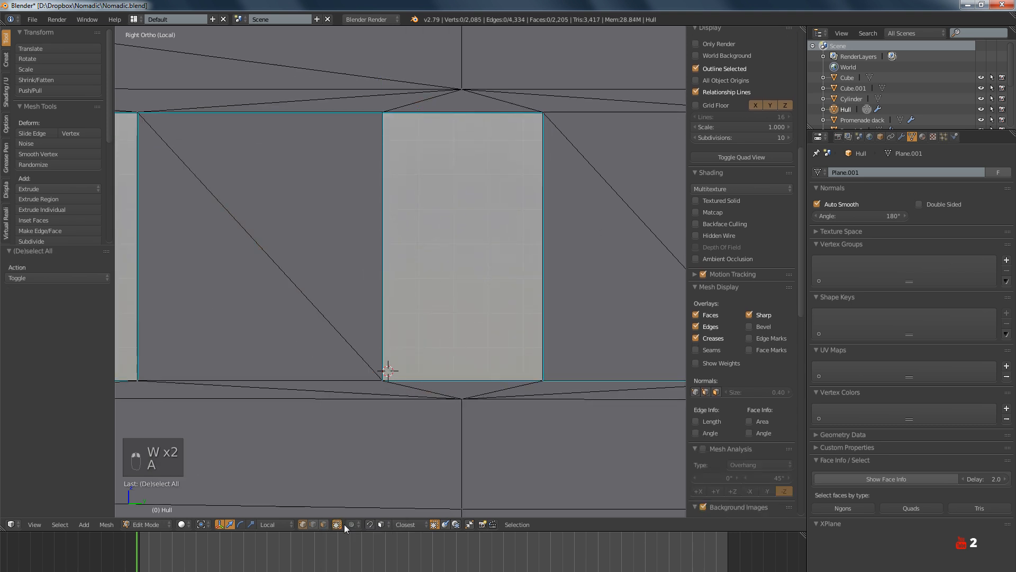
# Clear the sharp marking from the upper edge aft and the lower edge forward of the second window, and deselect everything
pyautogui.rightClick(314, 113)
pyautogui.keyDown('shift'); pyautogui.rightClick(593, 379); pyautogui.keyUp('shift')
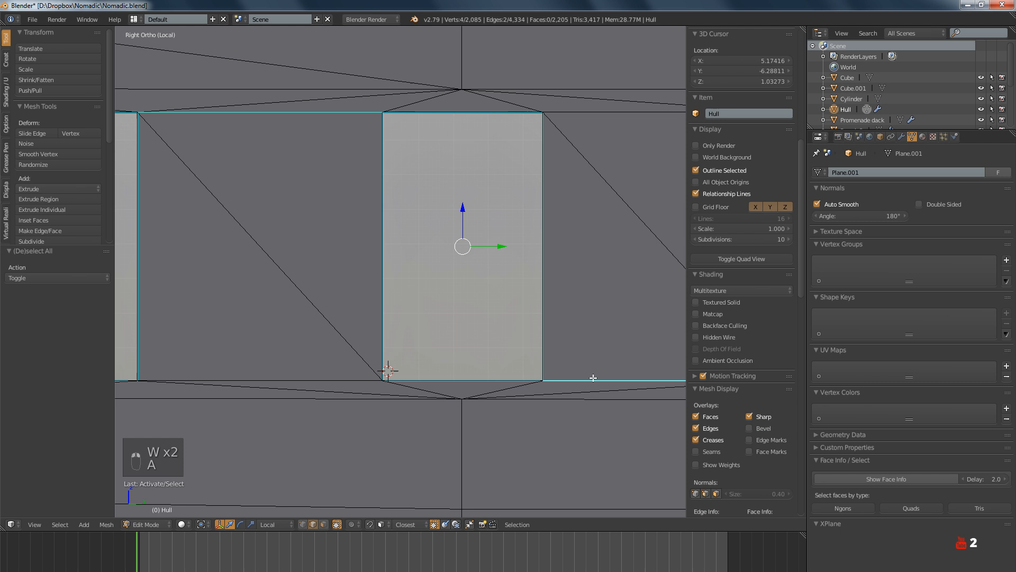
pyautogui.hotkey('ctrl', 'e')
pyautogui.click(566, 438)
pyautogui.press('a')
# Merge the extra lower-edge vertex of the first window forward of the wide windowless gap into its aft corner, and deselect everything
pyautogui.scroll(-3, 386, 380)
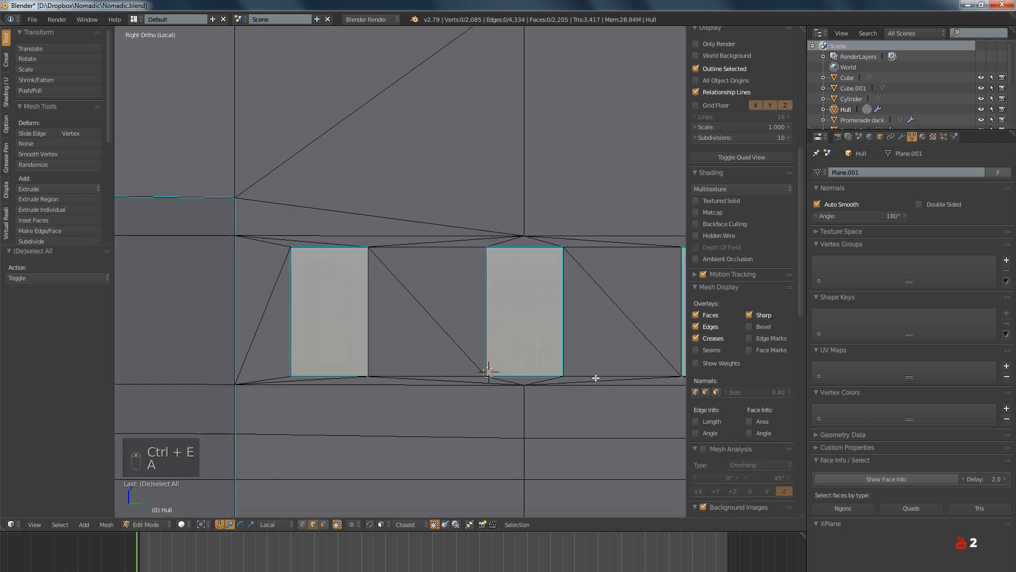
pyautogui.keyDown('shift'); pyautogui.moveTo(444, 393); pyautogui.dragTo(396, 389, button='middle'); pyautogui.keyUp('shift')
pyautogui.keyDown('ctrl'); pyautogui.scroll(-10, 476, 404); pyautogui.keyUp('ctrl')
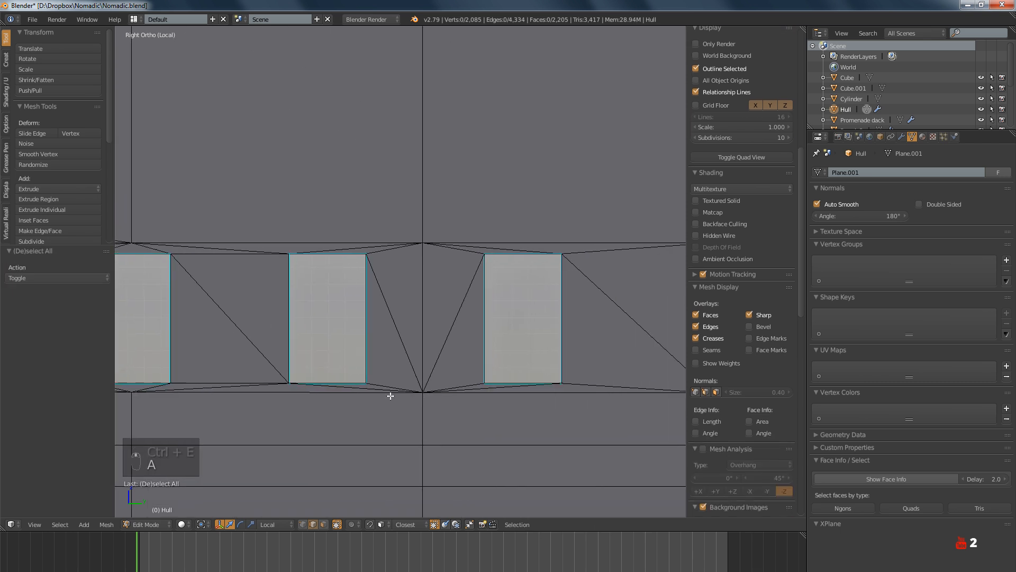
pyautogui.keyDown('ctrl'); pyautogui.scroll(-8, 368, 396); pyautogui.keyUp('ctrl')
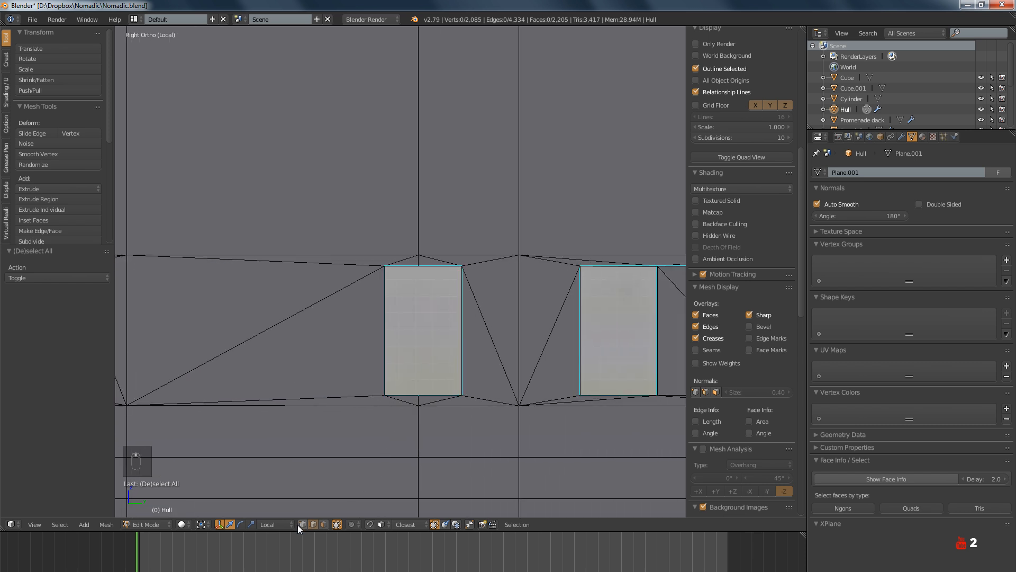
pyautogui.scroll(3, 419, 411)
pyautogui.rightClick(373, 384)
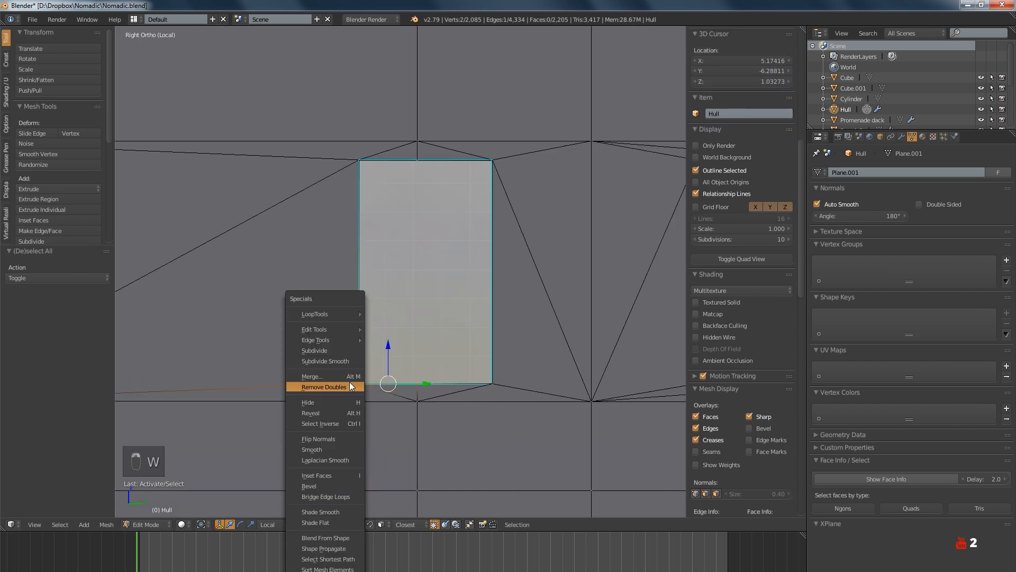
pyautogui.press('w')
pyautogui.click(345, 373)
pyautogui.click(345, 373)
pyautogui.press('a')
# Merge the extra upper-edge vertex of the first window forward of the wide gap into its aft corner, and deselect everything
pyautogui.rightClick(418, 161)
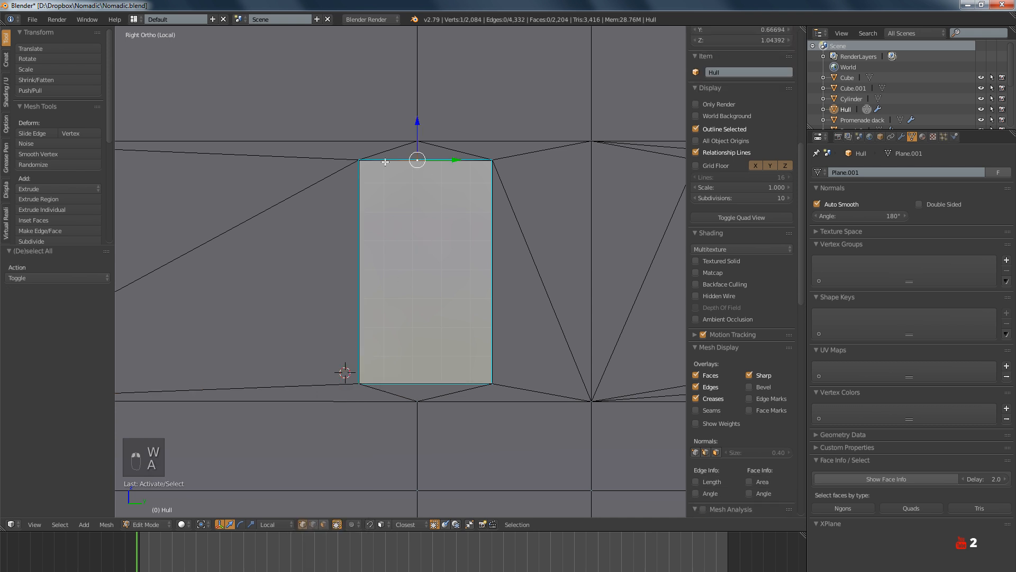
pyautogui.keyDown('shift'); pyautogui.rightClick(358, 162); pyautogui.keyUp('shift')
pyautogui.press('w')
pyautogui.click(358, 162)
pyautogui.click(358, 169)
pyautogui.press('a')
# Merge the extra lower-edge vertex of the third window forward of the wide gap into its aft corner, and deselect everything
pyautogui.scroll(-4, 358, 204)
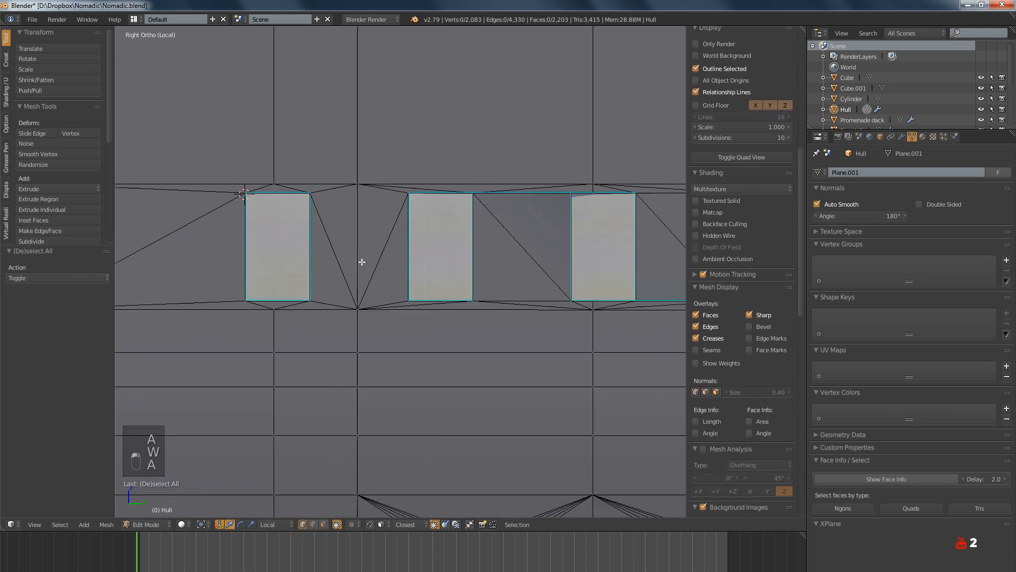
pyautogui.keyDown('ctrl'); pyautogui.scroll(-2, 370, 264); pyautogui.keyUp('ctrl')
pyautogui.keyDown('ctrl'); pyautogui.scroll(-1, 402, 283); pyautogui.keyUp('ctrl')
pyautogui.scroll(3, 422, 288)
pyautogui.rightClick(430, 310)
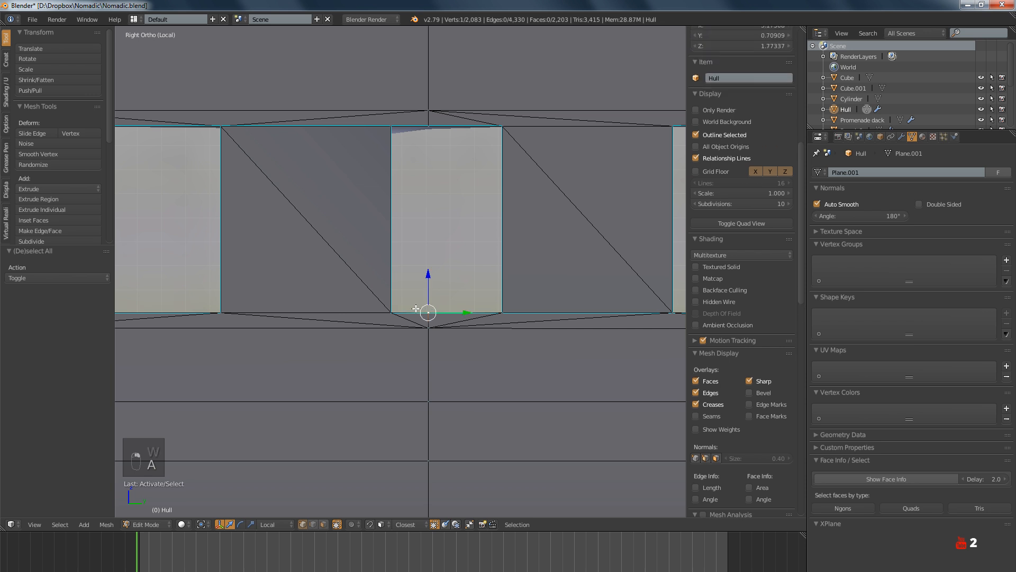
pyautogui.rightClick(416, 309)
pyautogui.keyDown('shift'); pyautogui.rightClick(403, 311); pyautogui.keyUp('shift')
pyautogui.press('w')
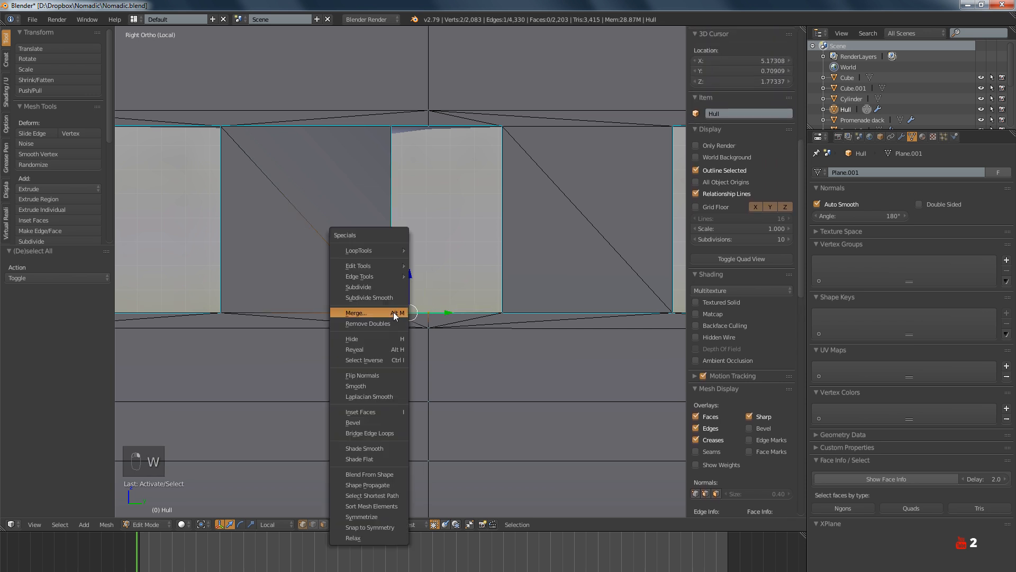
pyautogui.click(371, 316)
pyautogui.click(394, 266)
pyautogui.press('a')
# Merge the extra upper-edge vertex of the third window forward of the wide gap into its aft corner, and deselect everything
pyautogui.rightClick(391, 126)
pyautogui.keyDown('shift'); pyautogui.rightClick(428, 126); pyautogui.keyUp('shift')
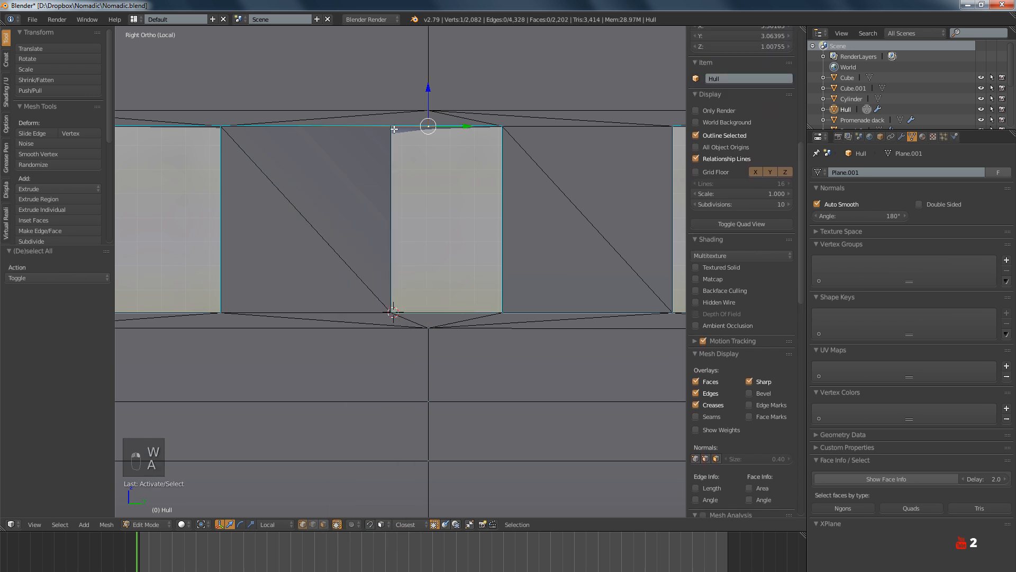
pyautogui.press('w')
pyautogui.click(395, 130)
pyautogui.click(395, 133)
pyautogui.scroll(-5, 741, 264)
pyautogui.press('a')
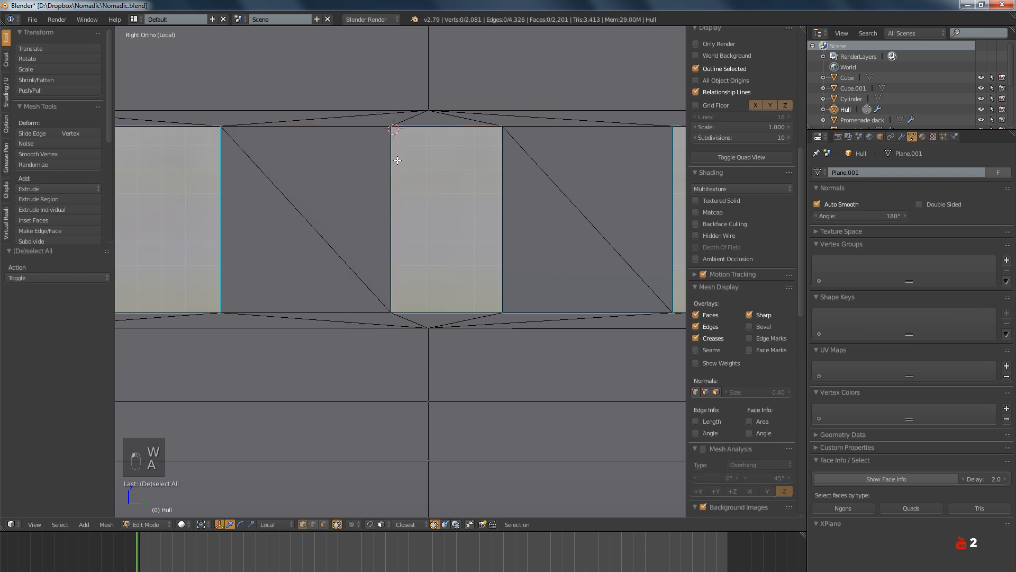
# Clear the sharp marking from the lower edge between the third and fourth windows and the upper edge between the fifth and sixth windows
pyautogui.press('z')
pyautogui.press('z')
pyautogui.scroll(-4, 402, 164)
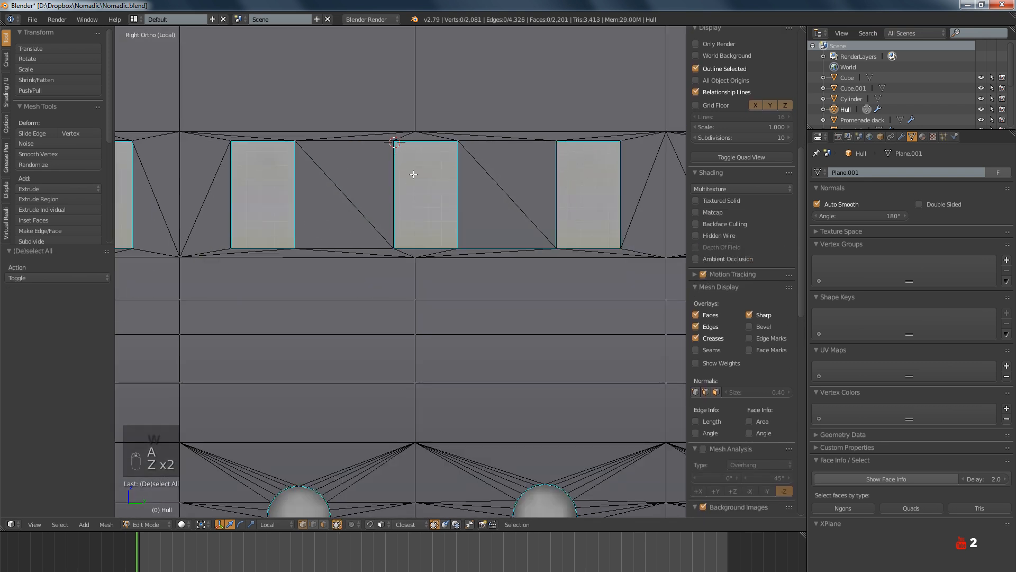
pyautogui.scroll(1, 378, 243)
pyautogui.scroll(-4, 469, 253)
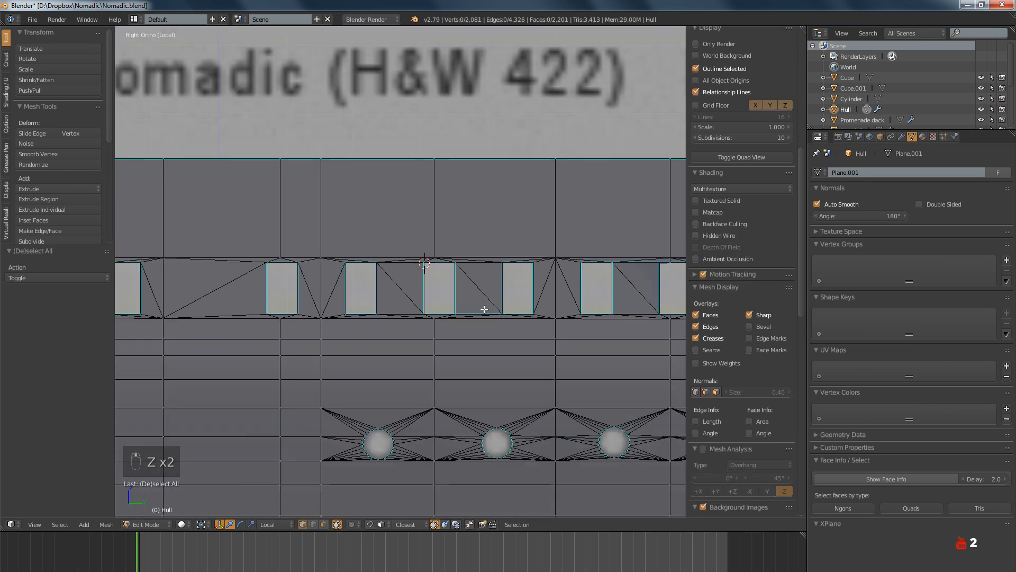
pyautogui.scroll(3, 503, 288)
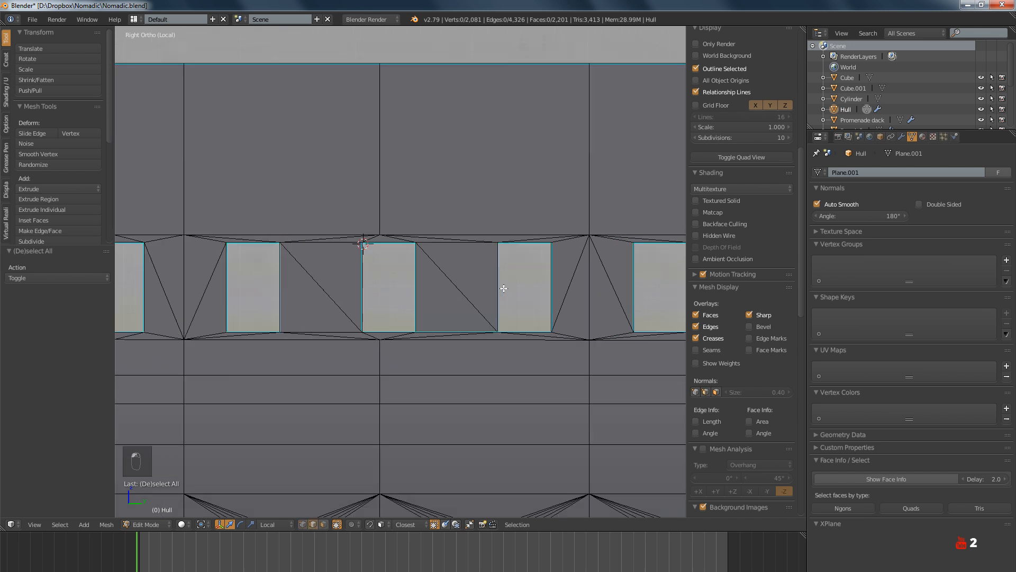
pyautogui.rightClick(467, 318)
pyautogui.keyDown('shift'); pyautogui.moveTo(572, 291); pyautogui.dragTo(417, 302, button='middle'); pyautogui.keyUp('shift')
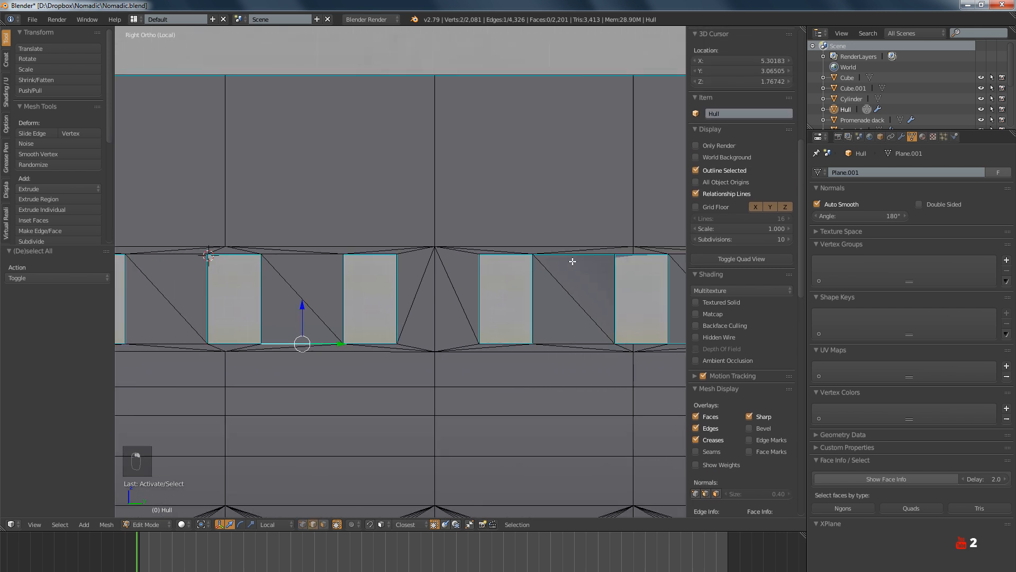
pyautogui.hotkey('ctrl', 'e')
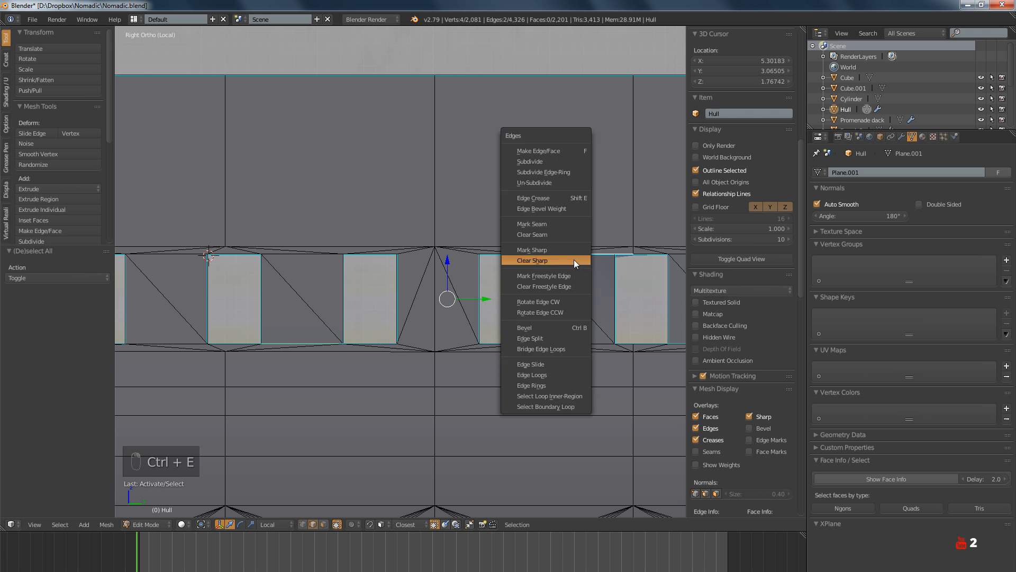
pyautogui.press('a')
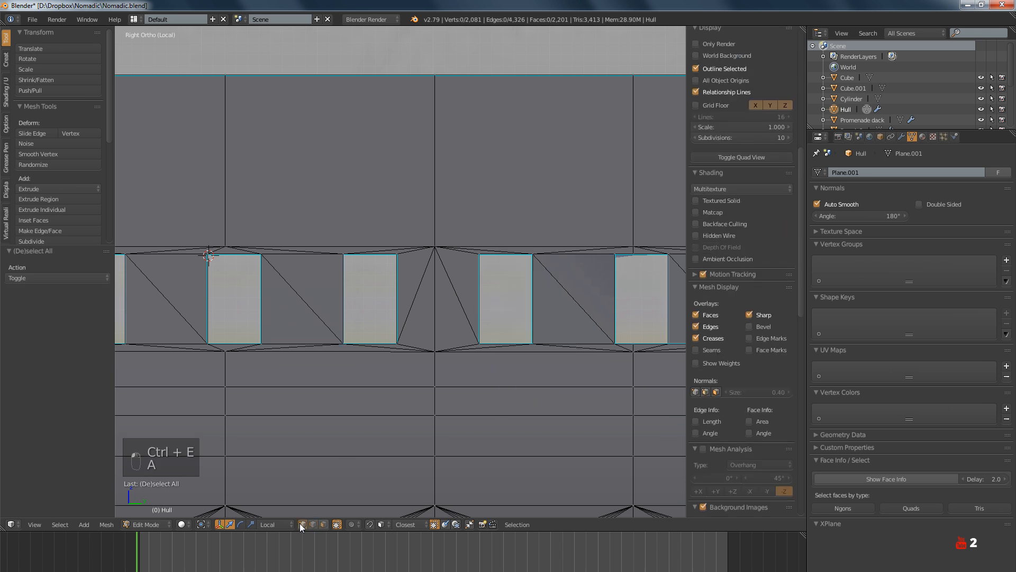
# Merge the extra lower-edge vertex of the sixth window forward of the wide gap into its forward corner, and deselect everything
pyautogui.scroll(2, 412, 312)
pyautogui.scroll(1, 412, 312)
pyautogui.keyDown('shift'); pyautogui.moveTo(482, 352); pyautogui.dragTo(413, 359, button='middle'); pyautogui.keyUp('shift')
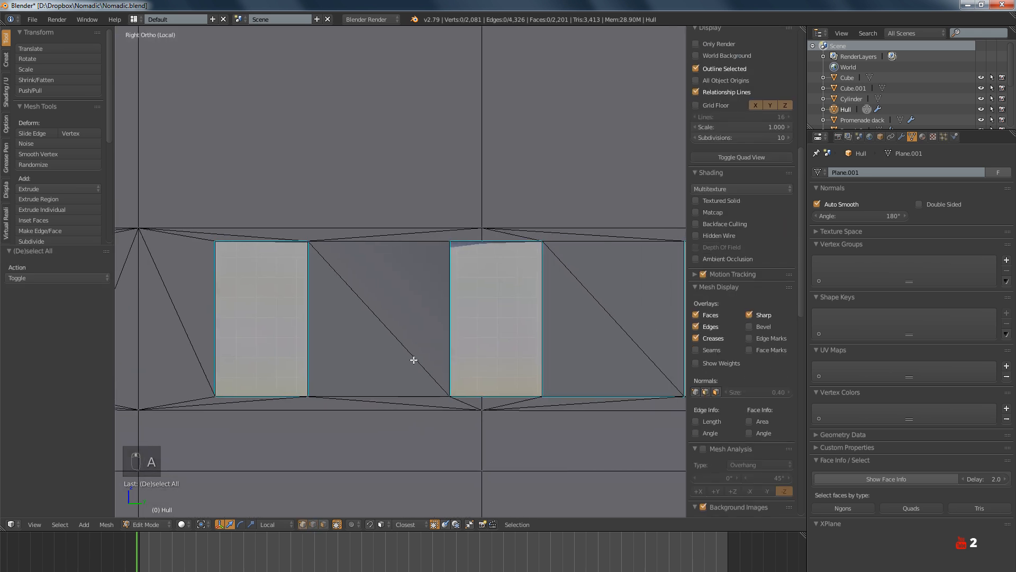
pyautogui.rightClick(456, 392)
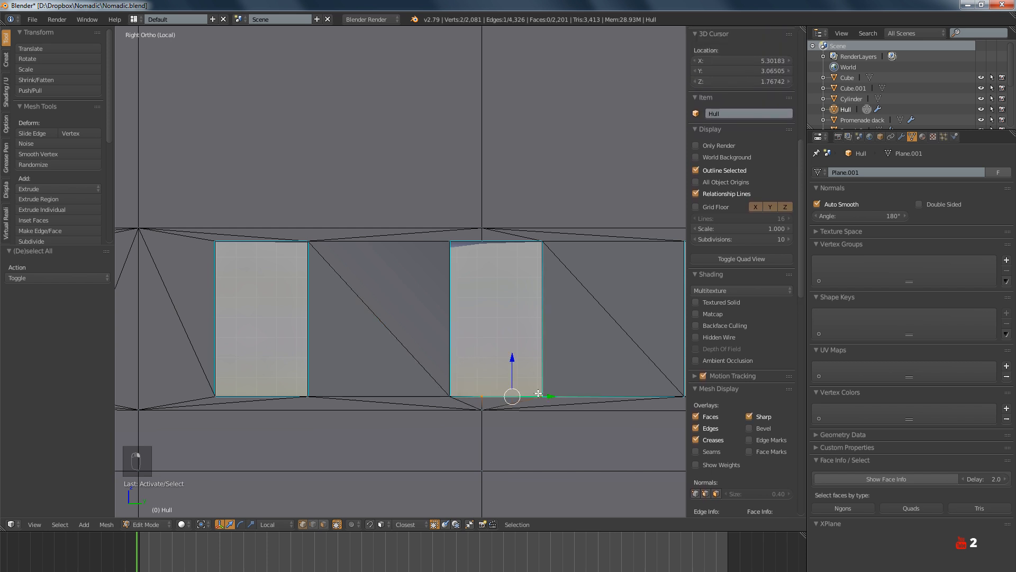
pyautogui.press('w')
pyautogui.click(524, 377)
pyautogui.press('a')
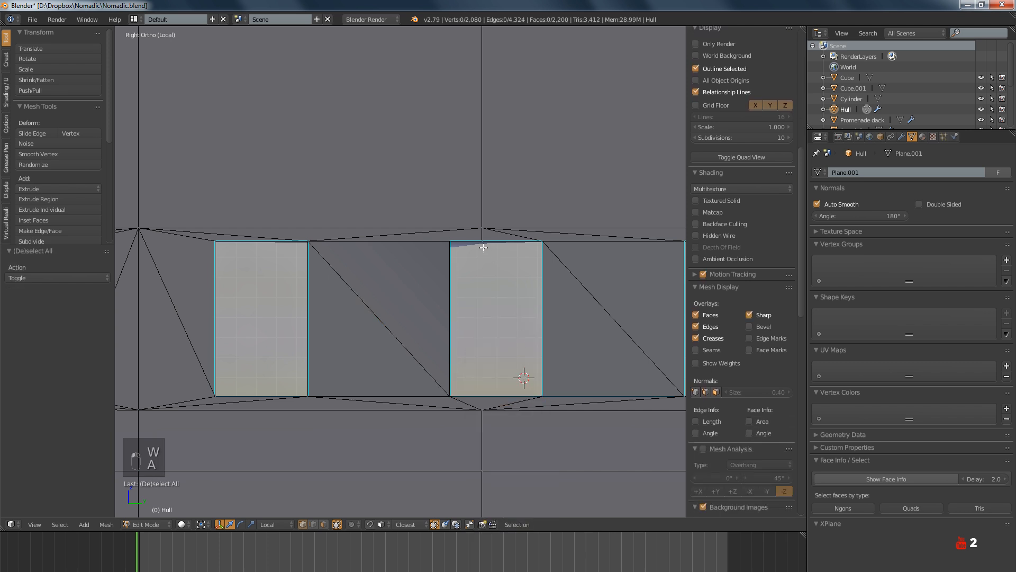
# Merge the extra upper-edge vertex of the sixth window forward of the wide gap into its aft corner, and deselect everything
pyautogui.press('w')
pyautogui.click(454, 242)
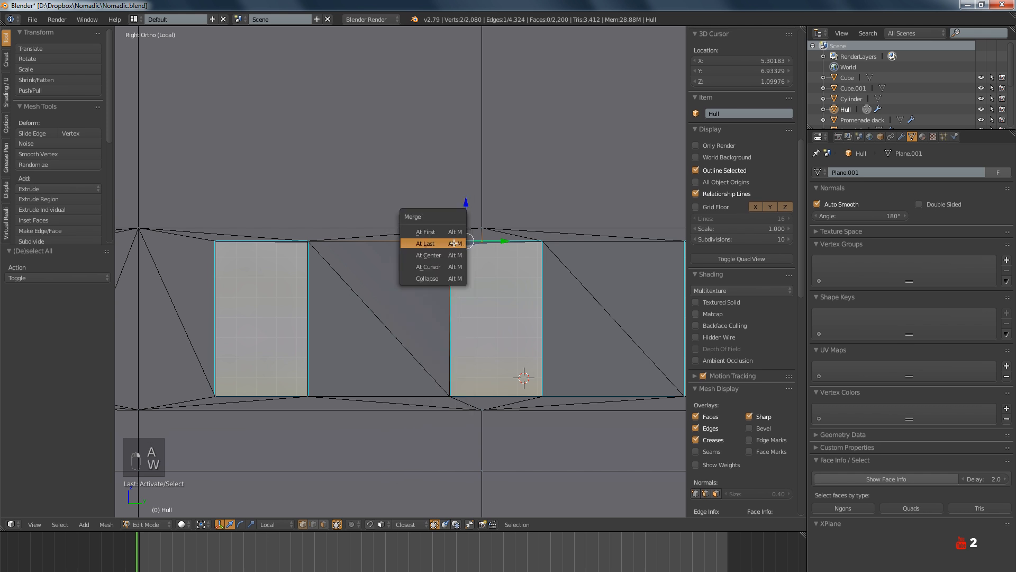
pyautogui.click(454, 242)
pyautogui.click(454, 243)
pyautogui.scroll(3, 454, 243)
pyautogui.press('a')
# Examine the window row between the wide gap and the forward recessed opening for remaining extra vertices and stray sharp edges
pyautogui.scroll(-6, 455, 239)
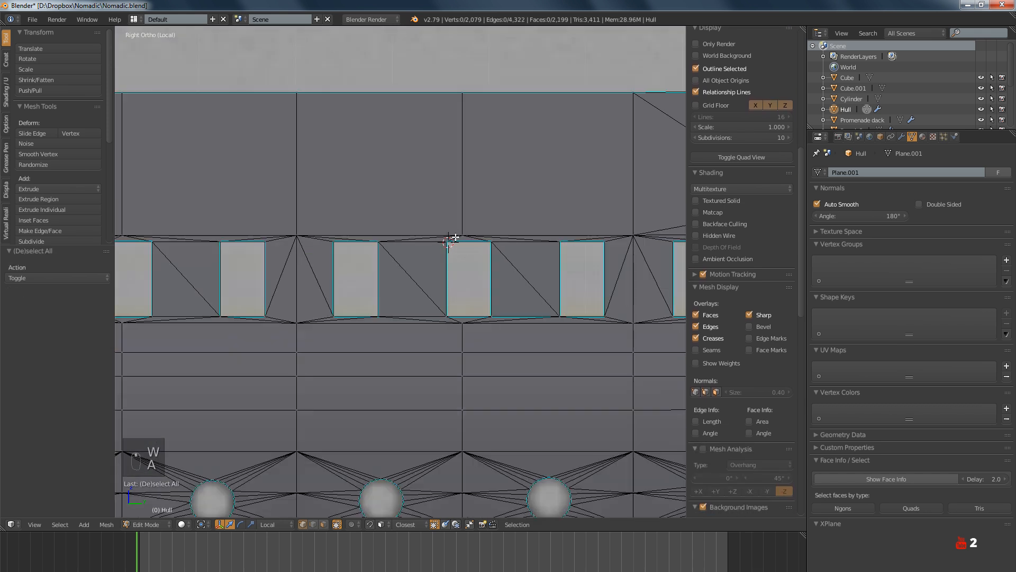
pyautogui.press('a')
pyautogui.press('a')
pyautogui.scroll(4, 551, 241)
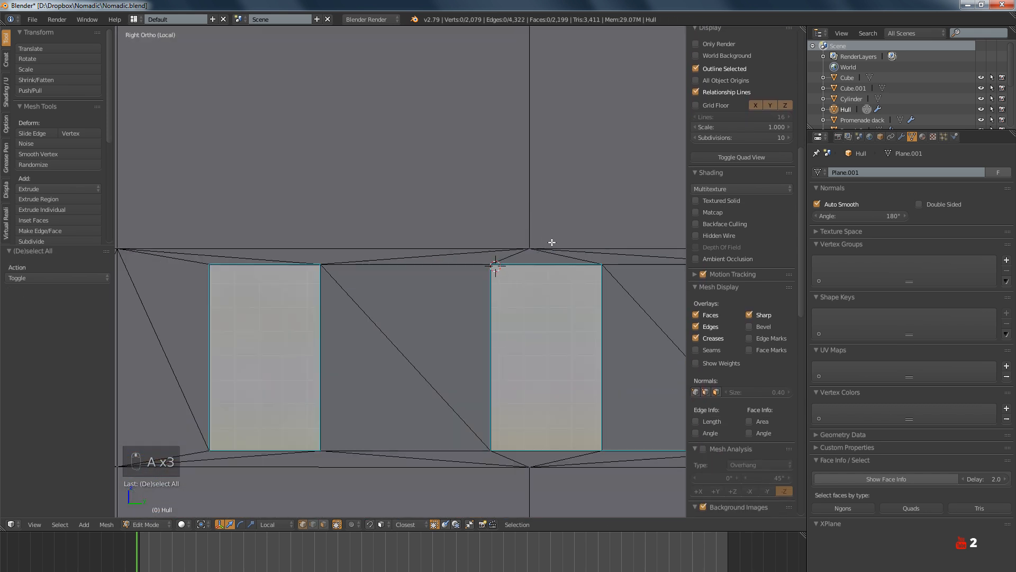
pyautogui.scroll(-5, 454, 290)
pyautogui.scroll(1, 454, 297)
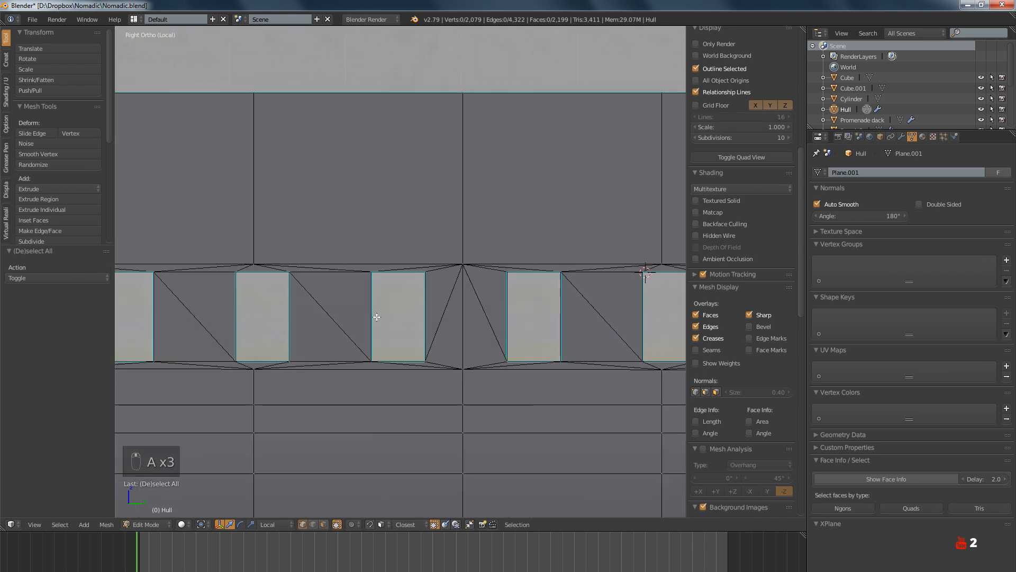
pyautogui.keyDown('ctrl'); pyautogui.hscroll(-2, 492, 315); pyautogui.keyUp('ctrl')
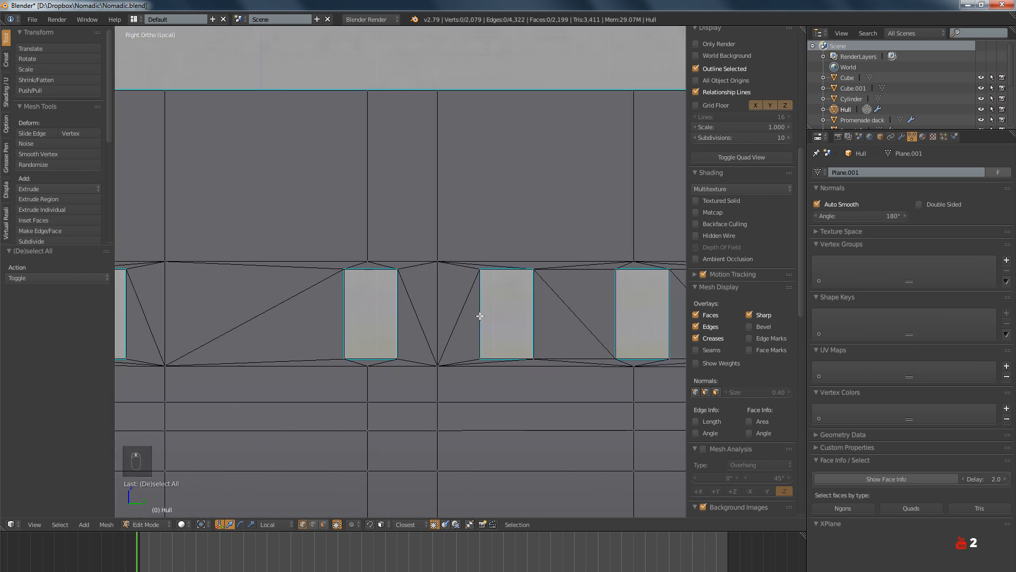
pyautogui.keyDown('ctrl'); pyautogui.hscroll(6, 480, 316); pyautogui.keyUp('ctrl')
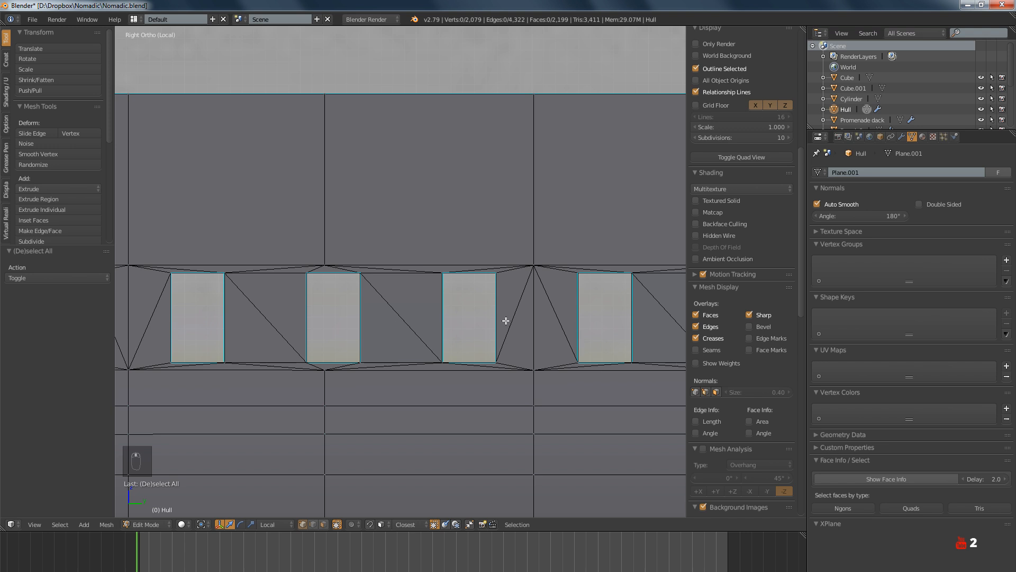
pyautogui.keyDown('ctrl'); pyautogui.hscroll(6, 506, 320); pyautogui.keyUp('ctrl')
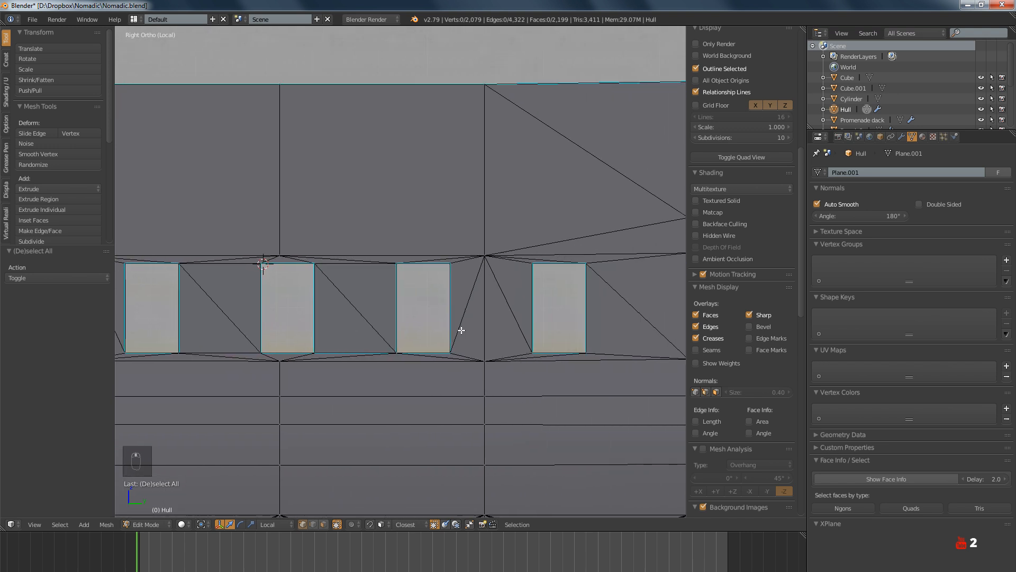
pyautogui.keyDown('ctrl'); pyautogui.hscroll(-1, 474, 335); pyautogui.keyUp('ctrl')
# Clear the sharp marking from the lower edge between the third and second windows aft of the forward recessed opening, and deselect everything
pyautogui.scroll(2, 431, 340)
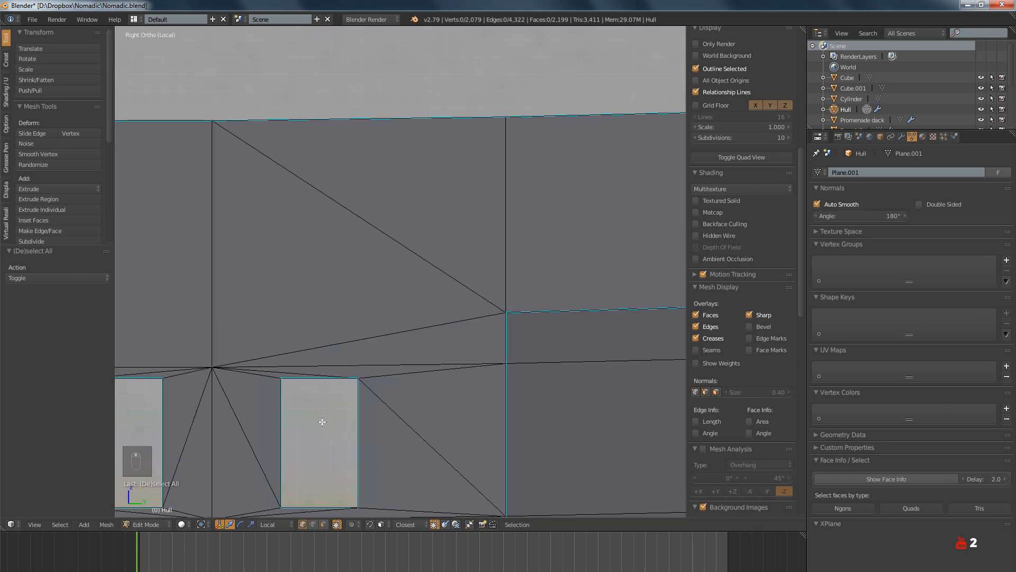
pyautogui.keyDown('ctrl'); pyautogui.hscroll(-4, 339, 440); pyautogui.keyUp('ctrl')
pyautogui.keyDown('shift'); pyautogui.scroll(-2, 387, 482); pyautogui.keyUp('shift')
pyautogui.rightClick(243, 381)
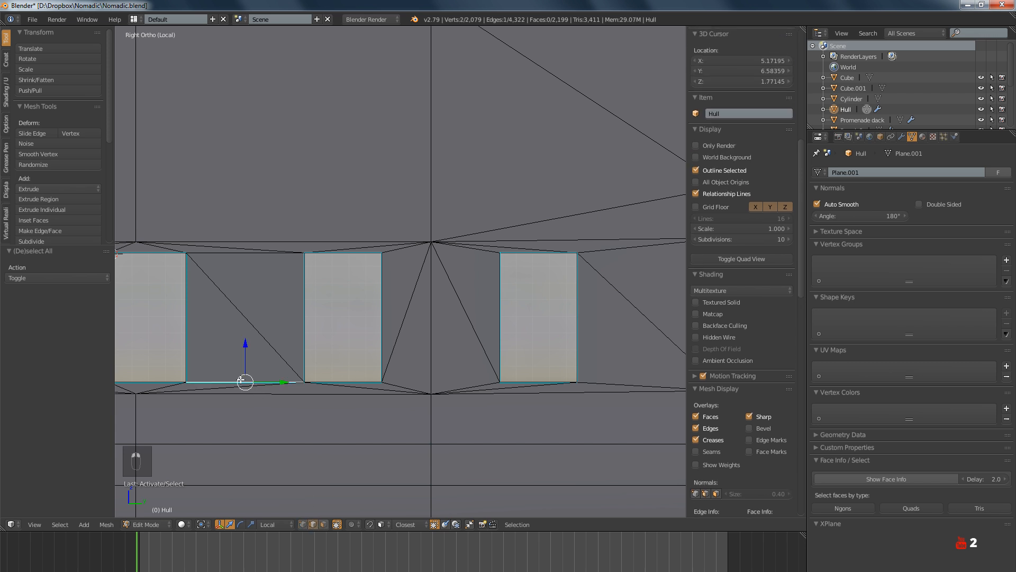
pyautogui.hotkey('ctrl', 'e')
pyautogui.click(241, 379)
pyautogui.press('a')
pyautogui.scroll(-3, 327, 369)
pyautogui.moveTo(446, 367)
pyautogui.keyDown('shift'); pyautogui.mouseDown(button='middle')
pyautogui.moveTo(359, 365)
pyautogui.moveTo(438, 359)
pyautogui.mouseUp(button='middle'); pyautogui.keyUp('shift')
pyautogui.press('Tab')
pyautogui.press('Tab')
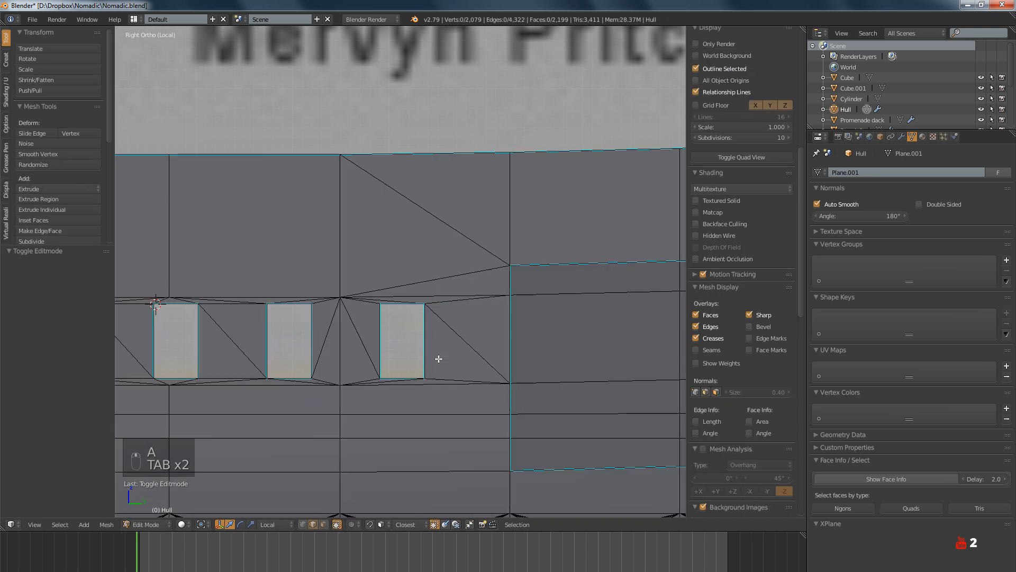
# Clear the sharp marking from the upper edge between the second and third windows forward of the recessed opening, and deselect everything
pyautogui.scroll(3, 439, 358)
pyautogui.scroll(-3, 438, 358)
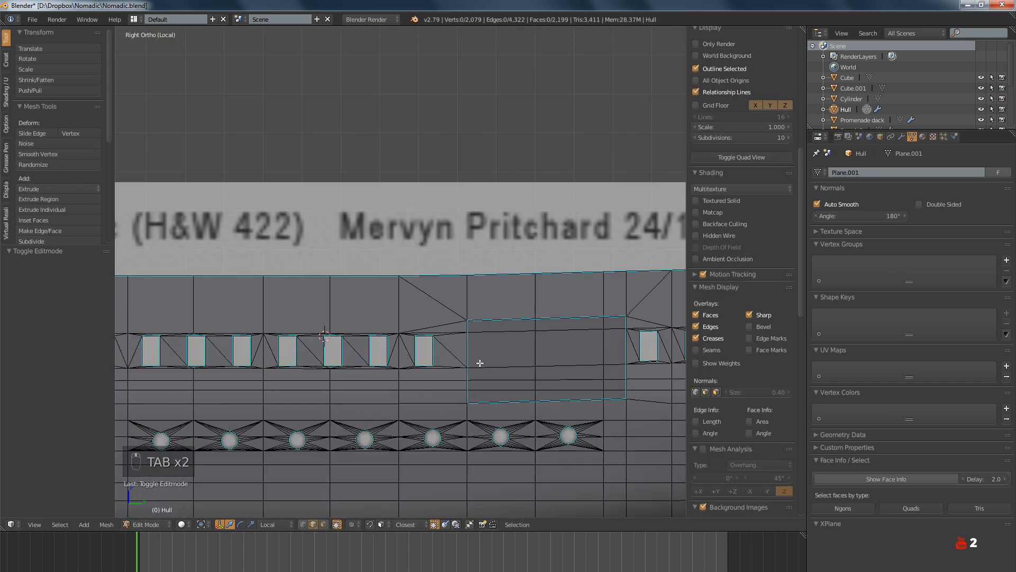
pyautogui.keyDown('shift'); pyautogui.moveTo(476, 358); pyautogui.dragTo(288, 358, button='middle'); pyautogui.keyUp('shift')
pyautogui.scroll(3, 430, 350)
pyautogui.keyDown('shift'); pyautogui.moveTo(430, 350); pyautogui.dragTo(368, 373, button='middle'); pyautogui.keyUp('shift')
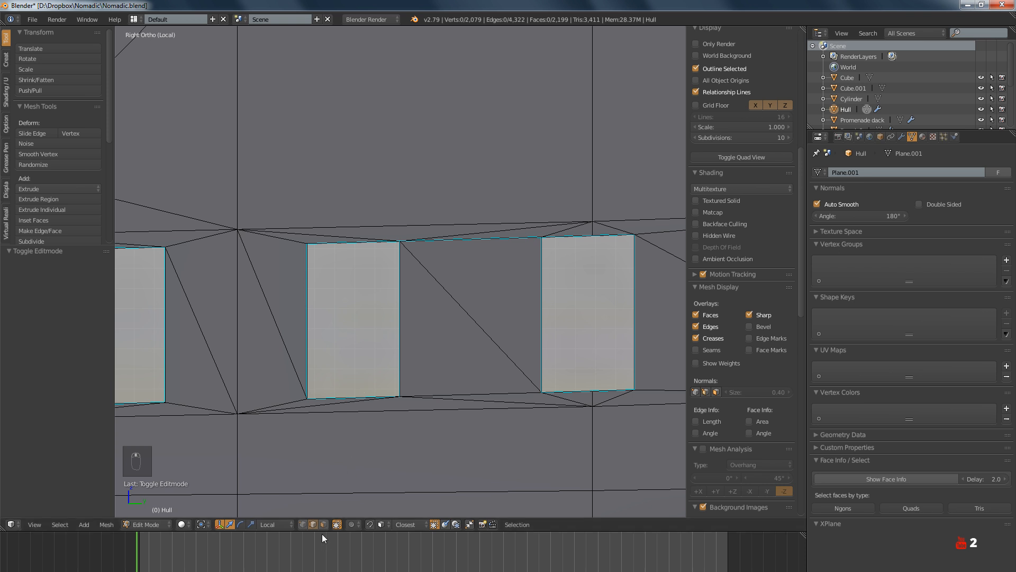
pyautogui.rightClick(457, 235)
pyautogui.hotkey('ctrl', 'e')
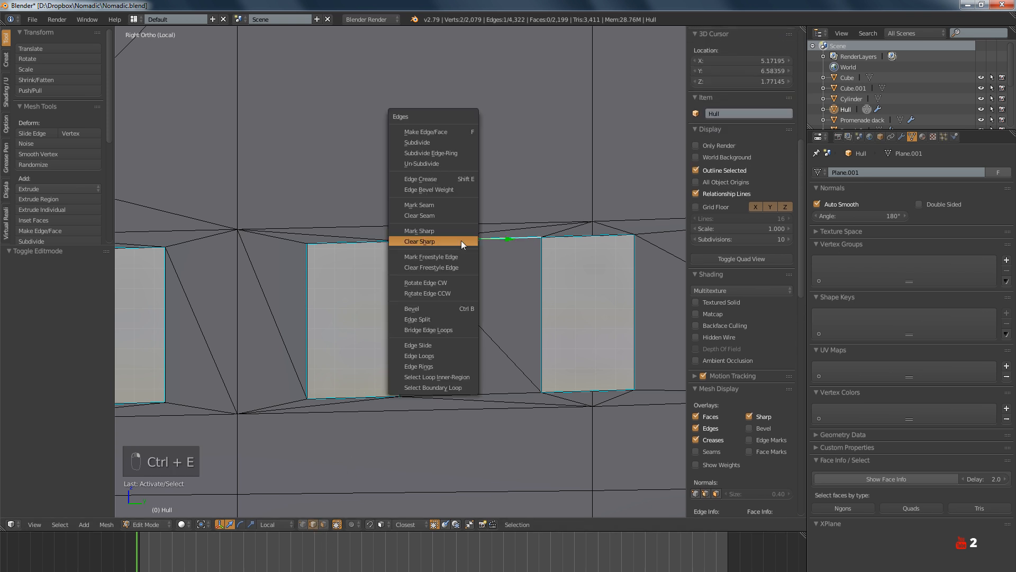
pyautogui.click(461, 240)
pyautogui.press('a')
# Merge the extra lower- and upper-edge vertices of the third window forward of the recessed opening into its aft corners, and deselect everything
pyautogui.scroll(-4, 458, 270)
pyautogui.keyDown('shift'); pyautogui.moveTo(489, 293); pyautogui.dragTo(319, 350, button='middle'); pyautogui.keyUp('shift')
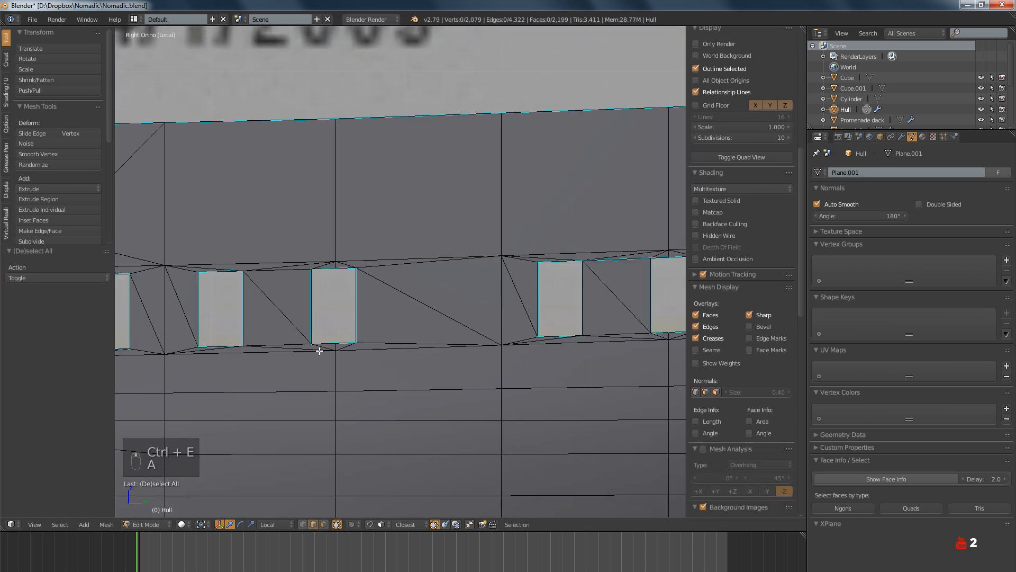
pyautogui.scroll(3, 330, 322)
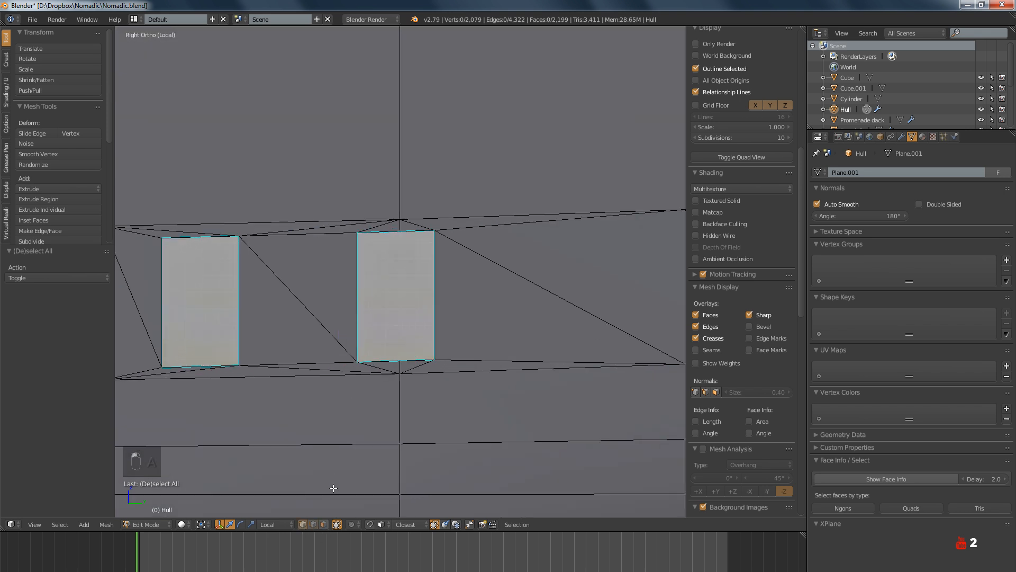
pyautogui.rightClick(357, 362)
pyautogui.press('w')
pyautogui.click(363, 357)
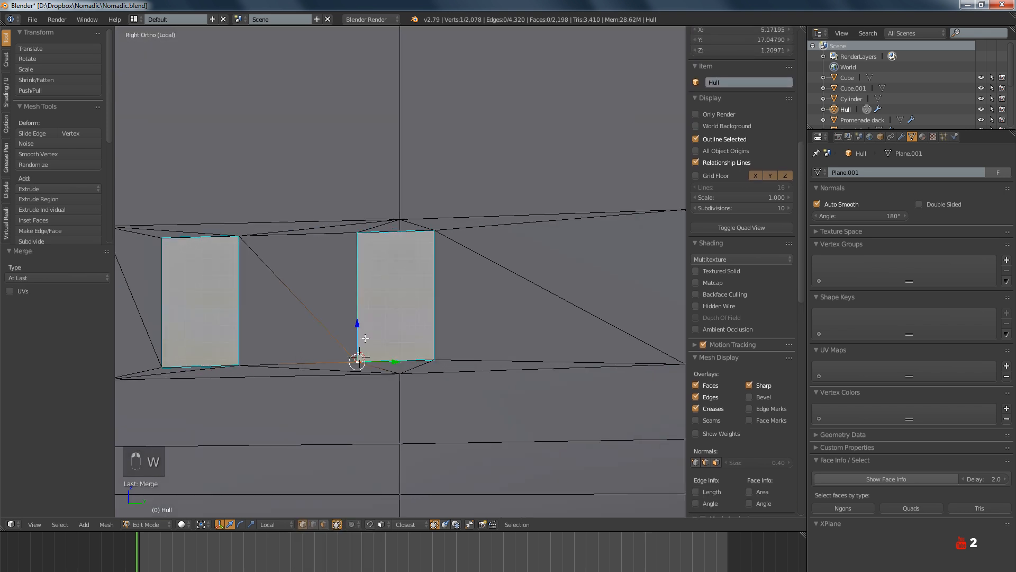
pyautogui.keyDown('shift'); pyautogui.rightClick(358, 231); pyautogui.keyUp('shift')
pyautogui.press('w')
pyautogui.click(350, 230)
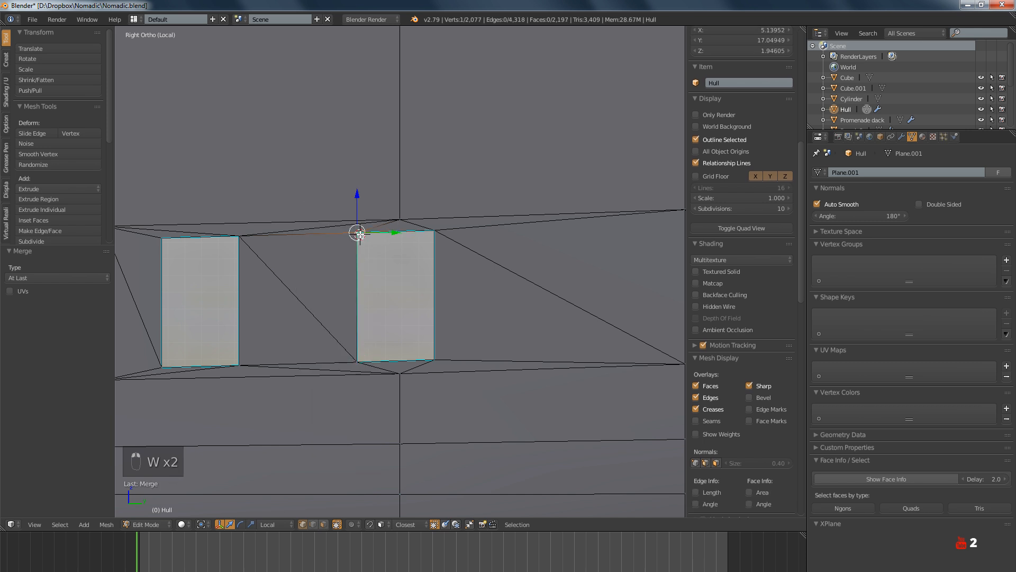
pyautogui.press('a')
# Merge the extra upper-edge vertex of the foremost window into its upper aft corner, and deselect everything
pyautogui.scroll(-4, 406, 270)
pyautogui.scroll(1, 365, 288)
pyautogui.scroll(3, 466, 279)
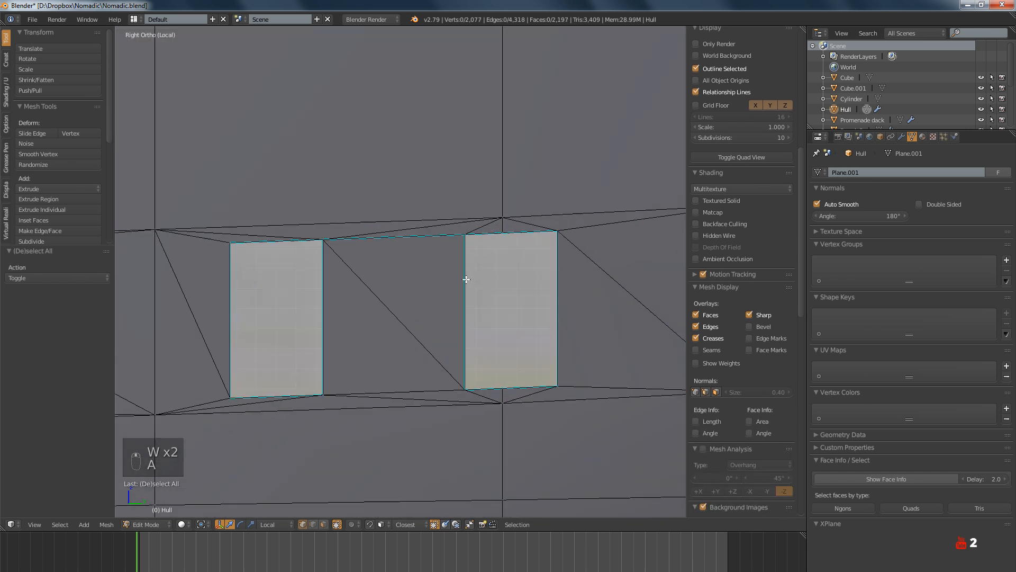
pyautogui.rightClick(502, 236)
pyautogui.keyDown('shift'); pyautogui.rightClick(465, 235); pyautogui.keyUp('shift')
pyautogui.press('w')
pyautogui.click(465, 234)
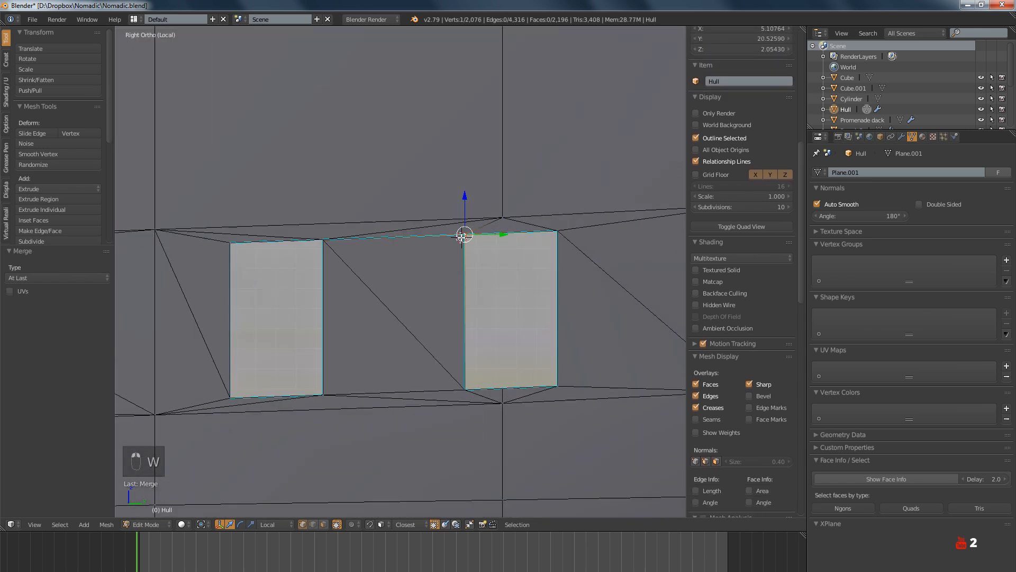
pyautogui.press('a')
# Merge the extra lower-edge vertex of the foremost window into its lower aft corner, and deselect everything
pyautogui.rightClick(493, 390)
pyautogui.keyDown('shift'); pyautogui.rightClick(467, 387); pyautogui.keyUp('shift')
pyautogui.press('w')
pyautogui.click(468, 385)
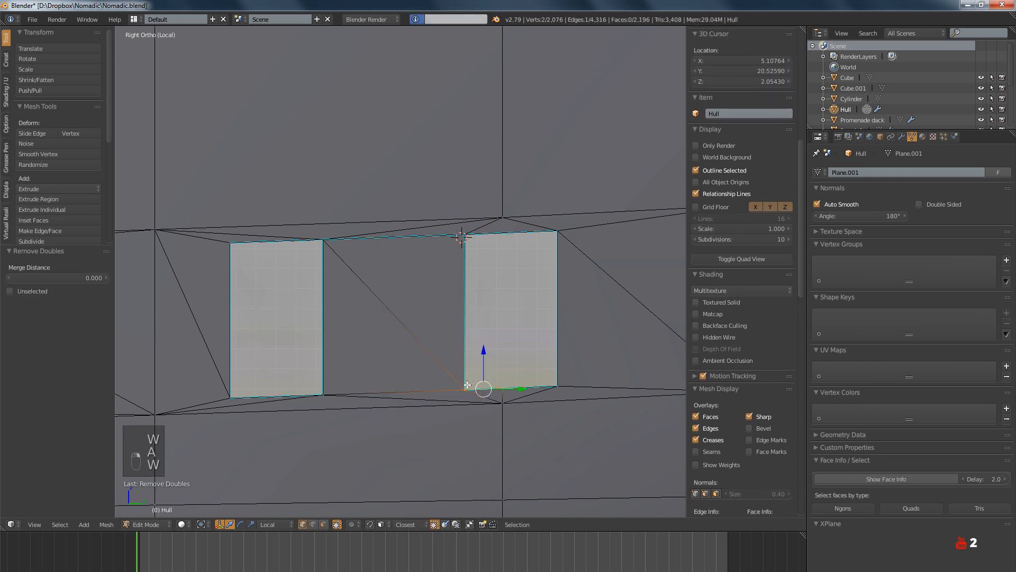
pyautogui.press('w')
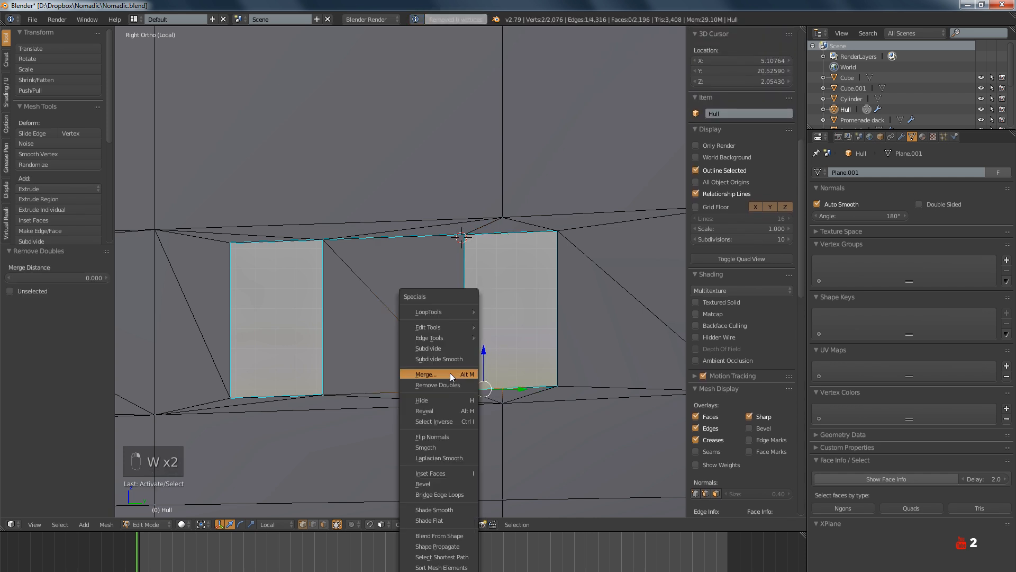
pyautogui.click(450, 373)
pyautogui.click(451, 373)
pyautogui.press('a')
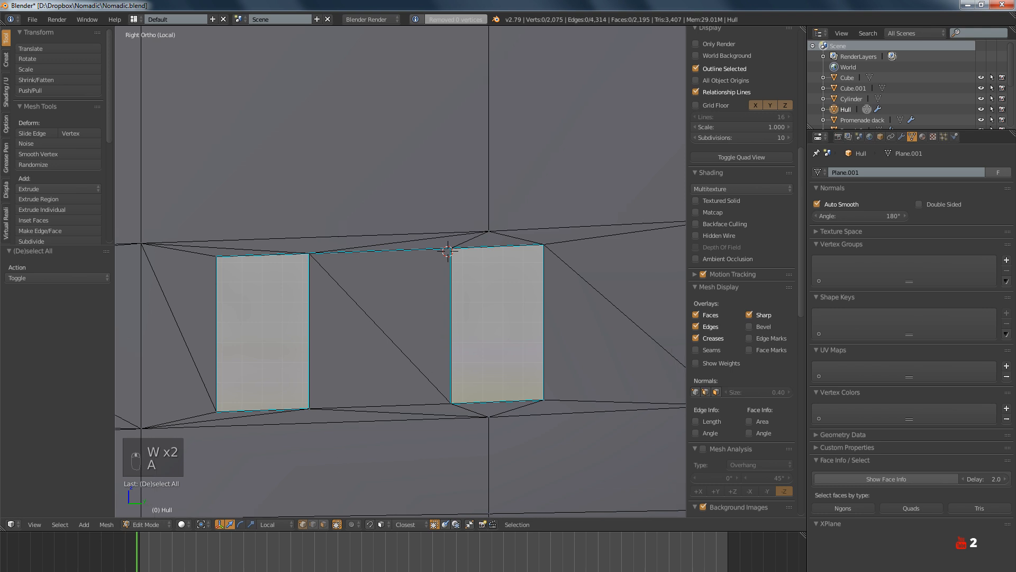
# Clear the sharp marking from the upper edge between the two foremost windows, and return to Object Mode with nothing selected
pyautogui.rightClick(381, 251)
pyautogui.hotkey('ctrl', 'e')
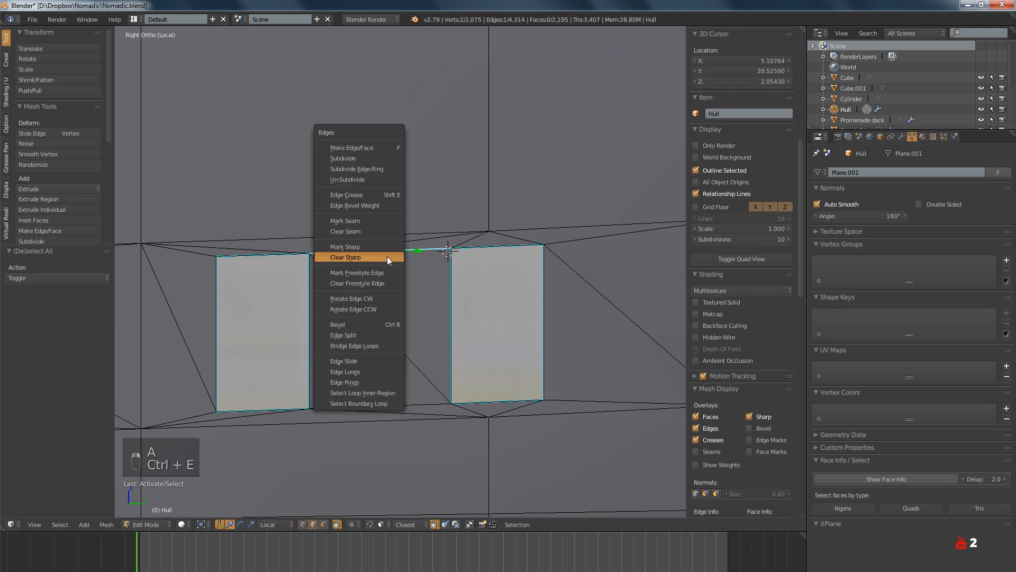
pyautogui.press('a')
pyautogui.scroll(-1, 398, 266)
pyautogui.scroll(-8, 398, 265)
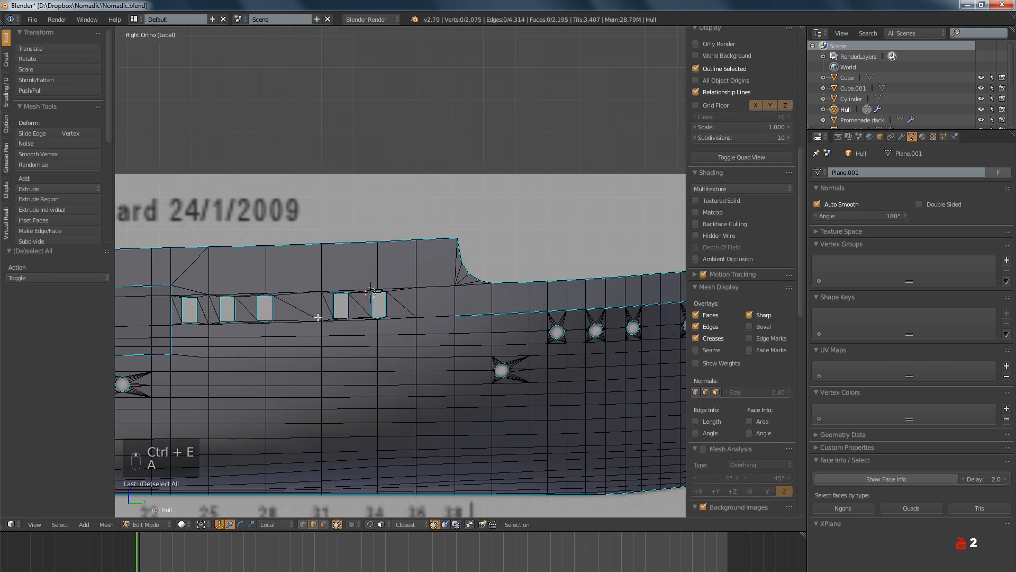
pyautogui.press('Tab')
pyautogui.press('a')
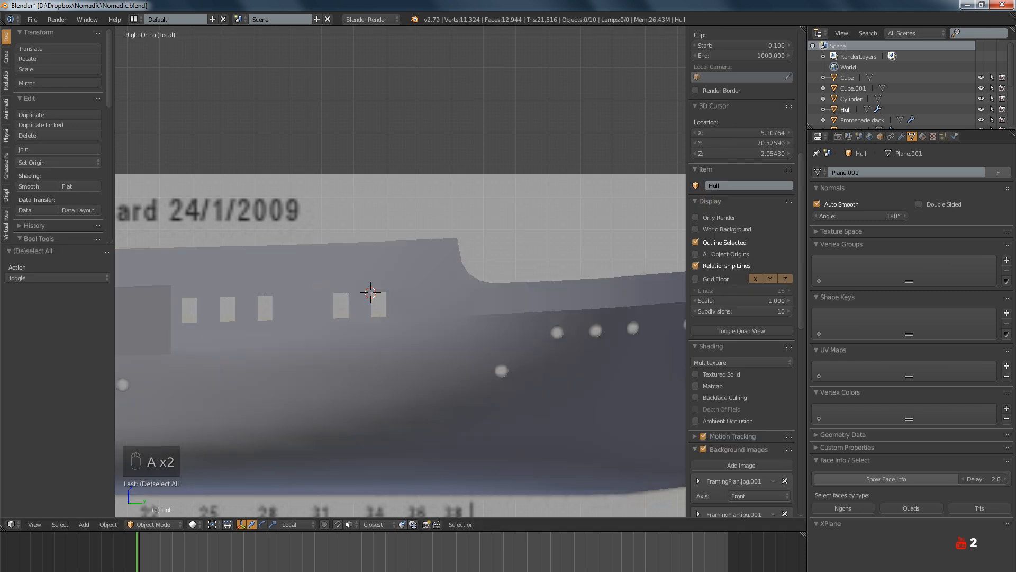
# Switch to Winamp, play the track "06 - Pure Science" from partway through, and return to Blender
pyautogui.hotkey('alt', 'Tab')
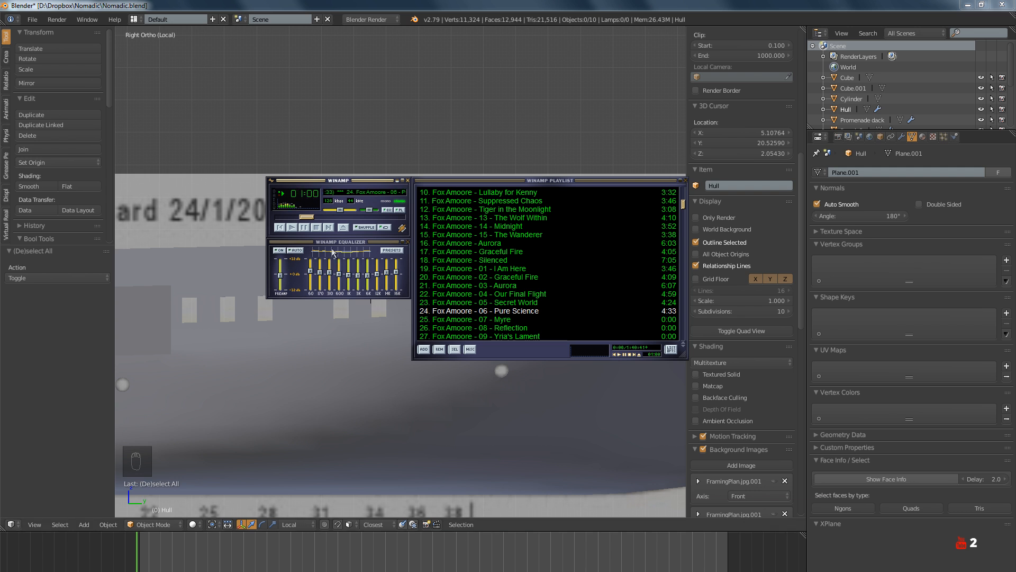
pyautogui.click(330, 227)
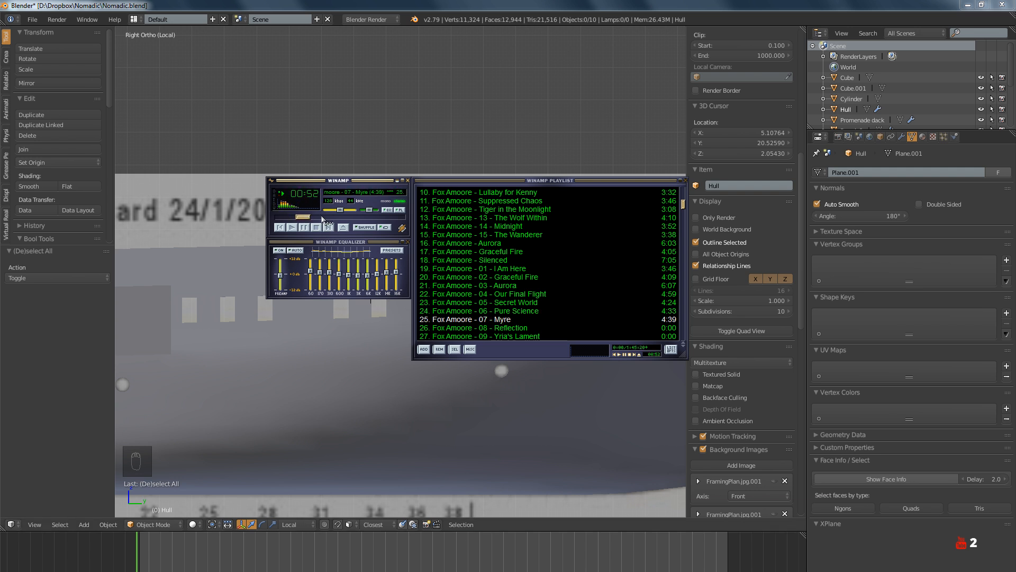
pyautogui.click(468, 311)
pyautogui.doubleClick(468, 312)
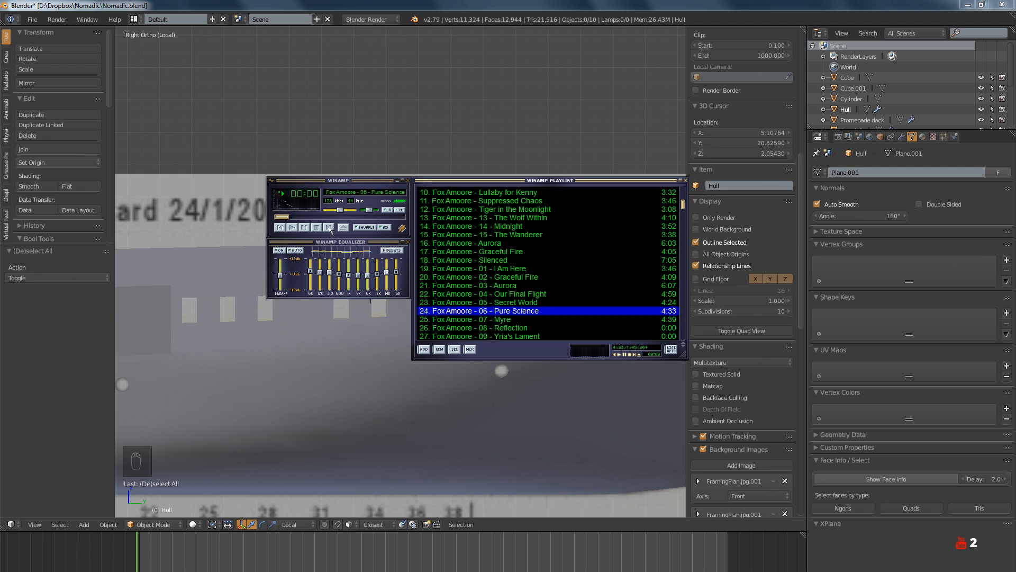
pyautogui.click(315, 217)
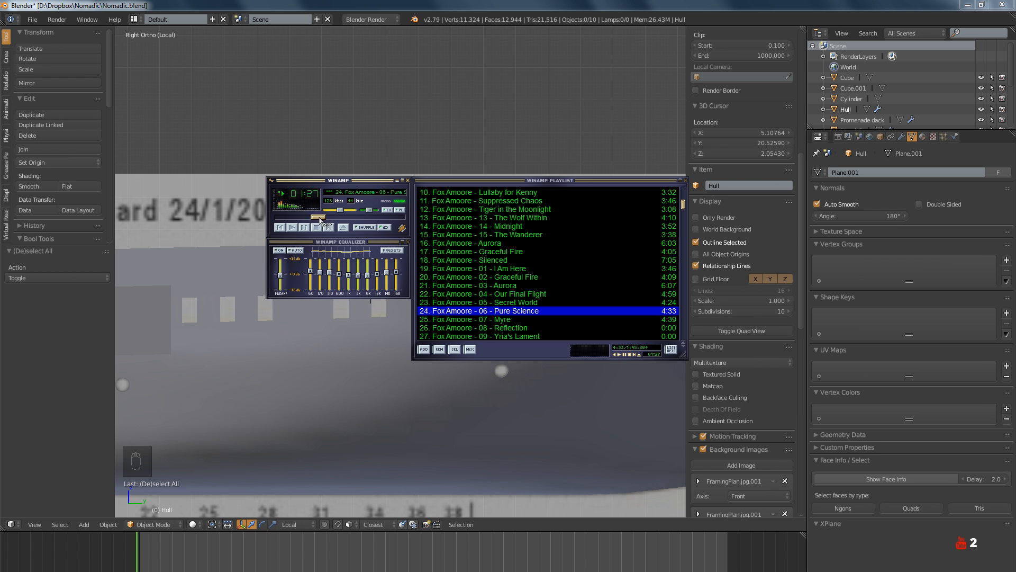
pyautogui.hotkey('alt', 'Tab')
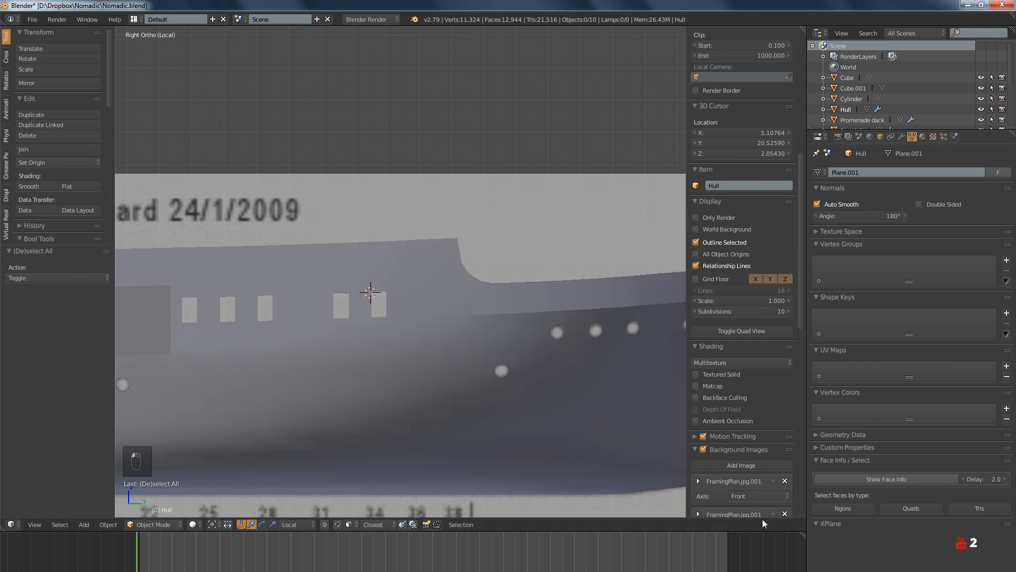
# Save the hull changes over the existing Nomadic.blend file
pyautogui.scroll(-4, 474, 300)
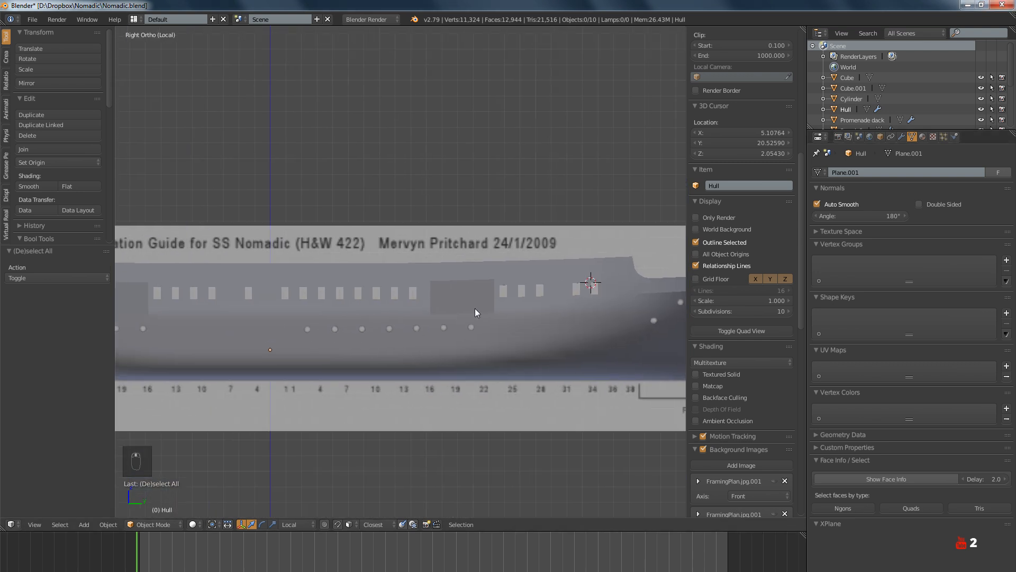
pyautogui.hotkey('ctrl', 's')
pyautogui.click(478, 307)
# Examine the hull mesh around the forward recessed opening in Edit Mode, and the window openings in Object Mode from an angled view
pyautogui.press('Tab')
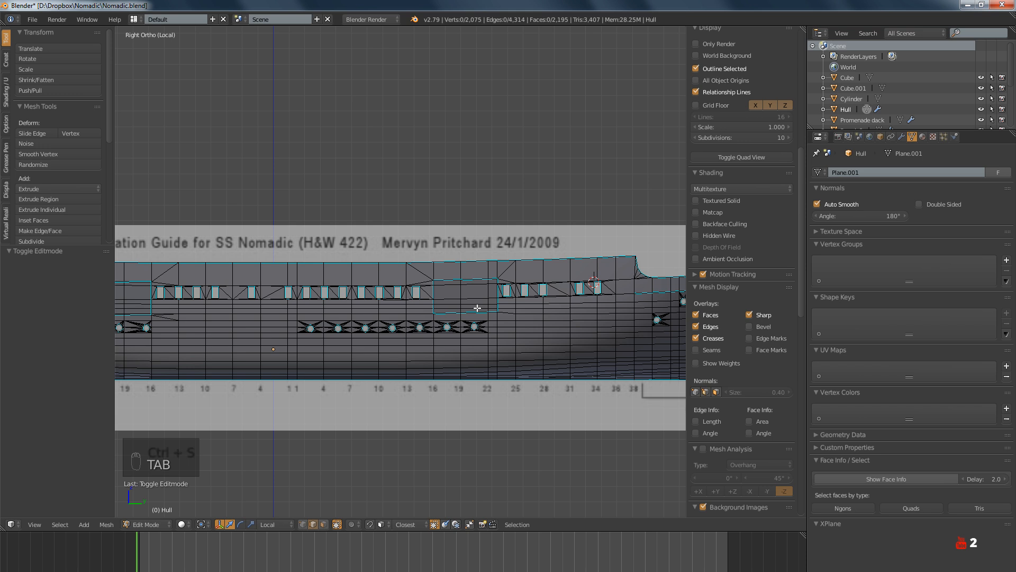
pyautogui.press('a')
pyautogui.press('a')
pyautogui.press('a')
pyautogui.scroll(4, 481, 308)
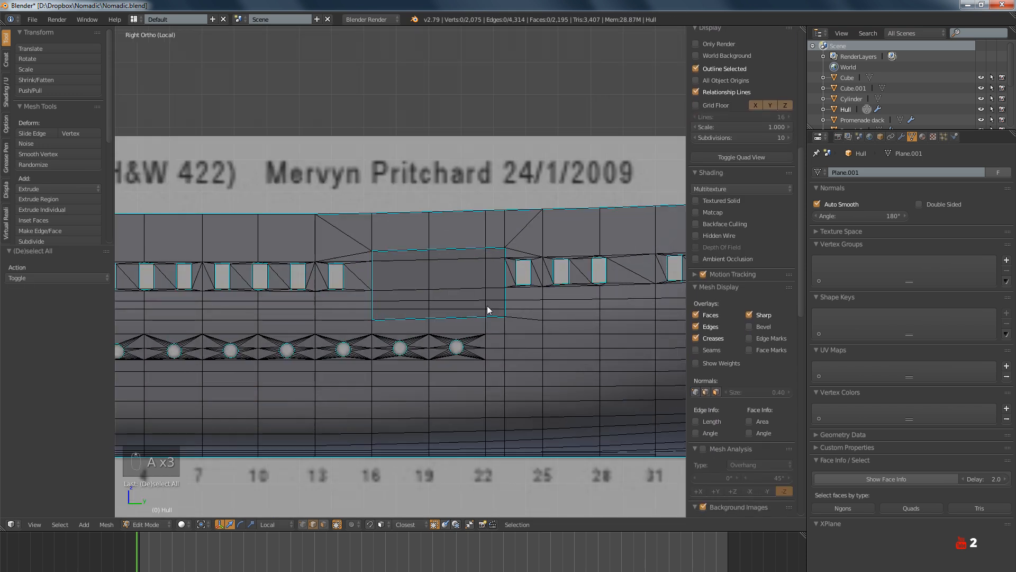
pyautogui.press('Tab')
pyautogui.scroll(-4, 487, 307)
pyautogui.moveTo(487, 306)
pyautogui.keyDown('shift'); pyautogui.mouseDown(button='middle')
pyautogui.moveTo(418, 310)
pyautogui.moveTo(410, 345)
pyautogui.mouseUp(button='middle'); pyautogui.keyUp('shift')
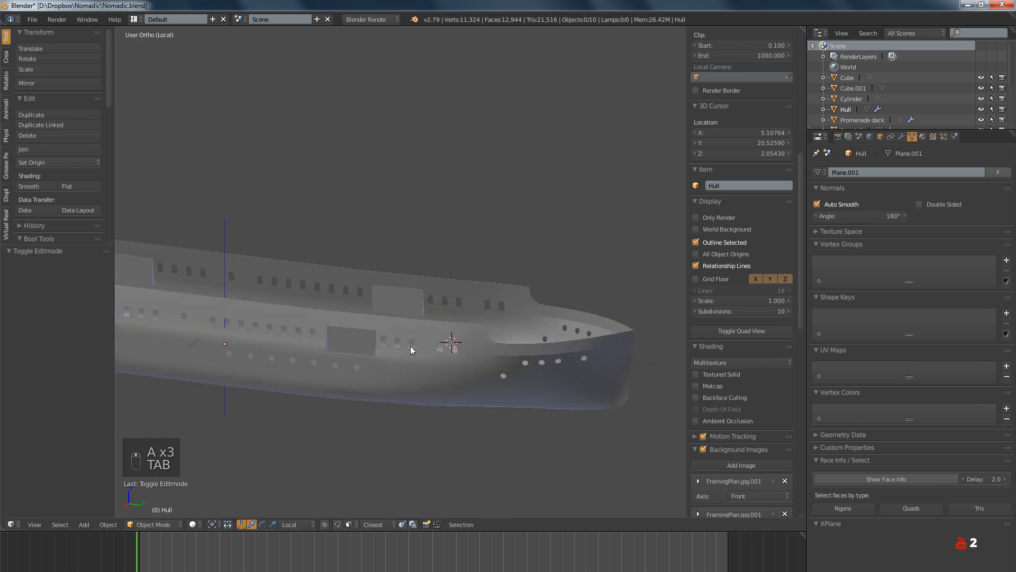
# Glance at Winamp, return to Blender, and save Nomadic.blend again
pyautogui.hotkey('alt', 'Tab')
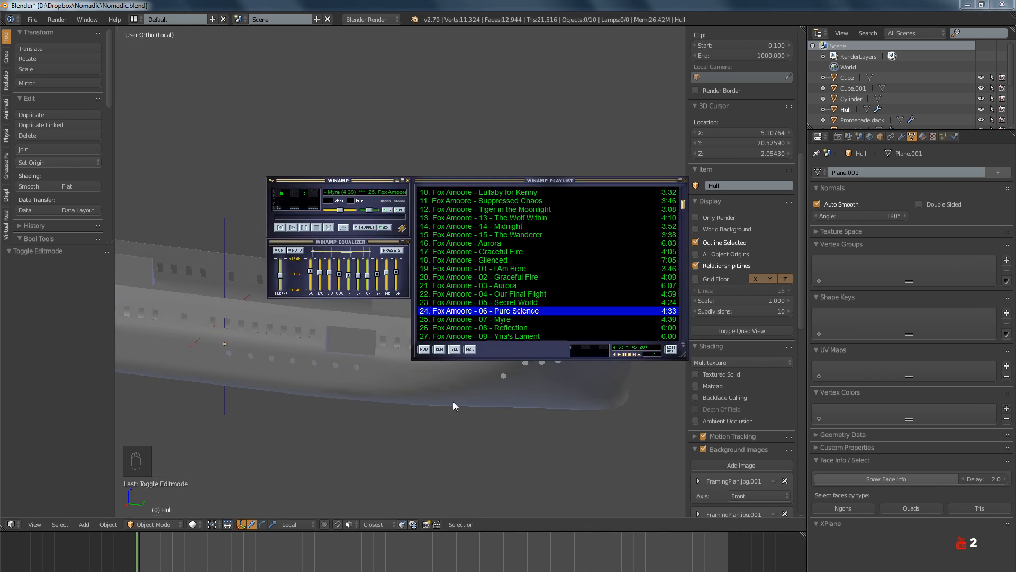
pyautogui.hotkey('alt', 'Tab')
pyautogui.moveTo(521, 431); pyautogui.dragTo(477, 388, button='middle')
pyautogui.hotkey('ctrl', 's')
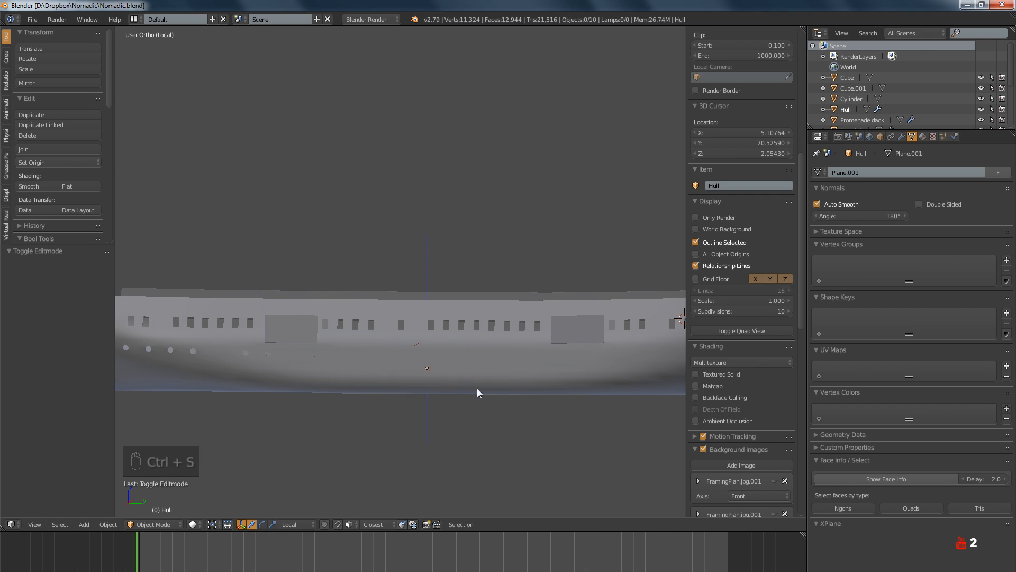
# Examine the hull's recessed openings and portholes in a wireframe side view against the frame station guide
pyautogui.scroll(4, 572, 362)
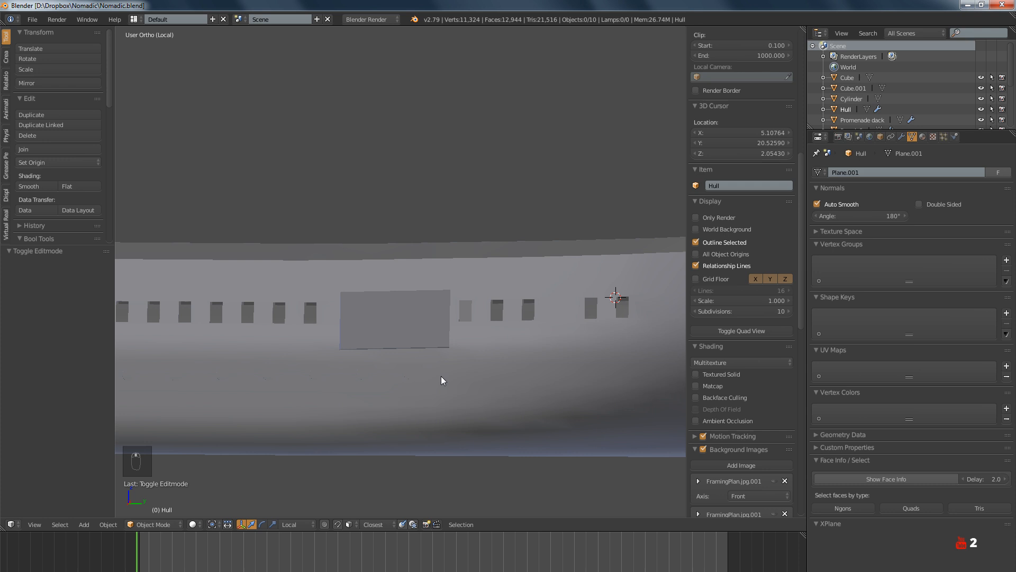
pyautogui.press('KP_3')
pyautogui.press('z')
pyautogui.scroll(5, 437, 351)
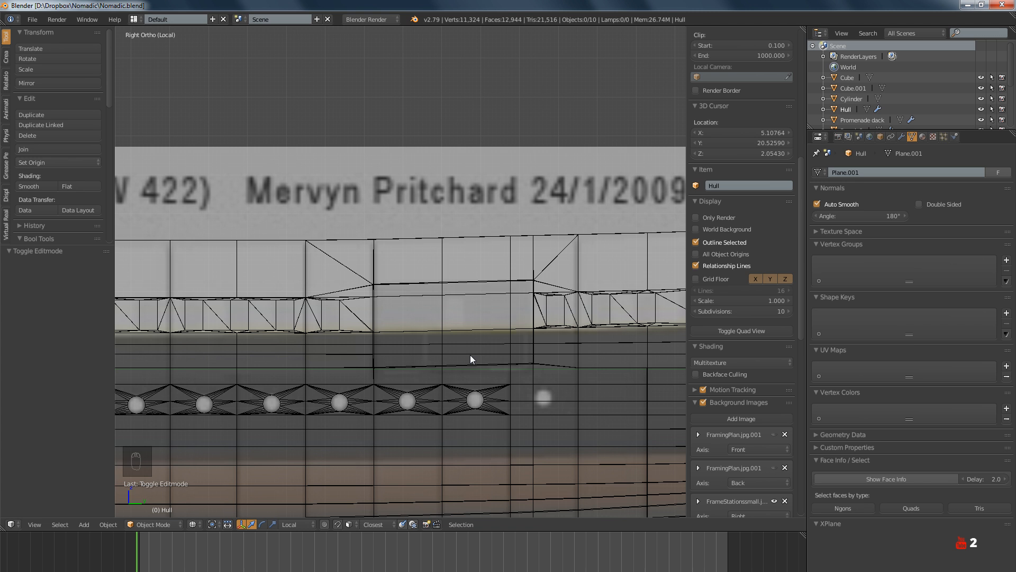
pyautogui.scroll(-6, 471, 356)
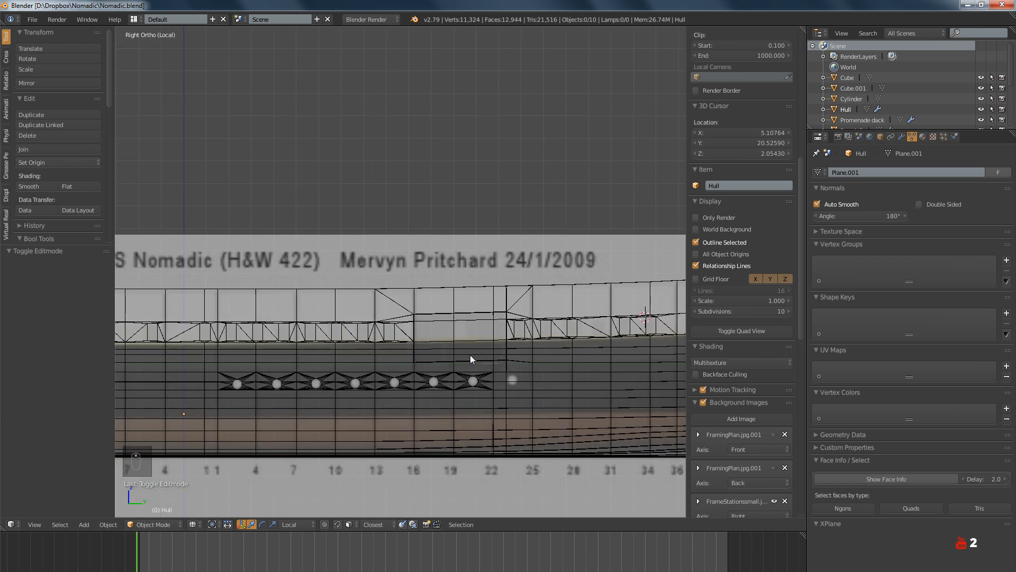
pyautogui.scroll(3, 434, 359)
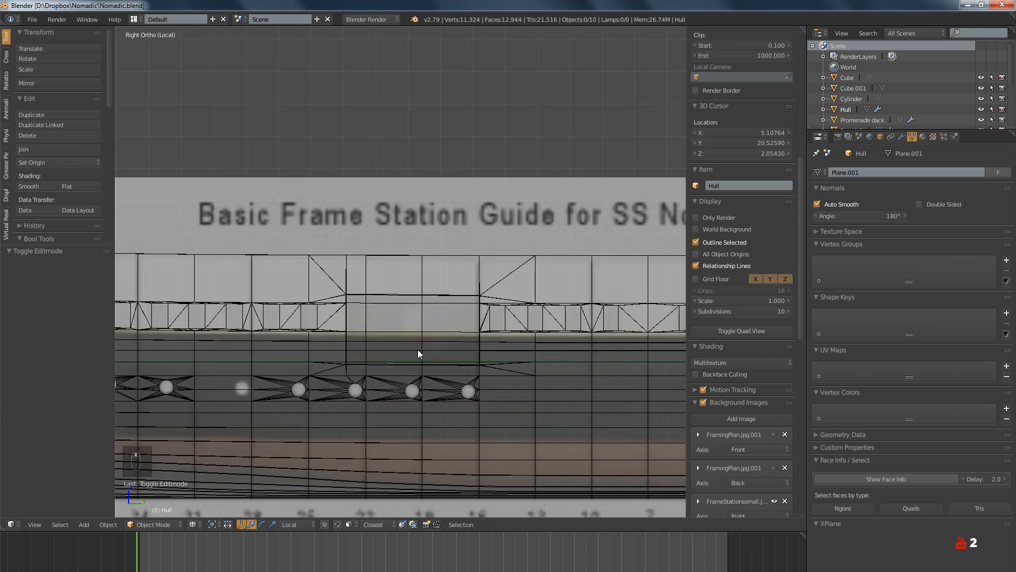
pyautogui.scroll(-5, 417, 348)
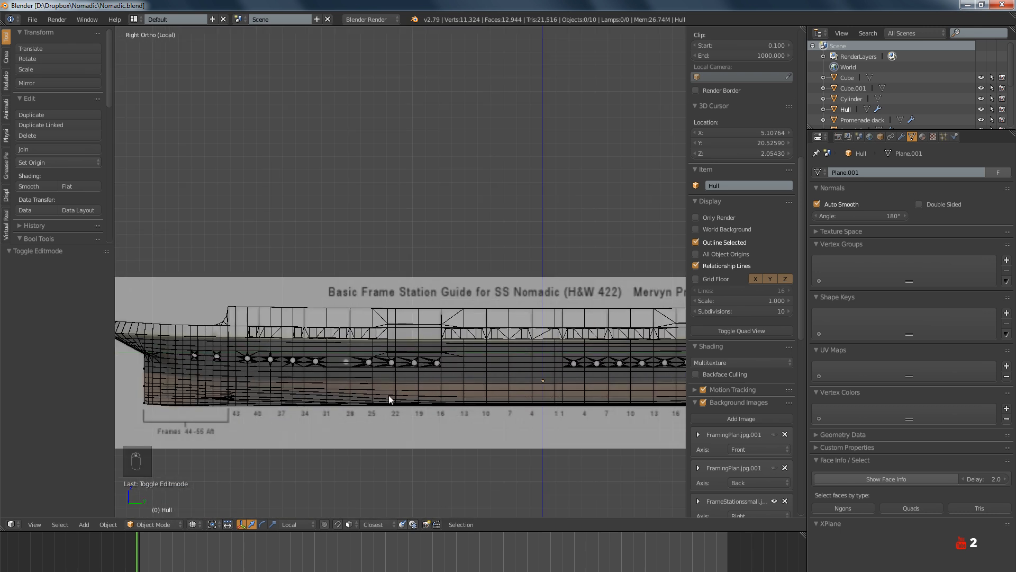
# Leave local view with nothing selected, and show only the layer holding the window and porthole cutter objects
pyautogui.press('KP_Divide')
pyautogui.press('a')
pyautogui.press('a')
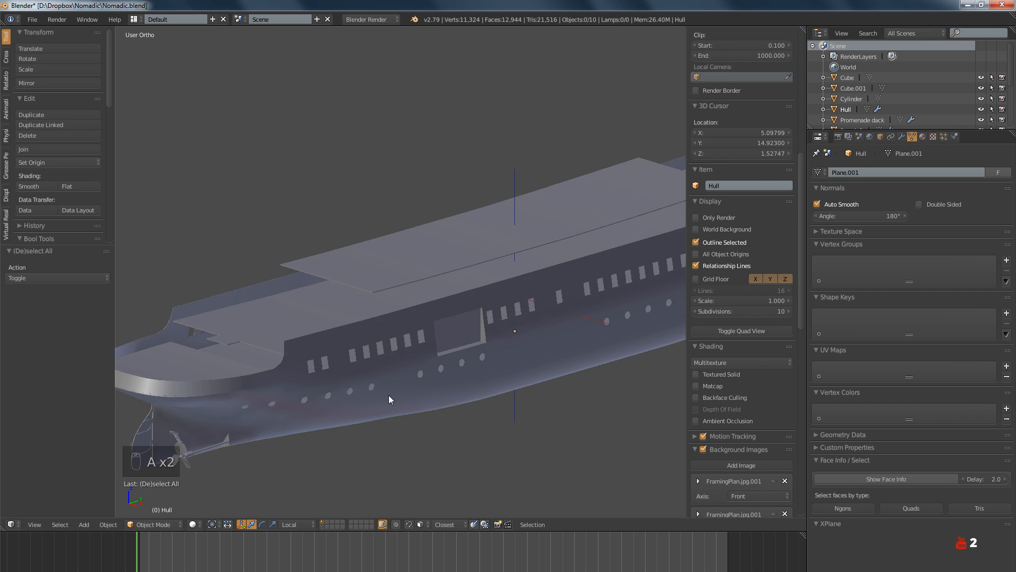
pyautogui.click(322, 528)
pyautogui.keyDown('shift'); pyautogui.moveTo(506, 402); pyautogui.dragTo(424, 409, button='middle'); pyautogui.keyUp('shift')
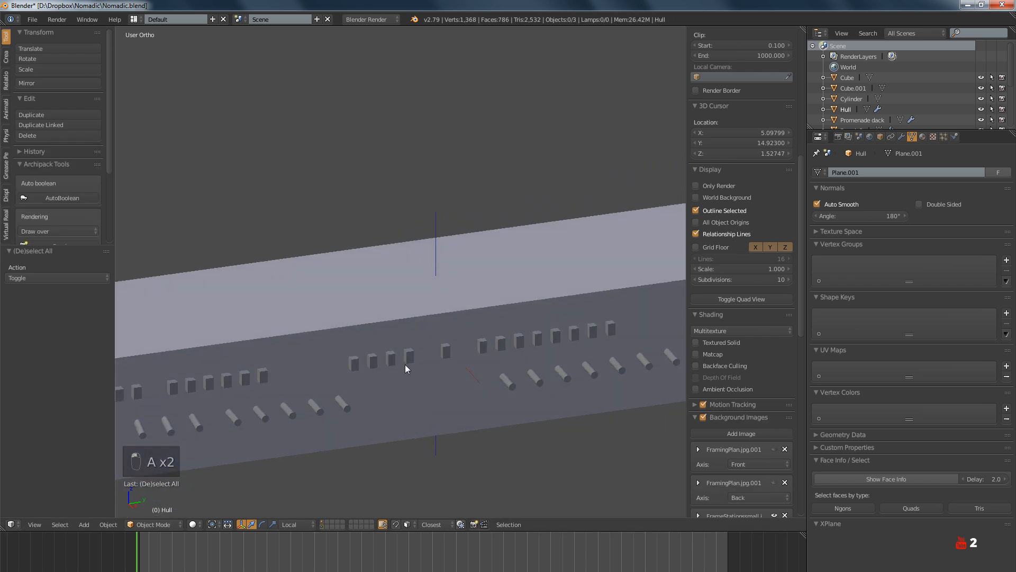
# Move the window cutter object Cube.001 to layer 1, and display layer 1 in right side view
pyautogui.rightClick(406, 364)
pyautogui.scroll(-2, 413, 371)
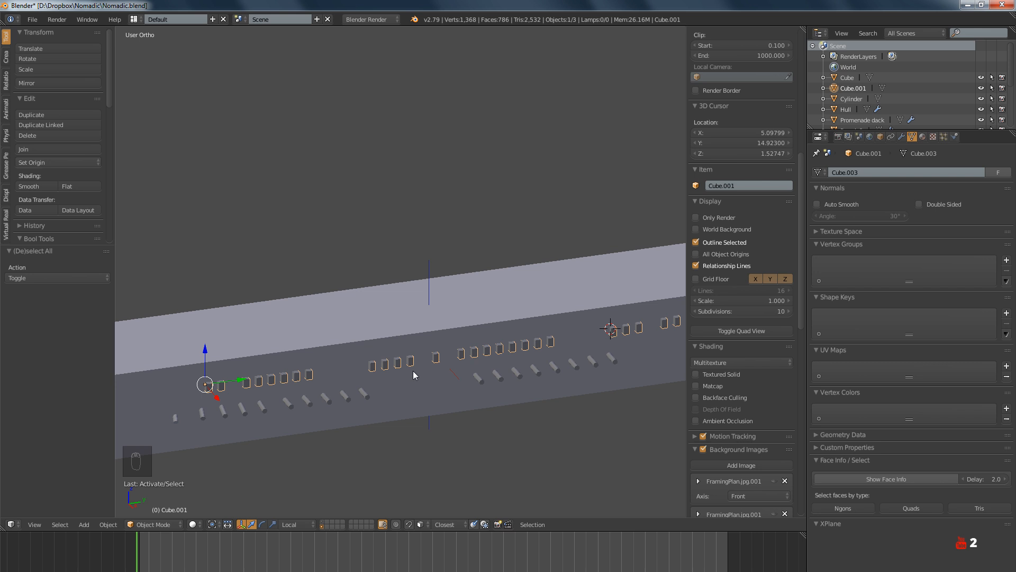
pyautogui.press('m')
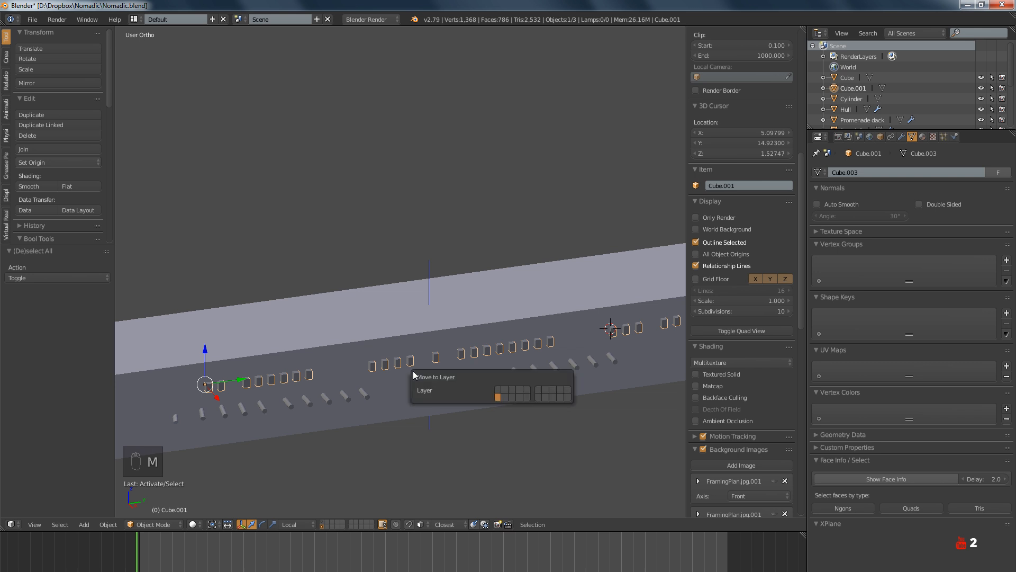
pyautogui.press('1')
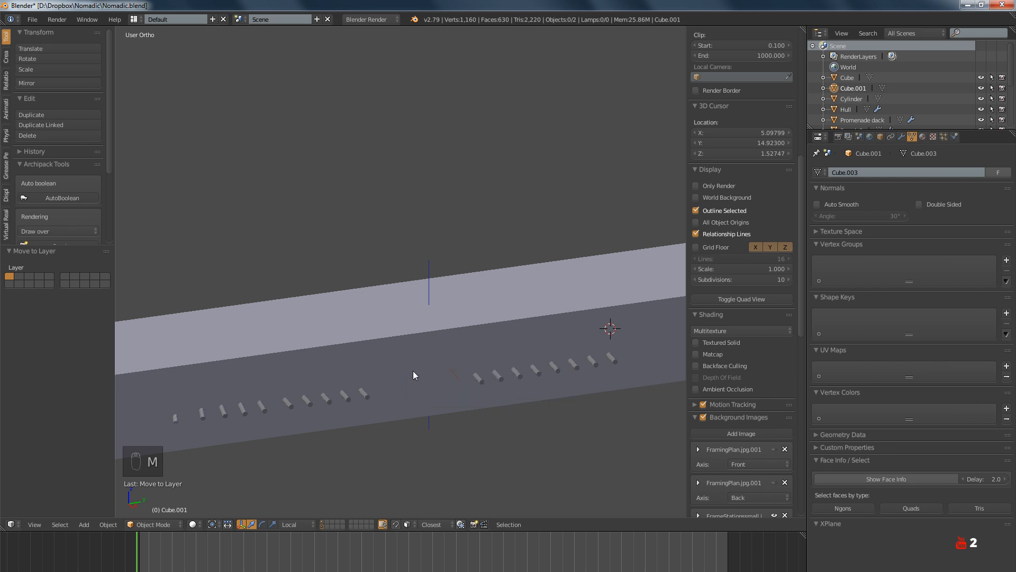
pyautogui.press('1')
pyautogui.press('KP_3')
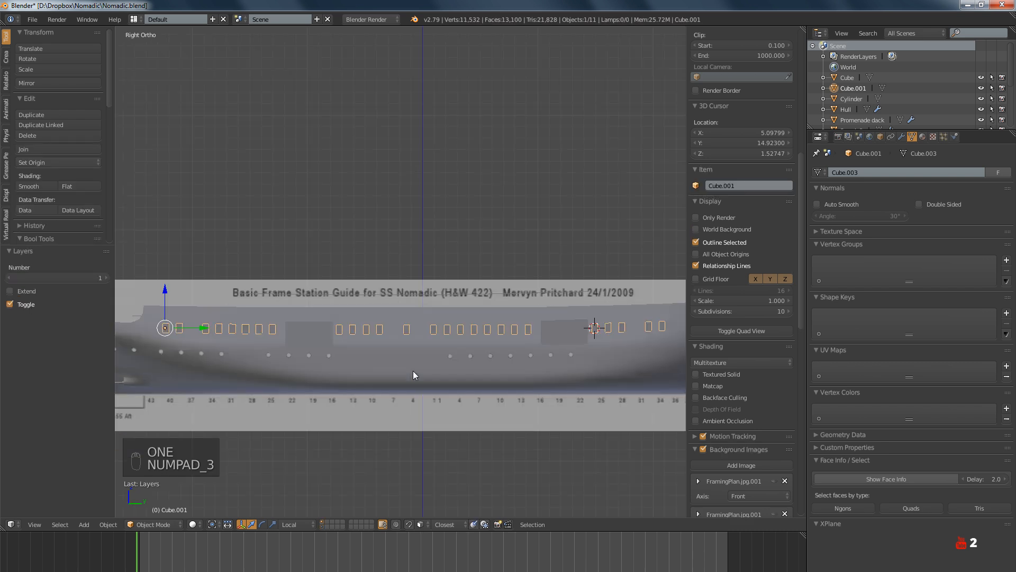
pyautogui.scroll(3, 348, 344)
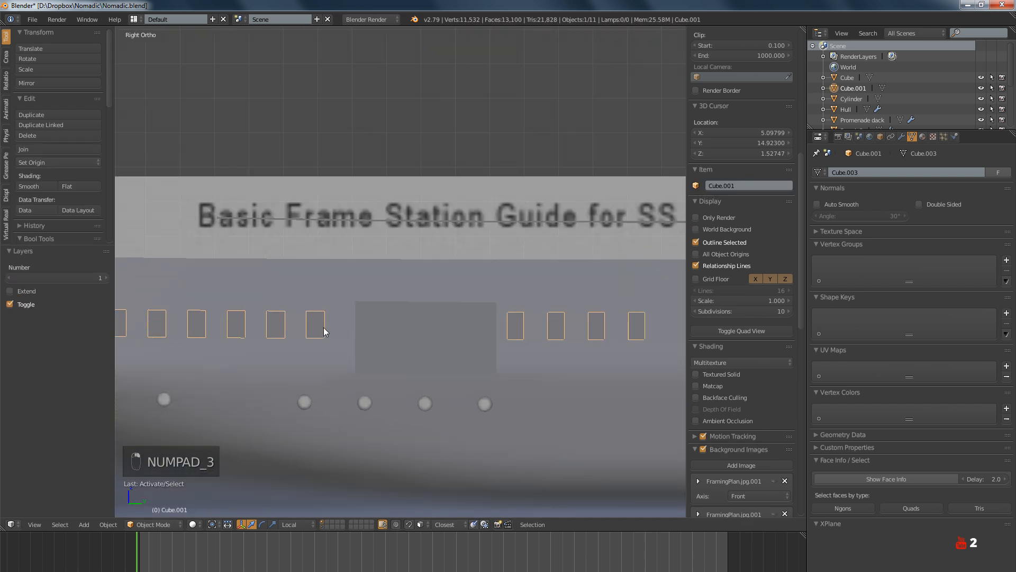
# In Cube.001's mesh, duplicate the window box just forward of the aft recess and place it inside the recess, about -2.55 along Y
pyautogui.press('Tab')
pyautogui.press('a')
pyautogui.press('a')
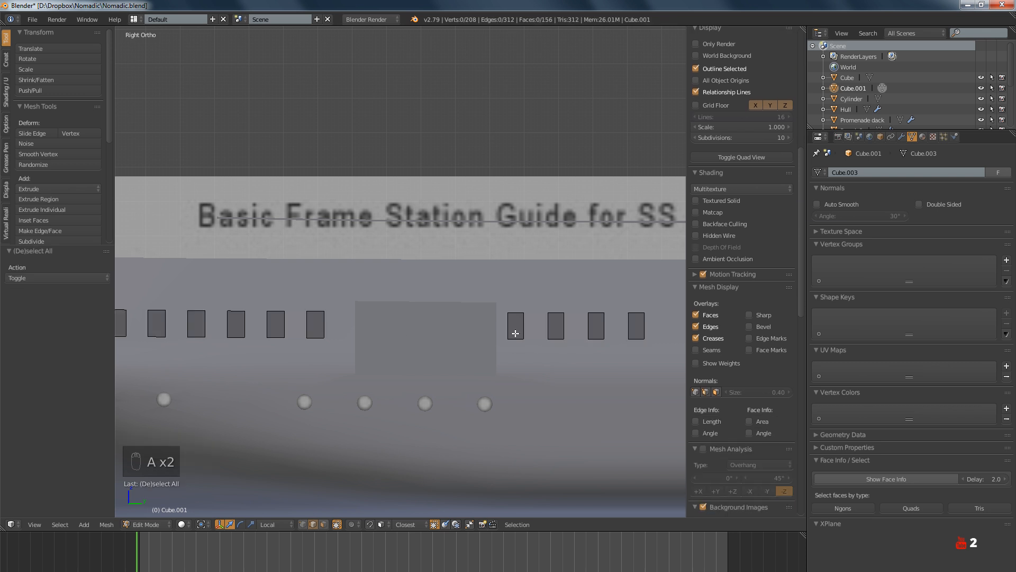
pyautogui.press('z')
pyautogui.press('z')
pyautogui.press('l')
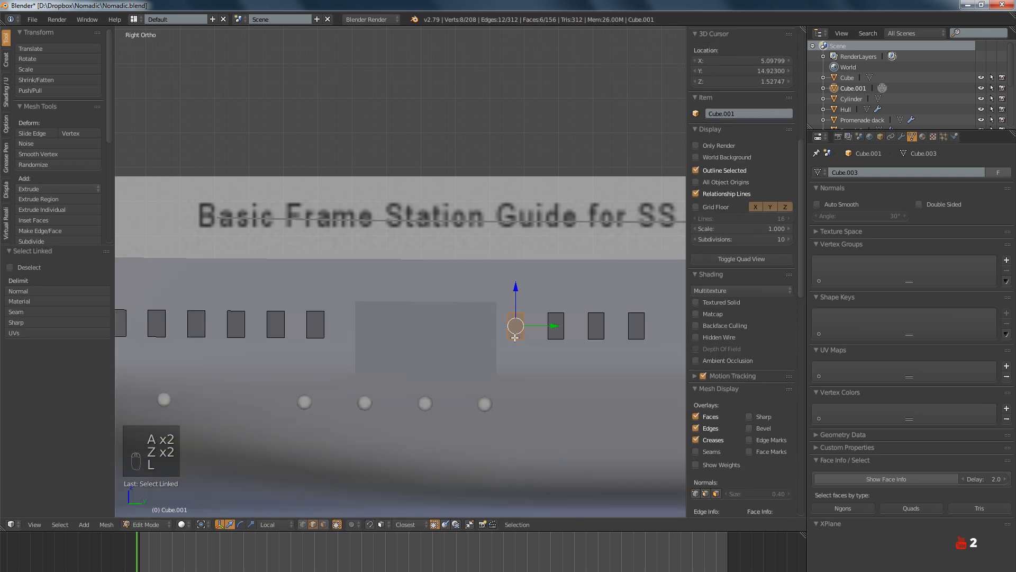
pyautogui.hotkey('shift', 'd')
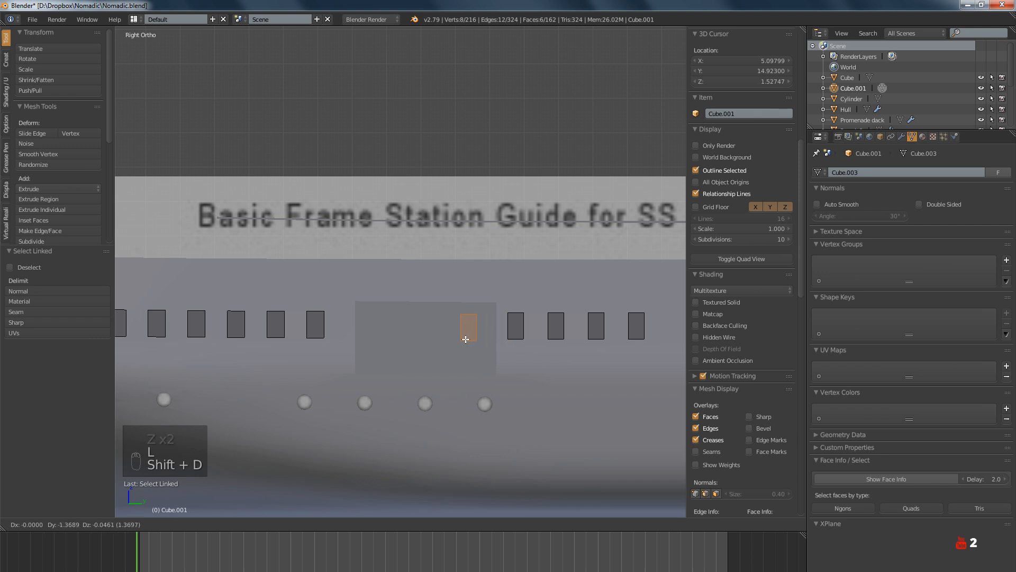
pyautogui.press('x')
pyautogui.press('y')
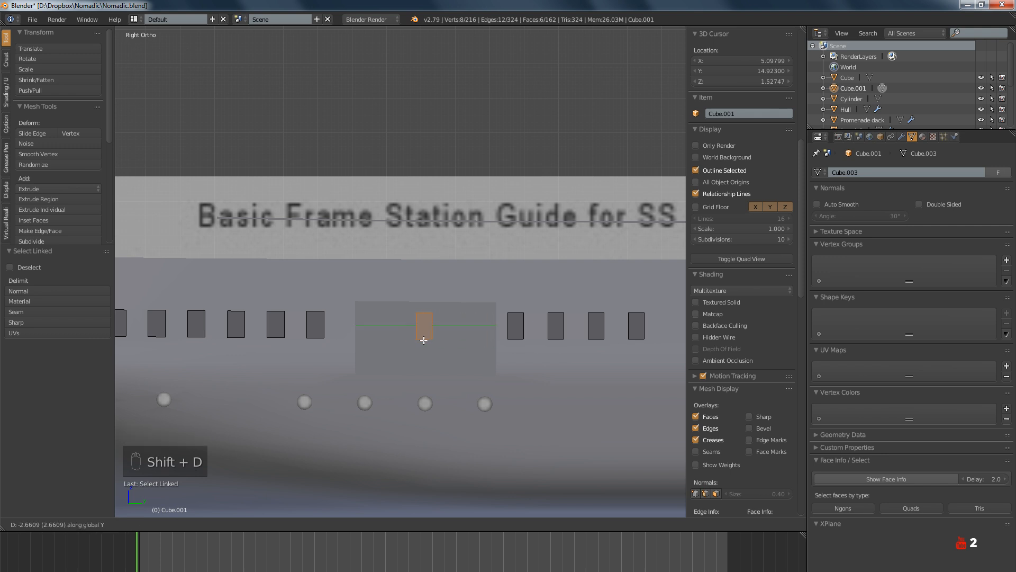
pyautogui.click(424, 341)
# Fine-tune the duplicated box in wireframe, shifting it about -0.09 along local Y and raising it about 0.01 along local Z
pyautogui.press('z')
pyautogui.scroll(5, 425, 338)
pyautogui.press('g')
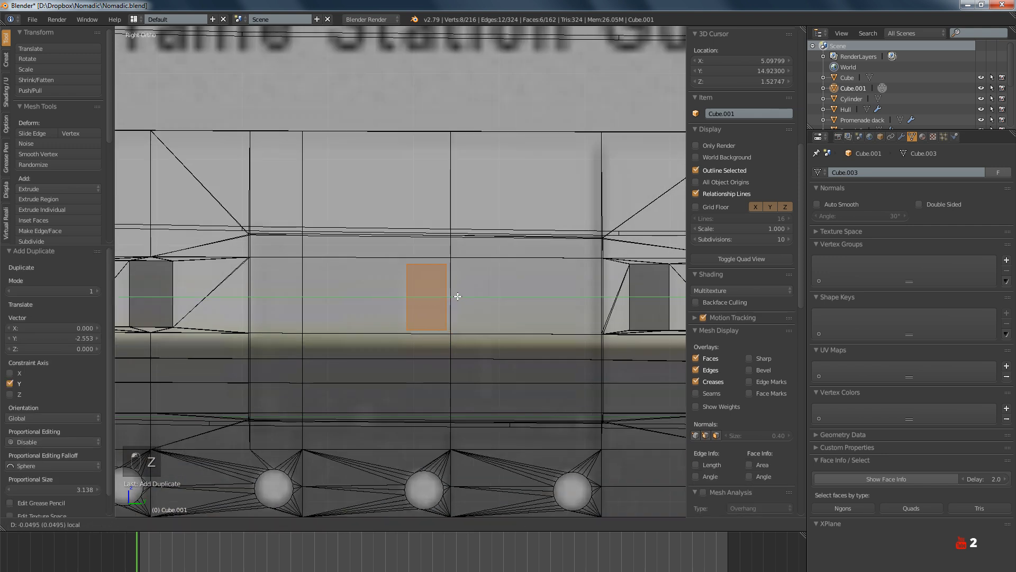
pyautogui.press('y')
pyautogui.press('y')
pyautogui.click(456, 297)
pyautogui.press('g')
pyautogui.press('z')
pyautogui.press('z')
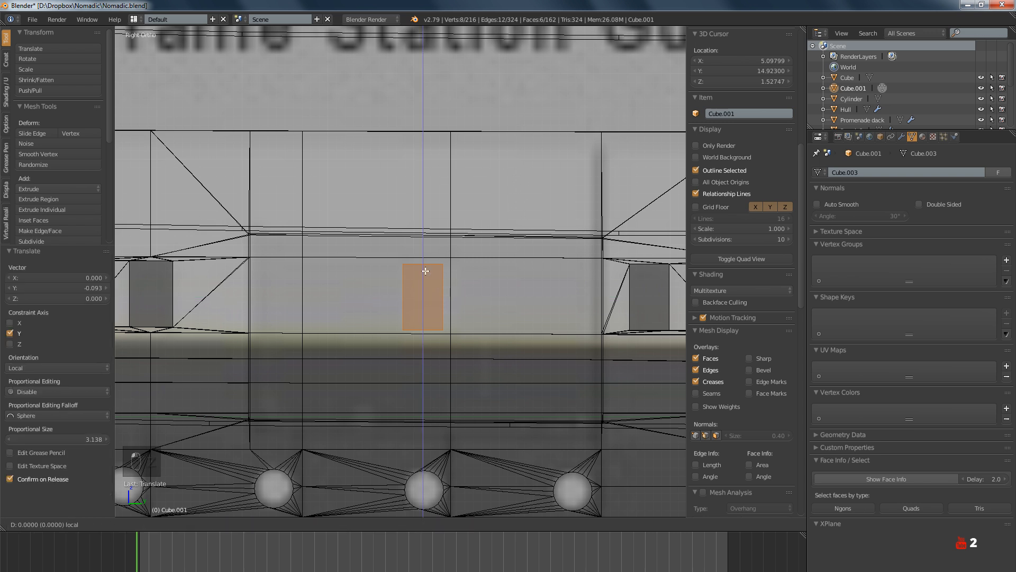
pyautogui.click(425, 270)
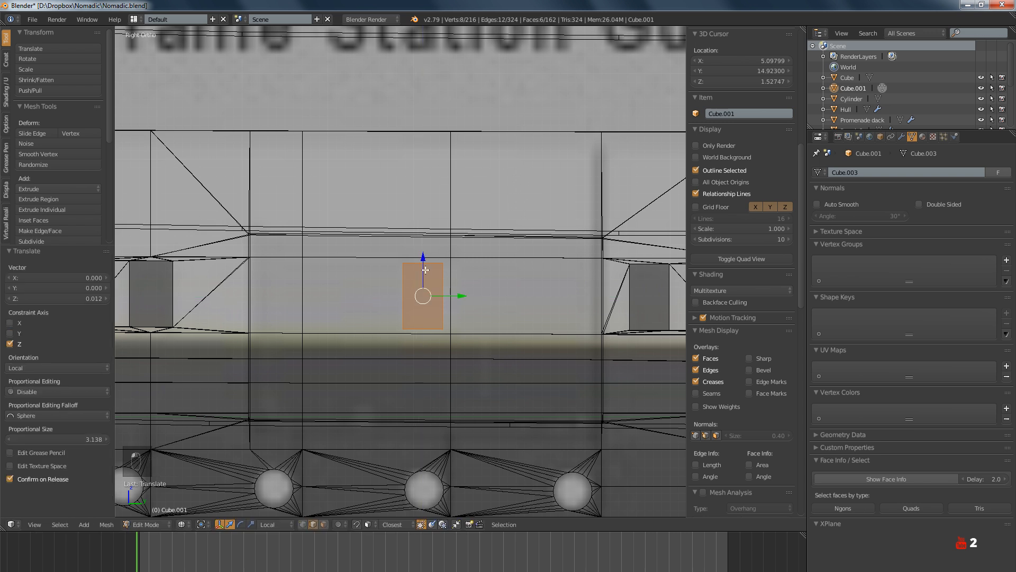
# Separate the selected window box from Cube.001 into its own object and return to Object Mode
pyautogui.press('p')
pyautogui.click(447, 313)
pyautogui.press('Tab')
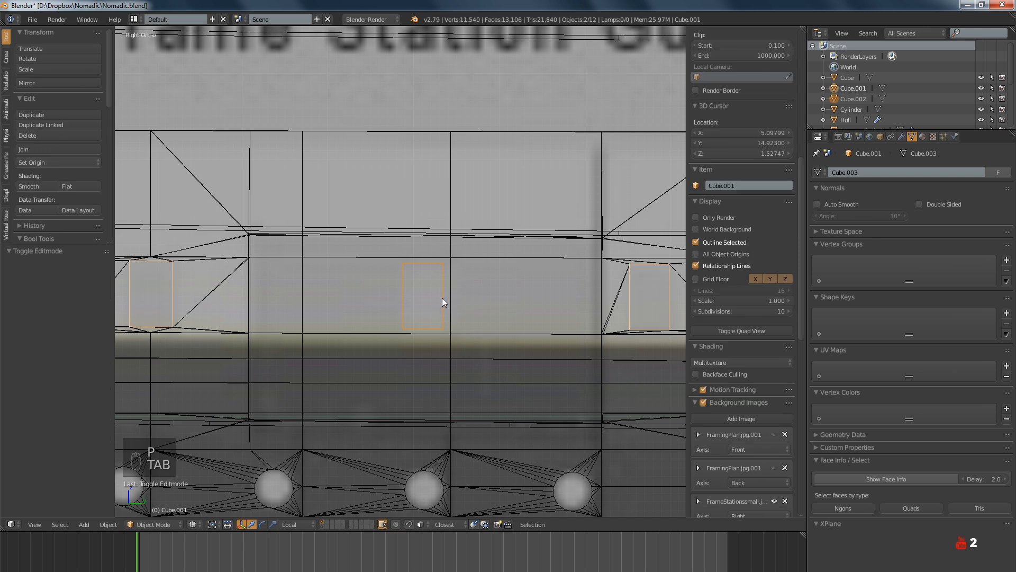
# Move the original window cutter object Cube.001 to layer 11, leaving the separated box on the hull's layer
pyautogui.scroll(-6, 445, 307)
pyautogui.rightClick(488, 317)
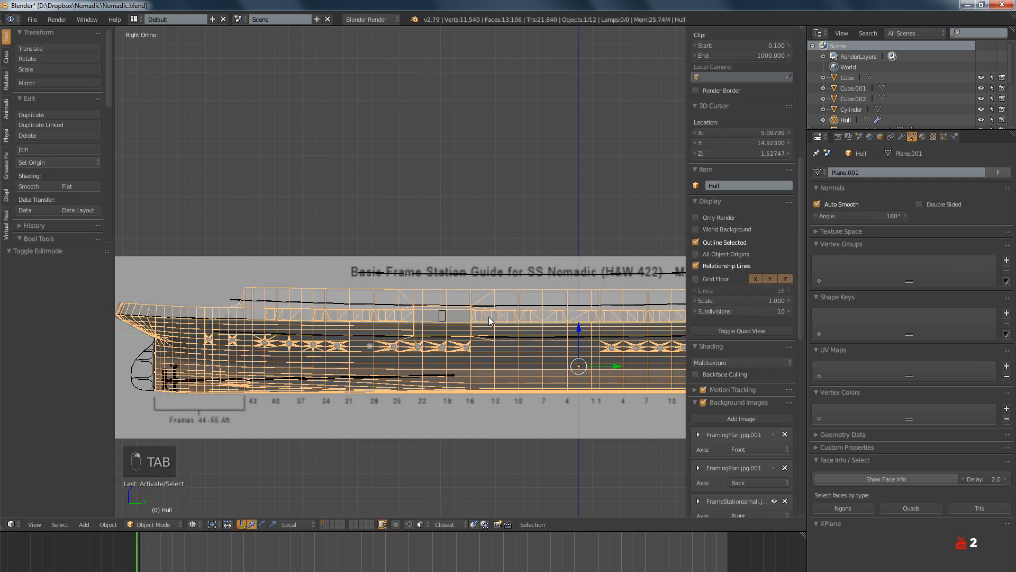
pyautogui.rightClick(491, 315)
pyautogui.press('m')
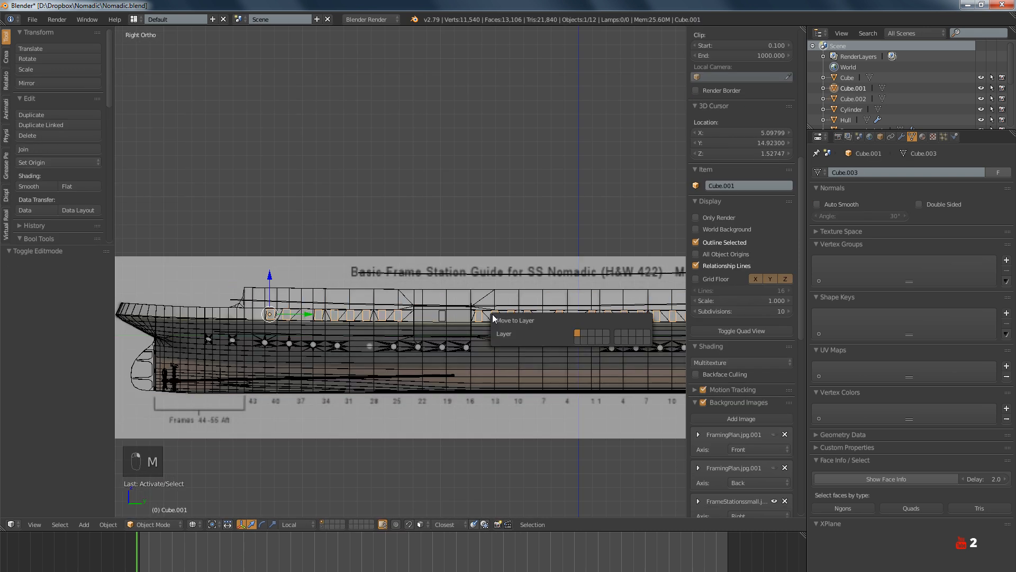
pyautogui.click(577, 340)
pyautogui.scroll(4, 443, 327)
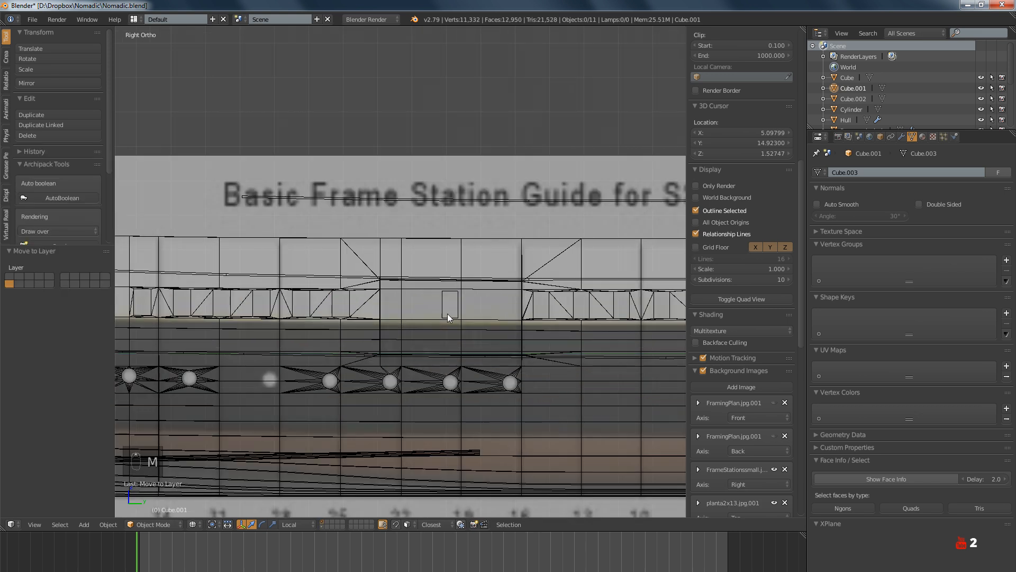
# Duplicate the box inside Cube.002's mesh and place the copy in the forward recess, about 22.18 along Y
pyautogui.rightClick(447, 313)
pyautogui.scroll(-4, 446, 301)
pyautogui.keyDown('shift'); pyautogui.moveTo(501, 329); pyautogui.dragTo(348, 346, button='middle'); pyautogui.keyUp('shift')
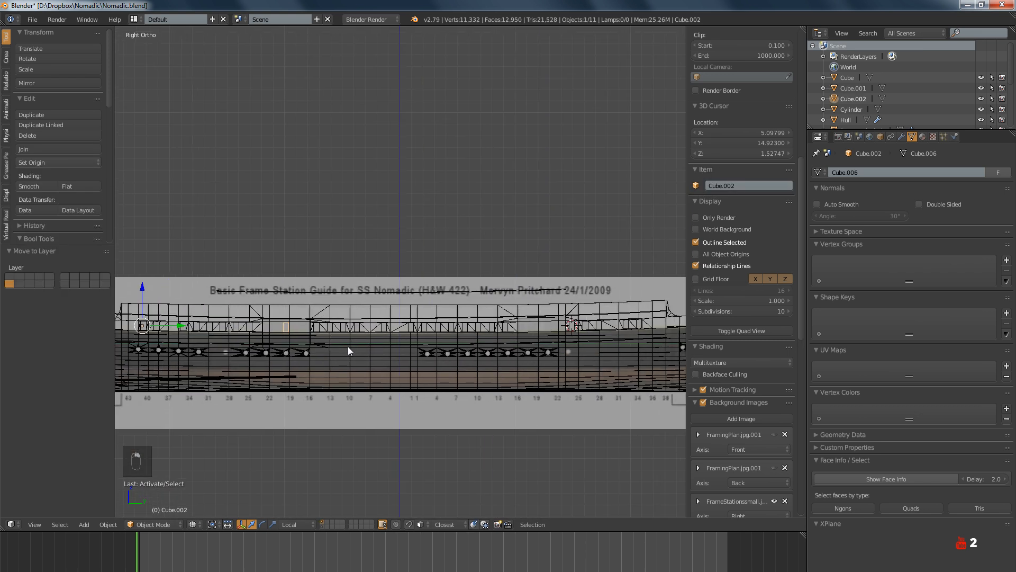
pyautogui.press('Tab')
pyautogui.press('a')
pyautogui.press('a')
pyautogui.hotkey('shift', 'd')
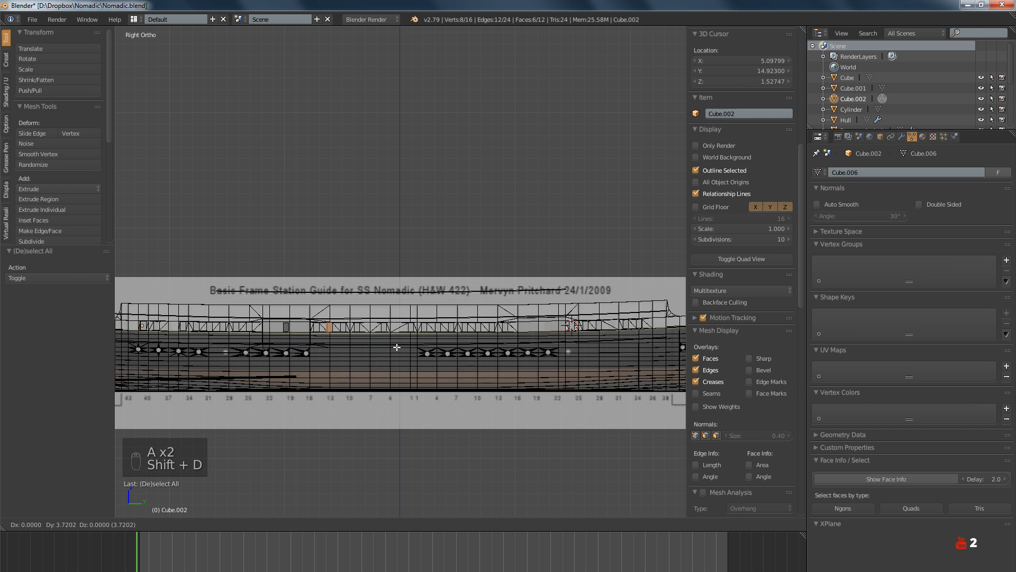
pyautogui.click(593, 347)
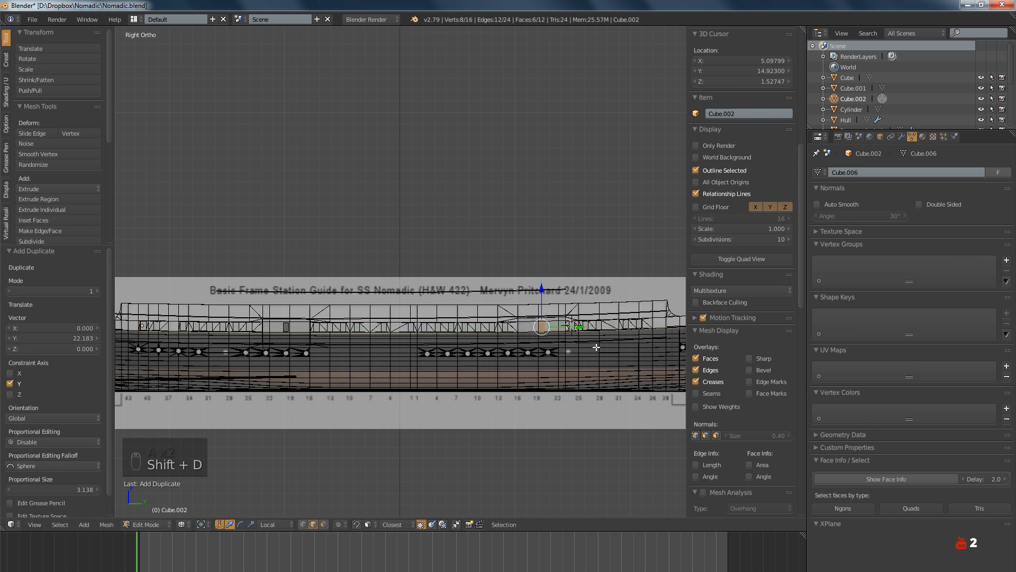
# Adjust the forward box's position in its recess, raise it about 0.06, and shear it by about 0.022 to follow the hull's slope
pyautogui.scroll(10, 567, 358)
pyautogui.scroll(4, 483, 328)
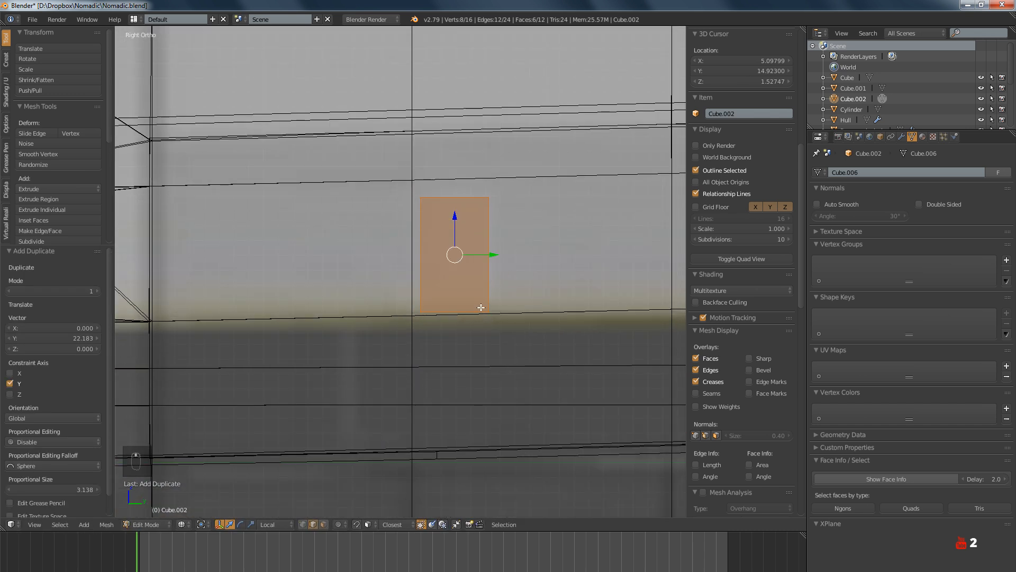
pyautogui.moveTo(494, 260); pyautogui.dragTo(466, 233)
pyautogui.scroll(-3, 483, 259)
pyautogui.scroll(3, 479, 285)
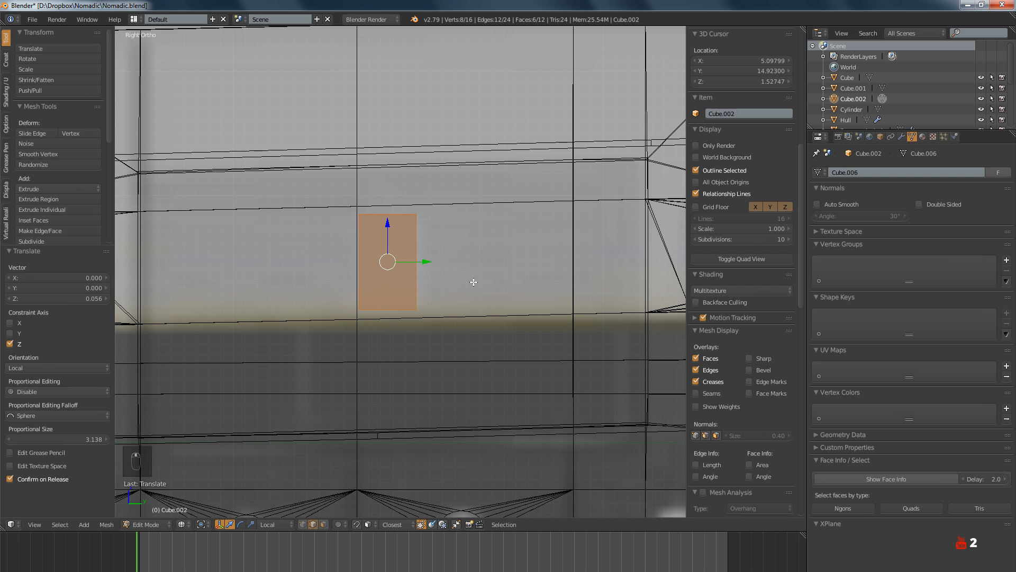
pyautogui.hotkey('ctrl', 'alt', 'shift', 's')
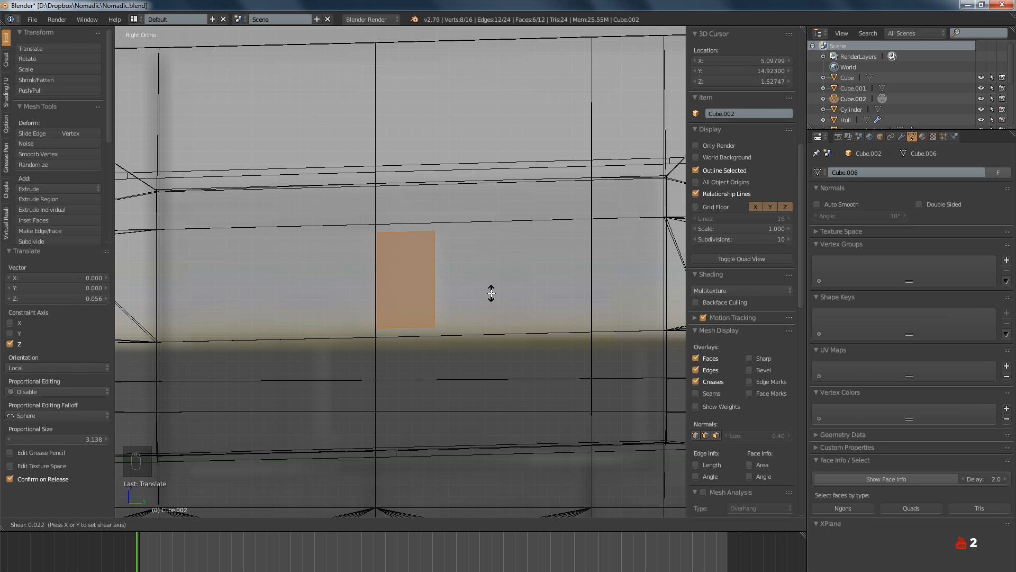
pyautogui.click(492, 293)
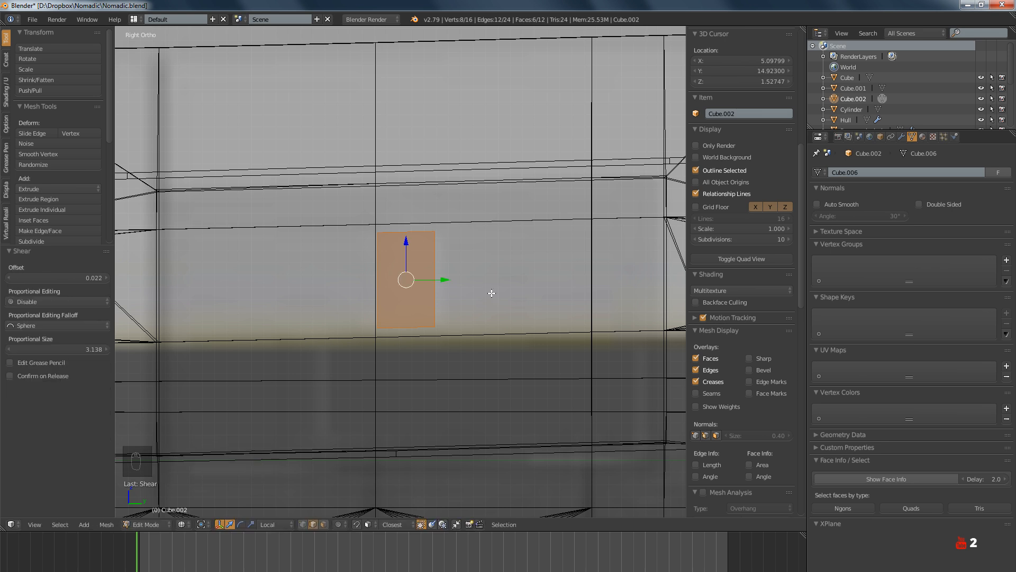
# Select only the aft recess's box, shear it by about -0.019 to match the hull lines, and leave Edit Mode
pyautogui.press('a')
pyautogui.scroll(2, 438, 282)
pyautogui.scroll(-10, 466, 289)
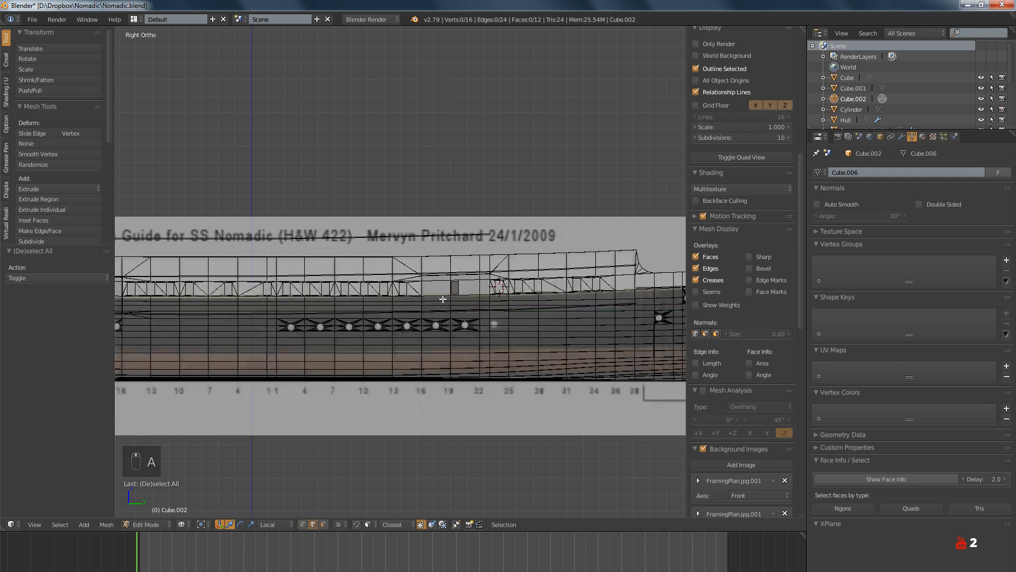
pyautogui.keyDown('ctrl'); pyautogui.scroll(5, 443, 299); pyautogui.keyUp('ctrl')
pyautogui.scroll(10, 448, 307)
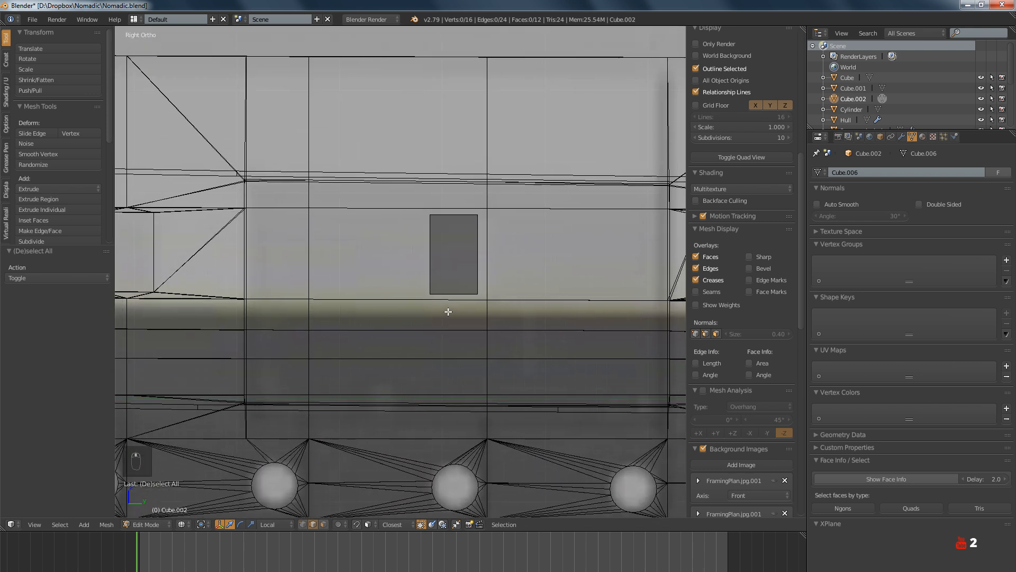
pyautogui.press('a')
pyautogui.press('a')
pyautogui.press('l')
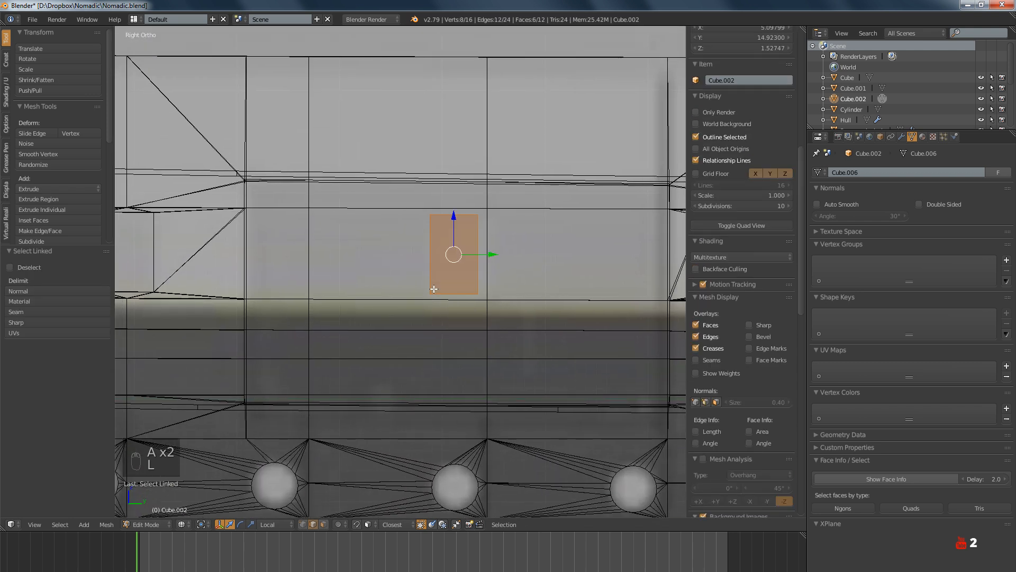
pyautogui.scroll(2, 538, 291)
pyautogui.hotkey('ctrl', 'alt', 'shift', 's')
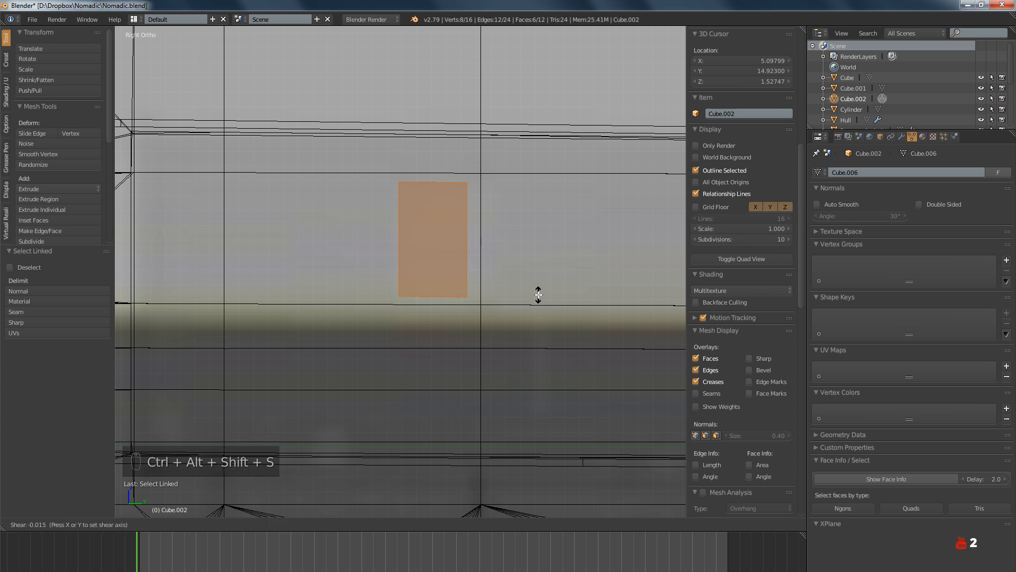
pyautogui.click(538, 295)
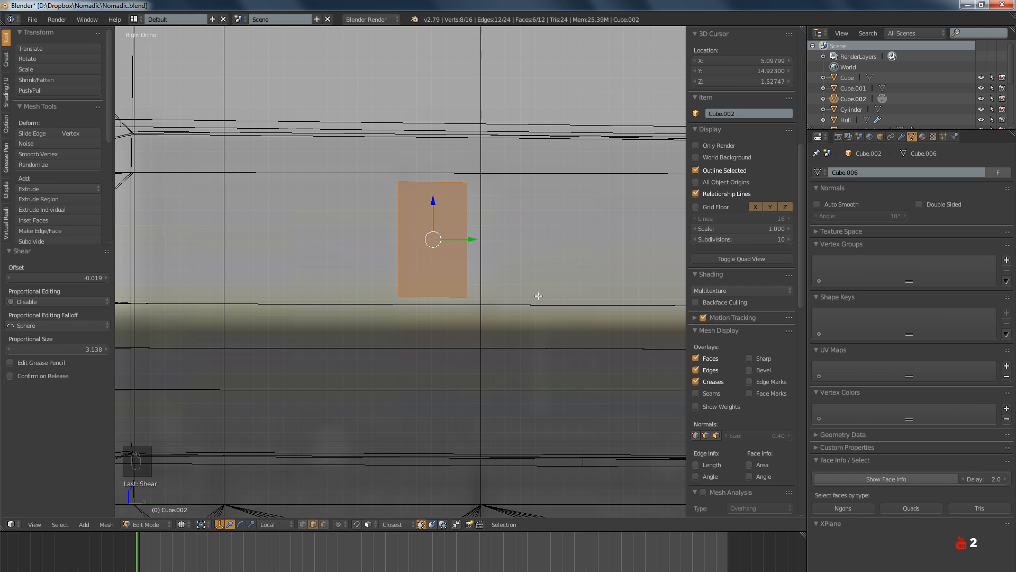
pyautogui.scroll(-4, 538, 294)
pyautogui.press('Tab')
# Examine how both cutter boxes of Cube.002 sit in the hull's recesses in shaded and wireframe views
pyautogui.scroll(-3, 539, 295)
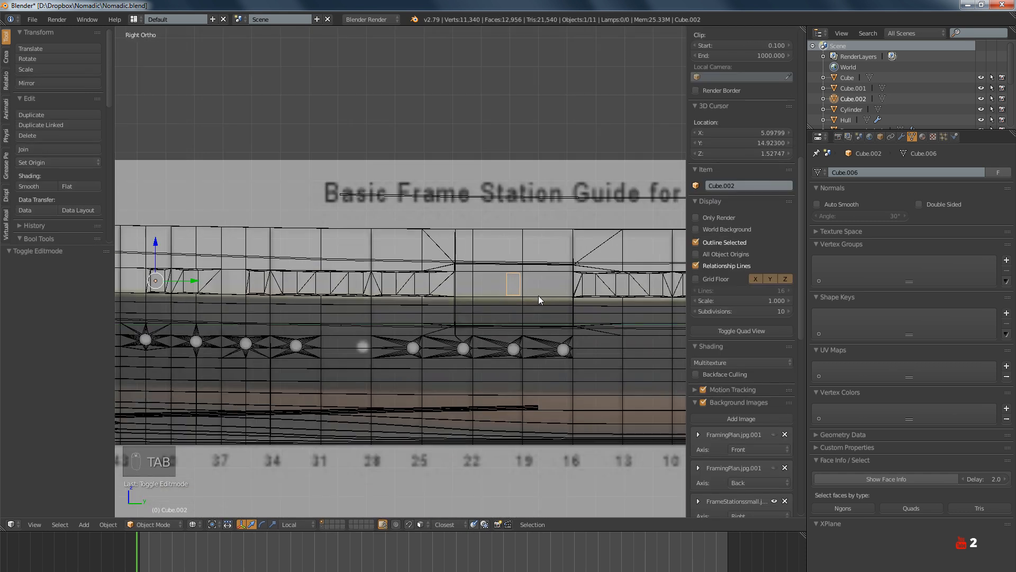
pyautogui.keyDown('shift'); pyautogui.moveTo(538, 295); pyautogui.dragTo(437, 336, button='middle'); pyautogui.keyUp('shift')
pyautogui.press('z')
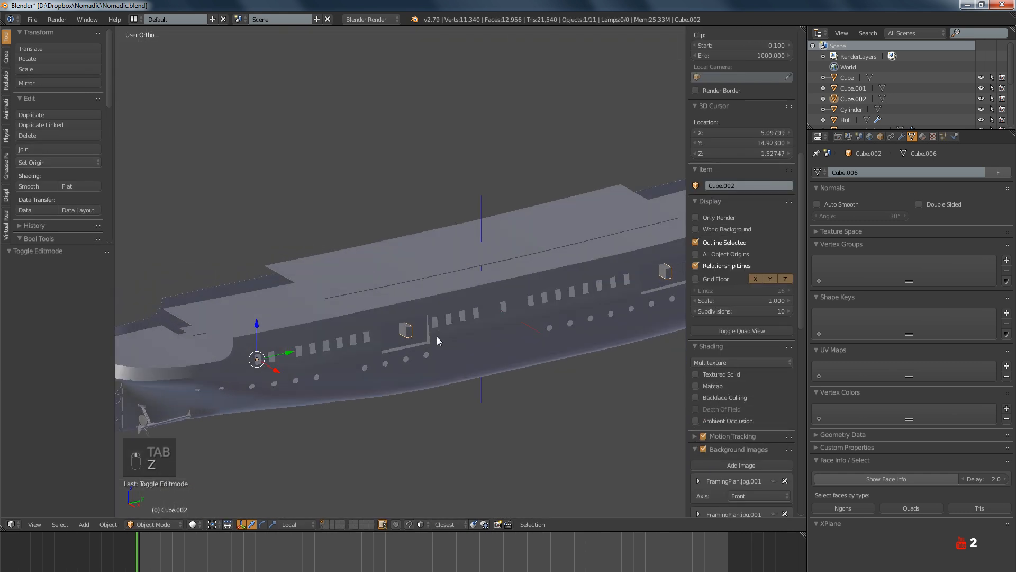
pyautogui.scroll(5, 424, 338)
pyautogui.scroll(-5, 389, 323)
pyautogui.press('z')
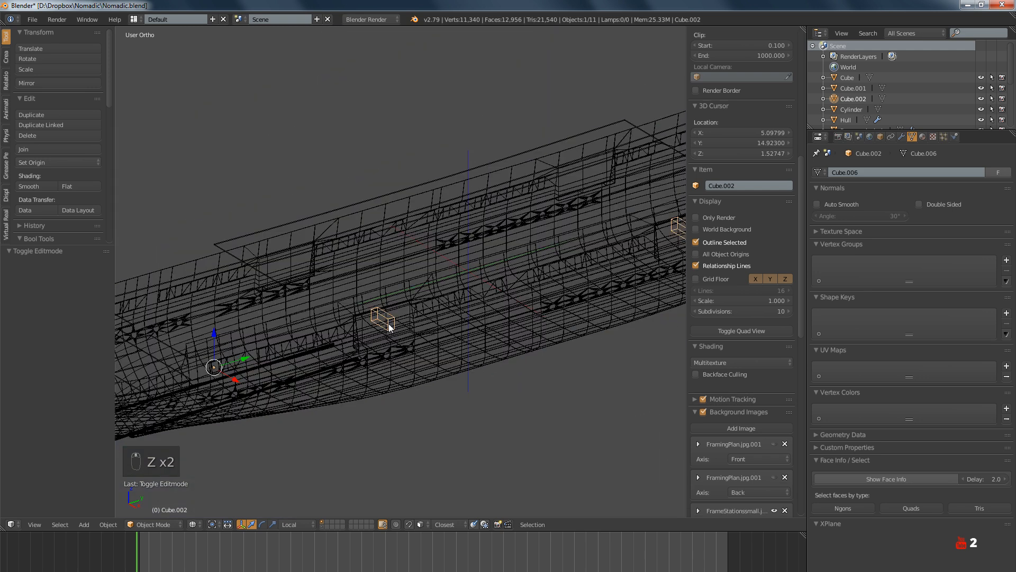
pyautogui.press('z')
pyautogui.moveTo(386, 324)
pyautogui.mouseDown(button='middle')
pyautogui.moveTo(404, 352)
pyautogui.moveTo(436, 326)
pyautogui.moveTo(379, 312)
pyautogui.mouseUp(button='middle')
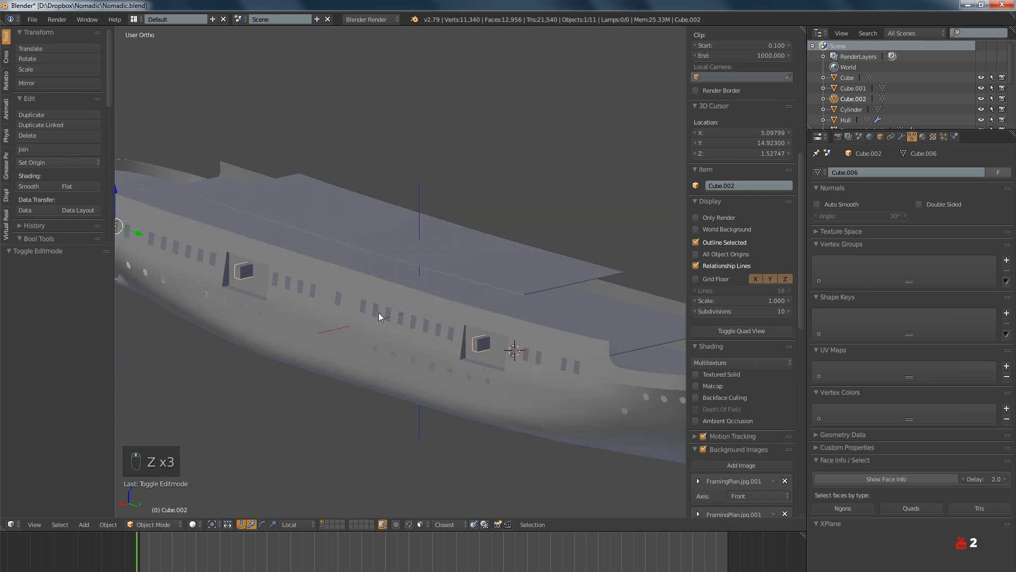
pyautogui.press('Tab')
pyautogui.press('a')
pyautogui.press('a')
pyautogui.press('a')
pyautogui.press('a')
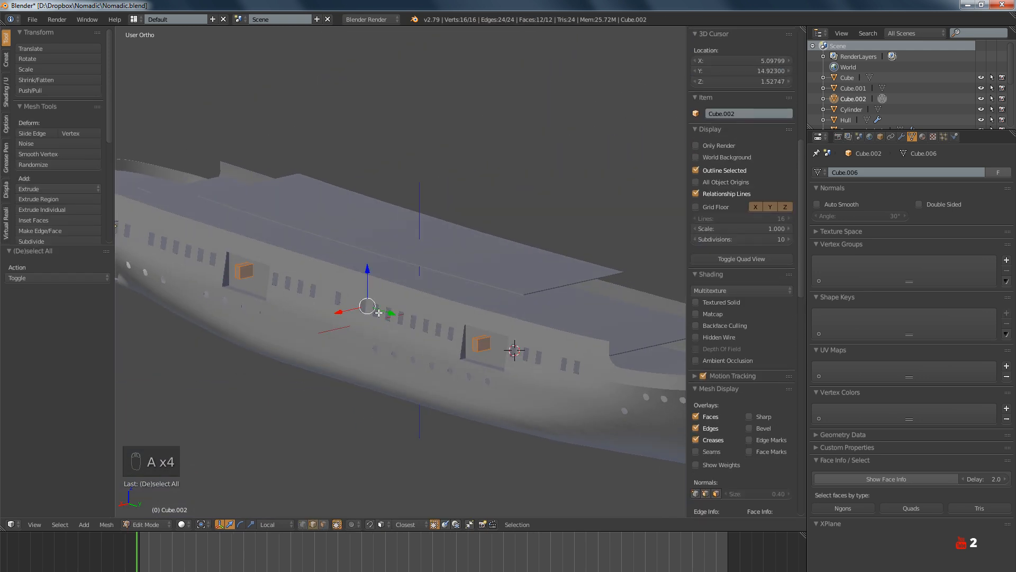
pyautogui.press('Tab')
# Add a Boolean modifier to the Hull and place it first in the stack, above Mirror and Solidify
pyautogui.moveTo(329, 312); pyautogui.dragTo(344, 309, button='middle')
pyautogui.rightClick(333, 303)
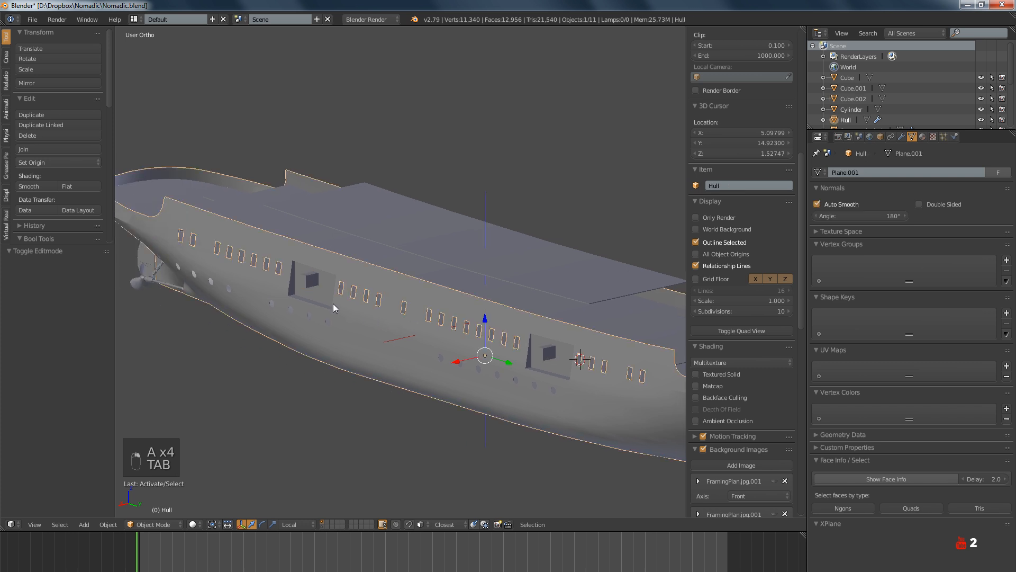
pyautogui.click(901, 136)
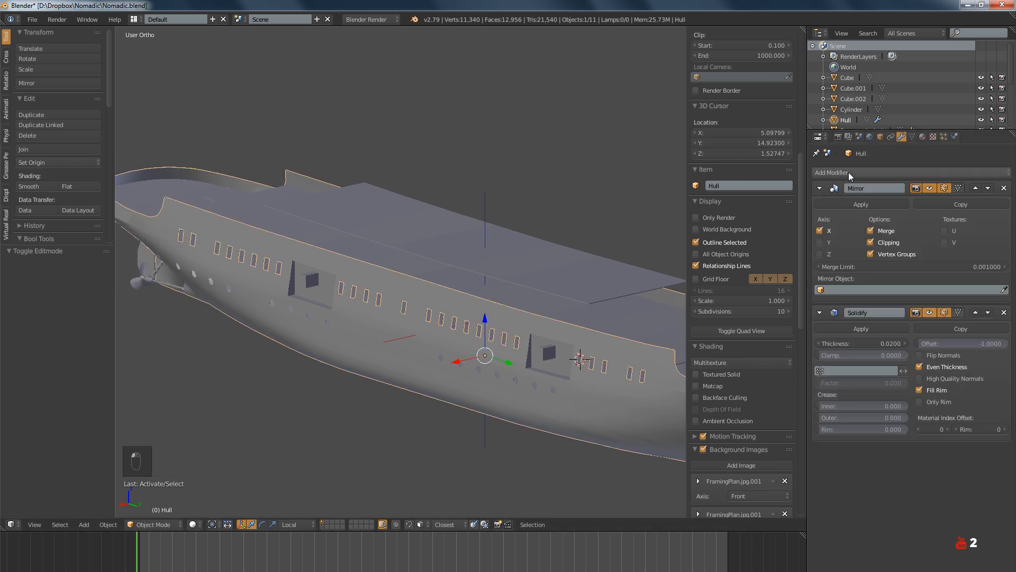
pyautogui.click(849, 172)
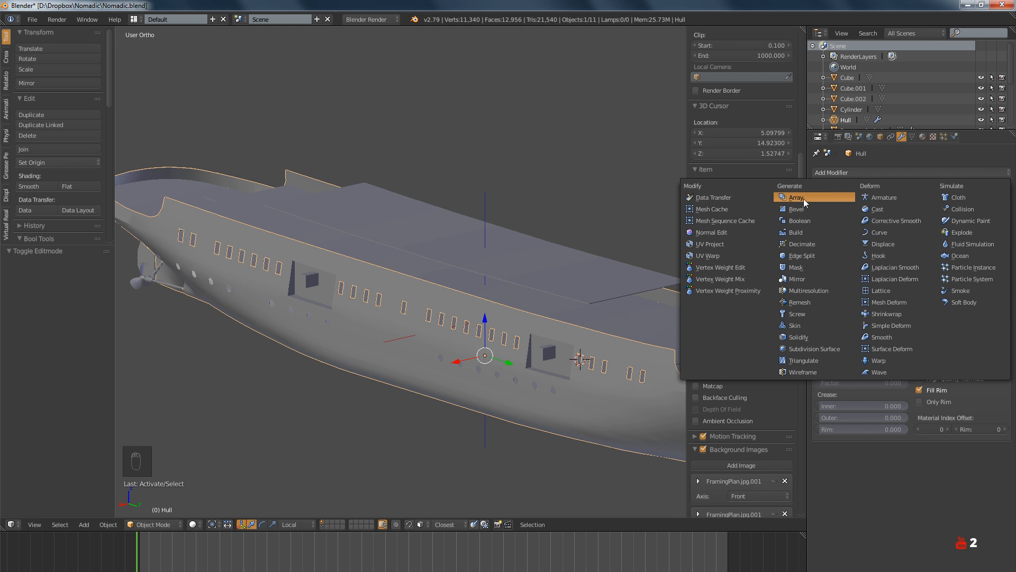
pyautogui.click(801, 220)
pyautogui.click(976, 451)
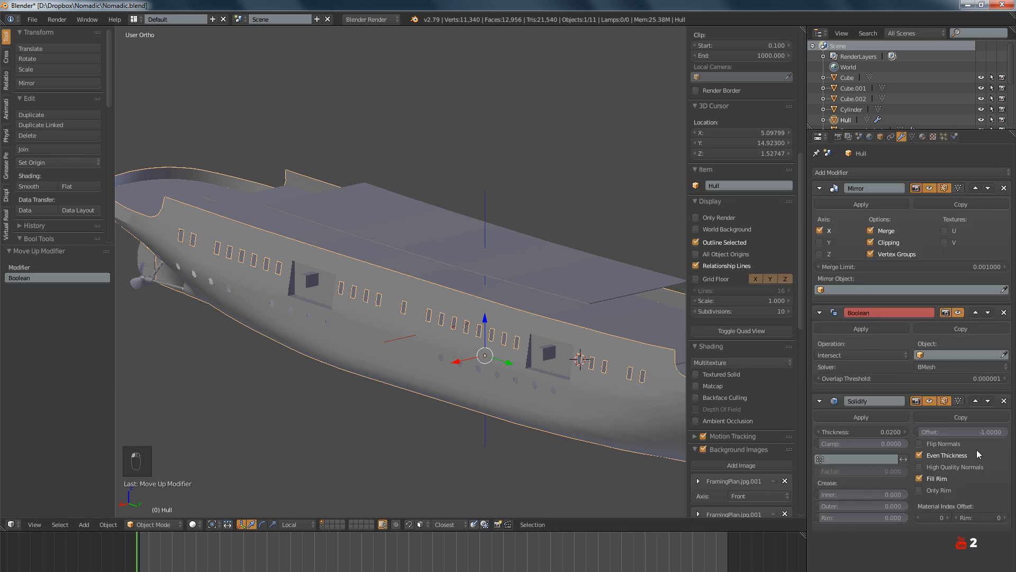
pyautogui.click(975, 312)
# Set the Hull's Boolean modifier to Difference with Cube.002 as the cutting object
pyautogui.click(871, 231)
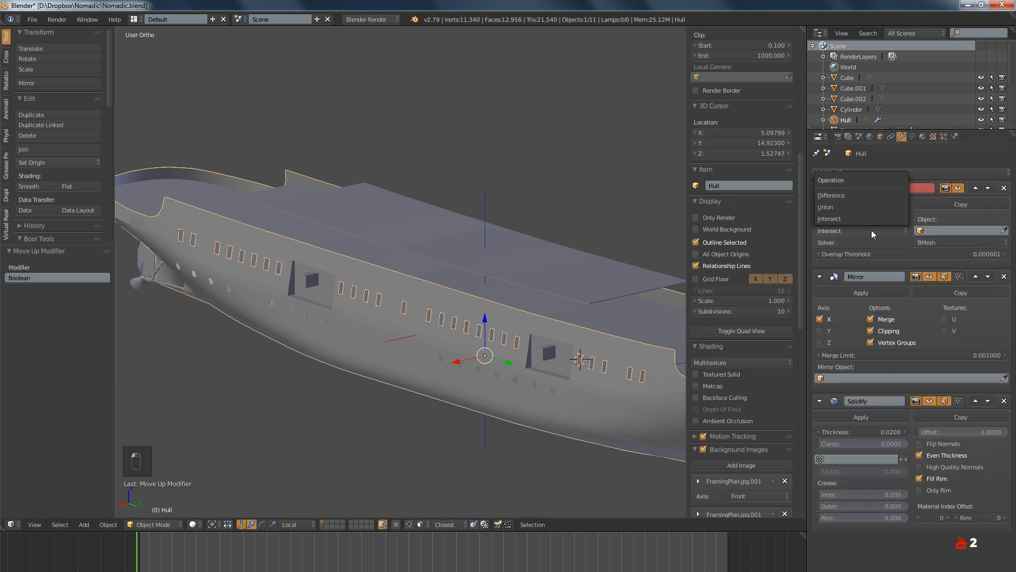
pyautogui.click(839, 196)
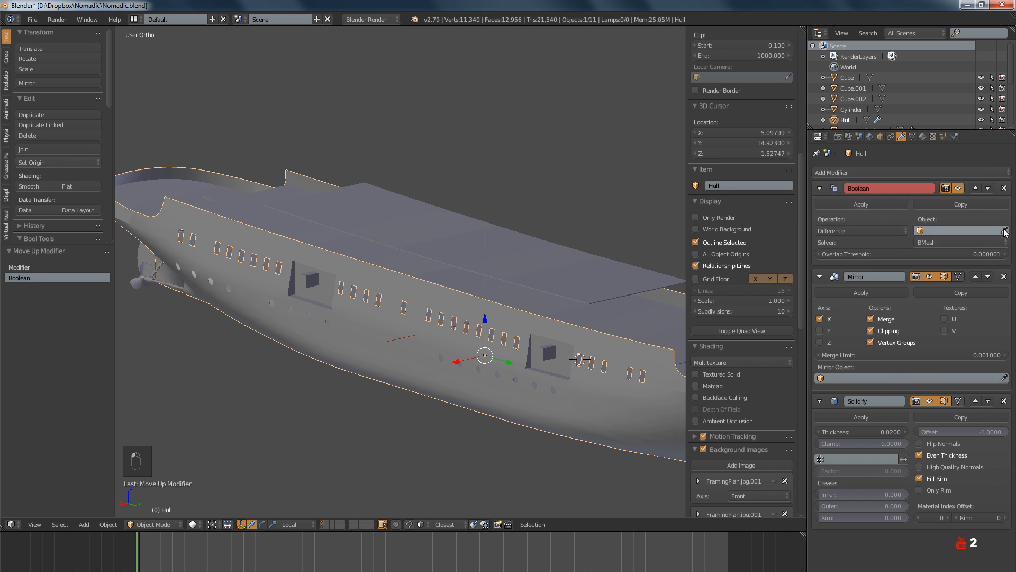
pyautogui.click(548, 354)
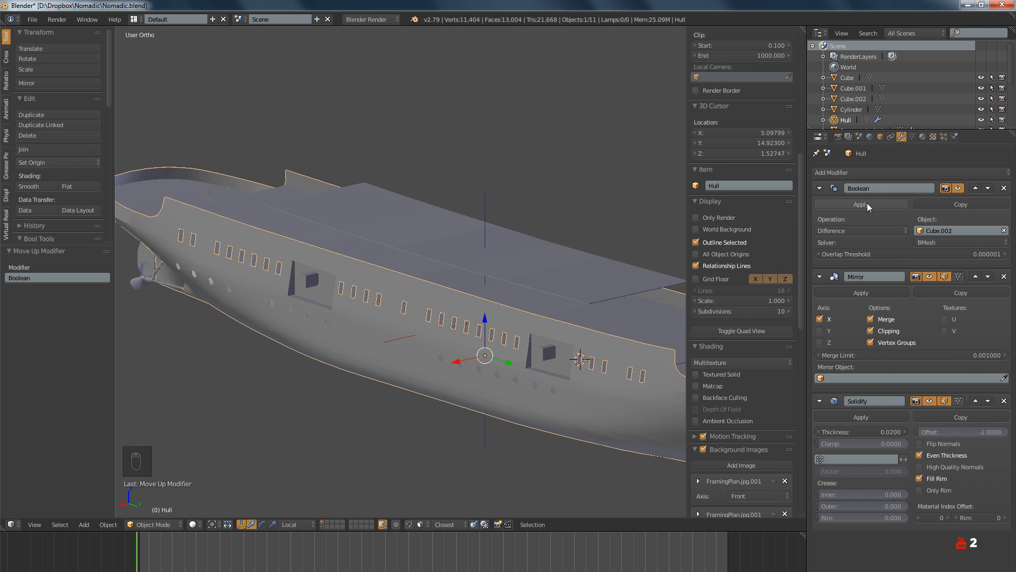
# Apply the Hull's Boolean modifier and move the Cube.002 cutter to layer 11
pyautogui.click(867, 202)
pyautogui.rightClick(547, 355)
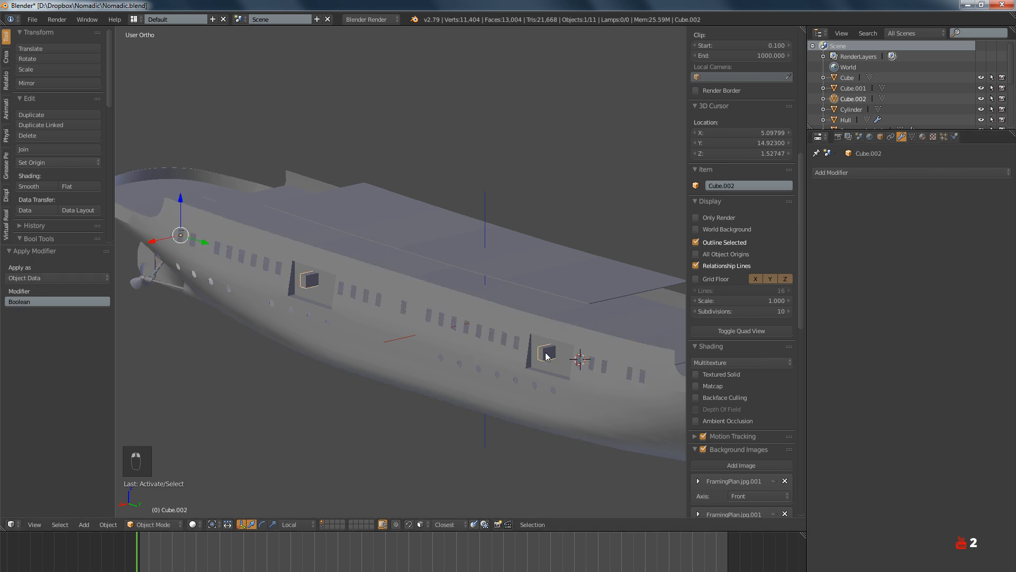
pyautogui.press('m')
pyautogui.click(630, 378)
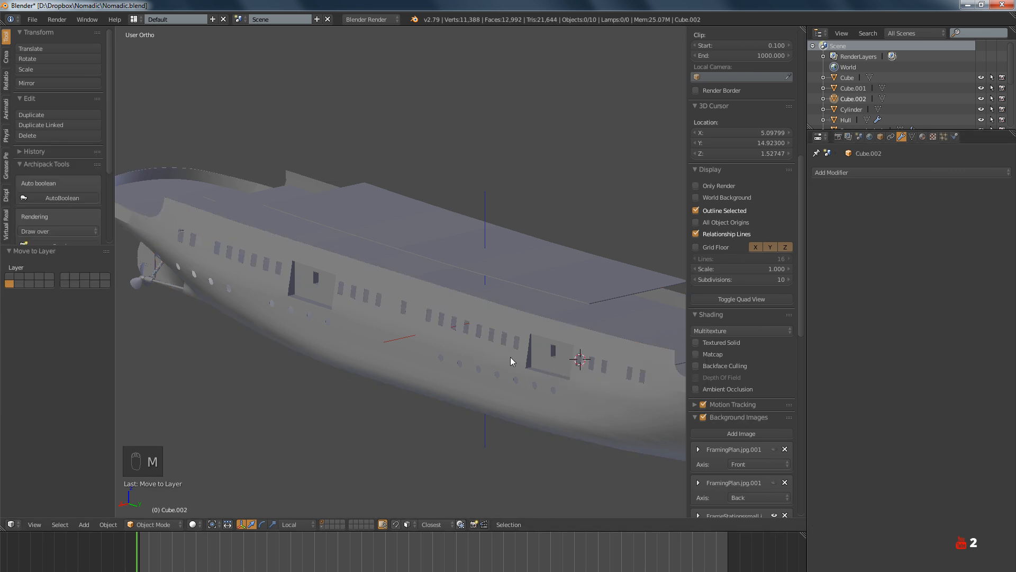
# Isolate the Hull in local view and enter Edit Mode with the newly cut window faces framed
pyautogui.scroll(3, 526, 389)
pyautogui.rightClick(569, 354)
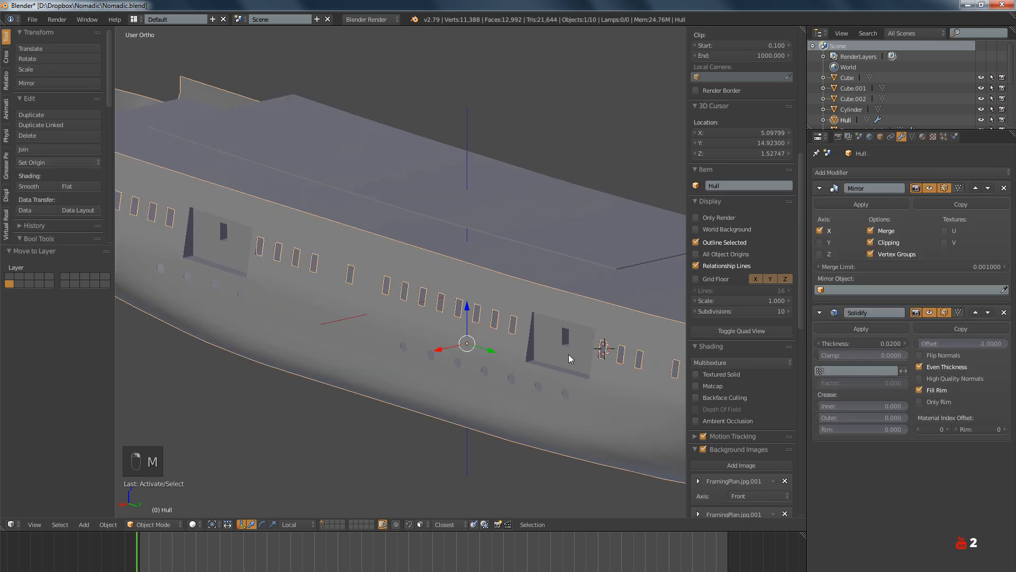
pyautogui.press('KP_Divide')
pyautogui.press('KP_Decimal')
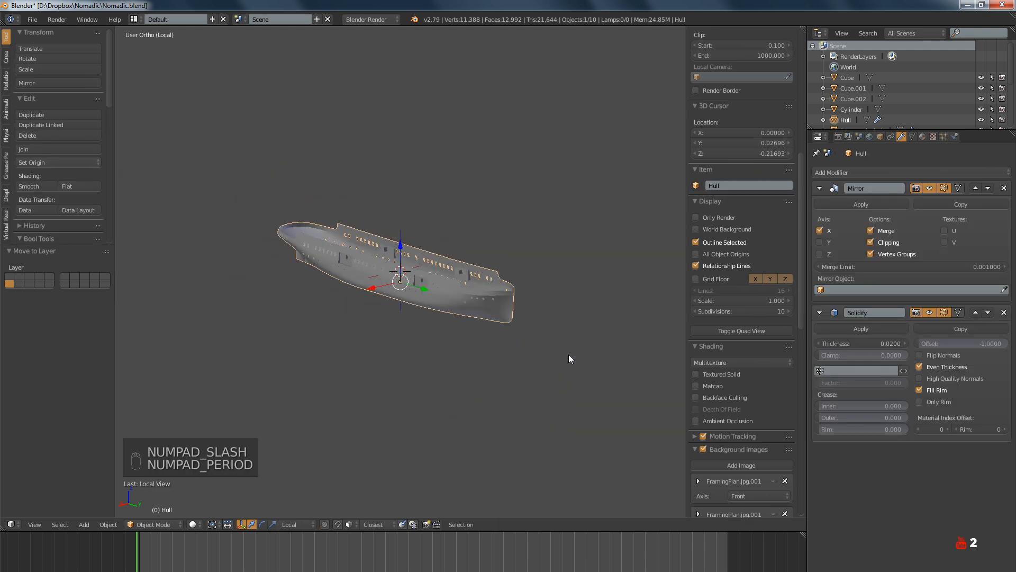
pyautogui.press('Tab')
pyautogui.moveTo(568, 354); pyautogui.dragTo(439, 350, button='middle')
pyautogui.press('KP_Decimal')
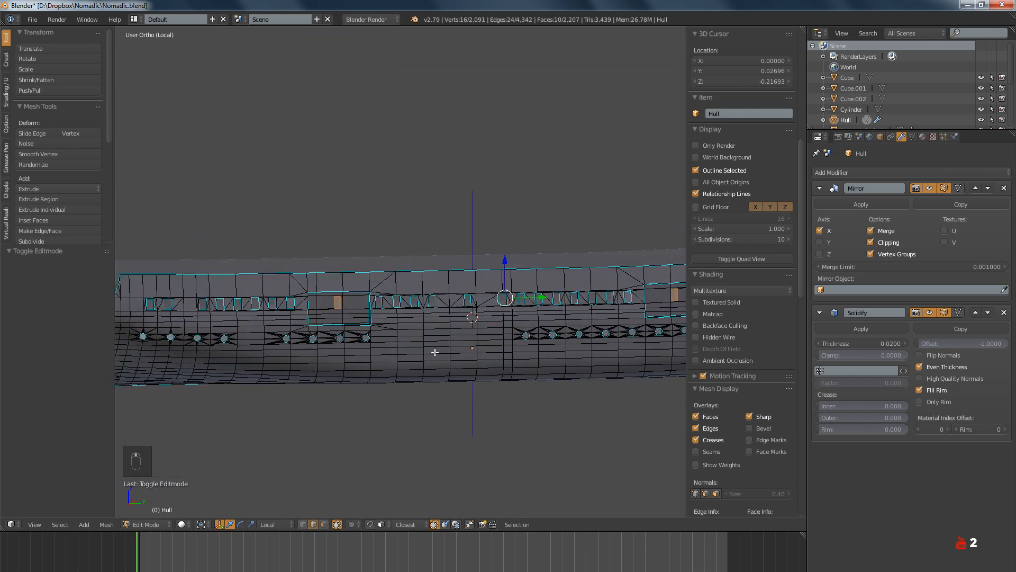
# Mark the edges of the selected window faces in both recesses as sharp, and delete those faces
pyautogui.hotkey('ctrl', 'e')
pyautogui.click(435, 354)
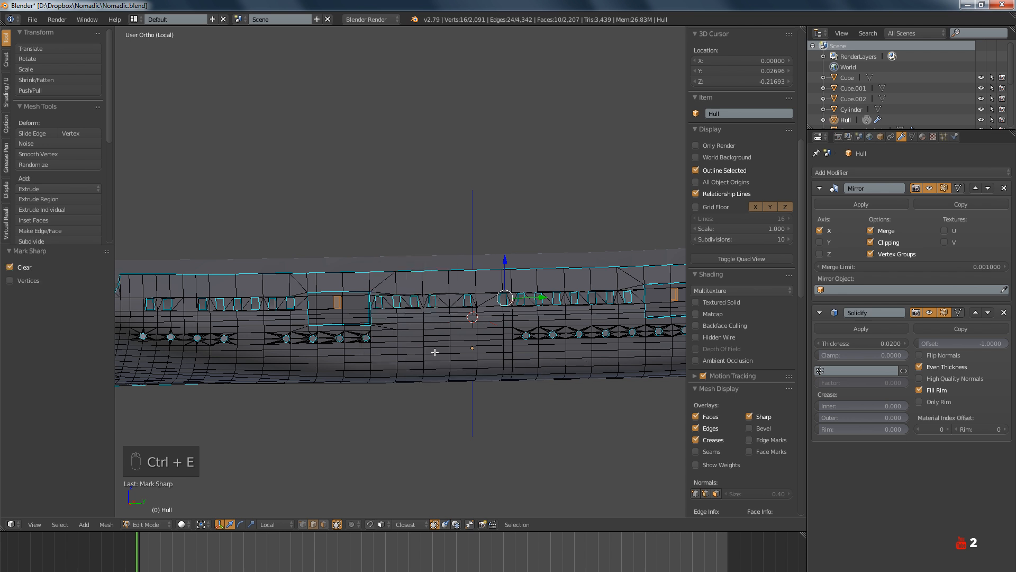
pyautogui.hotkey('ctrl', 'e')
pyautogui.click(424, 343)
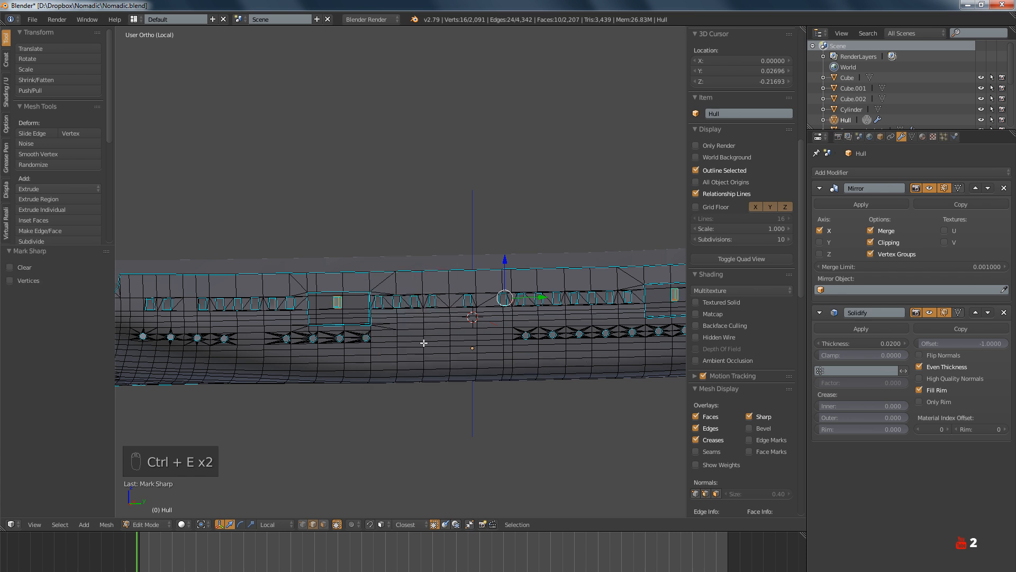
pyautogui.press('x')
pyautogui.click(403, 343)
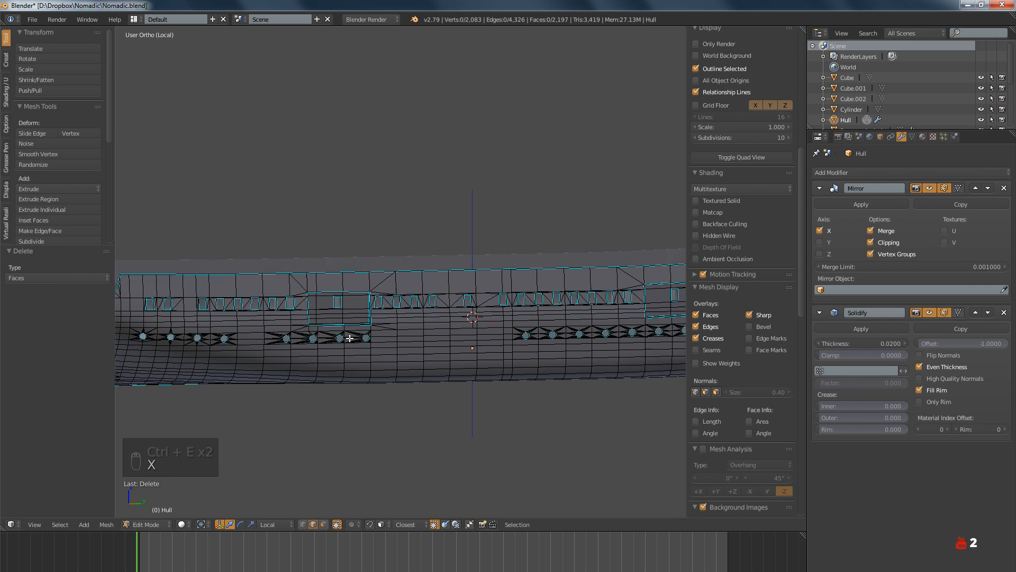
# Examine the two mesh faces surrounding the aft recess's window opening, and clear the selection
pyautogui.scroll(5, 421, 305)
pyautogui.keyDown('shift'); pyautogui.moveTo(422, 305); pyautogui.dragTo(429, 337, button='middle'); pyautogui.keyUp('shift')
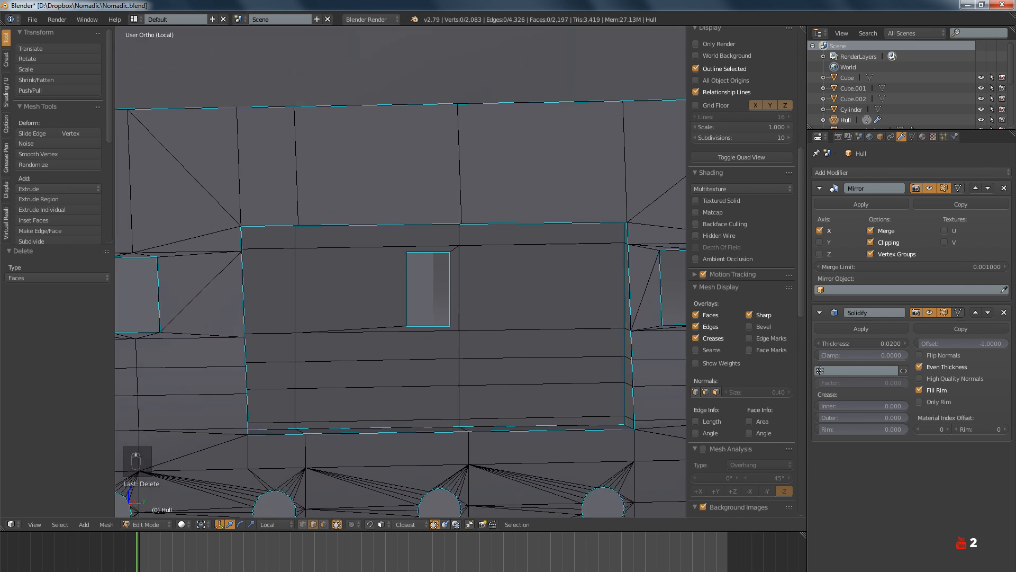
pyautogui.rightClick(381, 284)
pyautogui.keyDown('shift'); pyautogui.rightClick(453, 310); pyautogui.keyUp('shift')
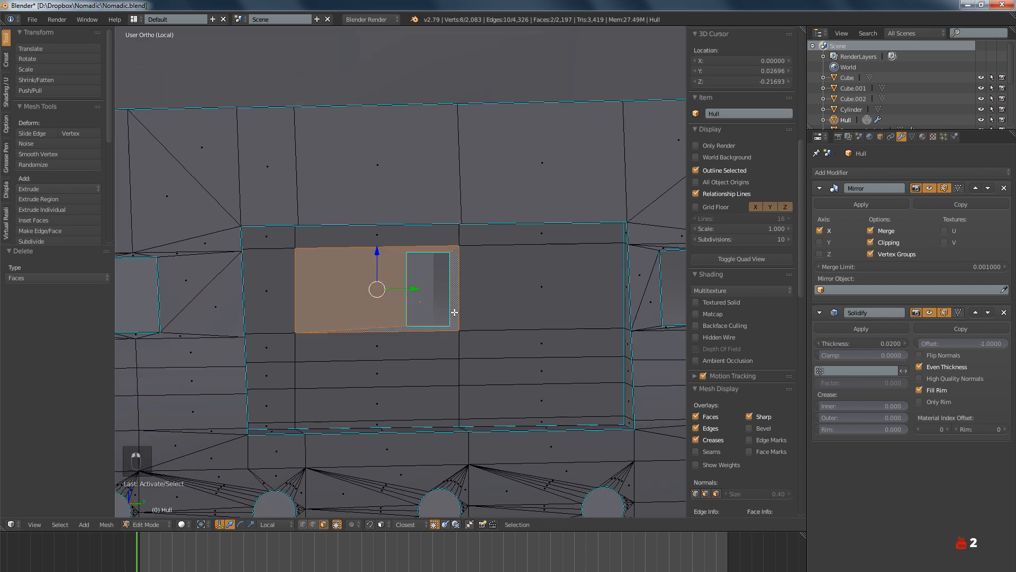
pyautogui.scroll(-4, 462, 324)
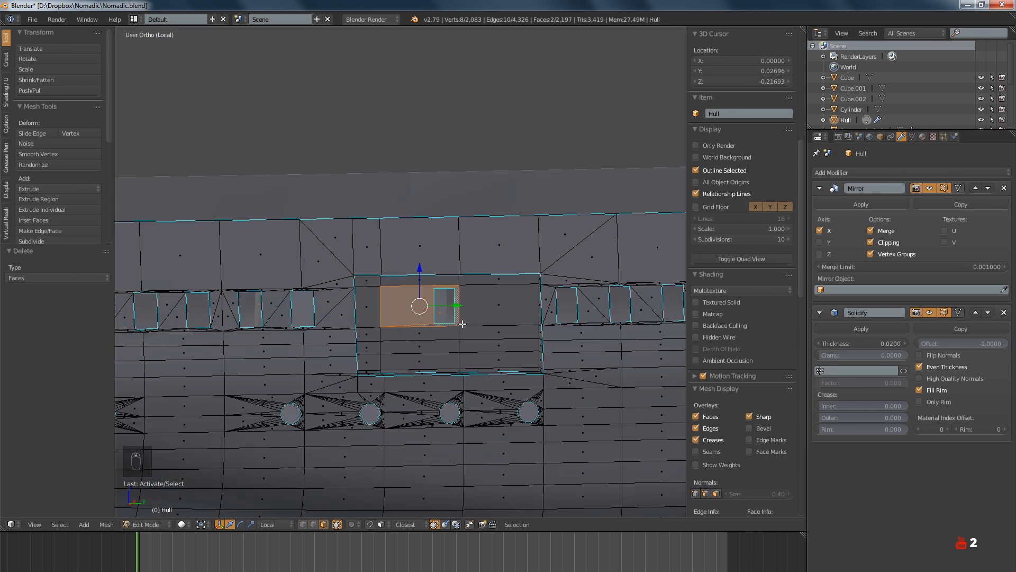
pyautogui.press('a')
# Compare both recess window openings with the frame station guide in the right-side wireframe view
pyautogui.press('KP_1')
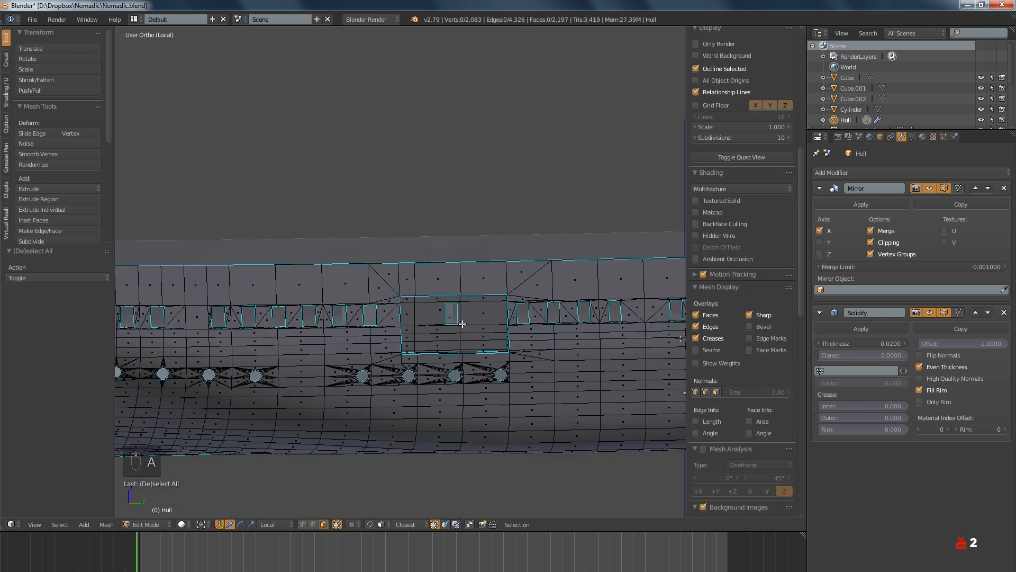
pyautogui.press('KP_3')
pyautogui.scroll(6, 463, 324)
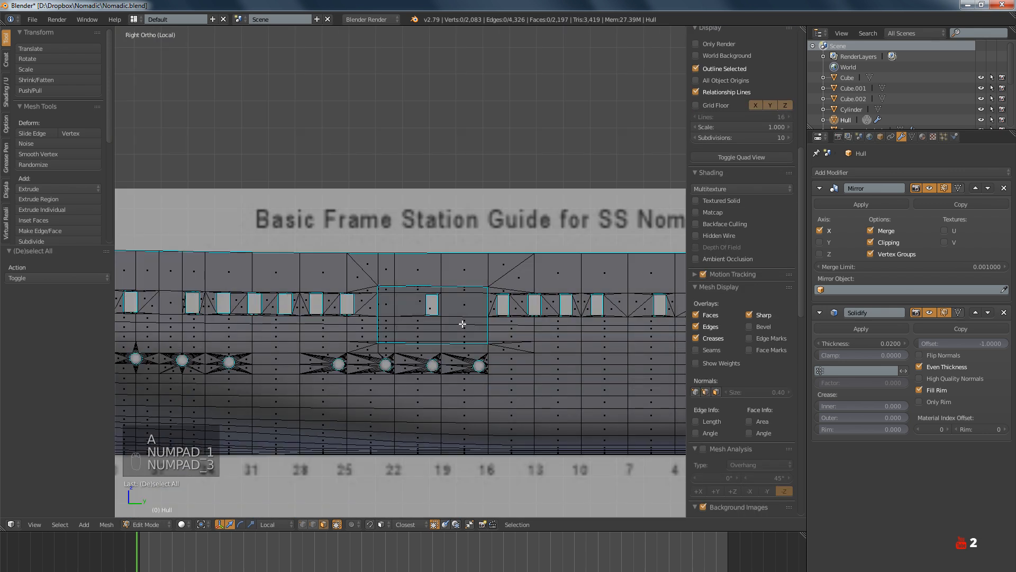
pyautogui.press('z')
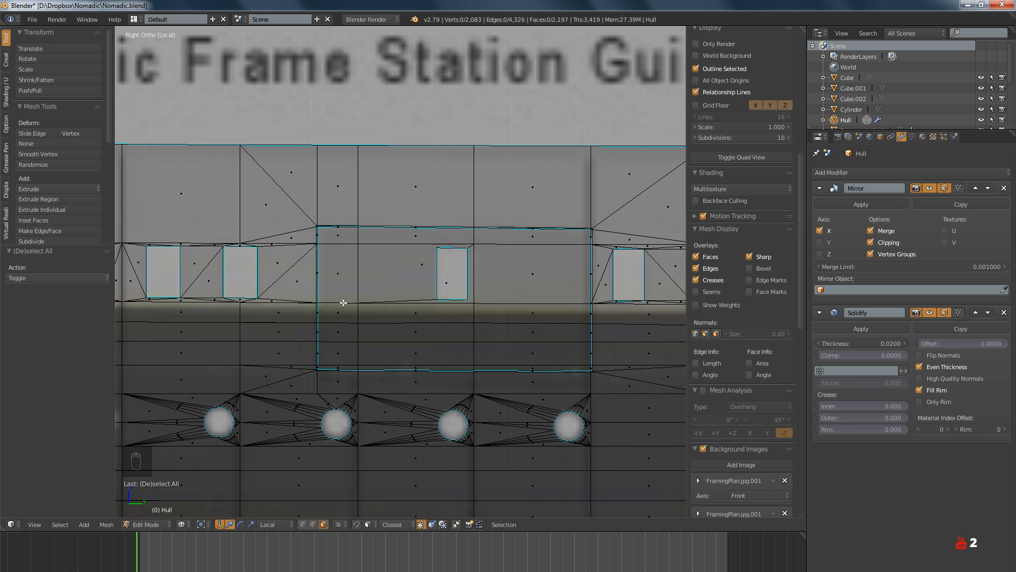
pyautogui.scroll(-7, 414, 350)
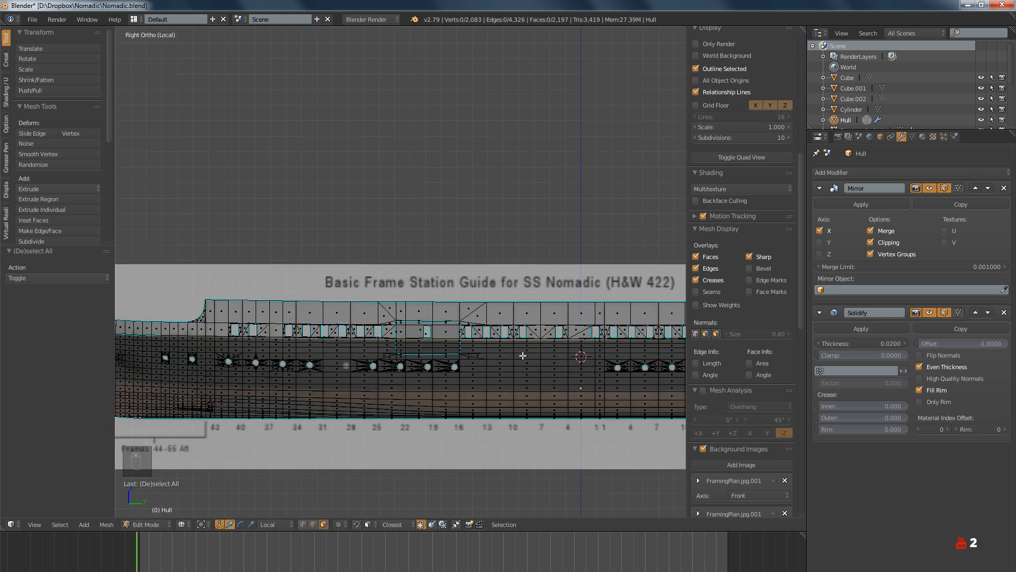
pyautogui.keyDown('ctrl'); pyautogui.scroll(6, 523, 356); pyautogui.keyUp('ctrl')
pyautogui.scroll(7, 470, 351)
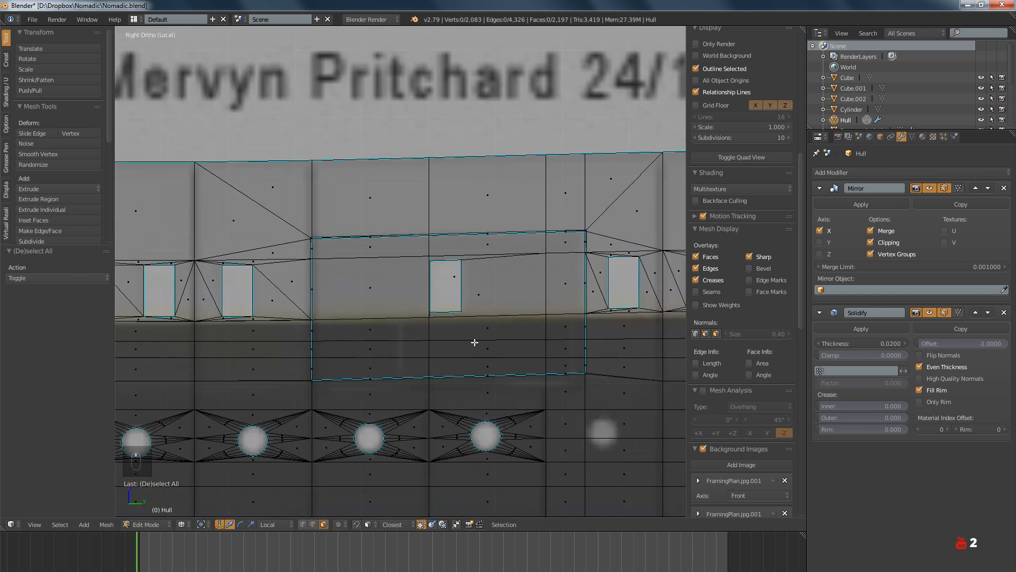
pyautogui.scroll(3, 475, 342)
pyautogui.scroll(-3, 449, 312)
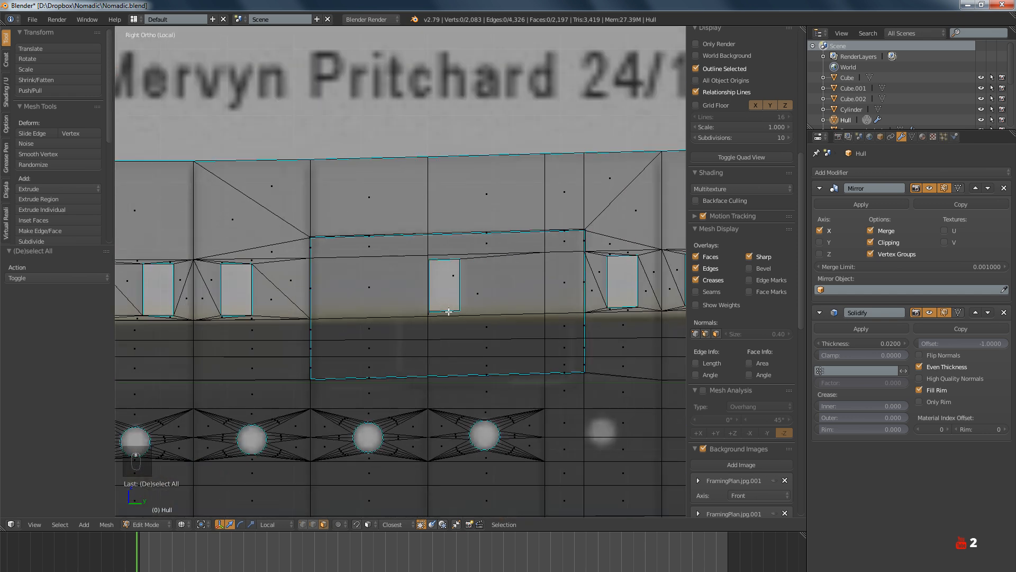
# Leave Edit Mode, deselect the Hull, and return to solid shading focused on the forward recess
pyautogui.press('a')
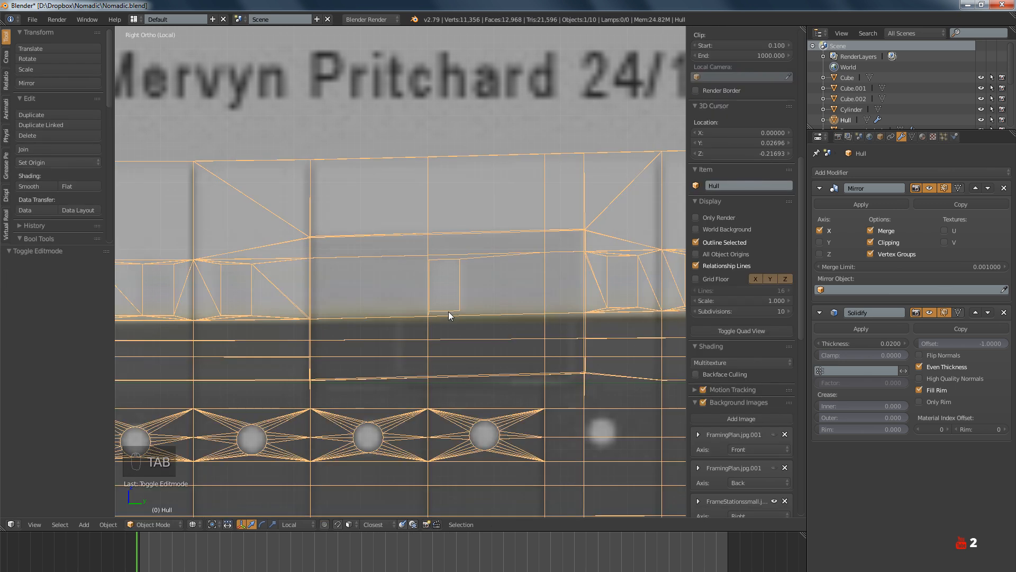
pyautogui.press('a')
pyautogui.press('z')
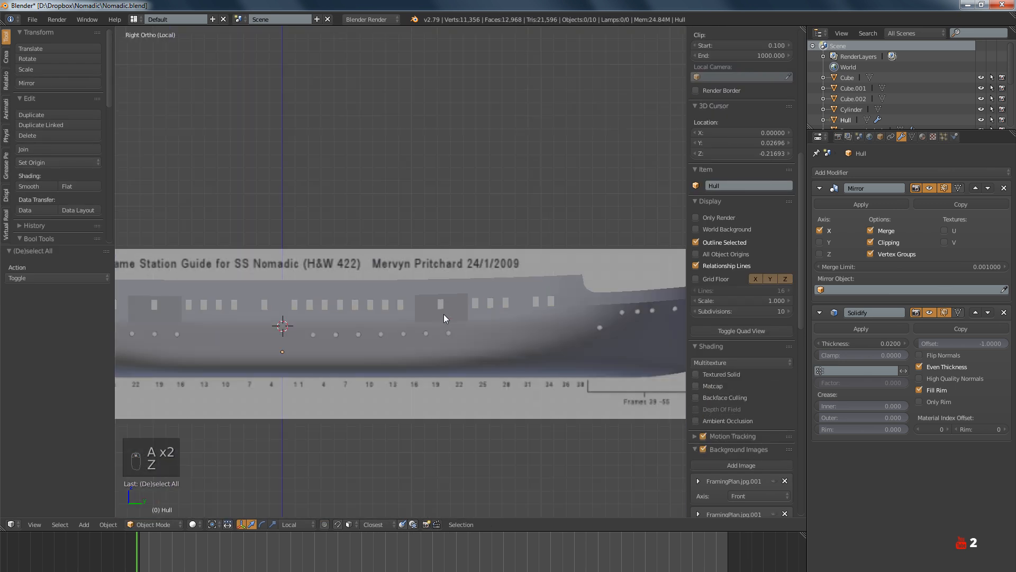
pyautogui.keyDown('ctrl'); pyautogui.scroll(-1, 447, 318); pyautogui.keyUp('ctrl')
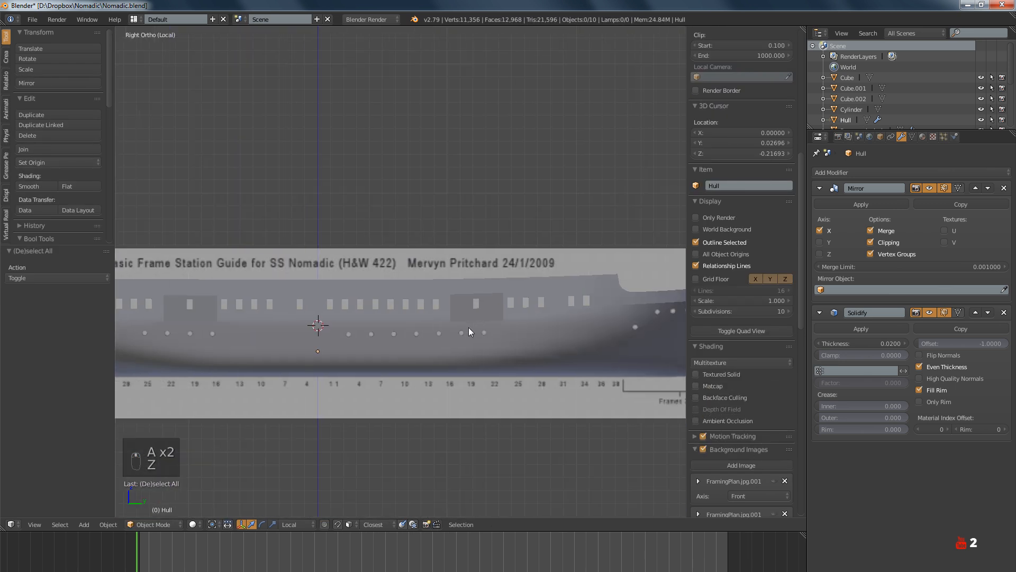
pyautogui.scroll(10, 466, 315)
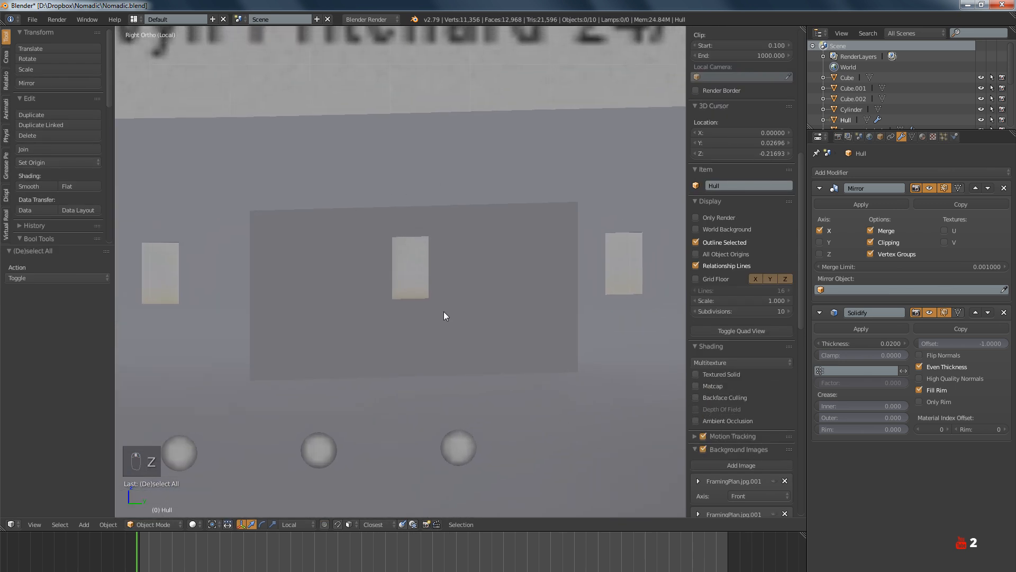
# Examine the forward recess's window and surrounding topology, alternating between Edit Mode and Object Mode
pyautogui.press('Tab')
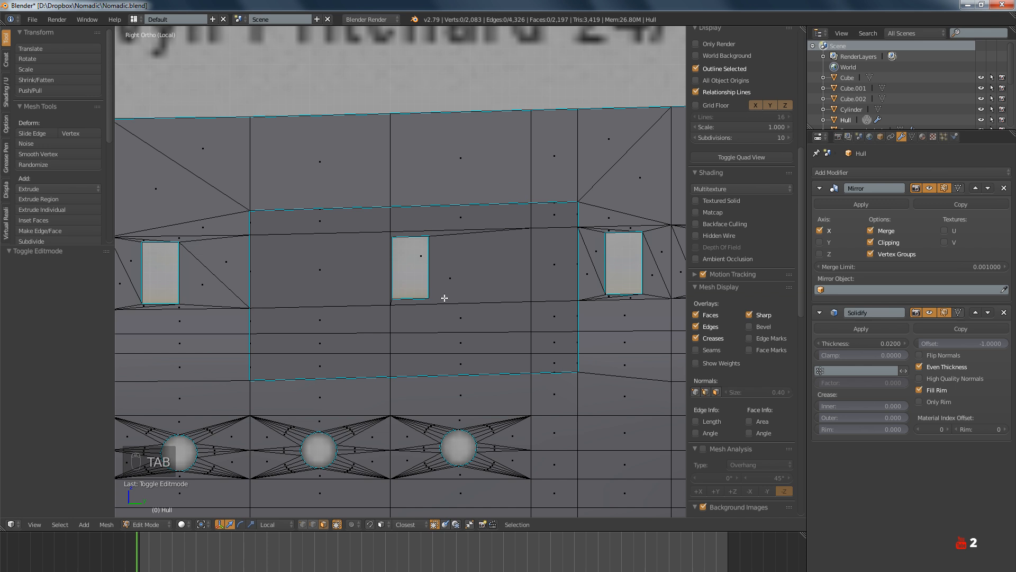
pyautogui.press('Tab')
pyautogui.press('Tab')
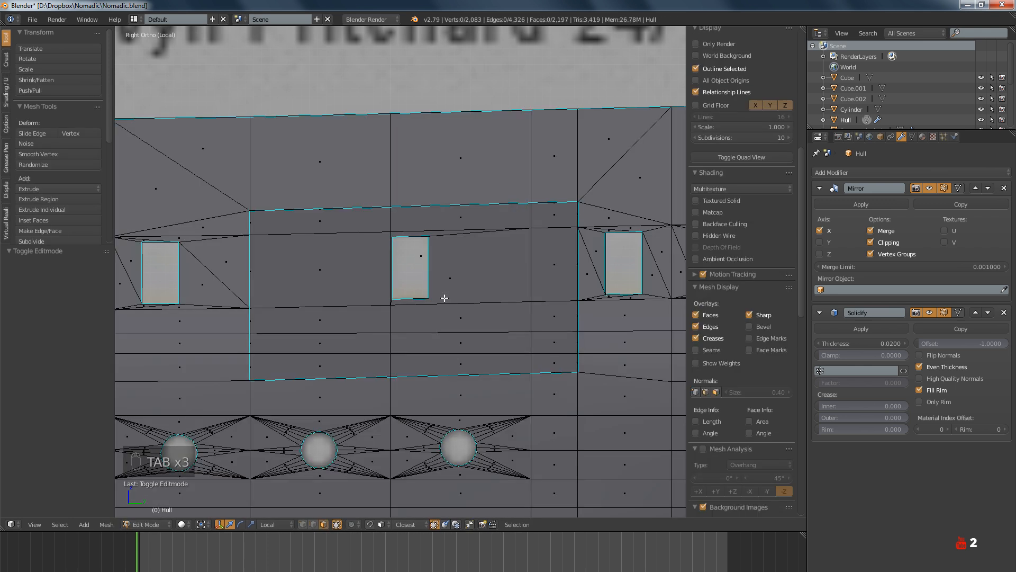
pyautogui.scroll(-4, 444, 298)
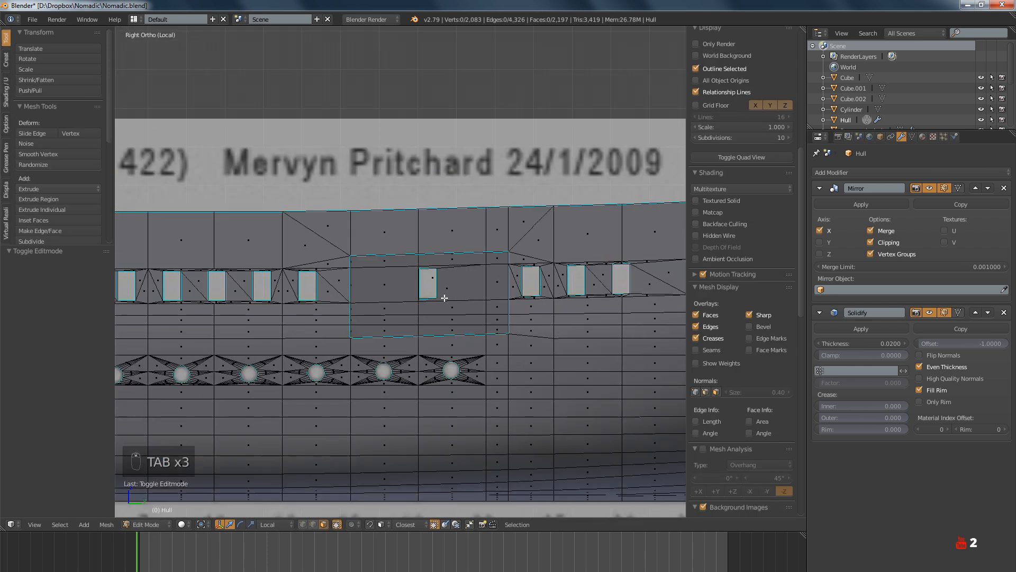
pyautogui.scroll(1, 431, 304)
pyautogui.scroll(2, 432, 304)
pyautogui.press('Tab')
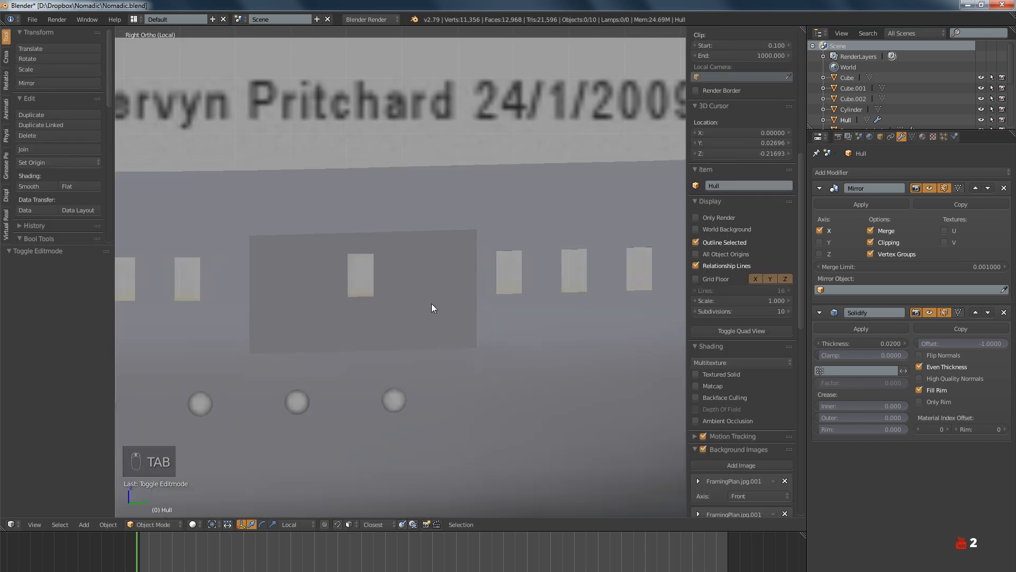
pyautogui.press('Tab')
pyautogui.scroll(-3, 432, 303)
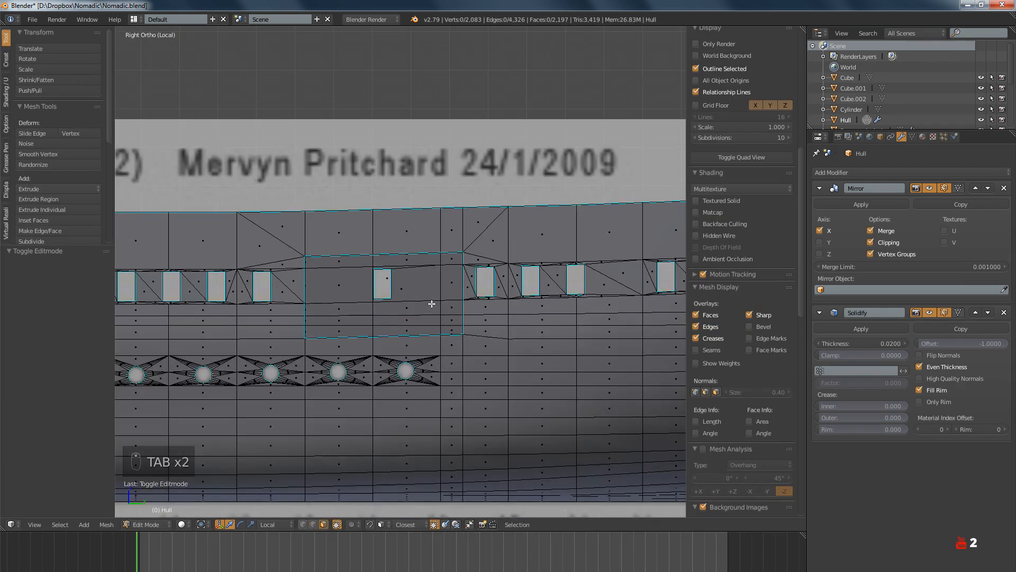
pyautogui.scroll(2, 433, 300)
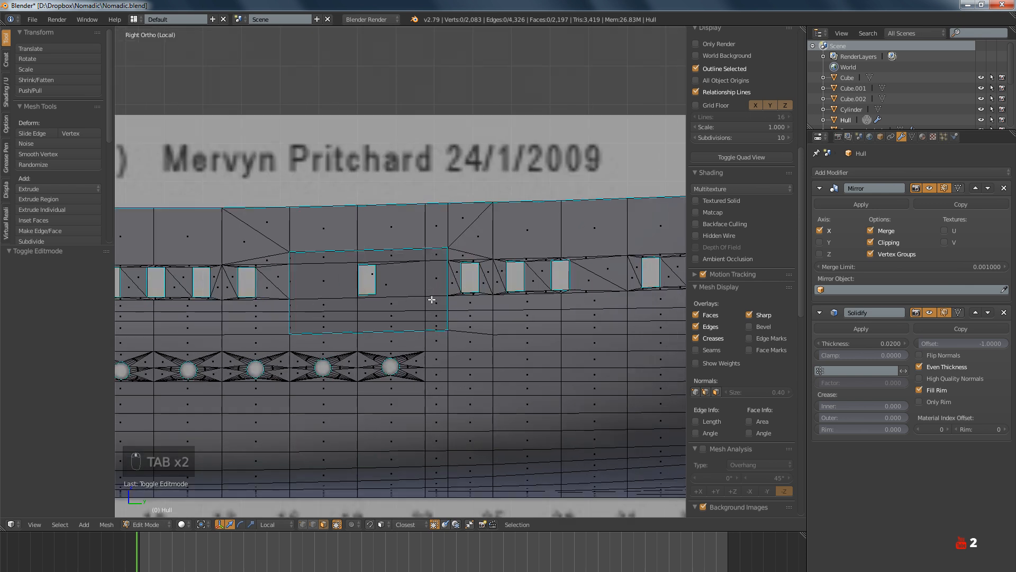
pyautogui.scroll(4, 379, 298)
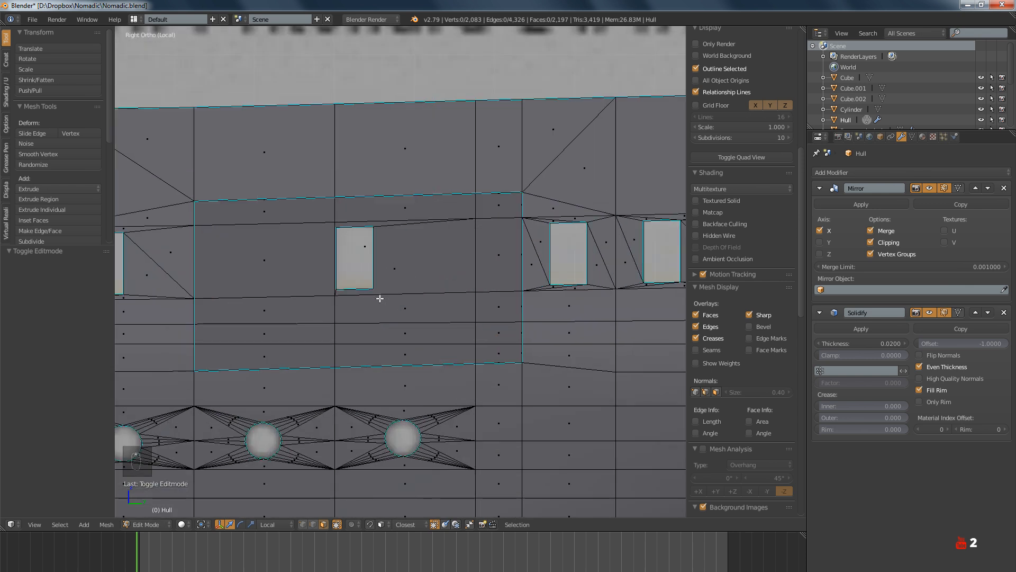
pyautogui.press('Tab')
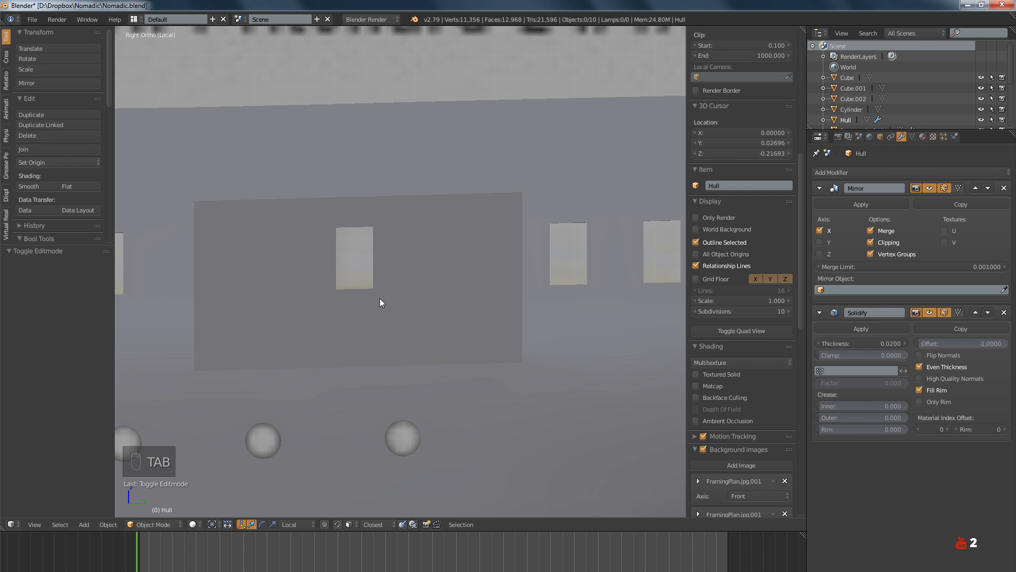
pyautogui.press('Tab')
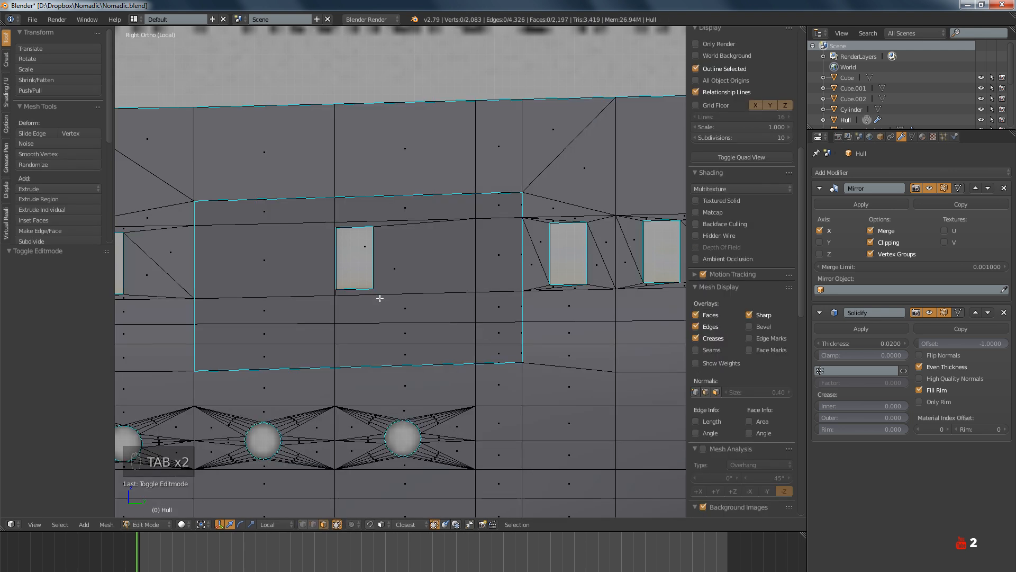
pyautogui.press('Tab')
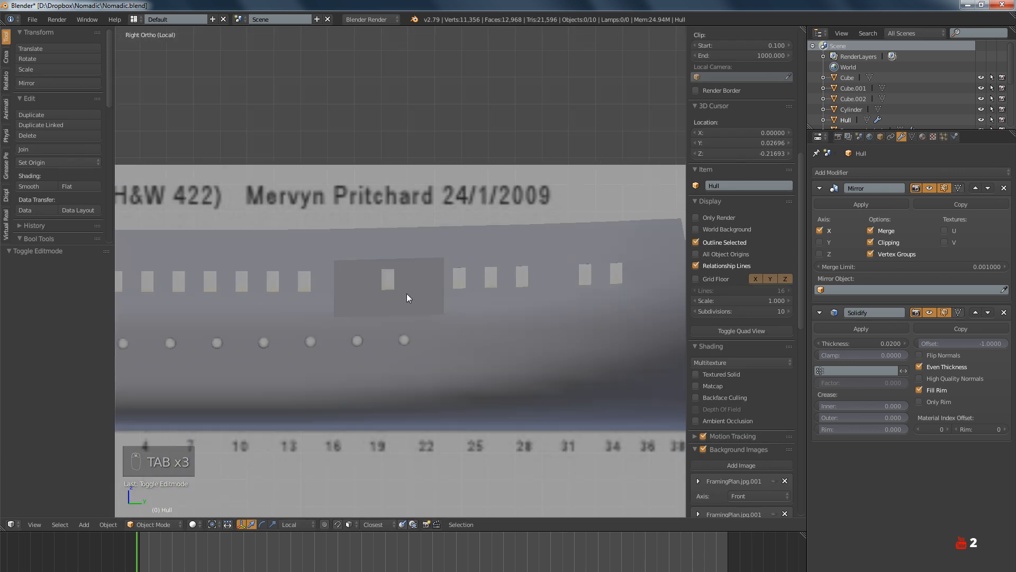
# Save the project over Nomadic.blend and exit the Hull's local view
pyautogui.hotkey('ctrl', 's')
pyautogui.click(406, 293)
pyautogui.scroll(-3, 423, 307)
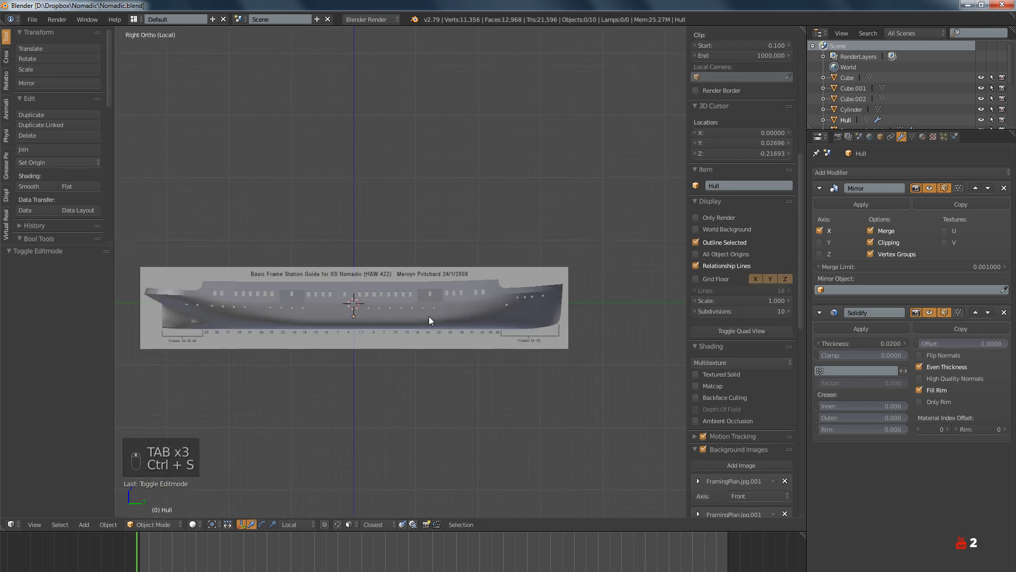
pyautogui.moveTo(428, 316); pyautogui.dragTo(347, 317, button='middle')
pyautogui.press('KP_Divide')
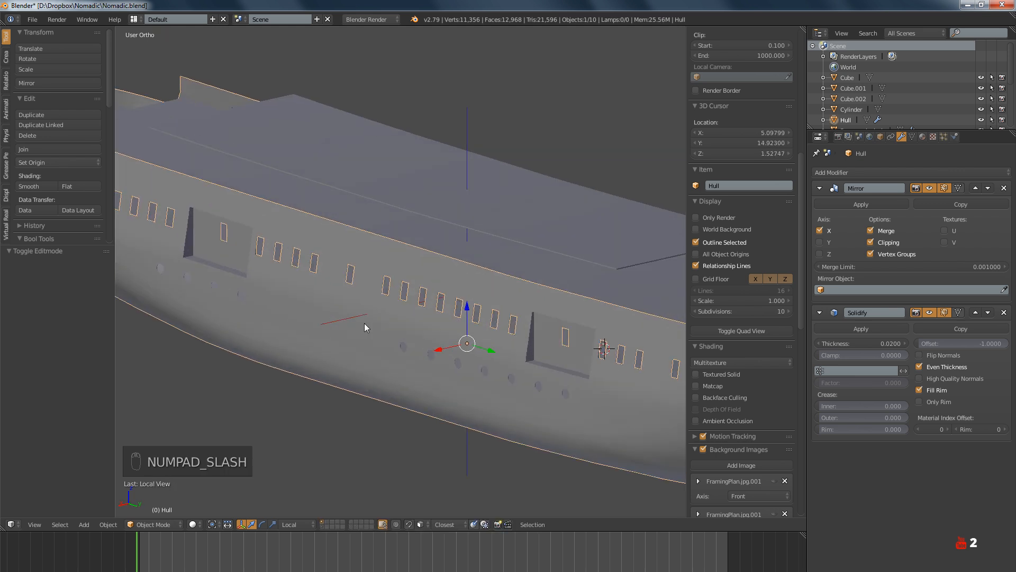
# Inspect the hull's window openings from the opposite side, toggling the selection of all objects
pyautogui.press('a')
pyautogui.press('a')
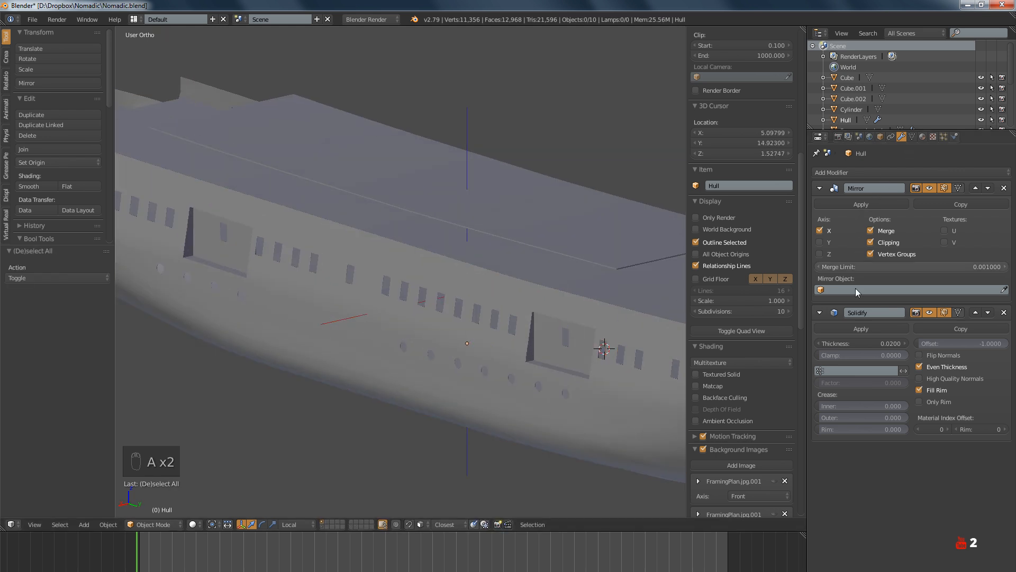
pyautogui.moveTo(618, 268); pyautogui.dragTo(531, 261, button='middle')
pyautogui.press('a')
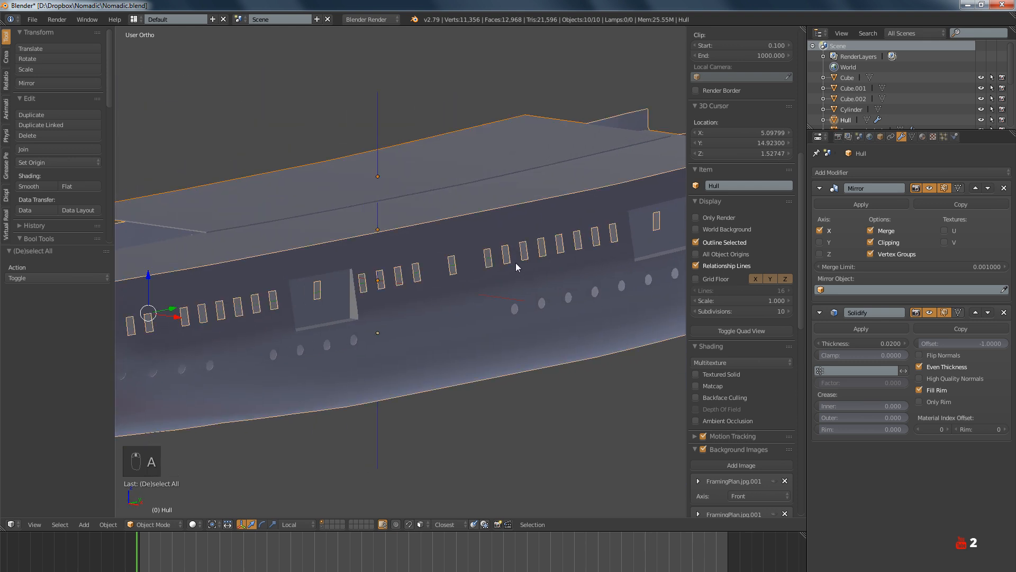
# Deselect all objects and view the hull's stern and window-lined interior in perspective
pyautogui.press('a')
pyautogui.moveTo(412, 289); pyautogui.dragTo(532, 252, button='middle')
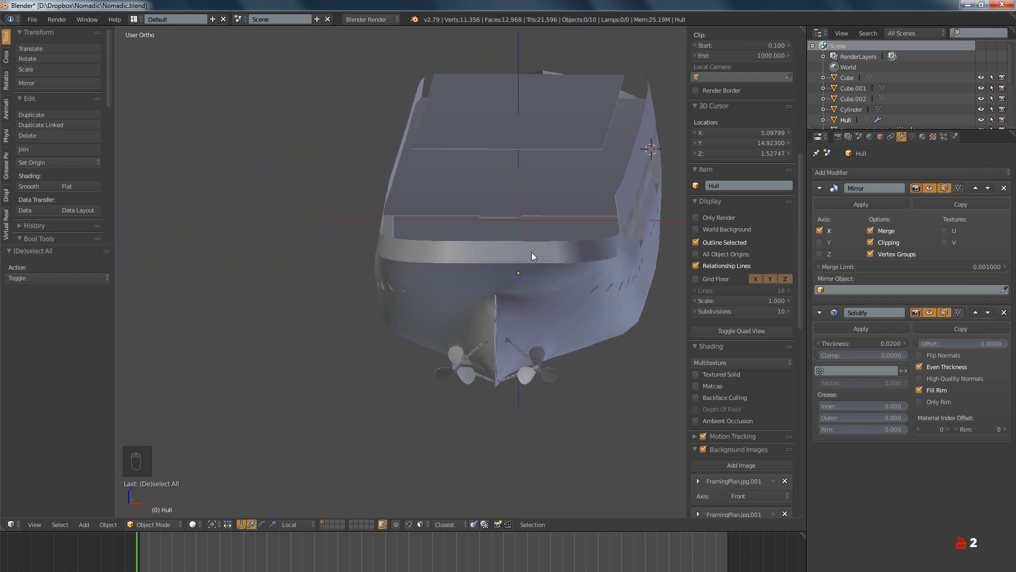
pyautogui.press('KP_5')
pyautogui.moveTo(531, 252); pyautogui.dragTo(415, 284, button='middle')
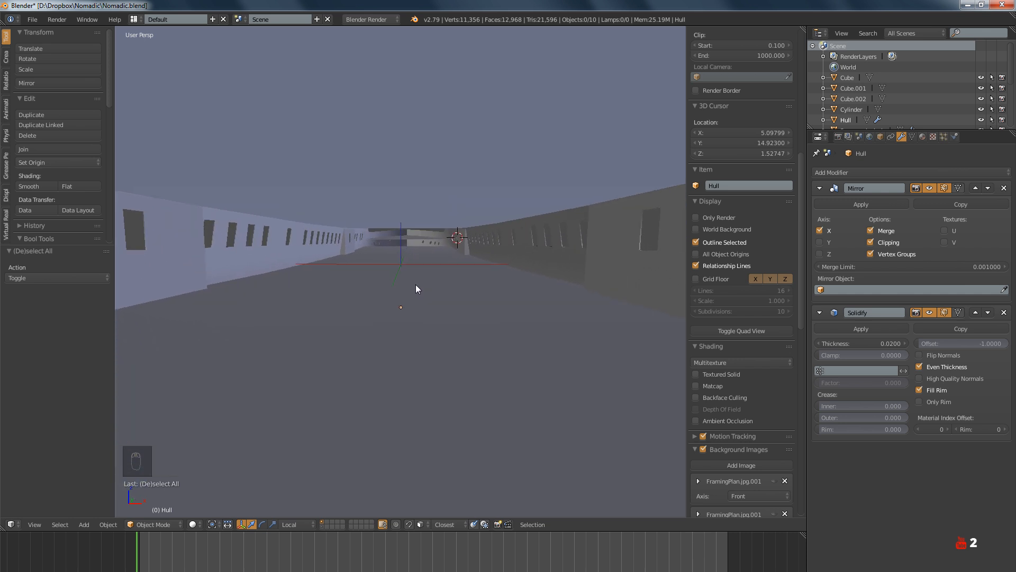
# Walk through the hull's deck in first-person navigation, turn gravity on, and cancel the walk
pyautogui.hotkey('shift', 'f')
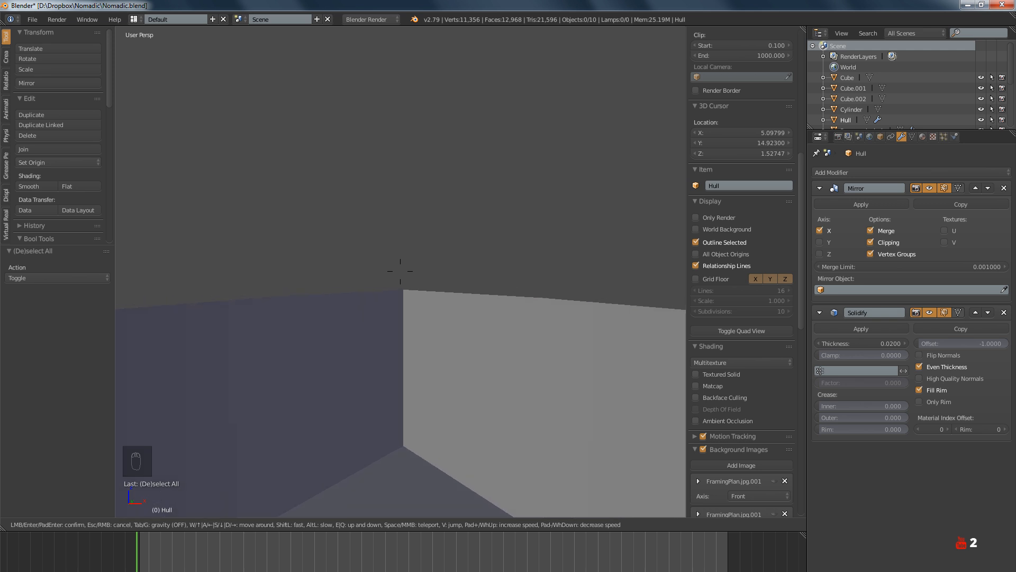
pyautogui.press('w')
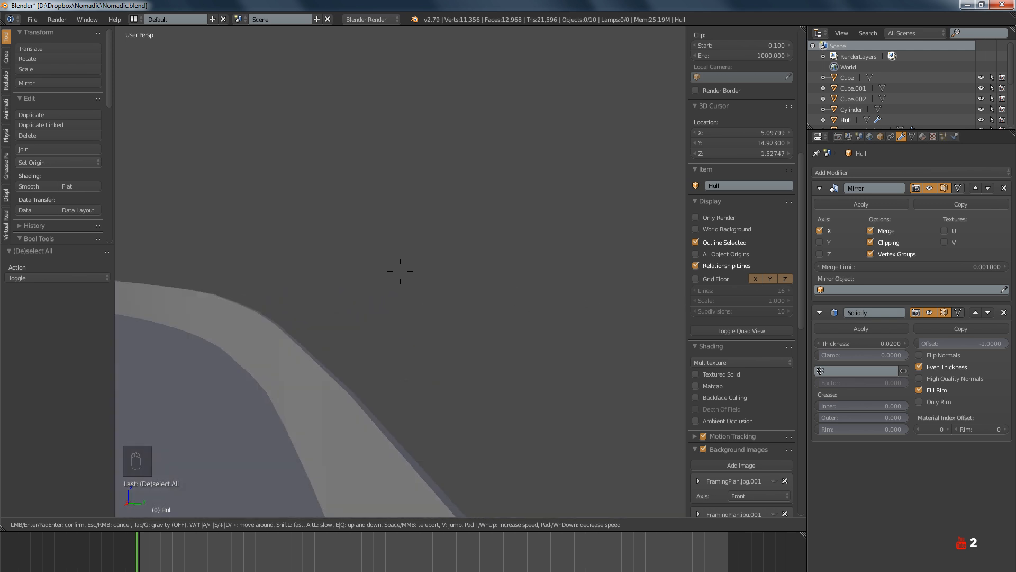
pyautogui.press('w')
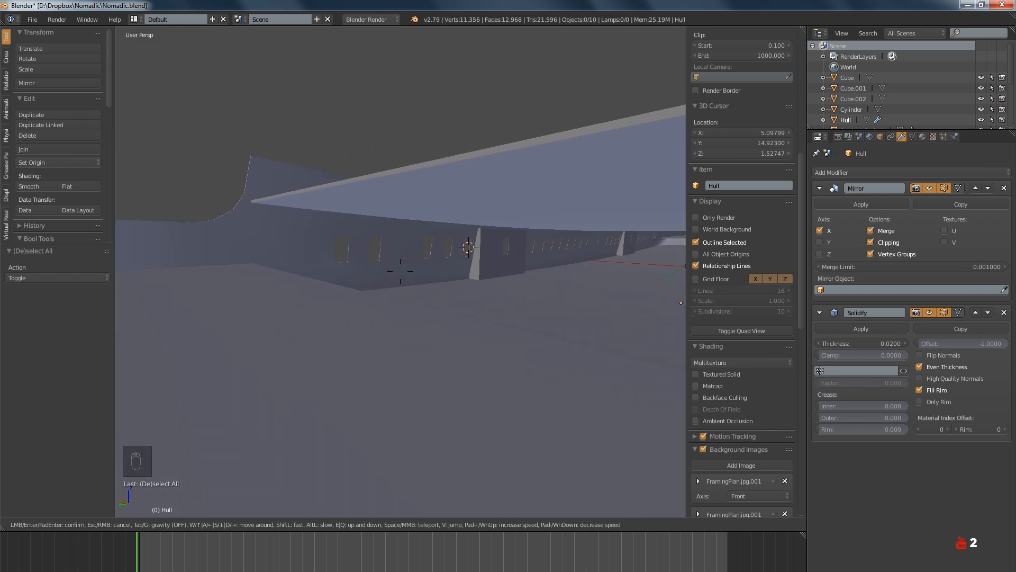
pyautogui.press('Tab')
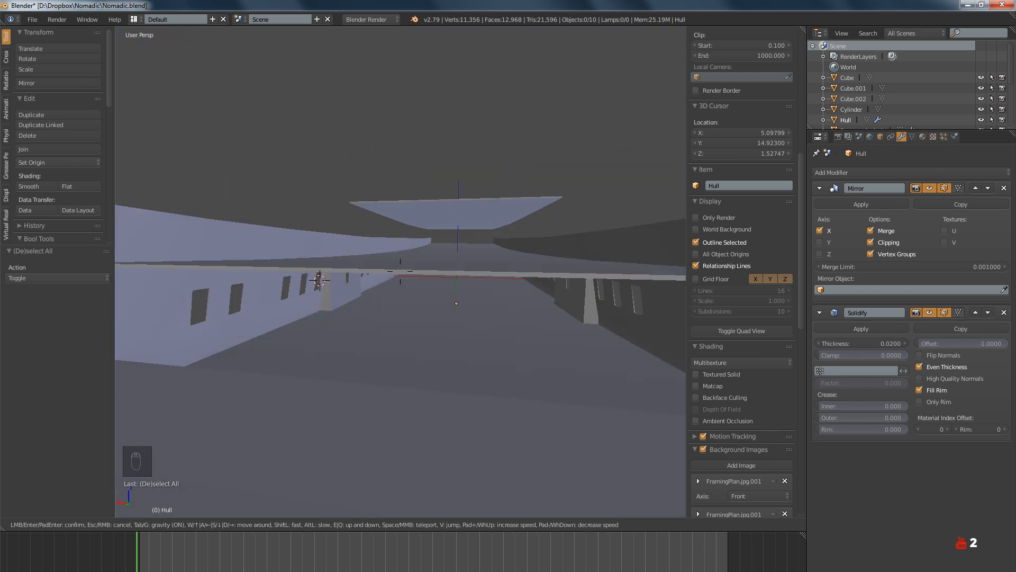
pyautogui.press('Escape')
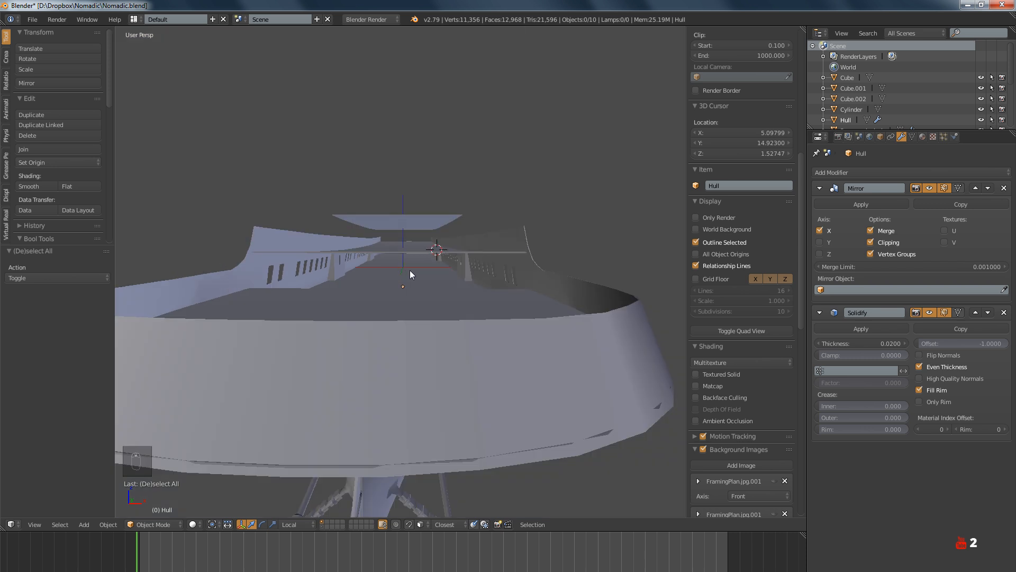
# Select the Hull and show it in Edit Mode as a wireframe over the reference drawing in right orthographic view
pyautogui.moveTo(330, 282); pyautogui.dragTo(385, 284, button='middle')
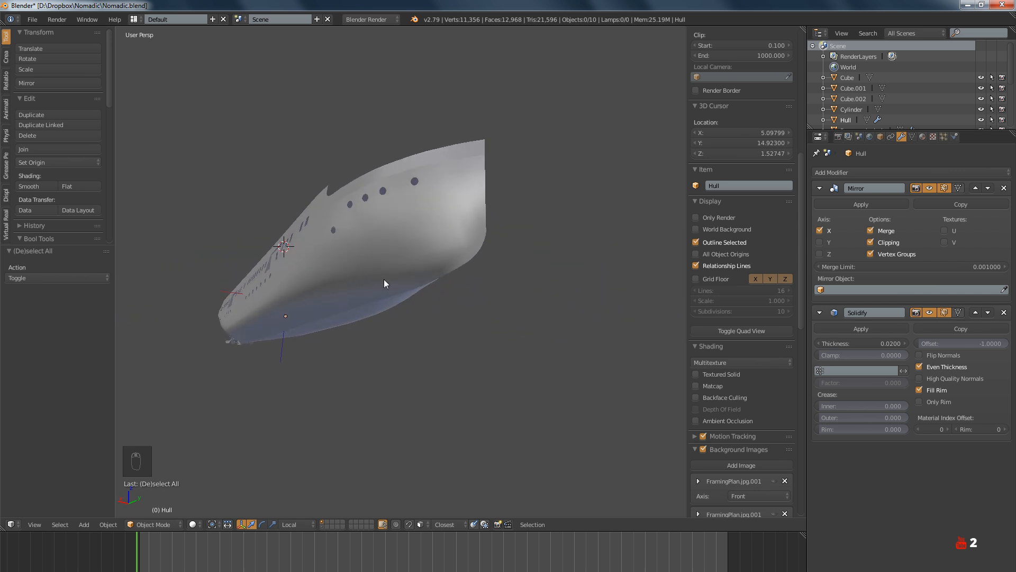
pyautogui.moveTo(296, 304); pyautogui.dragTo(408, 252, button='middle')
pyautogui.rightClick(455, 231)
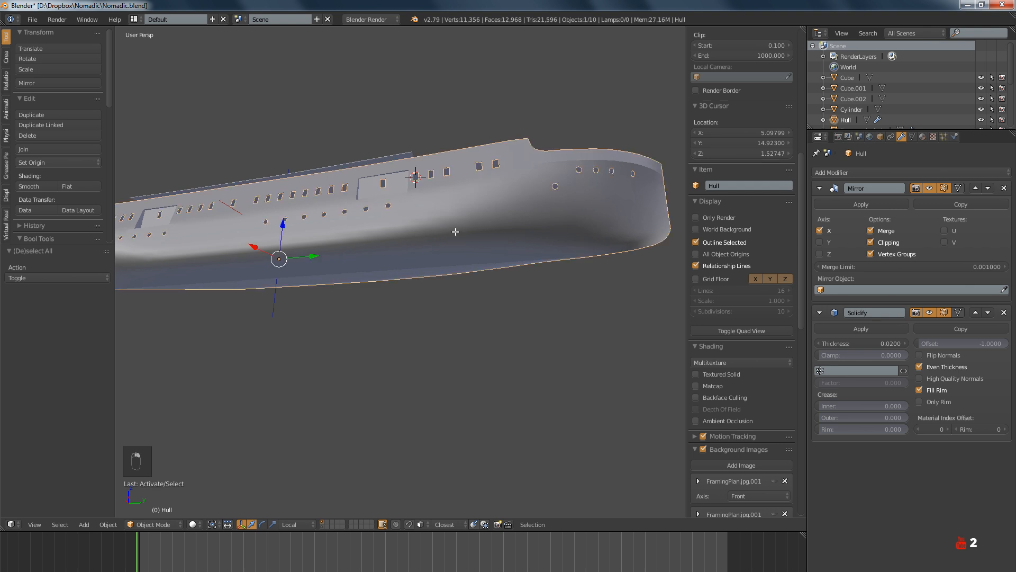
pyautogui.press('Tab')
pyautogui.press('KP_3')
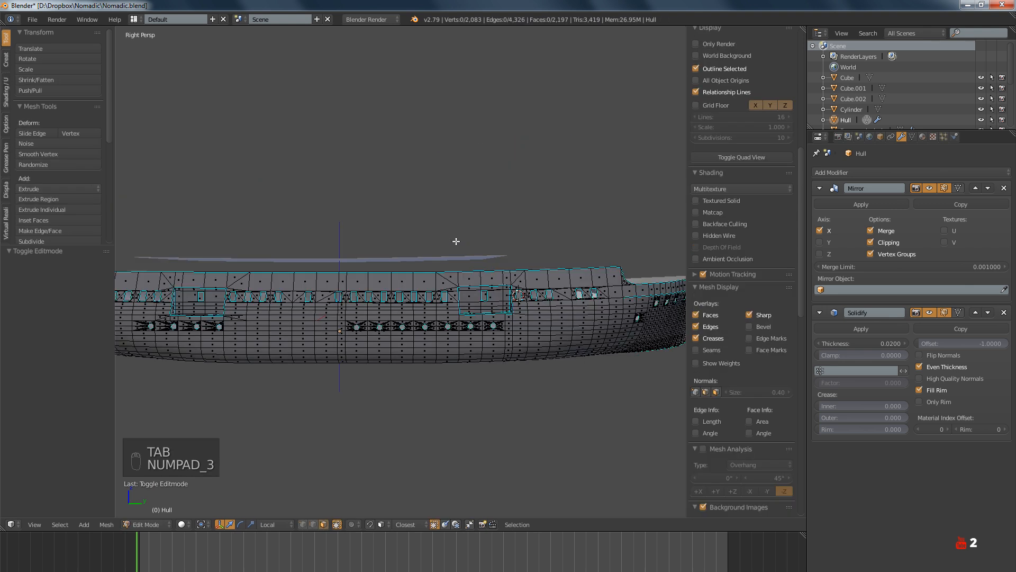
pyautogui.press('KP_5')
pyautogui.scroll(-2, 477, 289)
pyautogui.scroll(8, 477, 288)
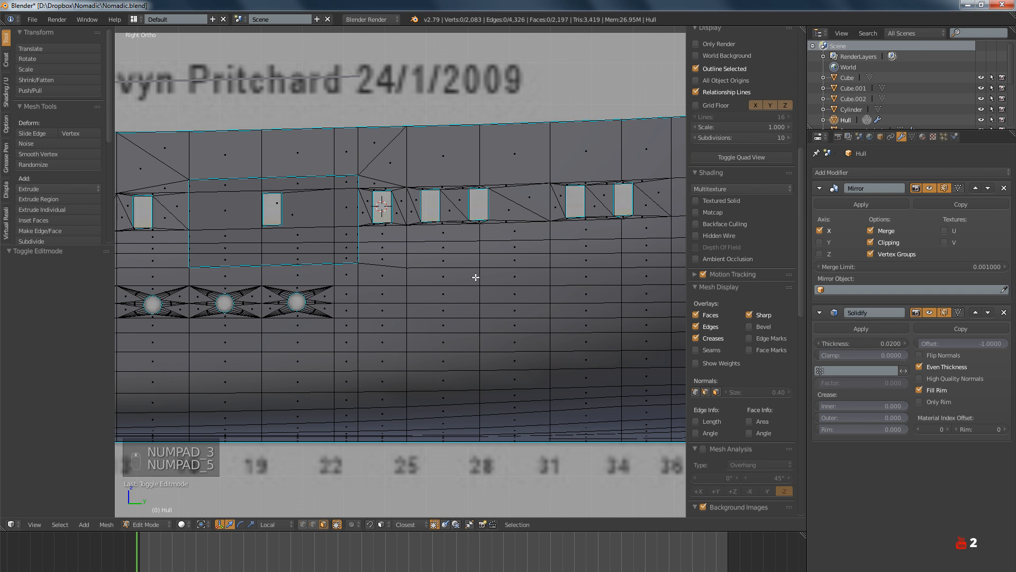
pyautogui.press('z')
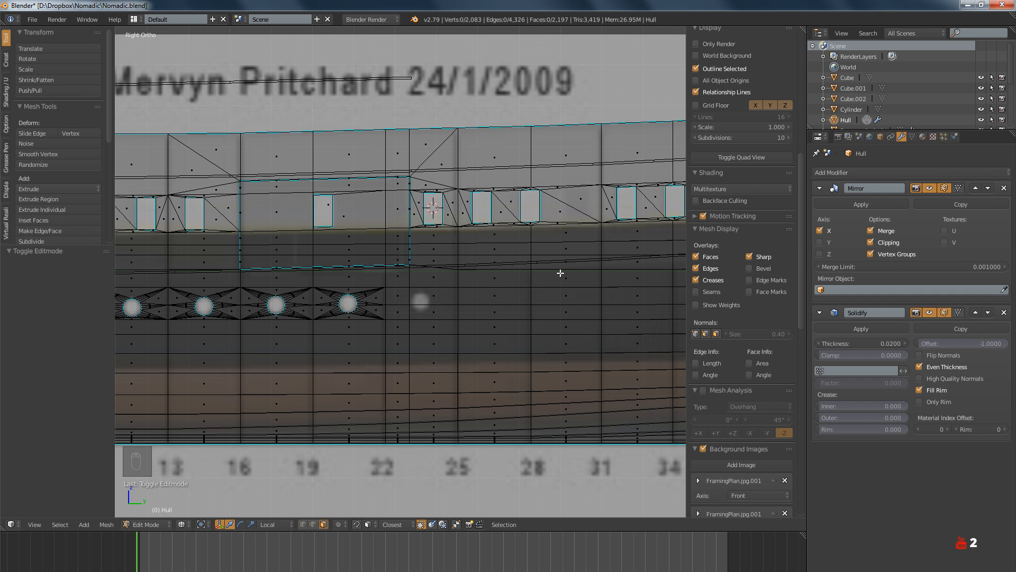
# Compare the forward hull's windows and portholes with the background drawing, then leave the Hull deselected in Object Mode
pyautogui.keyDown('shift'); pyautogui.moveTo(557, 275); pyautogui.dragTo(449, 300, button='middle'); pyautogui.keyUp('shift')
pyautogui.scroll(-2, 375, 296)
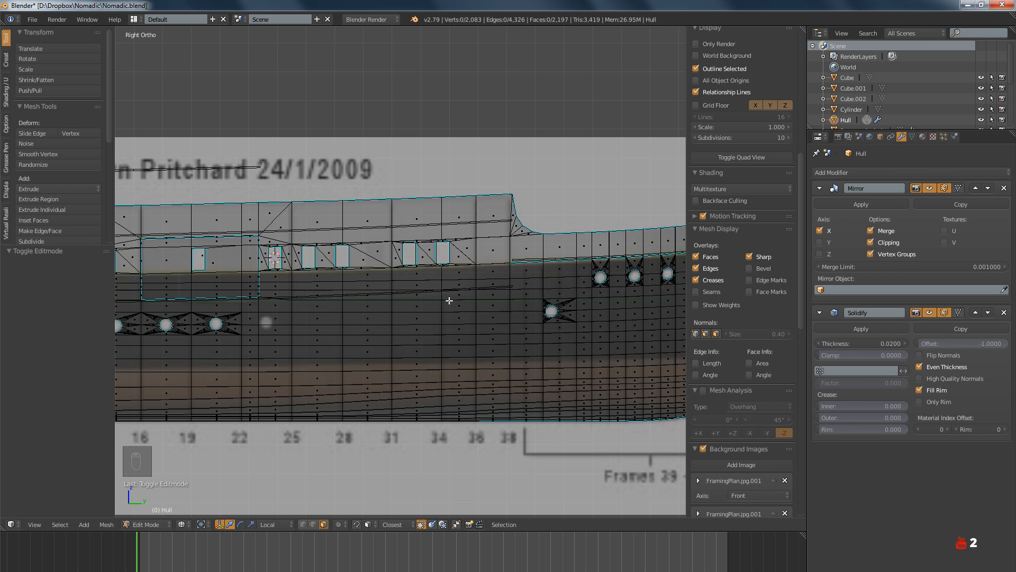
pyautogui.scroll(3, 540, 288)
pyautogui.keyDown('shift'); pyautogui.moveTo(540, 287); pyautogui.dragTo(462, 297, button='middle'); pyautogui.keyUp('shift')
pyautogui.press('Tab')
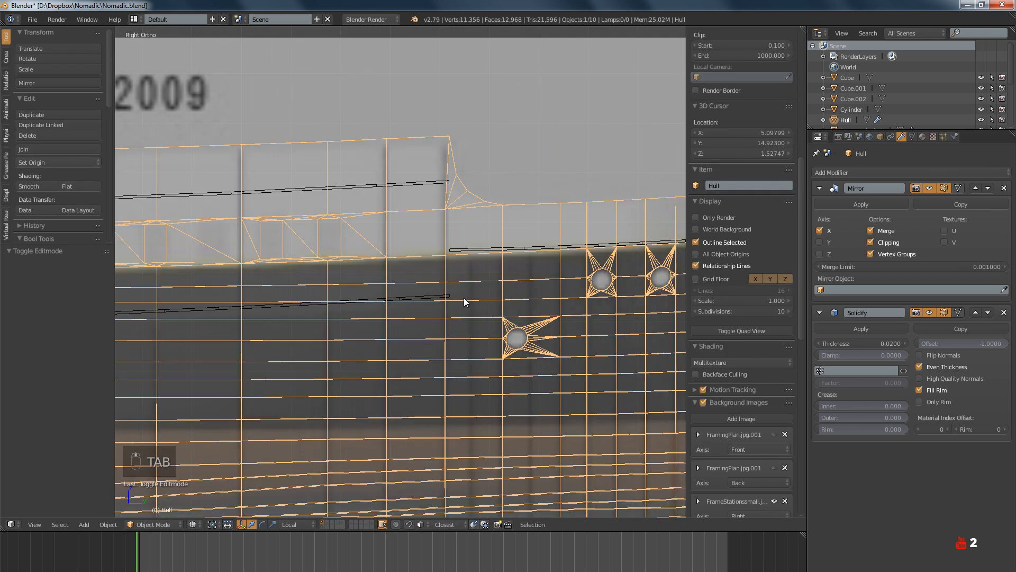
pyautogui.press('Tab')
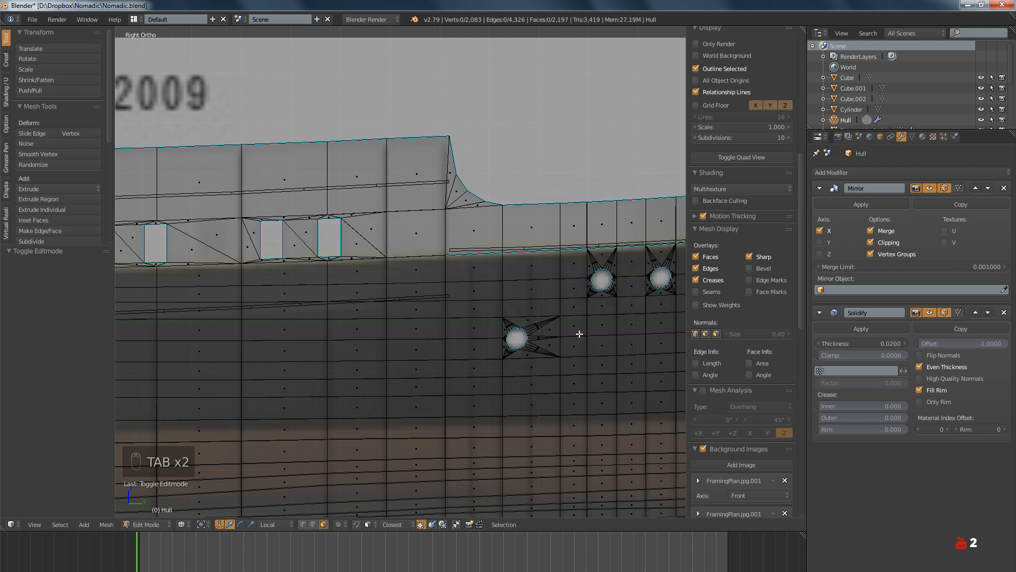
pyautogui.press('Tab')
pyautogui.press('a')
pyautogui.press('a')
pyautogui.press('a')
pyautogui.press('a')
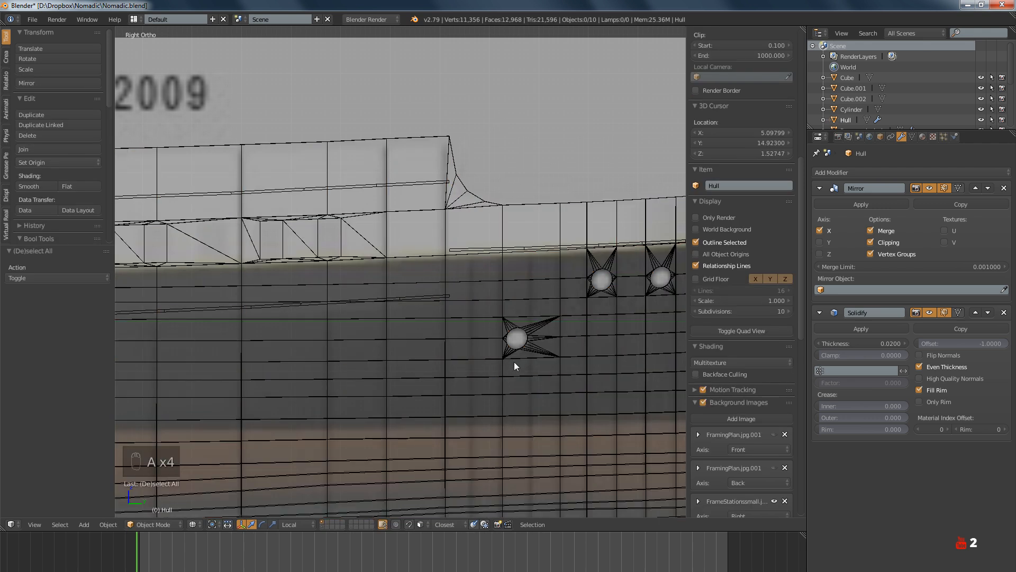
# Hide the FrameStationssmall background image and show the corteperfilx13.jpg side profile behind the hull
pyautogui.scroll(-5, 516, 355)
pyautogui.keyDown('ctrl'); pyautogui.scroll(-3, 393, 366); pyautogui.keyUp('ctrl')
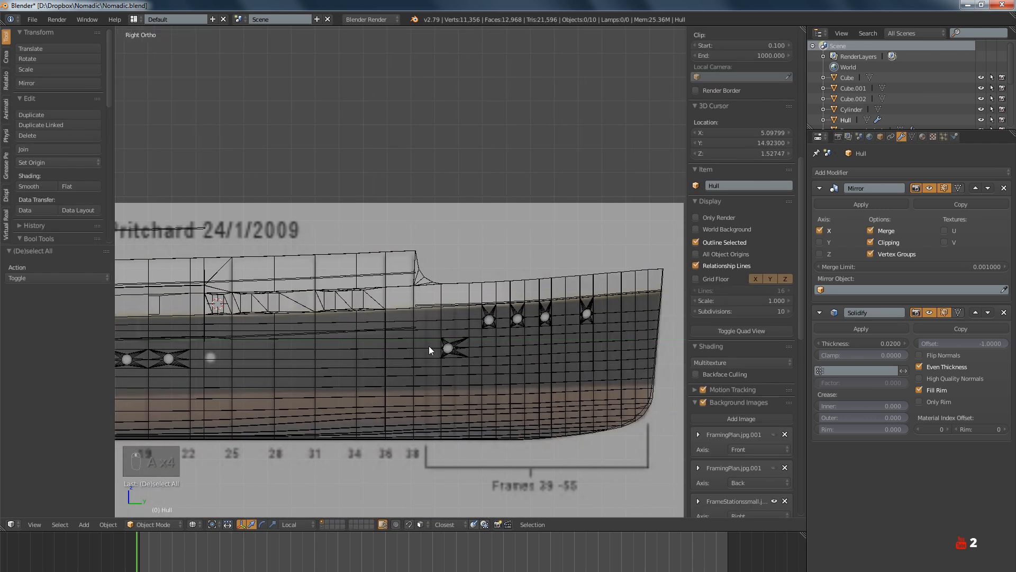
pyautogui.keyDown('ctrl'); pyautogui.scroll(-8, 472, 329); pyautogui.keyUp('ctrl')
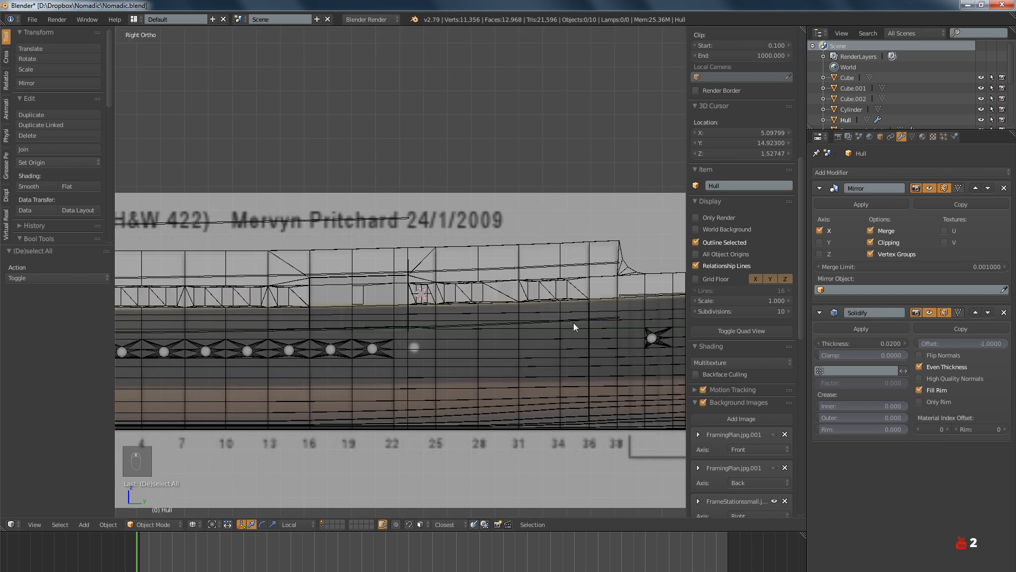
pyautogui.keyDown('ctrl'); pyautogui.scroll(-9, 548, 335); pyautogui.keyUp('ctrl')
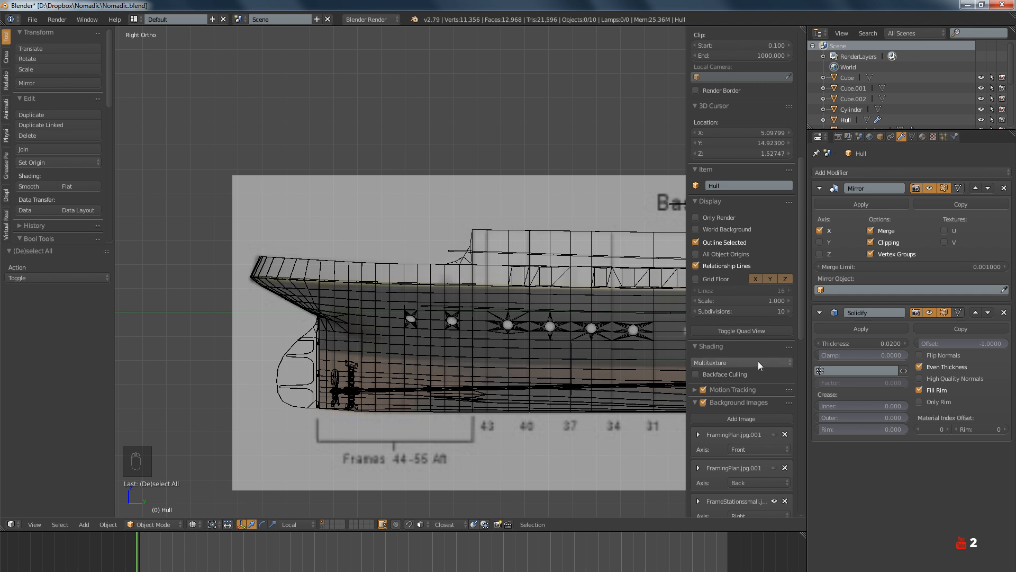
pyautogui.scroll(-5, 758, 361)
pyautogui.click(774, 395)
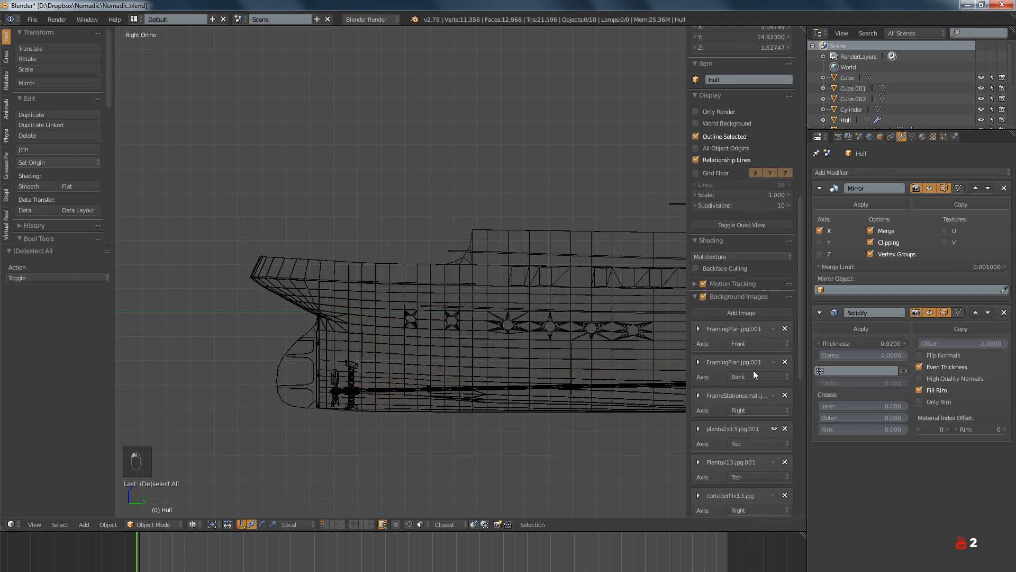
pyautogui.scroll(-9, 754, 370)
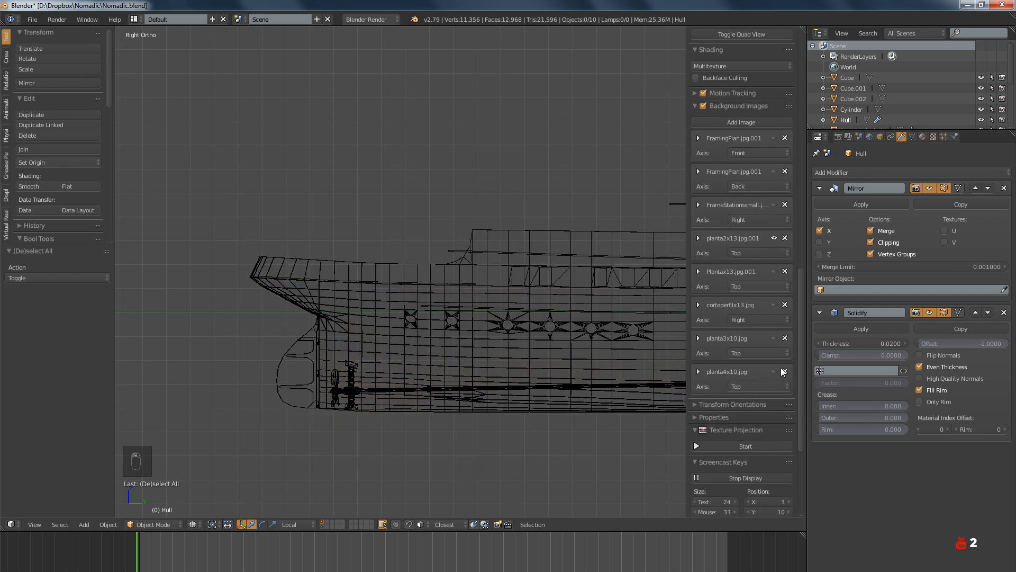
pyautogui.click(774, 305)
pyautogui.scroll(4, 578, 331)
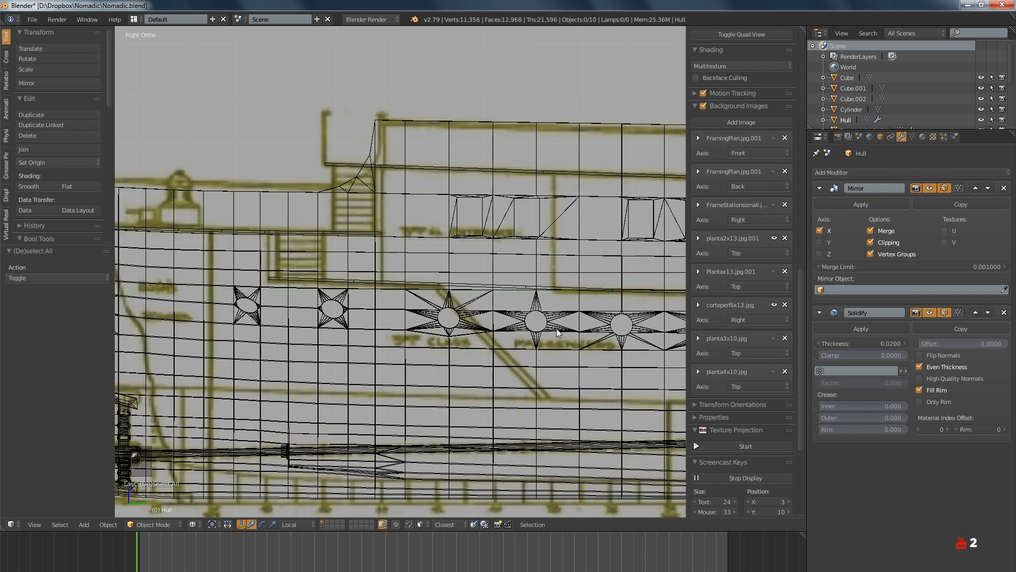
# Check the hull wireframe against the profile drawing around the stern and save the Blender file
pyautogui.scroll(-3, 506, 331)
pyautogui.scroll(2, 439, 348)
pyautogui.keyDown('ctrl'); pyautogui.scroll(4, 458, 341); pyautogui.keyUp('ctrl')
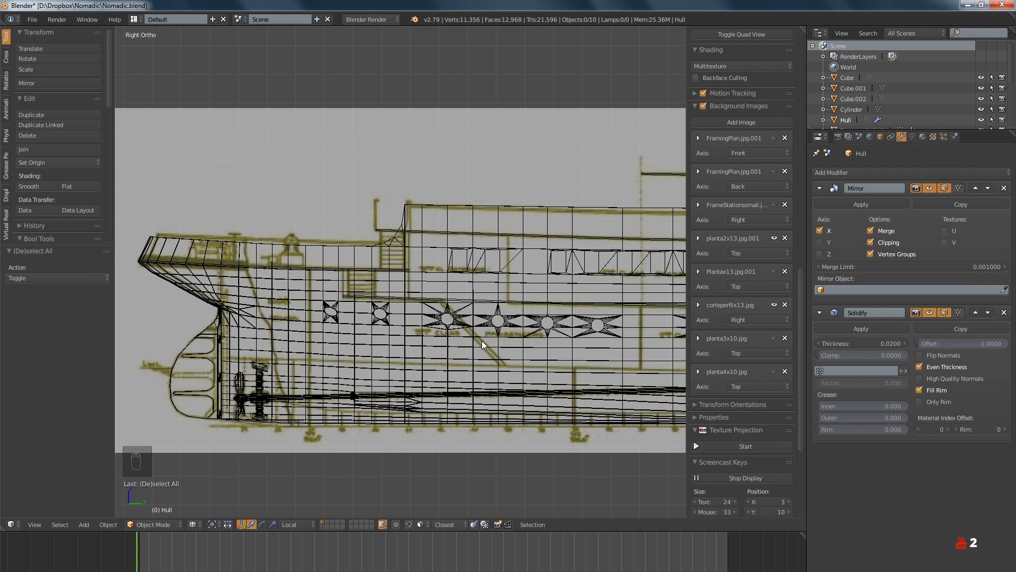
pyautogui.hotkey('ctrl', 's')
pyautogui.scroll(2, 361, 338)
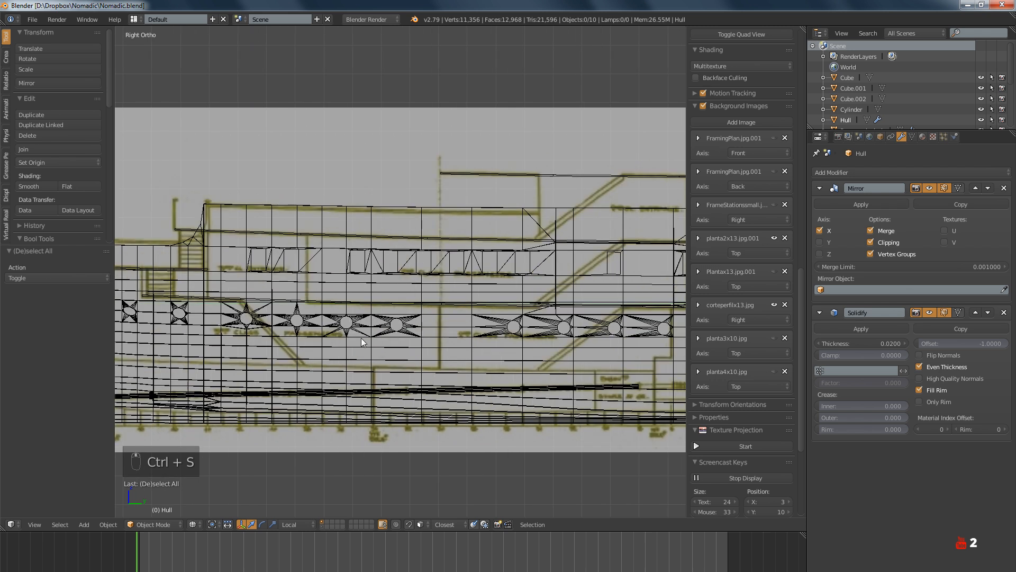
pyautogui.keyDown('shift'); pyautogui.scroll(-1, 455, 334); pyautogui.keyUp('shift')
pyautogui.keyDown('ctrl'); pyautogui.scroll(5, 468, 328); pyautogui.keyUp('ctrl')
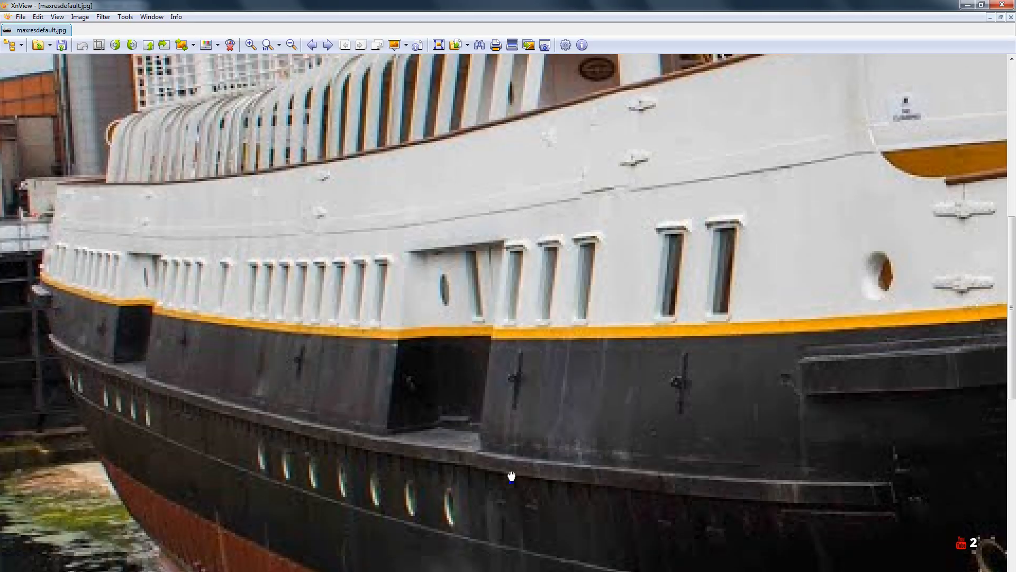
# Switch to XnView and examine the fenders, portholes and bow plating in the maxresdefault.jpg photo of the ship
pyautogui.scroll(3, 459, 276)
pyautogui.scroll(6, 459, 276)
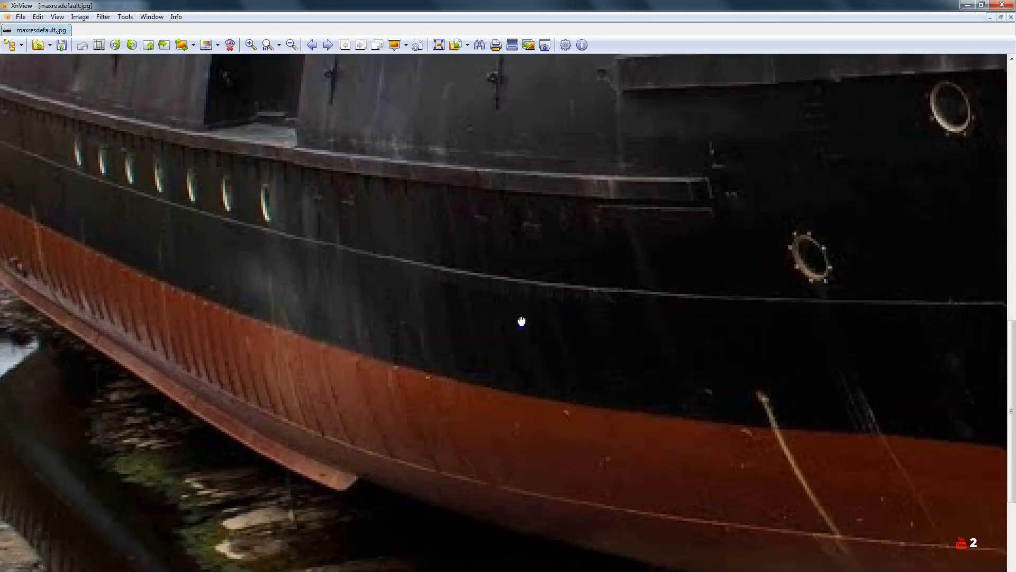
pyautogui.hscroll(3, 918, 470)
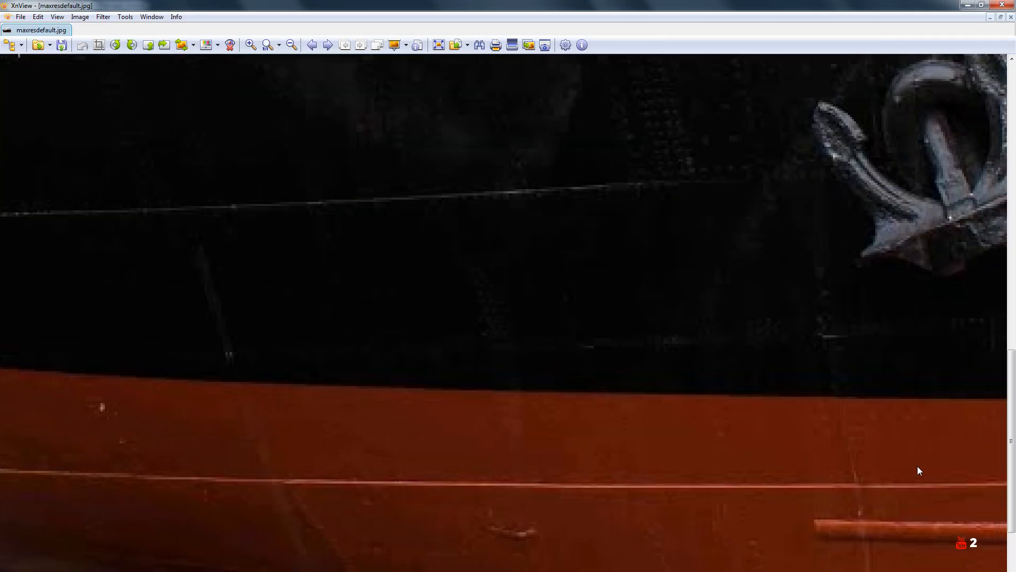
pyautogui.scroll(10, 617, 489)
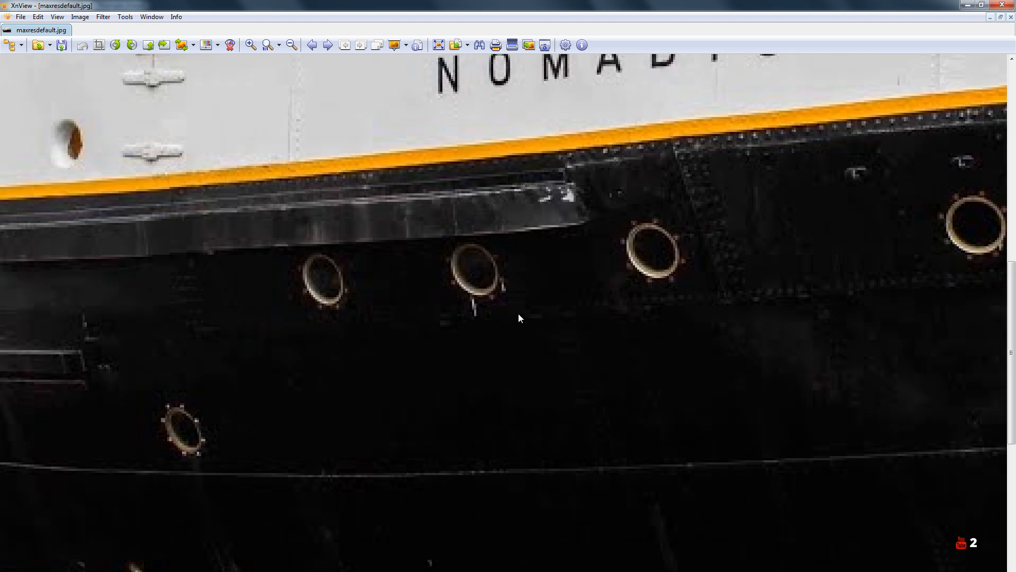
pyautogui.hscroll(-5, 877, 267)
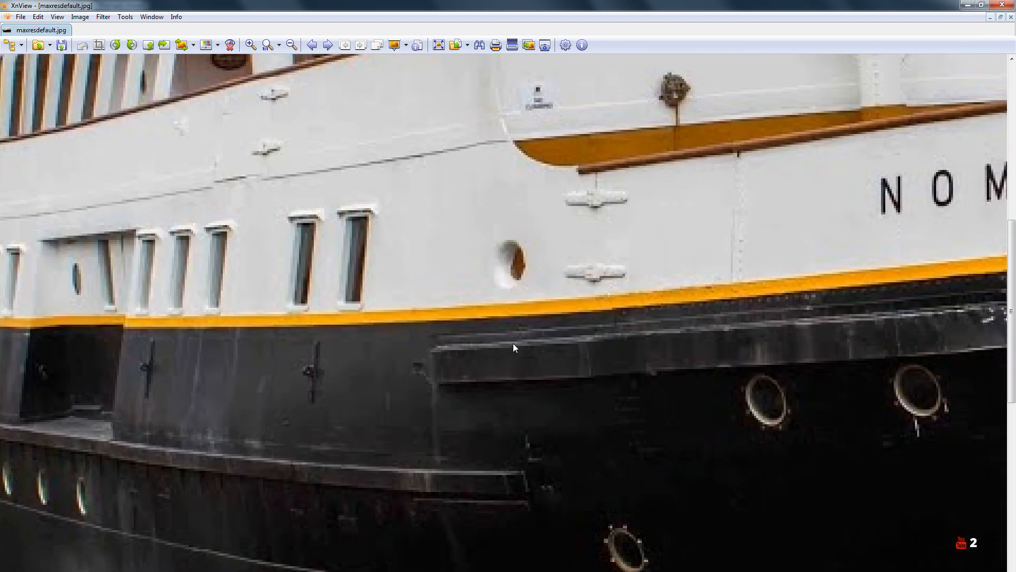
pyautogui.hscroll(15, 599, 360)
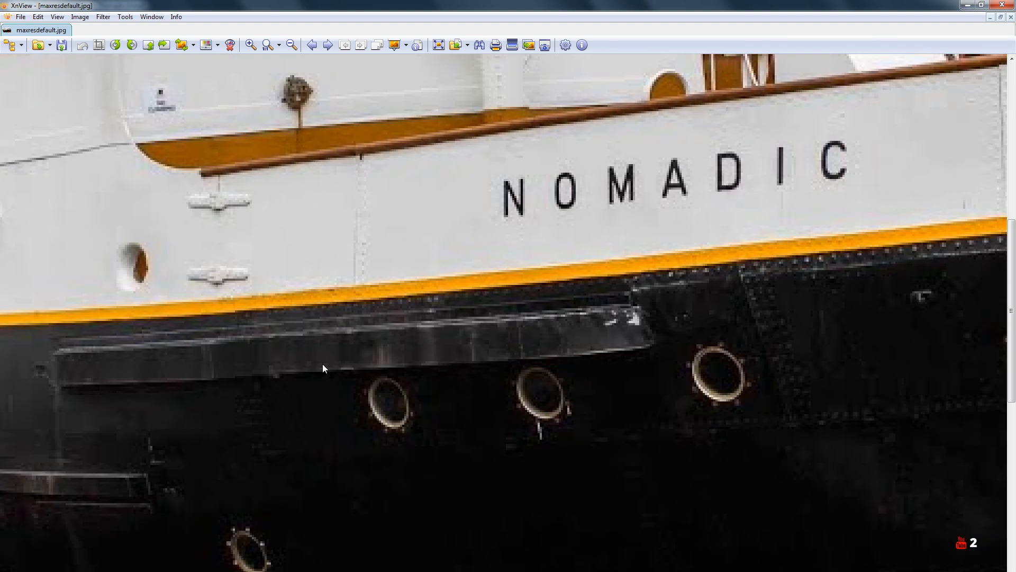
pyautogui.scroll(-3, 704, 399)
pyautogui.hscroll(7, 652, 370)
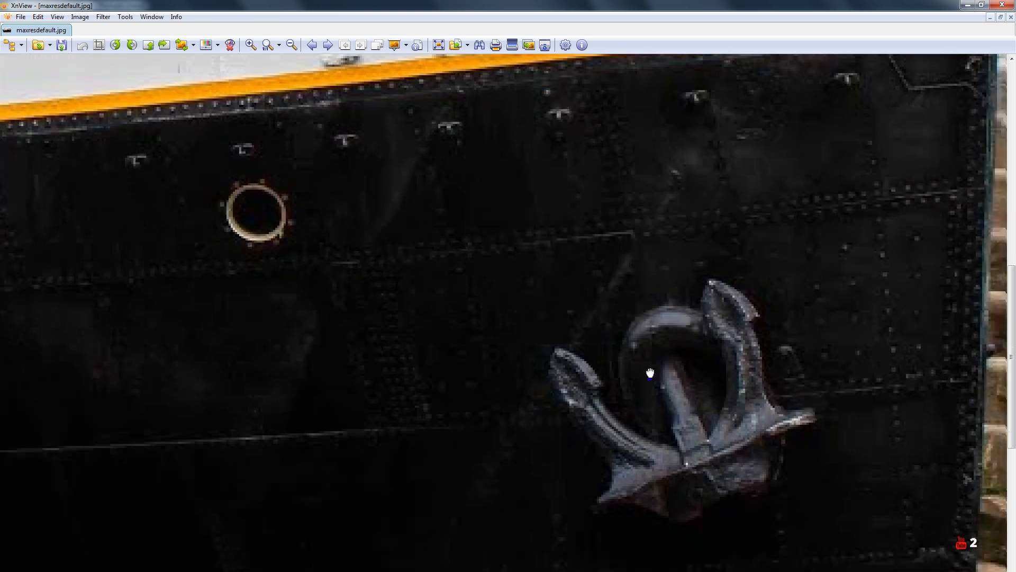
pyautogui.scroll(4, 764, 357)
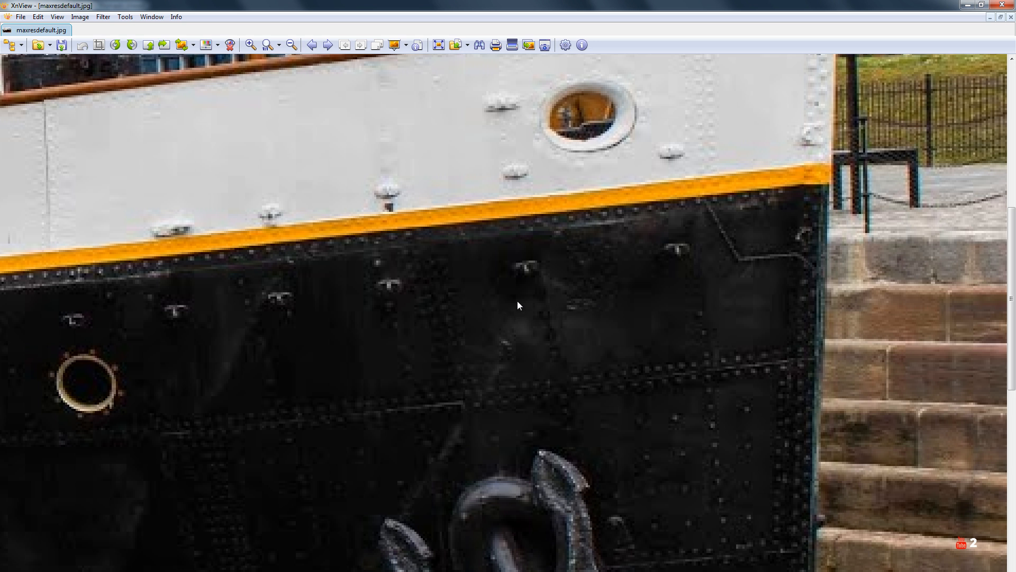
pyautogui.scroll(1, 517, 306)
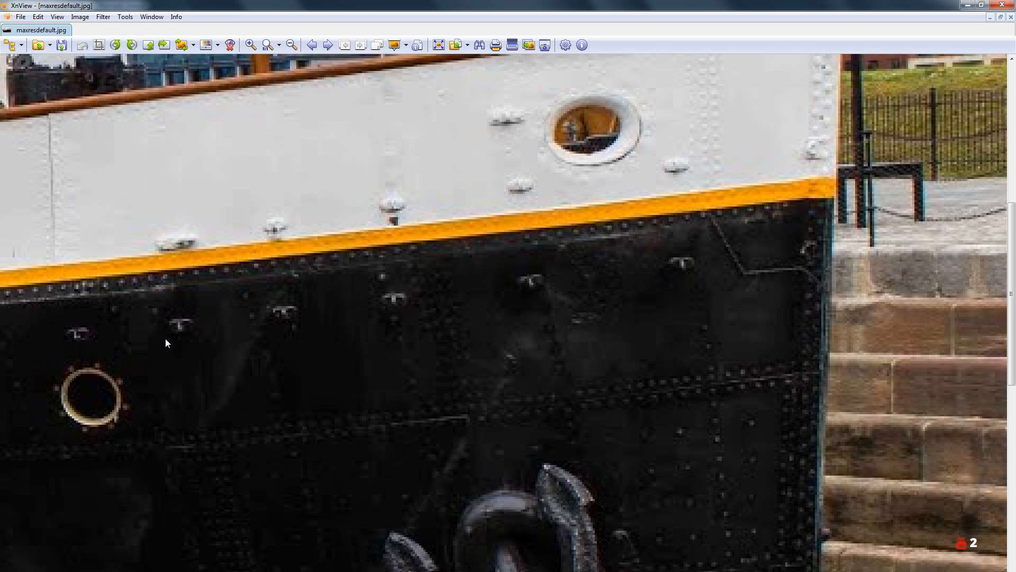
pyautogui.hscroll(-8, 408, 325)
pyautogui.scroll(2, 408, 324)
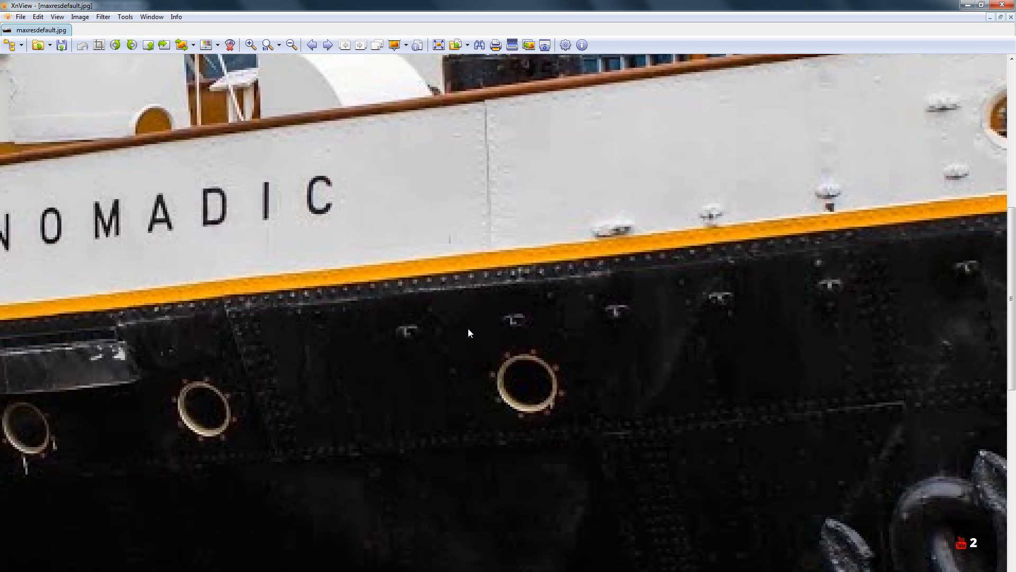
# Examine the forward ends of the two fenders and the portholes around them in the ship photo
pyautogui.keyDown('ctrl'); pyautogui.scroll(-1, 468, 332); pyautogui.keyUp('ctrl')
pyautogui.keyDown('ctrl'); pyautogui.scroll(1, 612, 302); pyautogui.keyUp('ctrl')
pyautogui.hscroll(-4, 635, 310)
pyautogui.scroll(-3, 608, 344)
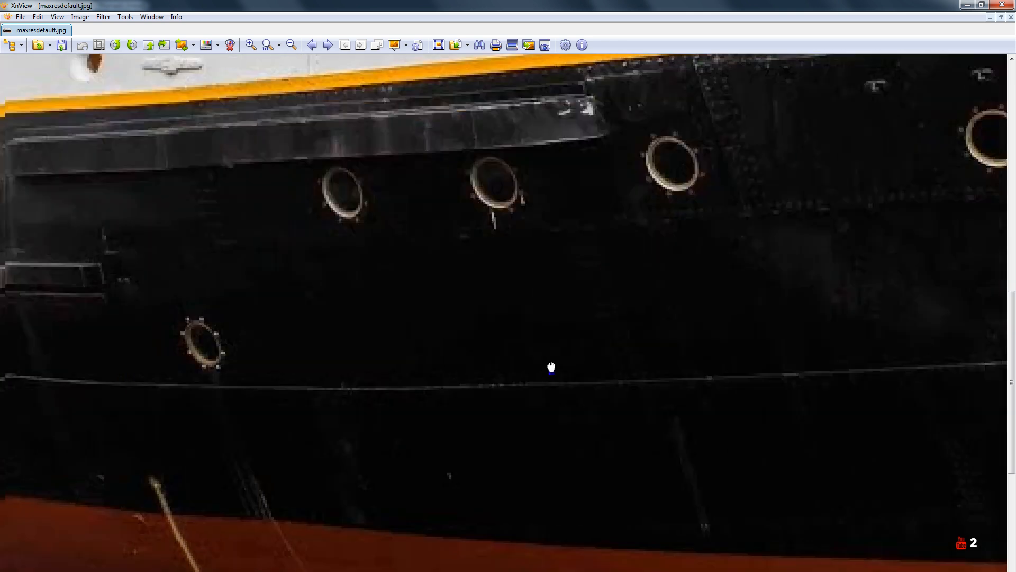
pyautogui.hscroll(-5, 551, 367)
pyautogui.scroll(-1, 501, 281)
pyautogui.hscroll(-6, 501, 281)
pyautogui.scroll(1, 608, 325)
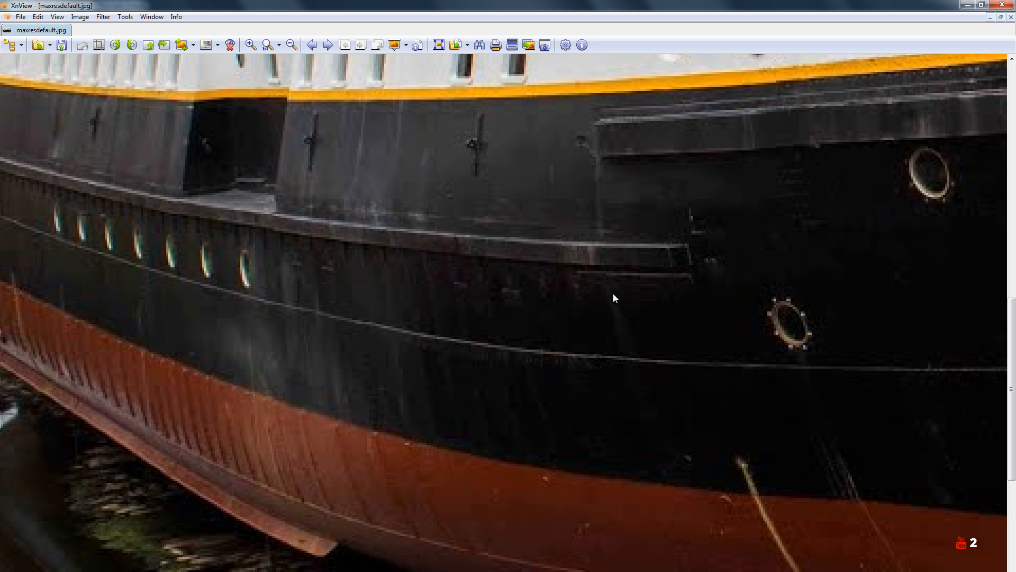
pyautogui.hscroll(-6, 613, 298)
pyautogui.scroll(1, 601, 296)
pyautogui.hscroll(7, 700, 268)
pyautogui.scroll(1, 653, 290)
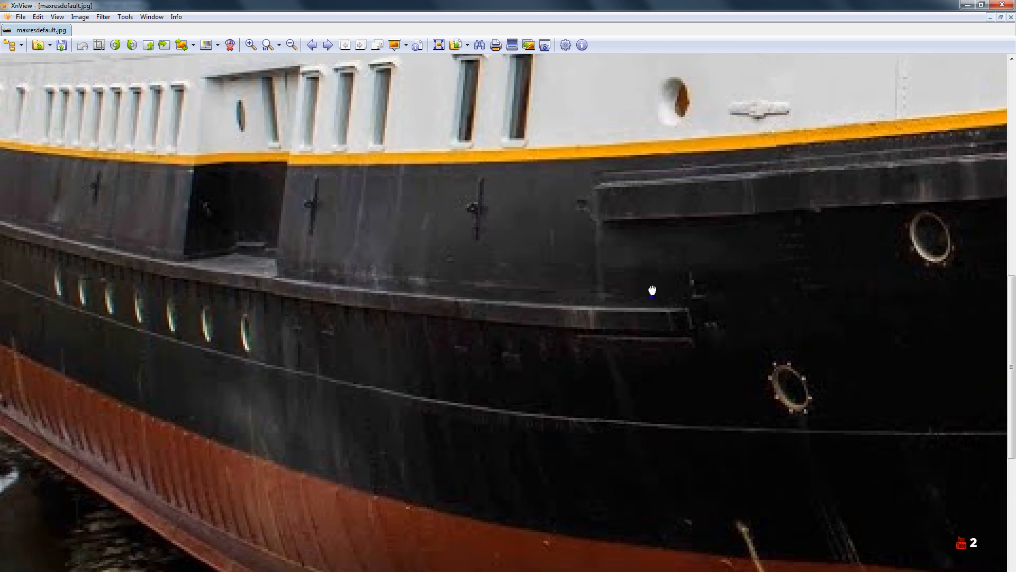
pyautogui.scroll(1, 579, 318)
pyautogui.hscroll(4, 540, 325)
pyautogui.scroll(-2, 498, 279)
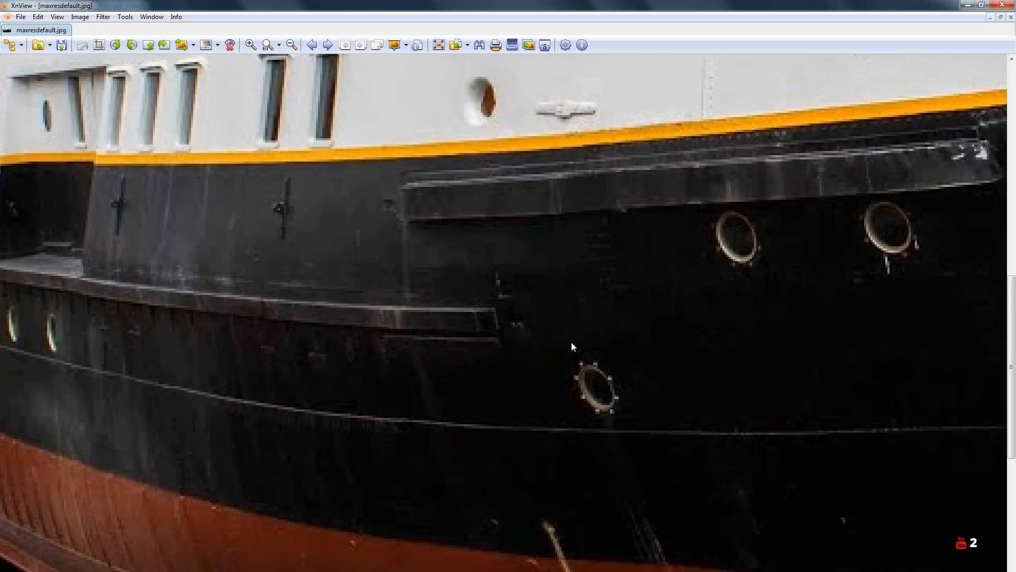
# Examine the plating seams, the anchor and the red waterline area toward the bow in the ship photo
pyautogui.hscroll(17, 665, 324)
pyautogui.scroll(-1, 472, 295)
pyautogui.scroll(-9, 690, 231)
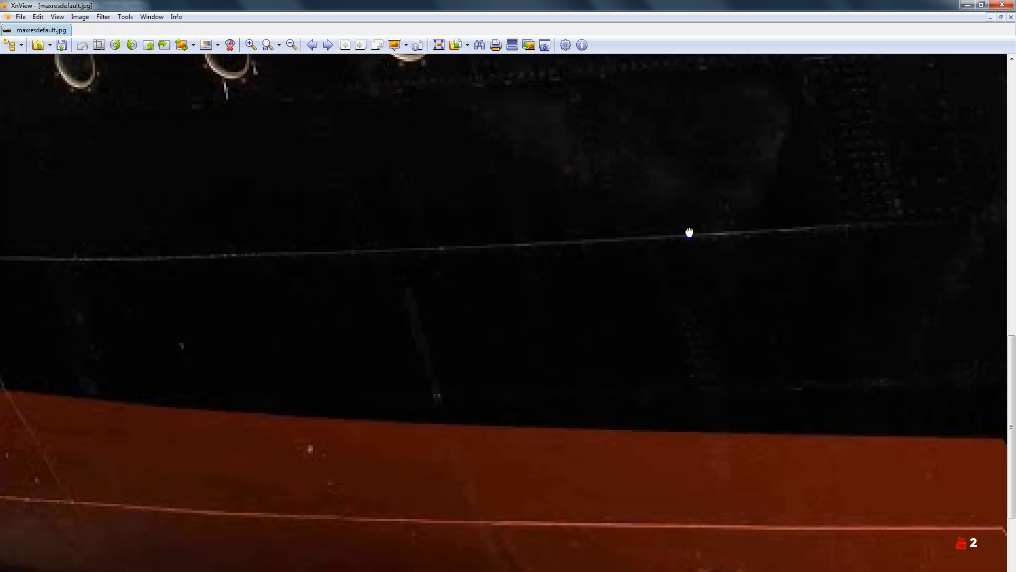
pyautogui.hscroll(10, 706, 261)
pyautogui.scroll(1, 741, 275)
pyautogui.hscroll(7, 672, 297)
pyautogui.scroll(1, 570, 297)
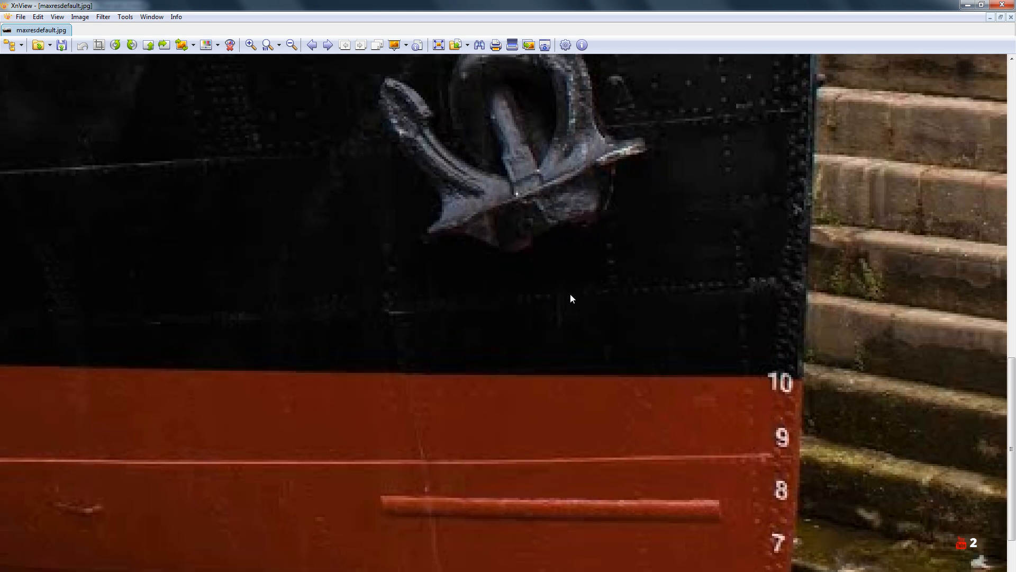
pyautogui.scroll(1, 513, 318)
pyautogui.hscroll(-3, 611, 296)
pyautogui.hscroll(-4, 472, 306)
pyautogui.scroll(-1, 473, 305)
pyautogui.scroll(-5, 755, 281)
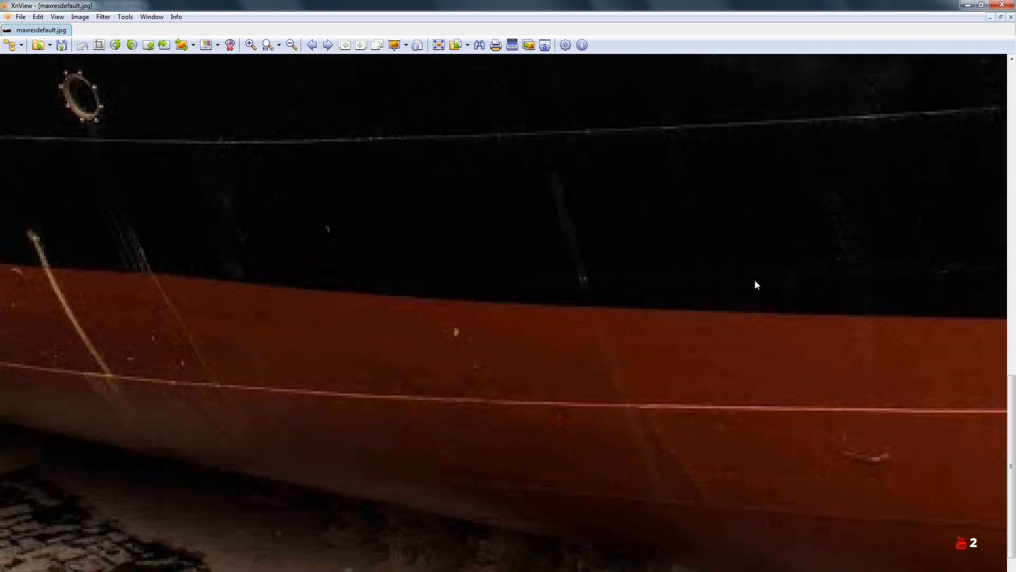
# Examine the seam below the row of midship portholes and the bilge keel in the ship photo
pyautogui.hscroll(-18, 565, 294)
pyautogui.scroll(3, 467, 278)
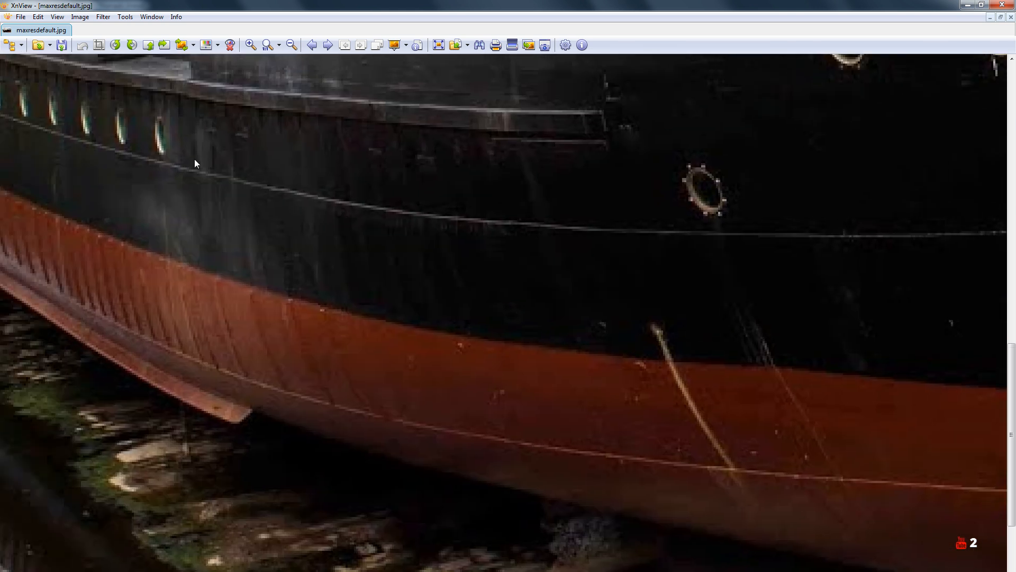
pyautogui.scroll(3, 249, 191)
pyautogui.hscroll(-5, 286, 217)
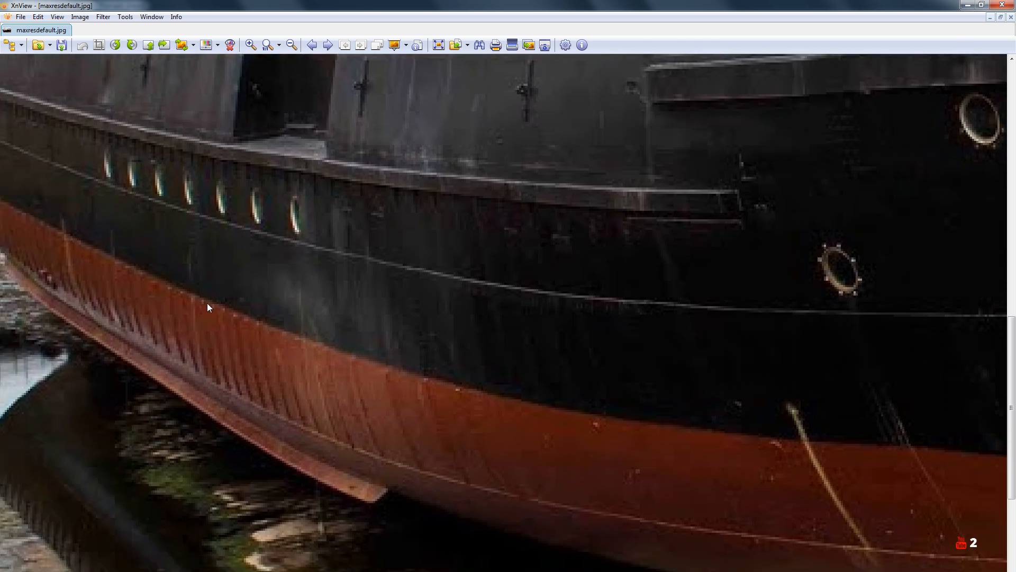
pyautogui.scroll(1, 207, 307)
pyautogui.hscroll(-5, 275, 323)
pyautogui.scroll(-2, 370, 339)
pyautogui.hscroll(6, 407, 328)
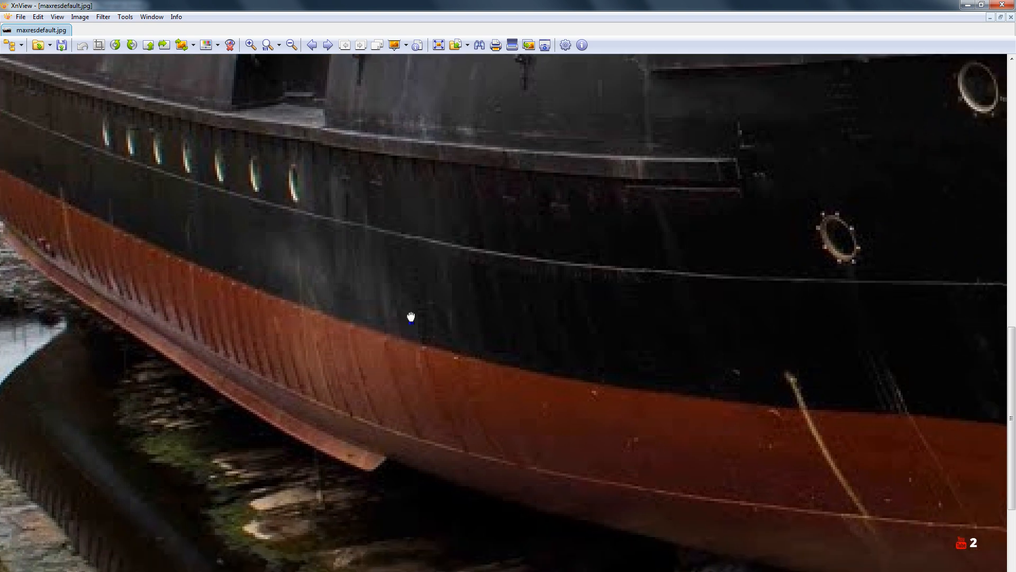
# Switch back to Blender, place the 3D cursor at the rudder, and set its Y location to -10.177
pyautogui.hotkey('alt', 'Tab')
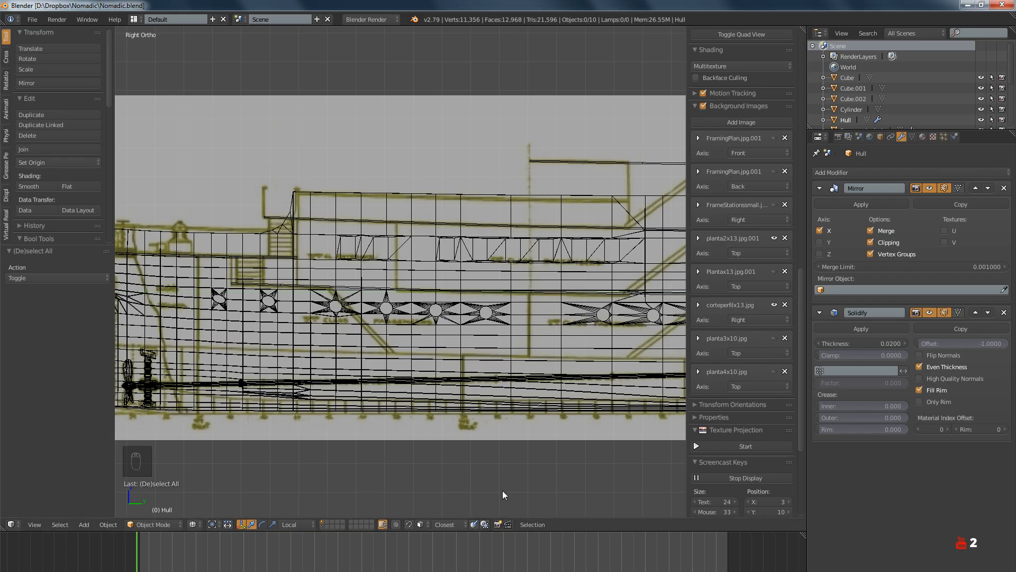
pyautogui.scroll(-3, 589, 361)
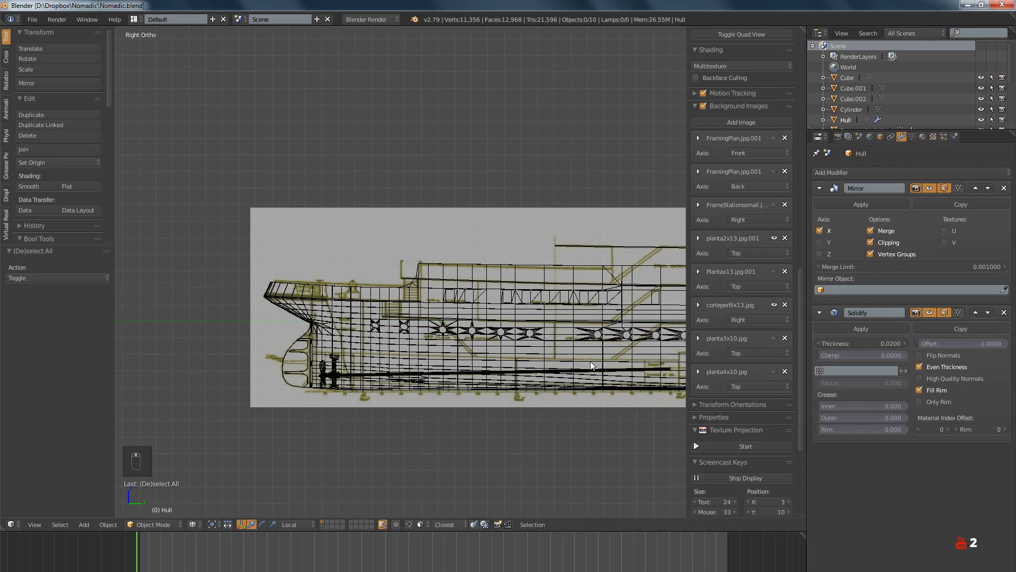
pyautogui.keyDown('shift'); pyautogui.moveTo(590, 358); pyautogui.dragTo(538, 331, button='middle'); pyautogui.keyUp('shift')
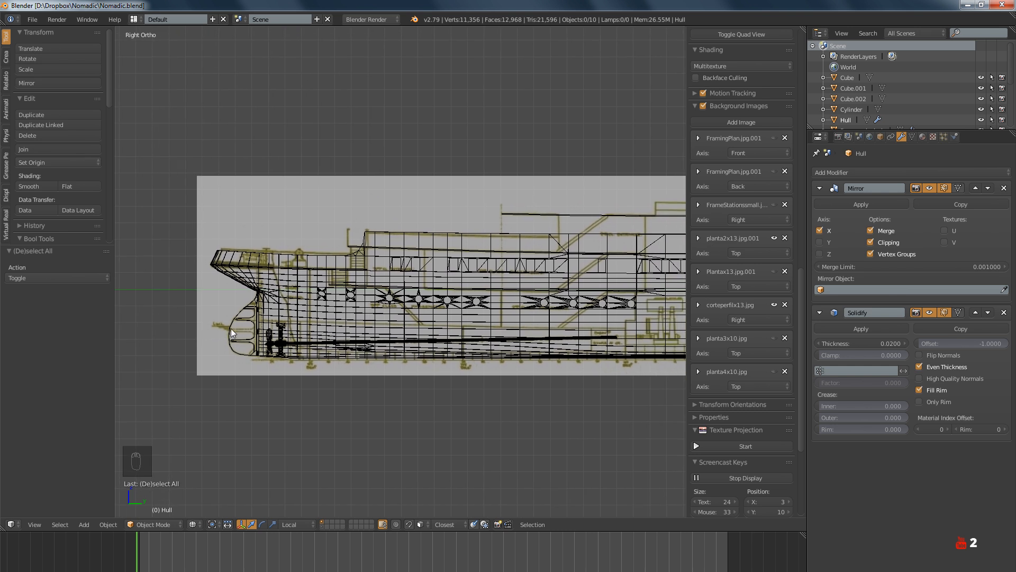
pyautogui.keyDown('ctrl'); pyautogui.scroll(-2, 641, 309); pyautogui.keyUp('ctrl')
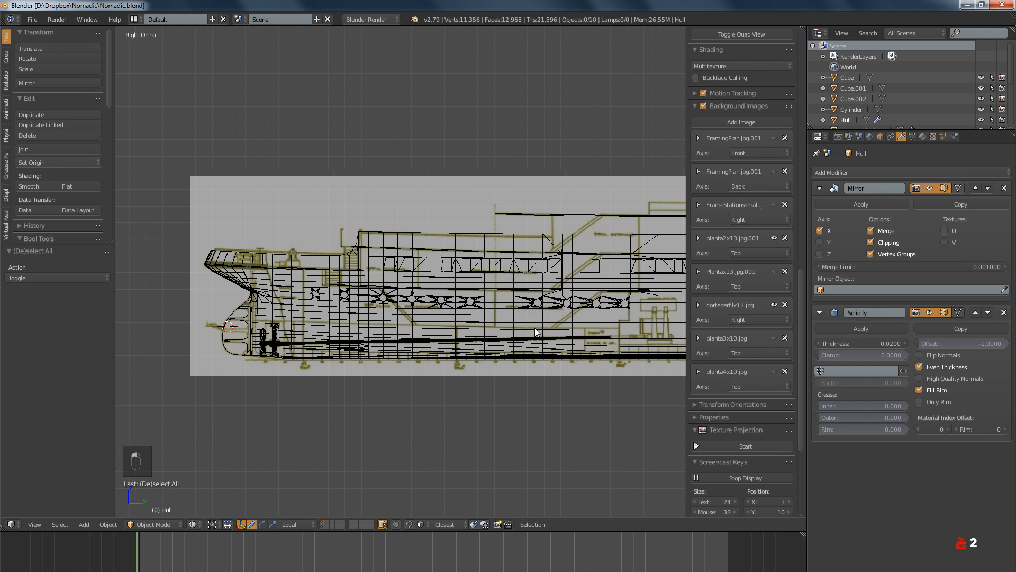
pyautogui.scroll(10, 748, 268)
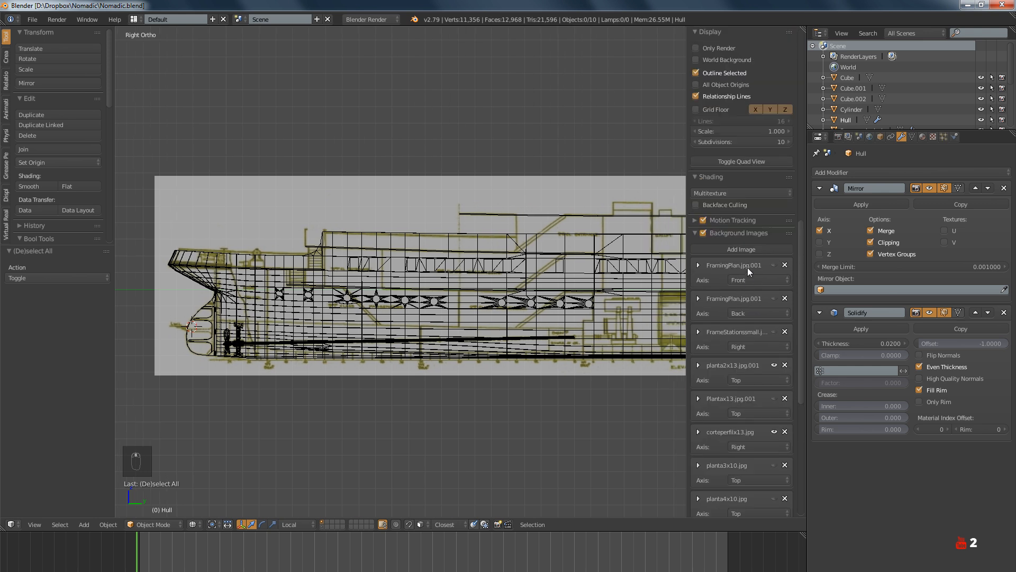
pyautogui.scroll(5, 748, 268)
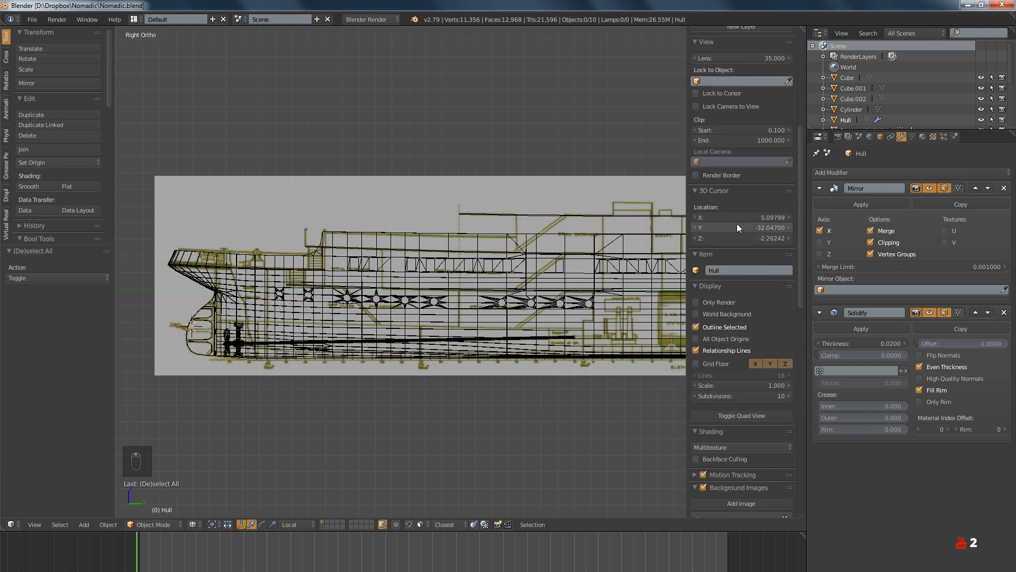
pyautogui.moveTo(741, 228); pyautogui.dragTo(798, 227)
pyautogui.scroll(5, 587, 312)
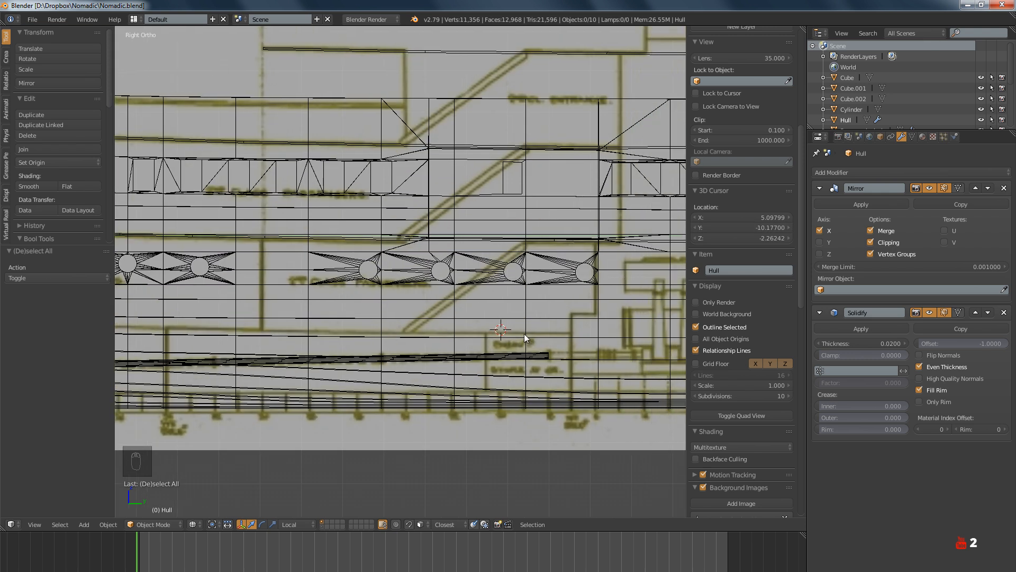
# Examine the hull wireframe against the profile drawing from amidships to the bow
pyautogui.scroll(-4, 514, 329)
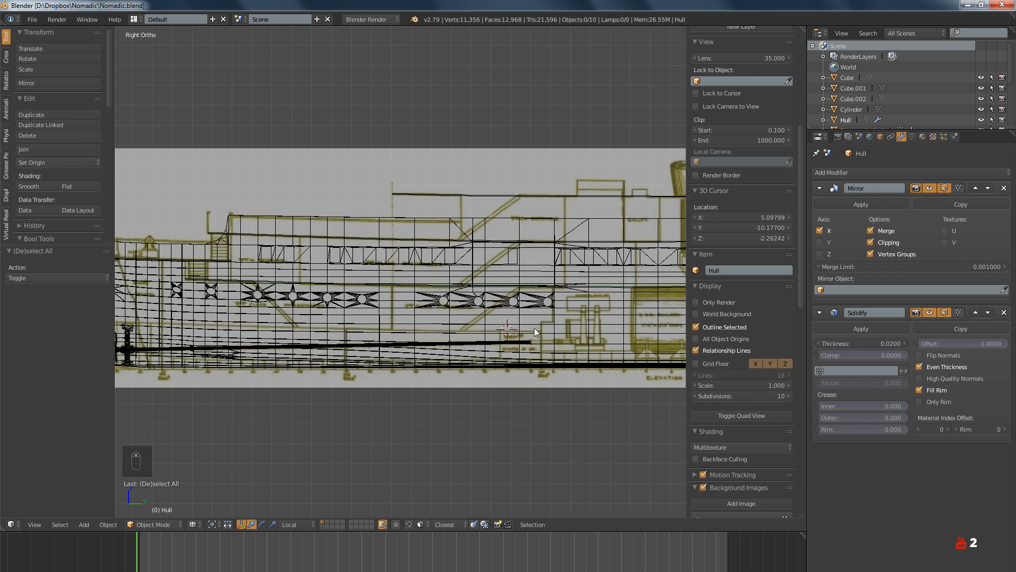
pyautogui.keyDown('ctrl'); pyautogui.scroll(-10, 534, 328); pyautogui.keyUp('ctrl')
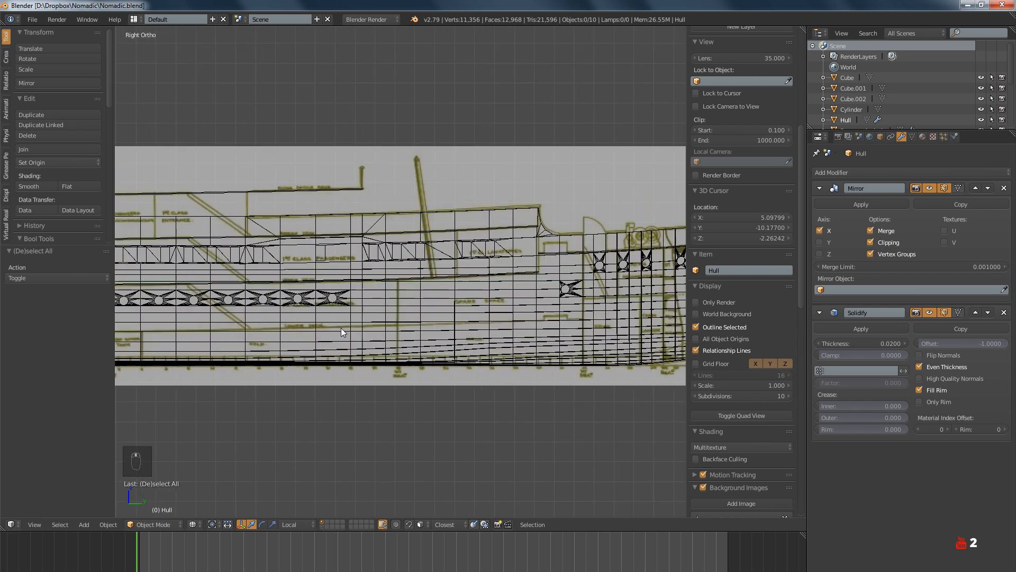
pyautogui.keyDown('ctrl'); pyautogui.scroll(-5, 341, 333); pyautogui.keyUp('ctrl')
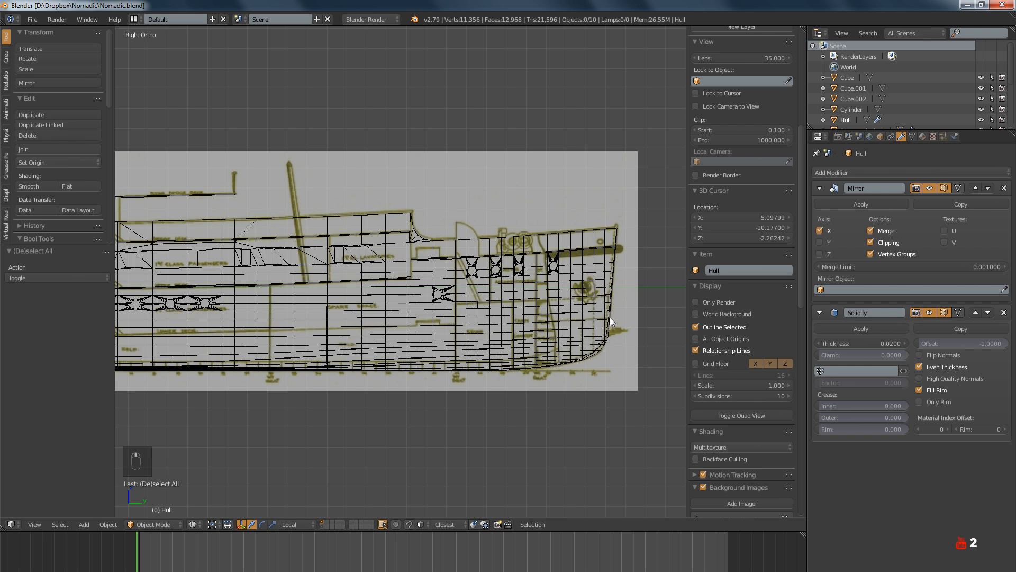
pyautogui.keyDown('ctrl'); pyautogui.scroll(10, 385, 326); pyautogui.keyUp('ctrl')
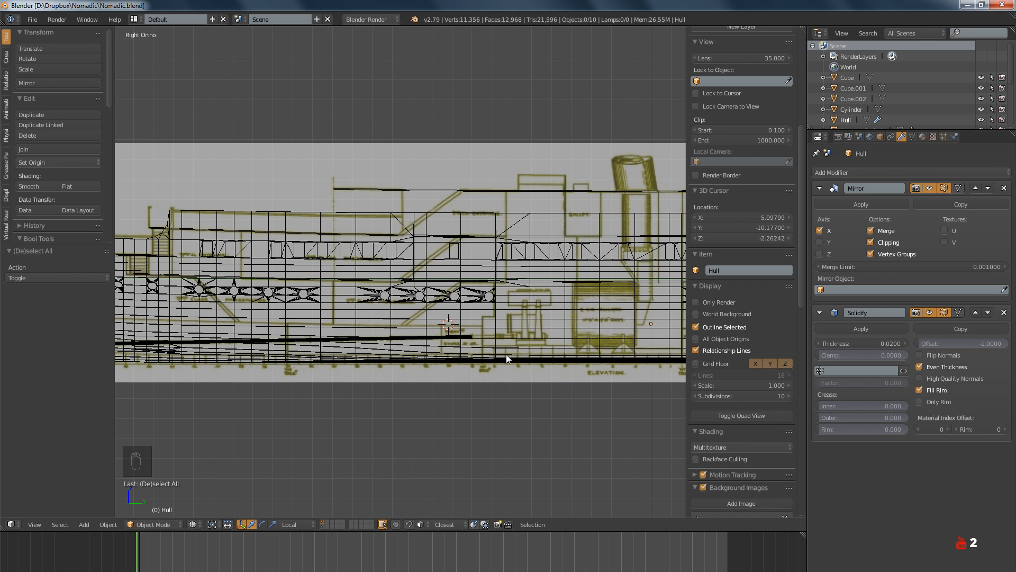
pyautogui.keyDown('ctrl'); pyautogui.scroll(-10, 510, 352); pyautogui.keyUp('ctrl')
pyautogui.keyDown('ctrl'); pyautogui.scroll(-8, 504, 354); pyautogui.keyUp('ctrl')
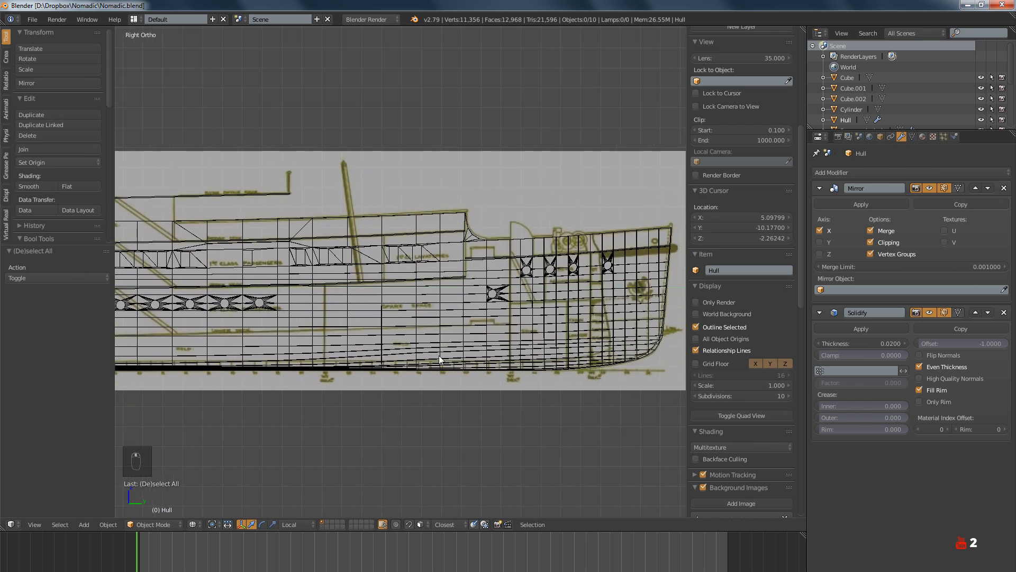
pyautogui.scroll(2, 538, 348)
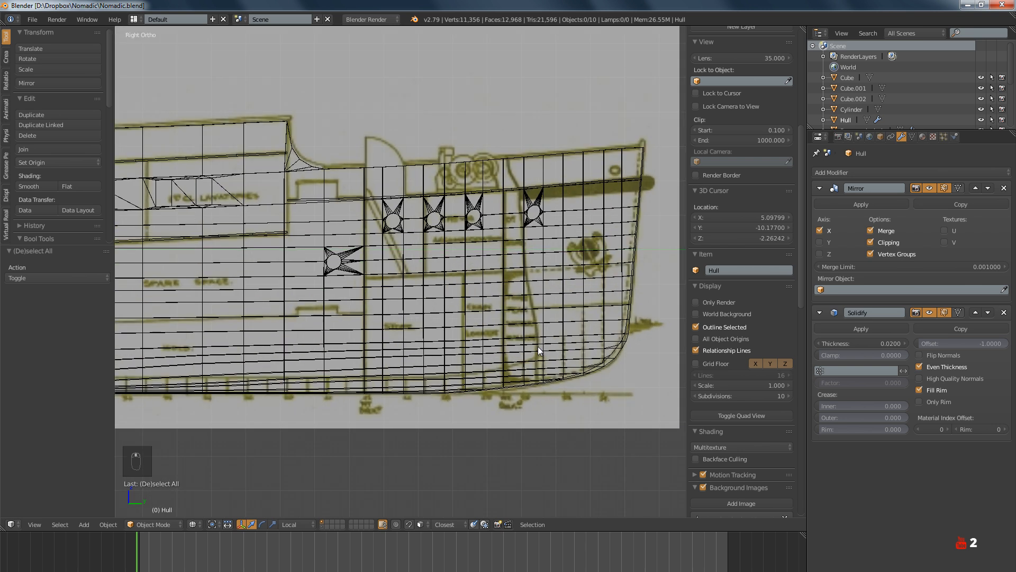
pyautogui.keyDown('ctrl'); pyautogui.scroll(5, 532, 345); pyautogui.keyUp('ctrl')
pyautogui.scroll(-3, 548, 354)
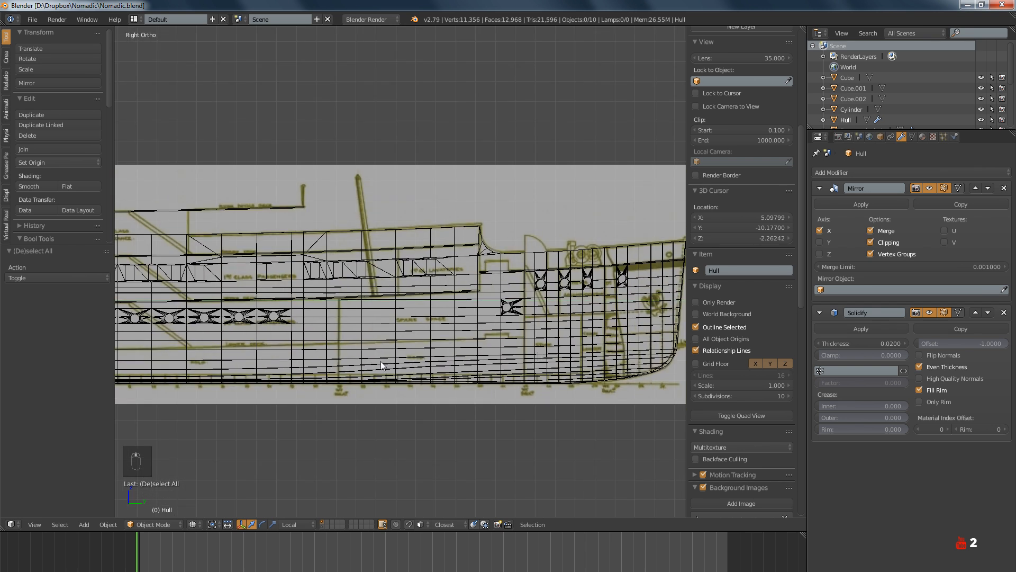
pyautogui.keyDown('ctrl'); pyautogui.scroll(10, 570, 374); pyautogui.keyUp('ctrl')
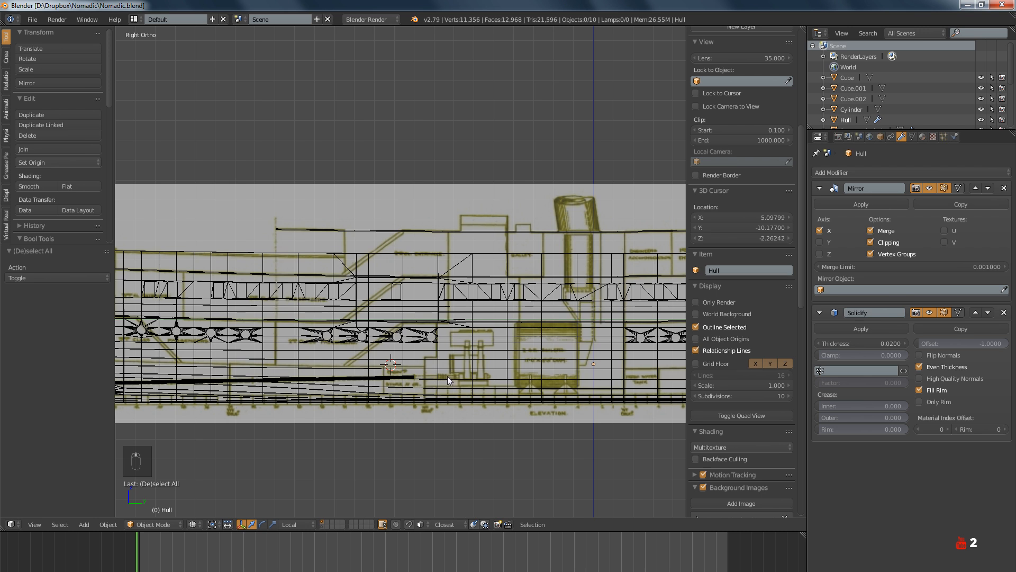
# Read the new direct messages in Discord, return to Blender and try walk navigation through the hull
pyautogui.hotkey('alt', 'Tab')
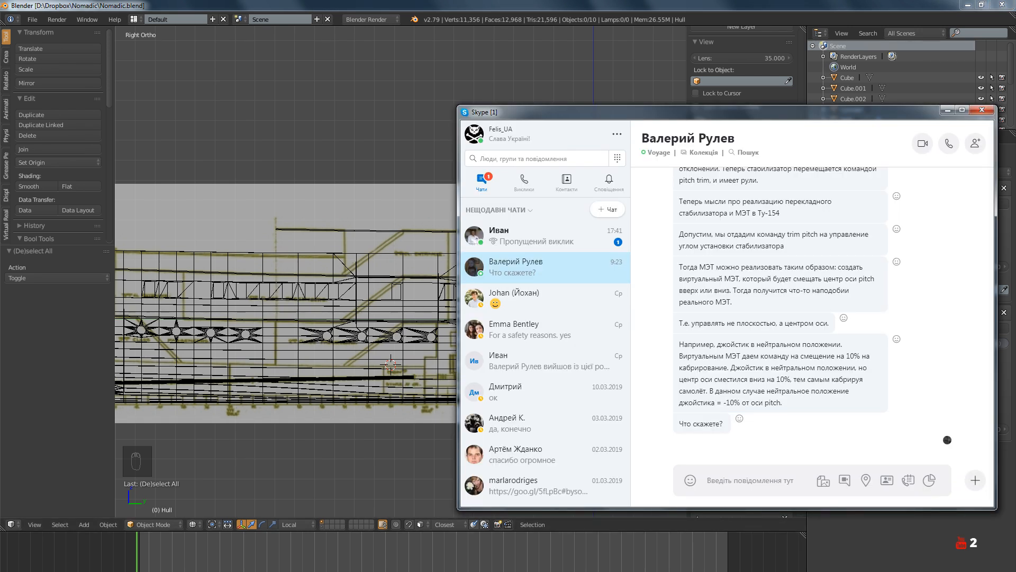
pyautogui.hotkey('alt', 'Tab')
pyautogui.hotkey('alt', 'Tab')
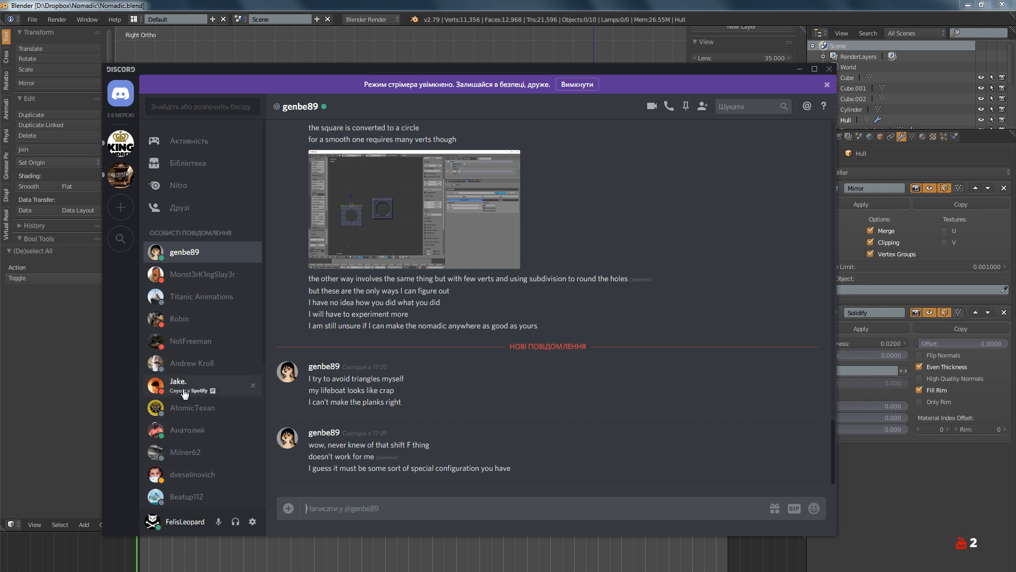
pyautogui.hotkey('alt', 'Tab')
pyautogui.hotkey('shift', 'f')
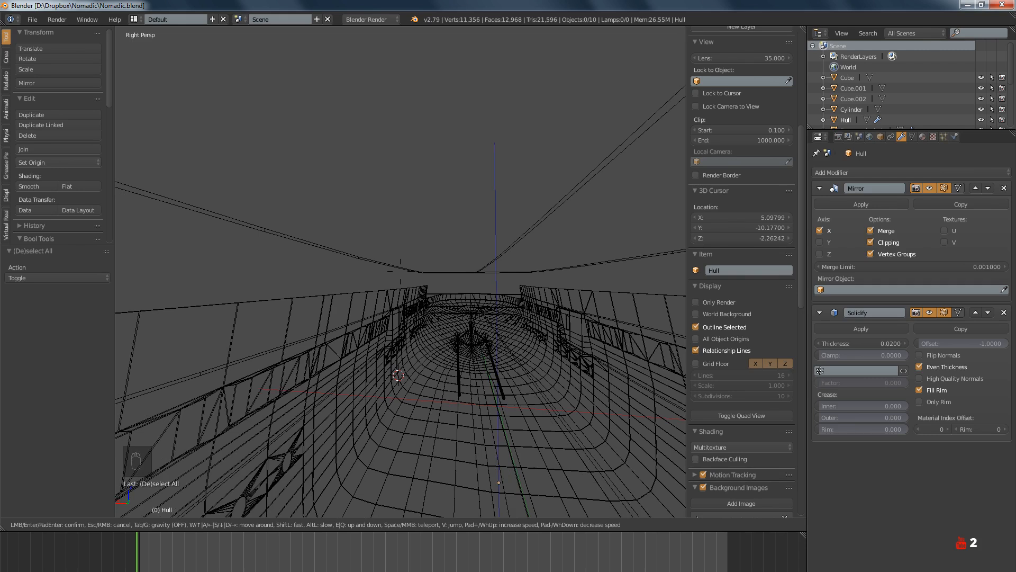
pyautogui.press('Escape')
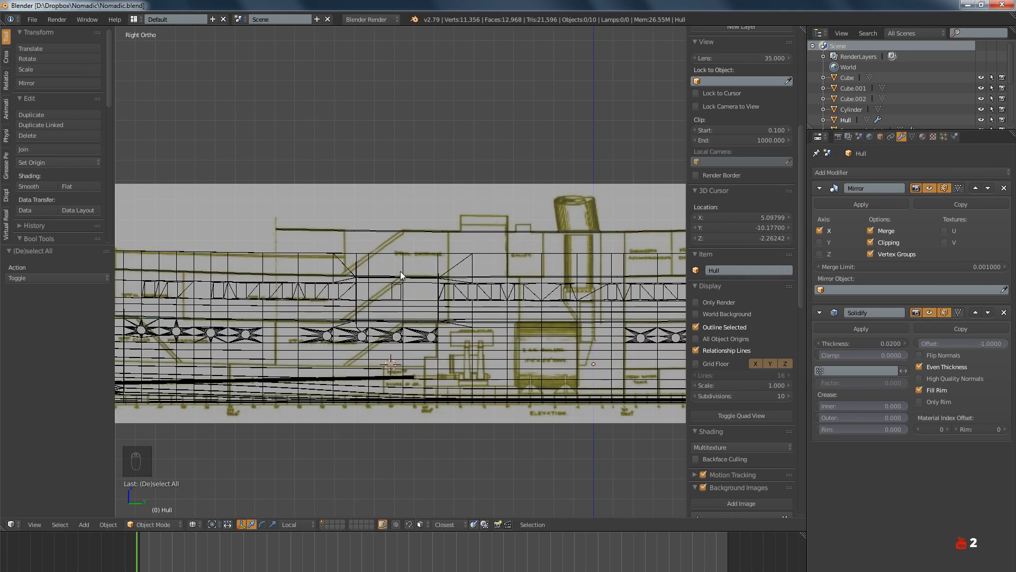
# View the whole ship in solid shading and temporarily show layer 11 together with layer 1 to inspect the block and opening shapes
pyautogui.press('z')
pyautogui.moveTo(386, 273); pyautogui.dragTo(439, 294, button='middle')
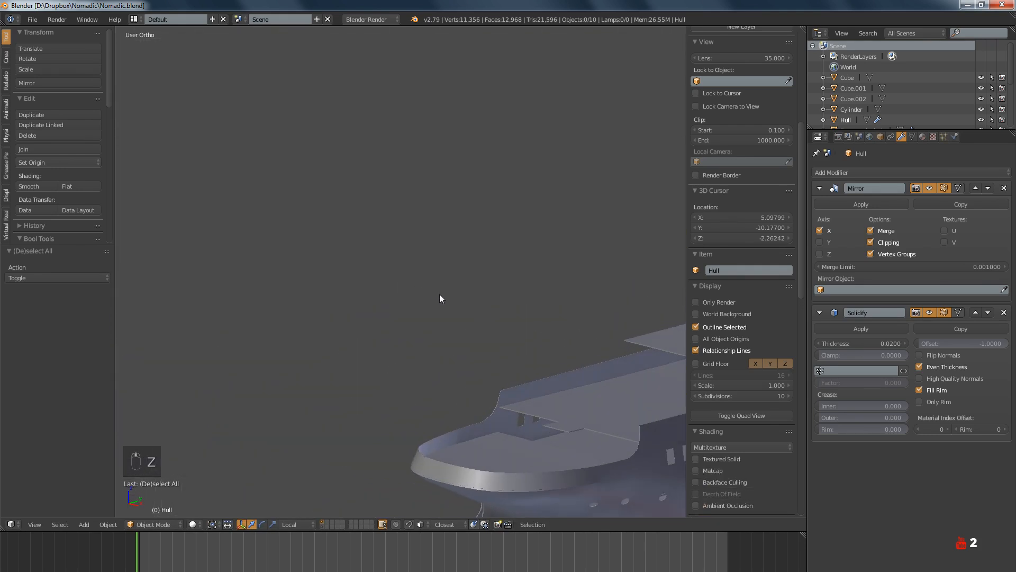
pyautogui.press('a')
pyautogui.press('a')
pyautogui.press('Home')
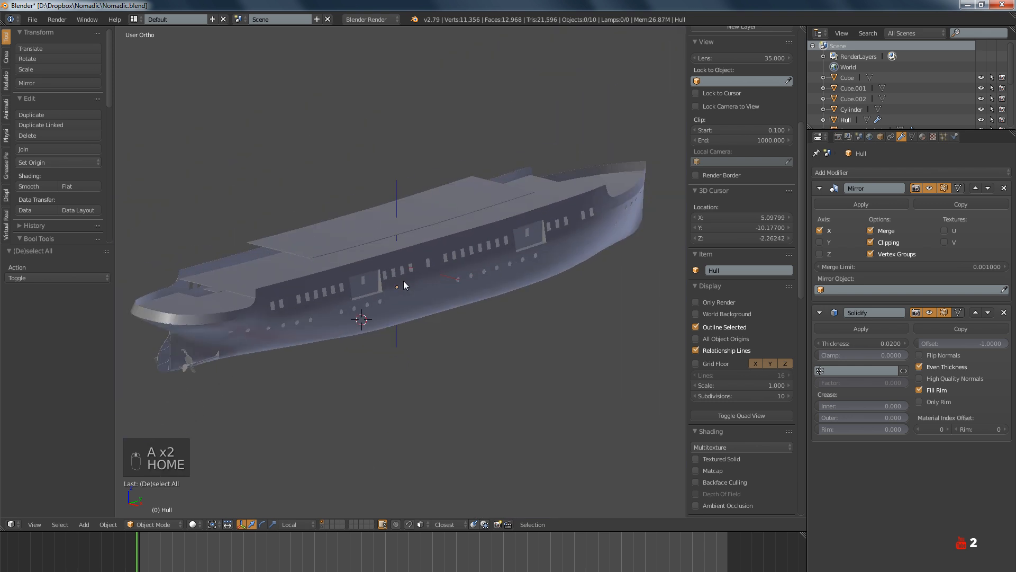
pyautogui.hotkey('alt', 'shift', '1')
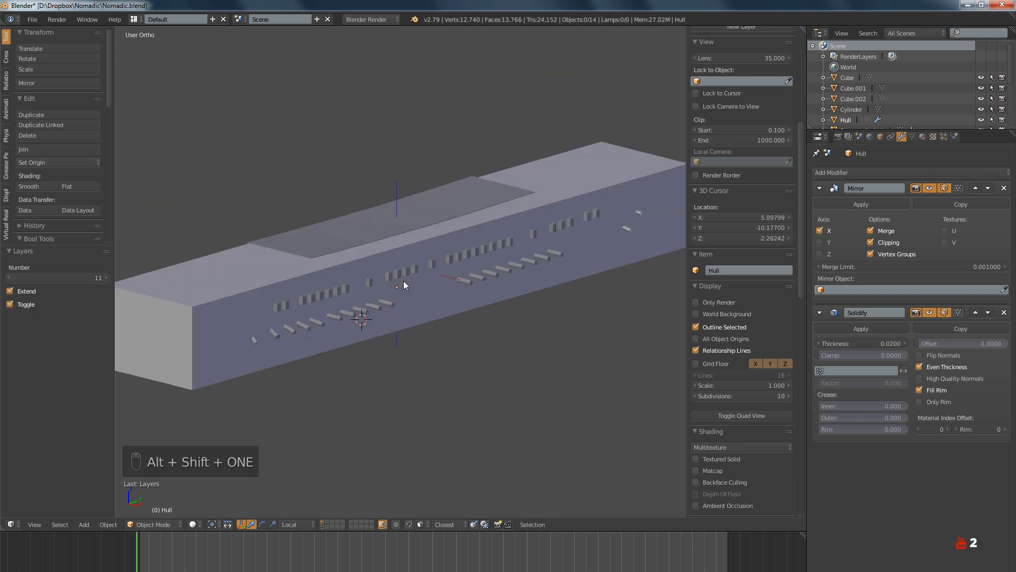
pyautogui.moveTo(403, 280); pyautogui.dragTo(288, 300, button='middle')
pyautogui.press('1')
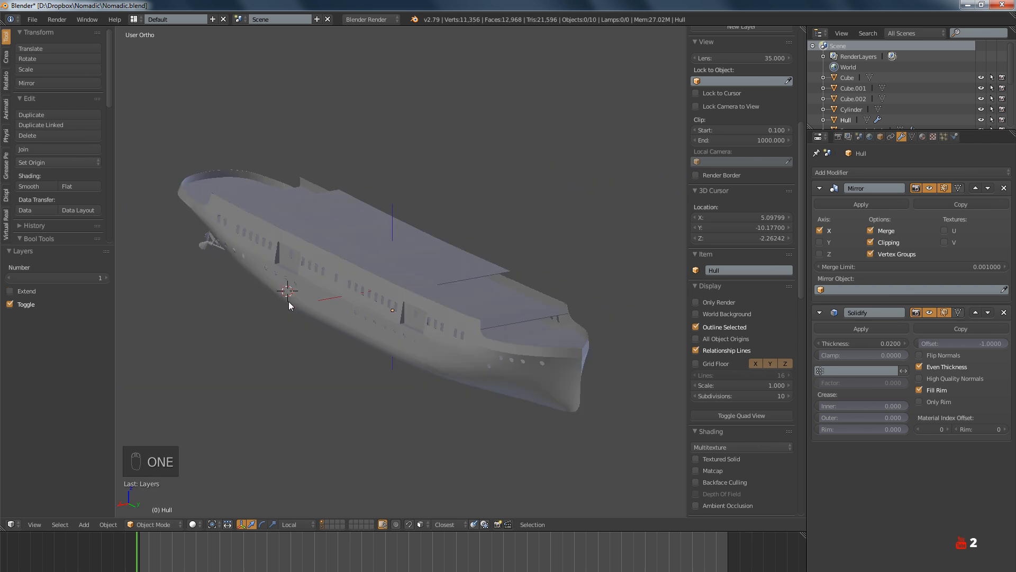
# Check the layer assignment of the top deck, view layer 11 on its own, and return to layer 1 with everything deselected
pyautogui.rightClick(431, 267)
pyautogui.press('m')
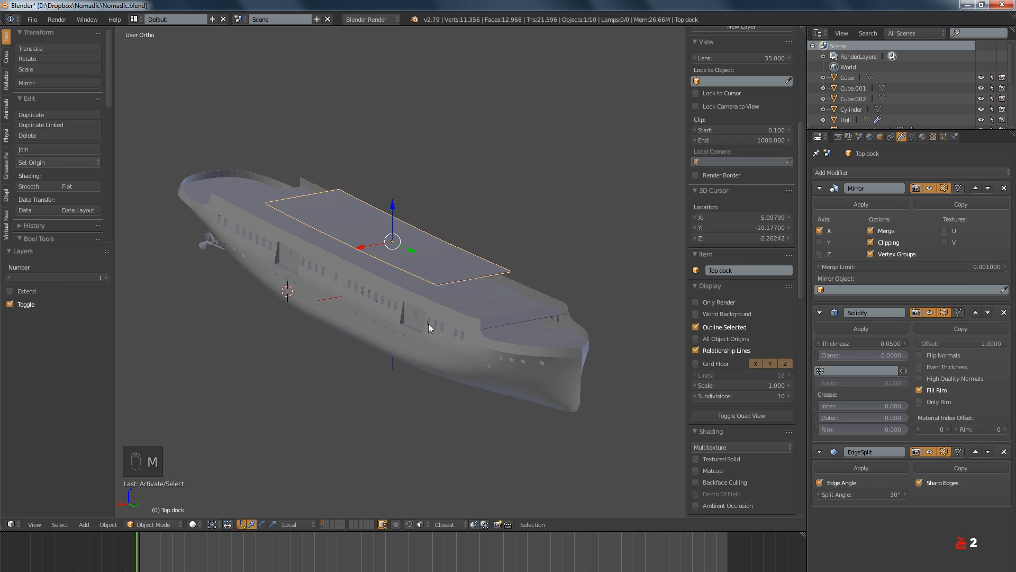
pyautogui.hotkey('alt', 'shift', '1')
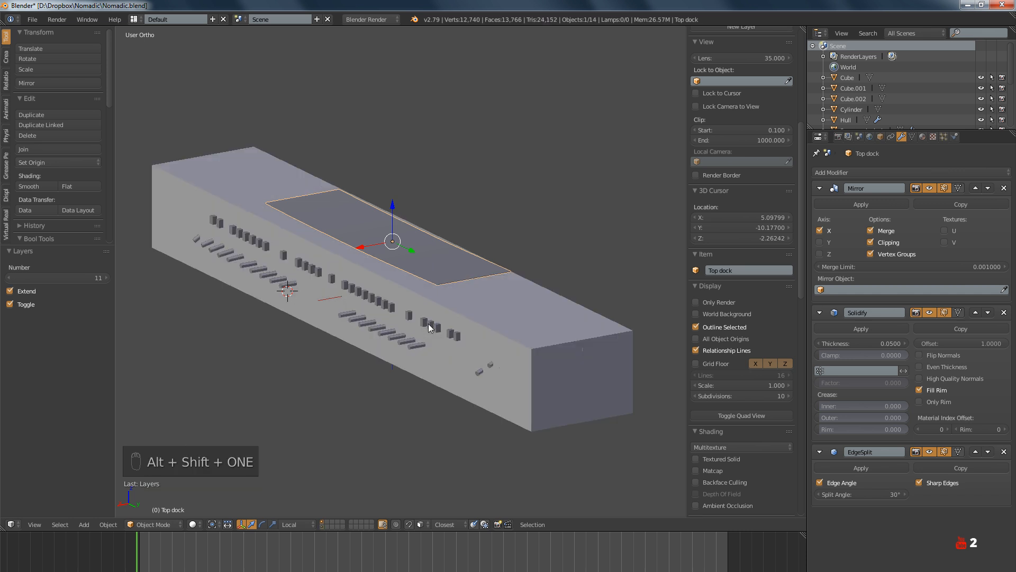
pyautogui.press('a')
pyautogui.rightClick(434, 267)
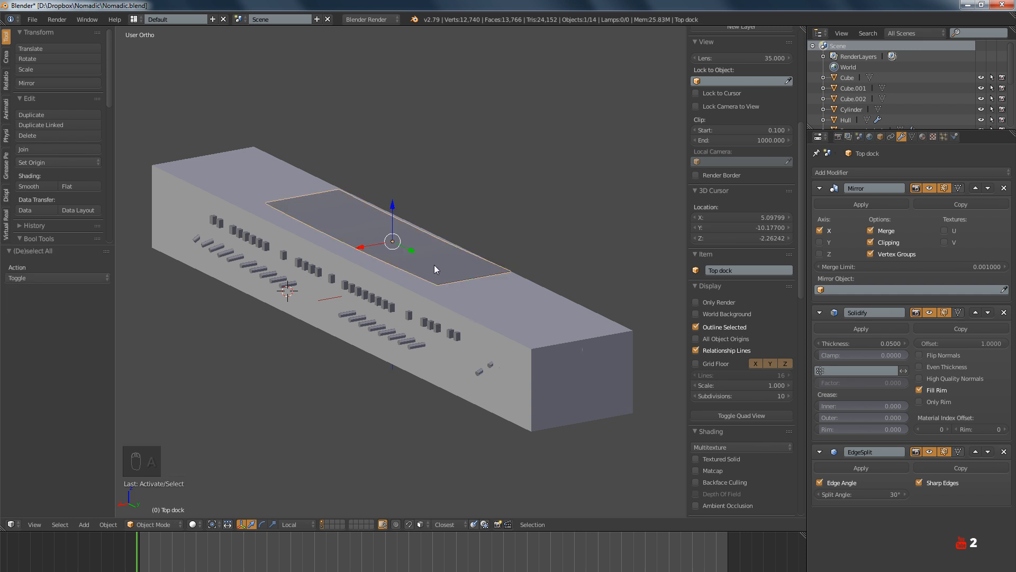
pyautogui.press('m')
pyautogui.hotkey('alt', '1')
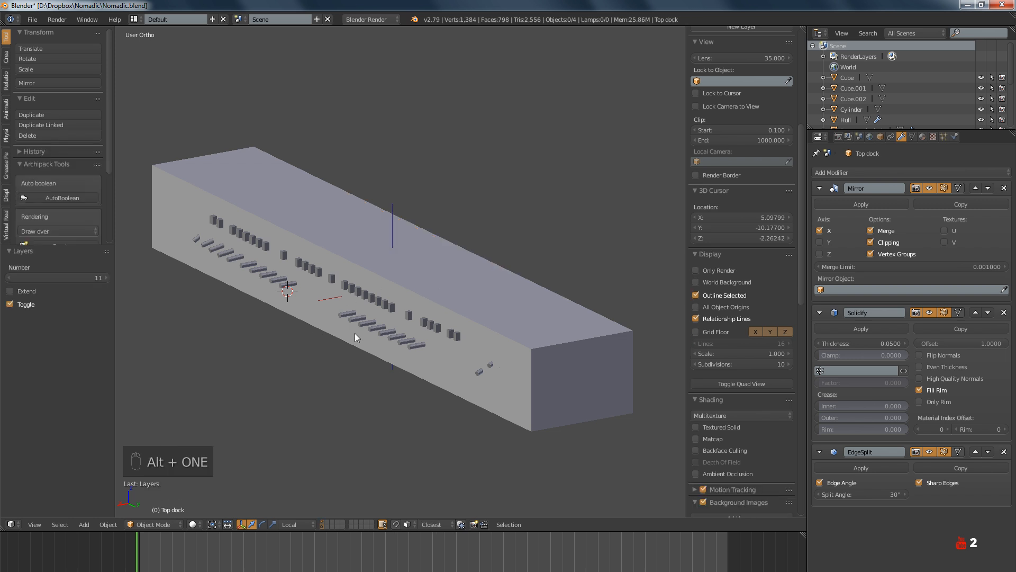
pyautogui.press('a')
pyautogui.press('1')
pyautogui.press('a')
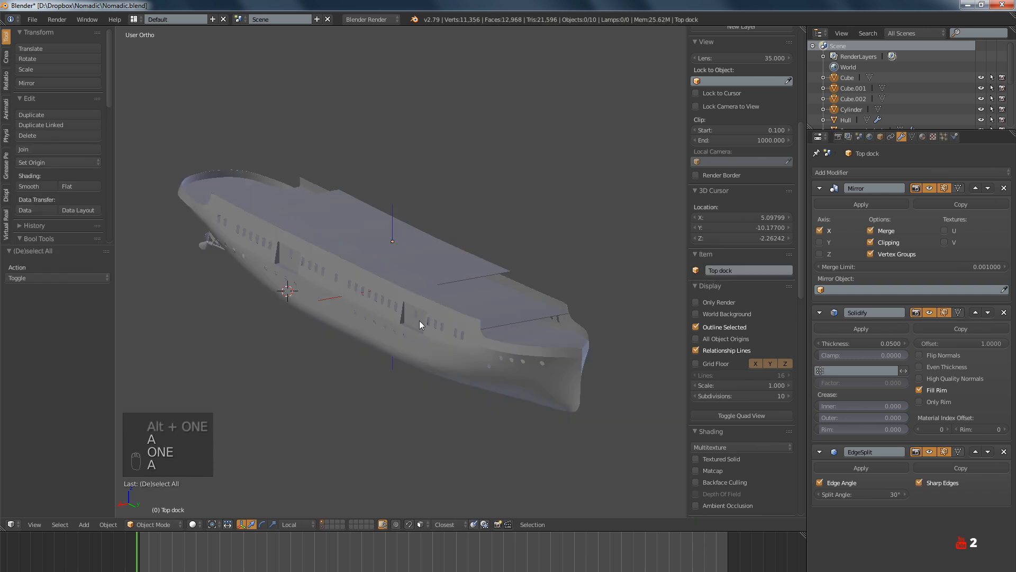
# Examine the portholes and plating at the bow up close and select the hull
pyautogui.scroll(8, 419, 319)
pyautogui.moveTo(479, 316); pyautogui.dragTo(428, 336, button='middle')
pyautogui.scroll(-4, 422, 329)
pyautogui.scroll(3, 428, 336)
pyautogui.rightClick(477, 330)
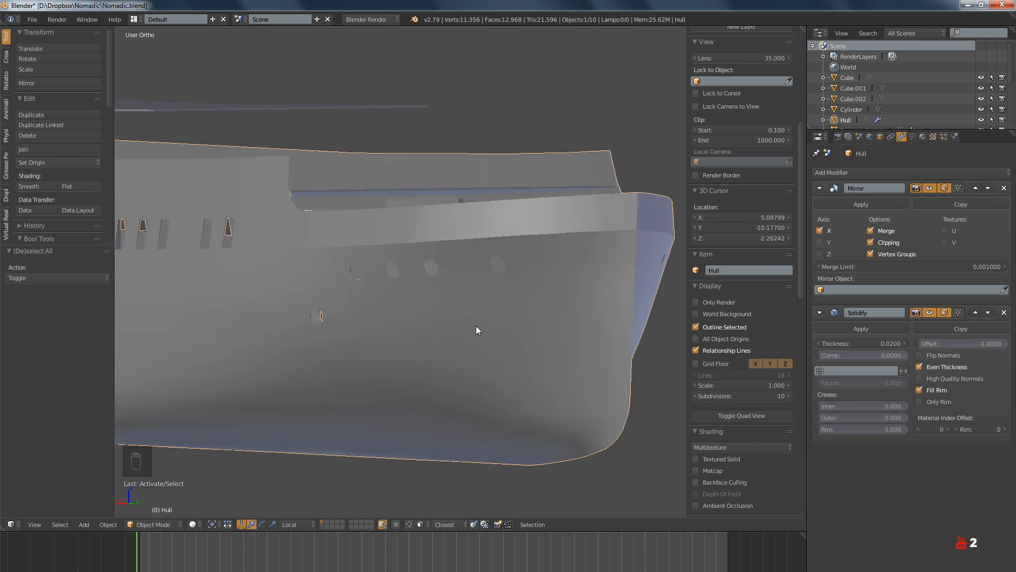
pyautogui.press('Tab')
pyautogui.press('Tab')
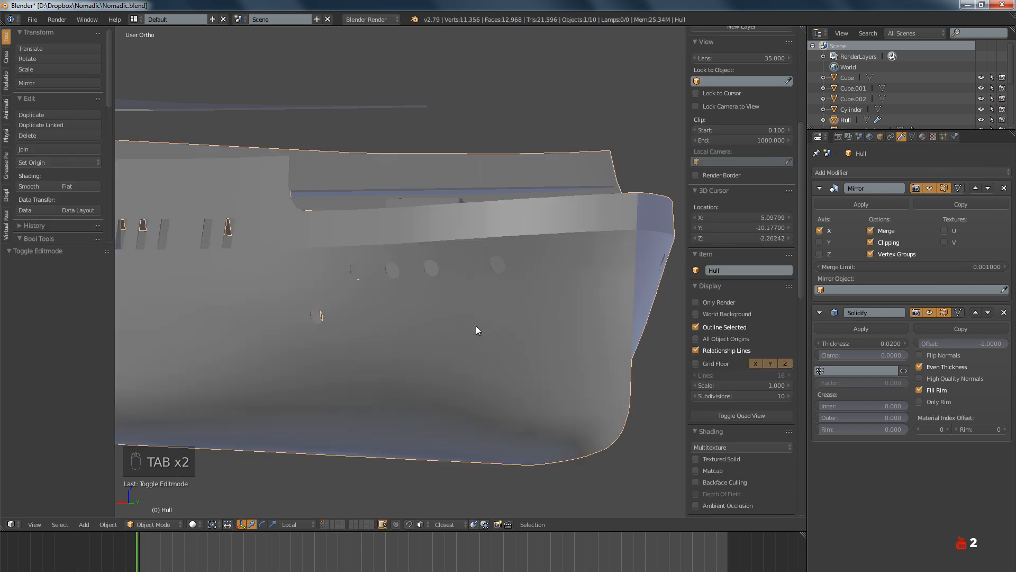
# Show the hull in wireframe from the right side and open the settings of the corteperfilx13.jpg background image
pyautogui.press('KP_3')
pyautogui.press('z')
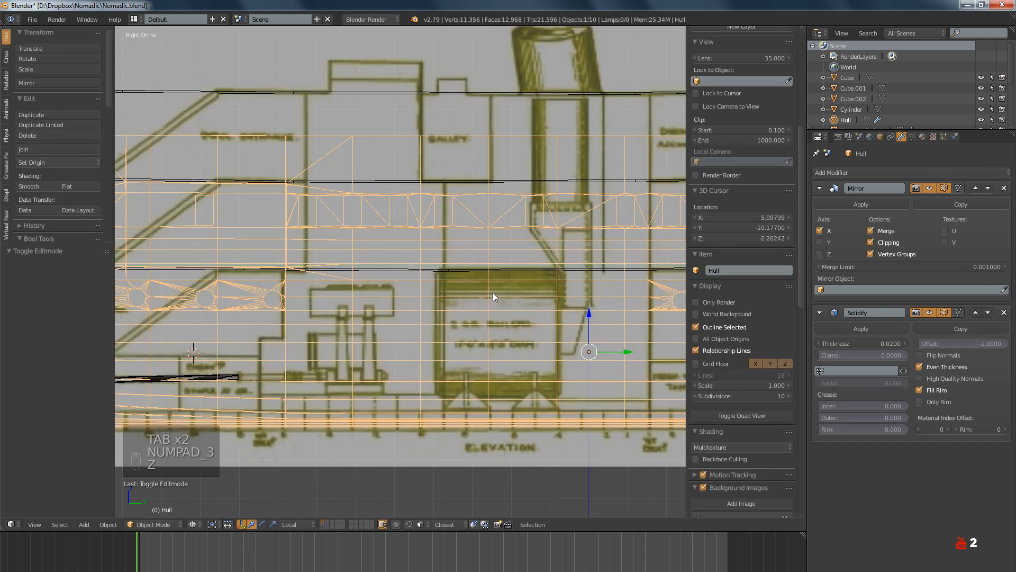
pyautogui.scroll(-10, 493, 292)
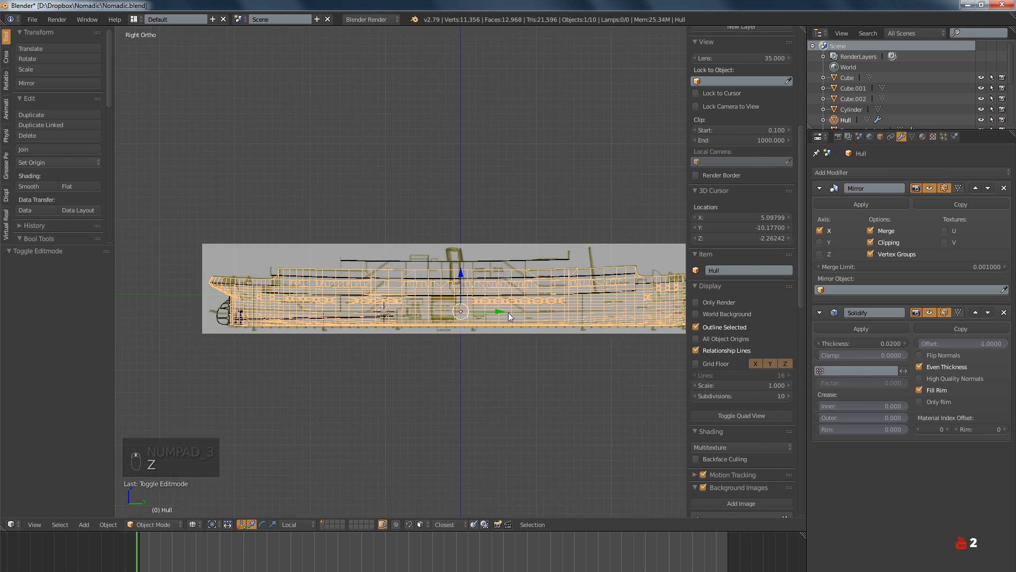
pyautogui.keyDown('ctrl'); pyautogui.hscroll(4, 421, 326); pyautogui.keyUp('ctrl')
pyautogui.scroll(3, 593, 318)
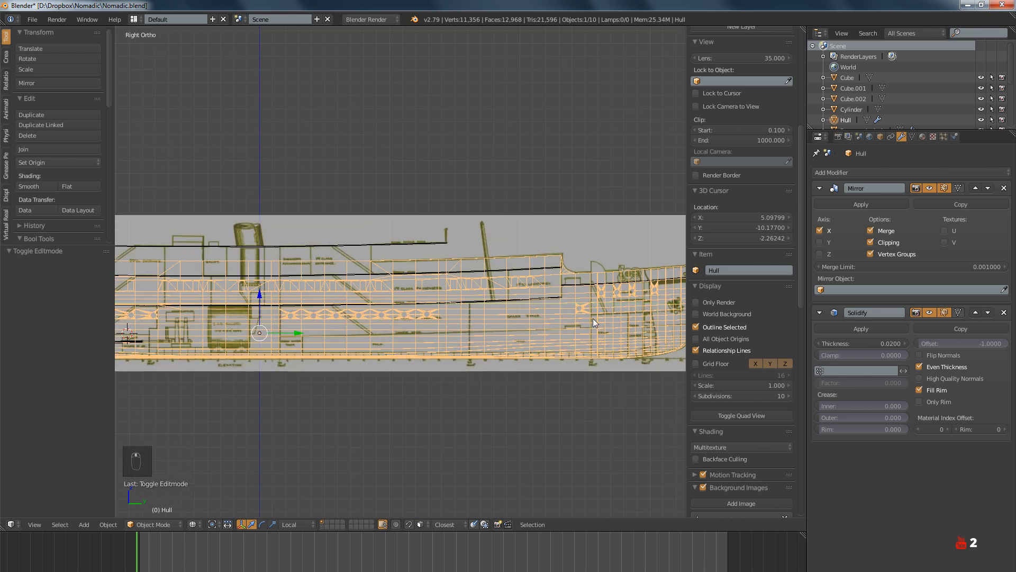
pyautogui.scroll(-15, 760, 337)
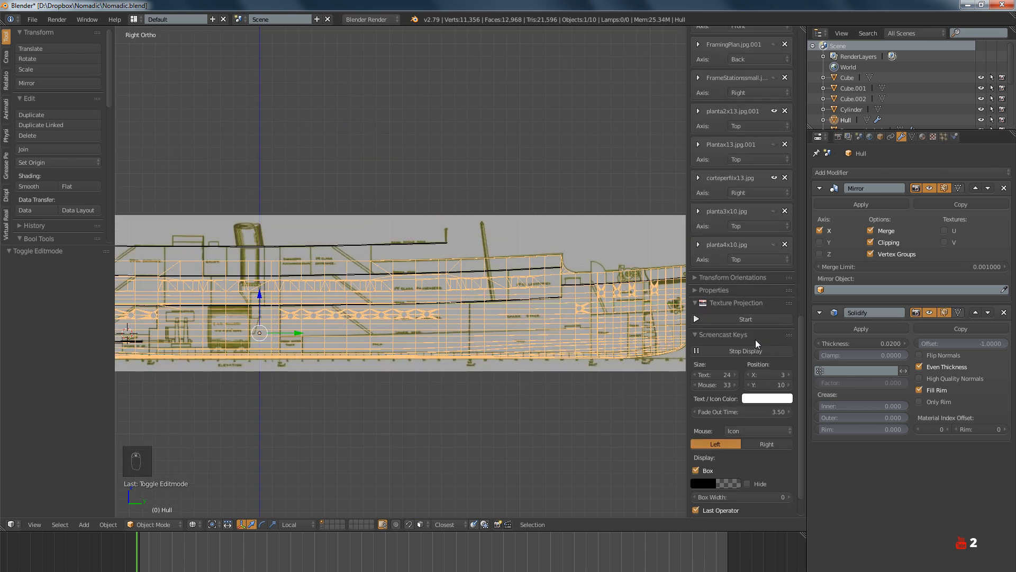
pyautogui.scroll(2, 771, 282)
pyautogui.scroll(2, 770, 282)
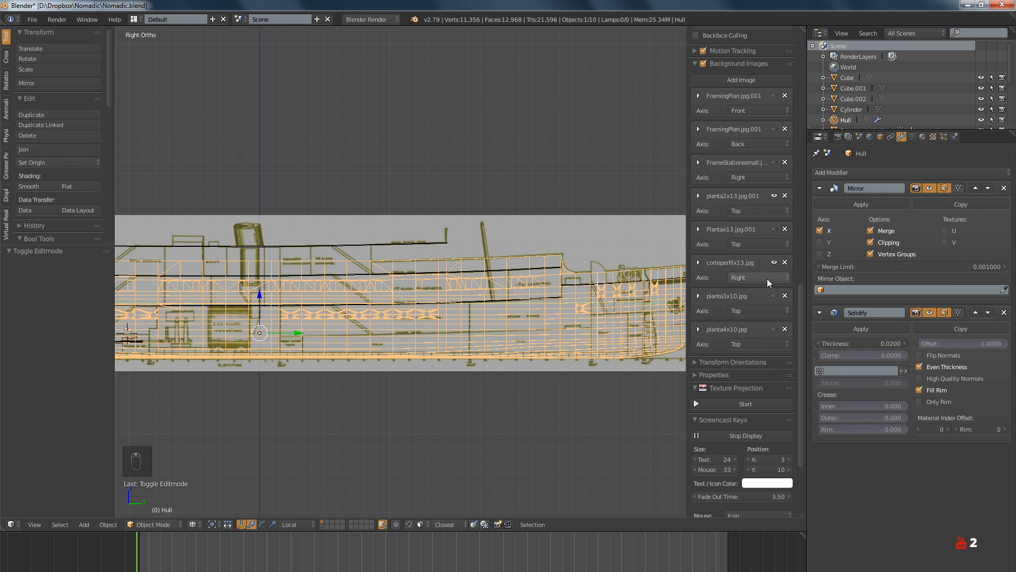
pyautogui.click(698, 262)
# Add perfilx12.jpg from the 00 Plans folder as a new background image, browsing the files as thumbnails
pyautogui.click(755, 81)
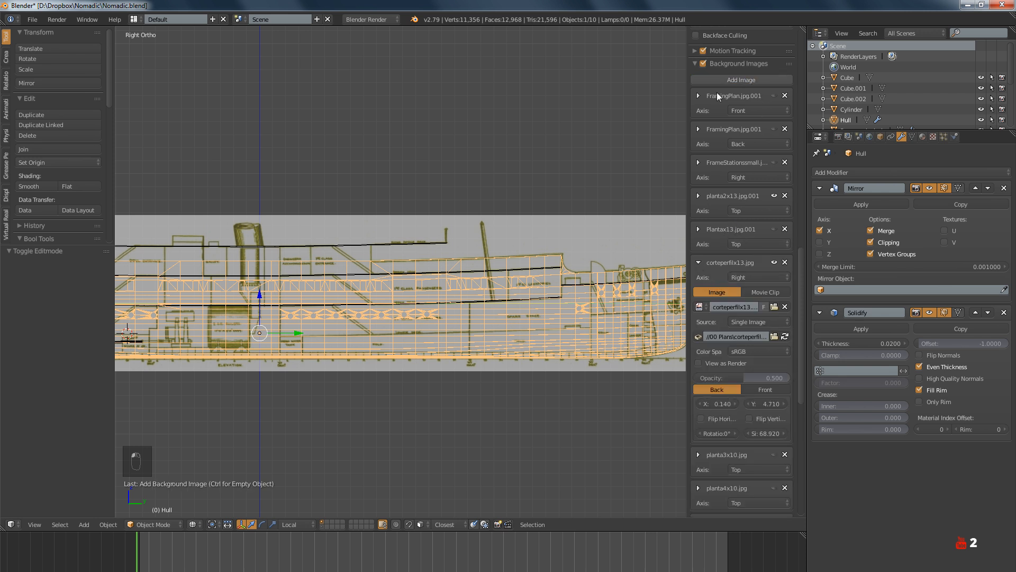
pyautogui.scroll(-8, 724, 323)
pyautogui.click(752, 395)
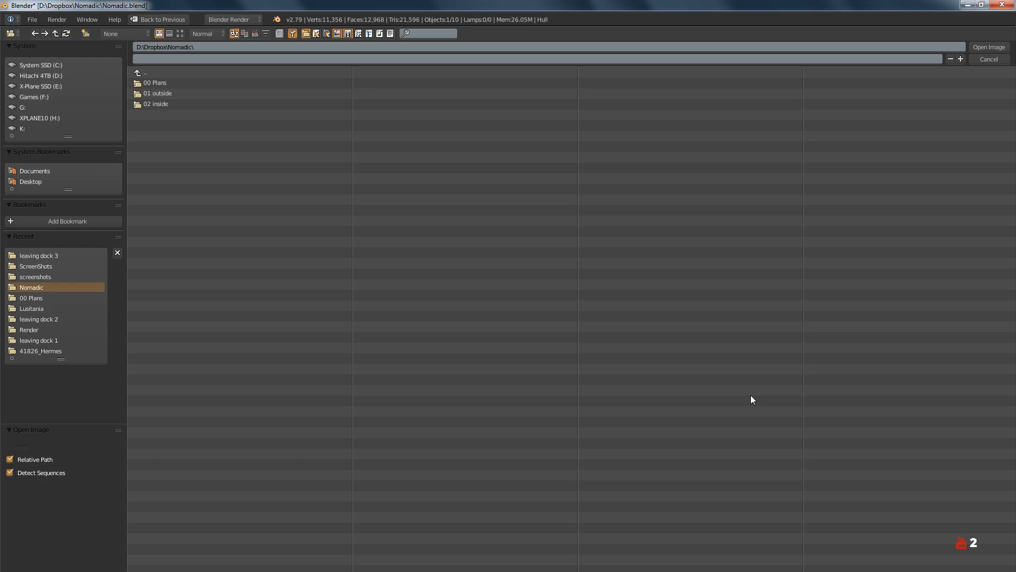
pyautogui.click(159, 84)
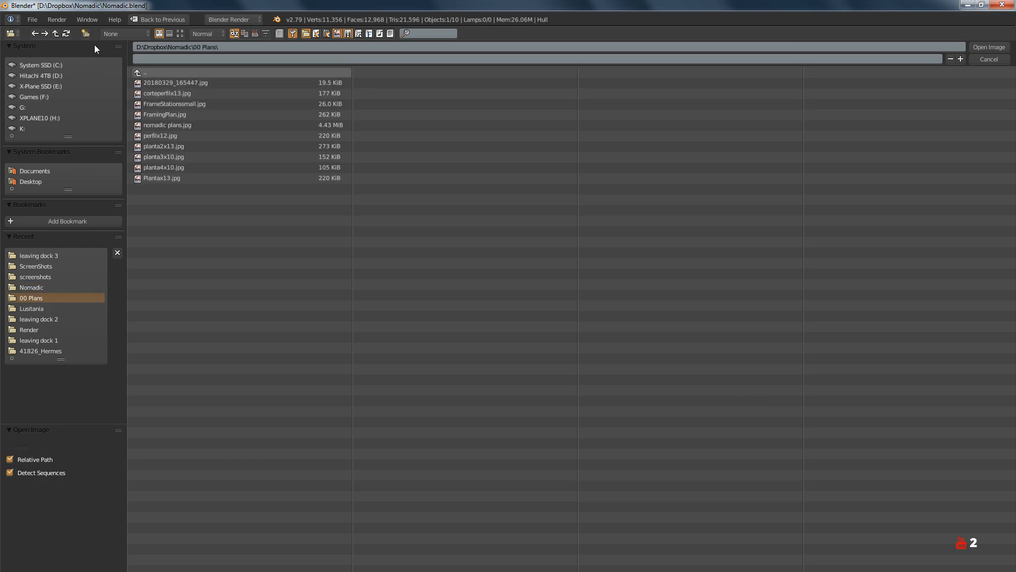
pyautogui.click(180, 33)
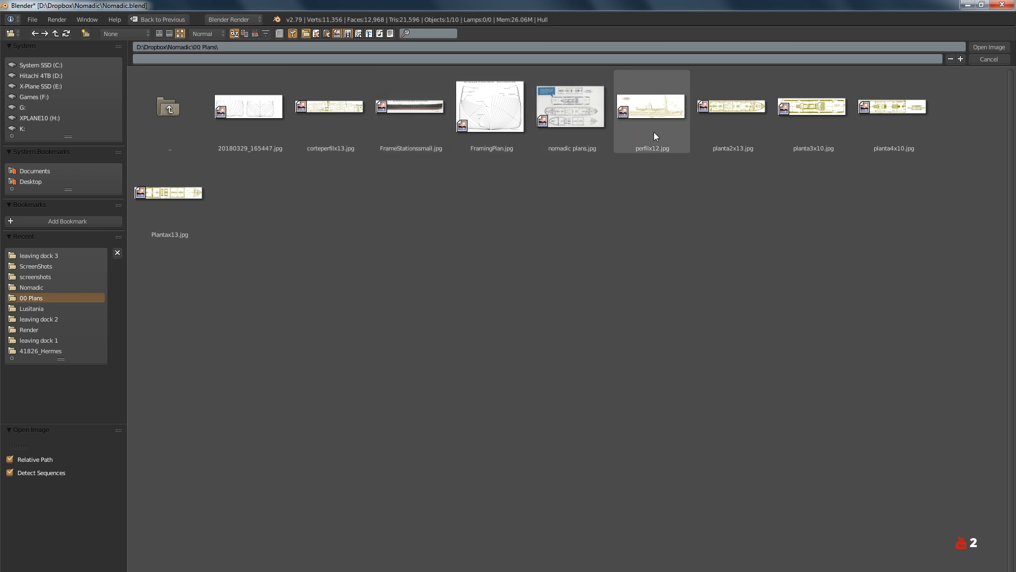
pyautogui.click(659, 105)
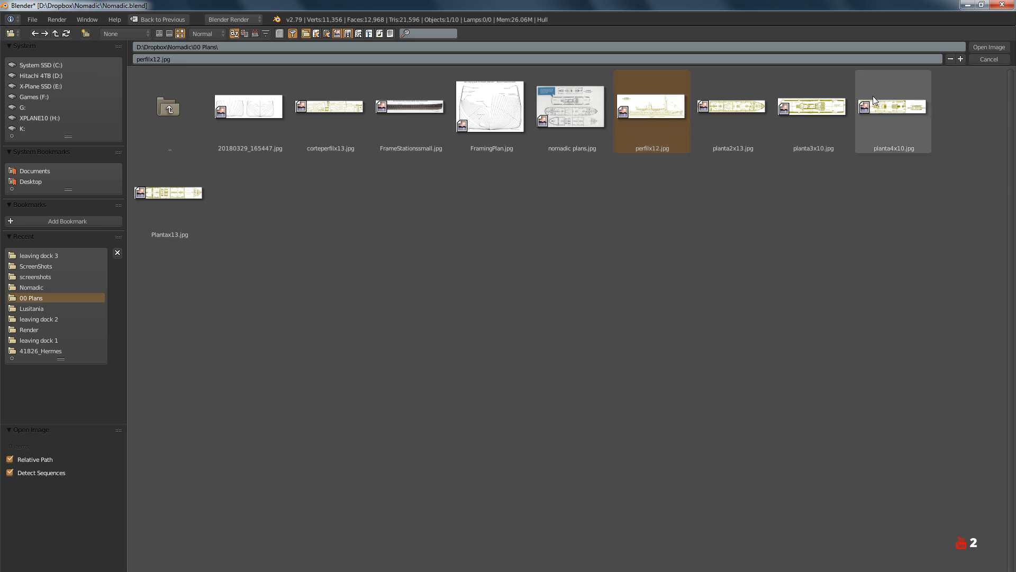
pyautogui.click(980, 48)
# Copy the size 68.920 and X offset 0.140 from the corteperfilx13.jpg background to the perfilx12.jpg background
pyautogui.keyDown('shift'); pyautogui.moveTo(443, 331); pyautogui.dragTo(667, 369, button='middle'); pyautogui.keyUp('shift')
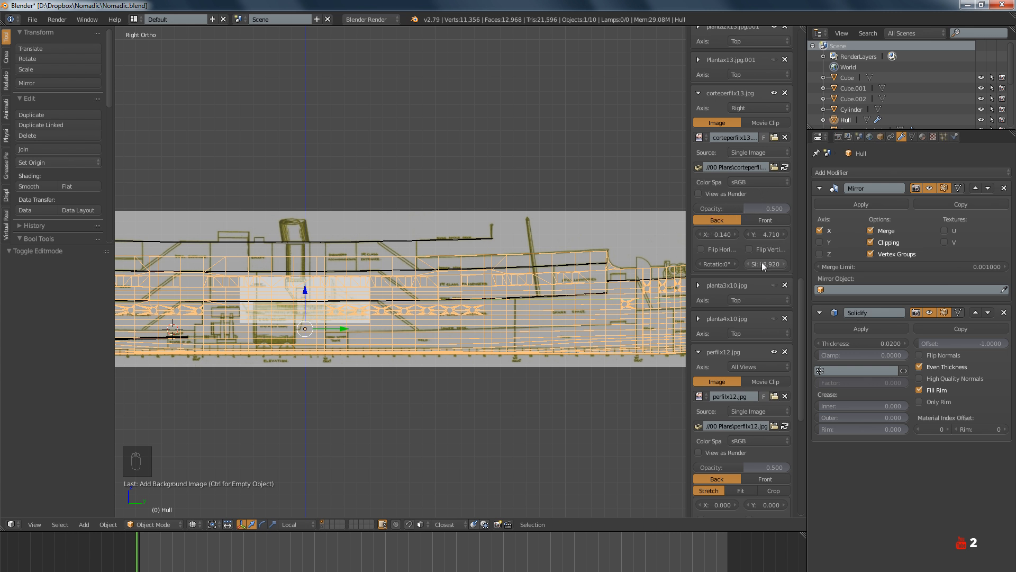
pyautogui.hotkey('ctrl', 'c')
pyautogui.scroll(-2, 757, 318)
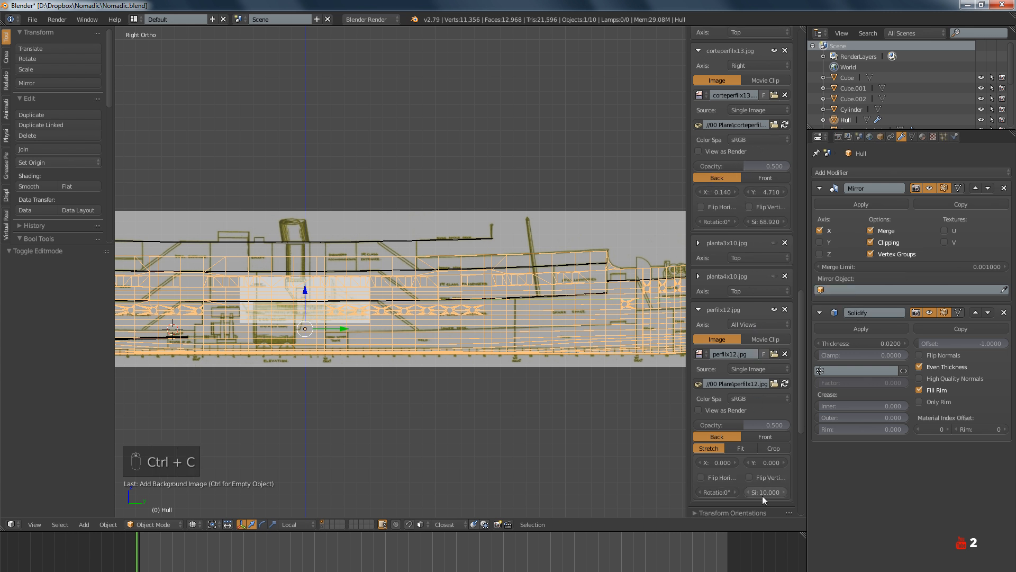
pyautogui.hotkey('ctrl', 'v')
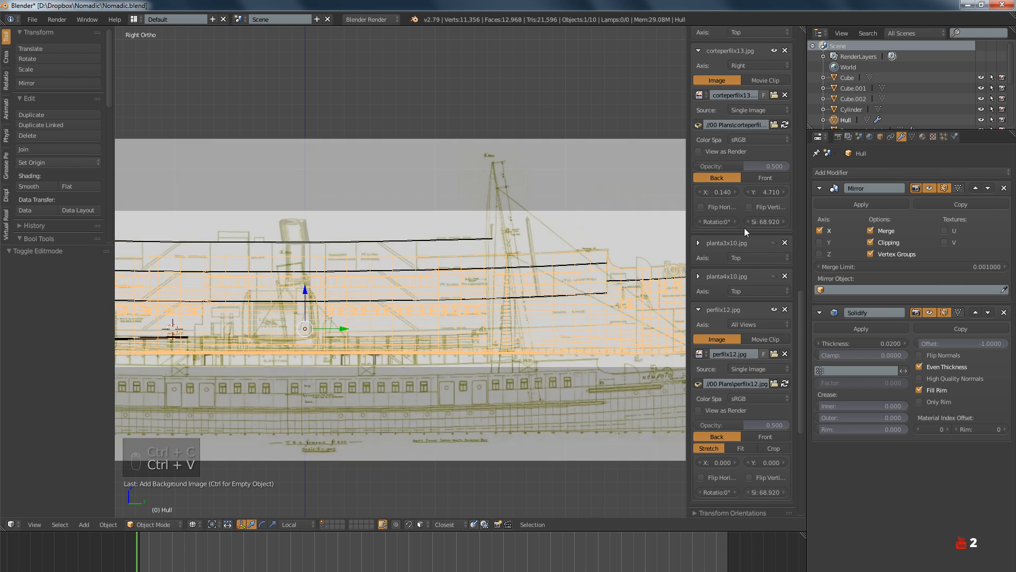
pyautogui.hotkey('ctrl', 'c')
pyautogui.hotkey('ctrl', 'c')
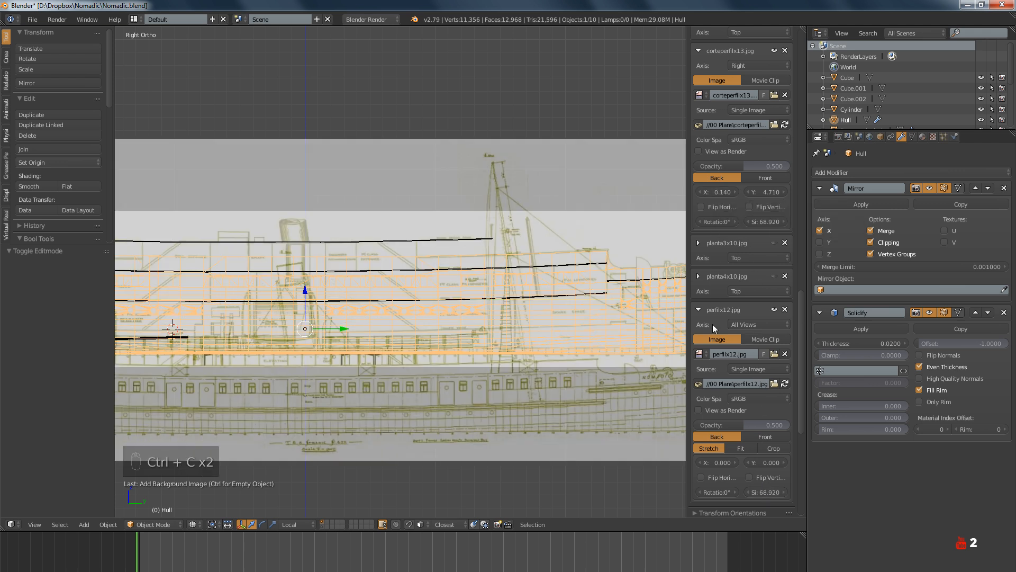
pyautogui.hotkey('ctrl', 'v')
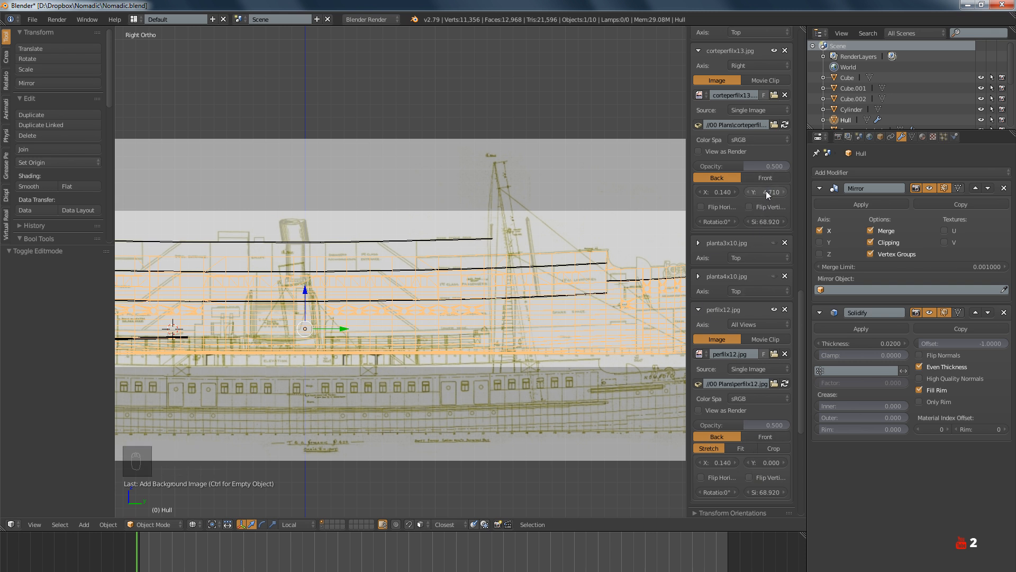
# Shift the perfilx12.jpg background to X 1.280 and Y 22.590 to bring its drawn bow onto the hull's bow
pyautogui.moveTo(762, 465); pyautogui.dragTo(855, 465)
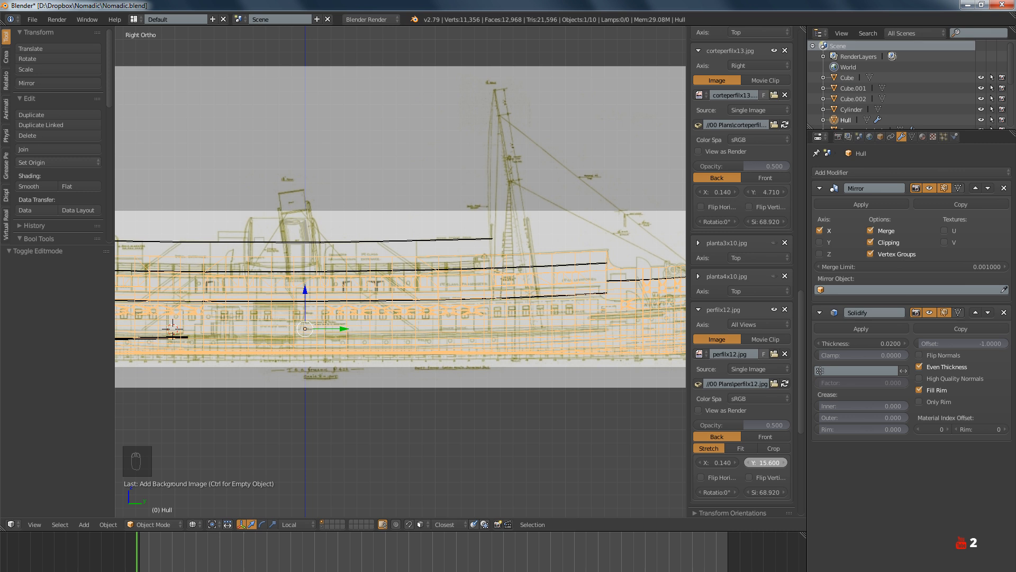
pyautogui.scroll(3, 439, 393)
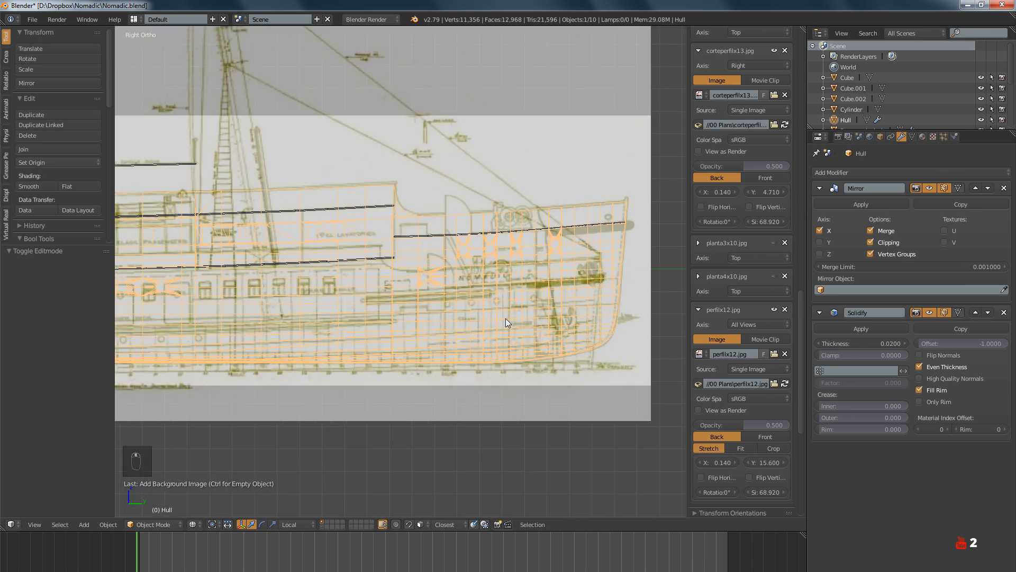
pyautogui.scroll(2, 524, 295)
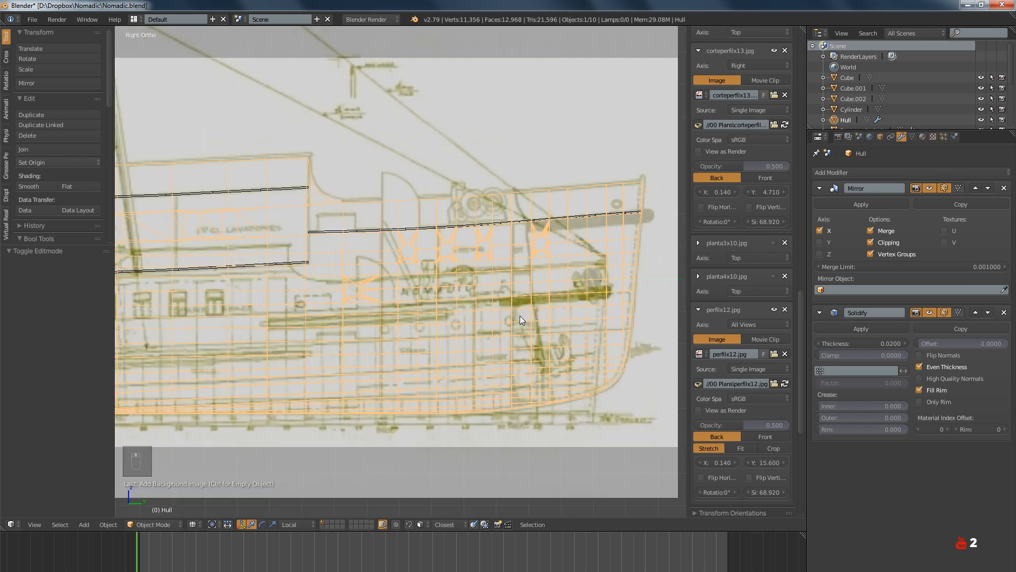
pyautogui.scroll(-2, 520, 316)
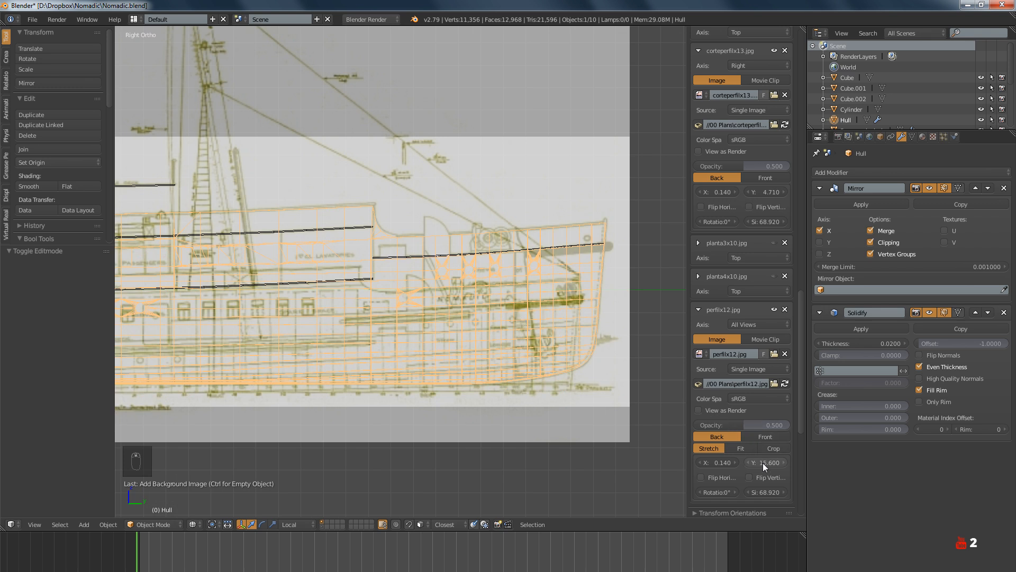
pyautogui.moveTo(763, 463); pyautogui.dragTo(832, 462)
pyautogui.moveTo(712, 459); pyautogui.dragTo(766, 463)
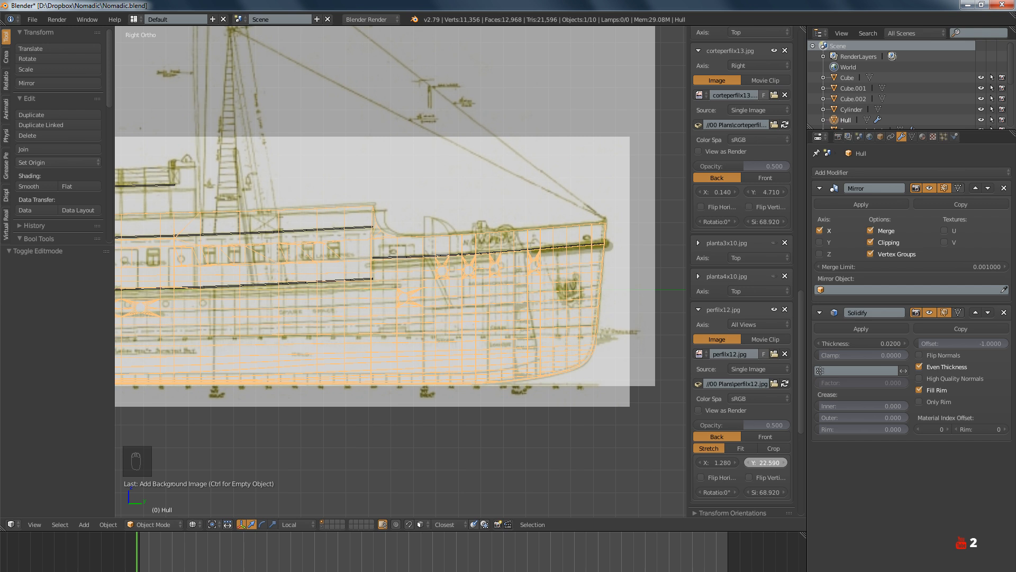
pyautogui.moveTo(766, 462); pyautogui.dragTo(766, 463)
# Compare perfilx12.jpg with the hull at the stern and set its offset to X -0.300 and Y 22.700
pyautogui.scroll(-4, 452, 296)
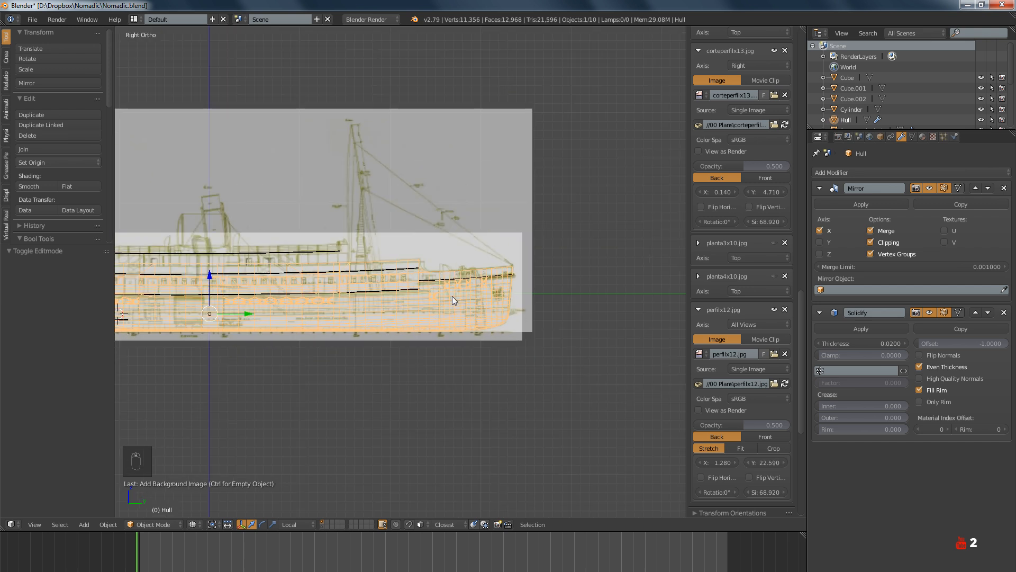
pyautogui.scroll(2, 443, 319)
pyautogui.scroll(5, 336, 299)
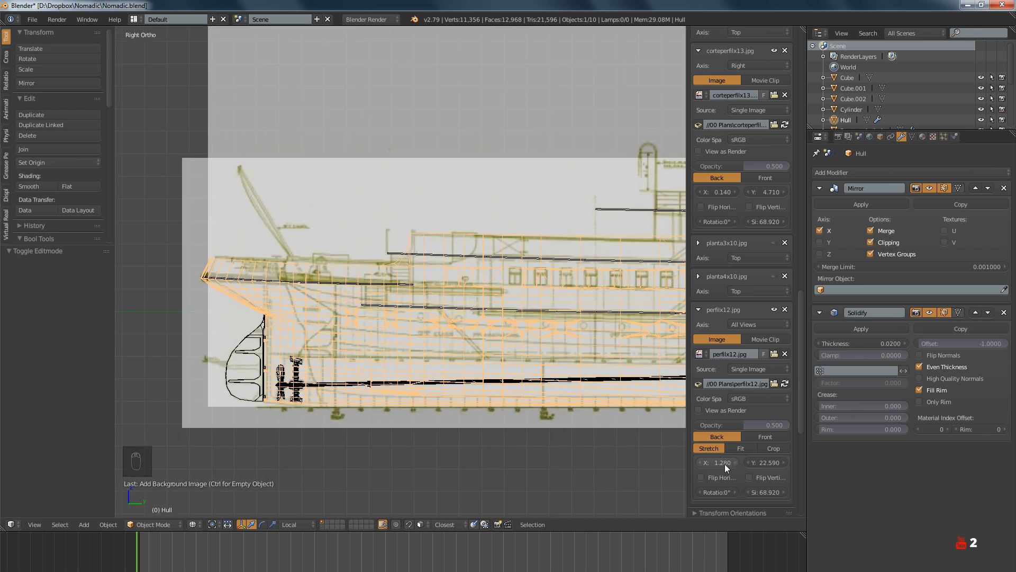
pyautogui.moveTo(765, 465); pyautogui.dragTo(767, 465)
pyautogui.scroll(-6, 562, 377)
pyautogui.scroll(3, 459, 374)
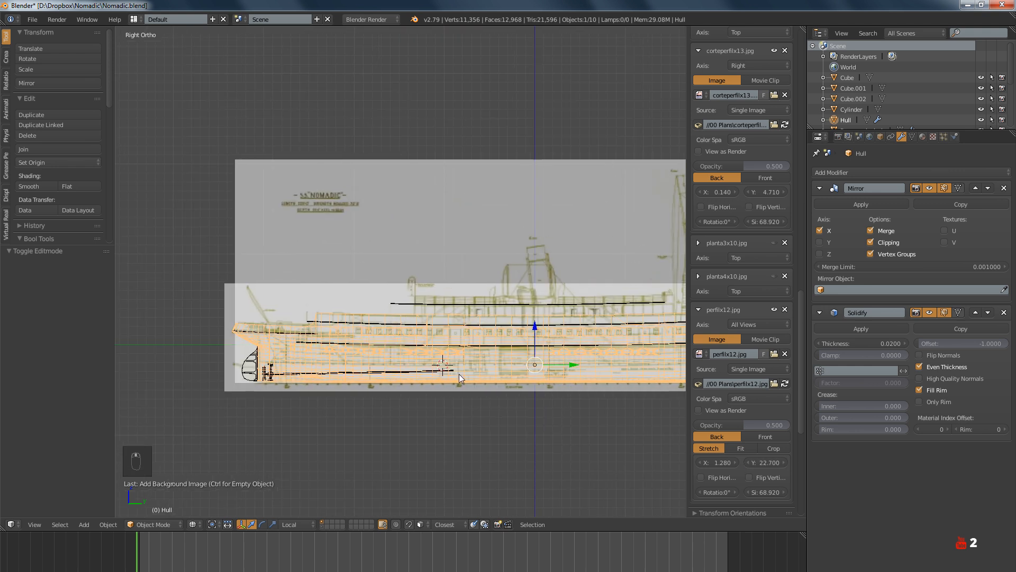
pyautogui.keyDown('ctrl'); pyautogui.scroll(-3, 459, 374); pyautogui.keyUp('ctrl')
pyautogui.scroll(1, 501, 364)
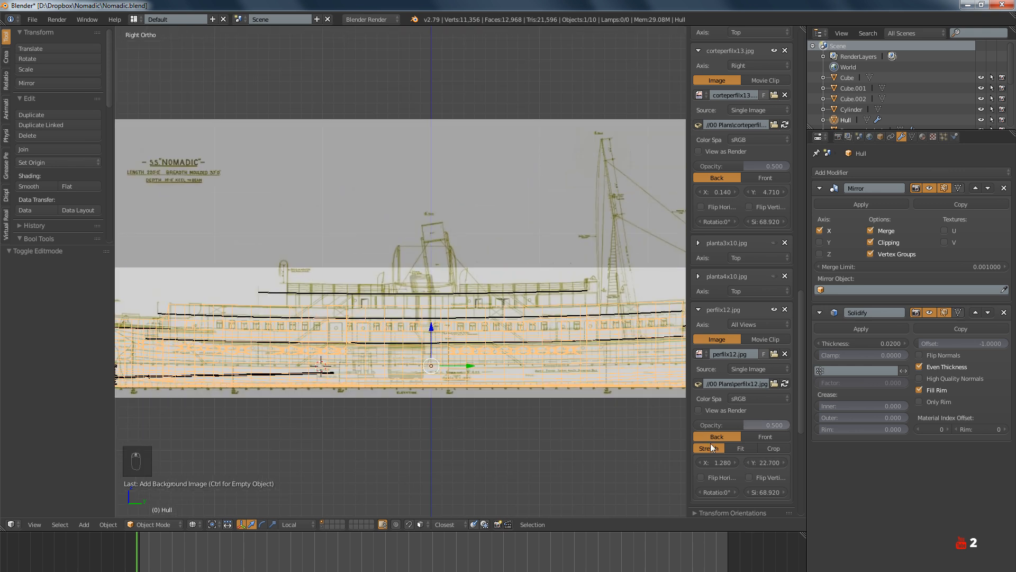
pyautogui.moveTo(719, 462); pyautogui.dragTo(700, 462)
pyautogui.scroll(-1, 535, 401)
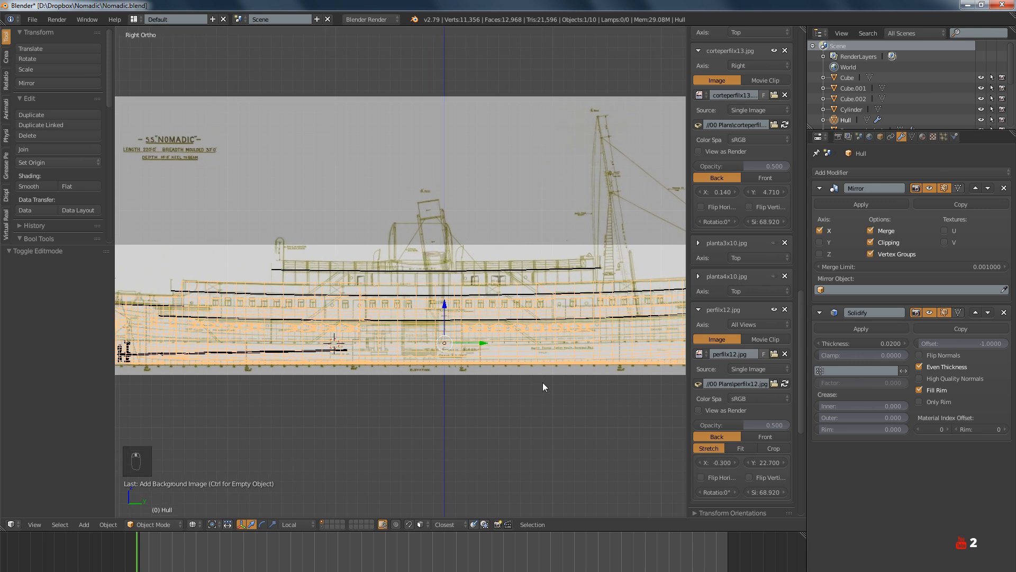
pyautogui.scroll(-2, 542, 382)
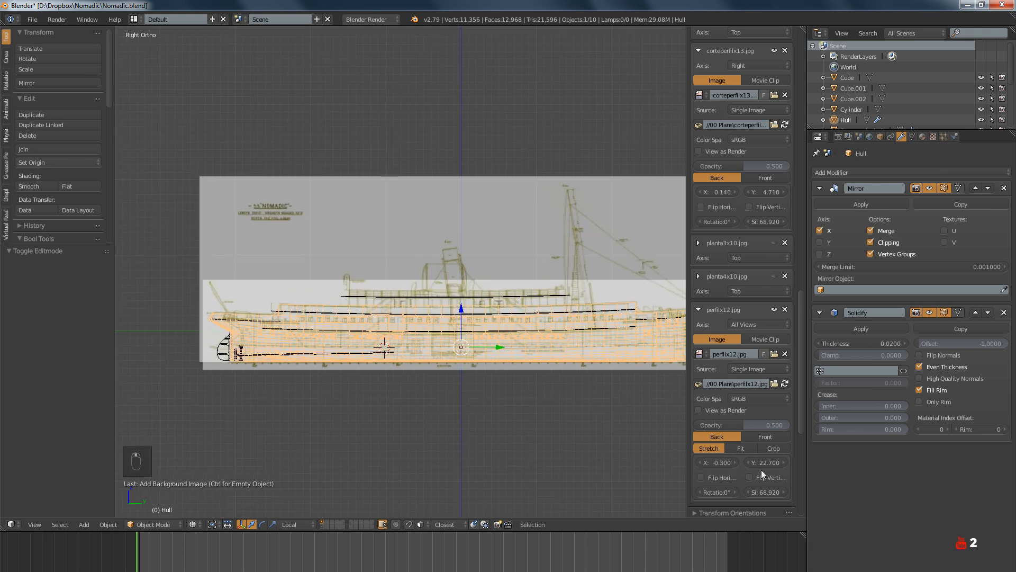
# Enlarge the perfilx12.jpg background to size 72.480 and set its Y offset to 23.470 against the bow
pyautogui.moveTo(763, 492); pyautogui.dragTo(784, 492)
pyautogui.keyDown('shift'); pyautogui.moveTo(668, 464); pyautogui.dragTo(485, 359, button='middle'); pyautogui.keyUp('shift')
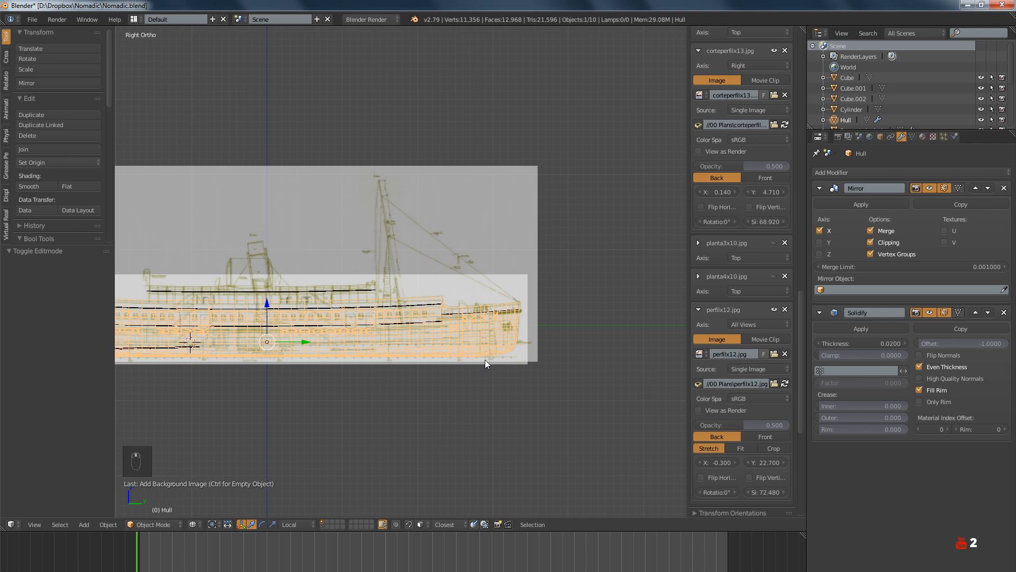
pyautogui.scroll(4, 485, 360)
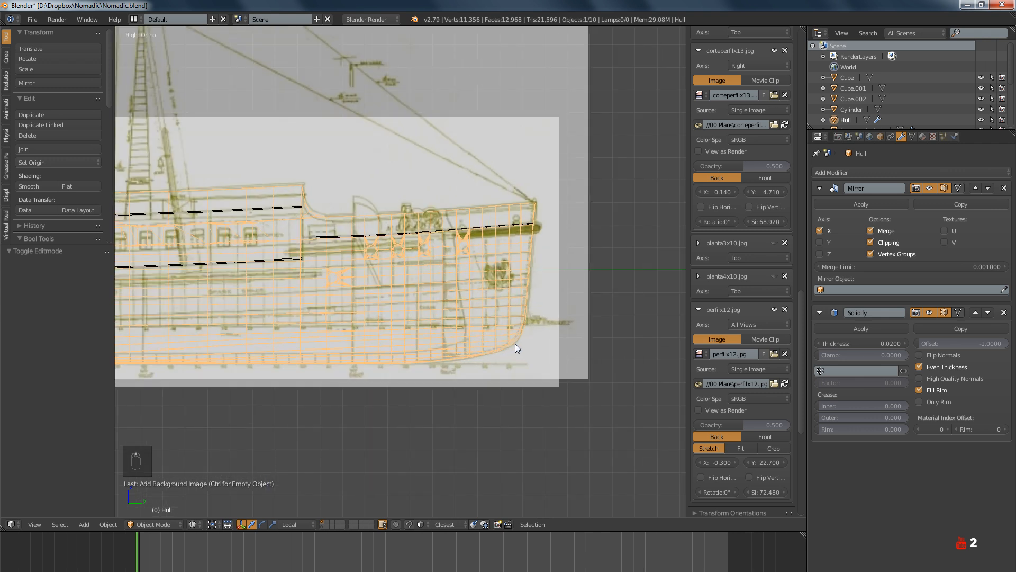
pyautogui.moveTo(766, 462); pyautogui.dragTo(770, 462)
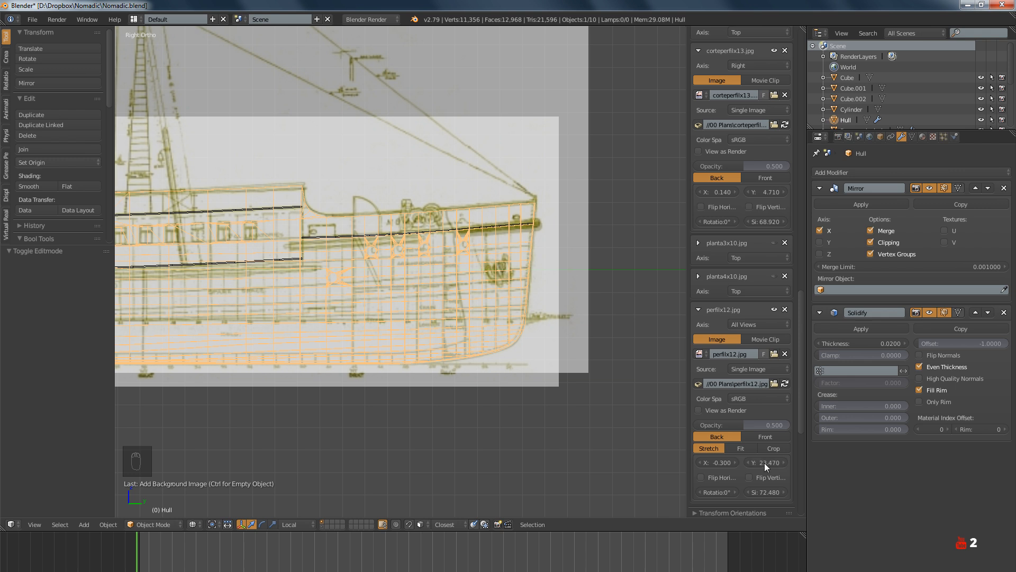
# Set the perfilx12.jpg background's size to 72.730 to fit the drawn stern to the hull
pyautogui.scroll(-4, 361, 316)
pyautogui.keyDown('shift'); pyautogui.moveTo(361, 316); pyautogui.dragTo(603, 321, button='middle'); pyautogui.keyUp('shift')
pyautogui.keyDown('shift'); pyautogui.moveTo(312, 342); pyautogui.dragTo(651, 341, button='middle'); pyautogui.keyUp('shift')
pyautogui.scroll(8, 338, 286)
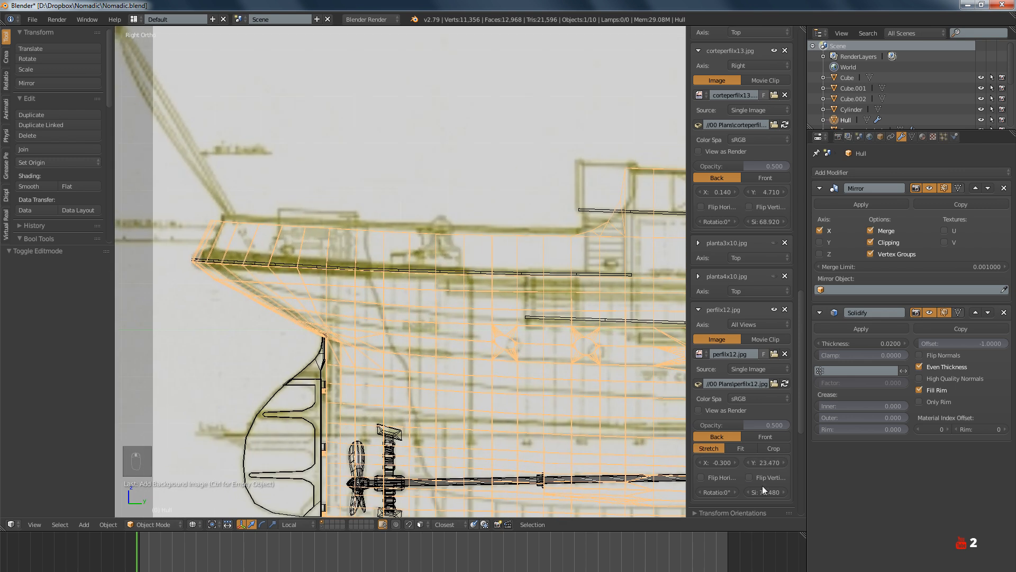
pyautogui.moveTo(766, 492)
pyautogui.mouseDown()
pyautogui.moveTo(757, 492)
pyautogui.moveTo(777, 492)
pyautogui.mouseUp()
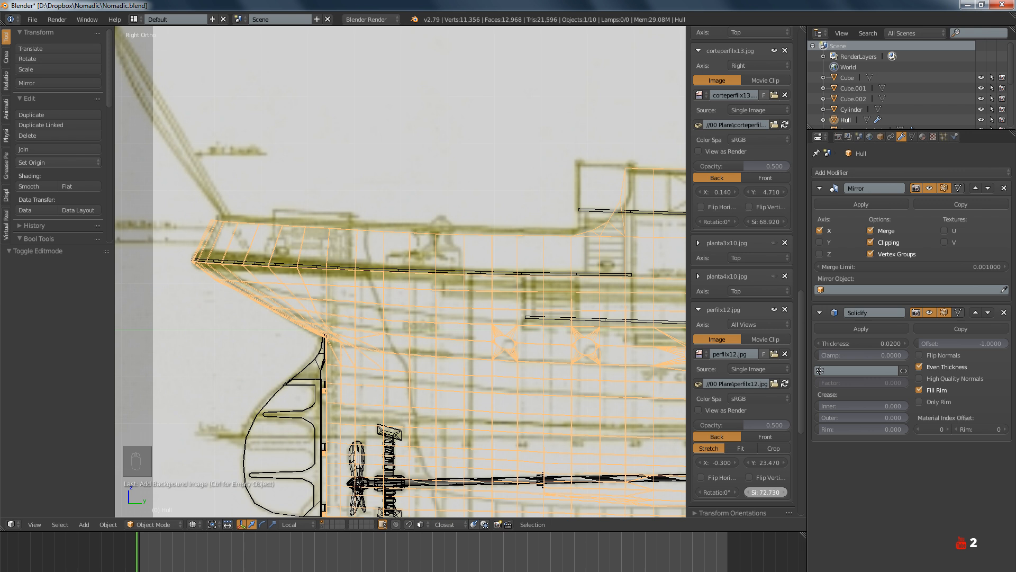
# Fine-tune the perfilx12.jpg background at the bow to size 72.640, X offset -0.380 and Y offset 23.400
pyautogui.scroll(-6, 518, 389)
pyautogui.scroll(3, 553, 393)
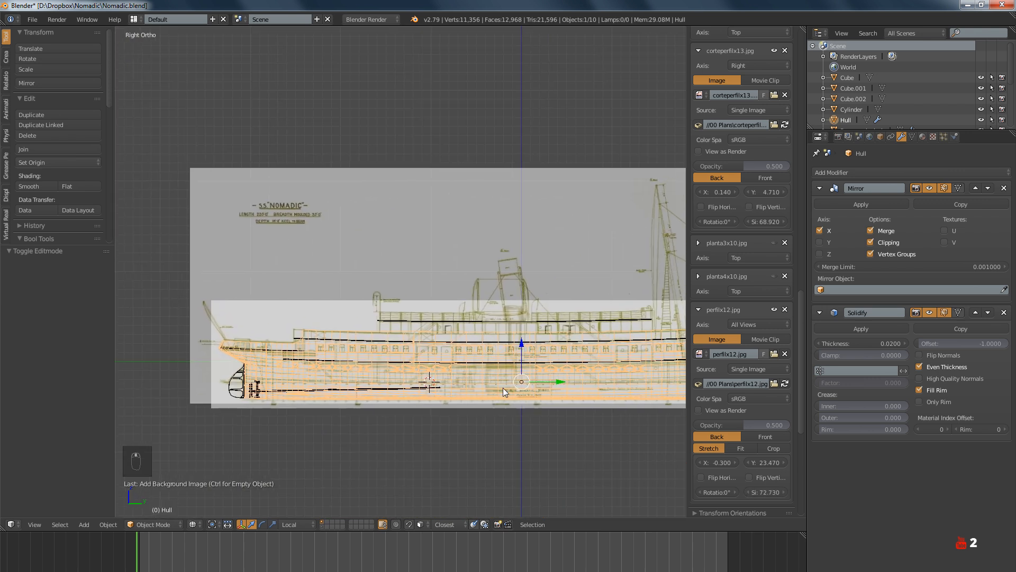
pyautogui.scroll(6, 563, 346)
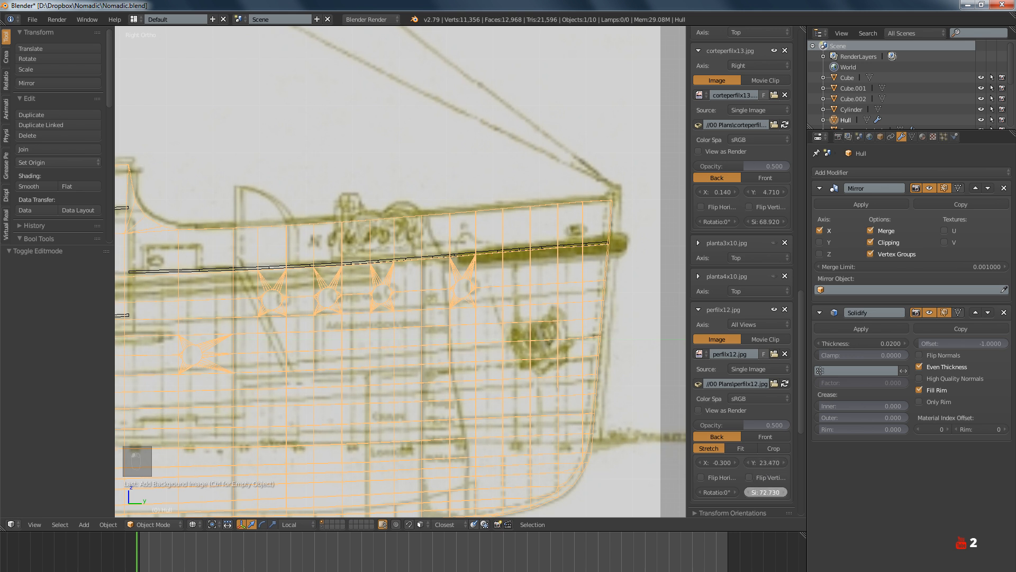
pyautogui.moveTo(765, 491); pyautogui.dragTo(762, 492)
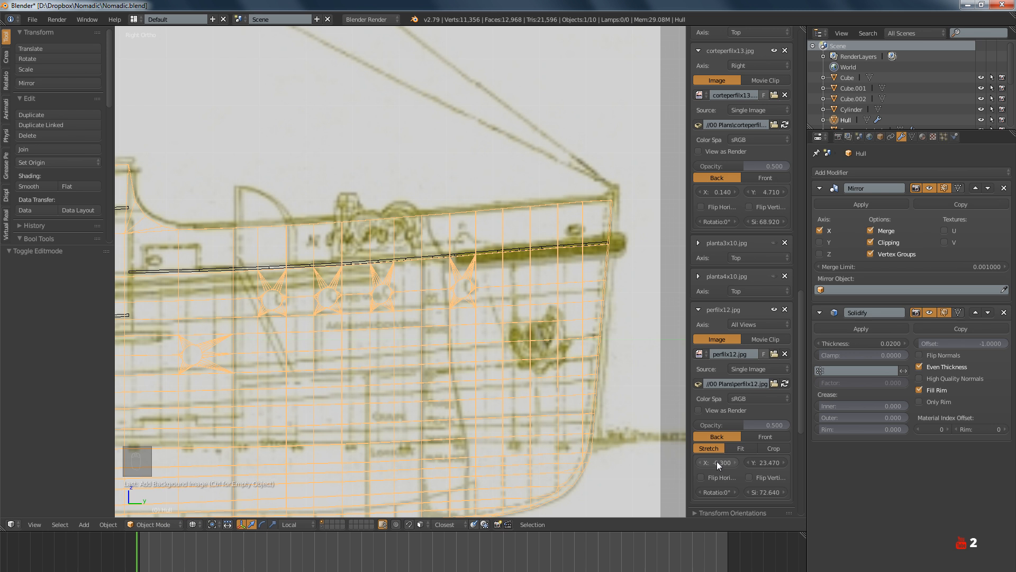
pyautogui.moveTo(717, 462); pyautogui.dragTo(765, 462)
pyautogui.scroll(-5, 427, 333)
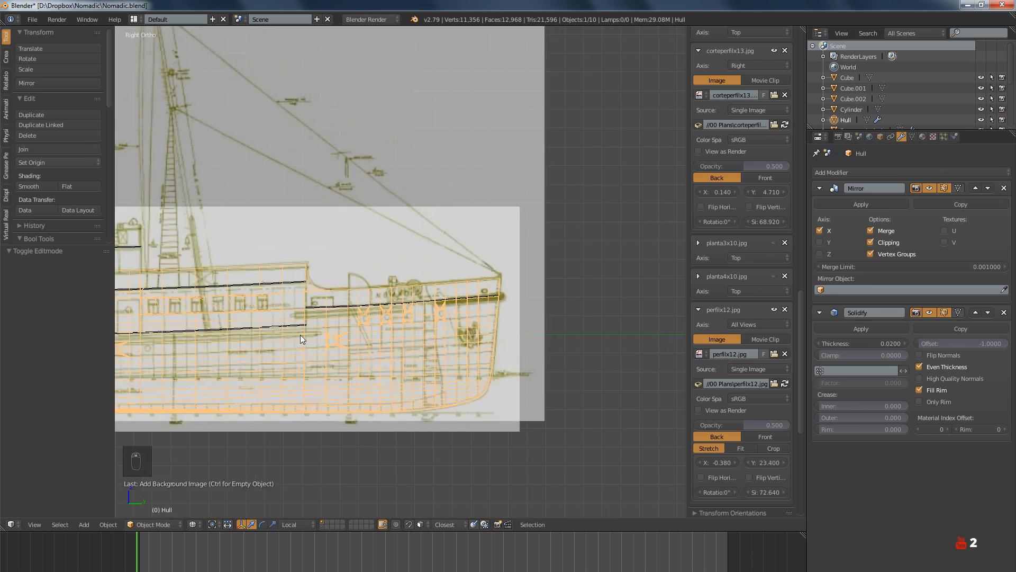
# Set the perfilx12.jpg background's X offset to -0.370 while matching the drawn stern to the hull
pyautogui.scroll(4, 300, 334)
pyautogui.scroll(-2, 405, 339)
pyautogui.scroll(5, 354, 287)
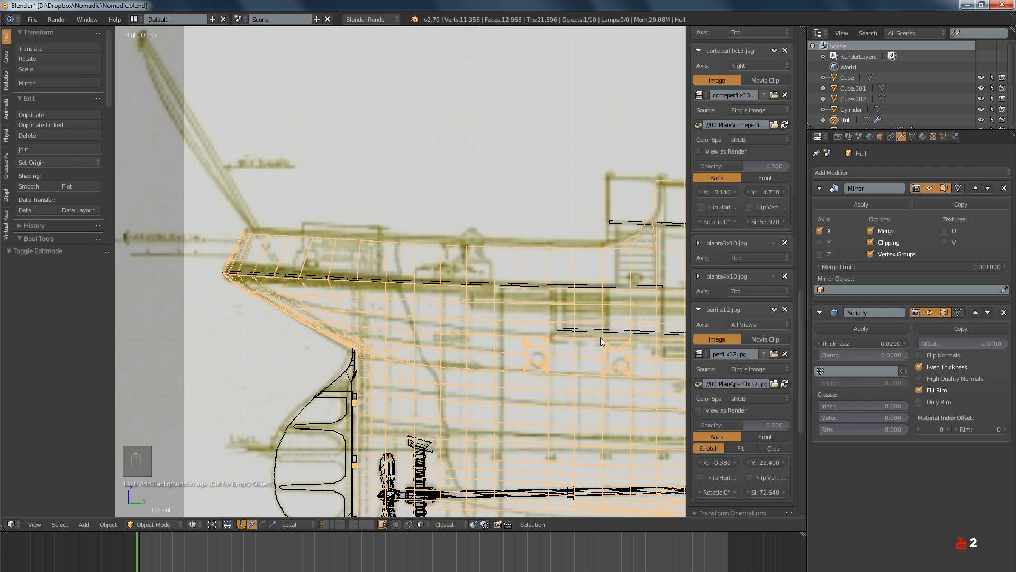
pyautogui.keyDown('shift'); pyautogui.moveTo(601, 341); pyautogui.dragTo(565, 374, button='middle'); pyautogui.keyUp('shift')
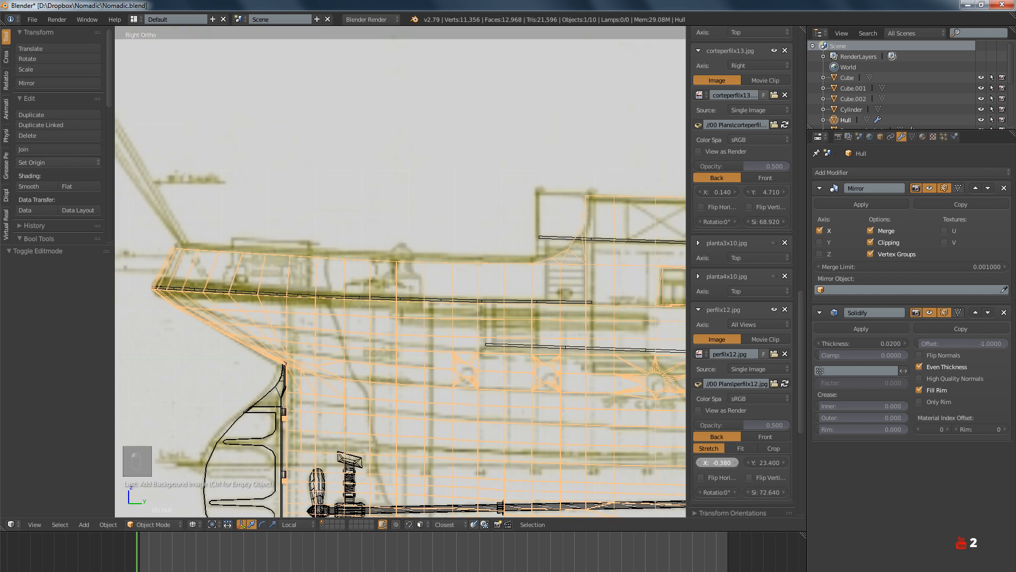
pyautogui.moveTo(717, 462); pyautogui.dragTo(720, 462)
# Check the drawing's fit along the hull, then collapse and hide the corteperfilx13.jpg background image
pyautogui.scroll(-4, 558, 386)
pyautogui.scroll(6, 455, 380)
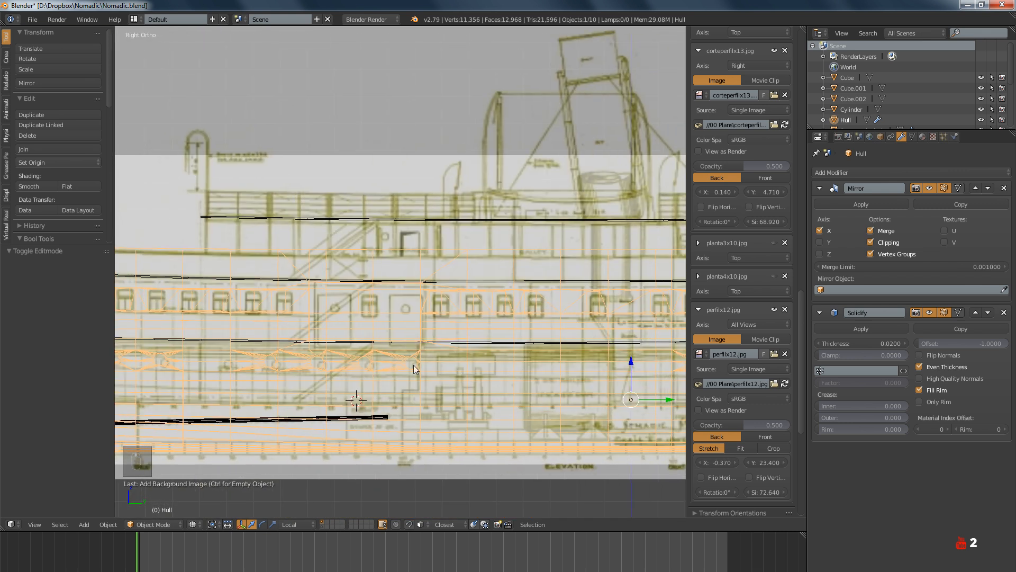
pyautogui.keyDown('ctrl'); pyautogui.hscroll(8, 414, 364); pyautogui.keyUp('ctrl')
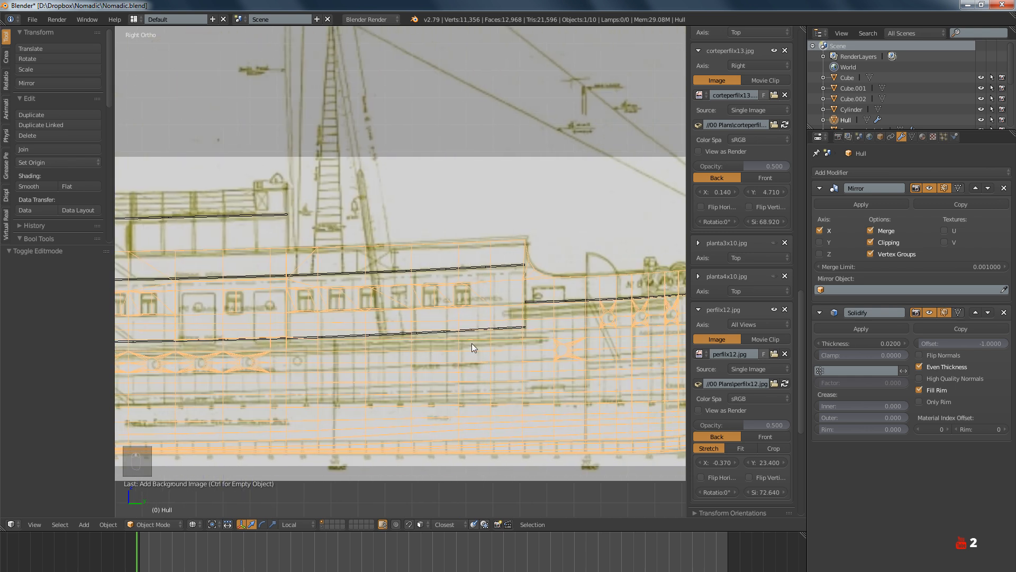
pyautogui.keyDown('ctrl'); pyautogui.hscroll(6, 472, 348); pyautogui.keyUp('ctrl')
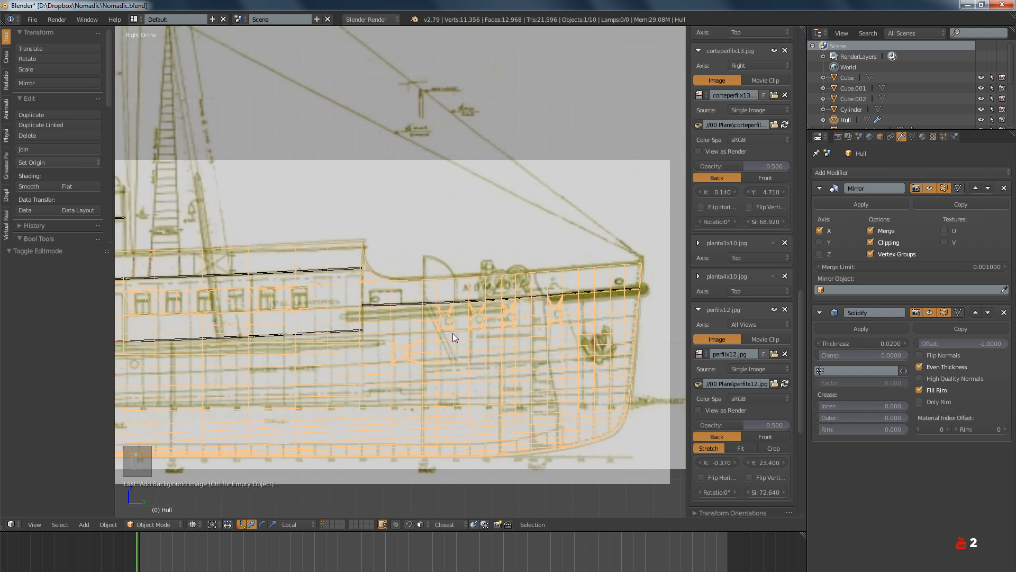
pyautogui.scroll(2, 454, 321)
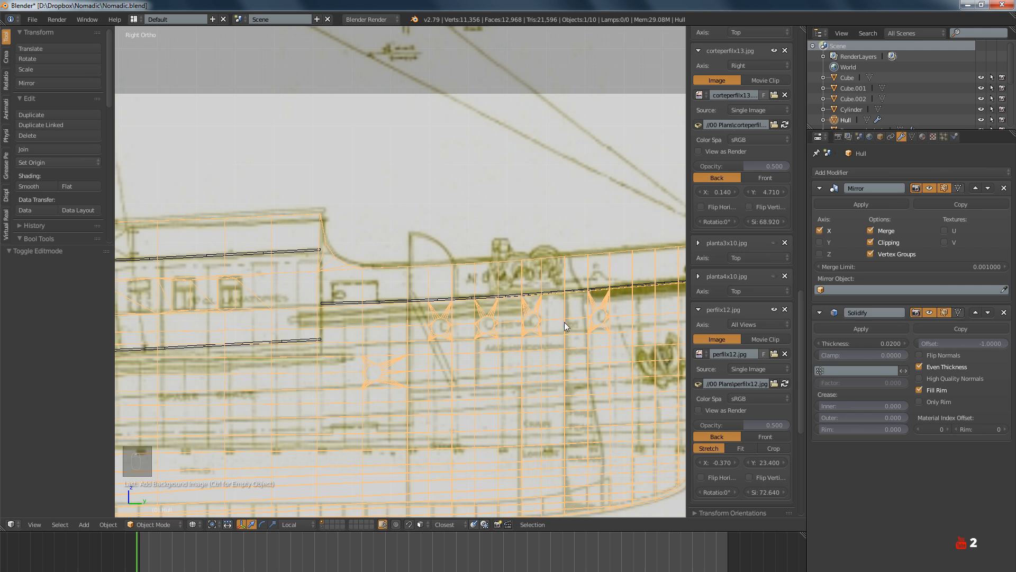
pyautogui.click(698, 51)
pyautogui.click(774, 51)
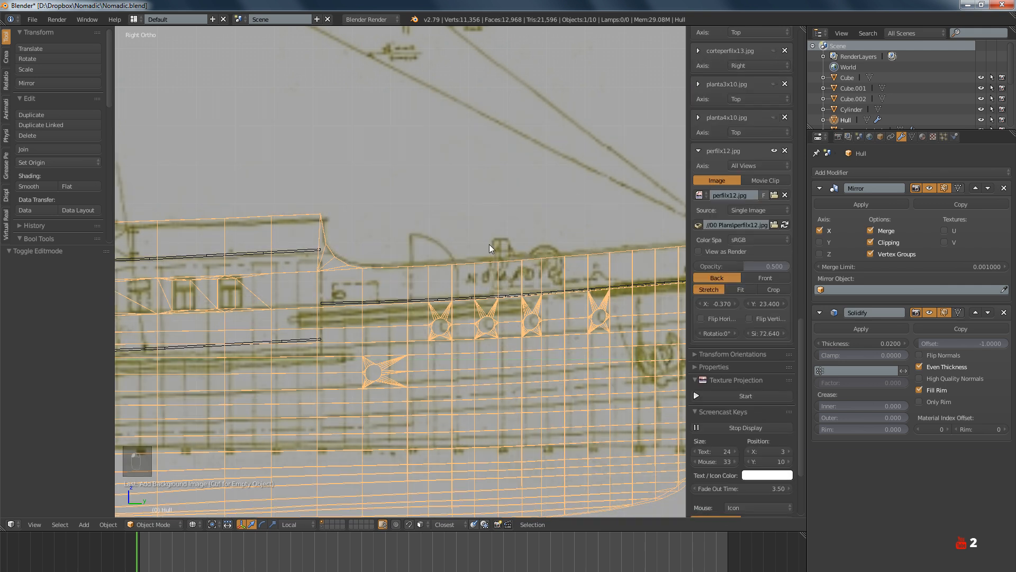
# Examine how the hull's portholes, windows and outline line up with the perfilx12.jpg drawing from bow to stern
pyautogui.scroll(-5, 428, 265)
pyautogui.keyDown('shift'); pyautogui.moveTo(428, 265); pyautogui.dragTo(349, 267, button='middle'); pyautogui.keyUp('shift')
pyautogui.scroll(4, 519, 296)
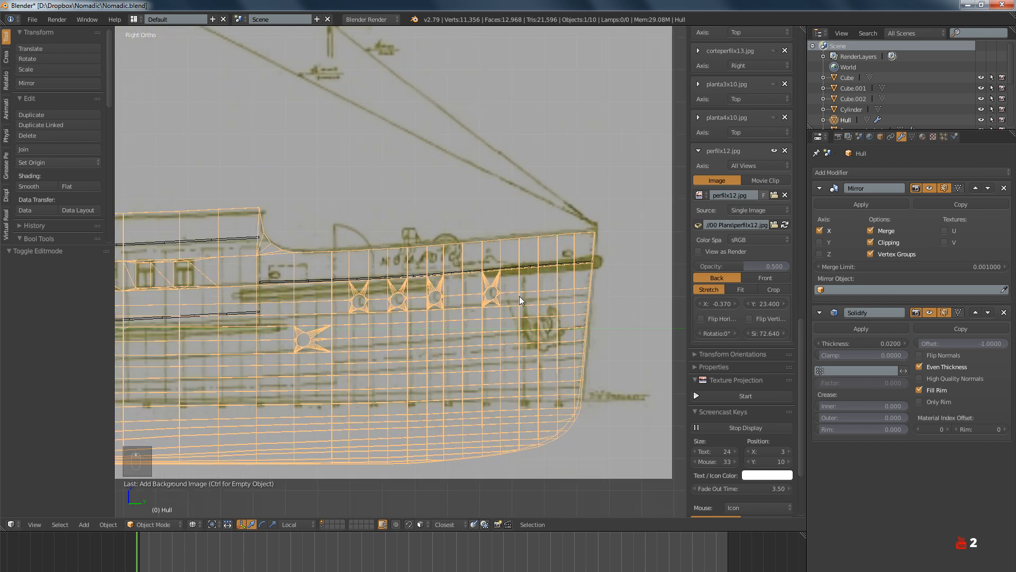
pyautogui.scroll(-4, 520, 296)
pyautogui.scroll(5, 437, 321)
pyautogui.keyDown('shift'); pyautogui.moveTo(510, 344); pyautogui.dragTo(657, 349, button='middle'); pyautogui.keyUp('shift')
pyautogui.keyDown('shift'); pyautogui.moveTo(328, 356); pyautogui.dragTo(440, 356, button='middle'); pyautogui.keyUp('shift')
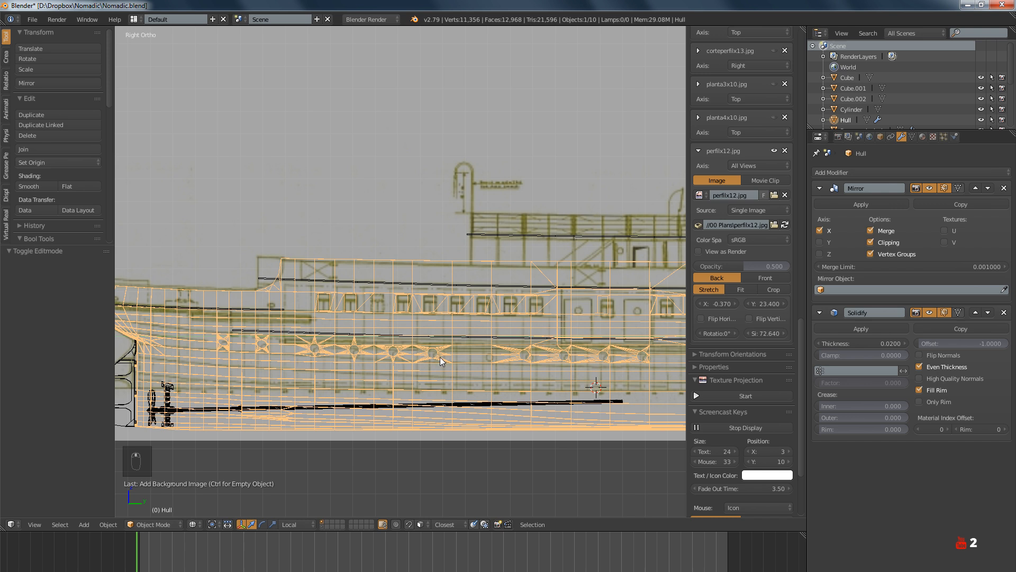
pyautogui.scroll(-3, 440, 357)
pyautogui.scroll(5, 399, 326)
pyautogui.scroll(-1, 399, 326)
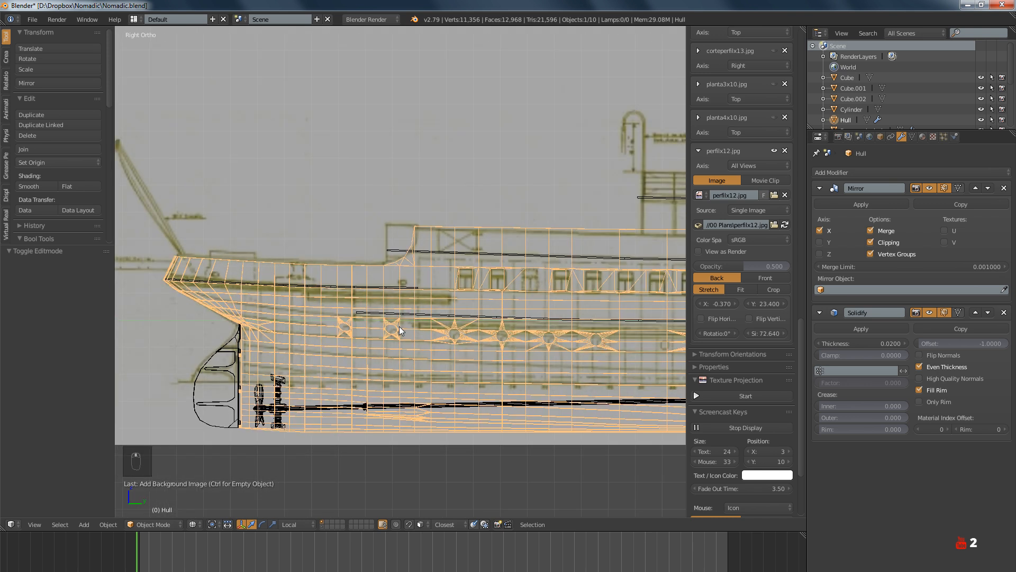
# Set the perfilx12.jpg background's Y offset to 23.330 while matching the drawn stern to the hull
pyautogui.scroll(-1, 399, 326)
pyautogui.scroll(4, 395, 319)
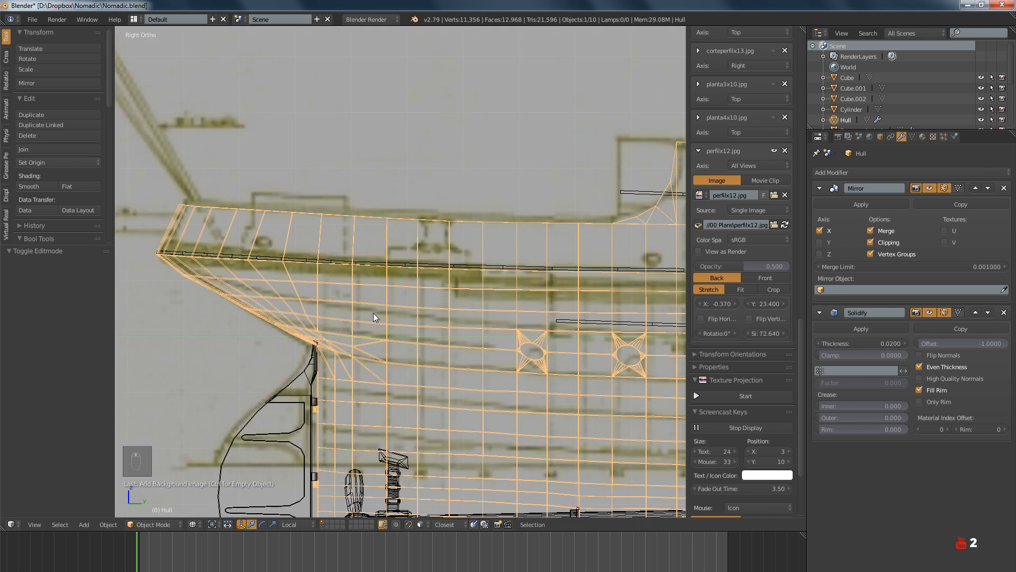
pyautogui.keyDown('shift'); pyautogui.moveTo(373, 317); pyautogui.dragTo(418, 272, button='middle'); pyautogui.keyUp('shift')
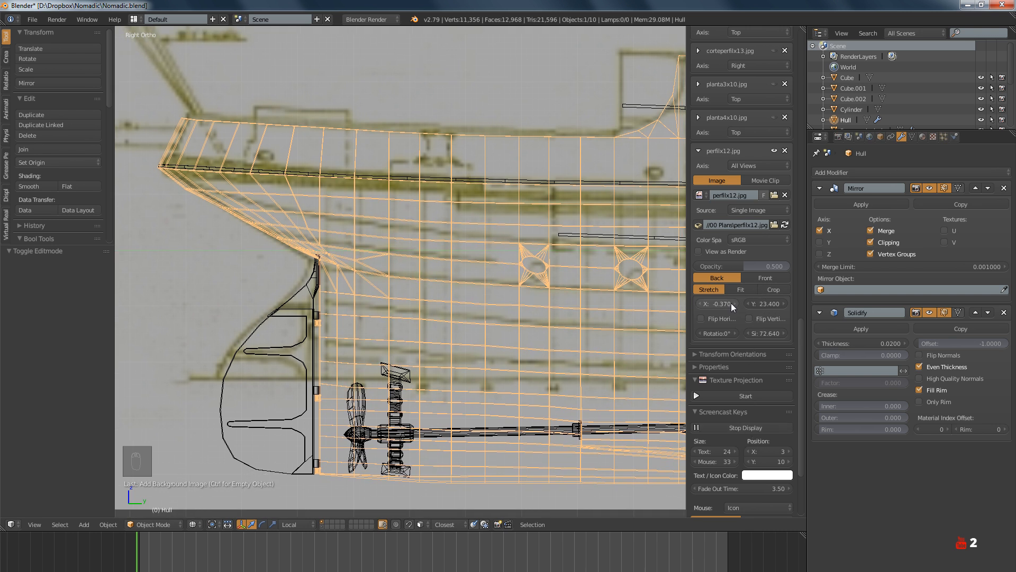
pyautogui.moveTo(765, 303); pyautogui.dragTo(760, 304)
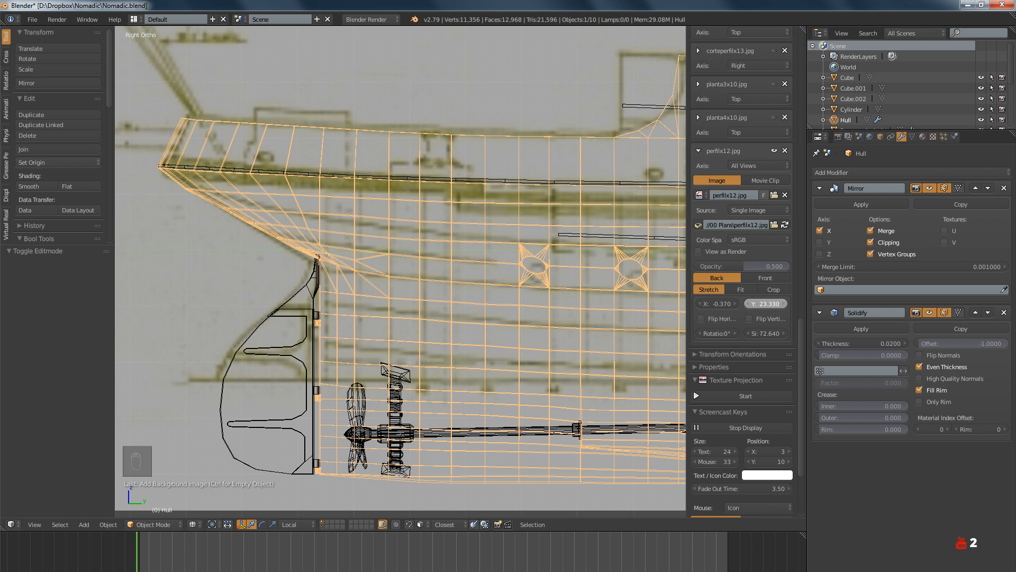
# Check the perfilx12.jpg drawing's vertical fit against the hull from the stern to the bow
pyautogui.scroll(-4, 609, 323)
pyautogui.scroll(8, 353, 372)
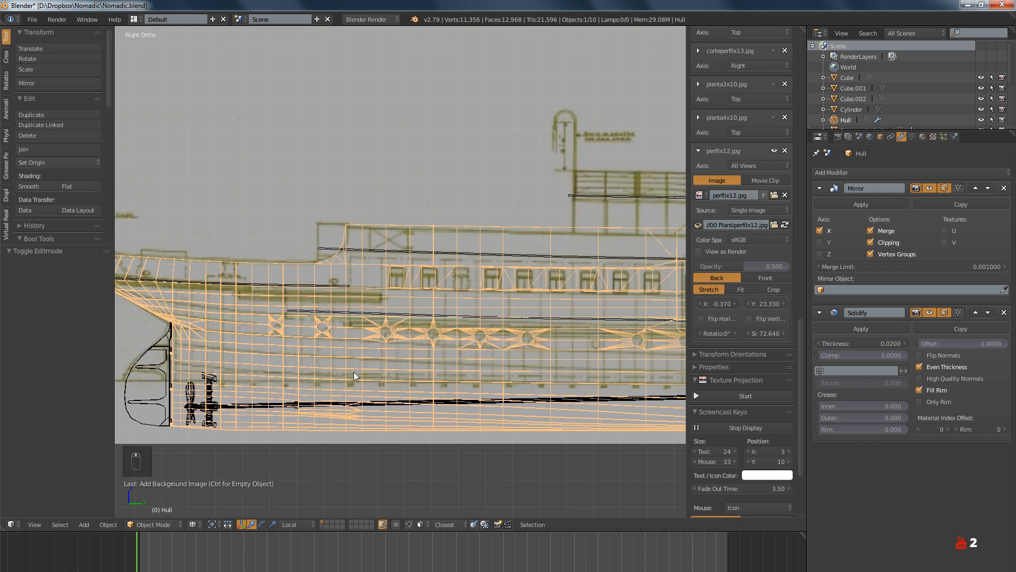
pyautogui.keyDown('ctrl'); pyautogui.scroll(-10, 371, 377); pyautogui.keyUp('ctrl')
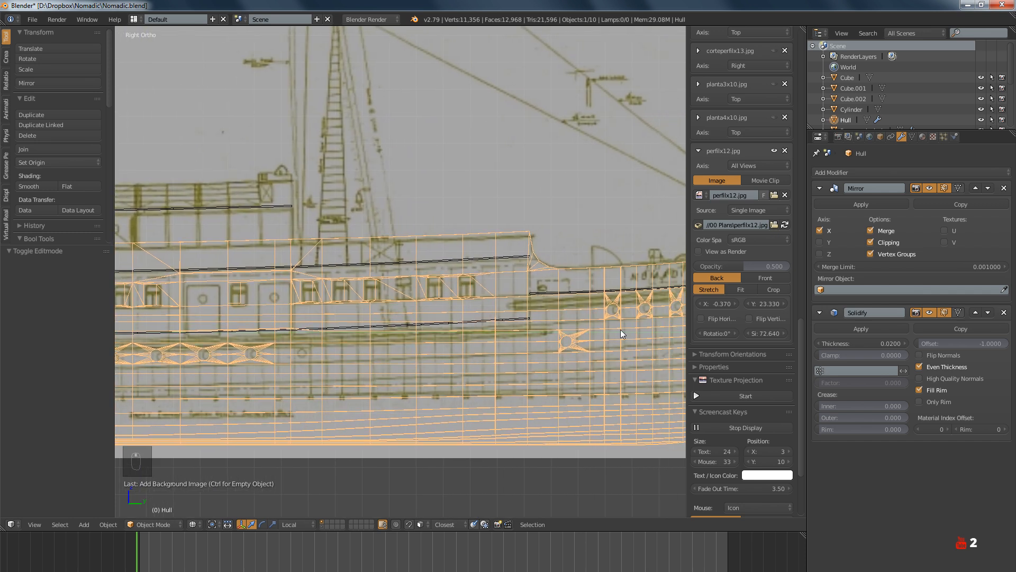
pyautogui.keyDown('shift'); pyautogui.moveTo(621, 330); pyautogui.dragTo(492, 334, button='middle'); pyautogui.keyUp('shift')
pyautogui.keyDown('shift'); pyautogui.scroll(-4, 643, 320); pyautogui.keyUp('shift')
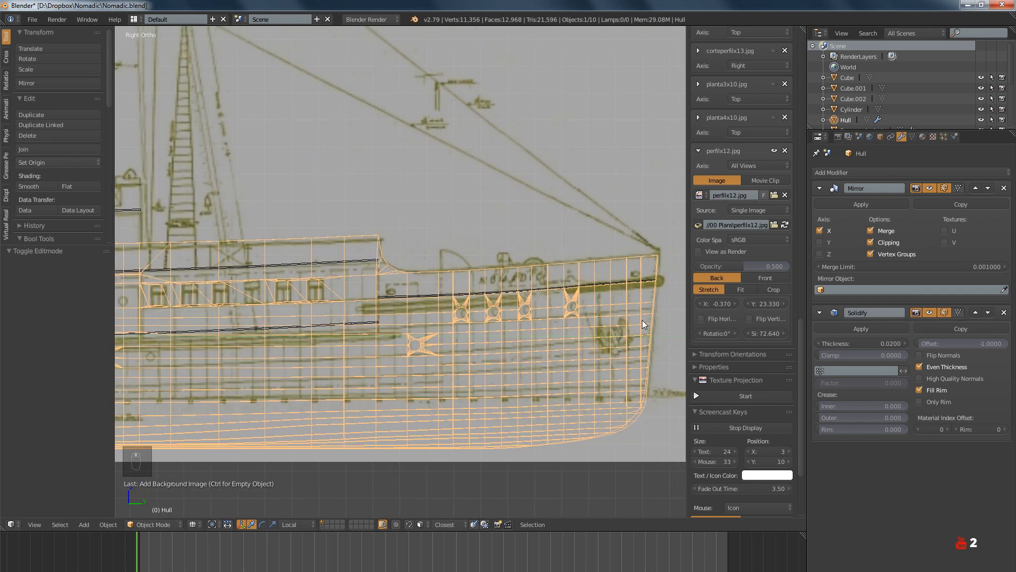
pyautogui.scroll(3, 624, 319)
pyautogui.scroll(4, 783, 218)
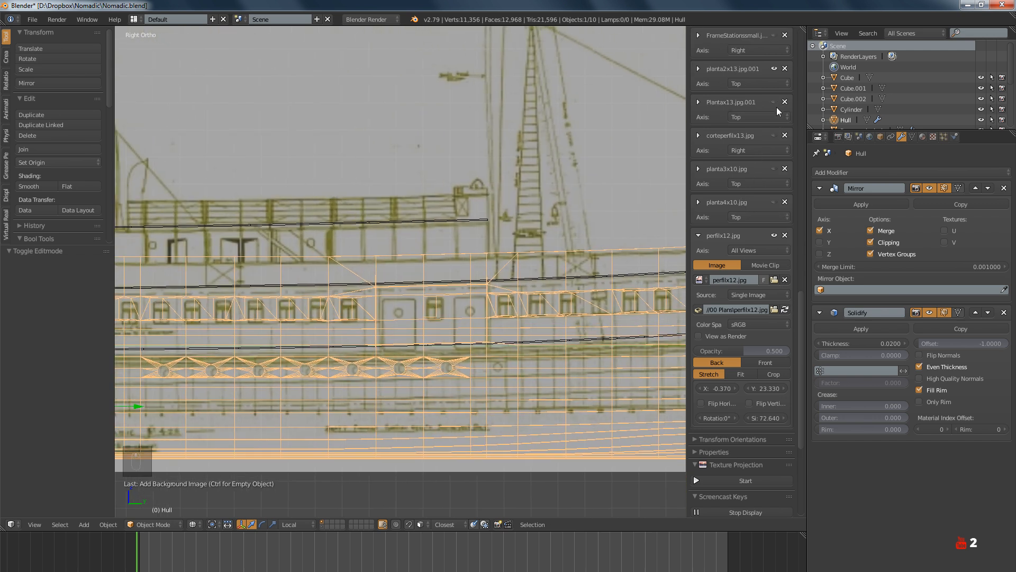
# Show the corteperfilx13.jpg background and compare it with the perfilx12.jpg drawing and the hull from midship to the stern
pyautogui.click(773, 135)
pyautogui.keyDown('shift'); pyautogui.moveTo(377, 294); pyautogui.dragTo(356, 318, button='middle'); pyautogui.keyUp('shift')
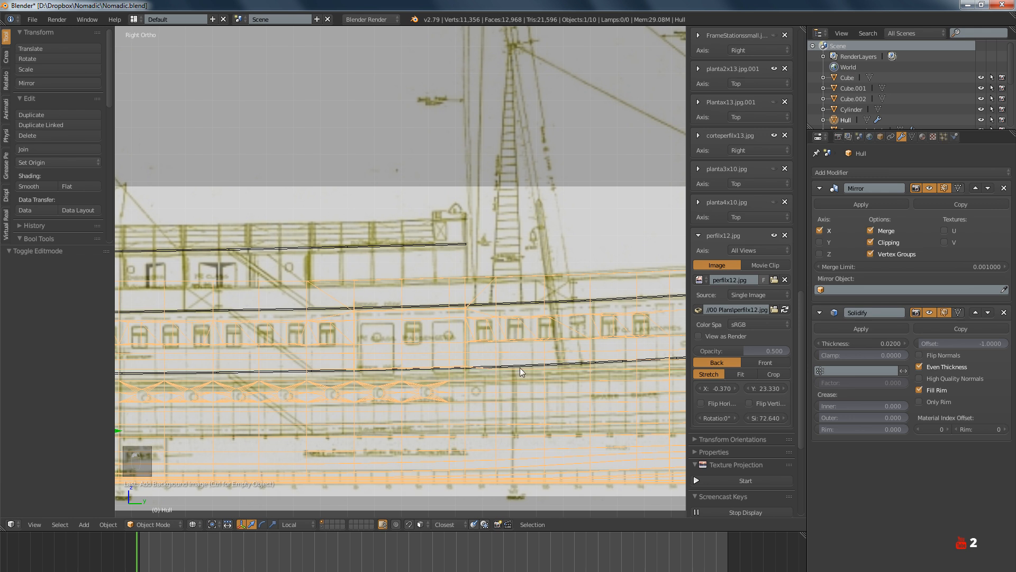
pyautogui.keyDown('ctrl'); pyautogui.scroll(5, 444, 355); pyautogui.keyUp('ctrl')
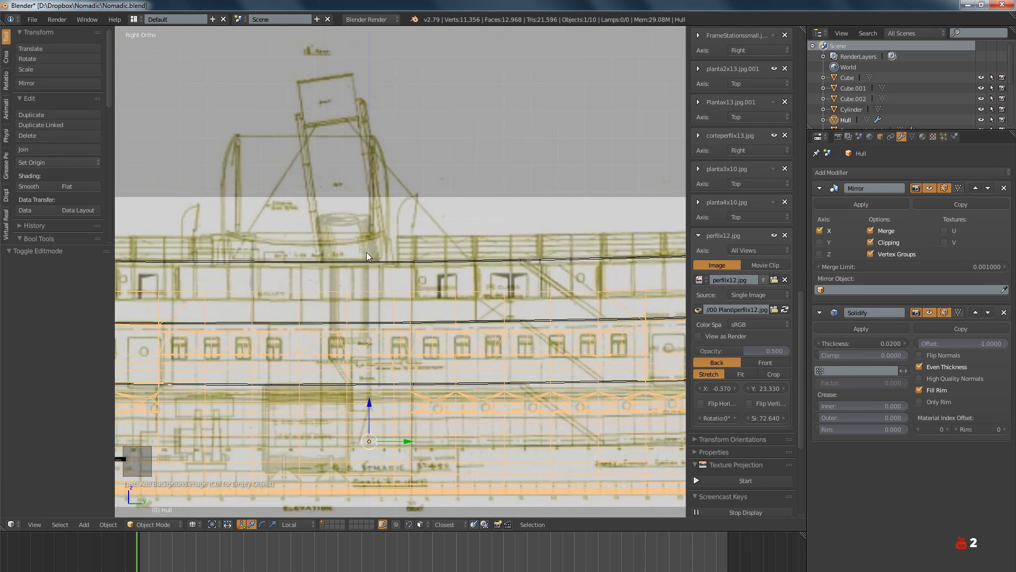
pyautogui.moveTo(333, 252)
pyautogui.keyDown('shift'); pyautogui.mouseDown(button='middle')
pyautogui.moveTo(442, 268)
pyautogui.moveTo(500, 258)
pyautogui.mouseUp(button='middle'); pyautogui.keyUp('shift')
pyautogui.scroll(3, 381, 278)
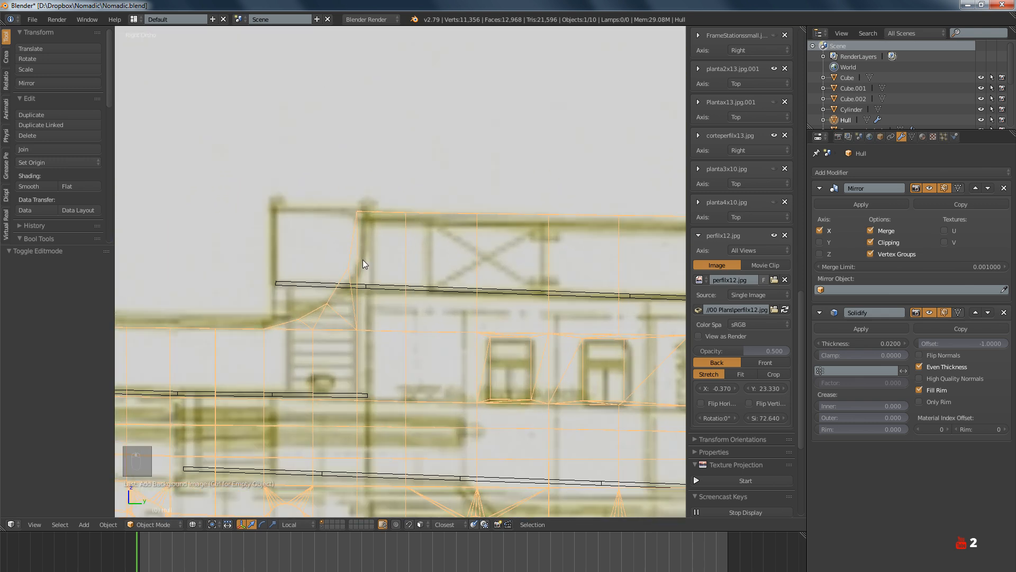
pyautogui.scroll(-2, 363, 260)
pyautogui.scroll(-4, 423, 275)
pyautogui.scroll(4, 360, 289)
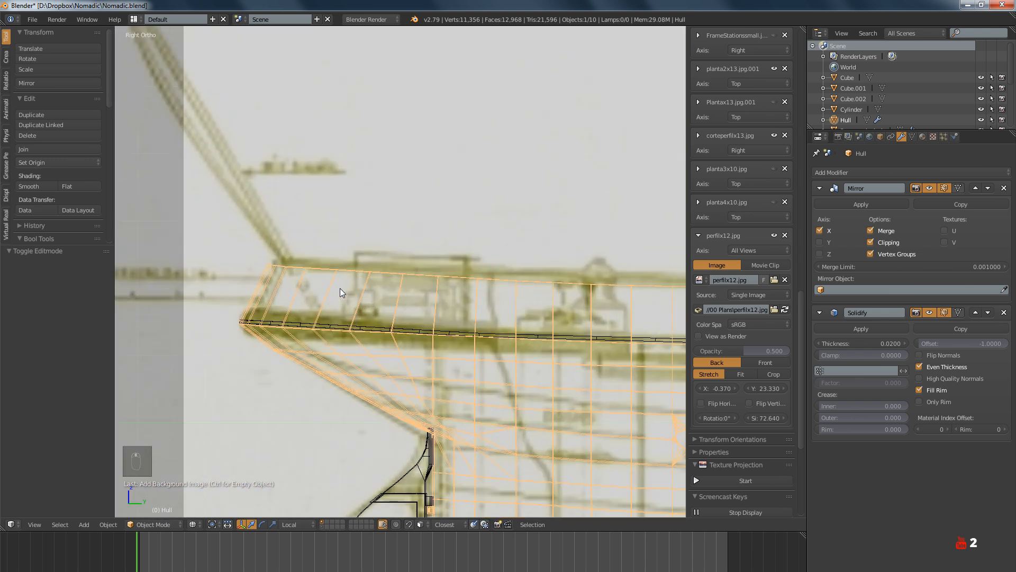
pyautogui.scroll(-3, 333, 283)
pyautogui.keyDown('shift'); pyautogui.moveTo(328, 280); pyautogui.dragTo(358, 300, button='middle'); pyautogui.keyUp('shift')
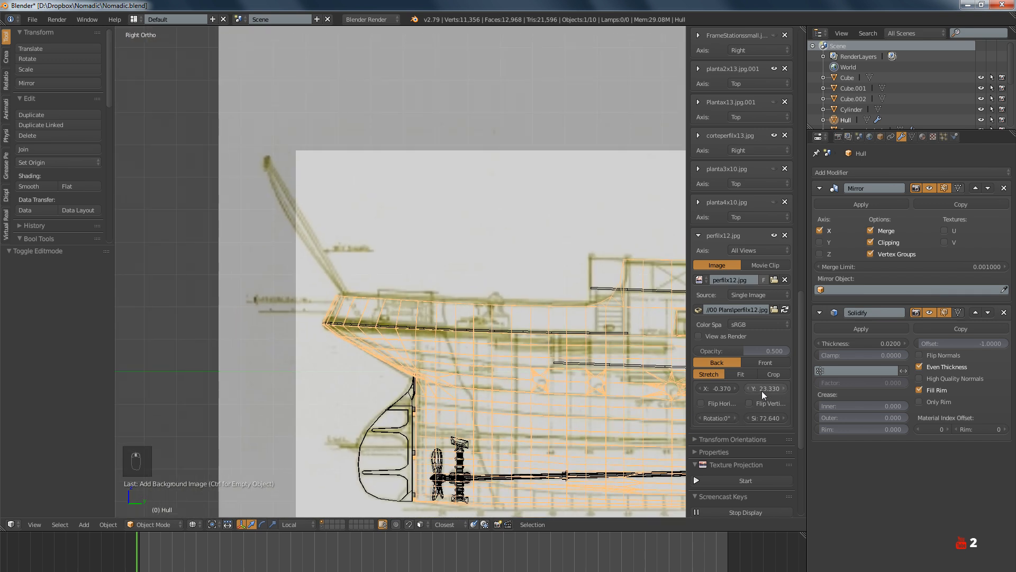
# Set the perfilx12.jpg background's Y offset to 23.310 and check the fit at the stern
pyautogui.moveTo(766, 388); pyautogui.dragTo(742, 390)
pyautogui.keyDown('shift'); pyautogui.moveTo(576, 380); pyautogui.dragTo(478, 344, button='middle'); pyautogui.keyUp('shift')
pyautogui.scroll(2, 477, 344)
pyautogui.scroll(-3, 465, 329)
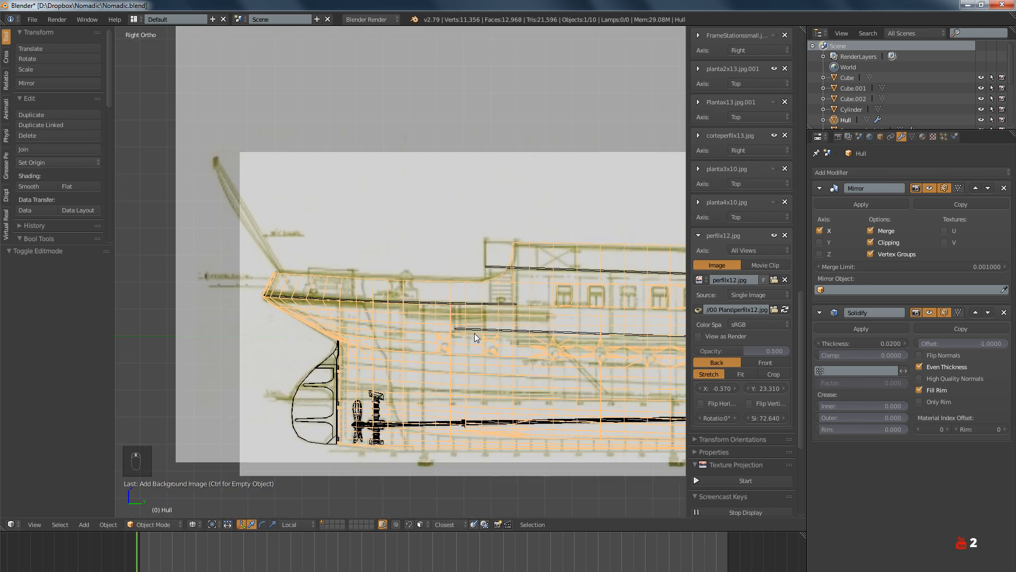
# Collapse the perfilx12.jpg background settings, hide the corteperfilx13.jpg background and deselect the hull
pyautogui.click(712, 238)
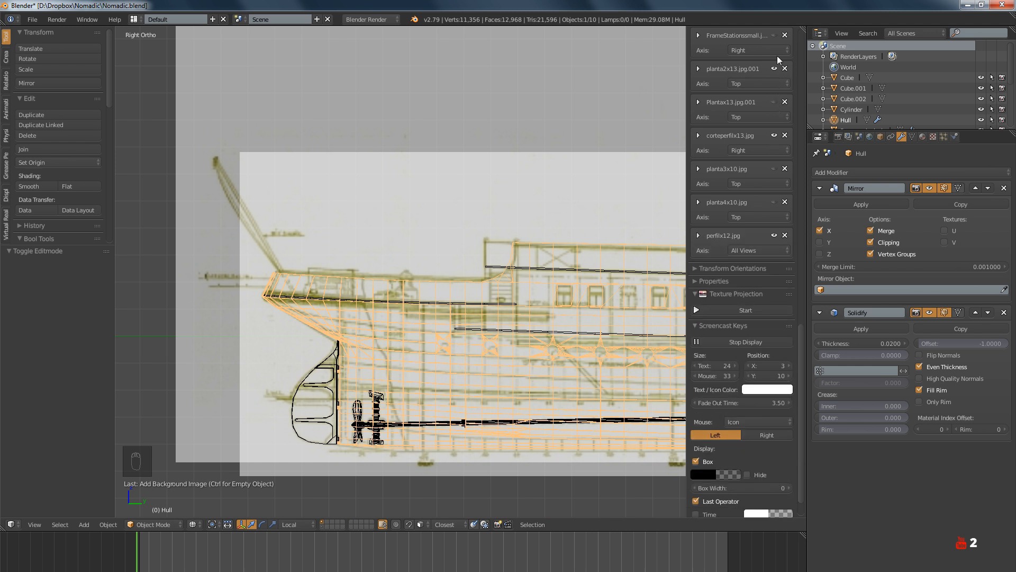
pyautogui.click(774, 136)
pyautogui.scroll(1, 494, 272)
pyautogui.press('a')
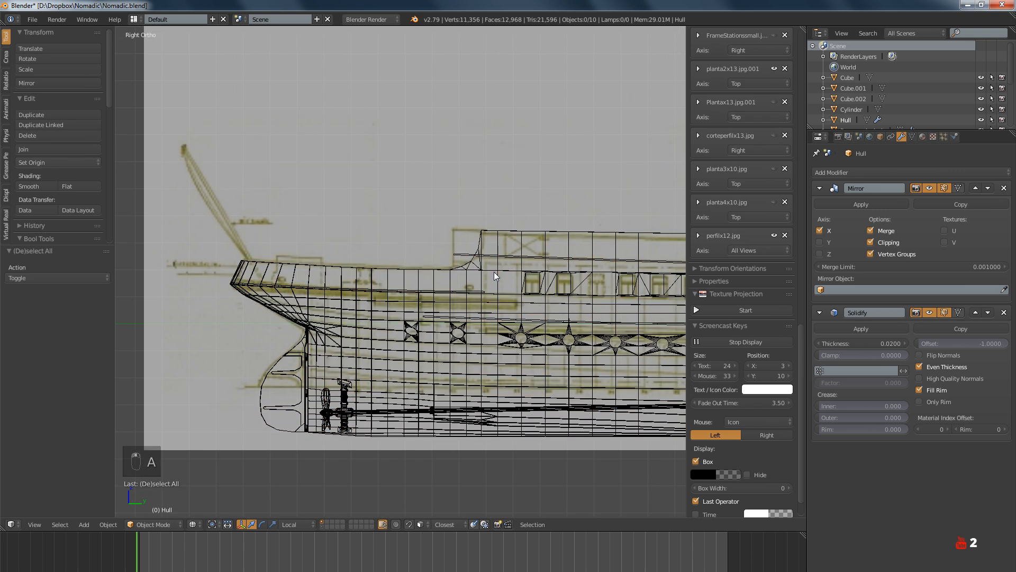
# Examine how the deselected hull's windows, doors and portholes match the perfilx12.jpg drawing from midship to the bow
pyautogui.scroll(5, 499, 345)
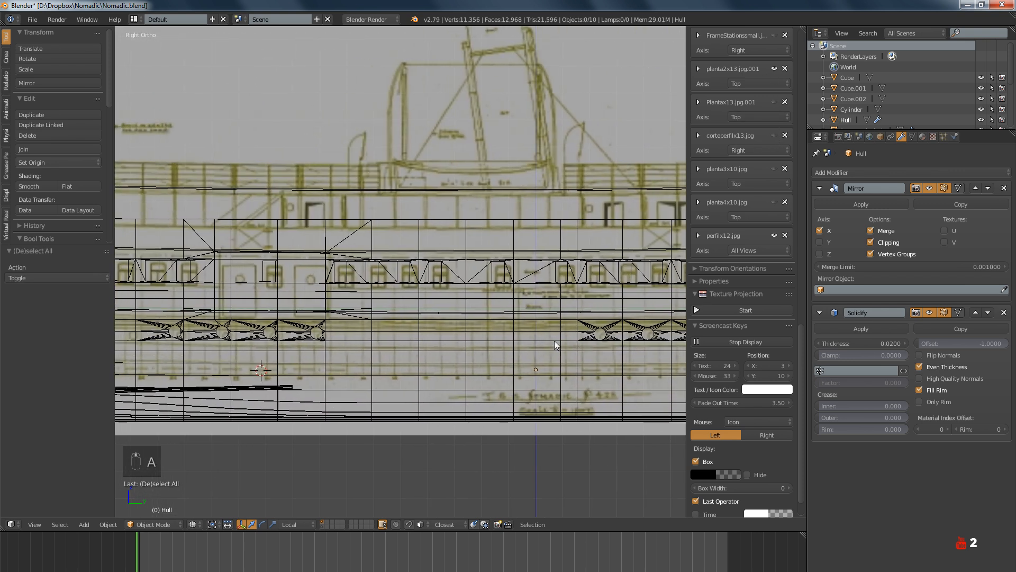
pyautogui.scroll(4, 554, 342)
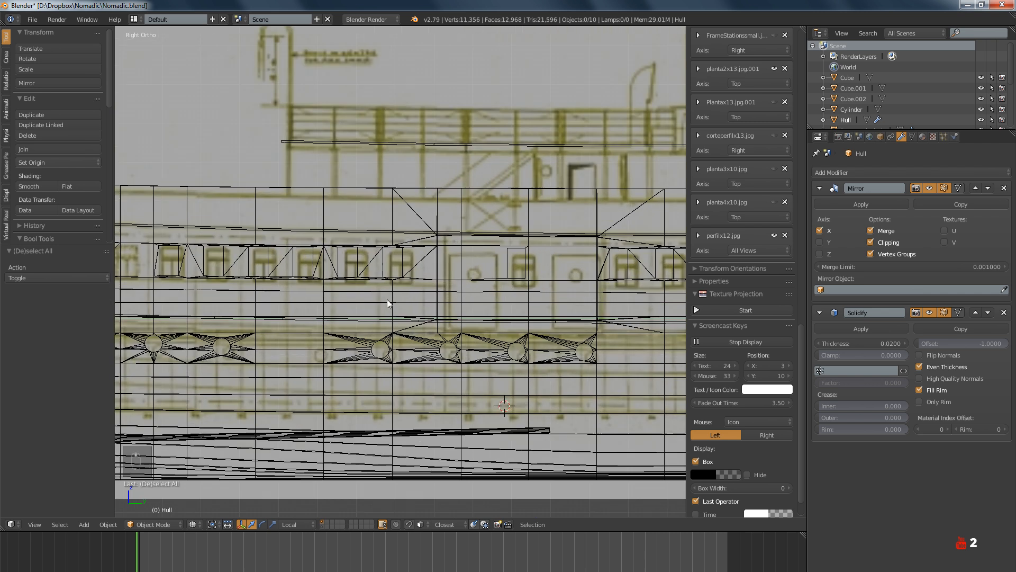
pyautogui.scroll(2, 410, 290)
pyautogui.scroll(-6, 415, 290)
pyautogui.scroll(5, 440, 292)
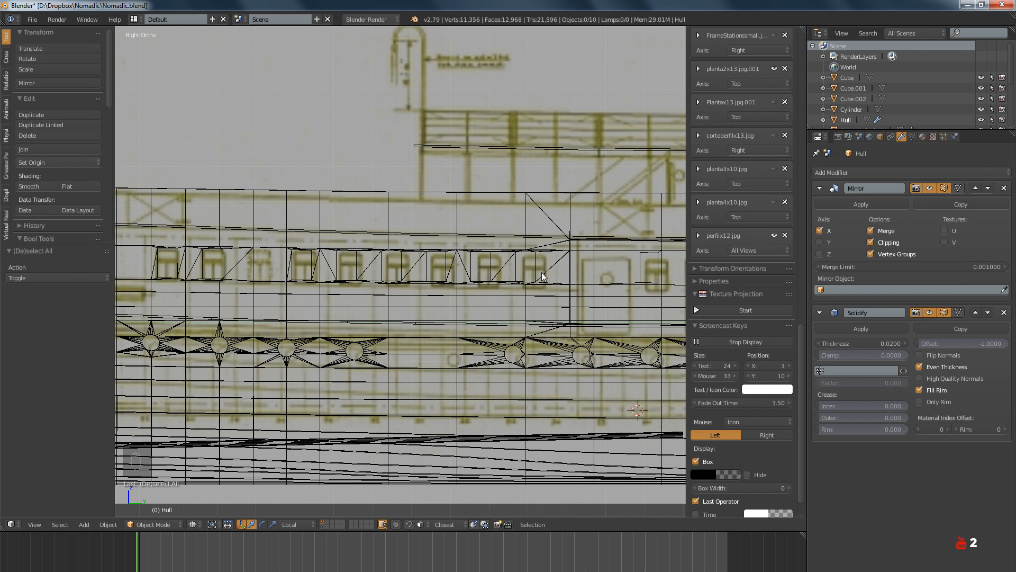
pyautogui.scroll(-3, 541, 275)
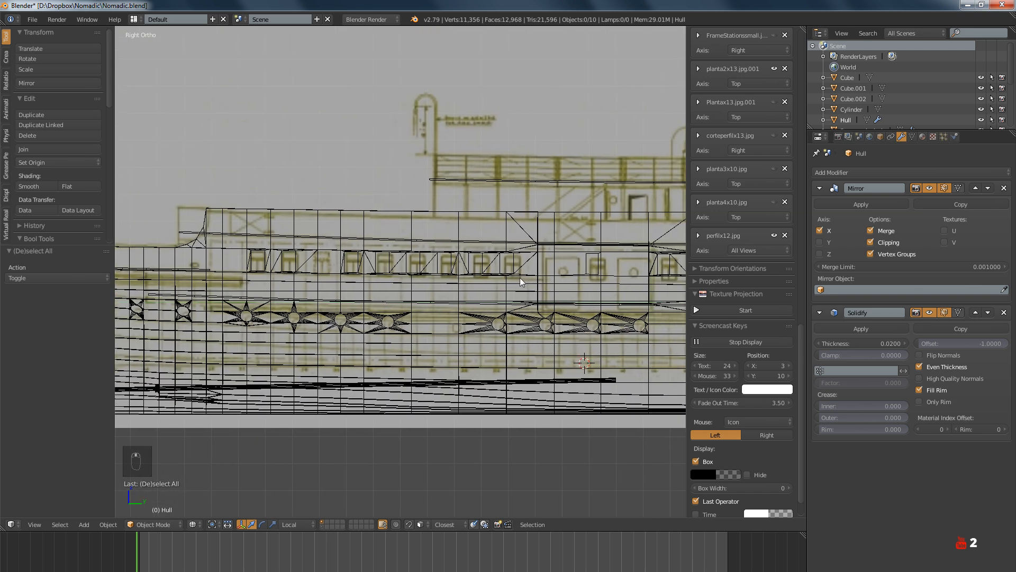
pyautogui.keyDown('shift'); pyautogui.moveTo(436, 290); pyautogui.dragTo(340, 298, button='middle'); pyautogui.keyUp('shift')
pyautogui.keyDown('shift'); pyautogui.moveTo(529, 297); pyautogui.dragTo(340, 291, button='middle'); pyautogui.keyUp('shift')
pyautogui.keyDown('shift'); pyautogui.moveTo(470, 302); pyautogui.dragTo(339, 298, button='middle'); pyautogui.keyUp('shift')
pyautogui.keyDown('shift'); pyautogui.moveTo(538, 298); pyautogui.dragTo(360, 308, button='middle'); pyautogui.keyUp('shift')
pyautogui.keyDown('shift'); pyautogui.moveTo(517, 306); pyautogui.dragTo(387, 299, button='middle'); pyautogui.keyUp('shift')
pyautogui.keyDown('shift'); pyautogui.moveTo(567, 296); pyautogui.dragTo(500, 309, button='middle'); pyautogui.keyUp('shift')
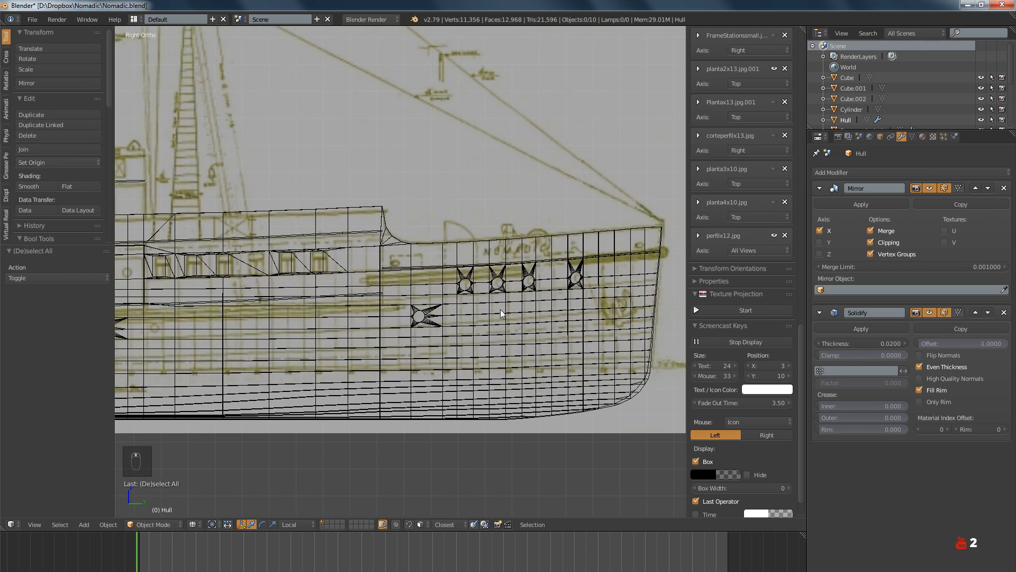
pyautogui.scroll(3, 645, 305)
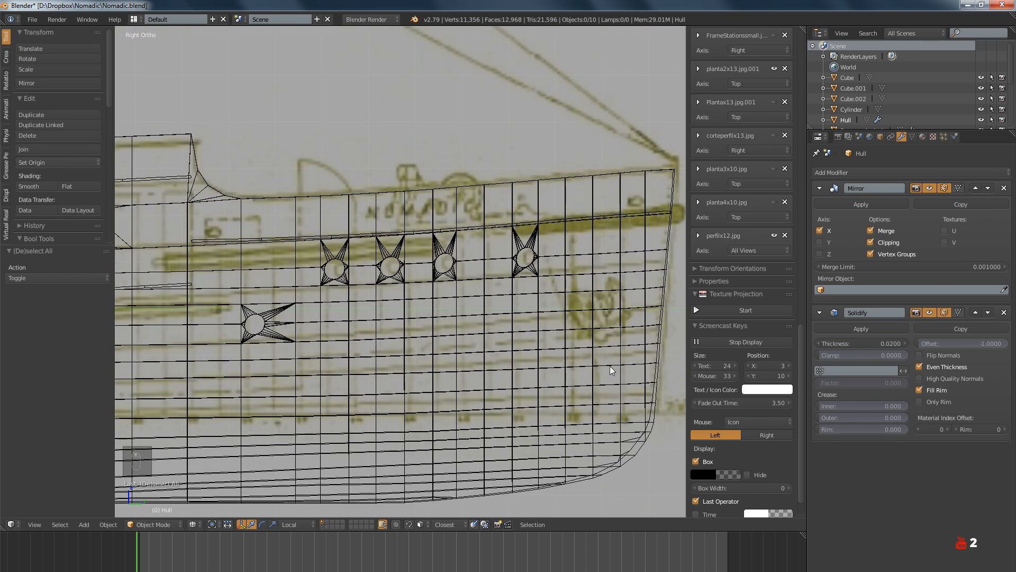
# Examine the hull's lower portholes and plating lines against the perfilx12.jpg drawing from the bow back to the stern
pyautogui.keyDown('shift'); pyautogui.moveTo(439, 346); pyautogui.dragTo(593, 340, button='middle'); pyautogui.keyUp('shift')
pyautogui.keyDown('shift'); pyautogui.moveTo(307, 364); pyautogui.dragTo(450, 361, button='middle'); pyautogui.keyUp('shift')
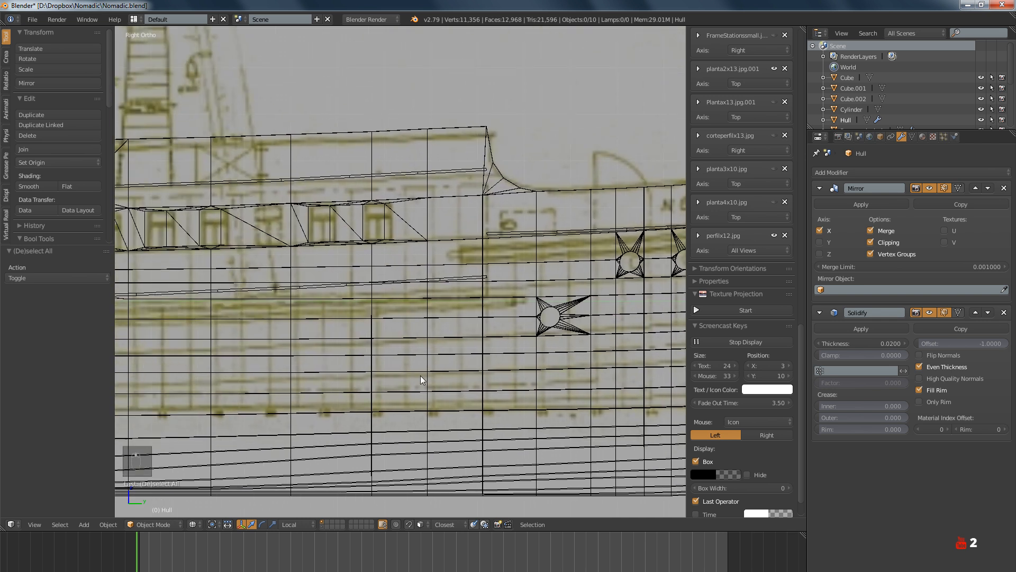
pyautogui.keyDown('shift'); pyautogui.moveTo(374, 389); pyautogui.dragTo(547, 378, button='middle'); pyautogui.keyUp('shift')
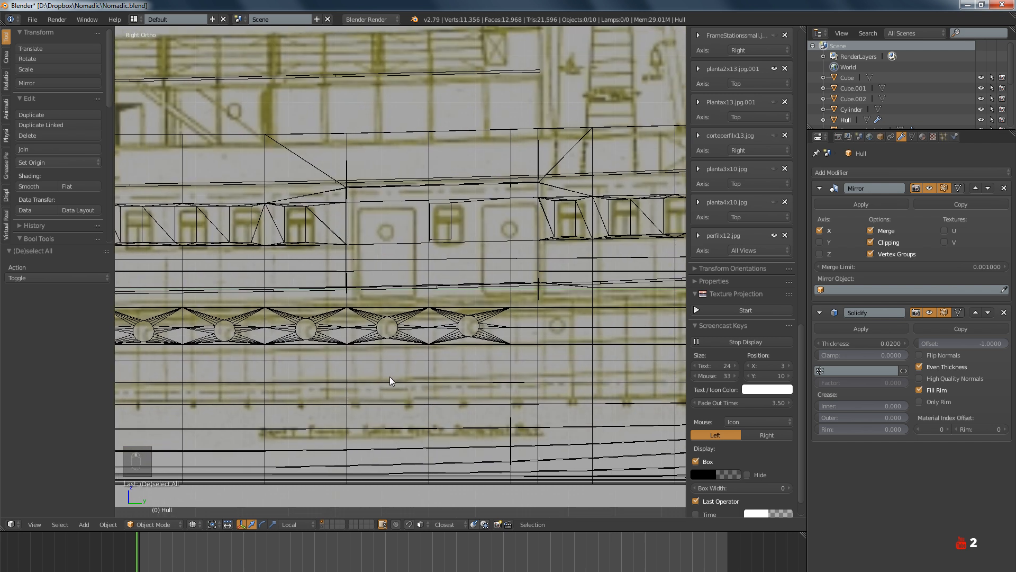
pyautogui.scroll(-3, 423, 370)
pyautogui.keyDown('shift'); pyautogui.moveTo(441, 363); pyautogui.dragTo(515, 363, button='middle'); pyautogui.keyUp('shift')
pyautogui.scroll(-1, 505, 365)
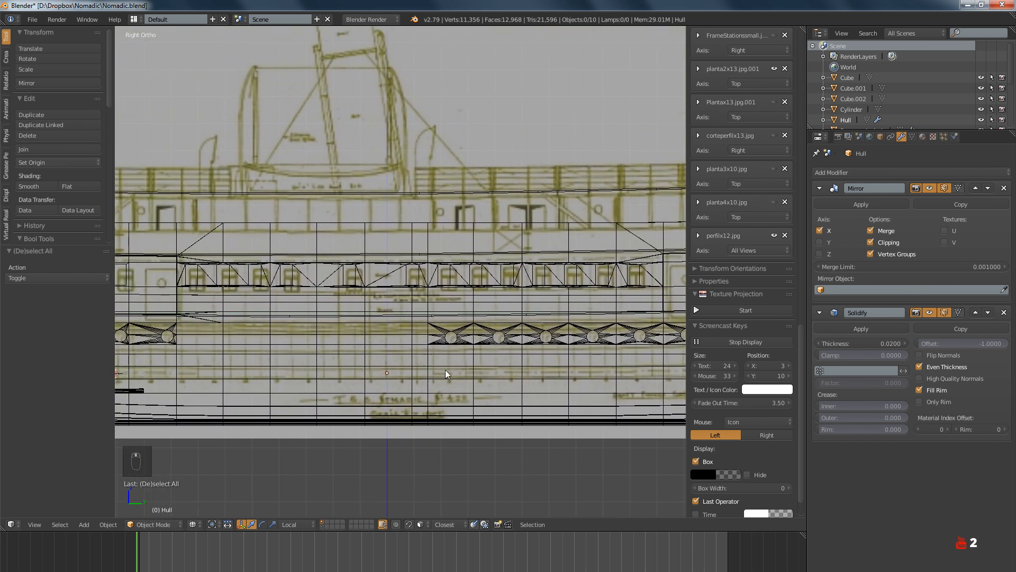
pyautogui.scroll(4, 424, 371)
pyautogui.scroll(-4, 423, 370)
pyautogui.keyDown('shift'); pyautogui.moveTo(423, 370); pyautogui.dragTo(534, 367, button='middle'); pyautogui.keyUp('shift')
pyautogui.scroll(4, 329, 349)
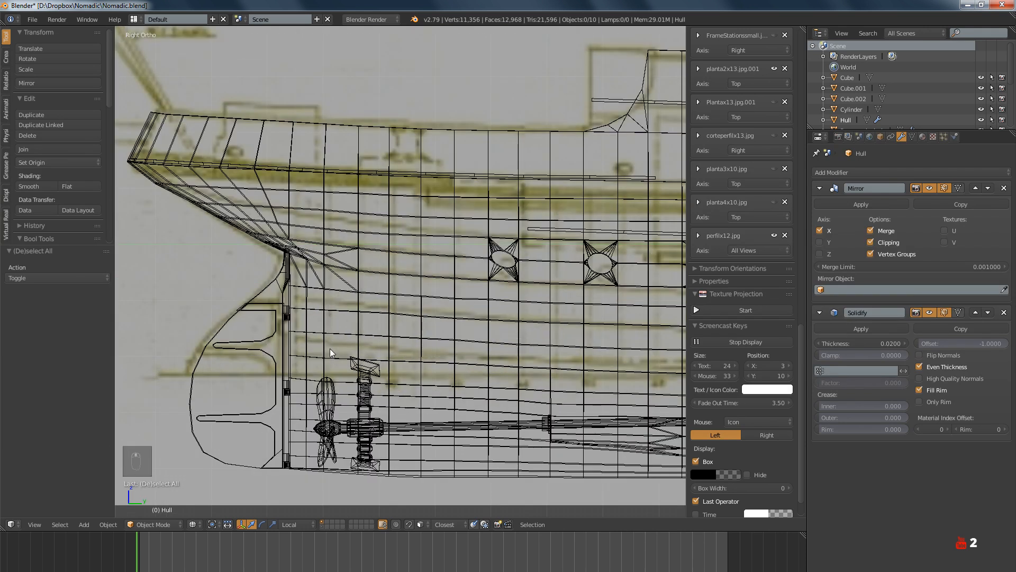
pyautogui.scroll(-4, 329, 348)
pyautogui.scroll(1, 551, 341)
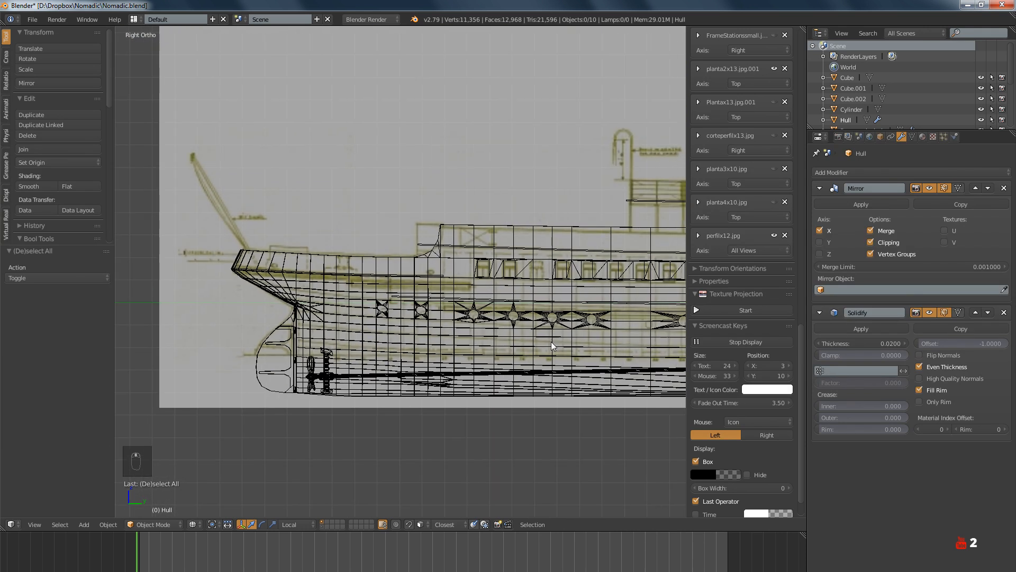
# Inspect the forward portholes below the NOMADIC lettering and the single lower porthole against the drawing
pyautogui.keyDown('shift'); pyautogui.moveTo(551, 341); pyautogui.dragTo(350, 349, button='middle'); pyautogui.keyUp('shift')
pyautogui.scroll(3, 523, 352)
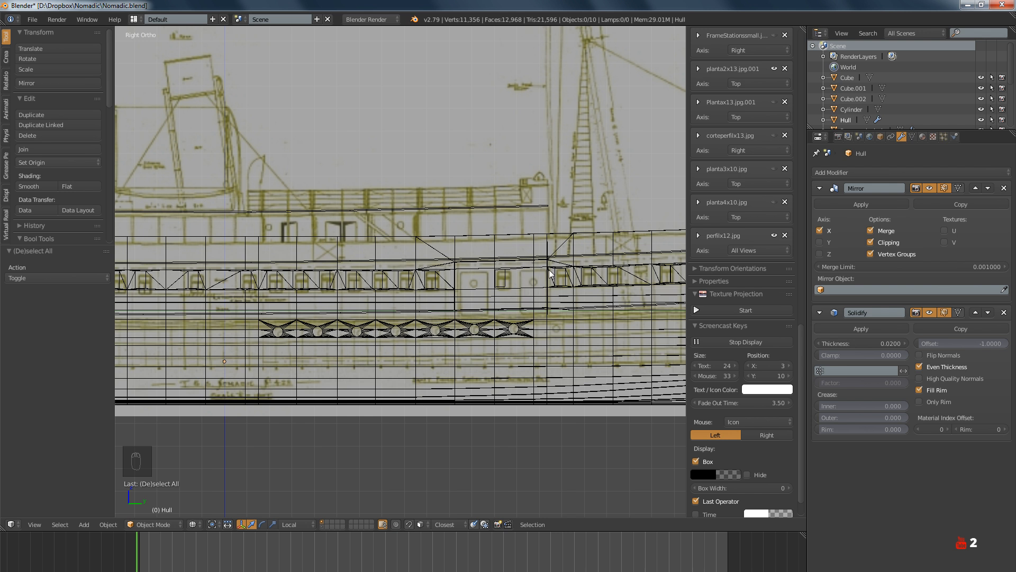
pyautogui.scroll(3, 580, 292)
pyautogui.keyDown('ctrl'); pyautogui.scroll(8, 580, 292); pyautogui.keyUp('ctrl')
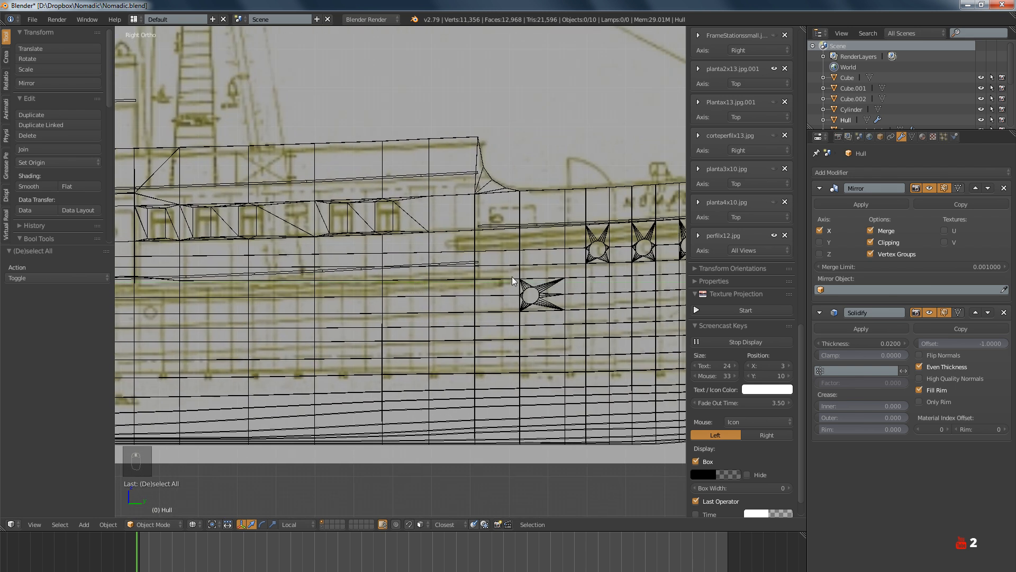
pyautogui.keyDown('ctrl'); pyautogui.scroll(-5, 438, 296); pyautogui.keyUp('ctrl')
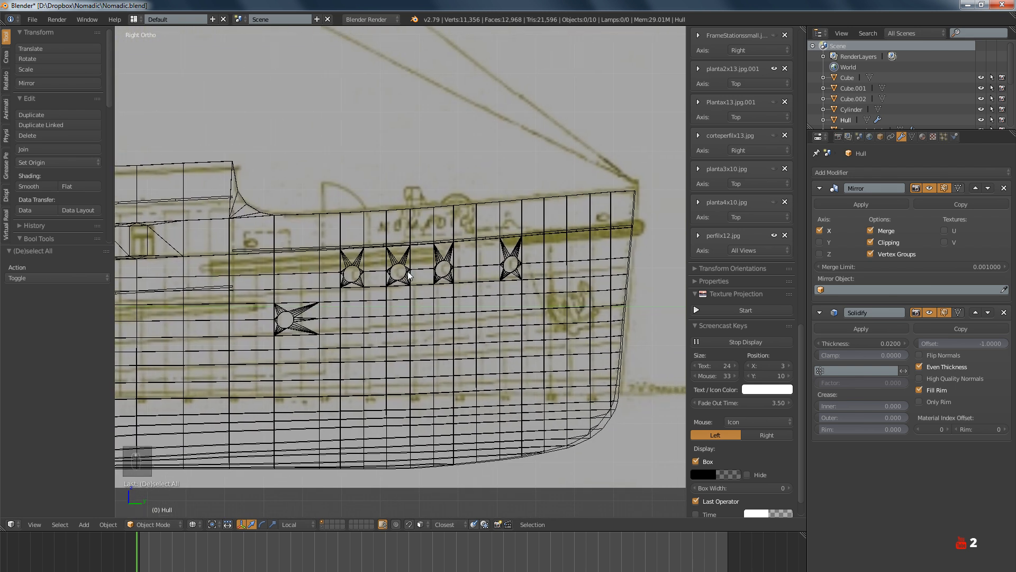
pyautogui.scroll(4, 389, 270)
pyautogui.scroll(-1, 403, 269)
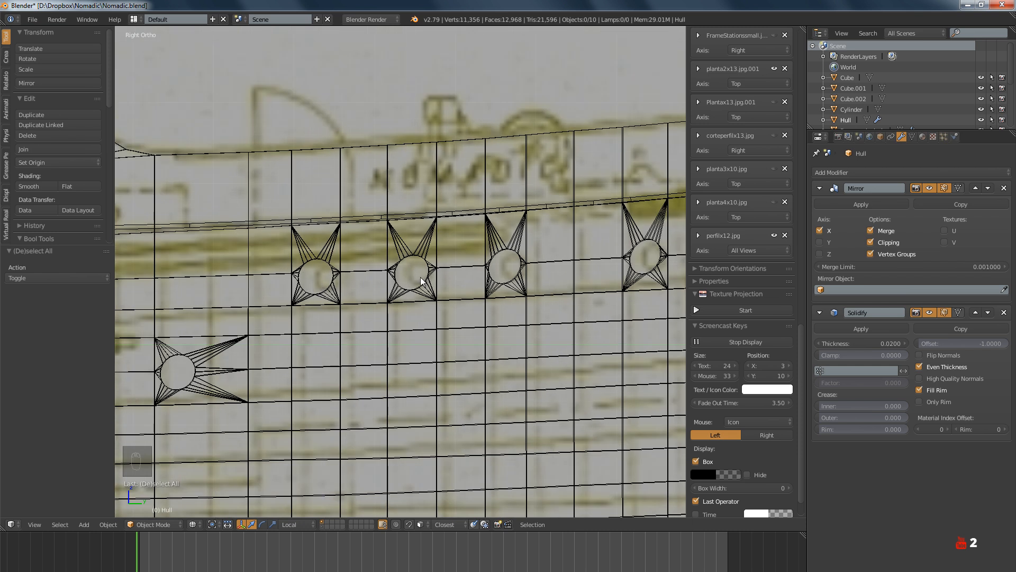
pyautogui.keyDown('ctrl'); pyautogui.scroll(-2, 441, 281); pyautogui.keyUp('ctrl')
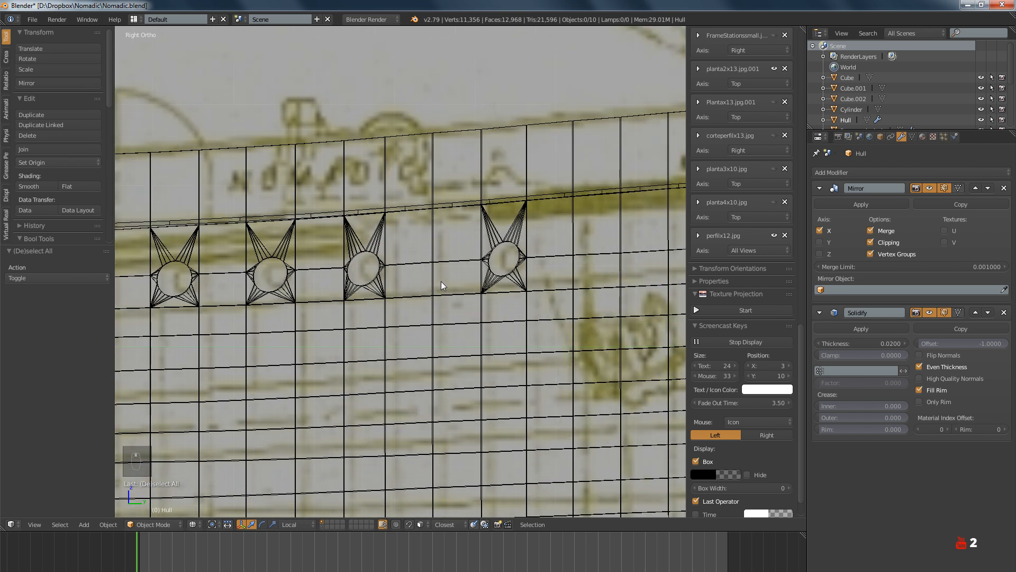
pyautogui.scroll(-5, 510, 278)
pyautogui.scroll(2, 509, 296)
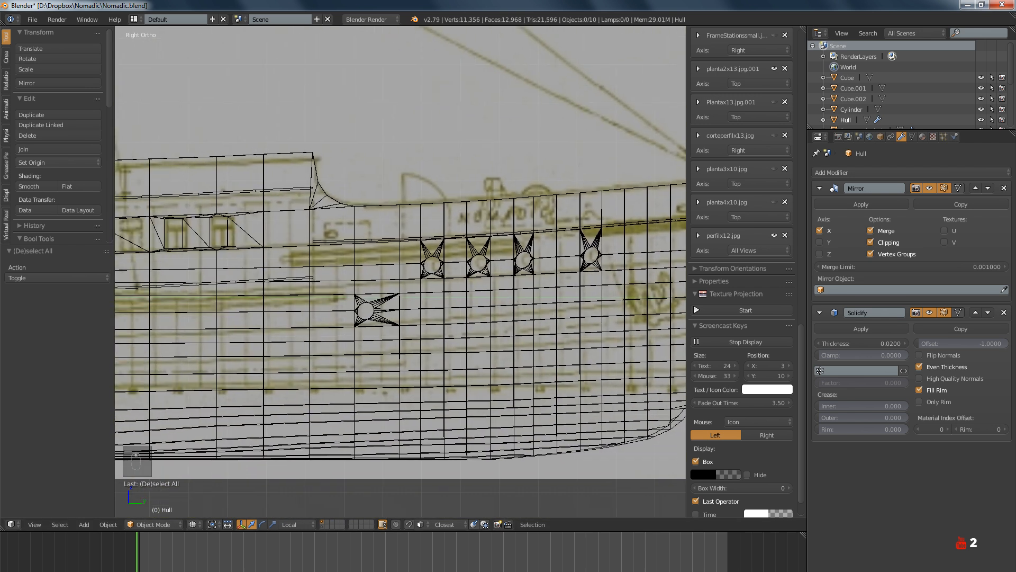
# Switch to XnView and study the forward portholes, windows and fenders in the ship photo maxresdefault.jpg
pyautogui.hotkey('alt', 'Tab')
pyautogui.scroll(-3, 702, 514)
pyautogui.scroll(5, 599, 374)
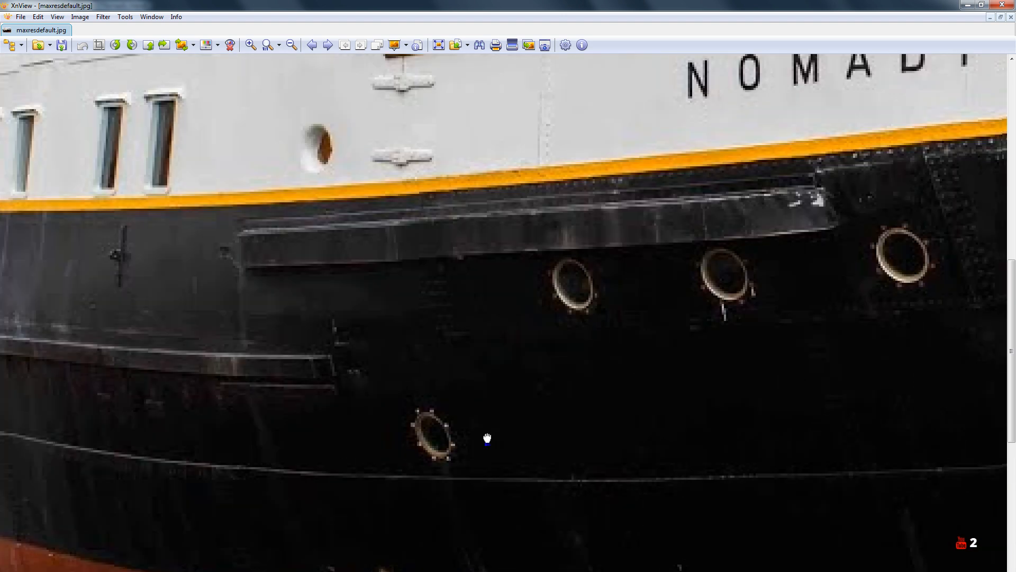
pyautogui.moveTo(379, 456); pyautogui.dragTo(354, 369)
pyautogui.scroll(-3, 549, 356)
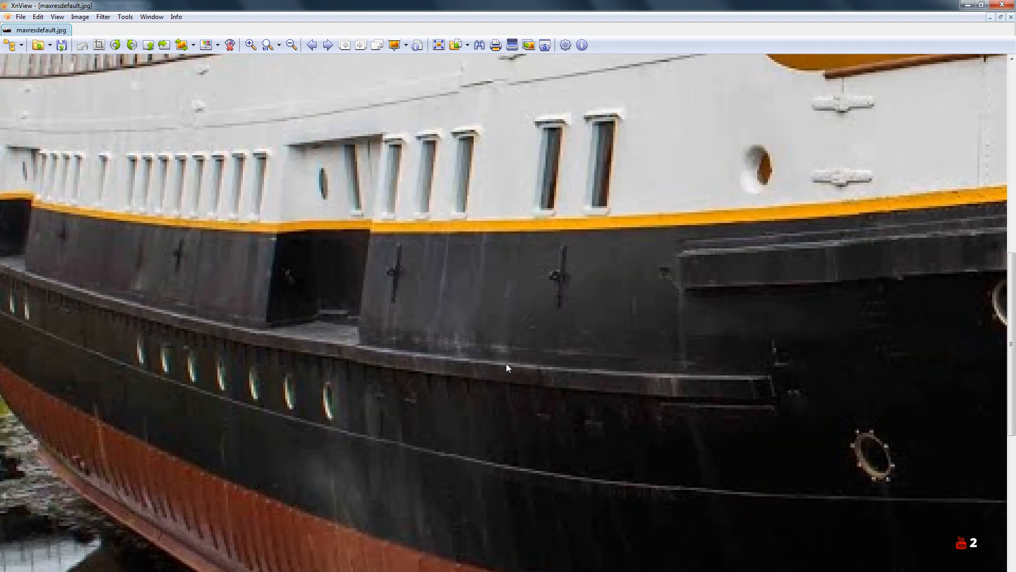
pyautogui.scroll(3, 386, 358)
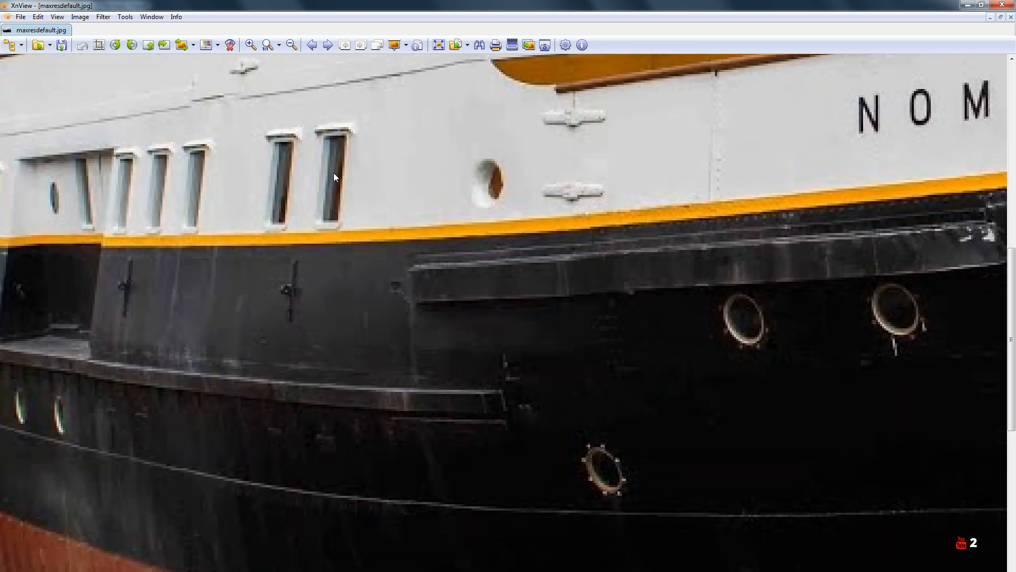
# Switch back to Blender, select the hull and compare its forward portholes with the perfilx12.jpg drawing
pyautogui.hotkey('alt', 'Tab')
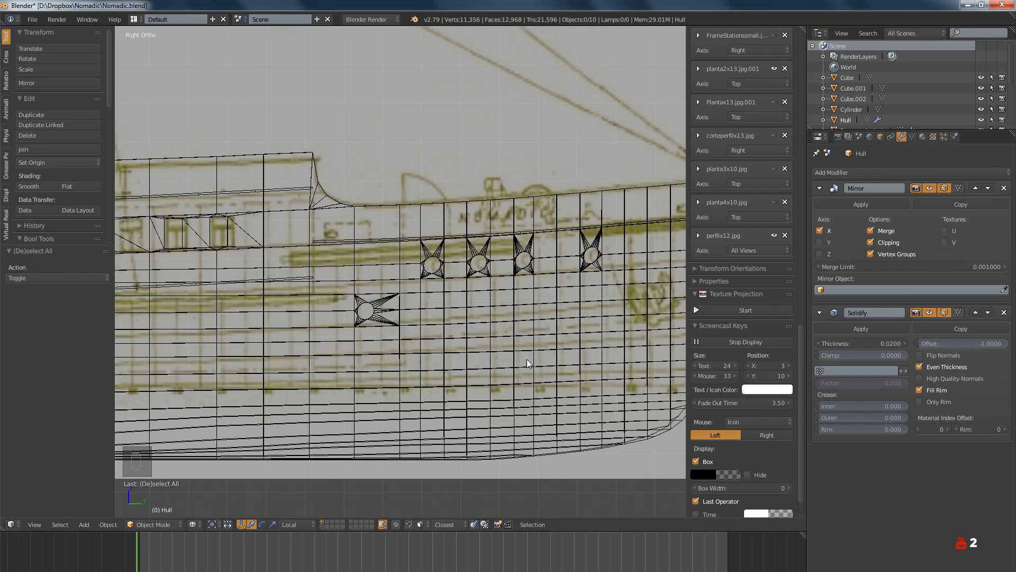
pyautogui.keyDown('shift'); pyautogui.moveTo(424, 298); pyautogui.dragTo(454, 313, button='middle'); pyautogui.keyUp('shift')
pyautogui.rightClick(458, 288)
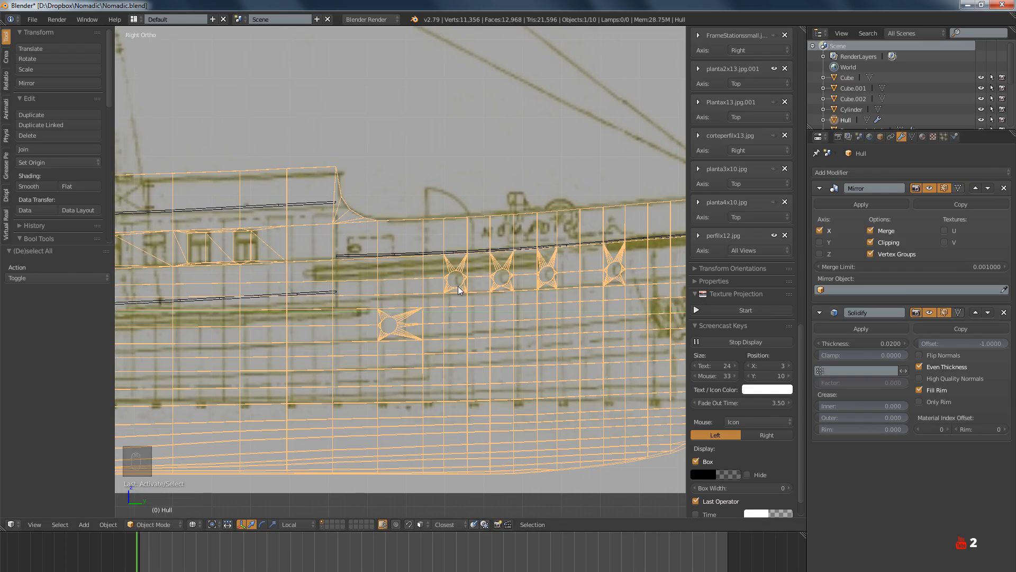
pyautogui.scroll(5, 459, 285)
pyautogui.scroll(-3, 458, 305)
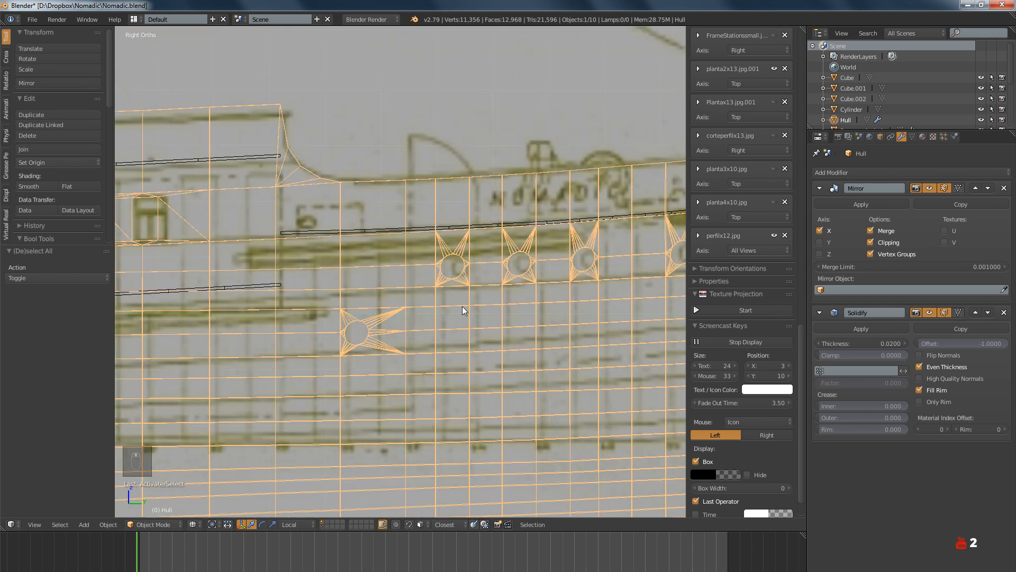
pyautogui.keyDown('shift'); pyautogui.moveTo(463, 306); pyautogui.dragTo(494, 325, button='middle'); pyautogui.keyUp('shift')
pyautogui.scroll(-5, 494, 325)
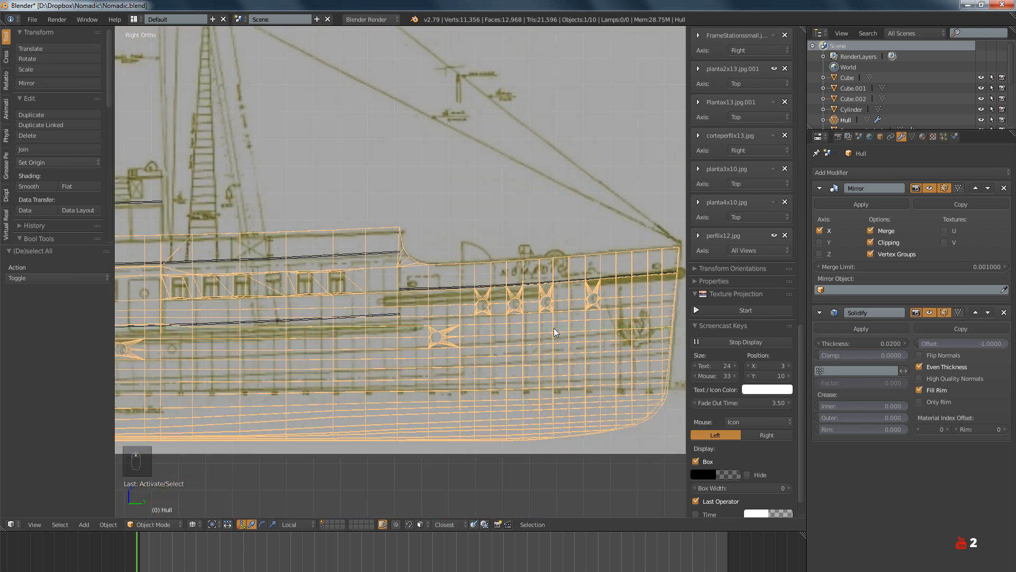
pyautogui.scroll(7, 513, 315)
pyautogui.keyDown('shift'); pyautogui.moveTo(514, 316); pyautogui.dragTo(536, 336, button='middle'); pyautogui.keyUp('shift')
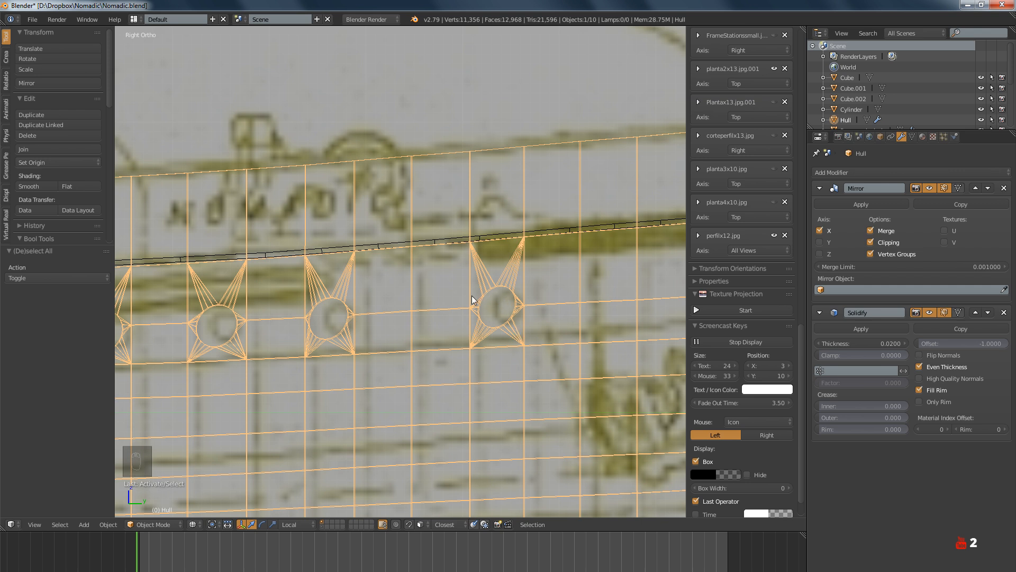
pyautogui.scroll(-6, 484, 287)
pyautogui.scroll(3, 489, 296)
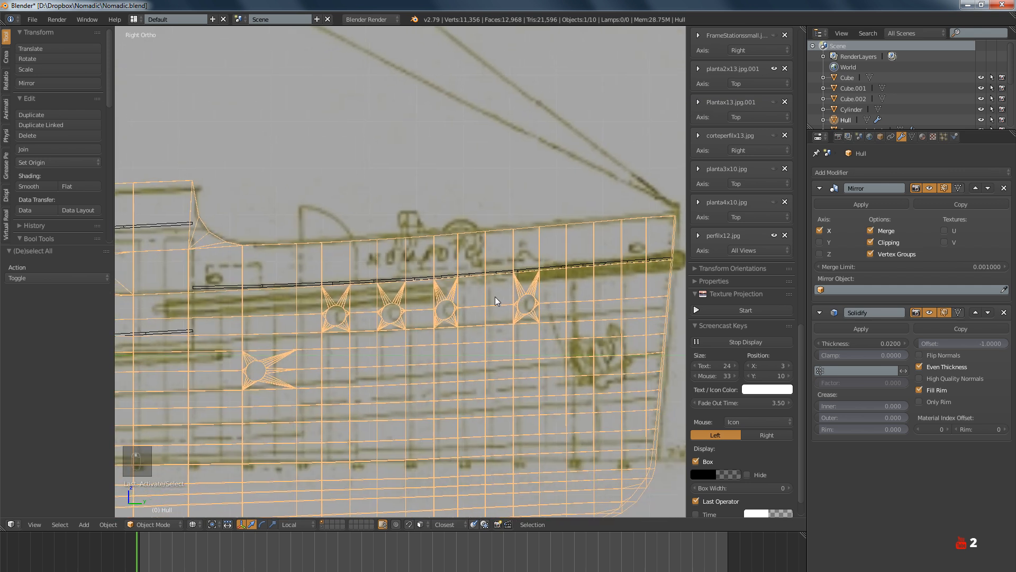
pyautogui.scroll(4, 500, 299)
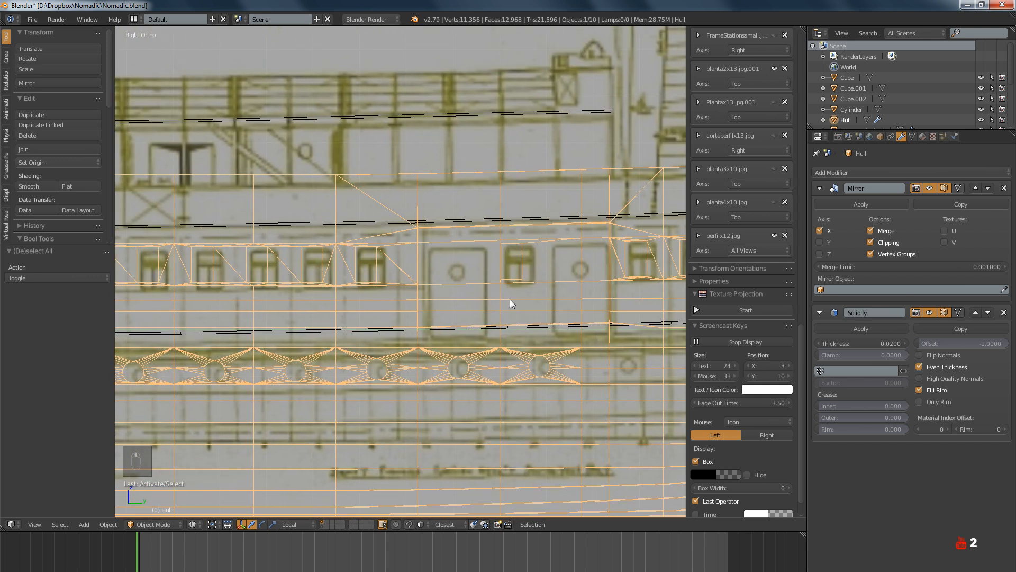
# Enter Edit Mode on the hull and check the midship windows and door openings against the drawing
pyautogui.keyDown('ctrl'); pyautogui.scroll(-10, 471, 286); pyautogui.keyUp('ctrl')
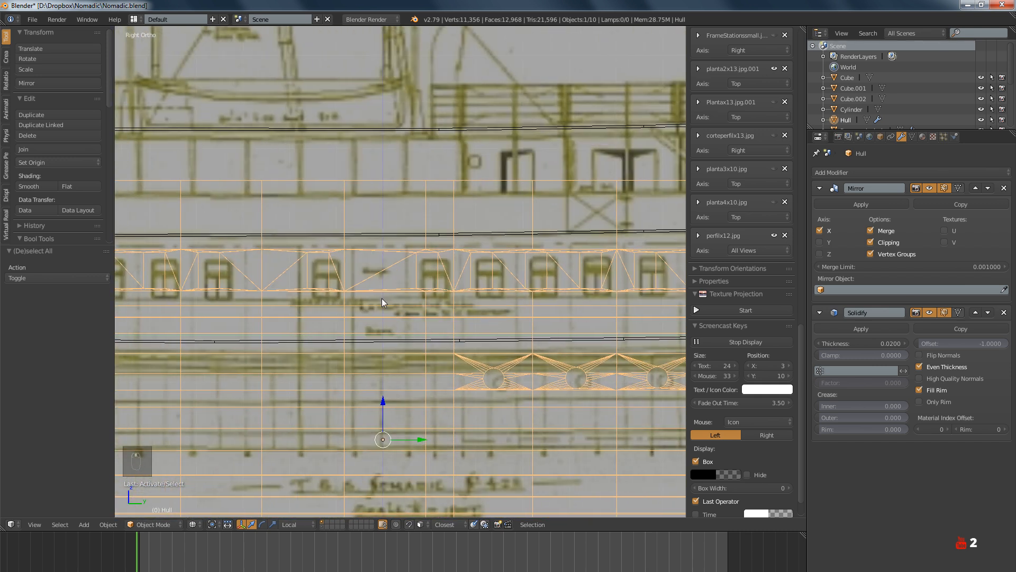
pyautogui.keyDown('ctrl'); pyautogui.scroll(5, 502, 310); pyautogui.keyUp('ctrl')
pyautogui.keyDown('ctrl'); pyautogui.scroll(-1, 466, 313); pyautogui.keyUp('ctrl')
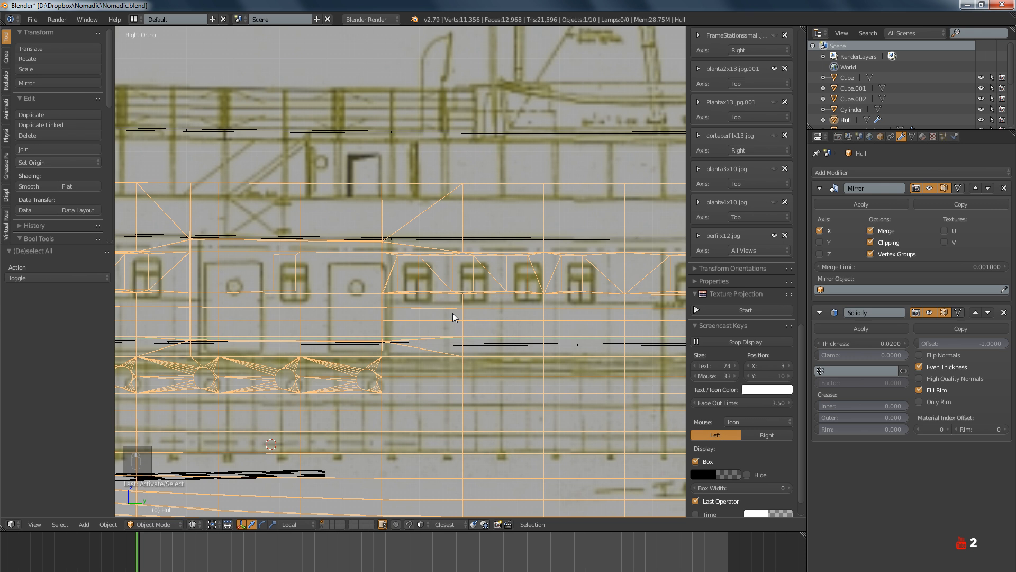
pyautogui.press('Tab')
pyautogui.scroll(2, 409, 313)
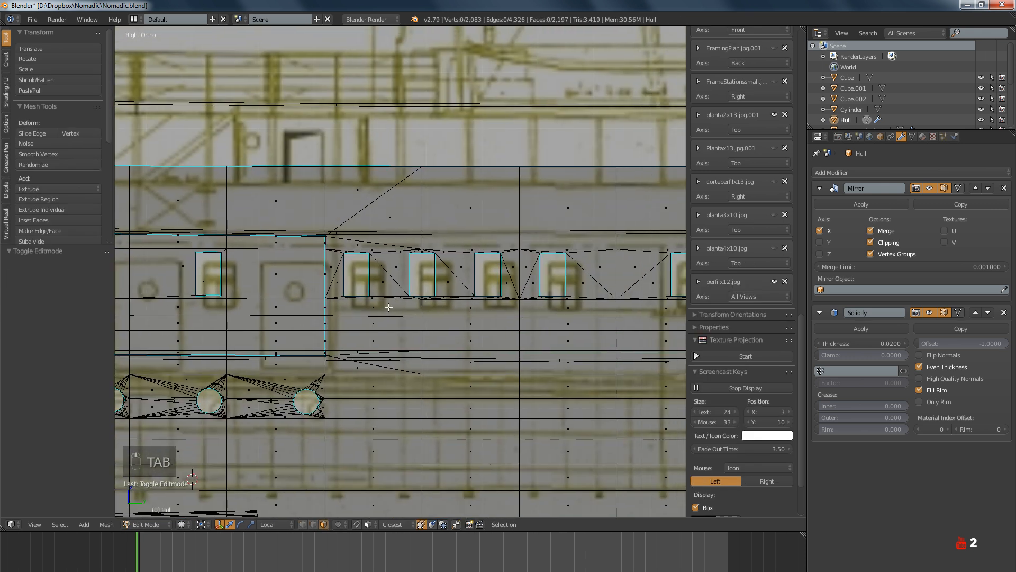
pyautogui.keyDown('ctrl'); pyautogui.scroll(-6, 409, 313); pyautogui.keyUp('ctrl')
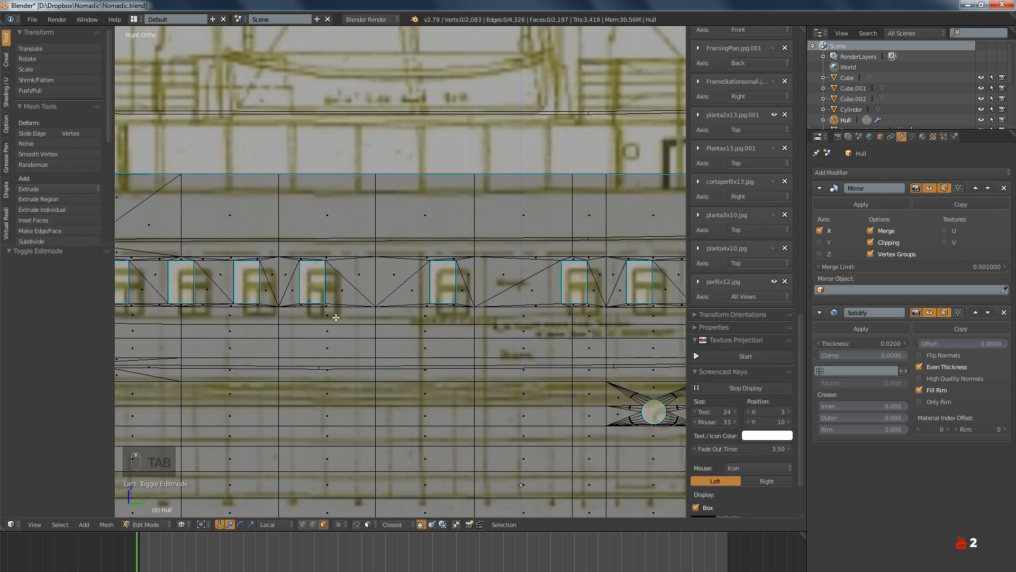
pyautogui.keyDown('ctrl'); pyautogui.scroll(-8, 427, 347); pyautogui.keyUp('ctrl')
pyautogui.keyDown('ctrl'); pyautogui.scroll(3, 508, 351); pyautogui.keyUp('ctrl')
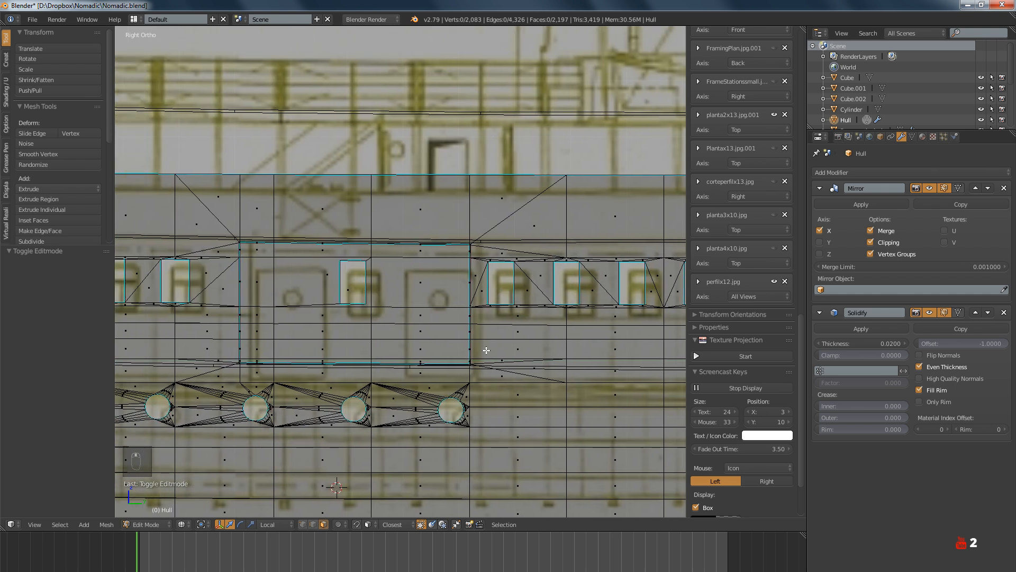
pyautogui.keyDown('shift'); pyautogui.moveTo(509, 351); pyautogui.dragTo(504, 350, button='middle'); pyautogui.keyUp('shift')
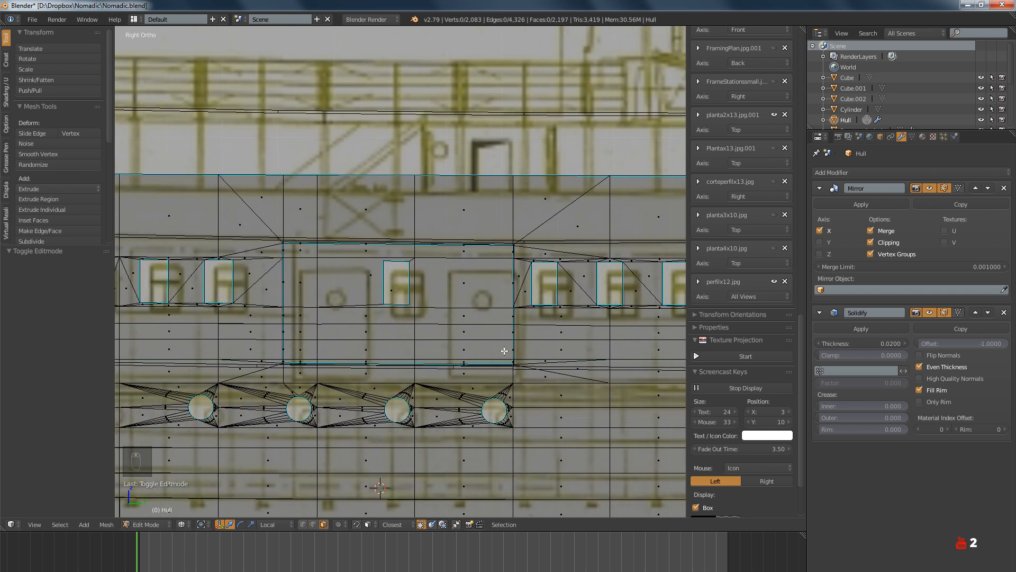
# Examine the stern portholes and aft windows of the hull mesh against the perfilx12.jpg drawing
pyautogui.scroll(-4, 504, 351)
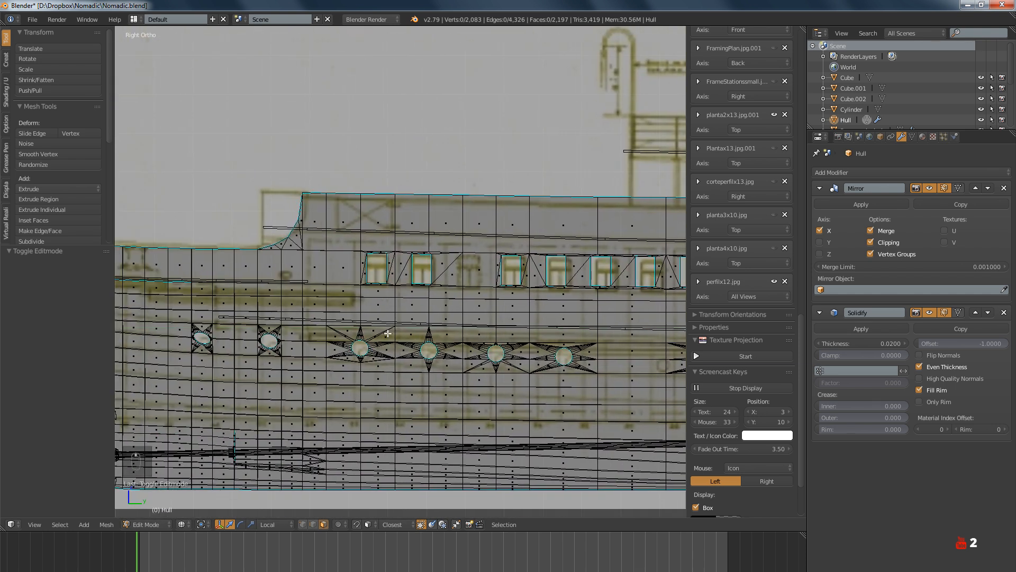
pyautogui.keyDown('ctrl'); pyautogui.scroll(6, 388, 333); pyautogui.keyUp('ctrl')
pyautogui.scroll(2, 450, 316)
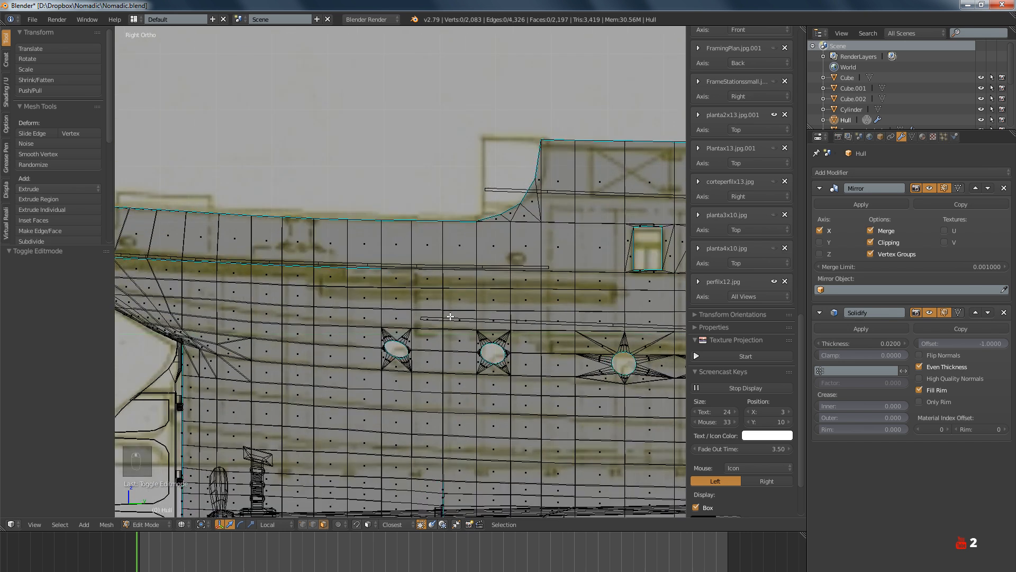
pyautogui.scroll(1, 450, 316)
pyautogui.scroll(-2, 450, 316)
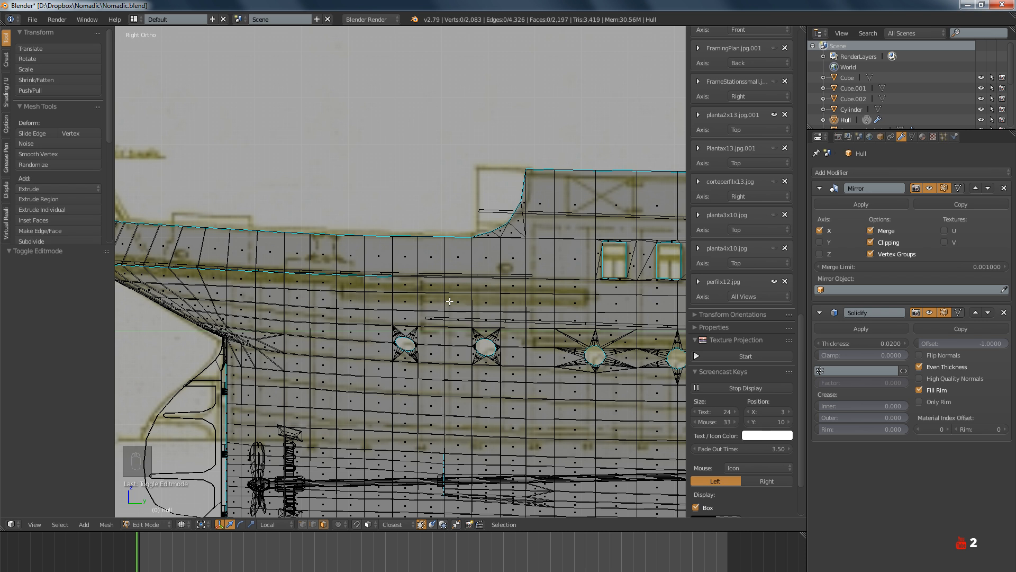
pyautogui.keyDown('shift'); pyautogui.moveTo(381, 300); pyautogui.dragTo(271, 306, button='middle'); pyautogui.keyUp('shift')
pyautogui.scroll(-8, 473, 309)
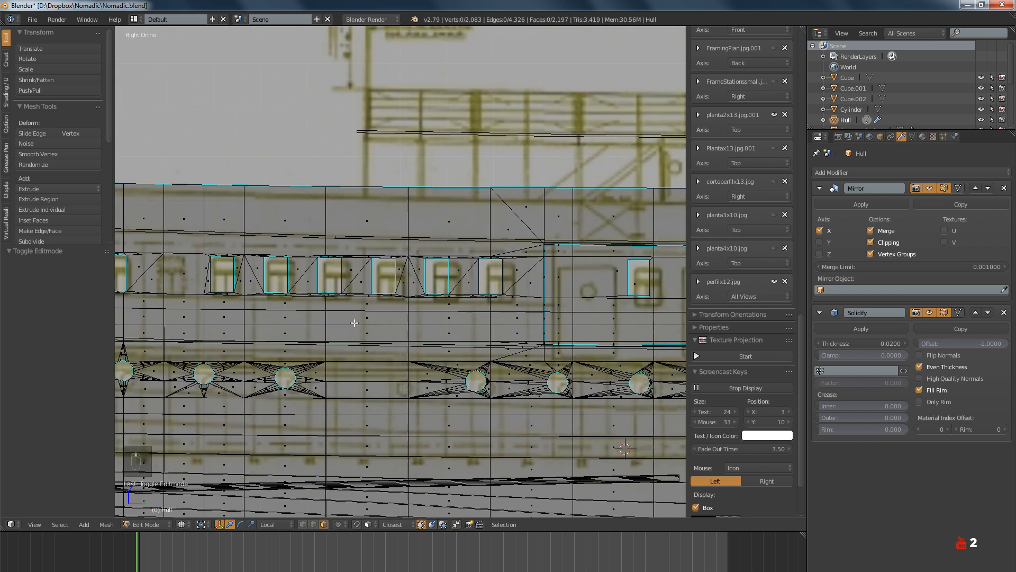
# Compare the lower porthole row with the drawing from the bow back past the side doors to the stern
pyautogui.scroll(5, 514, 322)
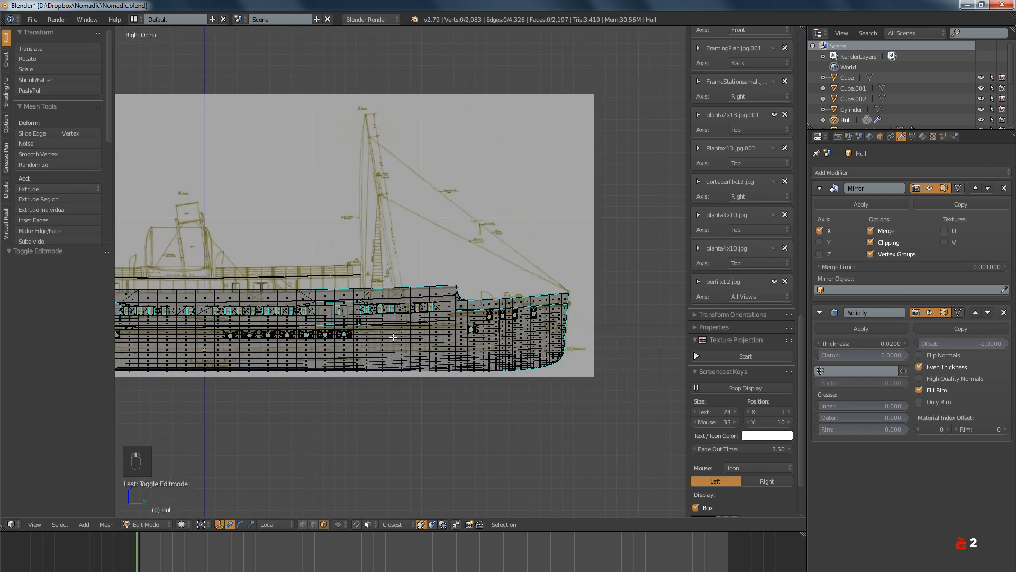
pyautogui.scroll(3, 521, 309)
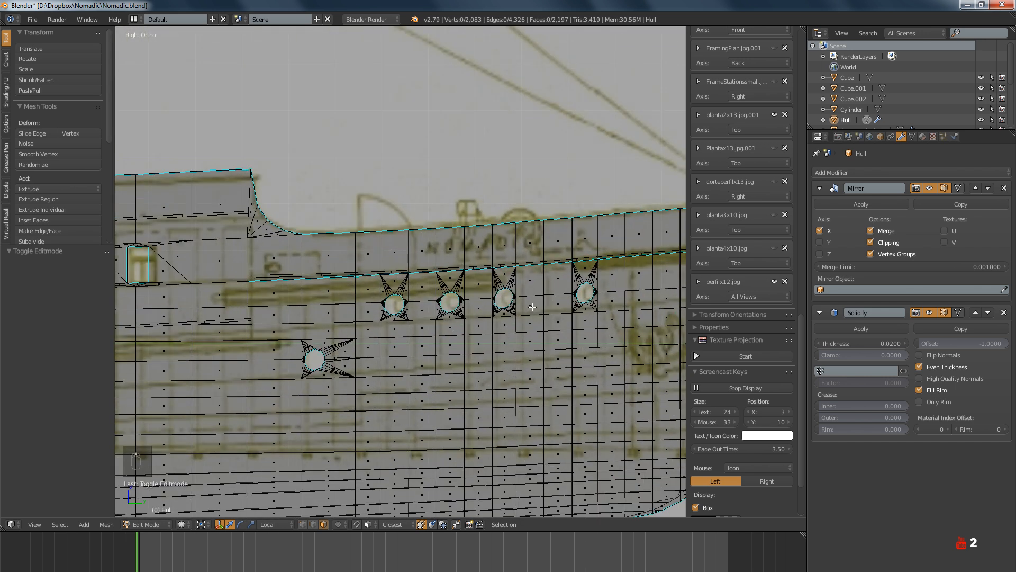
pyautogui.scroll(-3, 532, 306)
pyautogui.keyDown('shift'); pyautogui.moveTo(506, 351); pyautogui.dragTo(651, 354, button='middle'); pyautogui.keyUp('shift')
pyautogui.keyDown('shift'); pyautogui.moveTo(341, 354); pyautogui.dragTo(506, 354, button='middle'); pyautogui.keyUp('shift')
pyautogui.keyDown('shift'); pyautogui.moveTo(419, 354); pyautogui.dragTo(593, 355, button='middle'); pyautogui.keyUp('shift')
pyautogui.scroll(6, 507, 353)
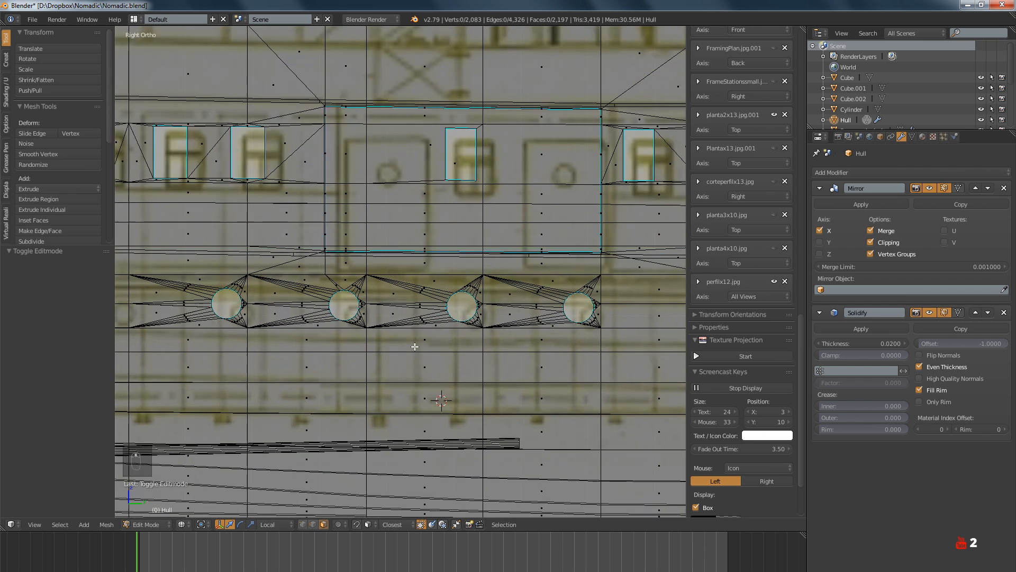
pyautogui.keyDown('shift'); pyautogui.moveTo(466, 324); pyautogui.dragTo(550, 349, button='middle'); pyautogui.keyUp('shift')
pyautogui.keyDown('shift'); pyautogui.moveTo(446, 344); pyautogui.dragTo(551, 346, button='middle'); pyautogui.keyUp('shift')
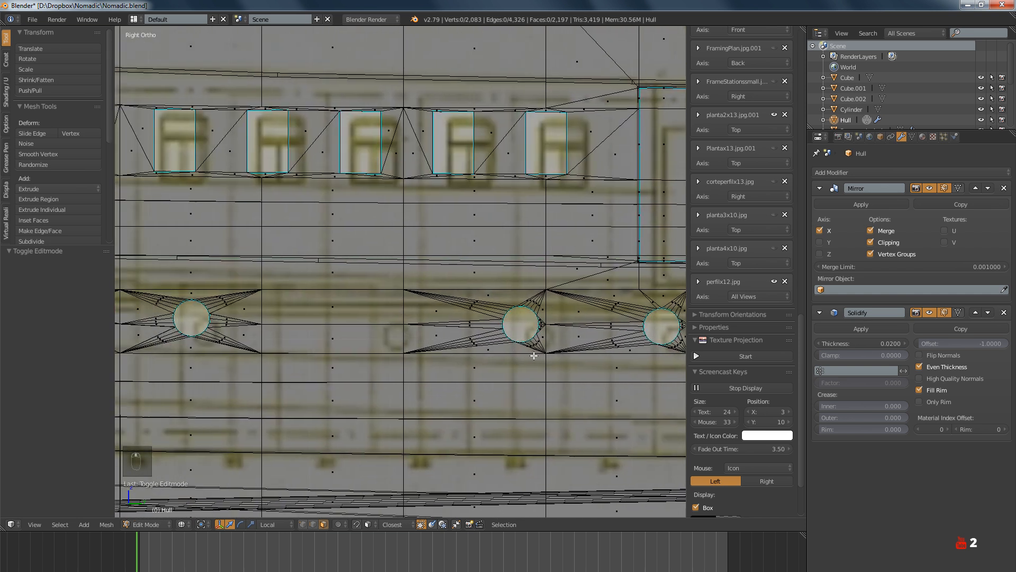
pyautogui.keyDown('shift'); pyautogui.moveTo(366, 325); pyautogui.dragTo(428, 328, button='middle'); pyautogui.keyUp('shift')
pyautogui.scroll(-6, 428, 328)
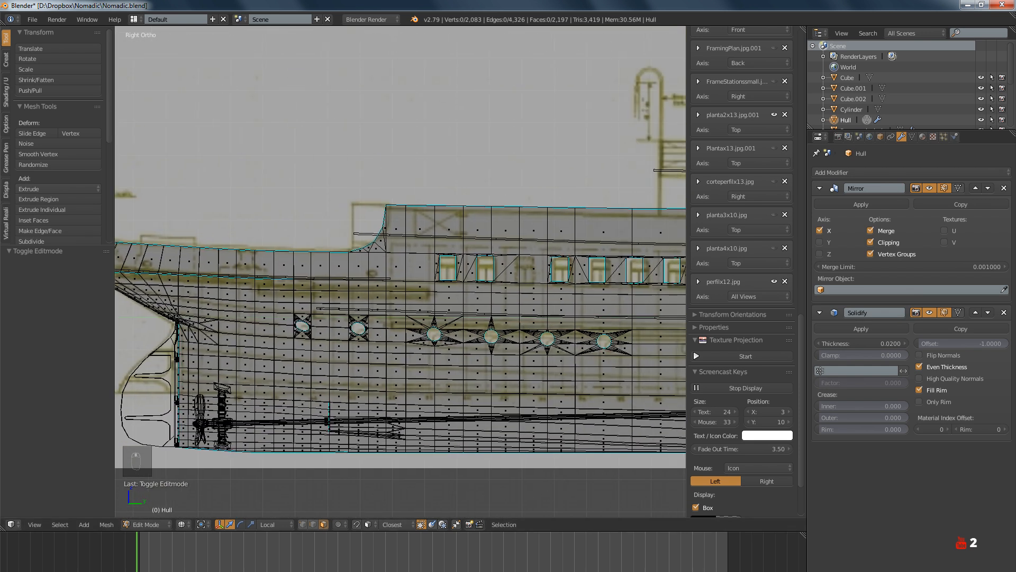
# Switch to XnView, open the photo HYYGGE.jpg and study the portholes along the ship's stern
pyautogui.hotkey('alt', 'Tab')
pyautogui.press('pageup')
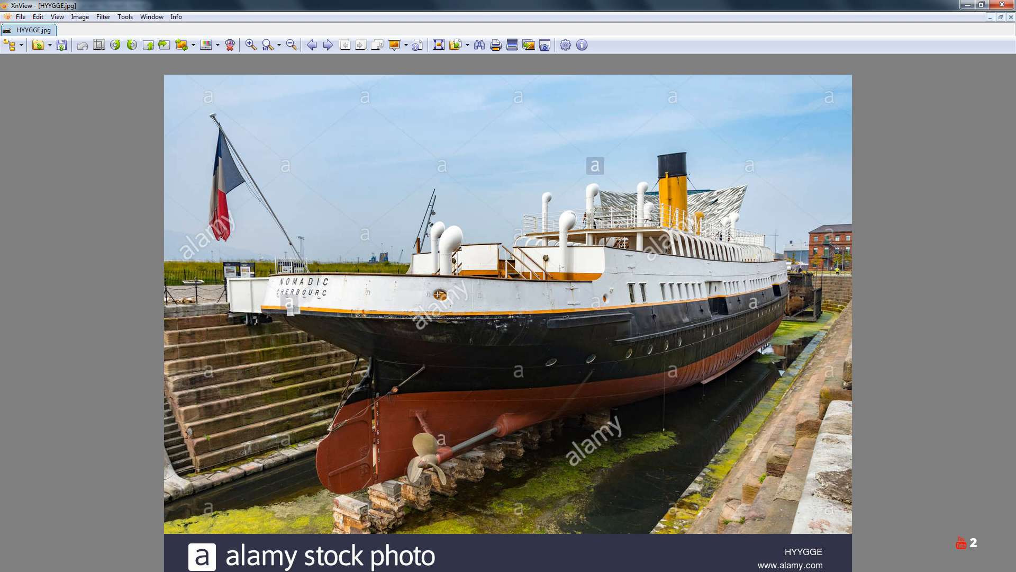
pyautogui.press('KP_Add')
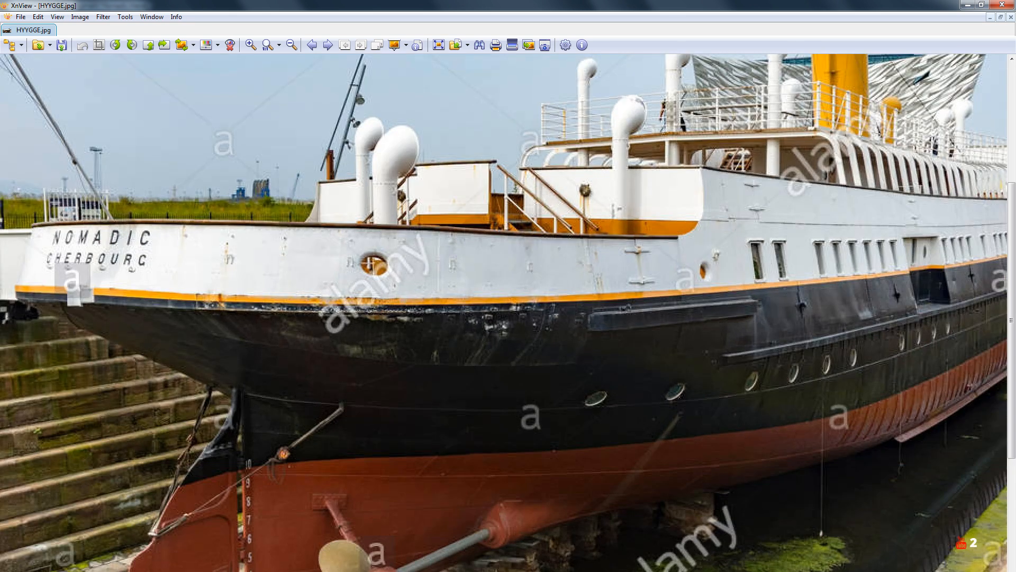
pyautogui.press('KP_Add')
pyautogui.moveTo(925, 552); pyautogui.dragTo(623, 535)
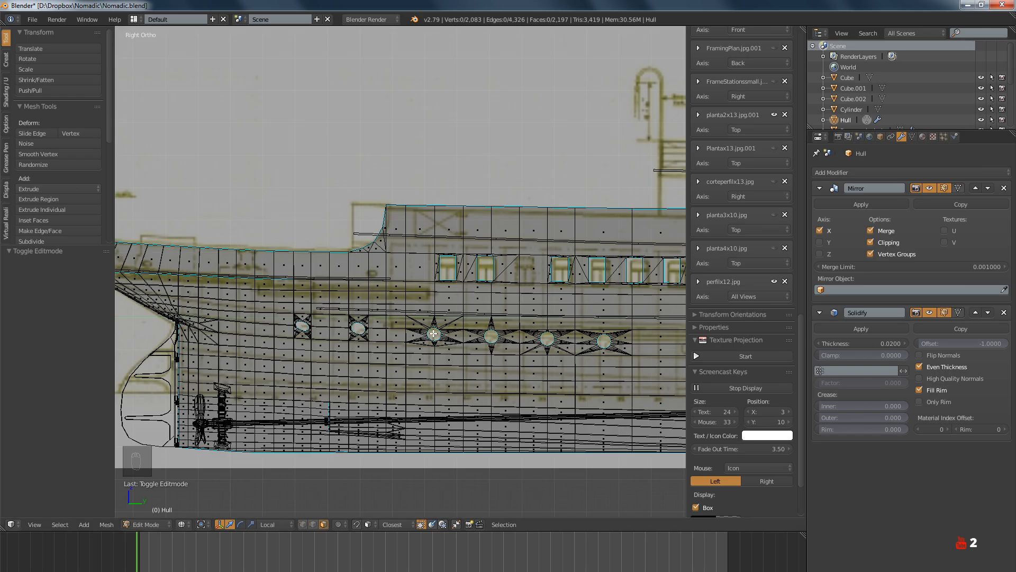
# In Blender, select the rim edge loop of the aftmost porthole on the hull
pyautogui.scroll(2, 439, 351)
pyautogui.keyDown('shift'); pyautogui.moveTo(454, 332); pyautogui.dragTo(438, 351, button='middle'); pyautogui.keyUp('shift')
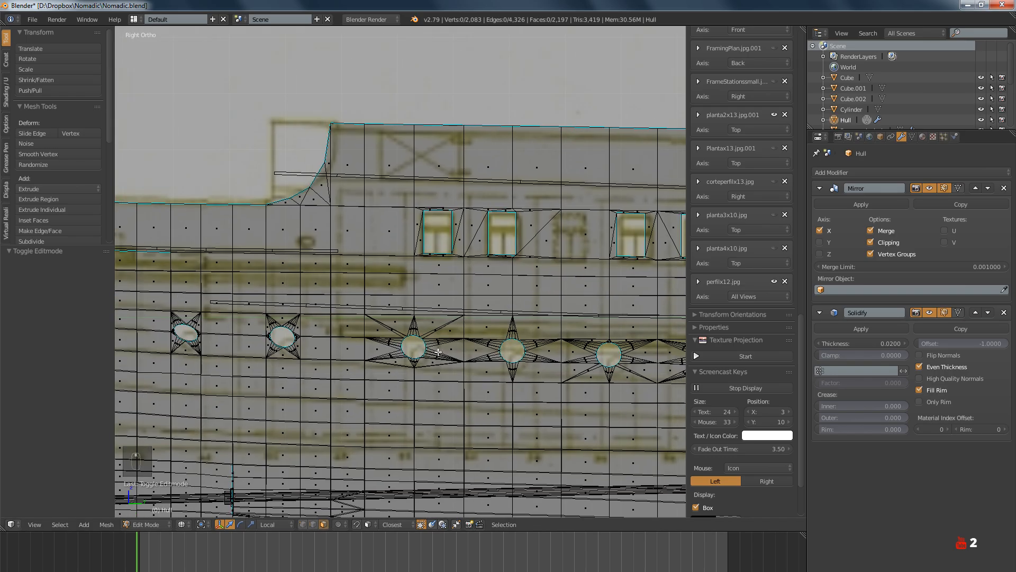
pyautogui.keyDown('ctrl'); pyautogui.scroll(-5, 413, 321); pyautogui.keyUp('ctrl')
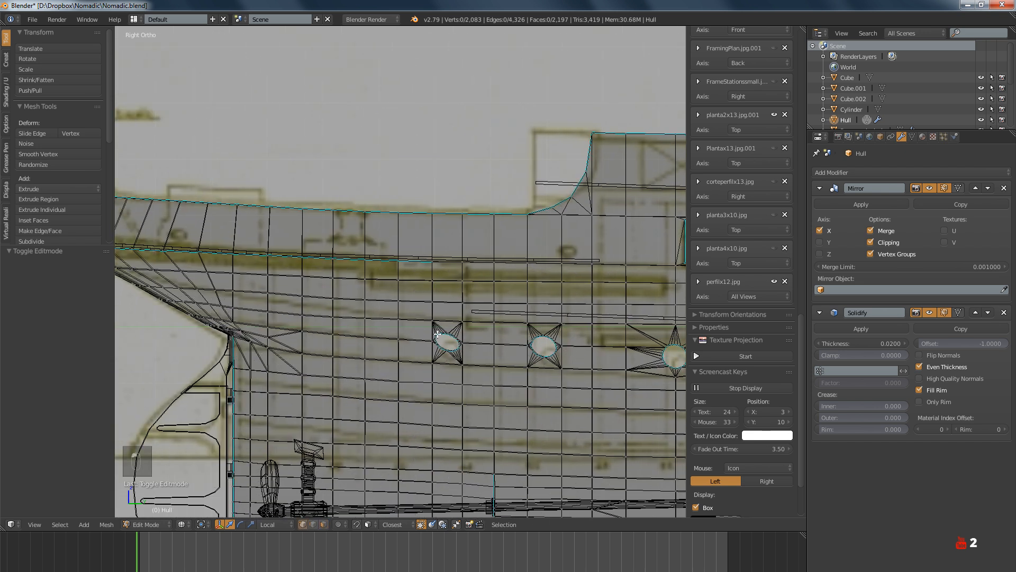
pyautogui.scroll(8, 475, 366)
pyautogui.keyDown('alt'); pyautogui.rightClick(517, 435); pyautogui.keyUp('alt')
pyautogui.scroll(-5, 465, 376)
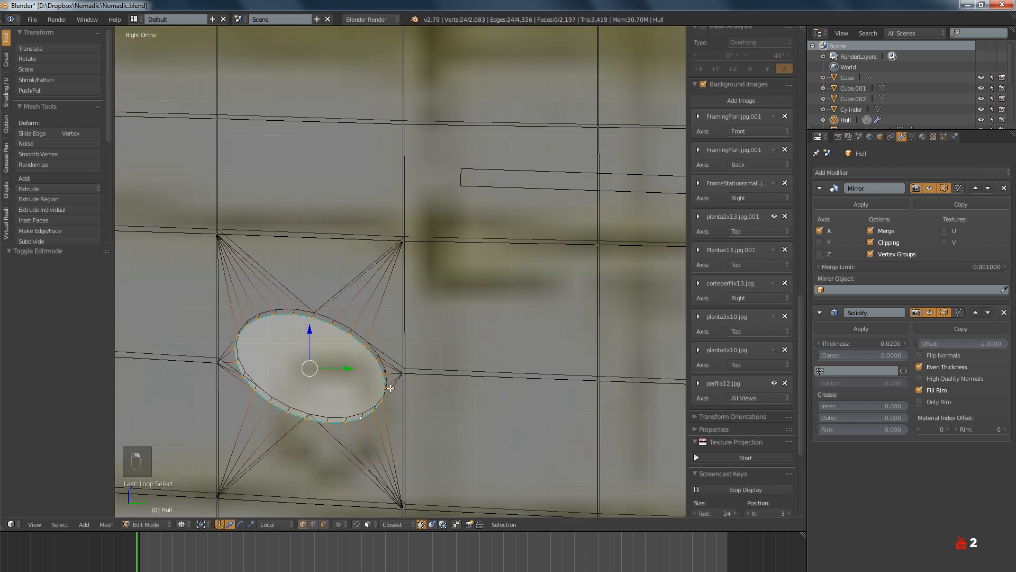
# Try scaling the aftmost porthole's rim by 0.7, and undo that resize
pyautogui.keyDown('shift'); pyautogui.scroll(1, 424, 386); pyautogui.keyUp('shift')
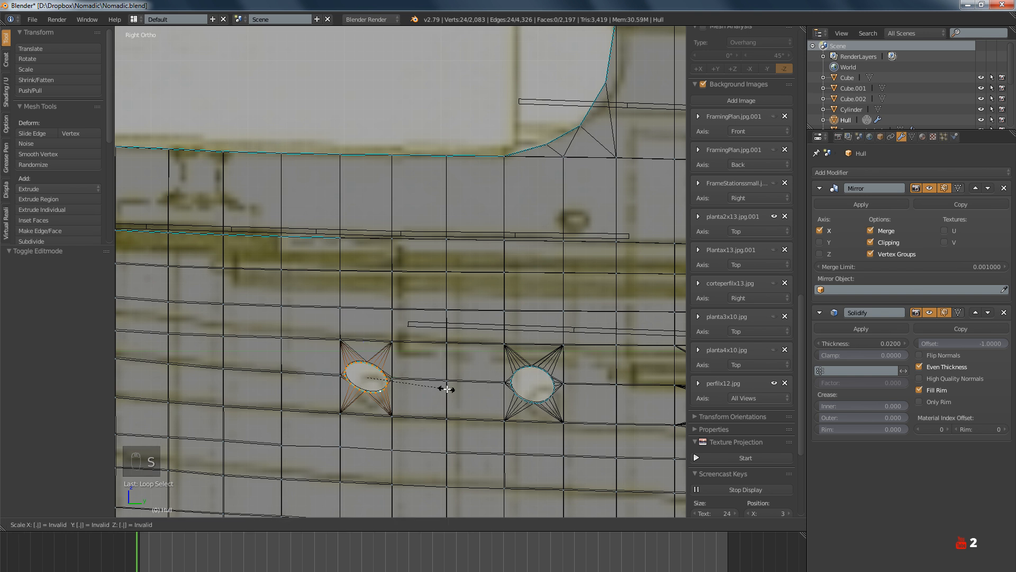
pyautogui.press('Return')
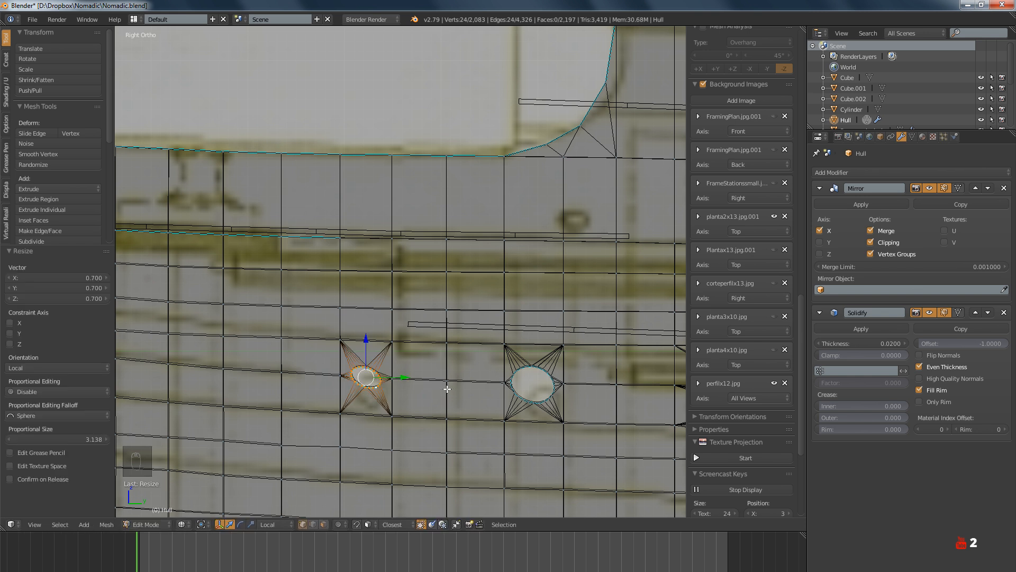
pyautogui.scroll(-3, 499, 356)
pyautogui.keyDown('shift'); pyautogui.moveTo(499, 356); pyautogui.dragTo(457, 352, button='middle'); pyautogui.keyUp('shift')
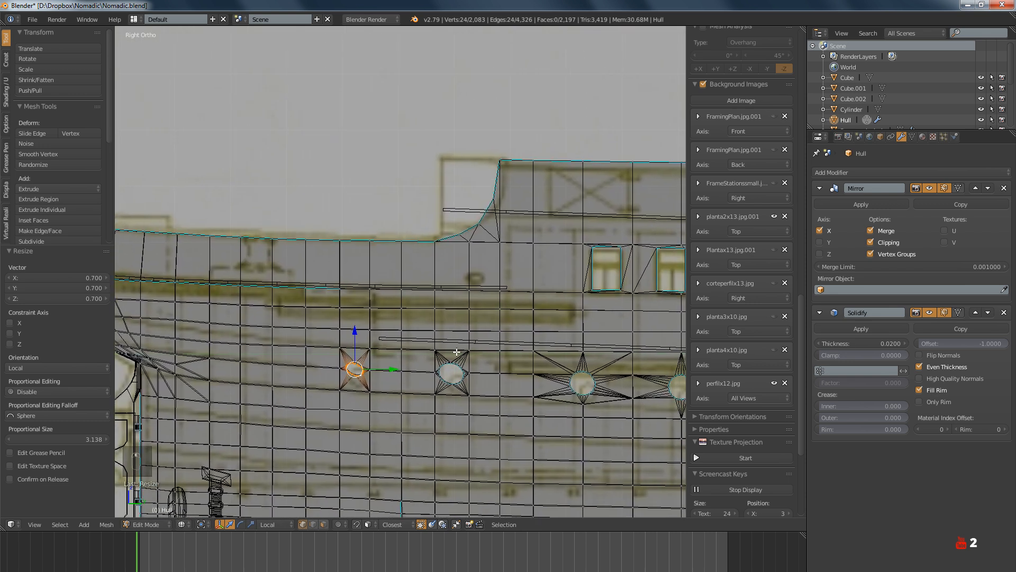
pyautogui.scroll(5, 361, 358)
pyautogui.hotkey('ctrl', 'z')
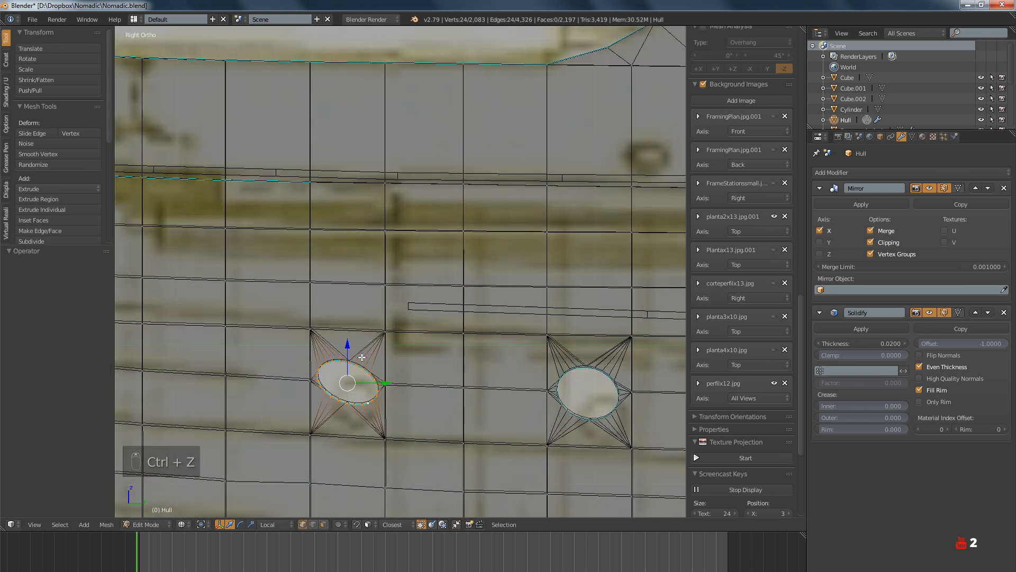
# Scale the aftmost porthole's rim uniformly by 0.8 and clear the selection
pyautogui.press('s')
pyautogui.press('Return')
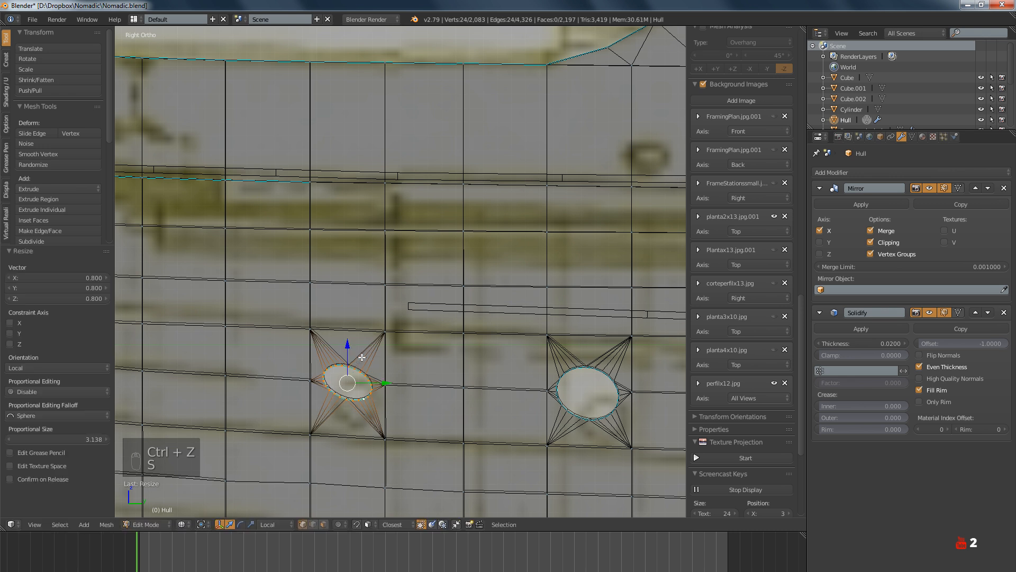
pyautogui.press('a')
# Select the rim edge loop of the second porthole from the stern, scale it down and clear the selection
pyautogui.scroll(5, 456, 407)
pyautogui.keyDown('alt'); pyautogui.rightClick(457, 407); pyautogui.keyUp('alt')
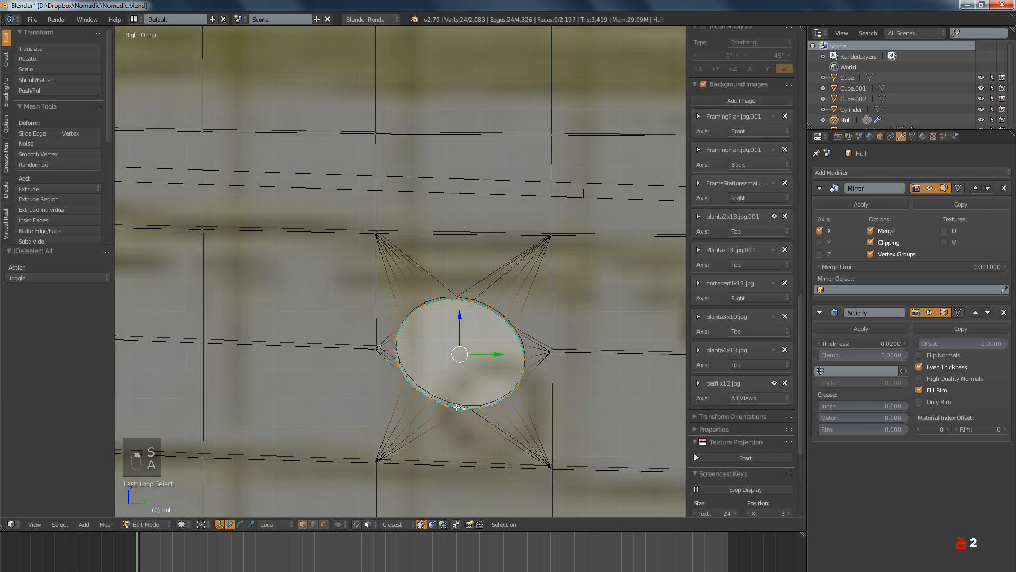
pyautogui.press('s')
pyautogui.click(457, 407)
pyautogui.press('a')
pyautogui.scroll(-5, 457, 407)
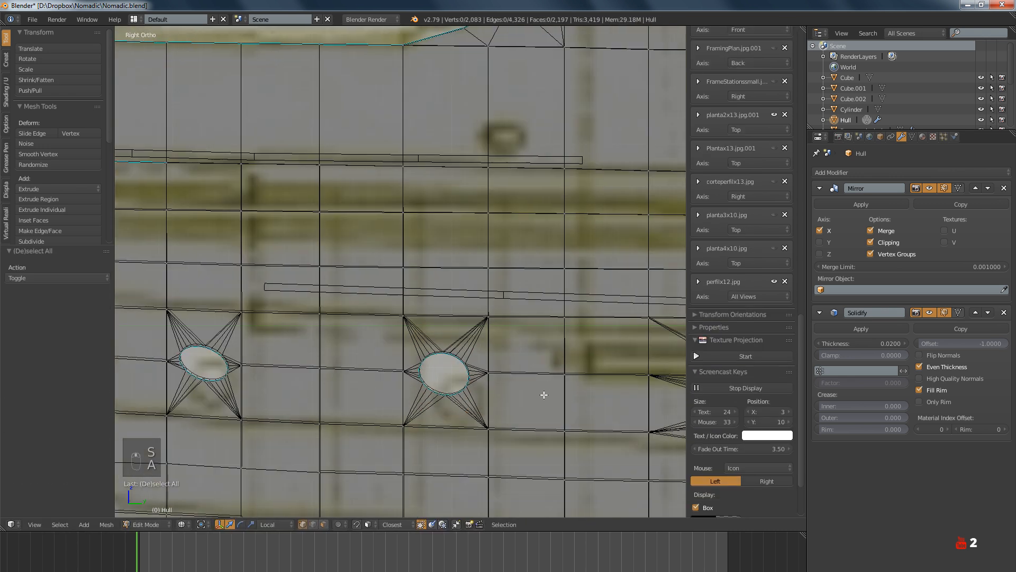
# Select the rim edge loop of the third porthole from the stern, scale it down to match the second, and clear the selection
pyautogui.scroll(6, 545, 397)
pyautogui.keyDown('alt'); pyautogui.rightClick(435, 415); pyautogui.keyUp('alt')
pyautogui.press('s')
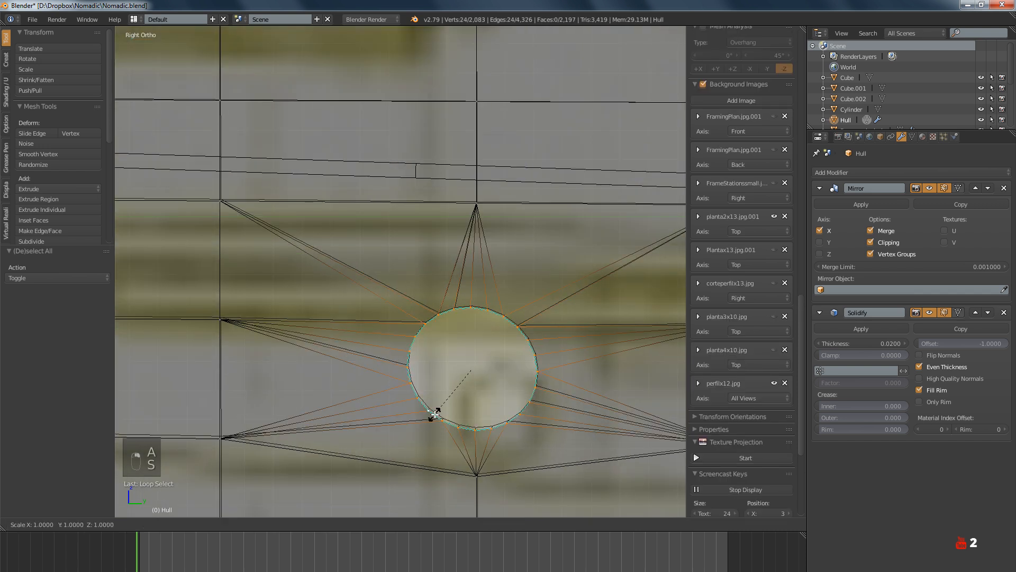
pyautogui.click(435, 414)
pyautogui.press('a')
# Scale down the fourth porthole's rim loop, counting from the stern, to match the third, and clear the selection
pyautogui.scroll(-7, 435, 413)
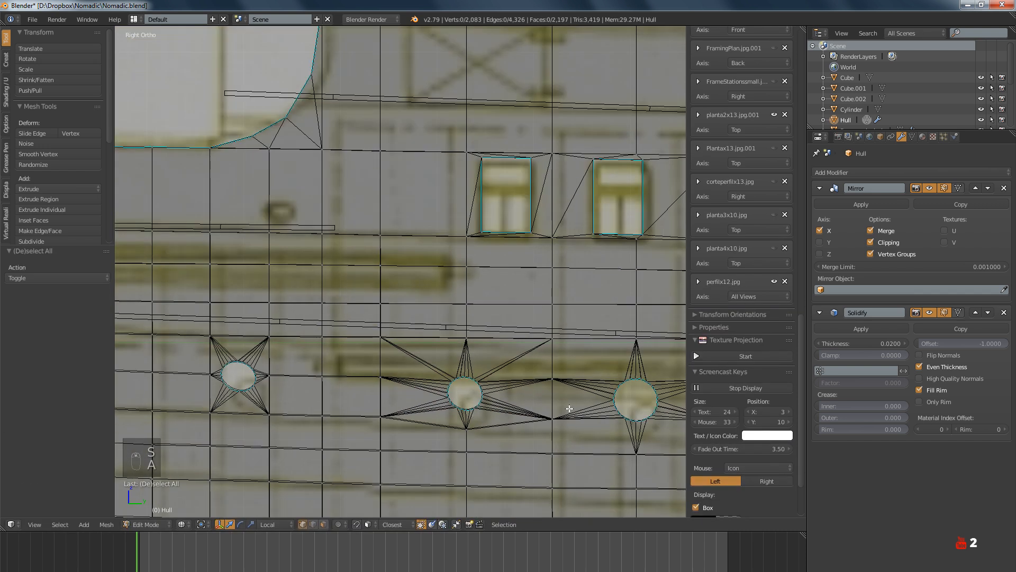
pyautogui.scroll(4, 428, 418)
pyautogui.scroll(1, 428, 418)
pyautogui.keyDown('alt'); pyautogui.rightClick(404, 411); pyautogui.keyUp('alt')
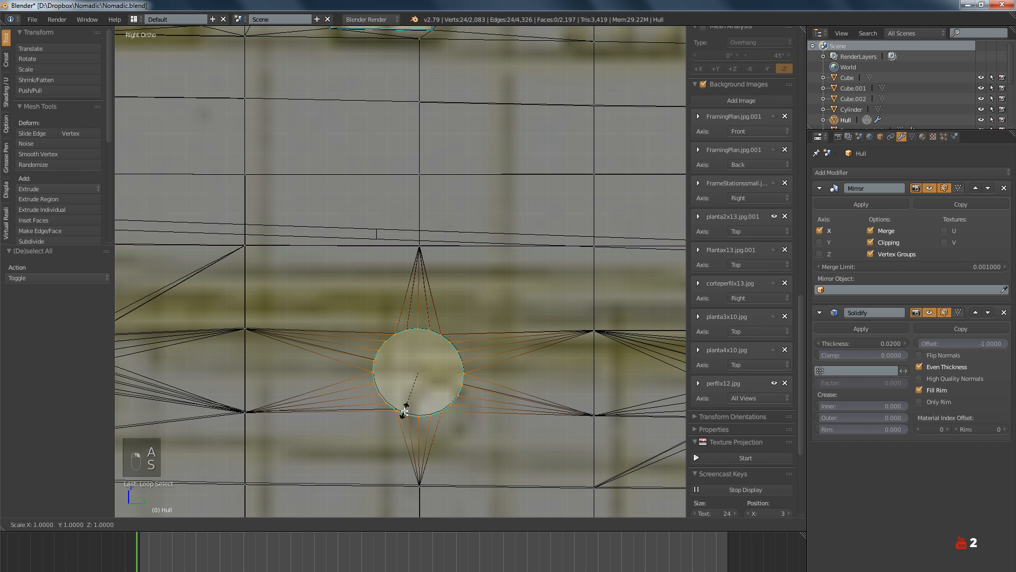
pyautogui.click(404, 410)
pyautogui.press('a')
# Scale down the rim loop of the fifth porthole from the stern to match the fourth, and deselect it
pyautogui.scroll(-2, 401, 411)
pyautogui.scroll(-4, 741, 402)
pyautogui.scroll(-2, 492, 415)
pyautogui.scroll(3, 380, 410)
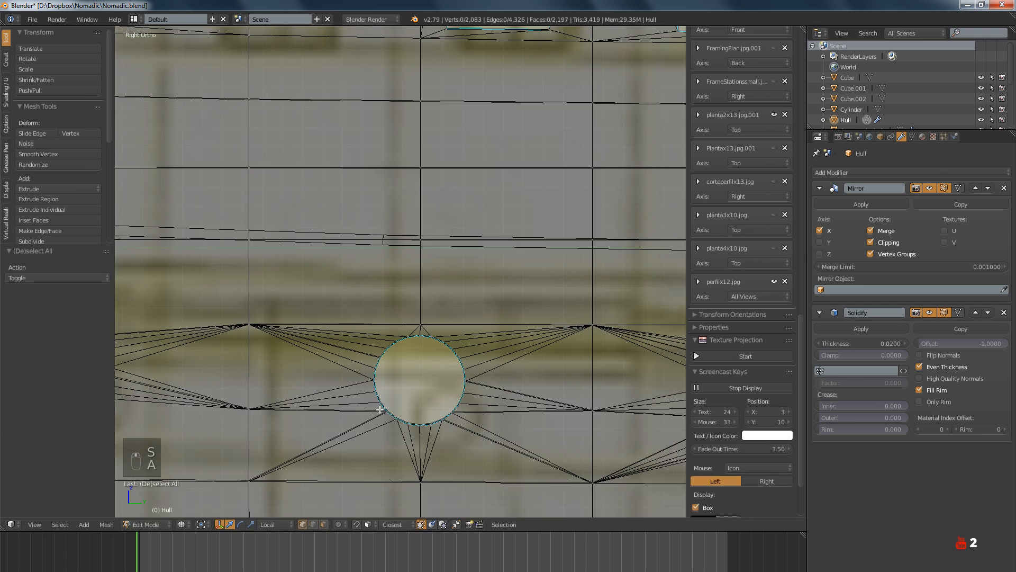
pyautogui.scroll(4, 381, 409)
pyautogui.keyDown('alt'); pyautogui.rightClick(374, 416); pyautogui.keyUp('alt')
pyautogui.press('s')
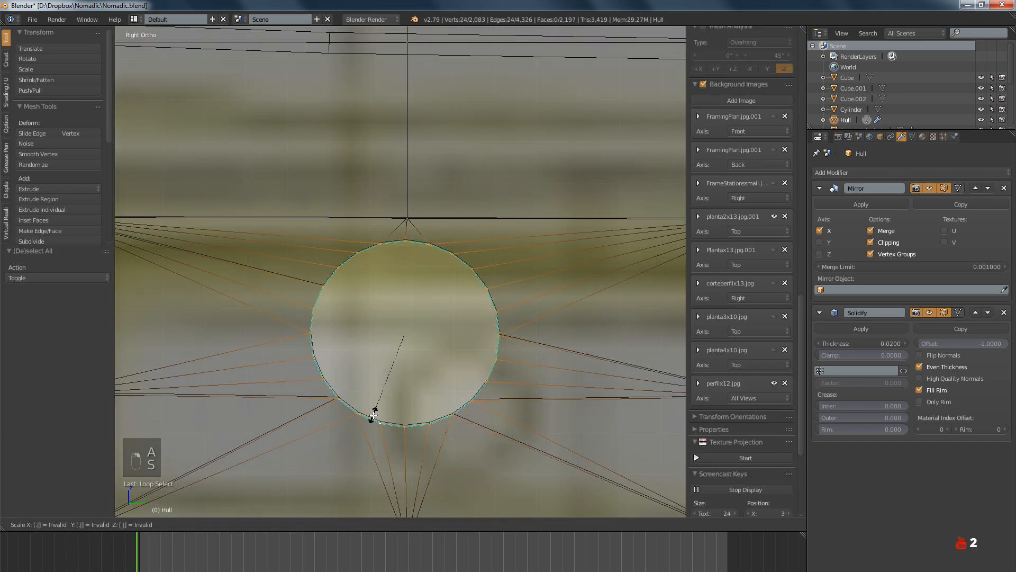
pyautogui.click(374, 416)
pyautogui.press('a')
# Scale the rim loop of the sixth porthole from the stern, the last of the aft group, uniformly by 0.8 and deselect it
pyautogui.scroll(-4, 741, 402)
pyautogui.scroll(-3, 402, 410)
pyautogui.scroll(3, 373, 403)
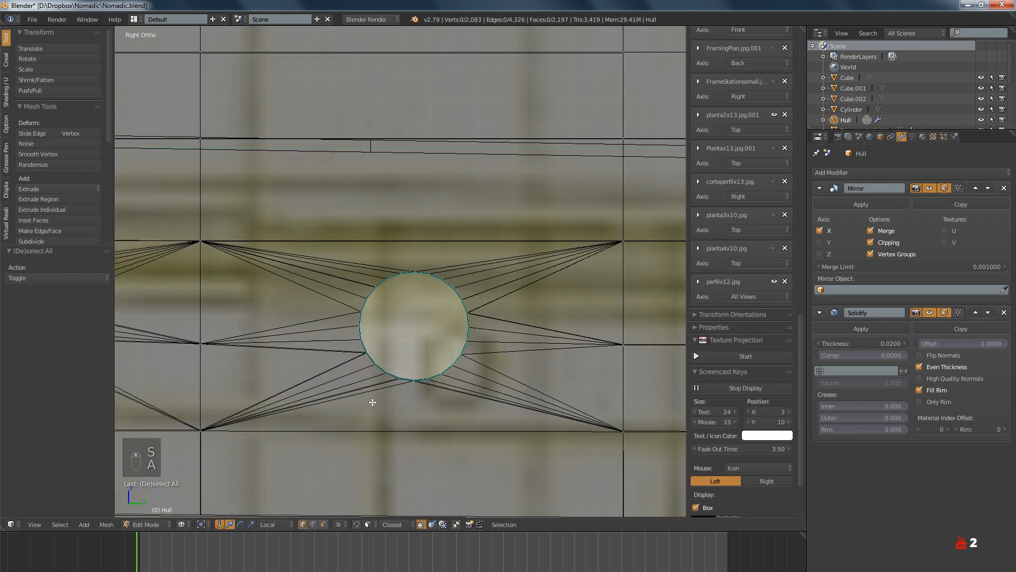
pyautogui.keyDown('alt'); pyautogui.rightClick(391, 376); pyautogui.keyUp('alt')
pyautogui.click(392, 373)
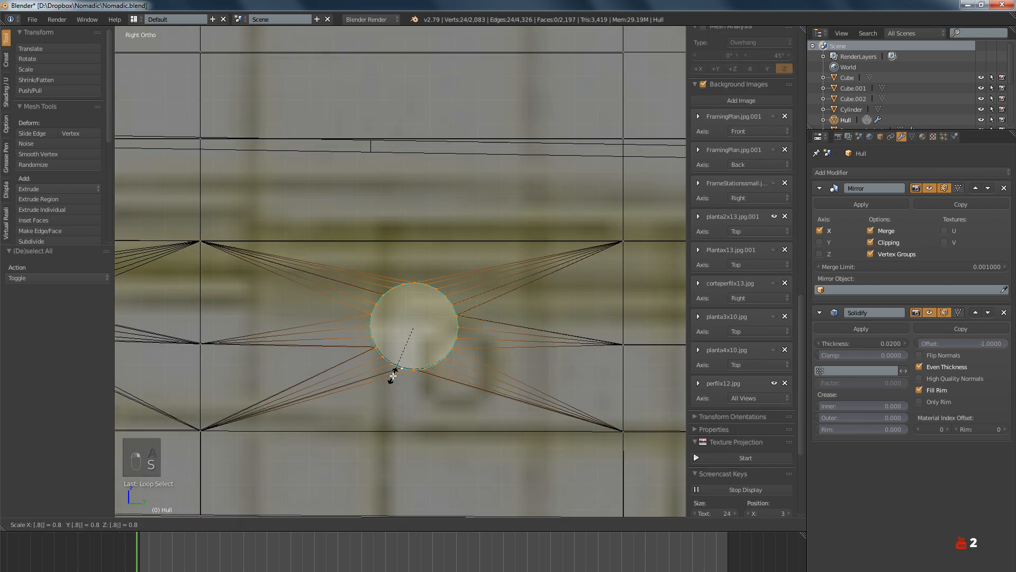
pyautogui.press('a')
# Scale down the rim loop of the seventh porthole from the stern, the first of the midships group, and deselect it
pyautogui.scroll(-5, 392, 374)
pyautogui.scroll(4, 346, 390)
pyautogui.moveTo(346, 391)
pyautogui.keyDown('shift'); pyautogui.mouseDown(button='middle')
pyautogui.moveTo(289, 390)
pyautogui.moveTo(385, 385)
pyautogui.moveTo(250, 389)
pyautogui.moveTo(530, 397)
pyautogui.moveTo(337, 397)
pyautogui.mouseUp(button='middle'); pyautogui.keyUp('shift')
pyautogui.scroll(4, 334, 367)
pyautogui.scroll(-3, 396, 389)
pyautogui.scroll(2, 250, 389)
pyautogui.scroll(4, 376, 388)
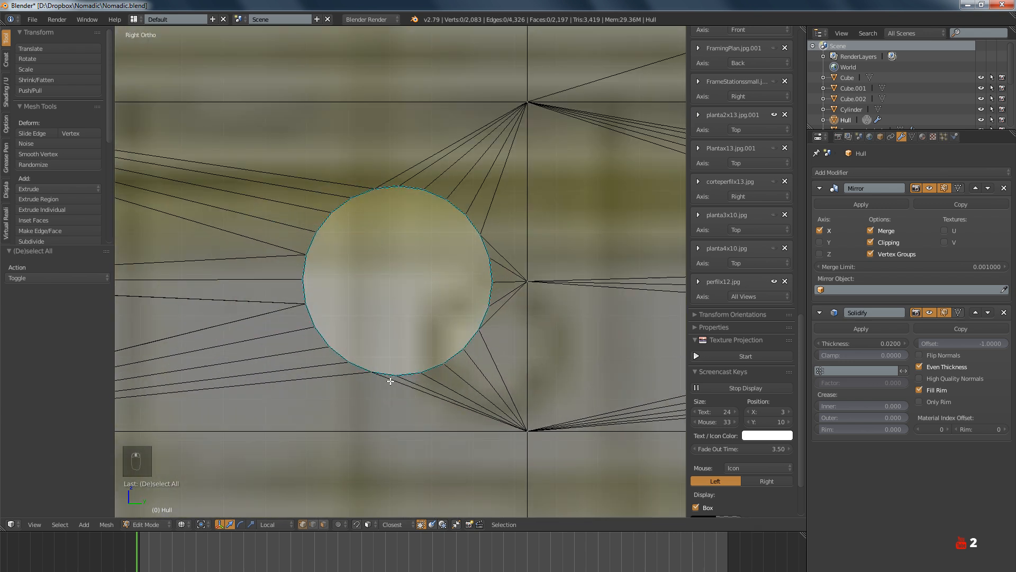
pyautogui.keyDown('alt'); pyautogui.rightClick(406, 374); pyautogui.keyUp('alt')
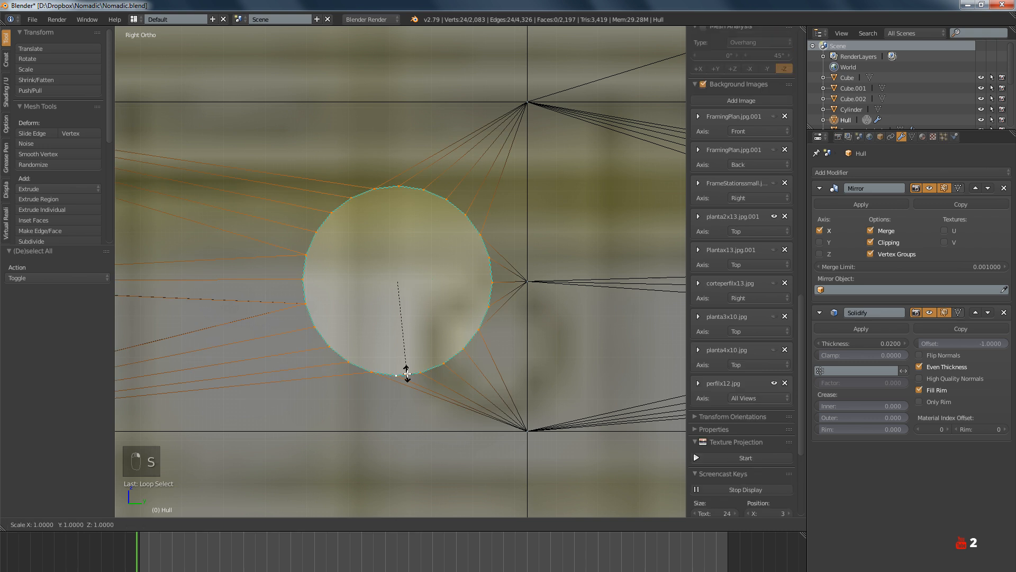
pyautogui.rightClick(407, 373)
pyautogui.press('a')
# Scale down the rim loop of the eighth porthole from the stern to match the seventh, and deselect it
pyautogui.scroll(-5, 392, 368)
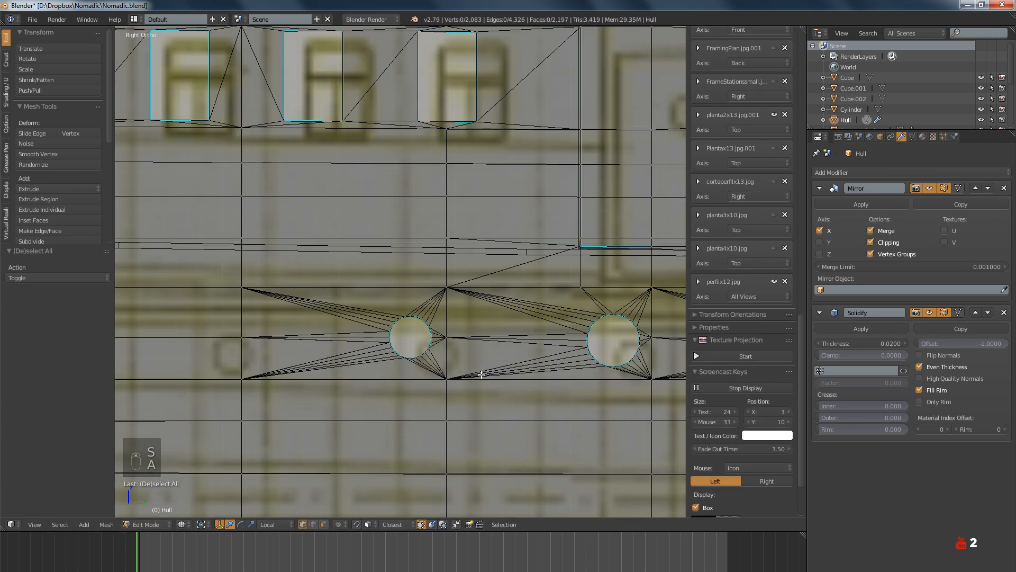
pyautogui.scroll(4, 372, 361)
pyautogui.keyDown('alt'); pyautogui.rightClick(407, 362); pyautogui.keyUp('alt')
pyautogui.press('s')
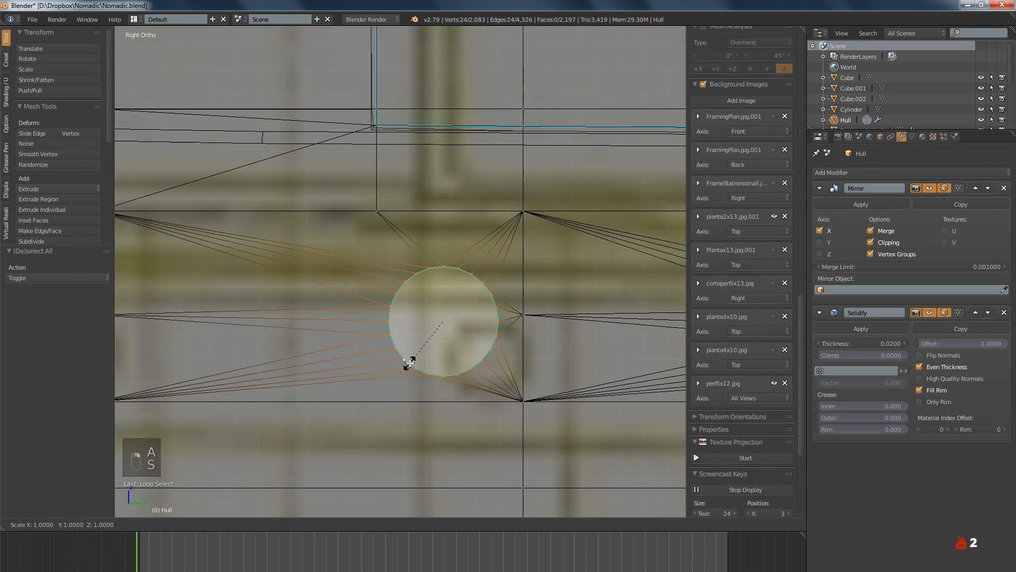
pyautogui.rightClick(409, 363)
pyautogui.press('a')
# Select the ninth porthole's rim loop, counting from the stern, scale it down to match the eighth, and clear the selection
pyautogui.scroll(-5, 413, 363)
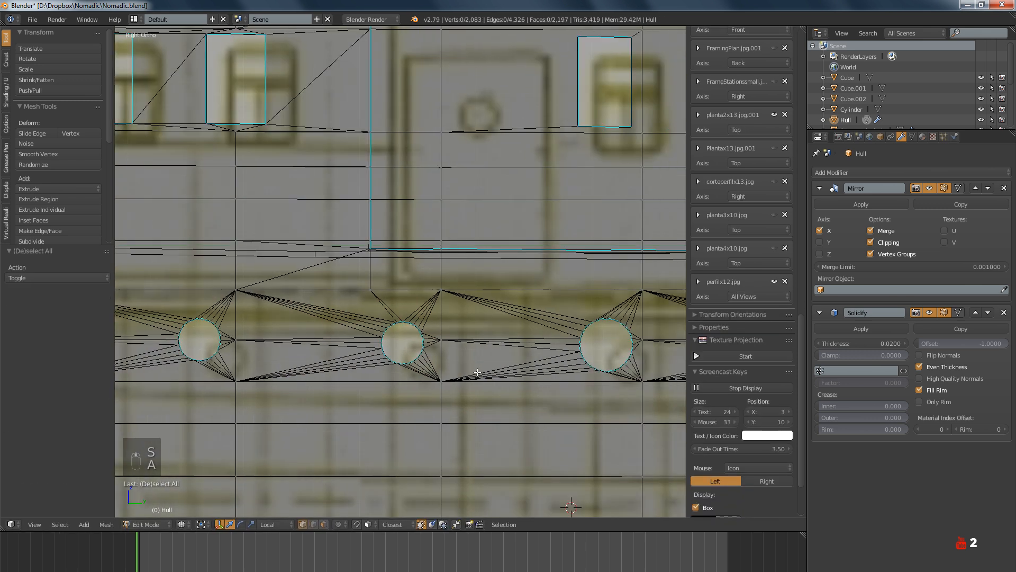
pyautogui.scroll(4, 417, 363)
pyautogui.keyDown('alt'); pyautogui.rightClick(373, 369); pyautogui.keyUp('alt')
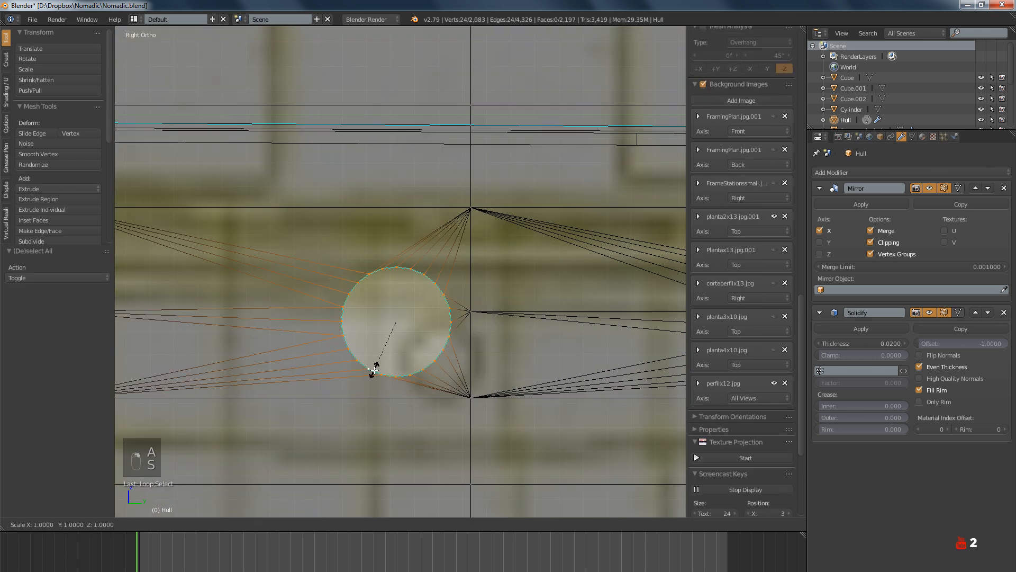
pyautogui.rightClick(374, 369)
pyautogui.press('a')
# Scale the rim loop of the tenth porthole from the stern, the last of the midships group, uniformly by 0.8 and deselect it
pyautogui.scroll(-4, 370, 373)
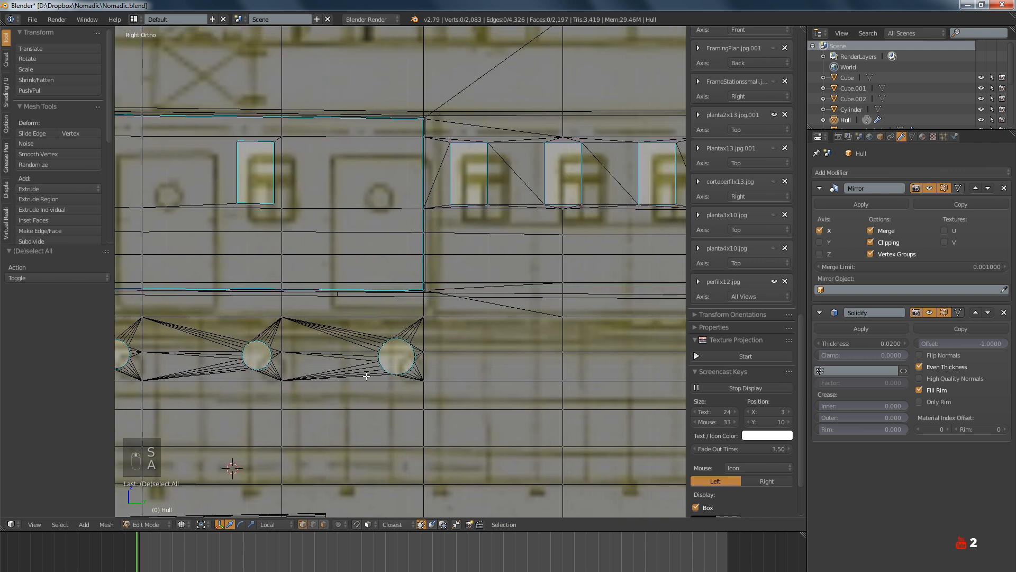
pyautogui.scroll(6, 371, 373)
pyautogui.keyDown('alt'); pyautogui.rightClick(356, 342); pyautogui.keyUp('alt')
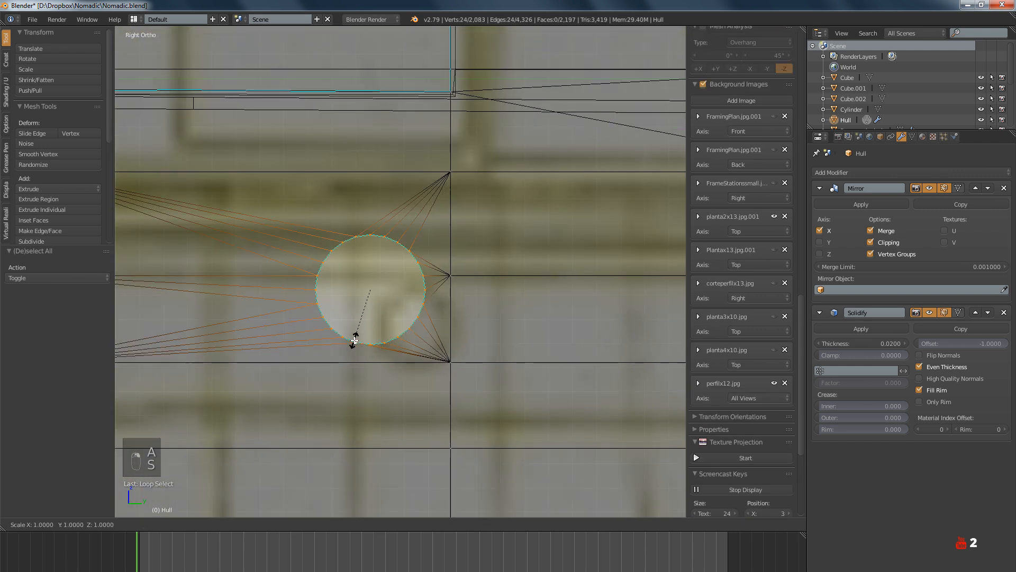
pyautogui.click(354, 341)
pyautogui.scroll(5, 357, 341)
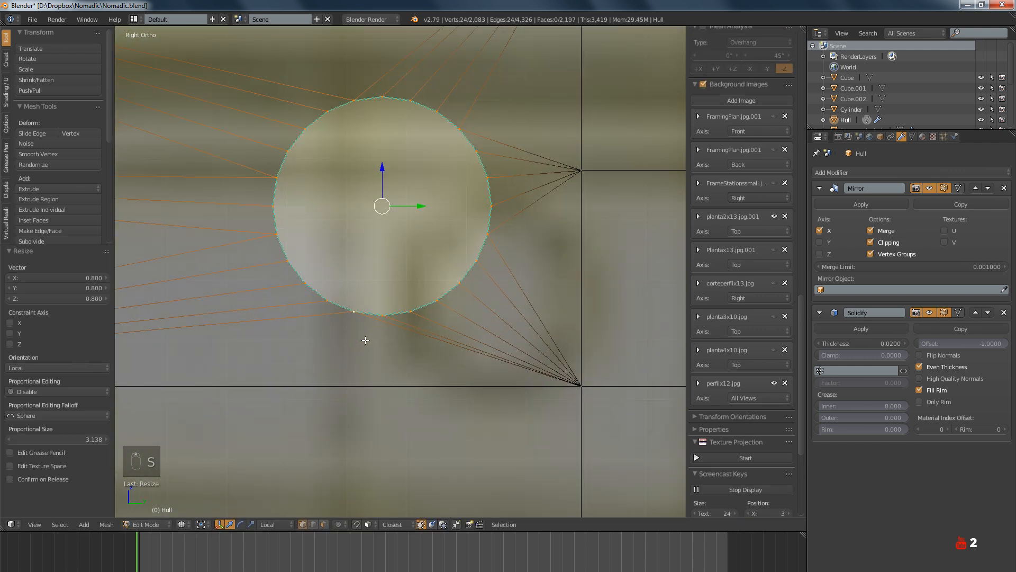
pyautogui.press('a')
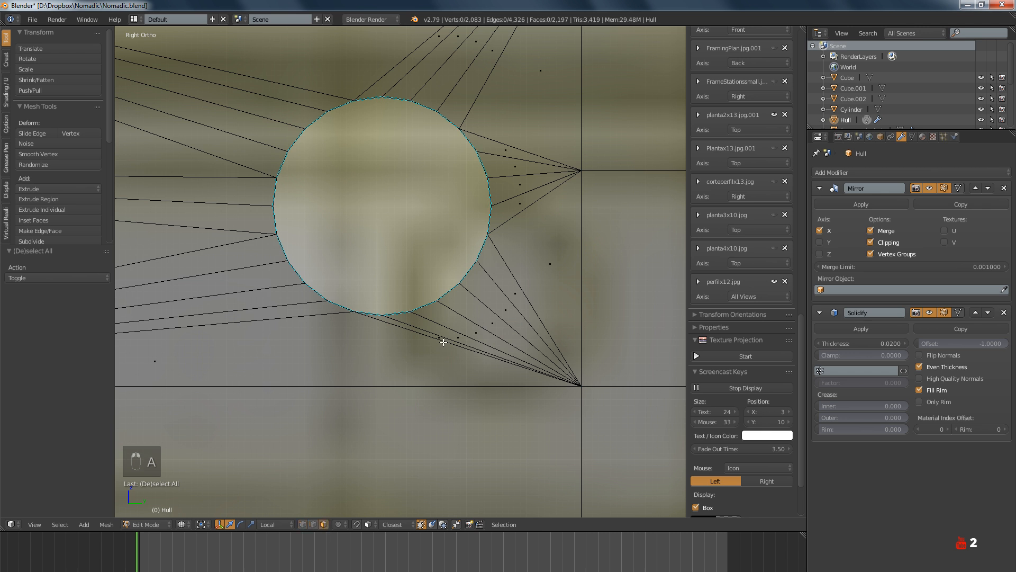
# Rotate the edge shared by the two faces beneath the tenth porthole clockwise, clear the selection and leave Edit Mode
pyautogui.rightClick(443, 342)
pyautogui.keyDown('shift'); pyautogui.rightClick(166, 358); pyautogui.keyUp('shift')
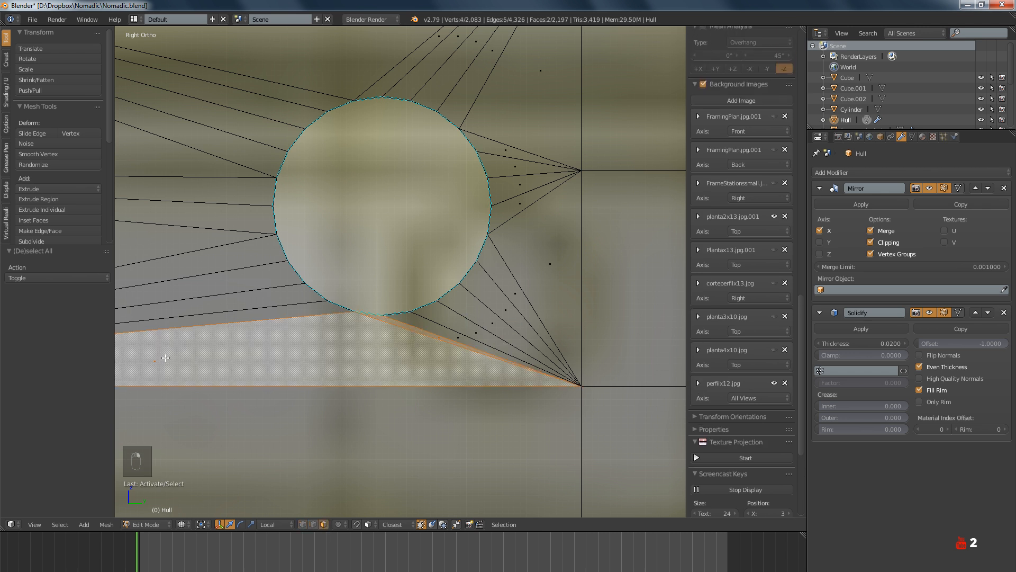
pyautogui.hotkey('ctrl', 'f')
pyautogui.click(165, 358)
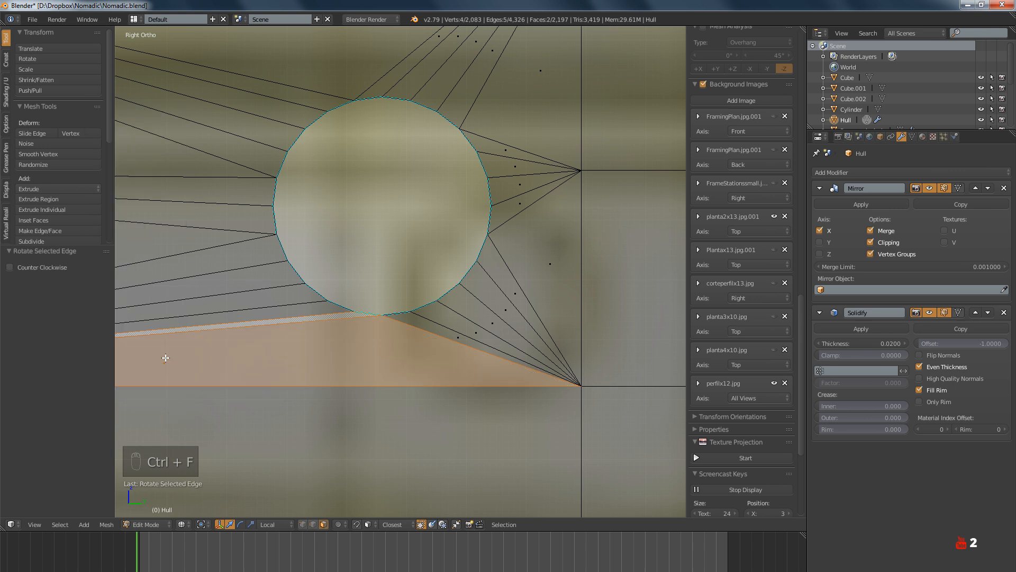
pyautogui.press('a')
pyautogui.press('Tab')
# Re-enter Edit Mode, scale the rim loop of the aftmost porthole in the forward group by 0.8, and deselect it
pyautogui.scroll(-3, 427, 361)
pyautogui.keyDown('shift'); pyautogui.moveTo(441, 361); pyautogui.dragTo(341, 376, button='middle'); pyautogui.keyUp('shift')
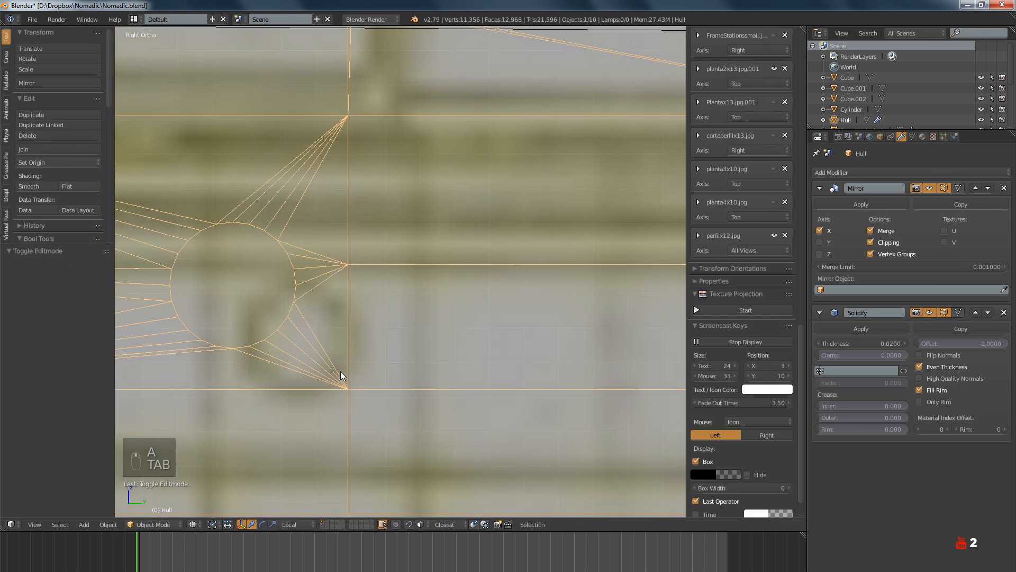
pyautogui.press('Tab')
pyautogui.scroll(-2, 341, 376)
pyautogui.scroll(4, 452, 363)
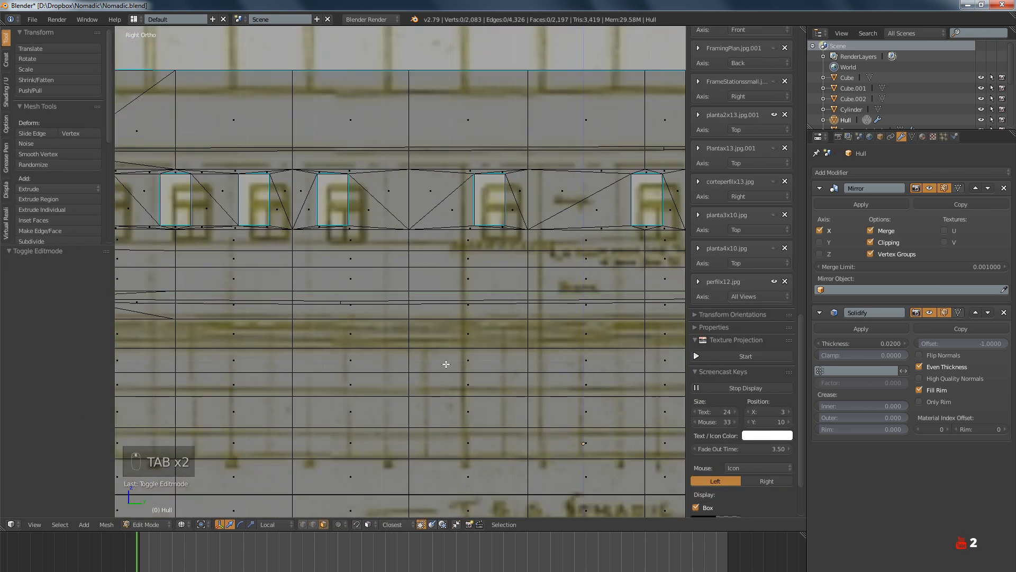
pyautogui.keyDown('ctrl'); pyautogui.scroll(-5, 446, 365); pyautogui.keyUp('ctrl')
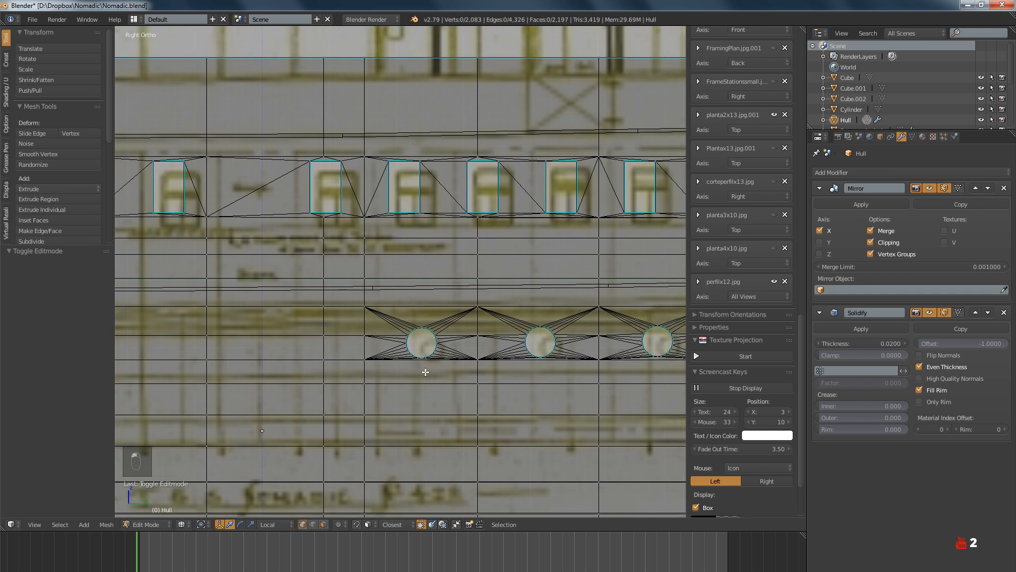
pyautogui.scroll(9, 382, 266)
pyautogui.keyDown('alt'); pyautogui.rightClick(361, 228); pyautogui.keyUp('alt')
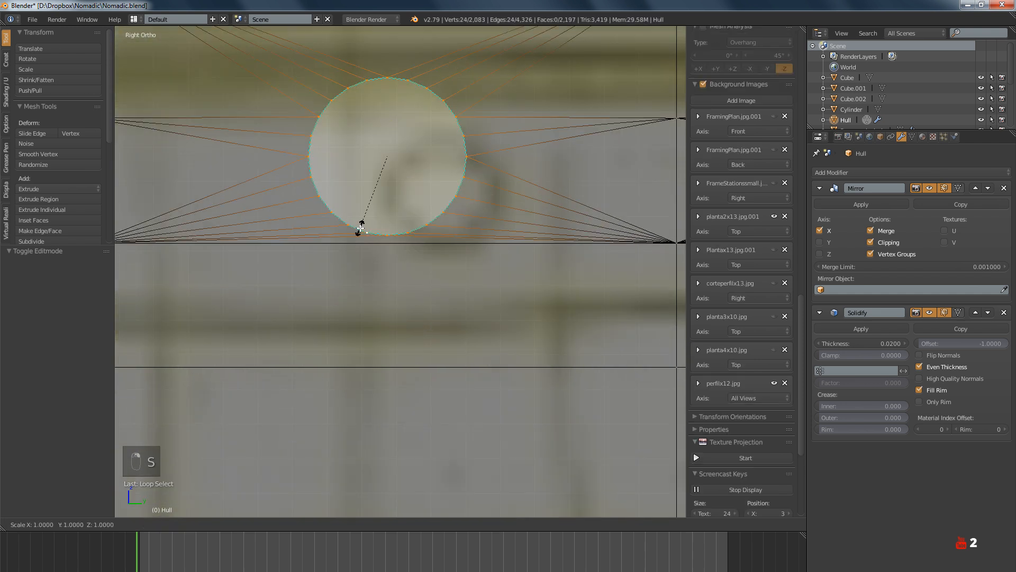
pyautogui.write('.8')
pyautogui.press('Return')
pyautogui.press('a')
# Scale the rim loop of the forward group's second porthole uniformly by 0.8 and clear the selection
pyautogui.scroll(-4, 488, 239)
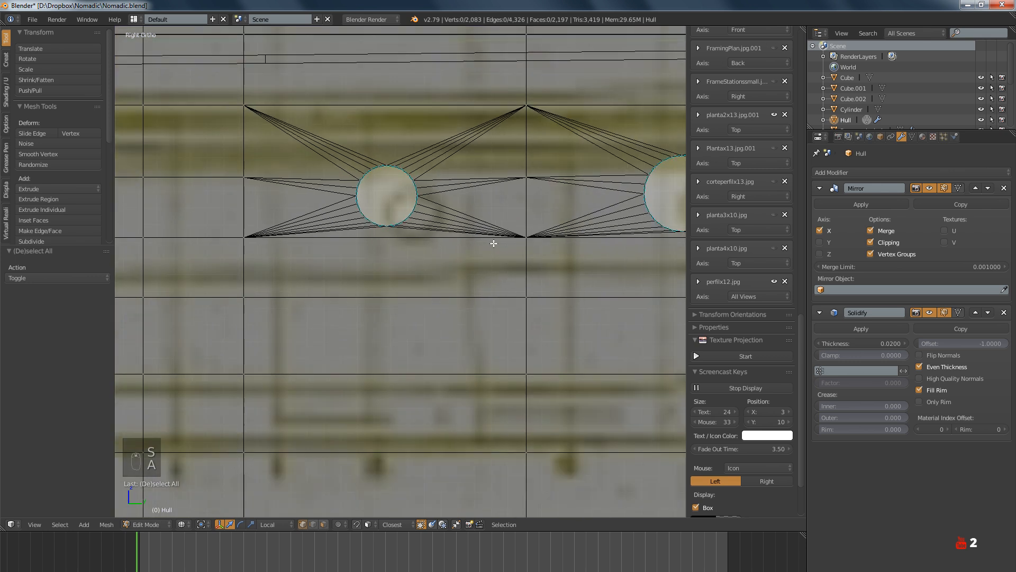
pyautogui.keyDown('shift'); pyautogui.moveTo(488, 238); pyautogui.dragTo(283, 338, button='middle'); pyautogui.keyUp('shift')
pyautogui.scroll(5, 438, 278)
pyautogui.keyDown('alt'); pyautogui.rightClick(438, 279); pyautogui.keyUp('alt')
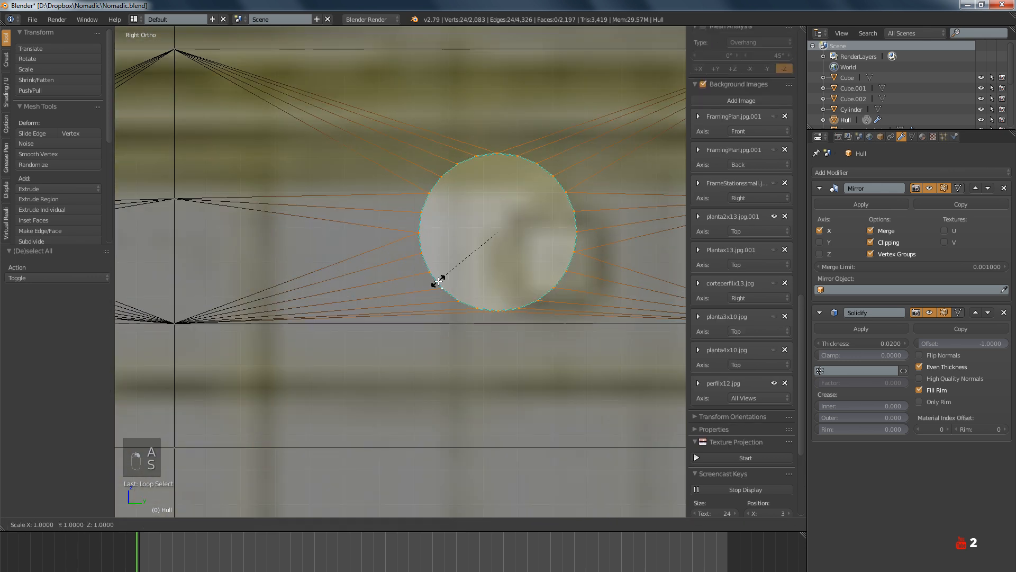
pyautogui.write('.8')
pyautogui.press('Return')
pyautogui.press('a')
# Scale down the rim loop of the forward group's third porthole to match the second, and deselect it
pyautogui.scroll(-5, 412, 313)
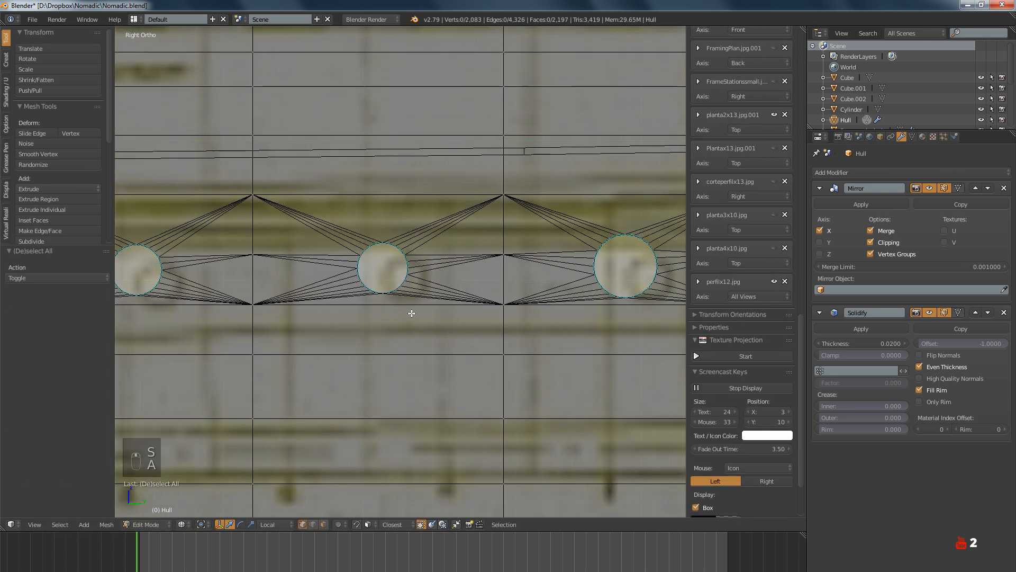
pyautogui.scroll(5, 412, 313)
pyautogui.keyDown('alt'); pyautogui.rightClick(471, 289); pyautogui.keyUp('alt')
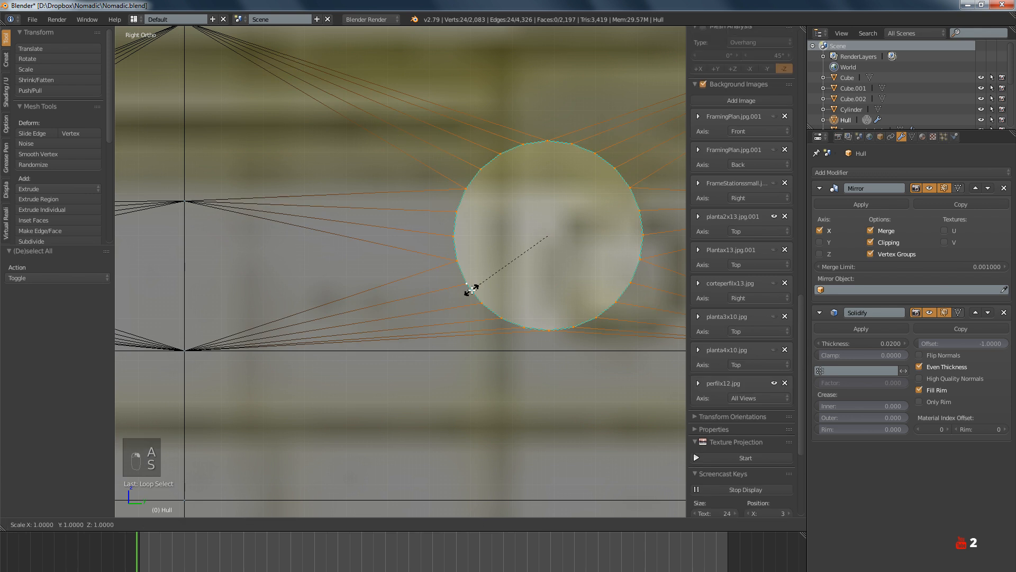
pyautogui.rightClick(471, 289)
pyautogui.press('a')
# Select the rim loop of the forward group's fourth porthole, scale it down to match the third, and clear the selection
pyautogui.scroll(-4, 471, 289)
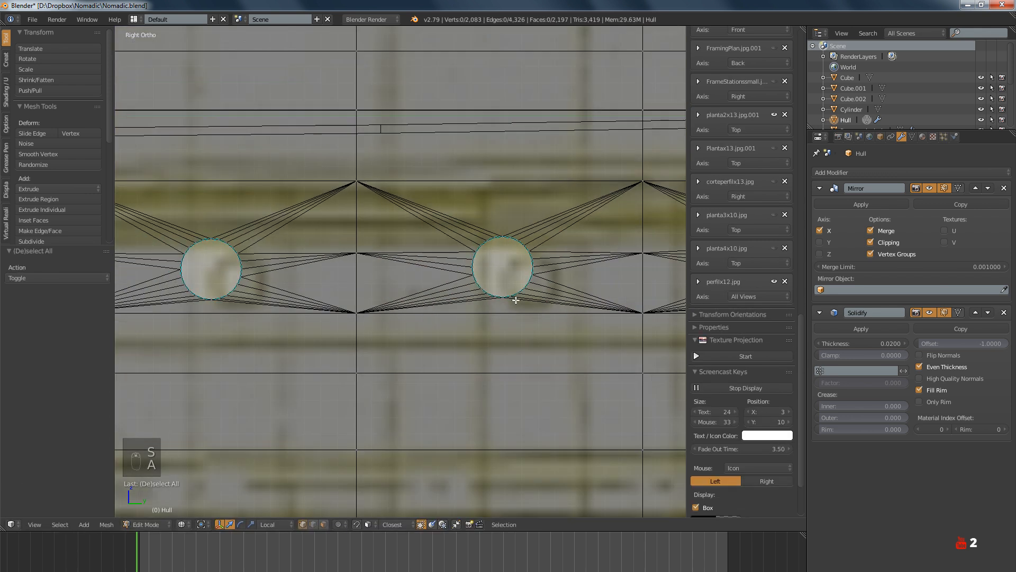
pyautogui.scroll(4, 429, 333)
pyautogui.keyDown('alt'); pyautogui.rightClick(379, 318); pyautogui.keyUp('alt')
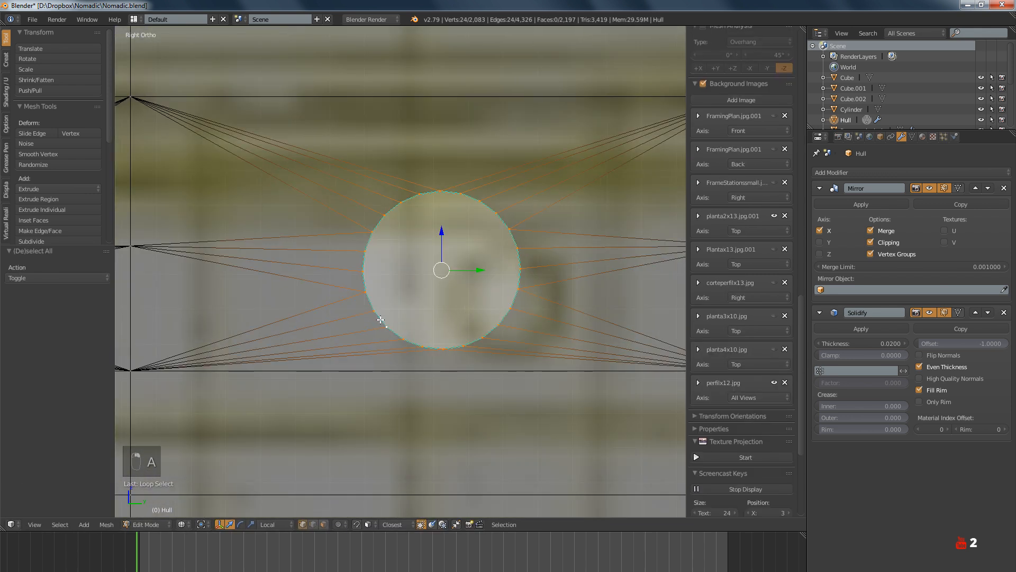
pyautogui.press('s')
pyautogui.rightClick(380, 319)
pyautogui.press('a')
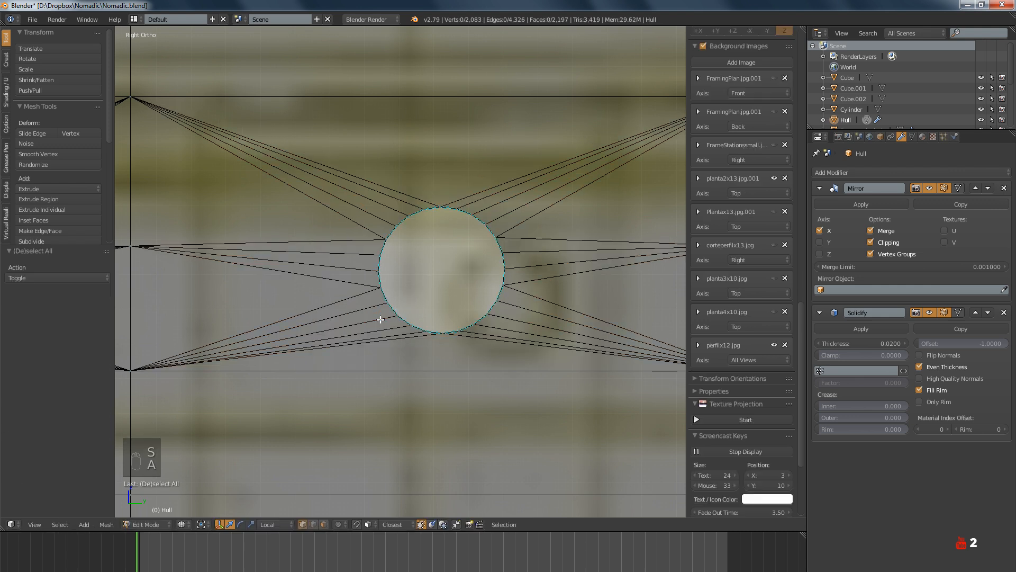
# Scale the rim loop of the forward group's fifth porthole uniformly by 0.8 and deselect it
pyautogui.scroll(-8, 418, 328)
pyautogui.scroll(5, 457, 336)
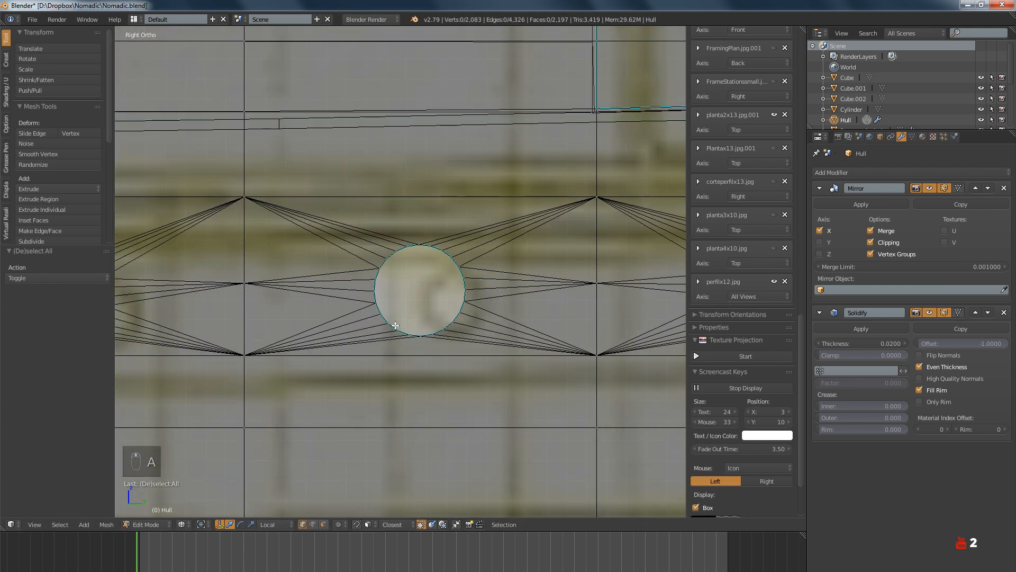
pyautogui.keyDown('alt'); pyautogui.rightClick(395, 326); pyautogui.keyUp('alt')
pyautogui.click(396, 326)
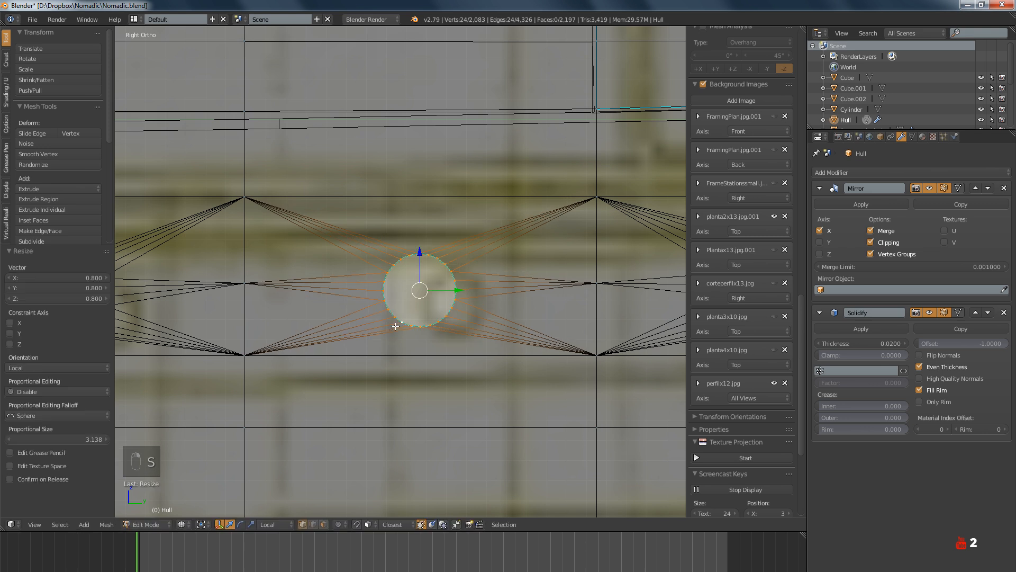
pyautogui.press('a')
# Scale down the rim loop of the forward group's sixth porthole to match the fifth, and clear the selection
pyautogui.scroll(-5, 392, 326)
pyautogui.scroll(5, 418, 339)
pyautogui.keyDown('alt'); pyautogui.rightClick(366, 330); pyautogui.keyUp('alt')
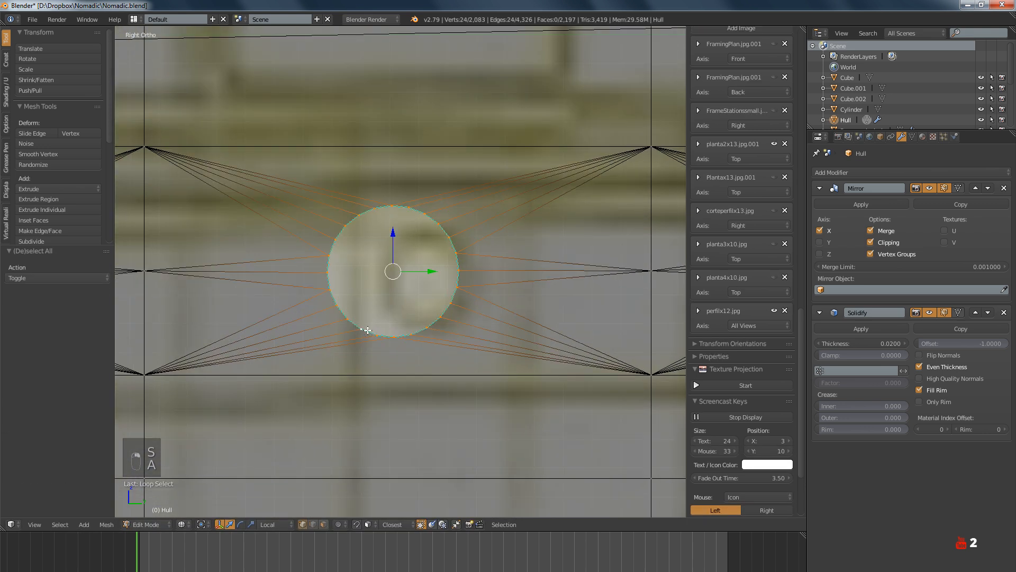
pyautogui.press('s')
pyautogui.click(367, 330)
pyautogui.press('a')
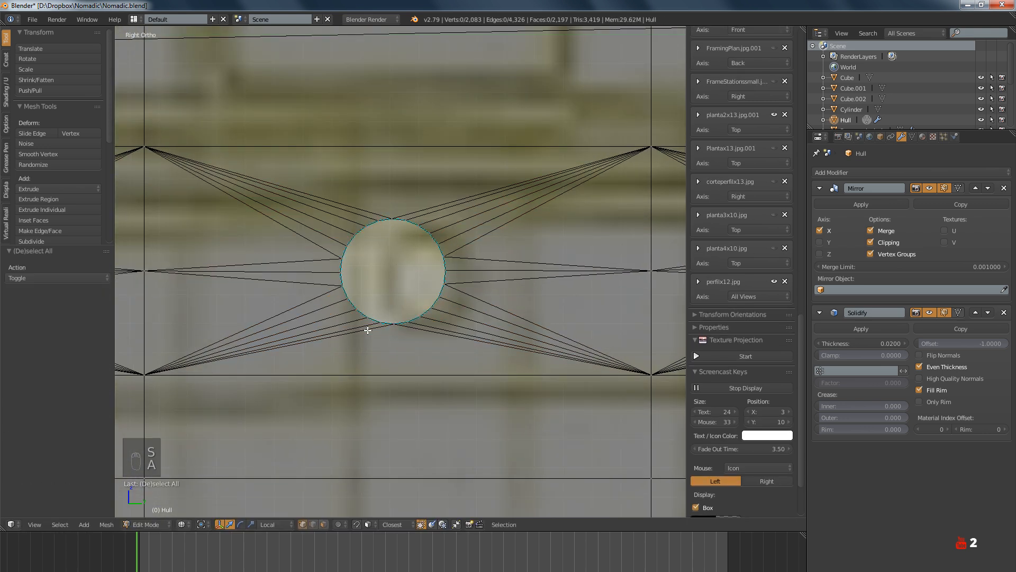
# Scale down the rim loop of the forward group's seventh porthole to match the sixth, and clear the selection
pyautogui.scroll(-5, 365, 330)
pyautogui.scroll(5, 406, 341)
pyautogui.keyDown('alt'); pyautogui.rightClick(379, 342); pyautogui.keyUp('alt')
pyautogui.press('s')
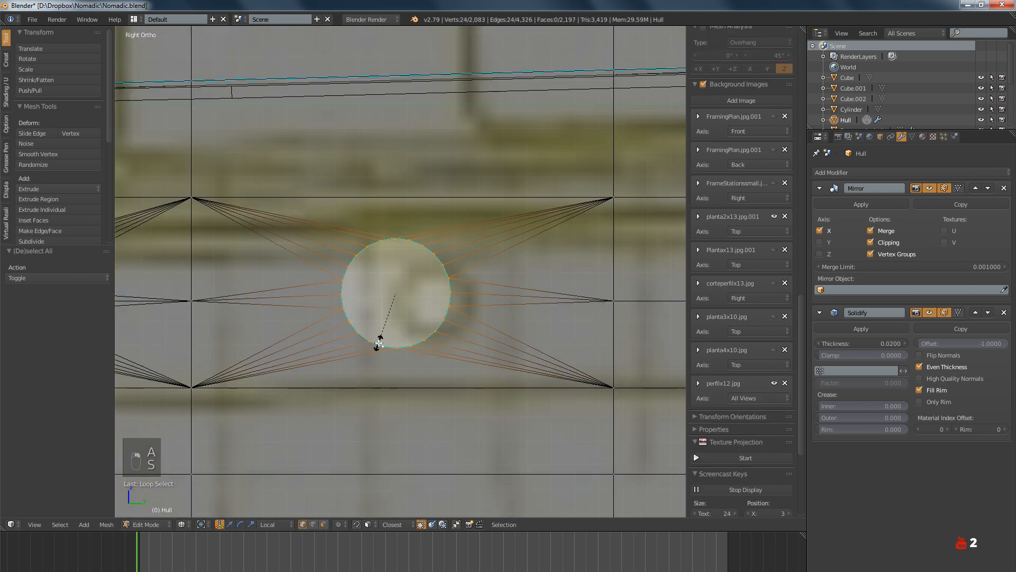
pyautogui.click(377, 344)
pyautogui.press('a')
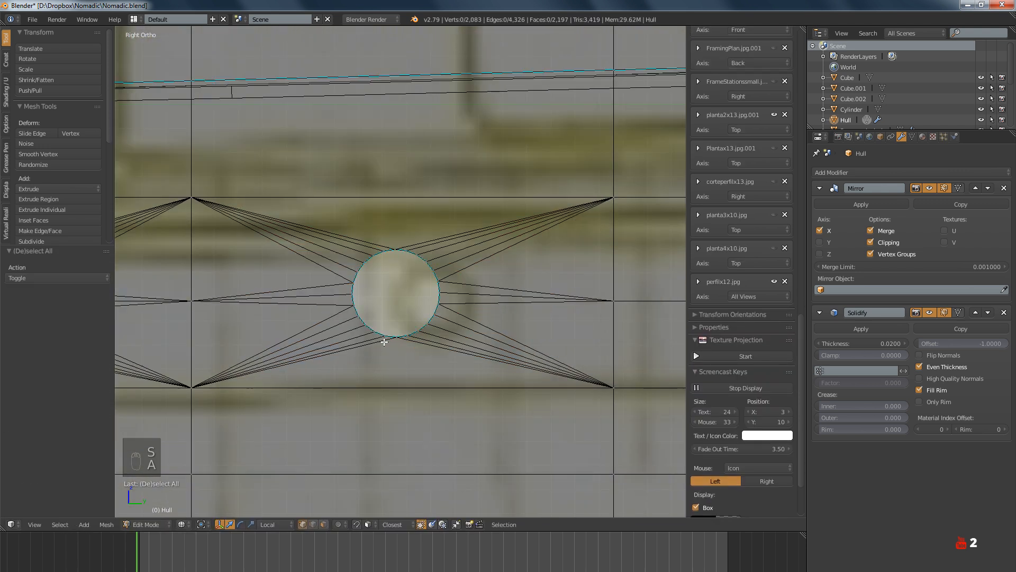
# Scale the rim loop of the lone porthole aft of and below the bow group uniformly by 0.8 and deselect it
pyautogui.scroll(-5, 501, 355)
pyautogui.scroll(-5, 501, 355)
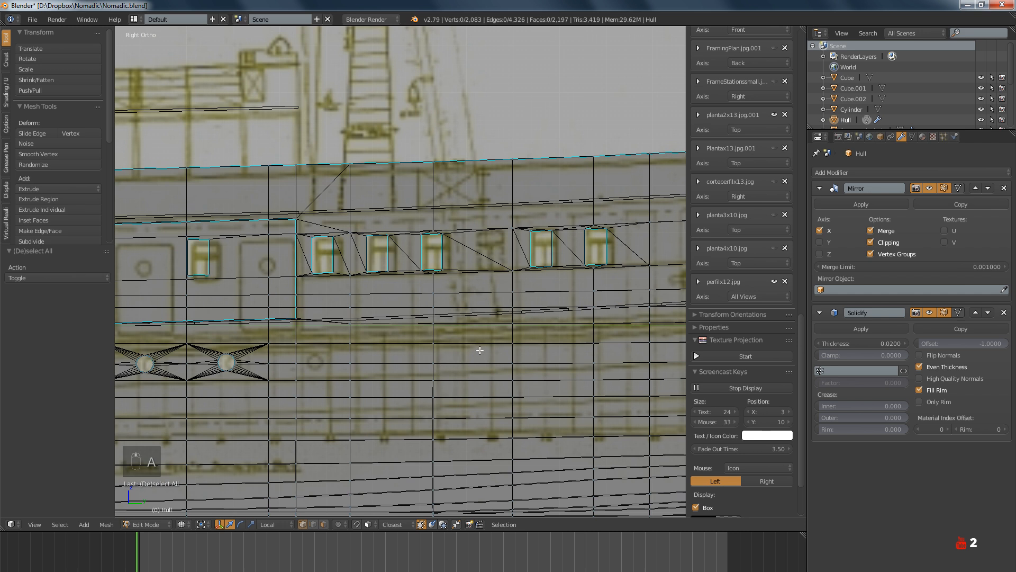
pyautogui.scroll(1, 465, 359)
pyautogui.keyDown('shift'); pyautogui.moveTo(465, 359); pyautogui.dragTo(329, 365, button='middle'); pyautogui.keyUp('shift')
pyautogui.scroll(5, 471, 370)
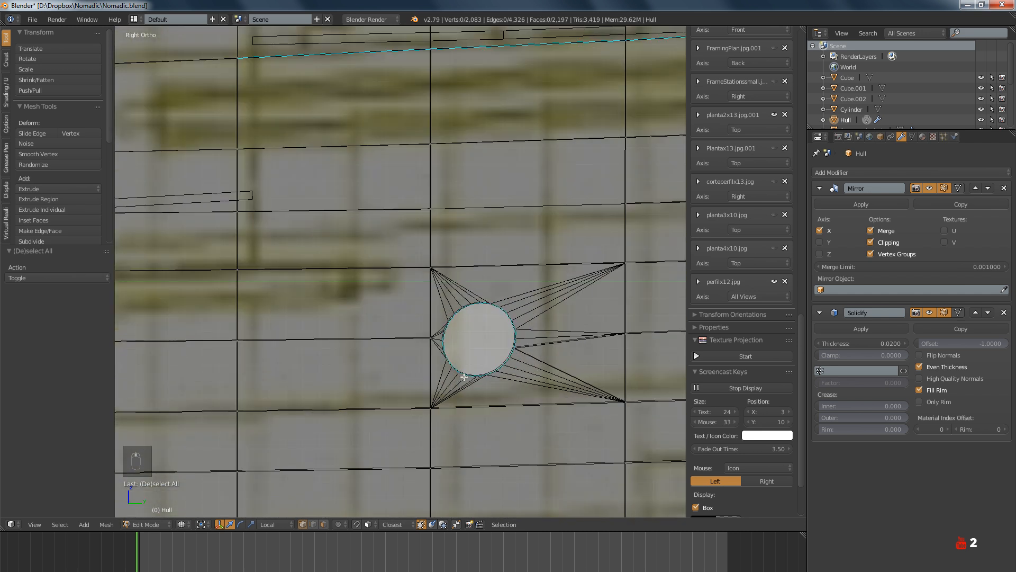
pyautogui.keyDown('alt'); pyautogui.rightClick(471, 373); pyautogui.keyUp('alt')
pyautogui.click(469, 373)
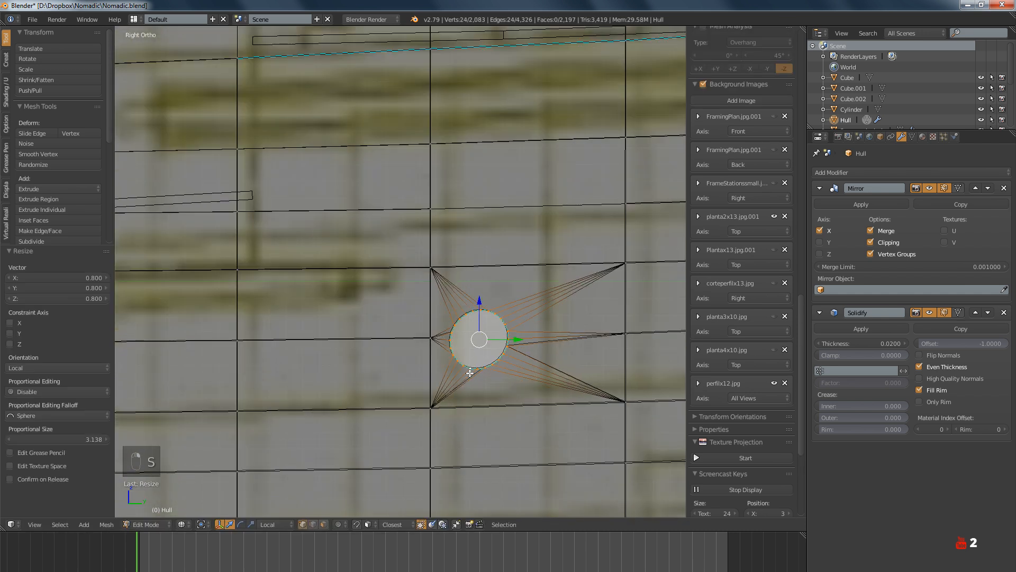
pyautogui.press('a')
# Select the rim loop of the bow group's aftmost porthole, scale it down to match the resized ones, and clear the selection
pyautogui.scroll(-4, 429, 337)
pyautogui.scroll(8, 429, 337)
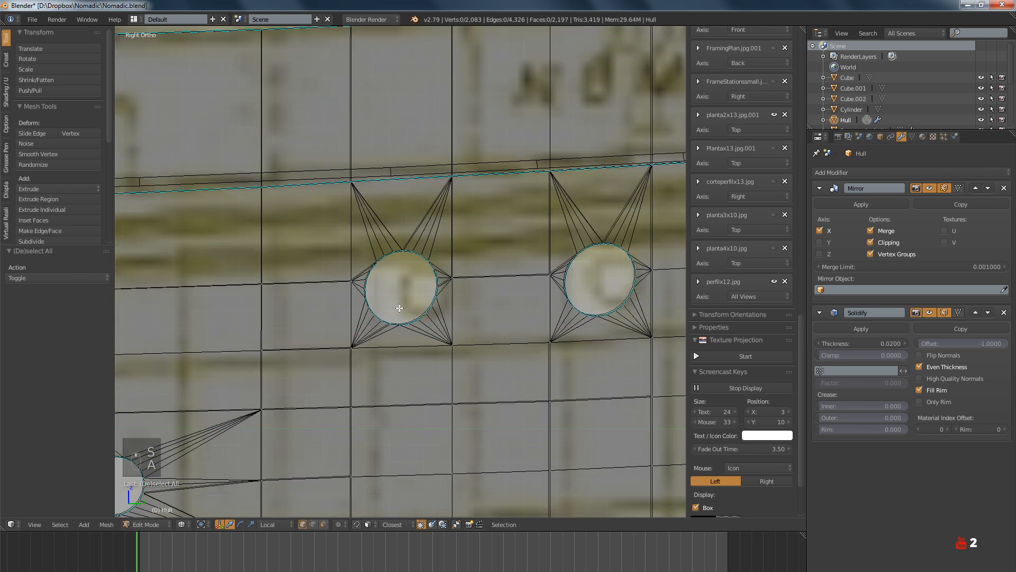
pyautogui.keyDown('alt'); pyautogui.rightClick(400, 328); pyautogui.keyUp('alt')
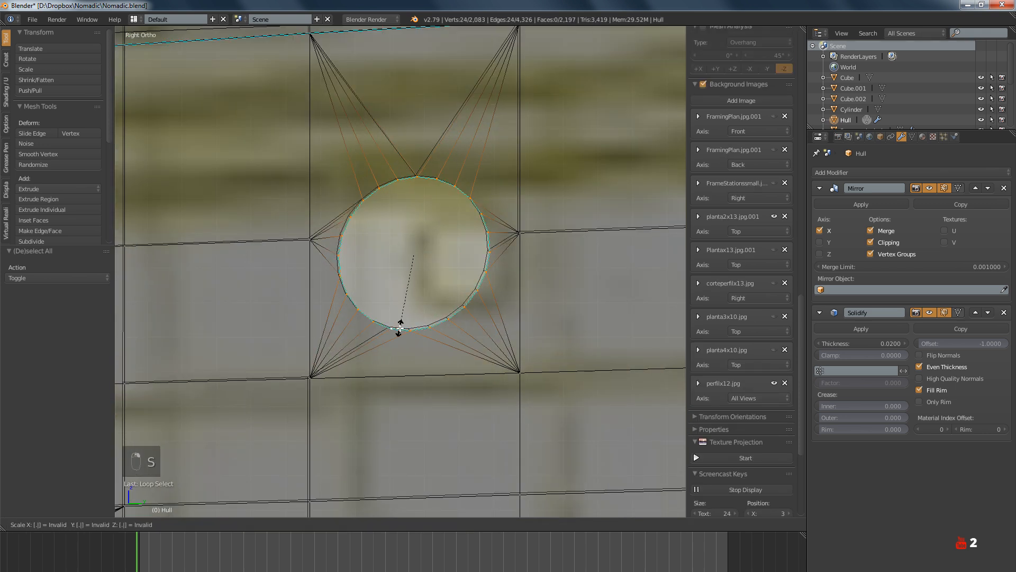
pyautogui.click(399, 328)
pyautogui.press('a')
# Scale the rim loop of the bow group's second porthole by 0.8 on all axes and deselect it
pyautogui.scroll(-5, 391, 340)
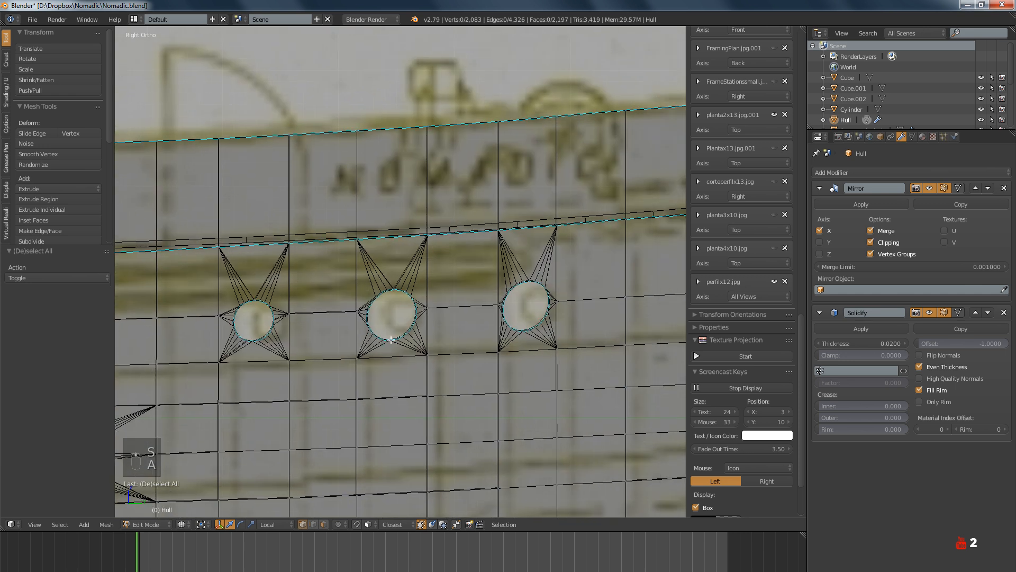
pyautogui.scroll(4, 390, 340)
pyautogui.keyDown('alt'); pyautogui.rightClick(363, 334); pyautogui.keyUp('alt')
pyautogui.press('s')
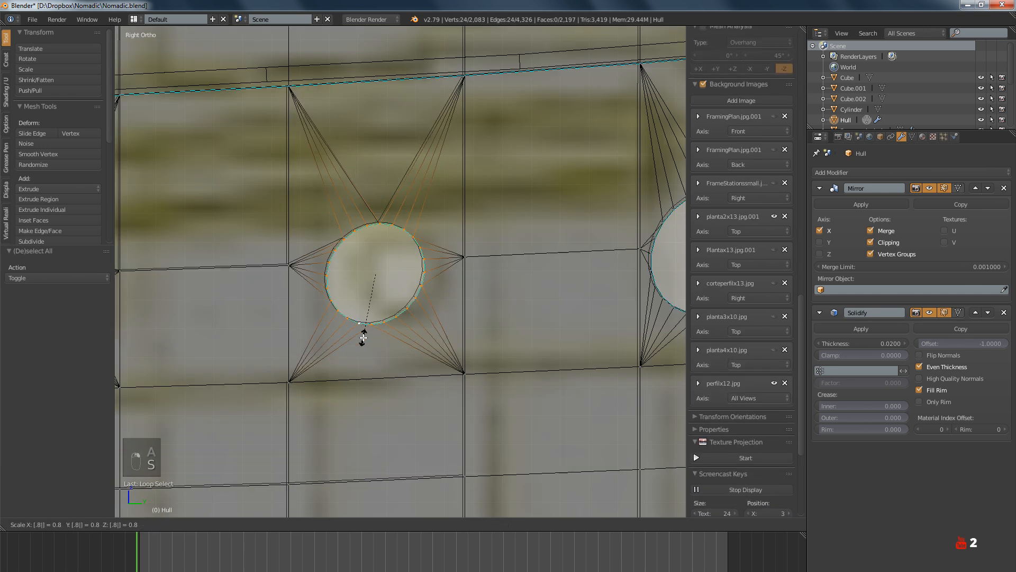
pyautogui.click(363, 338)
pyautogui.press('a')
# Scale the rim loop of the bow group's third porthole uniformly by 0.8 and clear the selection
pyautogui.scroll(-4, 363, 337)
pyautogui.scroll(5, 387, 340)
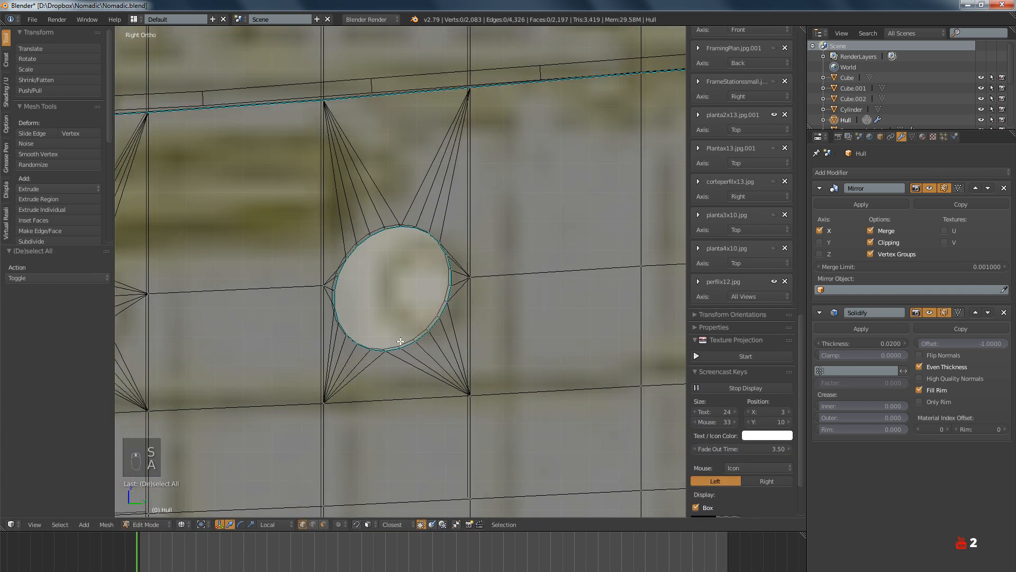
pyautogui.keyDown('alt'); pyautogui.rightClick(398, 347); pyautogui.keyUp('alt')
pyautogui.click(395, 348)
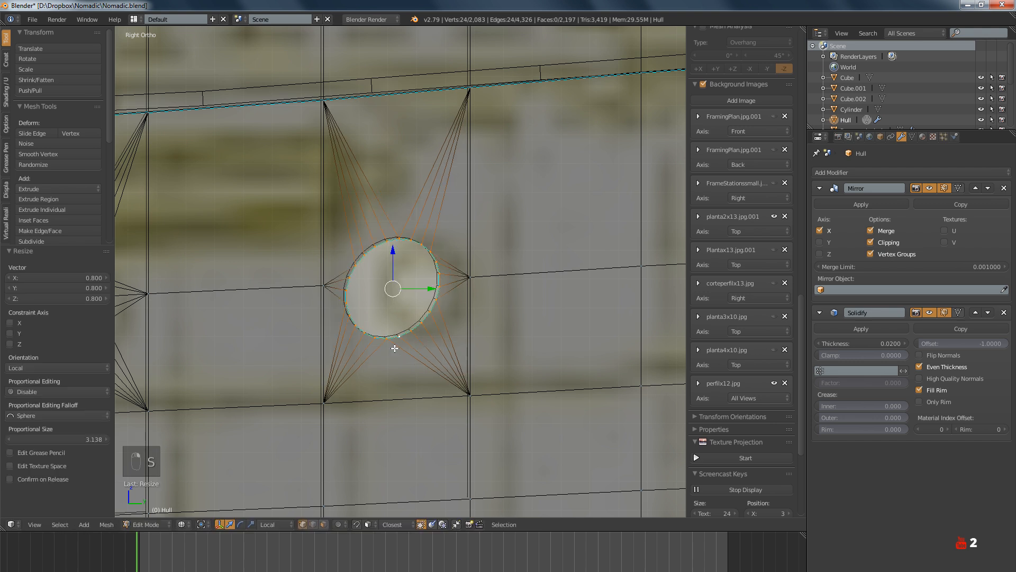
pyautogui.press('a')
# Scale down the rim loop of the foremost bow porthole to match the third, deselect it, and return the hull to Object Mode
pyautogui.scroll(-4, 402, 347)
pyautogui.scroll(5, 410, 346)
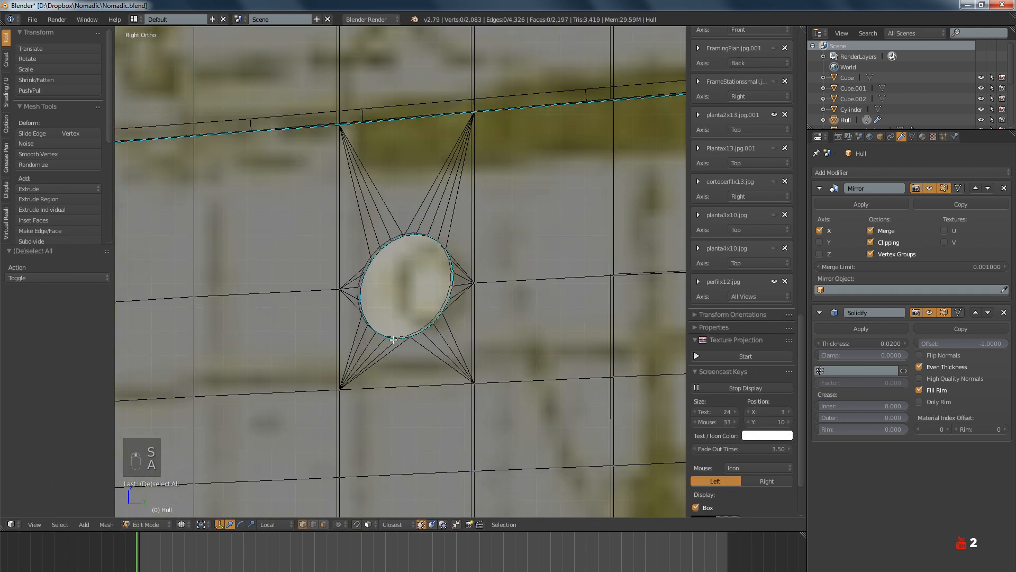
pyautogui.keyDown('alt'); pyautogui.rightClick(392, 335); pyautogui.keyUp('alt')
pyautogui.press('s')
pyautogui.click(392, 337)
pyautogui.press('a')
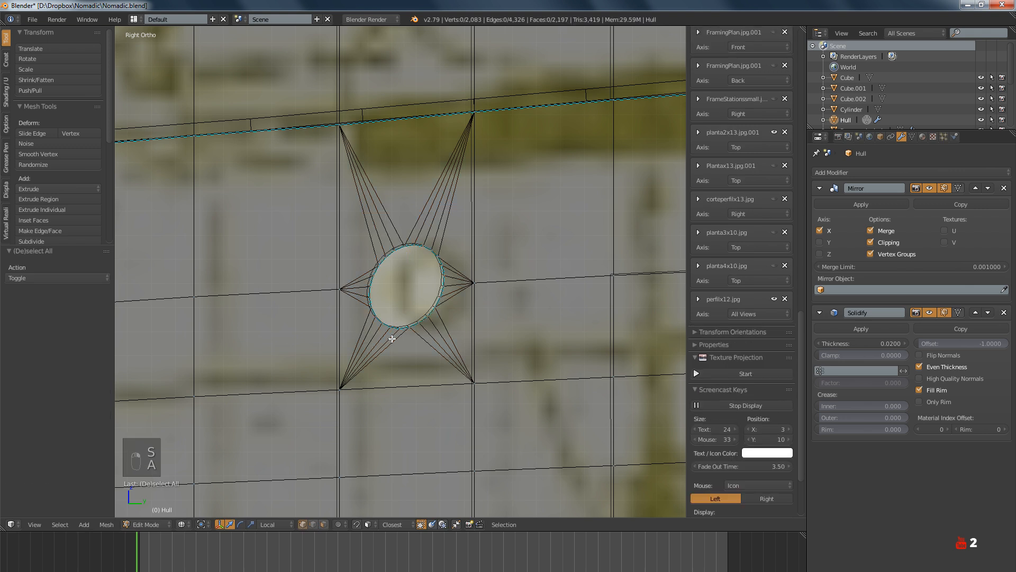
pyautogui.scroll(-5, 394, 339)
pyautogui.scroll(2, 426, 323)
pyautogui.scroll(5, 426, 323)
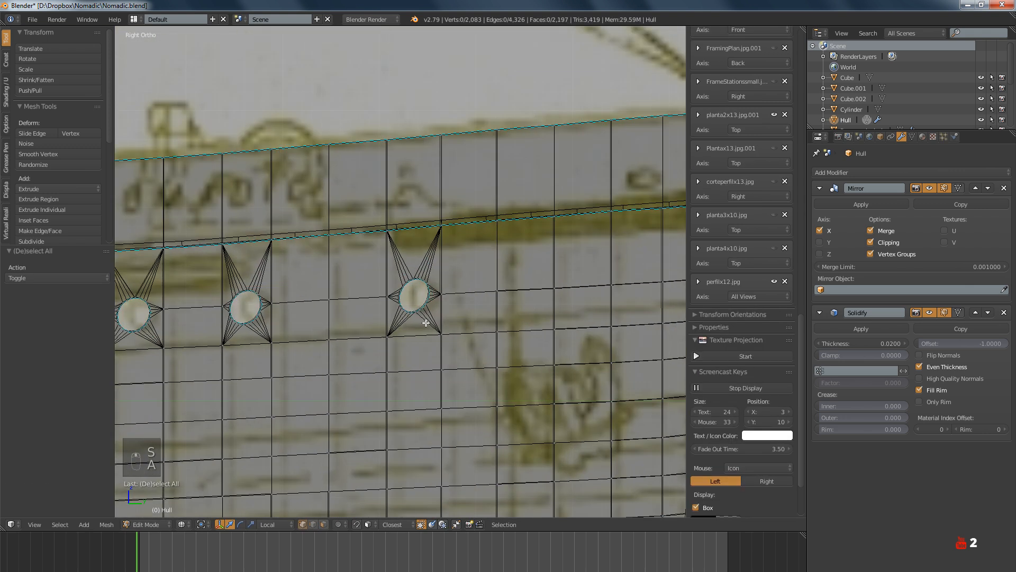
pyautogui.scroll(-6, 450, 289)
pyautogui.press('Tab')
# Examine the portholes along the full length of the hull against the profile drawing, from bow to stern and back to the bow
pyautogui.scroll(5, 463, 303)
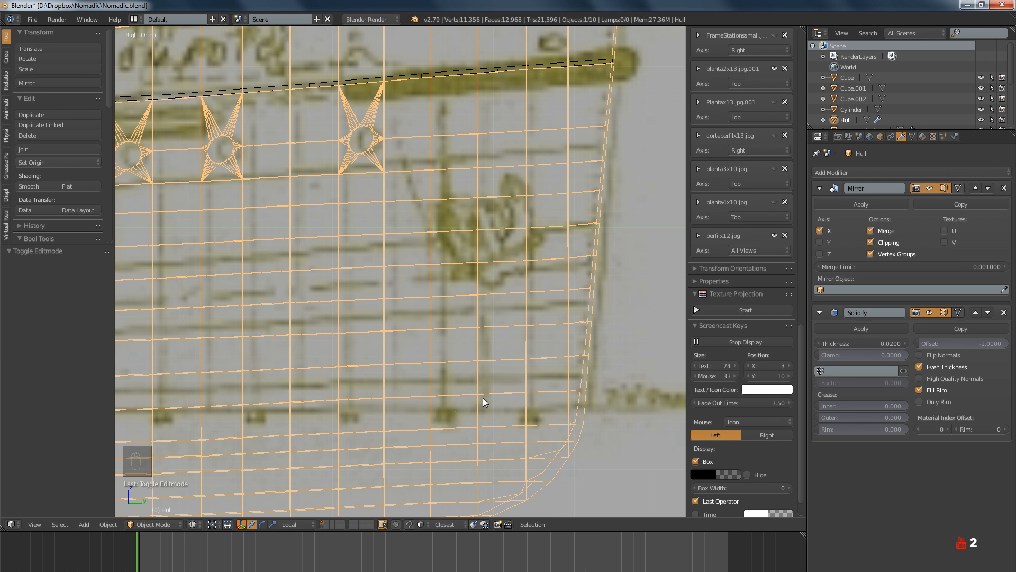
pyautogui.keyDown('shift'); pyautogui.moveTo(483, 398); pyautogui.dragTo(548, 365, button='middle'); pyautogui.keyUp('shift')
pyautogui.scroll(-5, 520, 359)
pyautogui.scroll(2, 480, 356)
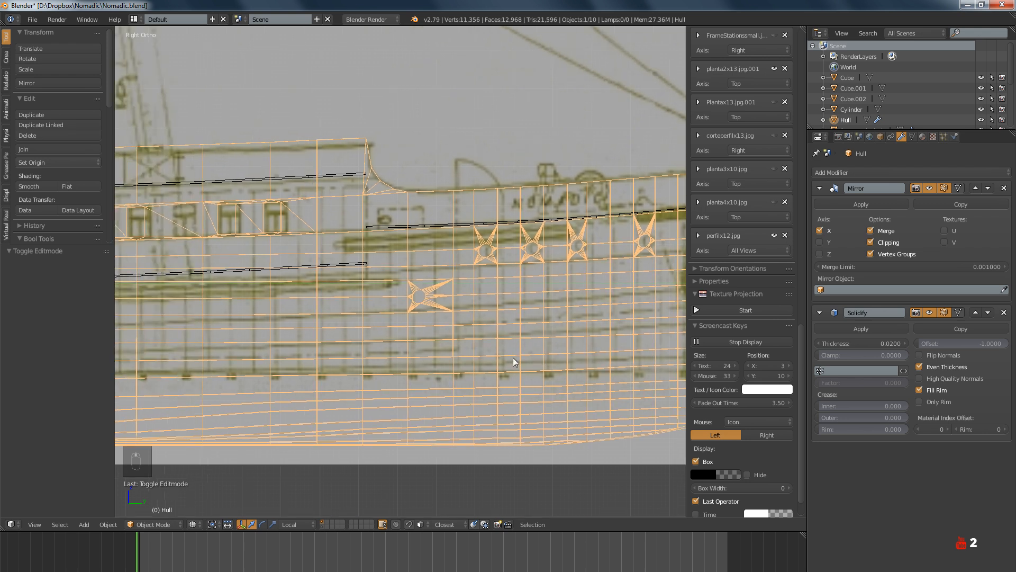
pyautogui.keyDown('ctrl'); pyautogui.scroll(-6, 508, 358); pyautogui.keyUp('ctrl')
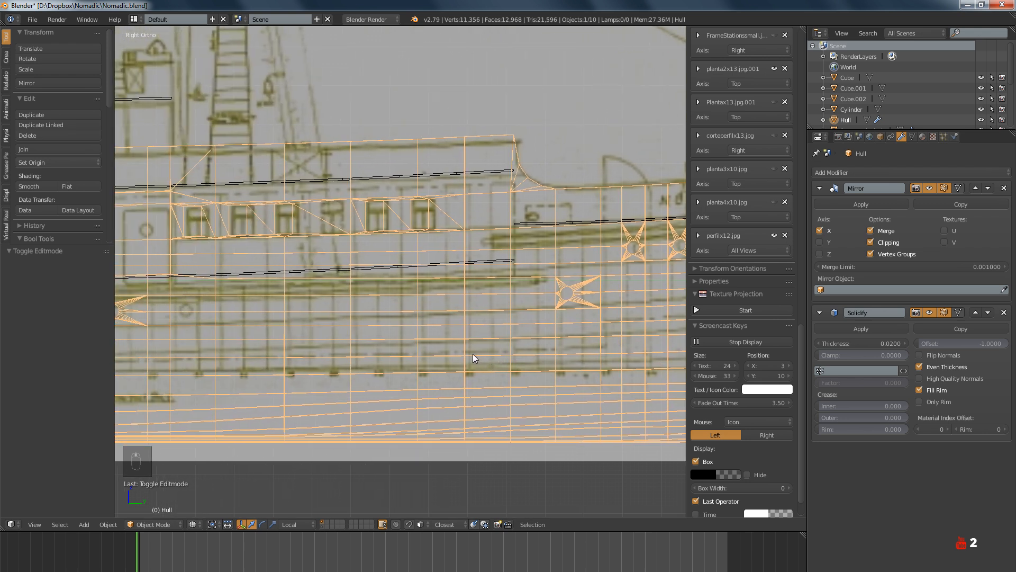
pyautogui.keyDown('ctrl'); pyautogui.scroll(-10, 460, 328); pyautogui.keyUp('ctrl')
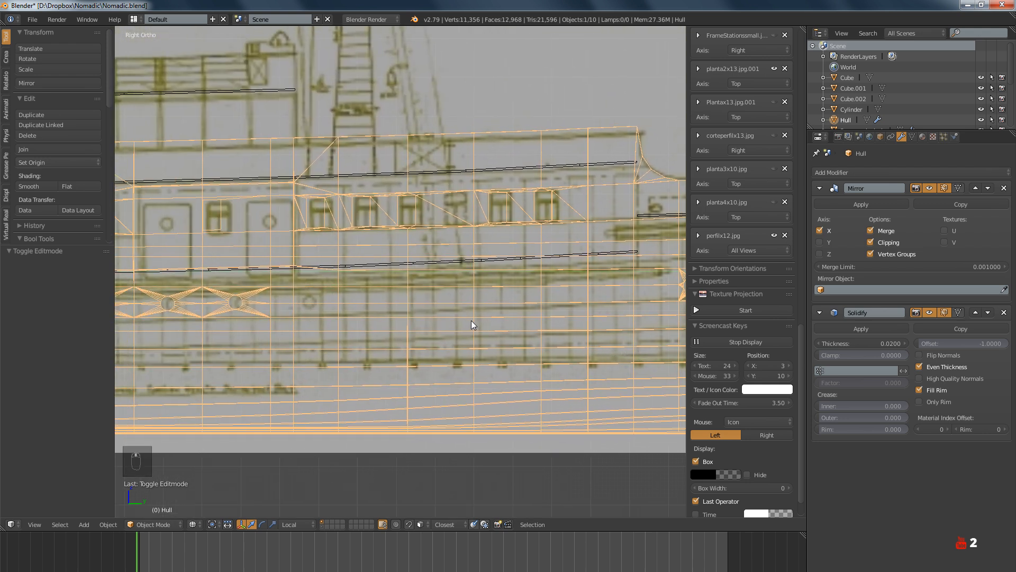
pyautogui.keyDown('ctrl'); pyautogui.scroll(-3, 434, 319); pyautogui.keyUp('ctrl')
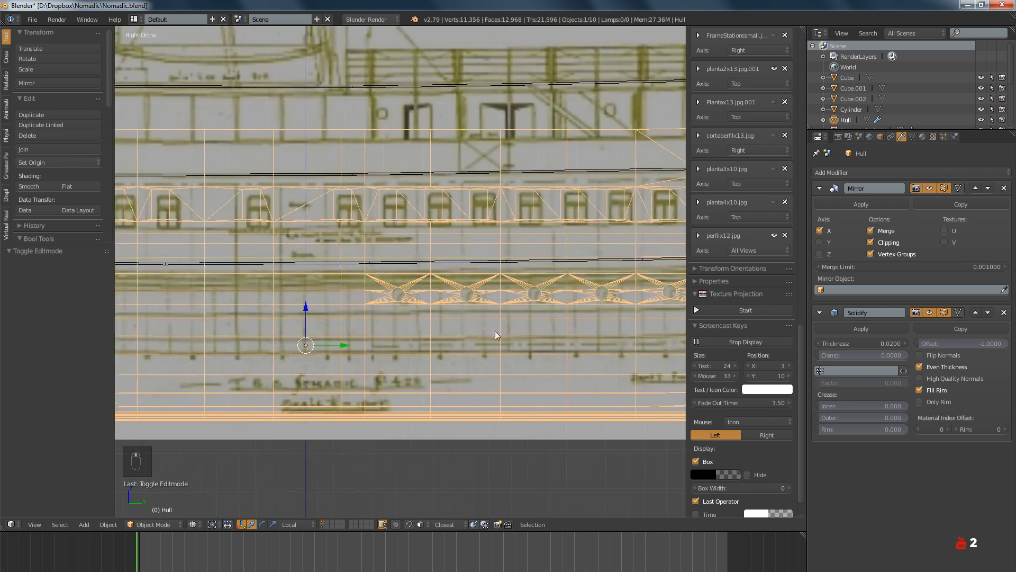
pyautogui.keyDown('ctrl'); pyautogui.scroll(-7, 470, 347); pyautogui.keyUp('ctrl')
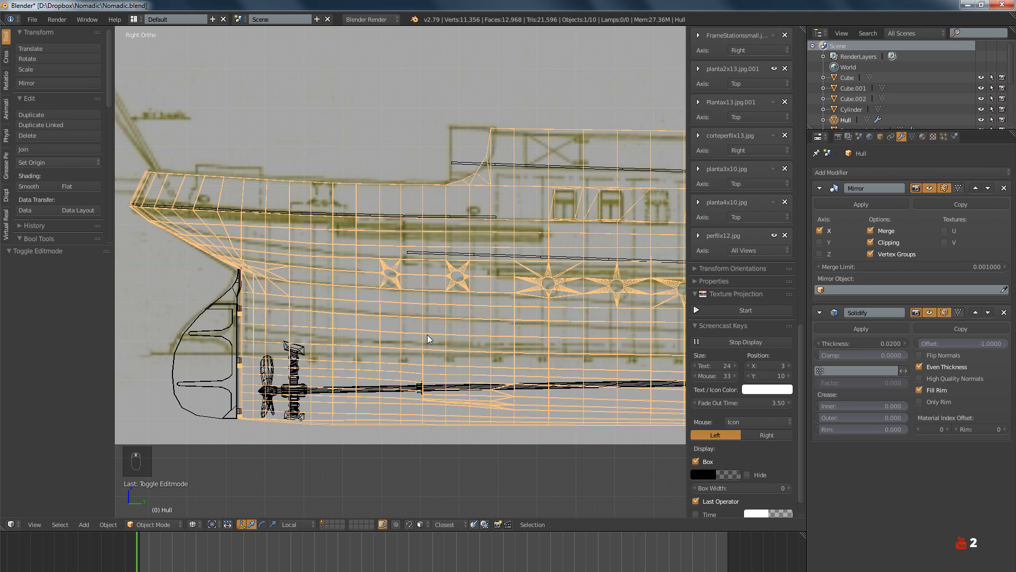
pyautogui.scroll(-5, 429, 334)
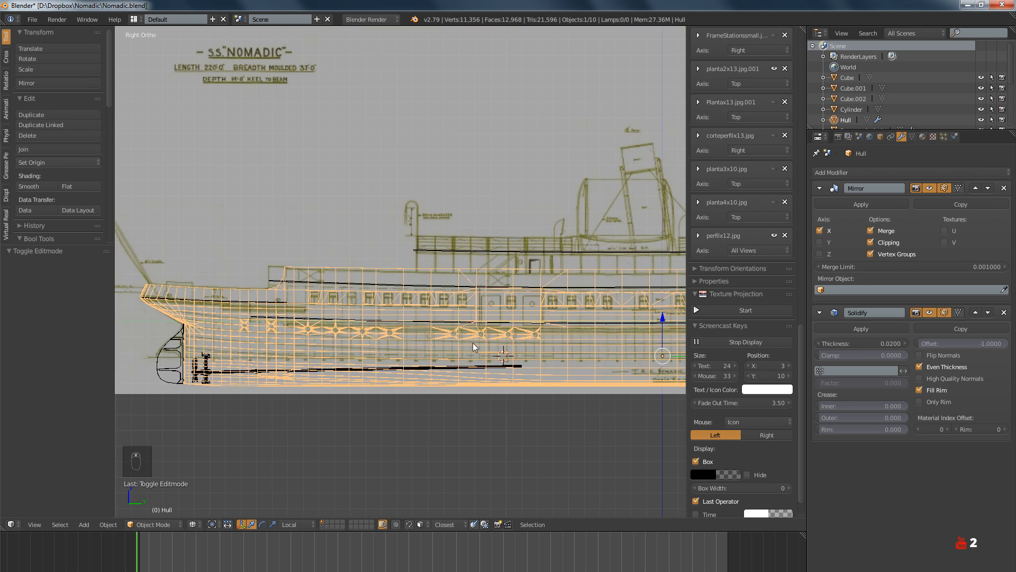
pyautogui.keyDown('ctrl'); pyautogui.scroll(3, 432, 344); pyautogui.keyUp('ctrl')
pyautogui.keyDown('ctrl'); pyautogui.scroll(8, 532, 346); pyautogui.keyUp('ctrl')
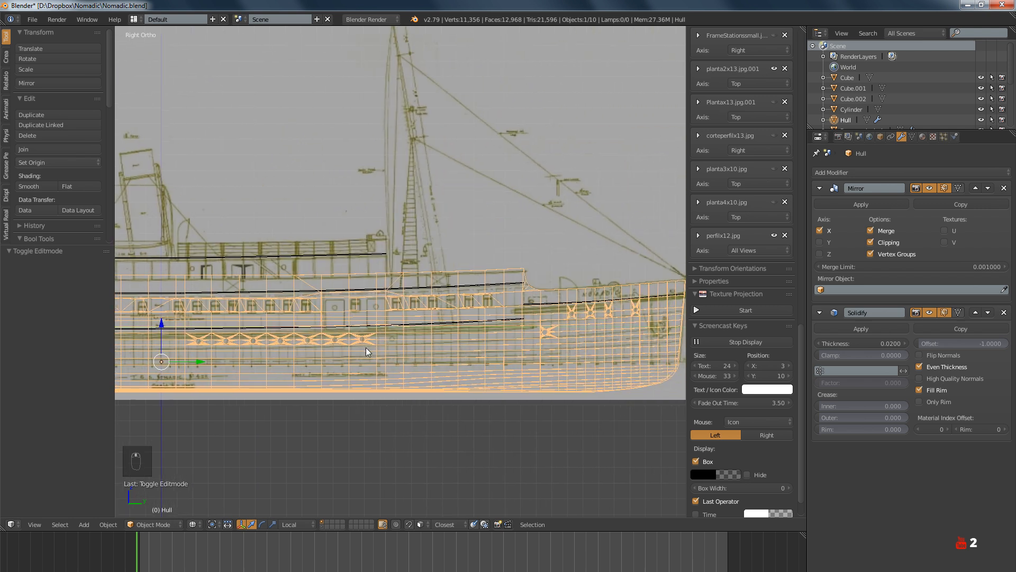
pyautogui.scroll(6, 565, 342)
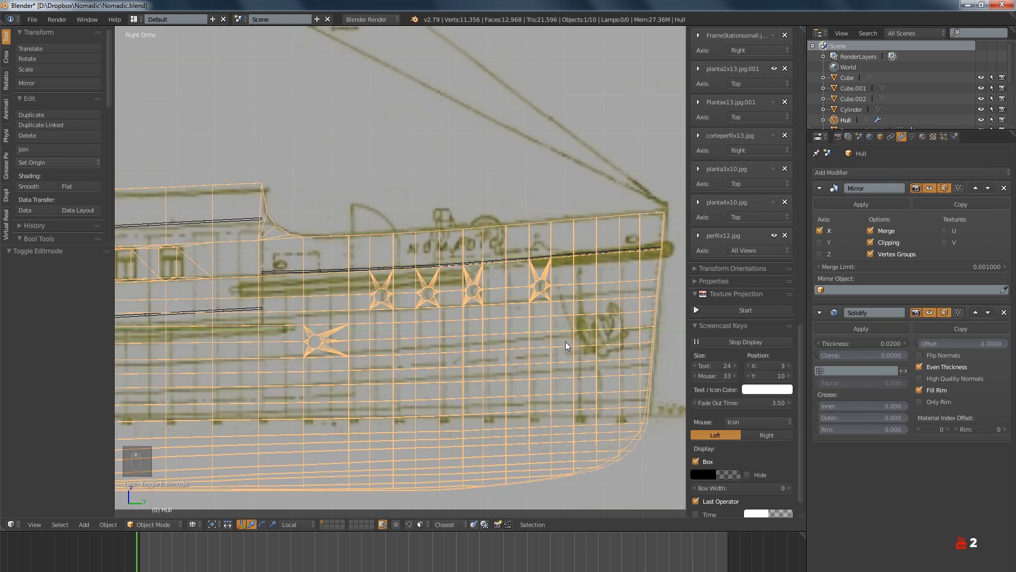
pyautogui.scroll(4, 542, 289)
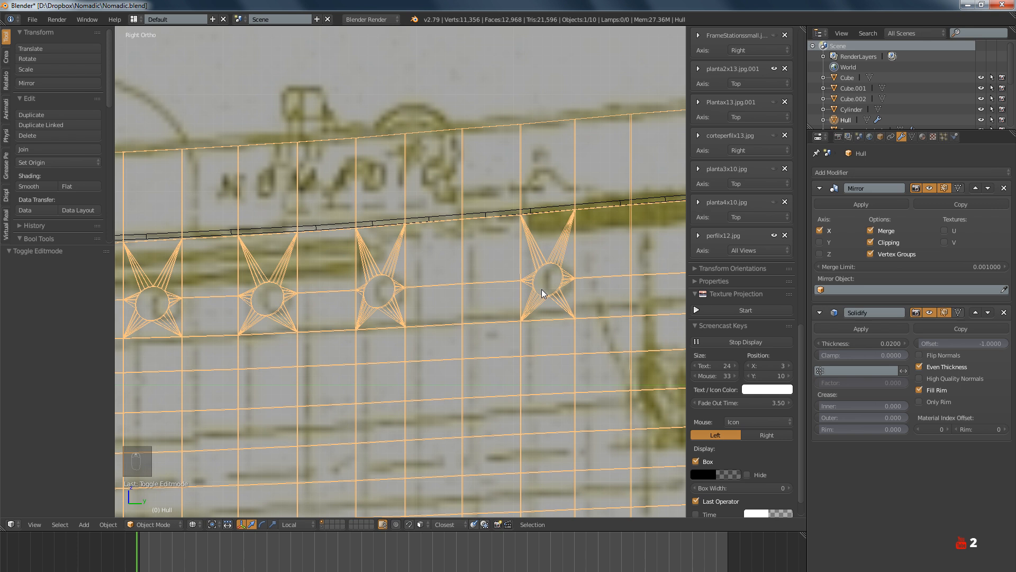
pyautogui.scroll(-2, 542, 289)
pyautogui.scroll(3, 541, 289)
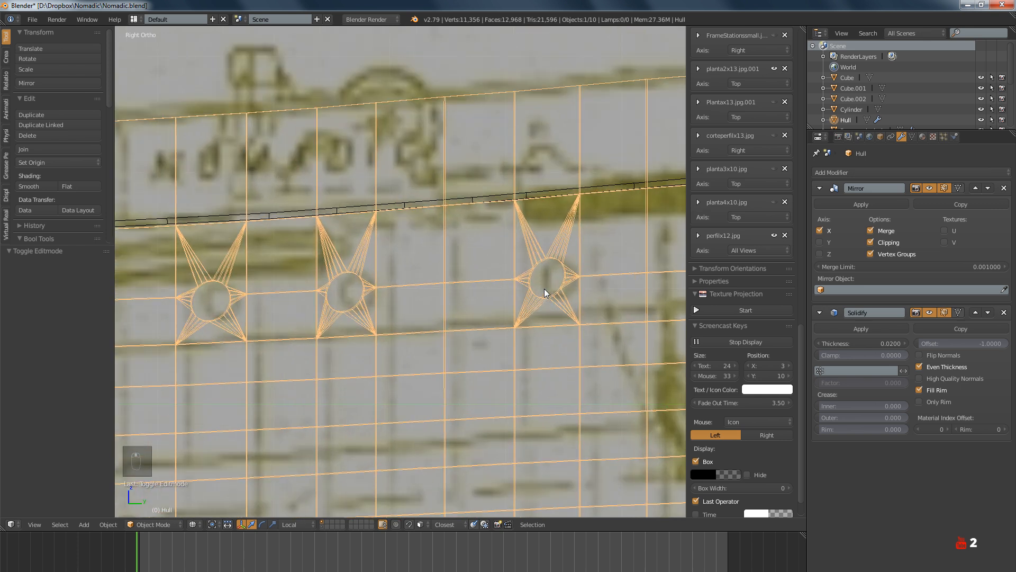
pyautogui.scroll(-5, 545, 293)
pyautogui.scroll(3, 516, 318)
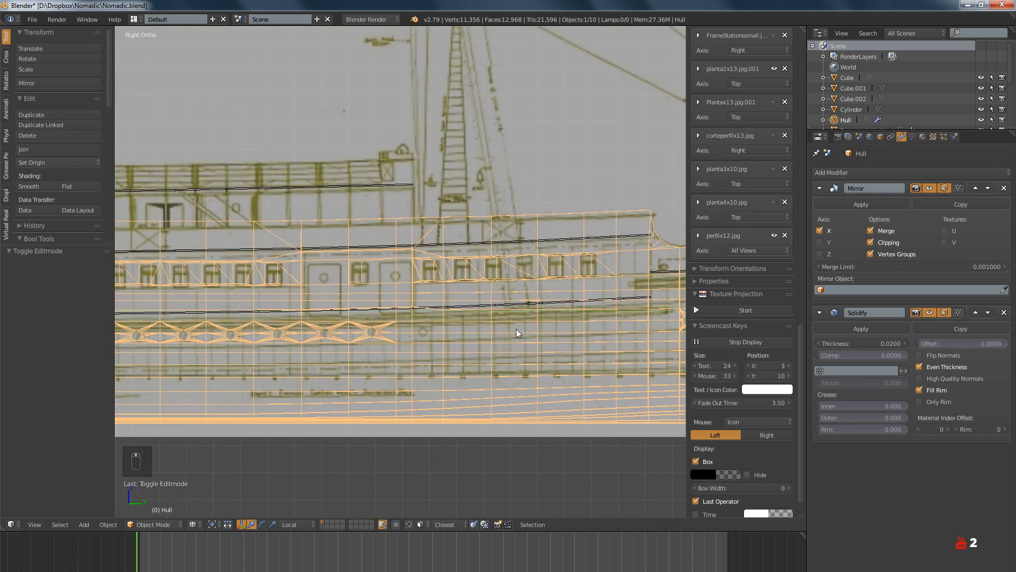
# Examine the window row and surrounding hull mesh from the forward deck to amidships against the profile drawing
pyautogui.scroll(4, 471, 307)
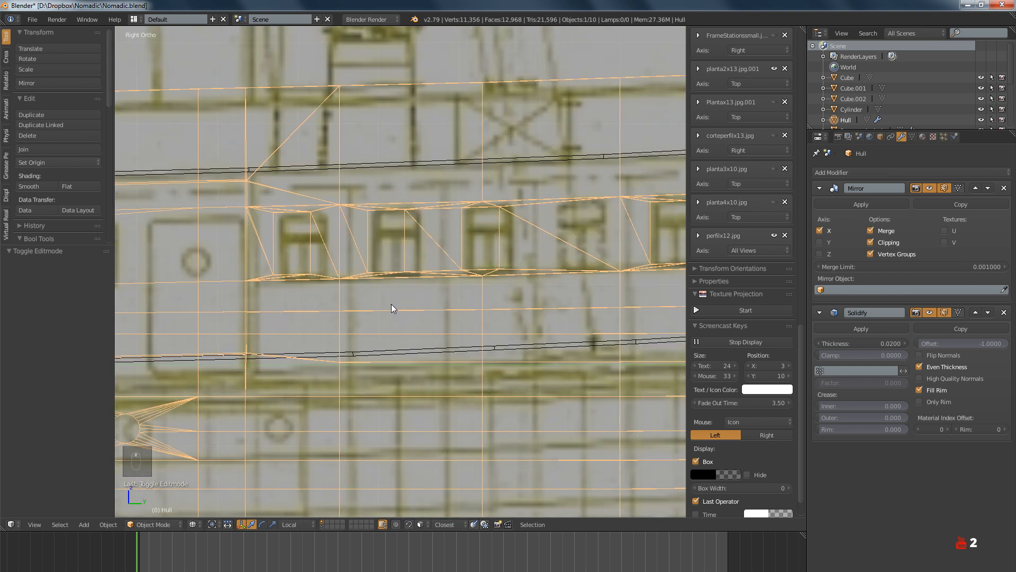
pyautogui.keyDown('shift'); pyautogui.moveTo(449, 316); pyautogui.dragTo(367, 313, button='middle'); pyautogui.keyUp('shift')
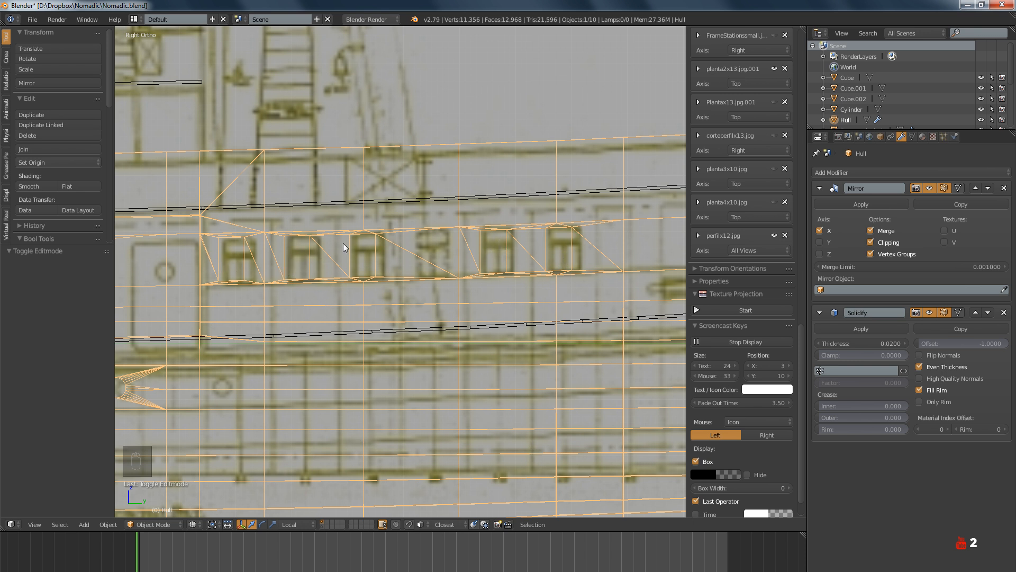
pyautogui.keyDown('shift'); pyautogui.moveTo(580, 297); pyautogui.dragTo(465, 309, button='middle'); pyautogui.keyUp('shift')
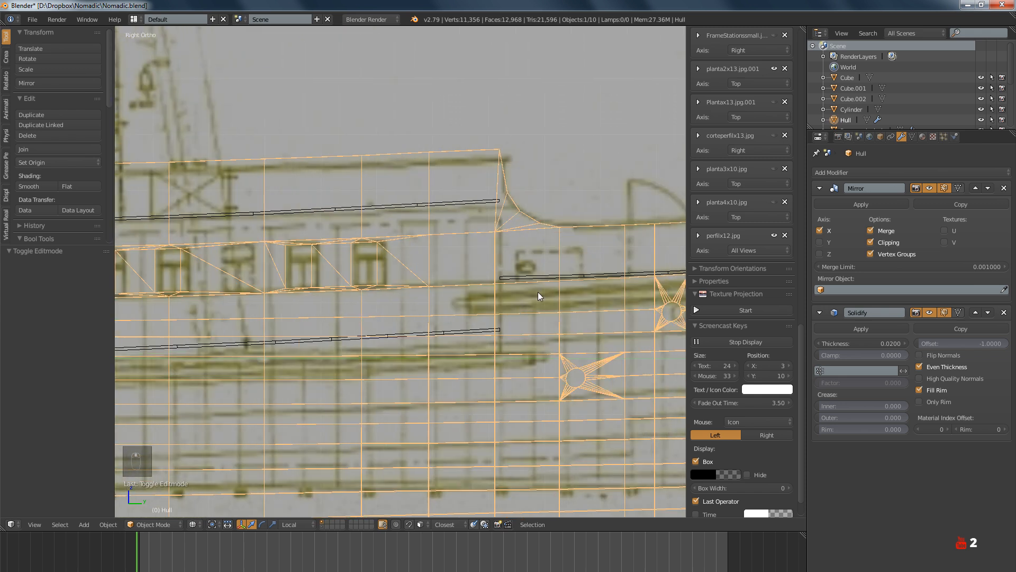
pyautogui.scroll(-3, 599, 281)
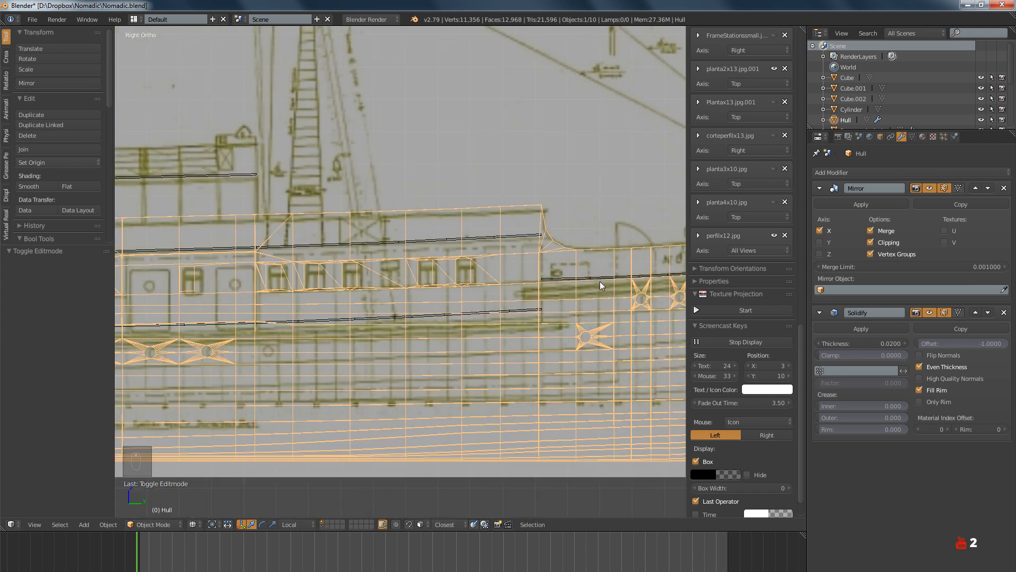
pyautogui.keyDown('shift'); pyautogui.moveTo(475, 304); pyautogui.dragTo(619, 296, button='middle'); pyautogui.keyUp('shift')
pyautogui.scroll(4, 619, 296)
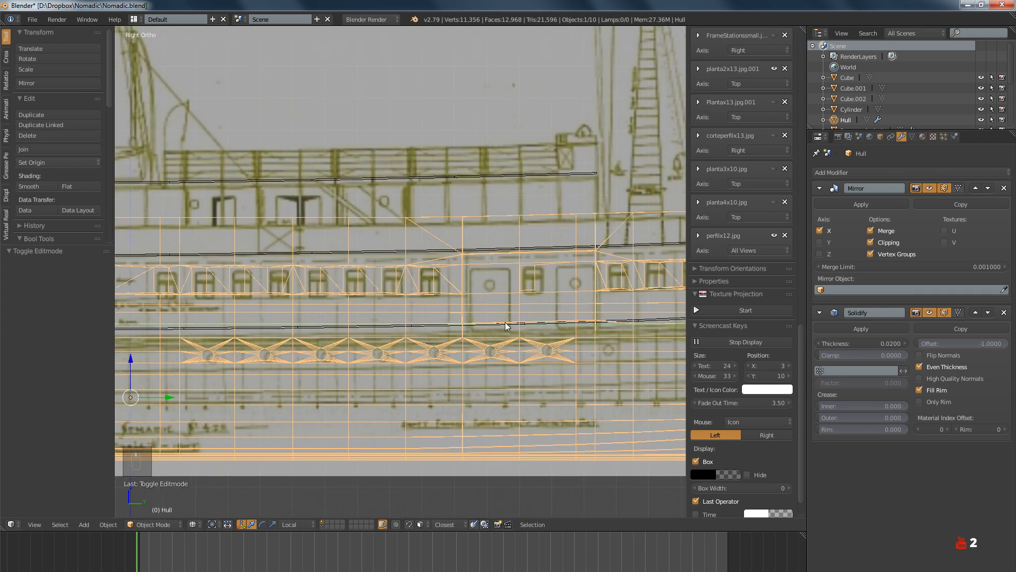
pyautogui.scroll(5, 440, 290)
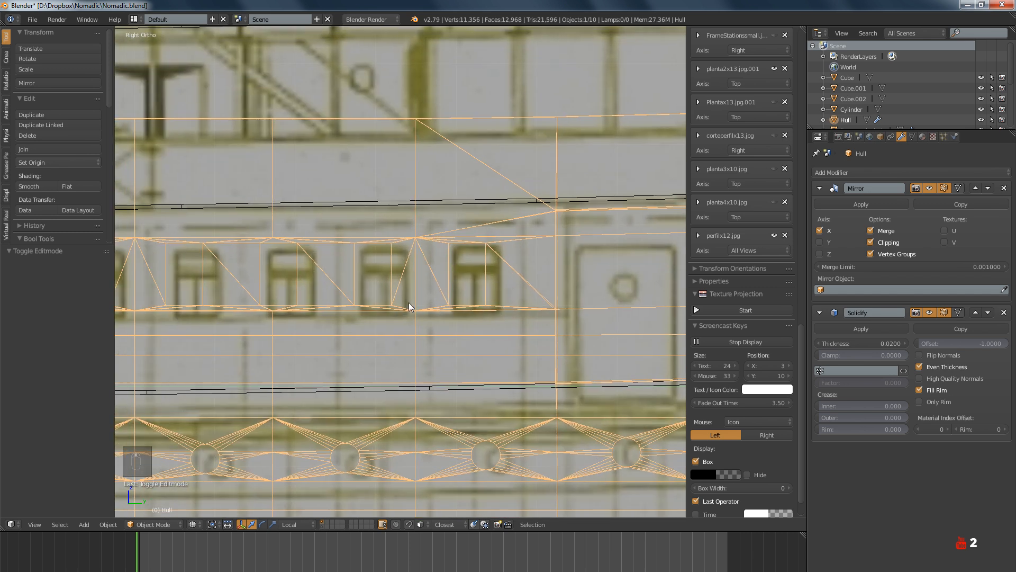
pyautogui.scroll(-2, 409, 303)
pyautogui.scroll(2, 449, 300)
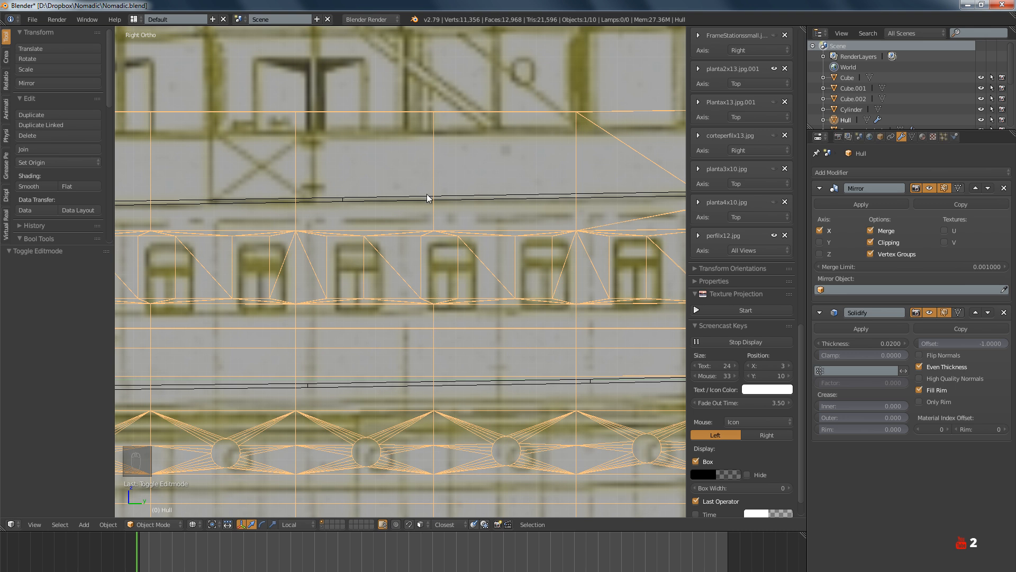
pyautogui.scroll(-5, 463, 217)
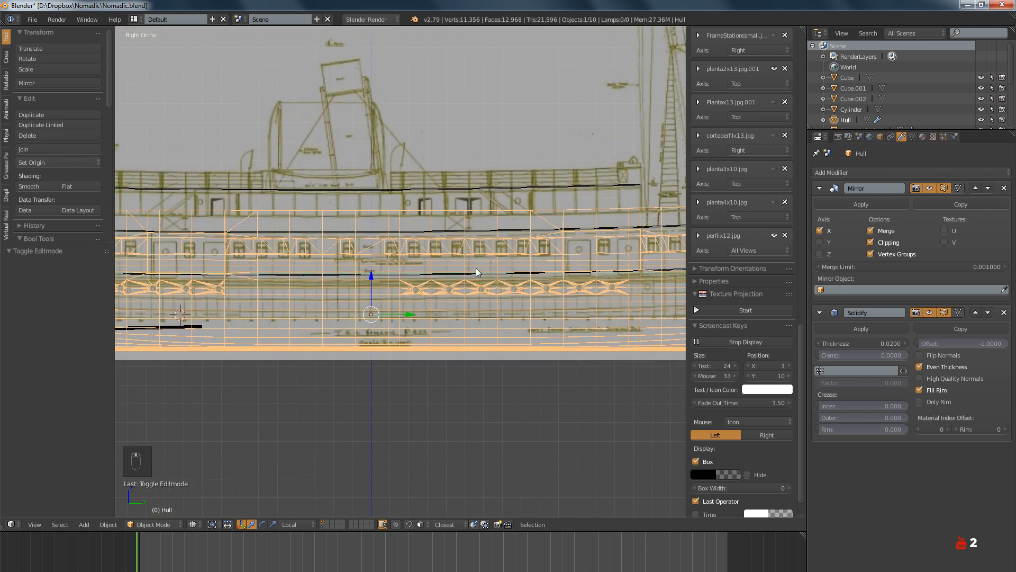
# Switch to Discord to read the direct-message conversation
pyautogui.hotkey('alt', 'Tab')
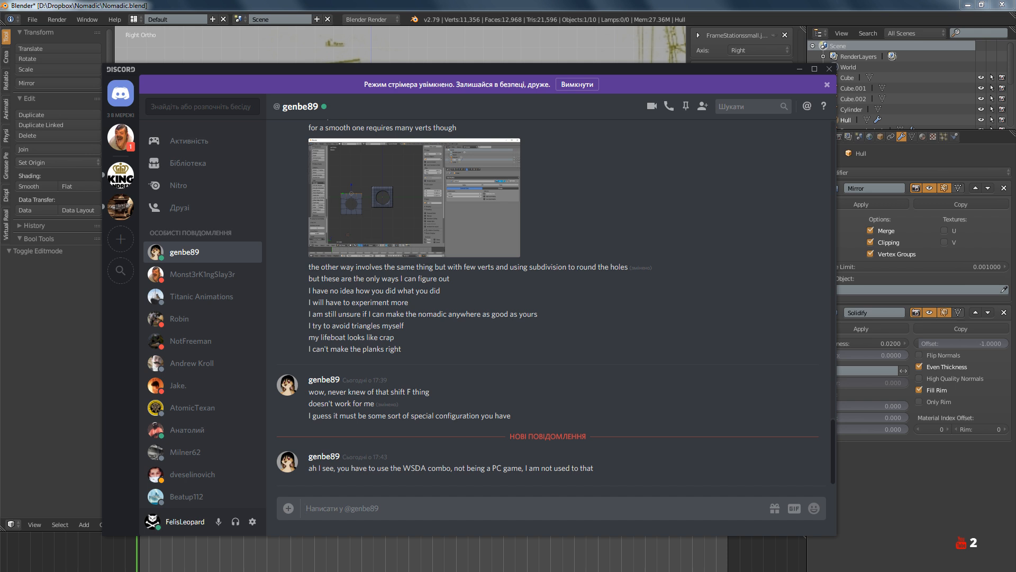
# Switch back to Blender and examine the hull's windows and portholes from amidships to the stern against the profile drawing
pyautogui.click(448, 571)
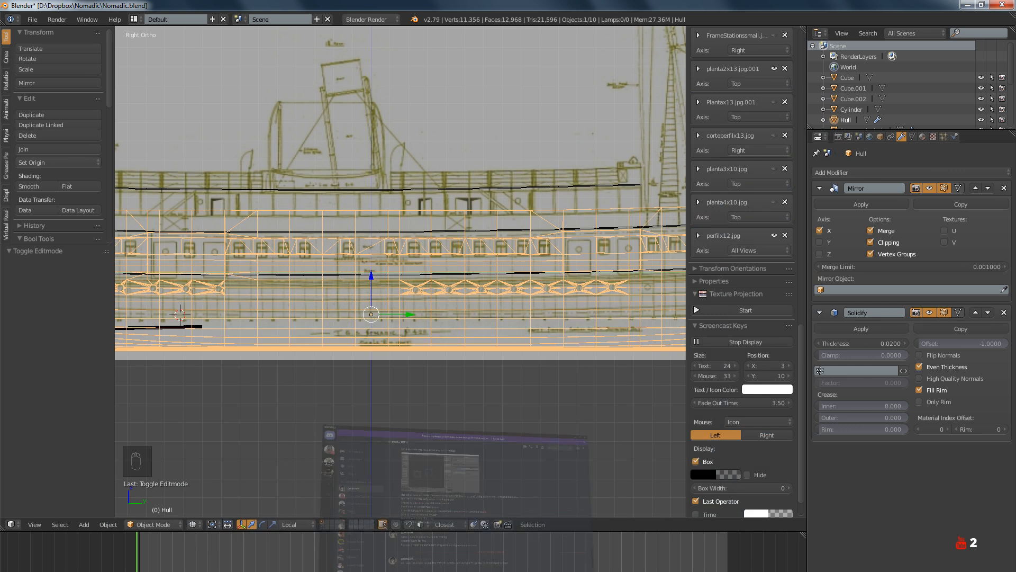
pyautogui.keyDown('shift'); pyautogui.moveTo(233, 339); pyautogui.dragTo(399, 366, button='middle'); pyautogui.keyUp('shift')
pyautogui.scroll(3, 356, 290)
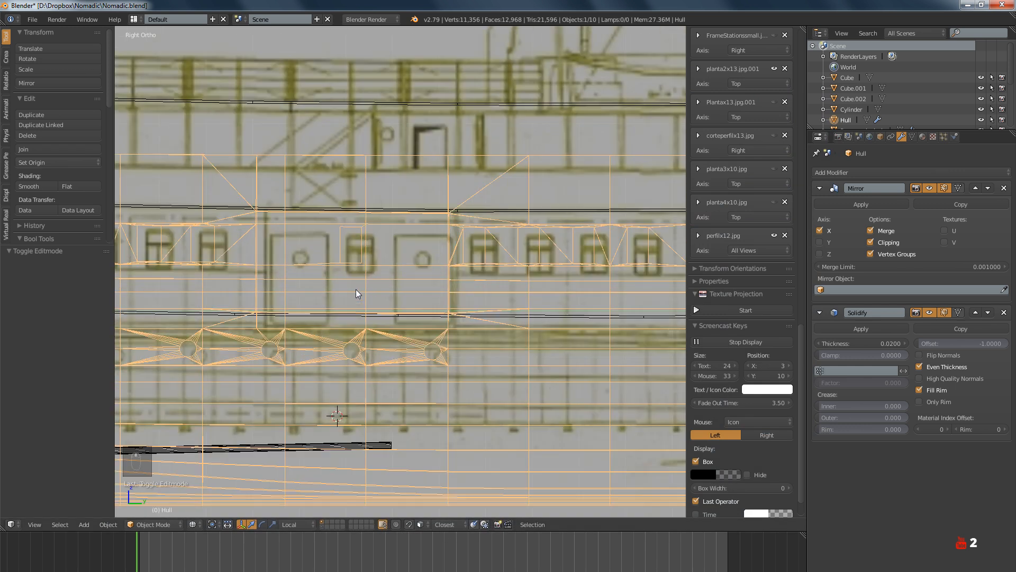
pyautogui.keyDown('shift'); pyautogui.moveTo(357, 291); pyautogui.dragTo(461, 336, button='middle'); pyautogui.keyUp('shift')
pyautogui.scroll(-1, 460, 335)
pyautogui.scroll(-3, 452, 344)
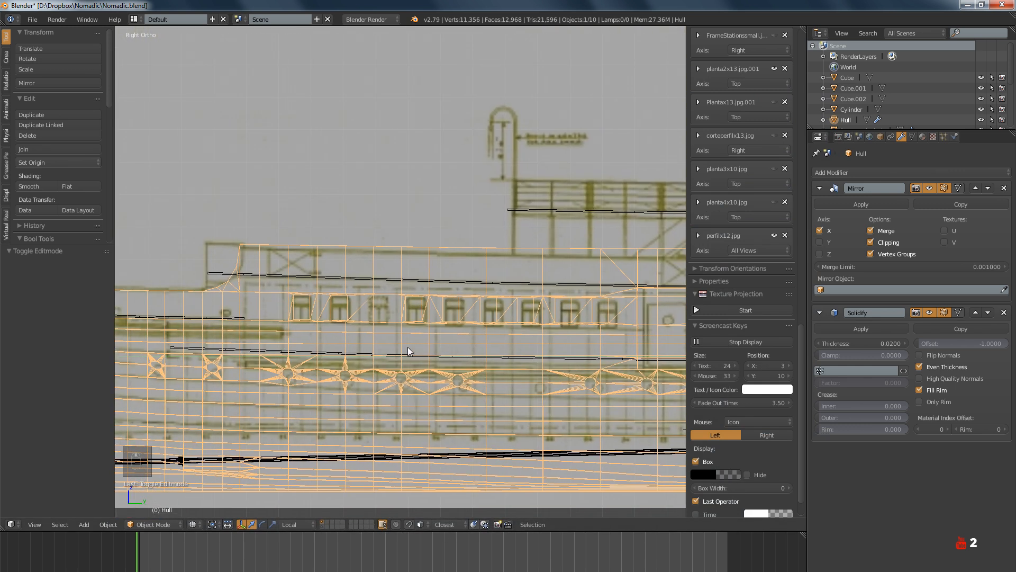
# Put the hull in Edit Mode with nothing selected, ready for adjusting the mesh at the bow
pyautogui.press('Tab')
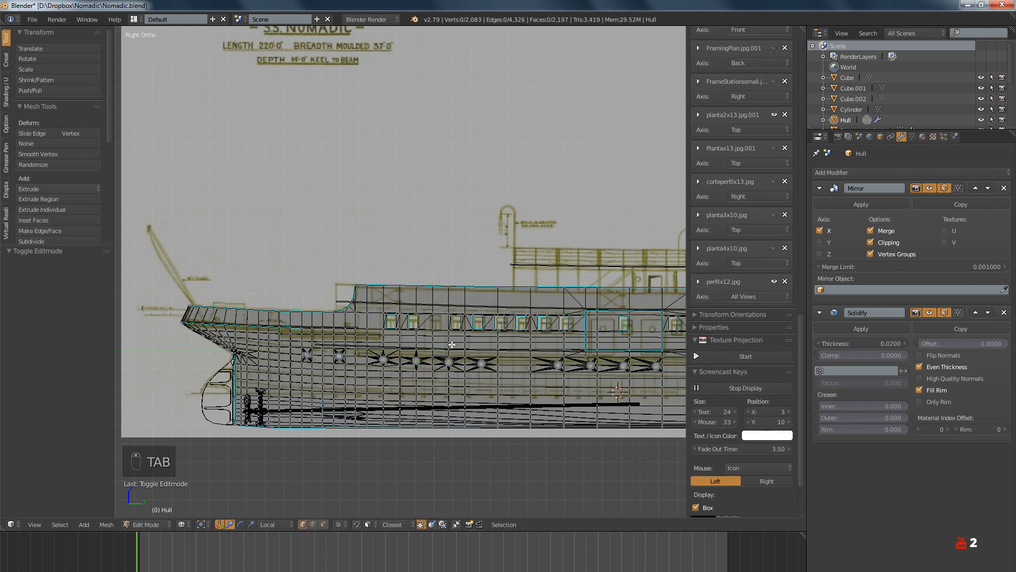
pyautogui.press('a')
pyautogui.press('a')
pyautogui.press('a')
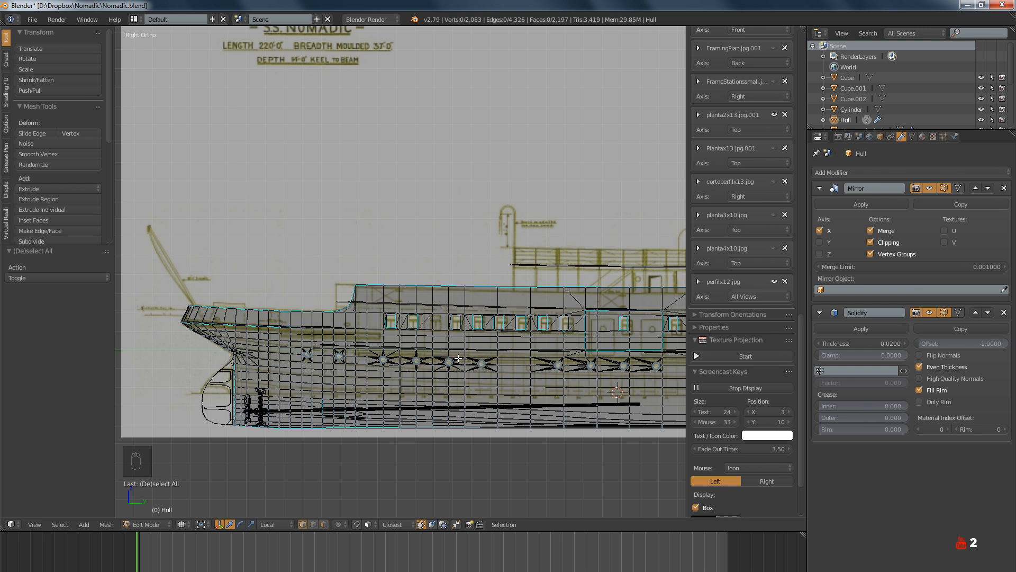
pyautogui.keyDown('shift'); pyautogui.moveTo(682, 358); pyautogui.dragTo(334, 369, button='middle'); pyautogui.keyUp('shift')
pyautogui.scroll(-2, 334, 369)
pyautogui.scroll(2, 471, 364)
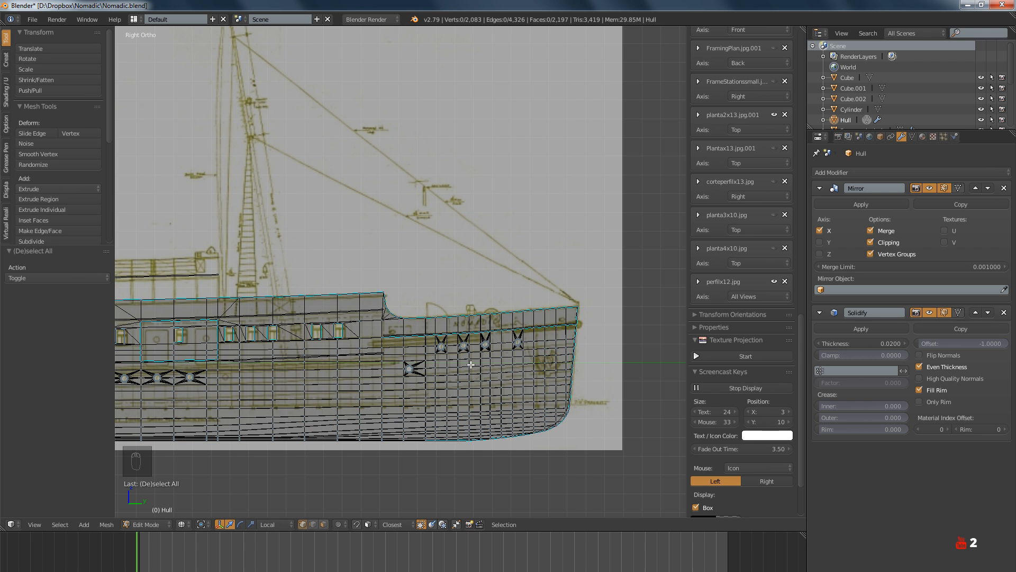
pyautogui.press('Tab')
pyautogui.press('Tab')
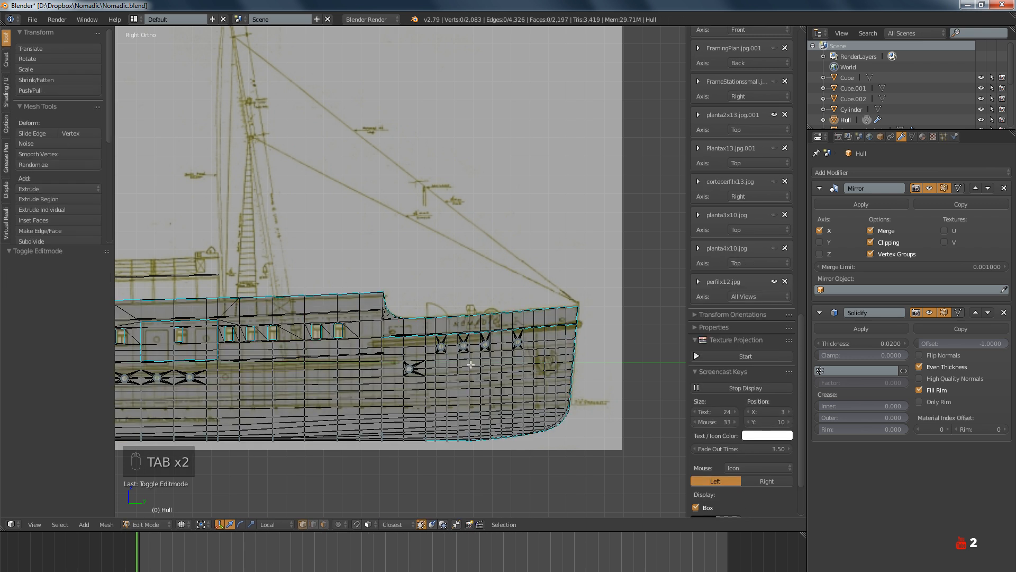
# Examine the porthole positions and vertical edge loops along the hull, between bow and stern, against the profile drawing
pyautogui.scroll(4, 471, 364)
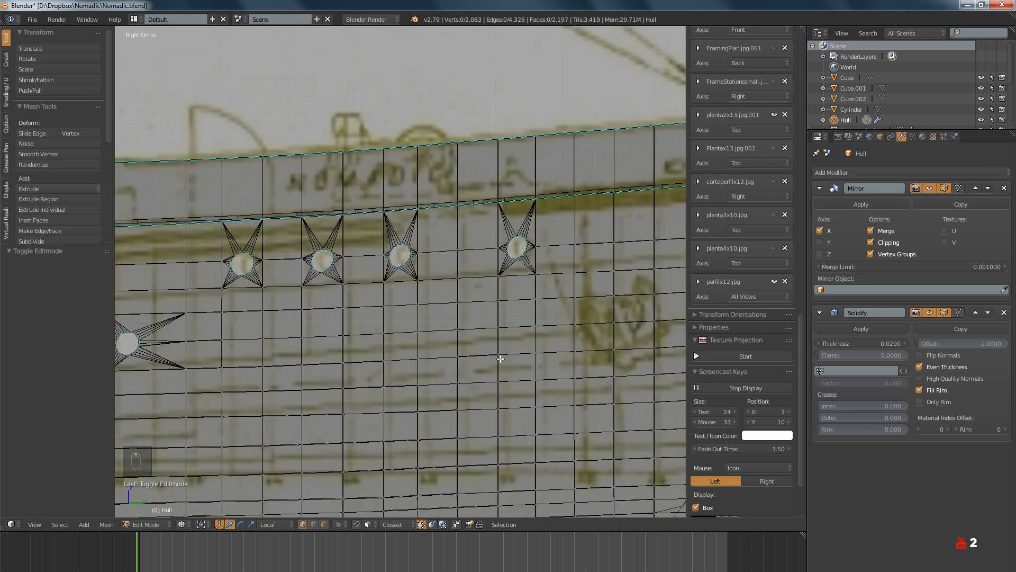
pyautogui.scroll(-3, 487, 363)
pyautogui.scroll(-1, 483, 363)
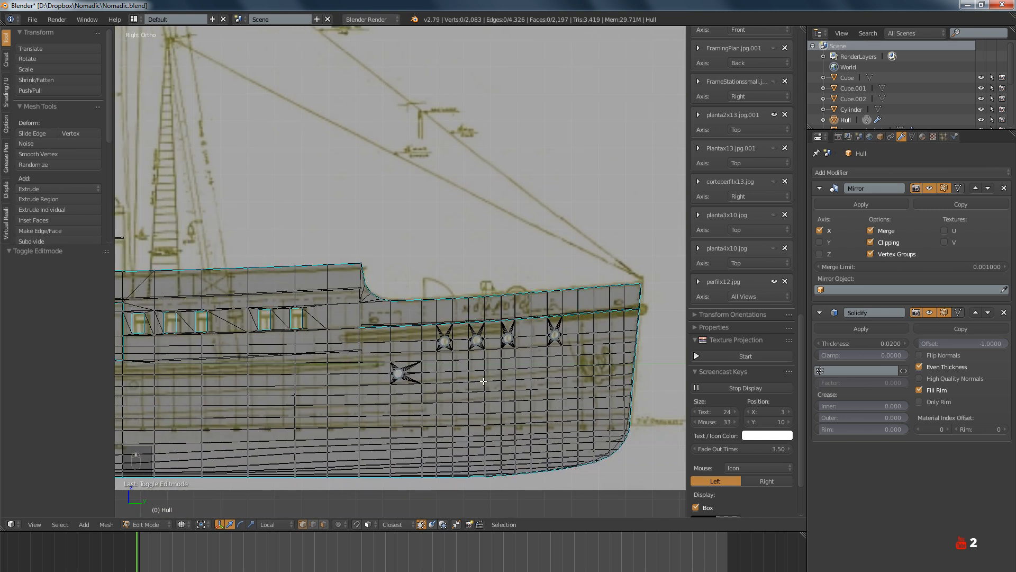
pyautogui.scroll(8, 391, 373)
pyautogui.scroll(-12, 471, 364)
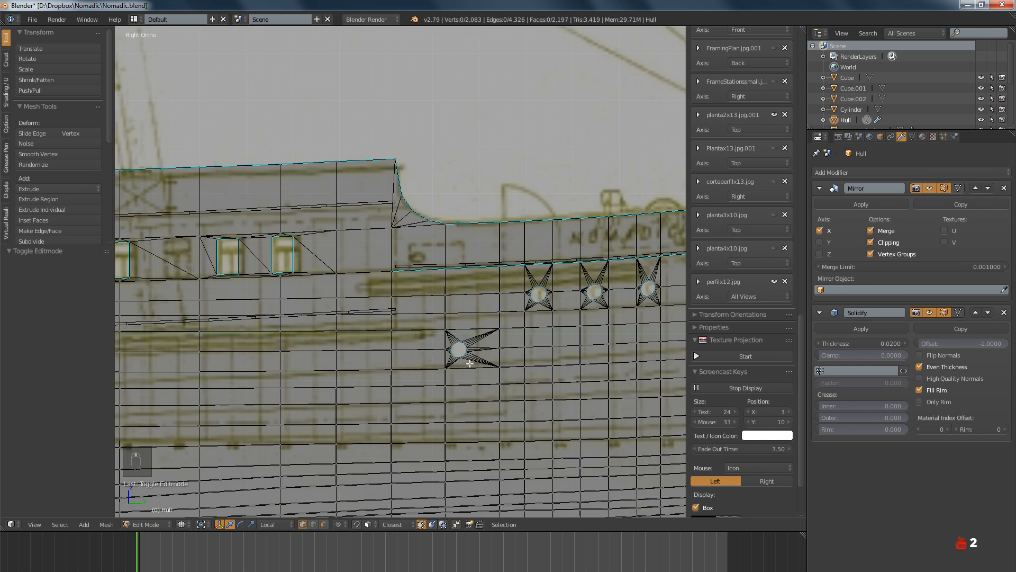
pyautogui.scroll(9, 332, 374)
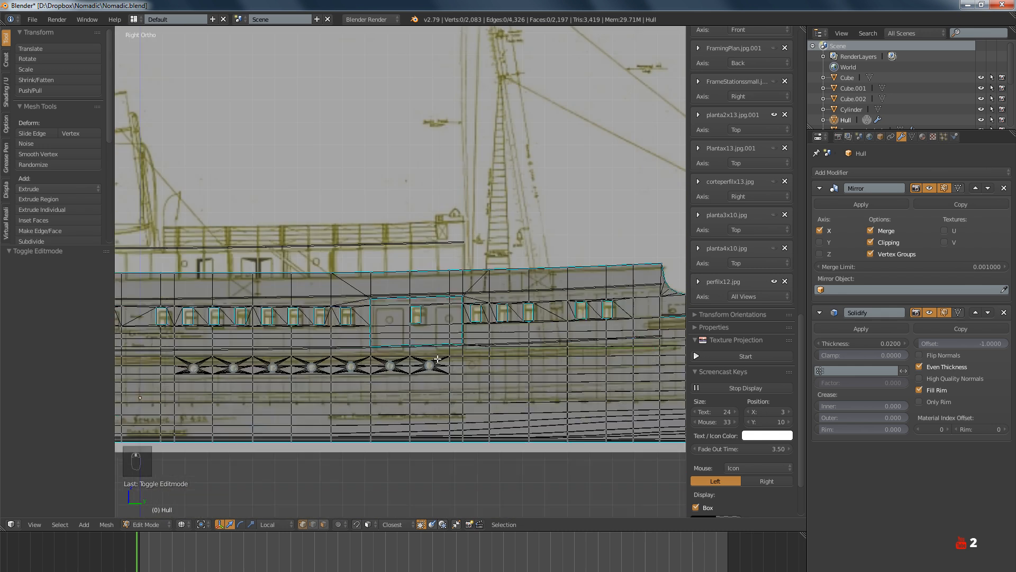
pyautogui.scroll(-10, 457, 345)
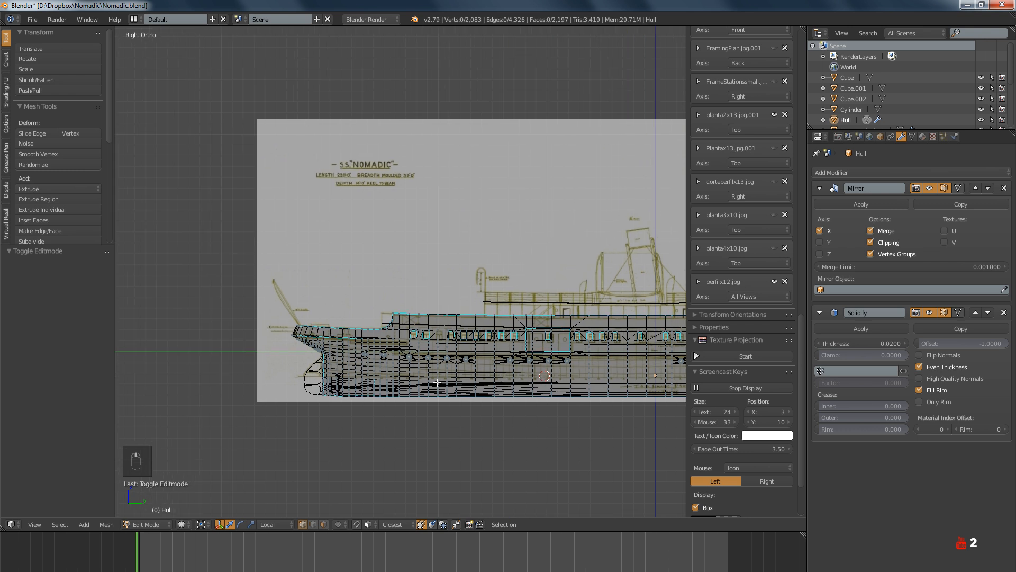
pyautogui.scroll(6, 424, 363)
pyautogui.scroll(-6, 424, 364)
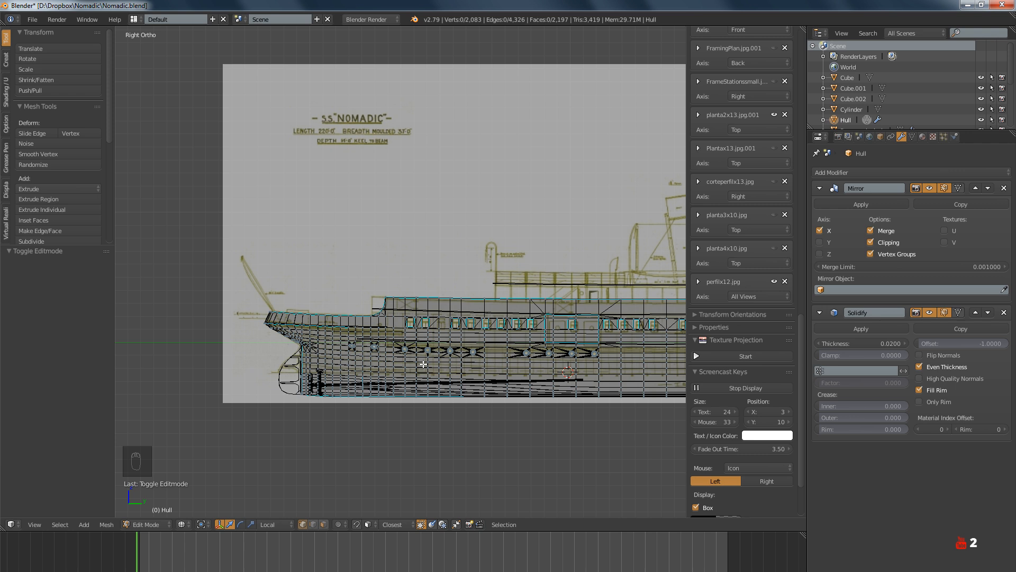
pyautogui.scroll(6, 350, 408)
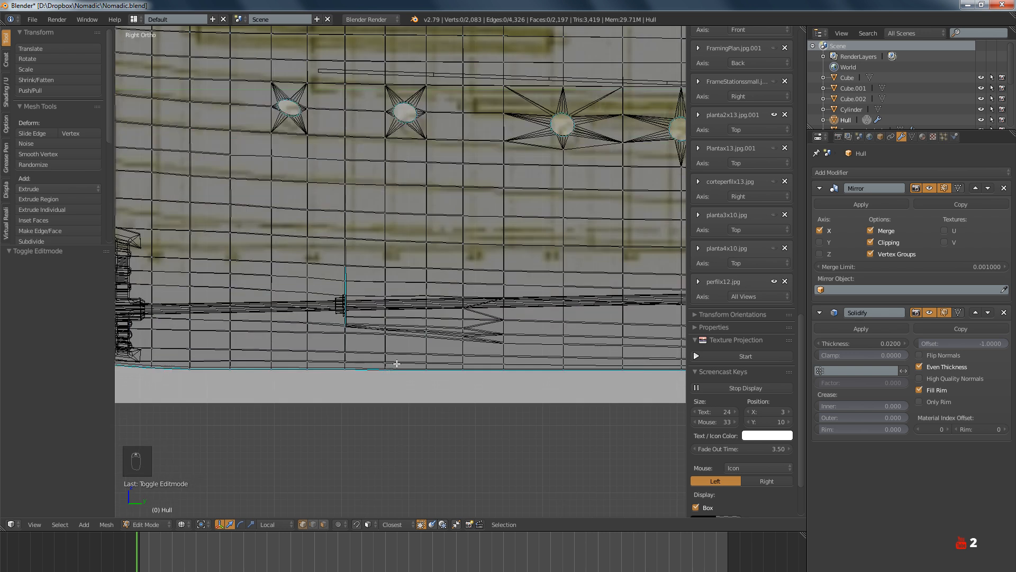
pyautogui.scroll(-3, 432, 339)
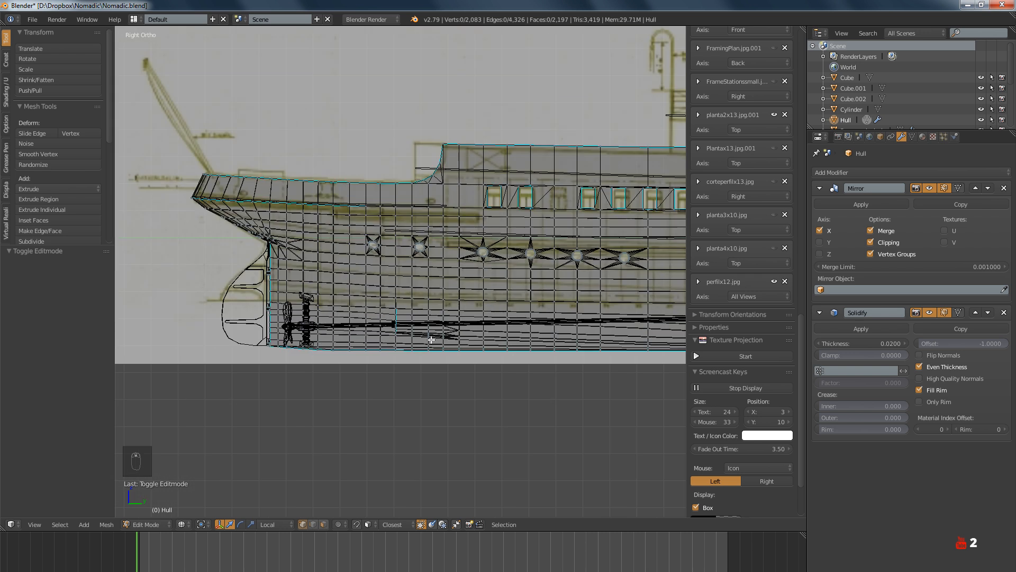
pyautogui.scroll(-4, 503, 318)
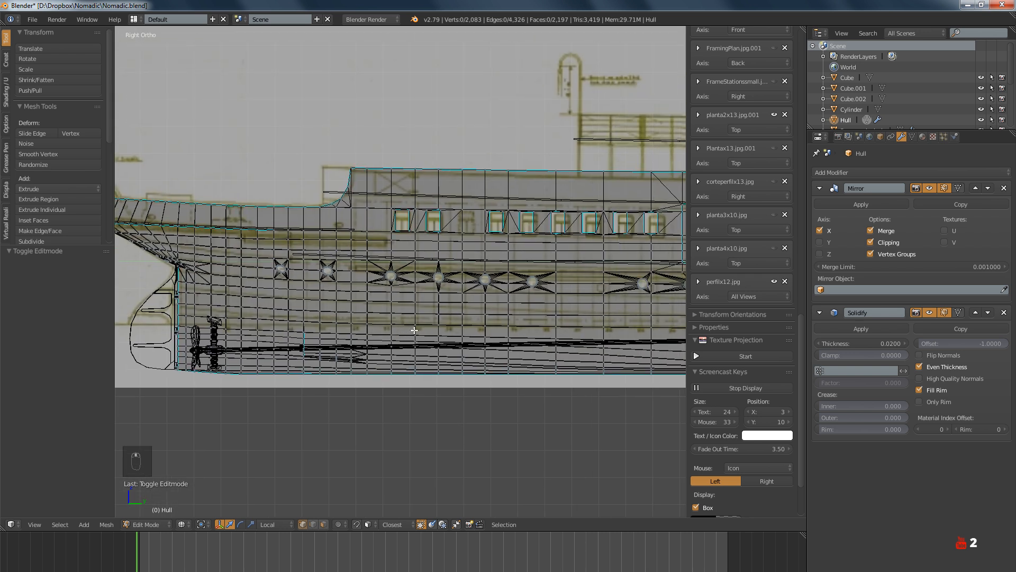
pyautogui.scroll(5, 514, 341)
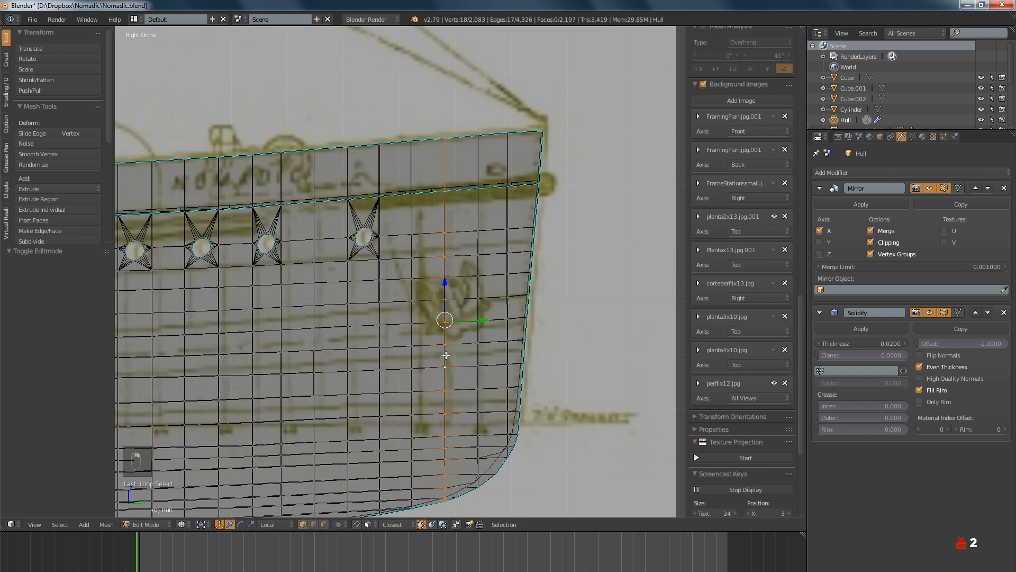
# Shift the third vertical edge loop from the stem forward along Y by about 0.085, and the second loop by 0.057
pyautogui.keyDown('alt'); pyautogui.rightClick(445, 352); pyautogui.keyUp('alt')
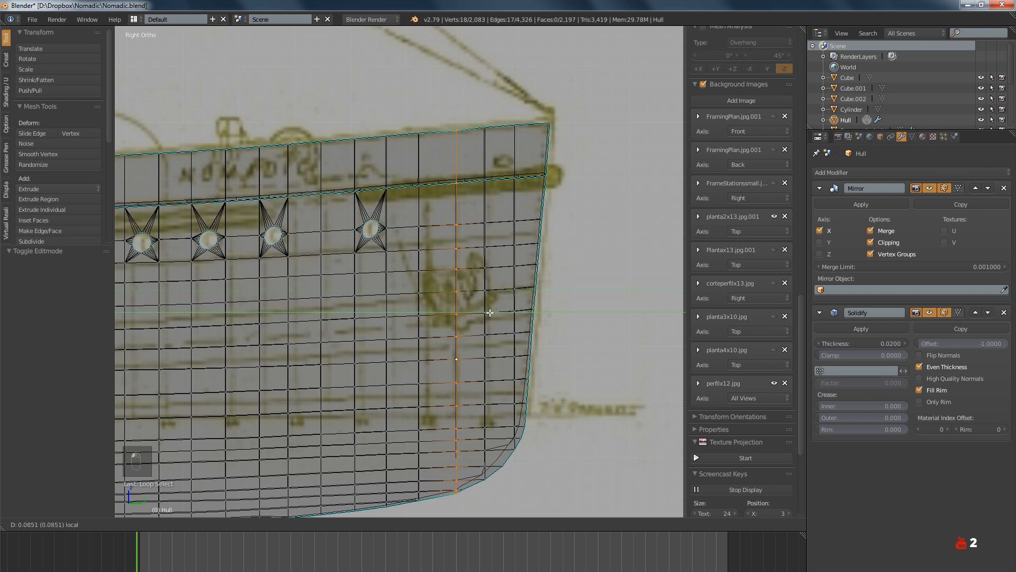
pyautogui.press('a')
pyautogui.keyDown('alt'); pyautogui.rightClick(484, 344); pyautogui.keyUp('alt')
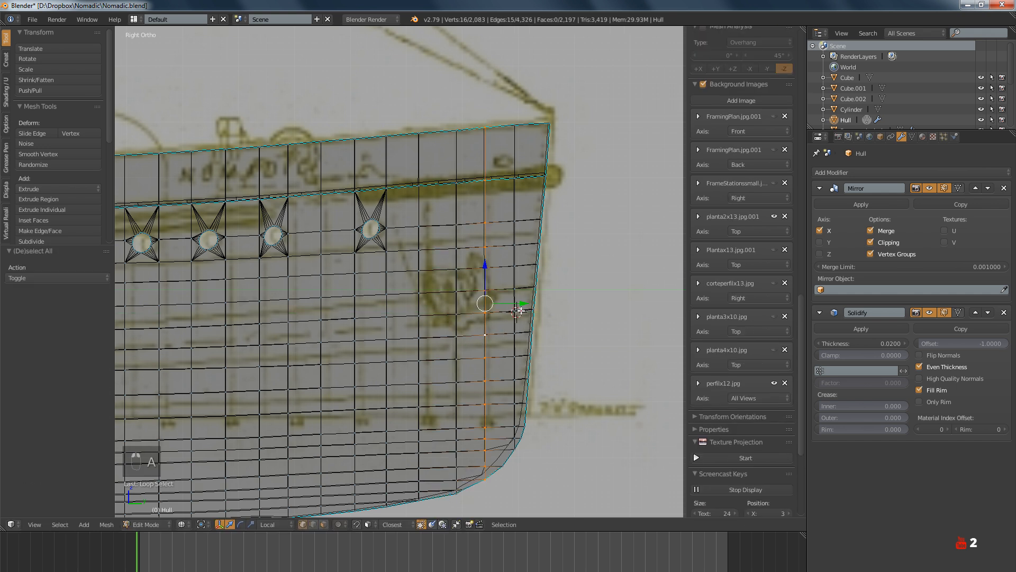
pyautogui.moveTo(520, 303); pyautogui.dragTo(522, 302)
pyautogui.click(522, 302)
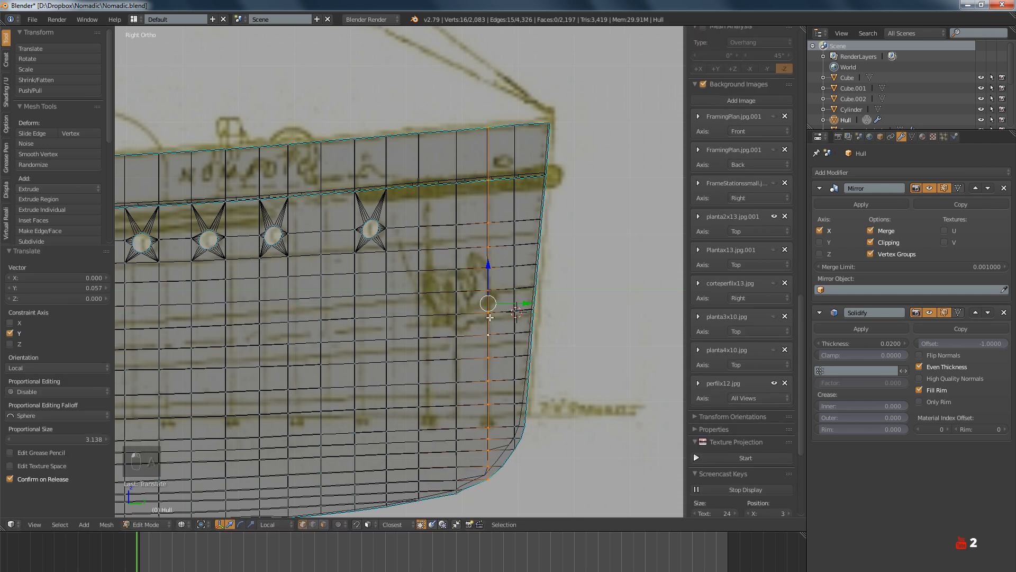
# Shift the fourth vertical edge loop from the stem forward along Y by 0.142
pyautogui.press('a')
pyautogui.keyDown('alt'); pyautogui.rightClick(418, 311); pyautogui.keyUp('alt')
pyautogui.moveTo(448, 318); pyautogui.dragTo(456, 318)
pyautogui.keyDown('shift'); pyautogui.moveTo(439, 322); pyautogui.dragTo(515, 314, button='middle'); pyautogui.keyUp('shift')
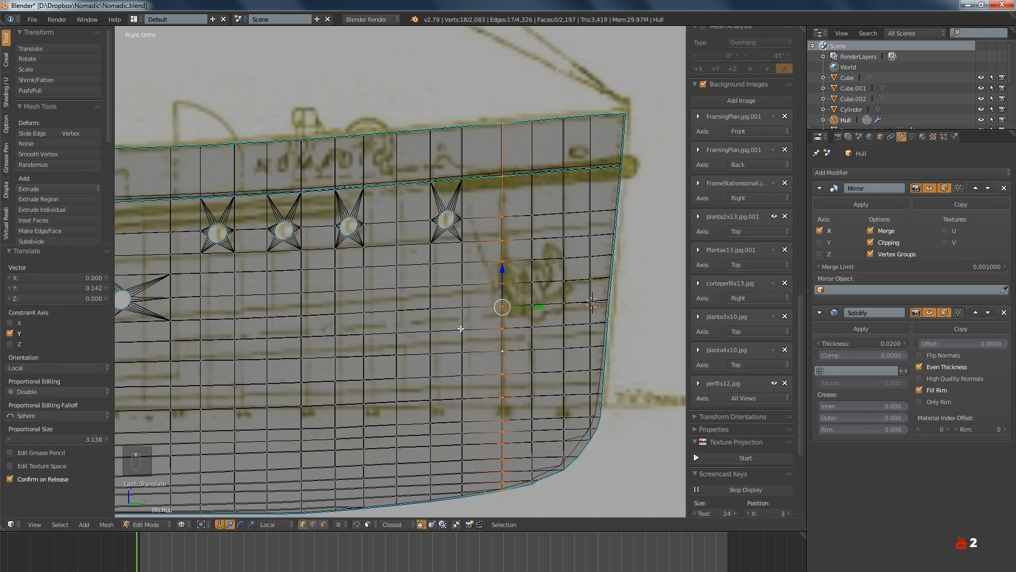
# Select the full-height edge loop just forward of the foremost bow porthole and shift it forward along Y by about 0.132
pyautogui.press('a')
pyautogui.keyDown('alt'); pyautogui.rightClick(463, 329); pyautogui.keyUp('alt')
pyautogui.keyDown('alt'); pyautogui.keyDown('shift'); pyautogui.rightClick(463, 199); pyautogui.keyUp('shift'); pyautogui.keyUp('alt')
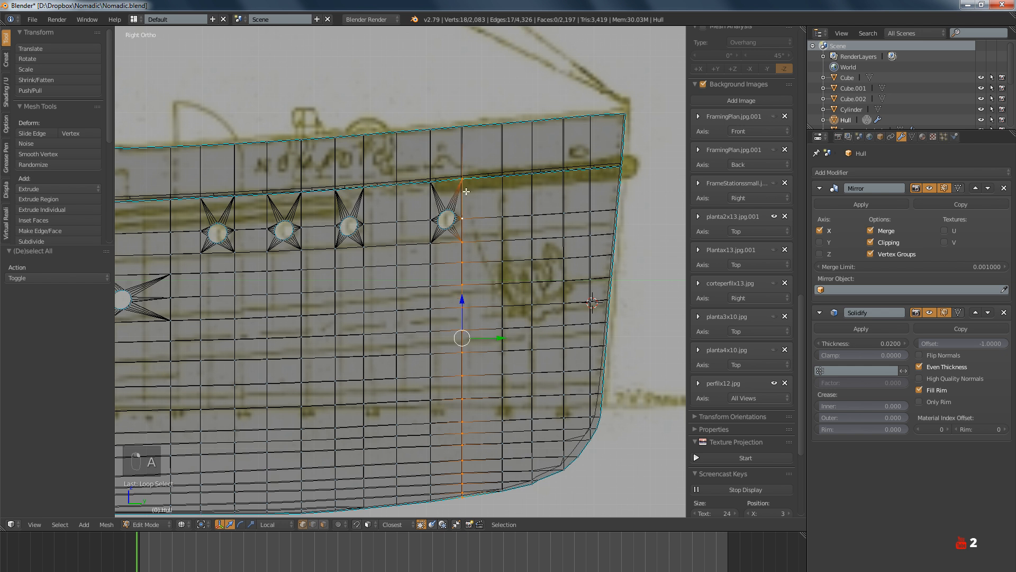
pyautogui.keyDown('alt'); pyautogui.keyDown('shift'); pyautogui.rightClick(462, 154); pyautogui.keyUp('shift'); pyautogui.keyUp('alt')
pyautogui.moveTo(491, 315); pyautogui.dragTo(498, 313)
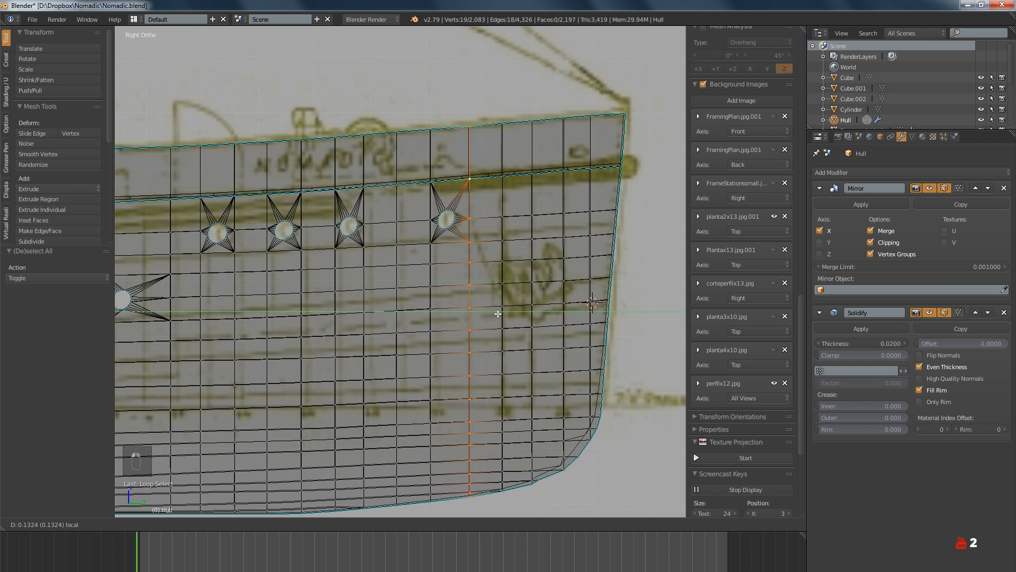
pyautogui.press('Escape')
# Select the full-height edge loop just aft of the foremost bow porthole, shift it slightly forward along Y, and deselect it
pyautogui.keyDown('shift'); pyautogui.moveTo(497, 313); pyautogui.dragTo(517, 313, button='middle'); pyautogui.keyUp('shift')
pyautogui.keyDown('alt'); pyautogui.rightClick(453, 303); pyautogui.keyUp('alt')
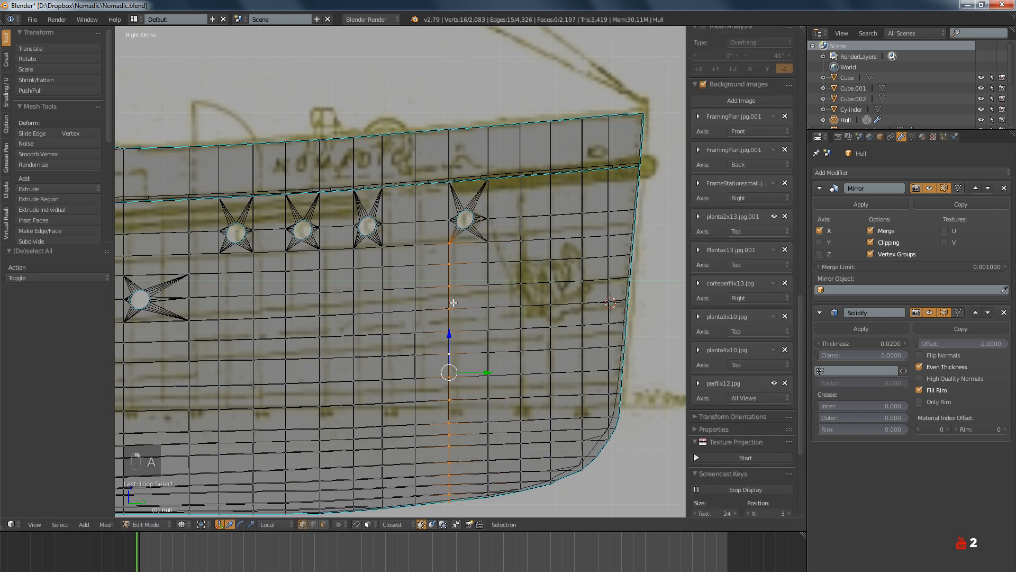
pyautogui.keyDown('alt'); pyautogui.keyDown('shift'); pyautogui.rightClick(446, 204); pyautogui.keyUp('shift'); pyautogui.keyUp('alt')
pyautogui.keyDown('alt'); pyautogui.keyDown('shift'); pyautogui.rightClick(447, 162); pyautogui.keyUp('shift'); pyautogui.keyUp('alt')
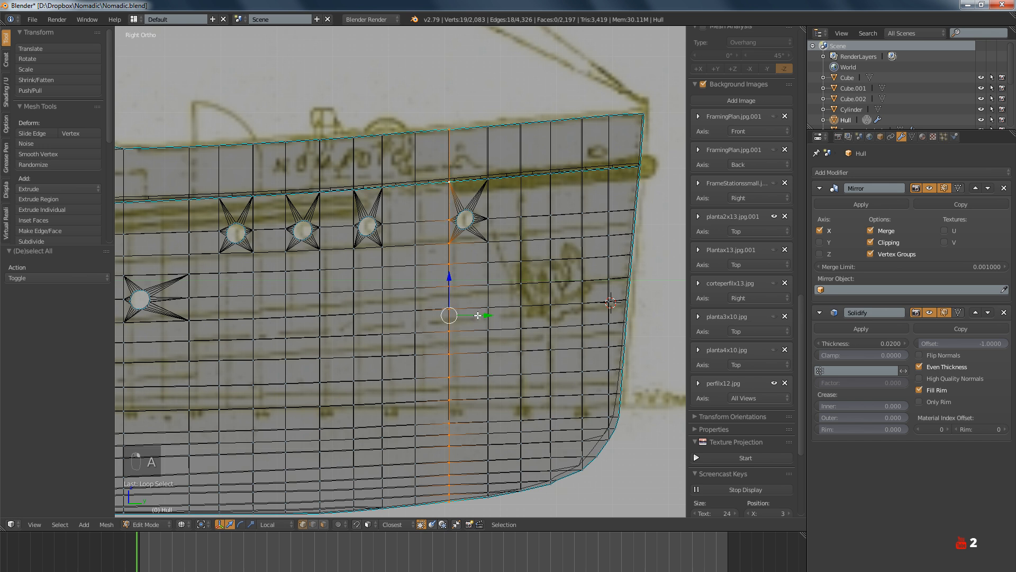
pyautogui.press('a')
# Shift the vertical edge loop between the two foremost portholes slightly forward along Y and deselect it
pyautogui.keyDown('shift'); pyautogui.moveTo(413, 360); pyautogui.dragTo(467, 353, button='middle'); pyautogui.keyUp('shift')
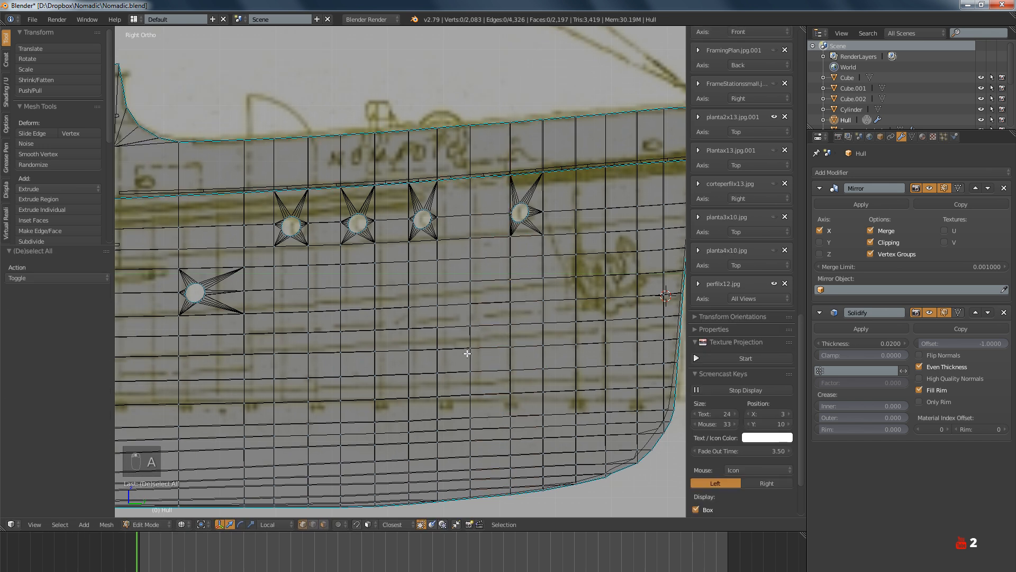
pyautogui.keyDown('alt'); pyautogui.rightClick(470, 309); pyautogui.keyUp('alt')
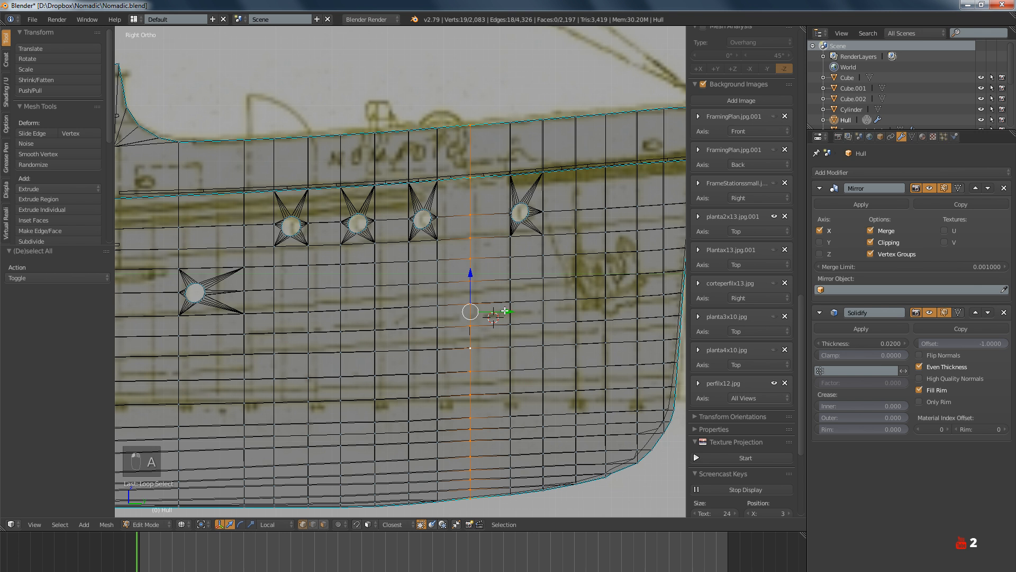
pyautogui.moveTo(504, 312); pyautogui.dragTo(512, 311)
pyautogui.keyDown('shift'); pyautogui.moveTo(440, 322); pyautogui.dragTo(469, 320, button='middle'); pyautogui.keyUp('shift')
pyautogui.press('a')
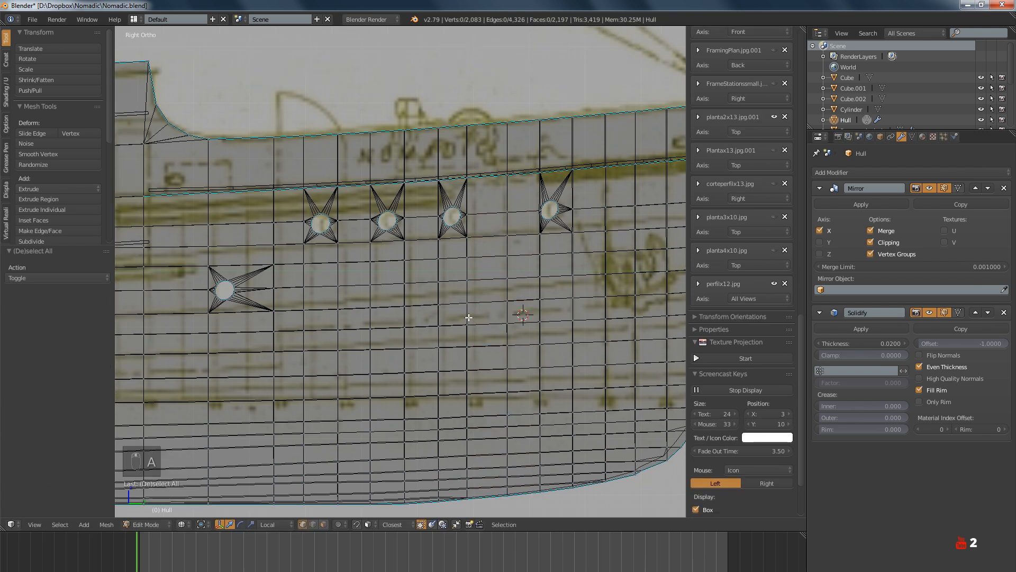
# Select the full-height edge loop just forward of the second porthole from the stem and shift it forward along Y by 0.151
pyautogui.keyDown('alt'); pyautogui.rightClick(469, 318); pyautogui.keyUp('alt')
pyautogui.keyDown('alt'); pyautogui.keyDown('shift'); pyautogui.rightClick(468, 199); pyautogui.keyUp('shift'); pyautogui.keyUp('alt')
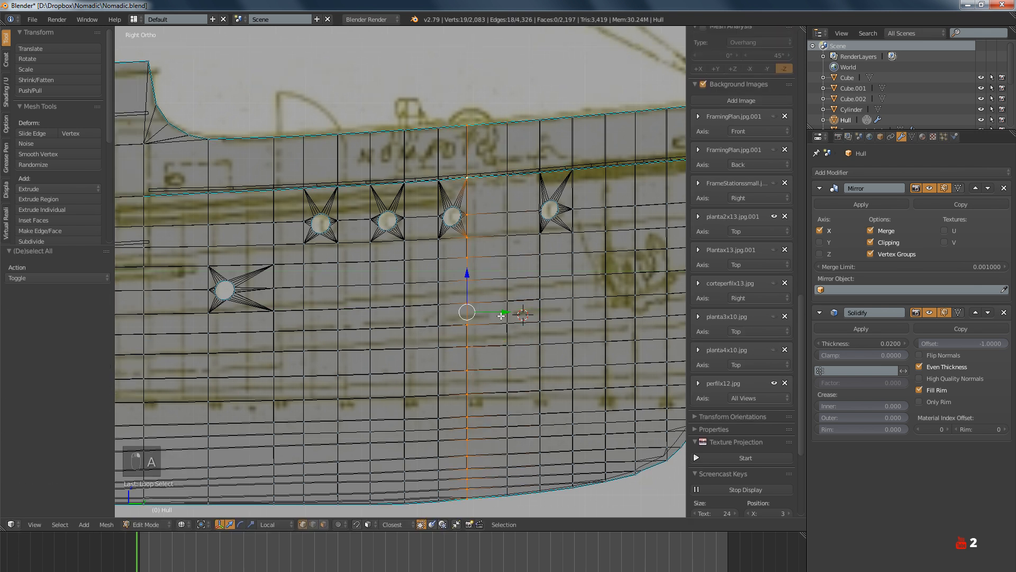
pyautogui.moveTo(499, 315); pyautogui.dragTo(507, 314)
pyautogui.click(507, 314)
pyautogui.keyDown('shift'); pyautogui.moveTo(452, 321); pyautogui.dragTo(521, 321, button='middle'); pyautogui.keyUp('shift')
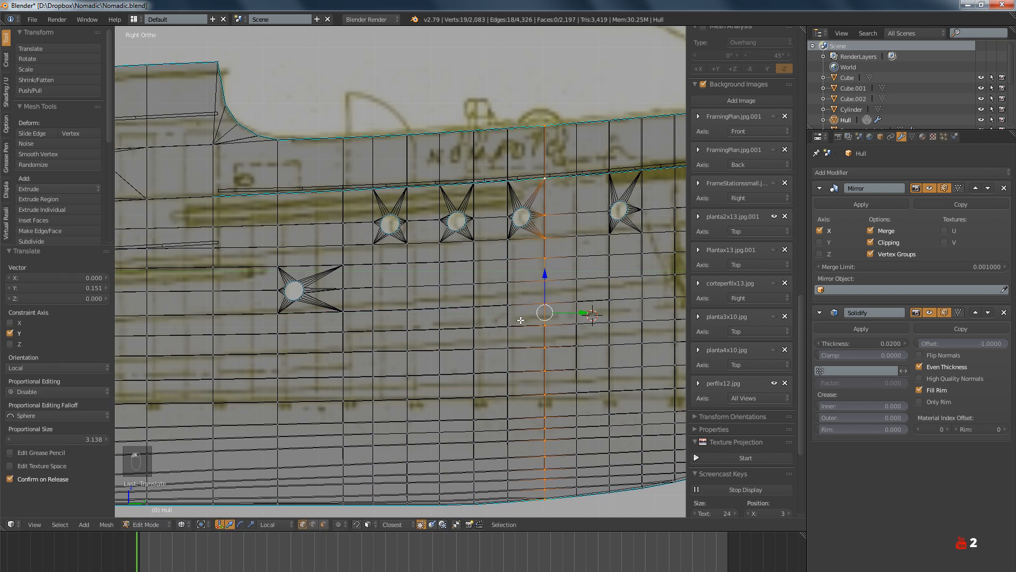
# Select the edge loop just aft of the second porthole from the stem together with that porthole, and shift both forward about 0.095 along Y
pyautogui.keyDown('alt'); pyautogui.rightClick(507, 306); pyautogui.keyUp('alt')
pyautogui.keyDown('alt'); pyautogui.keyDown('shift'); pyautogui.rightClick(507, 227); pyautogui.keyUp('shift'); pyautogui.keyUp('alt')
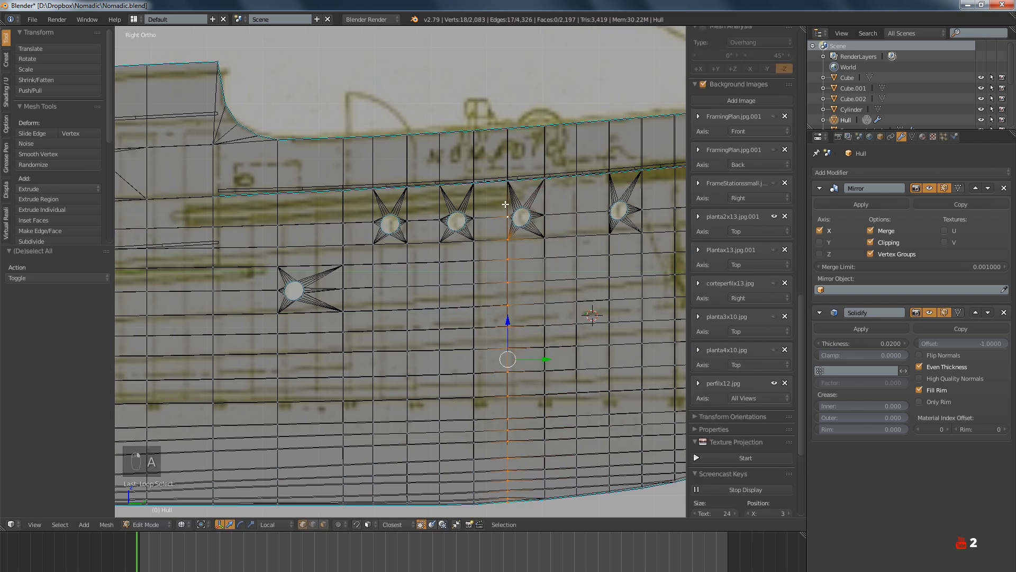
pyautogui.keyDown('alt'); pyautogui.keyDown('shift'); pyautogui.rightClick(502, 168); pyautogui.keyUp('shift'); pyautogui.keyUp('alt')
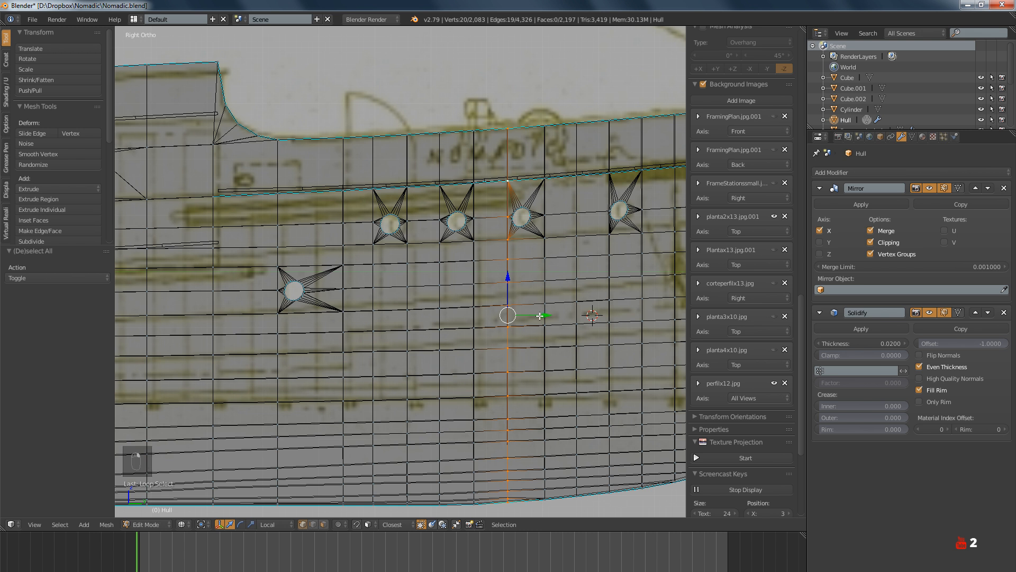
pyautogui.press('b')
pyautogui.moveTo(502, 182); pyautogui.dragTo(548, 249)
pyautogui.press('b')
pyautogui.press('g')
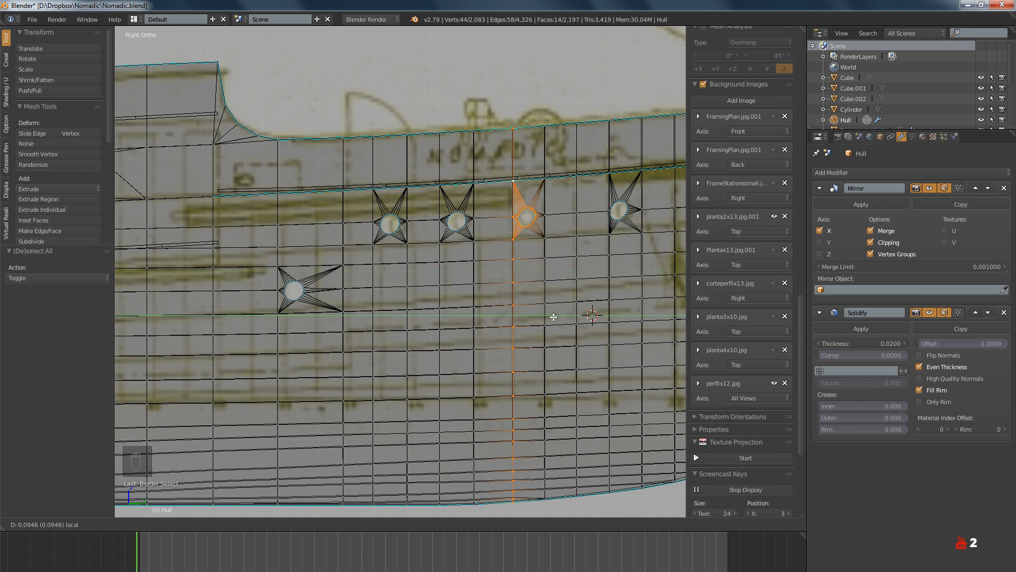
pyautogui.click(554, 316)
# Select the full-height edge loop just forward of the third porthole from the stem, shift it slightly forward along Y, and deselect it
pyautogui.keyDown('alt'); pyautogui.rightClick(478, 281); pyautogui.keyUp('alt')
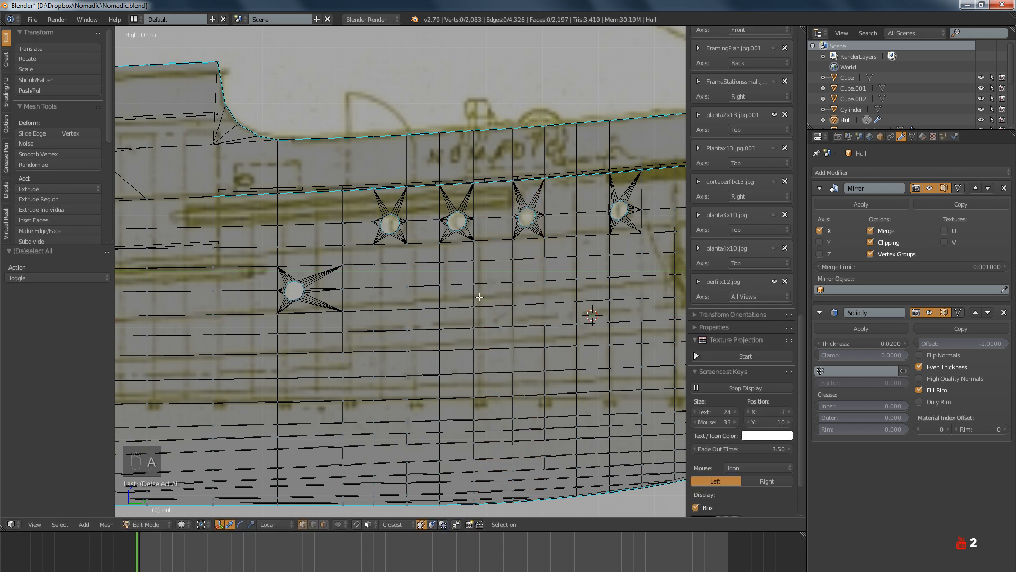
pyautogui.keyDown('alt'); pyautogui.keyDown('shift'); pyautogui.rightClick(475, 213); pyautogui.keyUp('shift'); pyautogui.keyUp('alt')
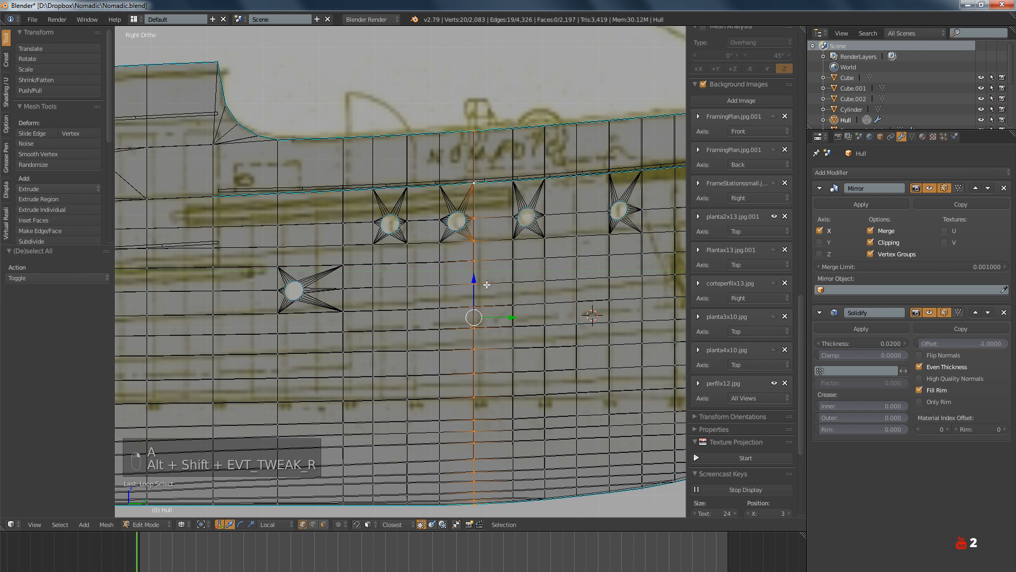
pyautogui.moveTo(499, 322); pyautogui.dragTo(511, 319)
pyautogui.keyDown('shift'); pyautogui.moveTo(511, 319); pyautogui.dragTo(540, 316, button='middle'); pyautogui.keyUp('shift')
pyautogui.press('a')
# Select the full-height edge loop just aft of the third porthole from the stem together with that porthole, and shift both forward 0.095 along Y
pyautogui.keyDown('alt'); pyautogui.rightClick(436, 296); pyautogui.keyUp('alt')
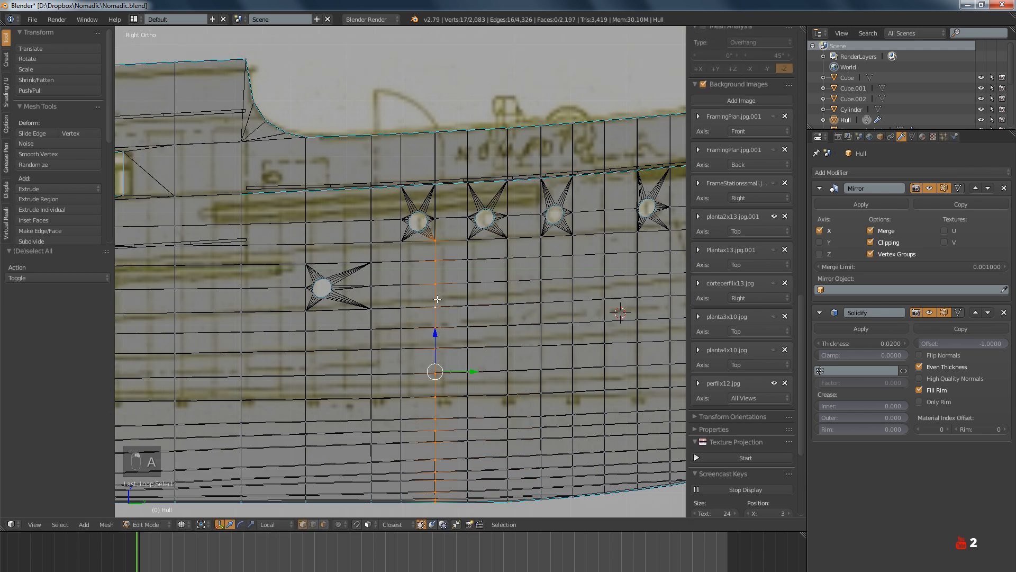
pyautogui.press('a')
pyautogui.keyDown('alt'); pyautogui.rightClick(467, 293); pyautogui.keyUp('alt')
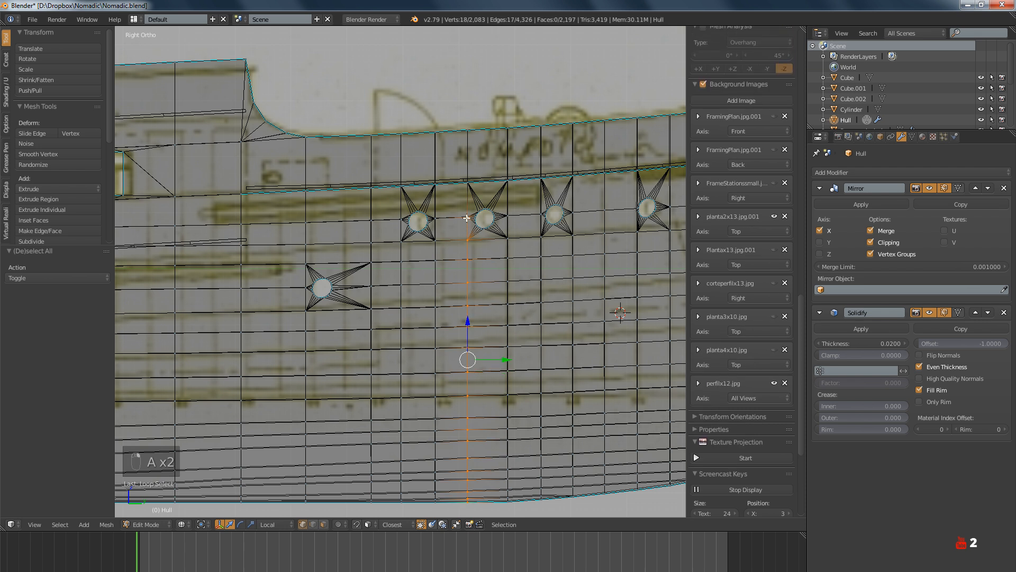
pyautogui.keyDown('alt'); pyautogui.keyDown('shift'); pyautogui.rightClick(466, 201); pyautogui.keyUp('shift'); pyautogui.keyUp('alt')
pyautogui.keyDown('alt'); pyautogui.keyDown('shift'); pyautogui.rightClick(465, 180); pyautogui.keyUp('shift'); pyautogui.keyUp('alt')
pyautogui.press('n')
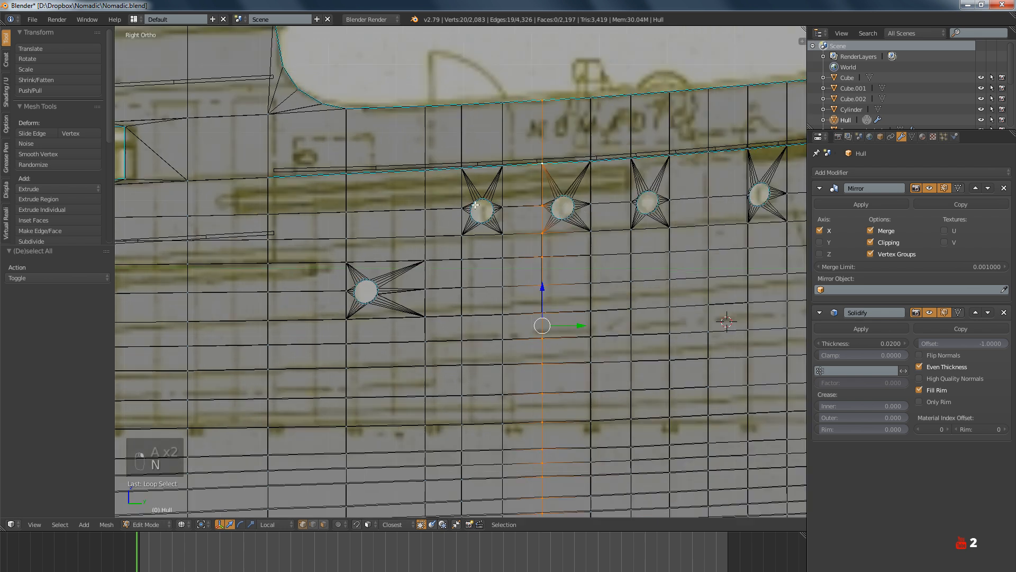
pyautogui.press('n')
pyautogui.press('b')
pyautogui.moveTo(468, 196); pyautogui.dragTo(498, 248)
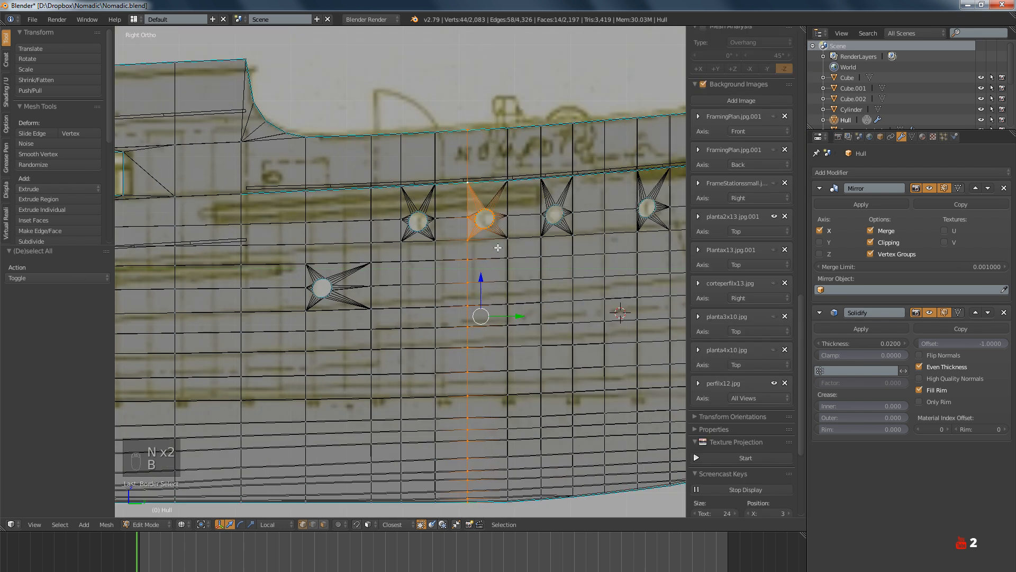
pyautogui.press('g')
pyautogui.press('y')
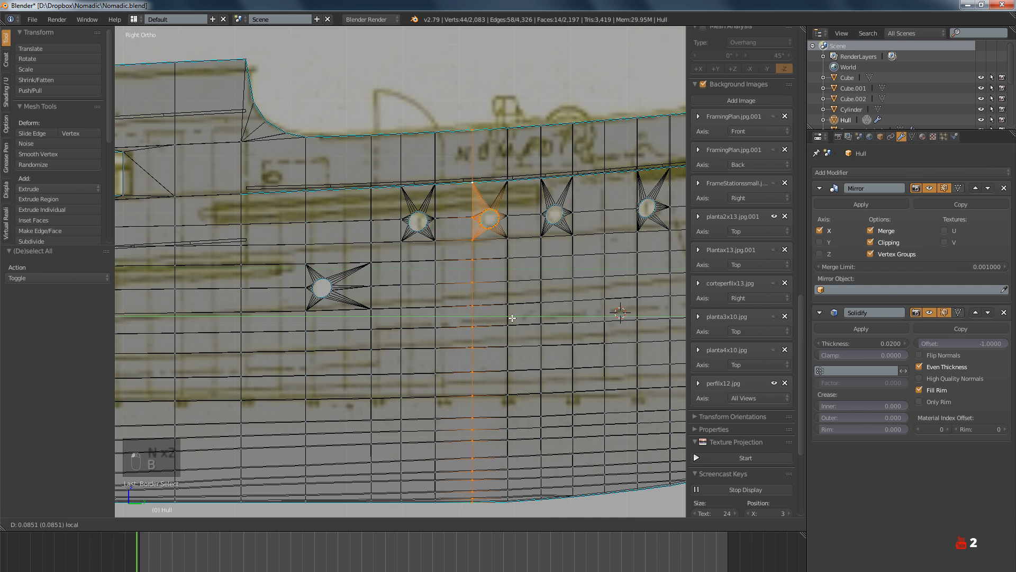
pyautogui.click(513, 317)
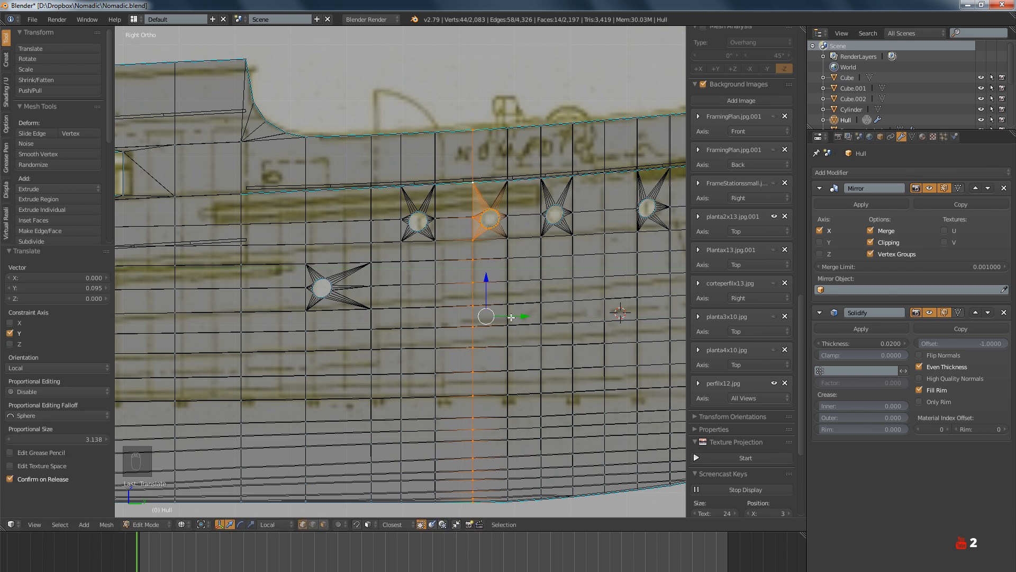
pyautogui.press('a')
# Select the full-height edge loop just forward of the fourth porthole from the stem and shift it forward along Y by 0.132
pyautogui.keyDown('alt'); pyautogui.rightClick(434, 278); pyautogui.keyUp('alt')
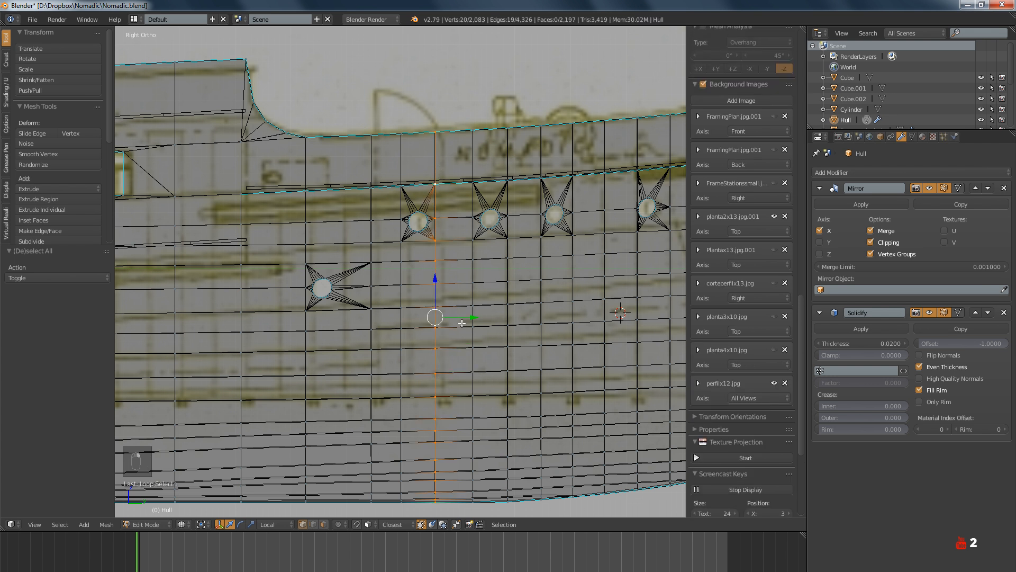
pyautogui.press('g')
pyautogui.press('y')
pyautogui.click(470, 317)
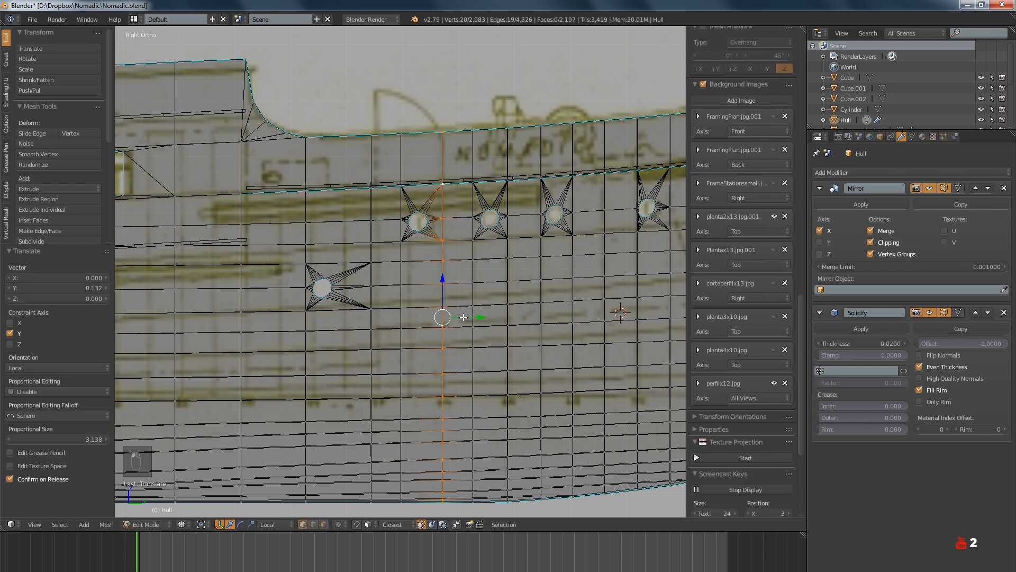
# Select the edge loop just aft of the fourth porthole from the stem together with that porthole, and shift both forward about 0.16 along Y
pyautogui.keyDown('shift'); pyautogui.moveTo(471, 317); pyautogui.dragTo(505, 323, button='middle'); pyautogui.keyUp('shift')
pyautogui.keyDown('alt'); pyautogui.rightClick(436, 281); pyautogui.keyUp('alt')
pyautogui.keyDown('alt'); pyautogui.keyDown('shift'); pyautogui.rightClick(437, 183); pyautogui.keyUp('shift'); pyautogui.keyUp('alt')
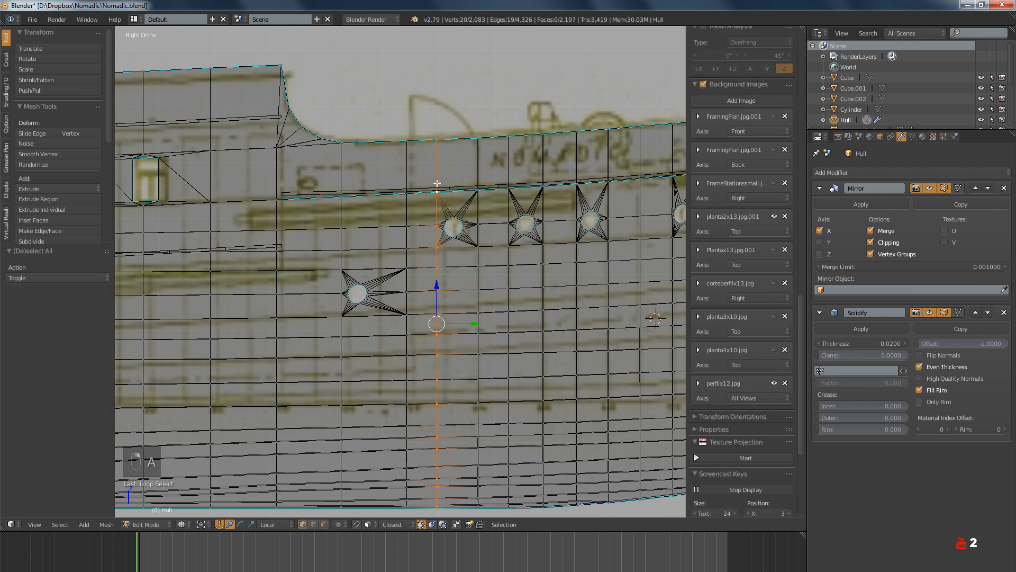
pyautogui.press('b')
pyautogui.moveTo(432, 187); pyautogui.dragTo(478, 254)
pyautogui.click(478, 326)
pyautogui.press('g')
pyautogui.press('y')
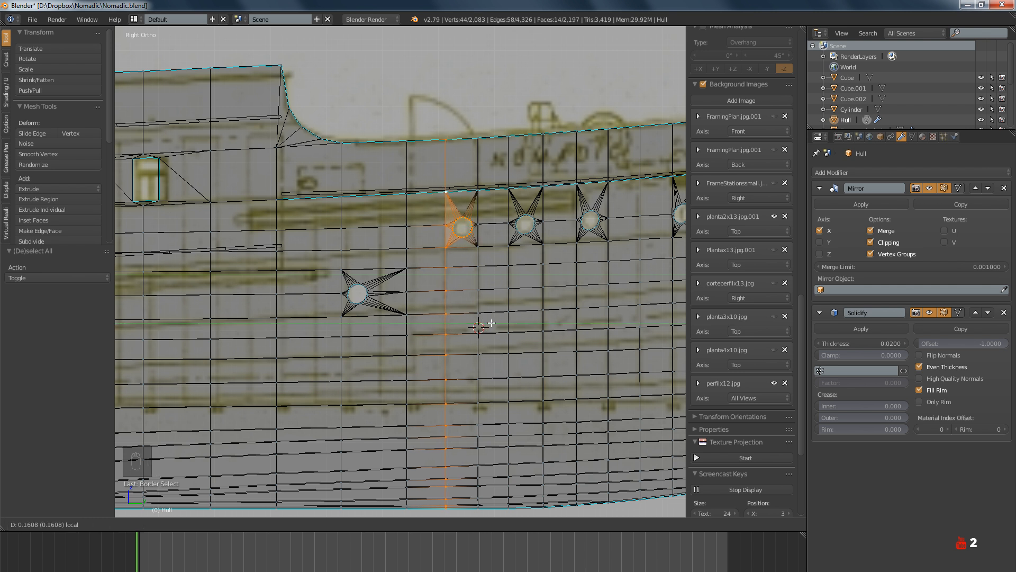
pyautogui.click(491, 323)
pyautogui.press('a')
# Select the full-height edge loop just forward of the lower porthole and shift it forward along Y by 0.113
pyautogui.keyDown('alt'); pyautogui.rightClick(408, 303); pyautogui.keyUp('alt')
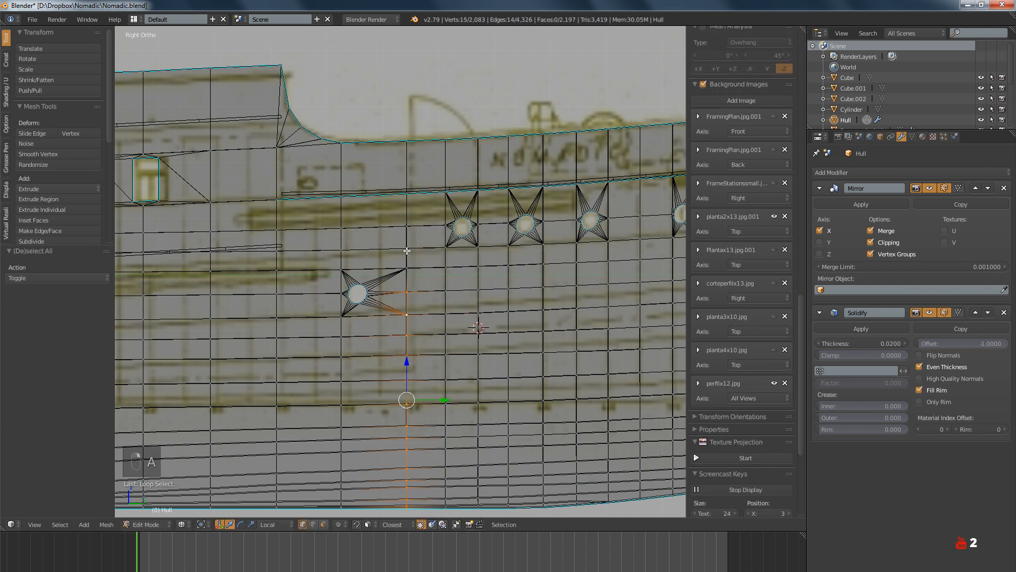
pyautogui.keyDown('alt'); pyautogui.keyDown('shift'); pyautogui.rightClick(407, 250); pyautogui.keyUp('shift'); pyautogui.keyUp('alt')
pyautogui.press('g')
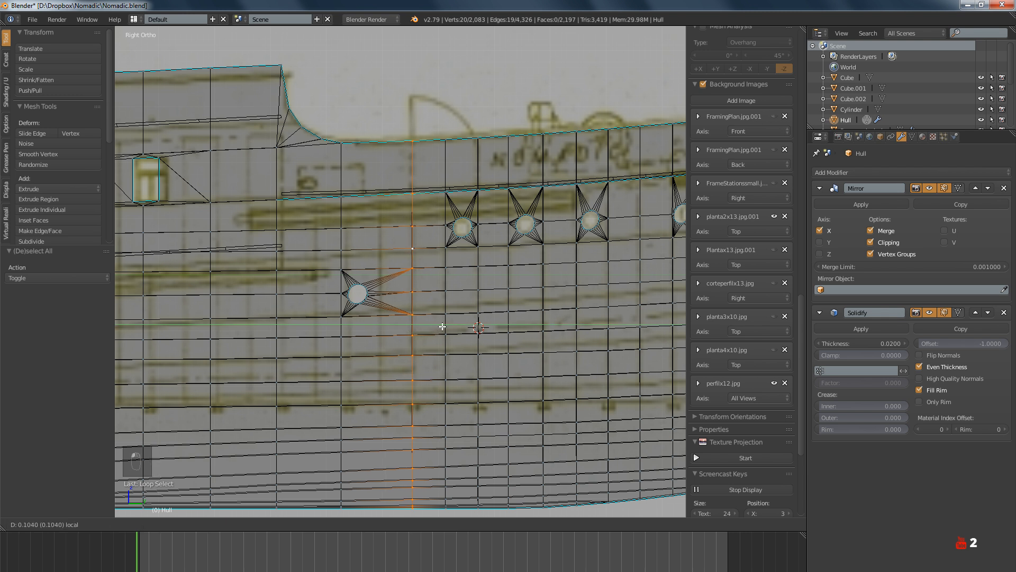
pyautogui.press('y')
pyautogui.click(443, 327)
pyautogui.press('a')
# Select the full-height edge loop just aft of the lower porthole together with that porthole, and shift both forward about 0.138 along Y
pyautogui.keyDown('ctrl'); pyautogui.scroll(2, 404, 325); pyautogui.keyUp('ctrl')
pyautogui.scroll(7, 404, 324)
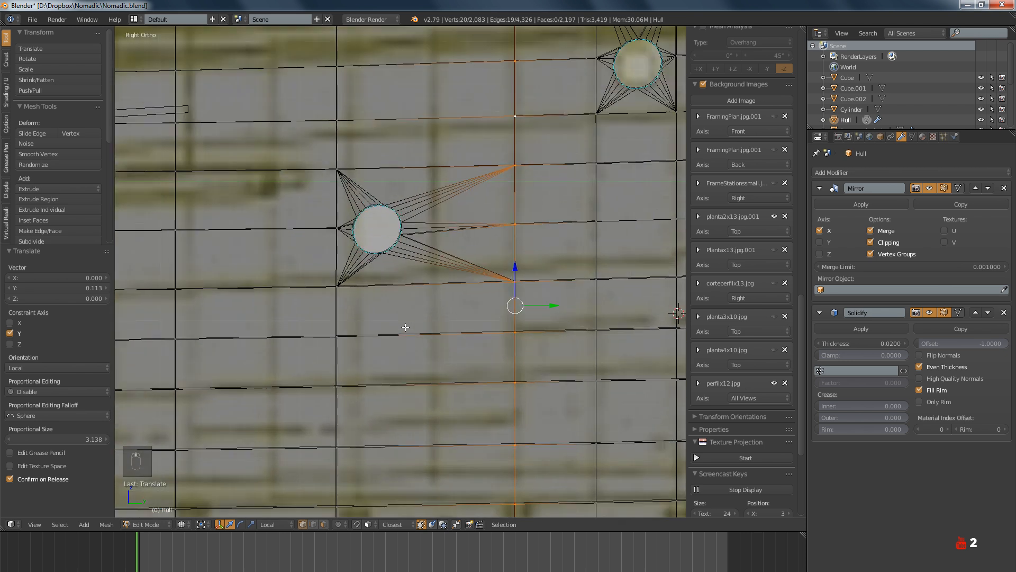
pyautogui.keyDown('alt'); pyautogui.rightClick(338, 310); pyautogui.keyUp('alt')
pyautogui.scroll(-3, 419, 325)
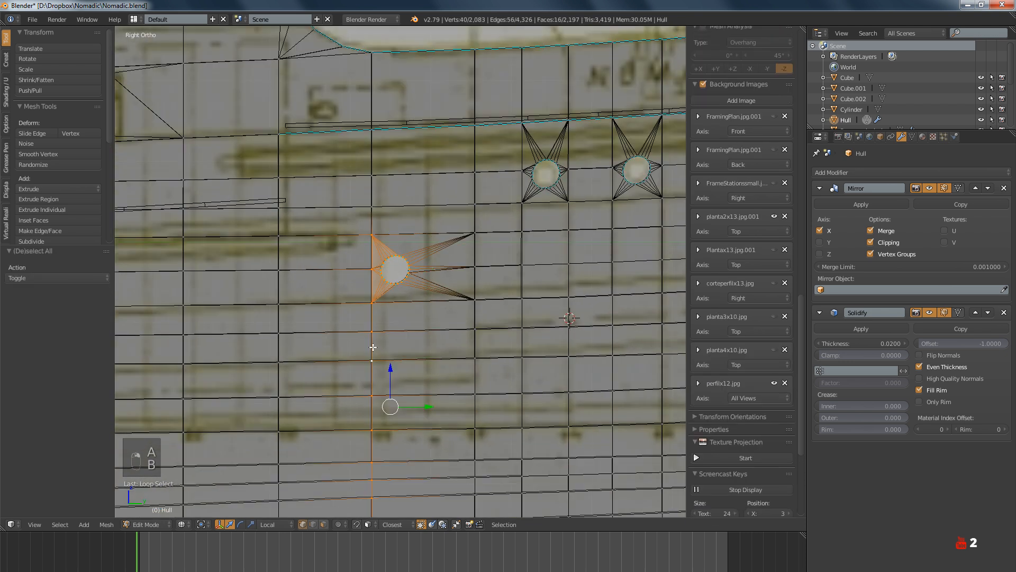
pyautogui.keyDown('alt'); pyautogui.keyDown('shift'); pyautogui.rightClick(372, 217); pyautogui.keyUp('shift'); pyautogui.keyUp('alt')
pyautogui.press('g')
pyautogui.press('y')
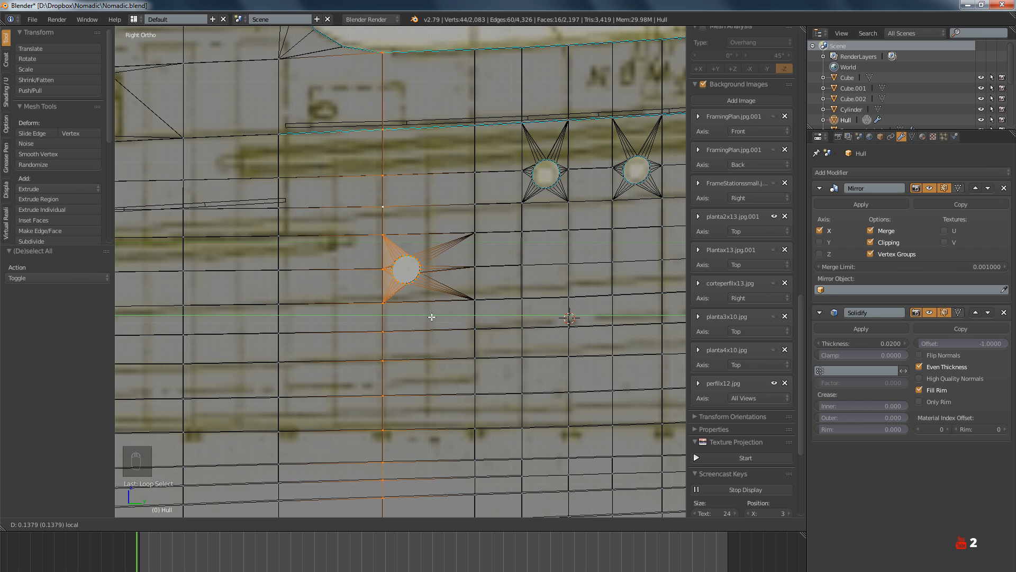
pyautogui.click(431, 317)
pyautogui.keyDown('shift'); pyautogui.moveTo(358, 321); pyautogui.dragTo(440, 333, button='middle'); pyautogui.keyUp('shift')
pyautogui.press('a')
# Select the edge loop below the curved bulwark step, add the vertex above it, and shift them forward about 0.105 along Y
pyautogui.keyDown('alt'); pyautogui.rightClick(369, 323); pyautogui.keyUp('alt')
pyautogui.keyDown('shift'); pyautogui.moveTo(383, 276); pyautogui.dragTo(419, 361, button='middle'); pyautogui.keyUp('shift')
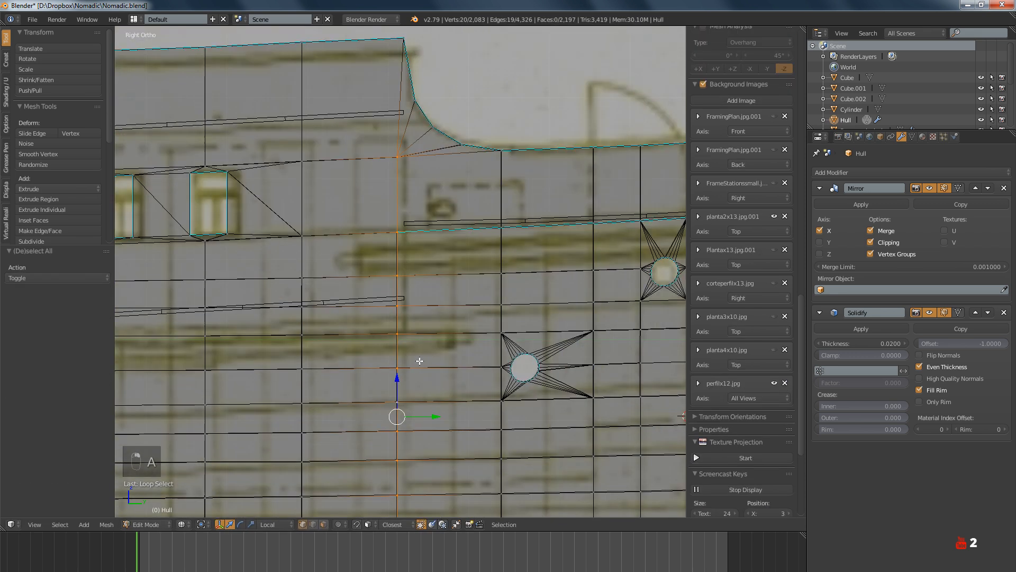
pyautogui.keyDown('shift'); pyautogui.scroll(2, 420, 361); pyautogui.keyUp('shift')
pyautogui.keyDown('shift'); pyautogui.rightClick(408, 89); pyautogui.keyUp('shift')
pyautogui.keyDown('shift'); pyautogui.scroll(-5, 413, 290); pyautogui.keyUp('shift')
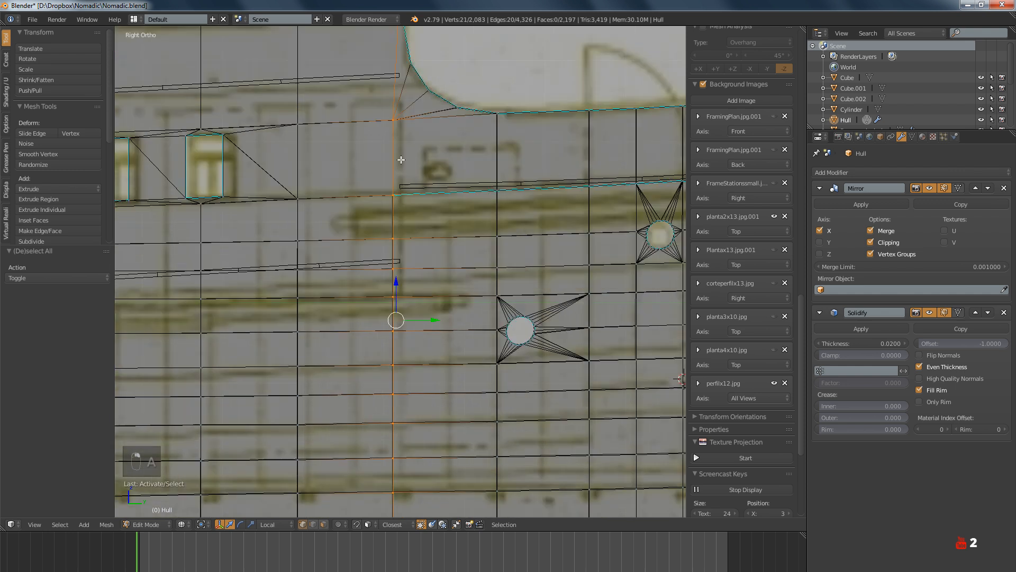
pyautogui.press('g')
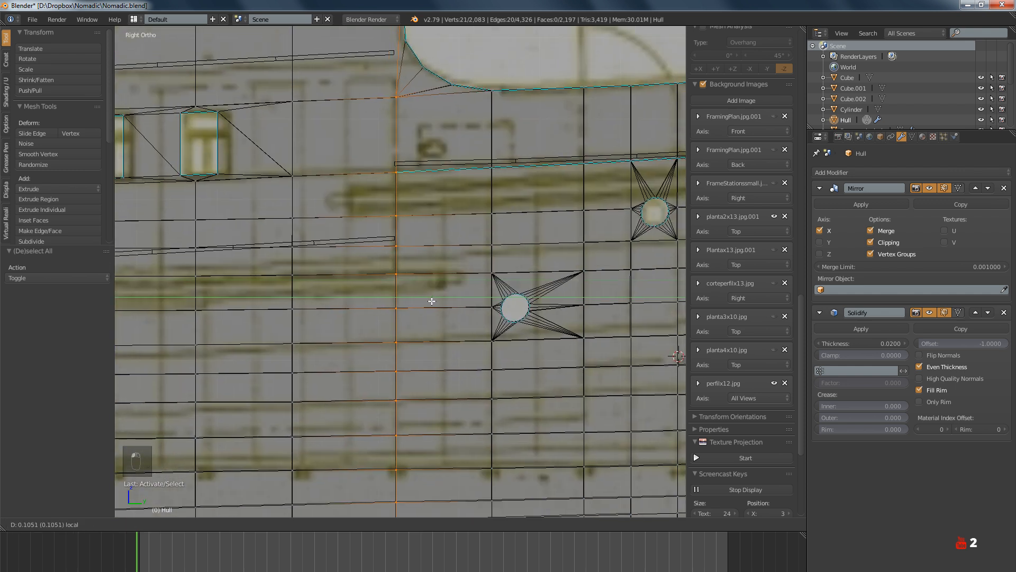
pyautogui.click(431, 299)
pyautogui.scroll(-3, 430, 298)
pyautogui.scroll(1, 428, 293)
pyautogui.press('a')
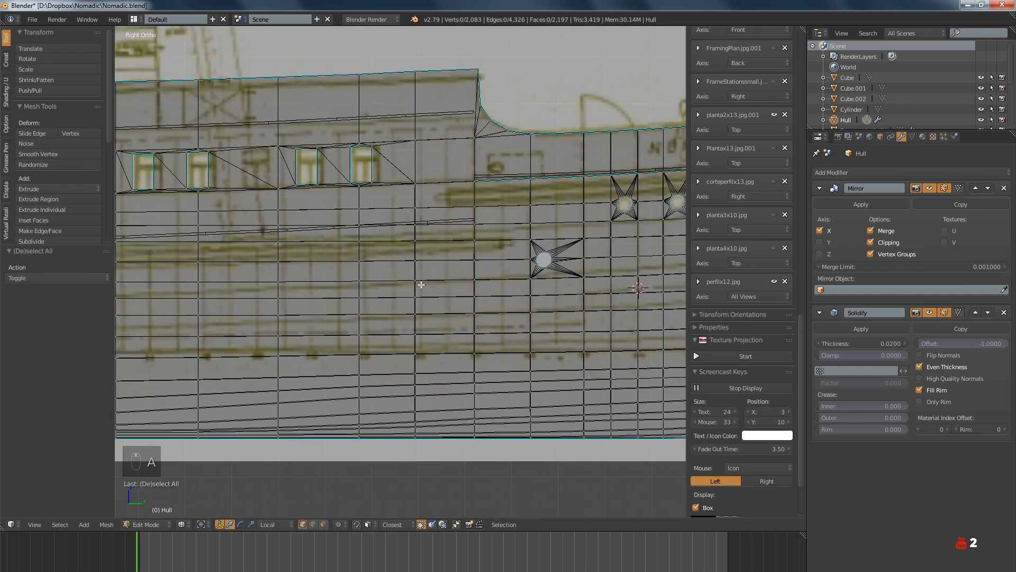
# Select the full-height edge loop between the bulwark step and the foremost window, shift it slightly forward along Y, and deselect it
pyautogui.keyDown('alt'); pyautogui.rightClick(421, 284); pyautogui.keyUp('alt')
pyautogui.keyDown('shift'); pyautogui.rightClick(420, 155); pyautogui.keyUp('shift')
pyautogui.keyDown('shift'); pyautogui.rightClick(417, 129); pyautogui.keyUp('shift')
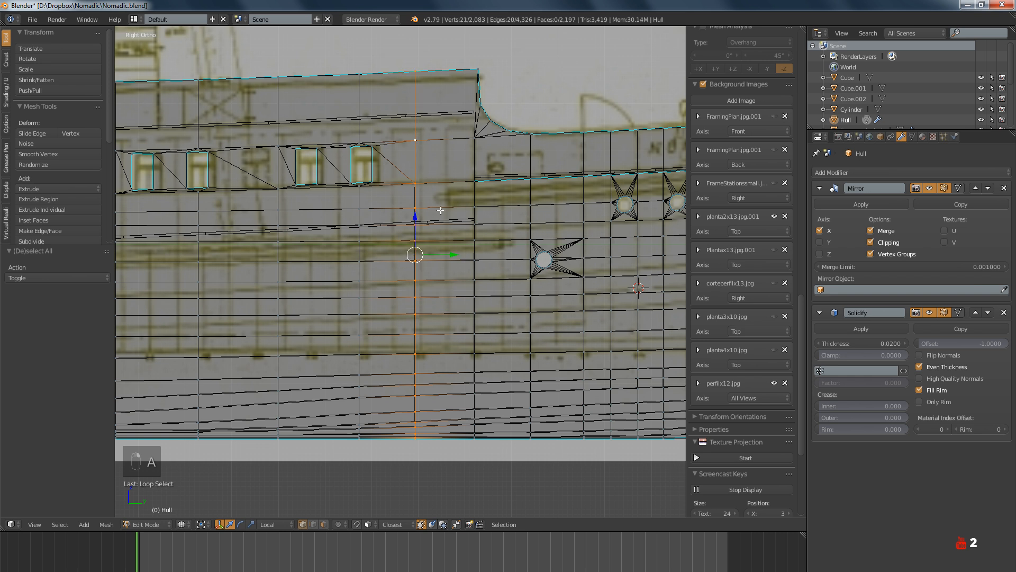
pyautogui.moveTo(448, 260); pyautogui.dragTo(454, 258)
pyautogui.keyDown('ctrl'); pyautogui.scroll(3, 450, 263); pyautogui.keyUp('ctrl')
pyautogui.press('a')
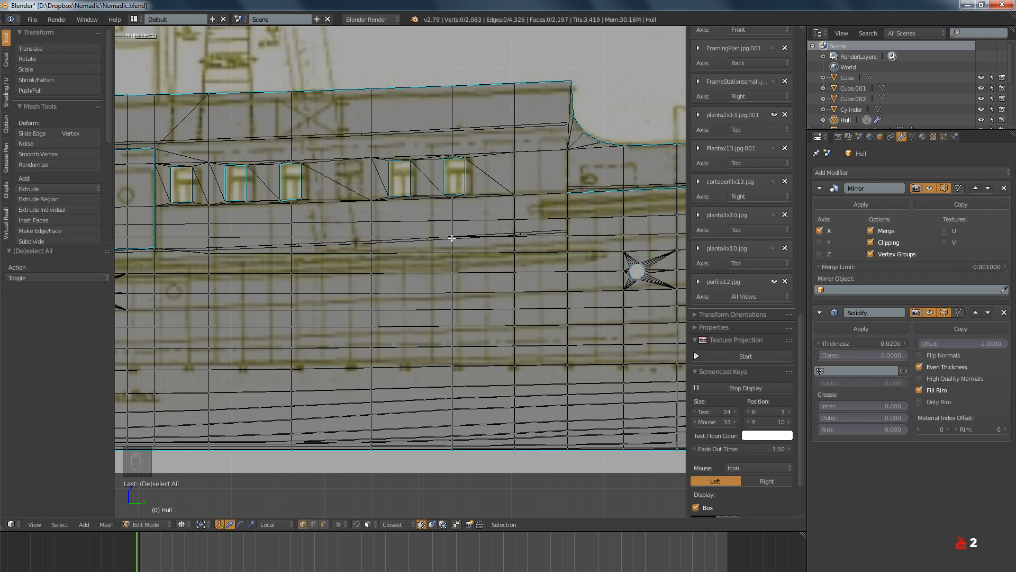
# Select the full-height edge loop at the foremost window together with the window's vertices, and shift them slightly forward along Y
pyautogui.keyDown('alt'); pyautogui.rightClick(452, 280); pyautogui.keyUp('alt')
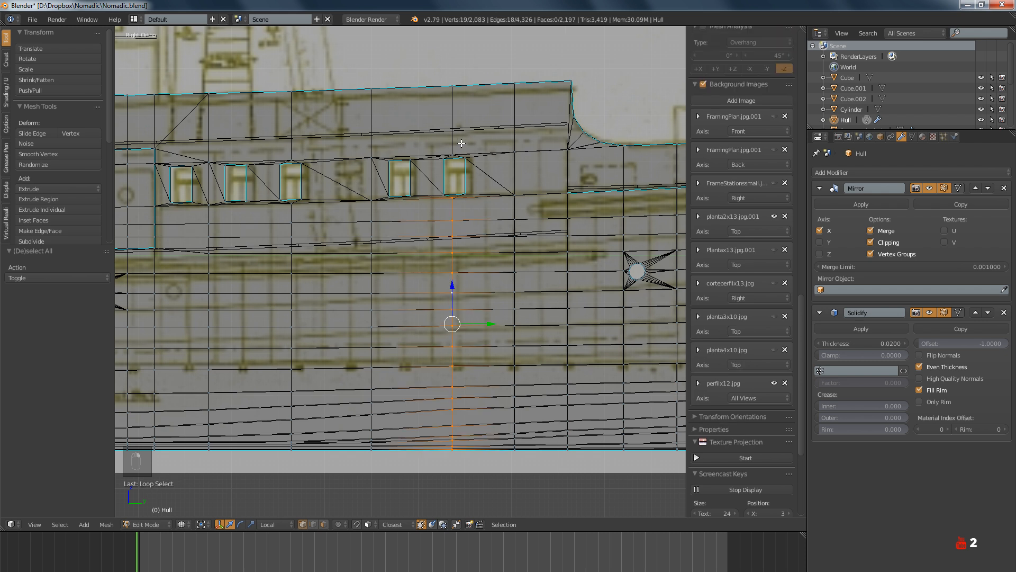
pyautogui.scroll(2, 451, 165)
pyautogui.press('b')
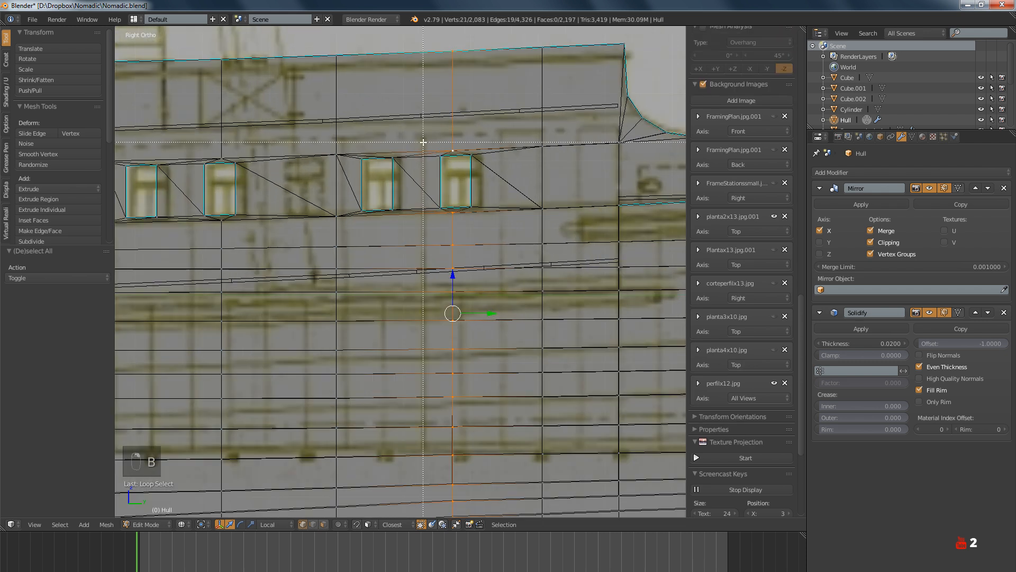
pyautogui.moveTo(423, 143); pyautogui.dragTo(489, 214)
pyautogui.press('b')
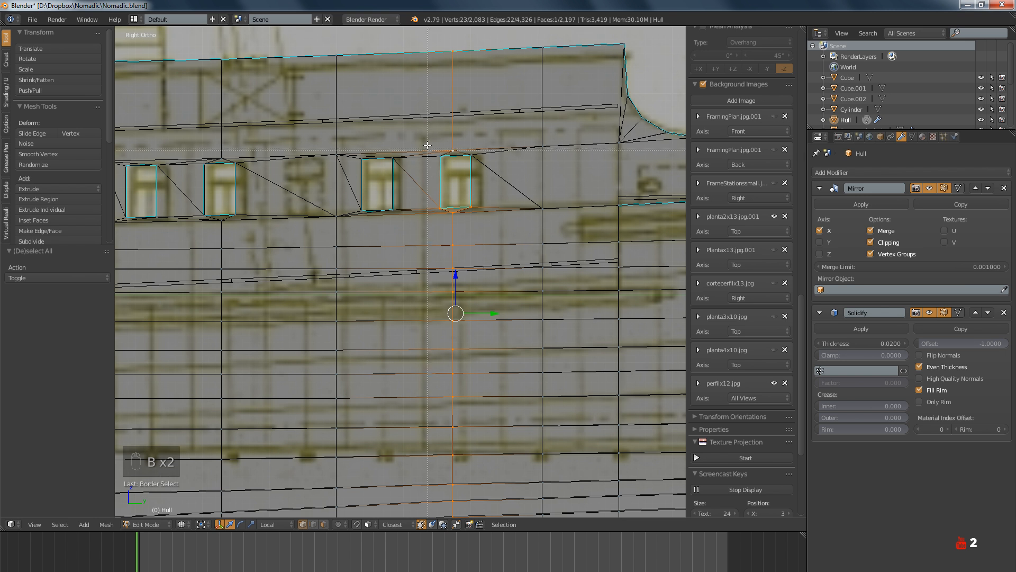
pyautogui.moveTo(460, 149); pyautogui.dragTo(545, 211)
pyautogui.moveTo(488, 318); pyautogui.dragTo(496, 317)
pyautogui.press('a')
# Select the four vertices of the second window from the bow, shift them slightly forward along Y, and deselect them
pyautogui.press('b')
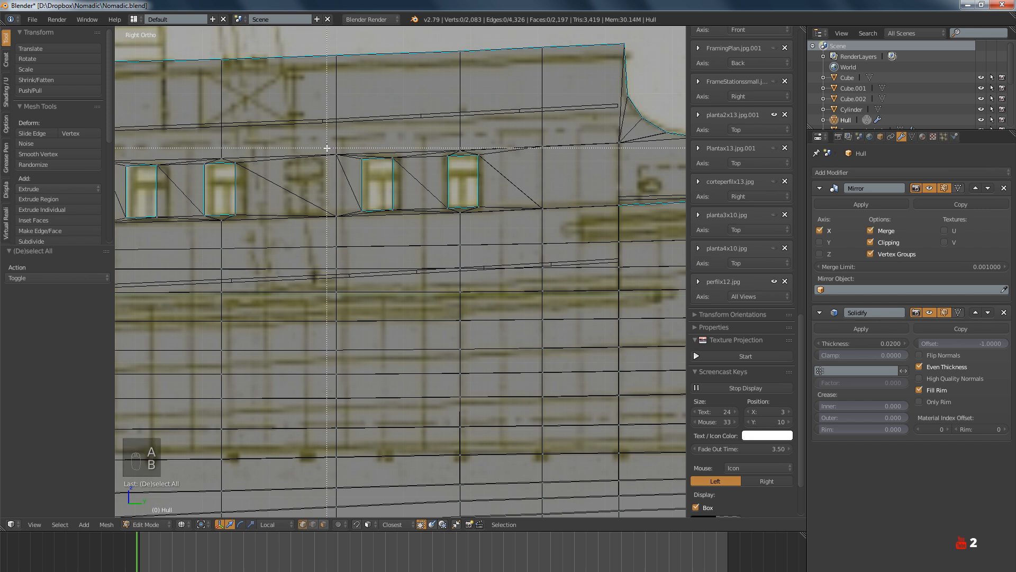
pyautogui.moveTo(360, 144); pyautogui.dragTo(400, 225)
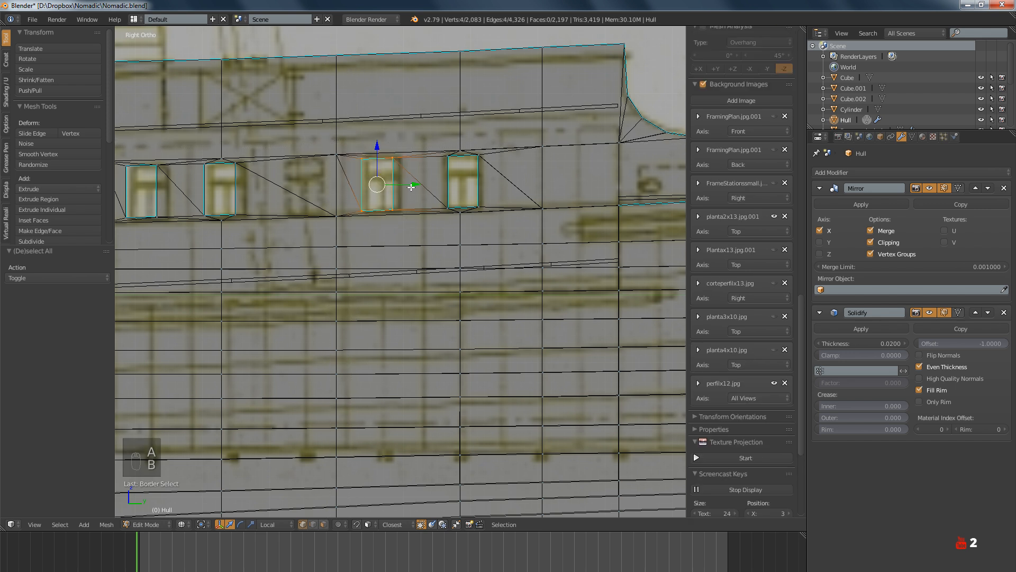
pyautogui.moveTo(411, 186); pyautogui.dragTo(417, 186)
pyautogui.scroll(-2, 393, 215)
pyautogui.press('a')
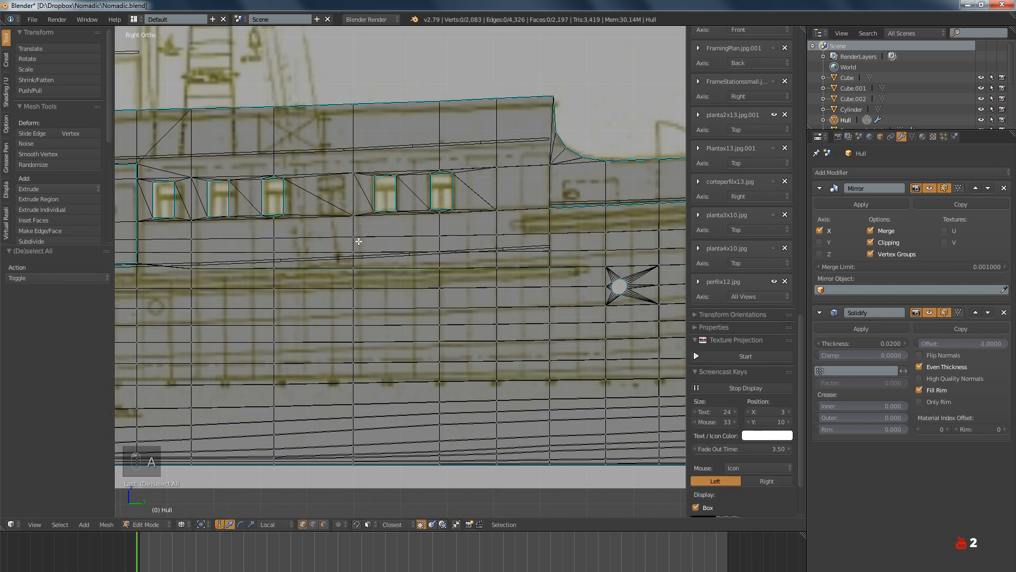
# Select the full-height edge loop just aft of the second window from the bow and shift it forward about 0.11 along Y
pyautogui.keyDown('alt'); pyautogui.rightClick(358, 242); pyautogui.keyUp('alt')
pyautogui.keyDown('shift'); pyautogui.rightClick(353, 190); pyautogui.keyUp('shift')
pyautogui.keyDown('shift'); pyautogui.rightClick(353, 153); pyautogui.keyUp('shift')
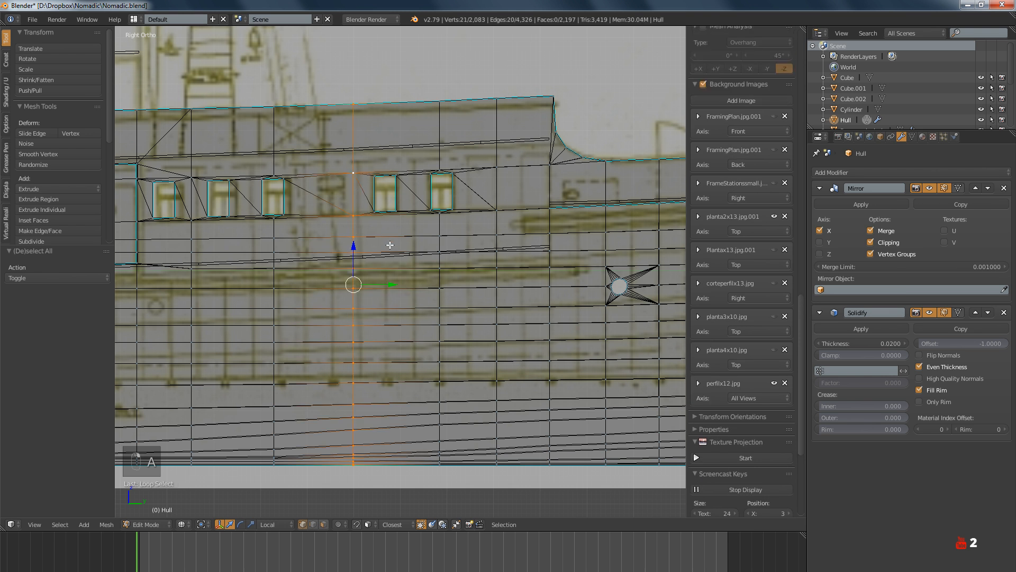
pyautogui.moveTo(391, 283); pyautogui.dragTo(393, 283)
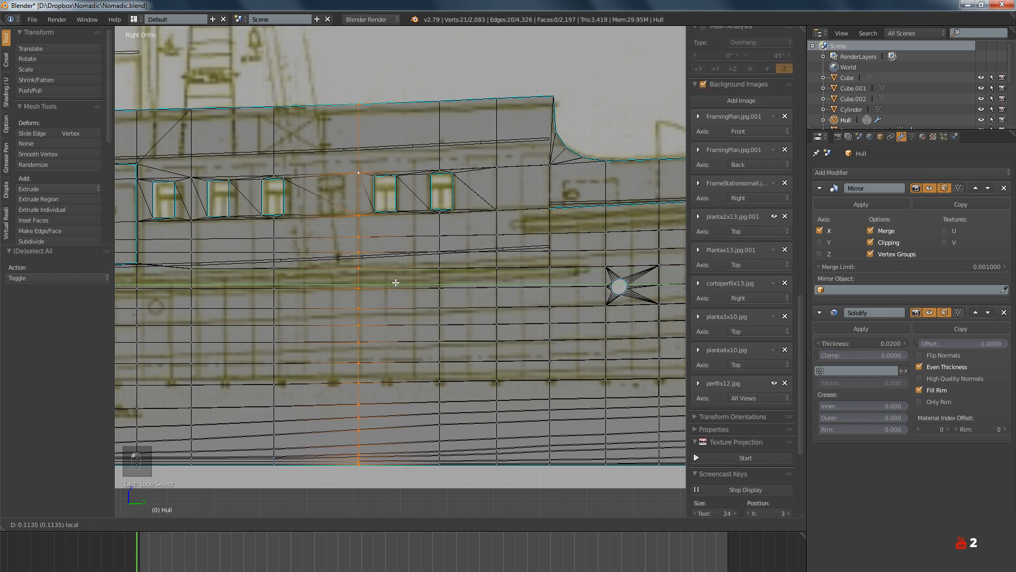
pyautogui.click(396, 283)
pyautogui.keyDown('shift'); pyautogui.moveTo(331, 278); pyautogui.dragTo(451, 289, button='middle'); pyautogui.keyUp('shift')
pyautogui.press('a')
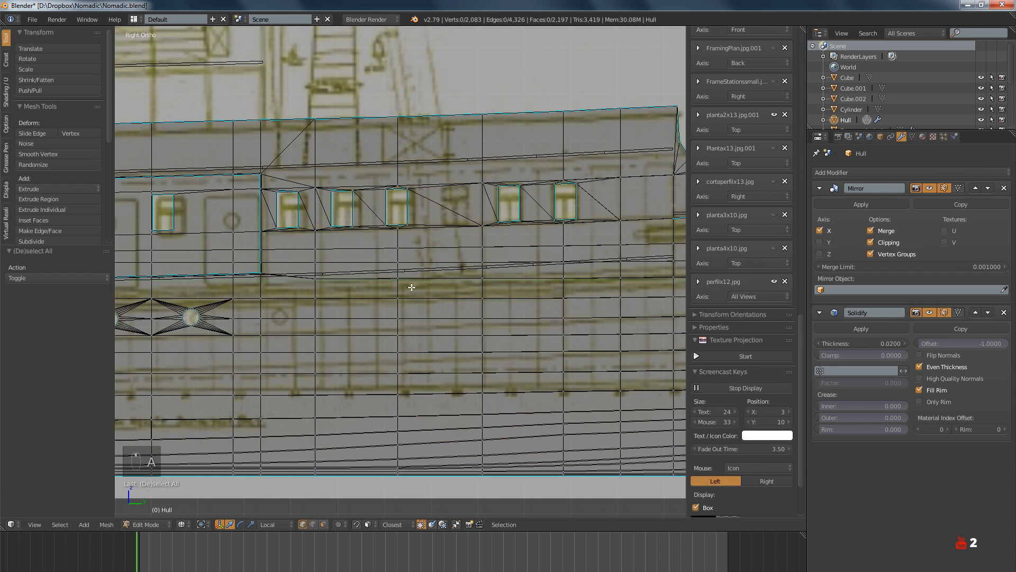
# Select the full-height edge loop through the third window from the bow together with that window, and shift both forward 0.113 along Y
pyautogui.keyDown('alt'); pyautogui.rightClick(397, 278); pyautogui.keyUp('alt')
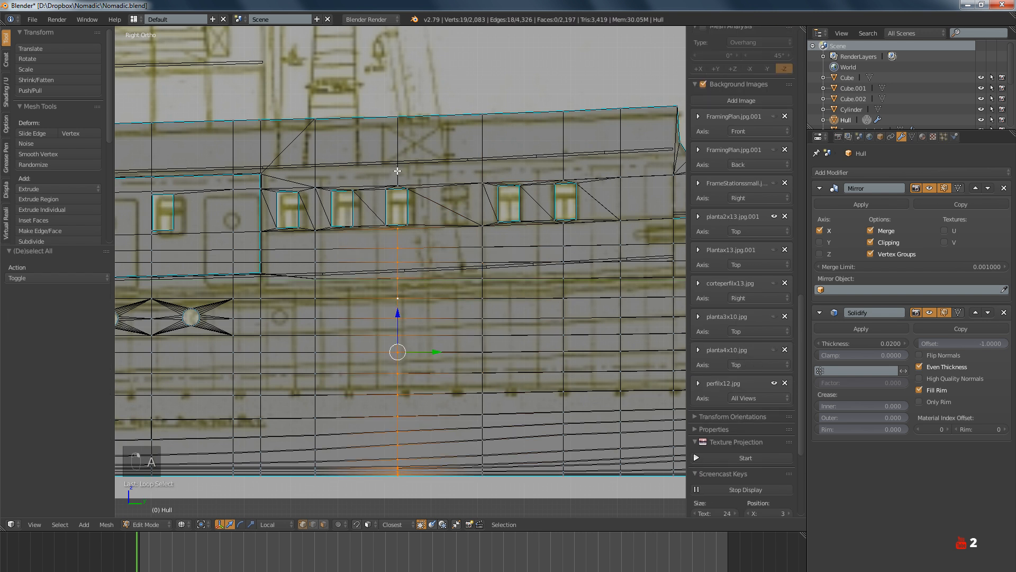
pyautogui.press('b')
pyautogui.moveTo(377, 113); pyautogui.dragTo(420, 233)
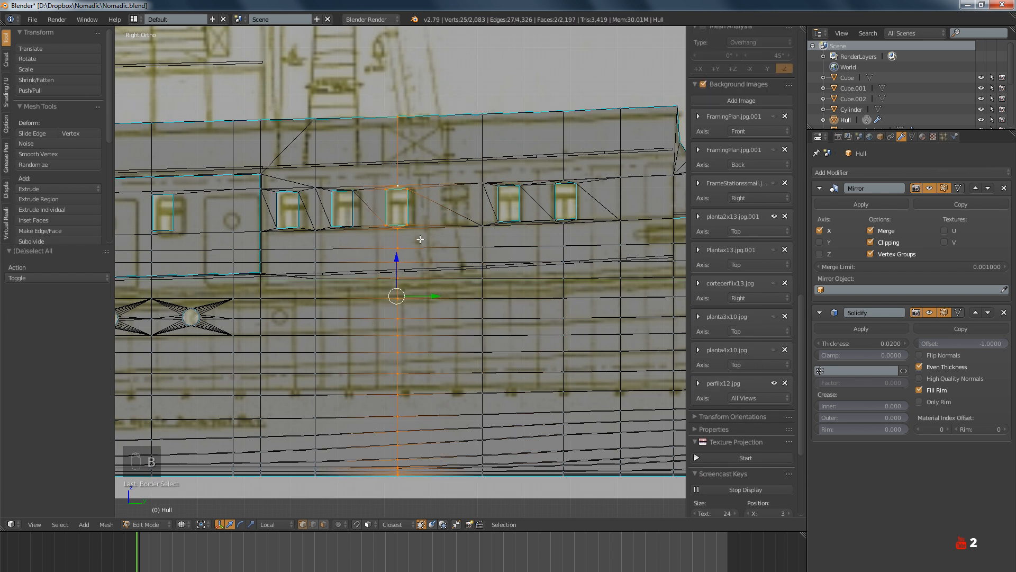
pyautogui.moveTo(427, 297); pyautogui.dragTo(435, 296)
pyautogui.keyDown('shift'); pyautogui.moveTo(435, 297); pyautogui.dragTo(477, 305, button='middle'); pyautogui.keyUp('shift')
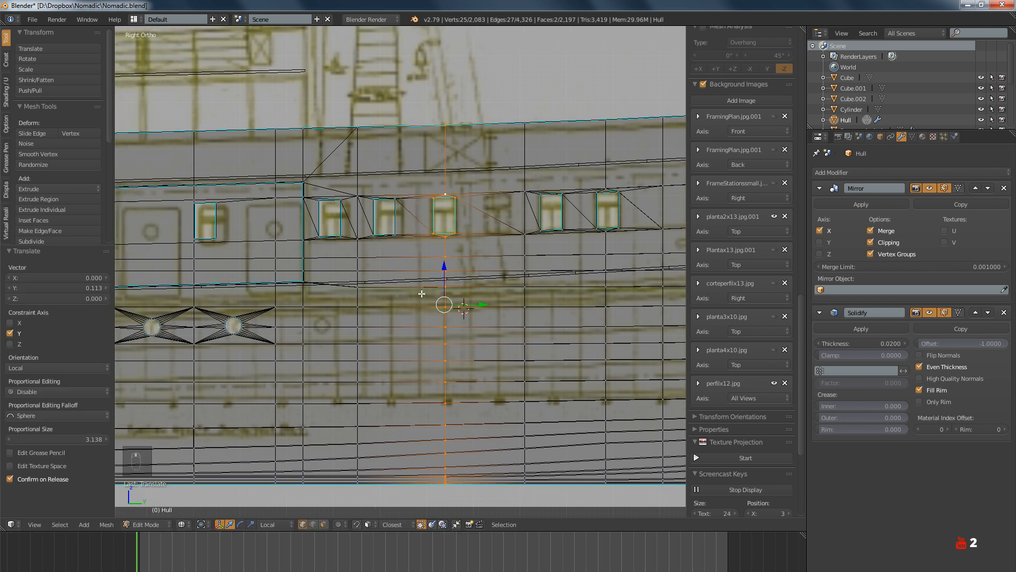
# Select the full-height edge loop through the fourth window from the bow together with that window, and shift both slightly forward along Y
pyautogui.press('a')
pyautogui.keyDown('alt'); pyautogui.rightClick(359, 254); pyautogui.keyUp('alt')
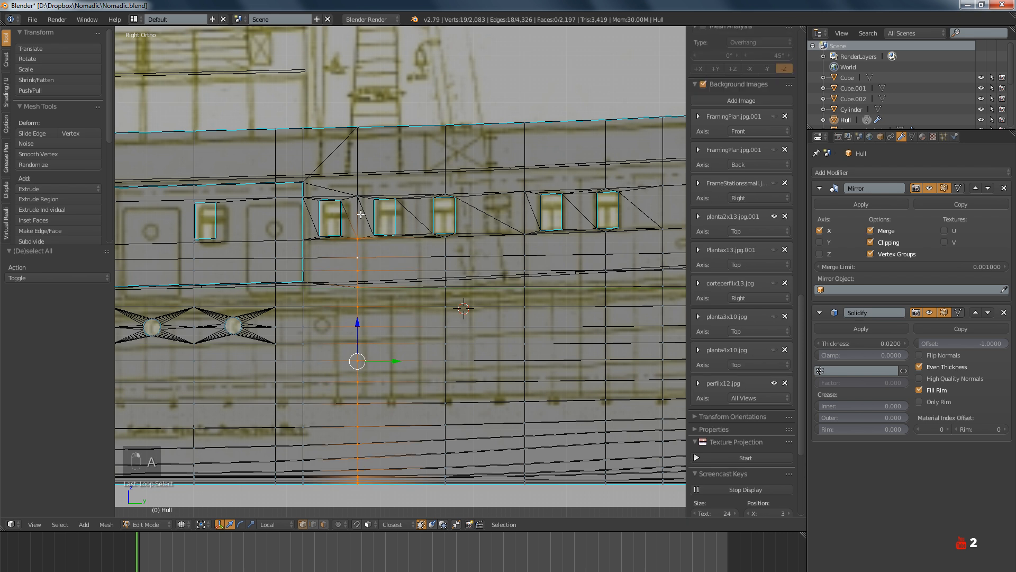
pyautogui.keyDown('alt'); pyautogui.keyDown('shift'); pyautogui.rightClick(357, 178); pyautogui.keyUp('shift'); pyautogui.keyUp('alt')
pyautogui.press('b')
pyautogui.moveTo(362, 180); pyautogui.dragTo(409, 247)
pyautogui.scroll(3, 397, 322)
pyautogui.moveTo(392, 352); pyautogui.dragTo(401, 352)
pyautogui.press('a')
# Select the four vertices of the window just forward of the large door opening and shift them about 0.125 forward along Y
pyautogui.keyDown('shift'); pyautogui.moveTo(351, 301); pyautogui.dragTo(415, 307, button='middle'); pyautogui.keyUp('shift')
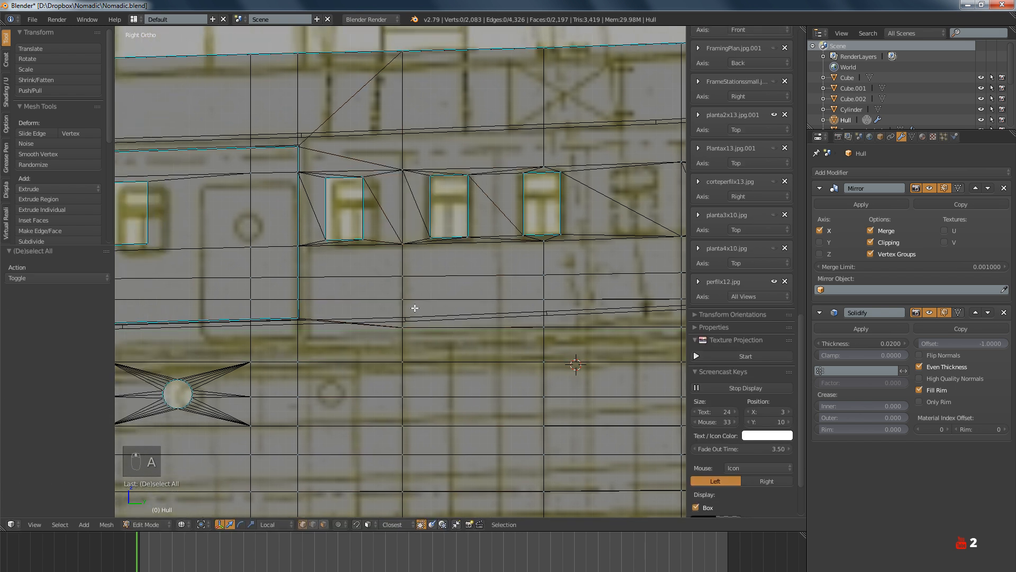
pyautogui.press('b')
pyautogui.moveTo(317, 164); pyautogui.dragTo(382, 210)
pyautogui.click(384, 209)
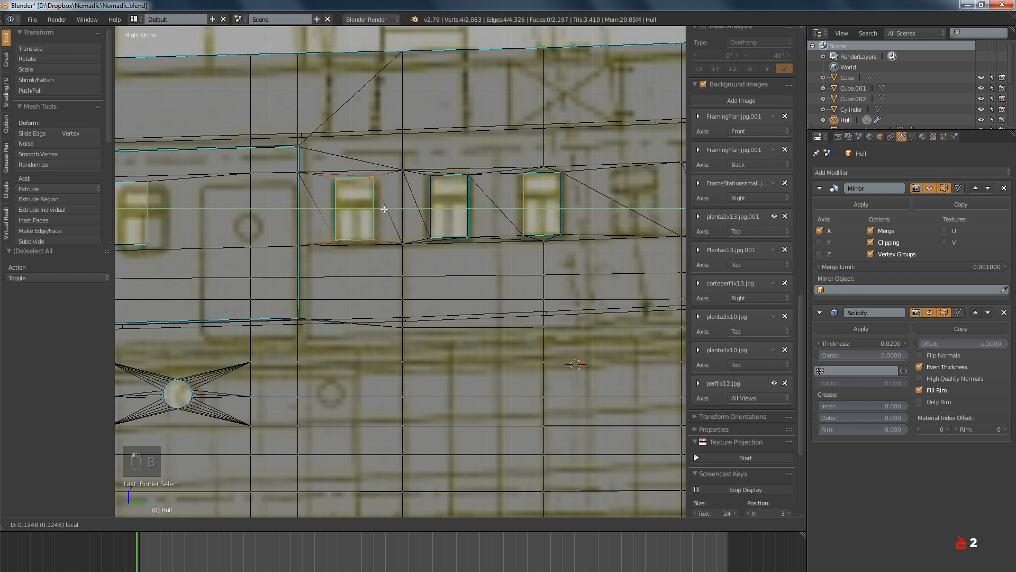
pyautogui.scroll(-3, 364, 284)
pyautogui.press('a')
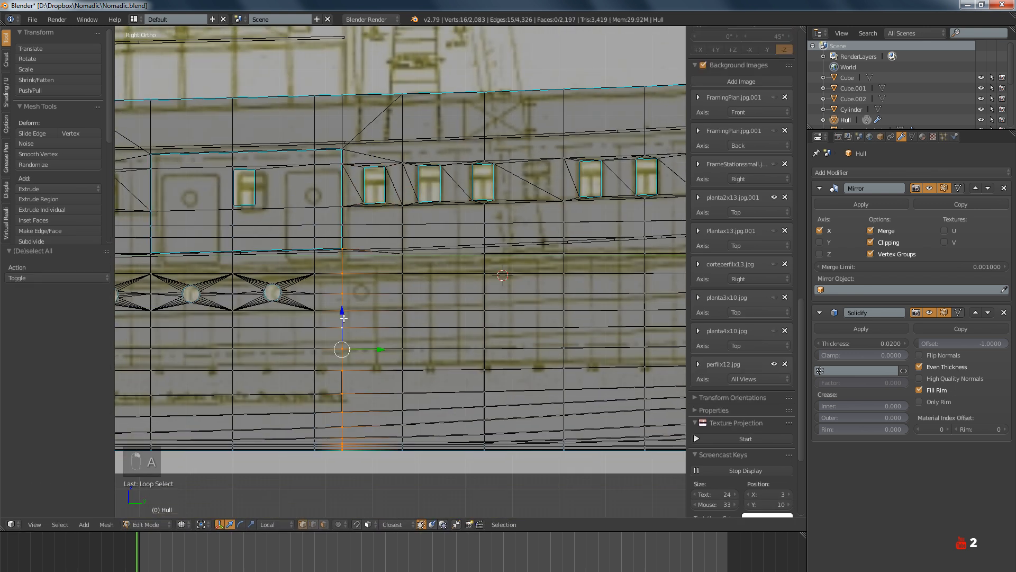
# Select the full-height edge loop at the large door opening's forward edge, shift it slightly forward along Y, and deselect it
pyautogui.keyDown('alt'); pyautogui.rightClick(340, 152); pyautogui.keyUp('alt')
pyautogui.scroll(2, 337, 182)
pyautogui.press('b')
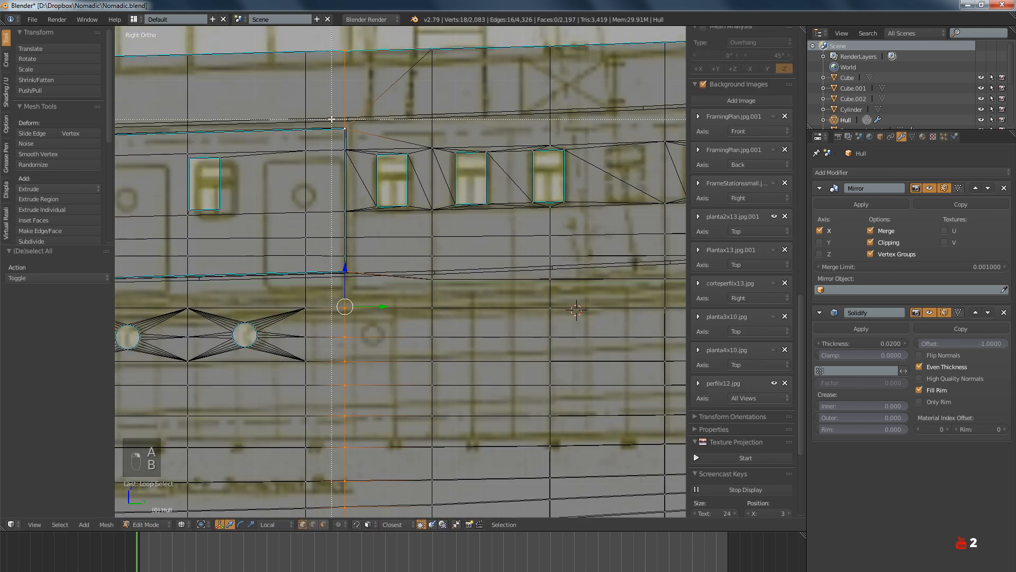
pyautogui.moveTo(334, 118); pyautogui.dragTo(384, 308)
pyautogui.press('a')
pyautogui.scroll(-3, 385, 318)
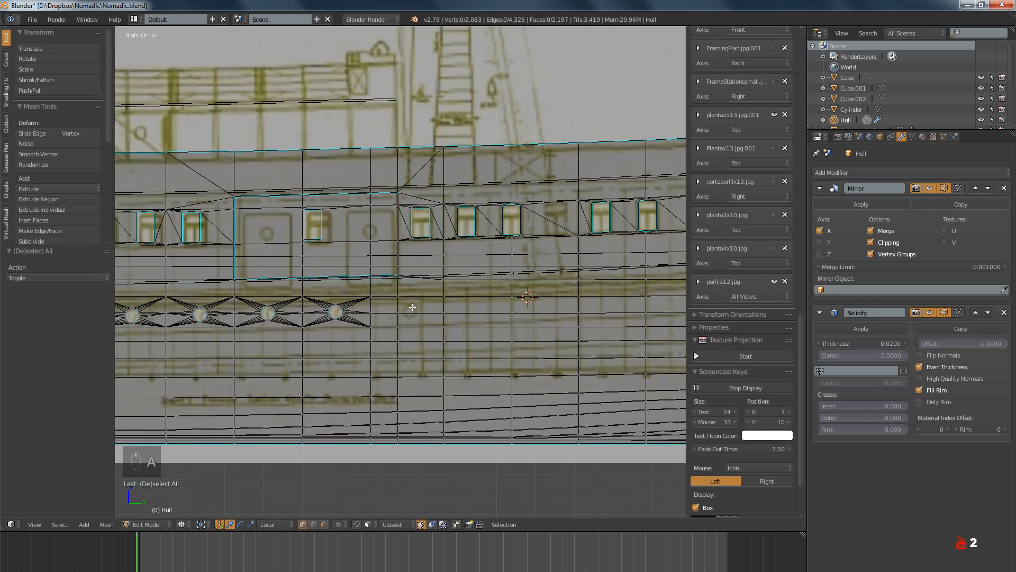
# Select the full-height edge loop just forward of the foremost porthole, through the door opening, and shift it slightly forward along Y
pyautogui.scroll(4, 387, 330)
pyautogui.keyDown('alt'); pyautogui.rightClick(392, 333); pyautogui.keyUp('alt')
pyautogui.keyDown('alt'); pyautogui.keyDown('shift'); pyautogui.rightClick(394, 280); pyautogui.keyUp('shift'); pyautogui.keyUp('alt')
pyautogui.keyDown('alt'); pyautogui.keyDown('shift'); pyautogui.rightClick(394, 240); pyautogui.keyUp('shift'); pyautogui.keyUp('alt')
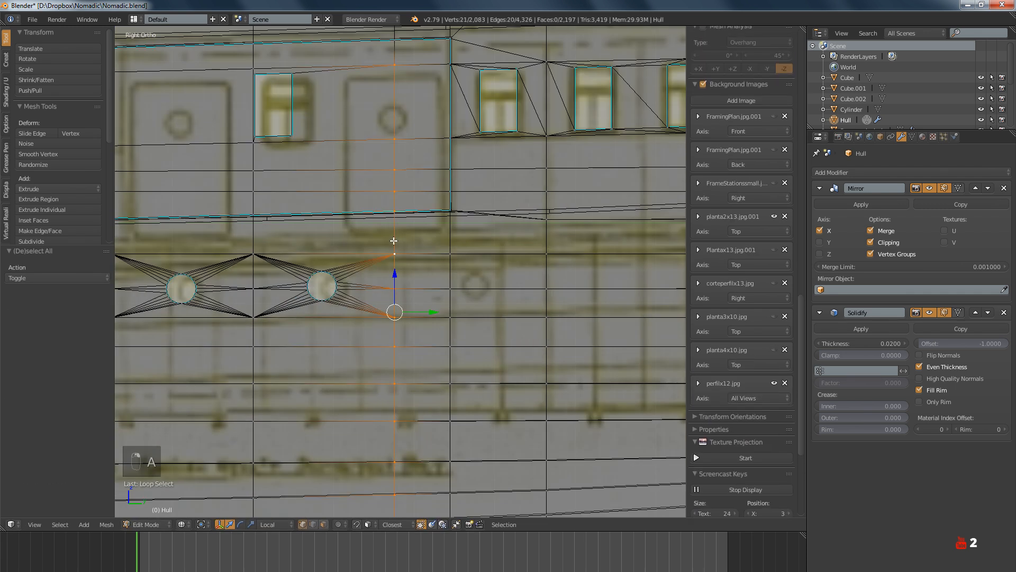
pyautogui.keyDown('shift'); pyautogui.moveTo(396, 230); pyautogui.dragTo(404, 299, button='middle'); pyautogui.keyUp('shift')
pyautogui.keyDown('alt'); pyautogui.keyDown('shift'); pyautogui.rightClick(401, 123); pyautogui.keyUp('shift'); pyautogui.keyUp('alt')
pyautogui.keyDown('shift'); pyautogui.moveTo(401, 123); pyautogui.dragTo(404, 170, button='middle'); pyautogui.keyUp('shift')
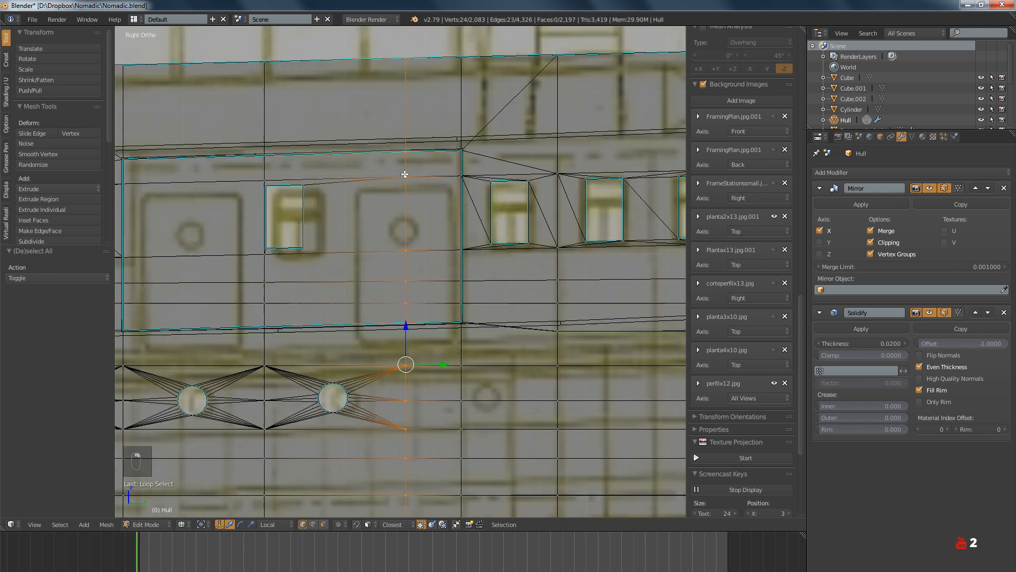
pyautogui.keyDown('shift'); pyautogui.scroll(-5, 415, 295); pyautogui.keyUp('shift')
pyautogui.scroll(-2, 438, 295)
pyautogui.moveTo(438, 295); pyautogui.dragTo(453, 297)
pyautogui.press('a')
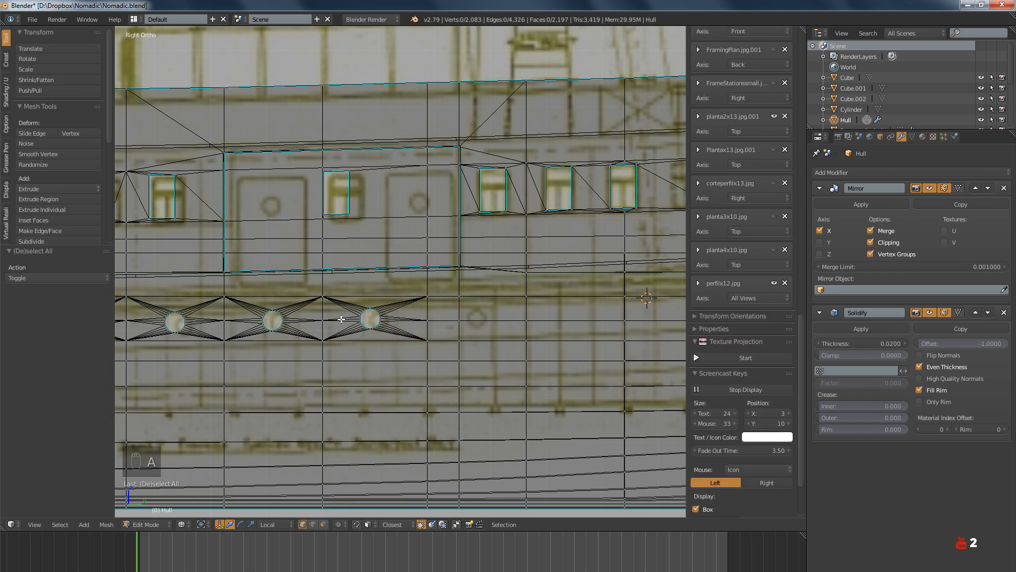
# Select the foremost porthole's vertices and shift them slightly forward along Y to match the profile drawing
pyautogui.press('b')
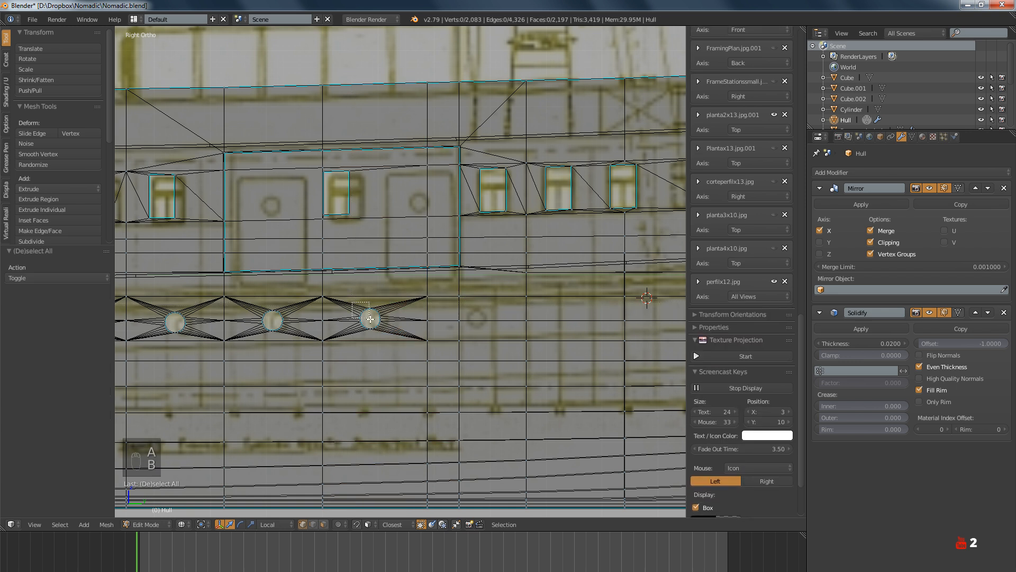
pyautogui.moveTo(351, 303); pyautogui.dragTo(405, 313)
pyautogui.scroll(3, 391, 318)
pyautogui.scroll(-3, 404, 313)
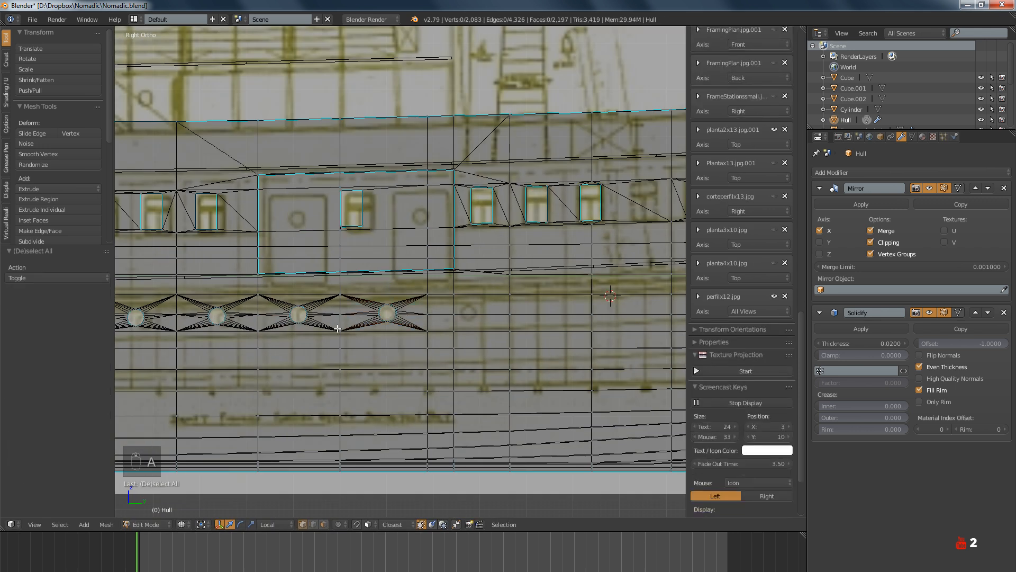
# Select the full-height edge loop just aft of the foremost porthole plus the window between the two doors, and shift both forward along Y
pyautogui.keyDown('alt'); pyautogui.click(341, 308); pyautogui.keyUp('alt')
pyautogui.keyDown('alt'); pyautogui.keyDown('shift'); pyautogui.click(340, 299); pyautogui.keyUp('shift'); pyautogui.keyUp('alt')
pyautogui.keyDown('alt'); pyautogui.keyDown('shift'); pyautogui.click(342, 255); pyautogui.keyUp('shift'); pyautogui.keyUp('alt')
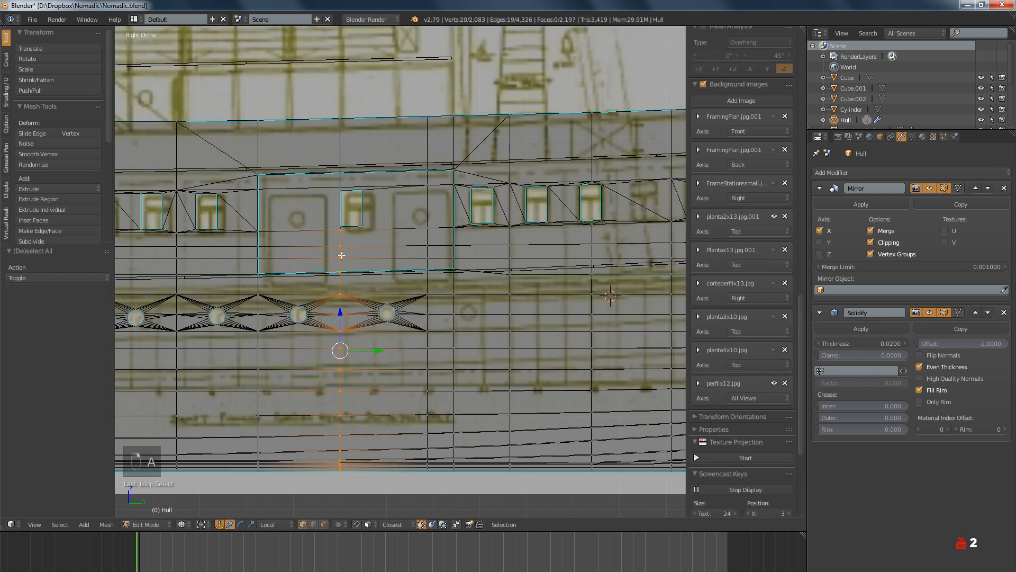
pyautogui.scroll(5, 334, 208)
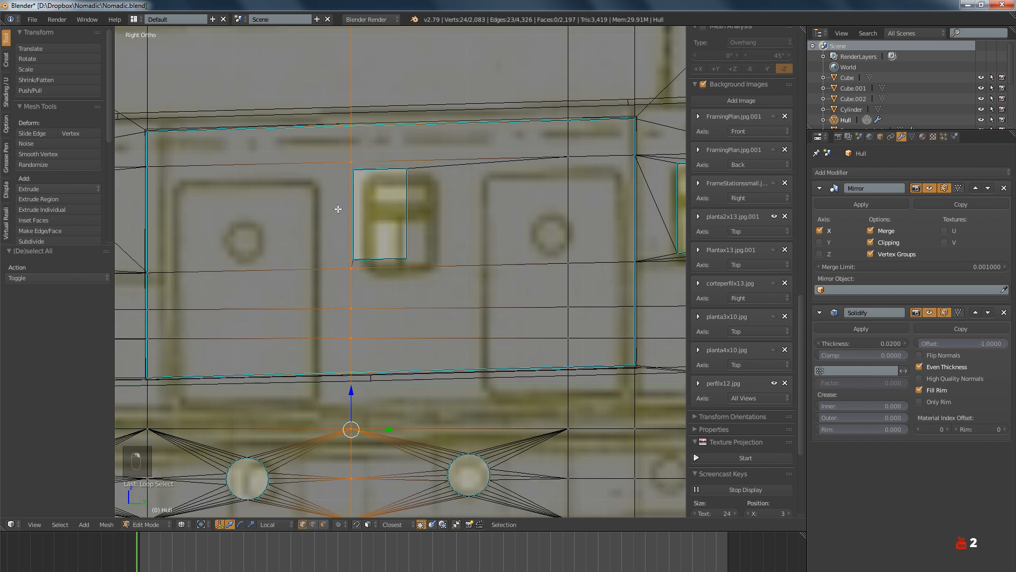
pyautogui.press('b')
pyautogui.moveTo(336, 152); pyautogui.dragTo(434, 282)
pyautogui.scroll(-3, 402, 318)
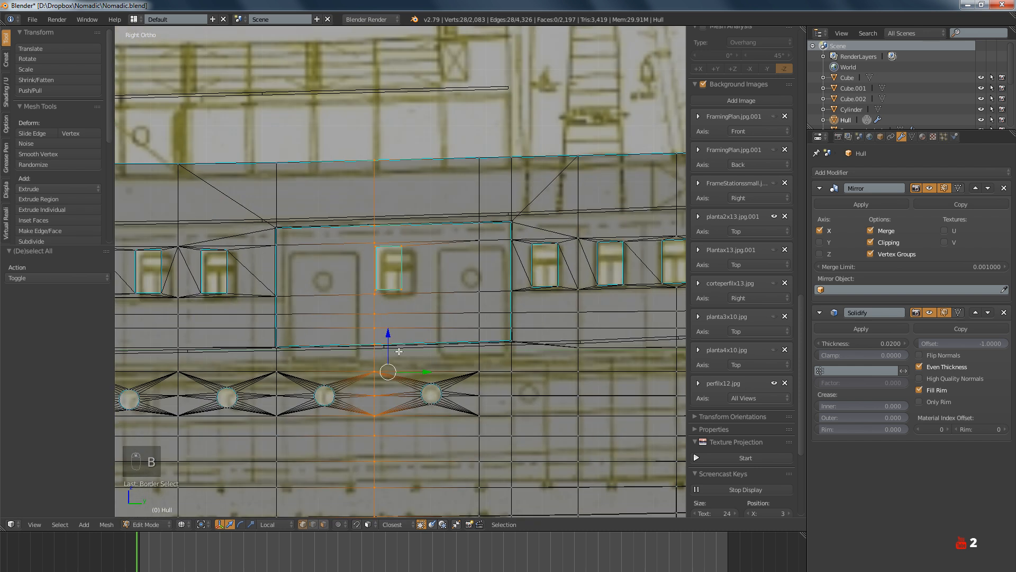
pyautogui.moveTo(418, 327); pyautogui.dragTo(425, 325)
# Select only the window between the two doors, shift it slightly further forward onto the drawn window, and deselect it
pyautogui.scroll(5, 396, 238)
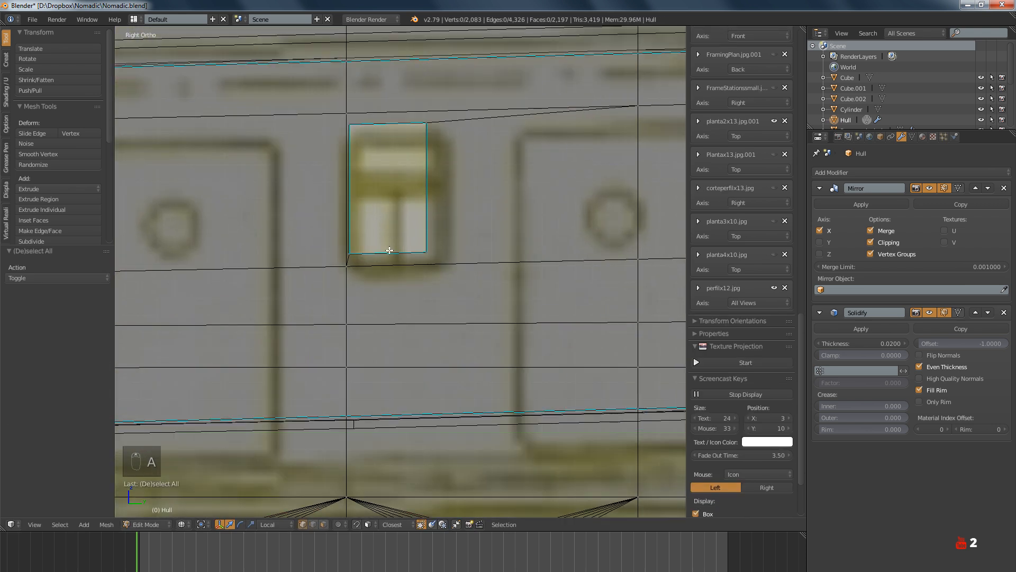
pyautogui.keyDown('alt'); pyautogui.click(390, 243); pyautogui.keyUp('alt')
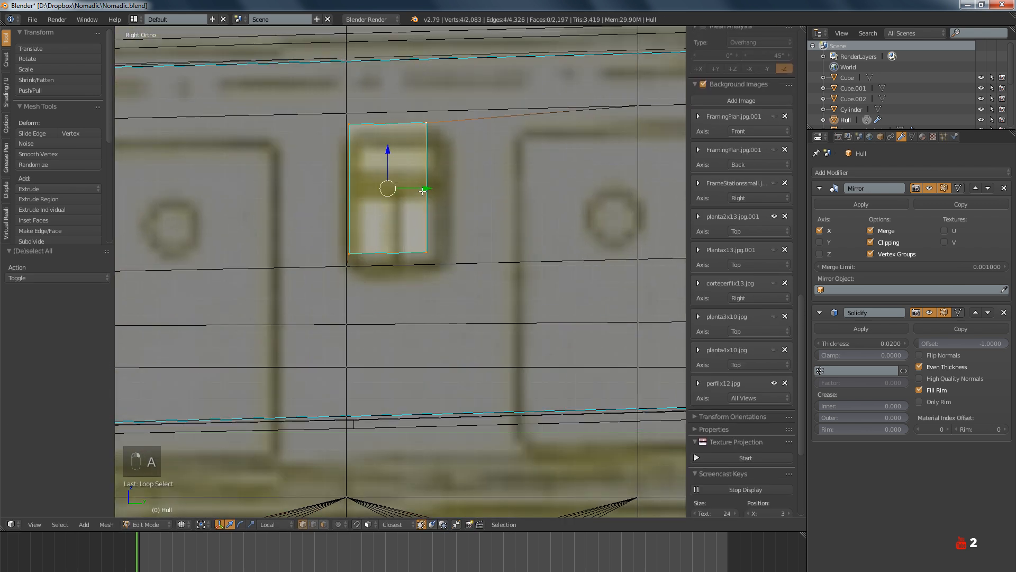
pyautogui.moveTo(422, 192); pyautogui.dragTo(396, 169)
pyautogui.press('a')
# Select the second porthole from the bow and shift its vertices slightly forward along Y
pyautogui.scroll(-3, 439, 227)
pyautogui.scroll(2, 419, 293)
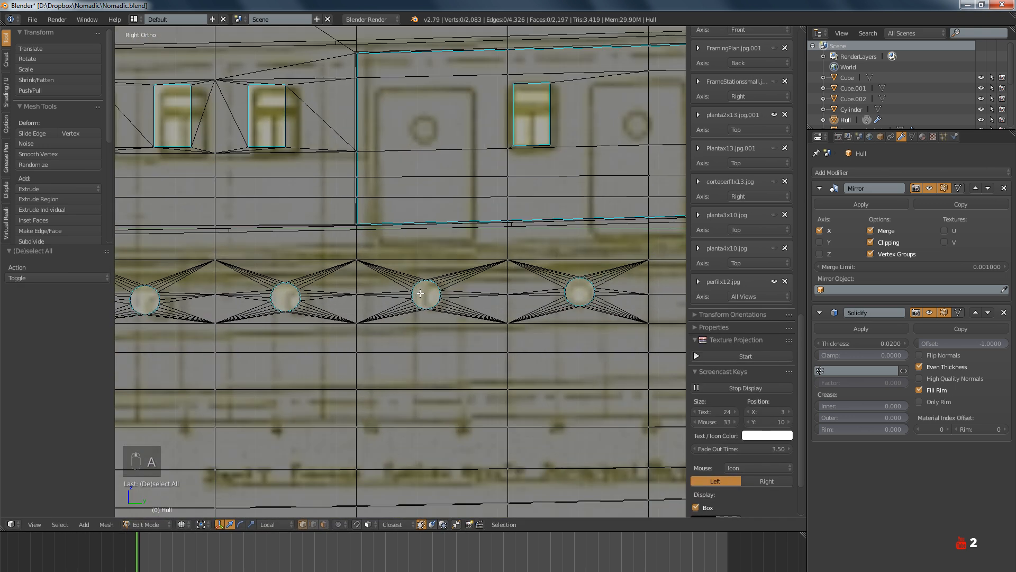
pyautogui.press('b')
pyautogui.moveTo(371, 253); pyautogui.dragTo(462, 293)
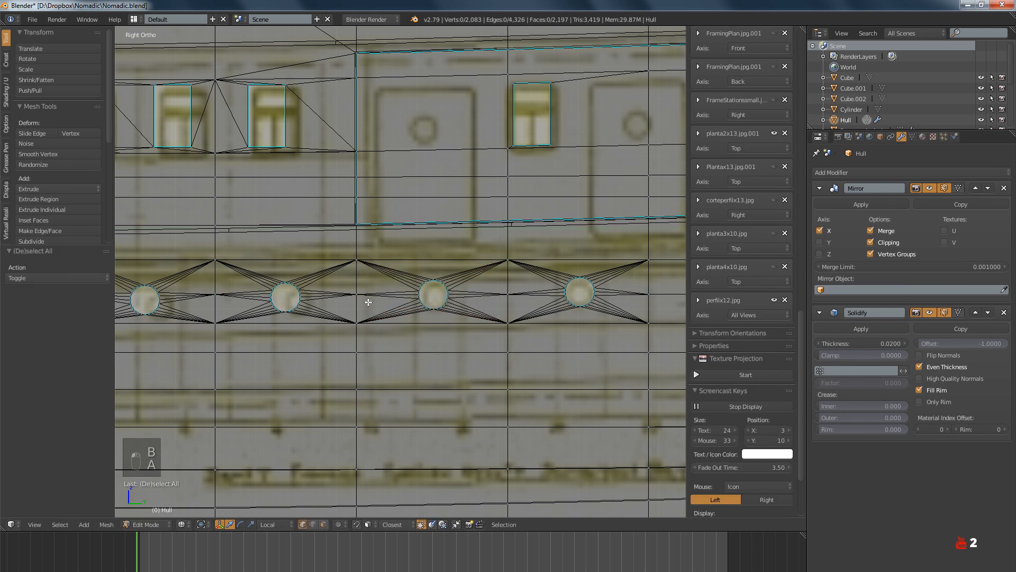
# Select the full-height edge loop at the large door opening's aft edge, including the opening's vertices, and shift it forward 0.120 along Y
pyautogui.keyDown('alt'); pyautogui.rightClick(358, 297); pyautogui.keyUp('alt')
pyautogui.scroll(-4, 359, 243)
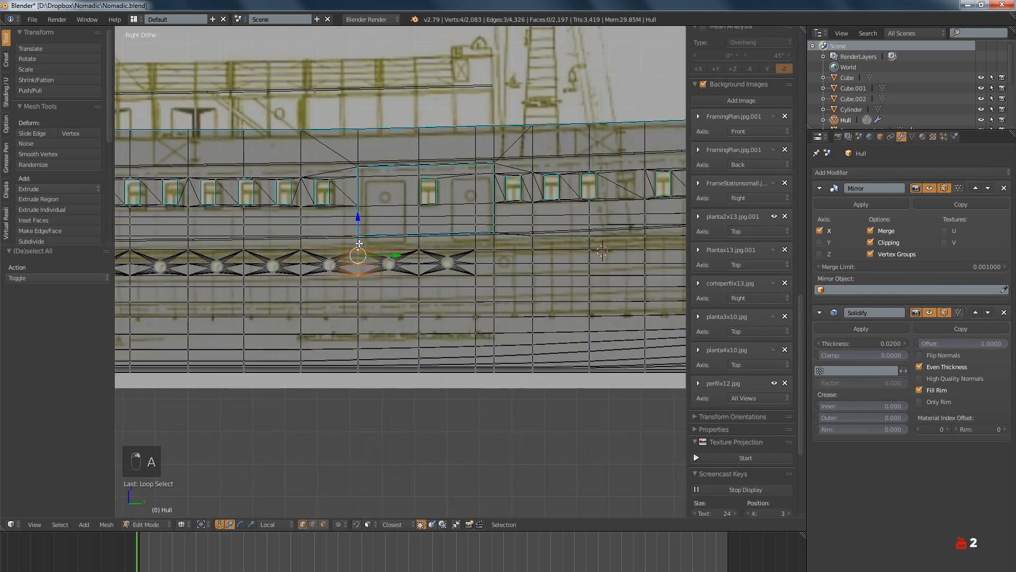
pyautogui.keyDown('alt'); pyautogui.keyDown('shift'); pyautogui.rightClick(359, 299); pyautogui.keyUp('shift'); pyautogui.keyUp('alt')
pyautogui.scroll(2, 371, 289)
pyautogui.press('b')
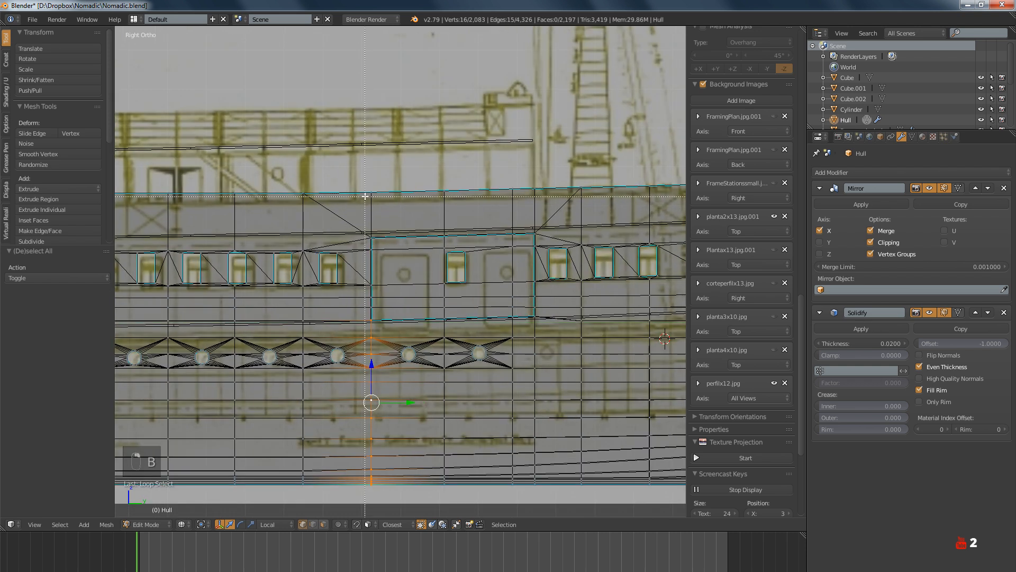
pyautogui.moveTo(361, 179); pyautogui.dragTo(390, 282)
pyautogui.moveTo(395, 329); pyautogui.dragTo(395, 329)
pyautogui.scroll(4, 393, 328)
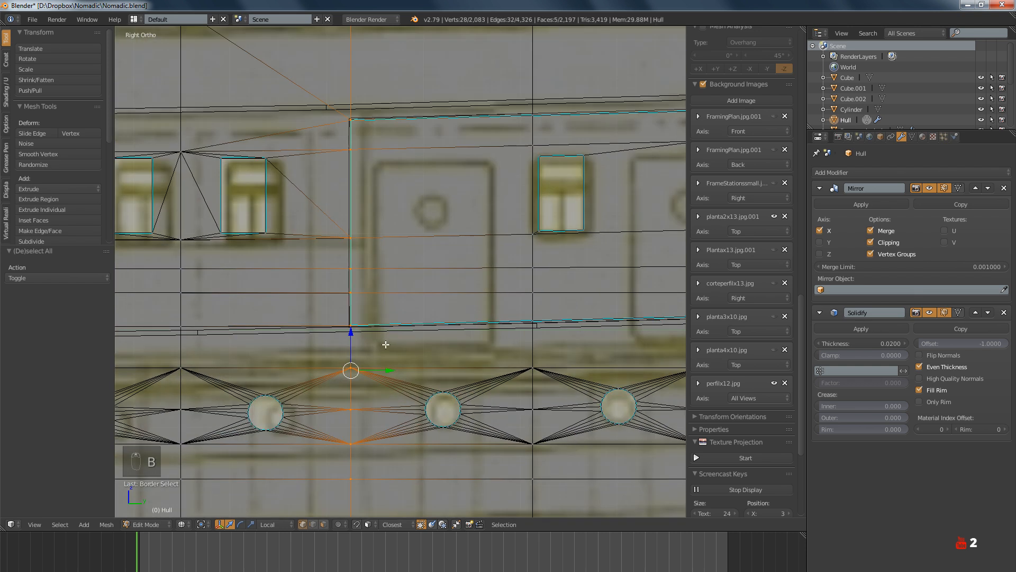
pyautogui.press('g')
pyautogui.press('y')
pyautogui.press('y')
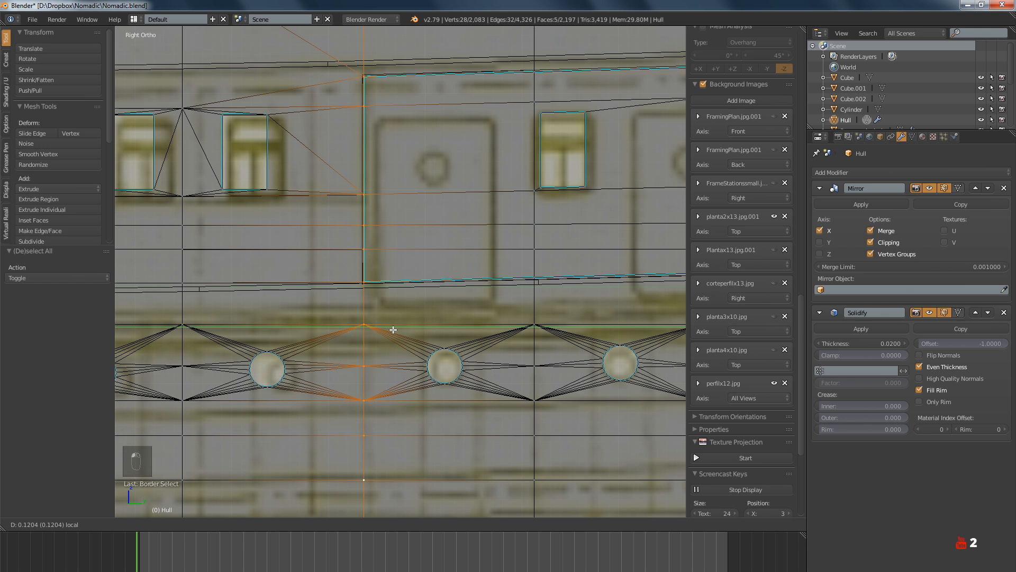
pyautogui.click(393, 329)
pyautogui.scroll(-4, 371, 323)
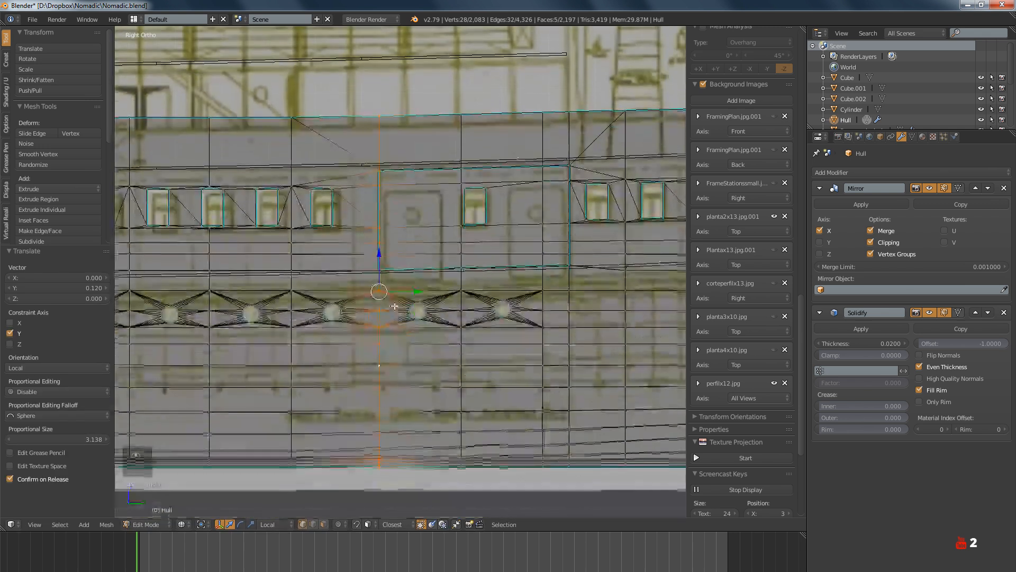
pyautogui.press('a')
# Select the third porthole from the bow, shift its vertices slightly forward along Y, and deselect them
pyautogui.scroll(3, 350, 321)
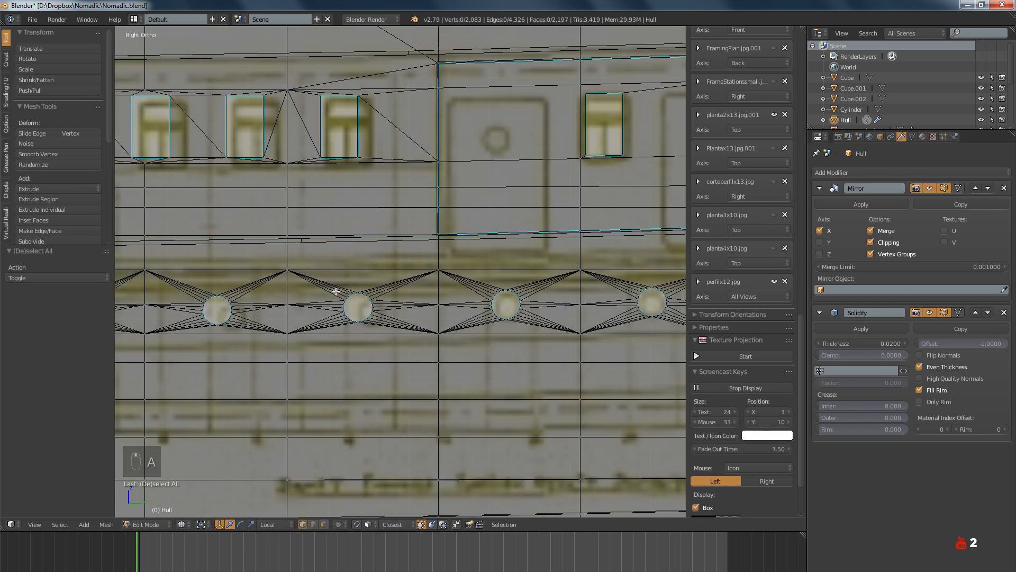
pyautogui.press('b')
pyautogui.moveTo(337, 290); pyautogui.dragTo(380, 324)
pyautogui.press('g')
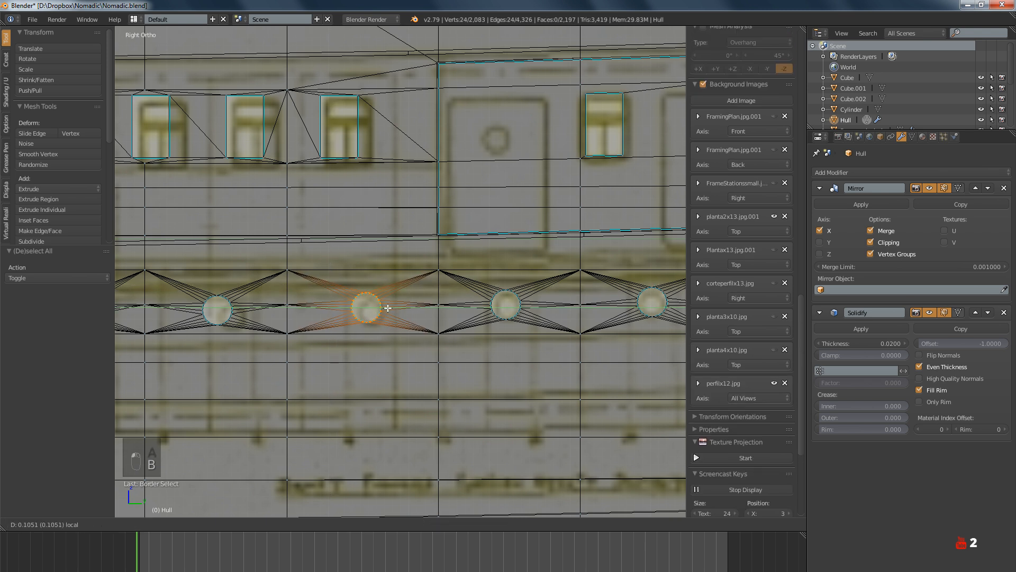
pyautogui.click(389, 308)
pyautogui.keyDown('shift'); pyautogui.moveTo(389, 308); pyautogui.dragTo(449, 341, button='middle'); pyautogui.keyUp('shift')
pyautogui.press('a')
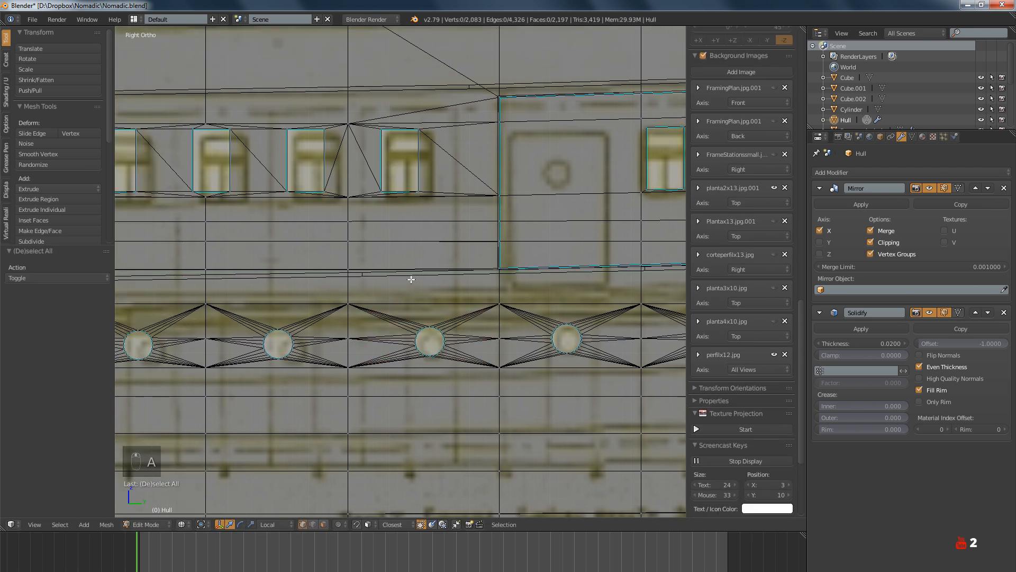
# Select the four vertices of the window just aft of the door opening and shift them forward 0.112 along Y
pyautogui.press('b')
pyautogui.moveTo(371, 122); pyautogui.dragTo(434, 218)
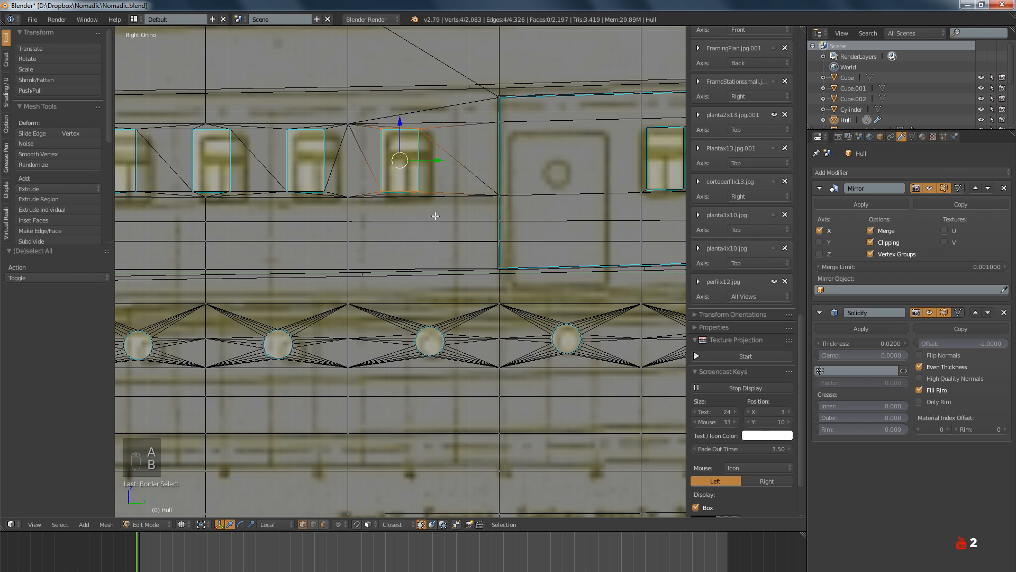
pyautogui.press('g')
pyautogui.click(443, 164)
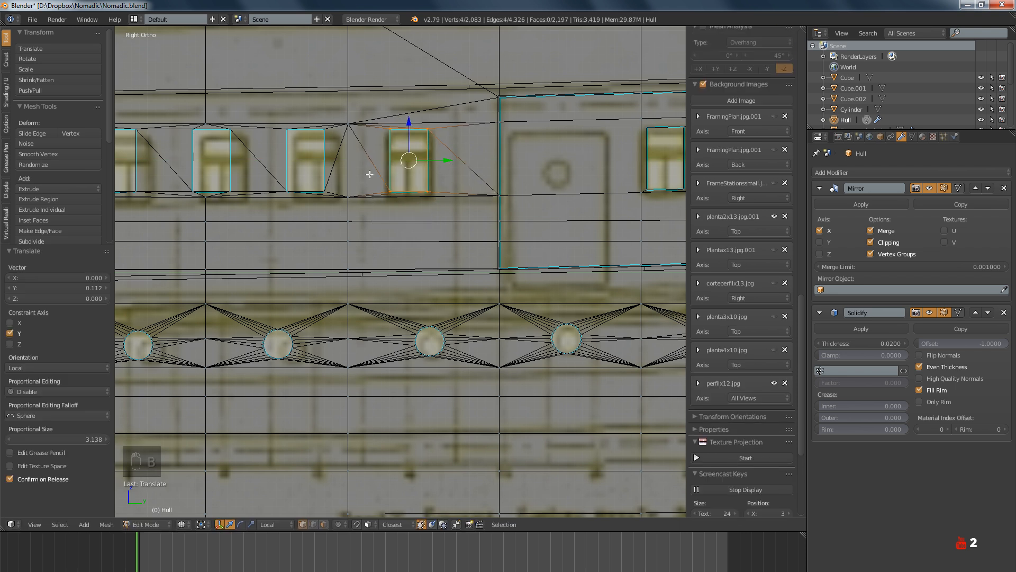
pyautogui.keyDown('shift'); pyautogui.moveTo(444, 164); pyautogui.dragTo(499, 216, button='middle'); pyautogui.keyUp('shift')
pyautogui.press('a')
# Select the second window aft of the door opening, shift its four vertices slightly forward along Y, and deselect them
pyautogui.press('b')
pyautogui.moveTo(339, 171); pyautogui.dragTo(389, 249)
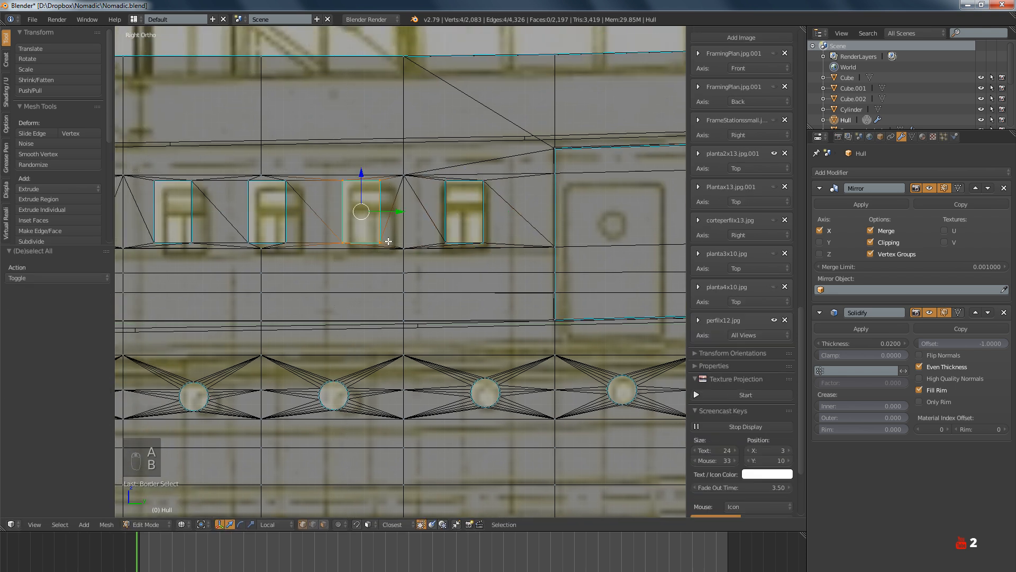
pyautogui.press('g')
pyautogui.click(400, 213)
pyautogui.press('a')
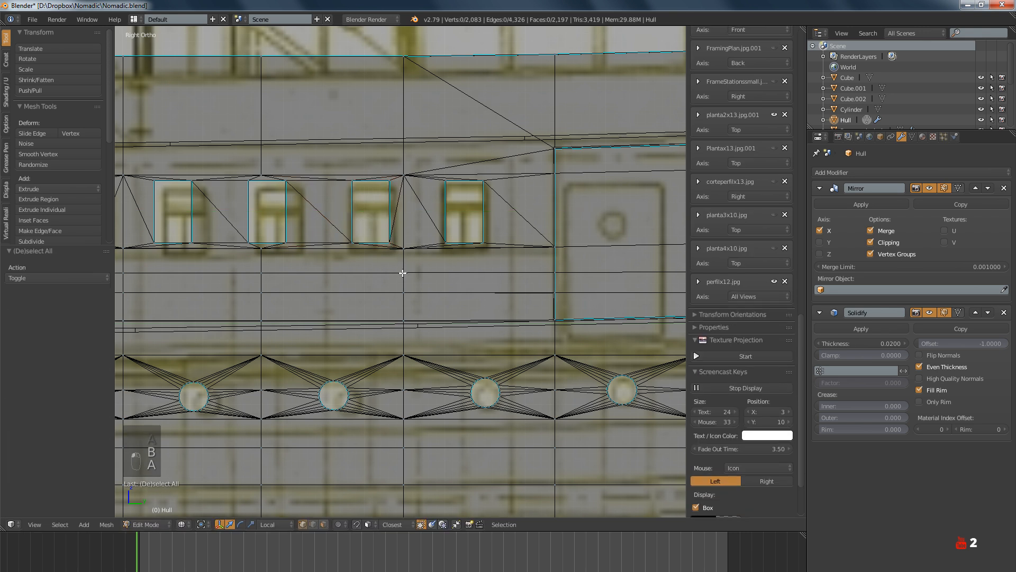
# Select the full-height edge loop between the first two windows aft of the door opening and shift it forward 0.184 along Y
pyautogui.keyDown('alt'); pyautogui.rightClick(404, 272); pyautogui.keyUp('alt')
pyautogui.keyDown('alt'); pyautogui.keyDown('shift'); pyautogui.rightClick(403, 168); pyautogui.keyUp('shift'); pyautogui.keyUp('alt')
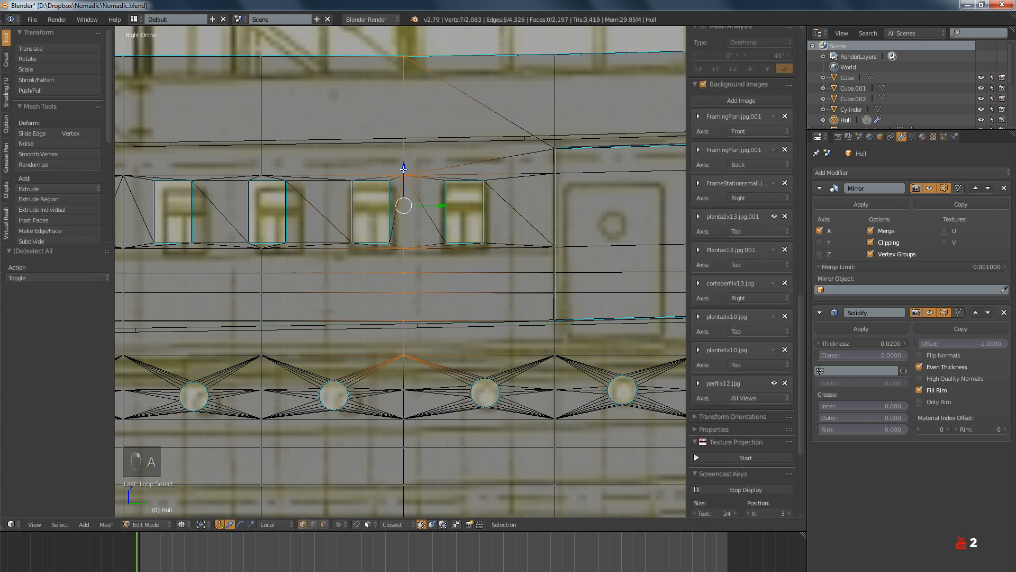
pyautogui.keyDown('alt'); pyautogui.keyDown('shift'); pyautogui.rightClick(406, 394); pyautogui.keyUp('shift'); pyautogui.keyUp('alt')
pyautogui.keyDown('alt'); pyautogui.keyDown('shift'); pyautogui.rightClick(405, 437); pyautogui.keyUp('shift'); pyautogui.keyUp('alt')
pyautogui.keyDown('shift'); pyautogui.scroll(-5, 413, 370); pyautogui.keyUp('shift')
pyautogui.press('g')
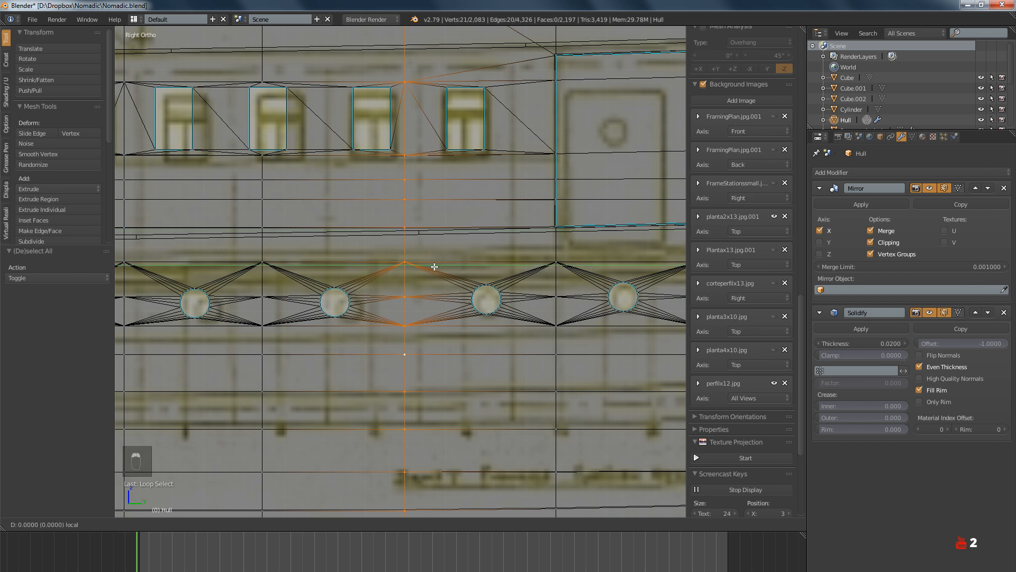
pyautogui.click(449, 266)
pyautogui.scroll(-3, 449, 266)
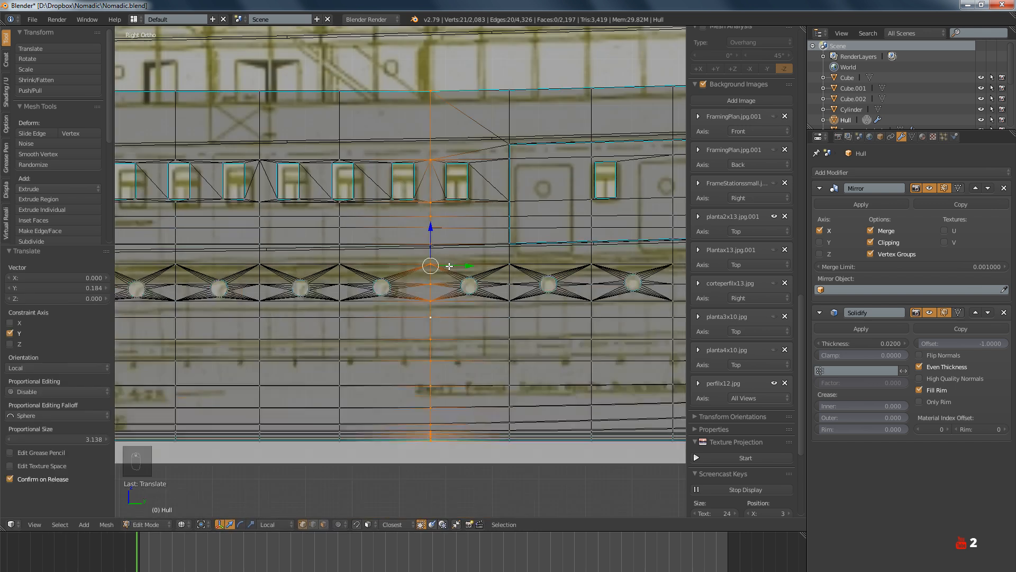
pyautogui.press('a')
# Save the Nomadic.blend file, overwriting the existing version
pyautogui.hotkey('ctrl', 's')
pyautogui.click(453, 305)
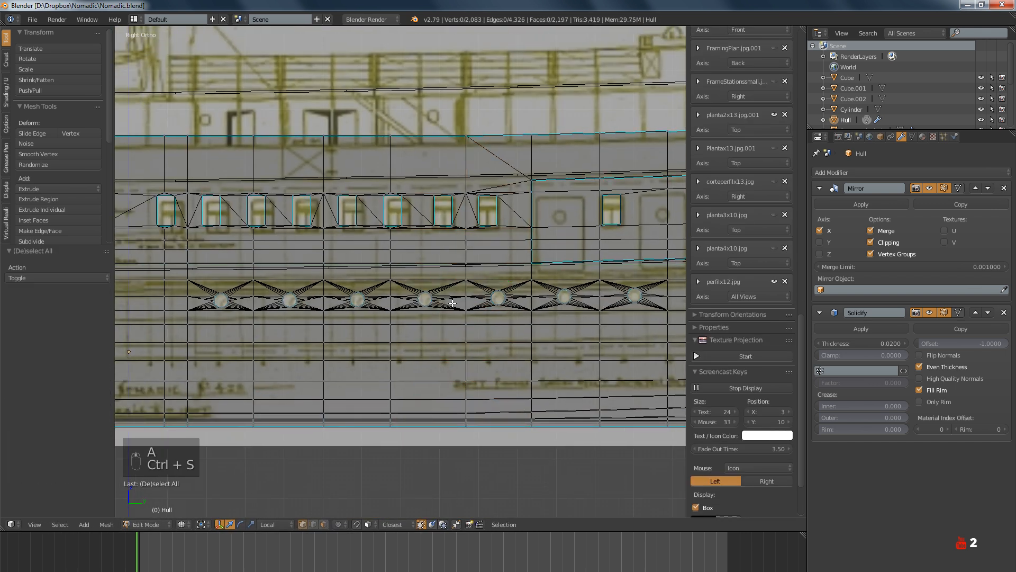
pyautogui.scroll(5, 445, 309)
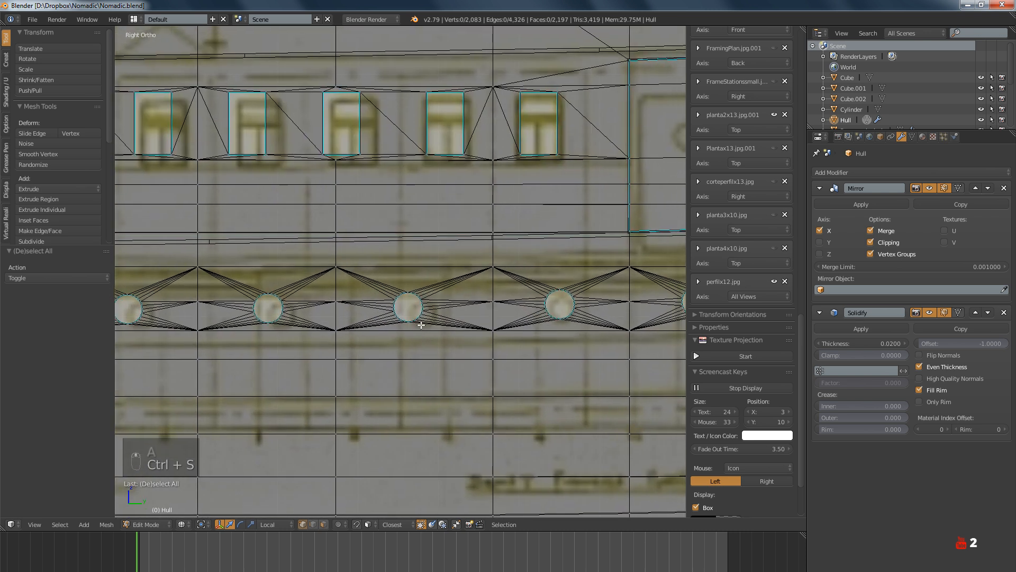
# Select the second window aft of the door opening, nudge its vertices slightly further forward along Y, and deselect them
pyautogui.press('b')
pyautogui.moveTo(403, 114); pyautogui.dragTo(472, 212)
pyautogui.press('a')
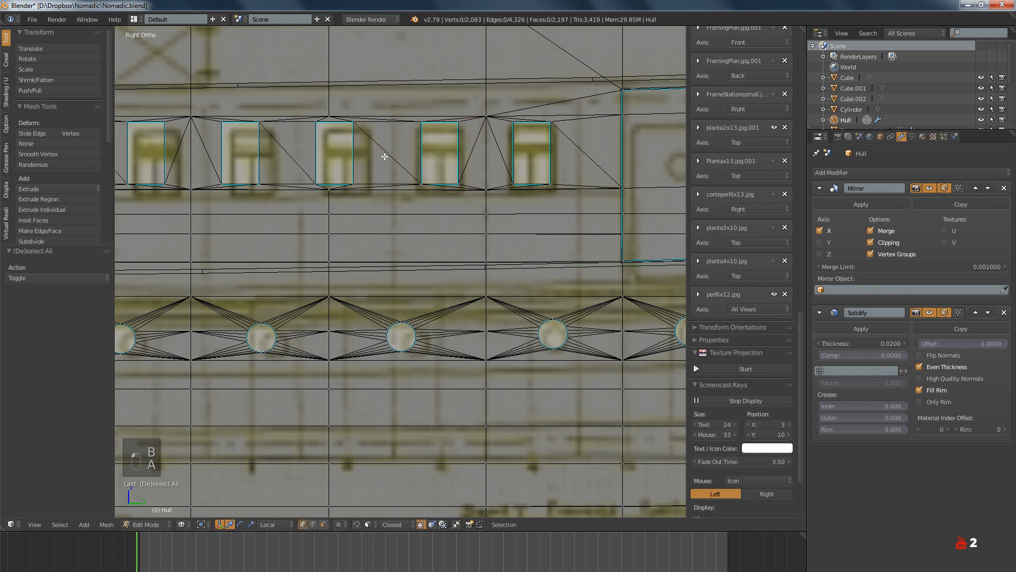
# Select the porthole below the gap between the second and third windows aft of the door opening and shift it forward about 0.151 along Y
pyautogui.press('b')
pyautogui.rightClick(307, 116)
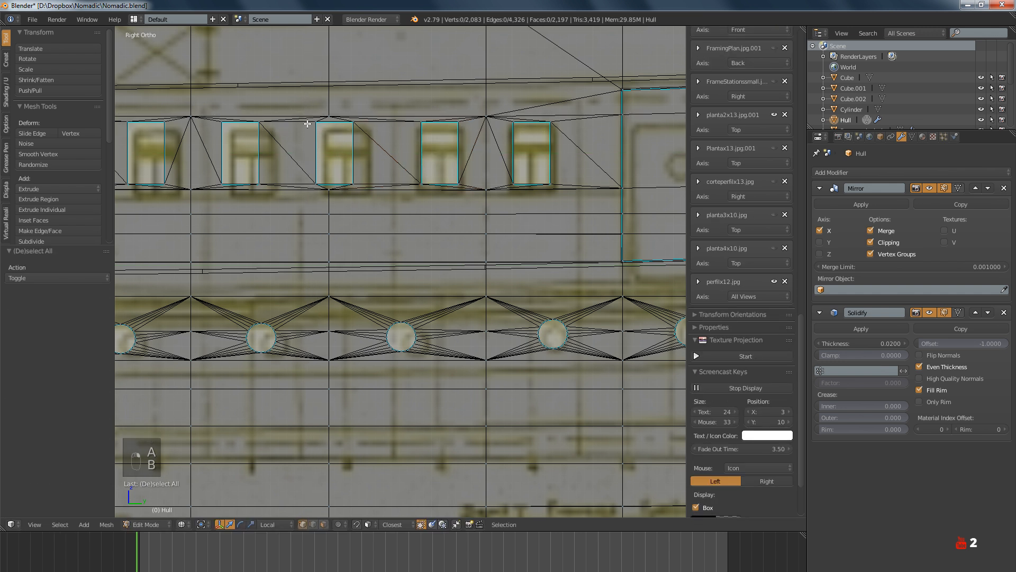
pyautogui.press('b')
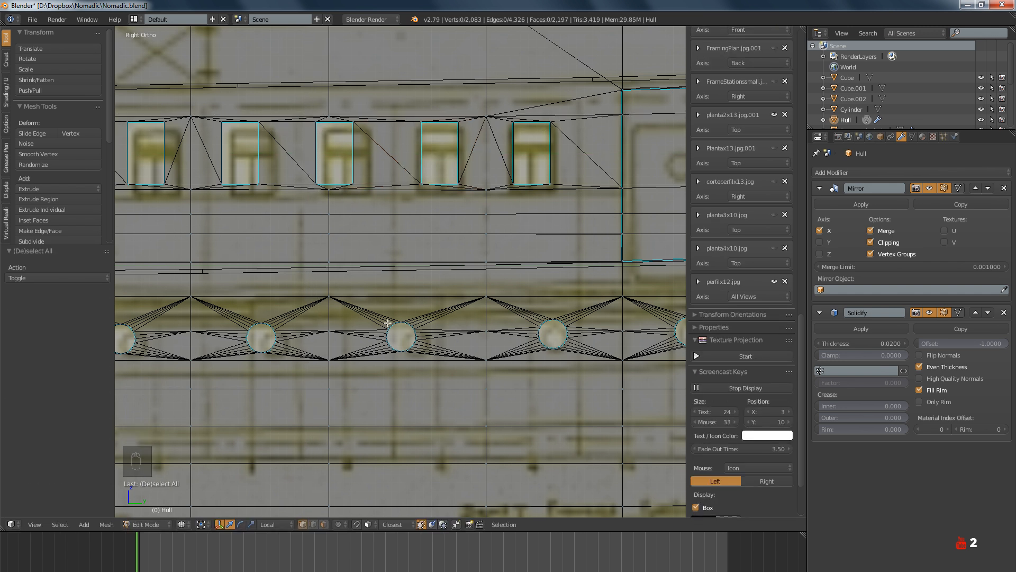
pyautogui.moveTo(379, 314); pyautogui.dragTo(426, 345)
pyautogui.press('g')
pyautogui.press('y')
pyautogui.press('y')
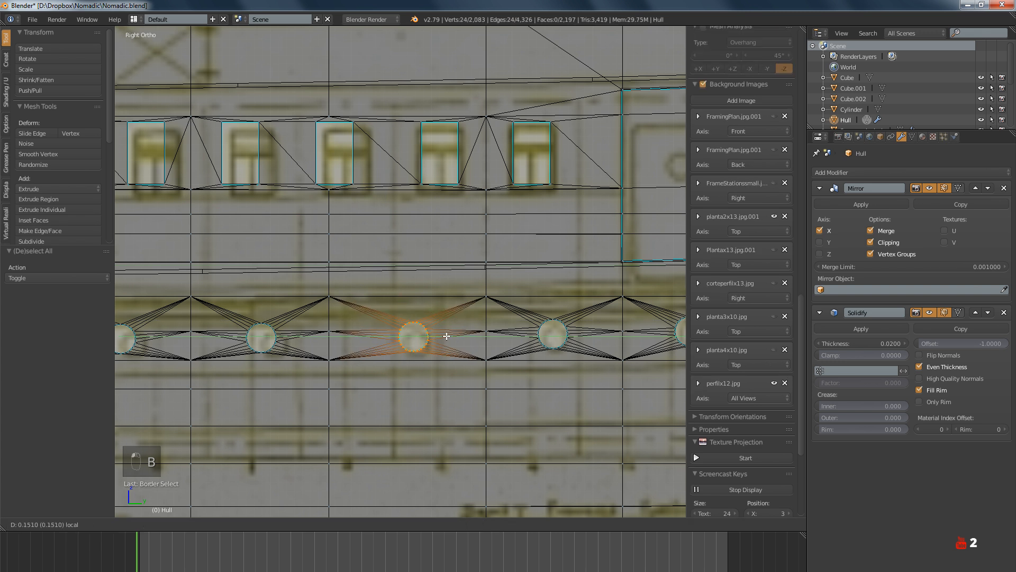
pyautogui.click(447, 336)
# Select the full-height edge loop running through the third window aft of the door opening
pyautogui.keyDown('alt'); pyautogui.rightClick(334, 368); pyautogui.keyUp('alt')
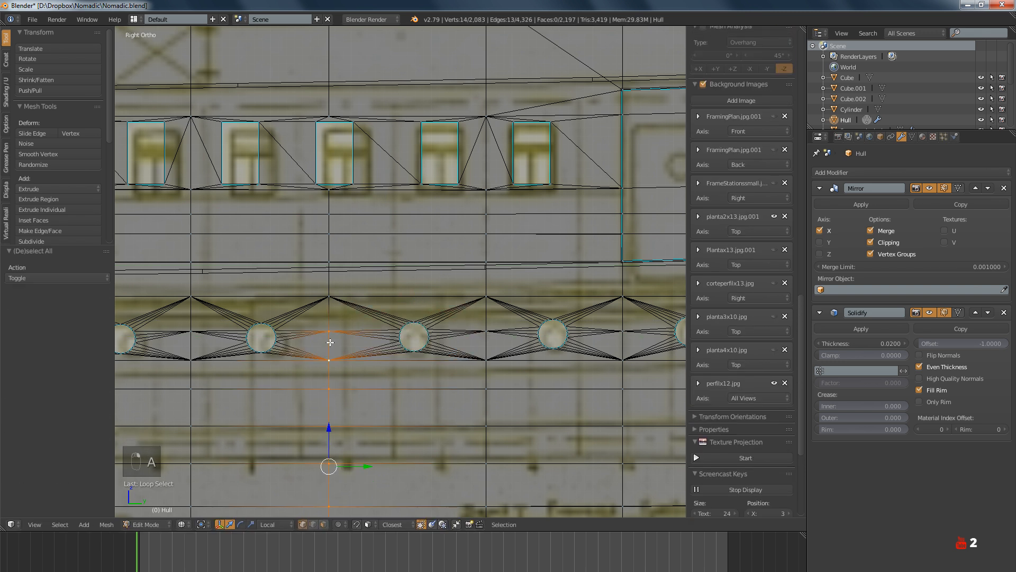
pyautogui.keyDown('alt'); pyautogui.keyDown('shift'); pyautogui.rightClick(328, 286); pyautogui.keyUp('shift'); pyautogui.keyUp('alt')
pyautogui.keyDown('alt'); pyautogui.keyDown('shift'); pyautogui.rightClick(332, 98); pyautogui.keyUp('shift'); pyautogui.keyUp('alt')
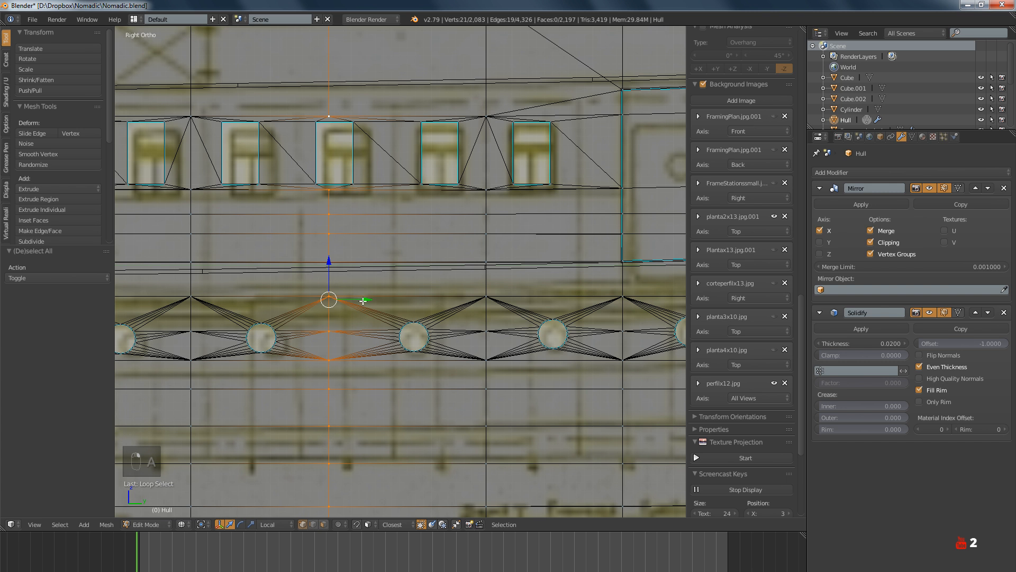
# Try to shift the selected edge loop forward along Y without the window, and undo that move
pyautogui.press('g')
pyautogui.press('y')
pyautogui.press('y')
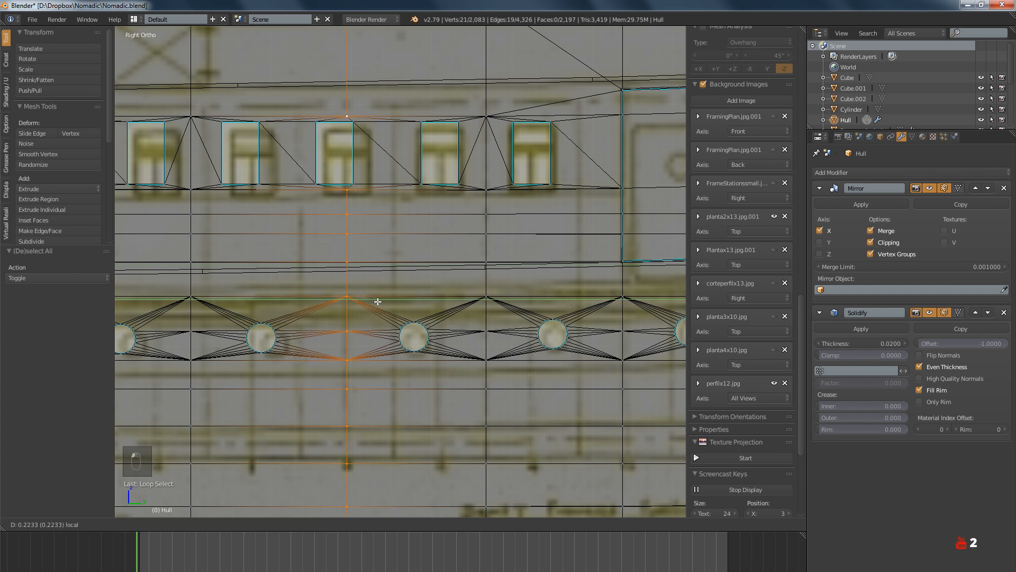
pyautogui.hotkey('ctrl', 'z')
# Add the third window's vertices to the selected edge loop, shift everything forward about 0.197 along Y, and deselect
pyautogui.press('b')
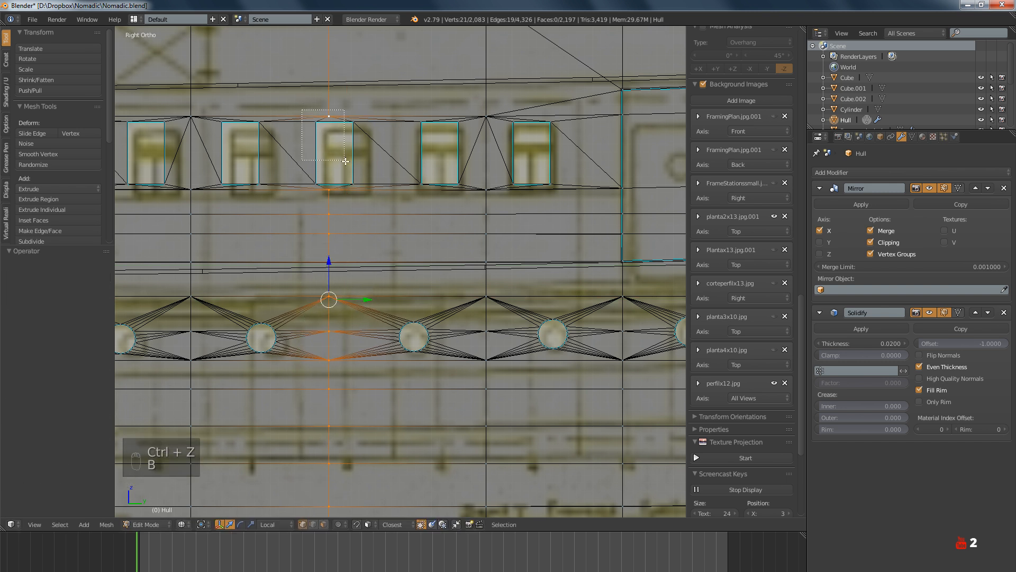
pyautogui.moveTo(304, 108); pyautogui.dragTo(365, 230)
pyautogui.moveTo(365, 301); pyautogui.dragTo(381, 302)
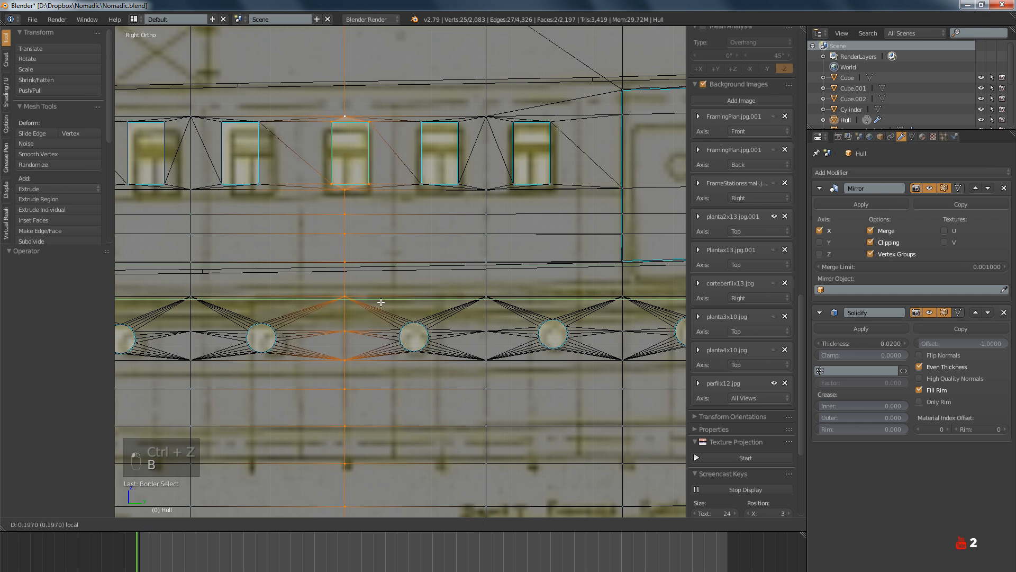
pyautogui.keyDown('shift'); pyautogui.moveTo(360, 247); pyautogui.dragTo(373, 312, button='middle'); pyautogui.keyUp('shift')
pyautogui.press('a')
# Select only the third window's four vertices, shift them 0.053 back aft along Y, and deselect them
pyautogui.scroll(3, 355, 212)
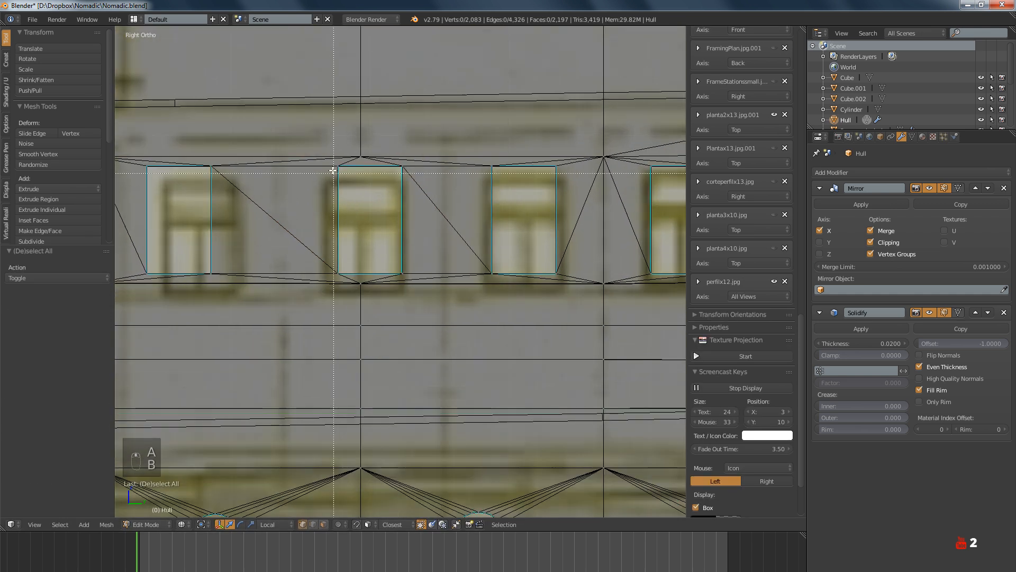
pyautogui.press('b')
pyautogui.moveTo(332, 161); pyautogui.dragTo(415, 274)
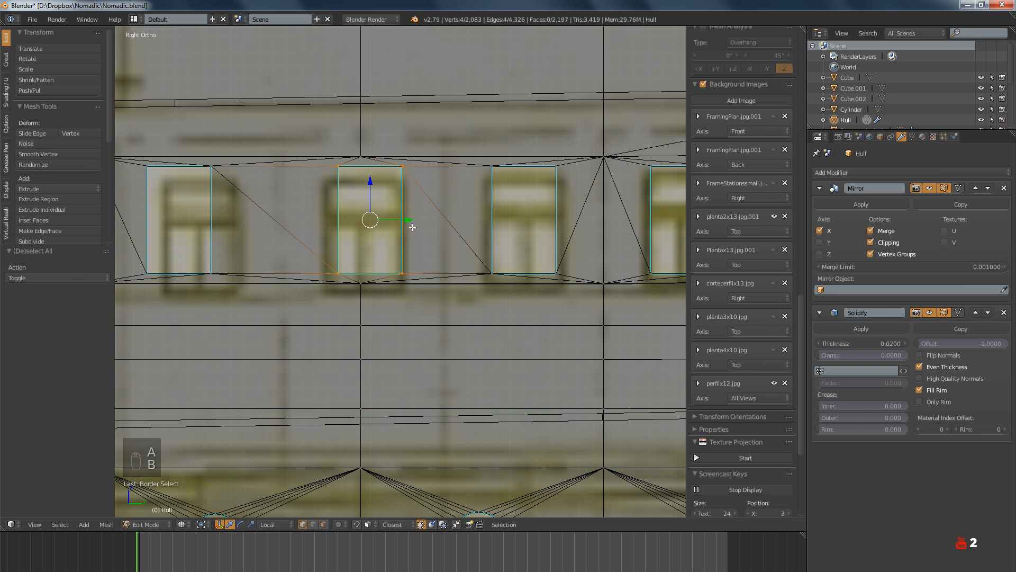
pyautogui.moveTo(411, 224); pyautogui.dragTo(399, 219)
pyautogui.scroll(-6, 408, 222)
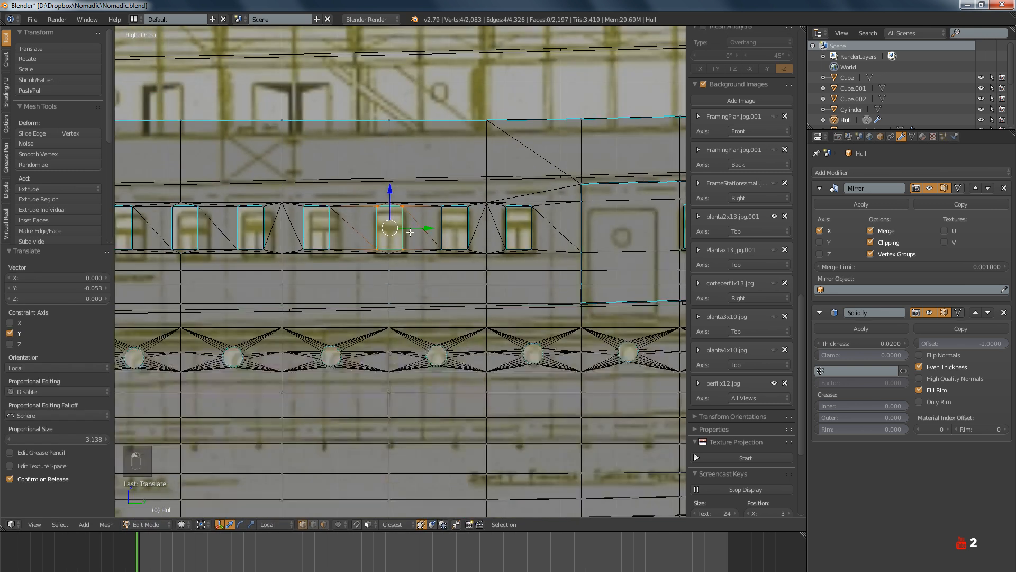
pyautogui.press('a')
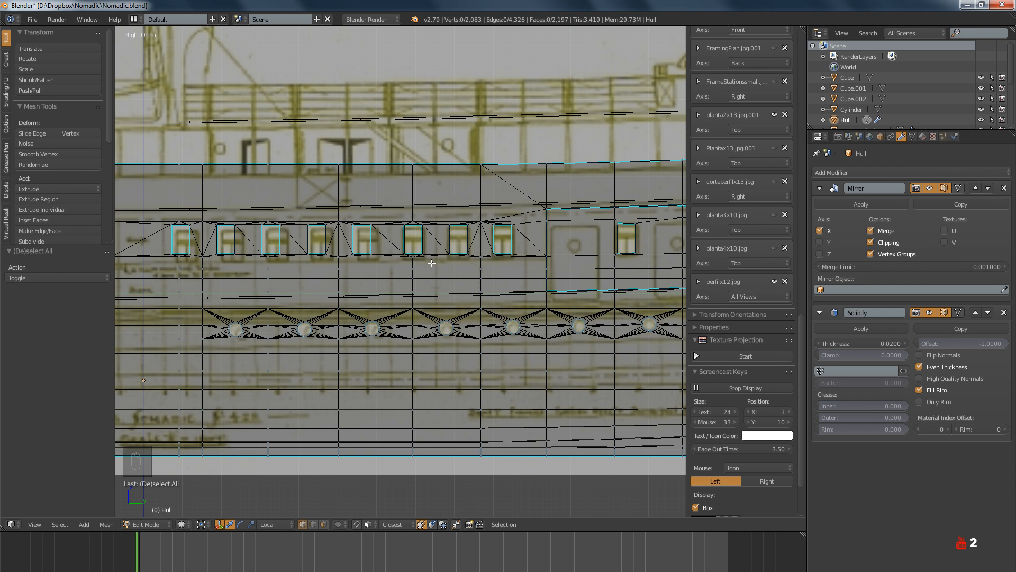
# Select the full-height edge loop between the fourth and fifth windows aft of the door opening, shift it forward along Y, and deselect it
pyautogui.scroll(3, 450, 263)
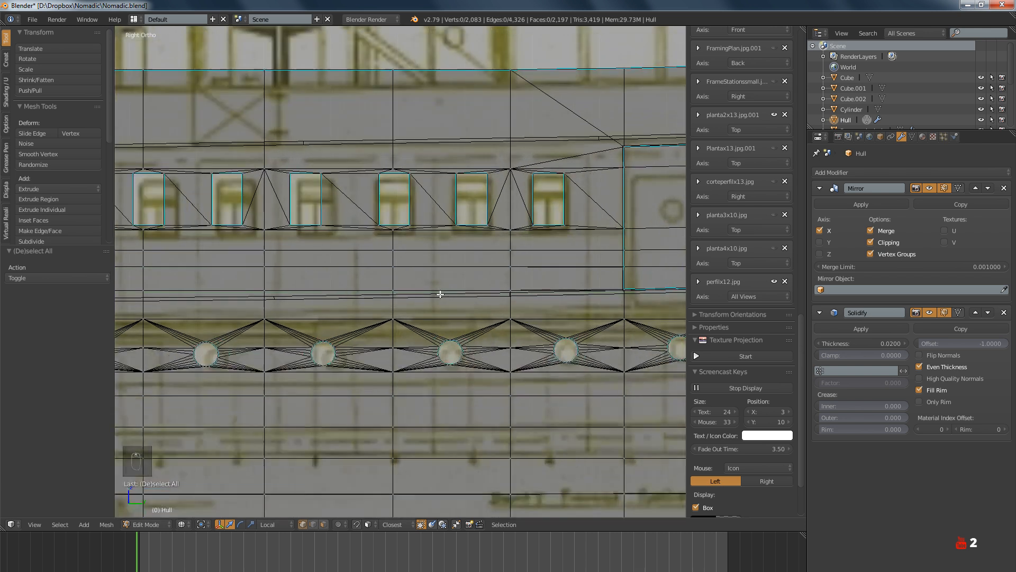
pyautogui.scroll(-3, 501, 265)
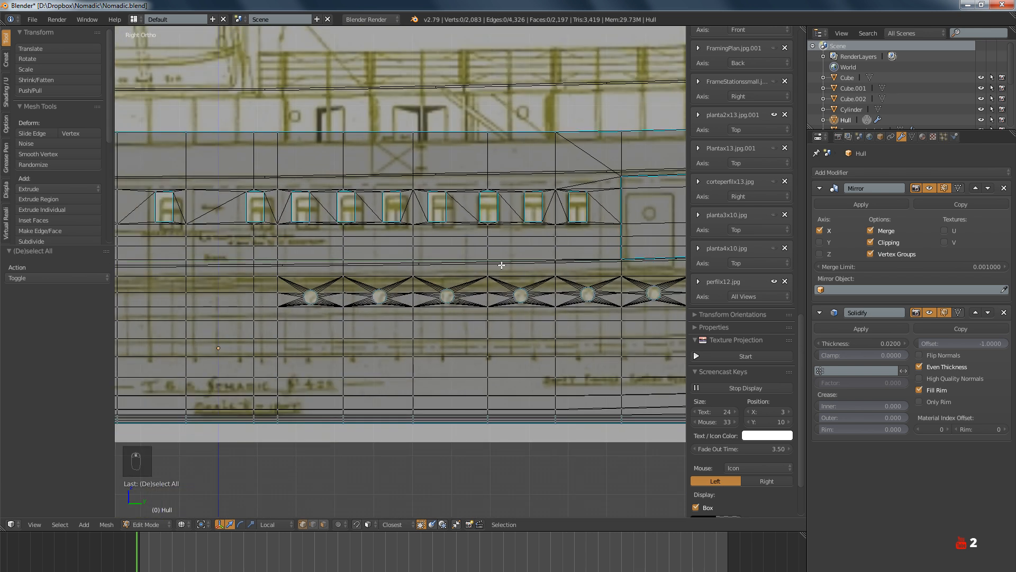
pyautogui.scroll(2, 501, 265)
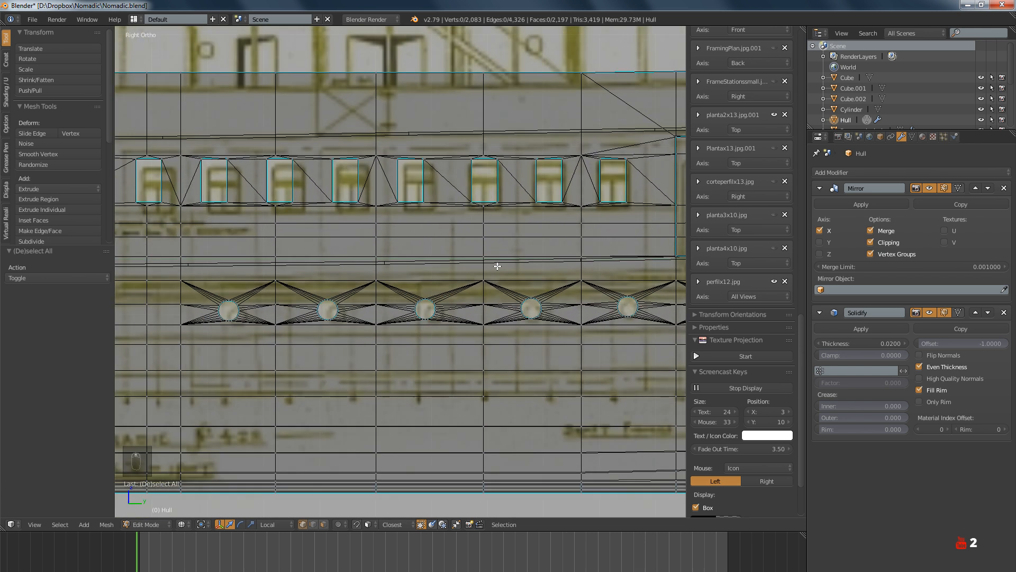
pyautogui.keyDown('alt'); pyautogui.rightClick(376, 359); pyautogui.keyUp('alt')
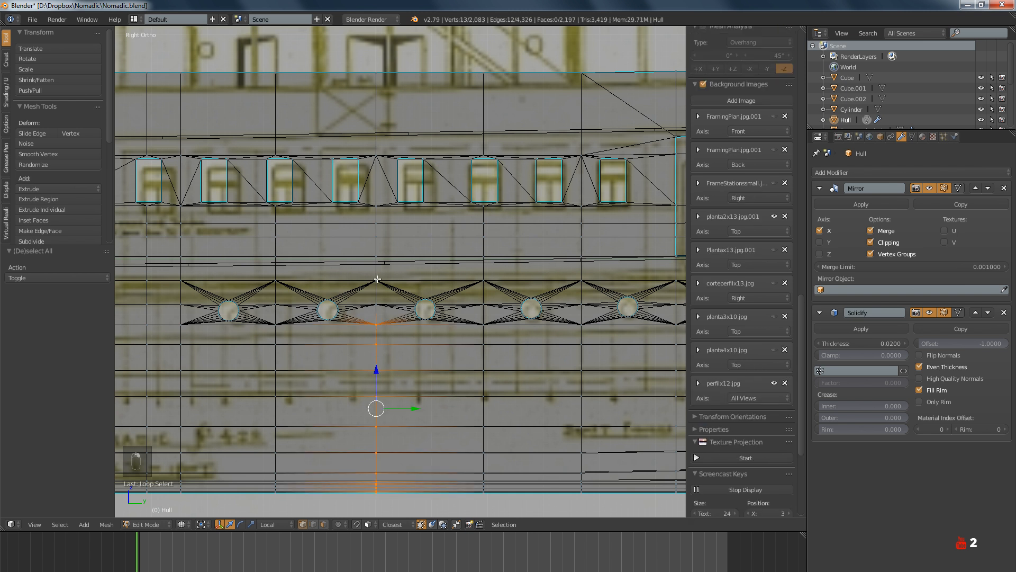
pyautogui.keyDown('alt'); pyautogui.keyDown('shift'); pyautogui.rightClick(377, 187); pyautogui.keyUp('shift'); pyautogui.keyUp('alt')
pyautogui.keyDown('alt'); pyautogui.keyDown('shift'); pyautogui.rightClick(377, 119); pyautogui.keyUp('shift'); pyautogui.keyUp('alt')
pyautogui.keyDown('shift'); pyautogui.moveTo(397, 250); pyautogui.dragTo(389, 237, button='middle'); pyautogui.keyUp('shift')
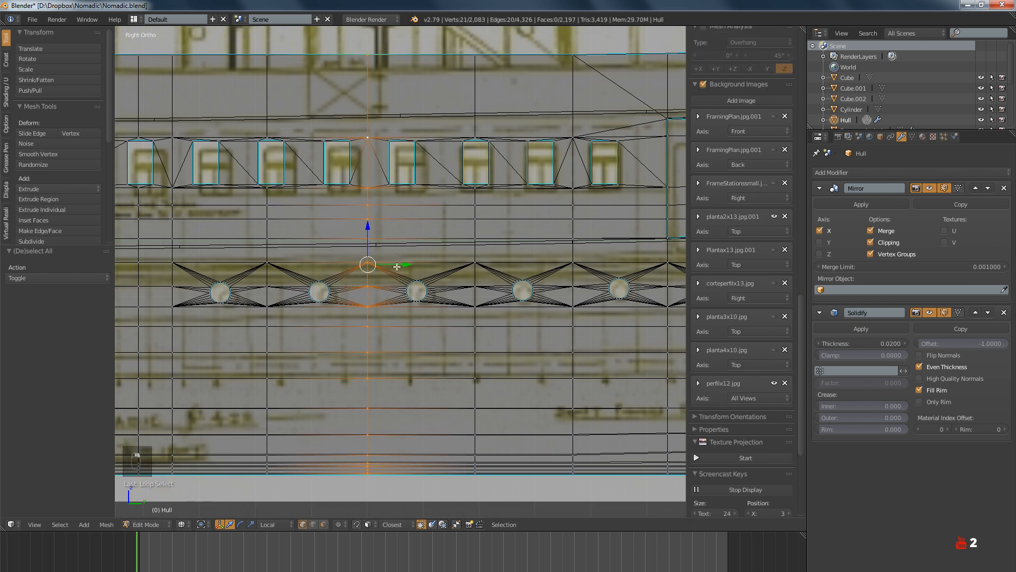
pyautogui.moveTo(396, 267); pyautogui.dragTo(434, 317)
pyautogui.press('a')
# Select the porthole below the fourth window aft of the door opening, shift it forward about 0.142 along Y, and deselect it
pyautogui.press('b')
pyautogui.press('g')
pyautogui.press('y')
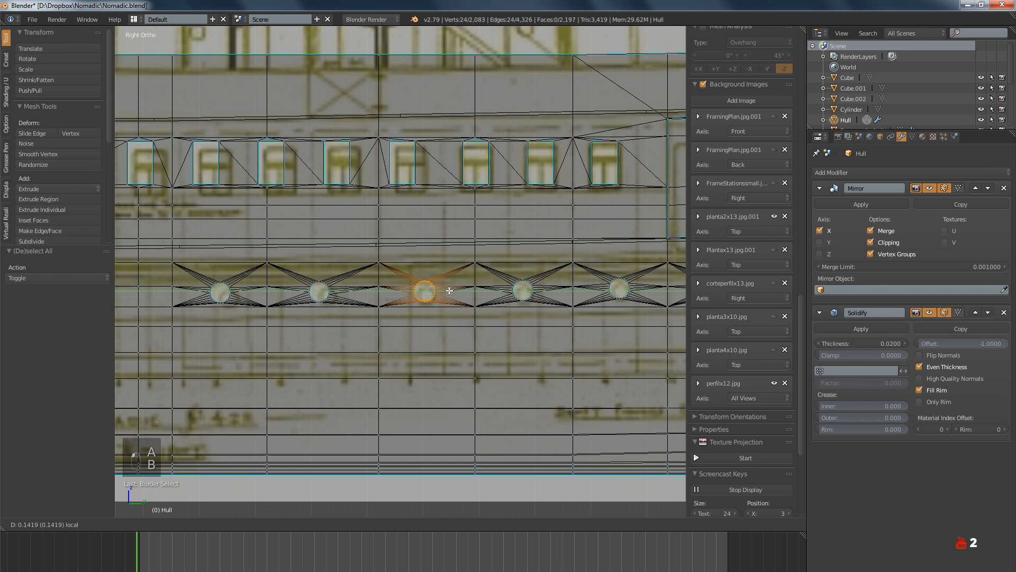
pyautogui.click(448, 290)
pyautogui.press('a')
# Shift the fourth window aft of the door opening forward about 0.114 along Y, and the fifth window forward 0.123
pyautogui.scroll(-5, 741, 371)
pyautogui.keyDown('shift'); pyautogui.moveTo(399, 254); pyautogui.dragTo(394, 308, button='middle'); pyautogui.keyUp('shift')
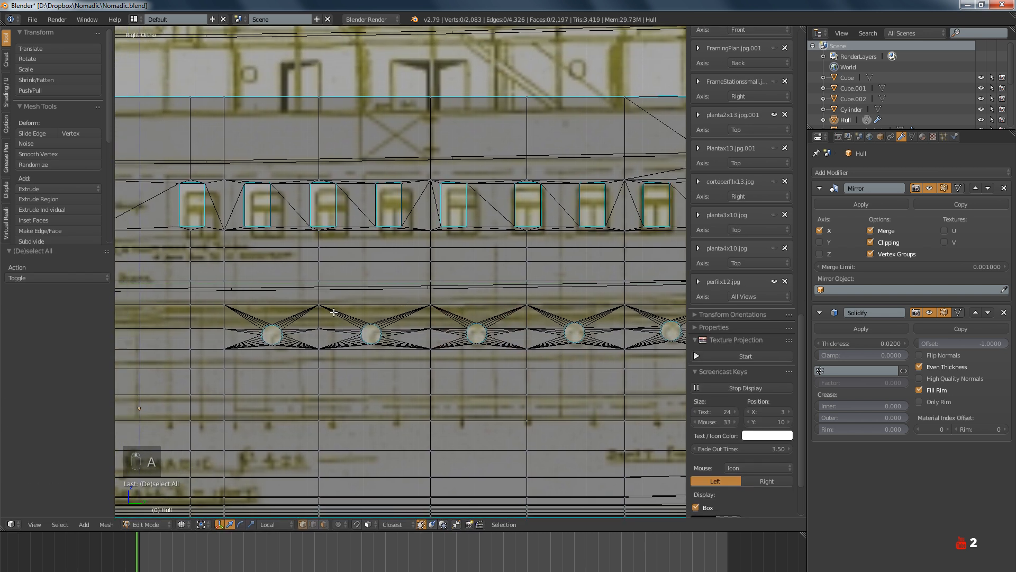
pyautogui.press('b')
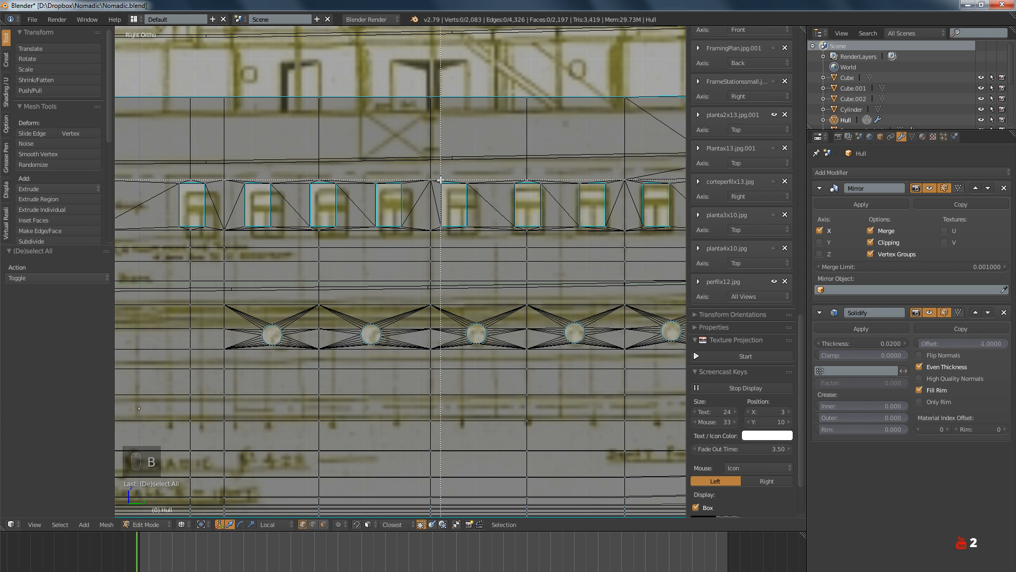
pyautogui.moveTo(438, 176); pyautogui.dragTo(486, 208)
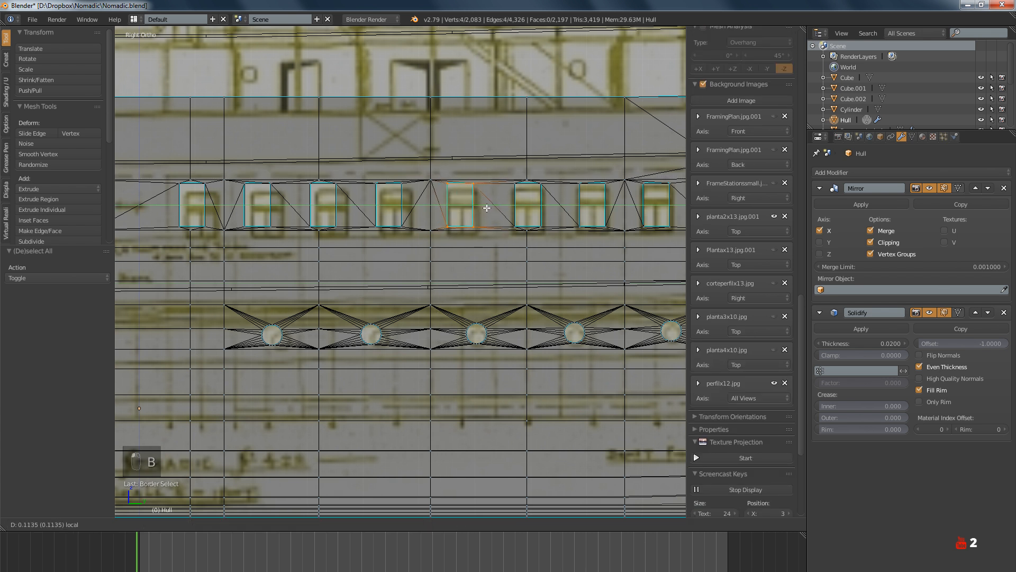
pyautogui.click(488, 208)
pyautogui.press('a')
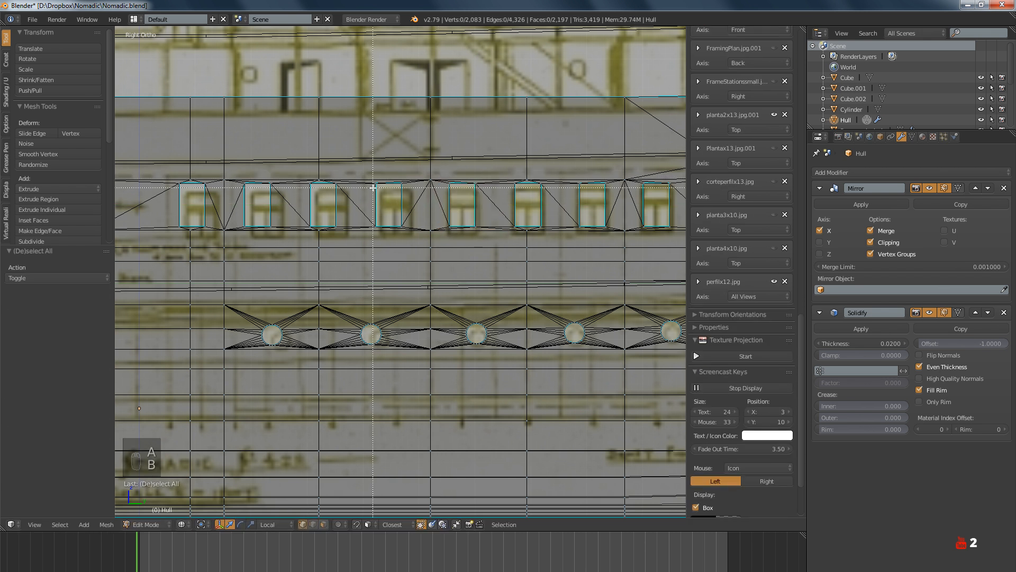
pyautogui.moveTo(369, 181); pyautogui.dragTo(421, 208)
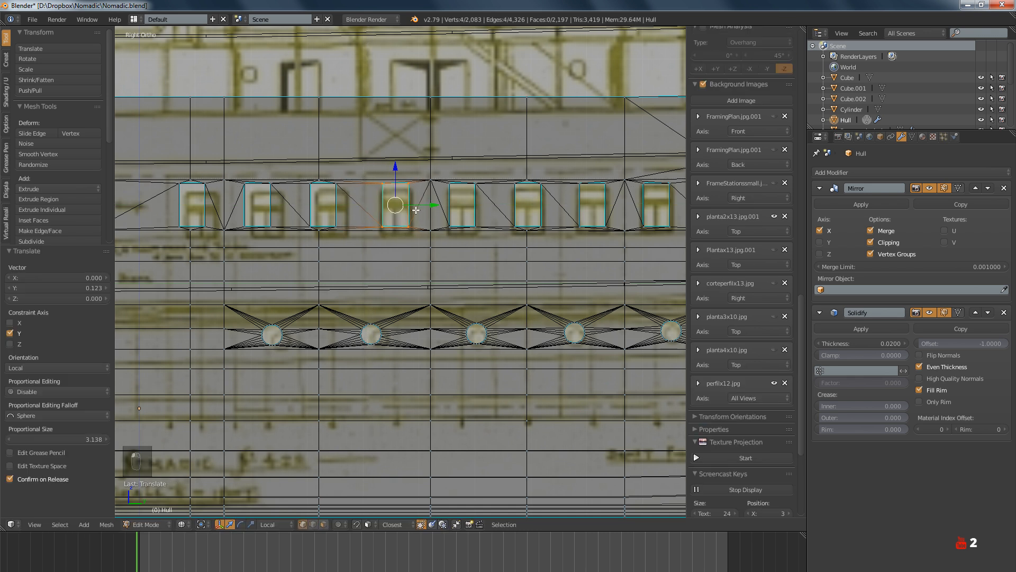
pyautogui.press('a')
# Select the porthole below the gap between the fifth and sixth windows, shift it slightly forward along Y, and deselect it
pyautogui.press('b')
pyautogui.rightClick(362, 266)
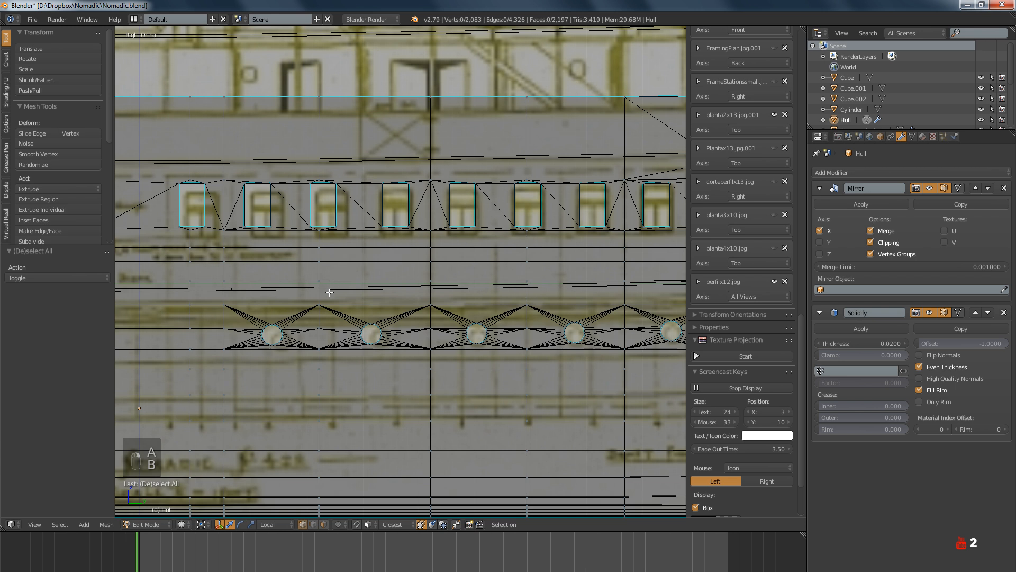
pyautogui.press('b')
pyautogui.moveTo(358, 315); pyautogui.dragTo(402, 333)
pyautogui.press('a')
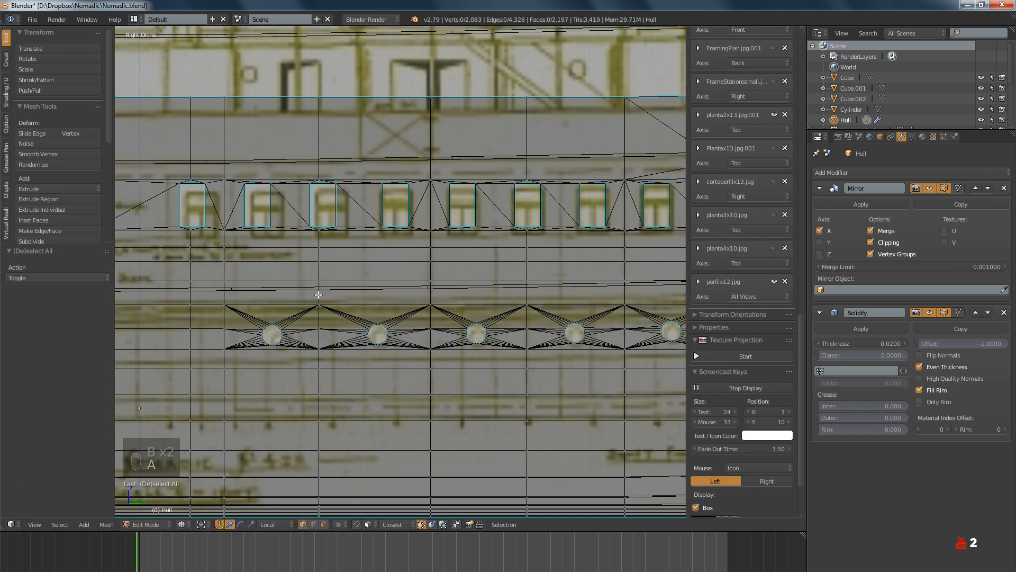
# Select the full-height edge loop through the sixth window together with the window's vertices and shift them forward along Y
pyautogui.keyDown('alt'); pyautogui.rightClick(319, 352); pyautogui.keyUp('alt')
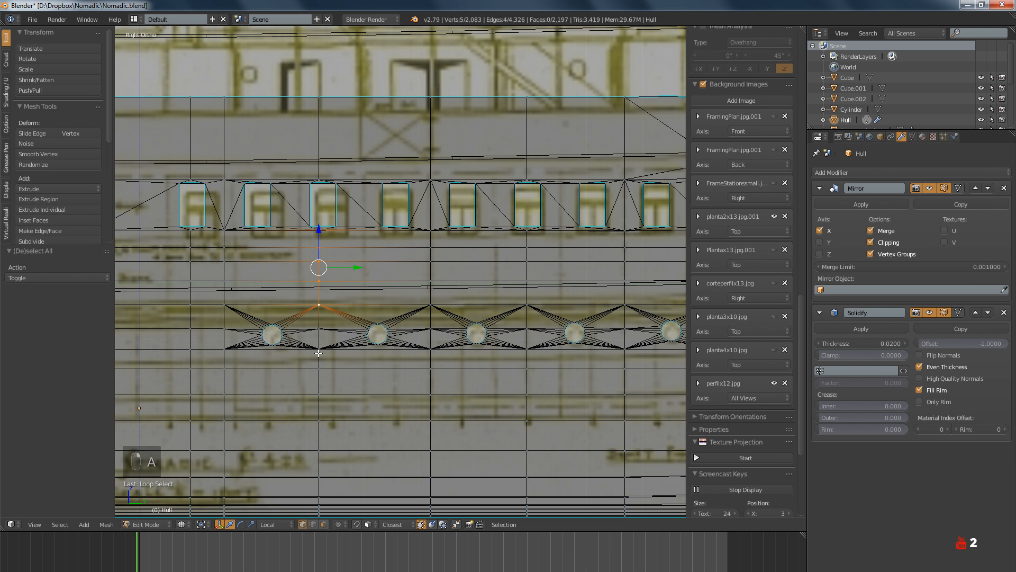
pyautogui.press('b')
pyautogui.moveTo(299, 164); pyautogui.dragTo(350, 233)
pyautogui.moveTo(360, 307); pyautogui.dragTo(362, 307)
pyautogui.hotkey('ctrl', 'z')
# Select only the sixth window's outline, nudge it slightly back aft along Y to match the drawn window, and deselect it
pyautogui.keyDown('shift'); pyautogui.moveTo(353, 268); pyautogui.dragTo(354, 307, button='middle'); pyautogui.keyUp('shift')
pyautogui.scroll(4, 337, 267)
pyautogui.press('a')
pyautogui.rightClick(314, 179)
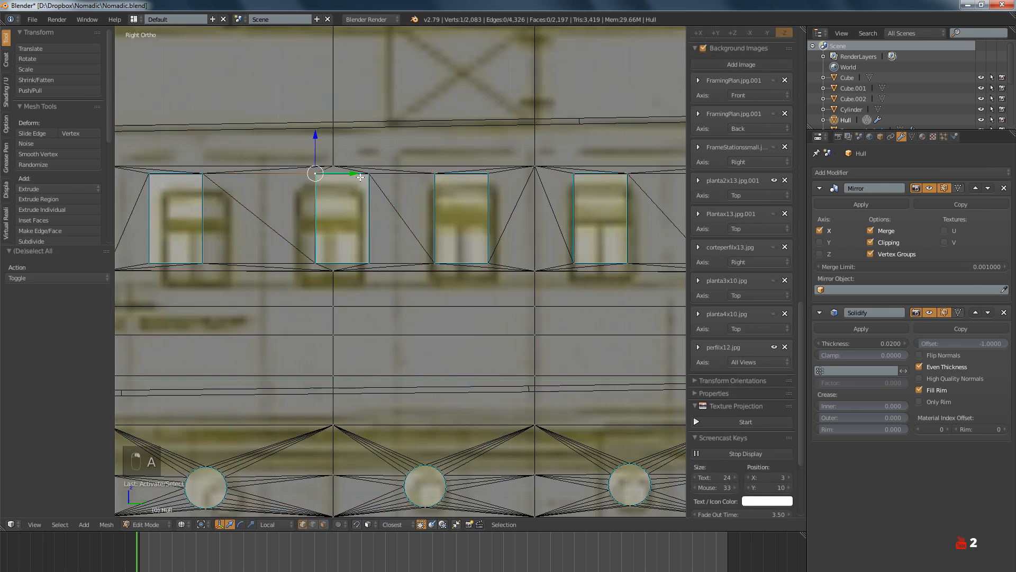
pyautogui.keyDown('alt'); pyautogui.rightClick(369, 223); pyautogui.keyUp('alt')
pyautogui.moveTo(374, 222); pyautogui.dragTo(363, 219)
pyautogui.scroll(-5, 363, 220)
pyautogui.keyDown('shift'); pyautogui.moveTo(317, 200); pyautogui.dragTo(342, 210, button='middle'); pyautogui.keyUp('shift')
pyautogui.press('a')
# Select the seventh window aft of the door opening, shift its four vertices forward about 0.159 along Y, and deselect them
pyautogui.press('b')
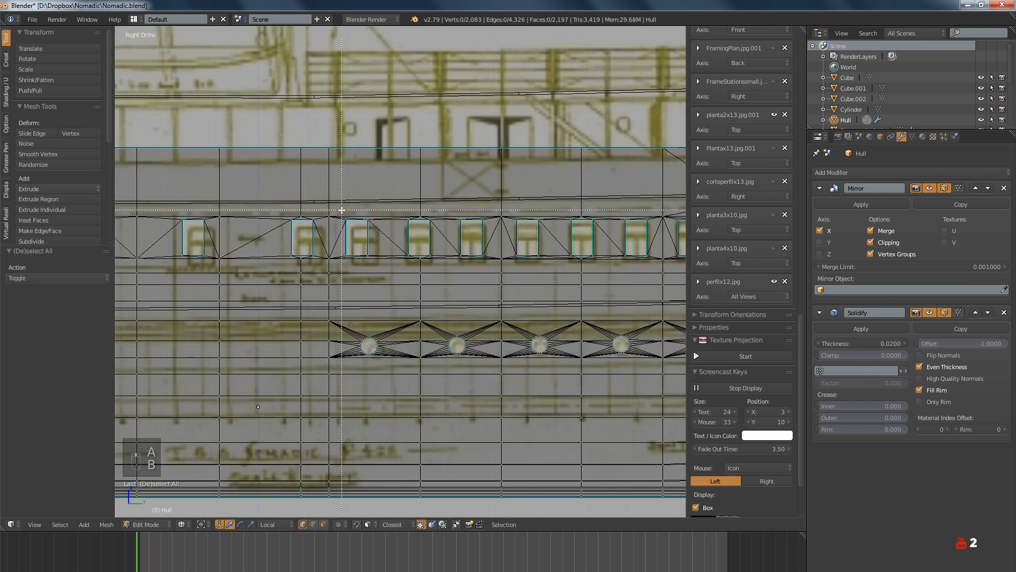
pyautogui.moveTo(342, 210); pyautogui.dragTo(389, 237)
pyautogui.scroll(3, 360, 240)
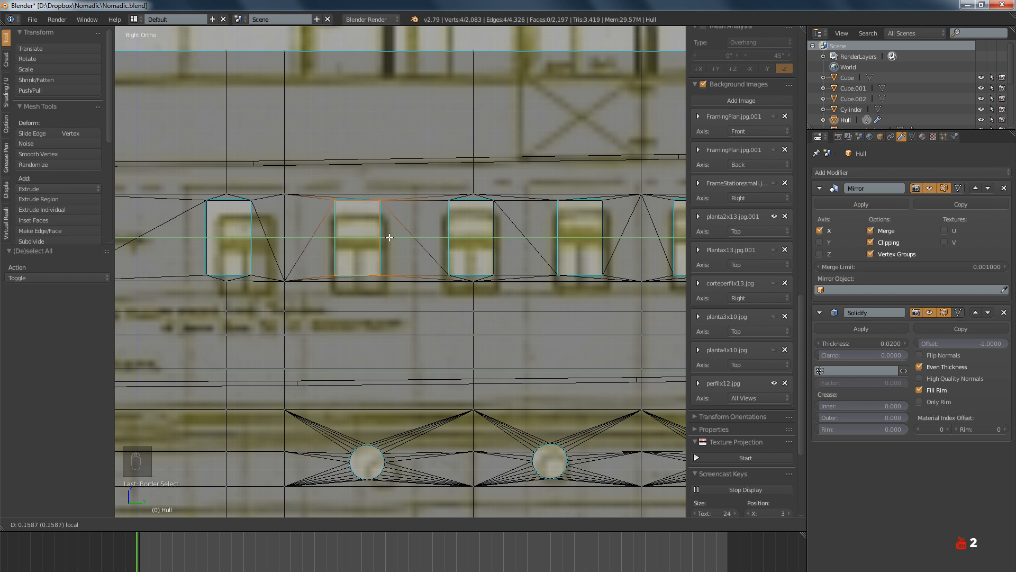
pyautogui.click(389, 237)
pyautogui.scroll(-3, 390, 238)
pyautogui.press('a')
# Select the full-height edge loop between the seventh and eighth windows, shift it forward about 0.208 along Y, and deselect it
pyautogui.keyDown('alt'); pyautogui.rightClick(330, 199); pyautogui.keyUp('alt')
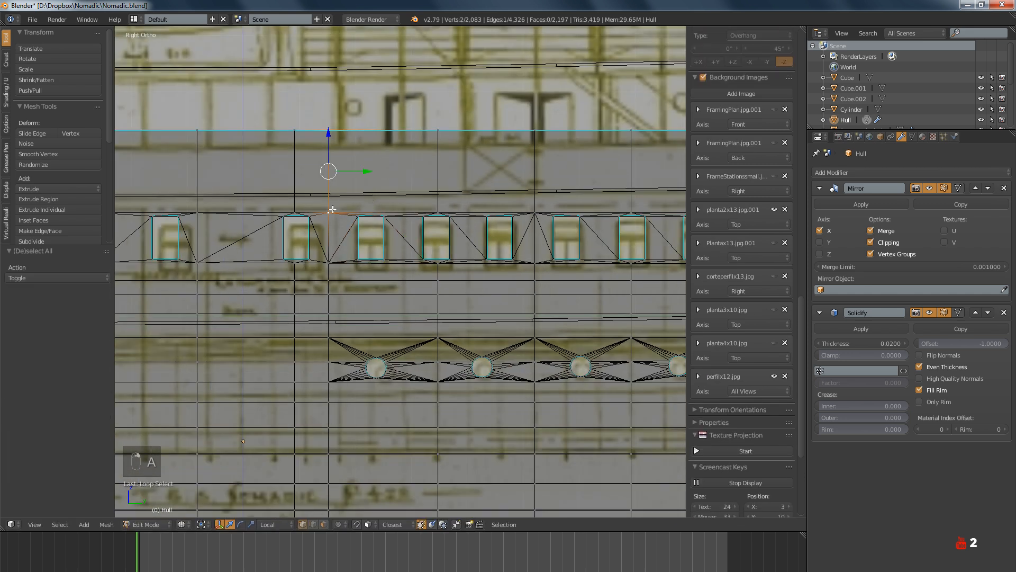
pyautogui.keyDown('alt'); pyautogui.keyDown('shift'); pyautogui.rightClick(330, 233); pyautogui.keyUp('shift'); pyautogui.keyUp('alt')
pyautogui.keyDown('alt'); pyautogui.keyDown('shift'); pyautogui.rightClick(332, 272); pyautogui.keyUp('shift'); pyautogui.keyUp('alt')
pyautogui.keyDown('alt'); pyautogui.keyDown('shift'); pyautogui.rightClick(329, 349); pyautogui.keyUp('shift'); pyautogui.keyUp('alt')
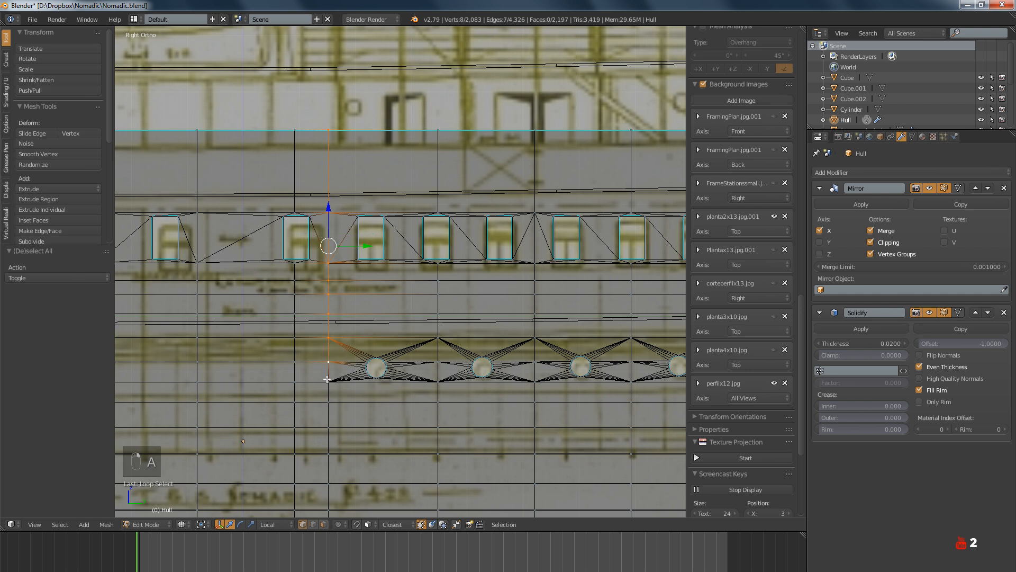
pyautogui.keyDown('alt'); pyautogui.keyDown('shift'); pyautogui.rightClick(329, 376); pyautogui.keyUp('shift'); pyautogui.keyUp('alt')
pyautogui.keyDown('shift'); pyautogui.scroll(-3, 351, 278); pyautogui.keyUp('shift')
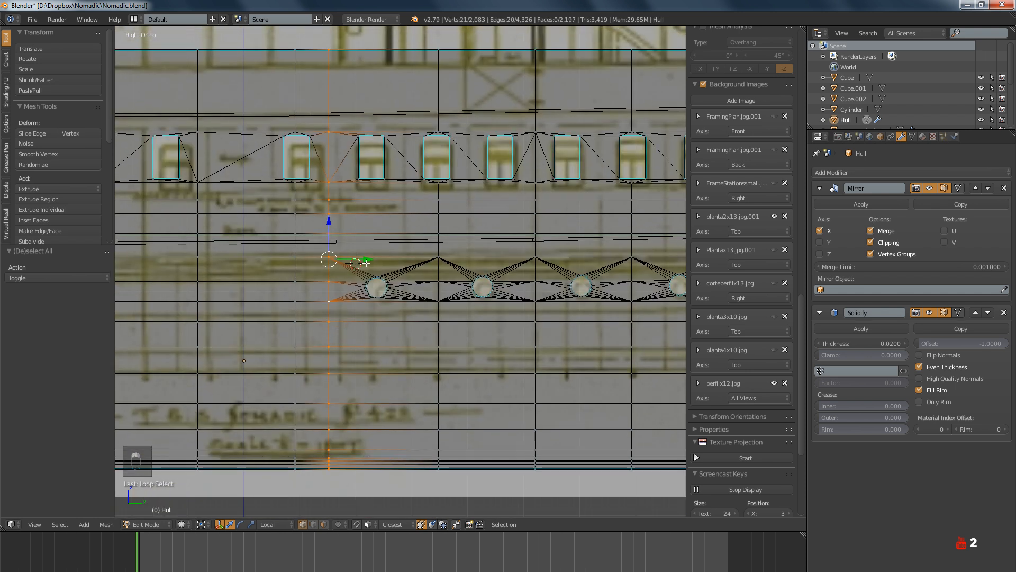
pyautogui.moveTo(361, 259); pyautogui.dragTo(369, 259)
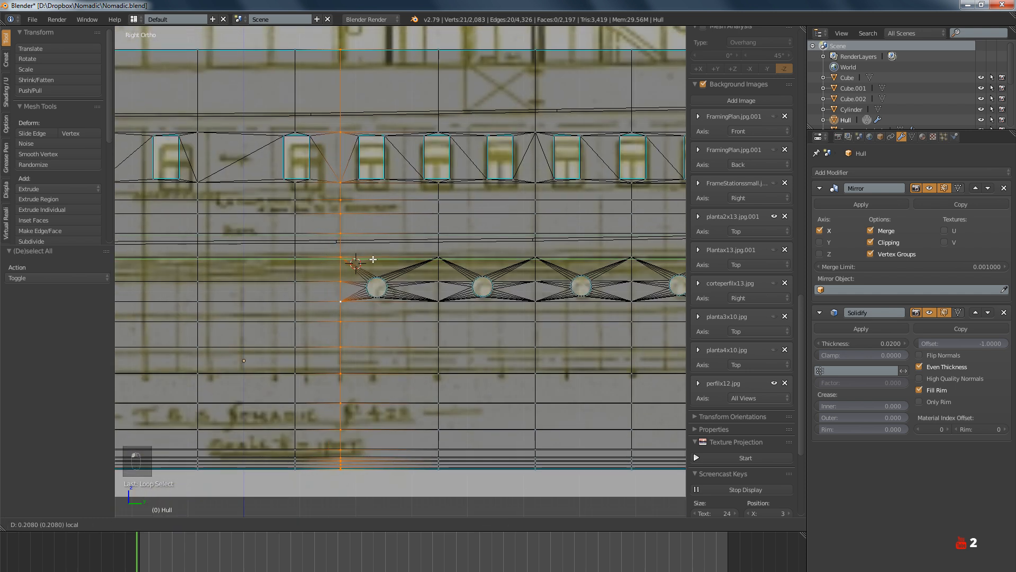
pyautogui.click(372, 259)
pyautogui.keyDown('shift'); pyautogui.scroll(1, 344, 275); pyautogui.keyUp('shift')
pyautogui.press('a')
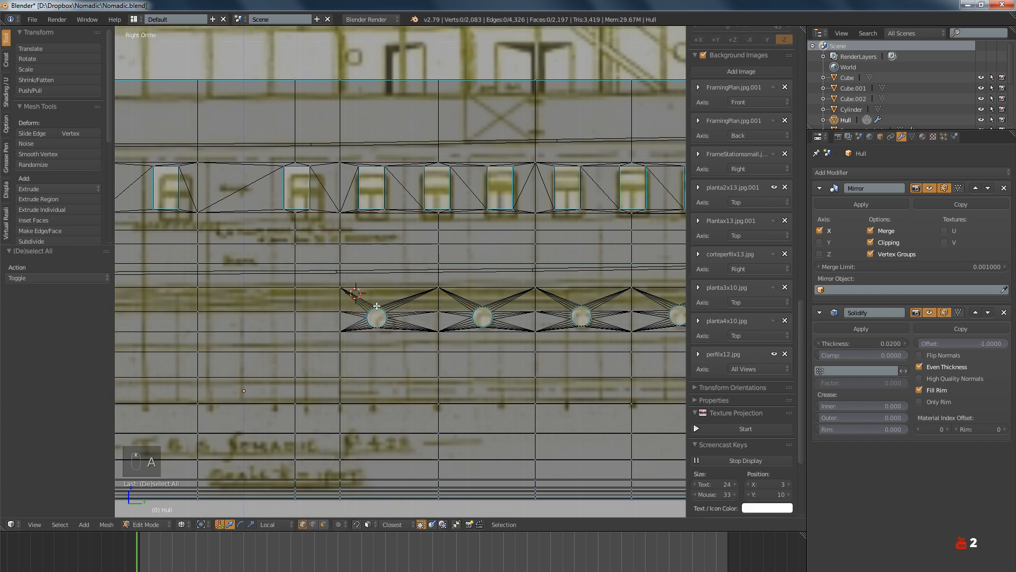
# Select the aftmost porthole's outline below the seventh window, shift it forward about 0.148 along Y, and deselect it
pyautogui.scroll(3, 350, 296)
pyautogui.press('b')
pyautogui.moveTo(347, 292); pyautogui.dragTo(407, 366)
pyautogui.press('g')
pyautogui.press('y')
pyautogui.press('y')
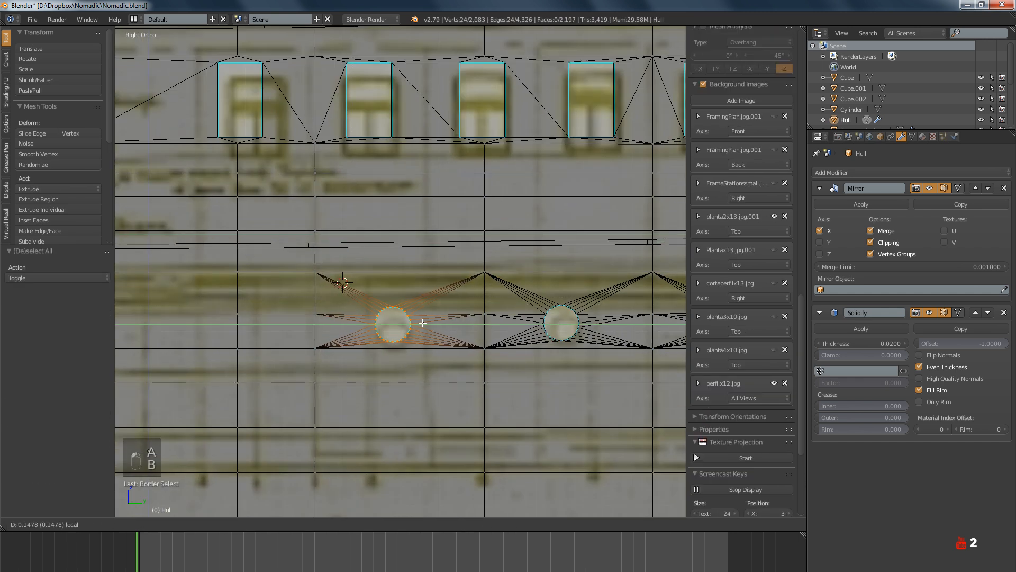
pyautogui.click(421, 323)
pyautogui.press('a')
pyautogui.scroll(-4, 423, 333)
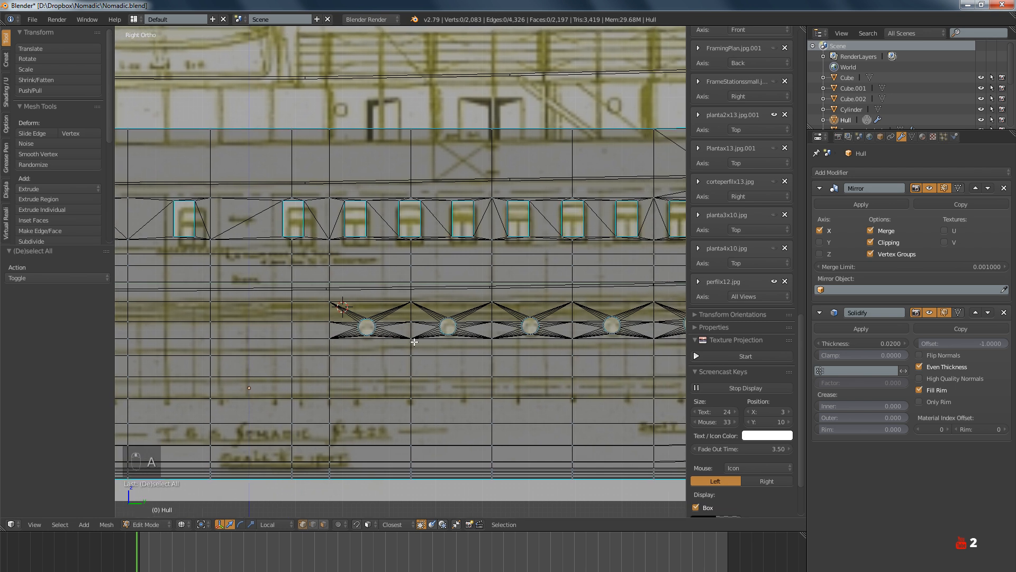
# Select the full-height edge loop through the eighth window together with the window's vertices, shift them forward along Y, and deselect them
pyautogui.keyDown('alt'); pyautogui.rightClick(375, 335); pyautogui.keyUp('alt')
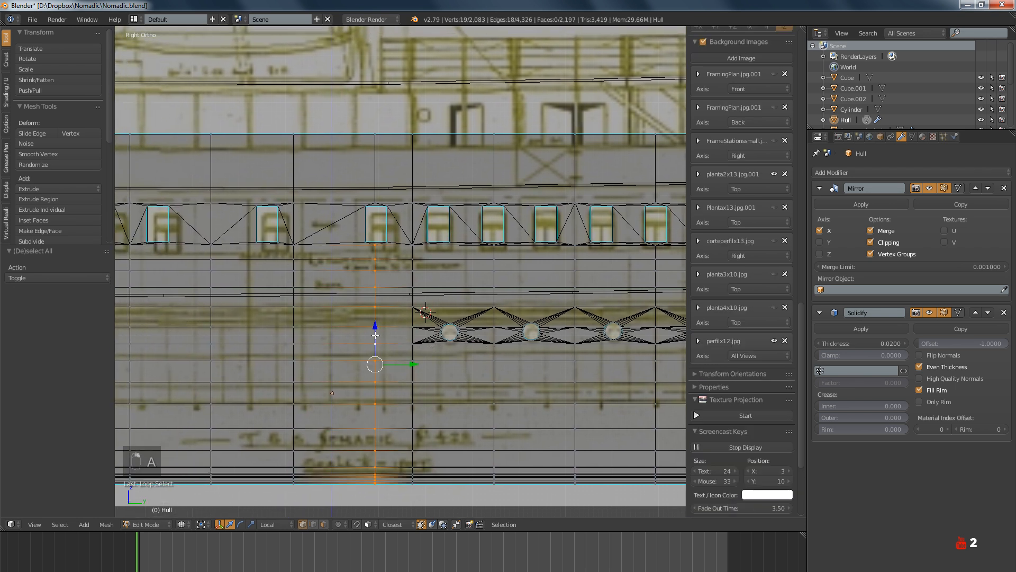
pyautogui.scroll(4, 375, 339)
pyautogui.press('b')
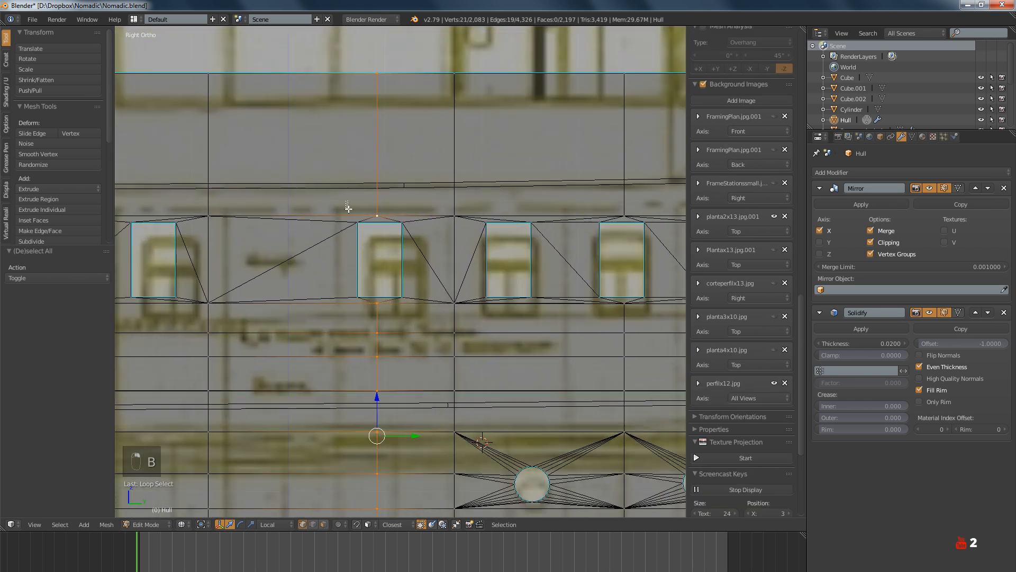
pyautogui.moveTo(349, 209); pyautogui.dragTo(412, 315)
pyautogui.moveTo(414, 435); pyautogui.dragTo(434, 434)
pyautogui.press('a')
pyautogui.scroll(-4, 392, 413)
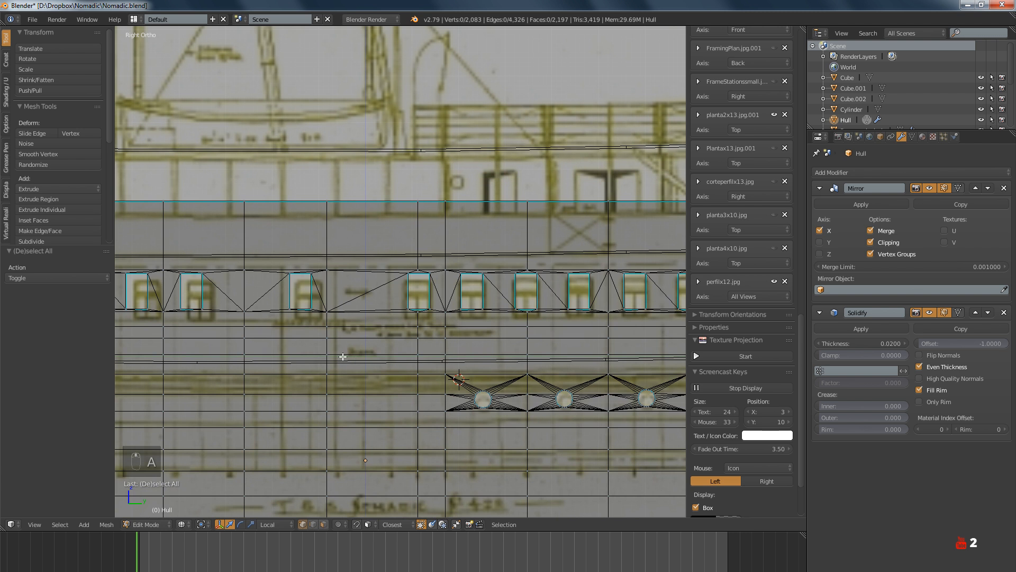
# Select the full-height edge loop between the eighth and ninth windows, shift it forward about 0.193 along Y, and deselect it
pyautogui.keyDown('alt'); pyautogui.rightClick(329, 239); pyautogui.keyUp('alt')
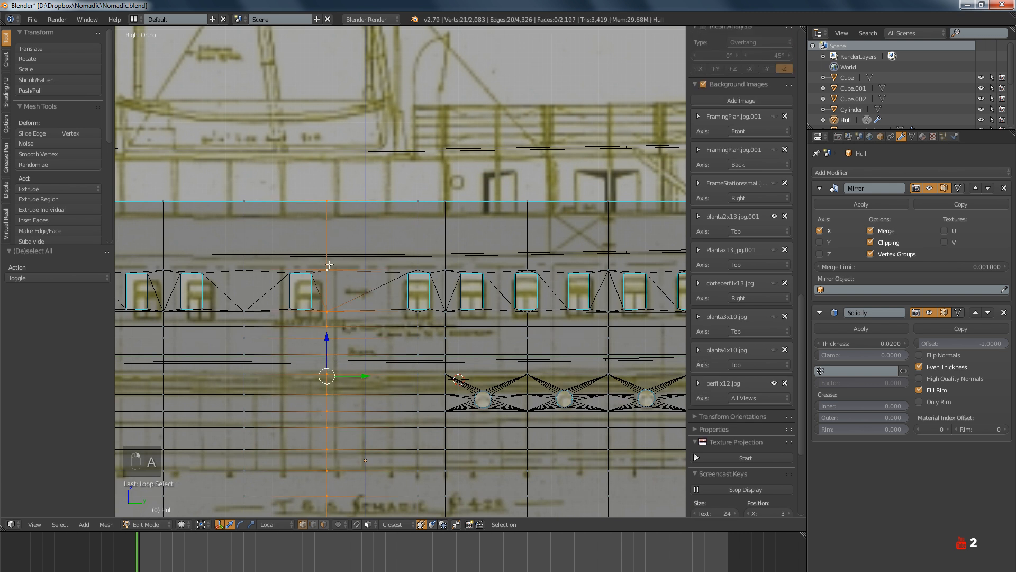
pyautogui.moveTo(356, 377); pyautogui.dragTo(365, 378)
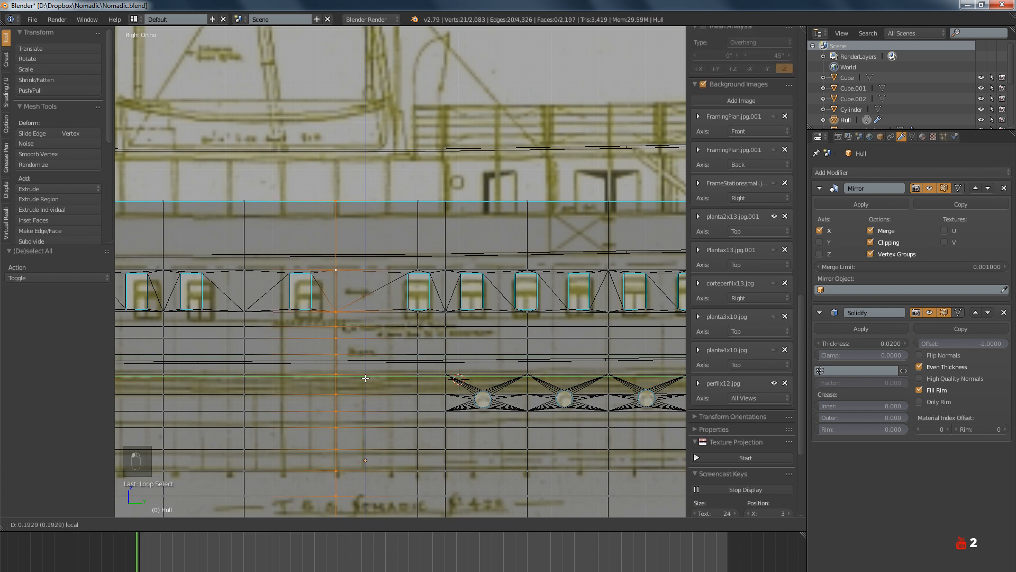
pyautogui.click(365, 377)
pyautogui.press('a')
# Select the ninth window's four vertices, shift them forward along Y to match the drawn window, and deselect them
pyautogui.scroll(3, 372, 323)
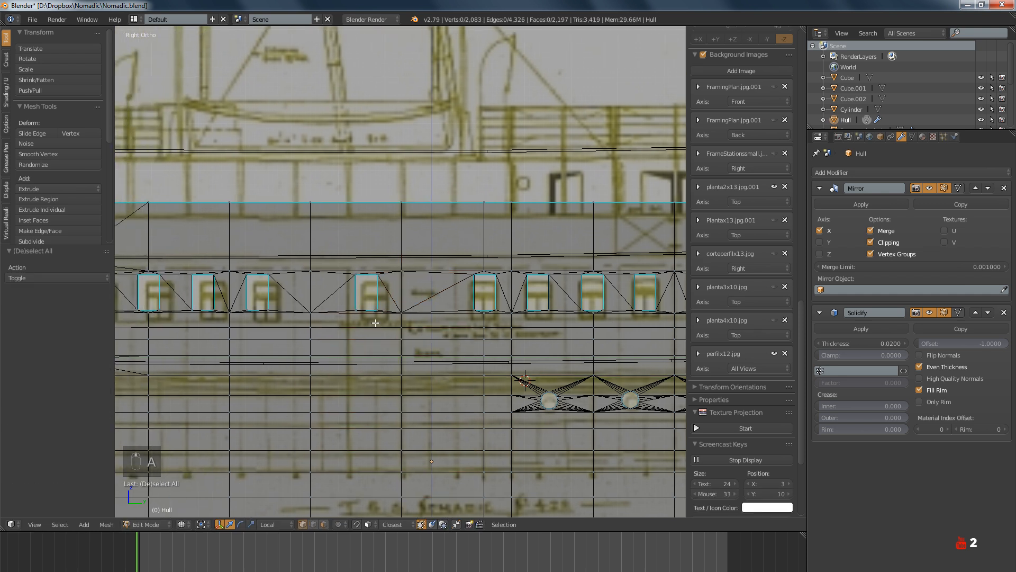
pyautogui.press('b')
pyautogui.moveTo(344, 250); pyautogui.dragTo(408, 336)
pyautogui.moveTo(408, 295); pyautogui.dragTo(422, 295)
pyautogui.scroll(-1, 421, 295)
pyautogui.scroll(-2, 421, 294)
pyautogui.press('a')
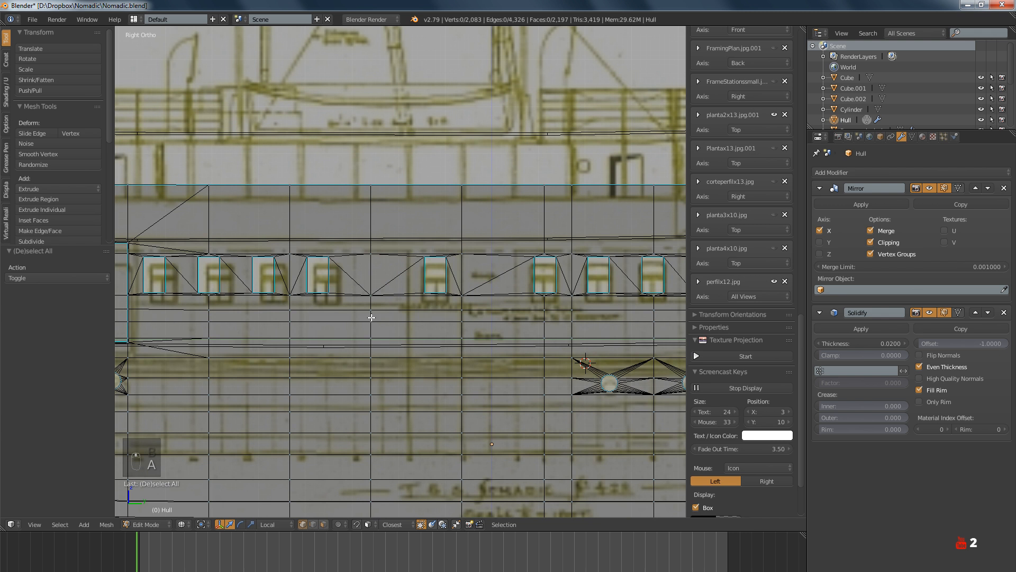
# Select the full-height edge loop between the ninth and tenth windows, shift it forward along Y, and deselect it
pyautogui.keyDown('alt'); pyautogui.rightClick(374, 267); pyautogui.keyUp('alt')
pyautogui.keyDown('shift'); pyautogui.rightClick(371, 254); pyautogui.keyUp('shift')
pyautogui.keyDown('shift'); pyautogui.rightClick(371, 185); pyautogui.keyUp('shift')
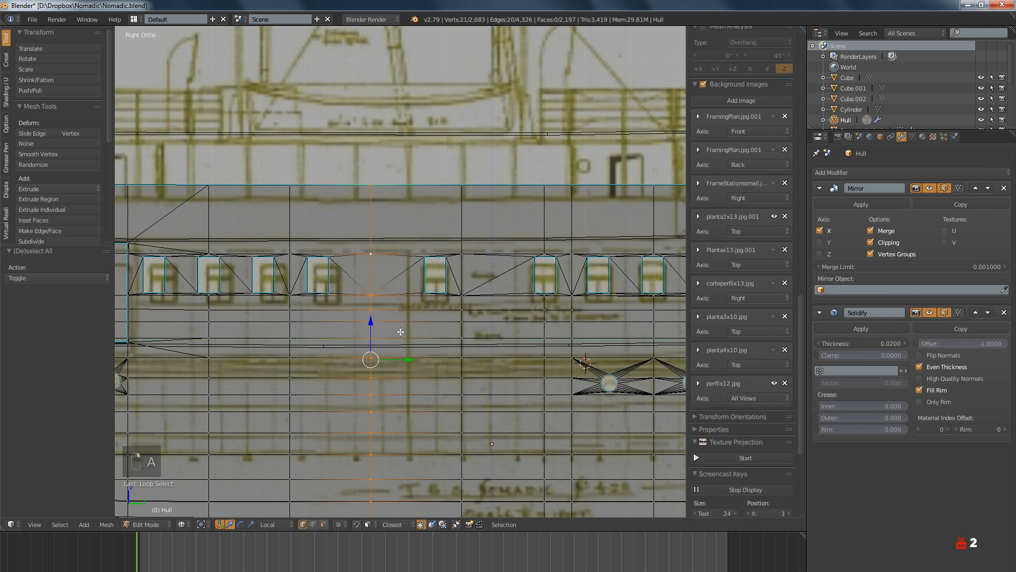
pyautogui.moveTo(402, 361); pyautogui.dragTo(413, 363)
pyautogui.keyDown('shift'); pyautogui.moveTo(381, 356); pyautogui.dragTo(438, 370, button='middle'); pyautogui.keyUp('shift')
pyautogui.press('a')
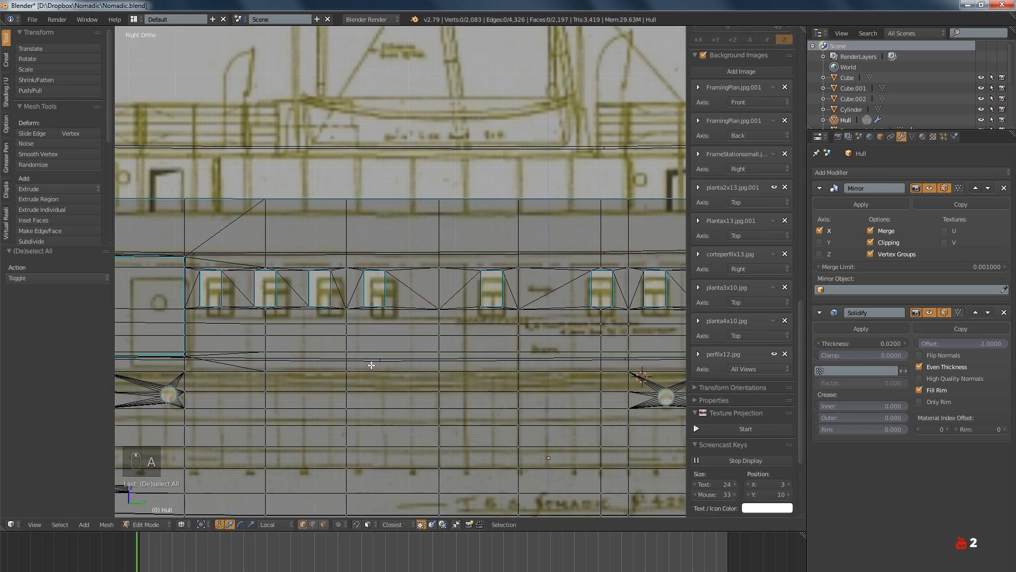
# Select the tenth window's four vertices and shift them forward 0.230 along Y onto the drawn window
pyautogui.press('b')
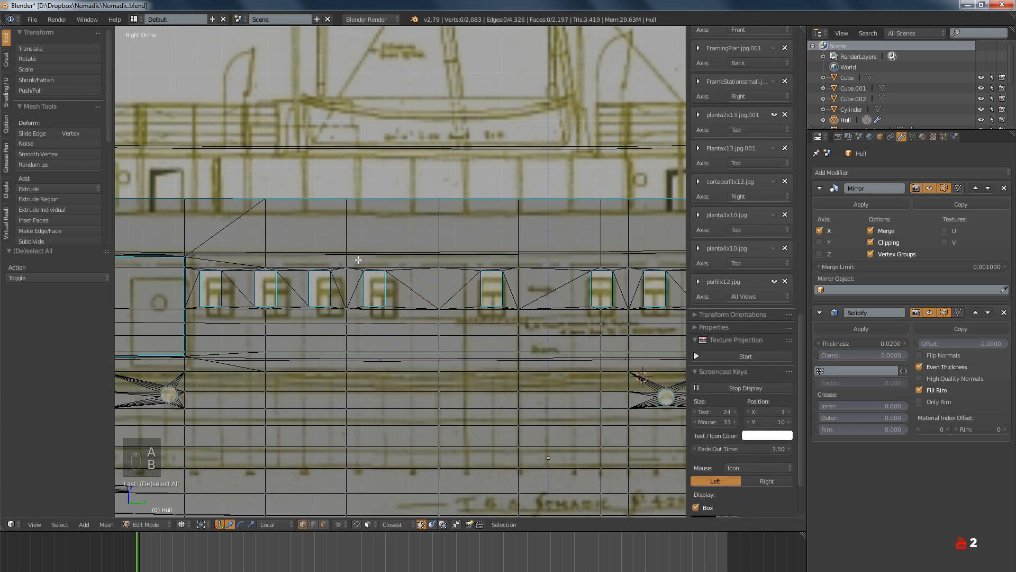
pyautogui.moveTo(355, 256); pyautogui.dragTo(403, 322)
pyautogui.scroll(3, 375, 291)
pyautogui.moveTo(391, 286); pyautogui.dragTo(409, 288)
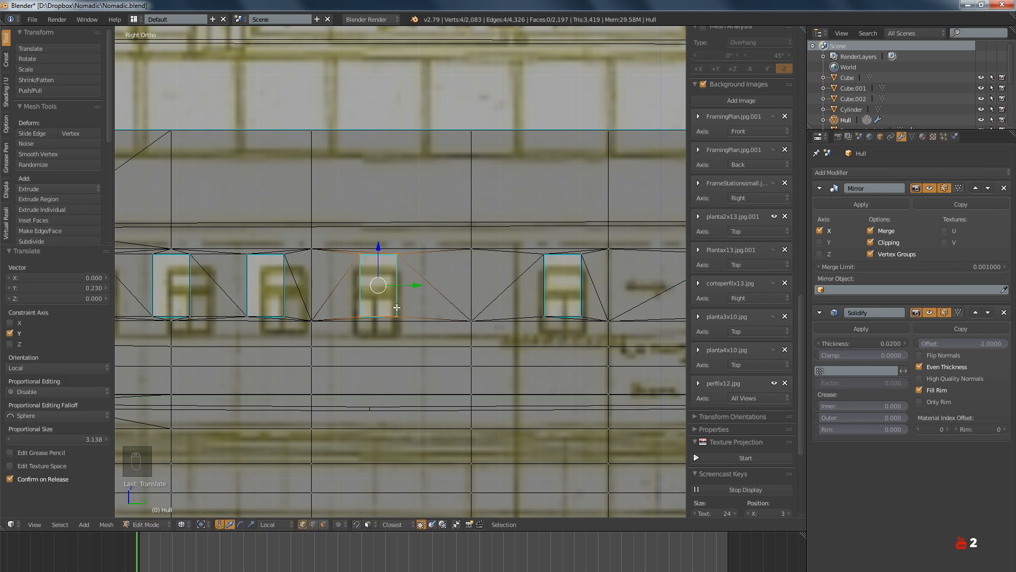
# Move the hull's vertical edge loop between the third and fourth windows right of the door recess about 0.25 along local Y
pyautogui.press('a')
pyautogui.scroll(-2, 377, 342)
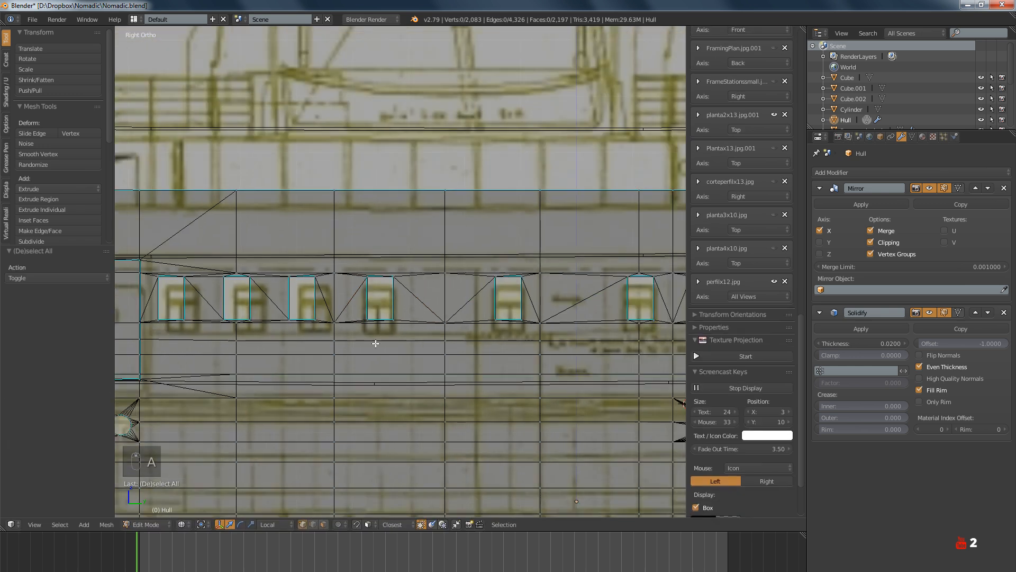
pyautogui.keyDown('shift'); pyautogui.moveTo(357, 376); pyautogui.dragTo(380, 270, button='middle'); pyautogui.keyUp('shift')
pyautogui.keyDown('alt'); pyautogui.rightClick(360, 344); pyautogui.keyUp('alt')
pyautogui.keyDown('shift'); pyautogui.moveTo(359, 344); pyautogui.dragTo(376, 439, button='middle'); pyautogui.keyUp('shift')
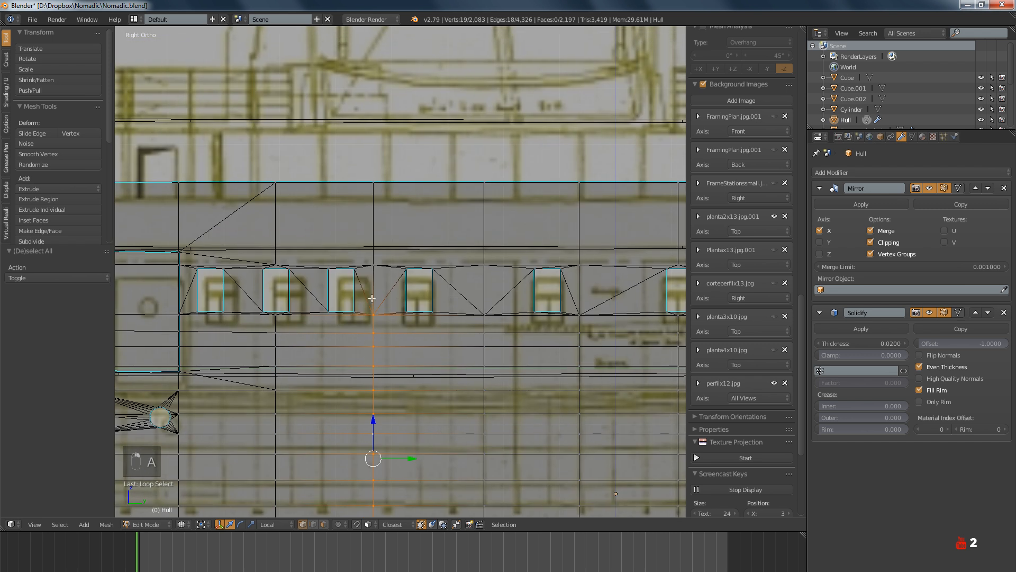
pyautogui.keyDown('alt'); pyautogui.keyDown('shift'); pyautogui.rightClick(372, 298); pyautogui.keyUp('shift'); pyautogui.keyUp('alt')
pyautogui.keyDown('alt'); pyautogui.keyDown('shift'); pyautogui.rightClick(373, 246); pyautogui.keyUp('shift'); pyautogui.keyUp('alt')
pyautogui.moveTo(393, 388); pyautogui.dragTo(415, 393)
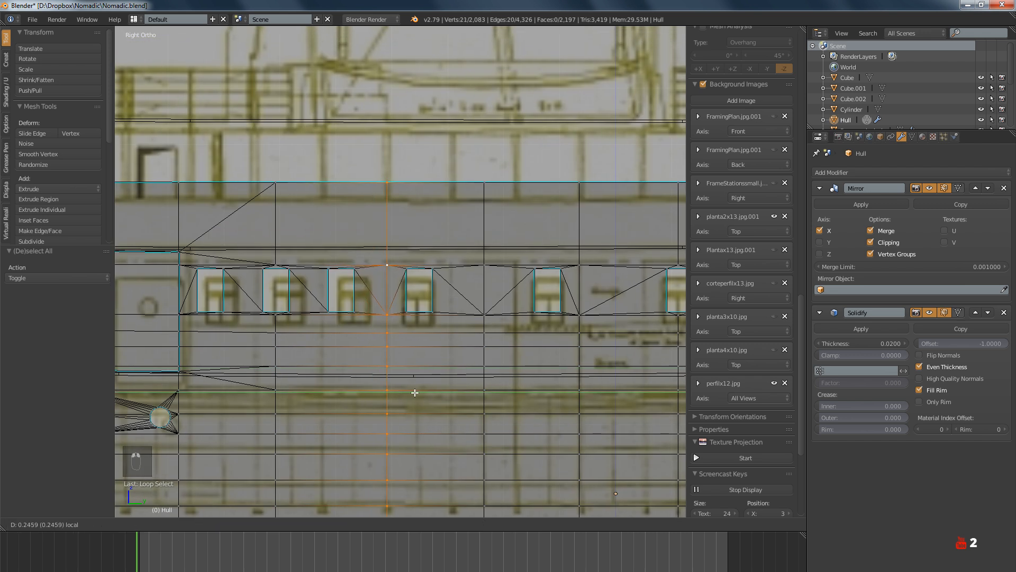
pyautogui.click(415, 392)
pyautogui.press('a')
# Move the third window opening right of the door recess about 0.246 along local Y to match the blueprint
pyautogui.scroll(3, 423, 371)
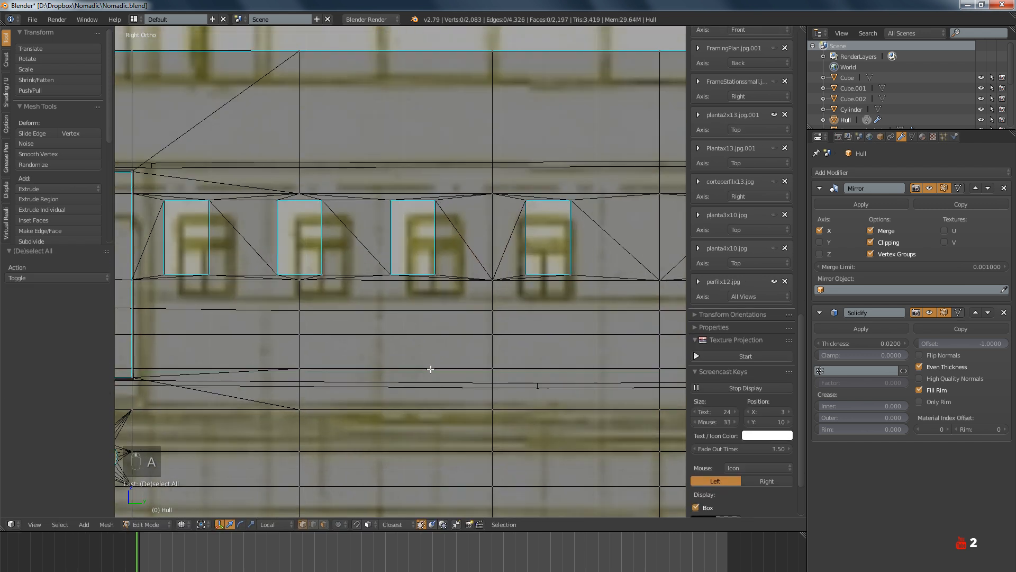
pyautogui.press('b')
pyautogui.moveTo(381, 192); pyautogui.dragTo(450, 283)
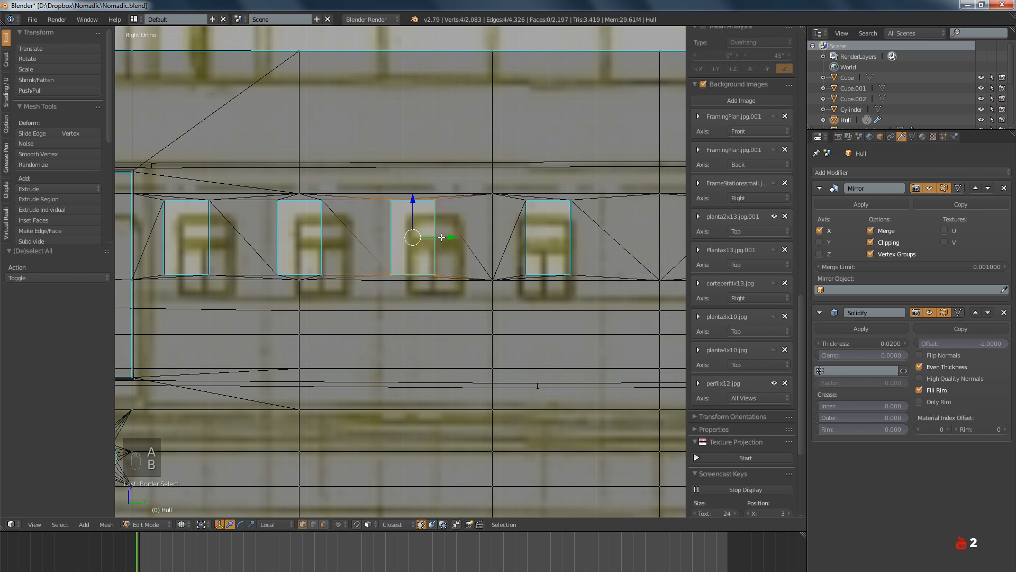
pyautogui.moveTo(440, 238); pyautogui.dragTo(465, 236)
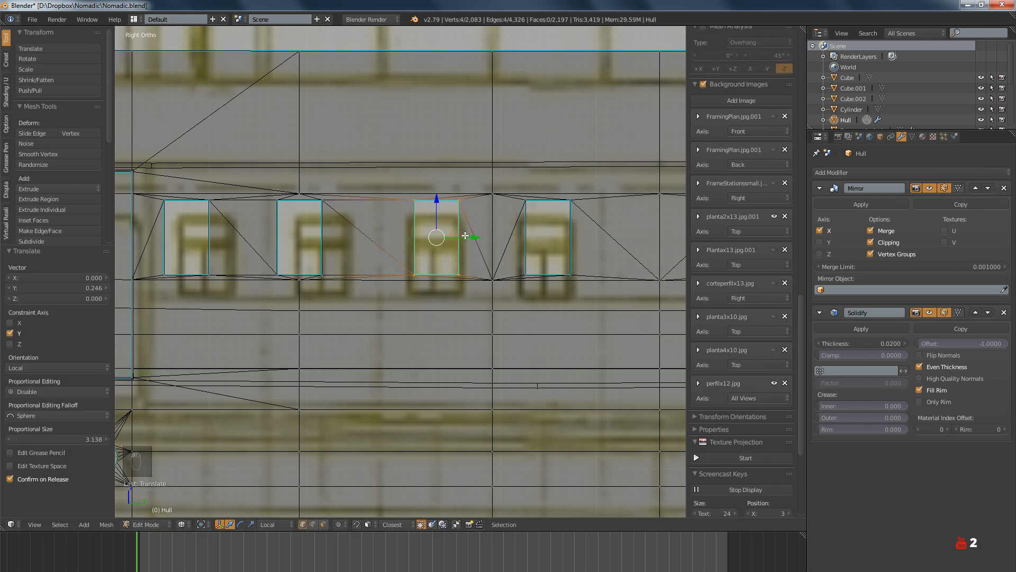
pyautogui.press('a')
# Select the full-height vertical edge loop running through the second window right of the door recess
pyautogui.scroll(-3, 460, 295)
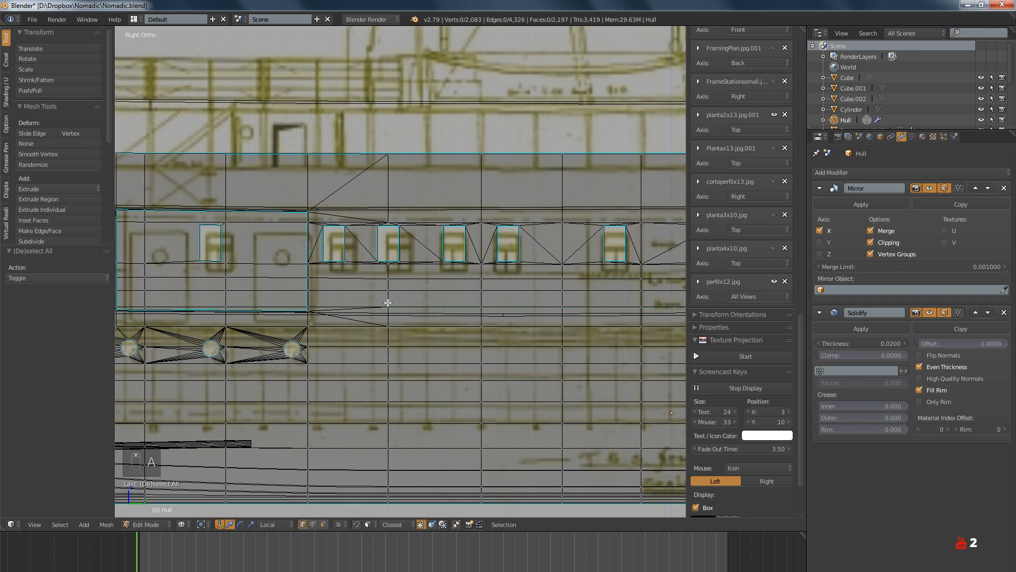
pyautogui.keyDown('alt'); pyautogui.click(388, 303); pyautogui.keyUp('alt')
pyautogui.keyDown('alt'); pyautogui.keyDown('shift'); pyautogui.click(393, 202); pyautogui.keyUp('shift'); pyautogui.keyUp('alt')
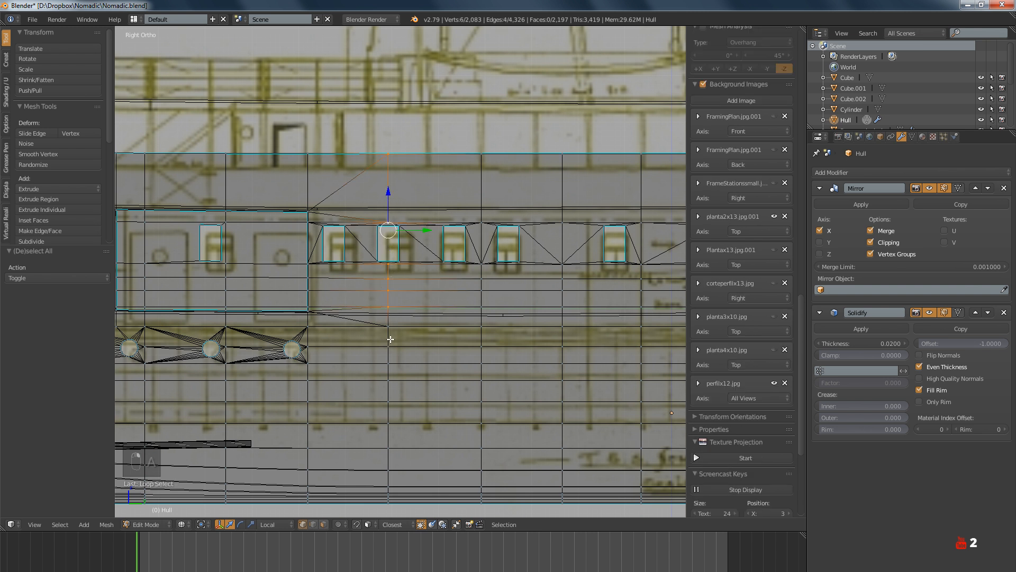
pyautogui.keyDown('alt'); pyautogui.keyDown('shift'); pyautogui.click(390, 340); pyautogui.keyUp('shift'); pyautogui.keyUp('alt')
pyautogui.moveTo(414, 330); pyautogui.dragTo(424, 329)
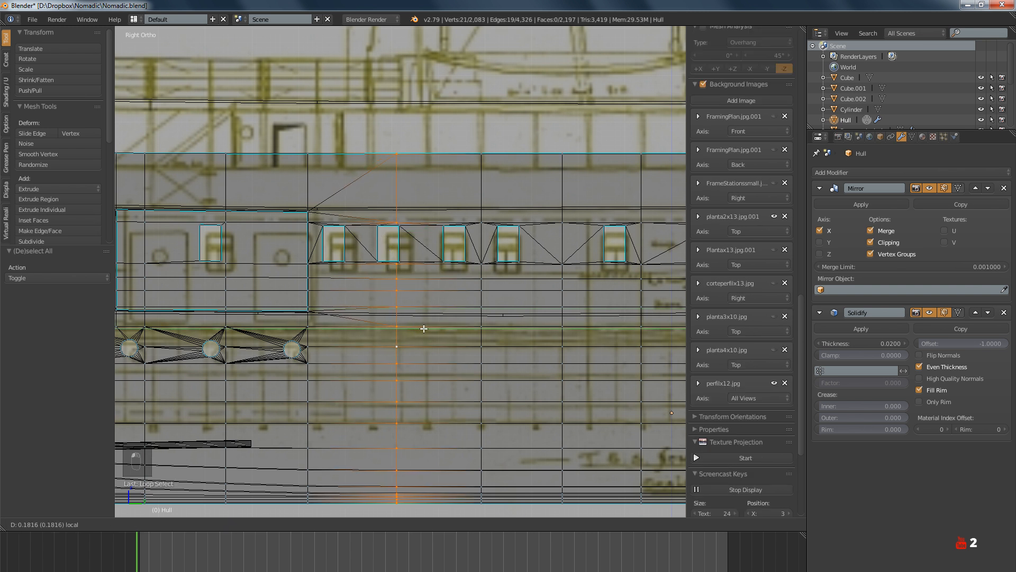
pyautogui.click(428, 328)
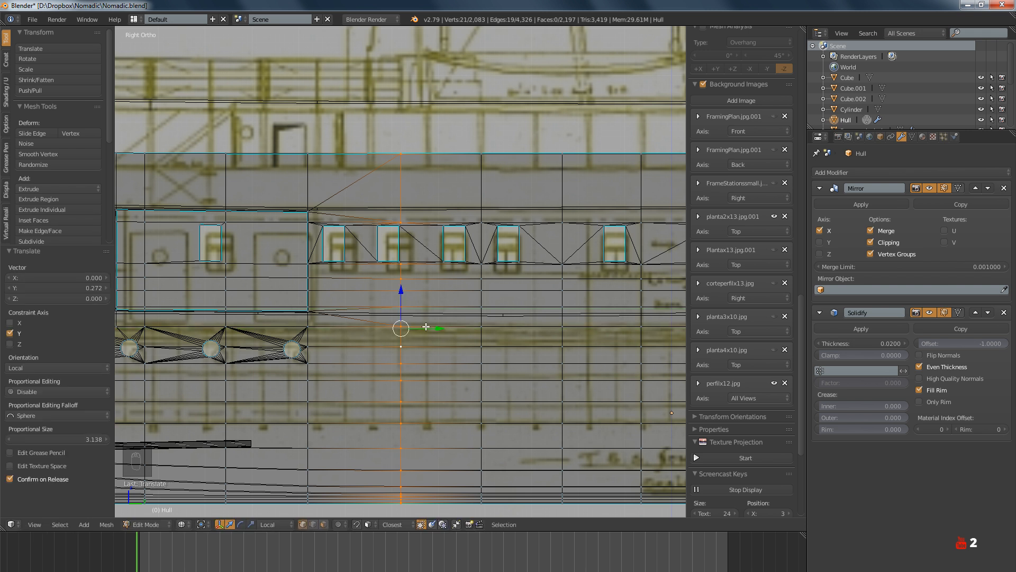
pyautogui.hotkey('ctrl', 'z')
# Add the second window's vertices to the selected edge loop and move both along local Y onto the blueprint window
pyautogui.press('b')
pyautogui.moveTo(371, 215); pyautogui.dragTo(420, 286)
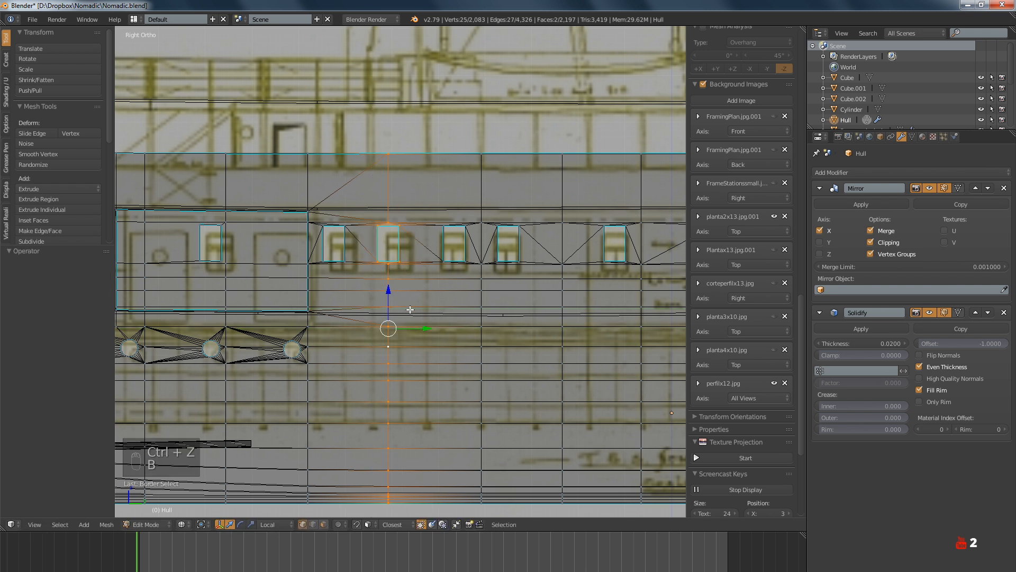
pyautogui.moveTo(416, 329); pyautogui.dragTo(428, 329)
pyautogui.press('a')
# Move the first window opening right of the door recess about 0.21 along local Y to match the blueprint
pyautogui.scroll(3, 360, 282)
pyautogui.press('b')
pyautogui.moveTo(286, 162); pyautogui.dragTo(363, 268)
pyautogui.moveTo(342, 200); pyautogui.dragTo(360, 201)
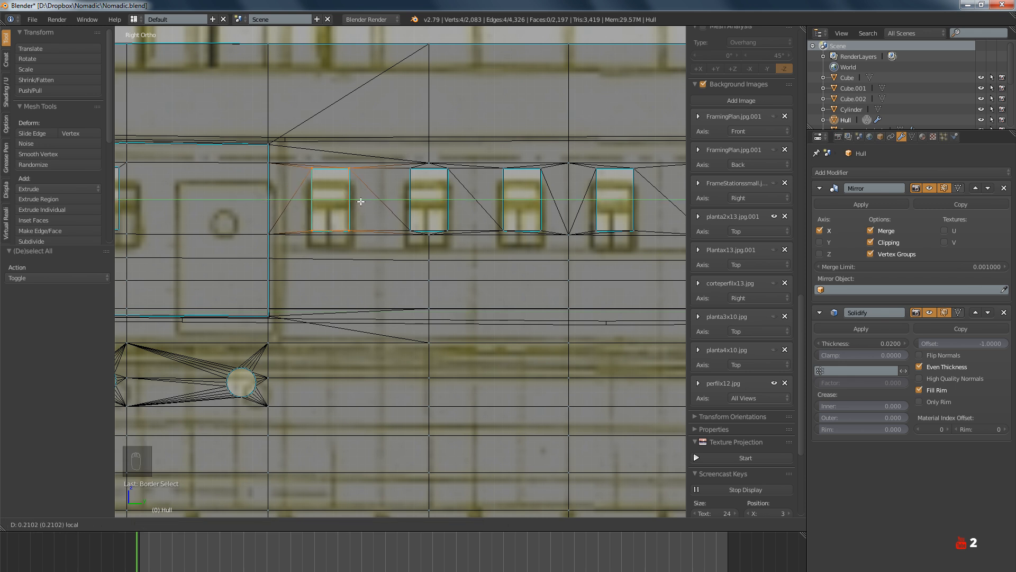
pyautogui.press('a')
# Move the door recess's right edge, with the vertical edge loop above and below it, about 0.2 along local Y
pyautogui.scroll(-2, 373, 289)
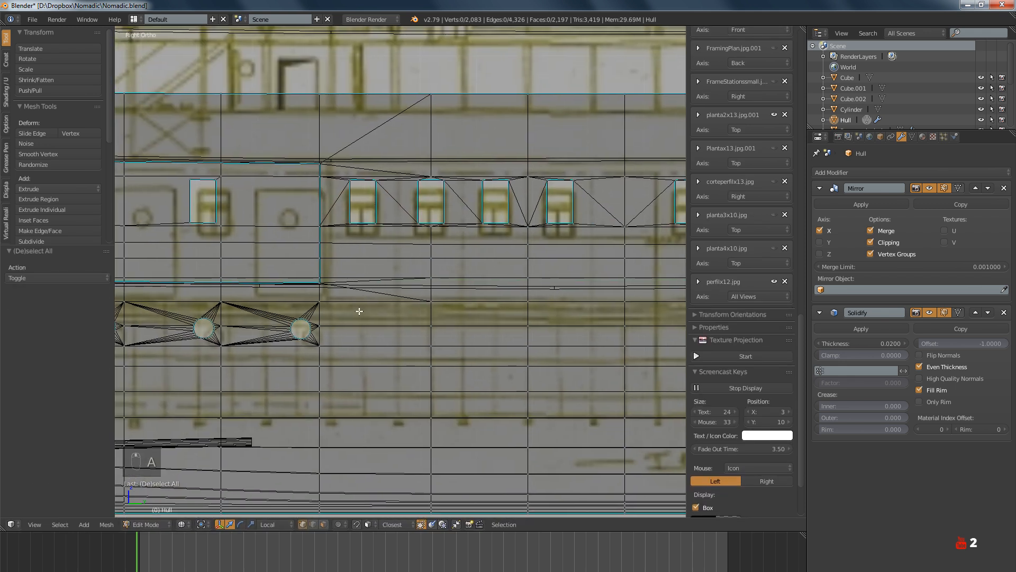
pyautogui.keyDown('alt'); pyautogui.rightClick(320, 380); pyautogui.keyUp('alt')
pyautogui.keyDown('alt'); pyautogui.keyDown('shift'); pyautogui.rightClick(323, 275); pyautogui.keyUp('shift'); pyautogui.keyUp('alt')
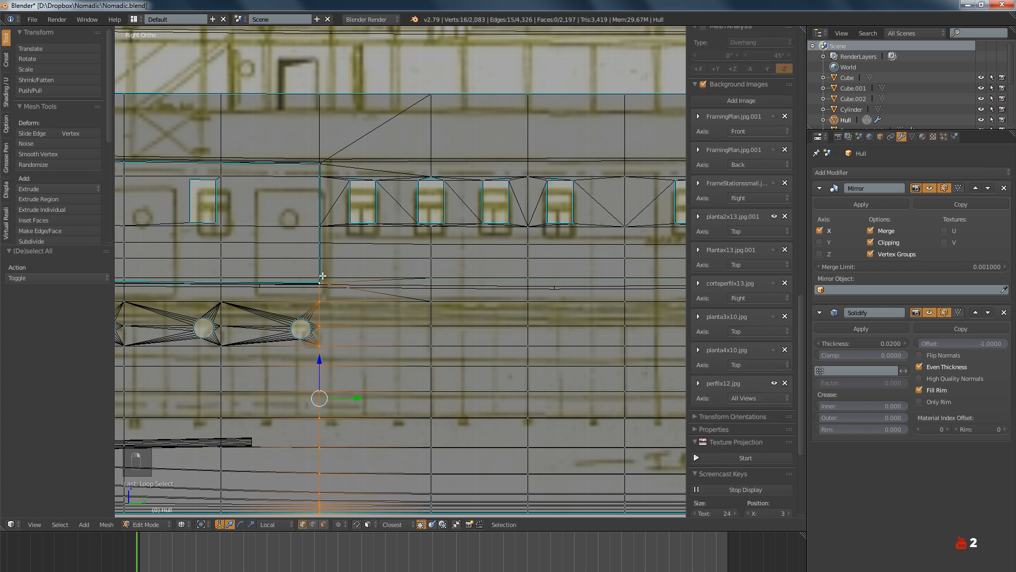
pyautogui.press('b')
pyautogui.moveTo(314, 85); pyautogui.dragTo(358, 306)
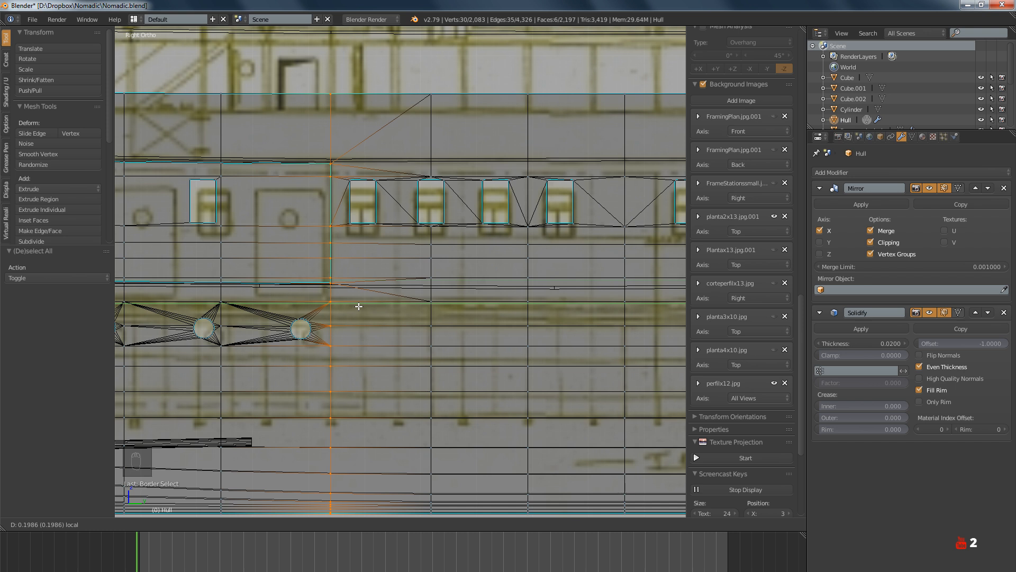
pyautogui.click(358, 306)
# Move the rightmost porthole below the door recess about 0.19 along local Y to match the blueprint
pyautogui.scroll(4, 358, 306)
pyautogui.press('a')
pyautogui.press('b')
pyautogui.moveTo(293, 270); pyautogui.dragTo(374, 308)
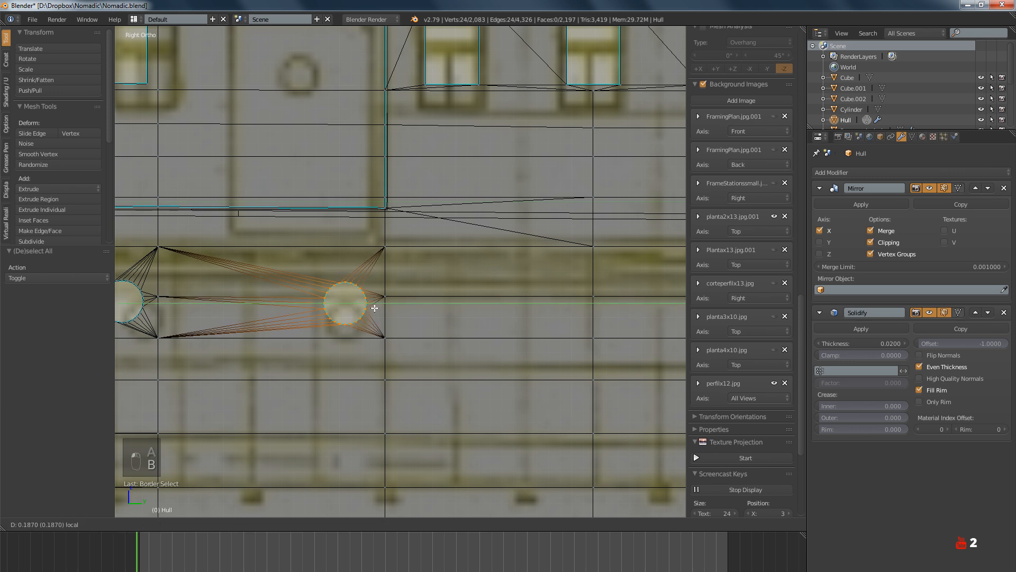
pyautogui.click(374, 308)
pyautogui.press('a')
# Move the vertical edge loop through the middle of the door recess, including its vertex between the portholes, about 0.2 along local Y
pyautogui.scroll(-2, 375, 311)
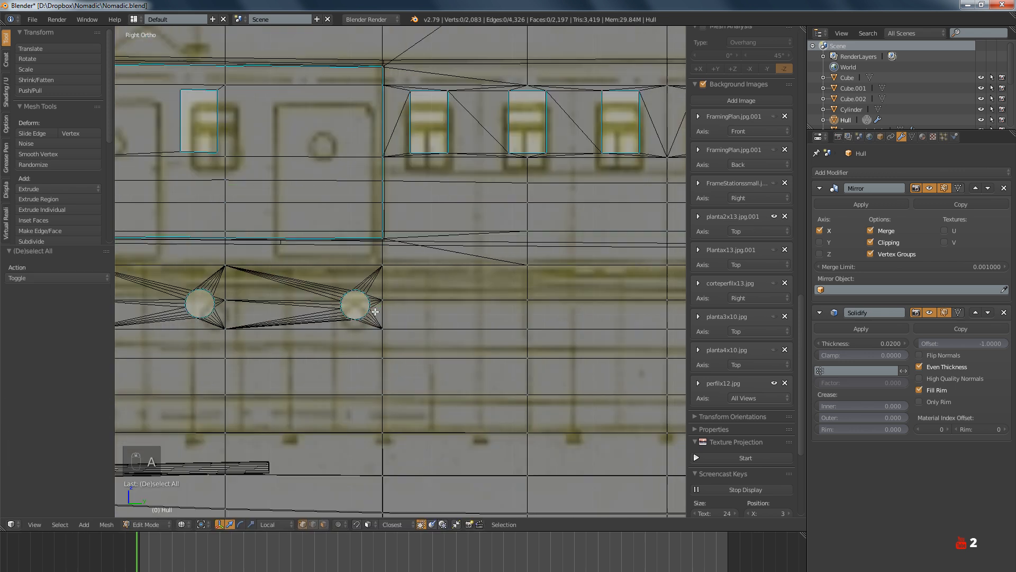
pyautogui.scroll(-4, 375, 311)
pyautogui.keyDown('alt'); pyautogui.rightClick(336, 363); pyautogui.keyUp('alt')
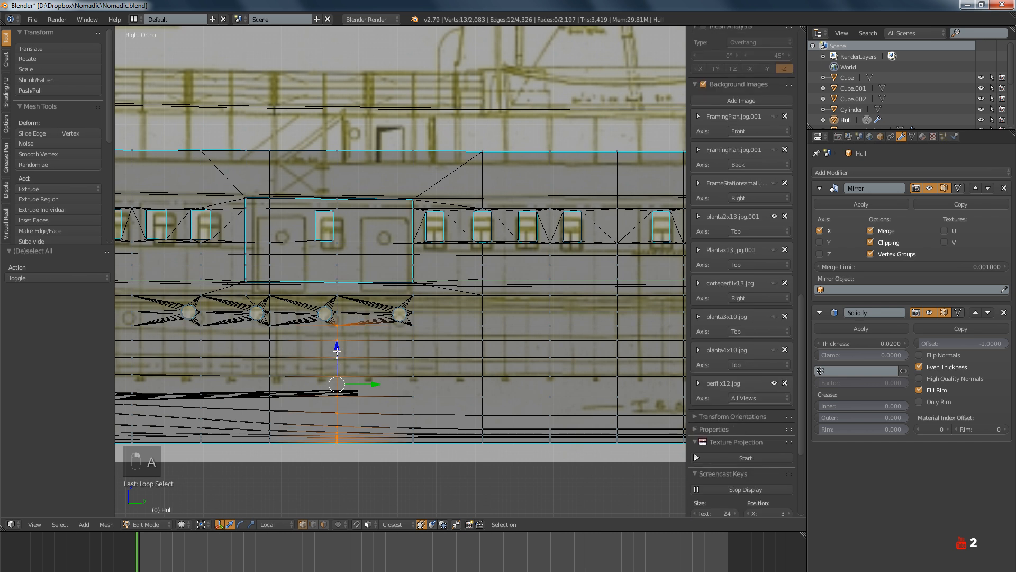
pyautogui.click(0, 0)
pyautogui.keyDown('alt'); pyautogui.keyDown('shift'); pyautogui.rightClick(336, 269); pyautogui.keyUp('shift'); pyautogui.keyUp('alt')
pyautogui.keyDown('alt'); pyautogui.keyDown('shift'); pyautogui.rightClick(336, 182); pyautogui.keyUp('shift'); pyautogui.keyUp('alt')
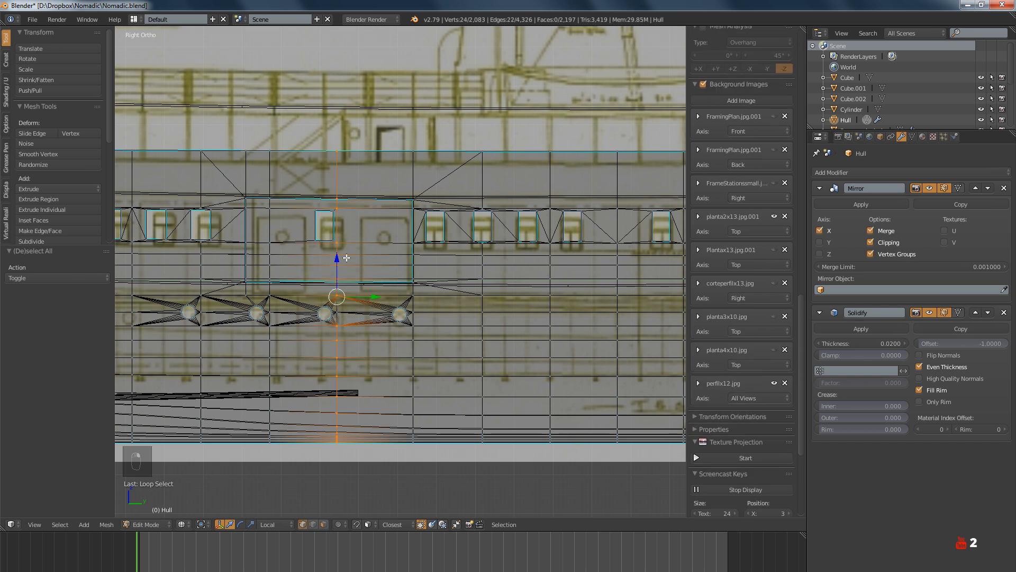
pyautogui.scroll(5, 355, 302)
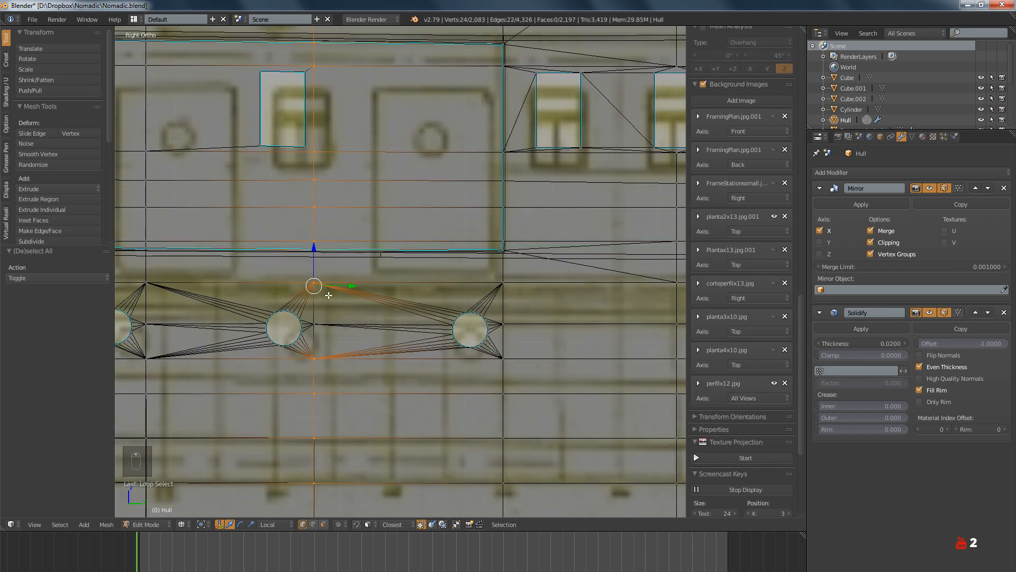
pyautogui.keyDown('shift'); pyautogui.rightClick(314, 324); pyautogui.keyUp('shift')
pyautogui.scroll(-4, 353, 316)
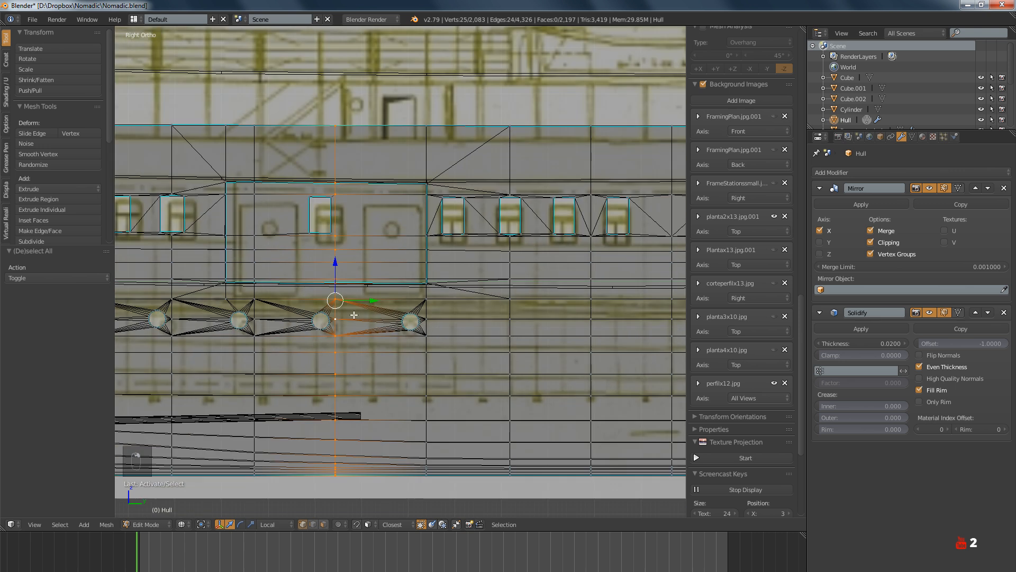
pyautogui.scroll(4, 356, 311)
pyautogui.moveTo(346, 297); pyautogui.dragTo(364, 298)
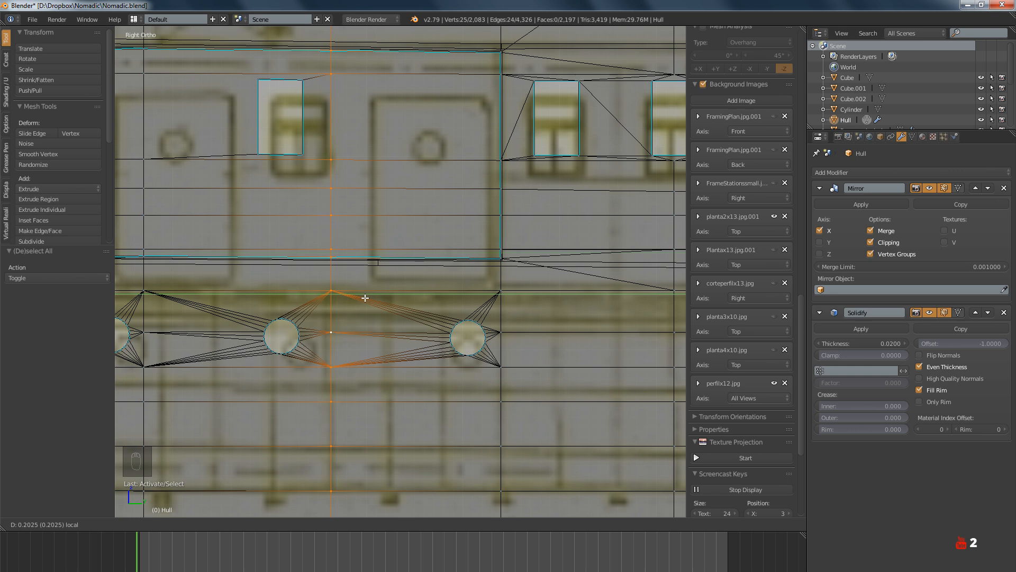
pyautogui.moveTo(365, 298); pyautogui.dragTo(365, 298)
# Move the window opening inside the door recess along local Y onto the blueprint window
pyautogui.keyDown('shift'); pyautogui.moveTo(335, 216); pyautogui.dragTo(388, 297, button='middle'); pyautogui.keyUp('shift')
pyautogui.press('a')
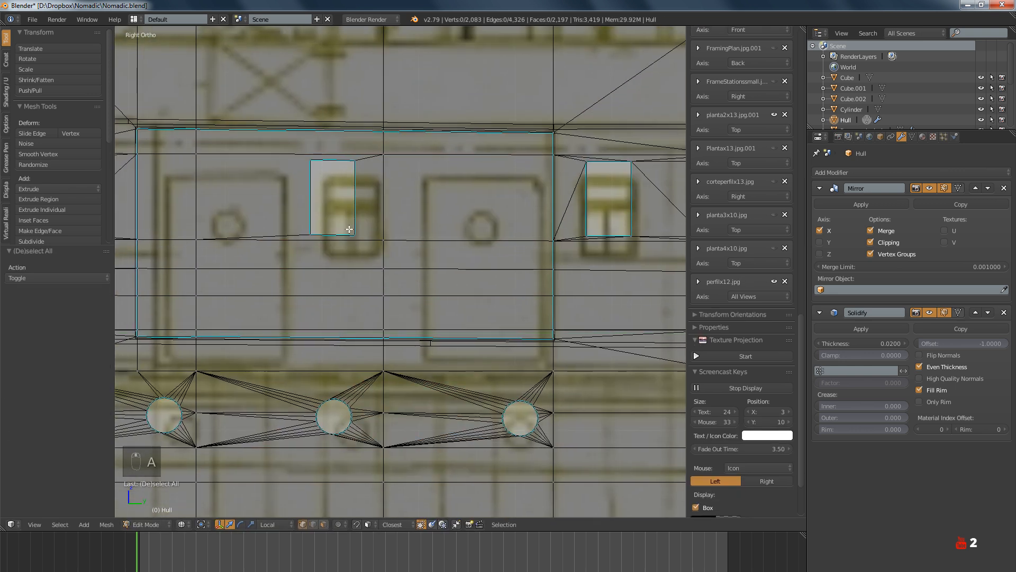
pyautogui.press('b')
pyautogui.moveTo(298, 149); pyautogui.dragTo(363, 244)
pyautogui.moveTo(364, 200); pyautogui.dragTo(382, 198)
pyautogui.press('a')
# Move the second porthole from the right below the door recess along local Y to match the blueprint
pyautogui.scroll(-4, 382, 198)
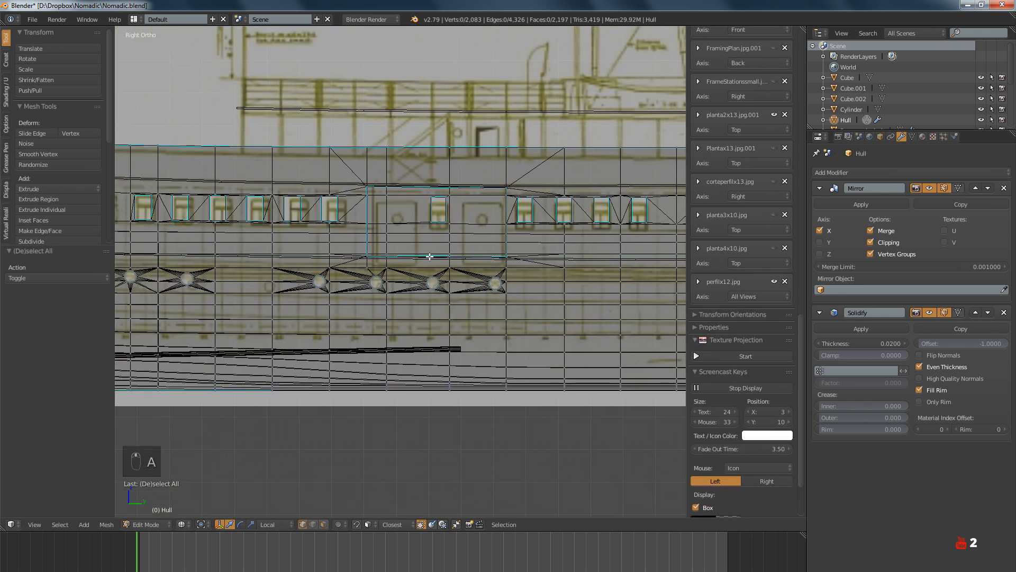
pyautogui.scroll(1, 401, 292)
pyautogui.scroll(2, 401, 291)
pyautogui.keyDown('shift'); pyautogui.moveTo(443, 311); pyautogui.dragTo(427, 306, button='middle'); pyautogui.keyUp('shift')
pyautogui.press('b')
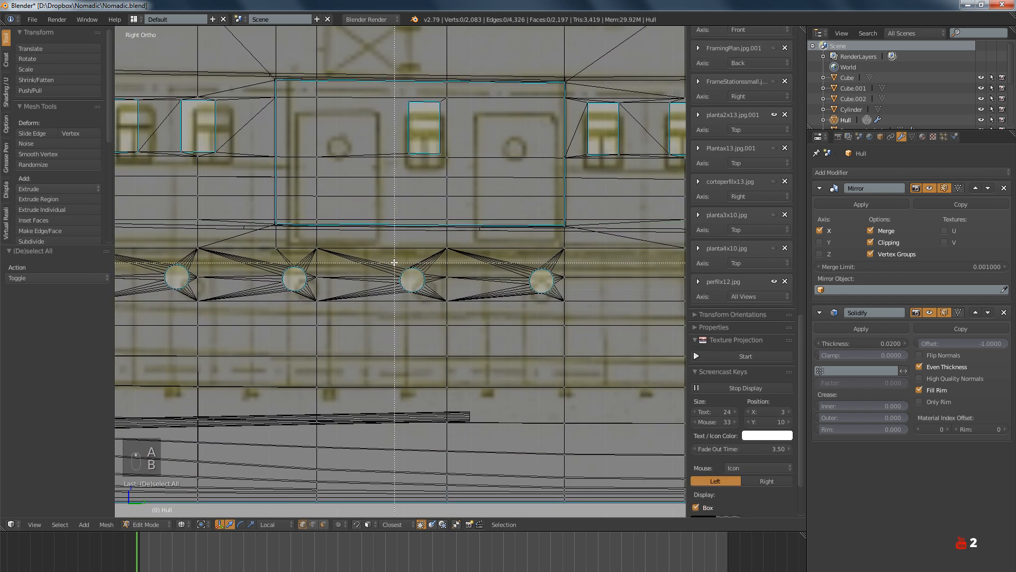
pyautogui.moveTo(391, 257); pyautogui.dragTo(454, 278)
# Move the vertical edge loop through the recess's left door, together with the adjacent porthole, about 0.18 along local Y
pyautogui.keyDown('alt'); pyautogui.rightClick(318, 330); pyautogui.keyUp('alt')
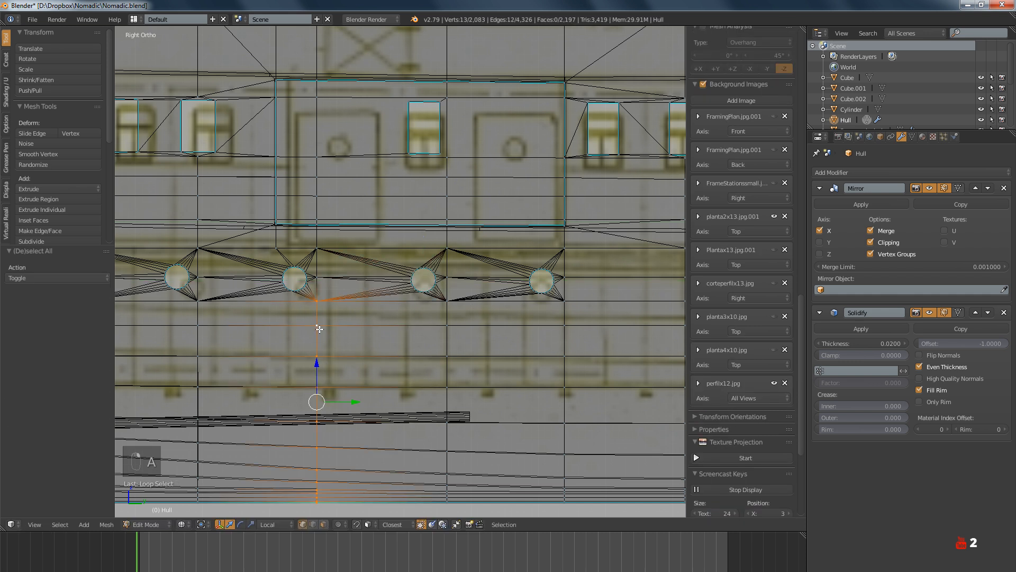
pyautogui.keyDown('alt'); pyautogui.keyDown('shift'); pyautogui.rightClick(319, 253); pyautogui.keyUp('shift'); pyautogui.keyUp('alt')
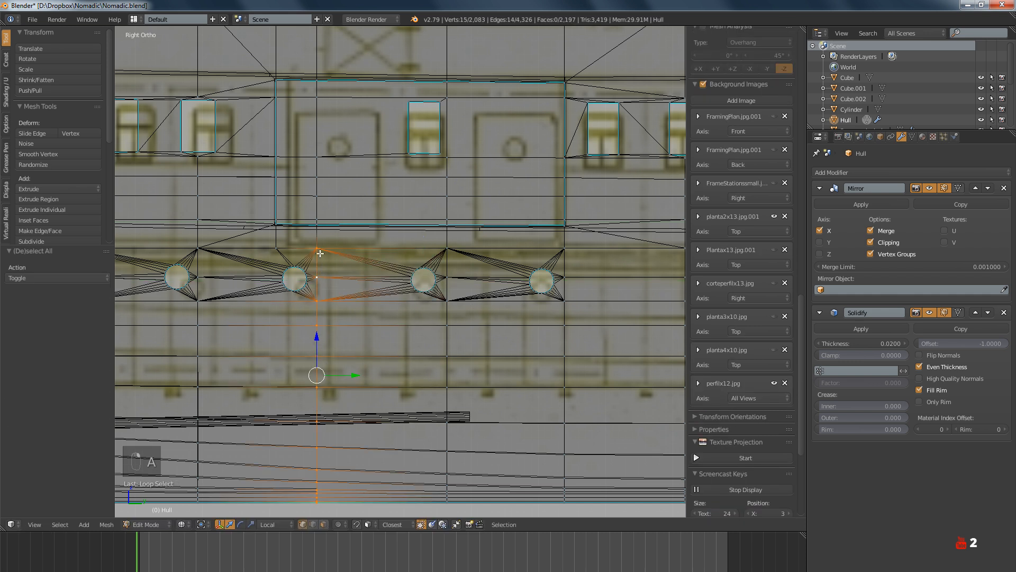
pyautogui.keyDown('alt'); pyautogui.keyDown('shift'); pyautogui.rightClick(319, 201); pyautogui.keyUp('shift'); pyautogui.keyUp('alt')
pyautogui.keyDown('alt'); pyautogui.keyDown('shift'); pyautogui.rightClick(318, 161); pyautogui.keyUp('shift'); pyautogui.keyUp('alt')
pyautogui.keyDown('shift'); pyautogui.moveTo(318, 142); pyautogui.dragTo(346, 211, button='middle'); pyautogui.keyUp('shift')
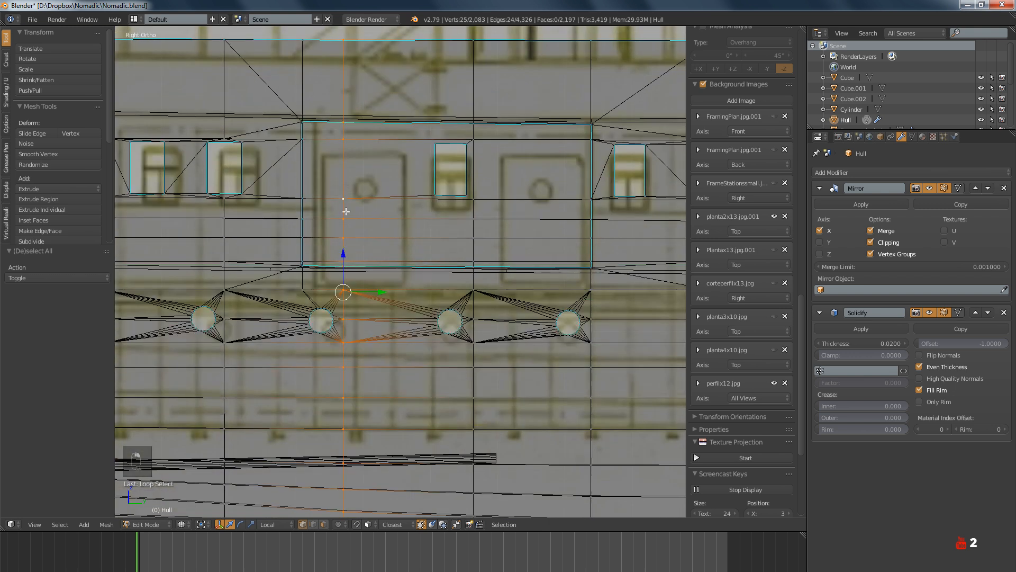
pyautogui.press('b')
pyautogui.moveTo(296, 300); pyautogui.dragTo(353, 360)
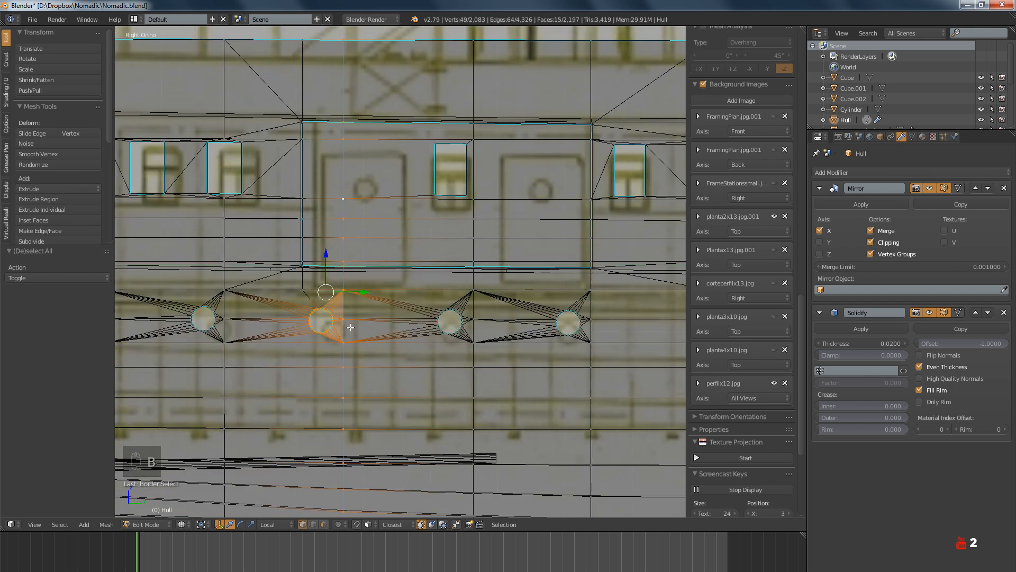
pyautogui.scroll(3, 348, 323)
pyautogui.moveTo(345, 263); pyautogui.dragTo(366, 265)
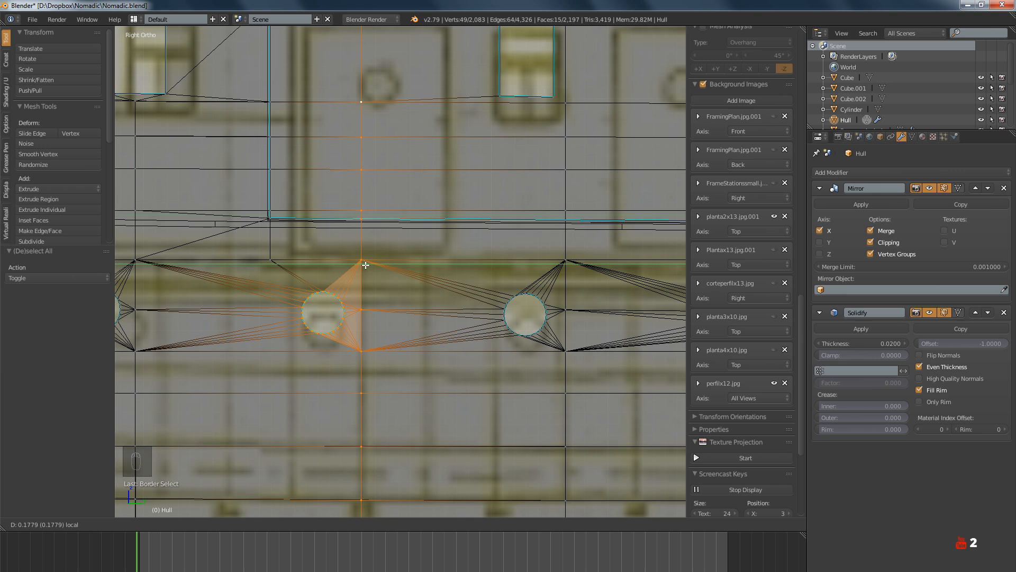
pyautogui.click(366, 265)
pyautogui.press('a')
# Move the vertices along the door recess's left edge about 0.2 along local Y
pyautogui.scroll(-3, 354, 238)
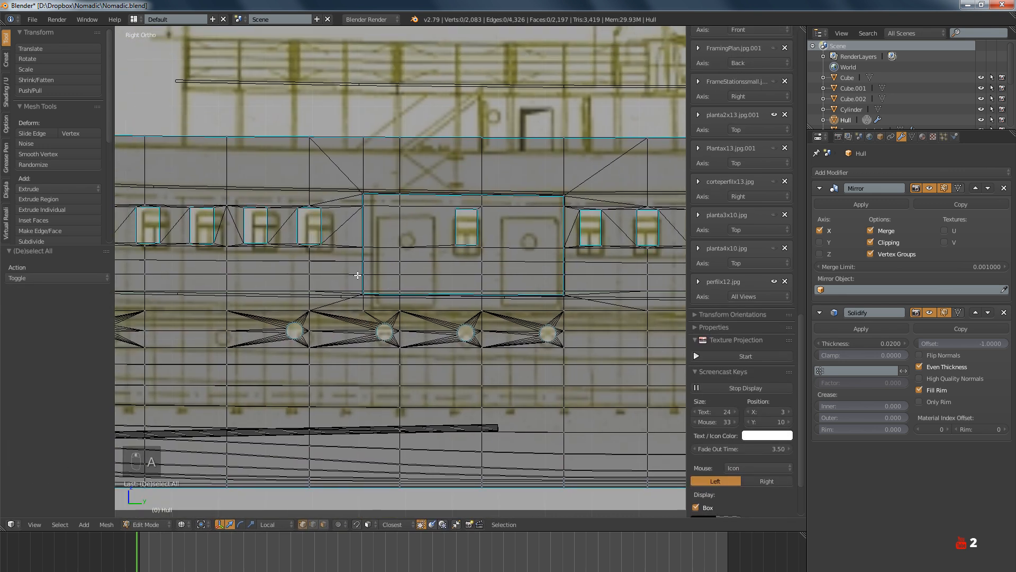
pyautogui.scroll(3, 358, 274)
pyautogui.press('b')
pyautogui.moveTo(353, 116); pyautogui.dragTo(377, 342)
pyautogui.press('g')
pyautogui.press('y')
pyautogui.press('y')
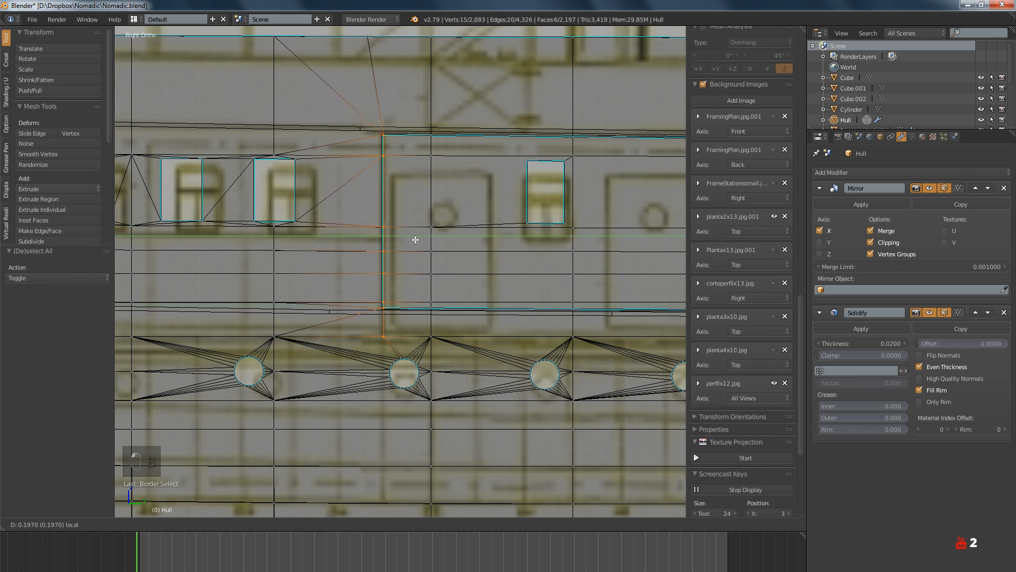
pyautogui.click(415, 240)
pyautogui.press('a')
# Select the first vertical edge loop left of the door recess together with its adjacent porthole and the nearest window's left edge
pyautogui.keyDown('ctrl'); pyautogui.scroll(3, 366, 271); pyautogui.keyUp('ctrl')
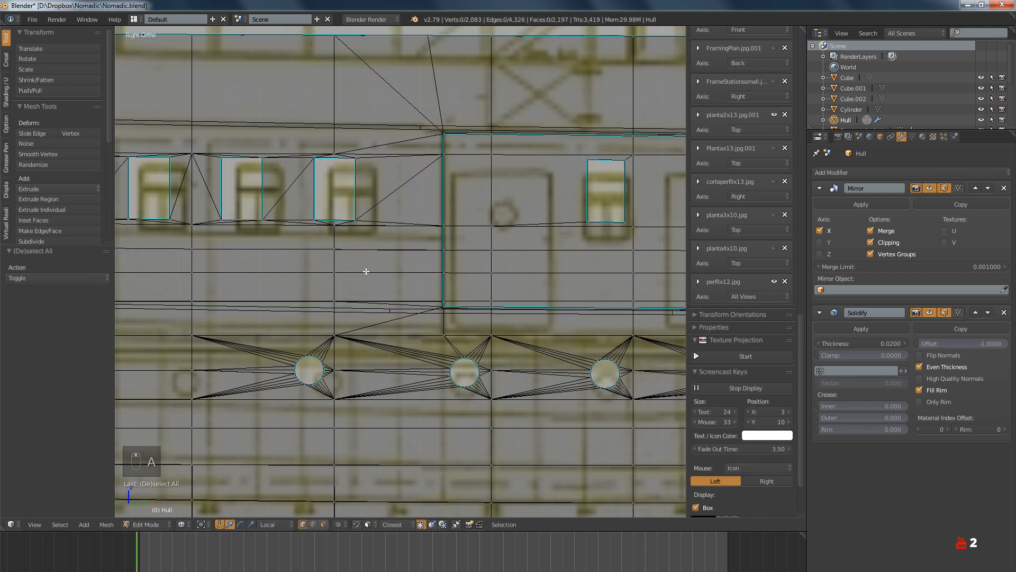
pyautogui.scroll(-4, 307, 306)
pyautogui.press('b')
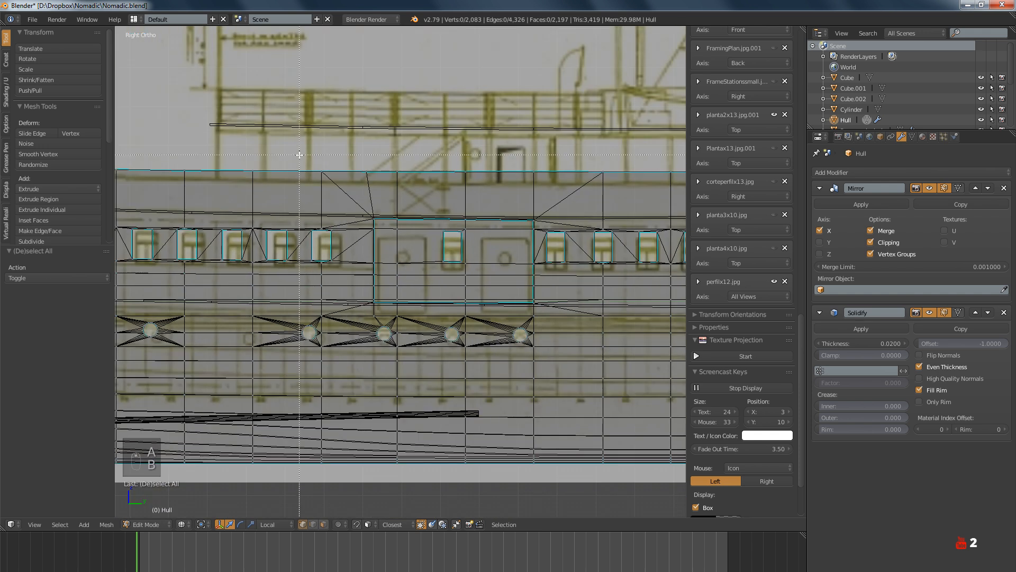
pyautogui.moveTo(325, 303); pyautogui.dragTo(325, 303)
pyautogui.scroll(4, 334, 292)
pyautogui.scroll(1, 334, 292)
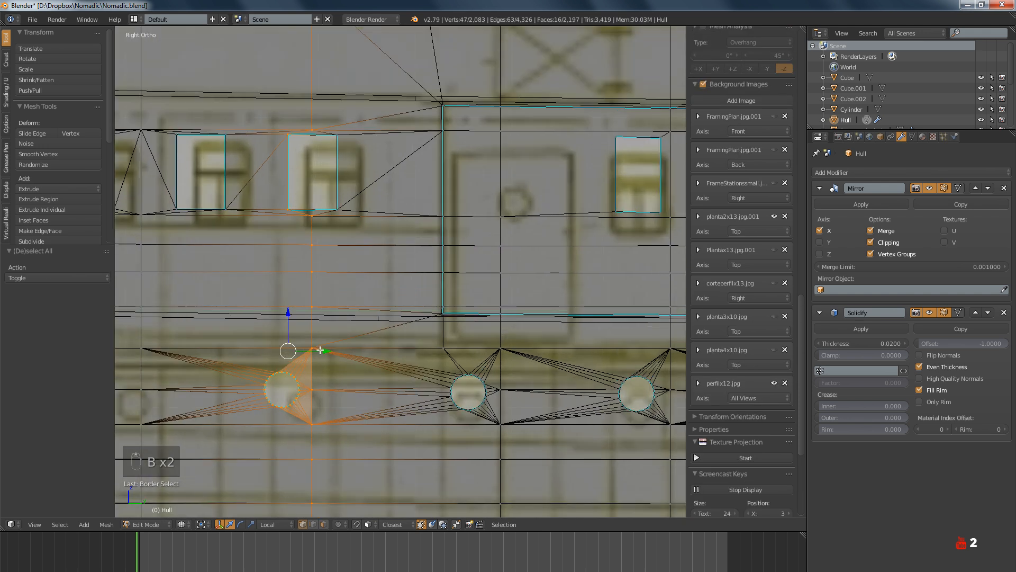
pyautogui.press('g')
pyautogui.press('y')
pyautogui.press('y')
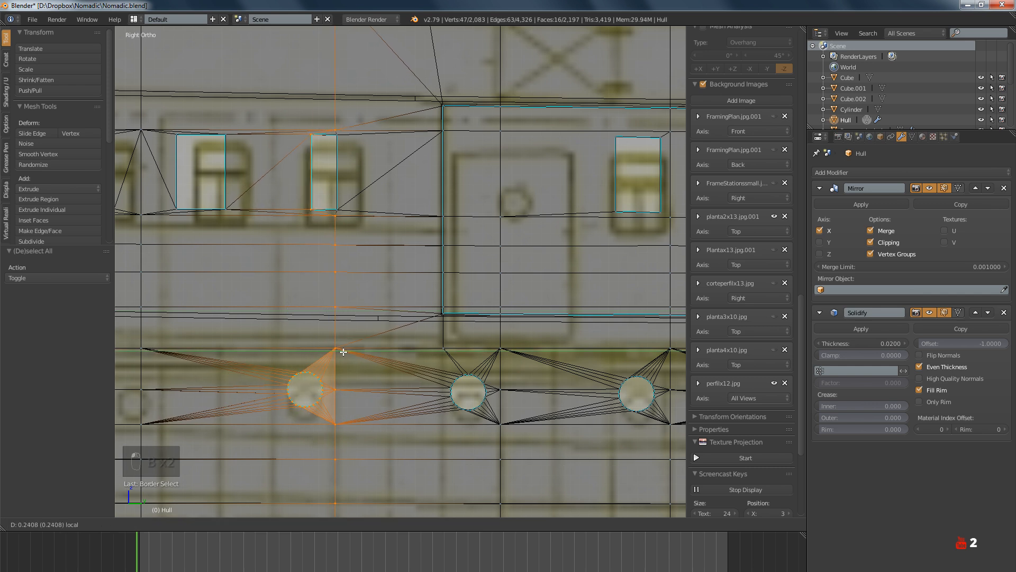
pyautogui.click(344, 351)
pyautogui.hotkey('ctrl', 'z')
# Add the window's right edge to the selection and move the edge loop, window and porthole about 0.23 along local Y
pyautogui.keyDown('shift'); pyautogui.rightClick(339, 205); pyautogui.keyUp('shift')
pyautogui.keyDown('shift'); pyautogui.scroll(-2, 339, 247); pyautogui.keyUp('shift')
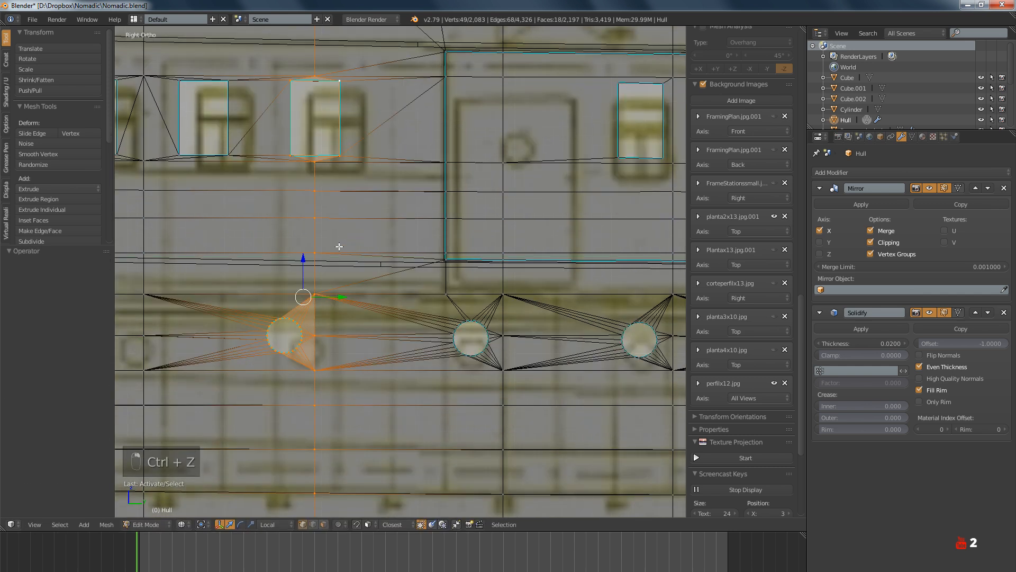
pyautogui.press('g')
pyautogui.press('y')
pyautogui.press('y')
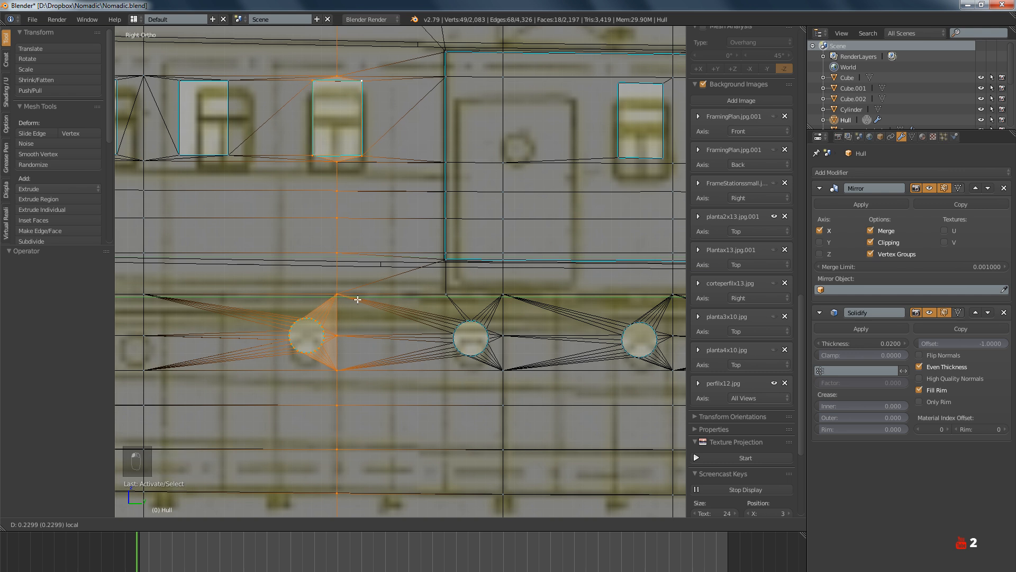
pyautogui.click(358, 299)
pyautogui.scroll(-4, 360, 301)
pyautogui.press('a')
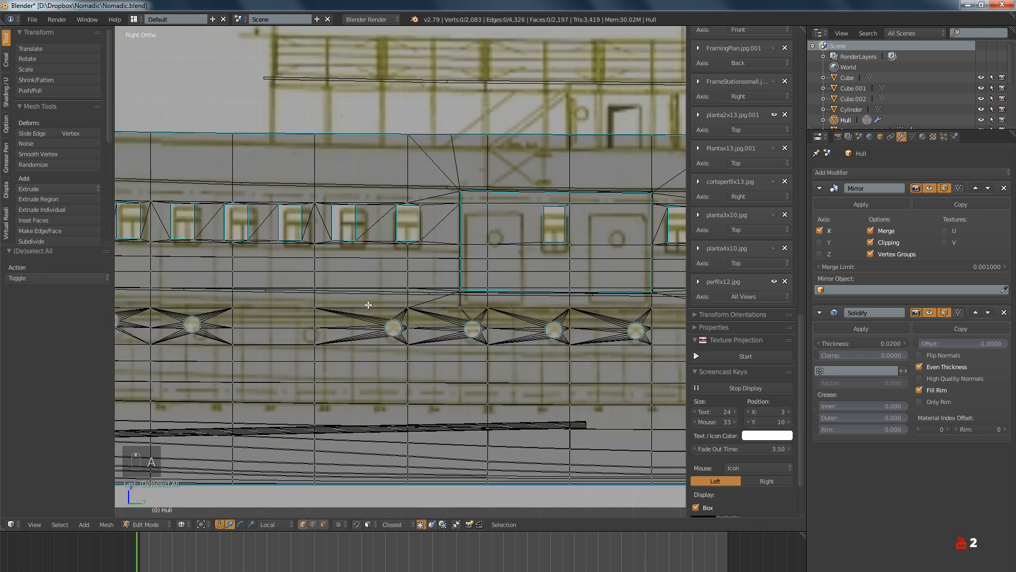
# Move the second window left of the door recess about 0.2 along local Y onto its blueprint window
pyautogui.press('b')
pyautogui.moveTo(321, 180); pyautogui.dragTo(364, 258)
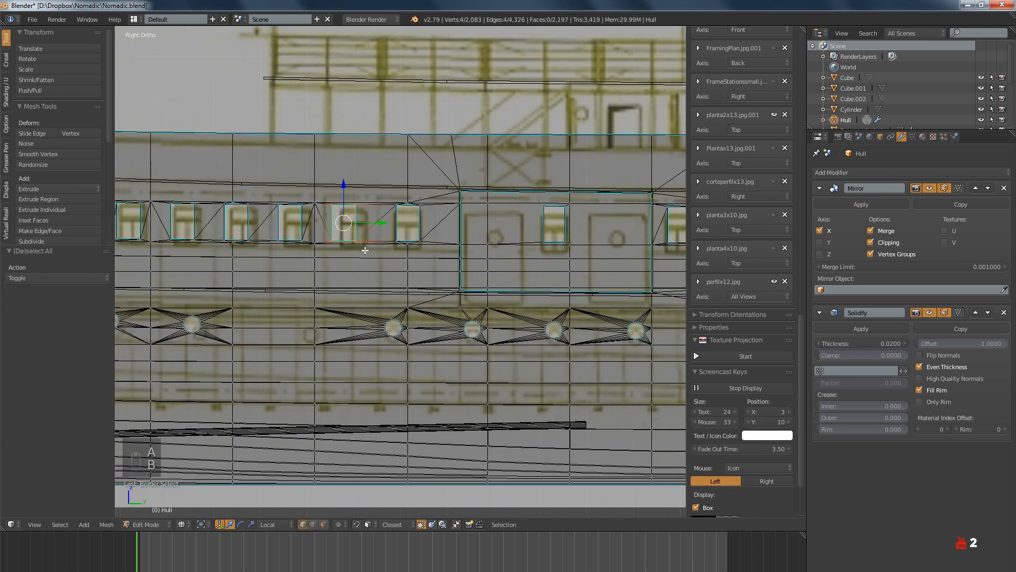
pyautogui.scroll(3, 365, 221)
pyautogui.press('g')
pyautogui.press('y')
pyautogui.press('y')
pyautogui.click(381, 221)
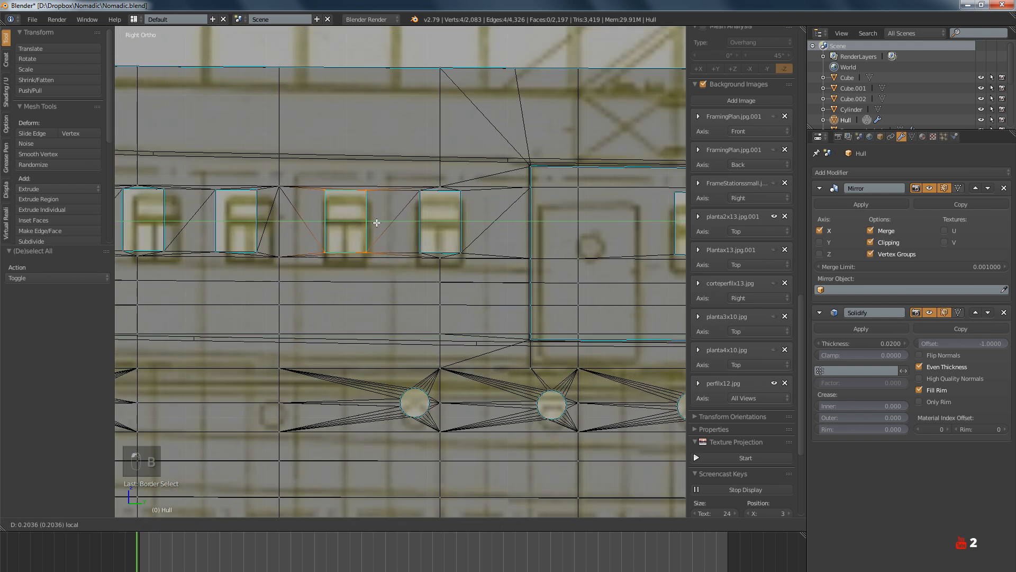
pyautogui.keyDown('shift'); pyautogui.moveTo(340, 280); pyautogui.dragTo(376, 248, button='middle'); pyautogui.keyUp('shift')
pyautogui.press('a')
# Move the full vertical edge loop between the second and third windows left of the door recess 0.23 along local Y
pyautogui.keyDown('alt'); pyautogui.rightClick(315, 356); pyautogui.keyUp('alt')
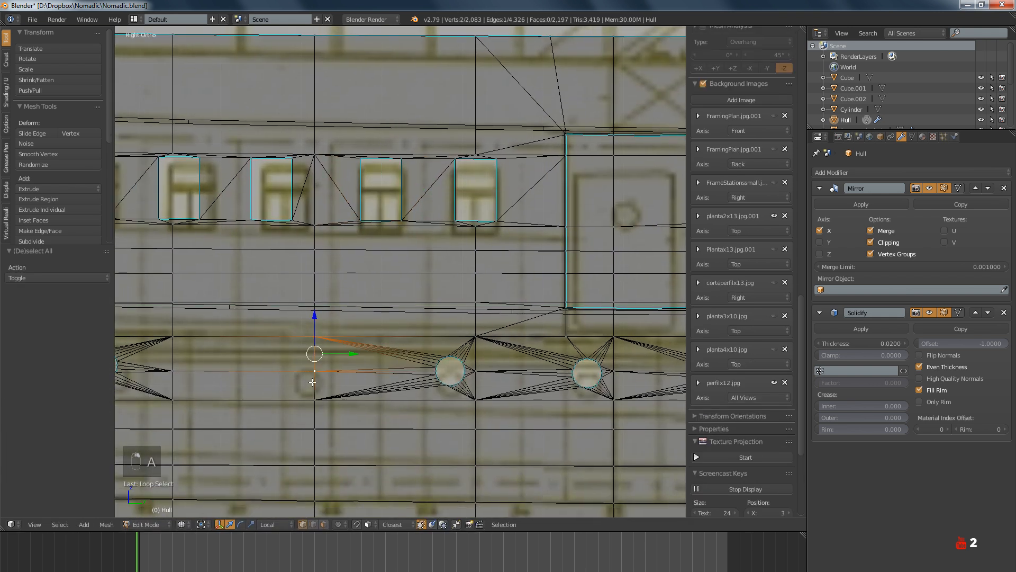
pyautogui.keyDown('alt'); pyautogui.keyDown('shift'); pyautogui.rightClick(314, 409); pyautogui.keyUp('shift'); pyautogui.keyUp('alt')
pyautogui.keyDown('alt'); pyautogui.keyDown('shift'); pyautogui.rightClick(315, 283); pyautogui.keyUp('shift'); pyautogui.keyUp('alt')
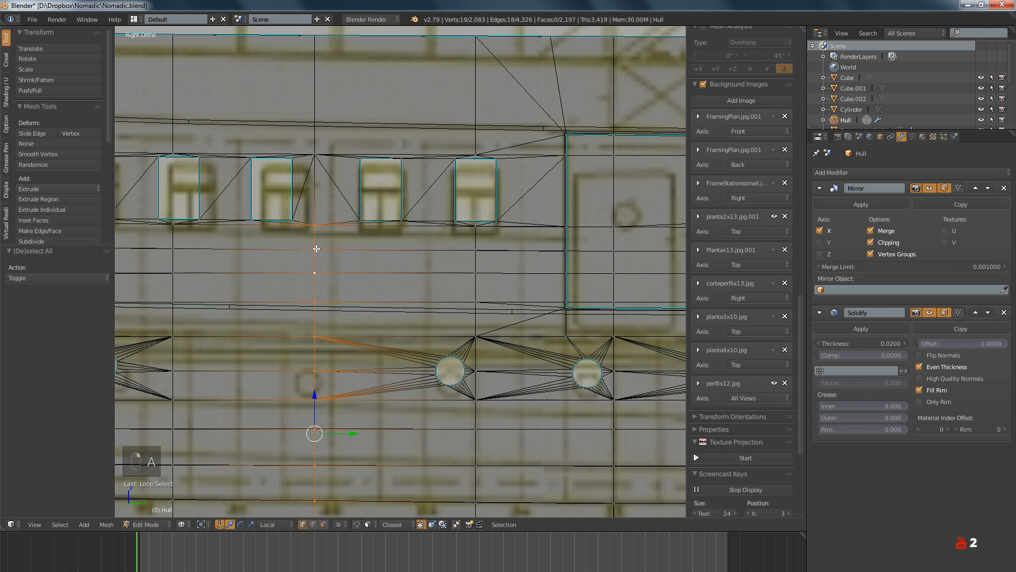
pyautogui.keyDown('alt'); pyautogui.keyDown('shift'); pyautogui.rightClick(316, 175); pyautogui.keyUp('shift'); pyautogui.keyUp('alt')
pyautogui.moveTo(346, 337); pyautogui.dragTo(365, 338)
pyautogui.scroll(-5, 381, 330)
pyautogui.keyDown('shift'); pyautogui.moveTo(353, 335); pyautogui.dragTo(401, 327, button='middle'); pyautogui.keyUp('shift')
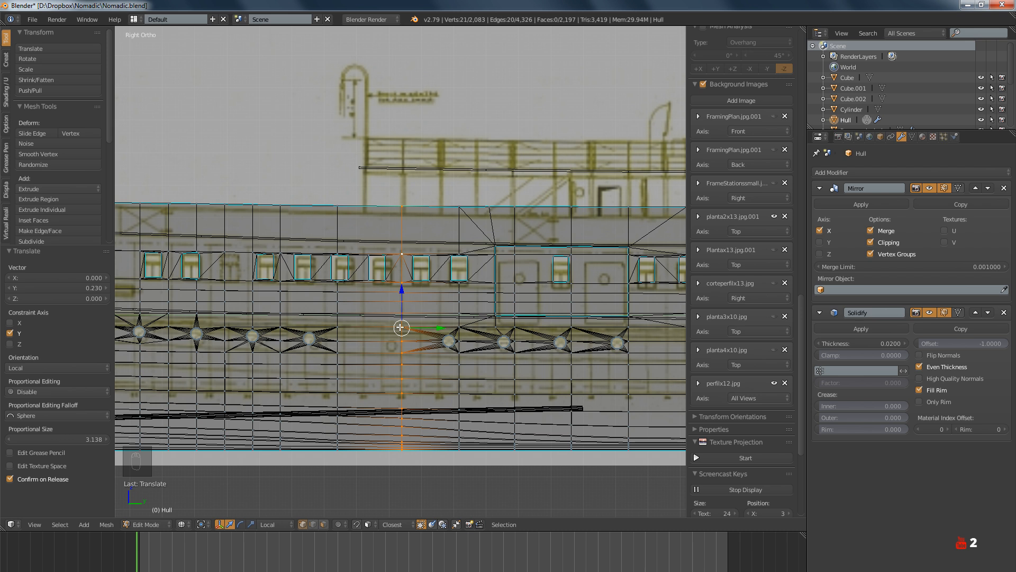
pyautogui.scroll(3, 401, 327)
pyautogui.press('a')
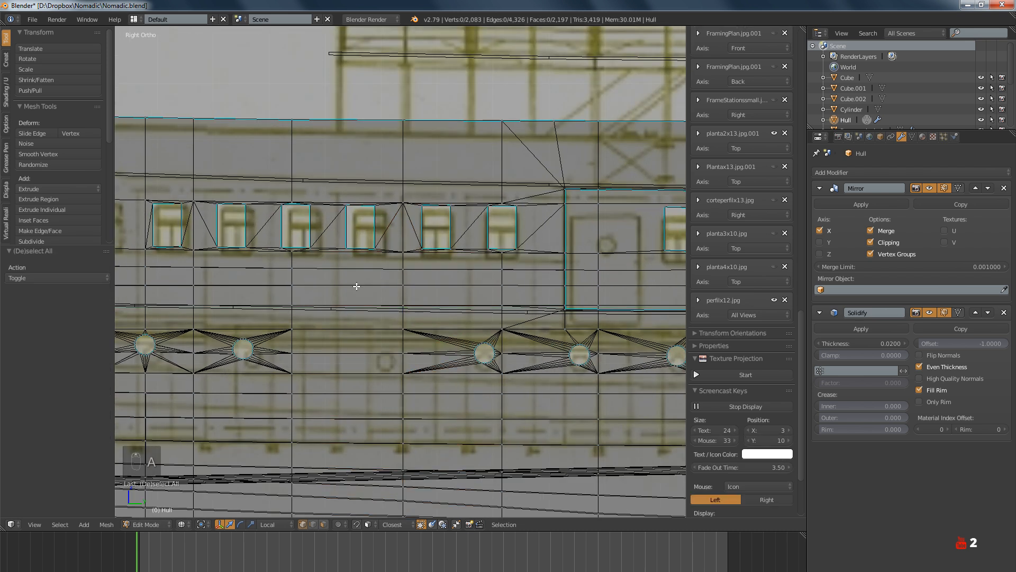
# Move the full vertical edge loop through the fourth window left of the door recess 0.213 along local Y
pyautogui.keyDown('shift'); pyautogui.moveTo(300, 296); pyautogui.dragTo(340, 285, button='middle'); pyautogui.keyUp('shift')
pyautogui.keyDown('alt'); pyautogui.rightClick(341, 286); pyautogui.keyUp('alt')
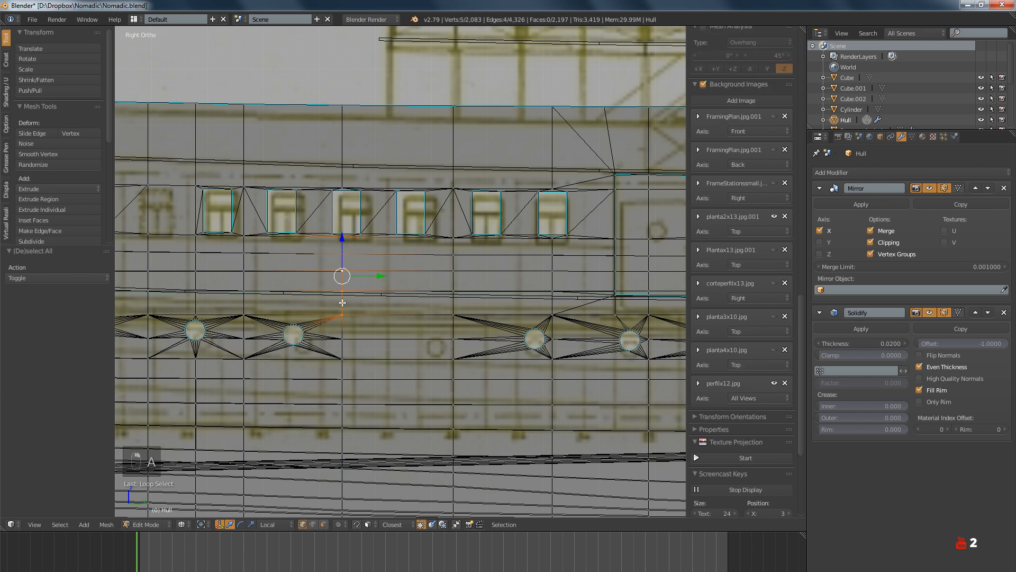
pyautogui.keyDown('alt'); pyautogui.keyDown('shift'); pyautogui.rightClick(343, 371); pyautogui.keyUp('shift'); pyautogui.keyUp('alt')
pyautogui.keyDown('alt'); pyautogui.keyDown('shift'); pyautogui.rightClick(344, 180); pyautogui.keyUp('shift'); pyautogui.keyUp('alt')
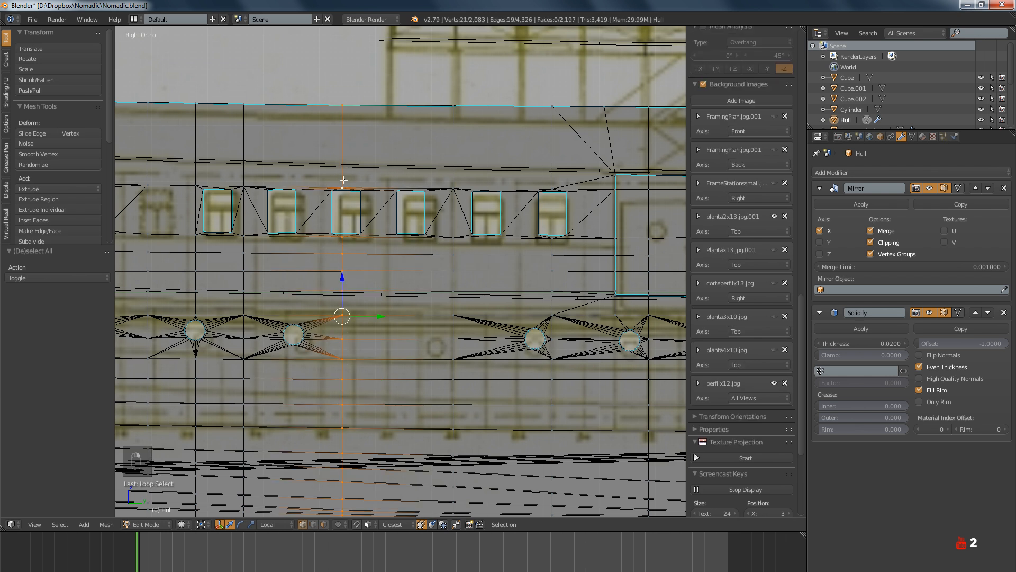
pyautogui.scroll(3, 359, 277)
pyautogui.moveTo(365, 345); pyautogui.dragTo(385, 344)
pyautogui.keyDown('shift'); pyautogui.moveTo(385, 345); pyautogui.dragTo(398, 408, button='middle'); pyautogui.keyUp('shift')
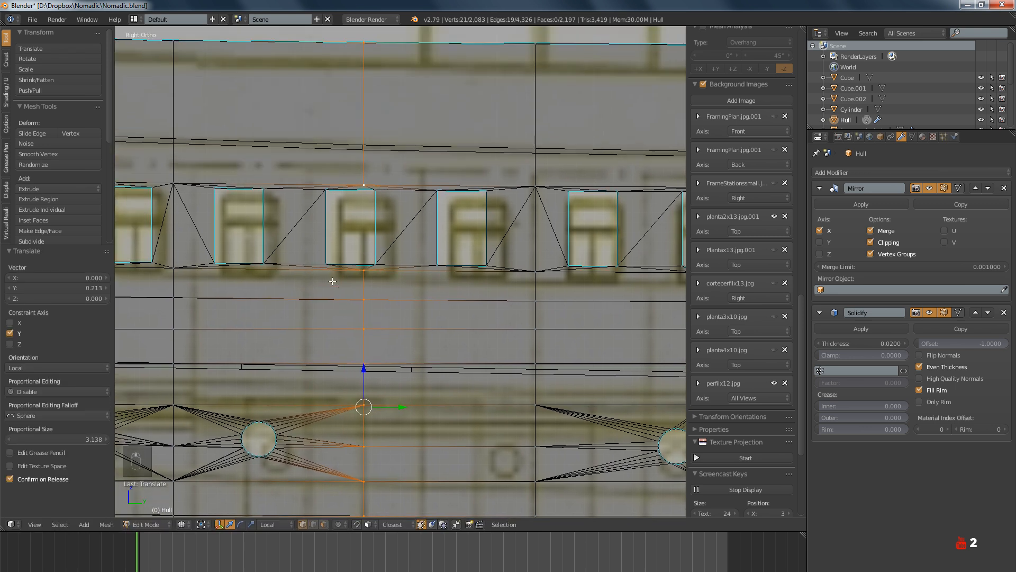
pyautogui.press('a')
# Move the fourth window opening left of the door recess 0.153 along local Y onto the blueprint window
pyautogui.rightClick(350, 263)
pyautogui.keyDown('alt'); pyautogui.keyDown('shift'); pyautogui.rightClick(375, 198); pyautogui.keyUp('shift'); pyautogui.keyUp('alt')
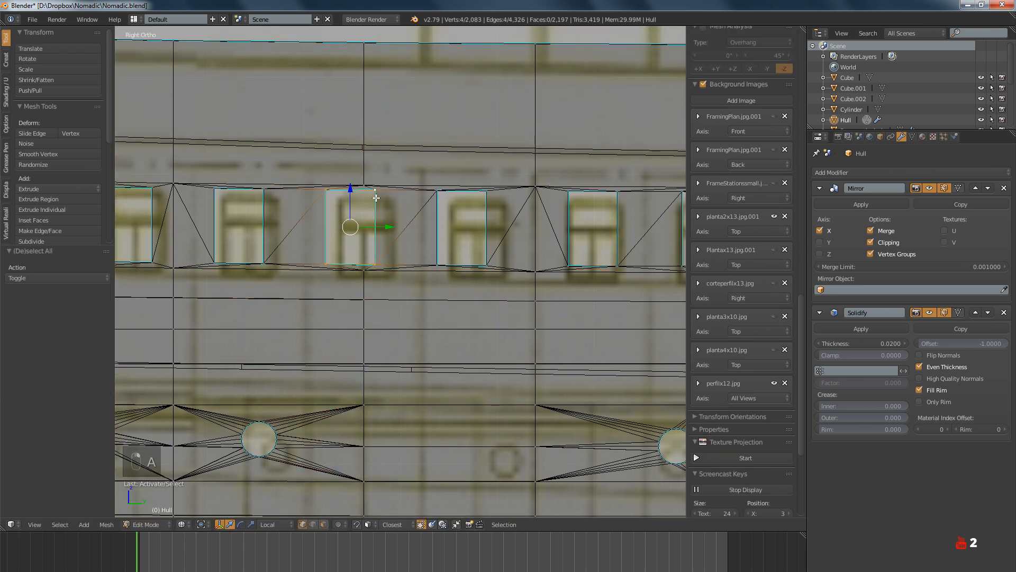
pyautogui.moveTo(375, 228); pyautogui.dragTo(390, 228)
pyautogui.click(390, 228)
pyautogui.press('a')
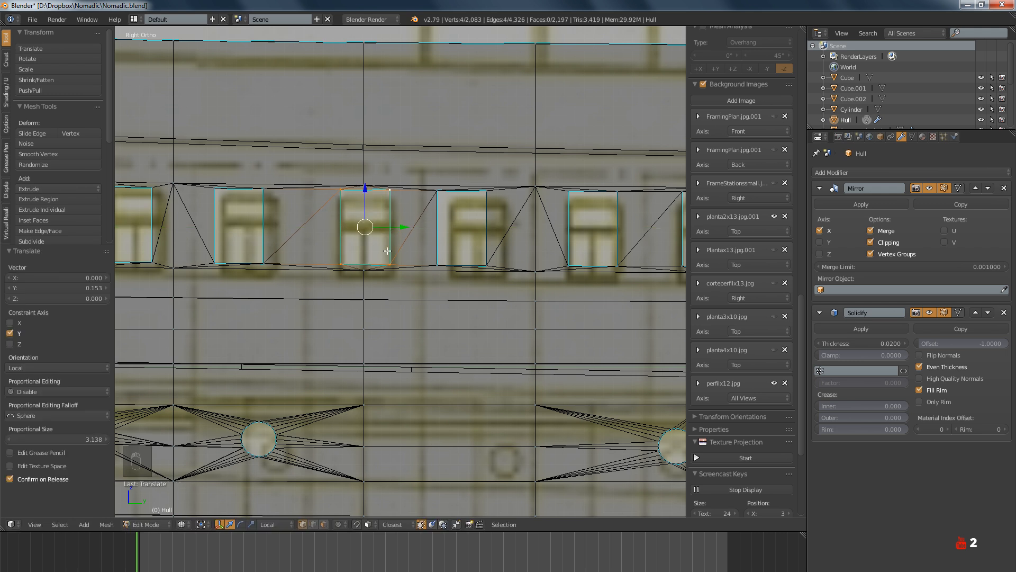
# Move the porthole below the fifth window left of the door recess about 0.14 along local Y
pyautogui.scroll(-3, 360, 254)
pyautogui.scroll(2, 323, 282)
pyautogui.moveTo(322, 282); pyautogui.dragTo(381, 349)
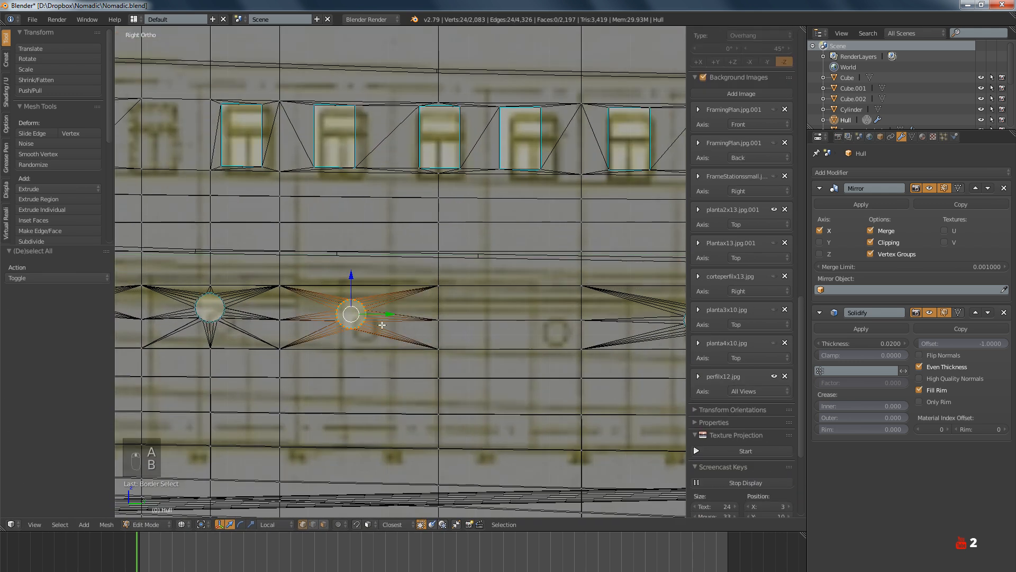
pyautogui.moveTo(379, 313); pyautogui.dragTo(390, 313)
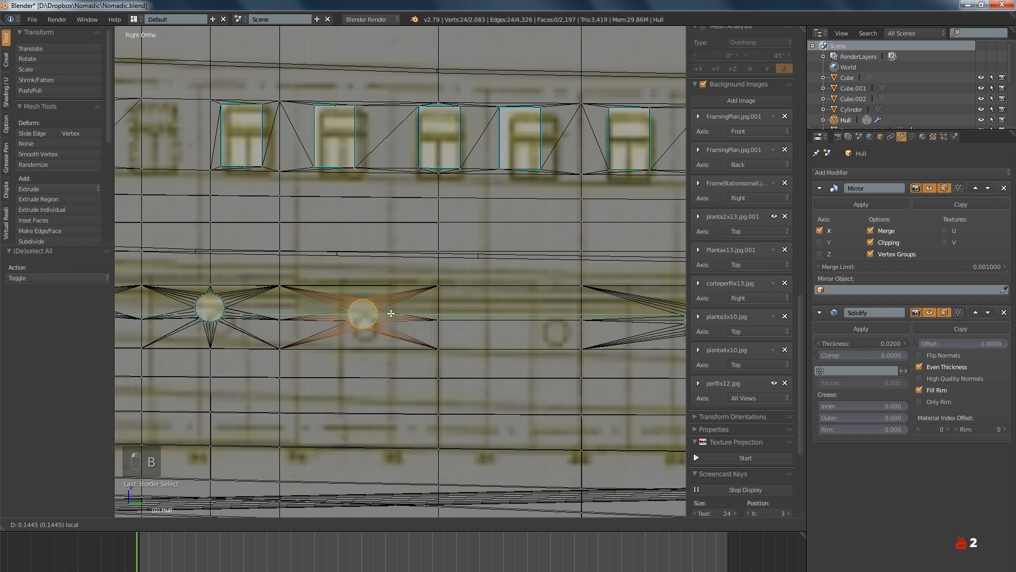
pyautogui.click(390, 314)
pyautogui.scroll(-2, 366, 275)
pyautogui.scroll(2, 316, 171)
pyautogui.press('a')
# Move the fifth window left of the door recess 0.105 along local Y to match the blueprint
pyautogui.press('b')
pyautogui.moveTo(316, 172); pyautogui.dragTo(381, 283)
pyautogui.press('g')
pyautogui.press('y')
pyautogui.click(382, 215)
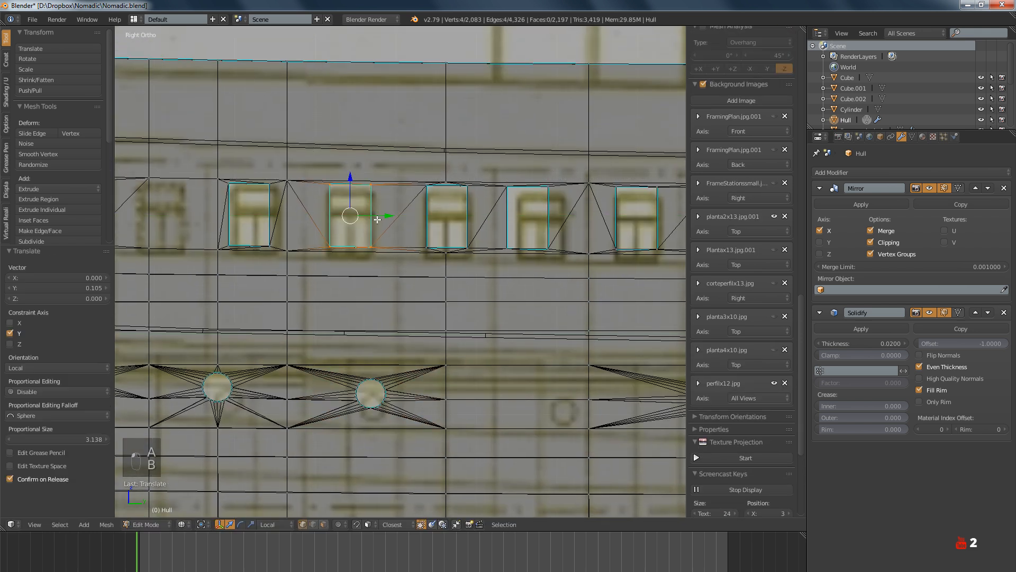
pyautogui.press('a')
# Move the full vertical edge loop between the fifth and sixth windows left of the door recess 0.217 along local Y
pyautogui.keyDown('alt'); pyautogui.rightClick(287, 288); pyautogui.keyUp('alt')
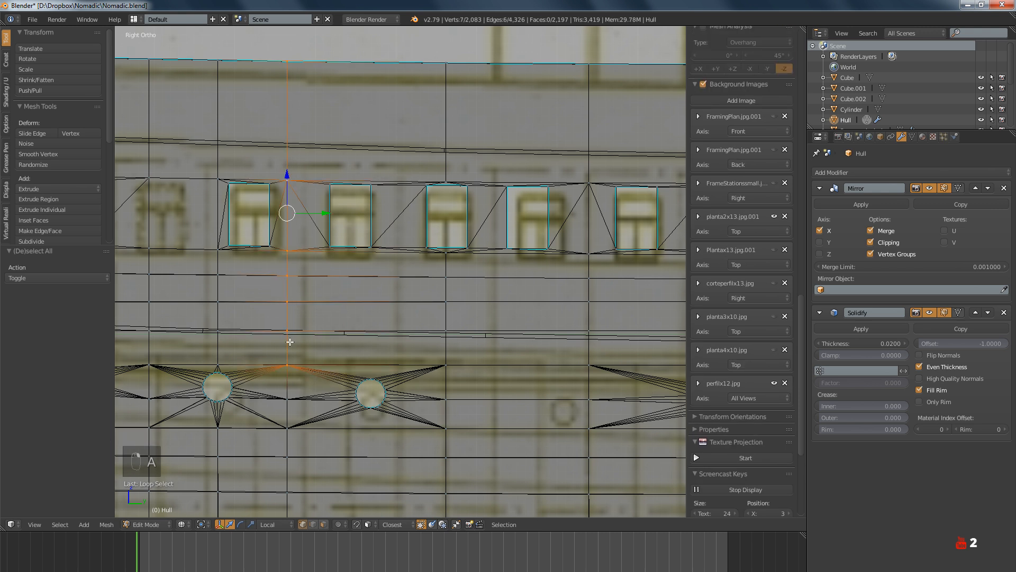
pyautogui.keyDown('shift'); pyautogui.rightClick(287, 377); pyautogui.keyUp('shift')
pyautogui.keyDown('shift'); pyautogui.moveTo(299, 407); pyautogui.dragTo(308, 356, button='middle'); pyautogui.keyUp('shift')
pyautogui.scroll(-4, 308, 356)
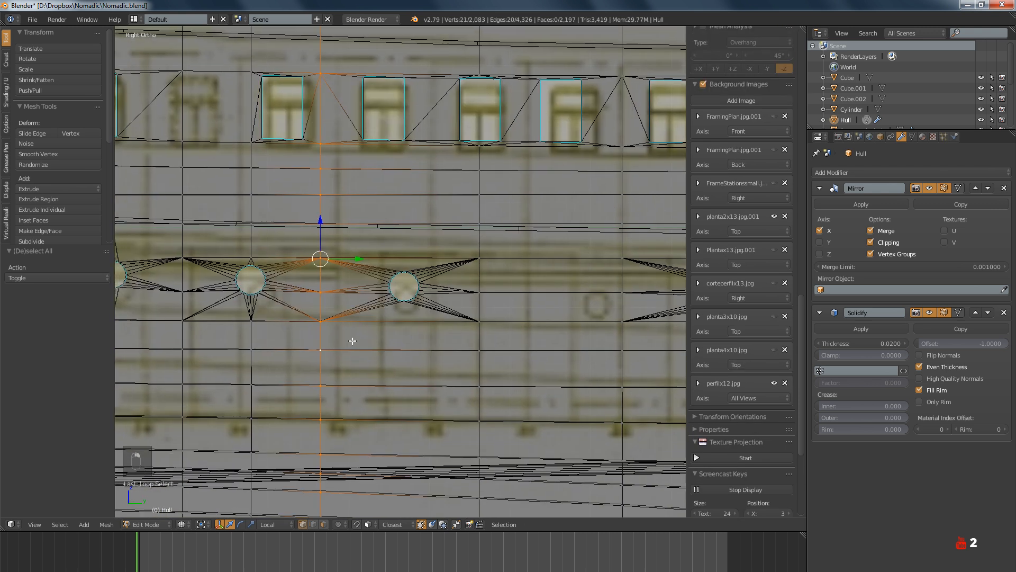
pyautogui.keyDown('alt'); pyautogui.keyDown('shift'); pyautogui.rightClick(358, 340); pyautogui.keyUp('shift'); pyautogui.keyUp('alt')
pyautogui.scroll(3, 365, 320)
pyautogui.press('g')
pyautogui.press('z')
pyautogui.press('z')
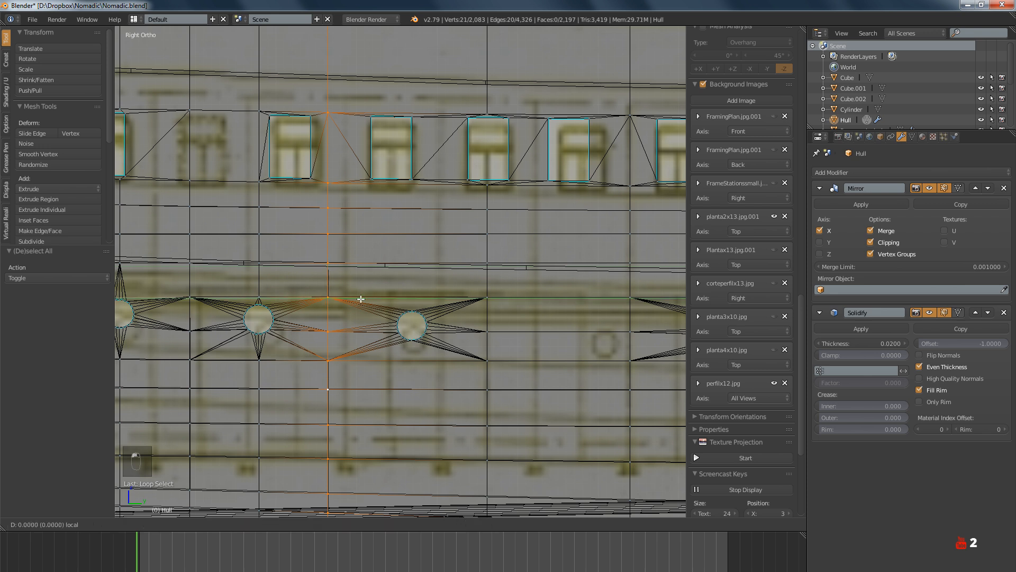
pyautogui.click(376, 299)
pyautogui.scroll(-3, 376, 299)
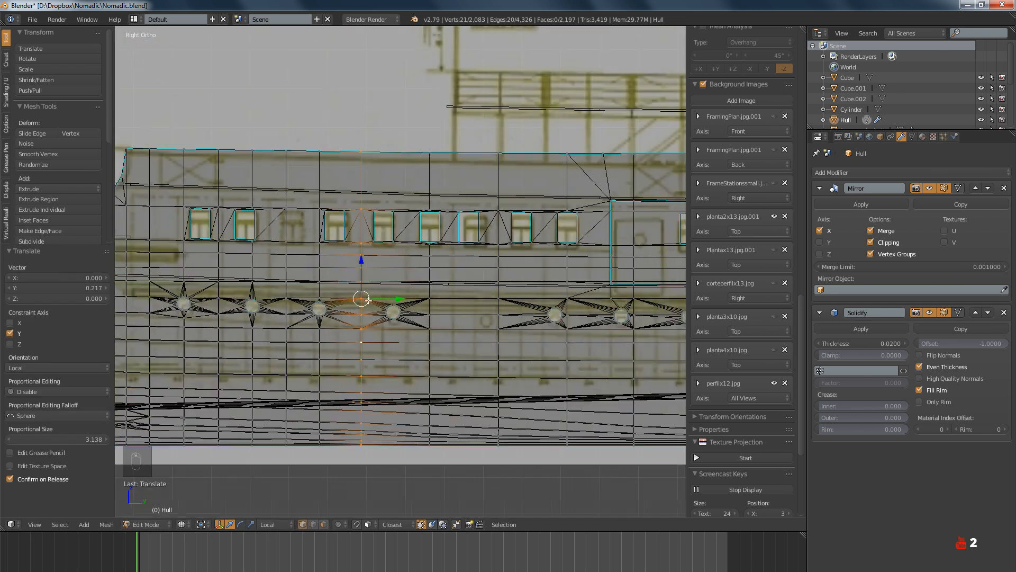
pyautogui.scroll(3, 377, 299)
pyautogui.press('a')
pyautogui.scroll(-2, 379, 327)
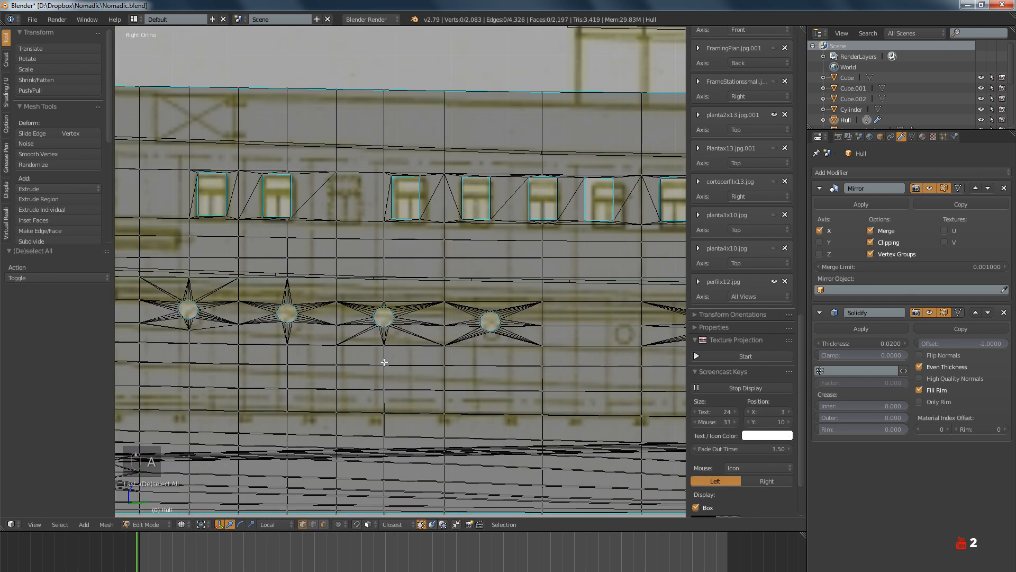
pyautogui.keyDown('alt'); pyautogui.rightClick(385, 359); pyautogui.keyUp('alt')
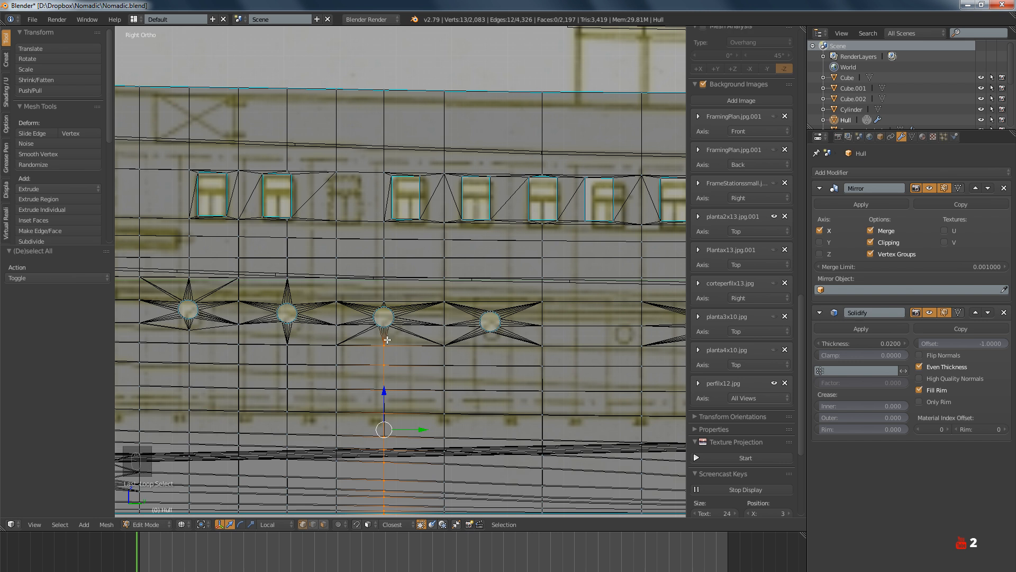
pyautogui.hotkey('ctrl', 'z')
pyautogui.hotkey('ctrl', 'z')
pyautogui.hotkey('ctrl', 'z')
pyautogui.hotkey('ctrl', 'z')
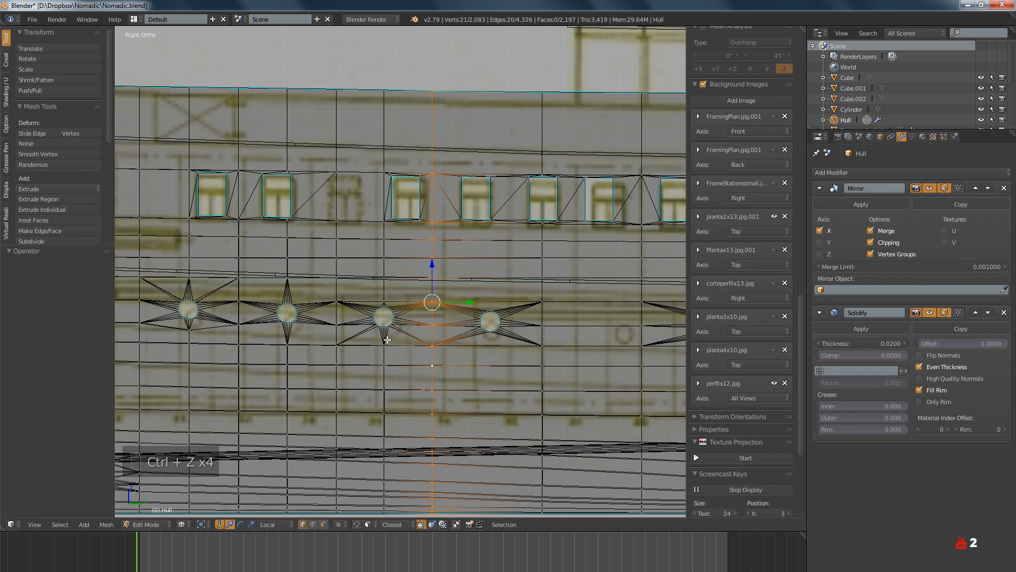
pyautogui.hotkey('ctrl', 'shift', 'z')
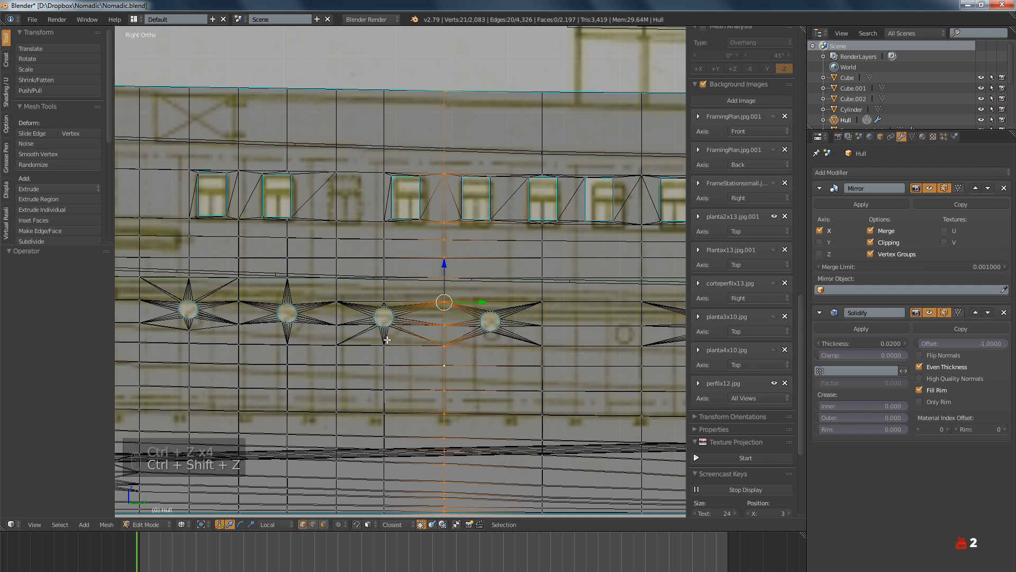
pyautogui.press('a')
# Move the sixth window left of the door recess slightly along local Y onto its blueprint window
pyautogui.keyDown('shift'); pyautogui.moveTo(399, 404); pyautogui.dragTo(394, 324, button='middle'); pyautogui.keyUp('shift')
pyautogui.scroll(4, 394, 324)
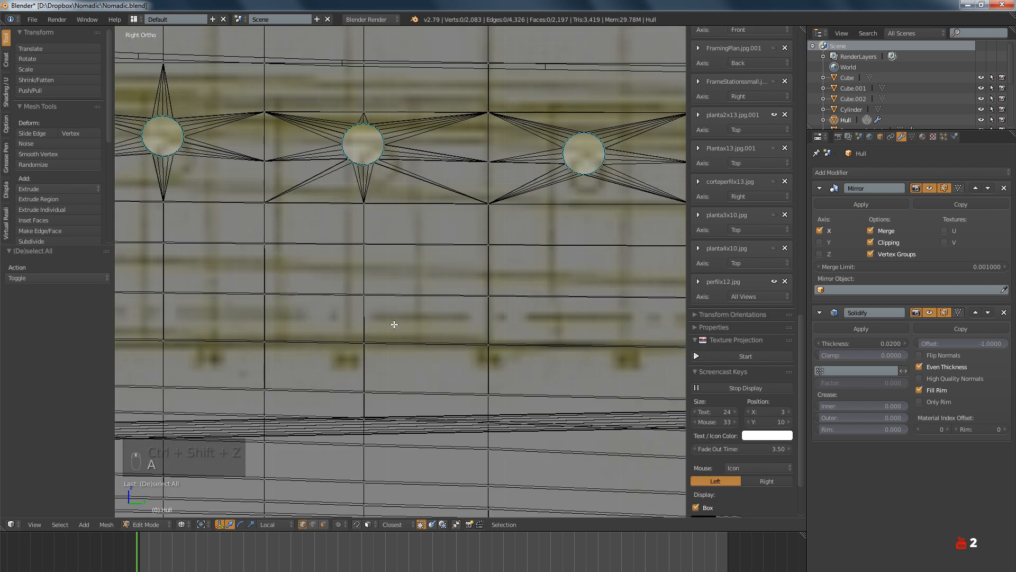
pyautogui.scroll(-6, 394, 324)
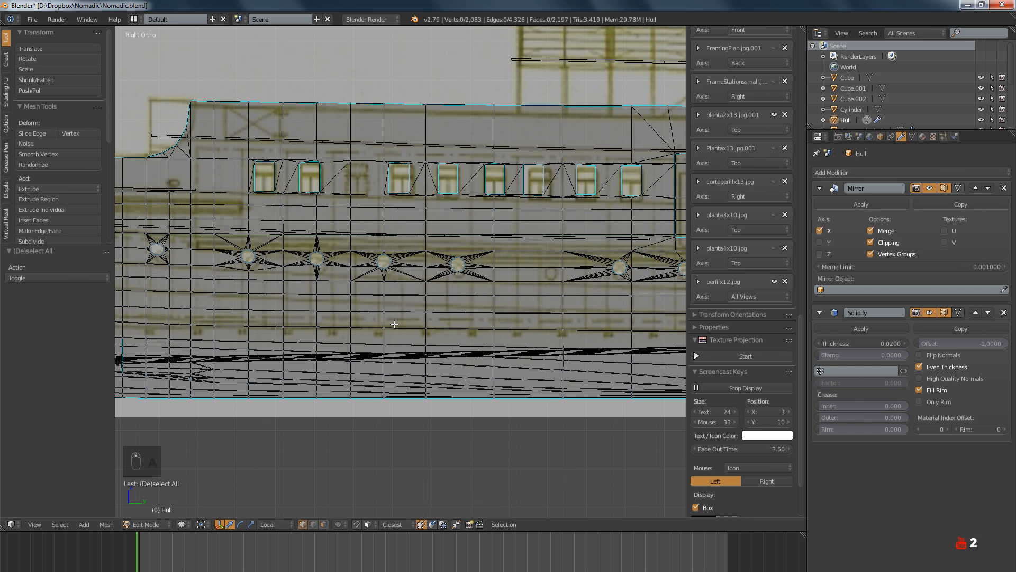
pyautogui.scroll(5, 394, 324)
pyautogui.keyDown('shift'); pyautogui.scroll(10, 394, 287); pyautogui.keyUp('shift')
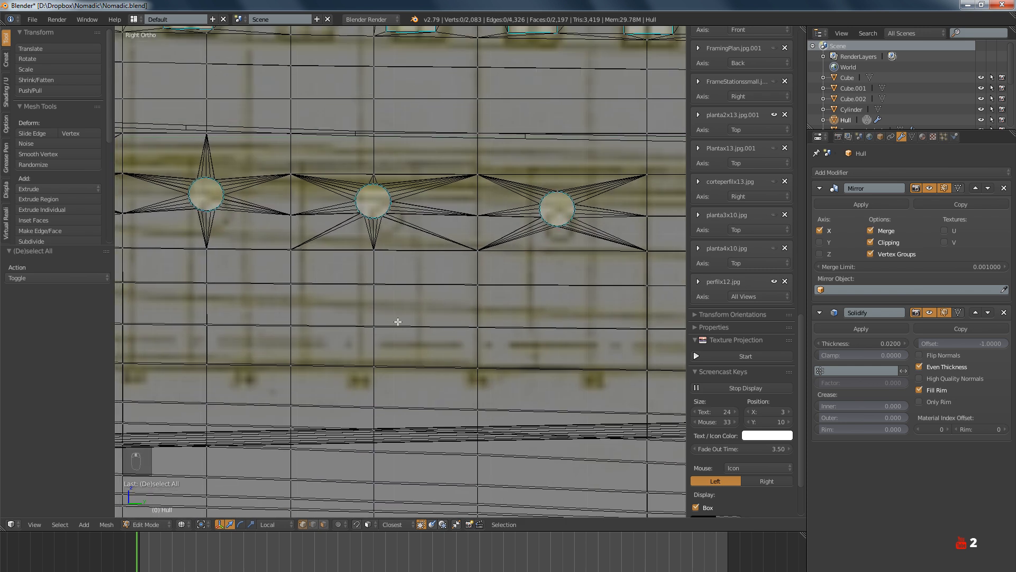
pyautogui.press('b')
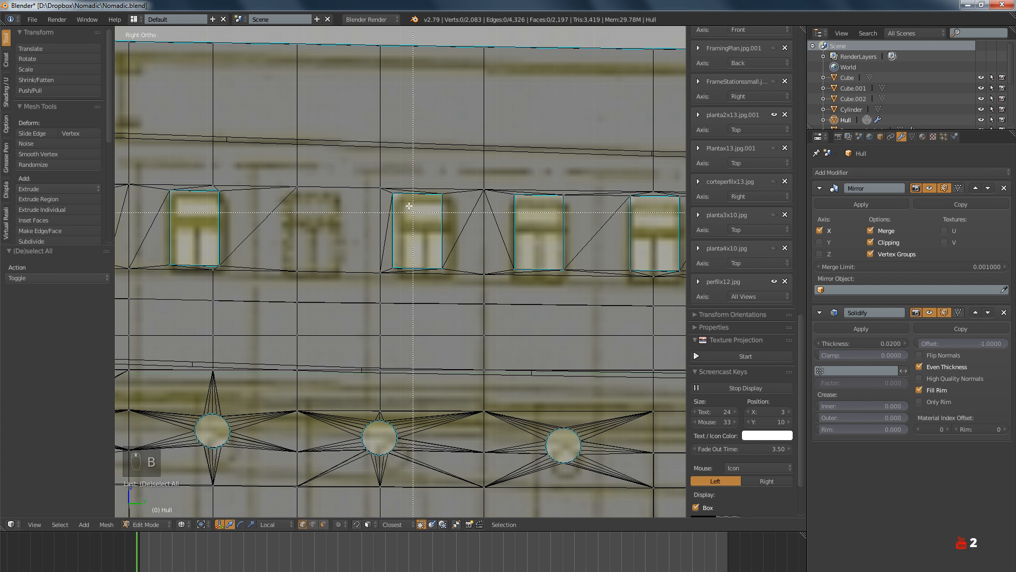
pyautogui.moveTo(385, 180); pyautogui.dragTo(464, 280)
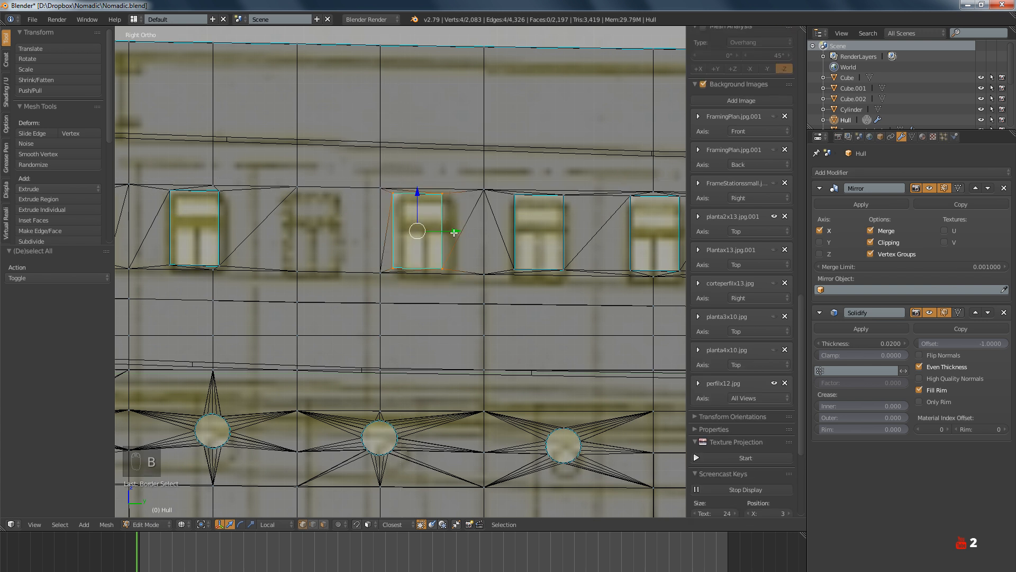
pyautogui.moveTo(451, 232); pyautogui.dragTo(456, 230)
pyautogui.press('a')
pyautogui.scroll(-3, 453, 249)
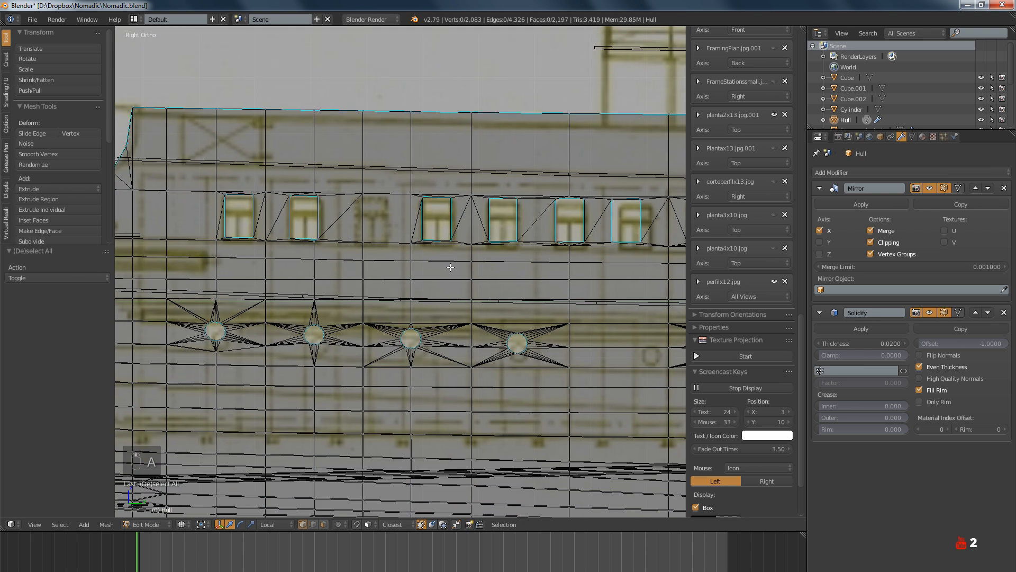
# Inspect the hull's windows and portholes against the side blueprint, in wireframe and in solid shading outside Edit Mode
pyautogui.scroll(-2, 450, 267)
pyautogui.scroll(5, 437, 259)
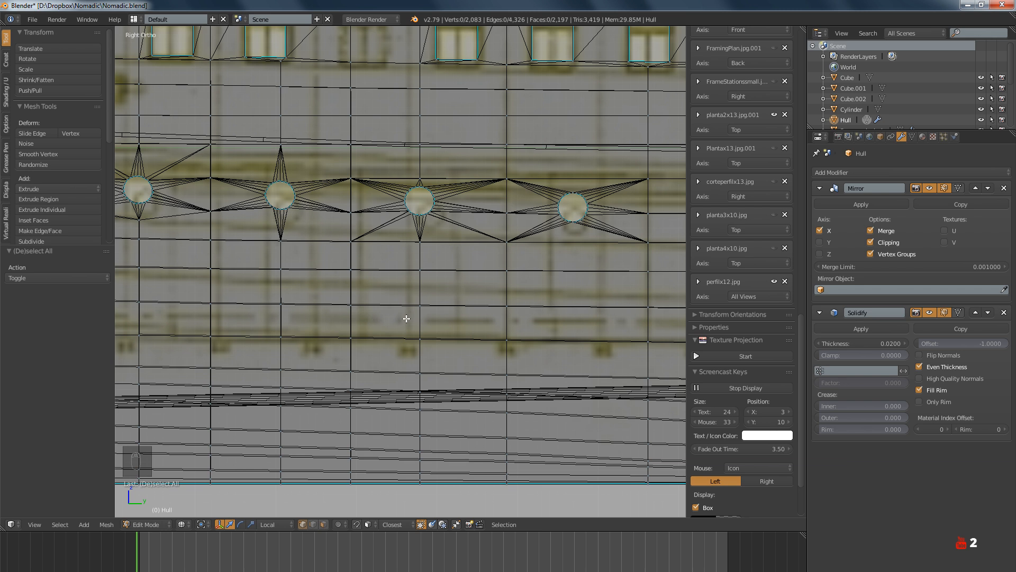
pyautogui.scroll(-3, 432, 303)
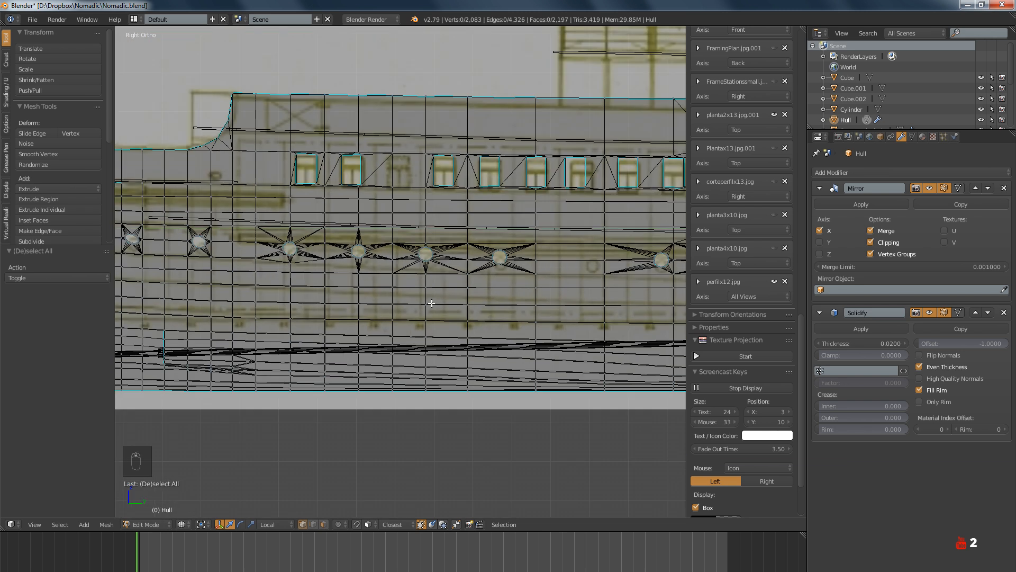
pyautogui.scroll(-3, 432, 302)
pyautogui.scroll(6, 432, 302)
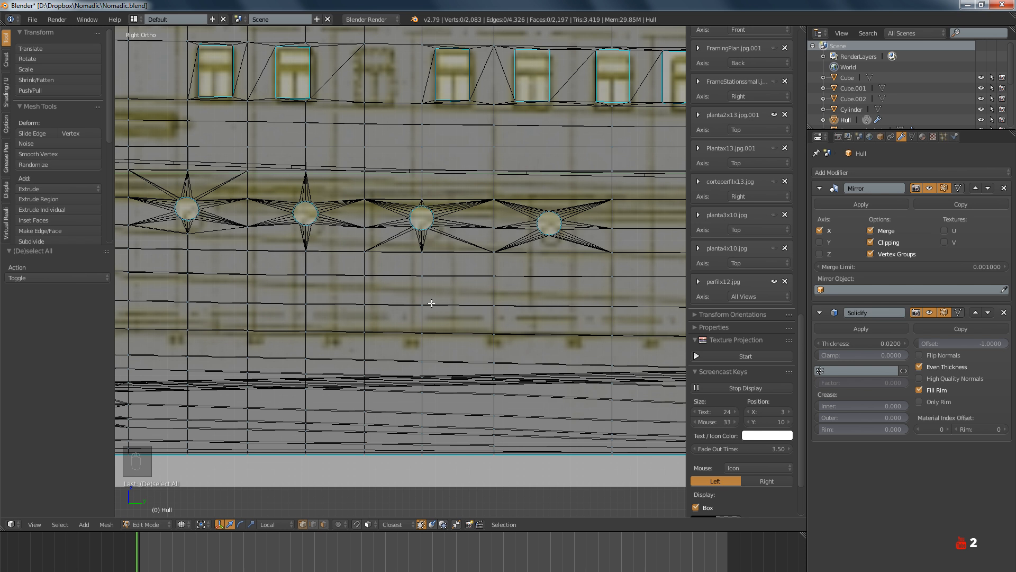
pyautogui.press('Tab')
pyautogui.scroll(-3, 434, 302)
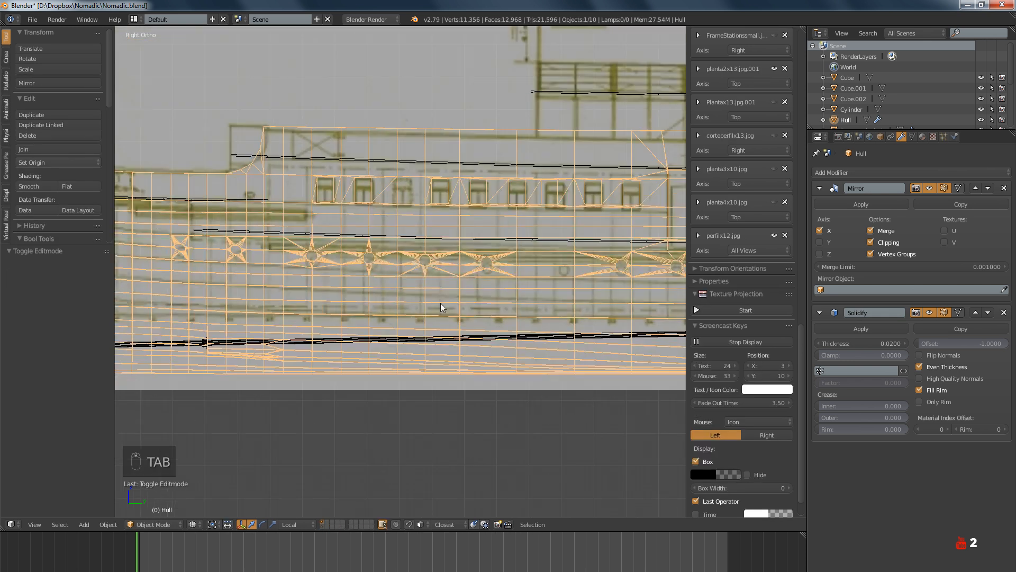
pyautogui.press('z')
pyautogui.scroll(-2, 424, 322)
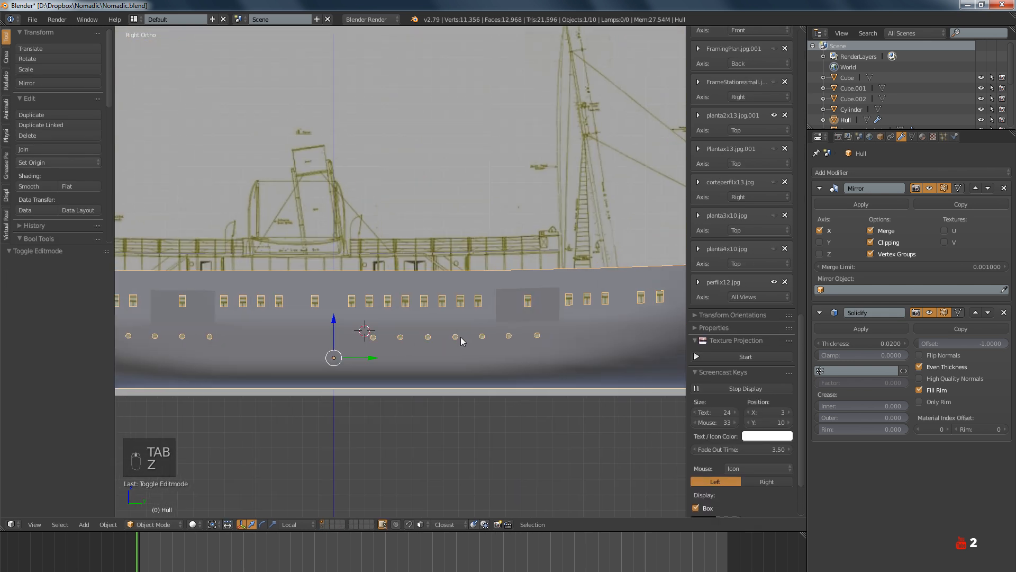
pyautogui.moveTo(459, 329); pyautogui.dragTo(422, 318, button='middle')
pyautogui.scroll(8, 418, 312)
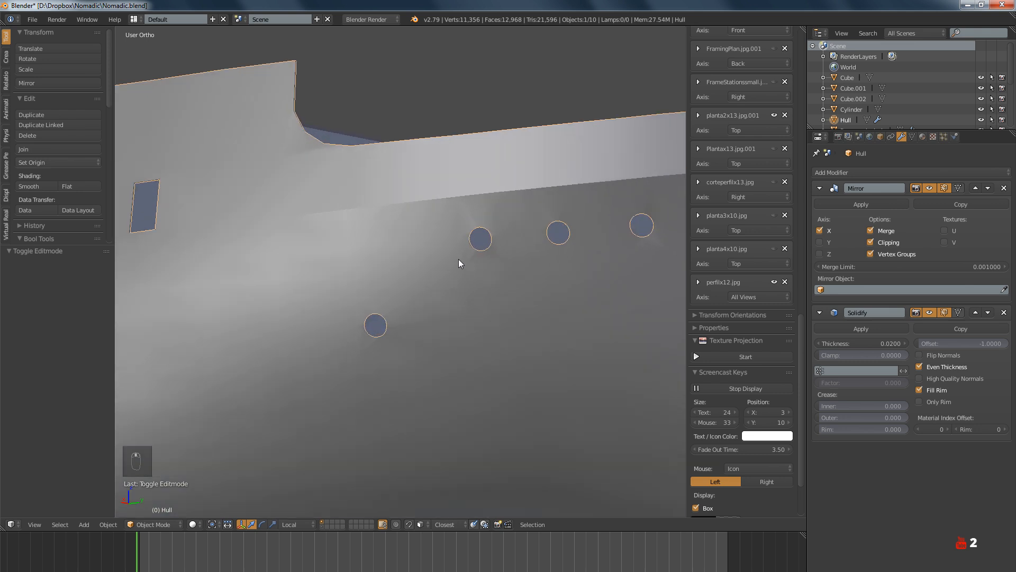
# Move the edge loop of the foremost bow porthole 0.111 along local Y in the right view
pyautogui.scroll(4, 475, 269)
pyautogui.press('Tab')
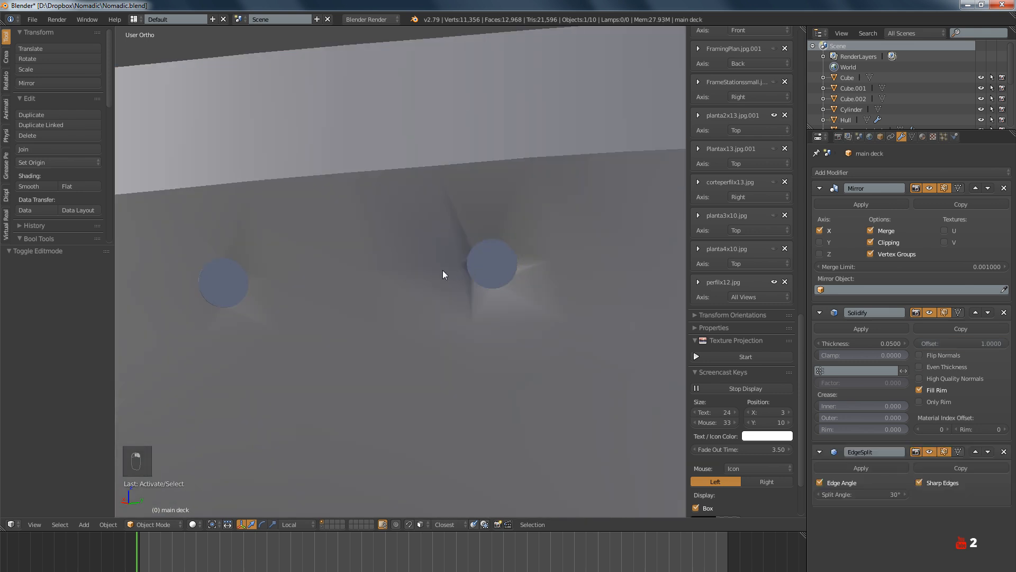
pyautogui.scroll(3, 467, 270)
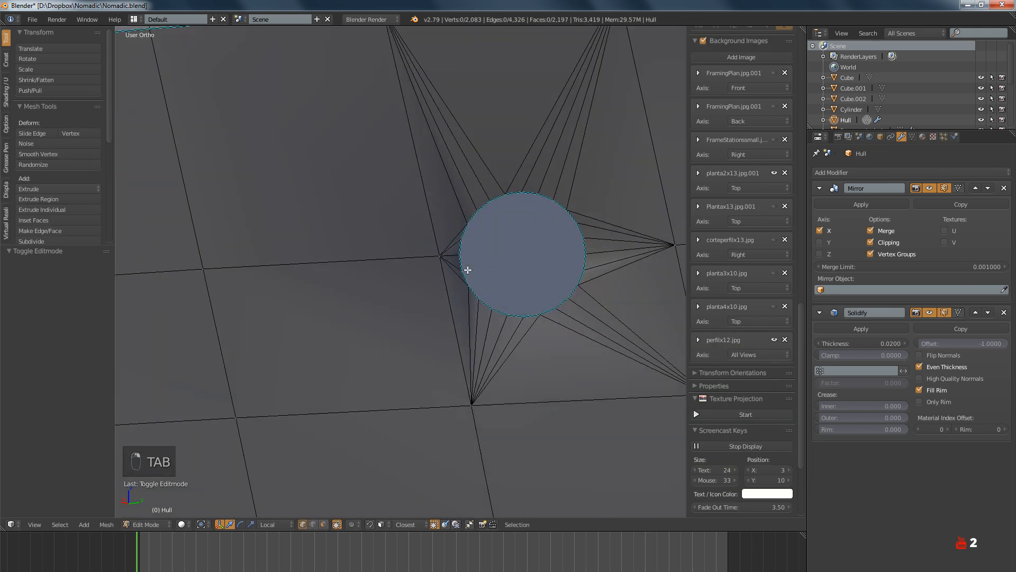
pyautogui.press('KP_3')
pyautogui.keyDown('alt'); pyautogui.click(479, 290); pyautogui.keyUp('alt')
pyautogui.scroll(4, 480, 292)
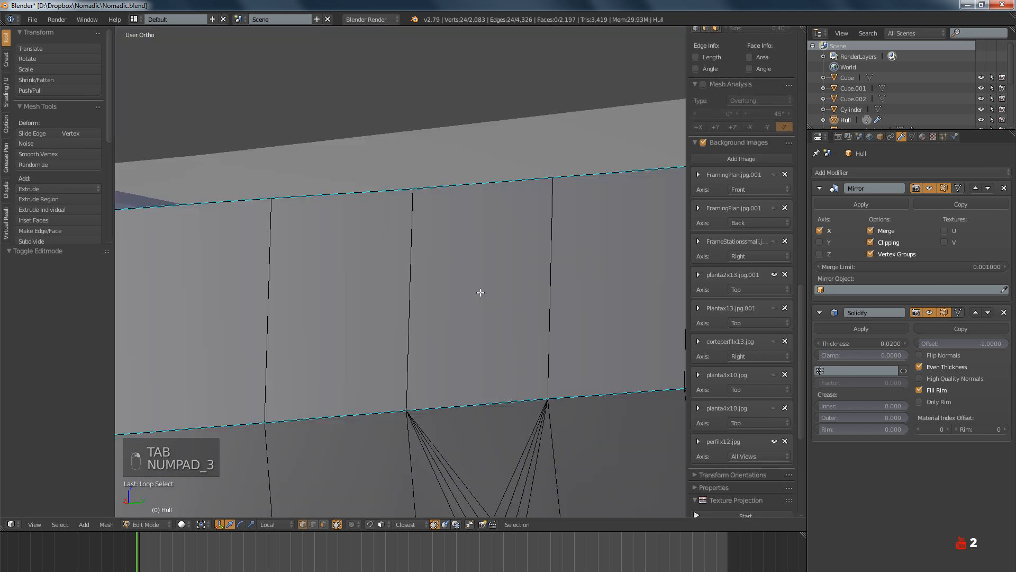
pyautogui.press('KP_3')
pyautogui.press('KP_Decimal')
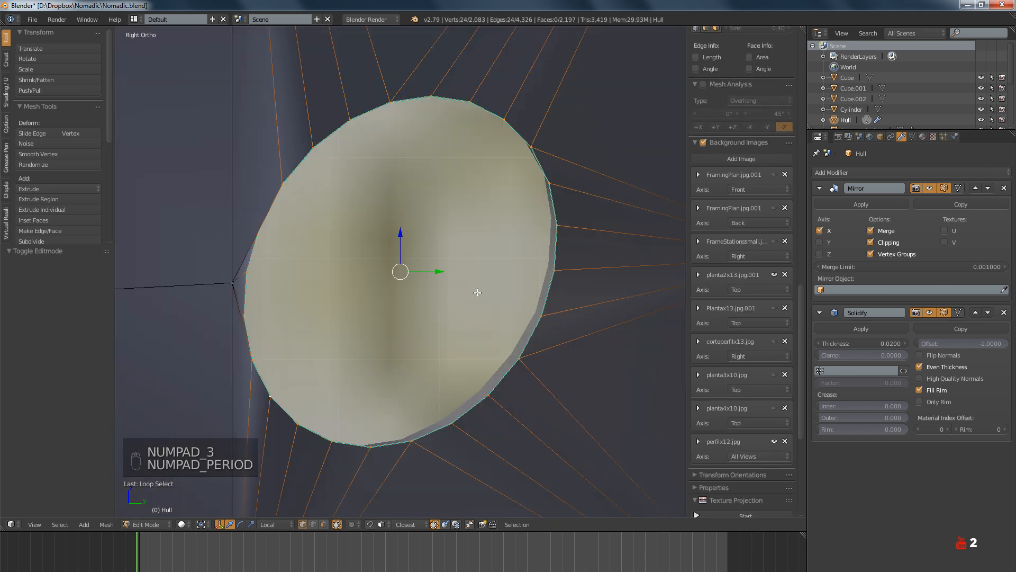
pyautogui.press('z')
pyautogui.scroll(-8, 477, 292)
pyautogui.moveTo(492, 285); pyautogui.dragTo(516, 288)
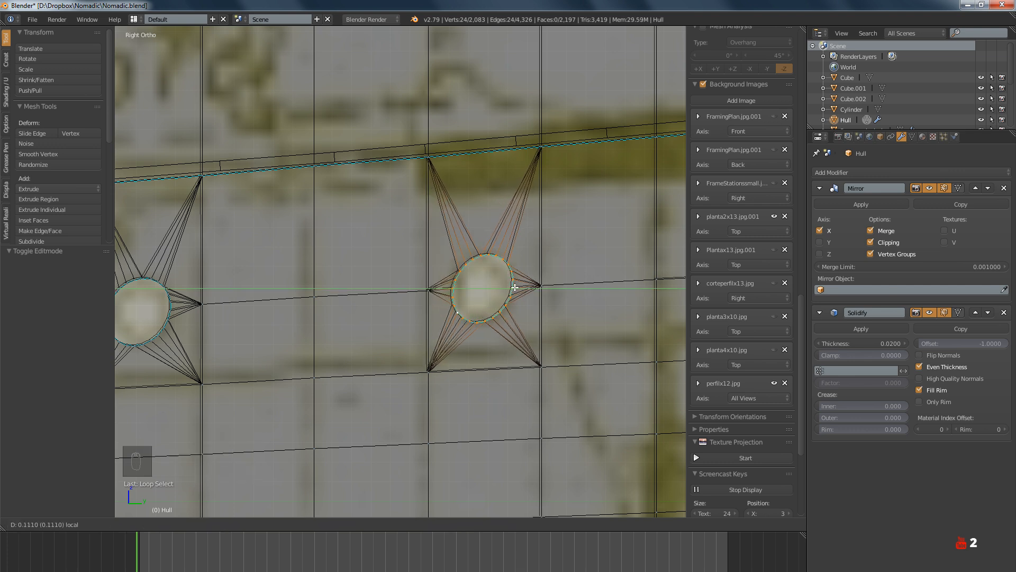
# Inspect the bow portholes and the whole hull side from several angles in solid shading, with nothing selected
pyautogui.press('z')
pyautogui.scroll(-3, 508, 288)
pyautogui.moveTo(487, 288); pyautogui.dragTo(411, 270, button='middle')
pyautogui.scroll(-3, 410, 269)
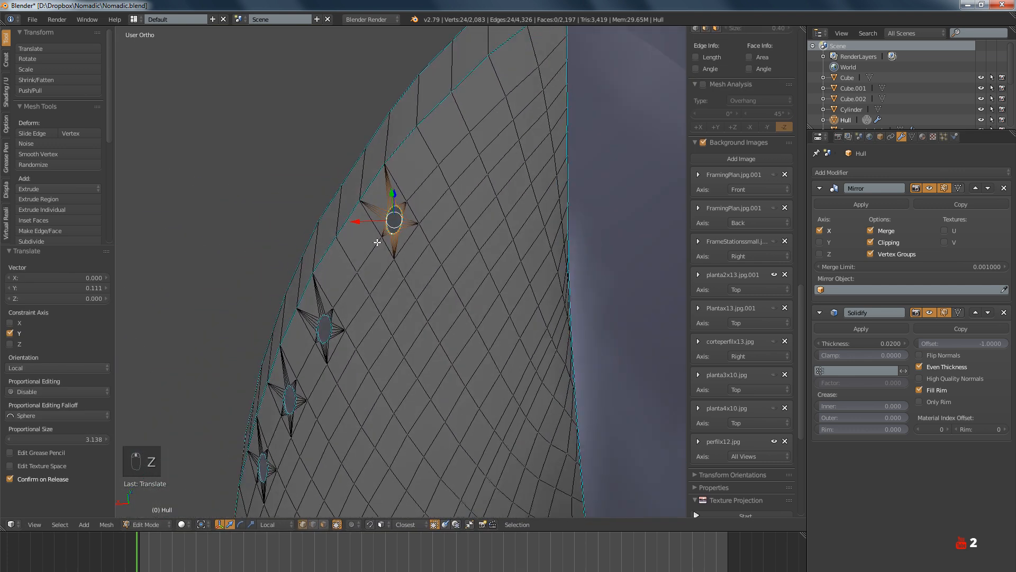
pyautogui.scroll(8, 384, 217)
pyautogui.press('Tab')
pyautogui.moveTo(384, 217); pyautogui.dragTo(481, 301, button='middle')
pyautogui.press('Tab')
pyautogui.press('Tab')
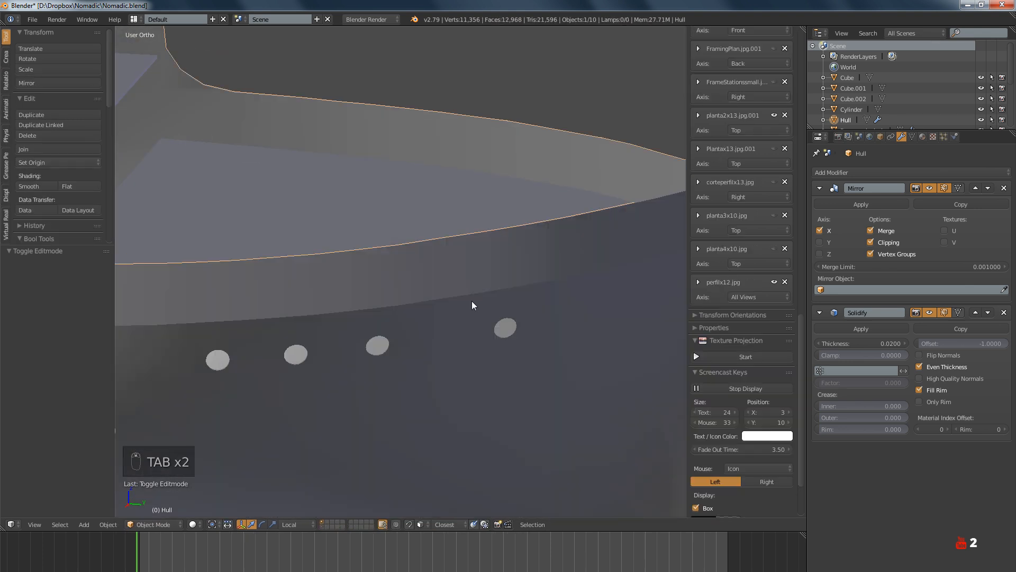
pyautogui.press('a')
pyautogui.press('a')
pyautogui.press('a')
pyautogui.scroll(-5, 471, 301)
pyautogui.moveTo(509, 342); pyautogui.dragTo(468, 282, button='middle')
pyautogui.scroll(4, 427, 354)
pyautogui.moveTo(427, 355); pyautogui.dragTo(392, 386, button='middle')
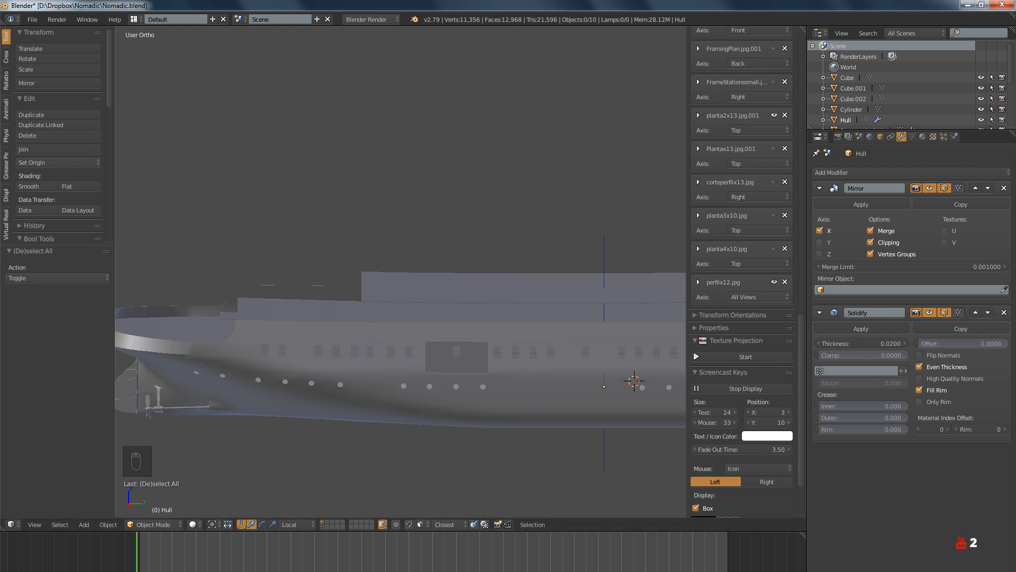
# Switch to Discord, read the unread direct message with the ship render, and return to Blender
pyautogui.hotkey('alt', 'Tab')
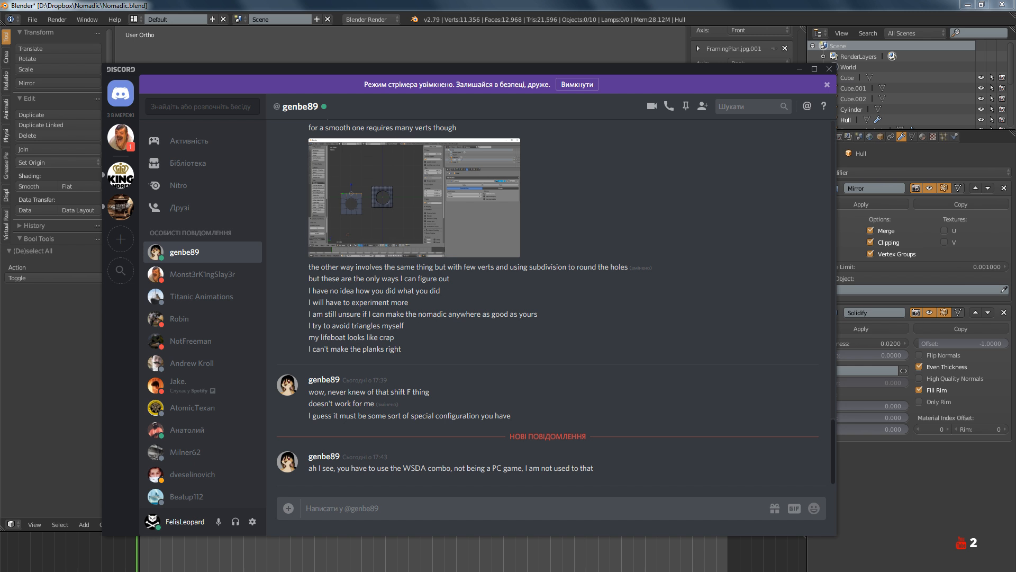
pyautogui.click(120, 137)
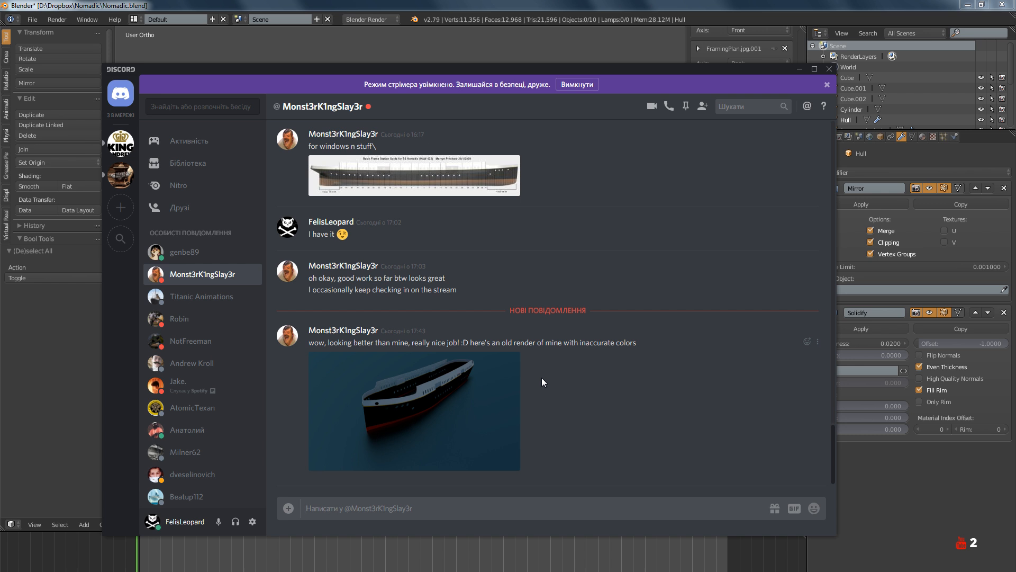
pyautogui.click(65, 364)
# Restrict the perfilx12.jpg background image to the Right view axis
pyautogui.scroll(-5, 427, 382)
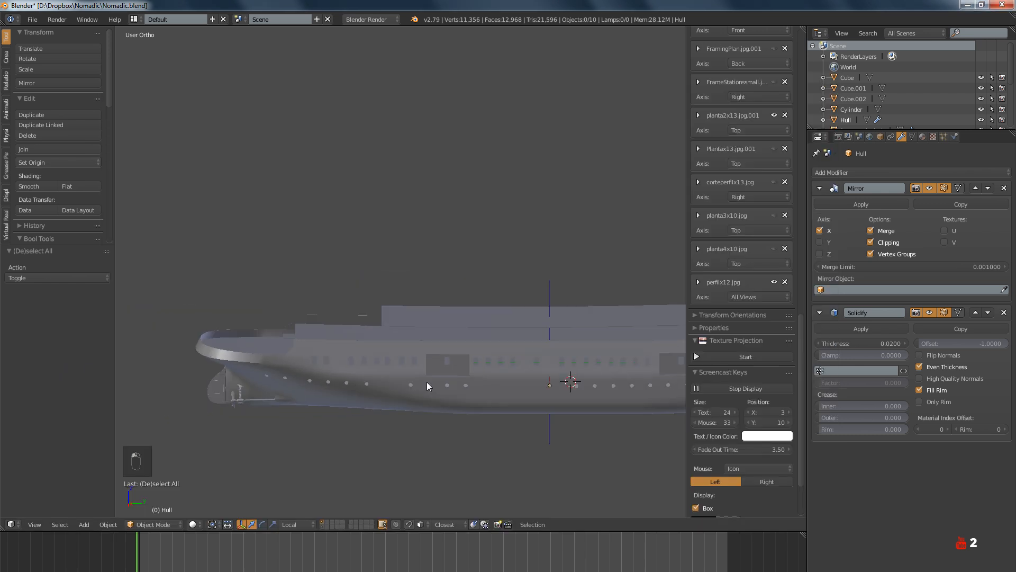
pyautogui.scroll(4, 427, 382)
pyautogui.scroll(-4, 426, 382)
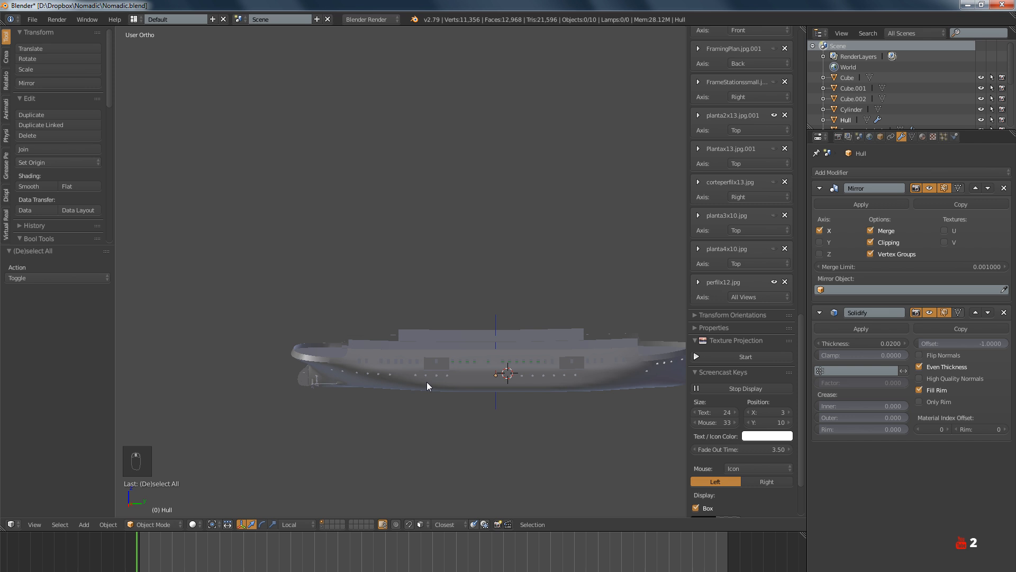
pyautogui.press('KP_1')
pyautogui.press('KP_3')
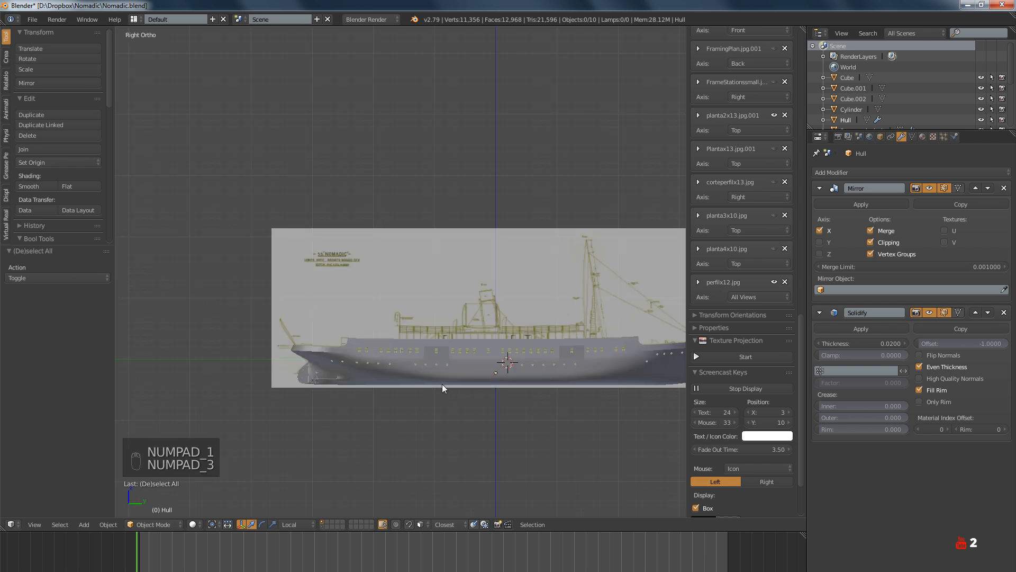
pyautogui.scroll(4, 442, 383)
pyautogui.press('z')
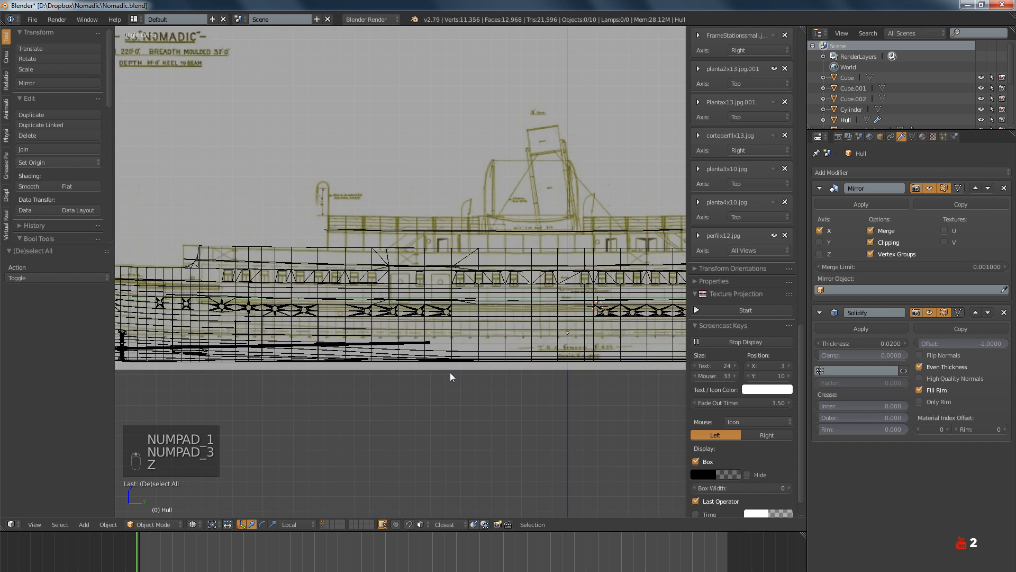
pyautogui.click(756, 251)
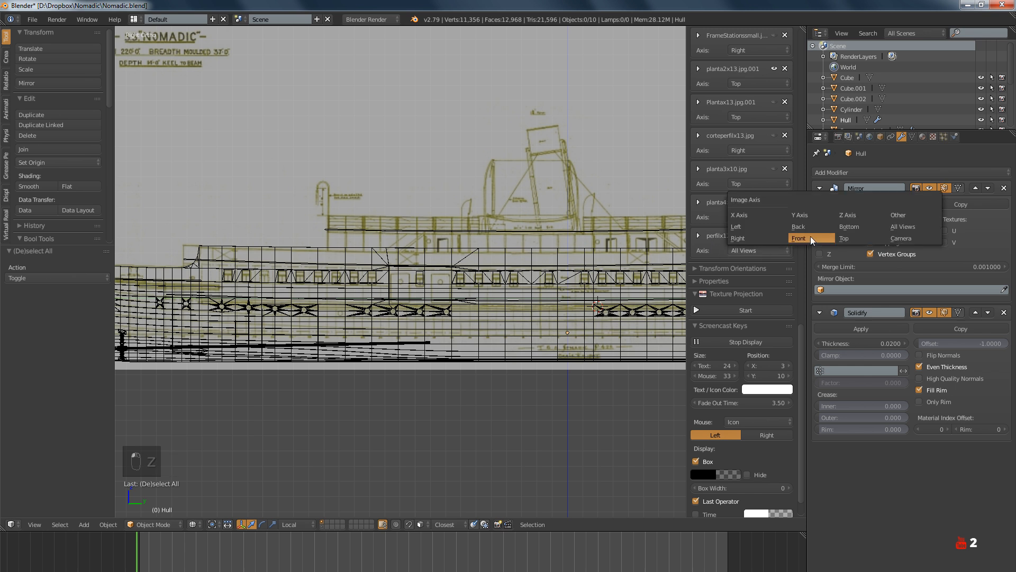
pyautogui.click(746, 238)
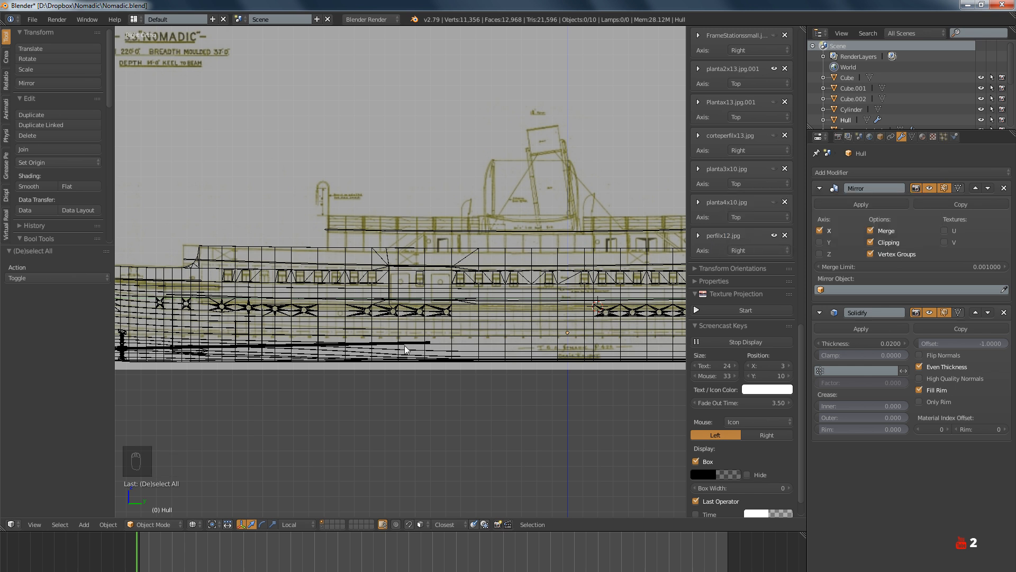
# Show the FramingPlan.jpg.001 background images assigned to the Front and Back views
pyautogui.scroll(-4, 404, 345)
pyautogui.press('KP_1')
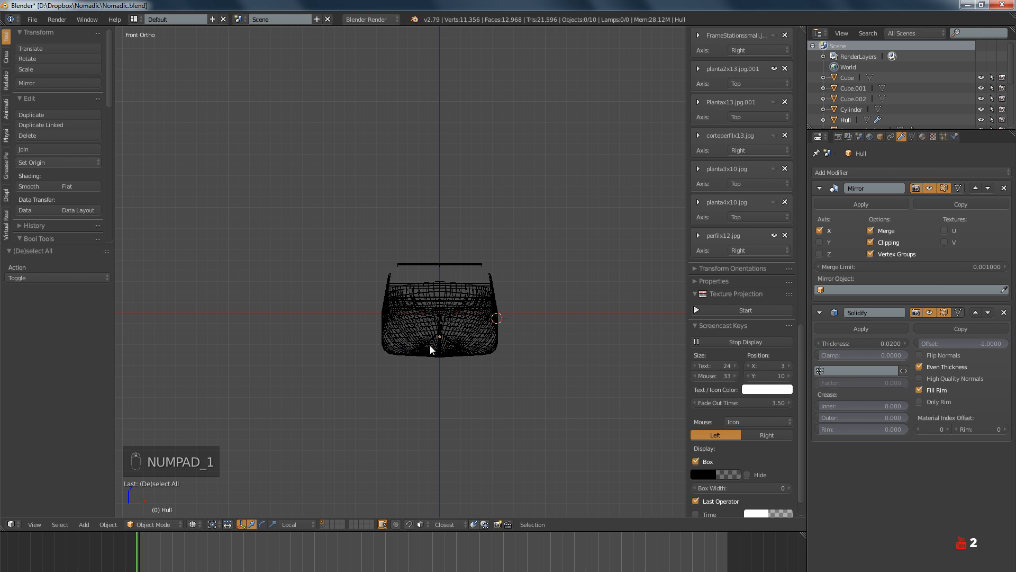
pyautogui.scroll(8, 760, 263)
pyautogui.click(774, 180)
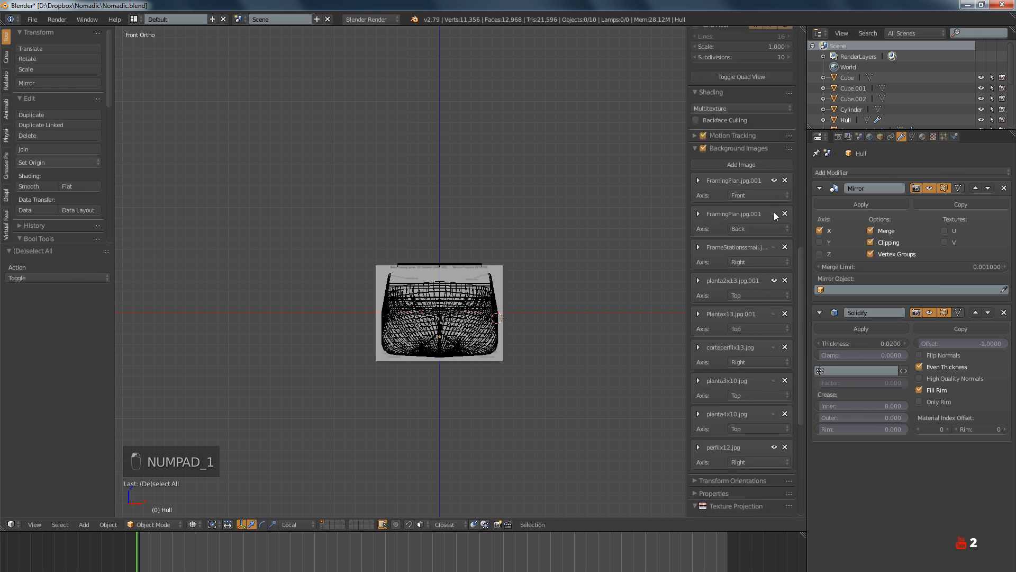
pyautogui.scroll(7, 517, 336)
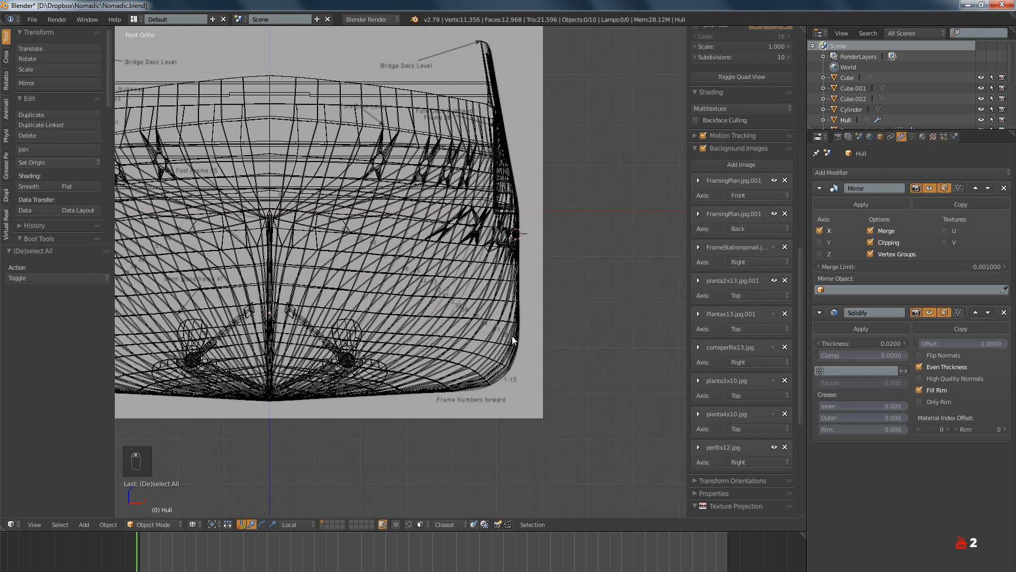
# Compare the hull's cross-section with the framing plan in the front view, in both solid and wireframe shading
pyautogui.scroll(-3, 529, 339)
pyautogui.scroll(-3, 542, 337)
pyautogui.press('z')
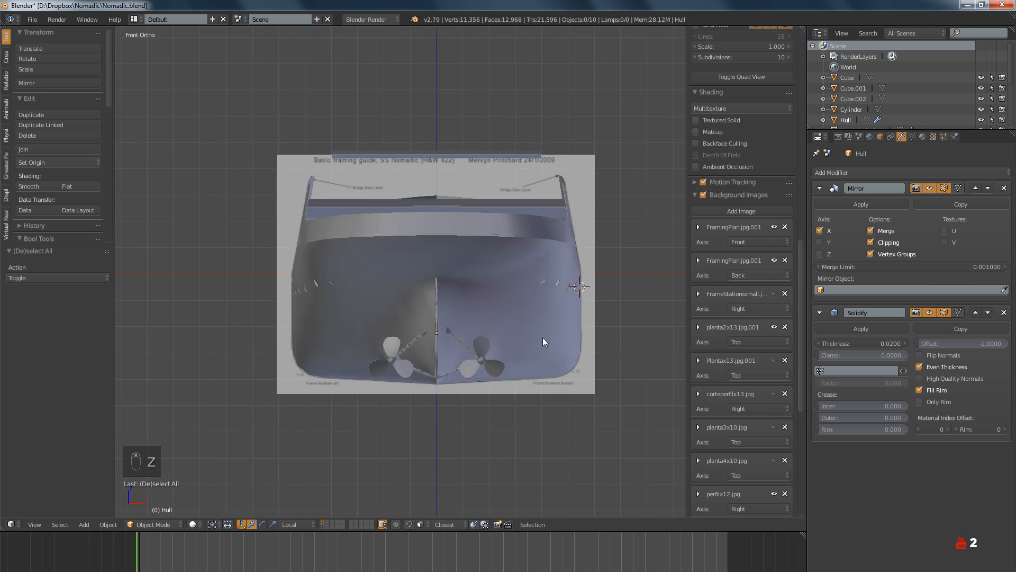
pyautogui.scroll(3, 542, 338)
pyautogui.scroll(-3, 542, 337)
pyautogui.press('z')
pyautogui.scroll(2, 494, 319)
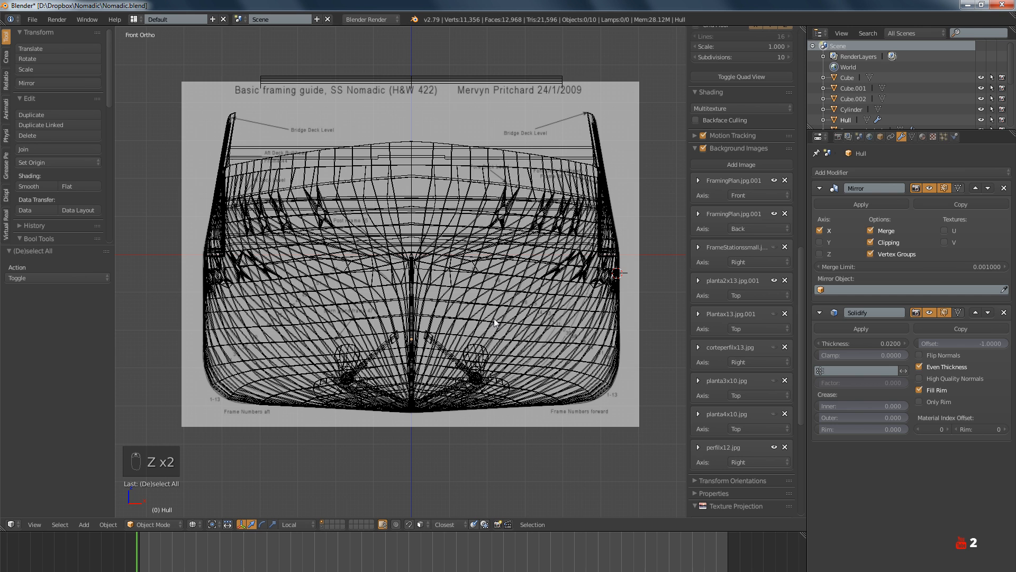
pyautogui.scroll(-1, 494, 318)
# Open the hull mesh for editing in the right wireframe view, close to the third window left of the door recess
pyautogui.press('KP_3')
pyautogui.press('z')
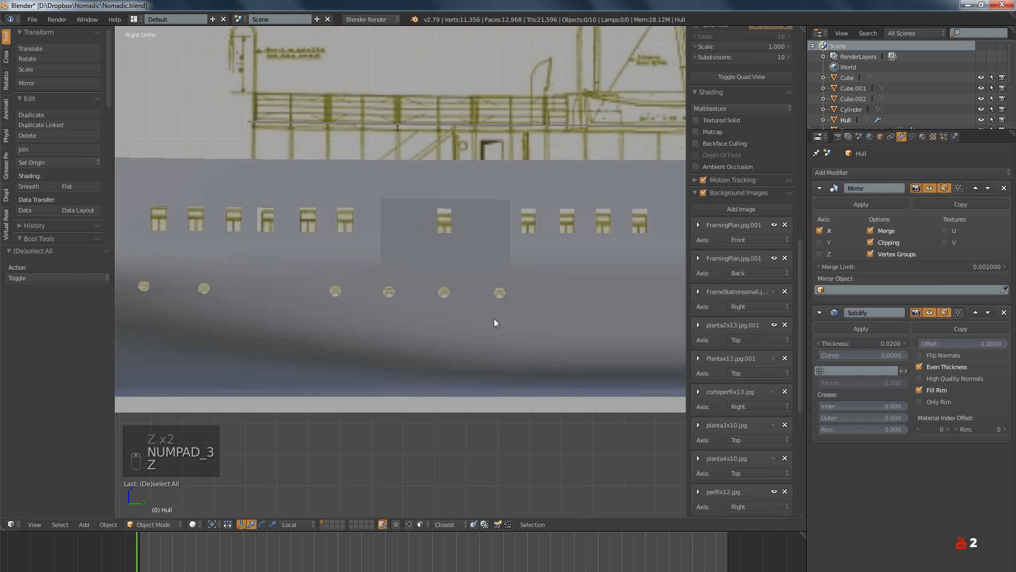
pyautogui.scroll(-3, 487, 321)
pyautogui.scroll(3, 488, 325)
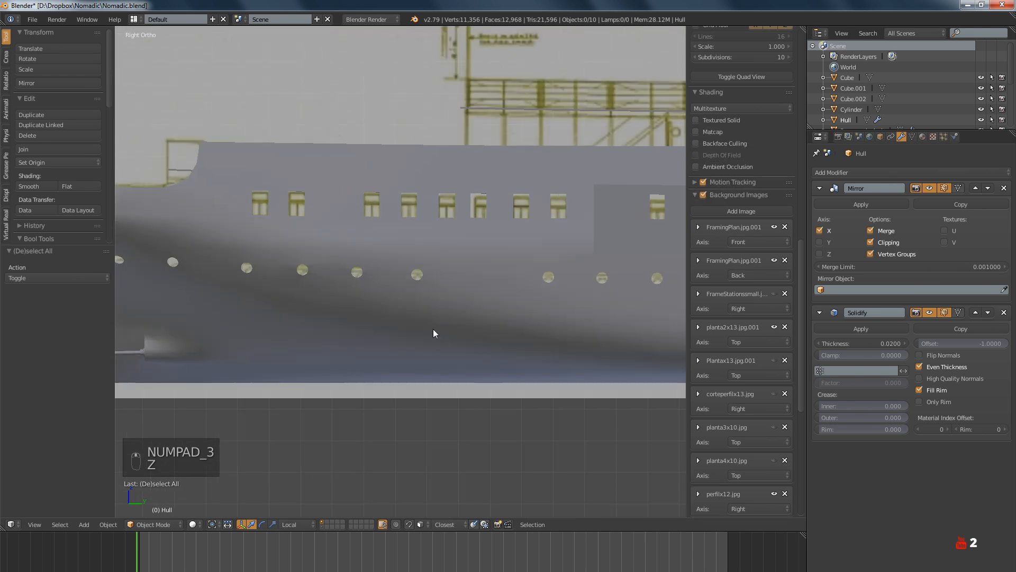
pyautogui.press('z')
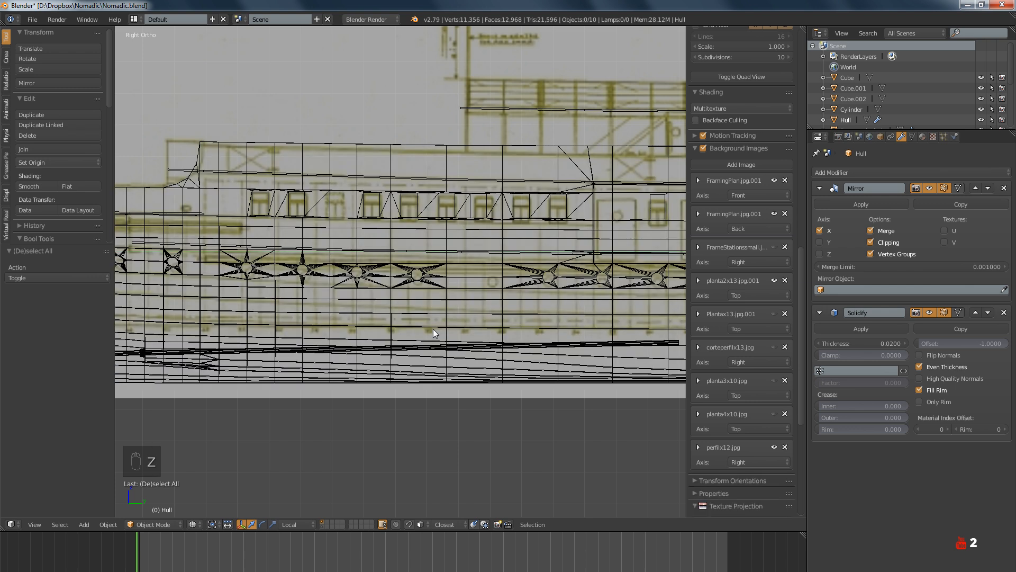
pyautogui.rightClick(484, 216)
pyautogui.scroll(7, 483, 216)
pyautogui.press('Tab')
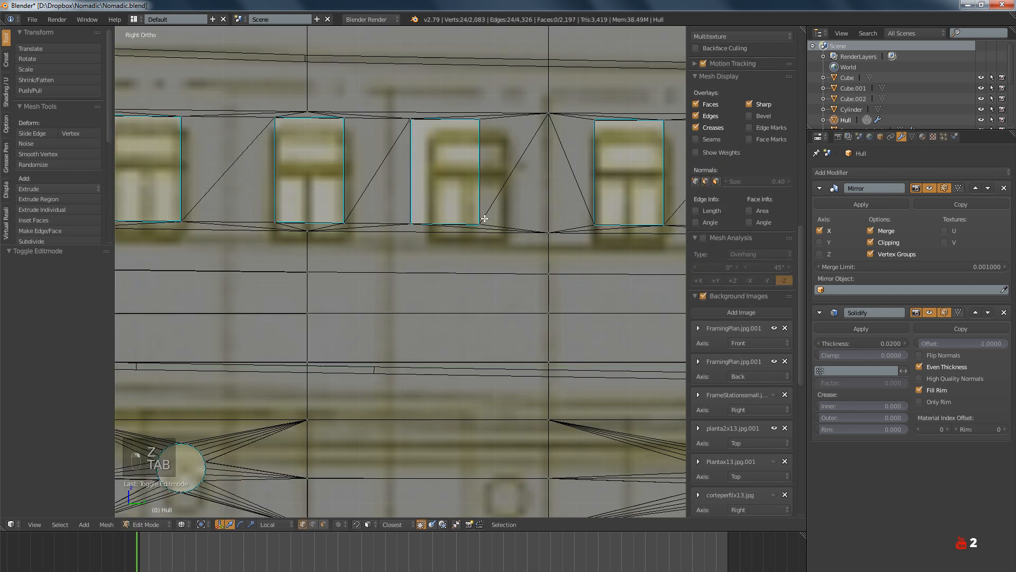
pyautogui.press('n')
pyautogui.press('n')
pyautogui.press('b')
pyautogui.moveTo(394, 104); pyautogui.dragTo(501, 197)
# Move the third window left of the door recess slightly along local Y onto its blueprint window, and leave Edit Mode
pyautogui.press('a')
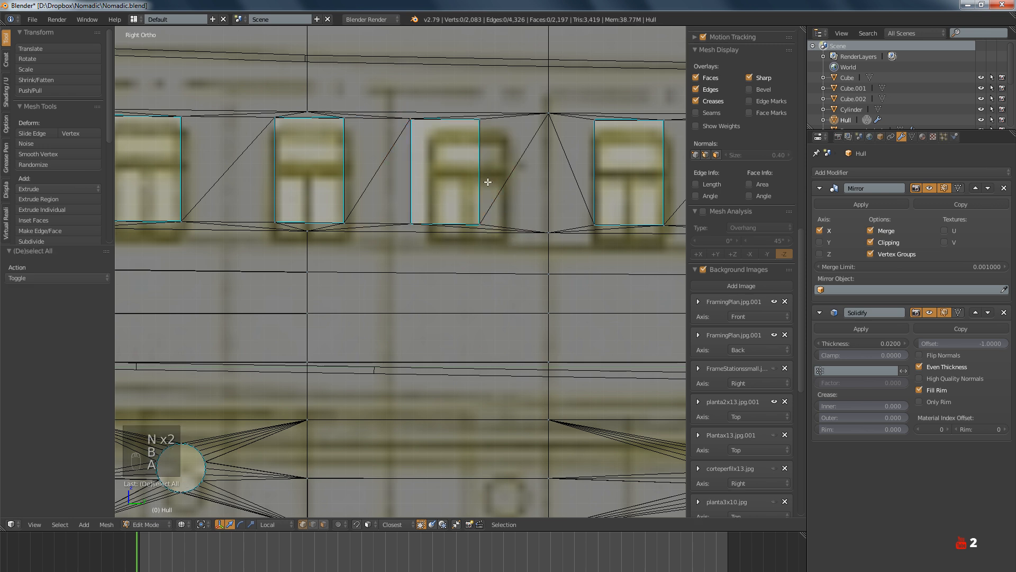
pyautogui.press('n')
pyautogui.press('n')
pyautogui.press('b')
pyautogui.moveTo(398, 100); pyautogui.dragTo(501, 233)
pyautogui.moveTo(481, 171); pyautogui.dragTo(496, 171)
pyautogui.press('a')
pyautogui.scroll(-3, 437, 285)
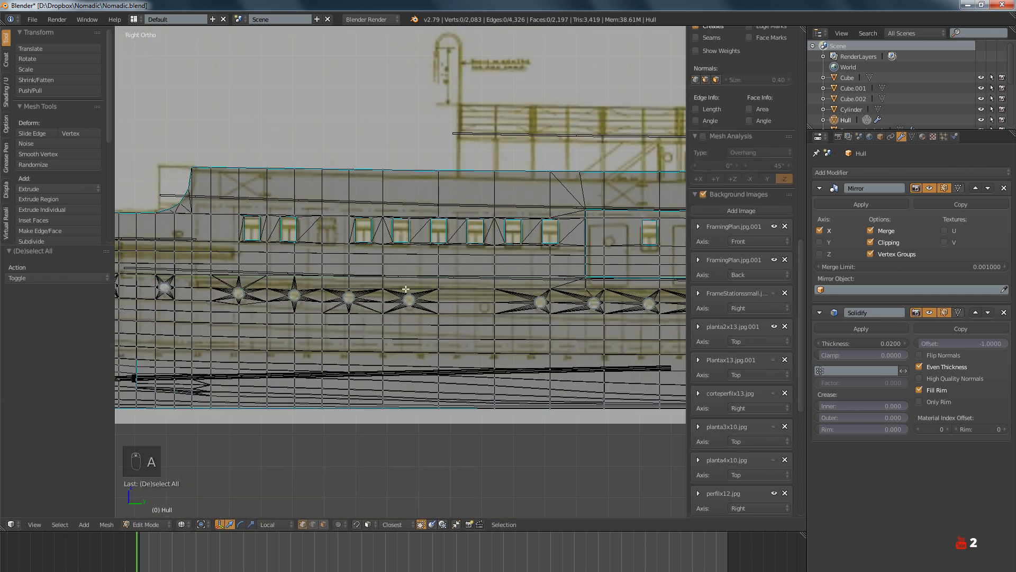
pyautogui.press('Tab')
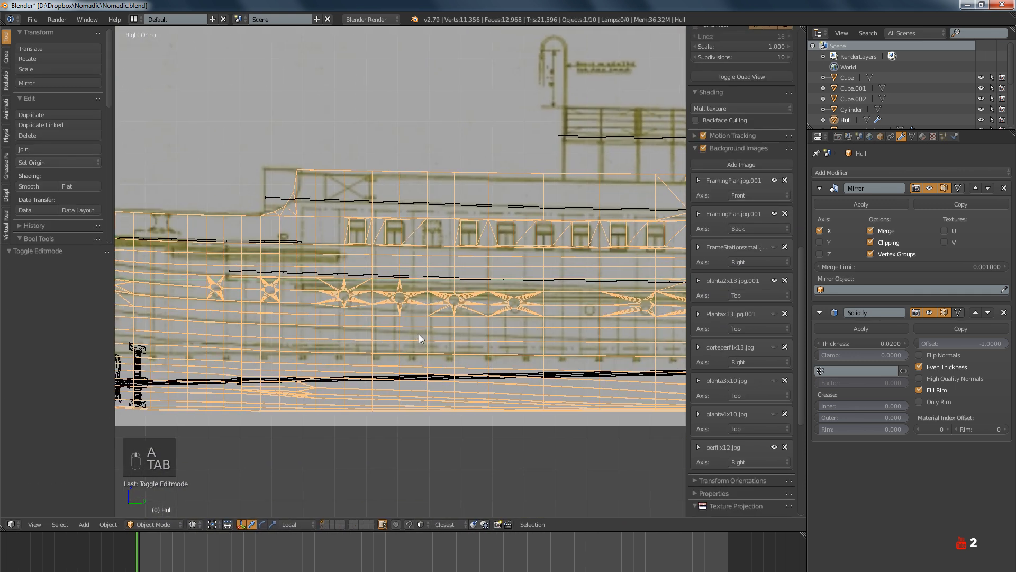
pyautogui.keyDown('shift'); pyautogui.moveTo(418, 334); pyautogui.dragTo(473, 319, button='middle'); pyautogui.keyUp('shift')
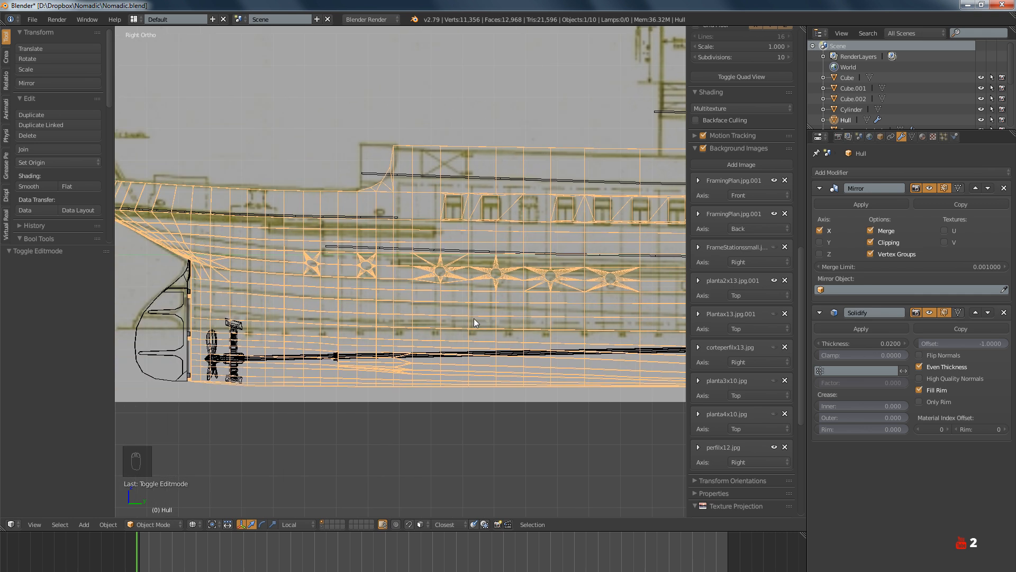
# Reopen the hull mesh for editing and inspect its portholes, windows and door recesses against the side blueprint from stern to bow
pyautogui.scroll(5, 354, 304)
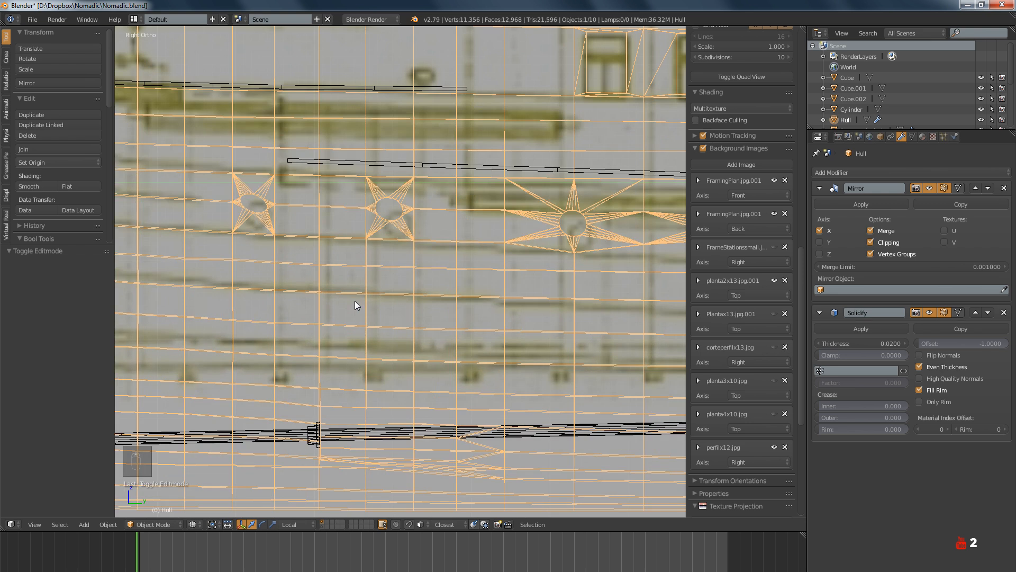
pyautogui.press('Tab')
pyautogui.scroll(-10, 377, 290)
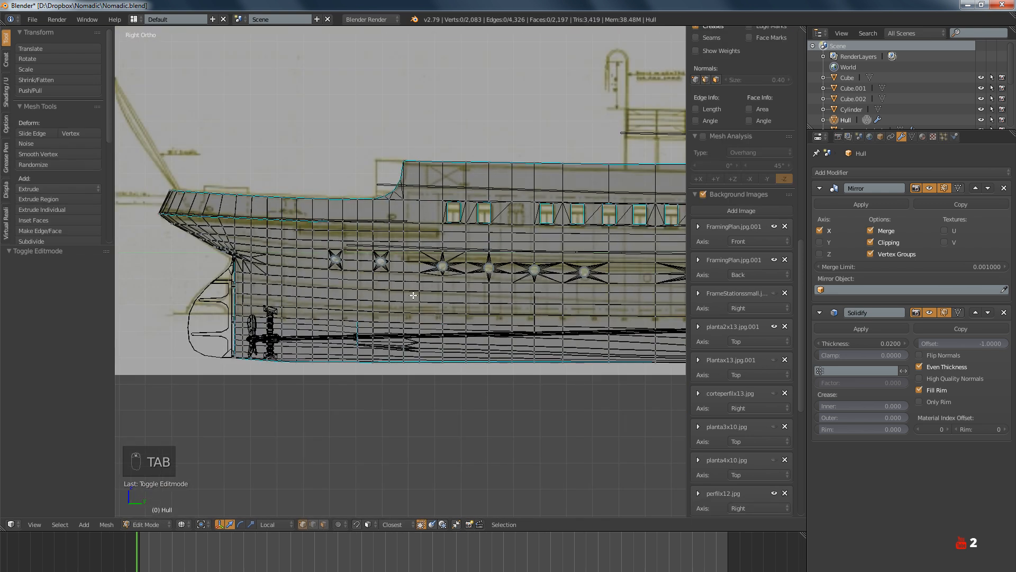
pyautogui.scroll(4, 380, 288)
pyautogui.scroll(3, 380, 288)
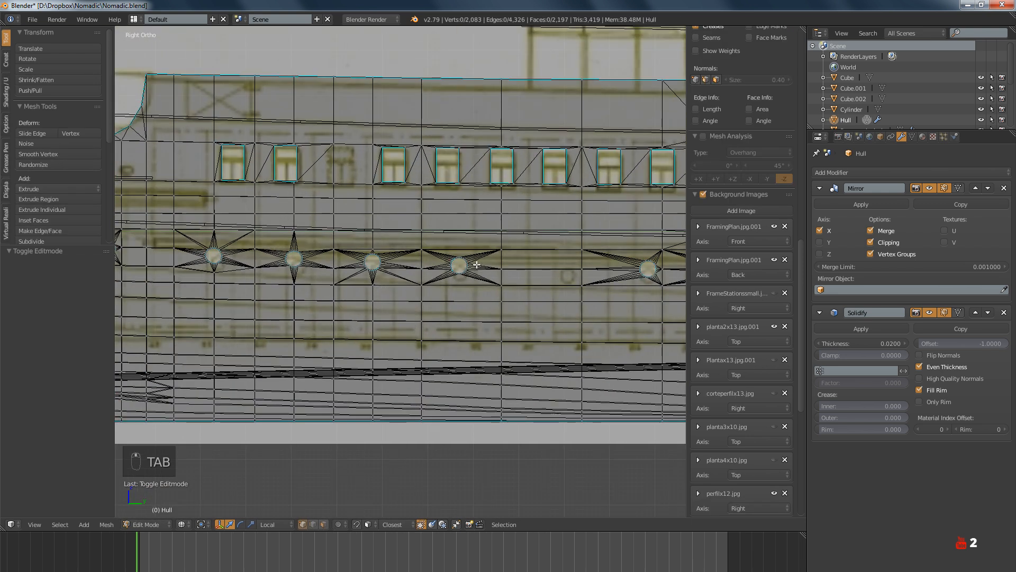
pyautogui.keyDown('shift'); pyautogui.moveTo(280, 279); pyautogui.dragTo(384, 283, button='middle'); pyautogui.keyUp('shift')
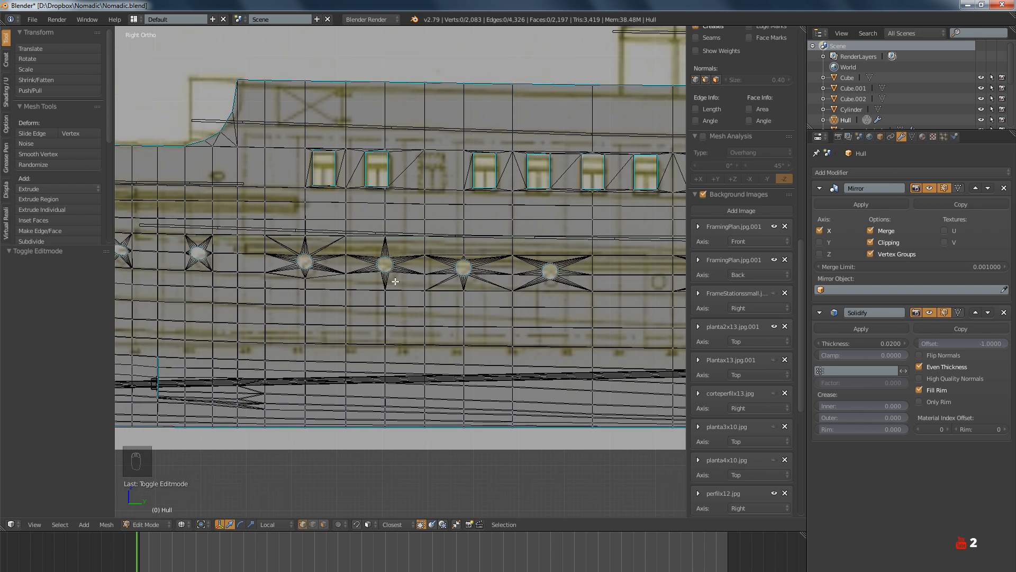
pyautogui.scroll(-2, 395, 282)
pyautogui.keyDown('shift'); pyautogui.moveTo(396, 282); pyautogui.dragTo(444, 311, button='middle'); pyautogui.keyUp('shift')
pyautogui.scroll(4, 355, 288)
pyautogui.scroll(-3, 412, 306)
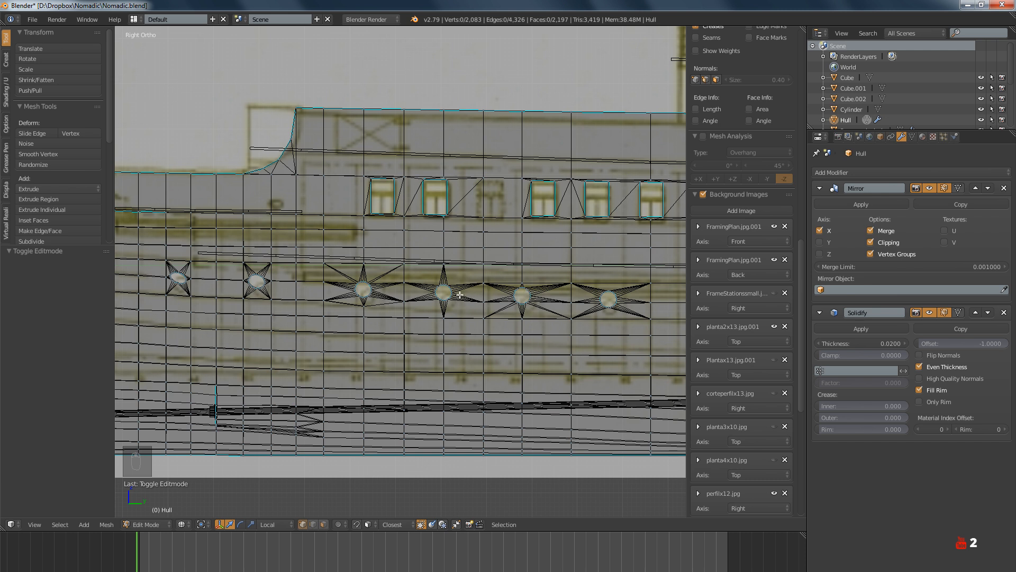
pyautogui.keyDown('shift'); pyautogui.moveTo(202, 290); pyautogui.dragTo(341, 306, button='middle'); pyautogui.keyUp('shift')
pyautogui.scroll(4, 304, 295)
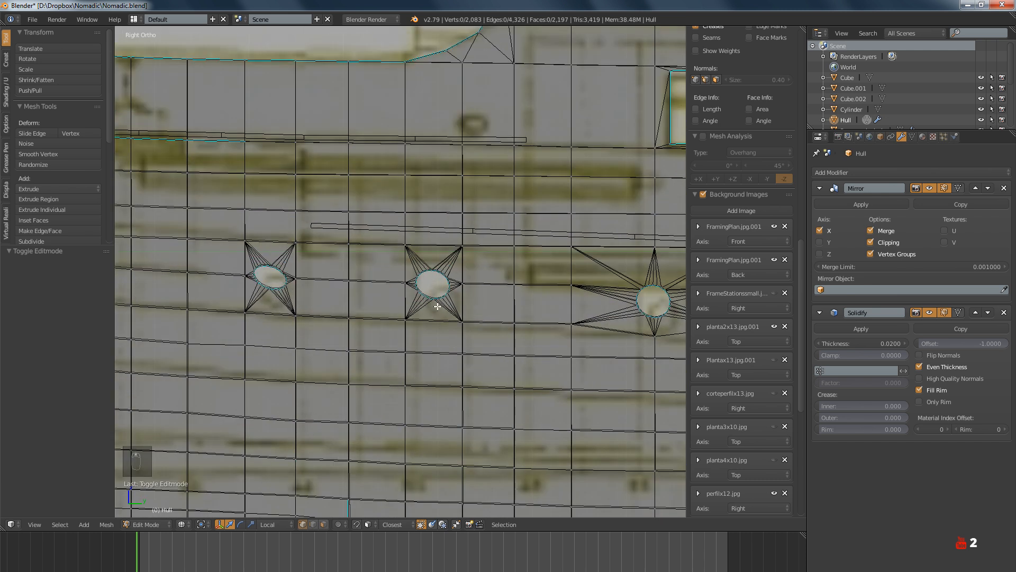
pyautogui.scroll(-5, 432, 298)
pyautogui.keyDown('shift'); pyautogui.moveTo(443, 335); pyautogui.dragTo(399, 335, button='middle'); pyautogui.keyUp('shift')
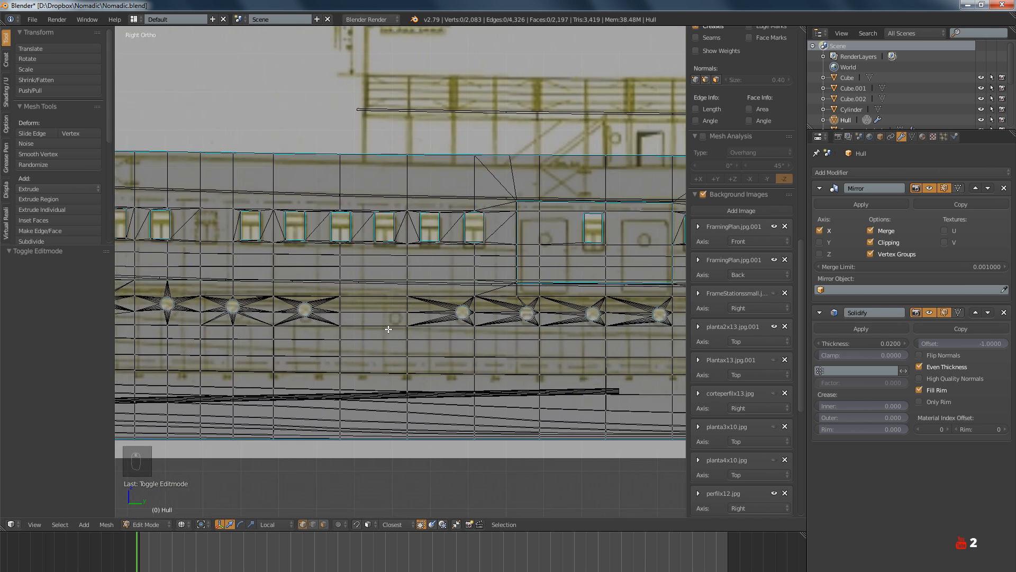
pyautogui.scroll(6, 419, 328)
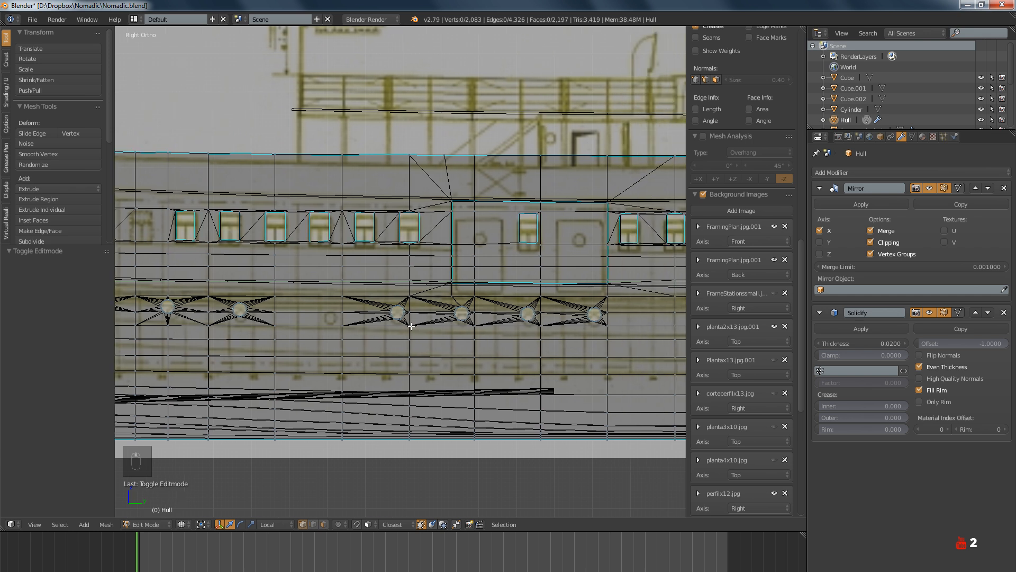
pyautogui.scroll(-3, 457, 329)
pyautogui.scroll(-5, 457, 330)
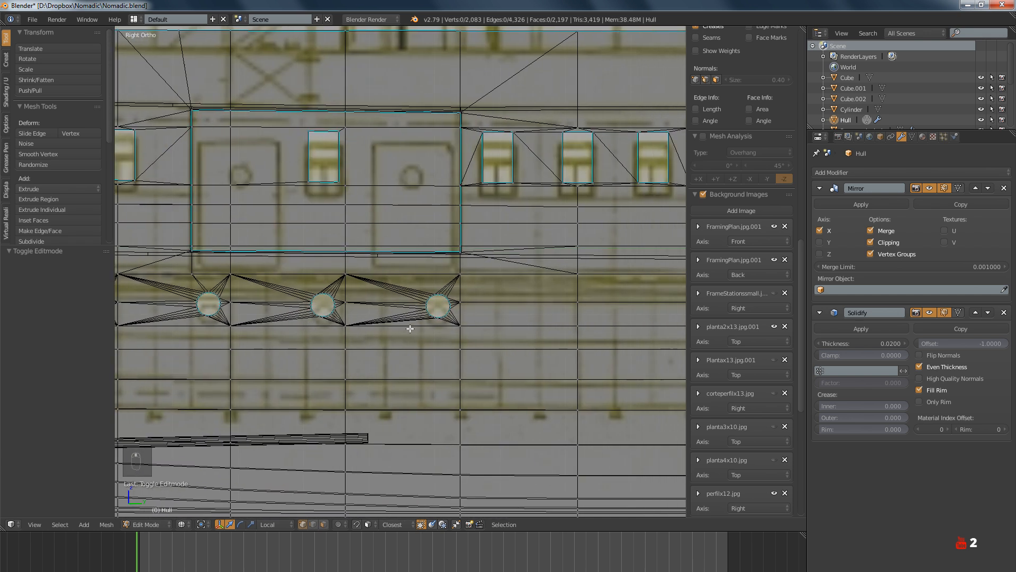
pyautogui.scroll(1, 344, 330)
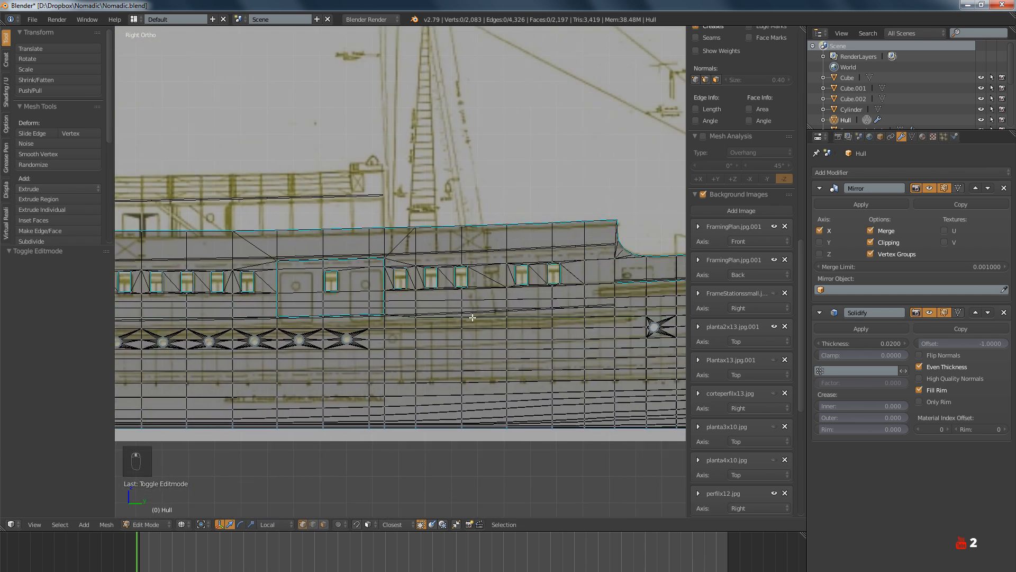
pyautogui.scroll(3, 515, 298)
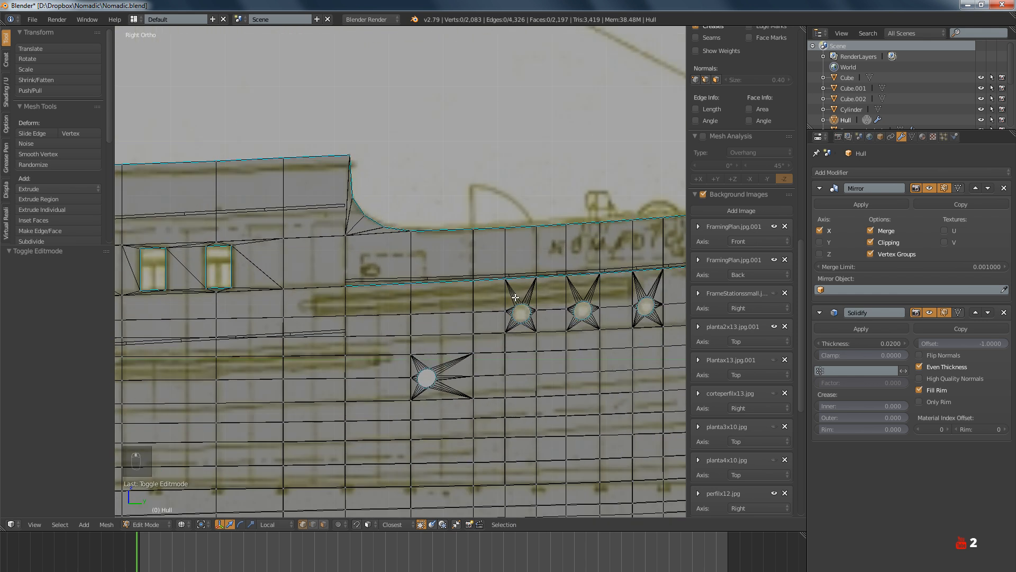
pyautogui.scroll(-6, 516, 297)
pyautogui.scroll(3, 464, 331)
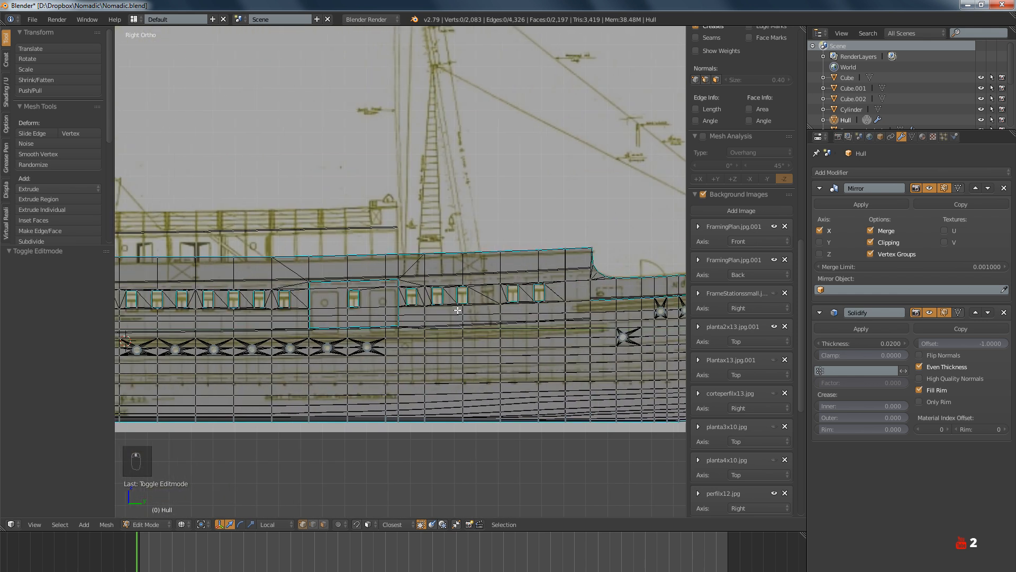
pyautogui.scroll(-3, 464, 331)
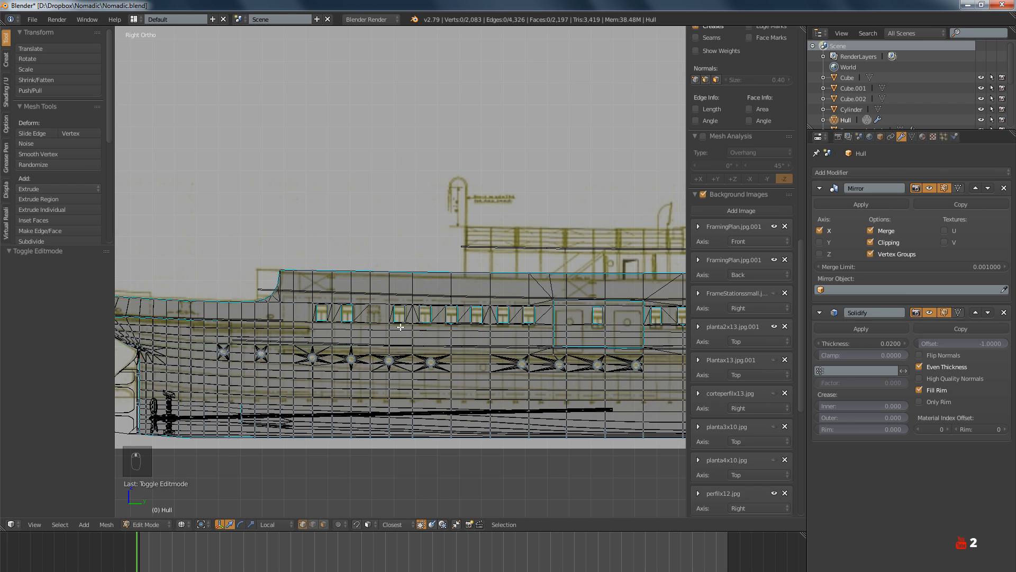
pyautogui.scroll(2, 464, 327)
pyautogui.keyDown('ctrl'); pyautogui.scroll(8, 464, 326); pyautogui.keyUp('ctrl')
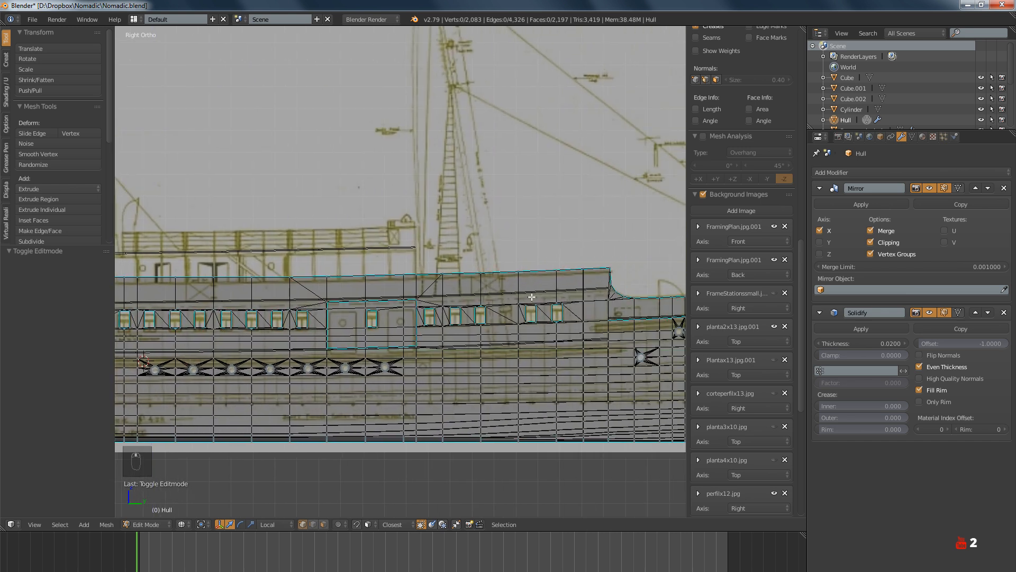
pyautogui.scroll(6, 481, 291)
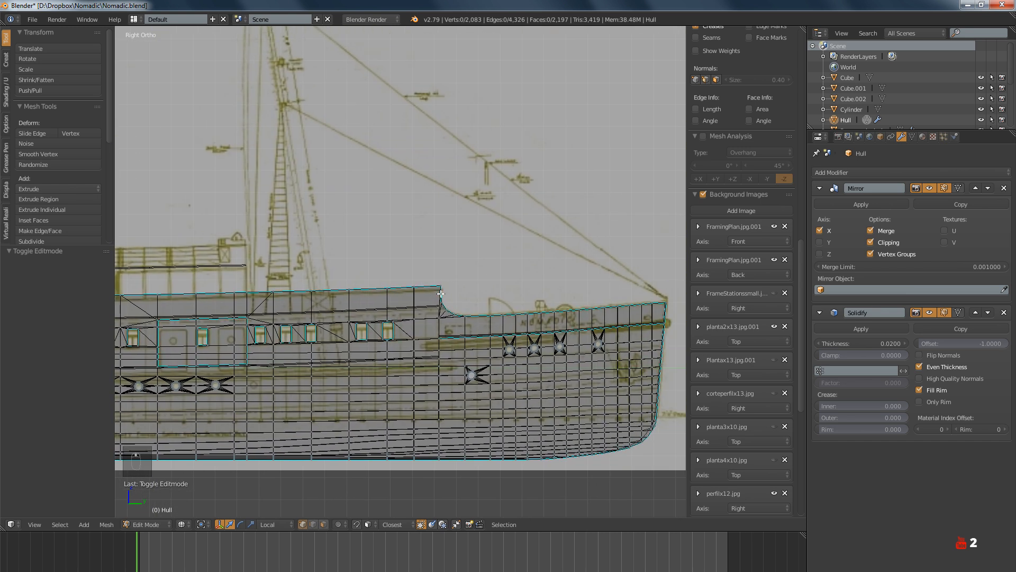
pyautogui.scroll(-6, 415, 284)
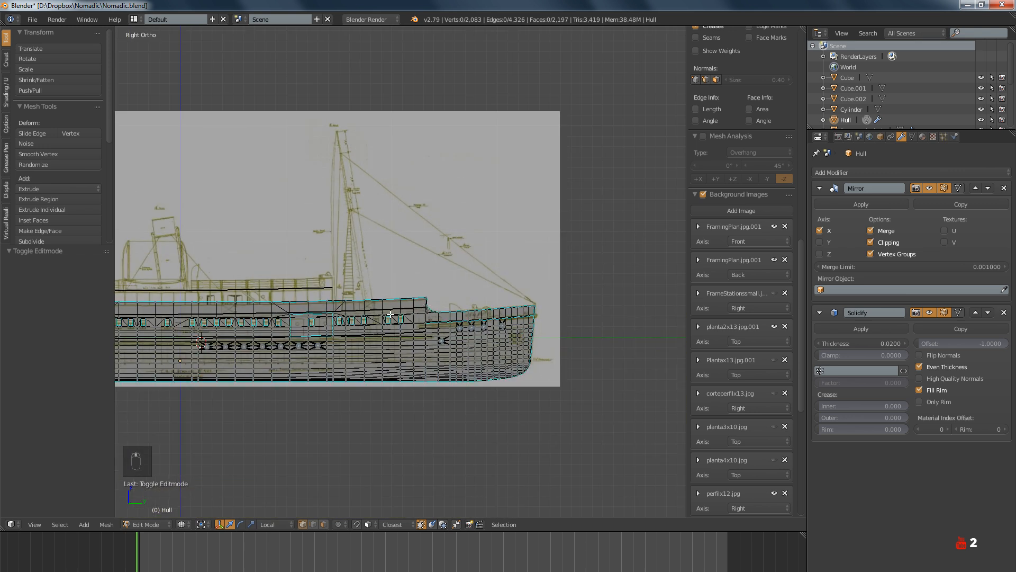
pyautogui.scroll(5, 426, 309)
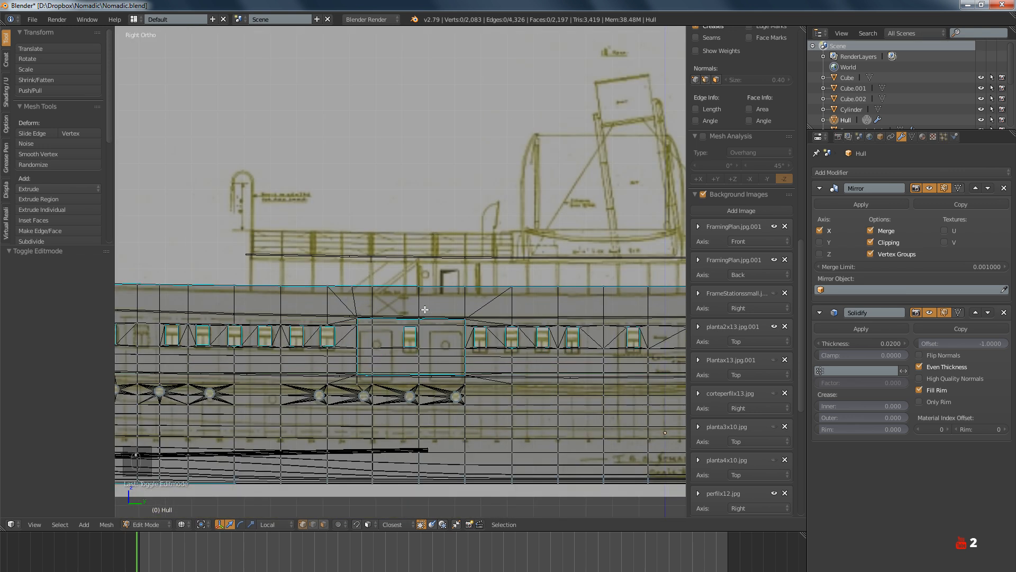
pyautogui.scroll(-5, 320, 259)
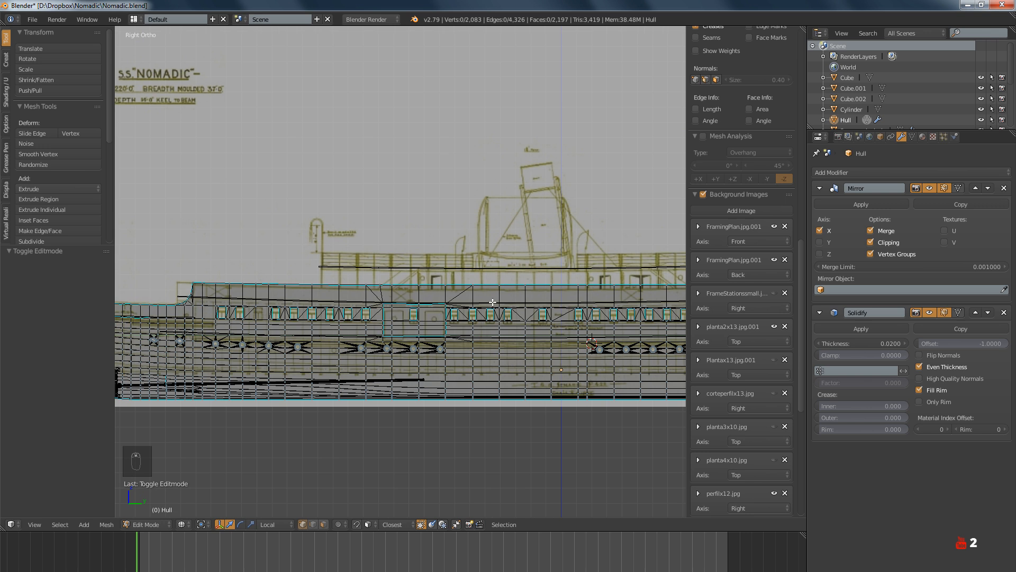
pyautogui.scroll(2, 371, 300)
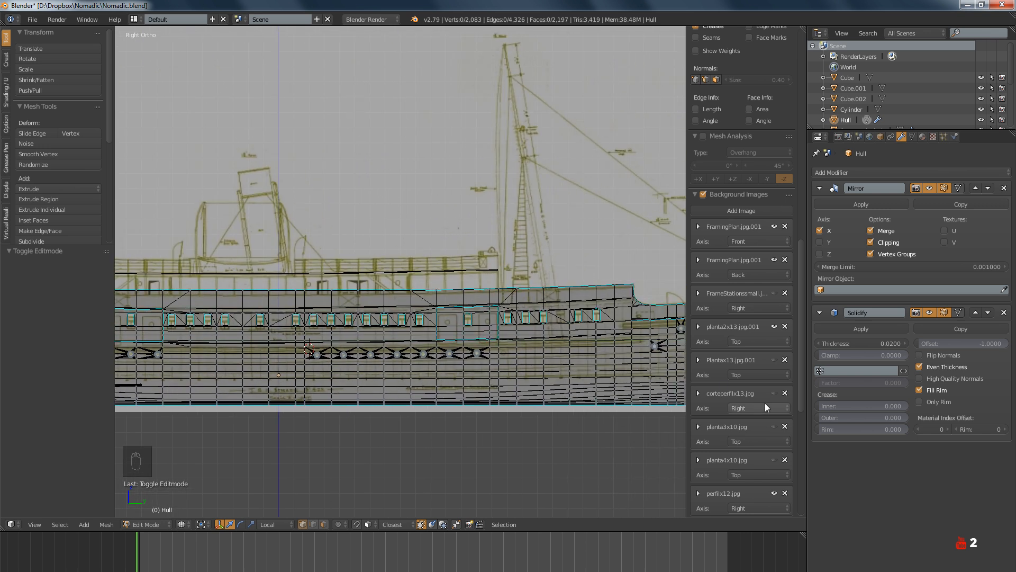
# Show the corteperfilx13.jpg background image and select the Top dock object in Object Mode
pyautogui.scroll(-5, 757, 381)
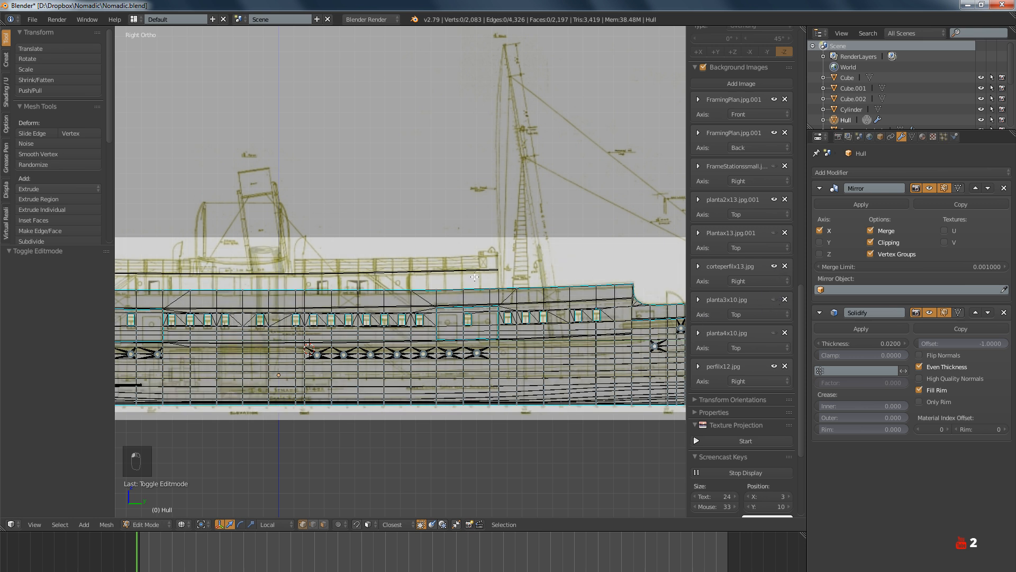
pyautogui.scroll(6, 474, 277)
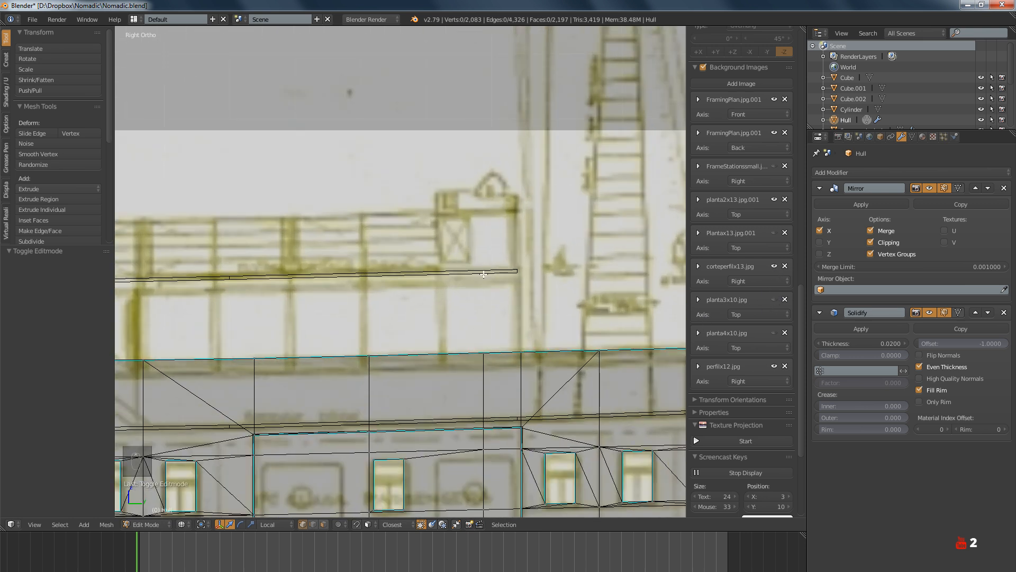
pyautogui.press('Tab')
pyautogui.rightClick(483, 274)
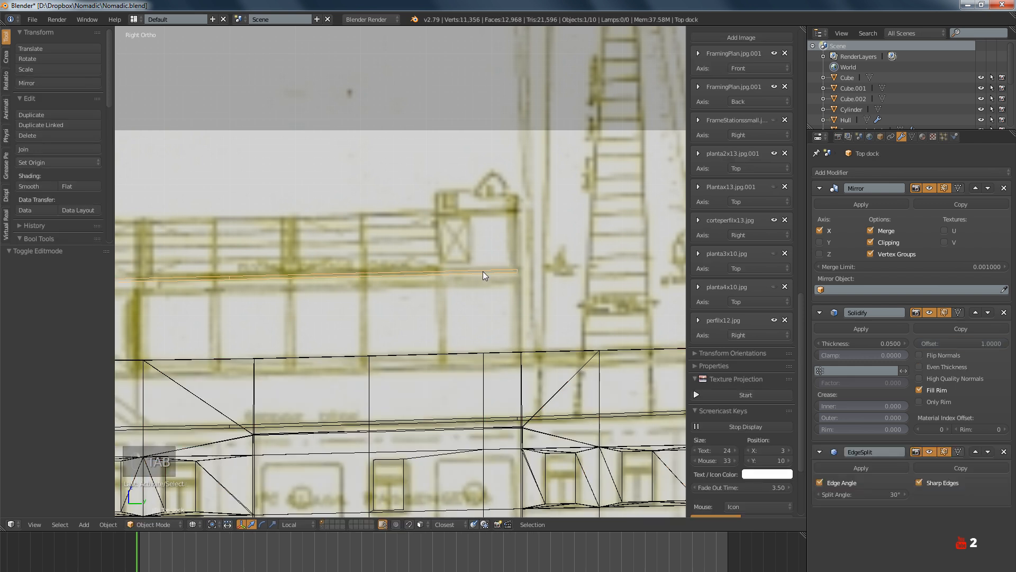
# Compare the two side-view blueprints by repeatedly hiding and showing perfilx12.jpg over corteperfilx13.jpg, leaving both shown
pyautogui.scroll(-2, 483, 274)
pyautogui.click(773, 322)
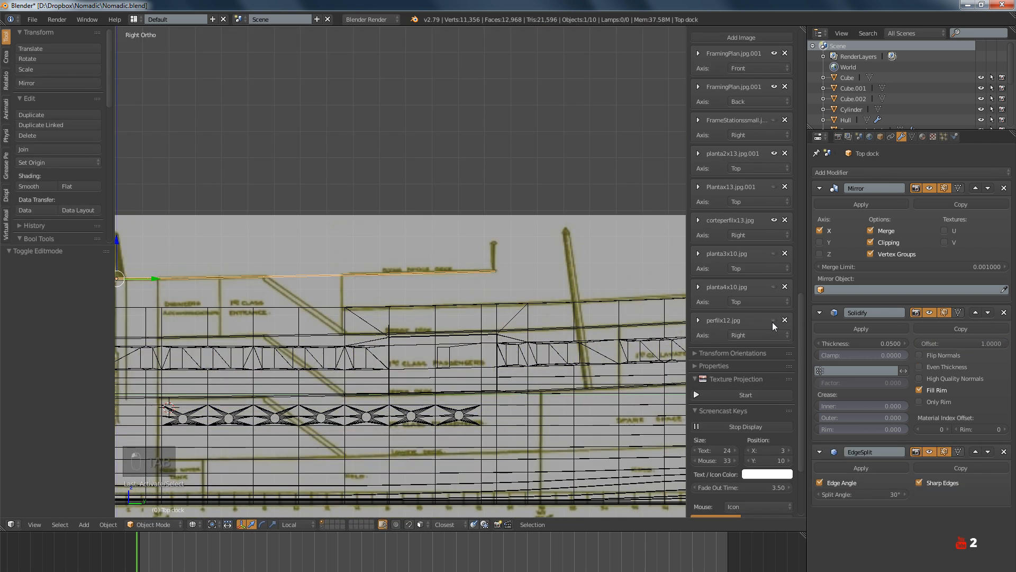
pyautogui.click(773, 322)
pyautogui.click(773, 321)
pyautogui.click(772, 322)
pyautogui.click(773, 321)
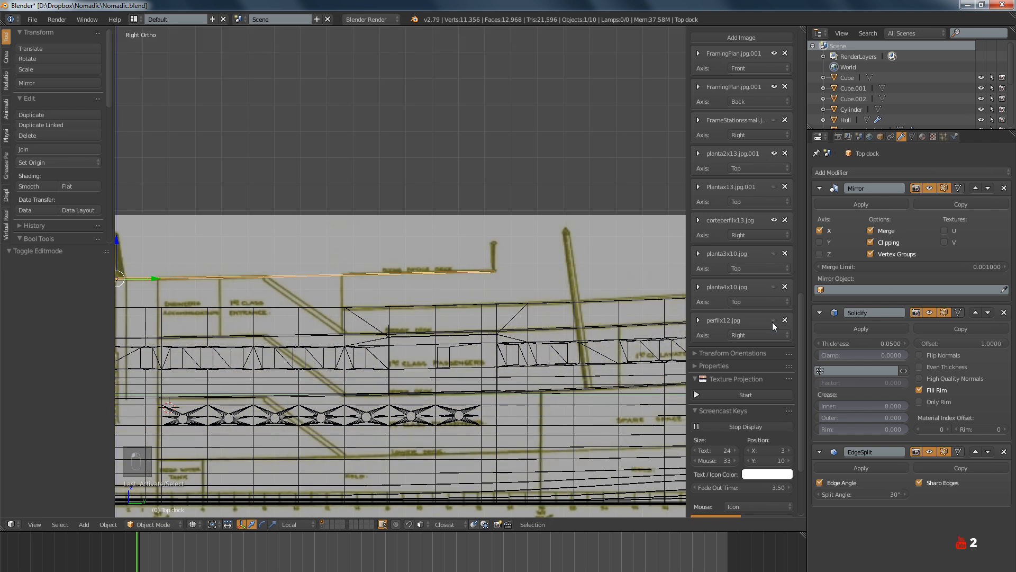
pyautogui.click(773, 322)
pyautogui.click(773, 322)
pyautogui.click(773, 322)
pyautogui.click(773, 322)
pyautogui.click(773, 322)
# Expand the perfilx12.jpg background image settings and set its Y offset to 23.520
pyautogui.keyDown('shift'); pyautogui.moveTo(567, 334); pyautogui.dragTo(430, 319, button='middle'); pyautogui.keyUp('shift')
pyautogui.keyDown('shift'); pyautogui.moveTo(614, 324); pyautogui.dragTo(482, 312, button='middle'); pyautogui.keyUp('shift')
pyautogui.click(698, 319)
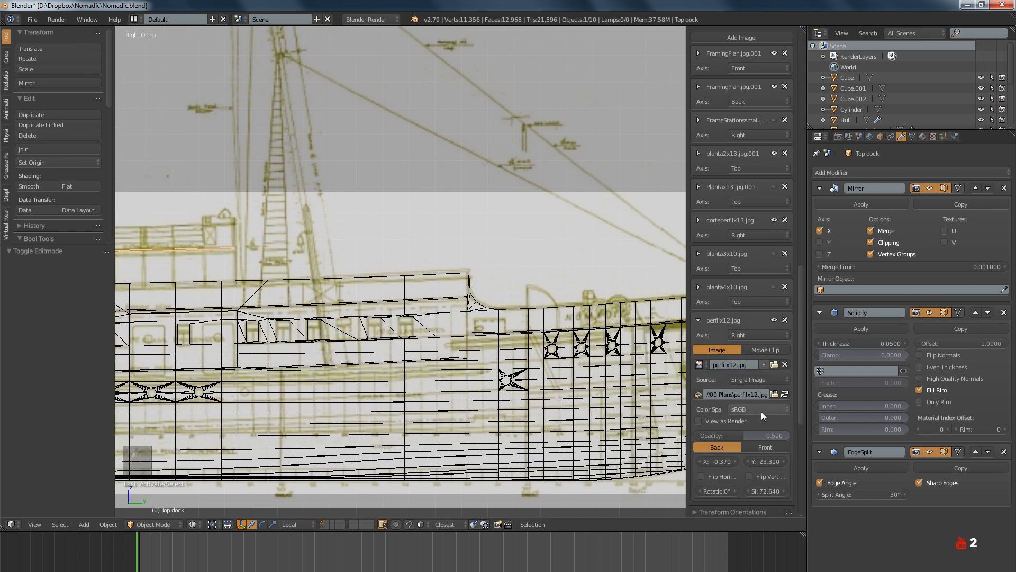
pyautogui.click(767, 461)
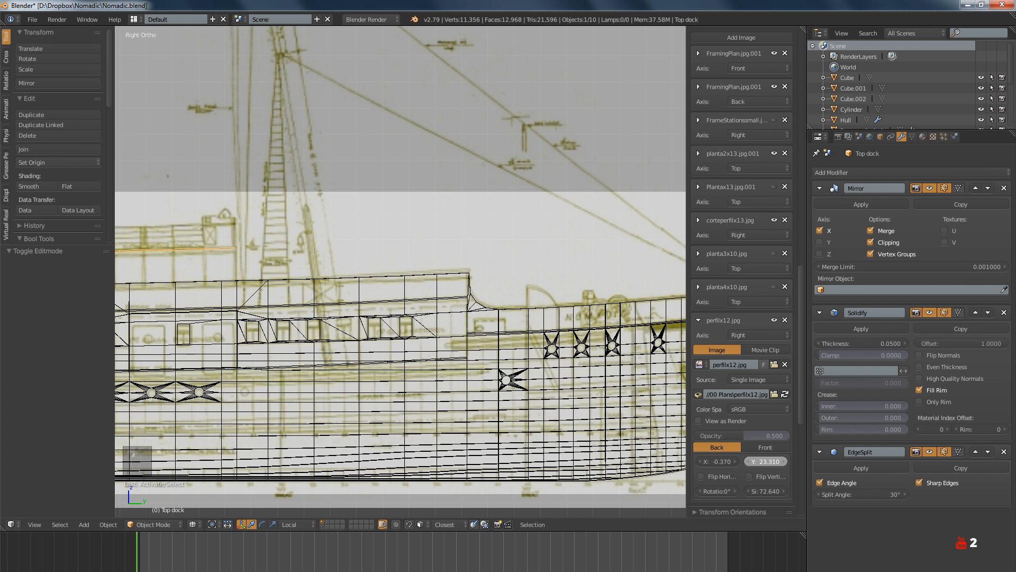
pyautogui.moveTo(766, 462)
pyautogui.mouseDown()
pyautogui.moveTo(793, 462)
pyautogui.moveTo(778, 462)
pyautogui.mouseUp()
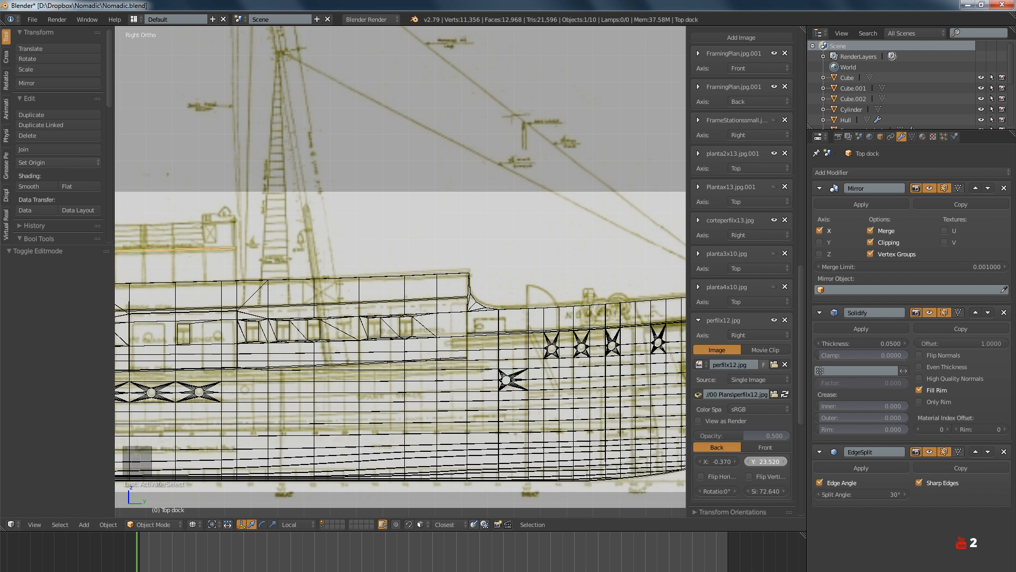
# Check the hull's windows, portholes and deck lines against the two overlaid side blueprints, from the stern to the forward door recess
pyautogui.keyDown('shift'); pyautogui.moveTo(451, 385); pyautogui.dragTo(507, 390, button='middle'); pyautogui.keyUp('shift')
pyautogui.scroll(6, 475, 345)
pyautogui.keyDown('shift'); pyautogui.moveTo(475, 344); pyautogui.dragTo(458, 357, button='middle'); pyautogui.keyUp('shift')
pyautogui.scroll(-7, 541, 364)
pyautogui.scroll(6, 458, 358)
pyautogui.scroll(-1, 538, 370)
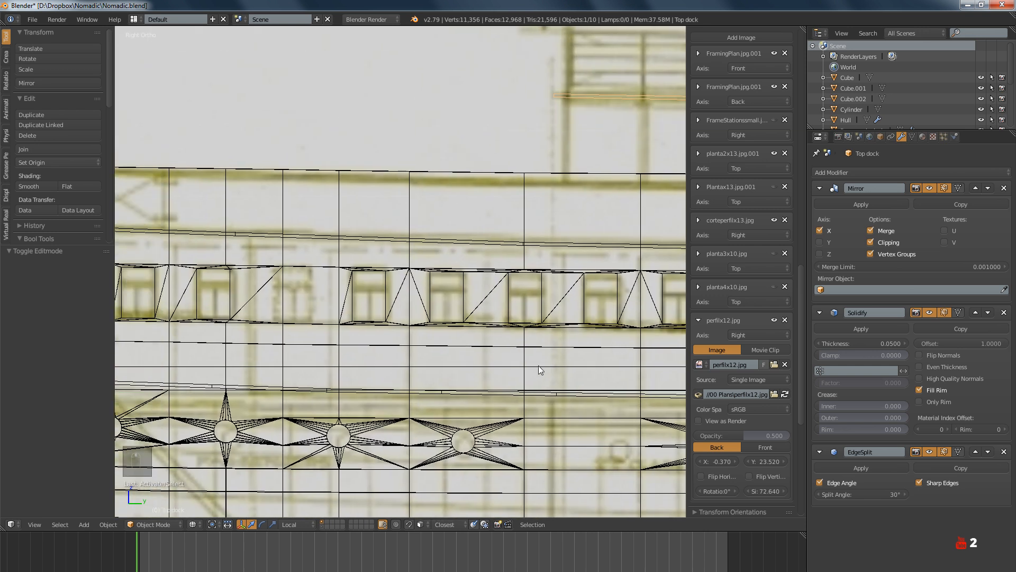
pyautogui.scroll(2, 483, 367)
pyautogui.scroll(-5, 481, 363)
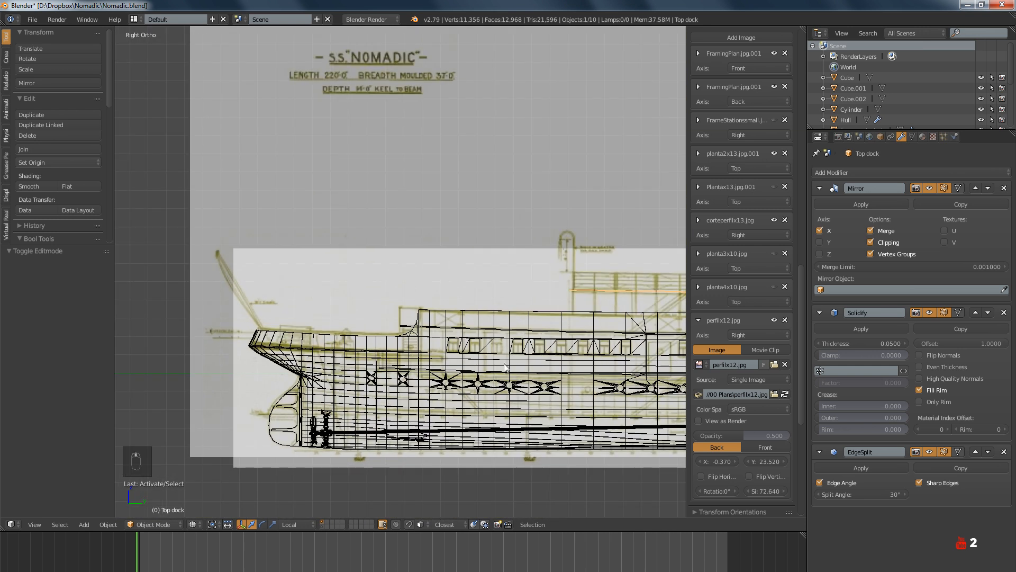
pyautogui.scroll(5, 464, 353)
pyautogui.scroll(-5, 465, 354)
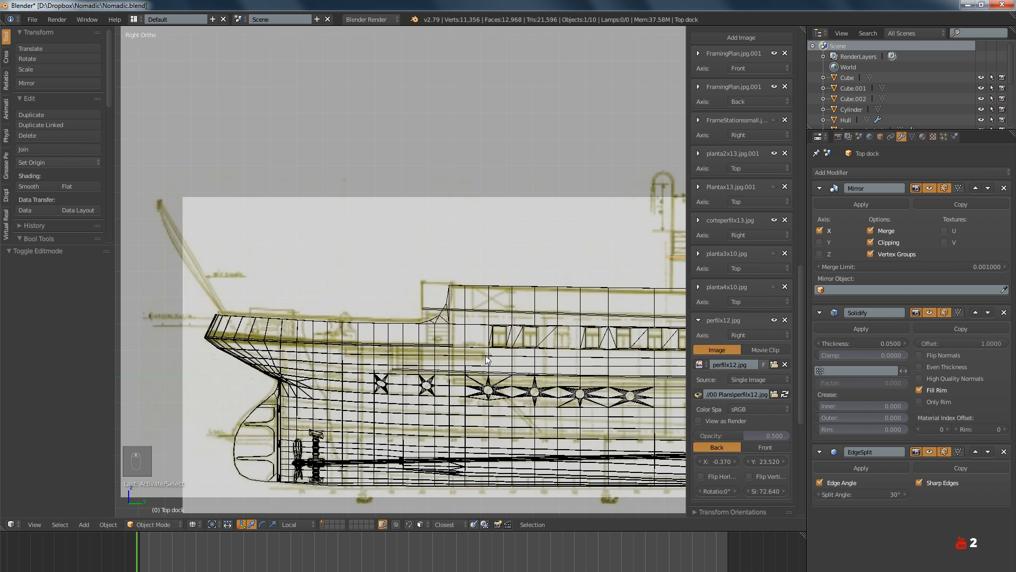
pyautogui.scroll(4, 464, 360)
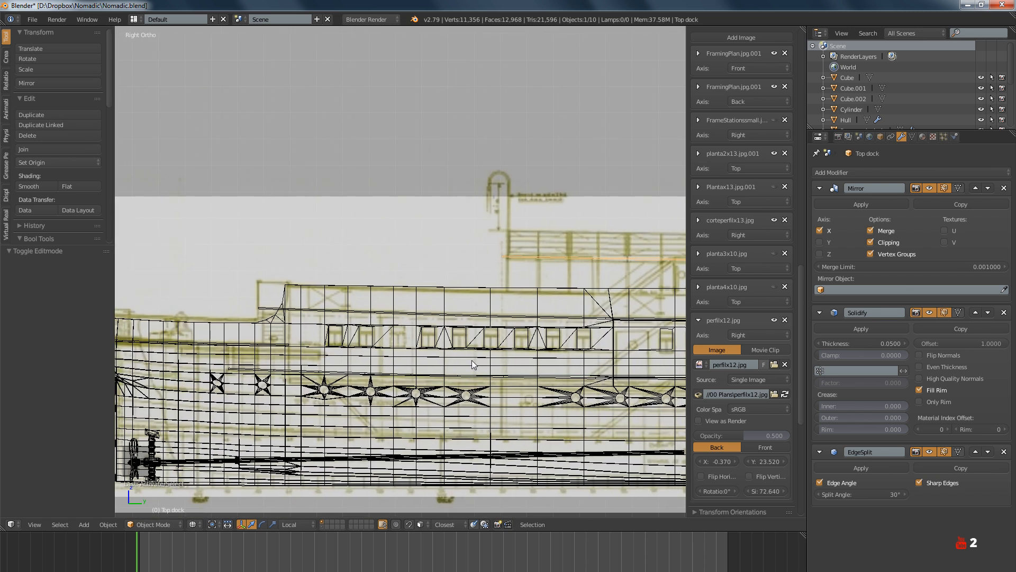
pyautogui.scroll(3, 470, 350)
pyautogui.keyDown('shift'); pyautogui.moveTo(458, 369); pyautogui.dragTo(494, 371, button='middle'); pyautogui.keyUp('shift')
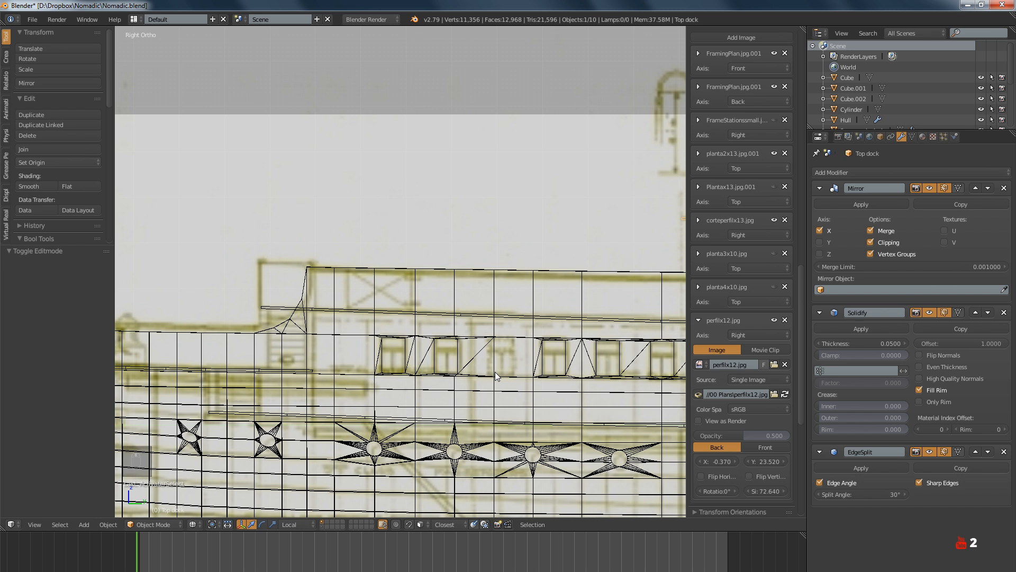
pyautogui.scroll(-4, 494, 371)
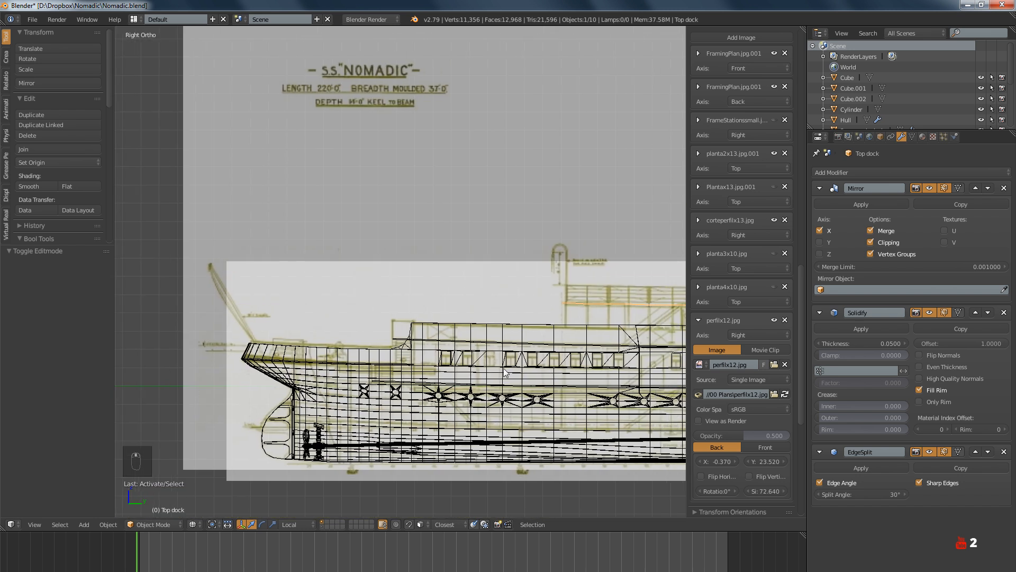
pyautogui.scroll(5, 462, 322)
pyautogui.scroll(-4, 462, 323)
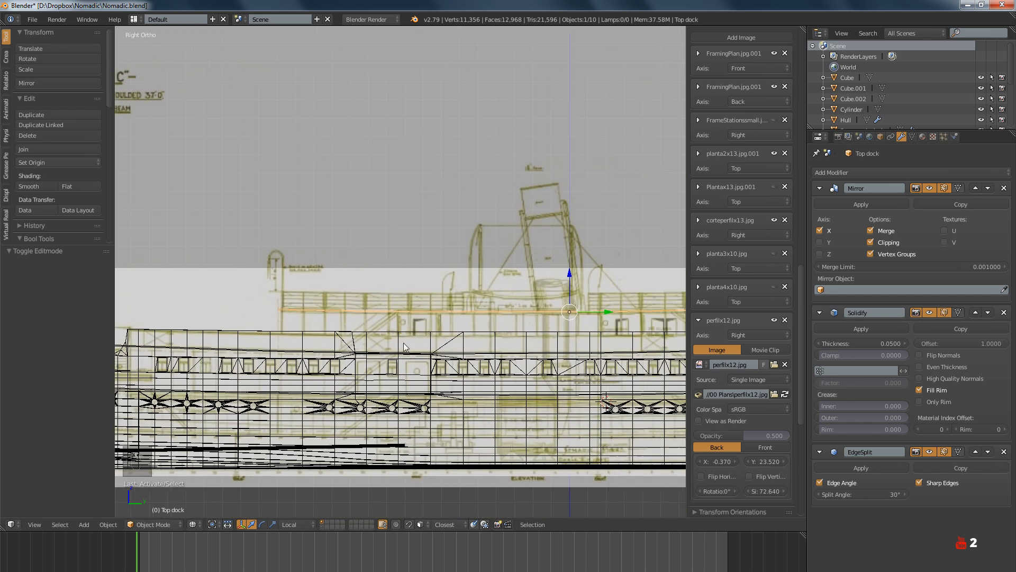
pyautogui.keyDown('ctrl'); pyautogui.scroll(4, 430, 345); pyautogui.keyUp('ctrl')
pyautogui.scroll(2, 431, 341)
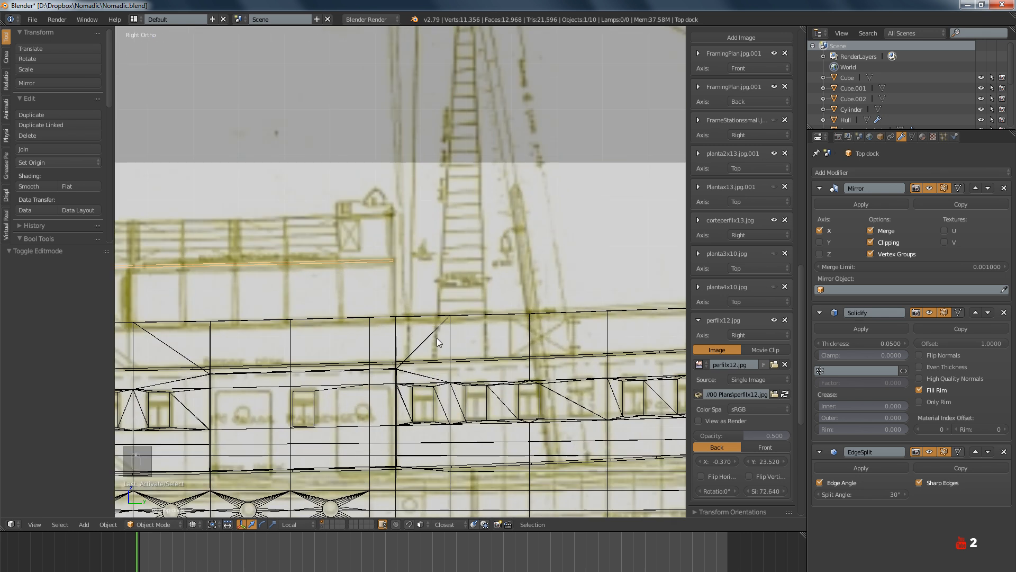
# Deselect everything and check the bow portholes and forward hull windows against the overlaid side blueprints
pyautogui.scroll(-4, 437, 337)
pyautogui.press('a')
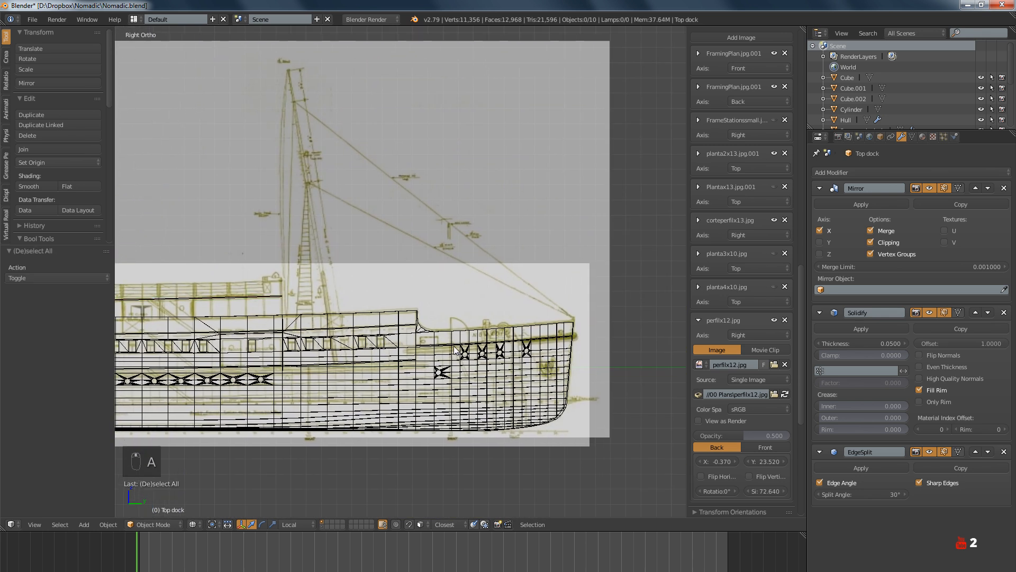
pyautogui.scroll(6, 479, 352)
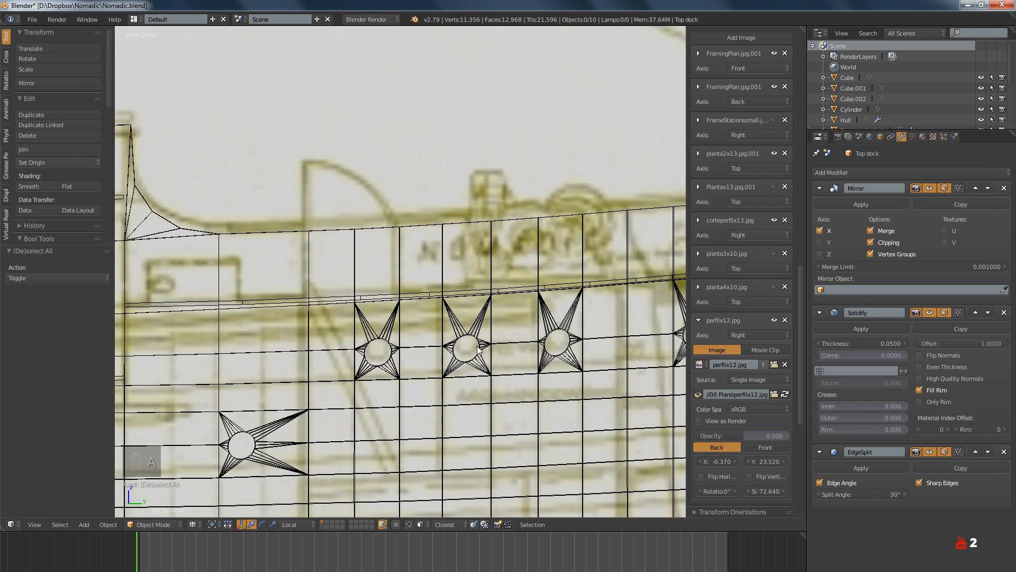
pyautogui.scroll(-7, 479, 350)
pyautogui.scroll(3, 397, 369)
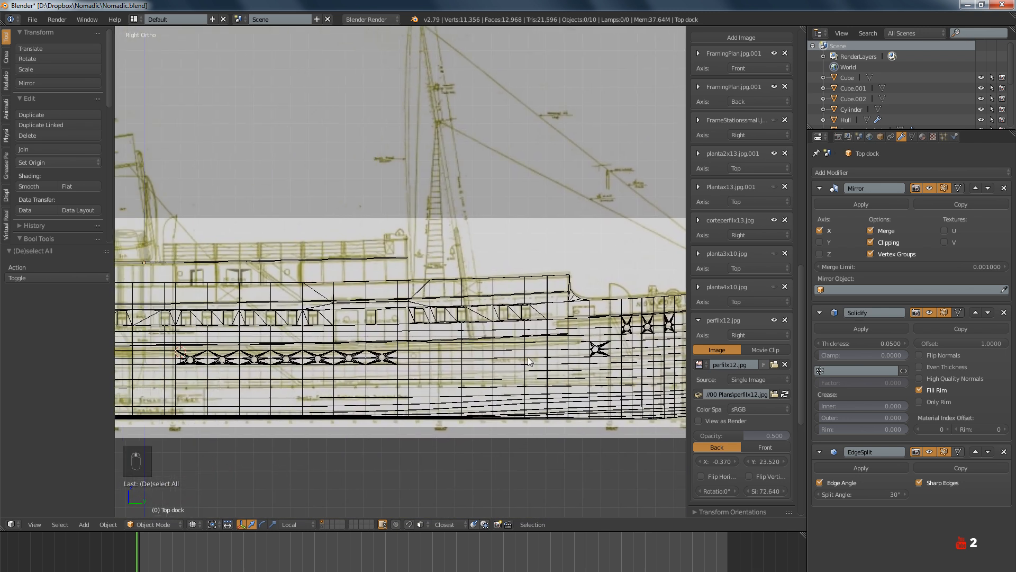
pyautogui.keyDown('shift'); pyautogui.moveTo(397, 370); pyautogui.dragTo(522, 367, button='middle'); pyautogui.keyUp('shift')
# Display the ship in solid shading, inspect the hull from an oblique angle and save over Nomadic.blend
pyautogui.press('z')
pyautogui.press('Tab')
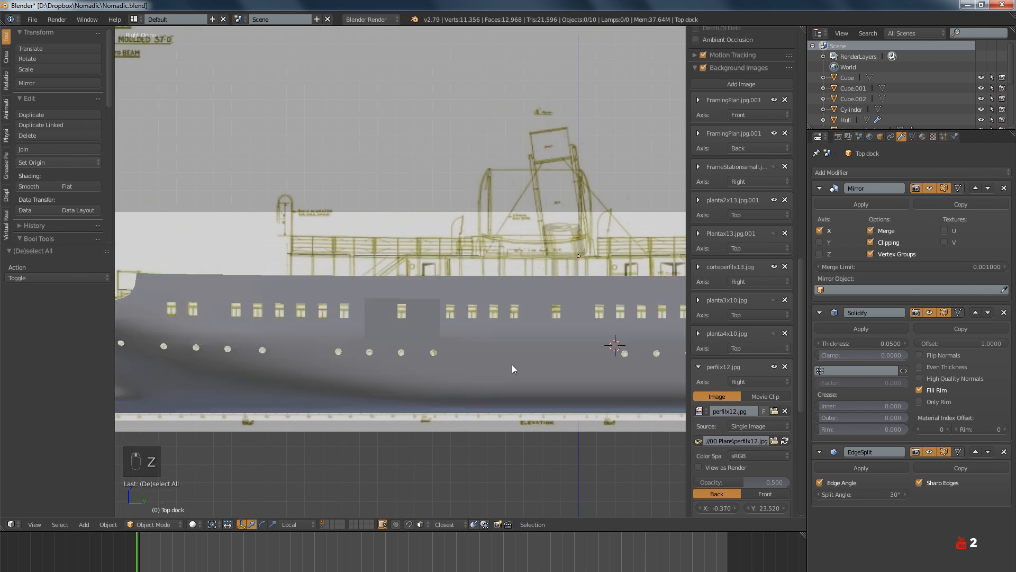
pyautogui.press('Tab')
pyautogui.scroll(-4, 513, 364)
pyautogui.moveTo(515, 361)
pyautogui.mouseDown(button='middle')
pyautogui.moveTo(479, 373)
pyautogui.moveTo(415, 368)
pyautogui.moveTo(321, 313)
pyautogui.moveTo(395, 322)
pyautogui.moveTo(525, 366)
pyautogui.mouseUp(button='middle')
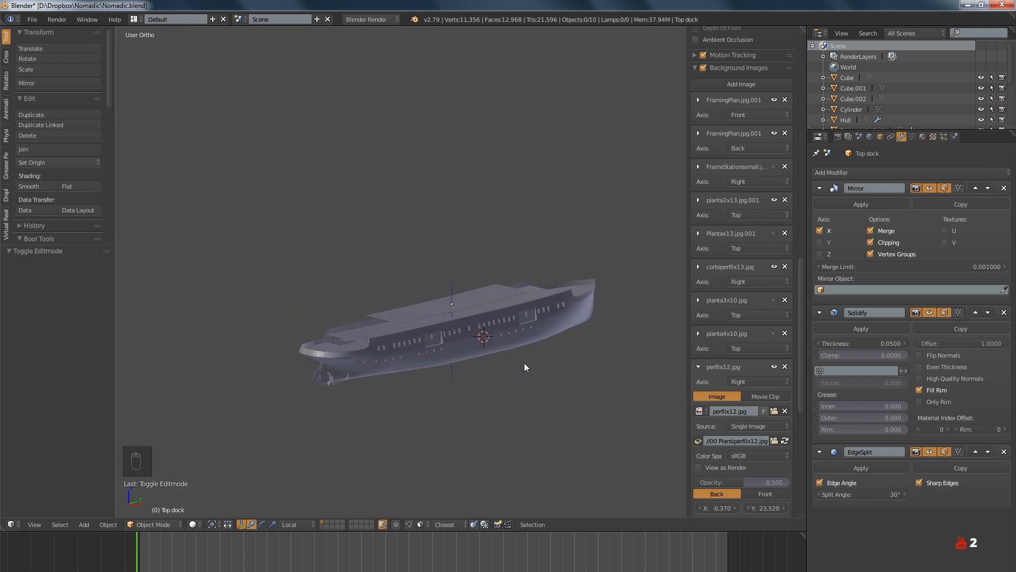
pyautogui.scroll(5, 465, 358)
pyautogui.hotkey('ctrl', 's')
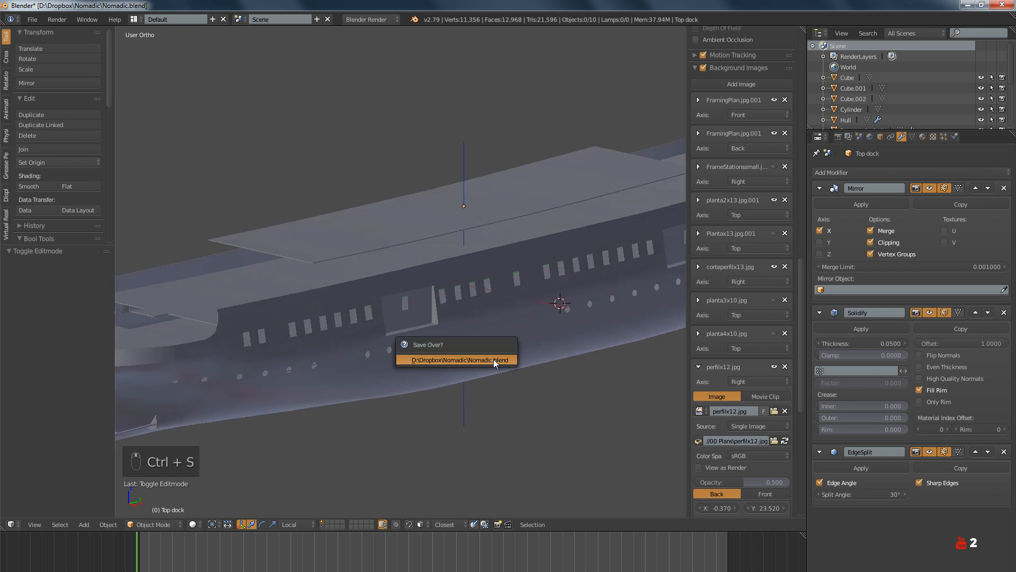
pyautogui.click(493, 360)
# Return to the right-side orthographic view in wireframe and select the main deck object near the door recess
pyautogui.moveTo(494, 359); pyautogui.dragTo(438, 371, button='middle')
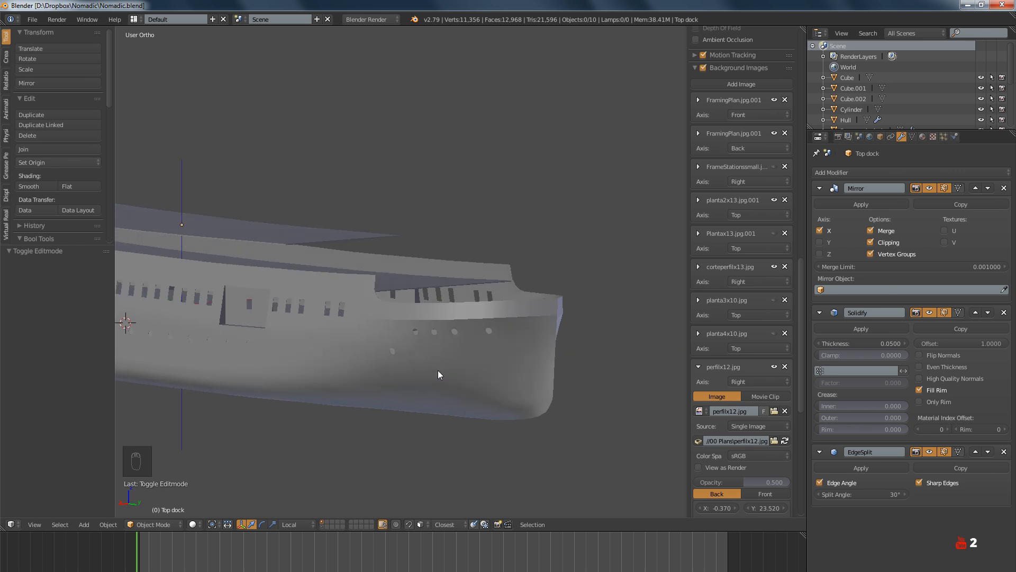
pyautogui.press('KP_3')
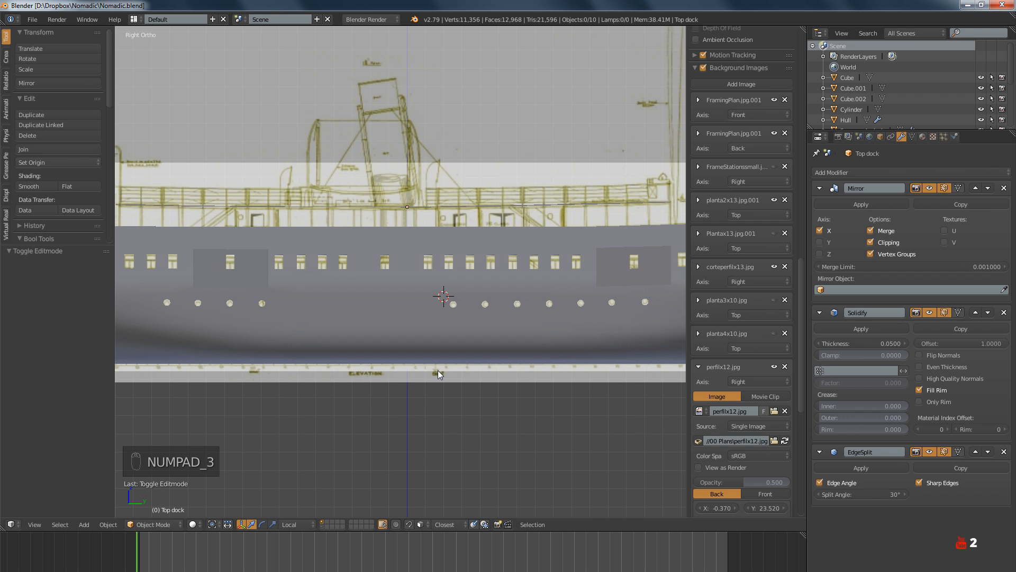
pyautogui.scroll(6, 446, 351)
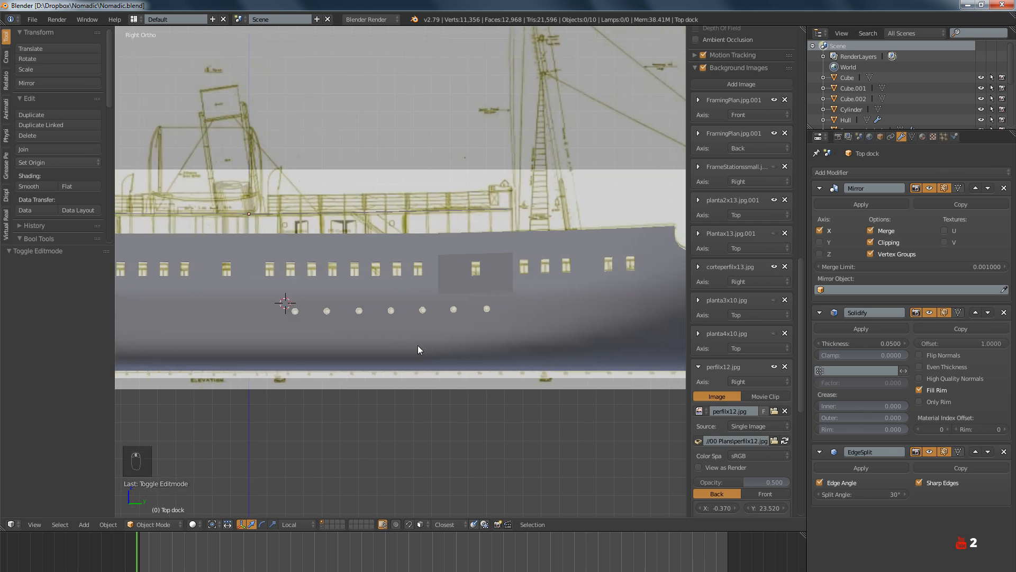
pyautogui.press('z')
pyautogui.scroll(-6, 518, 298)
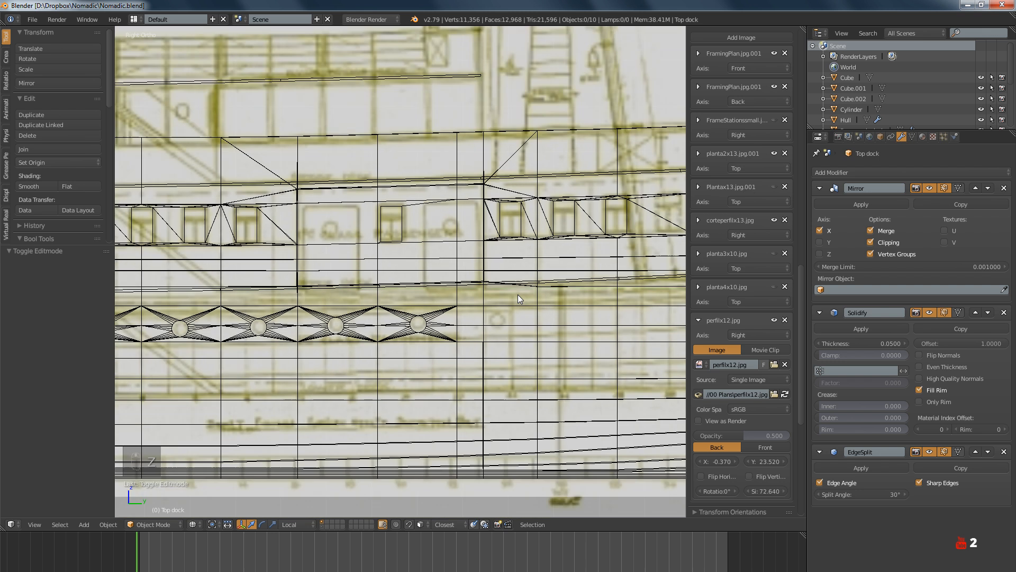
pyautogui.scroll(6, 548, 324)
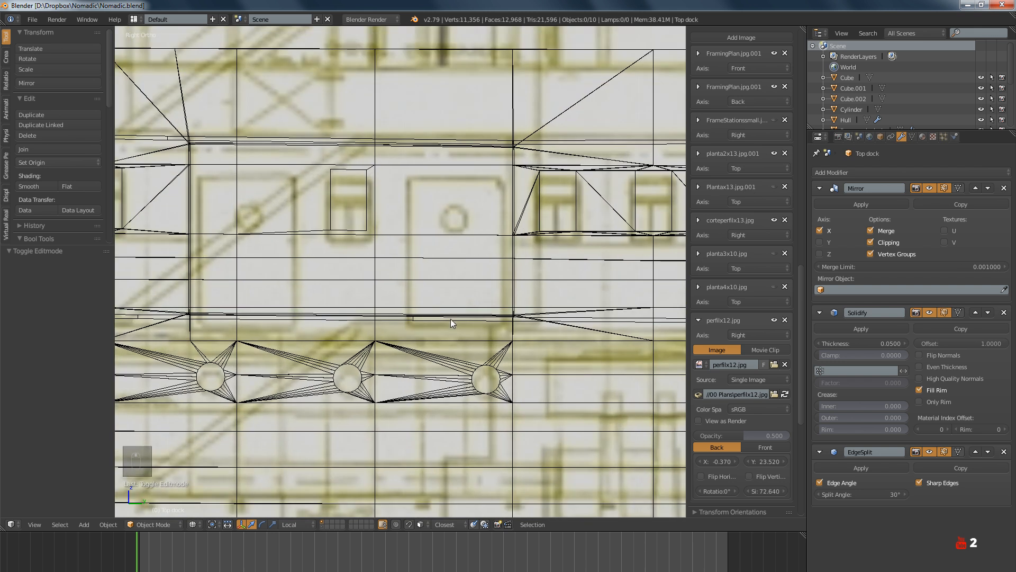
pyautogui.rightClick(451, 322)
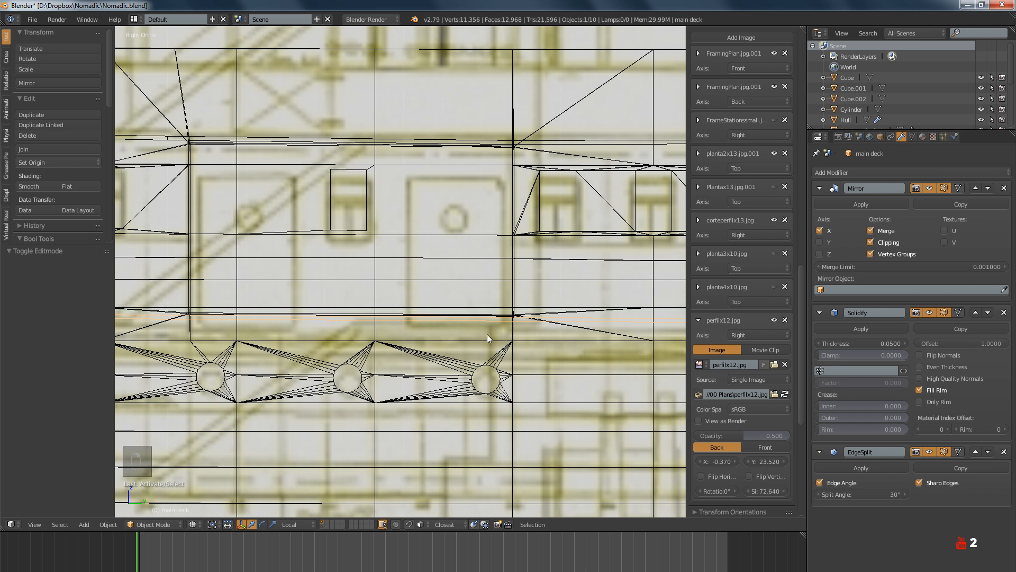
pyautogui.rightClick(512, 329)
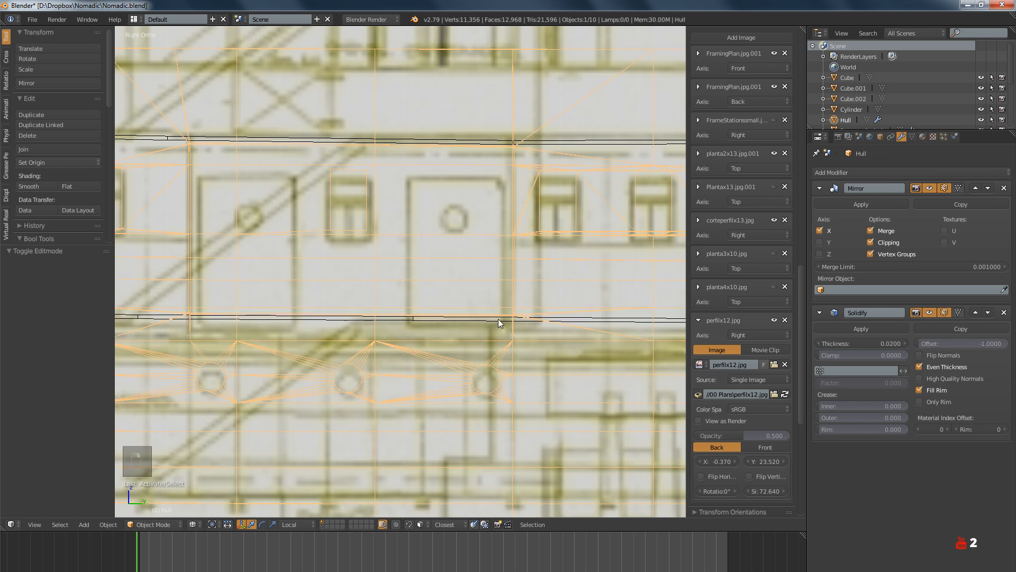
pyautogui.rightClick(498, 318)
# Examine the main deck's line against the side blueprints along the whole ship, from stern to bow
pyautogui.scroll(-2, 498, 319)
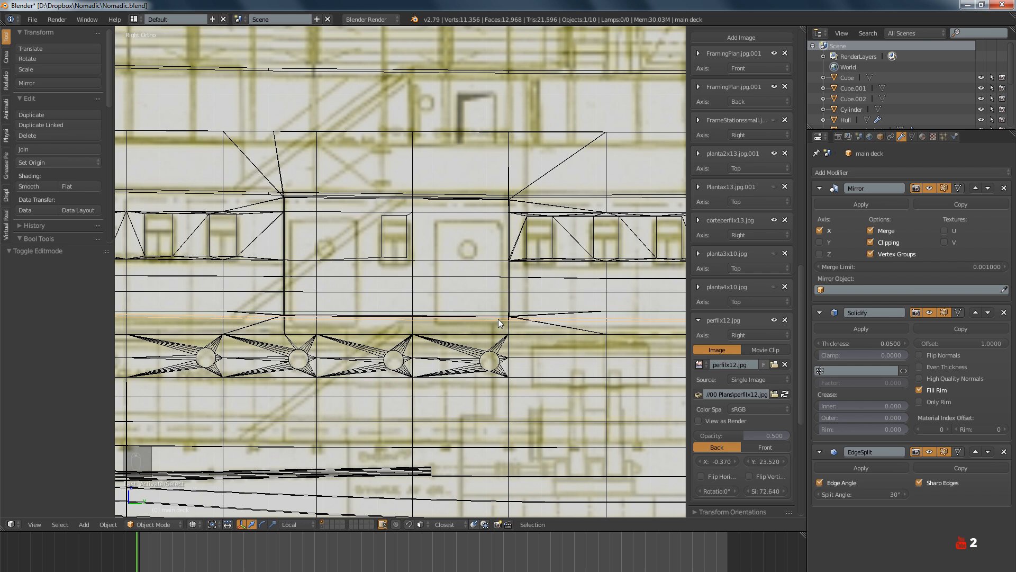
pyautogui.keyDown('shift'); pyautogui.moveTo(286, 319); pyautogui.dragTo(434, 324, button='middle'); pyautogui.keyUp('shift')
pyautogui.moveTo(321, 326)
pyautogui.keyDown('shift'); pyautogui.mouseDown(button='middle')
pyautogui.moveTo(624, 331)
pyautogui.moveTo(444, 330)
pyautogui.moveTo(503, 331)
pyautogui.mouseUp(button='middle'); pyautogui.keyUp('shift')
pyautogui.keyDown('shift'); pyautogui.moveTo(418, 334); pyautogui.dragTo(462, 338, button='middle'); pyautogui.keyUp('shift')
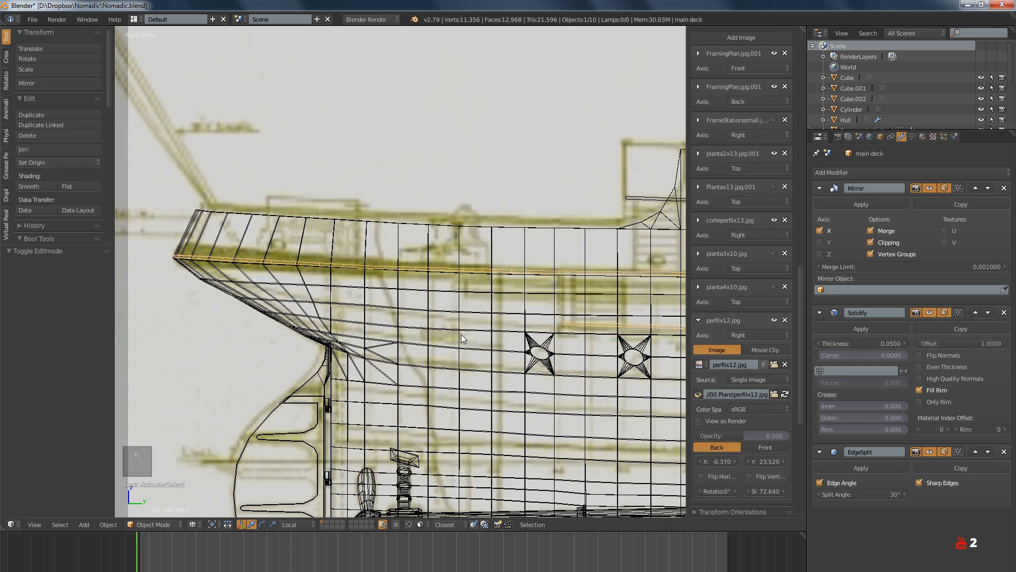
pyautogui.scroll(-3, 462, 339)
pyautogui.scroll(3, 455, 343)
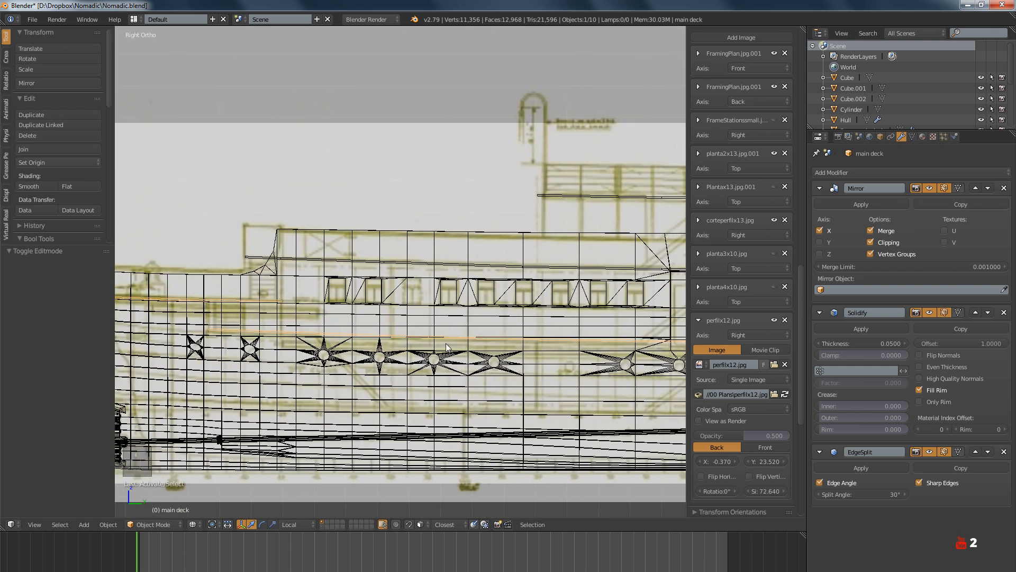
pyautogui.scroll(6, 446, 347)
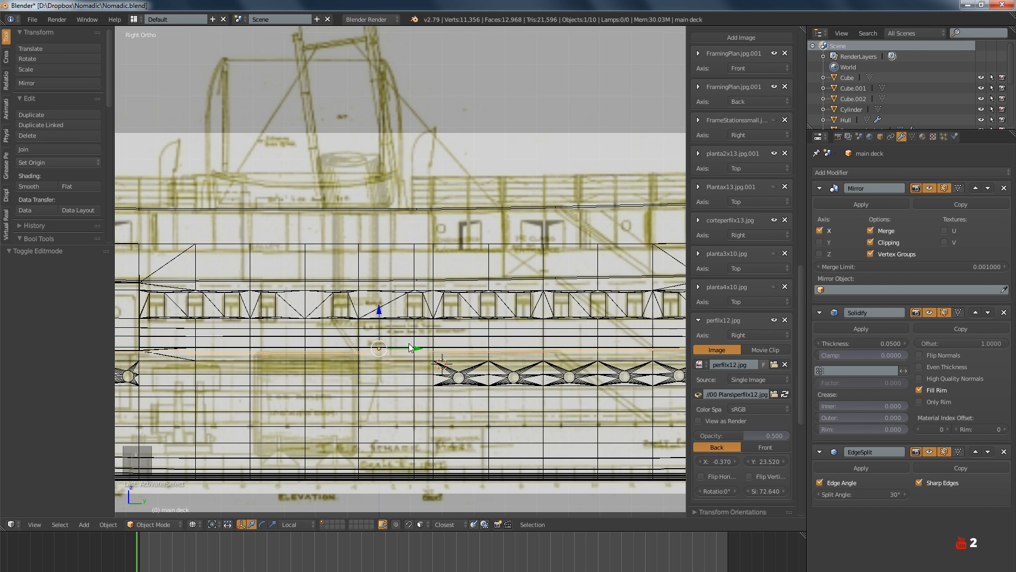
pyautogui.moveTo(408, 343)
pyautogui.keyDown('shift'); pyautogui.mouseDown(button='middle')
pyautogui.moveTo(357, 344)
pyautogui.moveTo(452, 333)
pyautogui.moveTo(406, 338)
pyautogui.mouseUp(button='middle'); pyautogui.keyUp('shift')
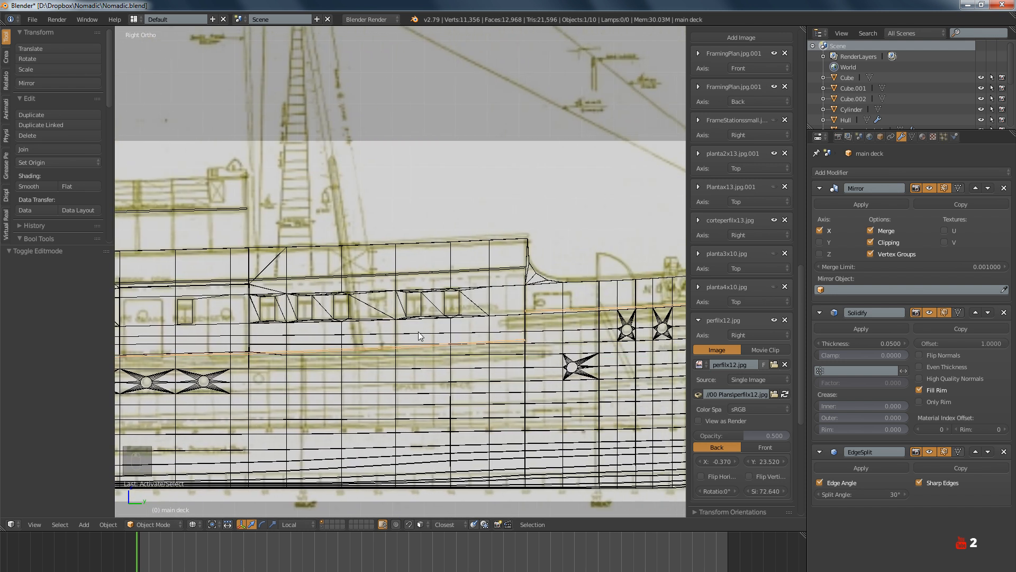
pyautogui.keyDown('shift'); pyautogui.moveTo(418, 336); pyautogui.dragTo(135, 357, button='middle'); pyautogui.keyUp('shift')
pyautogui.scroll(6, 509, 329)
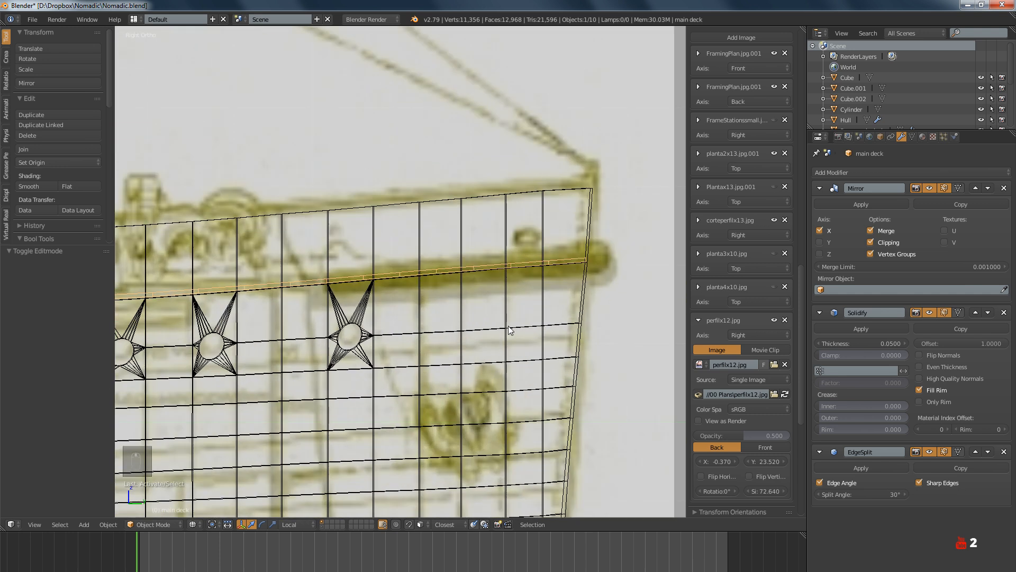
pyautogui.scroll(-8, 509, 329)
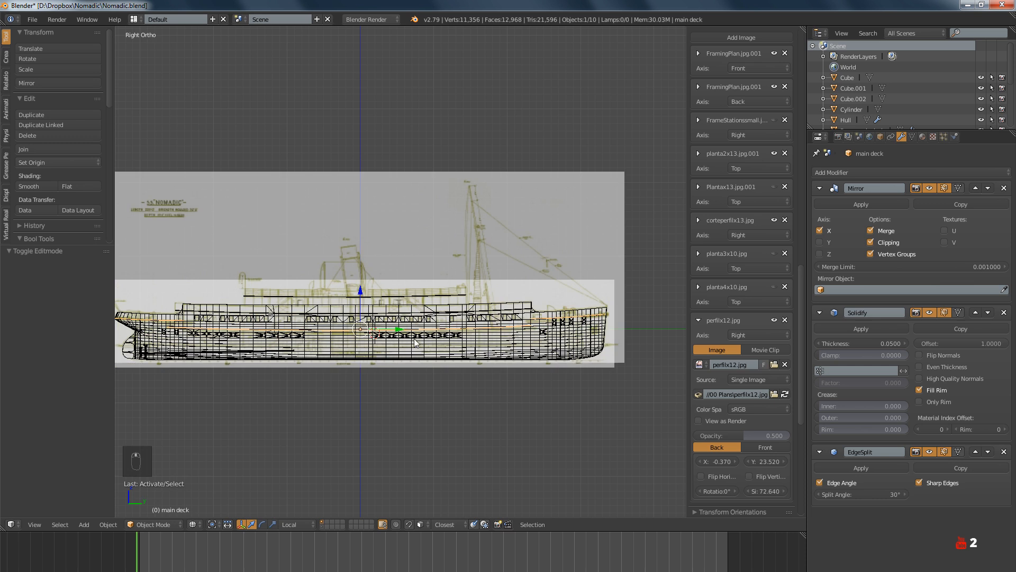
pyautogui.scroll(3, 416, 342)
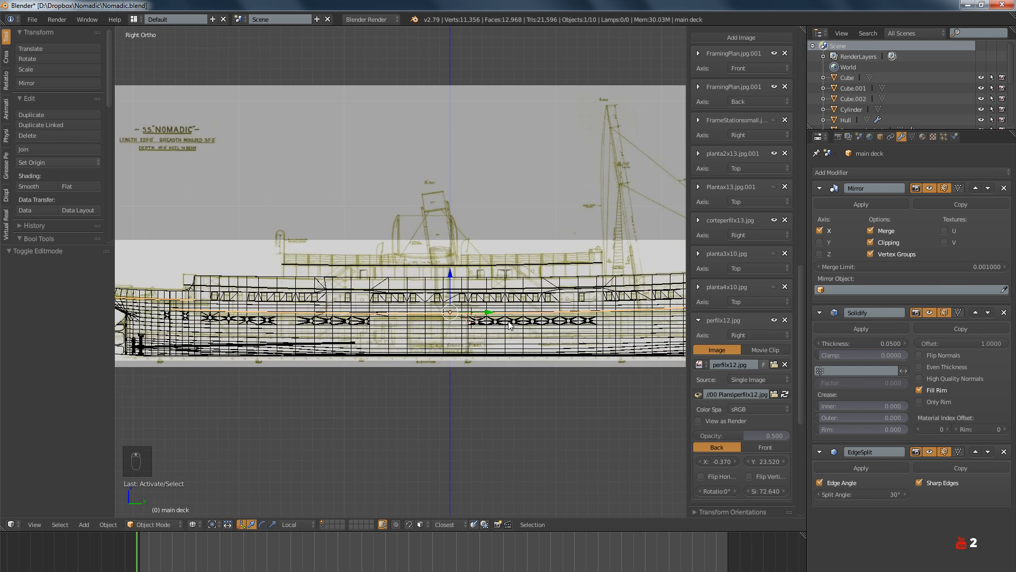
# Clear the selection and compare the aft portholes, windows and door recess with the two overlaid side blueprints
pyautogui.scroll(-1, 509, 325)
pyautogui.press('a')
pyautogui.scroll(2, 502, 327)
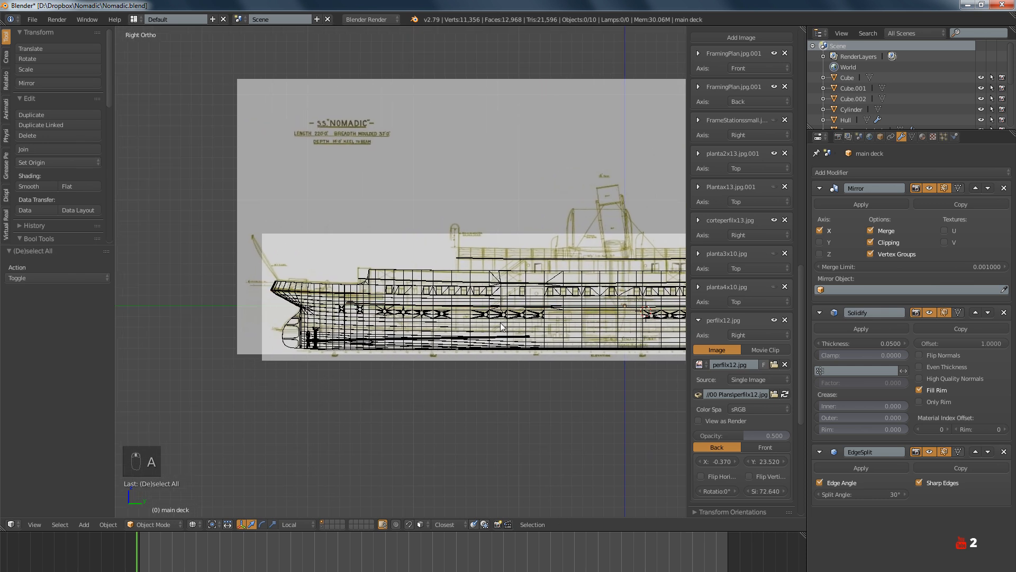
pyautogui.keyDown('ctrl'); pyautogui.scroll(2, 501, 327); pyautogui.keyUp('ctrl')
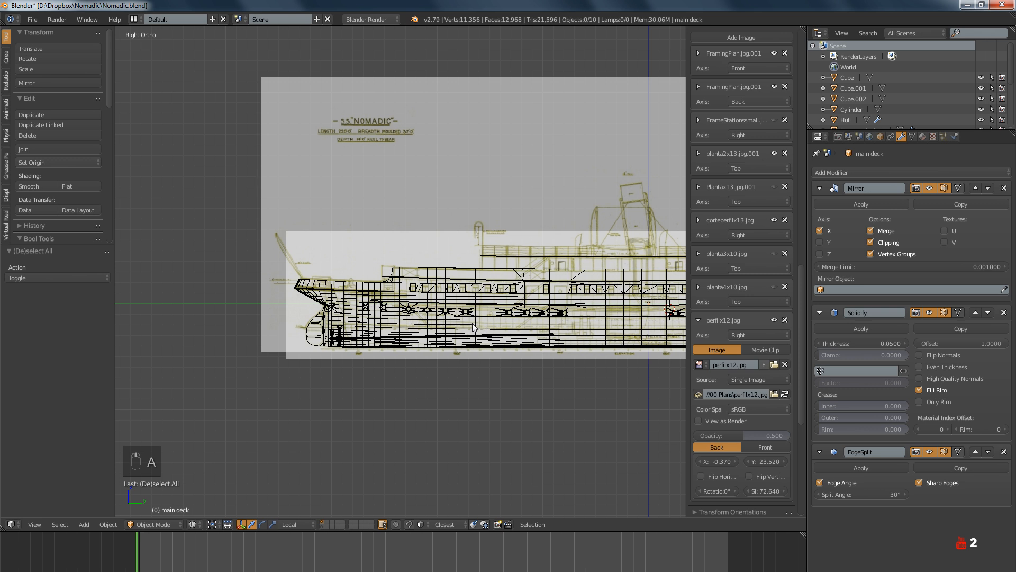
pyautogui.scroll(4, 473, 326)
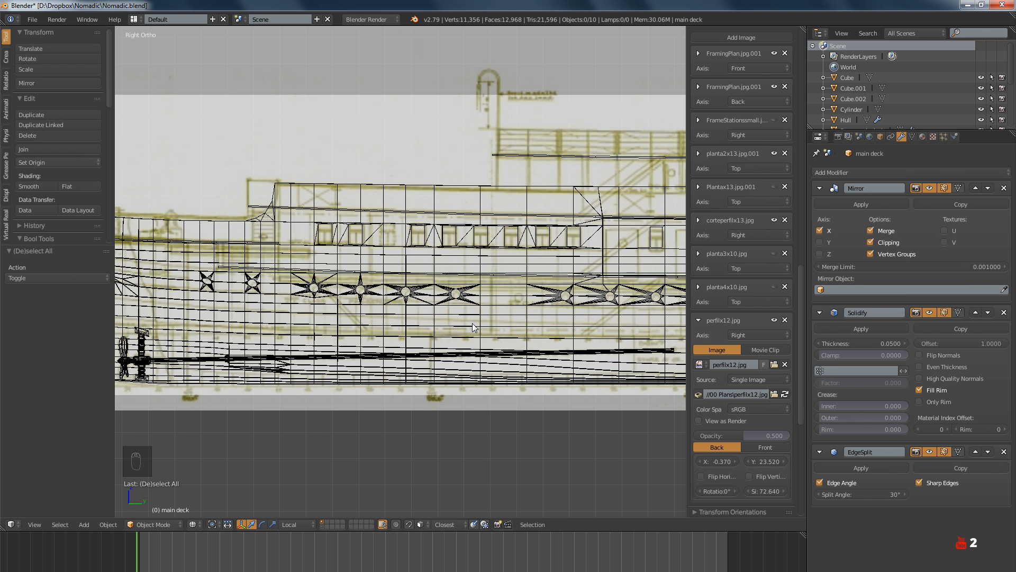
pyautogui.keyDown('ctrl'); pyautogui.scroll(7, 462, 328); pyautogui.keyUp('ctrl')
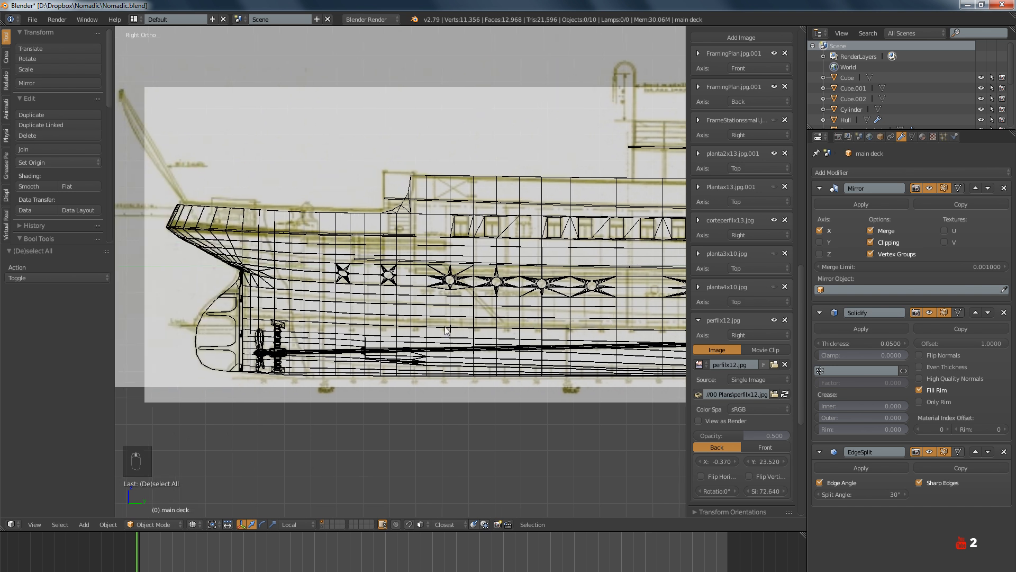
pyautogui.keyDown('ctrl'); pyautogui.scroll(-8, 461, 329); pyautogui.keyUp('ctrl')
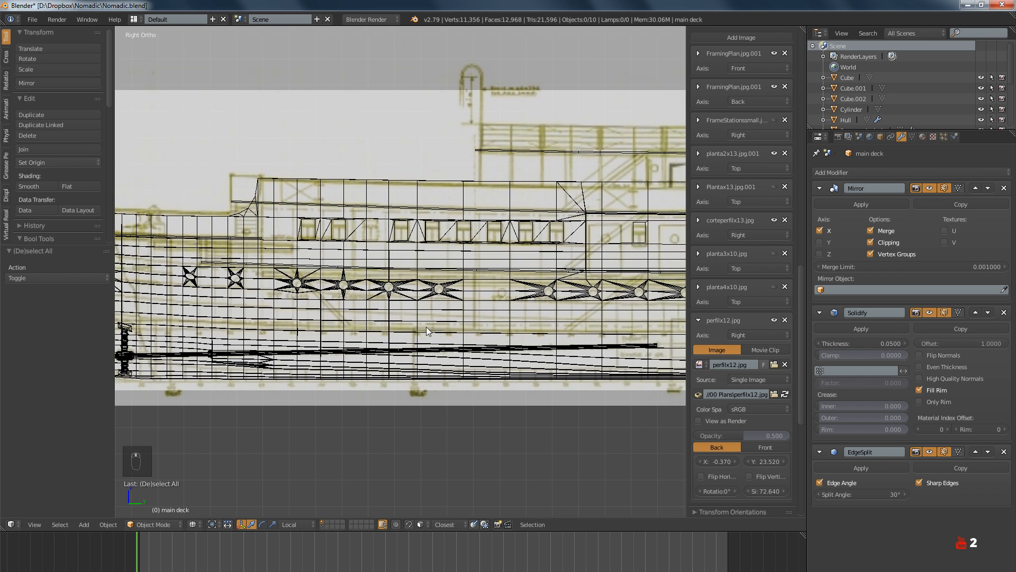
pyautogui.keyDown('ctrl'); pyautogui.scroll(-3, 427, 326); pyautogui.keyUp('ctrl')
pyautogui.scroll(3, 486, 329)
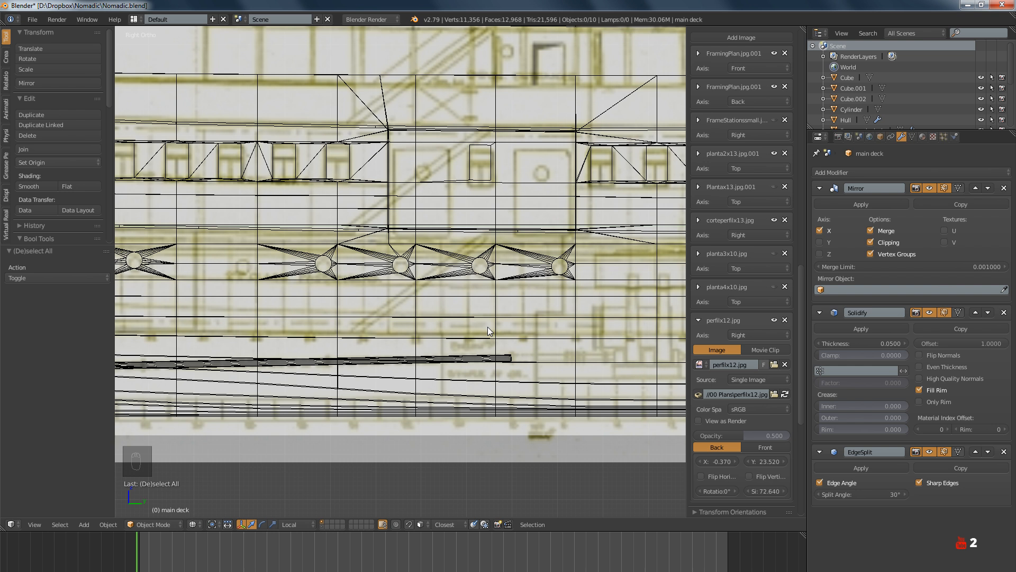
pyautogui.keyDown('ctrl'); pyautogui.scroll(-2, 487, 326); pyautogui.keyUp('ctrl')
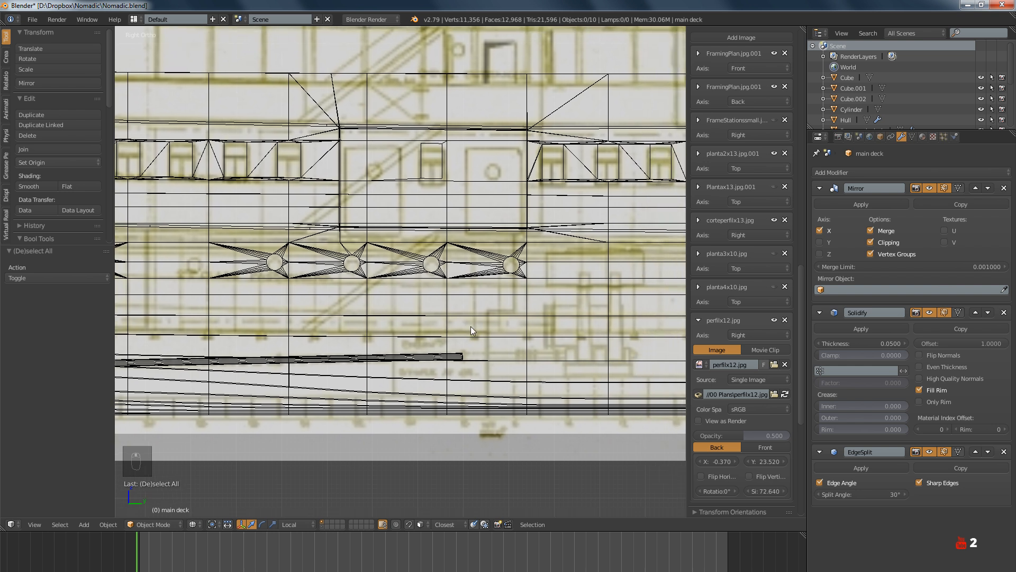
pyautogui.scroll(2, 471, 326)
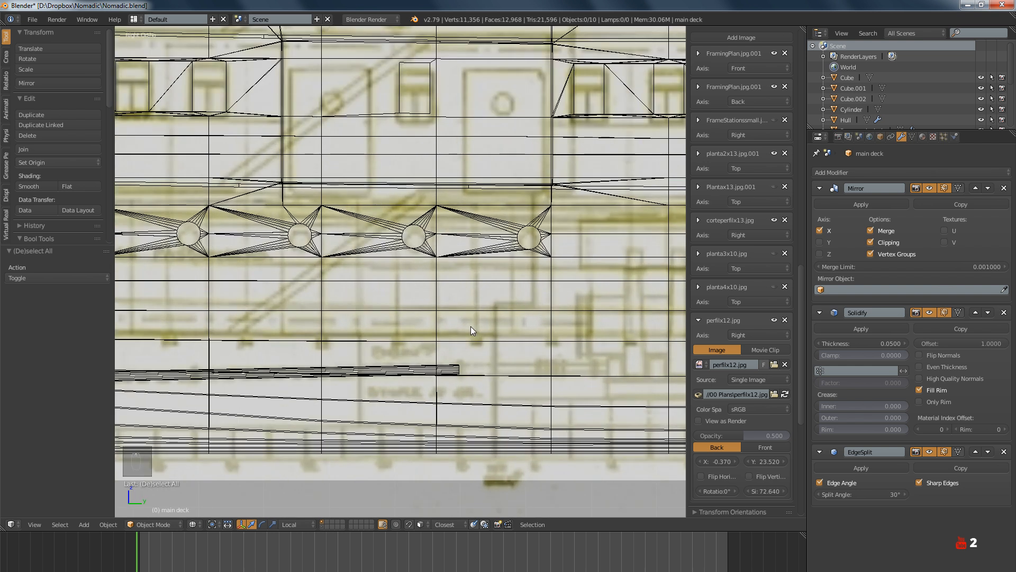
pyautogui.scroll(-3, 481, 310)
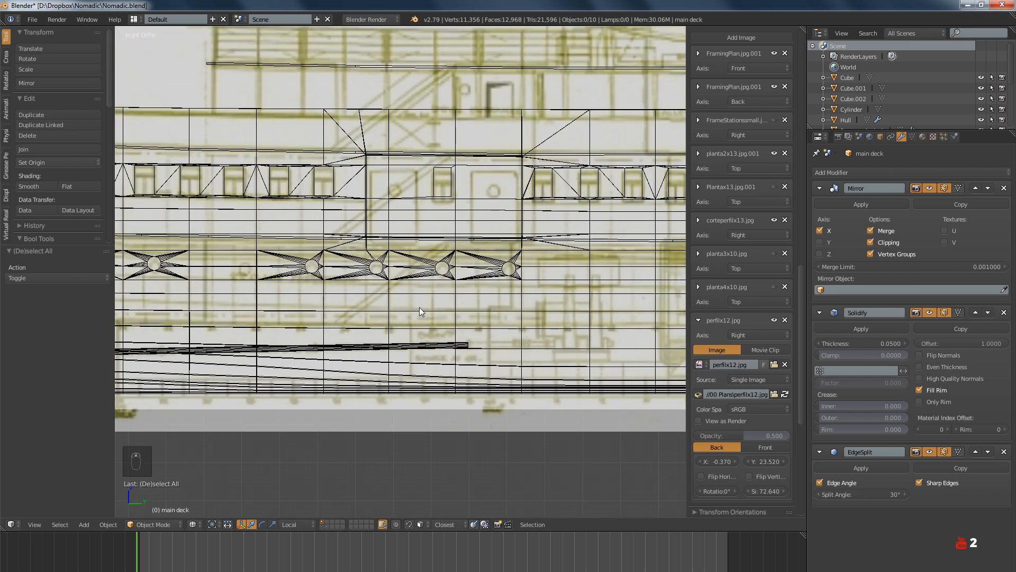
pyautogui.keyDown('shift'); pyautogui.moveTo(419, 307); pyautogui.dragTo(487, 341, button='middle'); pyautogui.keyUp('shift')
pyautogui.scroll(2, 487, 343)
pyautogui.scroll(-1, 424, 354)
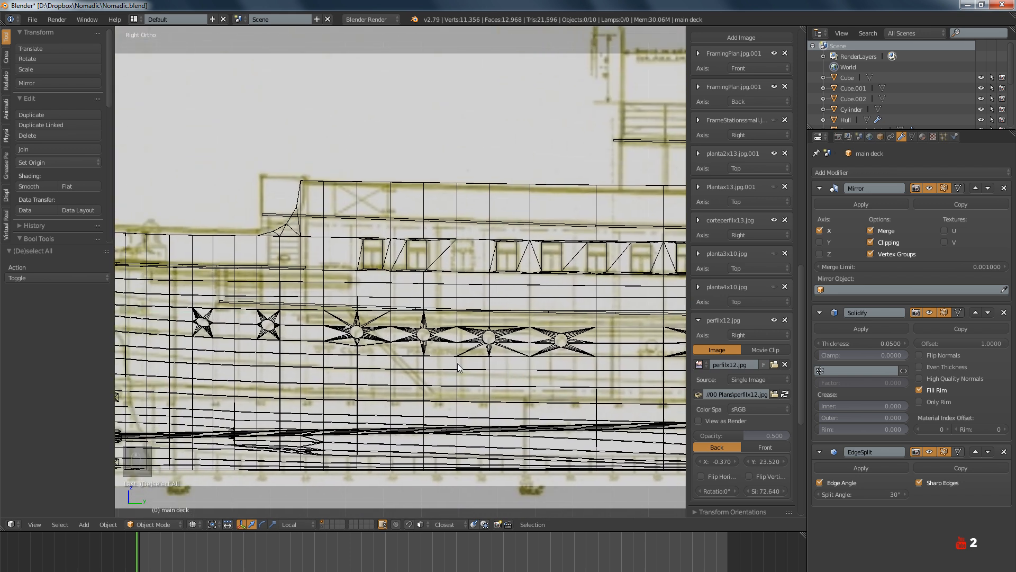
pyautogui.scroll(3, 437, 319)
pyautogui.scroll(-5, 436, 320)
pyautogui.scroll(1, 436, 320)
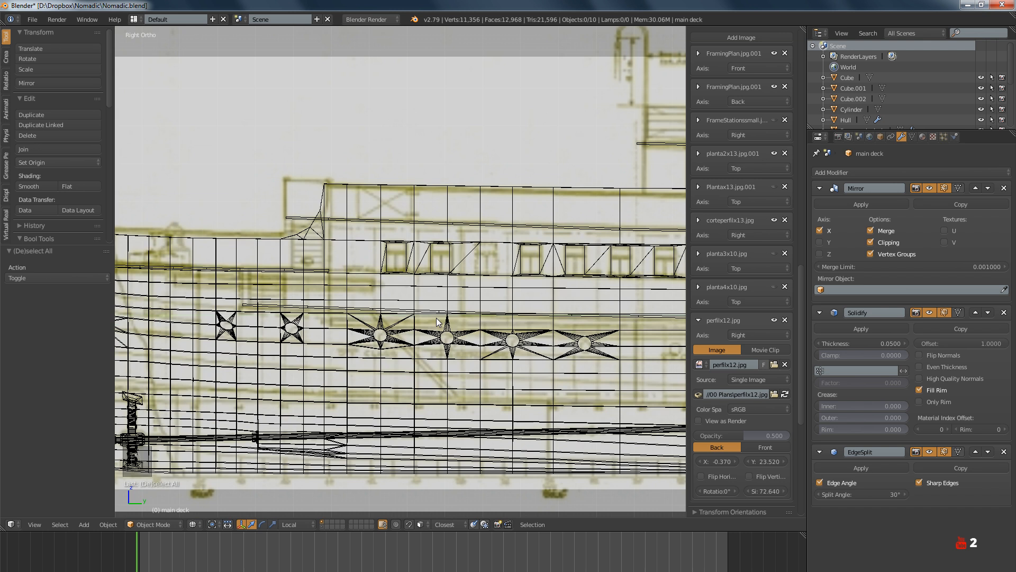
pyautogui.scroll(-4, 437, 322)
pyautogui.scroll(2, 450, 328)
# Save over Nomadic.blend and switch the side view back to solid shading
pyautogui.hotkey('ctrl', 's')
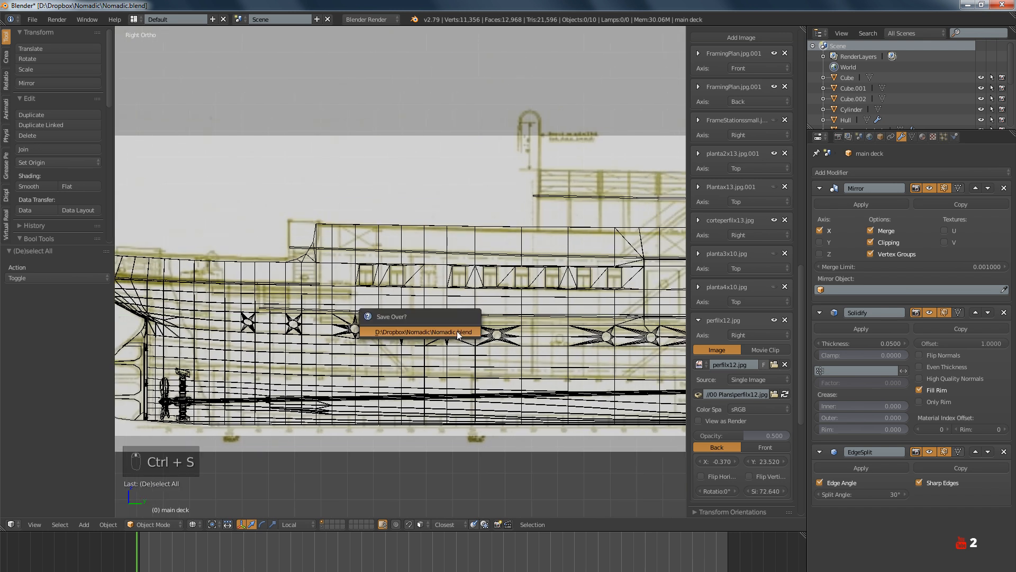
pyautogui.press('Tab')
pyautogui.press('Tab')
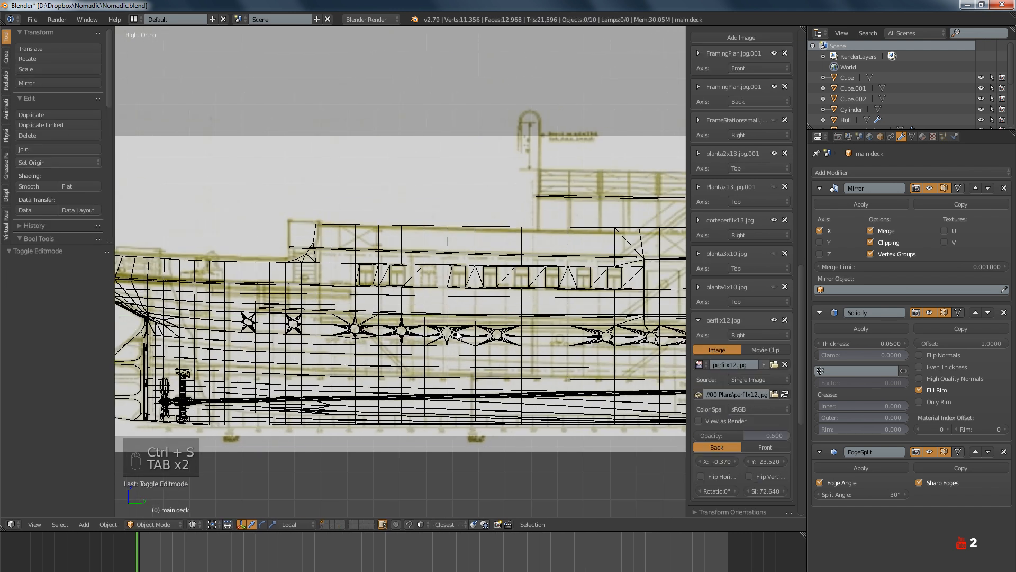
pyautogui.press('z')
pyautogui.scroll(-2, 476, 333)
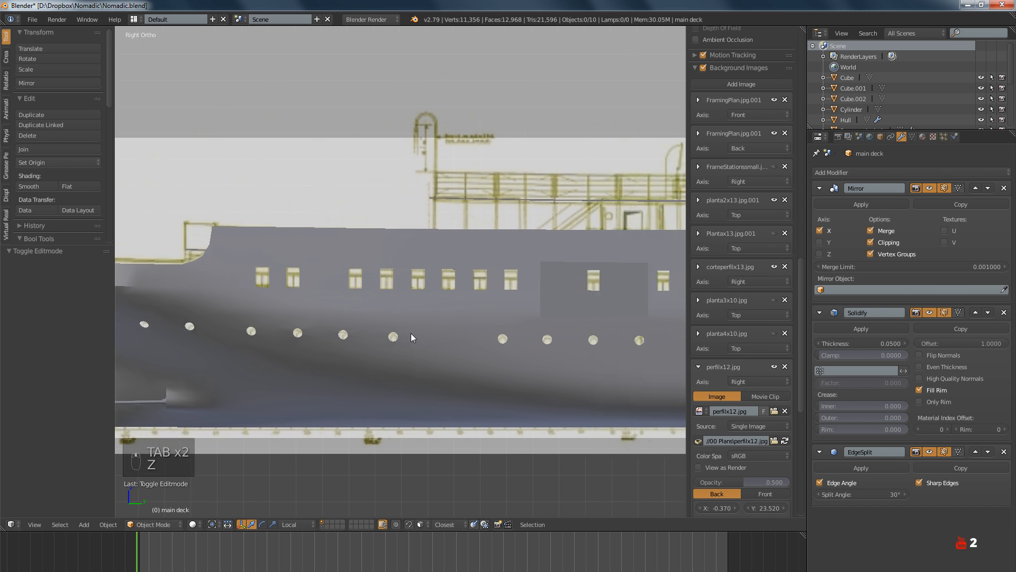
# Examine the windows, portholes and door recesses along the shaded hull from stern to bow
pyautogui.scroll(6, 450, 330)
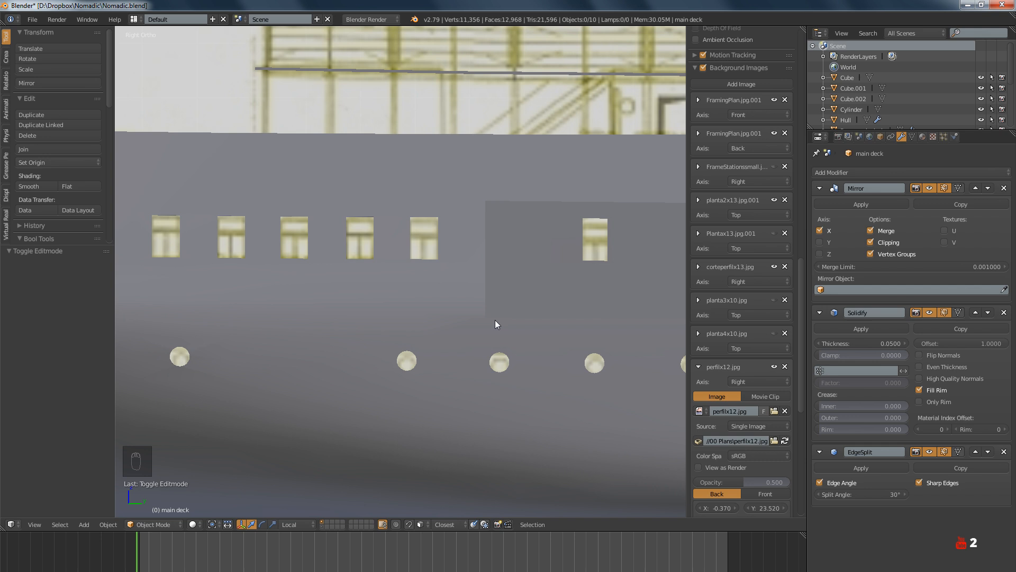
pyautogui.scroll(-5, 495, 320)
pyautogui.keyDown('shift'); pyautogui.moveTo(531, 299); pyautogui.dragTo(348, 329, button='middle'); pyautogui.keyUp('shift')
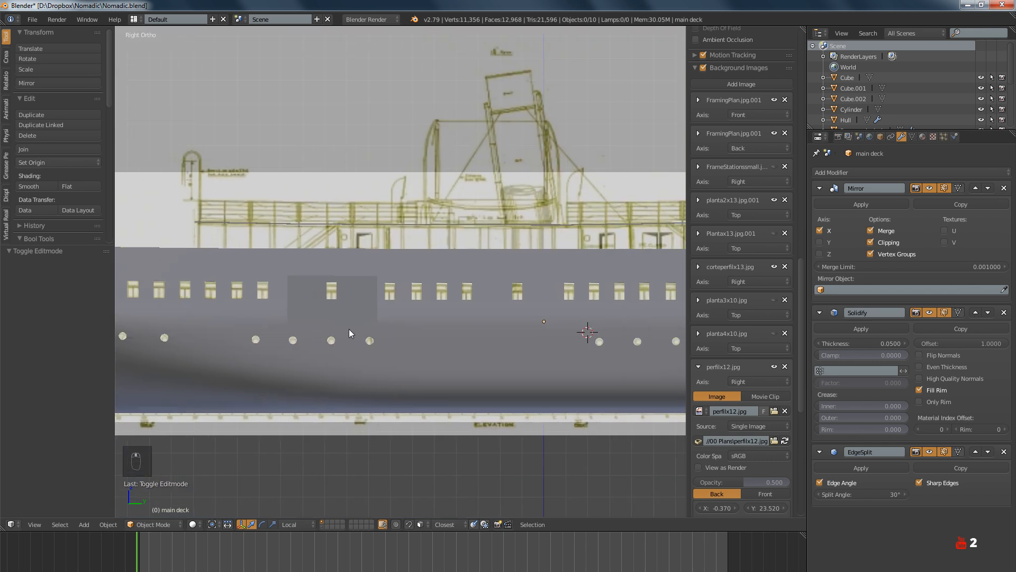
pyautogui.keyDown('ctrl'); pyautogui.hscroll(8, 457, 326); pyautogui.keyUp('ctrl')
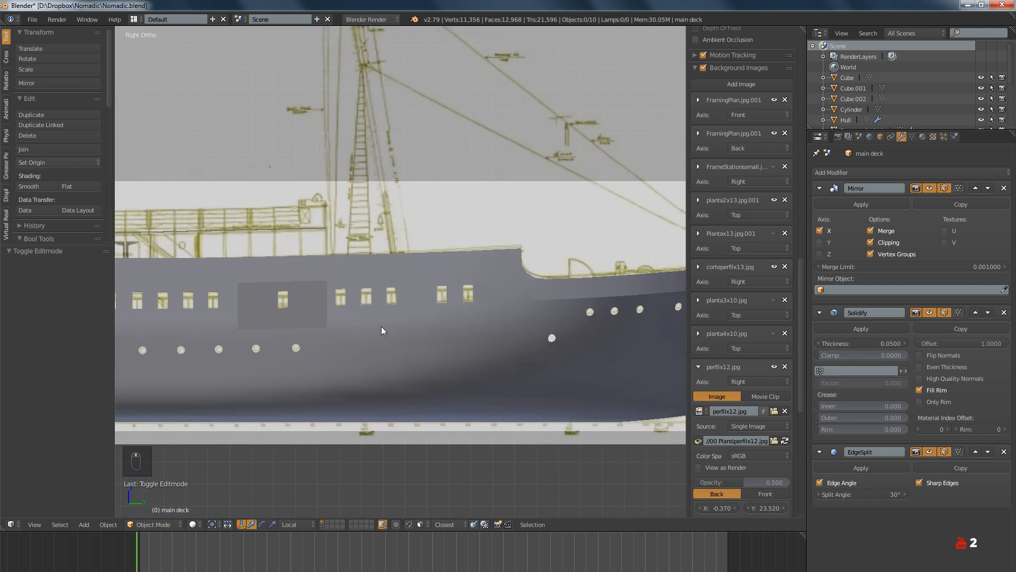
pyautogui.keyDown('ctrl'); pyautogui.hscroll(3, 456, 326); pyautogui.keyUp('ctrl')
# Select the hull in Edit Mode and pick the edge loop of the middle bow porthole
pyautogui.moveTo(434, 327); pyautogui.dragTo(342, 333, button='middle')
pyautogui.scroll(8, 344, 330)
pyautogui.rightClick(344, 331)
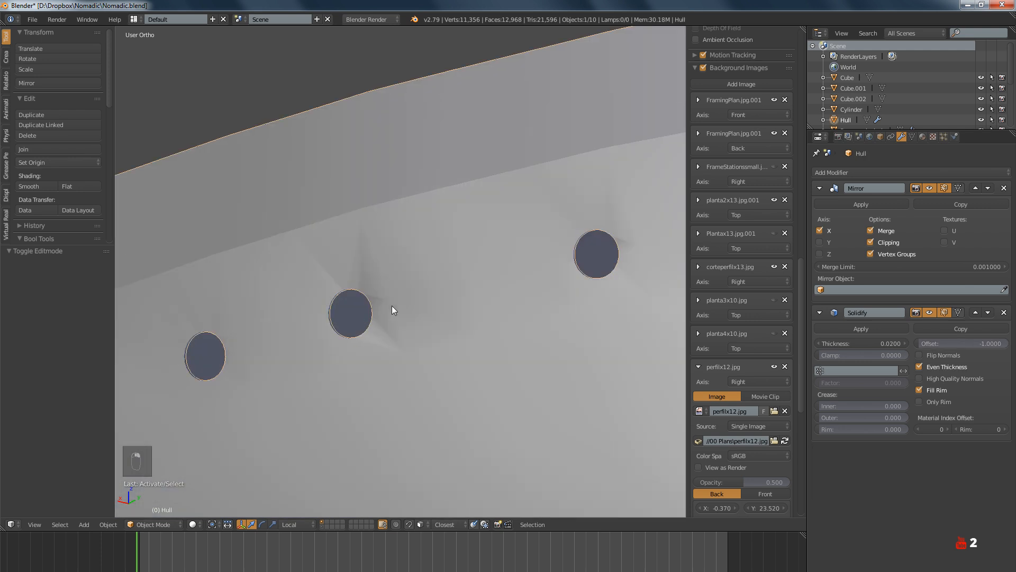
pyautogui.press('Tab')
pyautogui.scroll(3, 375, 316)
pyautogui.keyDown('alt'); pyautogui.rightClick(364, 334); pyautogui.keyUp('alt')
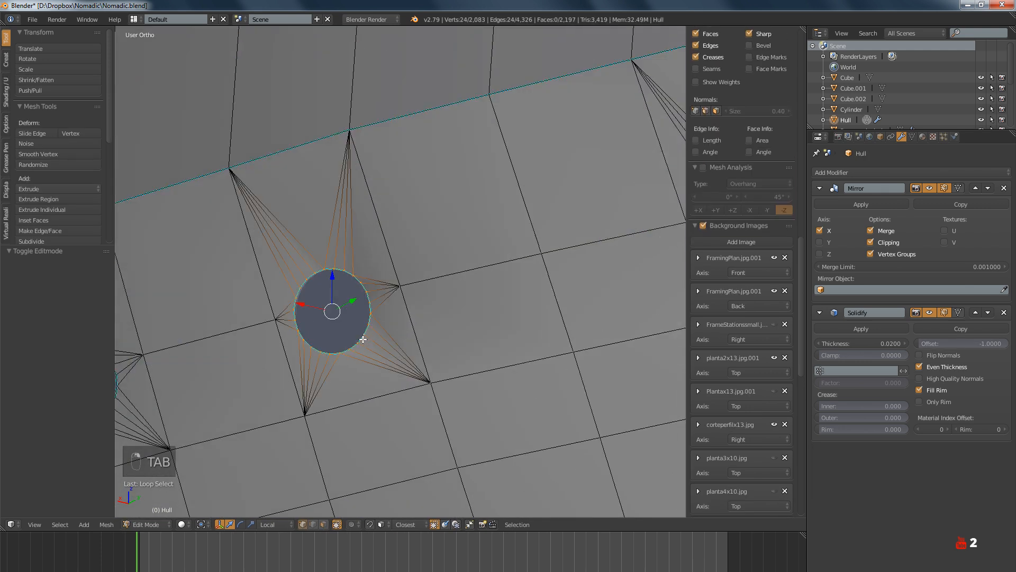
pyautogui.scroll(-5, 342, 333)
pyautogui.press('KP_Decimal')
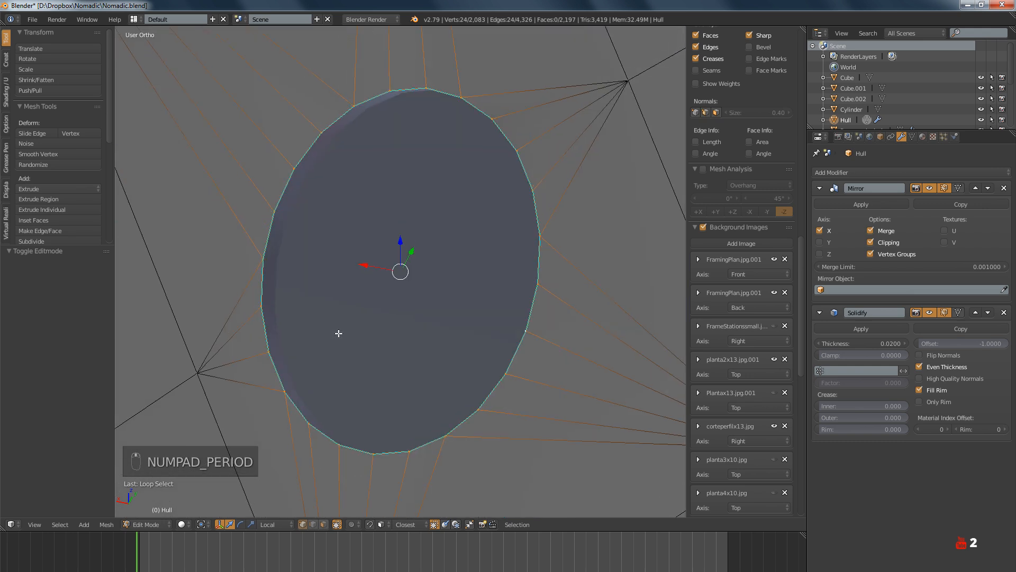
pyautogui.scroll(-5, 361, 329)
pyautogui.press('ctrl+KP_7')
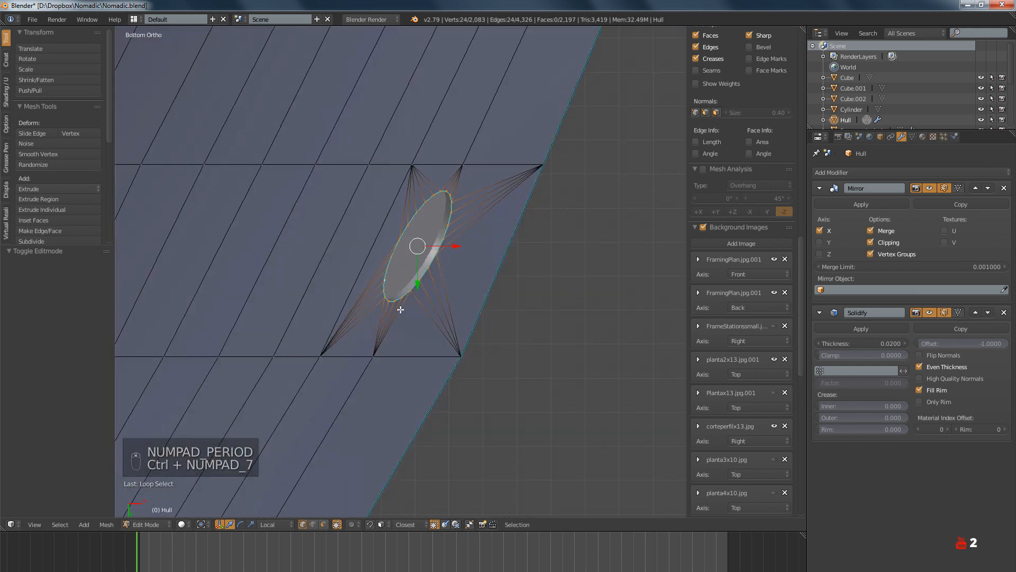
# Shift the selected porthole loop by about 0.007 along its local X axis
pyautogui.scroll(3, 421, 274)
pyautogui.moveTo(439, 232); pyautogui.dragTo(440, 231)
pyautogui.moveTo(441, 231); pyautogui.dragTo(375, 327, button='middle')
pyautogui.scroll(4, 227, 264)
pyautogui.moveTo(393, 309); pyautogui.dragTo(384, 309)
pyautogui.scroll(6, 720, 274)
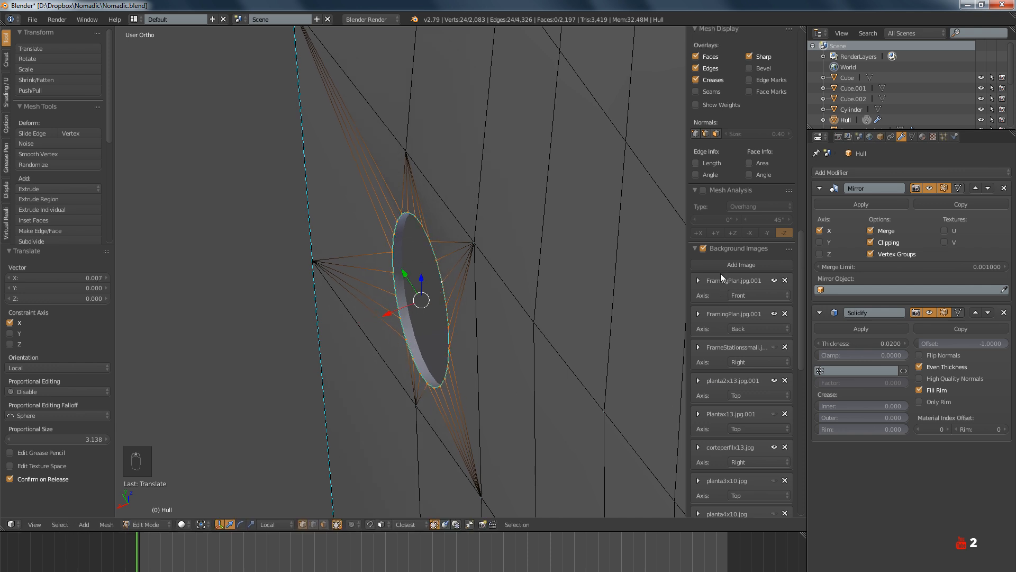
# Display the hull's face normals and shift the porthole loop slightly further along local X in the same direction
pyautogui.click(714, 239)
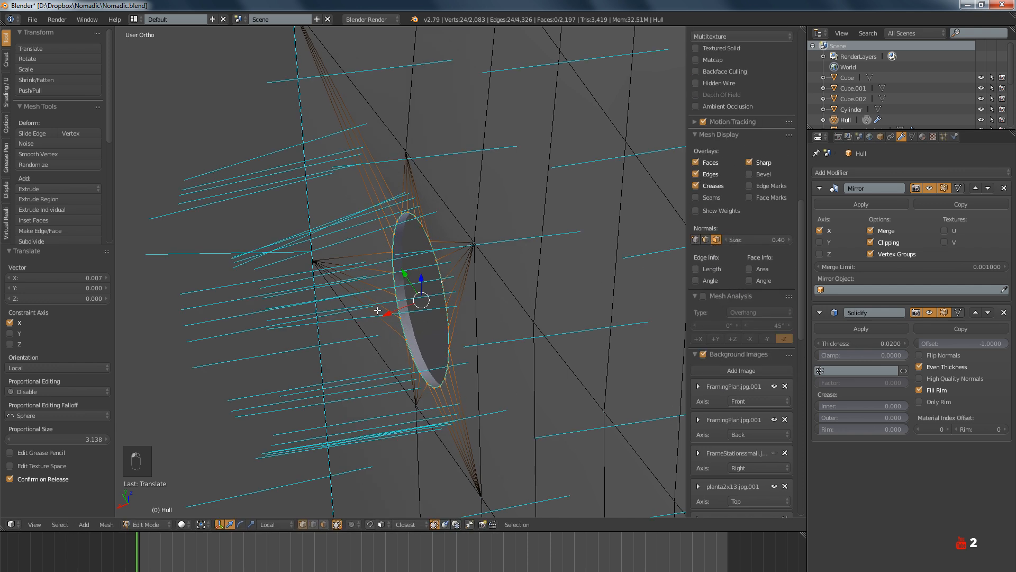
pyautogui.moveTo(391, 312); pyautogui.dragTo(382, 311)
pyautogui.press('Tab')
pyautogui.scroll(-2, 416, 304)
pyautogui.moveTo(416, 304)
pyautogui.mouseDown(button='middle')
pyautogui.moveTo(478, 336)
pyautogui.moveTo(472, 374)
pyautogui.moveTo(474, 348)
pyautogui.mouseUp(button='middle')
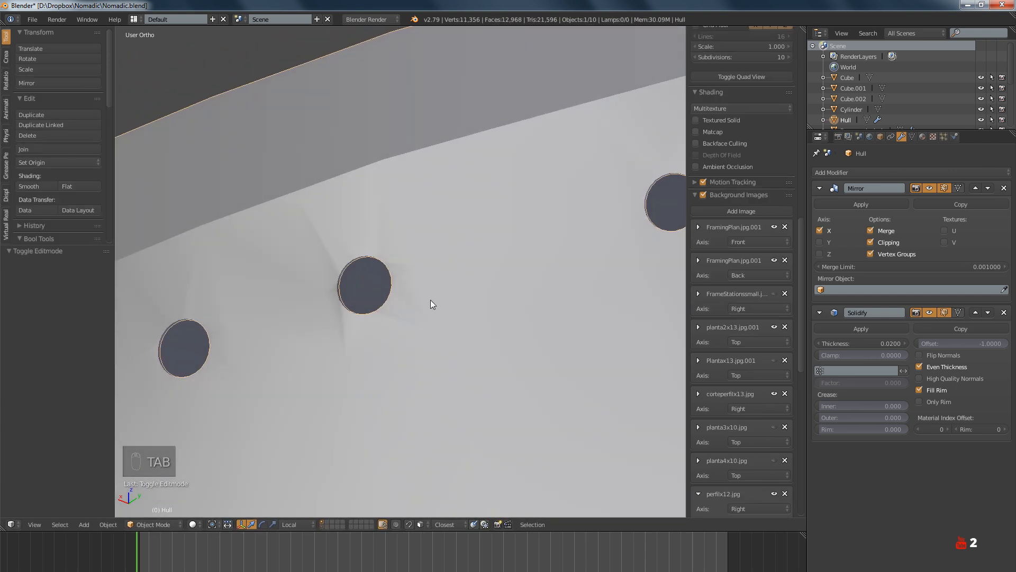
# Shift the bow porthole's edge loop back by about -0.006 along local X
pyautogui.moveTo(431, 301)
pyautogui.mouseDown(button='middle')
pyautogui.moveTo(446, 301)
pyautogui.moveTo(481, 250)
pyautogui.moveTo(485, 349)
pyautogui.moveTo(459, 326)
pyautogui.moveTo(444, 340)
pyautogui.moveTo(424, 306)
pyautogui.mouseUp(button='middle')
pyautogui.scroll(5, 410, 331)
pyautogui.press('Tab')
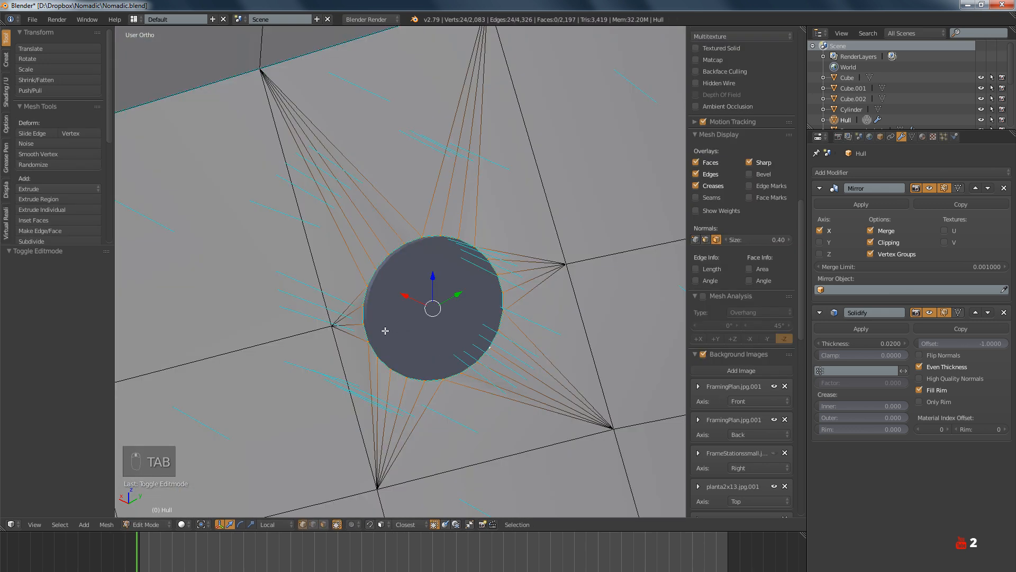
pyautogui.press('ctrl+KP_7')
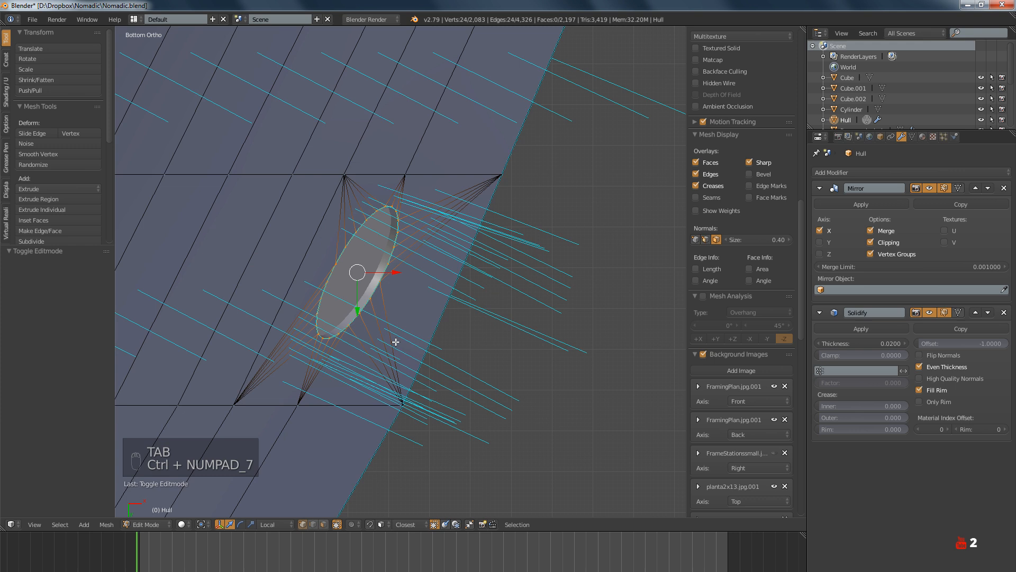
pyautogui.scroll(2, 414, 345)
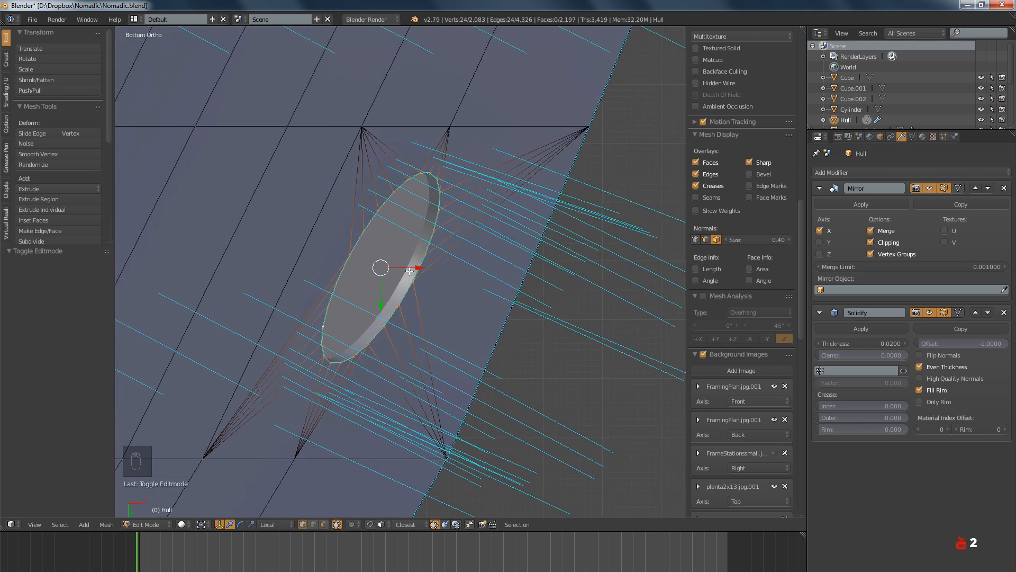
pyautogui.moveTo(410, 271); pyautogui.dragTo(405, 271)
pyautogui.press('ctrl+KP_1')
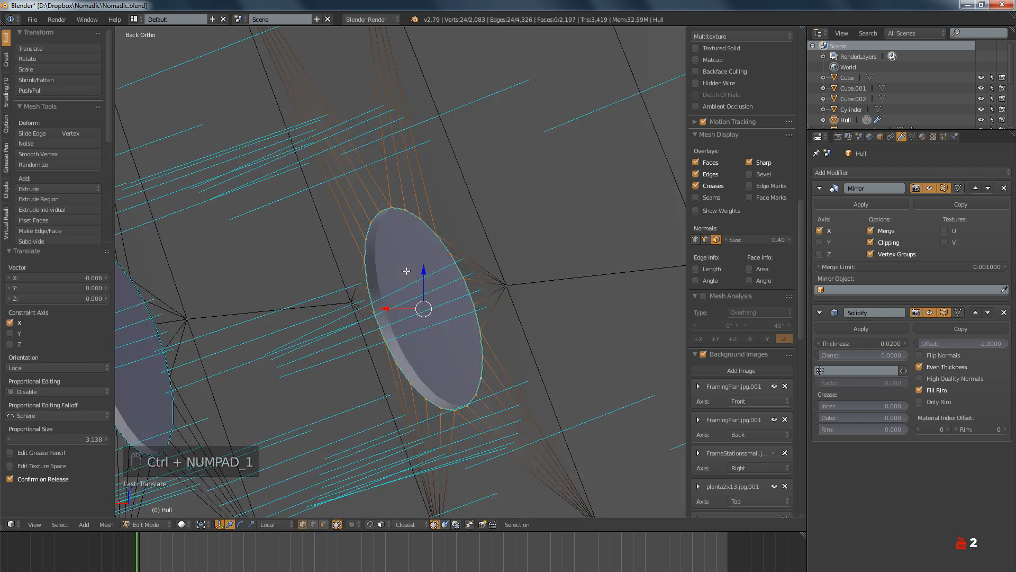
# Return to Object Mode and examine the hull shading around the adjusted bow porthole
pyautogui.scroll(-3, 406, 271)
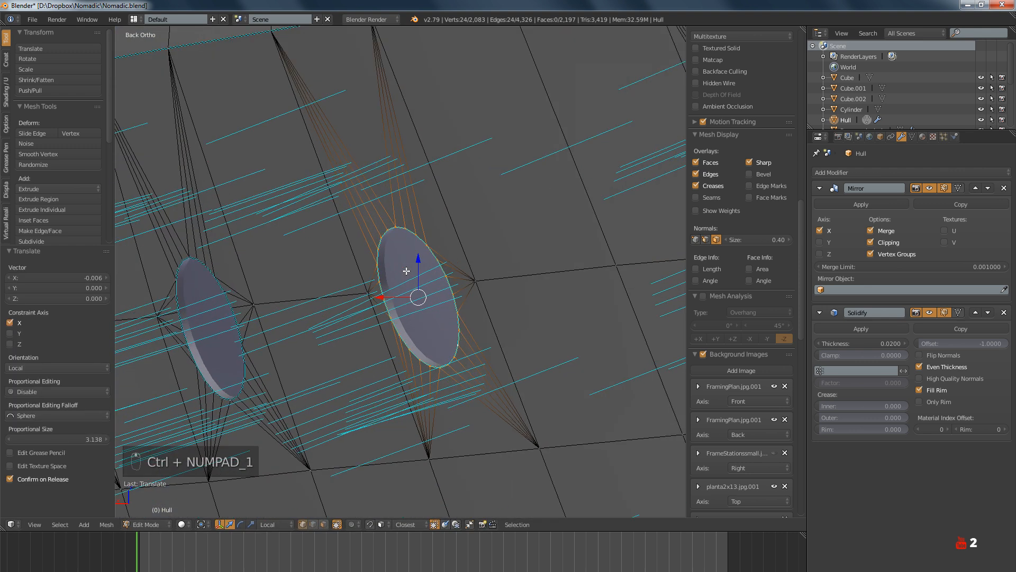
pyautogui.scroll(-3, 406, 270)
pyautogui.press('Tab')
pyautogui.scroll(3, 445, 257)
pyautogui.moveTo(389, 303)
pyautogui.mouseDown(button='middle')
pyautogui.moveTo(445, 256)
pyautogui.moveTo(426, 277)
pyautogui.moveTo(494, 261)
pyautogui.moveTo(444, 292)
pyautogui.moveTo(472, 297)
pyautogui.moveTo(484, 324)
pyautogui.moveTo(418, 322)
pyautogui.moveTo(441, 308)
pyautogui.moveTo(605, 356)
pyautogui.moveTo(527, 359)
pyautogui.moveTo(463, 345)
pyautogui.moveTo(460, 354)
pyautogui.moveTo(497, 272)
pyautogui.moveTo(404, 336)
pyautogui.moveTo(422, 345)
pyautogui.moveTo(363, 361)
pyautogui.moveTo(395, 329)
pyautogui.moveTo(491, 300)
pyautogui.moveTo(359, 363)
pyautogui.moveTo(360, 327)
pyautogui.moveTo(459, 340)
pyautogui.mouseUp(button='middle')
pyautogui.scroll(-3, 444, 292)
pyautogui.scroll(4, 468, 301)
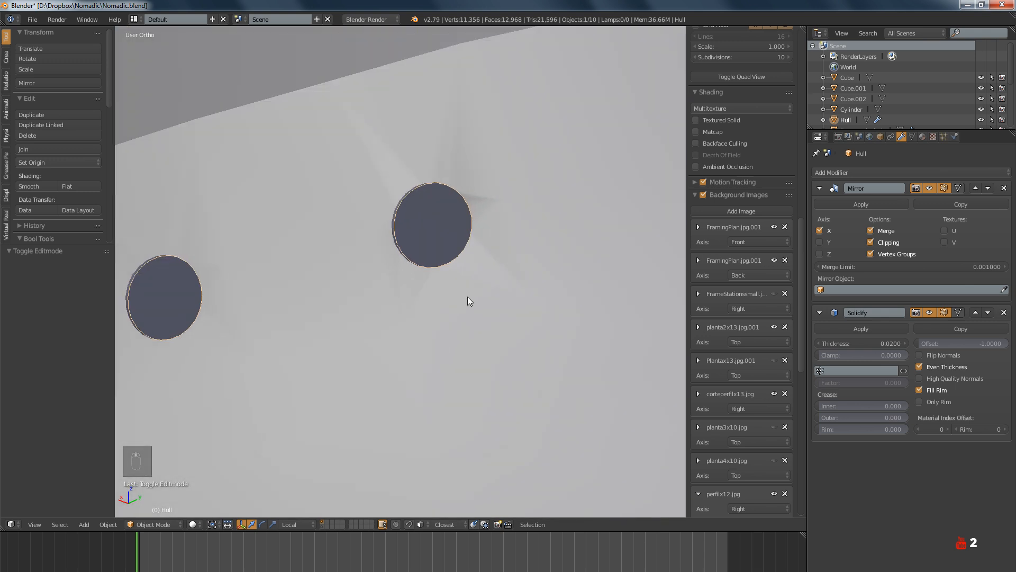
# Shift the bow porthole's edge loop slightly along local Y and check the surrounding shading in Object Mode
pyautogui.press('Tab')
pyautogui.scroll(3, 468, 300)
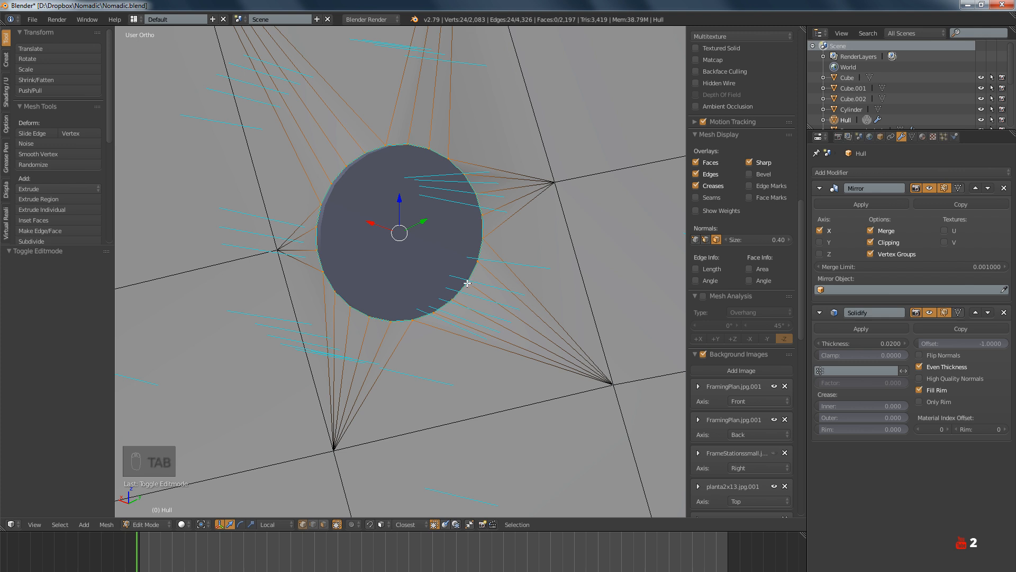
pyautogui.press('KP_1')
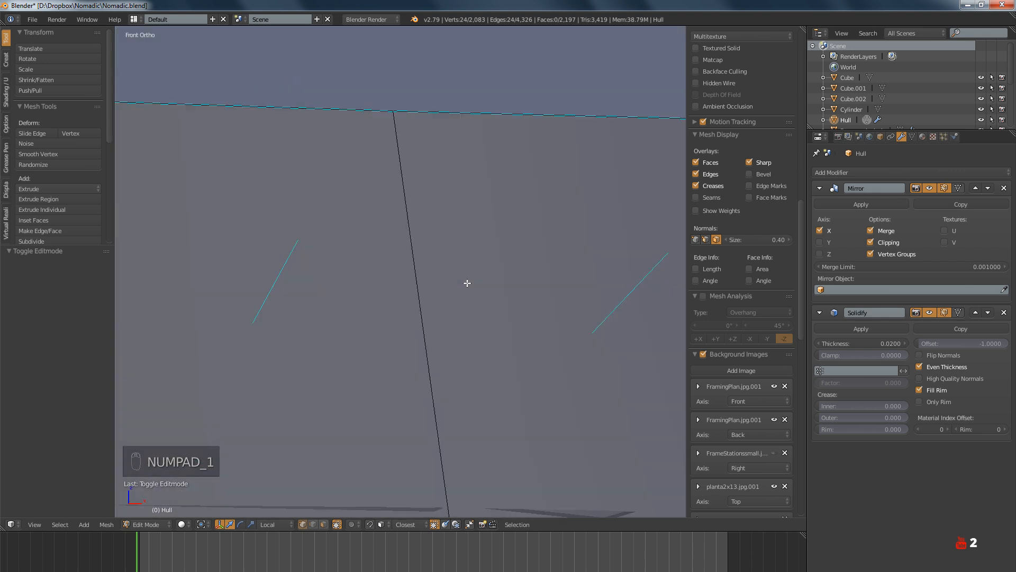
pyautogui.press('KP_Decimal')
pyautogui.press('KP_3')
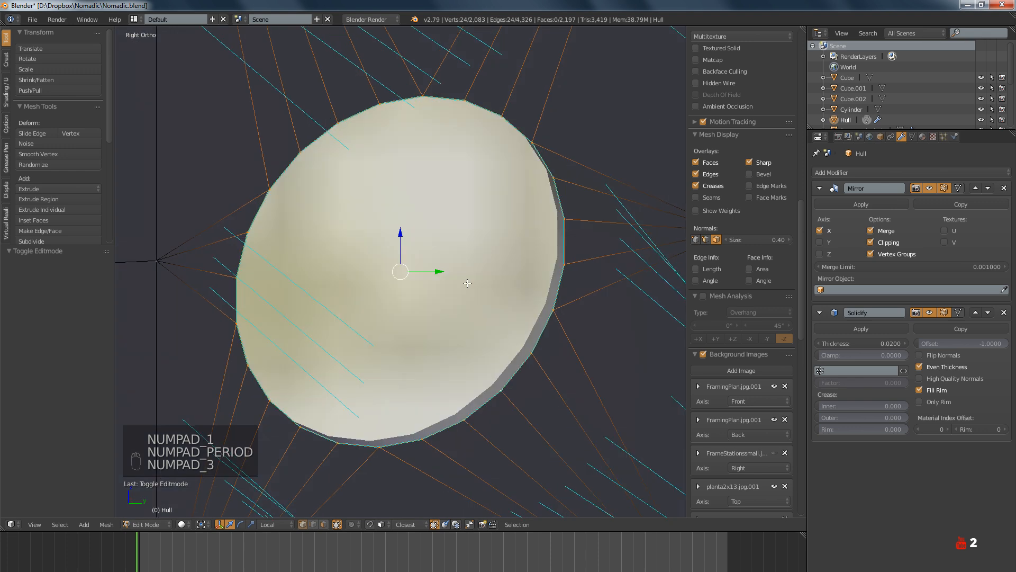
pyautogui.scroll(-6, 467, 283)
pyautogui.moveTo(467, 282); pyautogui.dragTo(381, 198, button='middle')
pyautogui.scroll(3, 431, 214)
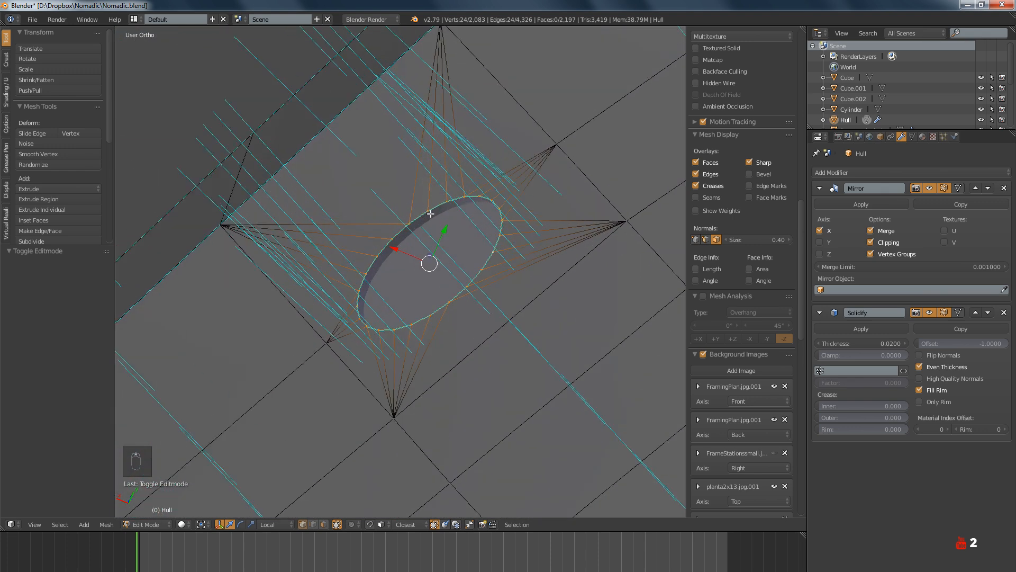
pyautogui.moveTo(446, 236); pyautogui.dragTo(444, 233)
pyautogui.press('Tab')
pyautogui.moveTo(444, 233); pyautogui.dragTo(377, 269, button='middle')
# Rotate the porthole loop by about -1.4 degrees in the bottom view and inspect the shading in Object Mode
pyautogui.press('Tab')
pyautogui.scroll(3, 465, 287)
pyautogui.press('ctrl+KP_7')
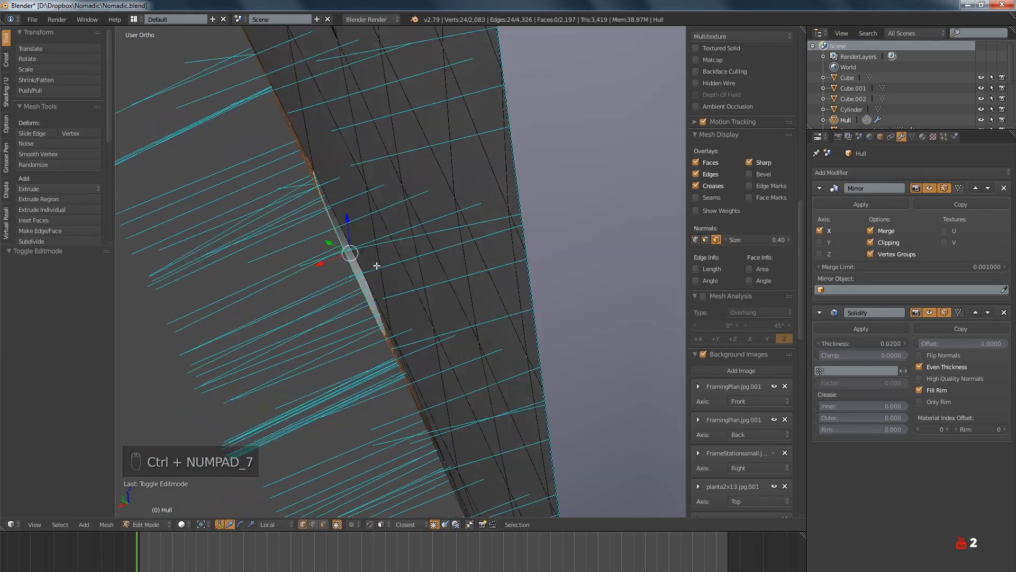
pyautogui.scroll(1, 466, 320)
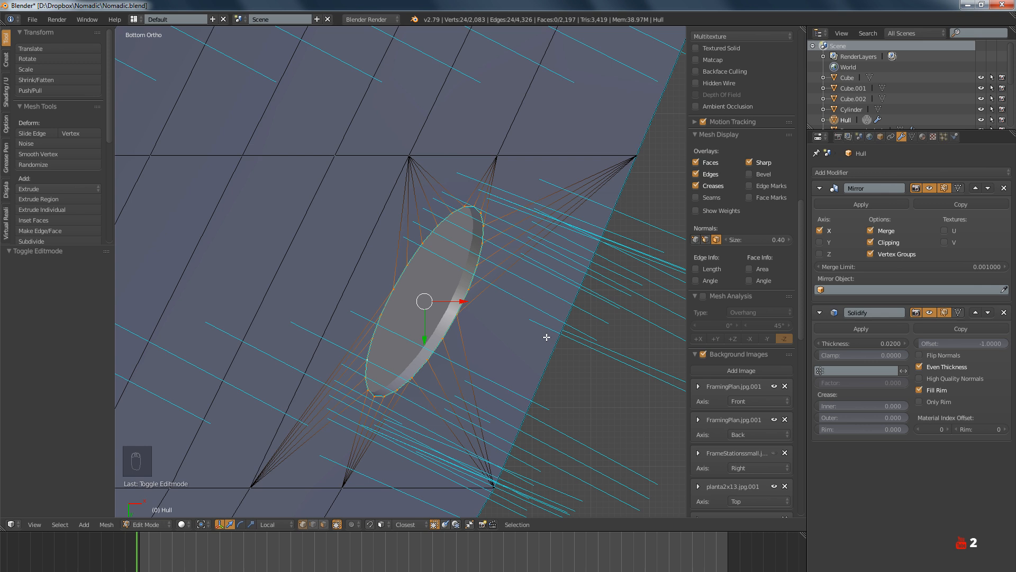
pyautogui.press('r')
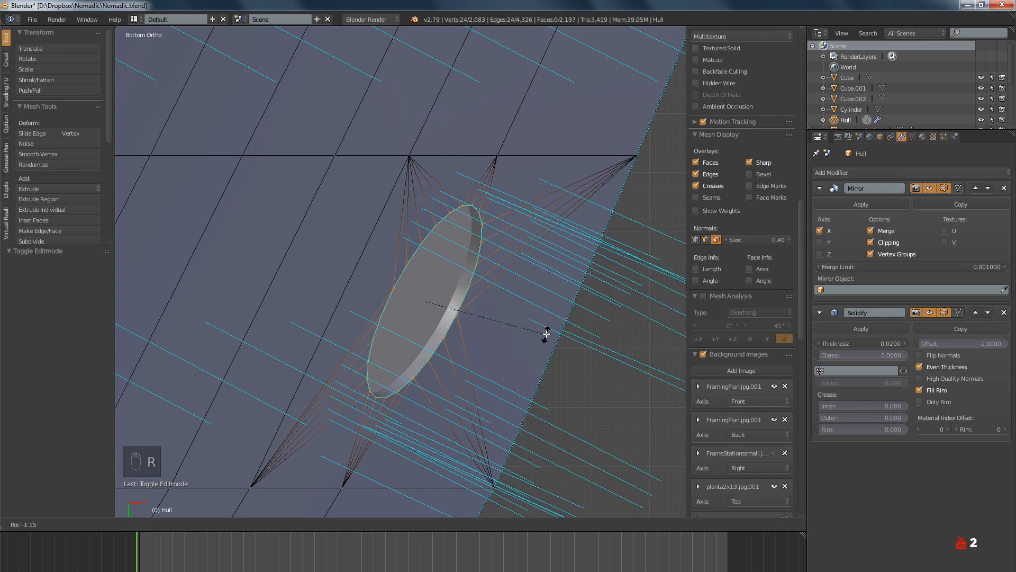
pyautogui.click(546, 334)
pyautogui.scroll(-5, 546, 334)
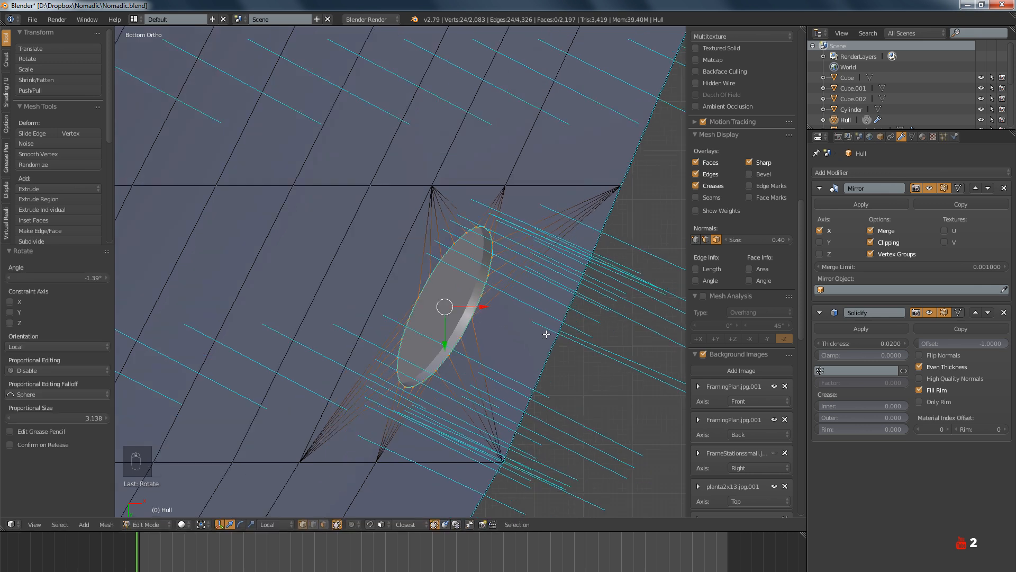
pyautogui.press('Tab')
pyautogui.moveTo(546, 334); pyautogui.dragTo(363, 347, button='middle')
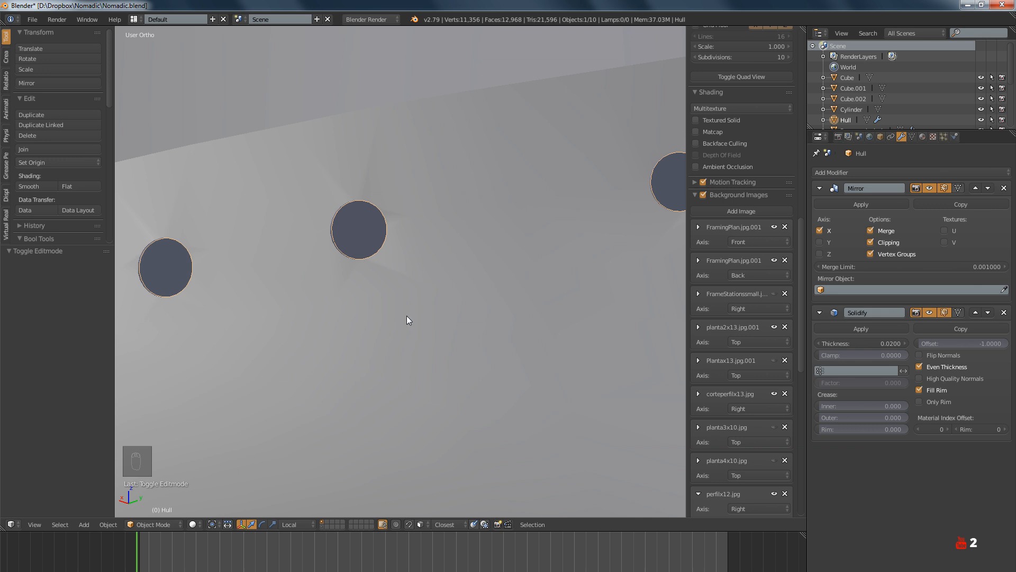
pyautogui.moveTo(408, 315); pyautogui.dragTo(356, 341, button='middle')
pyautogui.rightClick(356, 338)
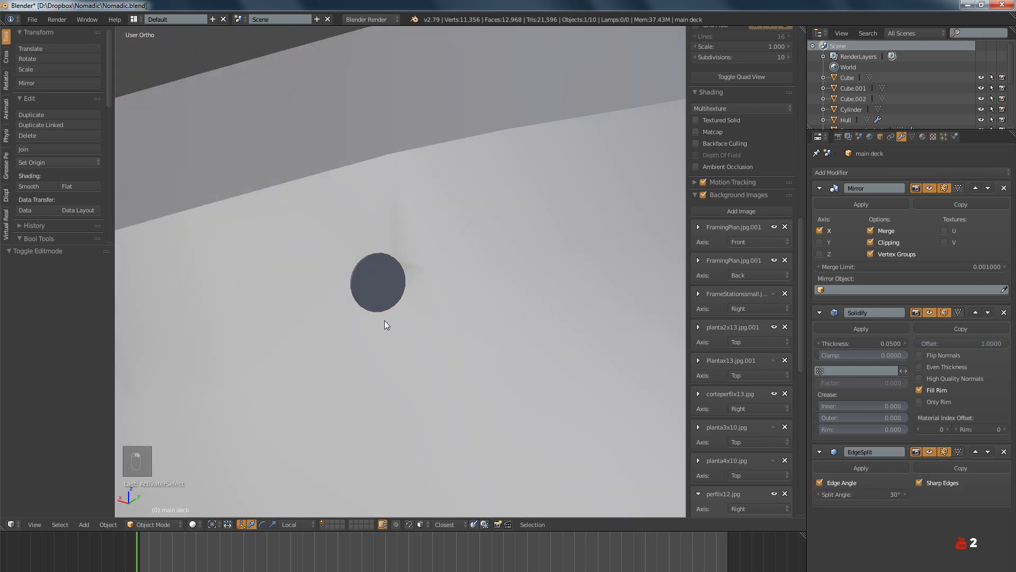
pyautogui.press('Tab')
pyautogui.press('Tab')
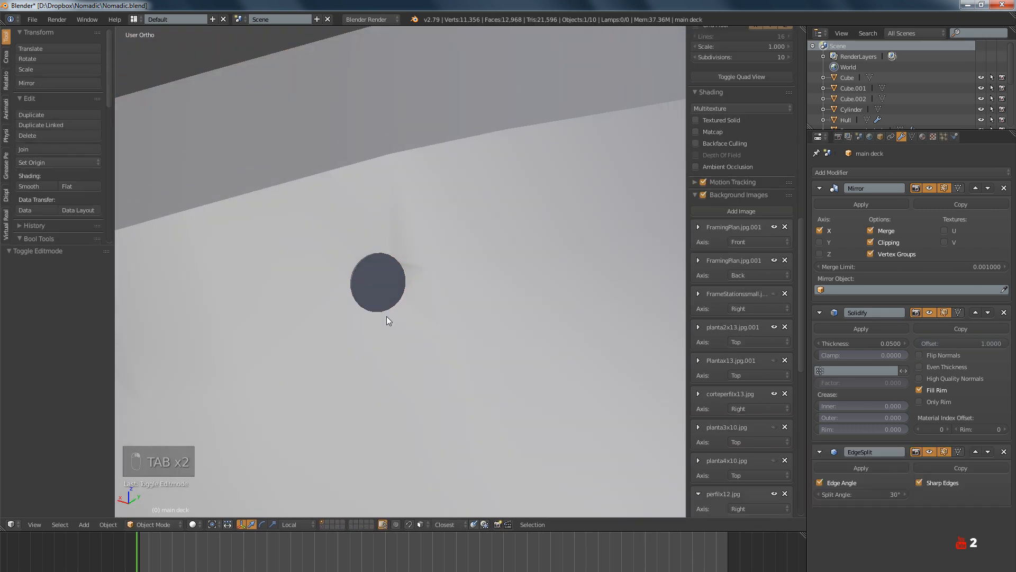
# Select the hull, enter Edit Mode and pick the edge loop of the next porthole toward the bow
pyautogui.rightClick(335, 313)
pyautogui.press('Tab')
pyautogui.scroll(4, 373, 309)
pyautogui.press('a')
pyautogui.press('a')
pyautogui.press('a')
pyautogui.press('a')
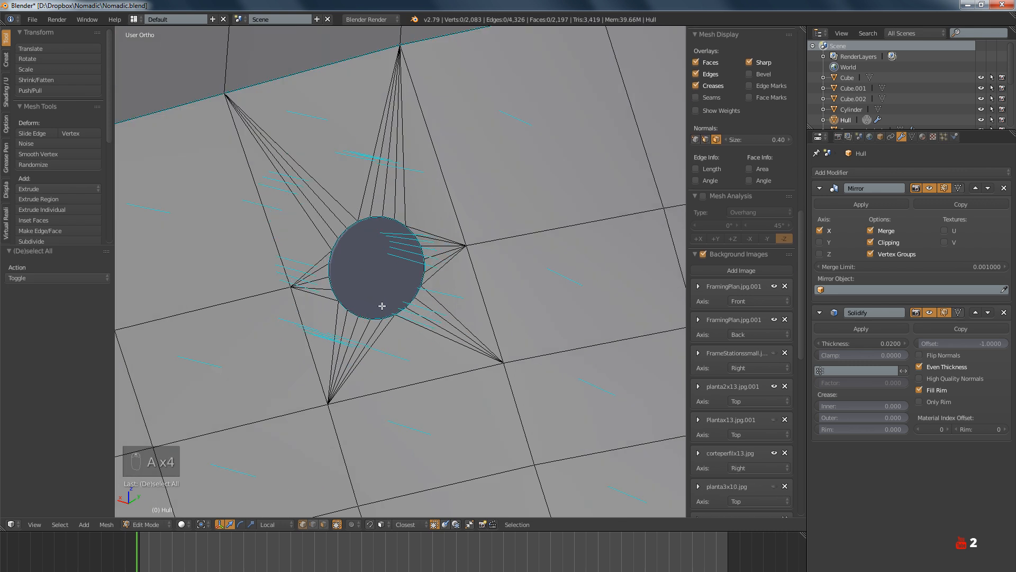
pyautogui.press('a')
pyautogui.press('a')
pyautogui.press('a')
pyautogui.keyDown('alt'); pyautogui.rightClick(384, 309); pyautogui.keyUp('alt')
pyautogui.moveTo(381, 310); pyautogui.dragTo(342, 324, button='middle')
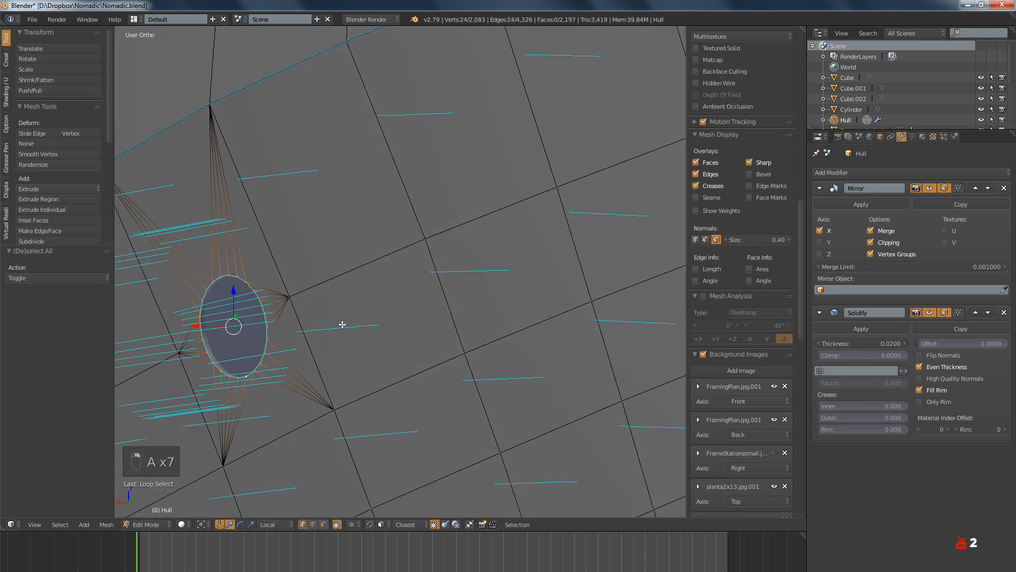
# Shift this second porthole's edge loop by about 0.011 along local X in the back view
pyautogui.press('KP_Decimal')
pyautogui.press('ctrl+KP_1')
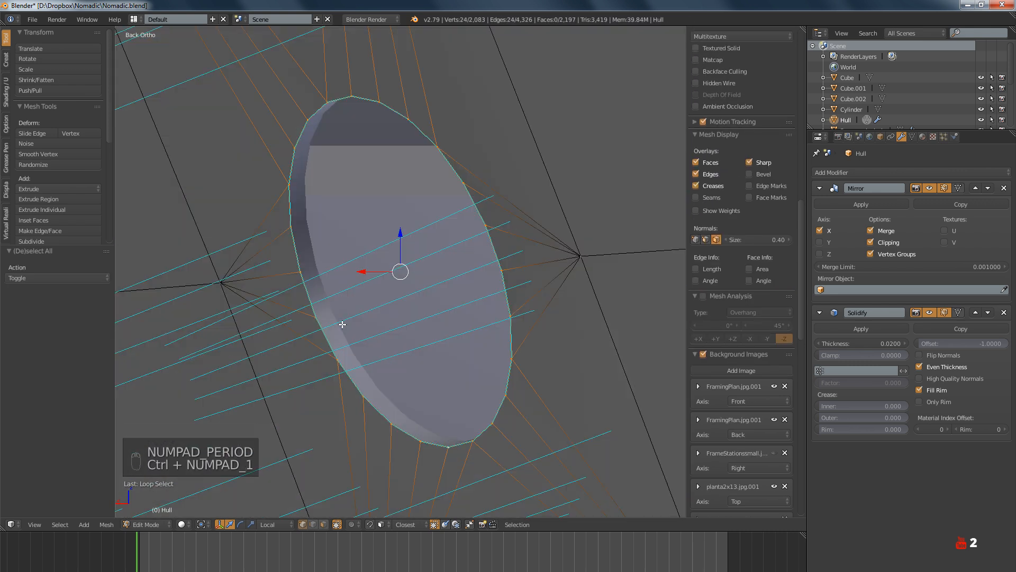
pyautogui.scroll(-3, 362, 300)
pyautogui.moveTo(343, 296); pyautogui.dragTo(337, 296)
# Rotate the second porthole's edge loop by about -1 degree in the bottom view and return to Object Mode
pyautogui.press('ctrl+KP_7')
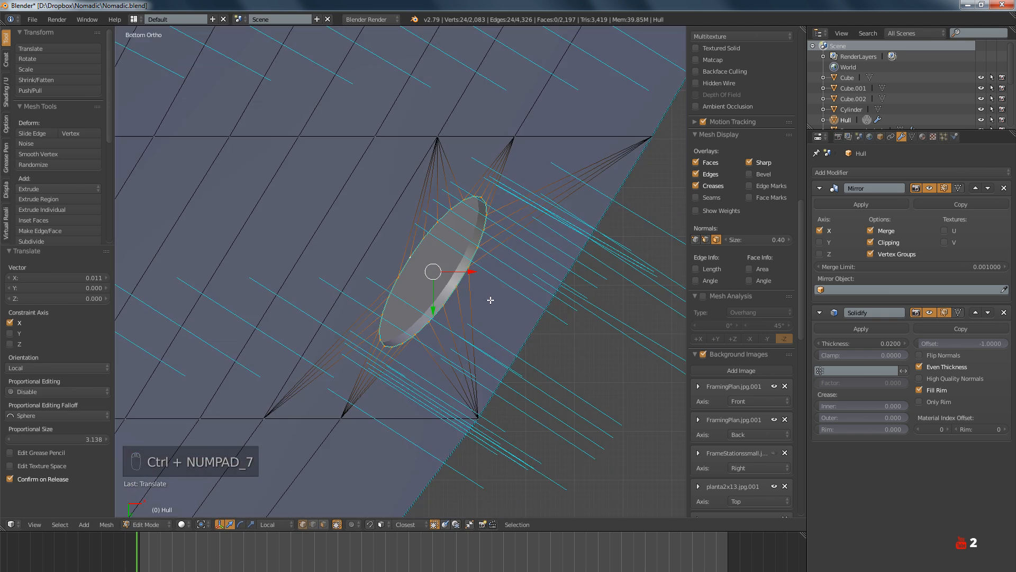
pyautogui.press('r')
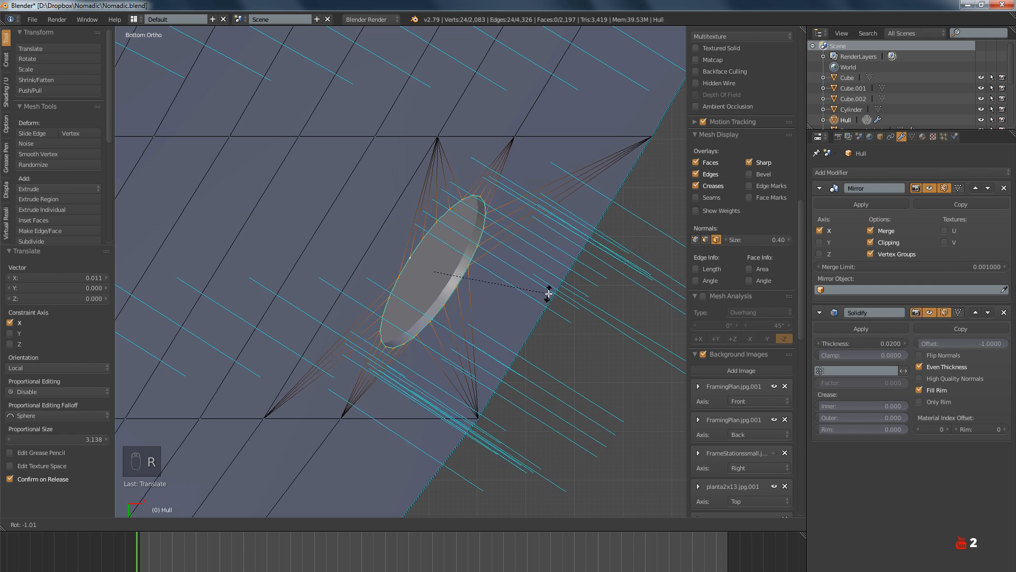
pyautogui.click(547, 292)
pyautogui.moveTo(545, 291)
pyautogui.mouseDown(button='middle')
pyautogui.moveTo(396, 349)
pyautogui.moveTo(363, 352)
pyautogui.moveTo(382, 335)
pyautogui.moveTo(382, 297)
pyautogui.moveTo(399, 284)
pyautogui.moveTo(376, 295)
pyautogui.moveTo(403, 300)
pyautogui.moveTo(335, 320)
pyautogui.moveTo(487, 345)
pyautogui.moveTo(446, 333)
pyautogui.moveTo(442, 372)
pyautogui.moveTo(420, 372)
pyautogui.moveTo(431, 363)
pyautogui.moveTo(370, 385)
pyautogui.moveTo(487, 346)
pyautogui.moveTo(421, 361)
pyautogui.mouseUp(button='middle')
pyautogui.press('Tab')
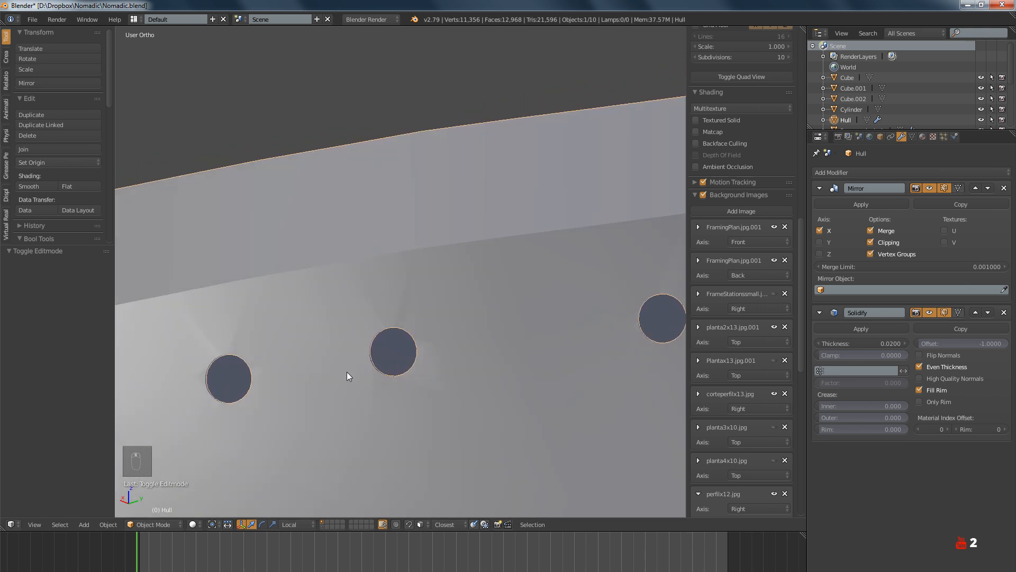
# Enter Edit Mode on the hull and select the edge loop of the next bow porthole
pyautogui.moveTo(347, 372)
pyautogui.mouseDown(button='middle')
pyautogui.moveTo(385, 351)
pyautogui.moveTo(372, 341)
pyautogui.moveTo(385, 327)
pyautogui.moveTo(386, 357)
pyautogui.moveTo(371, 360)
pyautogui.mouseUp(button='middle')
pyautogui.scroll(7, 437, 328)
pyautogui.moveTo(437, 328)
pyautogui.mouseDown(button='middle')
pyautogui.moveTo(452, 360)
pyautogui.moveTo(424, 336)
pyautogui.mouseUp(button='middle')
pyautogui.press('Tab')
pyautogui.press('a')
pyautogui.press('a')
pyautogui.press('a')
pyautogui.press('a')
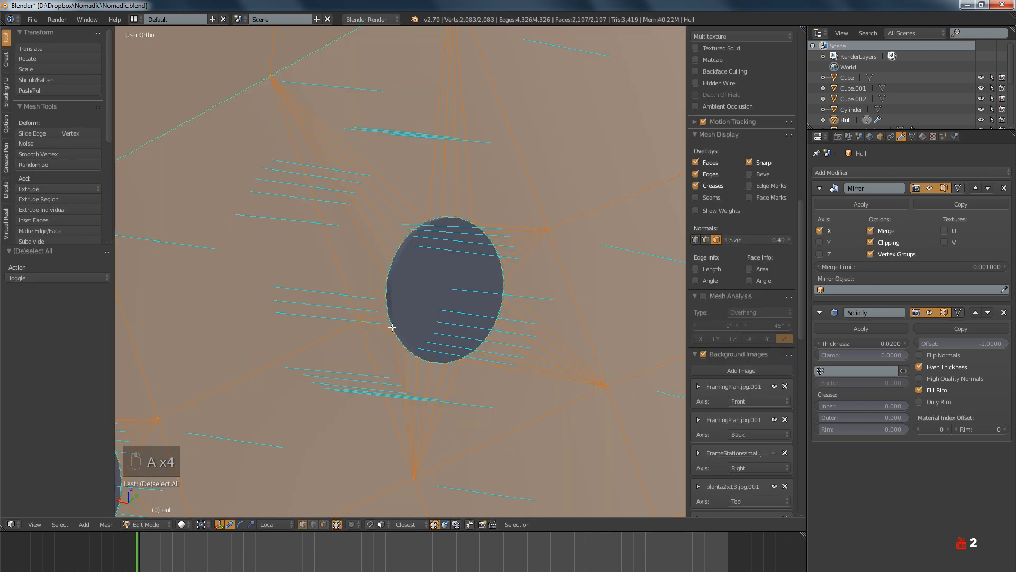
pyautogui.press('a')
pyautogui.keyDown('alt'); pyautogui.rightClick(391, 327); pyautogui.keyUp('alt')
# Rotate the selected porthole loop by about -0.5 degrees in the bottom view
pyautogui.press('ctrl+KP_7')
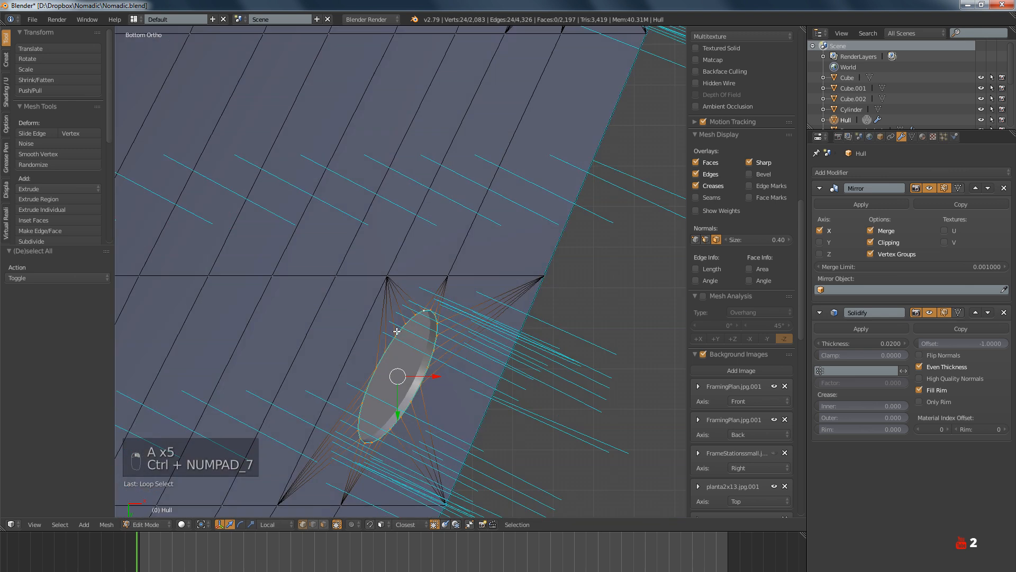
pyautogui.keyDown('shift'); pyautogui.moveTo(433, 382); pyautogui.dragTo(454, 318, button='middle'); pyautogui.keyUp('shift')
pyautogui.scroll(2, 502, 325)
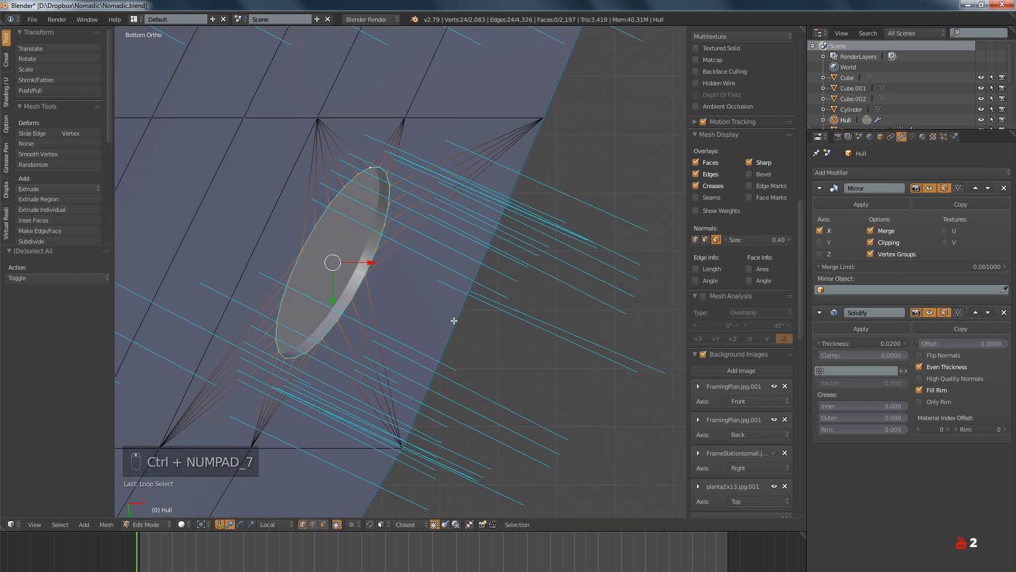
pyautogui.press('r')
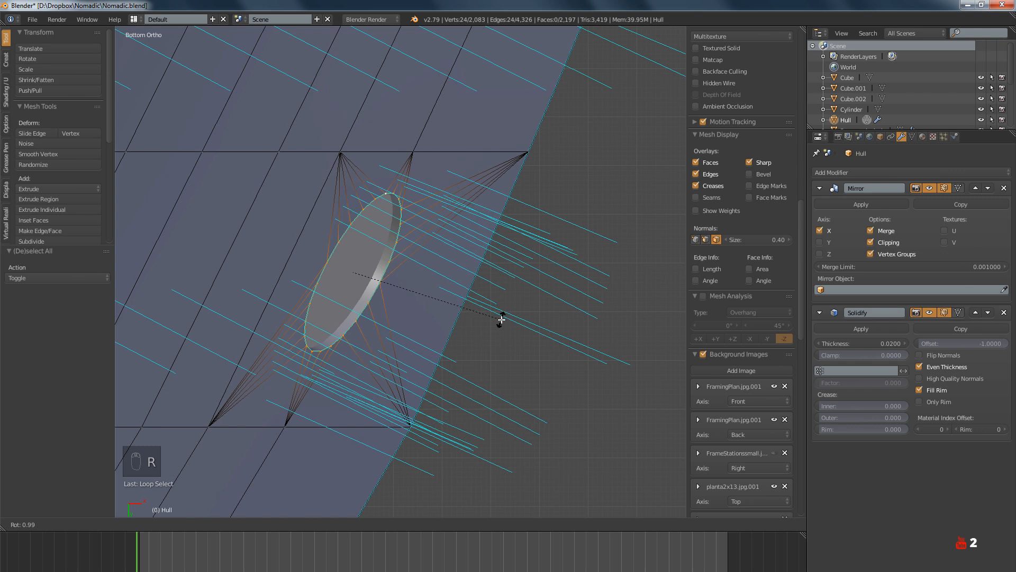
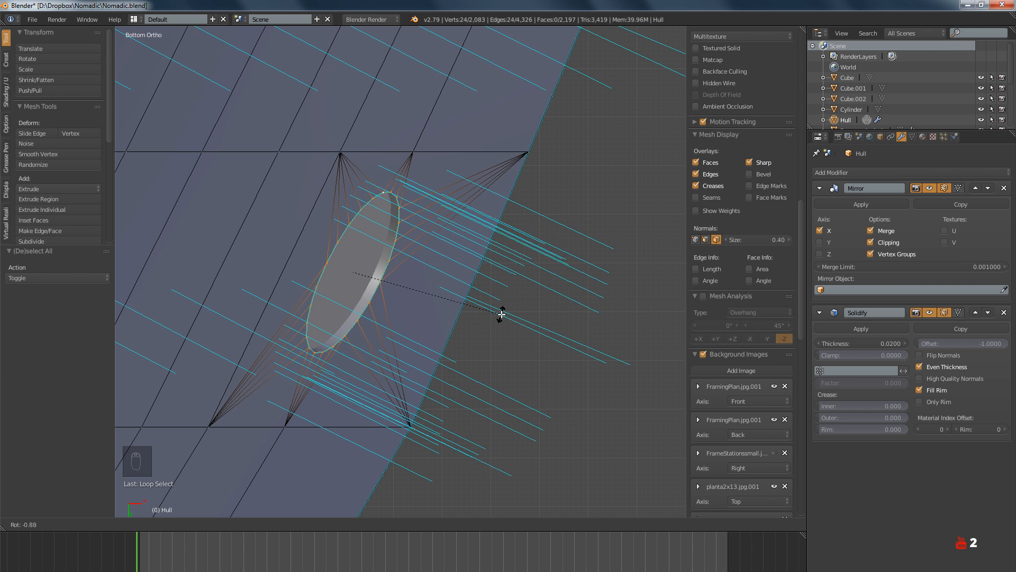
pyautogui.click(501, 314)
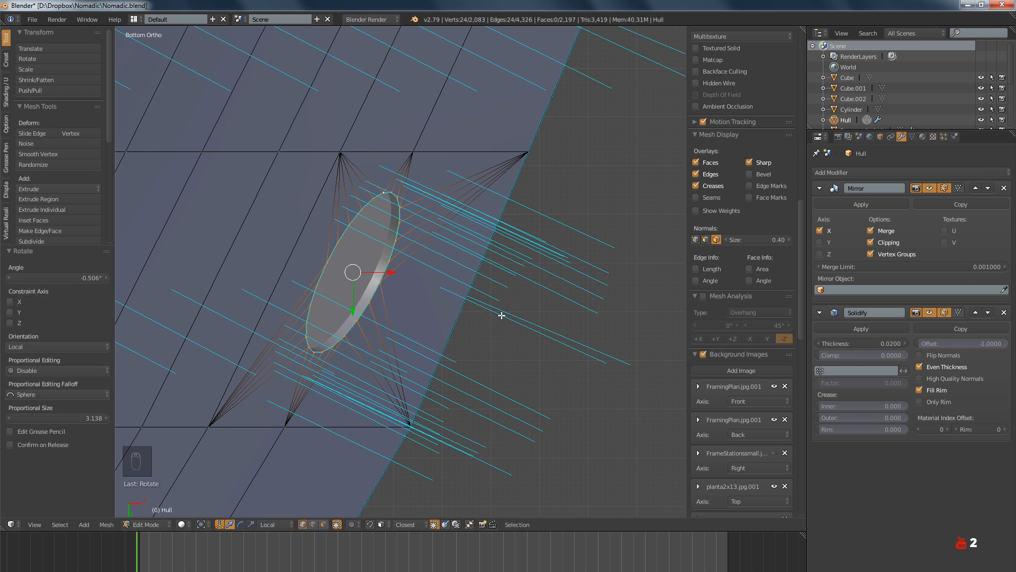
# Move the porthole's edge loop by about 0.008 along local X in the back view
pyautogui.scroll(-2, 501, 315)
pyautogui.press('ctrl+KP_1')
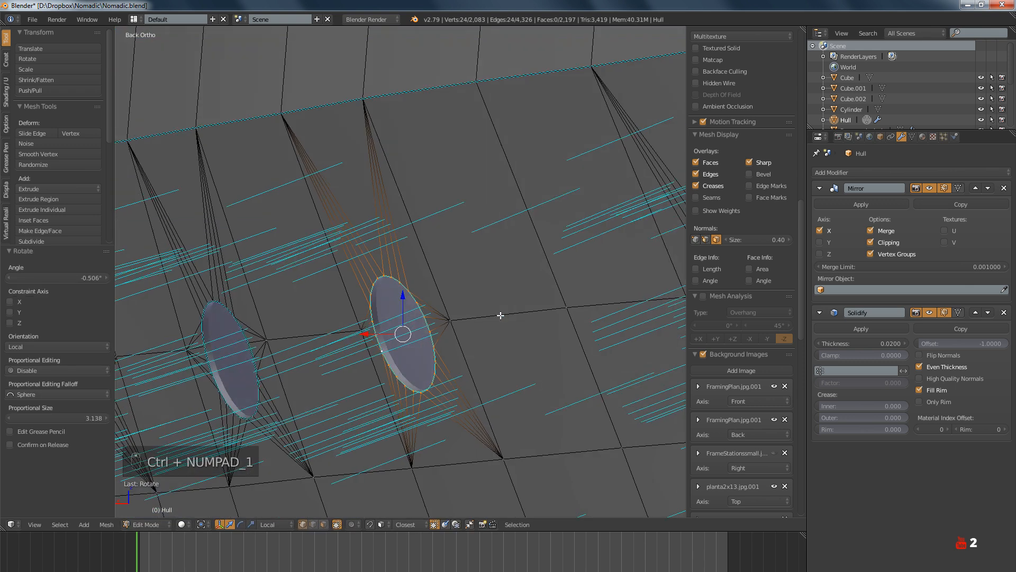
pyautogui.scroll(1, 455, 315)
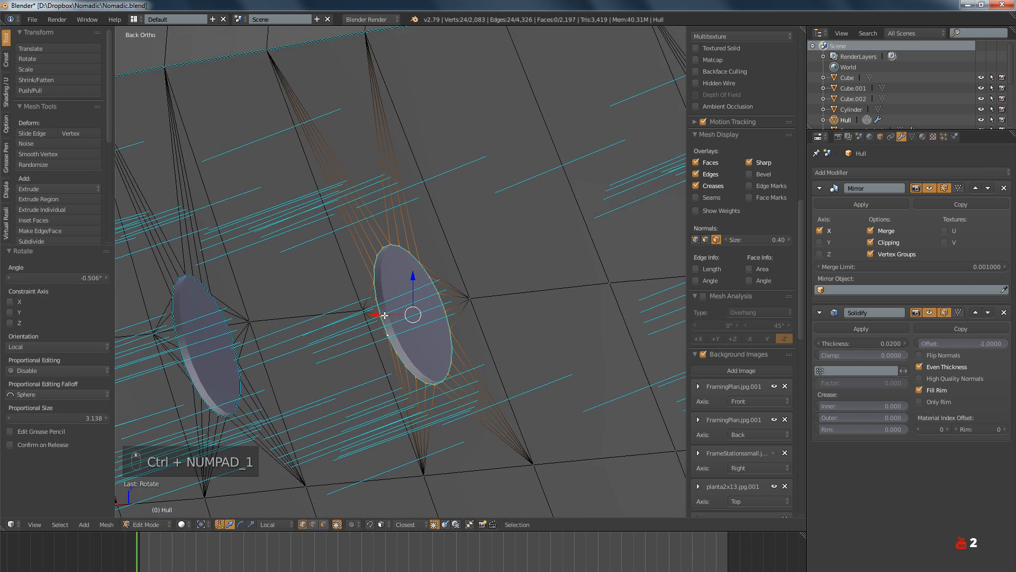
pyautogui.press('g')
pyautogui.press('x')
pyautogui.press('x')
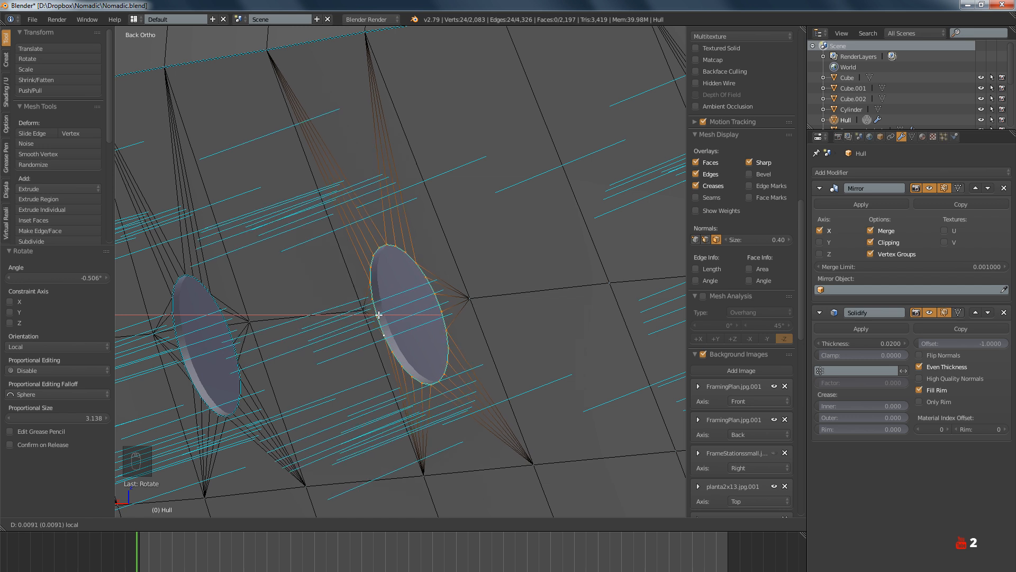
pyautogui.click(379, 314)
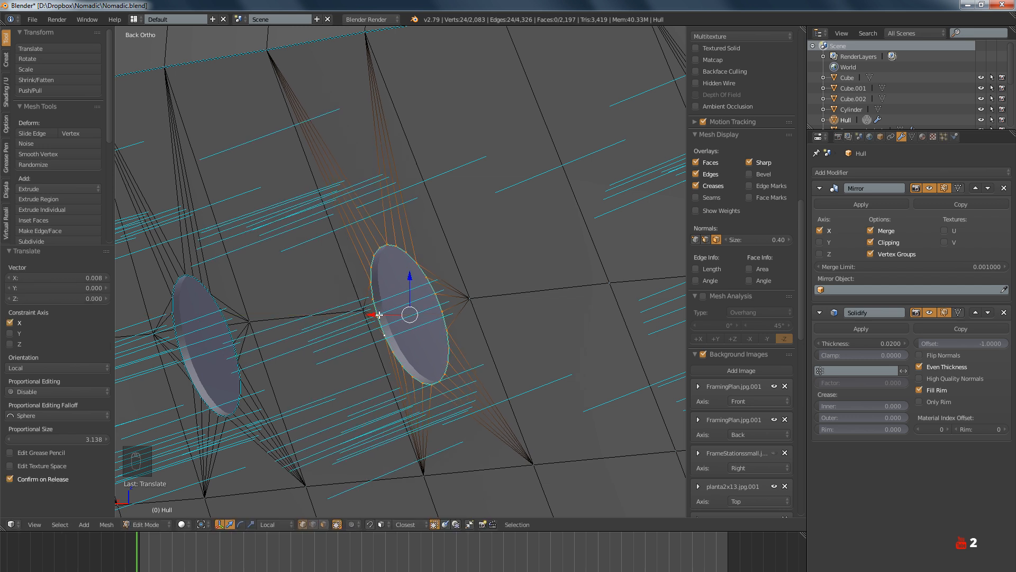
# Shift the porthole loop by about -0.008 along local X in the bottom view and inspect the hull shading in Object Mode
pyautogui.press('ctrl+KP_7')
pyautogui.scroll(2, 408, 306)
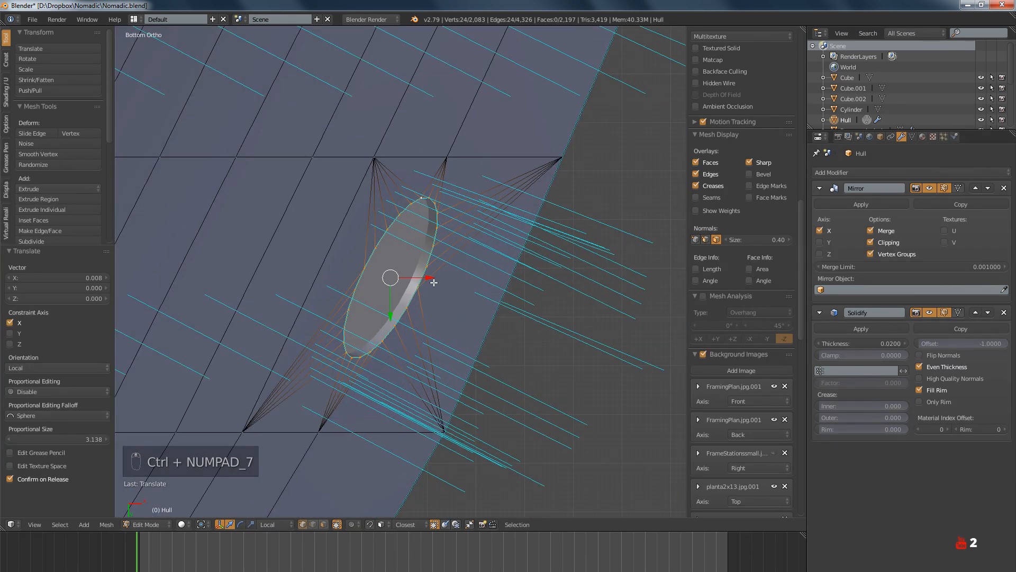
pyautogui.moveTo(425, 277); pyautogui.dragTo(422, 278)
pyautogui.scroll(-2, 424, 278)
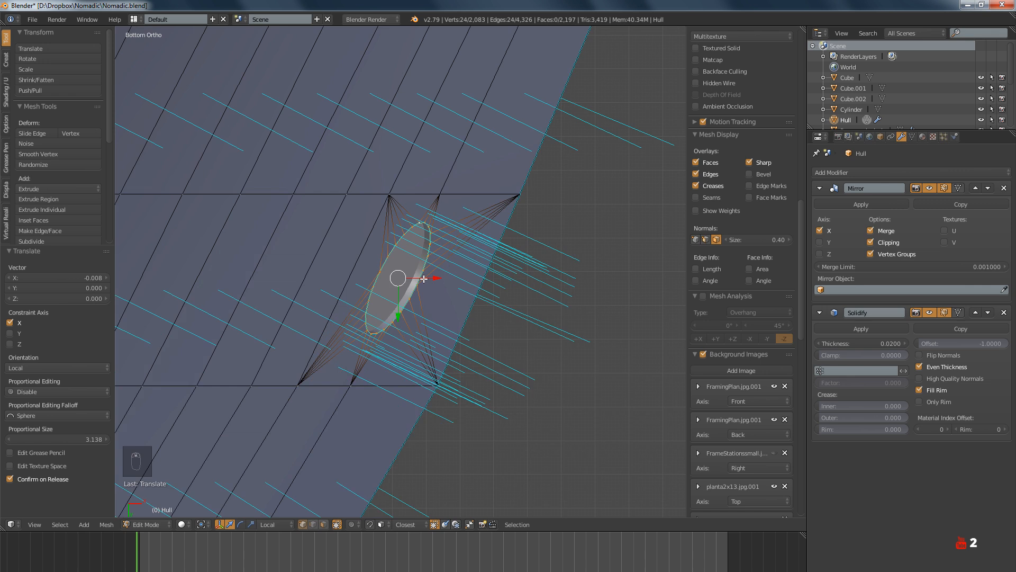
pyautogui.press('Tab')
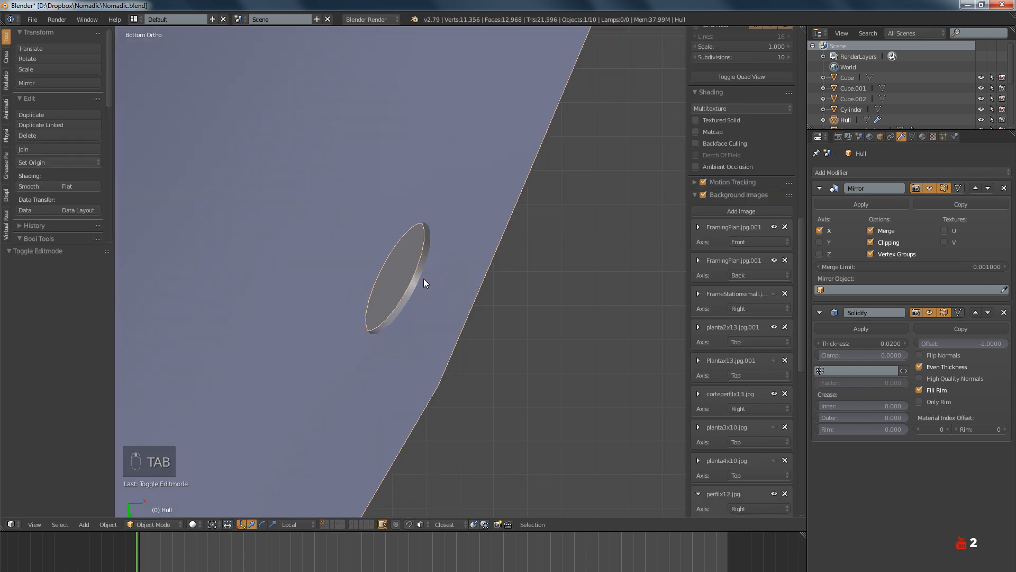
pyautogui.moveTo(423, 278)
pyautogui.mouseDown(button='middle')
pyautogui.moveTo(371, 273)
pyautogui.moveTo(272, 333)
pyautogui.moveTo(330, 319)
pyautogui.moveTo(323, 285)
pyautogui.moveTo(334, 263)
pyautogui.moveTo(340, 311)
pyautogui.moveTo(504, 306)
pyautogui.moveTo(513, 286)
pyautogui.moveTo(481, 327)
pyautogui.moveTo(549, 342)
pyautogui.moveTo(464, 362)
pyautogui.moveTo(474, 351)
pyautogui.moveTo(372, 337)
pyautogui.moveTo(542, 341)
pyautogui.moveTo(539, 387)
pyautogui.moveTo(525, 350)
pyautogui.moveTo(651, 360)
pyautogui.moveTo(539, 374)
pyautogui.moveTo(520, 340)
pyautogui.moveTo(501, 334)
pyautogui.mouseUp(button='middle')
pyautogui.scroll(-4, 341, 310)
pyautogui.scroll(3, 465, 362)
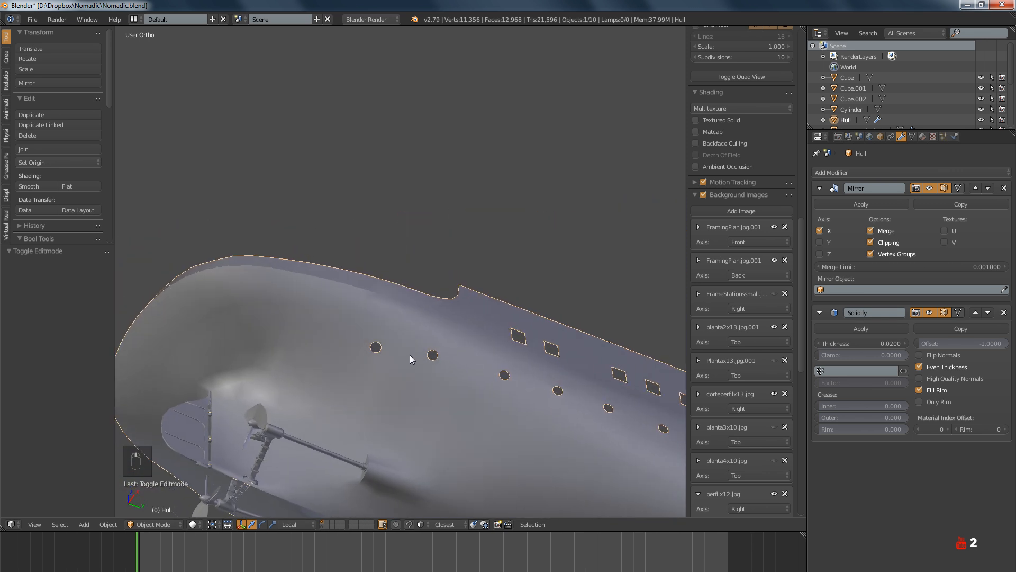
pyautogui.moveTo(401, 354); pyautogui.dragTo(372, 379, button='middle')
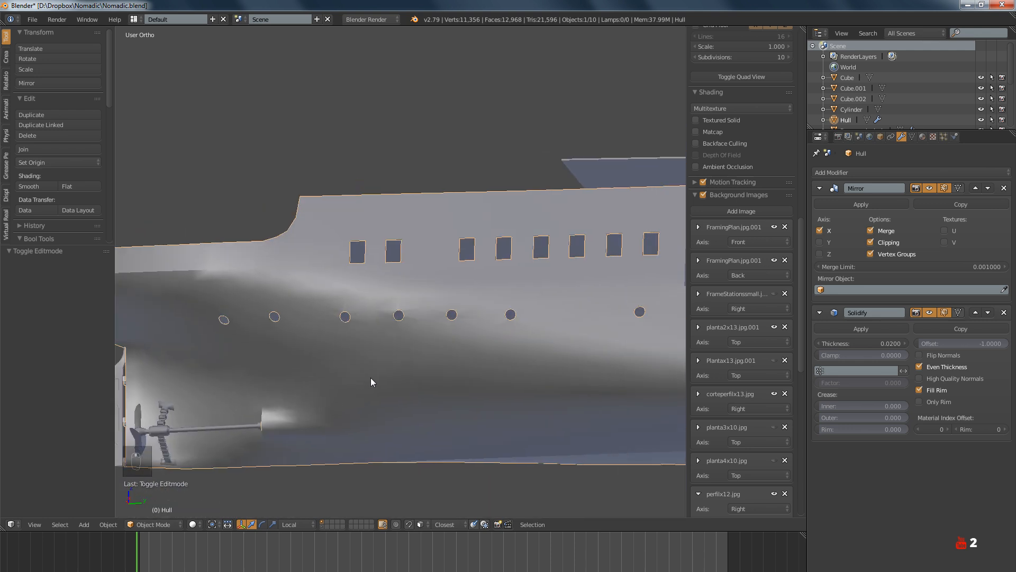
# Compare the hull's porthole row with the side-view blueprint in the right wireframe view
pyautogui.press('KP_3')
pyautogui.press('z')
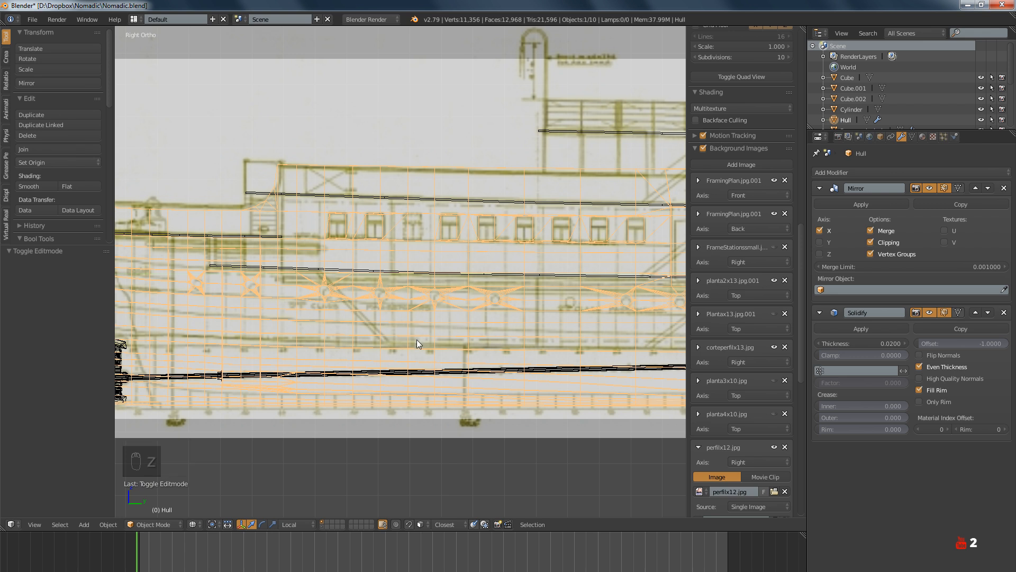
pyautogui.scroll(4, 444, 325)
pyautogui.scroll(-5, 424, 322)
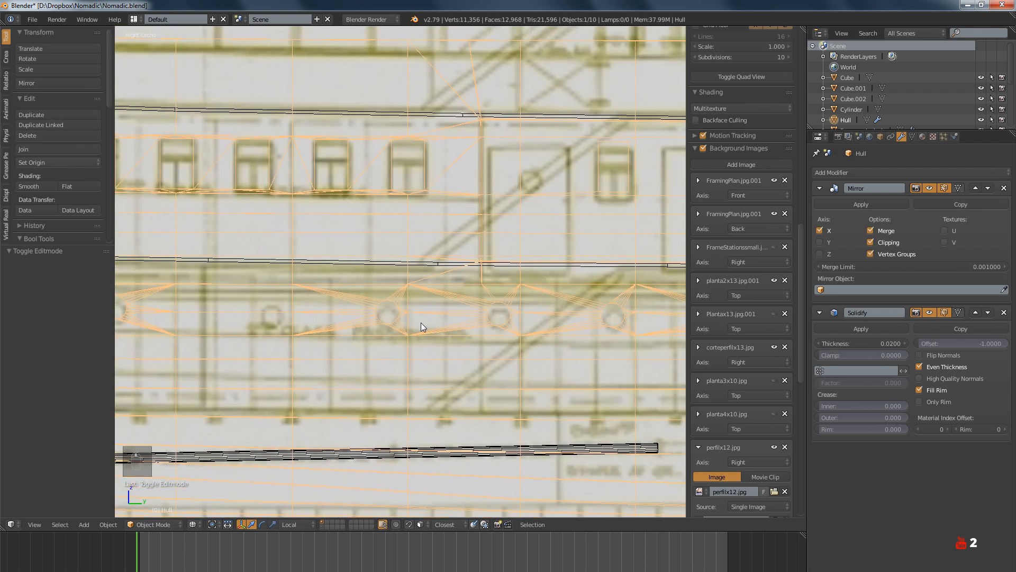
pyautogui.keyDown('ctrl'); pyautogui.scroll(8, 357, 340); pyautogui.keyUp('ctrl')
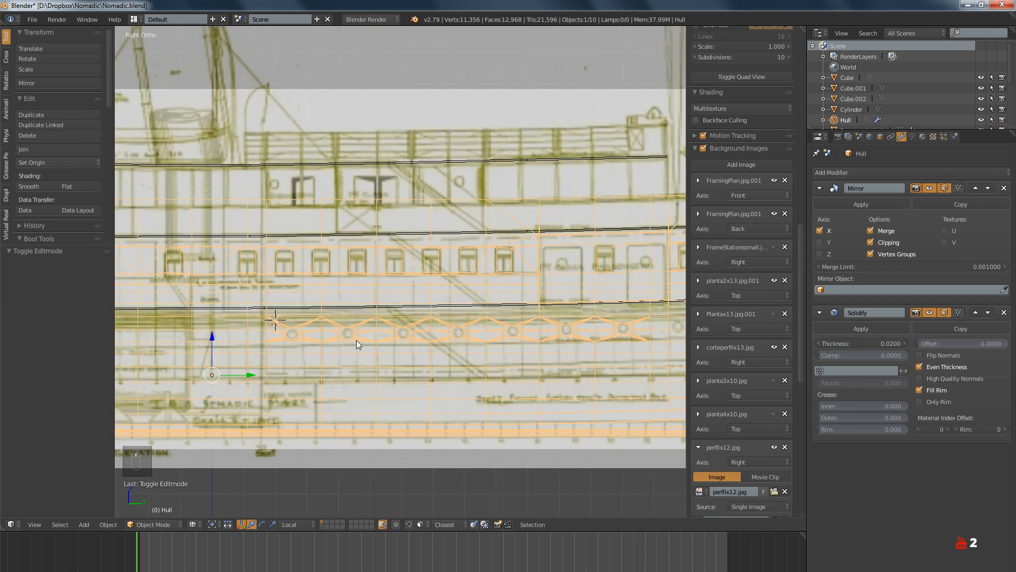
pyautogui.scroll(4, 314, 326)
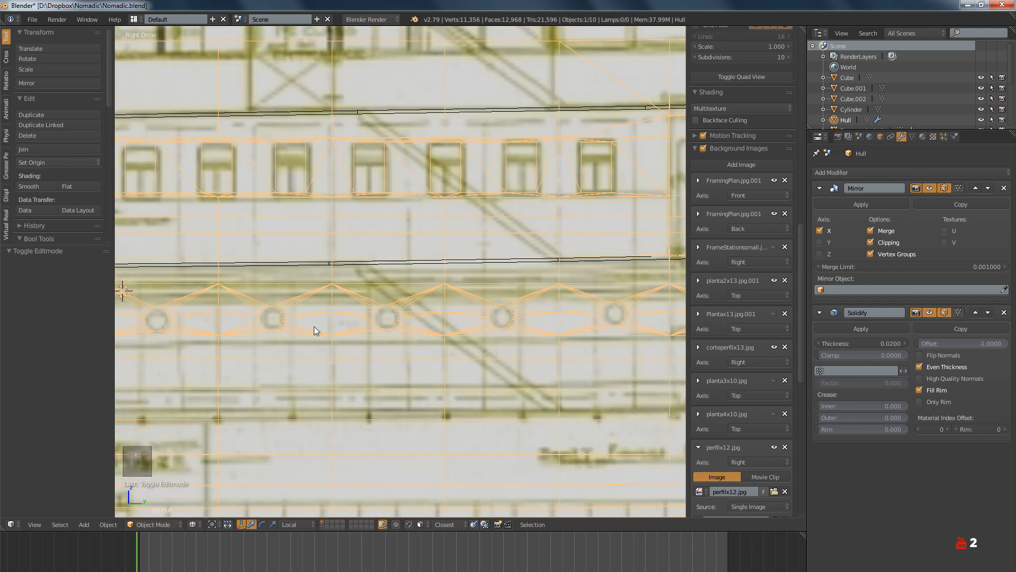
pyautogui.scroll(-1, 314, 326)
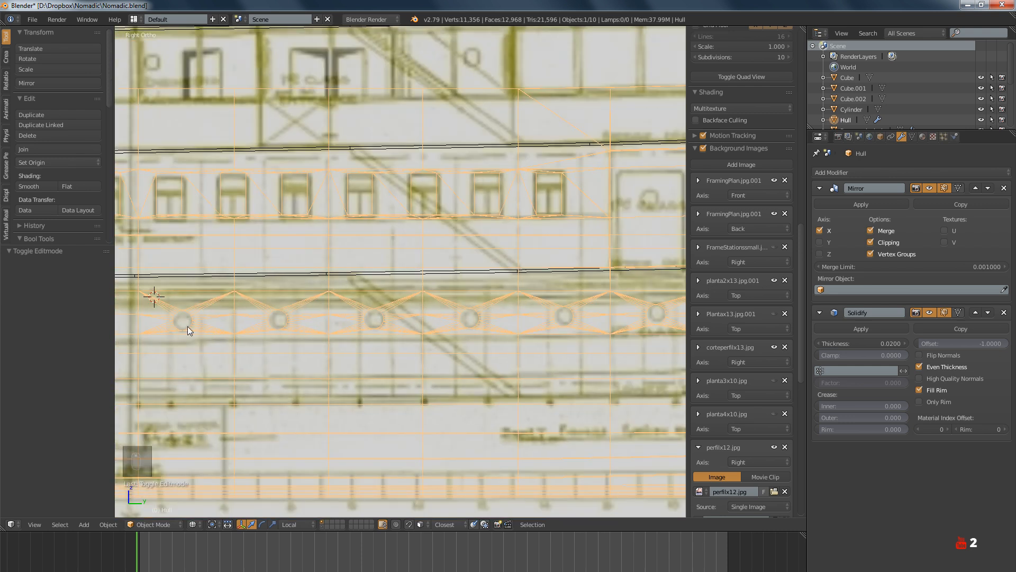
pyautogui.keyDown('ctrl'); pyautogui.scroll(2, 532, 330); pyautogui.keyUp('ctrl')
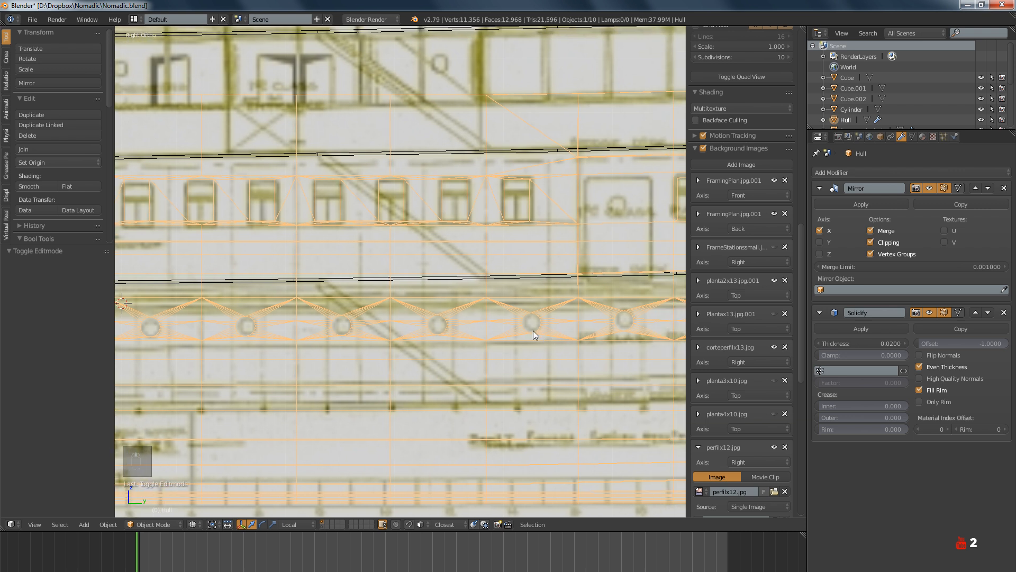
# Maximize the 3D viewport and enter Edit Mode on the hull with all geometry deselected
pyautogui.hotkey('shift', 'space')
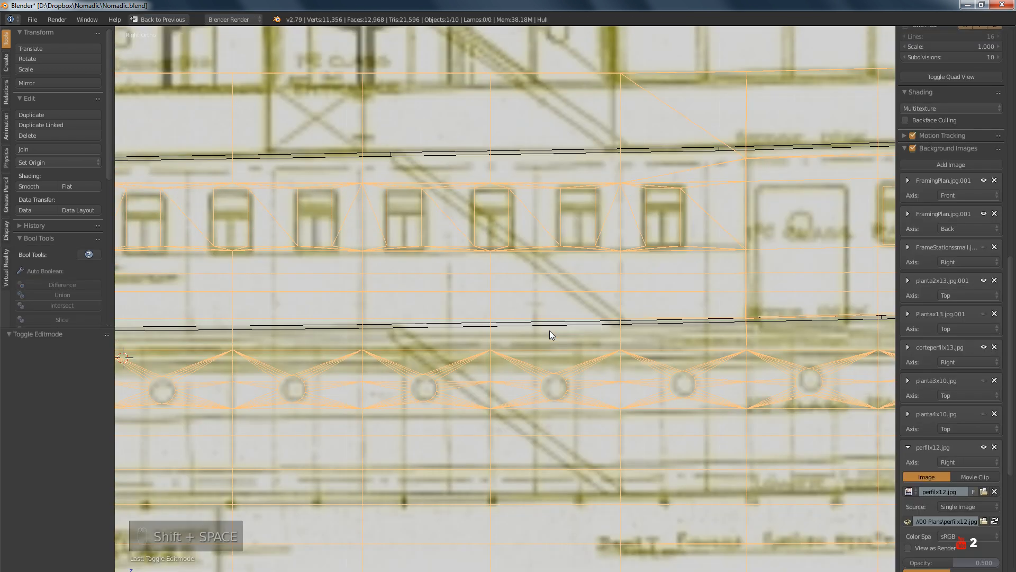
pyautogui.scroll(-2, 549, 331)
pyautogui.press('Tab')
pyautogui.press('a')
pyautogui.press('a')
pyautogui.press('a')
pyautogui.press('a')
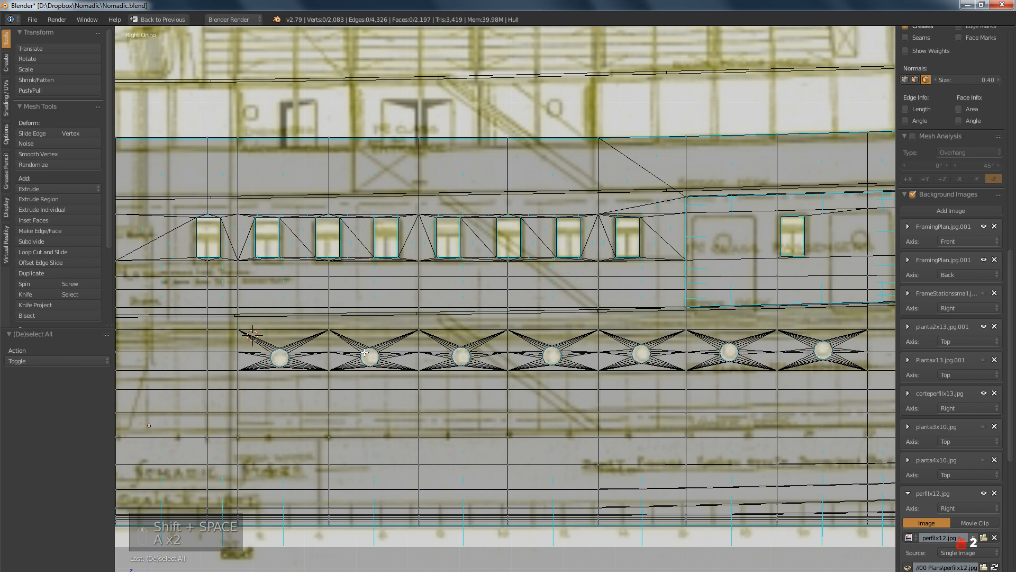
# Select the edge loops of all seven portholes in the midship row together
pyautogui.scroll(4, 287, 362)
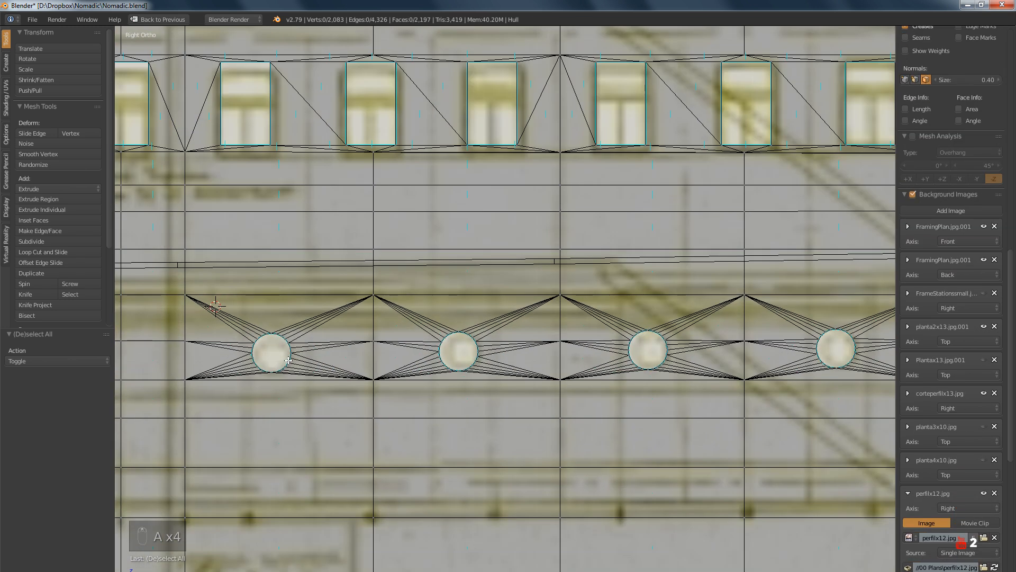
pyautogui.keyDown('alt'); pyautogui.rightClick(288, 360); pyautogui.keyUp('alt')
pyautogui.keyDown('alt'); pyautogui.keyDown('shift'); pyautogui.rightClick(447, 363); pyautogui.keyUp('shift'); pyautogui.keyUp('alt')
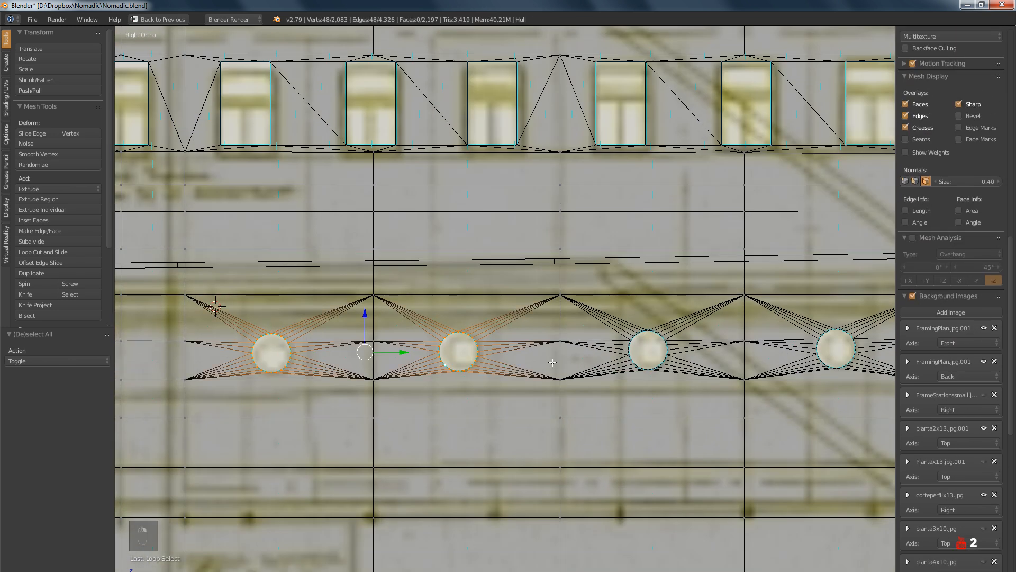
pyautogui.keyDown('alt'); pyautogui.keyDown('shift'); pyautogui.rightClick(634, 362); pyautogui.keyUp('shift'); pyautogui.keyUp('alt')
pyautogui.keyDown('shift'); pyautogui.moveTo(695, 369); pyautogui.dragTo(531, 369, button='middle'); pyautogui.keyUp('shift')
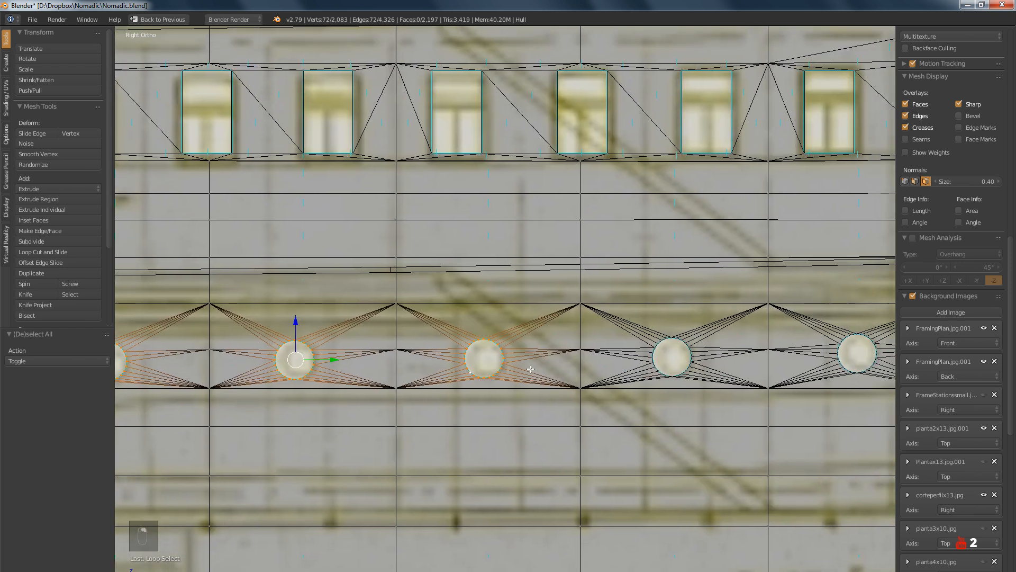
pyautogui.keyDown('alt'); pyautogui.keyDown('shift'); pyautogui.rightClick(659, 367); pyautogui.keyUp('shift'); pyautogui.keyUp('alt')
pyautogui.keyDown('shift'); pyautogui.moveTo(842, 369); pyautogui.dragTo(638, 367, button='middle'); pyautogui.keyUp('shift')
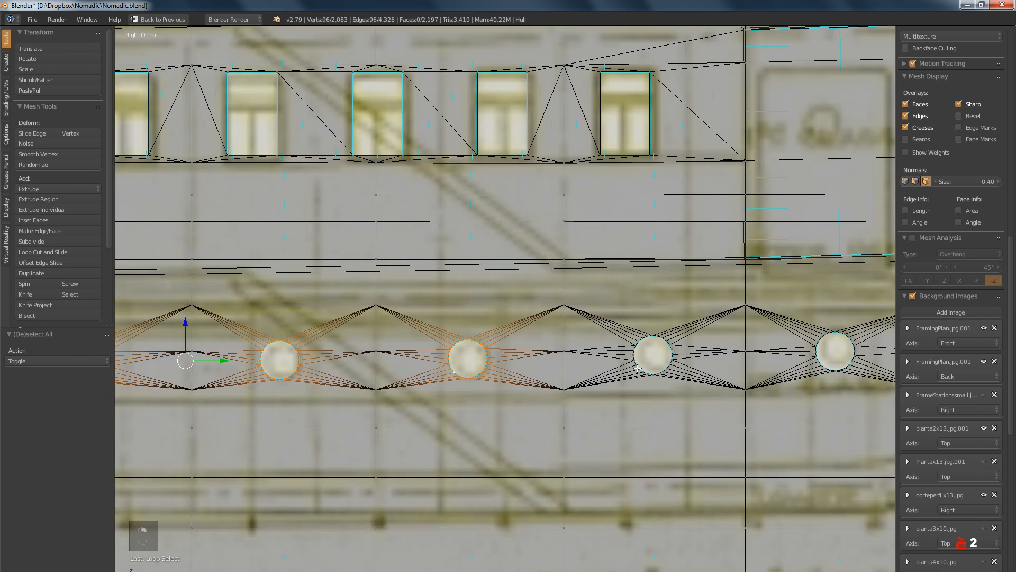
pyautogui.keyDown('alt'); pyautogui.keyDown('shift'); pyautogui.rightClick(639, 366); pyautogui.keyUp('shift'); pyautogui.keyUp('alt')
pyautogui.keyDown('alt'); pyautogui.keyDown('shift'); pyautogui.rightClick(825, 365); pyautogui.keyUp('shift'); pyautogui.keyUp('alt')
pyautogui.keyDown('shift'); pyautogui.moveTo(825, 365); pyautogui.dragTo(524, 377, button='middle'); pyautogui.keyUp('shift')
pyautogui.keyDown('alt'); pyautogui.keyDown('shift'); pyautogui.rightClick(570, 365); pyautogui.keyUp('shift'); pyautogui.keyUp('alt')
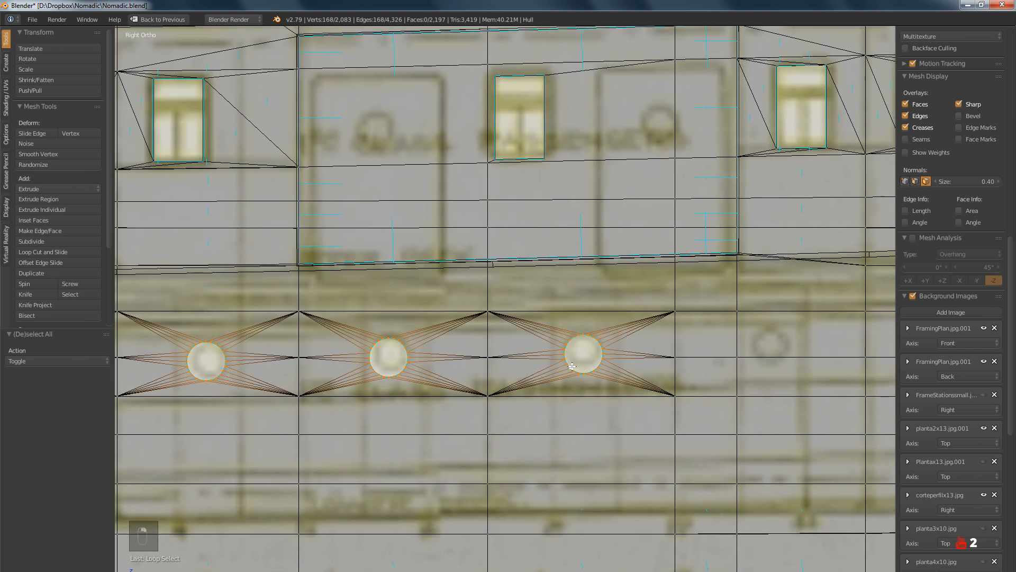
# Shear the seven selected porthole loops by an offset of about 0.006 in the right view to follow the blueprint
pyautogui.scroll(-6, 570, 364)
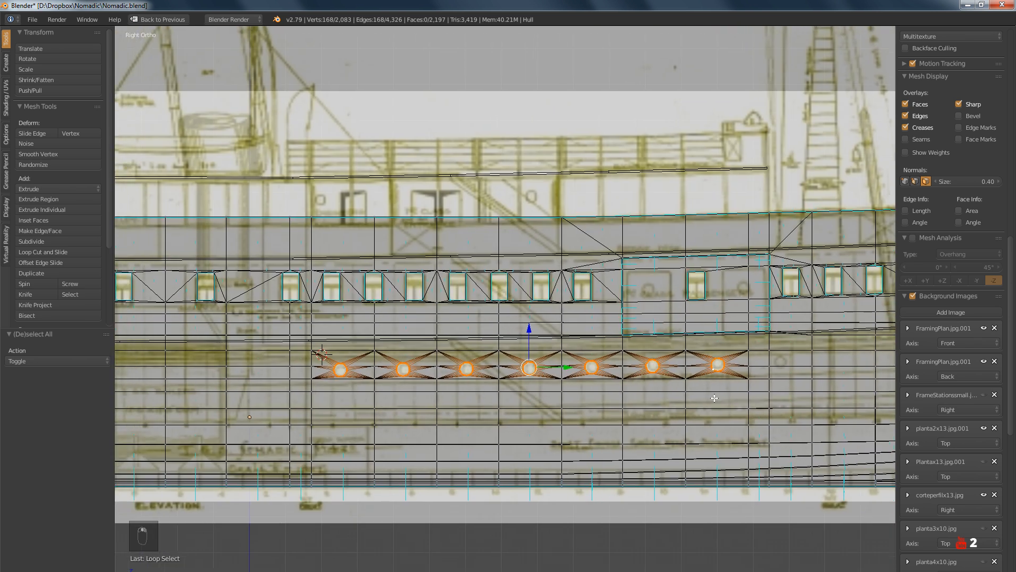
pyautogui.keyDown('shift'); pyautogui.moveTo(714, 398); pyautogui.dragTo(705, 393, button='middle'); pyautogui.keyUp('shift')
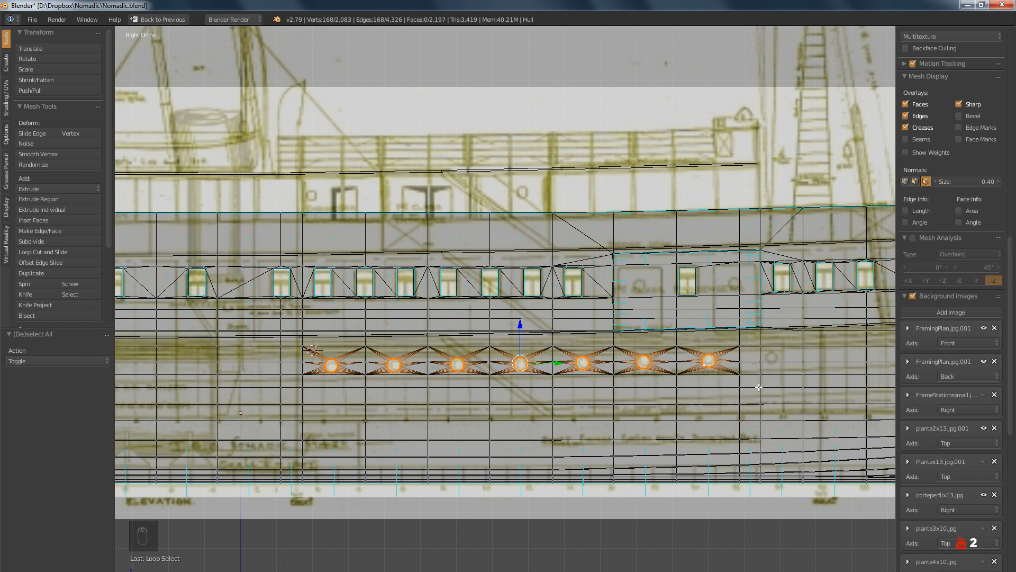
pyautogui.hotkey('ctrl', 'alt', 'shift', 's')
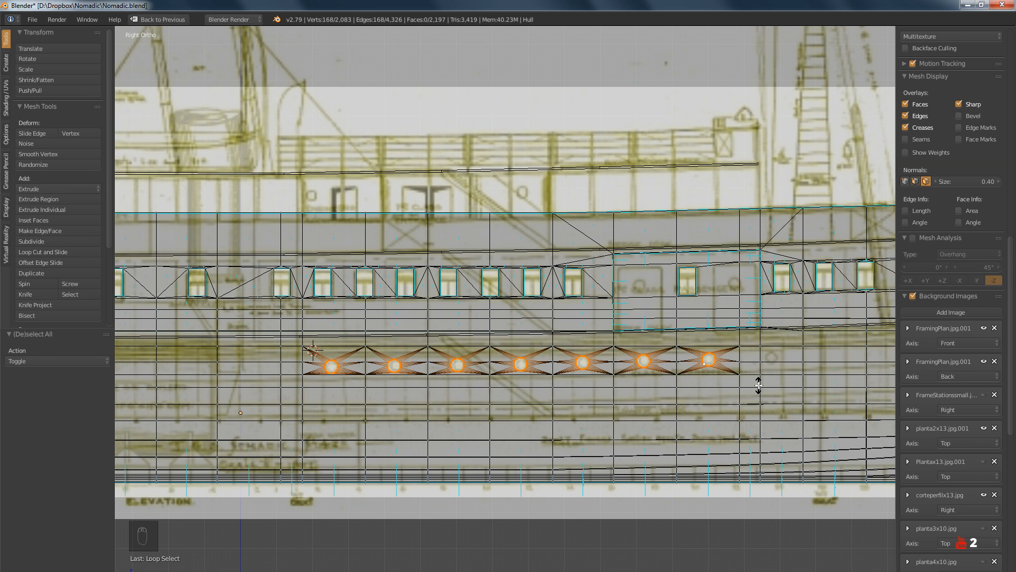
pyautogui.click(759, 384)
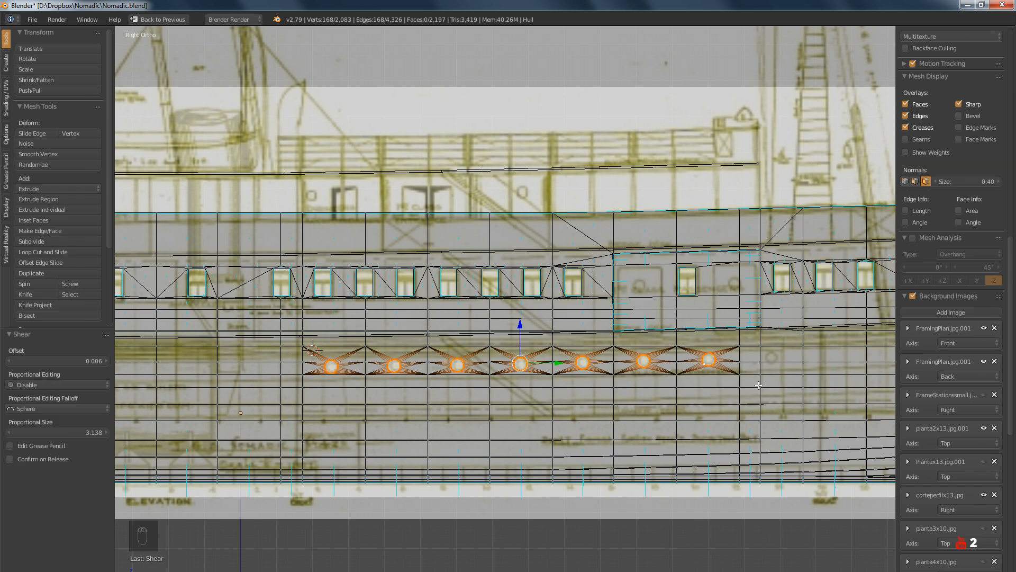
# Deselect the loops, return to Object Mode and inspect the midship portholes on the solid-shaded hull
pyautogui.press('a')
pyautogui.press('Tab')
pyautogui.press('z')
pyautogui.moveTo(756, 385)
pyautogui.mouseDown(button='middle')
pyautogui.moveTo(559, 401)
pyautogui.moveTo(531, 383)
pyautogui.moveTo(521, 408)
pyautogui.moveTo(536, 427)
pyautogui.moveTo(576, 415)
pyautogui.moveTo(509, 400)
pyautogui.mouseUp(button='middle')
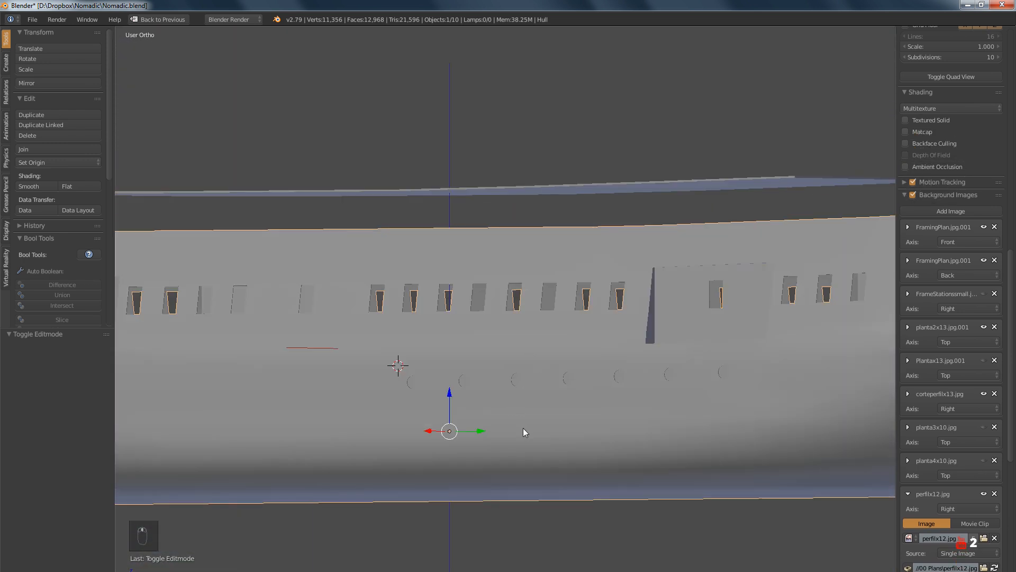
pyautogui.scroll(-4, 544, 410)
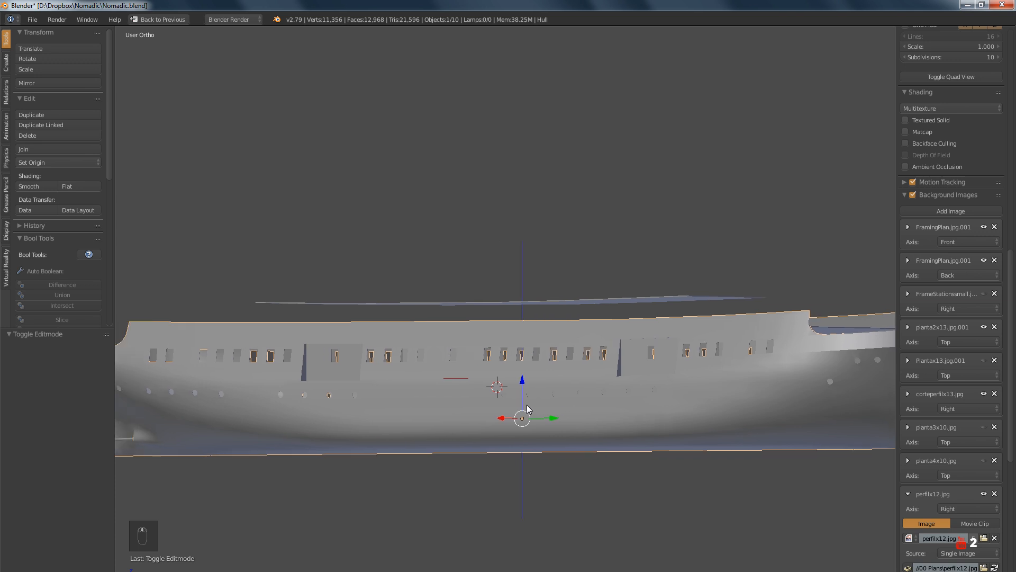
# Check the sheared porthole row against the side-view blueprint in right-view wireframe
pyautogui.press('KP_3')
pyautogui.press('z')
pyautogui.press('z')
pyautogui.press('z')
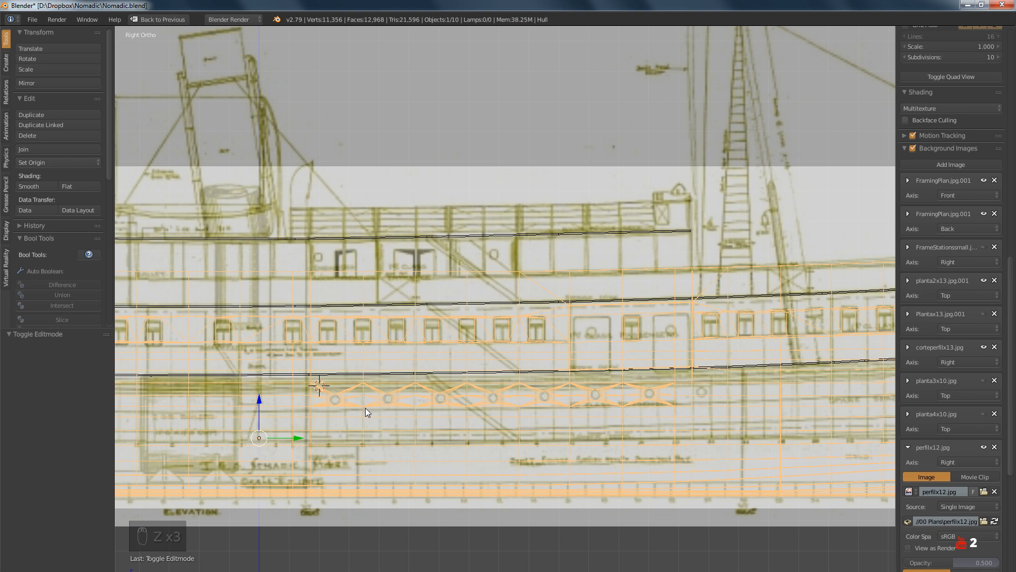
# Select the edge loops of the four portholes beneath the blueprint's double-door section together in Edit Mode
pyautogui.keyDown('shift'); pyautogui.moveTo(365, 408); pyautogui.dragTo(570, 398, button='middle'); pyautogui.keyUp('shift')
pyautogui.keyDown('shift'); pyautogui.moveTo(303, 404); pyautogui.dragTo(589, 392, button='middle'); pyautogui.keyUp('shift')
pyautogui.scroll(3, 566, 389)
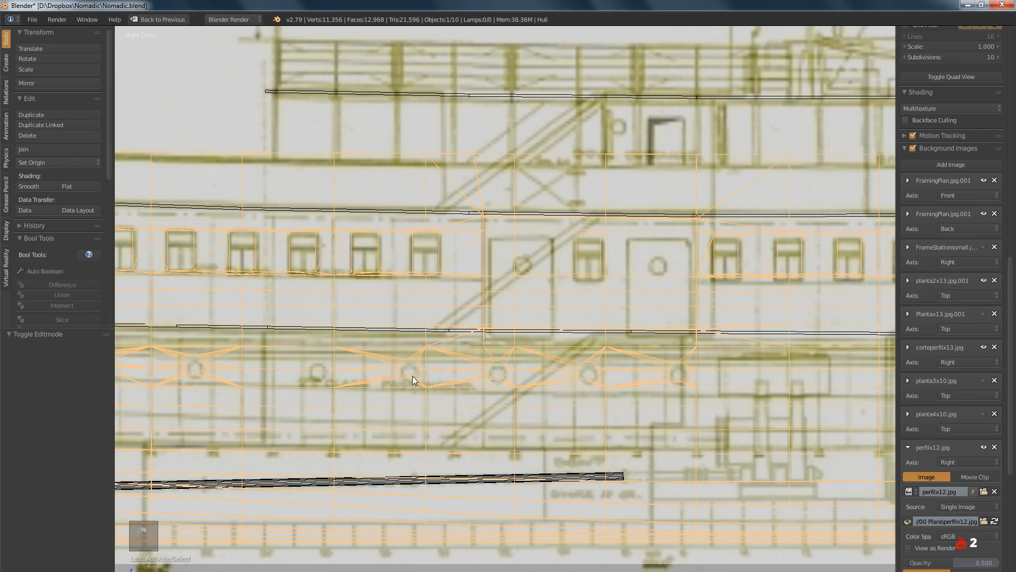
pyautogui.press('Tab')
pyautogui.scroll(3, 412, 376)
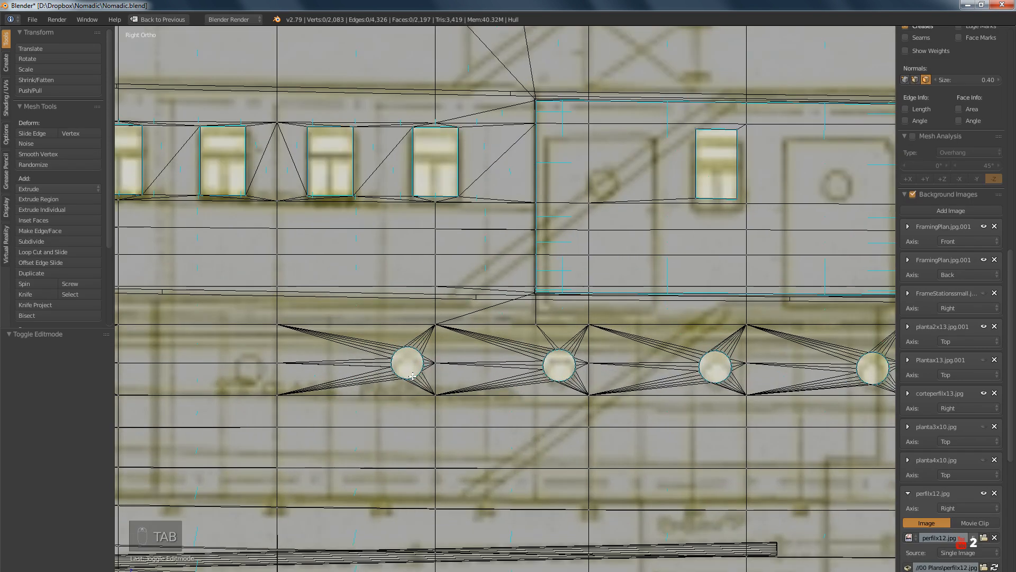
pyautogui.press('a')
pyautogui.press('a')
pyautogui.press('a')
pyautogui.press('a')
pyautogui.keyDown('alt'); pyautogui.rightClick(413, 377); pyautogui.keyUp('alt')
pyautogui.keyDown('shift'); pyautogui.rightClick(558, 381); pyautogui.keyUp('shift')
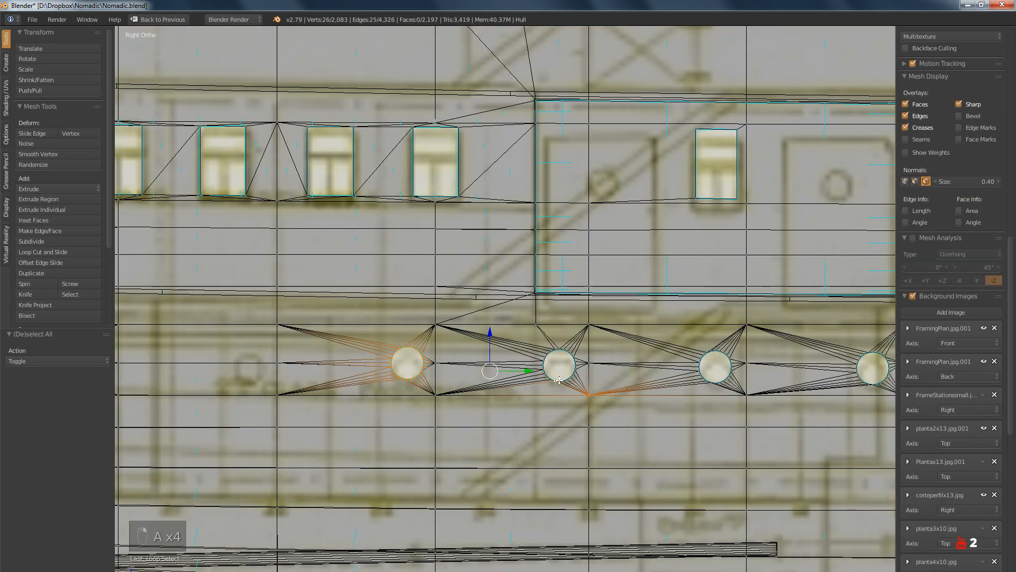
pyautogui.hotkey('ctrl', 'z')
pyautogui.keyDown('alt'); pyautogui.keyDown('shift'); pyautogui.rightClick(553, 379); pyautogui.keyUp('shift'); pyautogui.keyUp('alt')
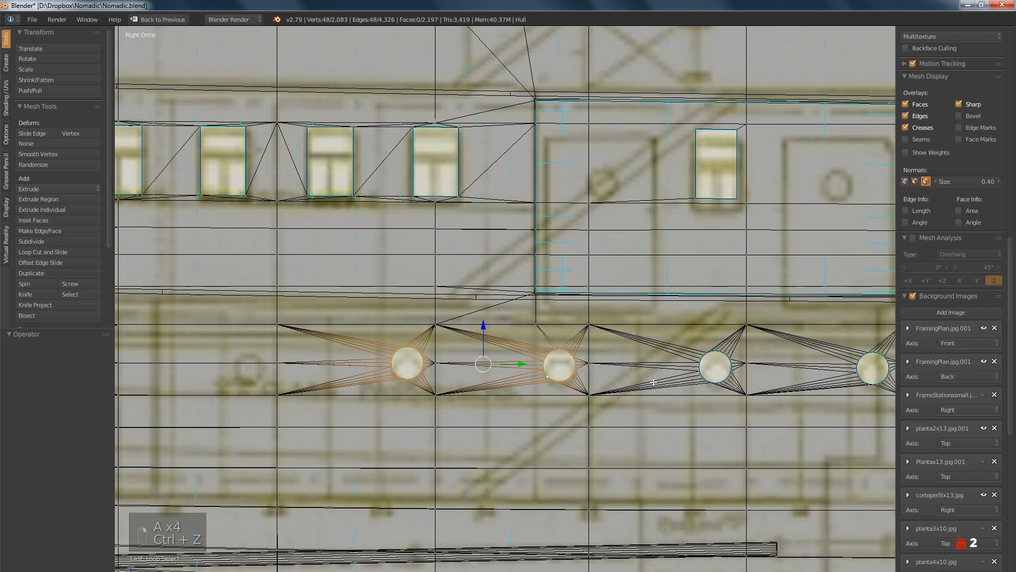
pyautogui.keyDown('alt'); pyautogui.keyDown('shift'); pyautogui.rightClick(710, 378); pyautogui.keyUp('shift'); pyautogui.keyUp('alt')
pyautogui.keyDown('alt'); pyautogui.keyDown('shift'); pyautogui.rightClick(835, 380); pyautogui.keyUp('shift'); pyautogui.keyUp('alt')
# Lower the four selected porthole loops slightly onto the blueprint circles, deselect them and view the hull in solid shading
pyautogui.keyDown('shift'); pyautogui.moveTo(832, 379); pyautogui.dragTo(588, 387, button='middle'); pyautogui.keyUp('shift')
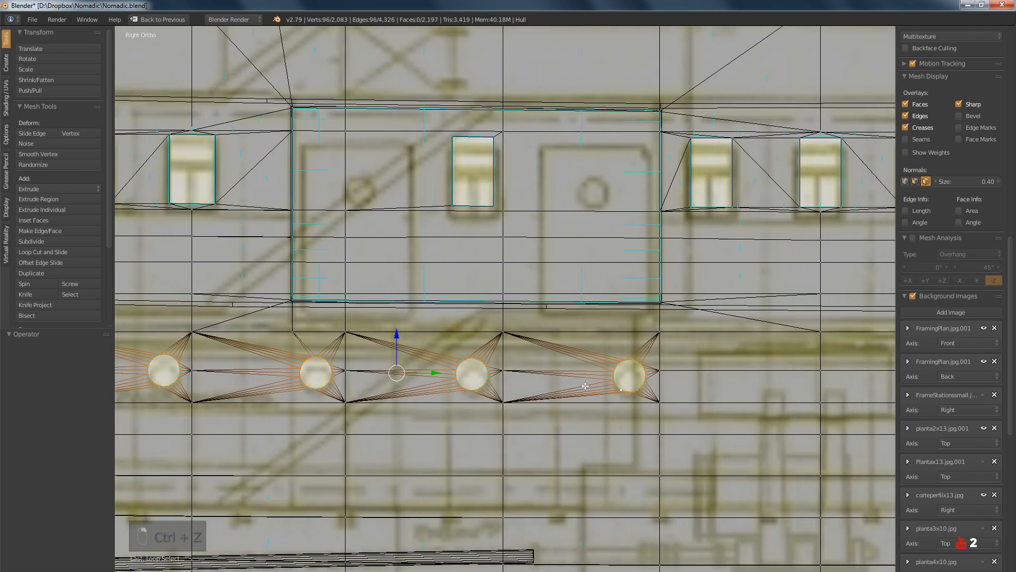
pyautogui.keyDown('shift'); pyautogui.moveTo(465, 385); pyautogui.dragTo(518, 387, button='middle'); pyautogui.keyUp('shift')
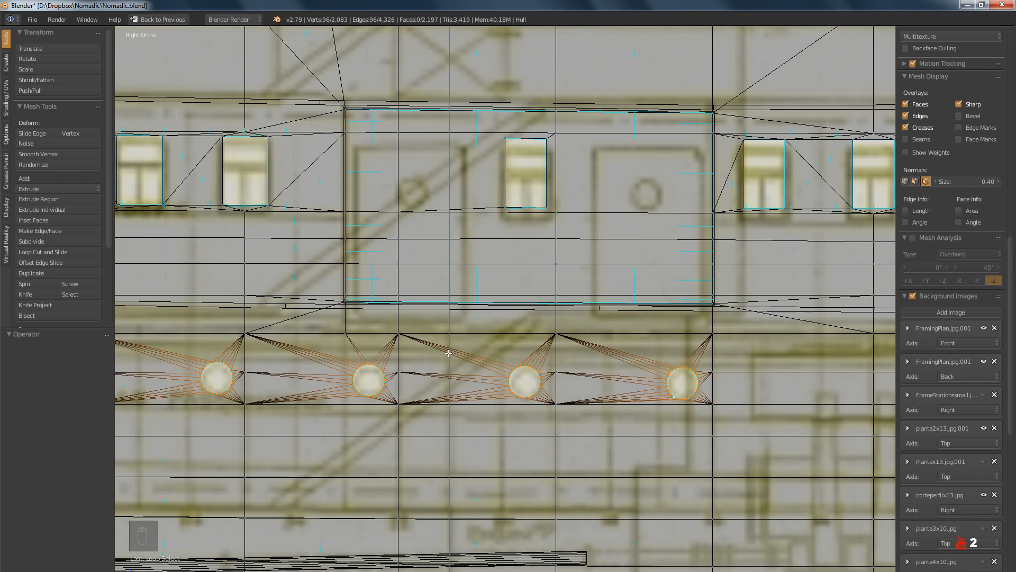
pyautogui.scroll(-3, 448, 354)
pyautogui.press('Tab')
pyautogui.press('a')
pyautogui.moveTo(459, 393)
pyautogui.mouseDown(button='middle')
pyautogui.moveTo(471, 398)
pyautogui.moveTo(421, 360)
pyautogui.moveTo(401, 401)
pyautogui.moveTo(441, 417)
pyautogui.moveTo(458, 395)
pyautogui.moveTo(532, 407)
pyautogui.moveTo(510, 392)
pyautogui.moveTo(417, 384)
pyautogui.moveTo(478, 393)
pyautogui.mouseUp(button='middle')
pyautogui.press('z')
pyautogui.press('Tab')
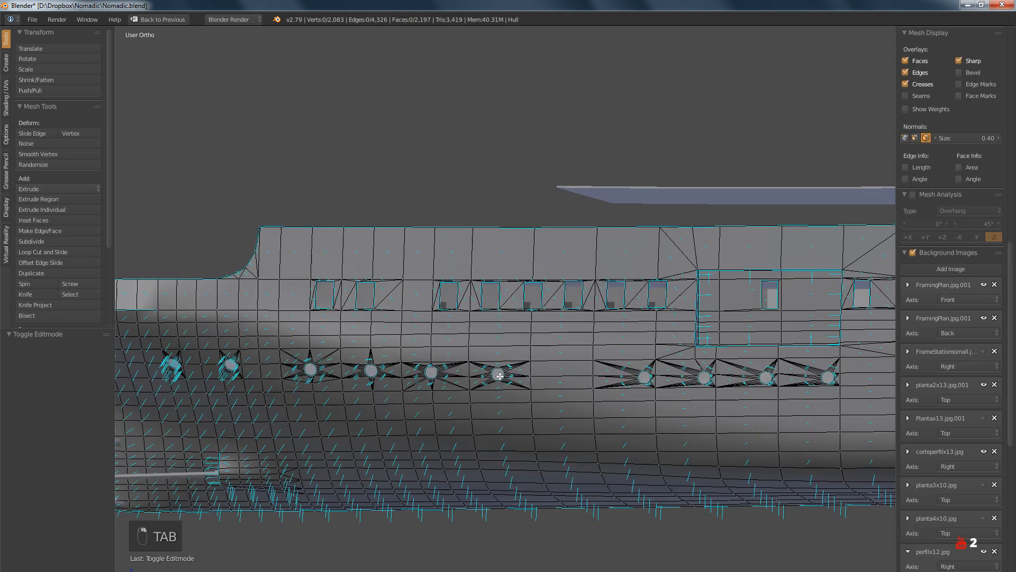
# Check the group of four portholes near the stepped-down deck against the side-view blueprint in right-view wireframe
pyautogui.press('a')
pyautogui.press('a')
pyautogui.press('a')
pyautogui.press('a')
pyautogui.press('KP_Enter')
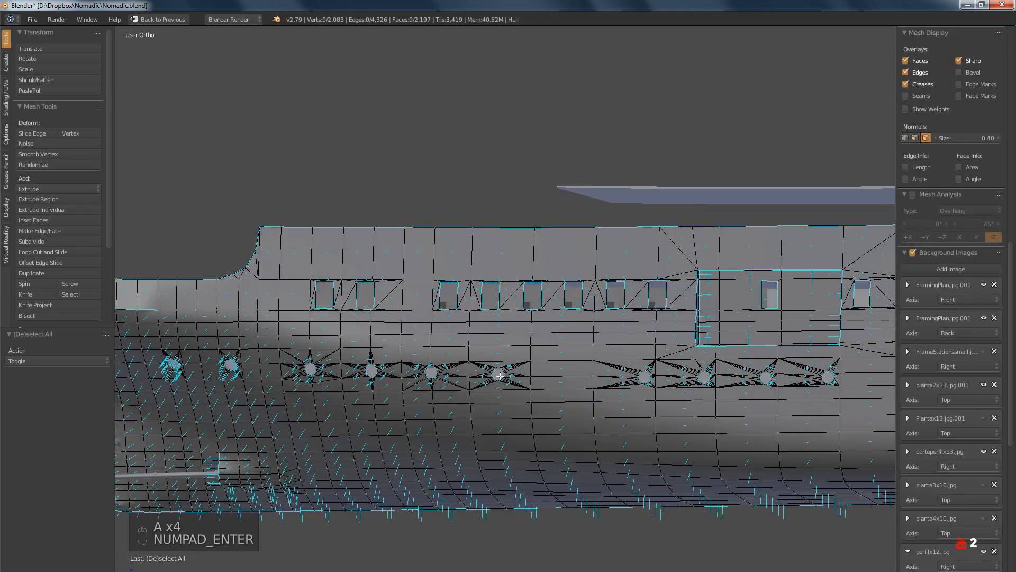
pyautogui.press('KP_3')
pyautogui.press('z')
pyautogui.scroll(3, 499, 390)
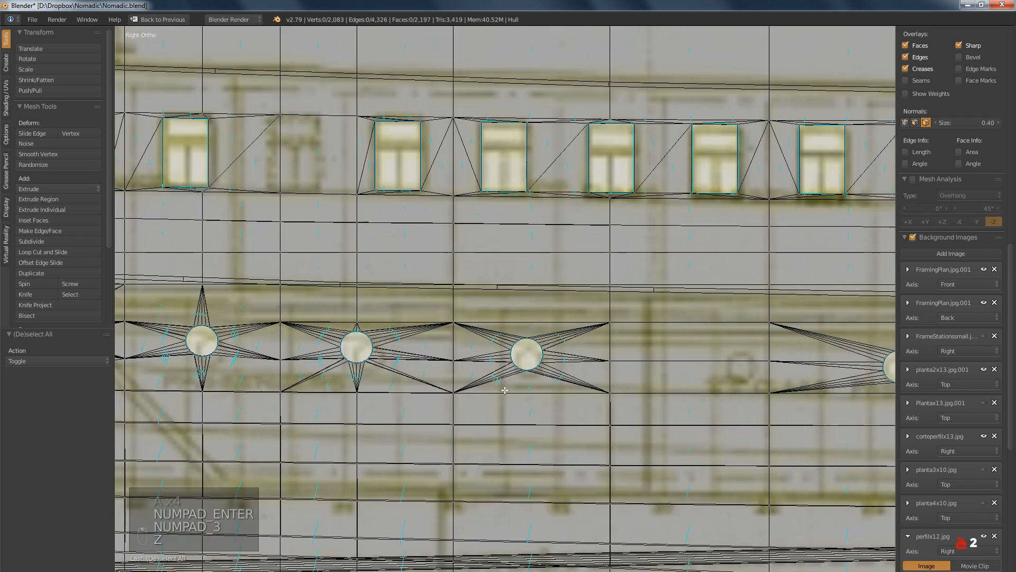
pyautogui.keyDown('ctrl'); pyautogui.scroll(3, 556, 400); pyautogui.keyUp('ctrl')
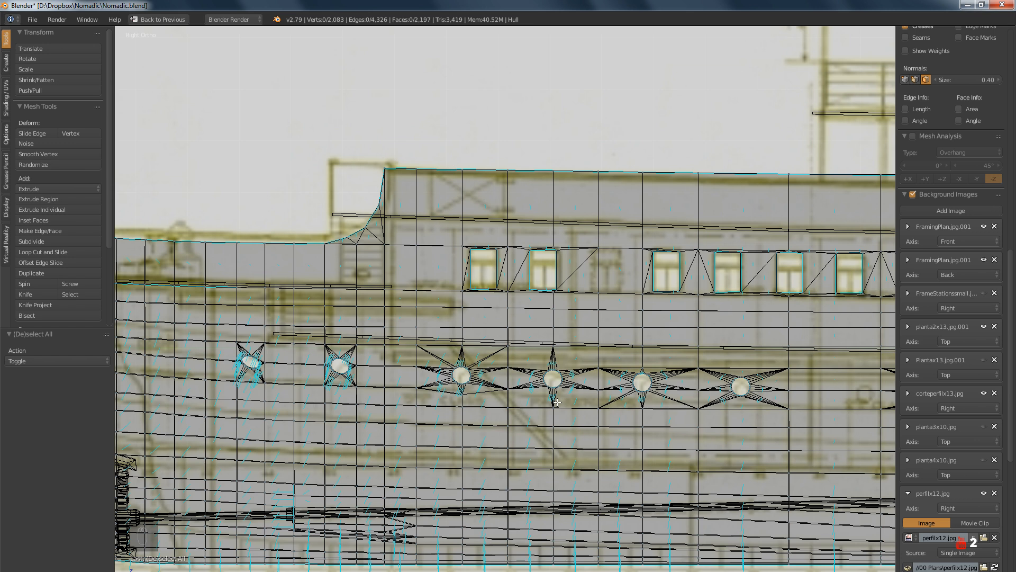
pyautogui.scroll(4, 588, 399)
pyautogui.keyDown('ctrl'); pyautogui.scroll(-3, 537, 379); pyautogui.keyUp('ctrl')
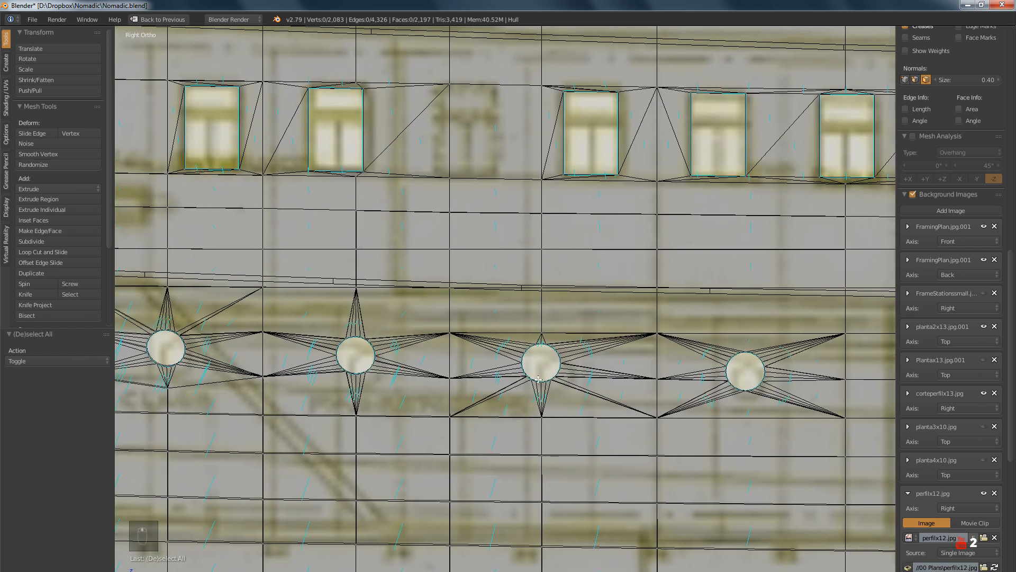
pyautogui.keyDown('ctrl'); pyautogui.scroll(-3, 486, 383); pyautogui.keyUp('ctrl')
pyautogui.scroll(8, 568, 381)
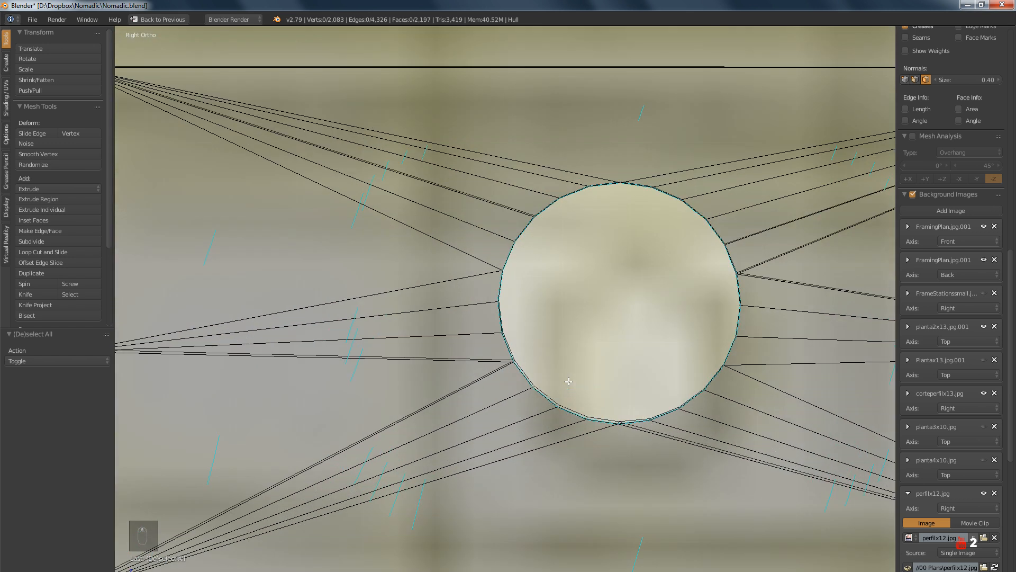
pyautogui.scroll(-10, 568, 381)
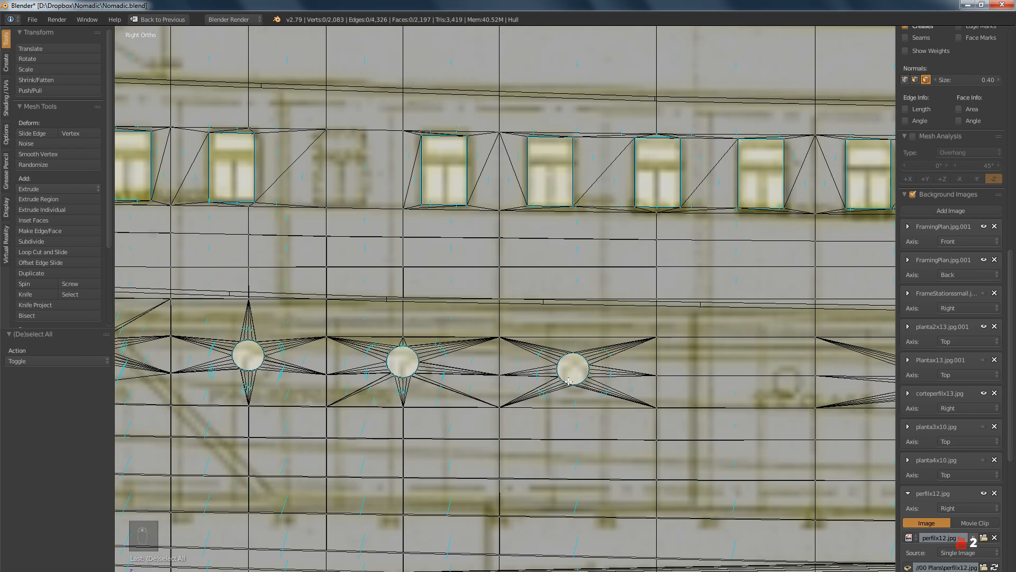
# Select the edge loop of the first porthole in the four-porthole group near the stepped-down deck, undoing the trial move
pyautogui.press('z')
pyautogui.scroll(-6, 569, 381)
pyautogui.moveTo(568, 381)
pyautogui.mouseDown(button='middle')
pyautogui.moveTo(681, 358)
pyautogui.moveTo(677, 374)
pyautogui.moveTo(560, 390)
pyautogui.moveTo(601, 397)
pyautogui.moveTo(380, 395)
pyautogui.moveTo(466, 381)
pyautogui.moveTo(484, 360)
pyautogui.mouseUp(button='middle')
pyautogui.scroll(5, 630, 380)
pyautogui.keyDown('alt'); pyautogui.rightClick(580, 363); pyautogui.keyUp('alt')
pyautogui.press('a')
pyautogui.rightClick(483, 305)
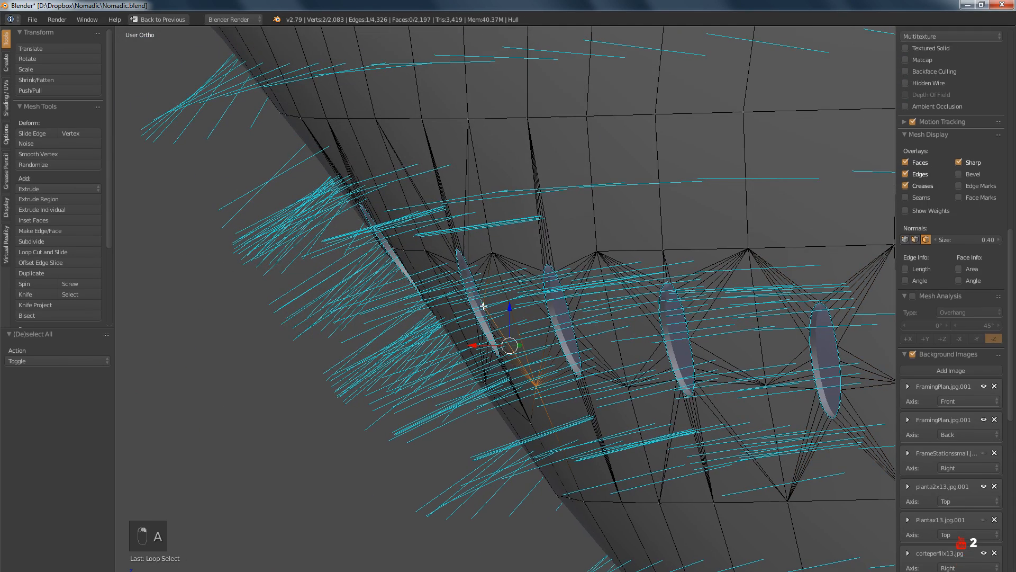
pyautogui.keyDown('alt'); pyautogui.rightClick(467, 295); pyautogui.keyUp('alt')
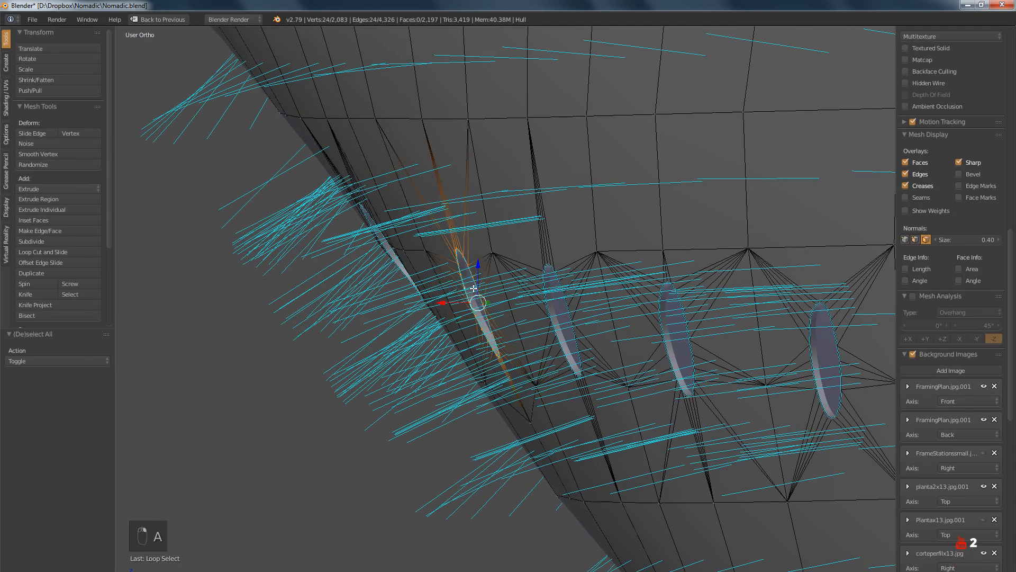
pyautogui.moveTo(478, 274); pyautogui.dragTo(469, 274)
pyautogui.hotkey('ctrl', 'z')
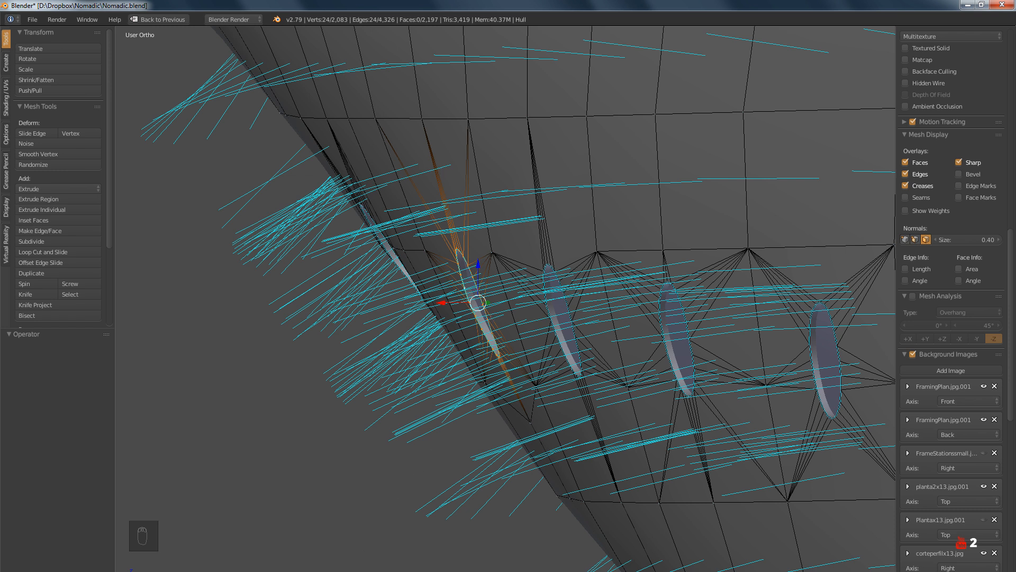
# Leave the maximized viewport and set the transform orientation to Normal
pyautogui.hotkey('shift', 'space')
pyautogui.click(266, 525)
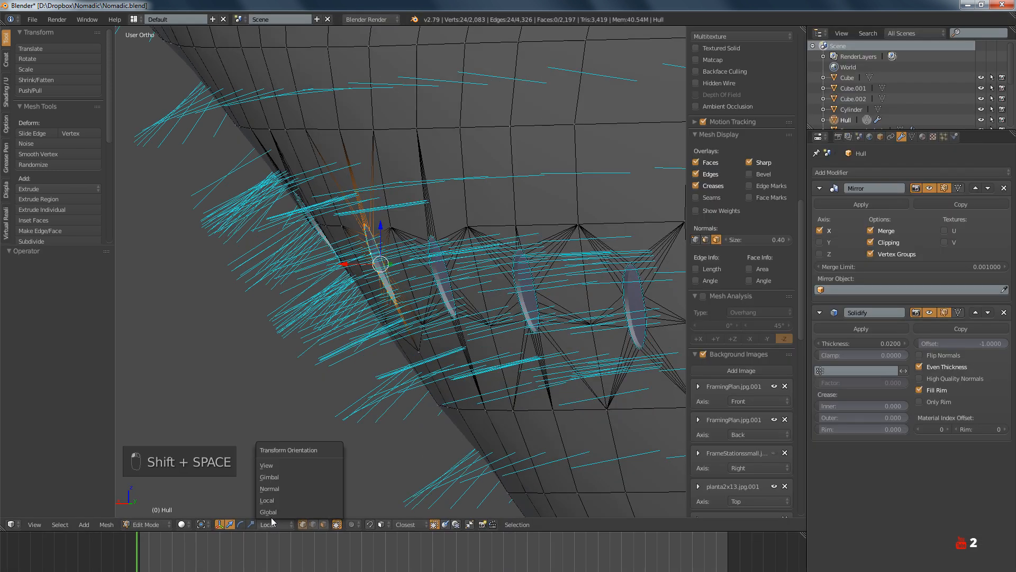
pyautogui.click(272, 489)
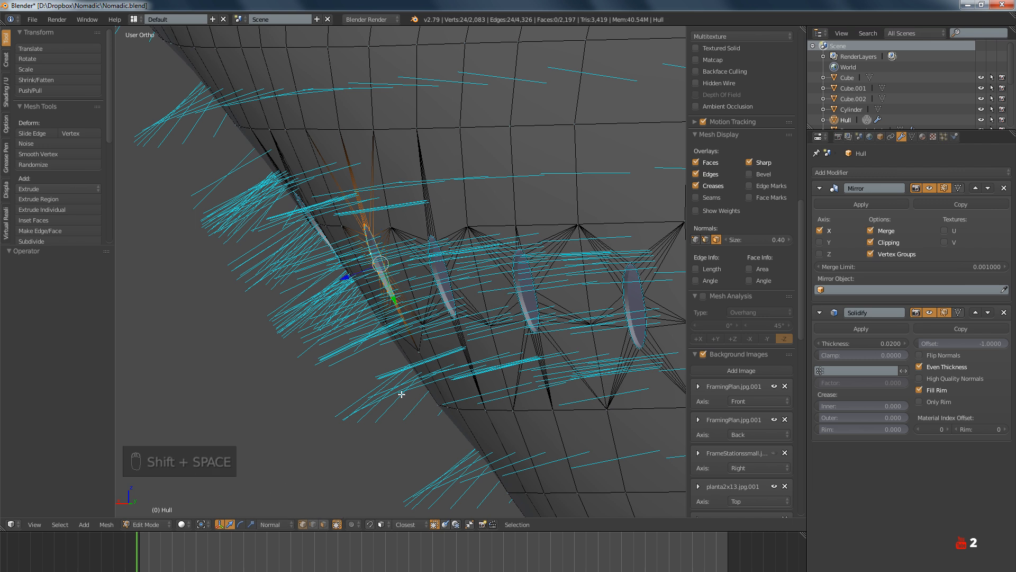
# Move the selected porthole loop in right view about 0.101 along its normal Y axis and about -0.102 along its normal X axis
pyautogui.press('KP_3')
pyautogui.scroll(-7, 408, 393)
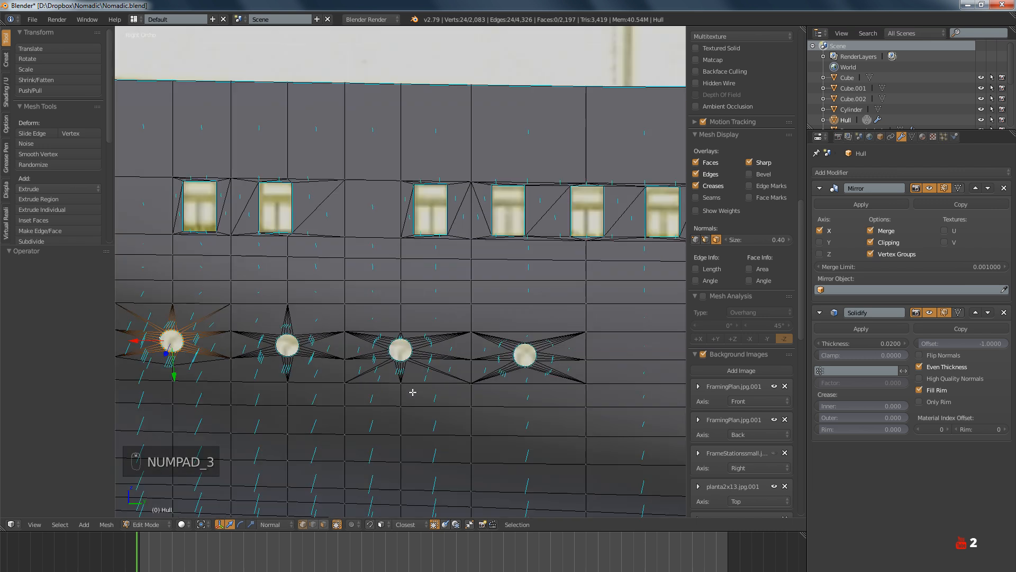
pyautogui.keyDown('ctrl'); pyautogui.hscroll(-4, 349, 381); pyautogui.keyUp('ctrl')
pyautogui.scroll(5, 373, 356)
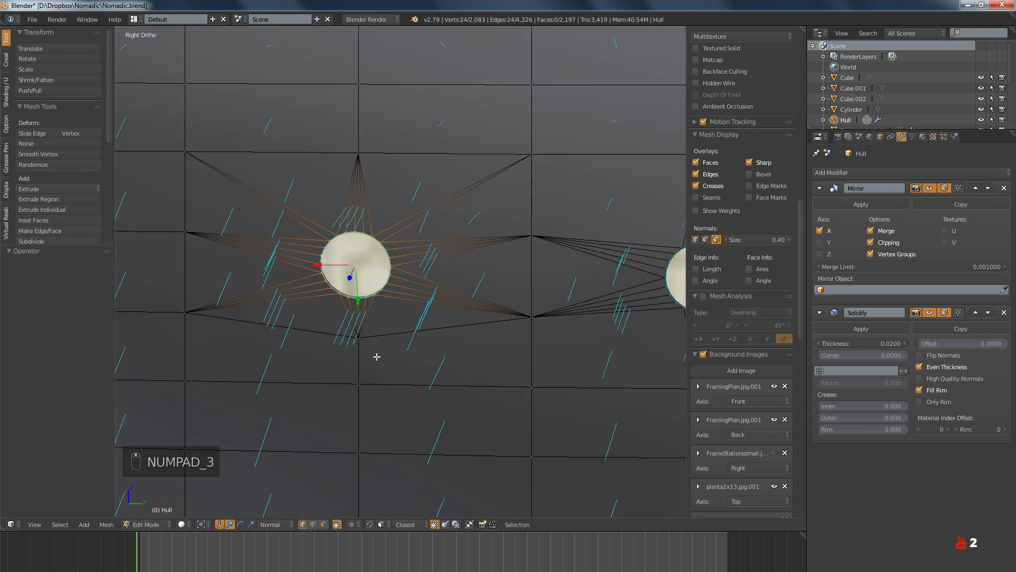
pyautogui.press('g')
pyautogui.press('y')
pyautogui.press('y')
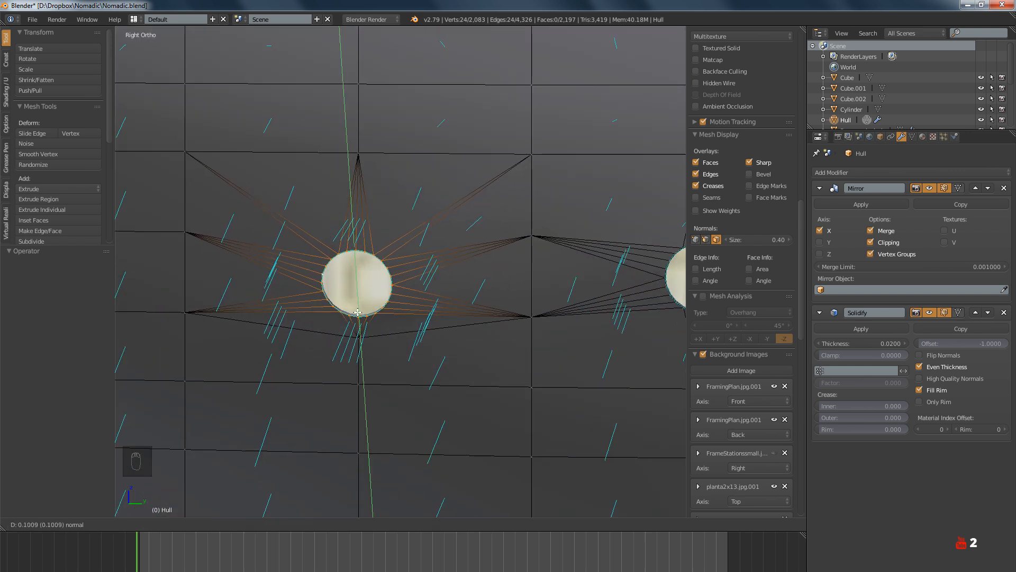
pyautogui.click(357, 312)
pyautogui.press('g')
pyautogui.press('x')
pyautogui.press('x')
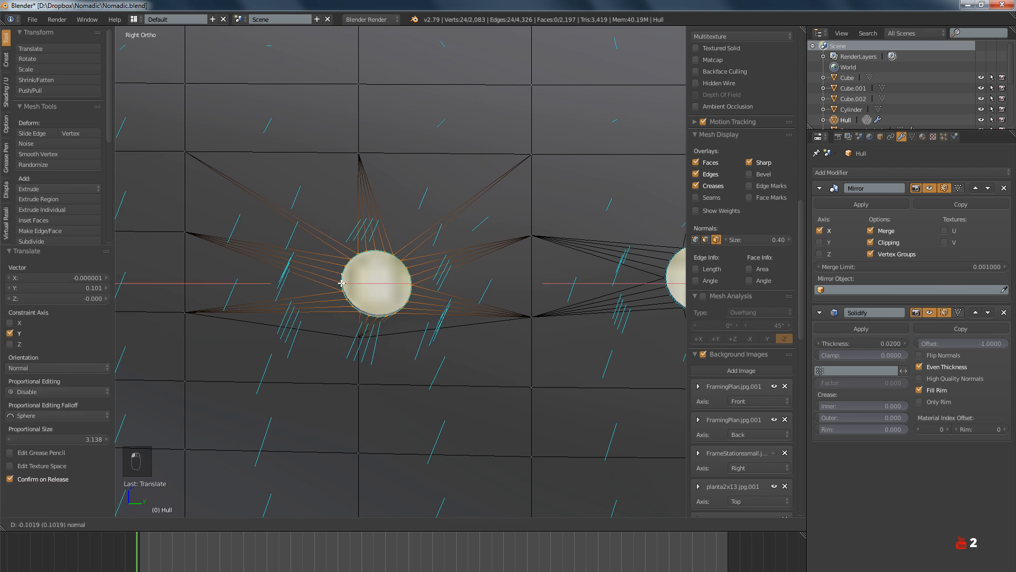
pyautogui.click(339, 283)
# Inspect the moved porthole on the solid-shaded hull in Object Mode, comparing its old and new positions with undo and redo
pyautogui.scroll(-5, 338, 282)
pyautogui.press('Tab')
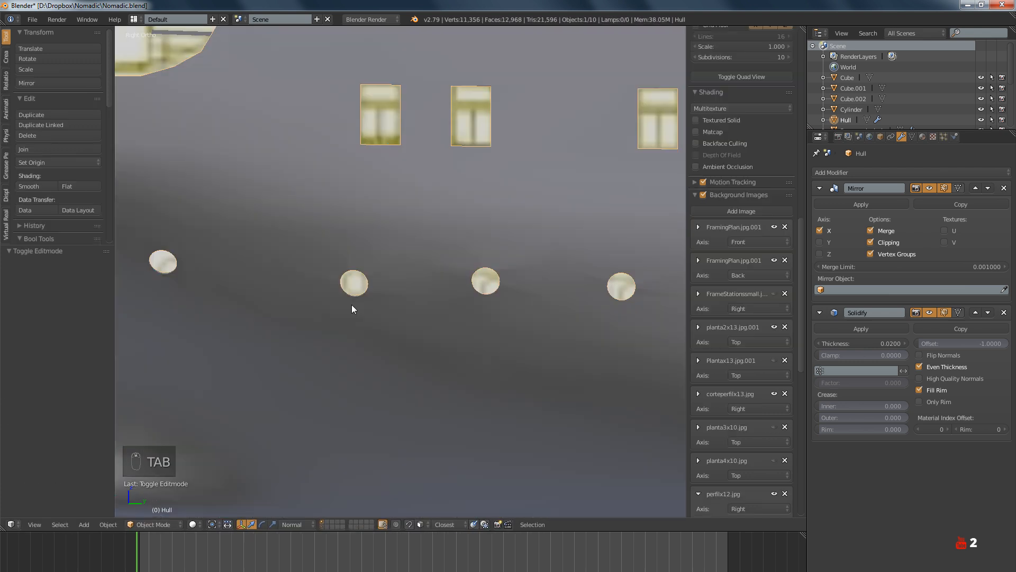
pyautogui.moveTo(351, 303)
pyautogui.mouseDown(button='middle')
pyautogui.moveTo(341, 273)
pyautogui.moveTo(352, 301)
pyautogui.mouseUp(button='middle')
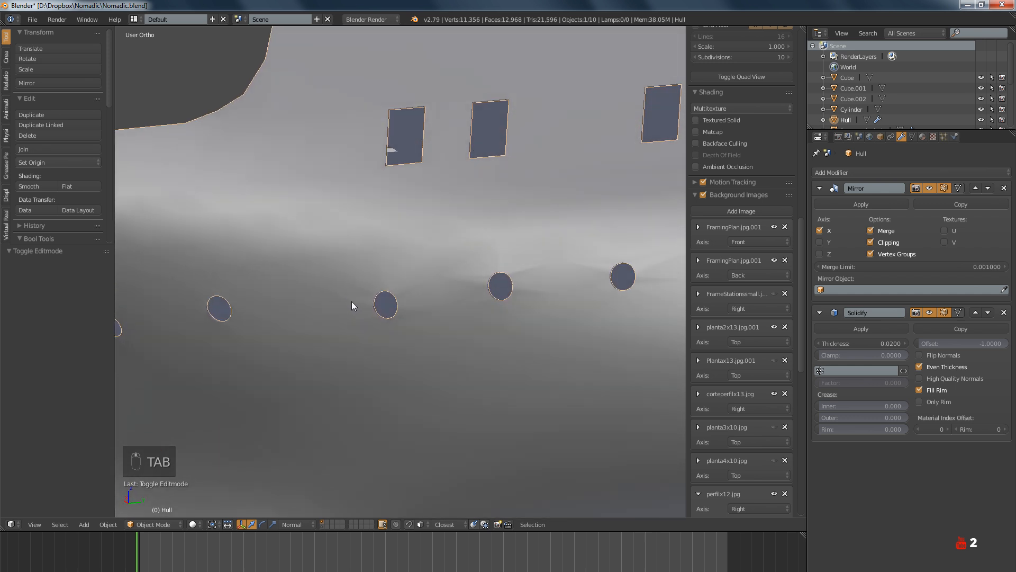
pyautogui.hotkey('ctrl', 'z')
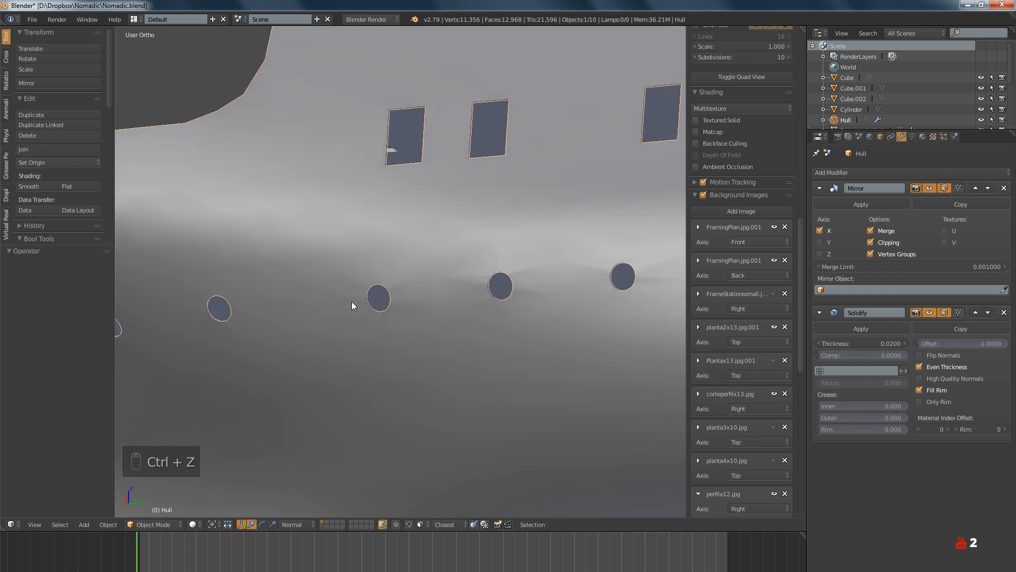
pyautogui.hotkey('ctrl', 'shift', 'z')
pyautogui.hotkey('ctrl', 'z')
pyautogui.hotkey('ctrl', 'shift', 'z')
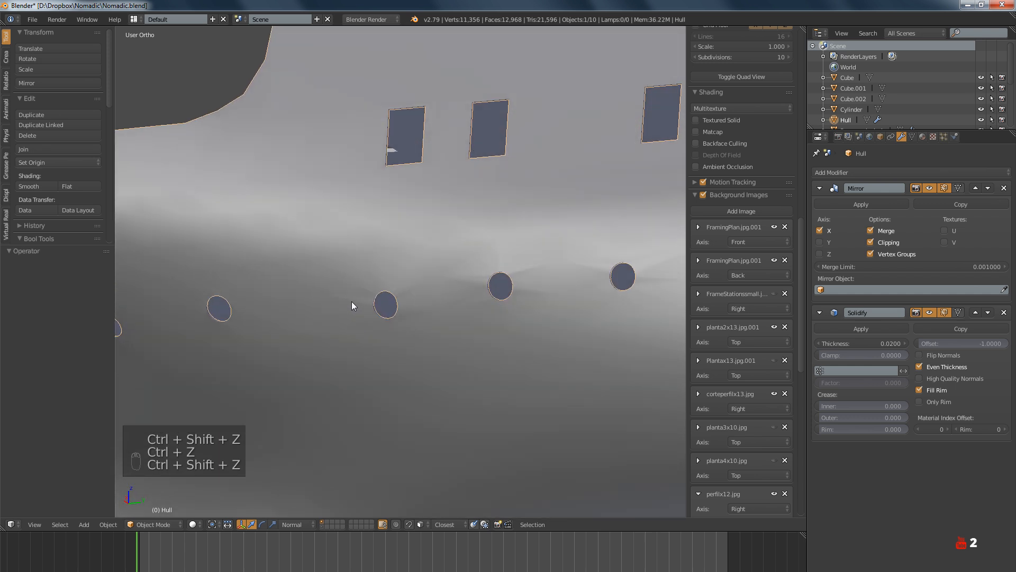
pyautogui.moveTo(352, 303); pyautogui.dragTo(383, 307, button='middle')
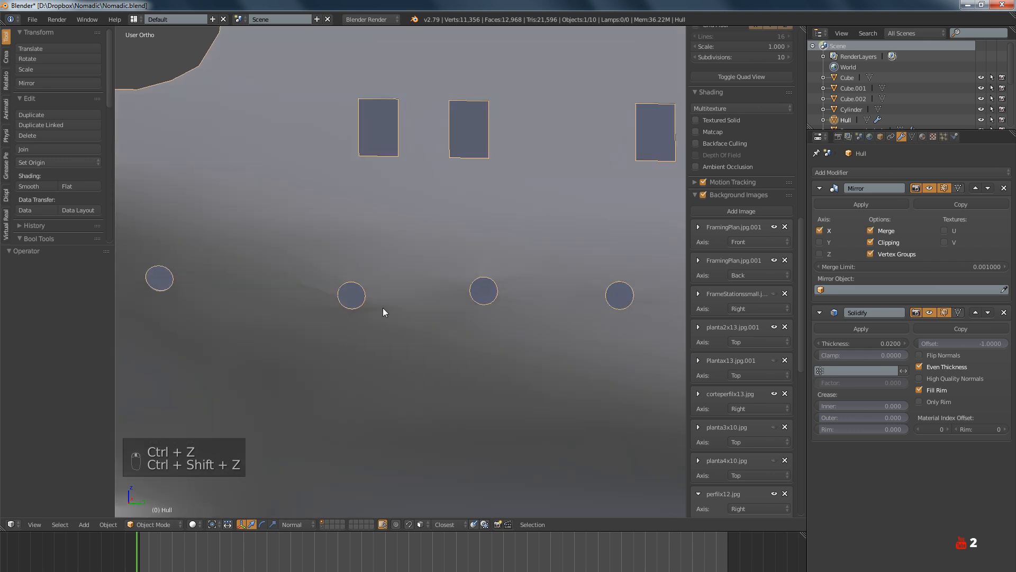
# Move the second porthole's edge loop about 0.098 along its normal Y axis and -0.077 along its normal X axis, then deselect it
pyautogui.press('KP_3')
pyautogui.press('Tab')
pyautogui.scroll(5, 457, 285)
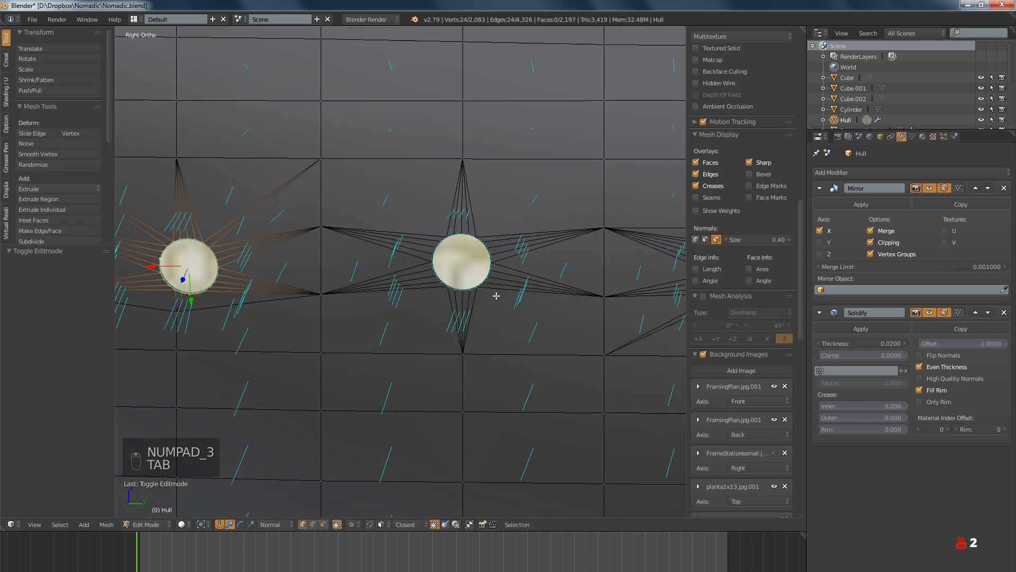
pyautogui.press('a')
pyautogui.press('a')
pyautogui.keyDown('alt'); pyautogui.rightClick(457, 285); pyautogui.keyUp('alt')
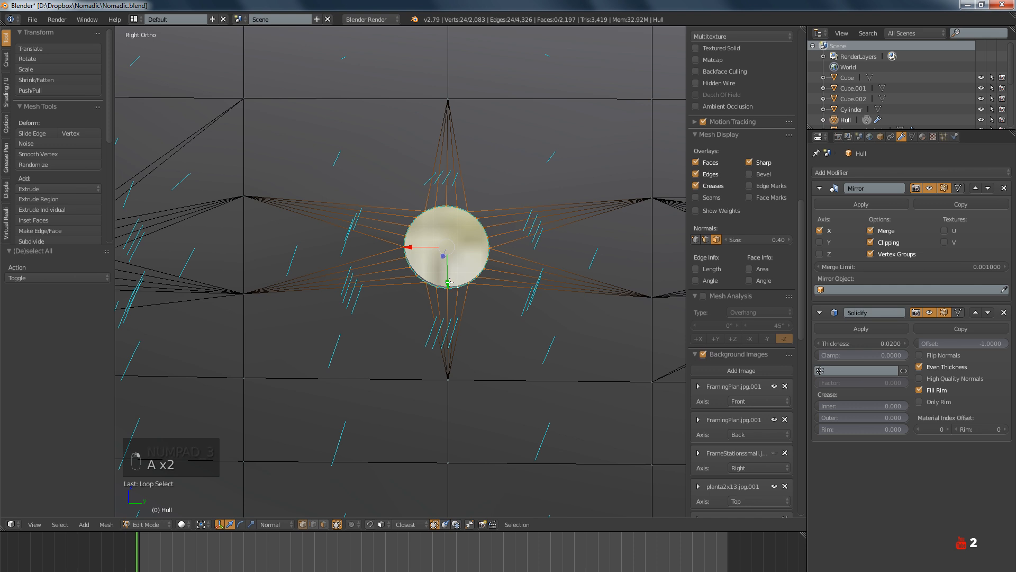
pyautogui.moveTo(449, 282); pyautogui.dragTo(449, 304)
pyautogui.press('z')
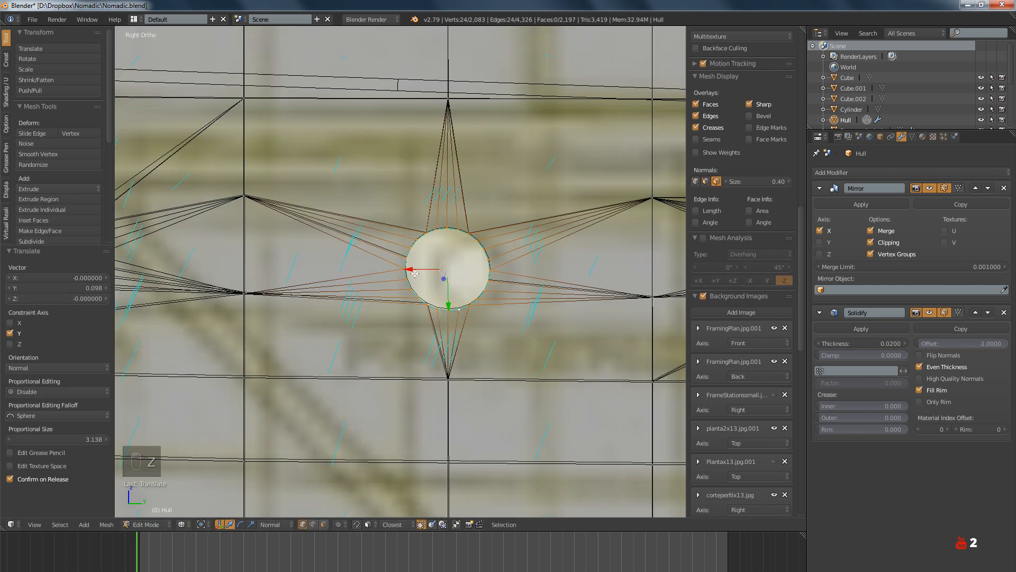
pyautogui.moveTo(414, 273); pyautogui.dragTo(432, 269)
pyautogui.scroll(-4, 431, 269)
pyautogui.scroll(1, 432, 269)
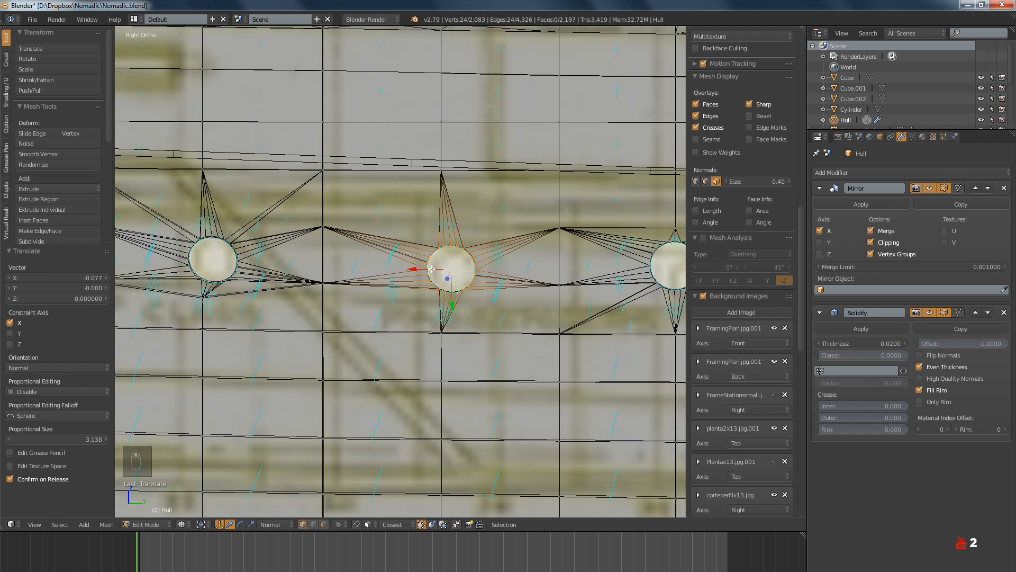
pyautogui.press('a')
# Shift the third porthole's edge loop down along its normal Y axis and about -0.118 along its normal X axis, then deselect it
pyautogui.scroll(3, 471, 279)
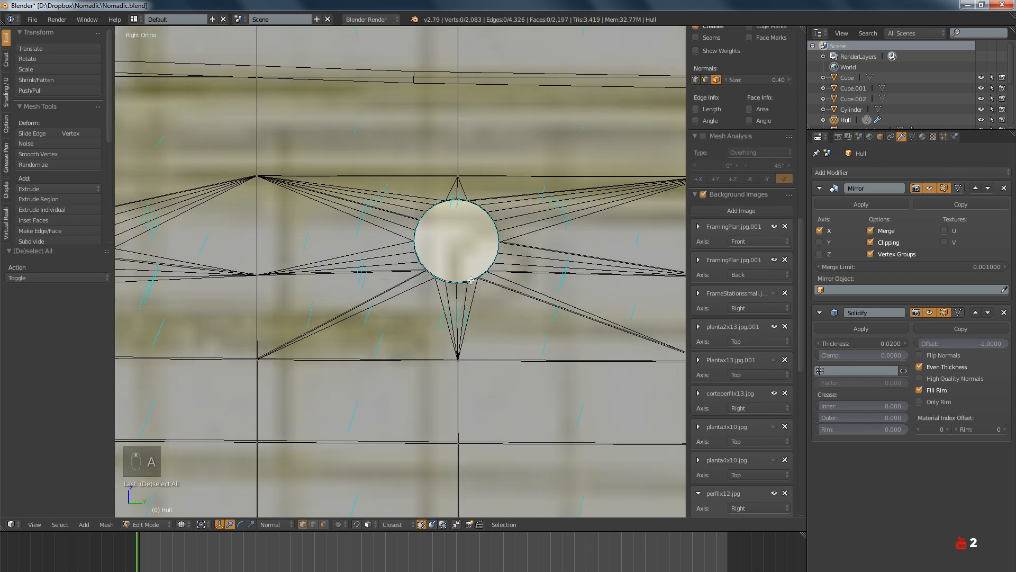
pyautogui.keyDown('alt'); pyautogui.click(472, 279); pyautogui.keyUp('alt')
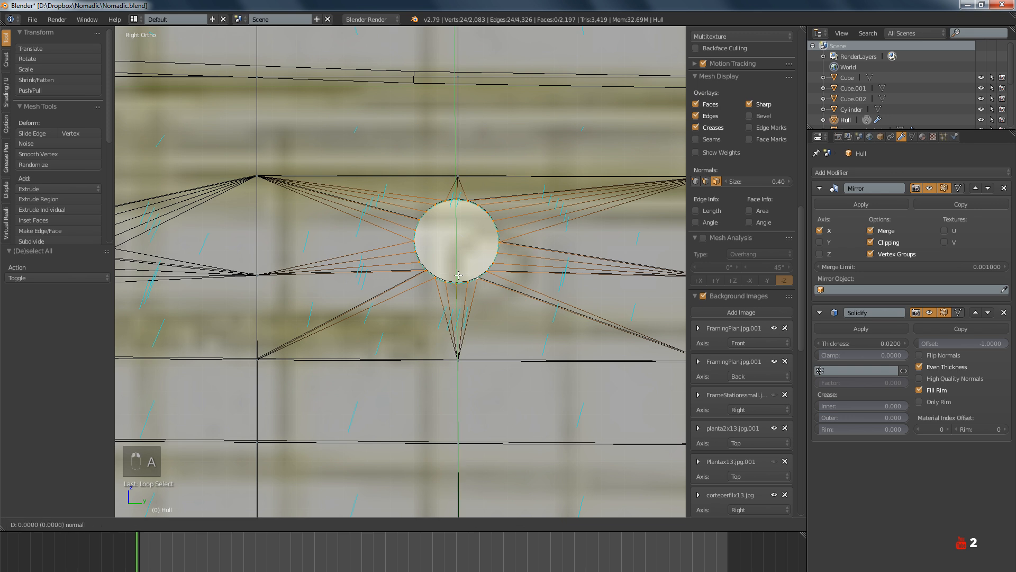
pyautogui.moveTo(458, 277); pyautogui.dragTo(450, 300)
pyautogui.moveTo(419, 263); pyautogui.dragTo(449, 268)
pyautogui.scroll(-6, 448, 268)
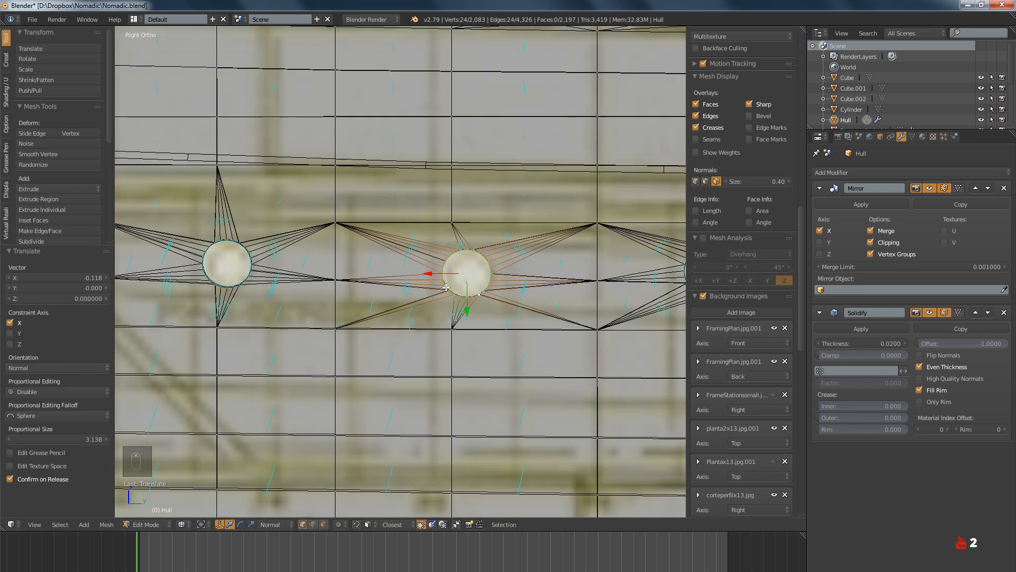
pyautogui.press('a')
pyautogui.scroll(5, 460, 300)
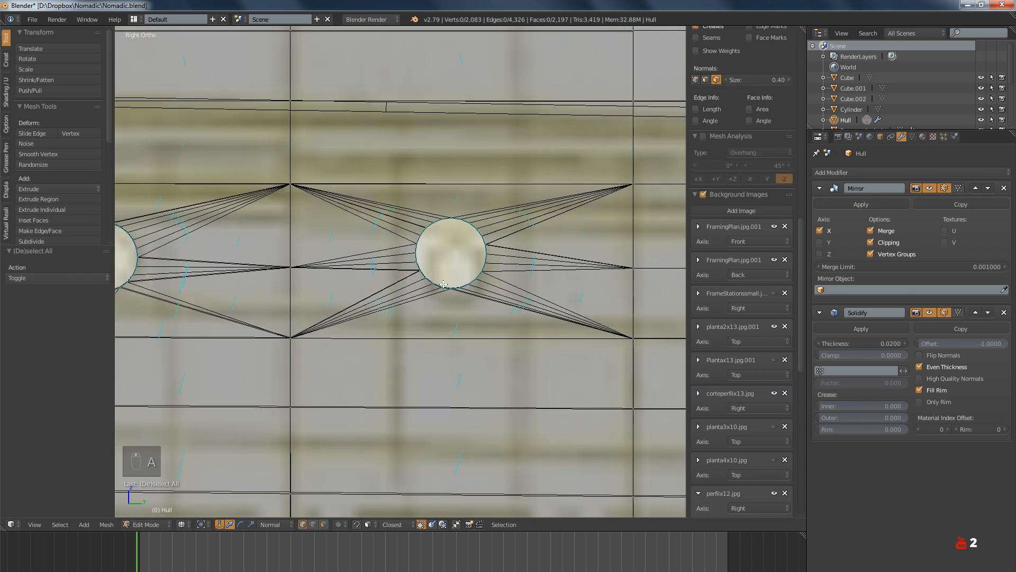
# Move the next porthole's edge loop about 0.098 along its normal Y axis to match the blueprint, and deselect it
pyautogui.keyDown('alt'); pyautogui.rightClick(440, 285); pyautogui.keyUp('alt')
pyautogui.moveTo(453, 283); pyautogui.dragTo(457, 301)
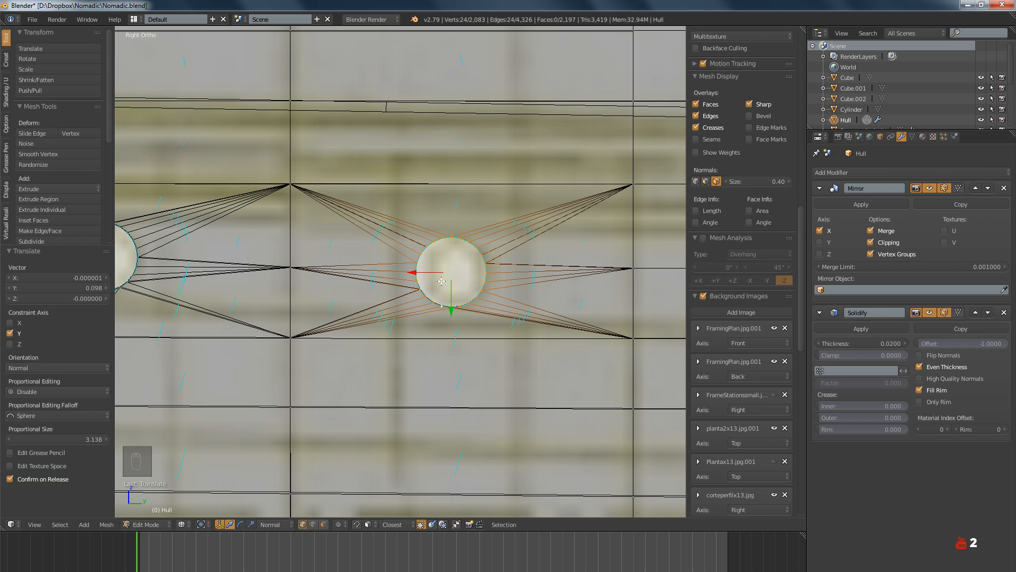
pyautogui.scroll(-4, 371, 291)
pyautogui.press('a')
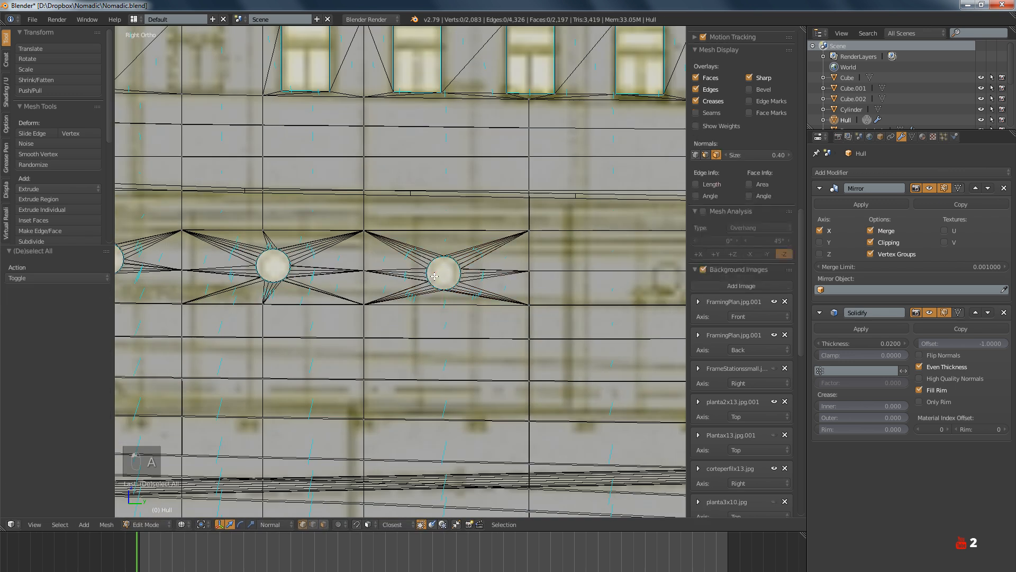
# Move the second-aftmost porthole's edge loop about 0.139 along its normal Y axis and about -0.077 along its normal X axis
pyautogui.keyDown('shift'); pyautogui.moveTo(359, 300); pyautogui.dragTo(508, 319, button='middle'); pyautogui.keyUp('shift')
pyautogui.keyDown('shift'); pyautogui.moveTo(411, 323); pyautogui.dragTo(521, 350, button='middle'); pyautogui.keyUp('shift')
pyautogui.scroll(4, 392, 311)
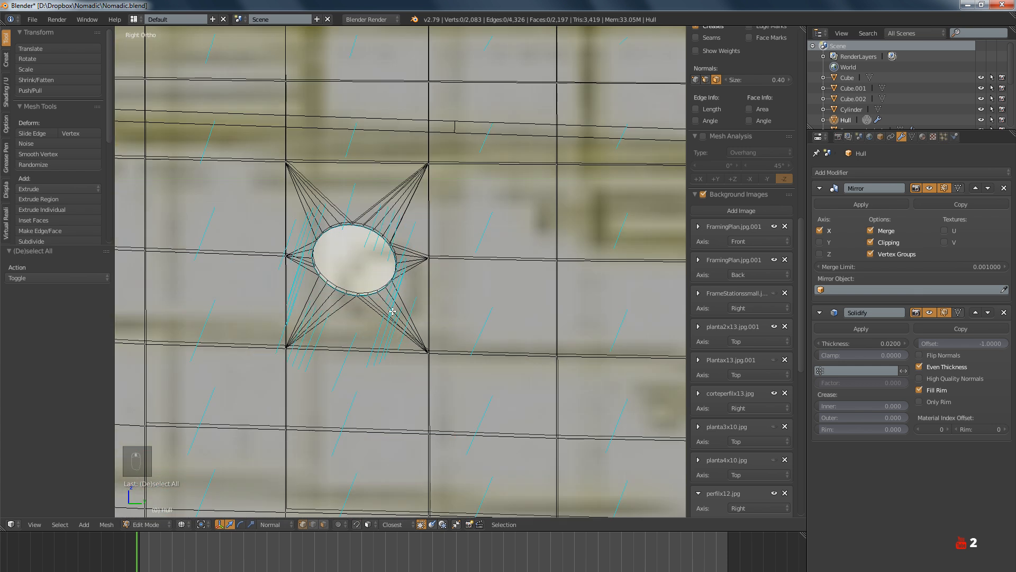
pyautogui.keyDown('alt'); pyautogui.rightClick(372, 293); pyautogui.keyUp('alt')
pyautogui.press('g')
pyautogui.press('y')
pyautogui.press('y')
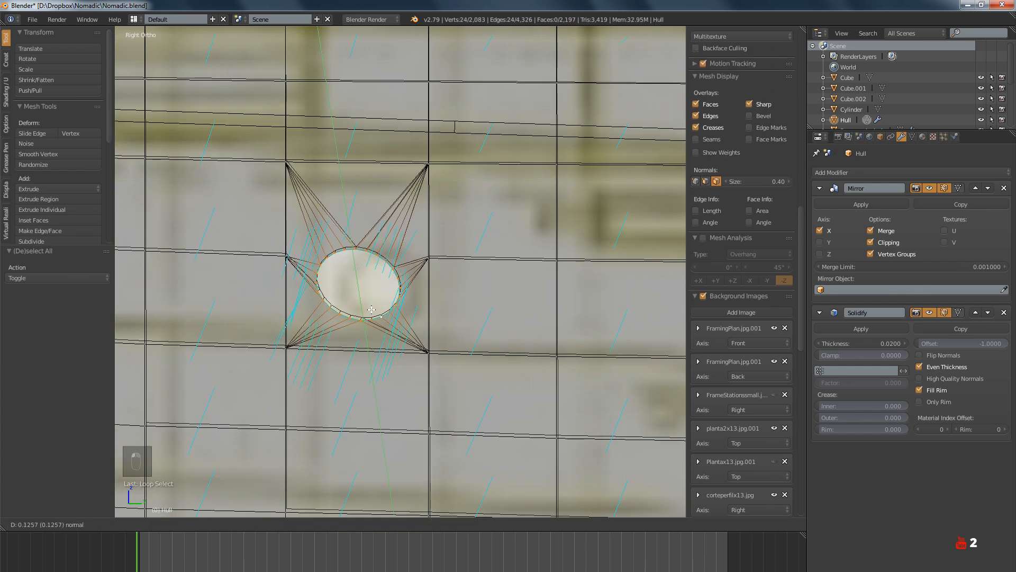
pyautogui.click(372, 313)
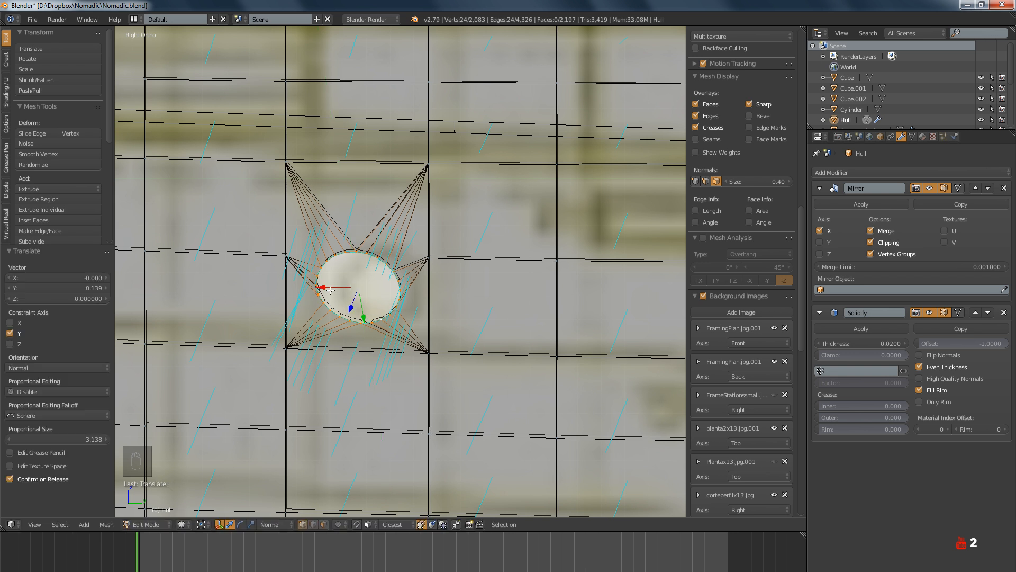
pyautogui.press('g')
pyautogui.press('x')
pyautogui.press('x')
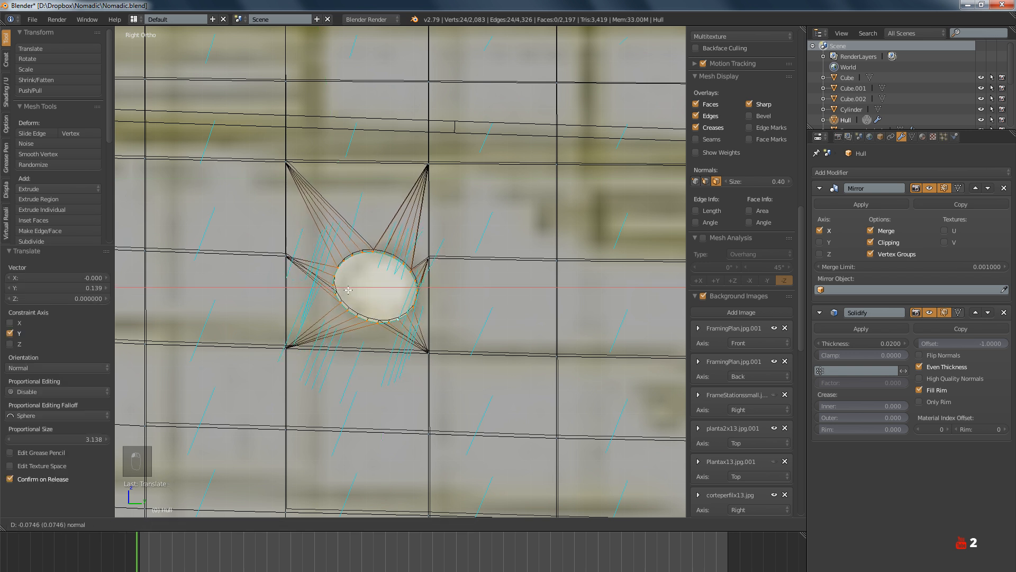
pyautogui.click(349, 289)
# Rotate the edge shared by the two narrow triangular faces on the forward side of this porthole clockwise, and deselect the faces
pyautogui.scroll(5, 411, 310)
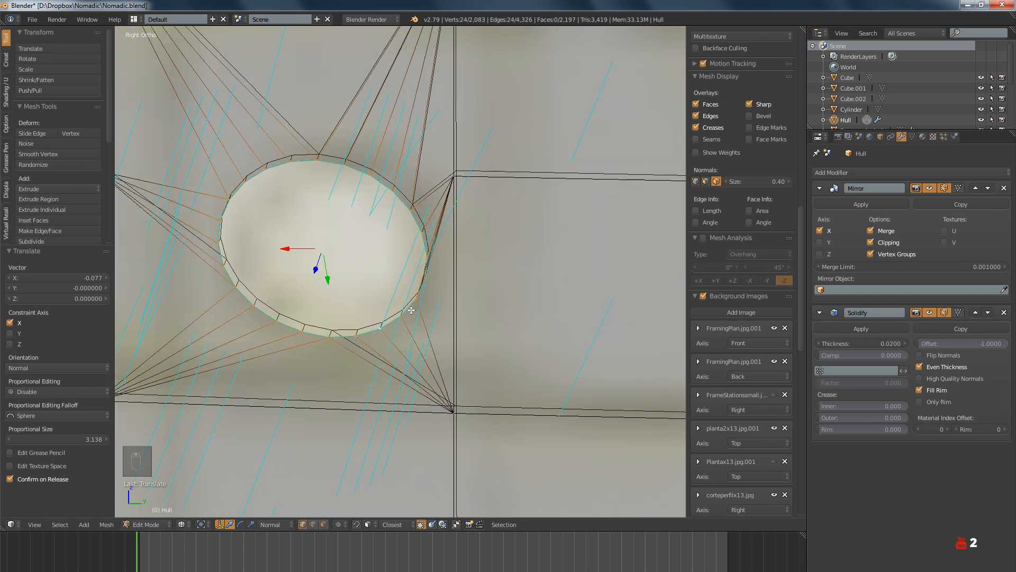
pyautogui.click(324, 524)
pyautogui.press('z')
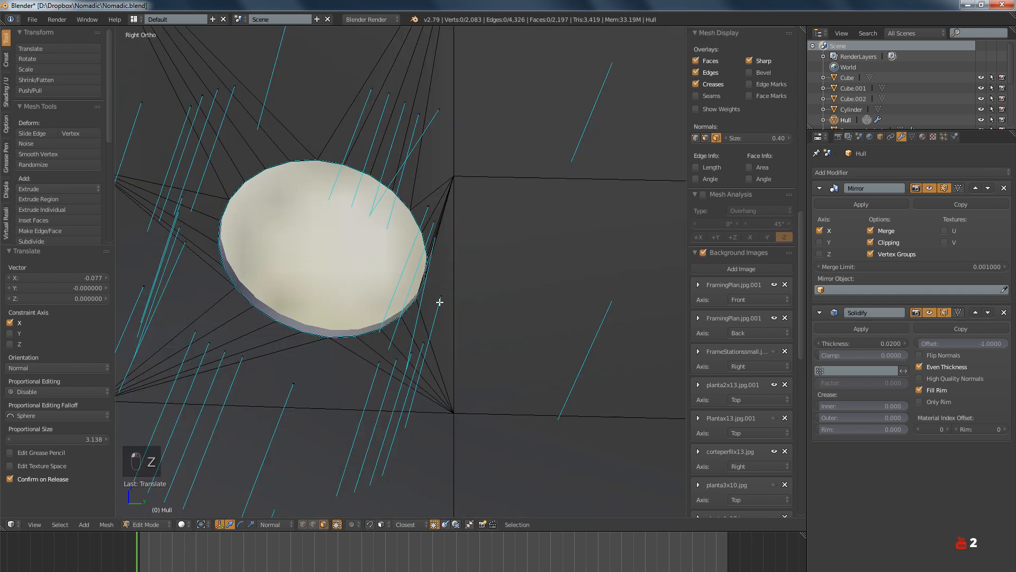
pyautogui.rightClick(438, 302)
pyautogui.keyDown('shift'); pyautogui.rightClick(437, 238); pyautogui.keyUp('shift')
pyautogui.press('z')
pyautogui.rightClick(437, 239)
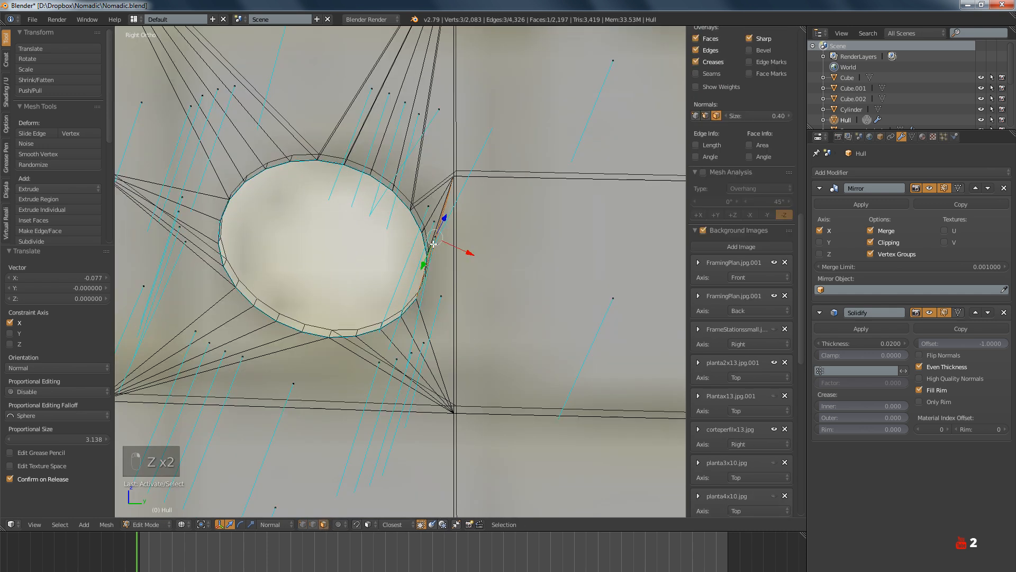
pyautogui.keyDown('shift'); pyautogui.rightClick(434, 305); pyautogui.keyUp('shift')
pyautogui.hotkey('ctrl', 'f')
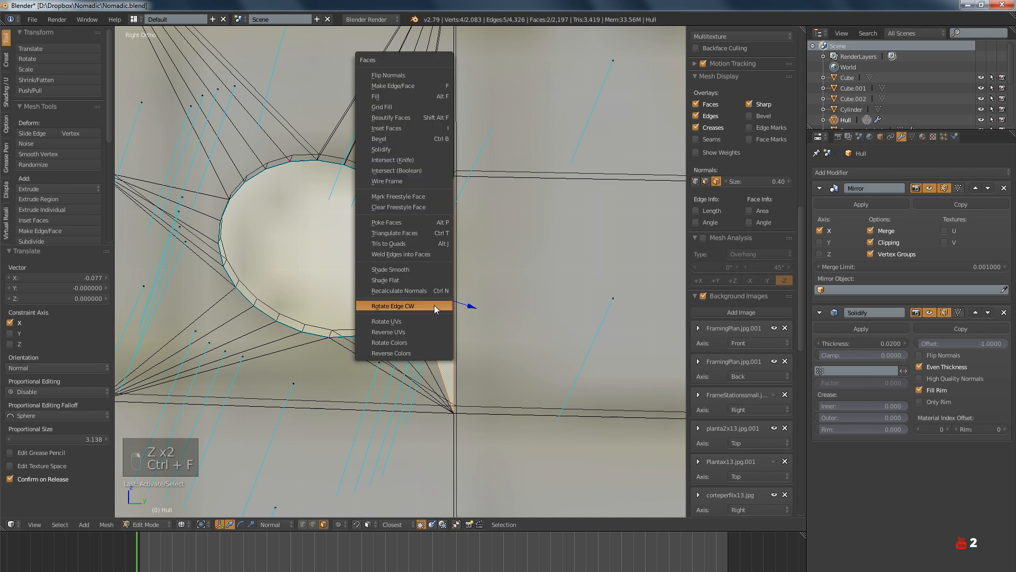
pyautogui.click(434, 306)
pyautogui.press('a')
pyautogui.scroll(-4, 434, 306)
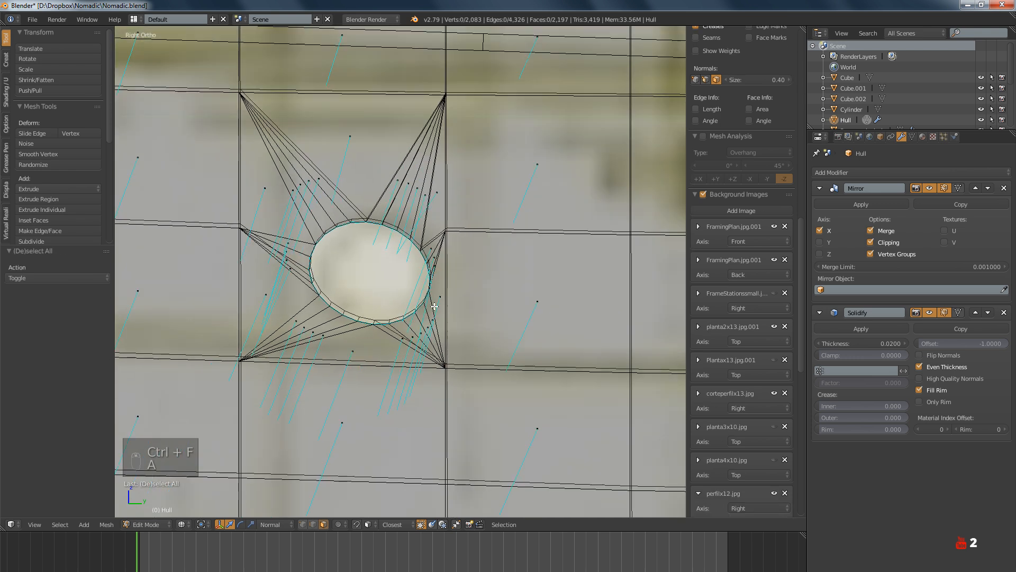
# Inspect the moved portholes on the solid-shaded hull in Object Mode, comparing old and new positions with undo and redo
pyautogui.press('Tab')
pyautogui.scroll(-4, 434, 306)
pyautogui.press('z')
pyautogui.moveTo(445, 361); pyautogui.dragTo(423, 291, button='middle')
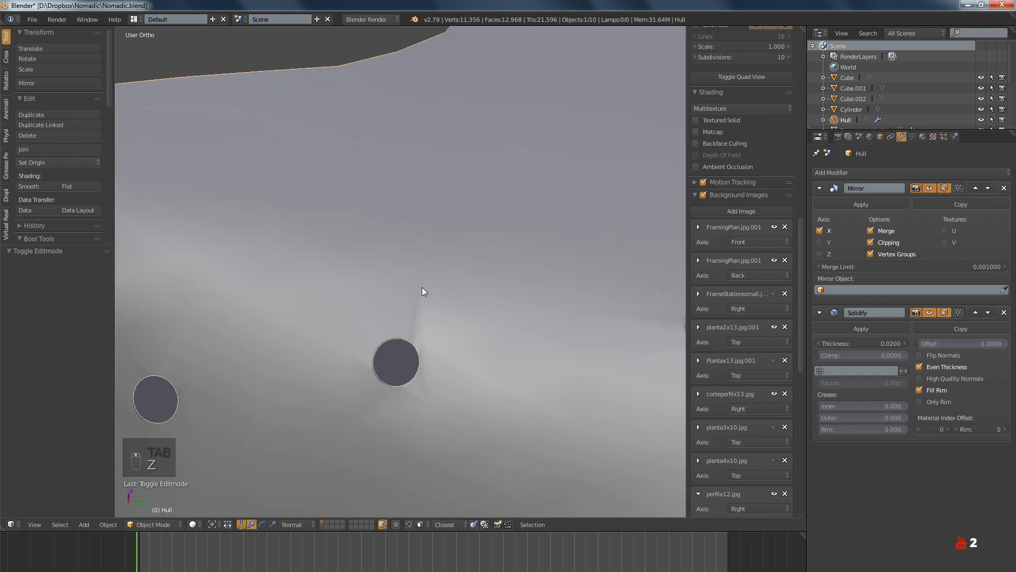
pyautogui.hotkey('ctrl', 'z')
pyautogui.hotkey('ctrl', 'shift', 'z')
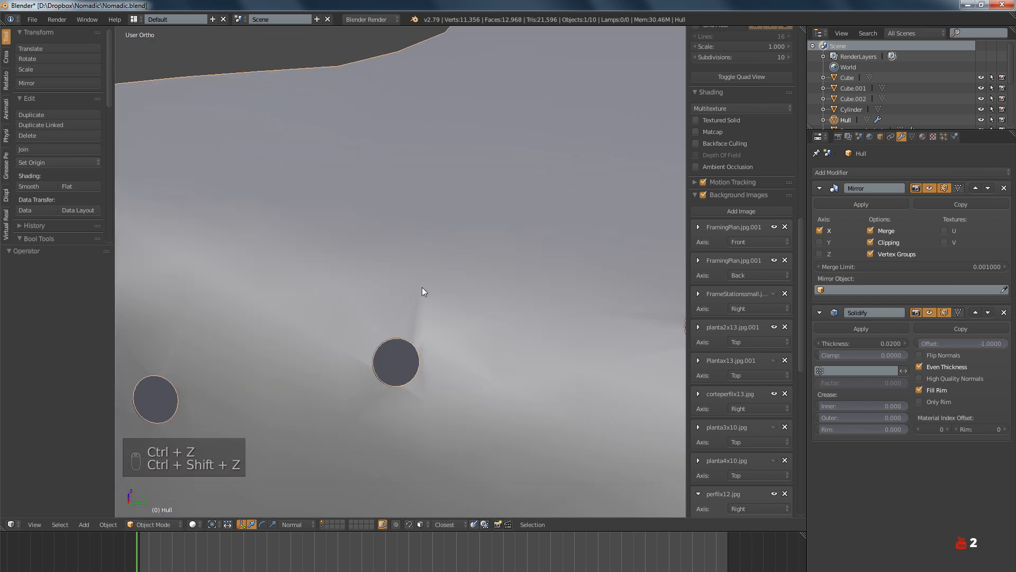
pyautogui.hotkey('ctrl', 'z')
pyautogui.hotkey('ctrl', 'z')
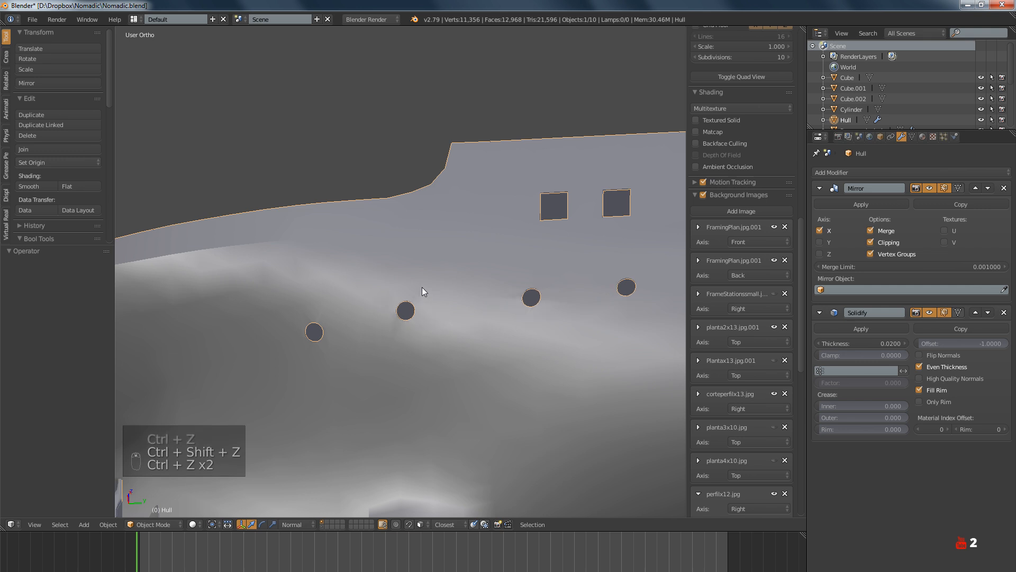
pyautogui.hotkey('ctrl', 'shift', 'z')
pyautogui.hotkey('ctrl', 'shift', 'z')
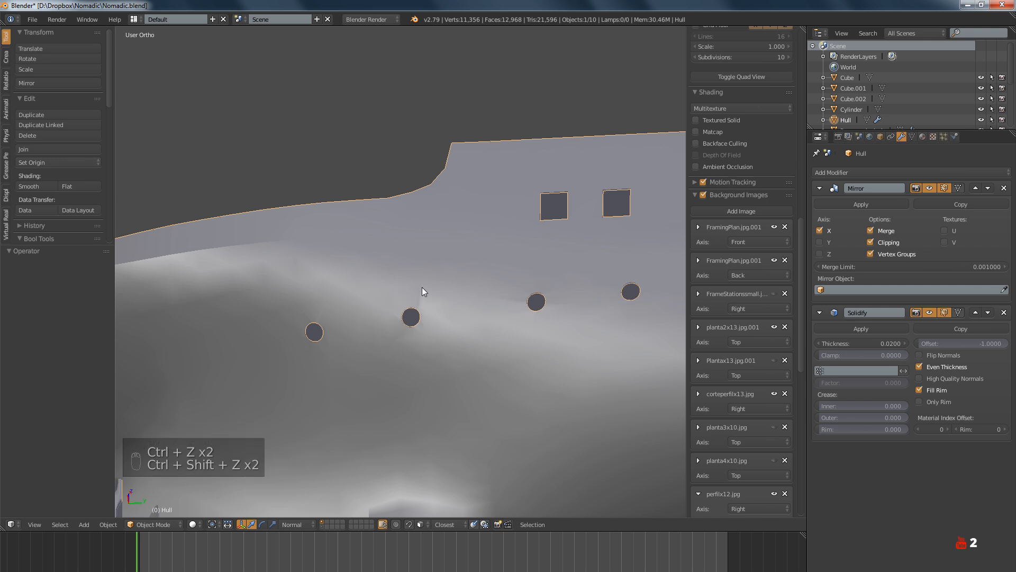
# Nudge the second-aftmost porthole's edge loop slightly up and toward the stern in wireframe right view, and deselect it
pyautogui.press('Tab')
pyautogui.hotkey('ctrl', 'z')
pyautogui.hotkey('ctrl', 'z')
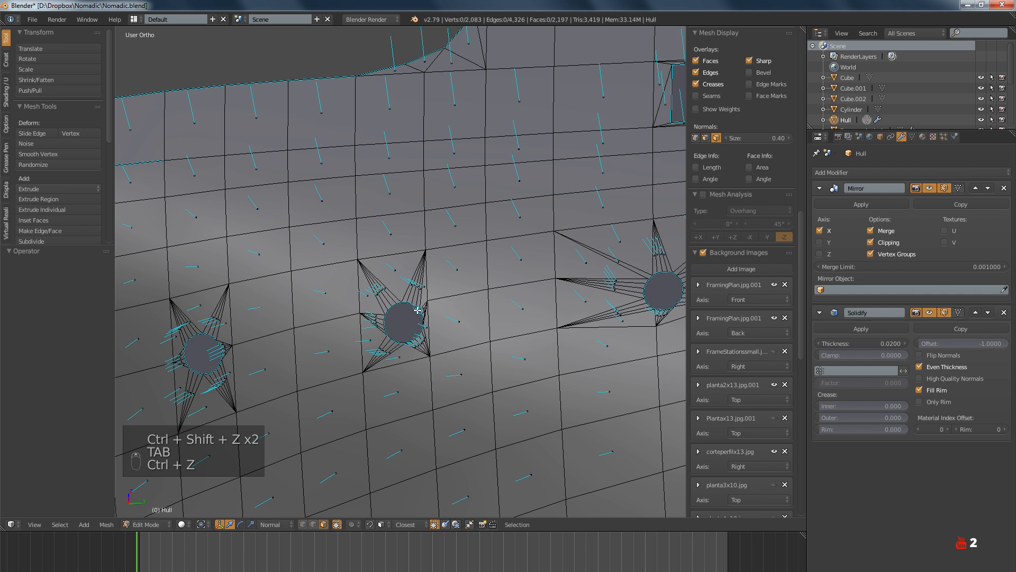
pyautogui.press('KP_3')
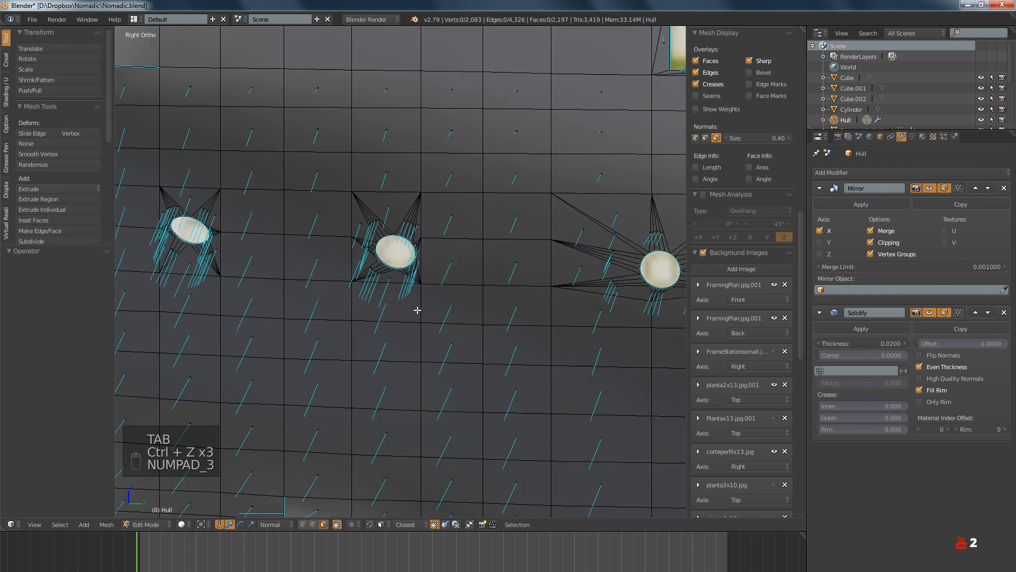
pyautogui.press('z')
pyautogui.scroll(5, 382, 269)
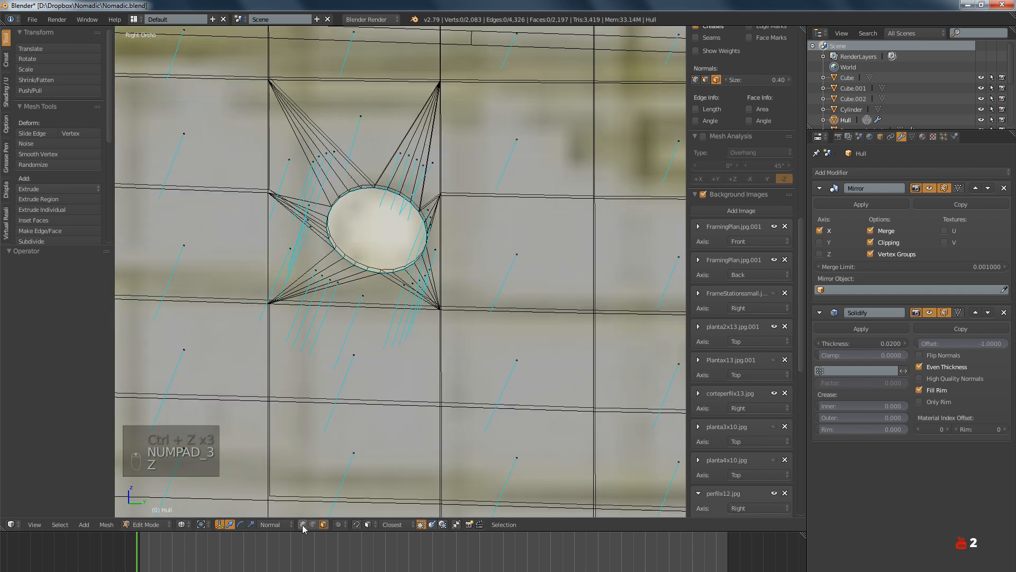
pyautogui.keyDown('alt'); pyautogui.rightClick(402, 271); pyautogui.keyUp('alt')
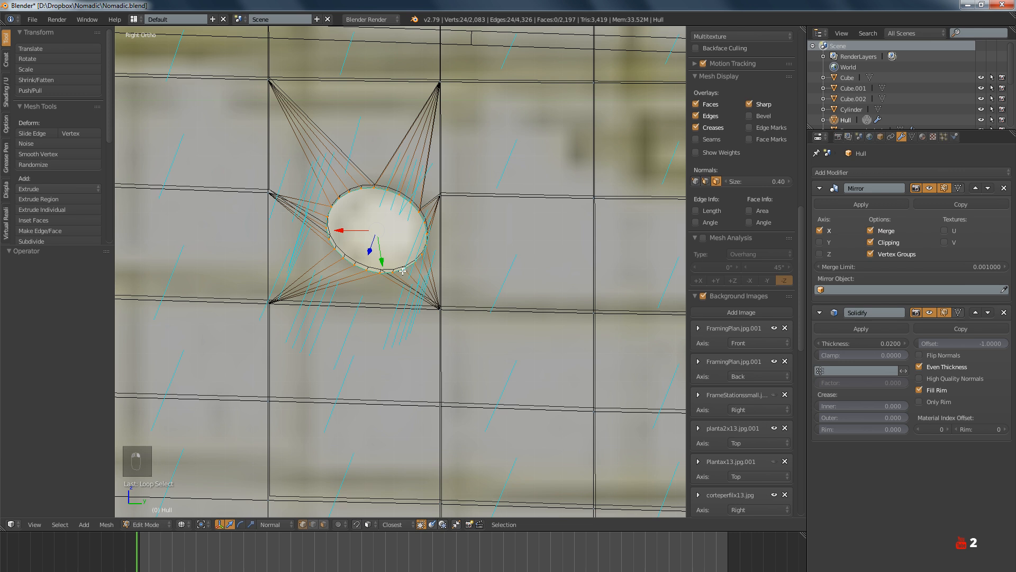
pyautogui.moveTo(386, 258); pyautogui.dragTo(388, 288)
pyautogui.press('a')
# Inspect the shading around the portholes on the solid hull in Object Mode, and reopen the Hull object in Edit Mode
pyautogui.press('Tab')
pyautogui.press('z')
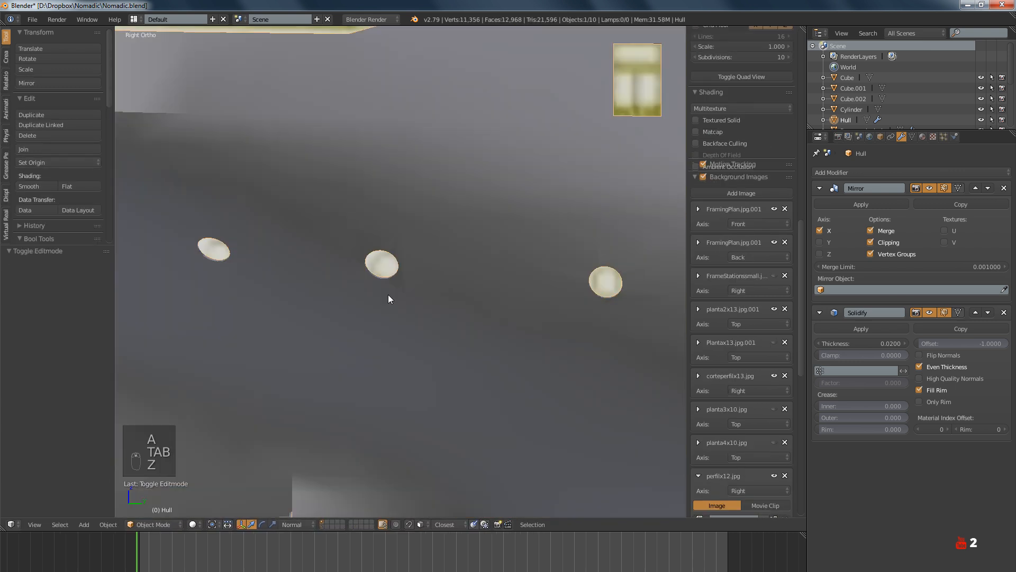
pyautogui.moveTo(388, 295)
pyautogui.mouseDown(button='middle')
pyautogui.moveTo(403, 354)
pyautogui.moveTo(379, 286)
pyautogui.moveTo(392, 325)
pyautogui.moveTo(487, 340)
pyautogui.moveTo(411, 350)
pyautogui.mouseUp(button='middle')
pyautogui.rightClick(411, 350)
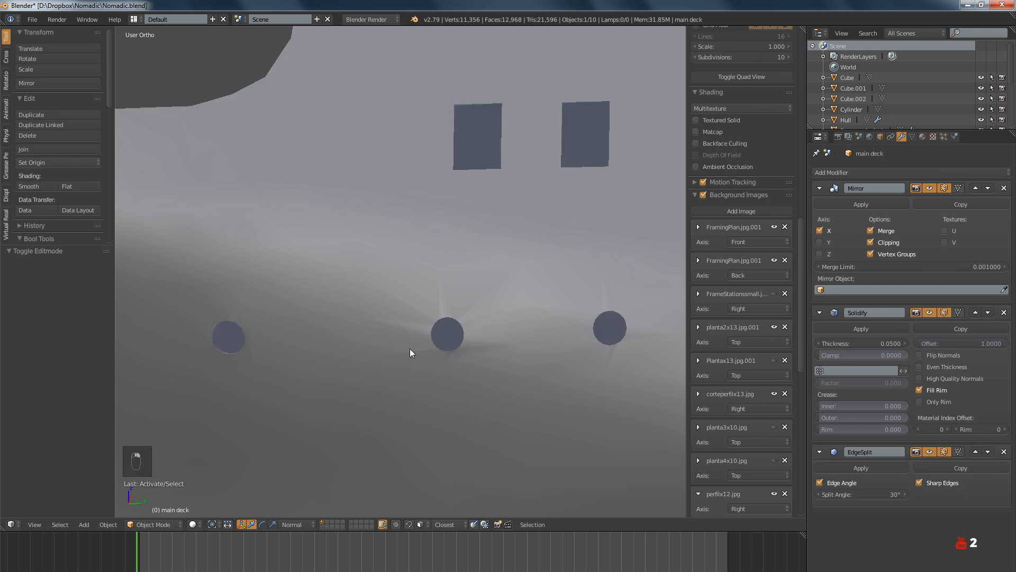
pyautogui.press('Tab')
pyautogui.press('Tab')
pyautogui.rightClick(414, 338)
pyautogui.press('Tab')
pyautogui.scroll(4, 419, 341)
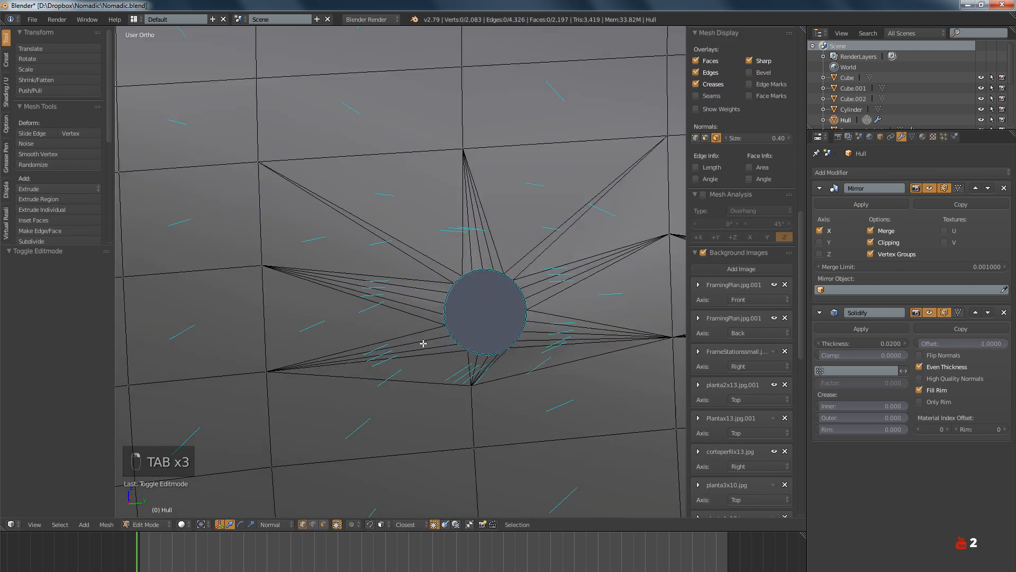
# Move the aftmost porthole's edge loop in wireframe right view about 0.105 along its normal Y axis, and deselect it
pyautogui.keyDown('alt'); pyautogui.rightClick(394, 332); pyautogui.keyUp('alt')
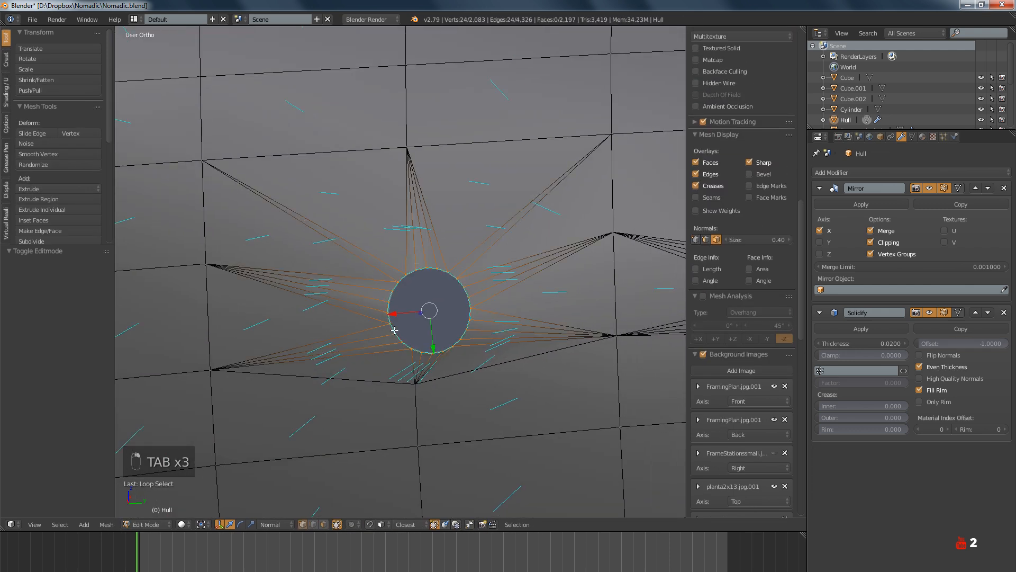
pyautogui.scroll(-6, 395, 331)
pyautogui.keyDown('shift'); pyautogui.moveTo(365, 340); pyautogui.dragTo(516, 342, button='middle'); pyautogui.keyUp('shift')
pyautogui.press('a')
pyautogui.press('KP_Decimal')
pyautogui.press('KP_3')
pyautogui.scroll(5, 408, 307)
pyautogui.press('z')
pyautogui.keyDown('alt'); pyautogui.rightClick(382, 239); pyautogui.keyUp('alt')
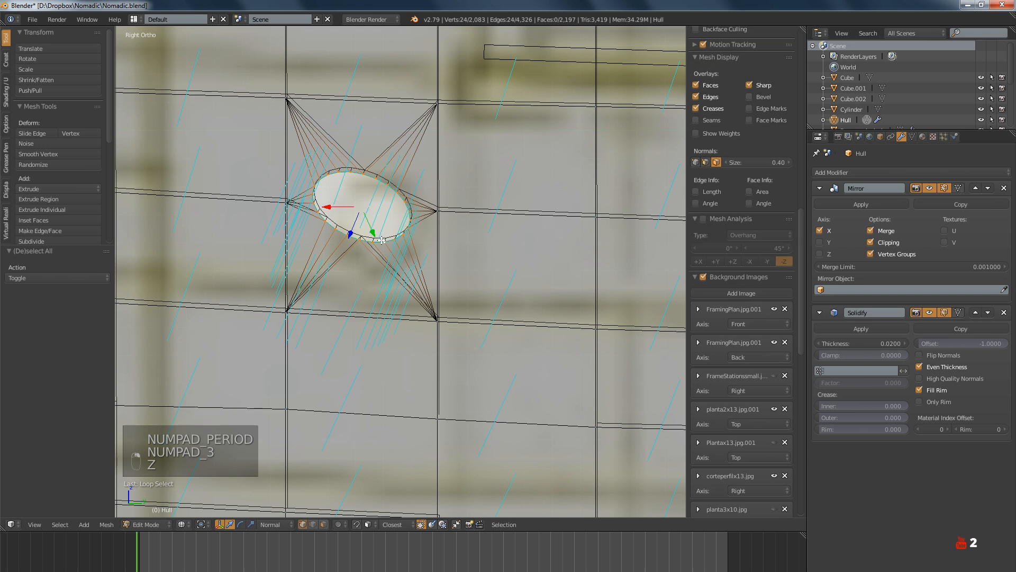
pyautogui.press('e')
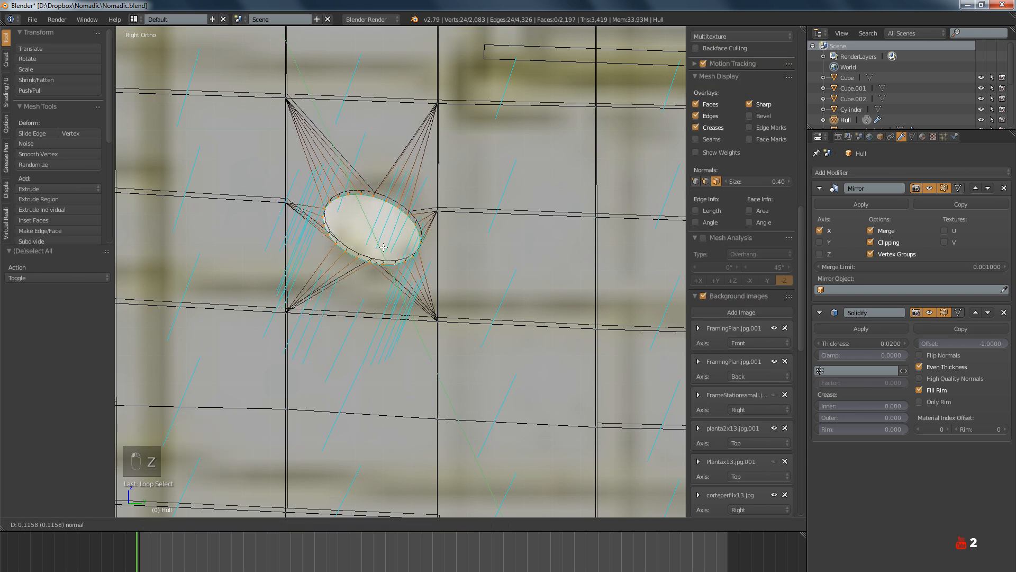
pyautogui.click(383, 247)
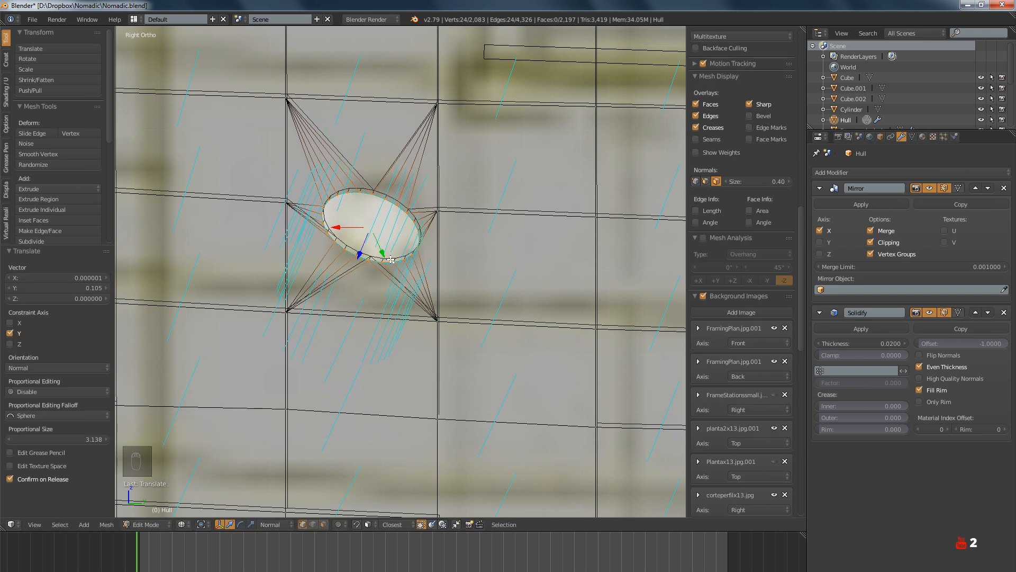
pyautogui.press('a')
# Check the shading around the two aftmost portholes on the solid hull in Object Mode
pyautogui.press('Tab')
pyautogui.scroll(-3, 405, 268)
pyautogui.press('z')
pyautogui.moveTo(423, 284); pyautogui.dragTo(369, 325, button='middle')
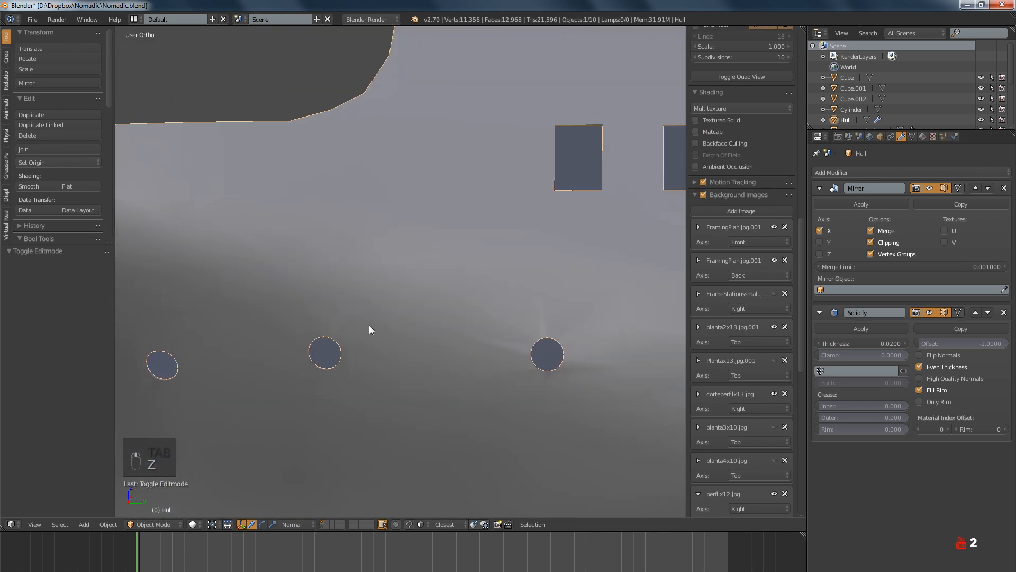
# Shift the second-aftmost porthole's edge loop about 0.039 along its normal Y axis and -0.029 along its normal X axis, and deselect it
pyautogui.press('KP_3')
pyautogui.press('z')
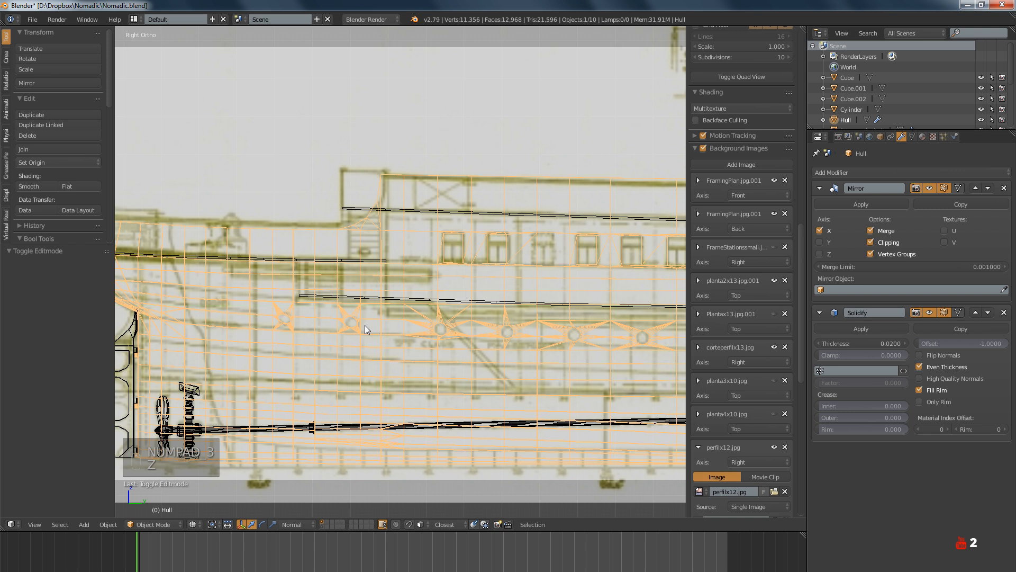
pyautogui.scroll(6, 365, 325)
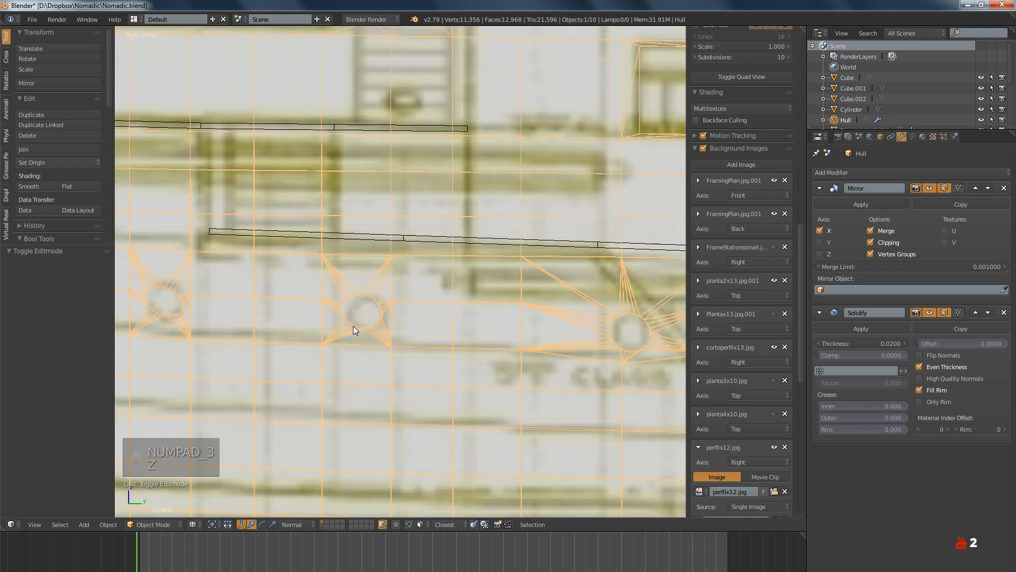
pyautogui.press('Tab')
pyautogui.scroll(4, 354, 325)
pyautogui.keyDown('alt'); pyautogui.rightClick(364, 328); pyautogui.keyUp('alt')
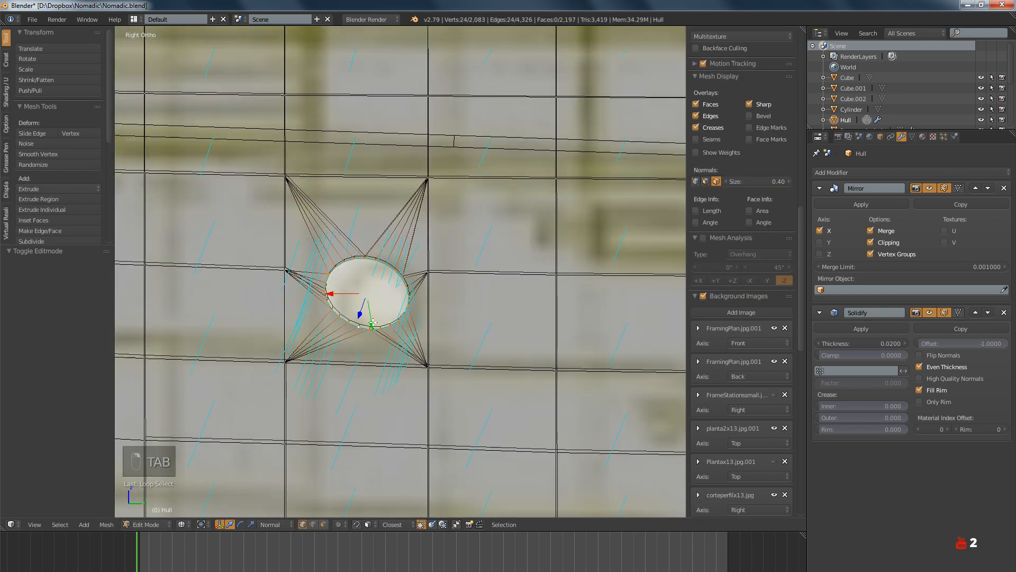
pyautogui.press('e')
pyautogui.click(379, 329)
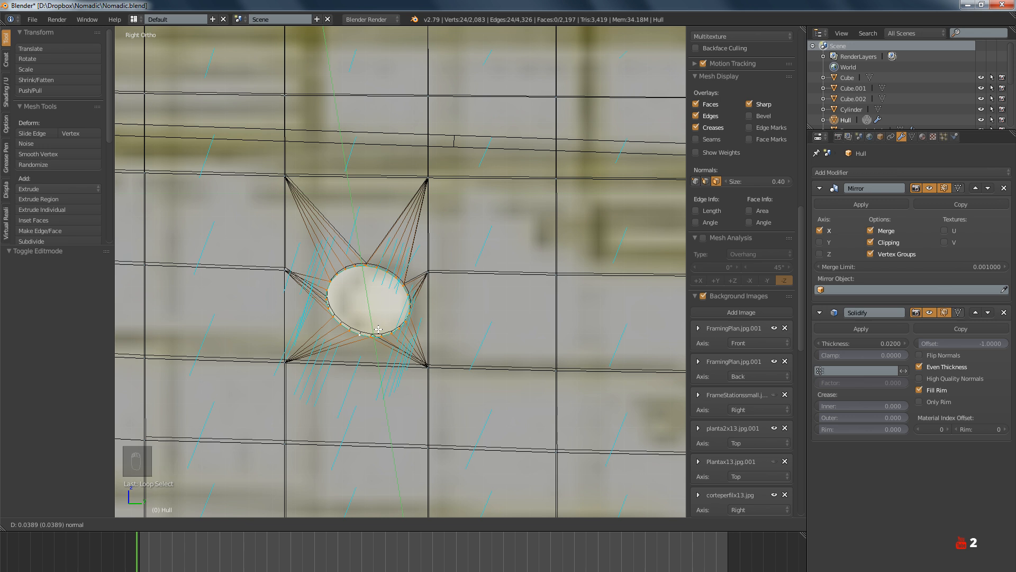
pyautogui.scroll(-5, 384, 327)
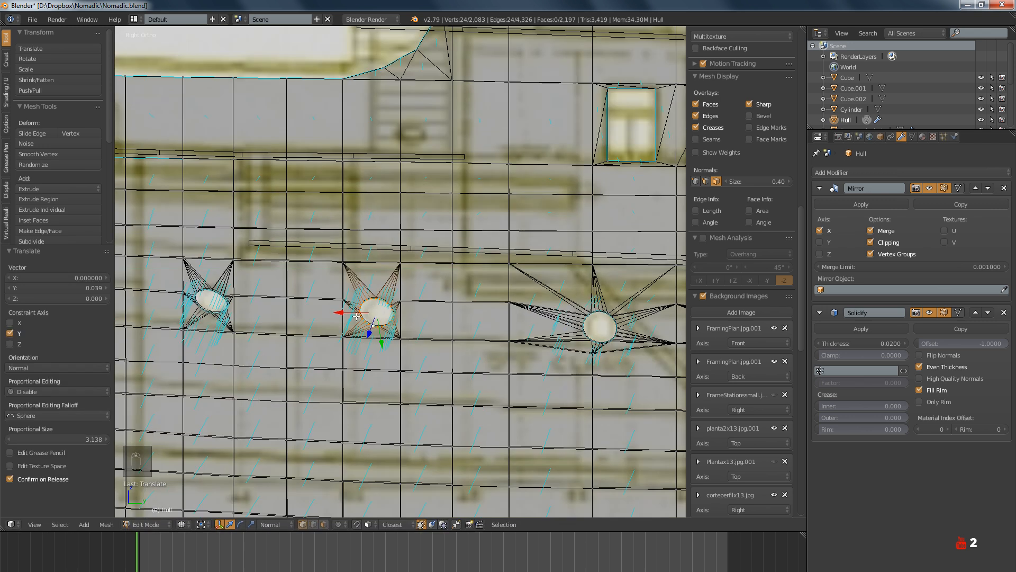
pyautogui.press('e')
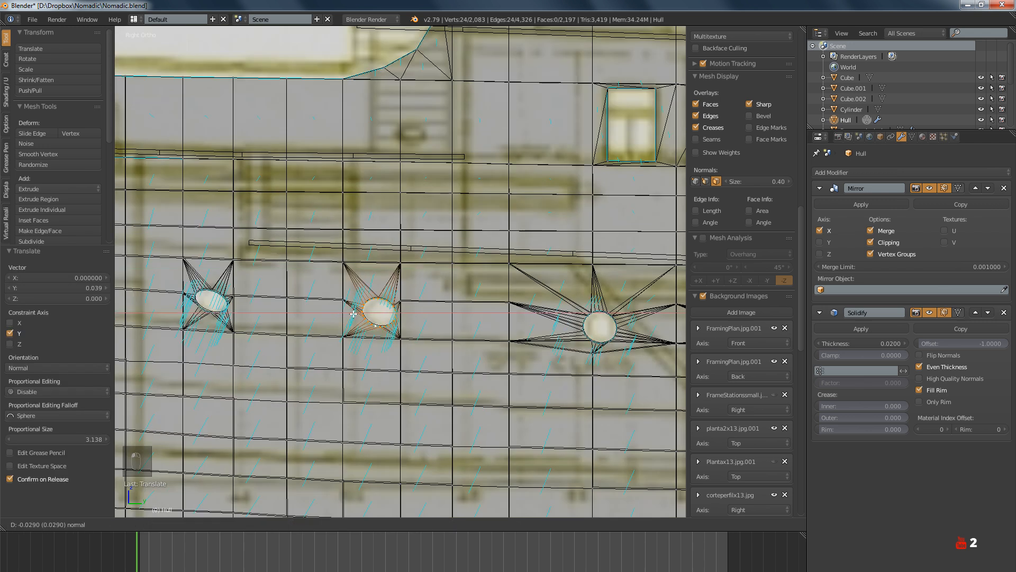
pyautogui.click(353, 314)
pyautogui.press('a')
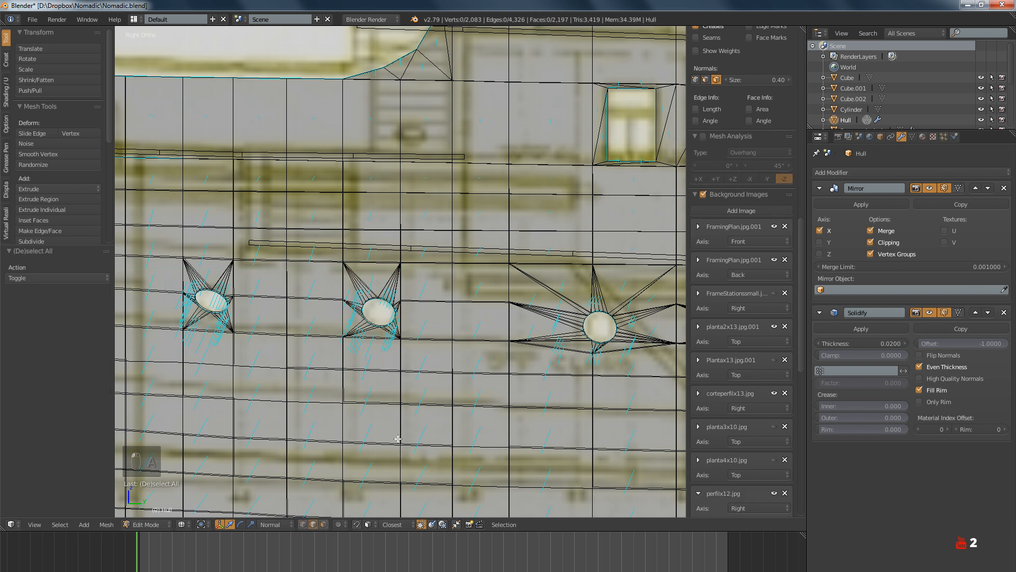
# Select the vertical edge loop just forward of the second-aftmost porthole, move it about 0.067 along local Y, and deselect it
pyautogui.click(292, 528)
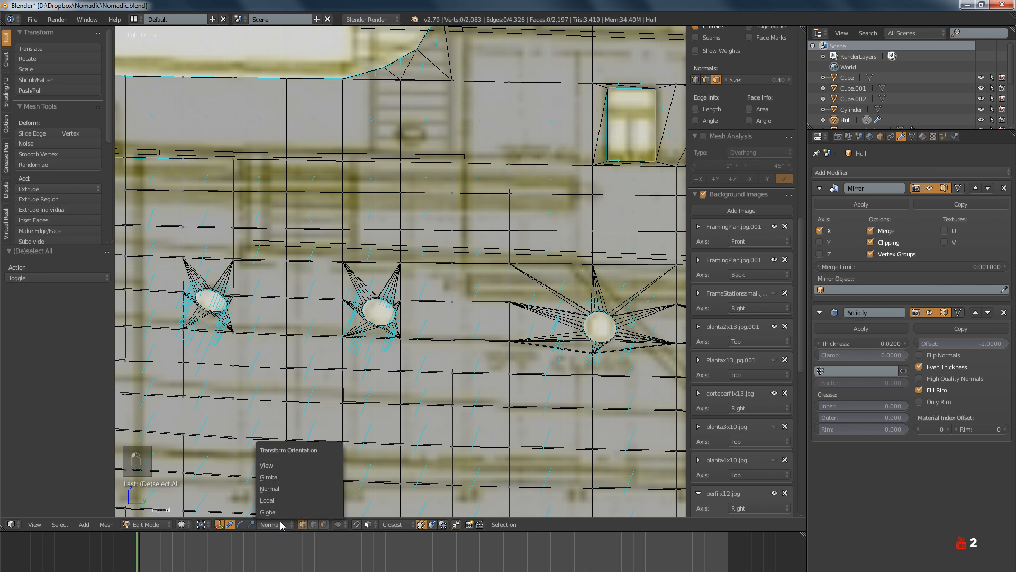
pyautogui.click(327, 483)
pyautogui.keyDown('alt'); pyautogui.rightClick(400, 415); pyautogui.keyUp('alt')
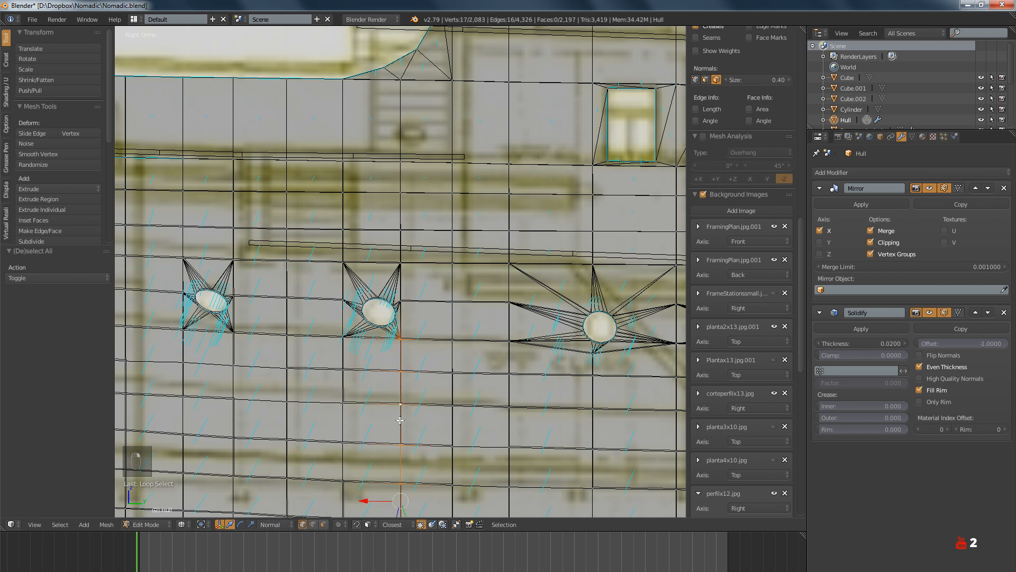
pyautogui.keyDown('shift'); pyautogui.moveTo(400, 415); pyautogui.dragTo(399, 324, button='middle'); pyautogui.keyUp('shift')
pyautogui.keyDown('alt'); pyautogui.keyDown('shift'); pyautogui.rightClick(407, 202); pyautogui.keyUp('shift'); pyautogui.keyUp('alt')
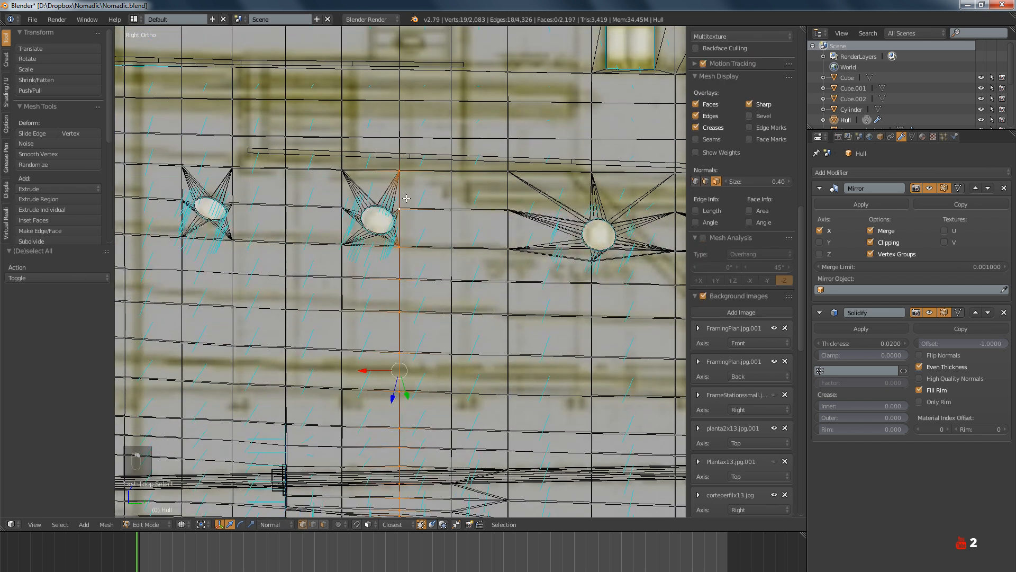
pyautogui.keyDown('alt'); pyautogui.keyDown('shift'); pyautogui.rightClick(407, 153); pyautogui.keyUp('shift'); pyautogui.keyUp('alt')
pyautogui.keyDown('shift'); pyautogui.moveTo(407, 152); pyautogui.dragTo(408, 234, button='middle'); pyautogui.keyUp('shift')
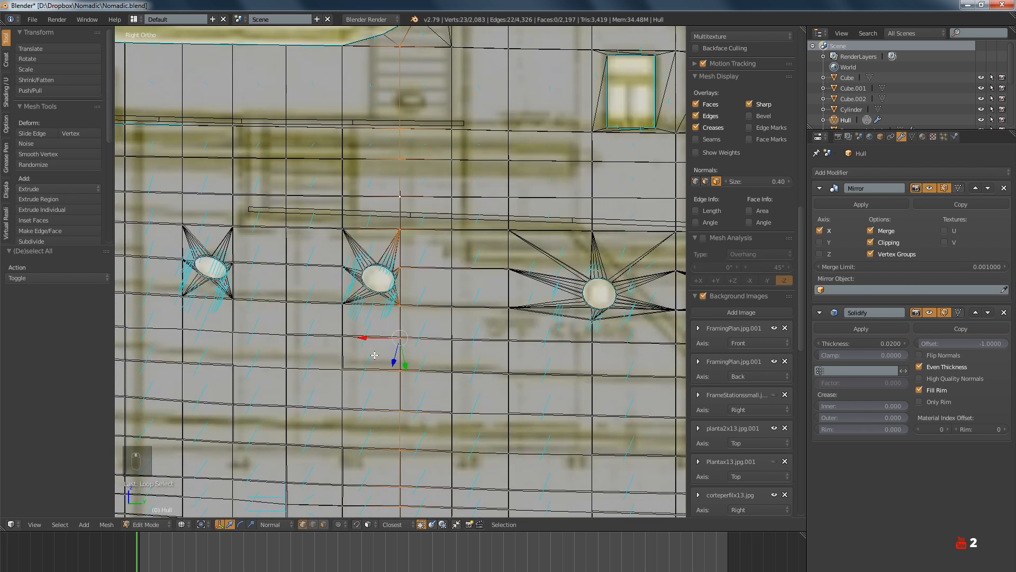
pyautogui.click(273, 524)
pyautogui.click(275, 500)
pyautogui.press('g')
pyautogui.press('y')
pyautogui.press('y')
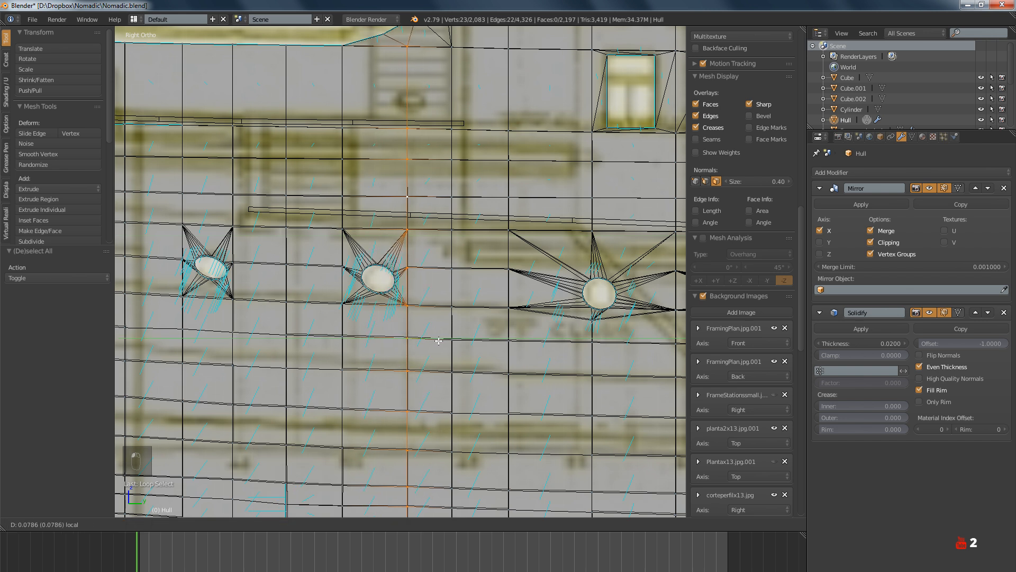
pyautogui.click(438, 340)
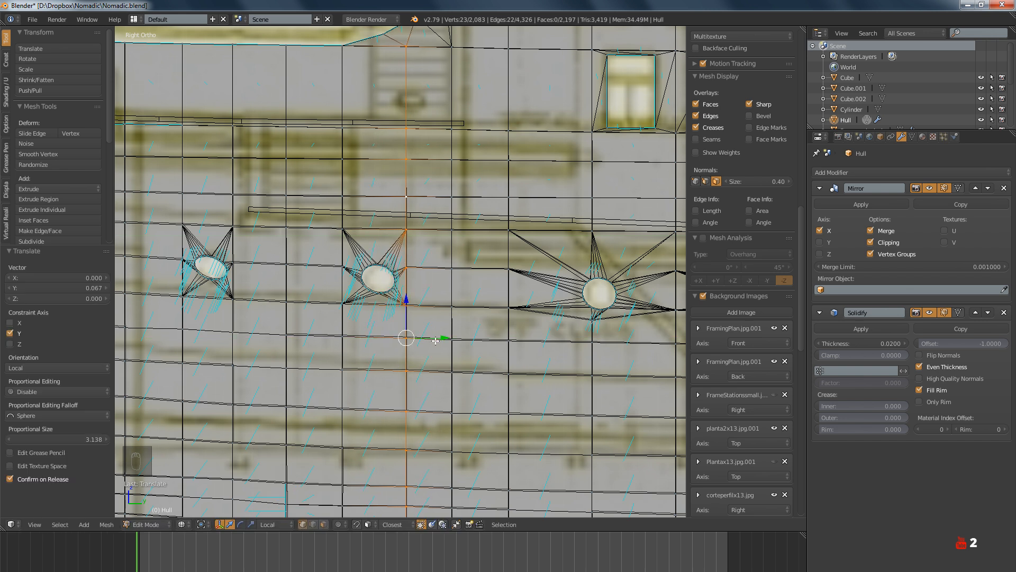
pyautogui.press('a')
# Try to shift the second-aftmost porthole's edge loop along local X in solid bottom view, and undo the move
pyautogui.press('z')
pyautogui.moveTo(411, 345)
pyautogui.keyDown('shift'); pyautogui.mouseDown(button='middle')
pyautogui.moveTo(404, 397)
pyautogui.moveTo(397, 336)
pyautogui.moveTo(391, 359)
pyautogui.mouseUp(button='middle'); pyautogui.keyUp('shift')
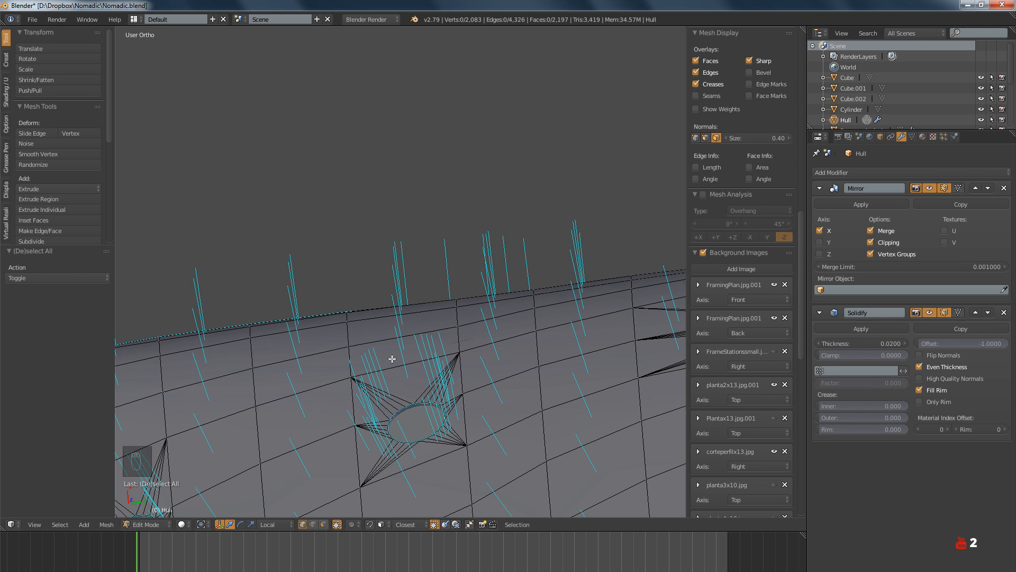
pyautogui.press('KP_3')
pyautogui.press('ctrl+KP_7')
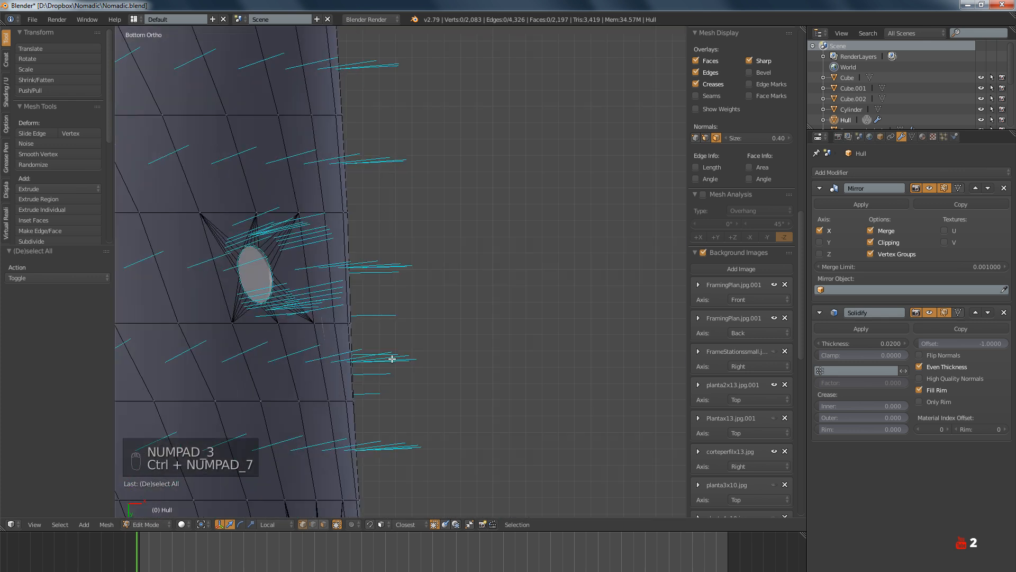
pyautogui.scroll(3, 336, 351)
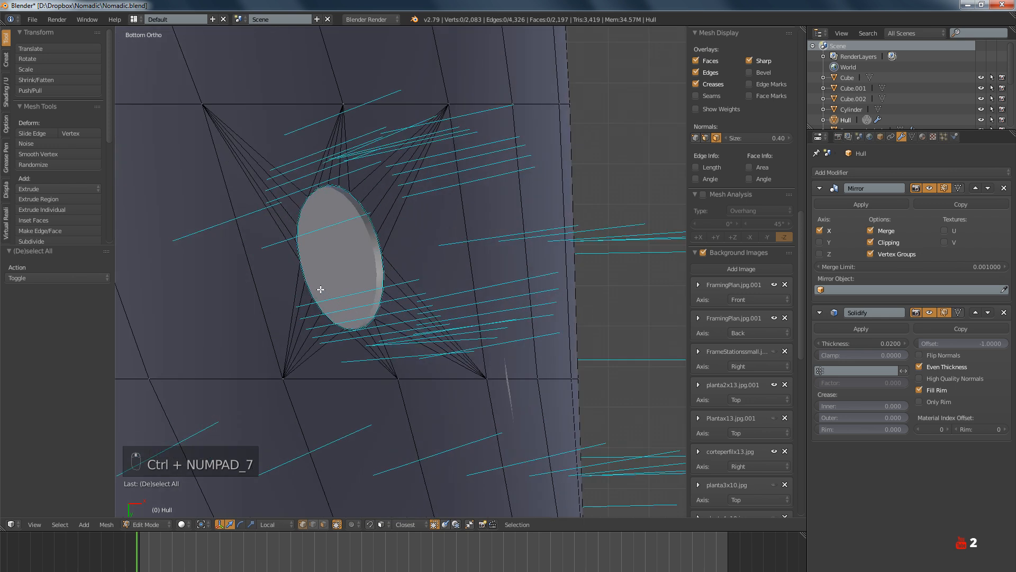
pyautogui.keyDown('alt'); pyautogui.rightClick(302, 272); pyautogui.keyUp('alt')
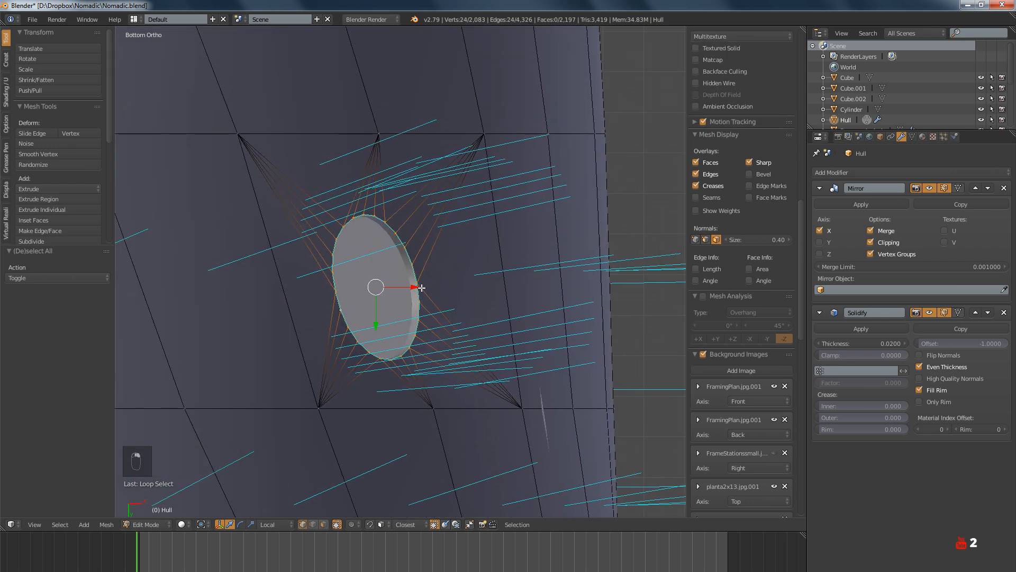
pyautogui.moveTo(417, 287); pyautogui.dragTo(415, 288)
pyautogui.hotkey('ctrl', 'z')
# Deselect the porthole loop and inspect the shading around the aft portholes on the solid hull in Object Mode
pyautogui.scroll(-9, 435, 288)
pyautogui.moveTo(436, 288)
pyautogui.mouseDown(button='middle')
pyautogui.moveTo(383, 290)
pyautogui.moveTo(413, 311)
pyautogui.moveTo(361, 359)
pyautogui.moveTo(417, 276)
pyautogui.moveTo(404, 344)
pyautogui.moveTo(415, 297)
pyautogui.moveTo(440, 313)
pyautogui.moveTo(470, 279)
pyautogui.moveTo(436, 278)
pyautogui.moveTo(419, 340)
pyautogui.mouseUp(button='middle')
pyautogui.press('a')
pyautogui.press('Tab')
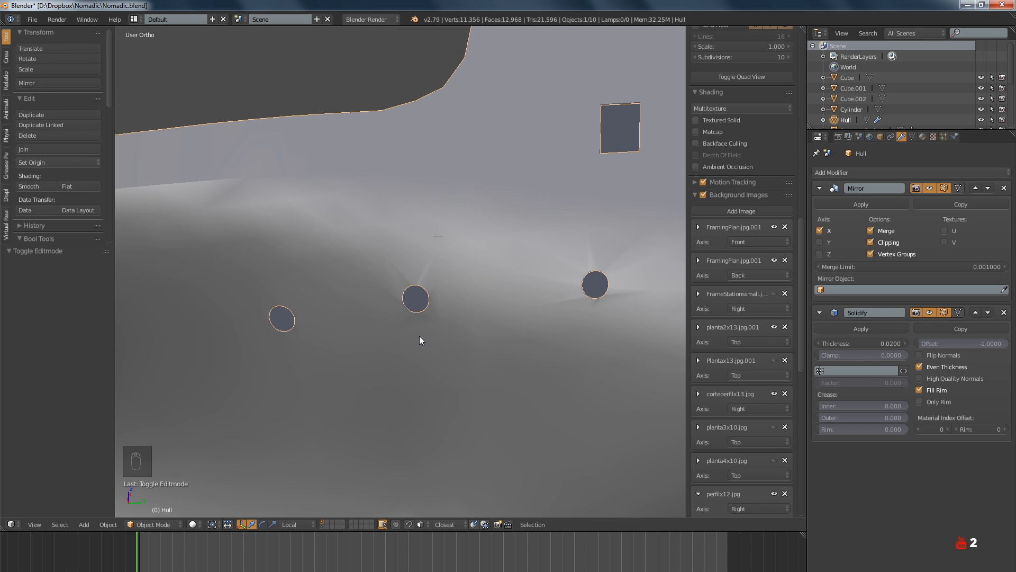
# View the hull in wireframe right view over the blueprint, and toggle the corteperfilx13.jpg background image off and on to compare
pyautogui.press('KP_3')
pyautogui.press('z')
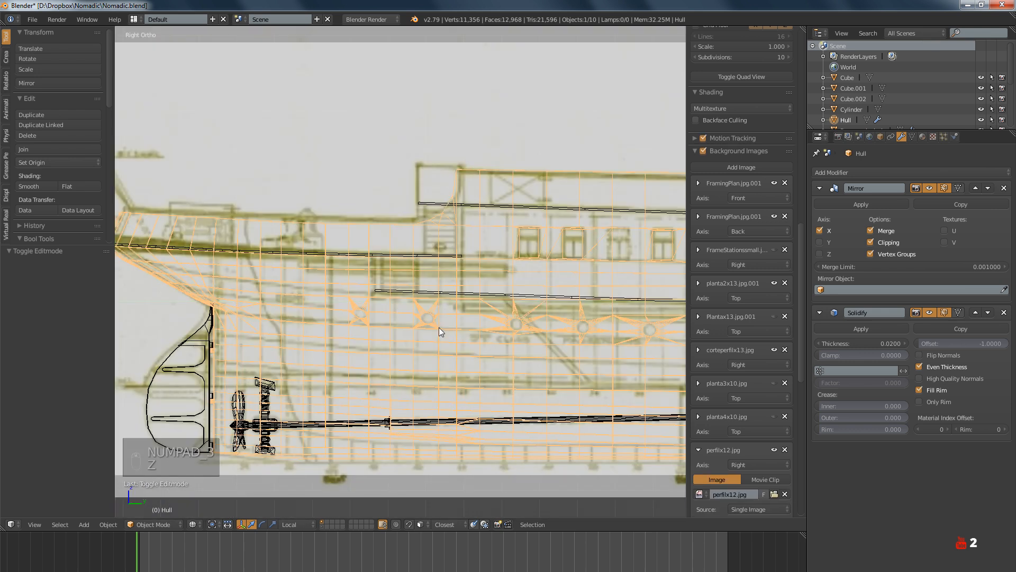
pyautogui.keyDown('shift'); pyautogui.moveTo(439, 327); pyautogui.dragTo(369, 300, button='middle'); pyautogui.keyUp('shift')
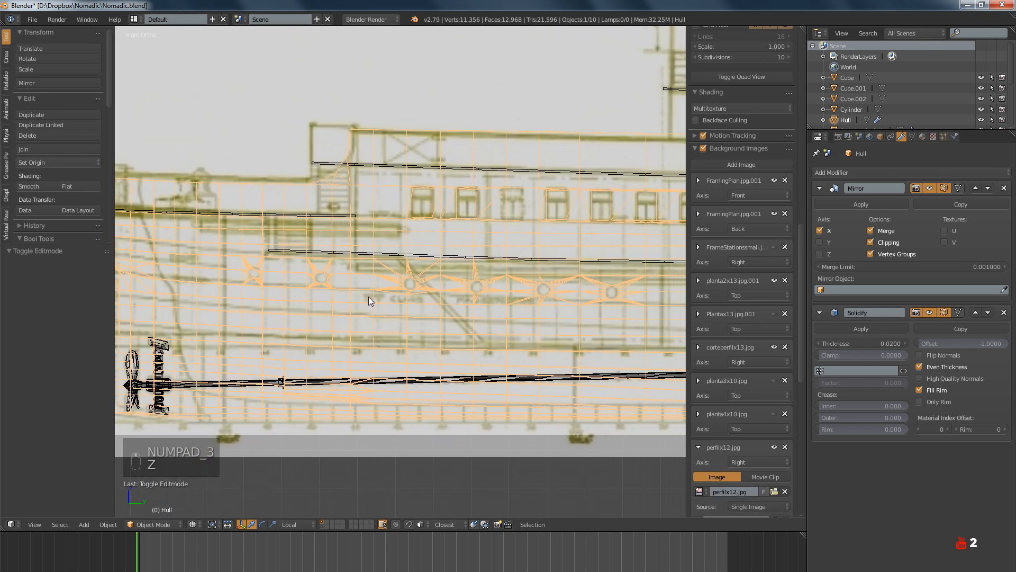
pyautogui.scroll(3, 398, 297)
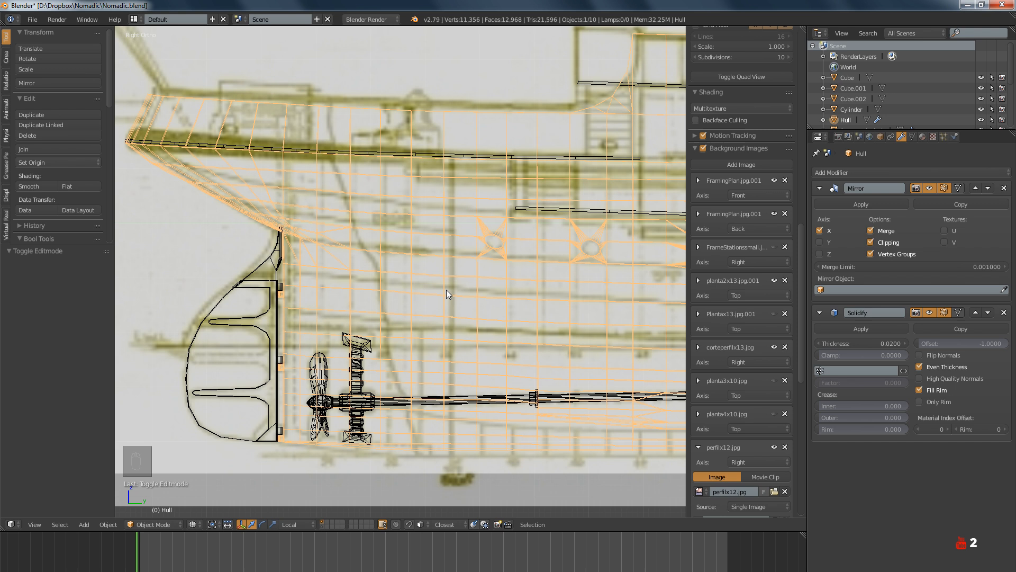
pyautogui.scroll(-4, 446, 290)
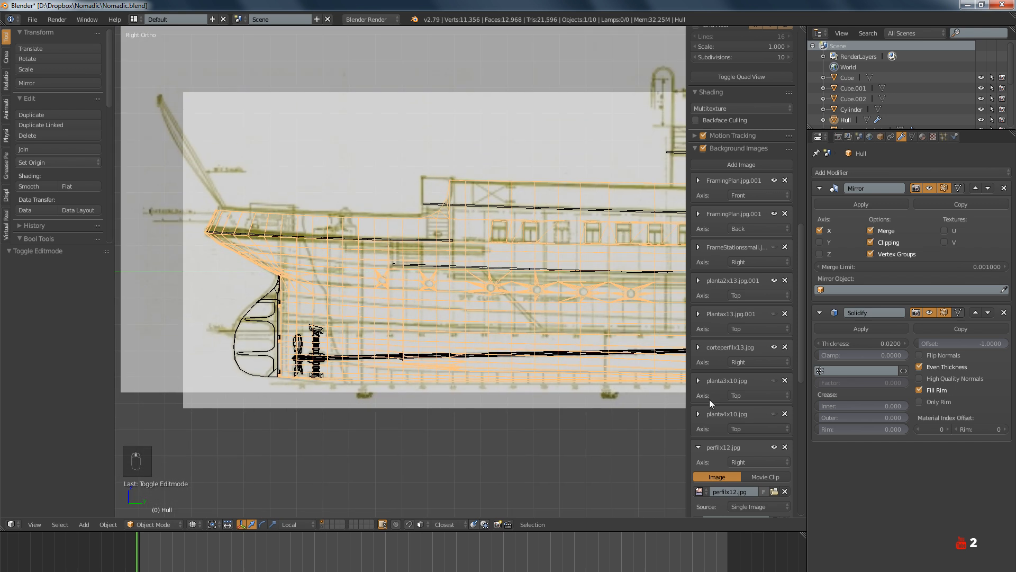
pyautogui.click(774, 348)
pyautogui.click(774, 348)
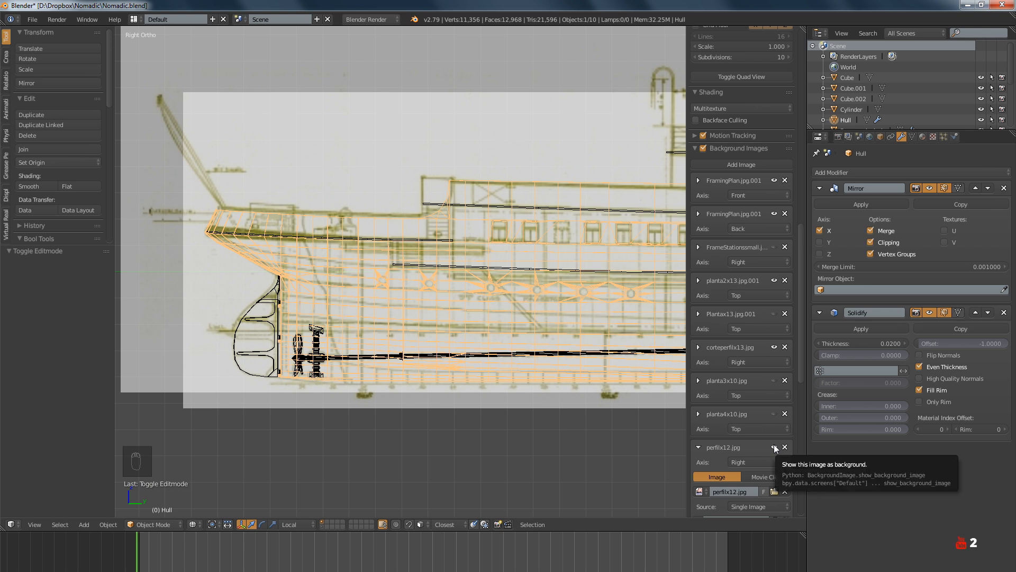
# Compare the hull's portholes with the side-view blueprint along the ship's whole length, from the stern to the bow and back
pyautogui.scroll(3, 478, 374)
pyautogui.scroll(1, 488, 361)
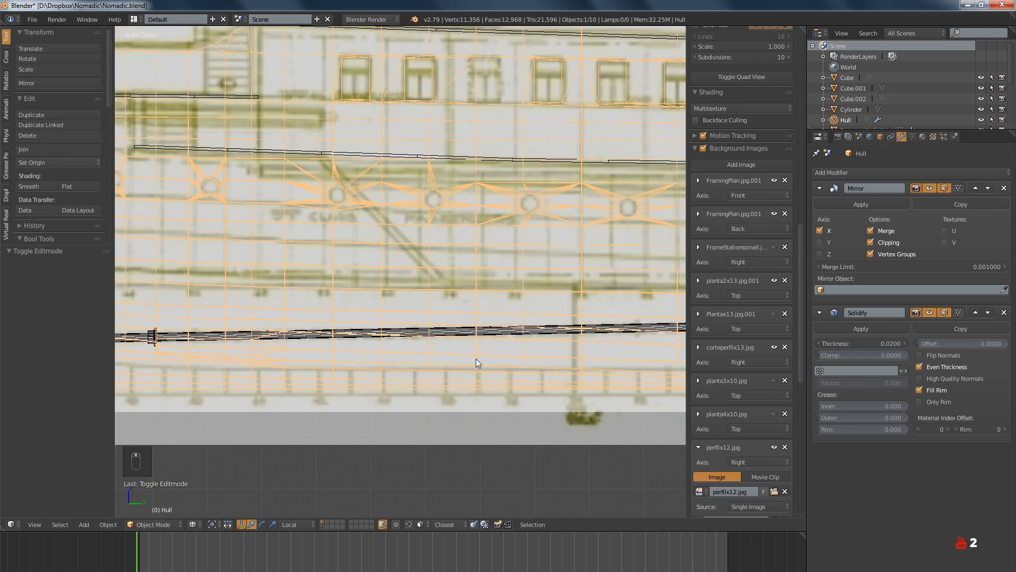
pyautogui.keyDown('shift'); pyautogui.moveTo(475, 358); pyautogui.dragTo(336, 354, button='middle'); pyautogui.keyUp('shift')
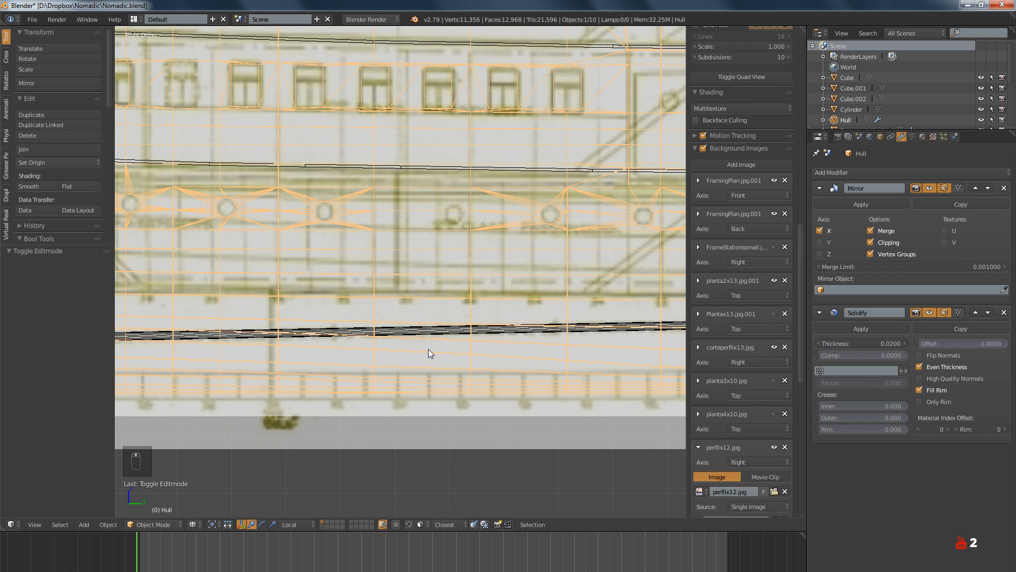
pyautogui.scroll(-2, 429, 350)
pyautogui.keyDown('shift'); pyautogui.moveTo(509, 356); pyautogui.dragTo(371, 339, button='middle'); pyautogui.keyUp('shift')
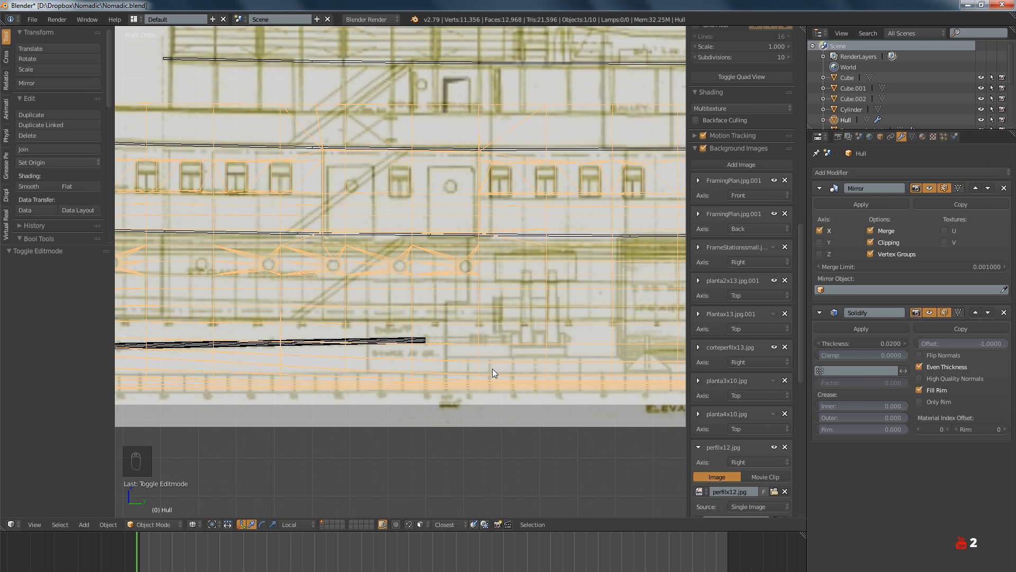
pyautogui.scroll(2, 363, 348)
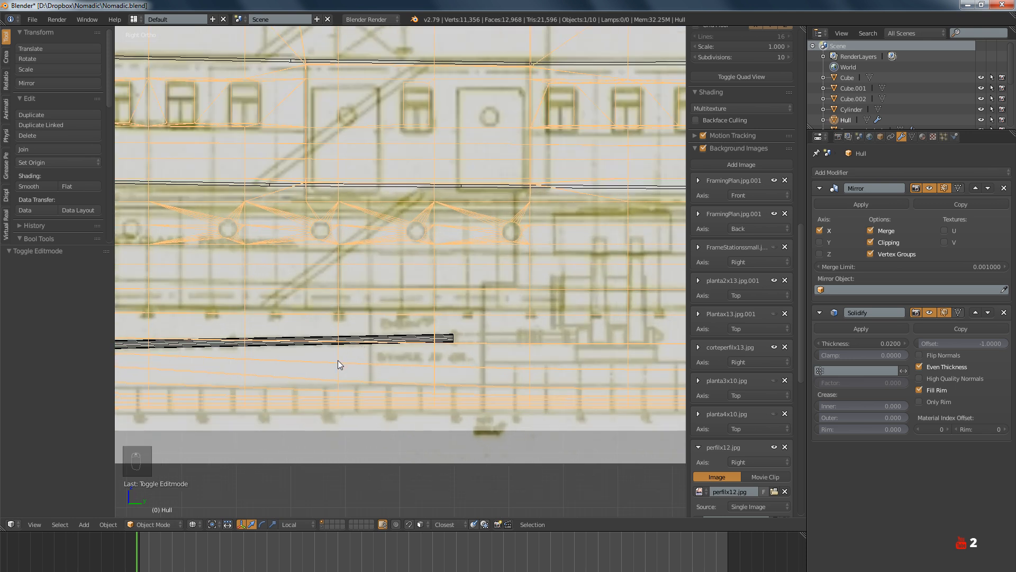
pyautogui.scroll(-4, 376, 392)
pyautogui.scroll(2, 410, 383)
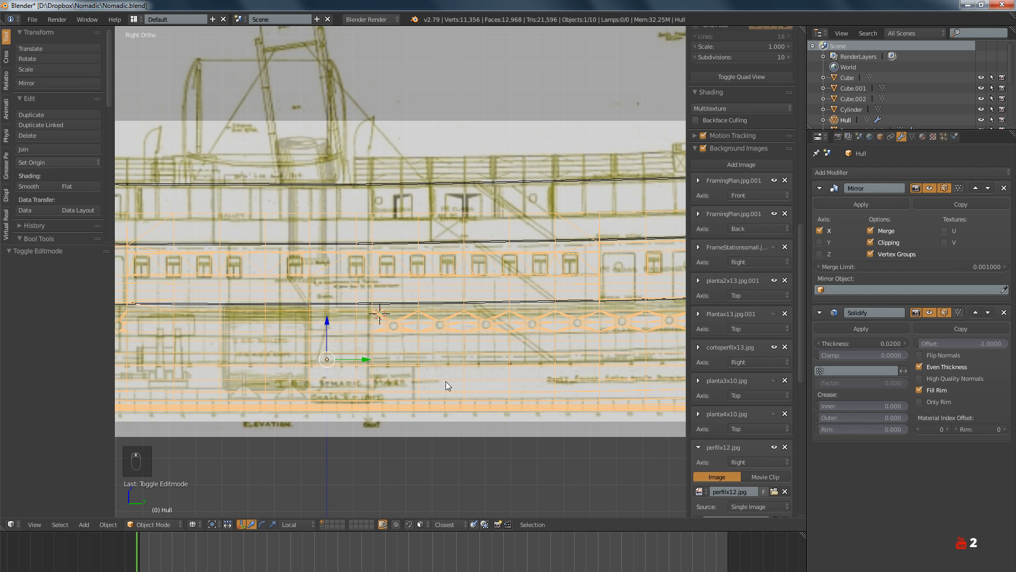
pyautogui.keyDown('ctrl'); pyautogui.scroll(6, 339, 380); pyautogui.keyUp('ctrl')
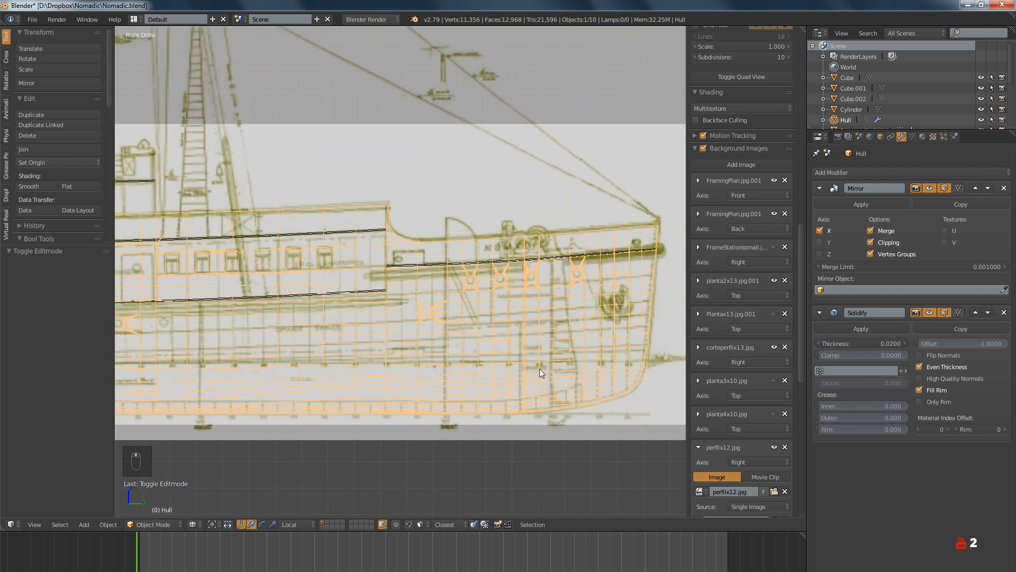
pyautogui.scroll(1, 579, 362)
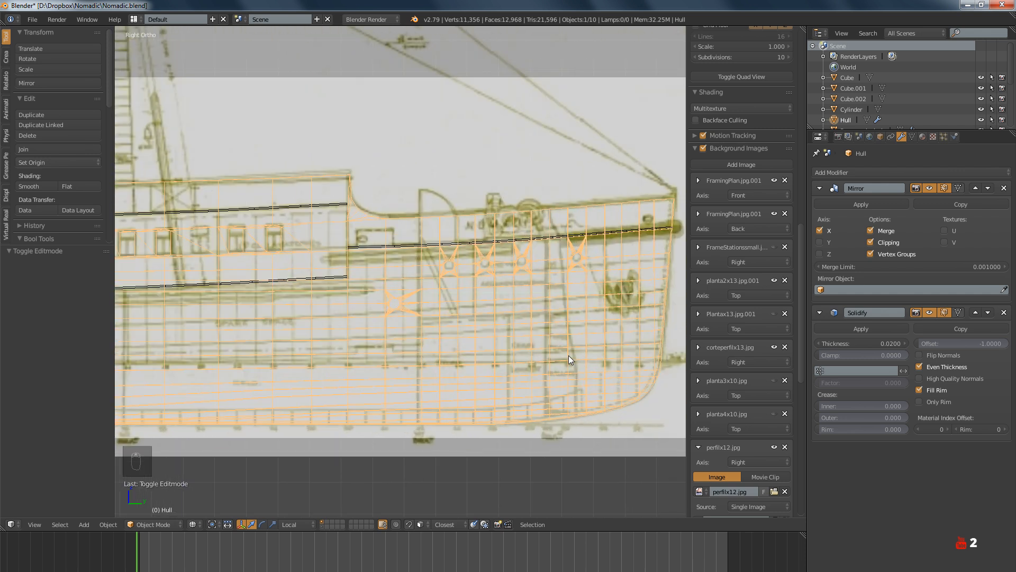
pyautogui.keyDown('ctrl'); pyautogui.scroll(3, 561, 355); pyautogui.keyUp('ctrl')
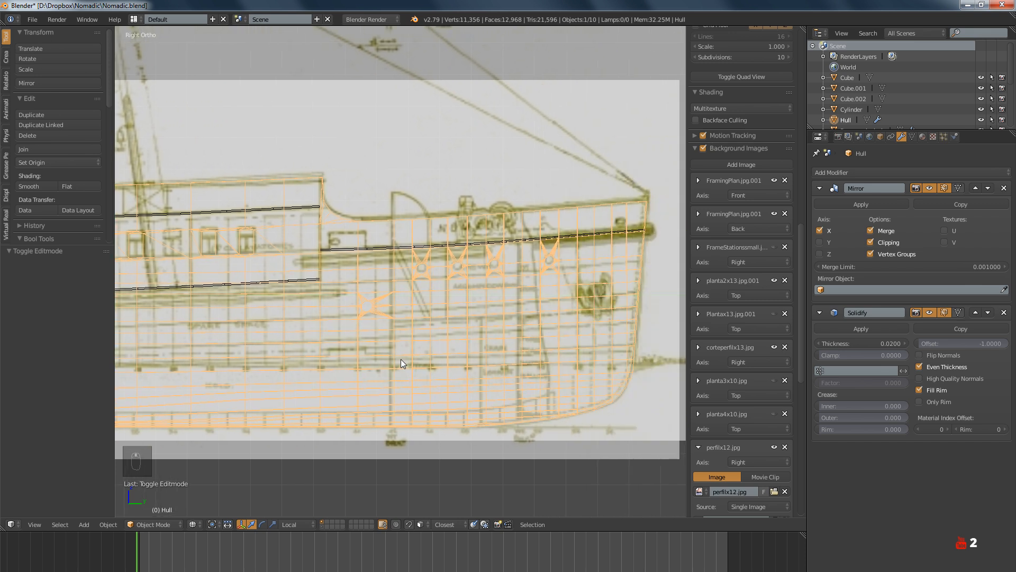
pyautogui.keyDown('ctrl'); pyautogui.scroll(-1, 402, 362); pyautogui.keyUp('ctrl')
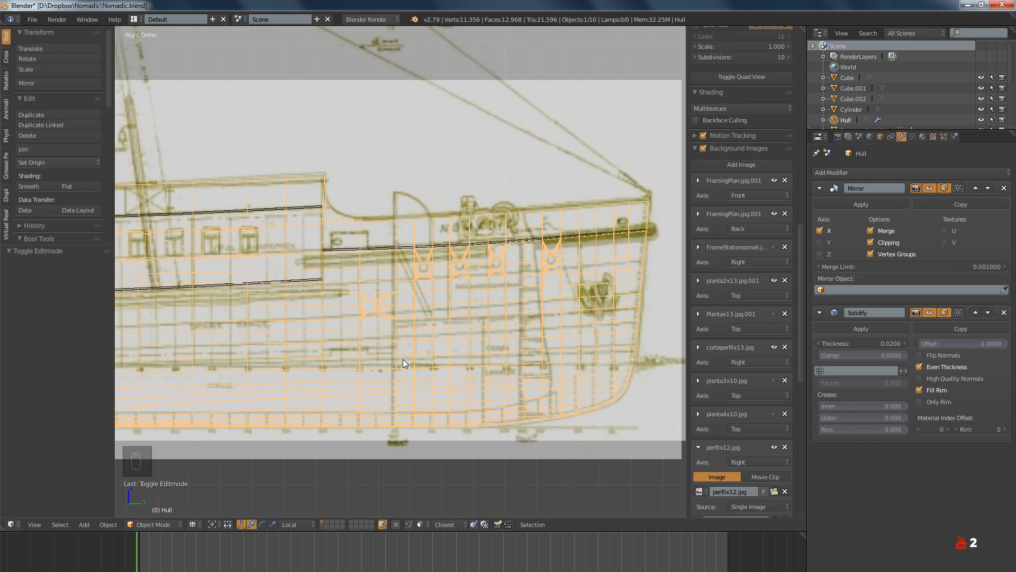
pyautogui.keyDown('ctrl'); pyautogui.scroll(-10, 402, 363); pyautogui.keyUp('ctrl')
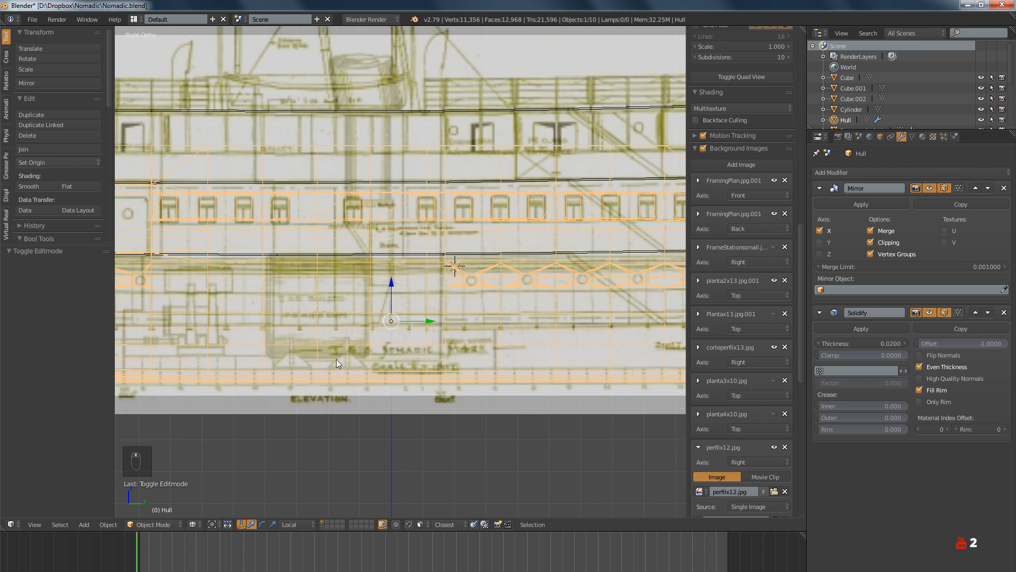
pyautogui.keyDown('ctrl'); pyautogui.scroll(-10, 335, 359); pyautogui.keyUp('ctrl')
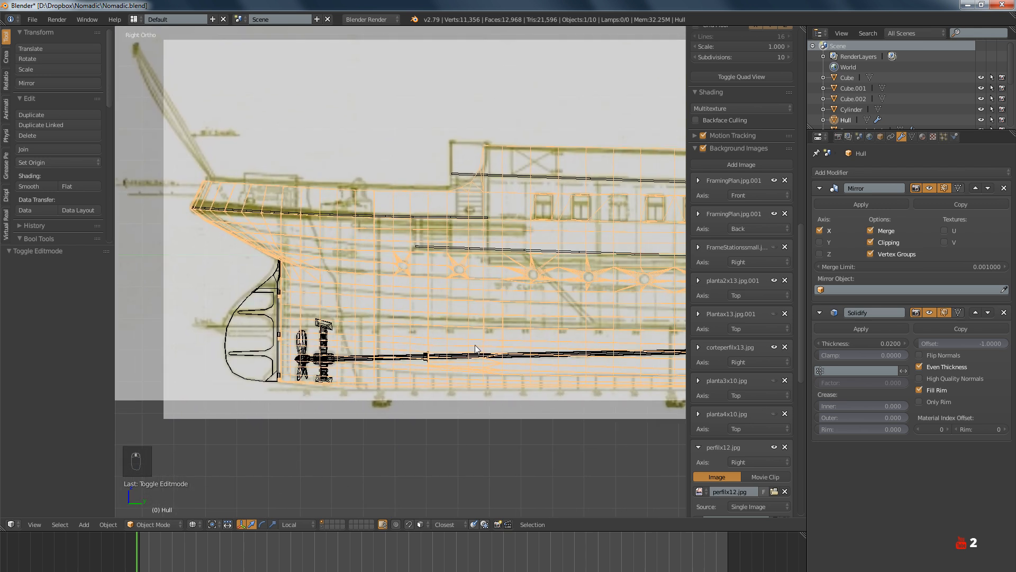
# Recheck the porthole row from stern to bow, looking for blueprint portholes that are missing from the hull mesh
pyautogui.keyDown('shift'); pyautogui.moveTo(475, 349); pyautogui.dragTo(392, 361, button='middle'); pyautogui.keyUp('shift')
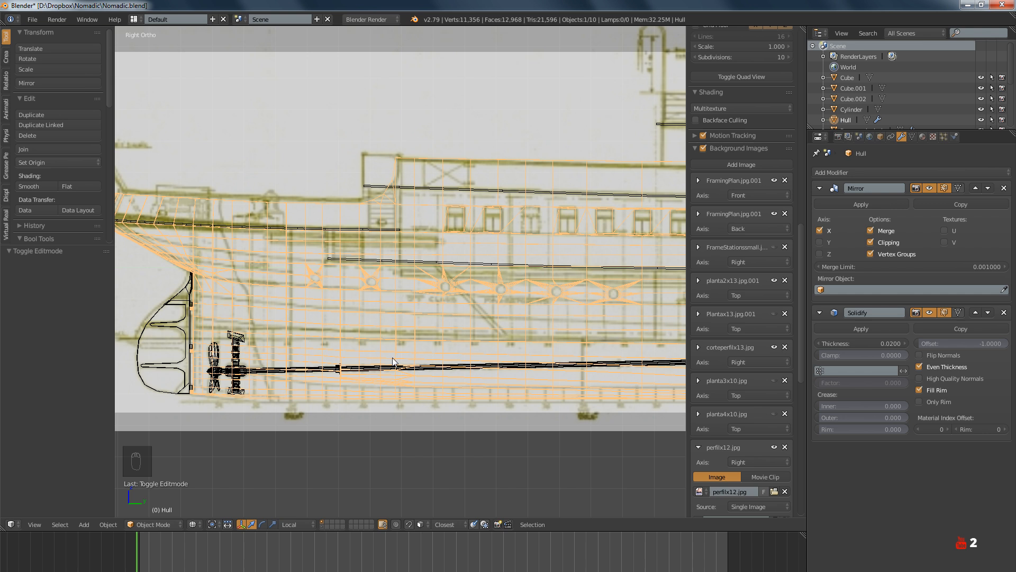
pyautogui.scroll(2, 385, 357)
pyautogui.keyDown('shift'); pyautogui.moveTo(386, 357); pyautogui.dragTo(237, 369, button='middle'); pyautogui.keyUp('shift')
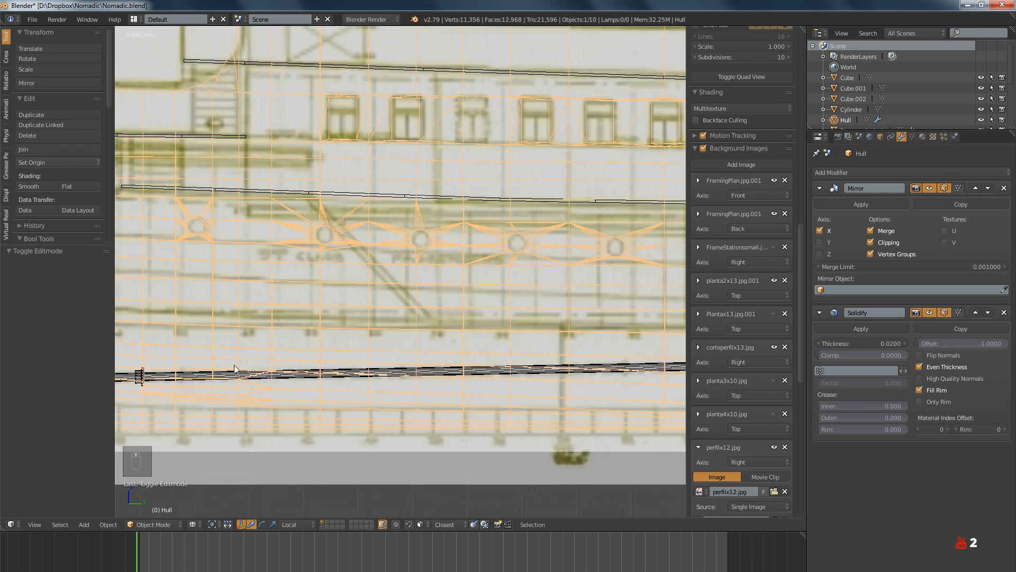
pyautogui.scroll(-2, 471, 371)
pyautogui.scroll(-1, 456, 371)
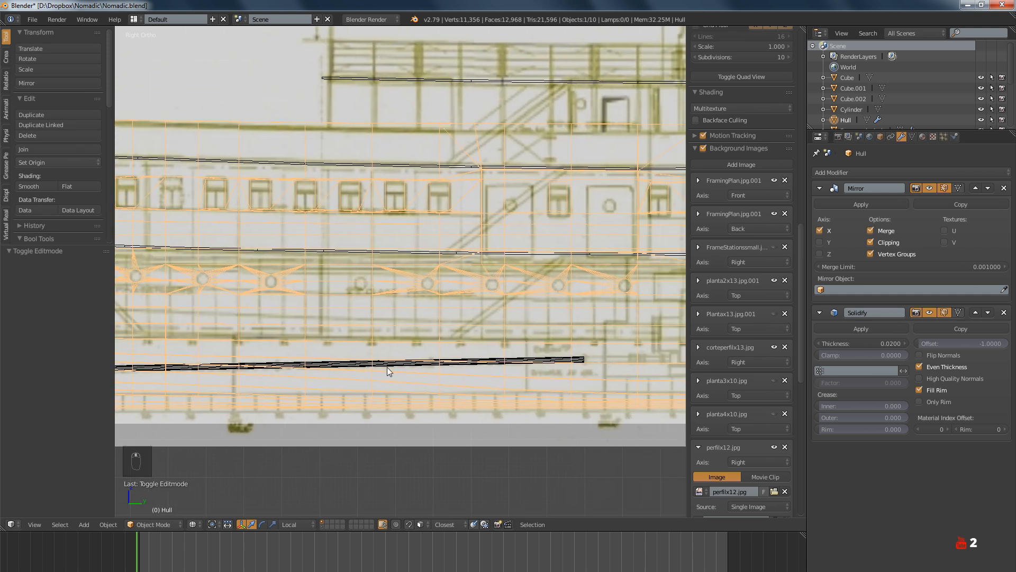
pyautogui.scroll(3, 431, 367)
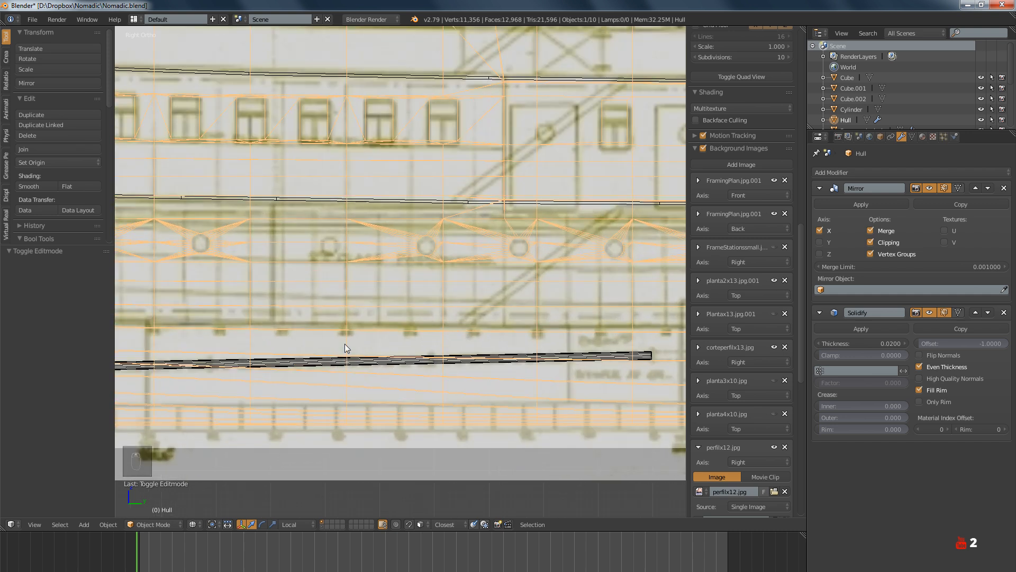
pyautogui.scroll(-3, 380, 368)
pyautogui.keyDown('ctrl'); pyautogui.scroll(-6, 427, 363); pyautogui.keyUp('ctrl')
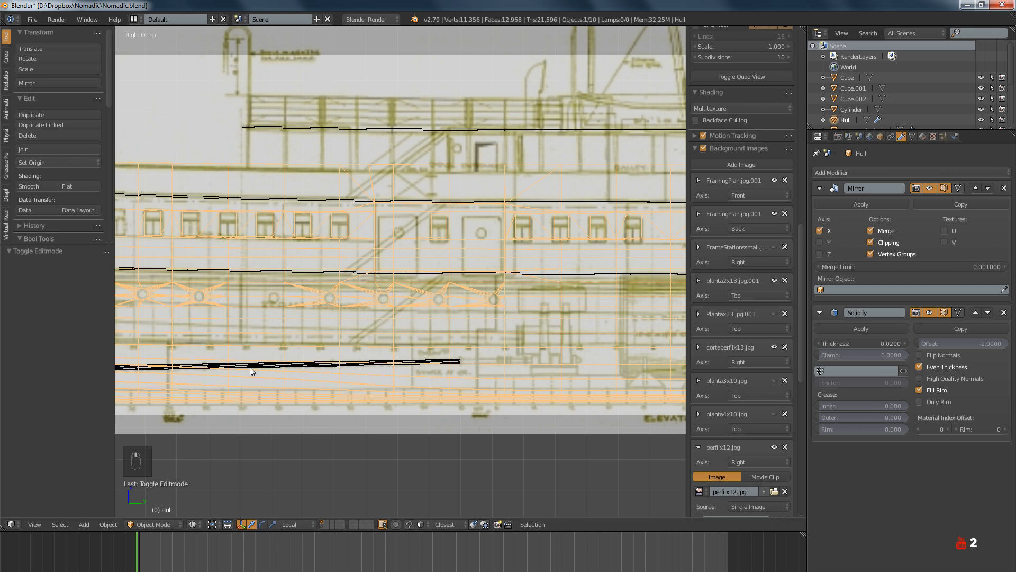
pyautogui.keyDown('ctrl'); pyautogui.scroll(-3, 397, 360); pyautogui.keyUp('ctrl')
pyautogui.scroll(2, 423, 353)
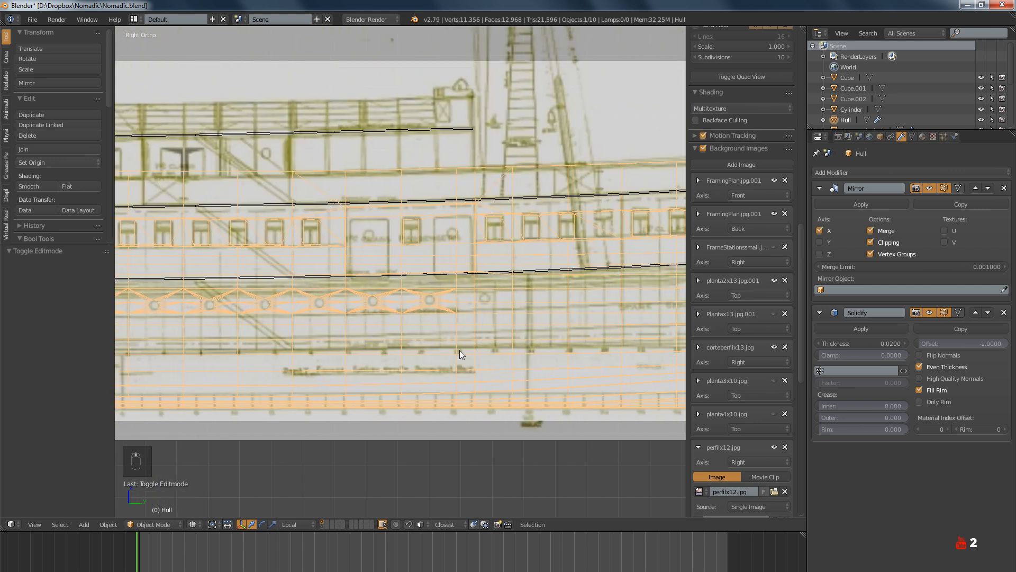
pyautogui.scroll(2, 459, 351)
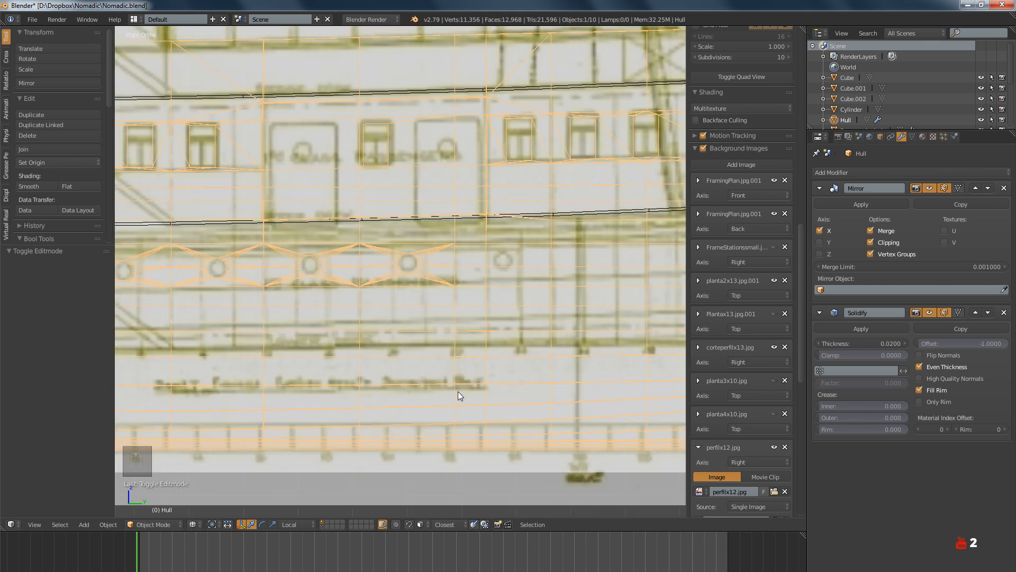
pyautogui.scroll(-3, 556, 371)
pyautogui.scroll(1, 483, 363)
pyautogui.keyDown('ctrl'); pyautogui.scroll(-2, 420, 363); pyautogui.keyUp('ctrl')
pyautogui.scroll(3, 511, 359)
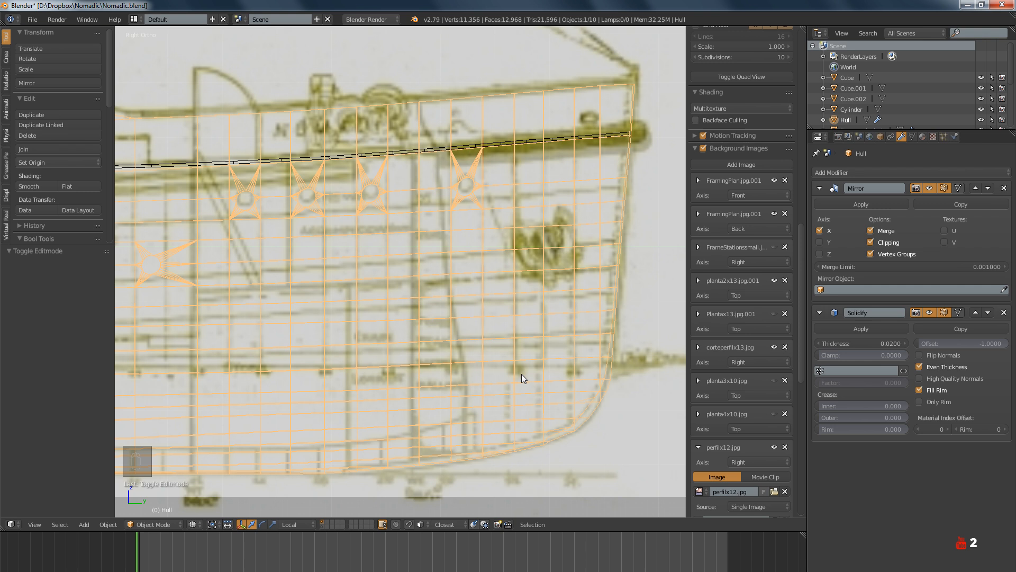
# Compare the bow and stern portholes of the hull wireframe with the side-view blueprint
pyautogui.keyDown('ctrl'); pyautogui.scroll(4, 522, 373); pyautogui.keyUp('ctrl')
pyautogui.keyDown('ctrl'); pyautogui.scroll(12, 449, 362); pyautogui.keyUp('ctrl')
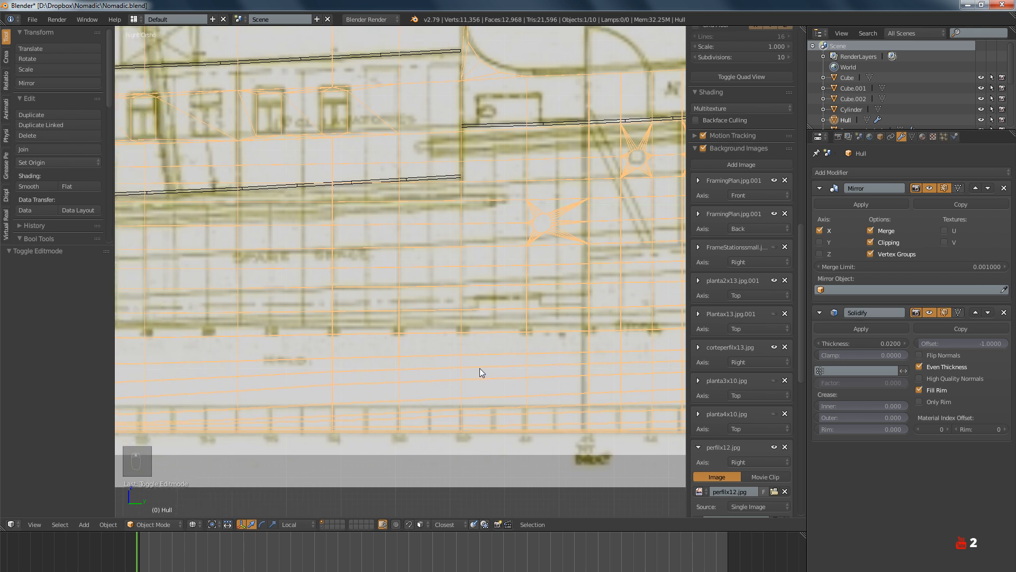
pyautogui.keyDown('ctrl'); pyautogui.scroll(10, 479, 365); pyautogui.keyUp('ctrl')
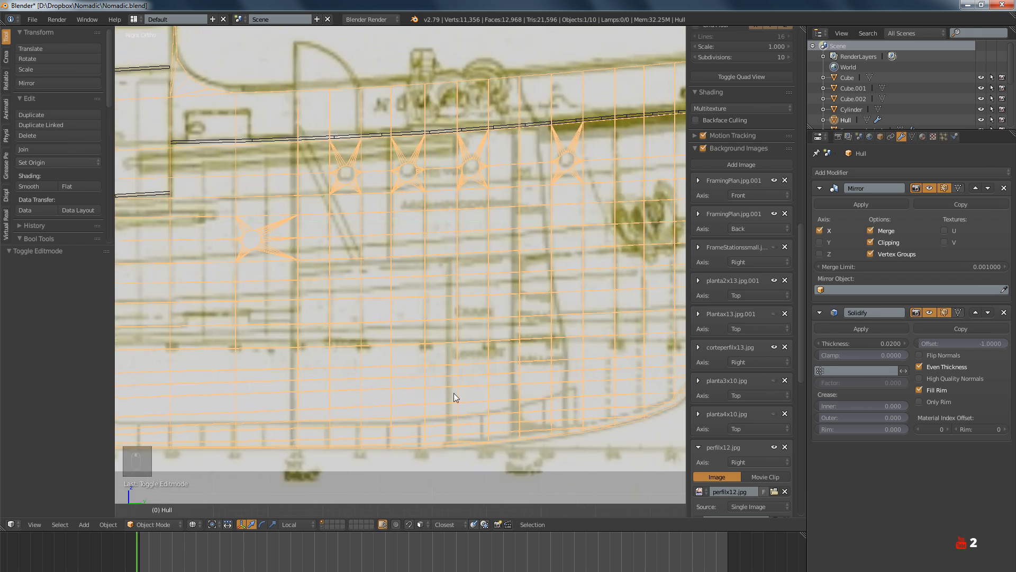
pyautogui.scroll(-8, 520, 378)
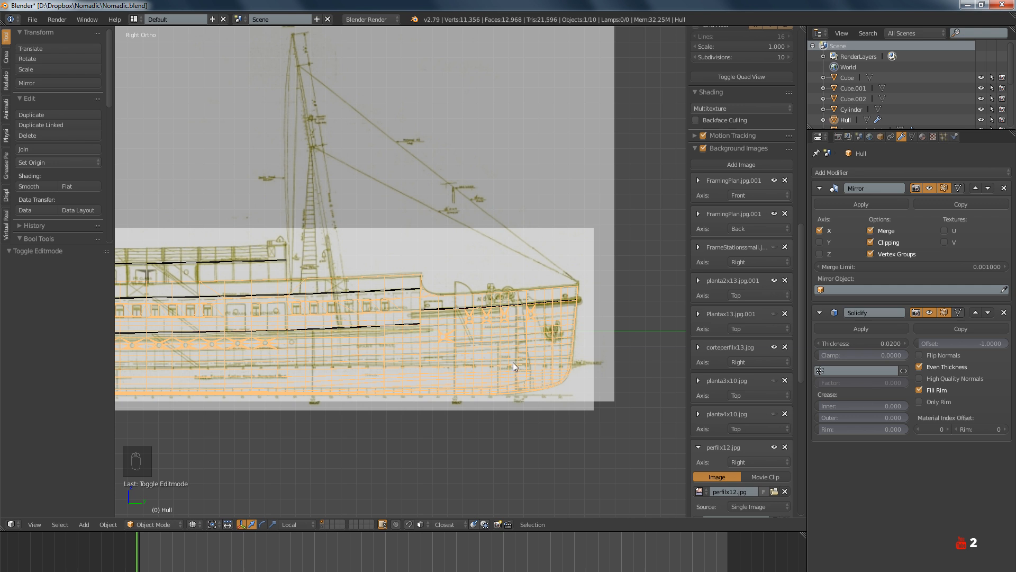
pyautogui.scroll(4, 513, 362)
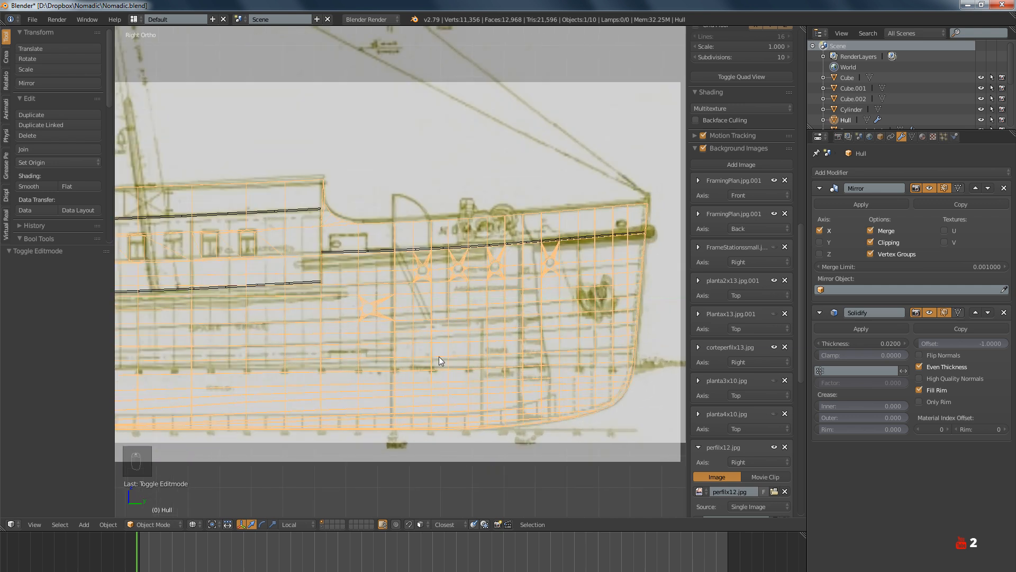
pyautogui.keyDown('ctrl'); pyautogui.scroll(12, 468, 349); pyautogui.keyUp('ctrl')
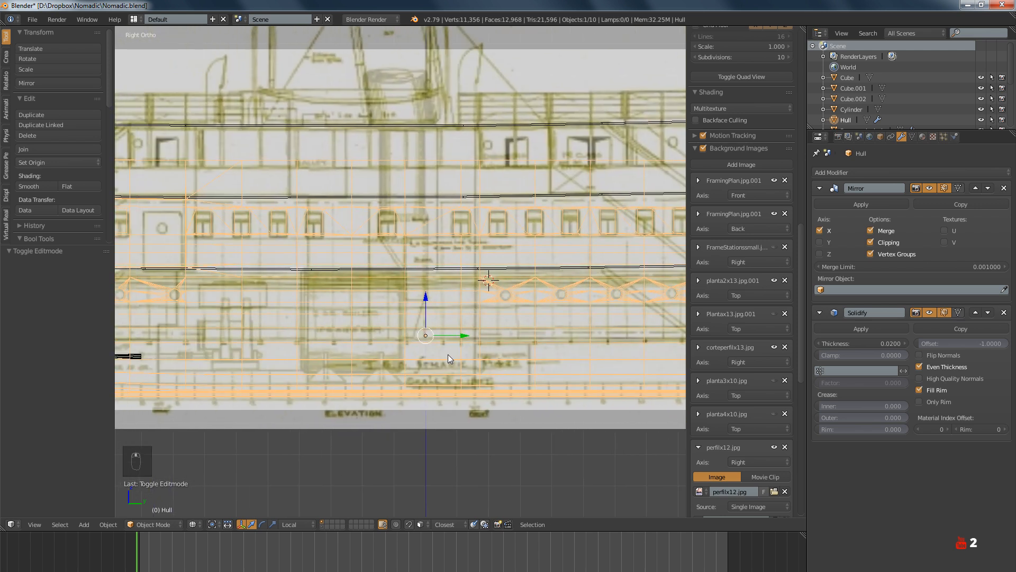
pyautogui.keyDown('ctrl'); pyautogui.scroll(15, 369, 354); pyautogui.keyUp('ctrl')
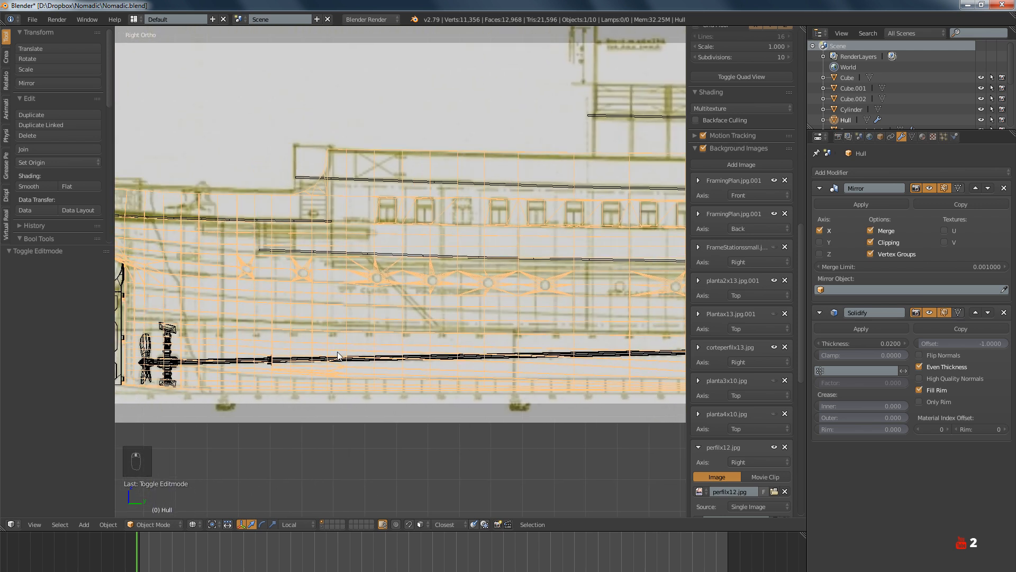
pyautogui.keyDown('ctrl'); pyautogui.scroll(-5, 360, 367); pyautogui.keyUp('ctrl')
pyautogui.scroll(5, 389, 324)
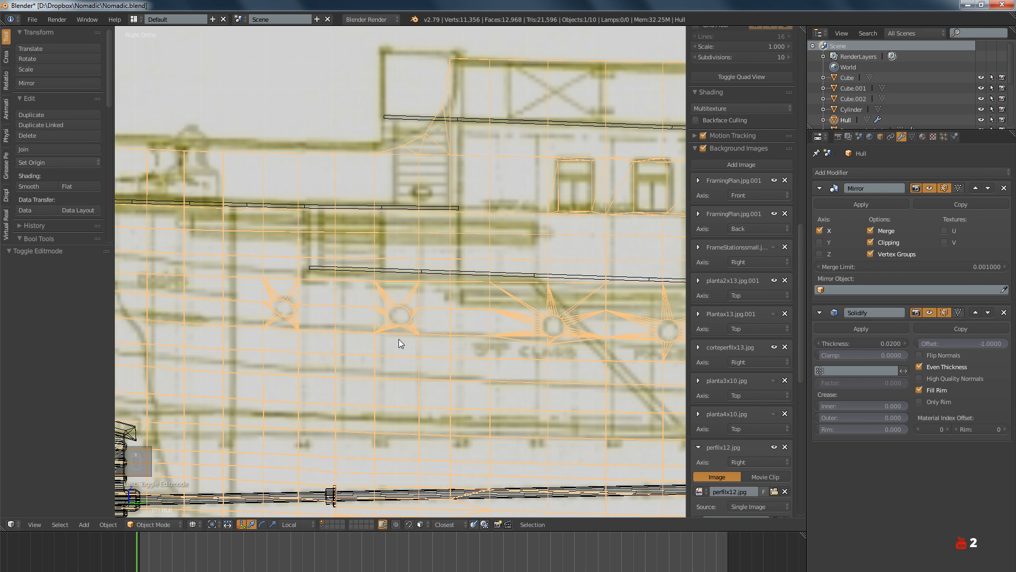
pyautogui.scroll(-5, 399, 348)
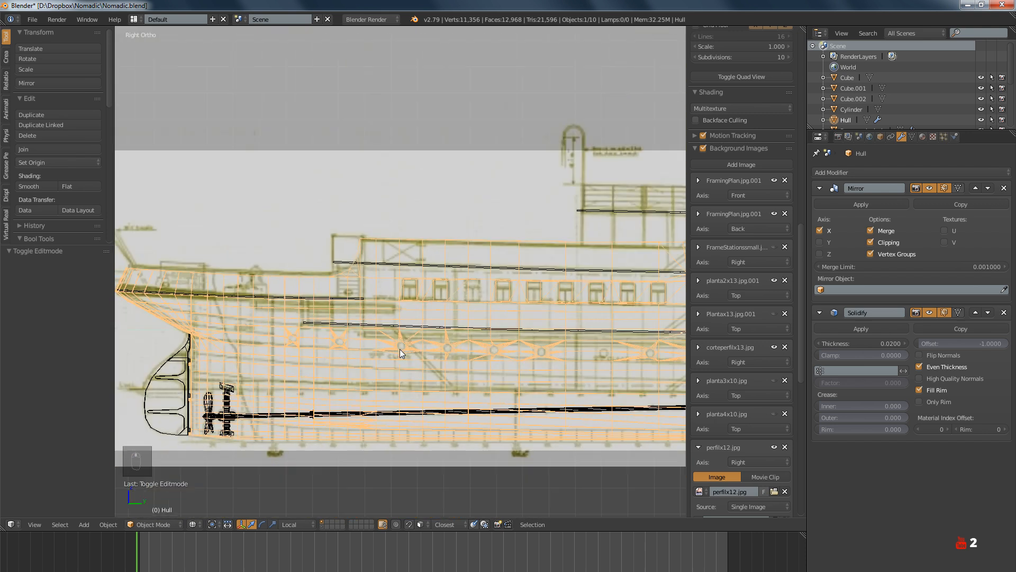
# Check the midship porthole row against the blueprint, from the aft cabins to the funnel area
pyautogui.scroll(2, 381, 353)
pyautogui.keyDown('ctrl'); pyautogui.scroll(-4, 402, 354); pyautogui.keyUp('ctrl')
pyautogui.scroll(3, 507, 327)
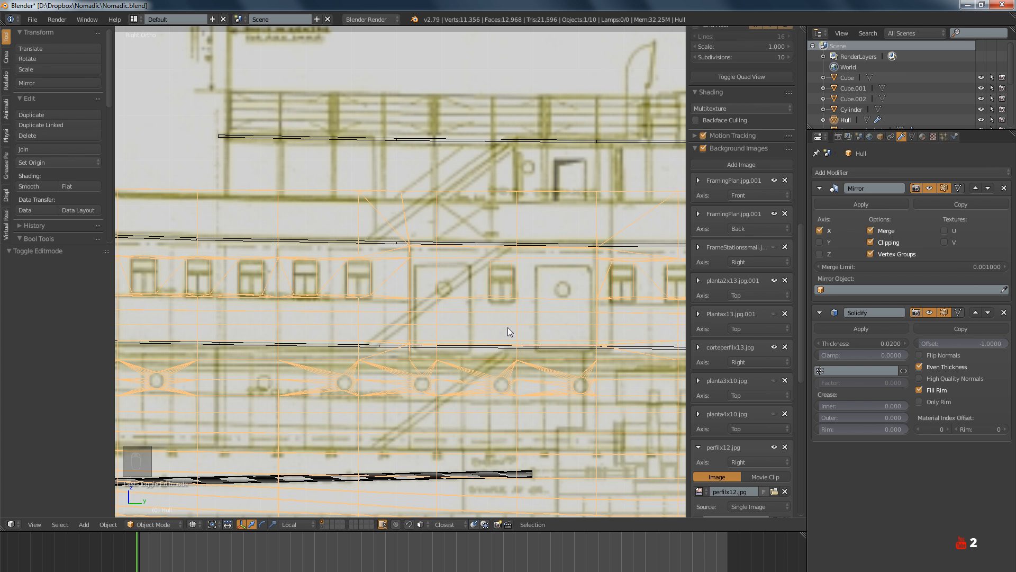
pyautogui.keyDown('ctrl'); pyautogui.scroll(-5, 507, 332); pyautogui.keyUp('ctrl')
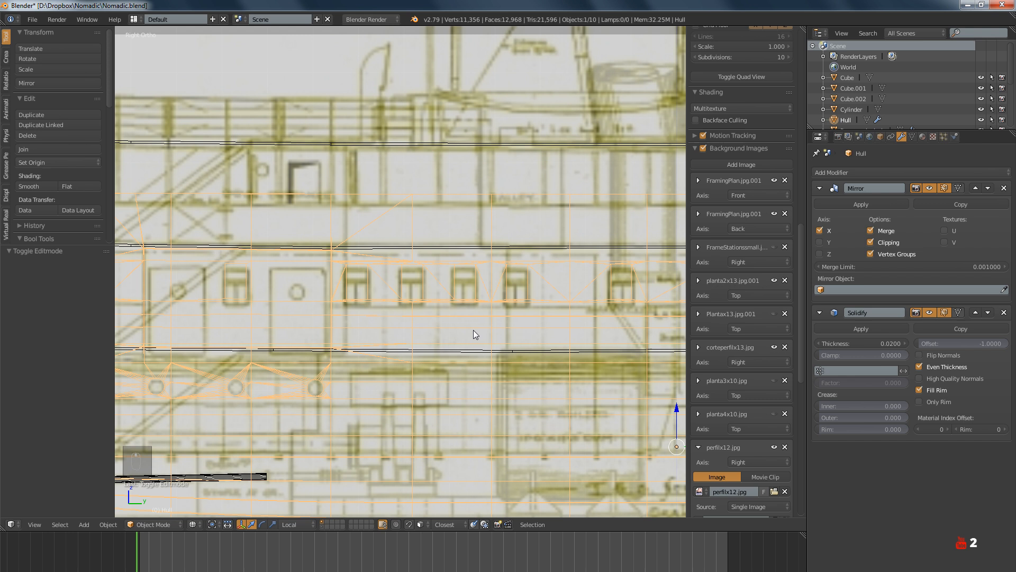
pyautogui.keyDown('ctrl'); pyautogui.scroll(-2, 473, 329); pyautogui.keyUp('ctrl')
pyautogui.scroll(-2, 542, 338)
pyautogui.keyDown('shift'); pyautogui.scroll(3, 404, 342); pyautogui.keyUp('shift')
pyautogui.scroll(1, 404, 342)
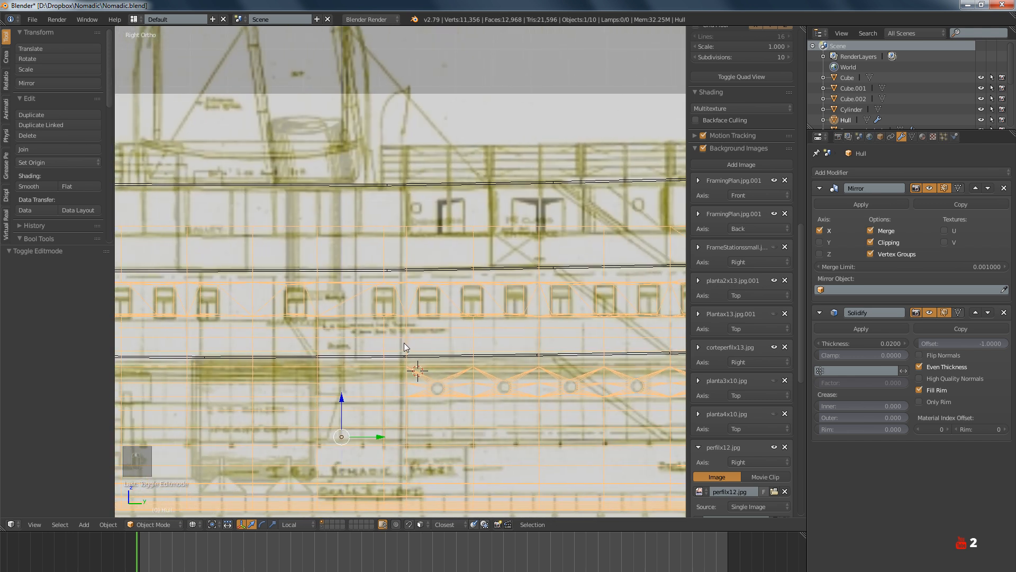
pyautogui.keyDown('ctrl'); pyautogui.scroll(1, 405, 342); pyautogui.keyUp('ctrl')
pyautogui.keyDown('ctrl'); pyautogui.scroll(3, 365, 332); pyautogui.keyUp('ctrl')
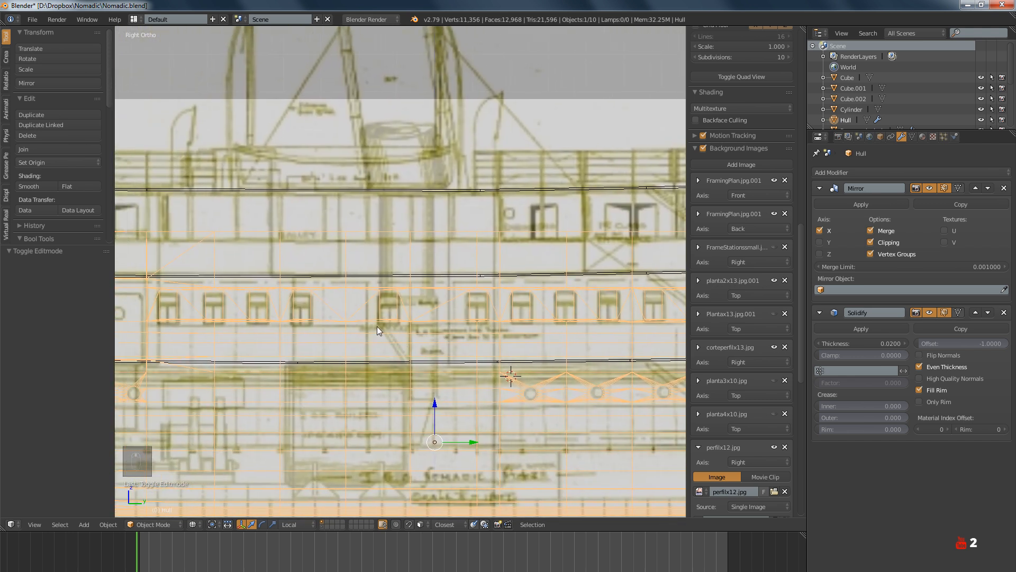
pyautogui.scroll(4, 377, 327)
pyautogui.scroll(-6, 390, 324)
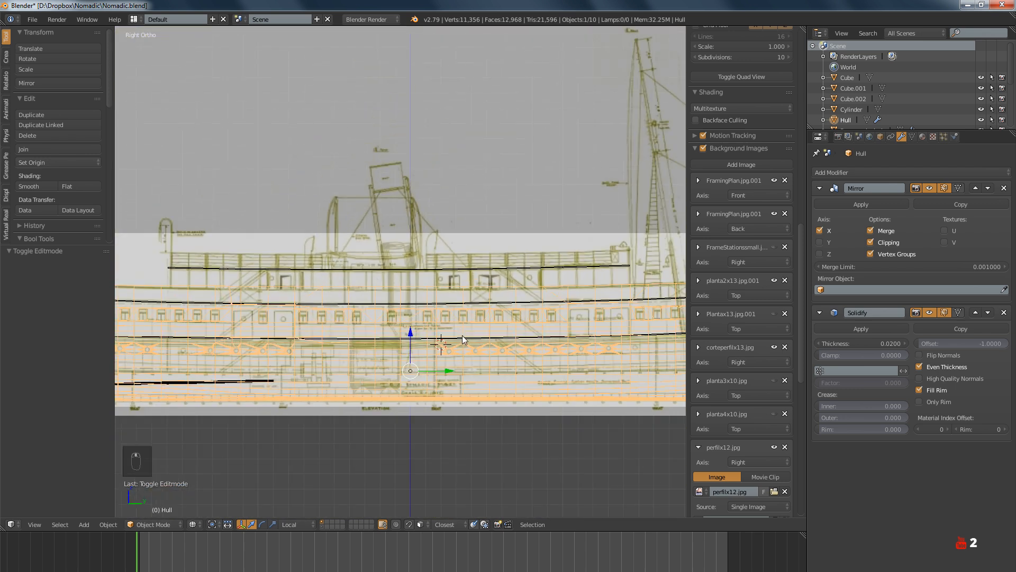
# Switch the hull briefly into Edit Mode, return to Object Mode, and deselect all objects
pyautogui.keyDown('ctrl'); pyautogui.scroll(-4, 408, 348); pyautogui.keyUp('ctrl')
pyautogui.press('Tab')
pyautogui.press('a')
pyautogui.press('a')
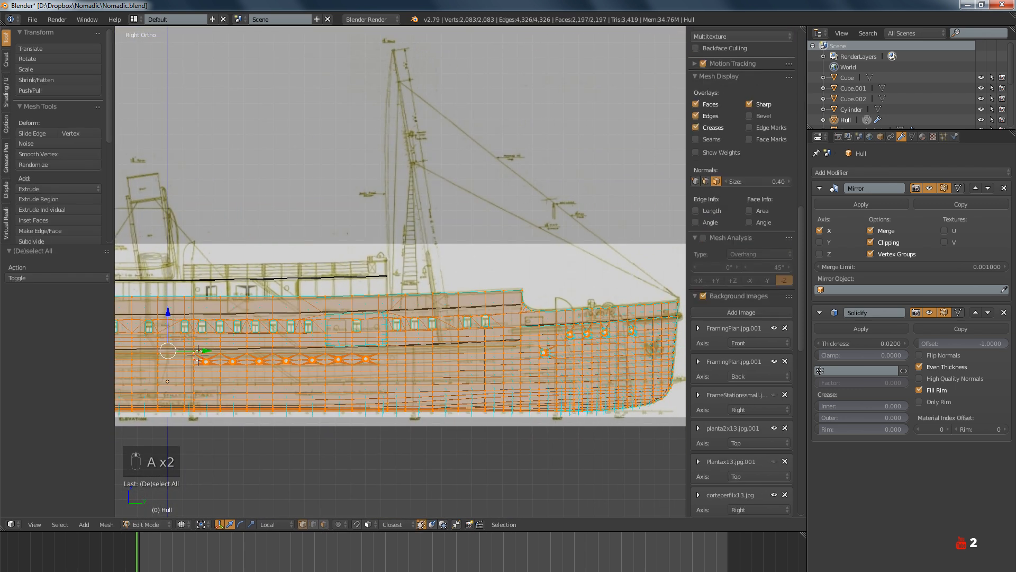
pyautogui.press('Tab')
pyautogui.press('a')
pyautogui.press('a')
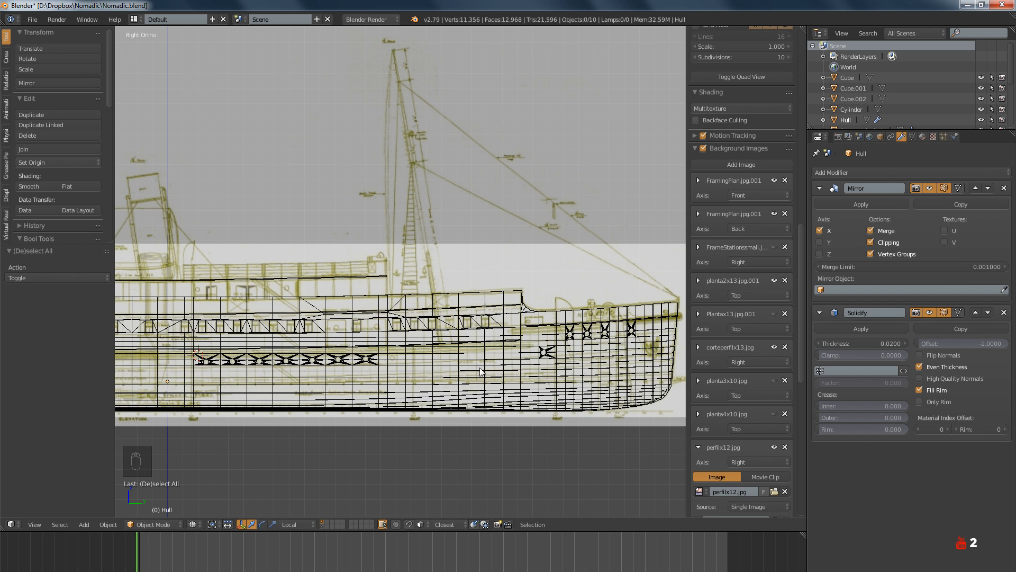
# Review the deselected hull wireframe over the blueprint from stern to bow, examining every group of portholes
pyautogui.keyDown('ctrl'); pyautogui.hscroll(-8, 442, 365); pyautogui.keyUp('ctrl')
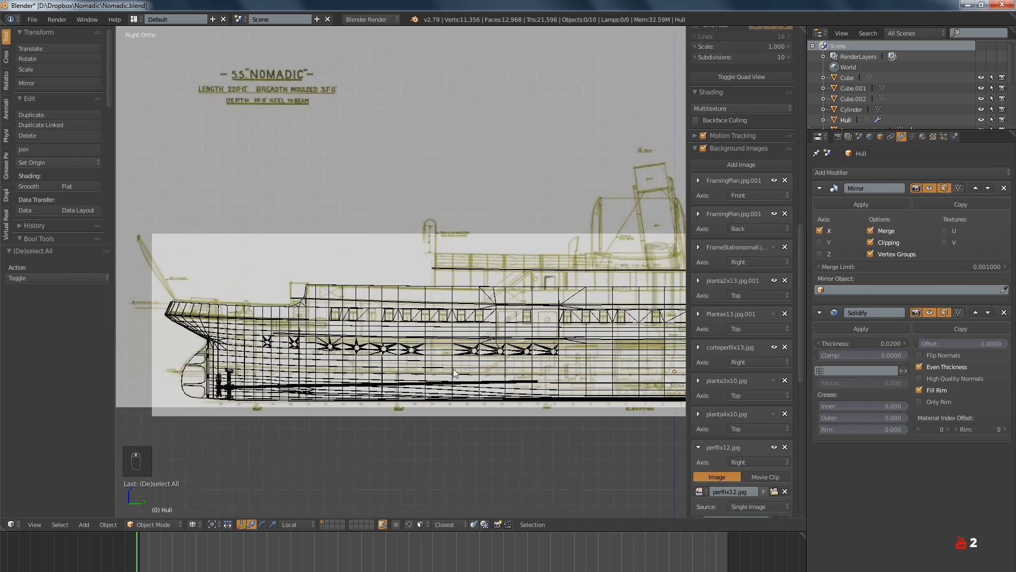
pyautogui.scroll(4, 366, 366)
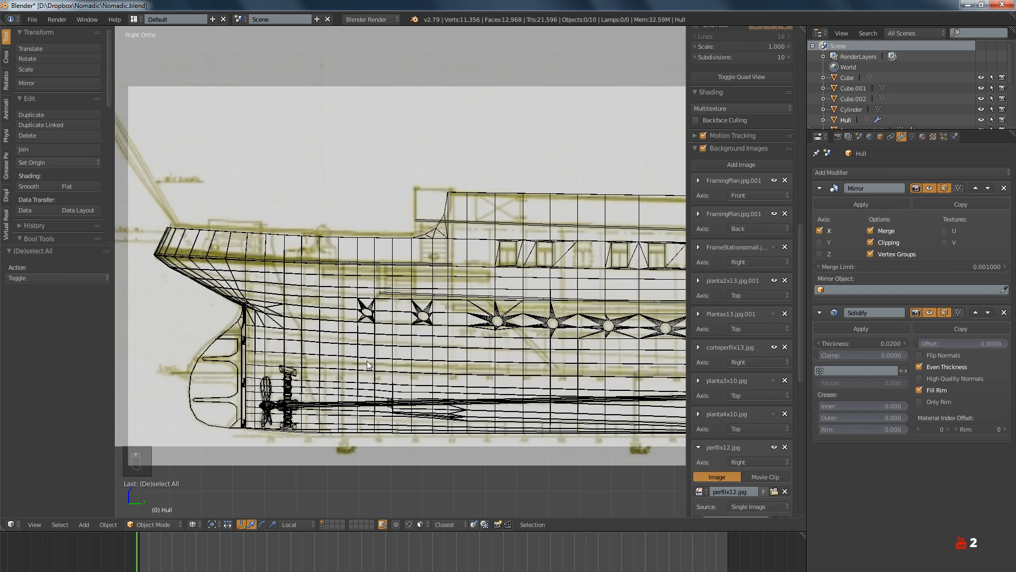
pyautogui.scroll(-3, 369, 364)
pyautogui.keyDown('shift'); pyautogui.scroll(3, 391, 357); pyautogui.keyUp('shift')
pyautogui.keyDown('ctrl'); pyautogui.hscroll(2, 481, 363); pyautogui.keyUp('ctrl')
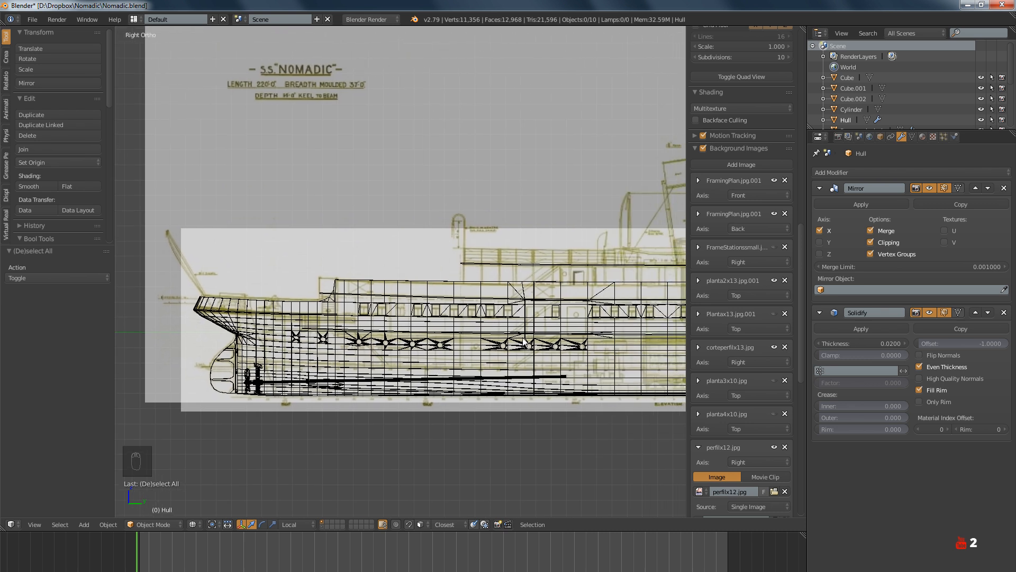
pyautogui.keyDown('ctrl'); pyautogui.hscroll(5, 516, 339); pyautogui.keyUp('ctrl')
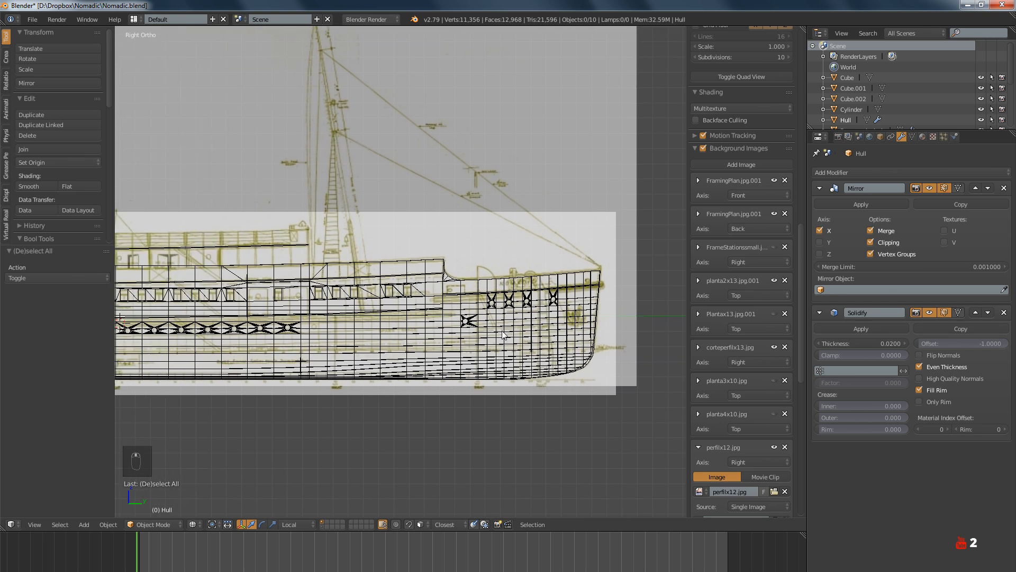
pyautogui.keyDown('ctrl'); pyautogui.hscroll(-8, 503, 335); pyautogui.keyUp('ctrl')
pyautogui.scroll(2, 421, 329)
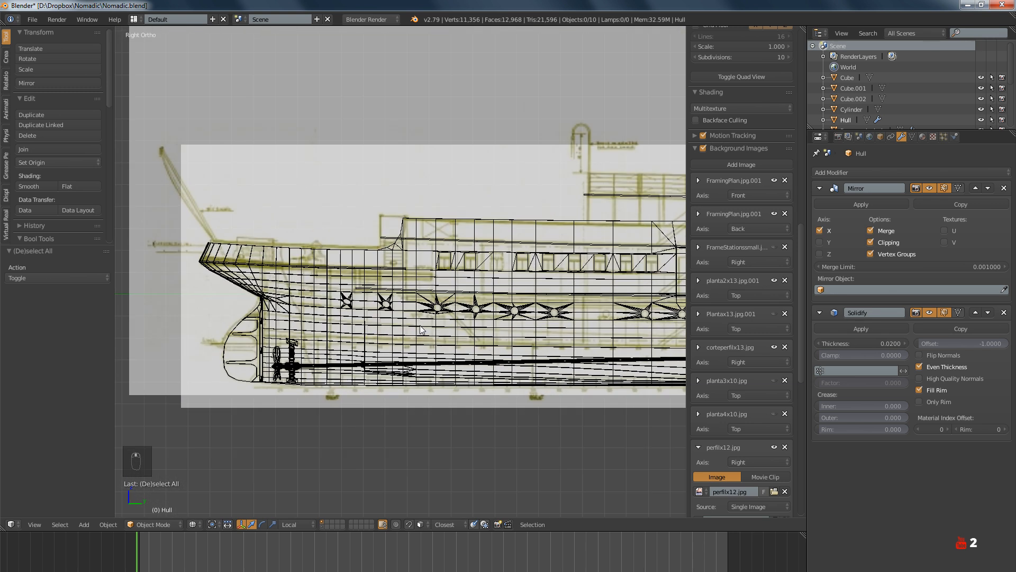
pyautogui.scroll(4, 421, 329)
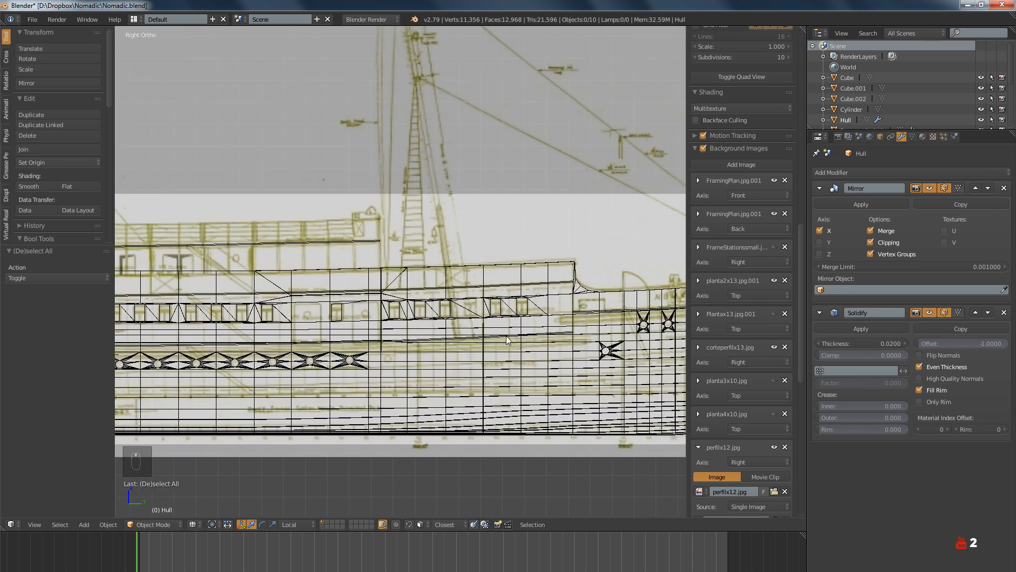
pyautogui.keyDown('ctrl'); pyautogui.hscroll(4, 506, 340); pyautogui.keyUp('ctrl')
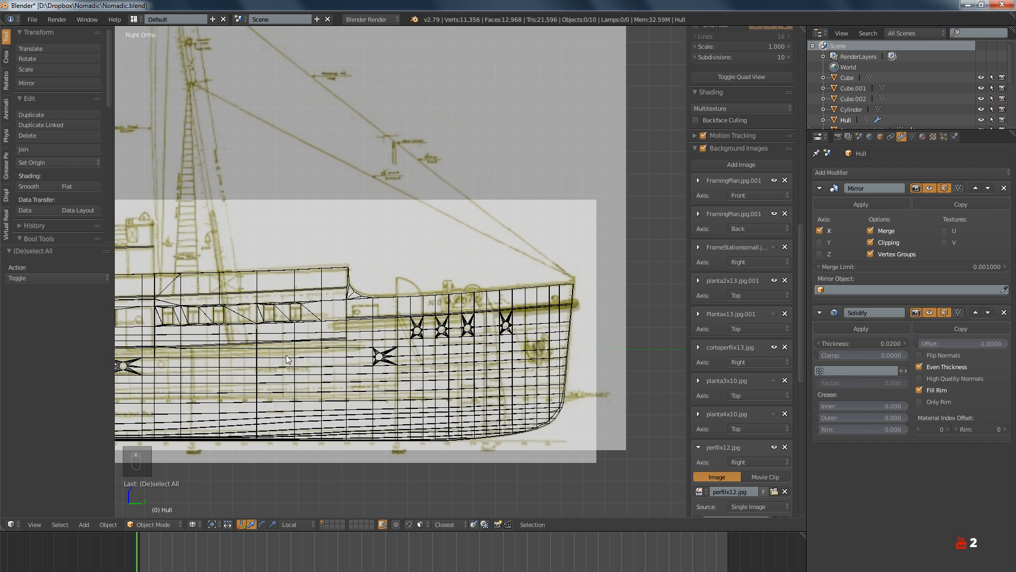
pyautogui.keyDown('ctrl'); pyautogui.hscroll(-10, 287, 360); pyautogui.keyUp('ctrl')
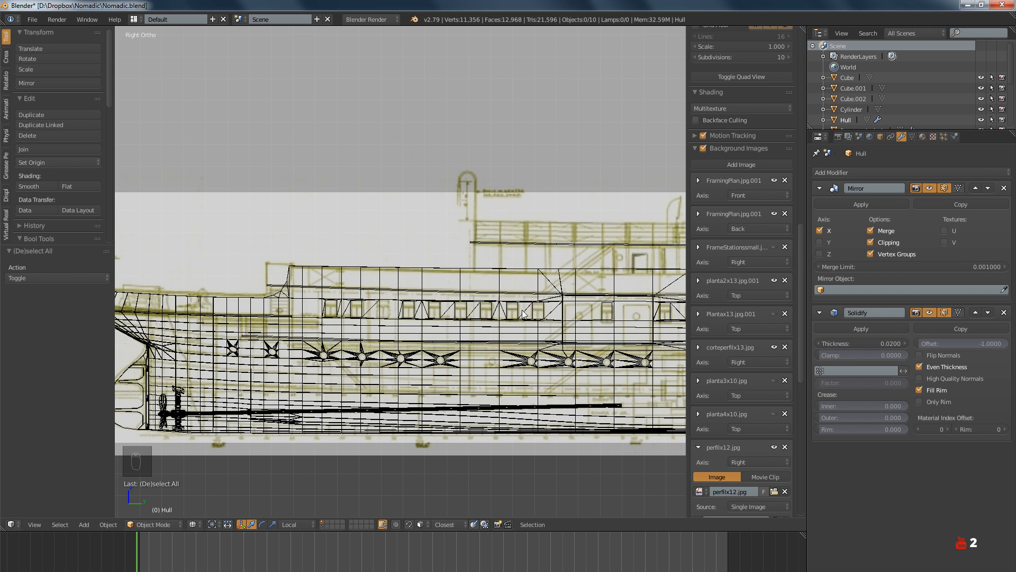
pyautogui.keyDown('ctrl'); pyautogui.hscroll(4, 424, 367); pyautogui.keyUp('ctrl')
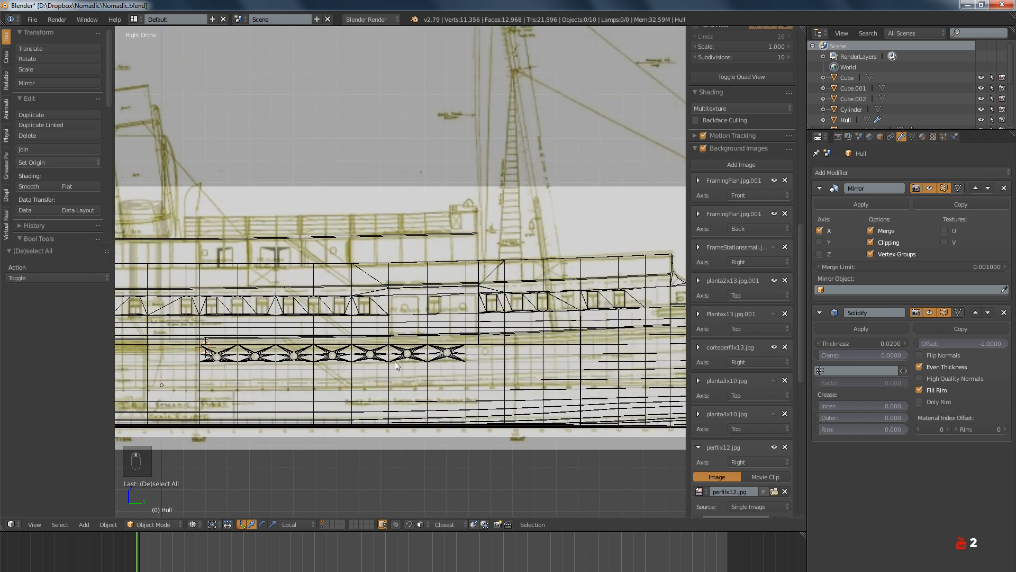
pyautogui.keyDown('ctrl'); pyautogui.hscroll(8, 396, 364); pyautogui.keyUp('ctrl')
pyautogui.scroll(4, 476, 346)
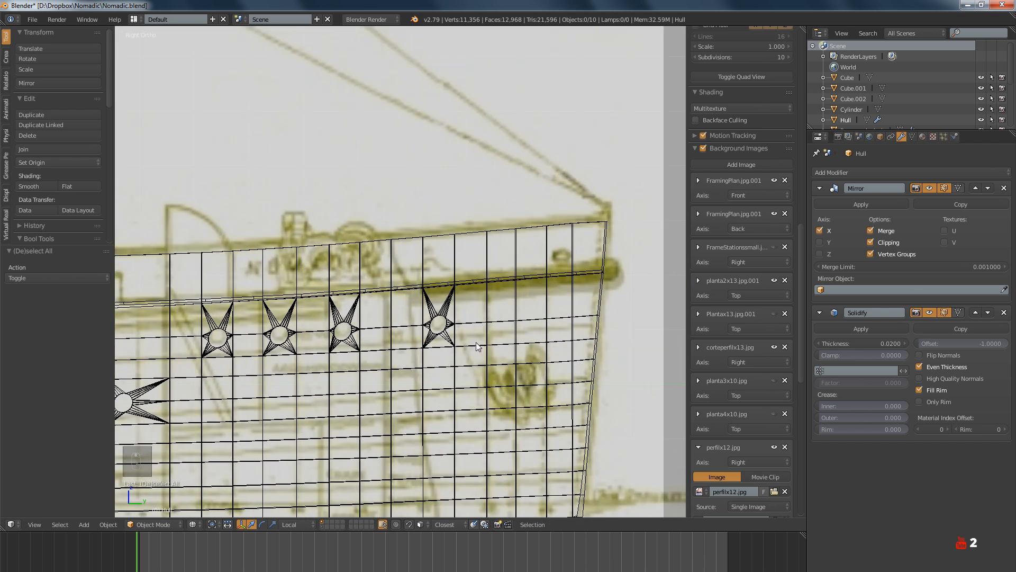
pyautogui.scroll(-5, 451, 333)
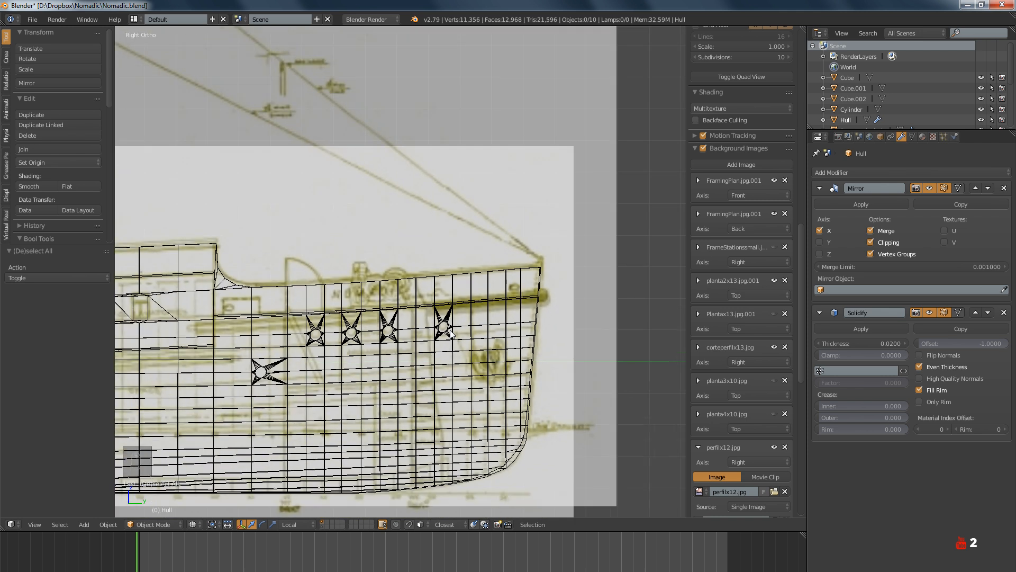
pyautogui.scroll(2, 514, 347)
pyautogui.keyDown('ctrl'); pyautogui.hscroll(-10, 513, 348); pyautogui.keyUp('ctrl')
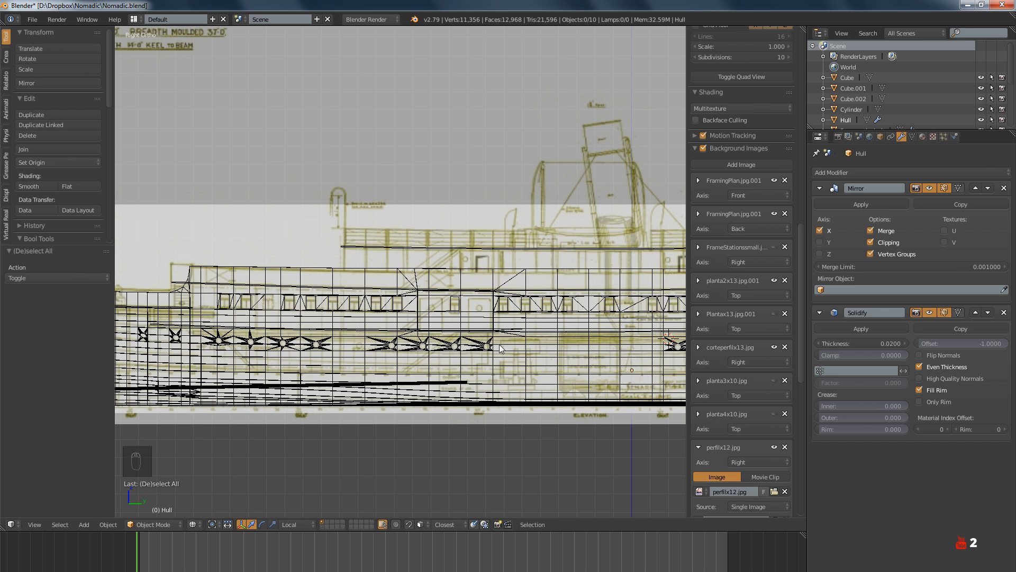
# Deselect all objects and save the scene over the existing Nomadic.blend file
pyautogui.press('Tab')
pyautogui.press('Tab')
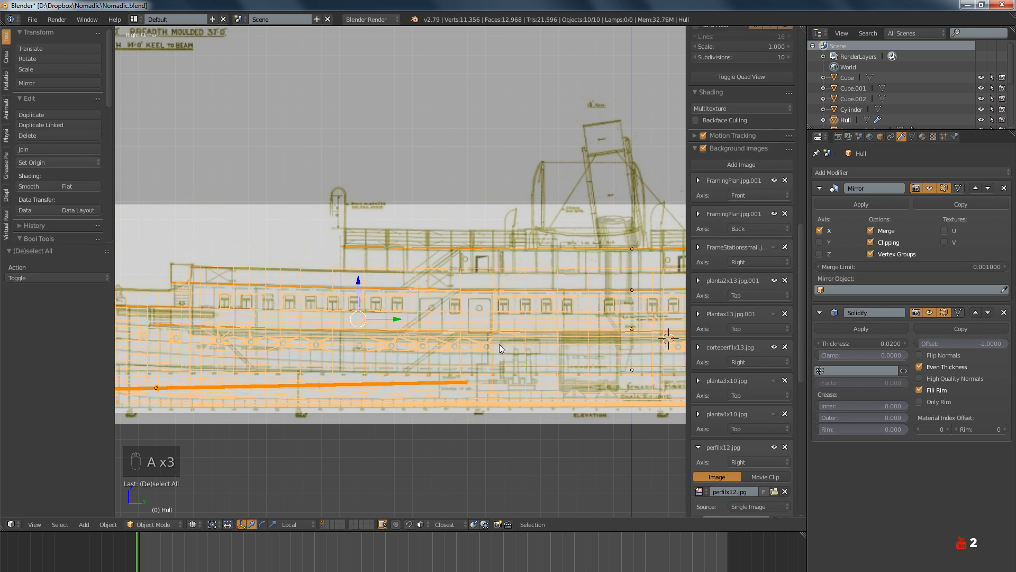
pyautogui.press('a')
pyautogui.hotkey('ctrl', 's')
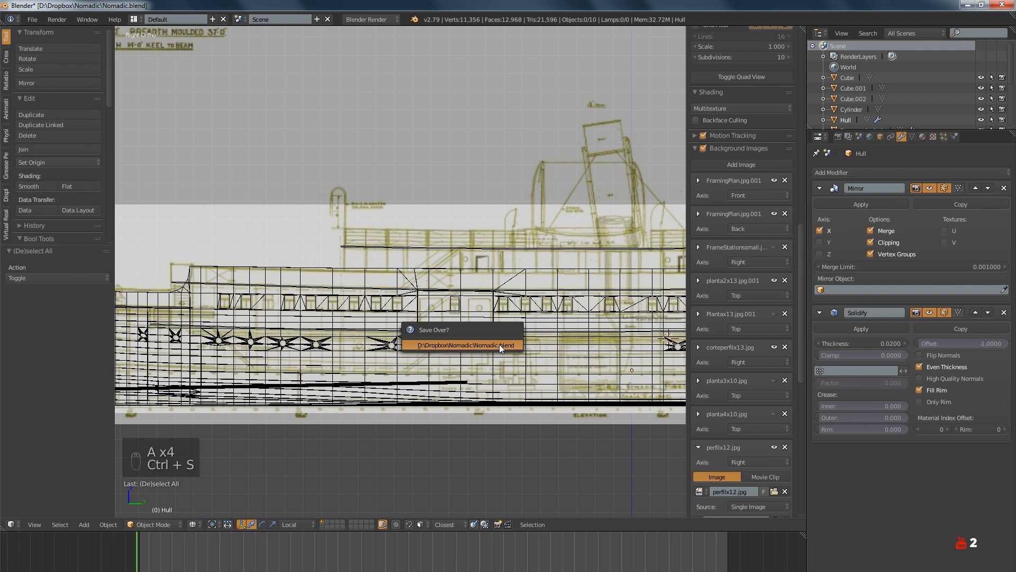
pyautogui.click(500, 348)
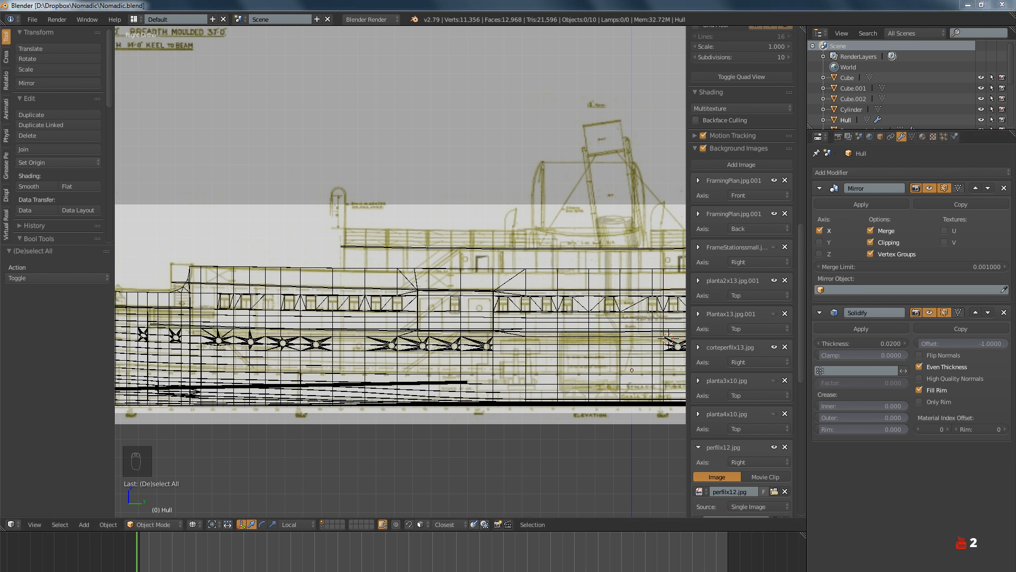
pyautogui.scroll(-2, 898, 454)
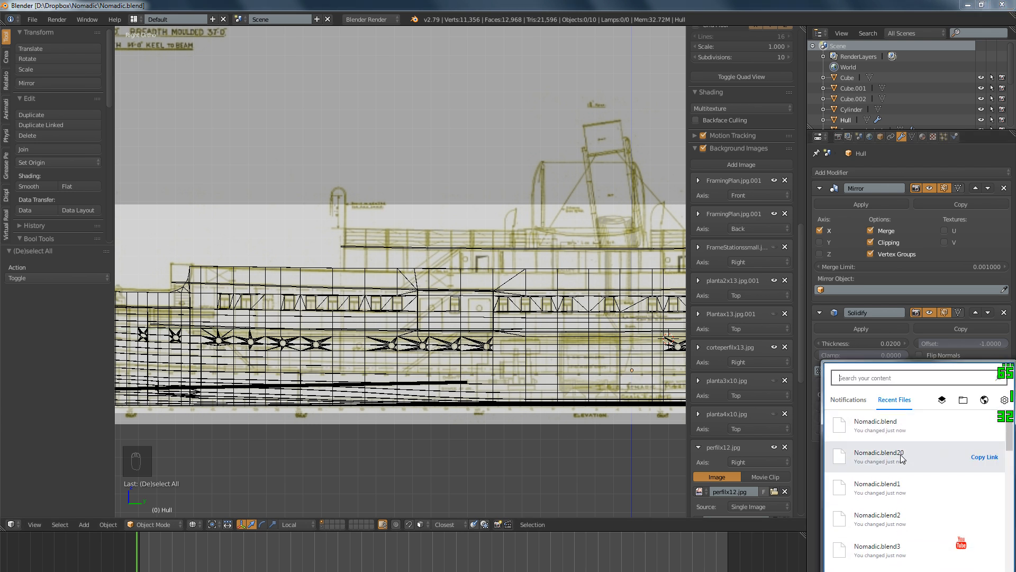
pyautogui.click(842, 428)
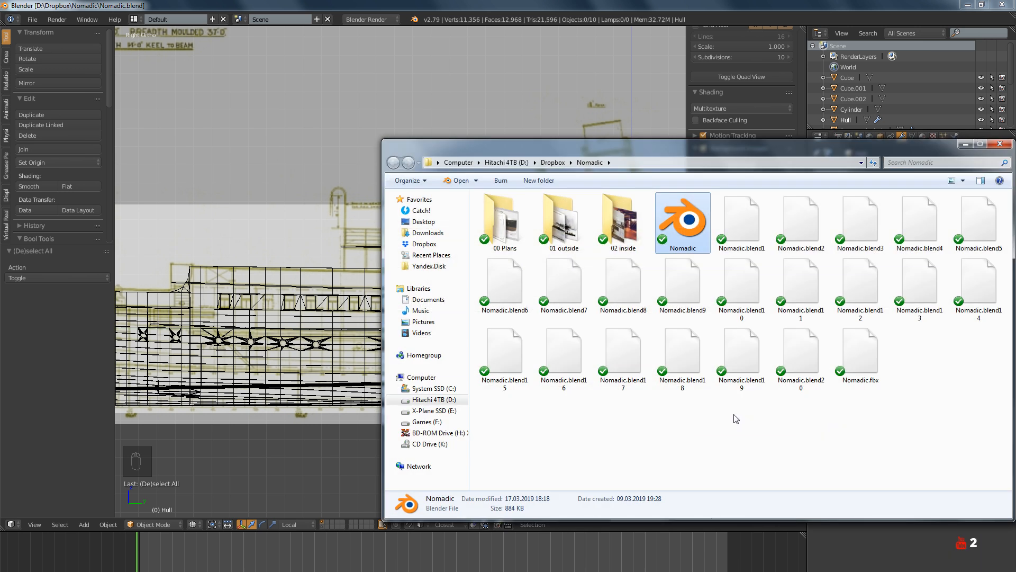
pyautogui.click(1000, 143)
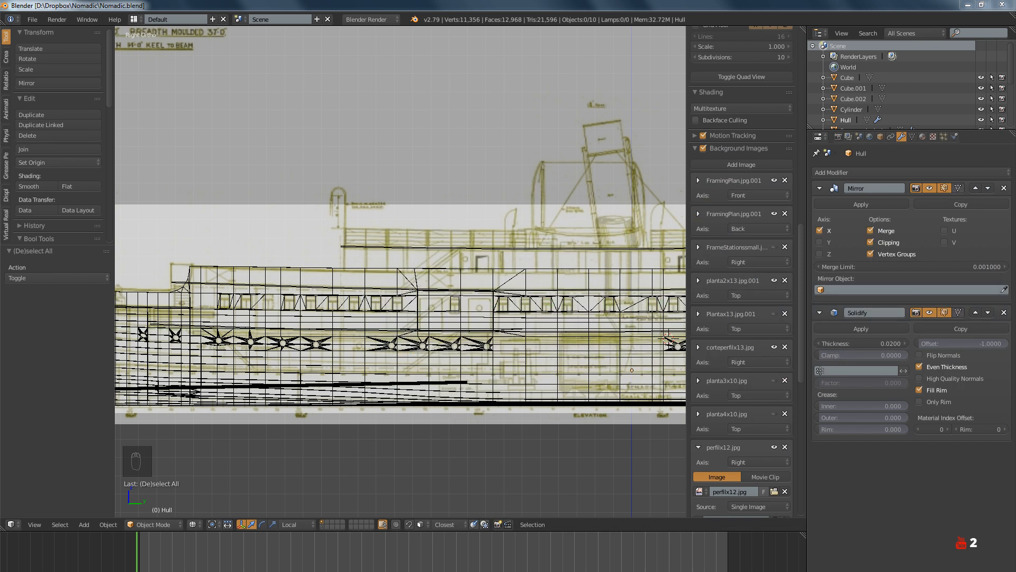
# Switch to Dropbox's recent files and open the Dropbox website in the browser
pyautogui.click(919, 571)
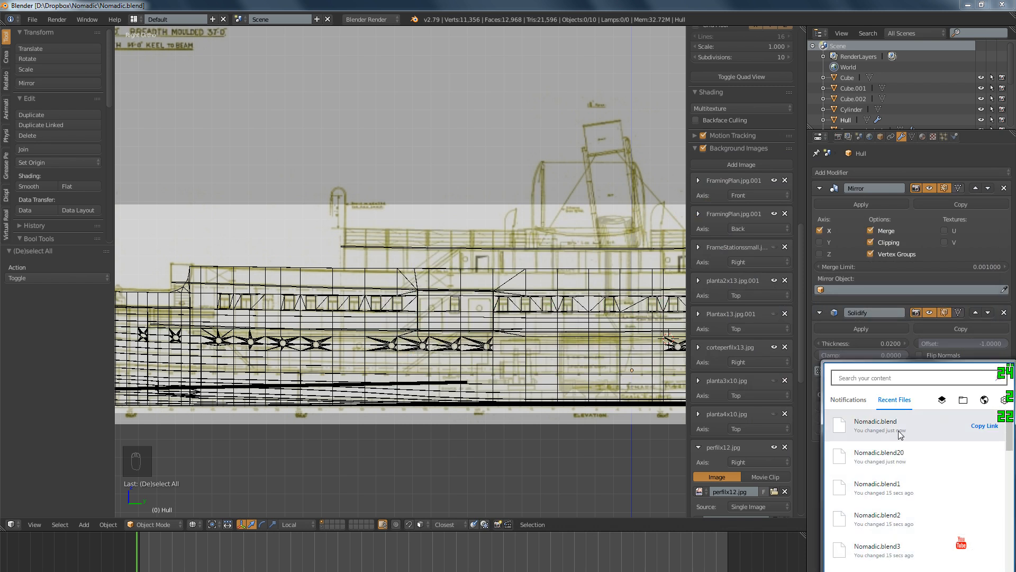
pyautogui.click(984, 400)
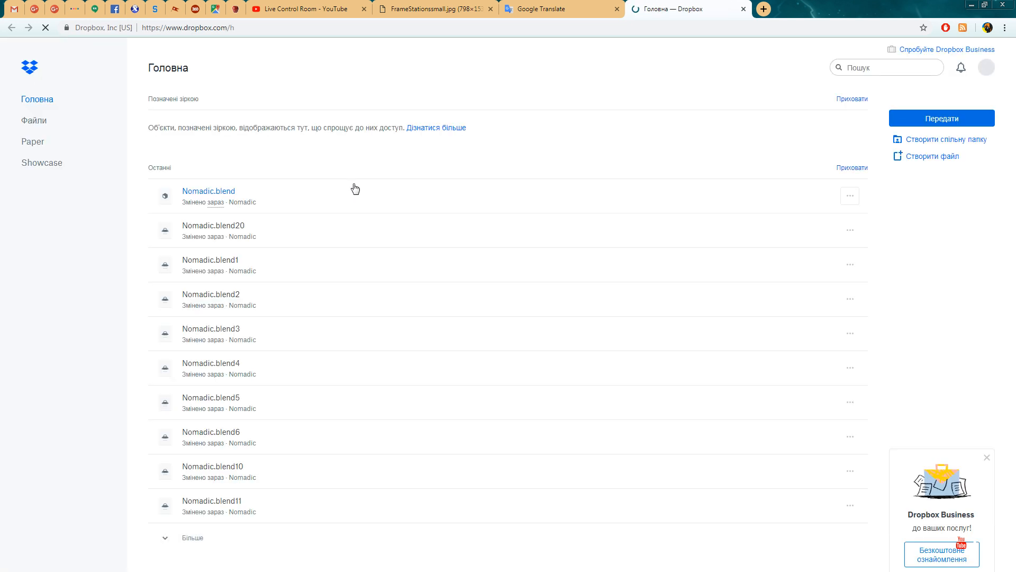
# Examine the version history of Nomadic.blend in Dropbox and open today's 16:22 version
pyautogui.click(845, 195)
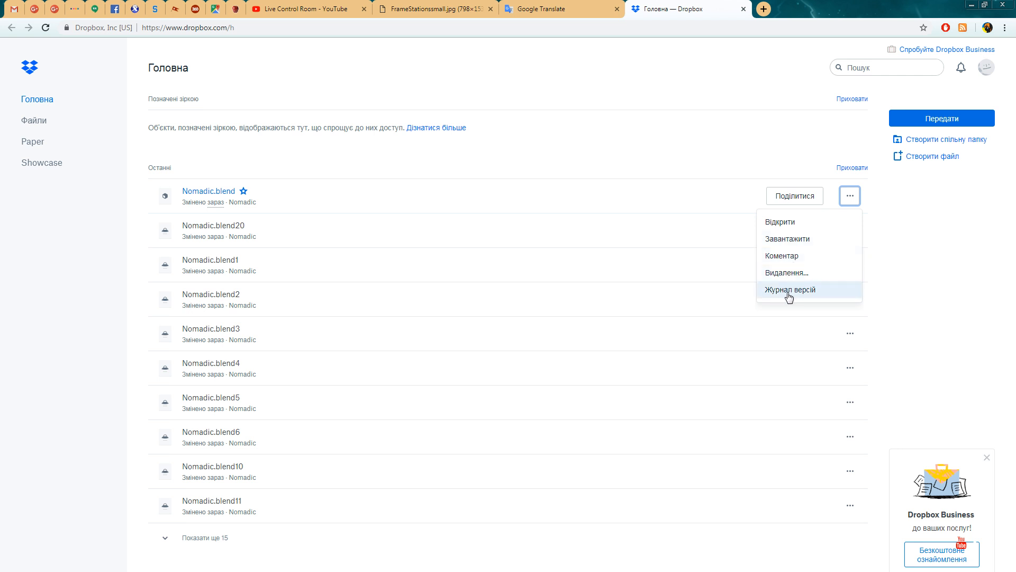
pyautogui.click(789, 291)
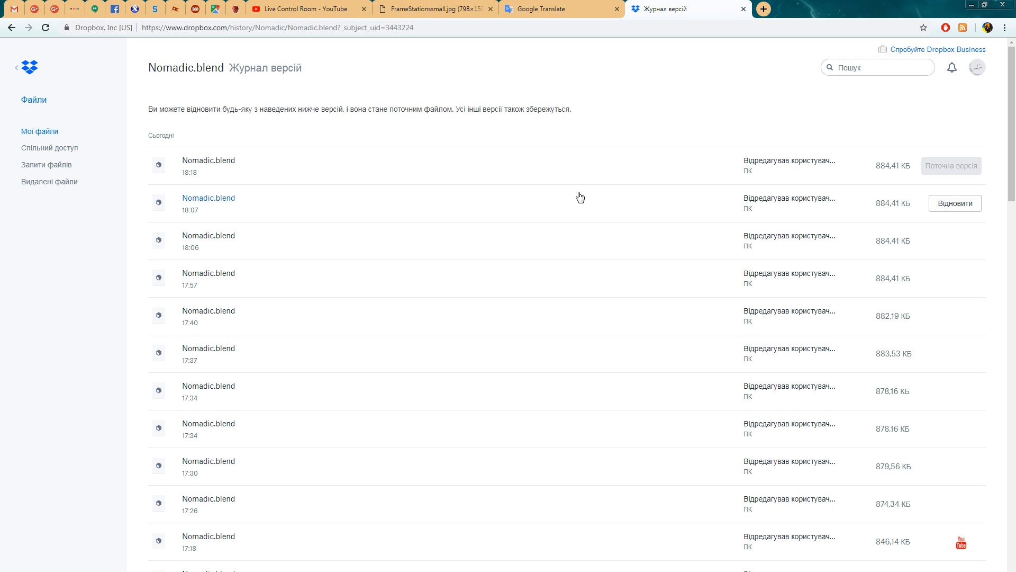
pyautogui.scroll(-7, 255, 207)
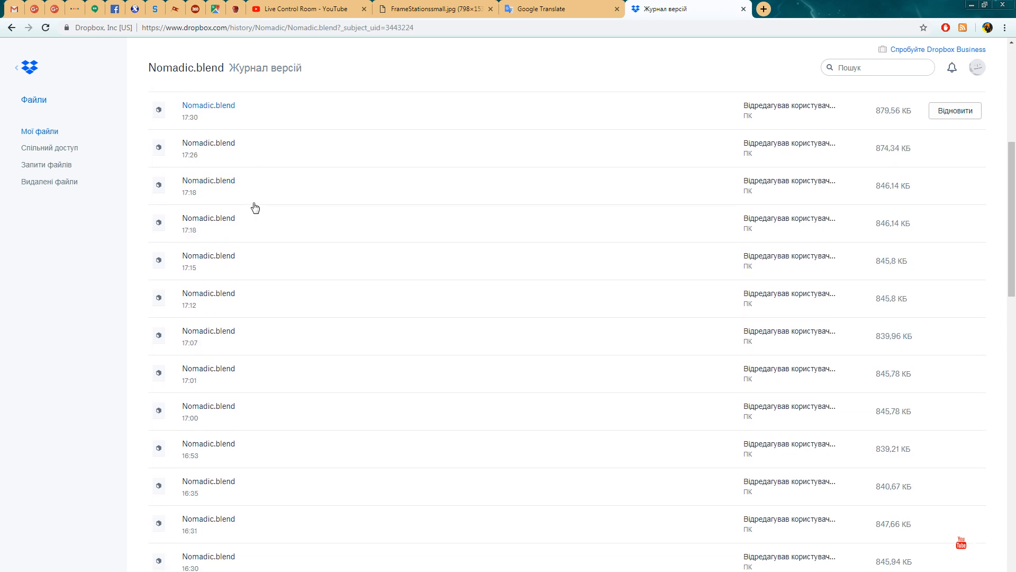
pyautogui.scroll(-13, 256, 207)
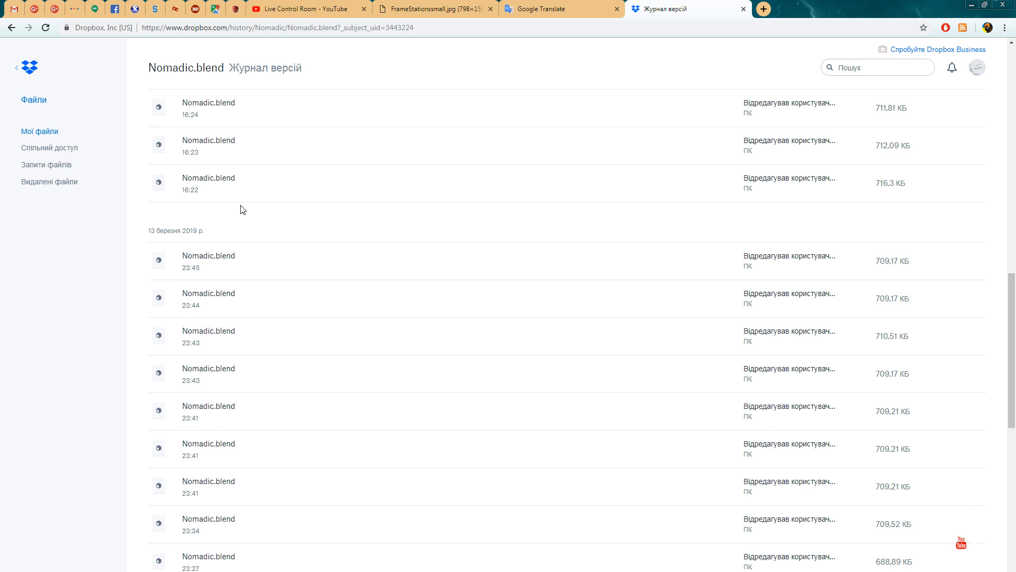
pyautogui.scroll(2, 230, 232)
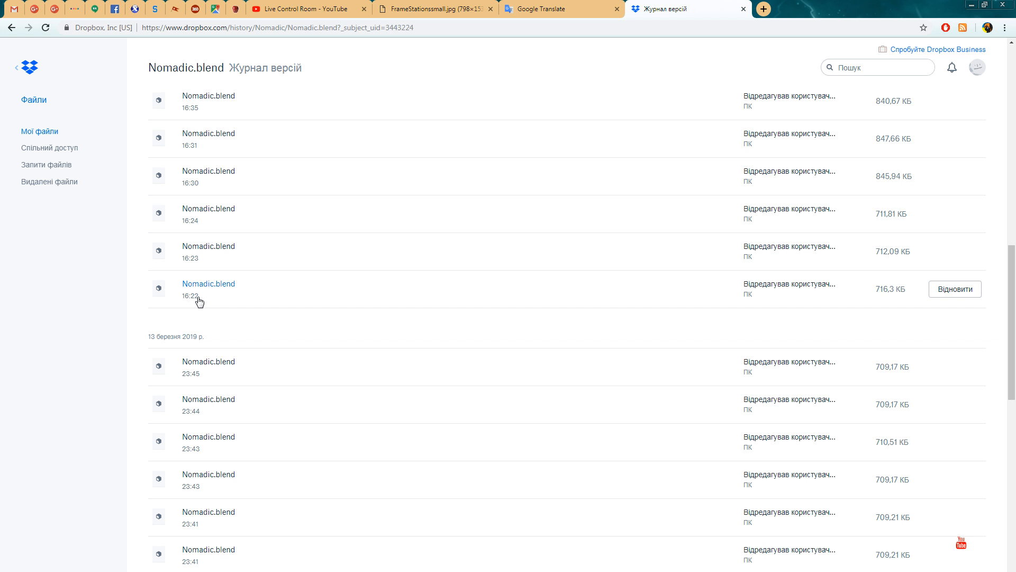
pyautogui.click(211, 286)
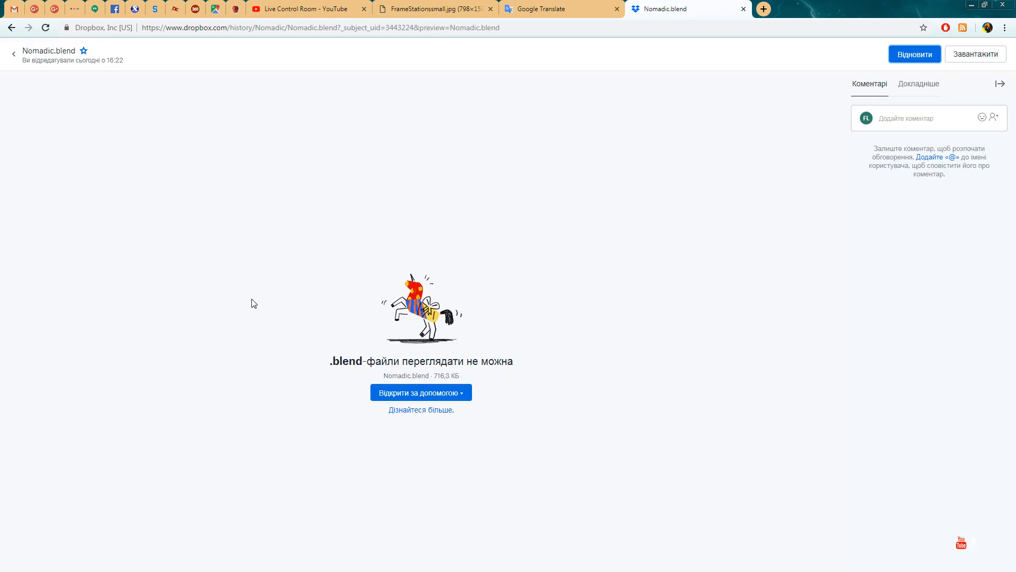
# Show the file in Windows Explorer and open the Nomadic file from the Dropbox folder in Blender
pyautogui.click(452, 395)
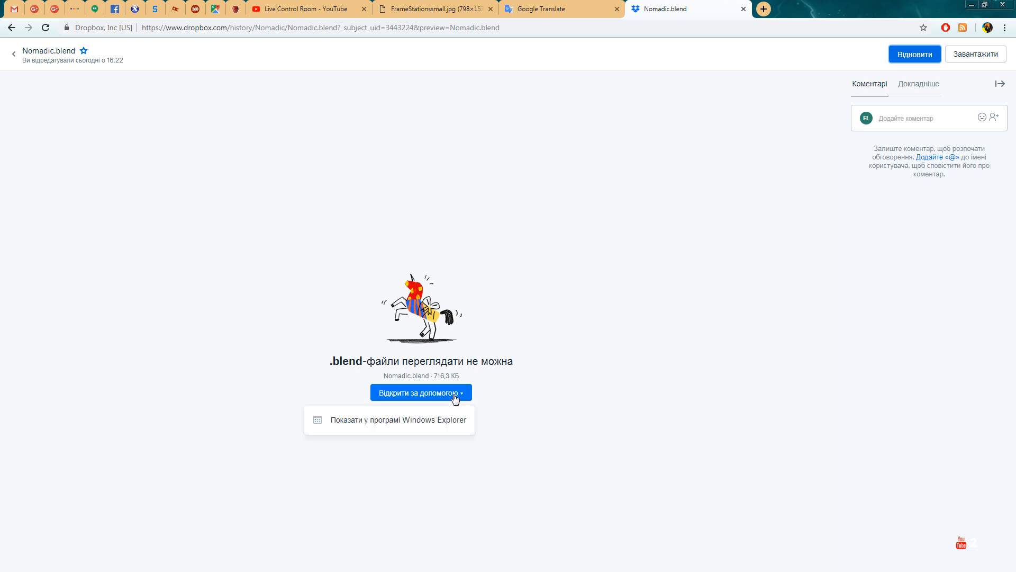
pyautogui.click(391, 421)
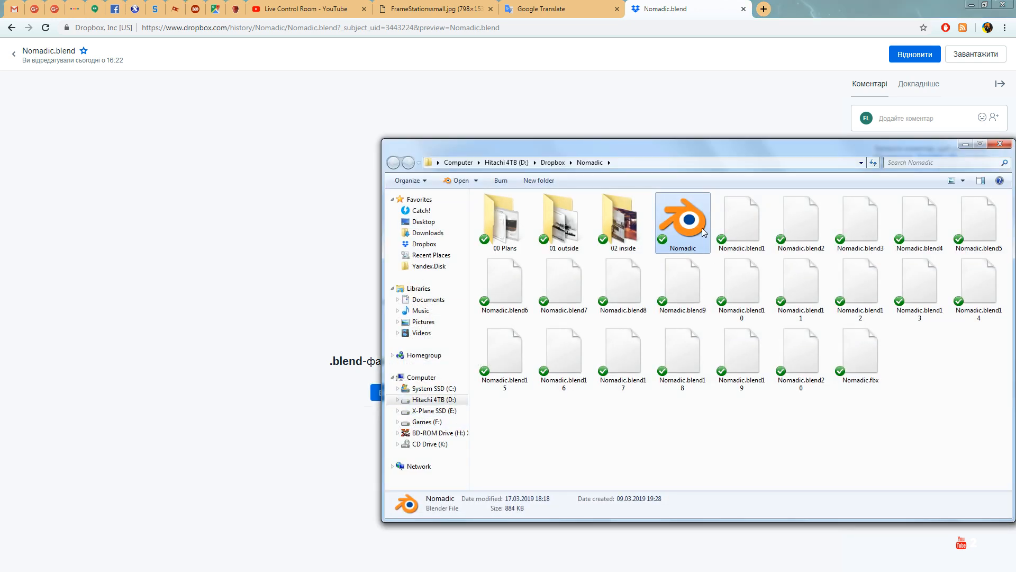
pyautogui.doubleClick(689, 228)
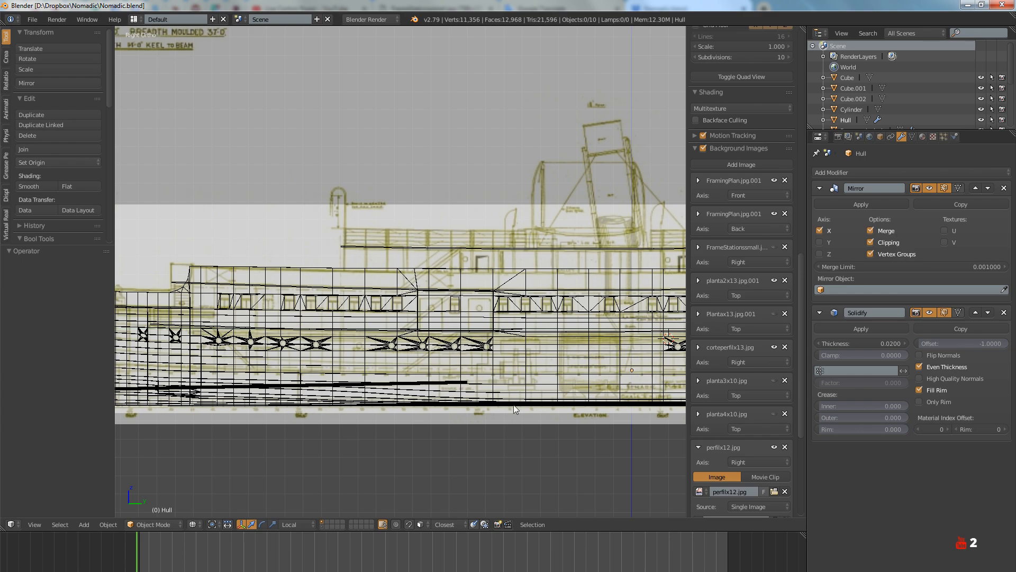
# Close the extra Blender window holding Nomadic.blend and switch to Streamlabs OBS
pyautogui.moveTo(579, 569)
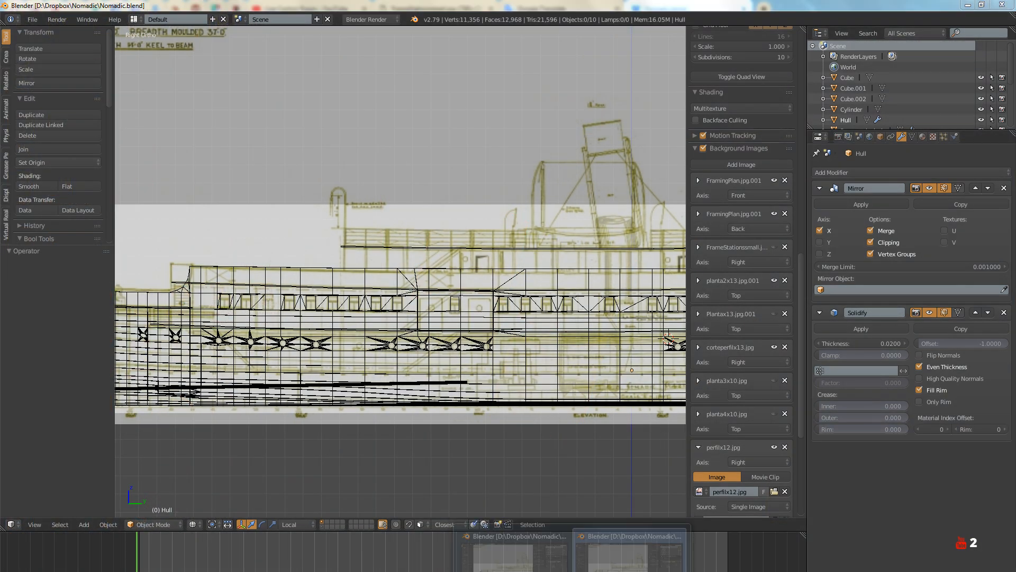
pyautogui.click(630, 550)
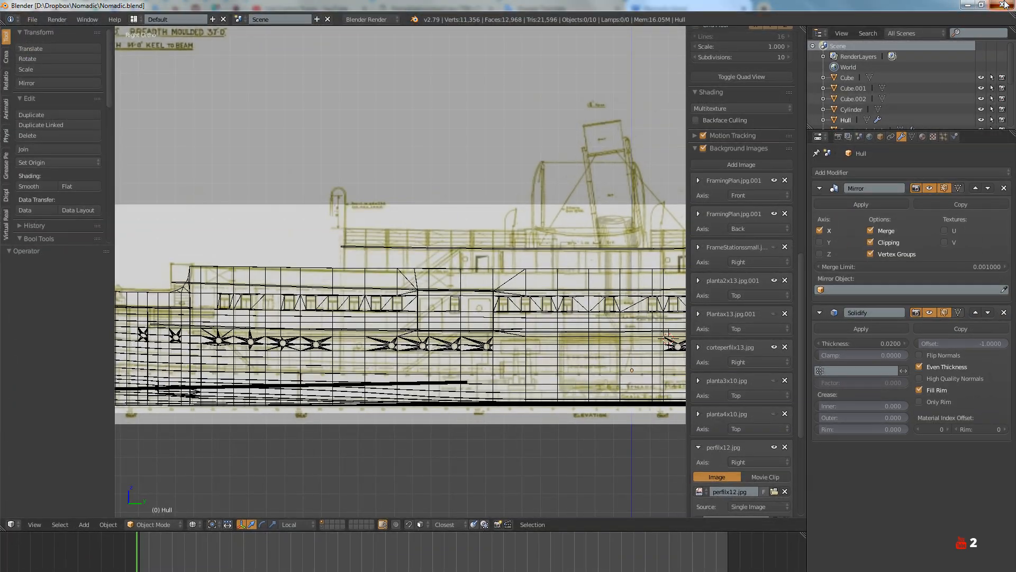
pyautogui.click(1004, 4)
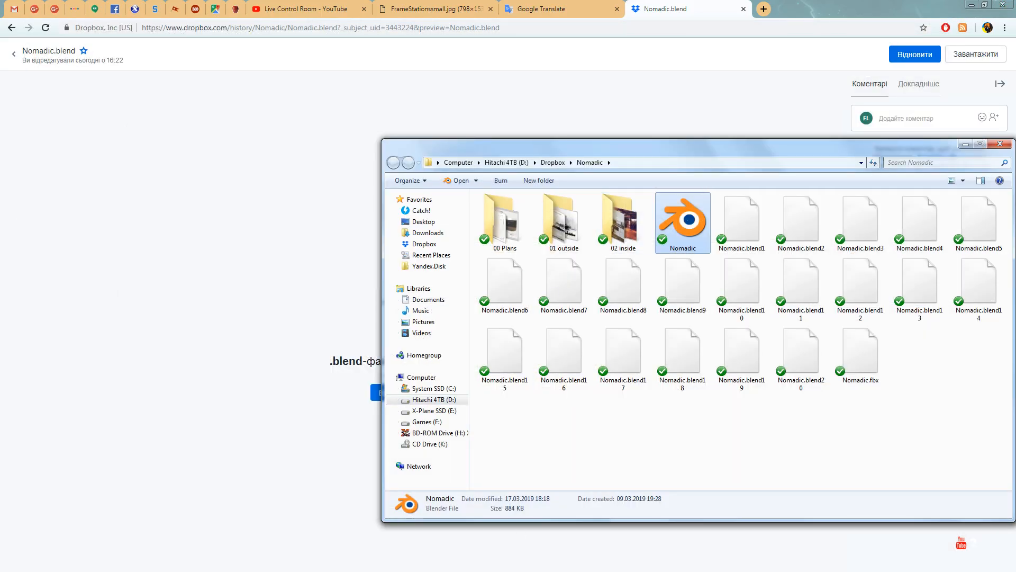
pyautogui.hotkey('alt', 'Tab')
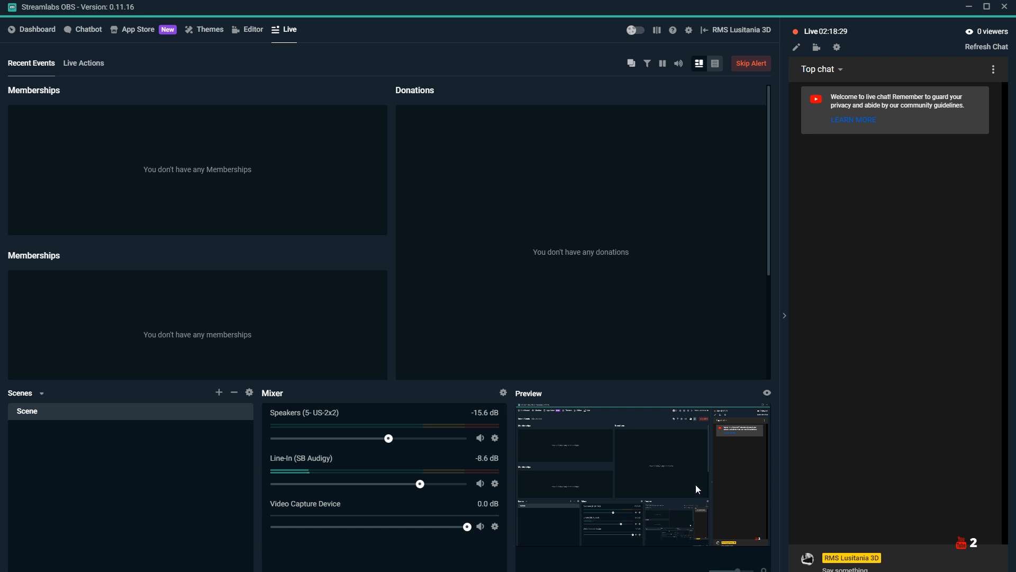